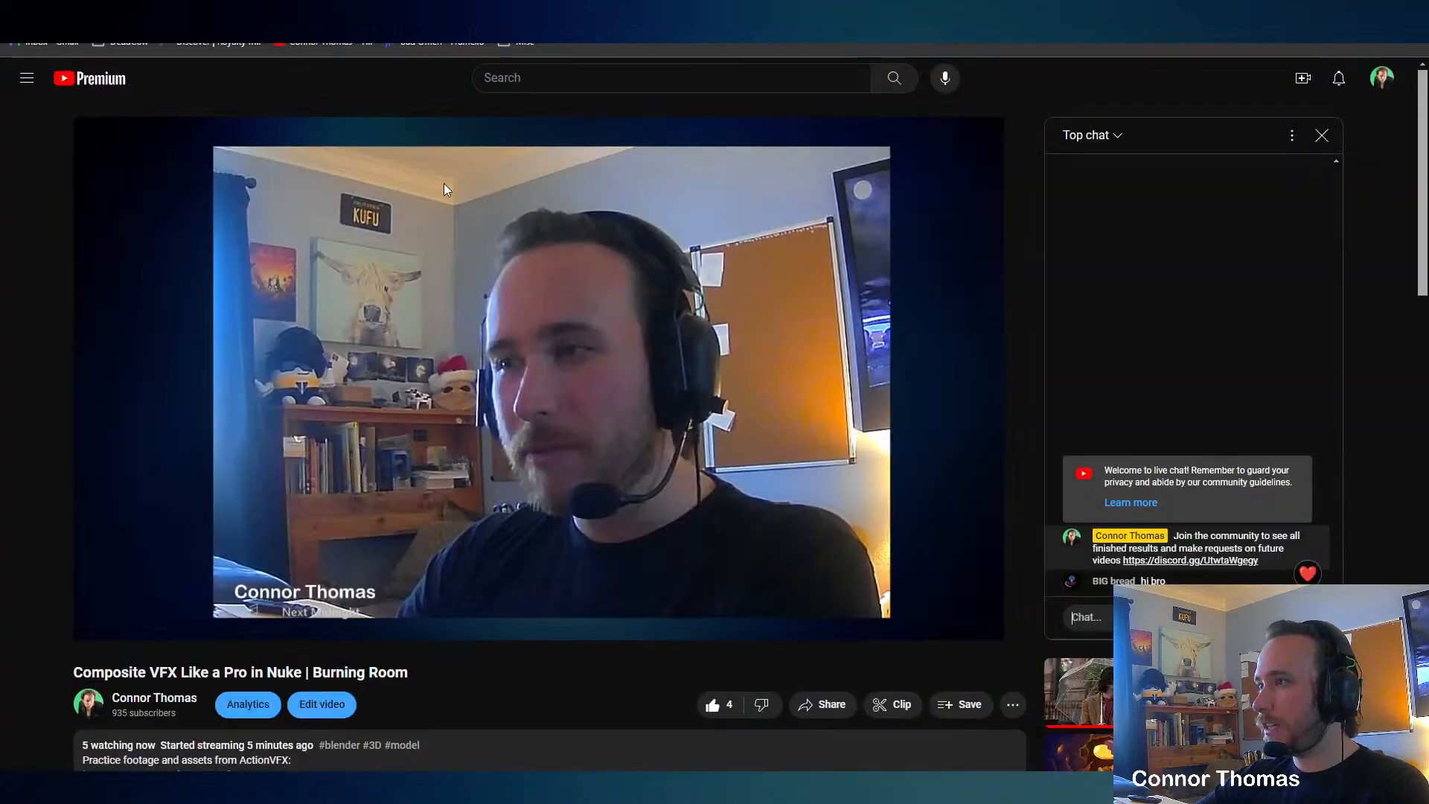
# Show the ActionVFX link in the stream's description, and switch to the ActionVFX practice footage library.
pyautogui.scroll(-7, 479, 495)
pyautogui.click(100, 270)
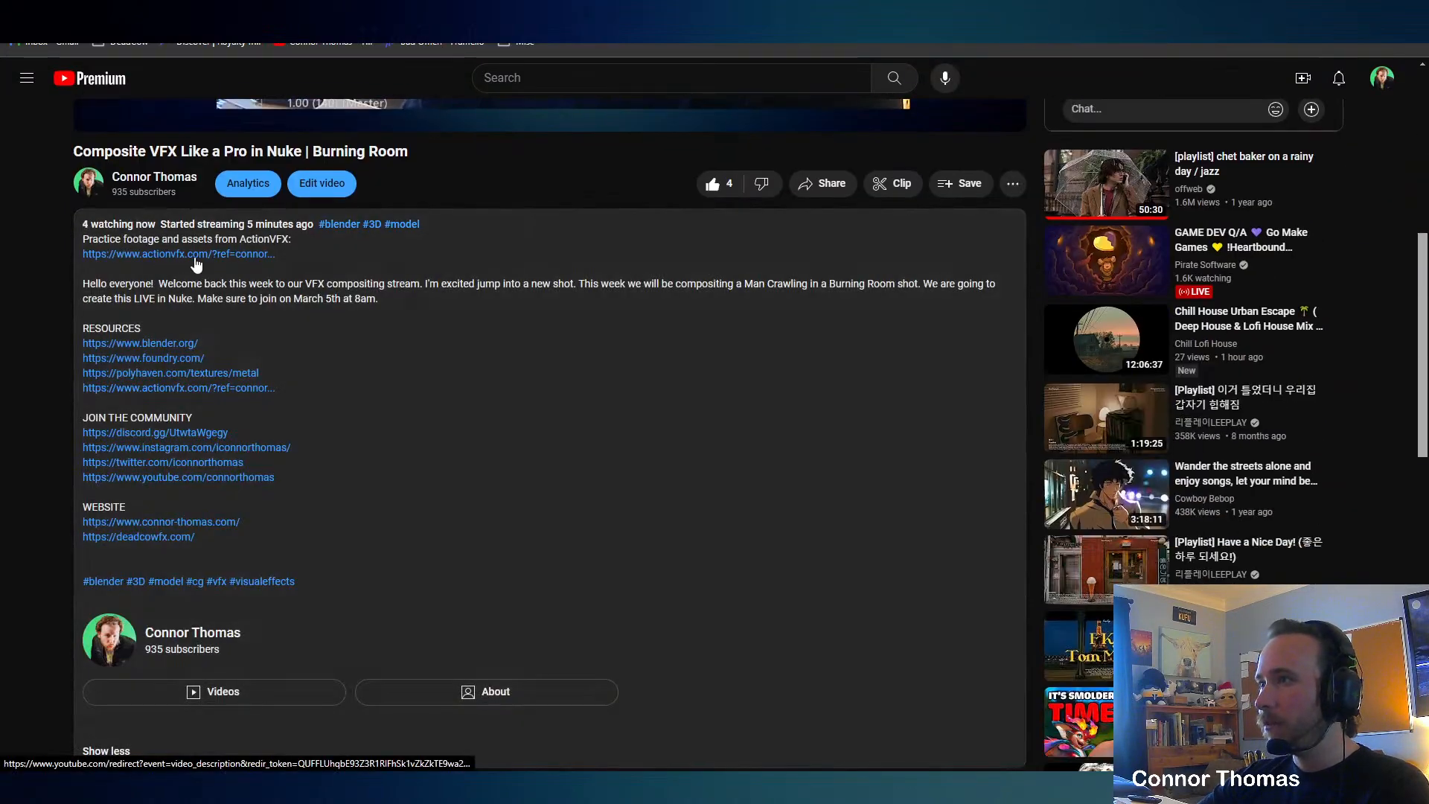
pyautogui.hotkey('ctrl', 'shift', 'Tab')
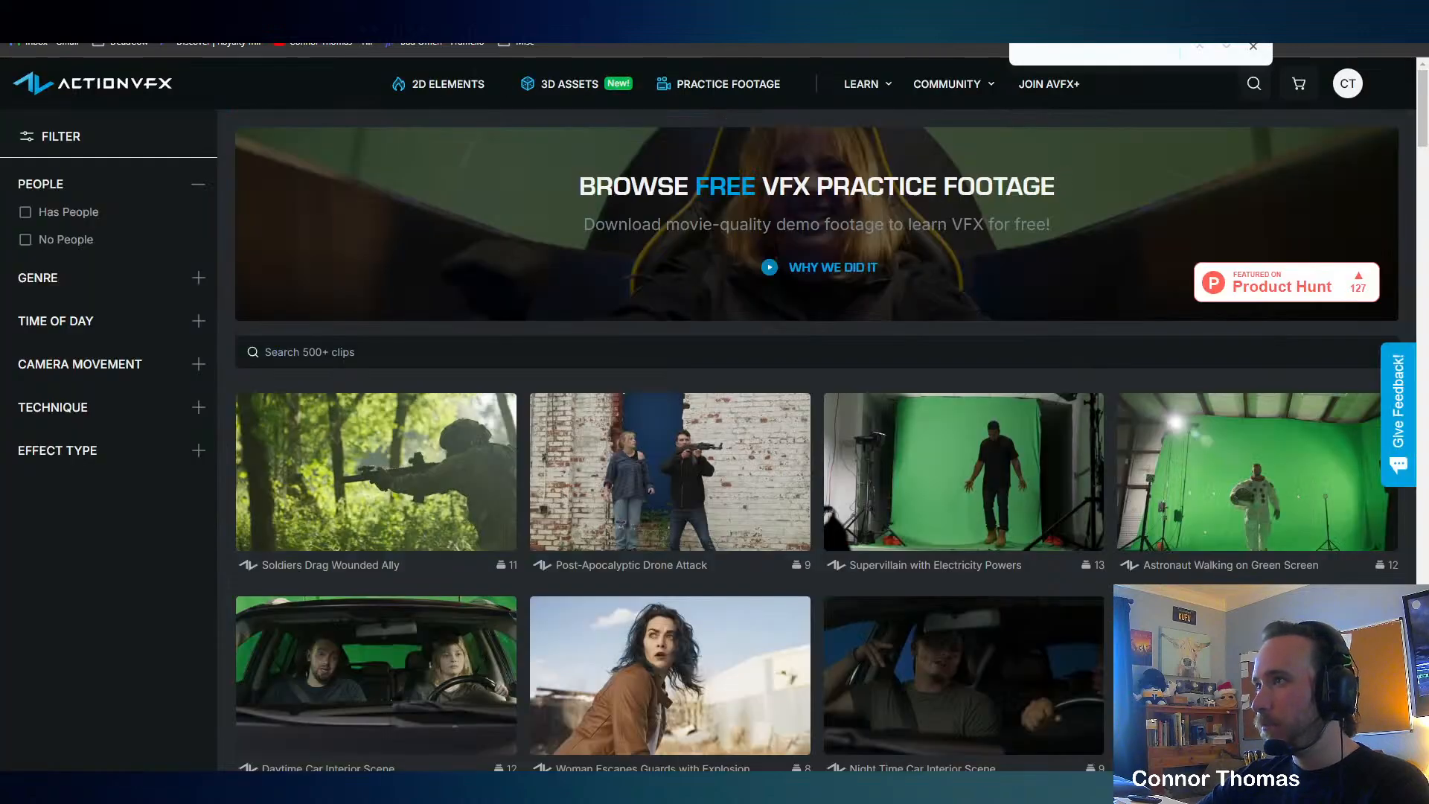
# Browse the practice footage library and open the "Man Crawling in Burning Room" scene.
pyautogui.moveTo(662, 419)
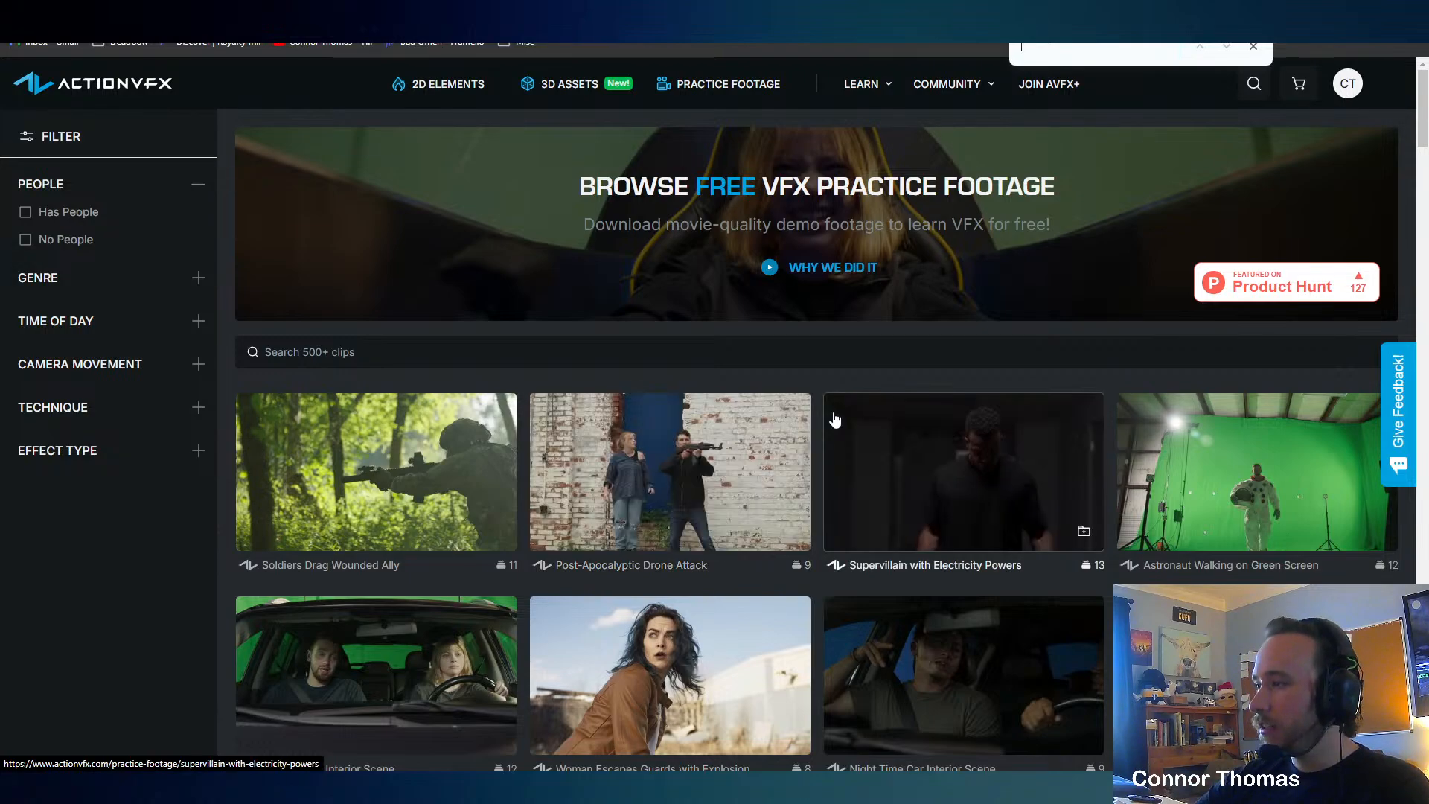
pyautogui.scroll(-4, 863, 410)
pyautogui.scroll(-10, 869, 406)
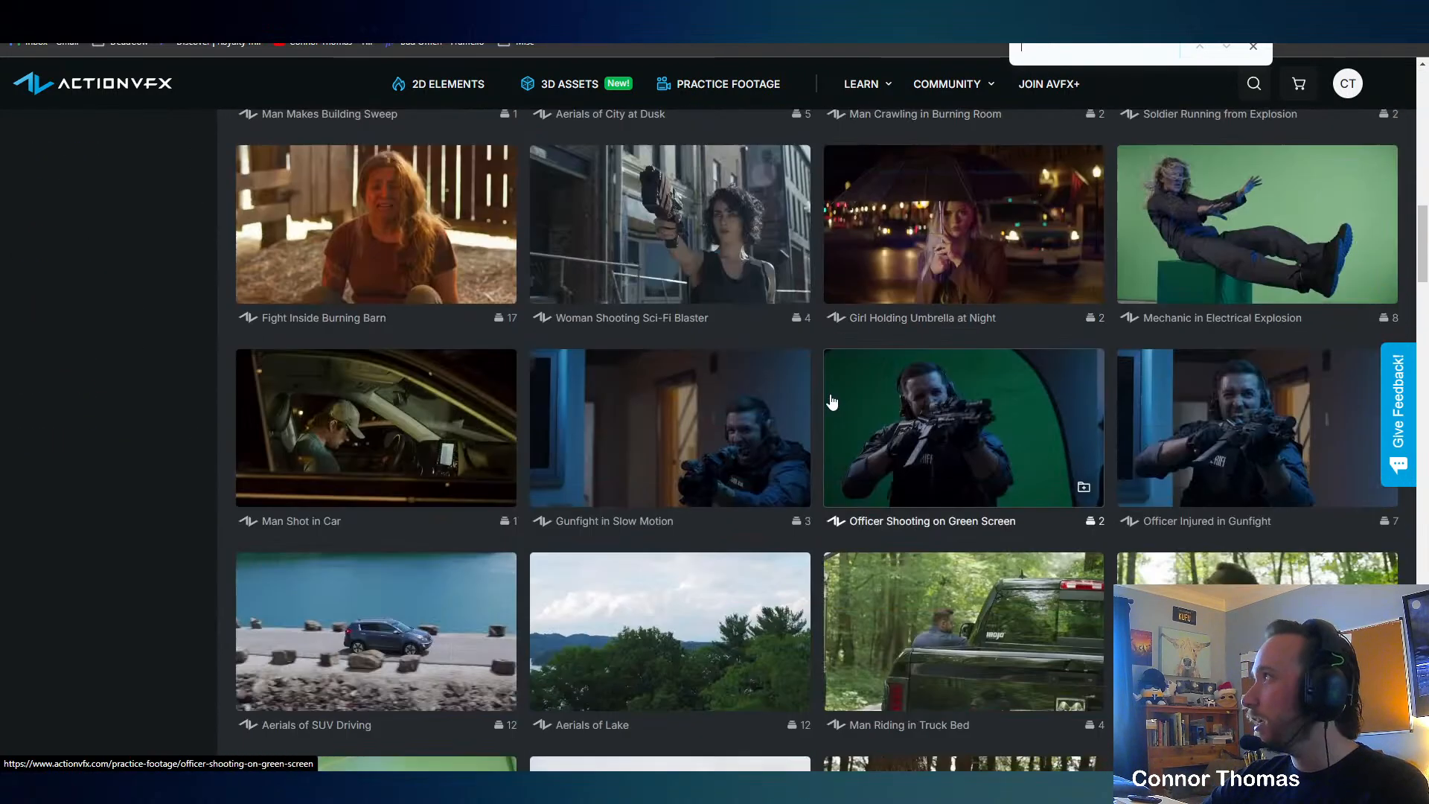
pyautogui.scroll(15, 830, 409)
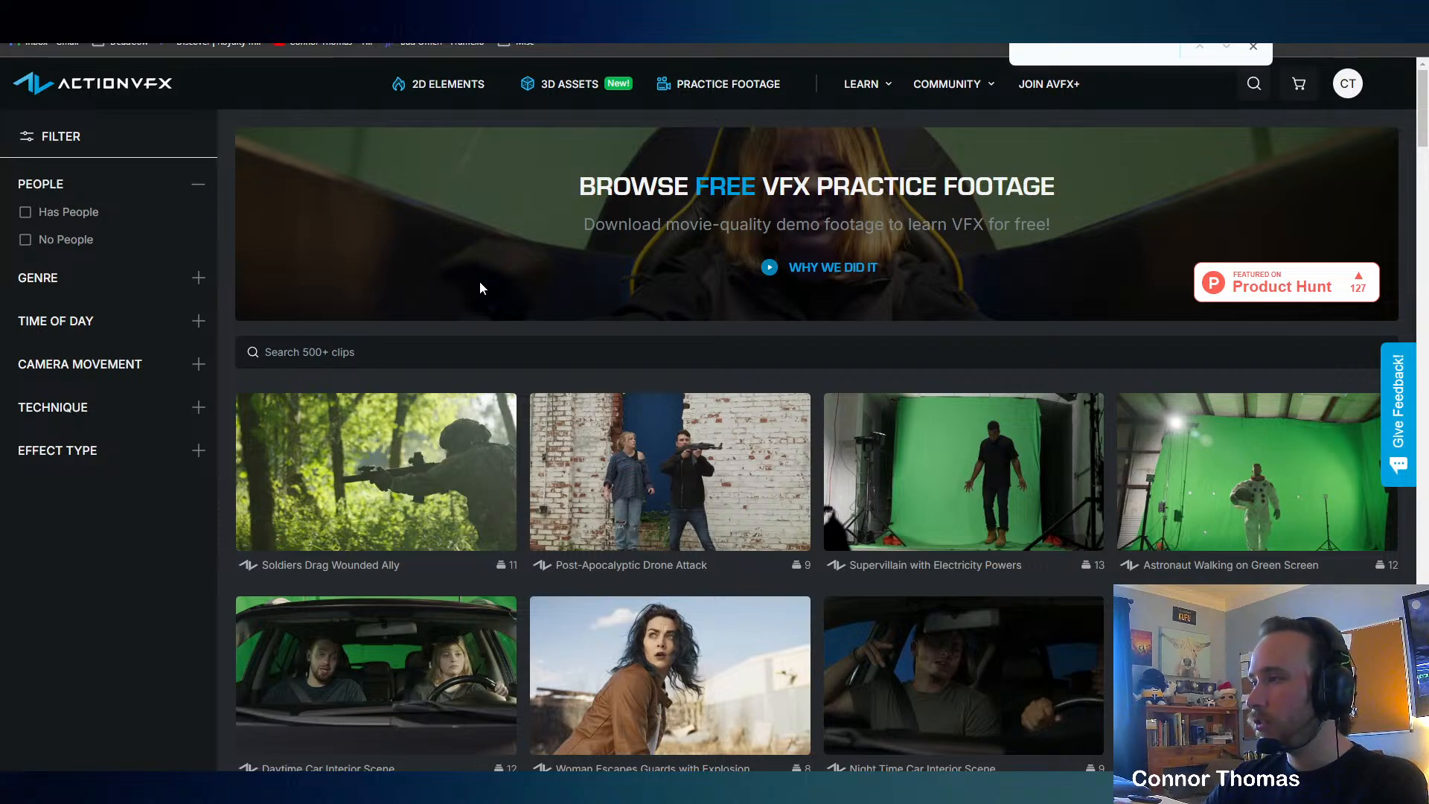
pyautogui.scroll(-10, 479, 288)
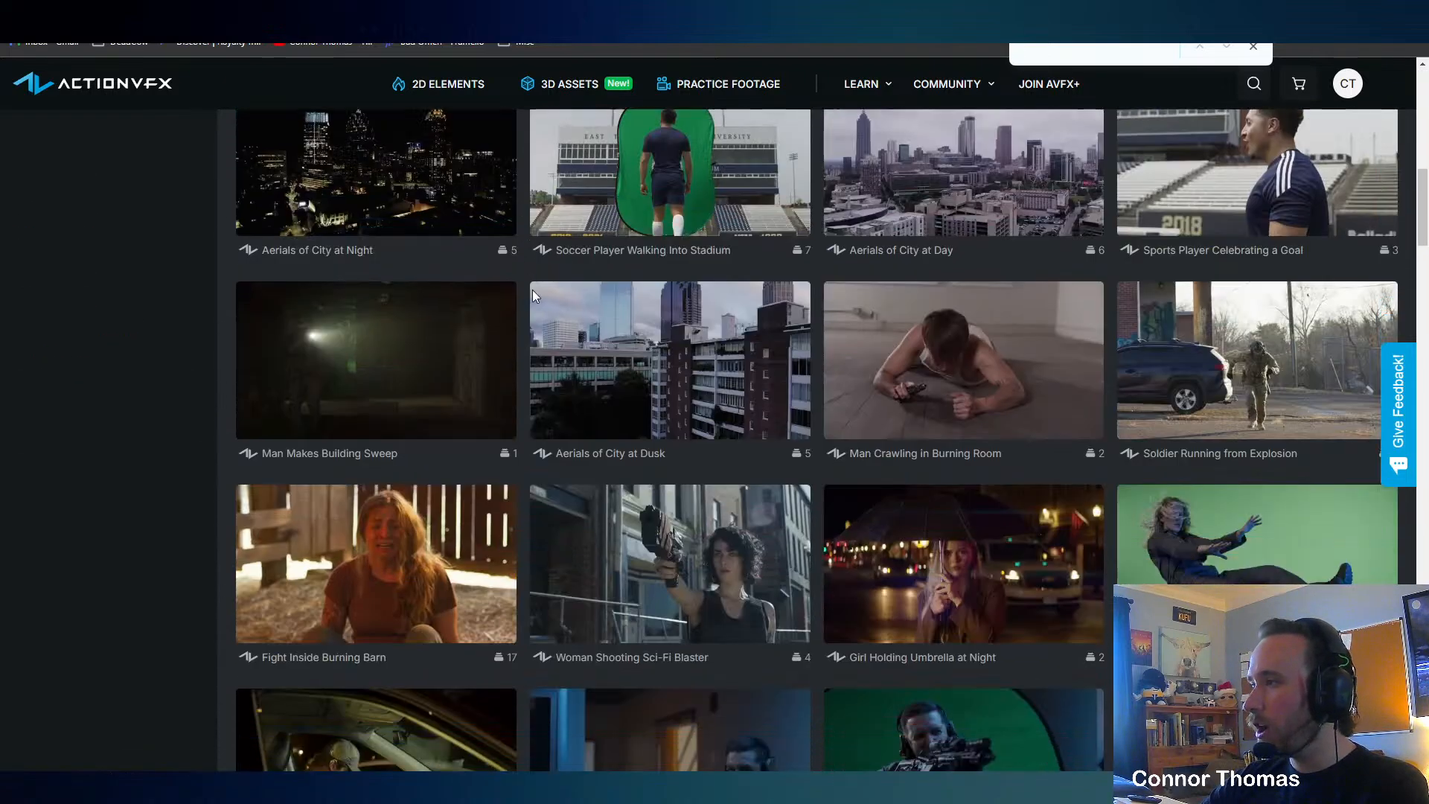
pyautogui.scroll(1, 533, 294)
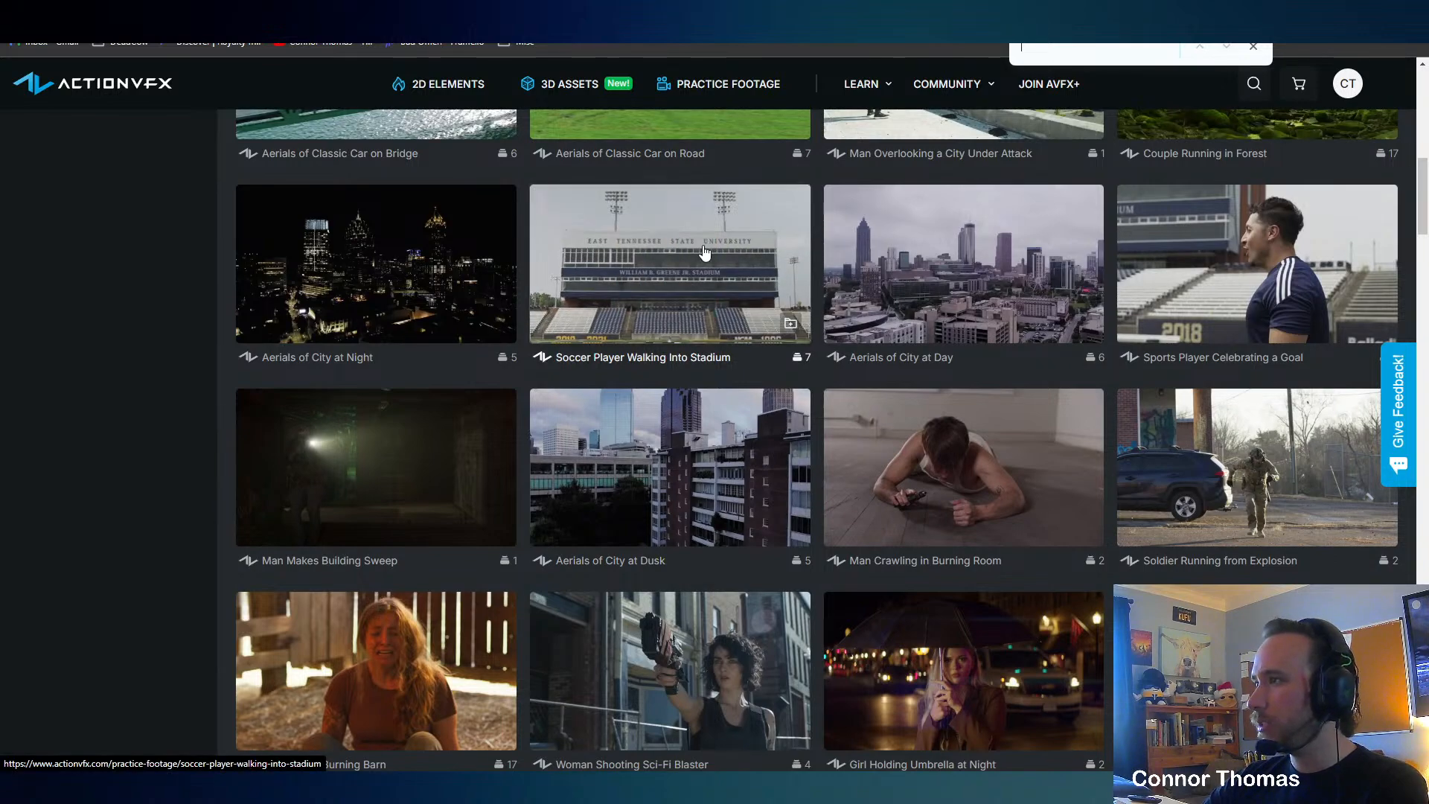
pyautogui.scroll(4, 706, 257)
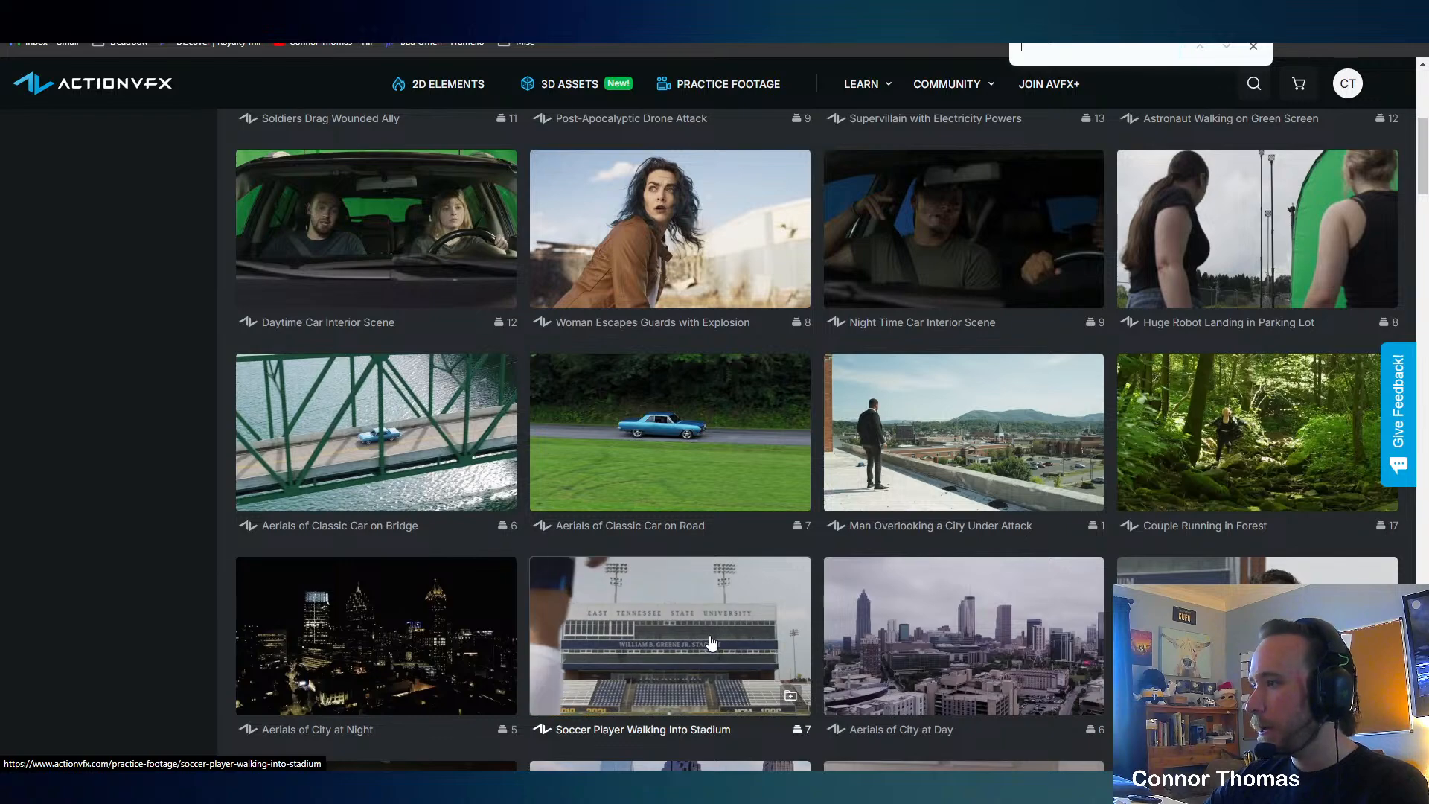
pyautogui.scroll(-4, 710, 642)
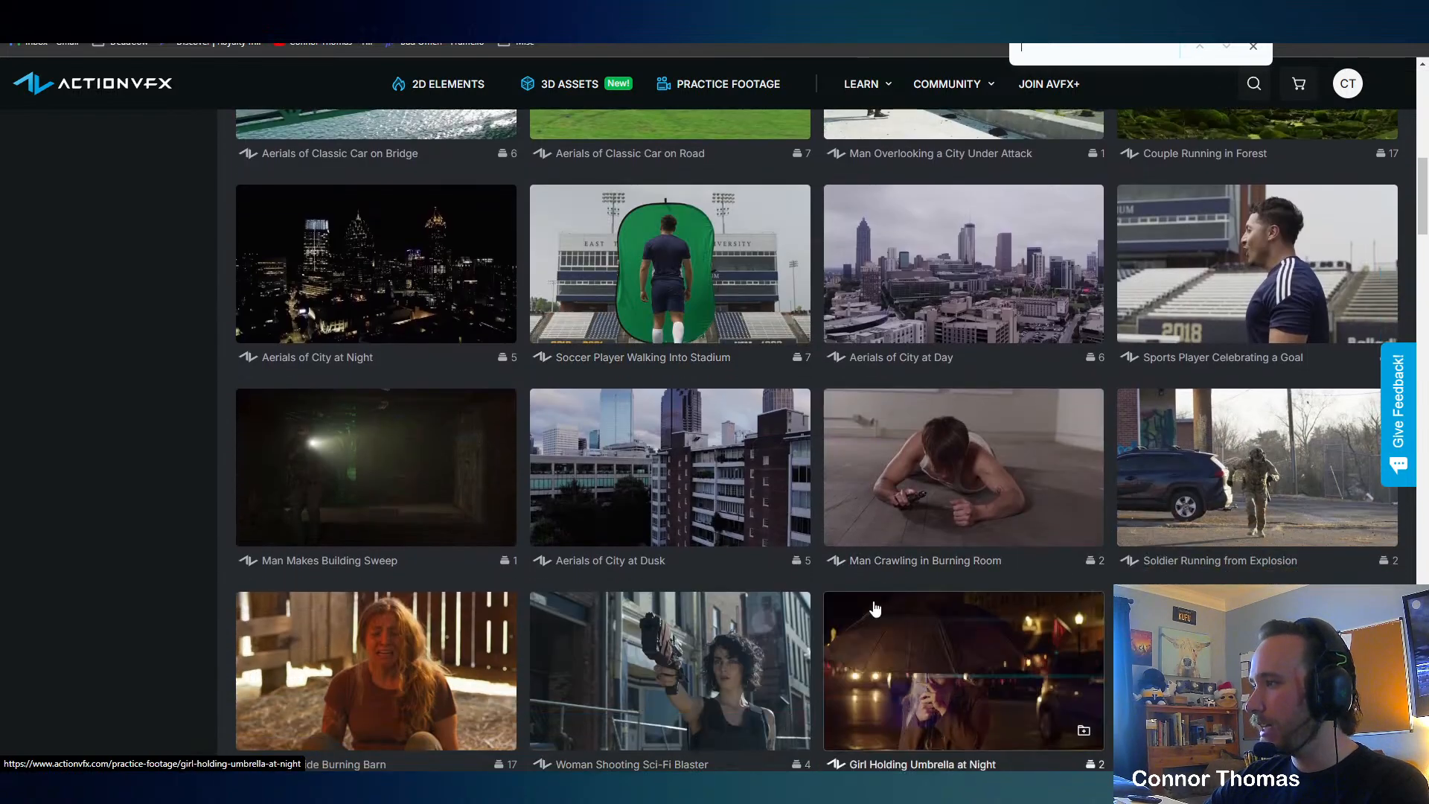
pyautogui.scroll(-2, 977, 339)
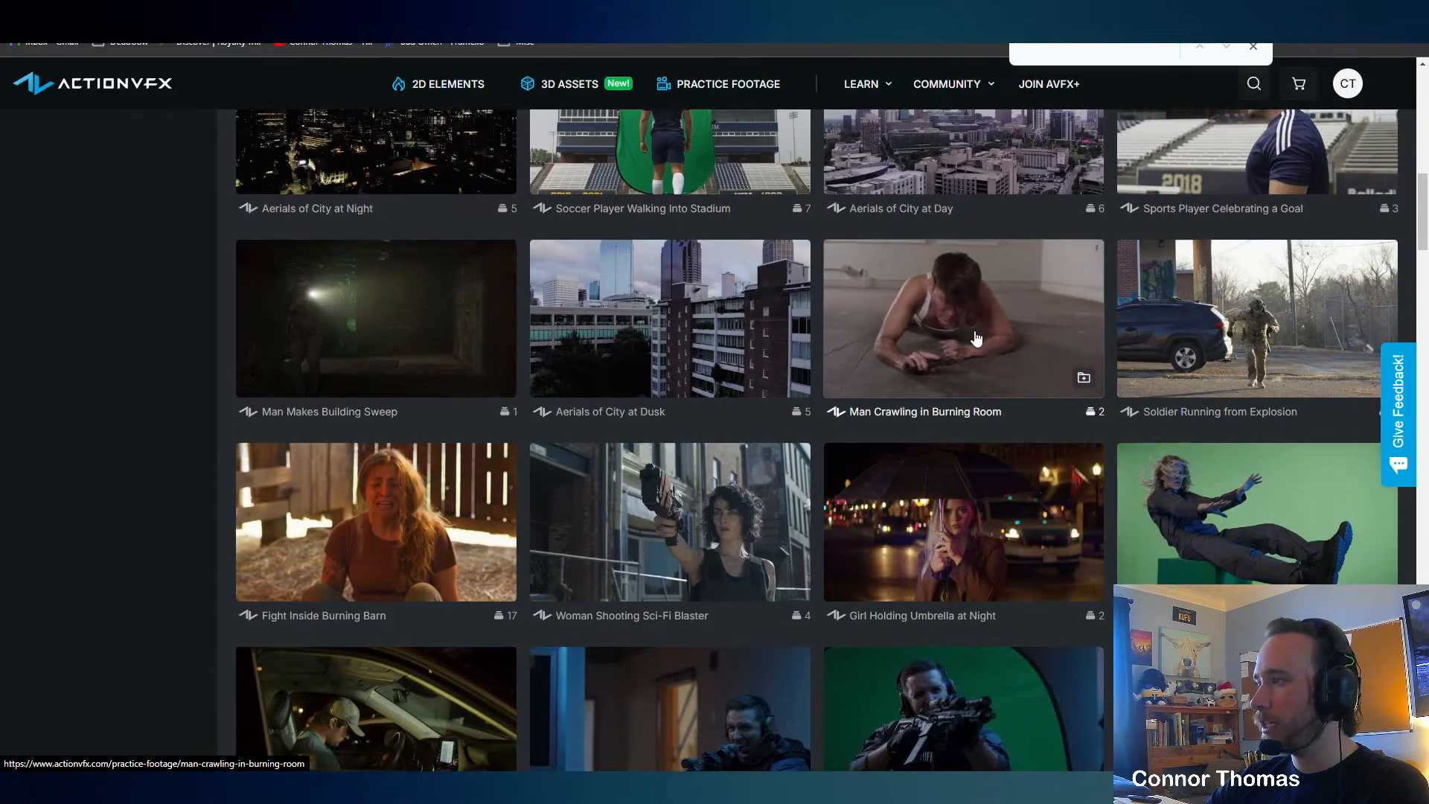
pyautogui.click(917, 314)
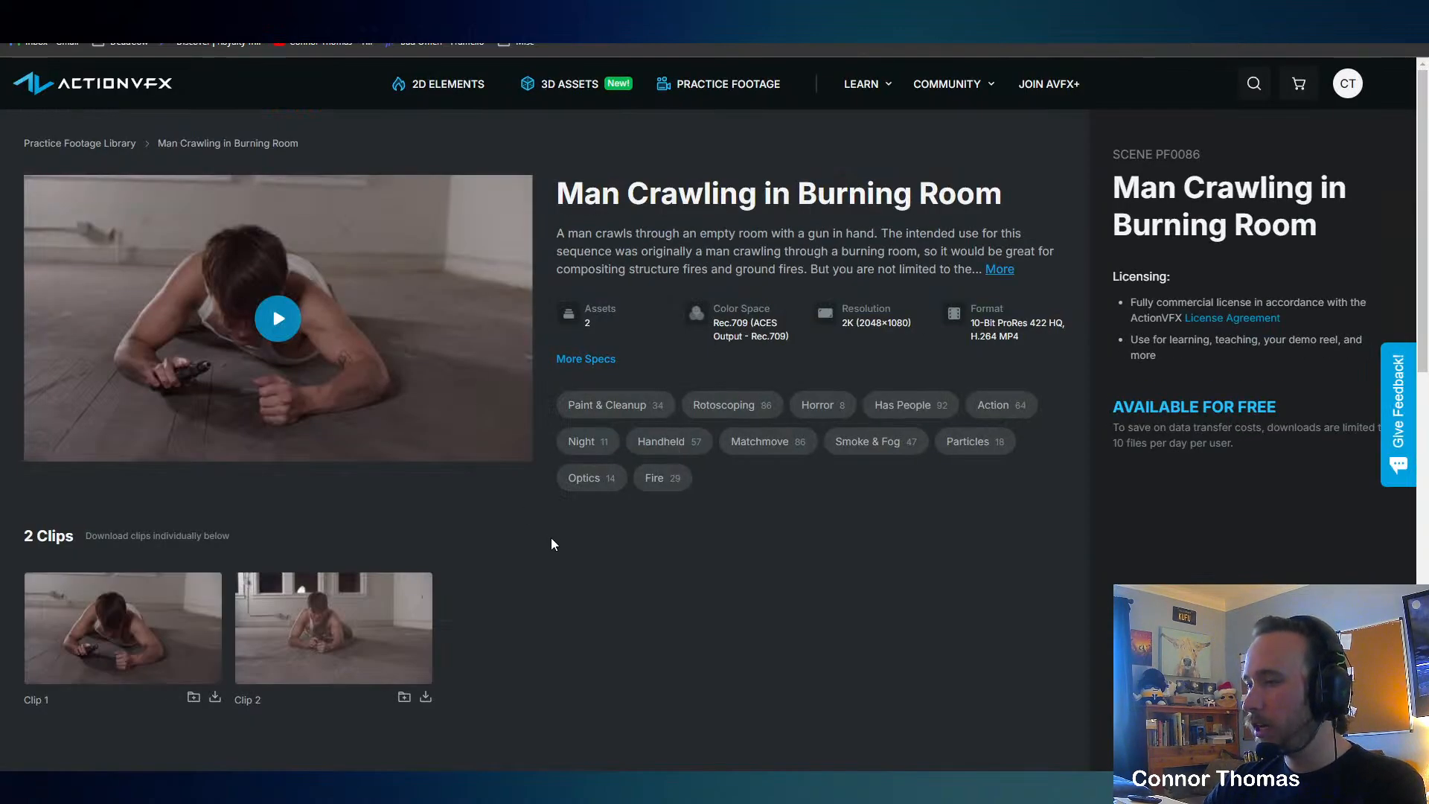
# Review the individual clips and suggested fire assets offered for the Man Crawling in Burning Room scene.
pyautogui.scroll(-3, 552, 543)
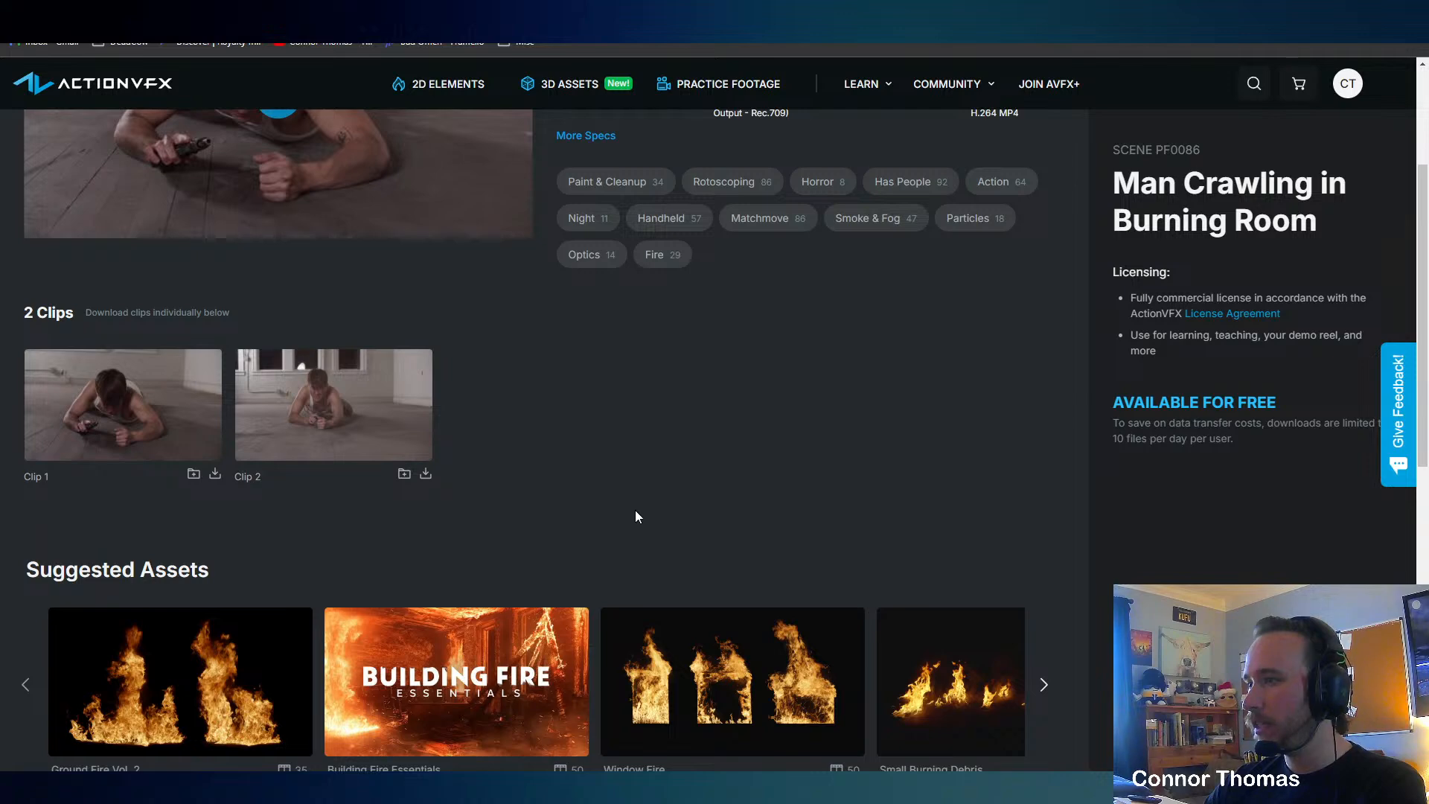
pyautogui.scroll(-2, 636, 515)
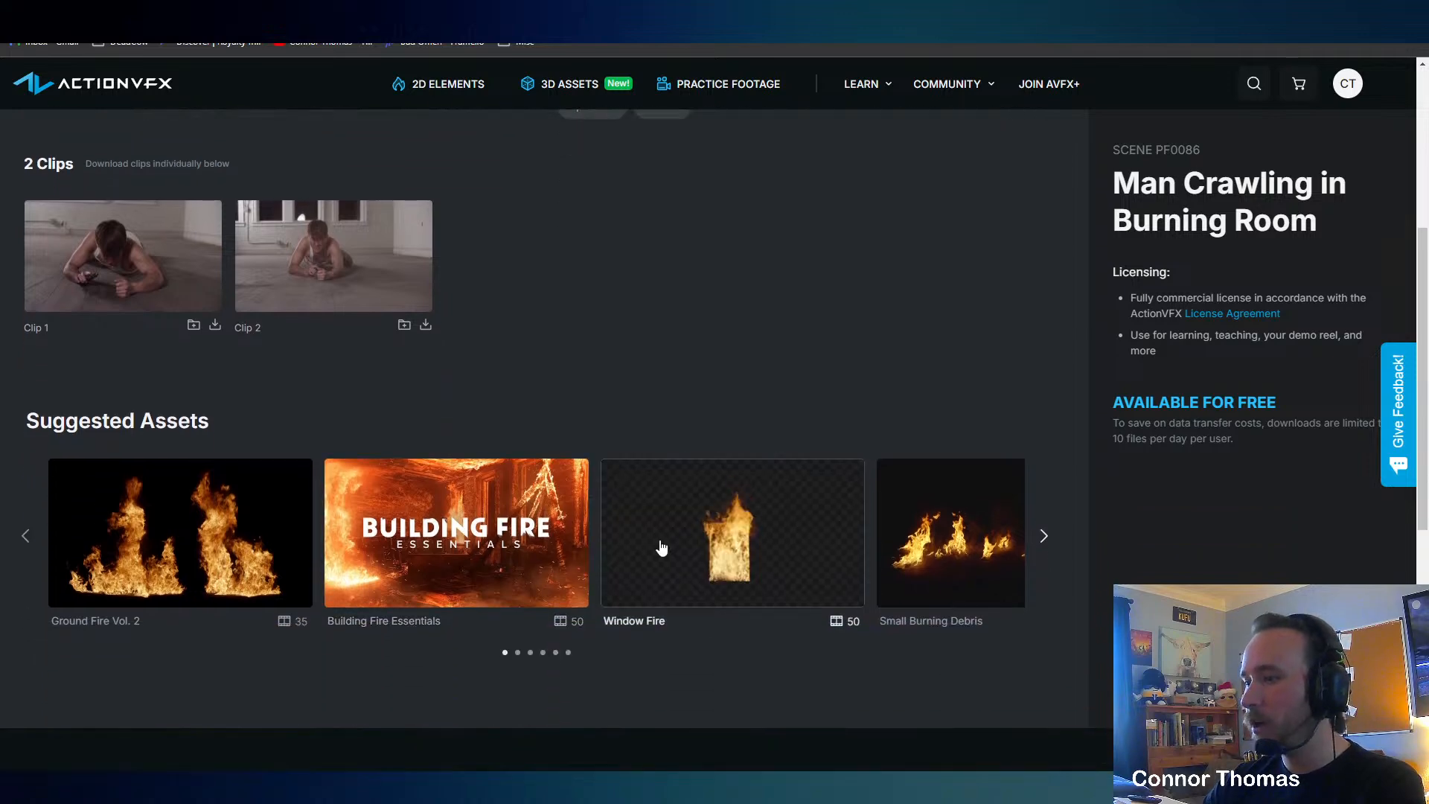
pyautogui.scroll(5, 664, 546)
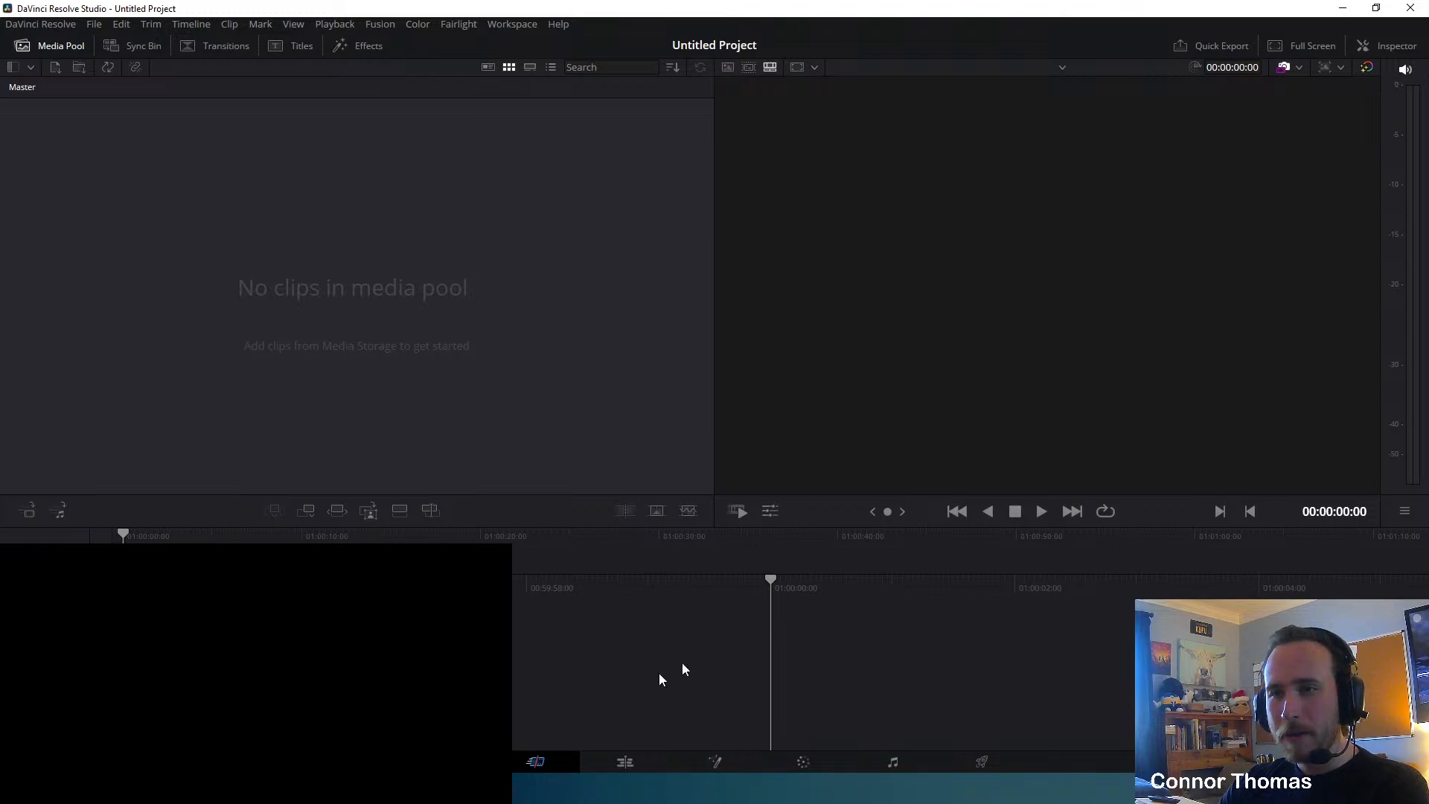
# Switch to File Explorer, open the Source folder in 20240305, and delete the .webp image from it.
pyautogui.click(298, 789)
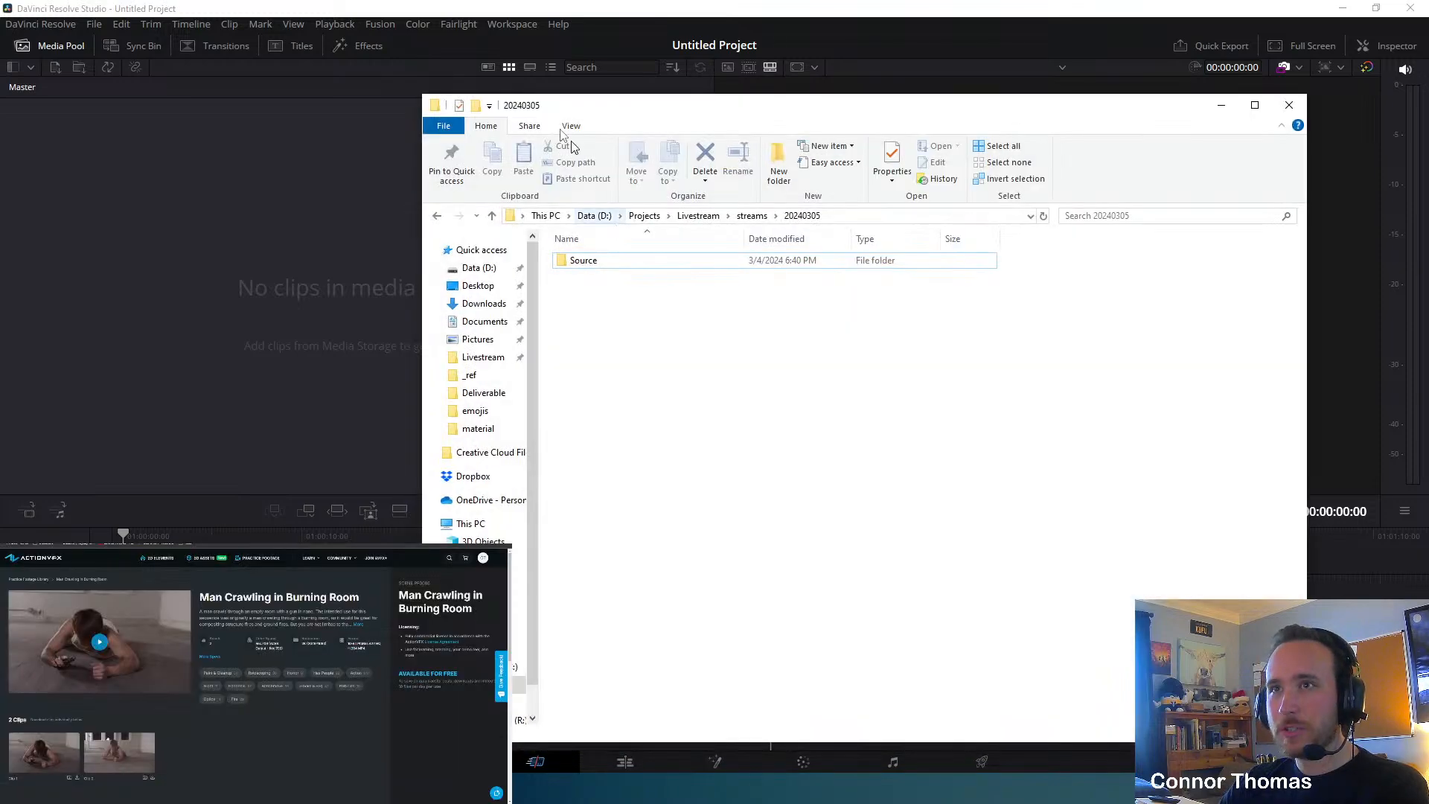
pyautogui.doubleClick(580, 262)
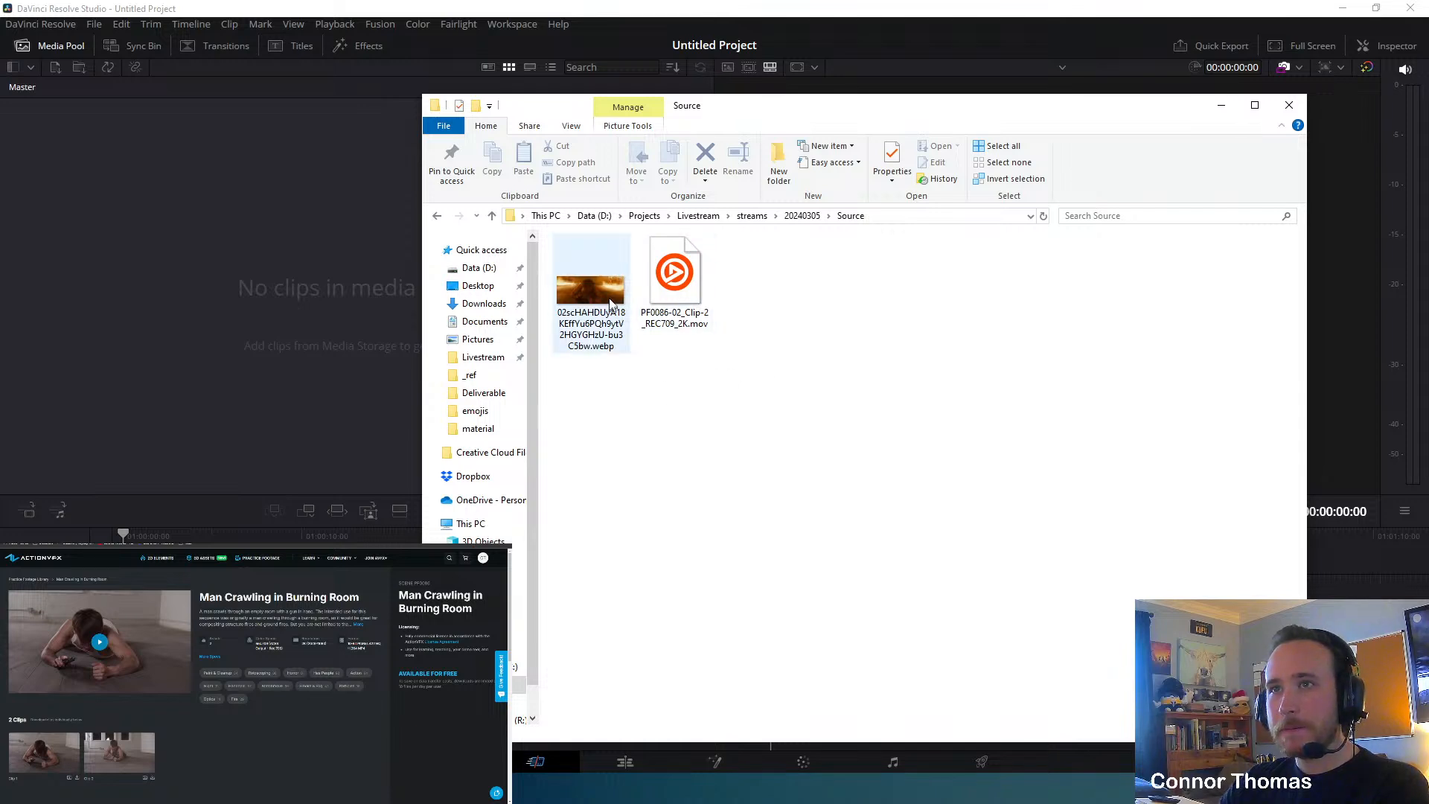
pyautogui.moveTo(606, 302); pyautogui.dragTo(596, 300, button='right')
pyautogui.press('Escape')
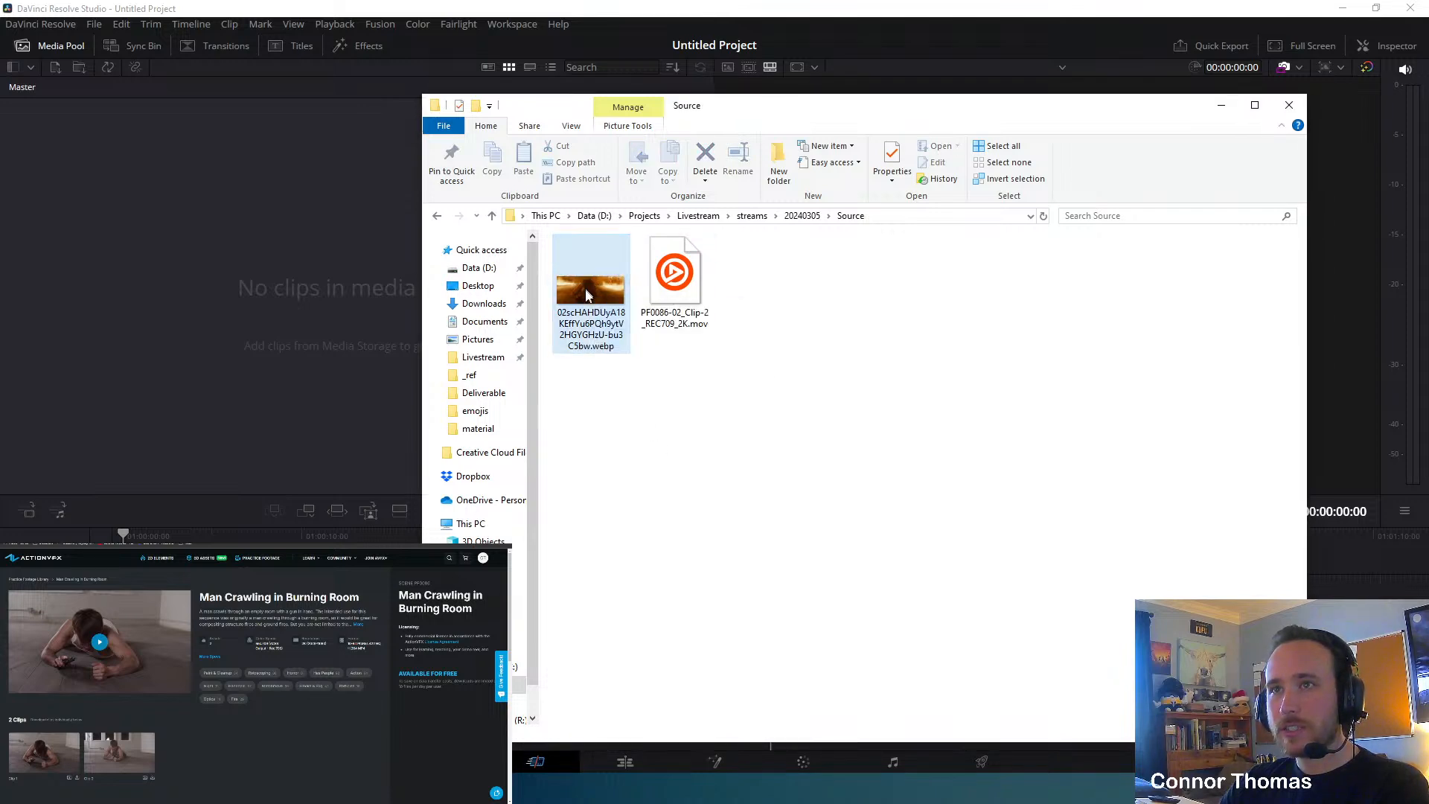
pyautogui.moveTo(591, 290); pyautogui.dragTo(486, 308)
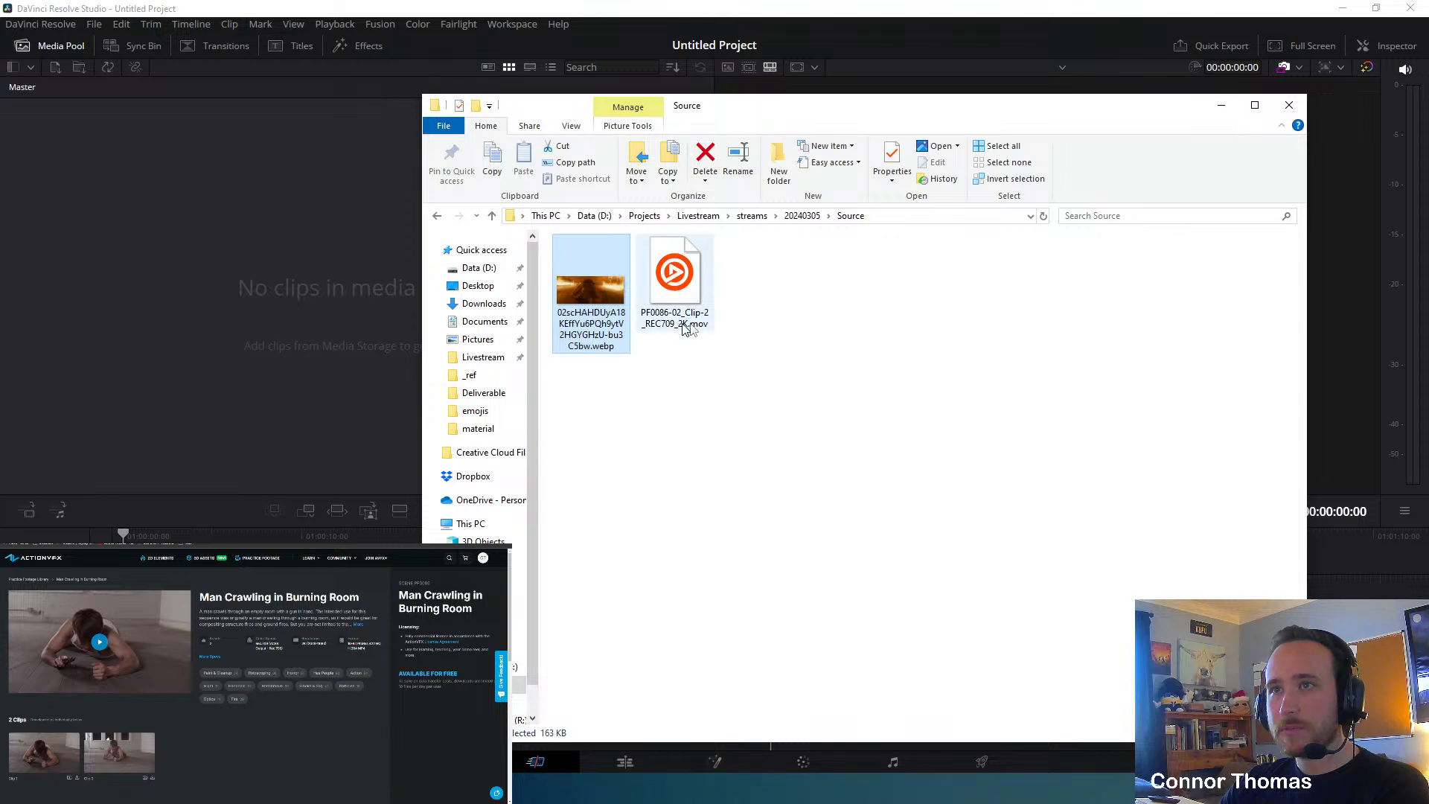
pyautogui.rightClick(604, 306)
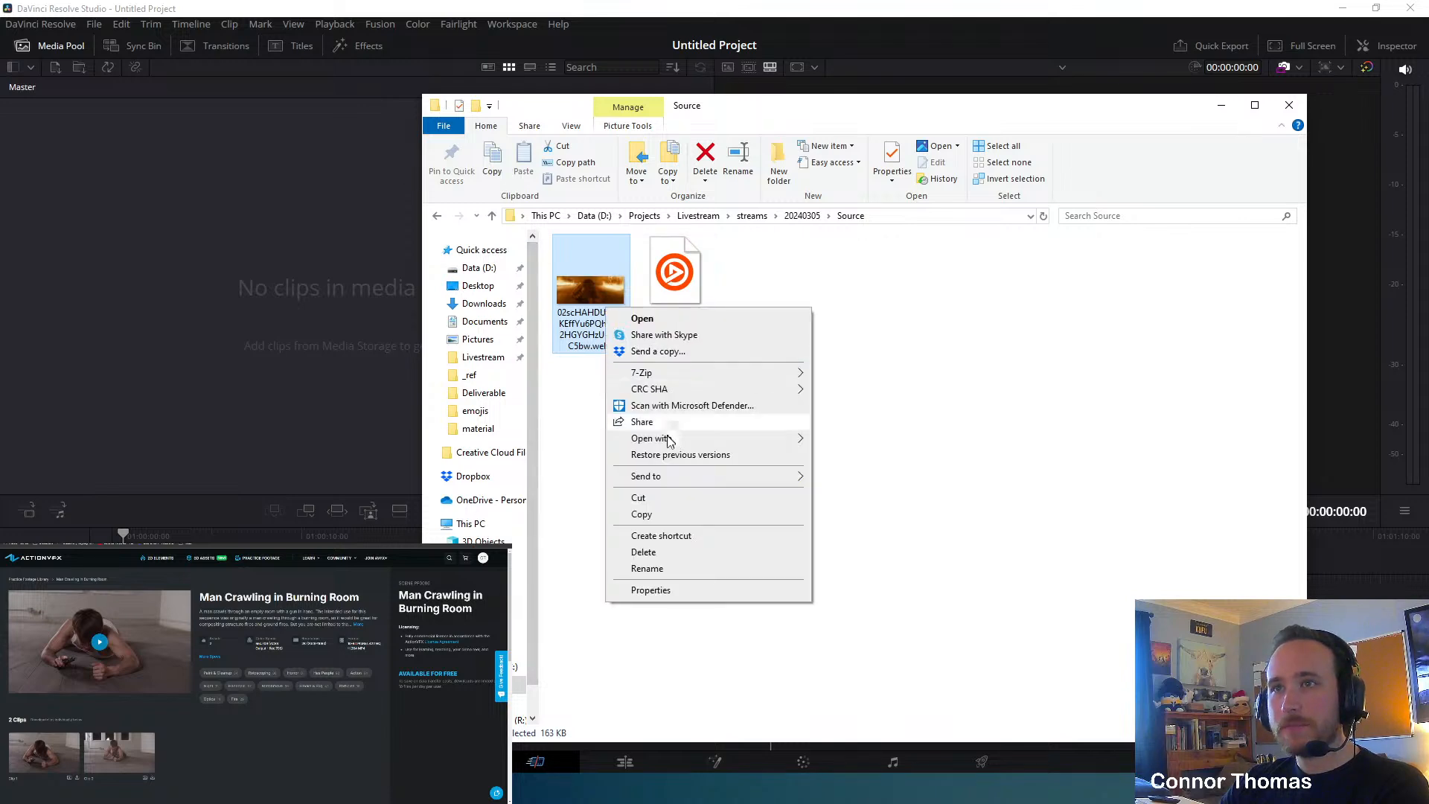
pyautogui.click(646, 551)
# Add PF0086-02_Clip-2_REC709_2K.mov from the Source folder to a new timeline in DaVinci Resolve.
pyautogui.click(590, 299)
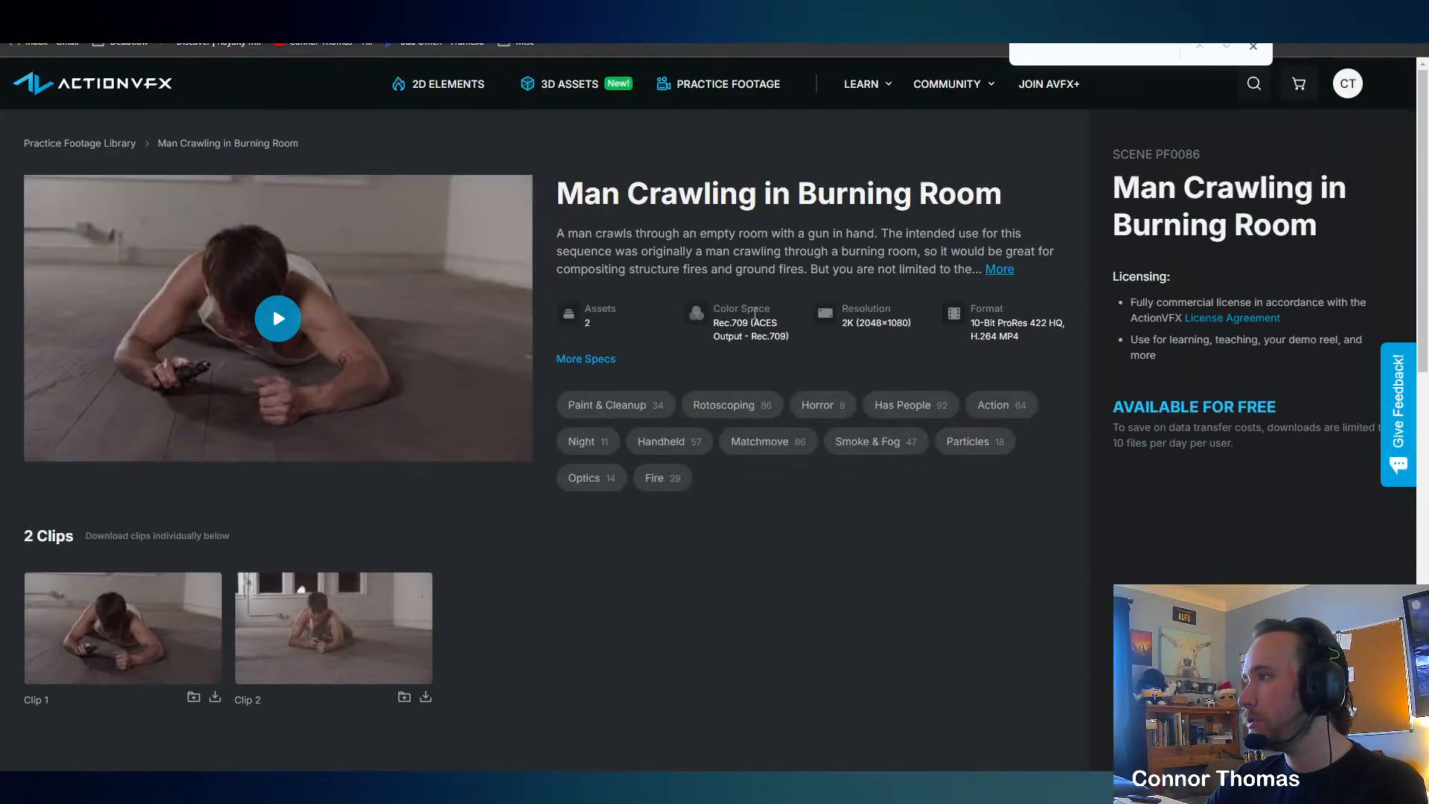
pyautogui.click(1254, 47)
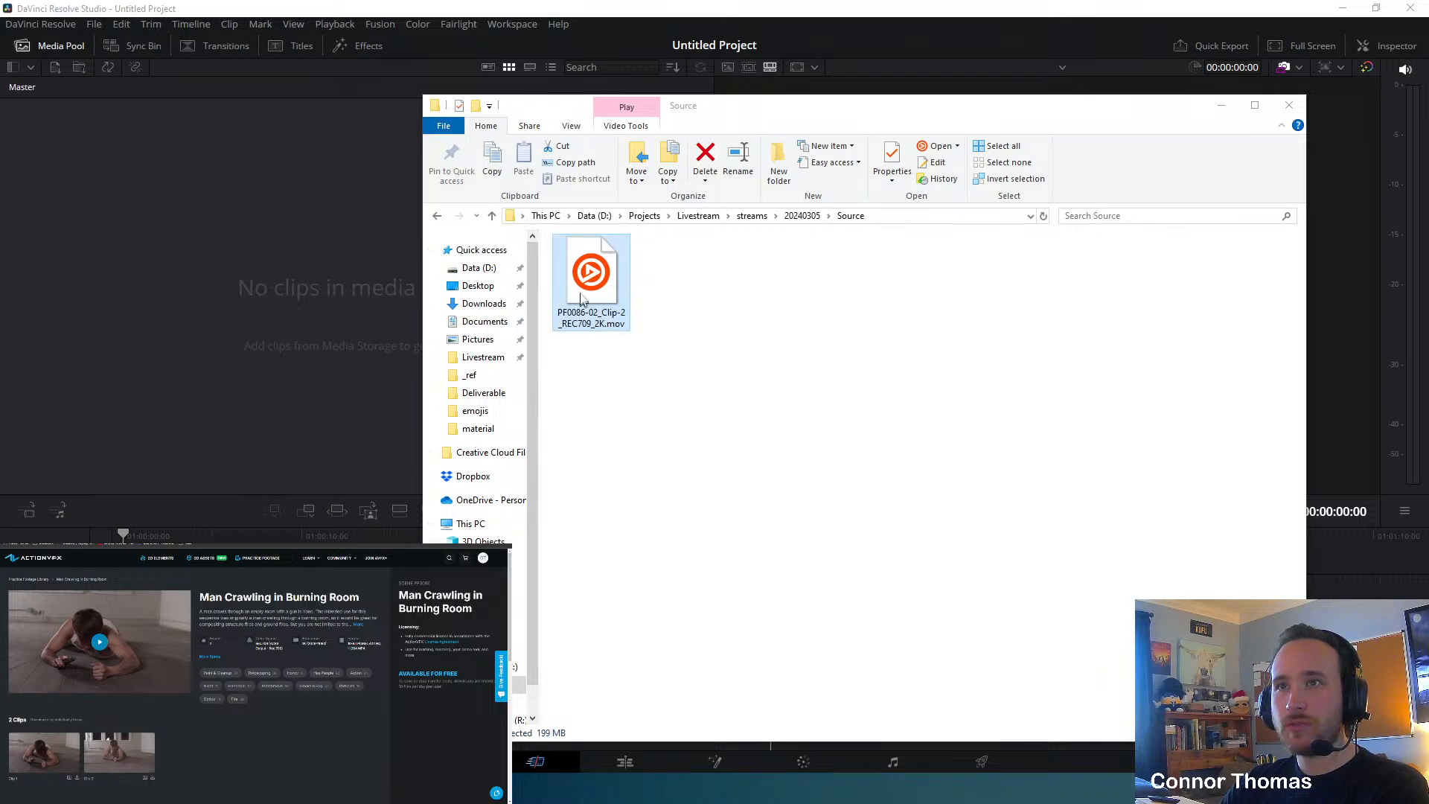
pyautogui.moveTo(591, 277); pyautogui.dragTo(376, 515)
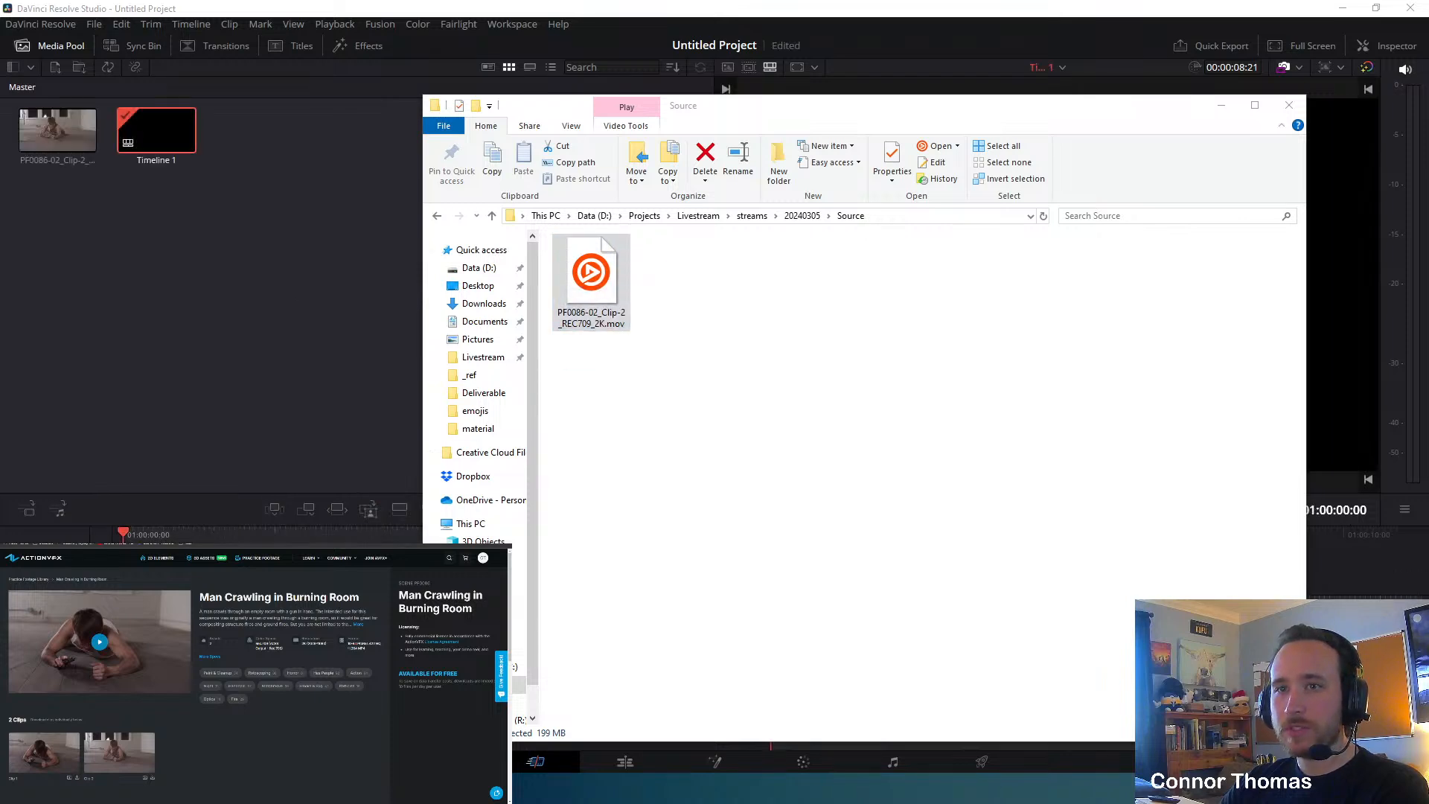
pyautogui.hotkey('alt', 'Tab')
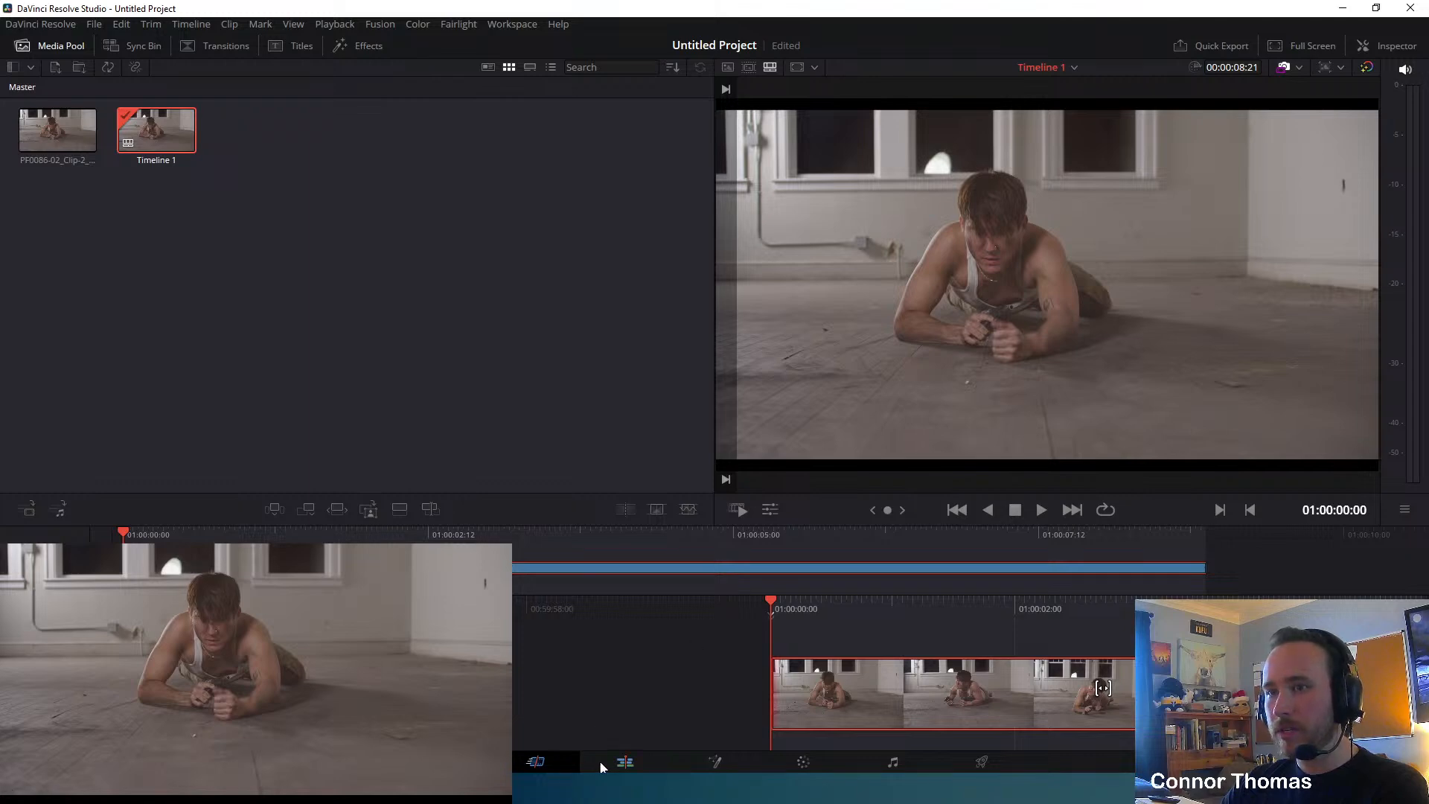
# Switch to the Edit page and check the timeline format in the project settings without saving changes.
pyautogui.hotkey('shift', '4')
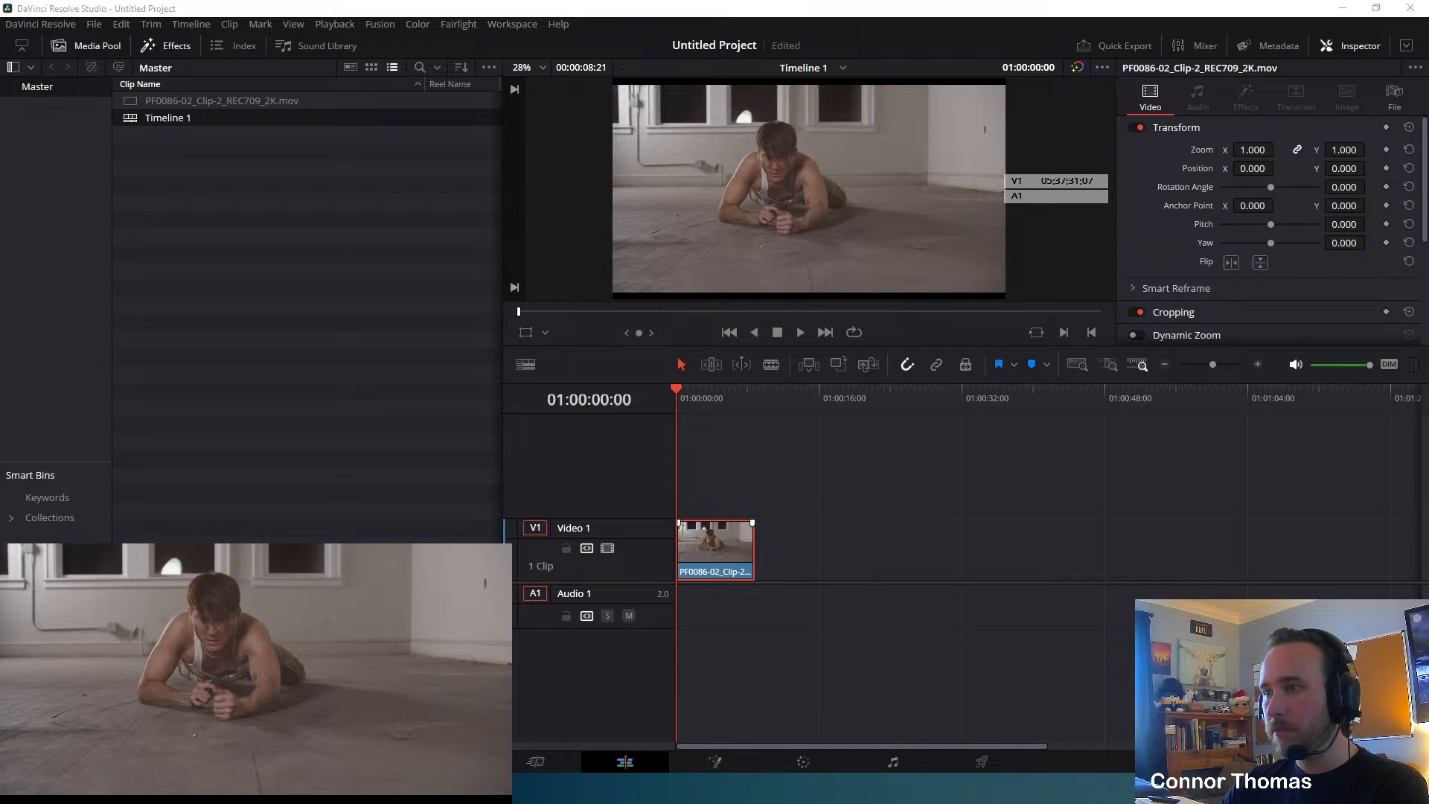
pyautogui.hotkey('shift', '9')
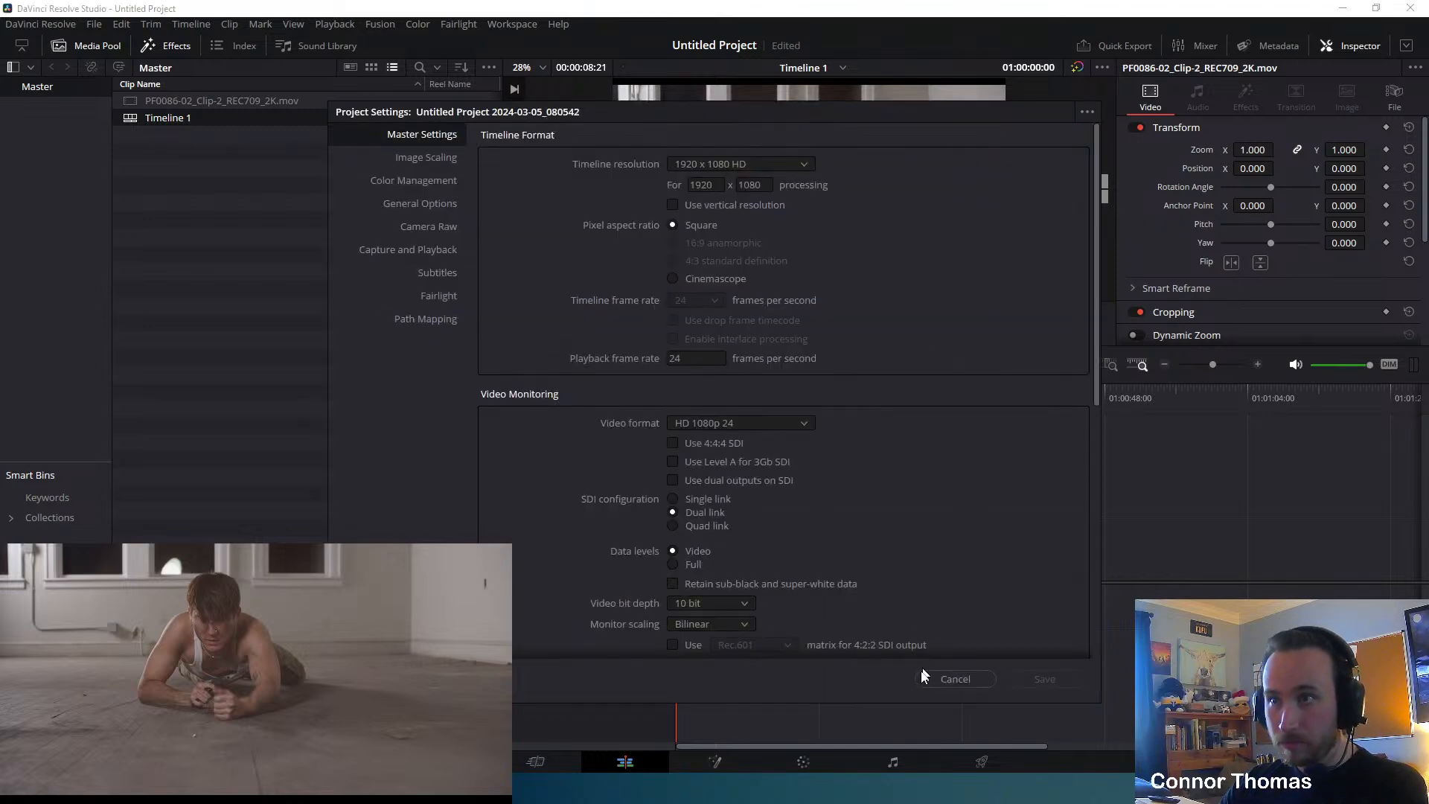
pyautogui.click(955, 679)
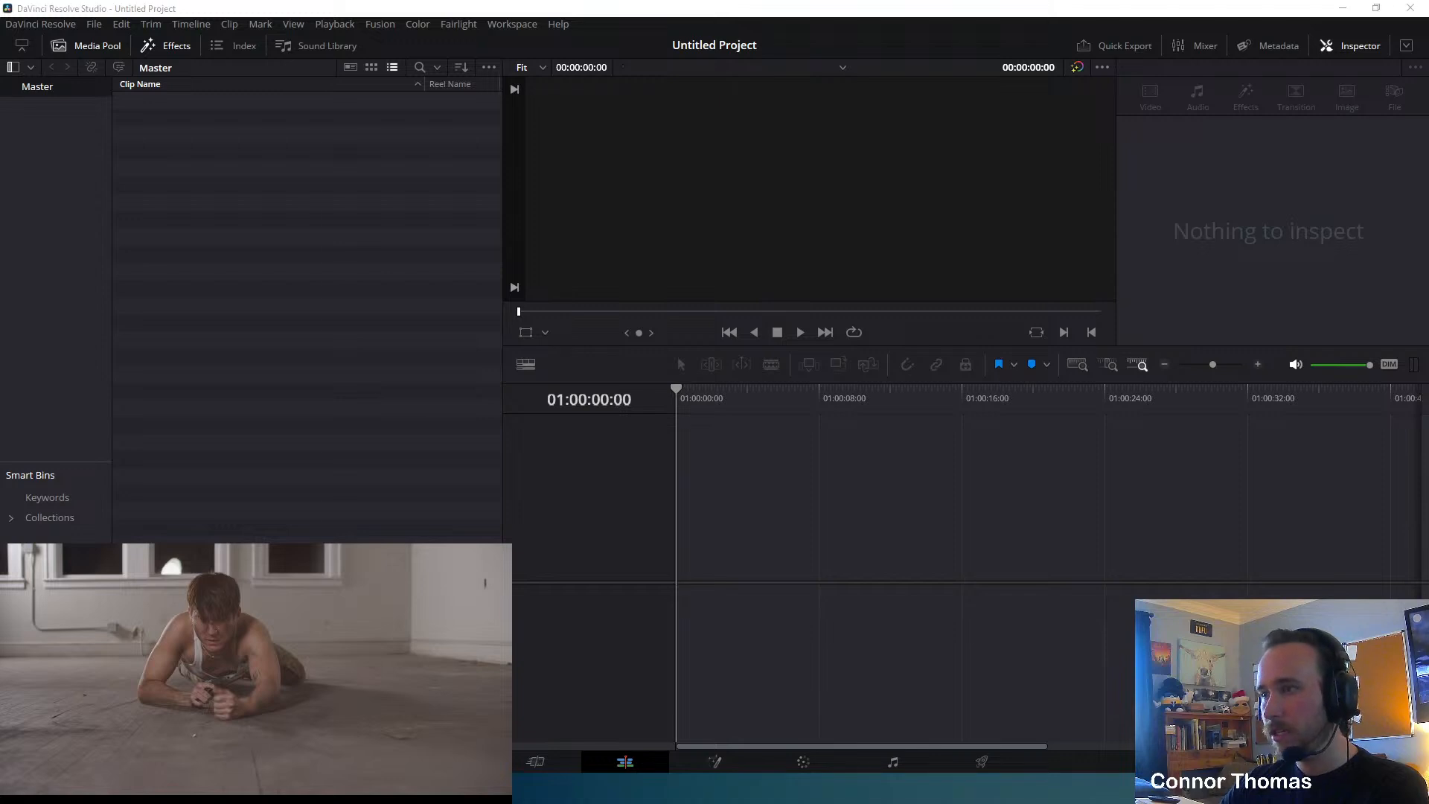
# Set the project's timeline frame rate to 23.976 and its timeline resolution to 2048 x 1080.
pyautogui.hotkey('shift', '9')
pyautogui.click(685, 300)
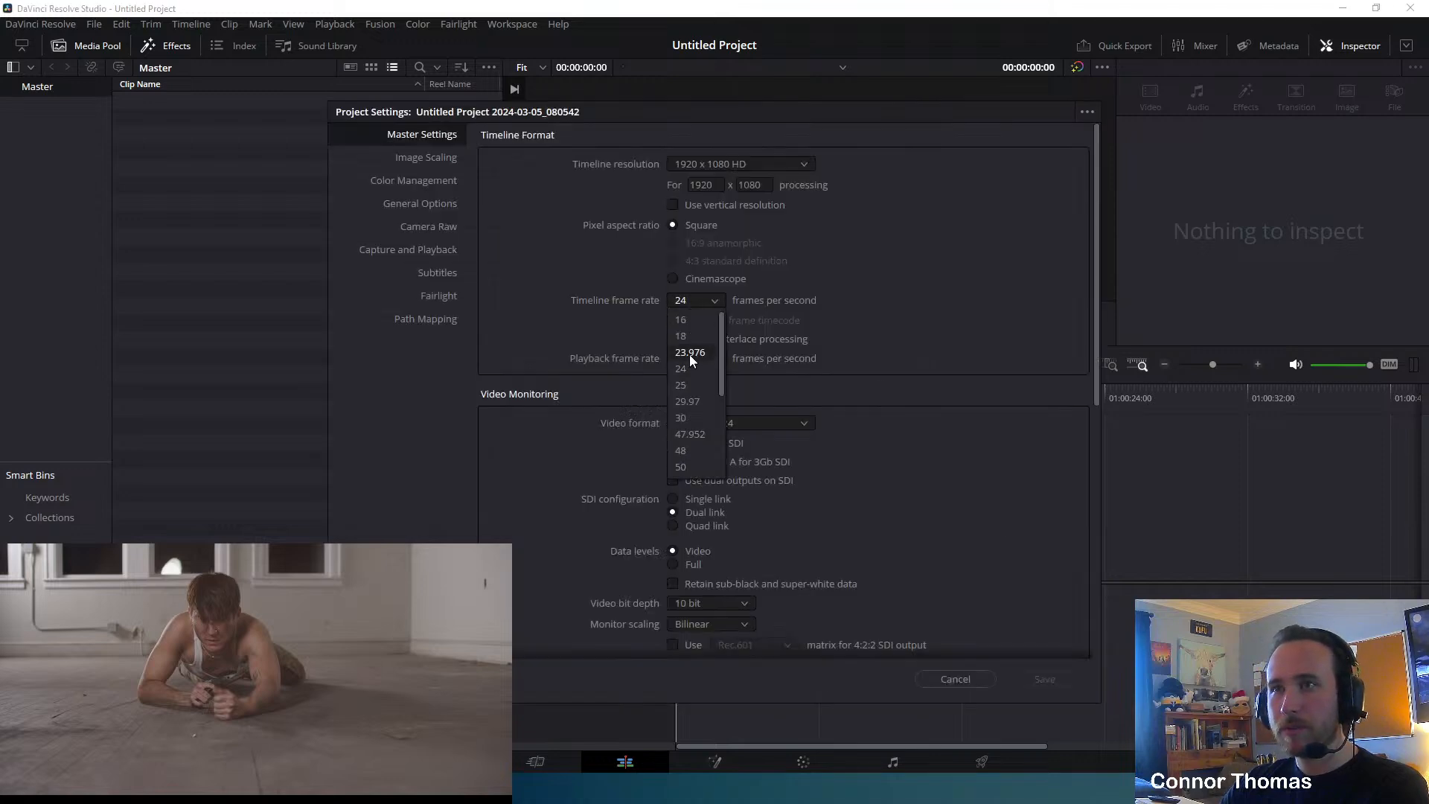
pyautogui.click(689, 353)
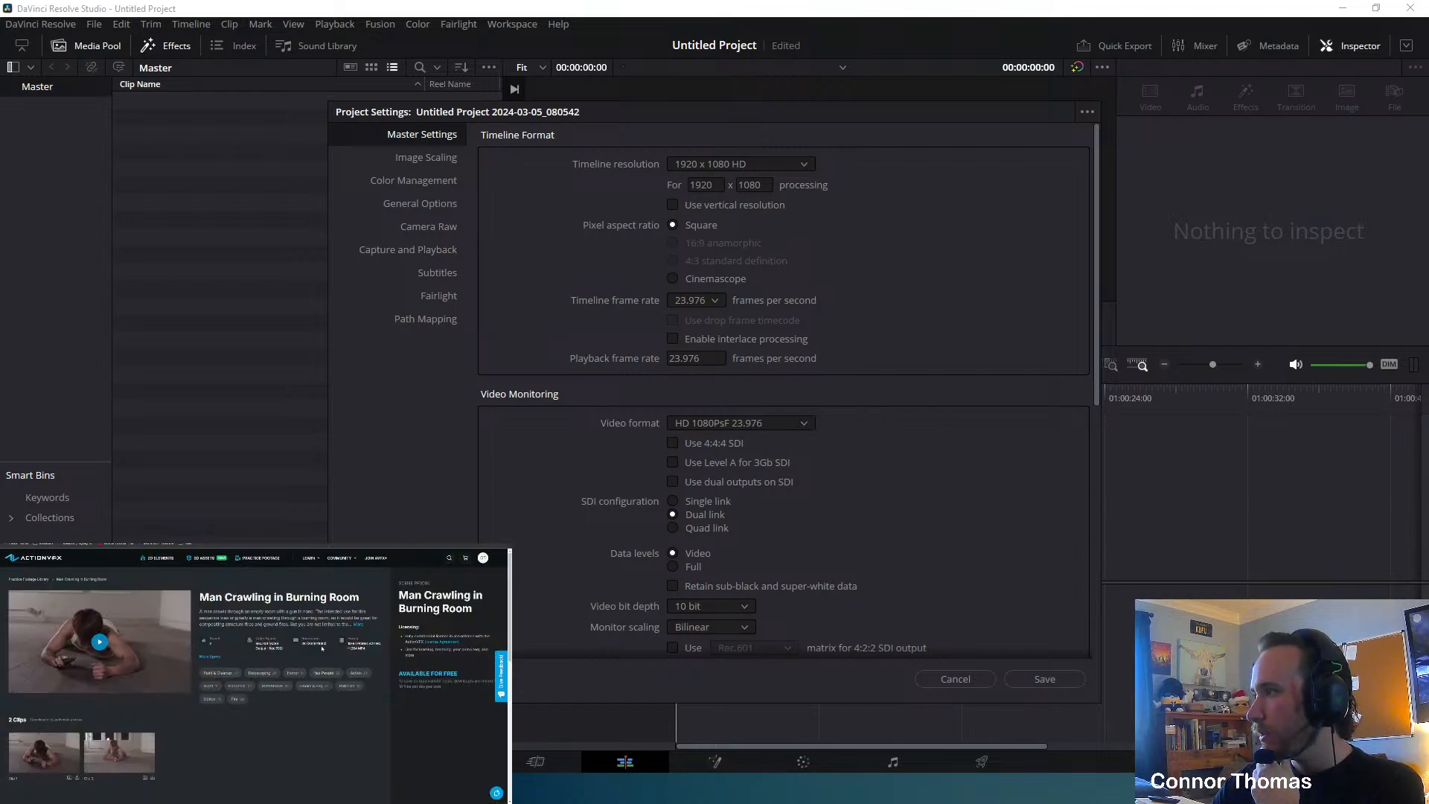
pyautogui.click(719, 186)
pyautogui.write('20')
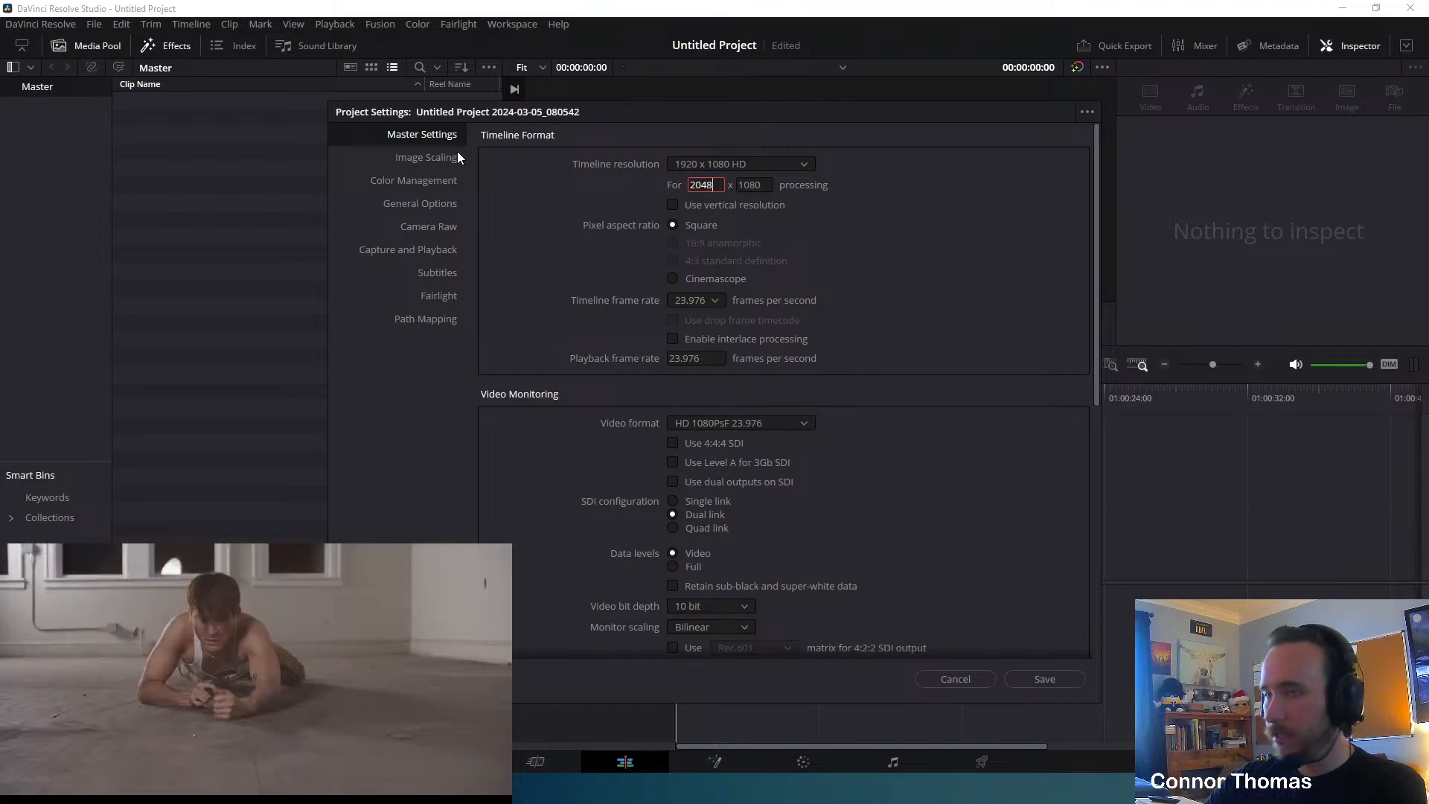
pyautogui.press('Tab')
pyautogui.click(1002, 237)
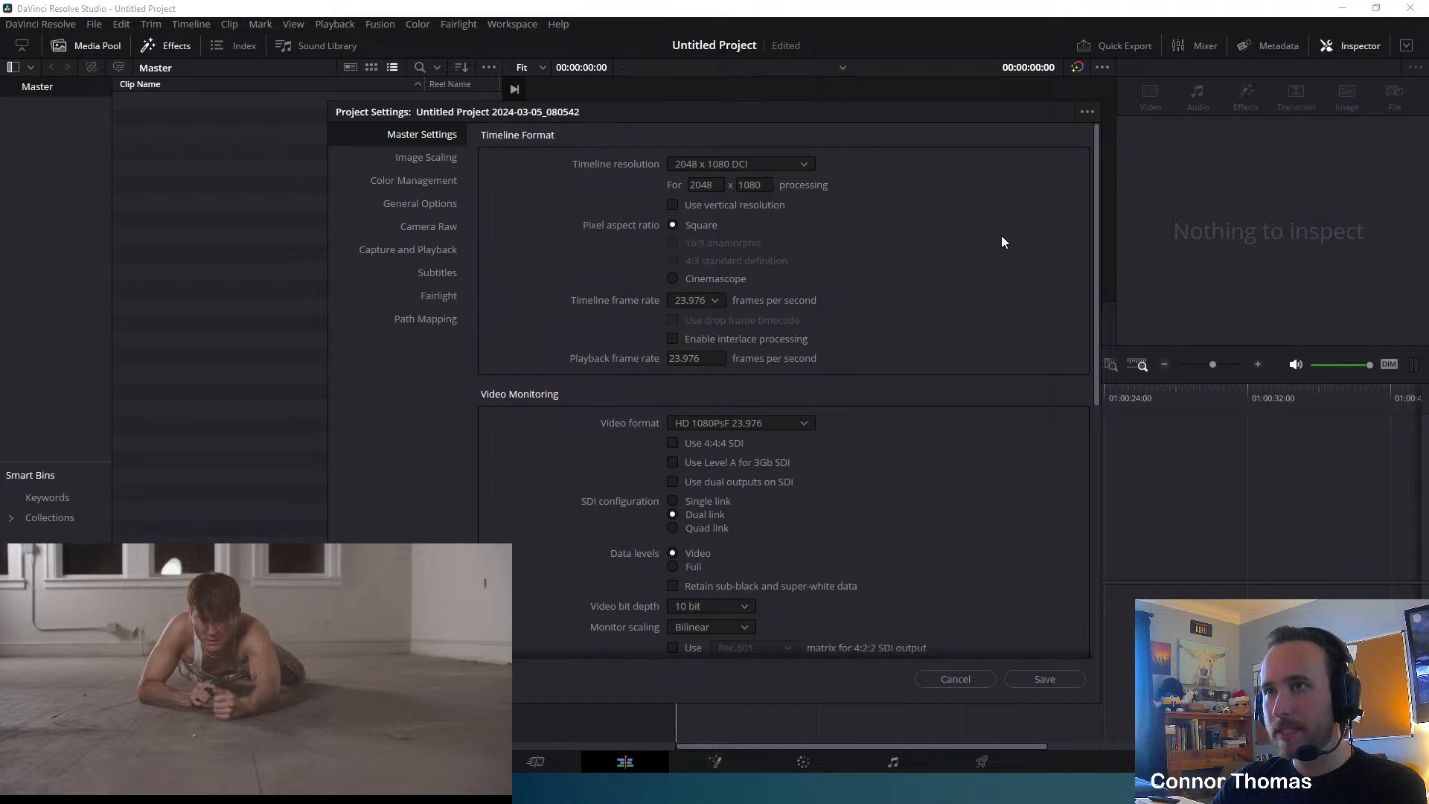
# Set the project's color science to ACEScc and the ACES version to ACES 1.3.
pyautogui.click(390, 189)
pyautogui.click(722, 163)
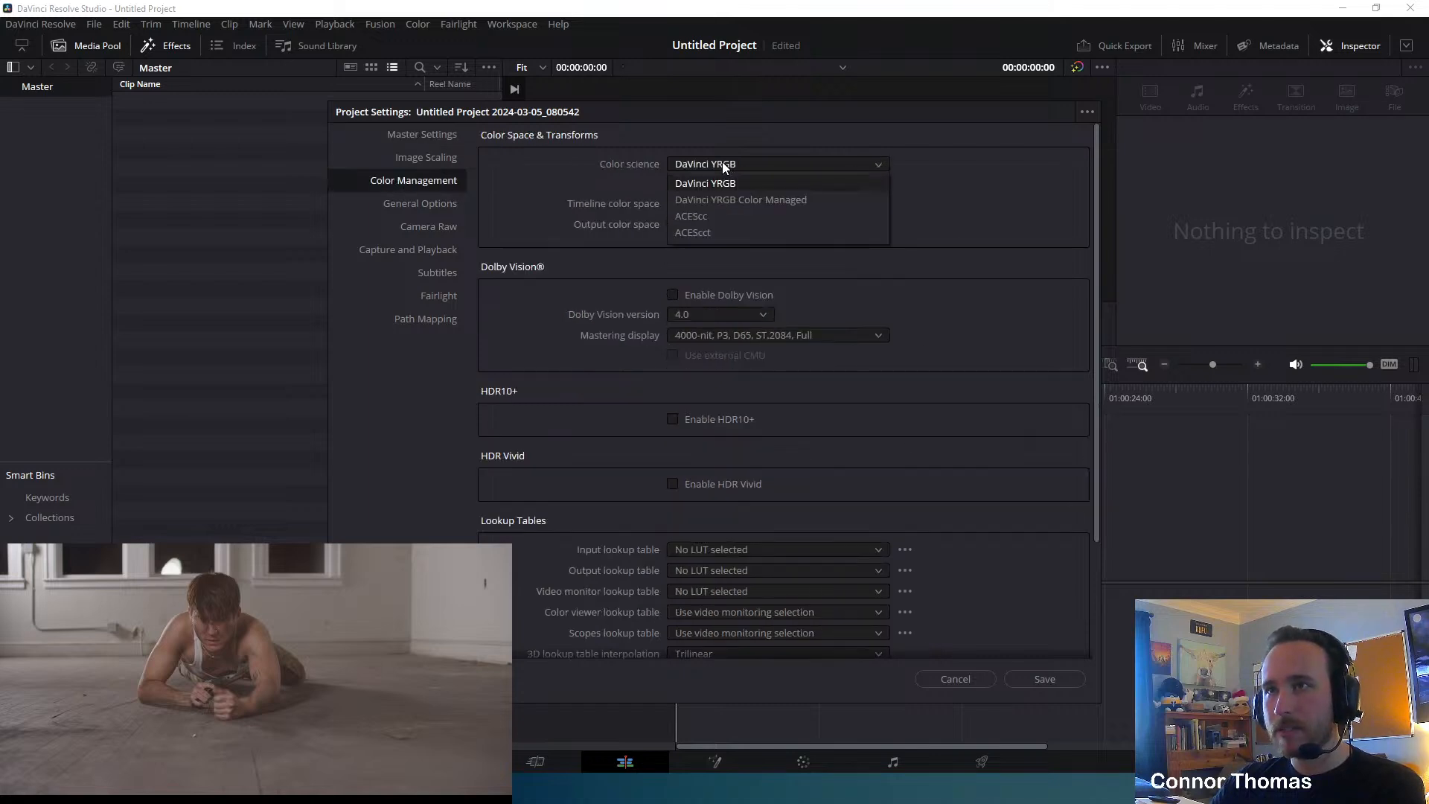
pyautogui.click(715, 216)
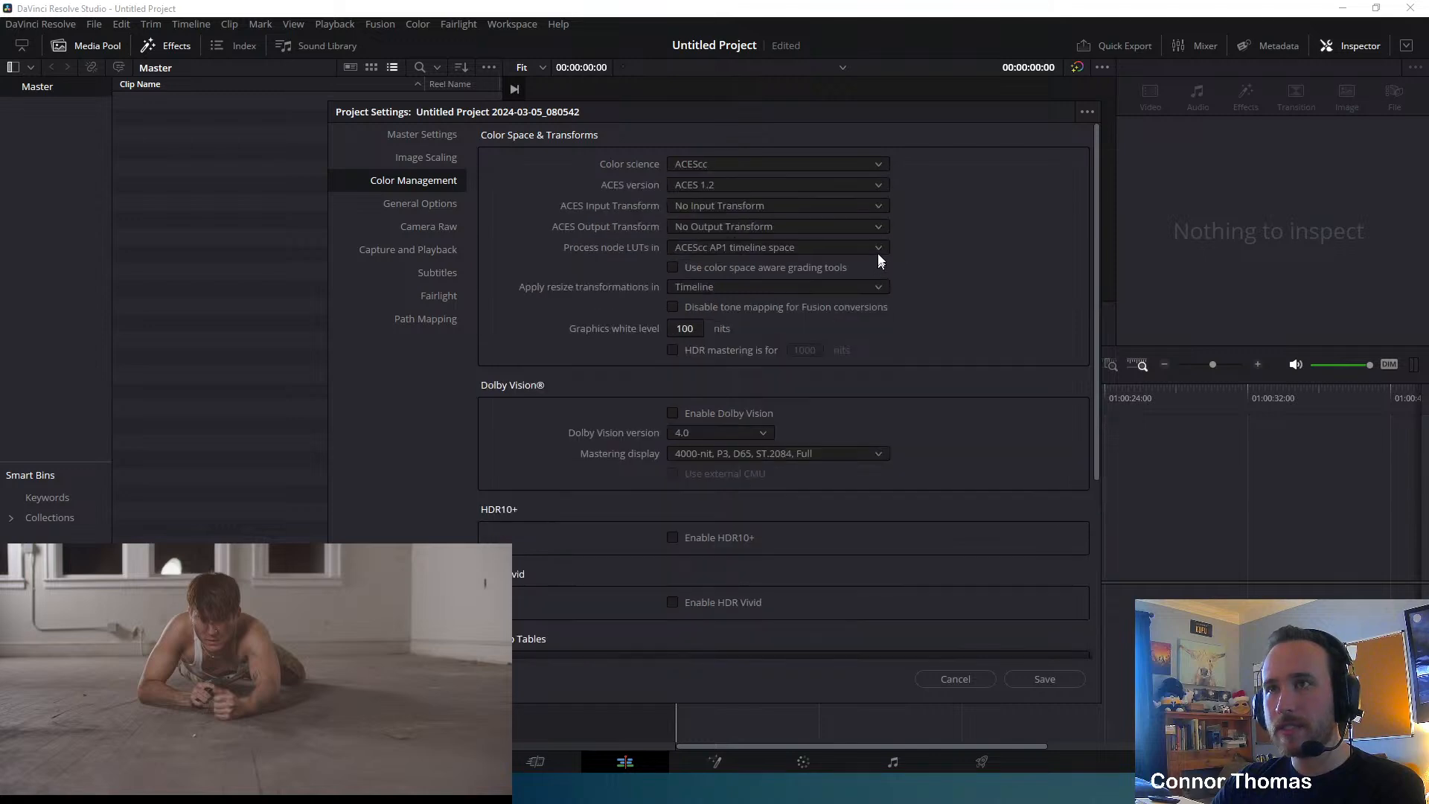
pyautogui.click(713, 186)
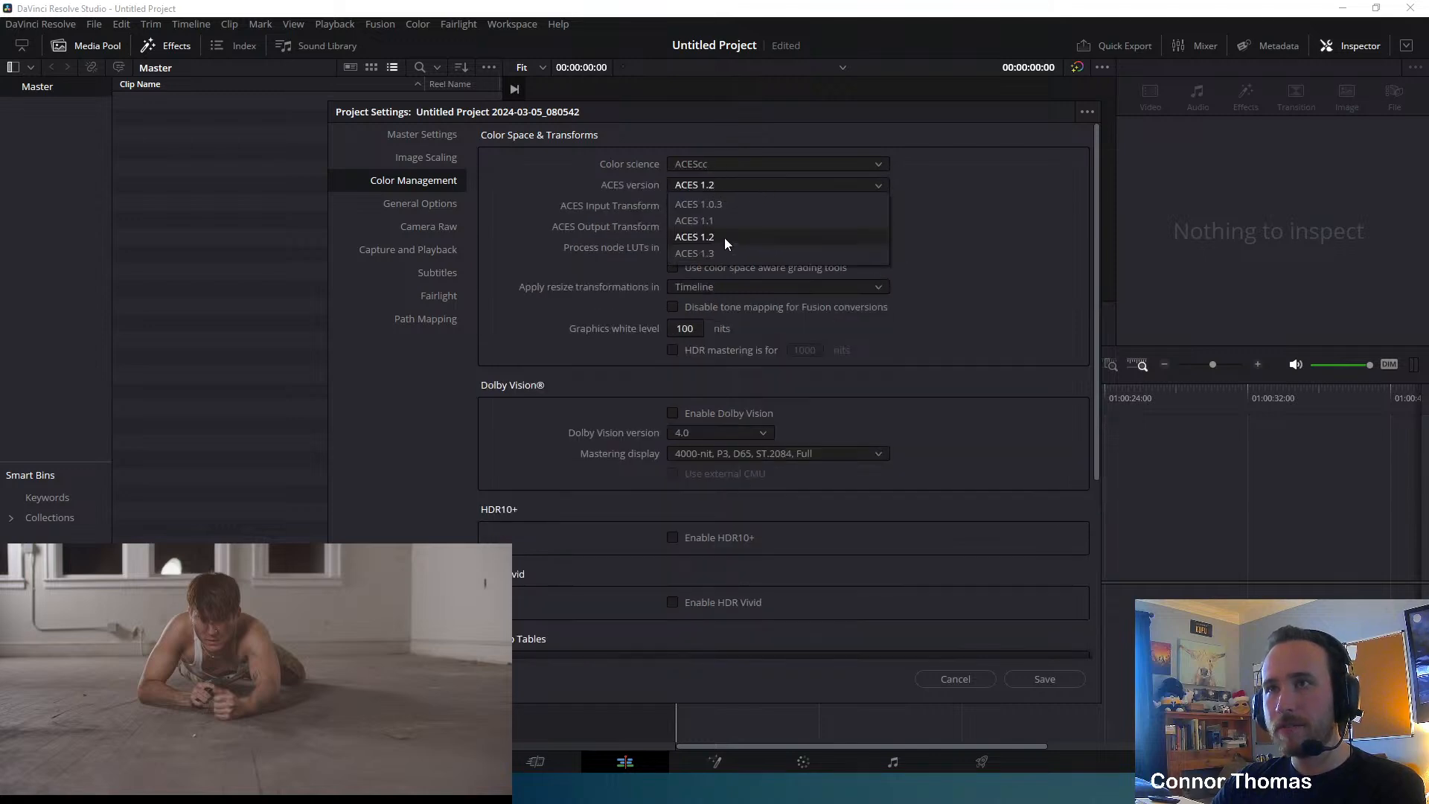
pyautogui.click(711, 251)
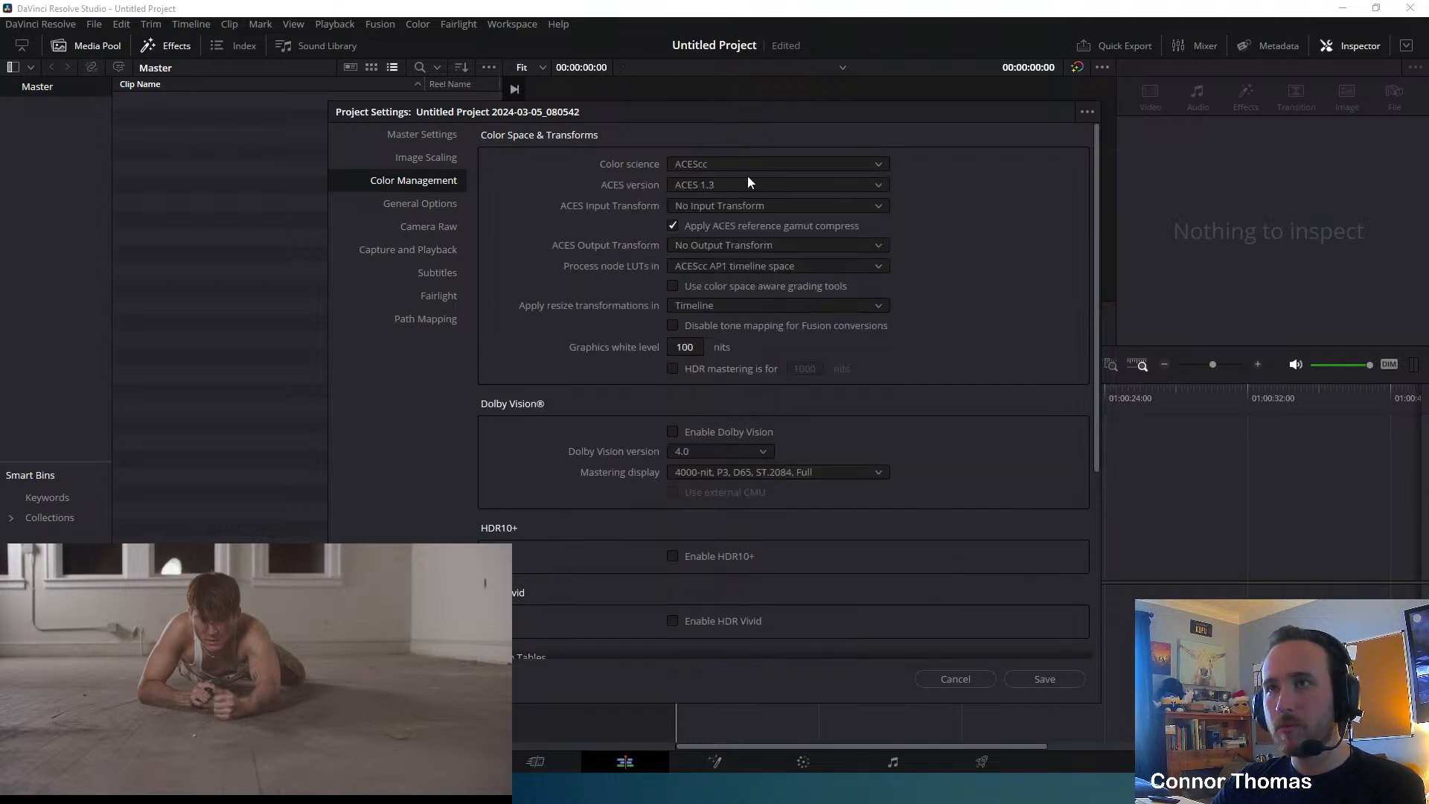
# Set the project's ACES Input Transform to Rec.709.
pyautogui.click(695, 206)
pyautogui.scroll(-3, 815, 283)
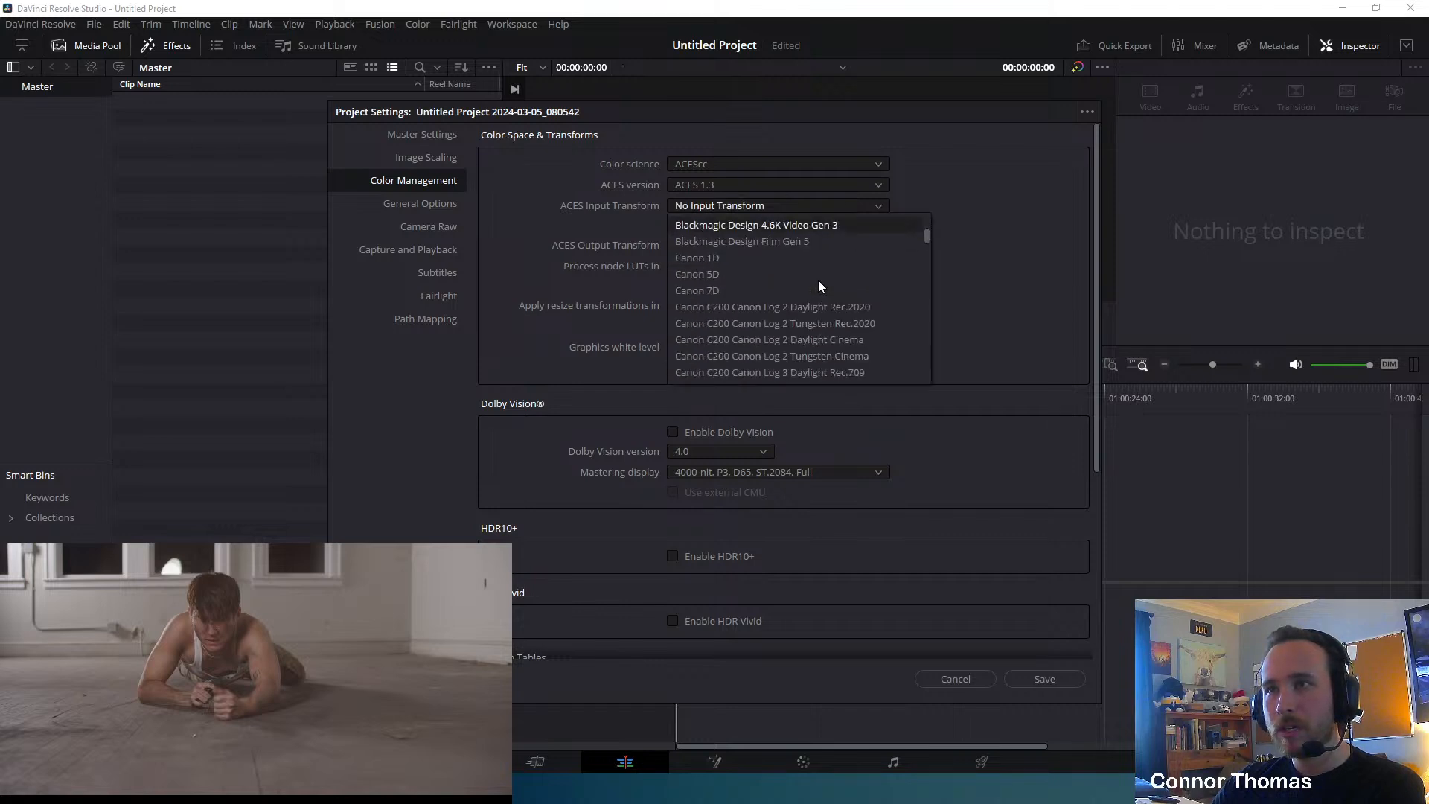
pyautogui.scroll(-10, 819, 281)
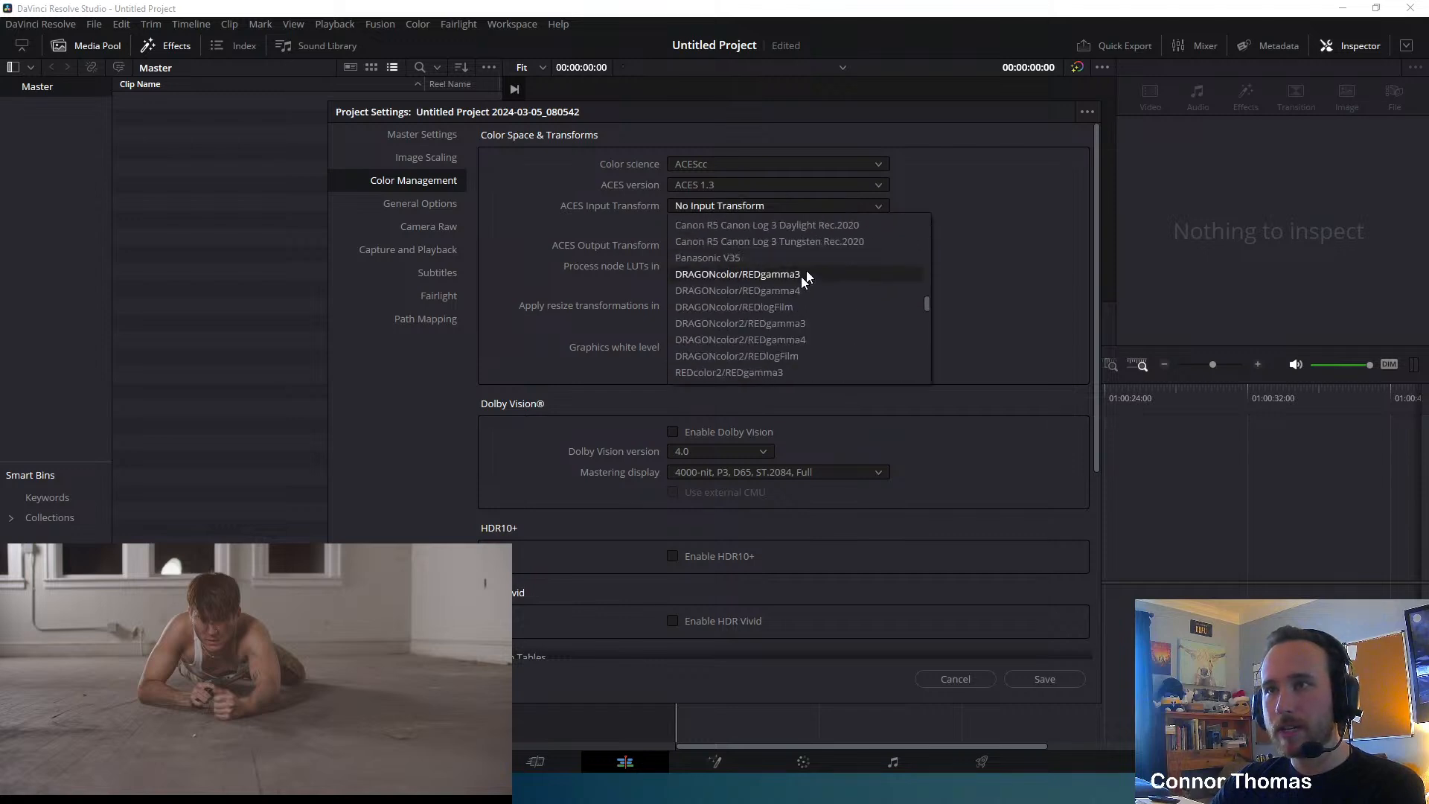
pyautogui.scroll(-15, 770, 297)
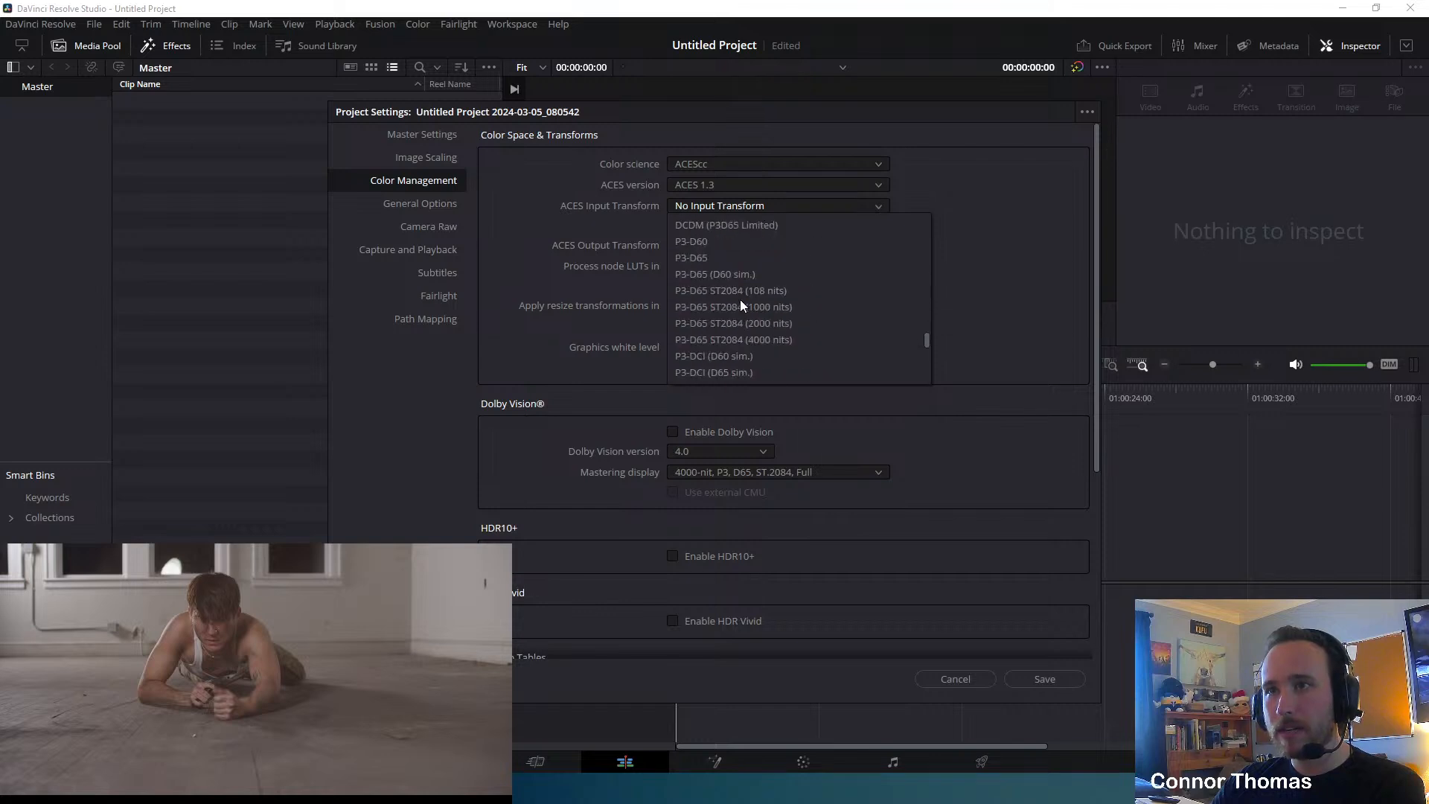
pyautogui.scroll(-3, 739, 300)
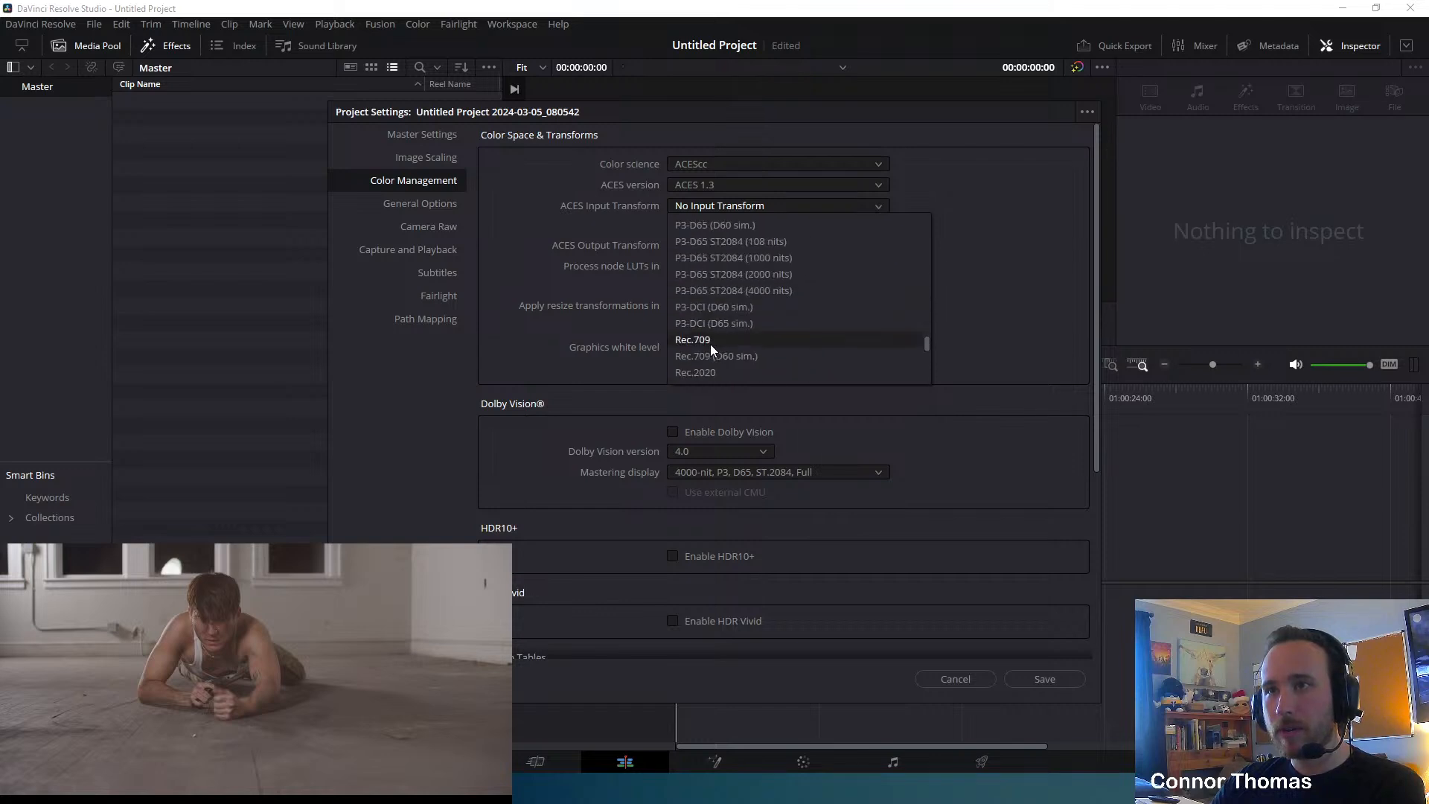
pyautogui.click(710, 340)
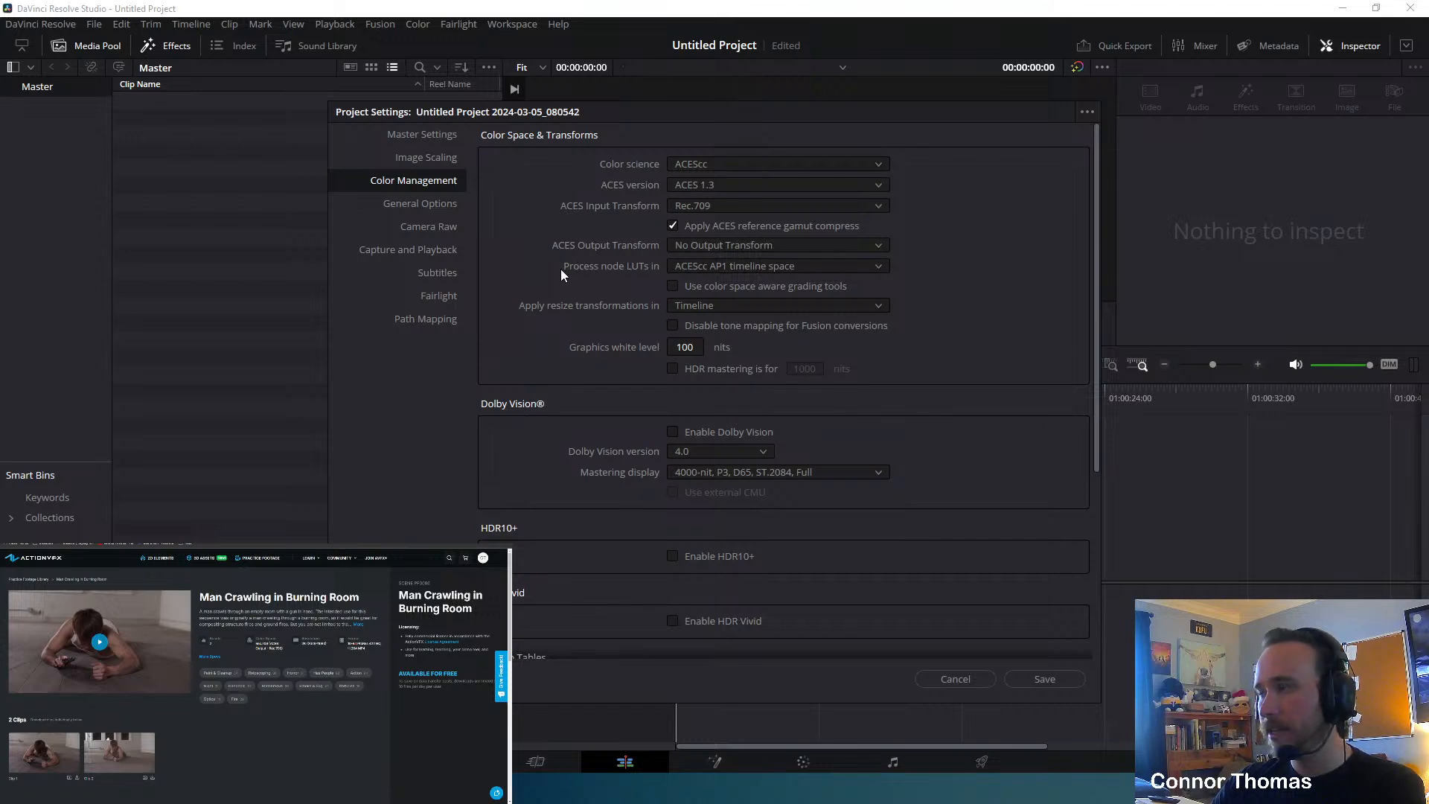
# Set the project's ACES Output Transform to ACEScg - CSC.
pyautogui.click(723, 247)
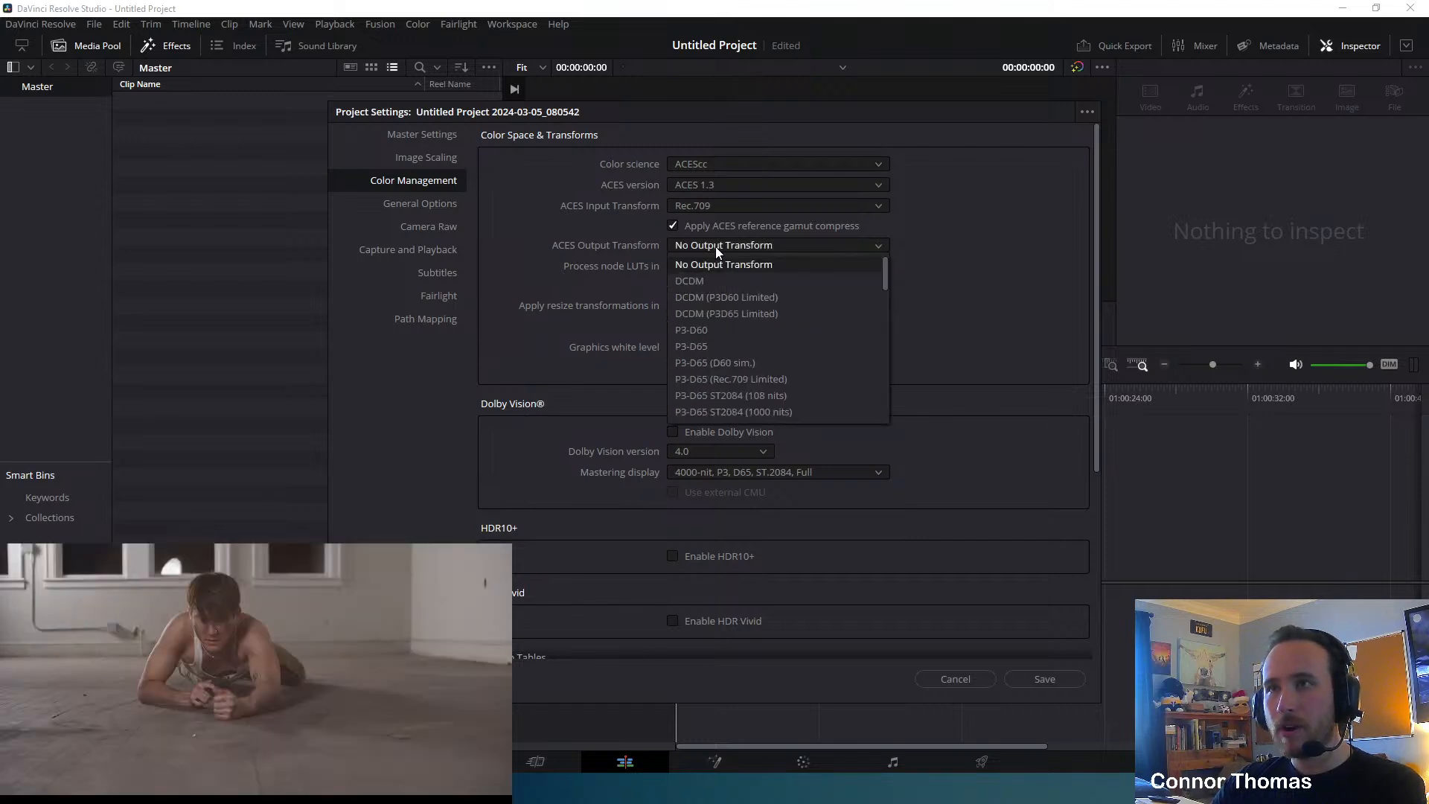
pyautogui.scroll(-4, 781, 309)
pyautogui.scroll(-5, 793, 309)
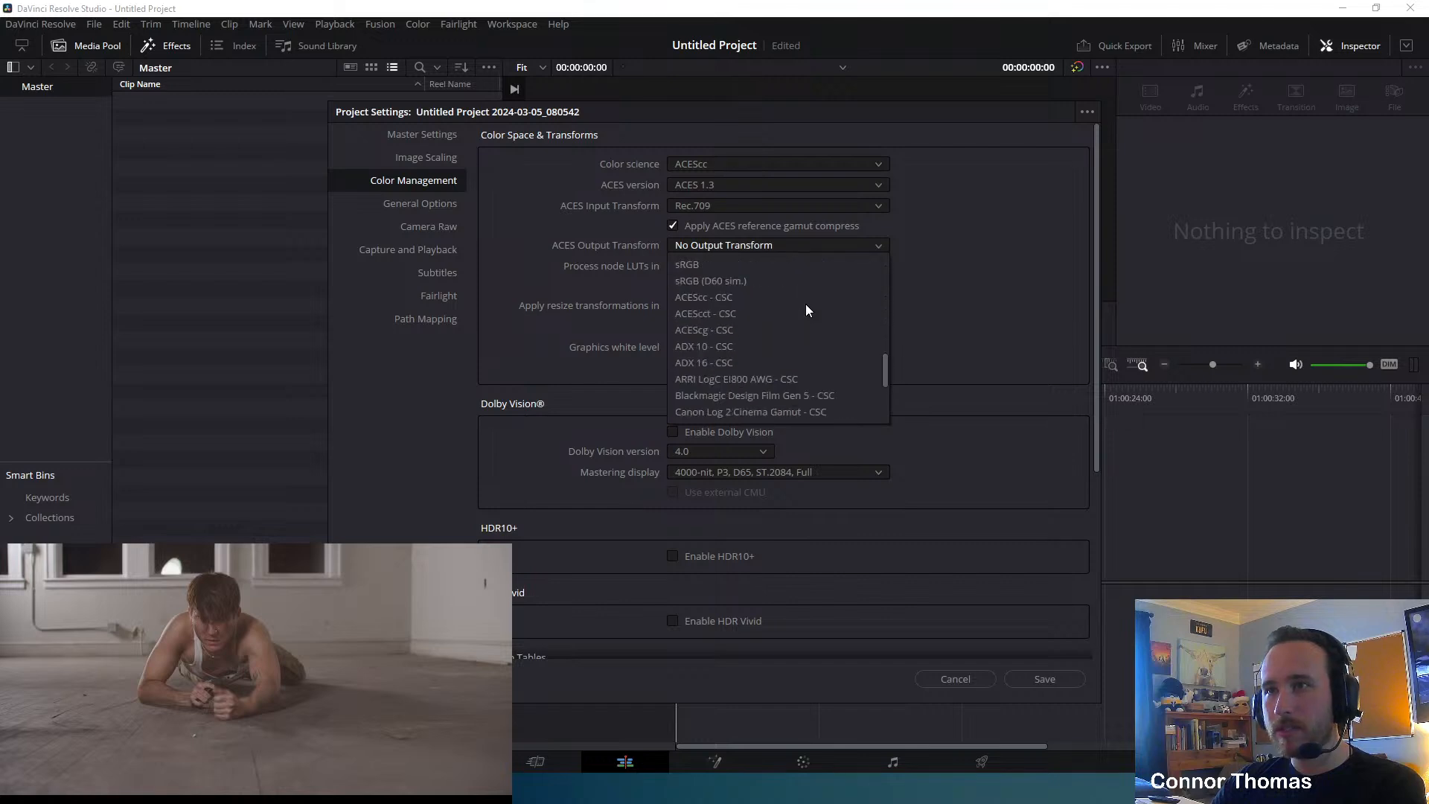
pyautogui.scroll(2, 778, 301)
pyautogui.scroll(-4, 783, 305)
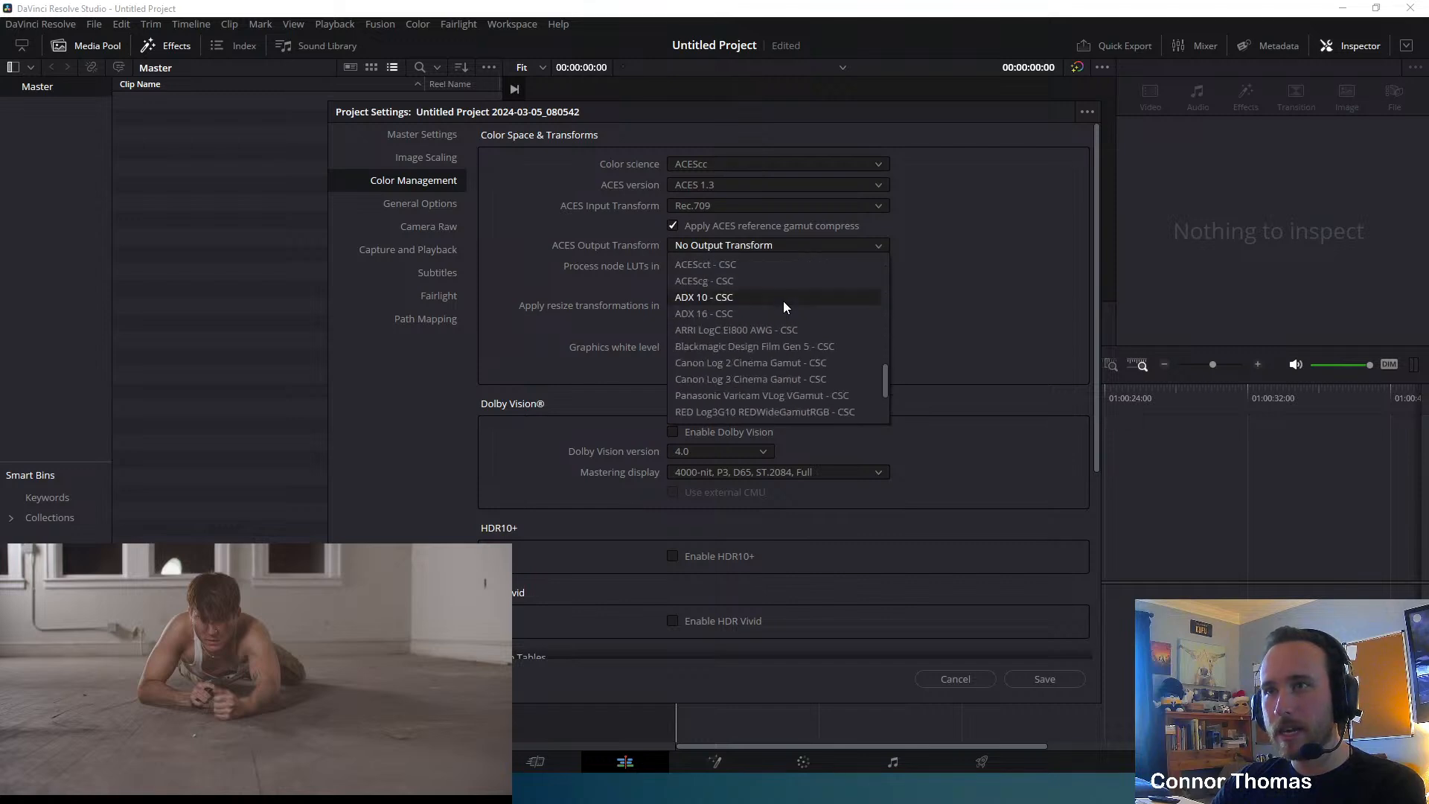
pyautogui.scroll(5, 783, 309)
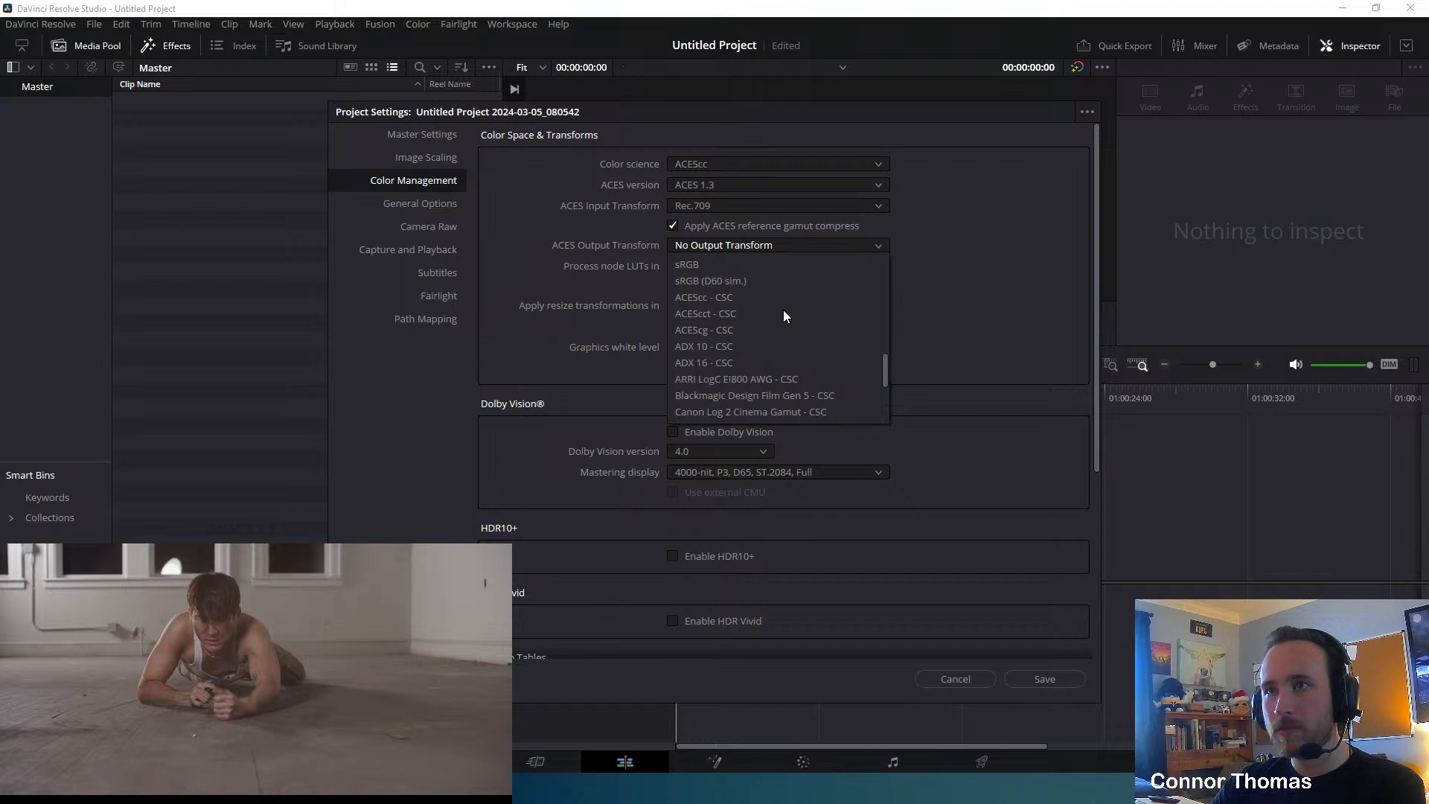
pyautogui.scroll(10, 776, 344)
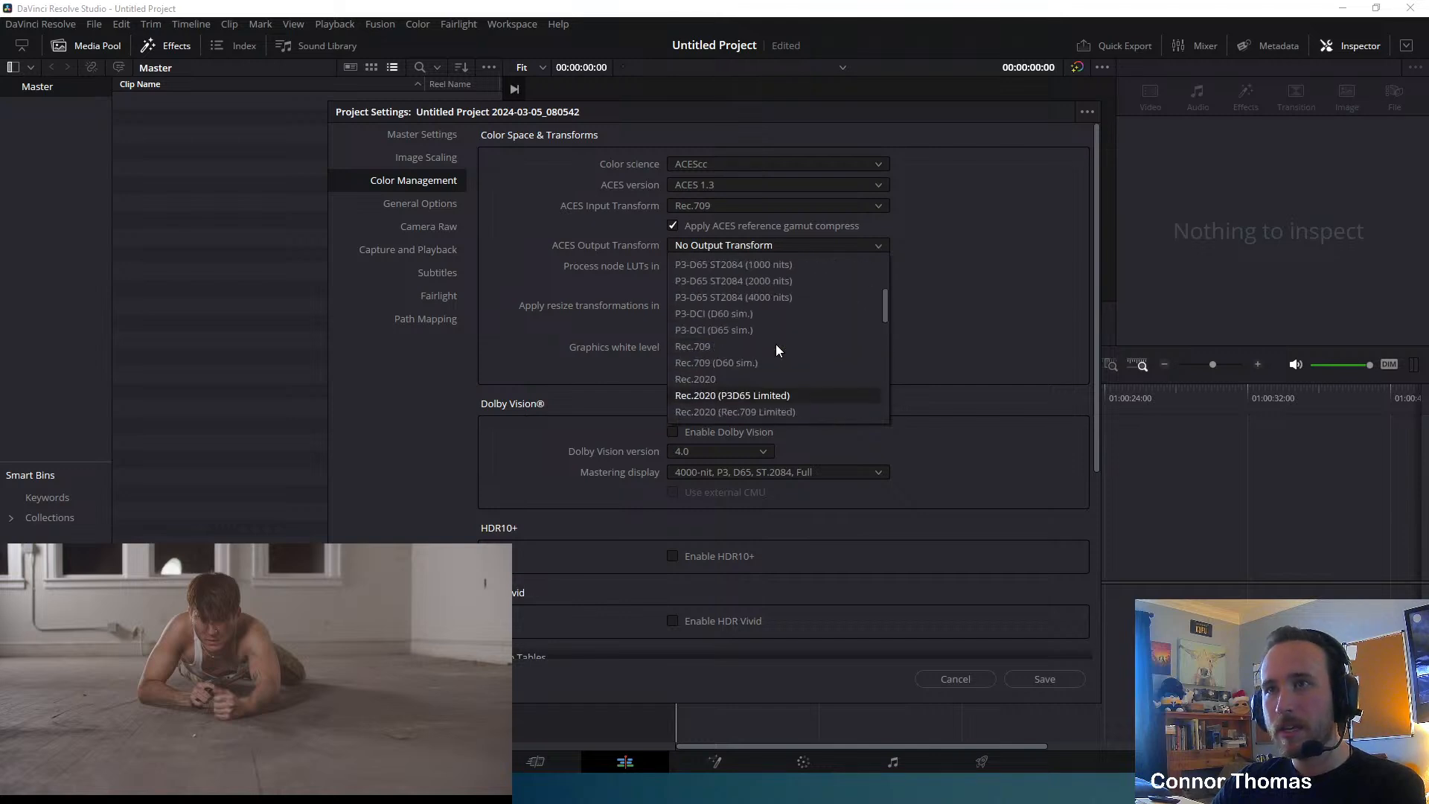
pyautogui.scroll(-12, 771, 348)
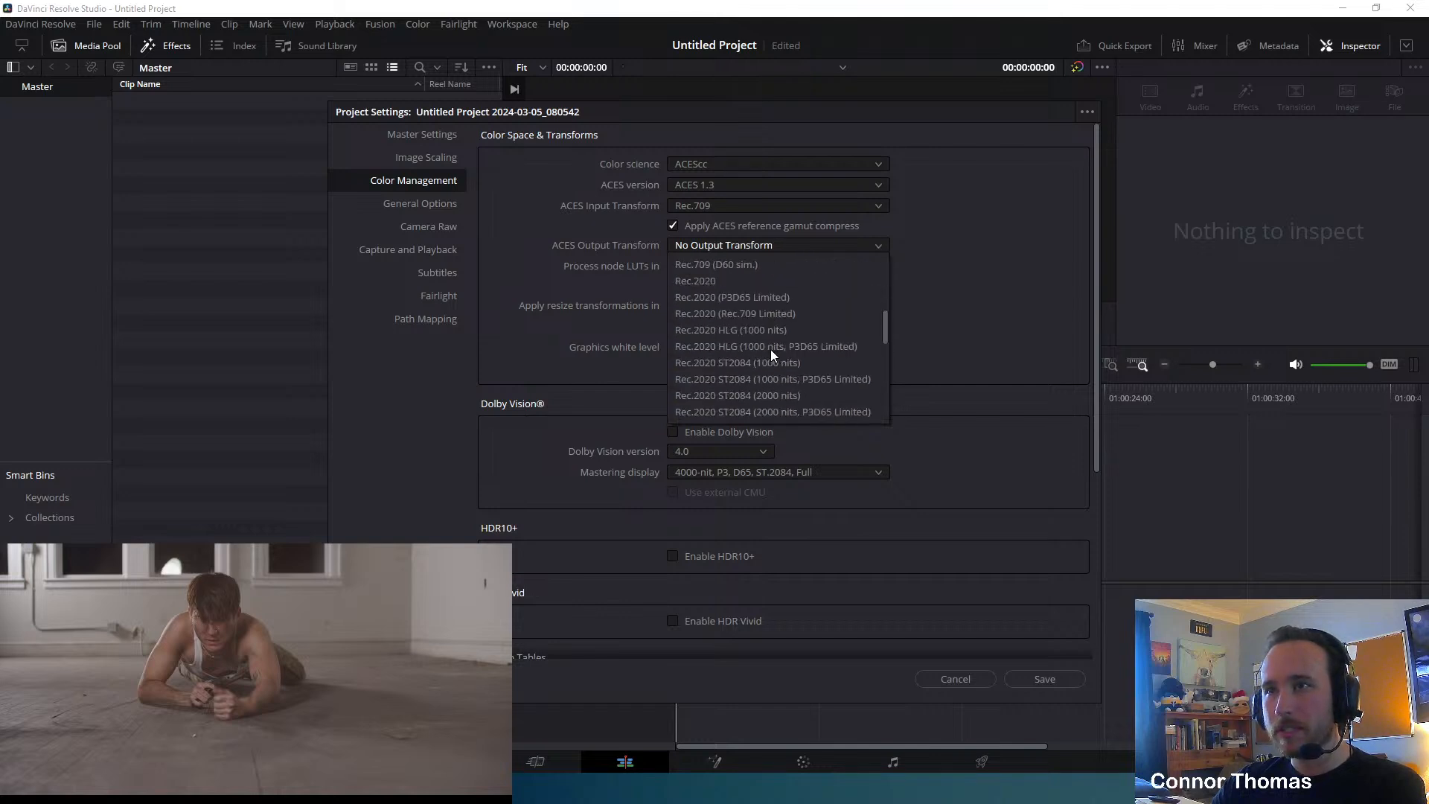
pyautogui.scroll(3, 770, 346)
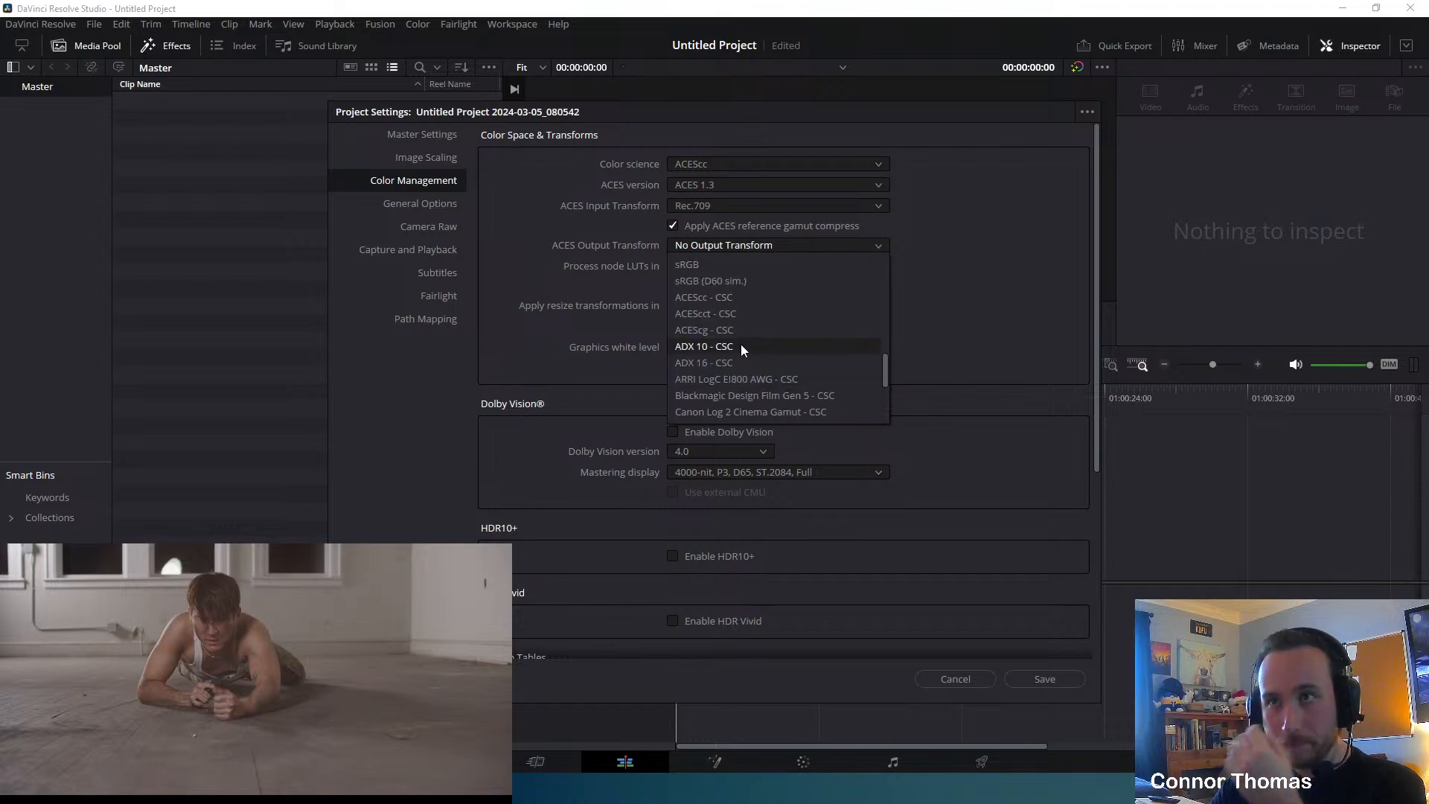
pyautogui.click(731, 330)
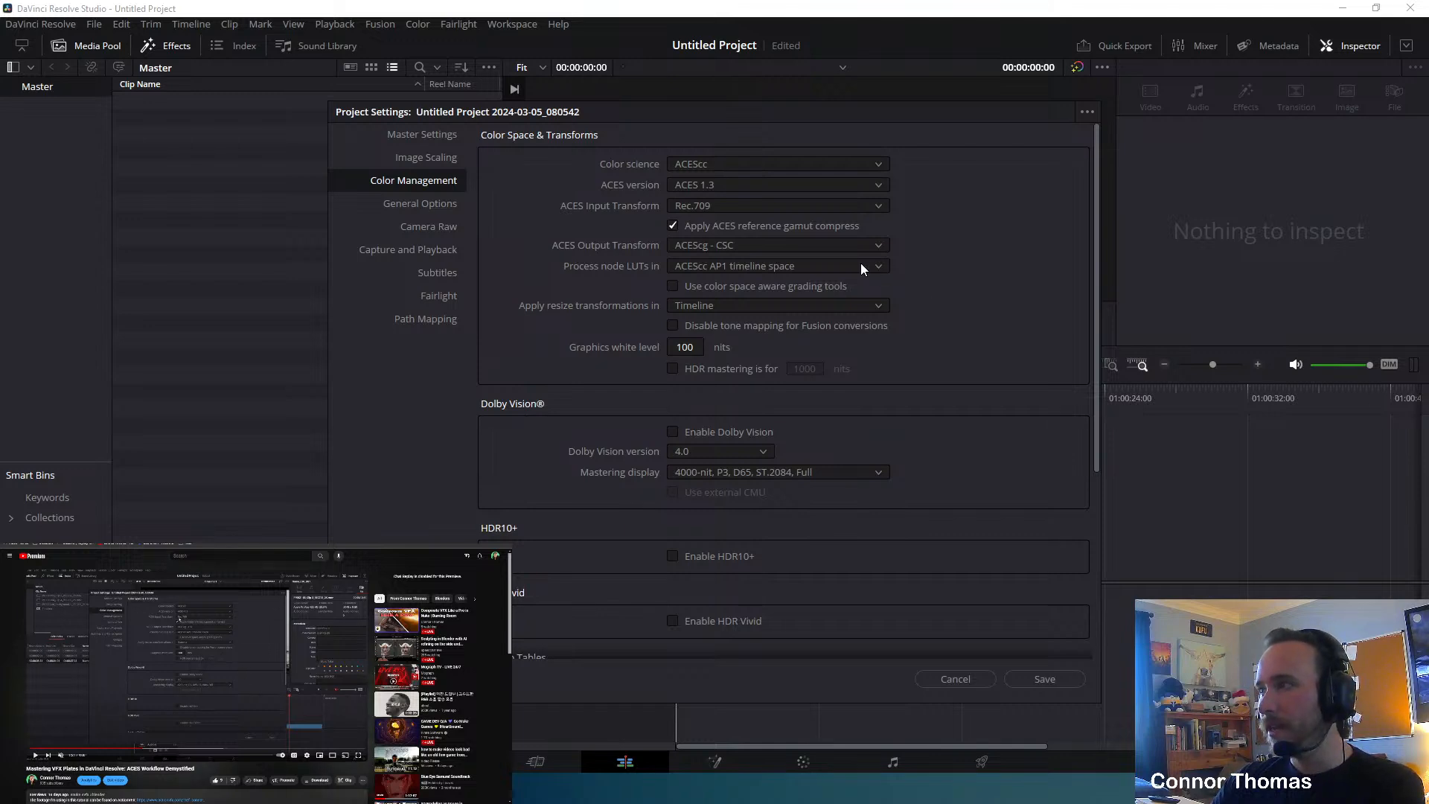
# Apply resize transformations in Gamma, then save the project settings and accept the project frame rate change.
pyautogui.click(761, 306)
pyautogui.click(739, 389)
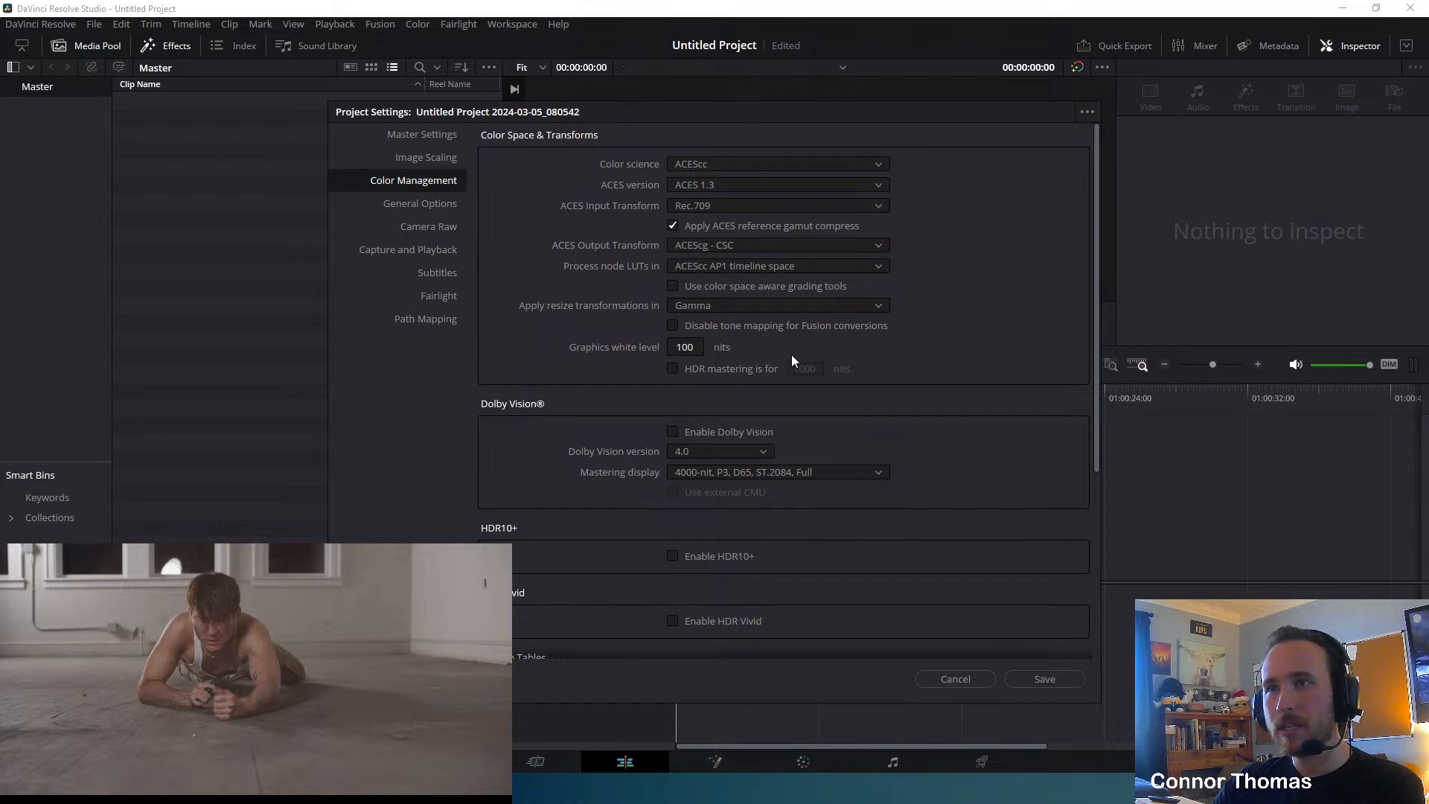
pyautogui.click(1050, 676)
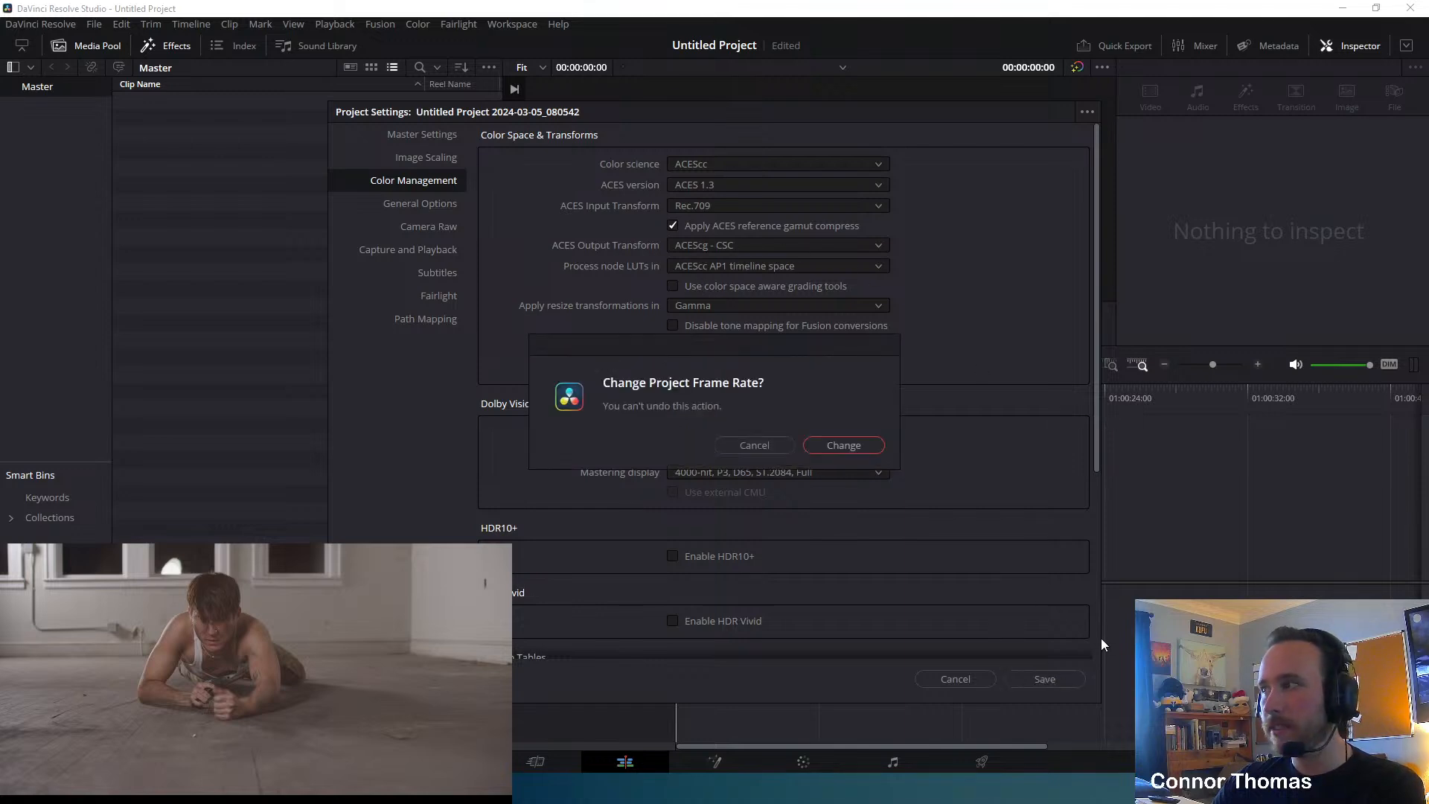
pyautogui.click(827, 445)
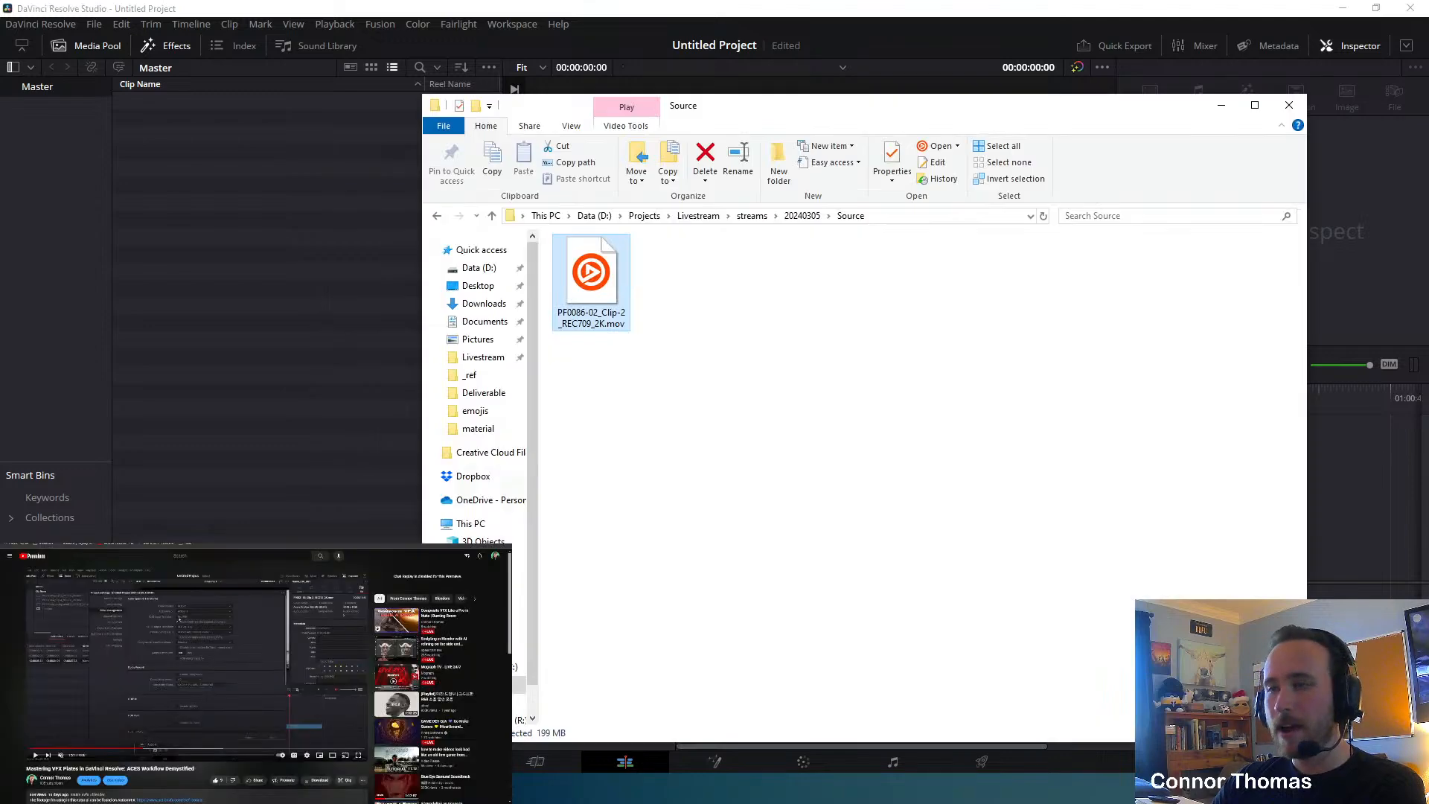
# Add PF0086-02_Clip-2_REC709_2K.mov from the Source folder to the timeline and place it at the start of Video 1.
pyautogui.moveTo(590, 280); pyautogui.dragTo(1323, 574)
pyautogui.click(850, 458)
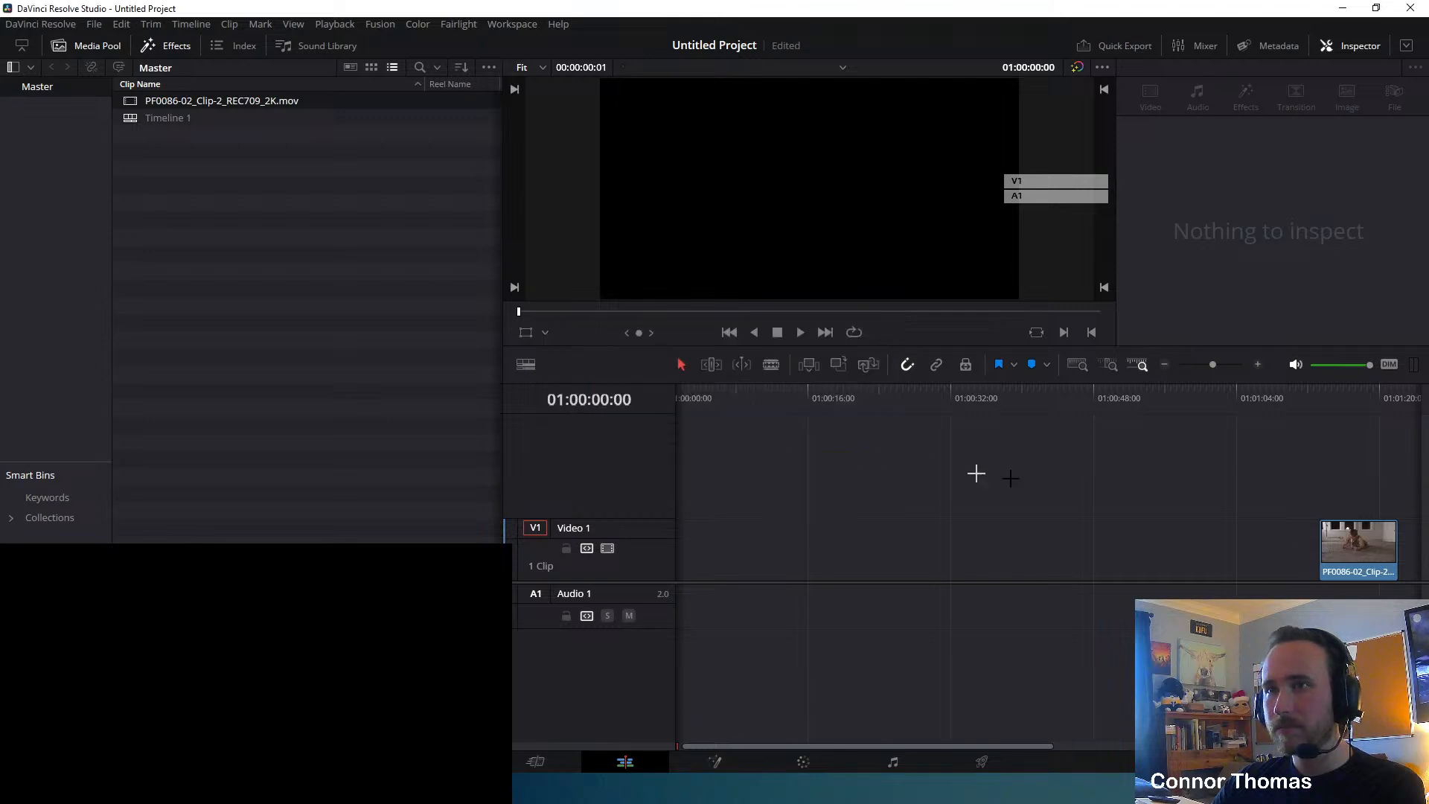
pyautogui.moveTo(1387, 537); pyautogui.dragTo(716, 537)
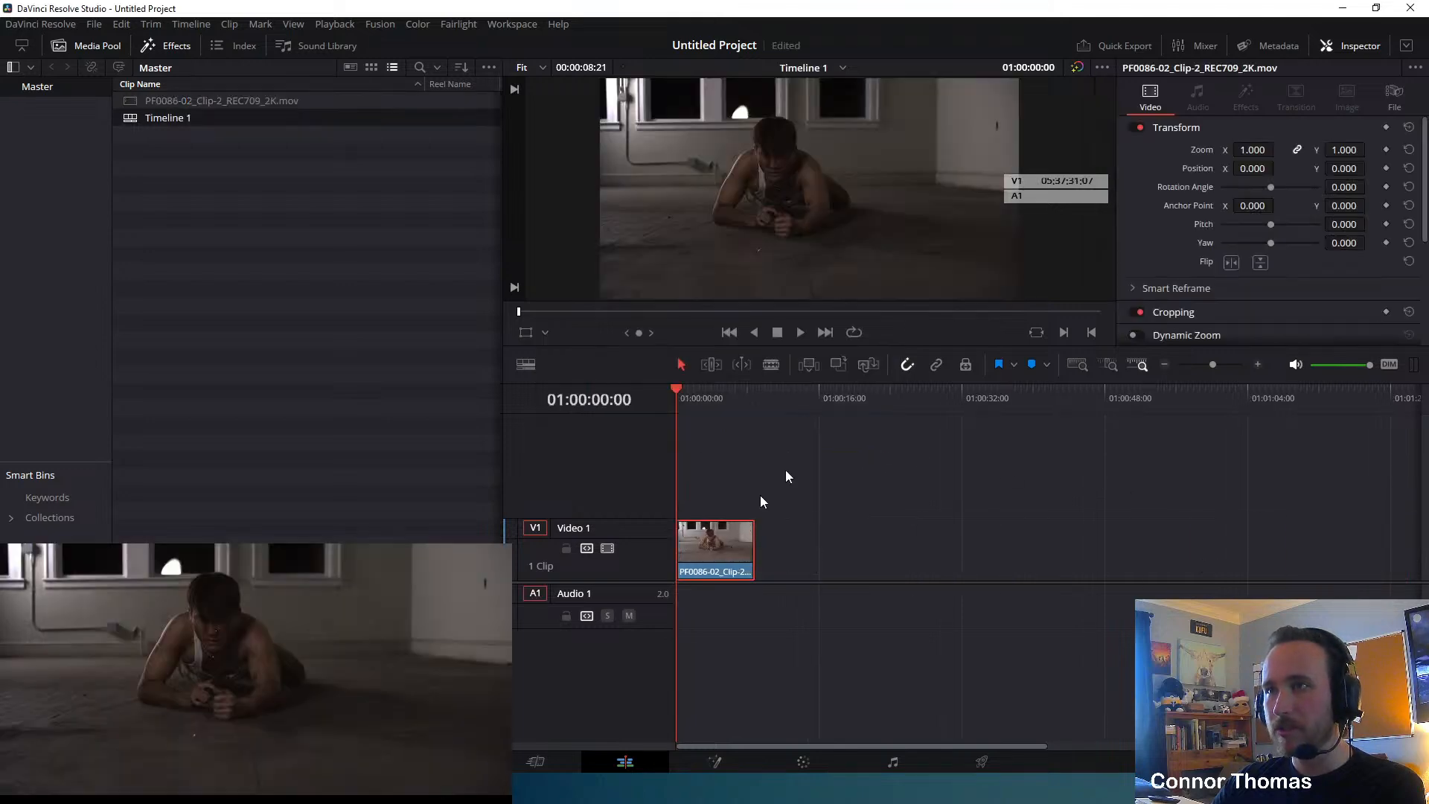
# Play through the clip on the timeline and trim its end to 01:00:07:18.
pyautogui.moveTo(160, 745)
pyautogui.mouseDown()
pyautogui.moveTo(253, 745)
pyautogui.moveTo(173, 745)
pyautogui.mouseUp()
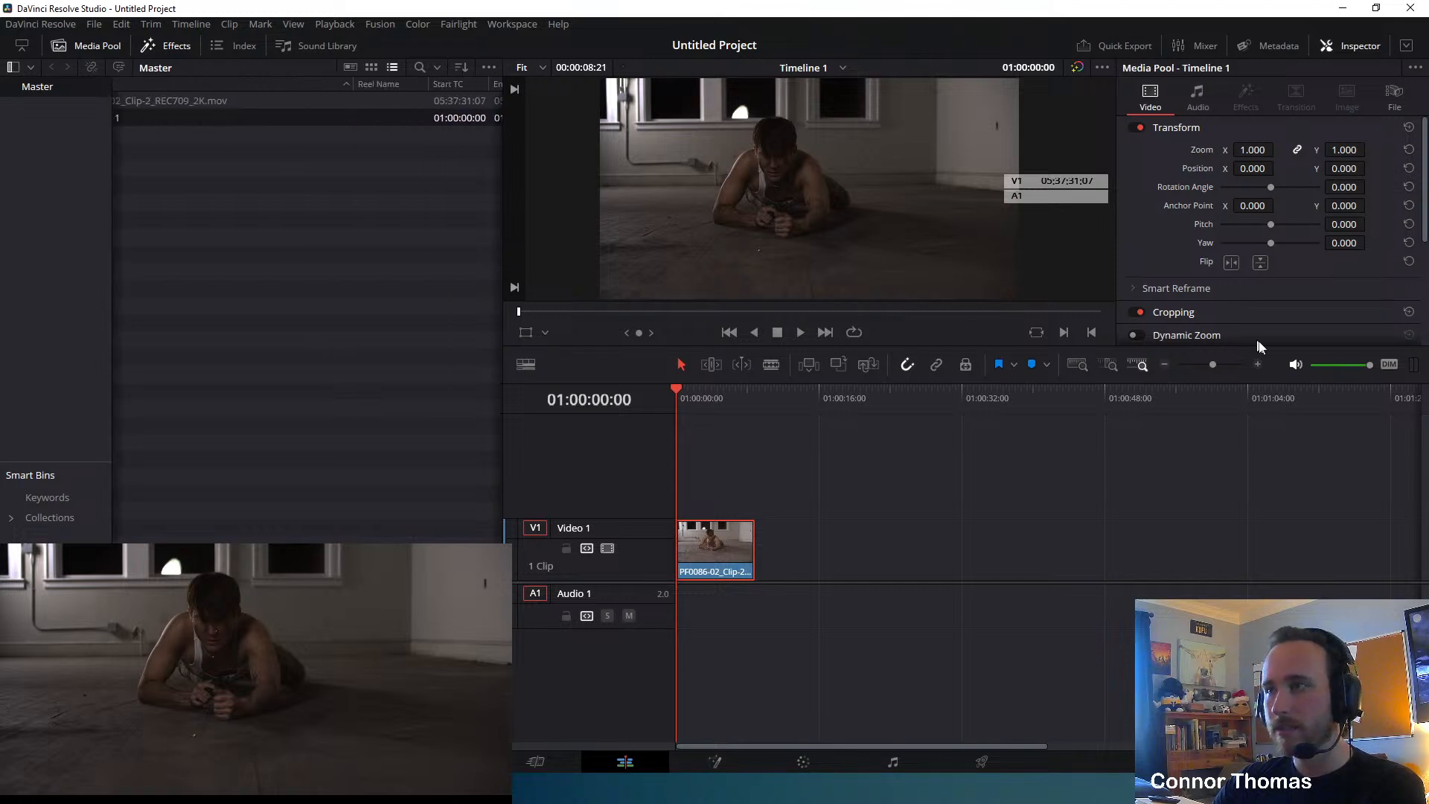
pyautogui.click(1257, 364)
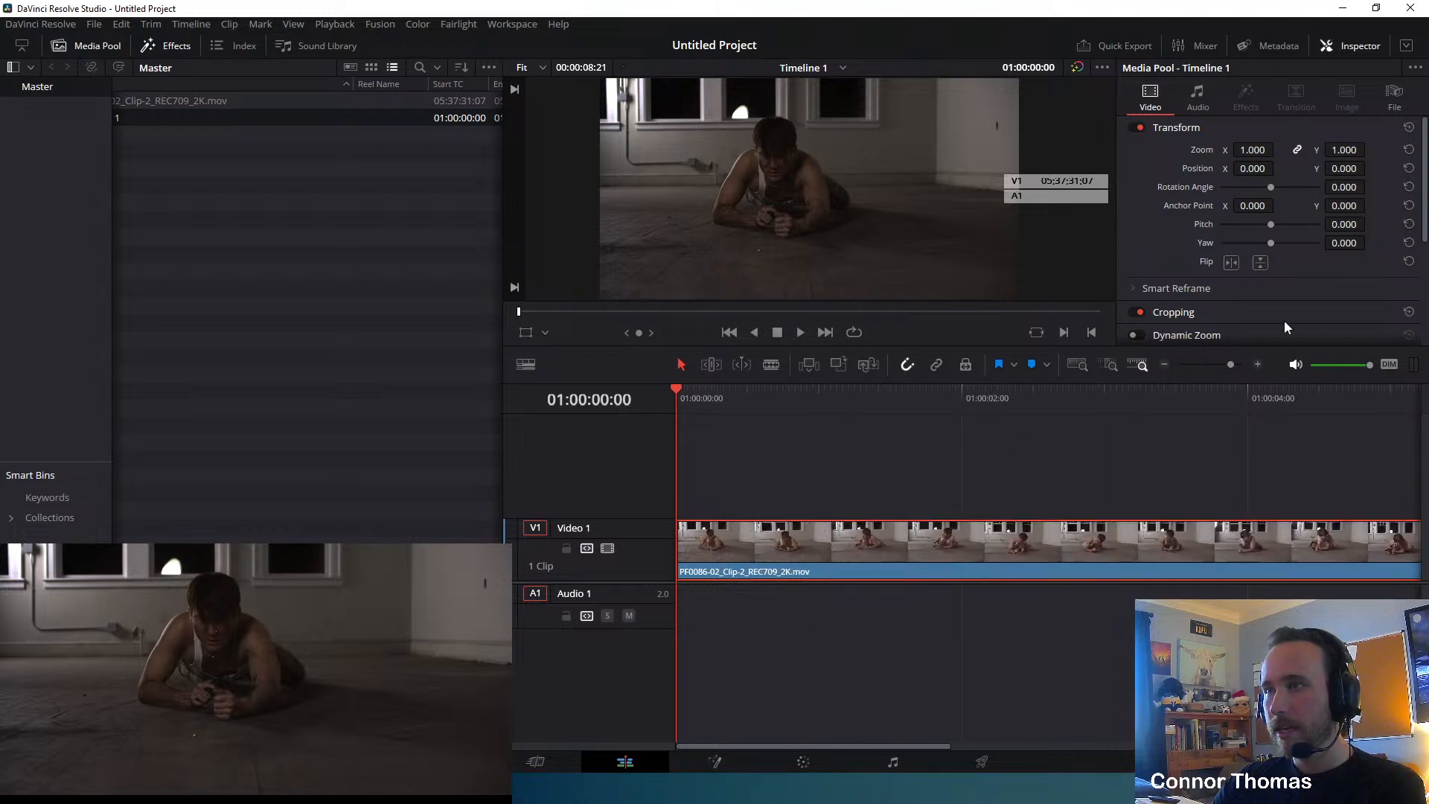
pyautogui.click(1164, 364)
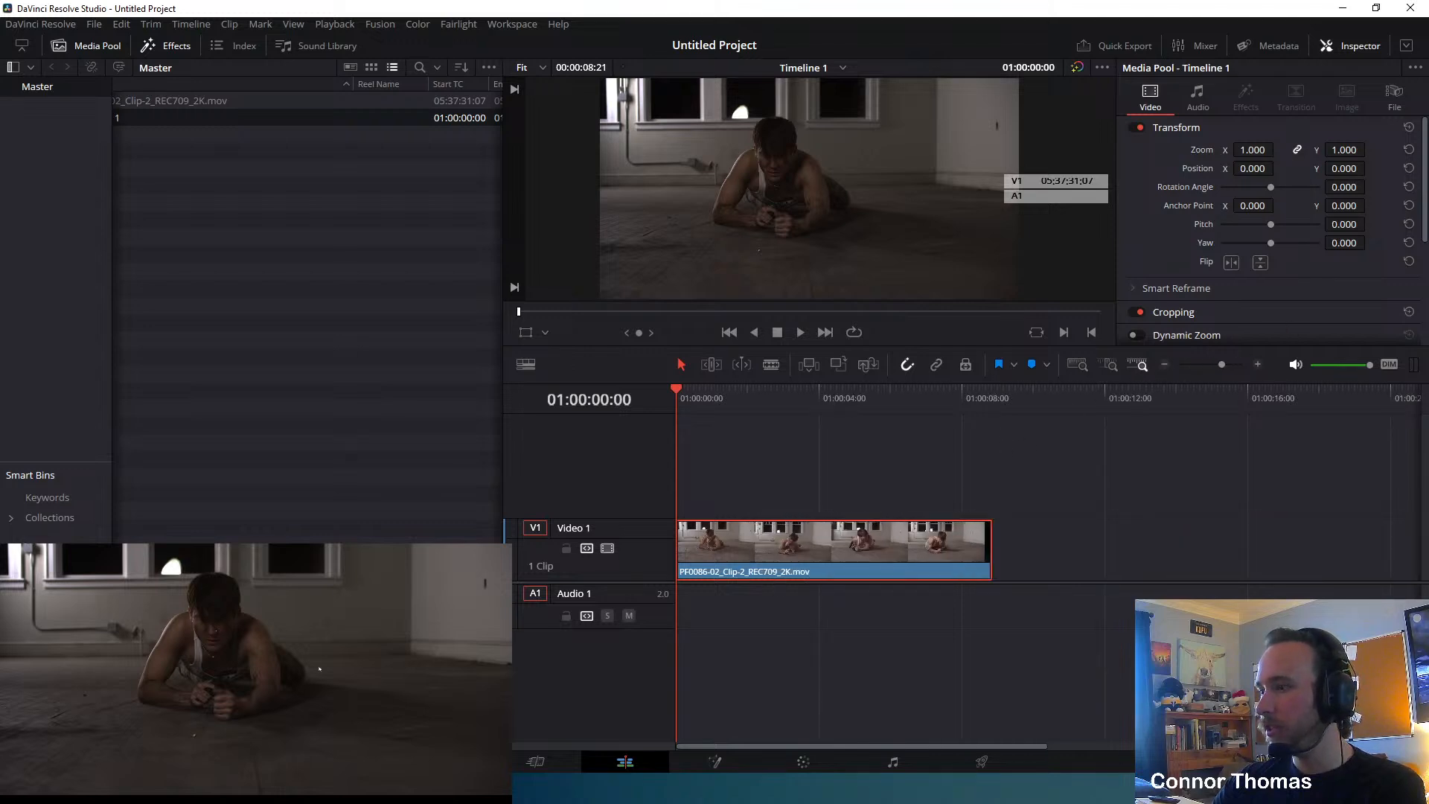
pyautogui.click(972, 492)
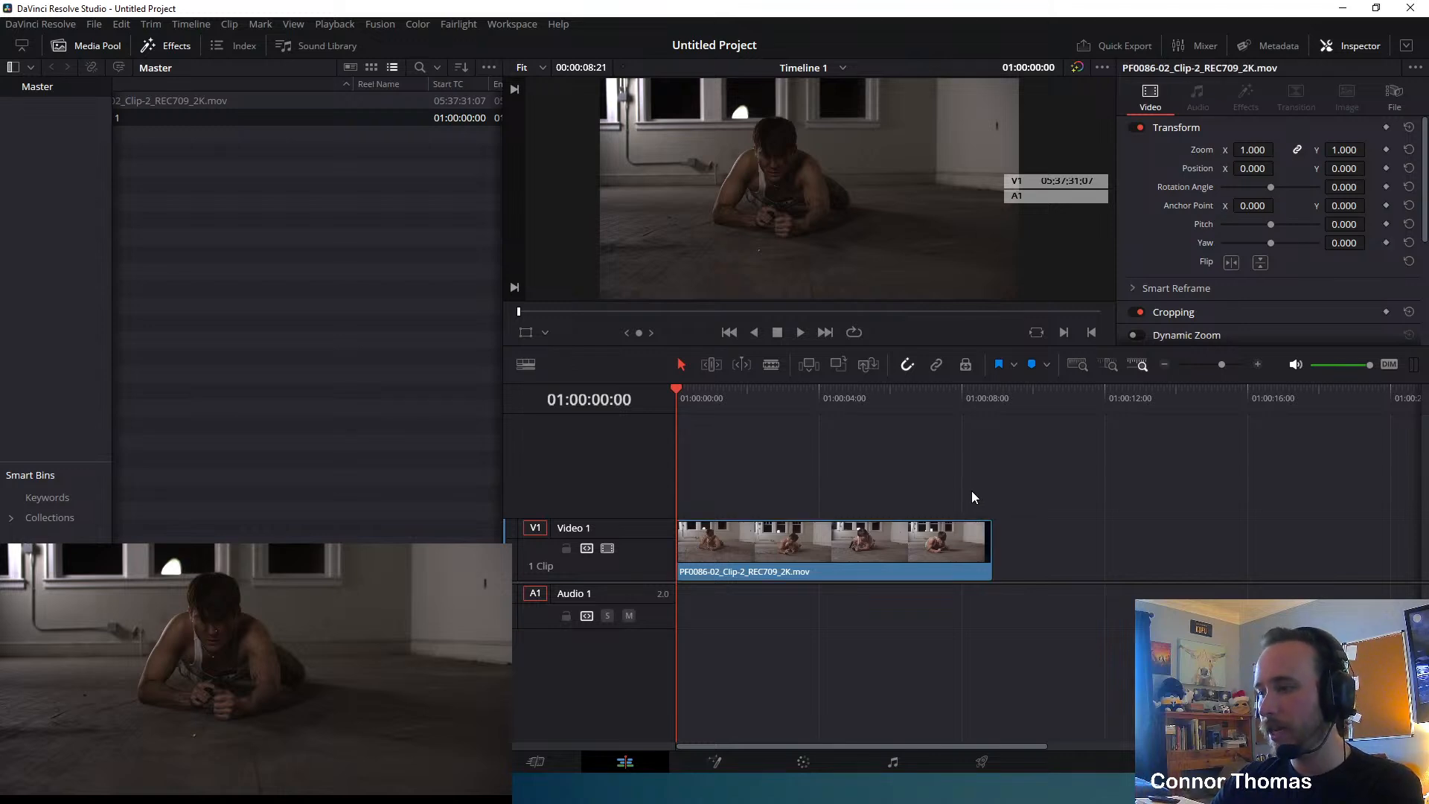
pyautogui.press('space')
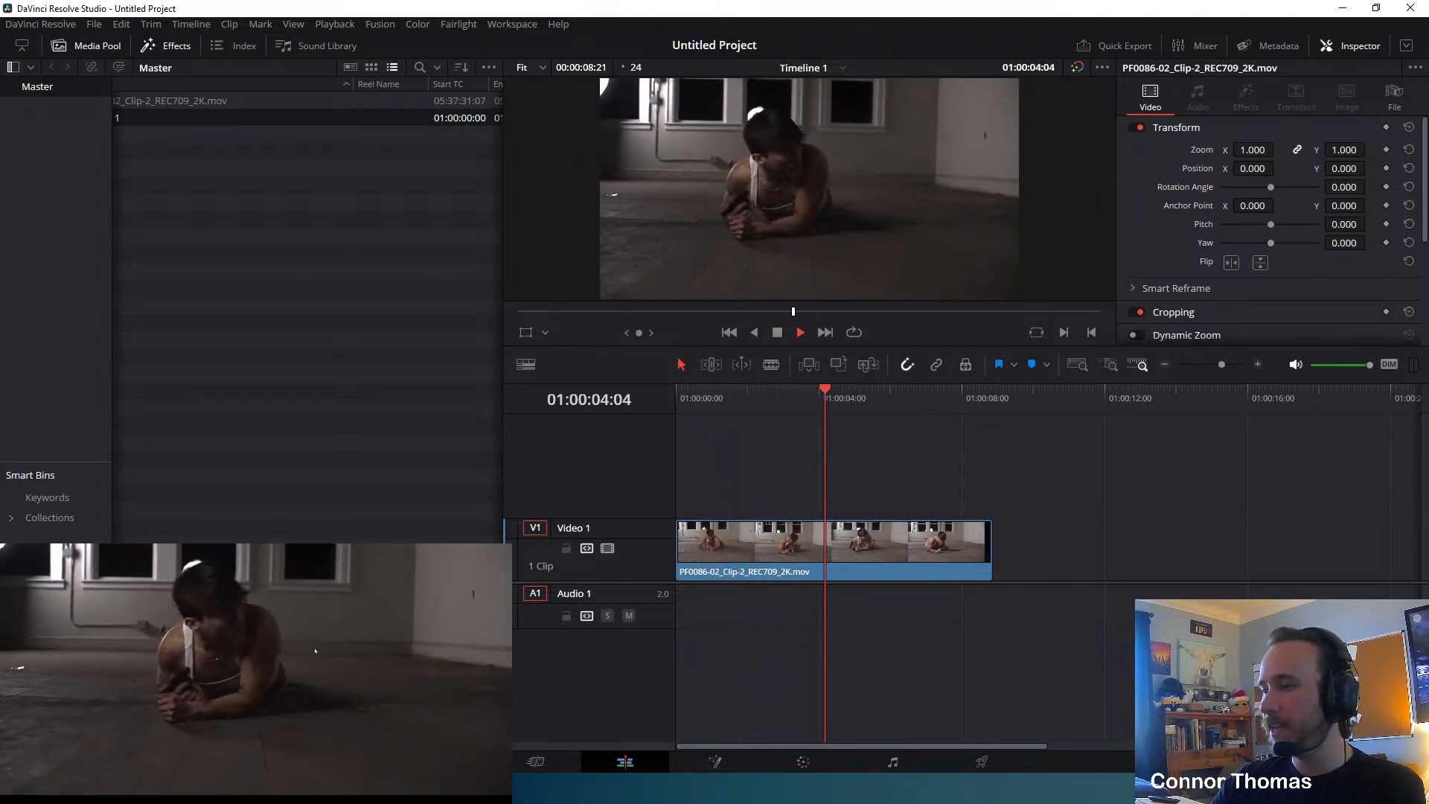
pyautogui.press('space')
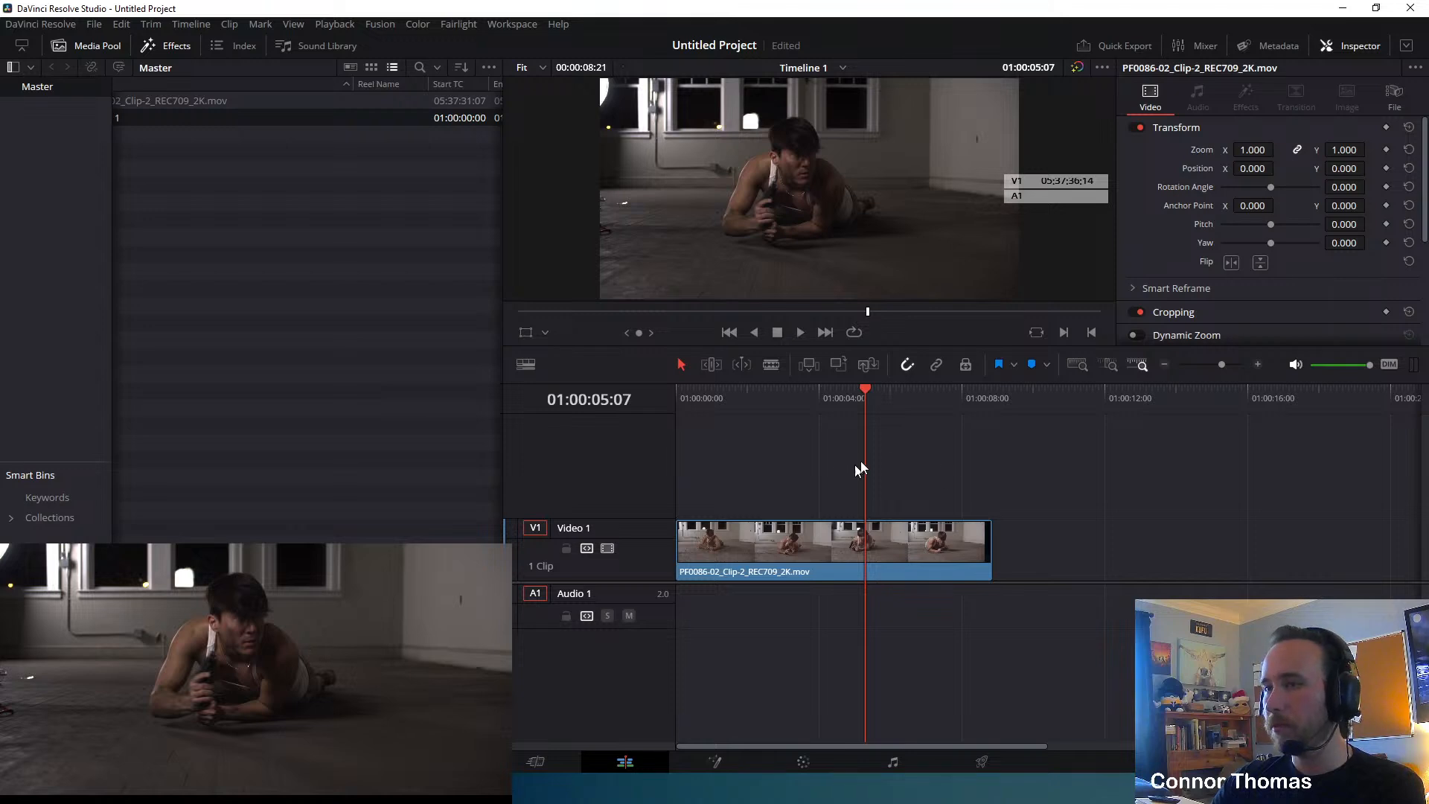
pyautogui.moveTo(917, 392); pyautogui.dragTo(953, 418)
pyautogui.moveTo(982, 555); pyautogui.dragTo(953, 555)
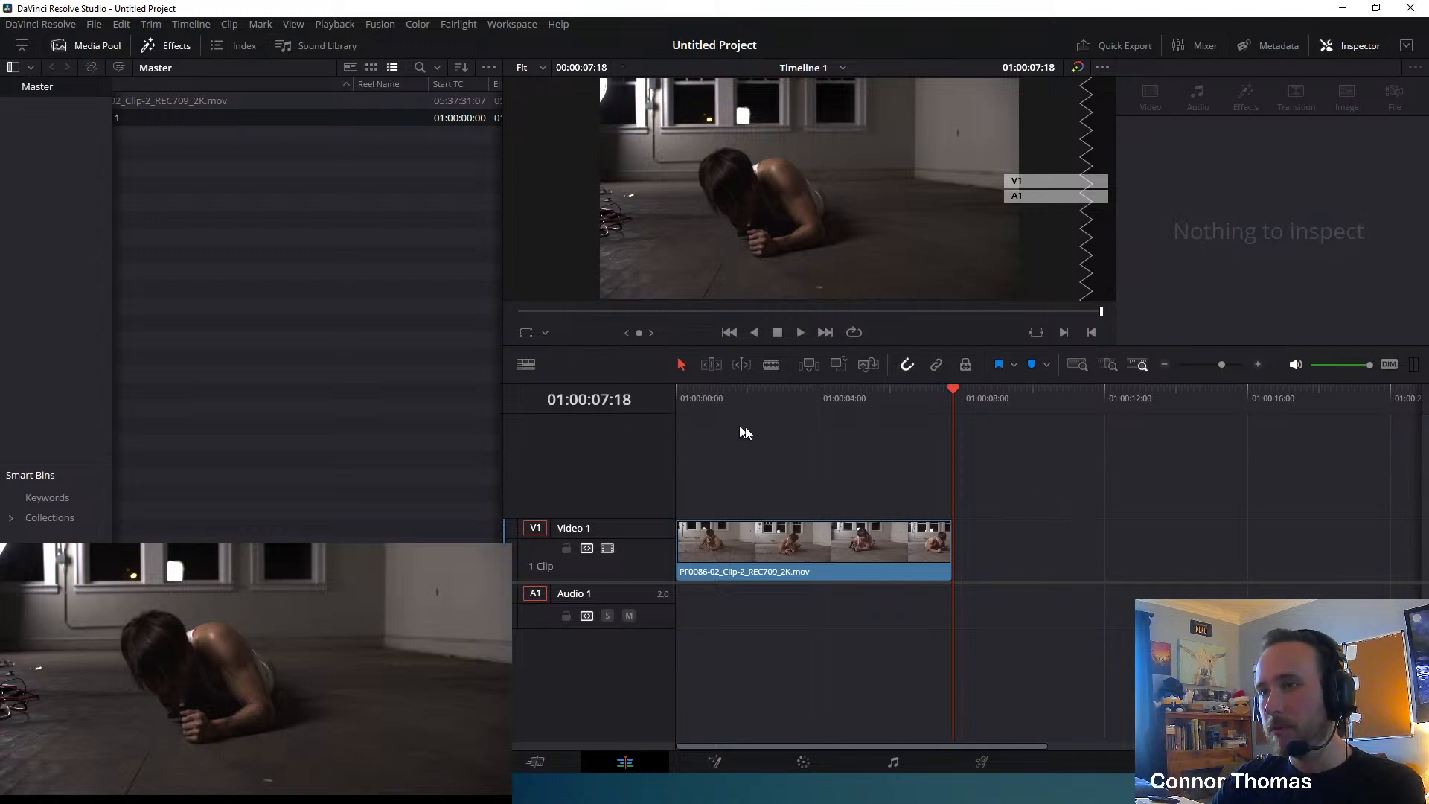
# Try trimming the clip's start to about 01:00:02:15, and undo the trim.
pyautogui.moveTo(877, 400); pyautogui.dragTo(764, 407)
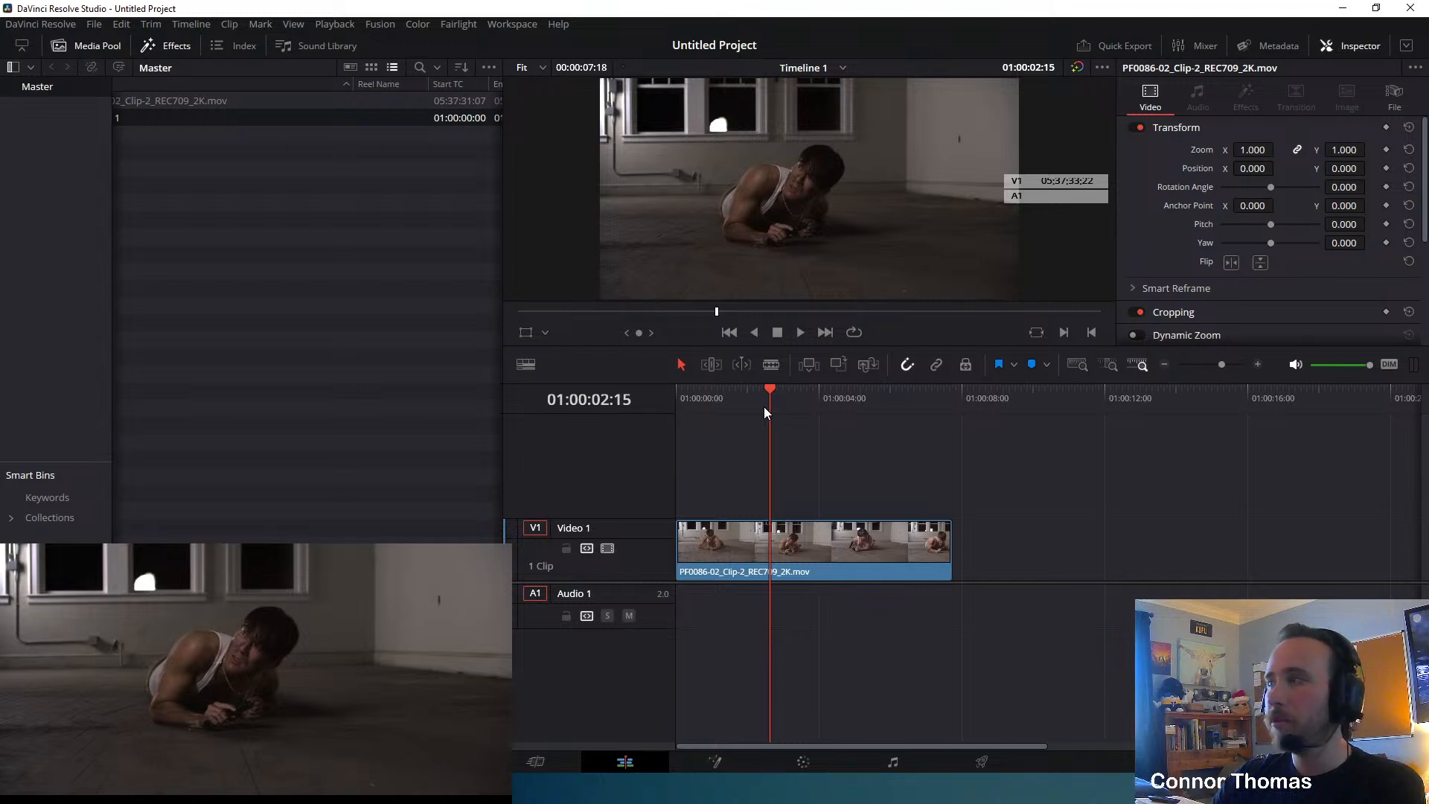
pyautogui.moveTo(679, 544); pyautogui.dragTo(762, 551)
pyautogui.hotkey('ctrl', 'z')
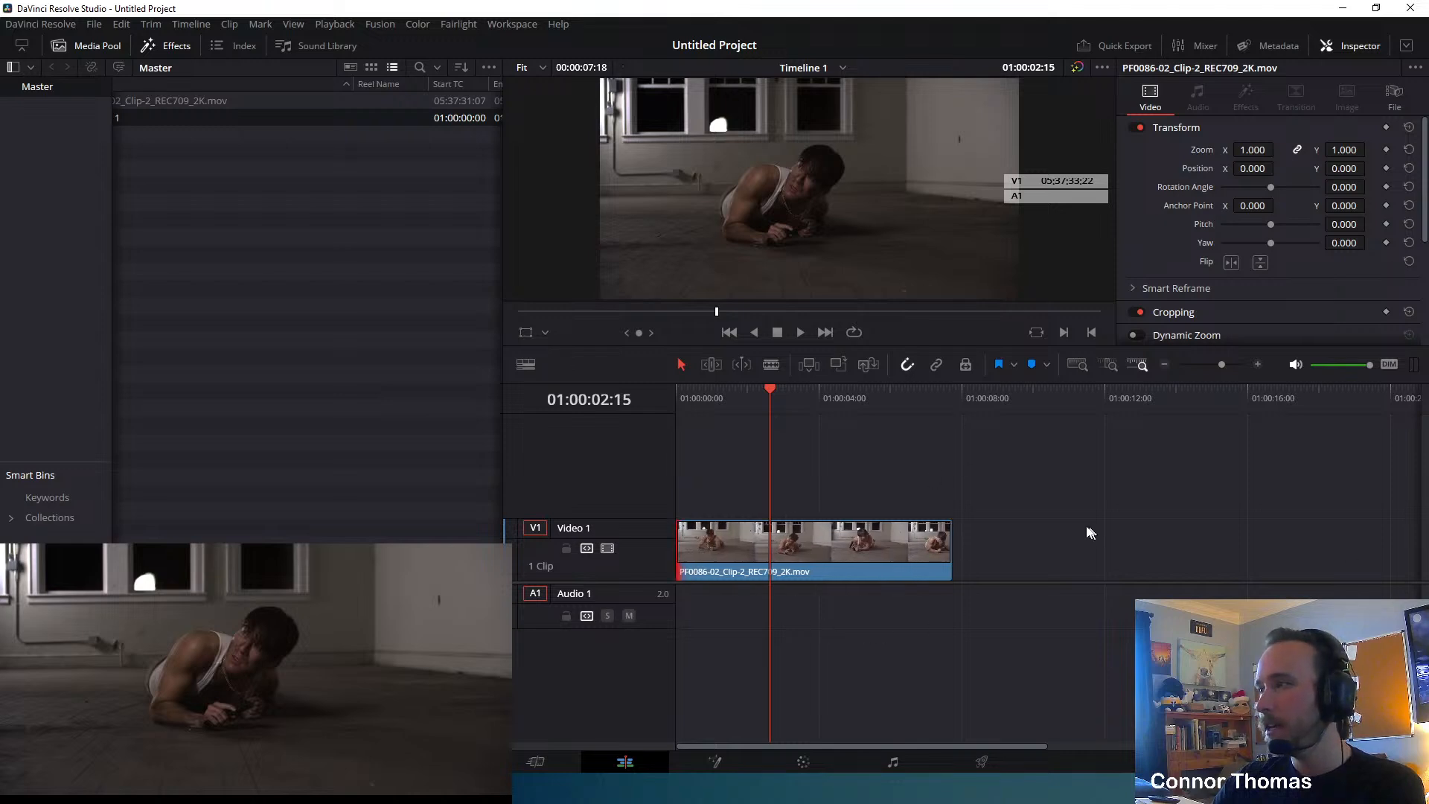
# Return the playhead to the timeline's start and rename the clip on Video 1 as 20240305_010_BG1.
pyautogui.moveTo(769, 412); pyautogui.dragTo(643, 408)
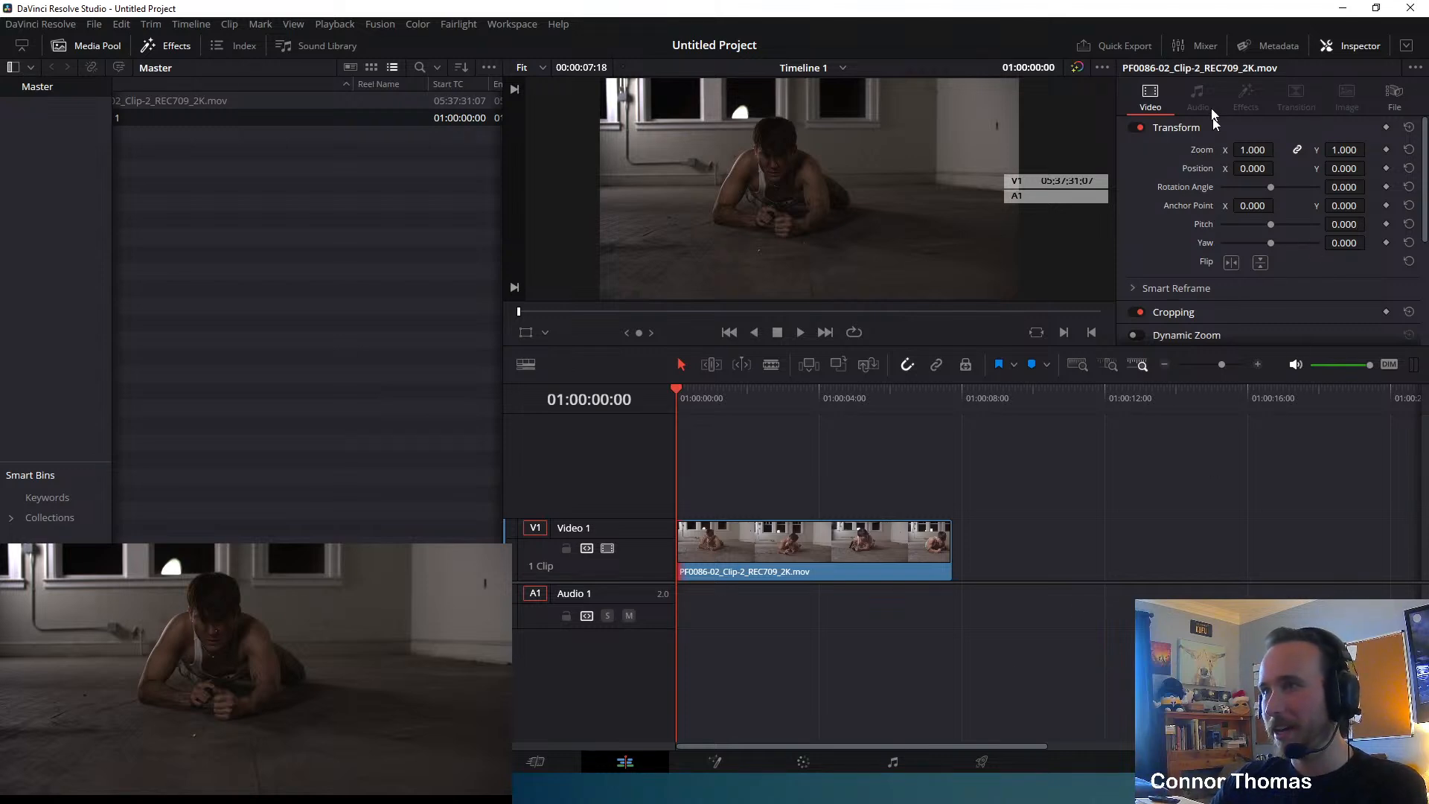
pyautogui.click(890, 554)
pyautogui.click(1394, 100)
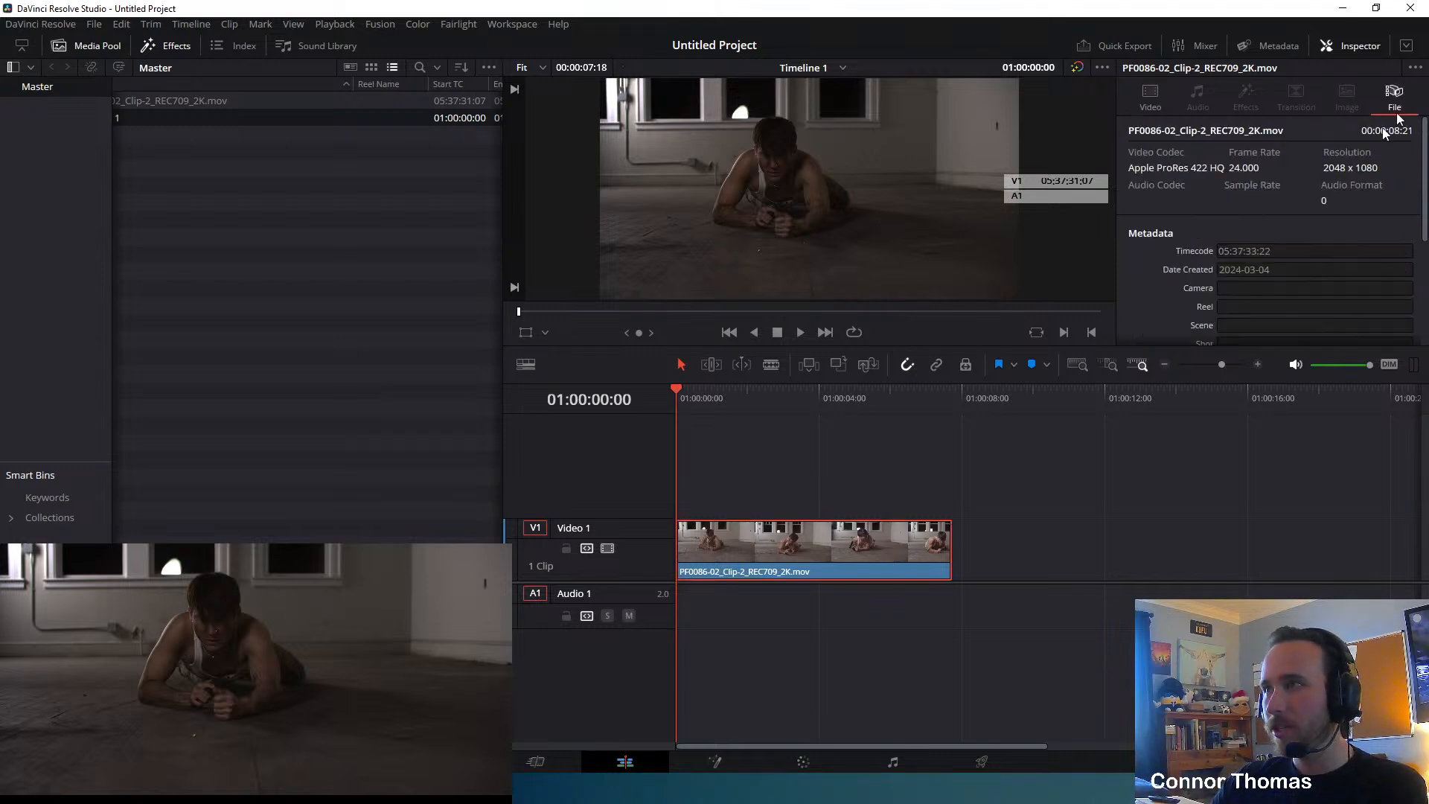
pyautogui.scroll(-5, 1251, 251)
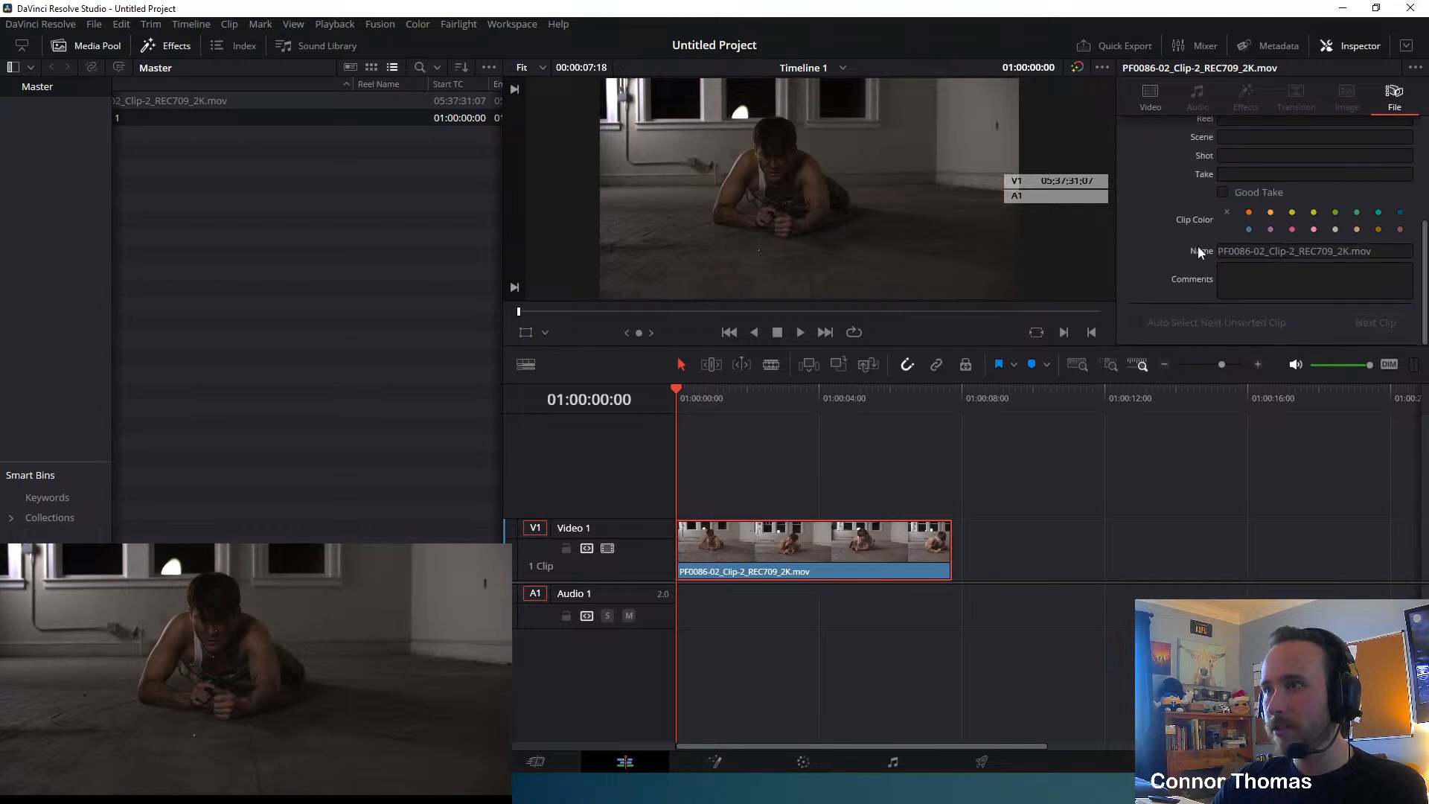
pyautogui.click(1385, 250)
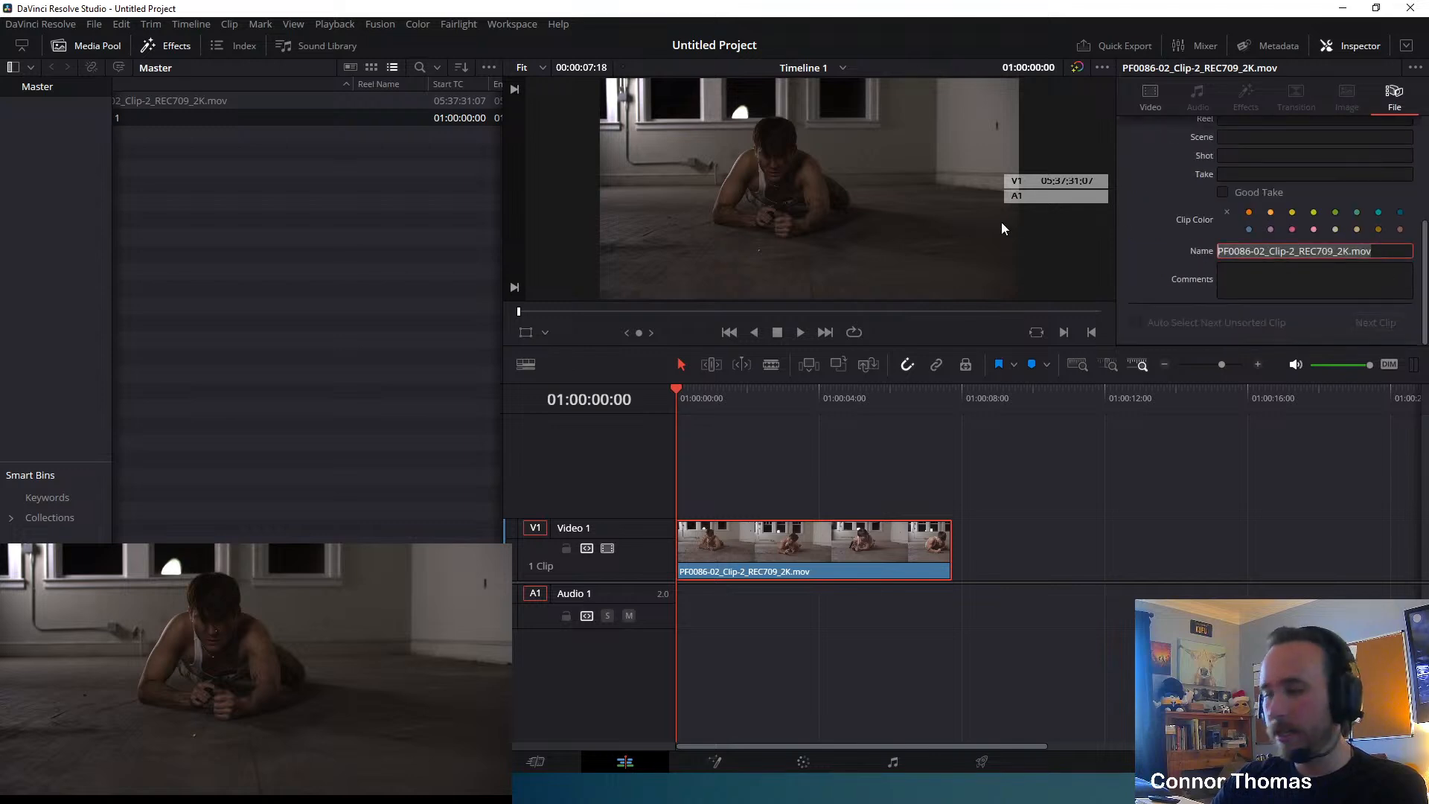
pyautogui.write('2023')
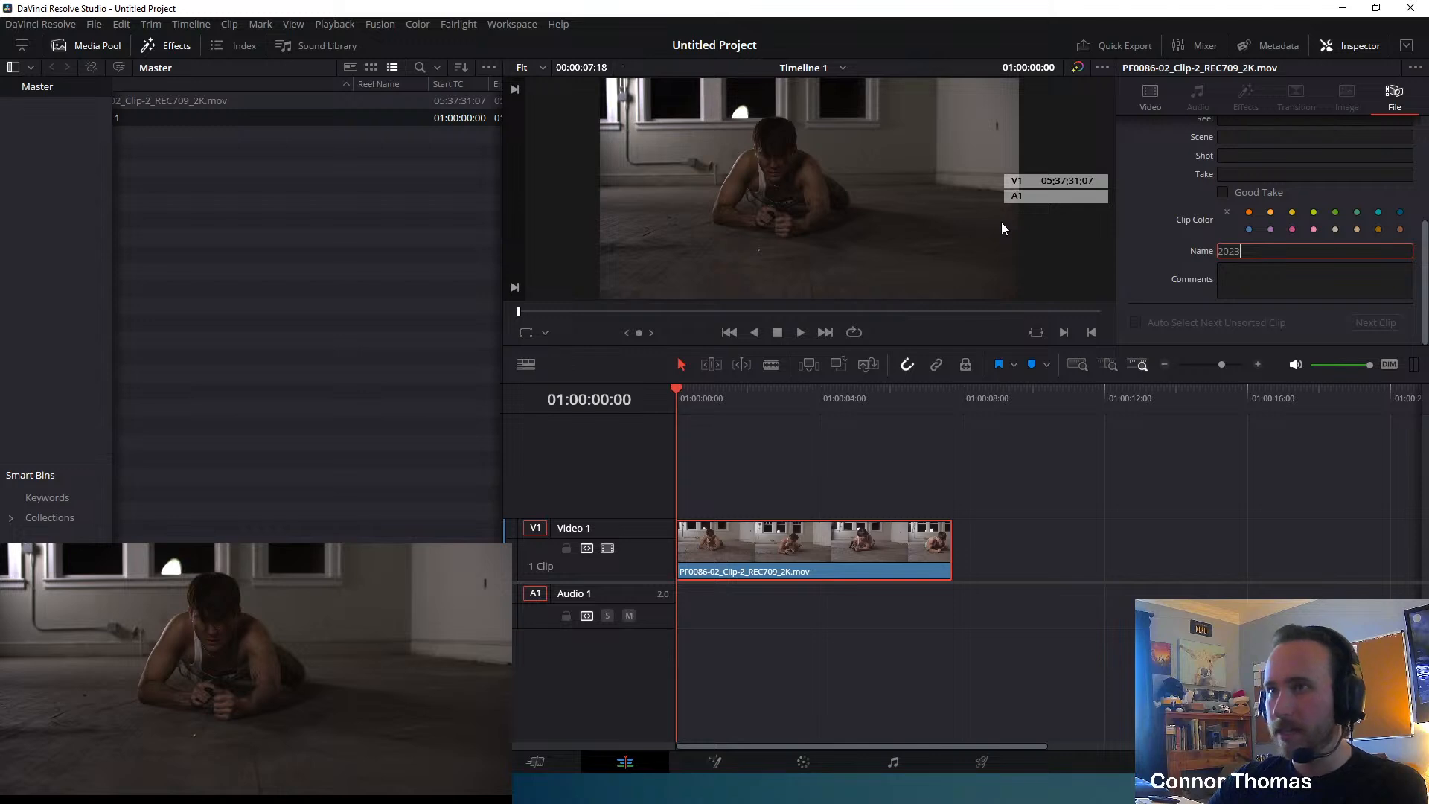
pyautogui.press('BackSpace')
pyautogui.write('4')
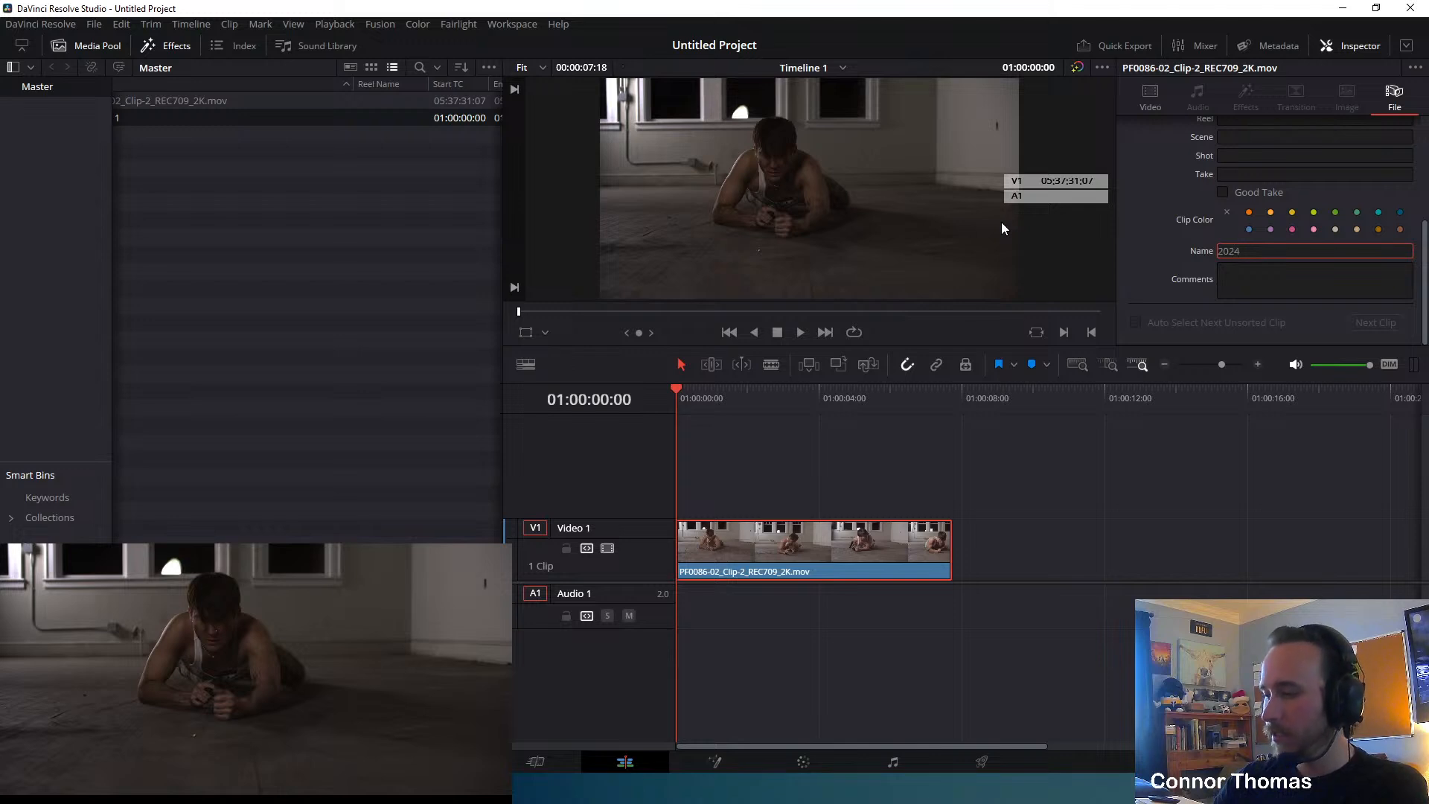
pyautogui.write('0305_010_BG1')
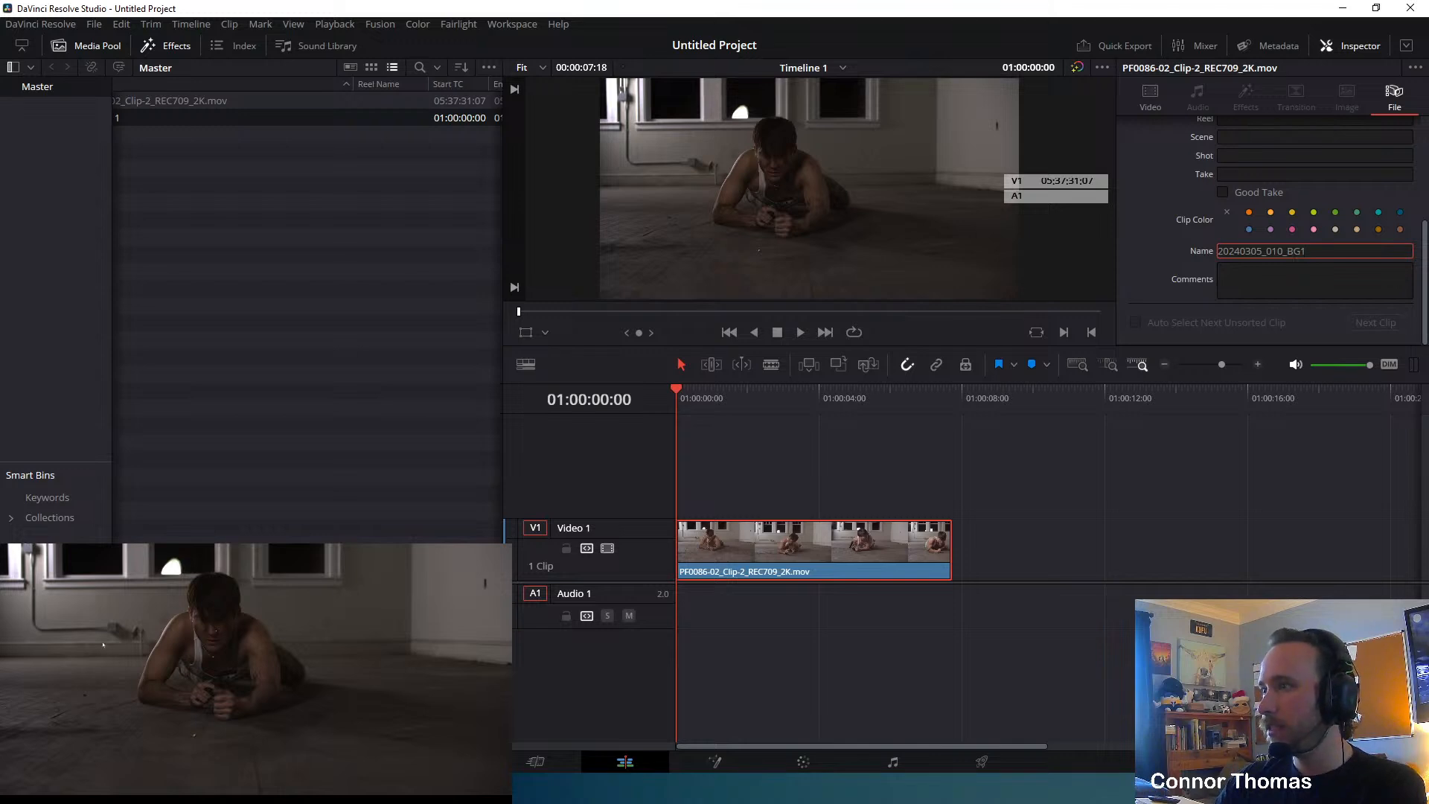
pyautogui.press('Return')
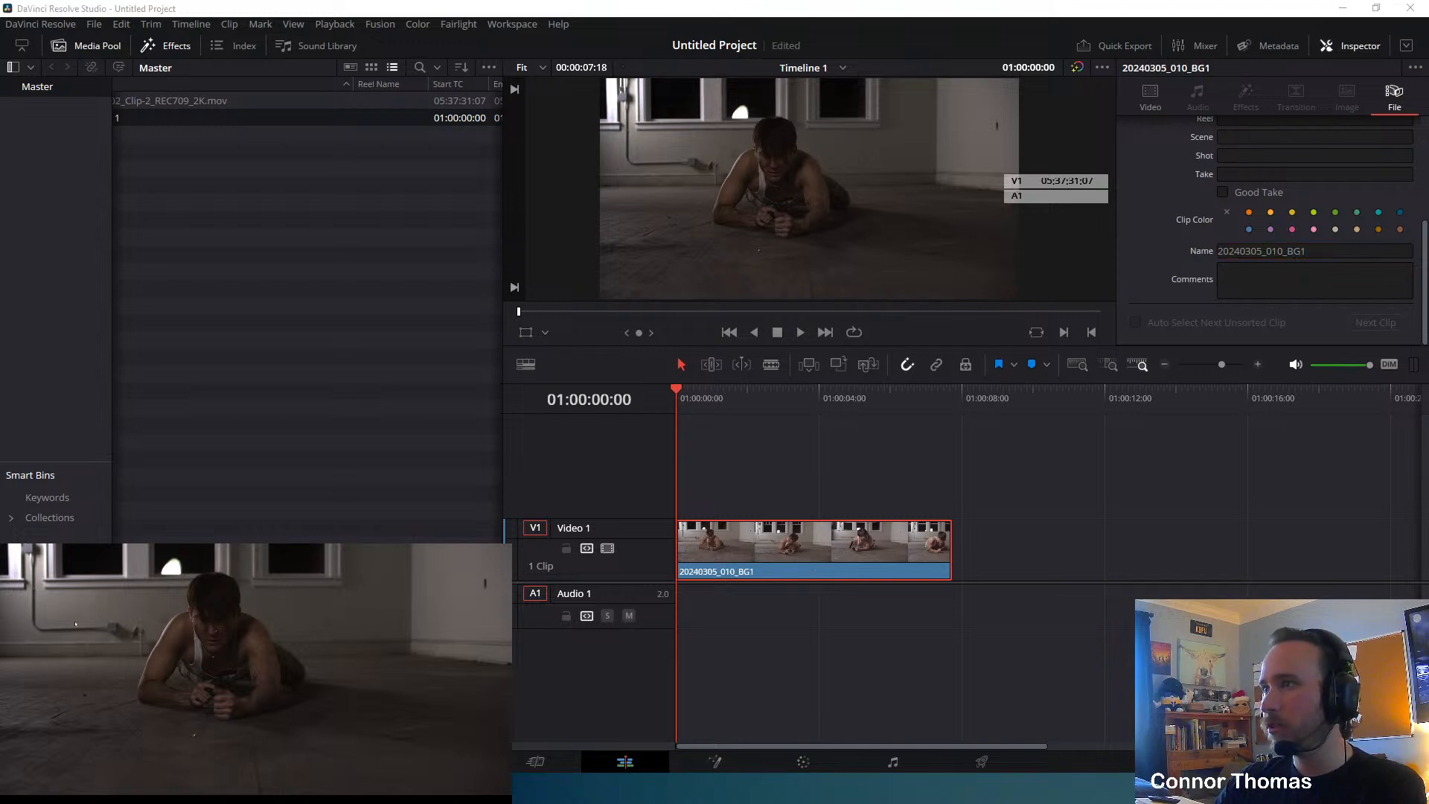
pyautogui.scroll(-2, 754, 185)
pyautogui.scroll(1, 913, 183)
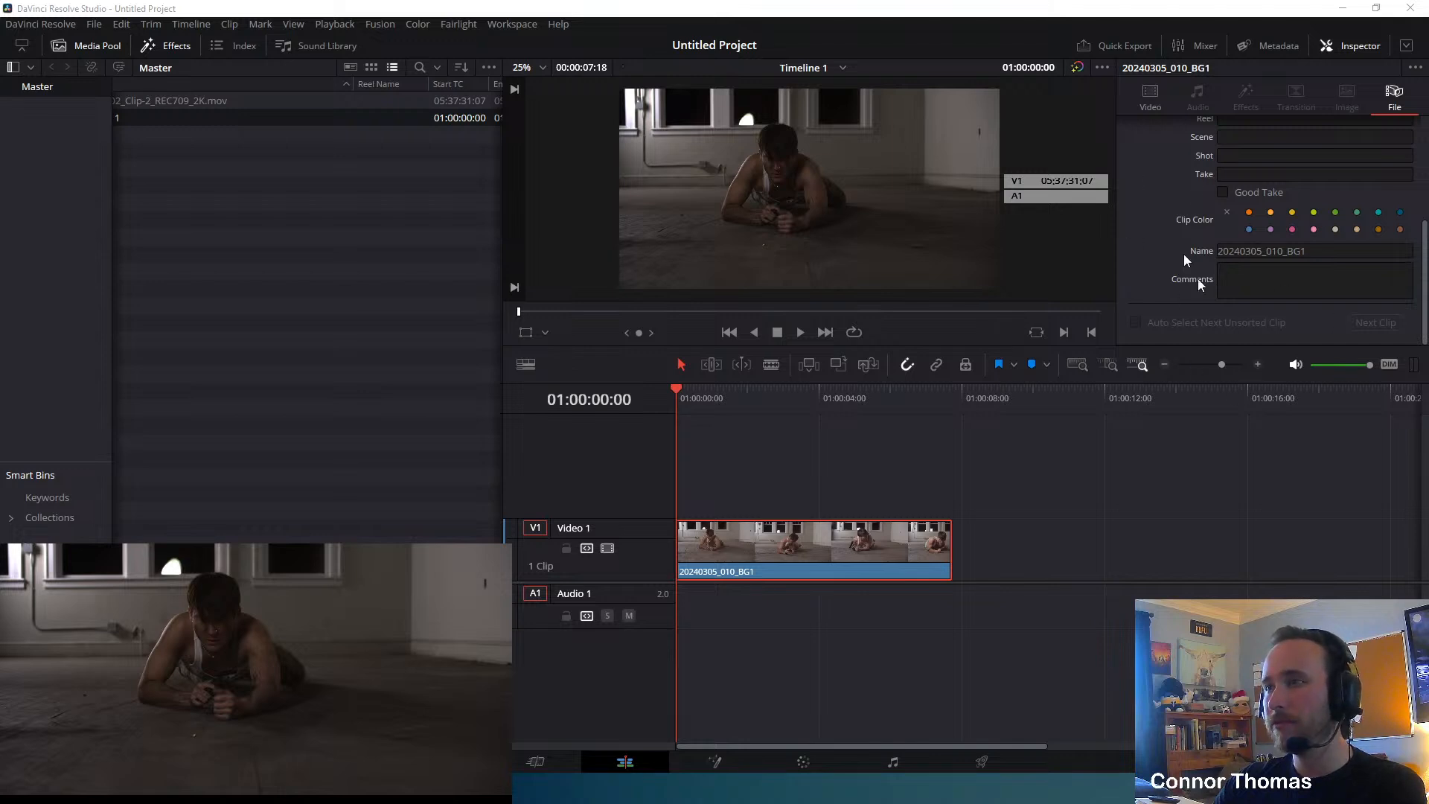
pyautogui.click(887, 461)
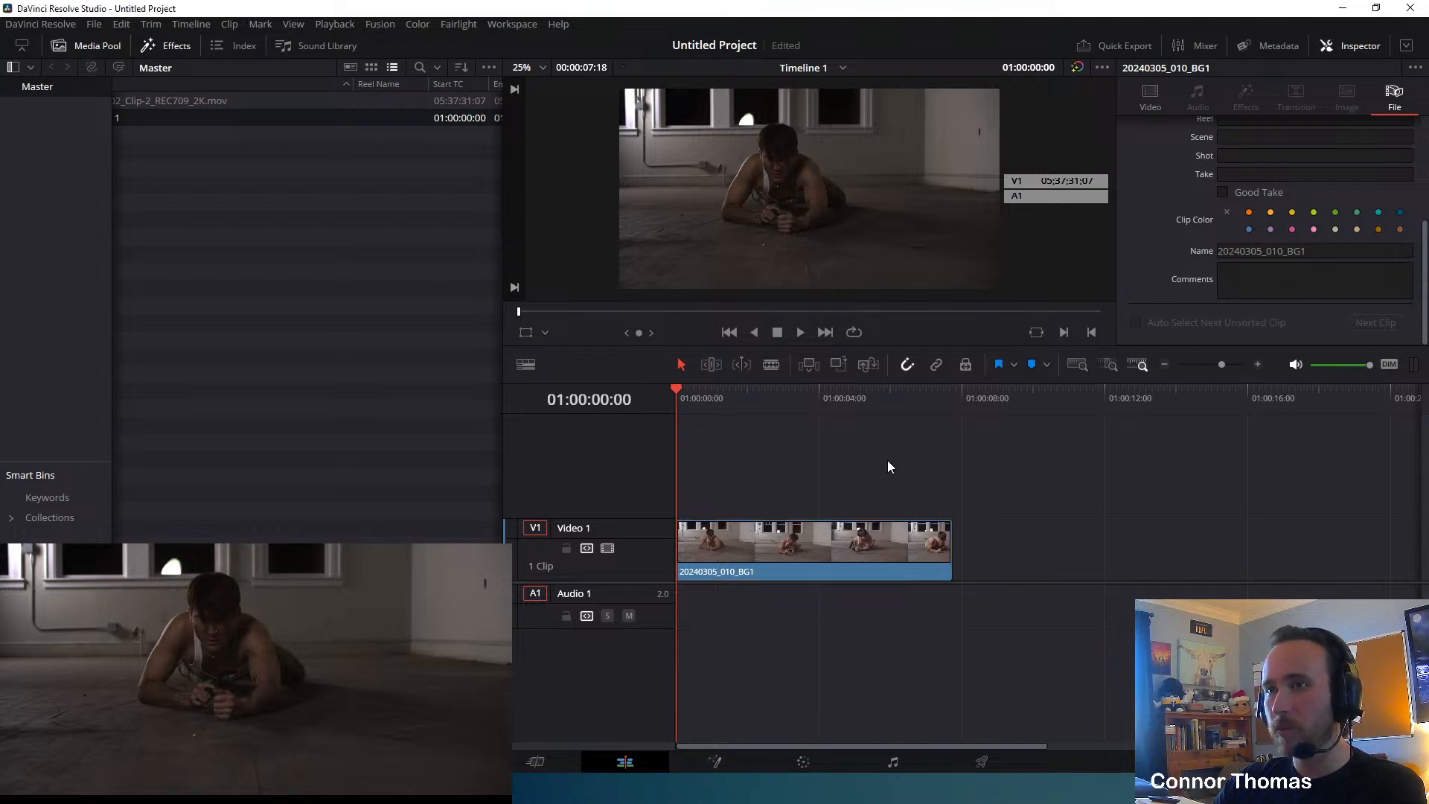
pyautogui.click(770, 540)
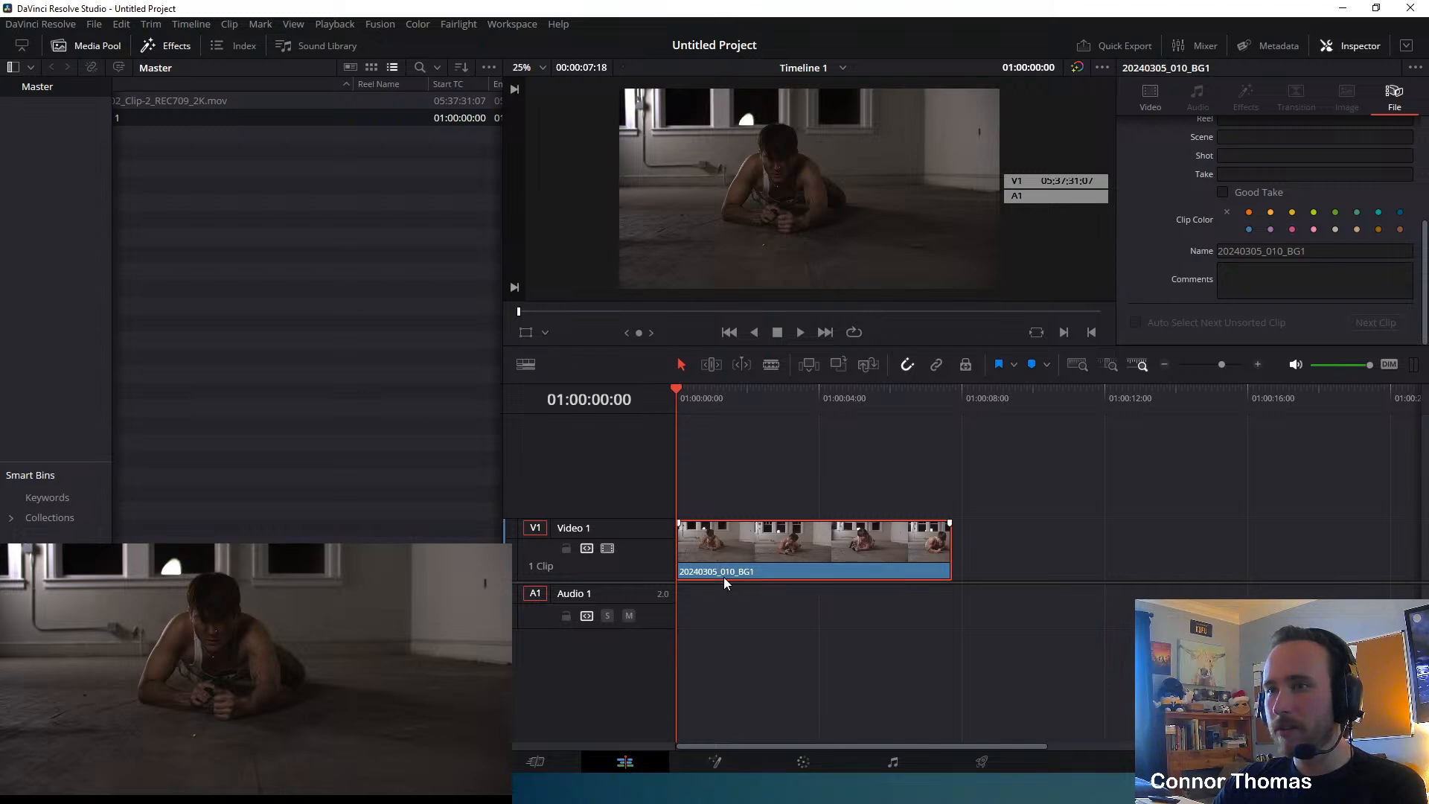
# Go to the Deliver page and set the export to individual clips in EXR format with the RGB half codec.
pyautogui.click(982, 761)
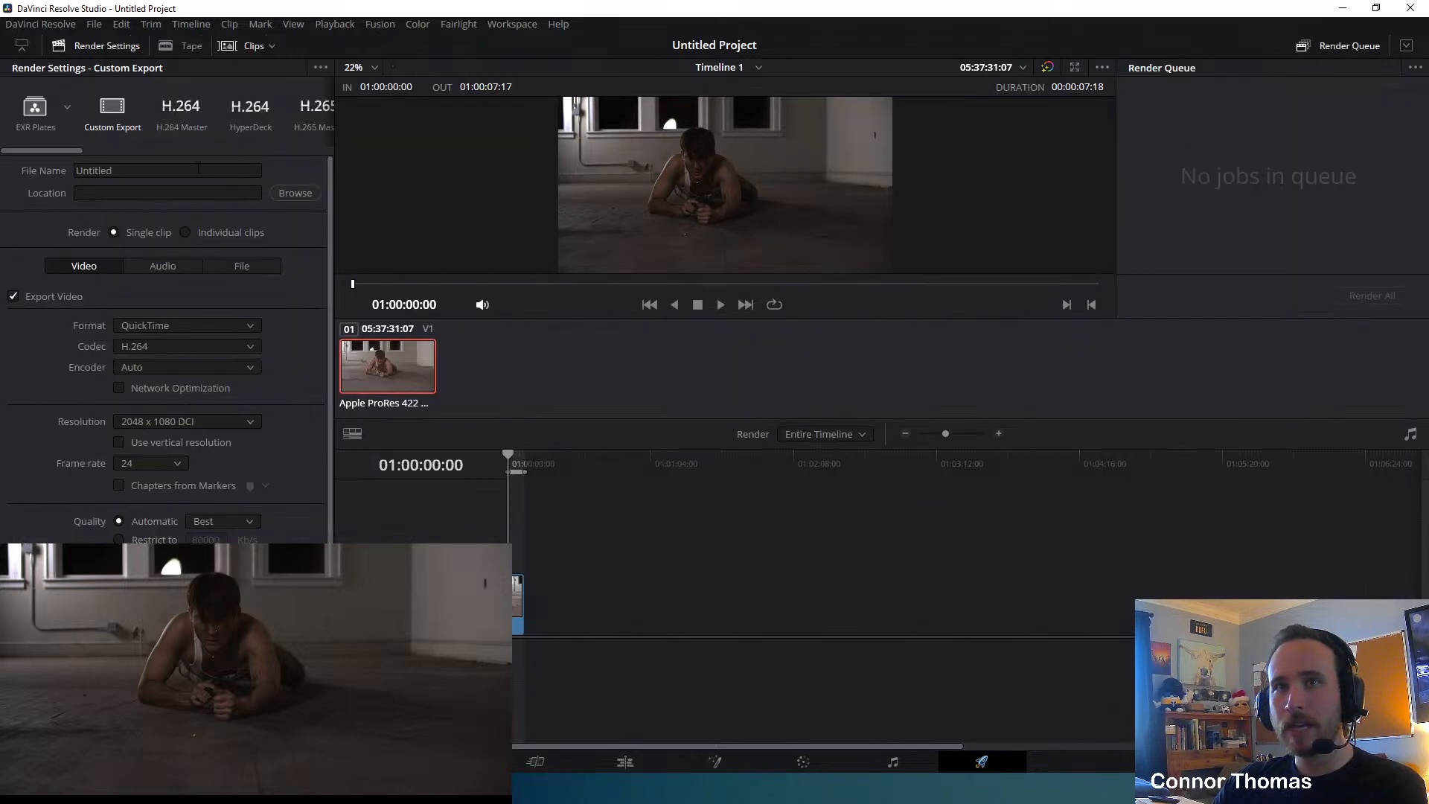
pyautogui.click(168, 326)
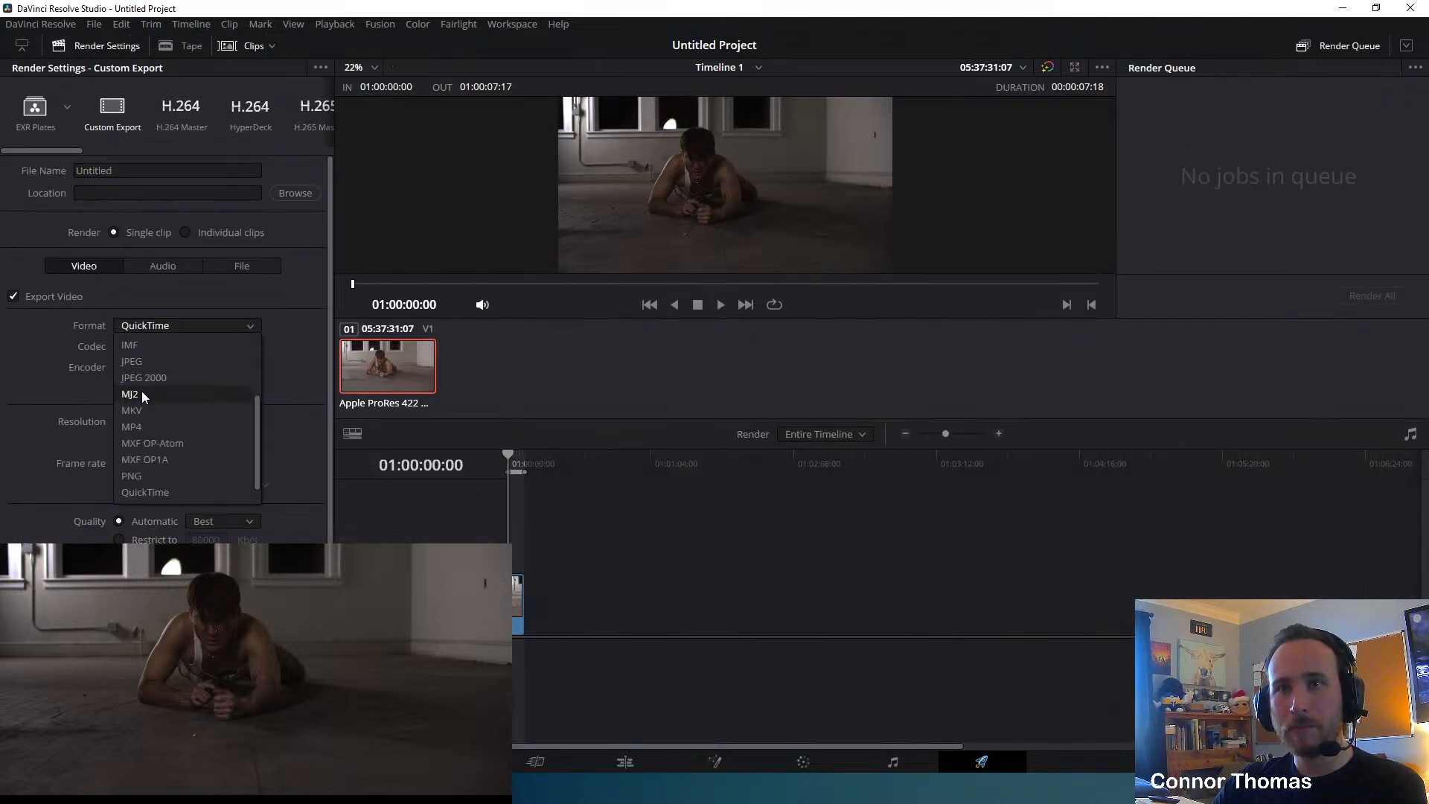
pyautogui.scroll(2, 156, 428)
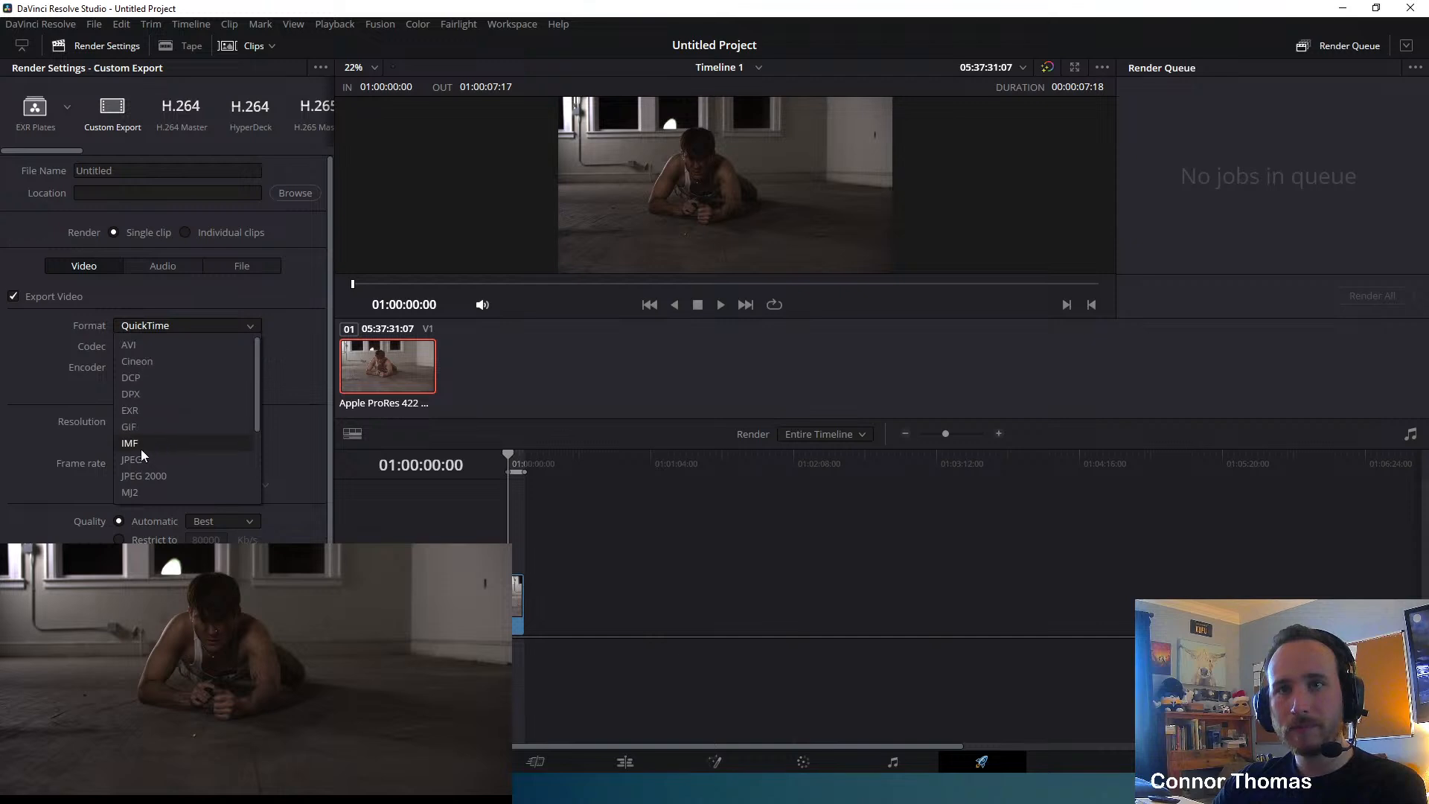
pyautogui.click(168, 411)
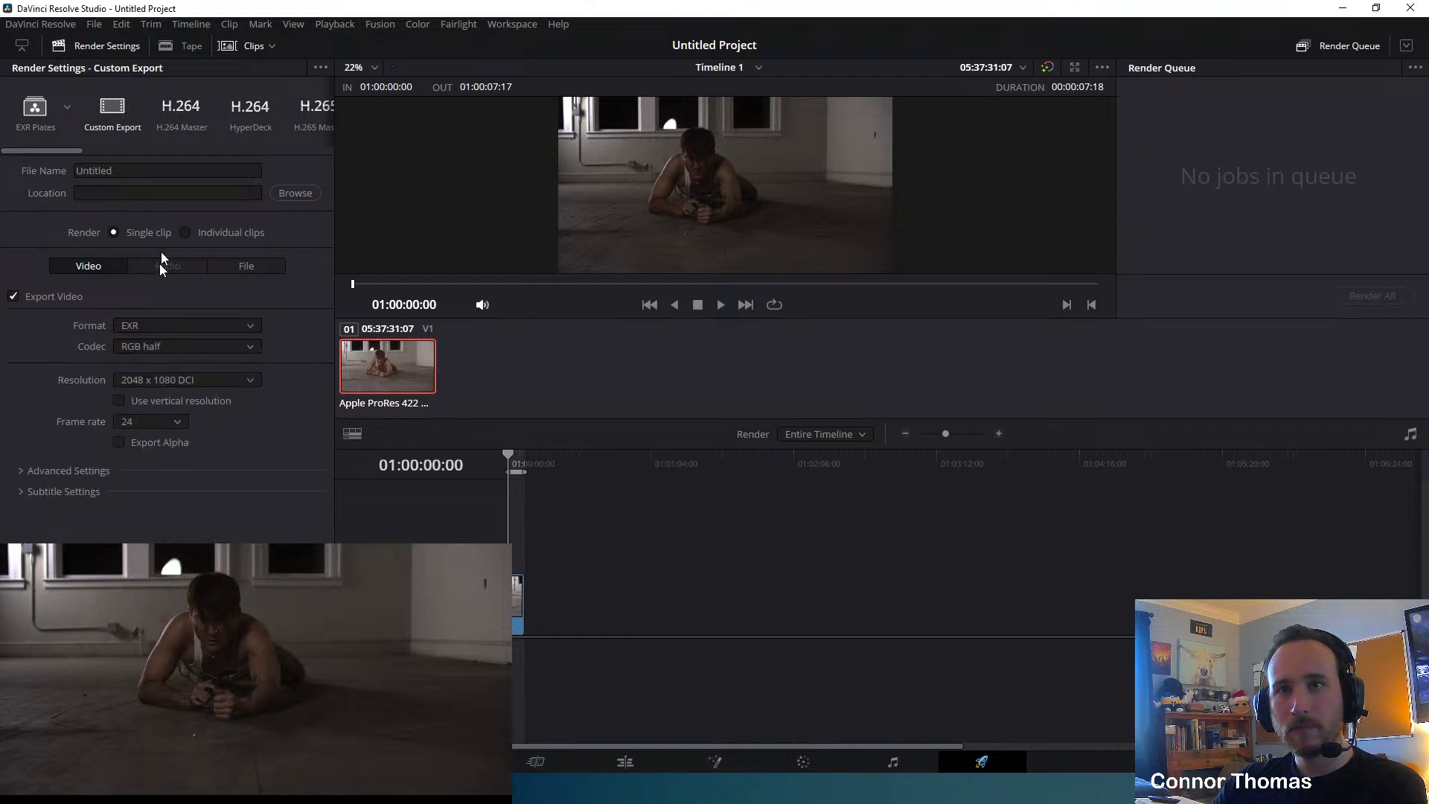
pyautogui.click(154, 345)
pyautogui.click(153, 346)
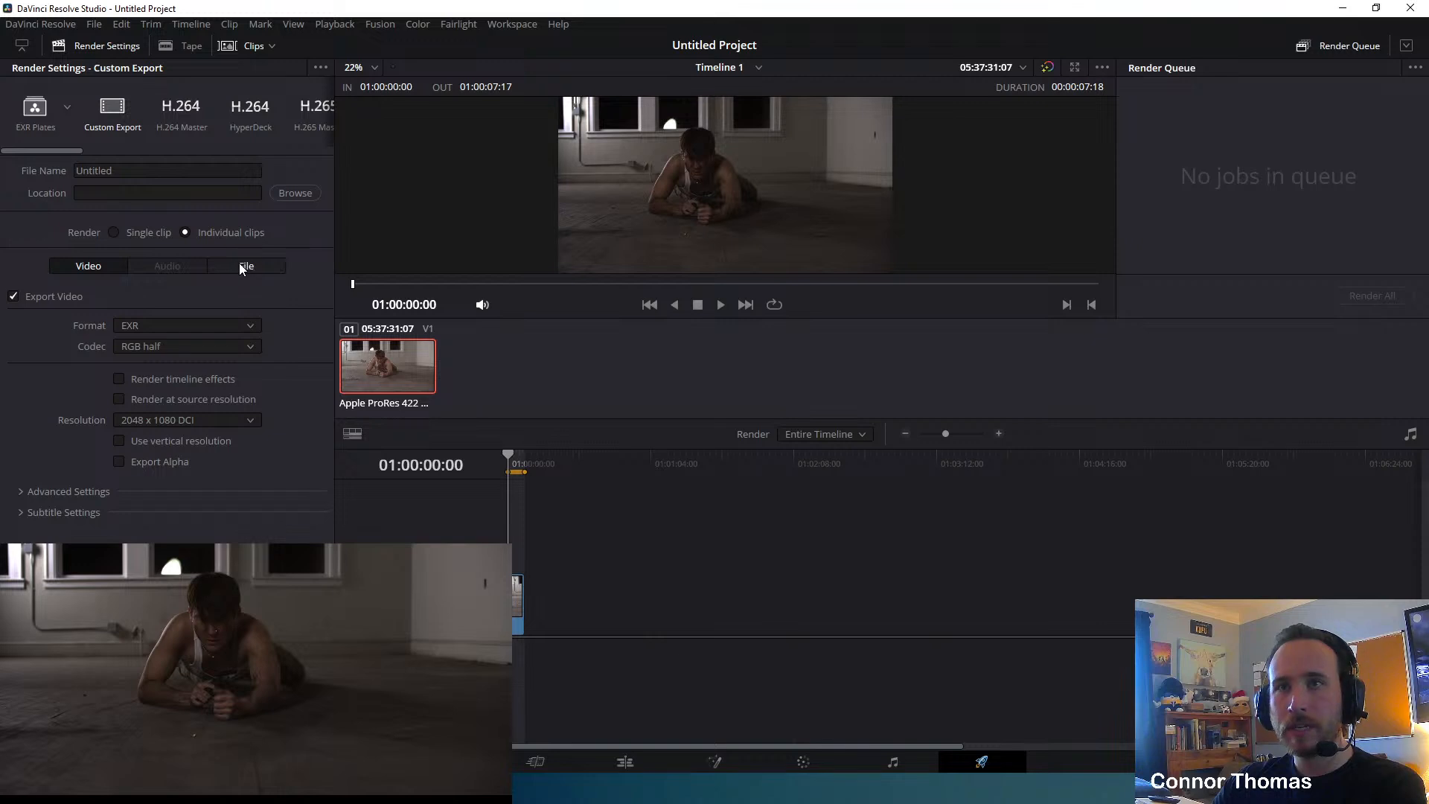
# Replace the render's custom file name with the Clip Name variable.
pyautogui.click(239, 266)
pyautogui.doubleClick(171, 335)
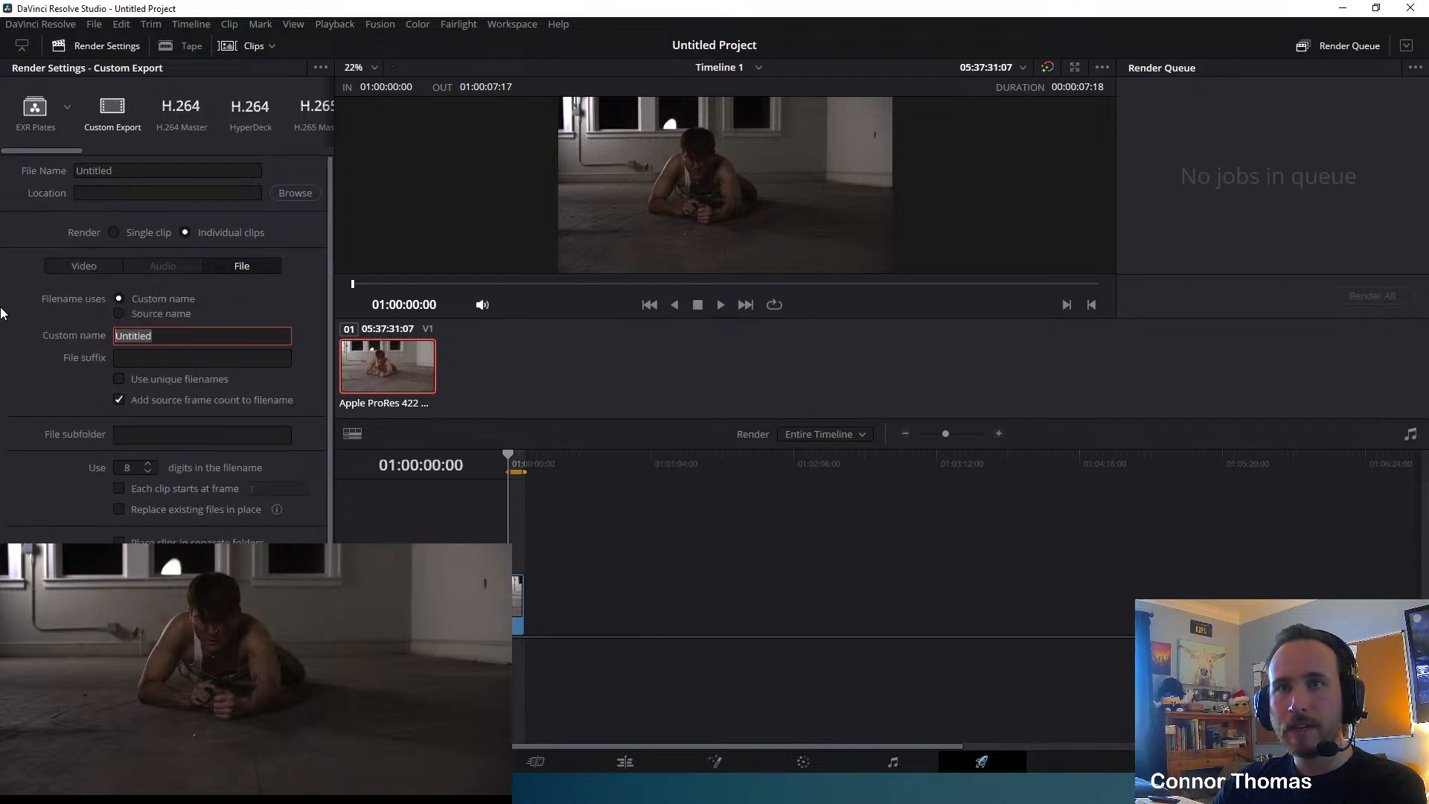
pyautogui.press('BackSpace')
pyautogui.write('%Clip')
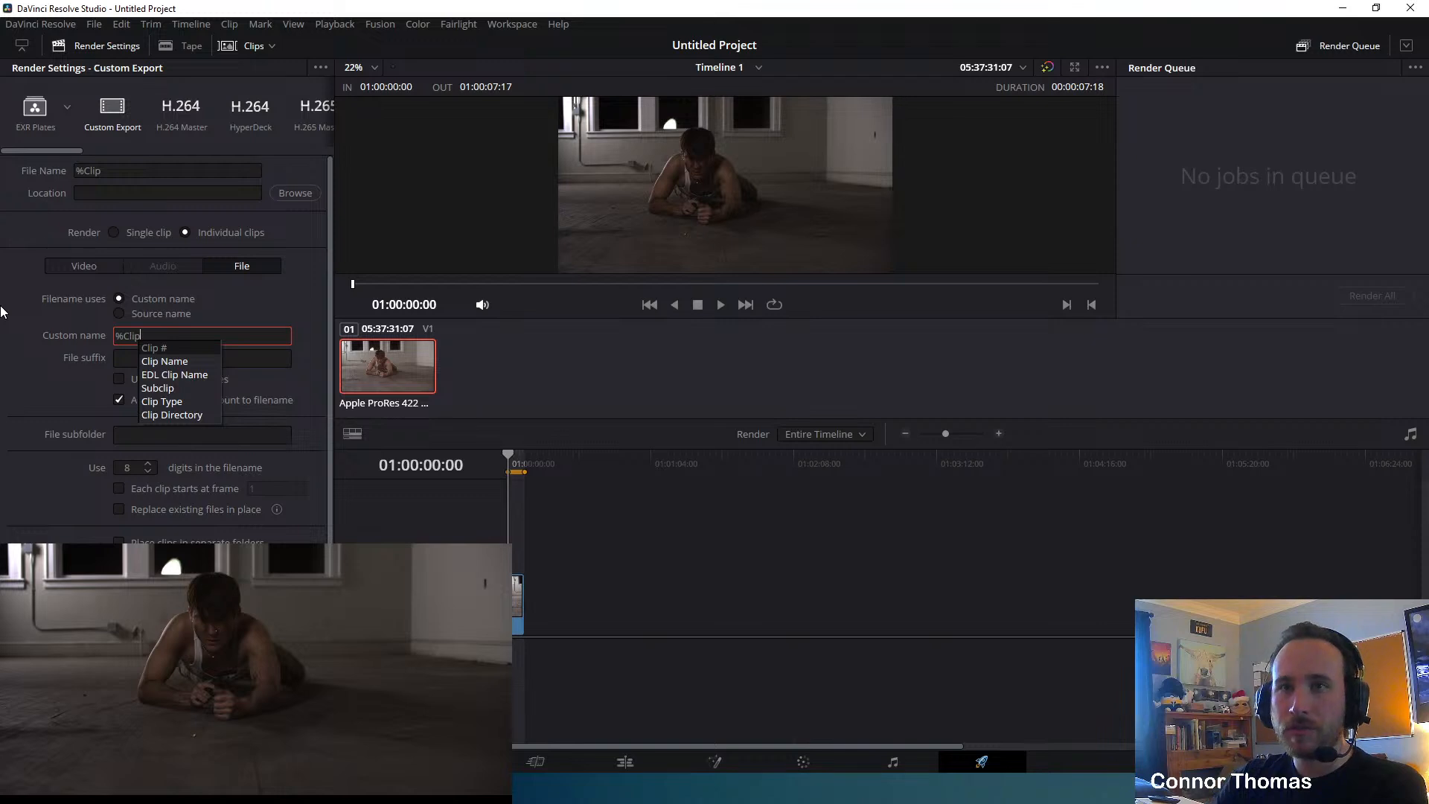
pyautogui.press('Tab')
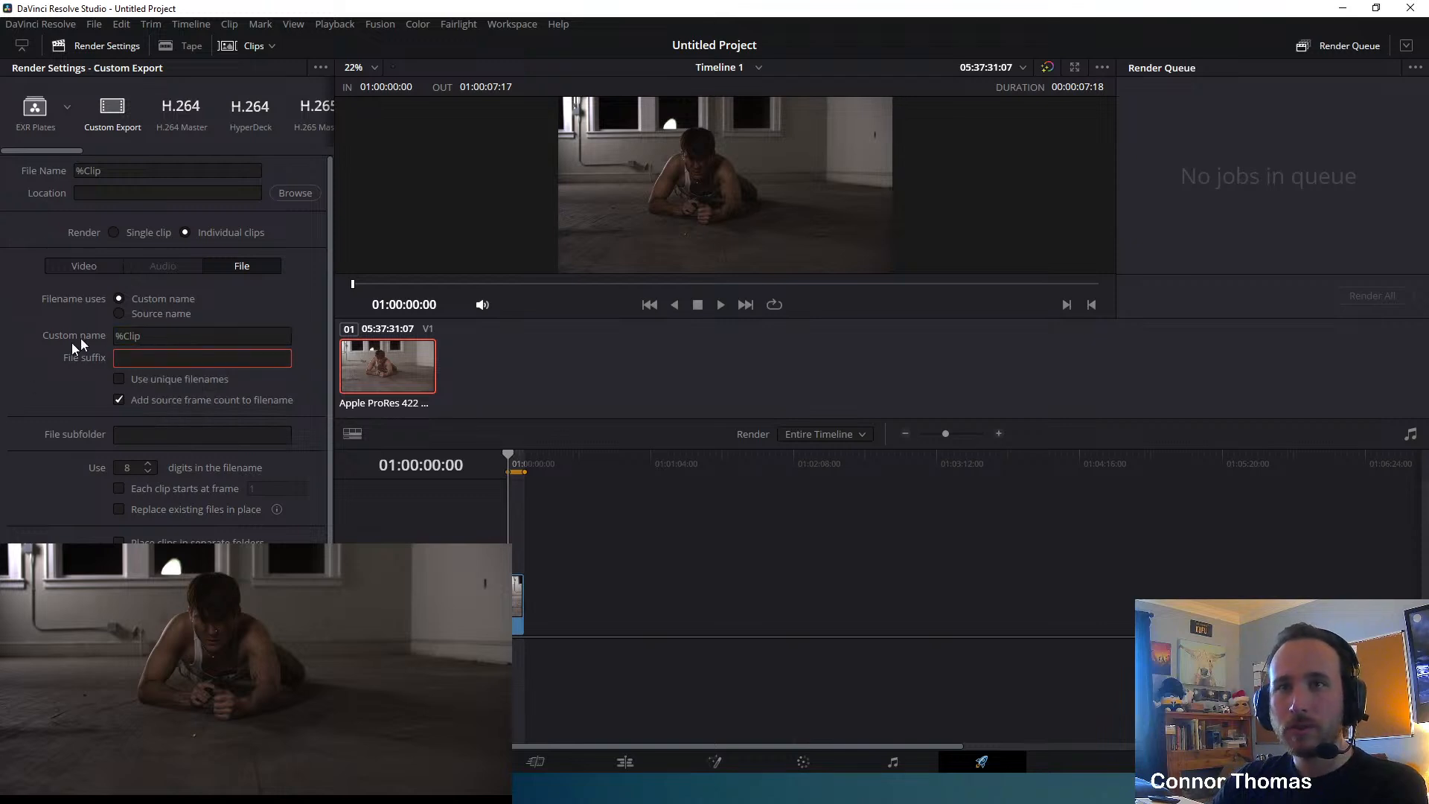
pyautogui.click(175, 335)
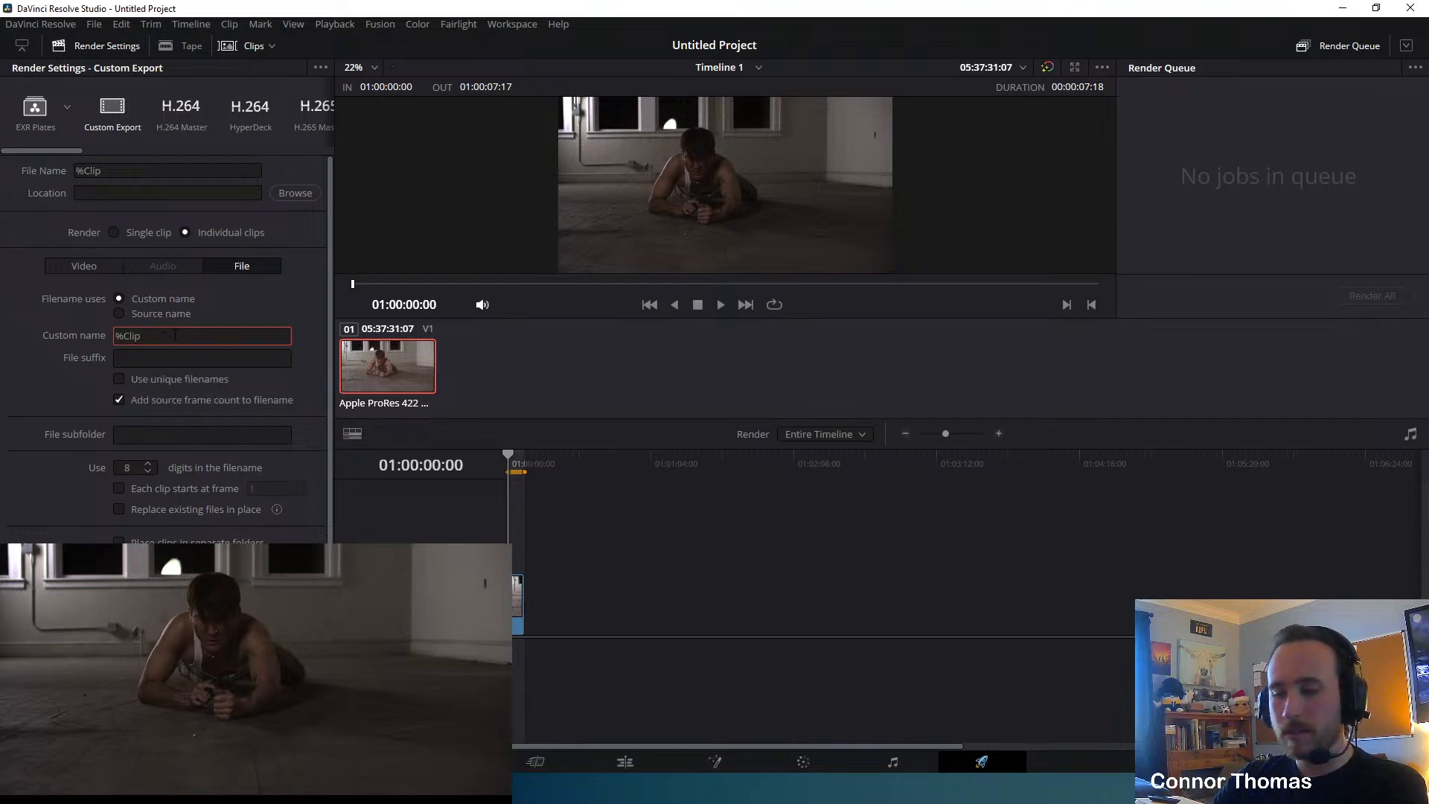
pyautogui.write('N')
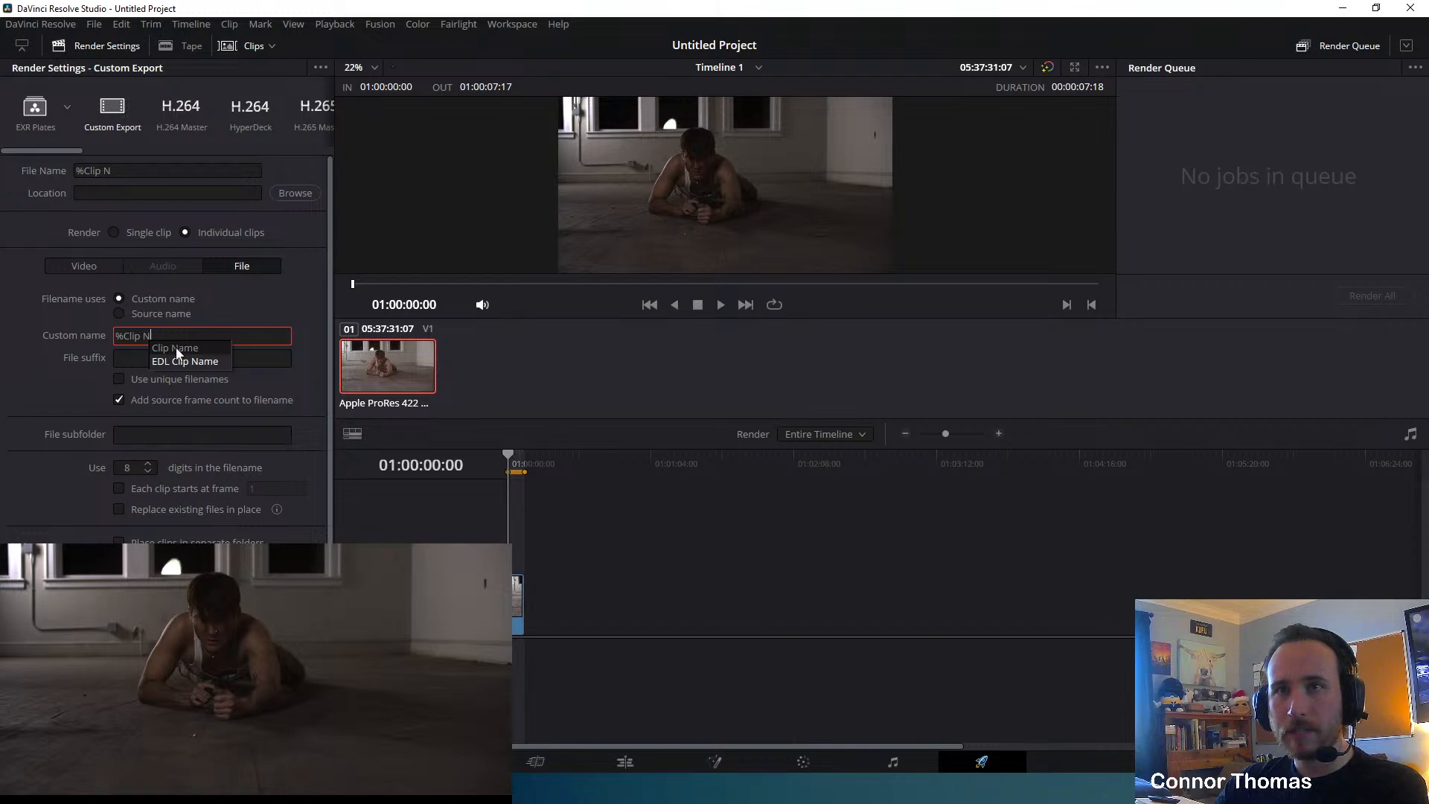
pyautogui.click(185, 348)
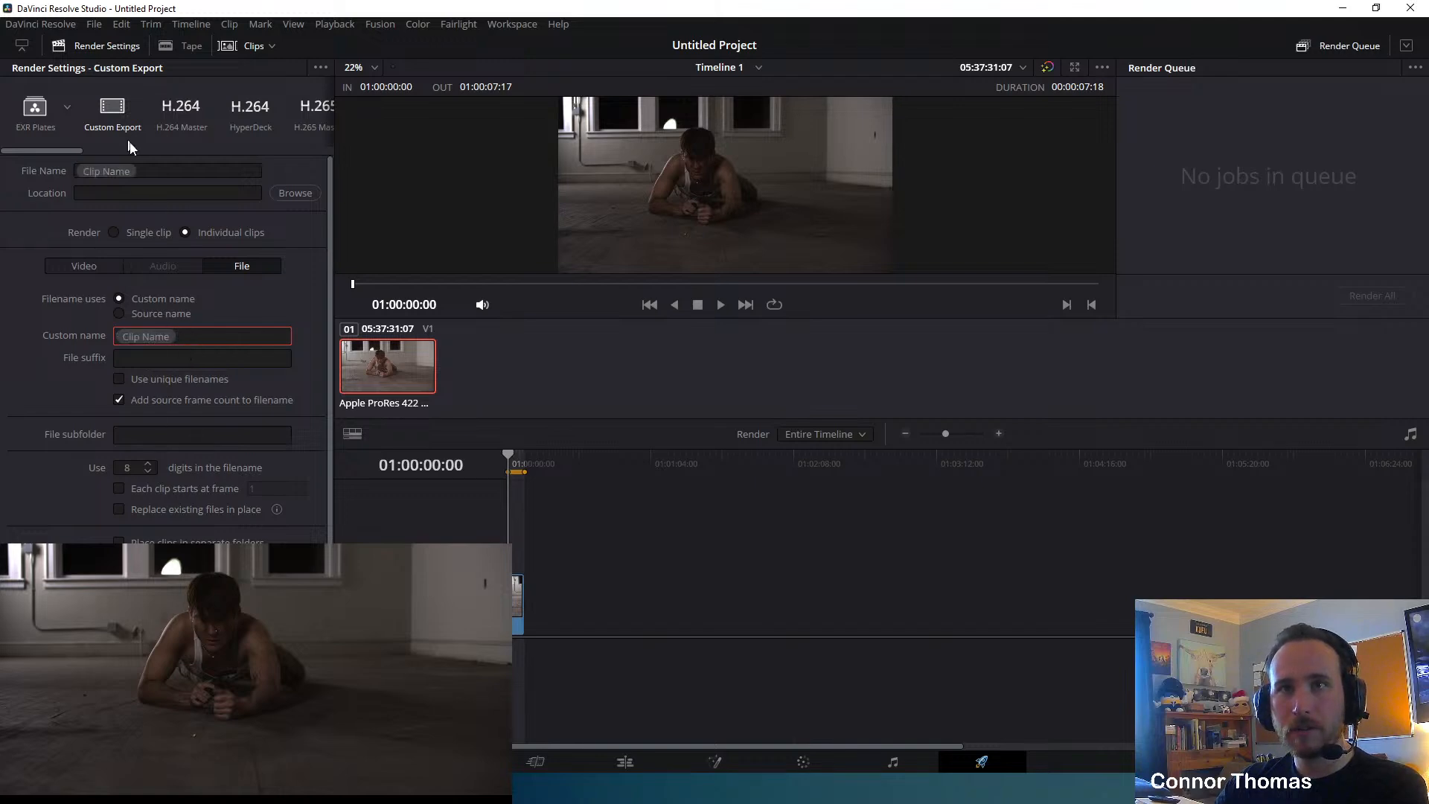
# Browse for the render location to the folder D:\Projects\Livestream\streams\20240305.
pyautogui.click(296, 193)
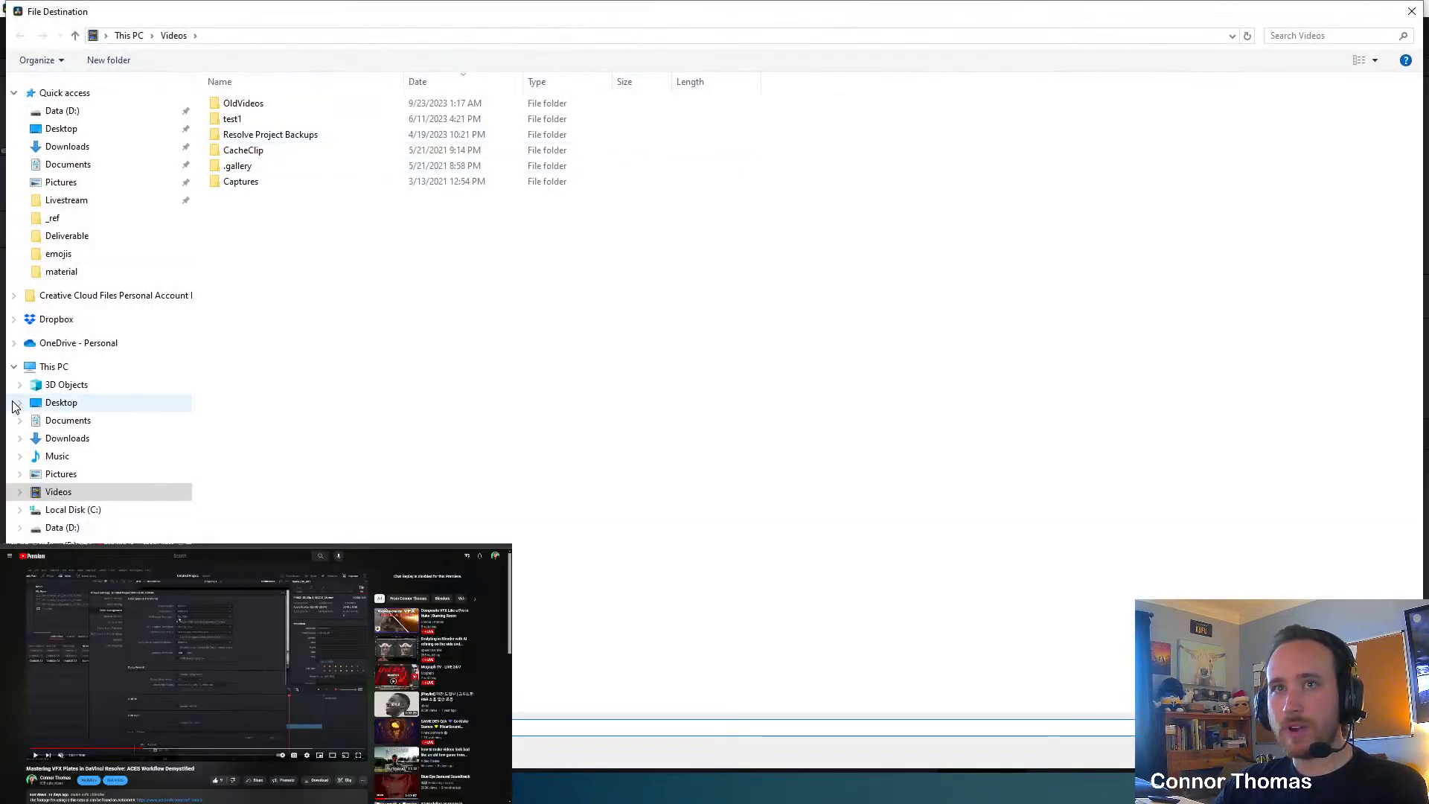
pyautogui.click(62, 527)
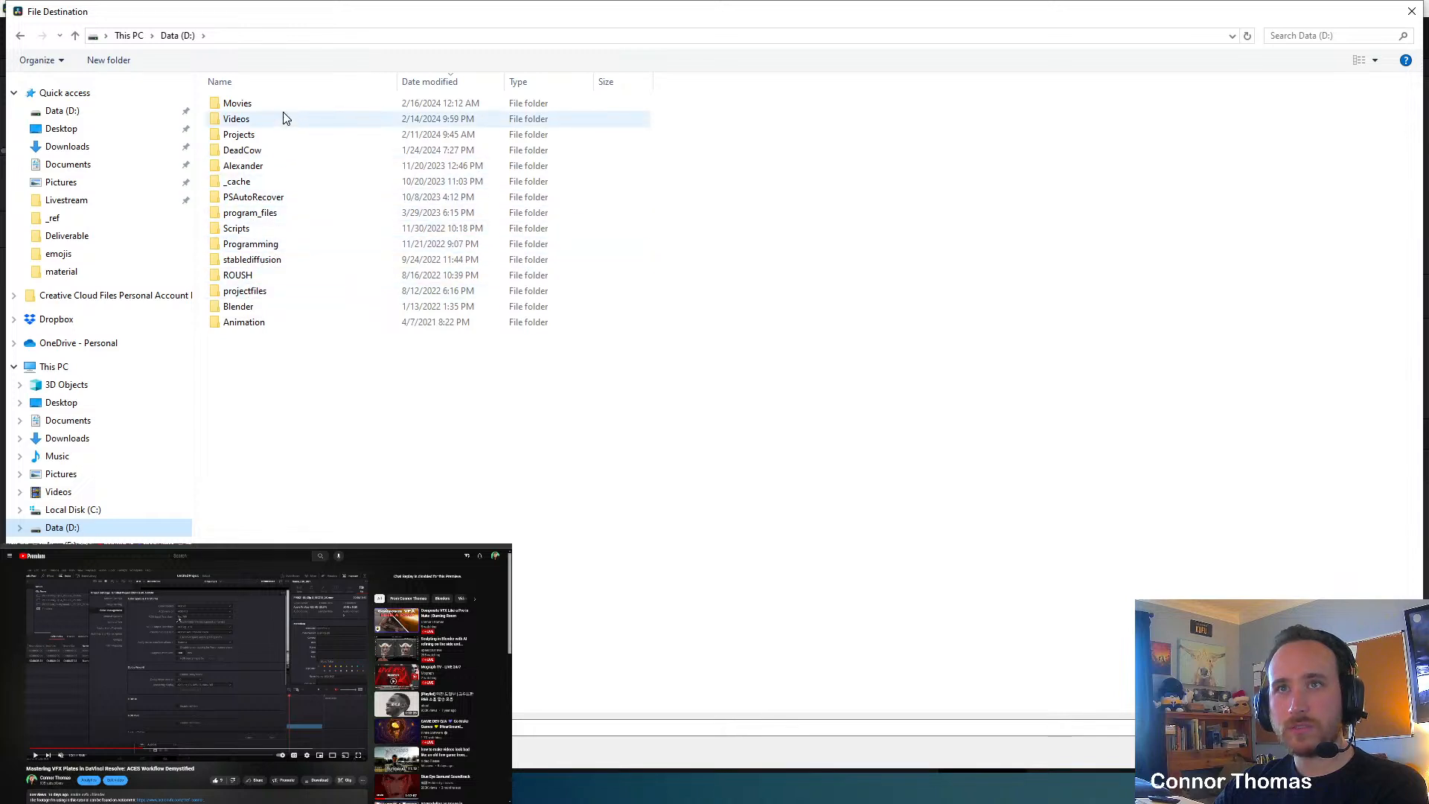
pyautogui.doubleClick(242, 135)
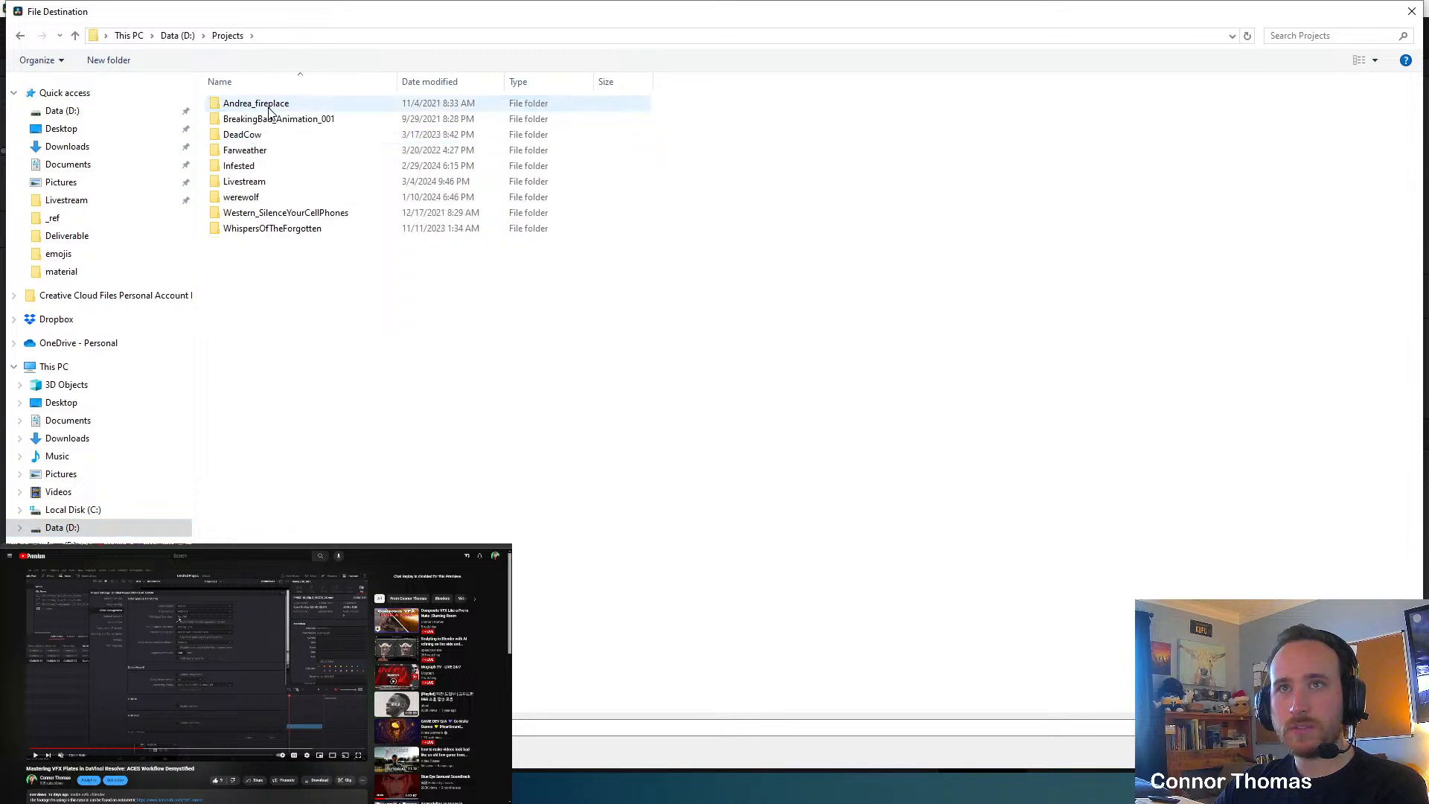
pyautogui.doubleClick(242, 181)
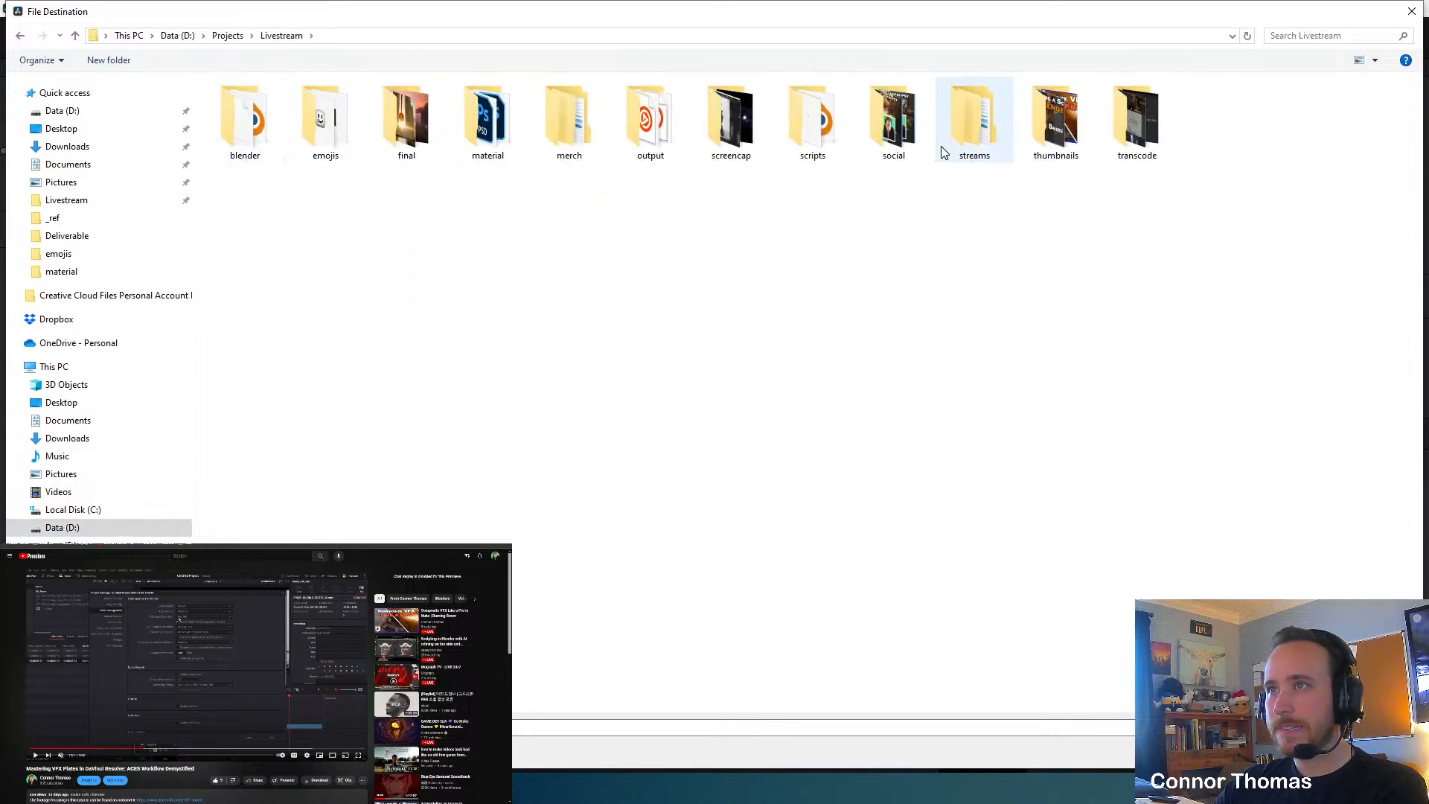
pyautogui.doubleClick(976, 131)
pyautogui.doubleClick(245, 182)
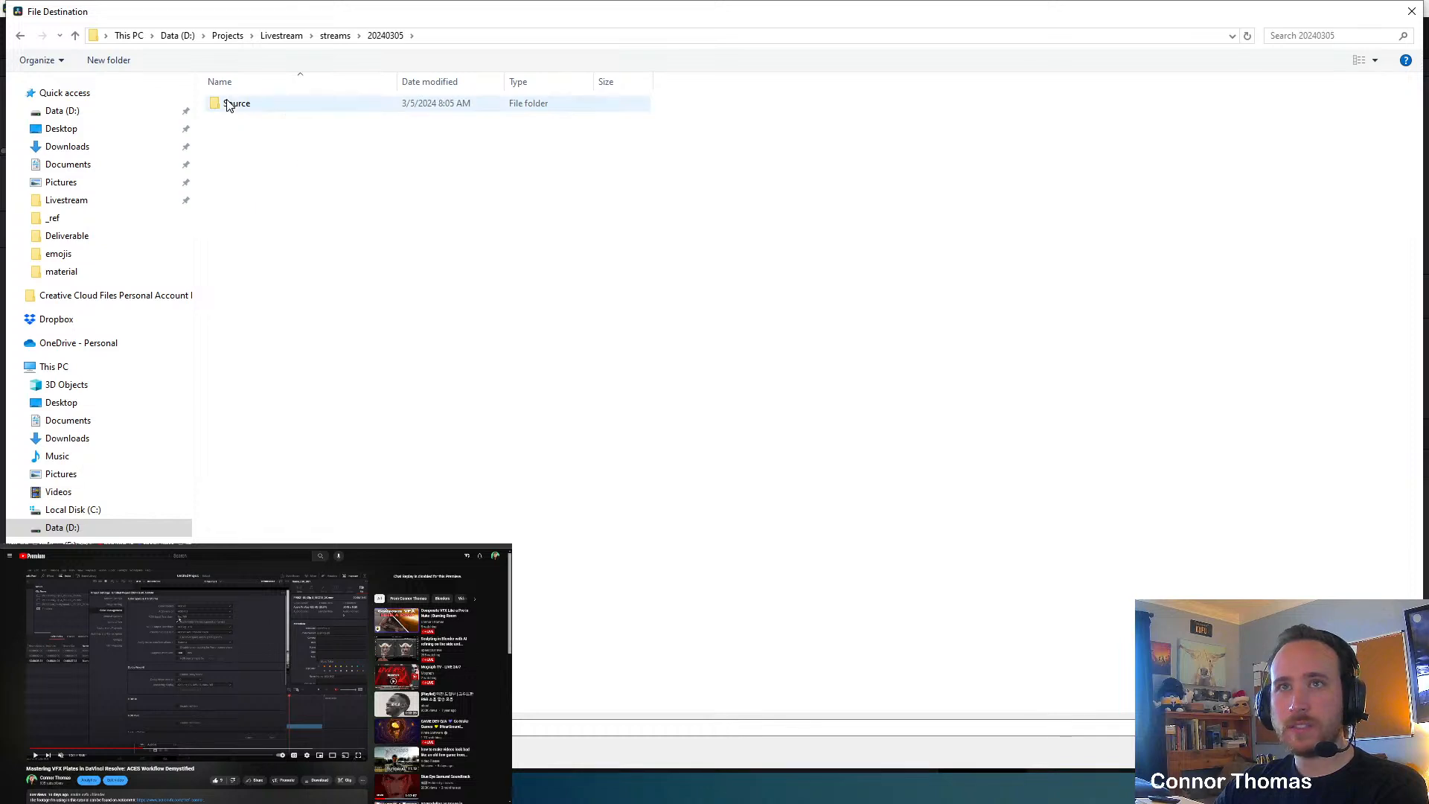
# Create a folder named VFX_plate inside 20240305 and choose it as the render location.
pyautogui.click(140, 64)
pyautogui.write('VF')
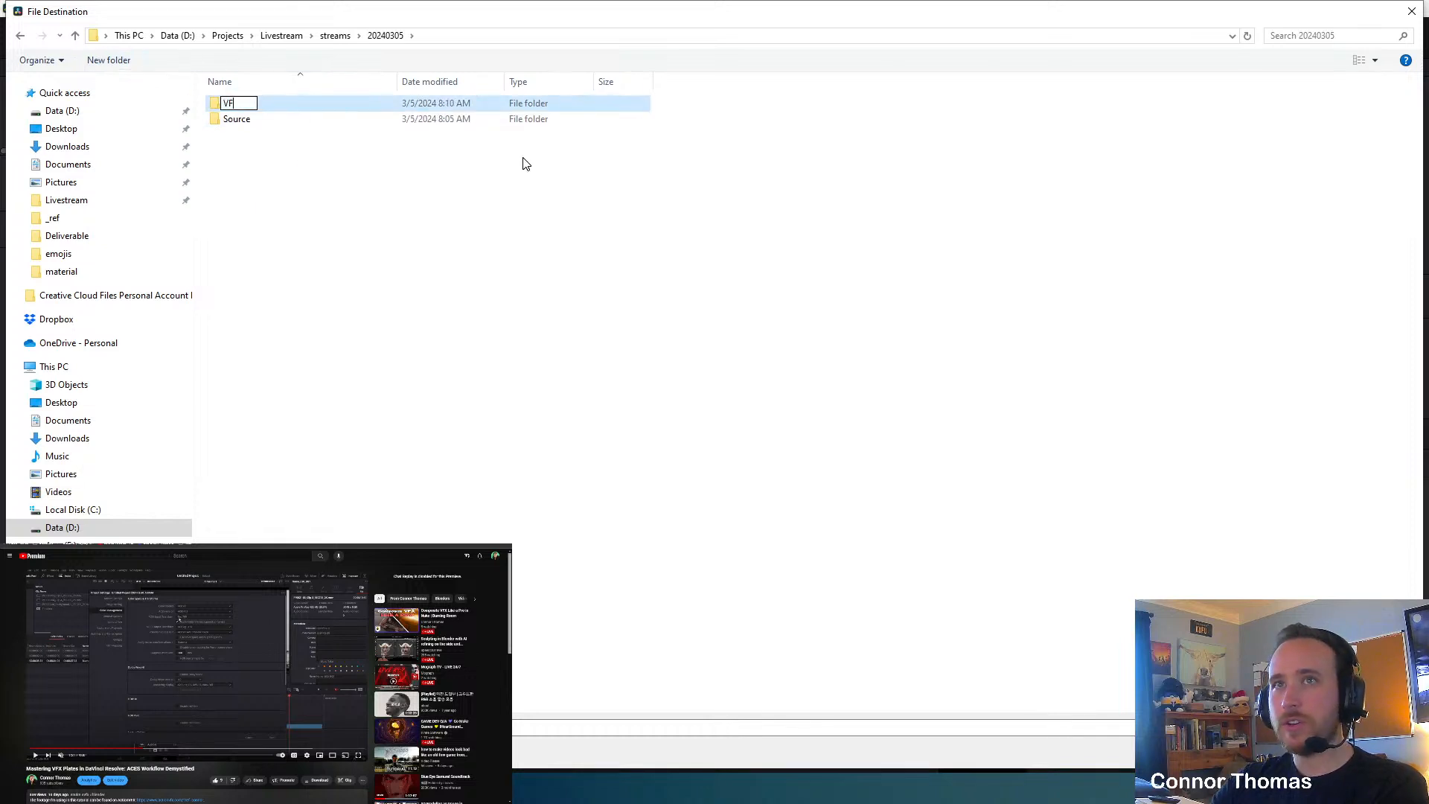
pyautogui.write('X_p')
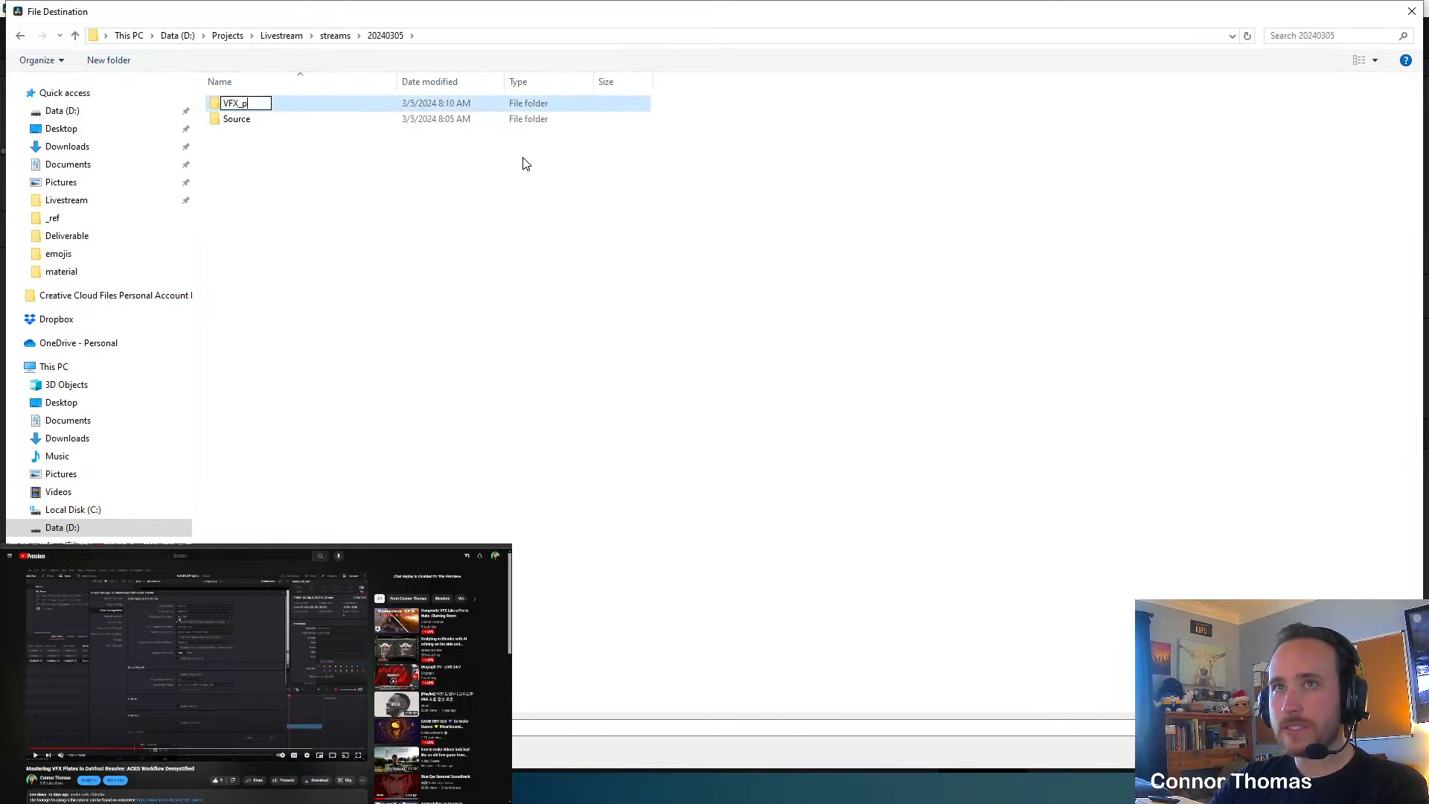
pyautogui.write('late')
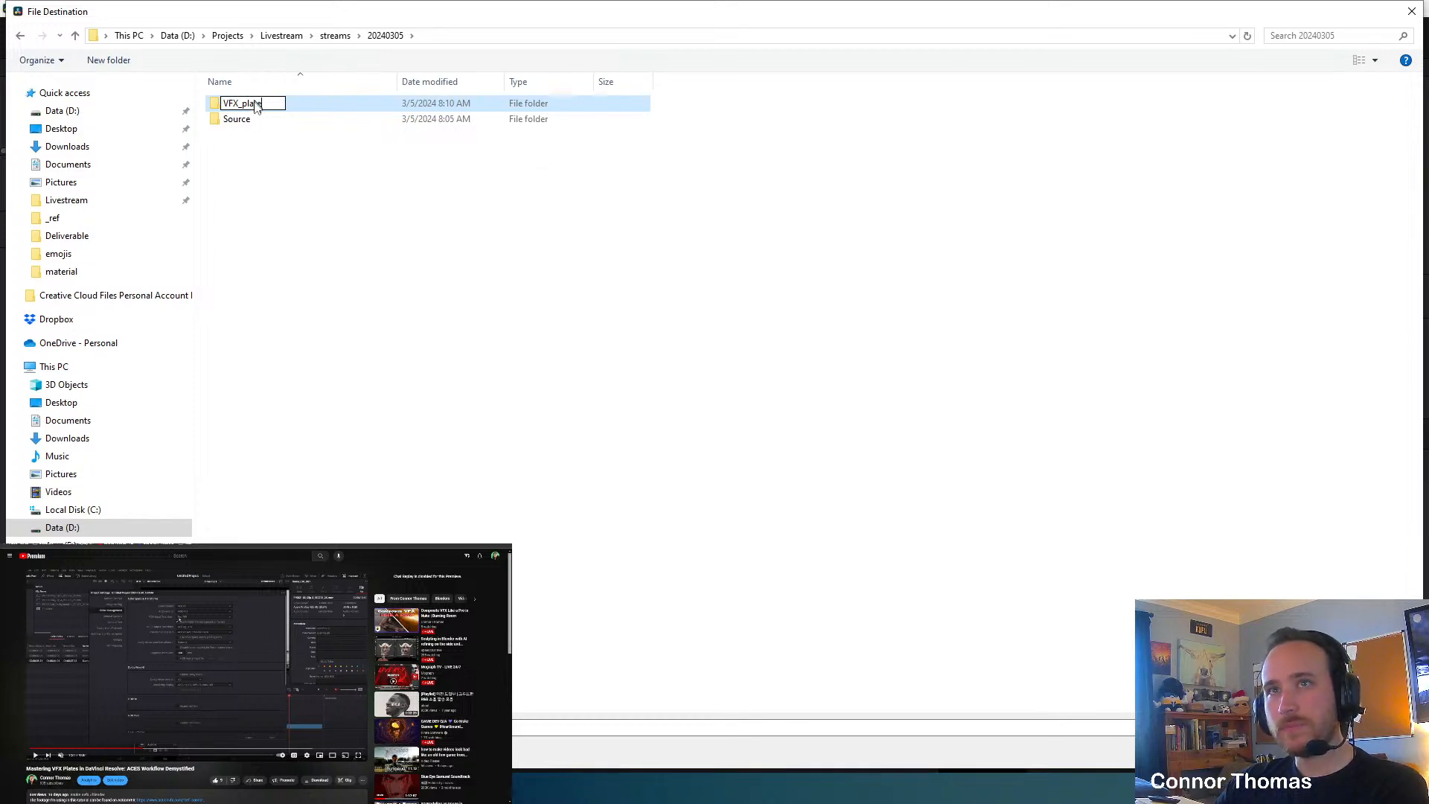
pyautogui.press('Return')
pyautogui.doubleClick(240, 122)
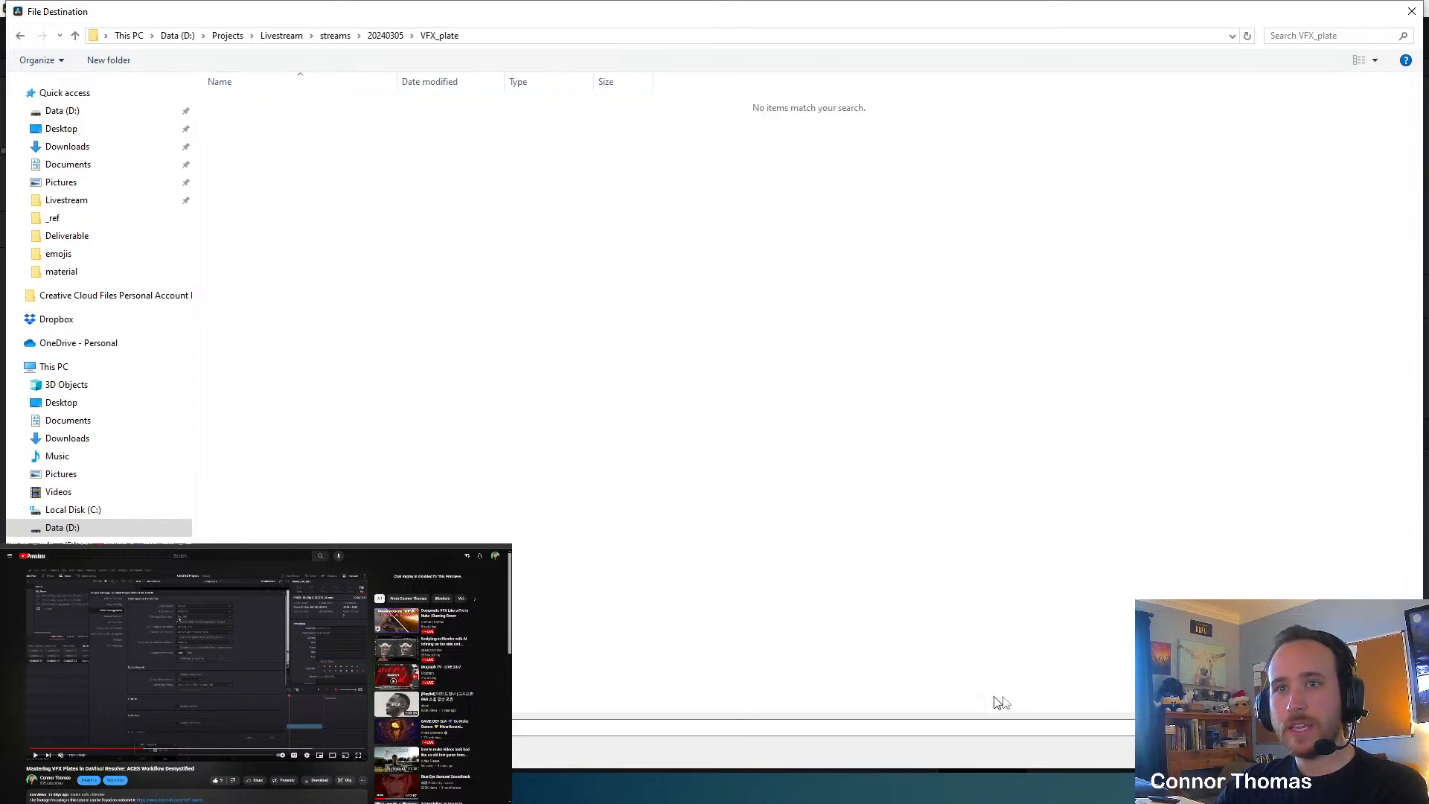
pyautogui.click(1307, 751)
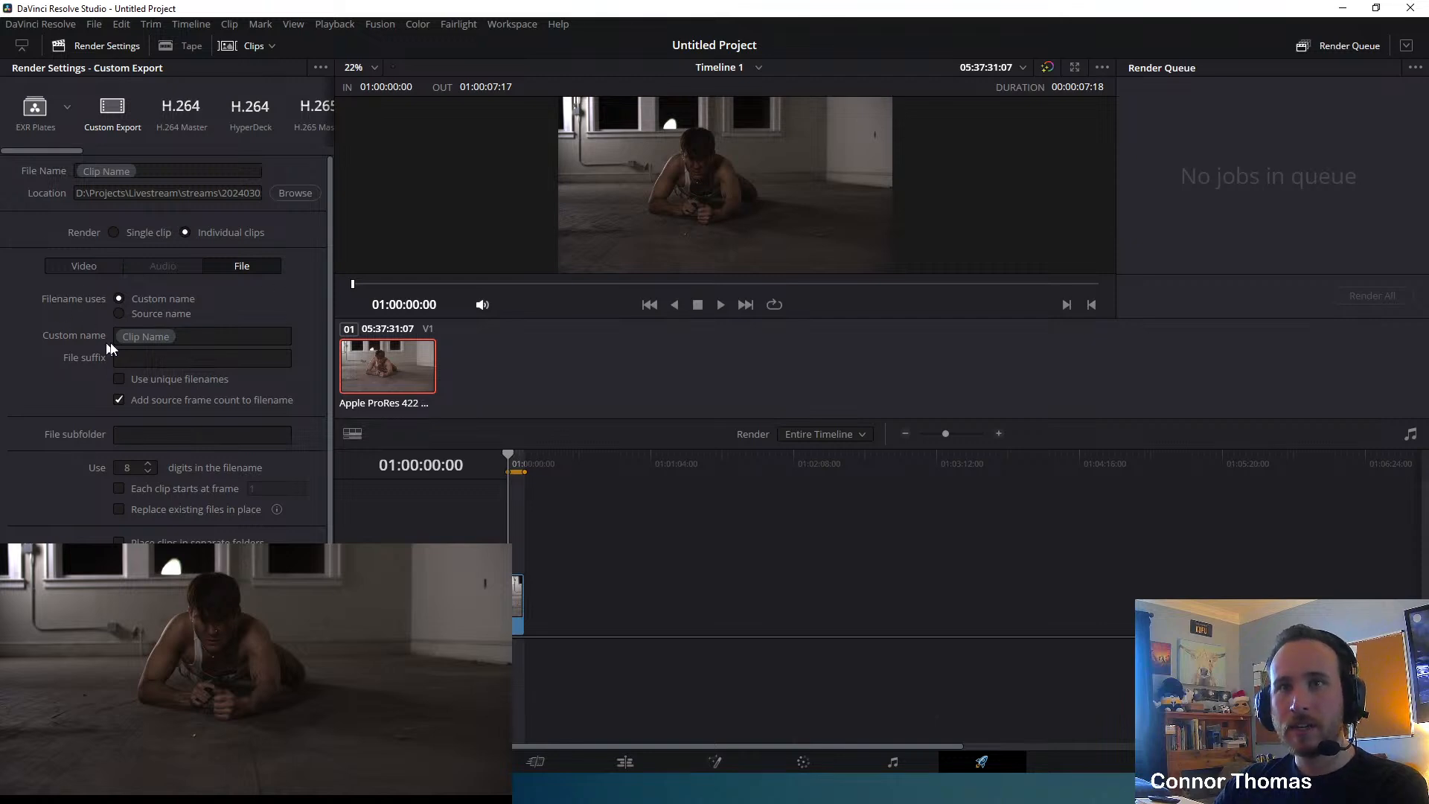
# Use 4 digits in the filename and make each clip start at frame 1000.
pyautogui.scroll(-2, 82, 347)
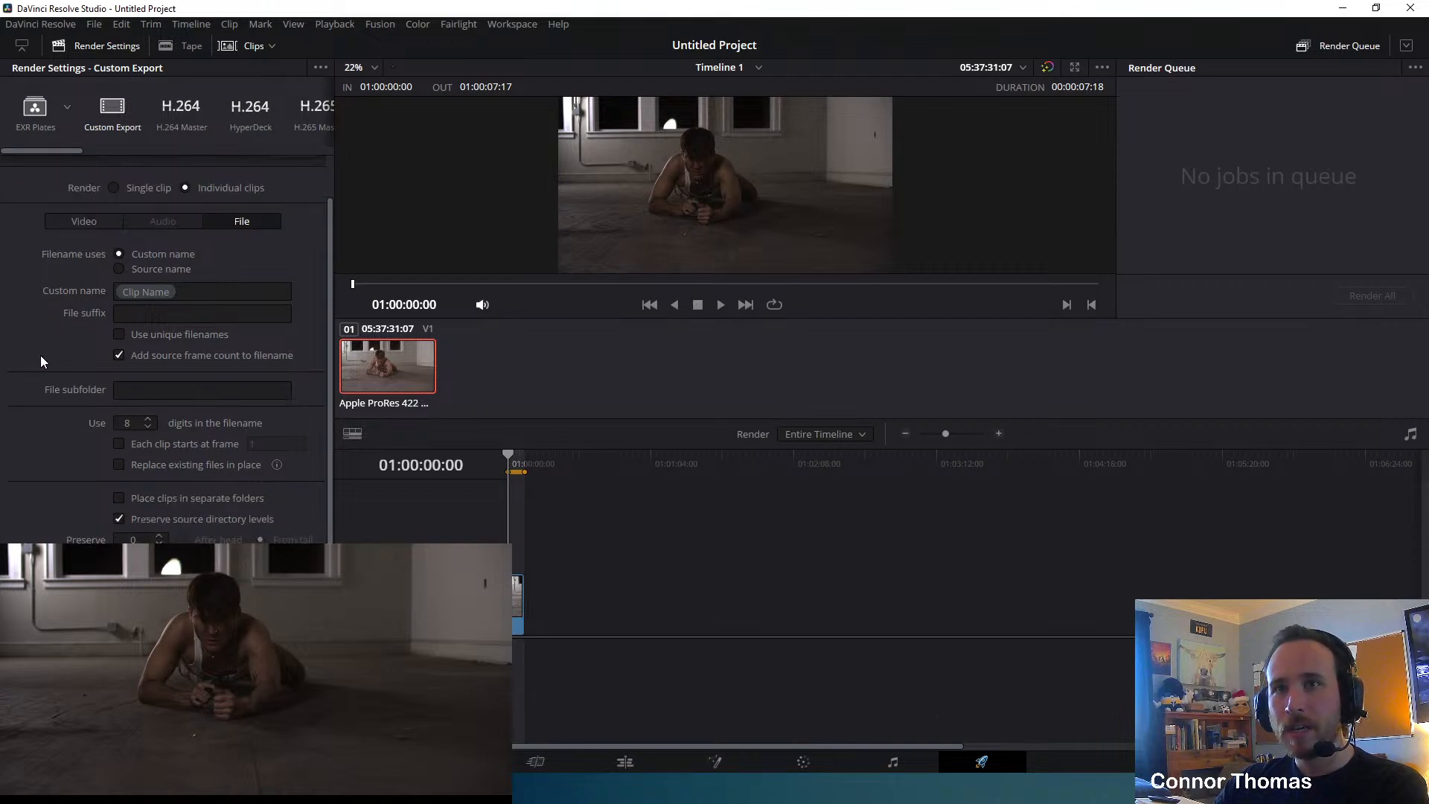
pyautogui.click(148, 424)
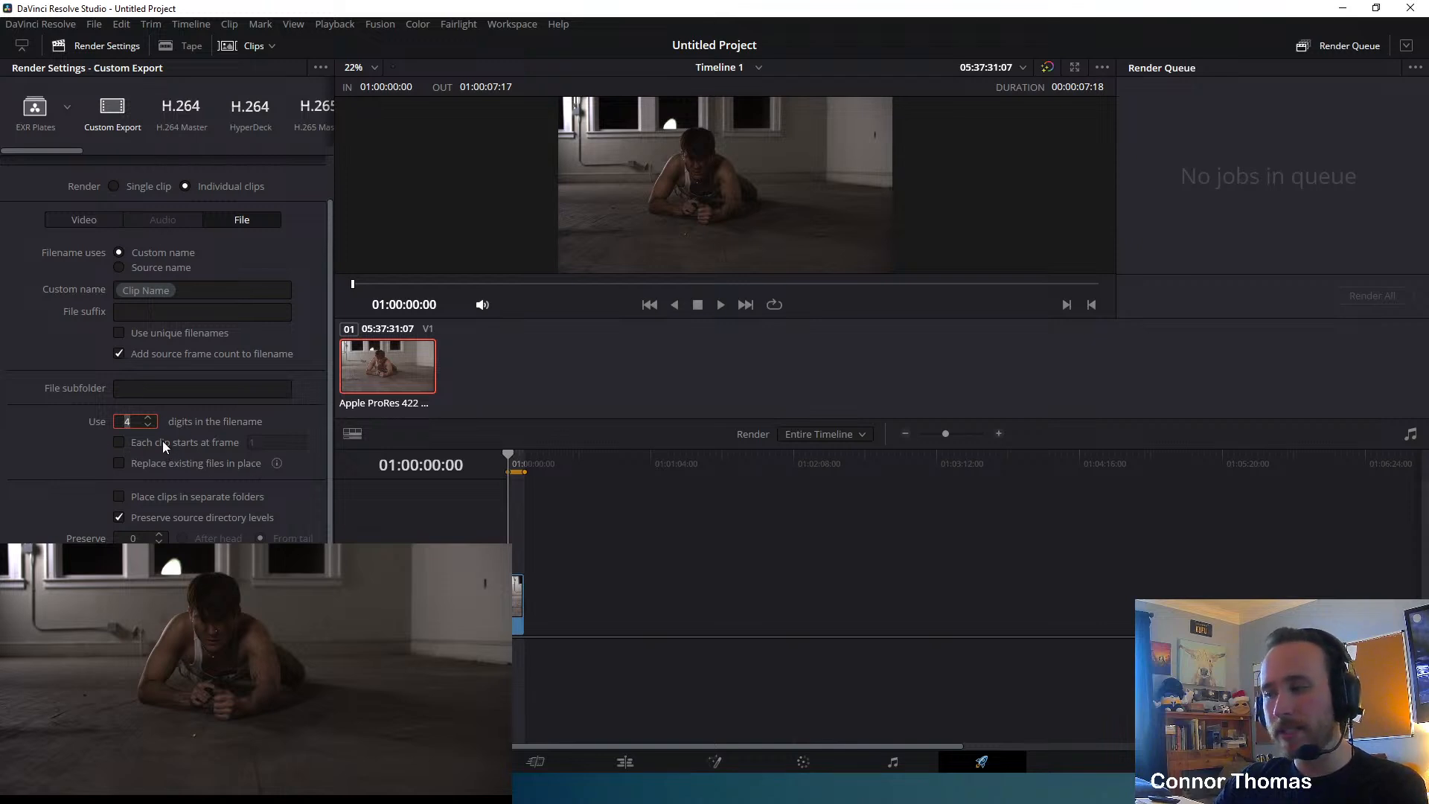
pyautogui.click(77, 447)
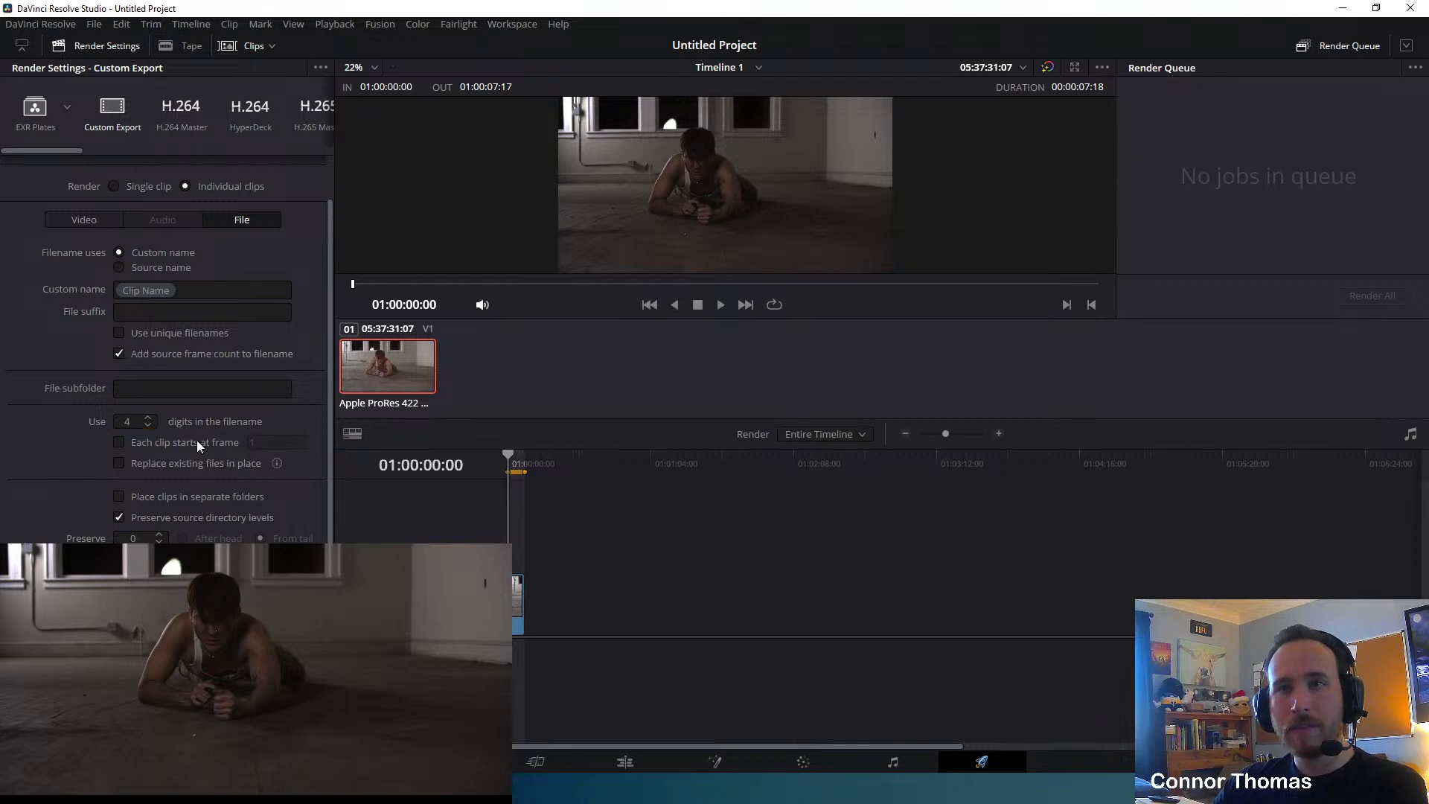
pyautogui.click(261, 444)
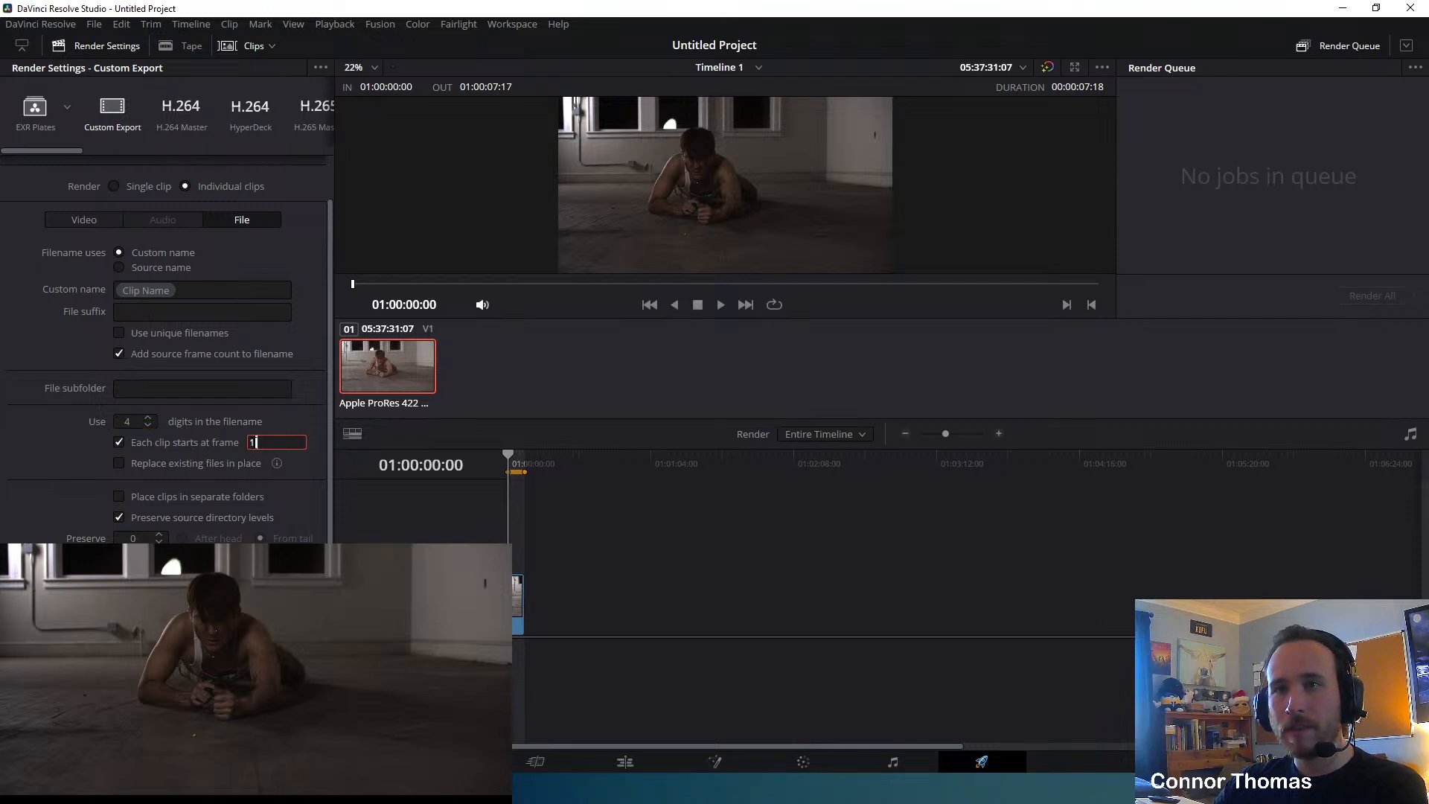
pyautogui.hotkey('ctrl', 'a')
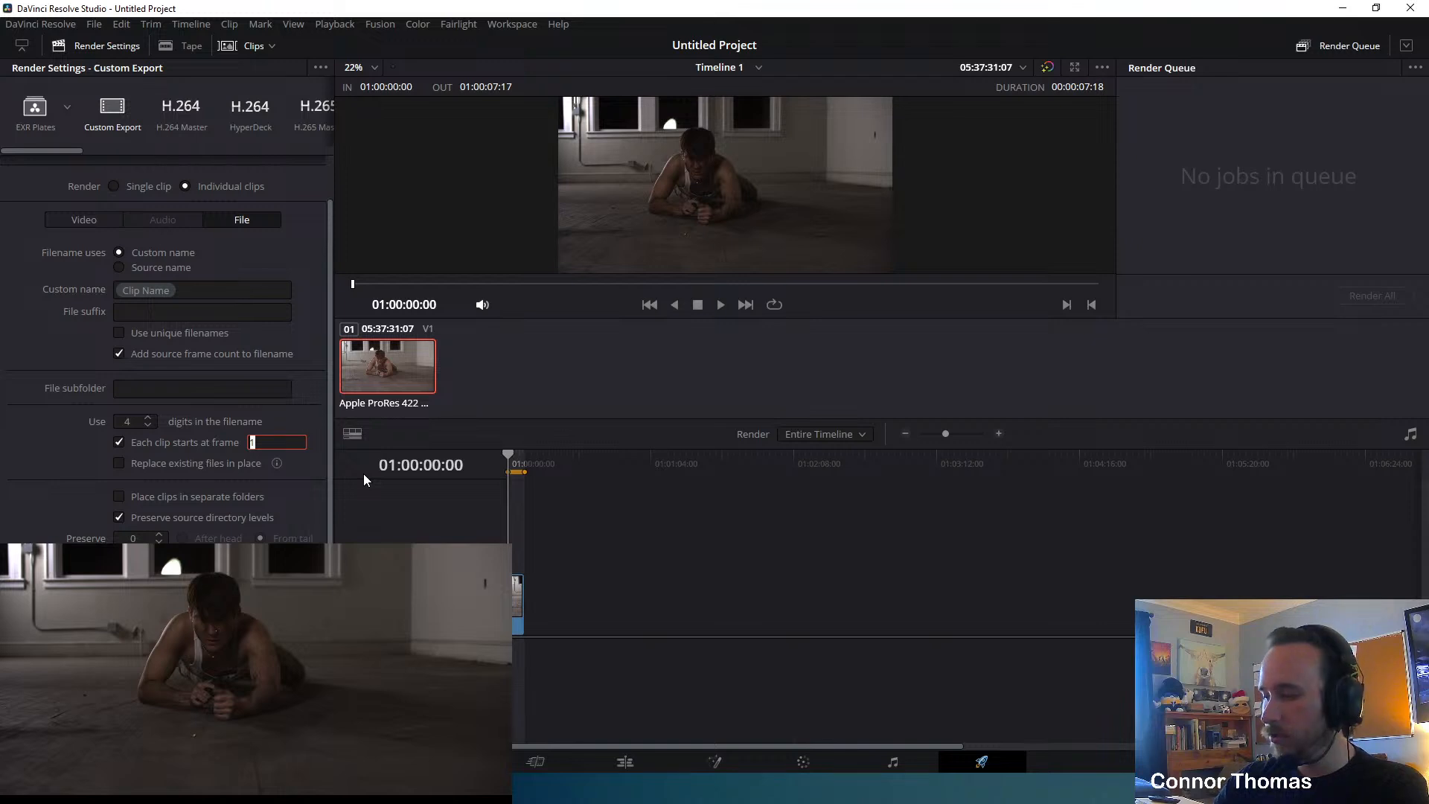
pyautogui.write('1000')
pyautogui.click(57, 455)
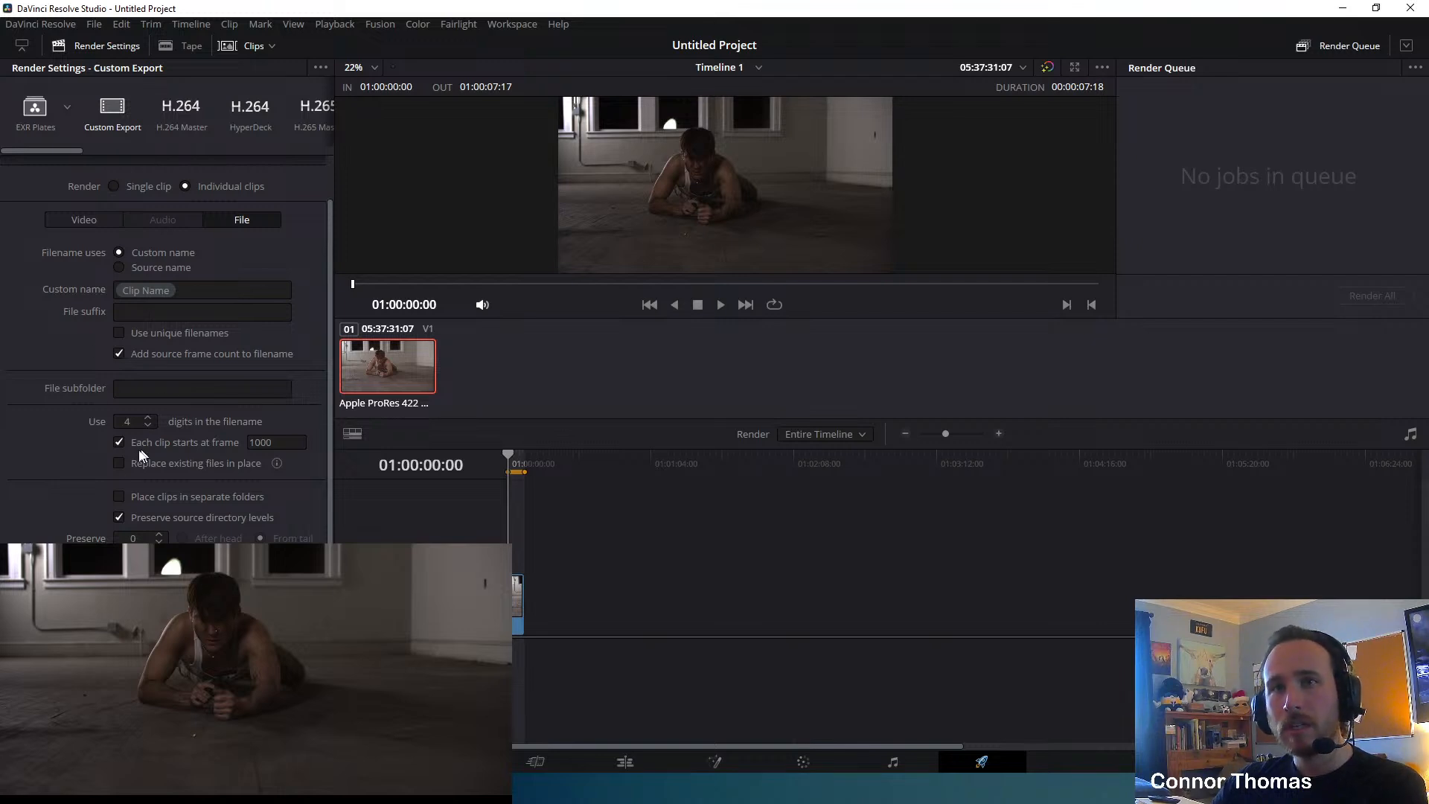
# Set the render's file subfolder to the Clip Name variable.
pyautogui.scroll(1, 43, 466)
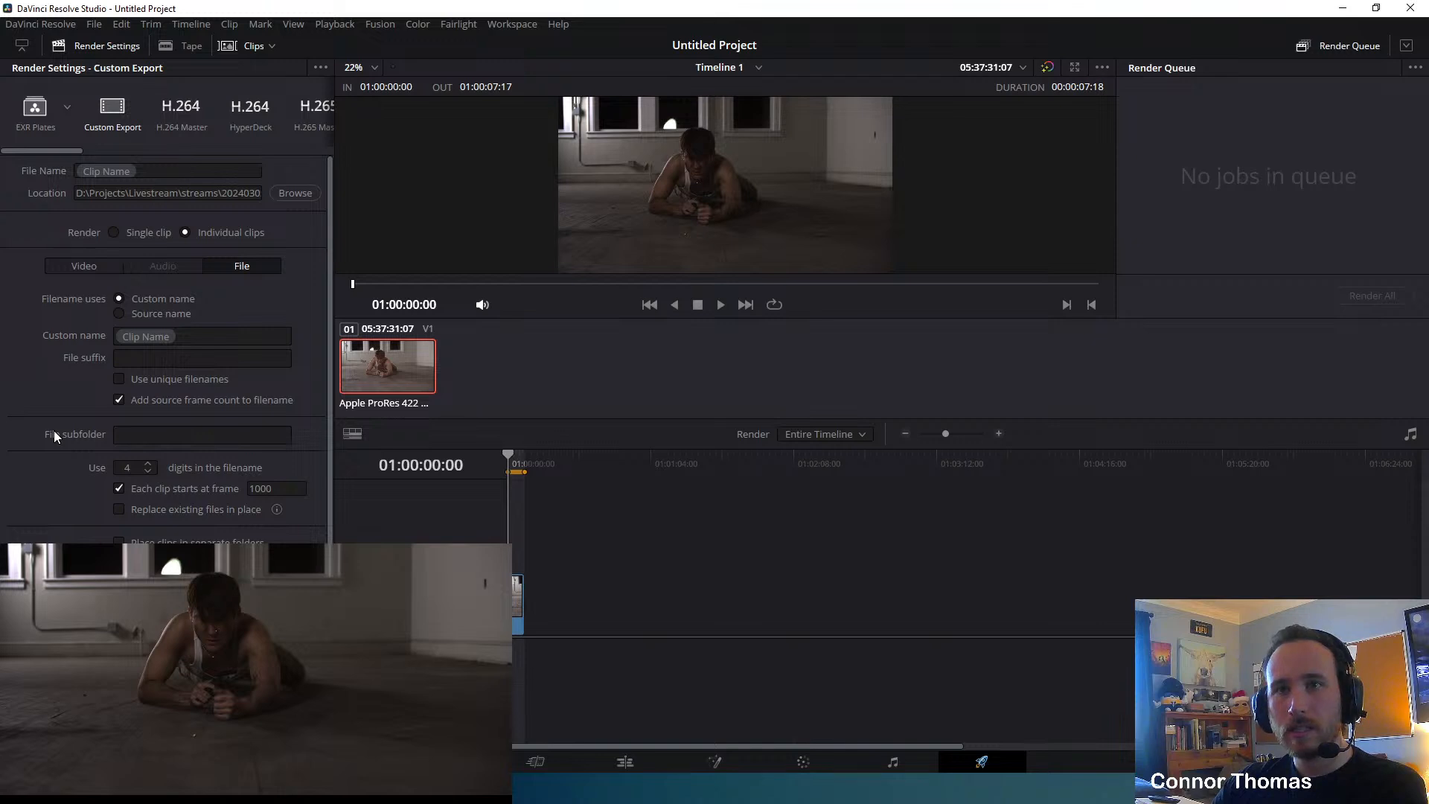
pyautogui.click(174, 436)
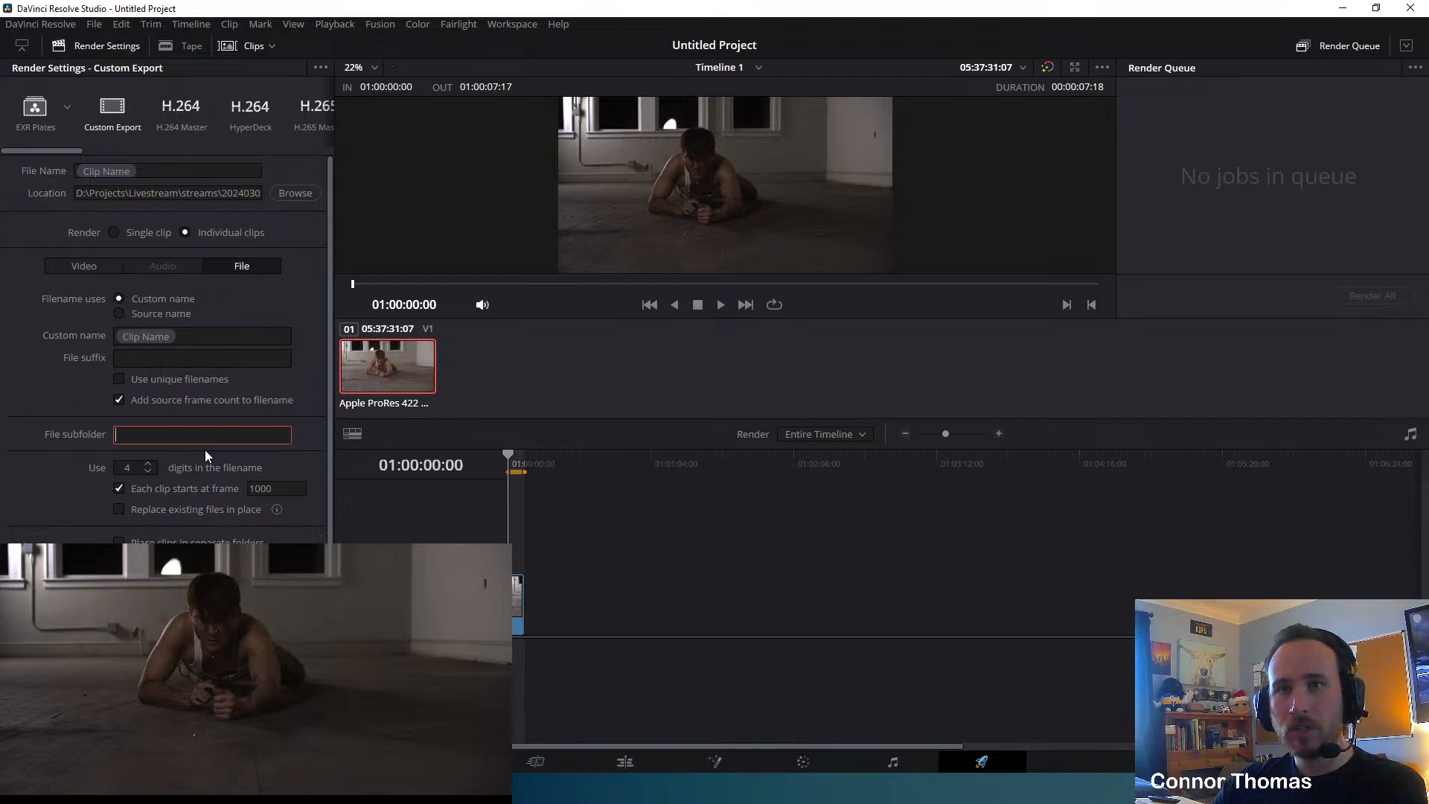
pyautogui.write('%Clip')
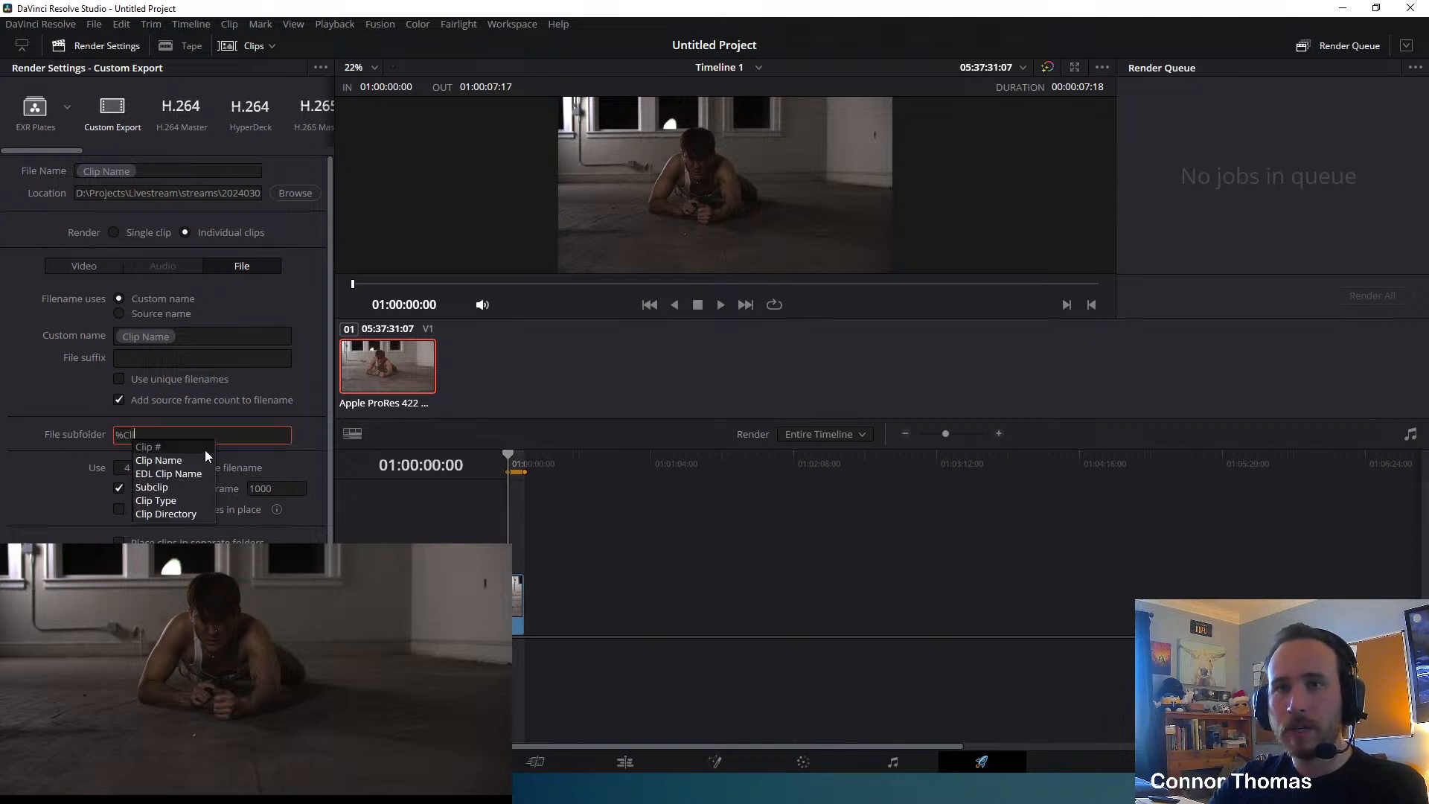
pyautogui.click(157, 463)
# Add the EXR export to the render queue and render all queued jobs.
pyautogui.scroll(-1, 75, 506)
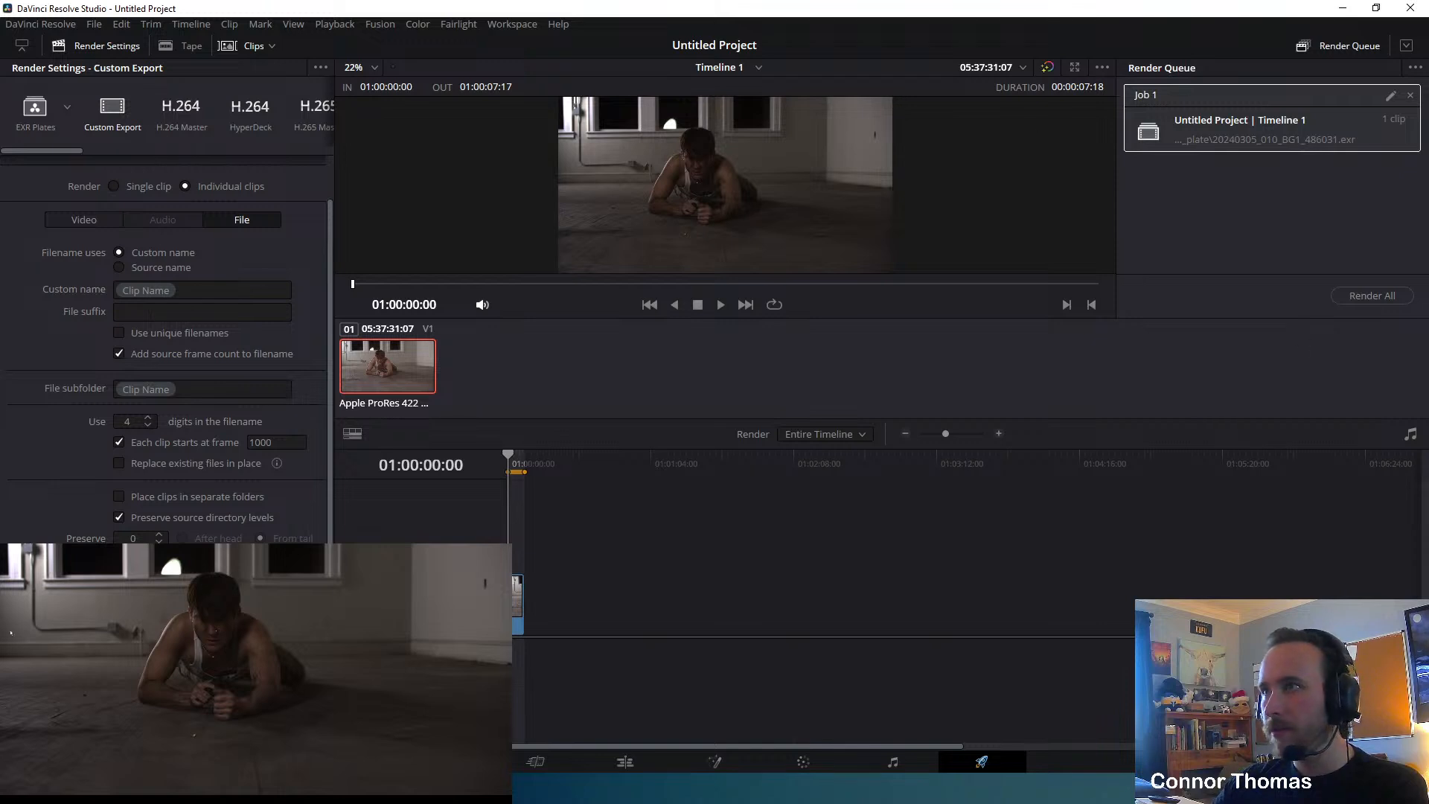
pyautogui.click(1371, 295)
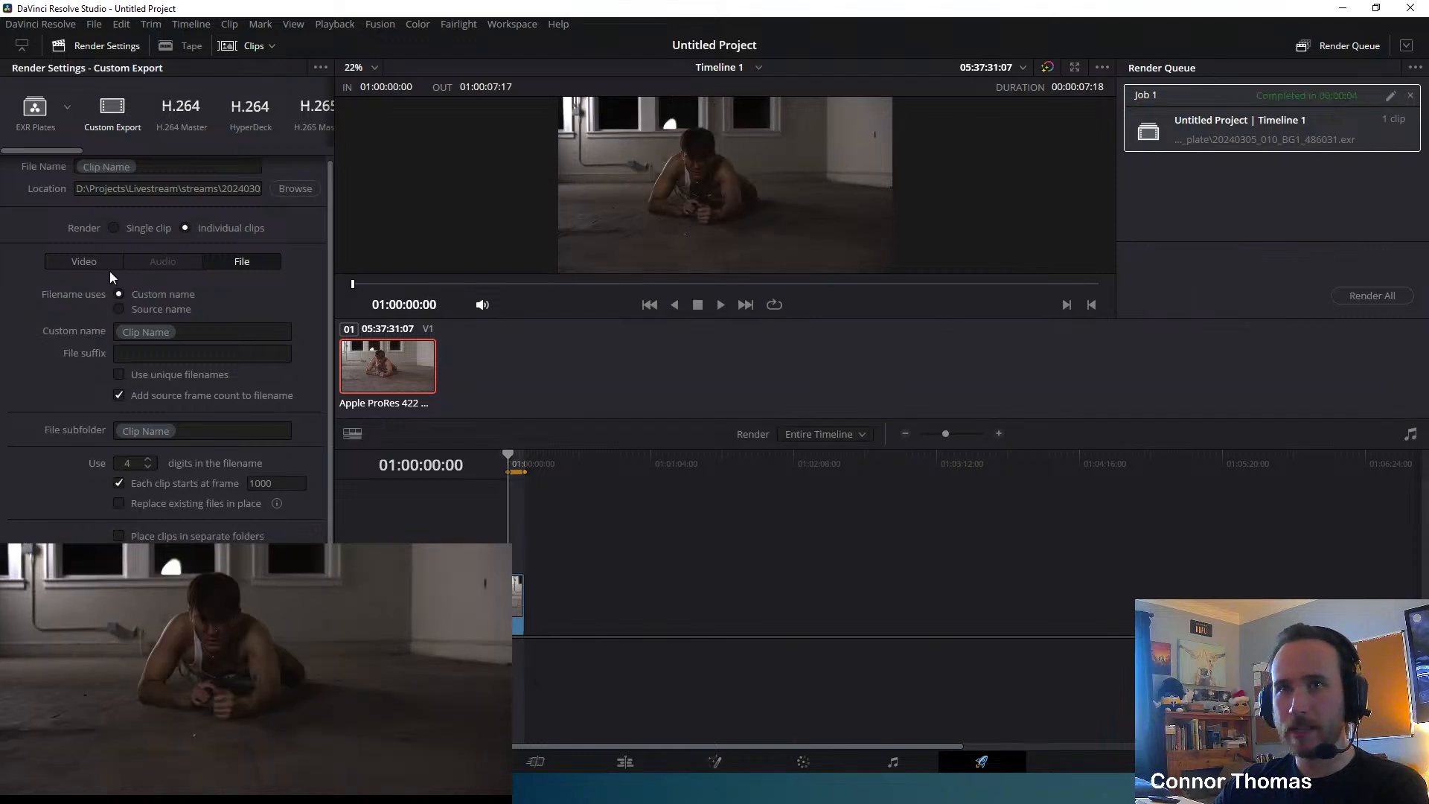
# Switch to File Explorer and open the rendered 20240305_010_BG1 folder inside VFX_plate.
pyautogui.click(67, 265)
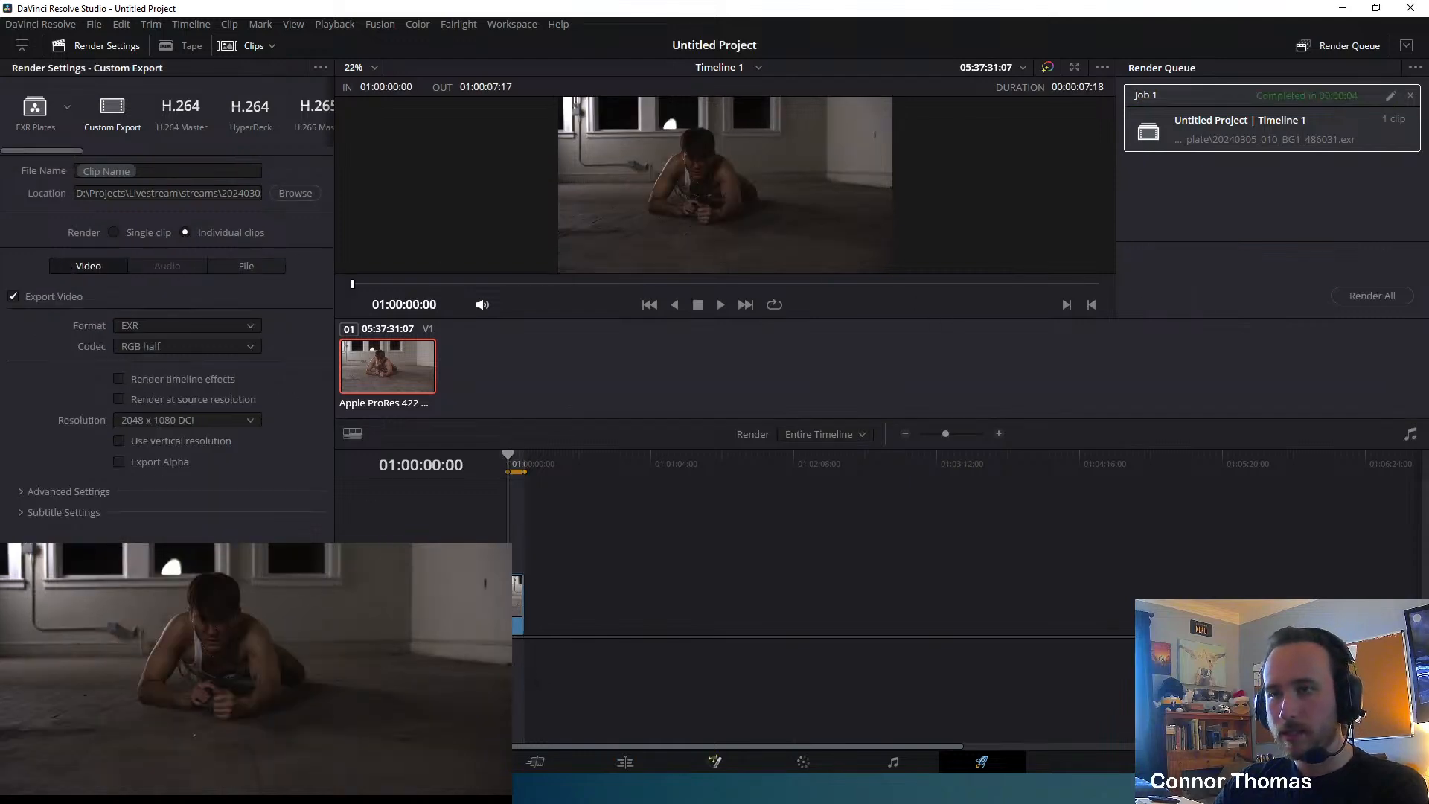
pyautogui.click(485, 787)
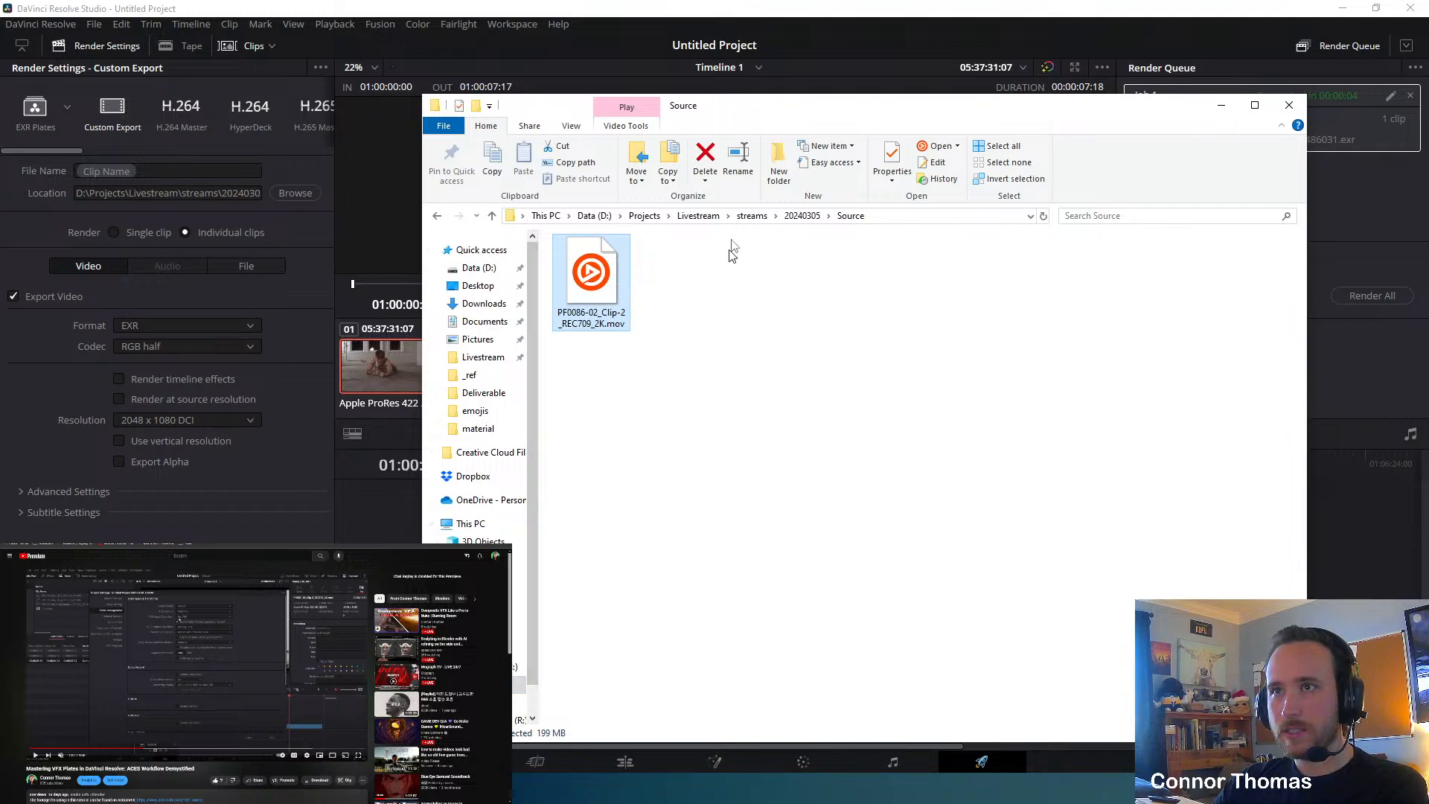
pyautogui.click(807, 217)
pyautogui.doubleClick(659, 279)
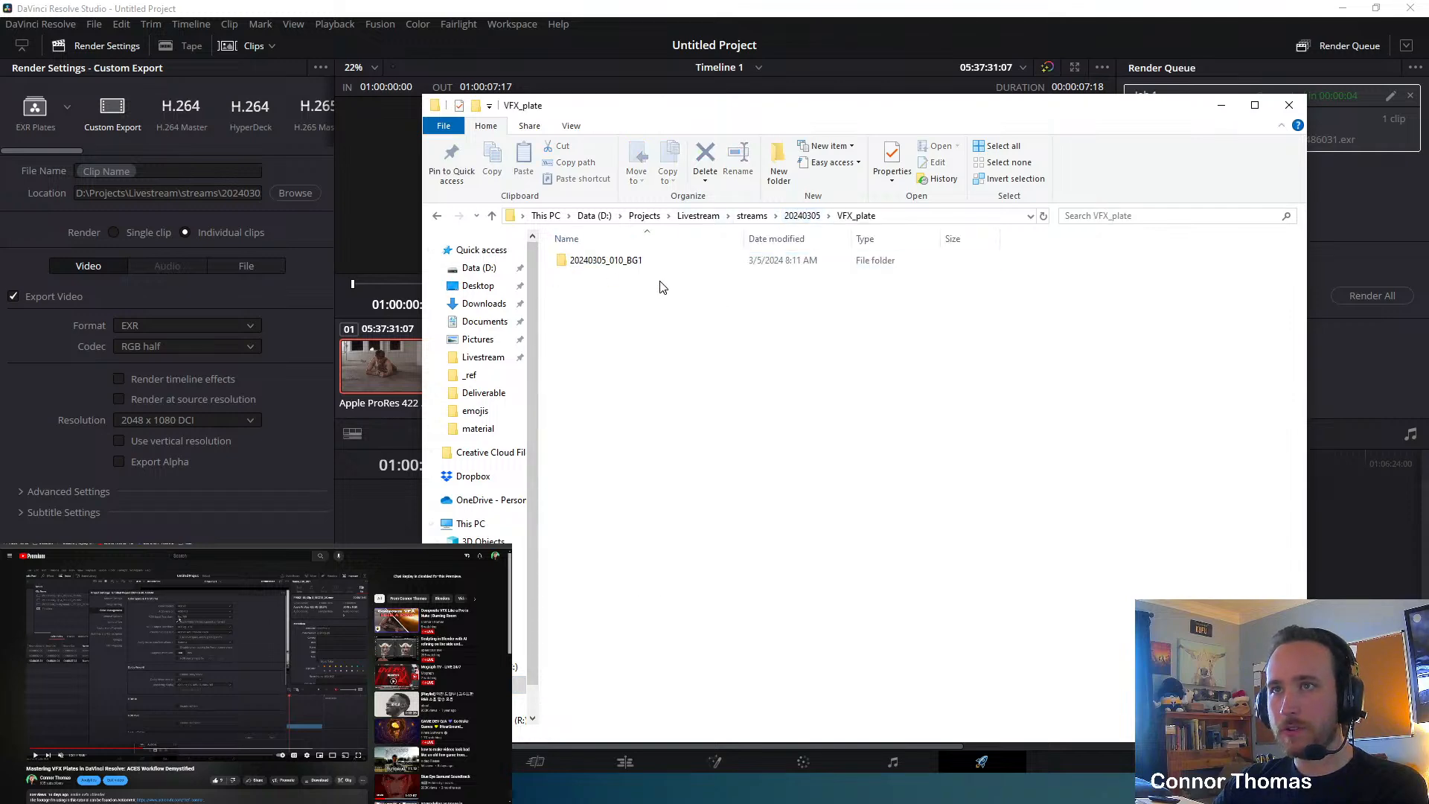
pyautogui.doubleClick(632, 261)
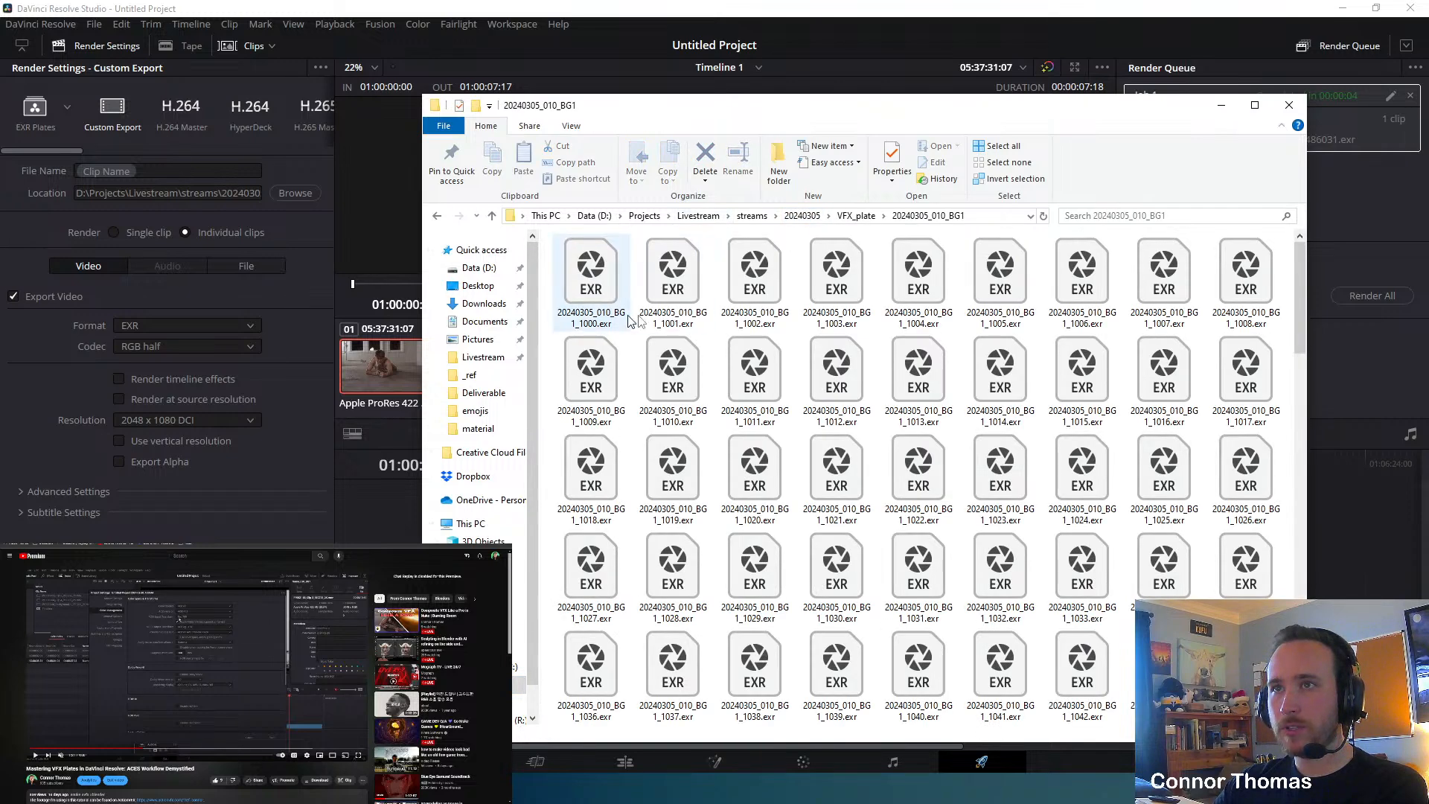
pyautogui.click(856, 215)
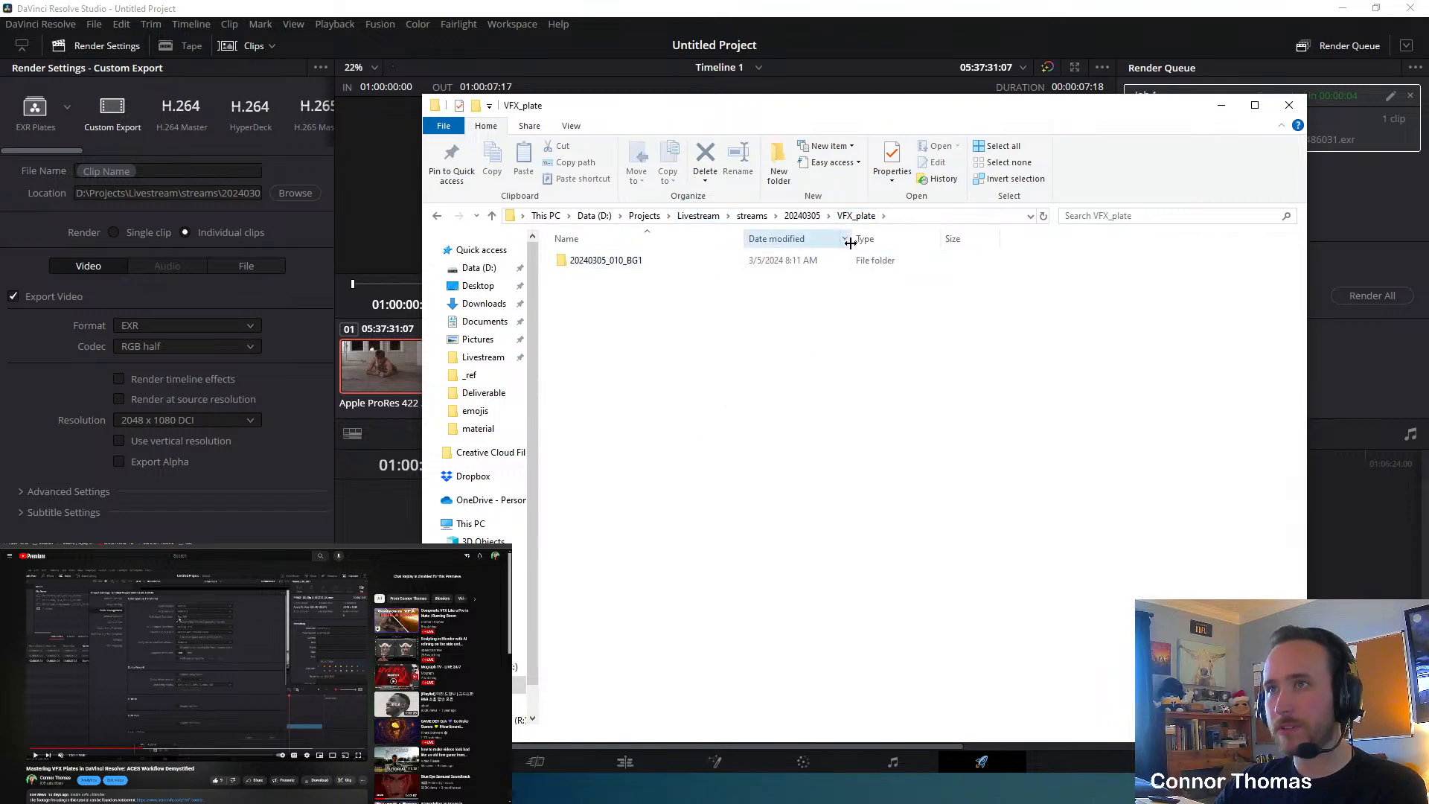
pyautogui.doubleClick(581, 264)
# Show the rendered EXR files in Details view with full names and check the sequence's frame numbering.
pyautogui.click(572, 127)
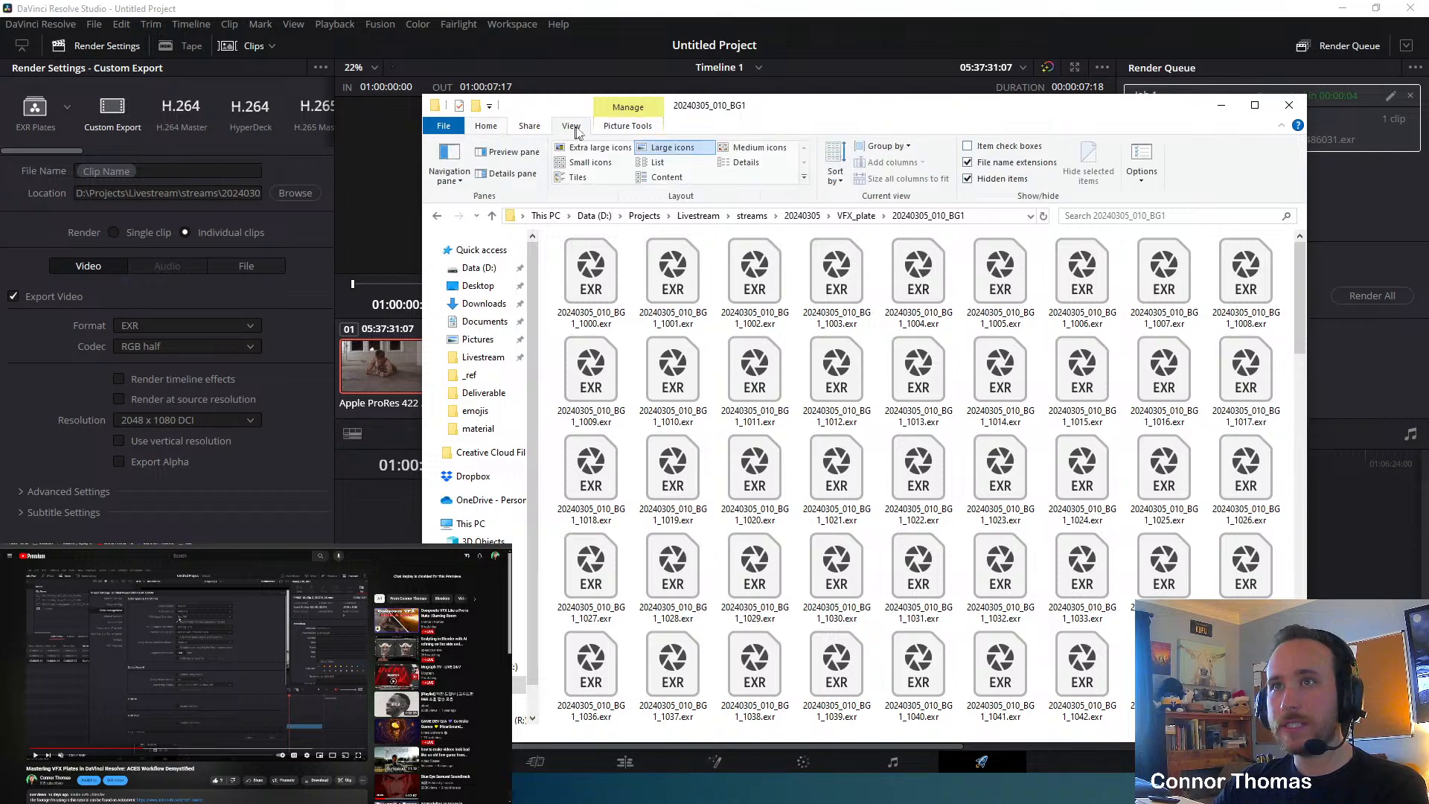
pyautogui.click(746, 162)
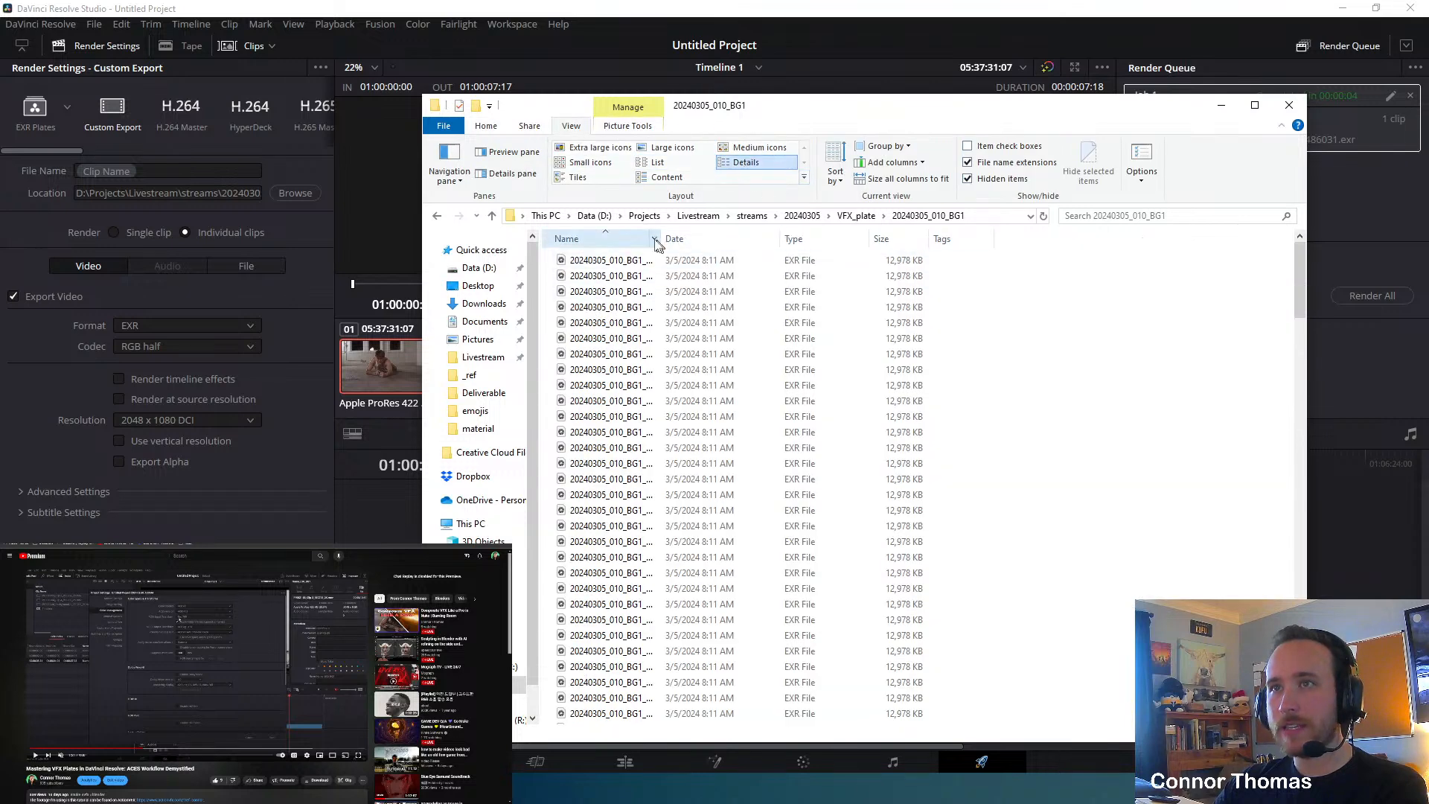
pyautogui.doubleClick(664, 234)
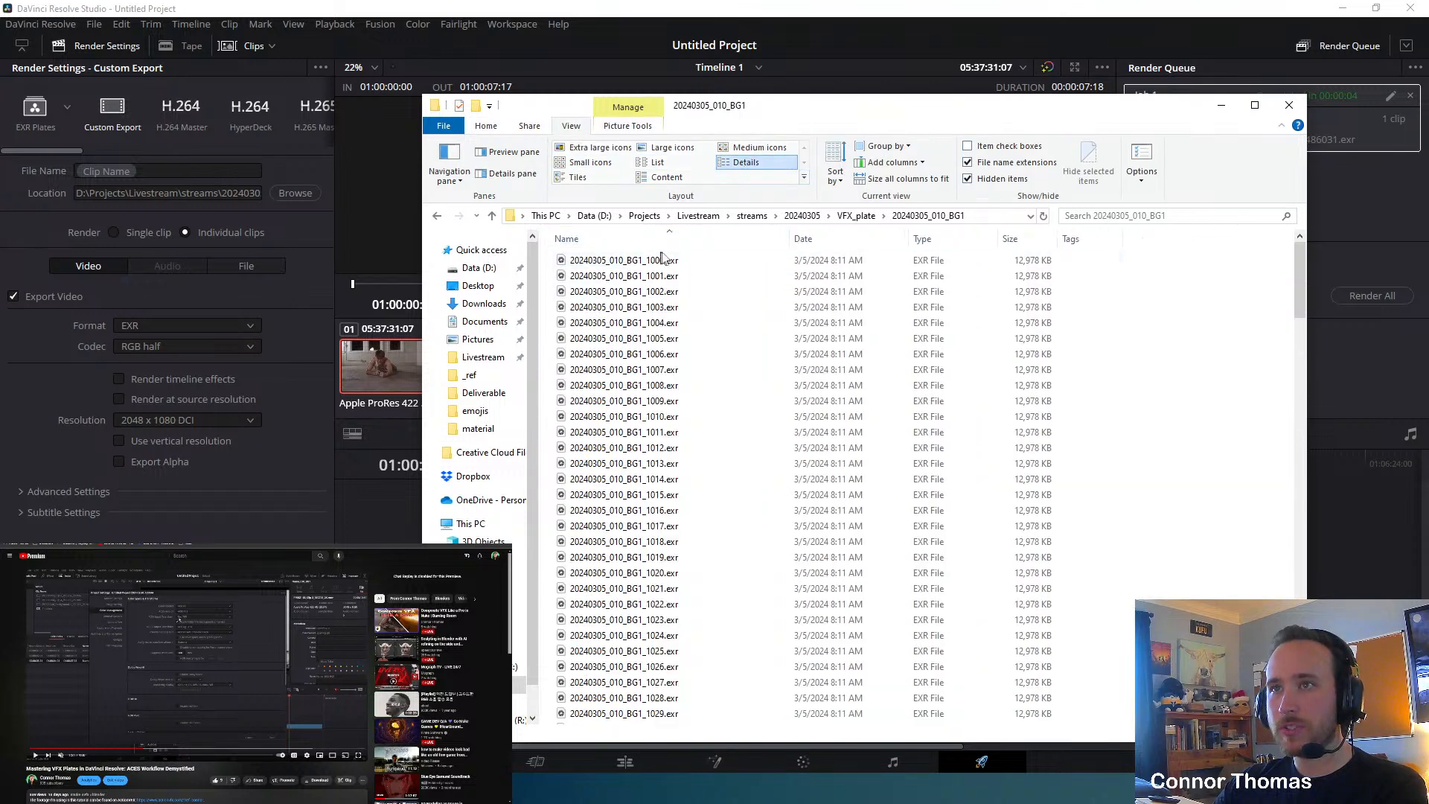
pyautogui.scroll(-20, 661, 290)
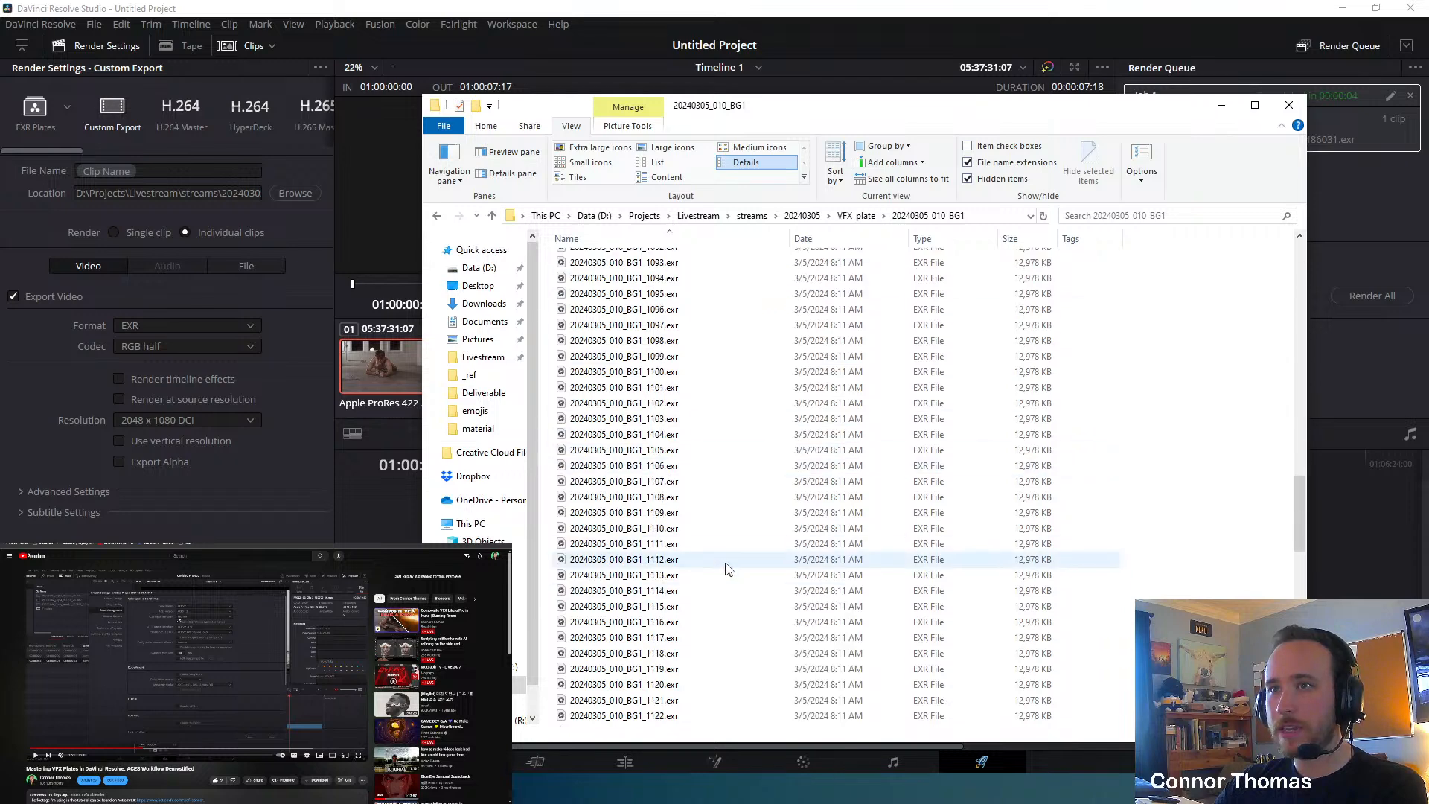
pyautogui.scroll(-7, 730, 570)
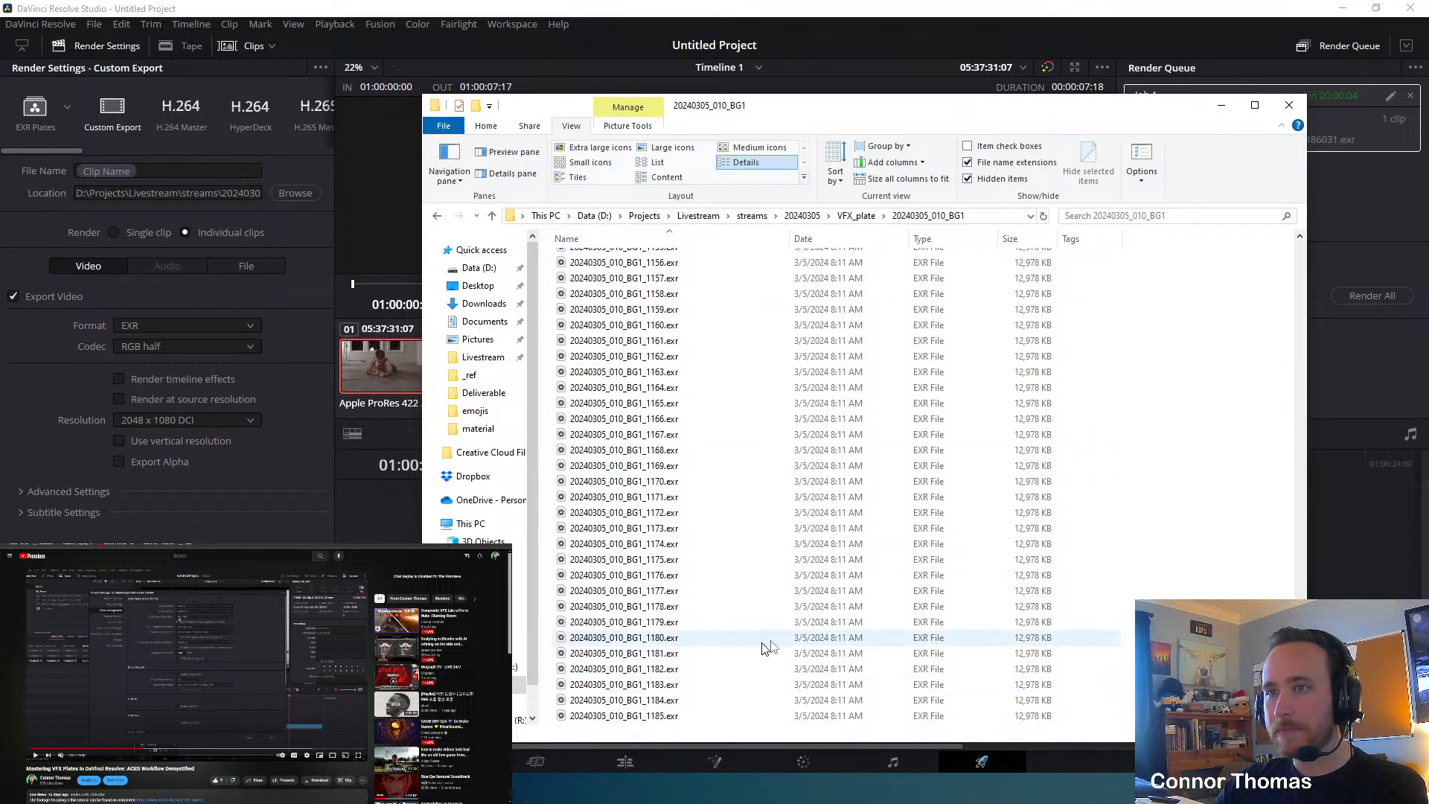
pyautogui.scroll(20, 737, 426)
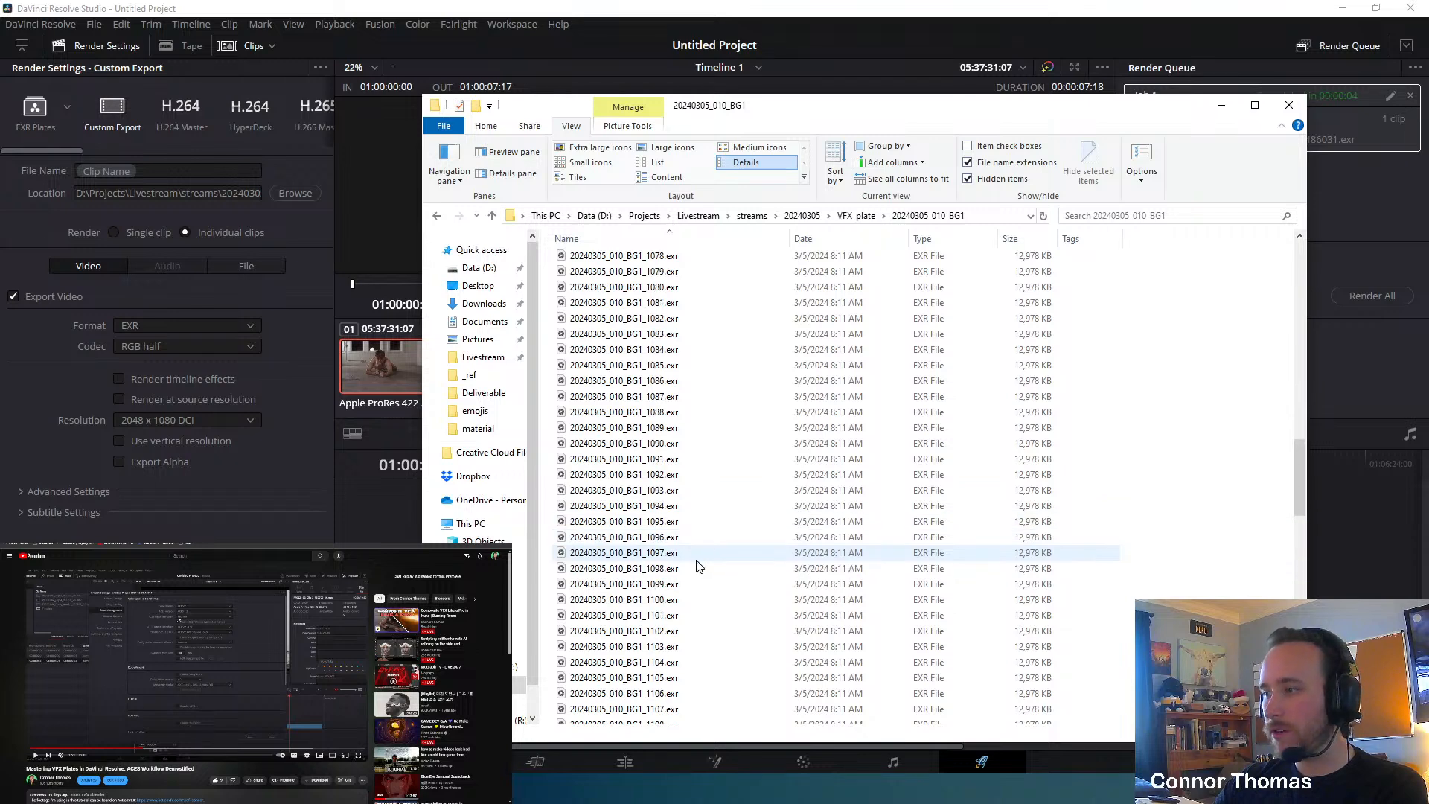
pyautogui.scroll(14, 681, 544)
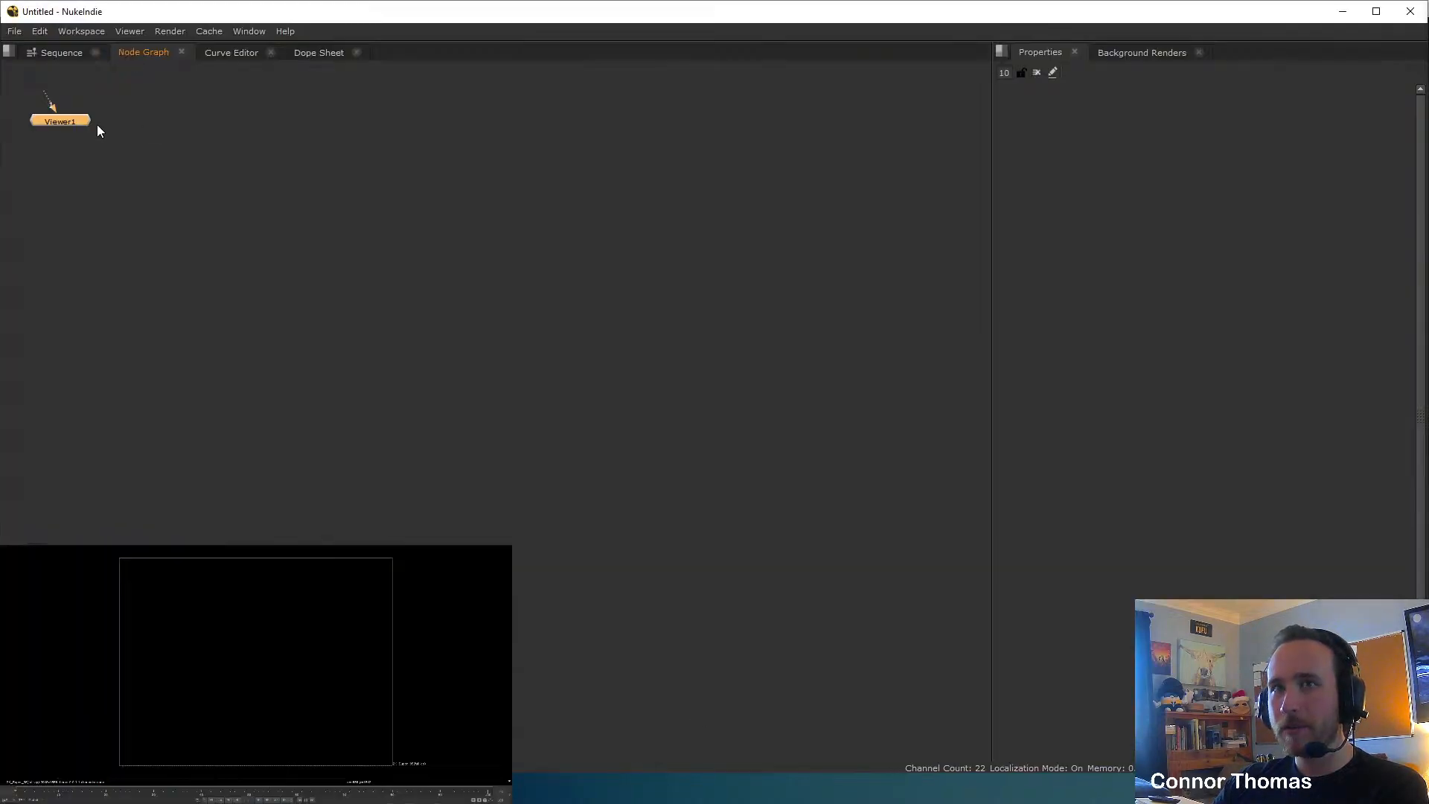
# In Nuke, move the Viewer node lower in the graph and set the project's OCIO config to aces_1.2.
pyautogui.moveTo(81, 120); pyautogui.dragTo(658, 498)
pyautogui.click(575, 216)
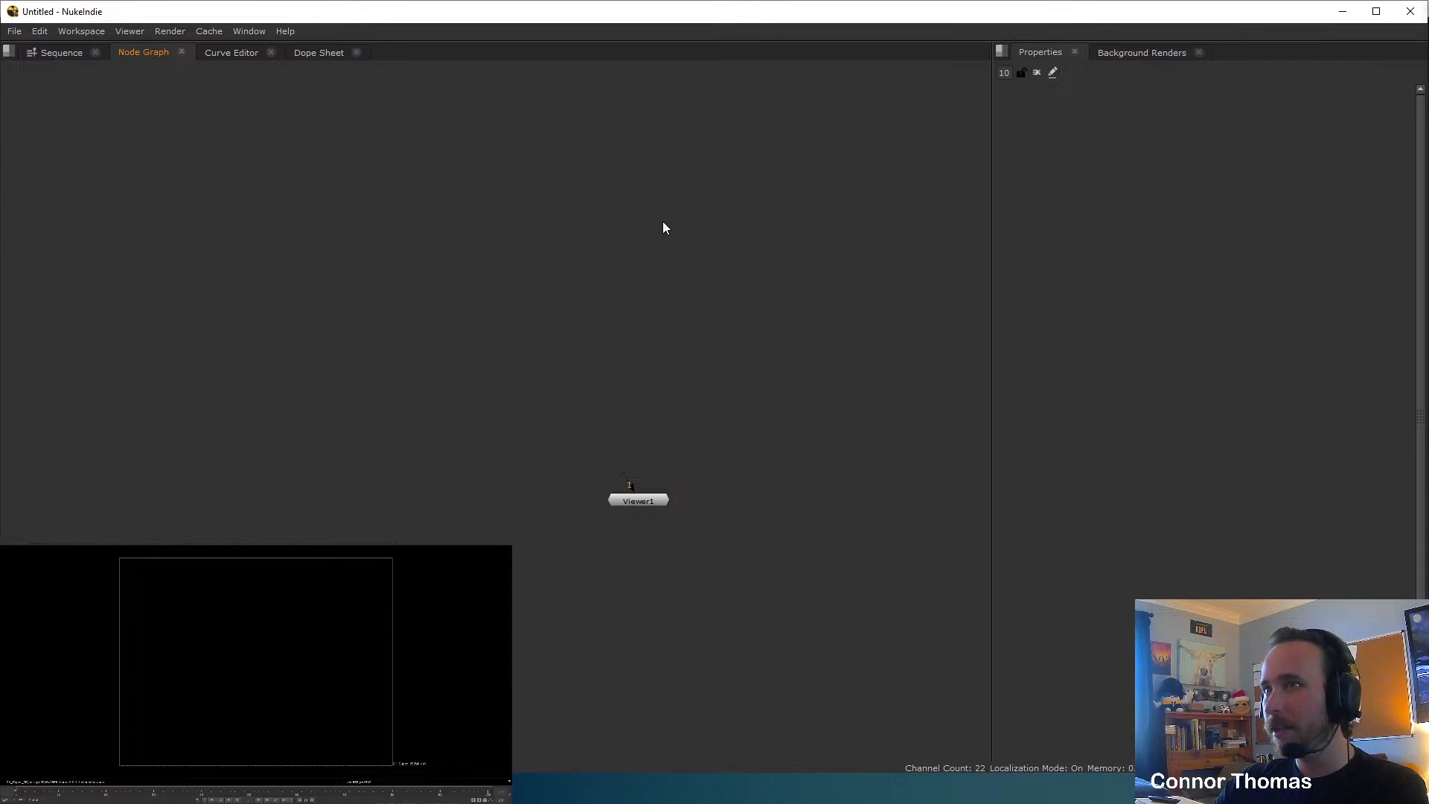
pyautogui.press('s')
pyautogui.click(1062, 112)
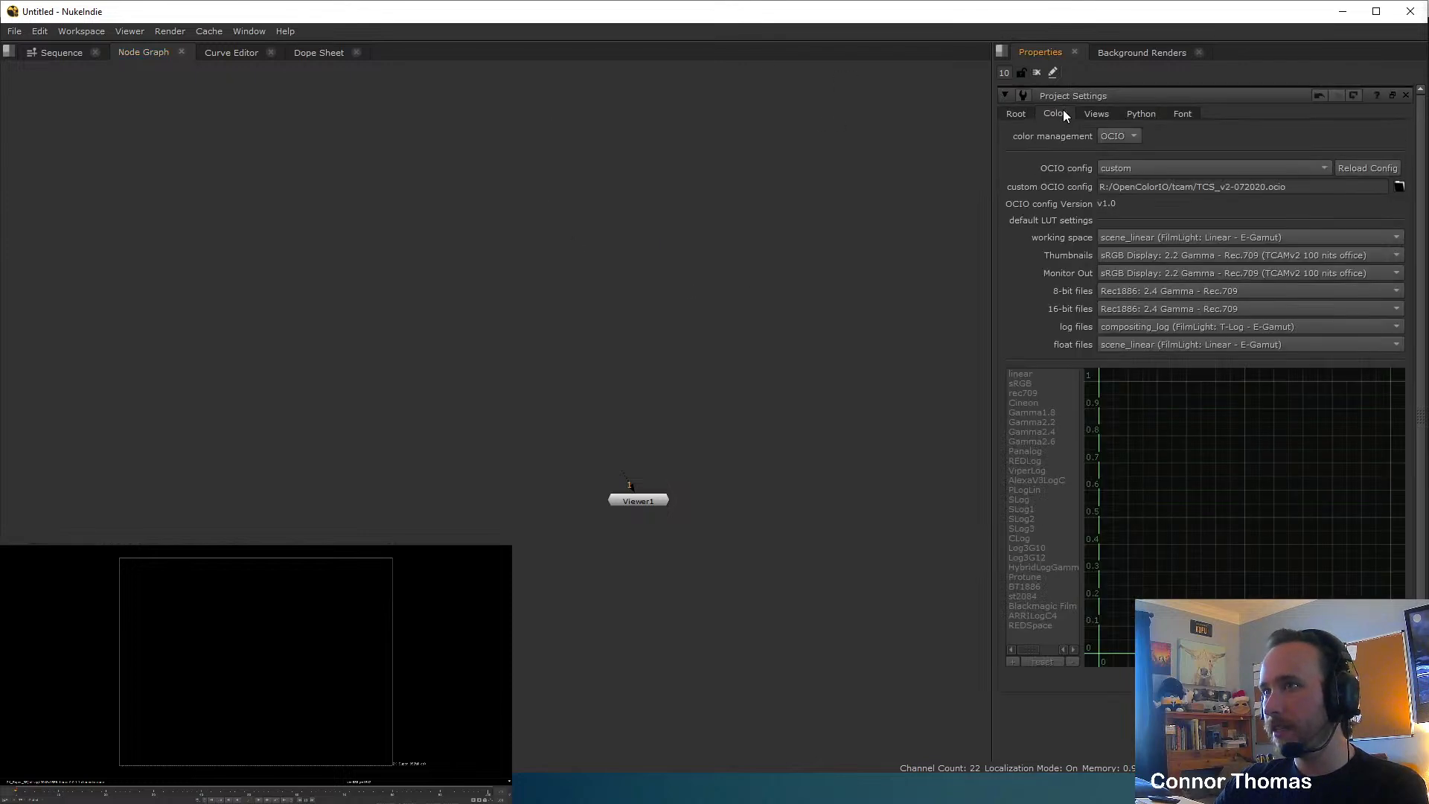
pyautogui.click(1123, 165)
pyautogui.moveTo(1147, 188)
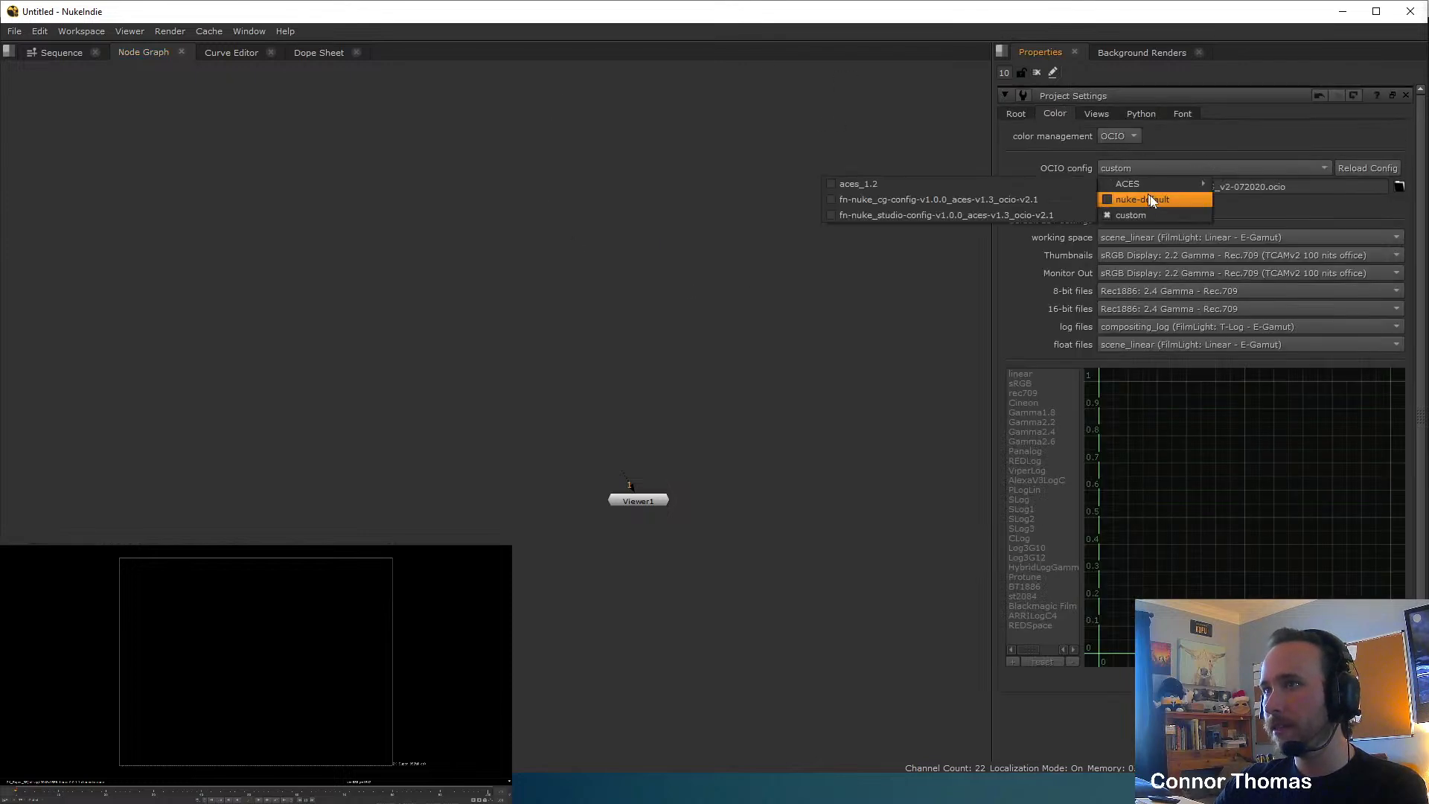
pyautogui.click(1048, 183)
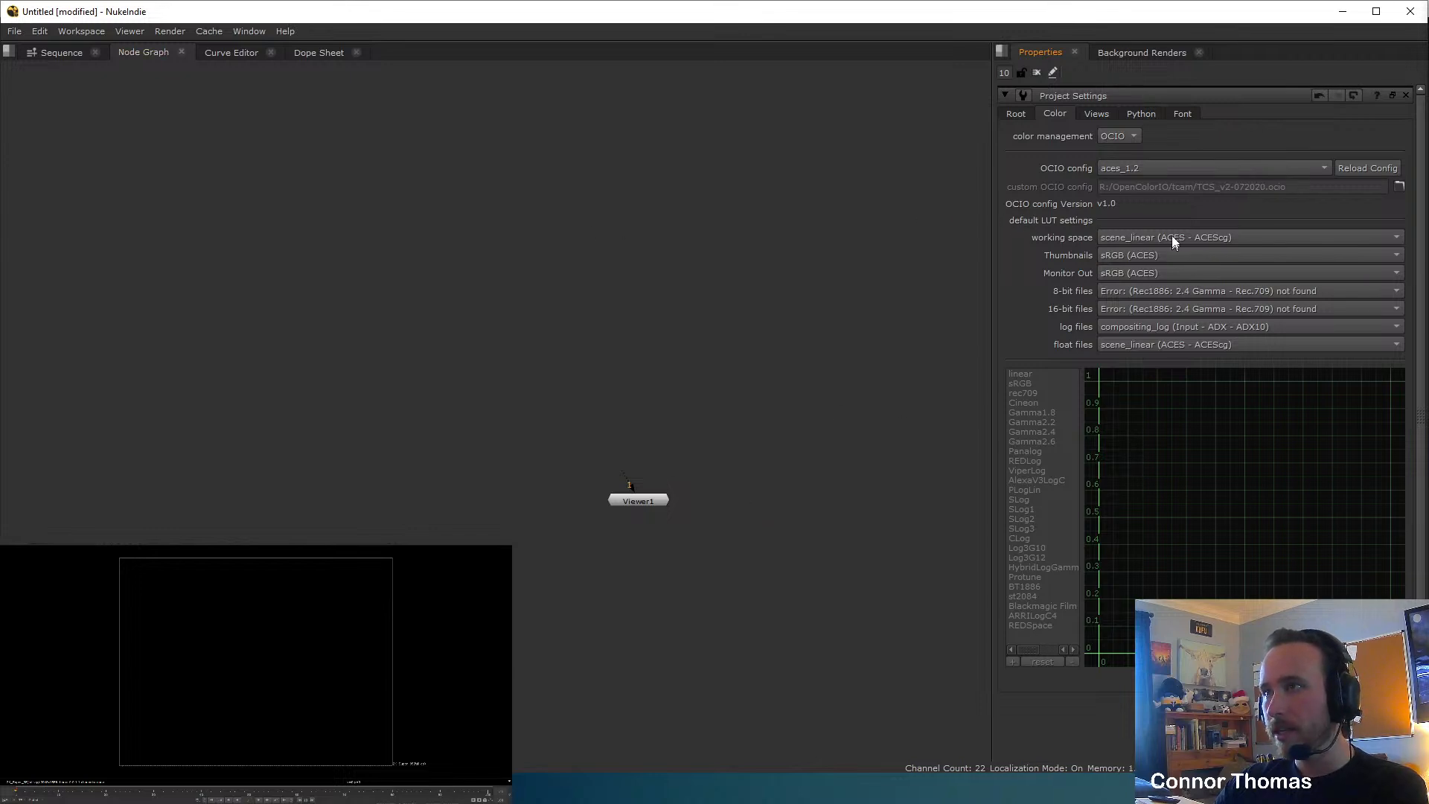
pyautogui.click(1404, 96)
# Read in the 20240305_010_BG1_####.exr 1000-1185 sequence from D:/Projects/Livestream/streams/20240305/VFX_plate/20240305_010_BG1.
pyautogui.press('r')
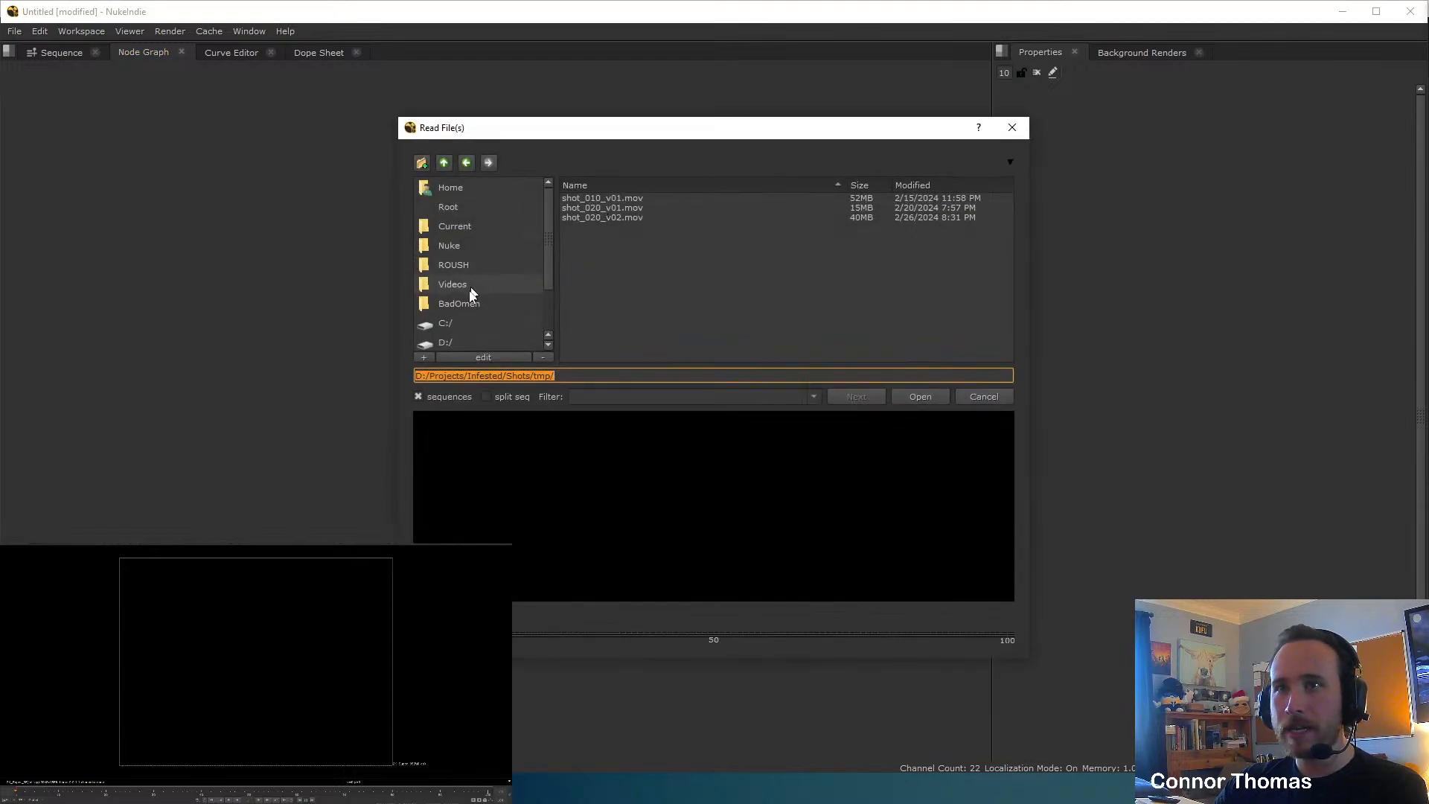
pyautogui.hotkey('alt', 'Tab')
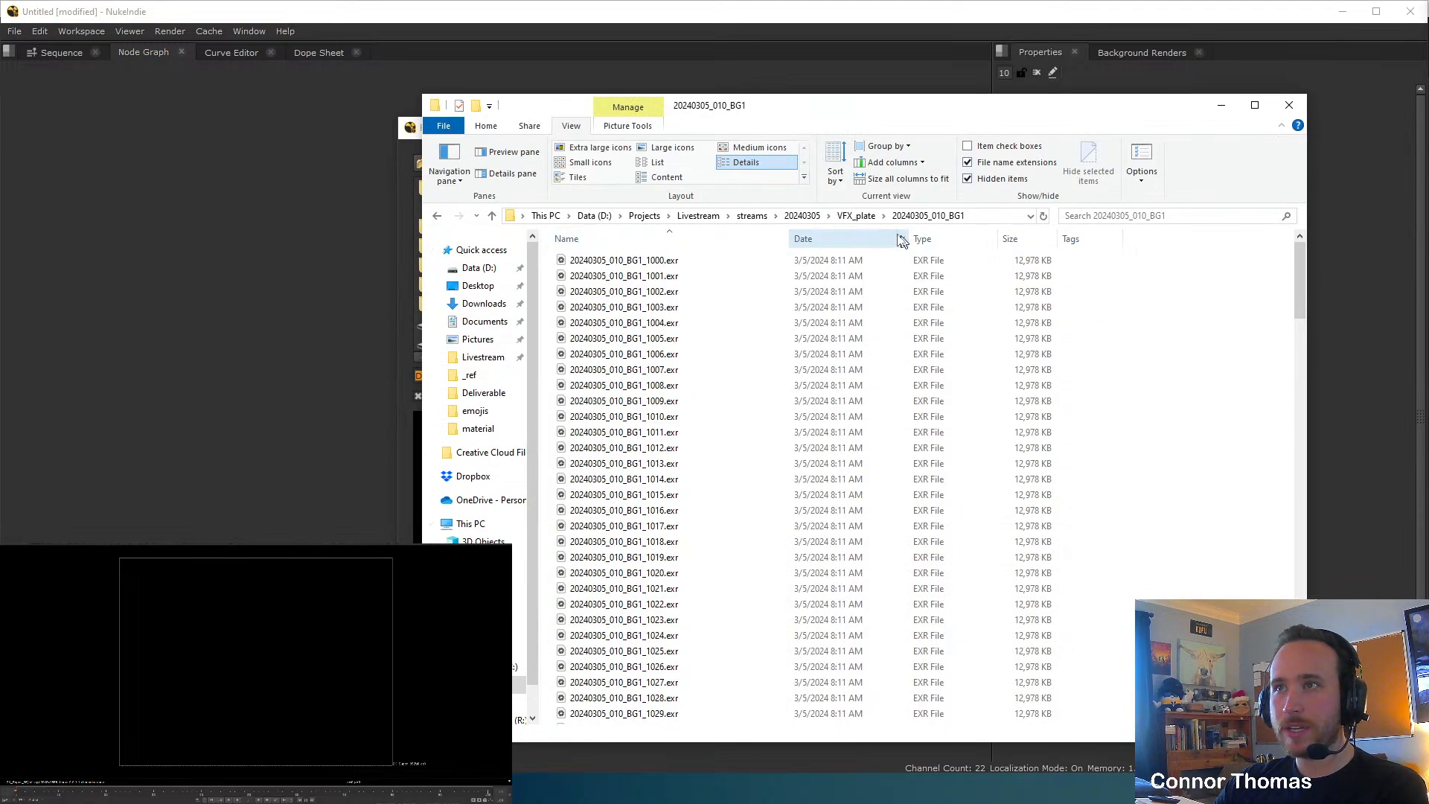
pyautogui.click(849, 216)
pyautogui.click(951, 216)
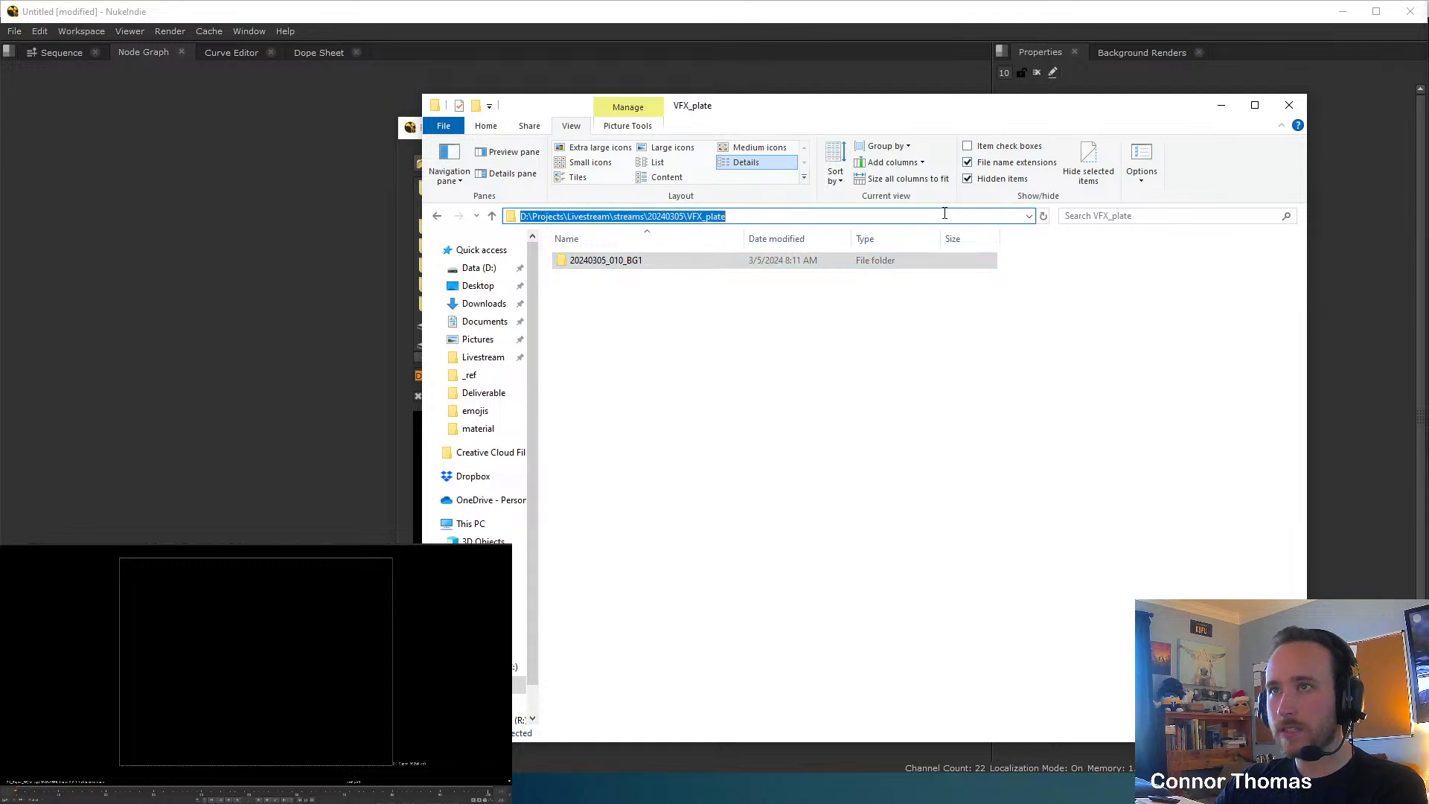
pyautogui.click(718, 248)
pyautogui.hotkey('alt', 'Tab')
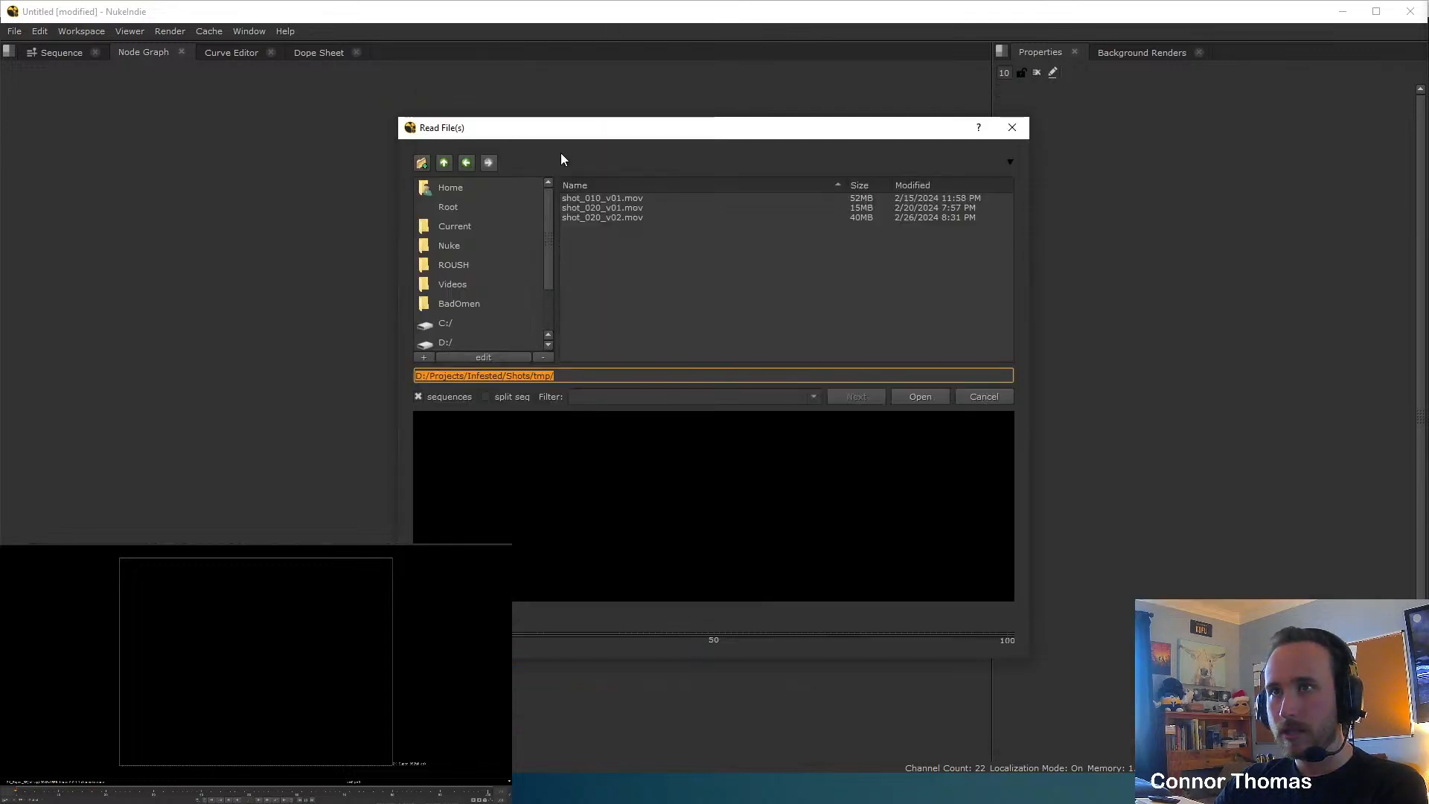
pyautogui.write('D:/Projects/Livestream/streams/20240305/VFX_plate')
pyautogui.write('/')
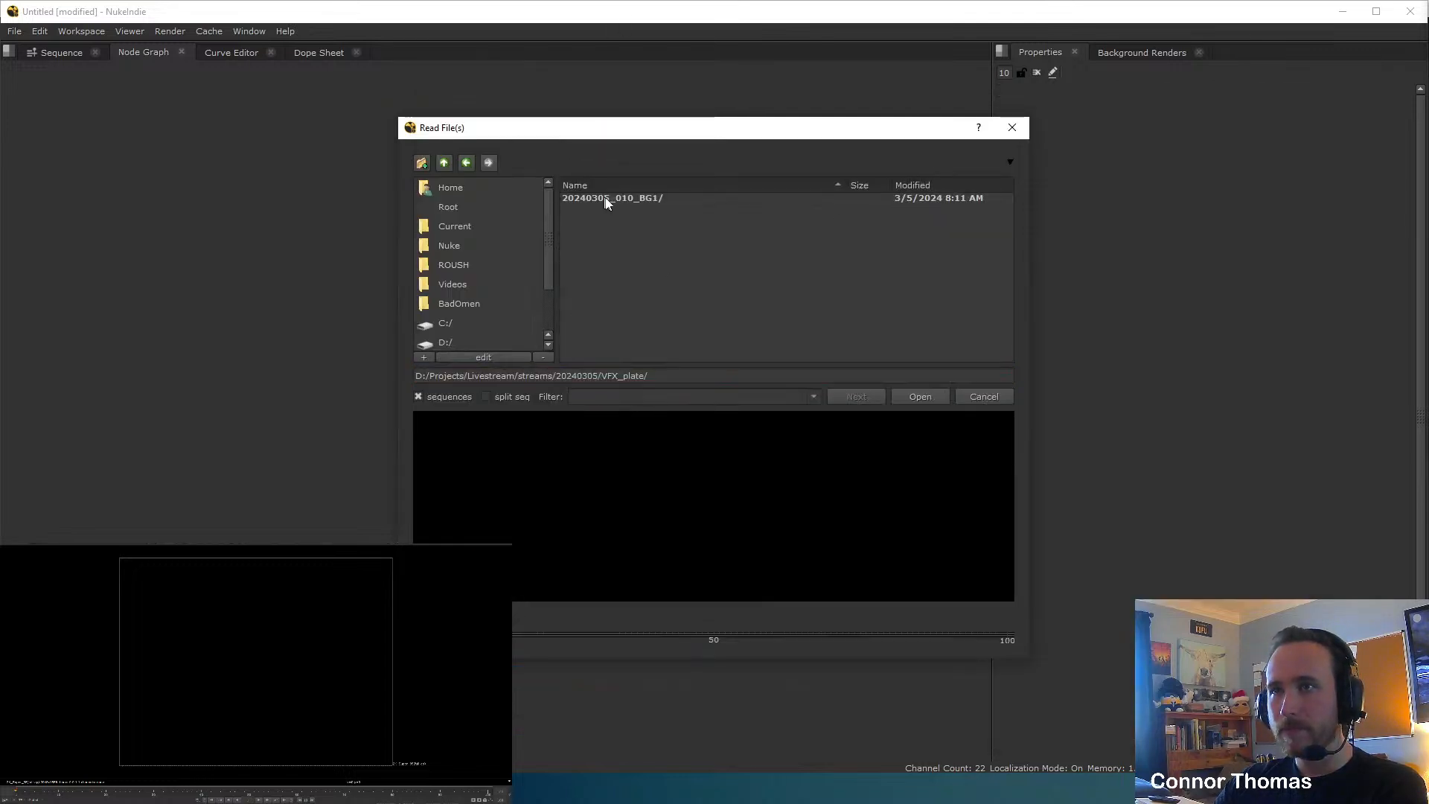
pyautogui.doubleClick(612, 198)
pyautogui.click(628, 197)
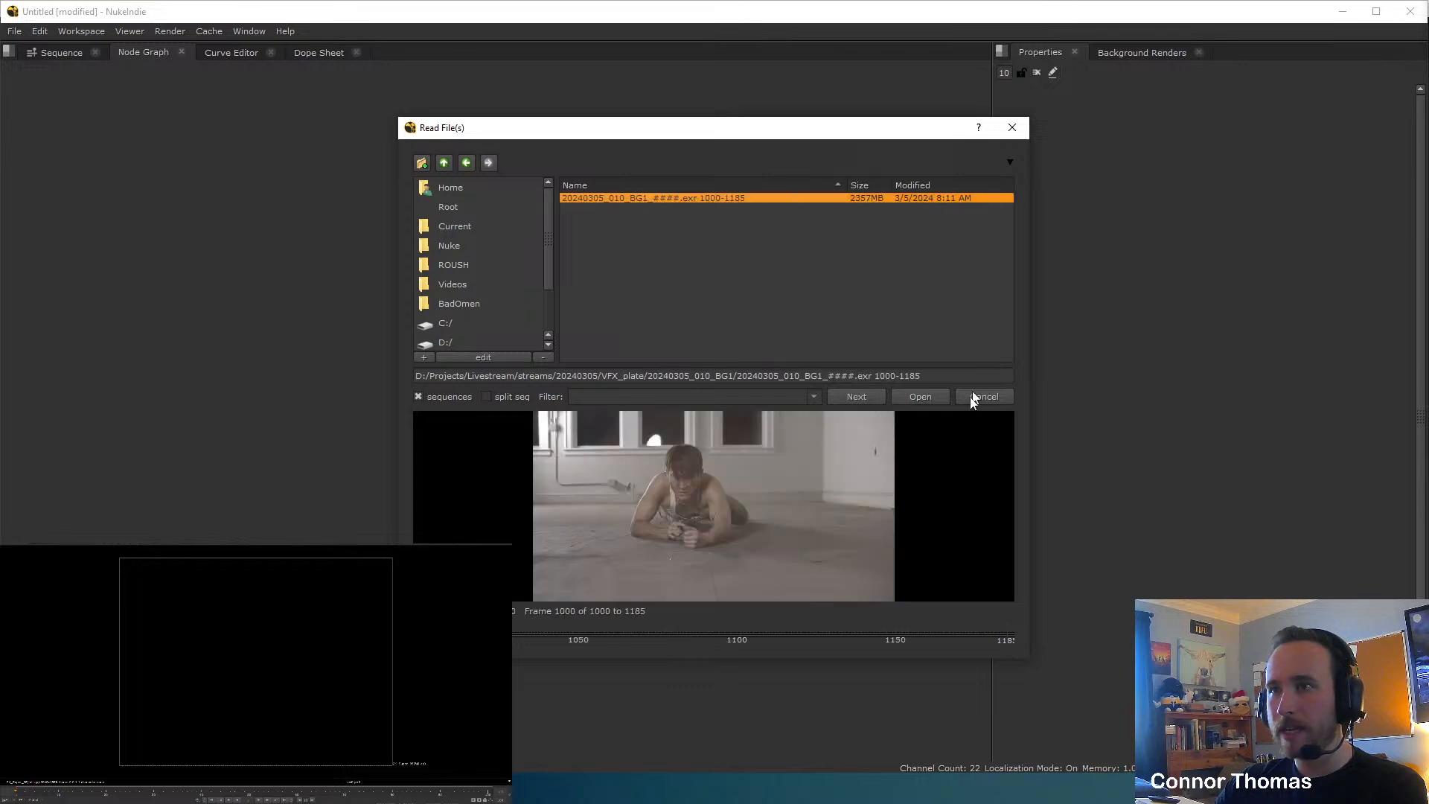
pyautogui.click(921, 396)
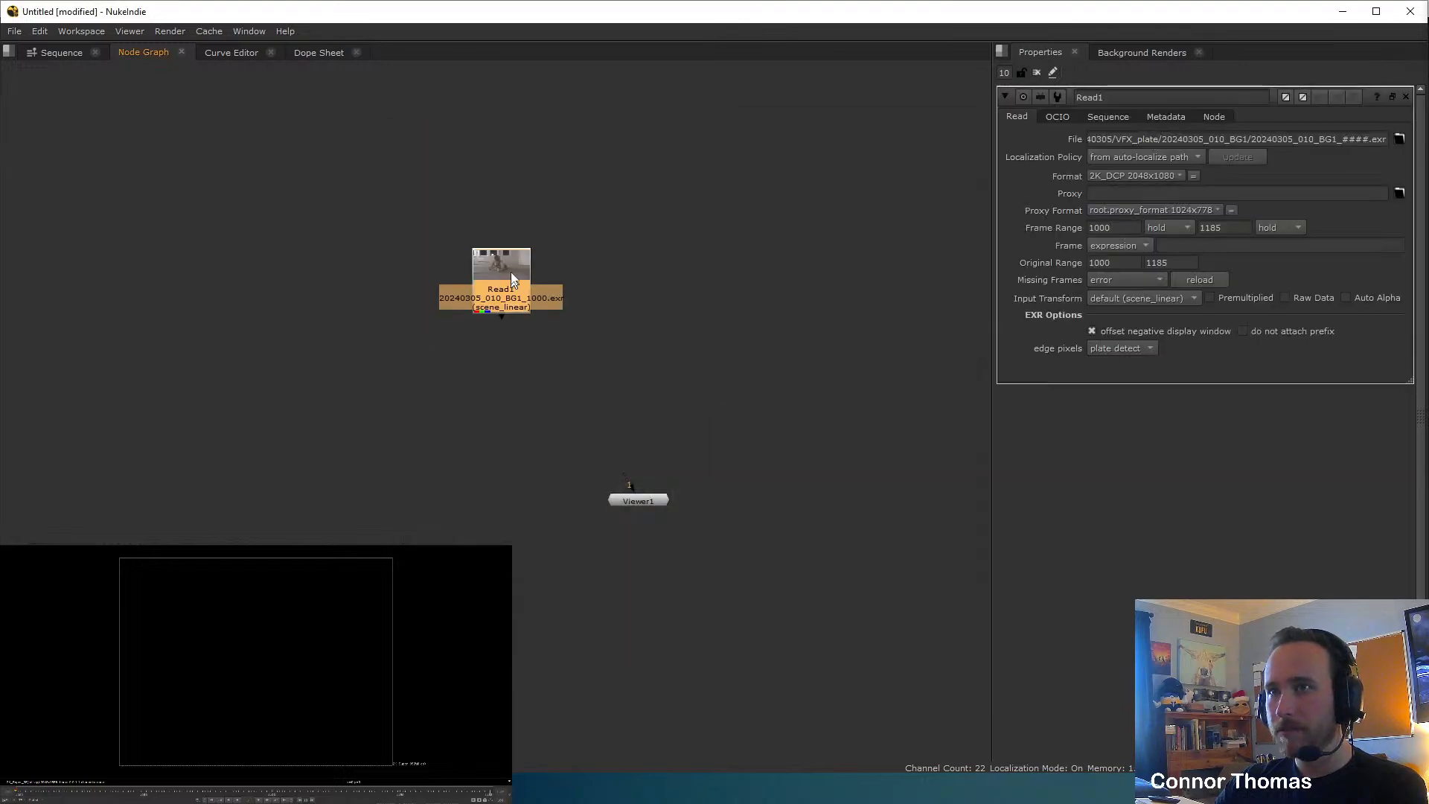
# Connect the plate's Read node to the Viewer and set its input transform to ACES - ACEScg.
pyautogui.moveTo(510, 271); pyautogui.dragTo(536, 198)
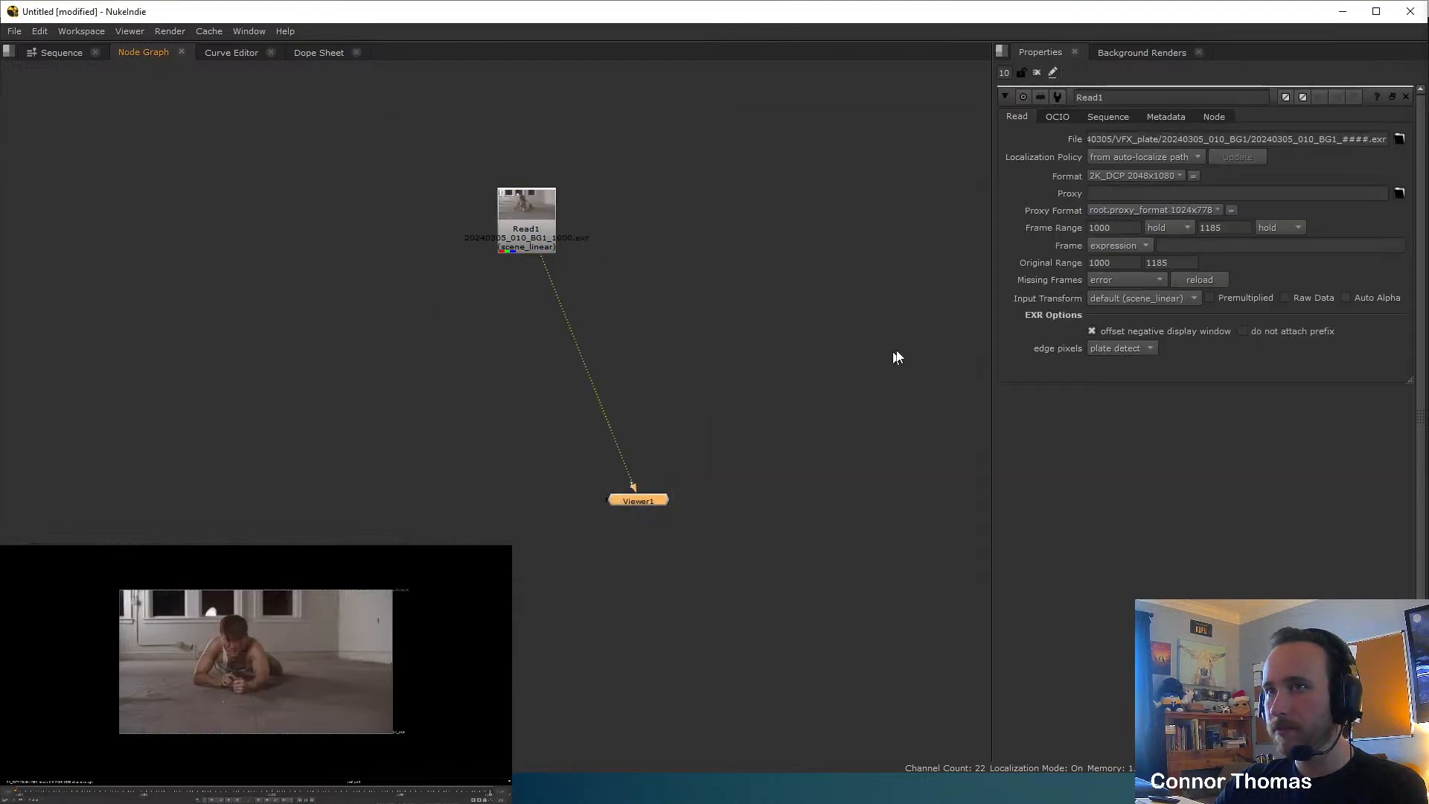
pyautogui.click(1148, 304)
pyautogui.moveTo(1314, 502)
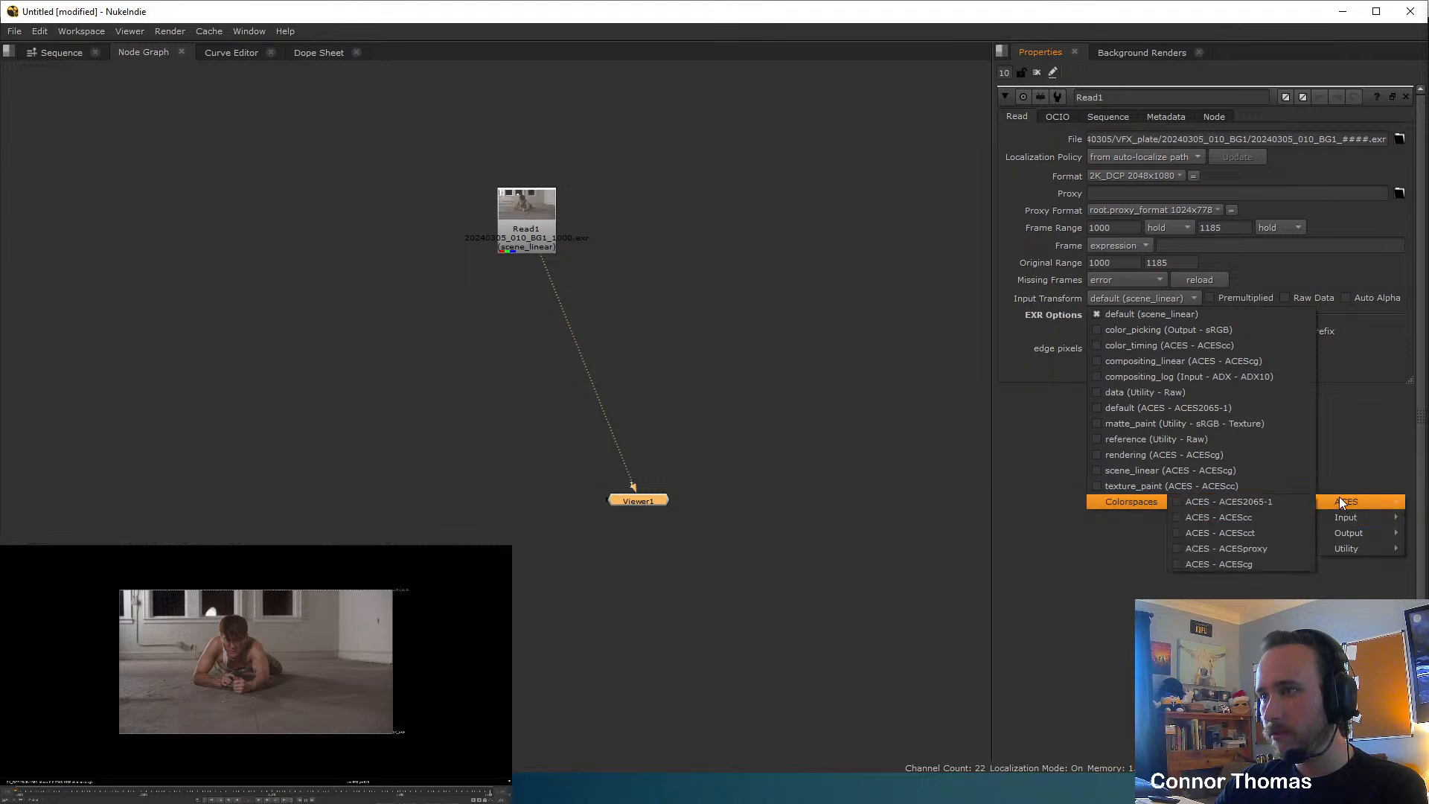
pyautogui.click(1268, 558)
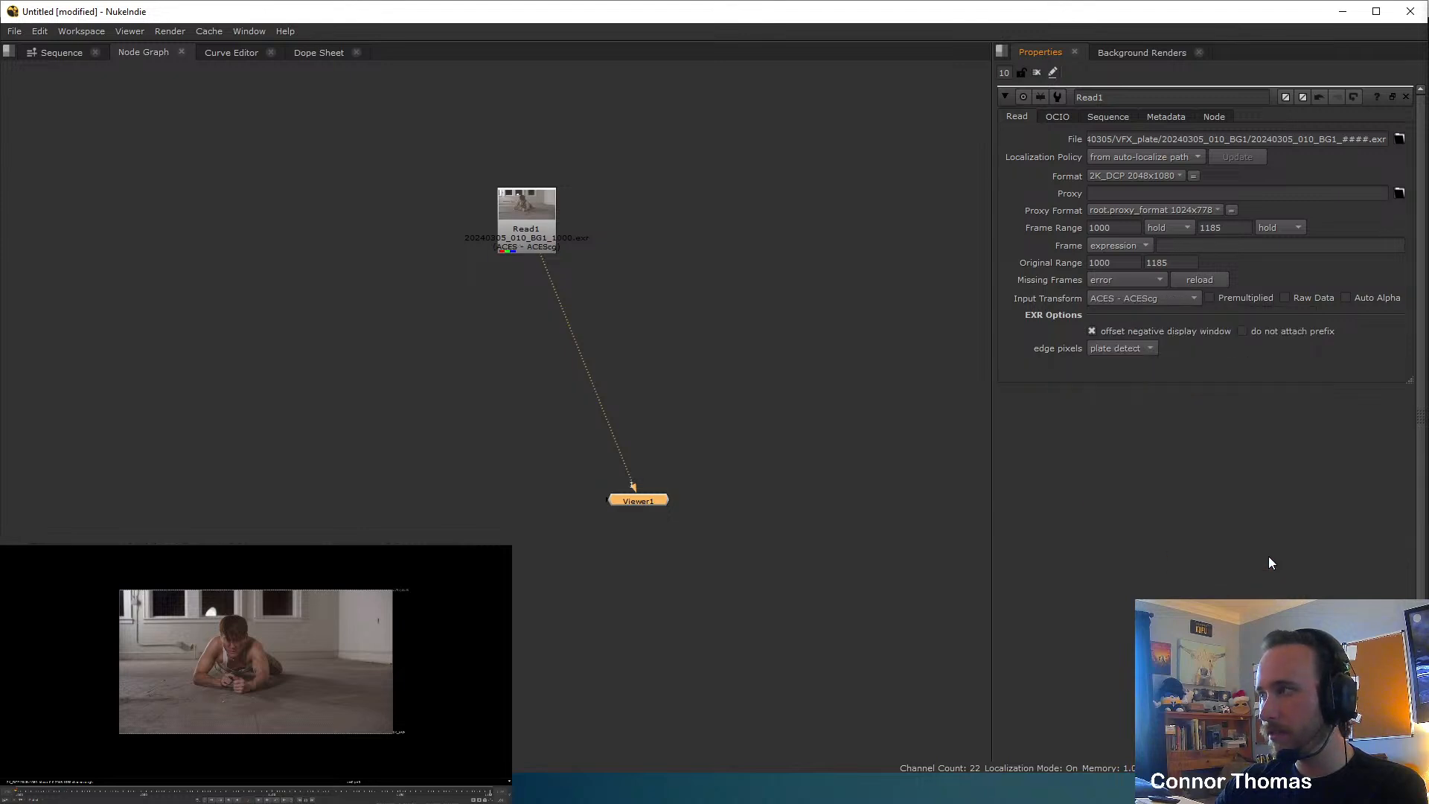
pyautogui.click(521, 789)
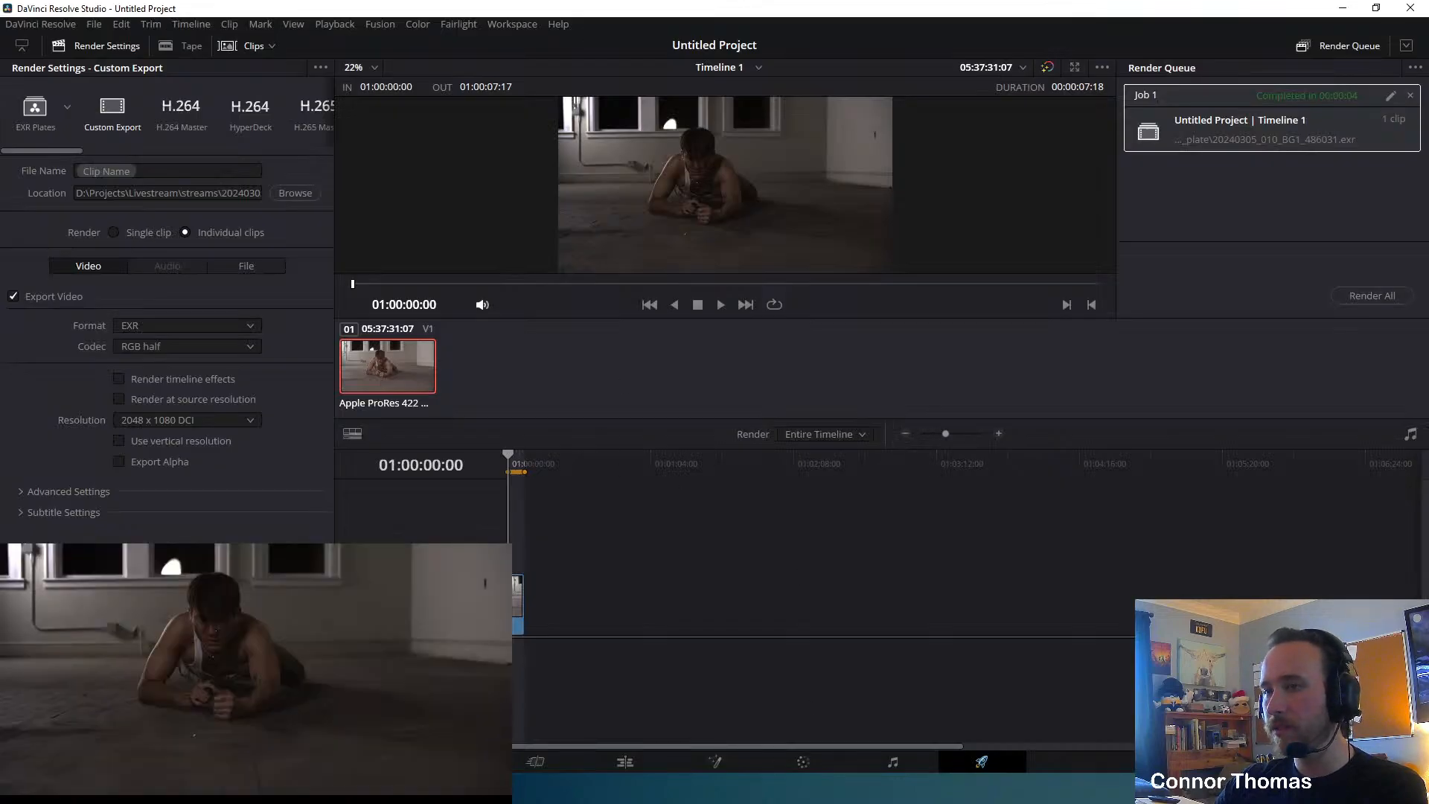
pyautogui.click(510, 789)
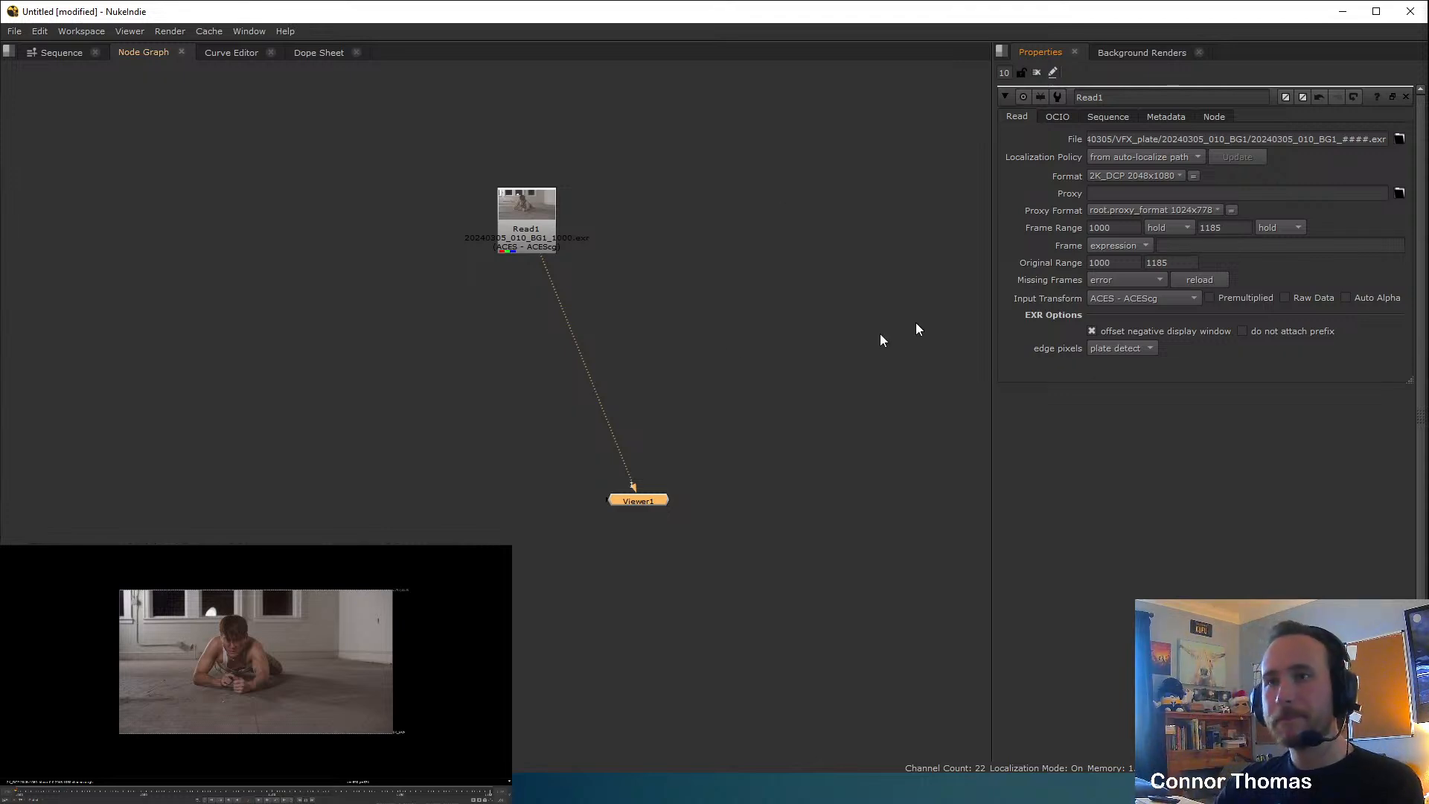
# Space the Read and Viewer nodes further apart vertically and reconnect the Viewer to the Read node.
pyautogui.moveTo(640, 506); pyautogui.dragTo(627, 692)
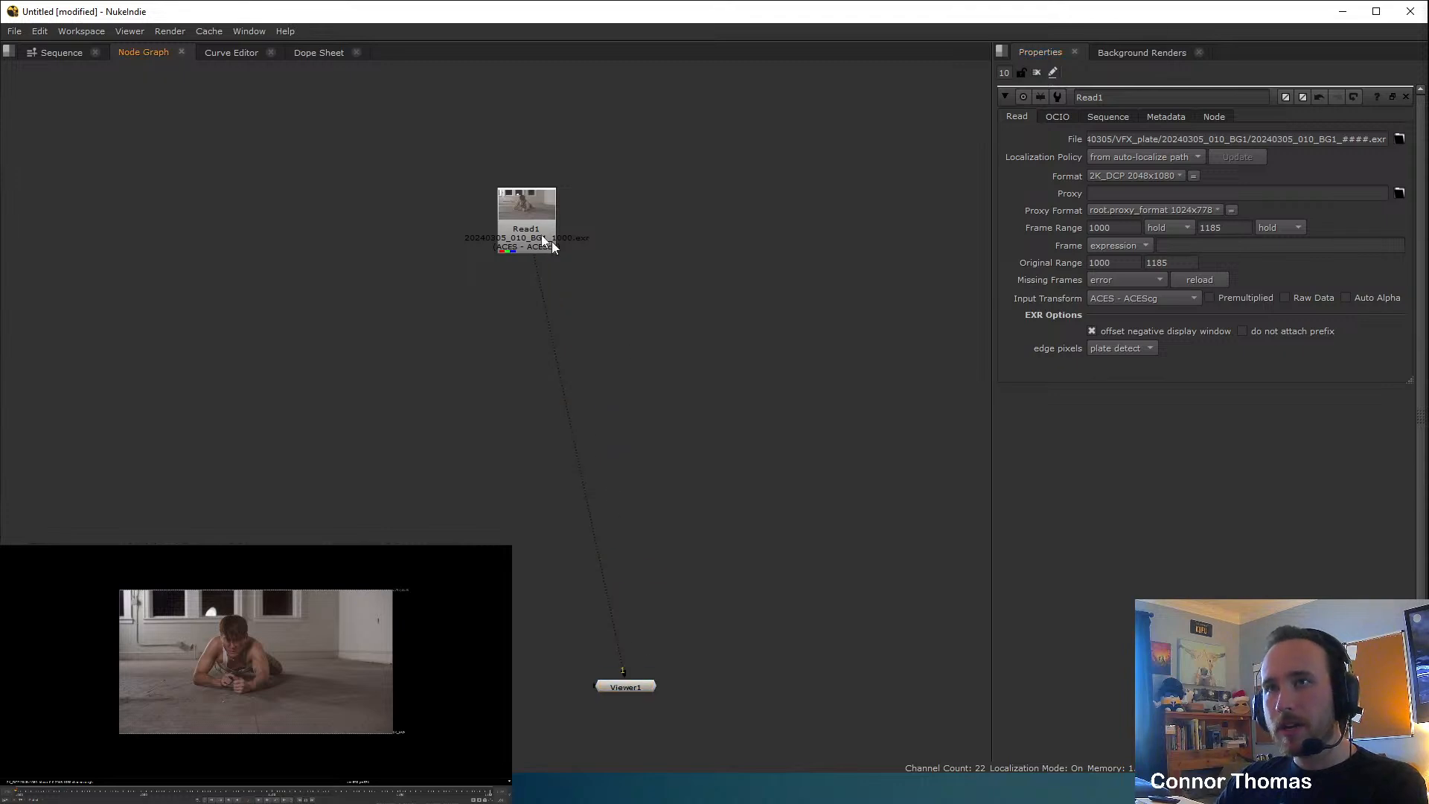
pyautogui.moveTo(551, 241); pyautogui.dragTo(481, 177)
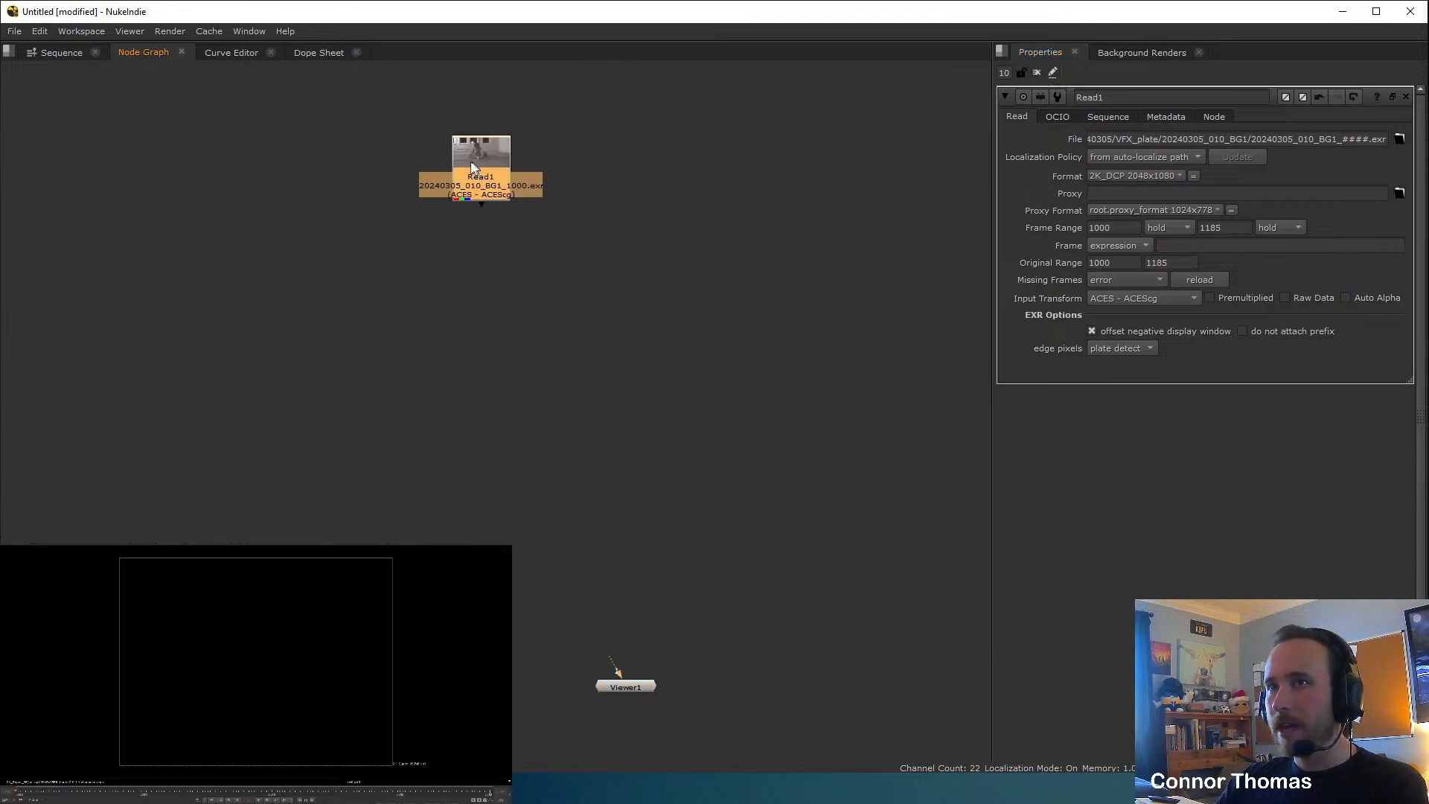
pyautogui.moveTo(615, 669); pyautogui.dragTo(484, 189)
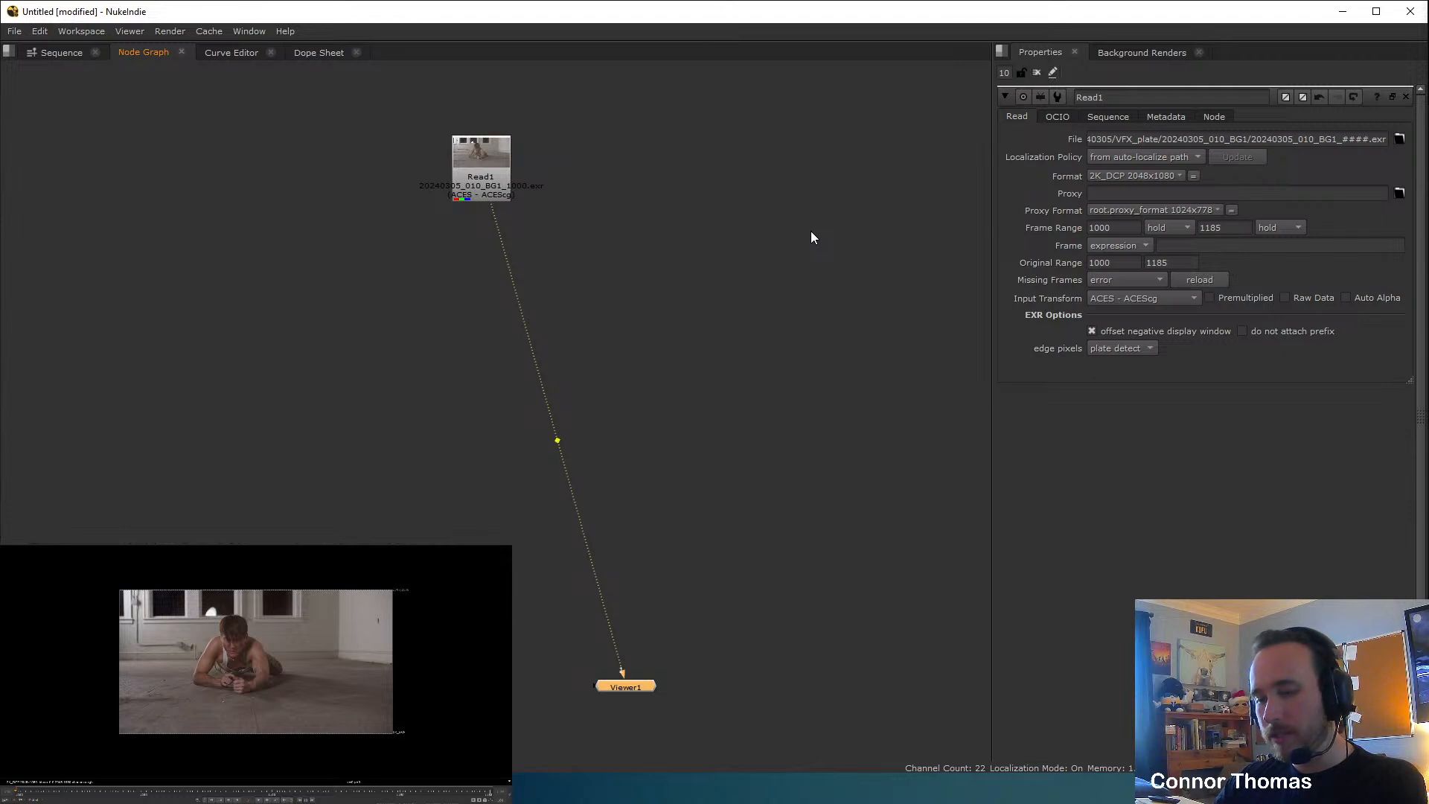
# Start saving the script and create a folder named _scripts in D:/Projects/Livestream/streams/20240305/.
pyautogui.hotkey('ctrl', 's')
pyautogui.scroll(-1, 469, 320)
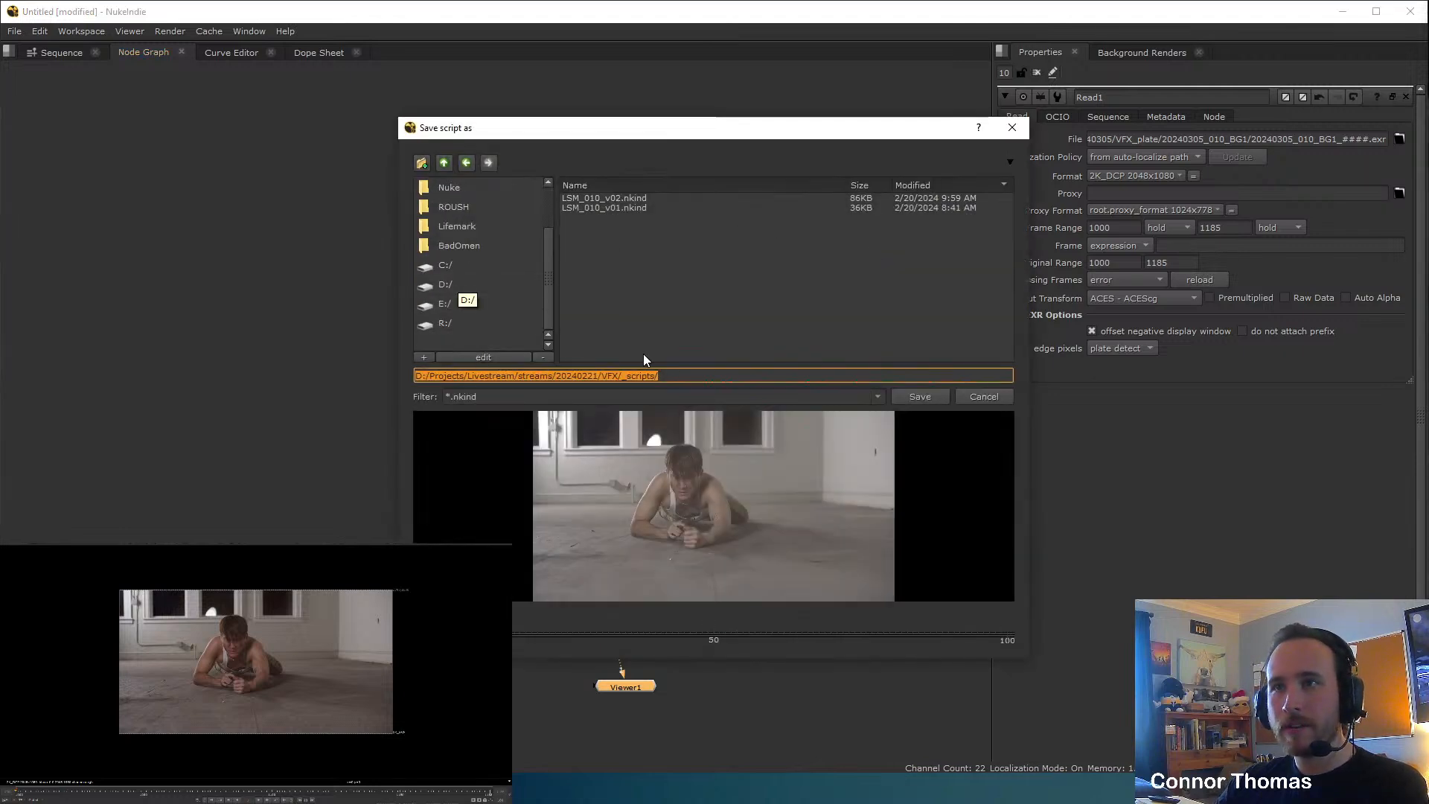
pyautogui.write('D:\\Projects\\Livestream\\streams\\20240305\\VFX_plate')
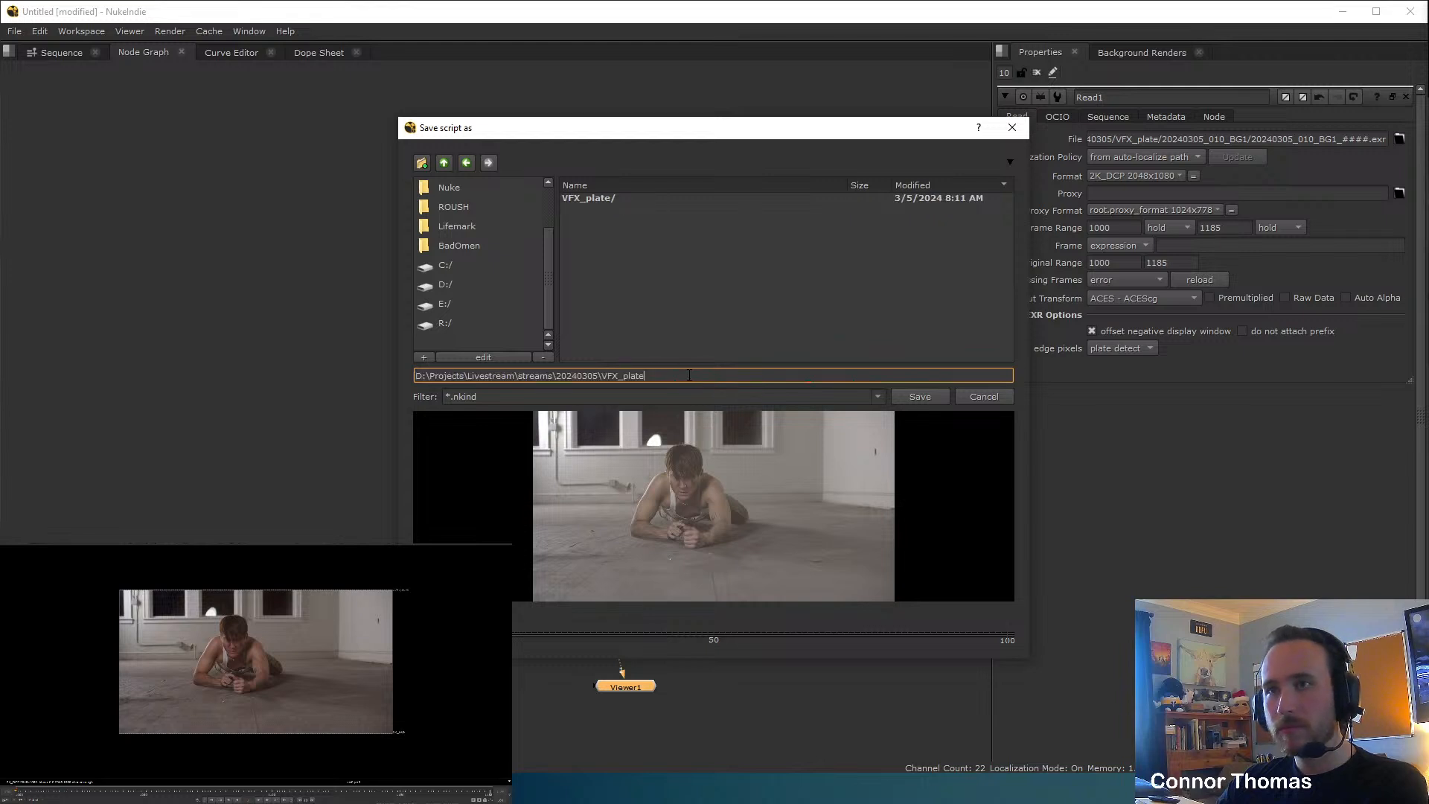
pyautogui.click(443, 162)
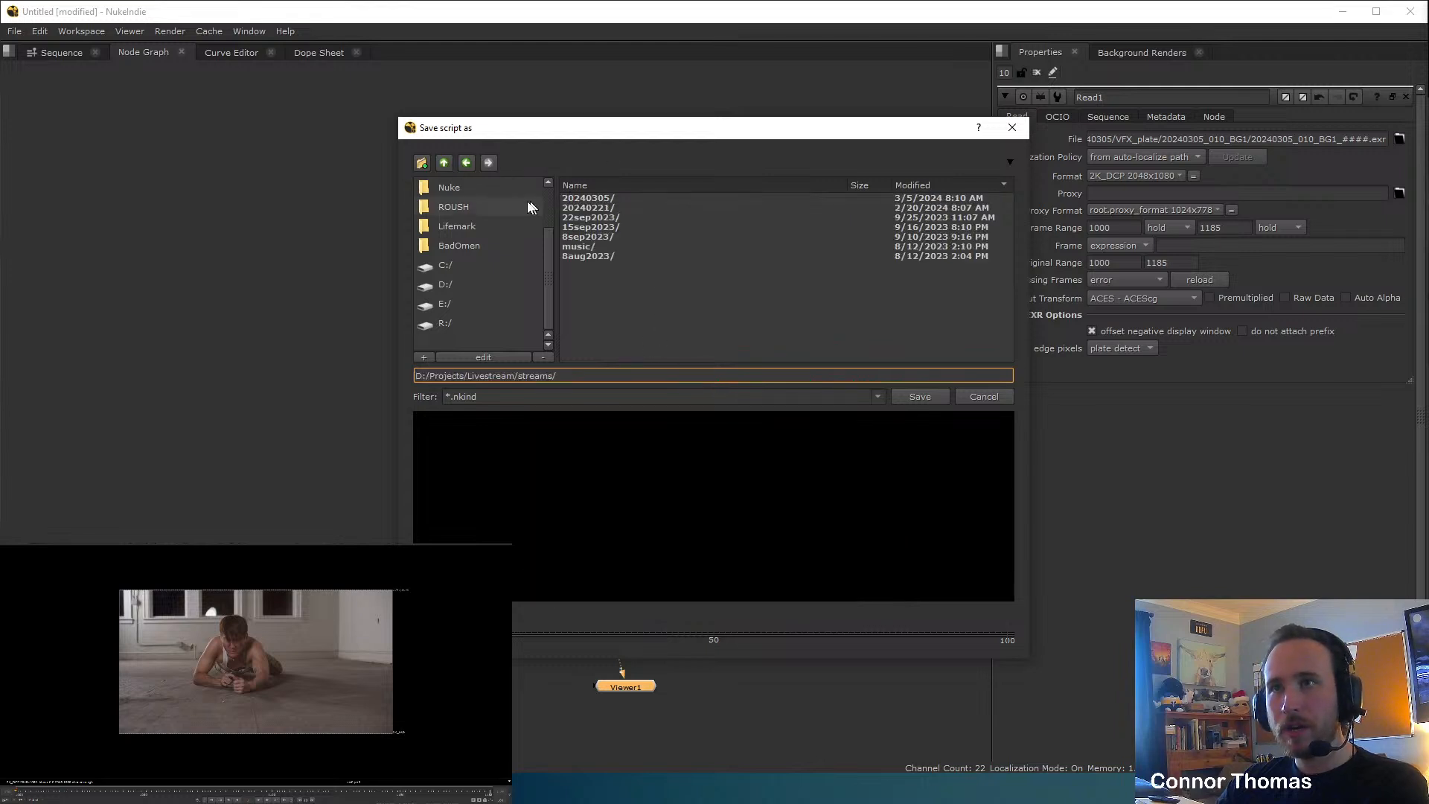
pyautogui.click(595, 200)
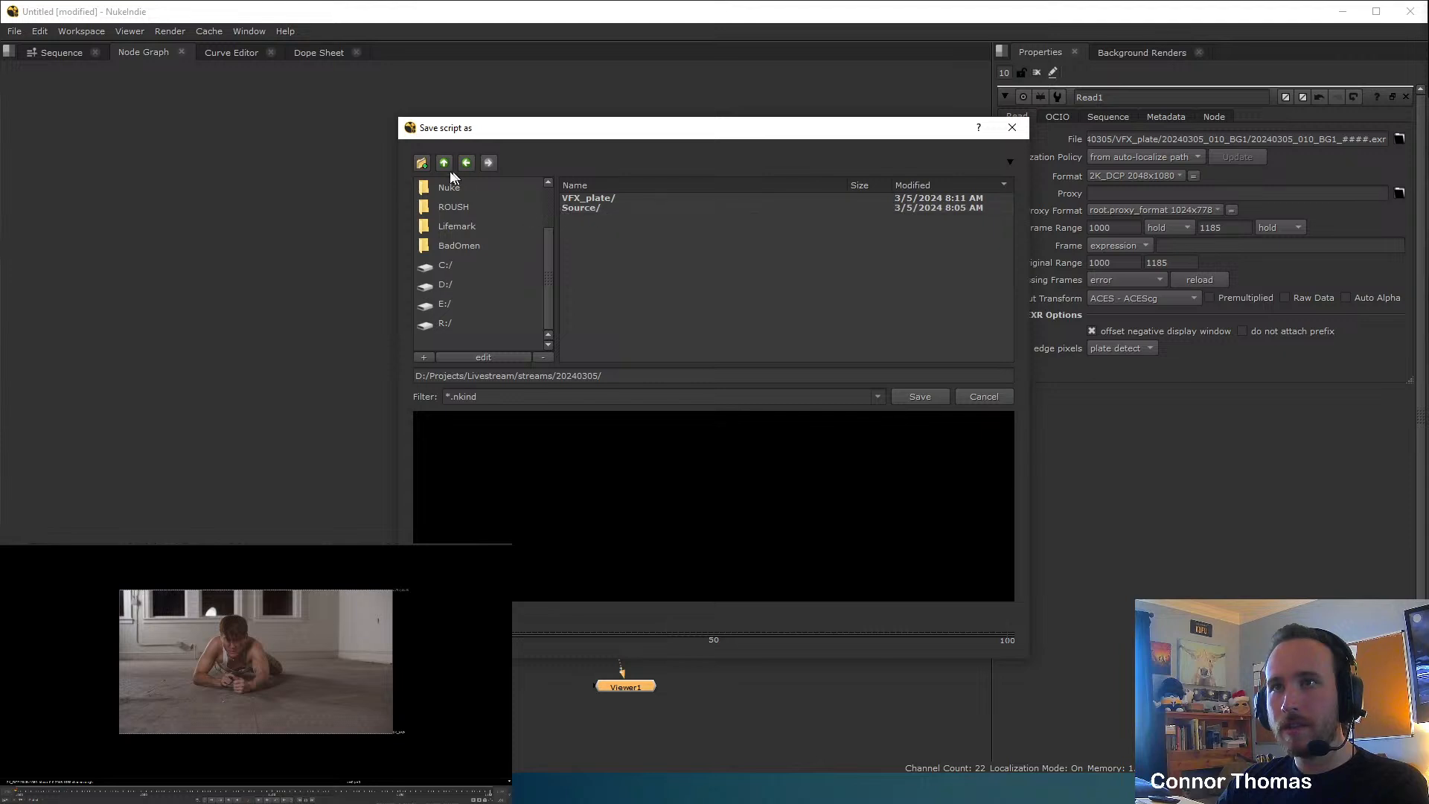
pyautogui.click(422, 163)
pyautogui.write('_scripts')
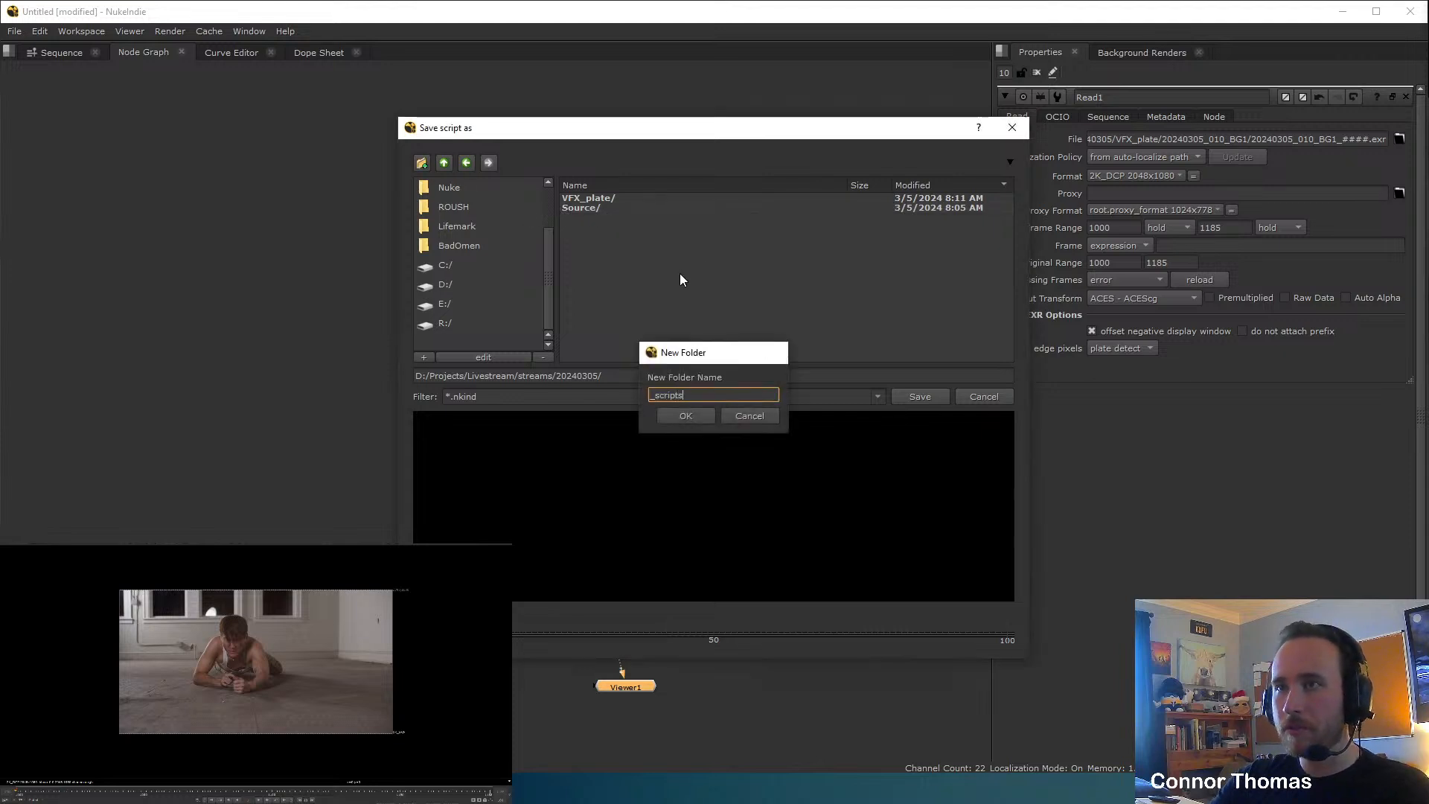
pyautogui.press('Return')
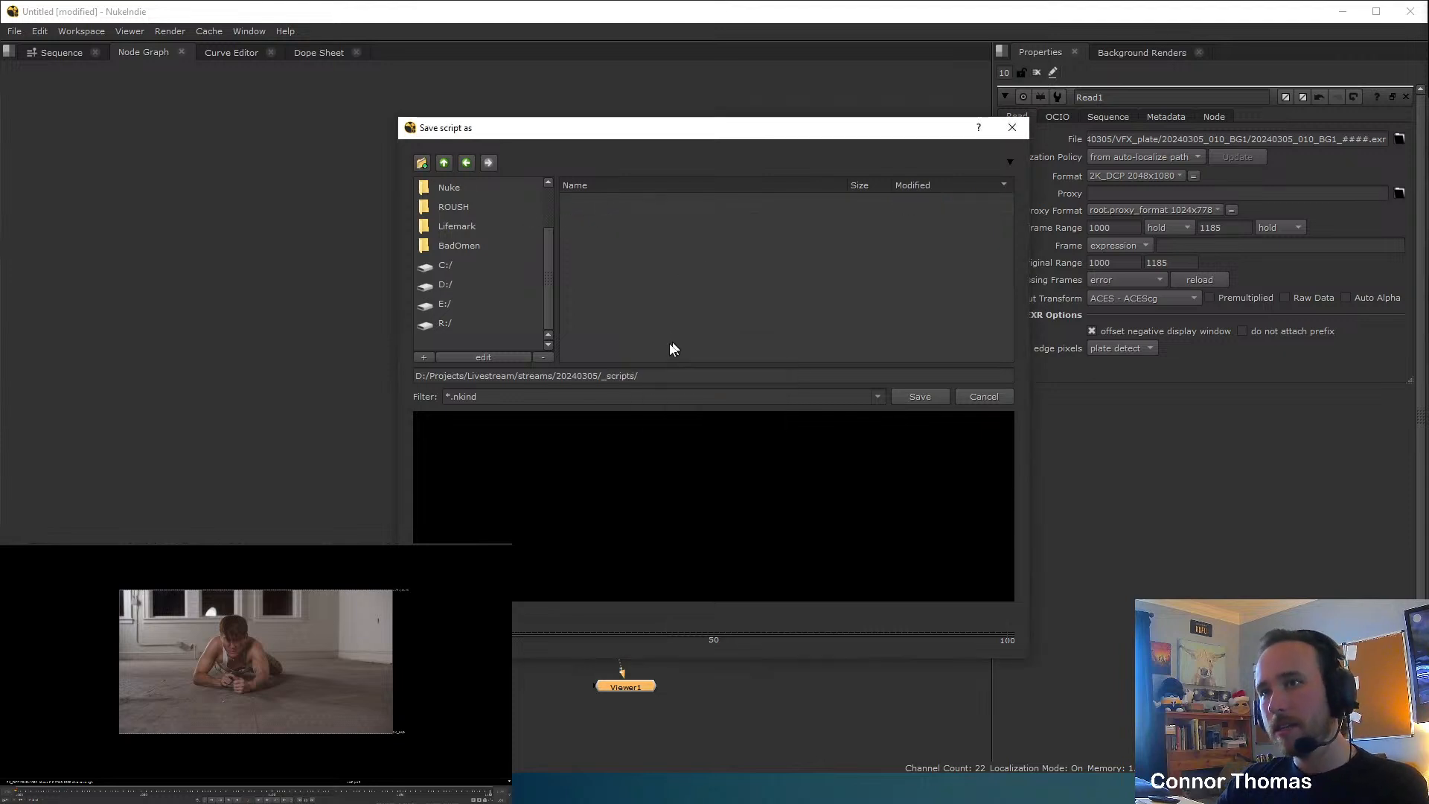
# Save the script as 20240305_comp_v01 in the _scripts folder, and save it again as new version v02.
pyautogui.click(657, 374)
pyautogui.write('2024')
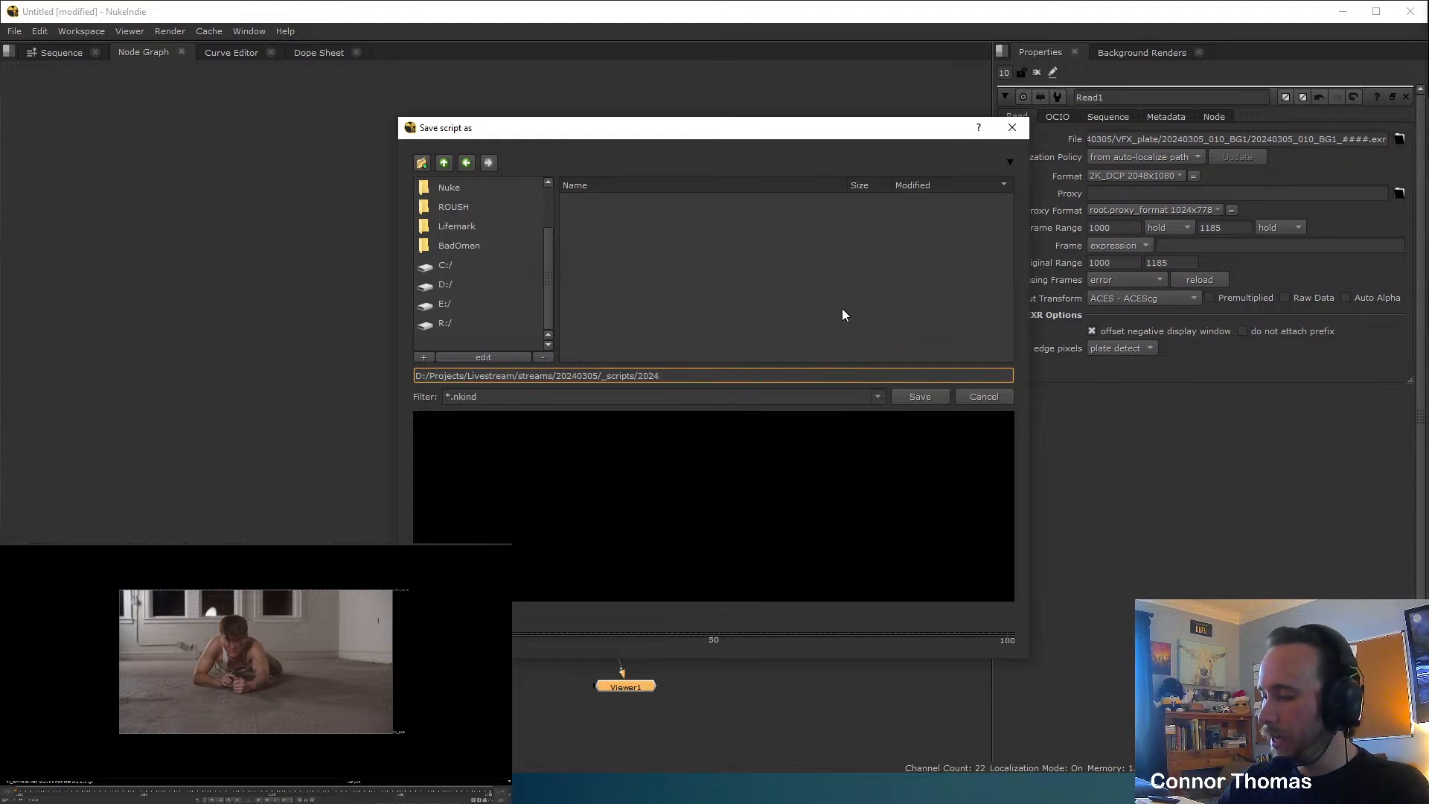
pyautogui.write('0305')
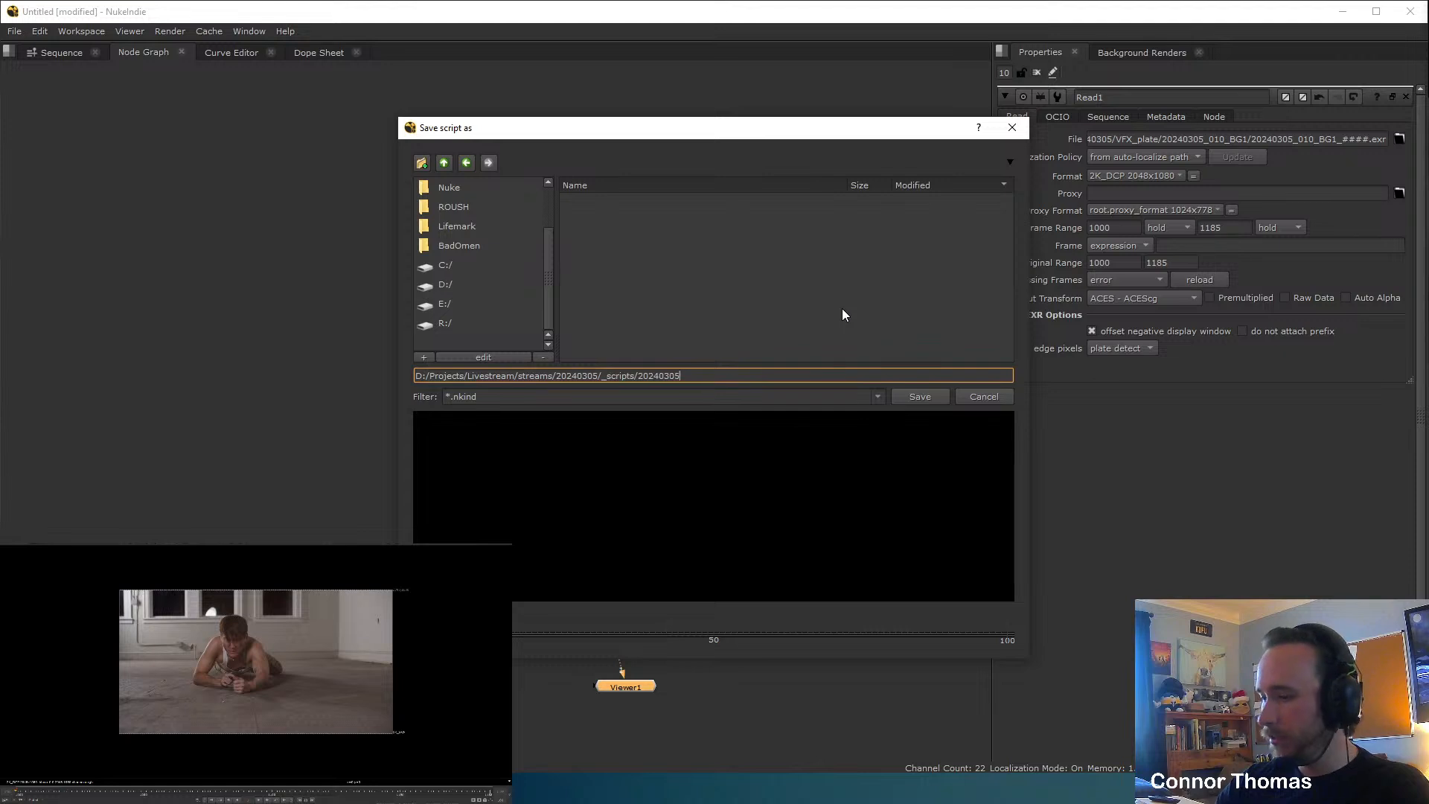
pyautogui.write('_comp')
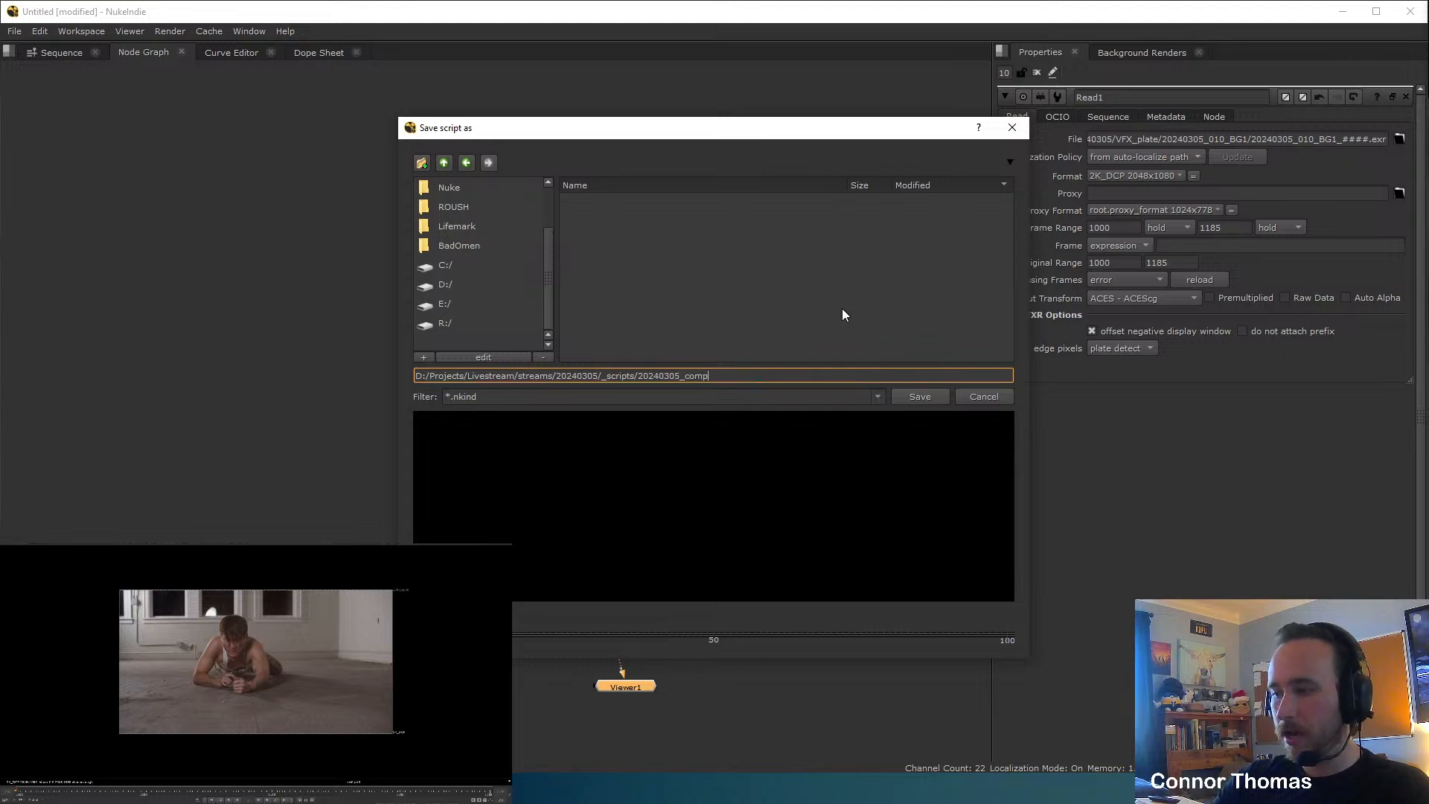
pyautogui.write('_v01')
pyautogui.press('Return')
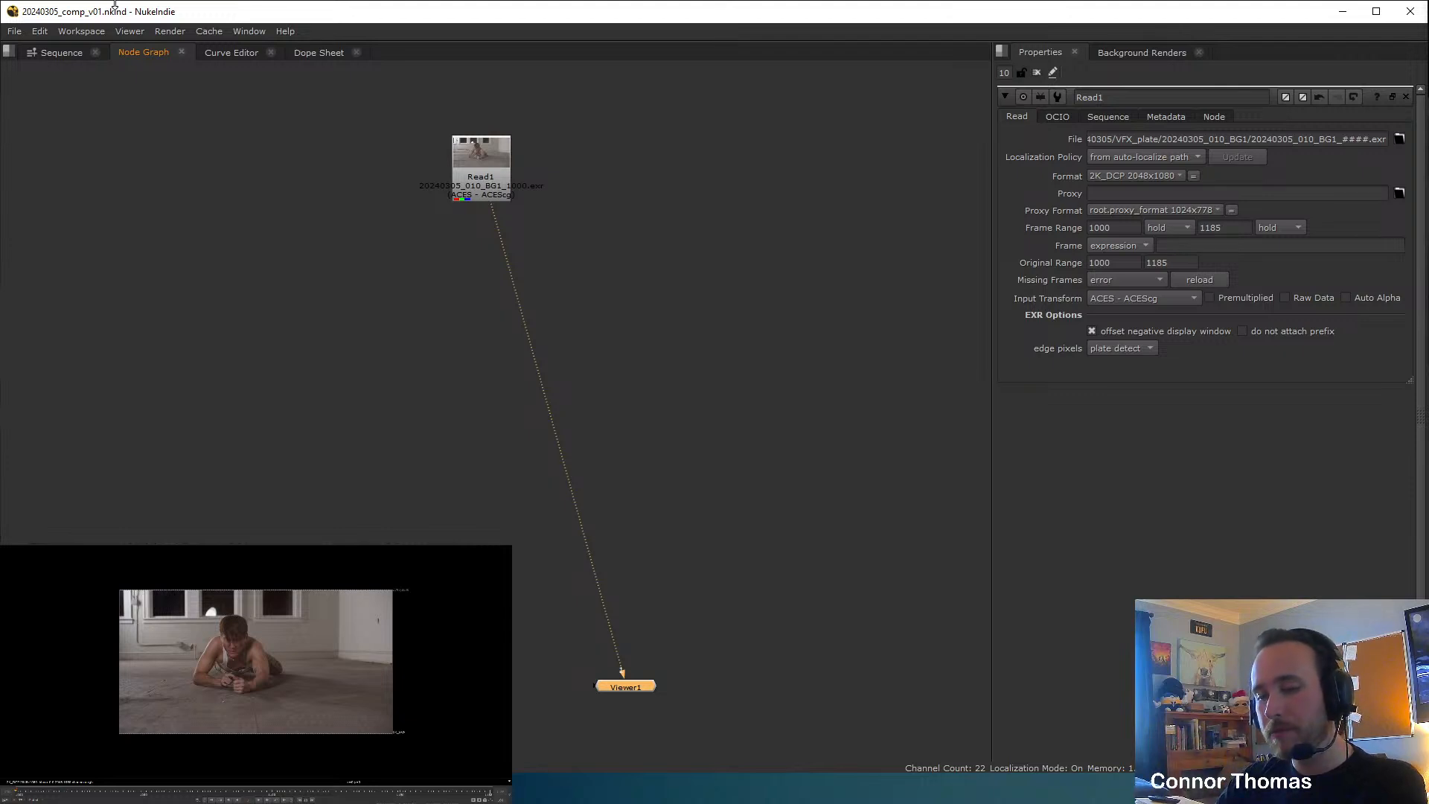
pyautogui.hotkey('alt', 'shift', 's')
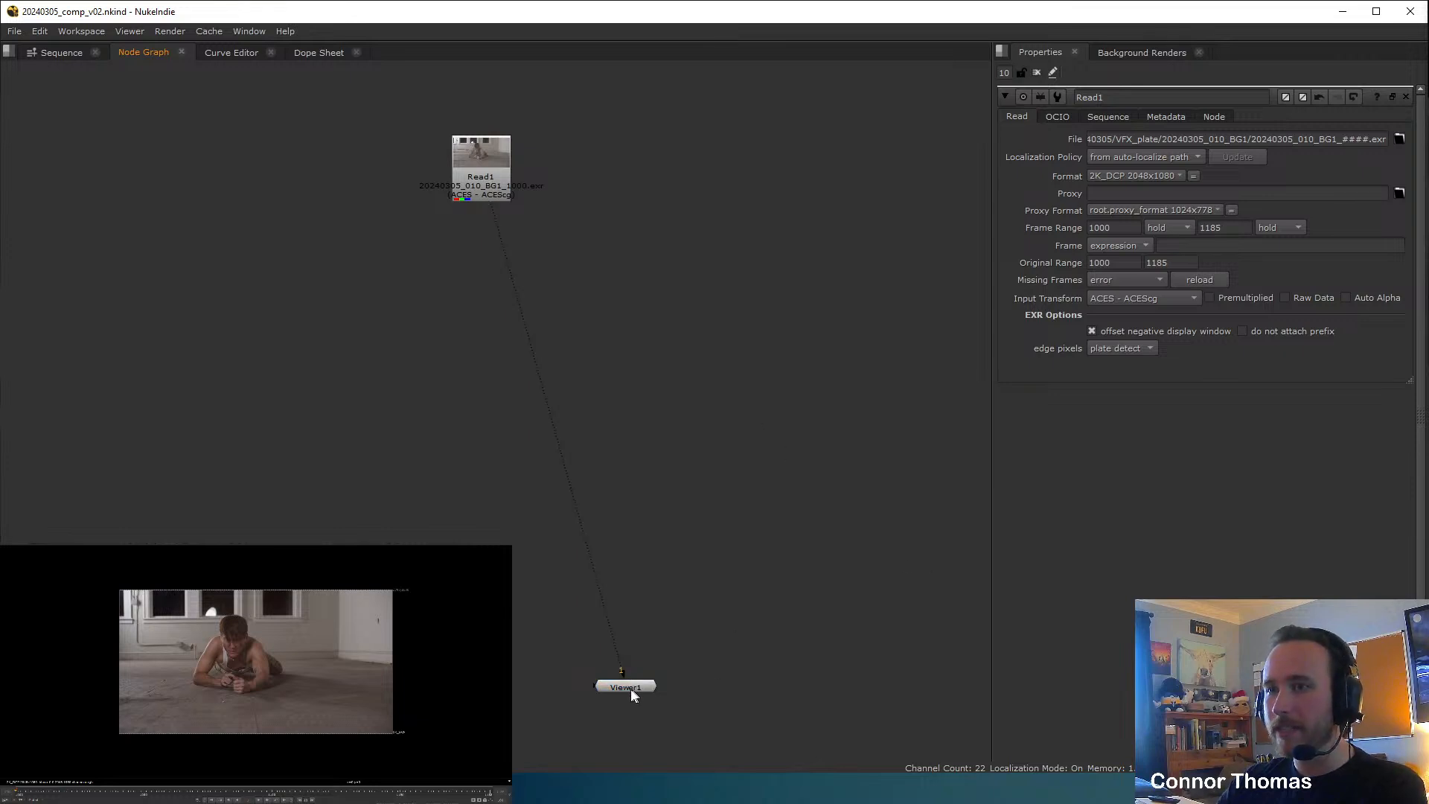
# Move the Read node roughly above the Viewer node and close the open node properties.
pyautogui.moveTo(631, 688); pyautogui.dragTo(583, 718)
pyautogui.click(601, 476)
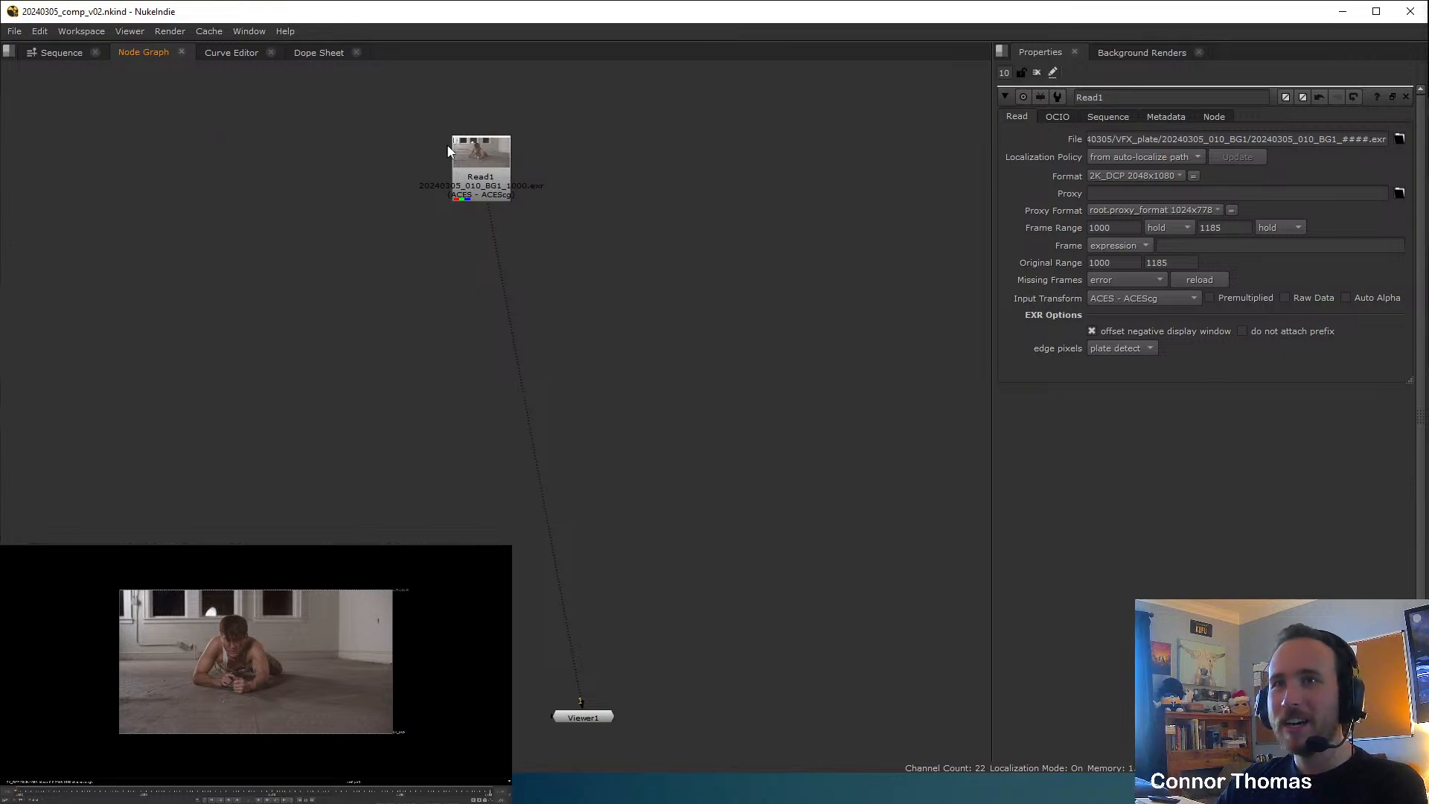
pyautogui.moveTo(516, 185); pyautogui.dragTo(579, 165)
pyautogui.click(476, 112)
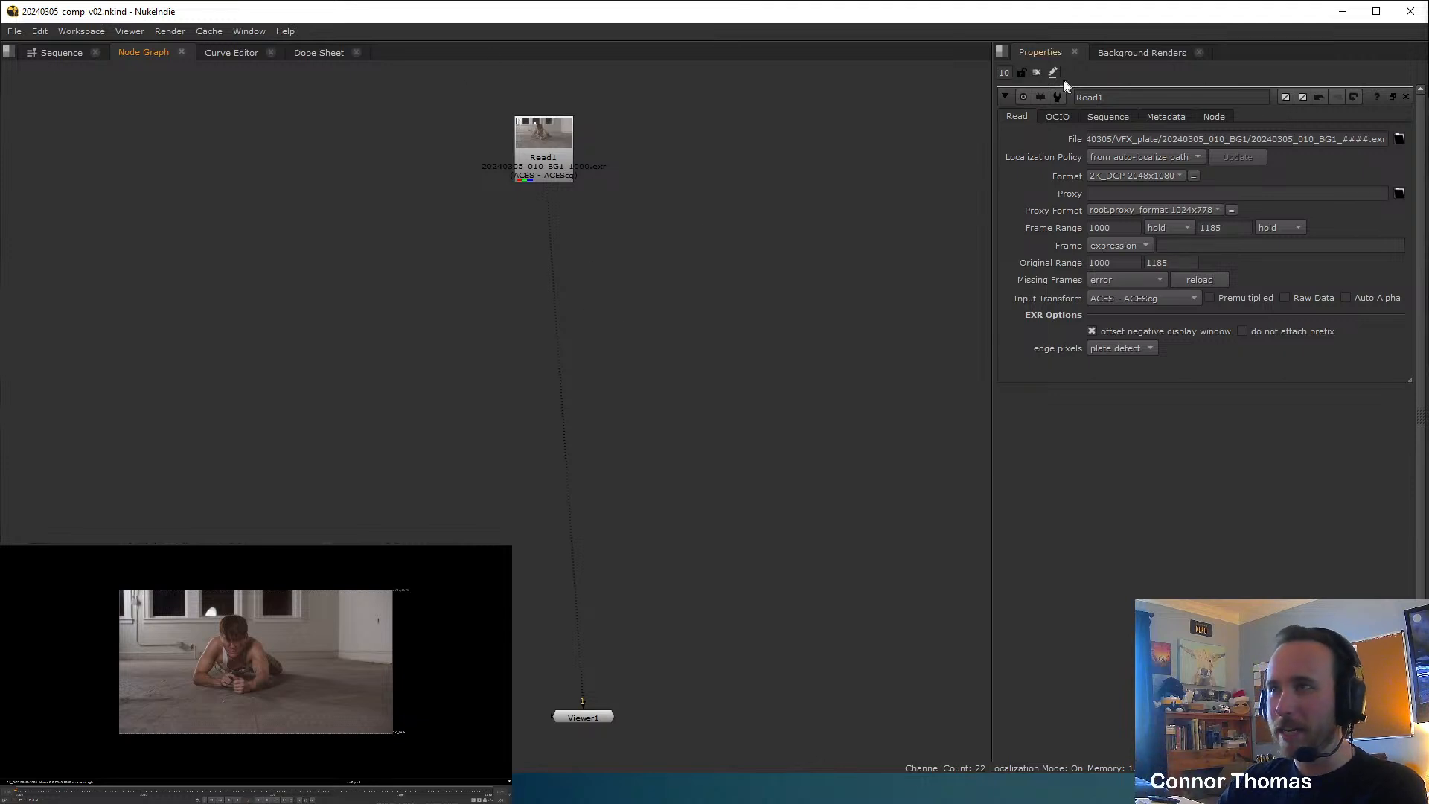
pyautogui.click(1037, 72)
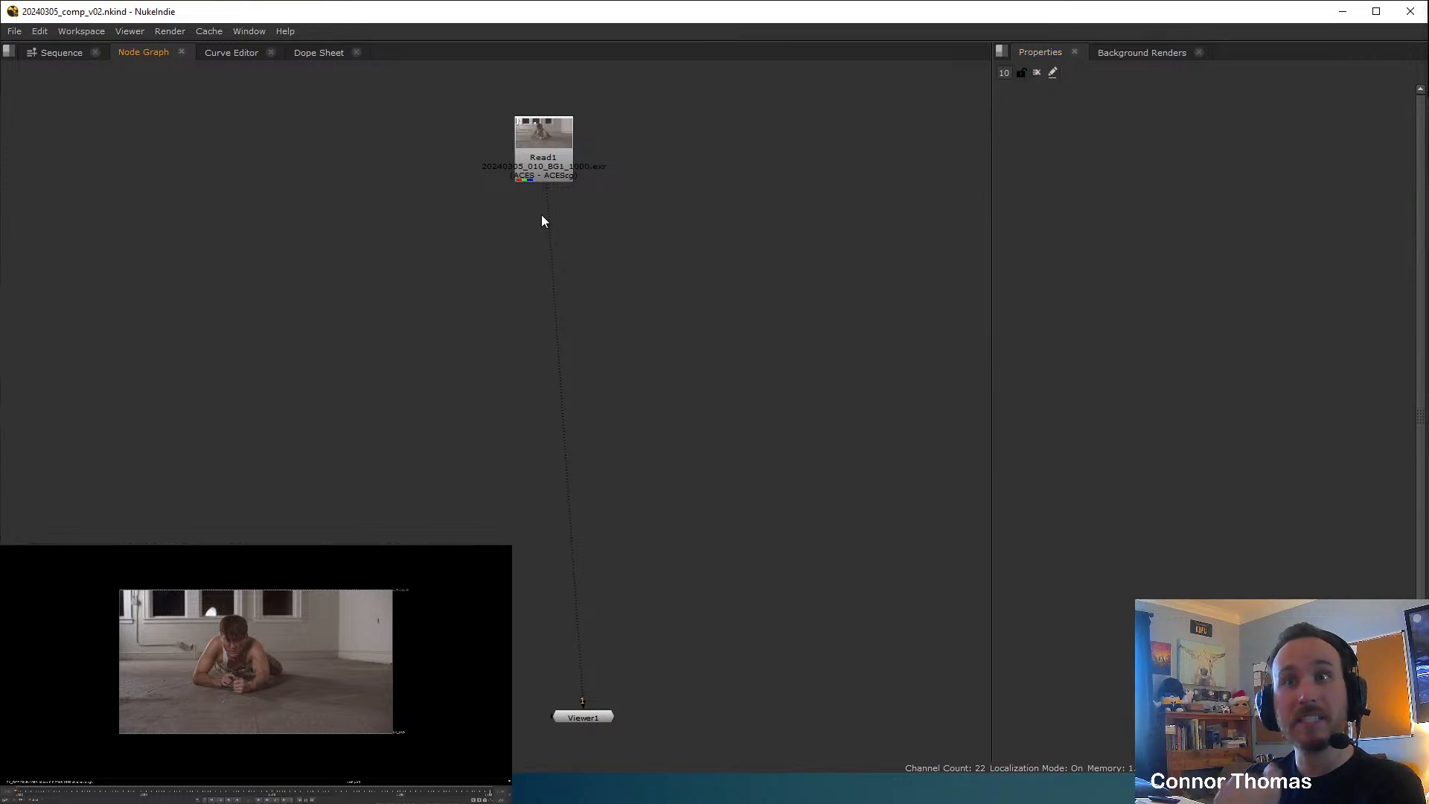
pyautogui.moveTo(543, 158); pyautogui.dragTo(539, 166)
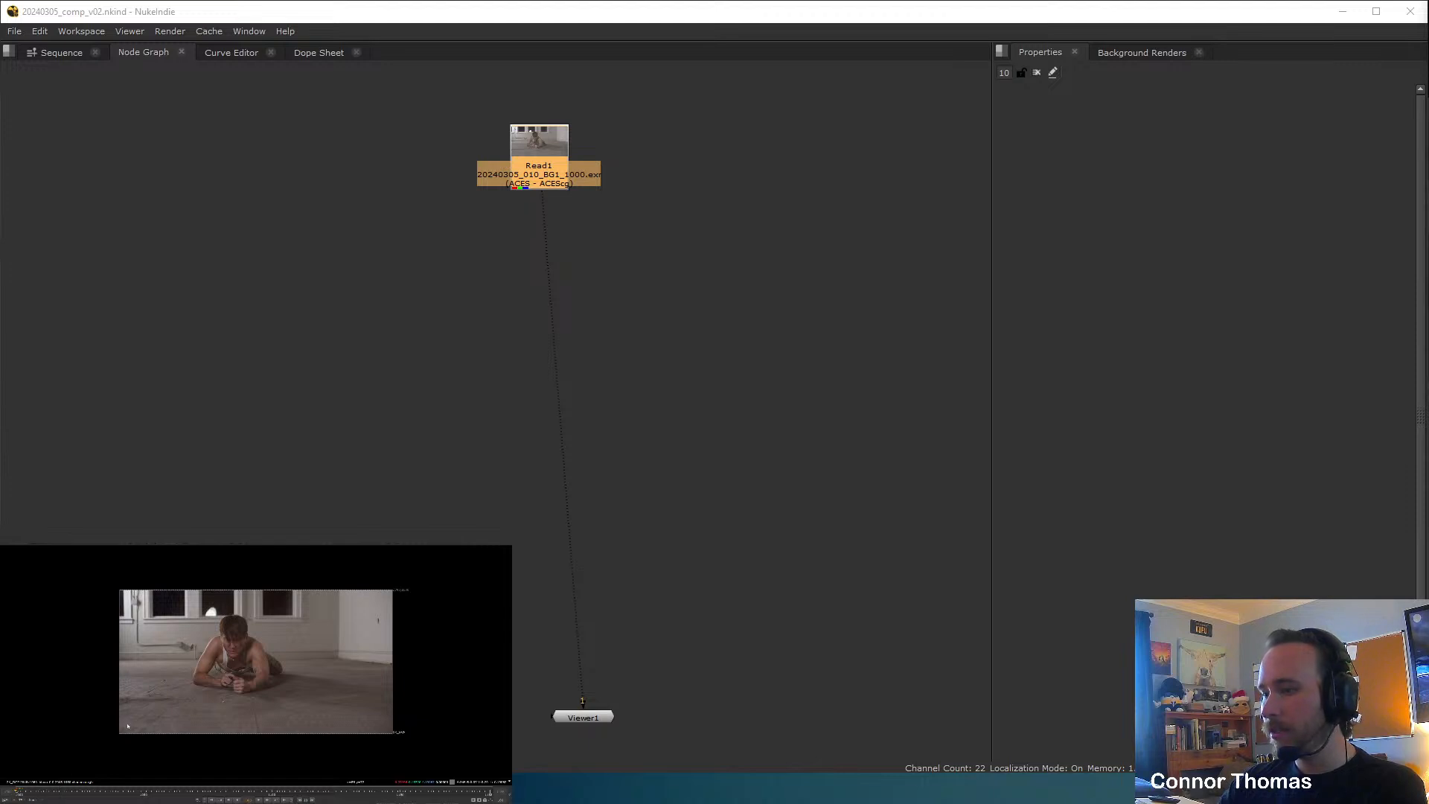
# Play back the plate in the Viewer and add a CameraTracker [3D] node after its Read node.
pyautogui.press('f')
pyautogui.press('l')
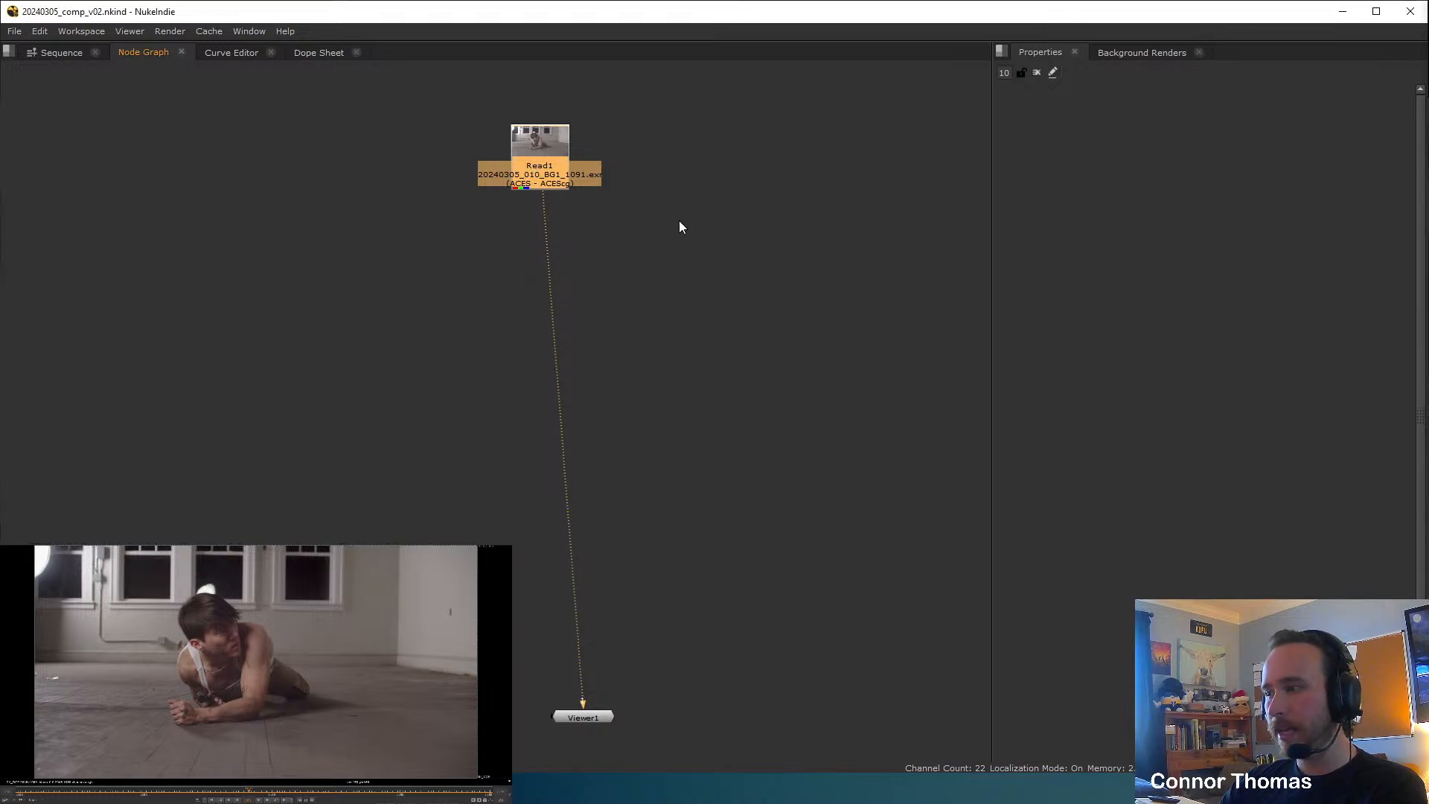
pyautogui.press('Tab')
pyautogui.write('camera')
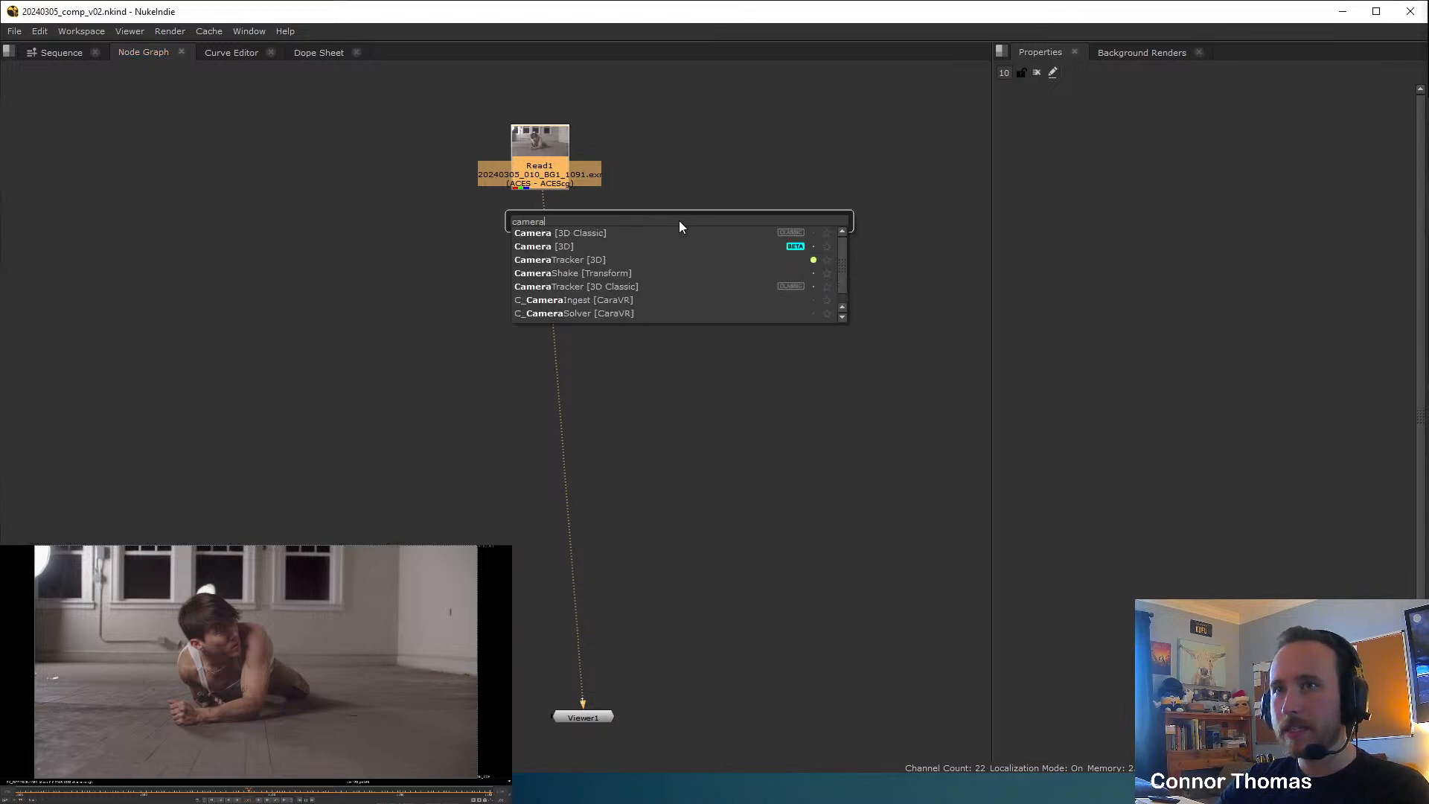
pyautogui.press('Down')
pyautogui.press('Down')
pyautogui.press('Down')
pyautogui.press('Down')
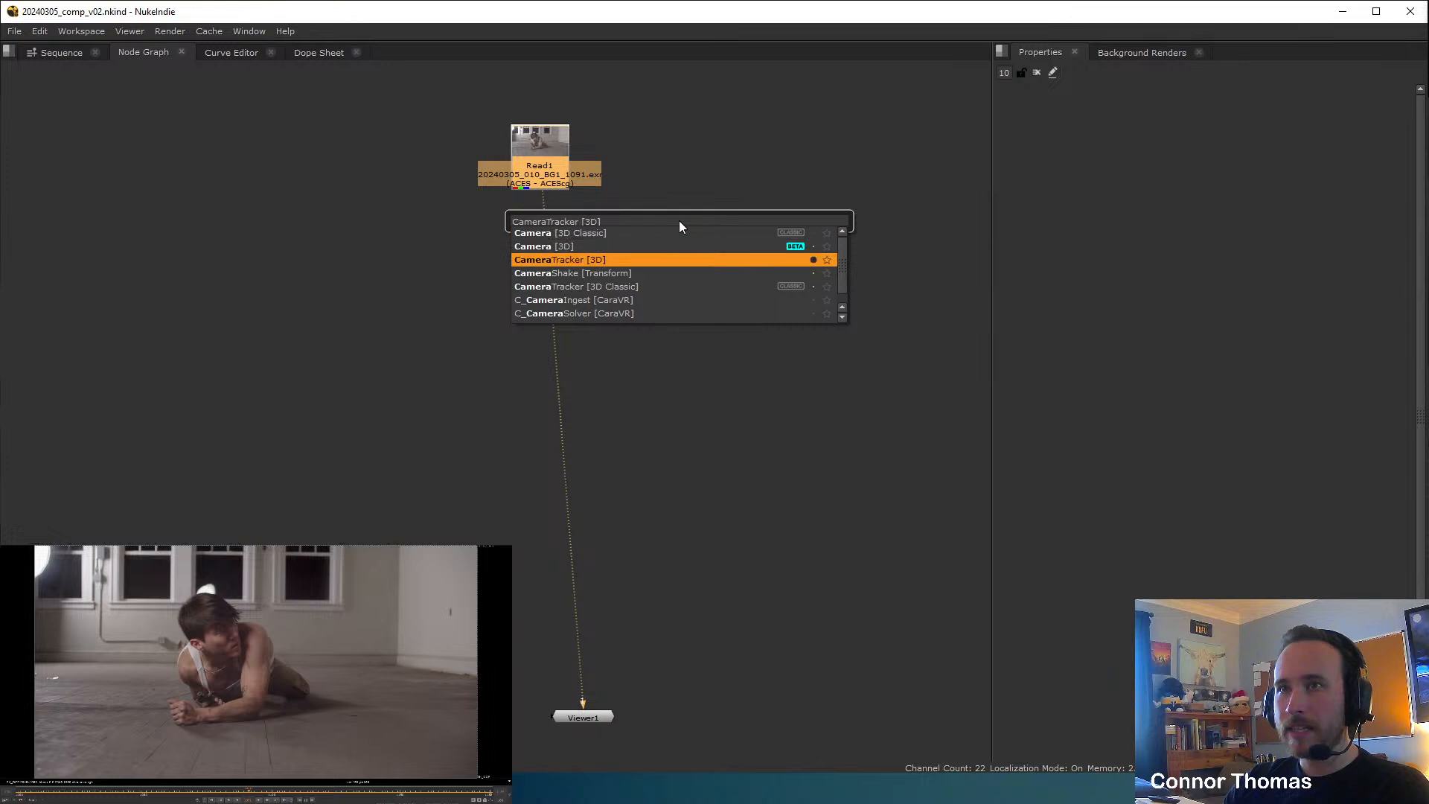
pyautogui.press('Return')
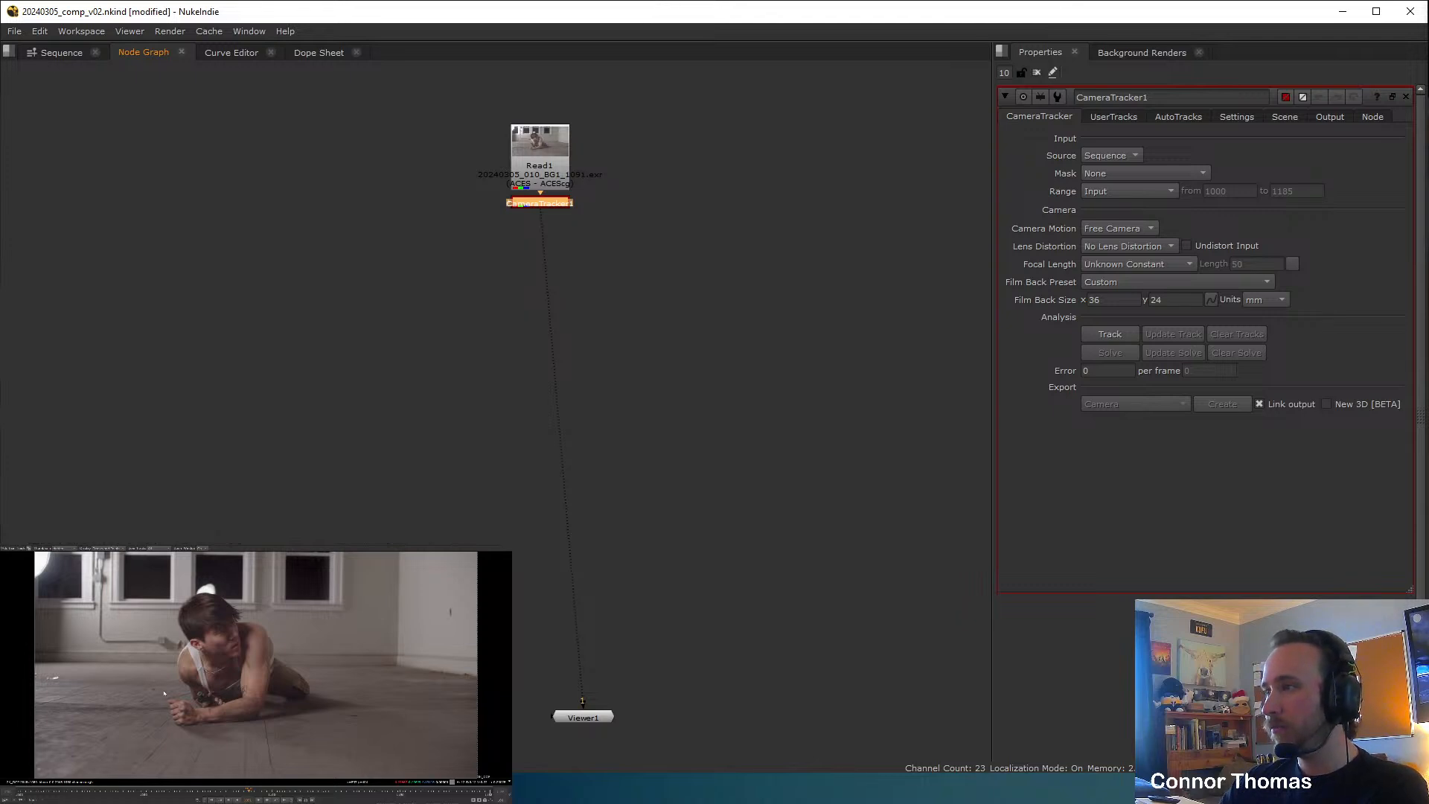
# Go to frame 1109 and add a Roto node beside the CameraTracker, with its bg input connected to the Read node.
pyautogui.moveTo(73, 754); pyautogui.dragTo(129, 776)
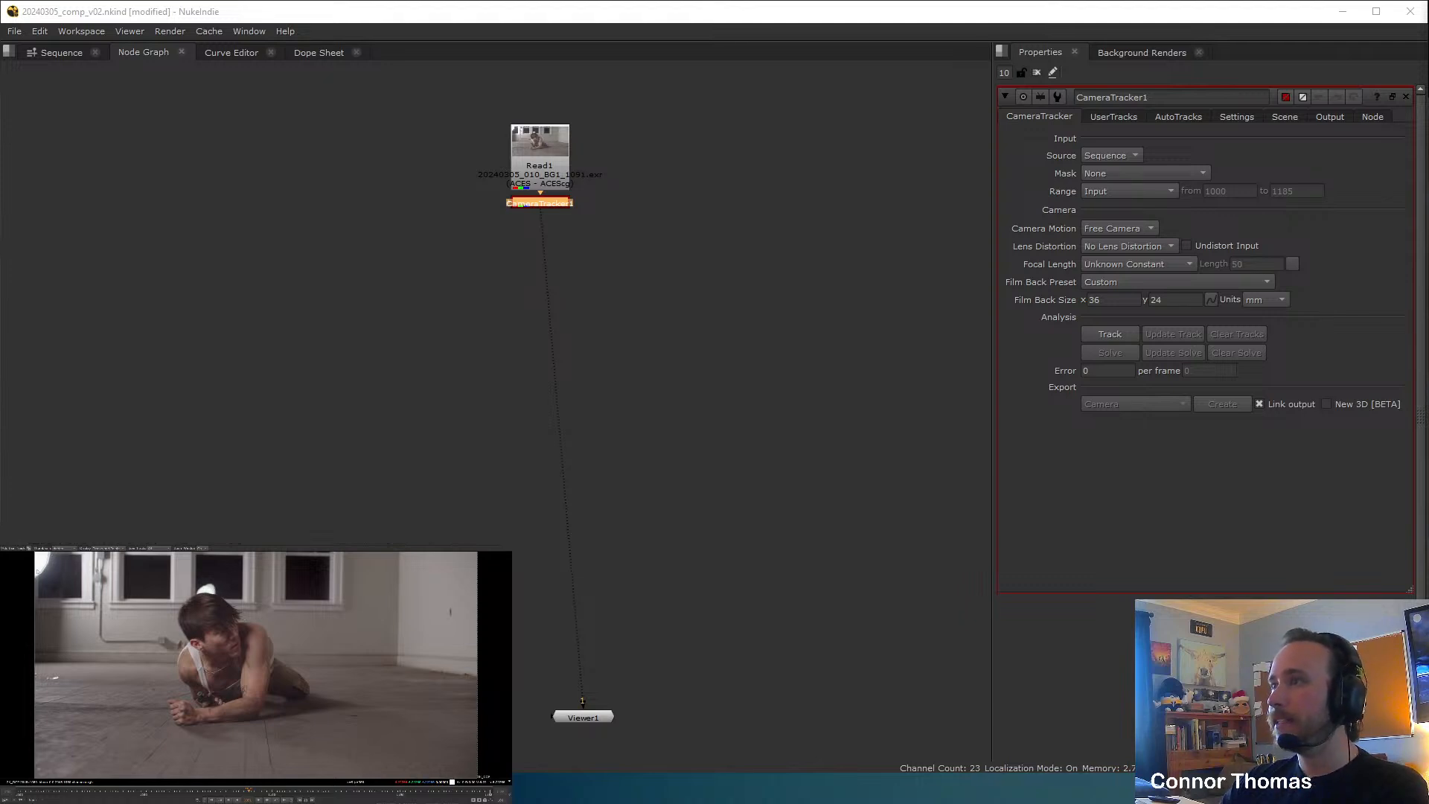
pyautogui.moveTo(246, 795); pyautogui.dragTo(271, 781)
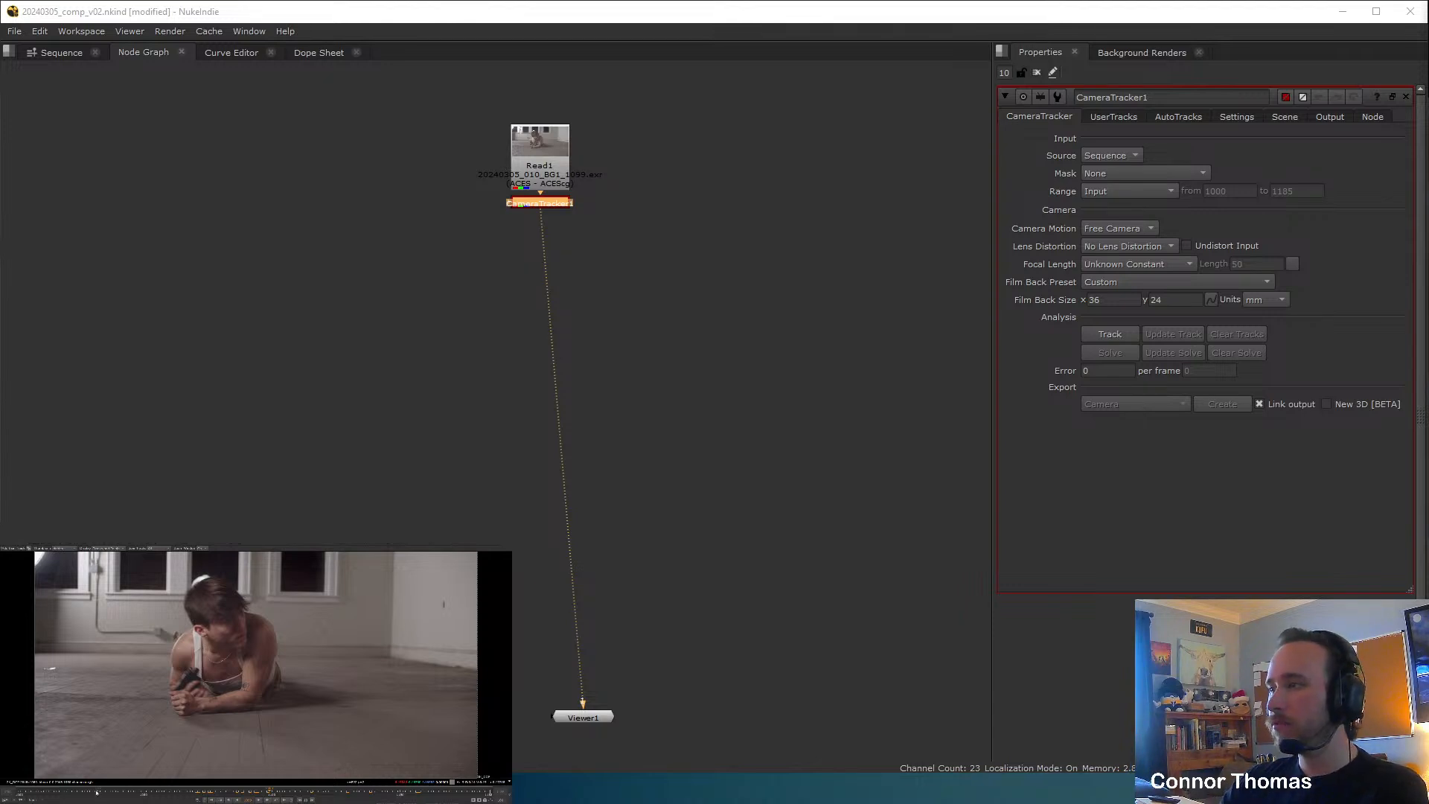
pyautogui.moveTo(266, 792)
pyautogui.mouseDown()
pyautogui.moveTo(97, 792)
pyautogui.moveTo(294, 792)
pyautogui.mouseUp()
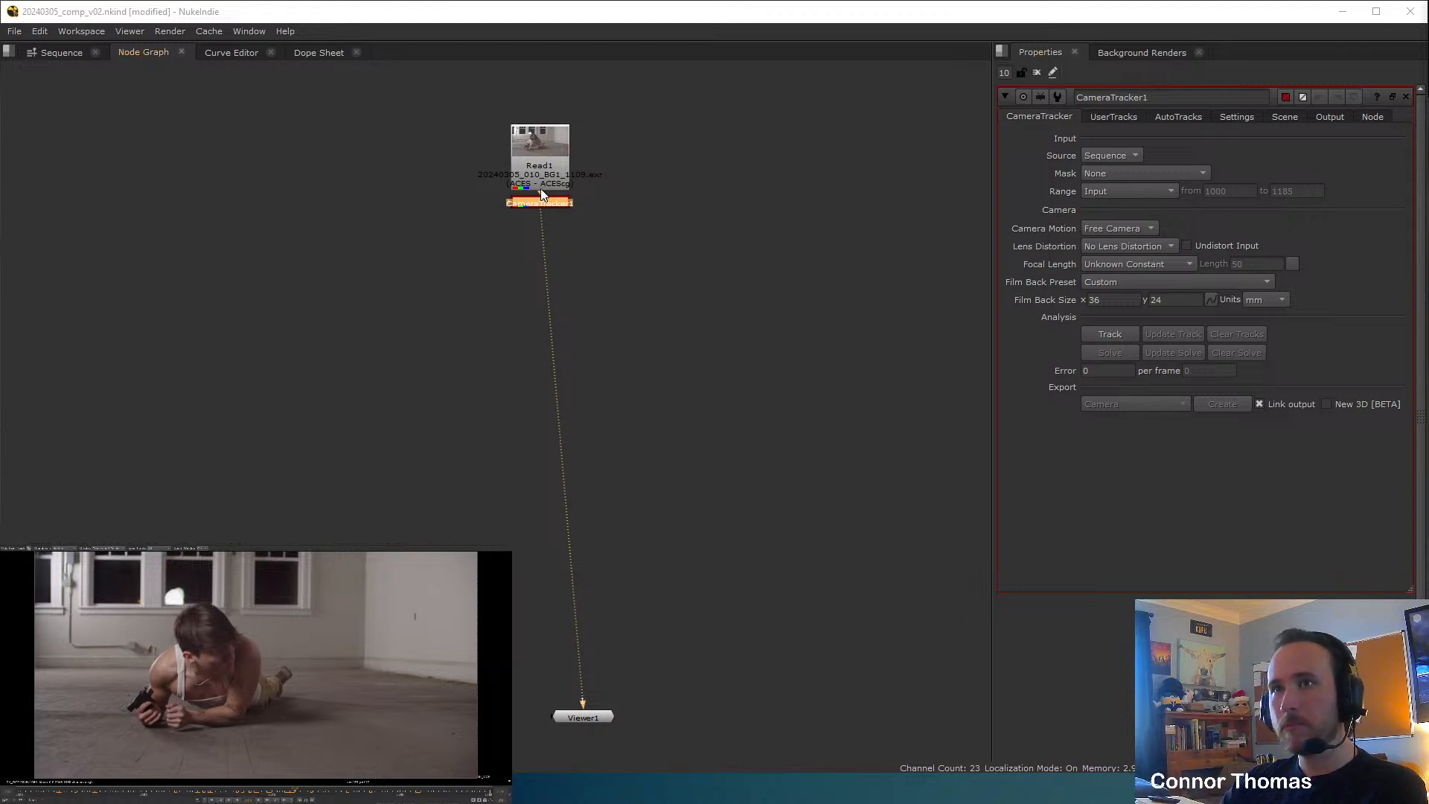
pyautogui.moveTo(541, 202); pyautogui.dragTo(541, 247)
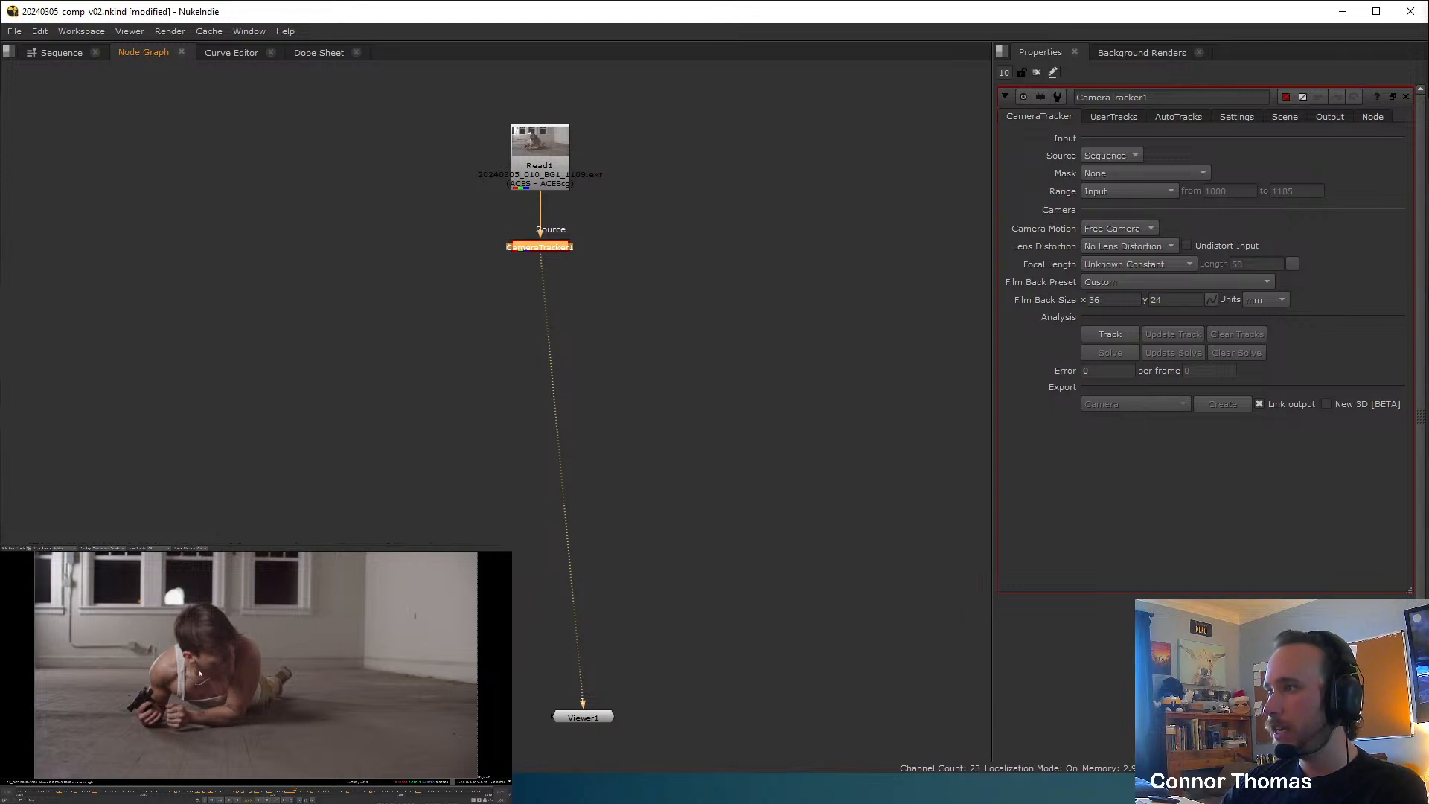
pyautogui.click(637, 218)
pyautogui.press('o')
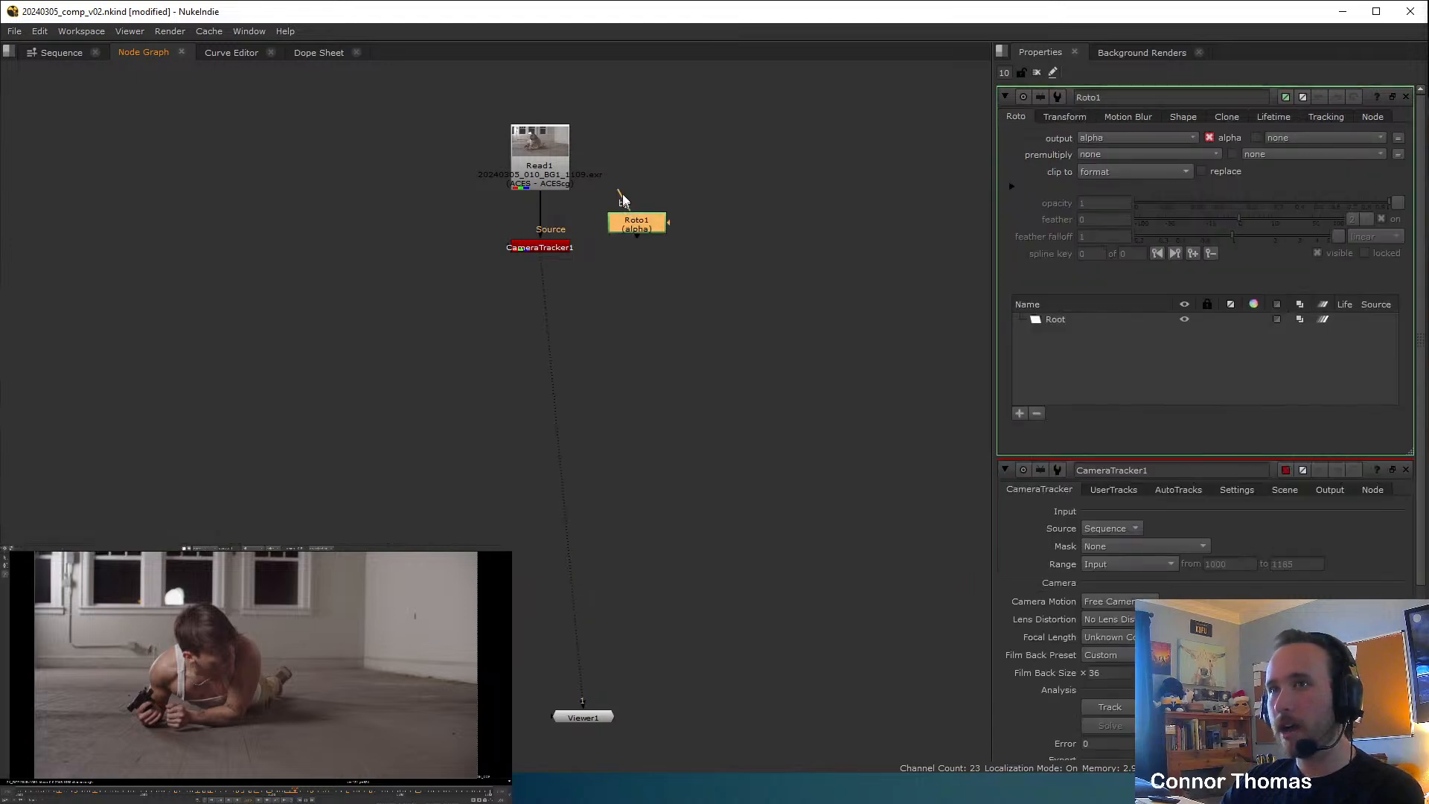
pyautogui.moveTo(622, 199); pyautogui.dragTo(540, 156)
pyautogui.moveTo(630, 221); pyautogui.dragTo(643, 271)
# Insert a Dot under the Read node to branch to CameraTracker and Roto, and space those two nodes out below it.
pyautogui.click(520, 123)
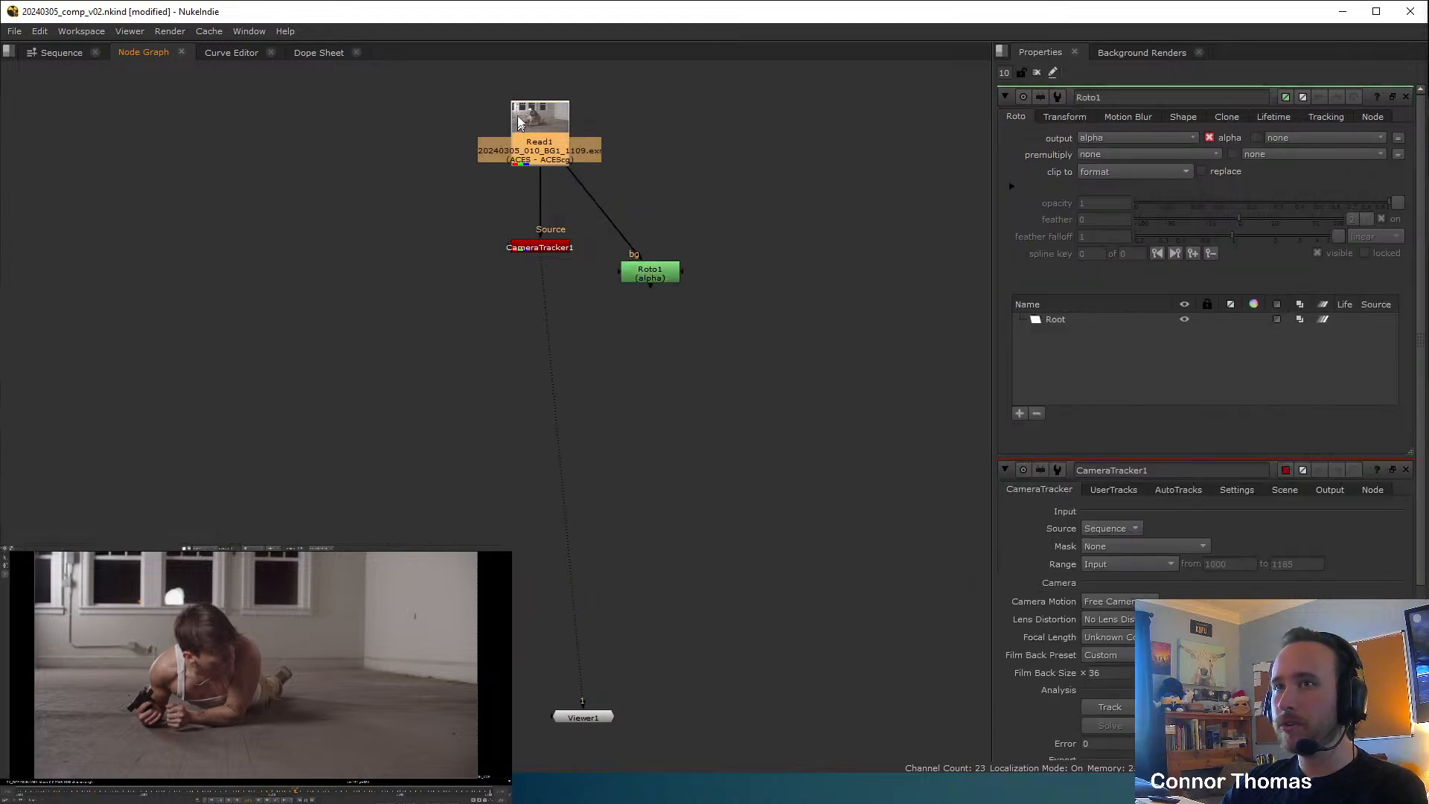
pyautogui.press('Tab')
pyautogui.write('dot')
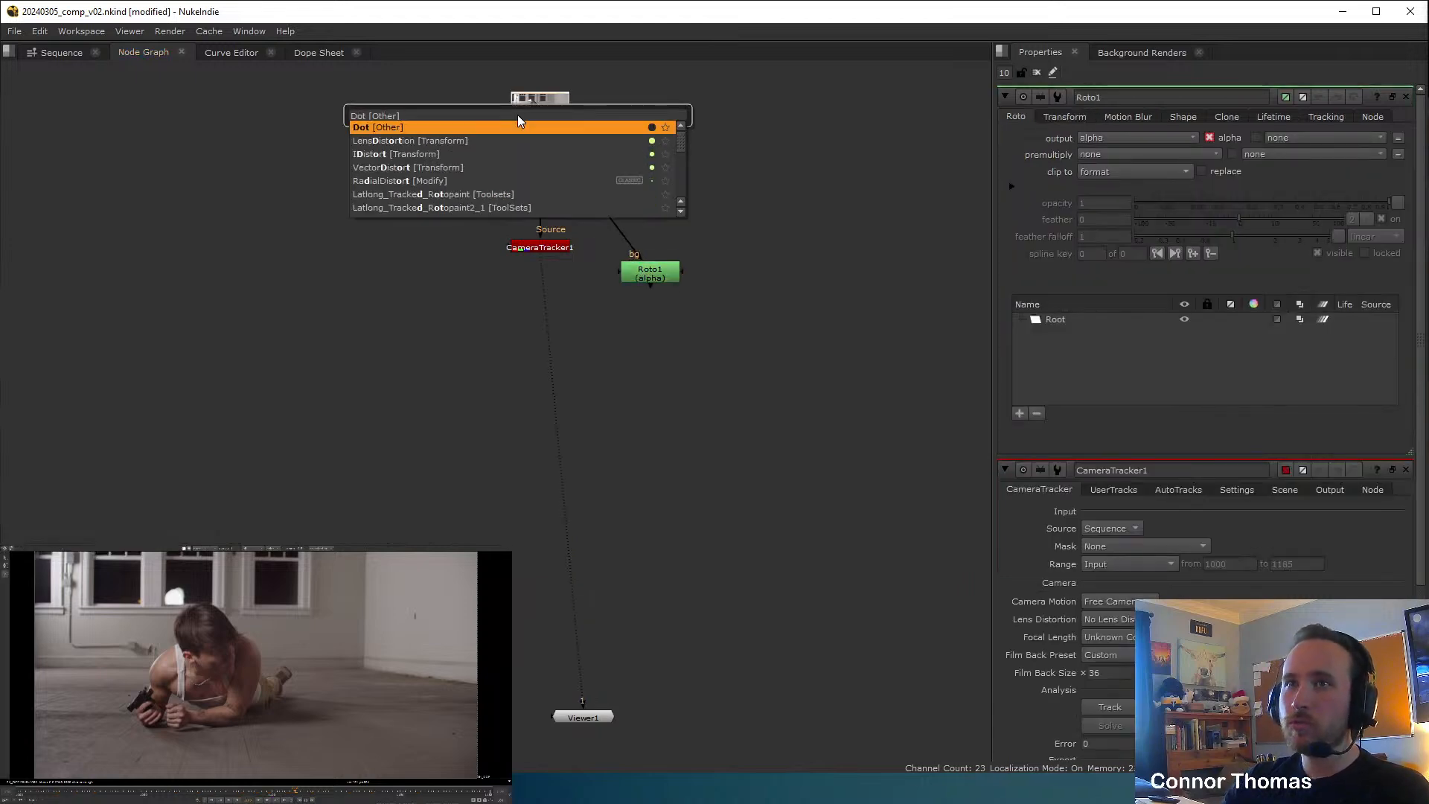
pyautogui.press('Return')
pyautogui.moveTo(536, 250); pyautogui.dragTo(547, 277)
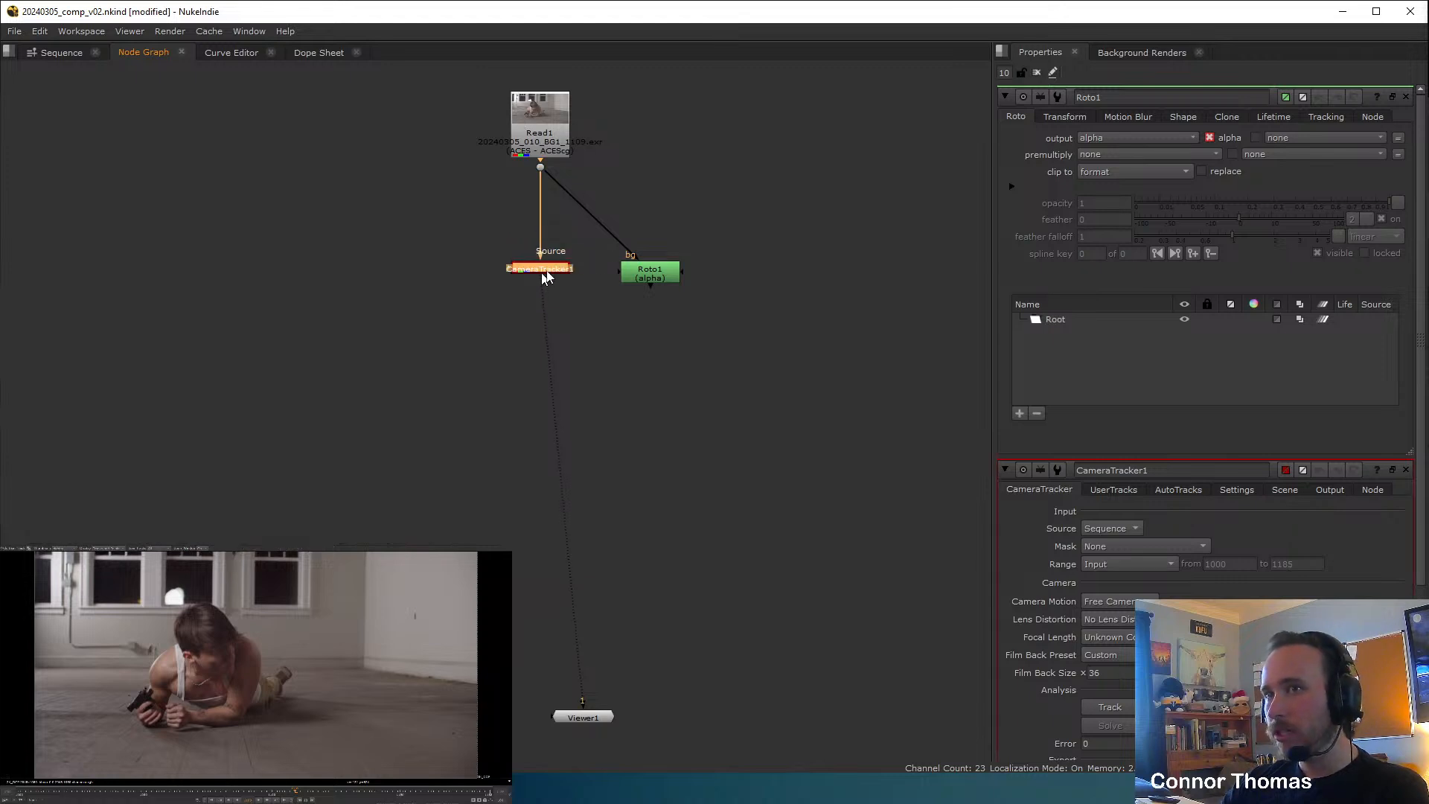
pyautogui.moveTo(660, 274); pyautogui.dragTo(658, 254)
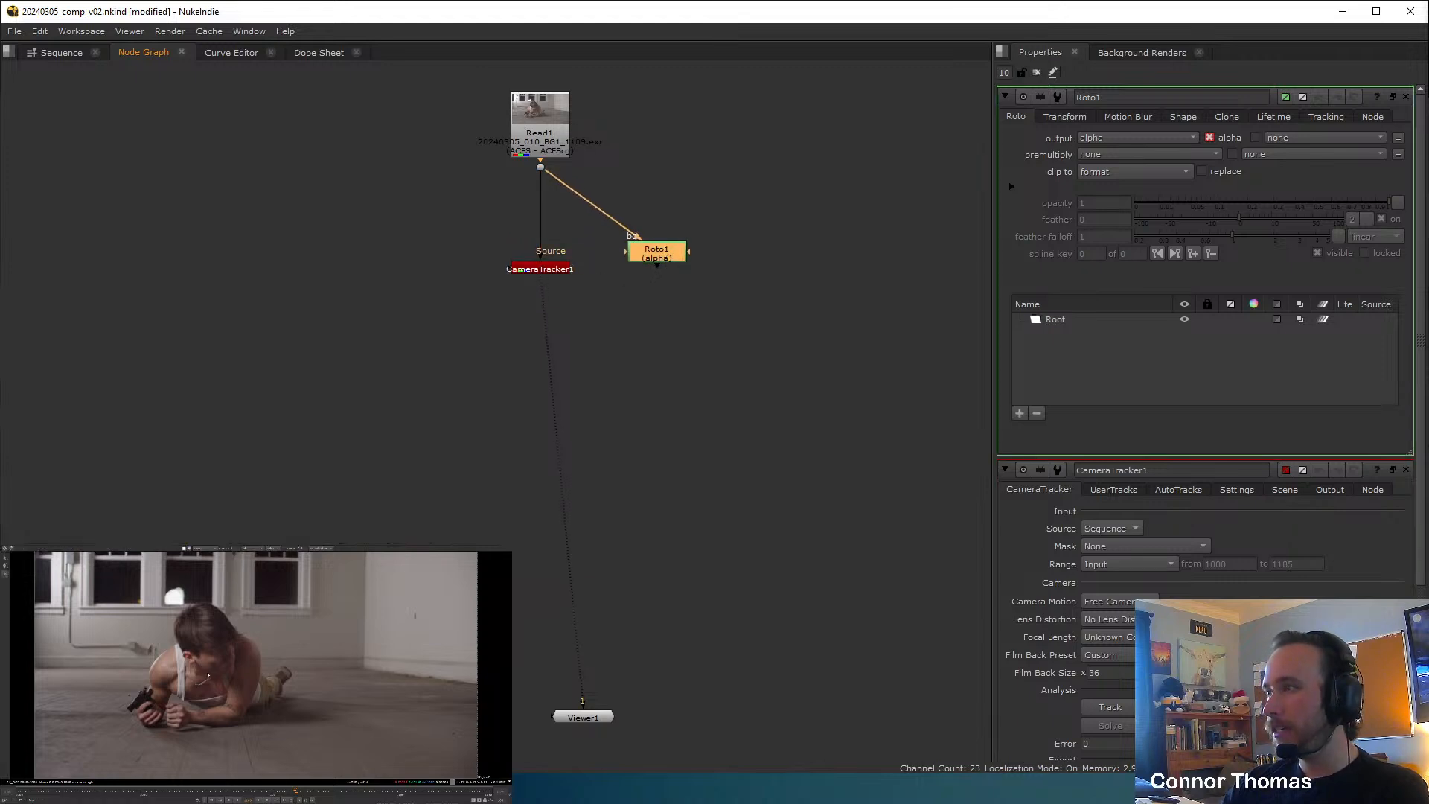
# Draw a loose closed Bezier roto shape around the crawling man at frame 1109.
pyautogui.click(241, 614)
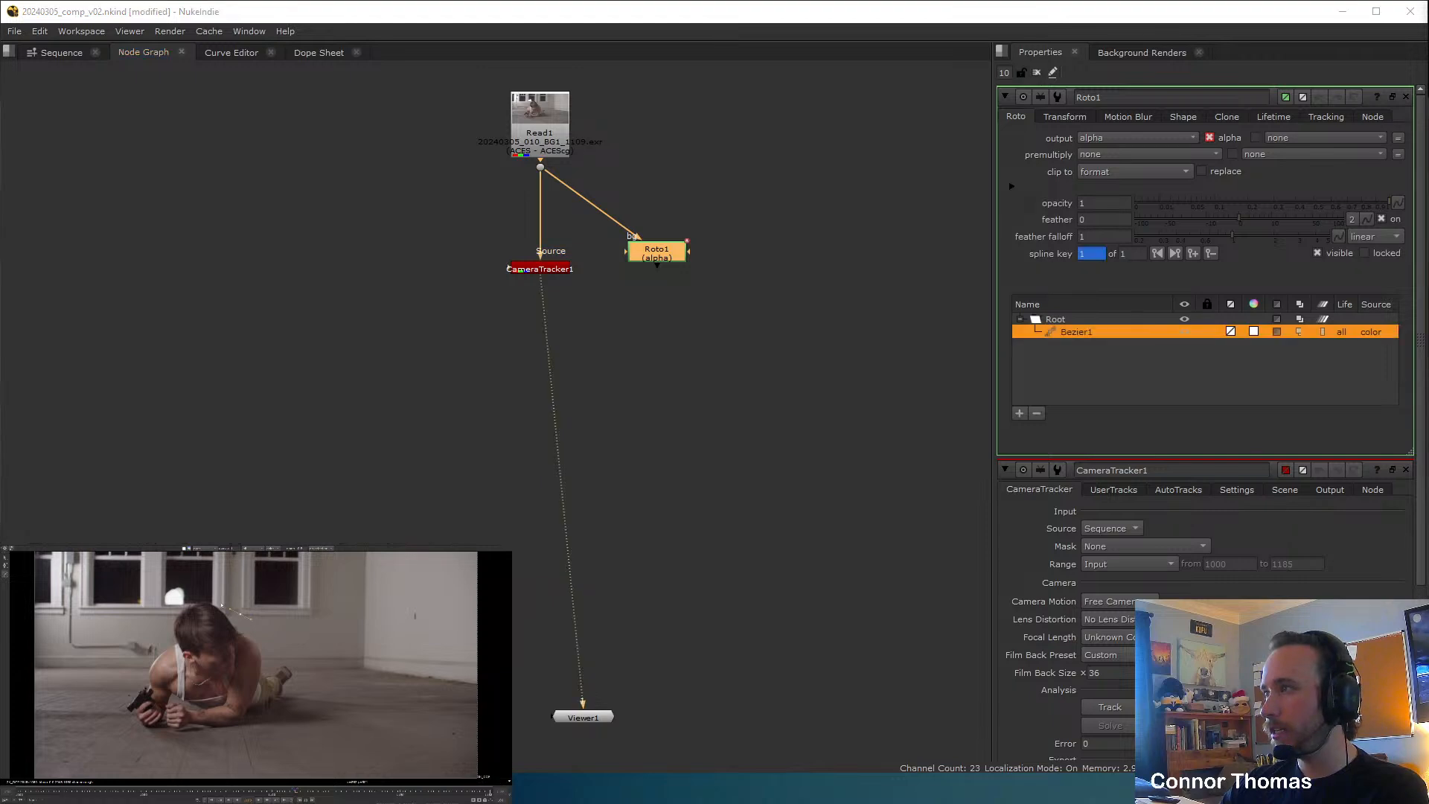
pyautogui.click(209, 598)
pyautogui.click(189, 596)
pyautogui.click(167, 613)
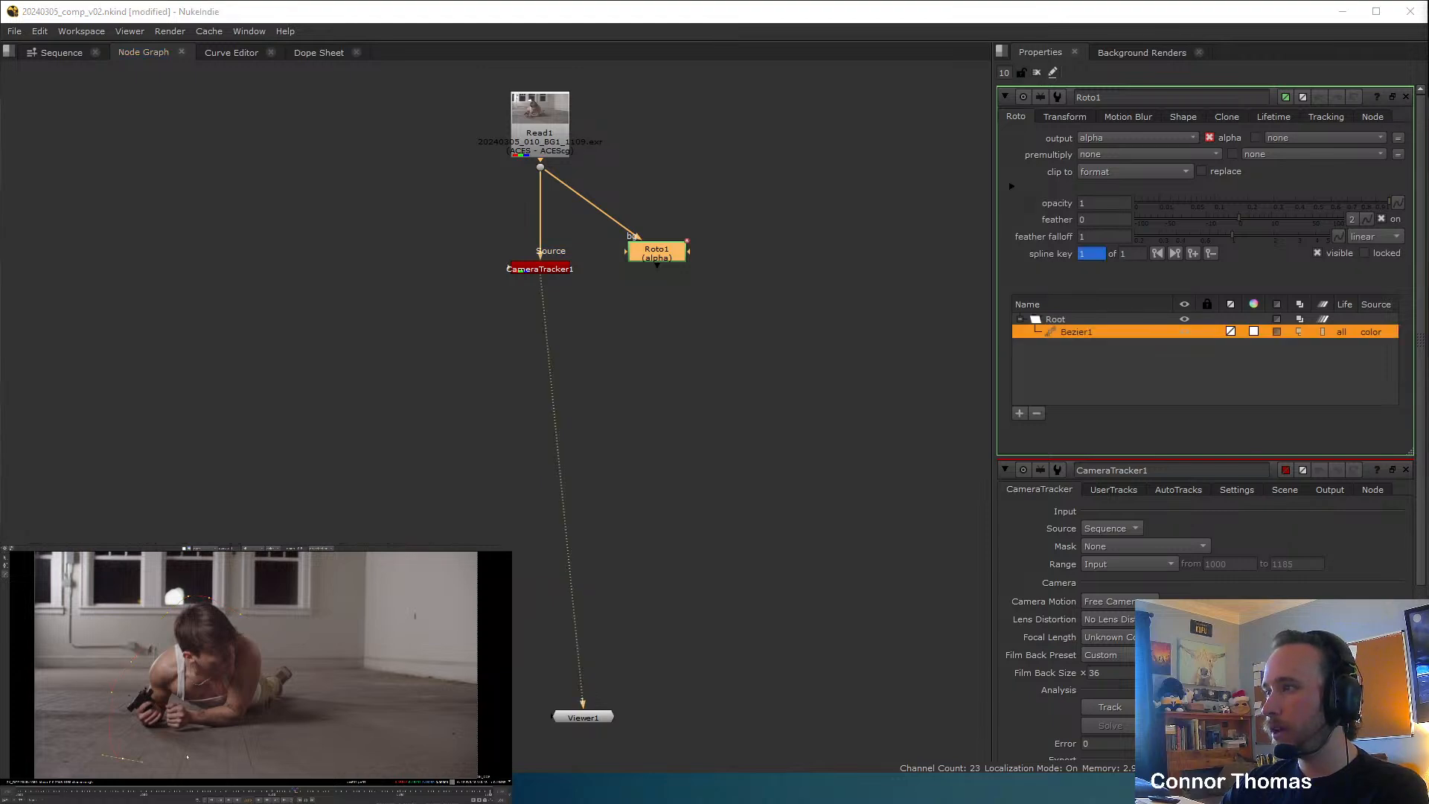
pyautogui.moveTo(244, 748); pyautogui.dragTo(322, 700)
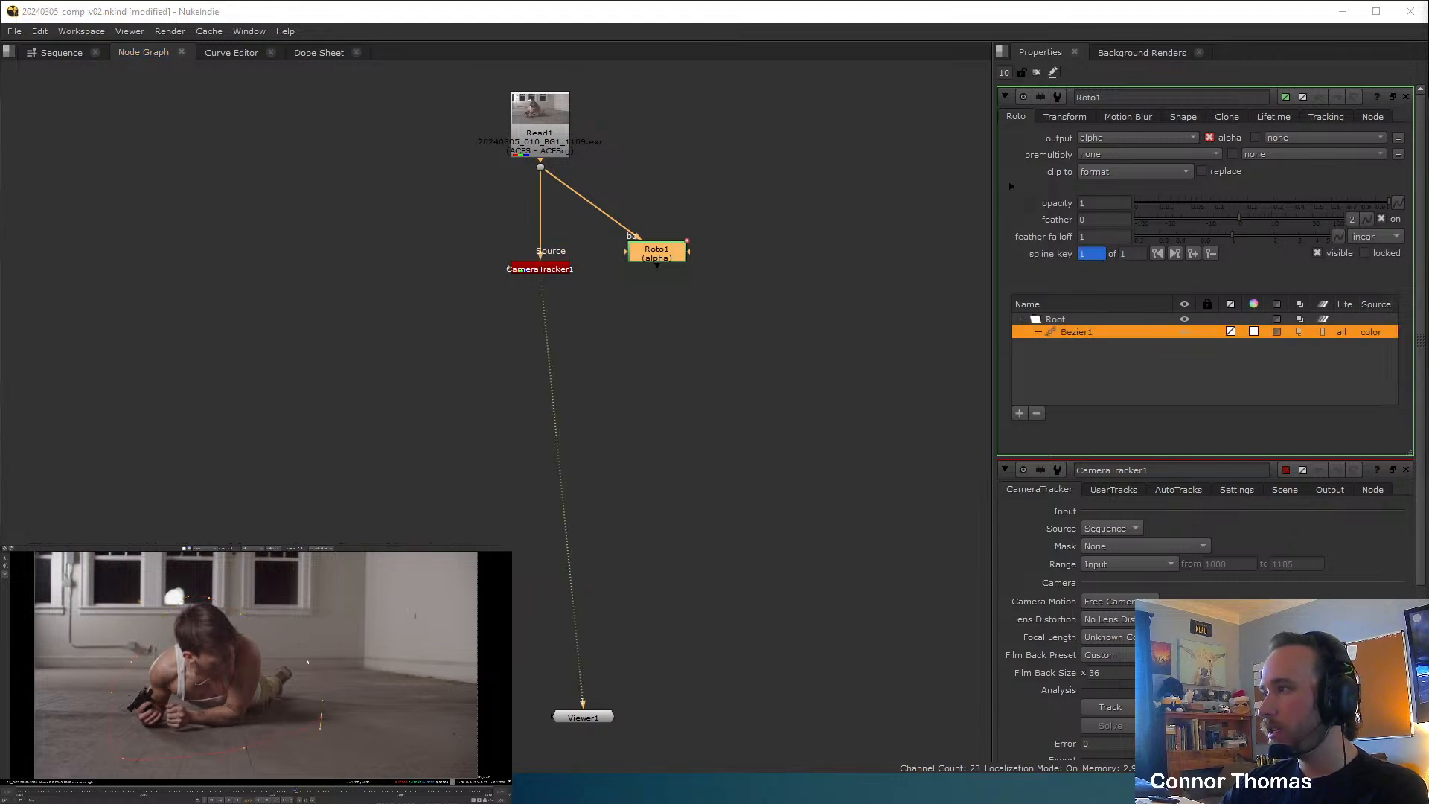
pyautogui.click(241, 615)
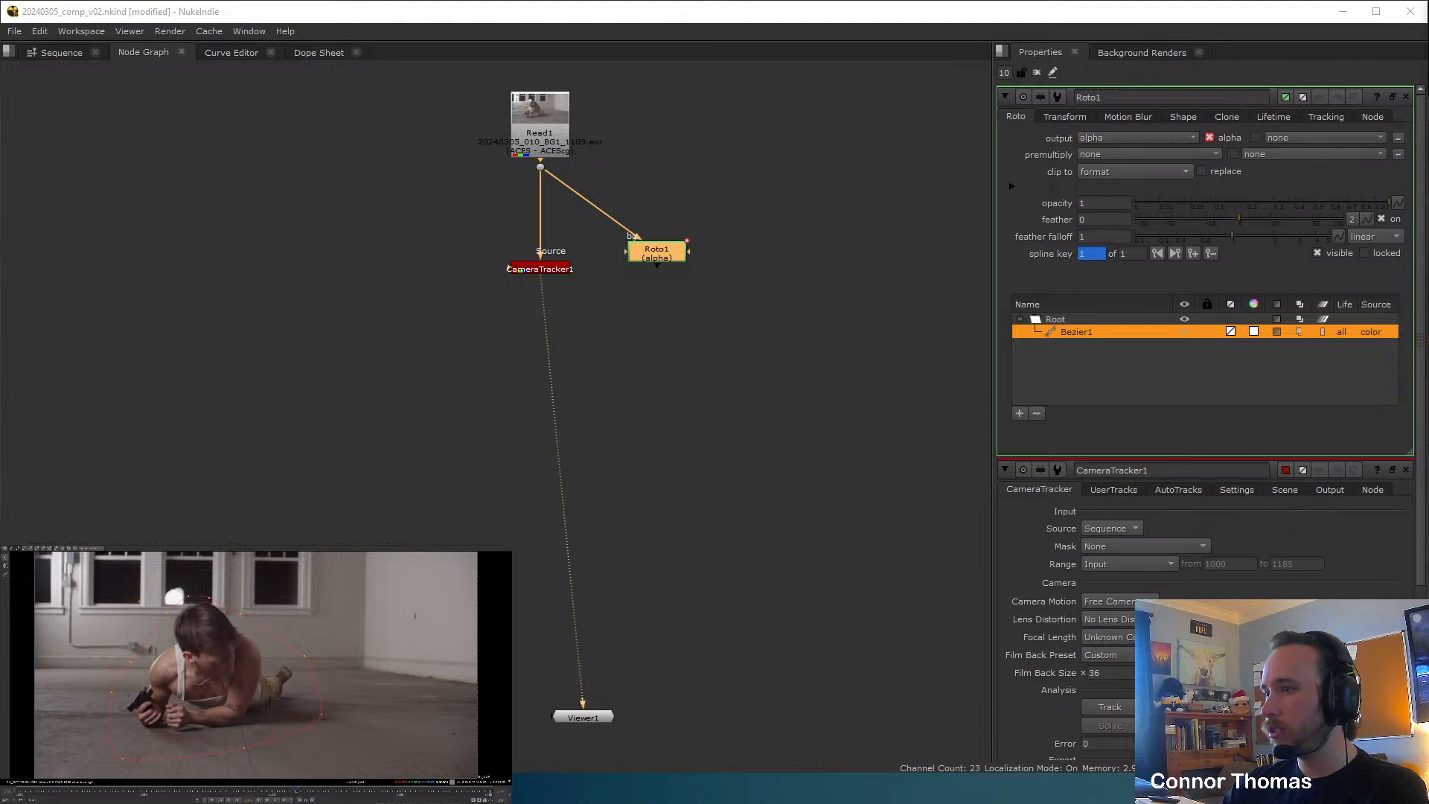
# Keyframe the whole Bezier shape by moving it over the man at the plate's first frame and at frame 1041.
pyautogui.click(14, 792)
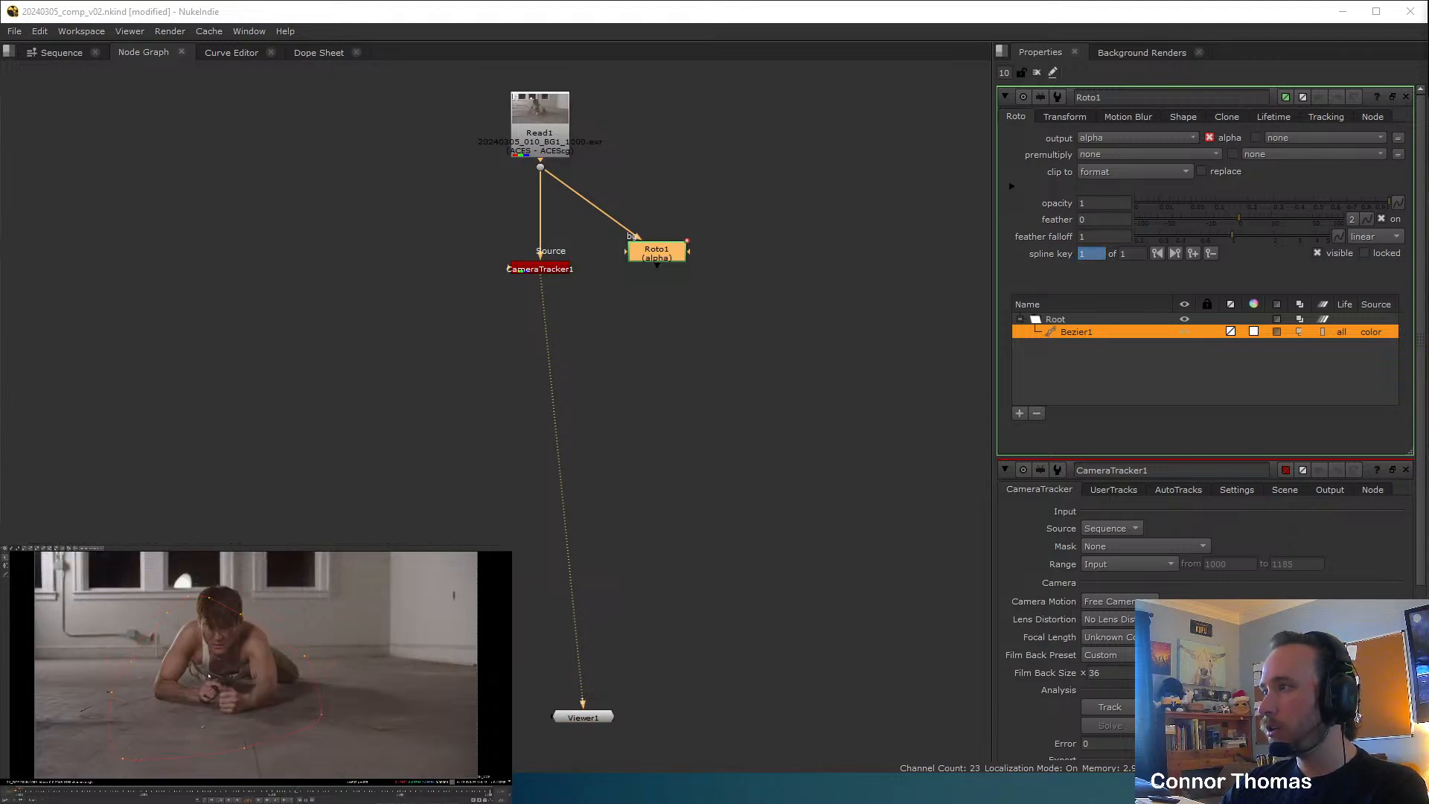
pyautogui.hotkey('ctrl', 'a')
pyautogui.moveTo(219, 636); pyautogui.dragTo(237, 616)
pyautogui.moveTo(144, 792); pyautogui.dragTo(170, 795)
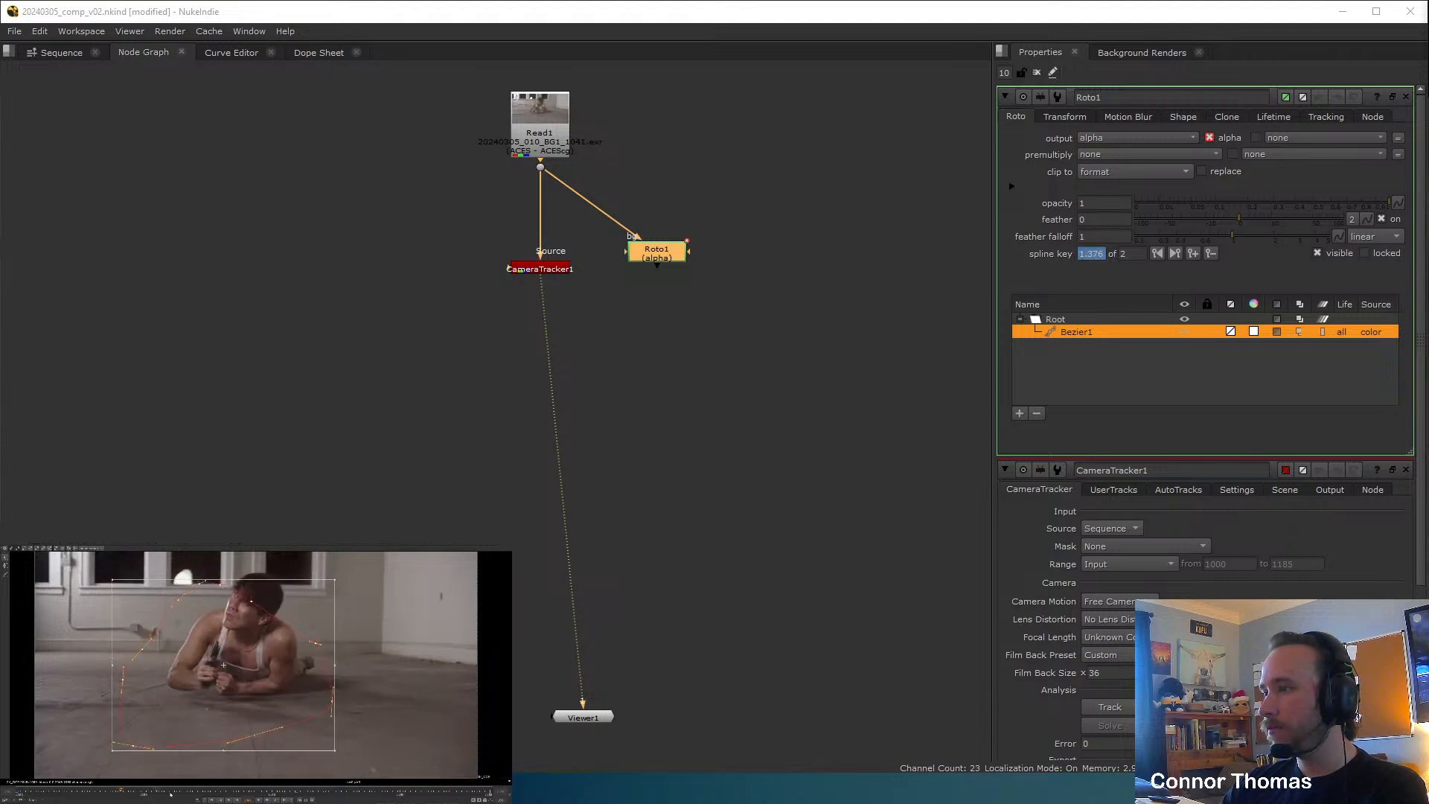
pyautogui.moveTo(226, 681); pyautogui.dragTo(262, 661)
pyautogui.click(354, 627)
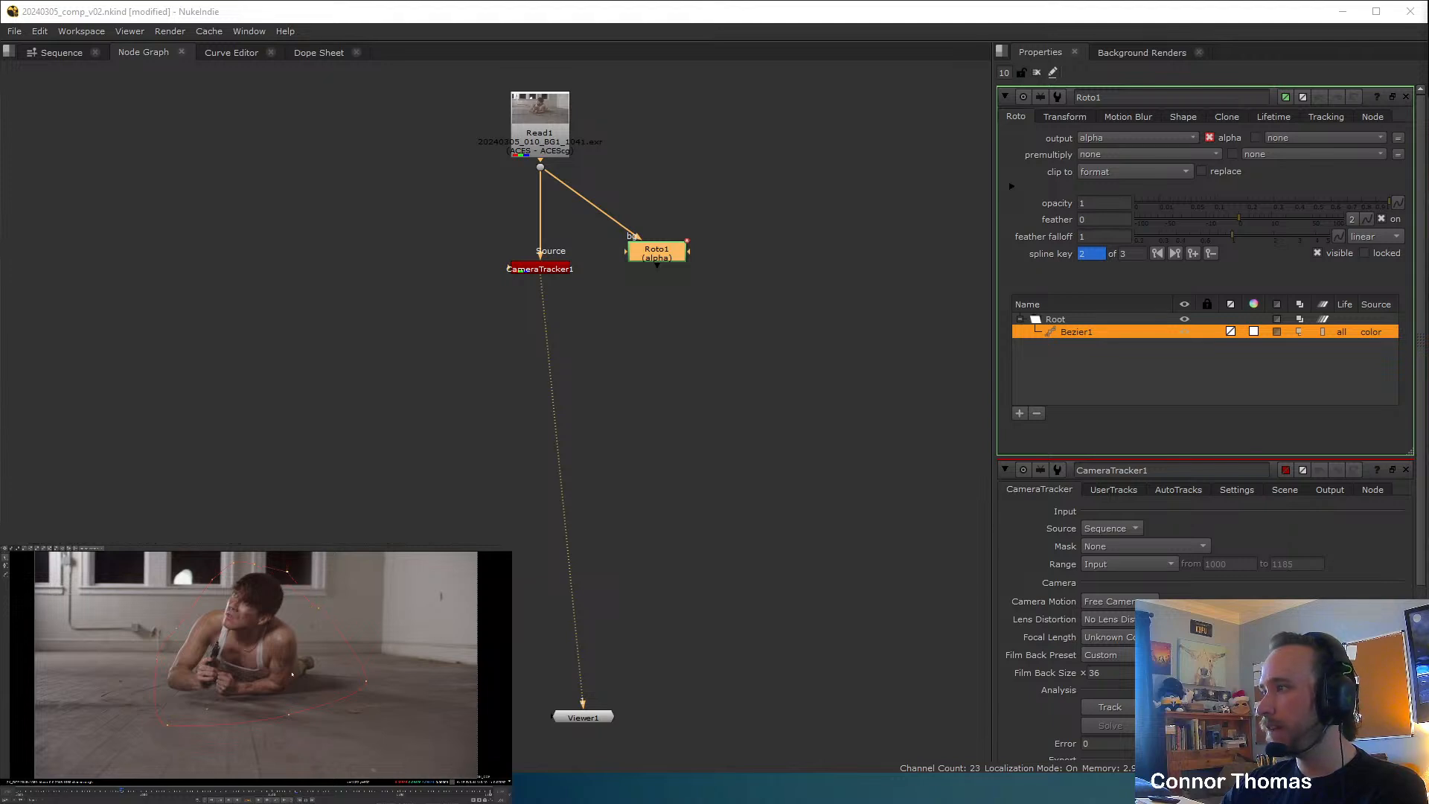
# Keyframe the whole Bezier shape by moving it over the man at about frame 1020.
pyautogui.hotkey('ctrl', 'a')
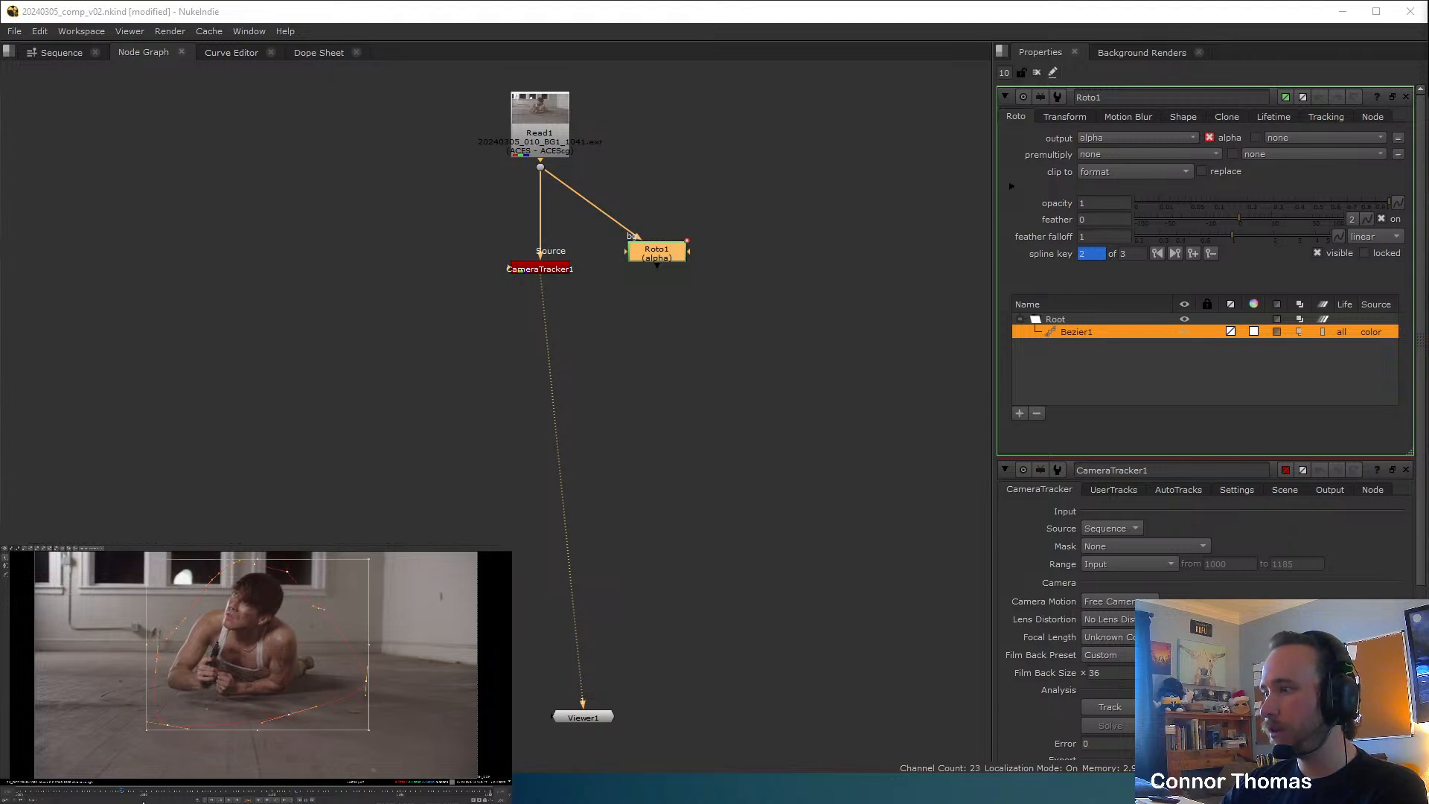
pyautogui.click(67, 790)
pyautogui.moveTo(250, 648); pyautogui.dragTo(230, 660)
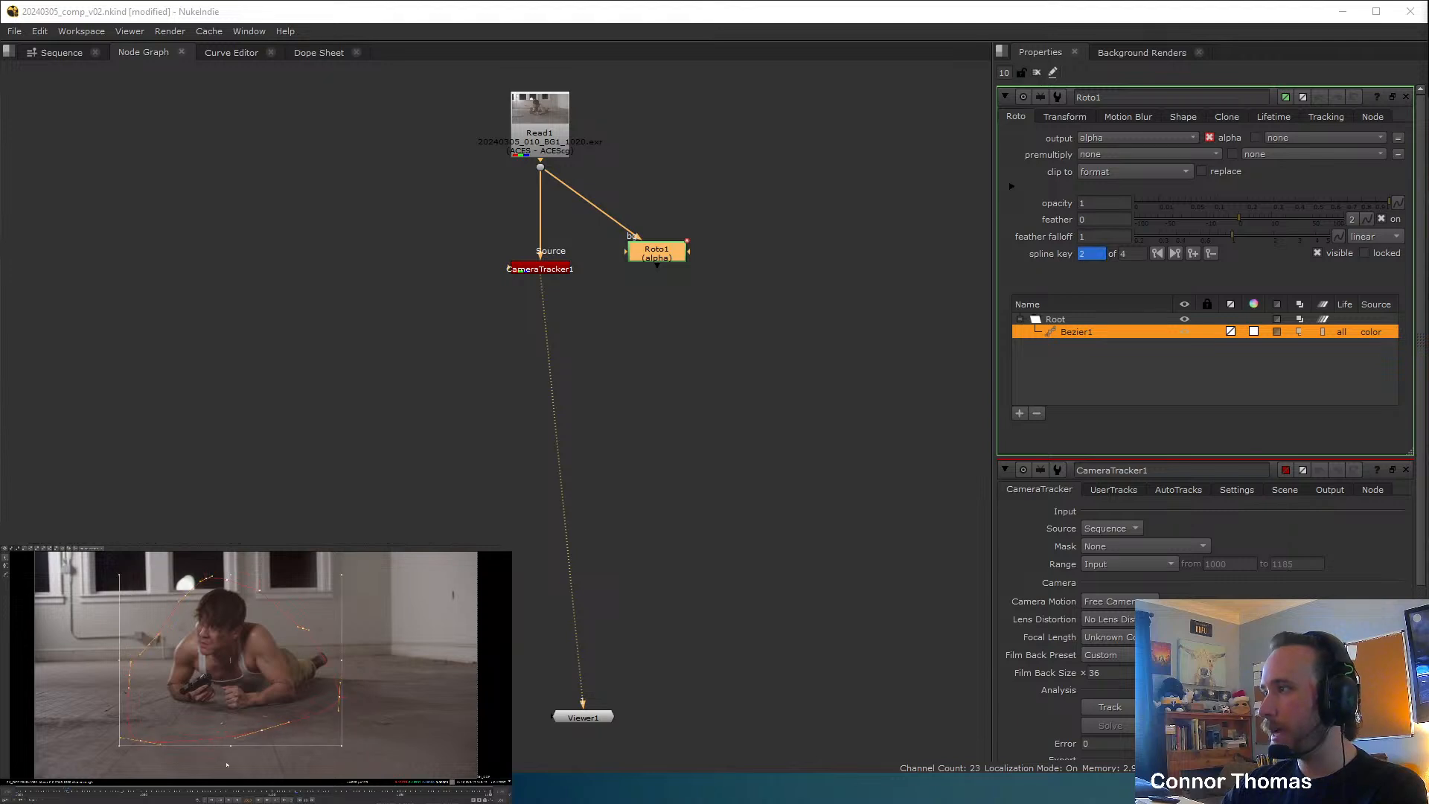
pyautogui.click(385, 678)
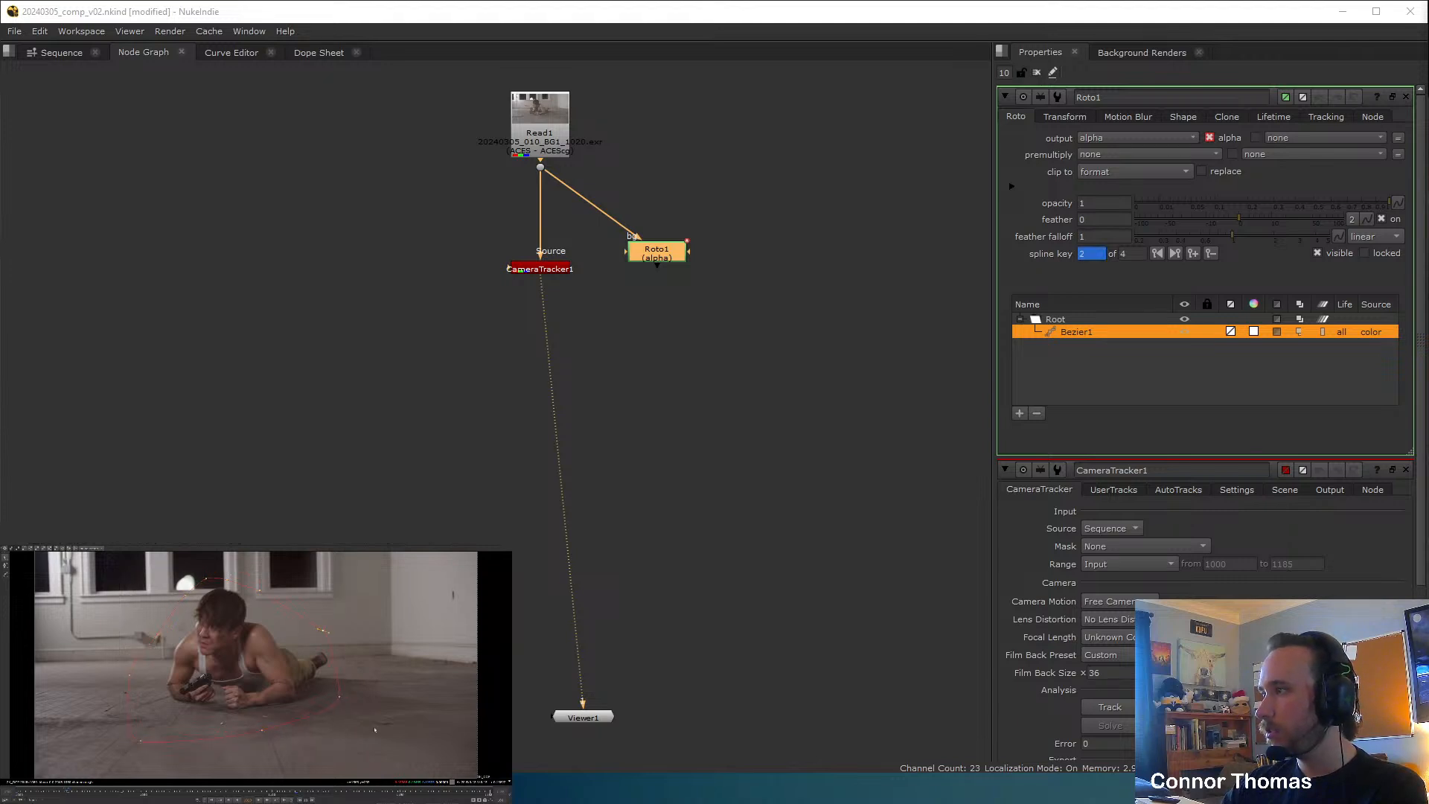
# Go to frame 1067 and keyframe the whole Bezier shape by moving it over the man.
pyautogui.hotkey('ctrl', 'a')
pyautogui.click(173, 793)
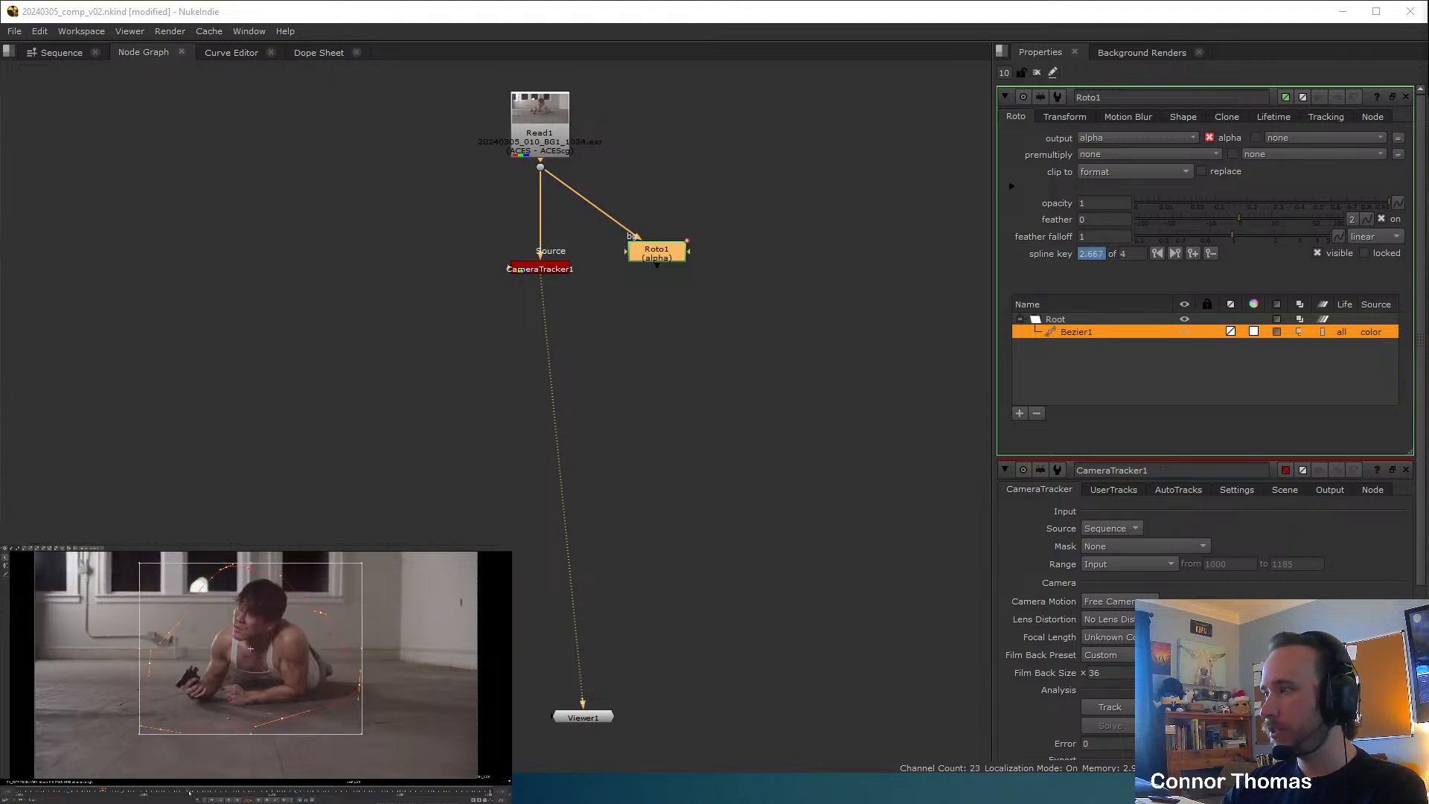
pyautogui.click(190, 792)
pyautogui.moveTo(255, 638); pyautogui.dragTo(227, 663)
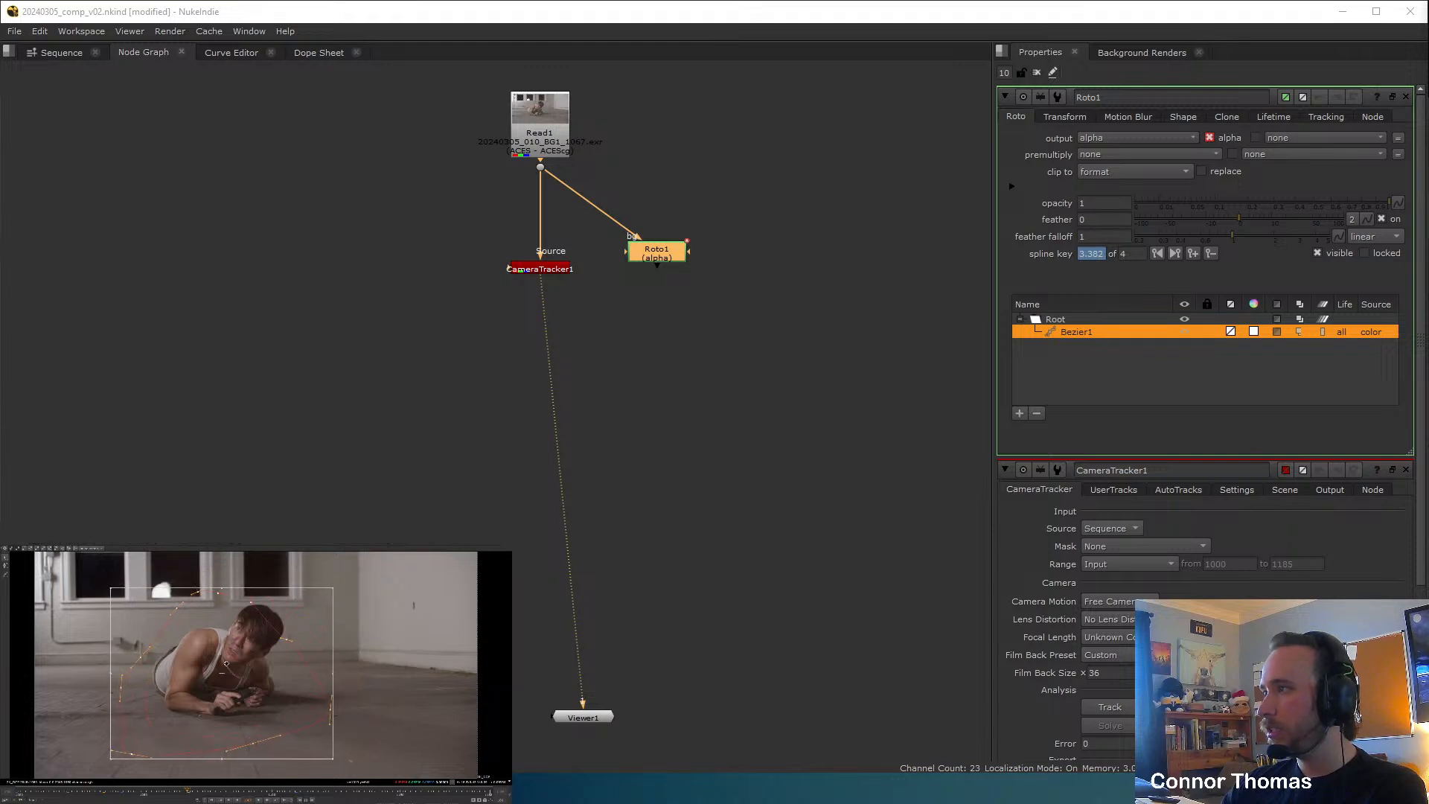
pyautogui.click(375, 645)
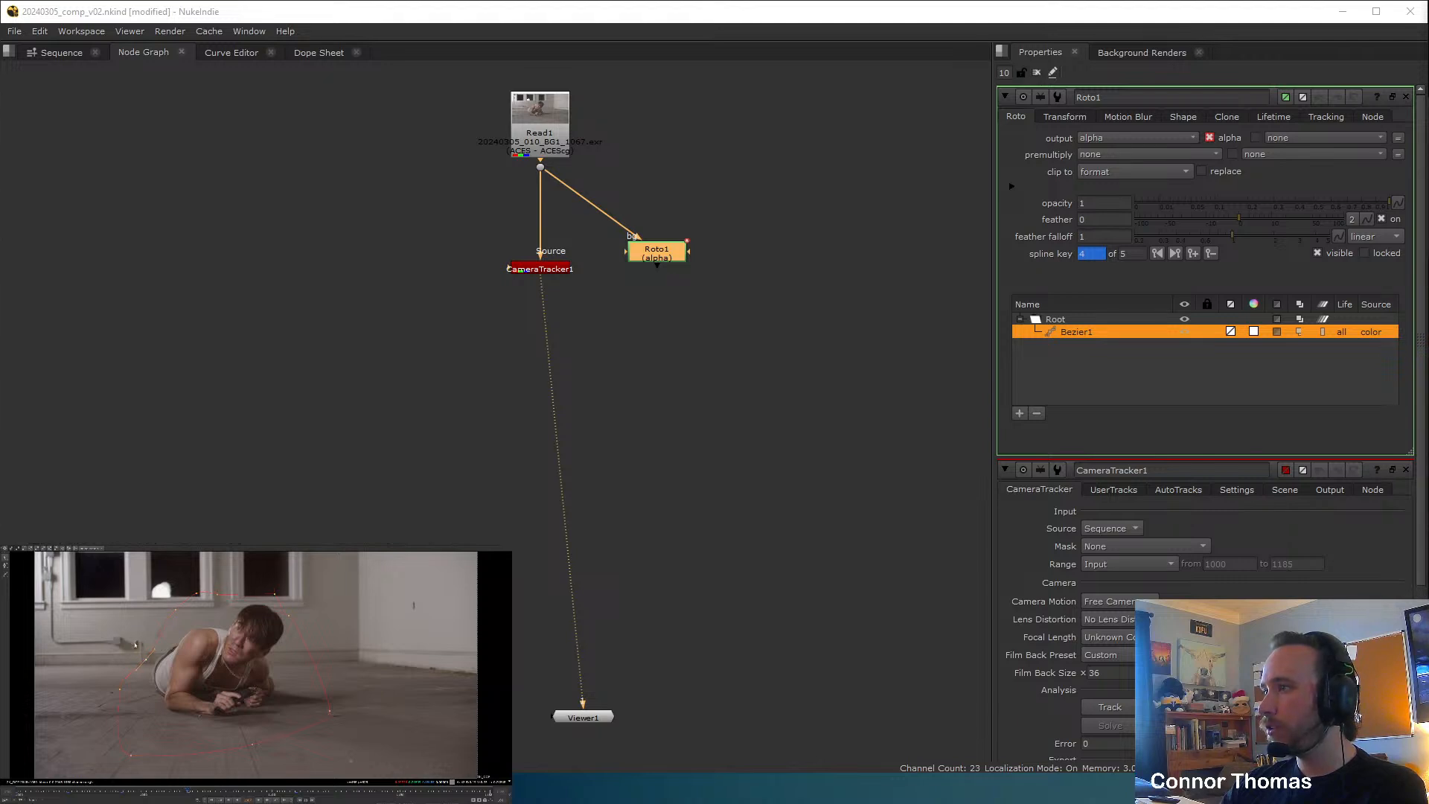
# Keyframe the whole Bezier shape slightly lower over the man at frame 1055.
pyautogui.moveTo(143, 793); pyautogui.dragTo(156, 789)
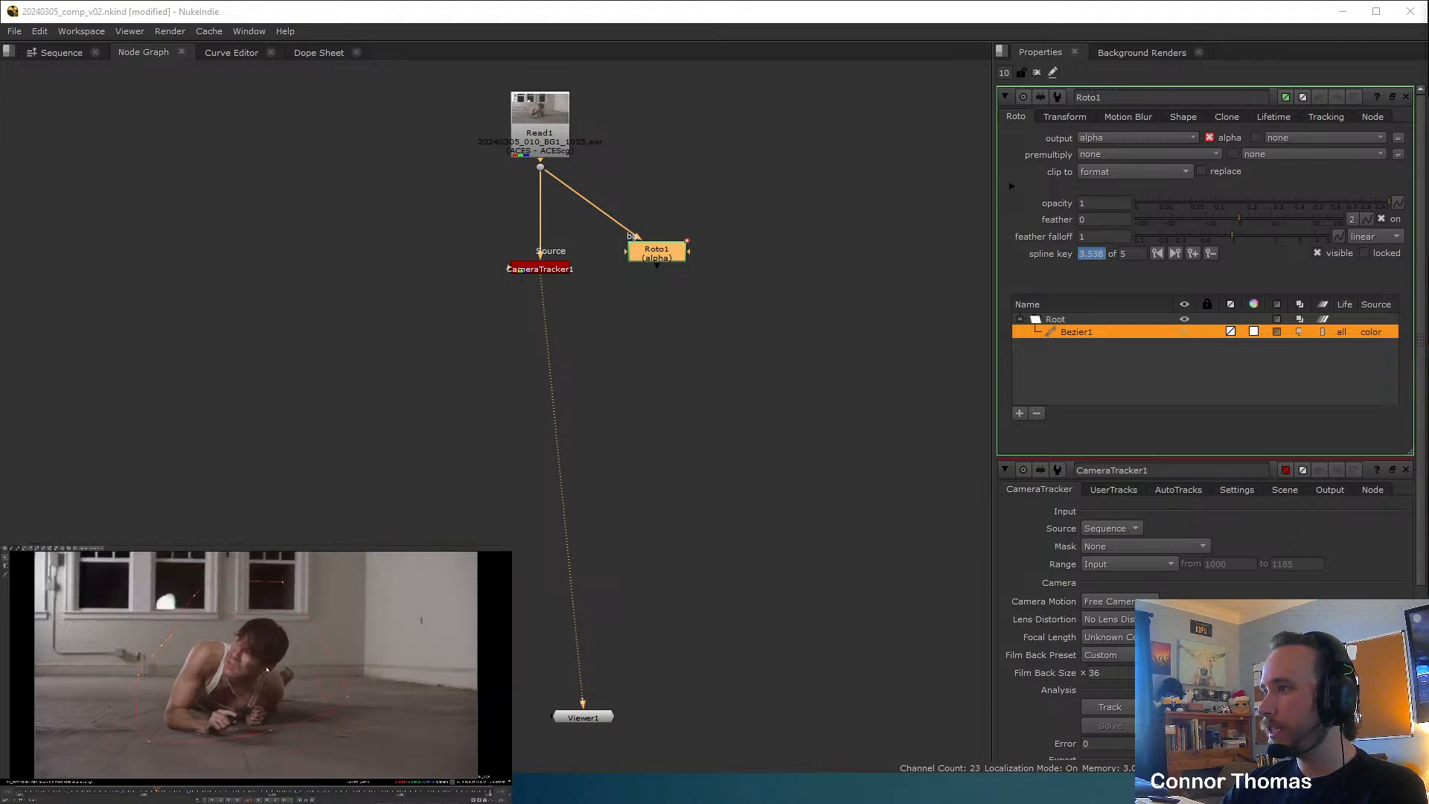
pyautogui.hotkey('ctrl', 'a')
pyautogui.moveTo(239, 661); pyautogui.dragTo(242, 681)
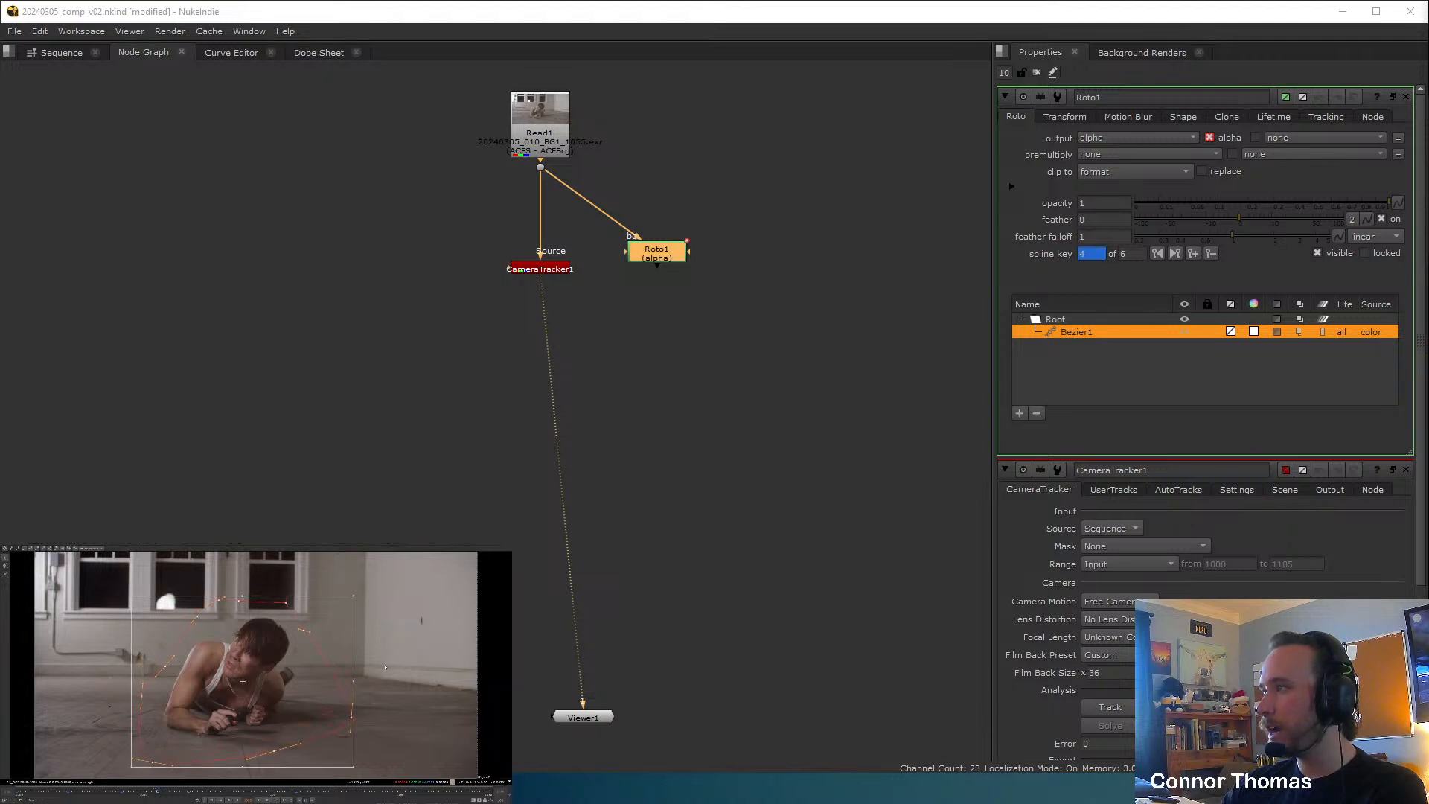
pyautogui.click(385, 667)
# Shift the whole Bezier shape slightly up over the man at frame 1086 to set a keyframe there.
pyautogui.moveTo(201, 794); pyautogui.dragTo(235, 790)
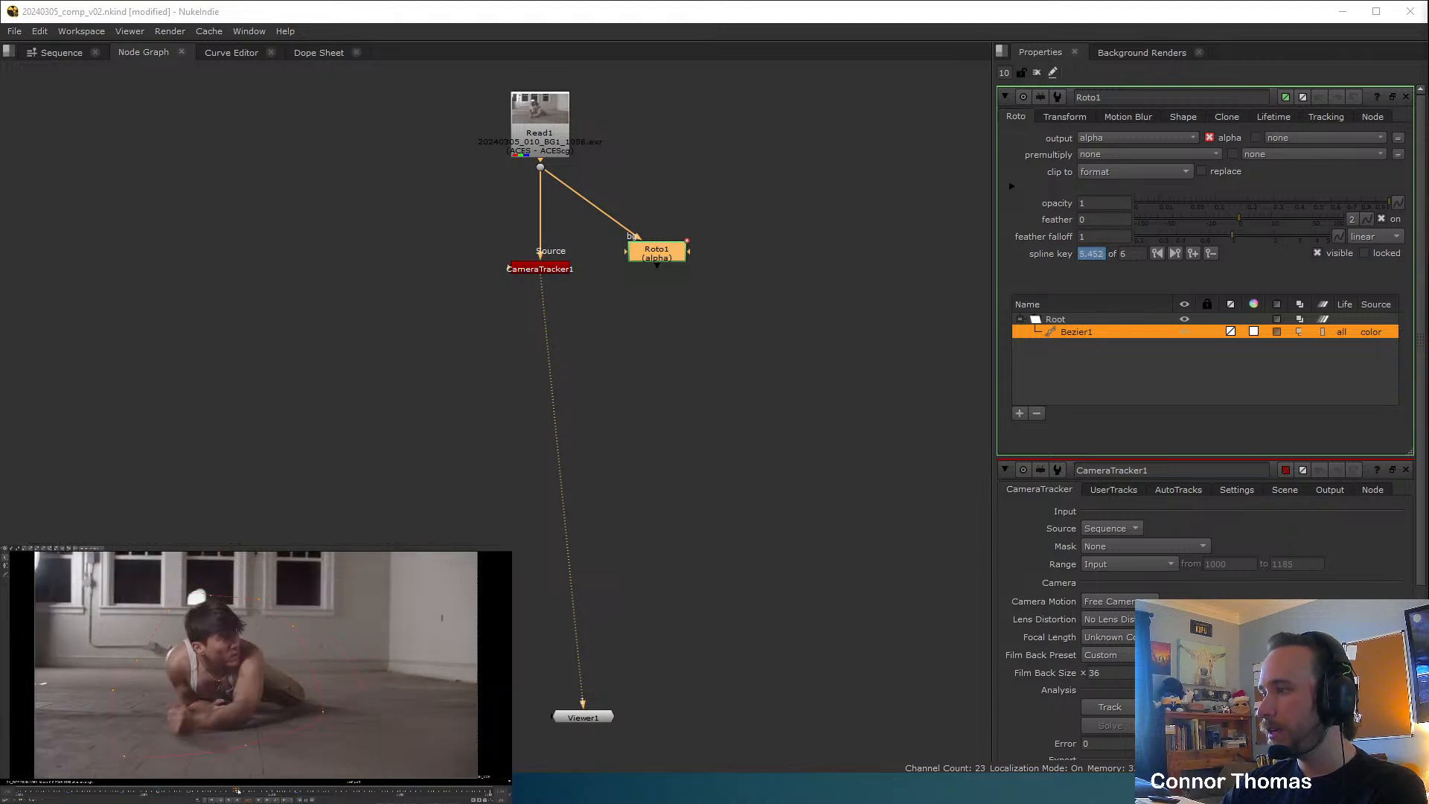
pyautogui.click(212, 672)
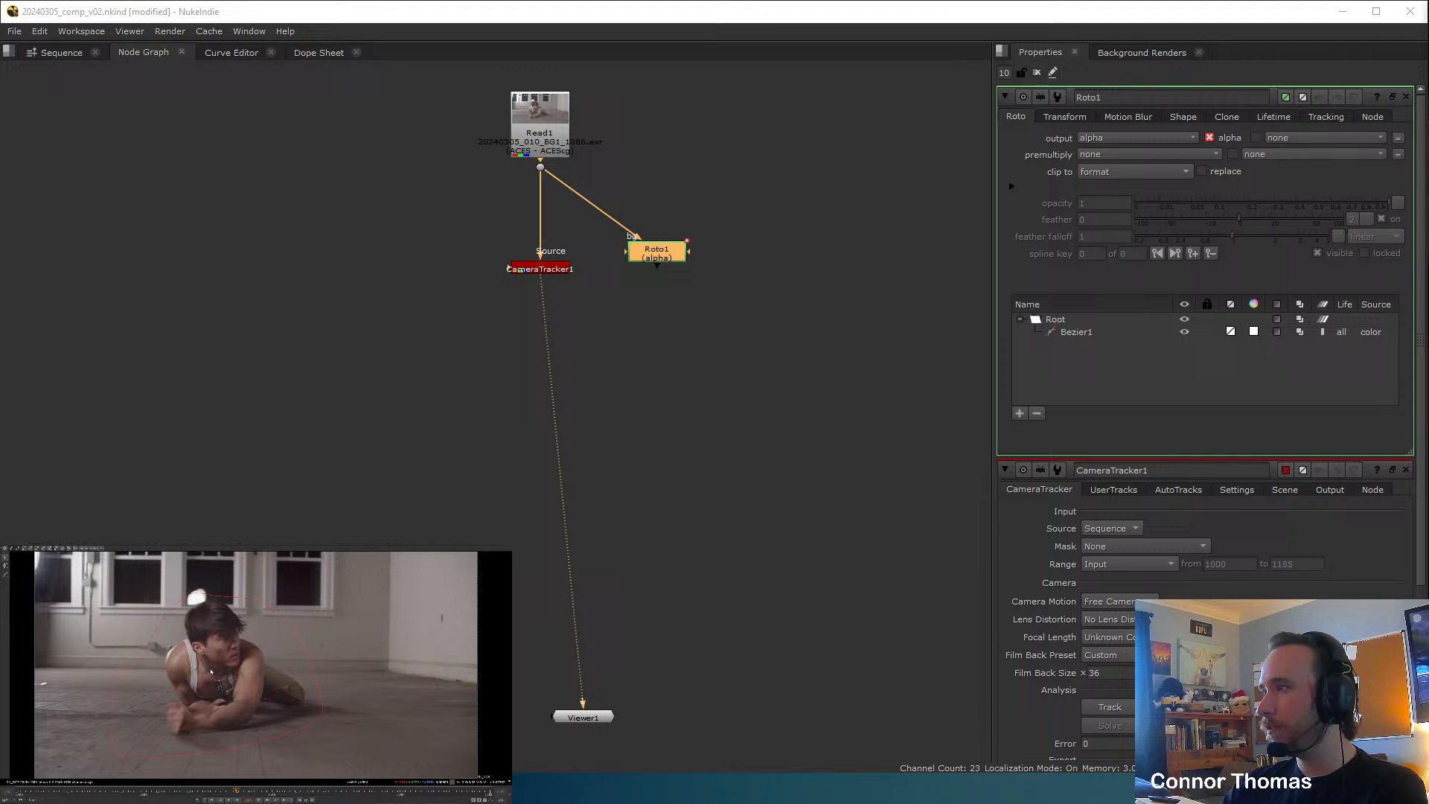
pyautogui.click(260, 601)
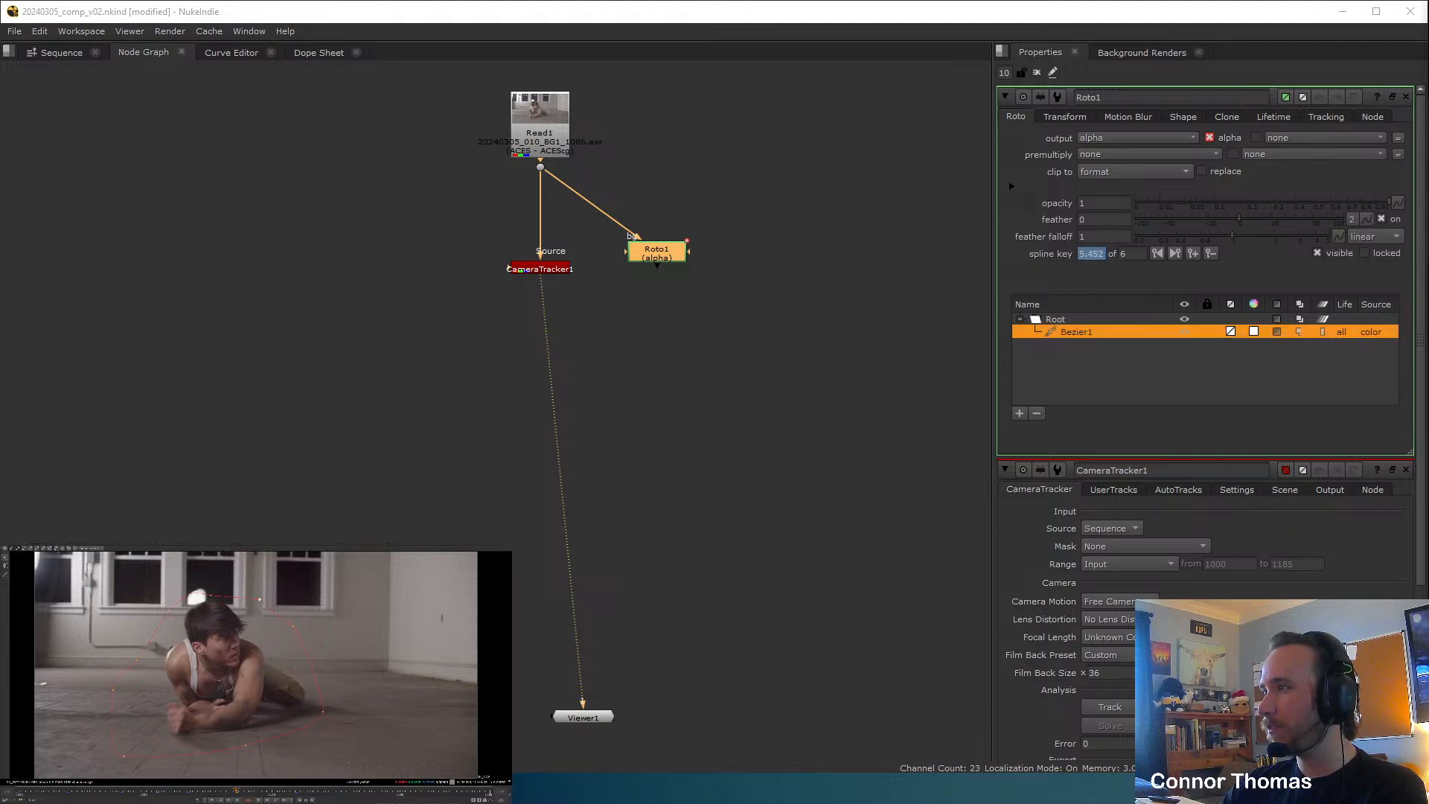
pyautogui.moveTo(260, 599); pyautogui.dragTo(264, 593)
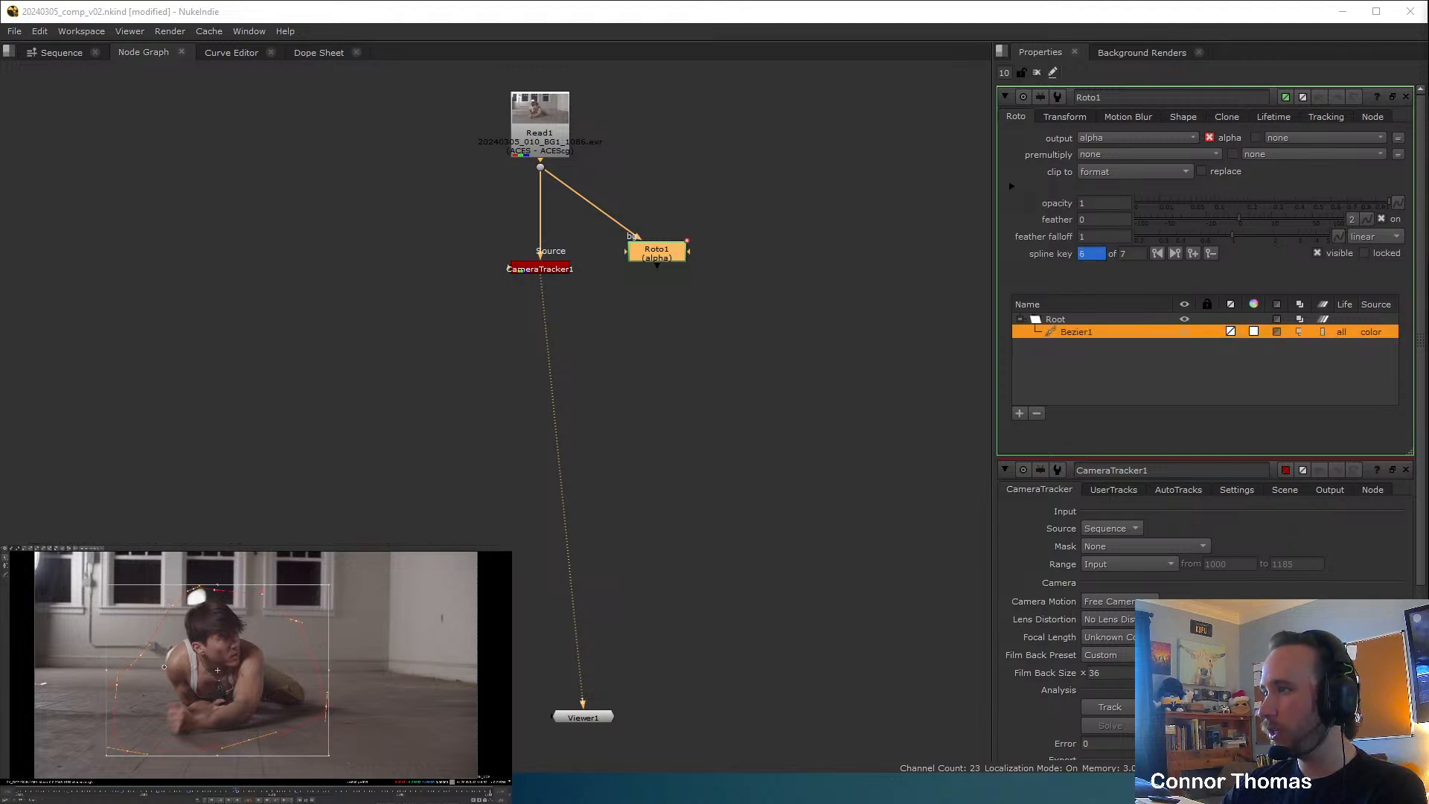
# Keyframe the whole Bezier shape over the man at about frames 1098 and 1133, and at frame 1145.
pyautogui.click(268, 794)
pyautogui.moveTo(241, 676); pyautogui.dragTo(282, 673)
pyautogui.click(356, 794)
pyautogui.click(388, 793)
pyautogui.click(422, 655)
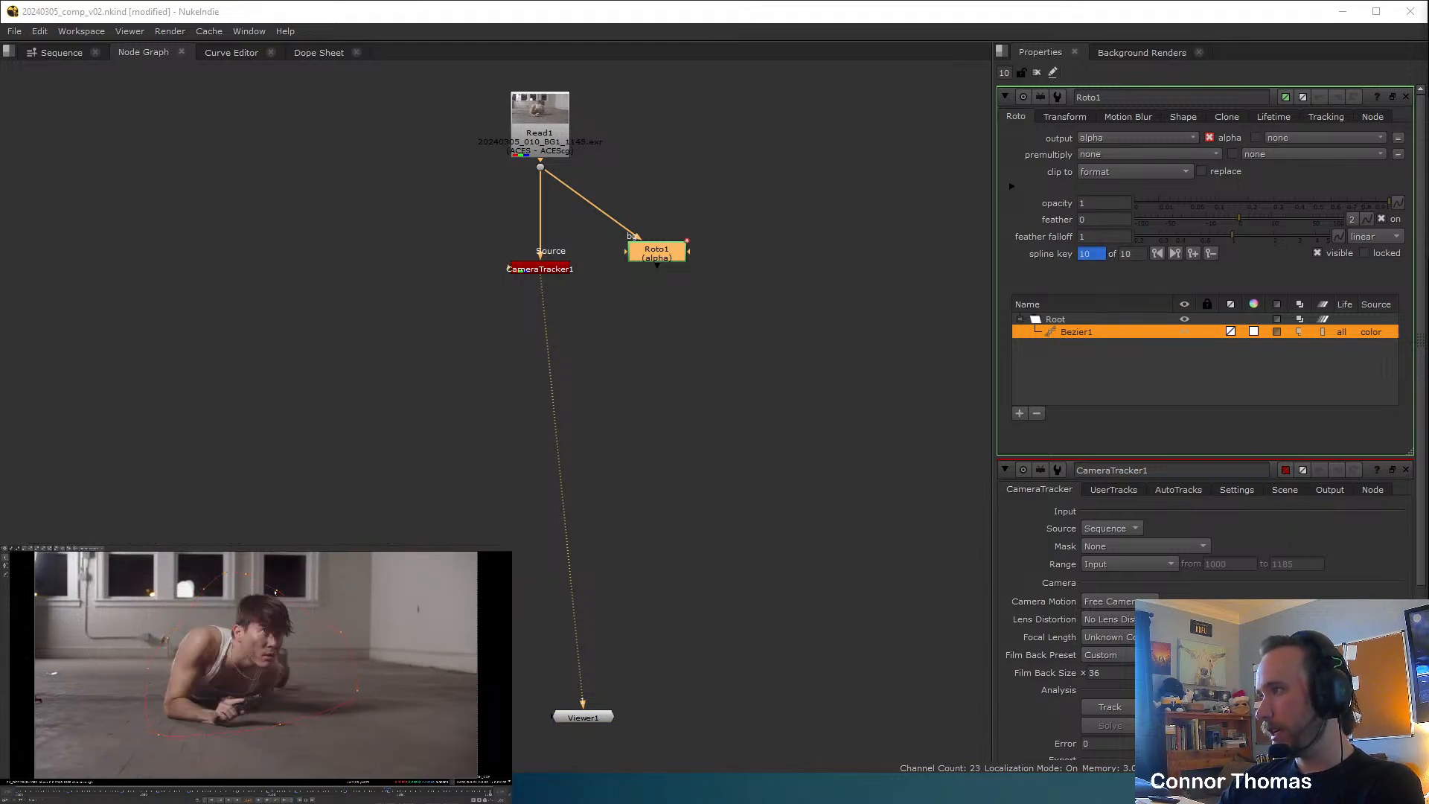
# Select the whole Bezier shape and keyframe it over the man at frame 1157.
pyautogui.hotkey('ctrl', 'a')
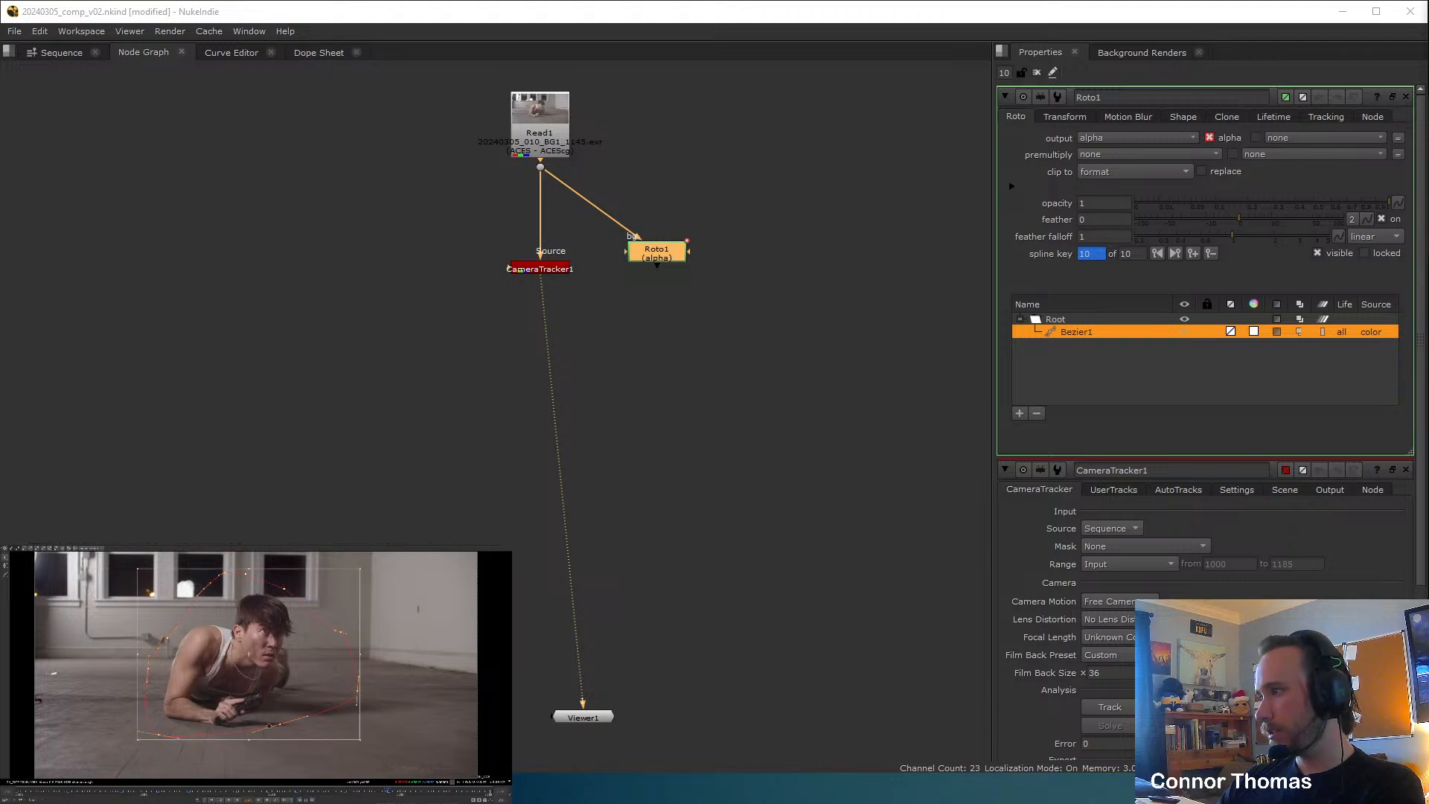
pyautogui.click(342, 705)
pyautogui.click(280, 735)
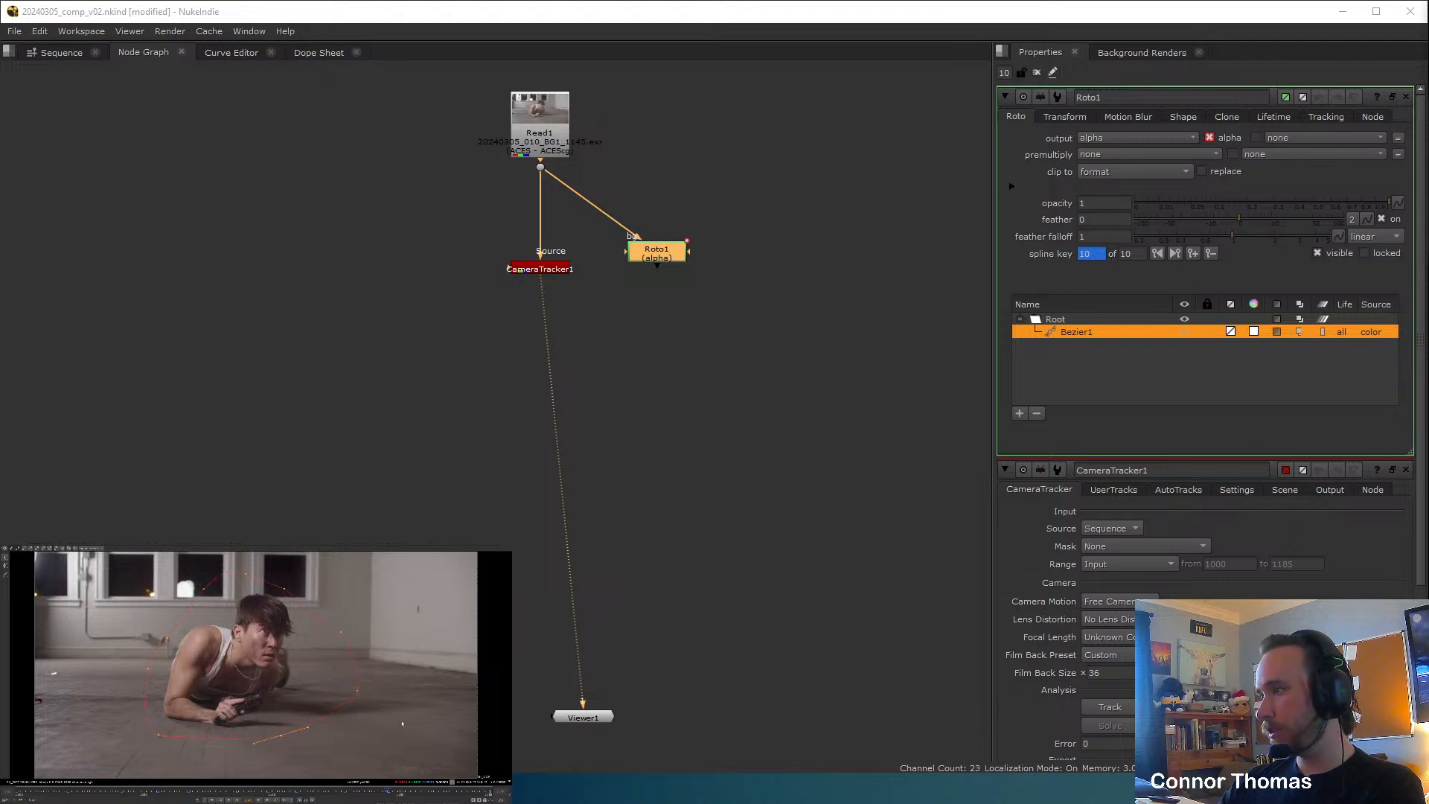
pyautogui.hotkey('ctrl', 'a')
pyautogui.moveTo(301, 702); pyautogui.dragTo(254, 714)
pyautogui.click(269, 613)
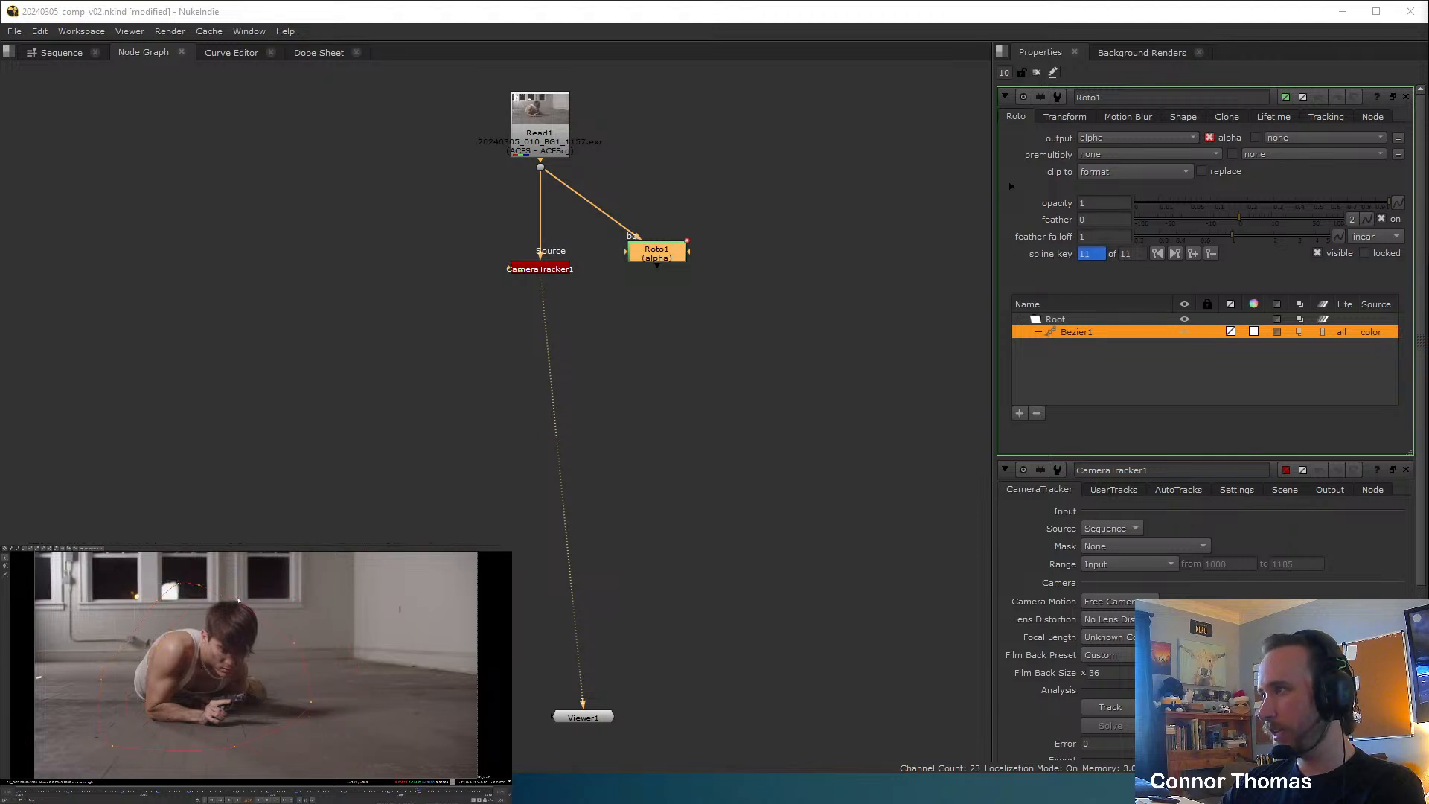
# Keyframe the whole Bezier shape over the man at about frame 1169, at the last frame 1185, and at frame 1179.
pyautogui.hotkey('ctrl', 'a')
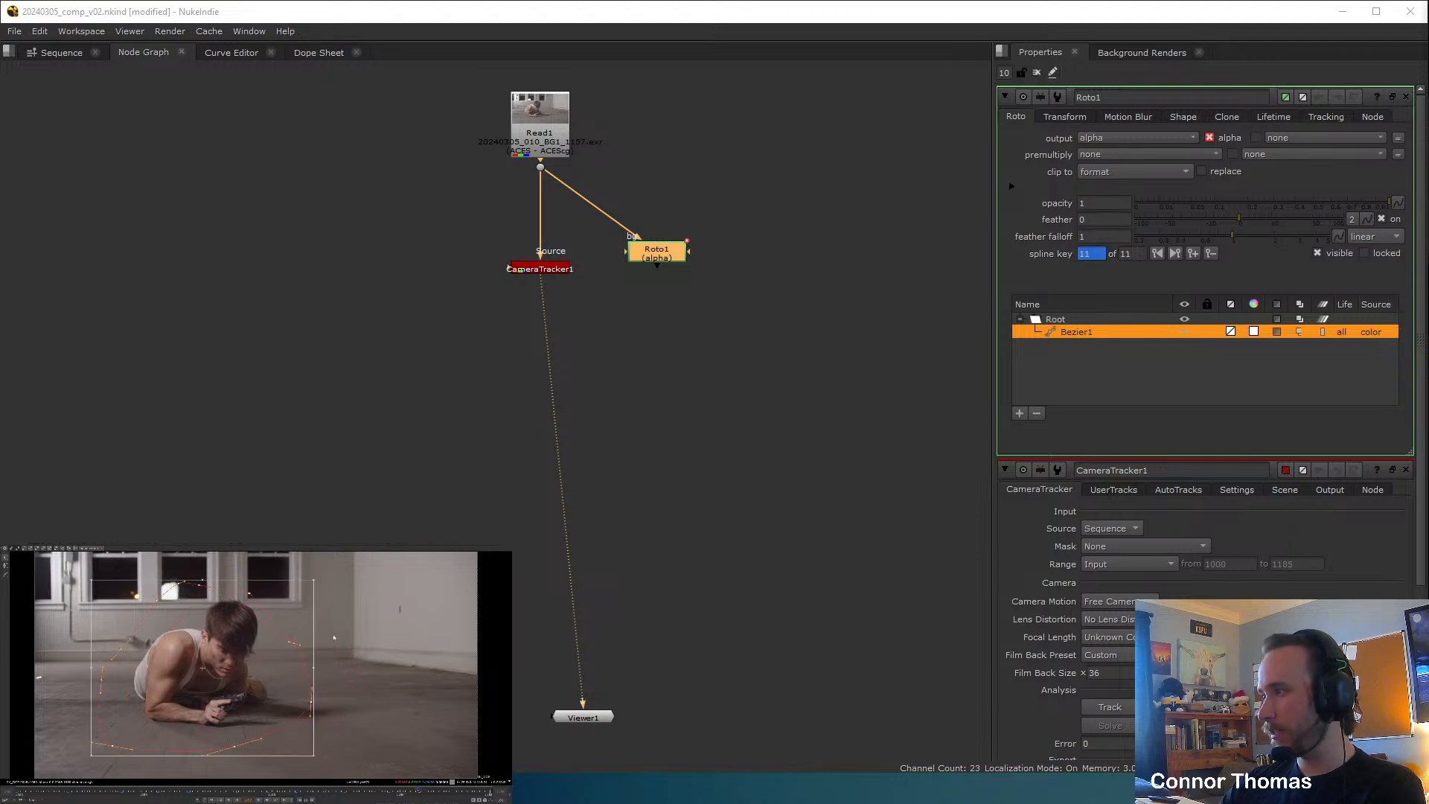
pyautogui.click(449, 794)
pyautogui.moveTo(270, 673); pyautogui.dragTo(278, 689)
pyautogui.click(490, 794)
pyautogui.click(311, 659)
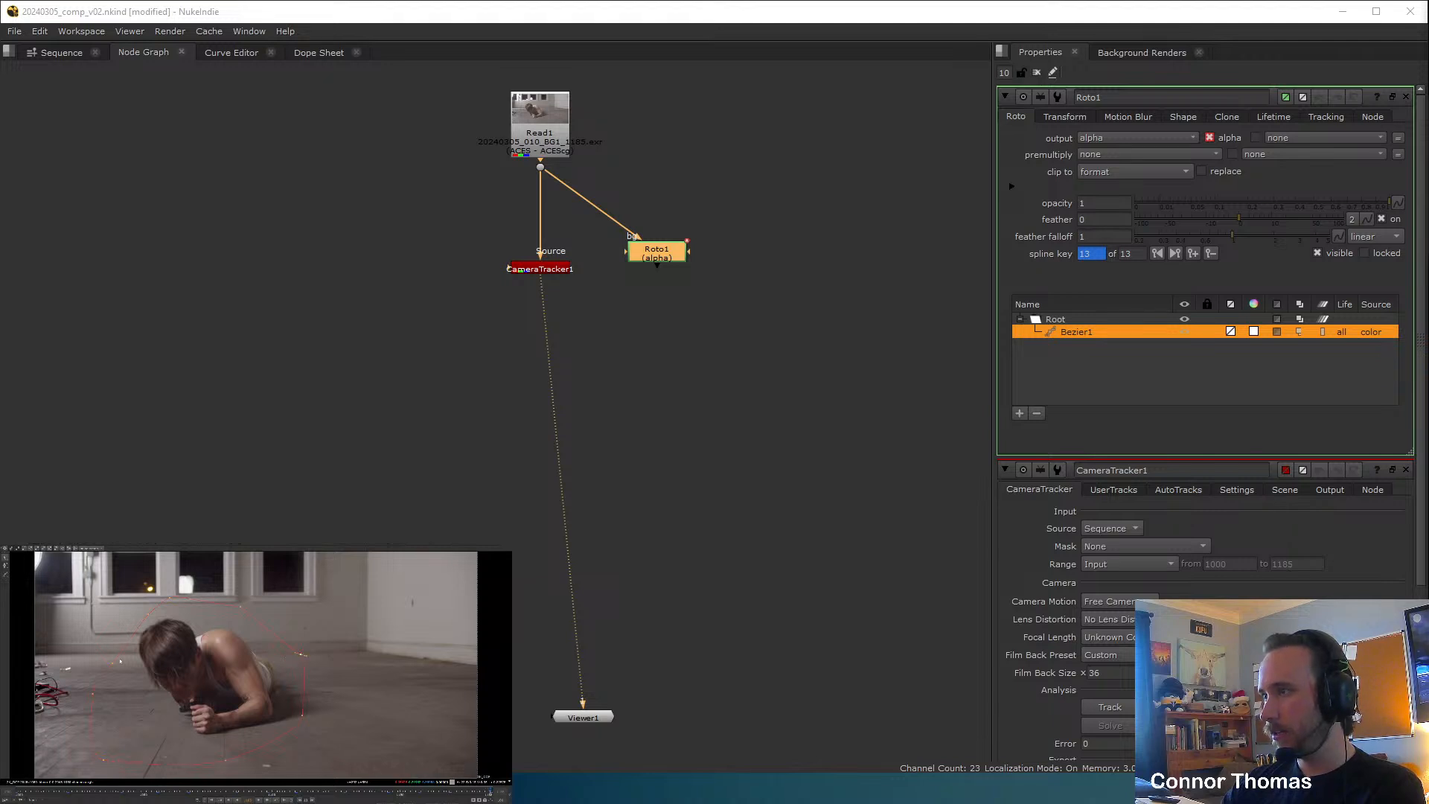
pyautogui.click(467, 794)
pyautogui.click(224, 681)
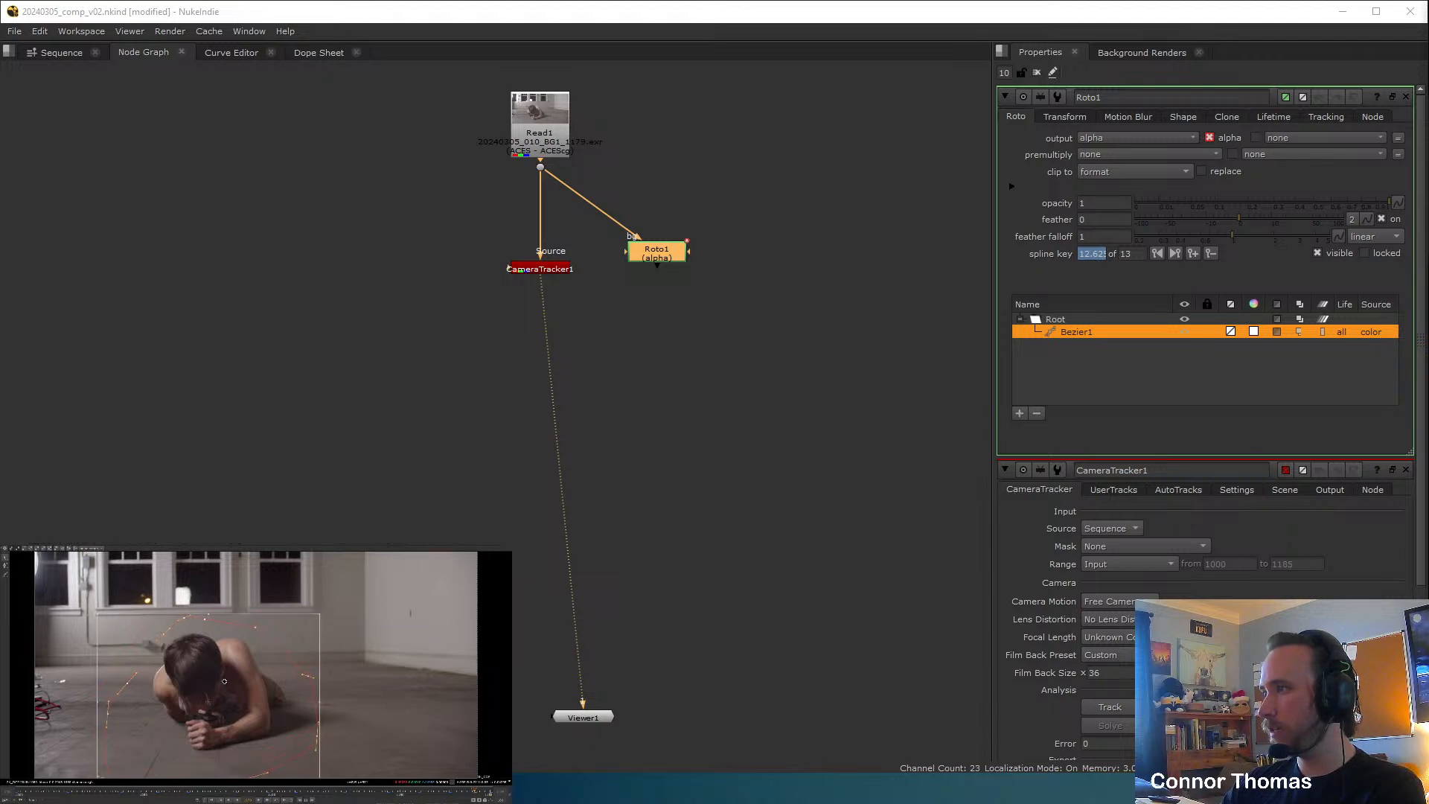
pyautogui.moveTo(224, 681); pyautogui.dragTo(220, 679)
# Check the roto backwards through the plate and keyframe the whole Bezier shape higher over the man at frame 1105.
pyautogui.moveTo(456, 793); pyautogui.dragTo(422, 790)
pyautogui.click(429, 780)
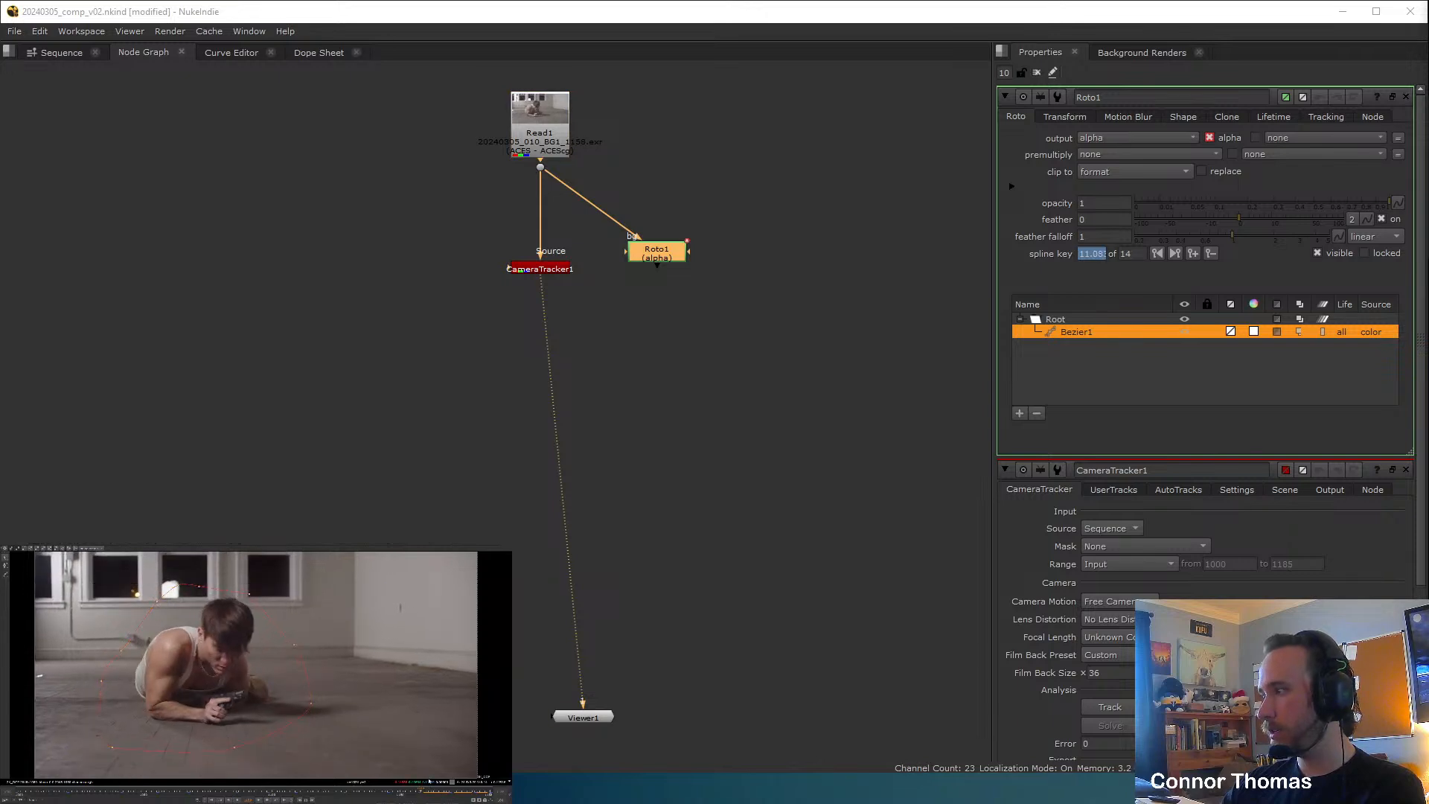
pyautogui.press('Left')
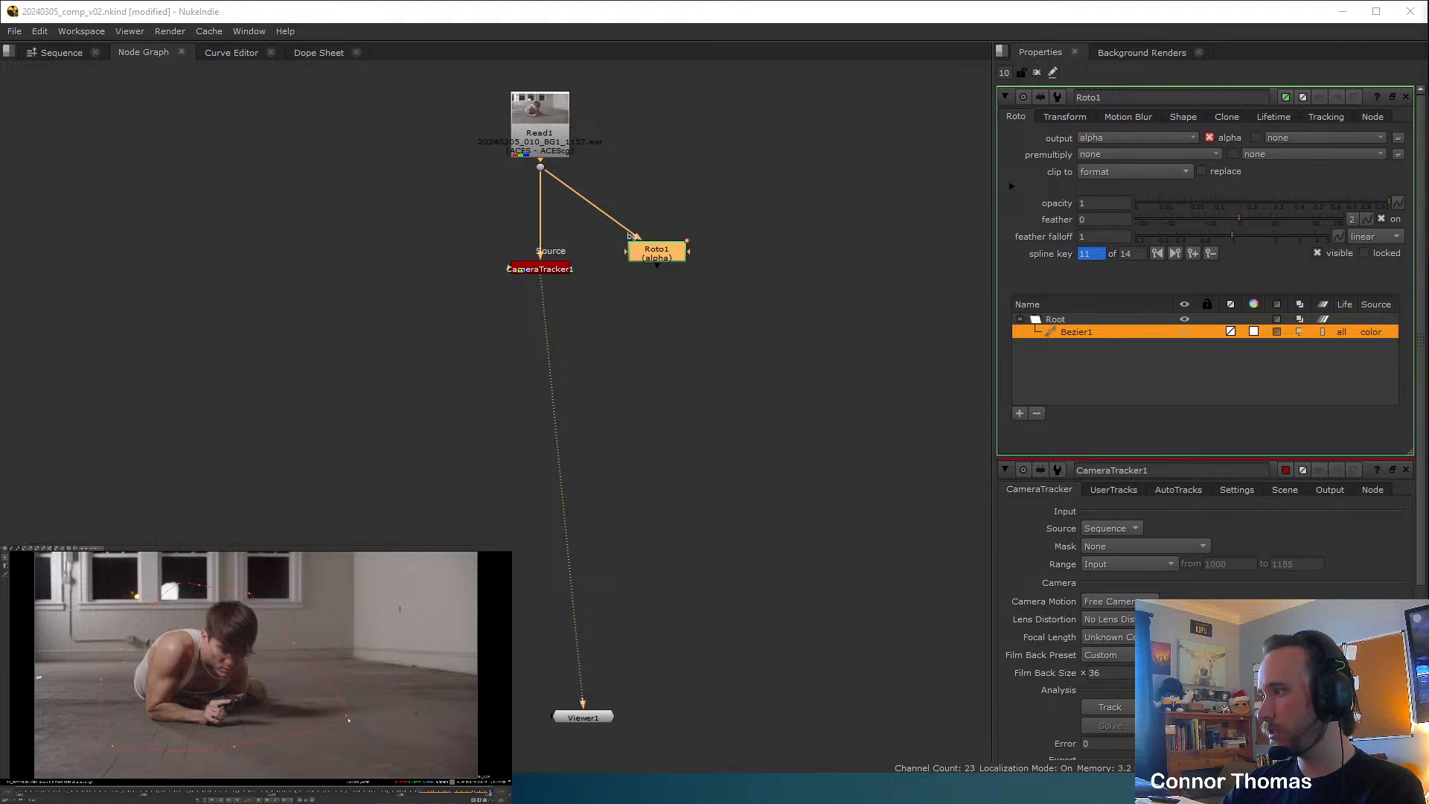
pyautogui.hotkey('ctrl', 'a')
pyautogui.moveTo(418, 792); pyautogui.dragTo(284, 793)
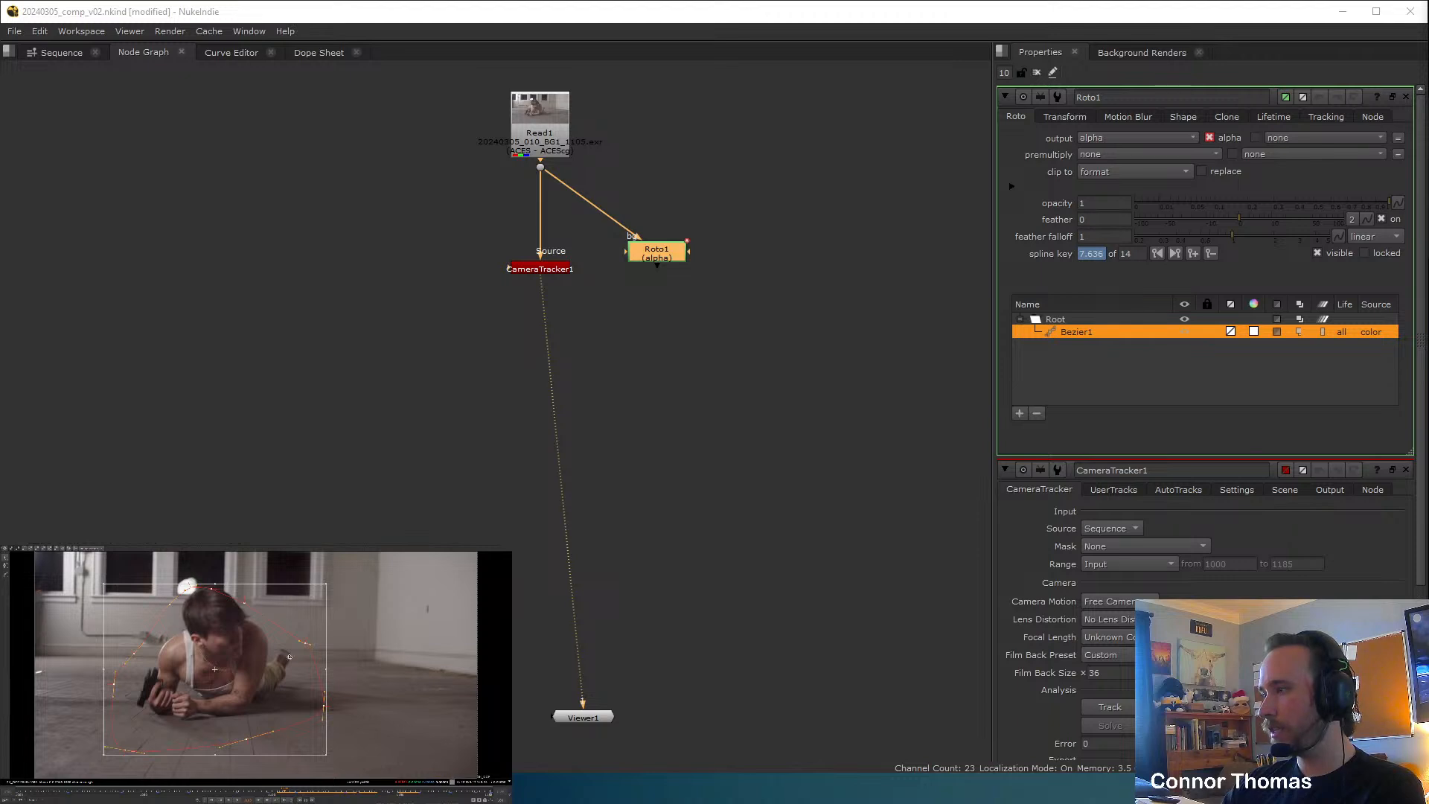
pyautogui.moveTo(232, 648); pyautogui.dragTo(240, 637)
pyautogui.click(414, 639)
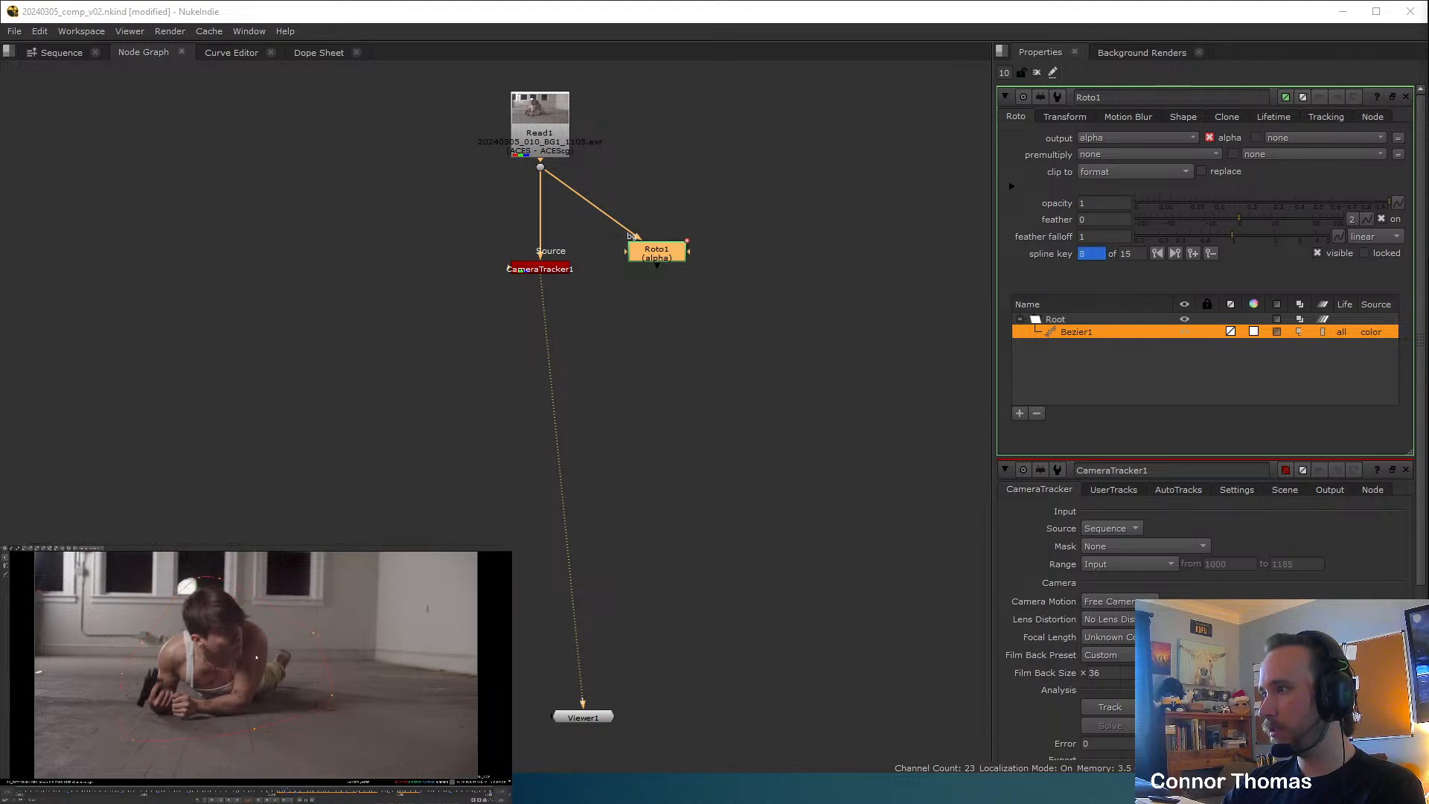
# Keyframe the whole Bezier shape slightly higher at frame 1077 and check the remaining frames back to the plate's start.
pyautogui.click(132, 741)
pyautogui.hotkey('ctrl', 'a')
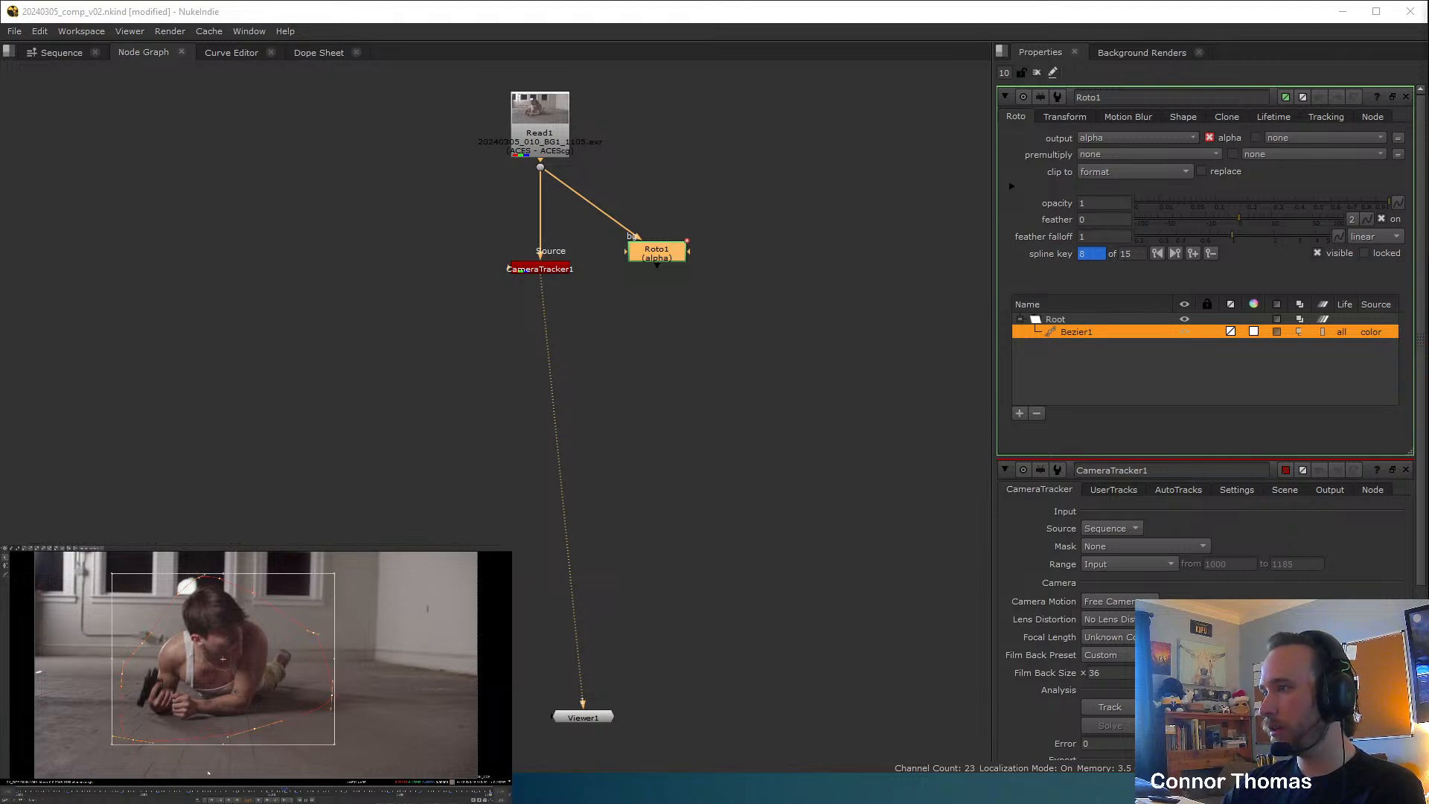
pyautogui.click(277, 793)
pyautogui.moveTo(277, 793); pyautogui.dragTo(213, 798)
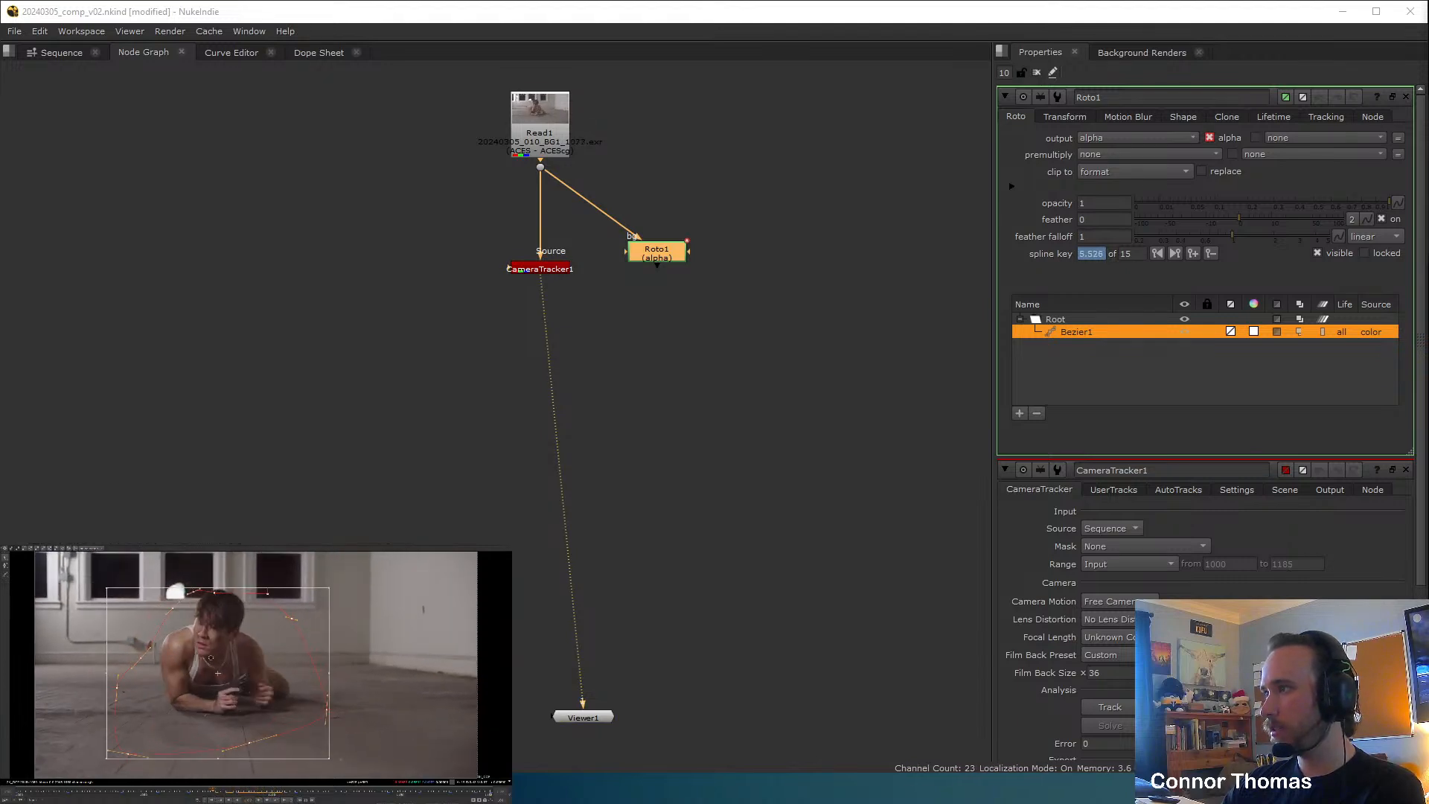
pyautogui.moveTo(186, 742); pyautogui.dragTo(185, 733)
pyautogui.moveTo(213, 796); pyautogui.dragTo(15, 795)
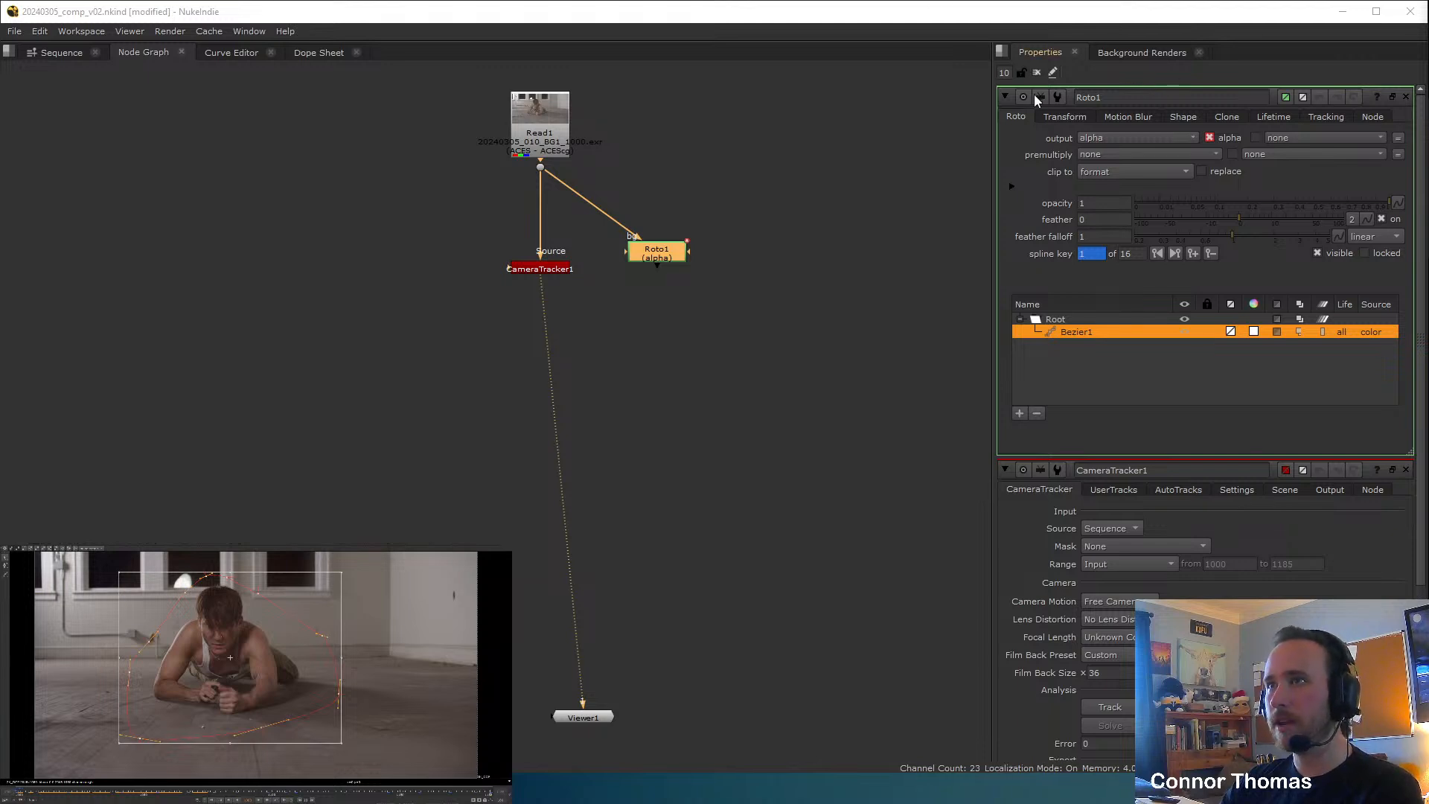
# Close all open node properties and insert a Dot in the Roto's bg connection, aligned directly above the Roto node.
pyautogui.click(1036, 73)
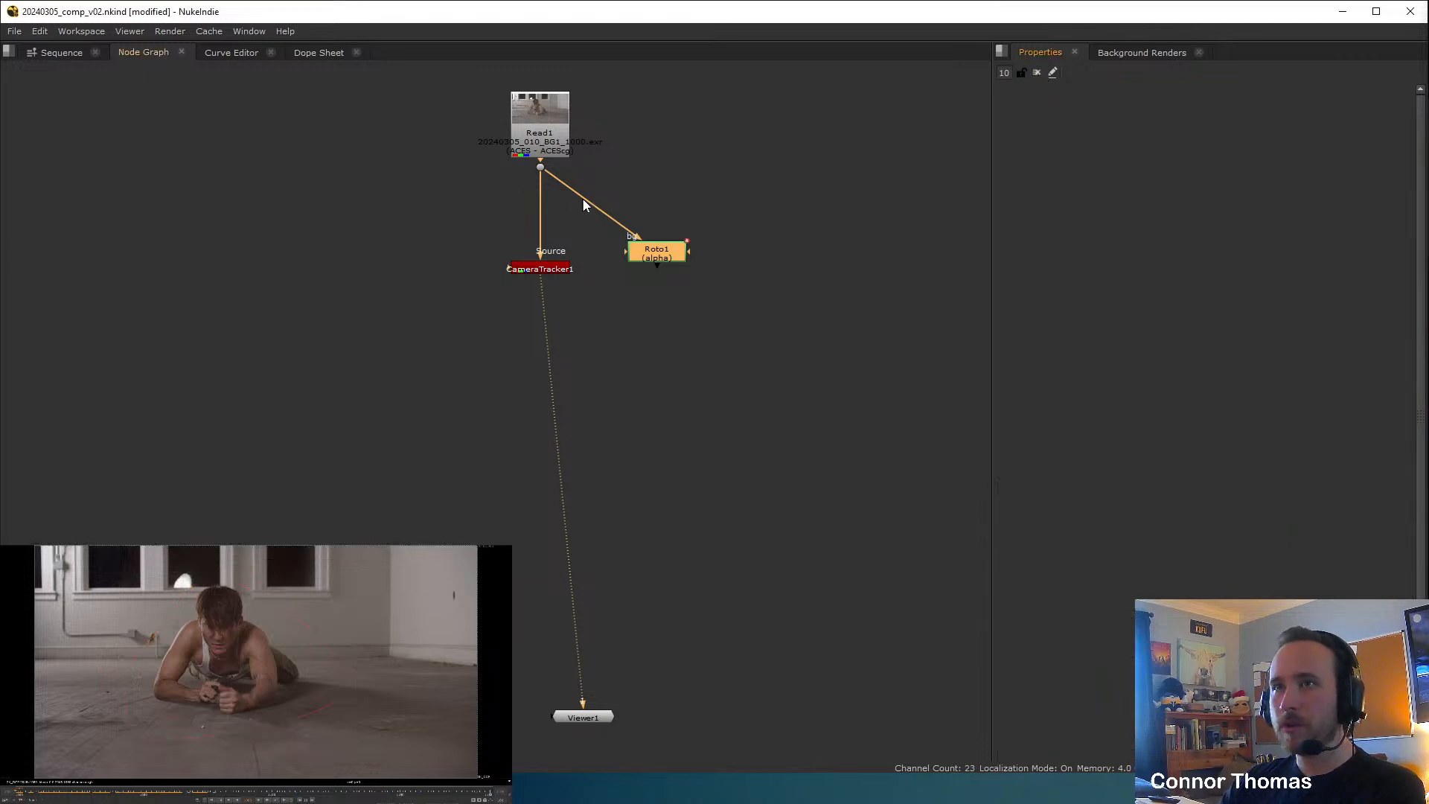
pyautogui.click(586, 199)
pyautogui.keyDown('ctrl'); pyautogui.moveTo(593, 206); pyautogui.dragTo(656, 171); pyautogui.keyUp('ctrl')
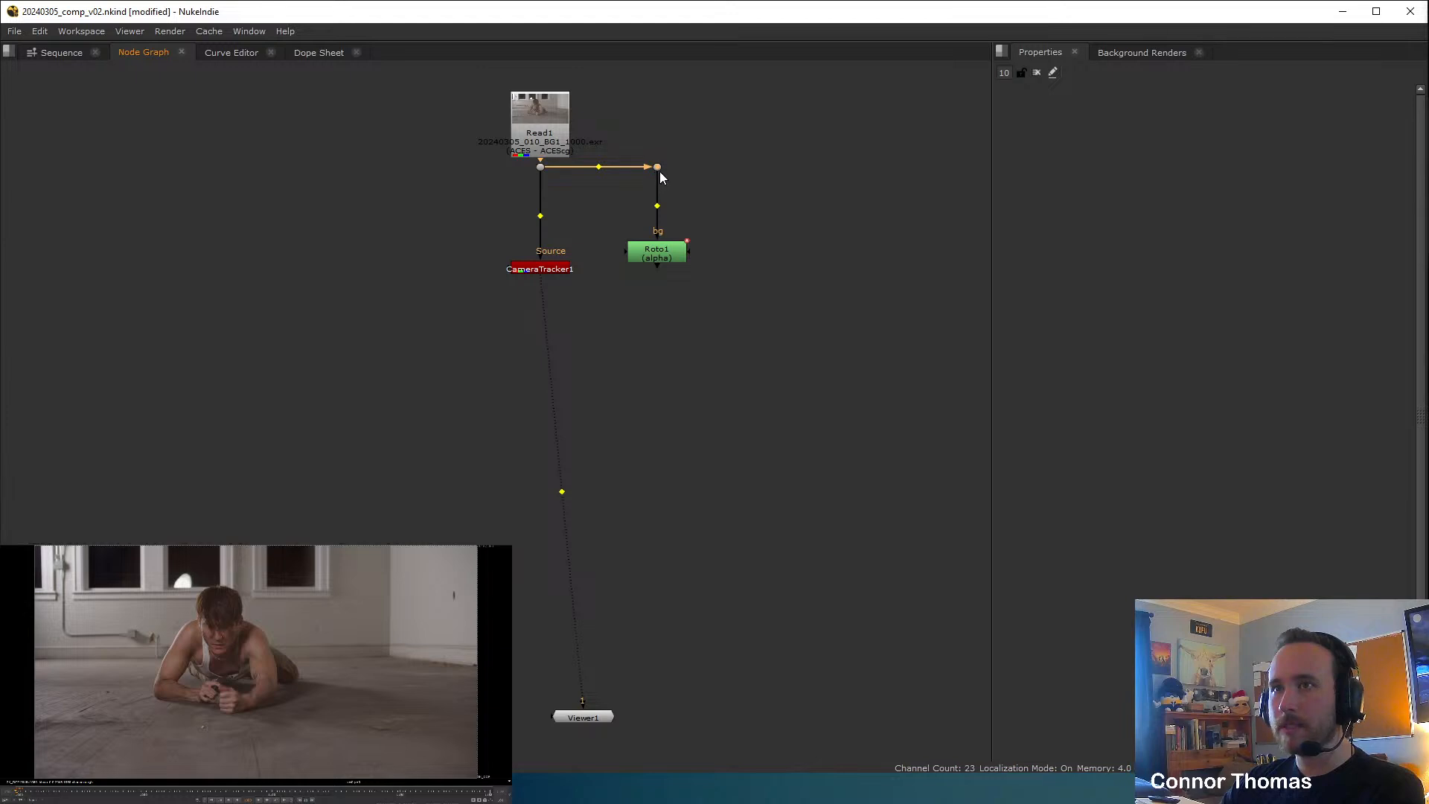
# Connect the CameraTracker's Mask input to the Roto node and place the Roto level with the CameraTracker.
pyautogui.click(554, 270)
pyautogui.scroll(5, 491, 270)
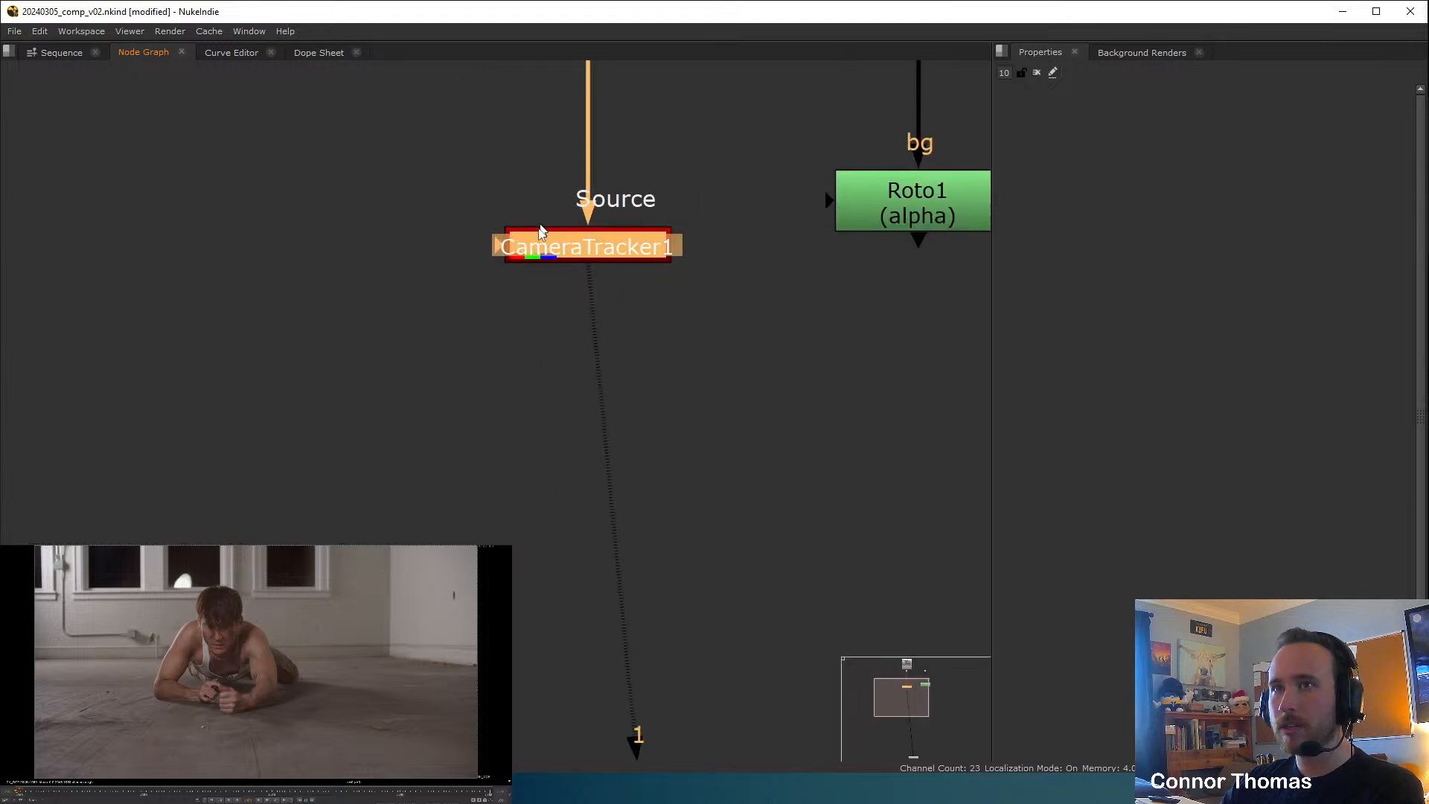
pyautogui.click(455, 316)
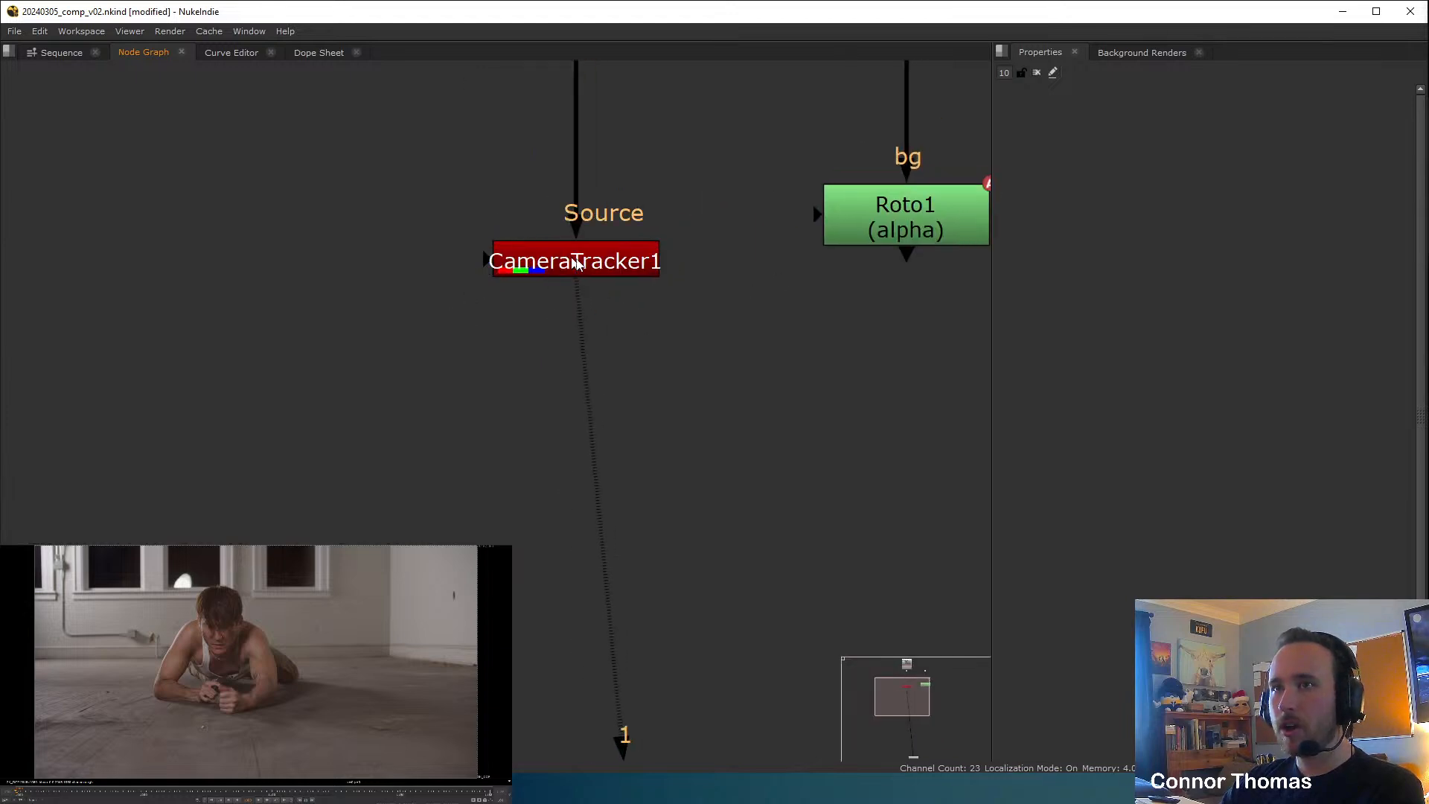
pyautogui.click(514, 260)
pyautogui.click(454, 261)
pyautogui.moveTo(484, 259); pyautogui.dragTo(900, 257)
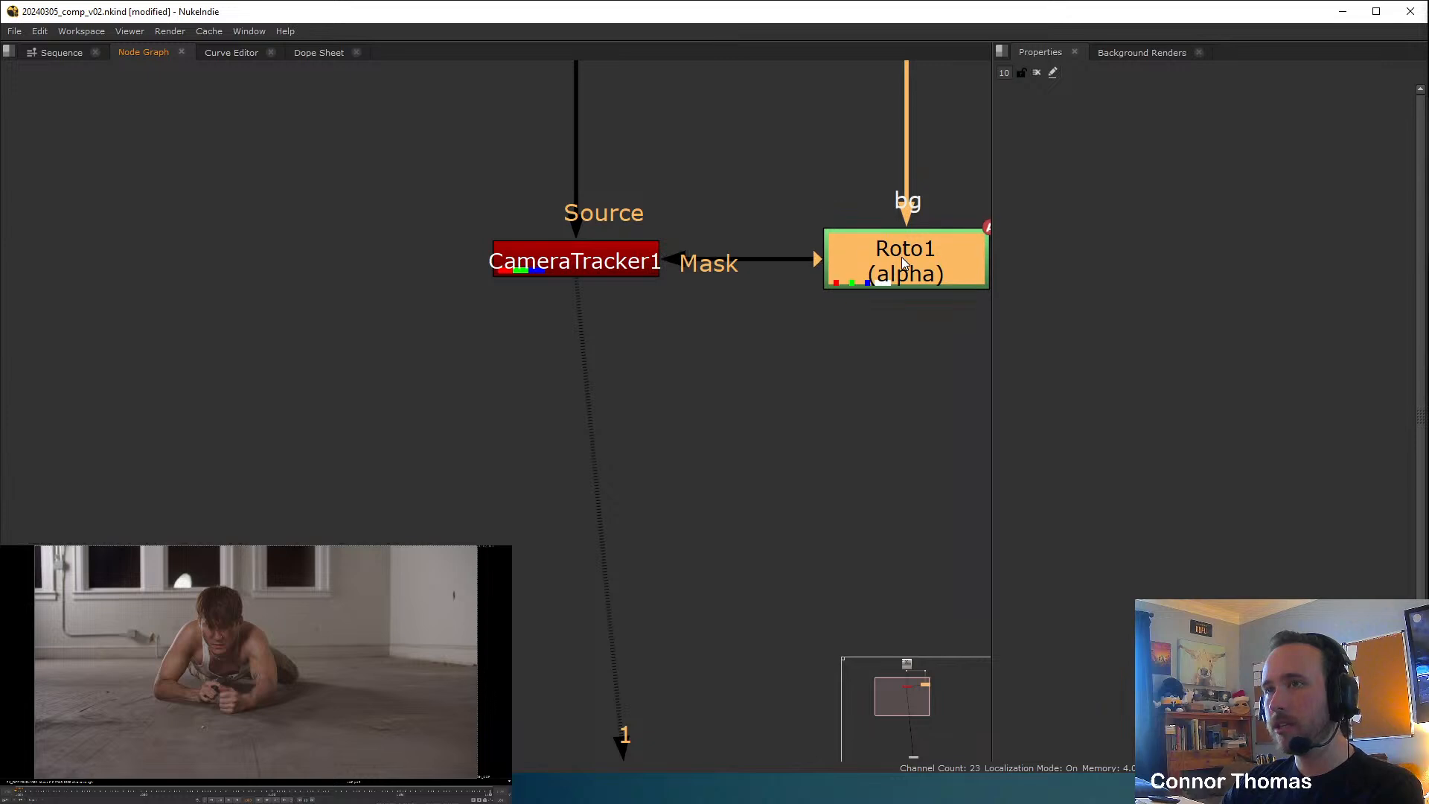
# Set the Roto node's premultiply to rgba and close its properties.
pyautogui.doubleClick(900, 257)
pyautogui.click(1094, 152)
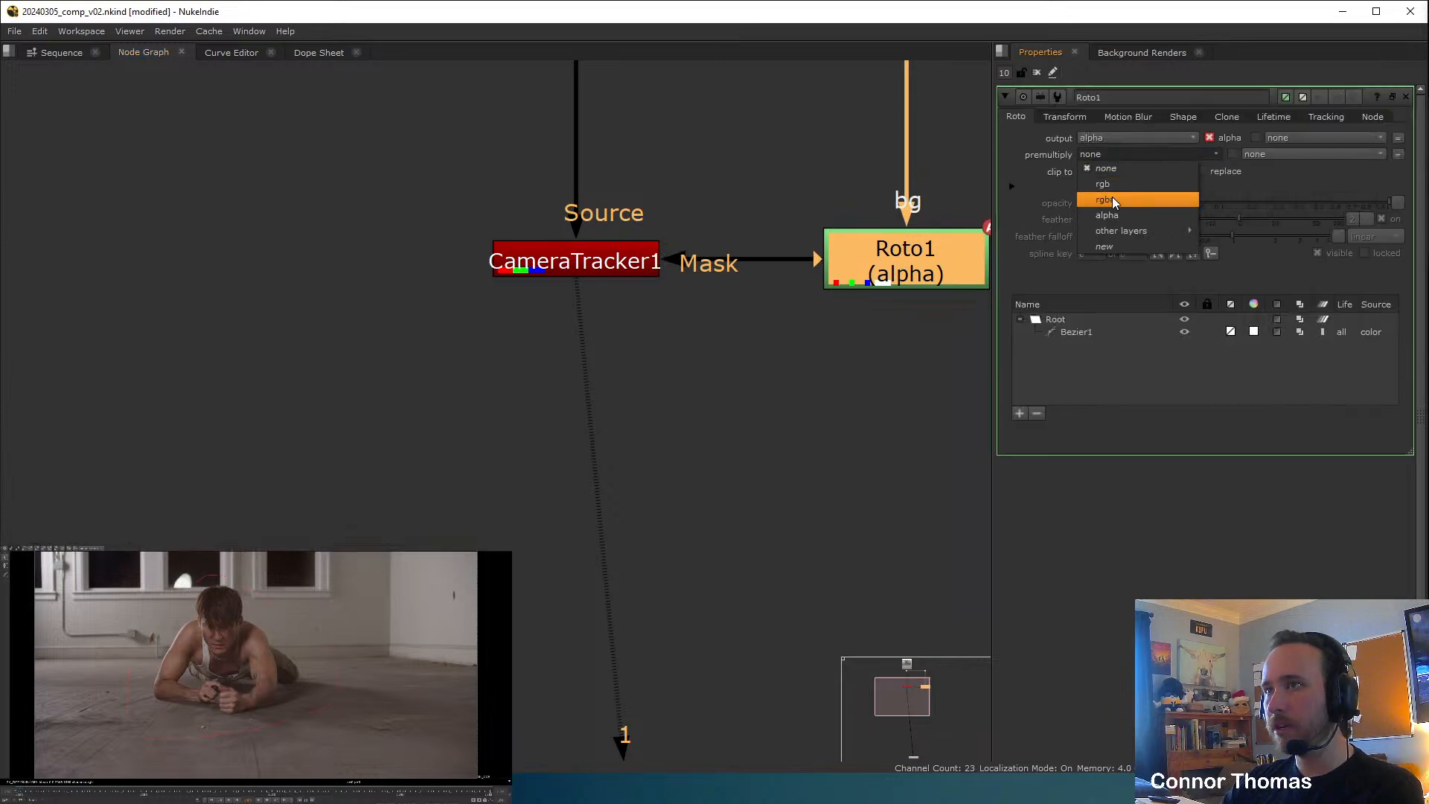
pyautogui.click(1112, 196)
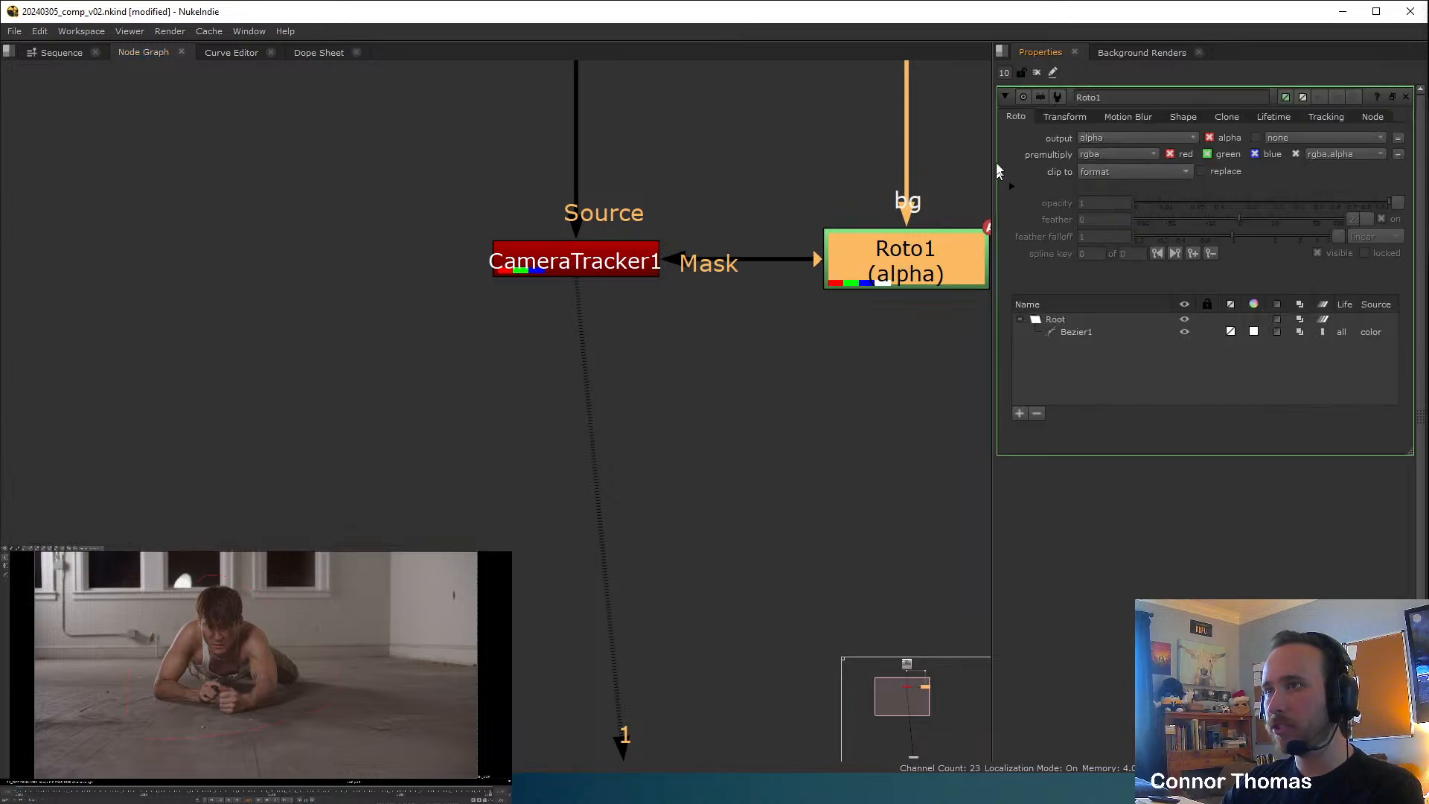
pyautogui.click(1037, 74)
# View the Roto node's output, checking its alpha matte and the premultiplied colour image.
pyautogui.click(859, 297)
pyautogui.moveTo(859, 296); pyautogui.dragTo(772, 351, button='middle')
pyautogui.click(848, 301)
pyautogui.press('1')
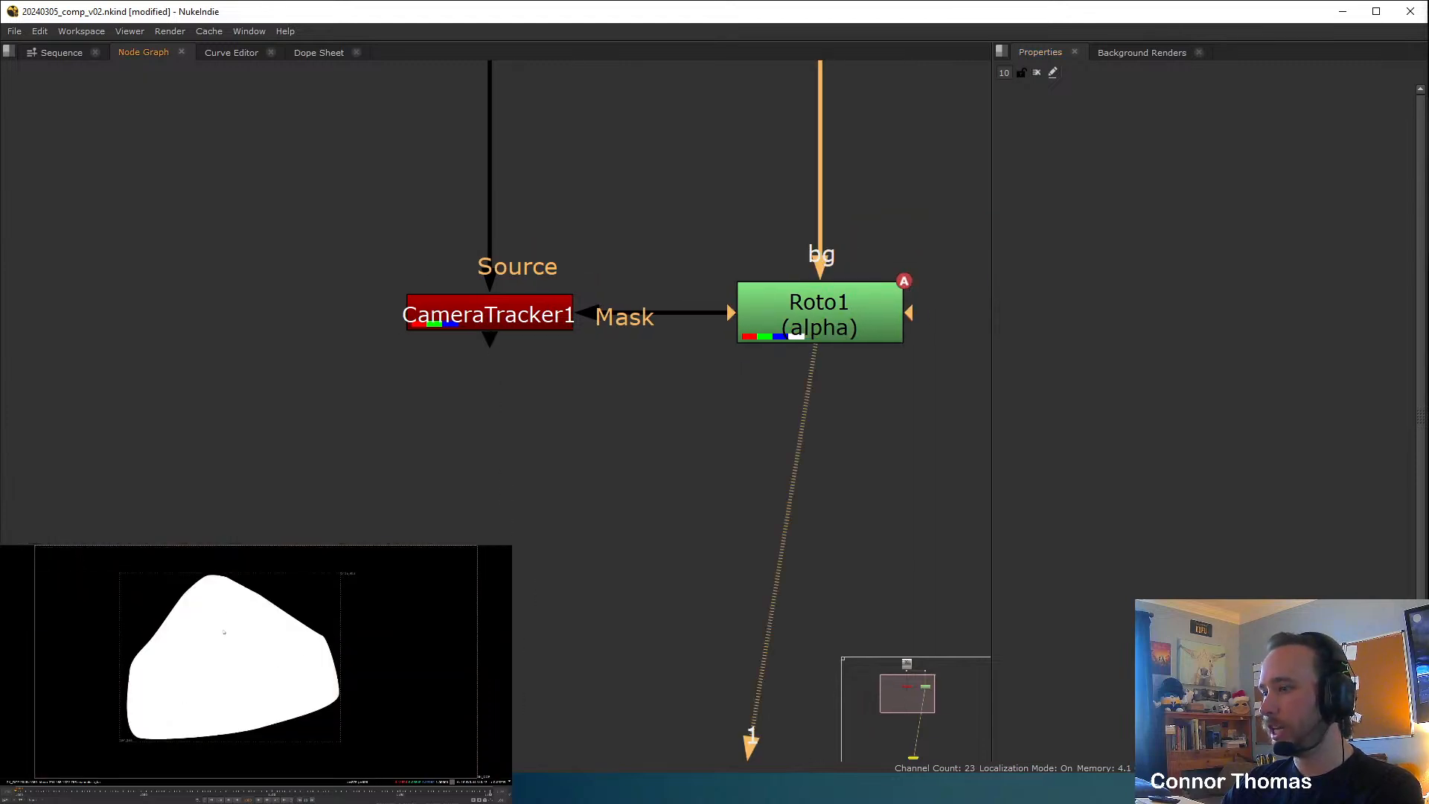
pyautogui.press('a')
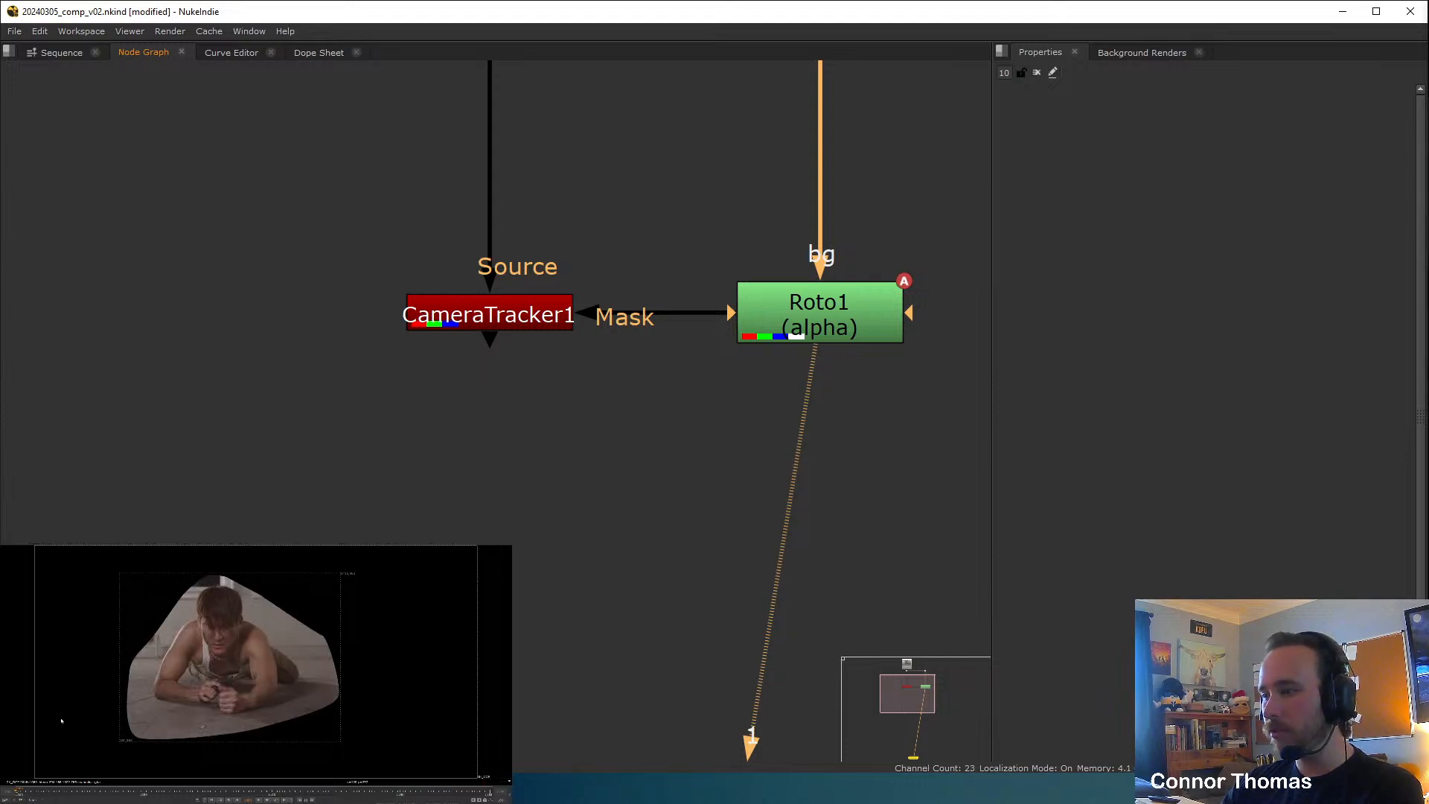
# Compare the Roto's alpha matte with its premultiplied colour image in the viewer.
pyautogui.press('a')
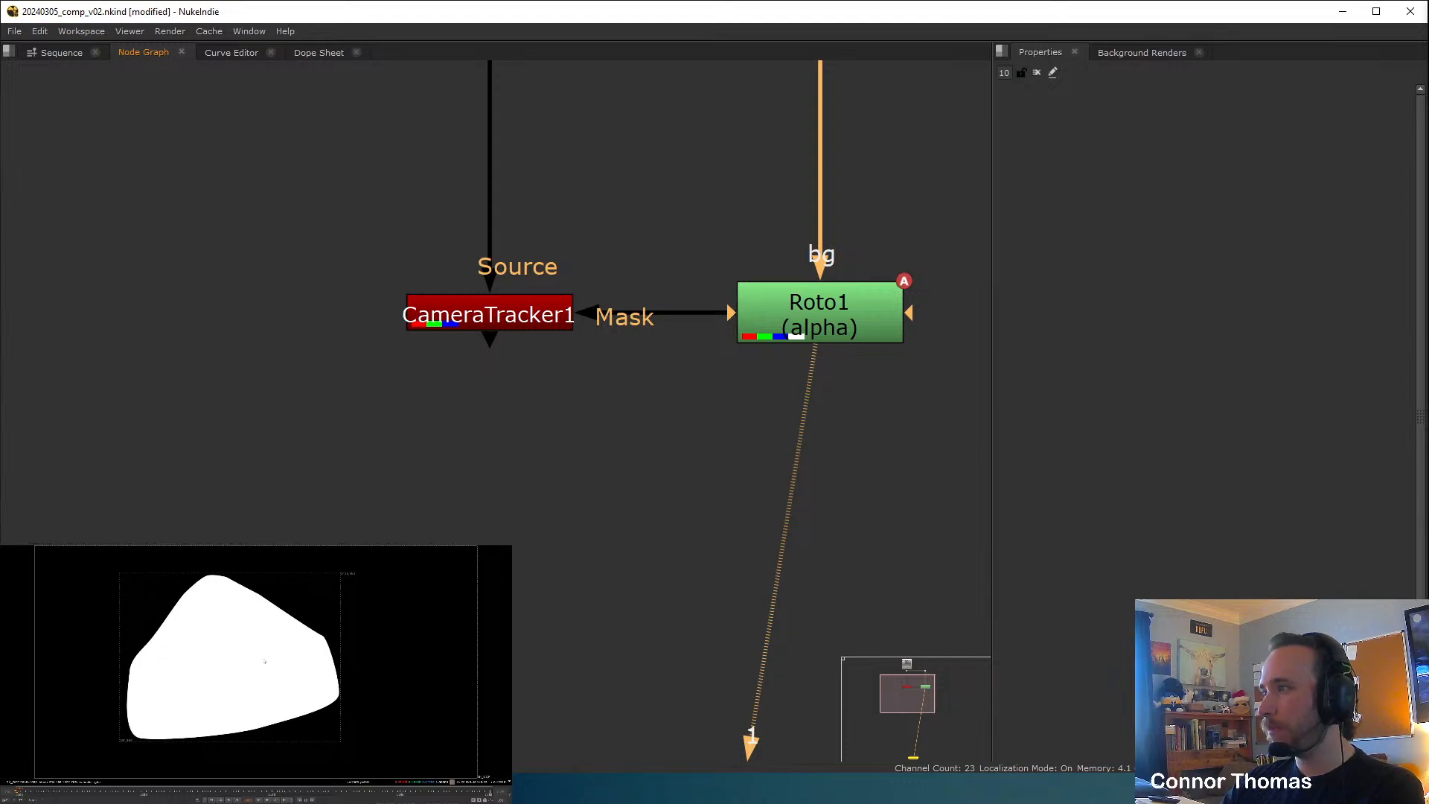
pyautogui.moveTo(237, 639); pyautogui.dragTo(260, 665)
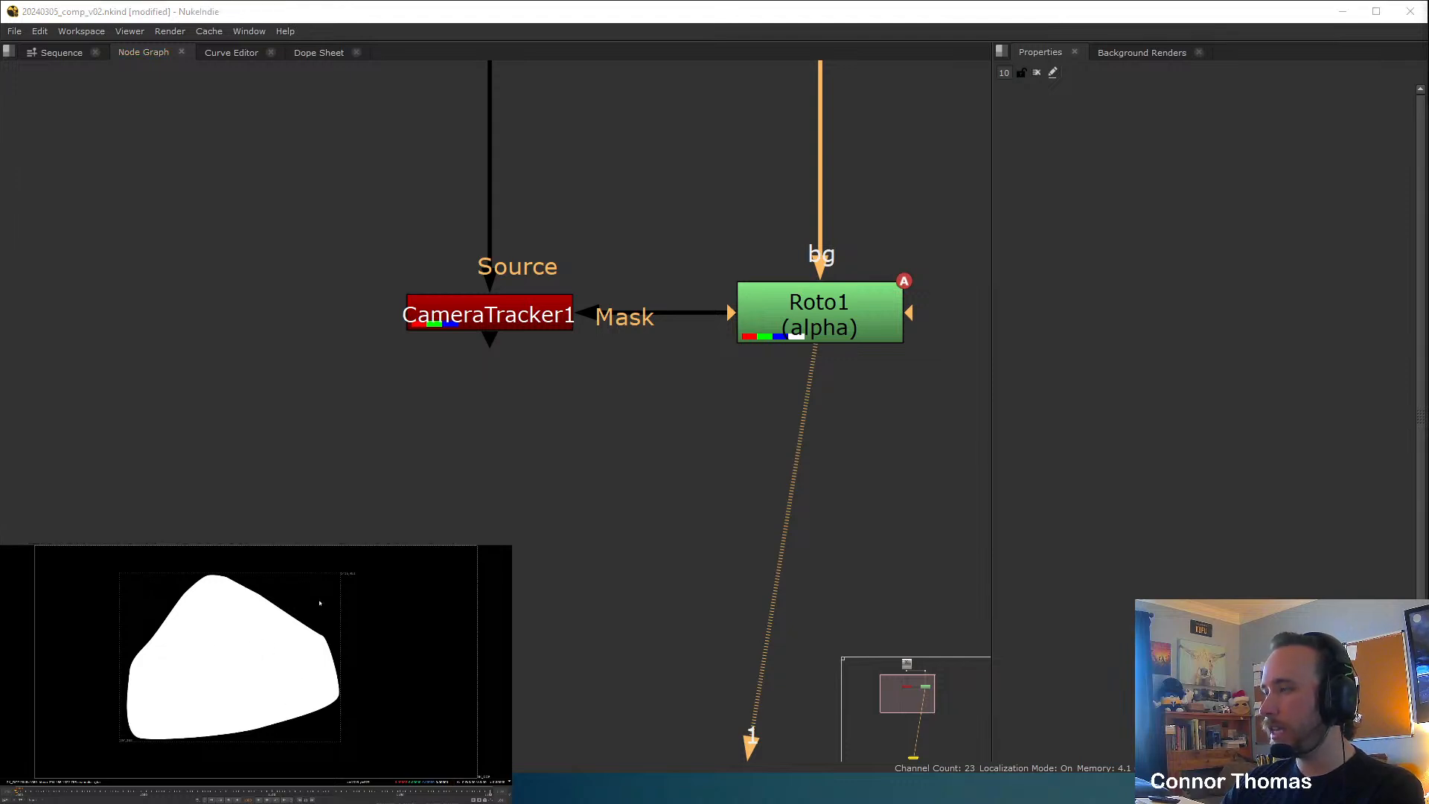
pyautogui.press('a')
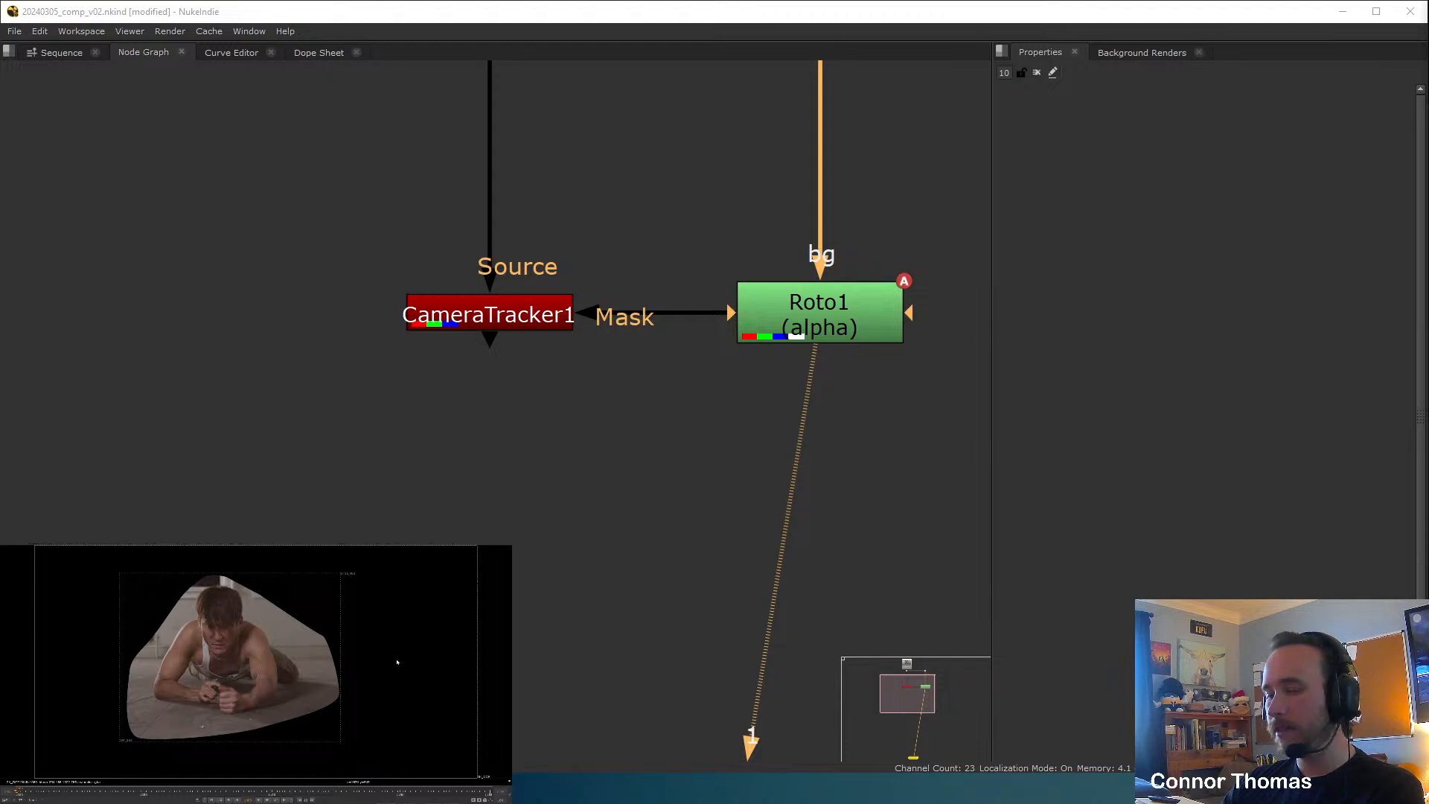
# View the CameraTracker node's output and open its properties.
pyautogui.click(494, 319)
pyautogui.press('1')
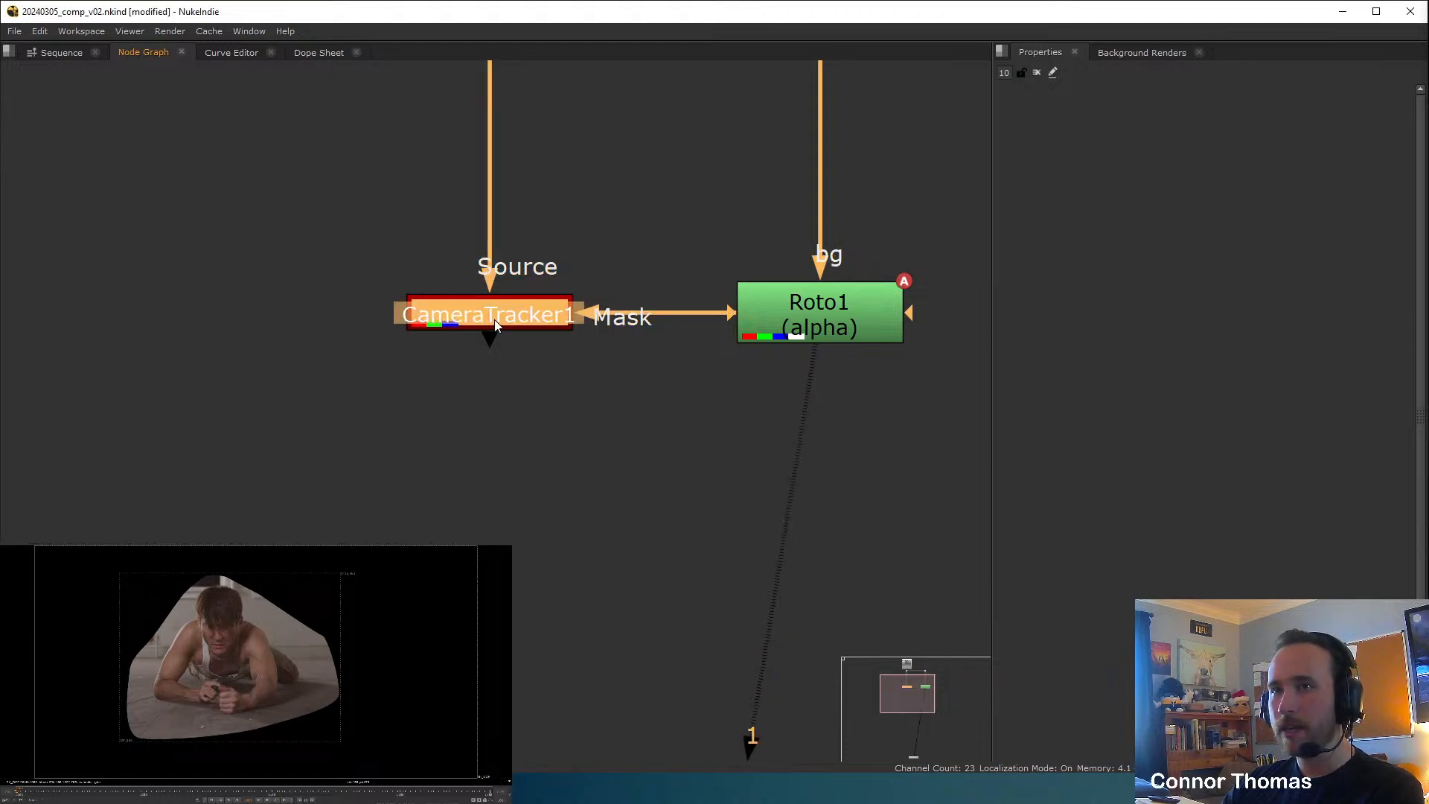
pyautogui.doubleClick(494, 320)
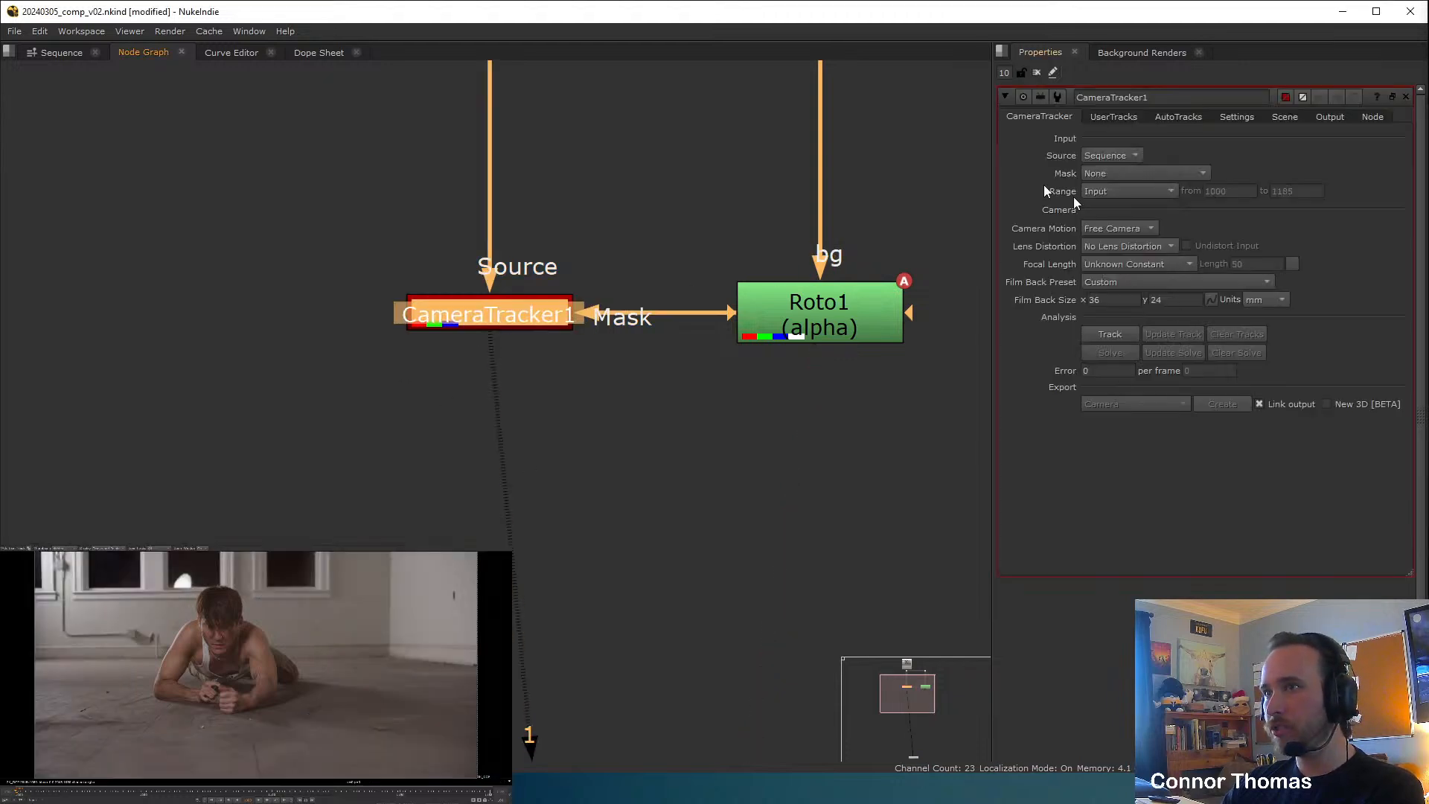
# Set the CameraTracker's mask to Source Inverted Alpha.
pyautogui.click(1115, 173)
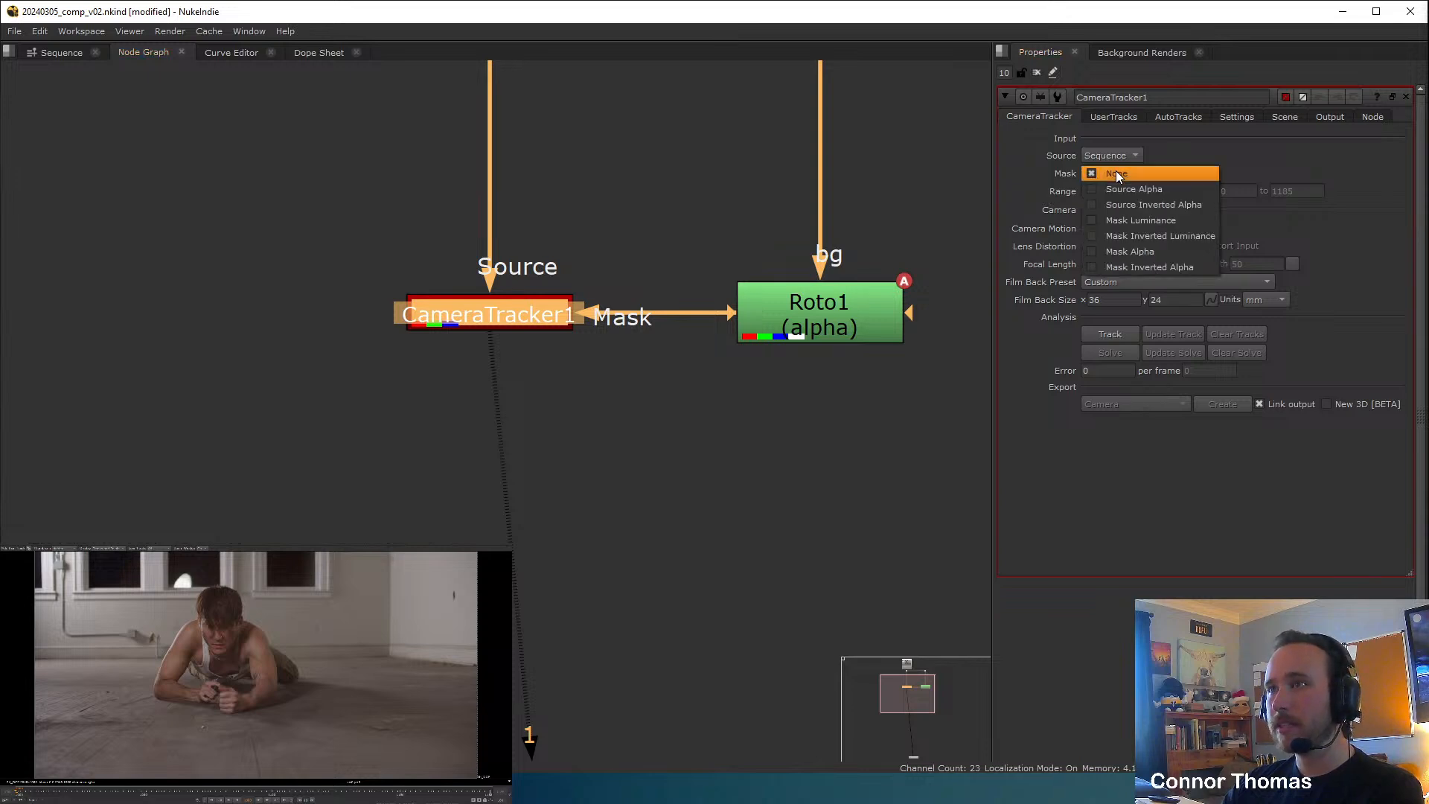
pyautogui.click(1170, 206)
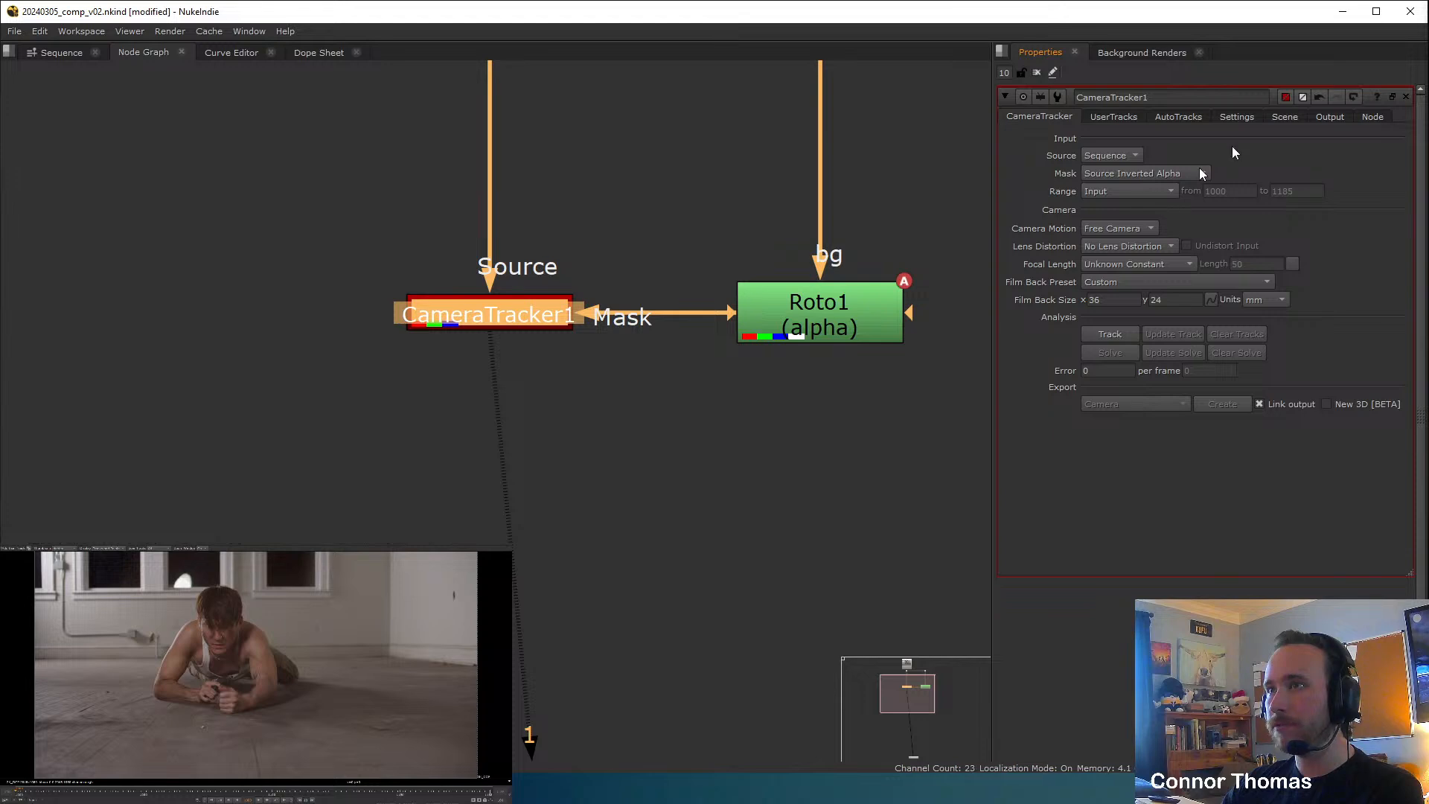
pyautogui.click(1124, 173)
pyautogui.click(1182, 173)
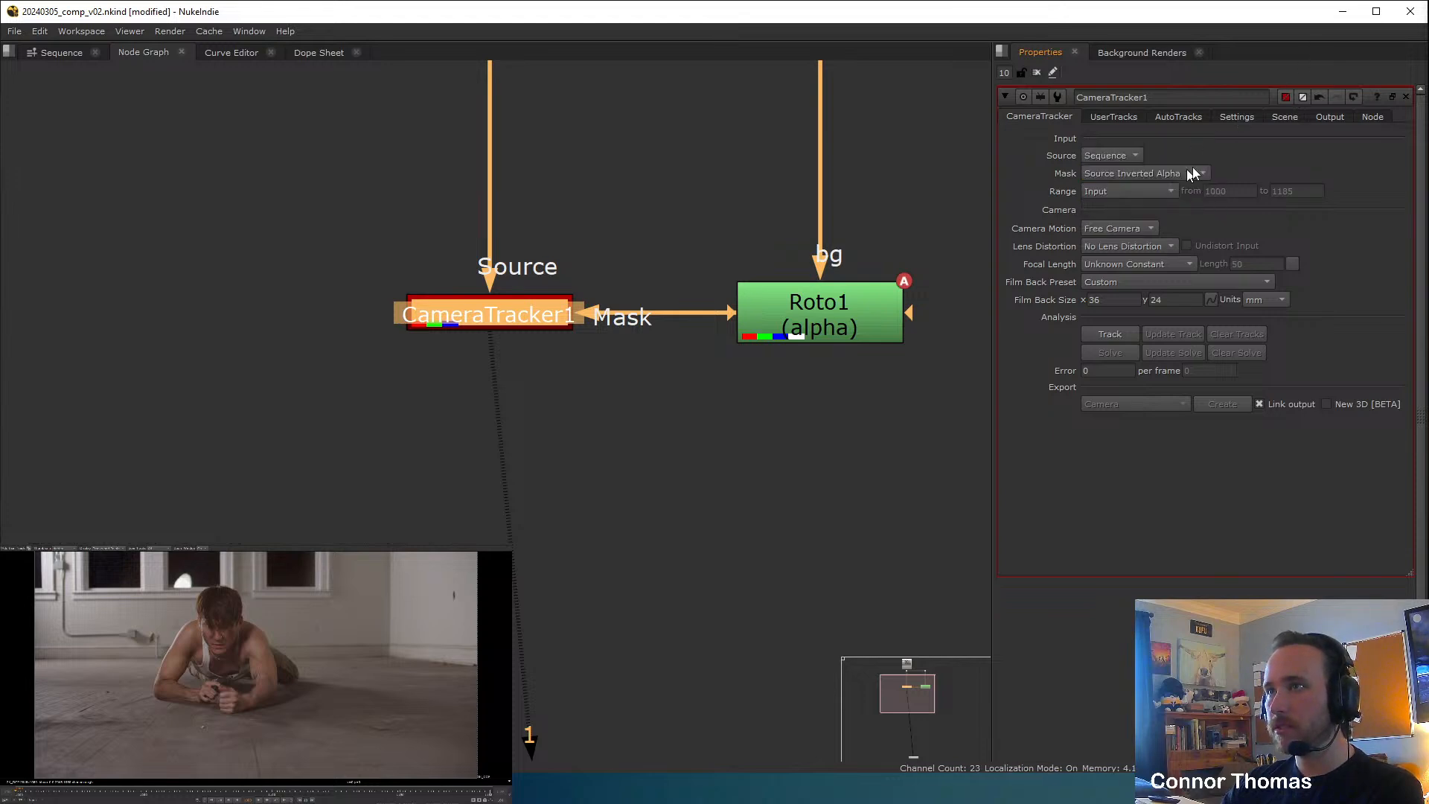
# Turn on Preview Features in the CameraTracker and set its mask to Mask Alpha.
pyautogui.click(1236, 117)
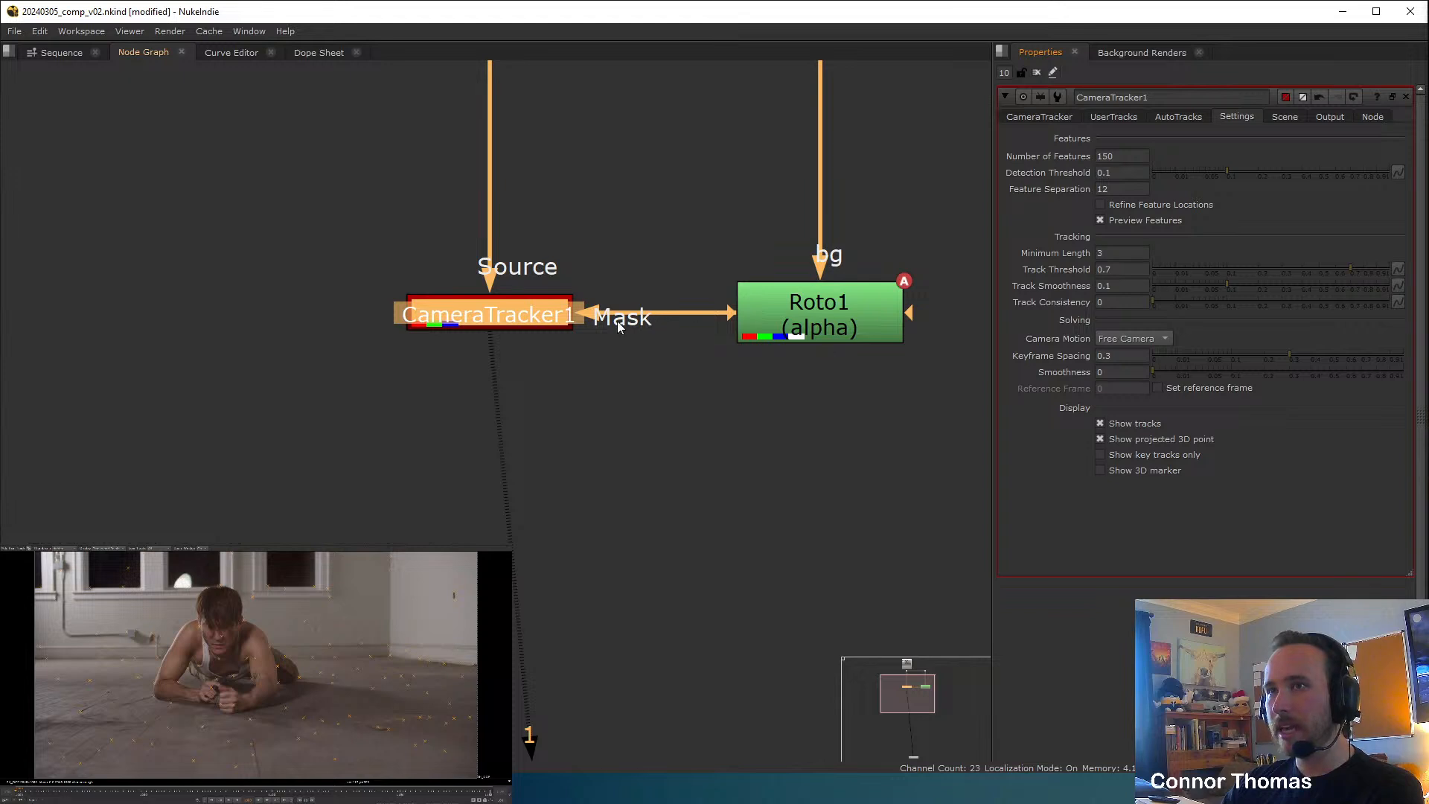
pyautogui.click(1033, 117)
pyautogui.click(1166, 172)
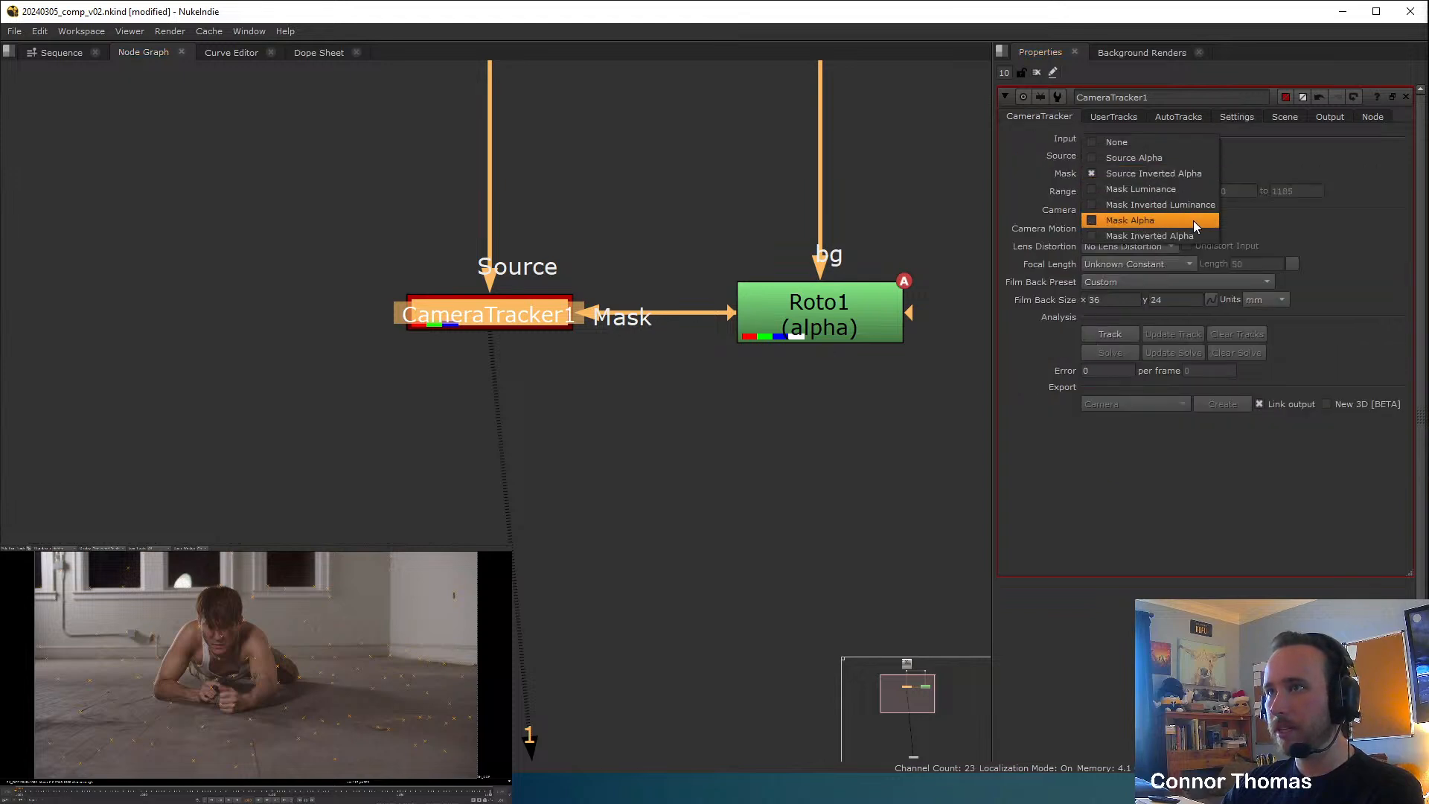
pyautogui.click(1174, 219)
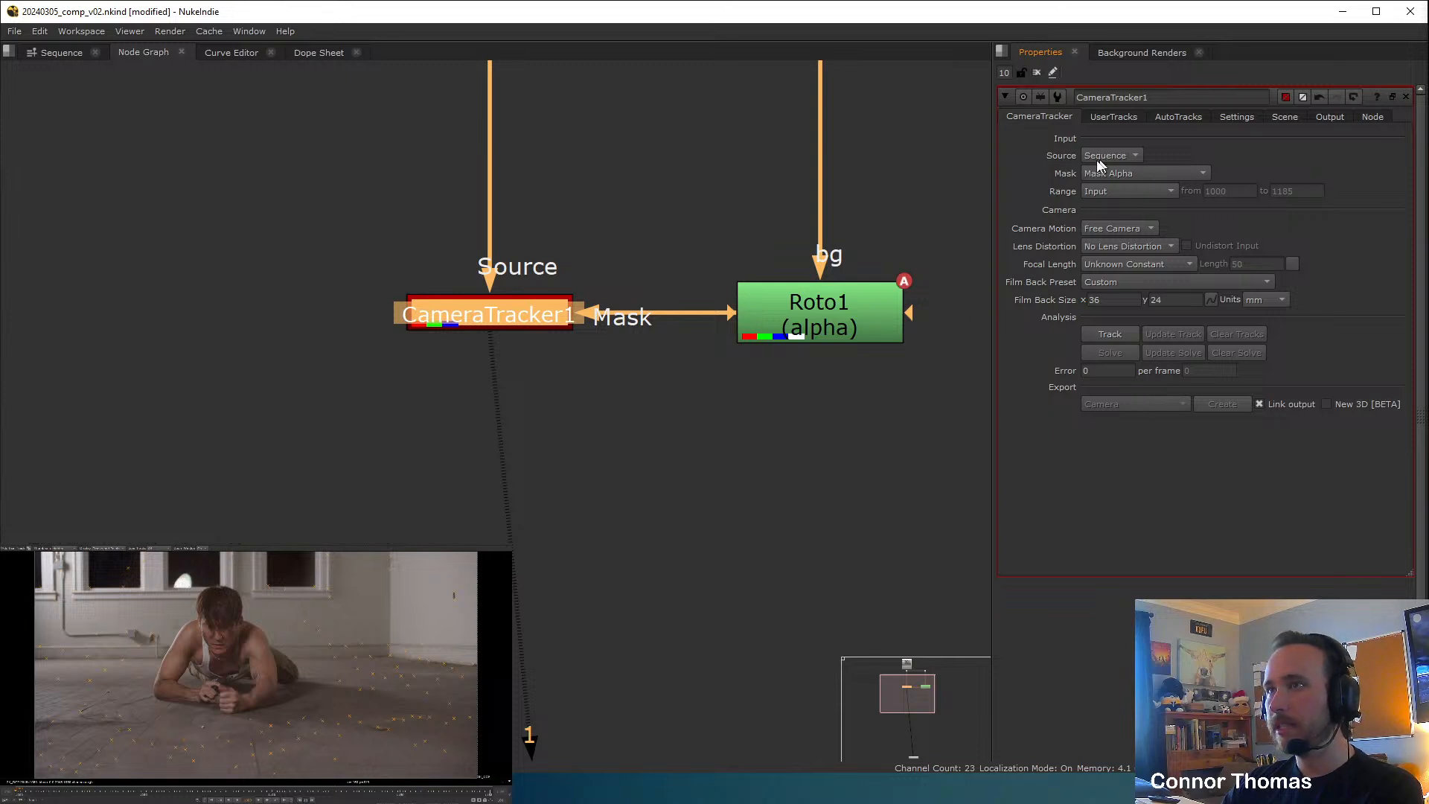
# Examine the previewed feature points around the masked actor and close up on the dark mark on the wall.
pyautogui.scroll(-3, 295, 644)
pyautogui.click(337, 639)
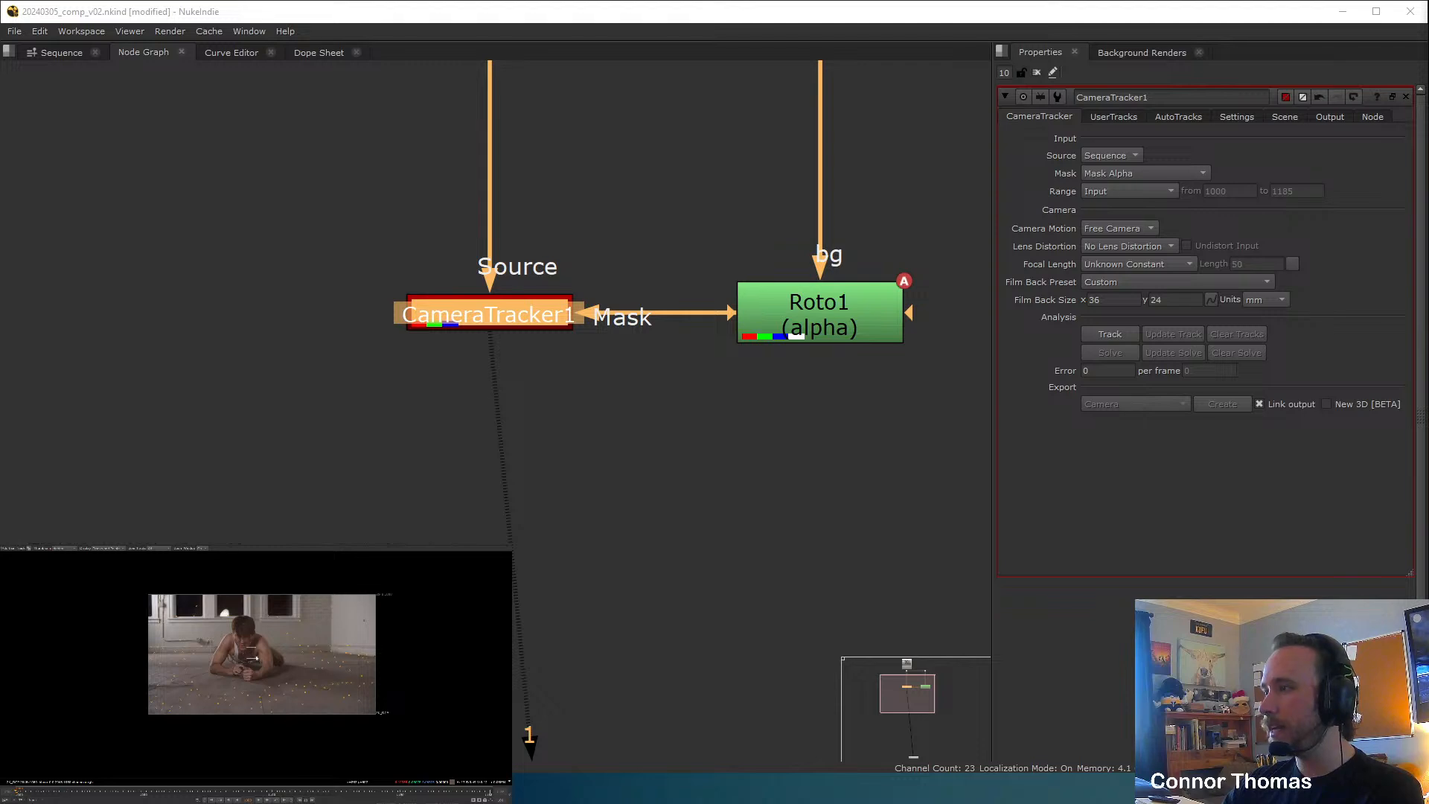
pyautogui.scroll(3, 241, 653)
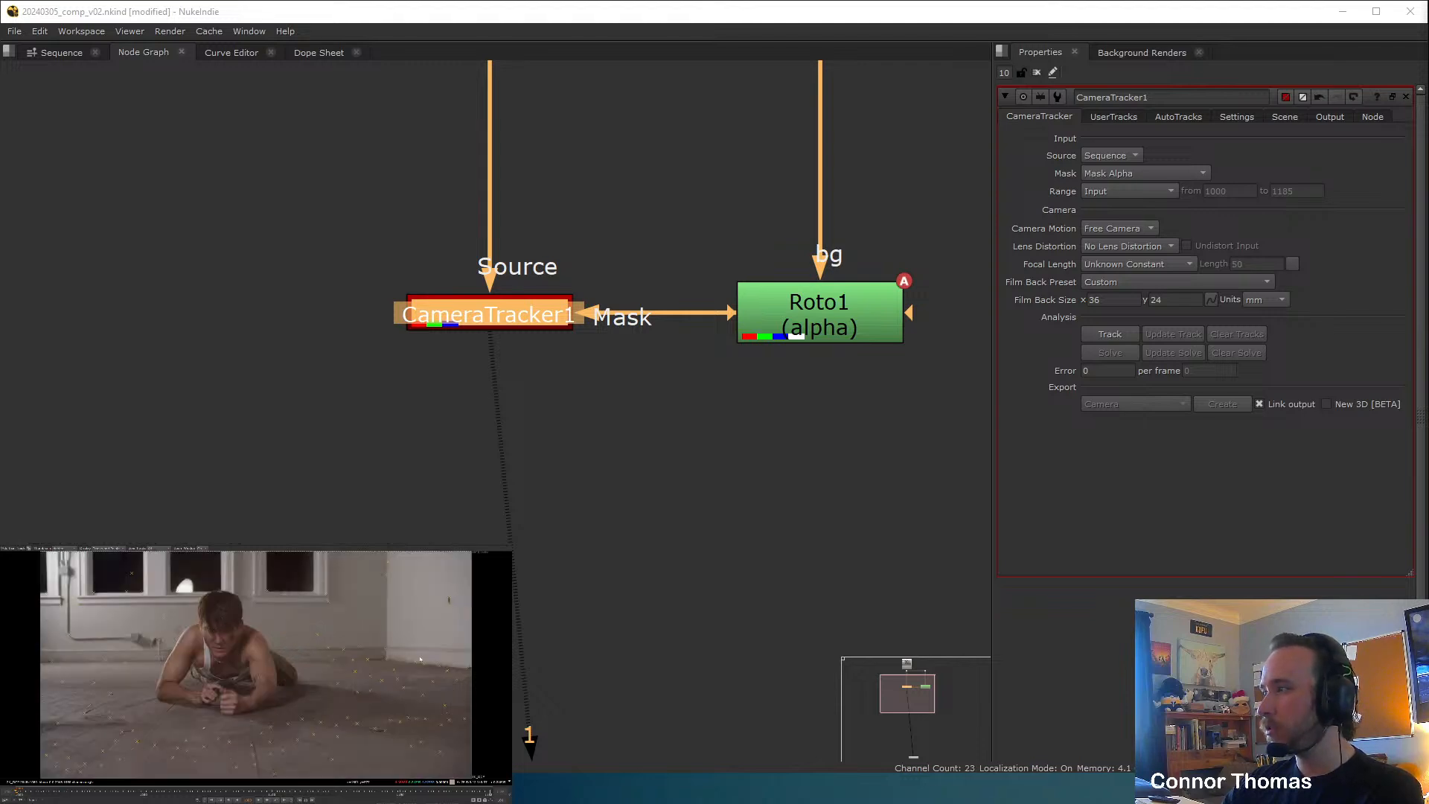
pyautogui.scroll(10, 448, 599)
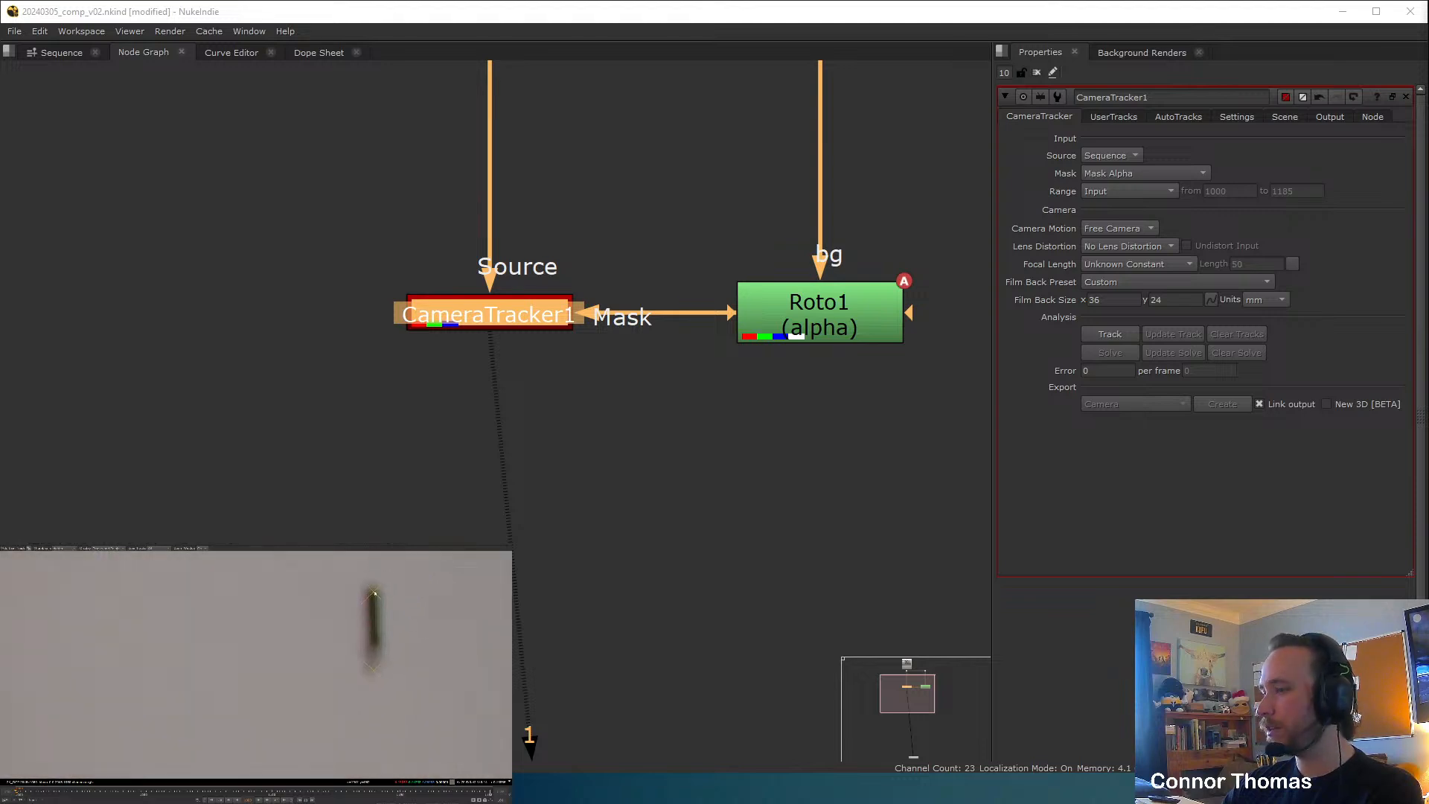
pyautogui.press('f')
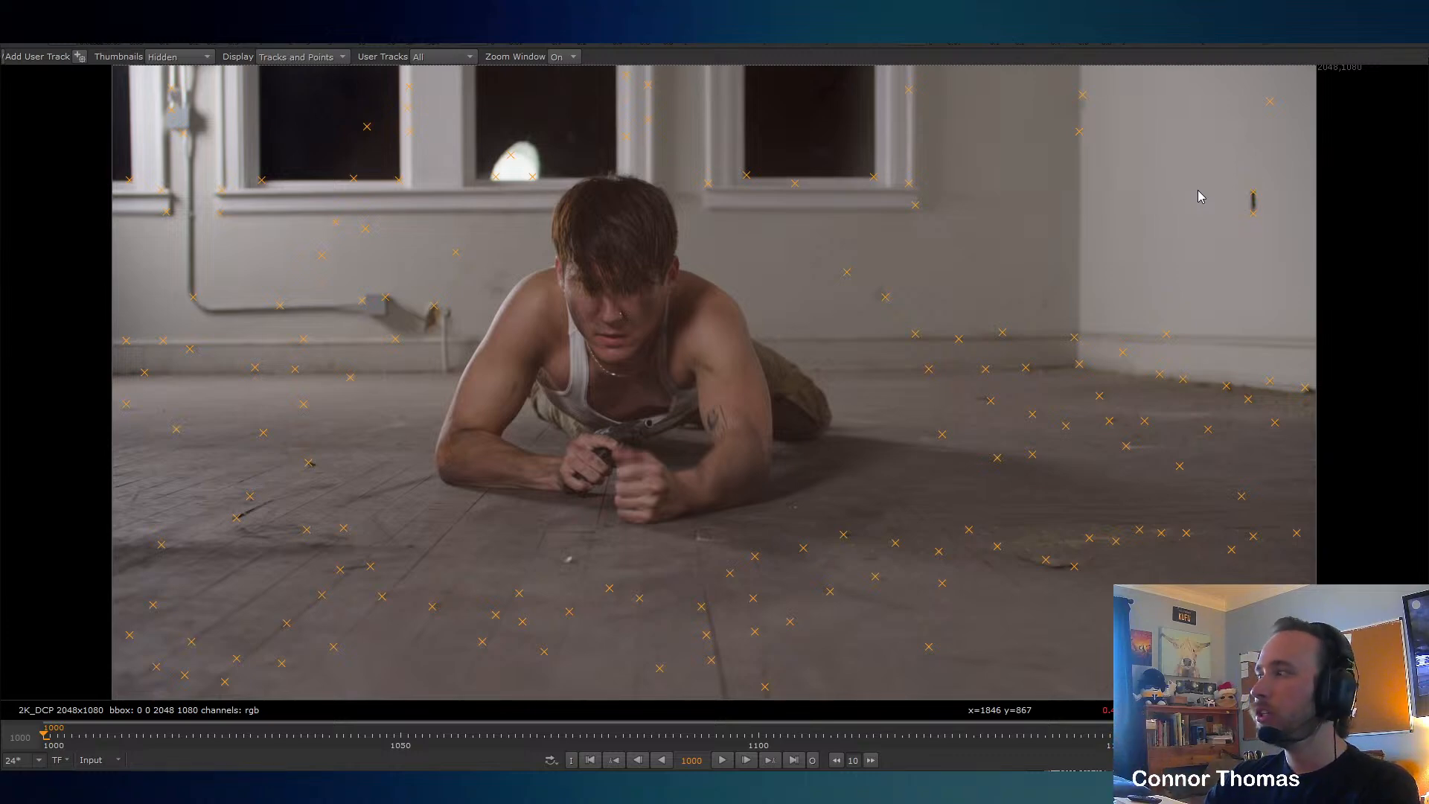
pyautogui.scroll(6, 1244, 204)
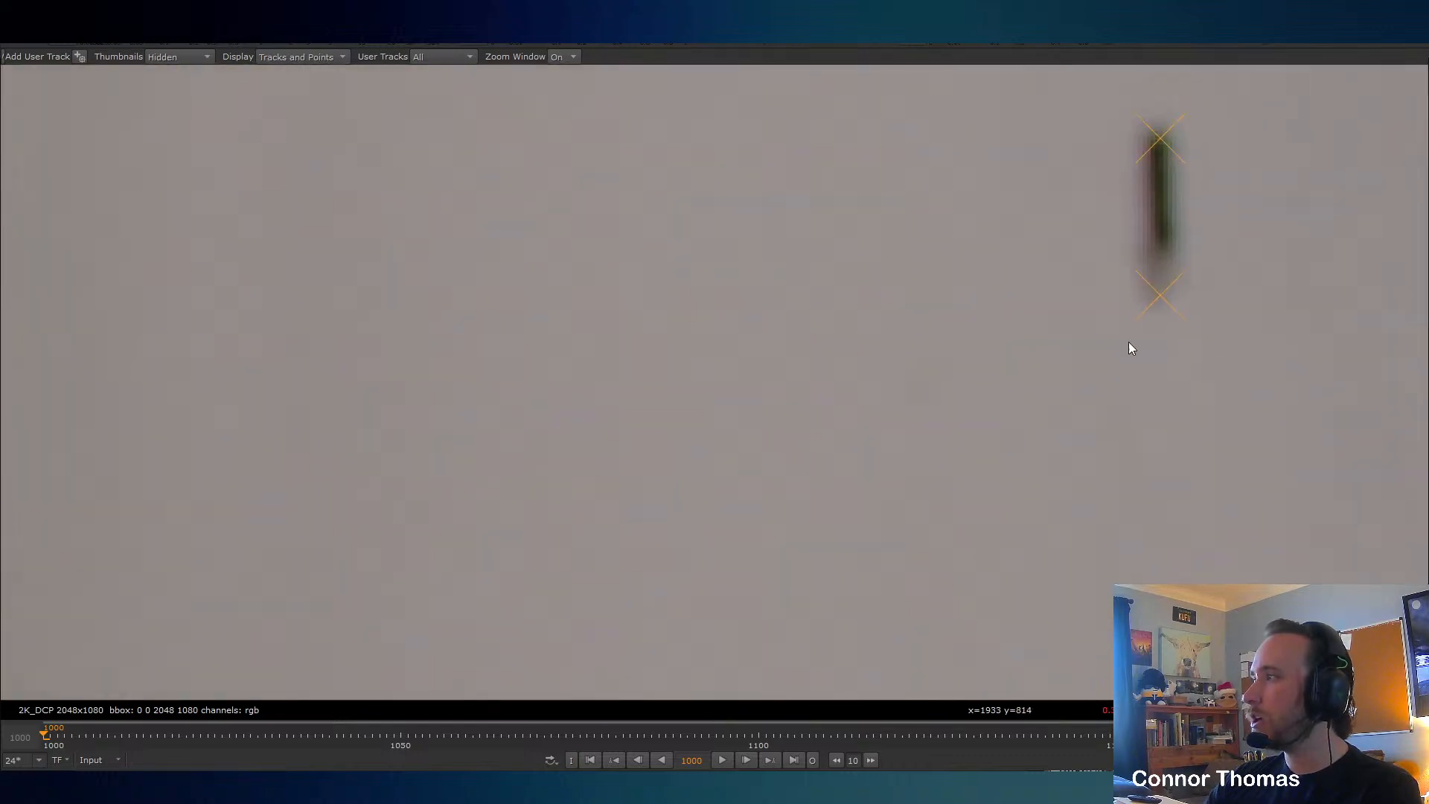
pyautogui.scroll(-6, 469, 284)
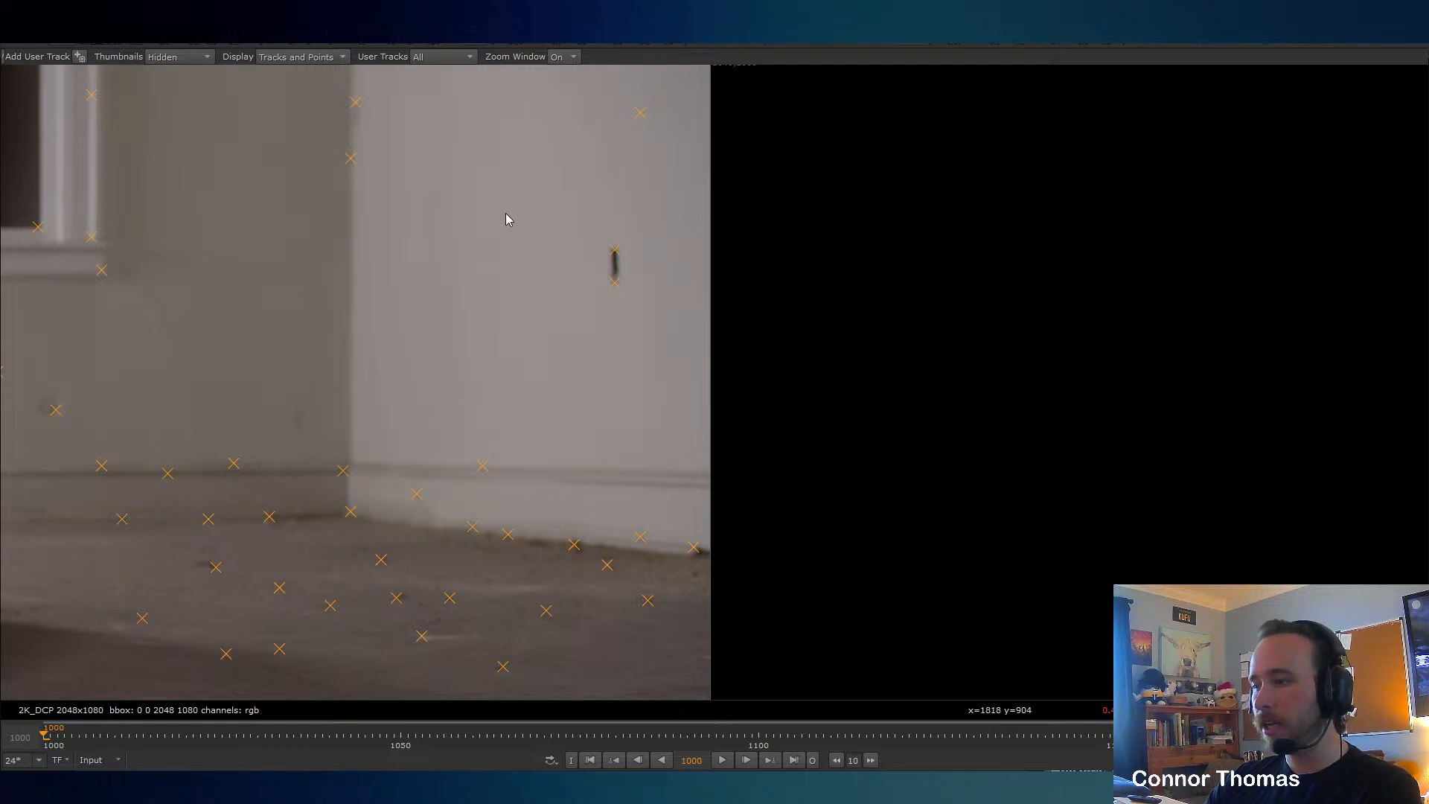
pyautogui.press('f')
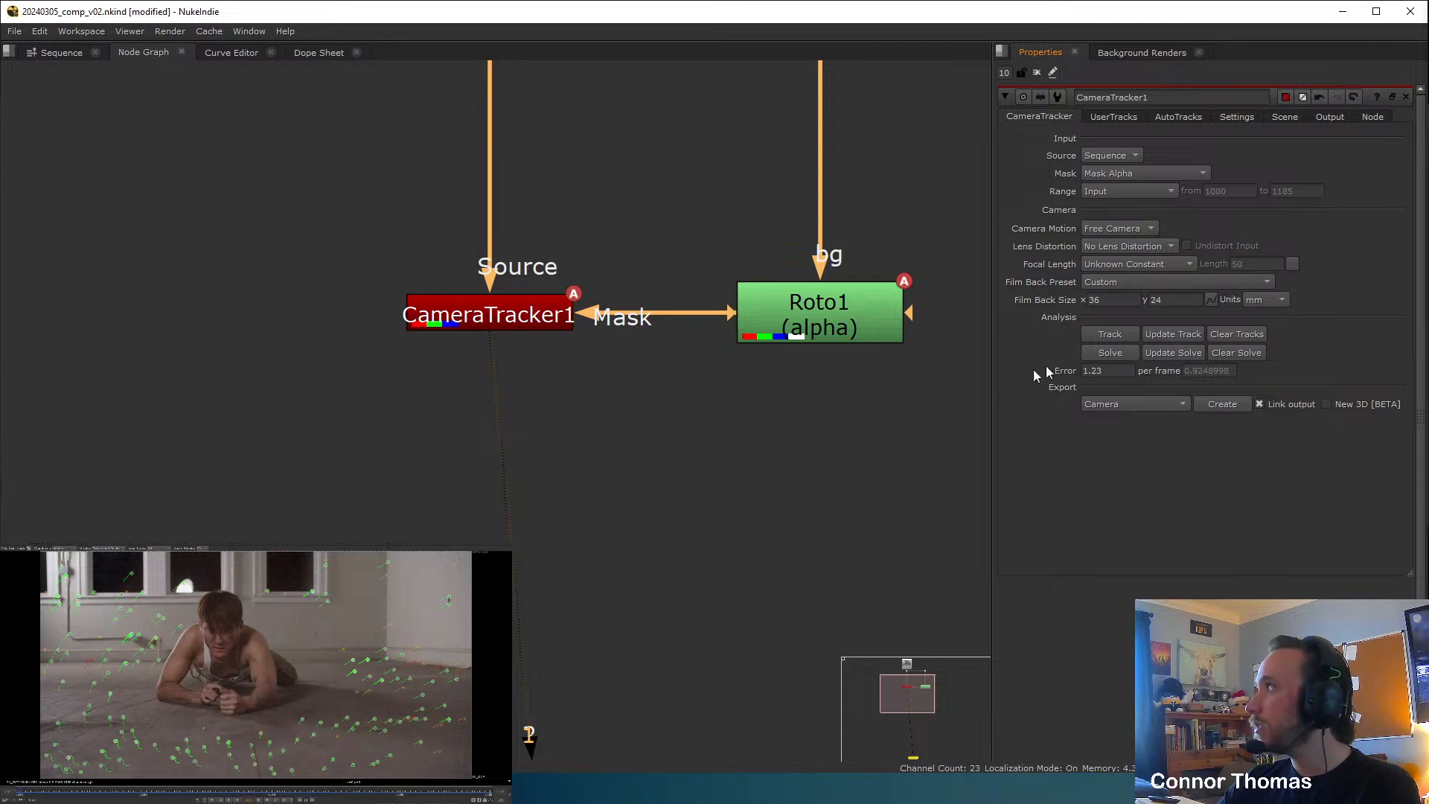
# View the solved CameraTracker's output and check its solve error.
pyautogui.moveTo(495, 354); pyautogui.dragTo(669, 465)
pyautogui.moveTo(495, 343); pyautogui.dragTo(575, 447)
pyautogui.click(512, 324)
pyautogui.press('1')
pyautogui.click(667, 428)
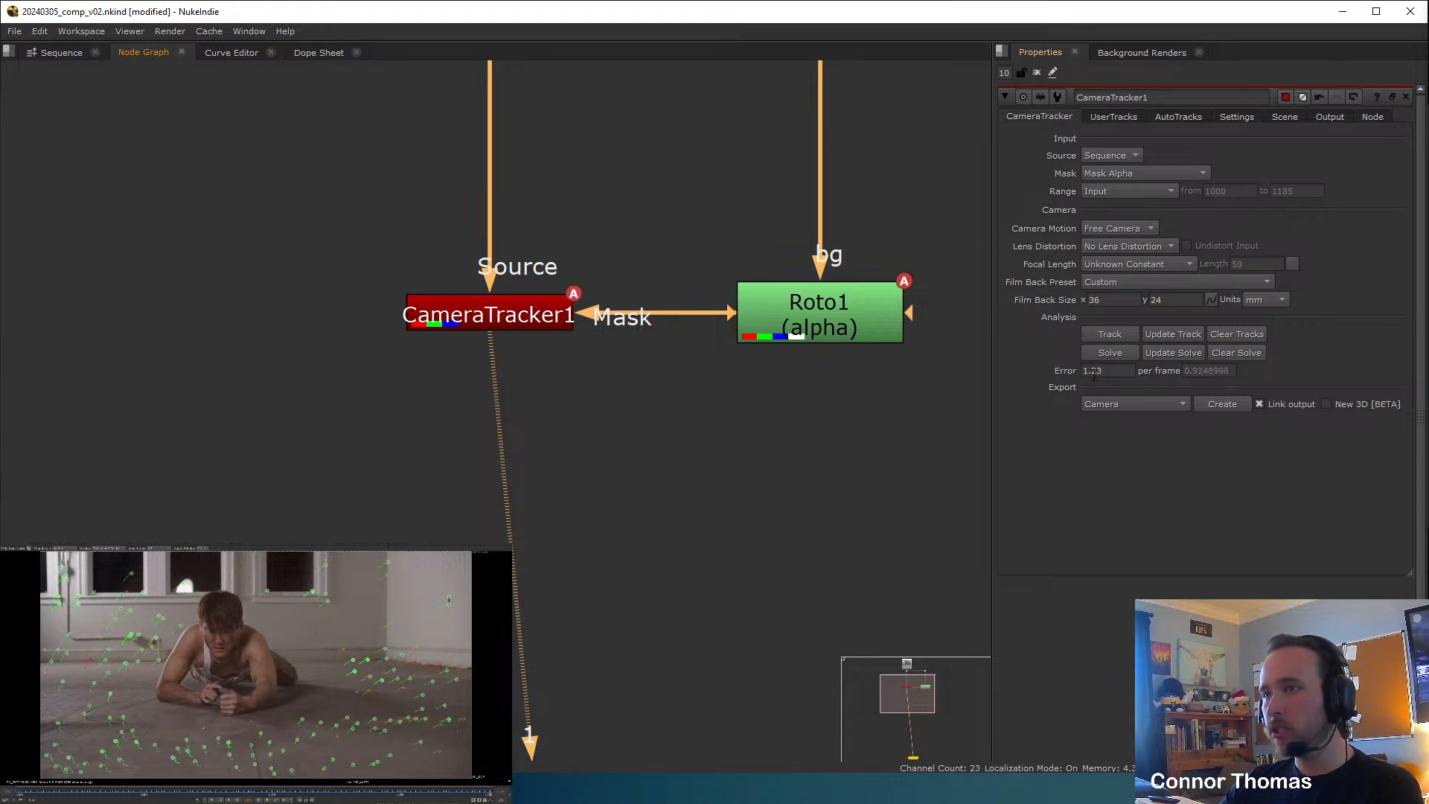
pyautogui.moveTo(1093, 376)
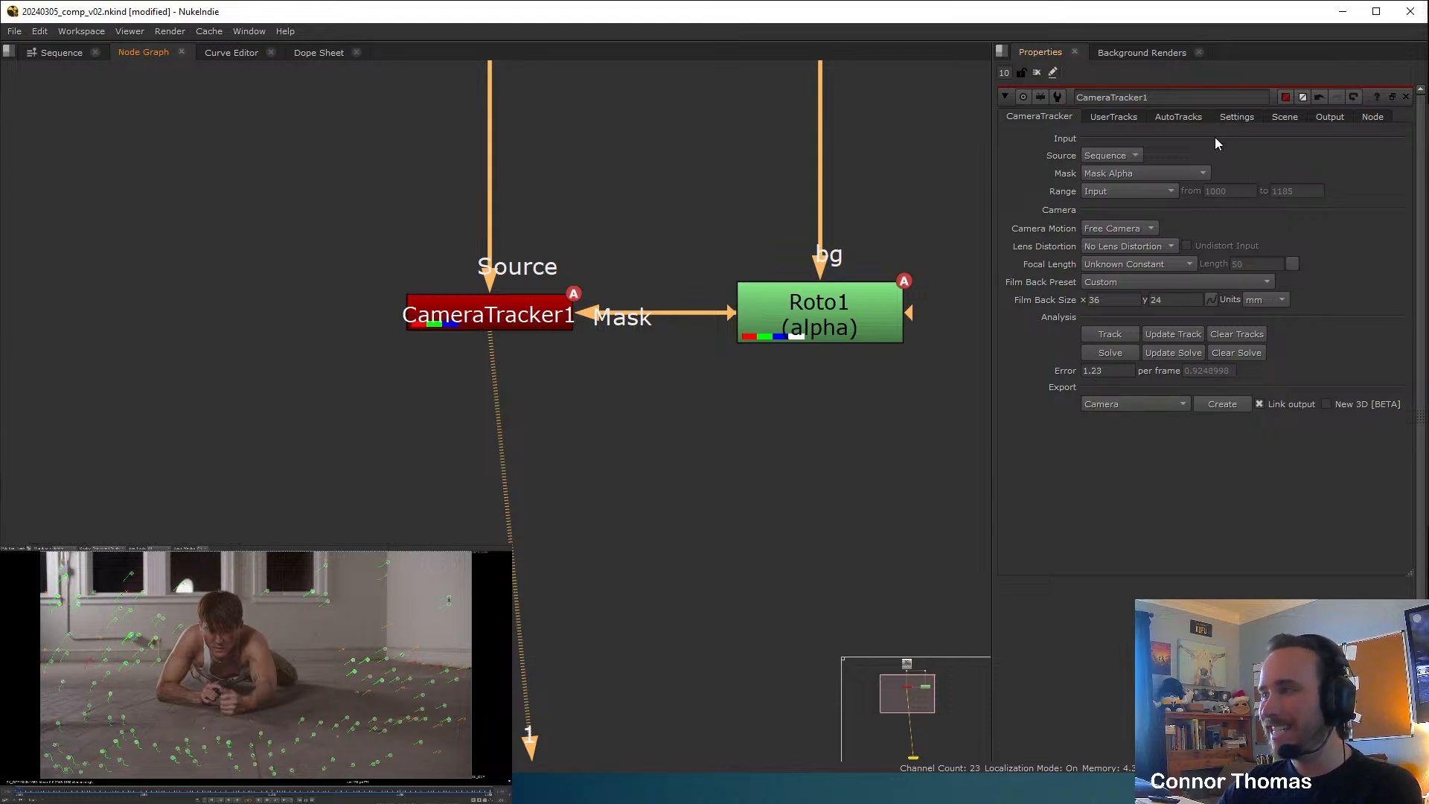
# Delete the CameraTracker's unsolved and rejected auto-tracks.
pyautogui.click(1235, 119)
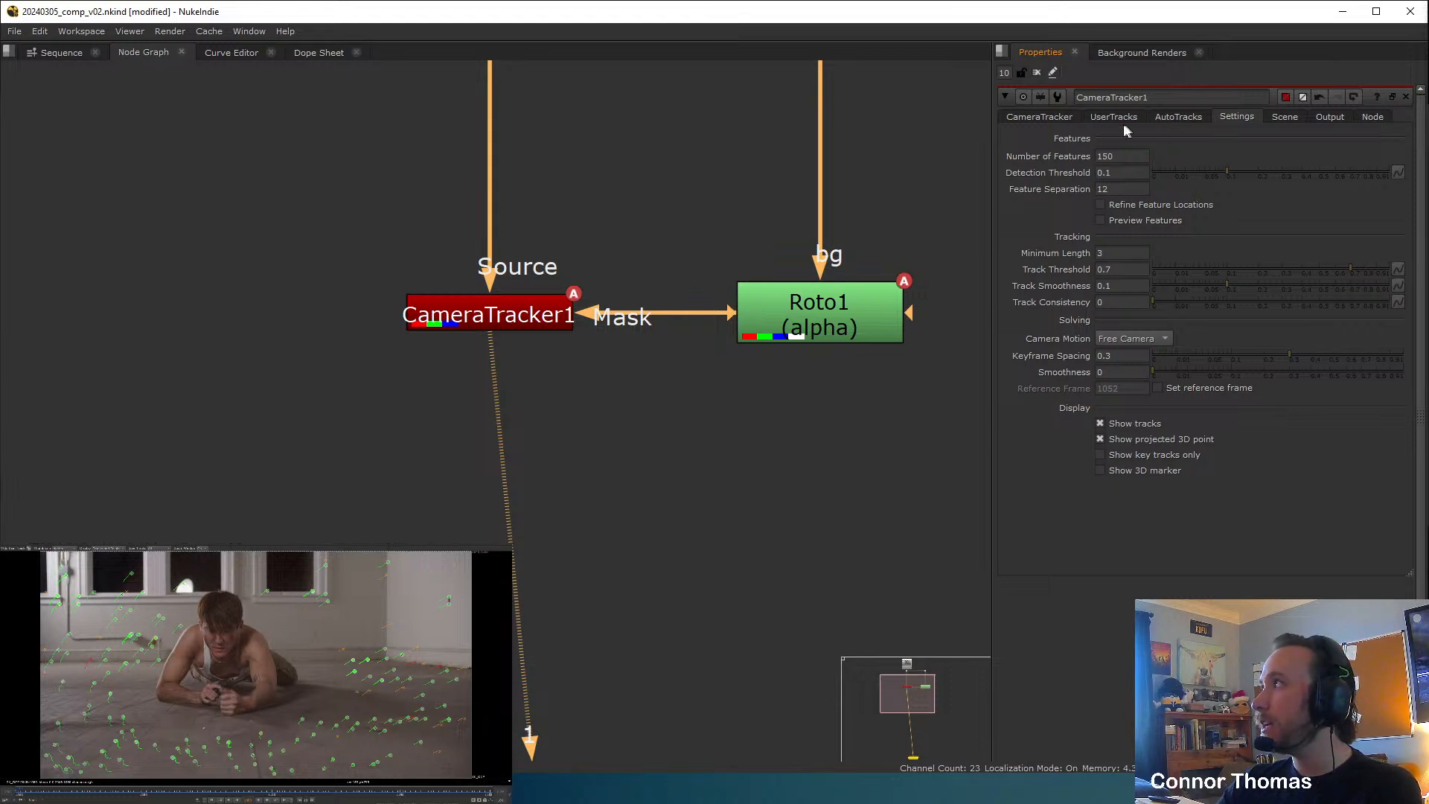
pyautogui.click(1171, 118)
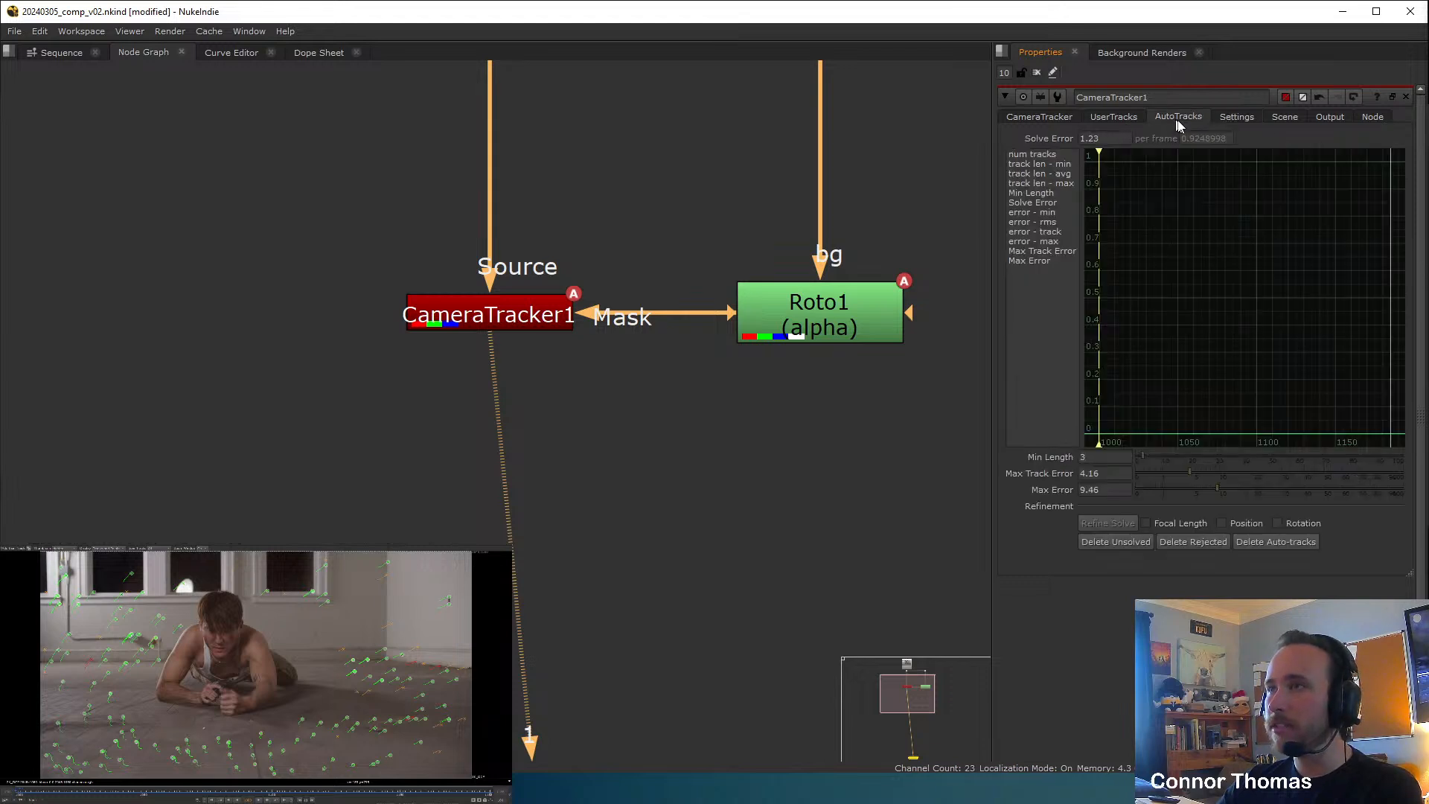
pyautogui.click(1120, 544)
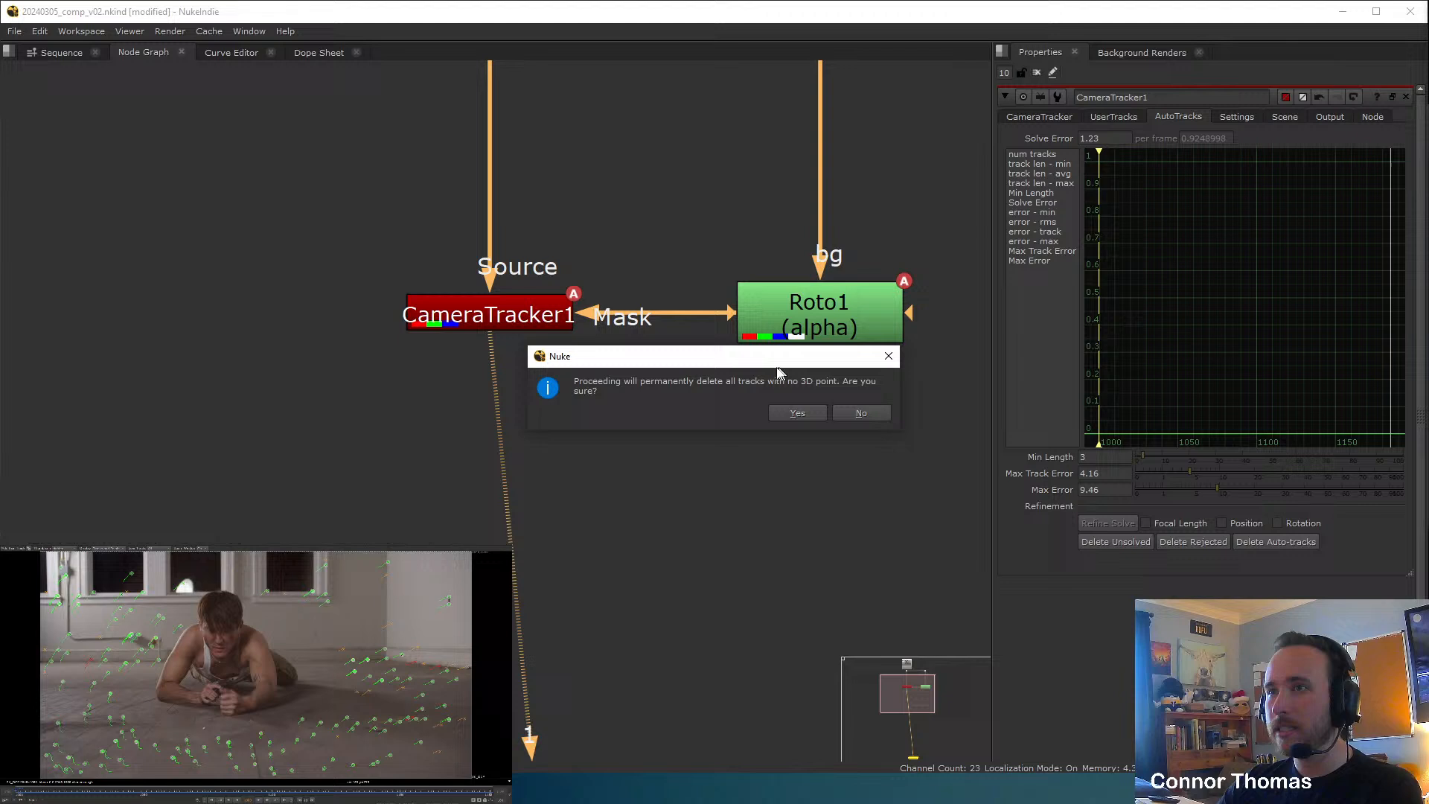
pyautogui.click(793, 413)
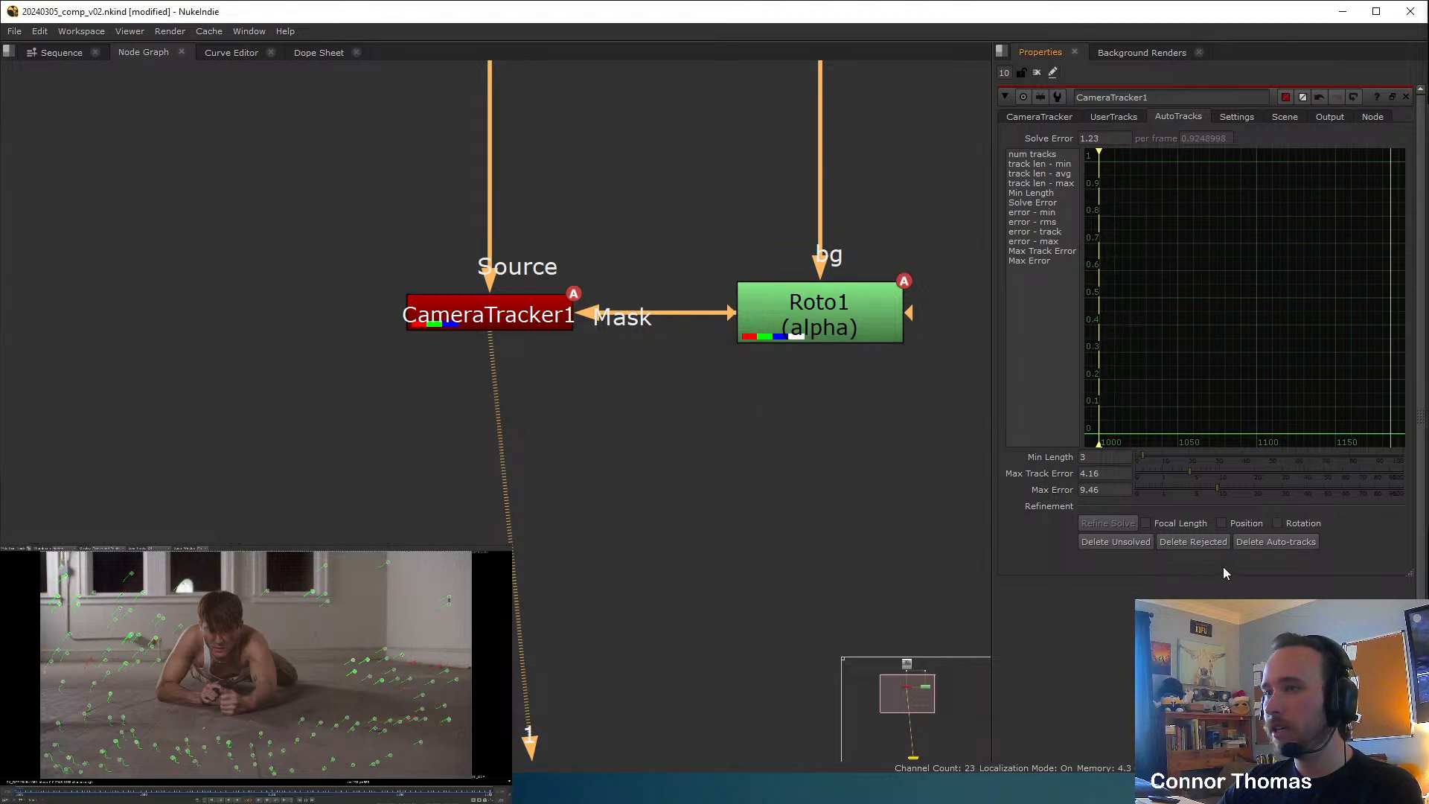
pyautogui.click(1194, 542)
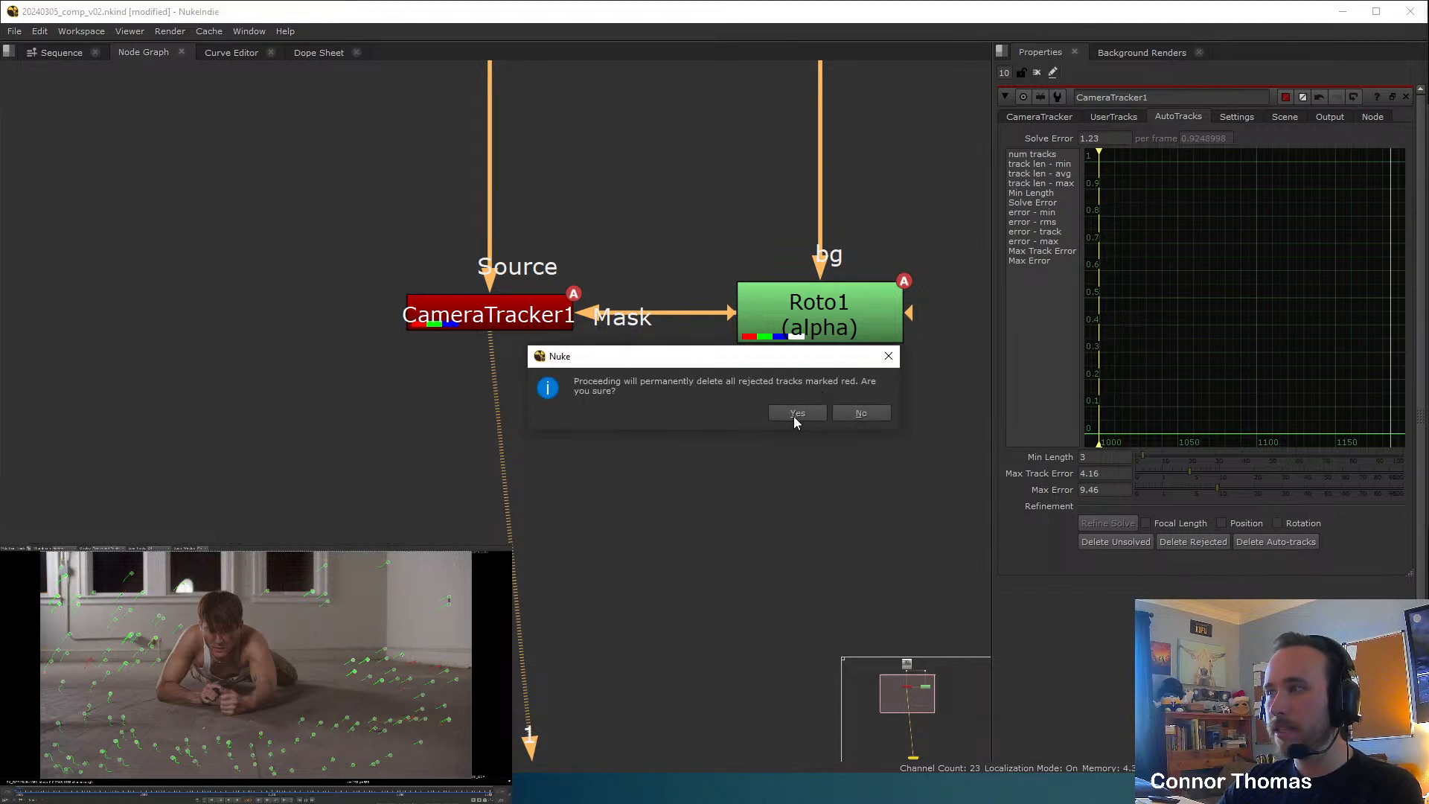
pyautogui.click(795, 414)
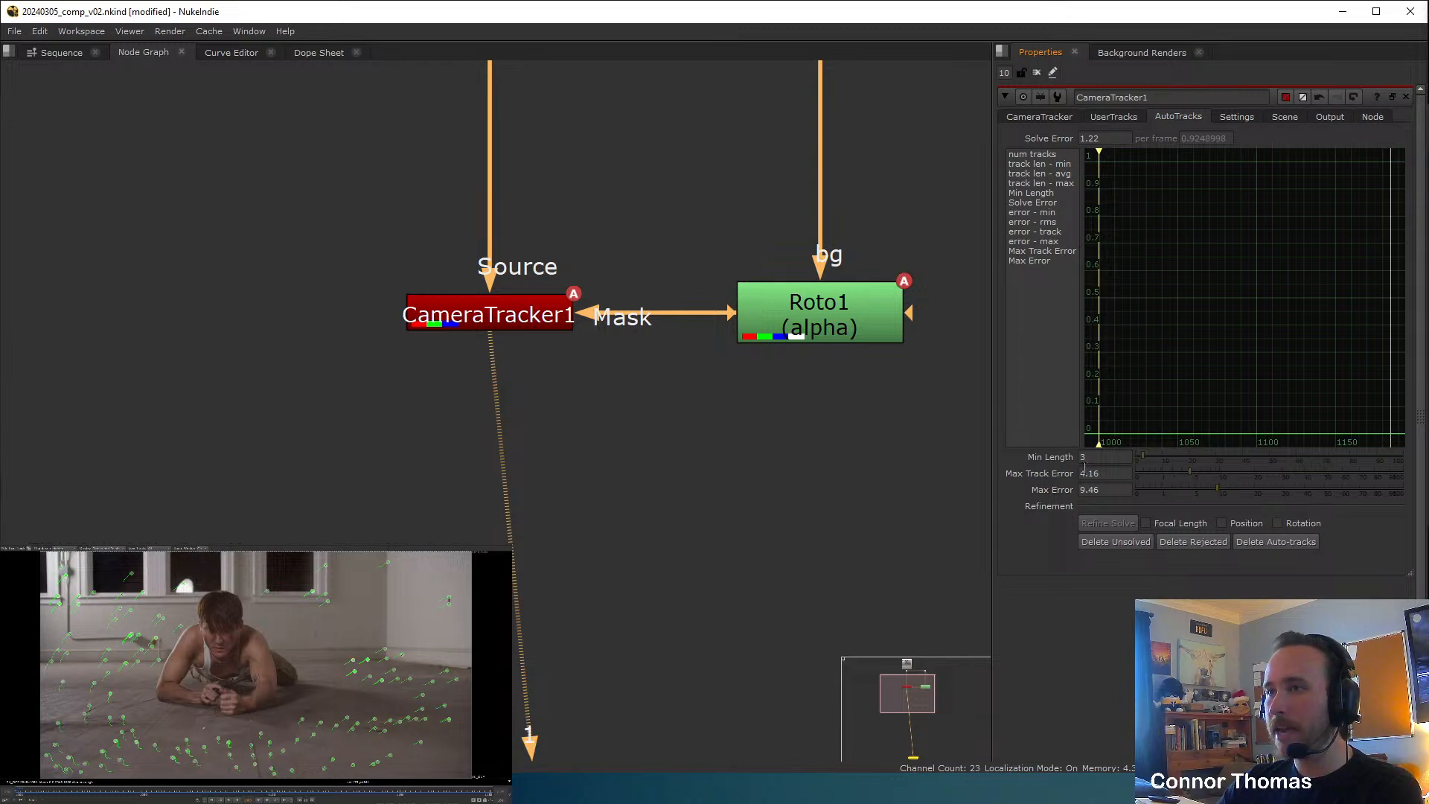
# Lower the Max Track Error to 0.9 and delete all unsolved tracks and newly rejected tracks.
pyautogui.click(1187, 473)
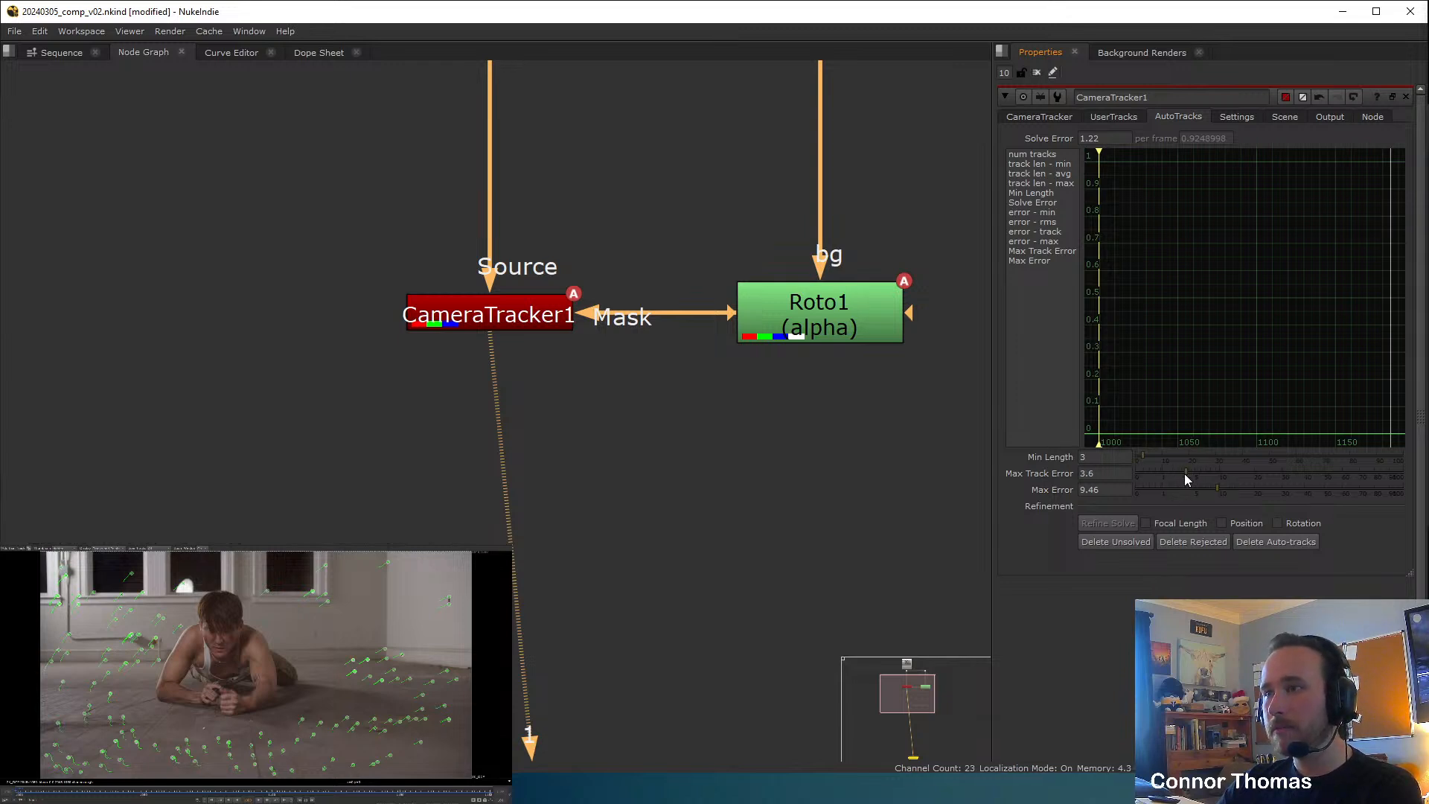
pyautogui.moveTo(1181, 474); pyautogui.dragTo(1167, 482)
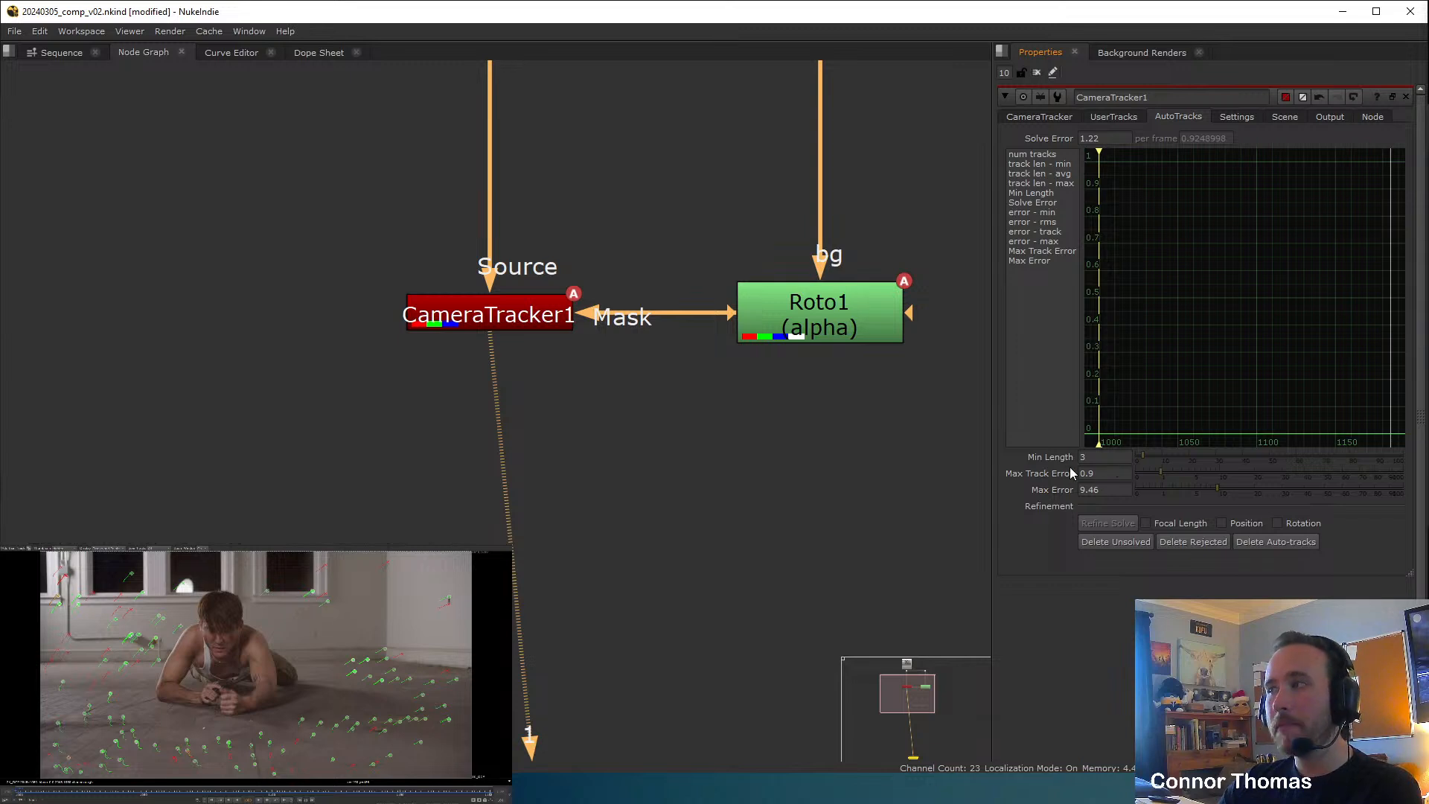
pyautogui.click(1114, 541)
pyautogui.click(790, 414)
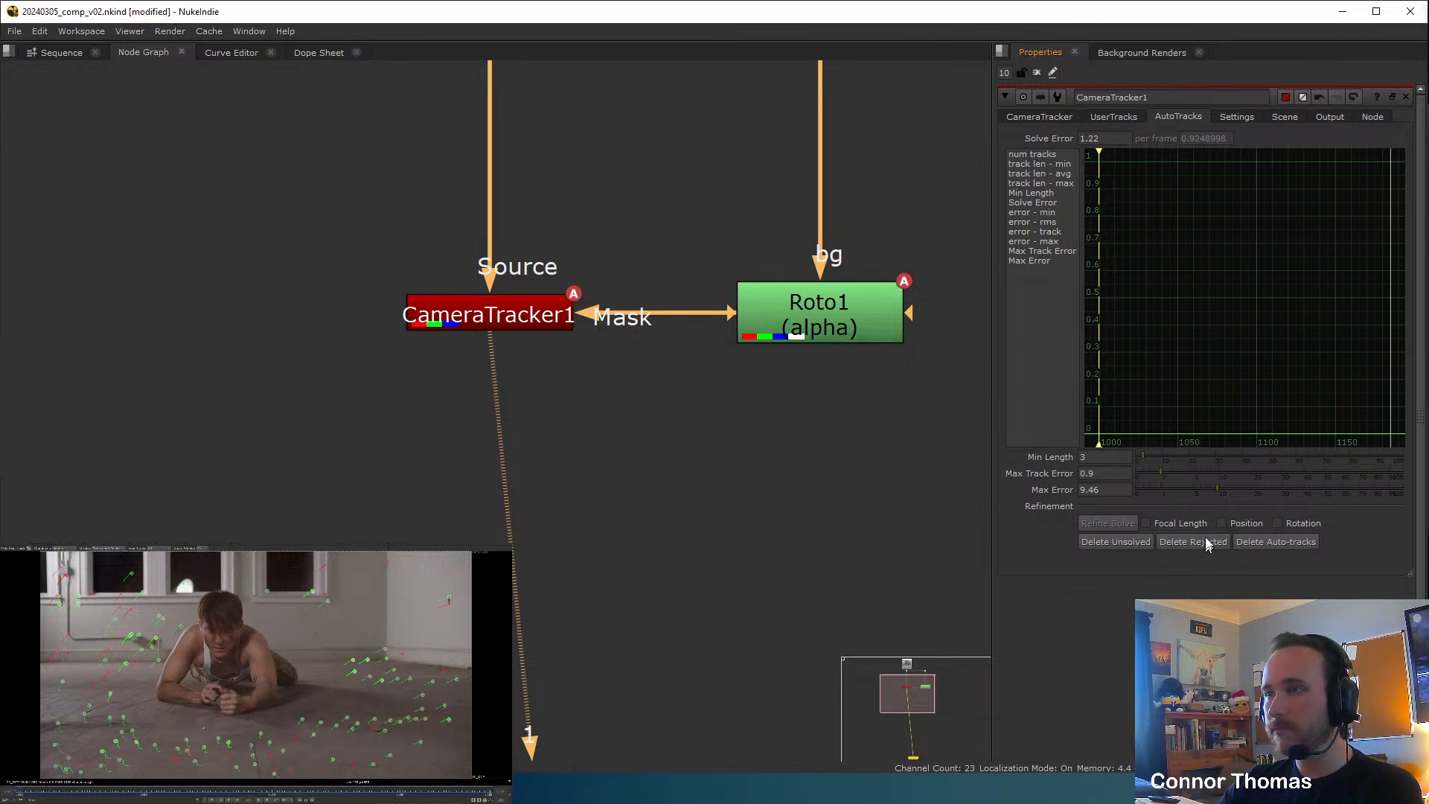
pyautogui.click(1194, 541)
pyautogui.click(794, 411)
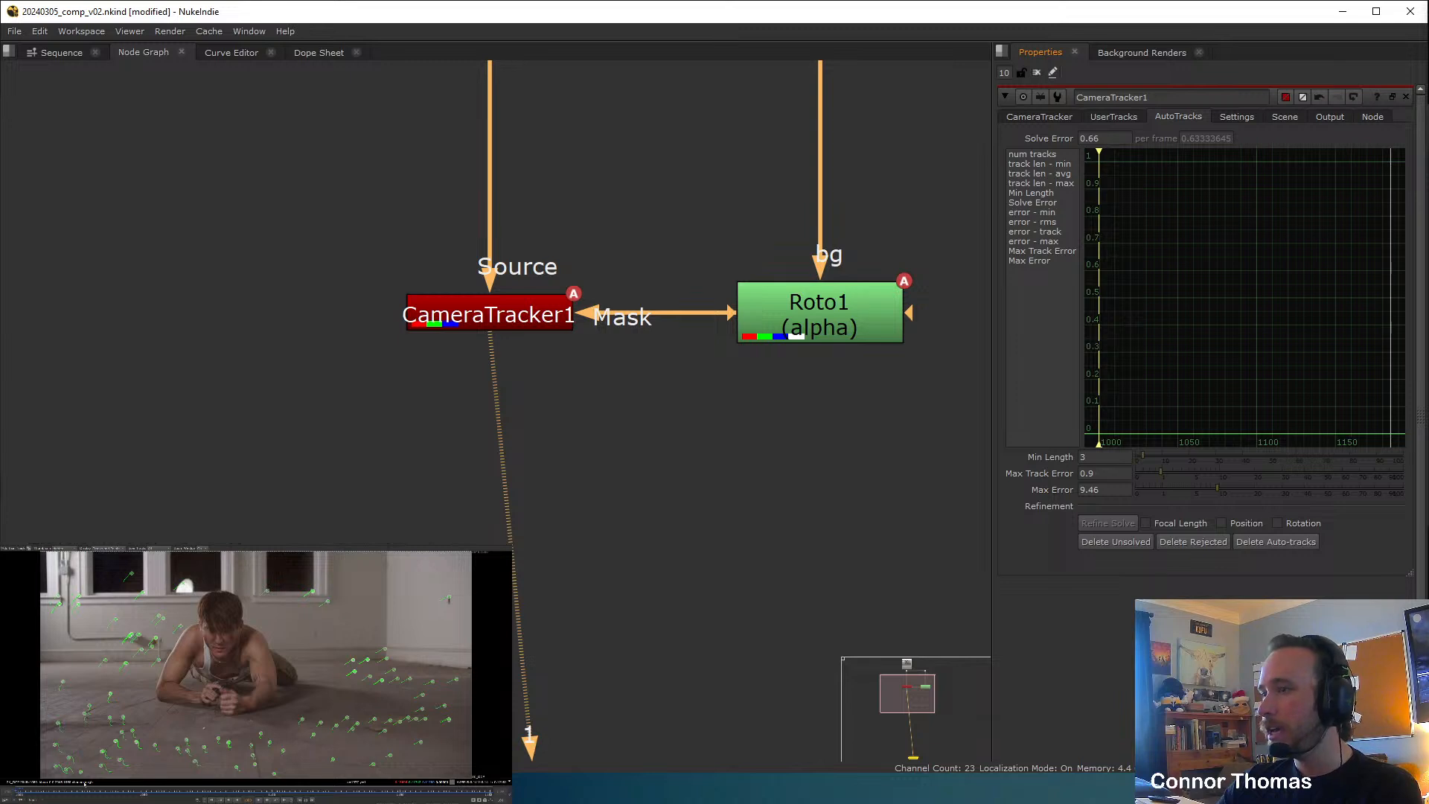
# Inspect the remaining tracks at several frames of the shot and look through the CameraTracker's export options.
pyautogui.click(395, 793)
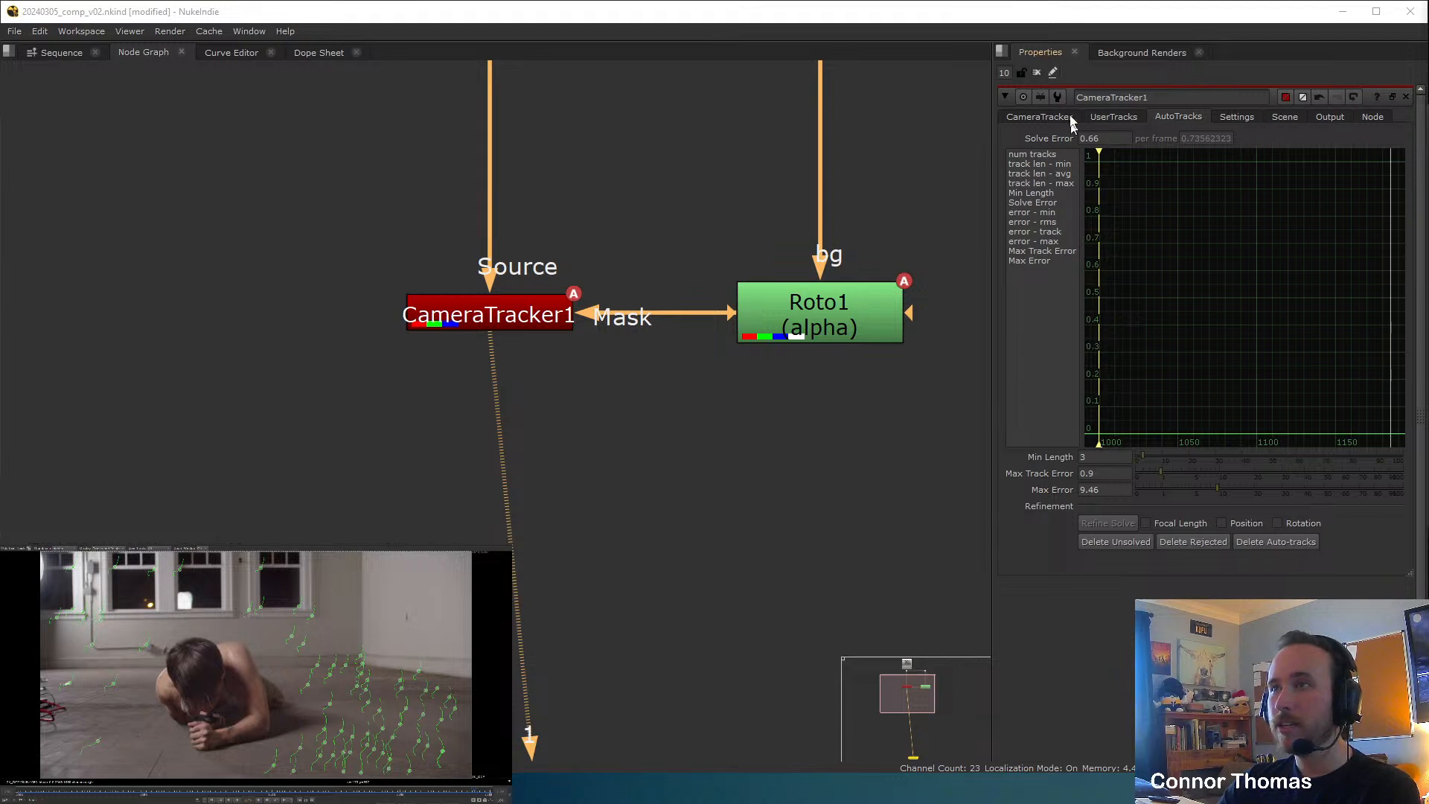
pyautogui.click(1038, 119)
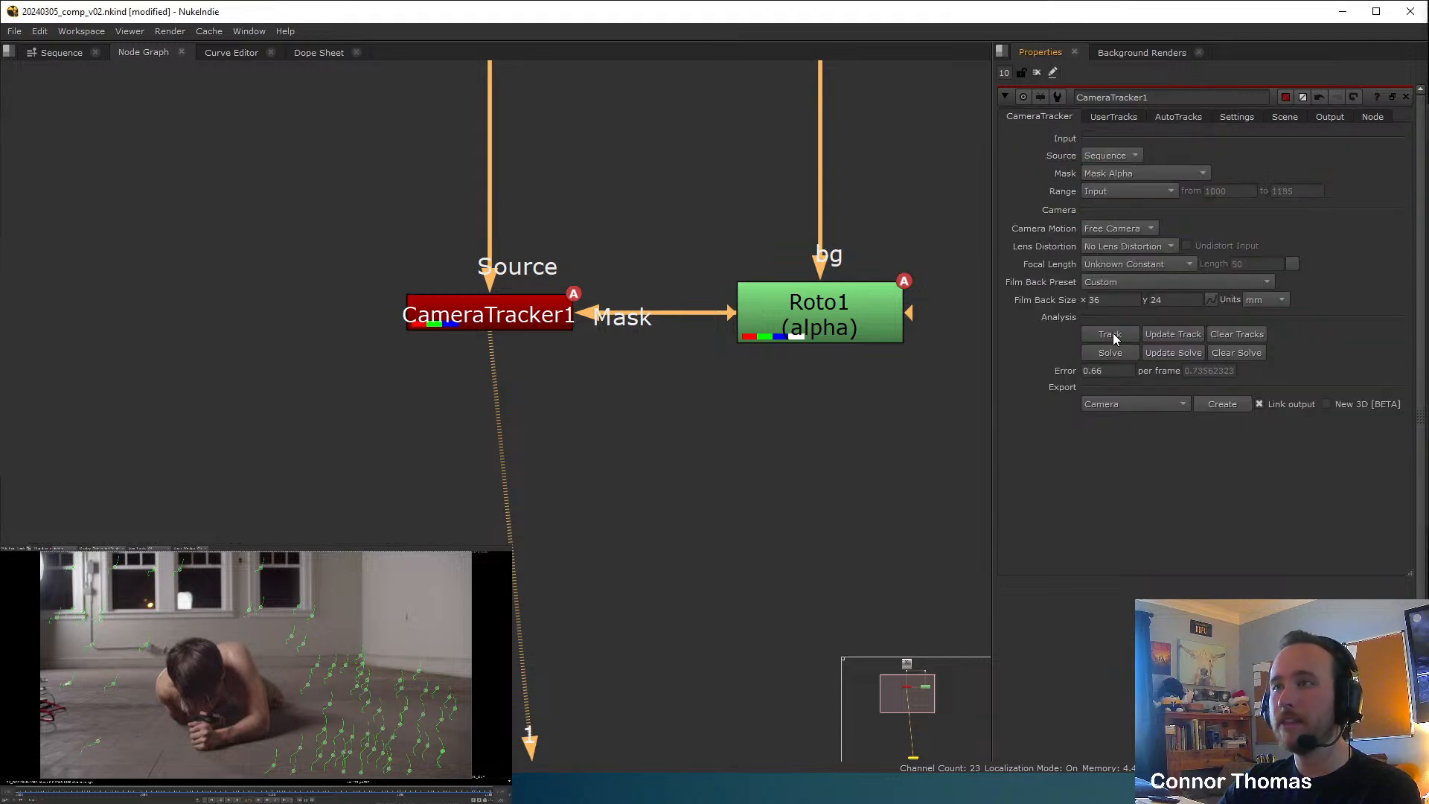
pyautogui.click(46, 792)
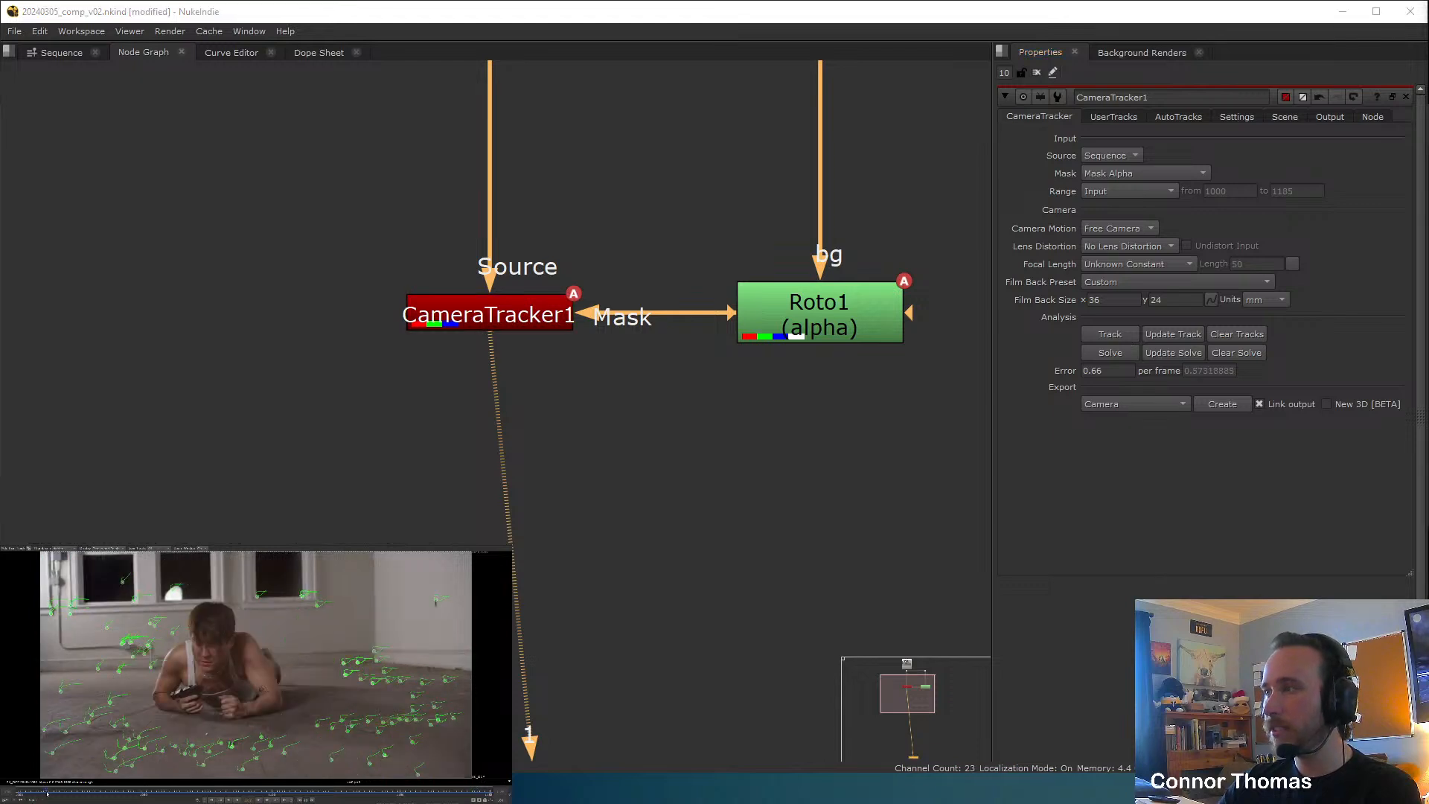
pyautogui.click(1118, 404)
pyautogui.click(1026, 521)
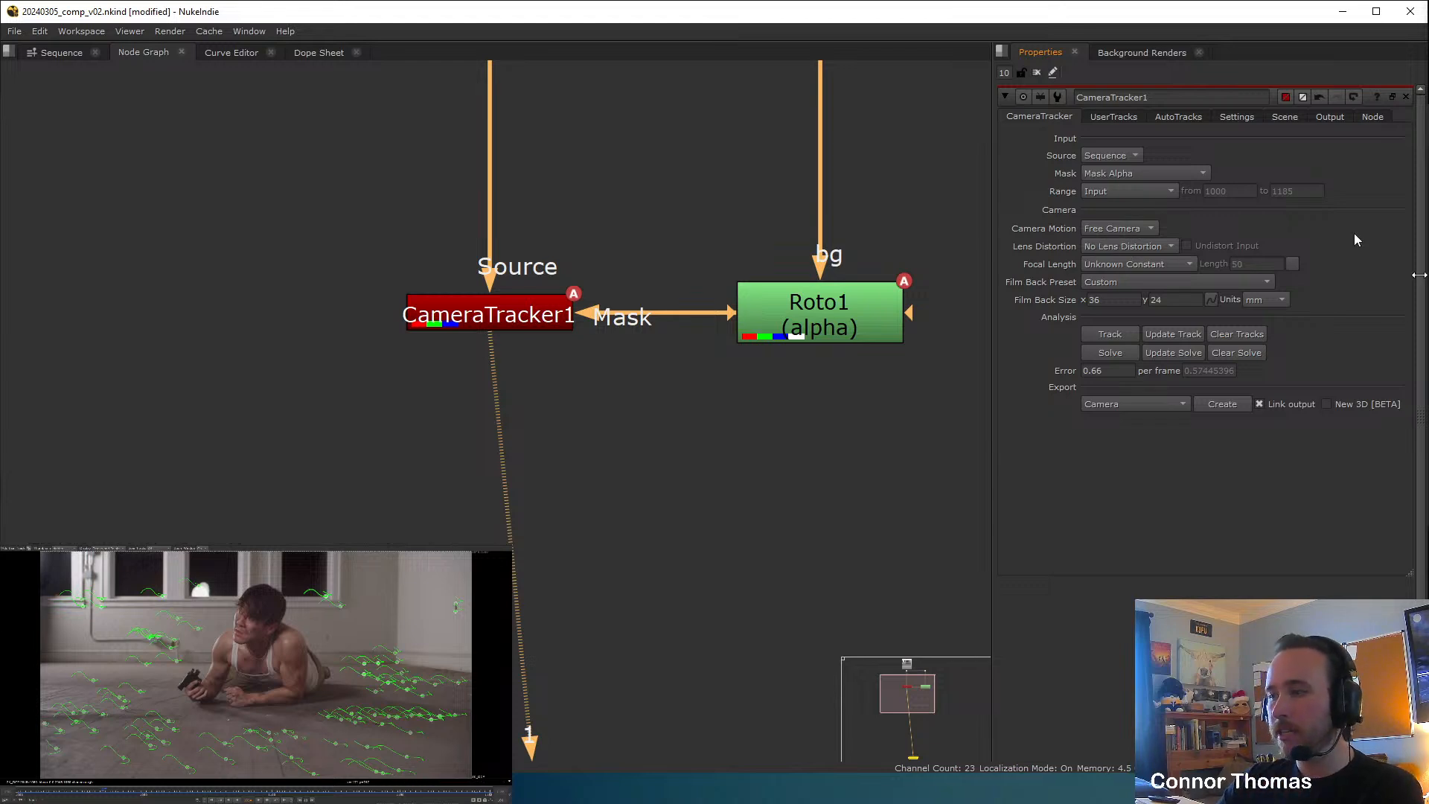
# Set the CameraTracker's lens distortion to Unknown Lens.
pyautogui.click(1102, 248)
pyautogui.click(1151, 268)
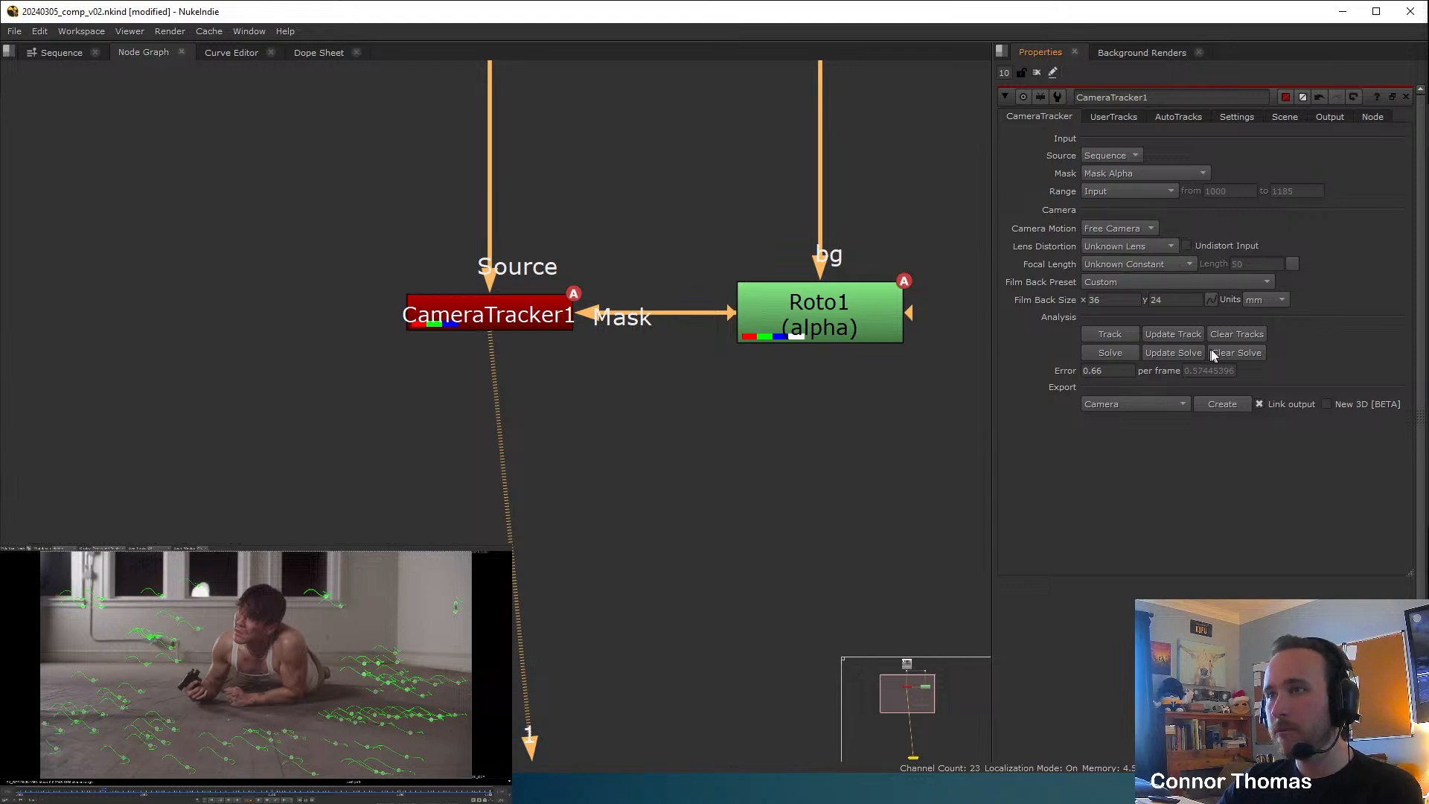
# Clear the CameraTracker's current solve and all of its tracks.
pyautogui.click(1234, 356)
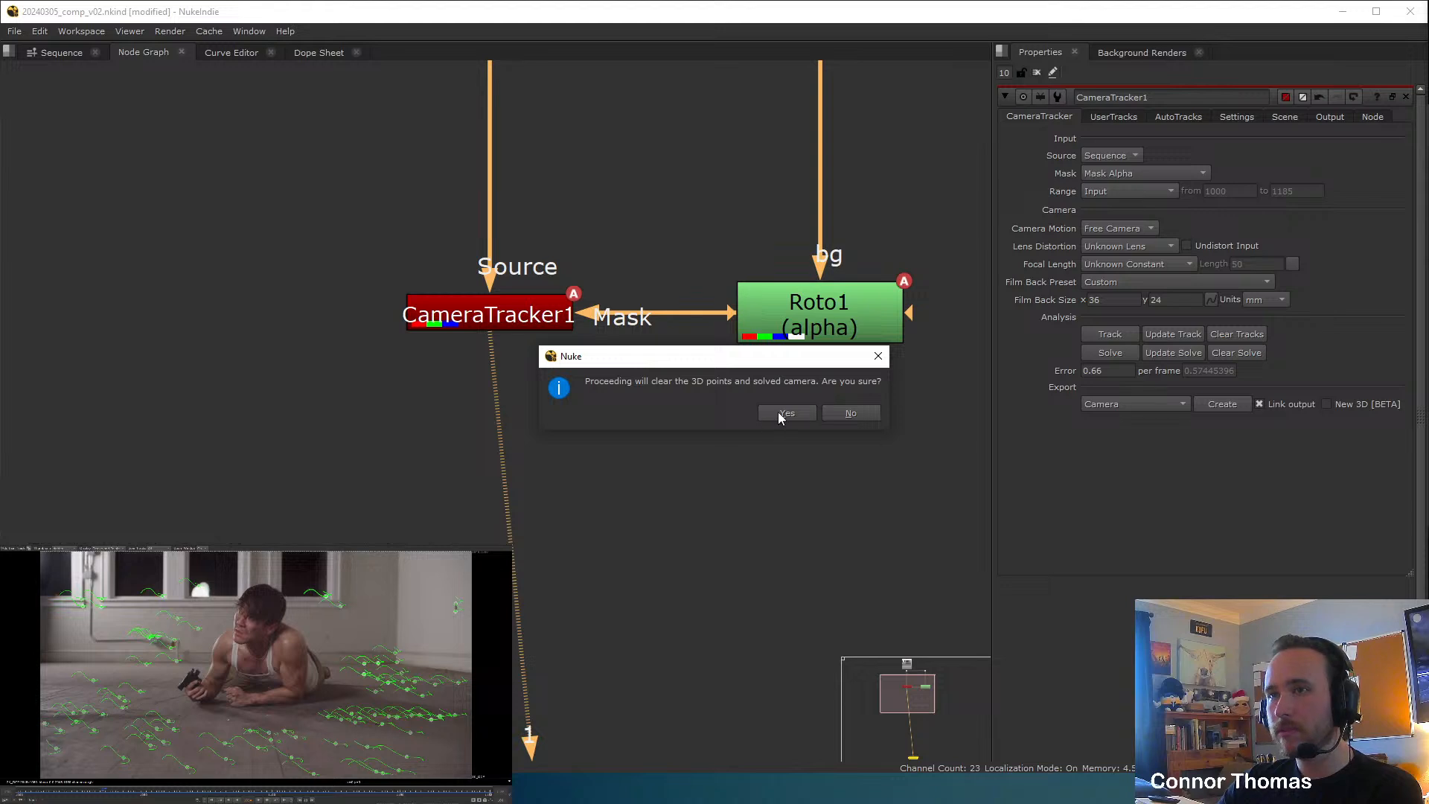
pyautogui.click(783, 413)
pyautogui.click(1245, 334)
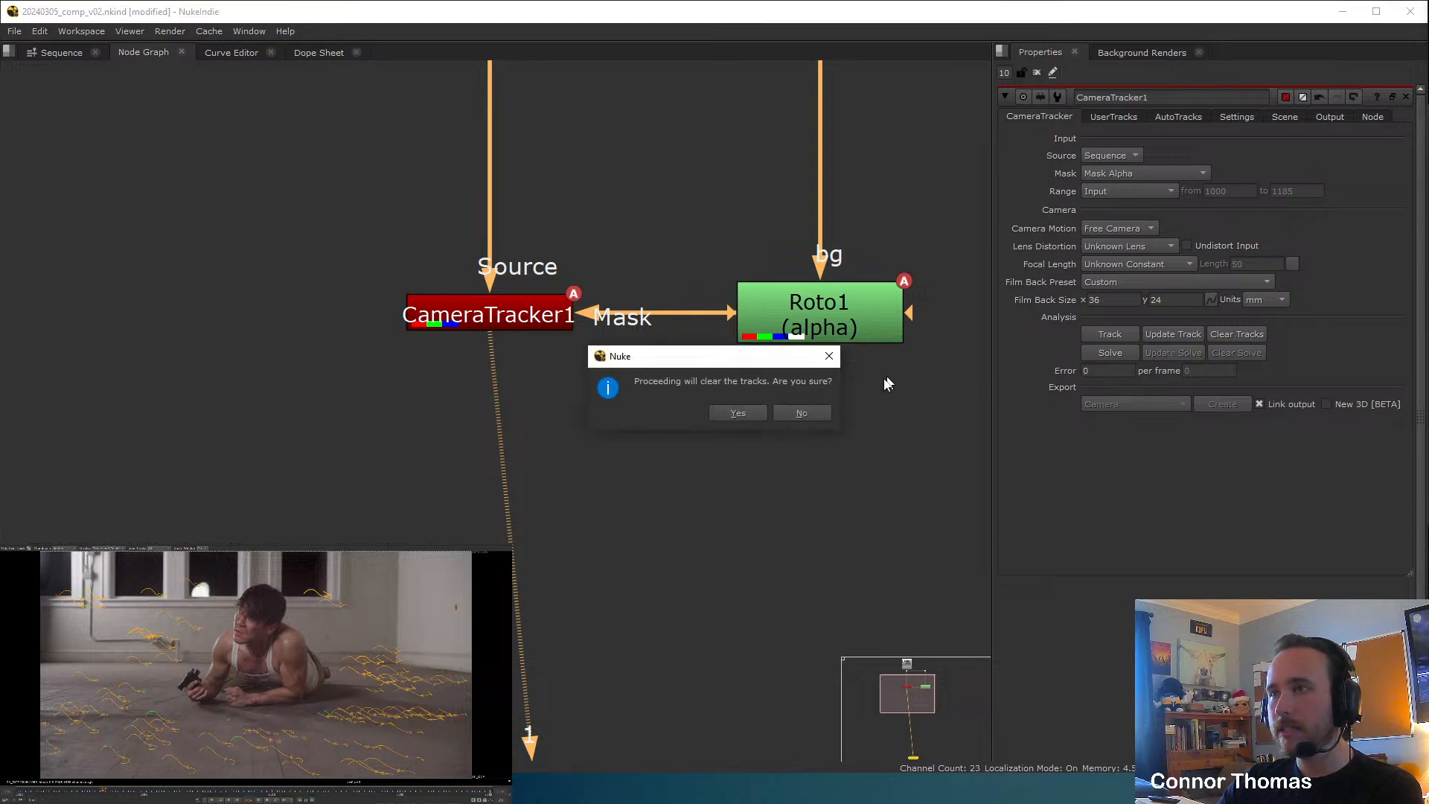
pyautogui.click(733, 412)
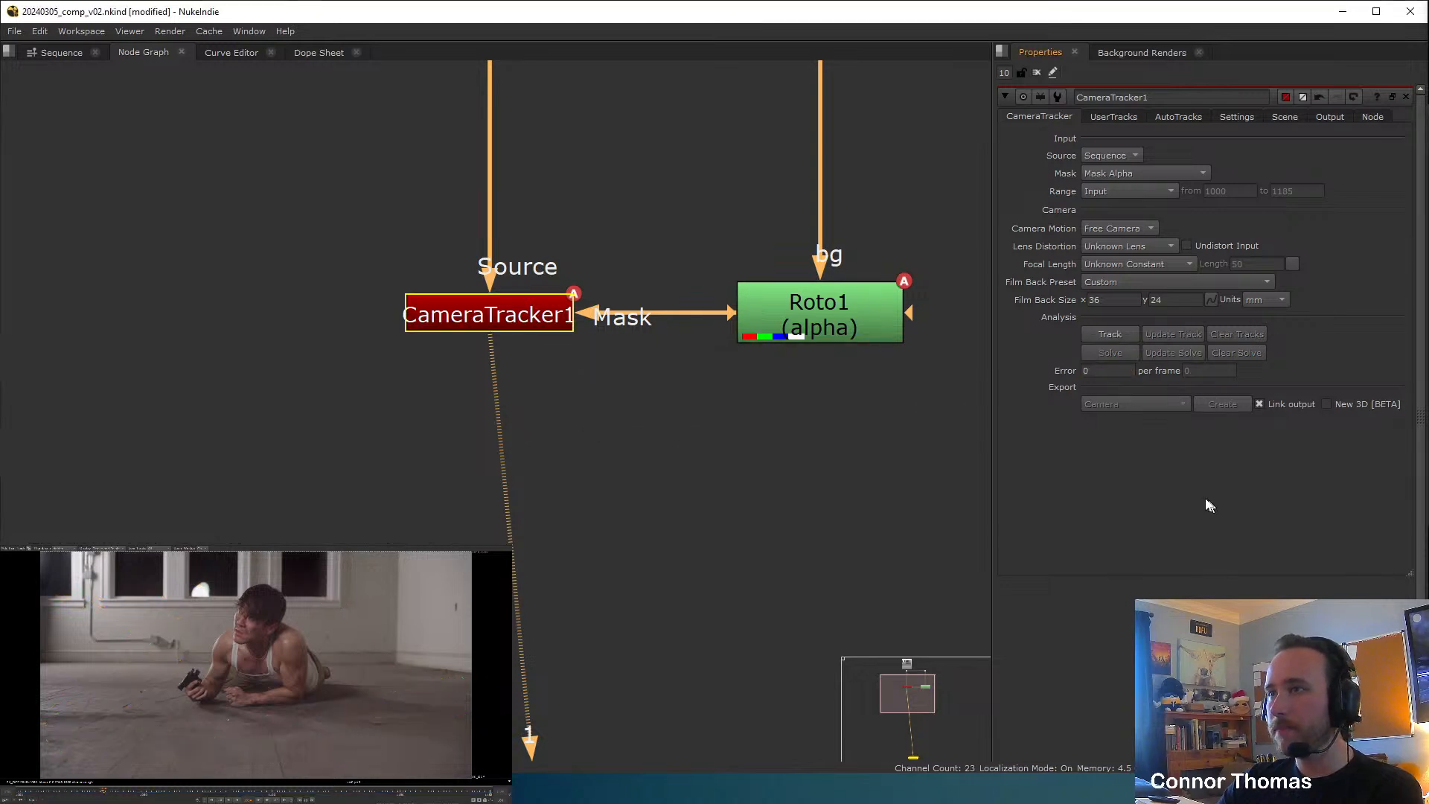
# Track the sequence again with CameraTracker1 and solve the camera using the Unknown Lens distortion.
pyautogui.hotkey('ctrl', 'z')
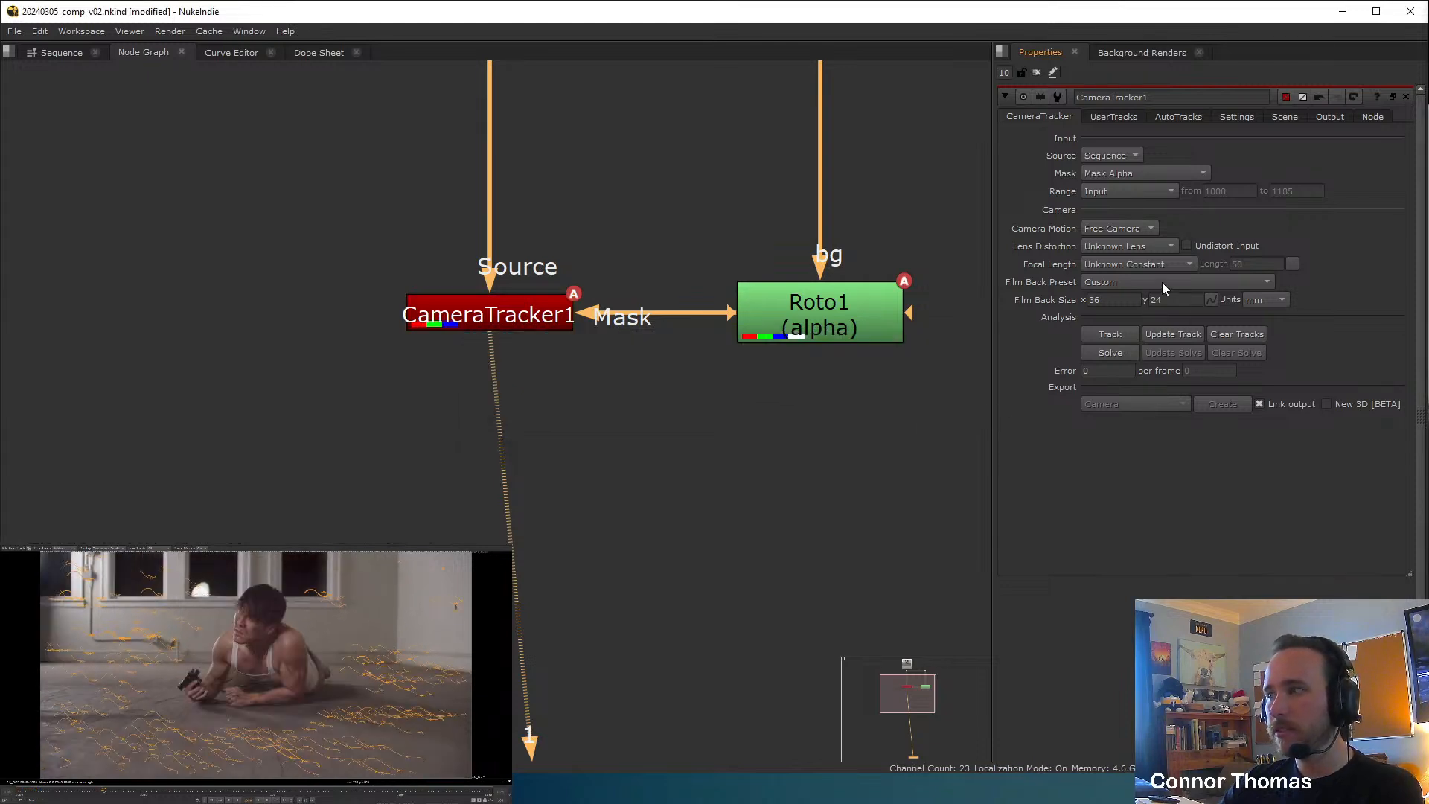
pyautogui.click(1110, 352)
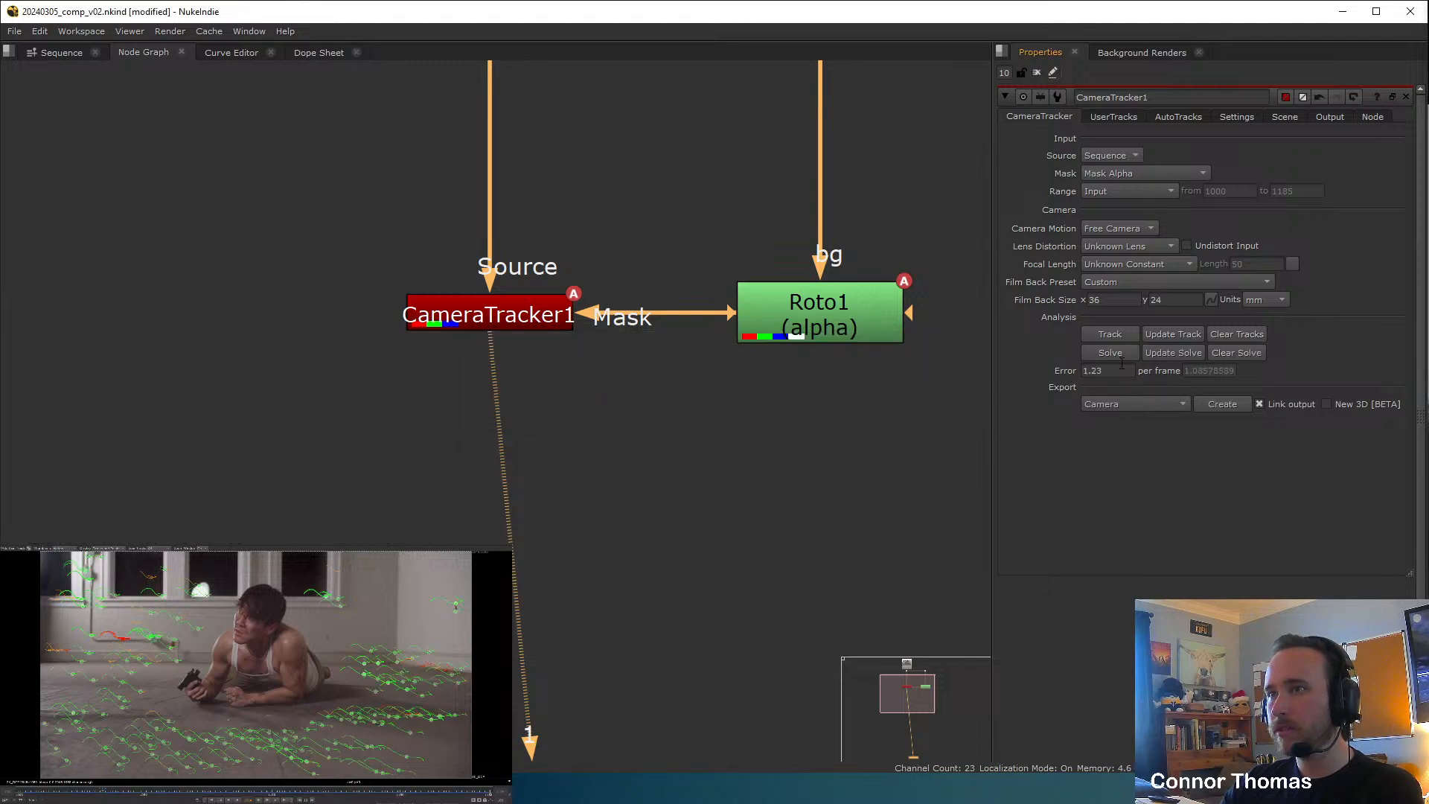
# Delete the unsolved and rejected auto-tracks of the new solve.
pyautogui.click(1197, 116)
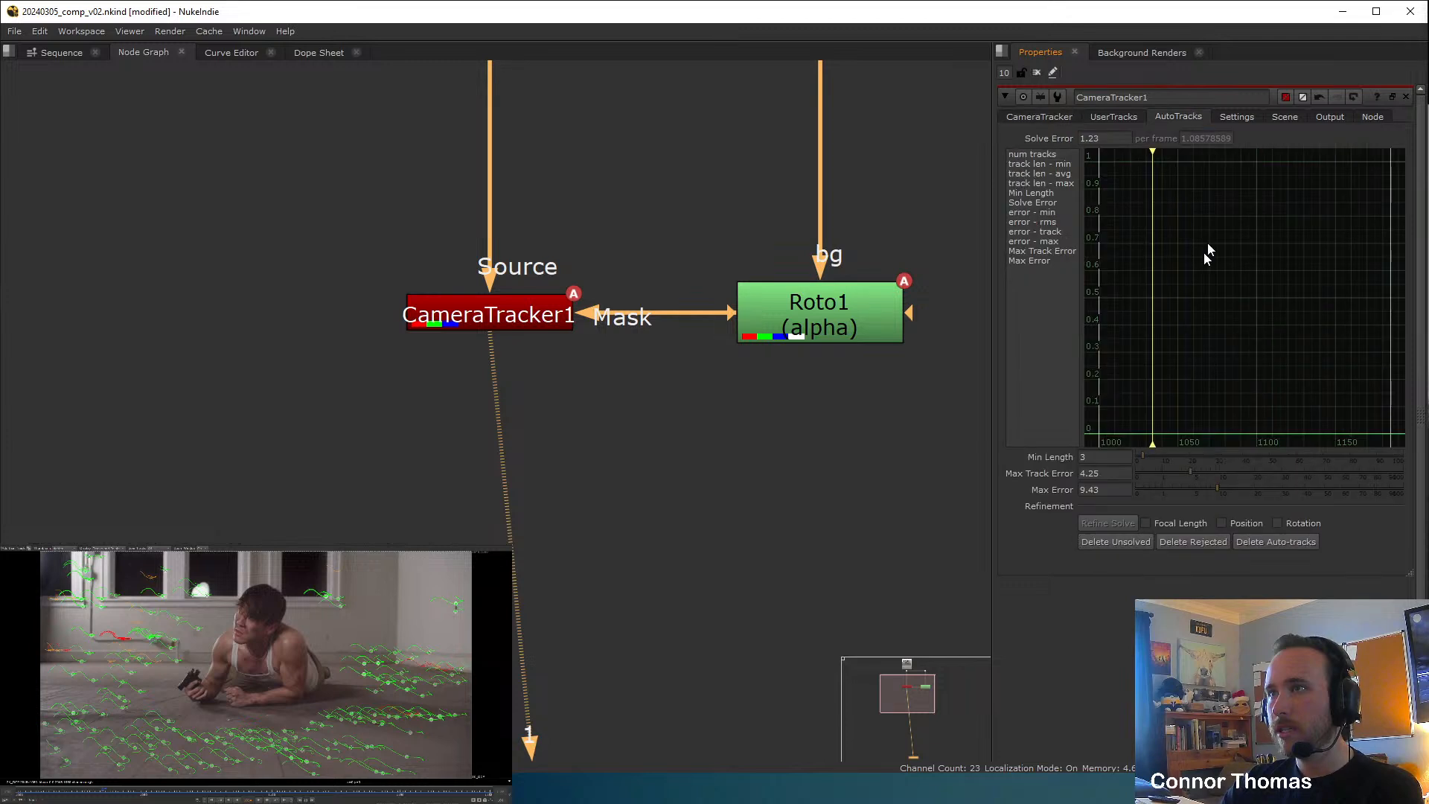
pyautogui.click(1114, 542)
pyautogui.click(852, 412)
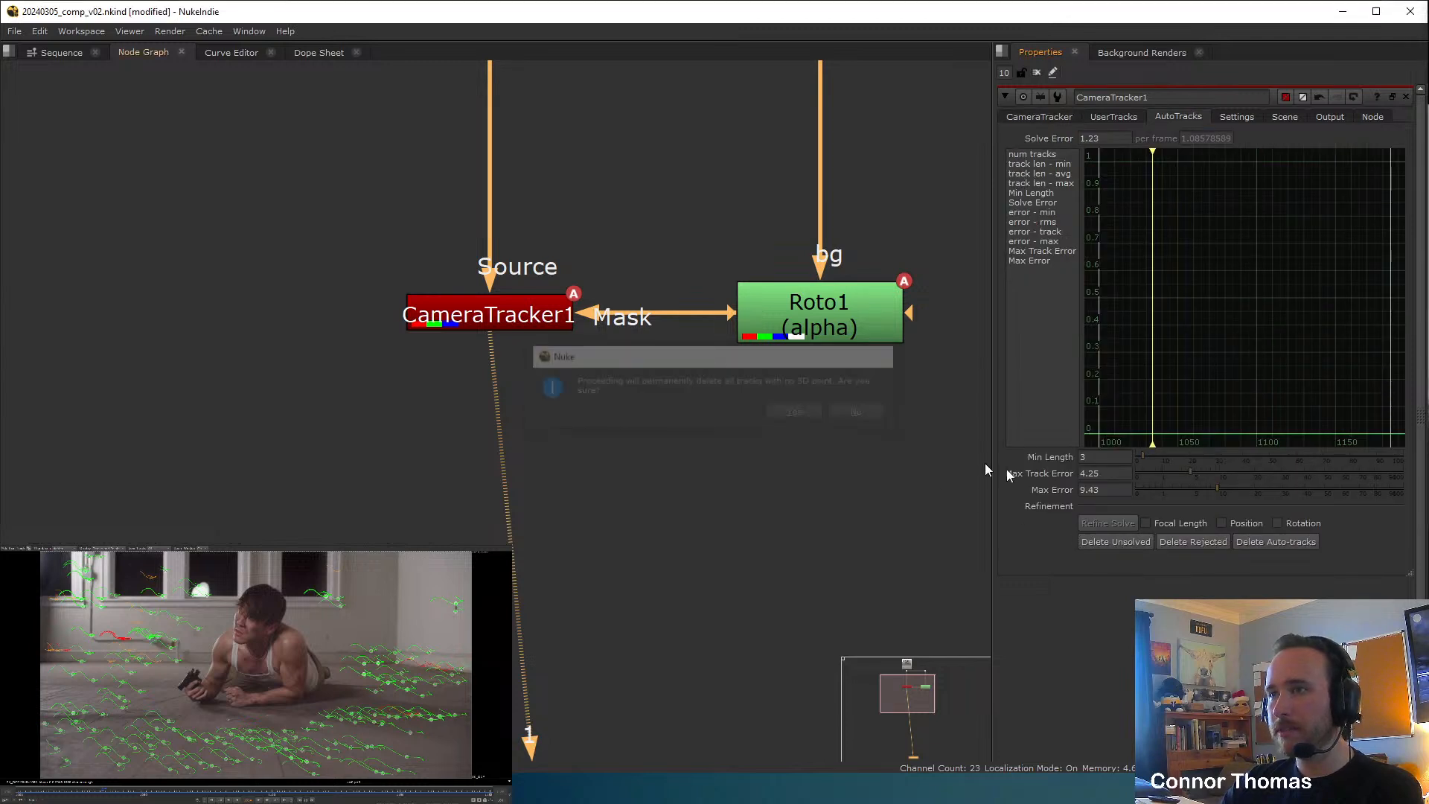
pyautogui.click(1173, 542)
pyautogui.click(791, 412)
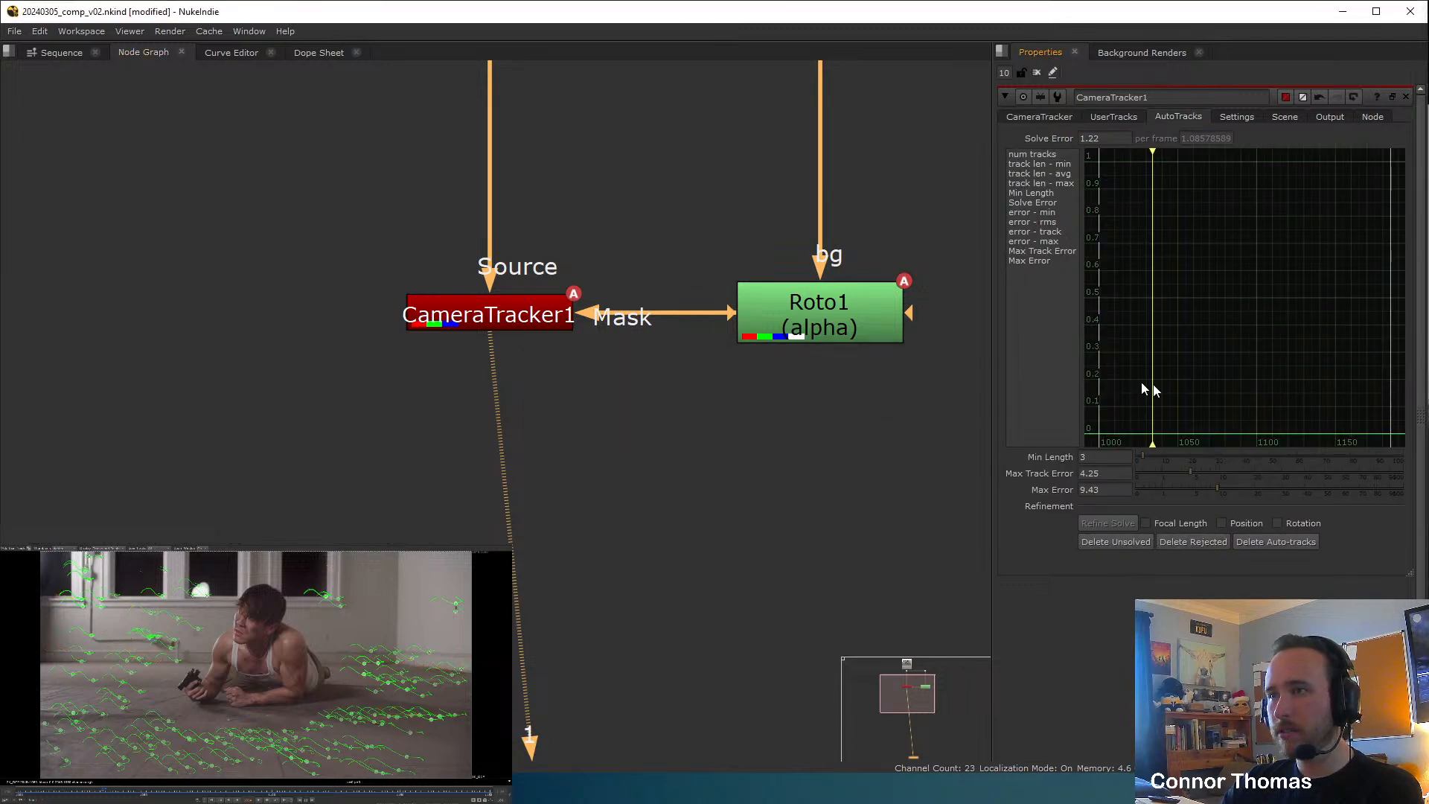
# Lower the Max Track Error to 0.9 and delete the newly rejected auto-tracks.
pyautogui.click(1176, 476)
pyautogui.moveTo(1176, 471); pyautogui.dragTo(1161, 471)
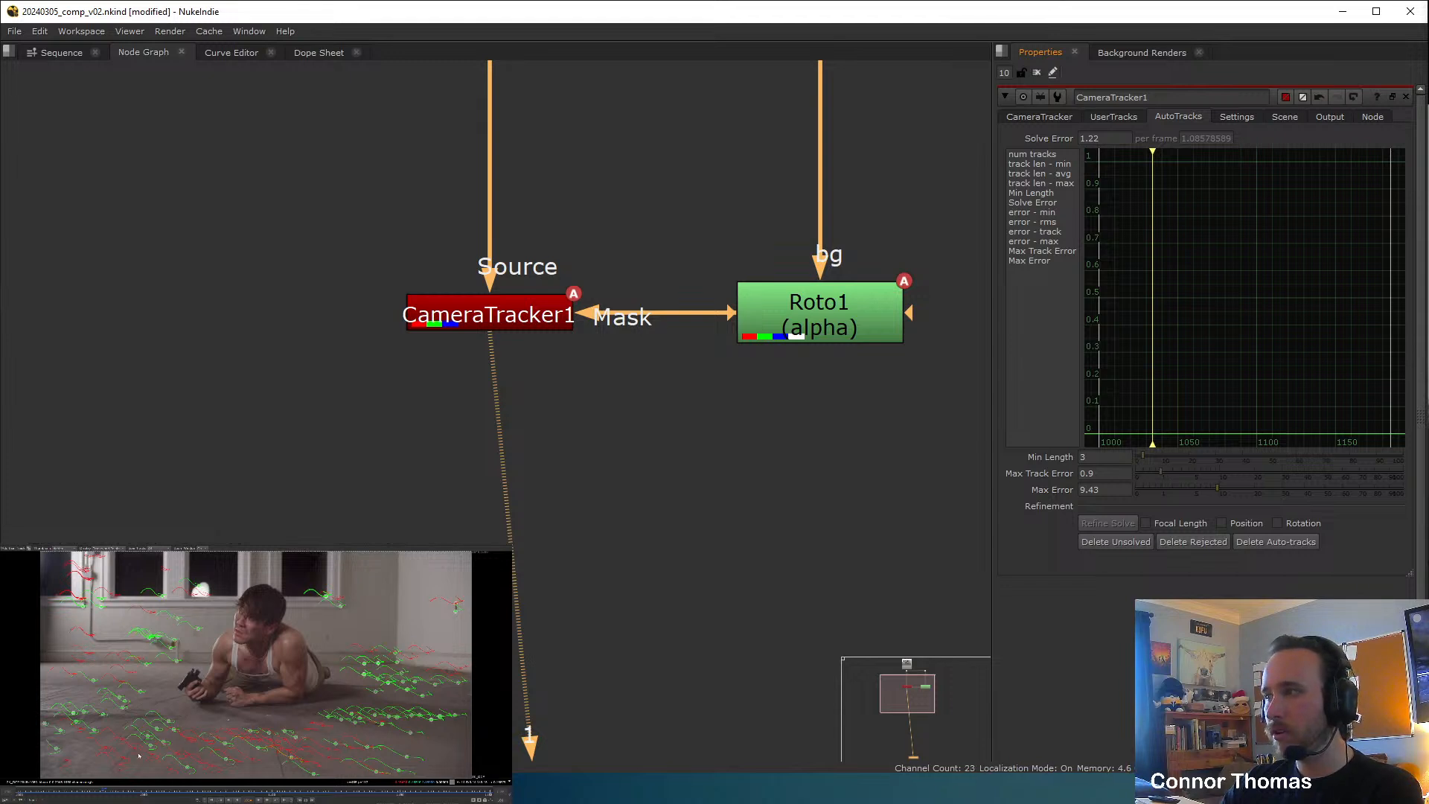
pyautogui.click(1191, 542)
pyautogui.click(793, 413)
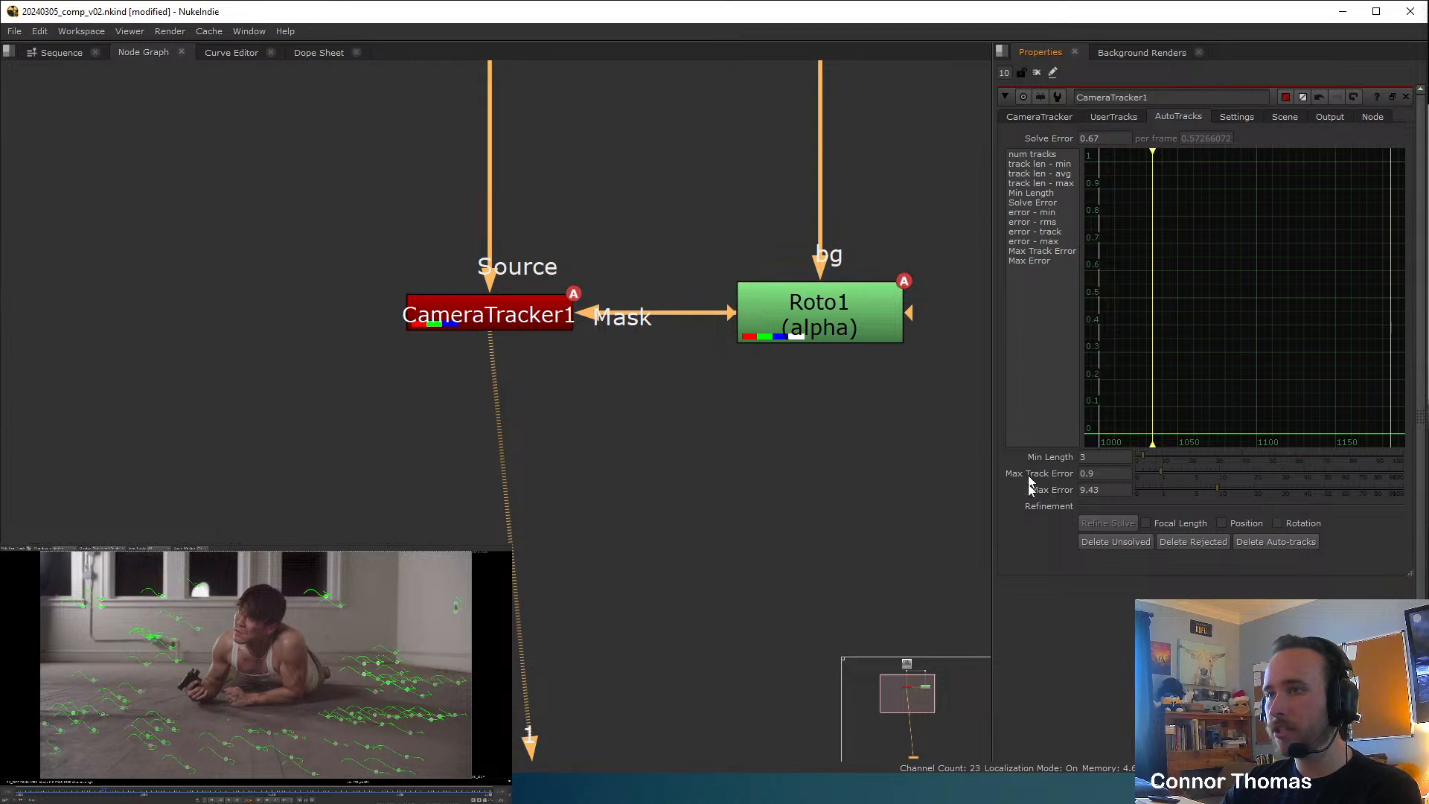
# Set the CameraTracker's export type to Scene+ and create the linked camera, point cloud, scene, render and lens distortion nodes.
pyautogui.click(1063, 116)
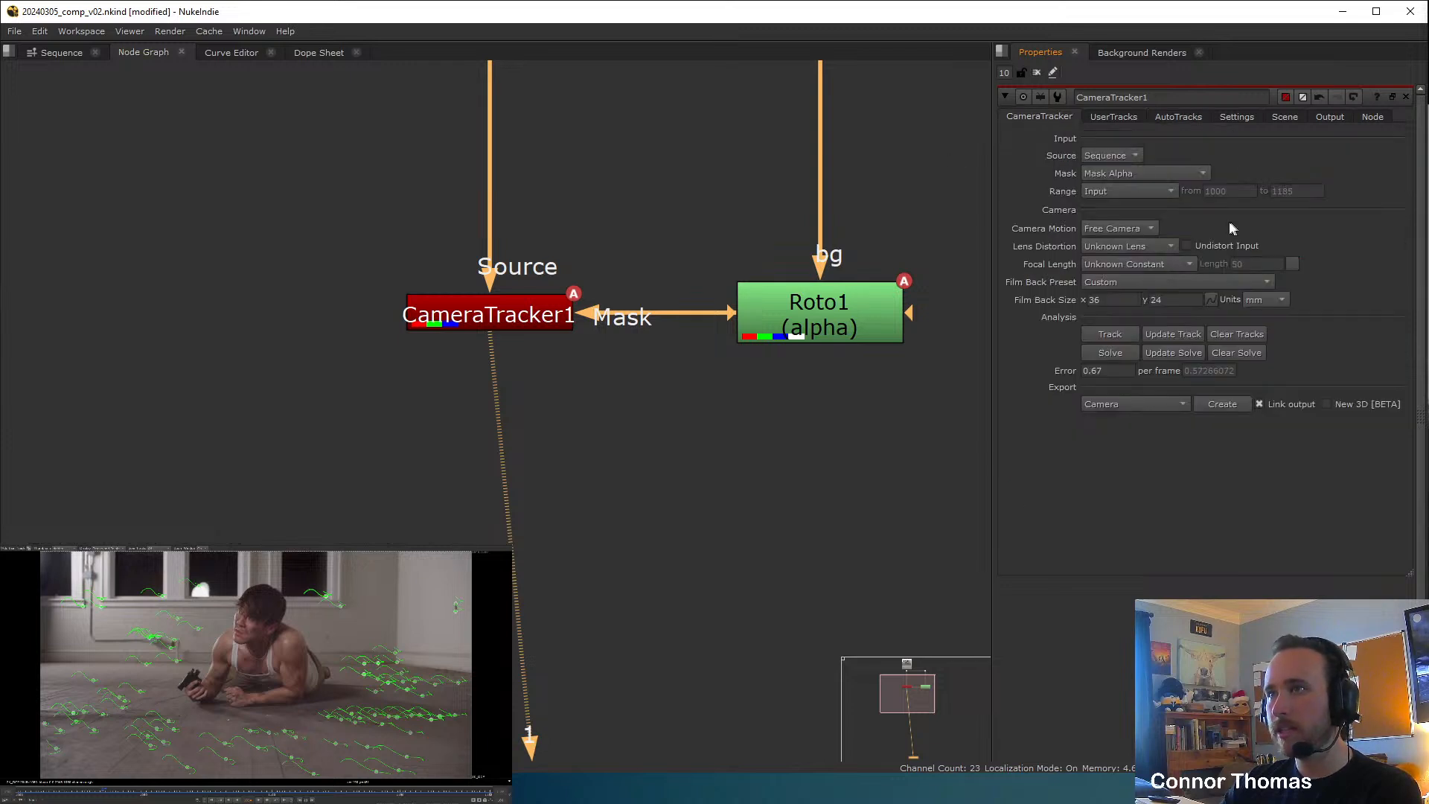
pyautogui.click(1110, 403)
pyautogui.click(1173, 407)
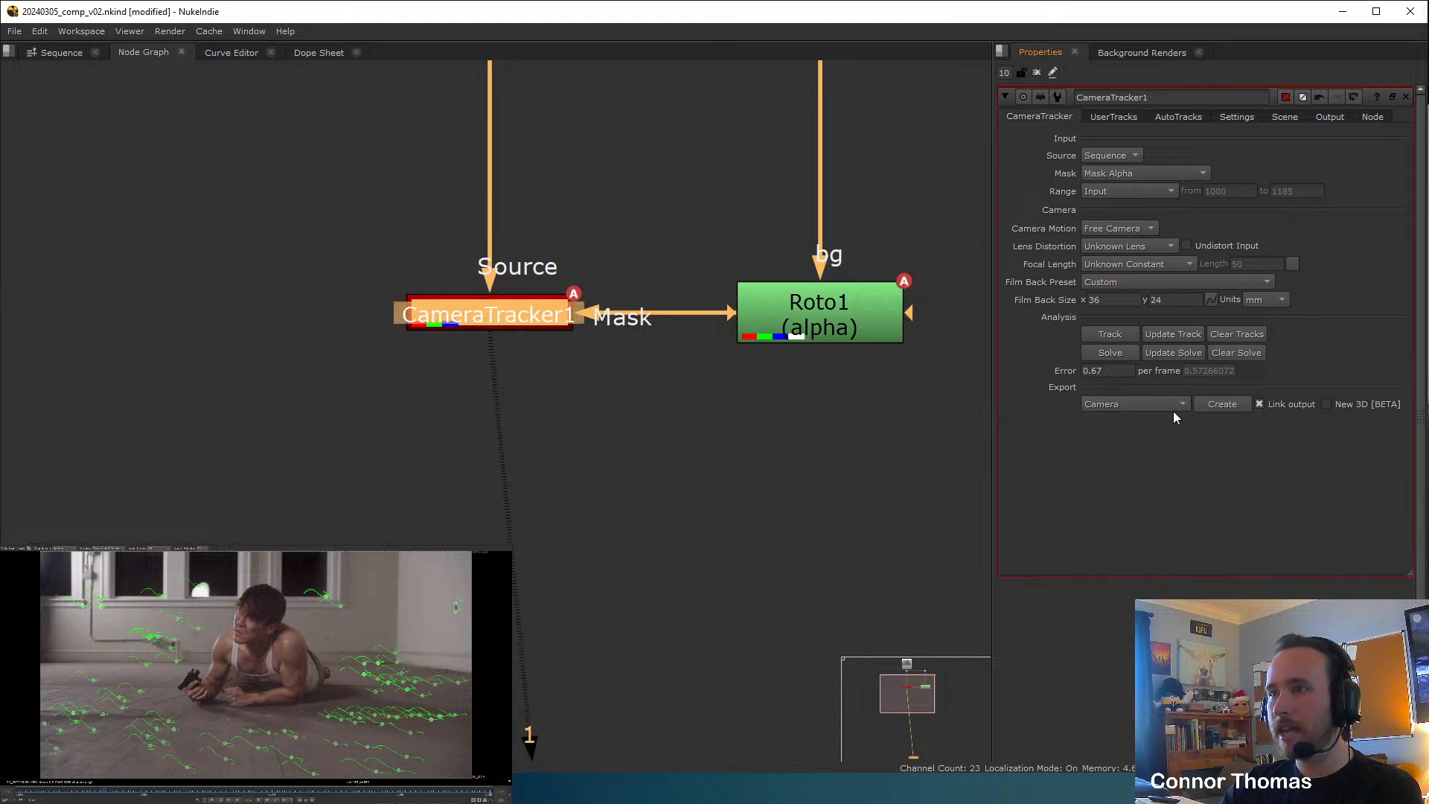
pyautogui.click(1132, 408)
pyautogui.click(1174, 456)
pyautogui.click(1222, 404)
pyautogui.scroll(-5, 641, 368)
pyautogui.scroll(2, 686, 363)
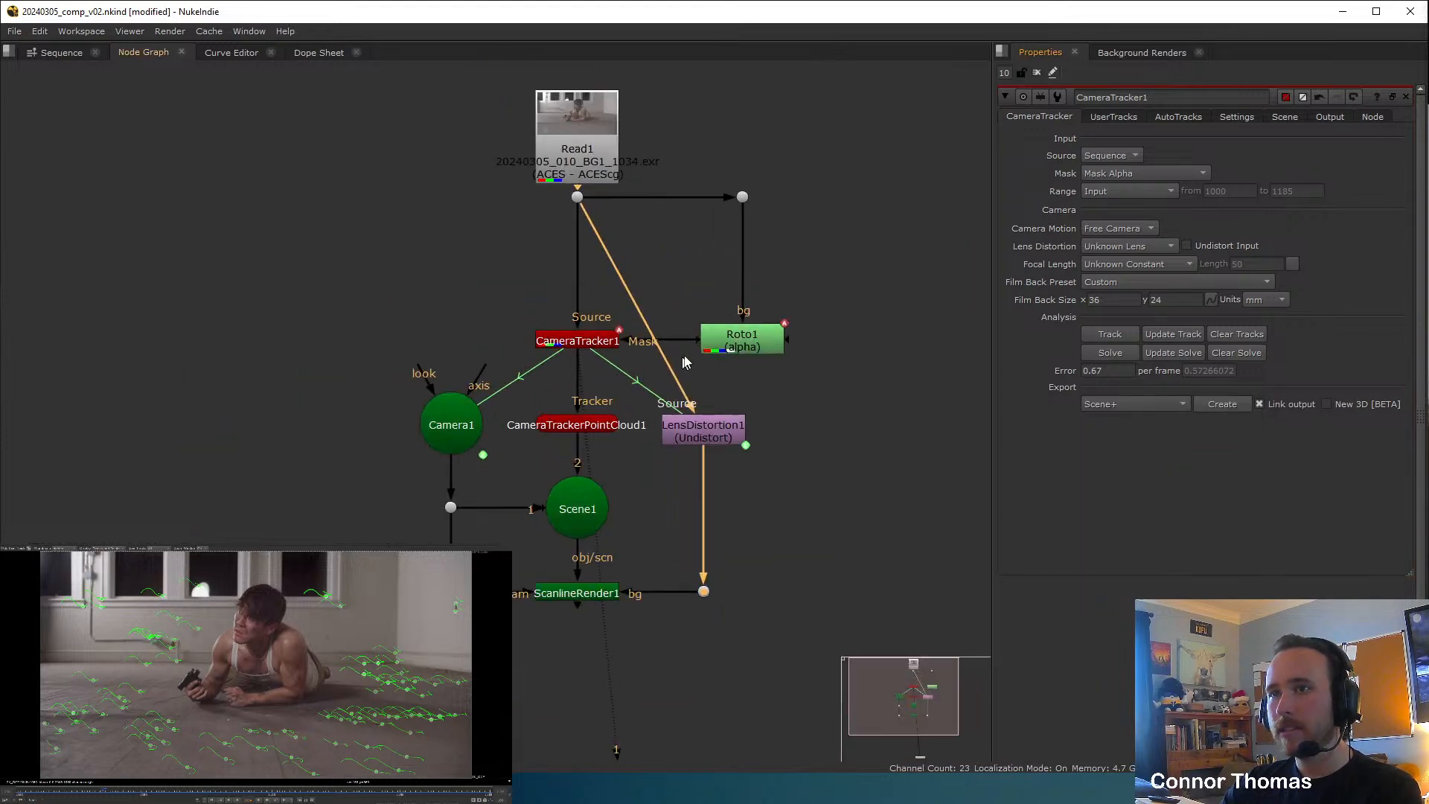
# Move Roto1 and its Dot to the other side of CameraTracker1 and route LensDistortion1's source pipe through a new Dot level with the others.
pyautogui.moveTo(771, 342); pyautogui.dragTo(782, 323, button='middle')
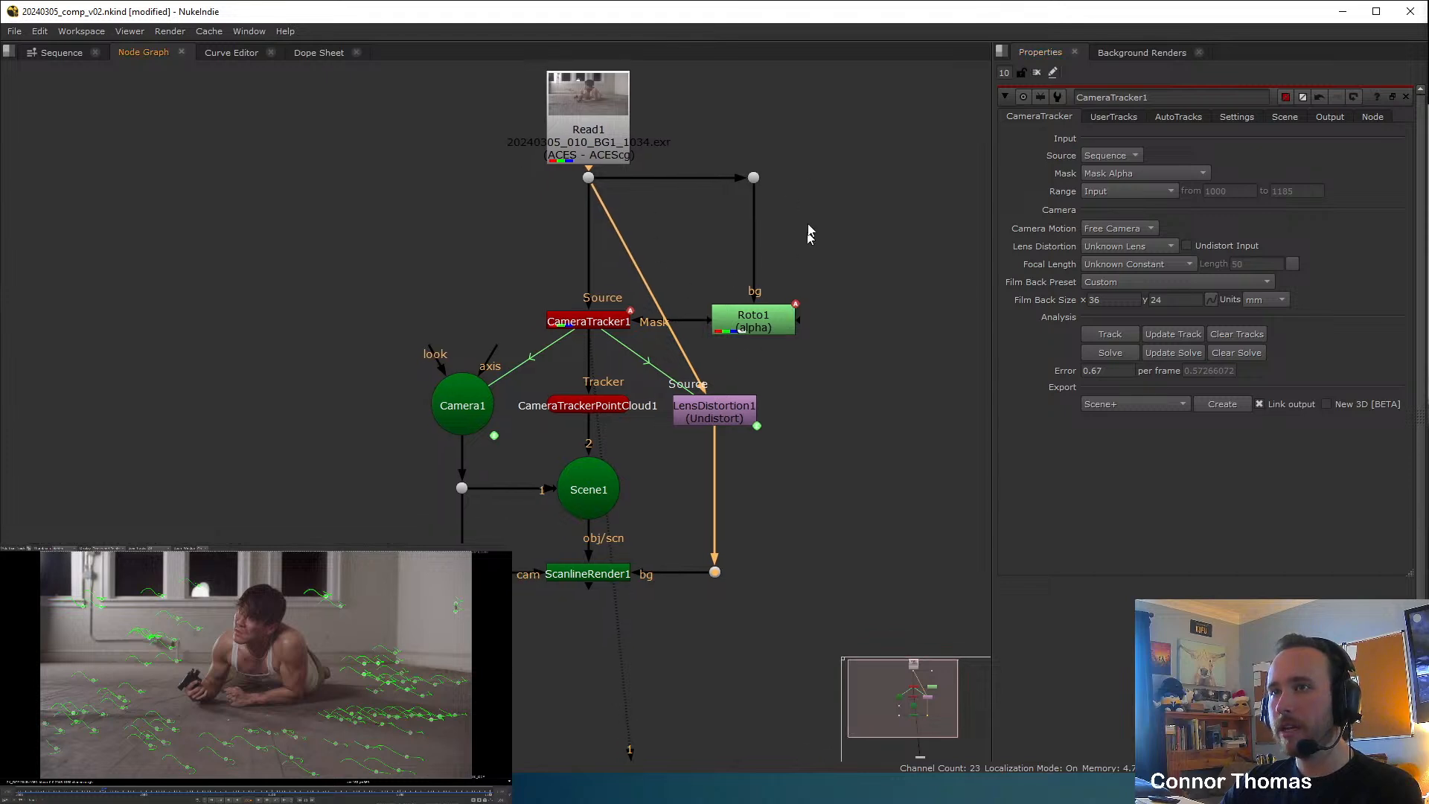
pyautogui.moveTo(824, 101); pyautogui.dragTo(402, 324)
pyautogui.click(822, 287)
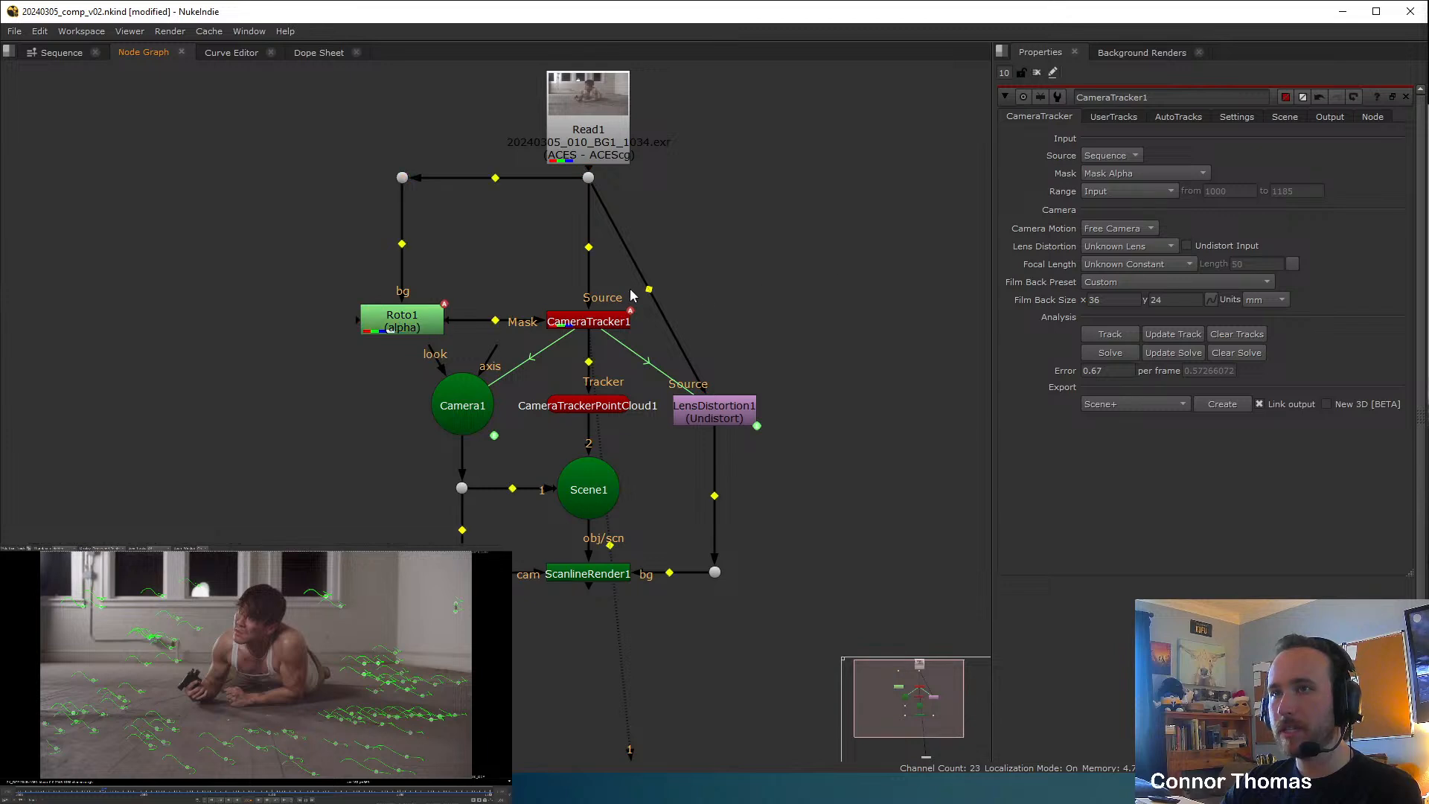
pyautogui.keyDown('ctrl'); pyautogui.moveTo(649, 289); pyautogui.dragTo(716, 181); pyautogui.keyUp('ctrl')
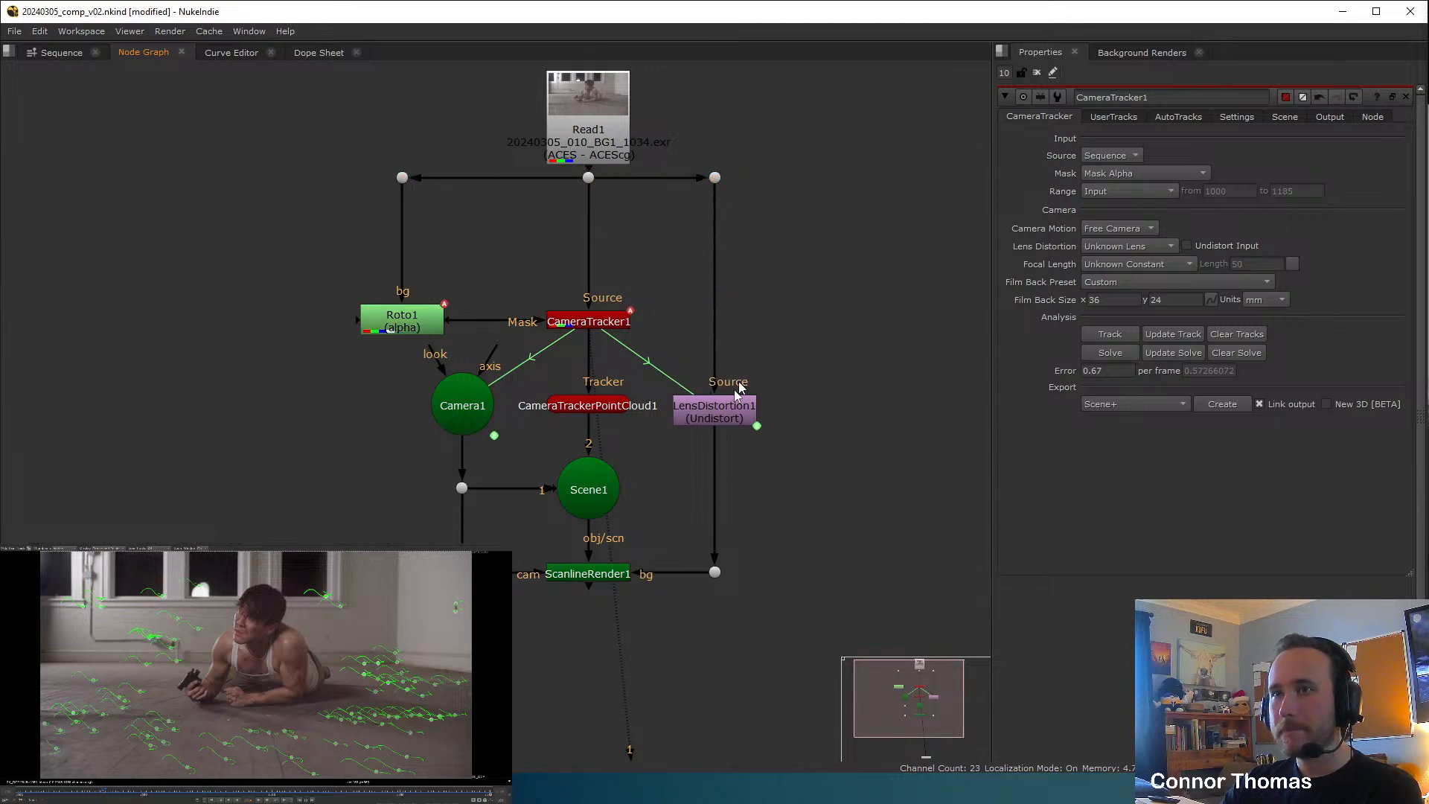
# View LensDistortion1 and toggle it off and on to compare the undistorted plate with the original, close up around the windows.
pyautogui.click(734, 415)
pyautogui.press('1')
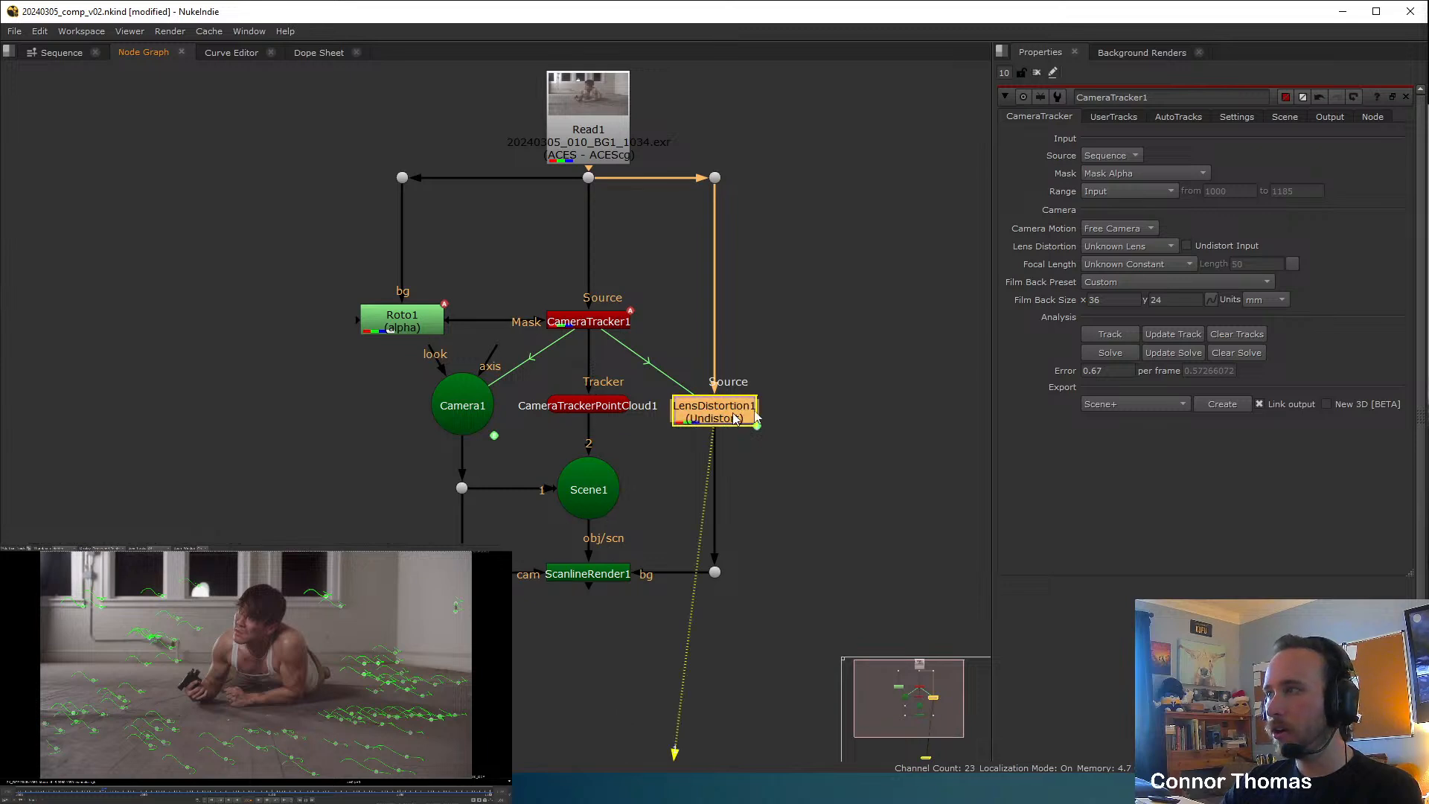
pyautogui.click(768, 465)
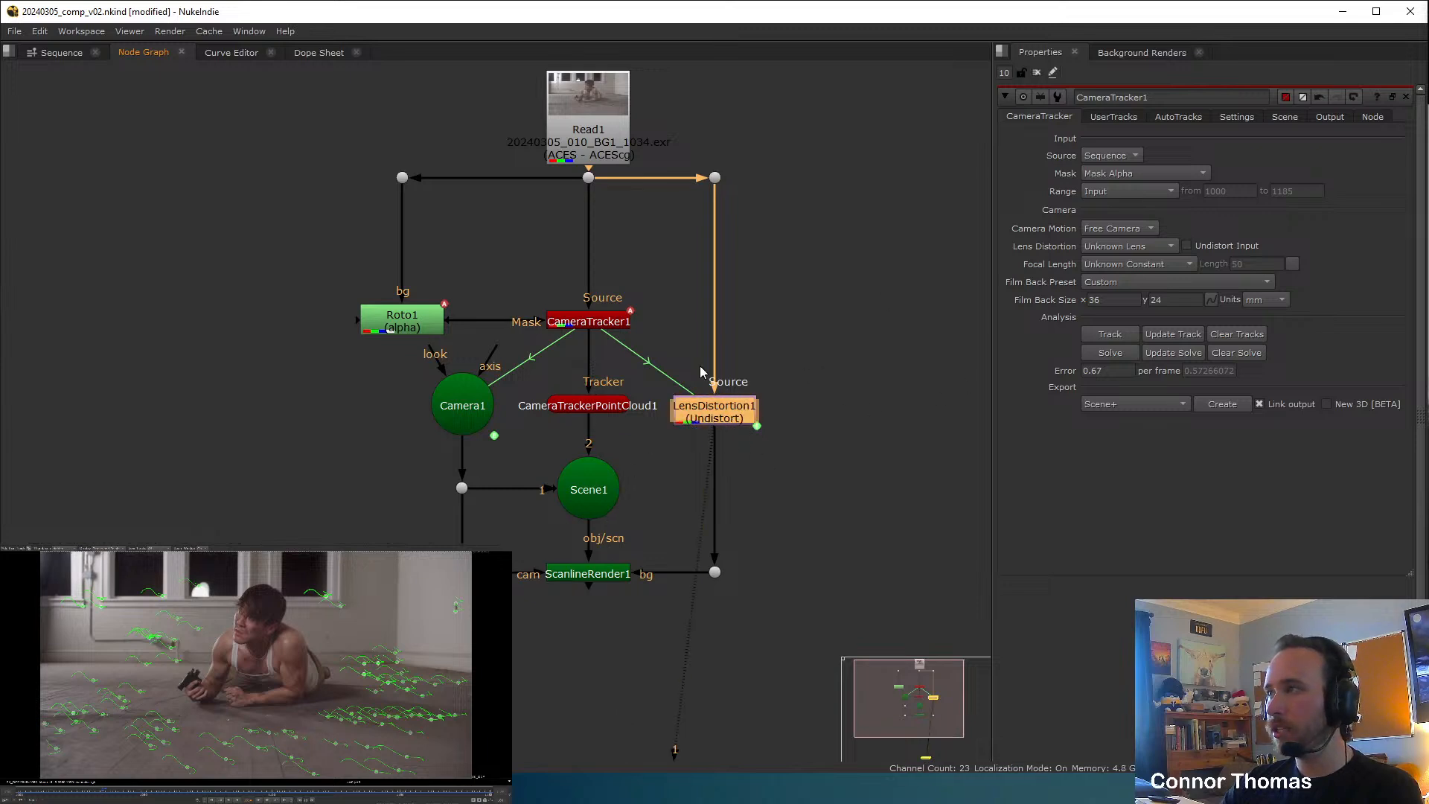
pyautogui.press('d')
pyautogui.press('d')
pyautogui.press('d')
pyautogui.press('d')
pyautogui.press('d')
pyautogui.press('d')
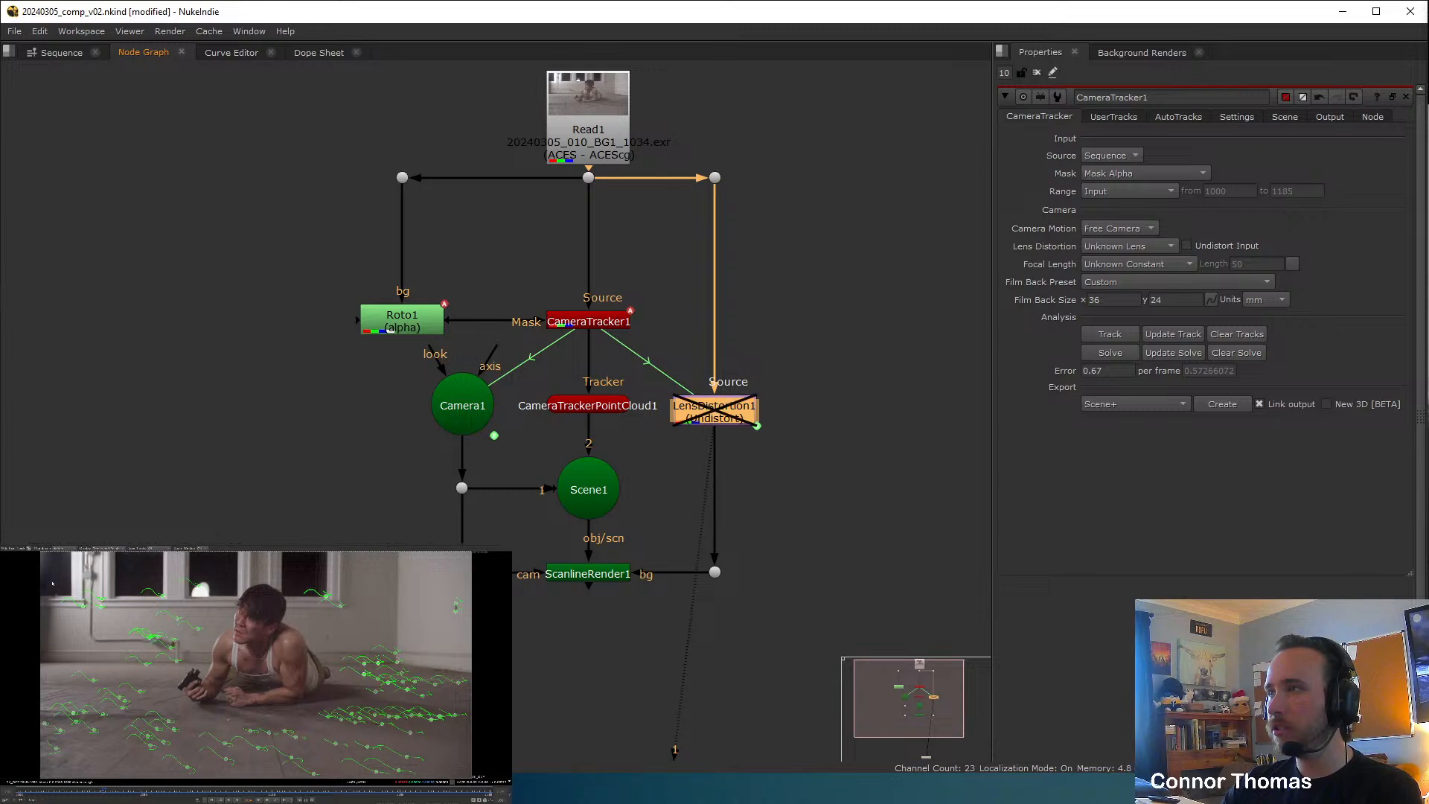
pyautogui.scroll(6, 57, 591)
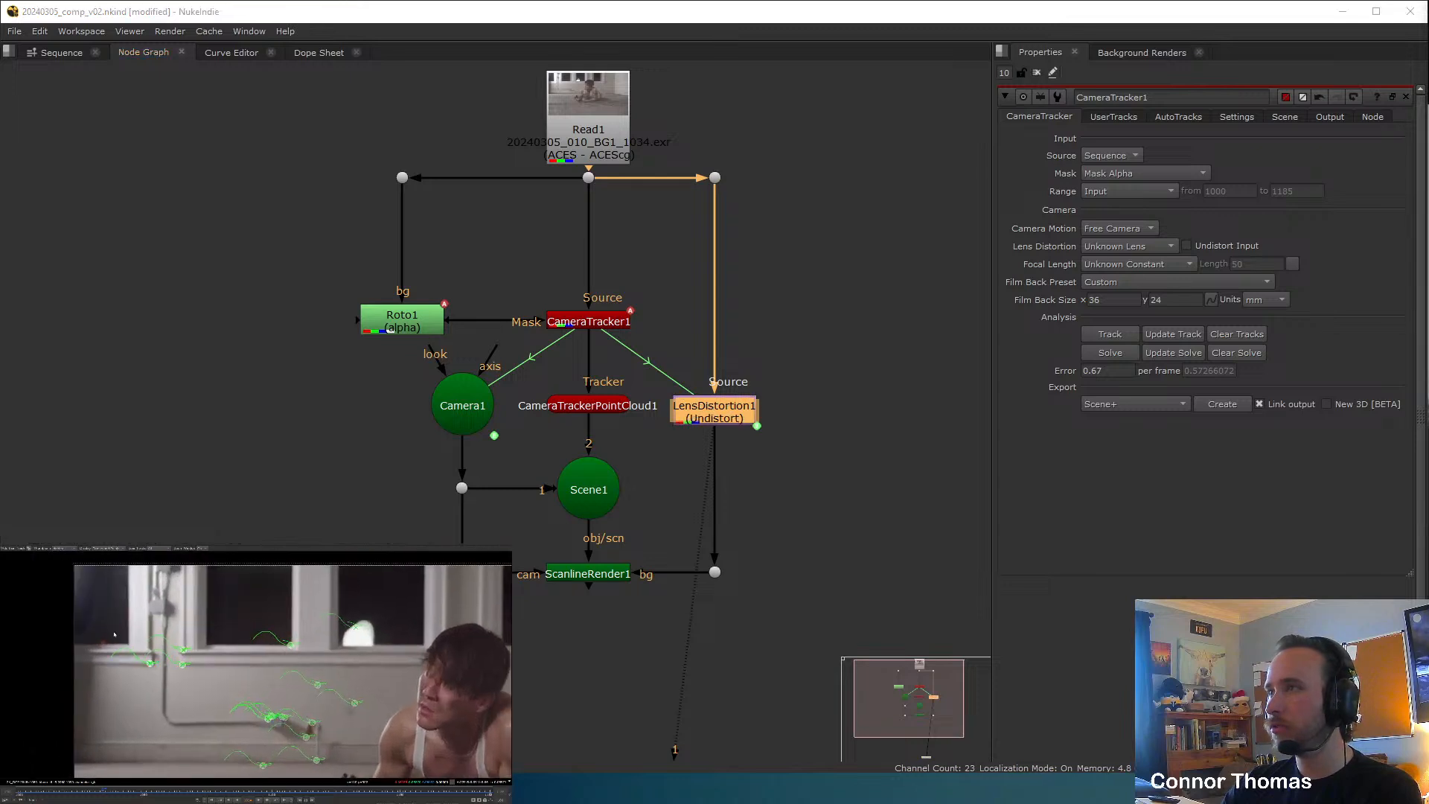
pyautogui.press('d')
pyautogui.press('d')
pyautogui.press('d')
pyautogui.press('d')
pyautogui.press('d')
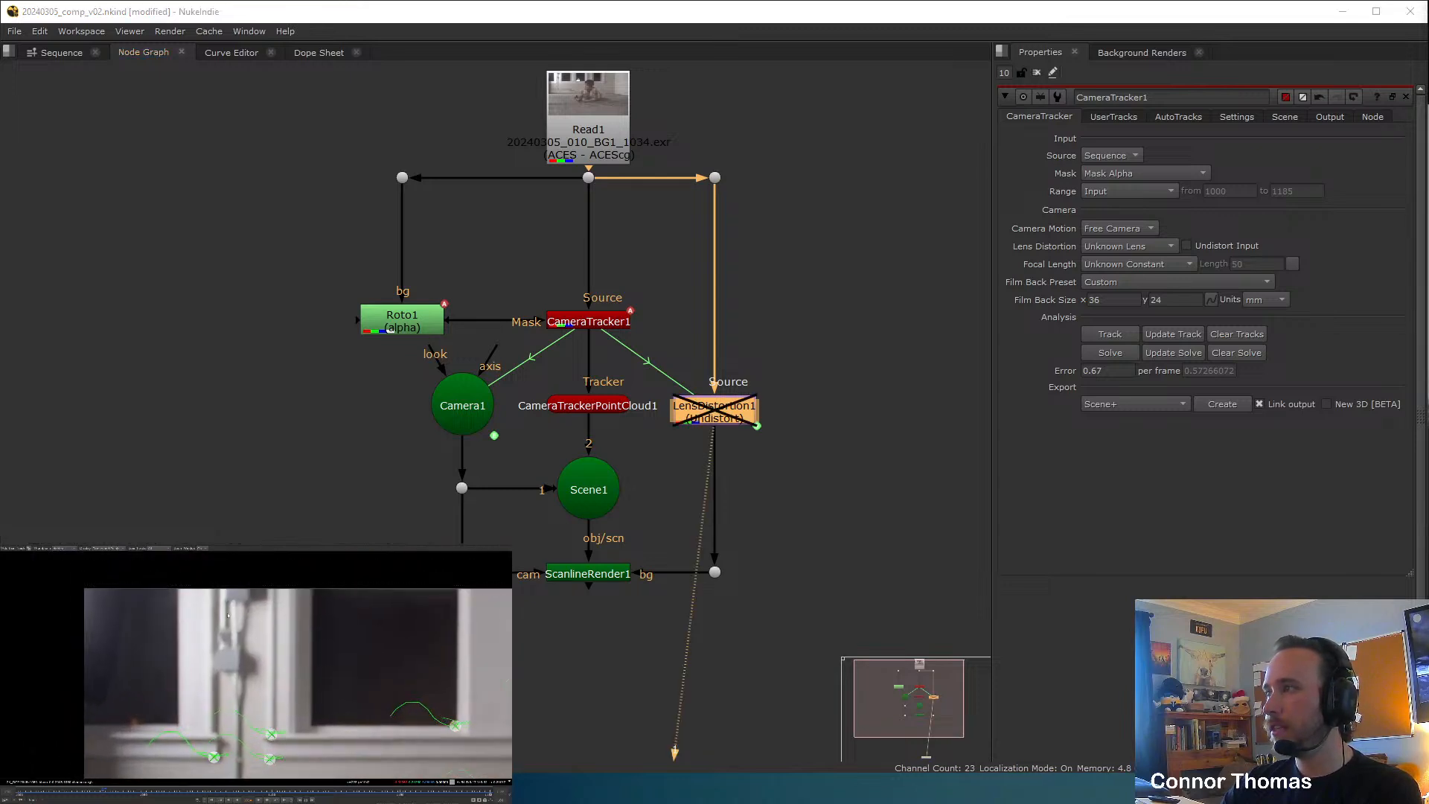
pyautogui.scroll(3, 227, 627)
pyautogui.press('d')
pyautogui.press('d')
pyautogui.press('d')
pyautogui.press('d')
pyautogui.press('d')
pyautogui.press('d')
pyautogui.press('d')
pyautogui.press('d')
pyautogui.press('d')
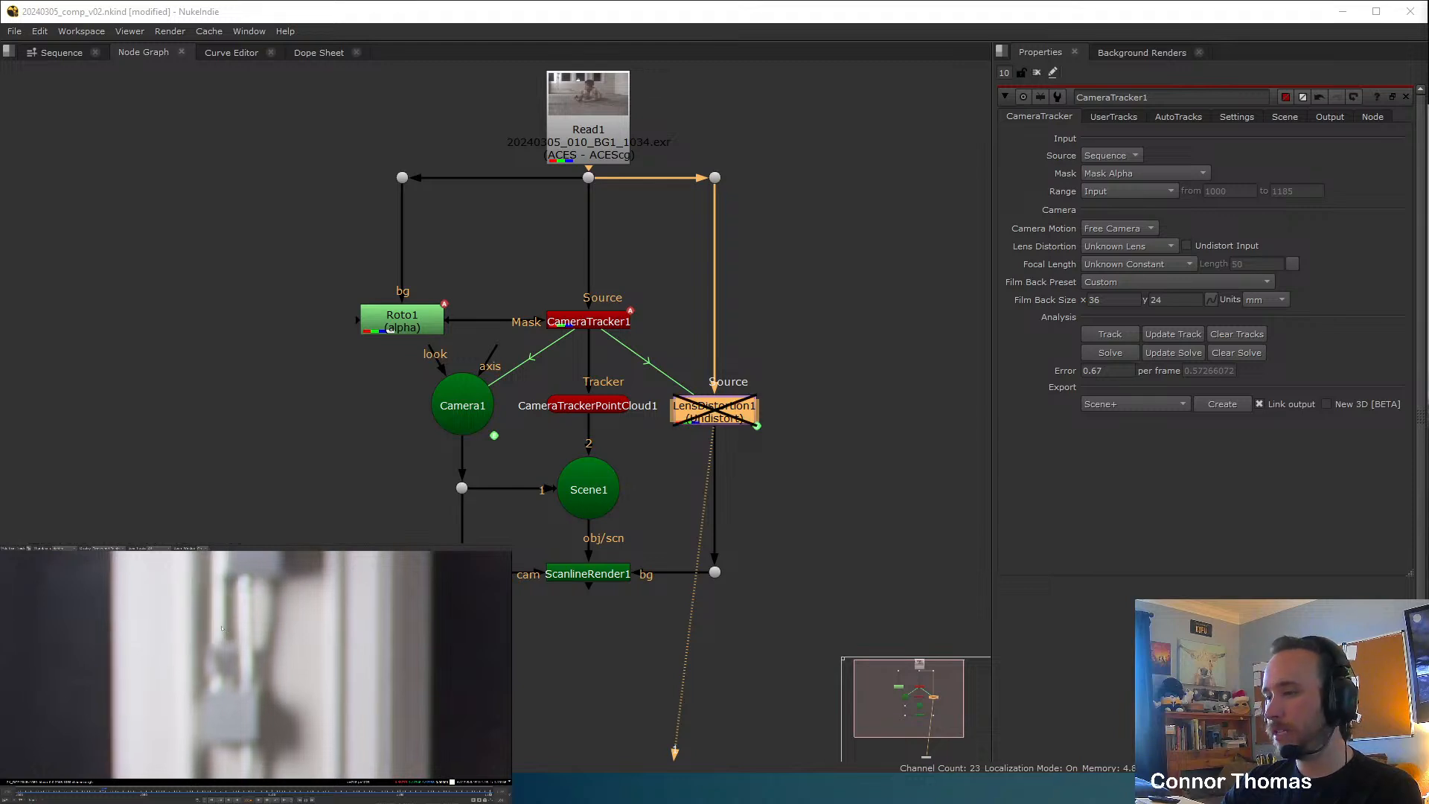
pyautogui.press('f')
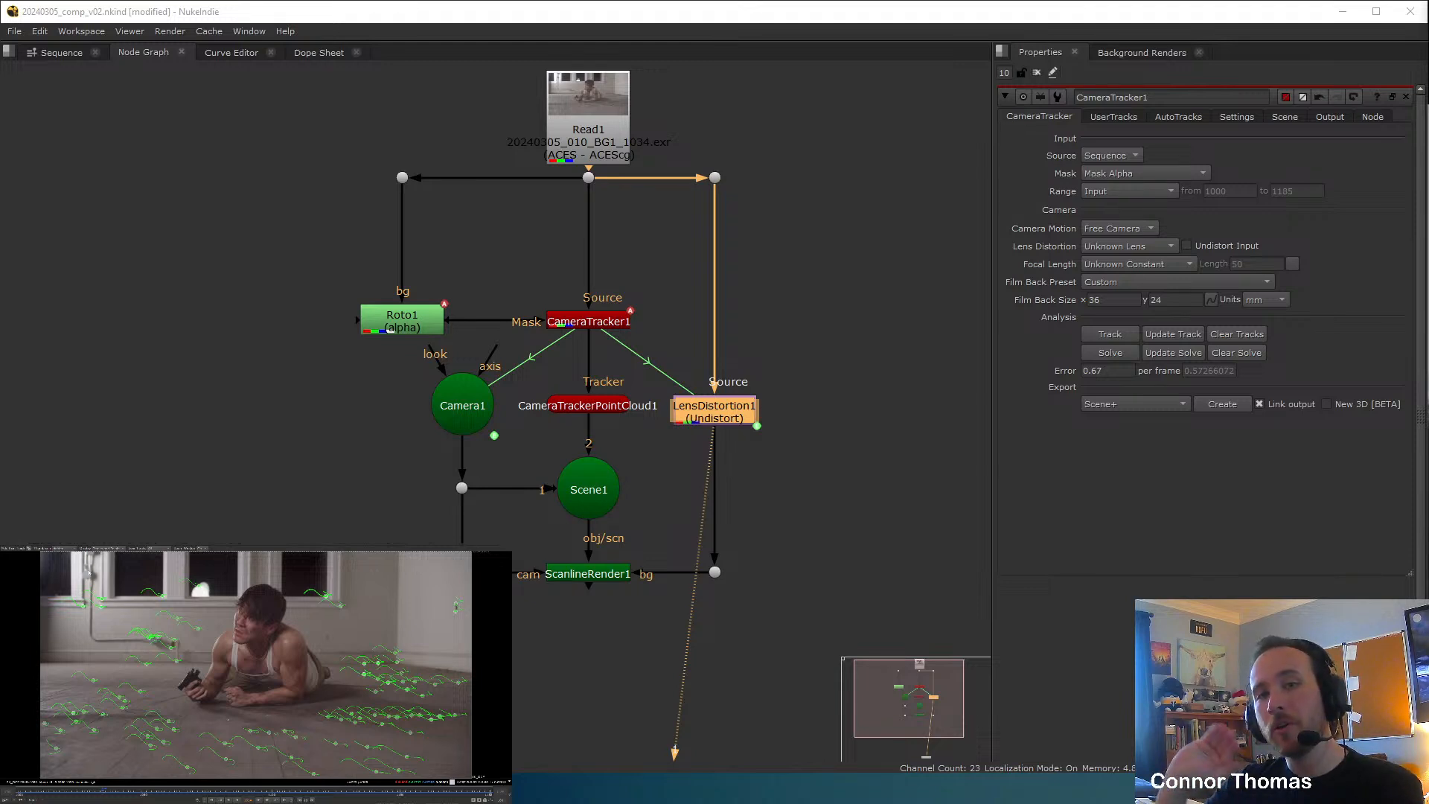
# Toggle LensDistortion1 again over the full frame and inspect its effect on the wall marks near the opposite edge.
pyautogui.press('d')
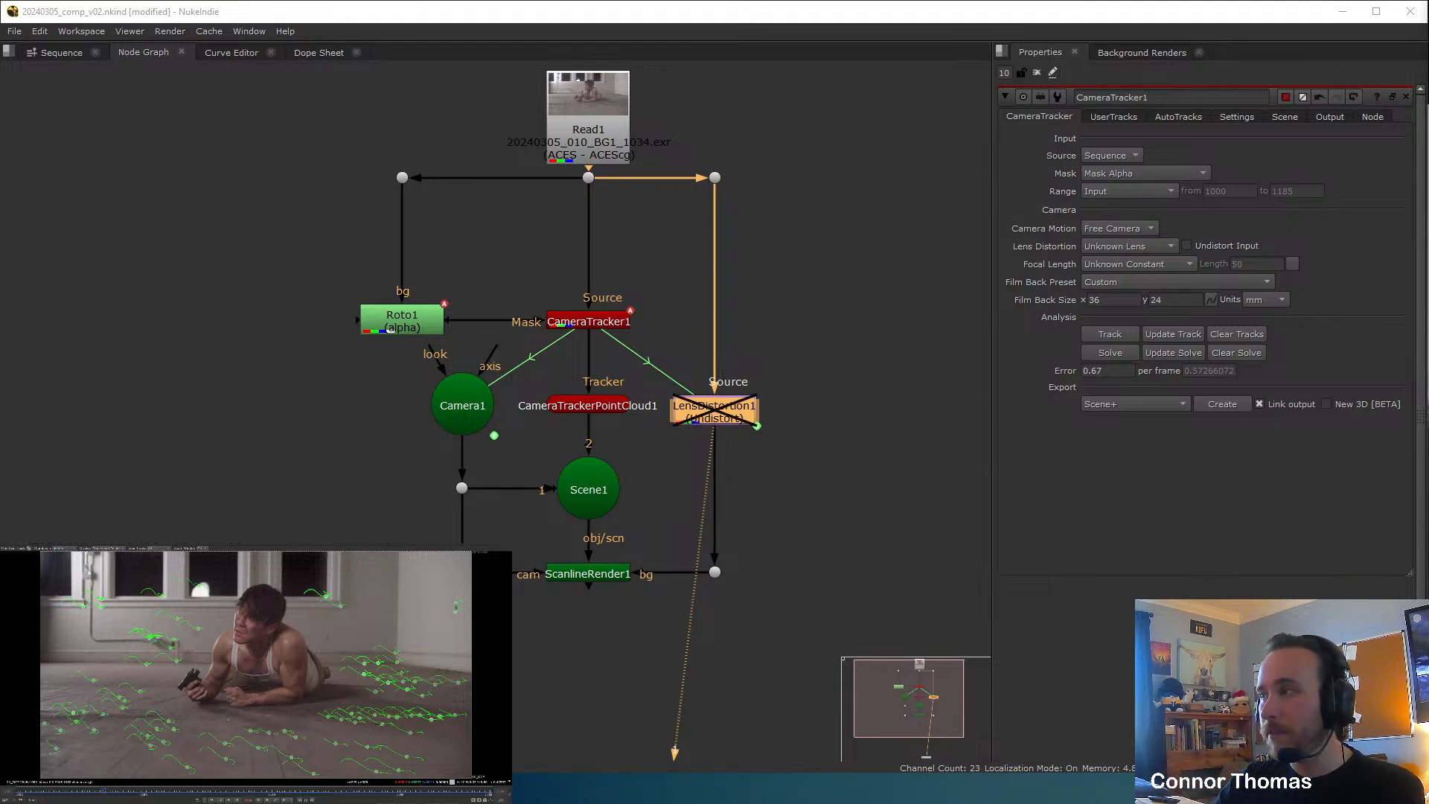
pyautogui.press('d')
pyautogui.press('d')
pyautogui.press('d')
pyautogui.press('d')
pyautogui.press('d')
pyautogui.press('d')
pyautogui.press('d')
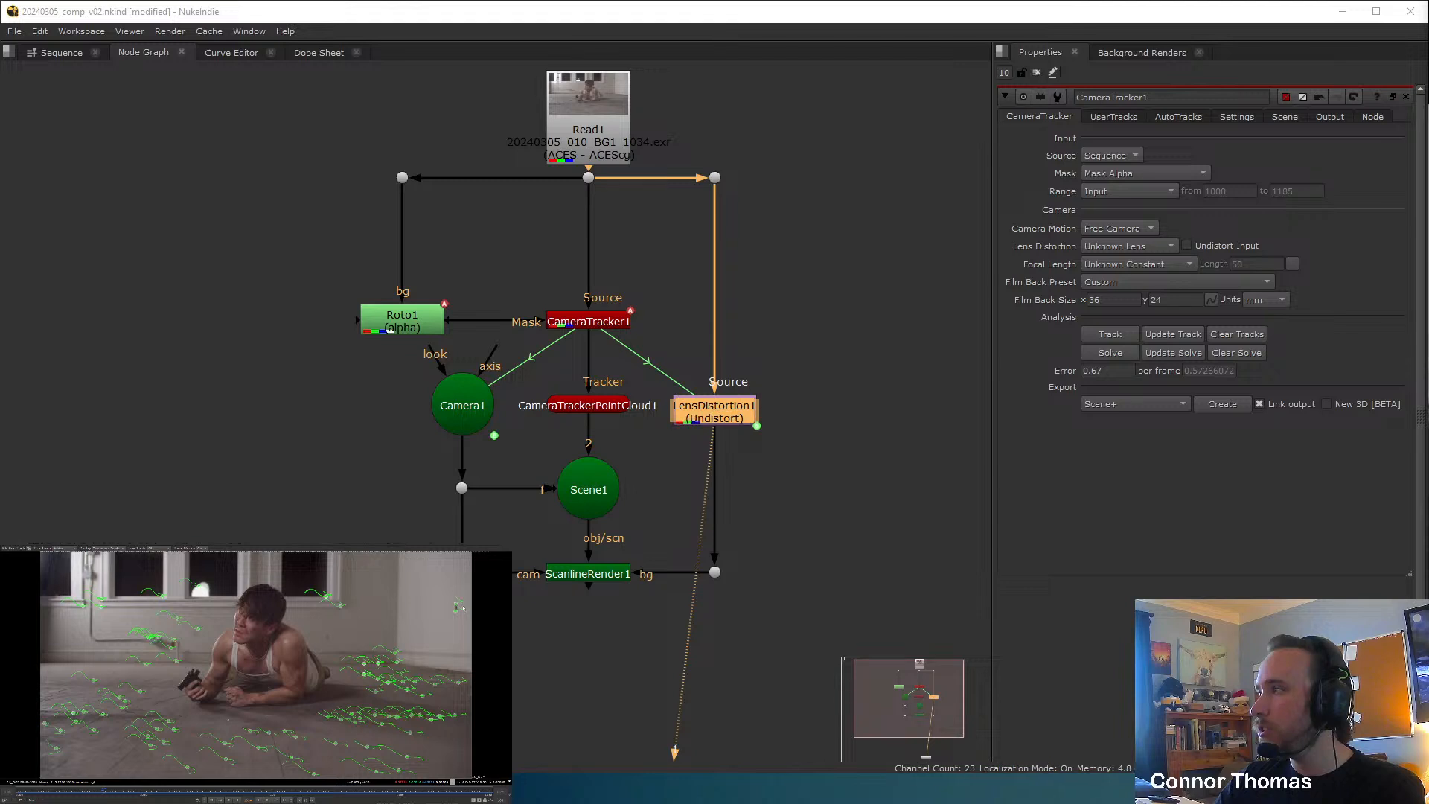
pyautogui.scroll(10, 462, 608)
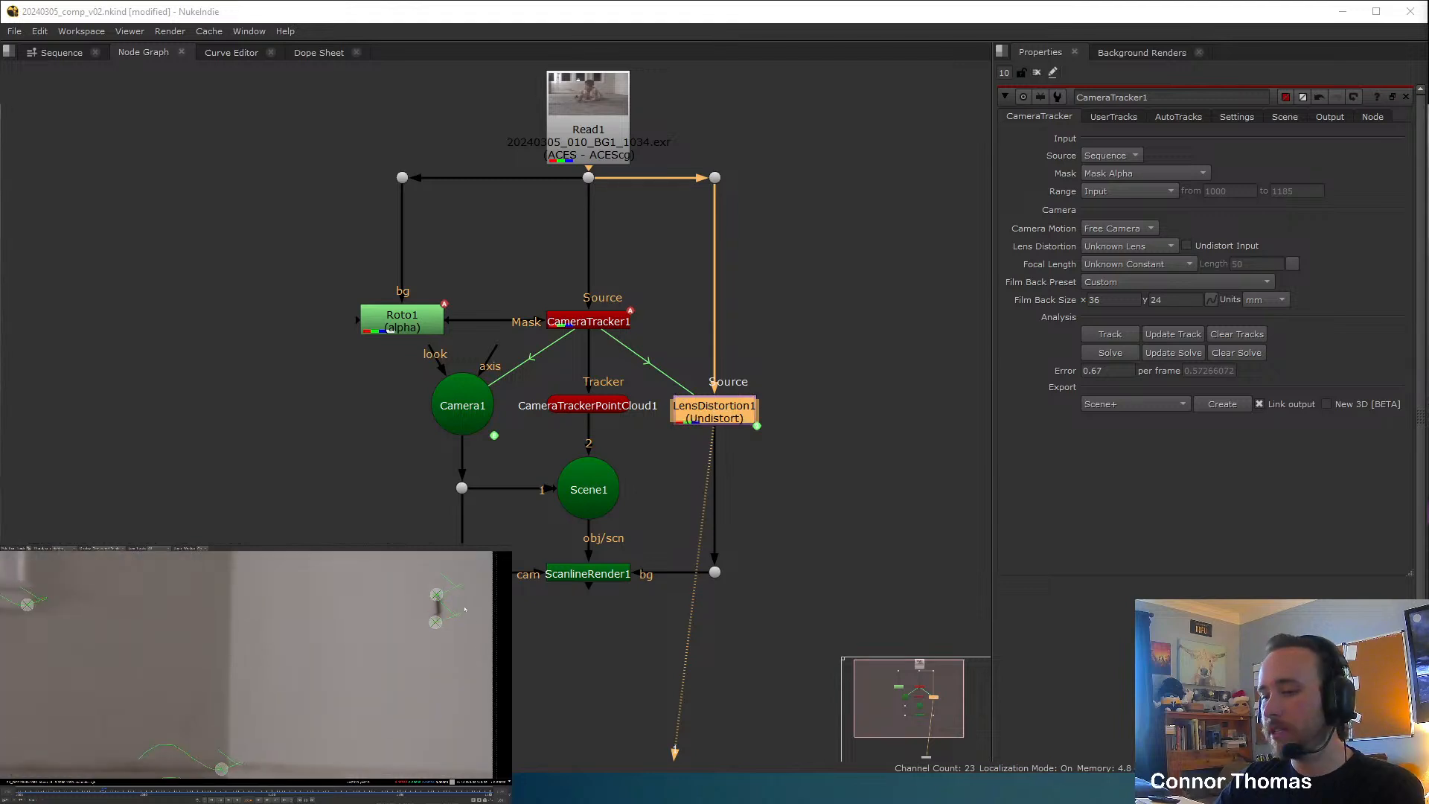
pyautogui.press('f')
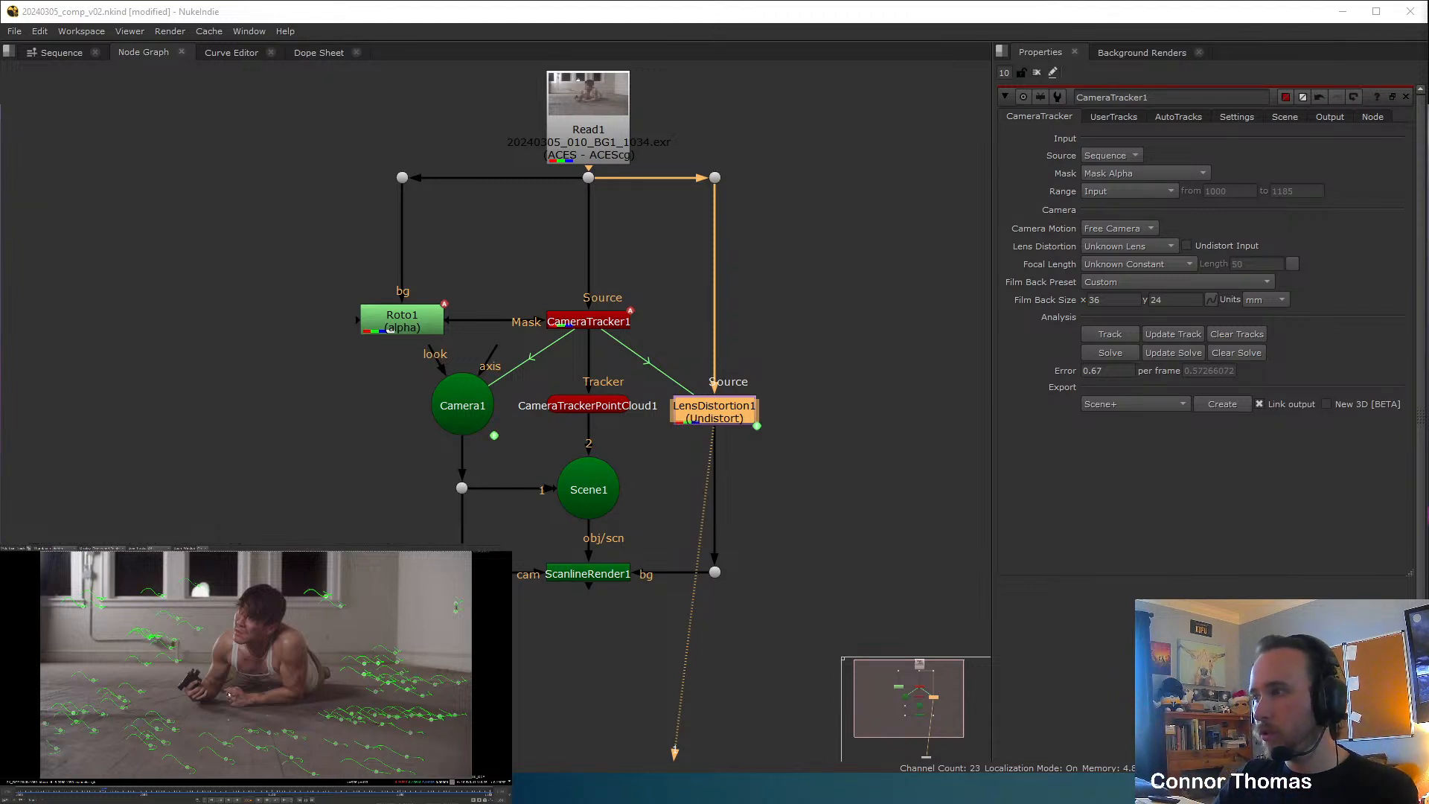
pyautogui.press('d')
pyautogui.press('d')
pyautogui.press('d')
pyautogui.press('d')
pyautogui.press('d')
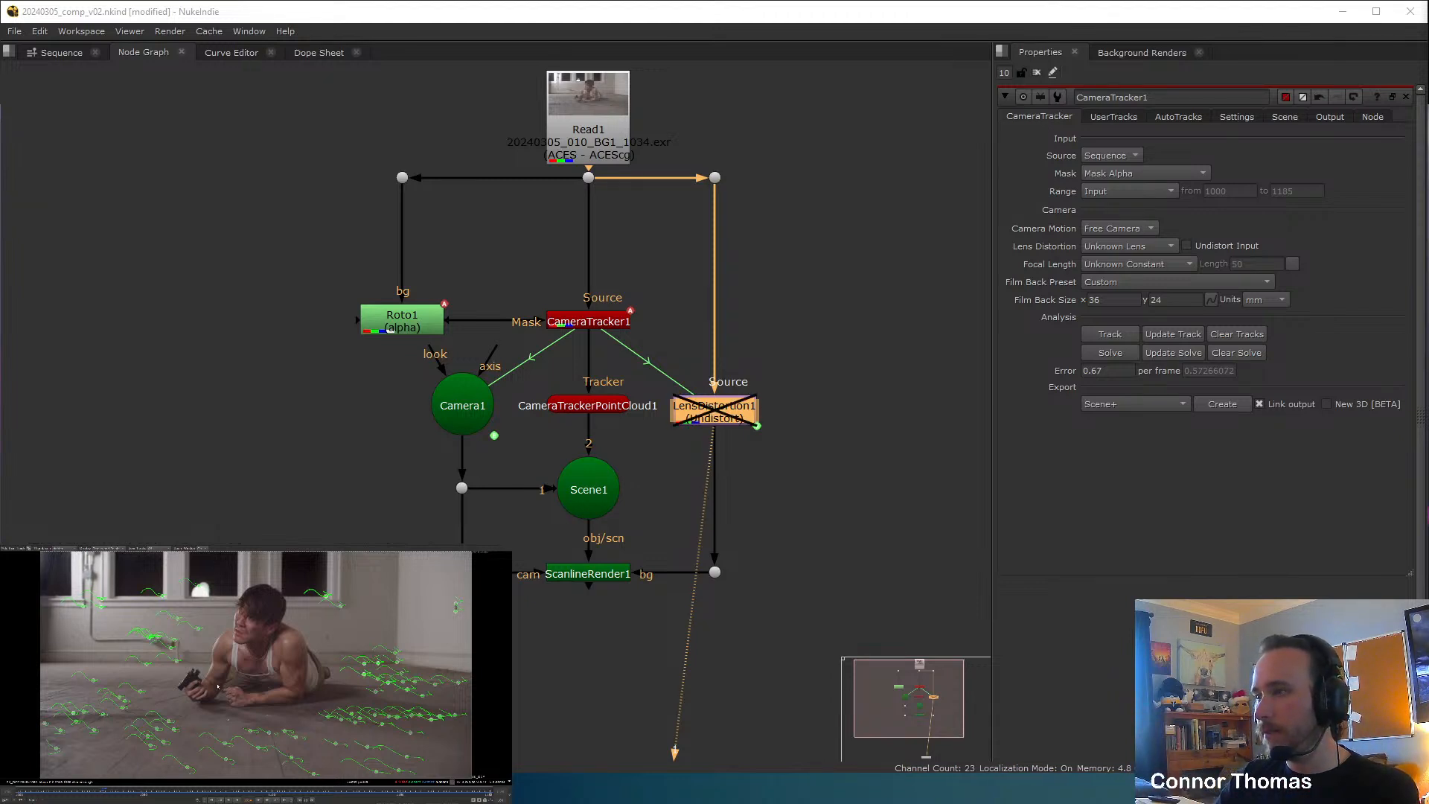
pyautogui.press('d')
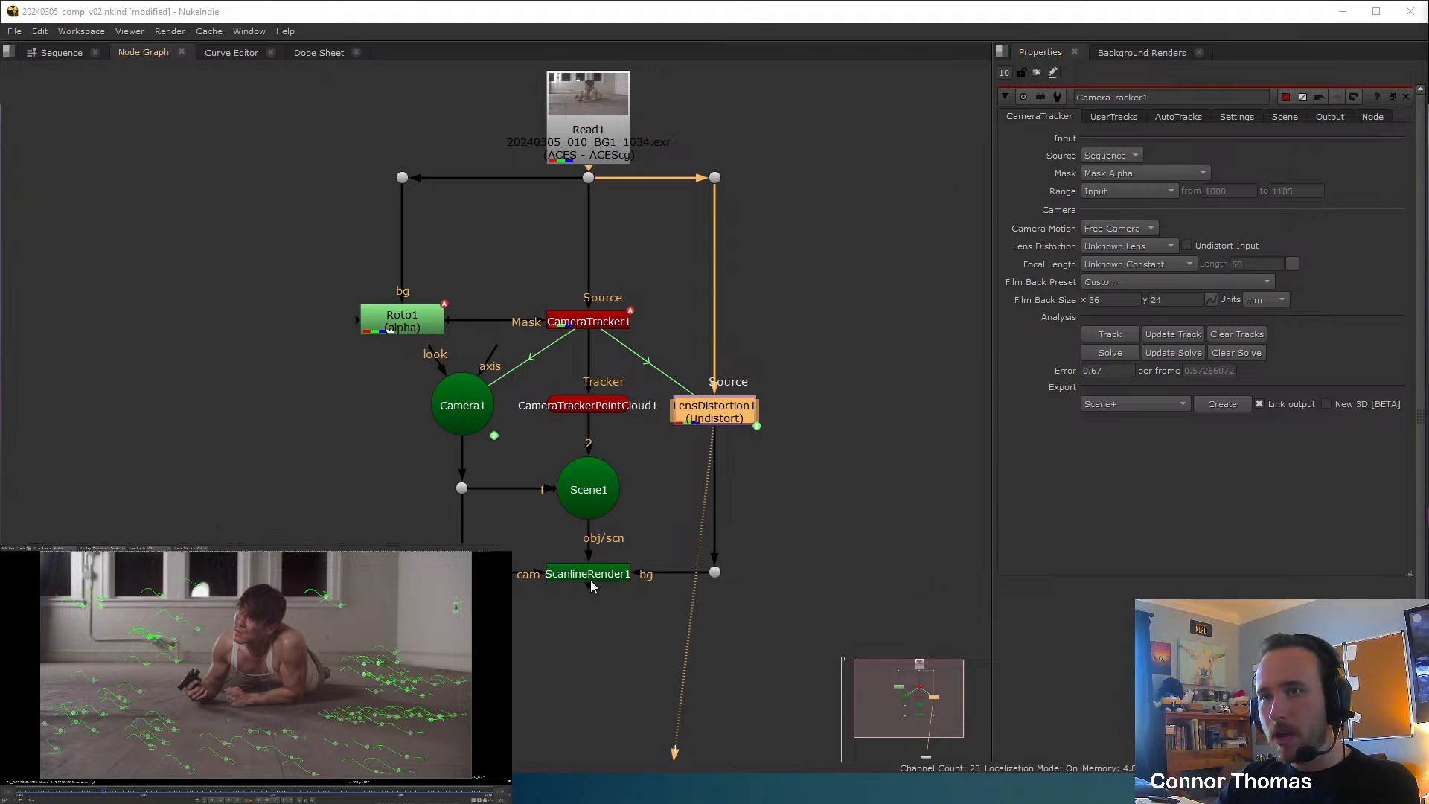
# View the ScanlineRender1 output with the point cloud and return the viewer to CameraTracker1.
pyautogui.click(588, 575)
pyautogui.press('1')
pyautogui.click(564, 322)
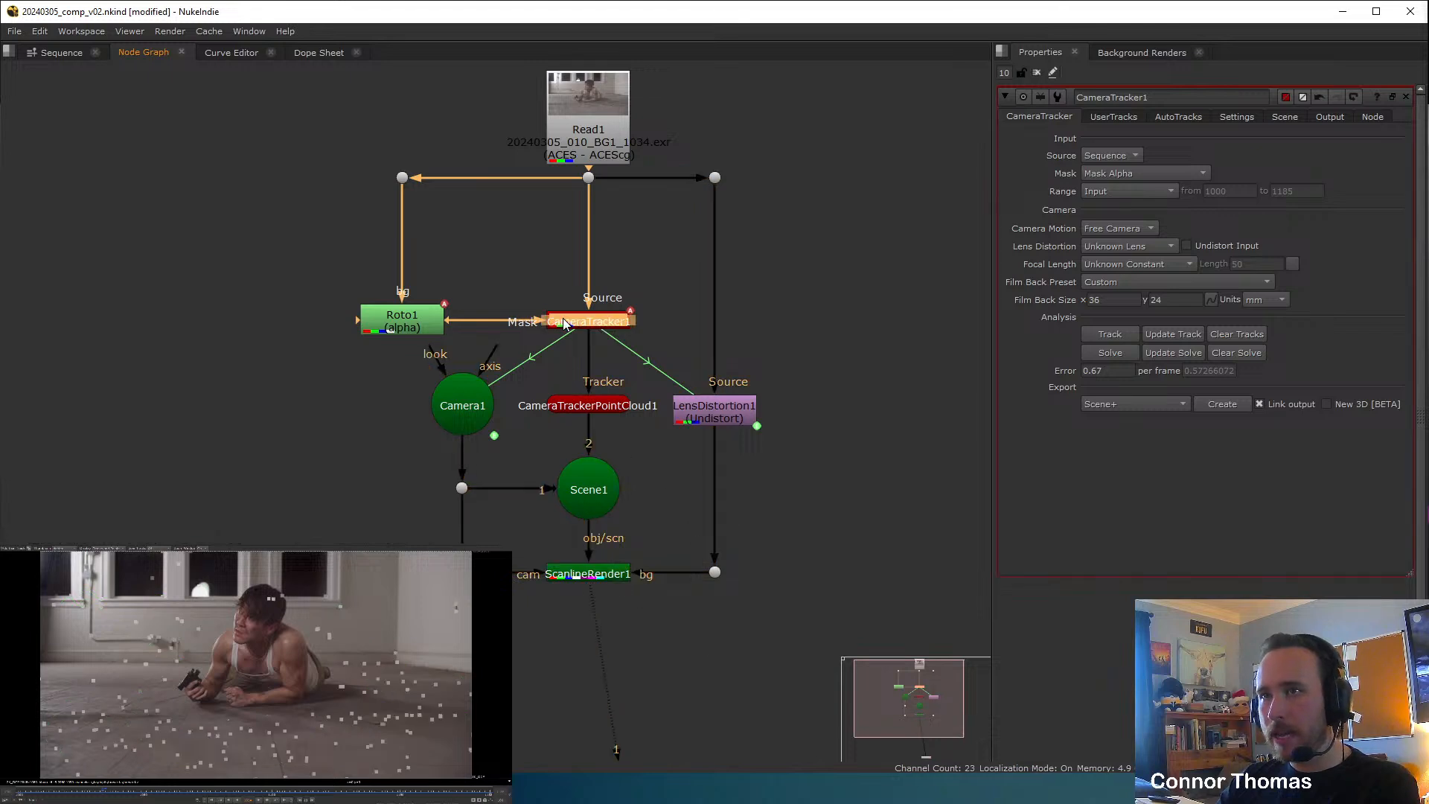
pyautogui.press('1')
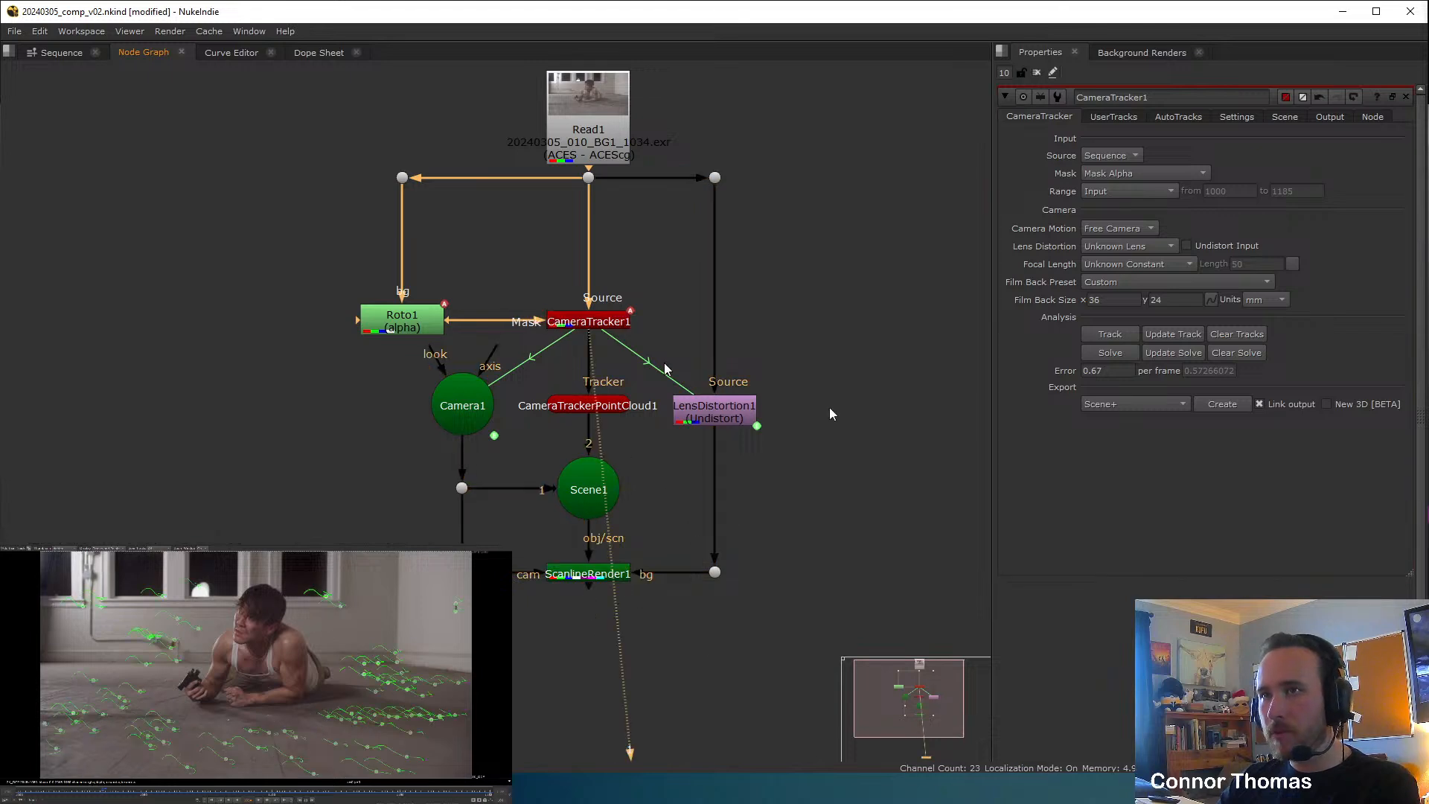
# Select two neighbouring track points at the pipe fitting on the back wall and create a card from them.
pyautogui.click(199, 630)
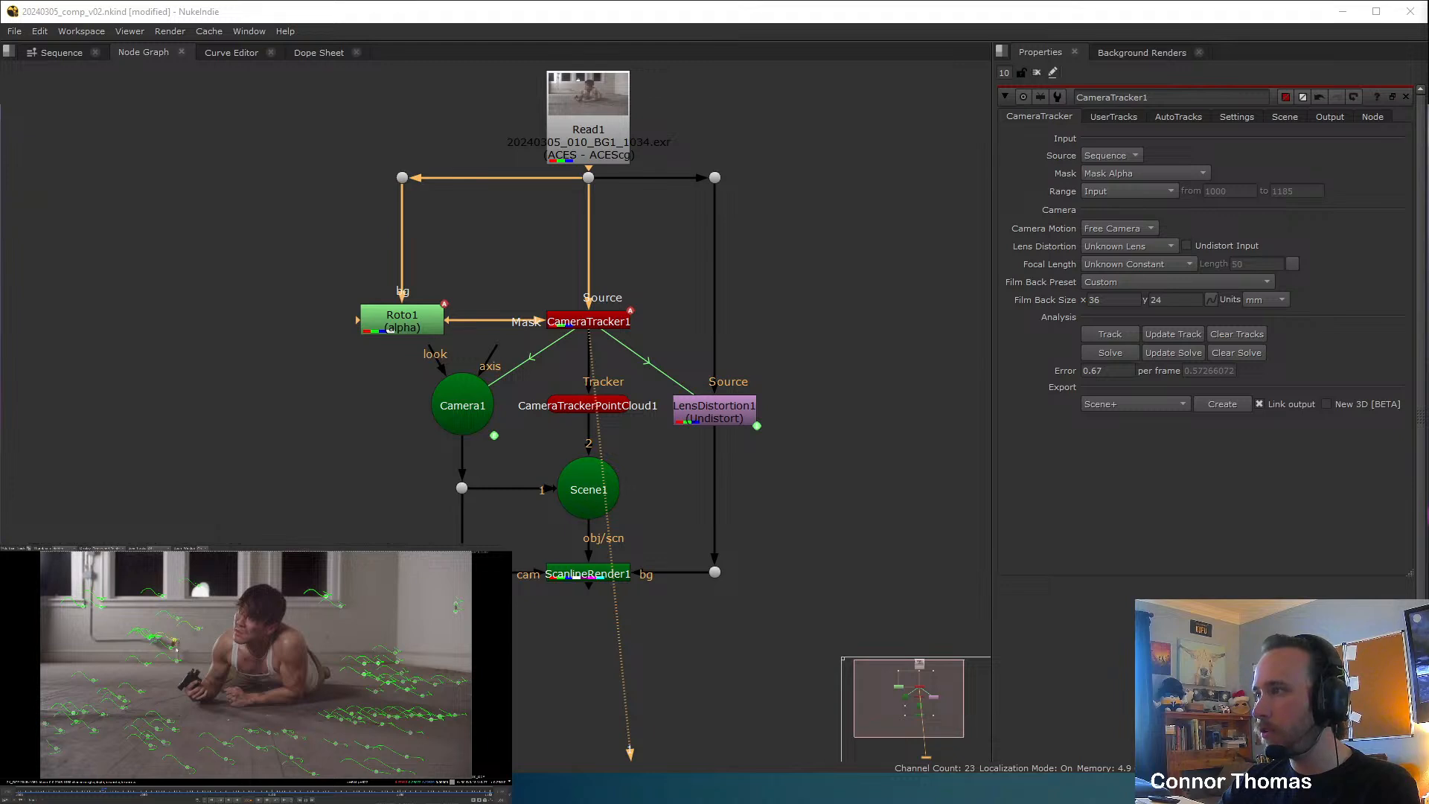
pyautogui.scroll(8, 177, 650)
pyautogui.keyDown('shift'); pyautogui.click(160, 650); pyautogui.keyUp('shift')
pyautogui.scroll(-3, 161, 651)
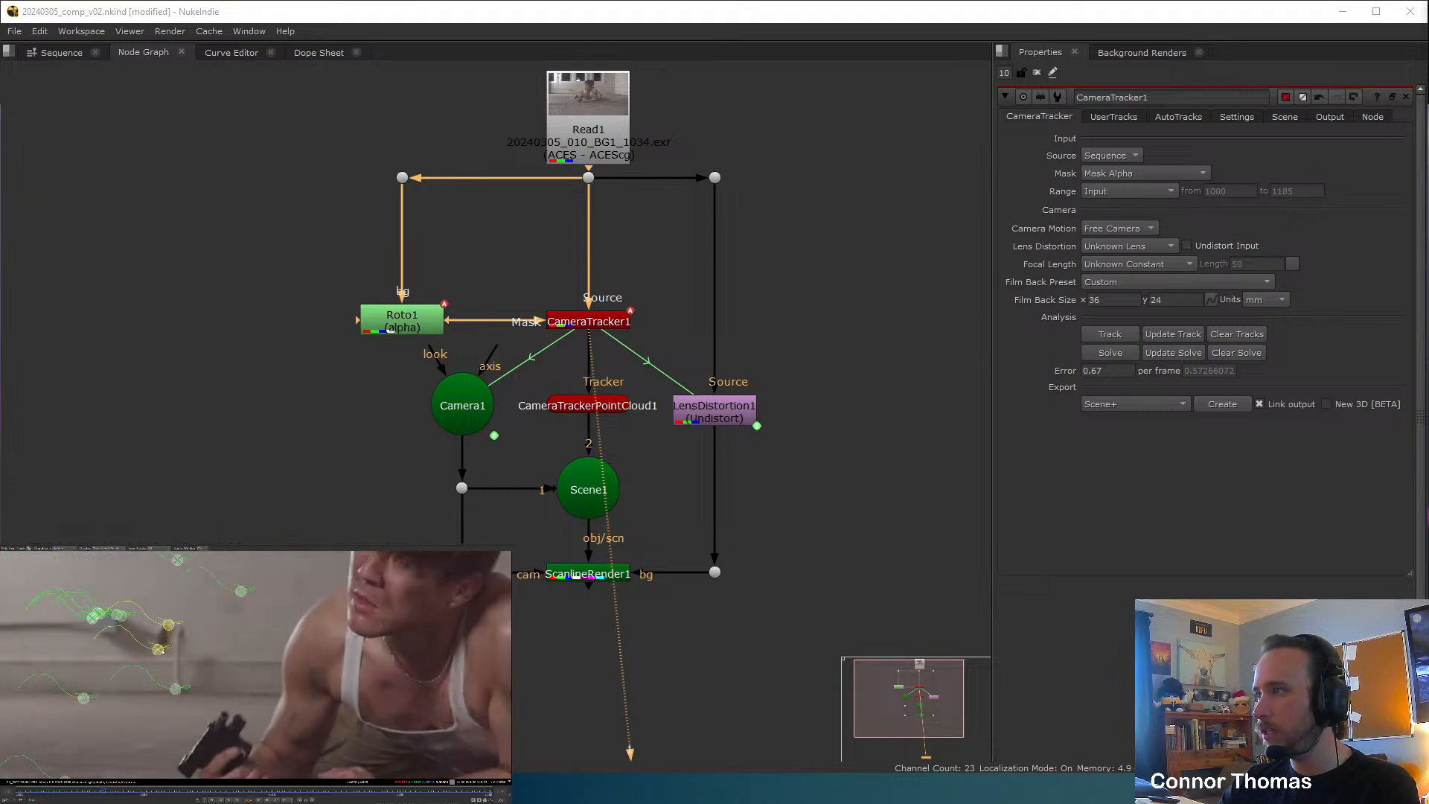
pyautogui.scroll(3, 162, 651)
pyautogui.rightClick(159, 651)
pyautogui.moveTo(182, 668)
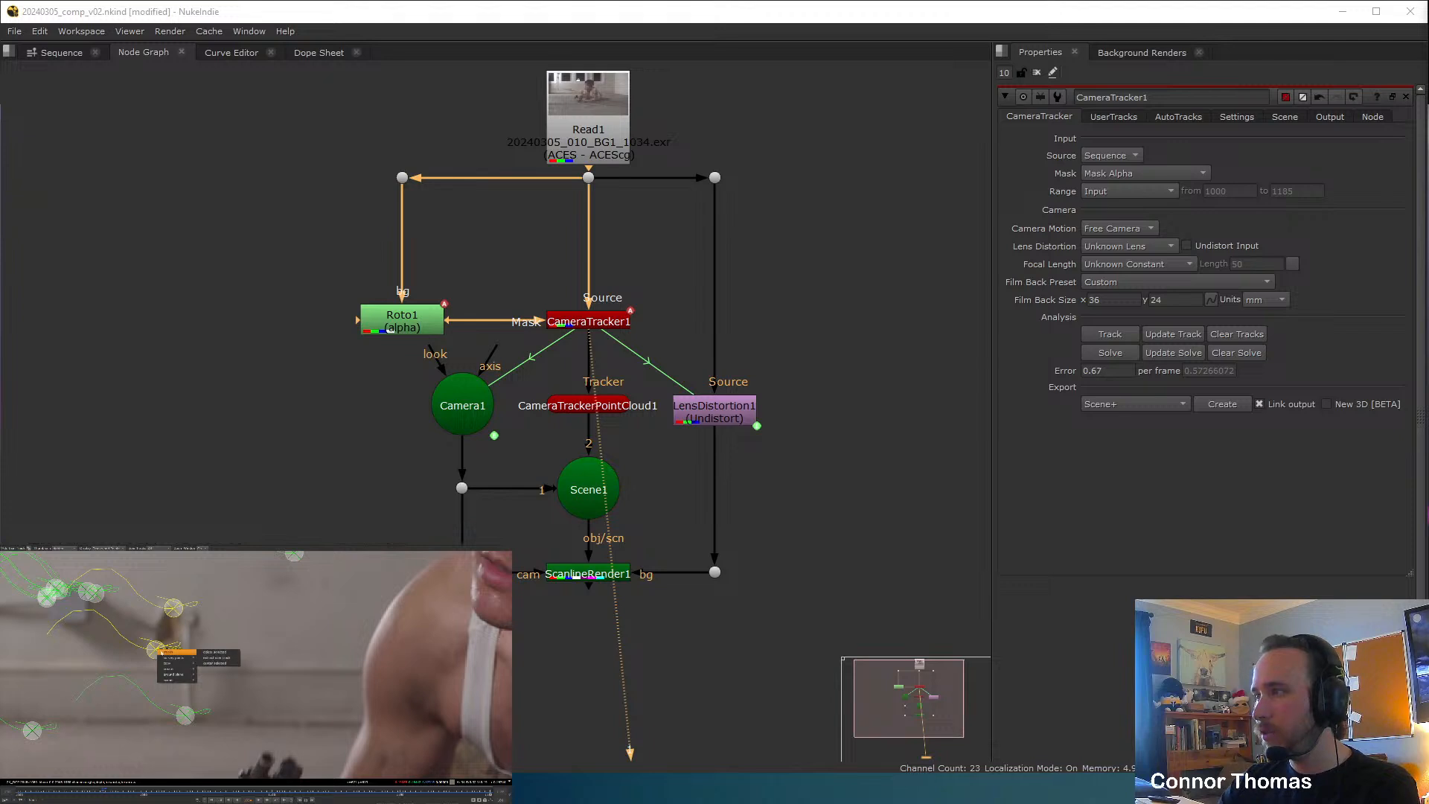
pyautogui.click(214, 692)
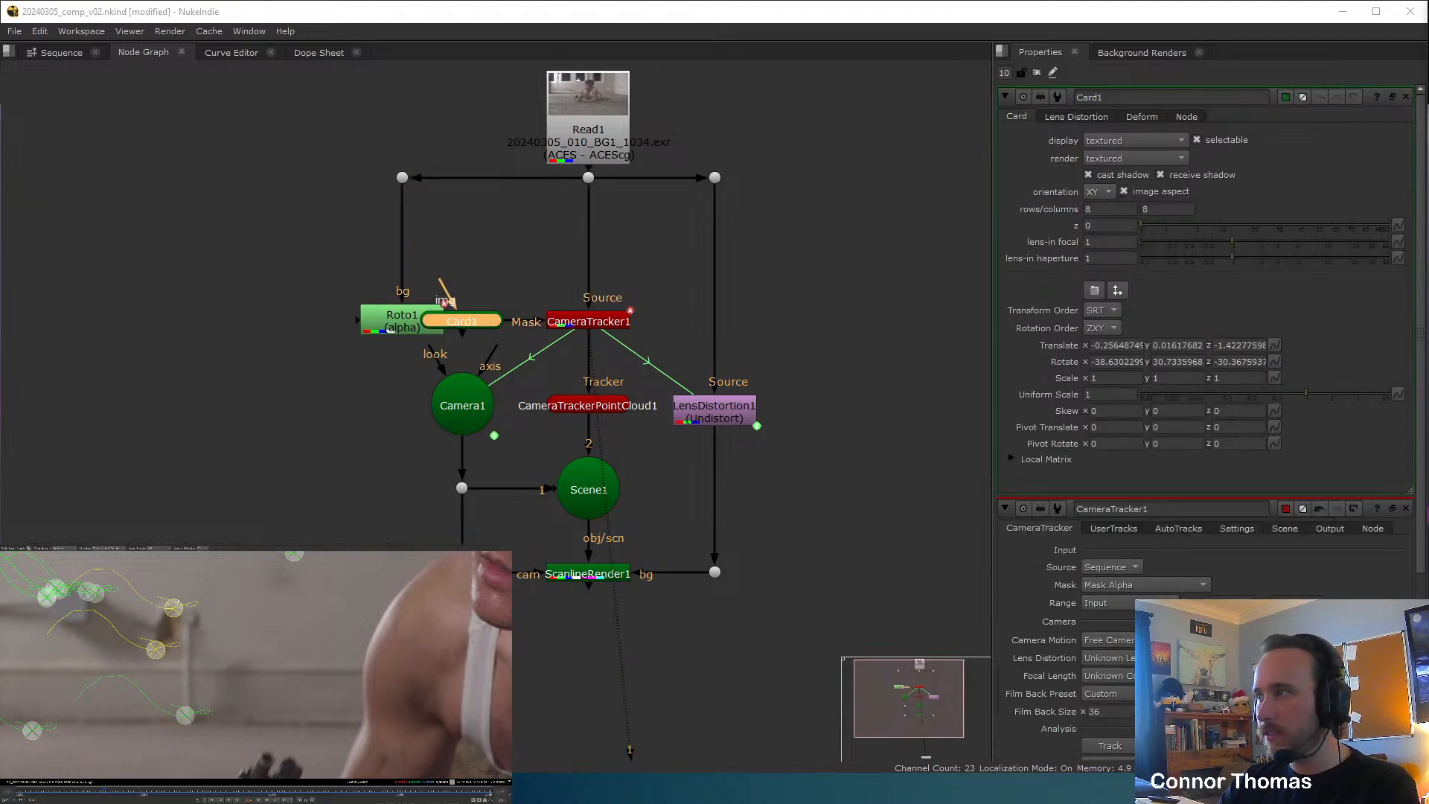
# Move Card1 to free space beside the camera branch and view the ScanlineRender1 output with all node properties closed.
pyautogui.press('f')
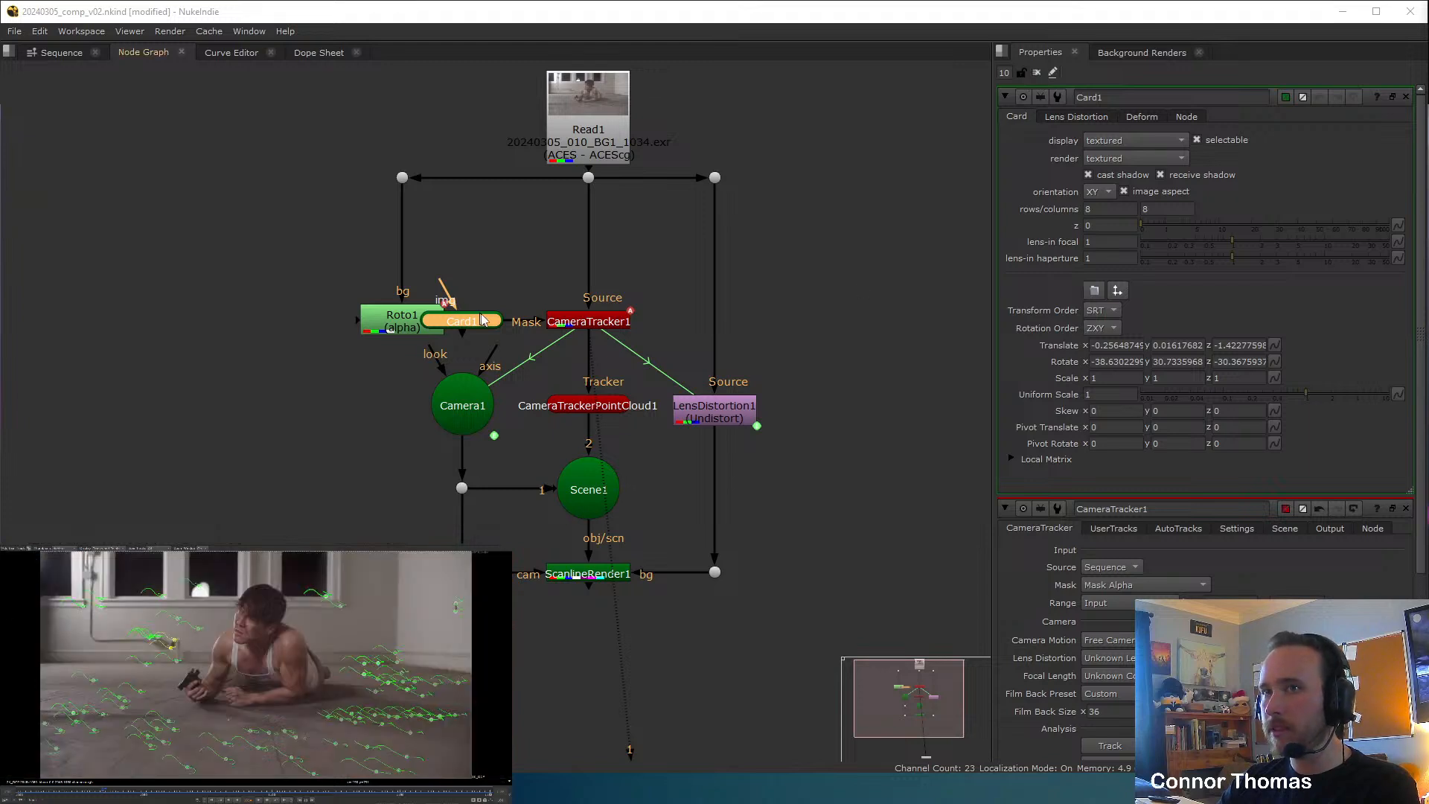
pyautogui.moveTo(477, 320); pyautogui.dragTo(408, 527)
pyautogui.scroll(2, 368, 466)
pyautogui.moveTo(421, 494); pyautogui.dragTo(498, 419, button='middle')
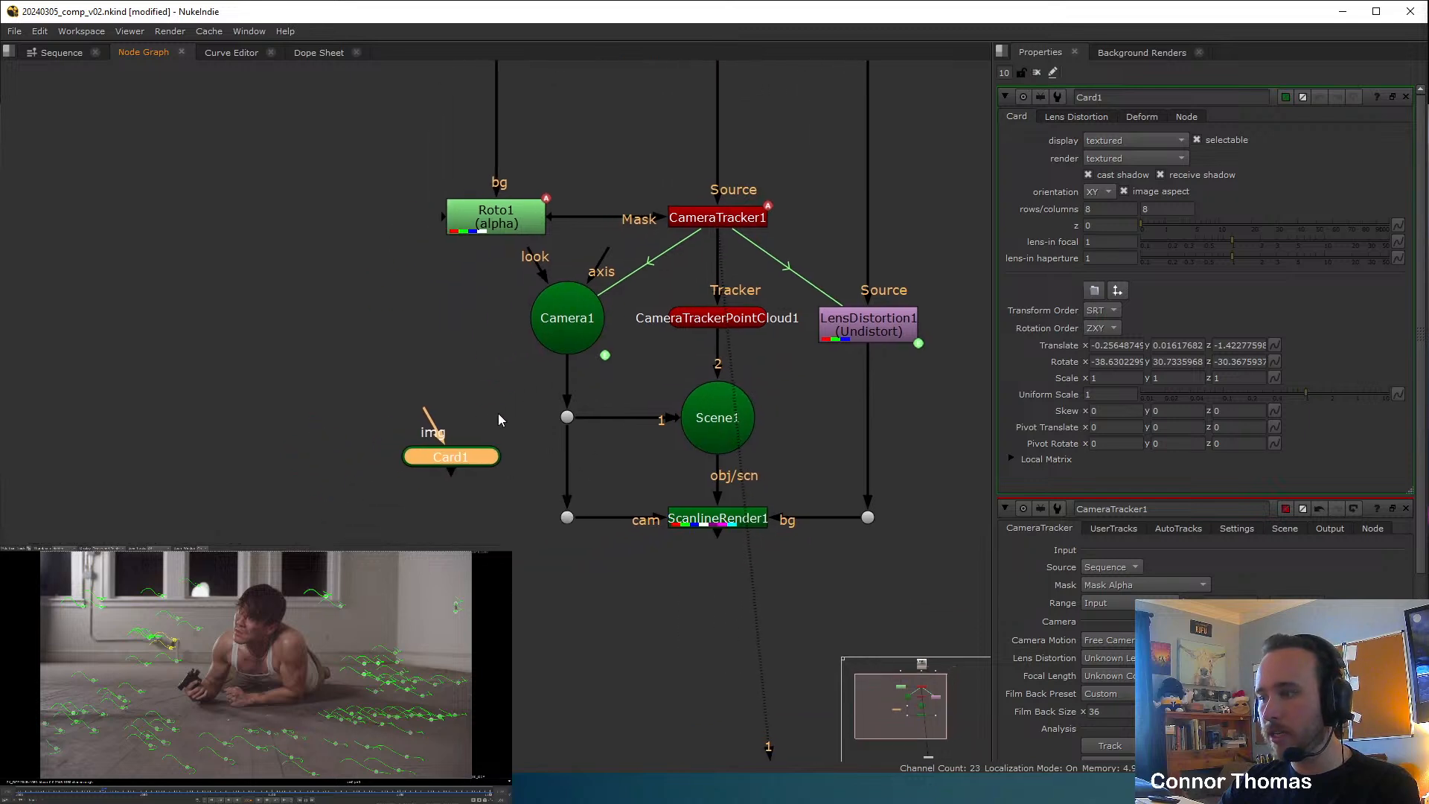
pyautogui.click(1037, 73)
pyautogui.click(721, 521)
pyautogui.press('1')
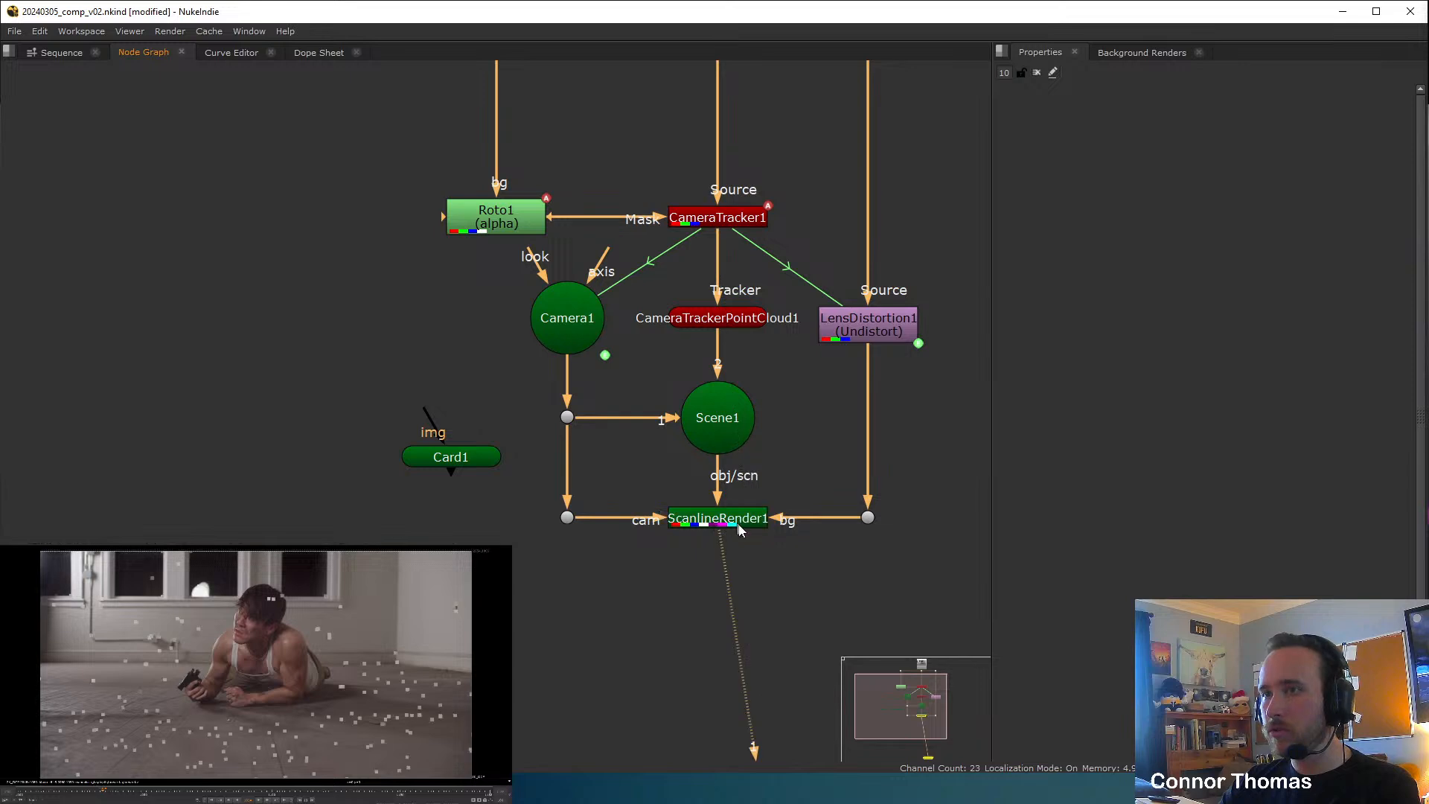
pyautogui.moveTo(448, 462); pyautogui.dragTo(403, 510)
# Add a CheckerBoard node as Card1's image input and connect Card1 to Scene1.
pyautogui.click(361, 387)
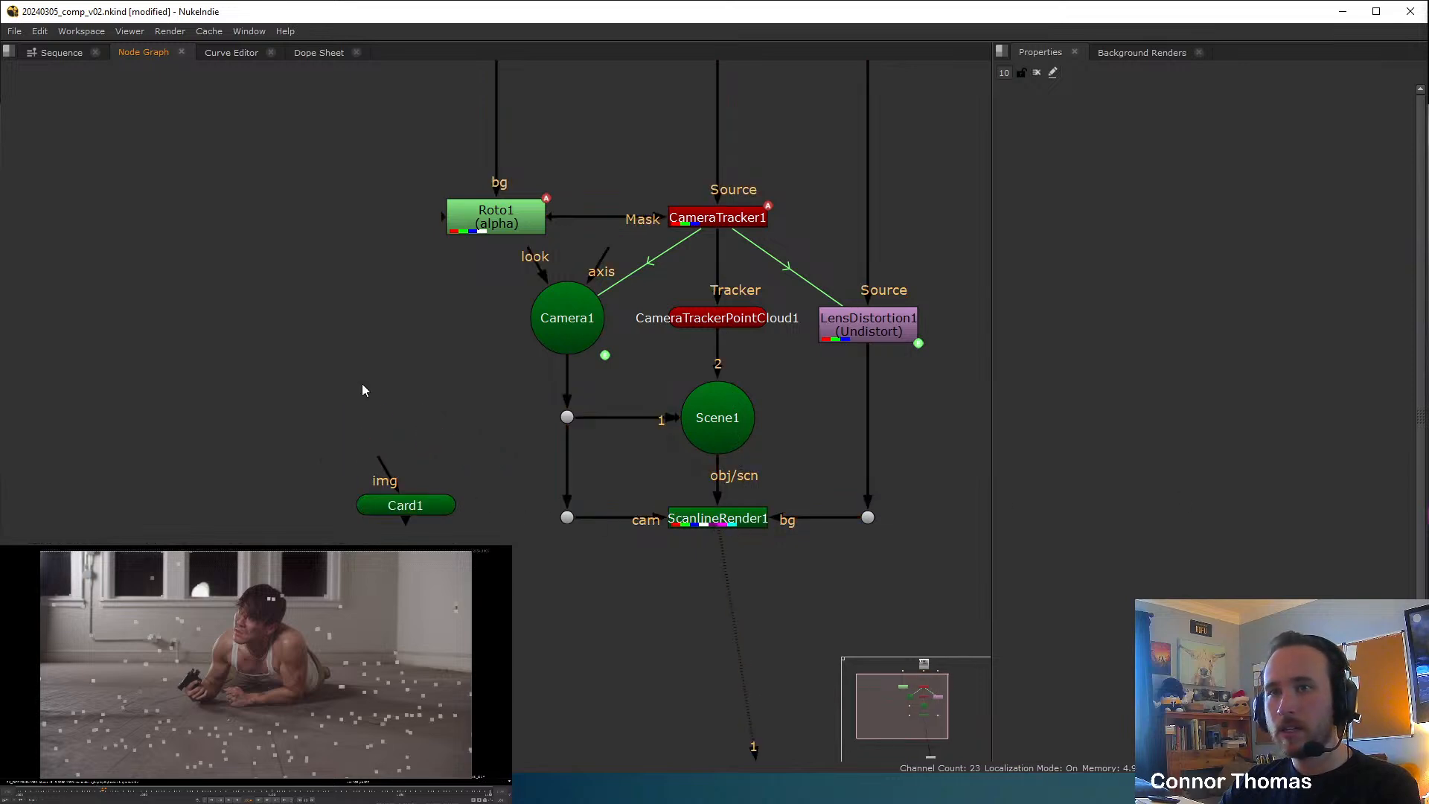
pyautogui.press('Tab')
pyautogui.write('checker')
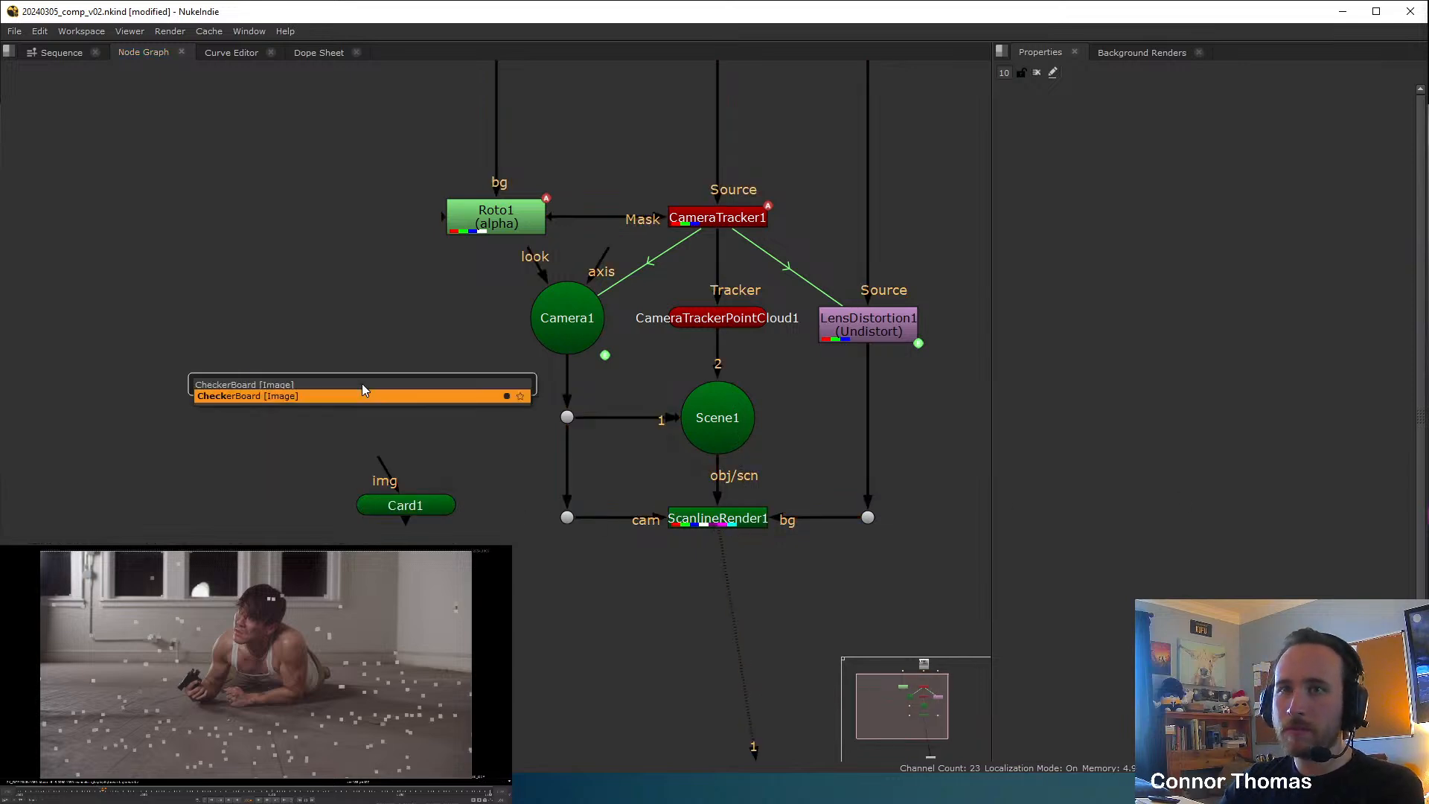
pyautogui.press('Return')
pyautogui.moveTo(386, 466); pyautogui.dragTo(215, 362)
pyautogui.moveTo(381, 511); pyautogui.dragTo(702, 435)
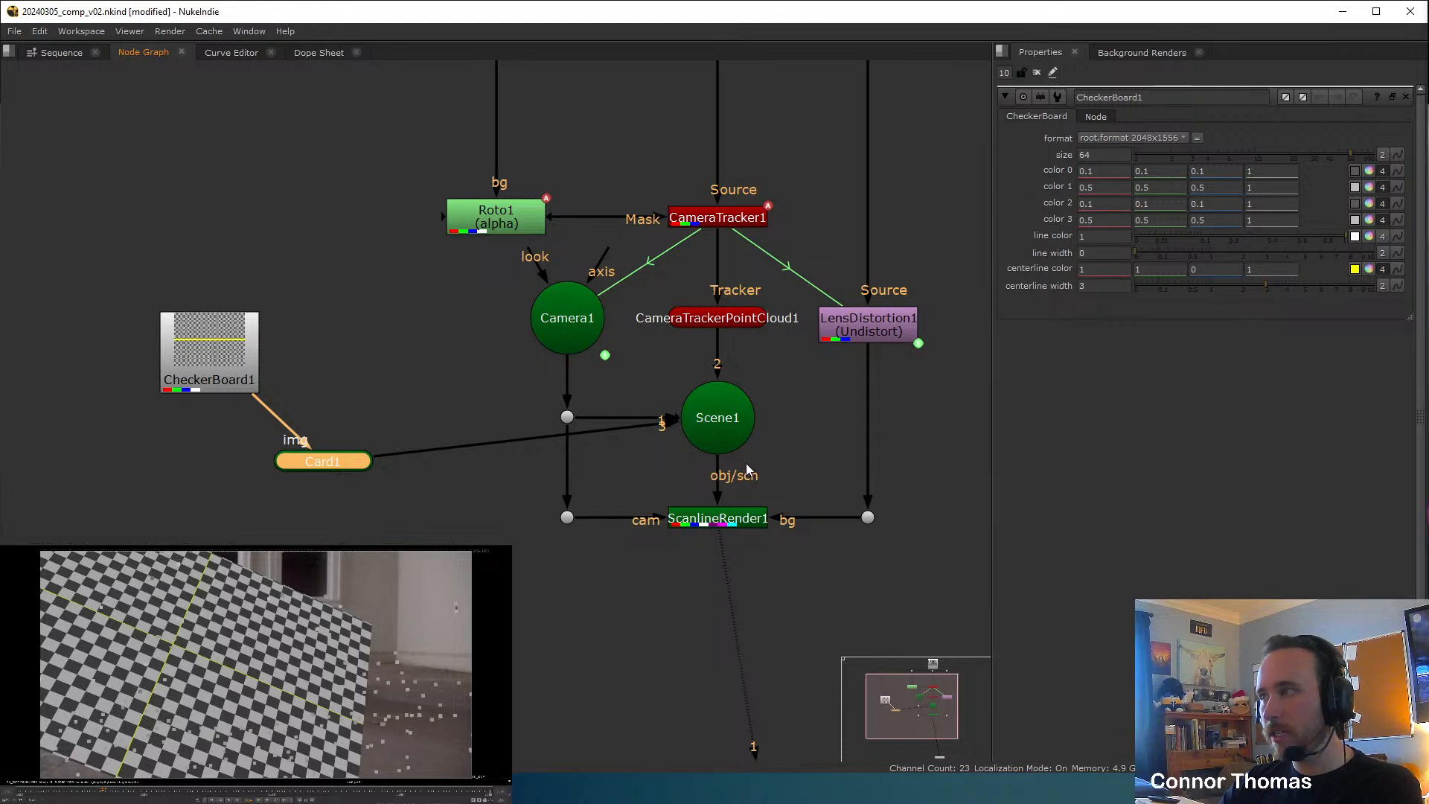
pyautogui.click(350, 488)
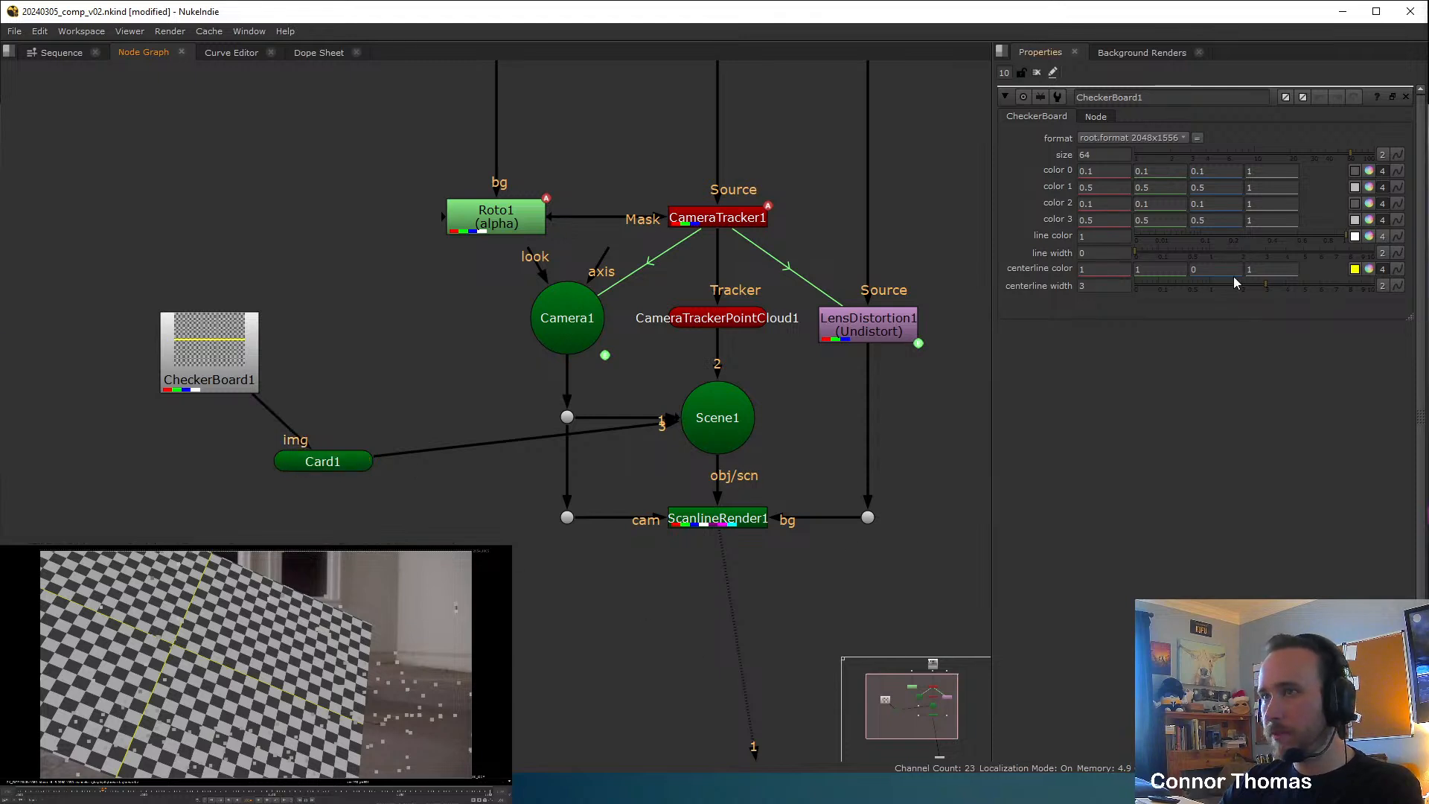
# Set Card1's X, Y and Z rotation to 0.
pyautogui.doubleClick(313, 463)
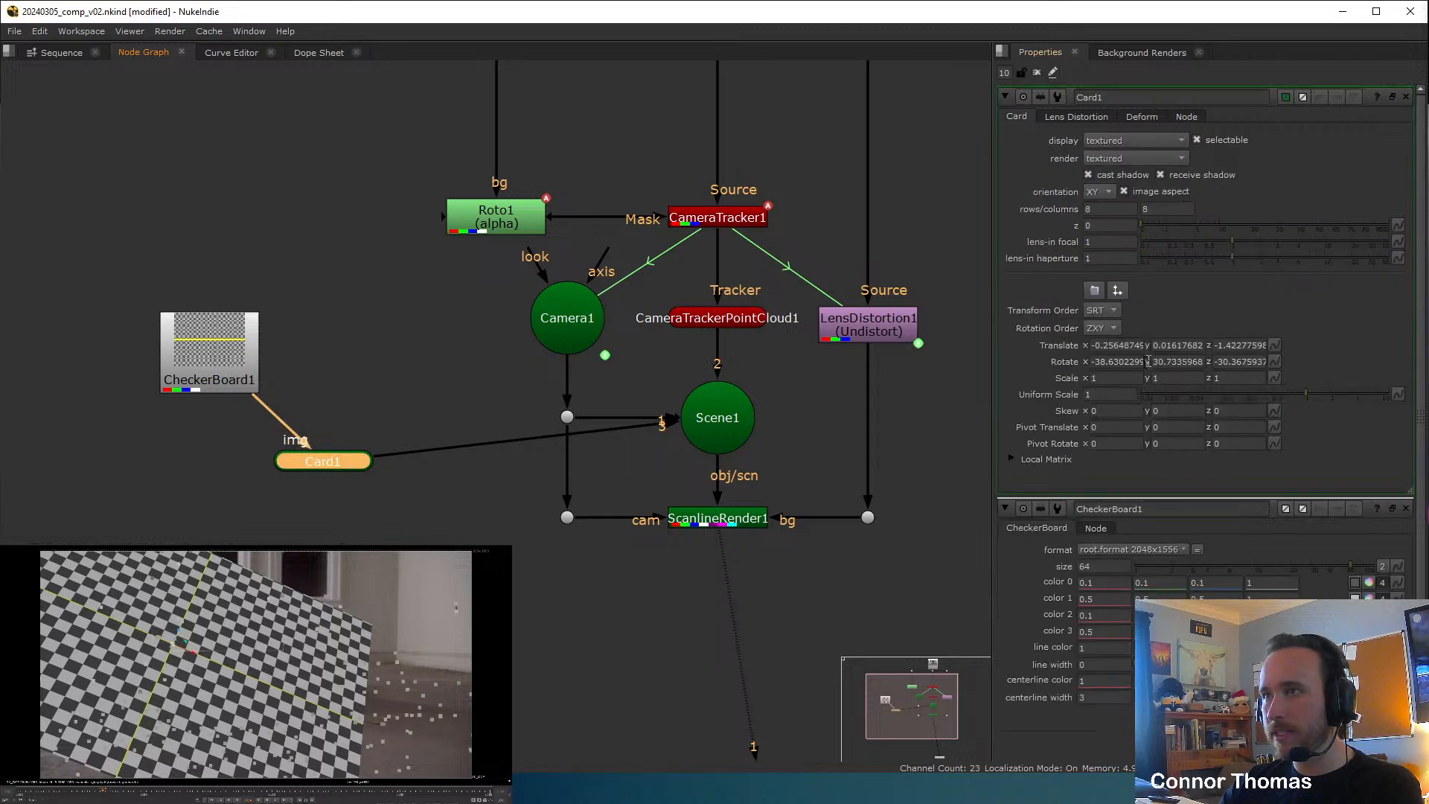
pyautogui.moveTo(1100, 362); pyautogui.dragTo(1179, 356)
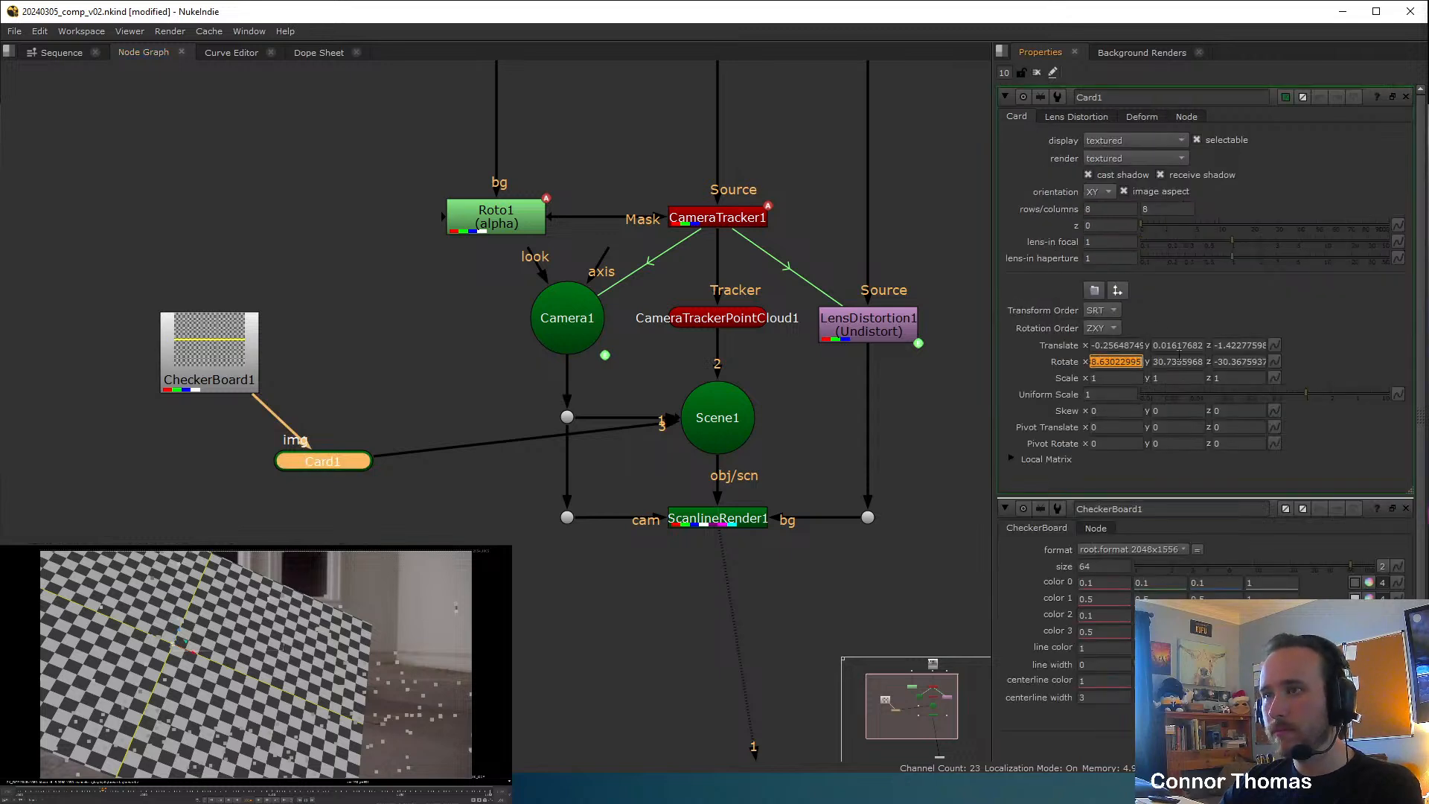
pyautogui.write('0')
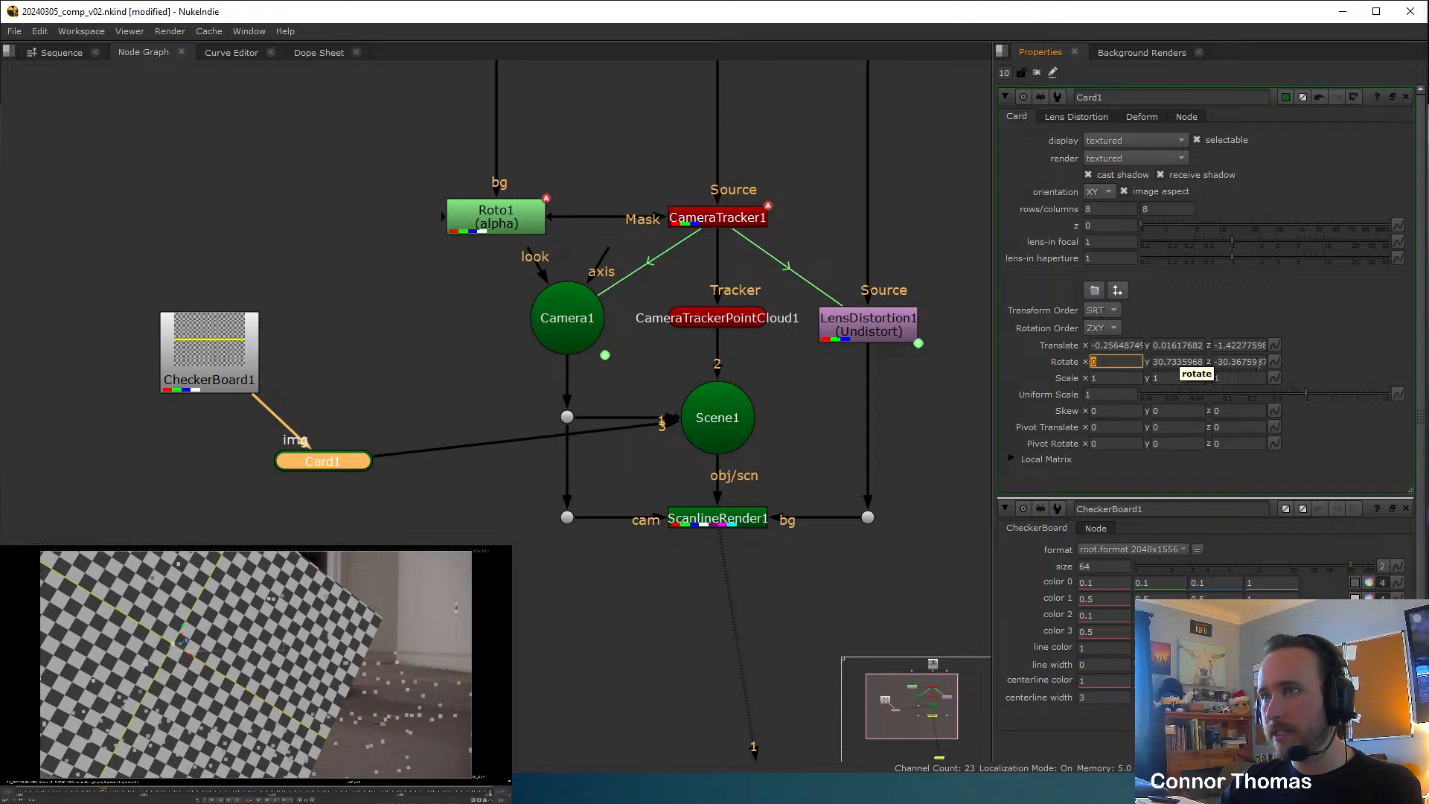
pyautogui.press('Tab')
pyautogui.write('0')
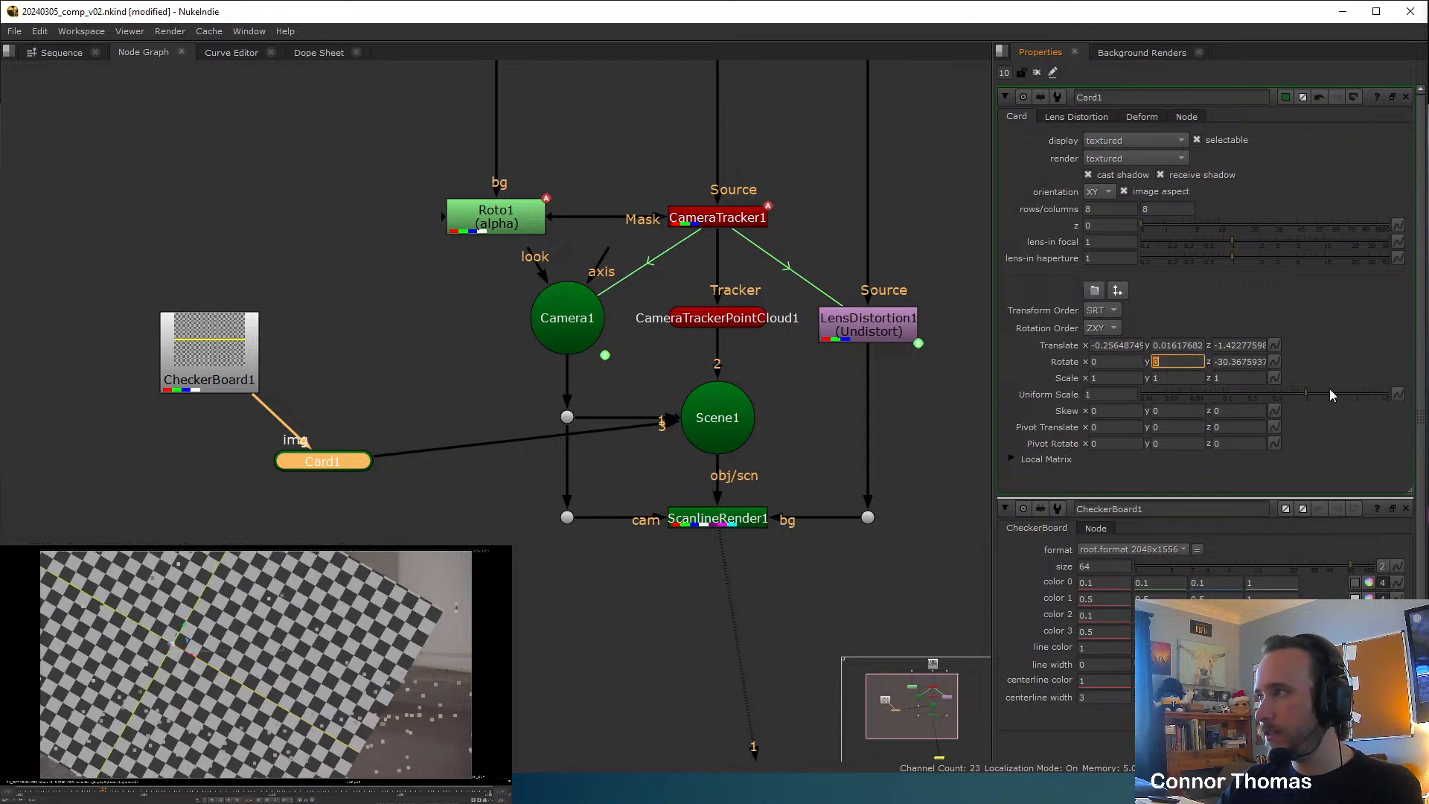
pyautogui.click(1336, 287)
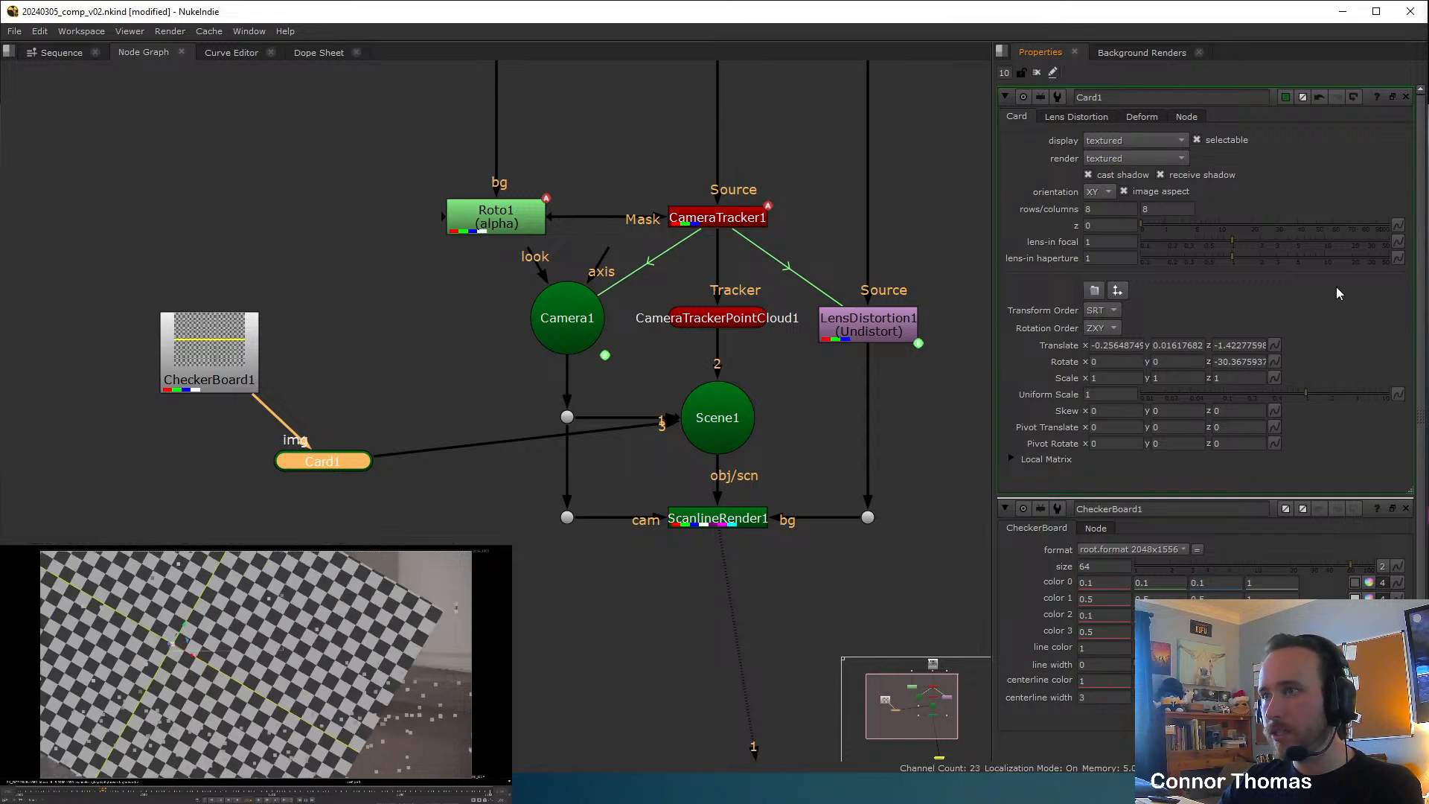
pyautogui.doubleClick(1232, 363)
pyautogui.write('0')
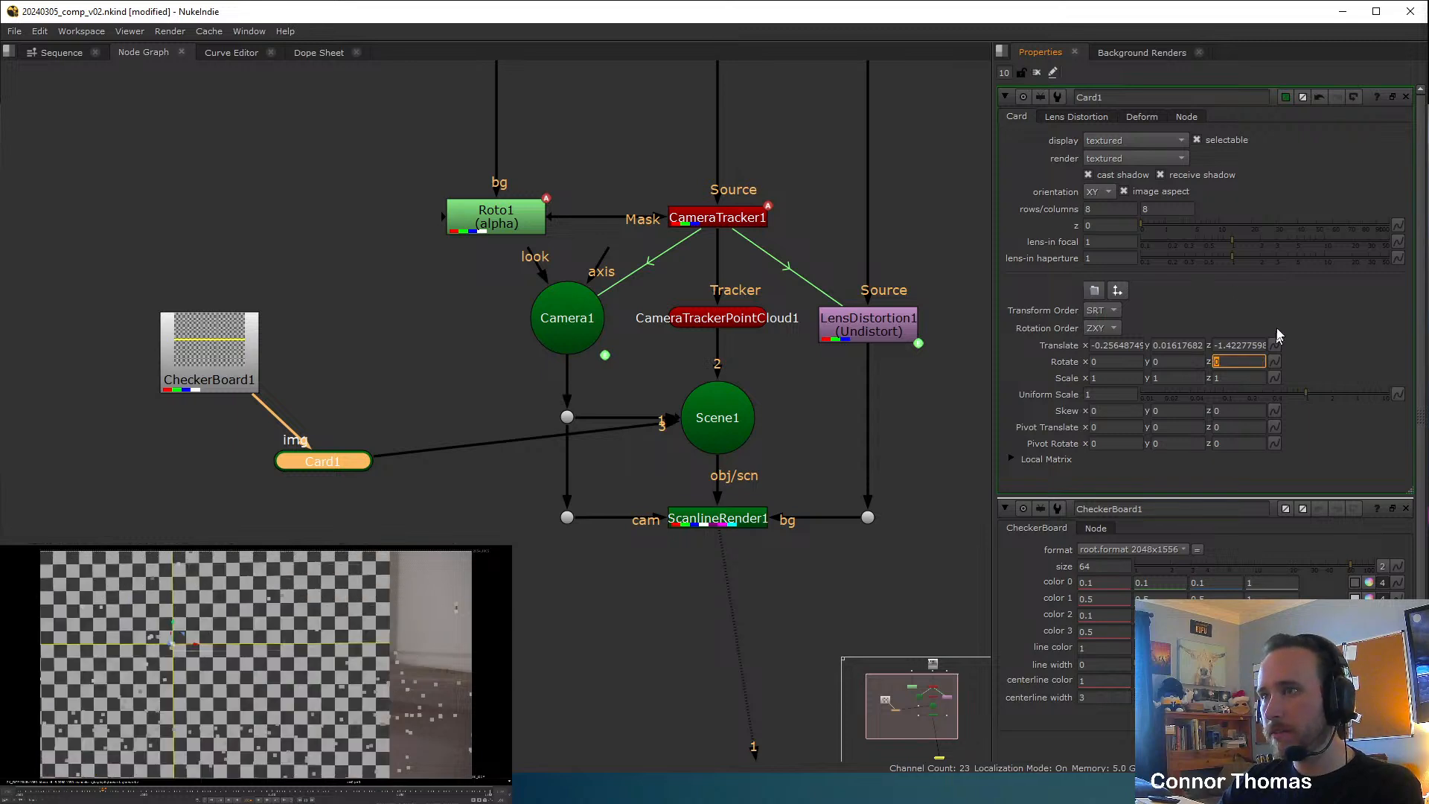
# Reduce Card1's uniform scale to 0.27 and close its properties.
pyautogui.click(1227, 395)
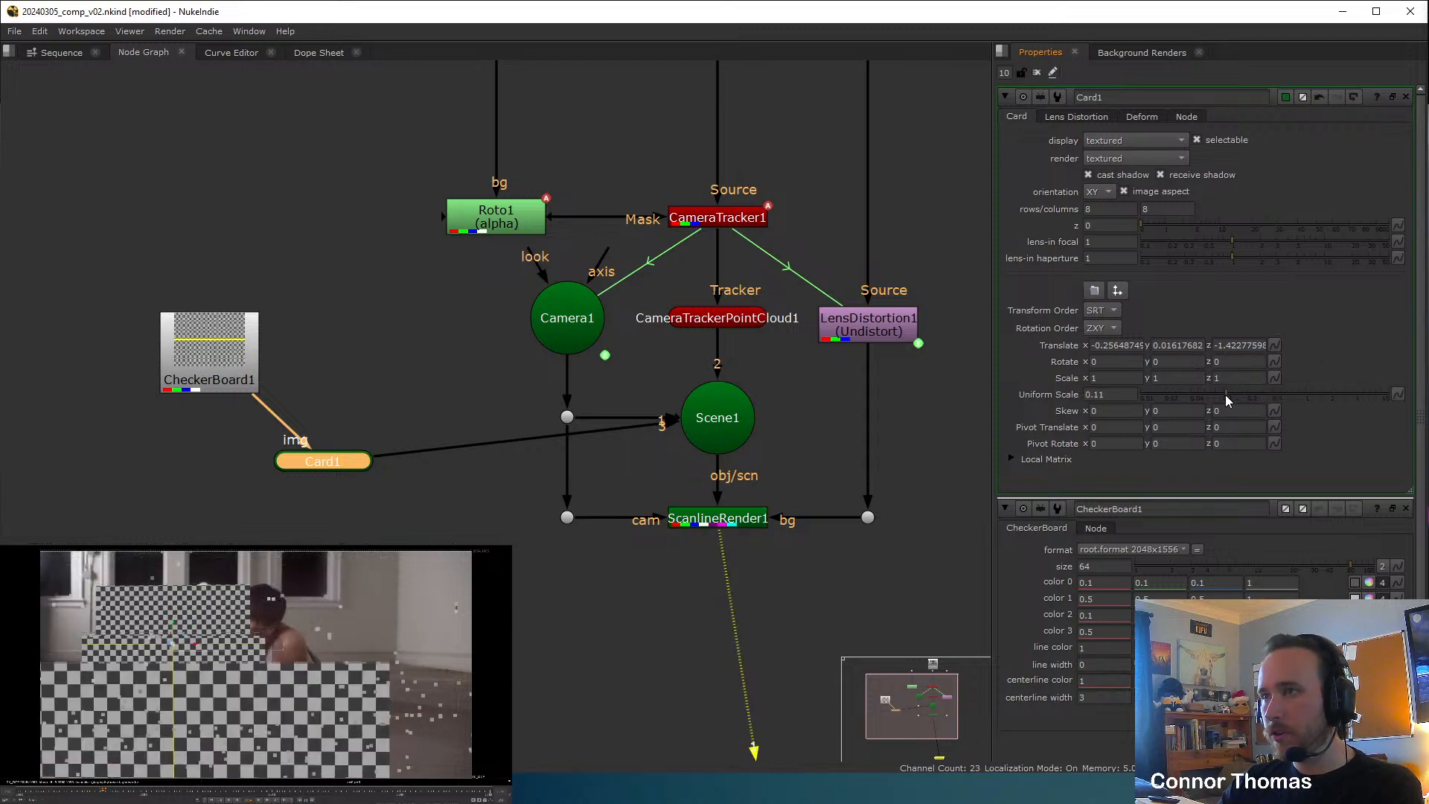
pyautogui.moveTo(1228, 393); pyautogui.dragTo(1258, 390)
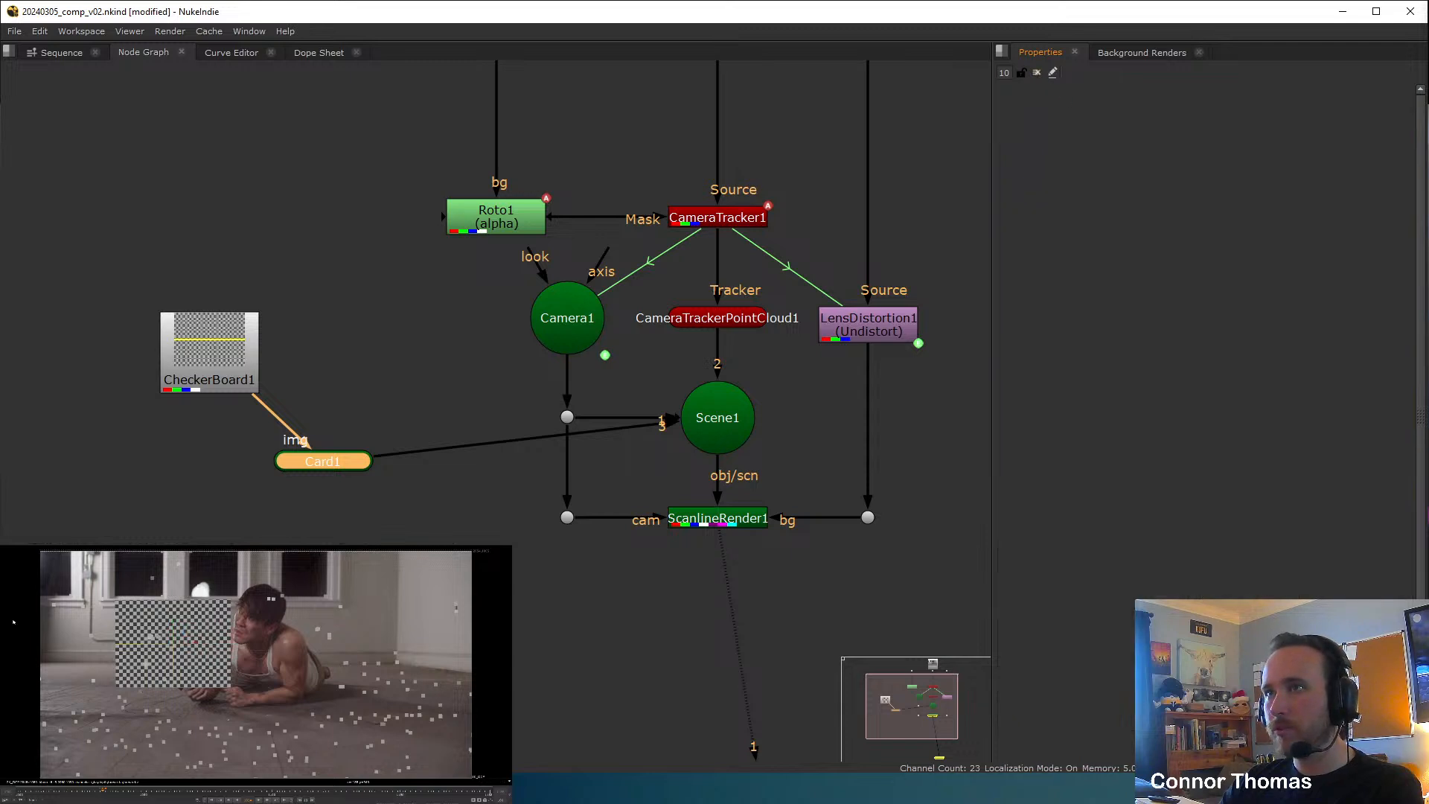
pyautogui.click(1037, 72)
# Play the shot from its start to check how the checkerboard card follows the back wall.
pyautogui.click(20, 793)
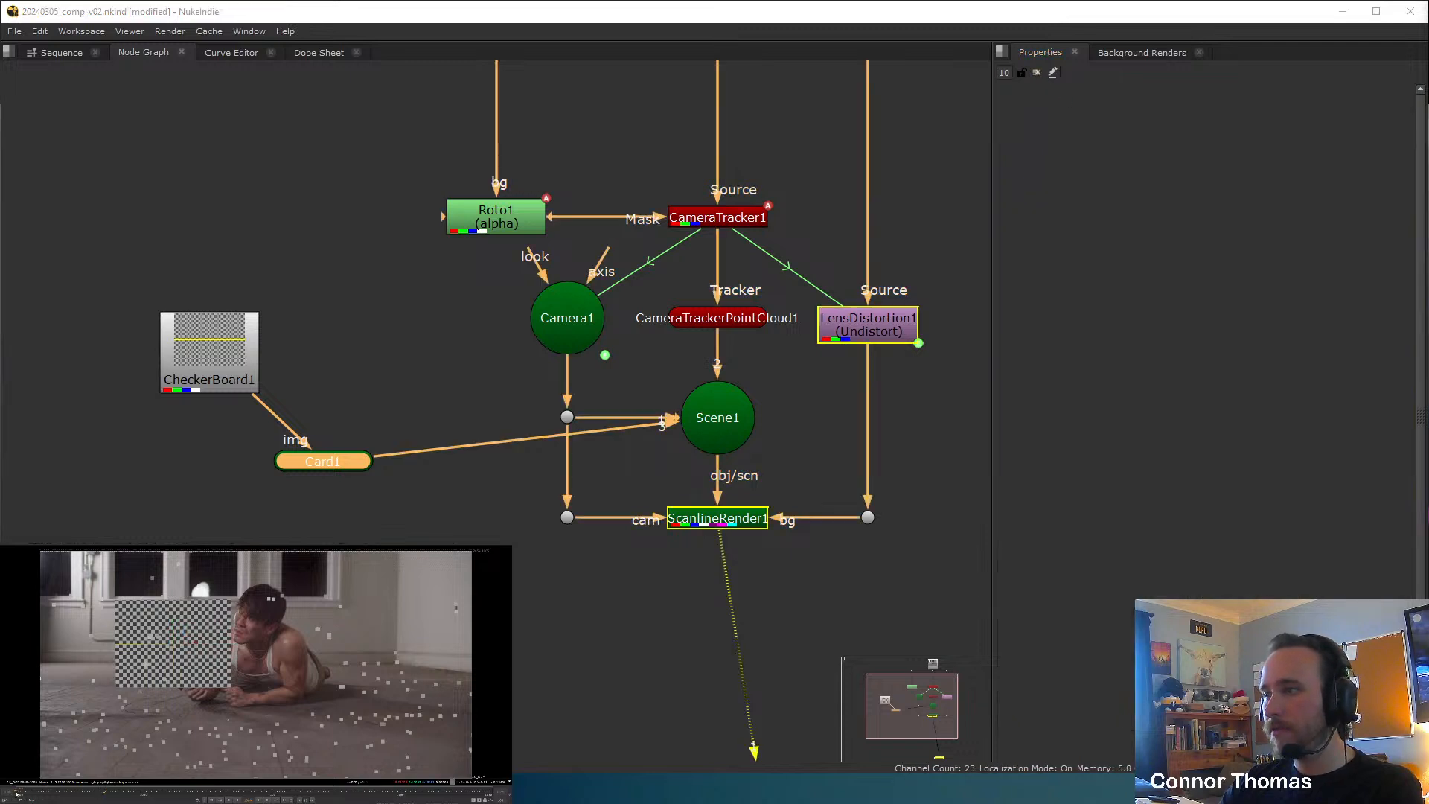
pyautogui.press('l')
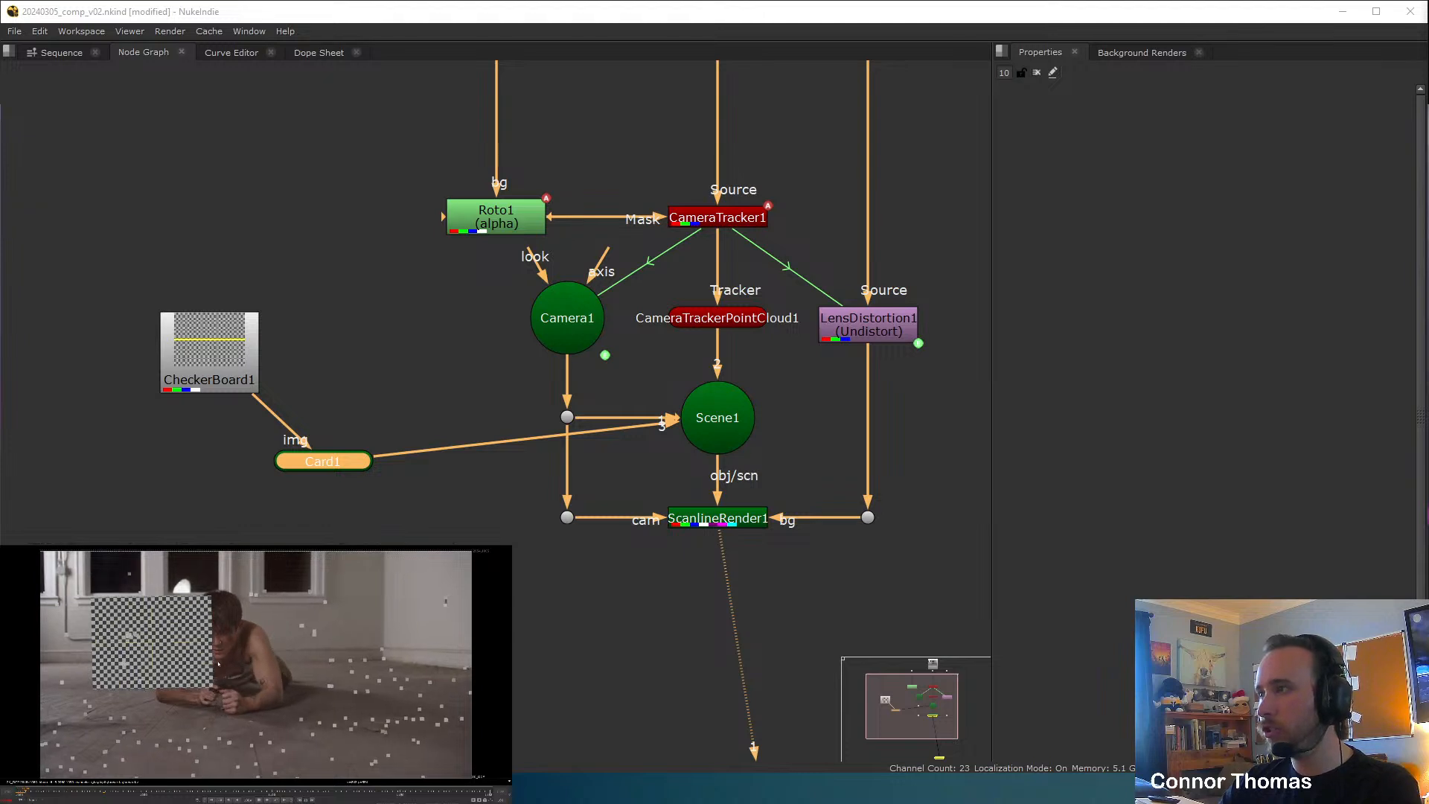
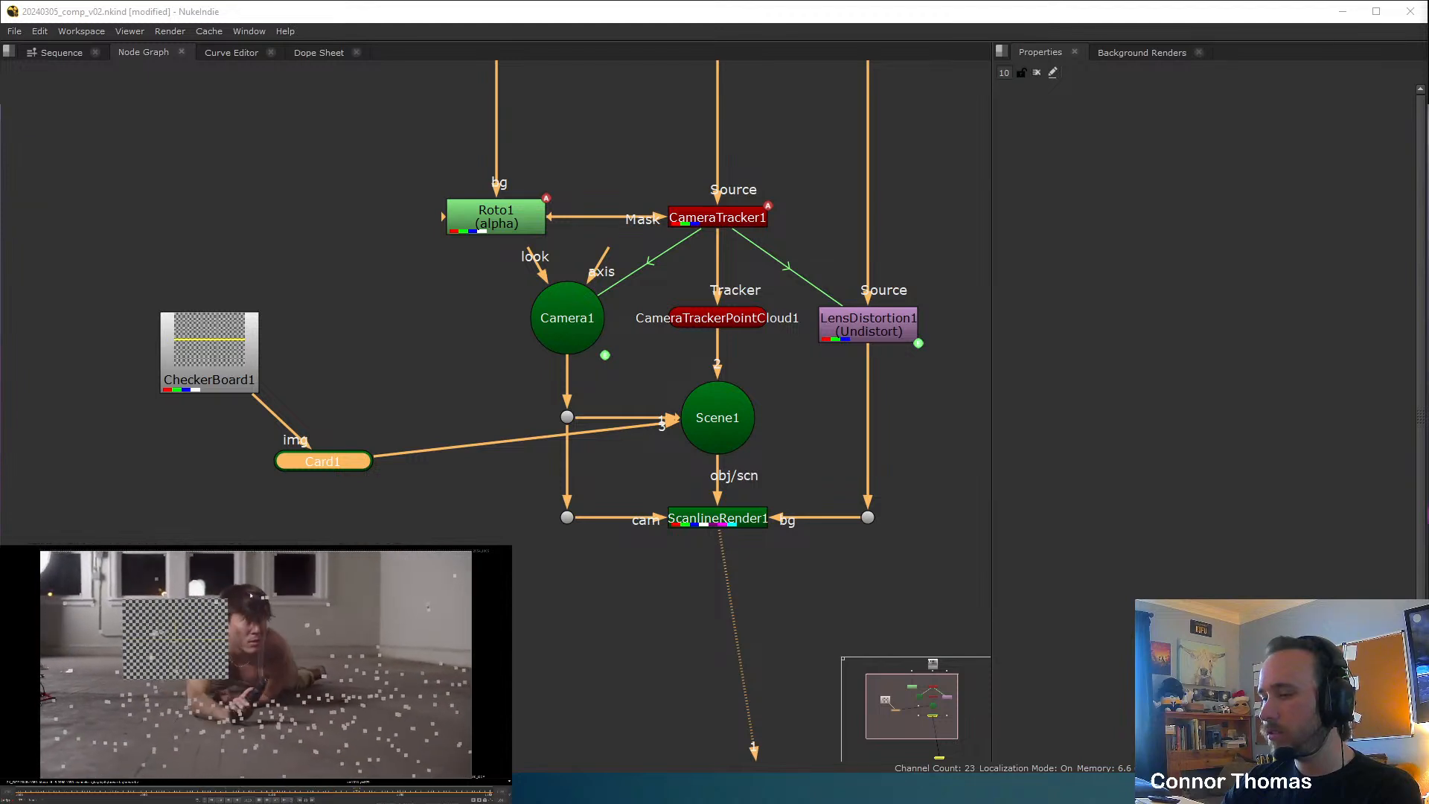
pyautogui.press('k')
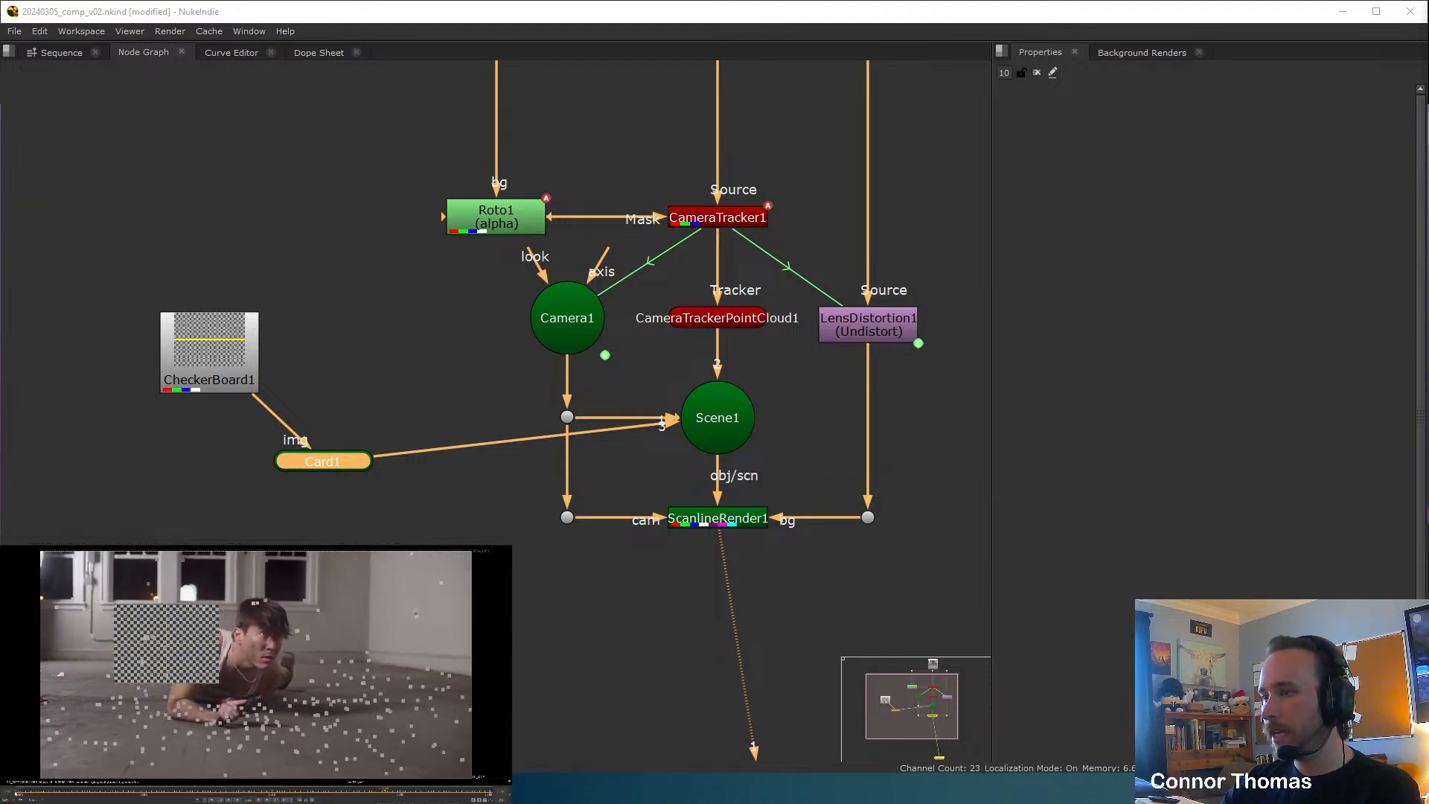
# Open CameraTracker1 to inspect its track points on the back wall, and return the viewer to ScanlineRender1.
pyautogui.moveTo(739, 160); pyautogui.dragTo(713, 395, button='middle')
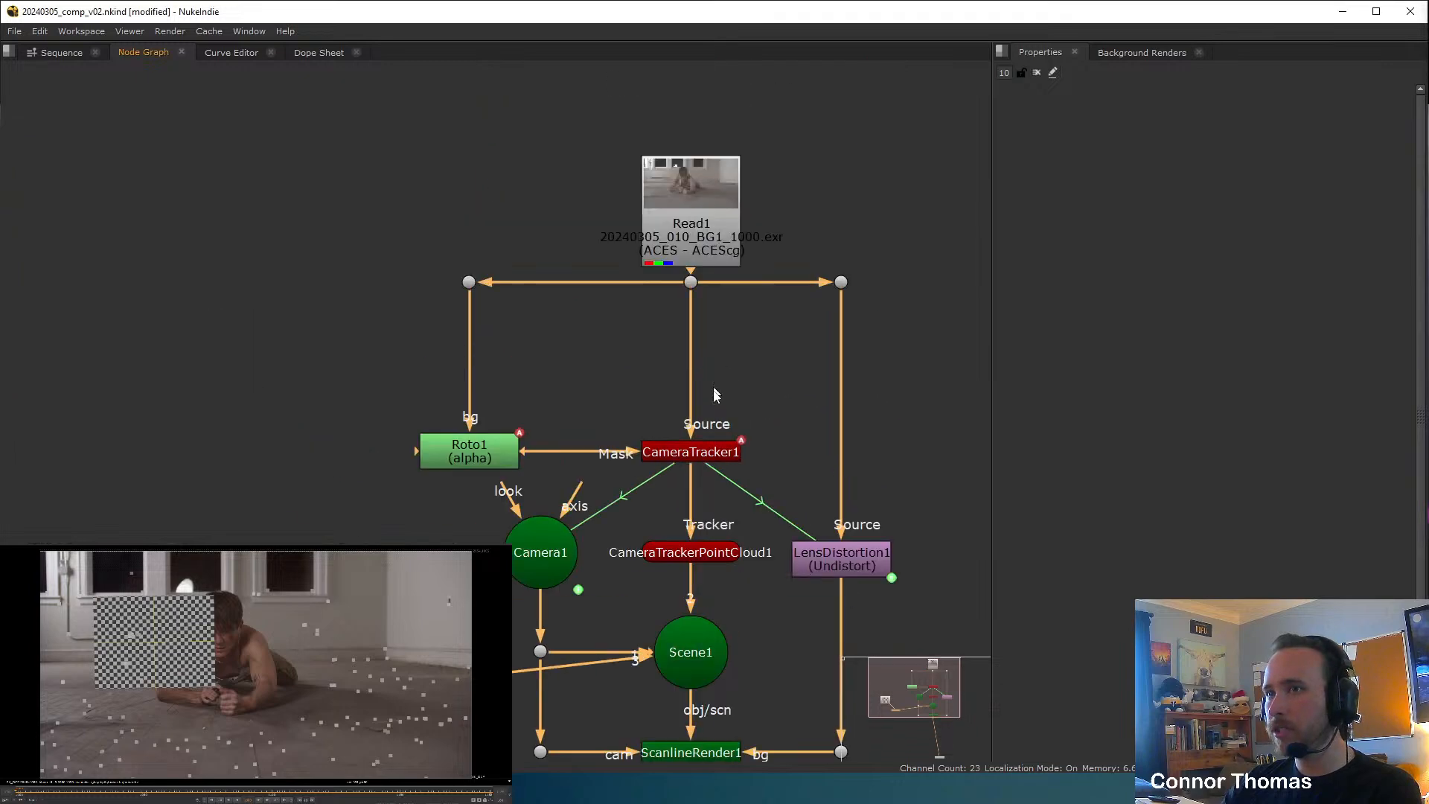
pyautogui.doubleClick(692, 452)
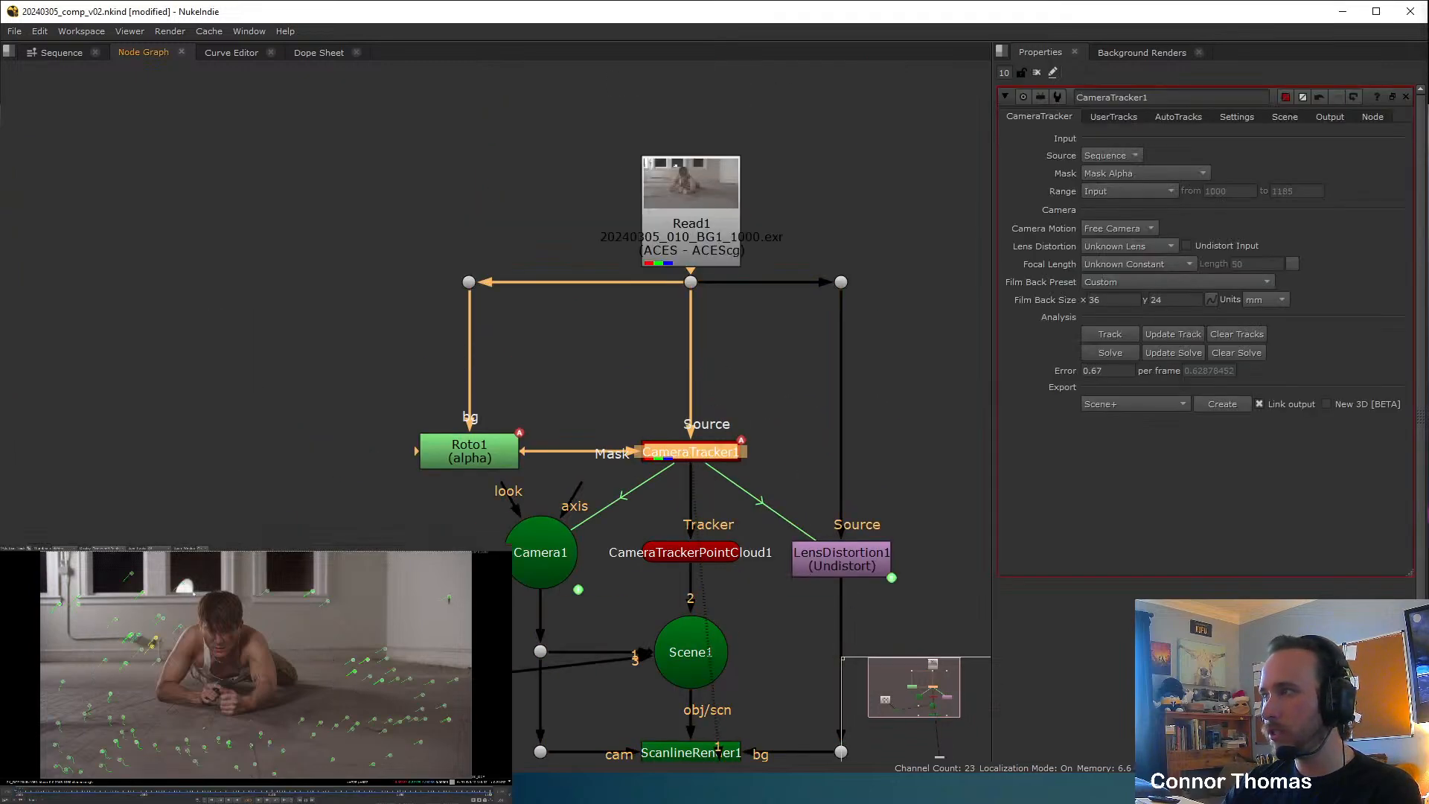
pyautogui.click(182, 587)
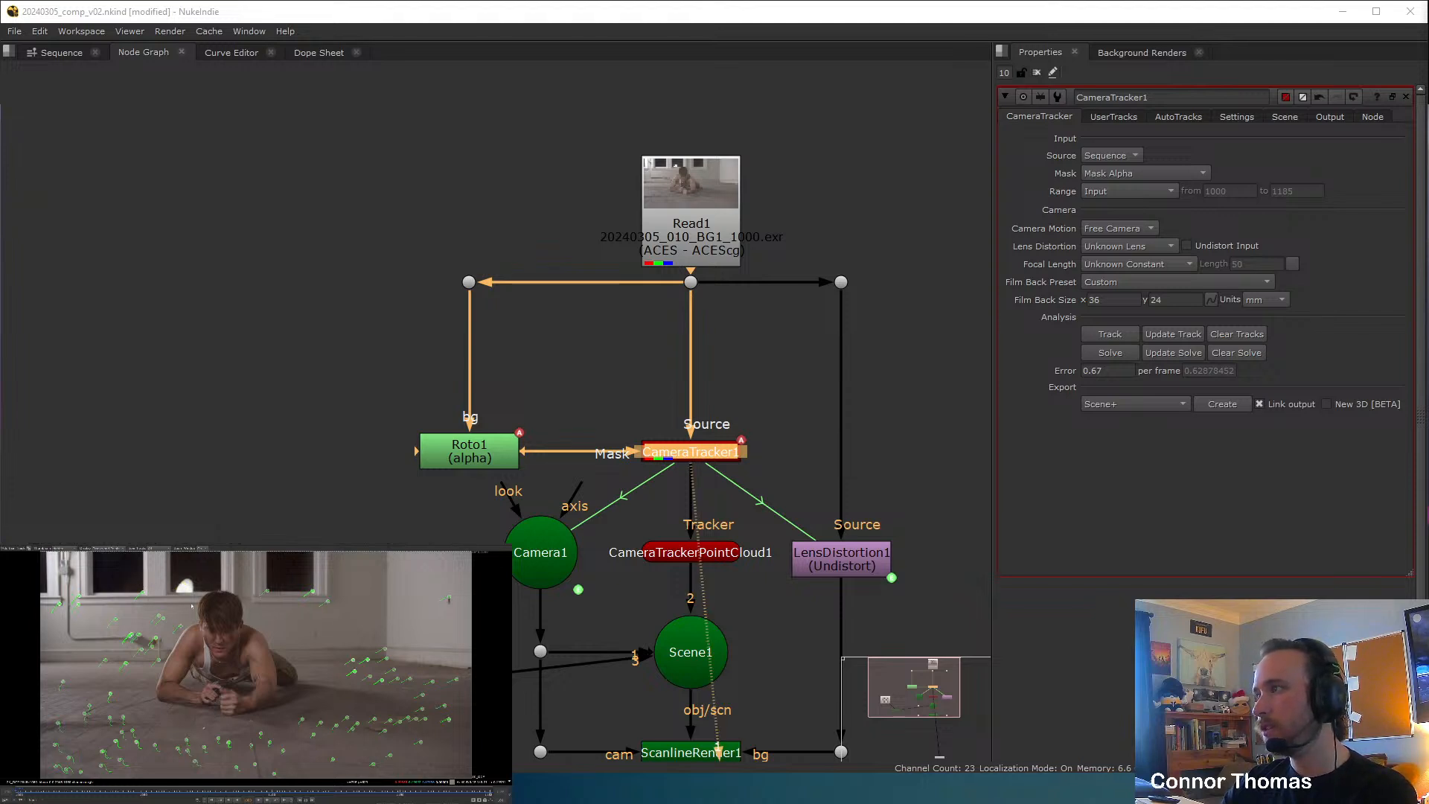
pyautogui.moveTo(156, 591); pyautogui.dragTo(150, 589, button='middle')
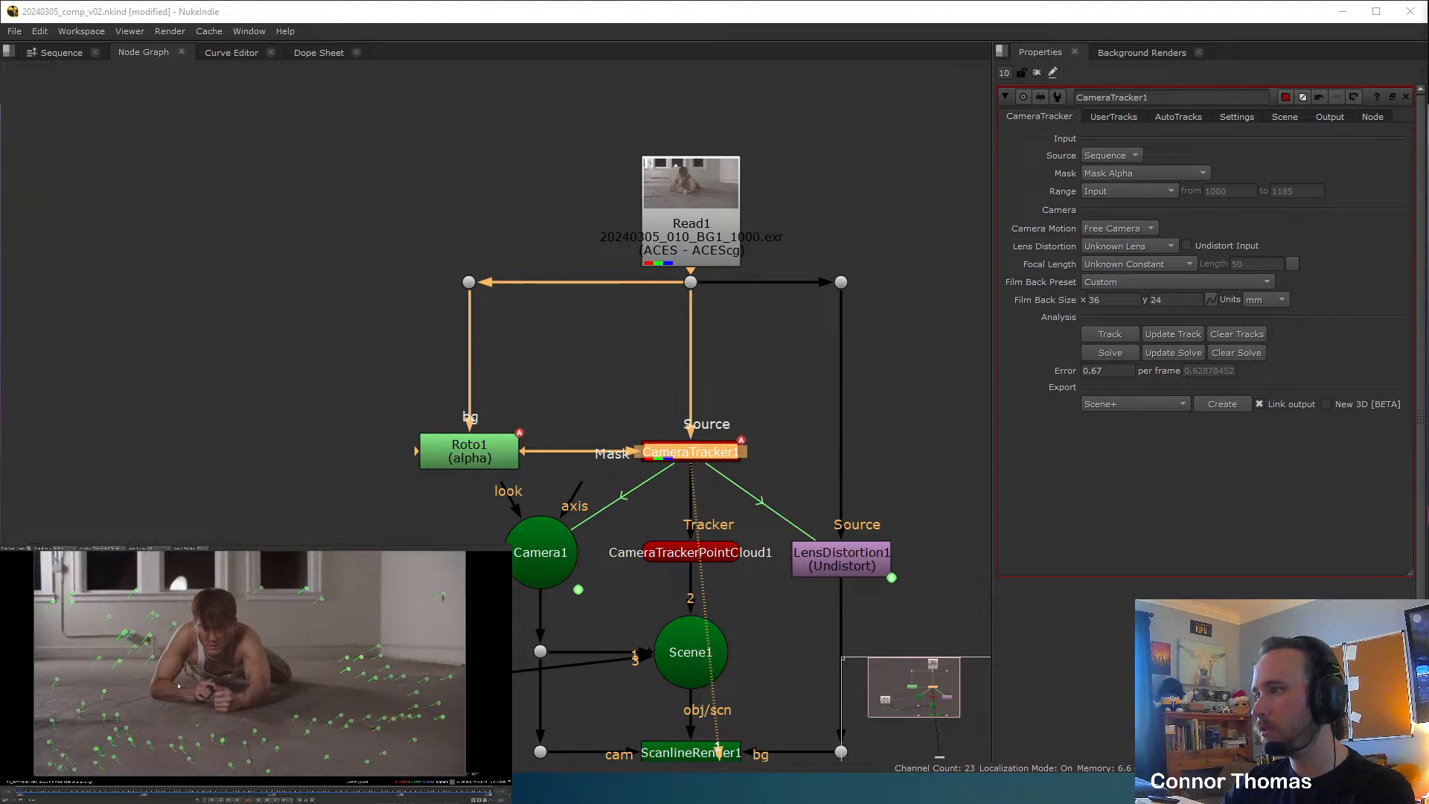
pyautogui.moveTo(763, 686); pyautogui.dragTo(768, 476, button='middle')
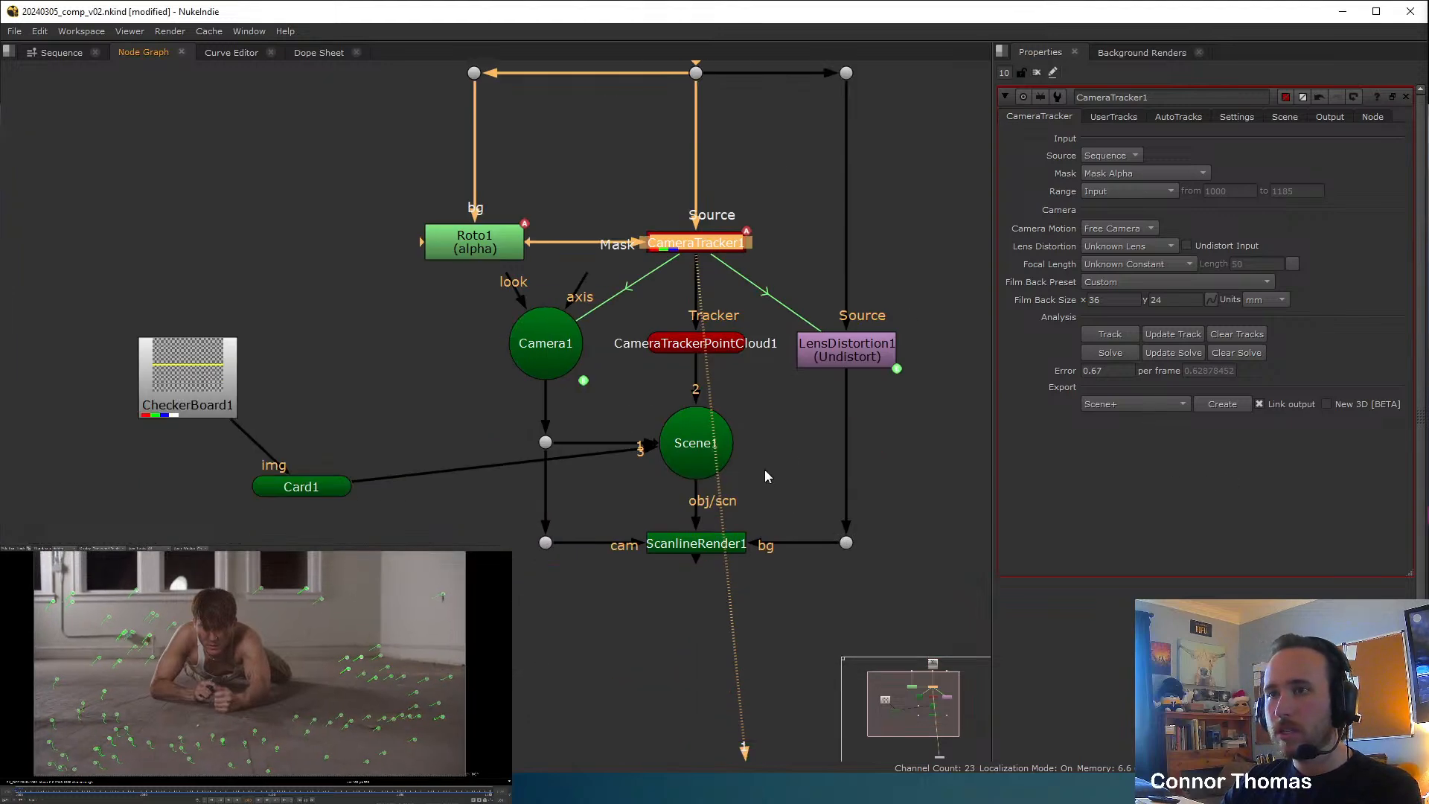
pyautogui.click(696, 543)
pyautogui.press('1')
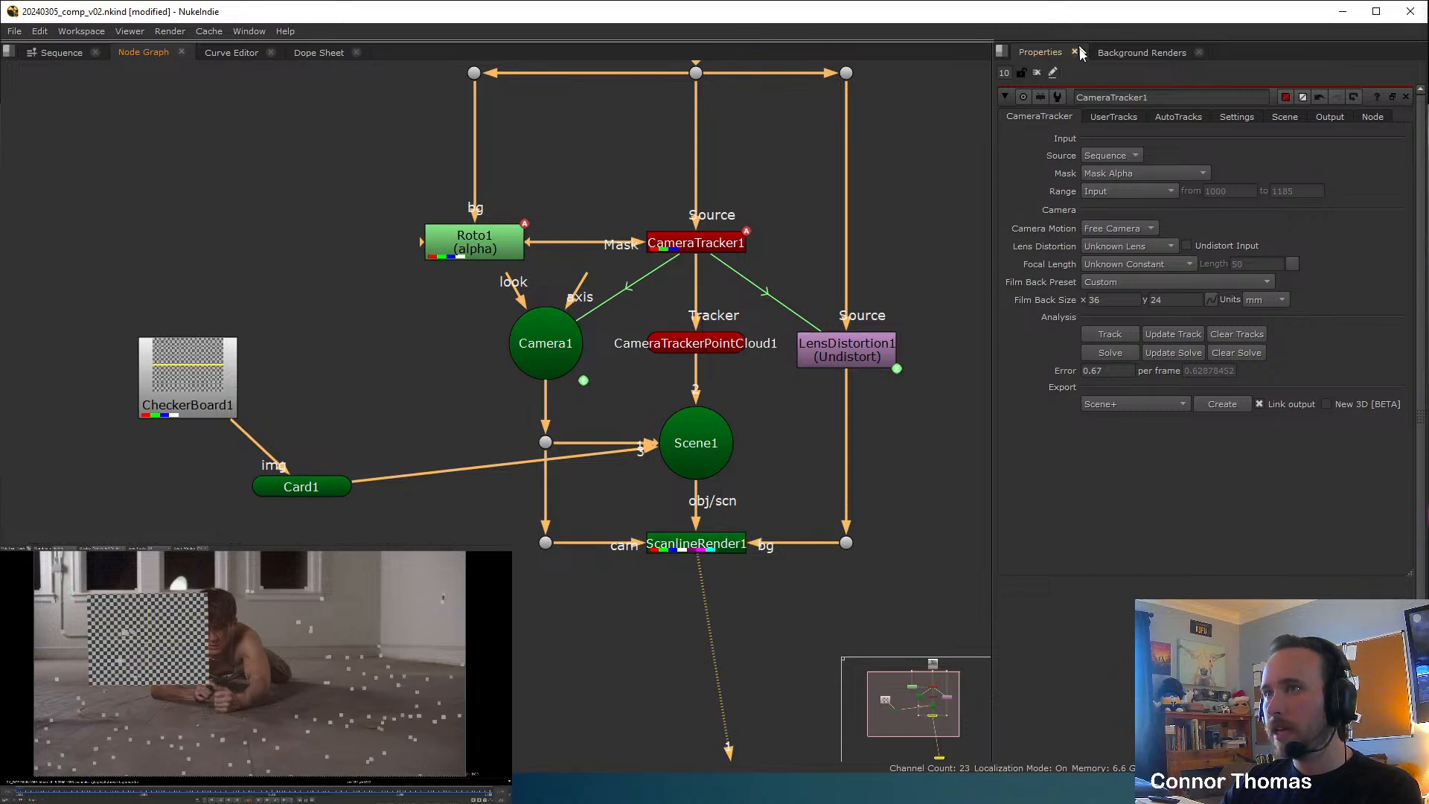
pyautogui.click(1036, 72)
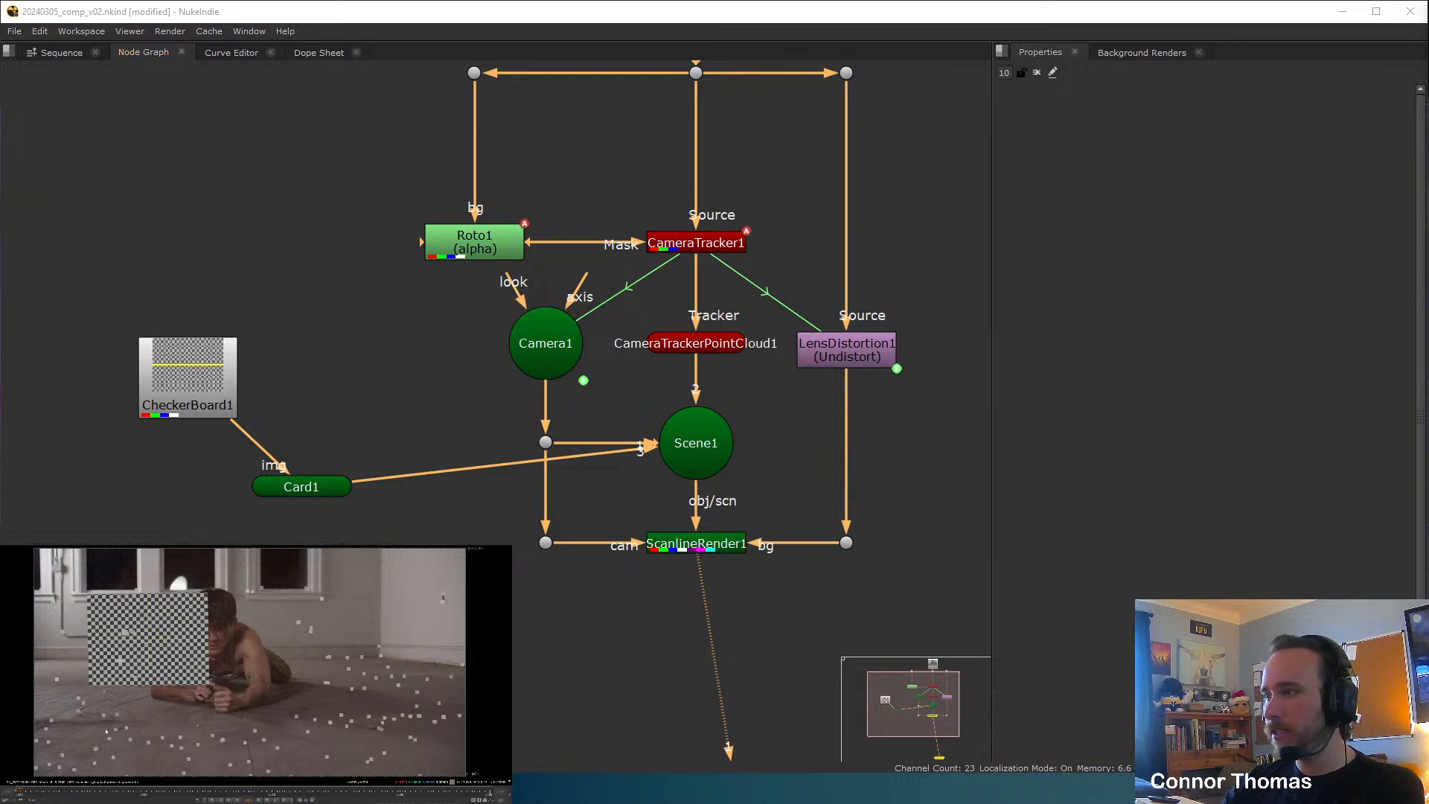
# Set the render mode of CameraTrackerPointCloud1 to off and close its properties.
pyautogui.click(702, 345)
pyautogui.doubleClick(702, 344)
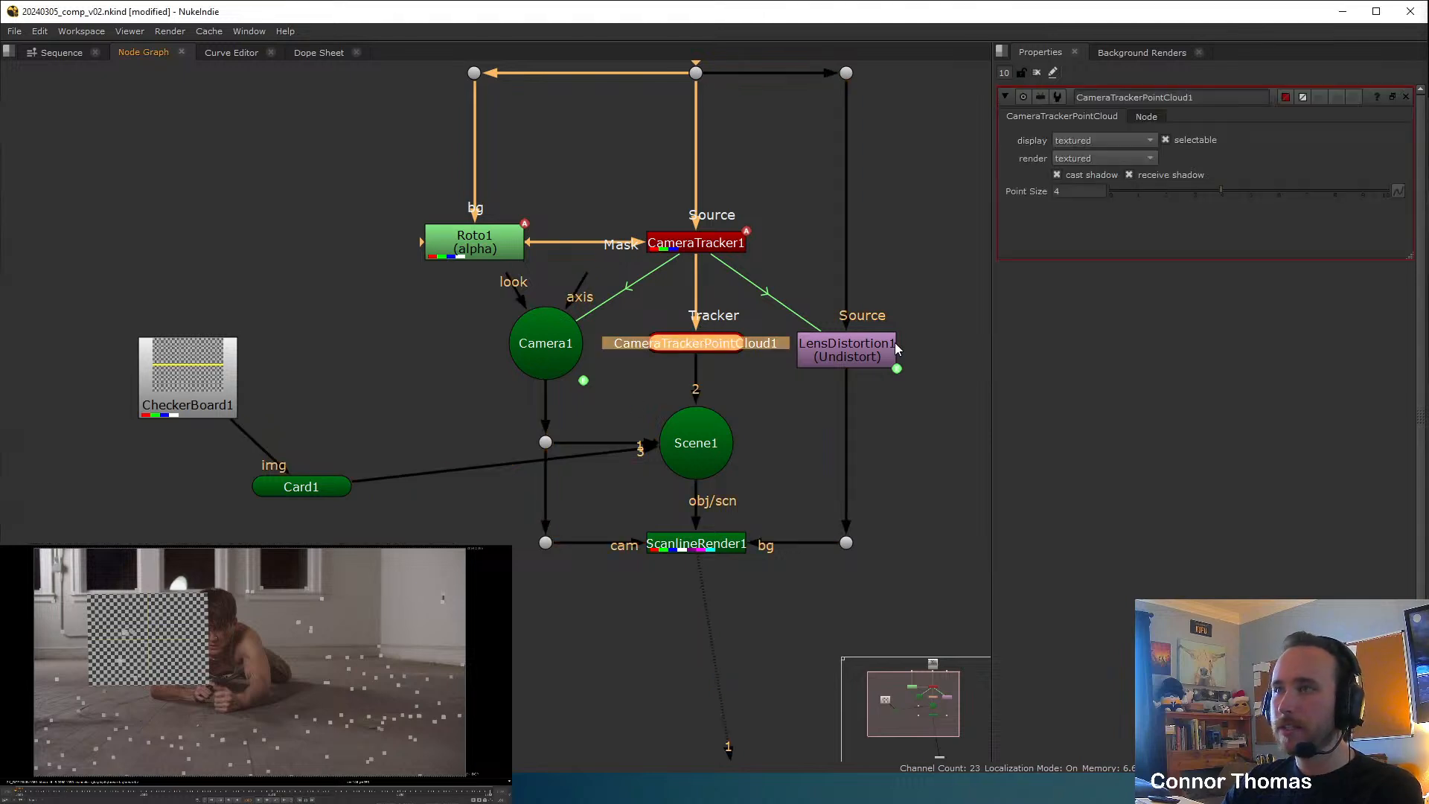
pyautogui.click(1087, 158)
pyautogui.click(1100, 100)
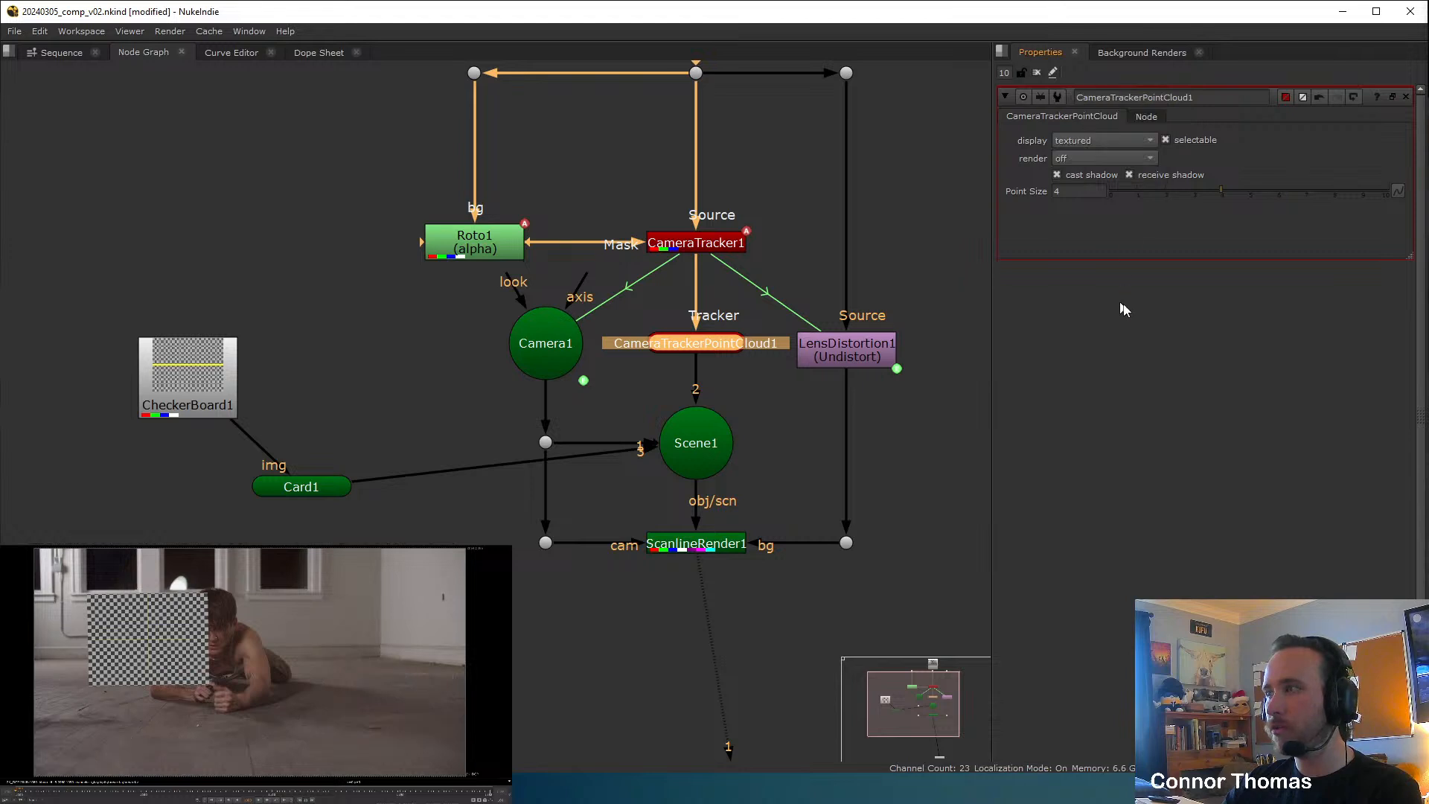
pyautogui.click(1037, 72)
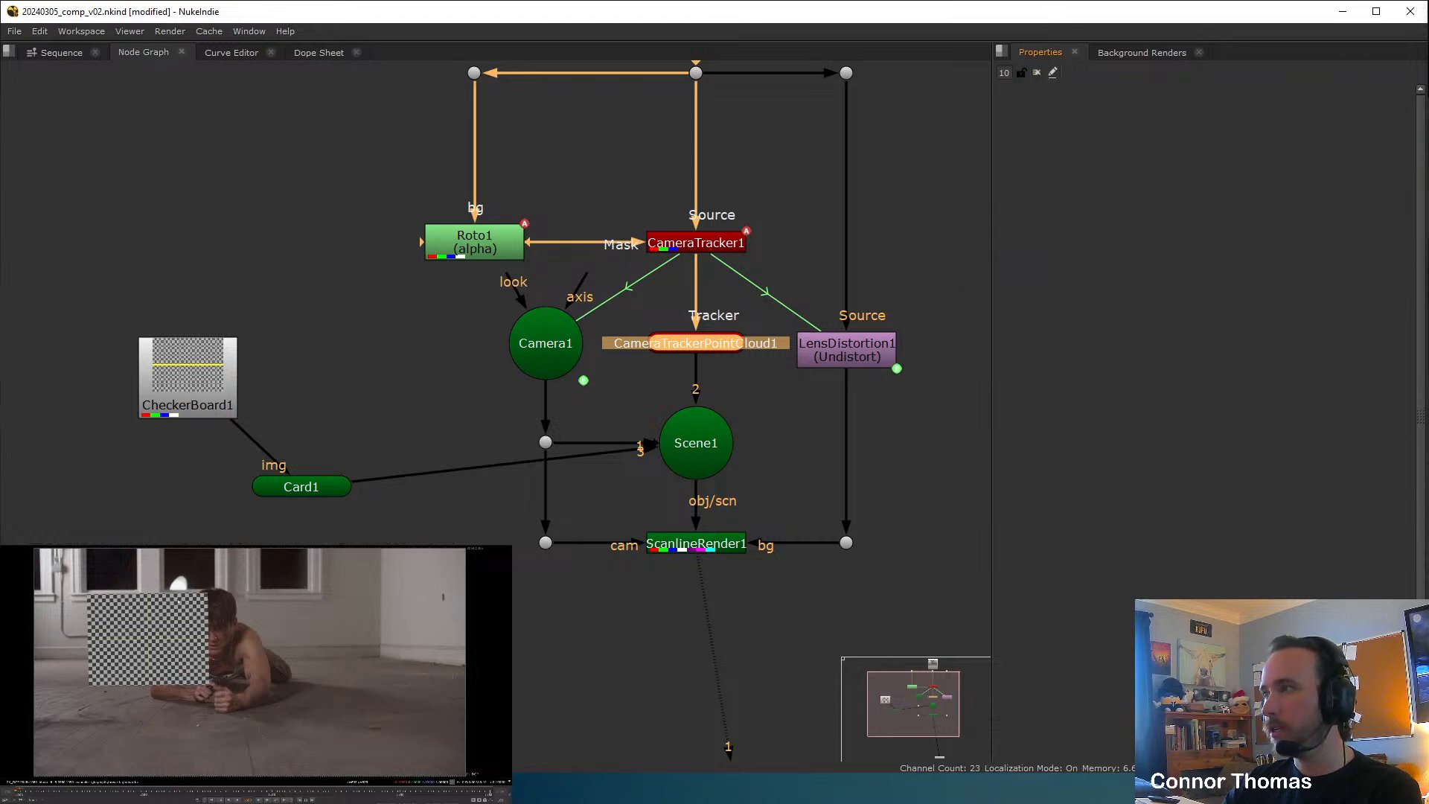
# Play and scrub the render without the point cloud, comparing the card's position near the start and end of the shot.
pyautogui.click(195, 642)
pyautogui.press('l')
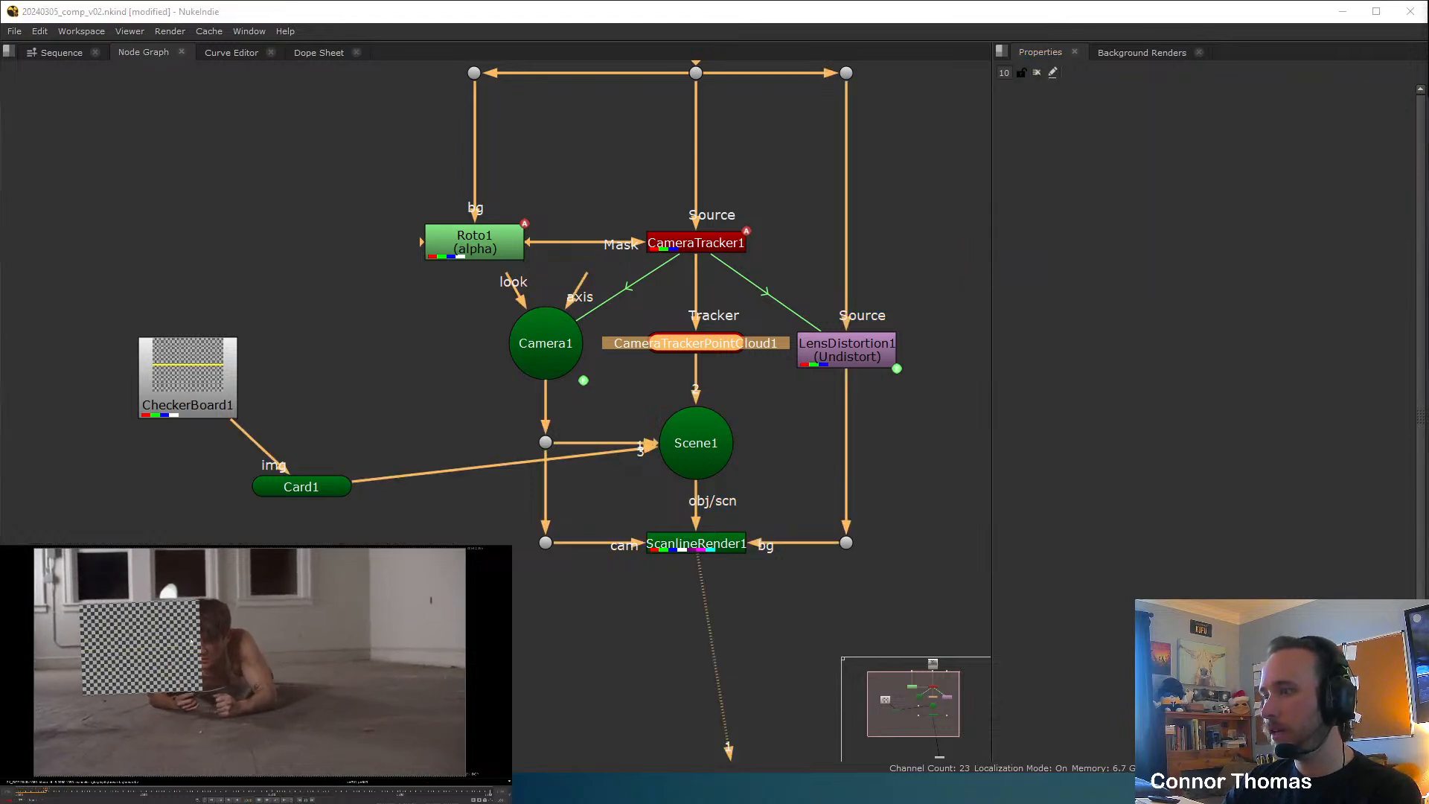
pyautogui.press('k')
pyautogui.click(298, 533)
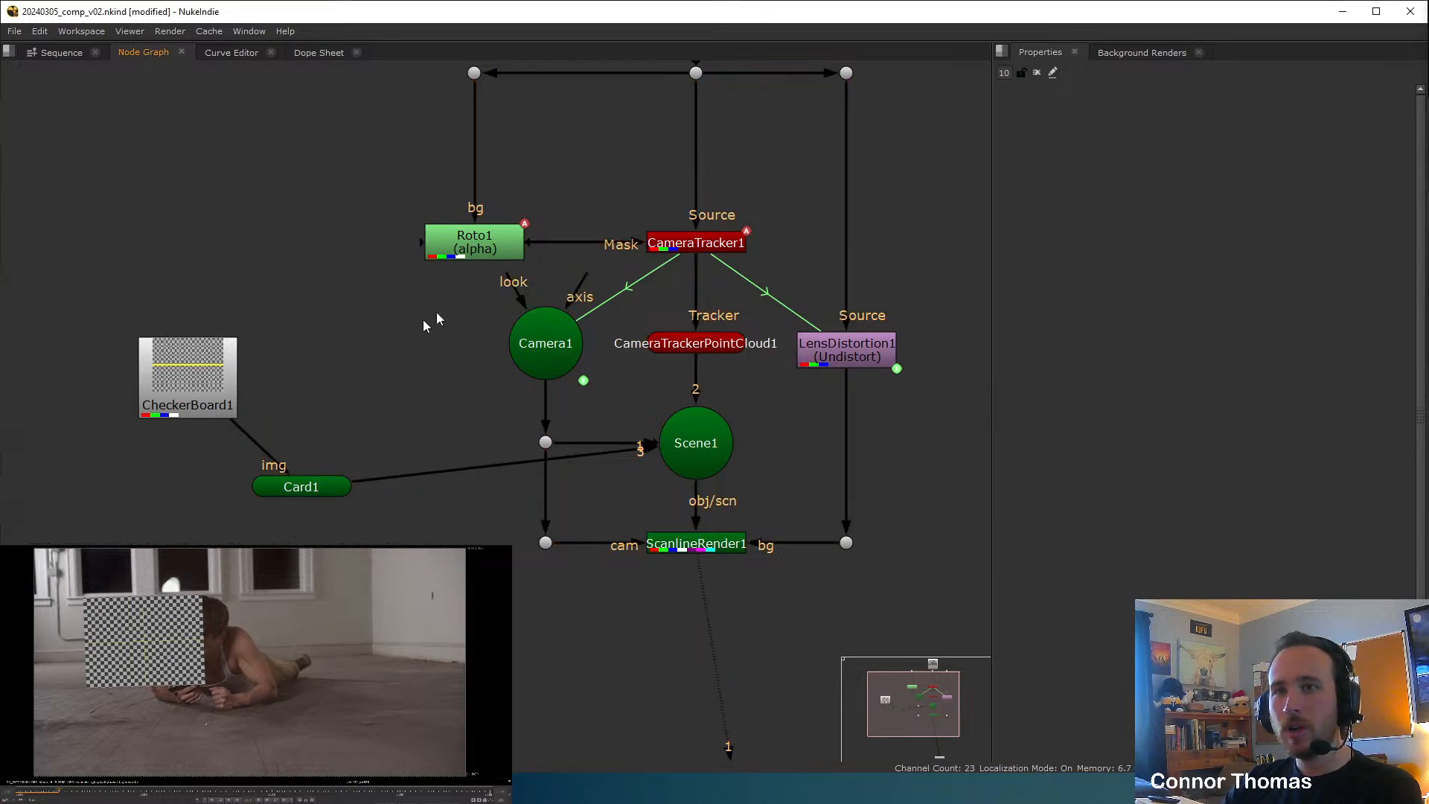
pyautogui.moveTo(59, 794); pyautogui.dragTo(23, 796)
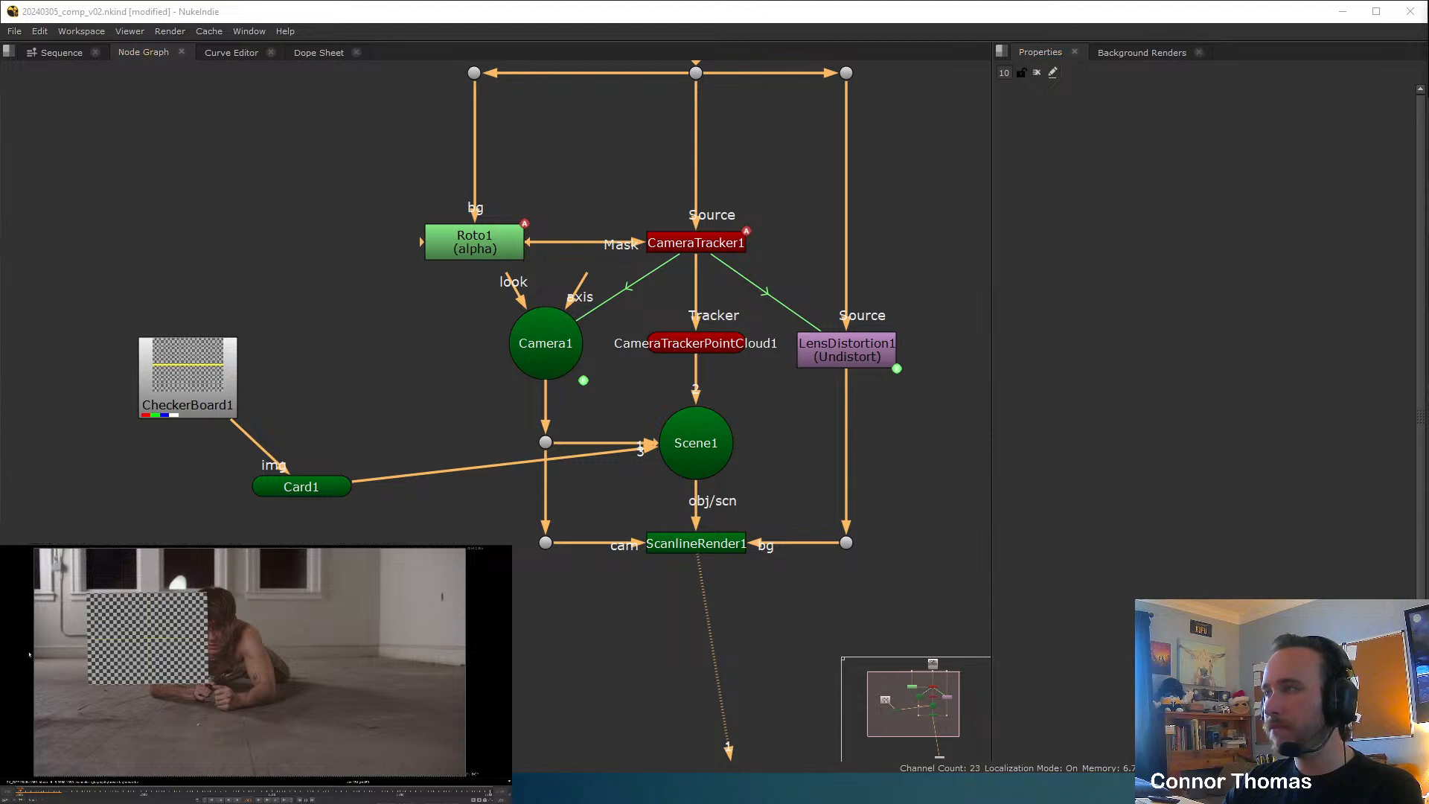
pyautogui.click(490, 792)
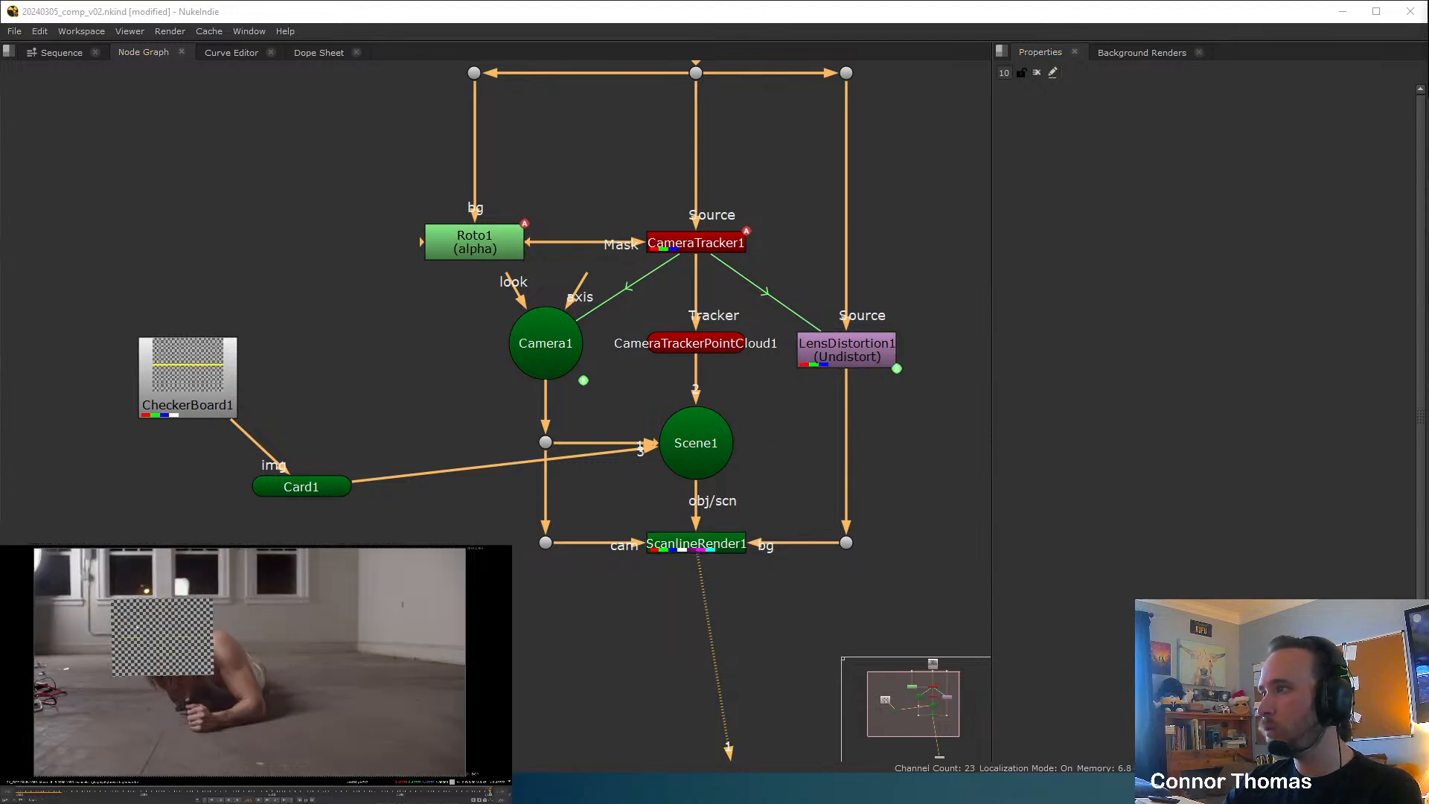
# Try enlarging Card1 to a uniform scale of 0.92 and shifting it sideways along the back wall.
pyautogui.doubleClick(318, 487)
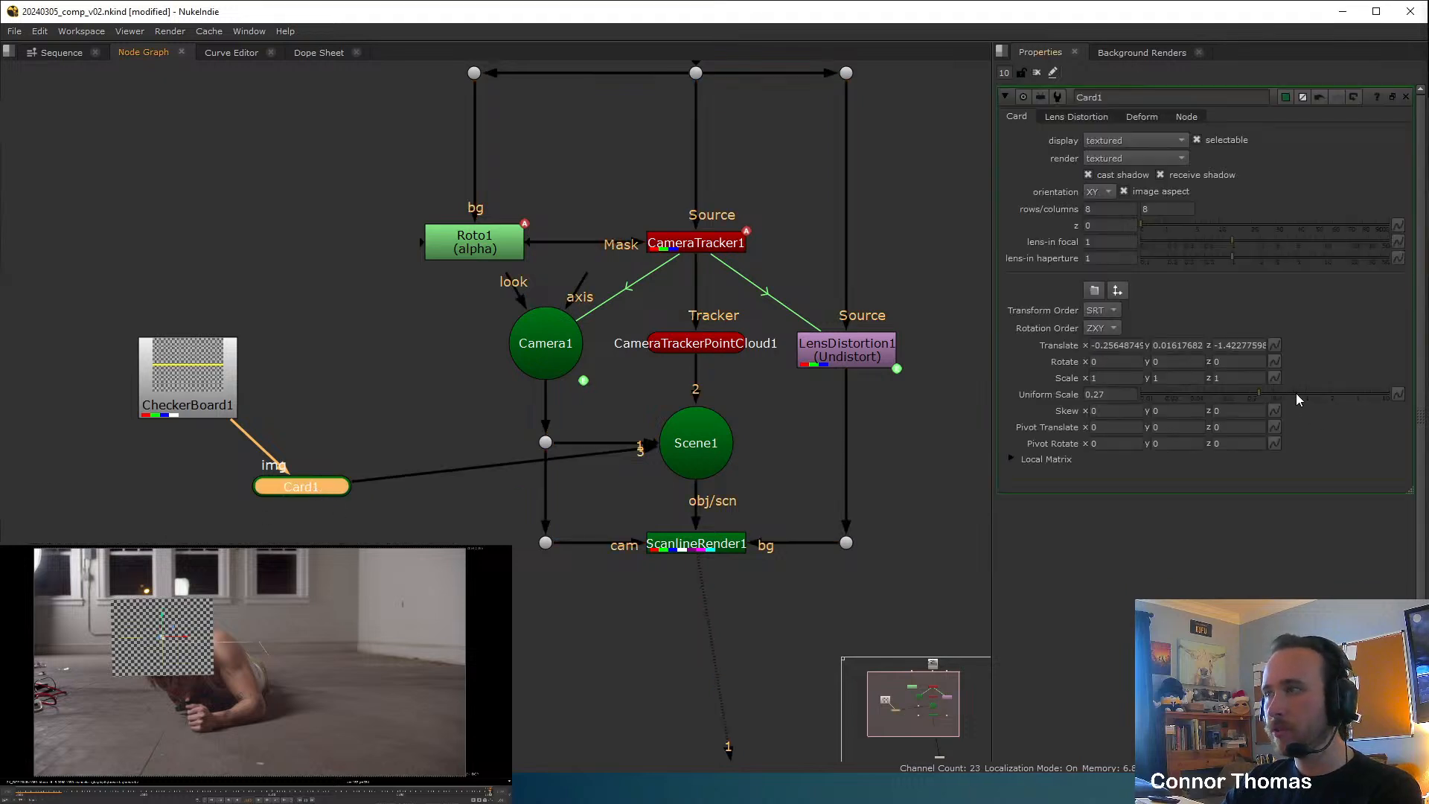
pyautogui.click(1303, 393)
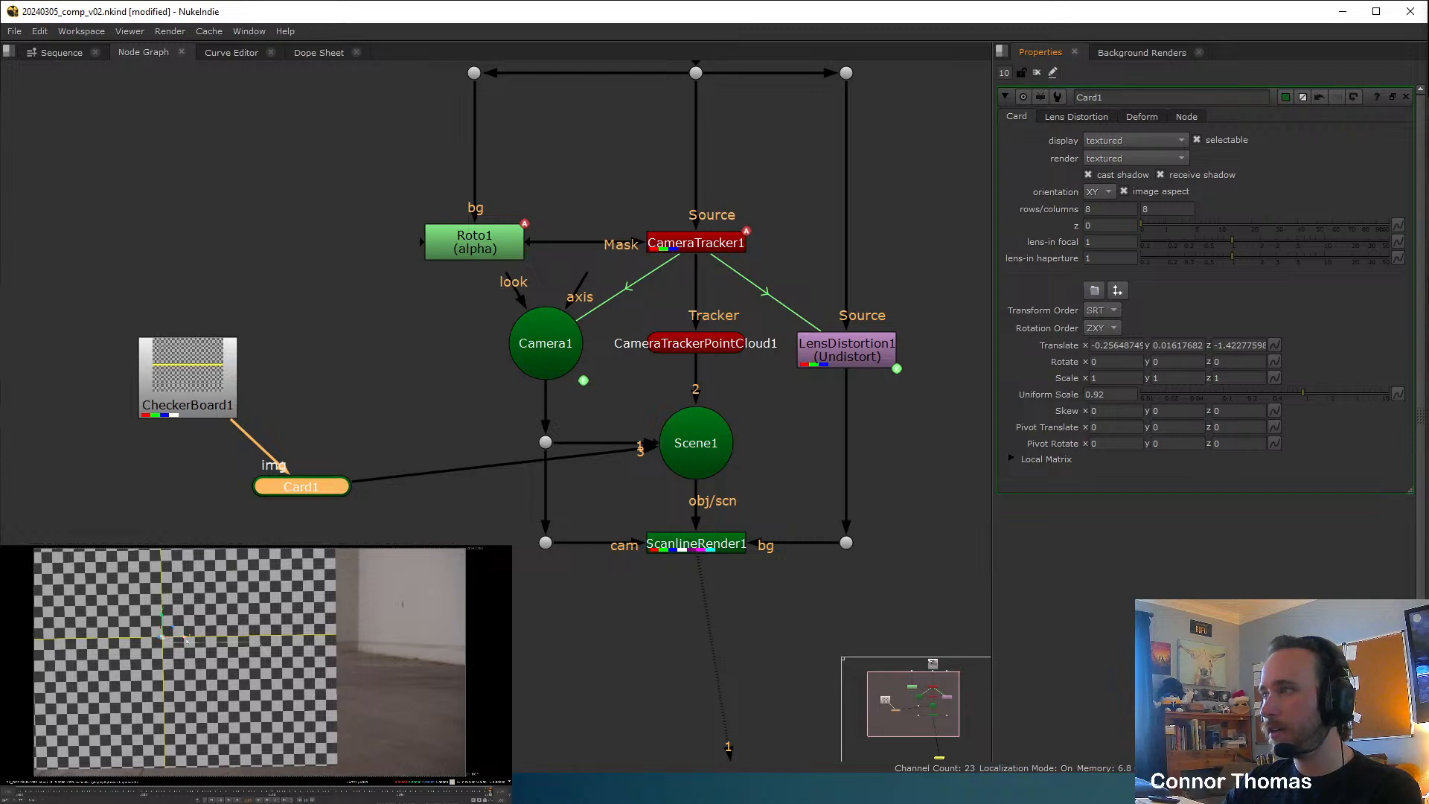
pyautogui.moveTo(187, 641); pyautogui.dragTo(221, 639)
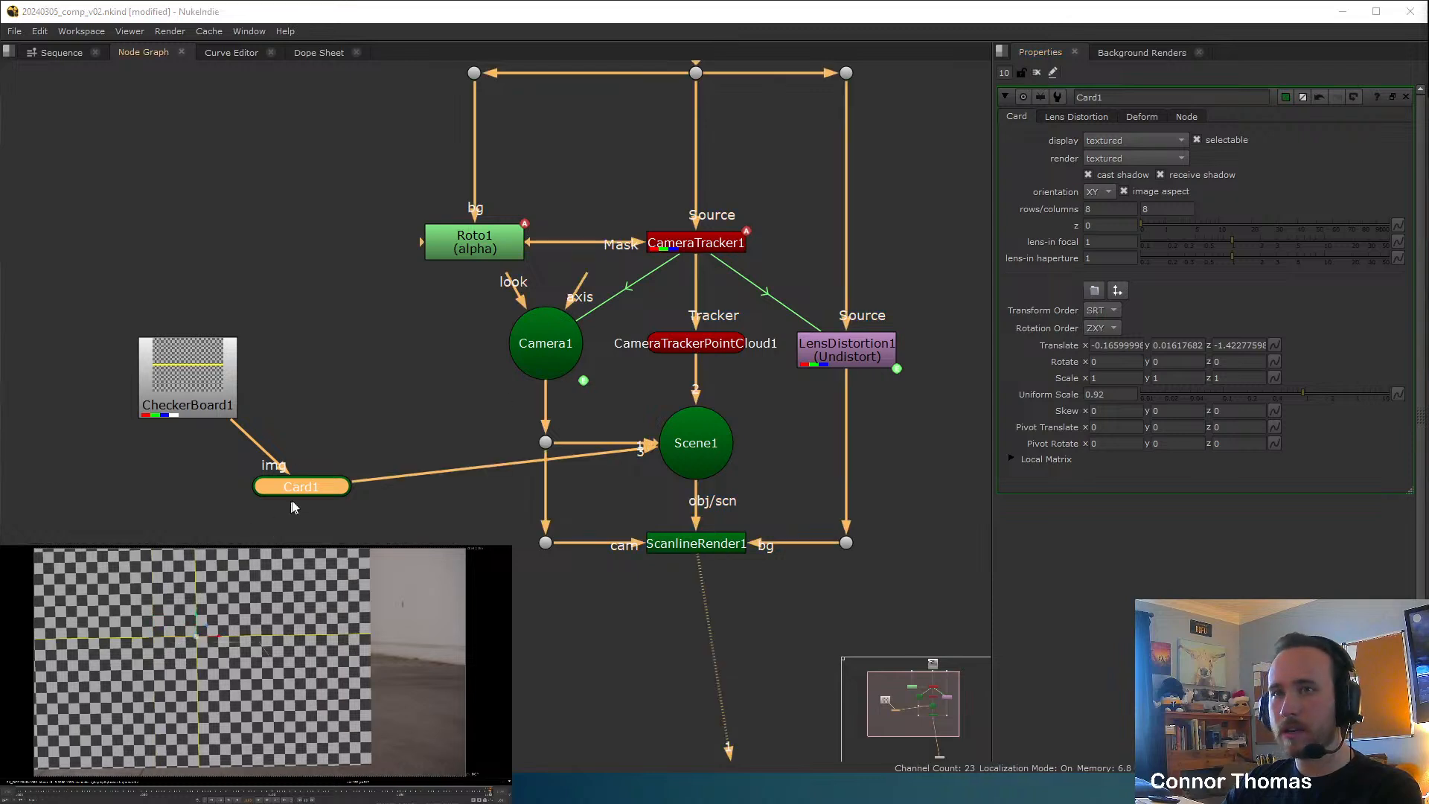
# Delete Card1 and create a new card from CameraTracker1's track points on the back wall.
pyautogui.click(310, 491)
pyautogui.press('Delete')
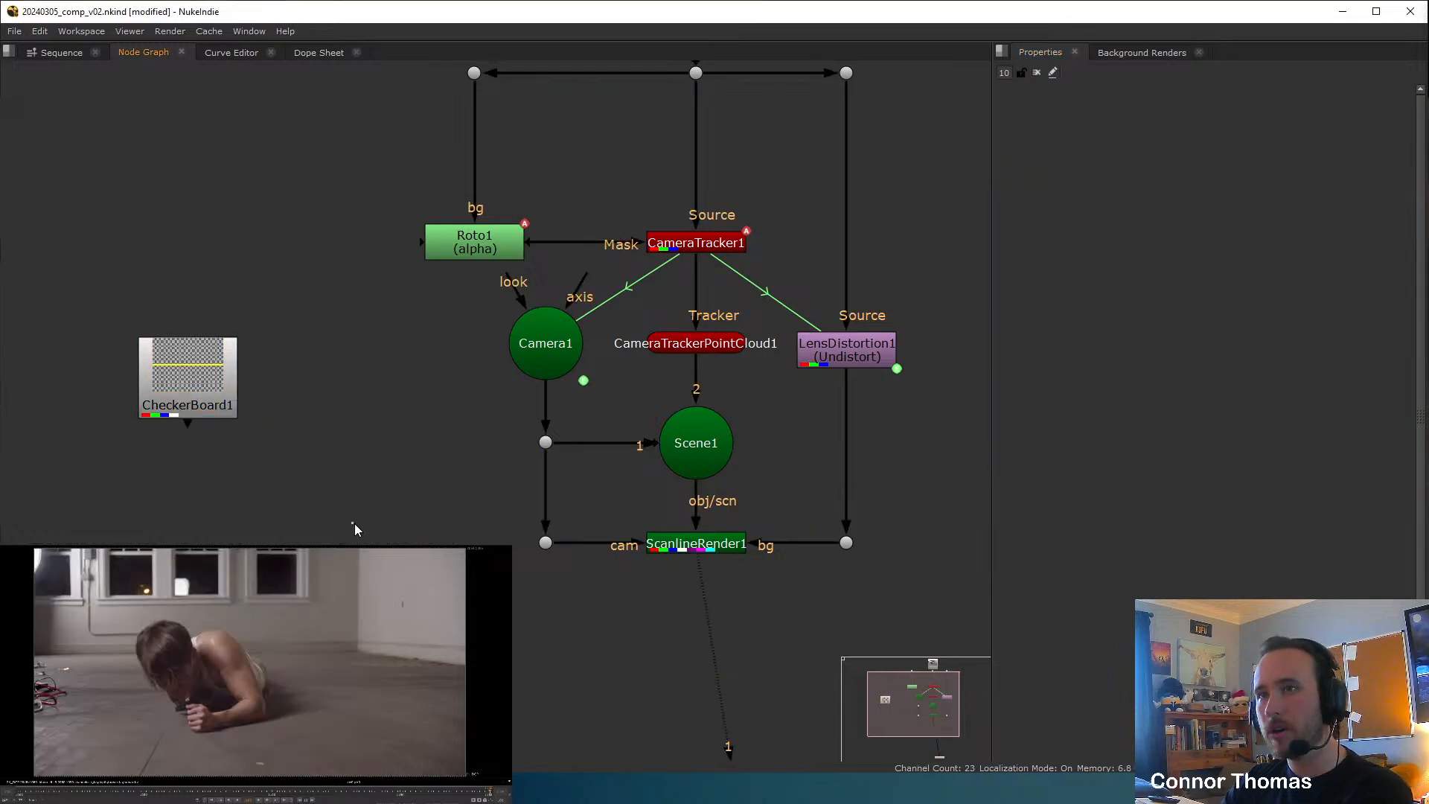
pyautogui.click(689, 244)
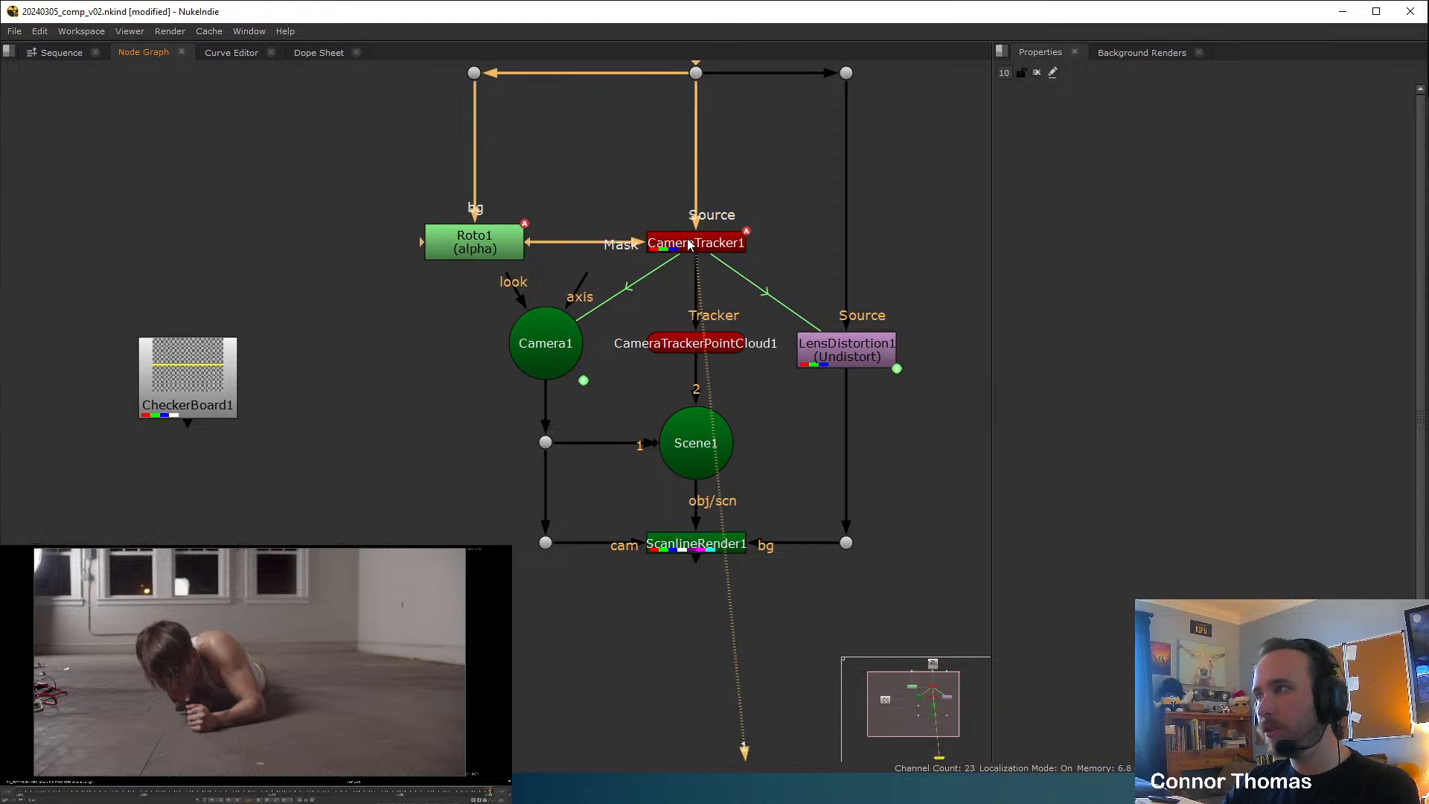
pyautogui.doubleClick(689, 244)
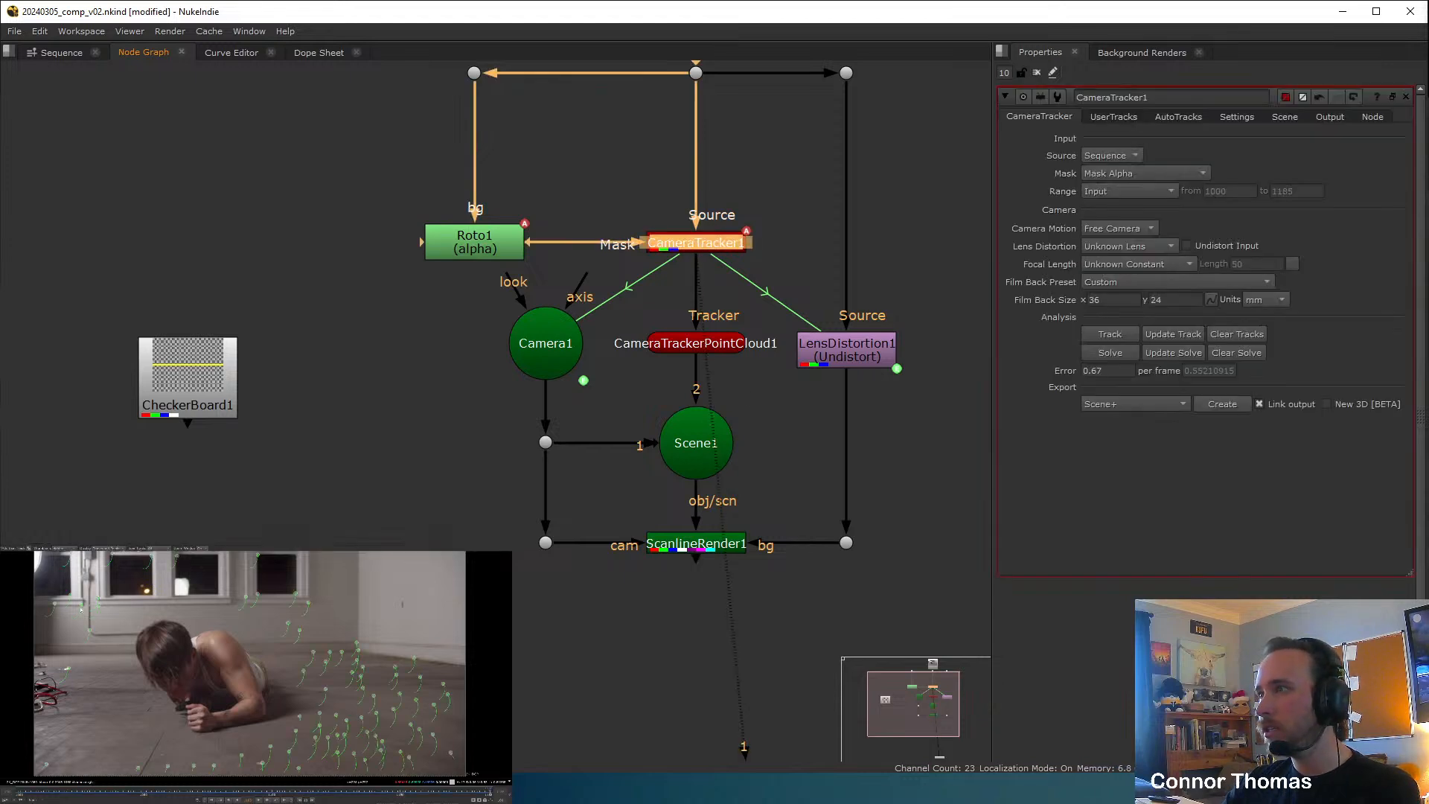
pyautogui.click(104, 601)
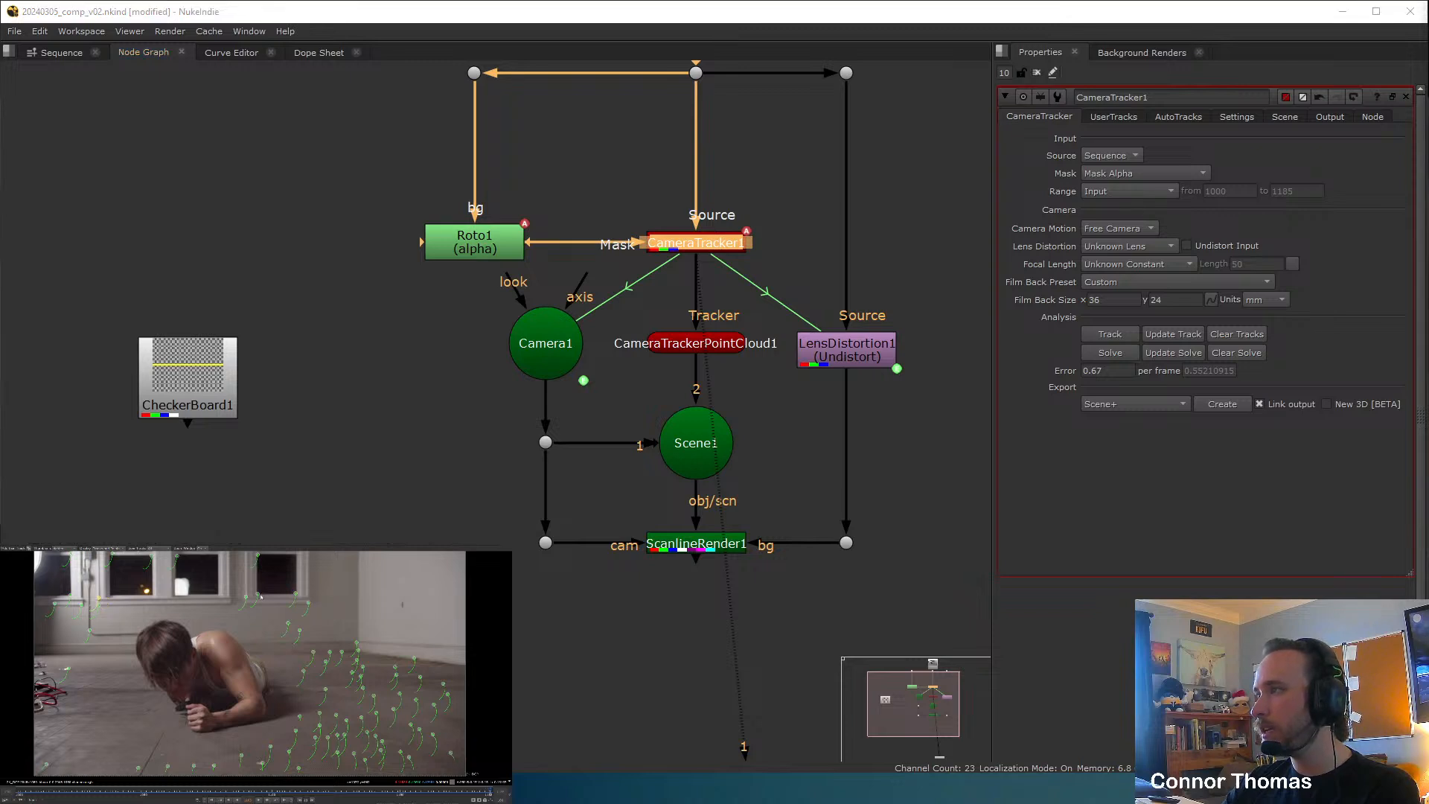
pyautogui.rightClick(310, 605)
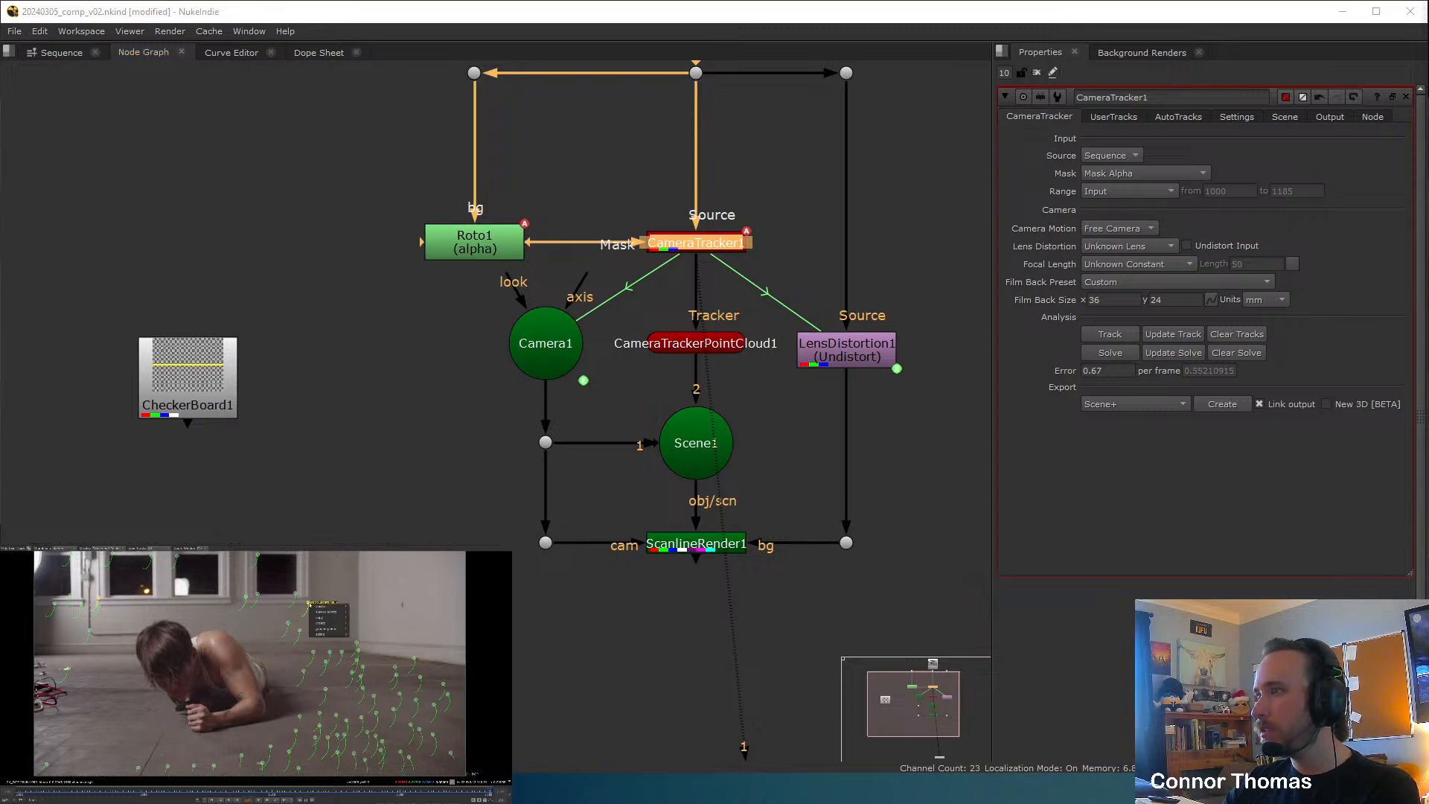
pyautogui.moveTo(328, 612)
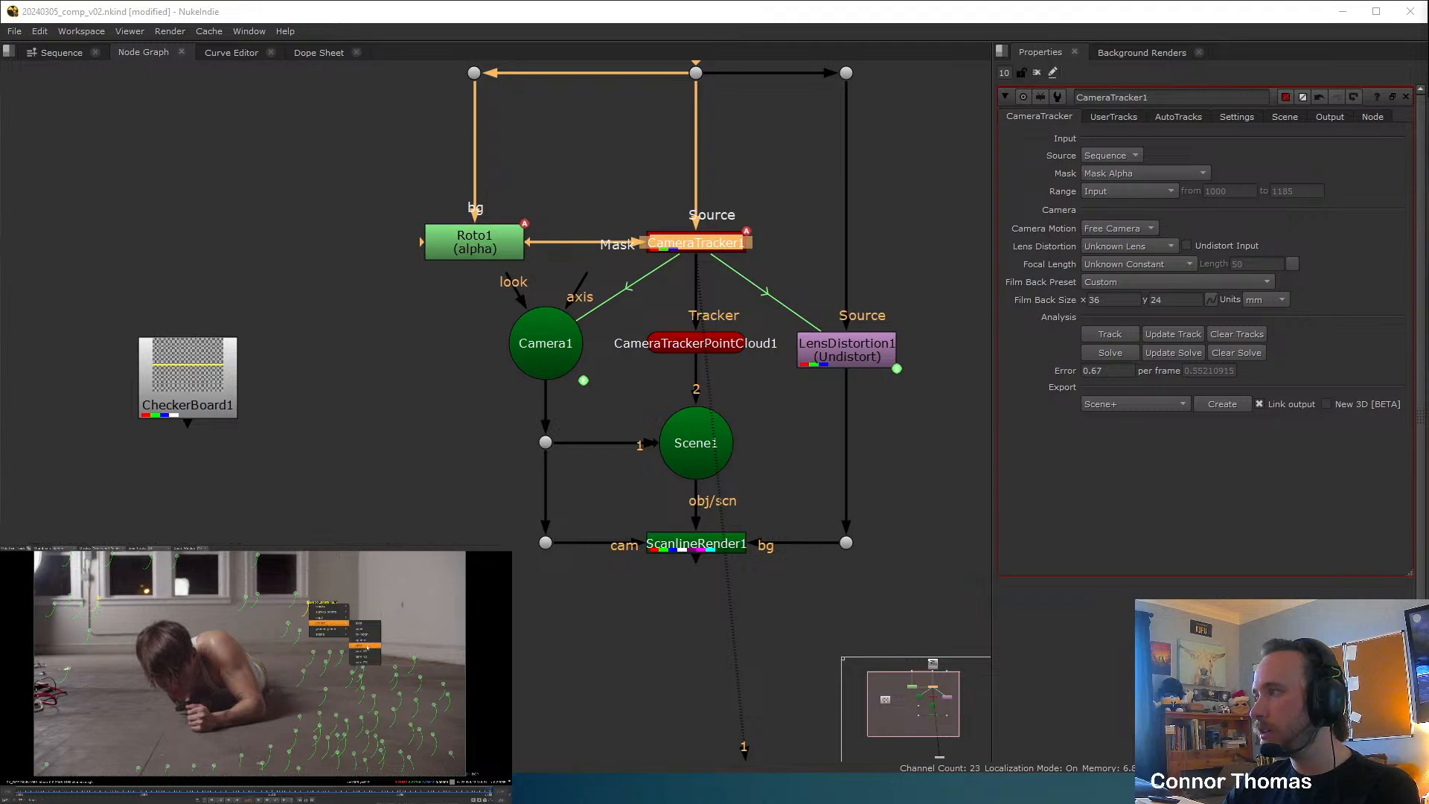
pyautogui.click(375, 647)
pyautogui.keyDown('ctrl'); pyautogui.moveTo(333, 640); pyautogui.dragTo(322, 643); pyautogui.keyUp('ctrl')
pyautogui.press('f')
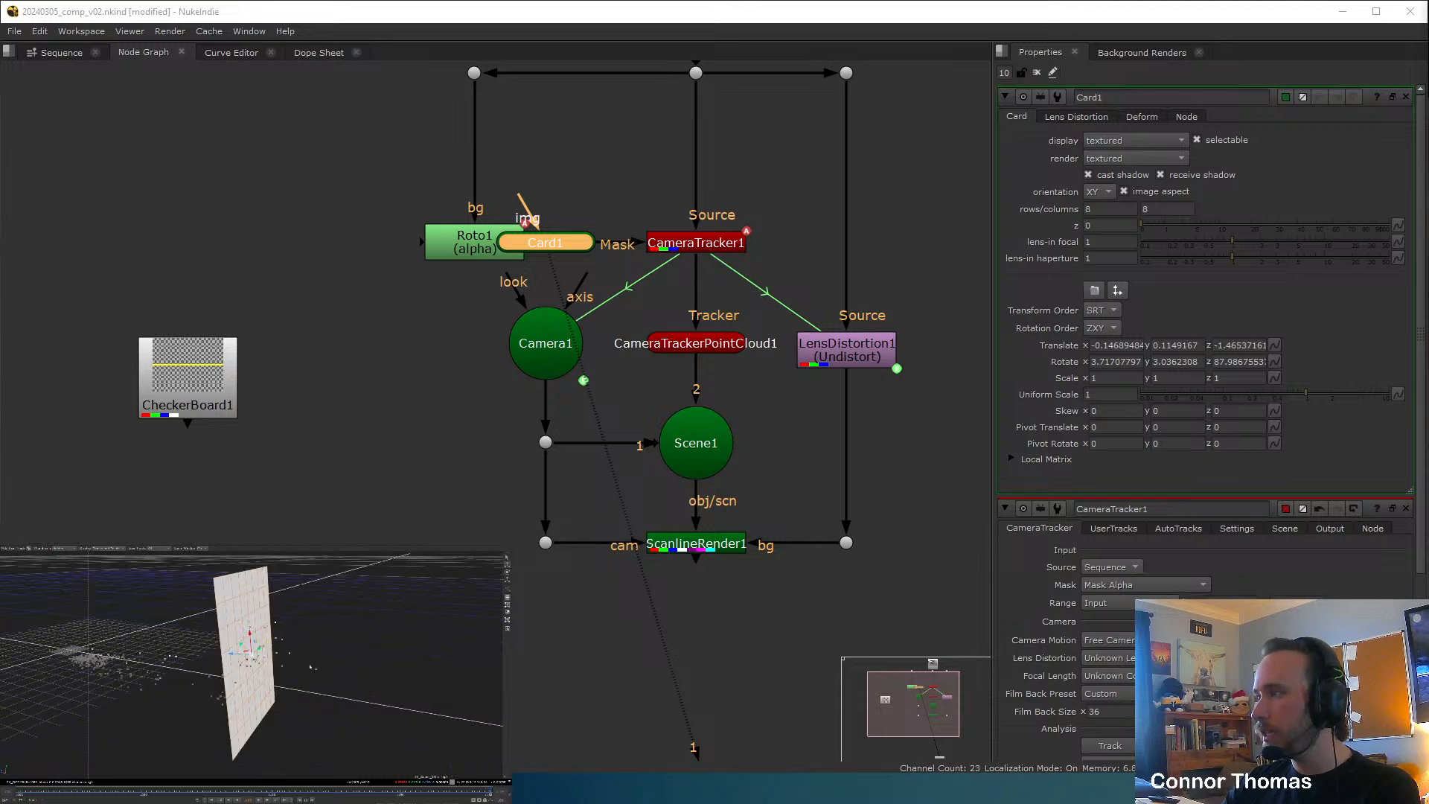
pyautogui.keyDown('ctrl'); pyautogui.moveTo(340, 658); pyautogui.dragTo(374, 679); pyautogui.keyUp('ctrl')
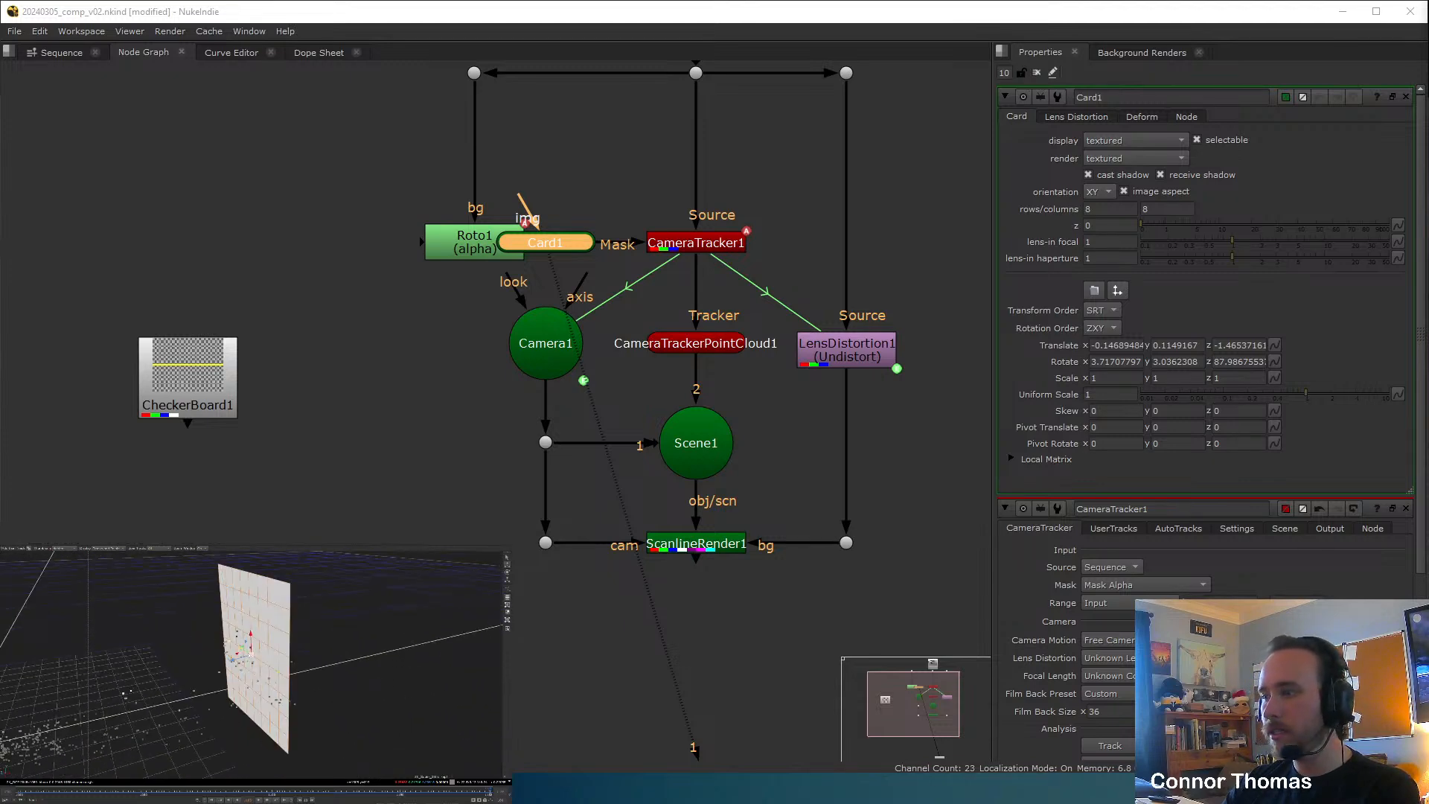
pyautogui.press('Tab')
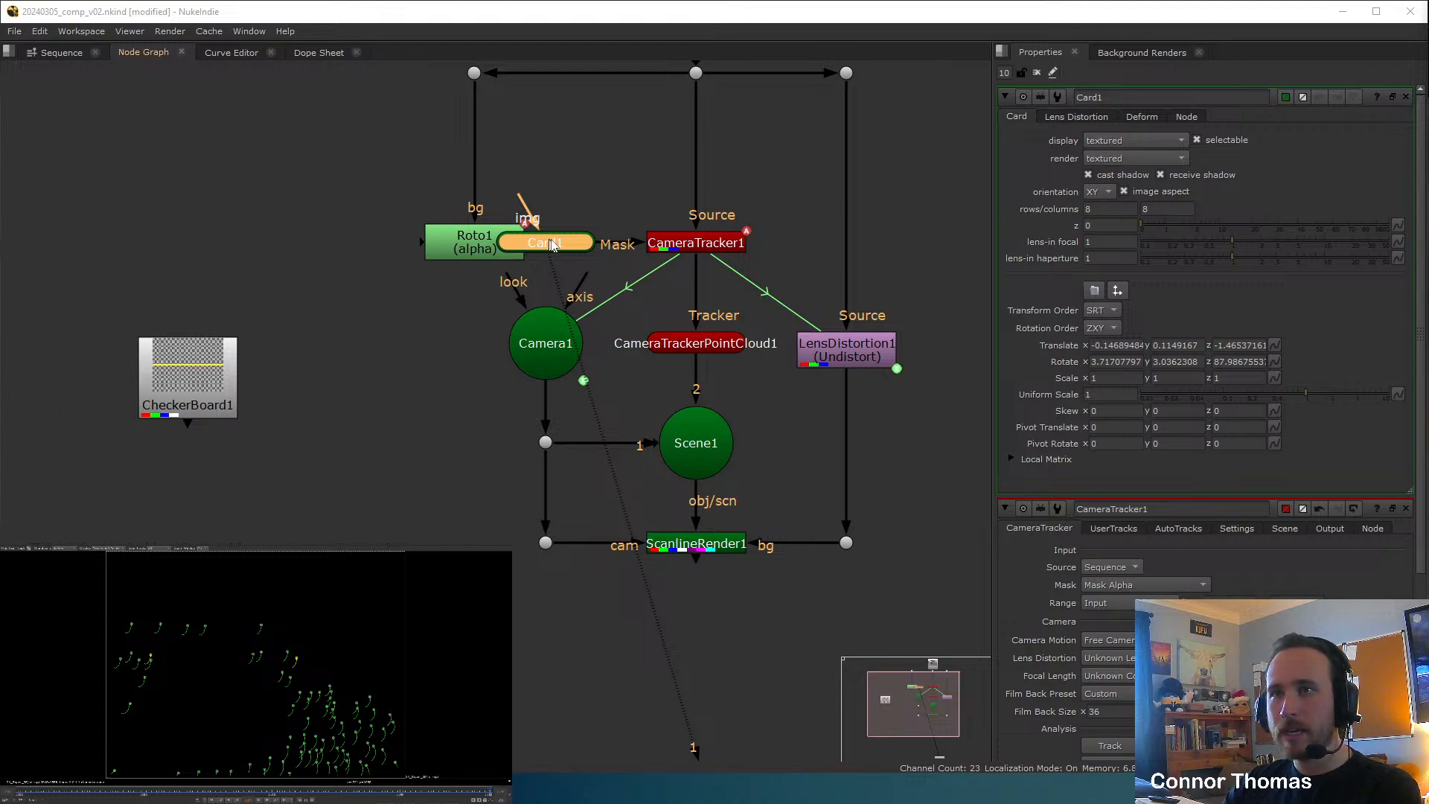
# Connect the new card to Scene1 with CheckerBoard1 as its image, and show ScanlineRender1 in the viewer.
pyautogui.moveTo(554, 244); pyautogui.dragTo(340, 414)
pyautogui.click(726, 538)
pyautogui.press('1')
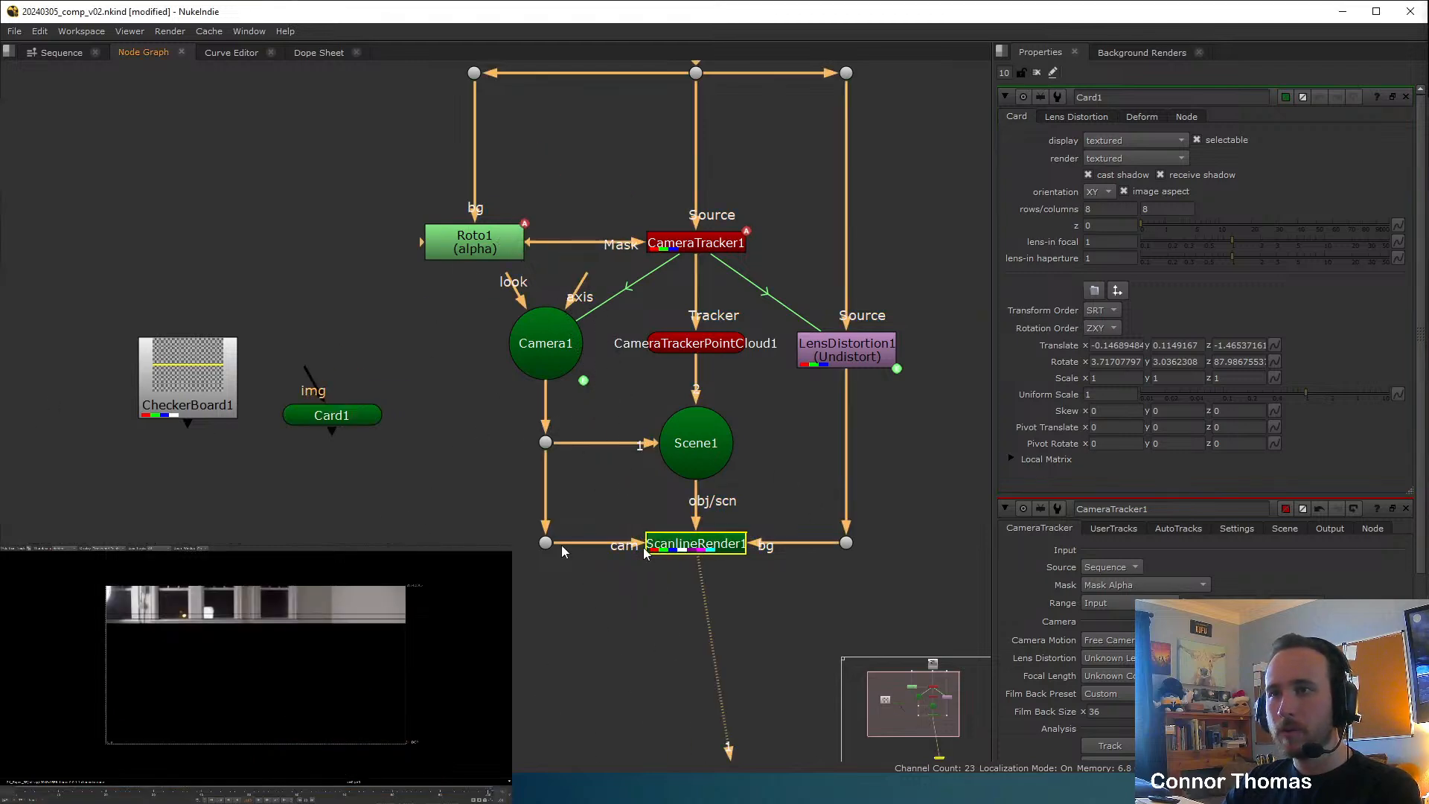
pyautogui.moveTo(333, 435); pyautogui.dragTo(670, 446)
pyautogui.moveTo(310, 414); pyautogui.dragTo(305, 512)
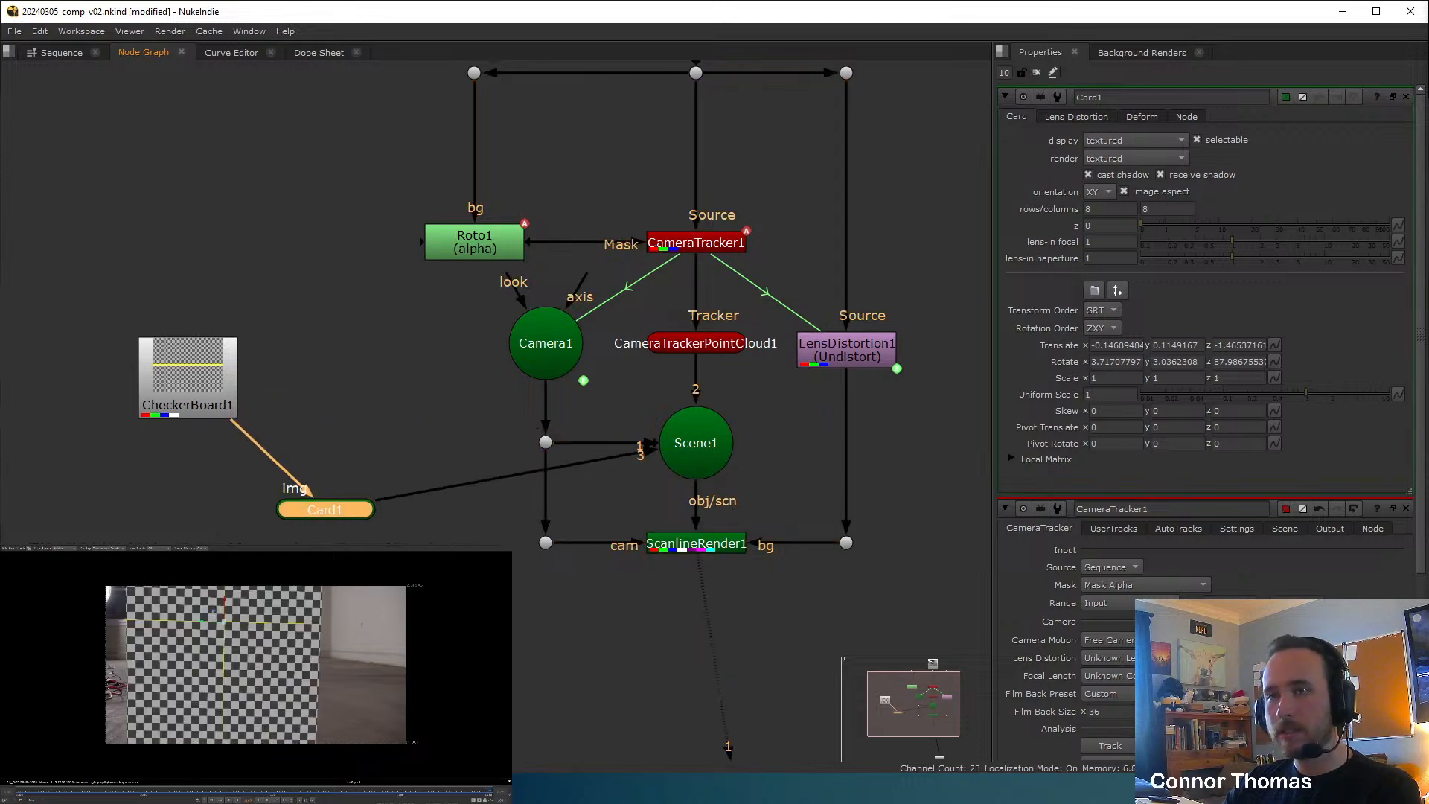
# Set Card1's Z rotation to 0, close all properties and check the card's orientation in the 3D view.
pyautogui.click(342, 529)
pyautogui.click(344, 514)
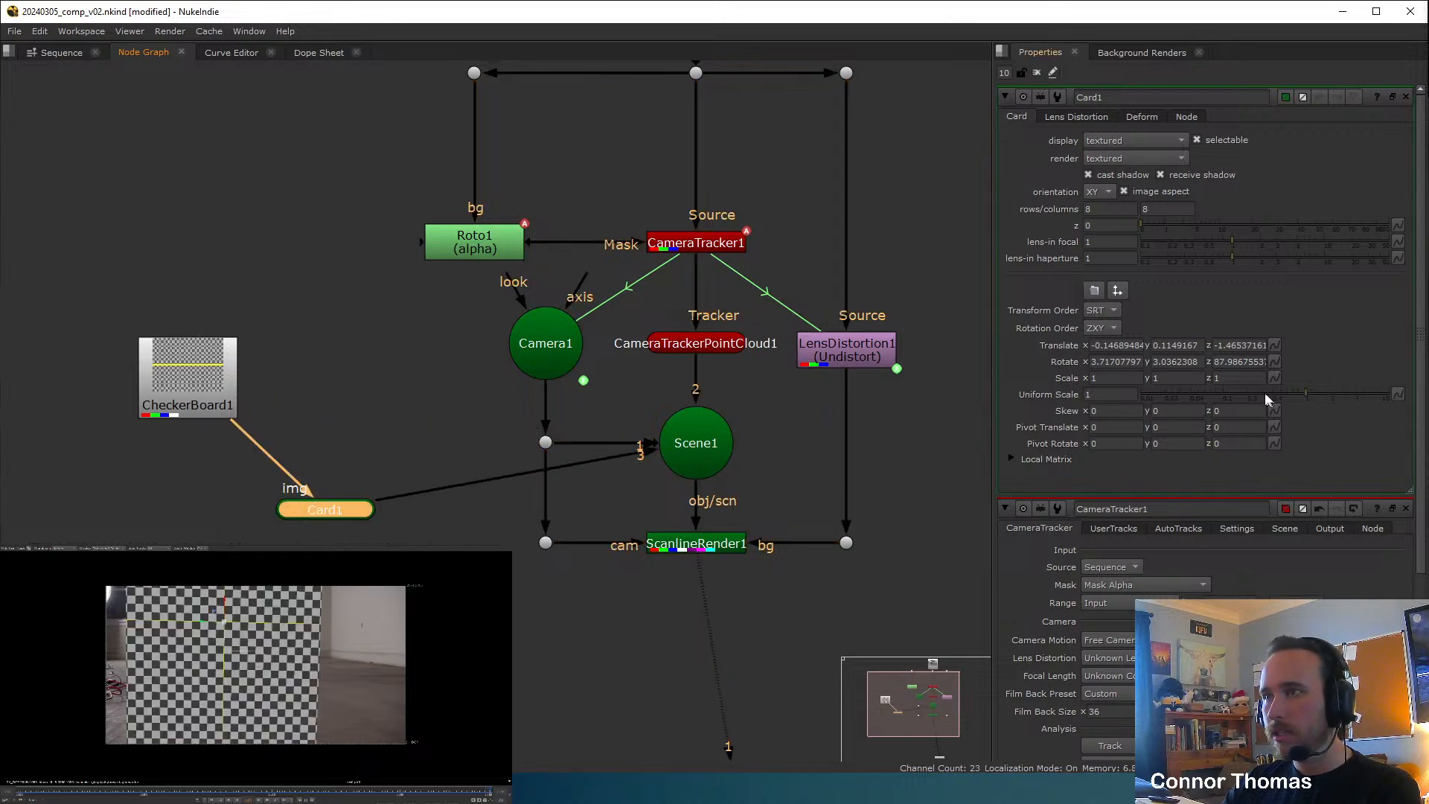
pyautogui.moveTo(1217, 362); pyautogui.dragTo(1330, 382)
pyautogui.write('0')
pyautogui.press('Return')
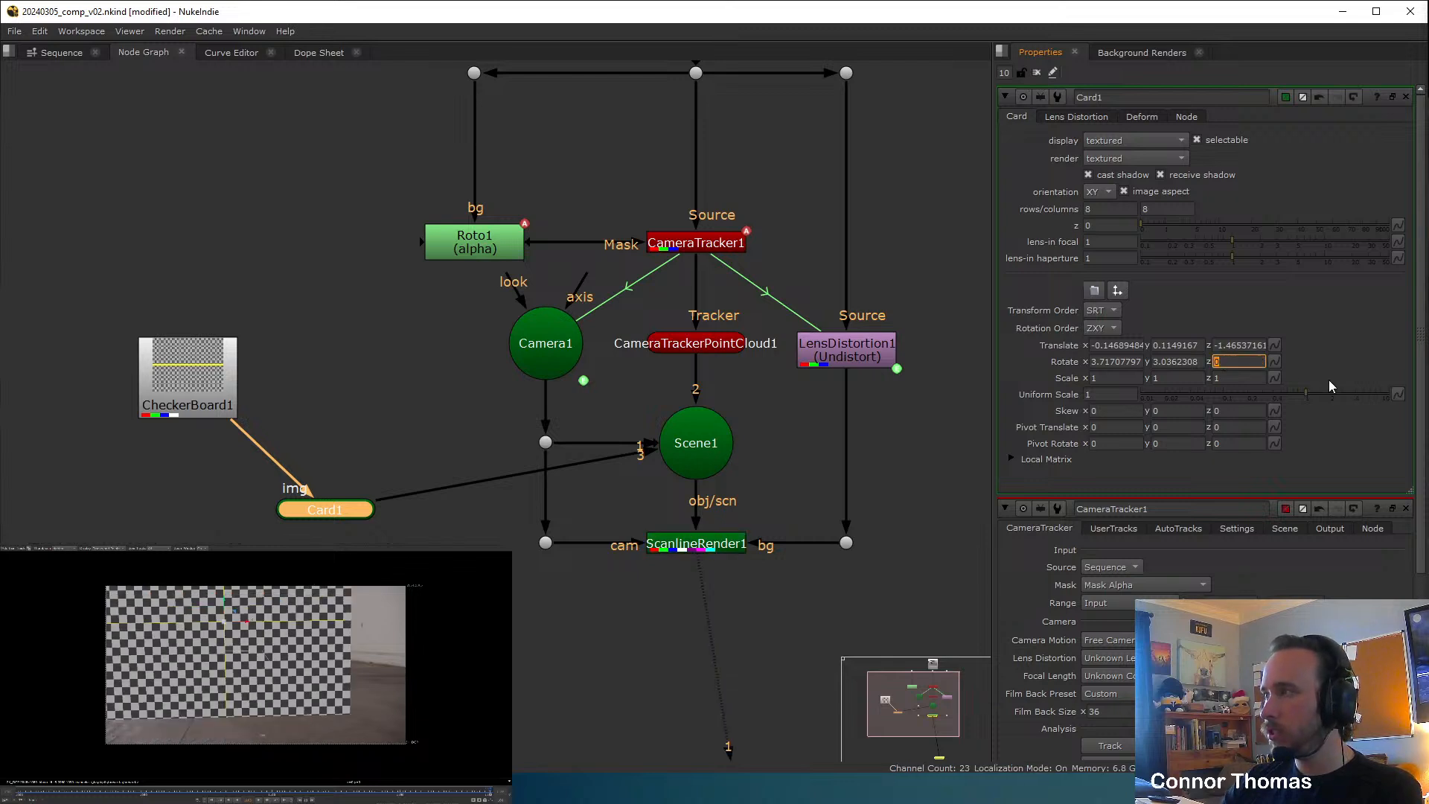
pyautogui.click(972, 193)
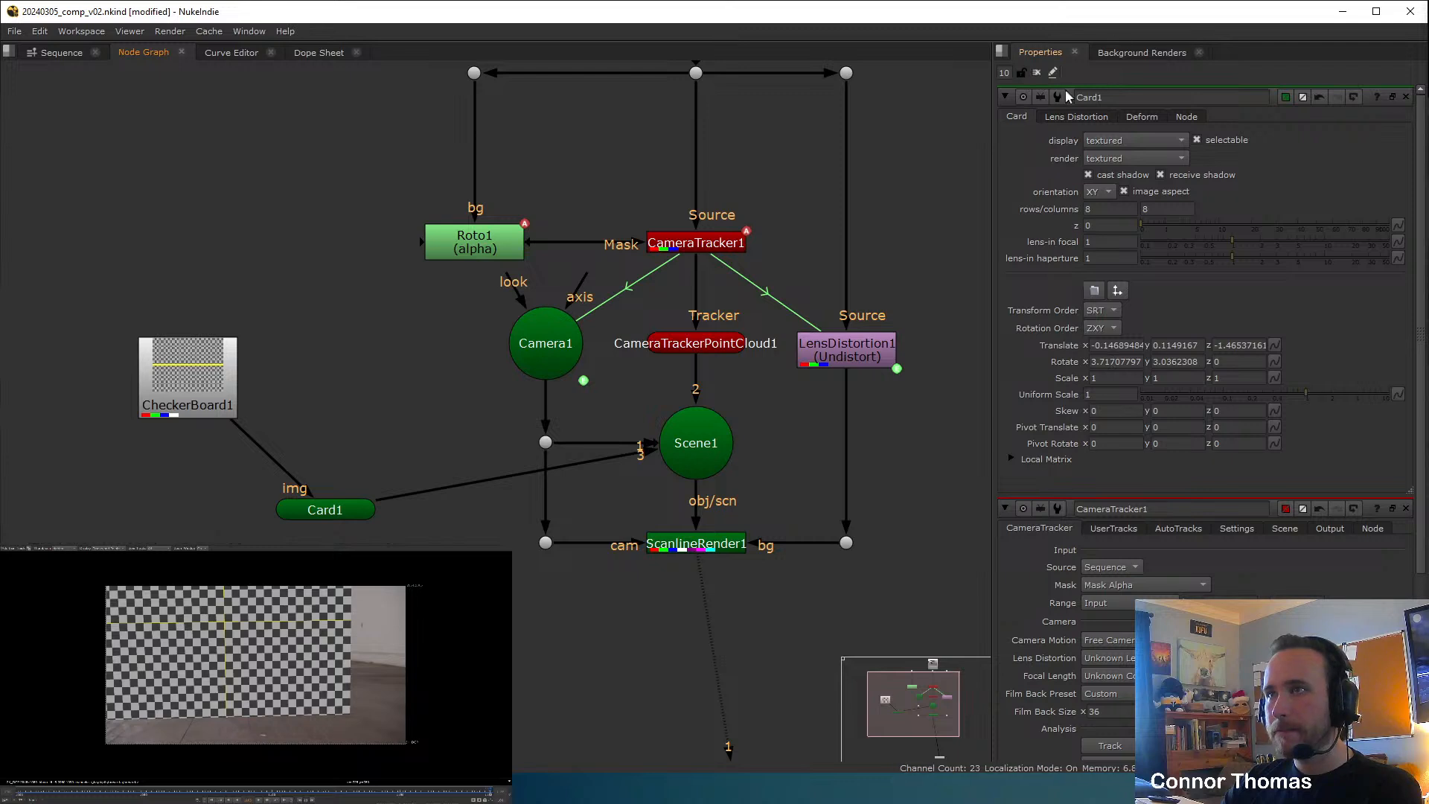
pyautogui.click(1038, 72)
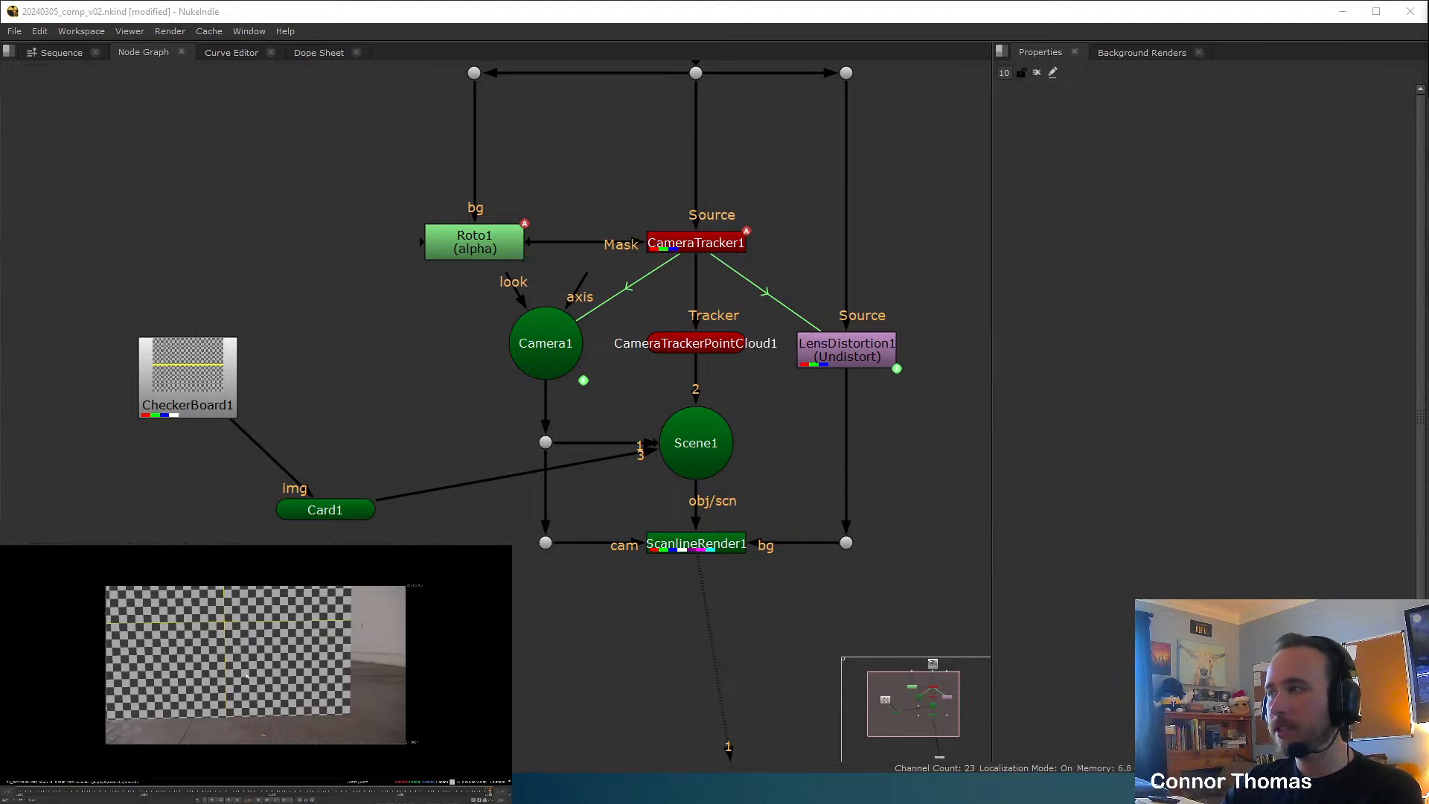
pyautogui.press('Tab')
pyautogui.keyDown('ctrl'); pyautogui.moveTo(321, 659); pyautogui.dragTo(332, 687); pyautogui.keyUp('ctrl')
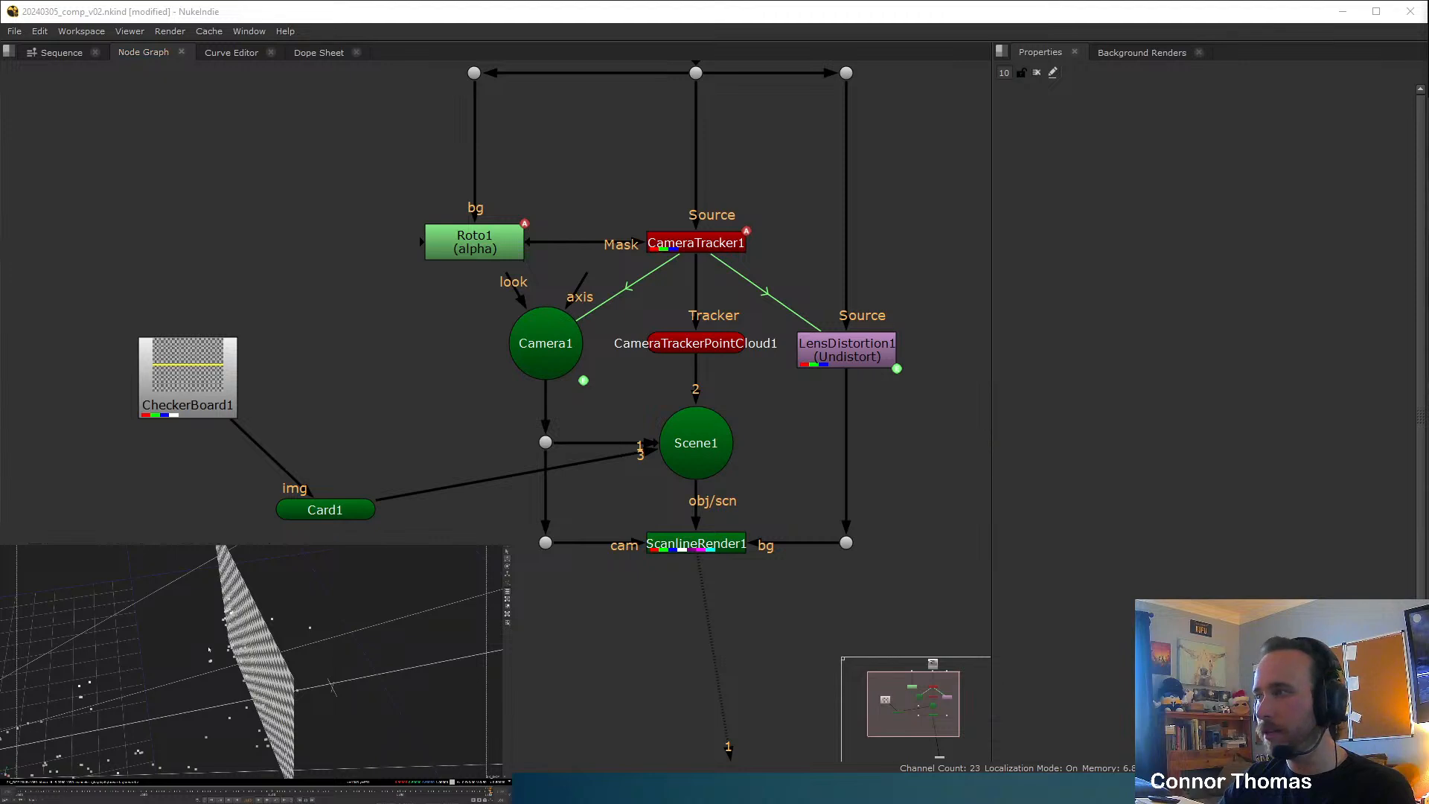
pyautogui.press('Tab')
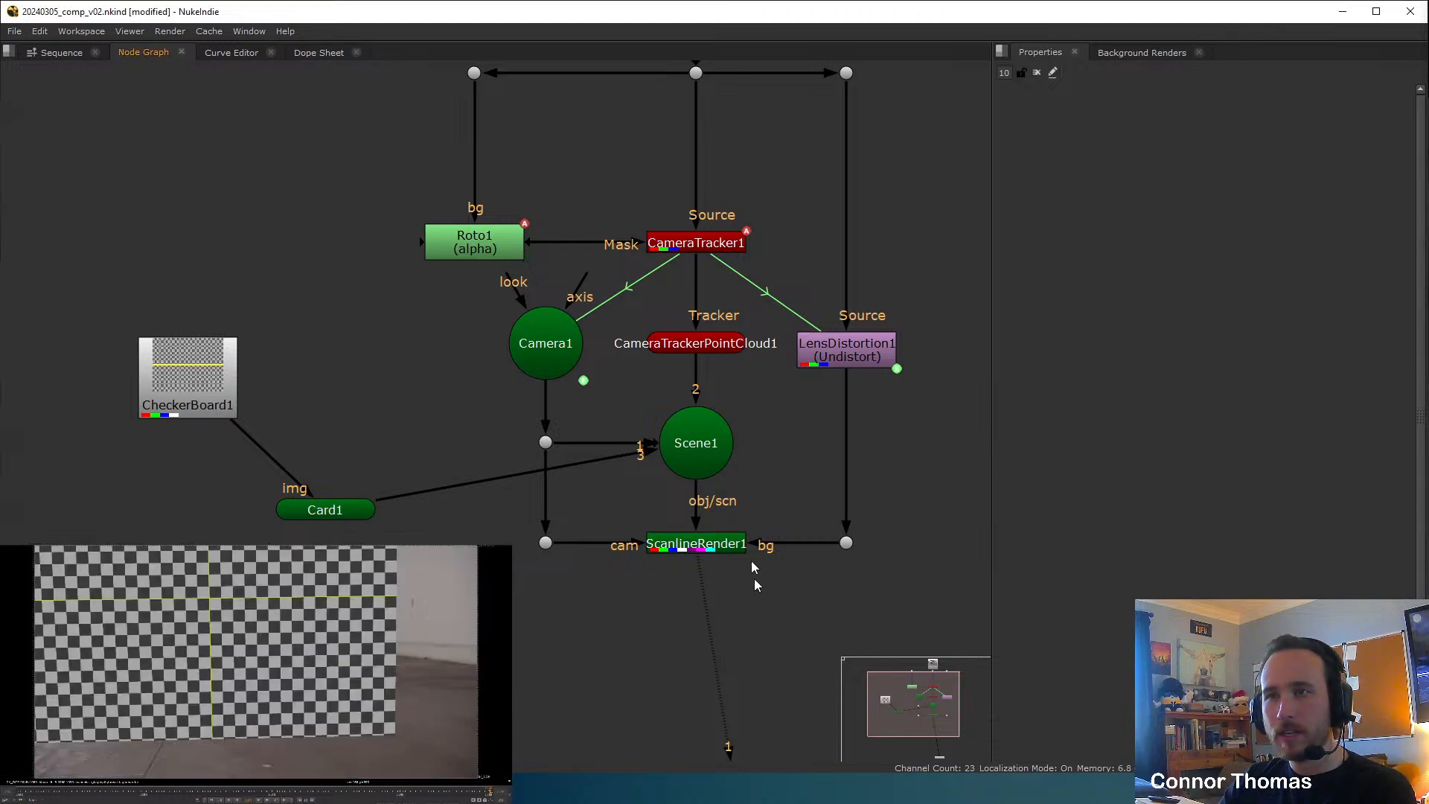
# Add a Merge (over) node below ScanlineRender1 with the render as its A input.
pyautogui.moveTo(754, 578); pyautogui.dragTo(714, 439, button='middle')
pyautogui.click(670, 406)
pyautogui.press('m')
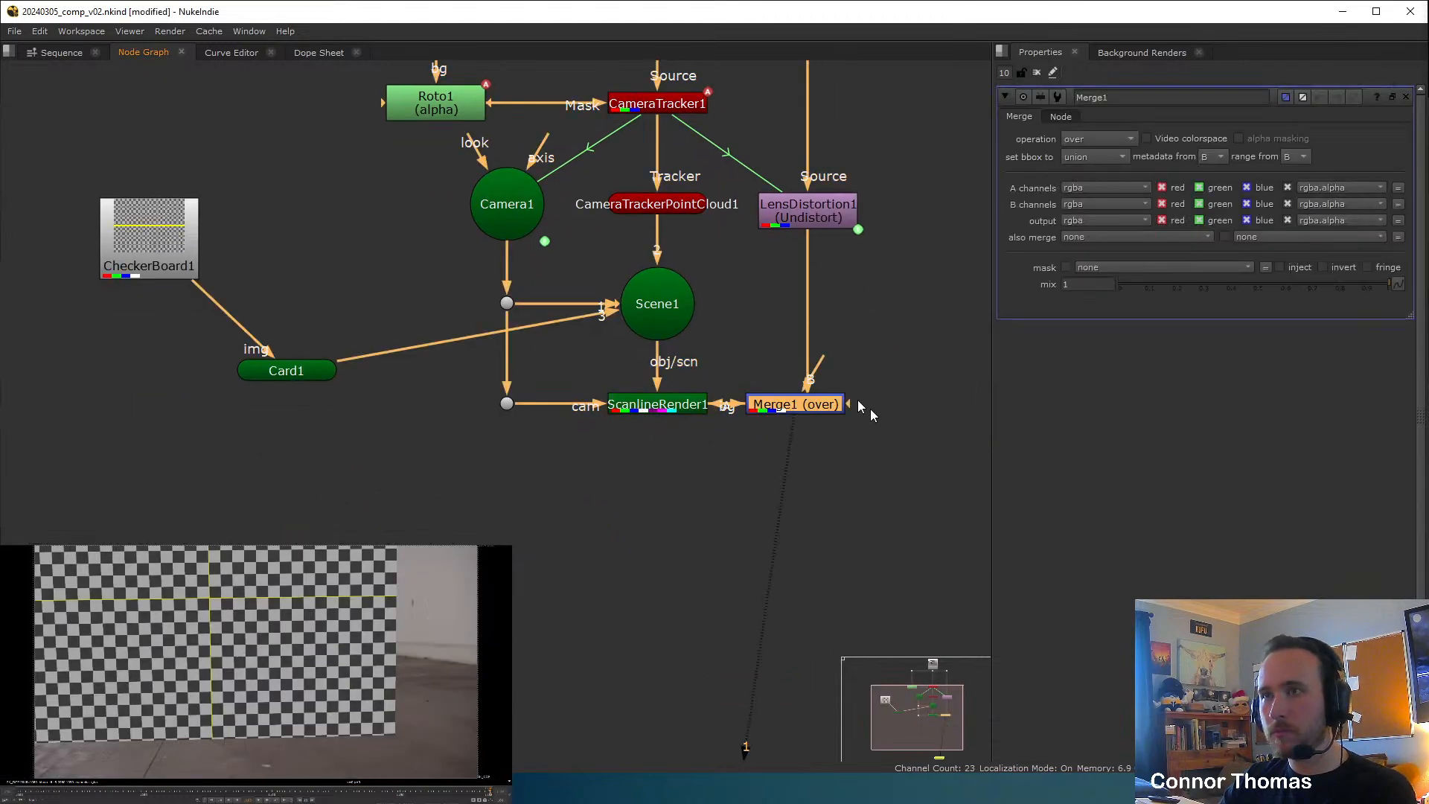
pyautogui.moveTo(833, 405); pyautogui.dragTo(696, 578)
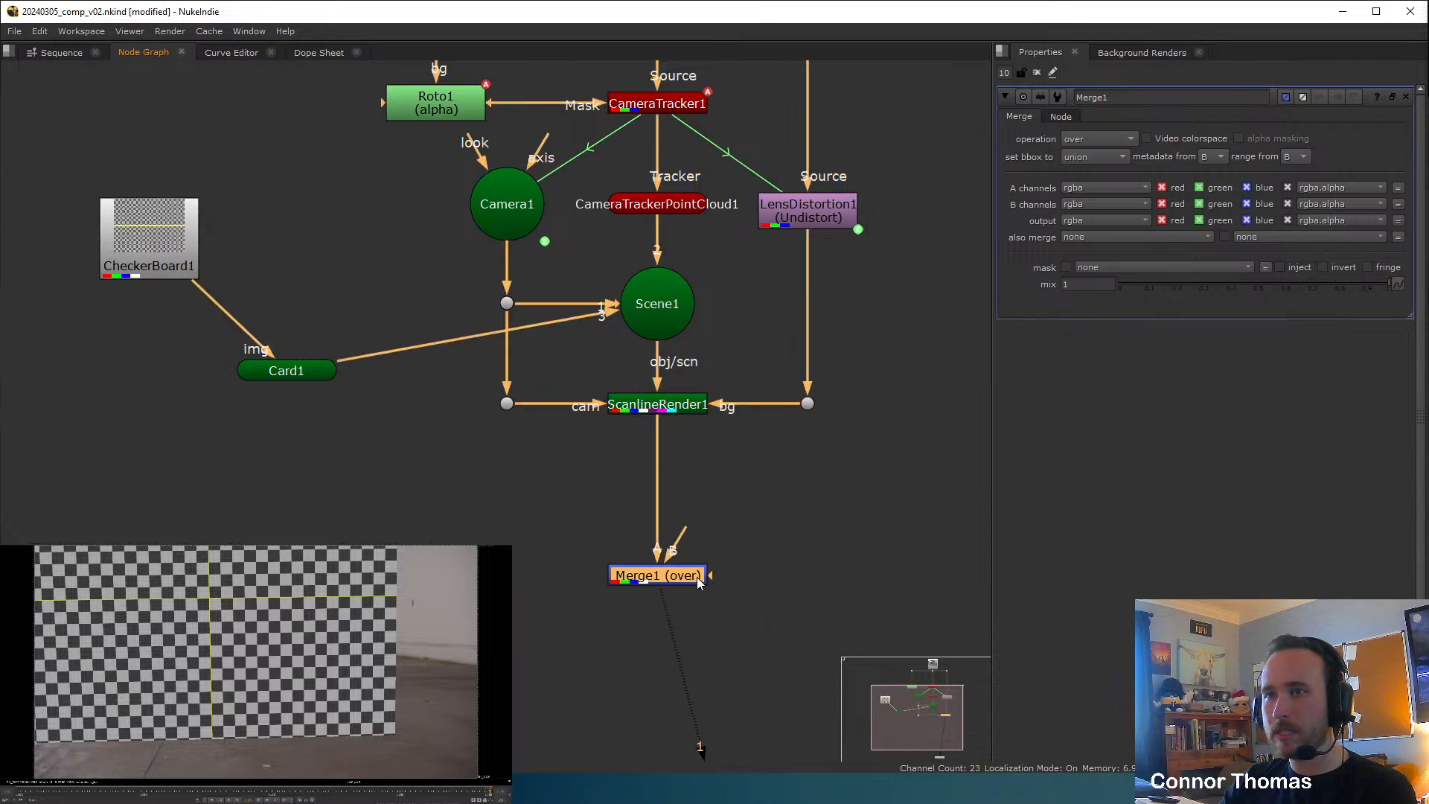
pyautogui.click(814, 434)
# View the Read1 plate and set the project's full size format to 2K_DCP 2048x1080, closing all properties.
pyautogui.moveTo(738, 235); pyautogui.dragTo(708, 388, button='middle')
pyautogui.moveTo(621, 91); pyautogui.dragTo(618, 173, button='middle')
pyautogui.scroll(1, 624, 104)
pyautogui.click(623, 105)
pyautogui.press('1')
pyautogui.click(649, 197)
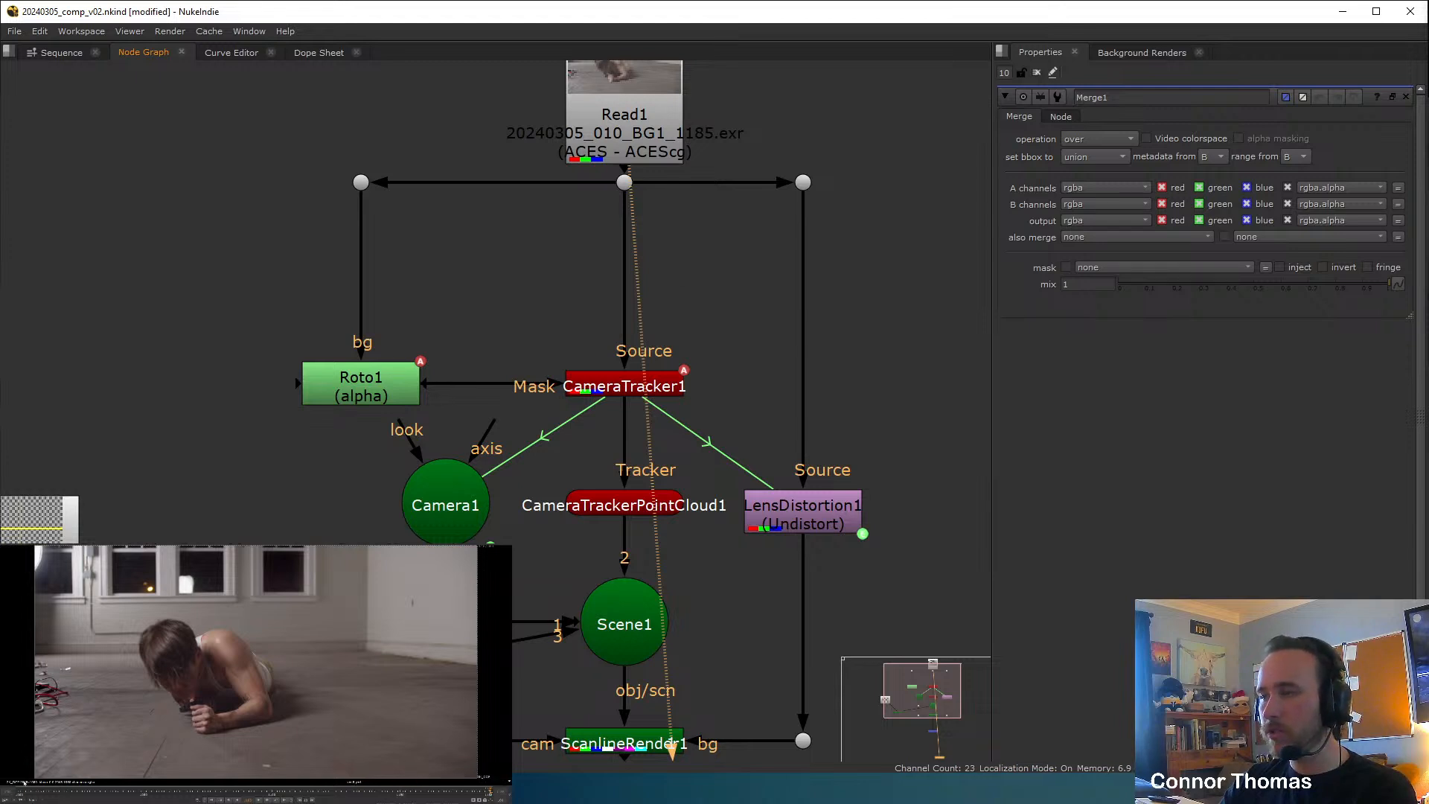
pyautogui.moveTo(871, 265); pyautogui.dragTo(811, 389, button='middle')
pyautogui.scroll(-2, 810, 389)
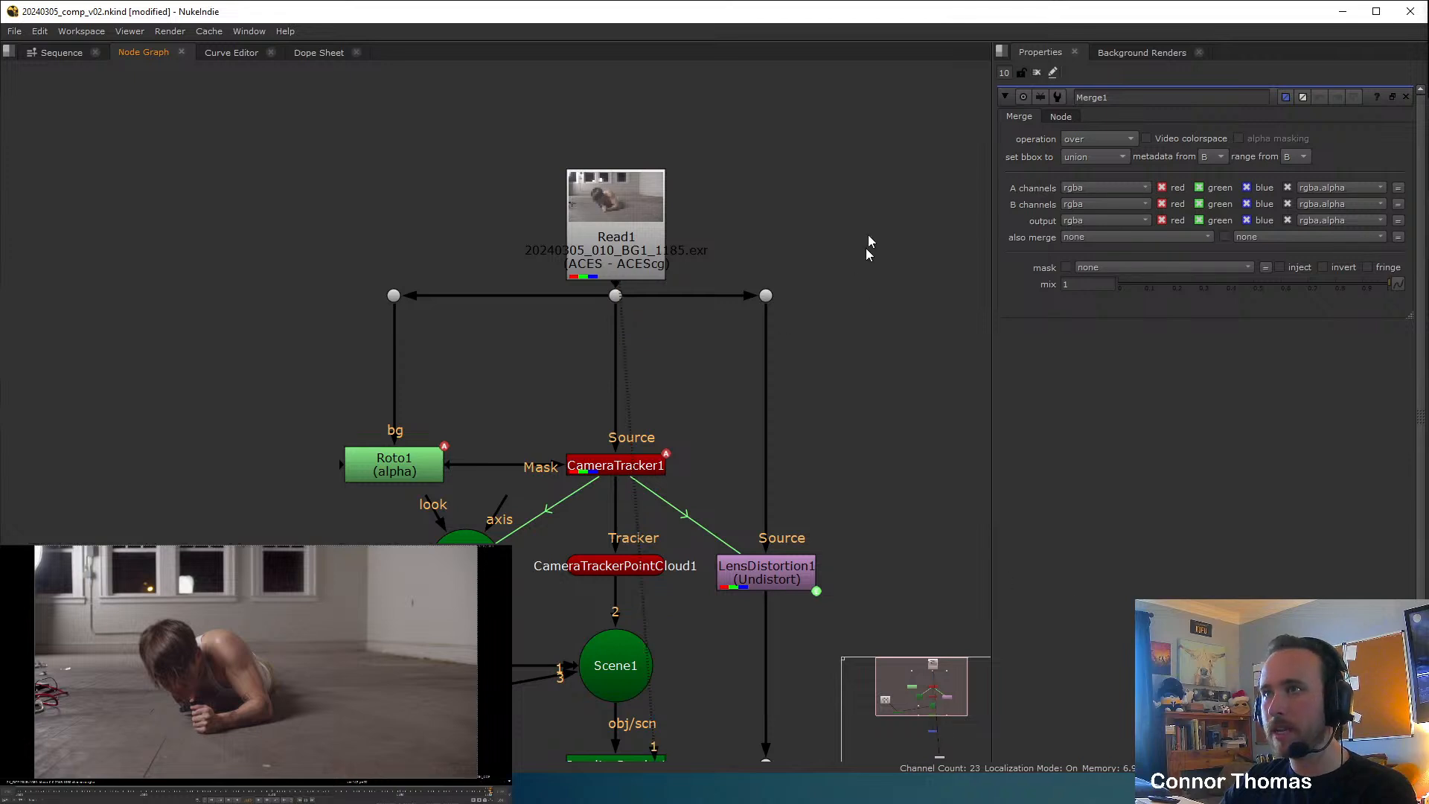
pyautogui.press('s')
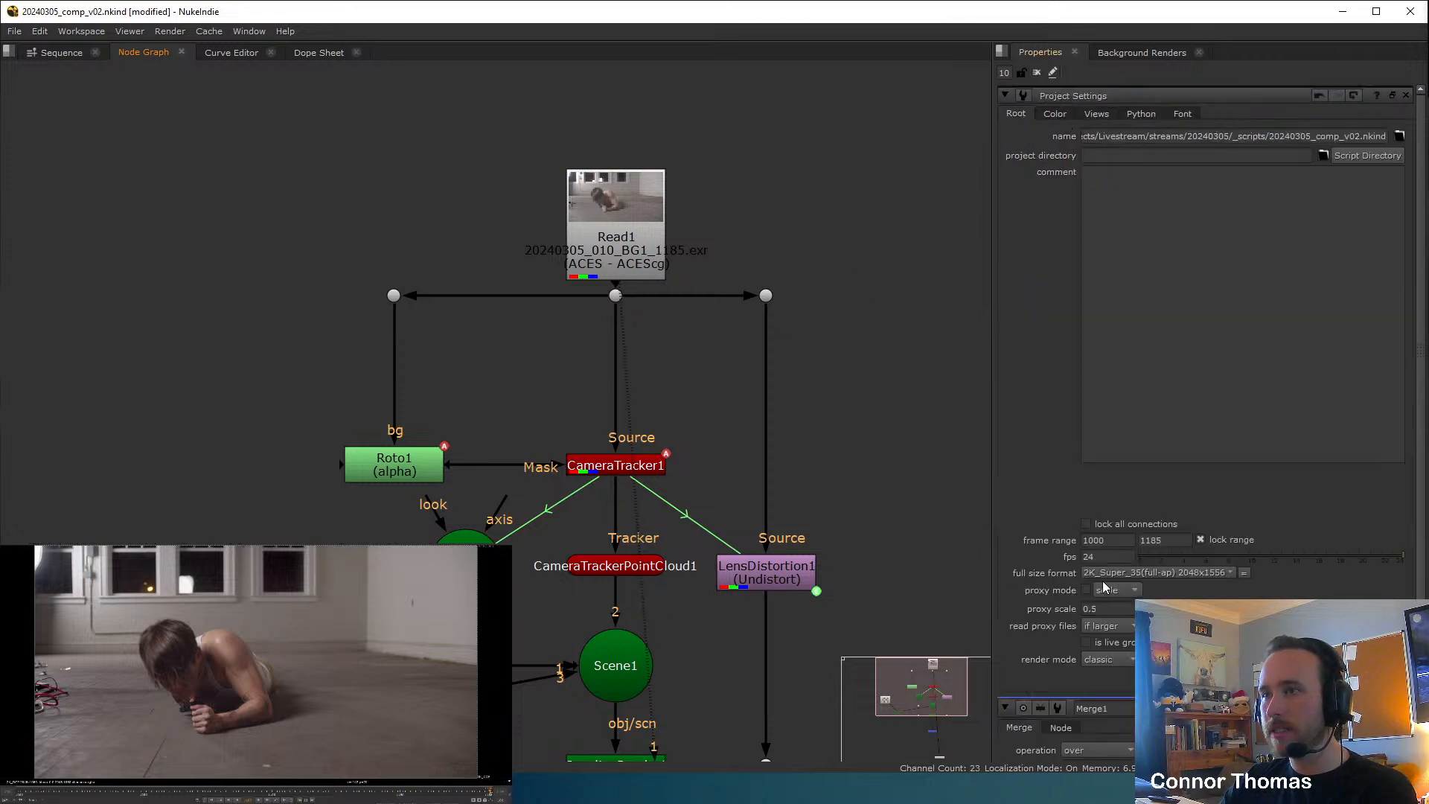
pyautogui.click(1111, 572)
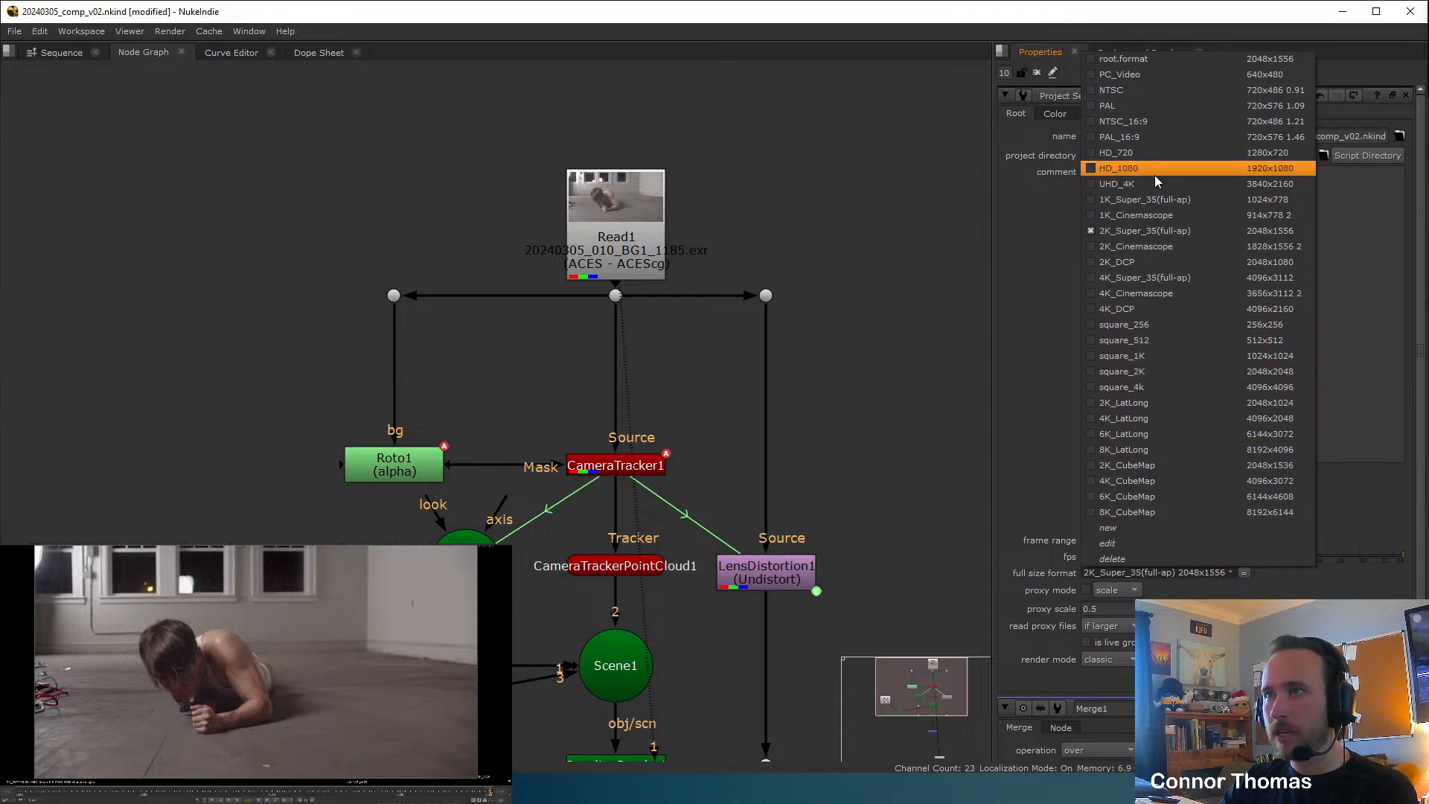
pyautogui.click(1163, 261)
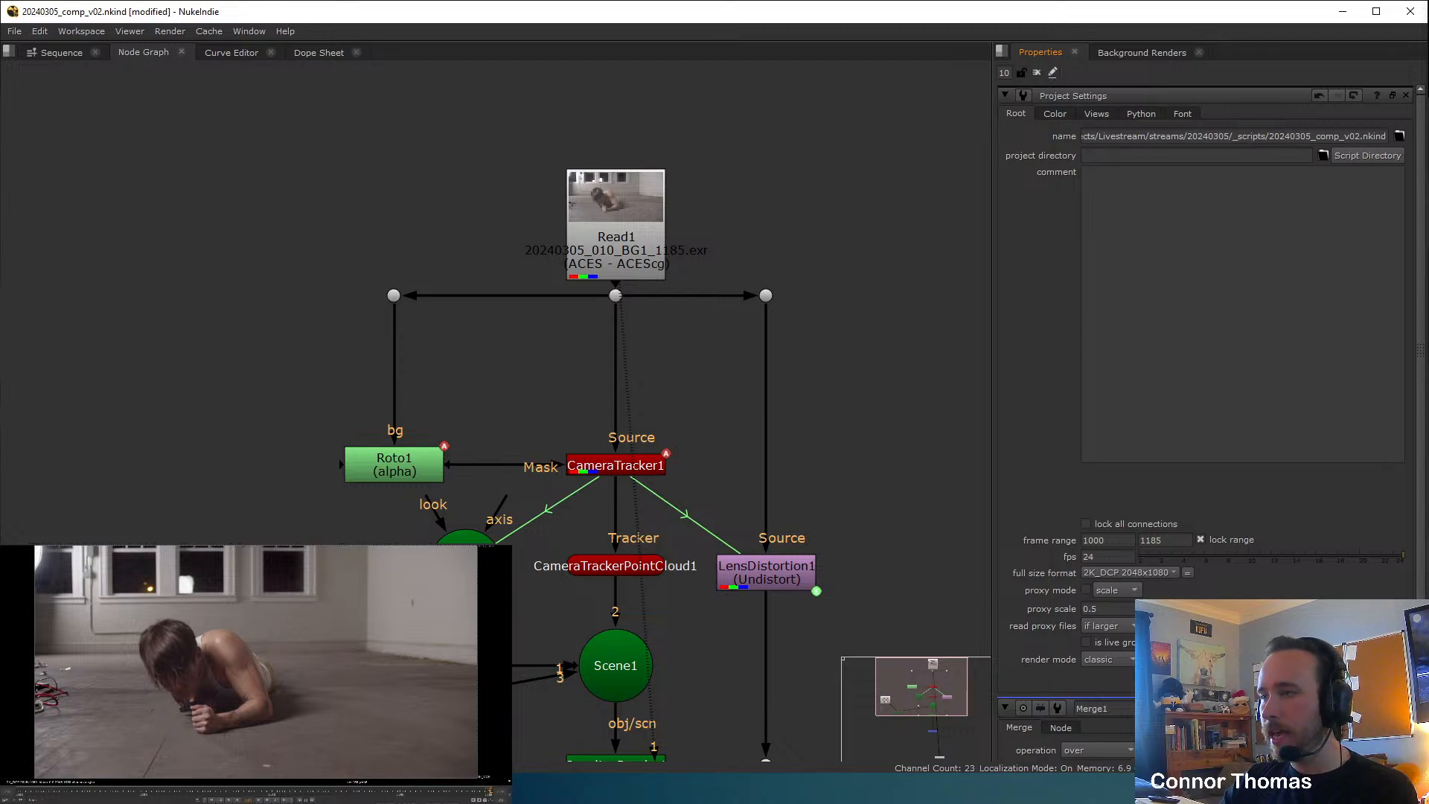
pyautogui.click(1036, 73)
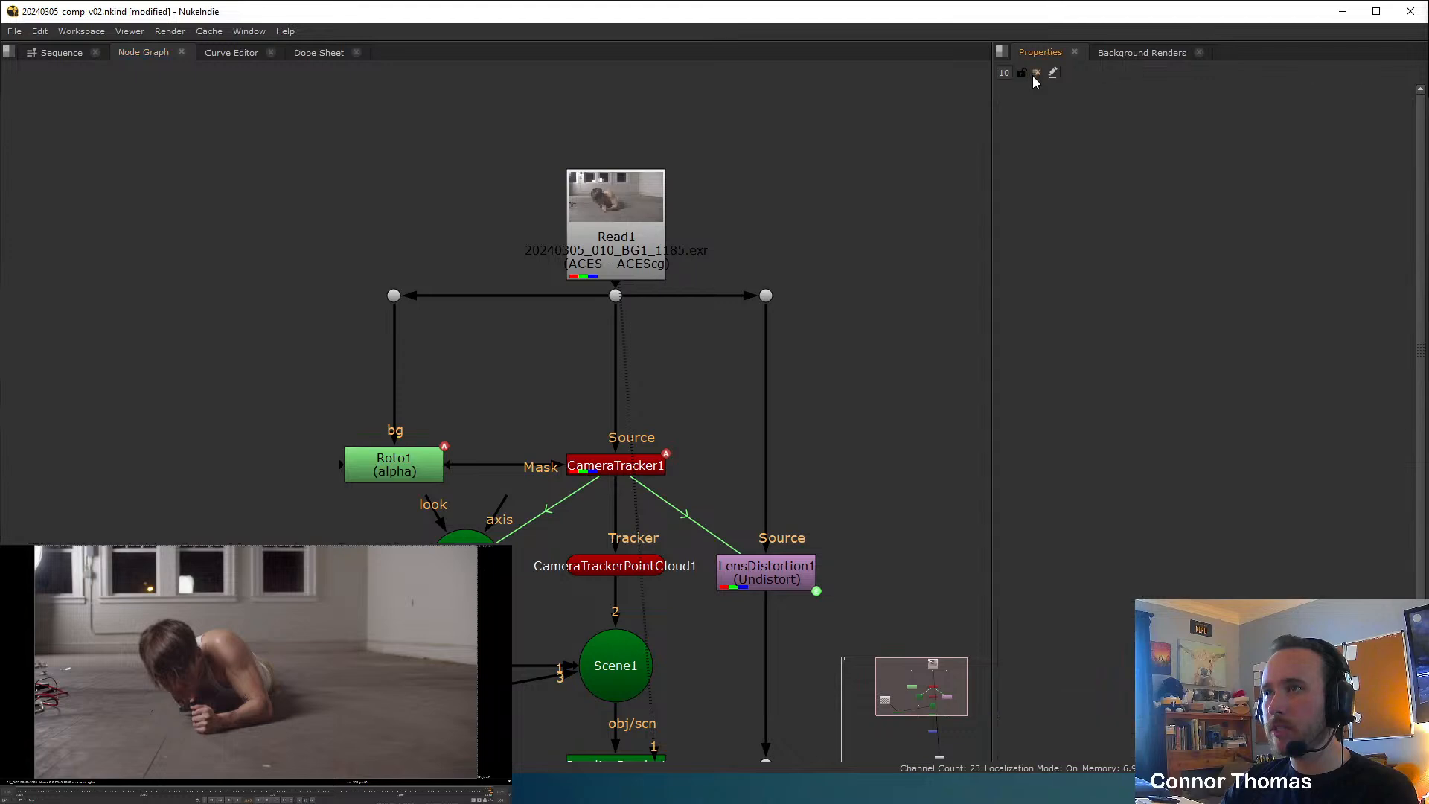
# Switch the viewer from the Read1 plate to Merge1.
pyautogui.press('f')
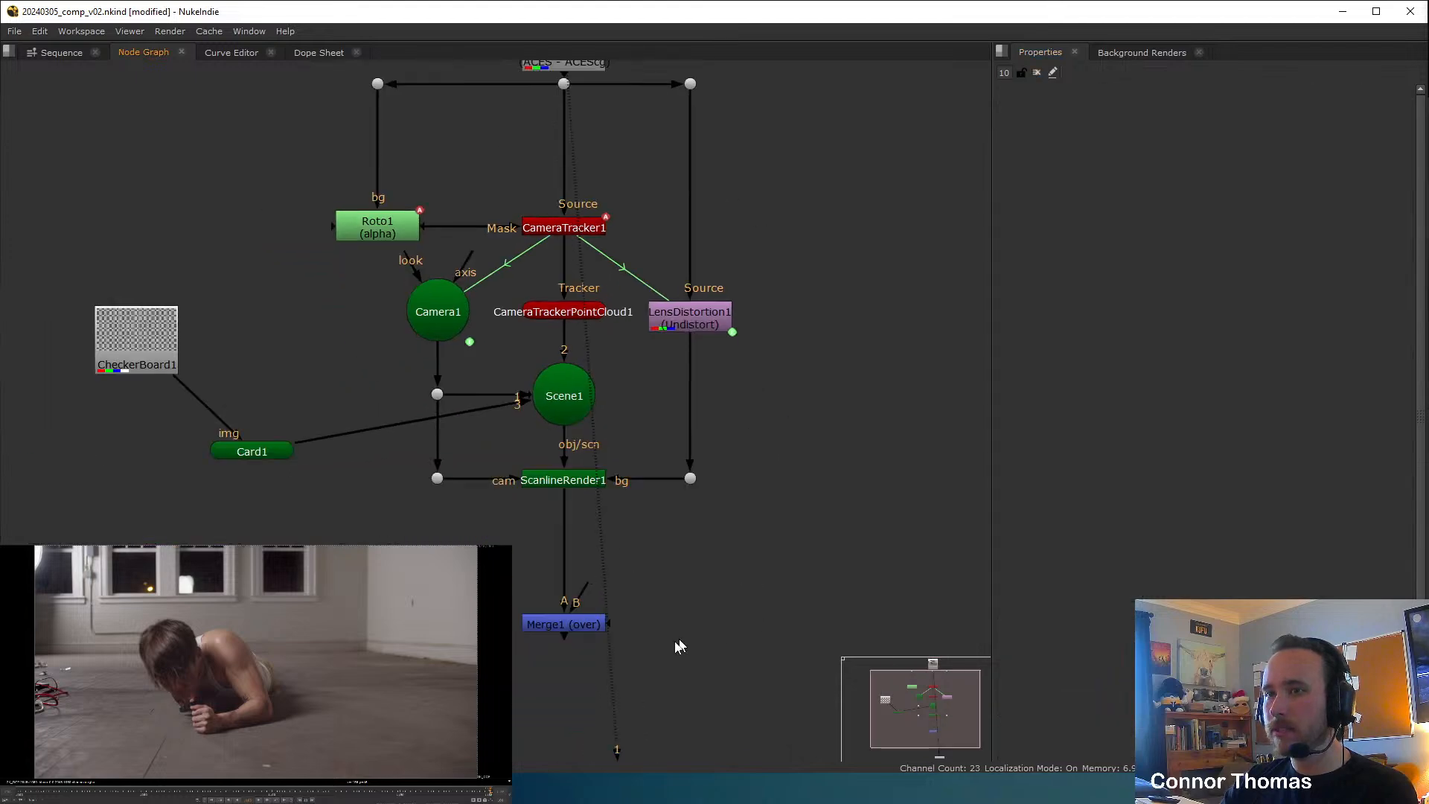
pyautogui.moveTo(647, 672); pyautogui.dragTo(701, 415, button='middle')
pyautogui.moveTo(679, 590); pyautogui.dragTo(668, 586)
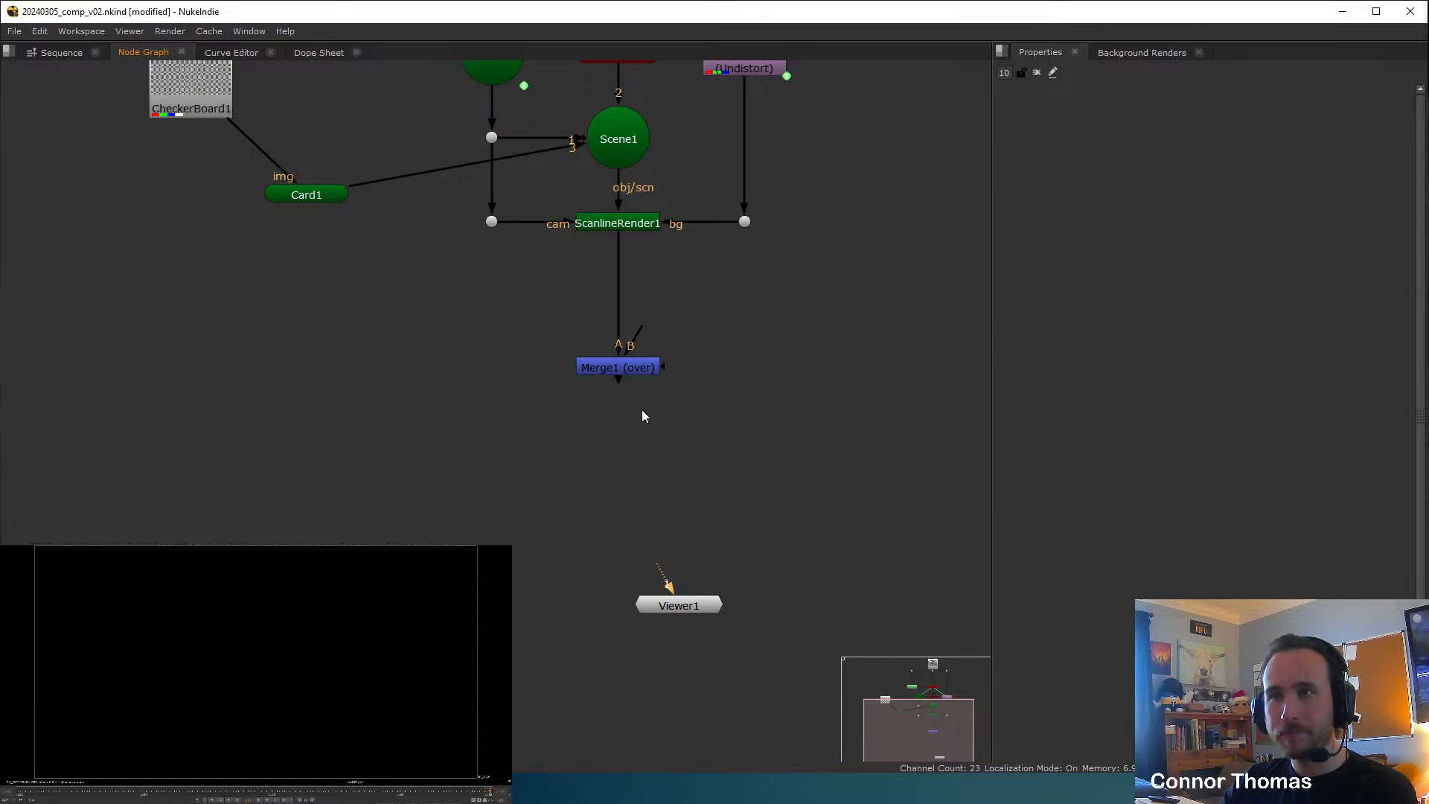
pyautogui.click(614, 373)
pyautogui.press('1')
# Disconnect the undistorted plate from ScanlineRender1's bg input and connect it to Merge1's B input through the dot.
pyautogui.moveTo(718, 272); pyautogui.dragTo(739, 439, button='middle')
pyautogui.scroll(2, 739, 440)
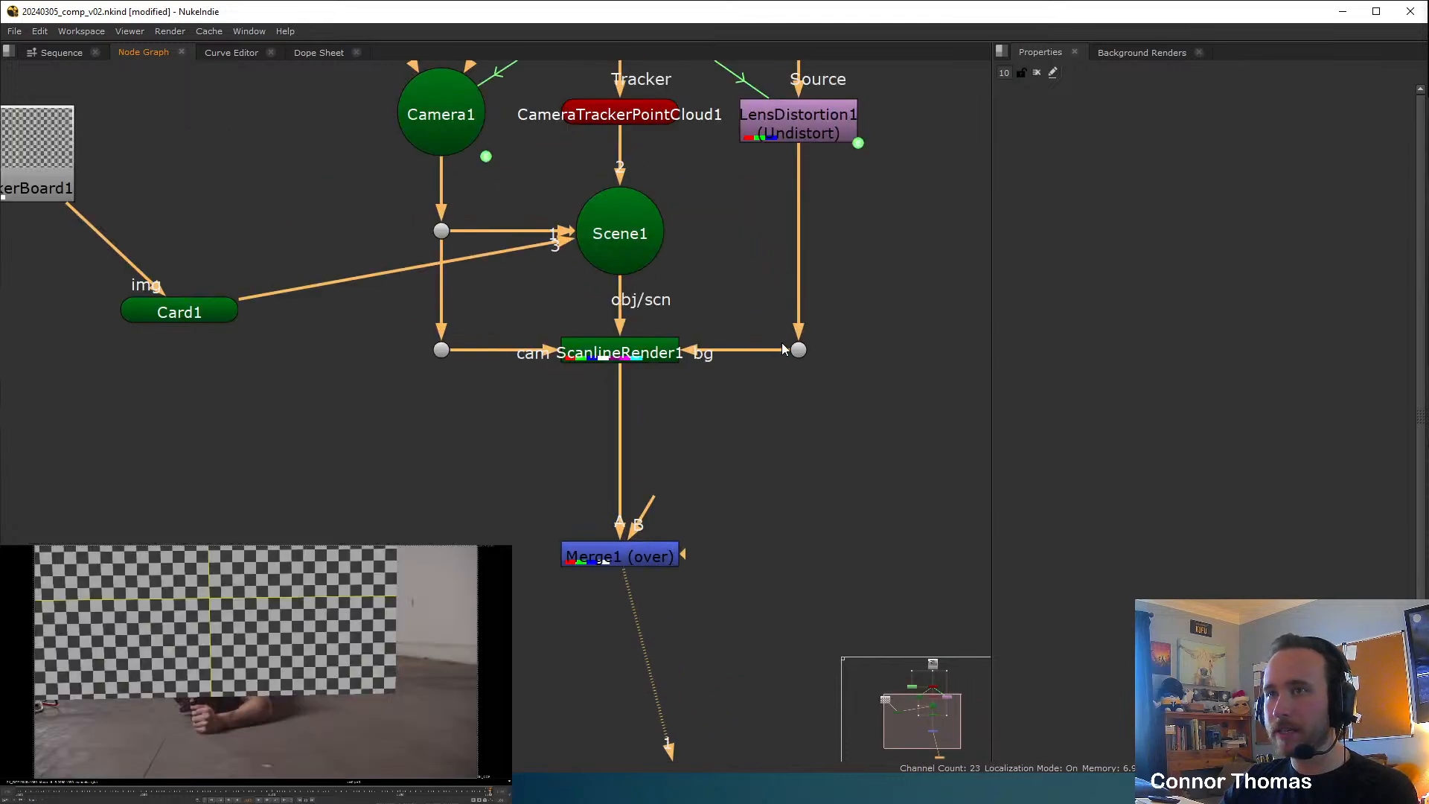
pyautogui.moveTo(774, 353); pyautogui.dragTo(762, 316)
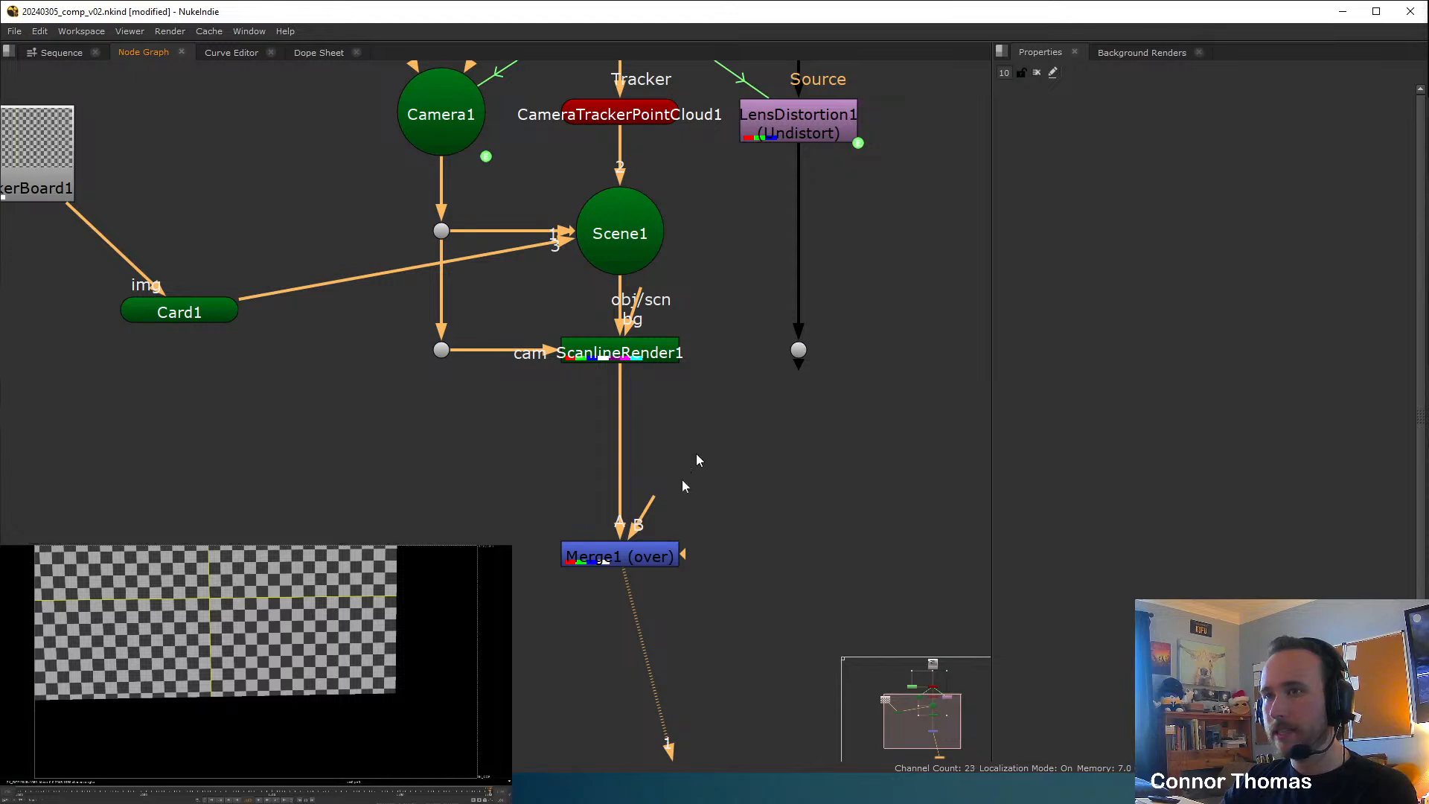
pyautogui.moveTo(645, 509); pyautogui.dragTo(800, 560)
pyautogui.click(861, 542)
pyautogui.moveTo(884, 390); pyautogui.dragTo(931, 433, button='middle')
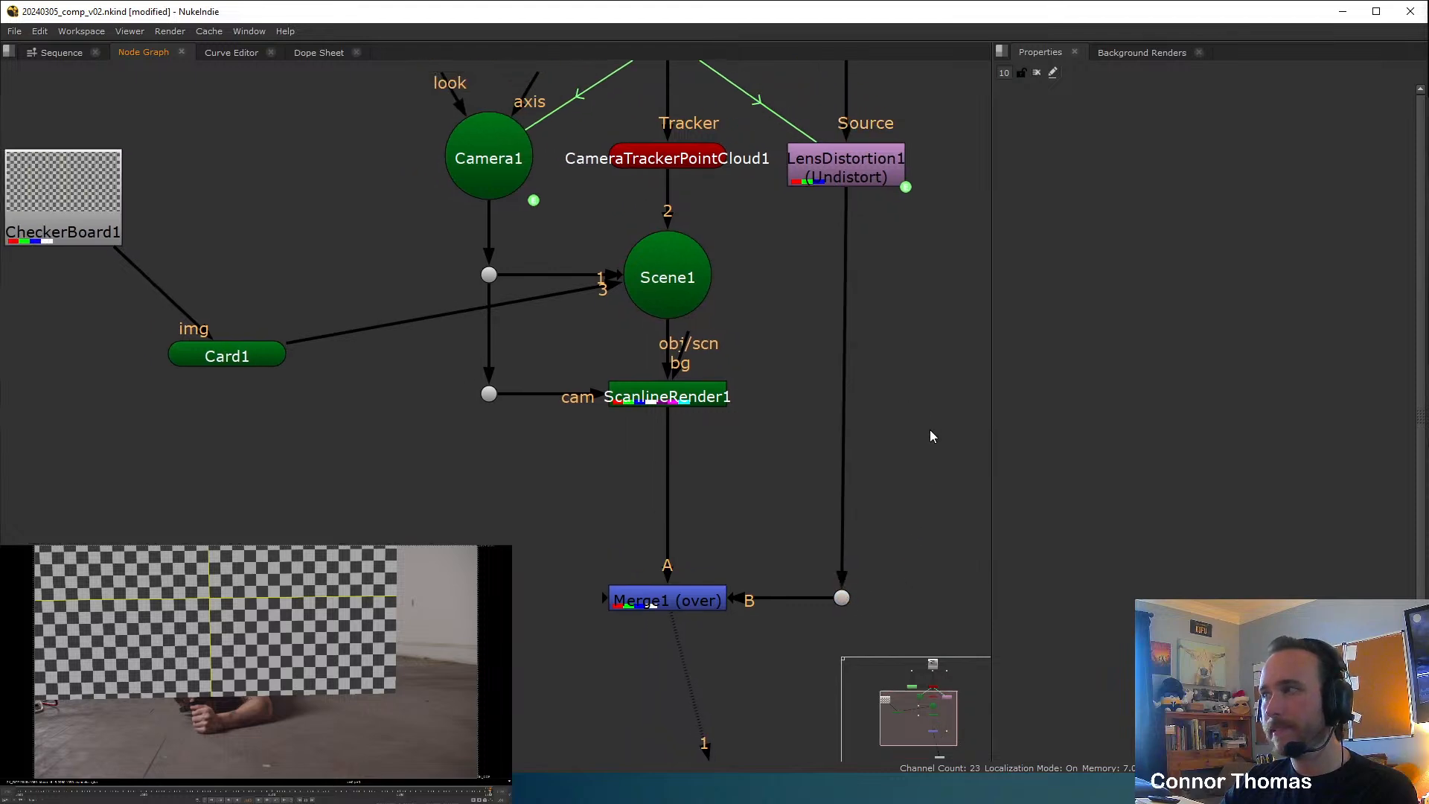
pyautogui.scroll(-1, 931, 434)
pyautogui.moveTo(893, 568); pyautogui.dragTo(868, 457, button='middle')
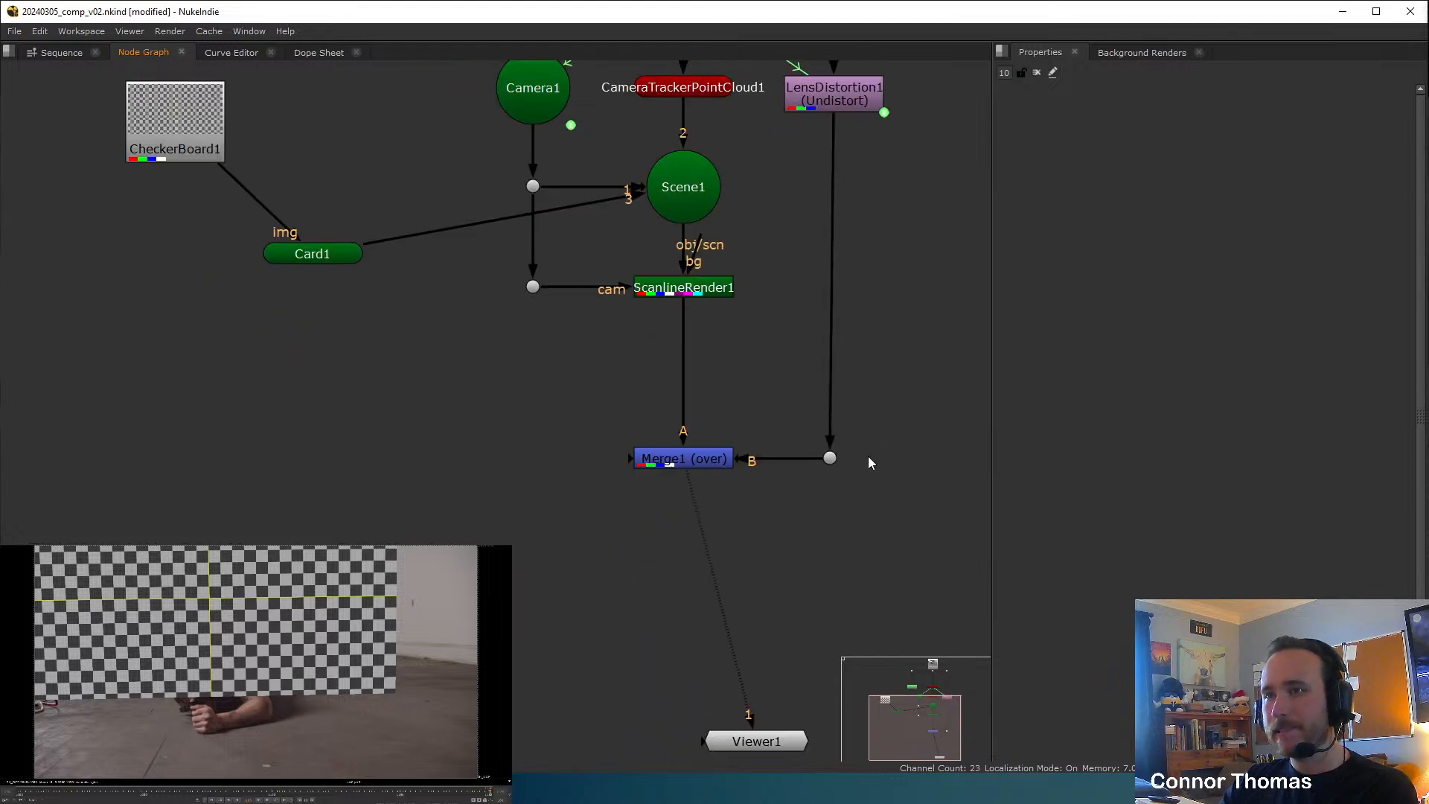
# Lower Merge1's mix to about 0.215 to make the checkerboard card semi-transparent over the plate.
pyautogui.doubleClick(714, 461)
pyautogui.click(1247, 288)
pyautogui.moveTo(1246, 285); pyautogui.dragTo(1181, 293)
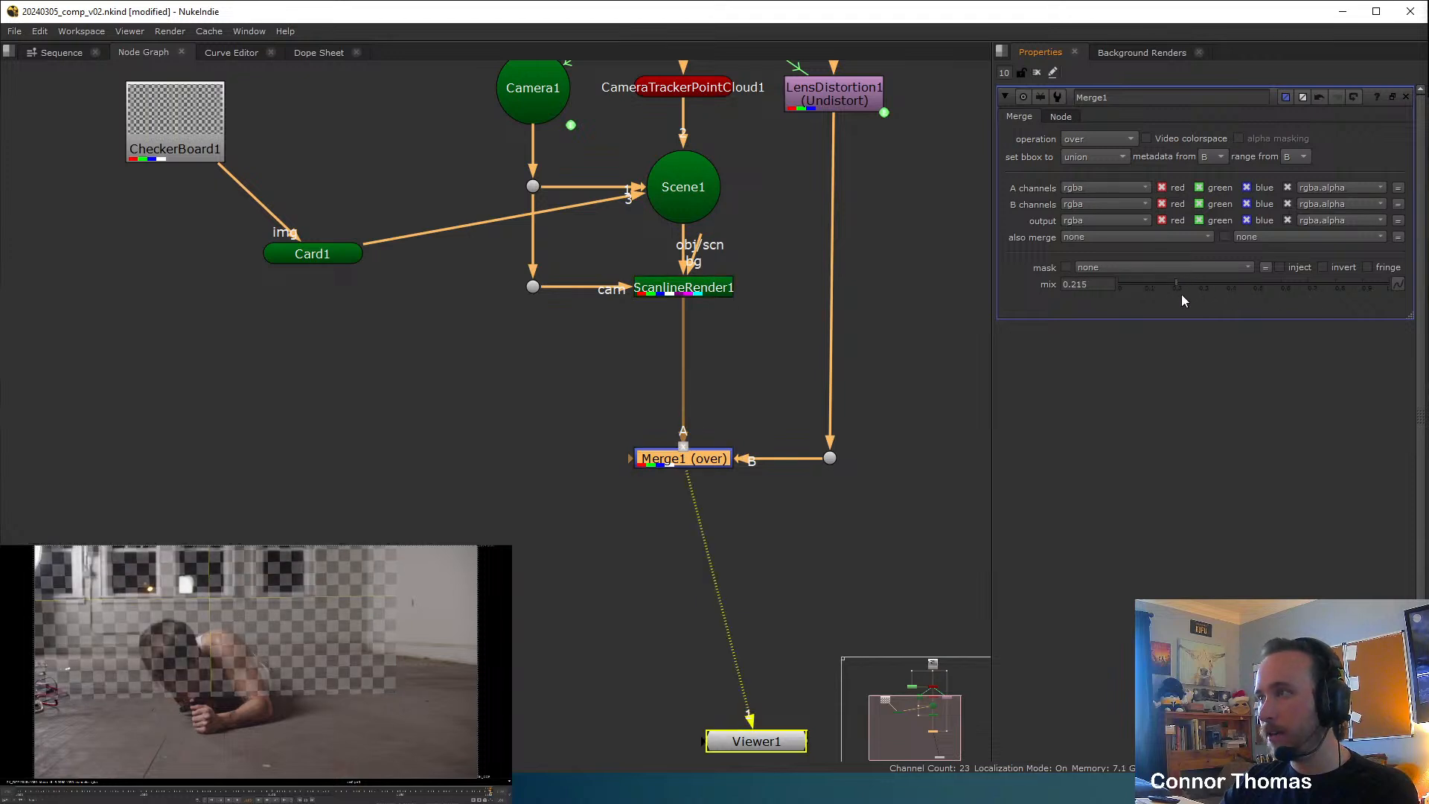
# View ScanlineRender1 on its own, switch the viewer back to Merge1, and play the checkerboard overlay to check the track.
pyautogui.moveTo(821, 361); pyautogui.dragTo(722, 406, button='middle')
pyautogui.scroll(2, 722, 405)
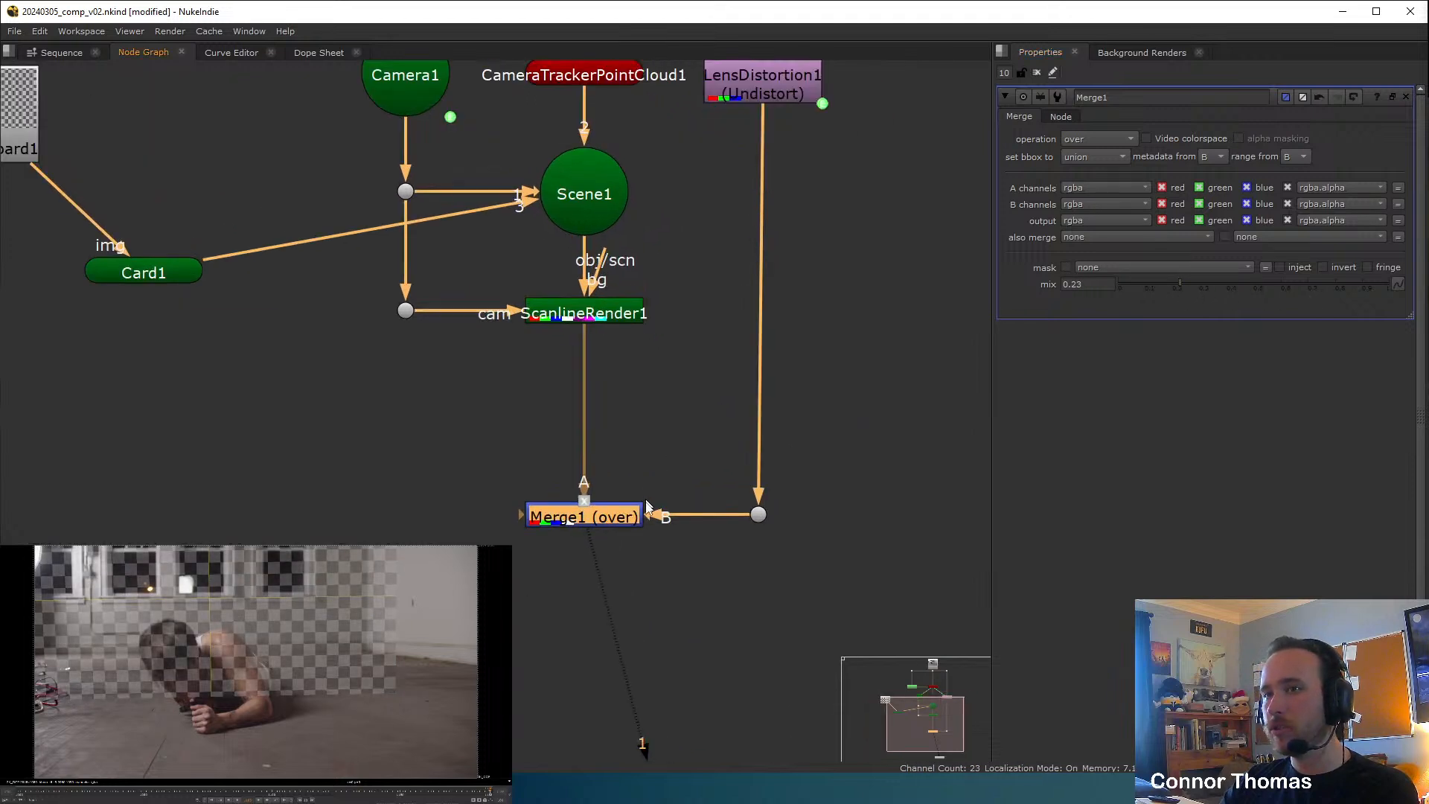
pyautogui.moveTo(752, 187); pyautogui.dragTo(763, 256, button='middle')
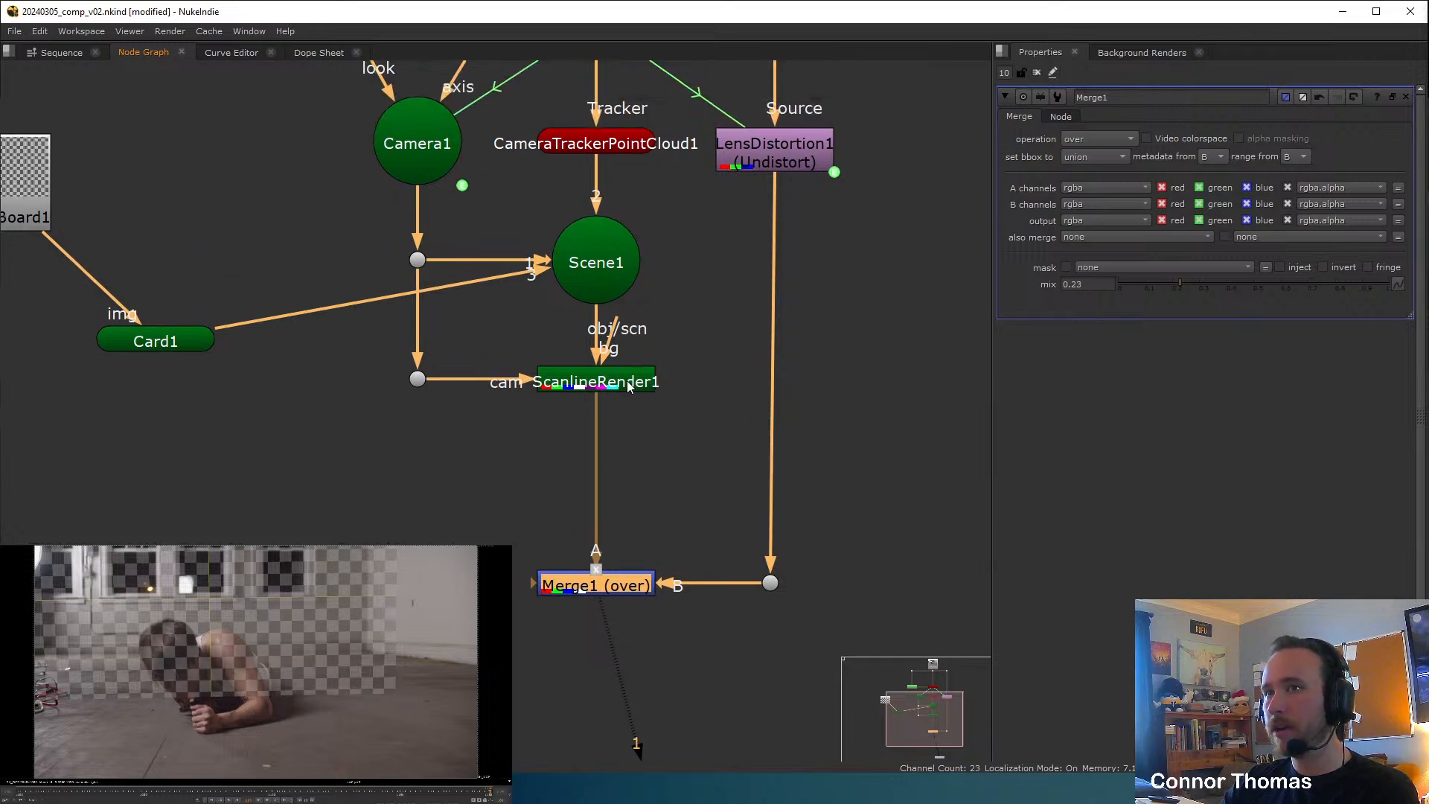
pyautogui.click(628, 384)
pyautogui.press('1')
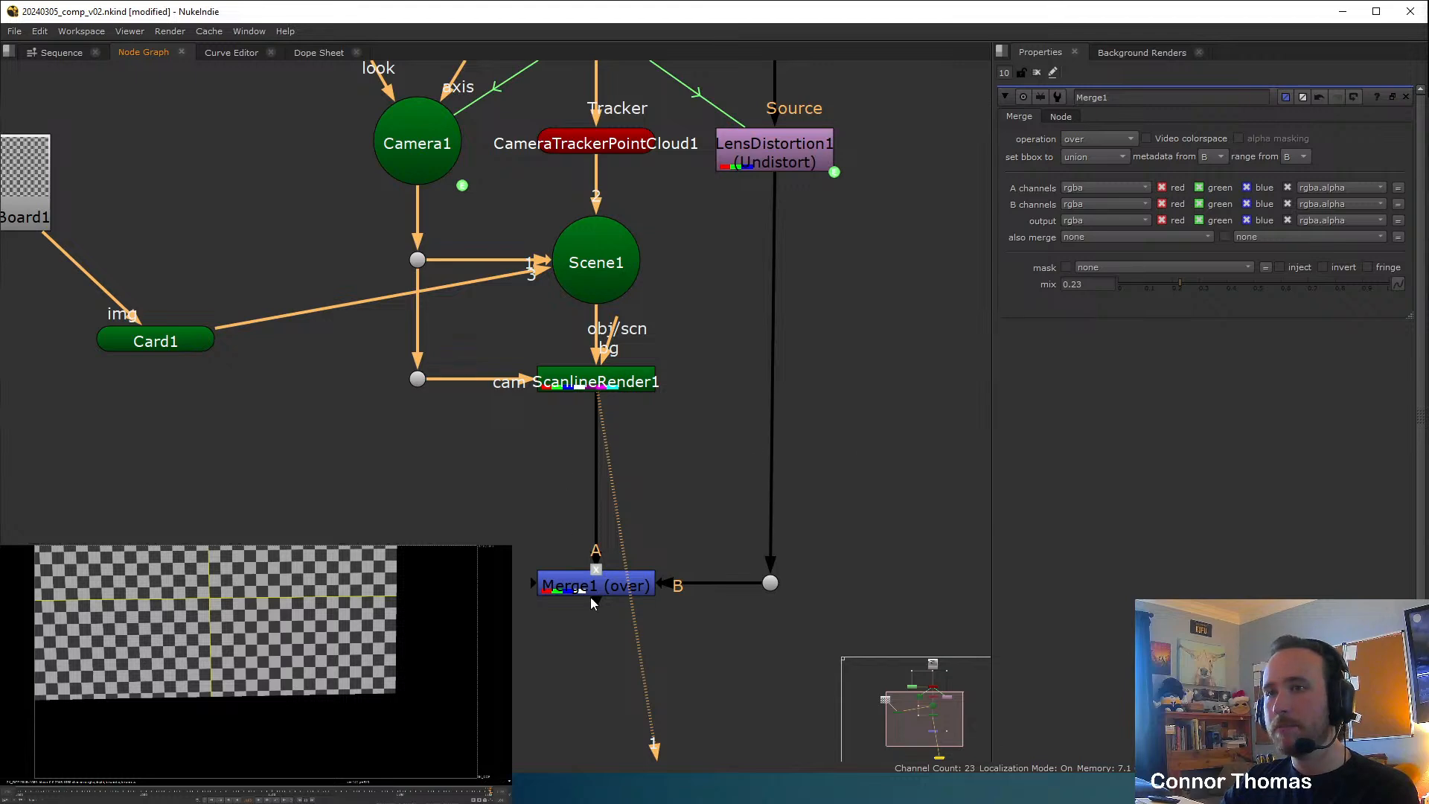
pyautogui.click(591, 594)
pyautogui.press('1')
pyautogui.scroll(-3, 792, 604)
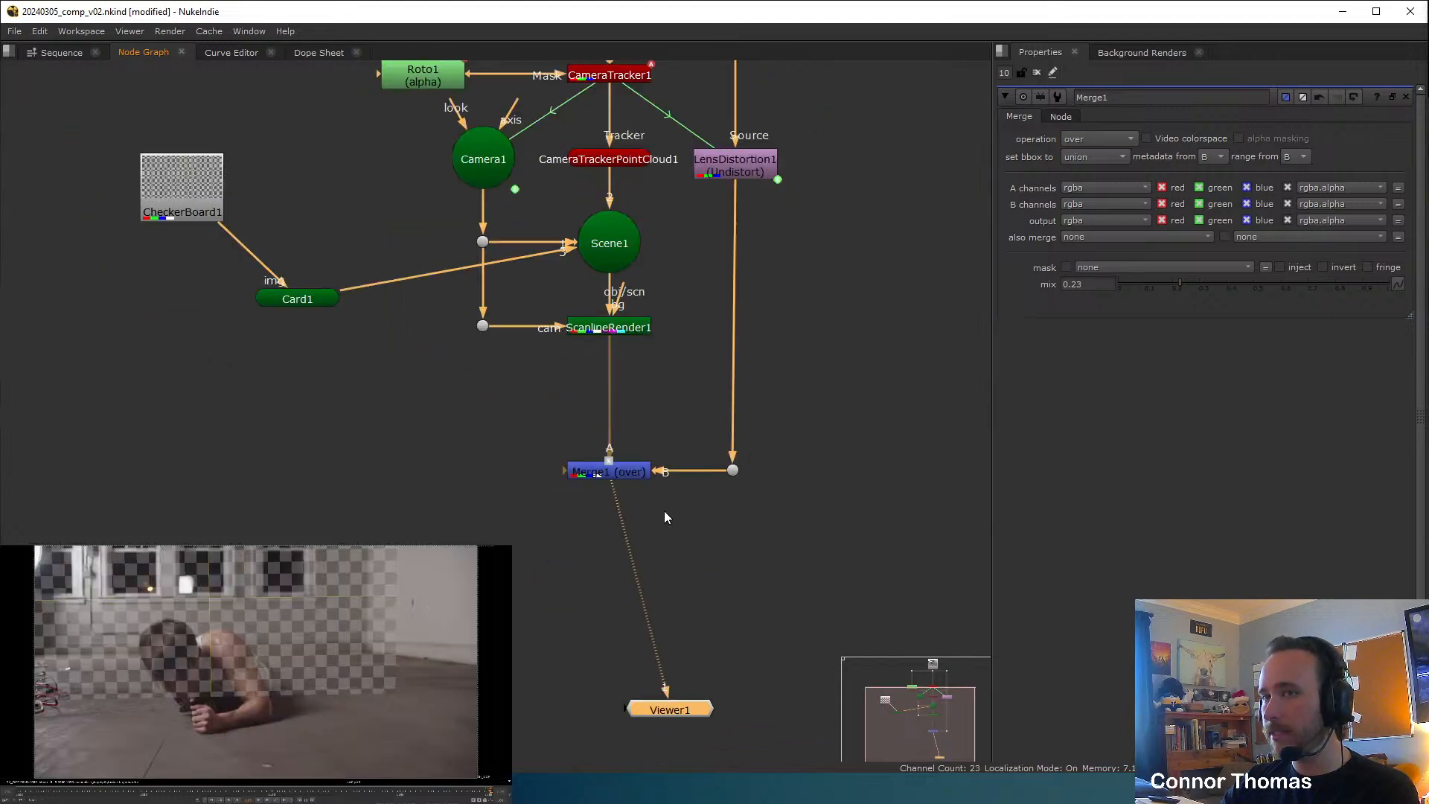
pyautogui.scroll(5, 655, 521)
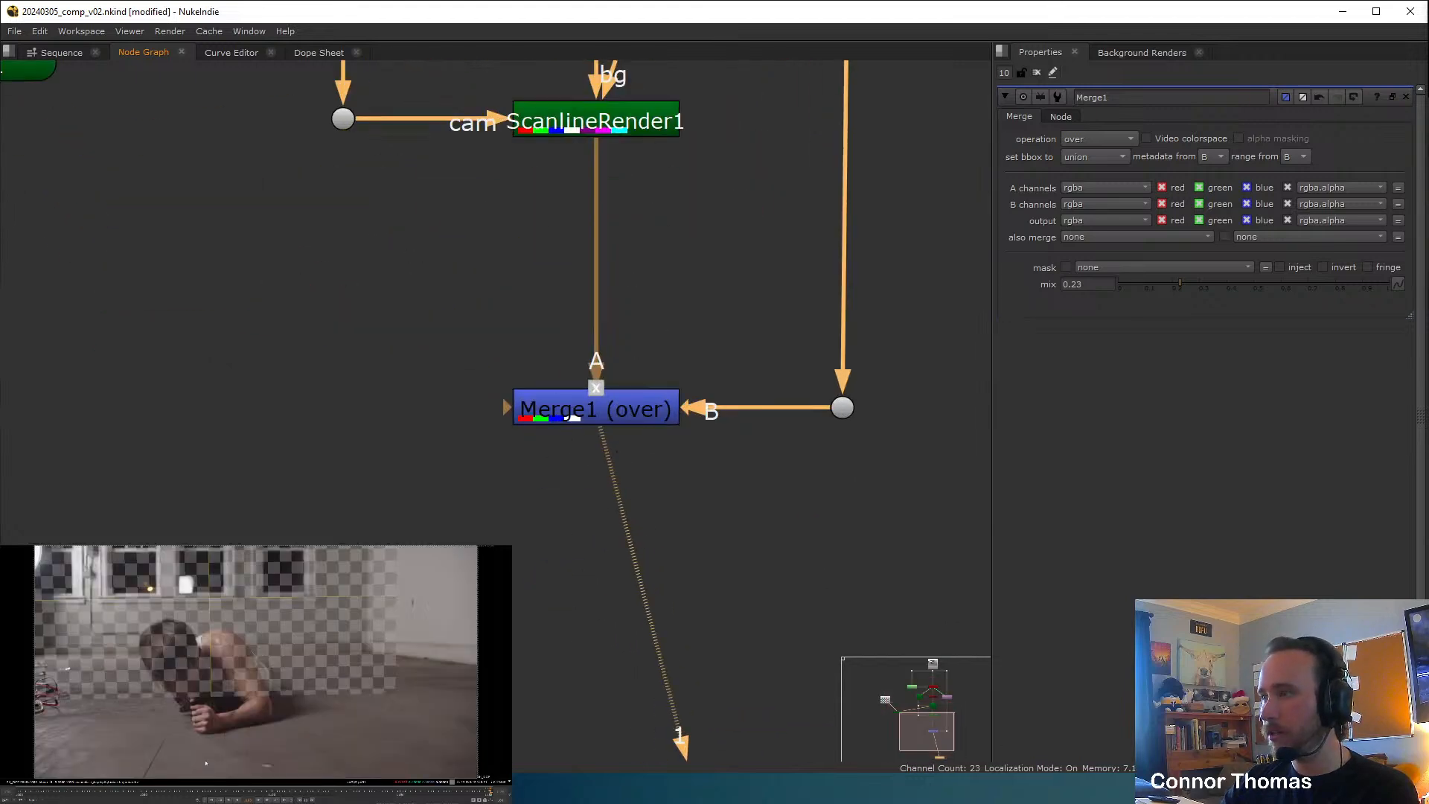
pyautogui.click(16, 790)
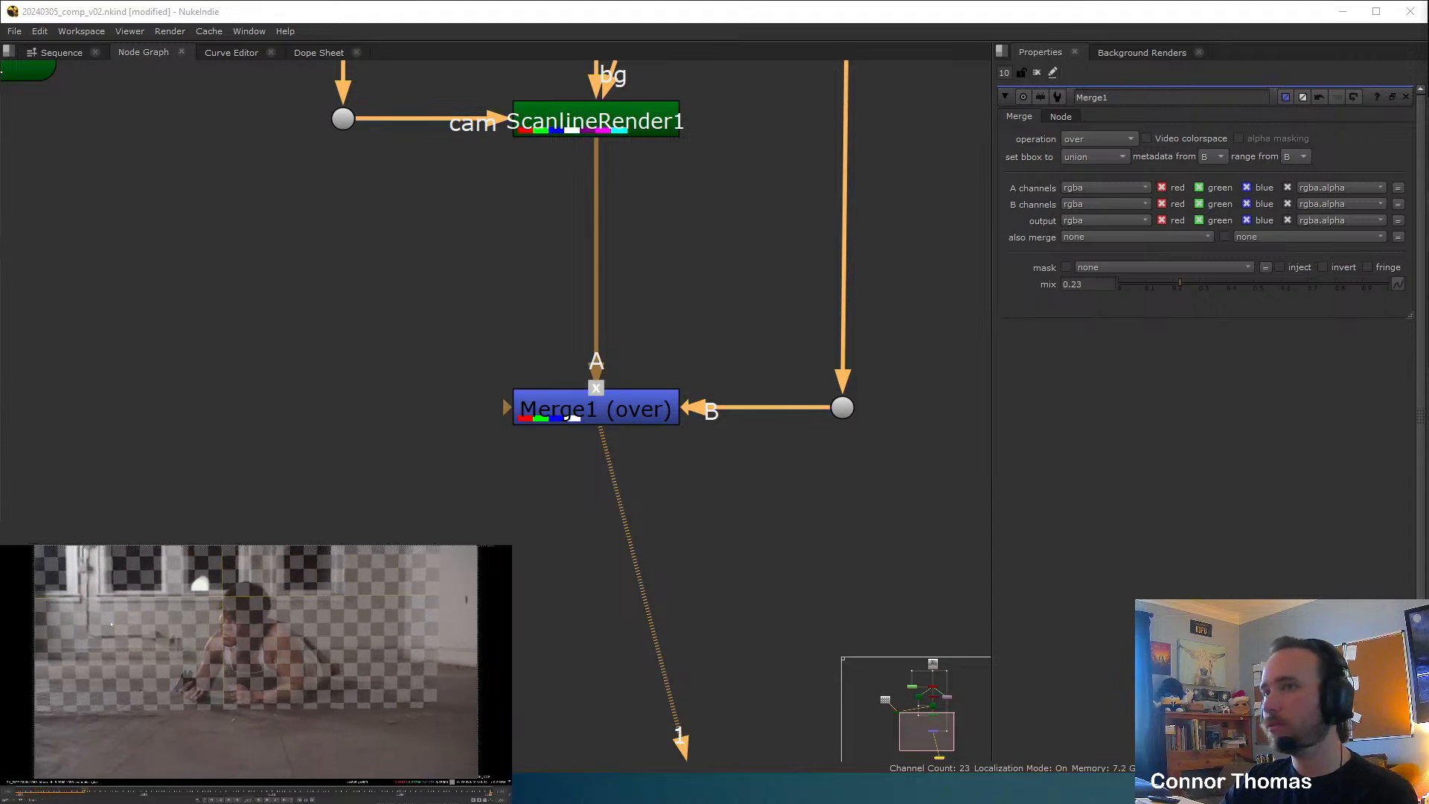
# Set ScanlineRender1's MultiSample samples to 10 and play the merged result with all node properties closed.
pyautogui.moveTo(602, 141); pyautogui.dragTo(614, 230, button='middle')
pyautogui.doubleClick(613, 220)
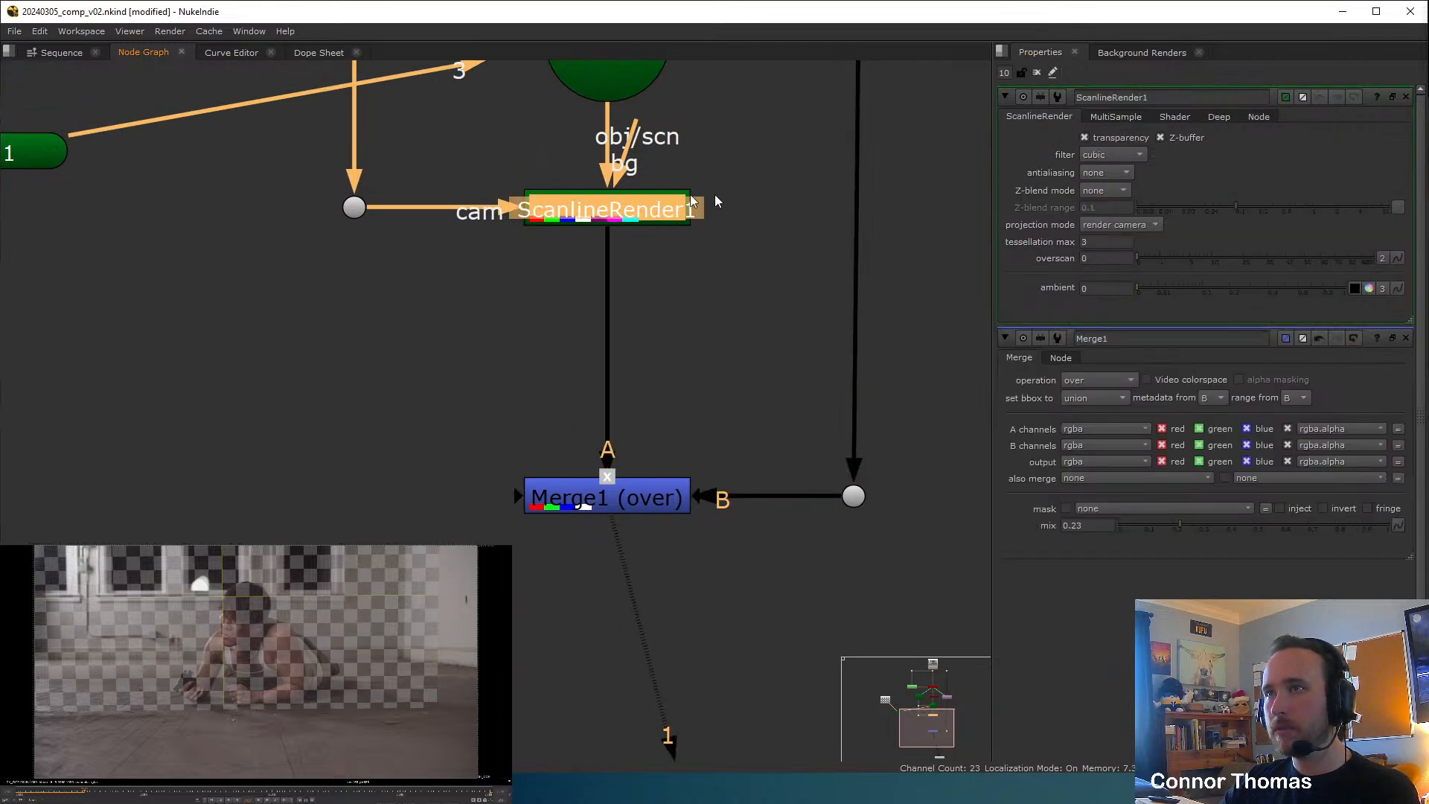
pyautogui.click(1115, 118)
pyautogui.click(1102, 136)
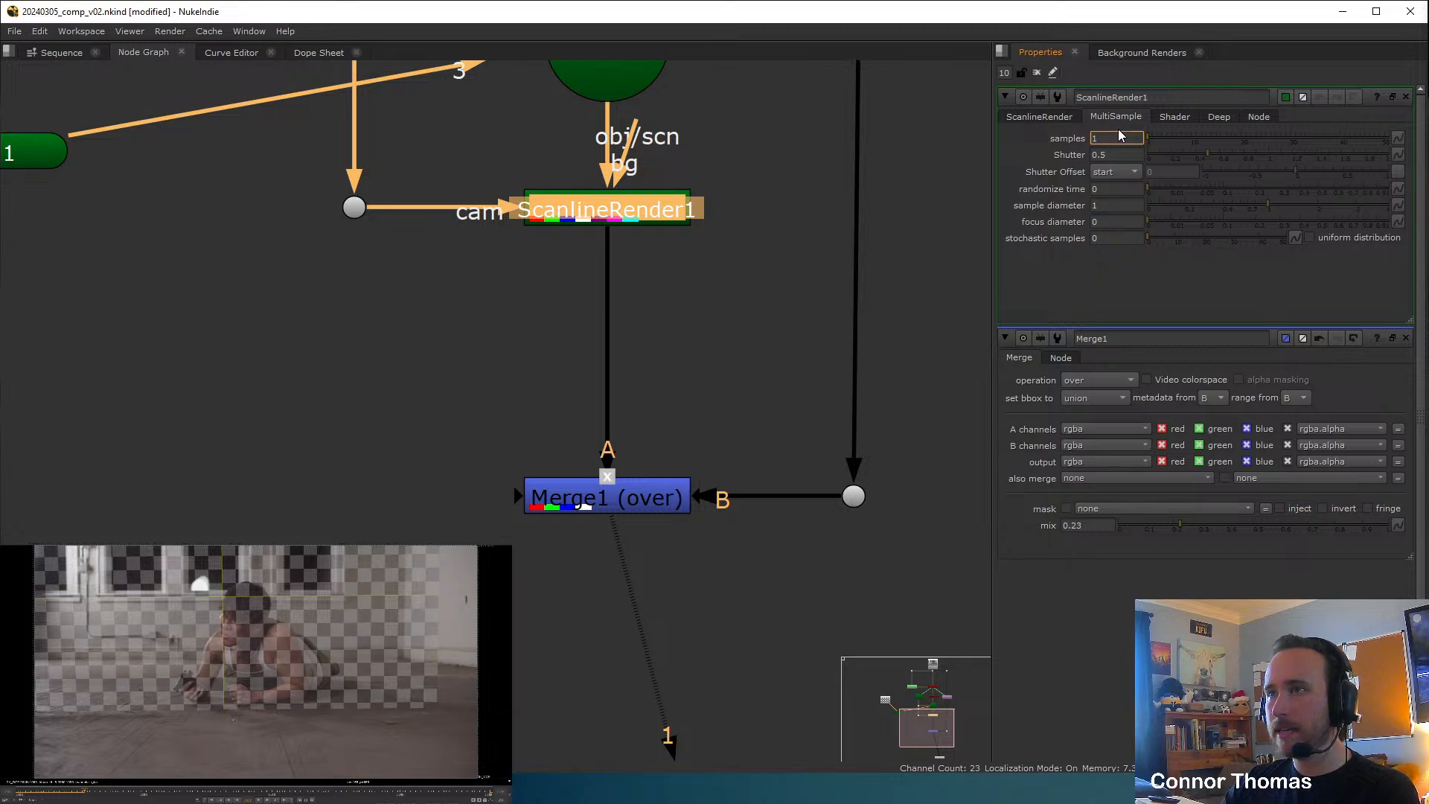
pyautogui.click(1118, 139)
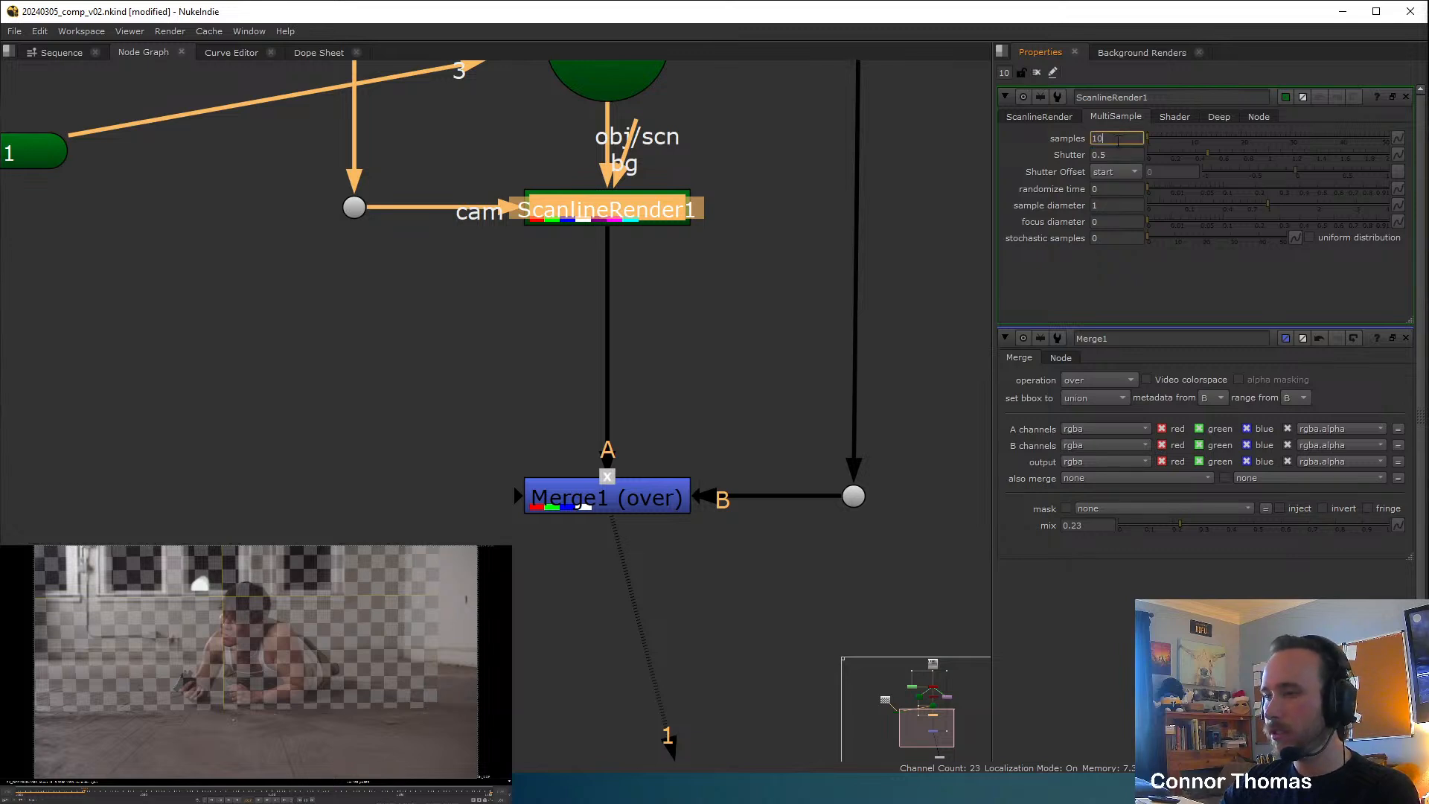
pyautogui.press('Return')
pyautogui.click(954, 177)
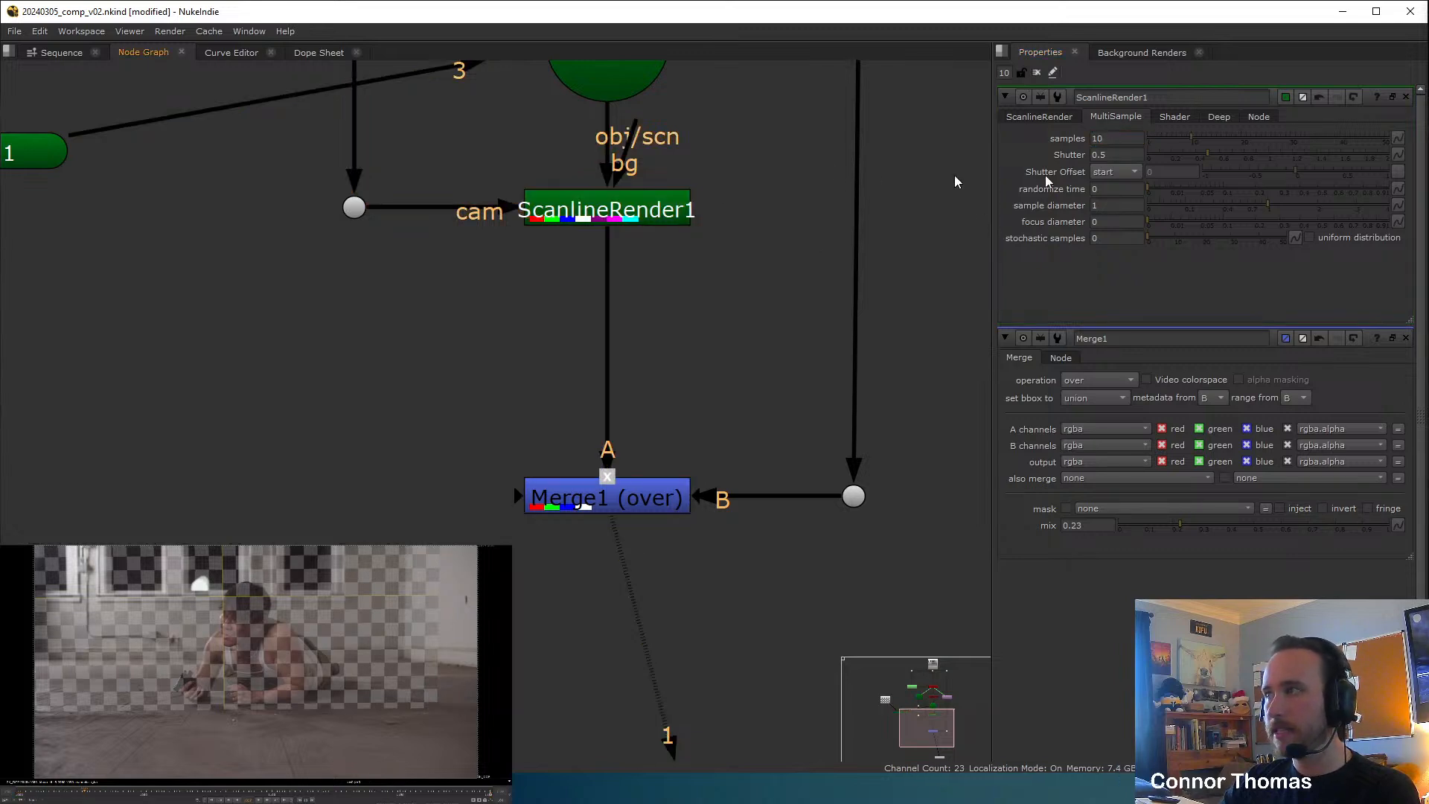
pyautogui.click(1404, 97)
pyautogui.click(1405, 97)
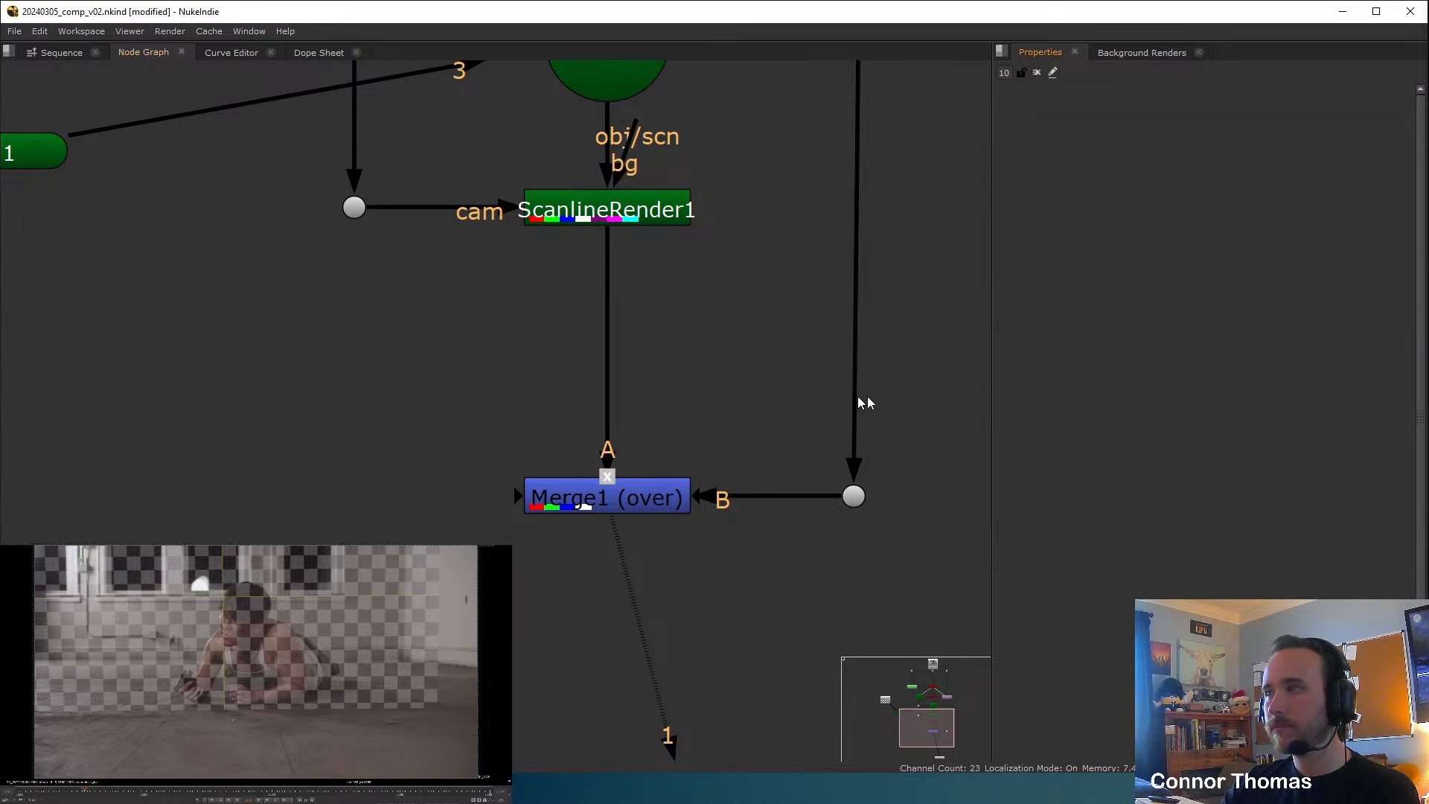
pyautogui.click(17, 791)
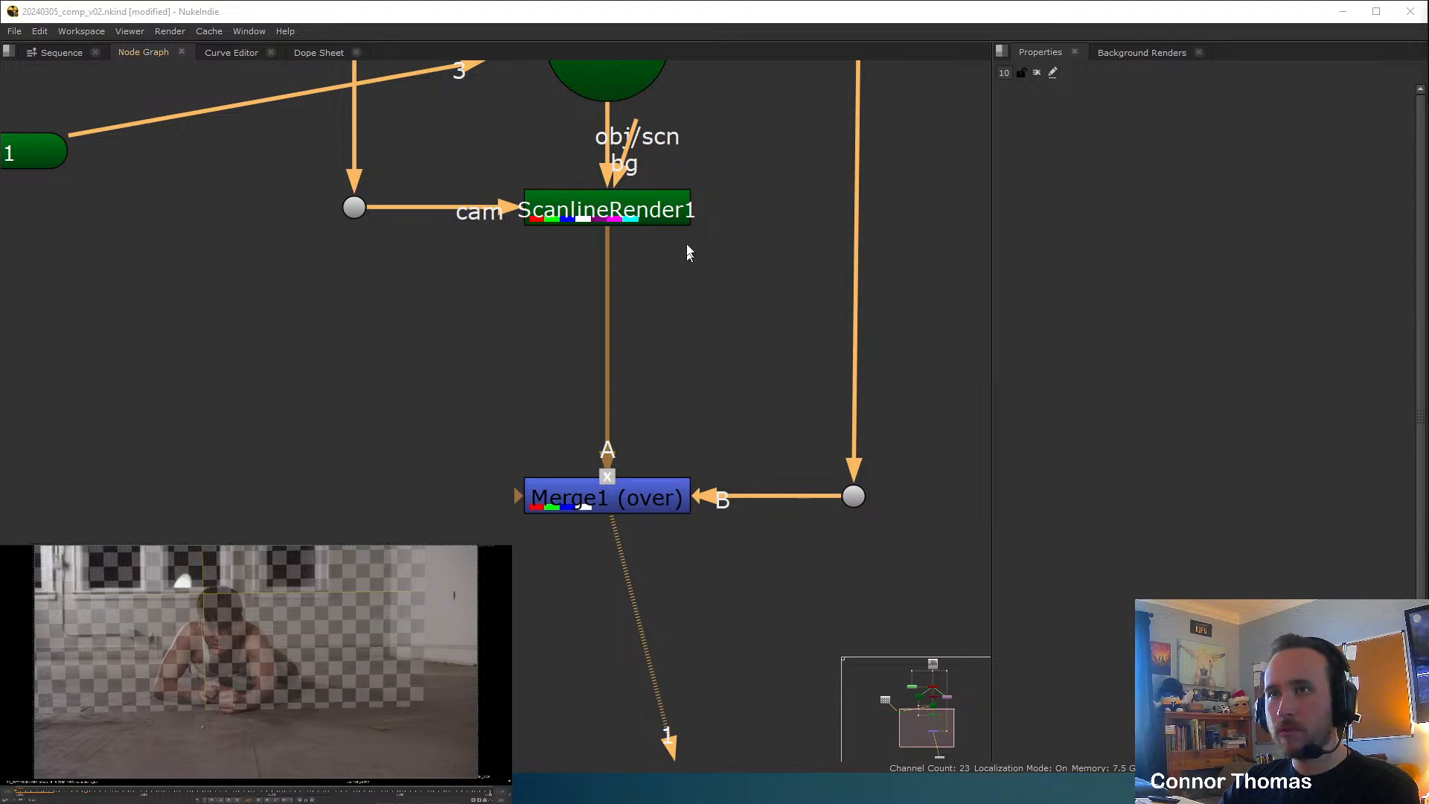
# Reopen ScanlineRender1's properties and set its MultiSample samples to 1.
pyautogui.moveTo(707, 209); pyautogui.dragTo(763, 362, button='middle')
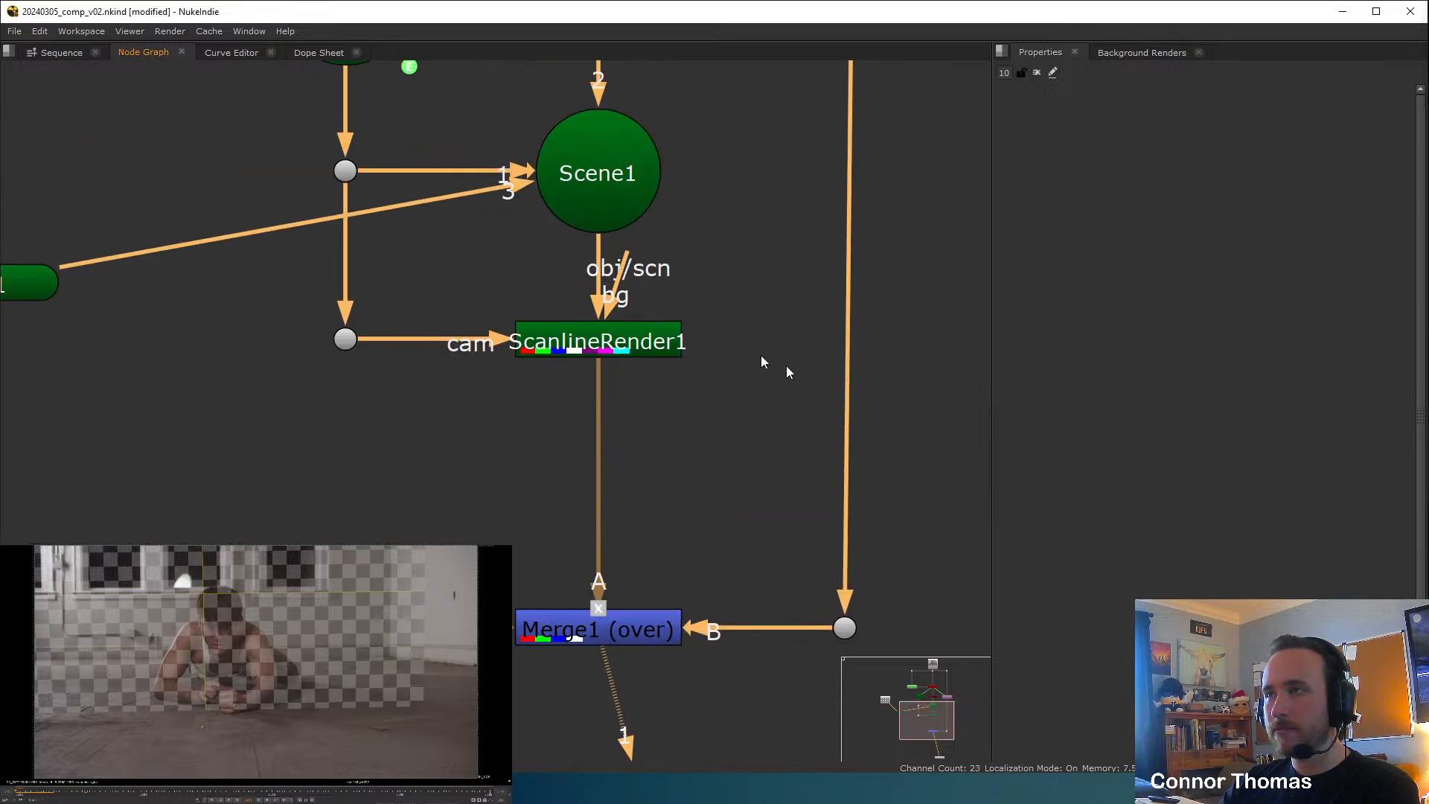
pyautogui.doubleClick(659, 339)
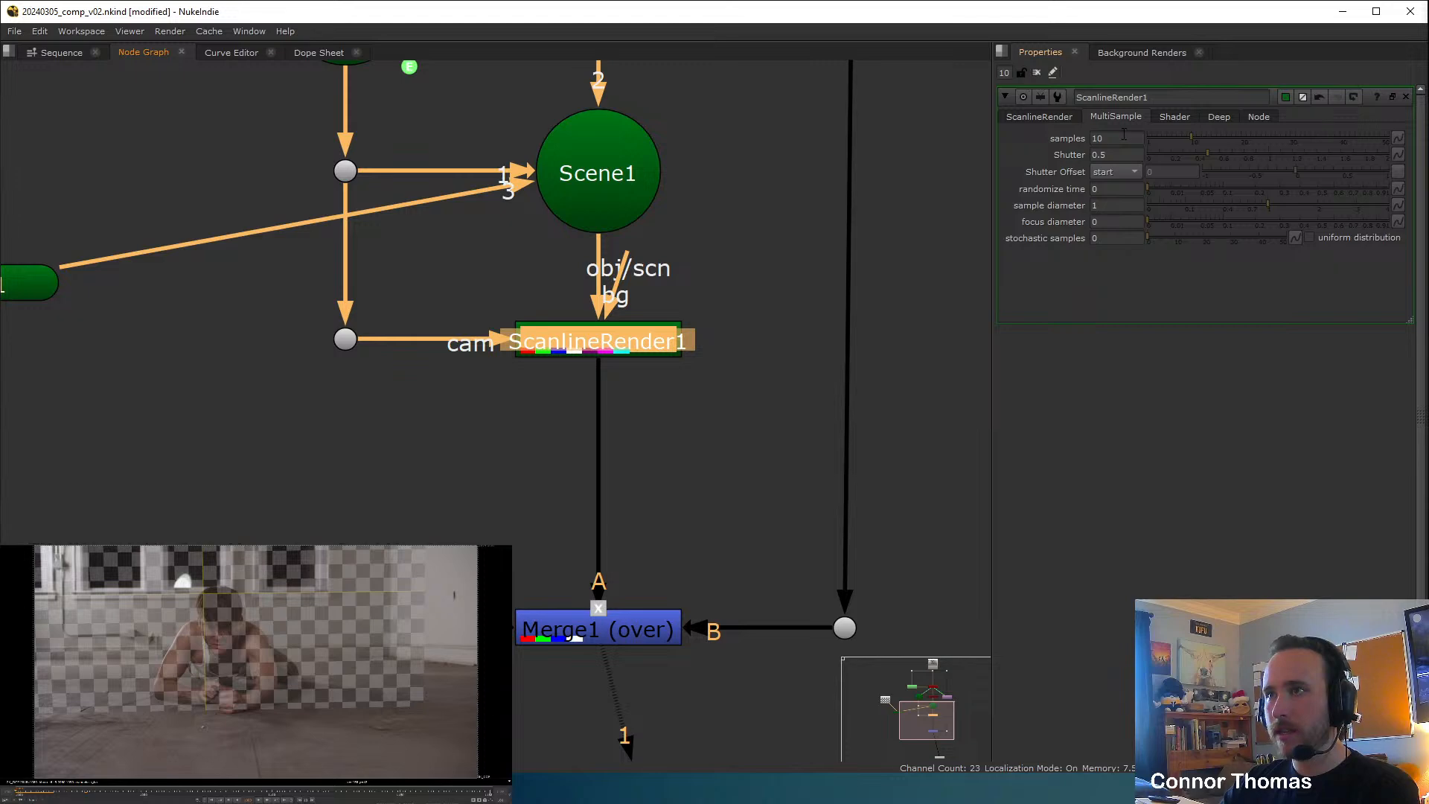
pyautogui.moveTo(1124, 137); pyautogui.dragTo(847, 133)
pyautogui.write('1')
pyautogui.press('Return')
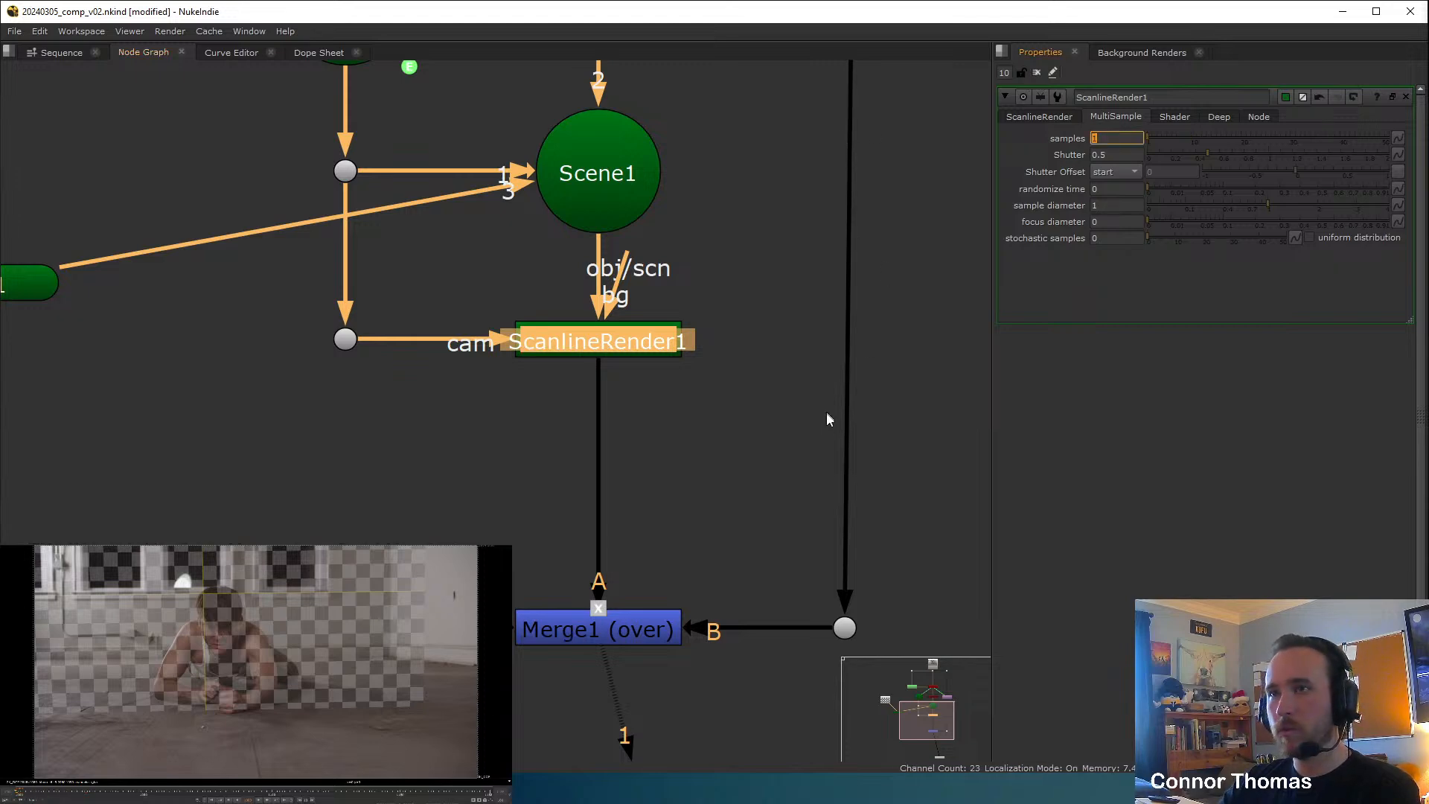
pyautogui.click(736, 399)
# Switch the viewer to CameraTracker1 and open its properties to show the track points over the plate.
pyautogui.scroll(-3, 726, 399)
pyautogui.moveTo(721, 397); pyautogui.dragTo(705, 539, button='middle')
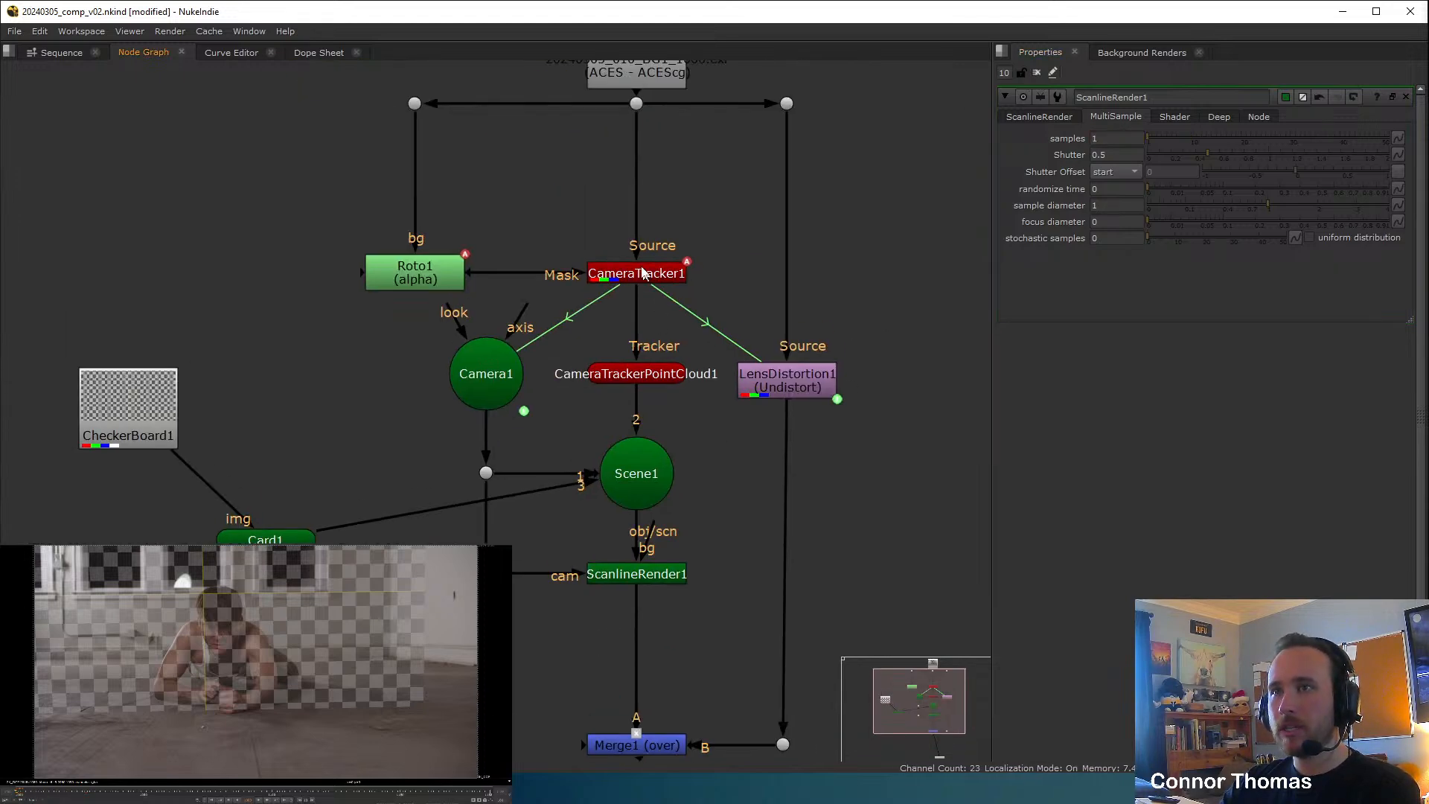
pyautogui.click(638, 281)
pyautogui.press('1')
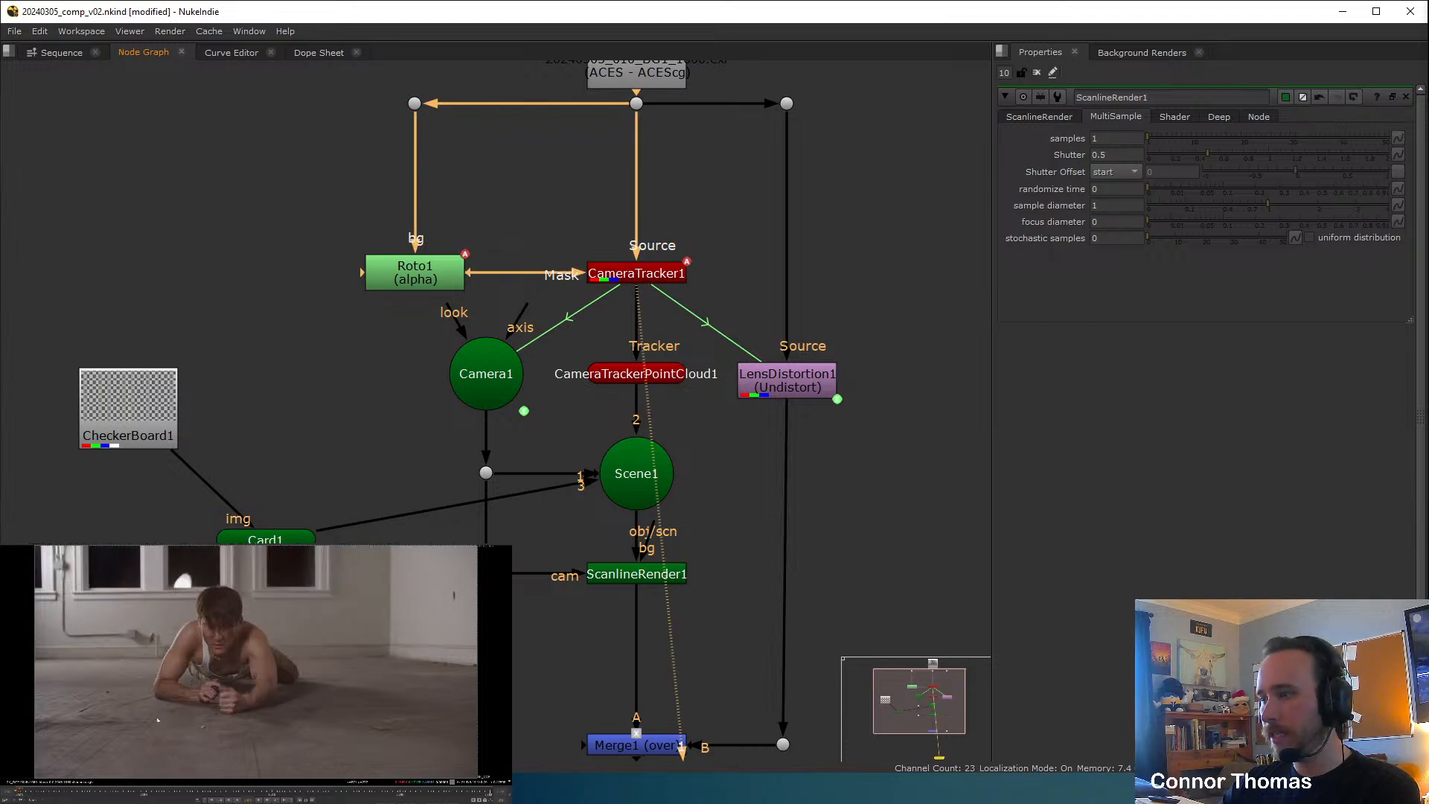
pyautogui.doubleClick(669, 281)
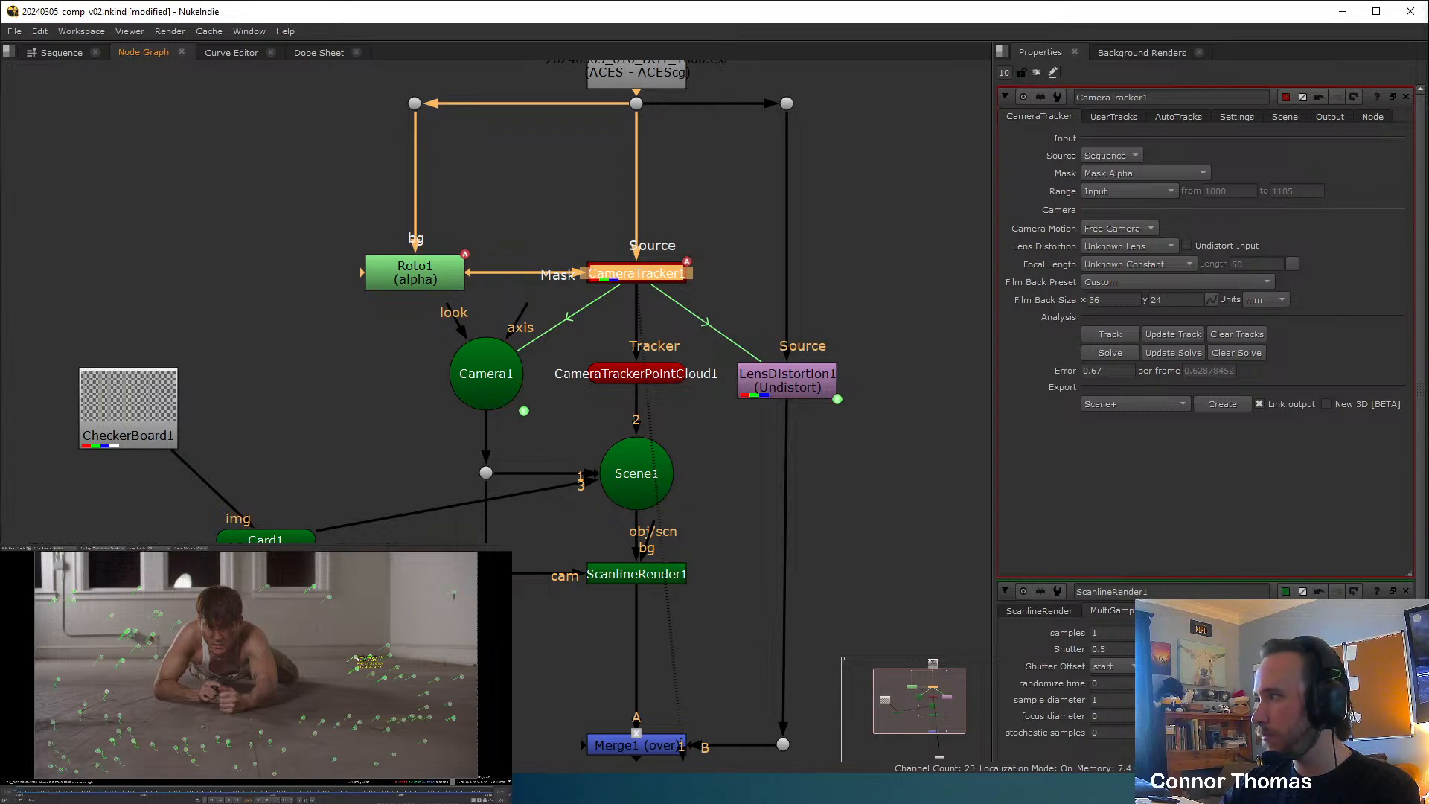
# Create a card at a tracked floor point in the camera tracker view.
pyautogui.click(372, 657)
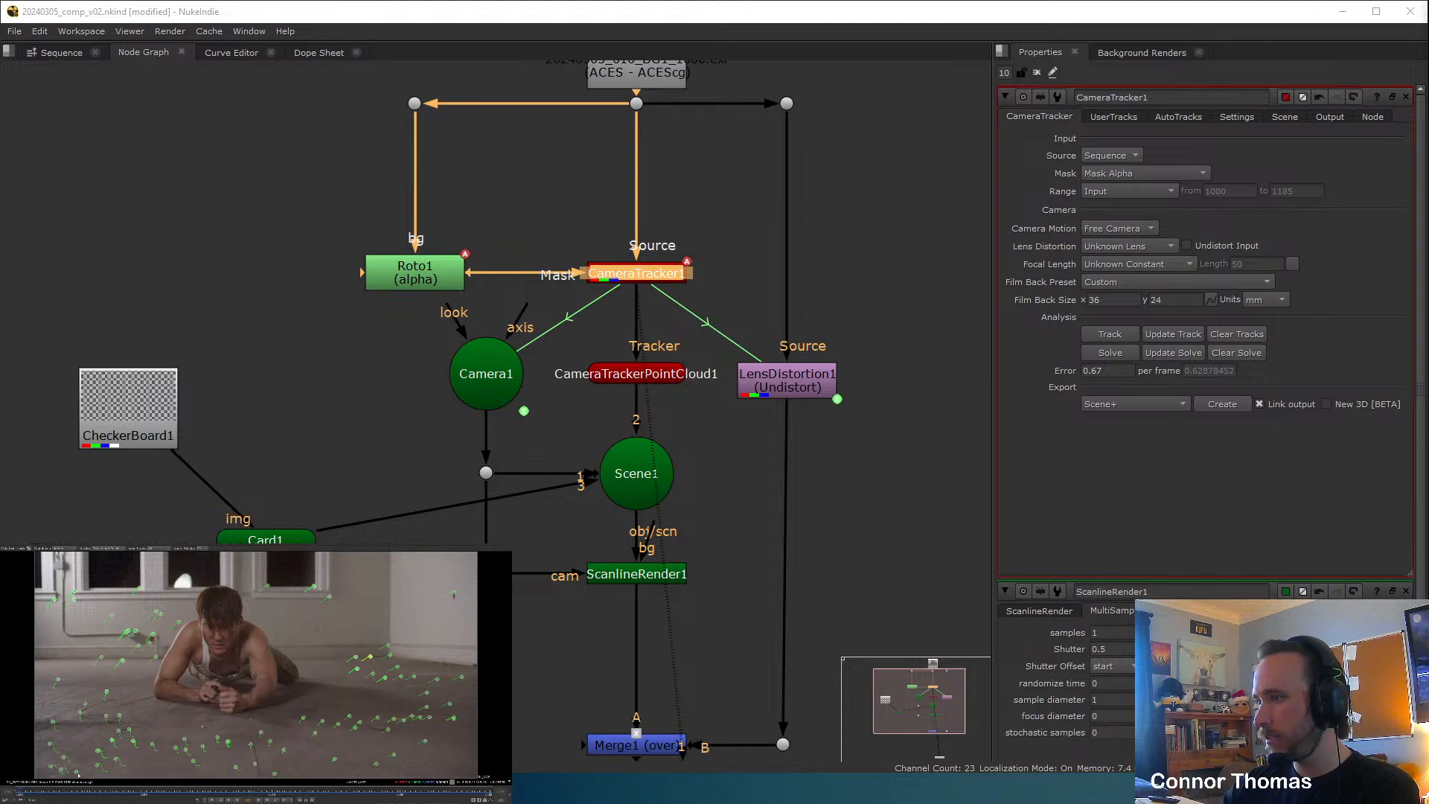
pyautogui.rightClick(76, 773)
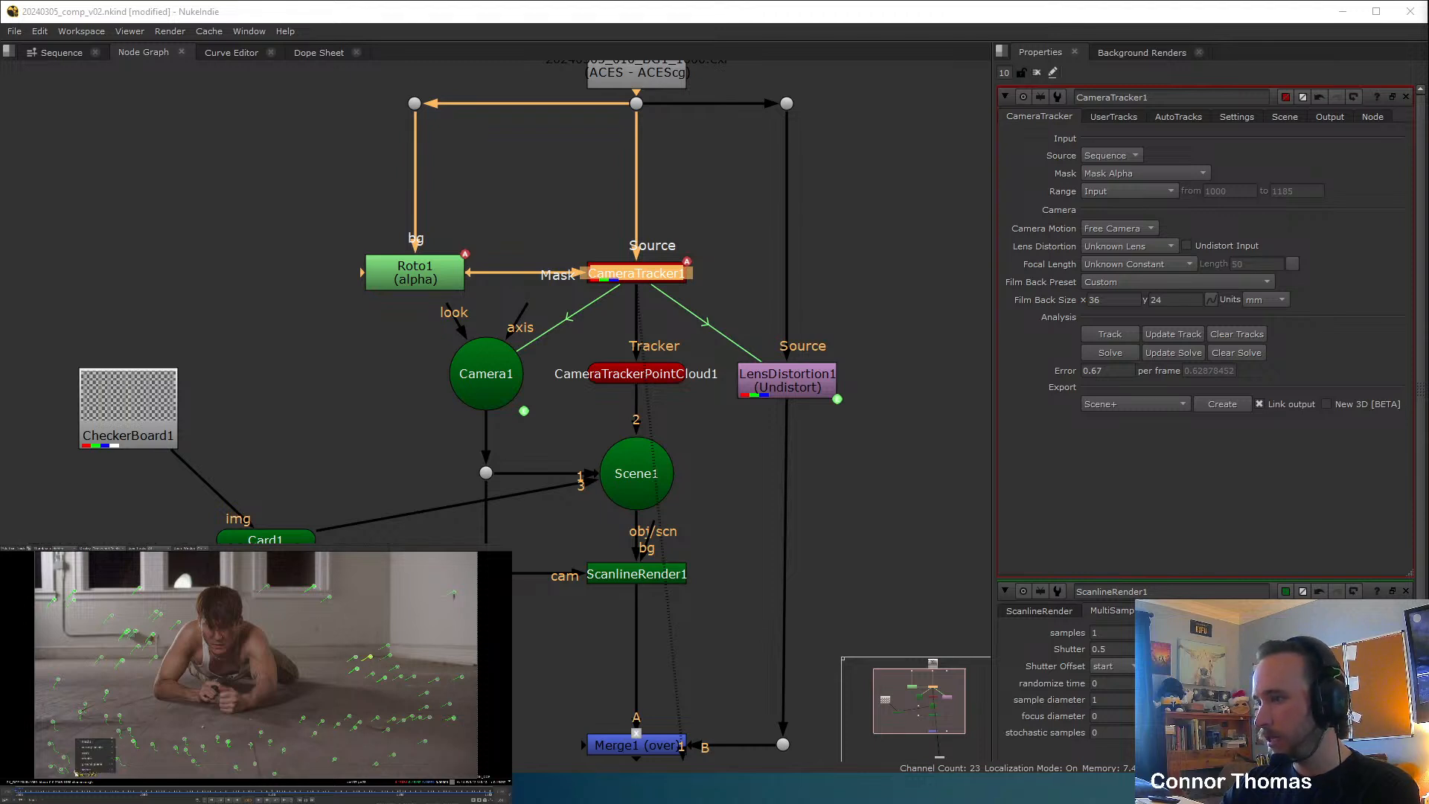
pyautogui.moveTo(95, 758)
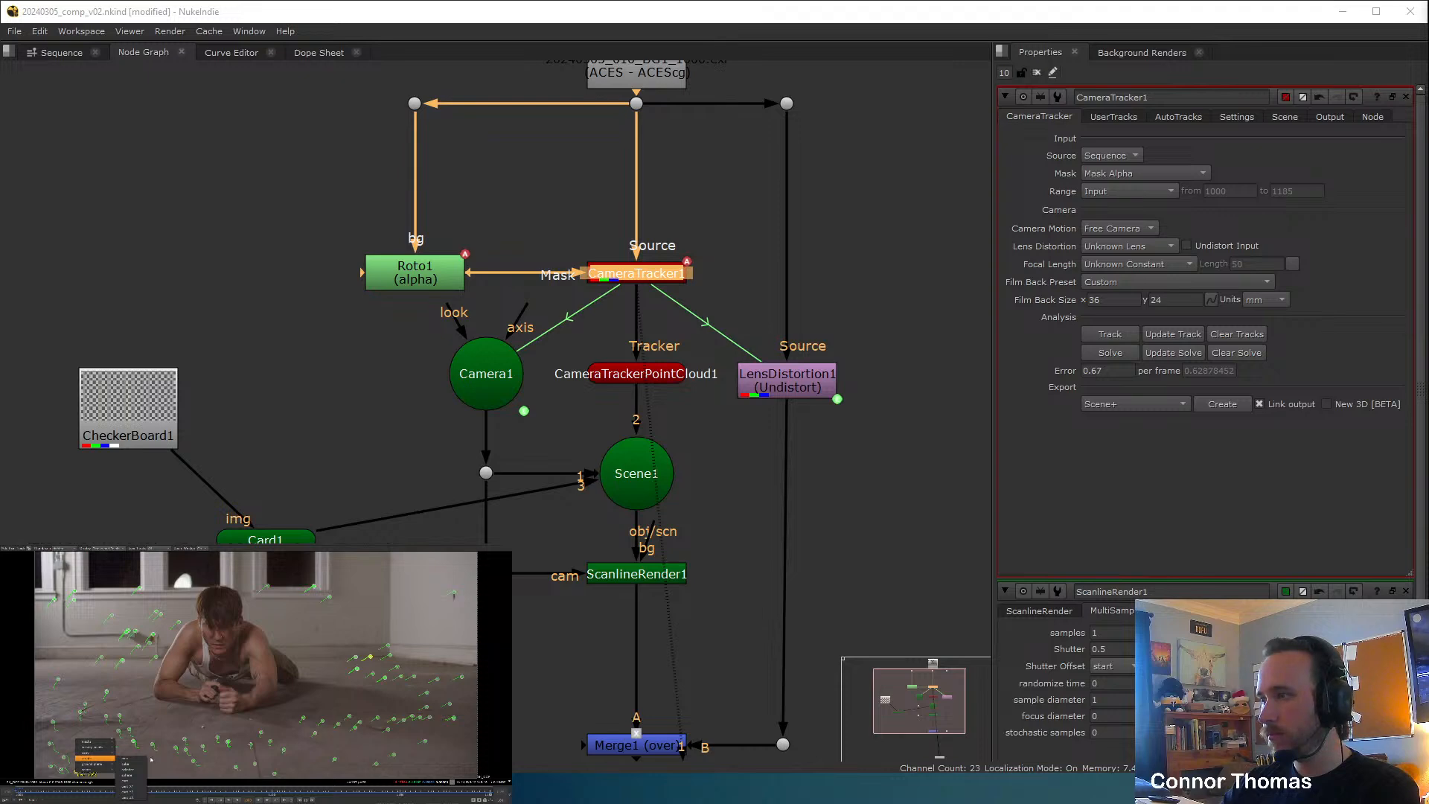
pyautogui.click(134, 778)
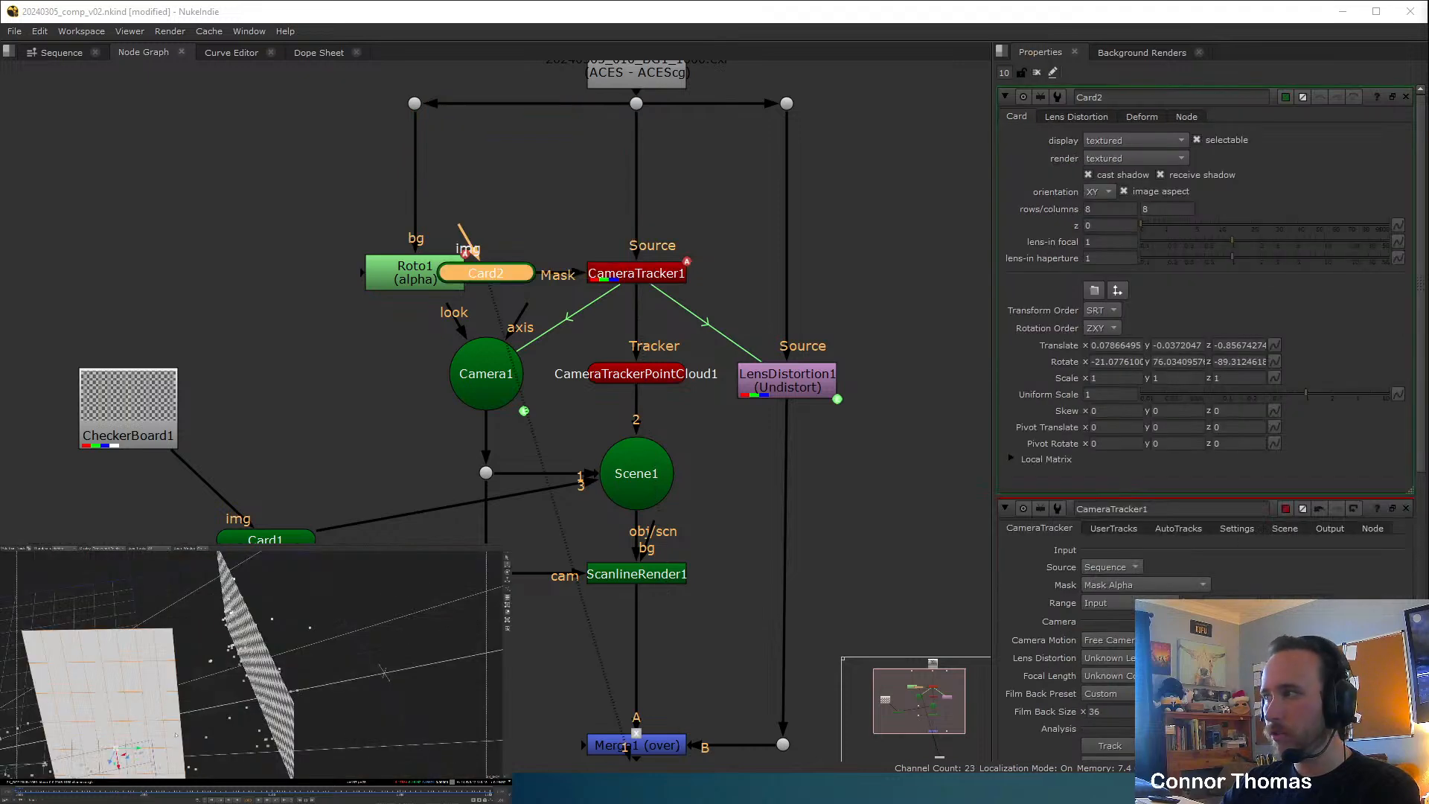
# Lay the new card flat by setting its X rotation to 90.
pyautogui.keyDown('ctrl'); pyautogui.moveTo(176, 735); pyautogui.dragTo(162, 688); pyautogui.keyUp('ctrl')
pyautogui.scroll(-5, 162, 697)
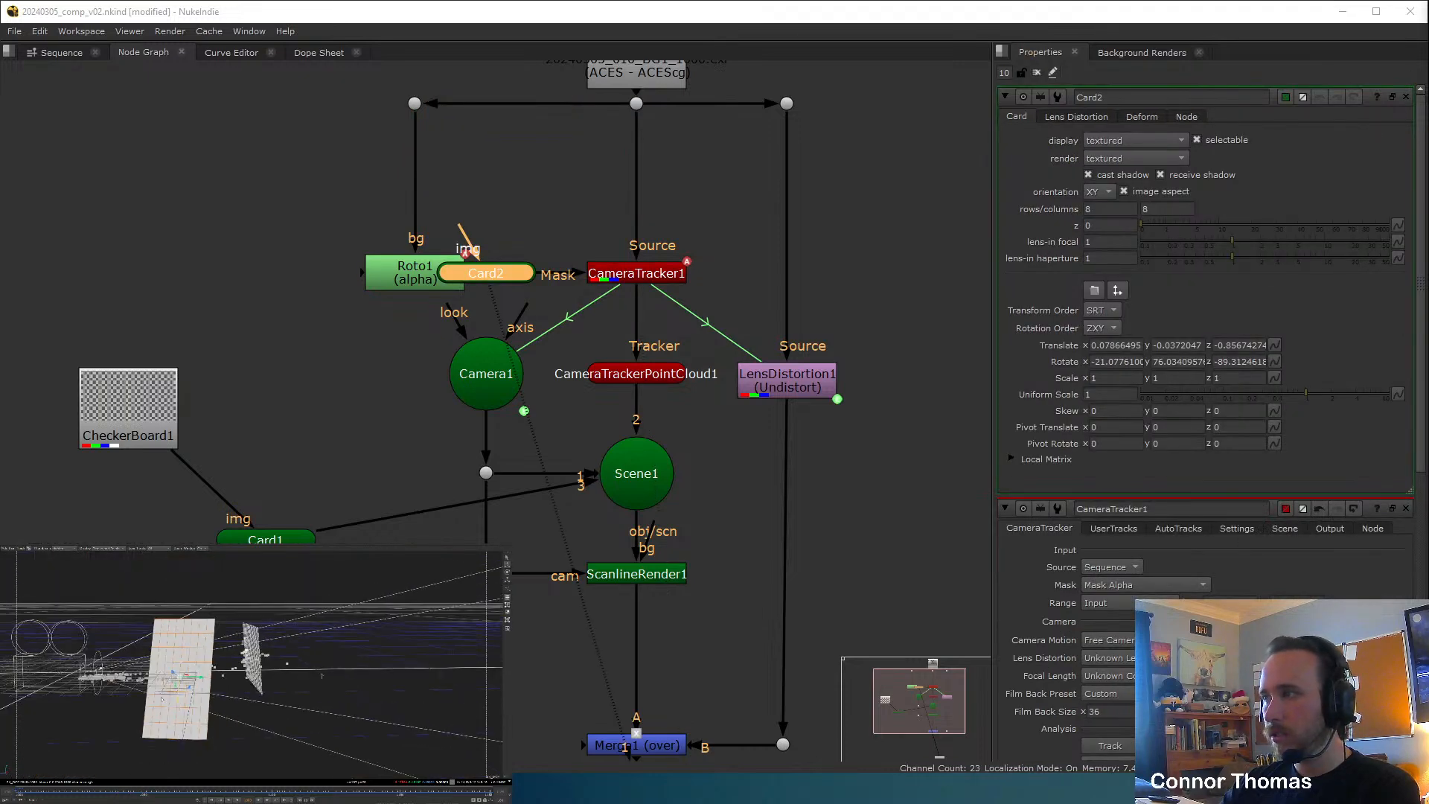
pyautogui.keyDown('ctrl'); pyautogui.moveTo(138, 749); pyautogui.dragTo(257, 748); pyautogui.keyUp('ctrl')
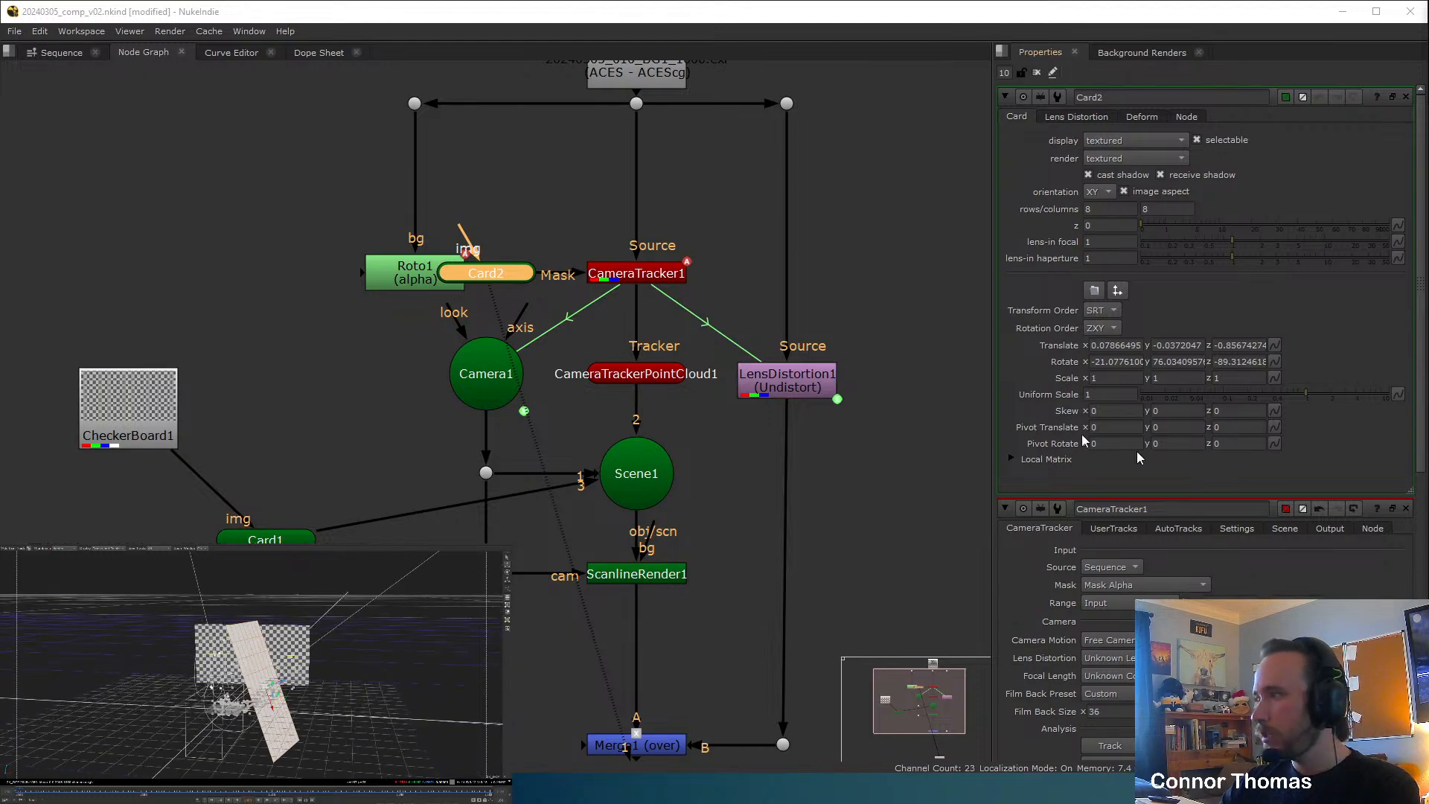
pyautogui.click(1115, 362)
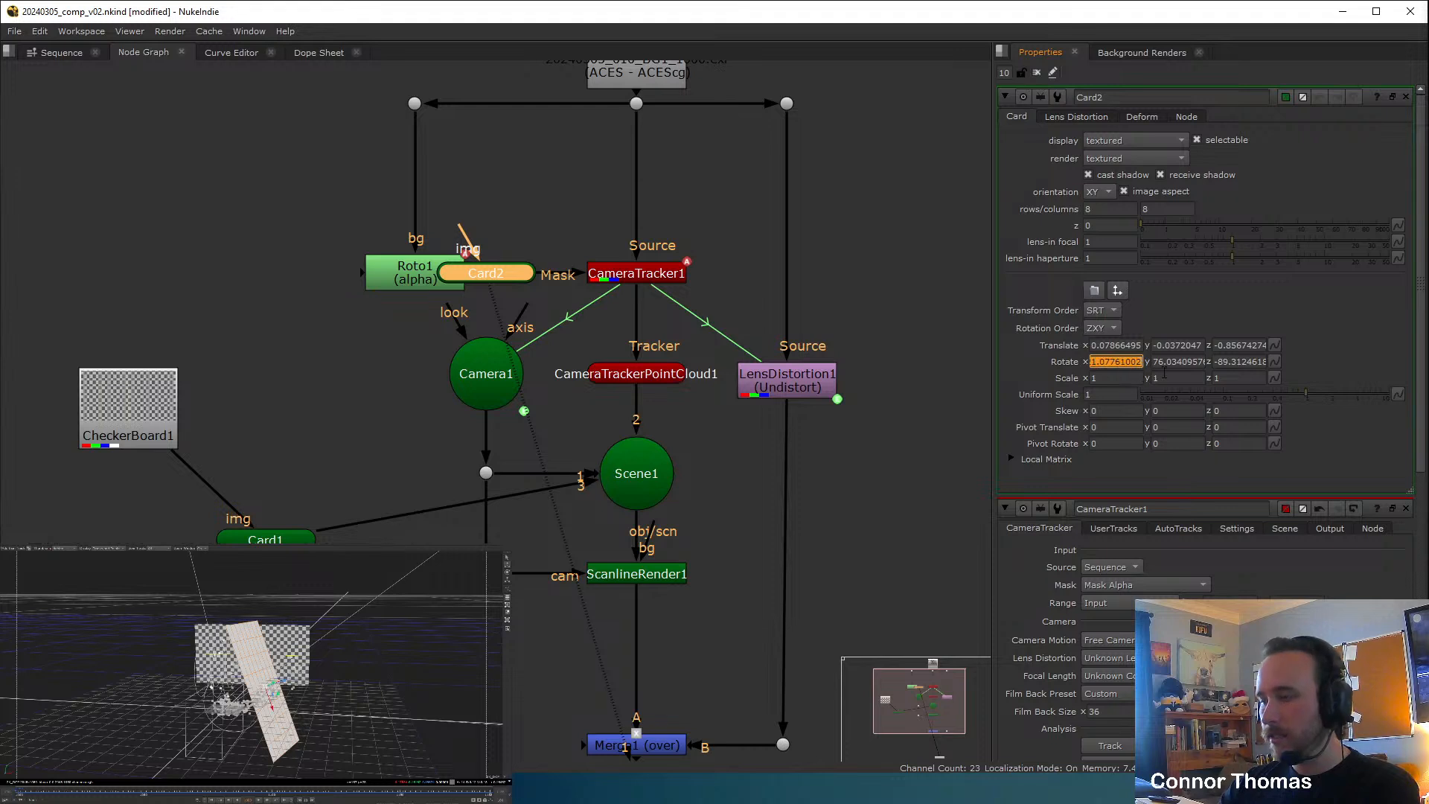
pyautogui.write('0')
pyautogui.hotkey('ctrl', 'z')
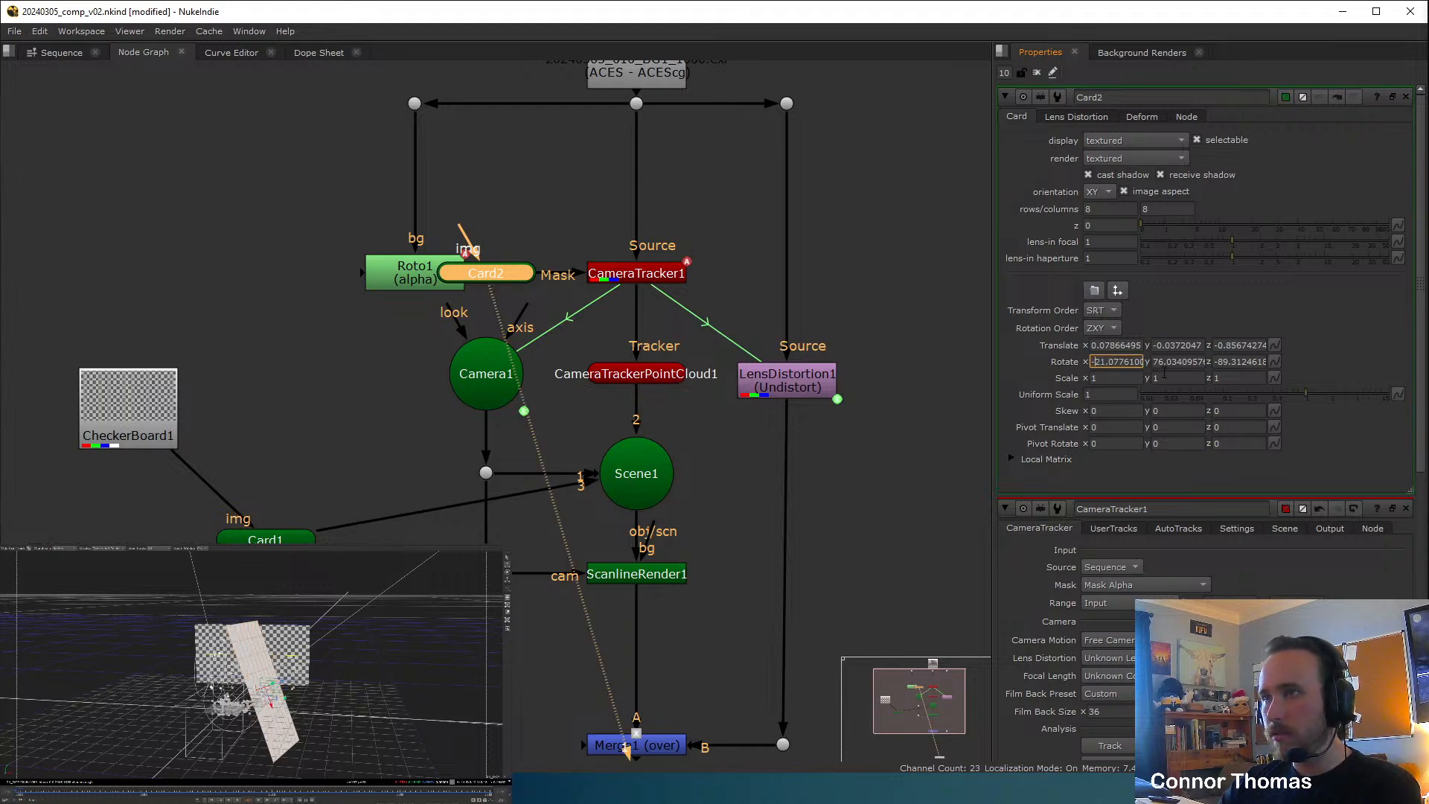
pyautogui.hotkey('ctrl', 'a')
pyautogui.write('90')
pyautogui.press('Return')
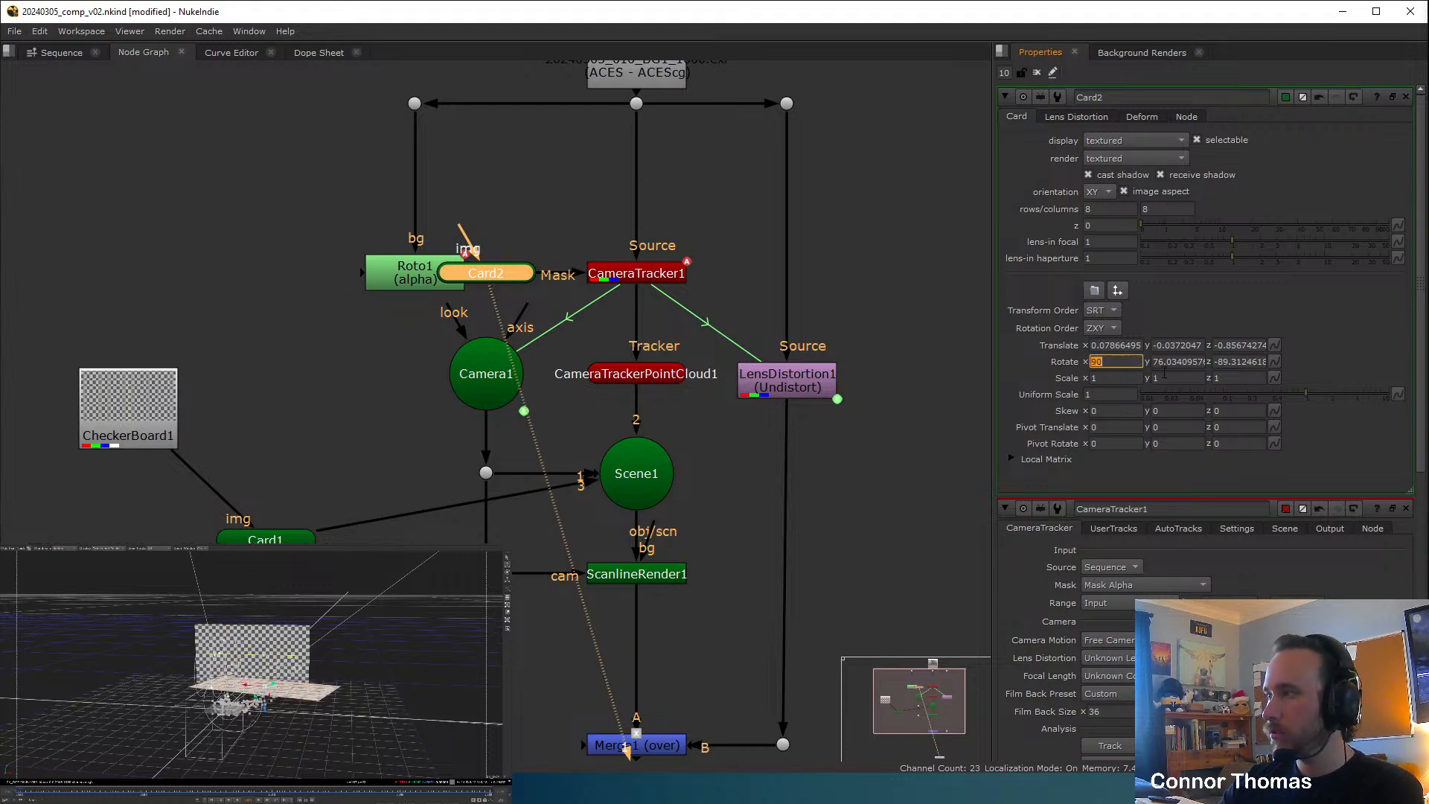
# Enlarge the floor card to a uniform scale of 3.7 and set its Y translation to -0.0405.
pyautogui.scroll(5, 174, 740)
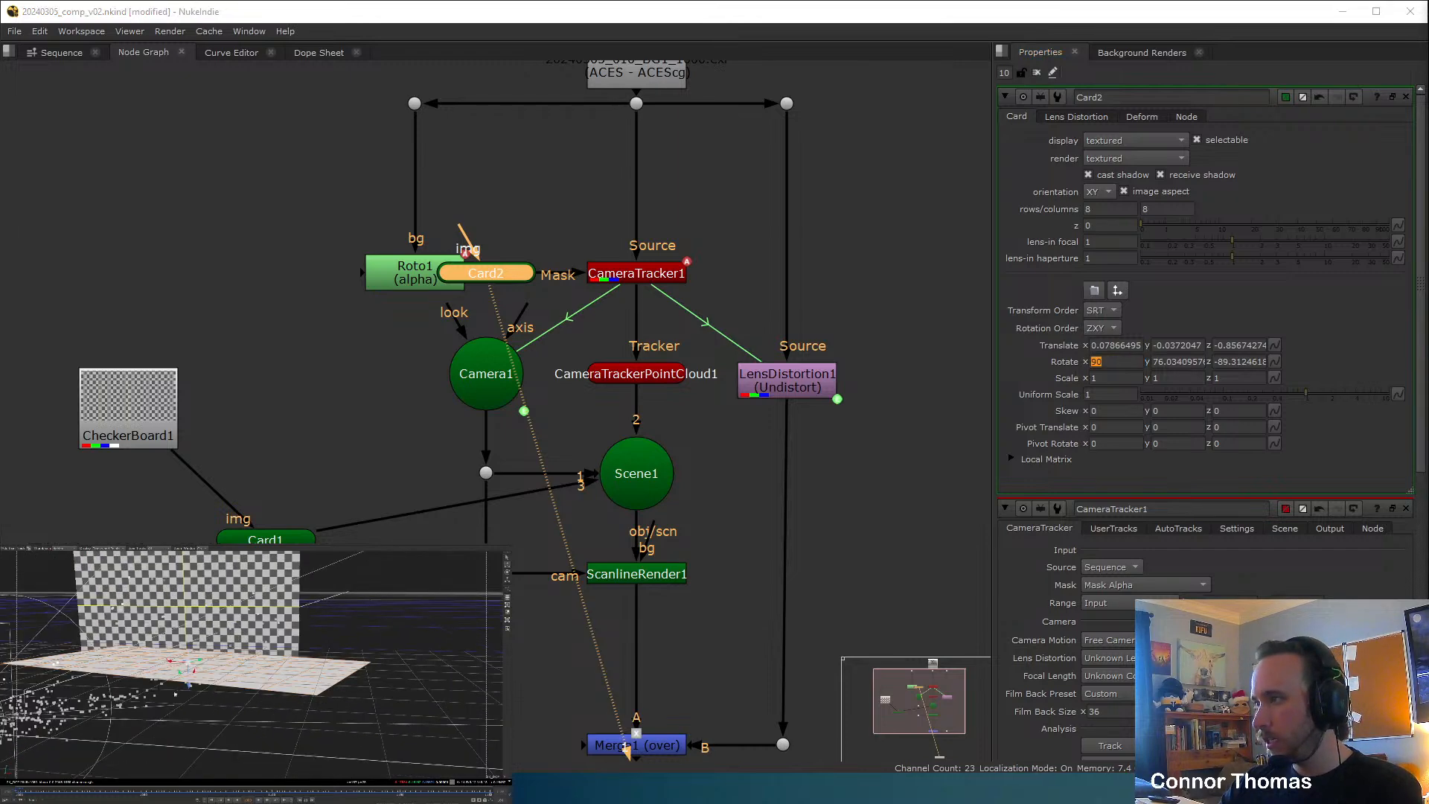
pyautogui.keyDown('ctrl'); pyautogui.moveTo(179, 733); pyautogui.dragTo(215, 693); pyautogui.keyUp('ctrl')
pyautogui.keyDown('ctrl'); pyautogui.moveTo(195, 694); pyautogui.dragTo(189, 693); pyautogui.keyUp('ctrl')
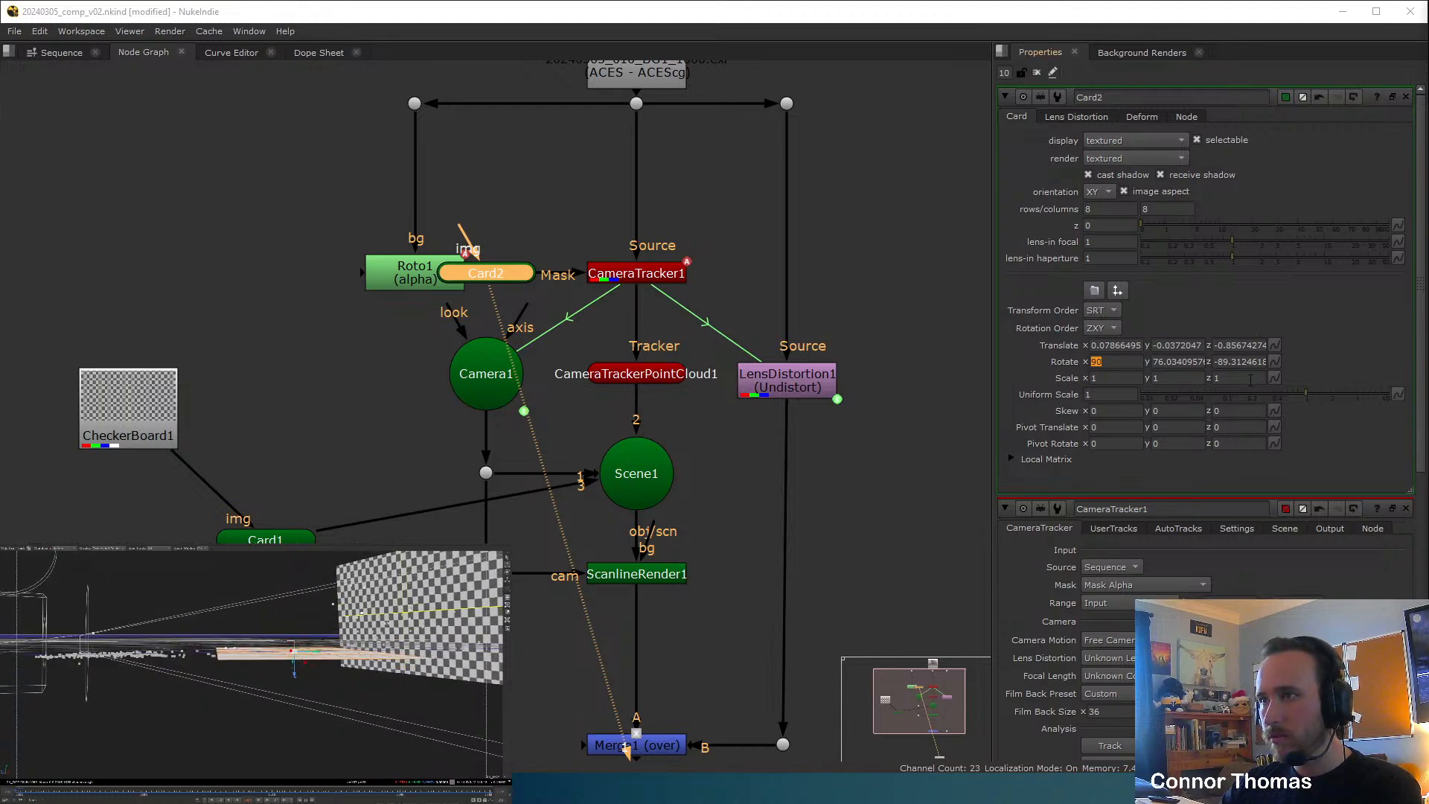
pyautogui.moveTo(1327, 396); pyautogui.dragTo(1352, 400)
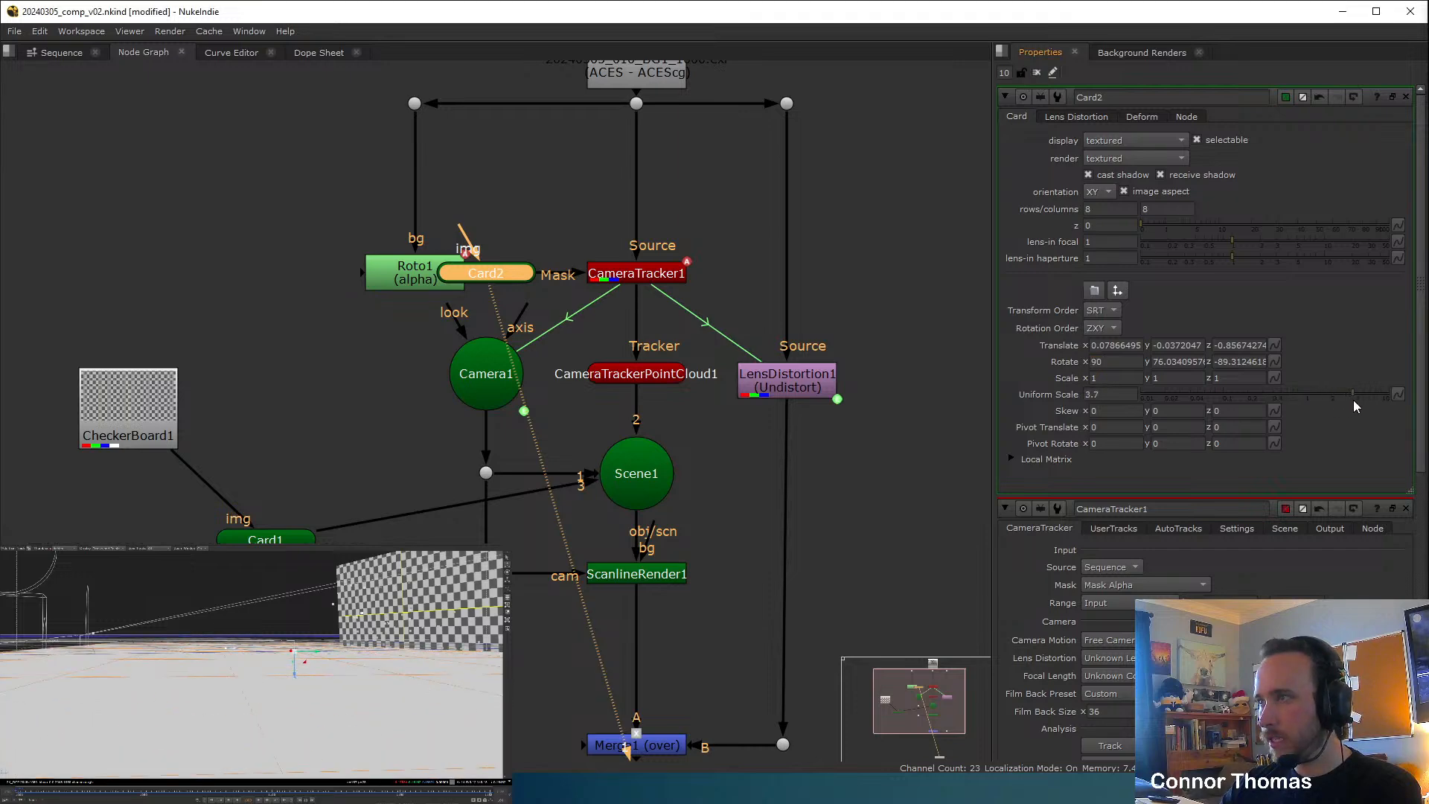
pyautogui.keyDown('ctrl'); pyautogui.moveTo(236, 673); pyautogui.dragTo(172, 705); pyautogui.keyUp('ctrl')
pyautogui.scroll(-3, 172, 705)
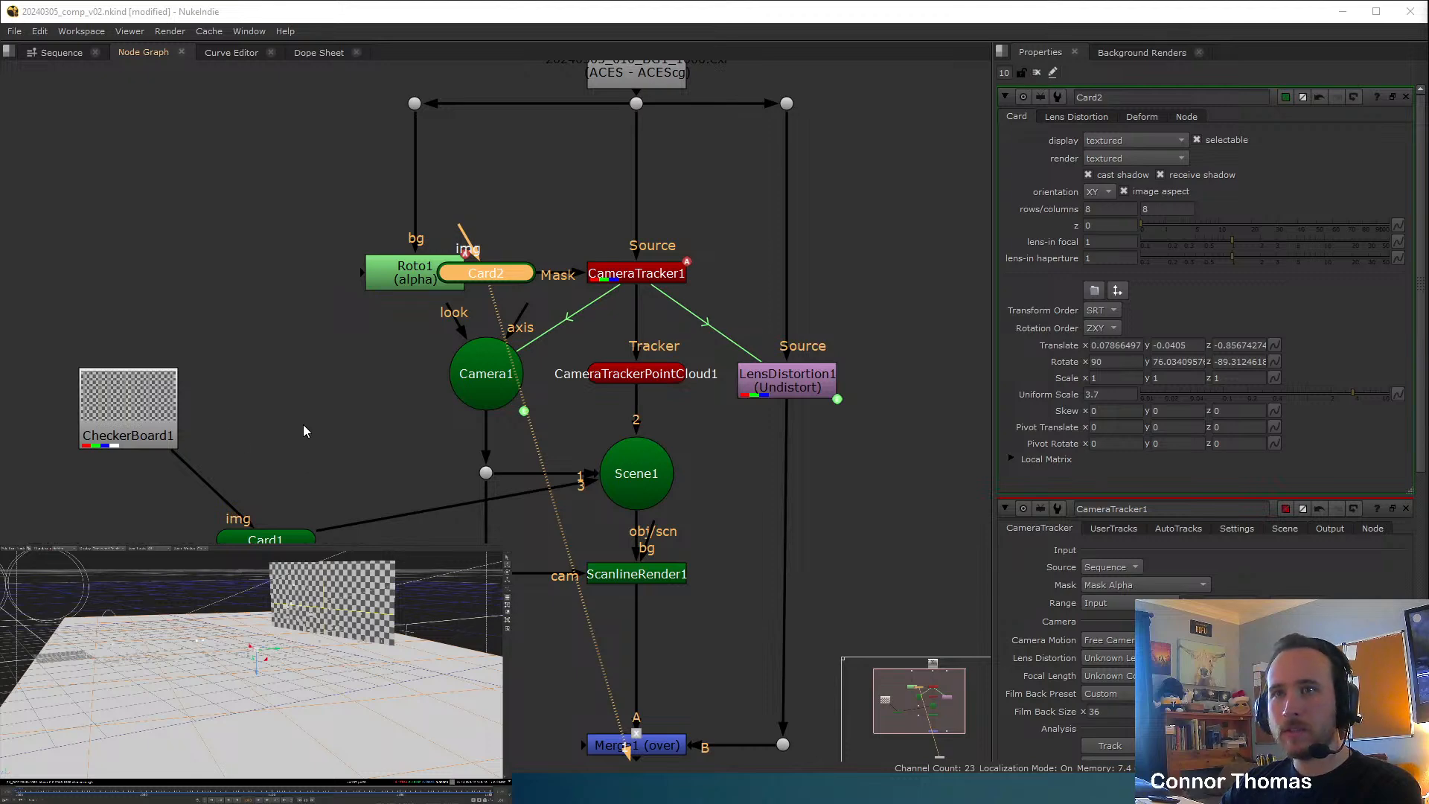
# Connect Card2's image input to CheckerBoard1 and return to the 2D view.
pyautogui.moveTo(476, 277); pyautogui.dragTo(137, 408)
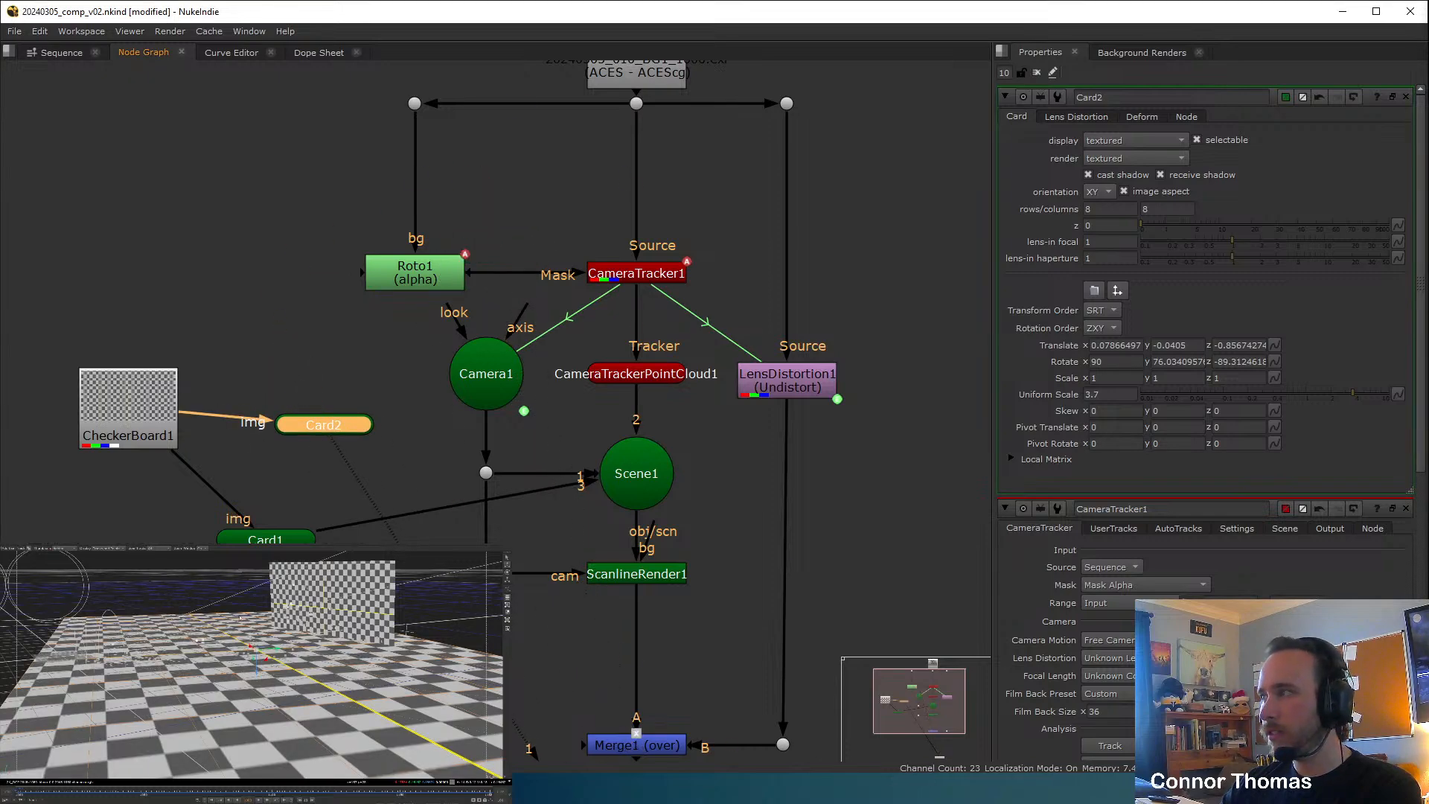
pyautogui.keyDown('ctrl'); pyautogui.moveTo(239, 618); pyautogui.dragTo(248, 672); pyautogui.keyUp('ctrl')
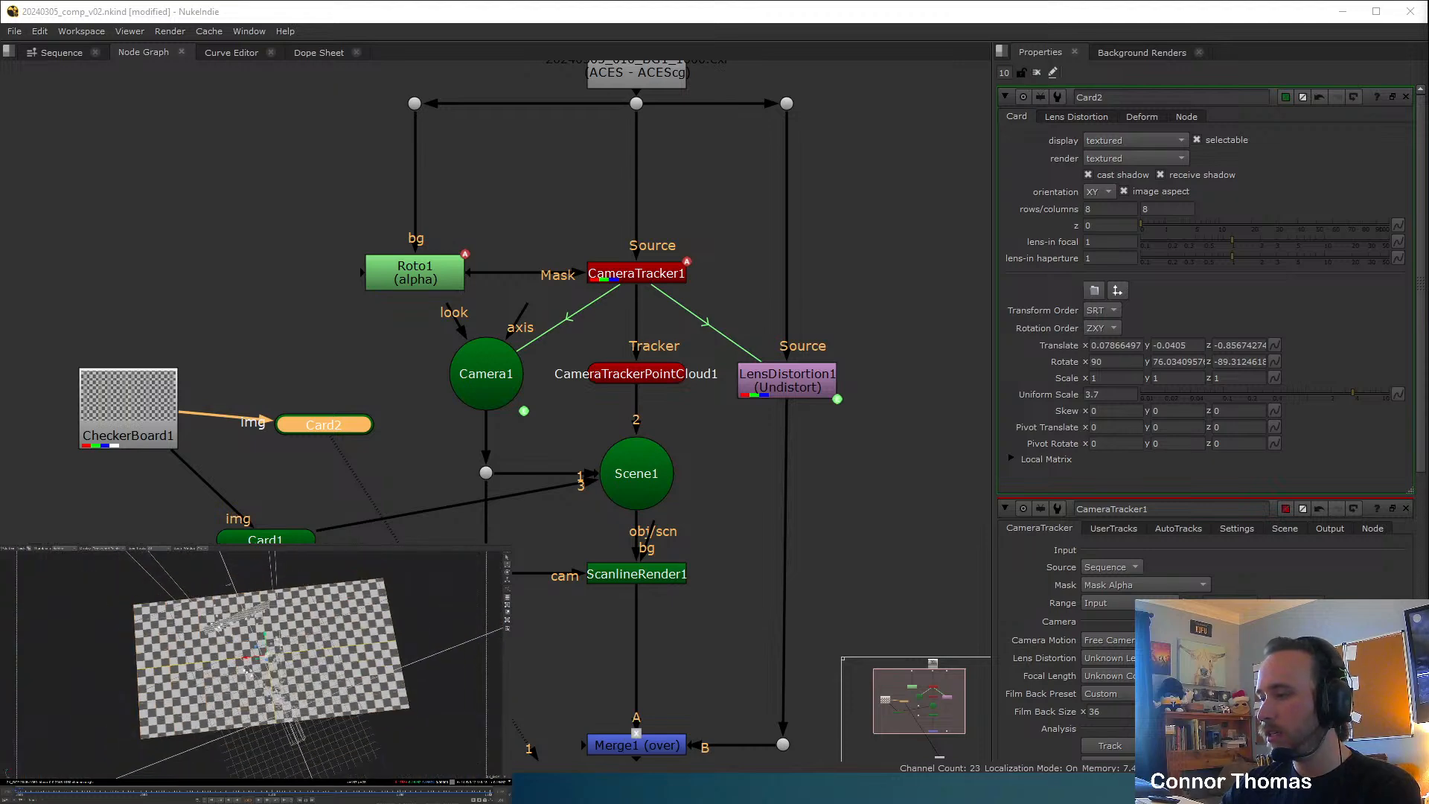
pyautogui.press('Tab')
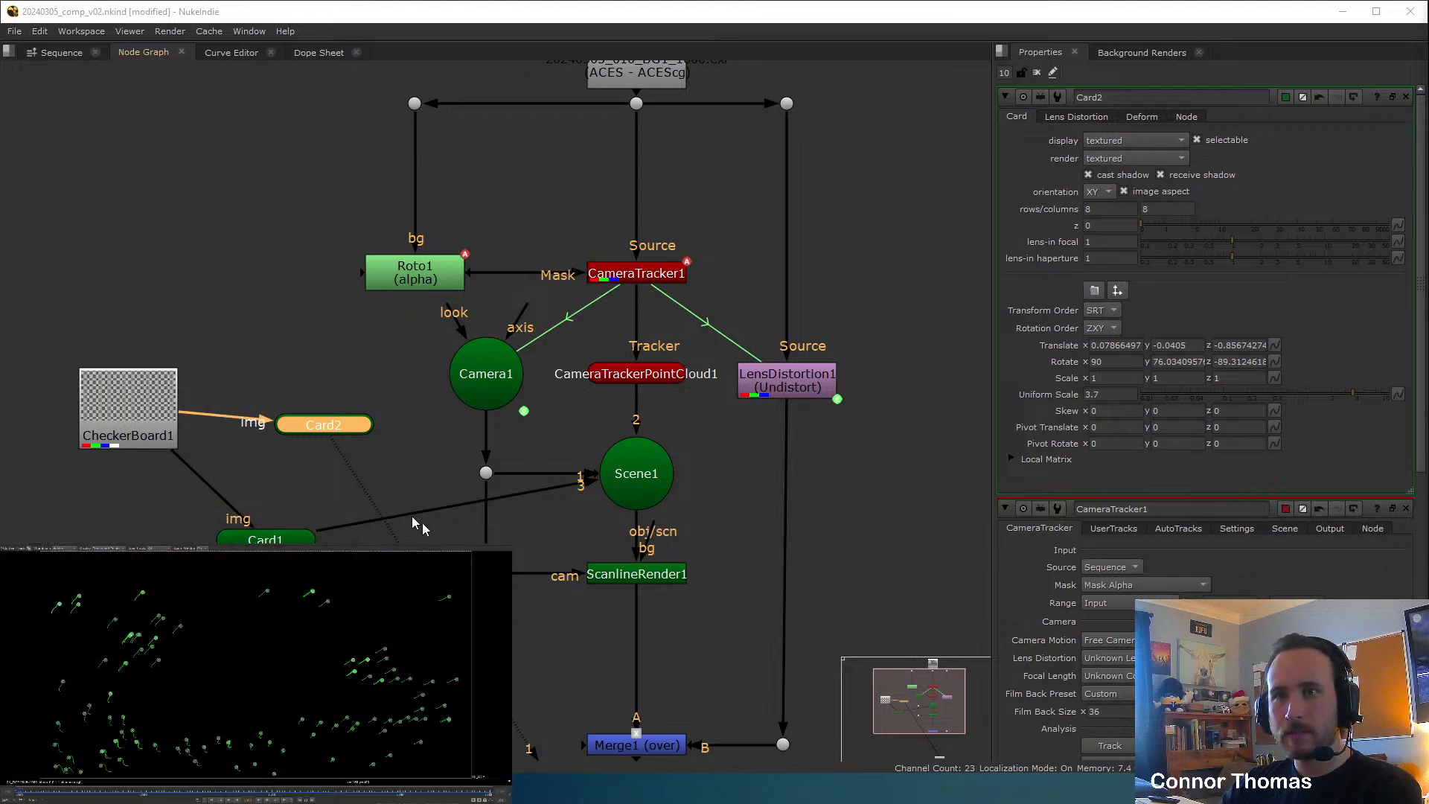
# Show the Merge1 result in the viewer and connect Card2 to Scene1 as an additional input.
pyautogui.click(633, 751)
pyautogui.press('1')
pyautogui.click(317, 483)
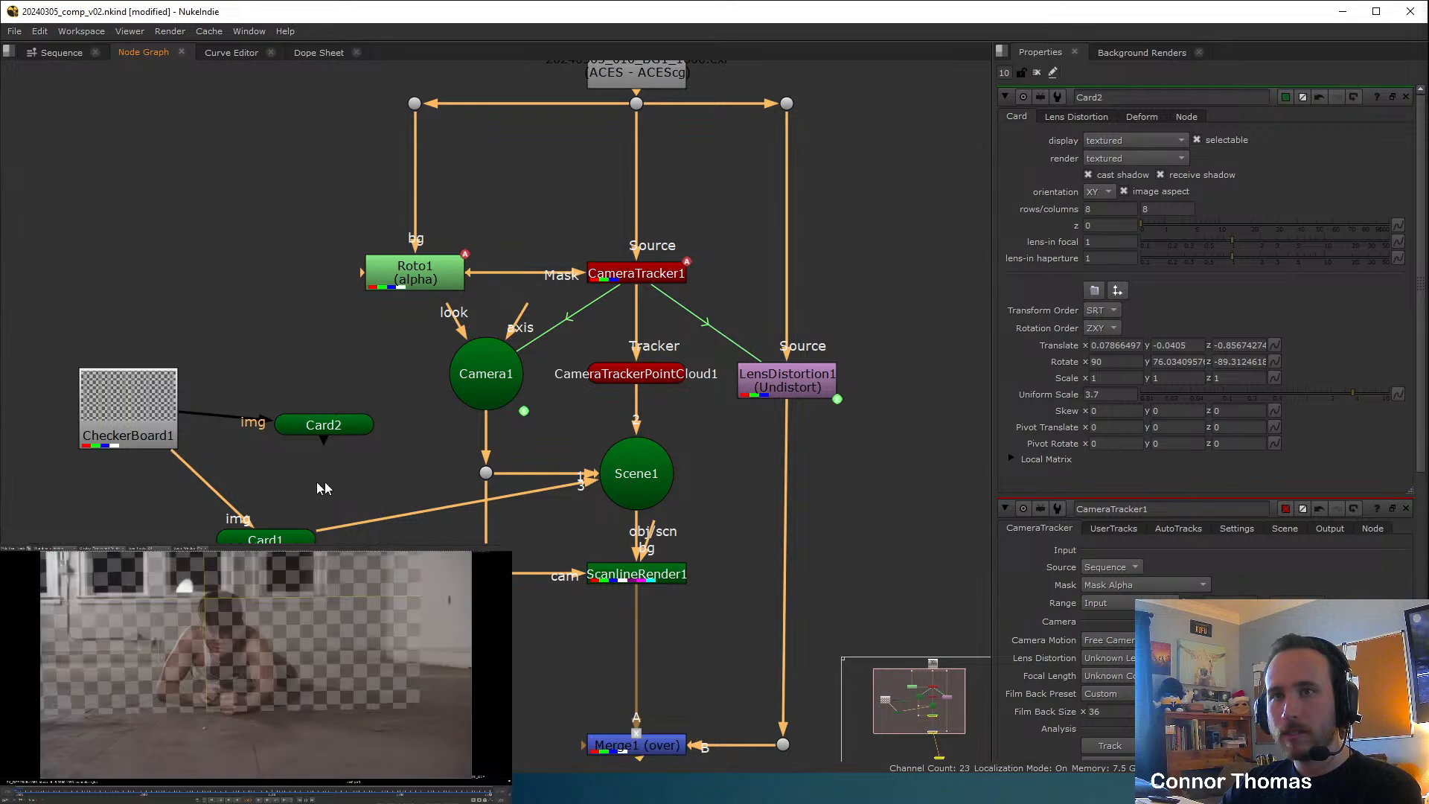
pyautogui.moveTo(321, 445); pyautogui.dragTo(633, 473)
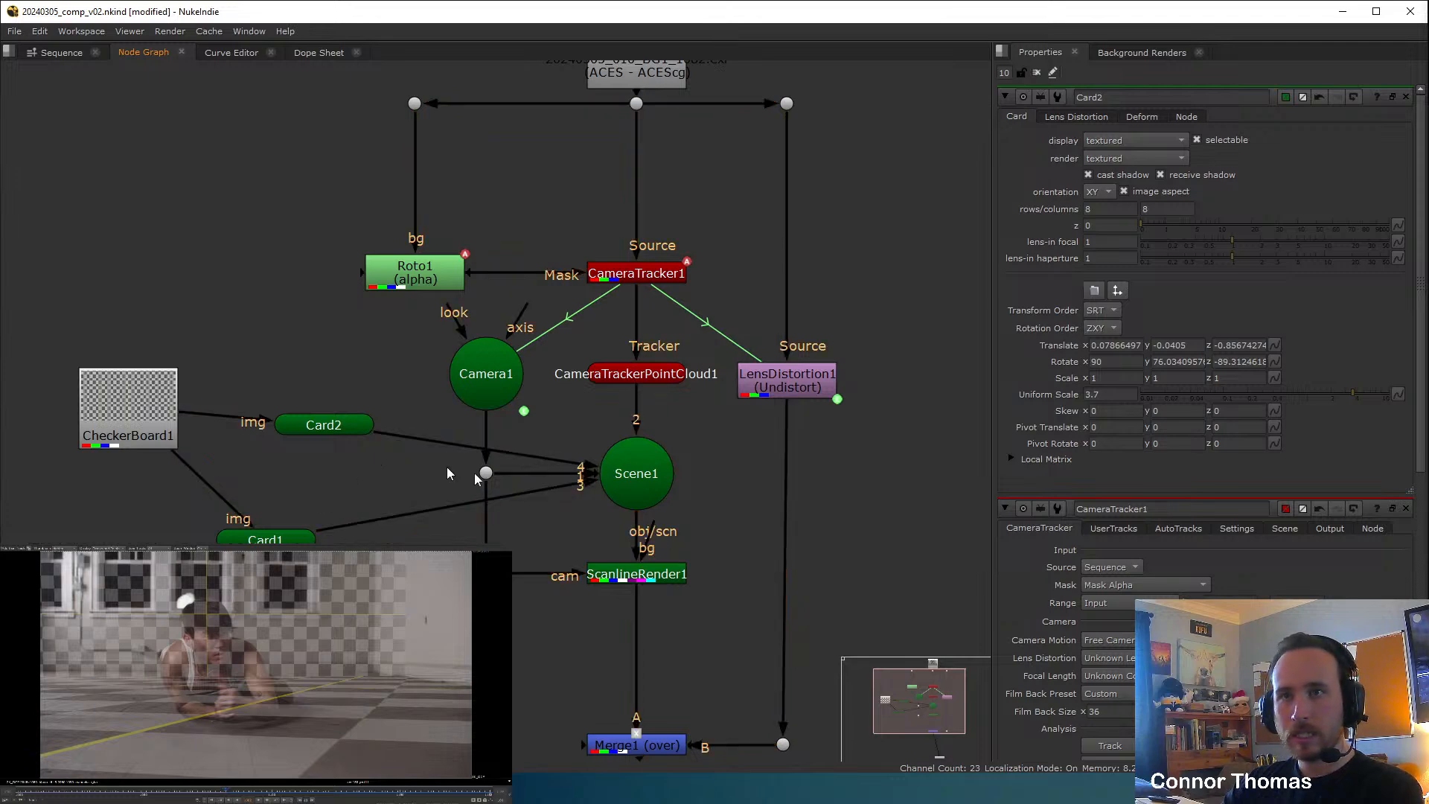
# View CameraTracker1 and examine the floor card's alignment with the point cloud in 3D, closing the tracker's properties.
pyautogui.click(645, 281)
pyautogui.press('1')
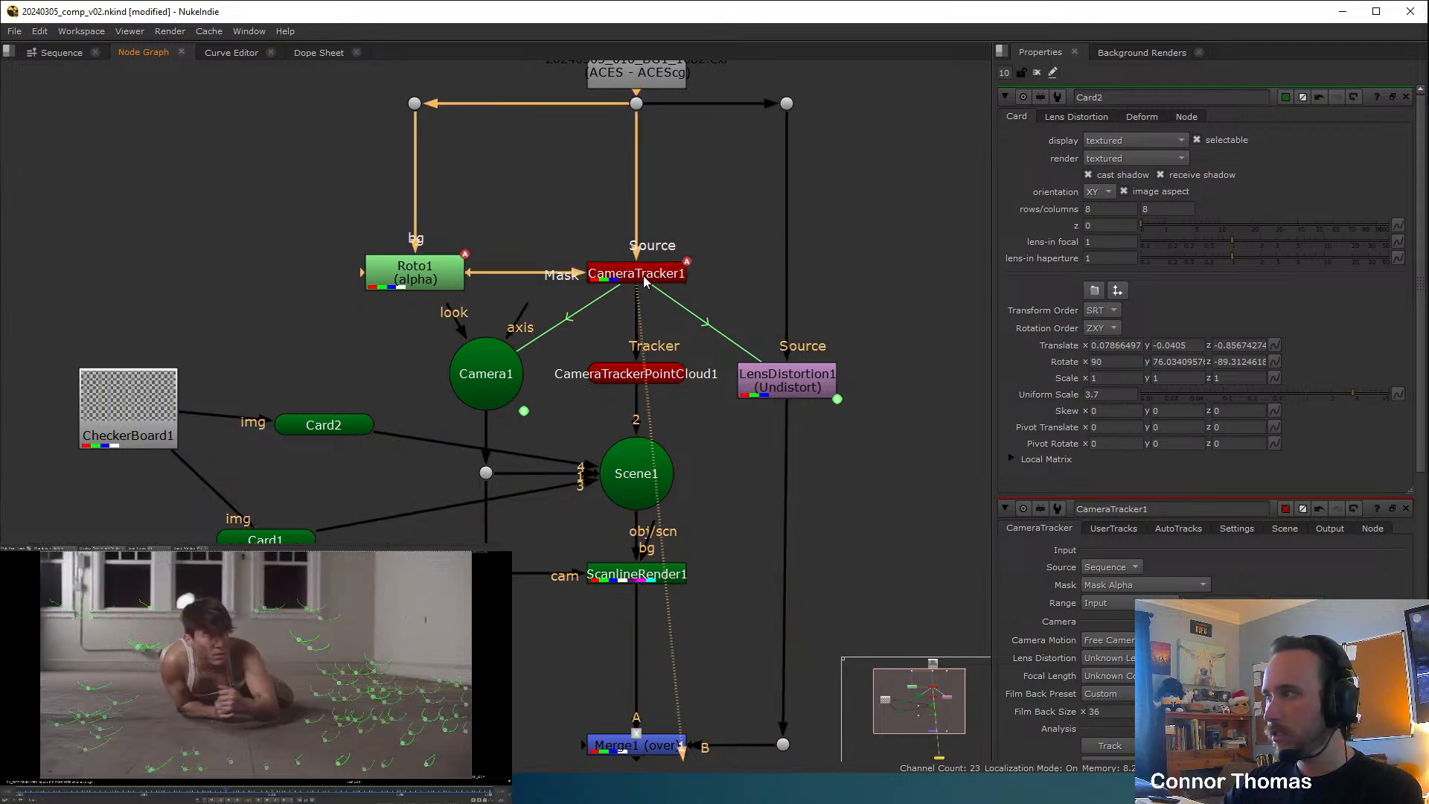
pyautogui.click(644, 282)
pyautogui.press('Tab')
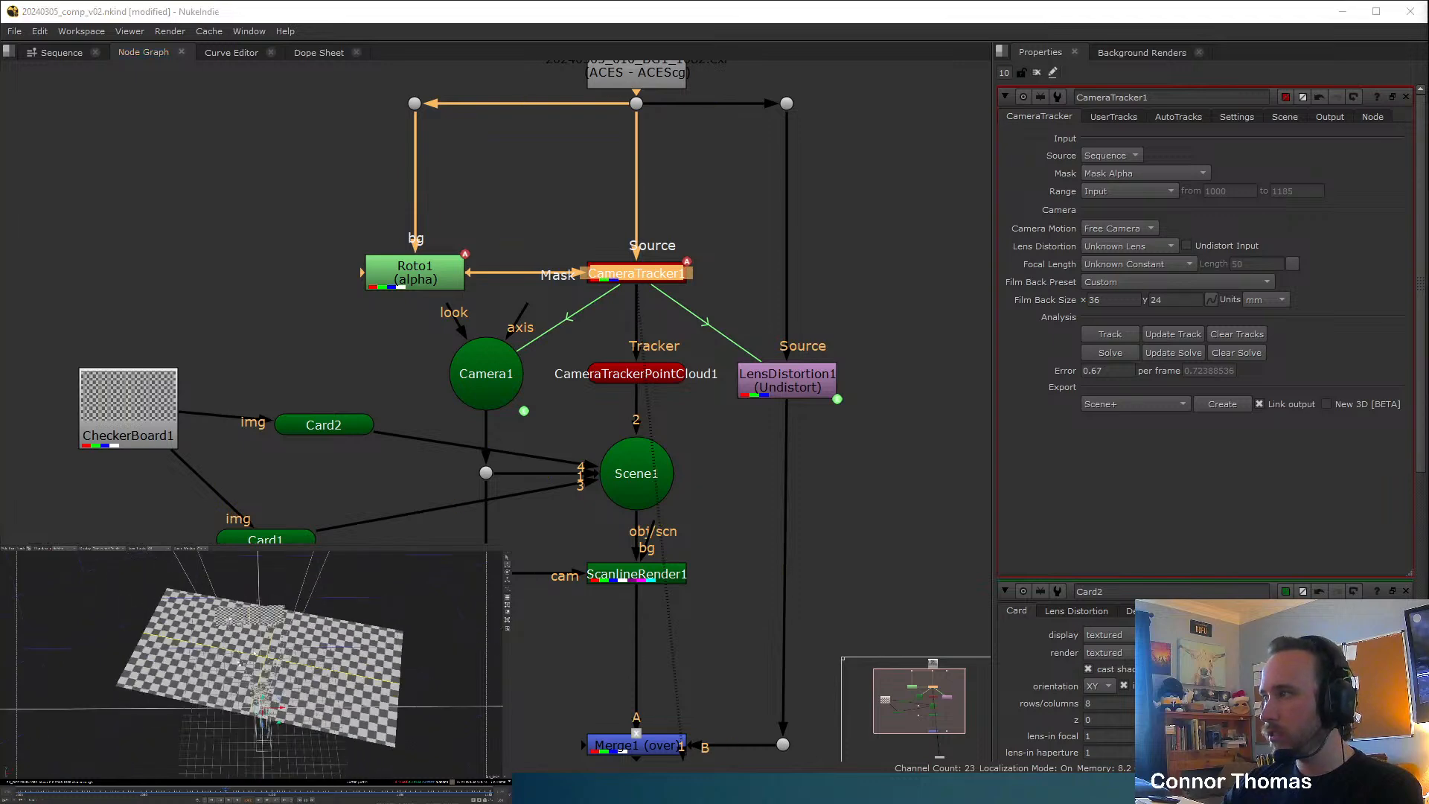
pyautogui.keyDown('ctrl'); pyautogui.moveTo(254, 653); pyautogui.dragTo(329, 654); pyautogui.keyUp('ctrl')
pyautogui.scroll(8, 356, 669)
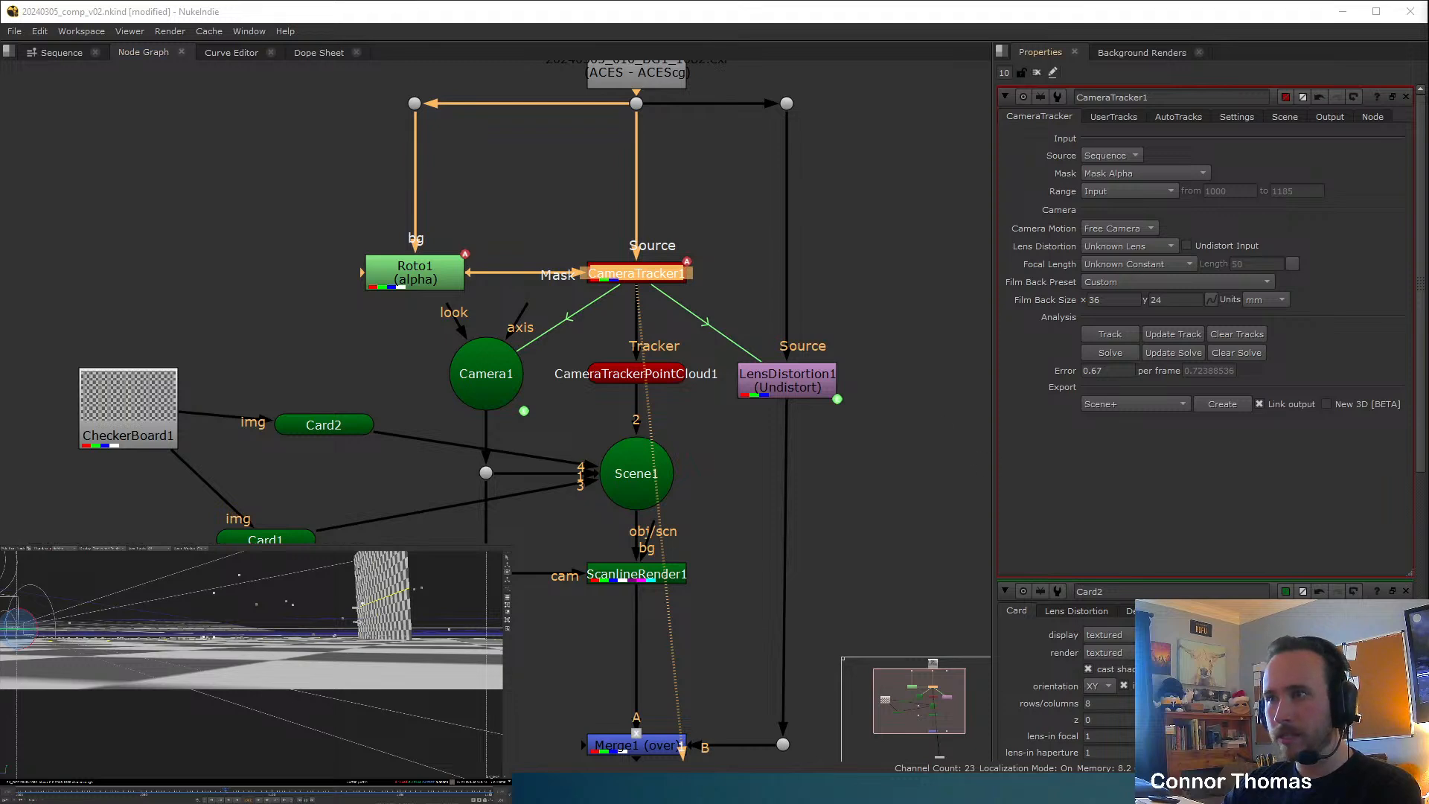
pyautogui.click(1406, 97)
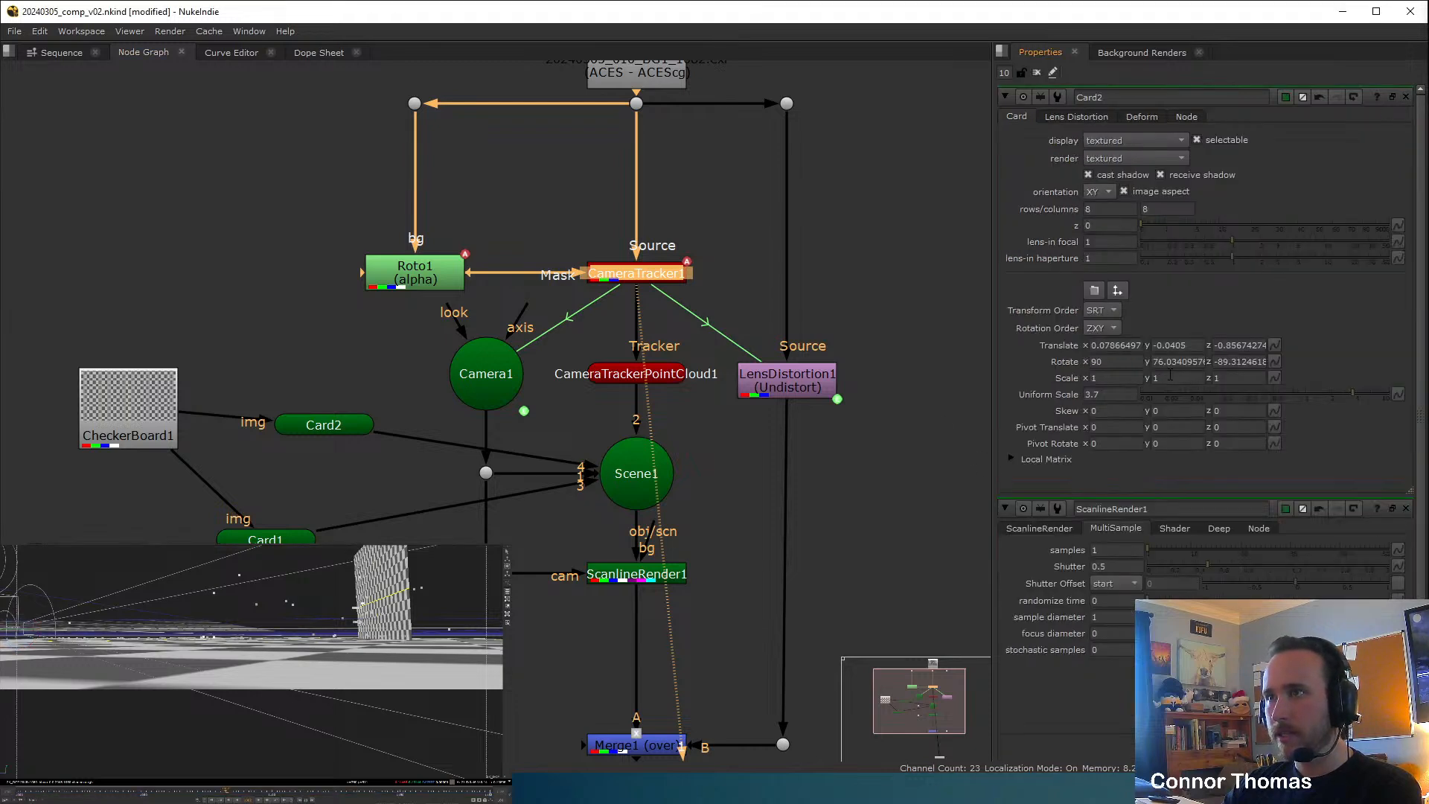
# Try a slightly tilted X rotation of 90.1 on Card2.
pyautogui.click(1125, 364)
pyautogui.press('Up')
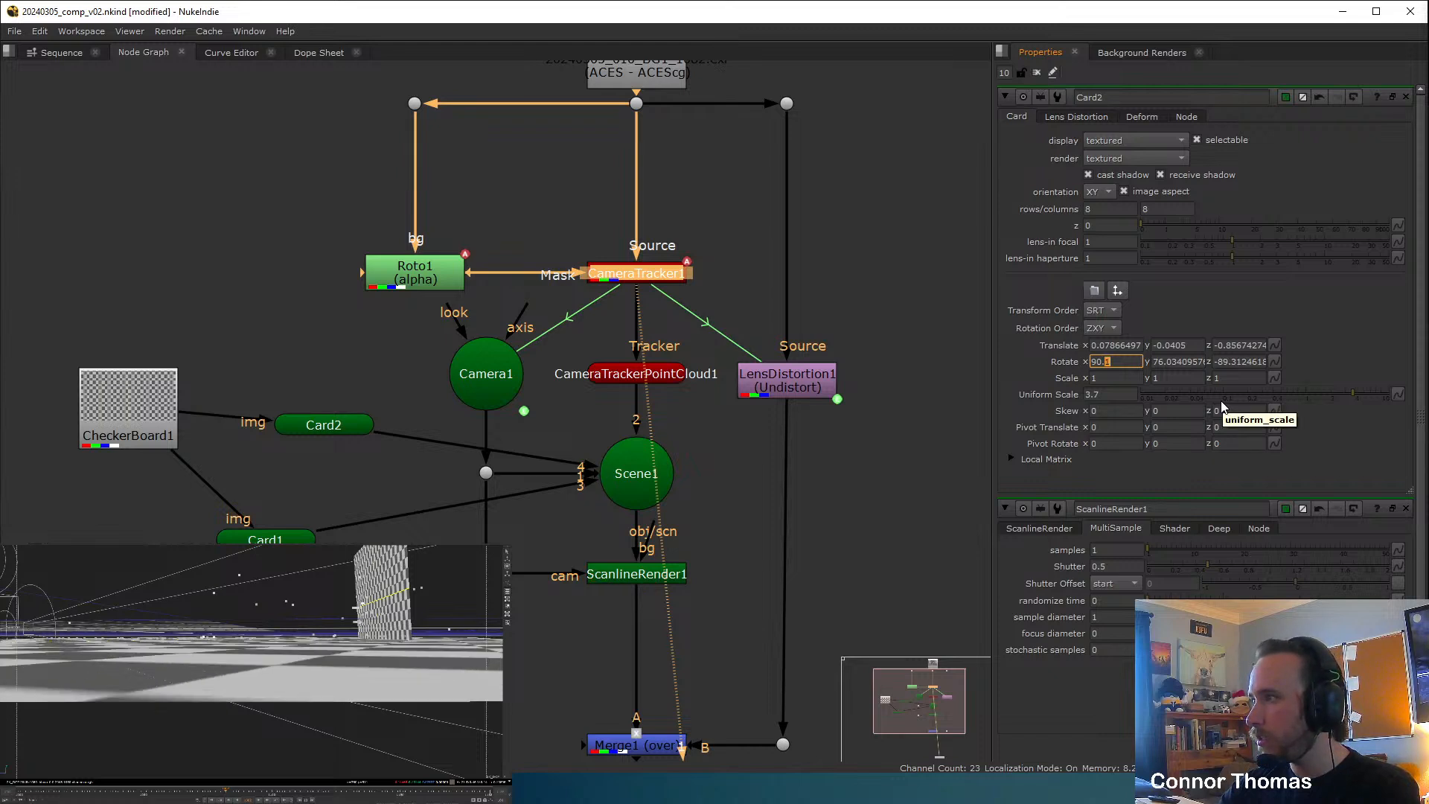
pyautogui.press('Down')
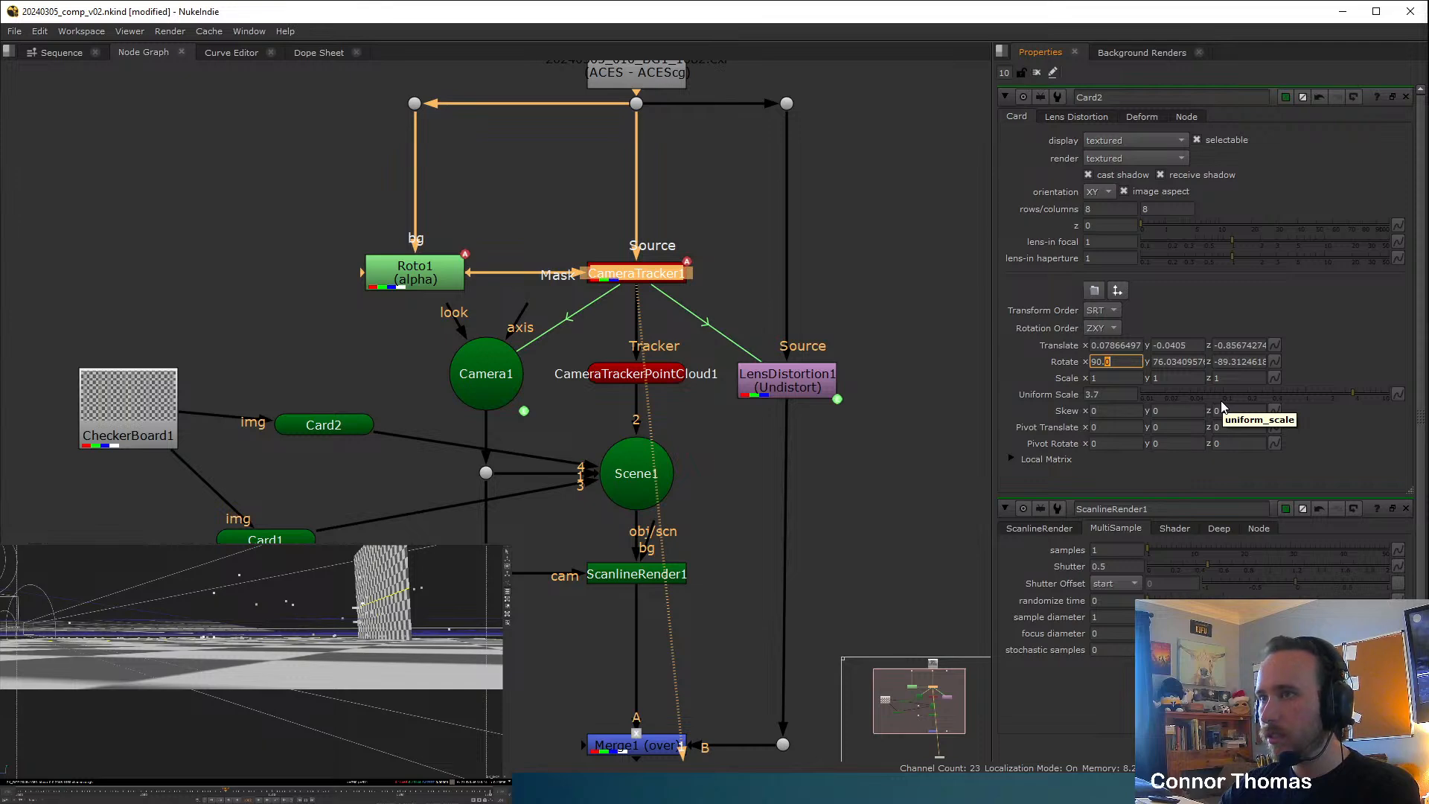
# Set Card2's Y and Z rotation to 0 to straighten the floor card.
pyautogui.press('Tab')
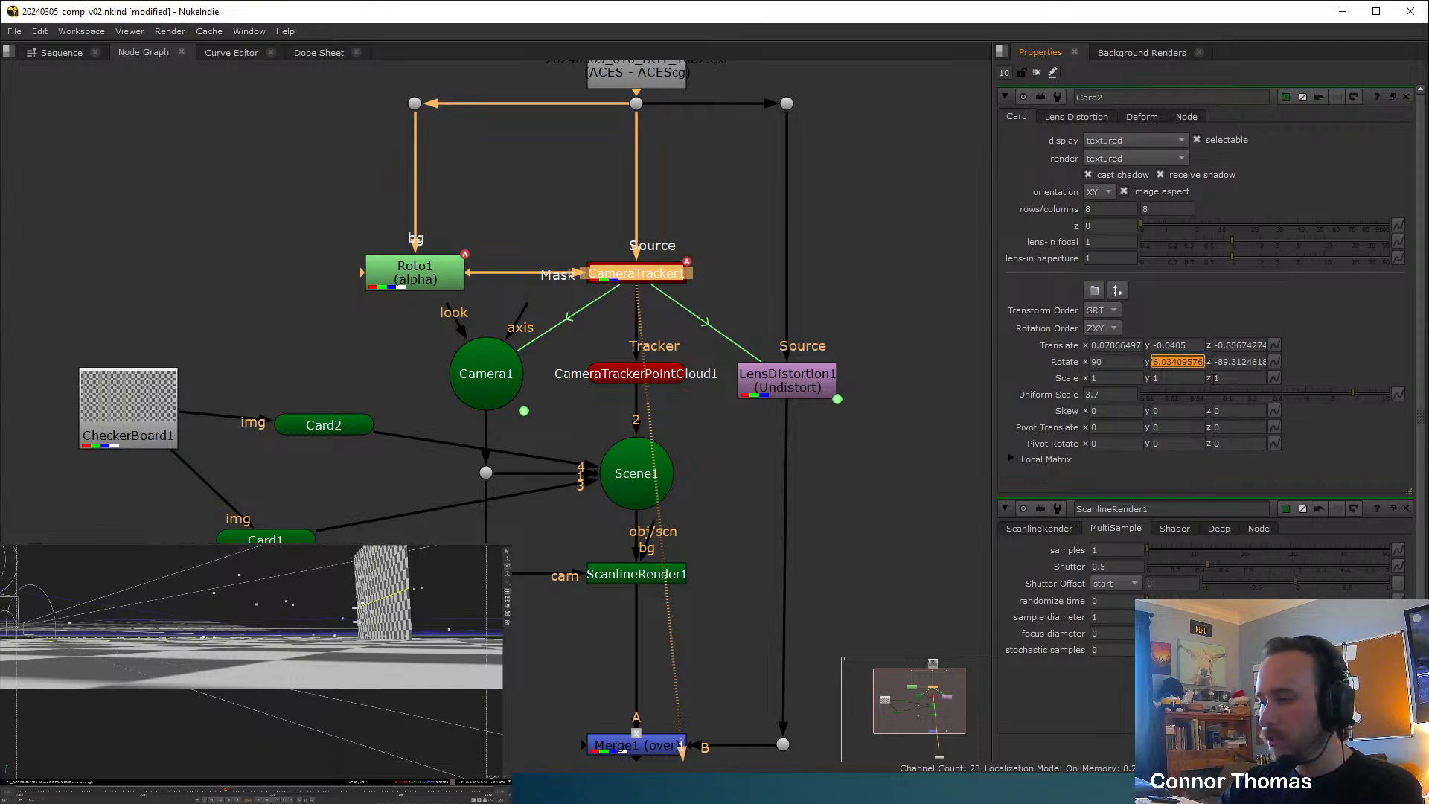
pyautogui.write('0')
pyautogui.keyDown('ctrl'); pyautogui.moveTo(156, 660); pyautogui.dragTo(314, 680); pyautogui.keyUp('ctrl')
pyautogui.scroll(-5, 314, 679)
pyautogui.scroll(5, 312, 680)
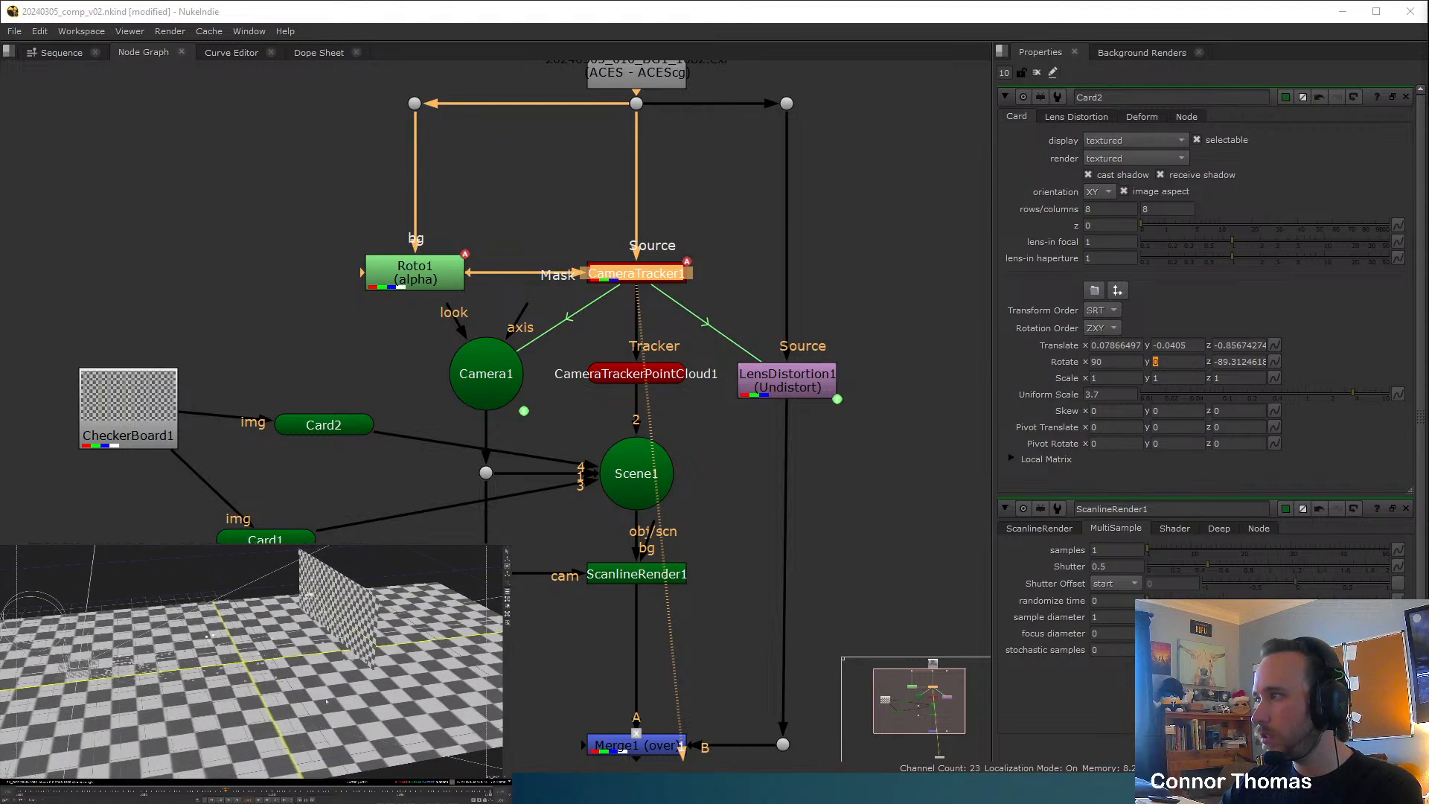
pyautogui.doubleClick(1249, 364)
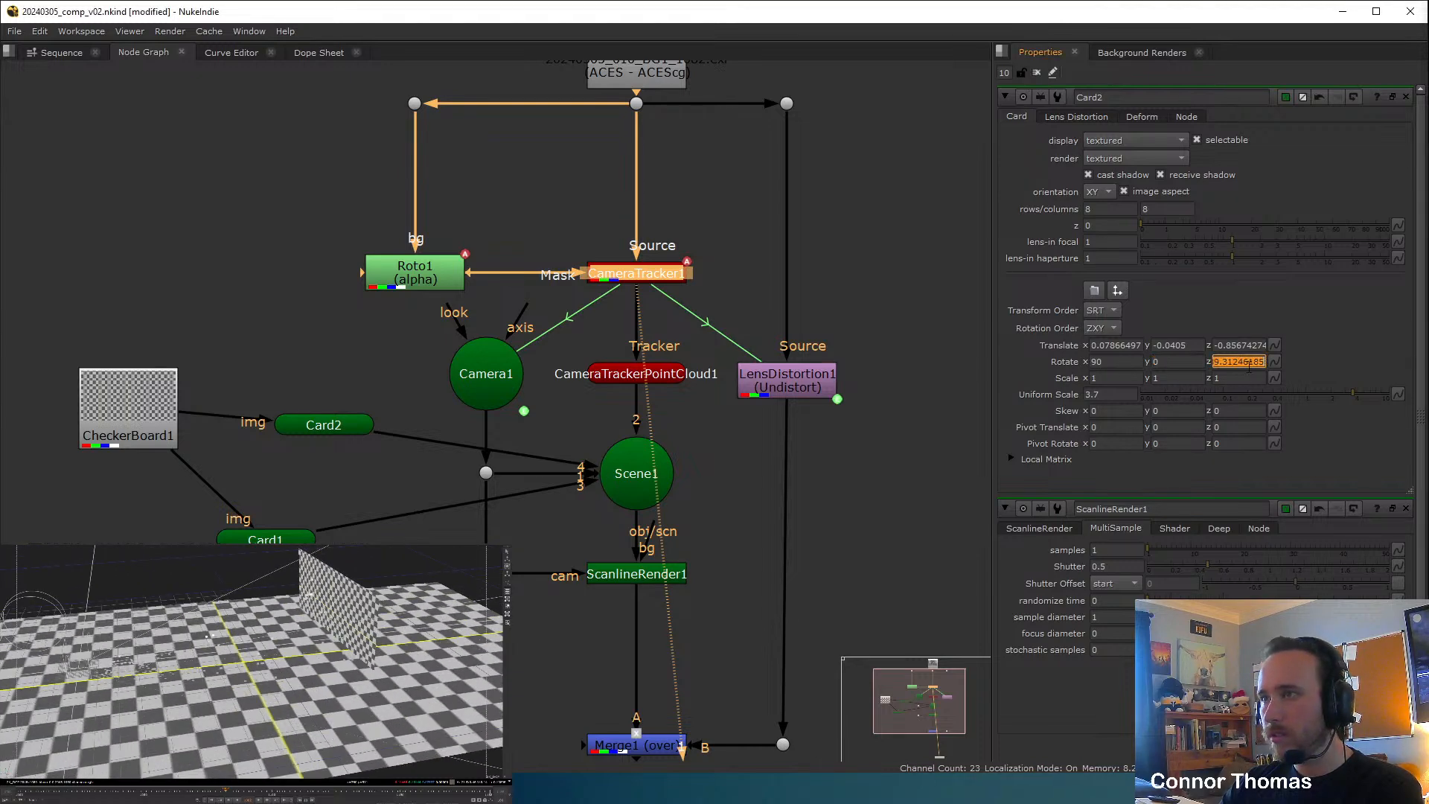
pyautogui.write('0')
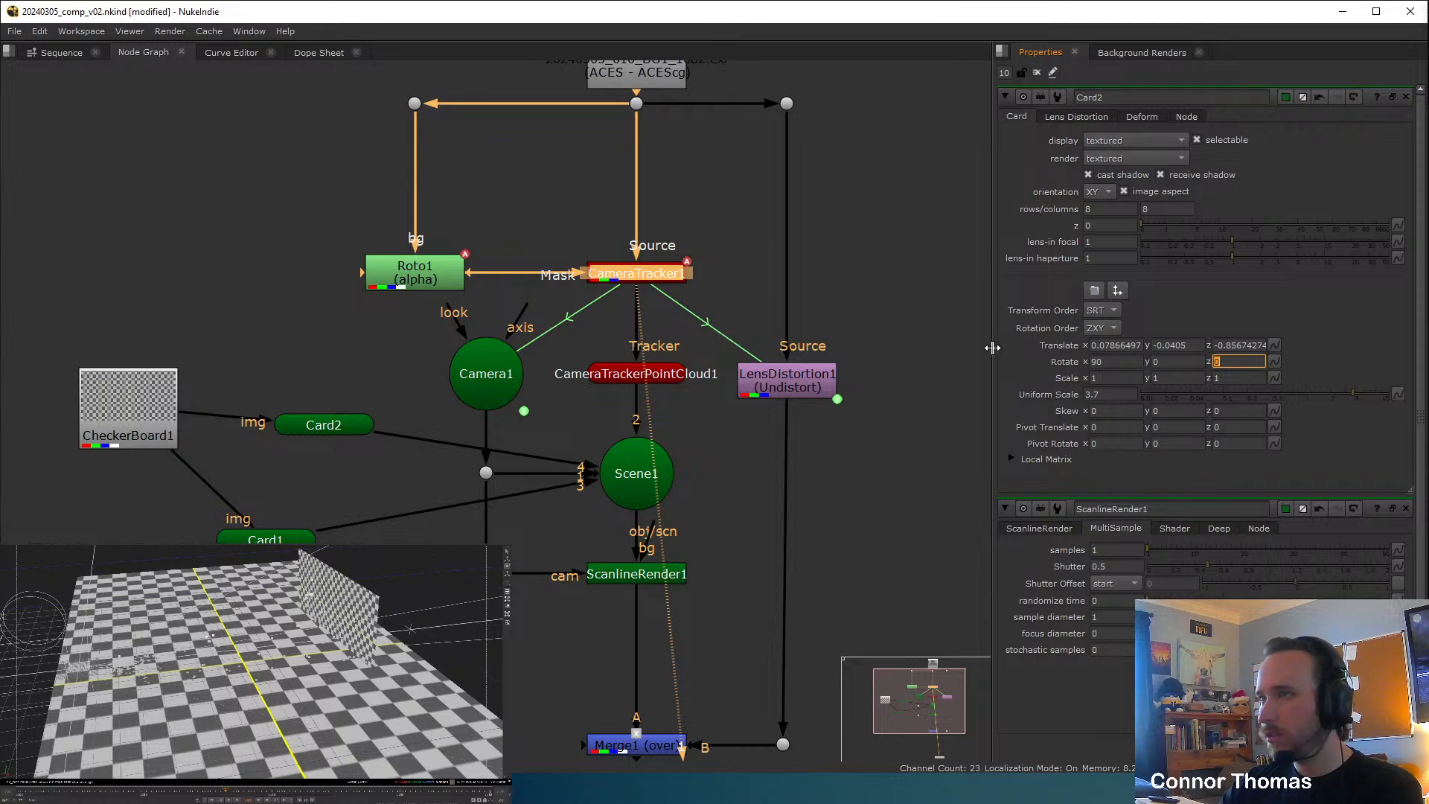
# Set Card2's X rotation to 90.4 to match the floor points in the point cloud.
pyautogui.doubleClick(1130, 364)
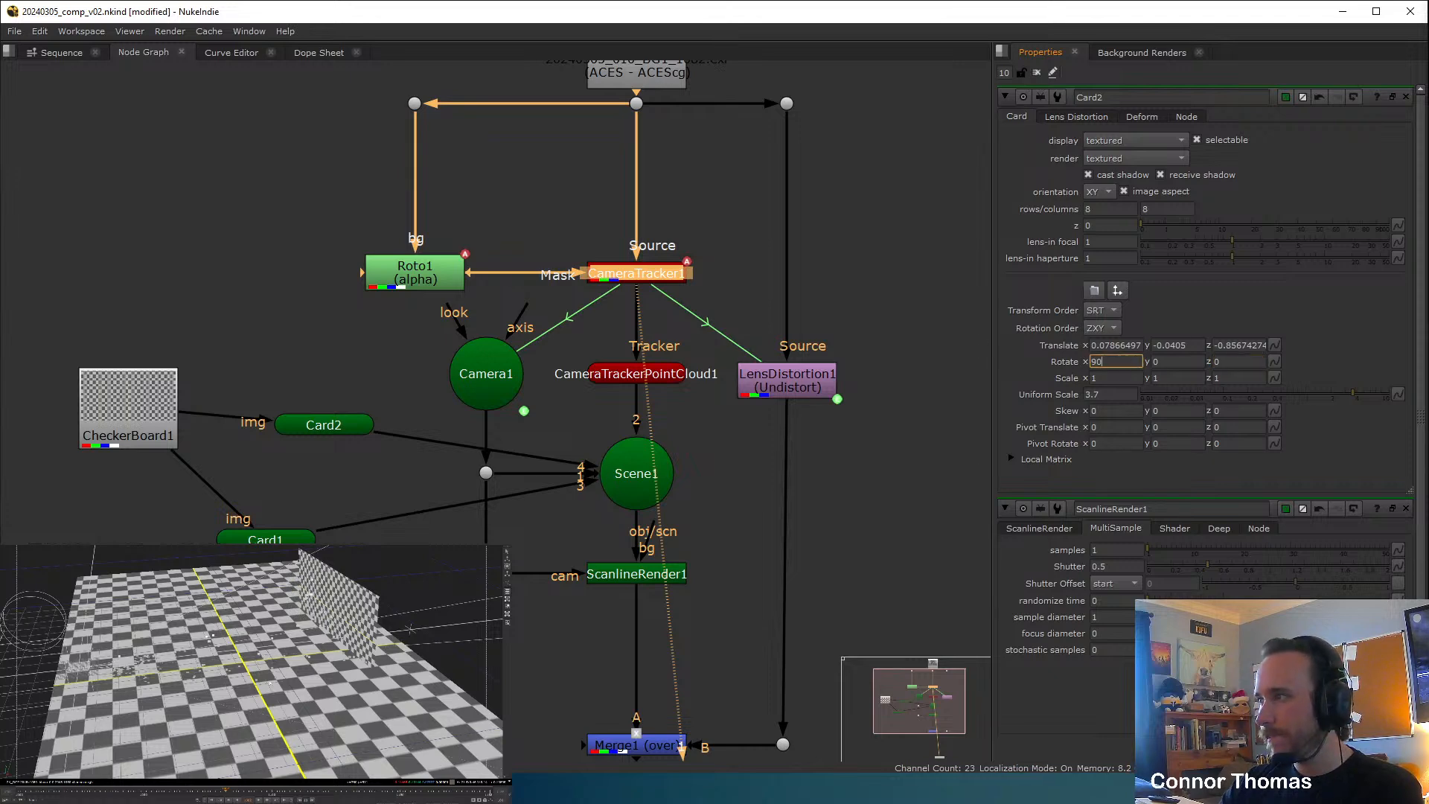
pyautogui.keyDown('ctrl'); pyautogui.moveTo(253, 693); pyautogui.dragTo(276, 643); pyautogui.keyUp('ctrl')
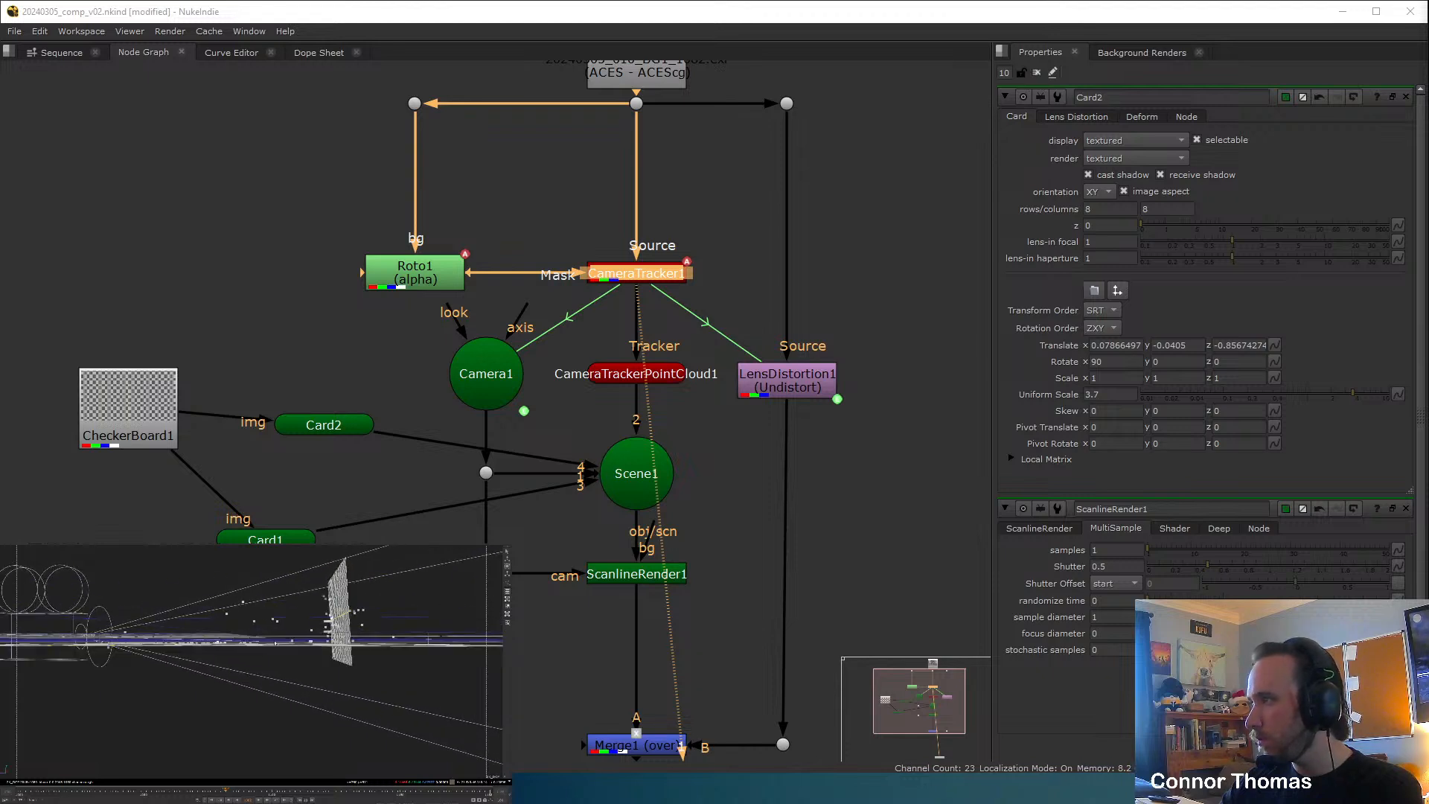
pyautogui.click(1122, 363)
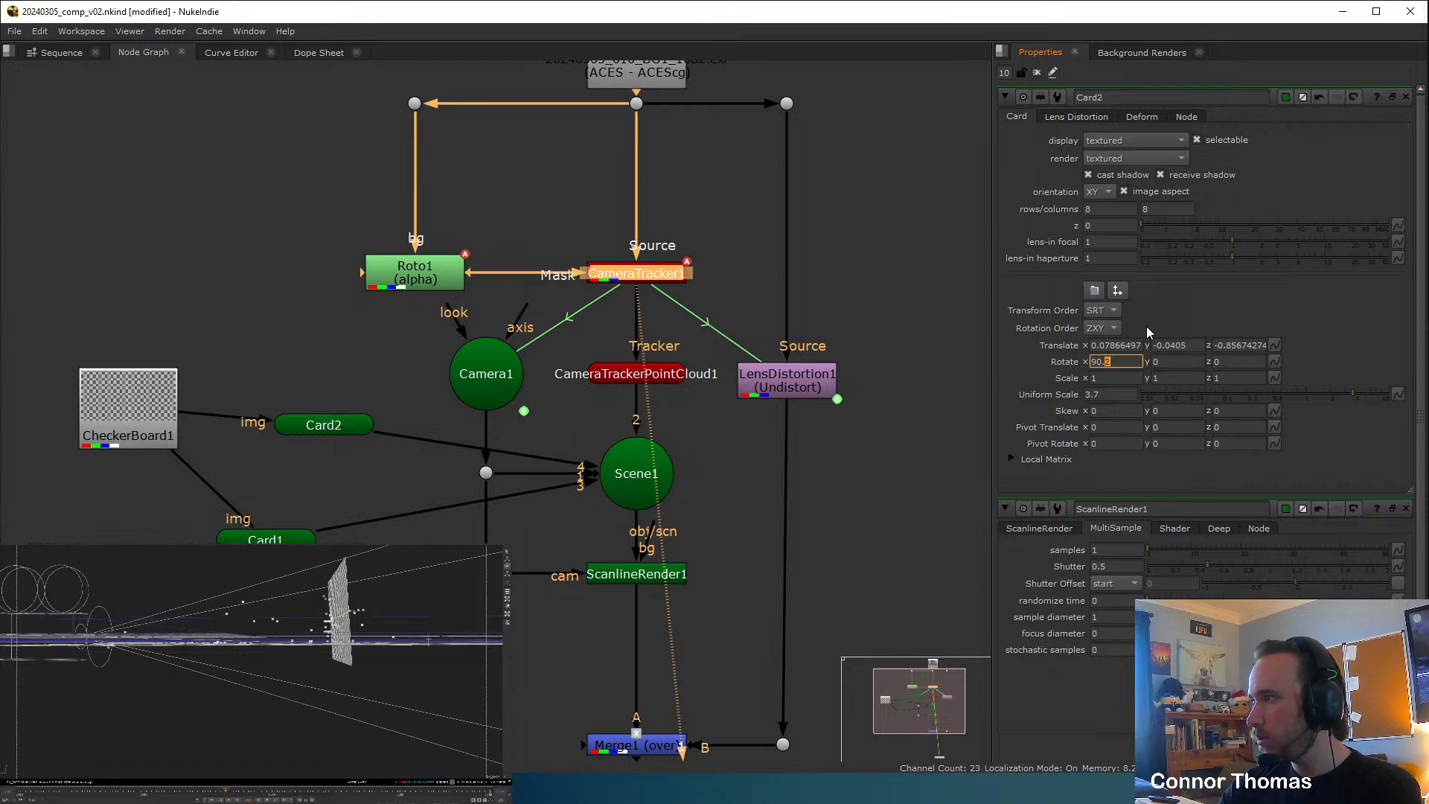
pyautogui.write('.4')
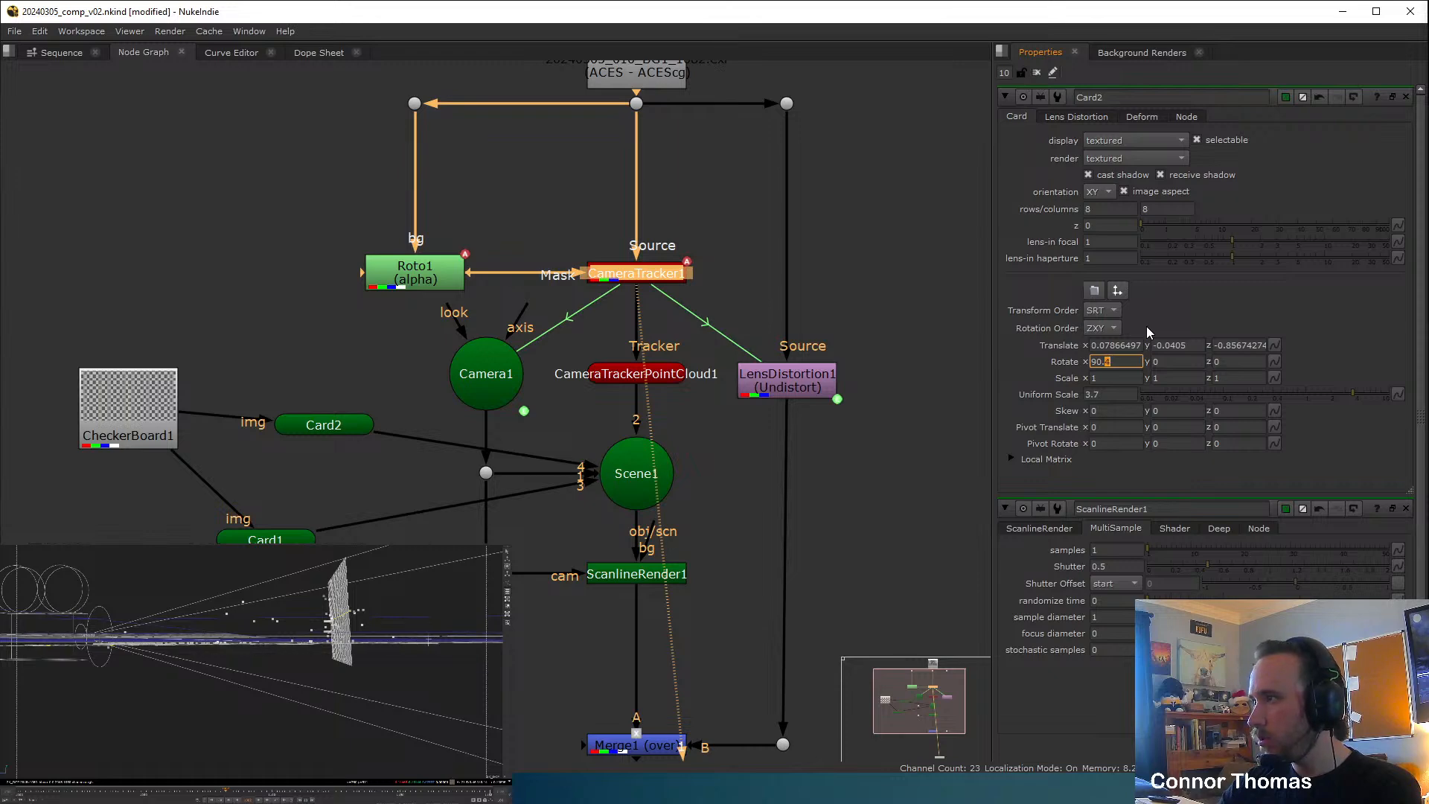
pyautogui.press('Return')
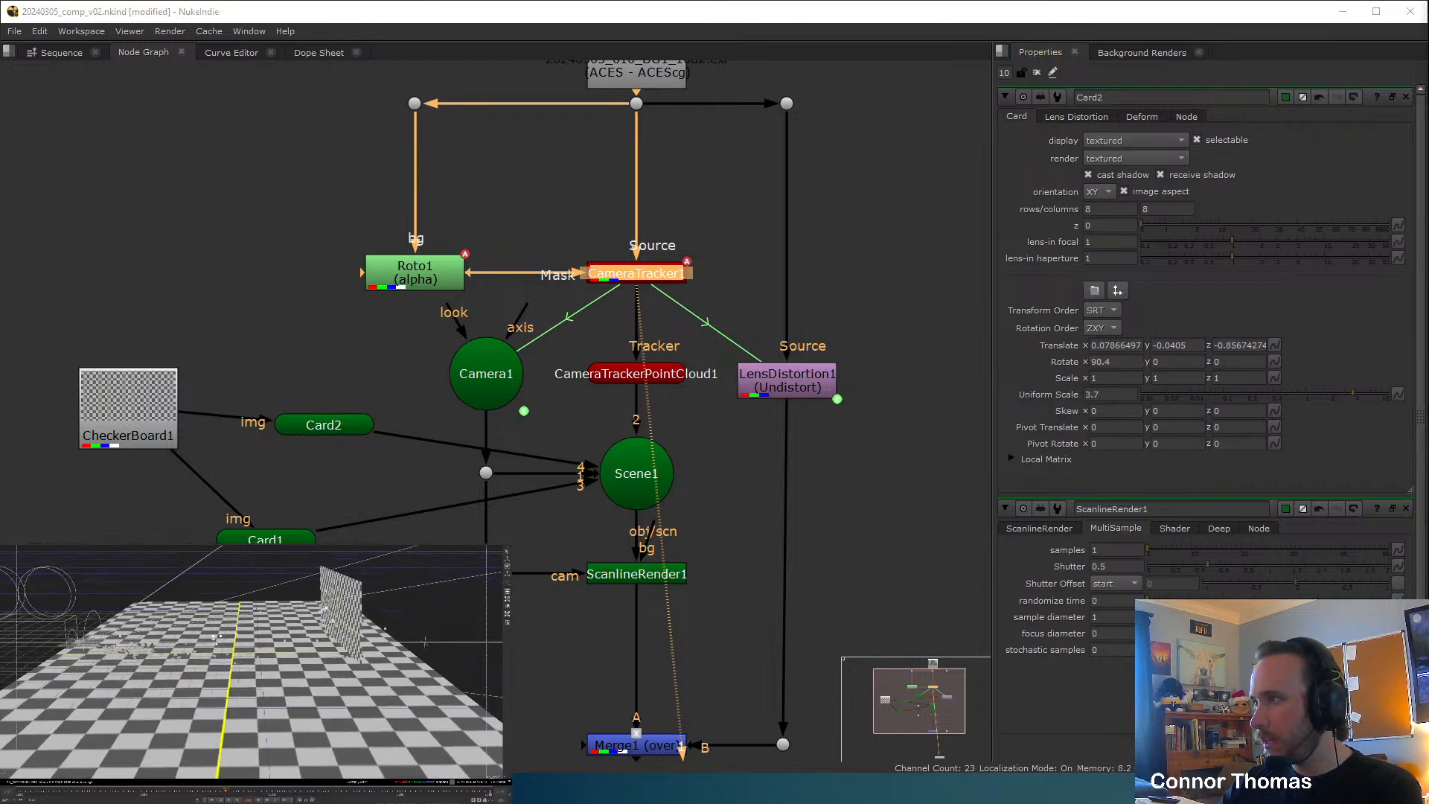
# Return to the 2D view and display Merge1 to check the checkered floor card over the footage.
pyautogui.keyDown('ctrl'); pyautogui.moveTo(238, 646); pyautogui.dragTo(183, 647); pyautogui.keyUp('ctrl')
pyautogui.press('Tab')
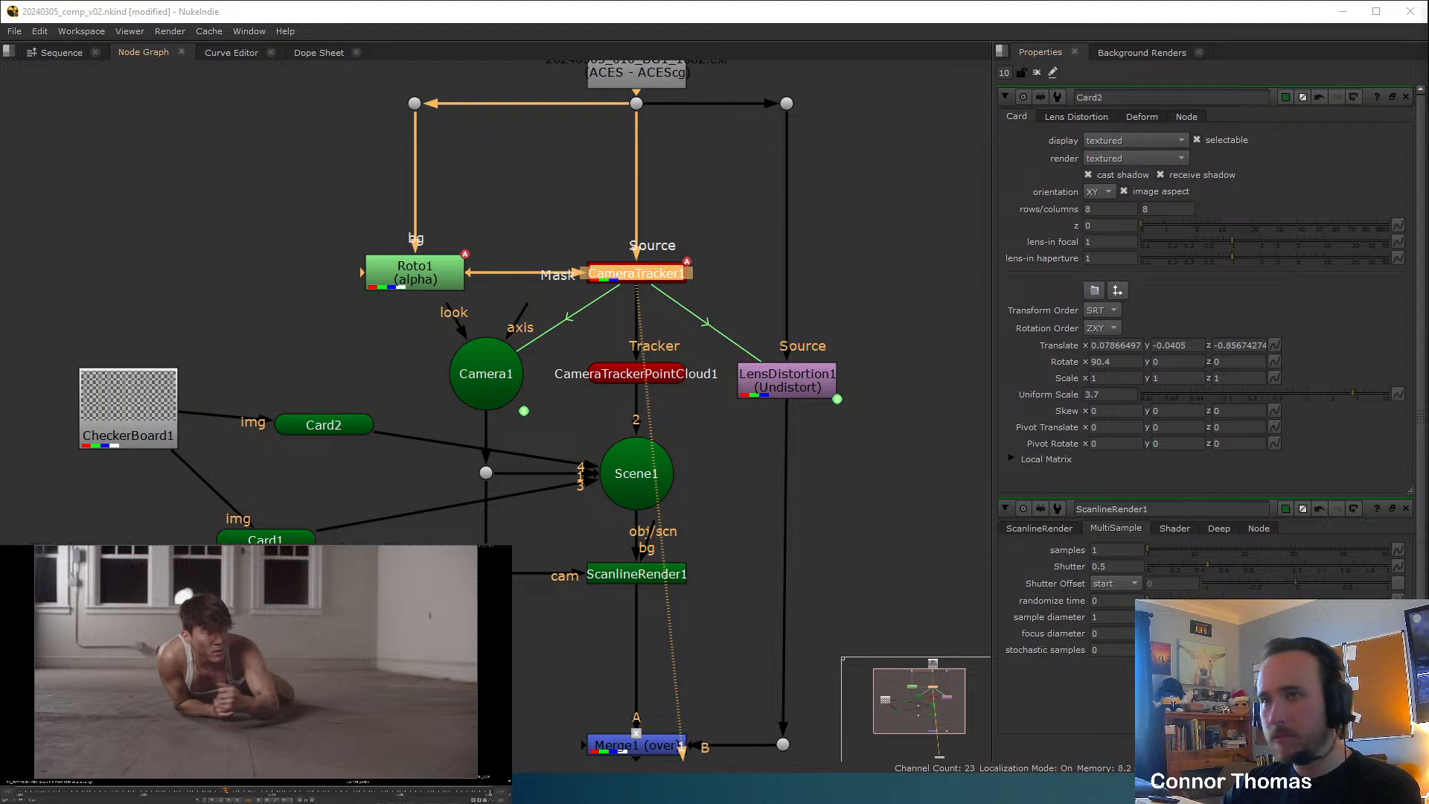
pyautogui.click(619, 750)
pyautogui.press('1')
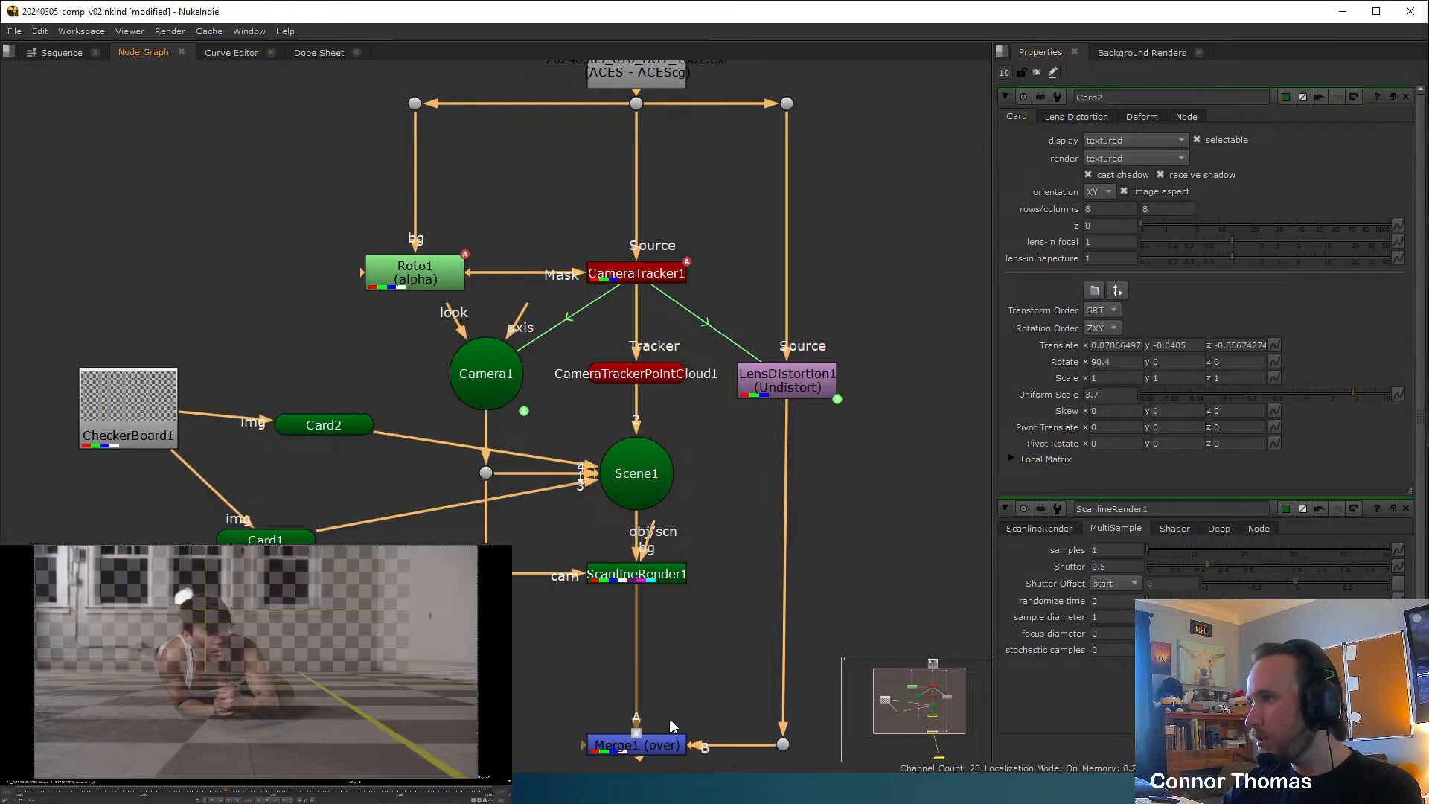
# Raise Card2 to a Y translate of about -0.033, comparing the floor card with the point cloud and the footage.
pyautogui.press('Tab')
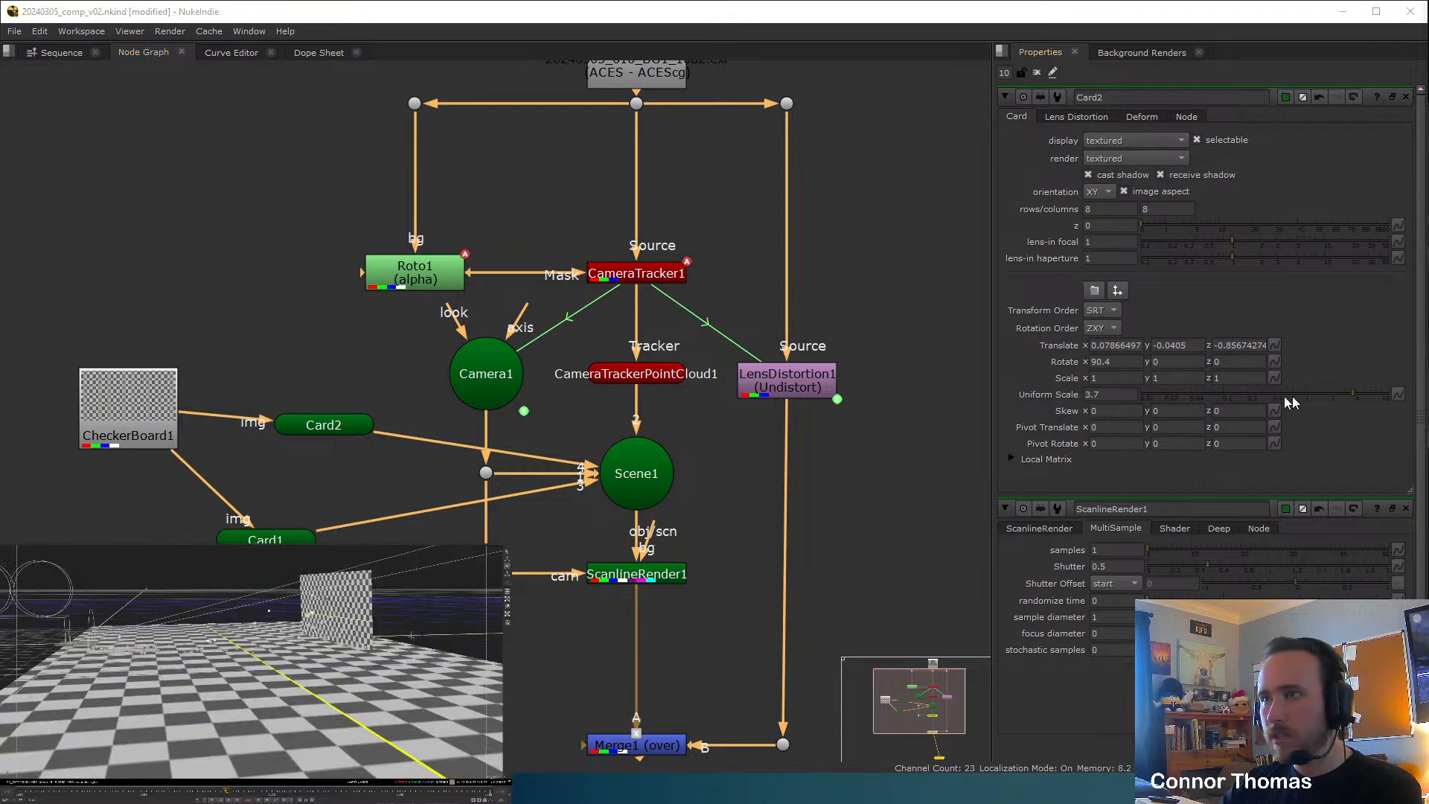
pyautogui.click(112, 701)
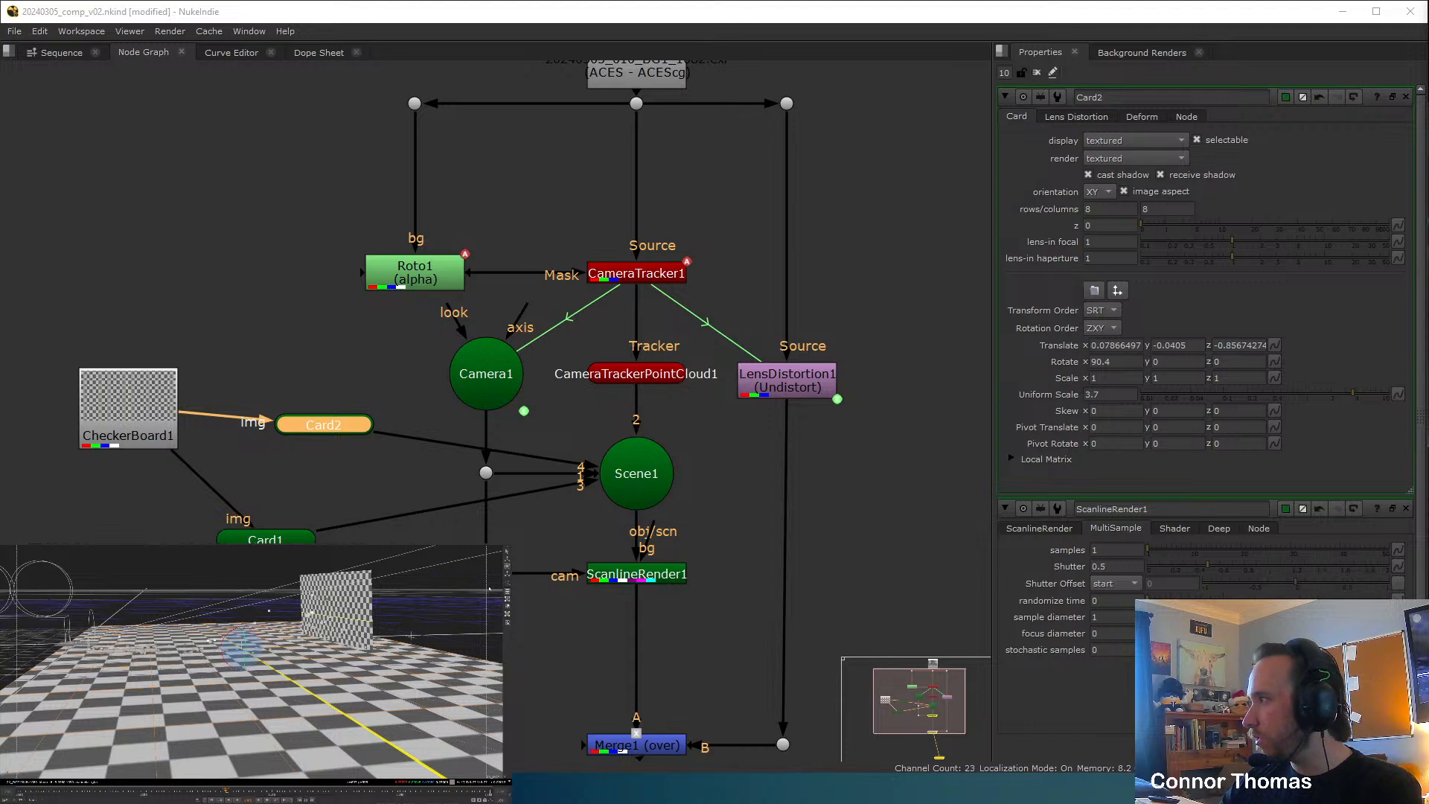
pyautogui.click(508, 560)
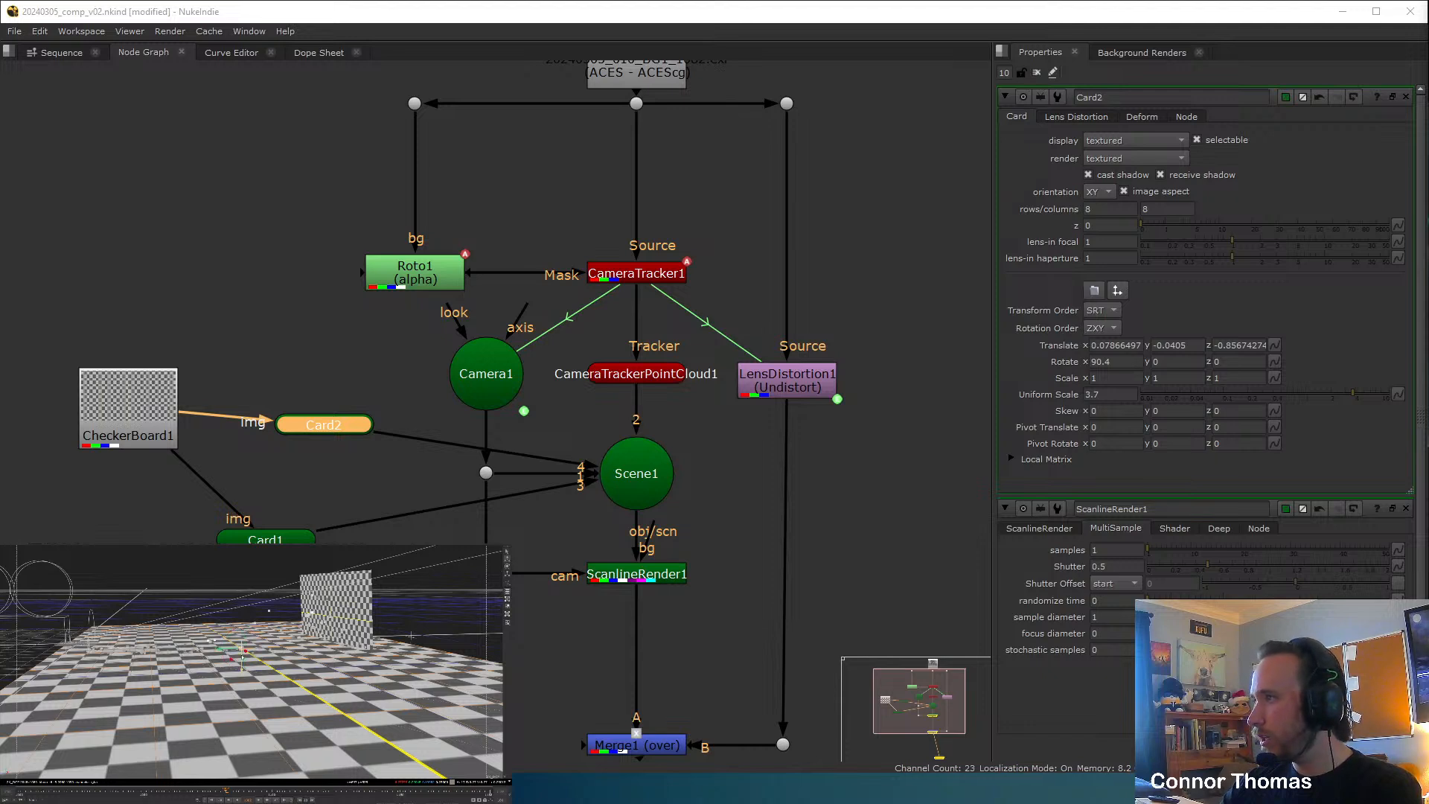
pyautogui.moveTo(242, 671); pyautogui.dragTo(243, 668)
pyautogui.press('Tab')
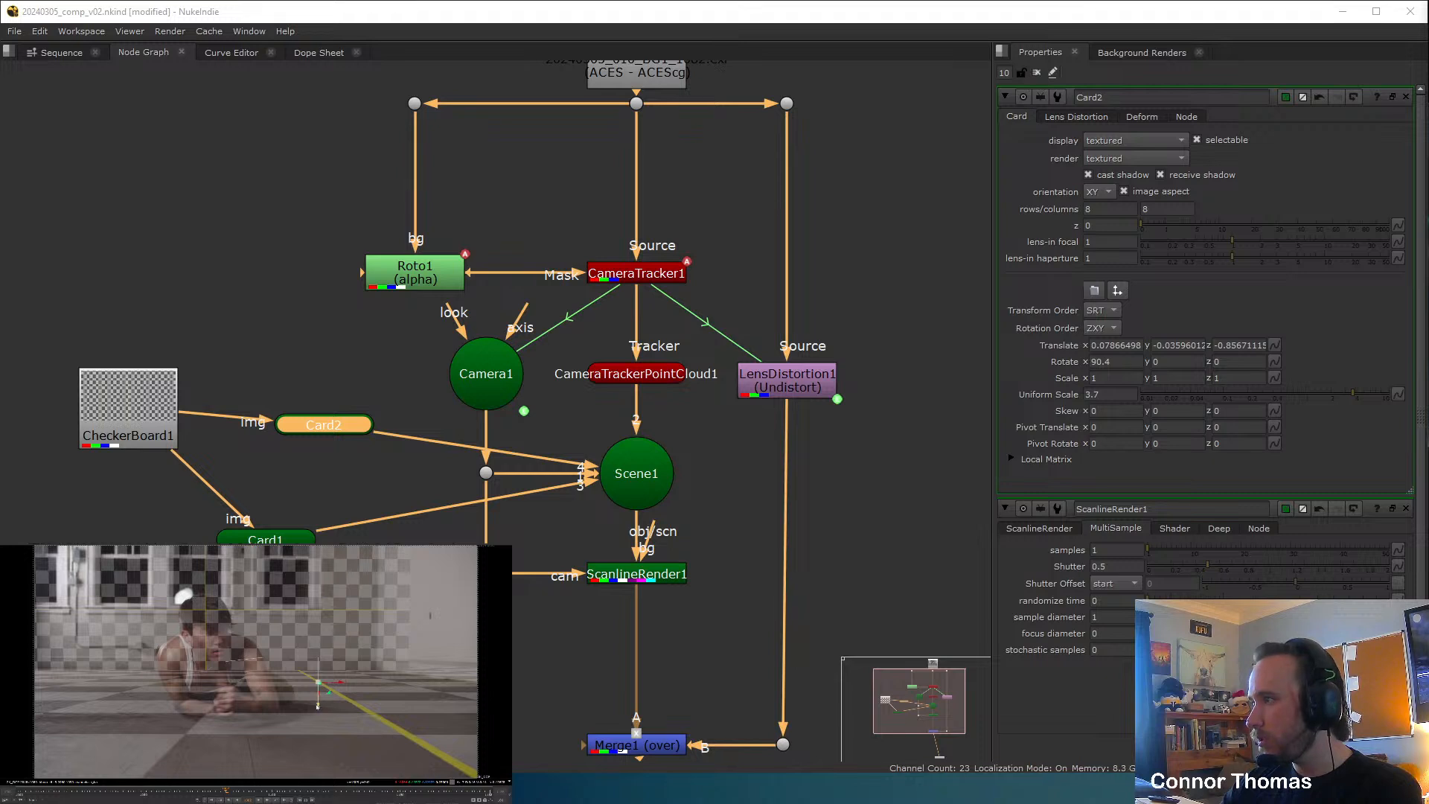
pyautogui.moveTo(318, 706); pyautogui.dragTo(316, 705)
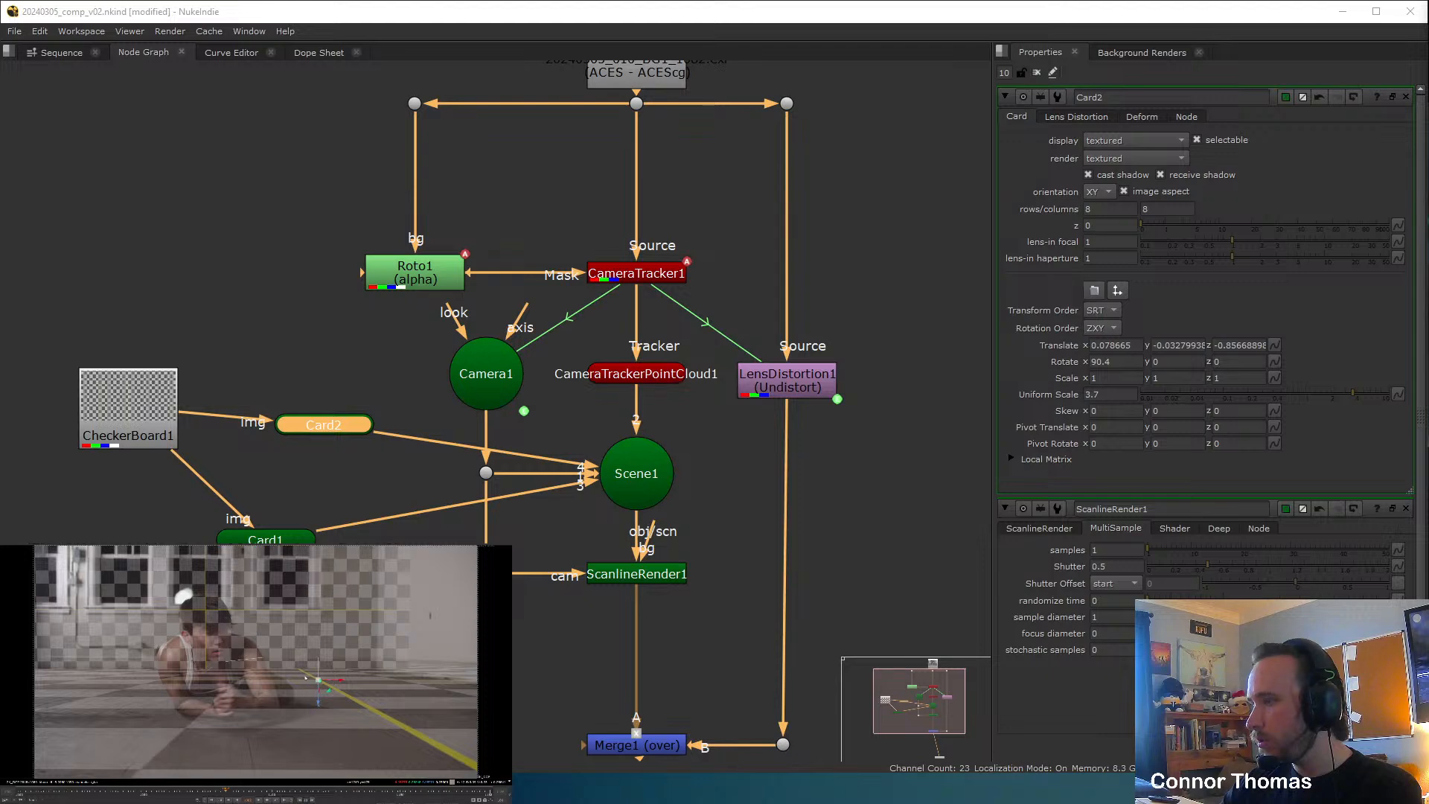
pyautogui.press('Tab')
# Shift Card2's pivot slightly, set its X rotation to about 89.2 and adjust its Y translate to about -0.028.
pyautogui.keyDown('ctrl'); pyautogui.keyDown('alt'); pyautogui.moveTo(231, 648); pyautogui.dragTo(280, 658); pyautogui.keyUp('alt'); pyautogui.keyUp('ctrl')
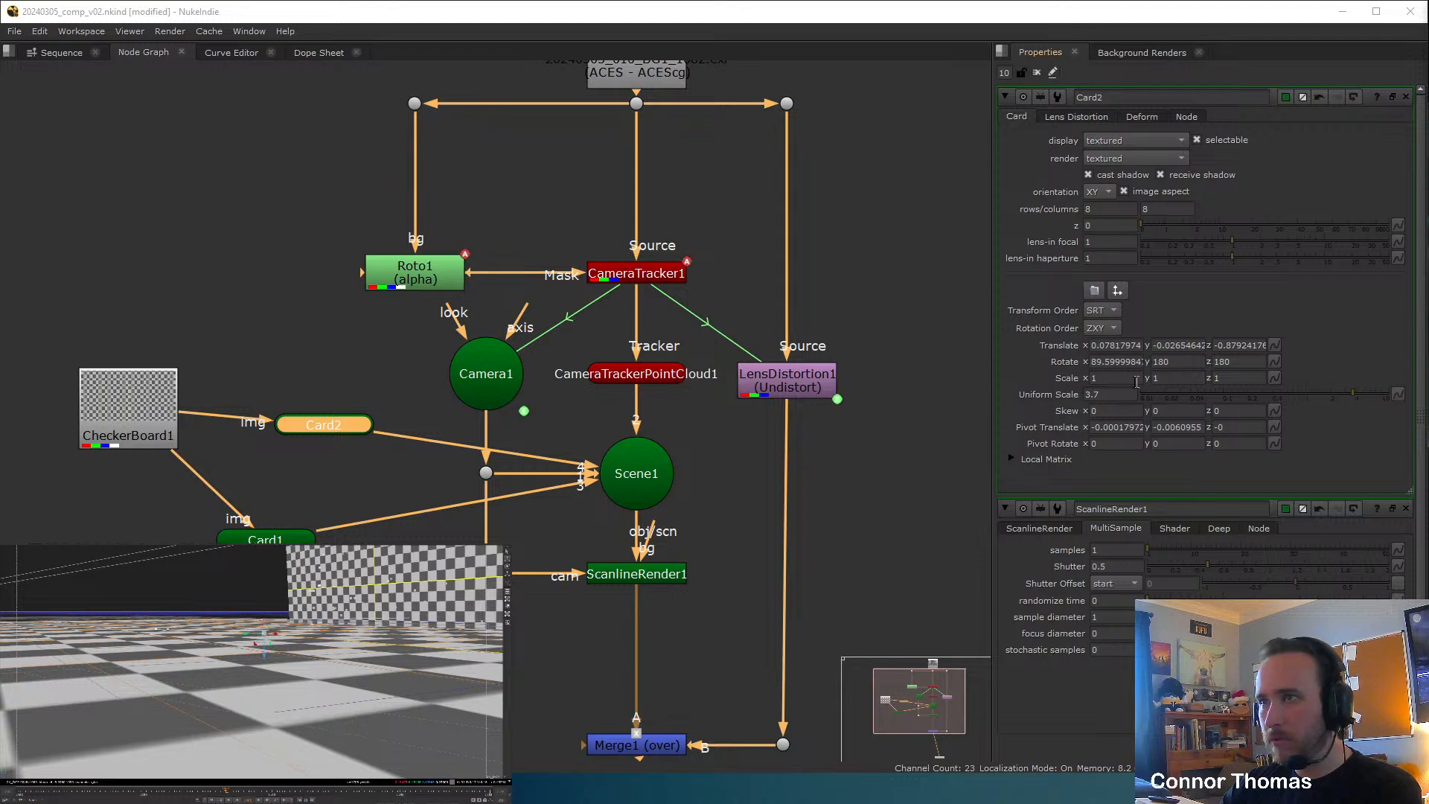
pyautogui.click(1100, 361)
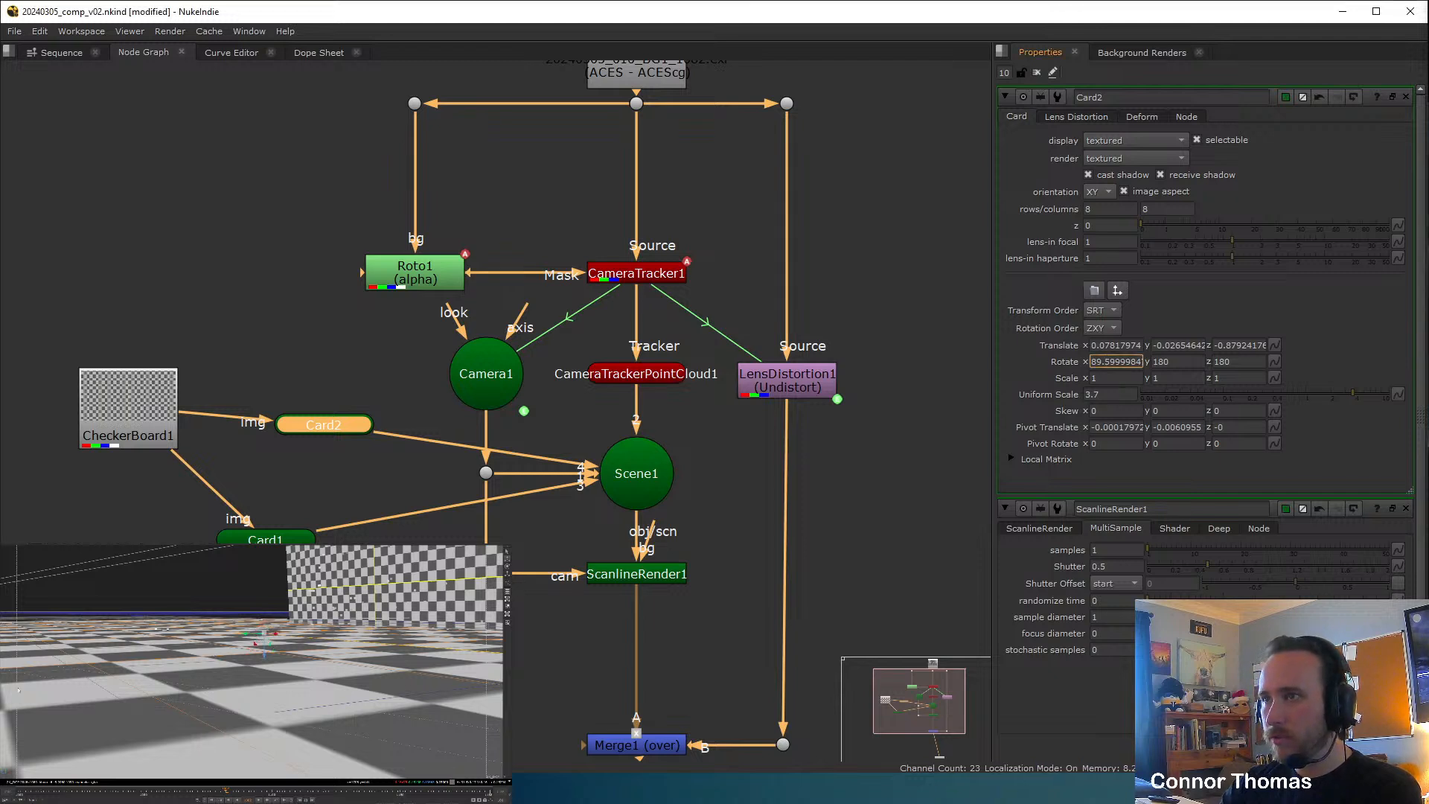
pyautogui.press('Down')
pyautogui.press('Down')
pyautogui.press('Down')
pyautogui.press('Down')
pyautogui.press('Down')
pyautogui.press('Down')
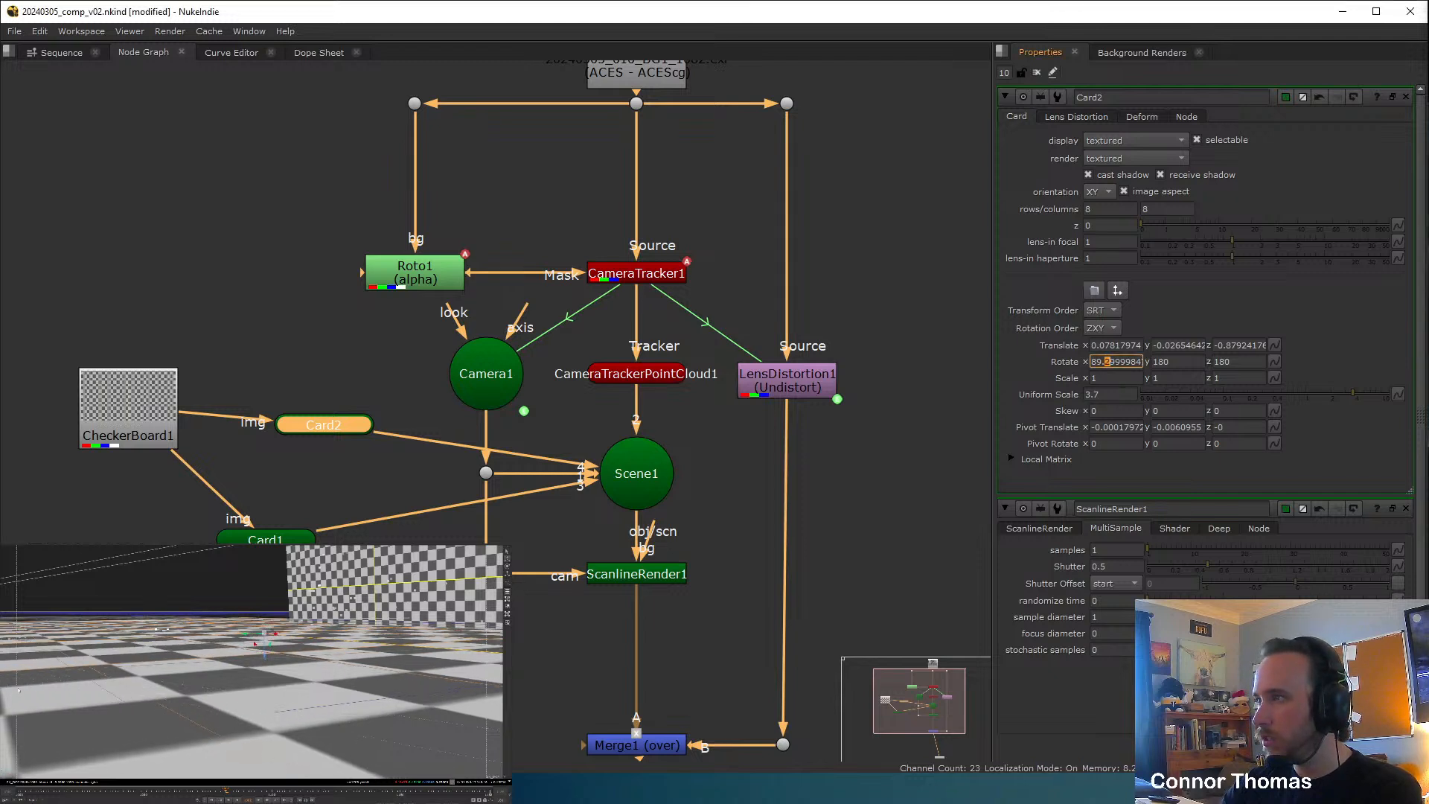
pyautogui.press('Up')
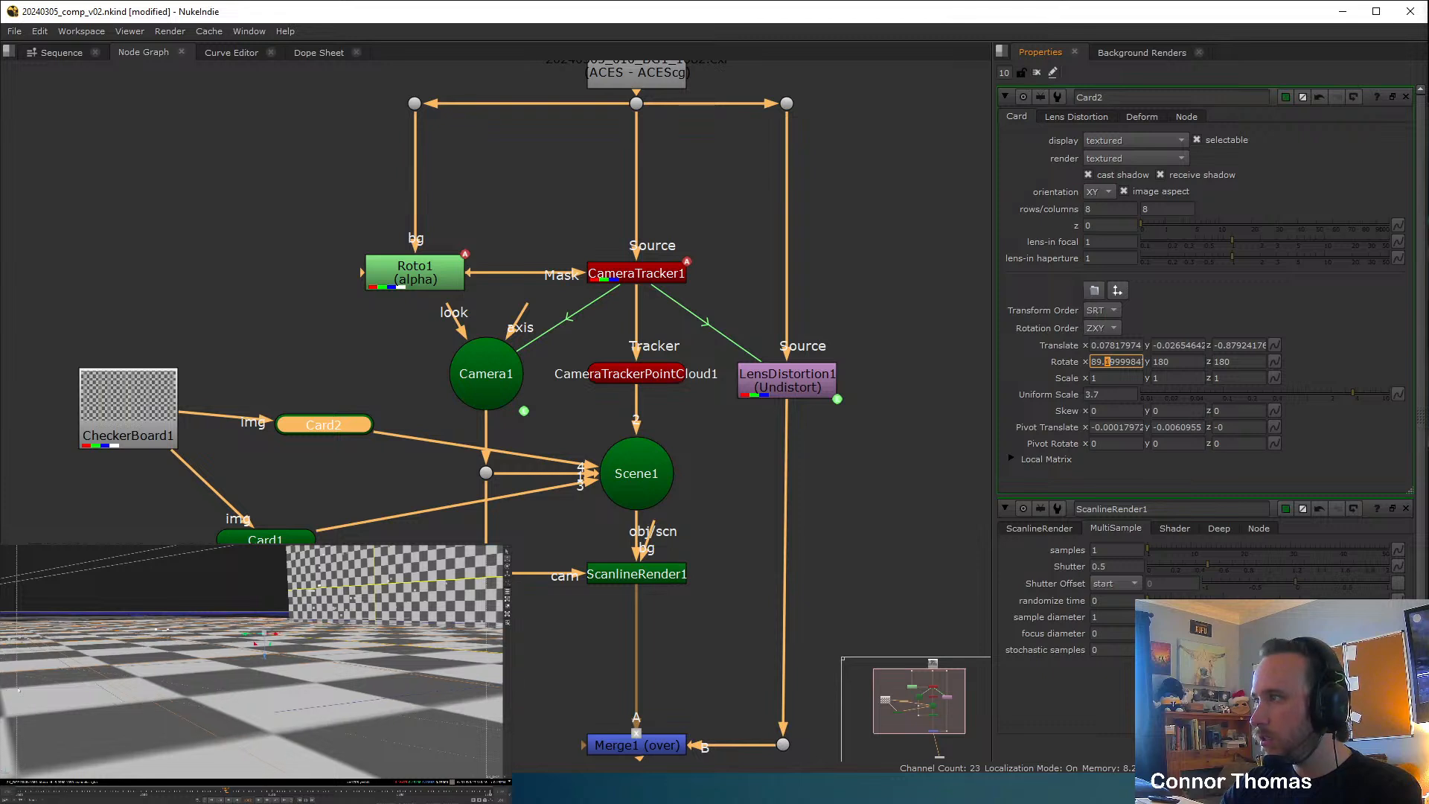
pyautogui.moveTo(264, 655); pyautogui.dragTo(264, 658)
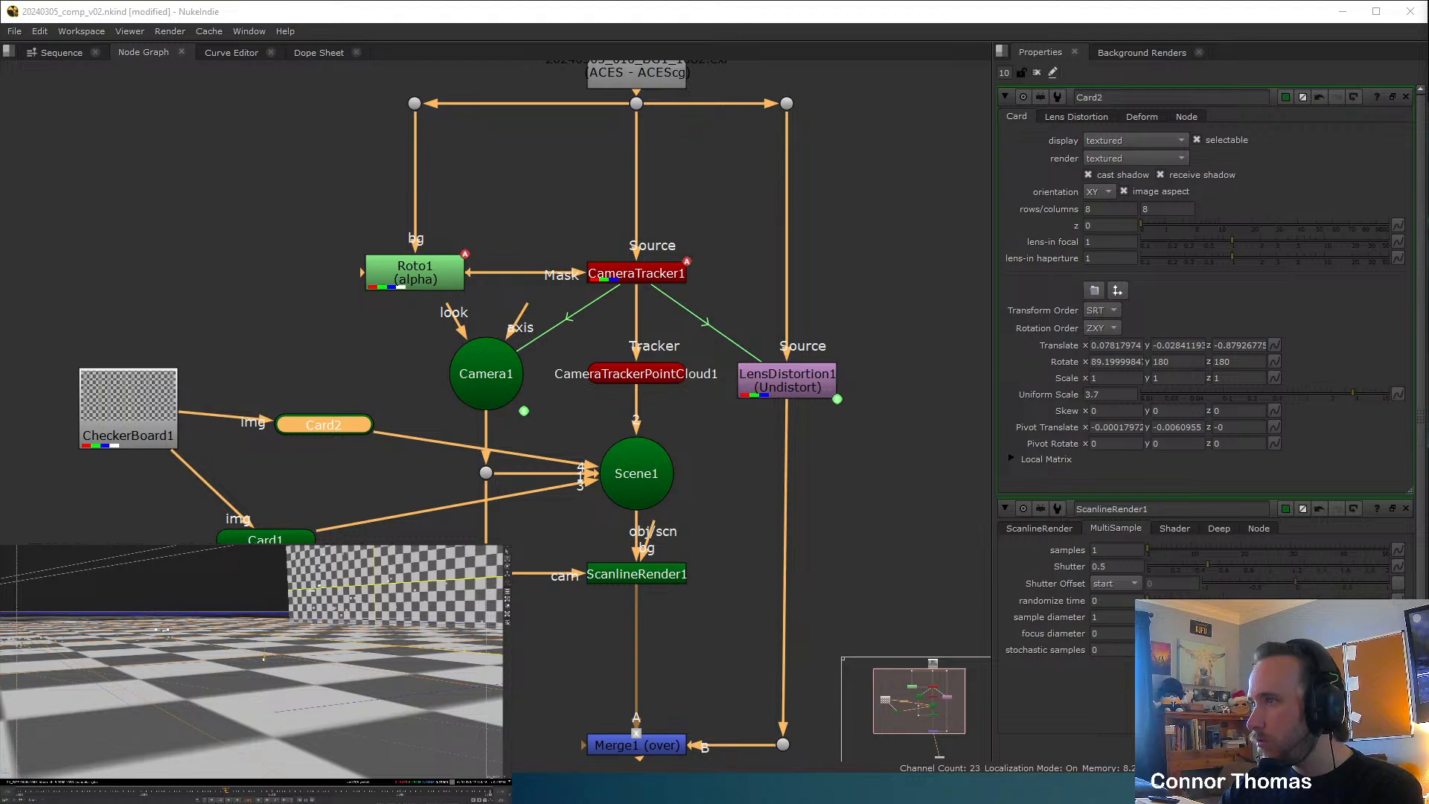
# Return to the 2D view, close all node properties and check the floor and back wall cards over the playing footage.
pyautogui.press('Tab')
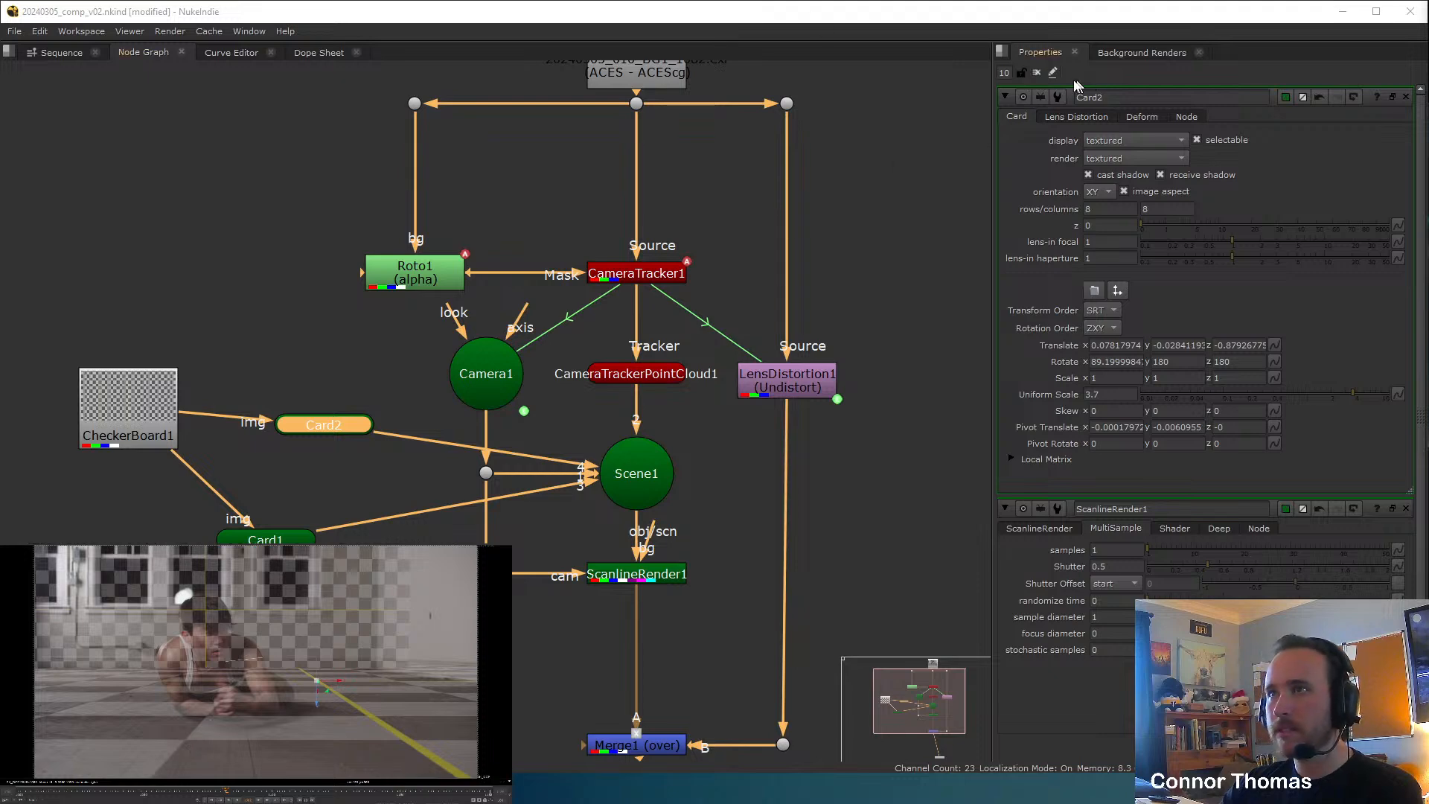
pyautogui.click(1037, 72)
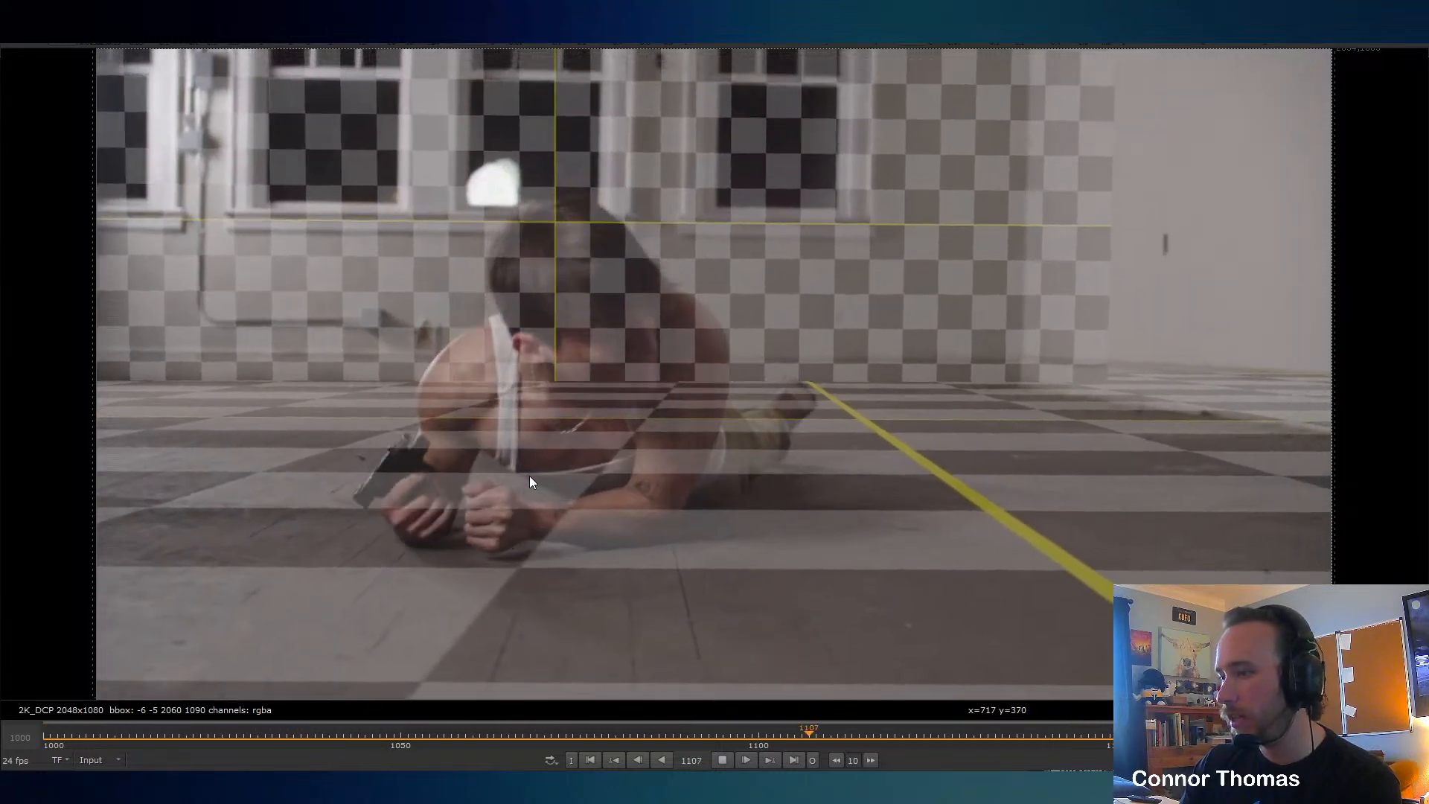
pyautogui.press('k')
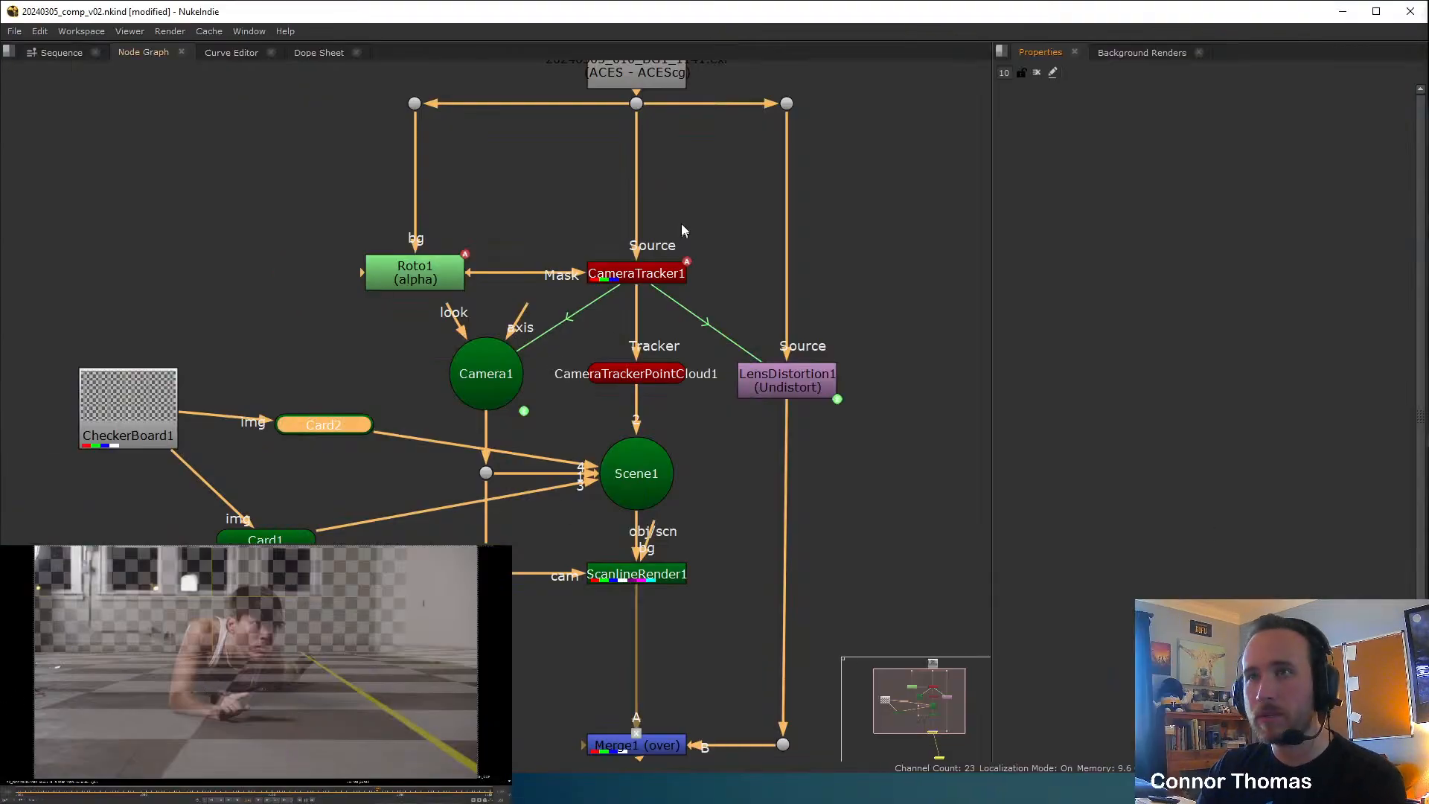
# Display CameraTracker1 in the viewer and open its properties to show the tracked points.
pyautogui.moveTo(681, 223); pyautogui.dragTo(680, 281, button='middle')
pyautogui.doubleClick(659, 334)
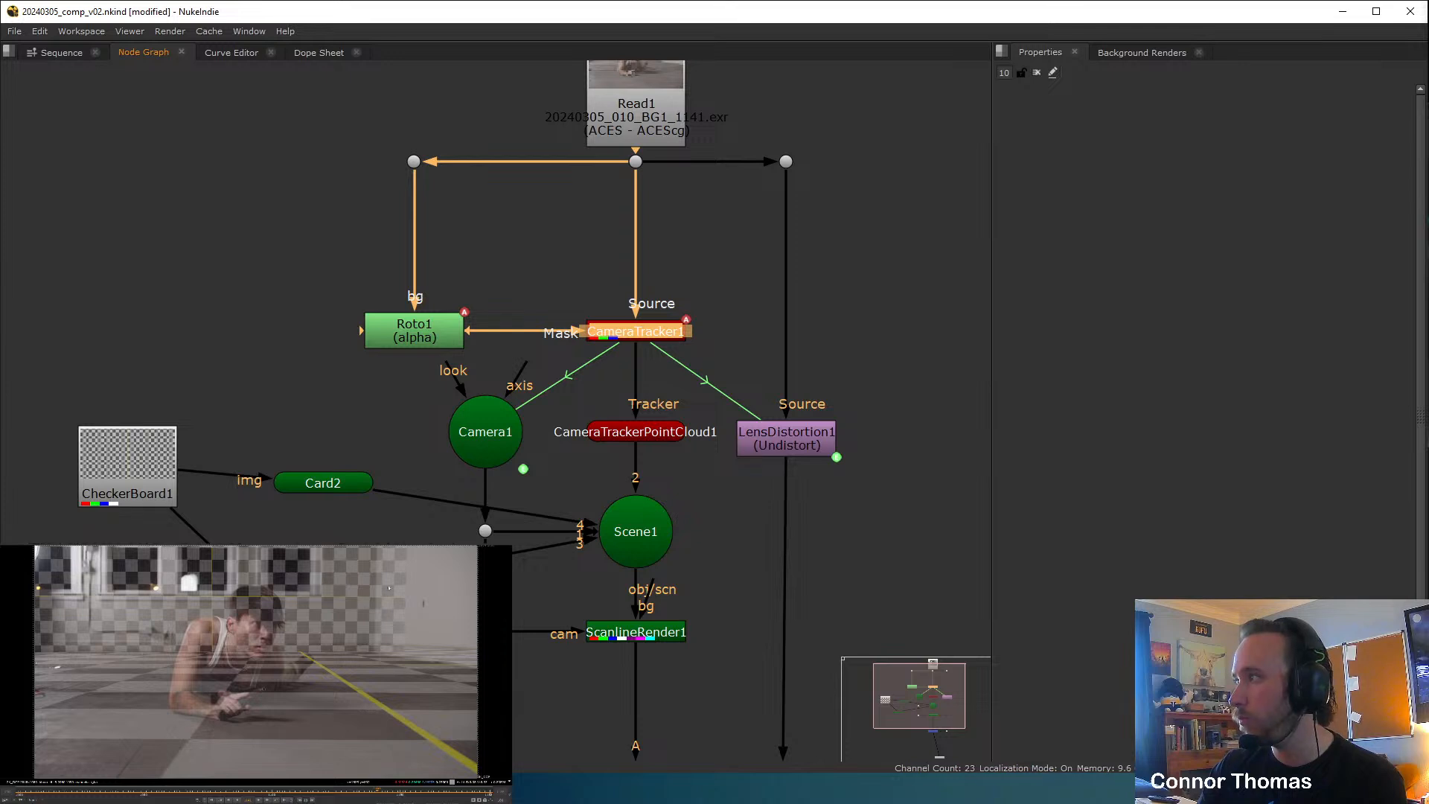
pyautogui.press('1')
pyautogui.click(739, 315)
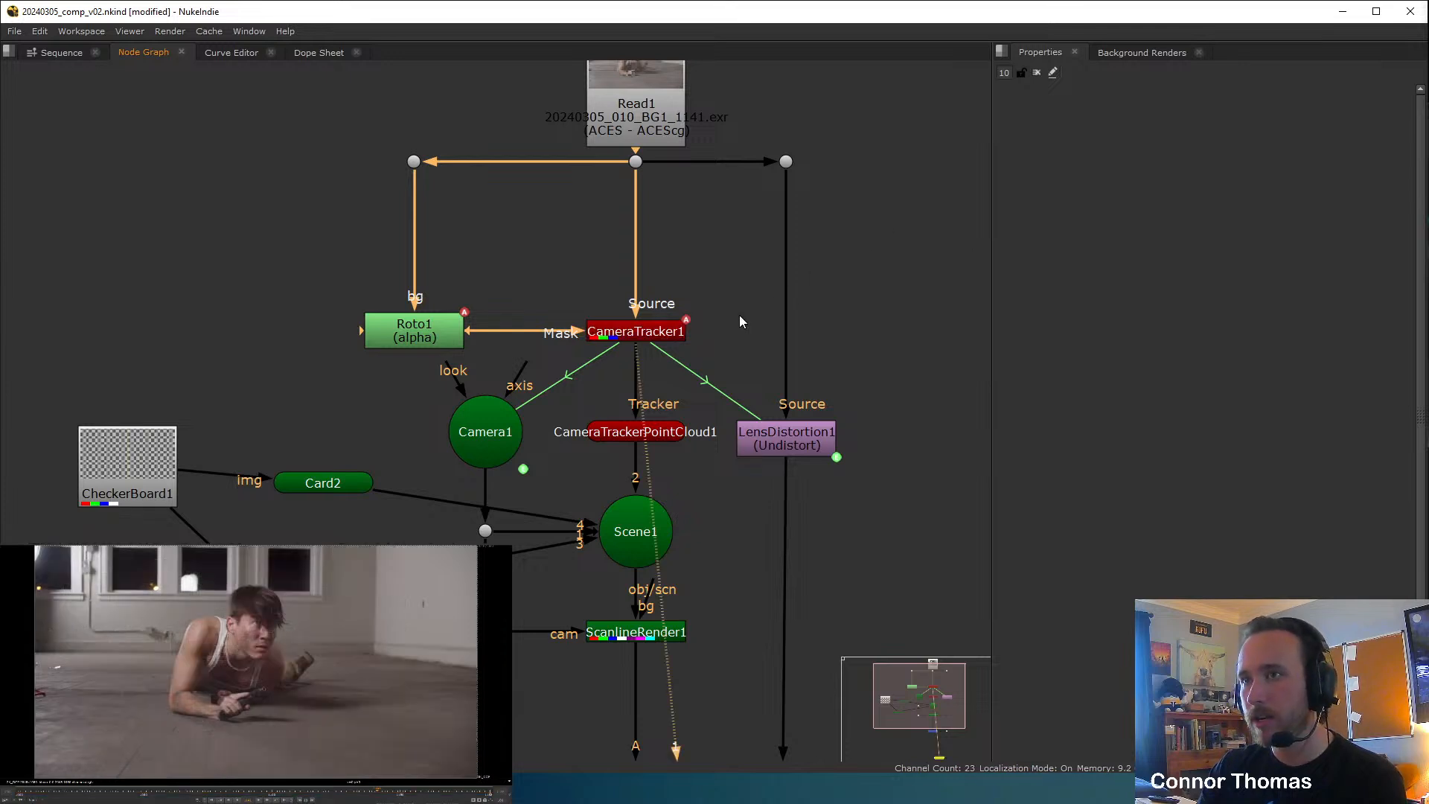
pyautogui.doubleClick(633, 331)
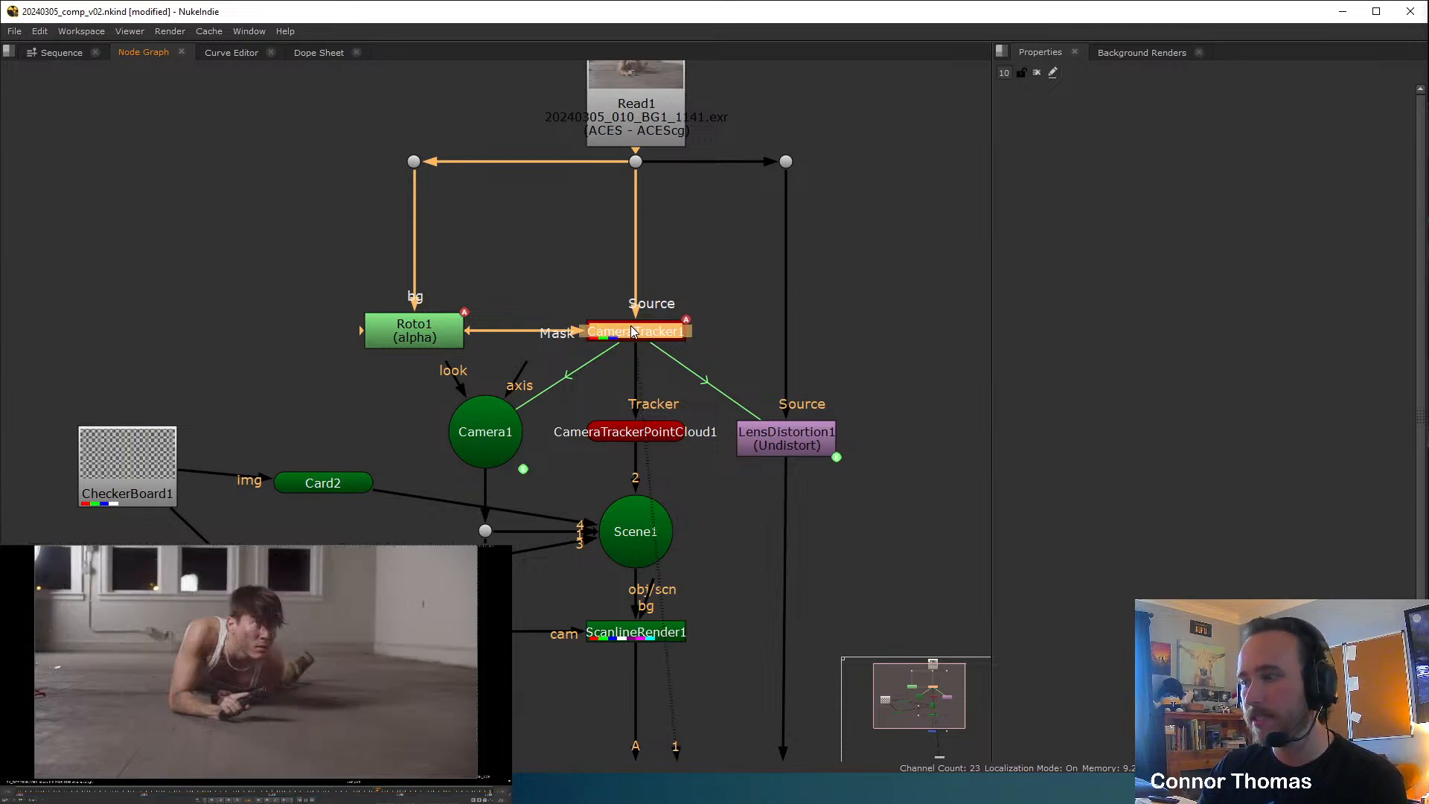
# Select tracked points on the side wall and create a card from them.
pyautogui.click(376, 653)
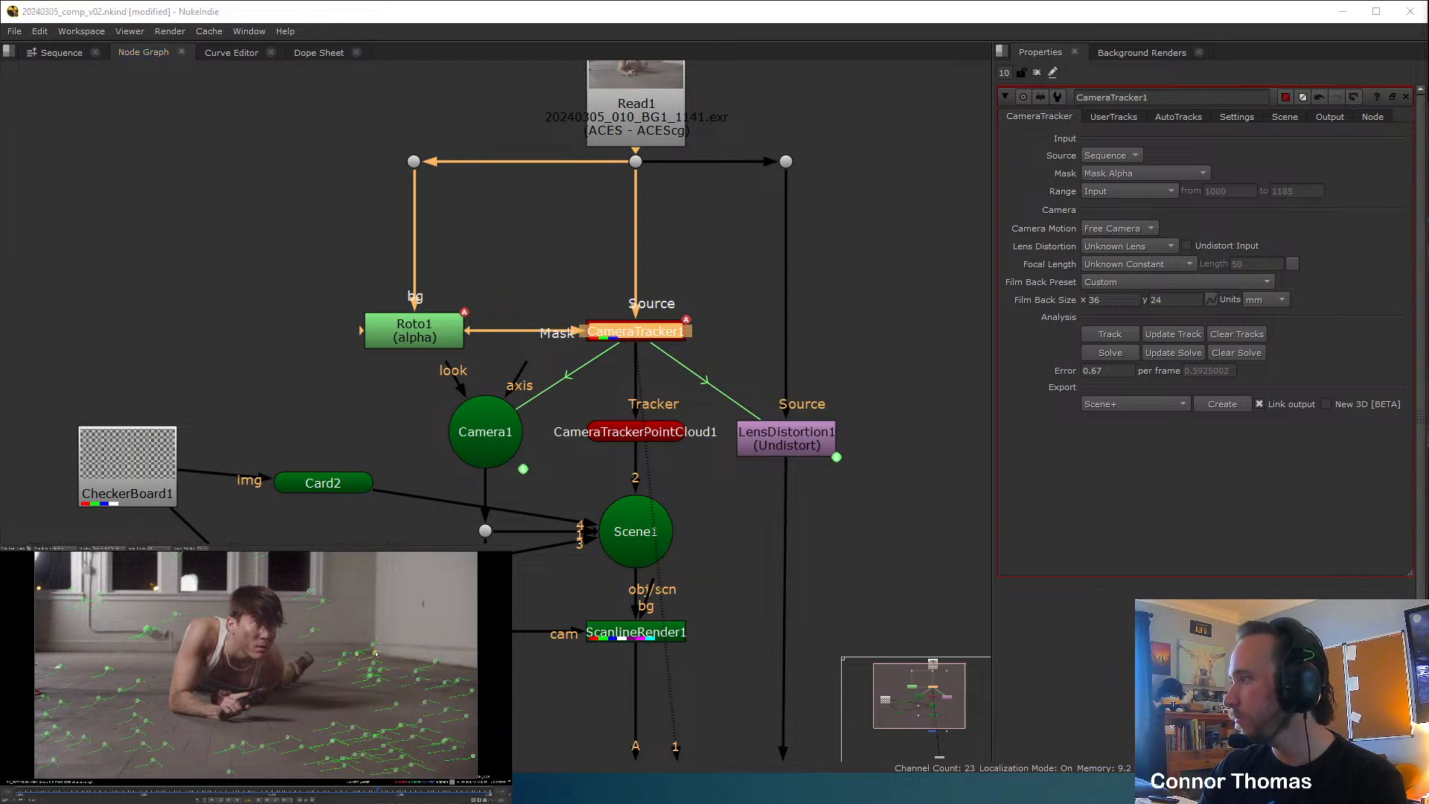
pyautogui.rightClick(435, 662)
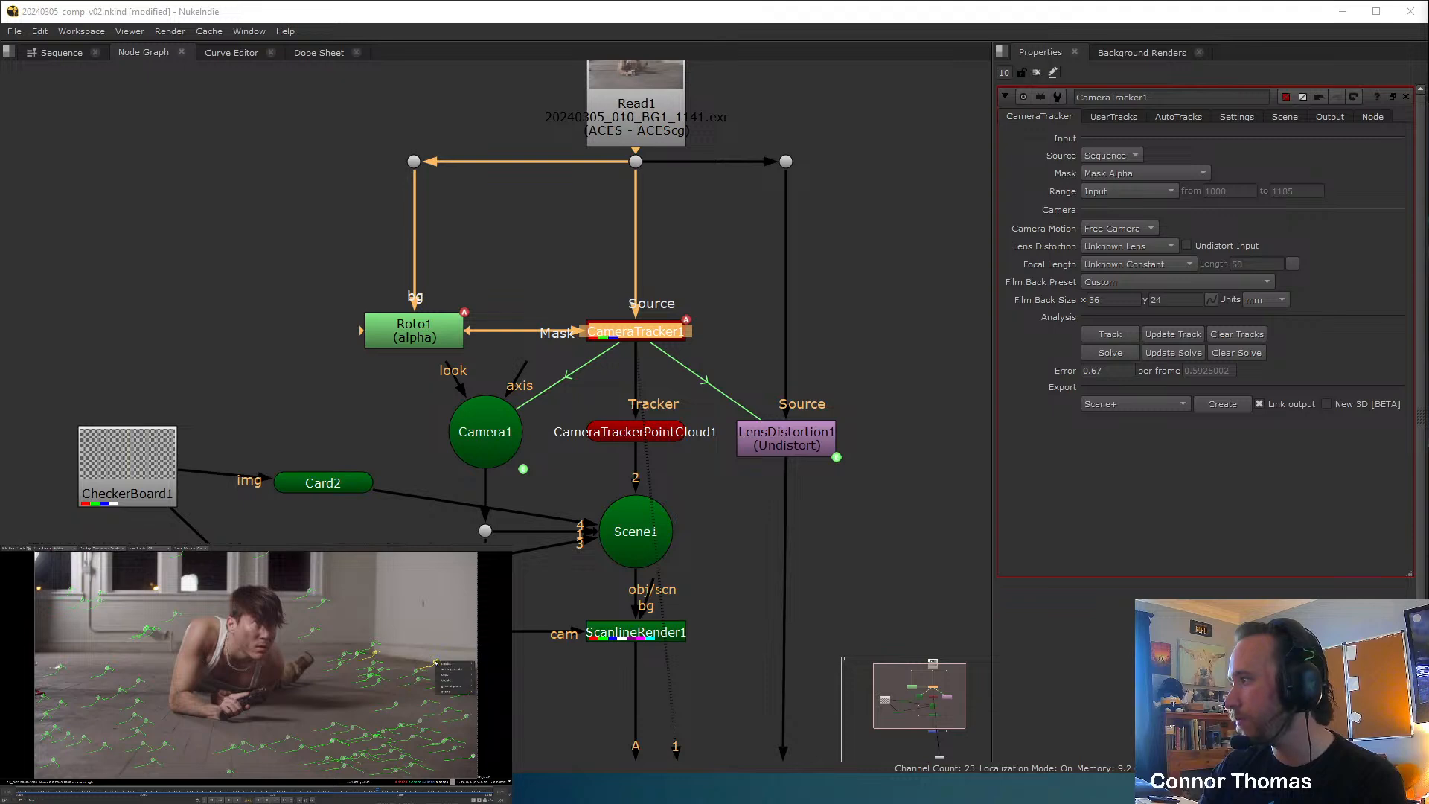
pyautogui.moveTo(472, 680)
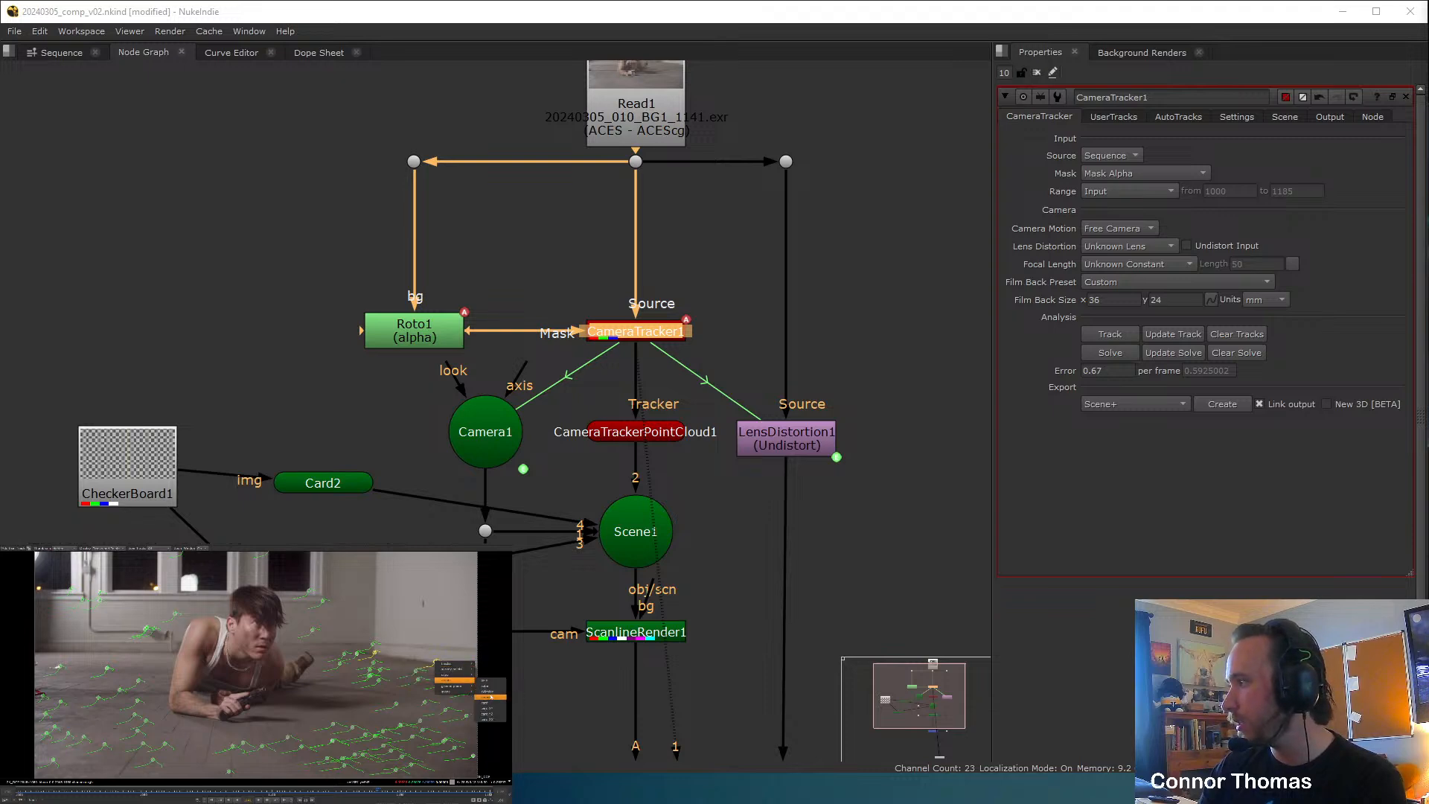
pyautogui.click(492, 702)
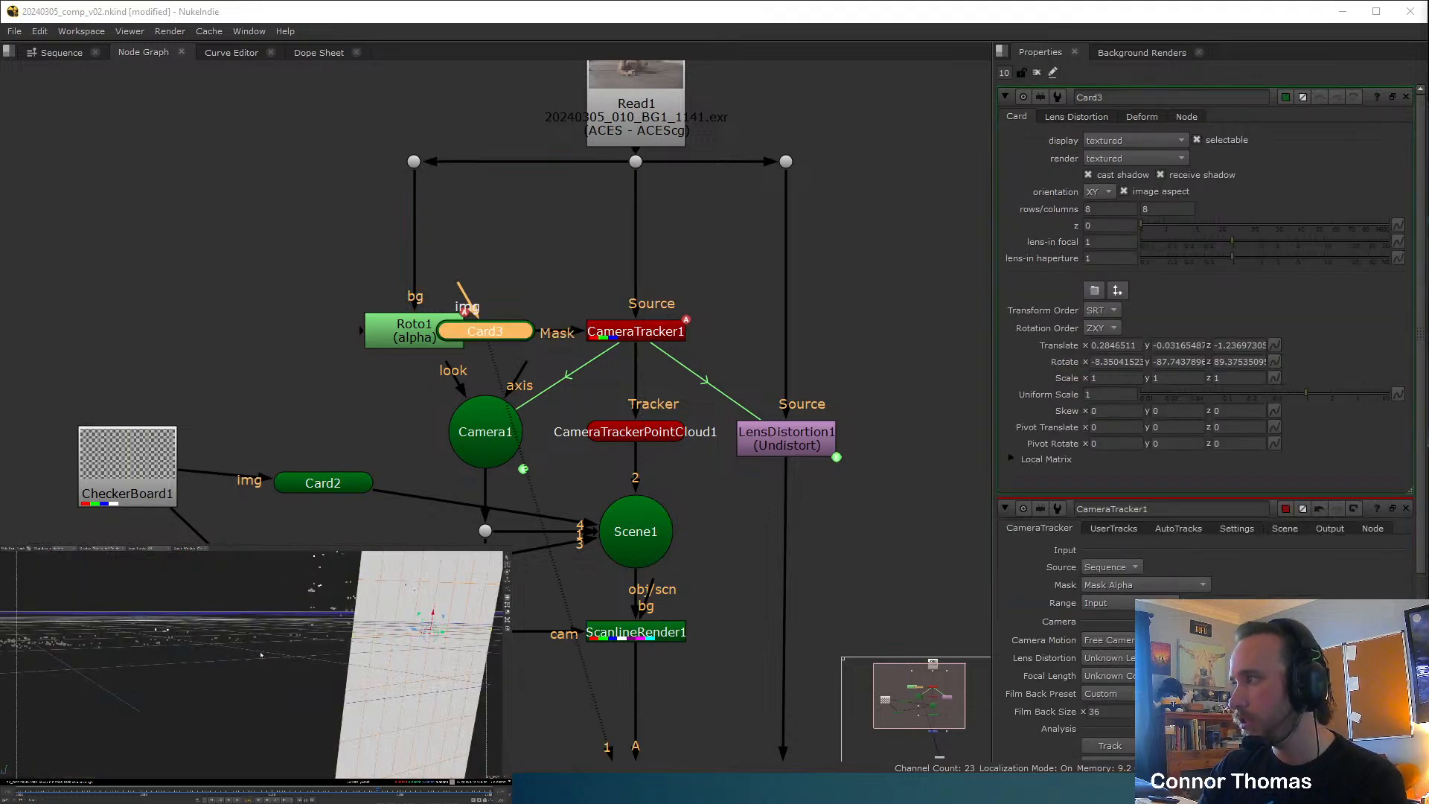
# Set Card3's Z rotation to 0.
pyautogui.keyDown('ctrl'); pyautogui.moveTo(260, 655); pyautogui.dragTo(227, 652); pyautogui.keyUp('ctrl')
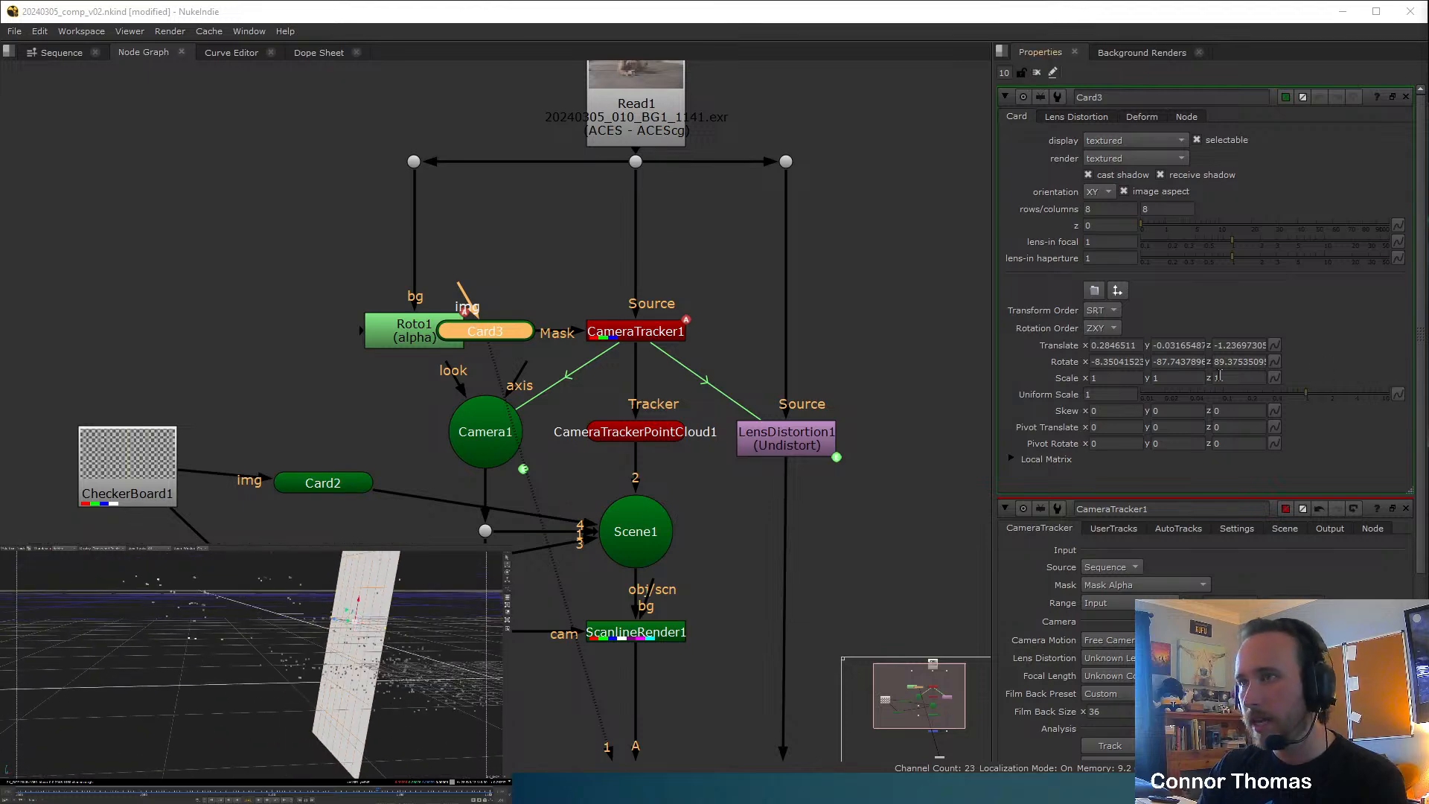
pyautogui.doubleClick(1239, 361)
pyautogui.write('0')
pyautogui.press('Return')
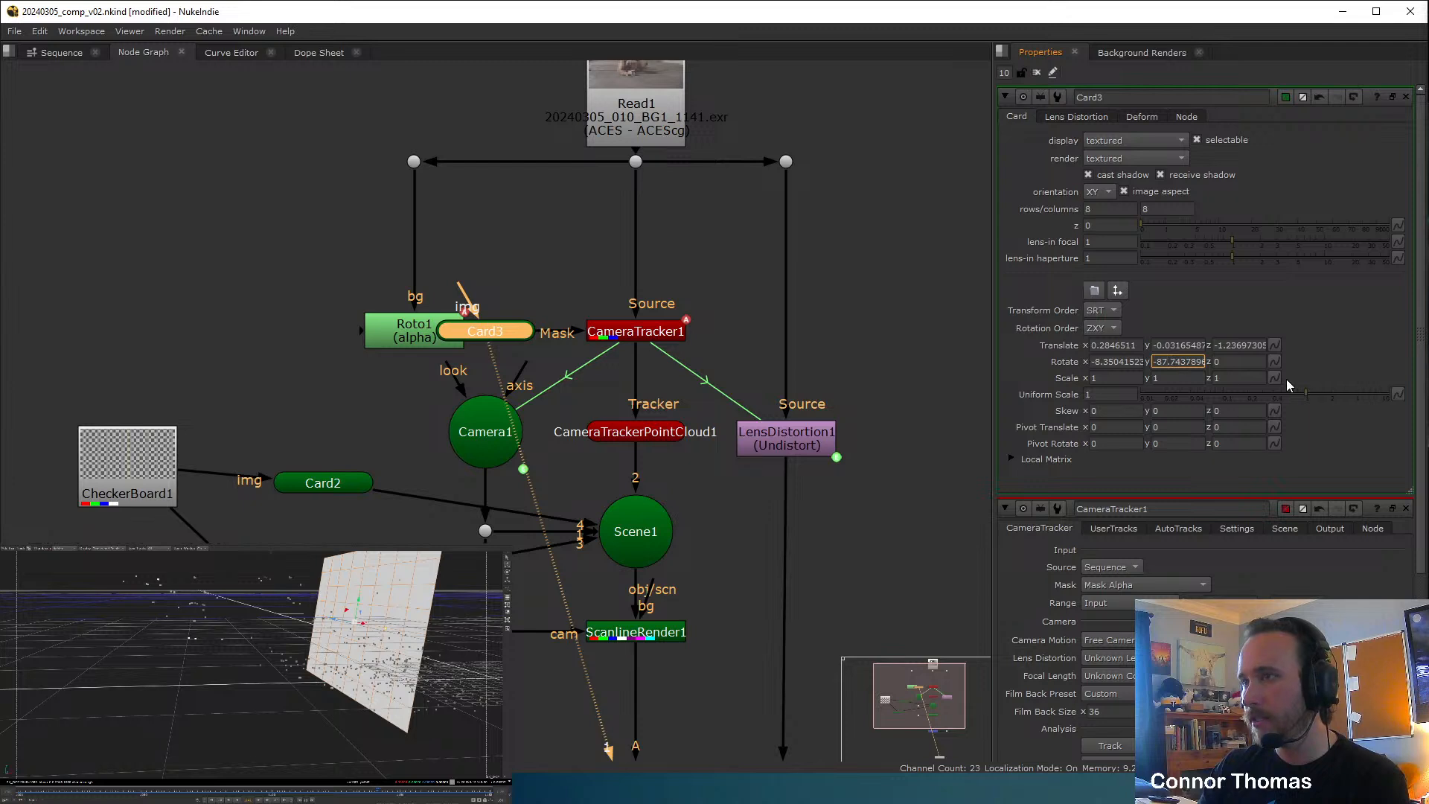
# Try a Y rotation of -90 on Card3.
pyautogui.hotkey('ctrl', 'a')
pyautogui.write('-90')
pyautogui.press('Return')
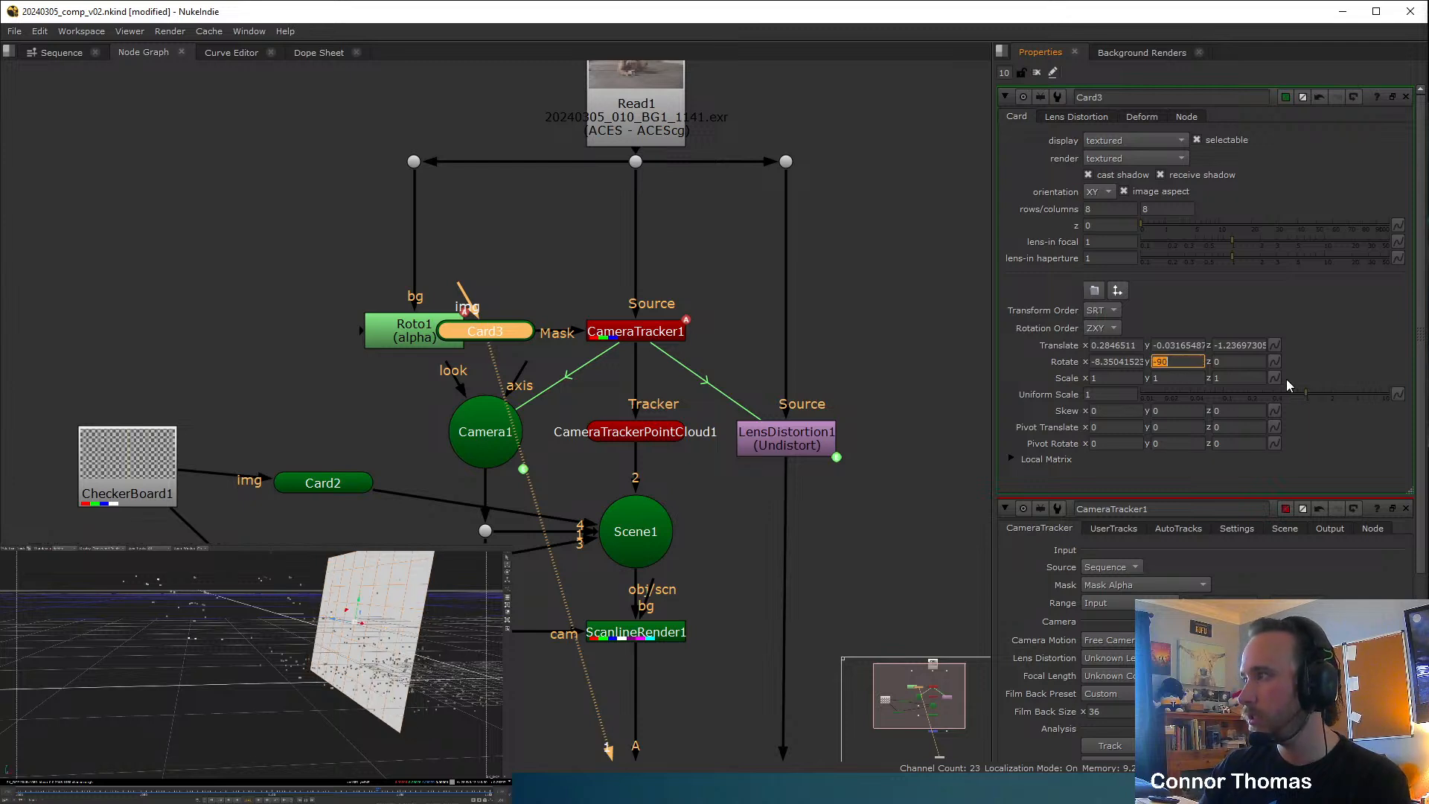
pyautogui.hotkey('ctrl', 'z')
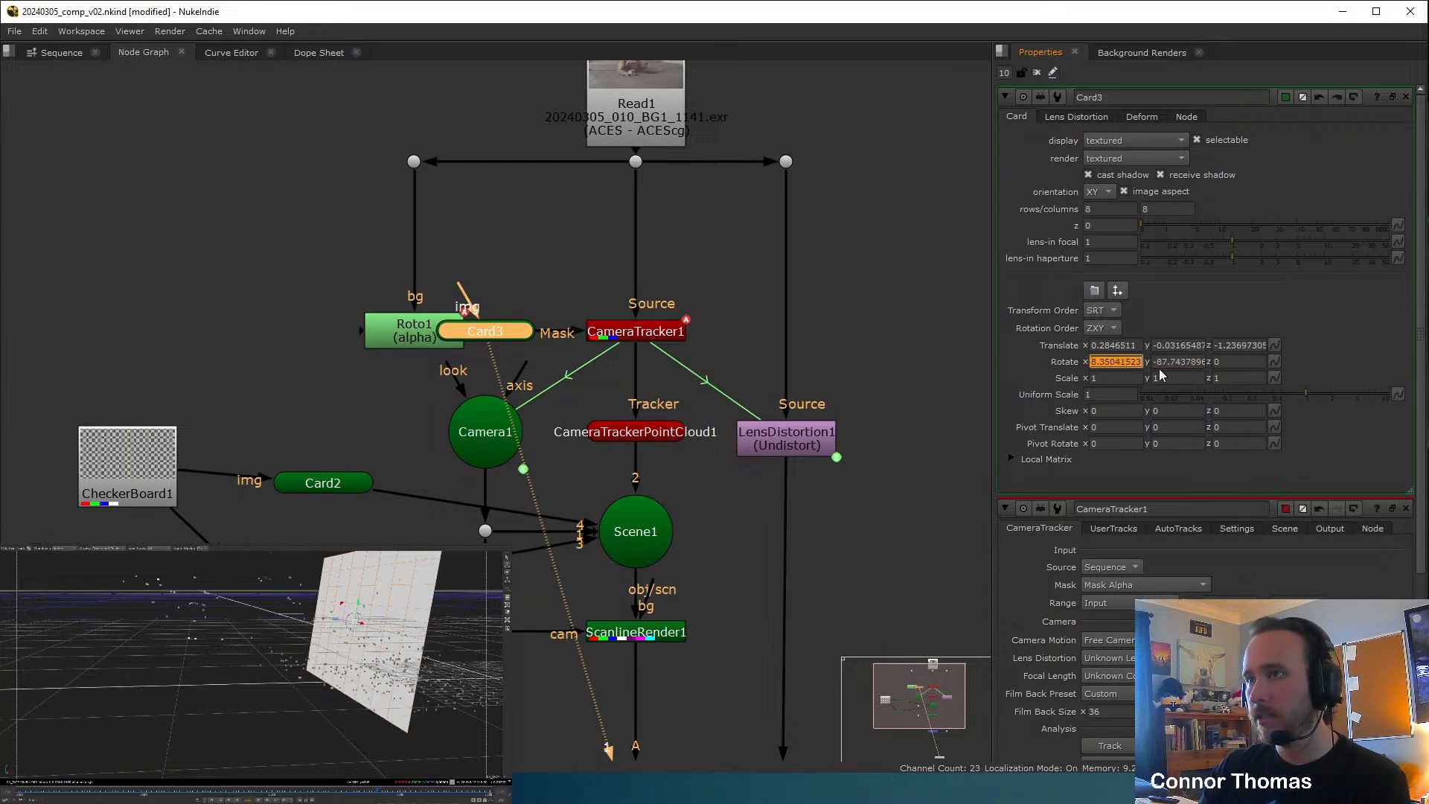
# Set Card3's X rotation to 0 and inspect its alignment with the wall points before returning to 2D.
pyautogui.write('0')
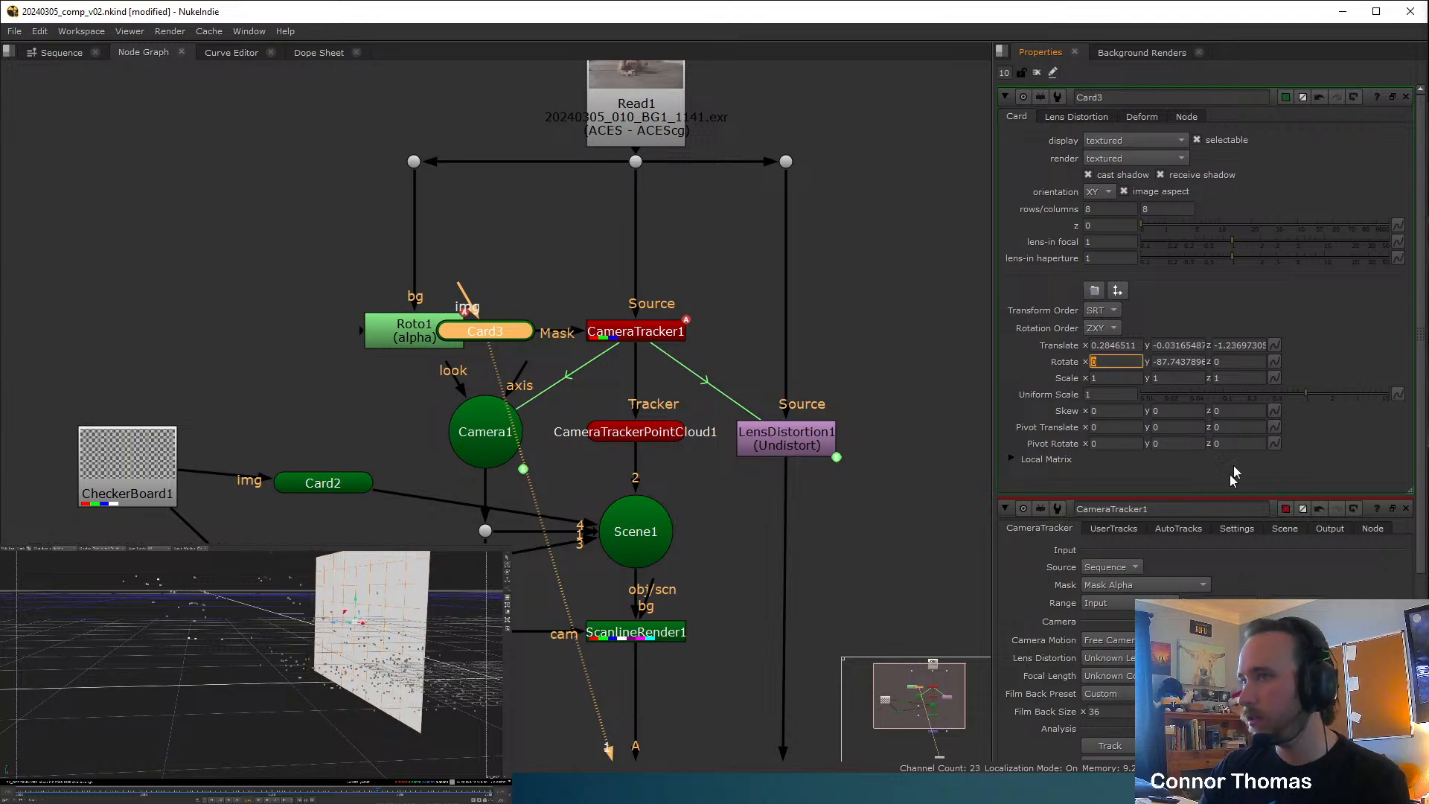
pyautogui.keyDown('ctrl'); pyautogui.moveTo(123, 649); pyautogui.dragTo(383, 645); pyautogui.keyUp('ctrl')
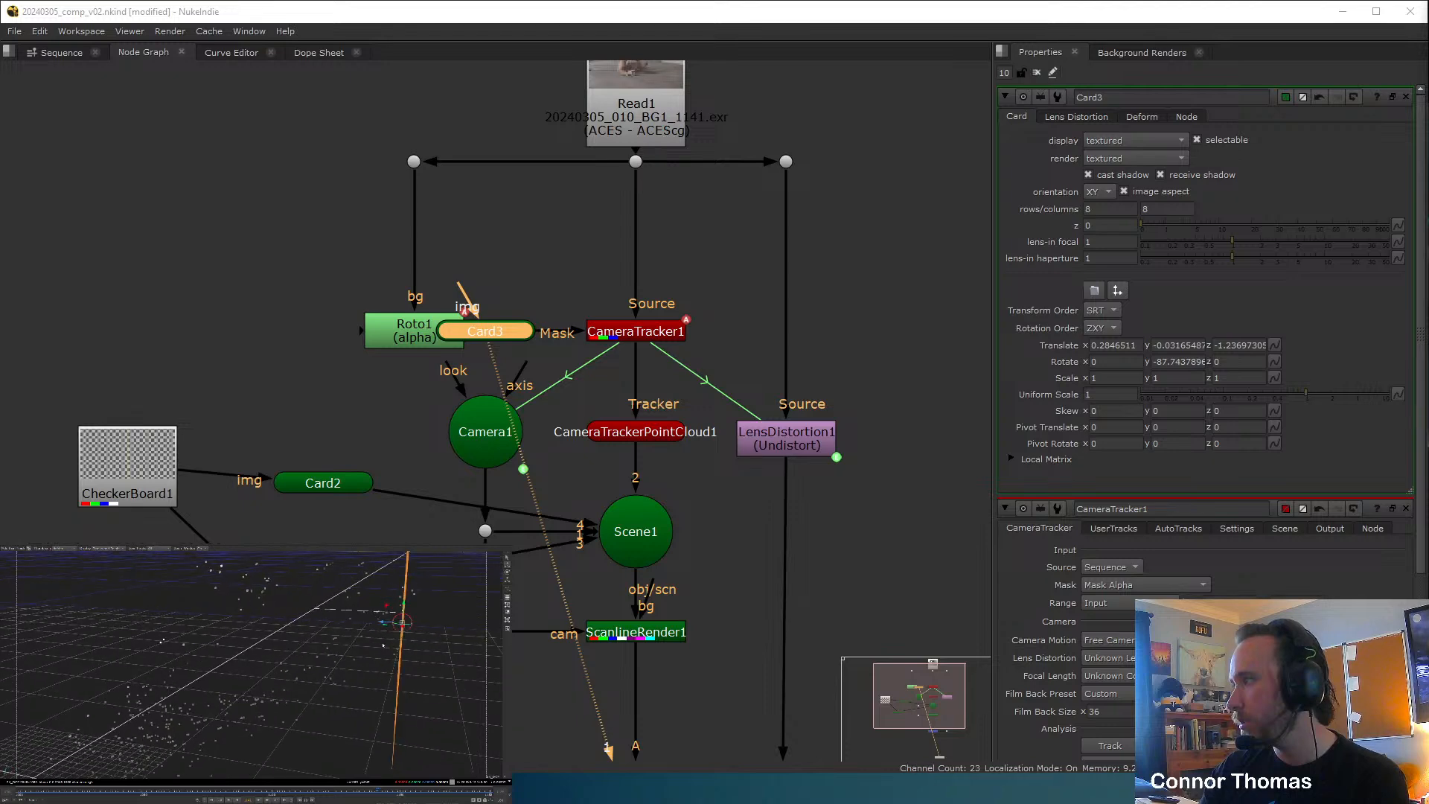
pyautogui.press('Tab')
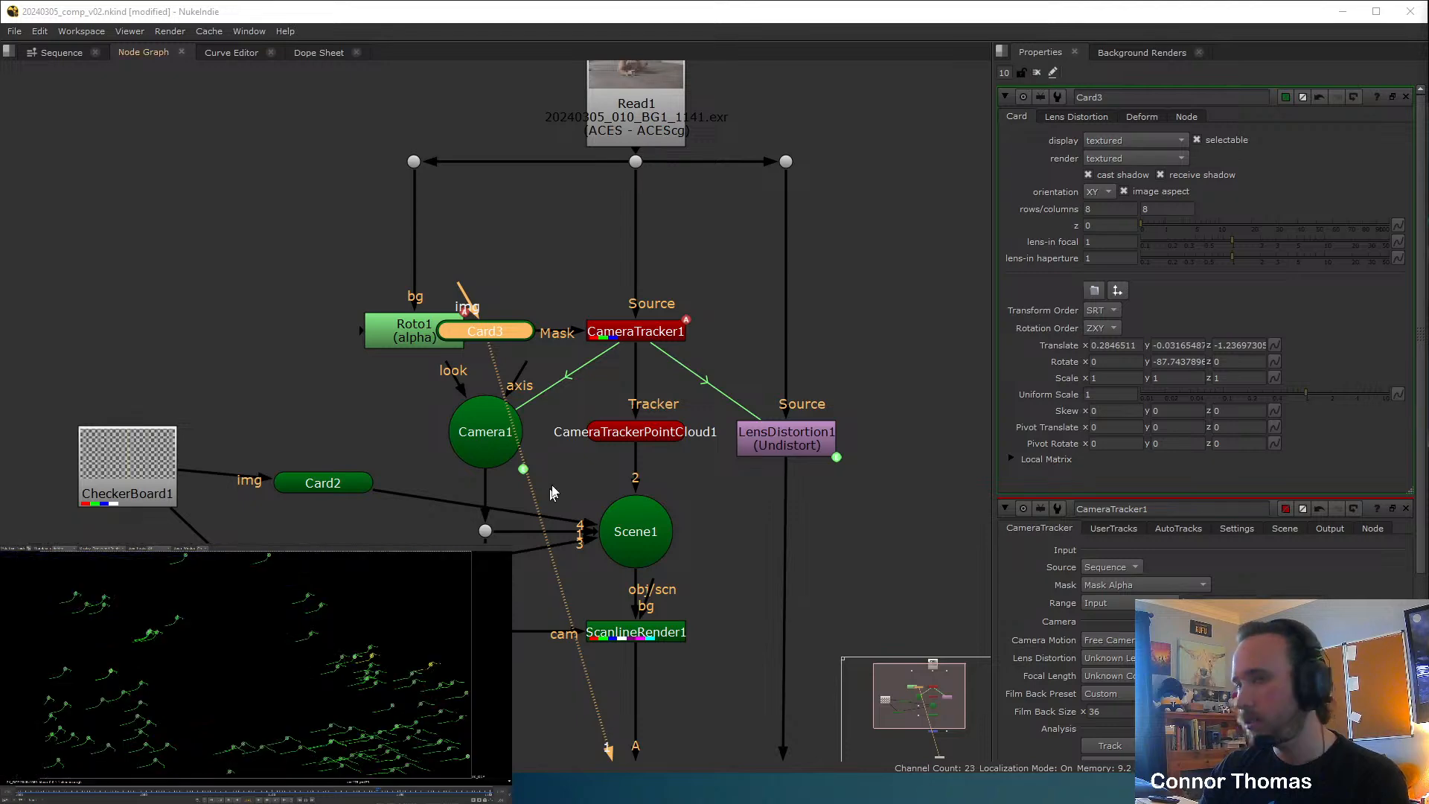
# Connect Card3's image input to CheckerBoard1 and display Merge1 in the viewer.
pyautogui.moveTo(507, 330); pyautogui.dragTo(169, 440)
pyautogui.moveTo(644, 729); pyautogui.dragTo(642, 629, button='middle')
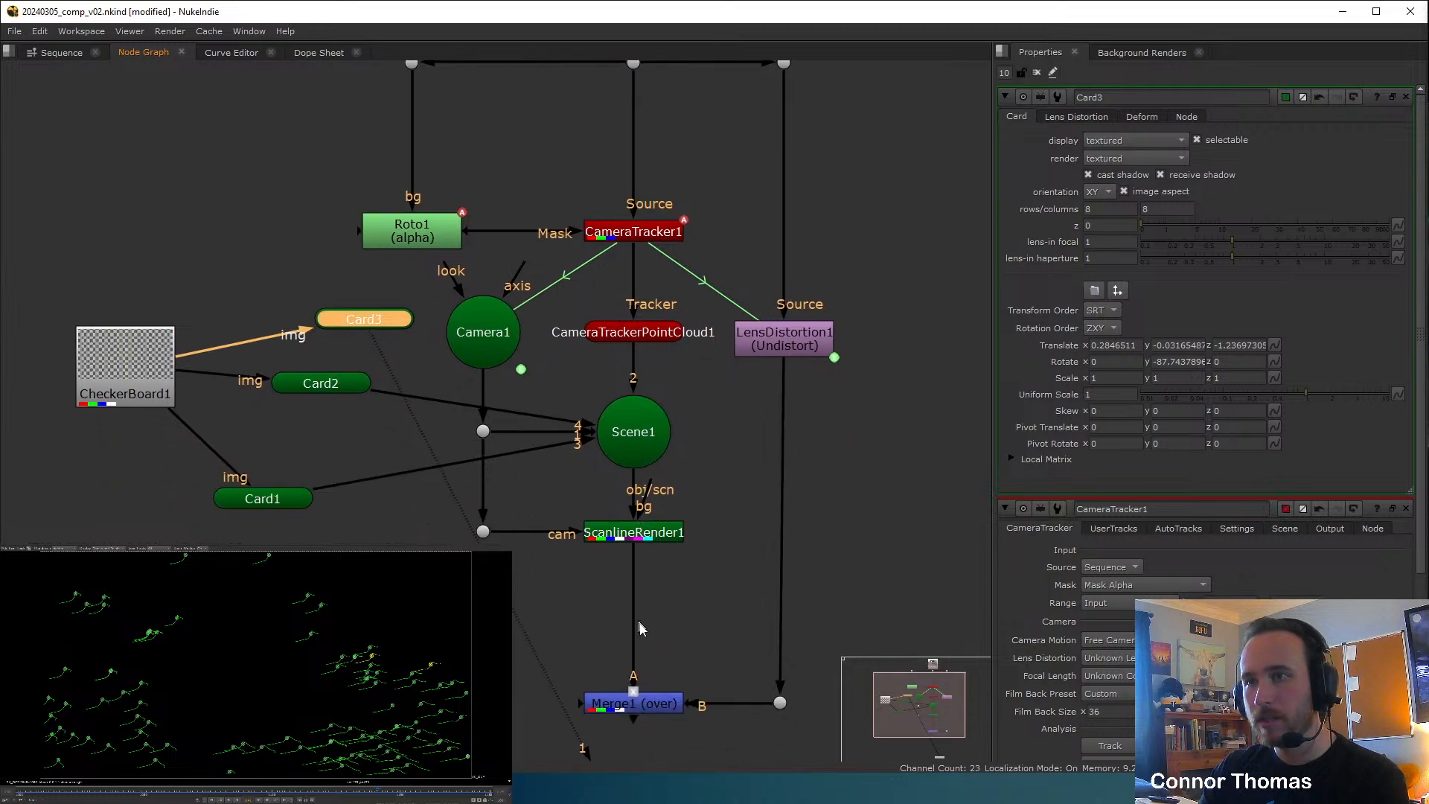
pyautogui.click(637, 712)
pyautogui.press('1')
# Connect Card3 to Scene1 and arrange Card2 and Card3 below Card1 in the node graph.
pyautogui.moveTo(365, 332); pyautogui.dragTo(647, 441)
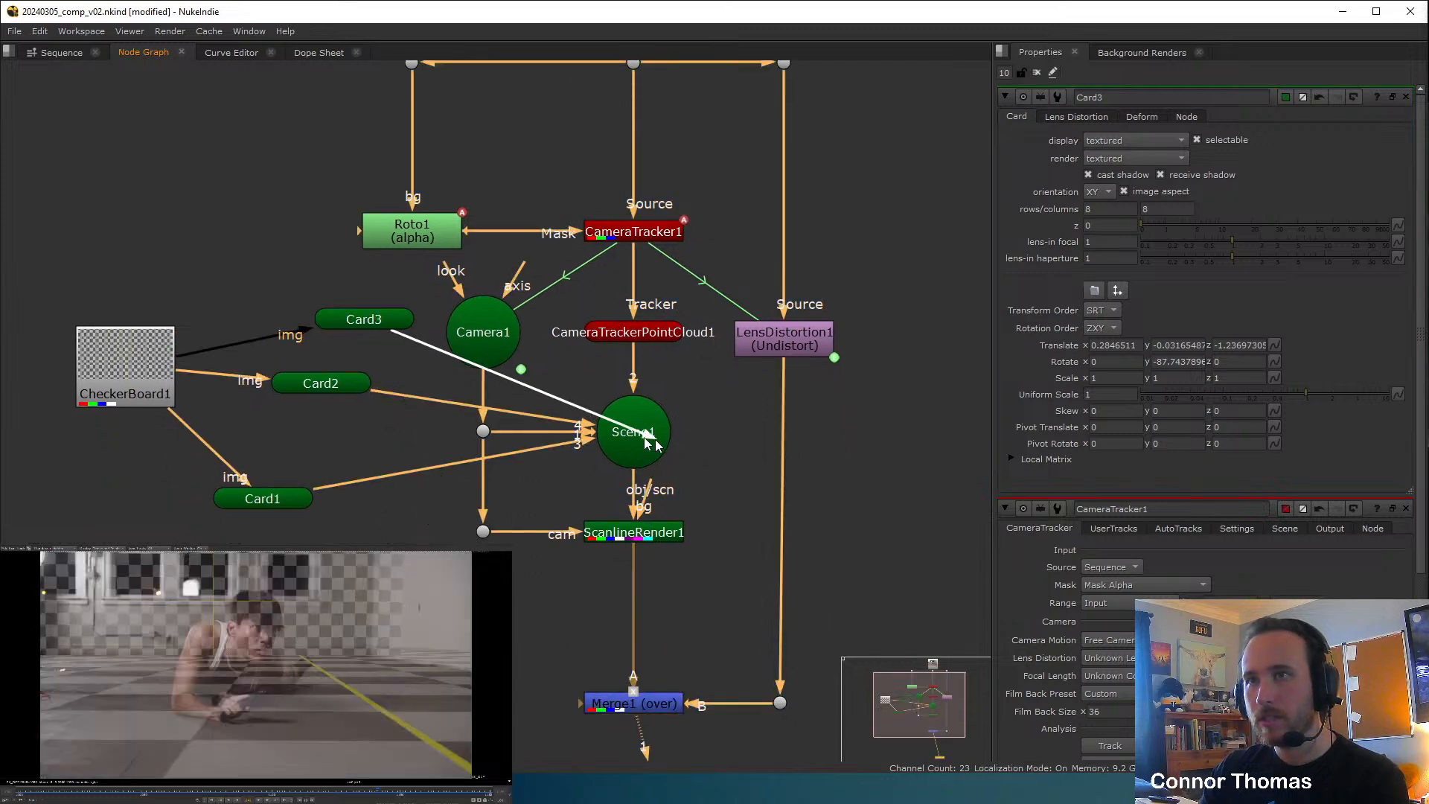
pyautogui.moveTo(384, 323); pyautogui.dragTo(282, 580)
pyautogui.moveTo(352, 381); pyautogui.dragTo(293, 538)
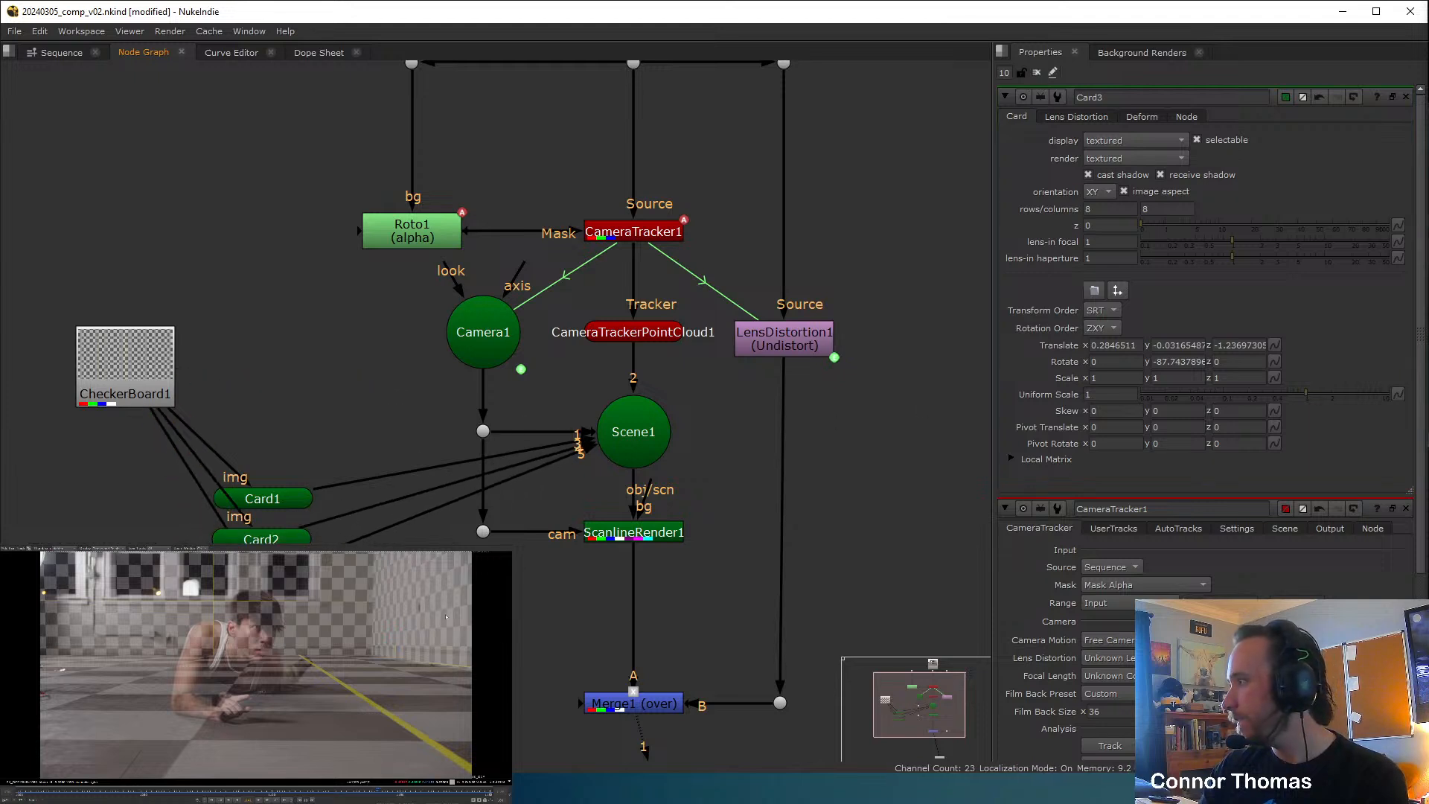
# Raise Card3 to a Y translate of 0.116 in the 3D view to line the side wall up with the floor.
pyautogui.press('Tab')
pyautogui.keyDown('ctrl'); pyautogui.moveTo(439, 613); pyautogui.dragTo(272, 655); pyautogui.keyUp('ctrl')
pyautogui.scroll(-8, 250, 649)
pyautogui.scroll(6, 257, 674)
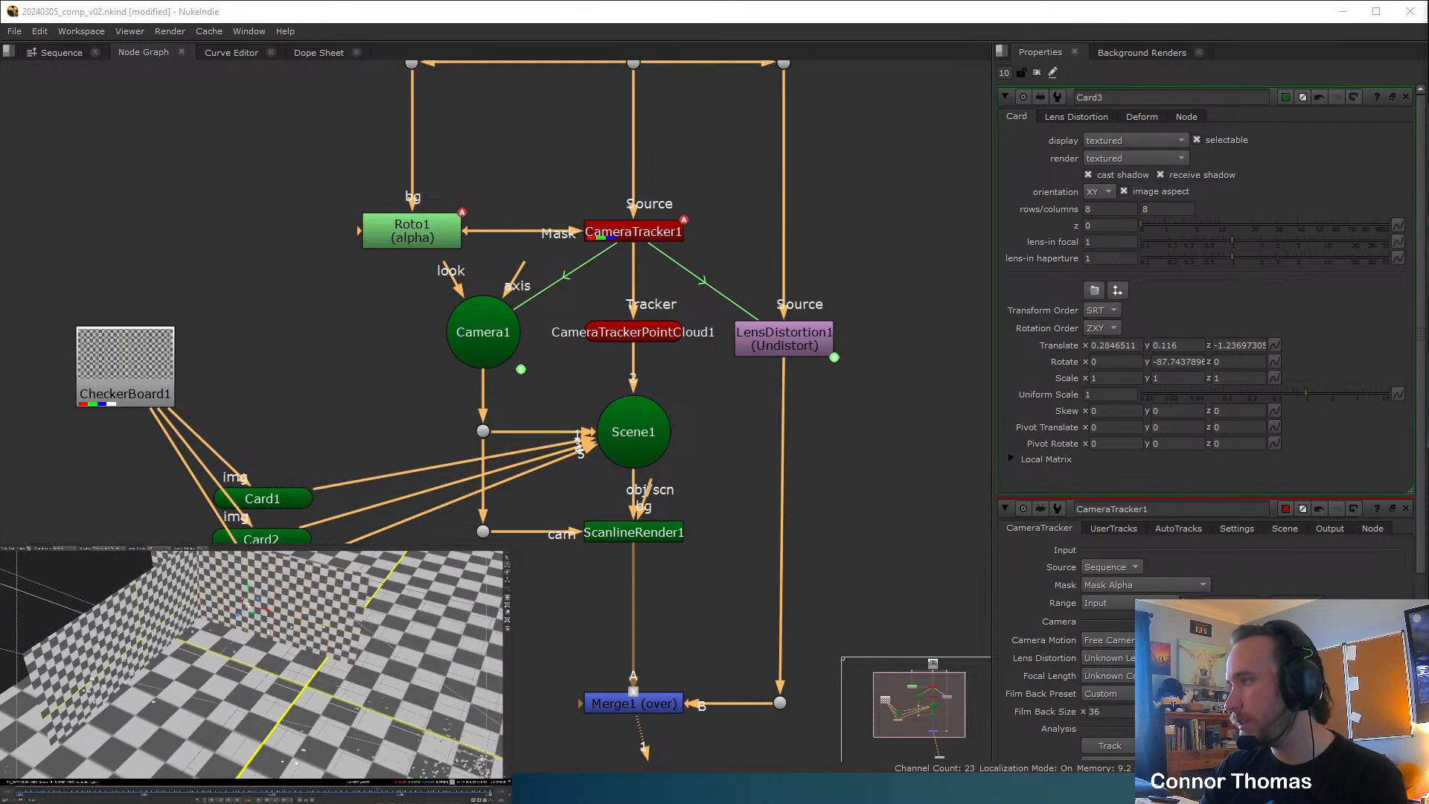
pyautogui.press('Tab')
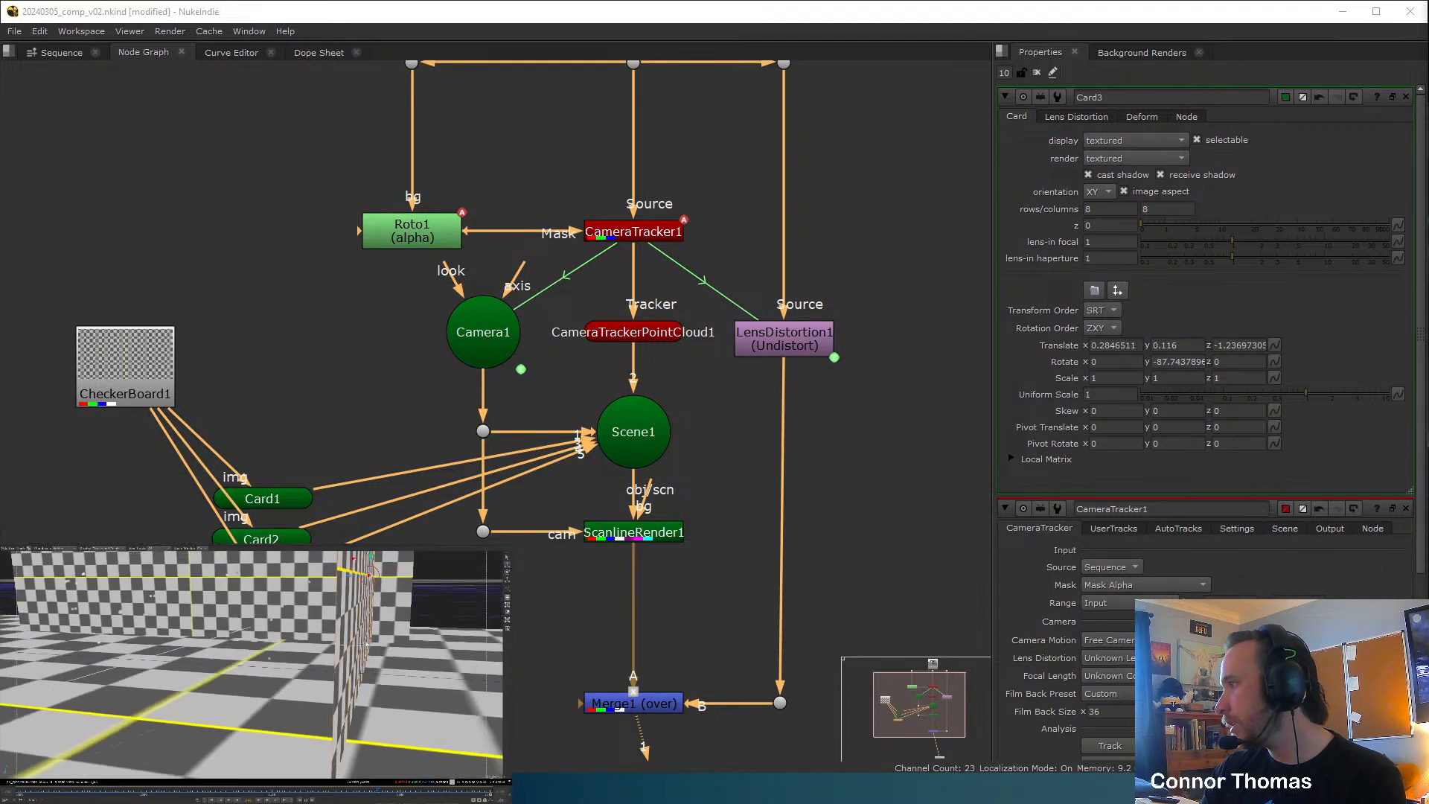
# Return to the composite, close all node properties and review the three checkerboard cards over the playing footage.
pyautogui.press('Tab')
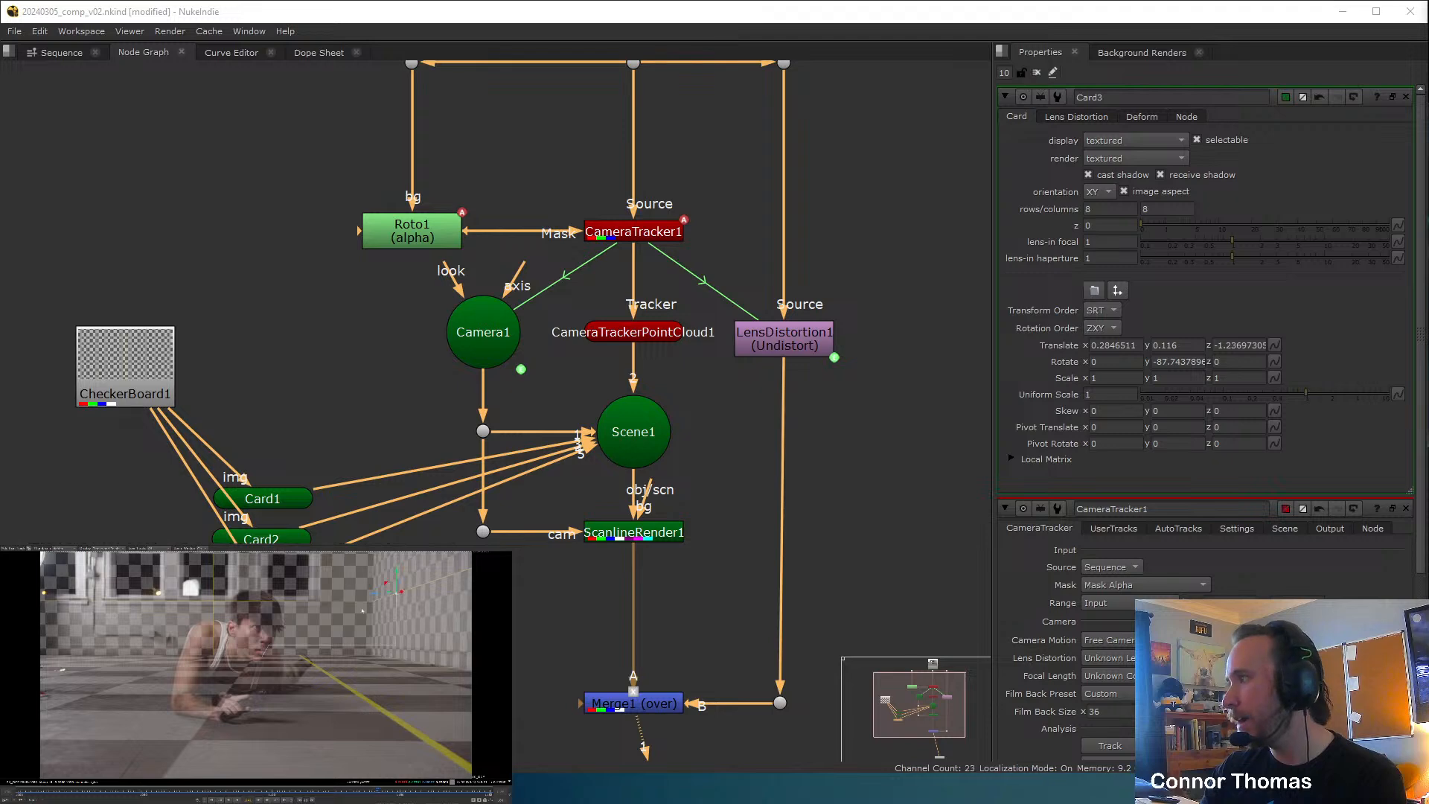
pyautogui.click(1037, 72)
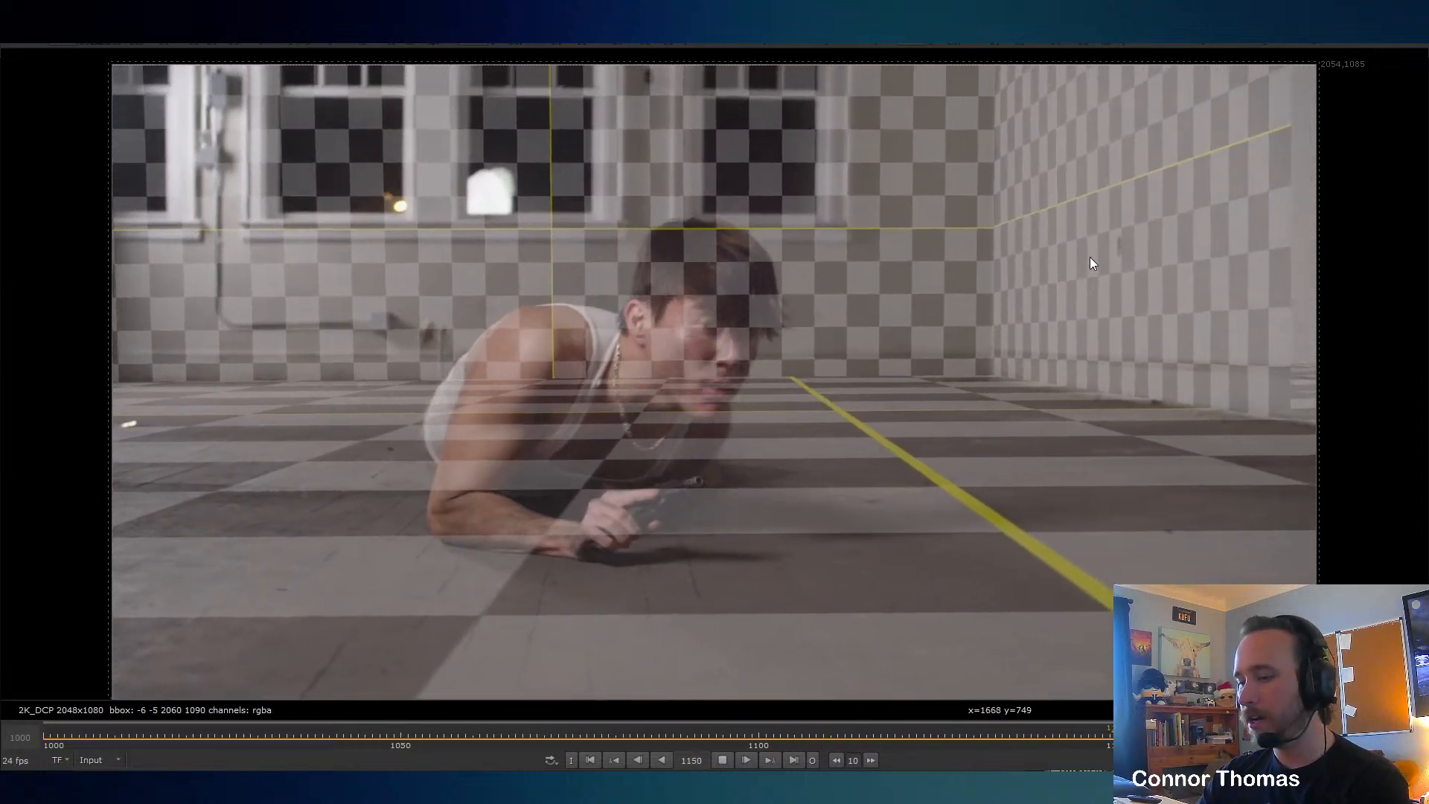
pyautogui.press('k')
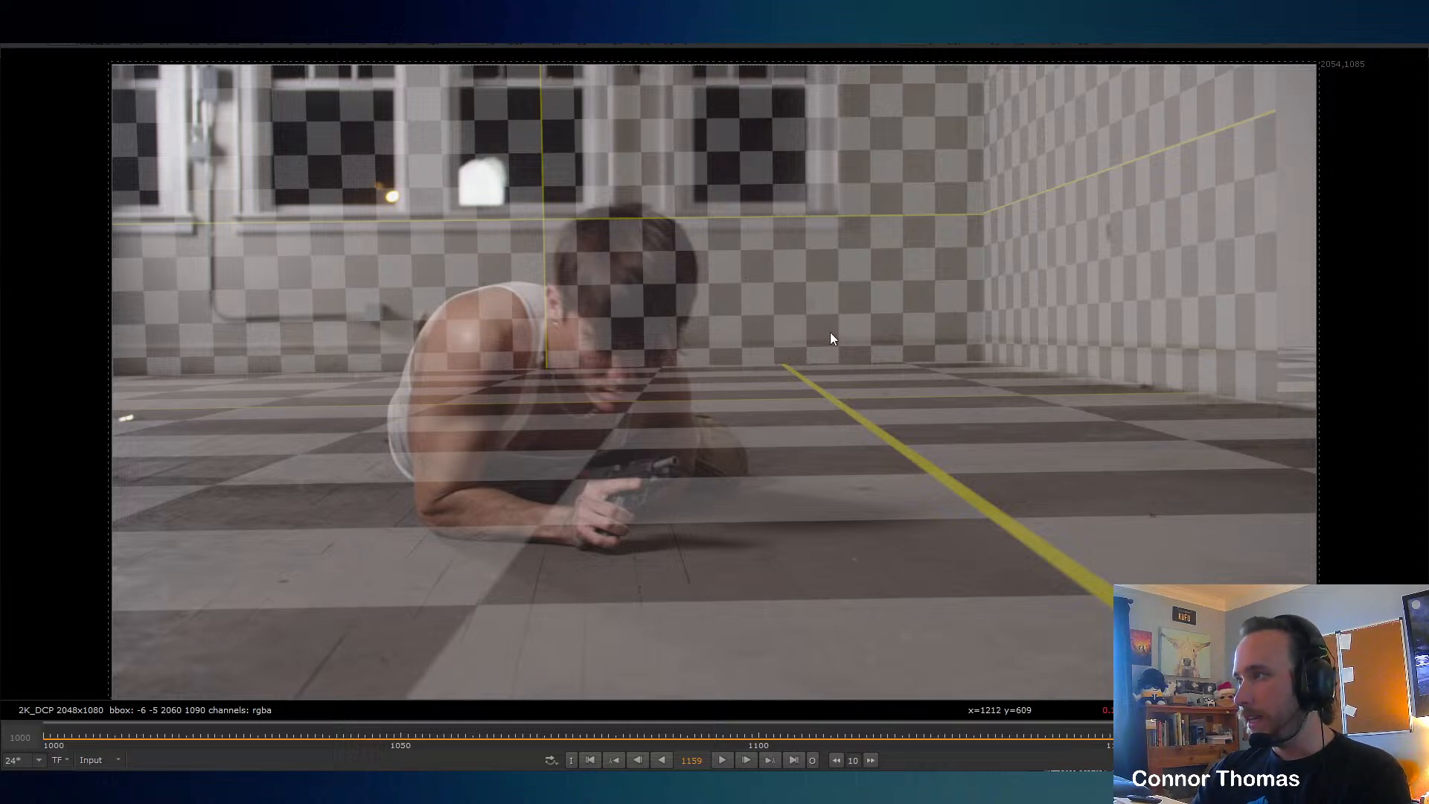
# Play the footage to check the side wall, and slide Card3 along that wall toward the camera in the 3D view.
pyautogui.press('l')
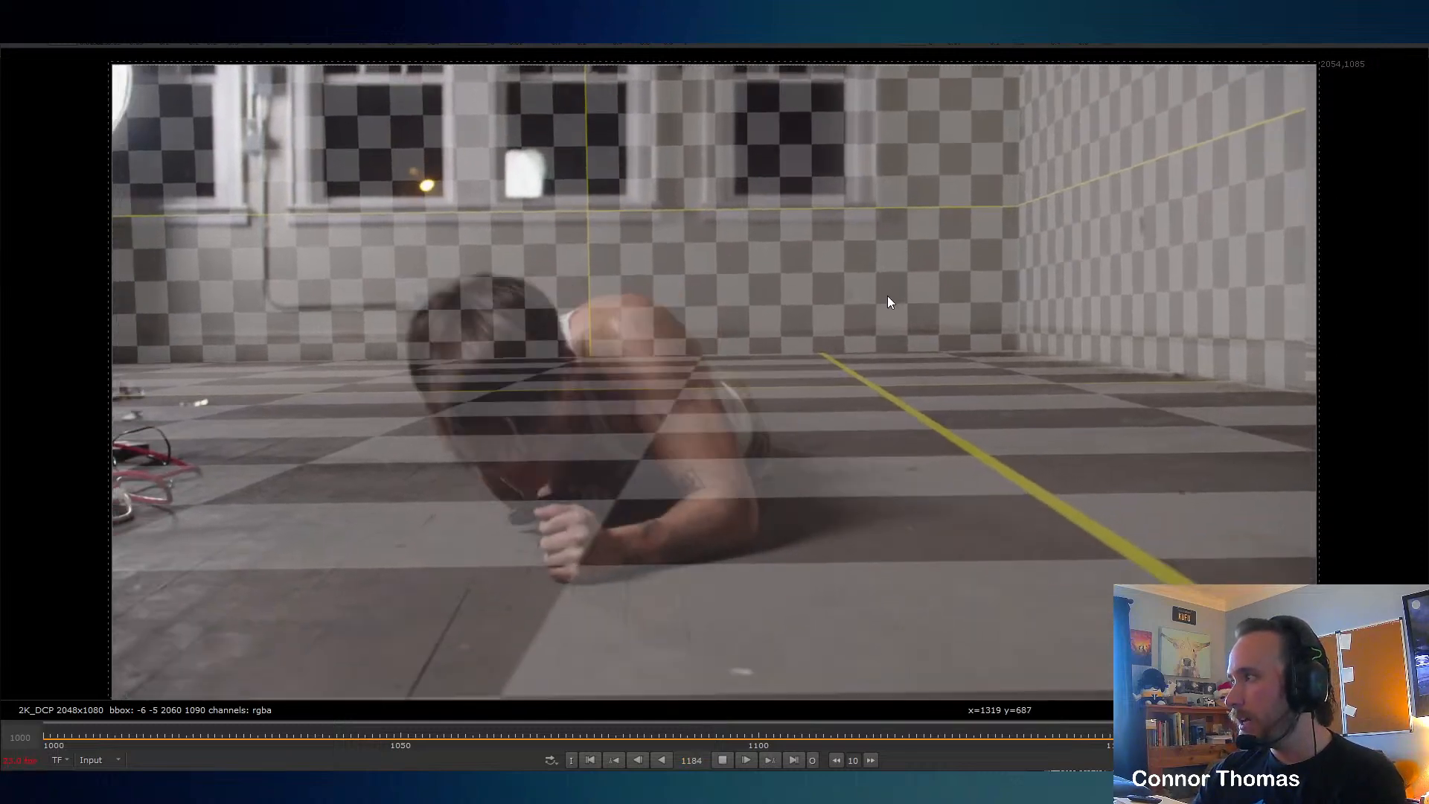
pyautogui.press('k')
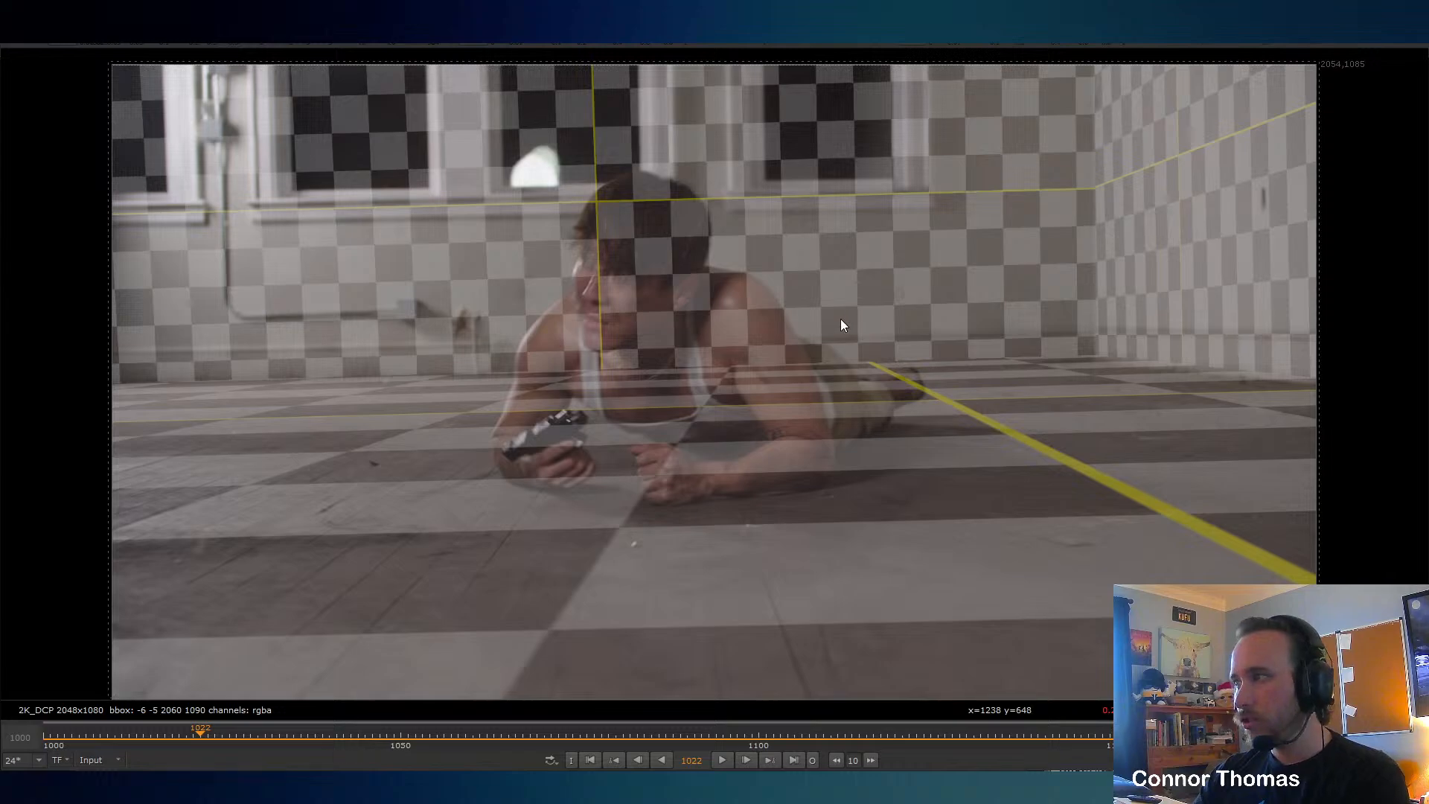
pyautogui.press('Tab')
pyautogui.keyDown('ctrl'); pyautogui.moveTo(738, 319); pyautogui.dragTo(956, 385); pyautogui.keyUp('ctrl')
pyautogui.scroll(-8, 956, 386)
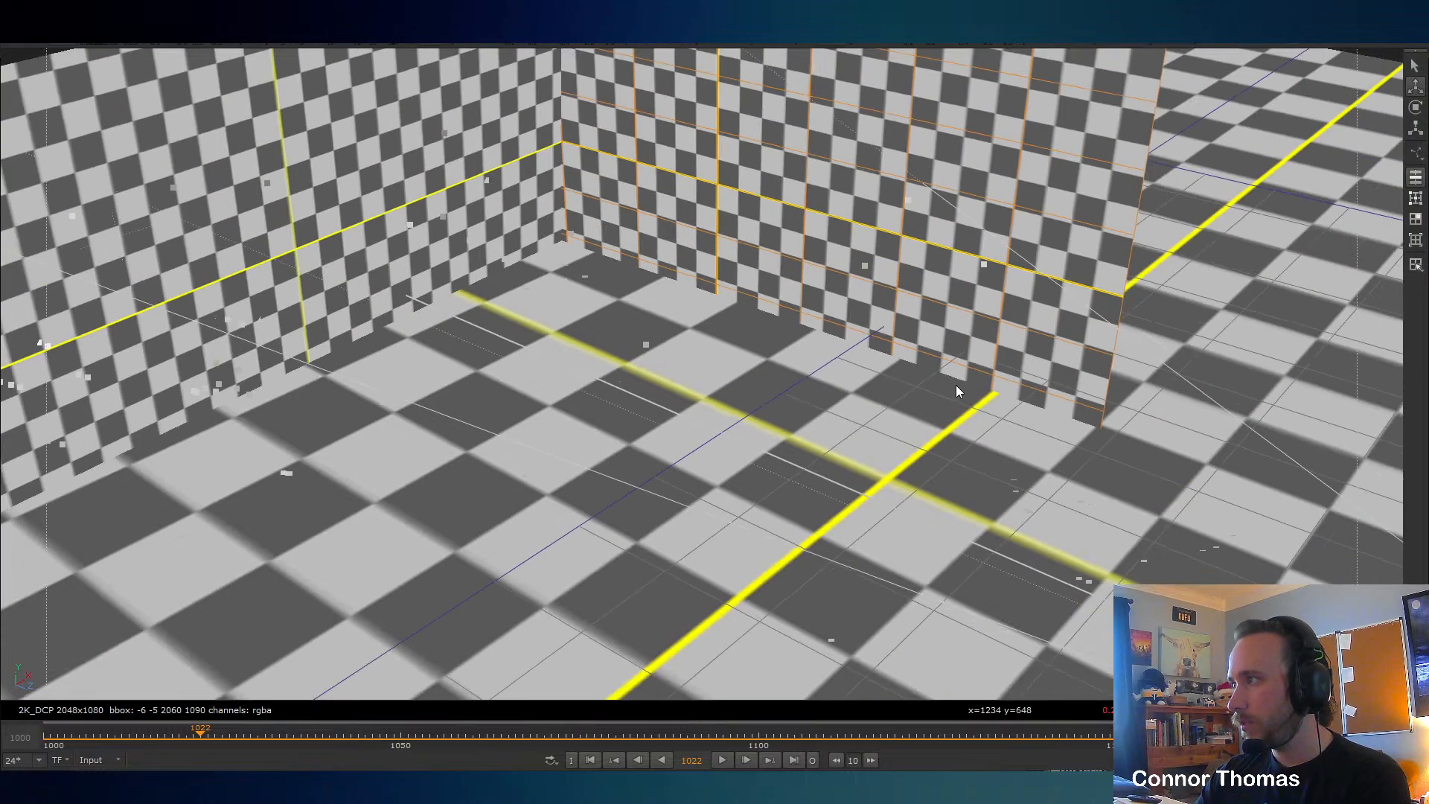
pyautogui.keyDown('ctrl'); pyautogui.moveTo(696, 331); pyautogui.dragTo(725, 391); pyautogui.keyUp('ctrl')
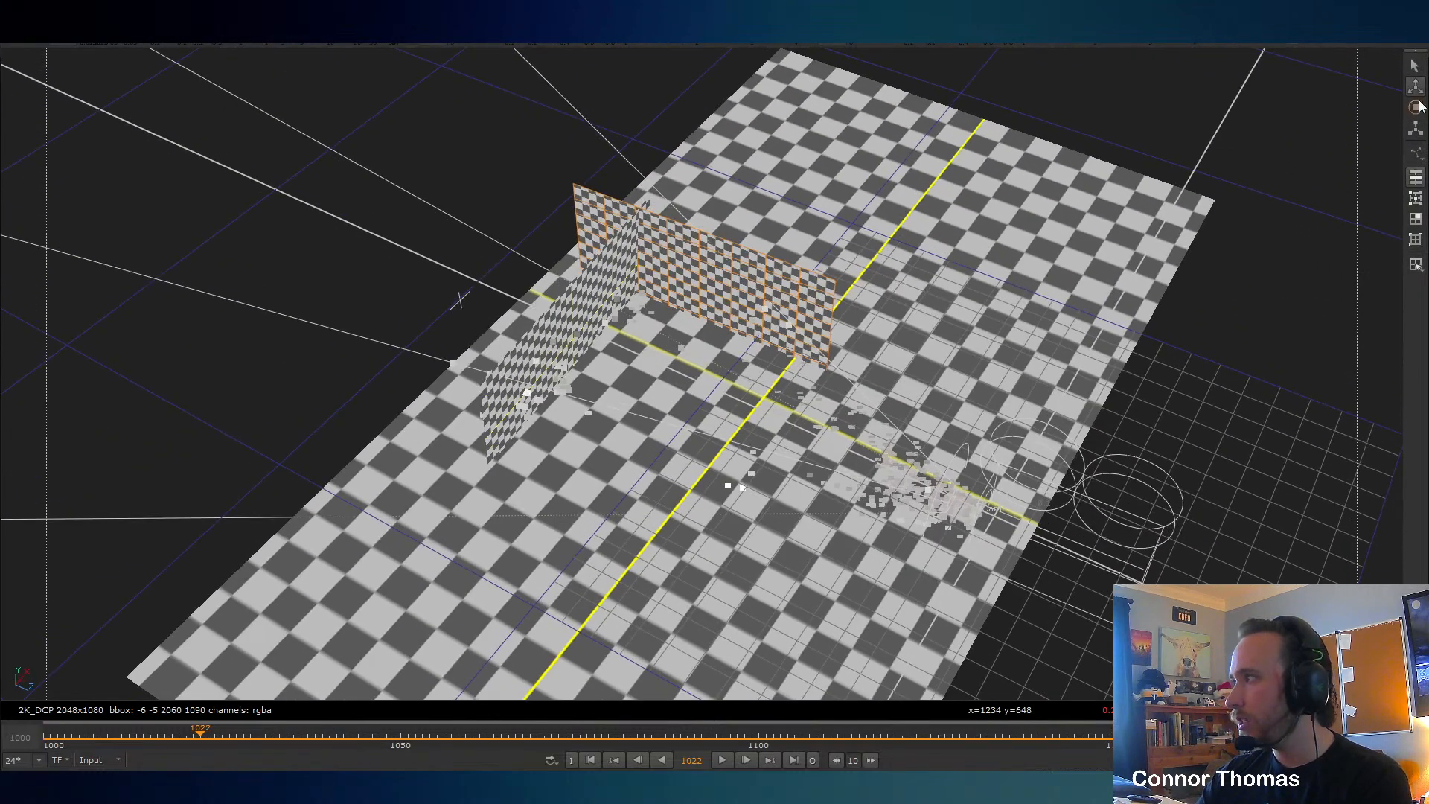
pyautogui.click(779, 298)
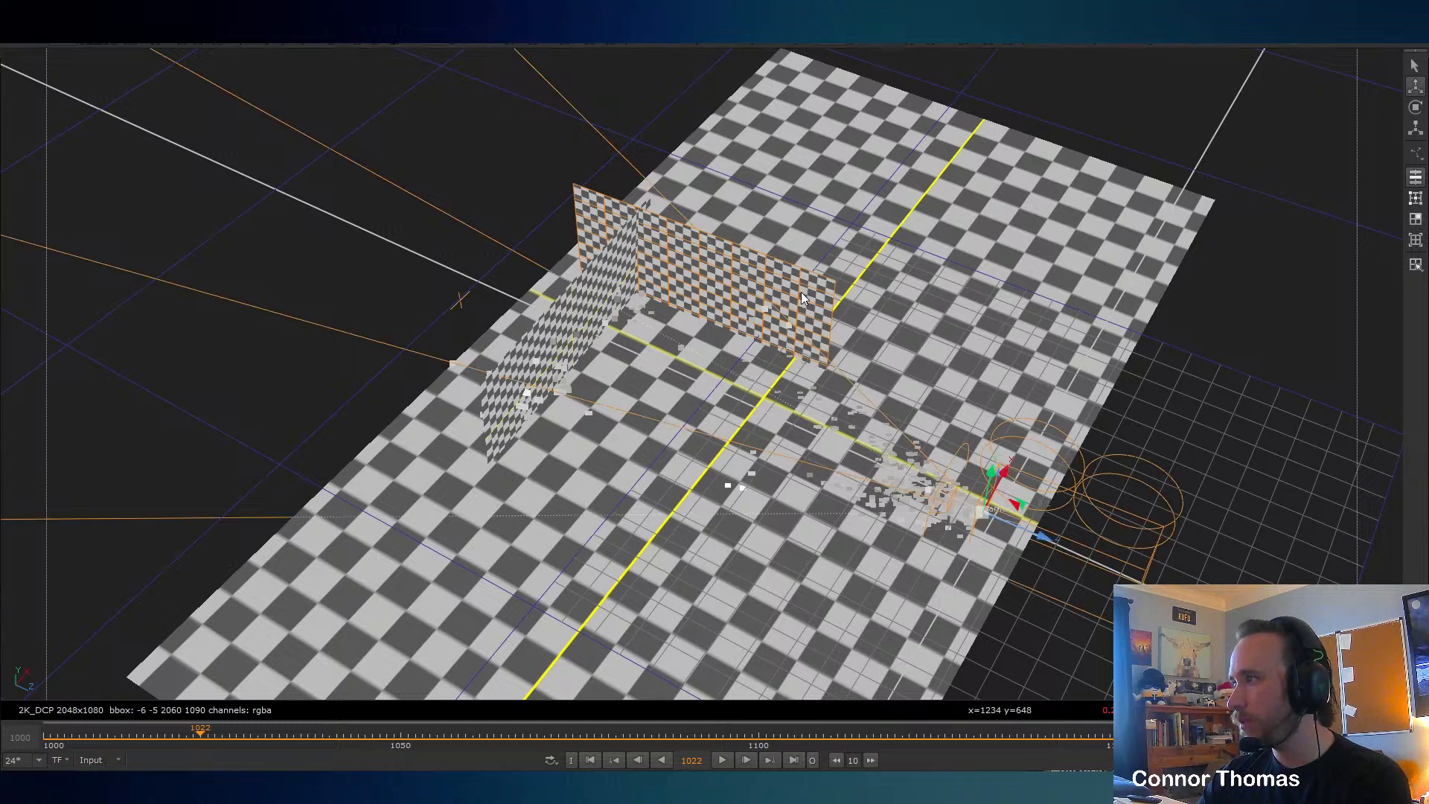
pyautogui.click(812, 284)
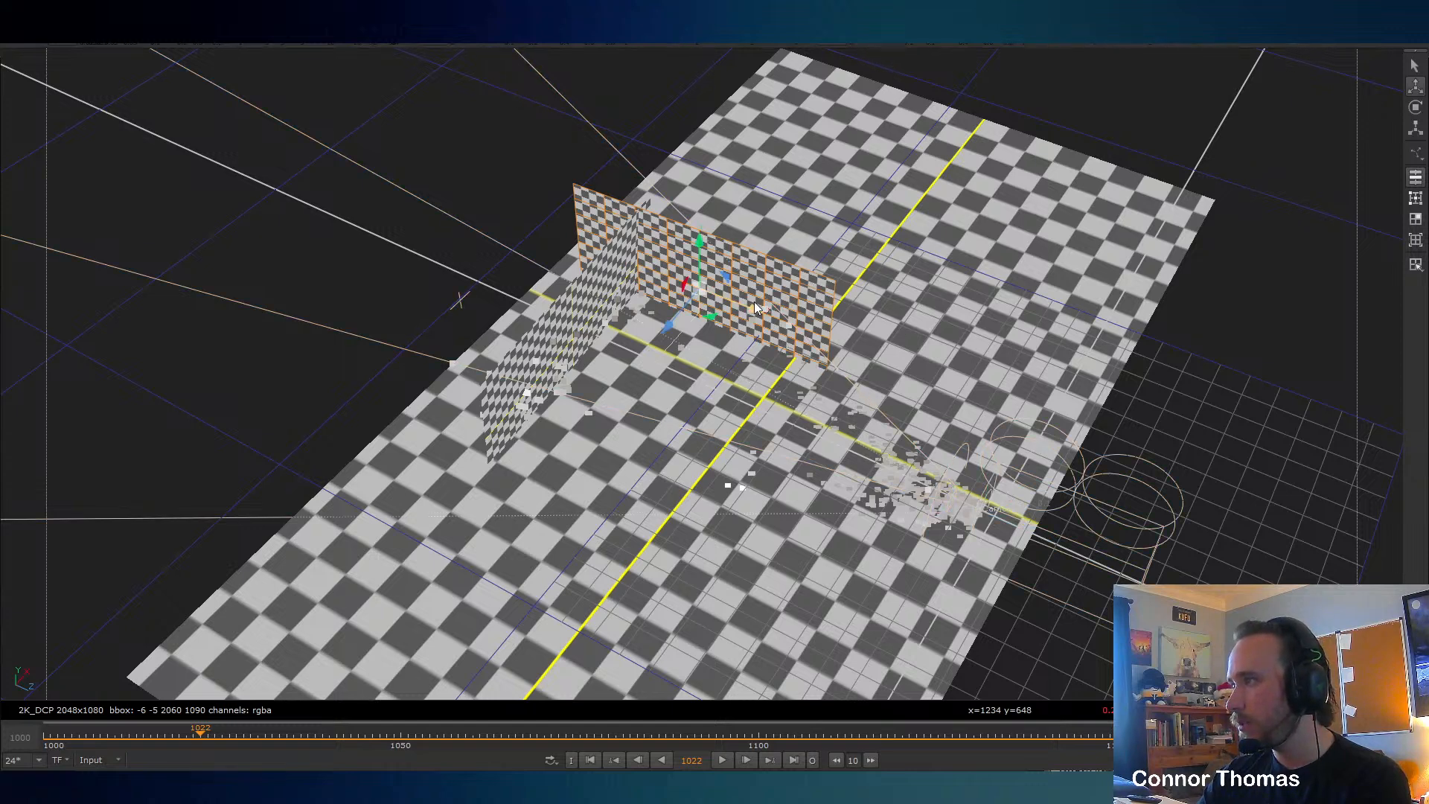
pyautogui.moveTo(755, 305); pyautogui.dragTo(828, 341)
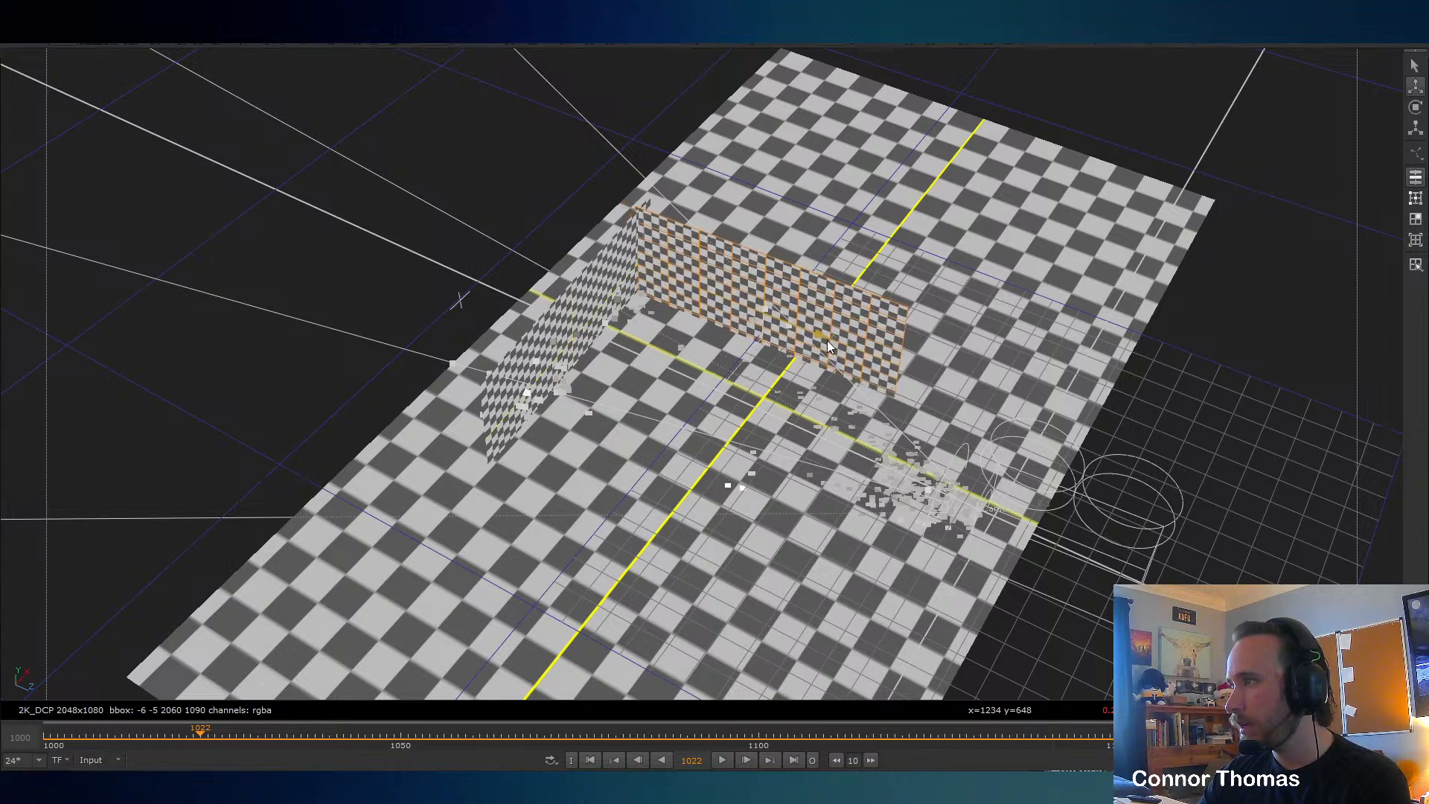
# Return to the composite, check the cards at the last frame without the overlay handles, and display the original plate.
pyautogui.press('Tab')
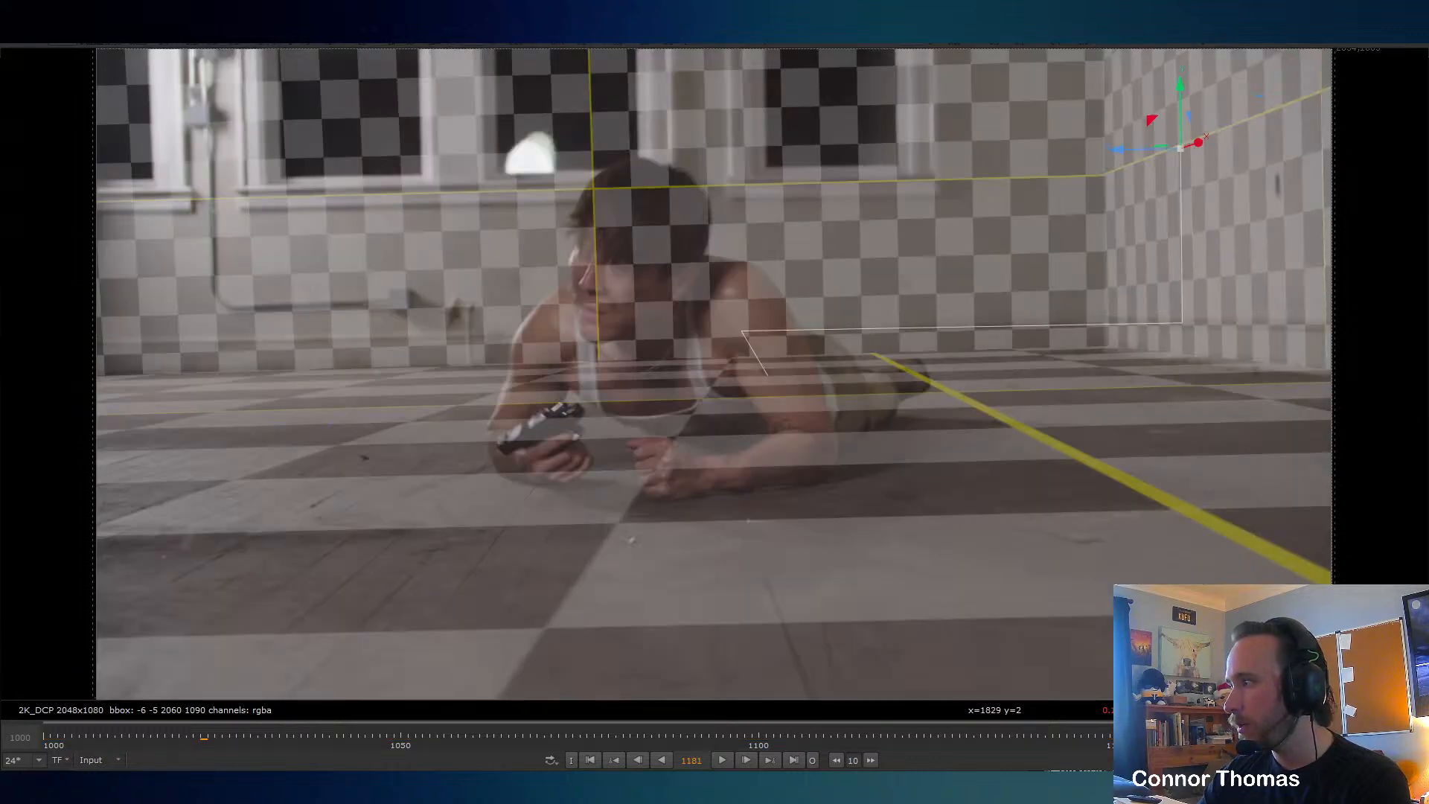
pyautogui.press('End')
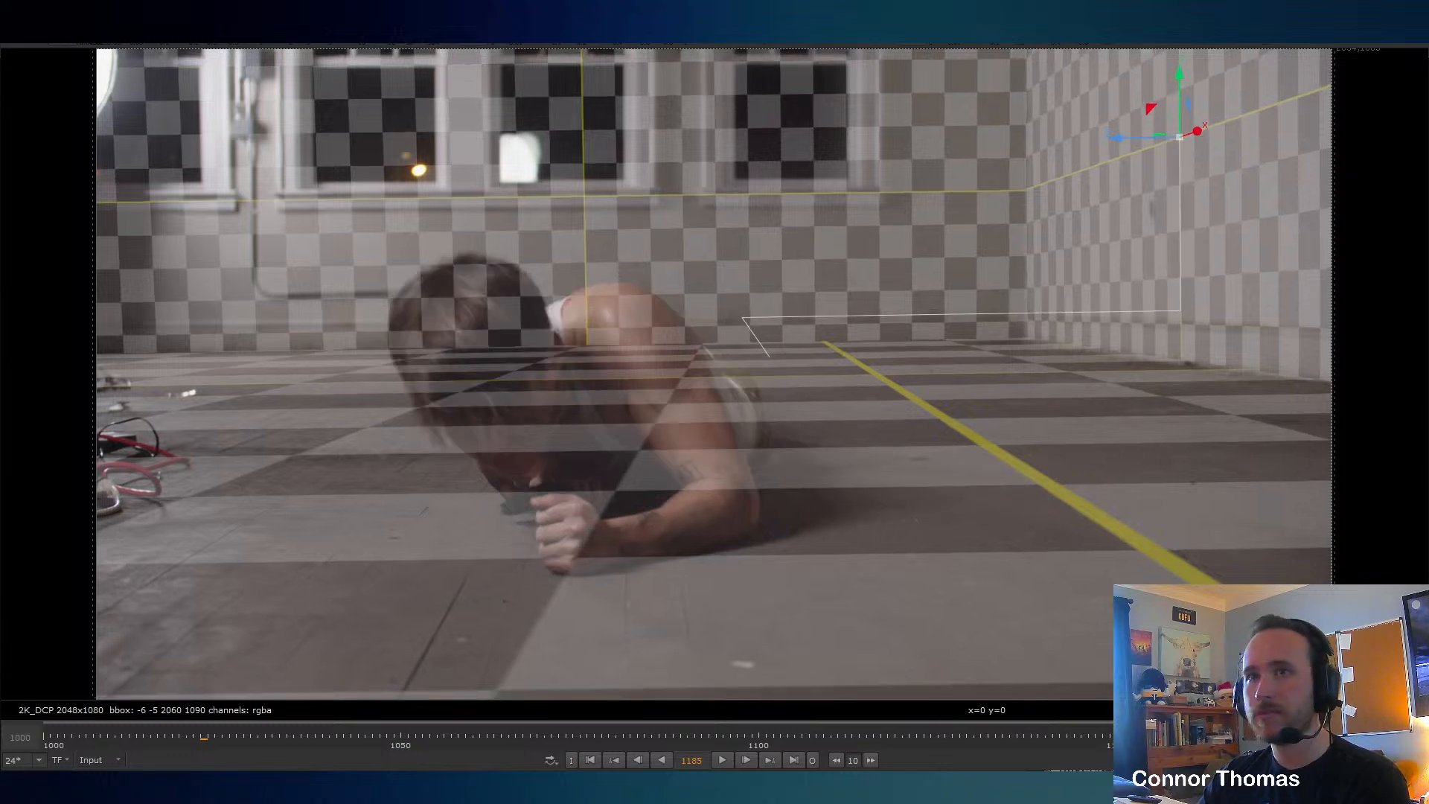
pyautogui.press('o')
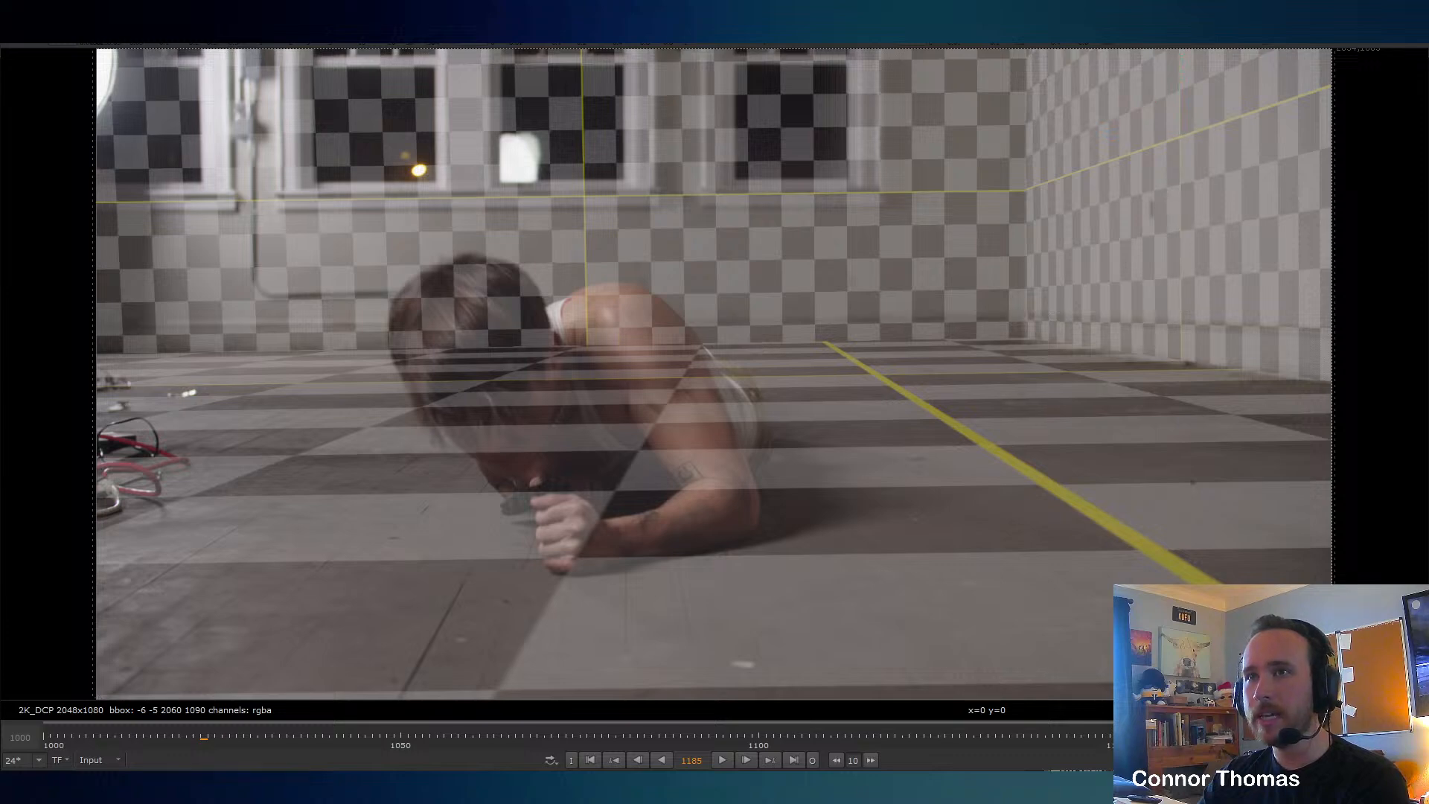
pyautogui.press('1')
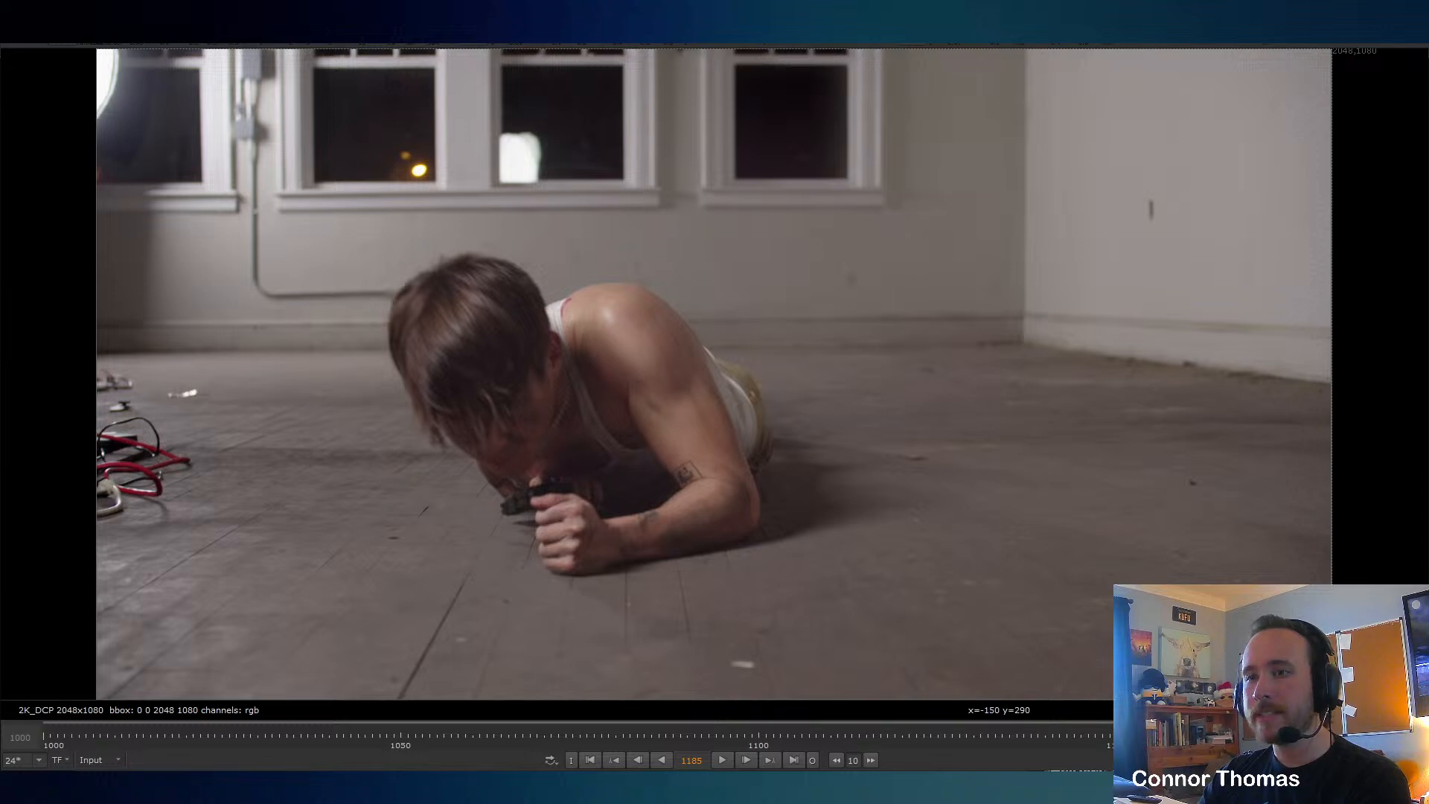
# Switch to the browser and bring up the ActionVFX page for Man Crawling in Burning Room.
pyautogui.hotkey('alt', 'Tab')
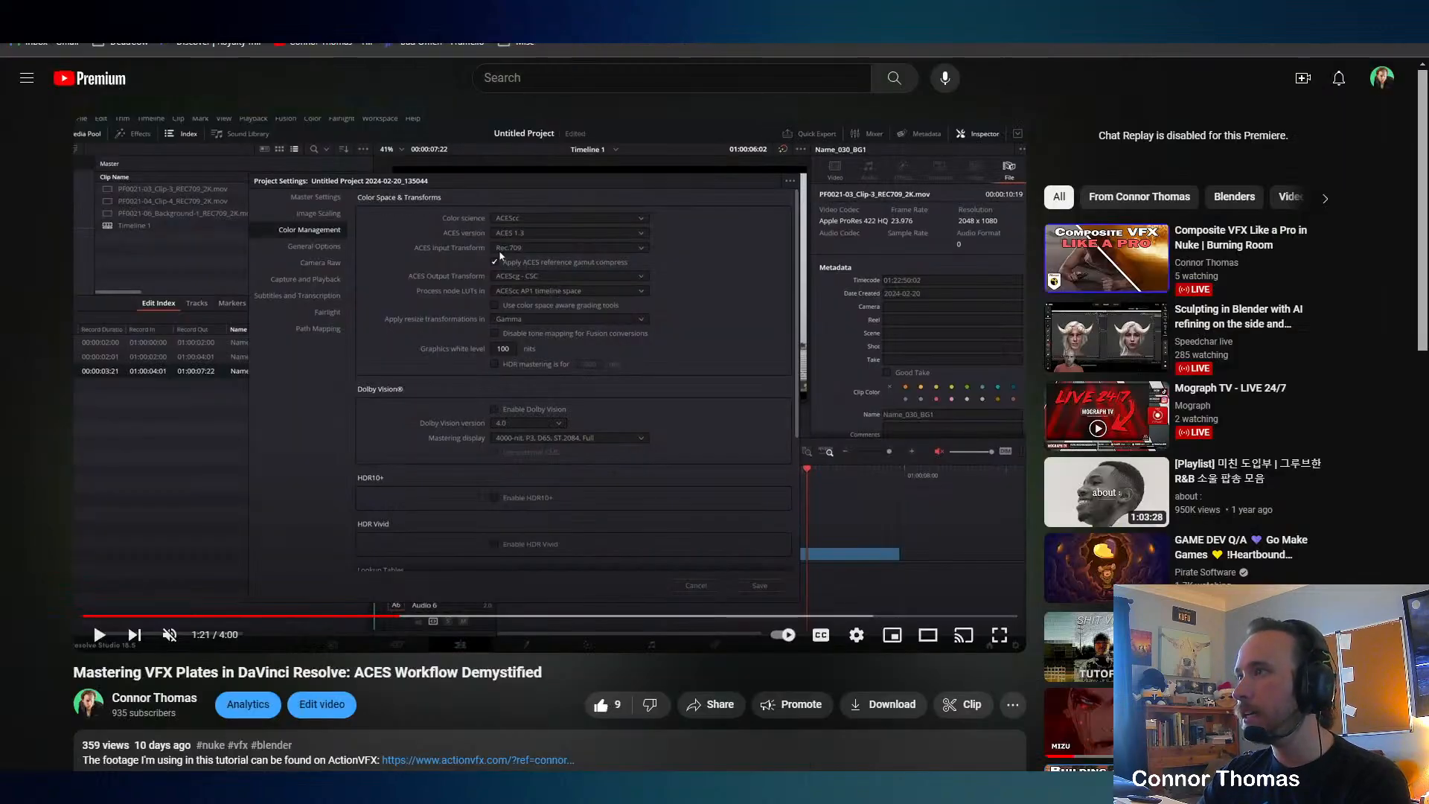
pyautogui.click(328, 9)
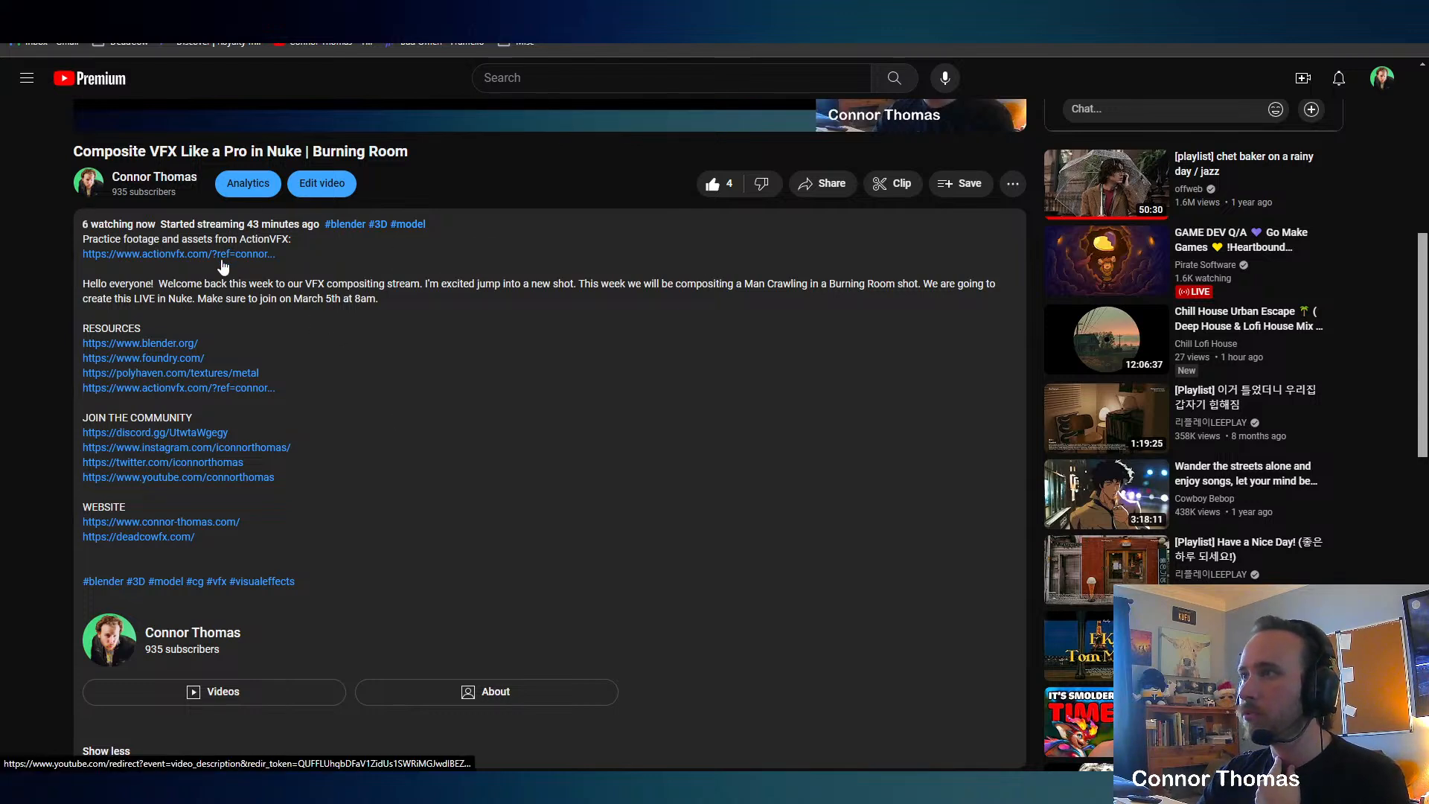
pyautogui.click(387, 8)
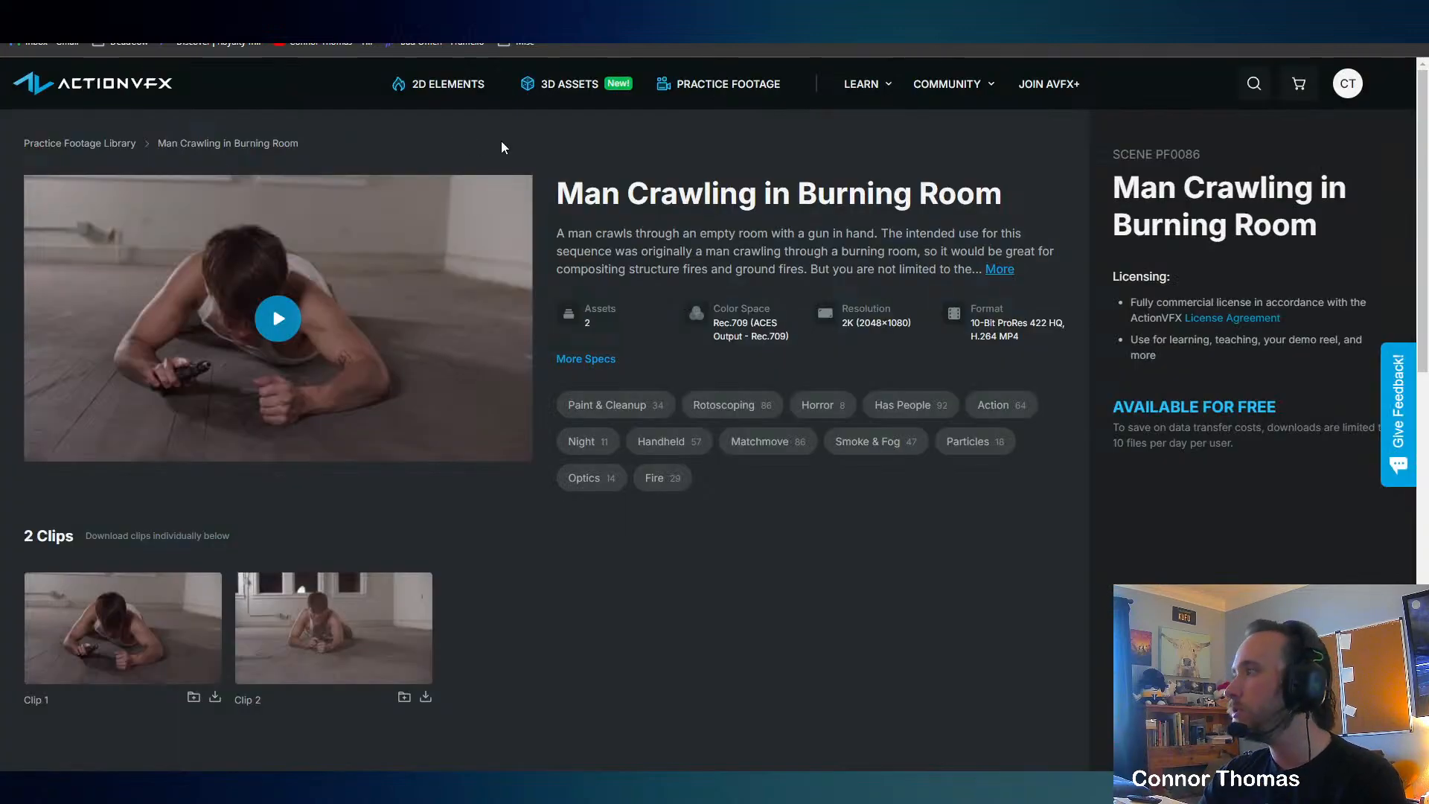
# Open the ActionVFX account's My Downloads page and look over the available fire collections.
pyautogui.click(1348, 84)
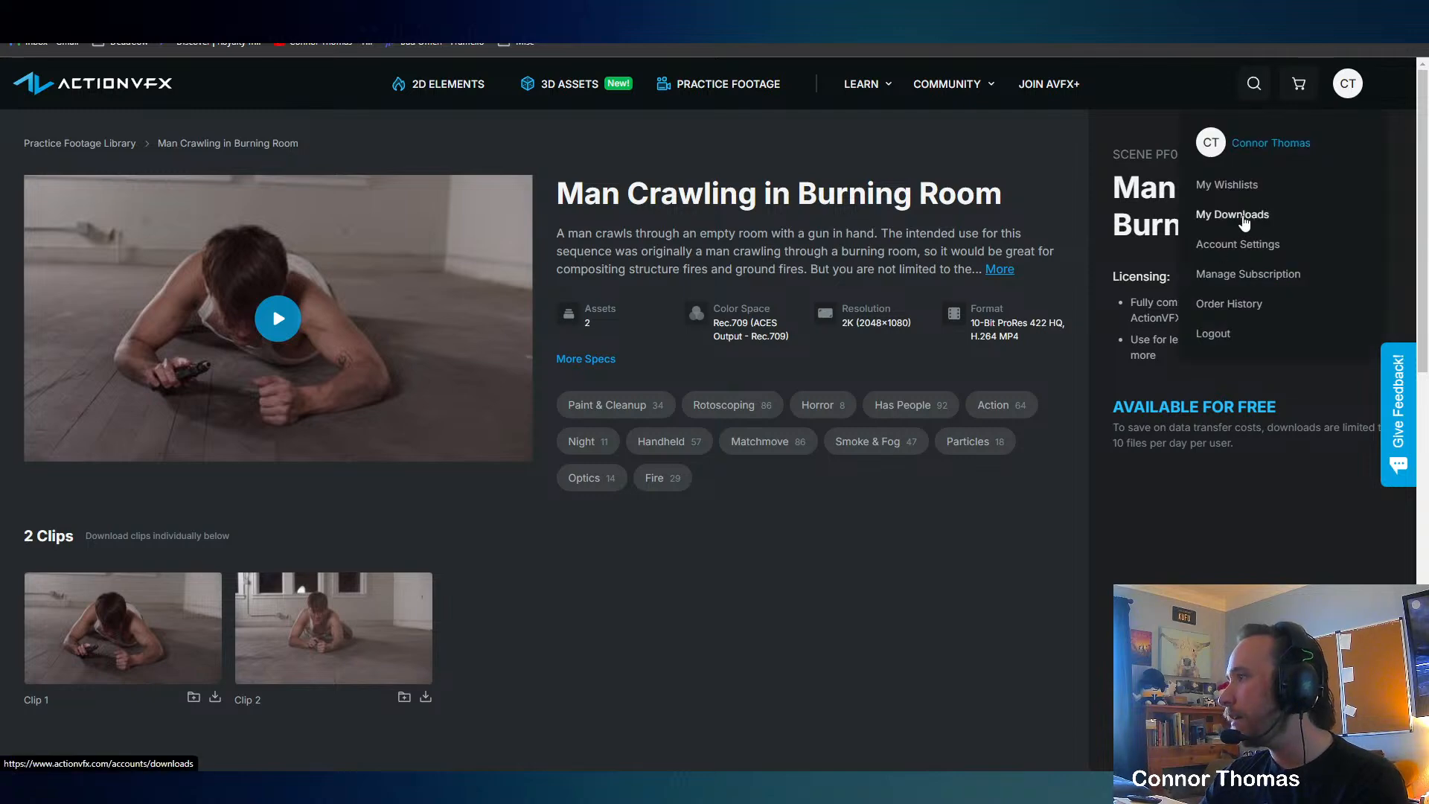
pyautogui.click(1241, 215)
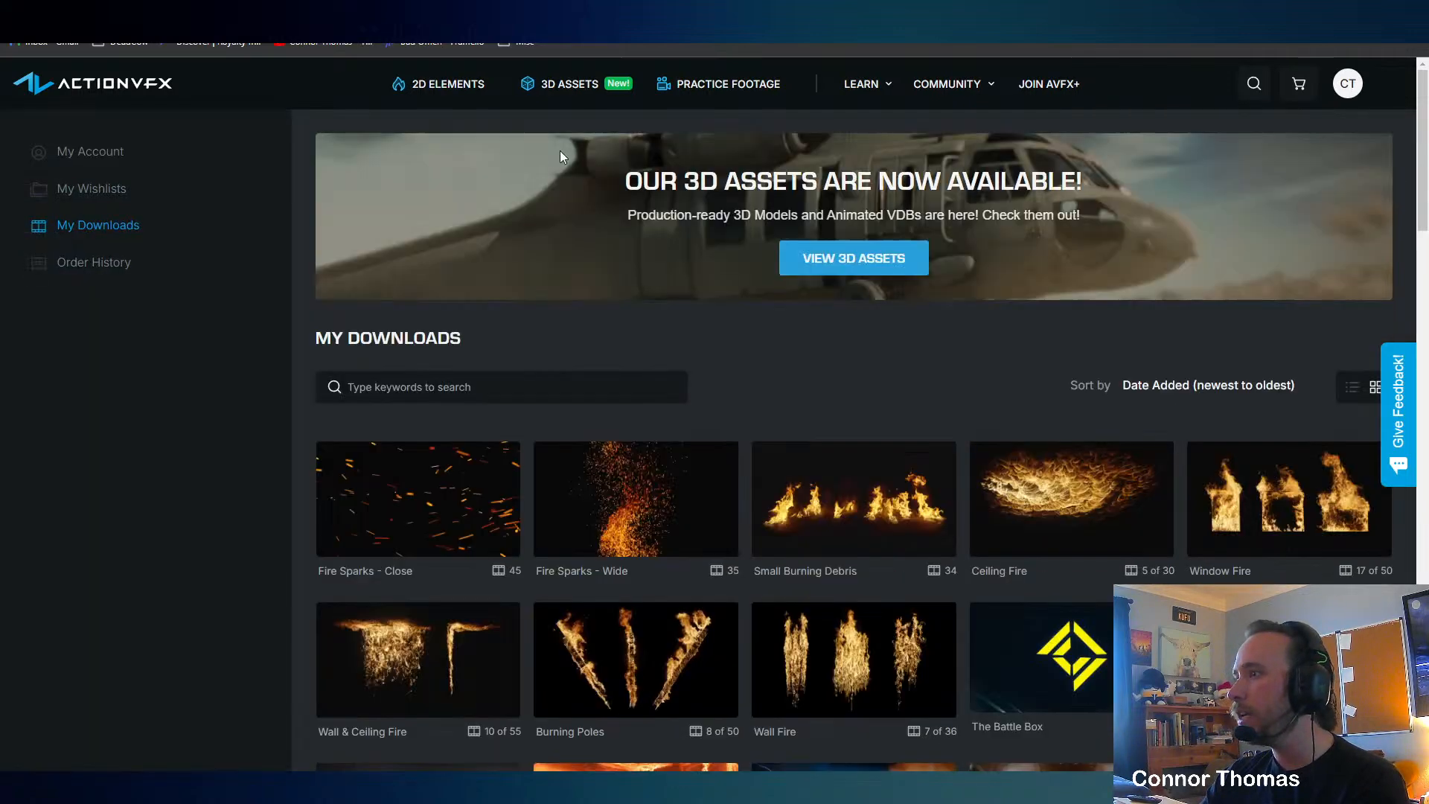
pyautogui.scroll(-4, 559, 151)
pyautogui.scroll(1, 839, 230)
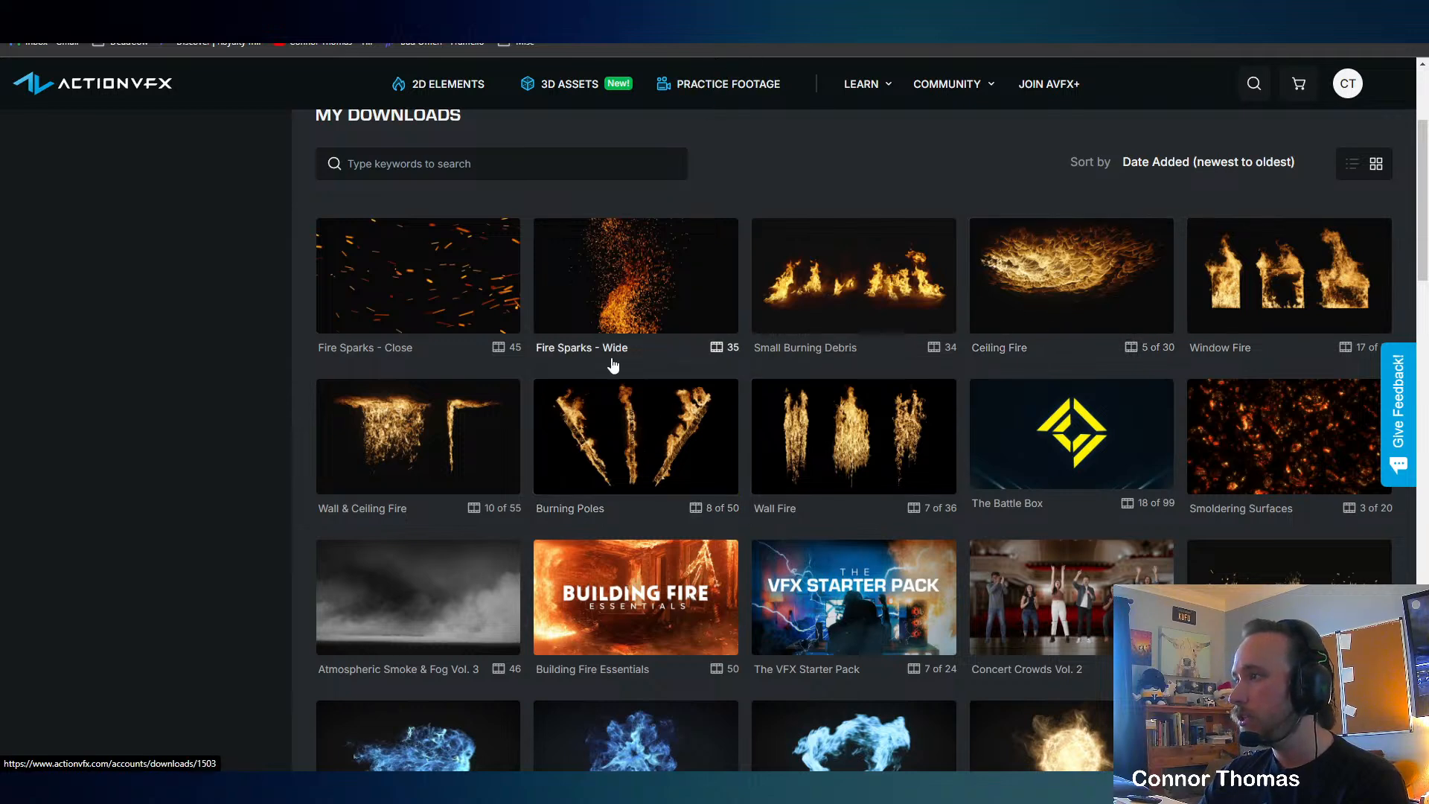
# Browse the free practice footage library and open the Man Crawling in Burning Room scene.
pyautogui.click(716, 85)
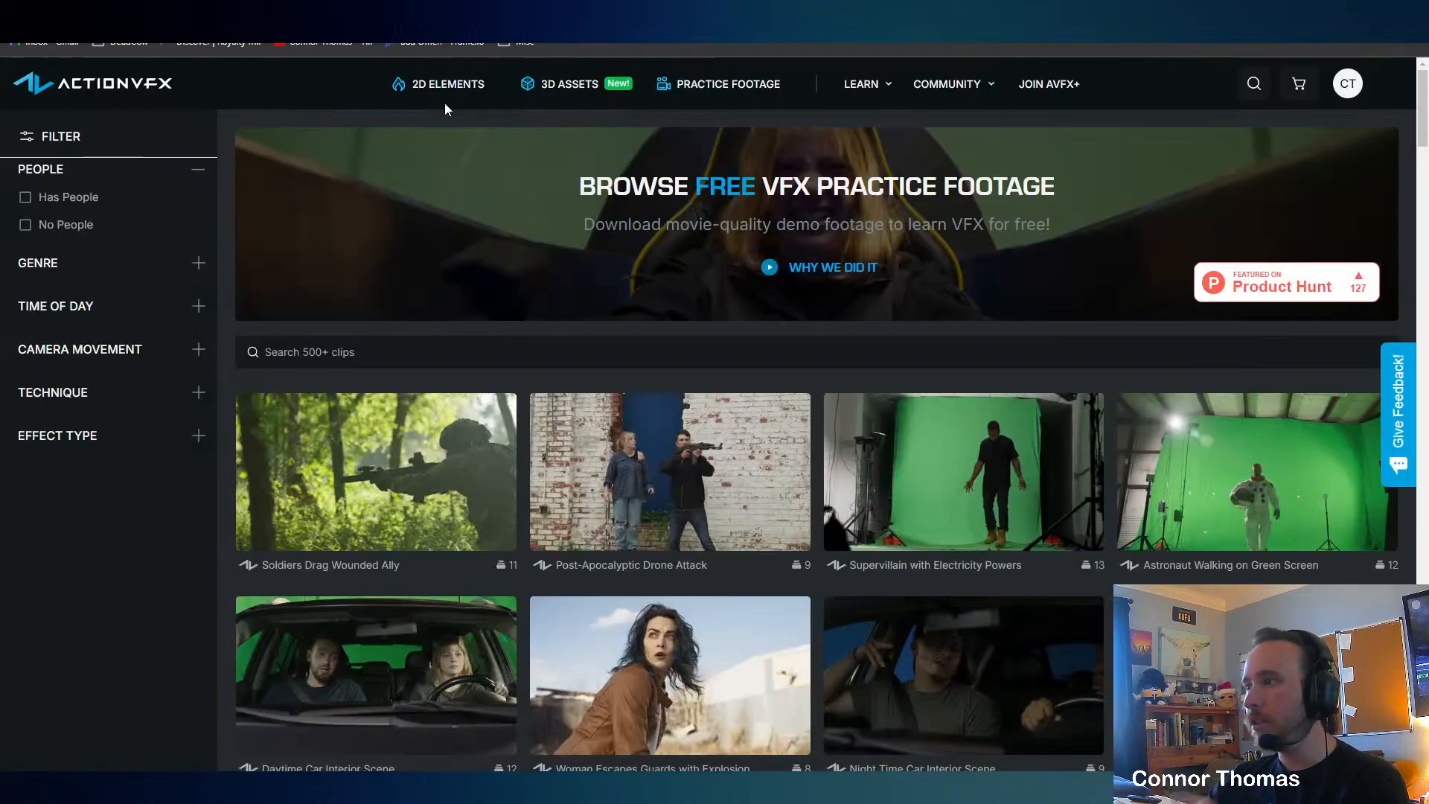
pyautogui.scroll(-10, 627, 426)
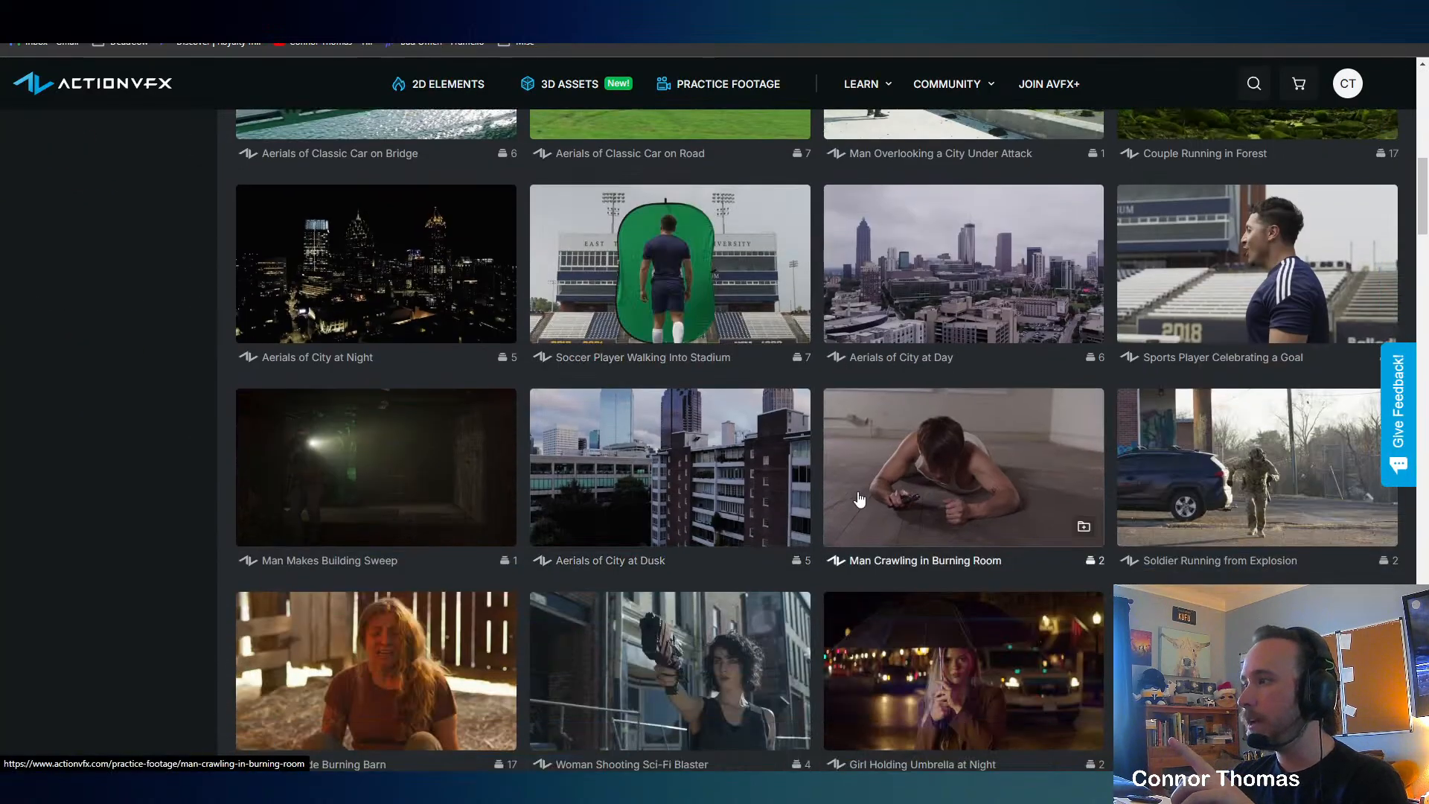
pyautogui.click(908, 476)
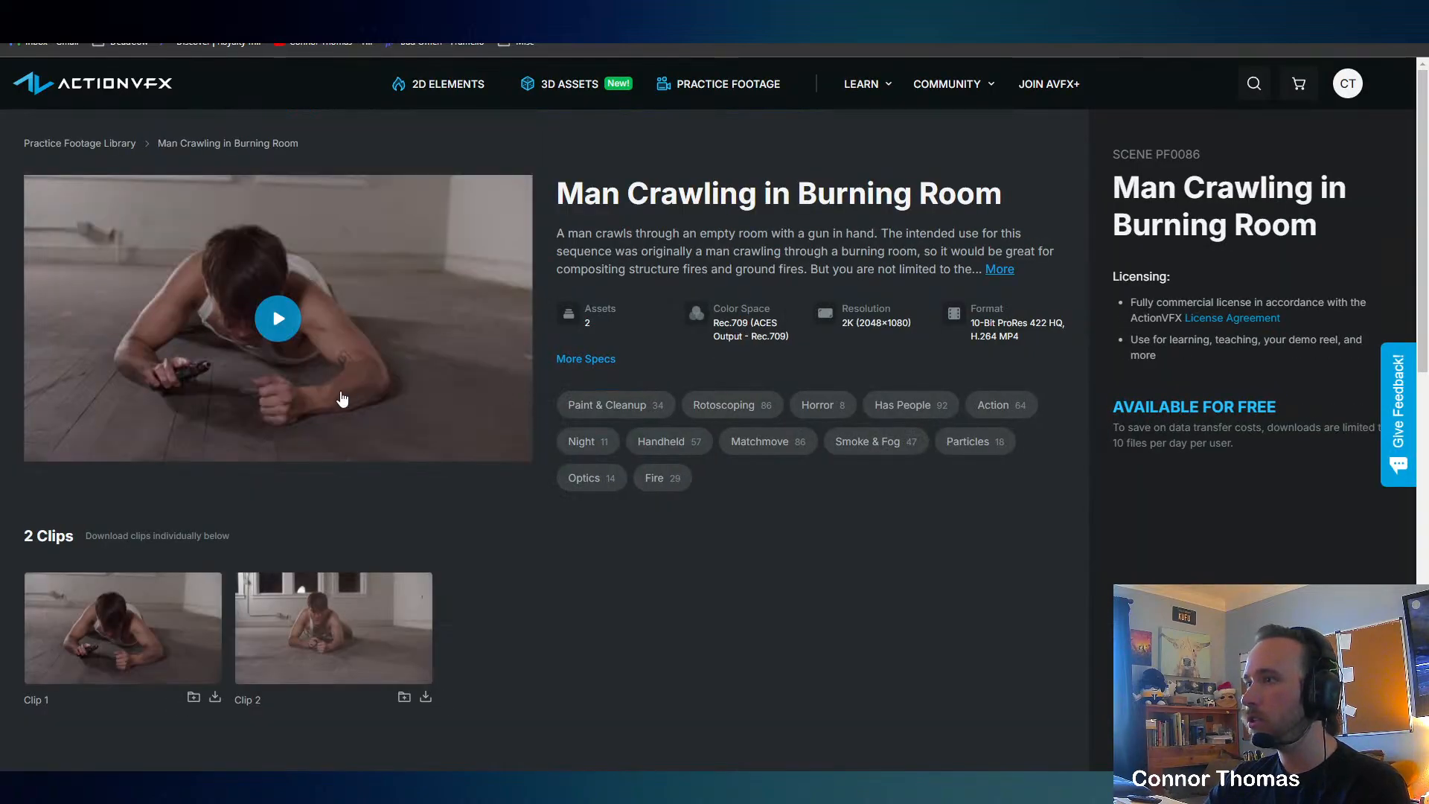
# Check the stream description on YouTube for the resource links, and examine the scene page's clips and suggested assets.
pyautogui.click(282, 7)
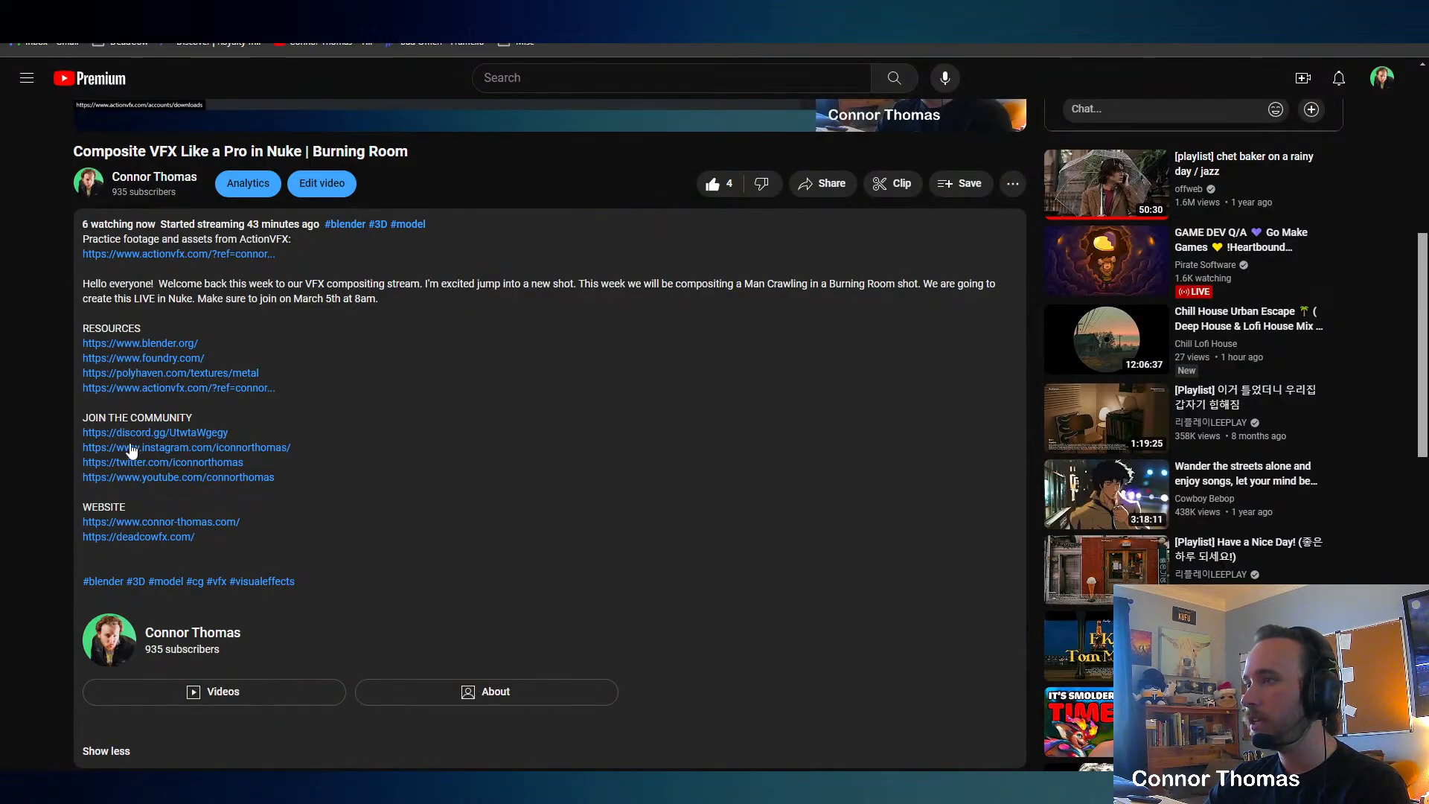
pyautogui.click(733, 15)
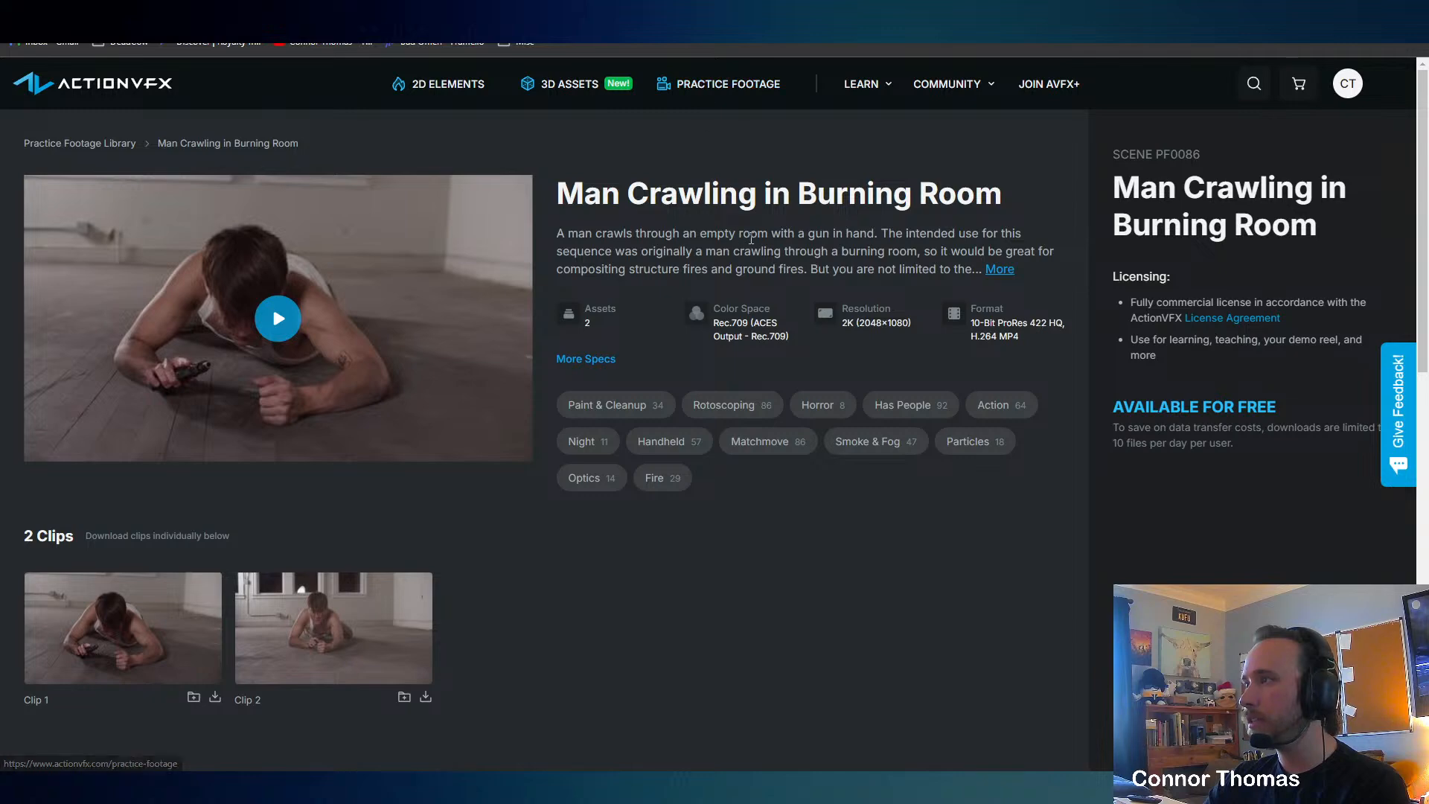
pyautogui.scroll(-4, 759, 235)
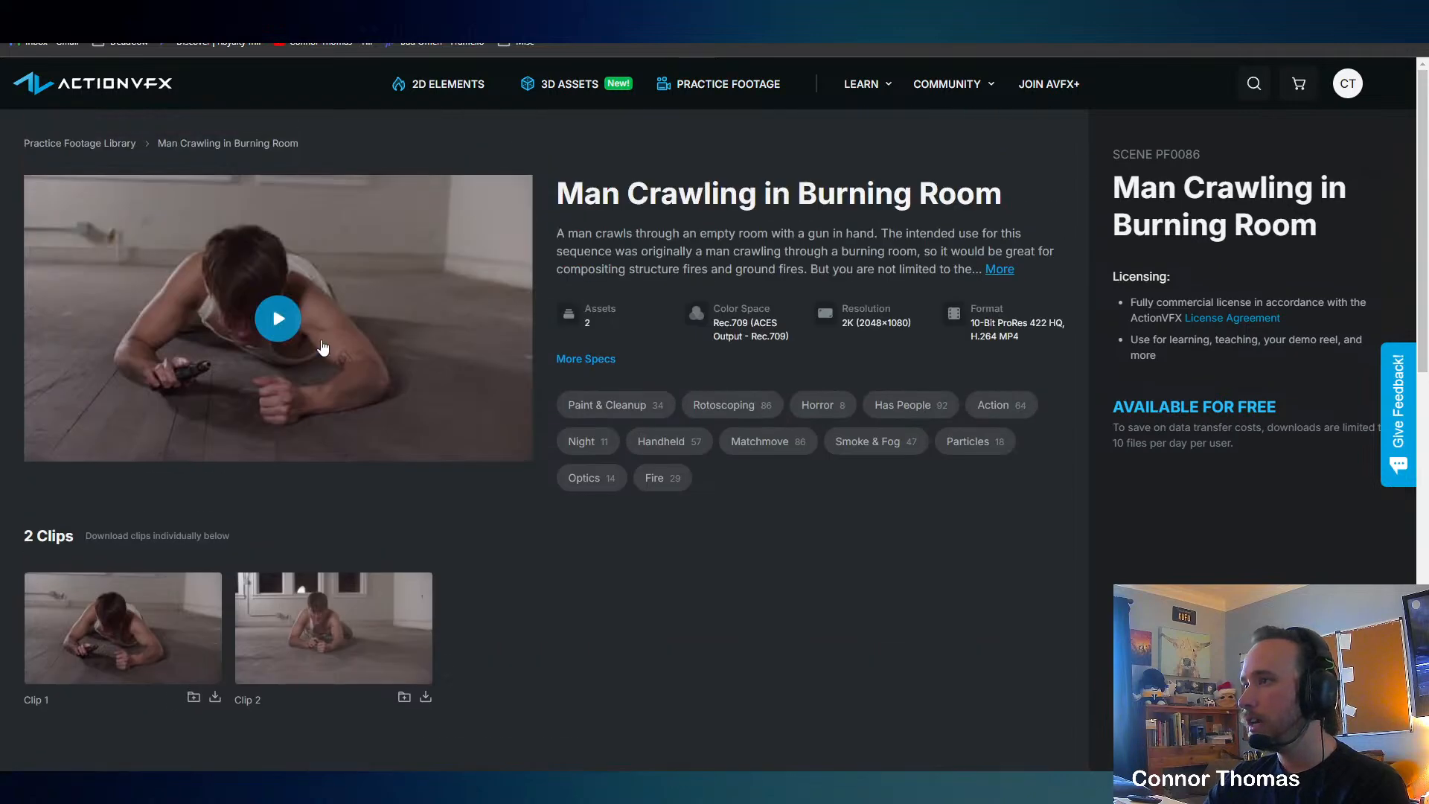
pyautogui.scroll(-6, 667, 497)
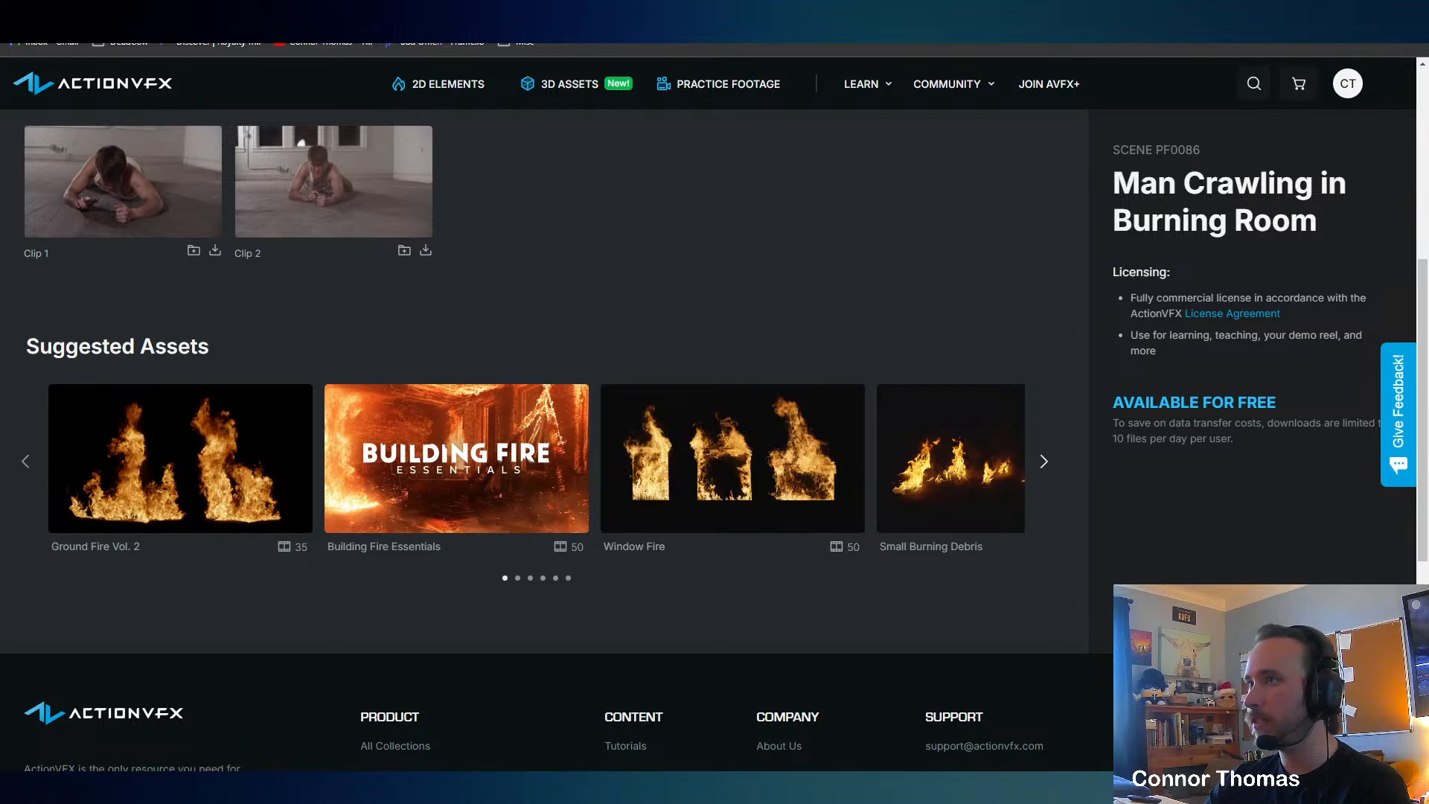
# Open the Window Fire collection from My Downloads and preview Wide Window Fire Front 7, Wide Window Fire Front 3 and Square Window Fire Front 6.
pyautogui.click(446, 11)
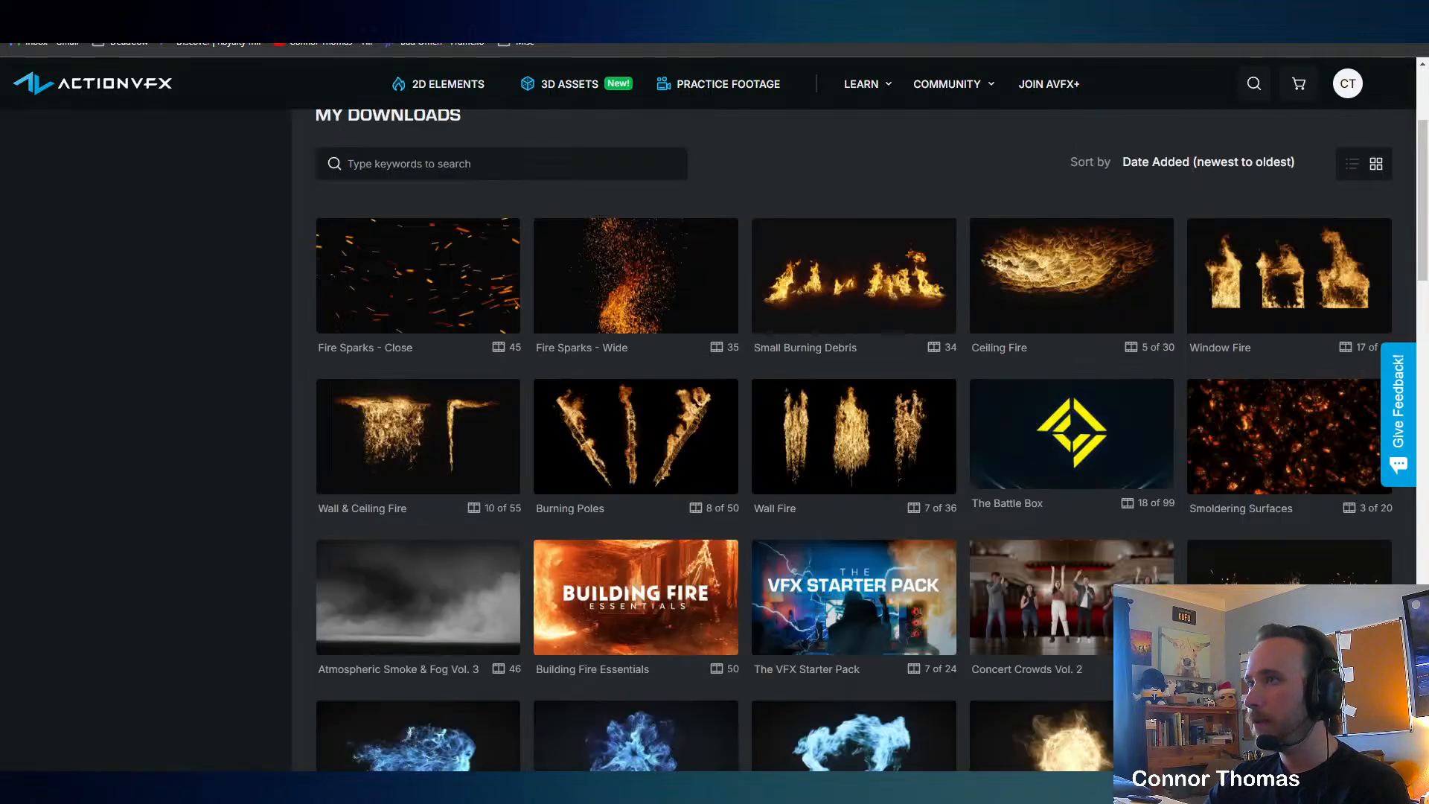
pyautogui.click(1274, 275)
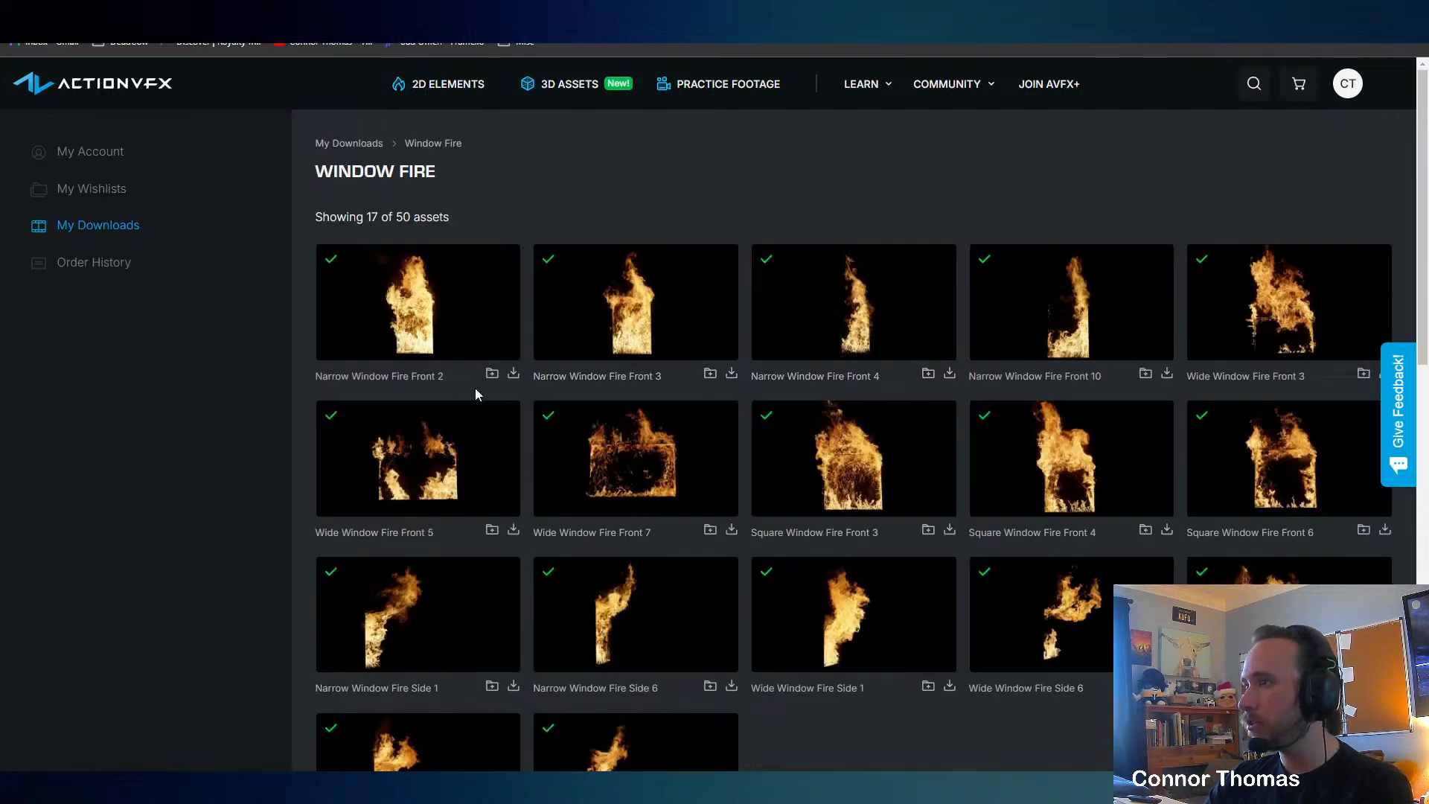
pyautogui.scroll(-1, 181, 425)
pyautogui.moveTo(708, 395)
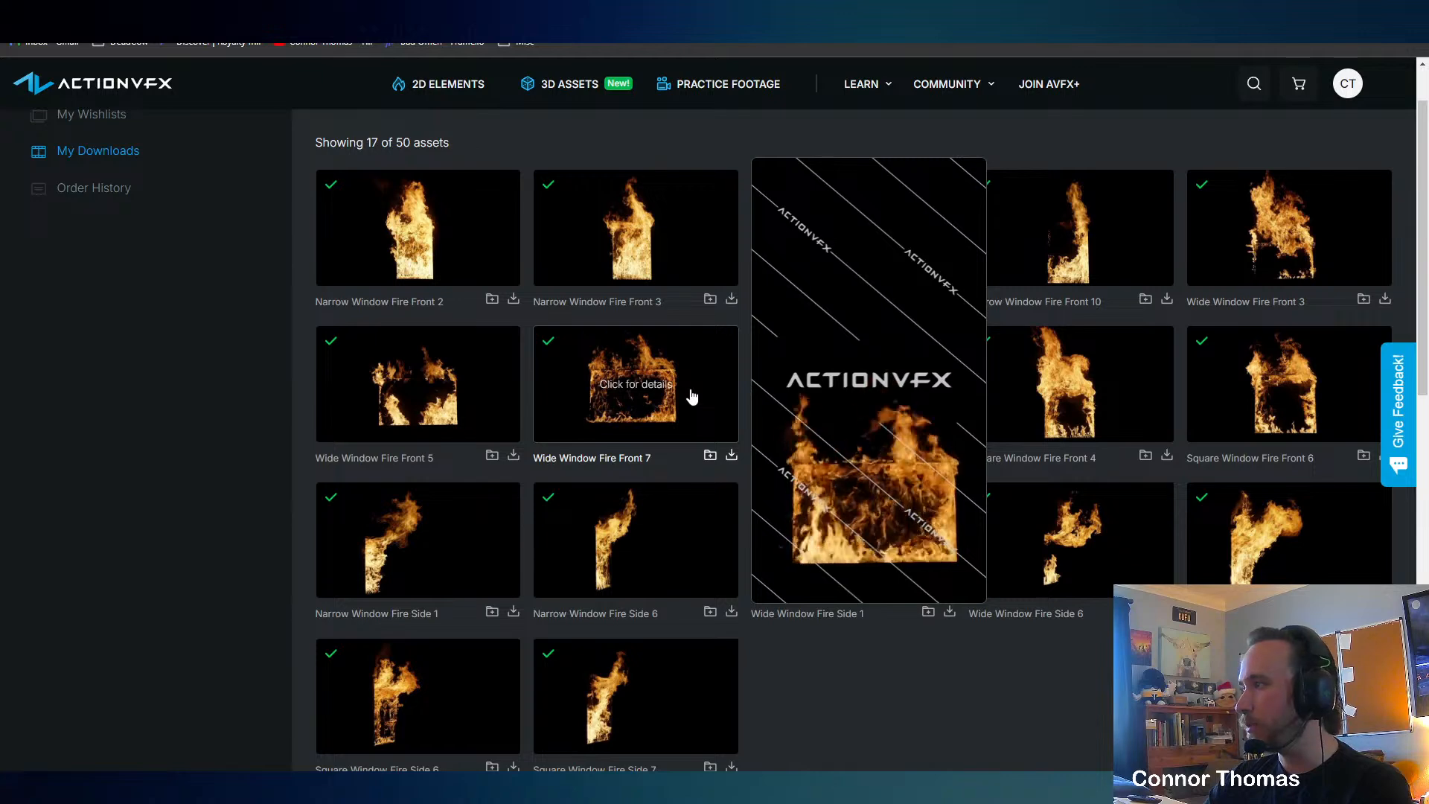
pyautogui.moveTo(1296, 418)
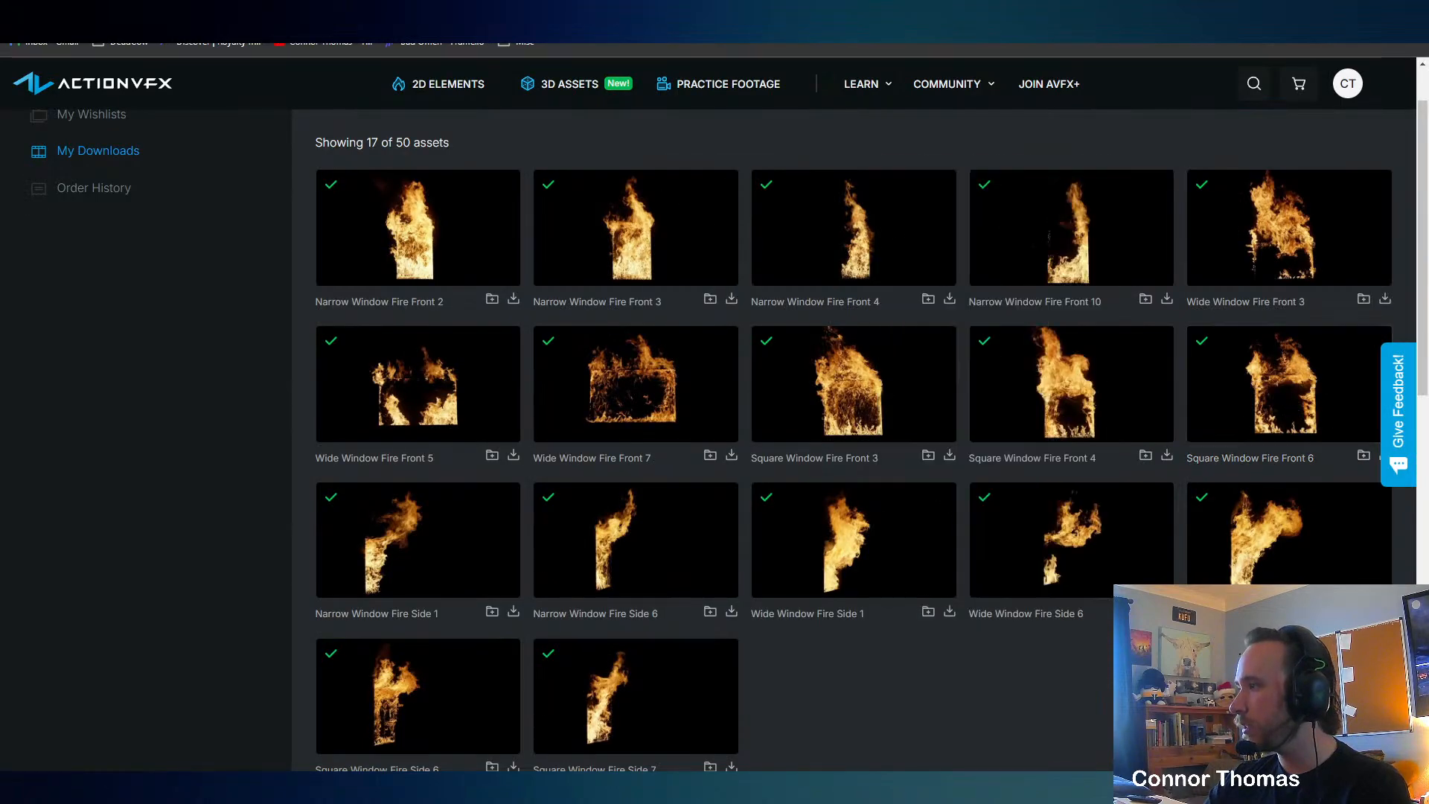
pyautogui.moveTo(1283, 253)
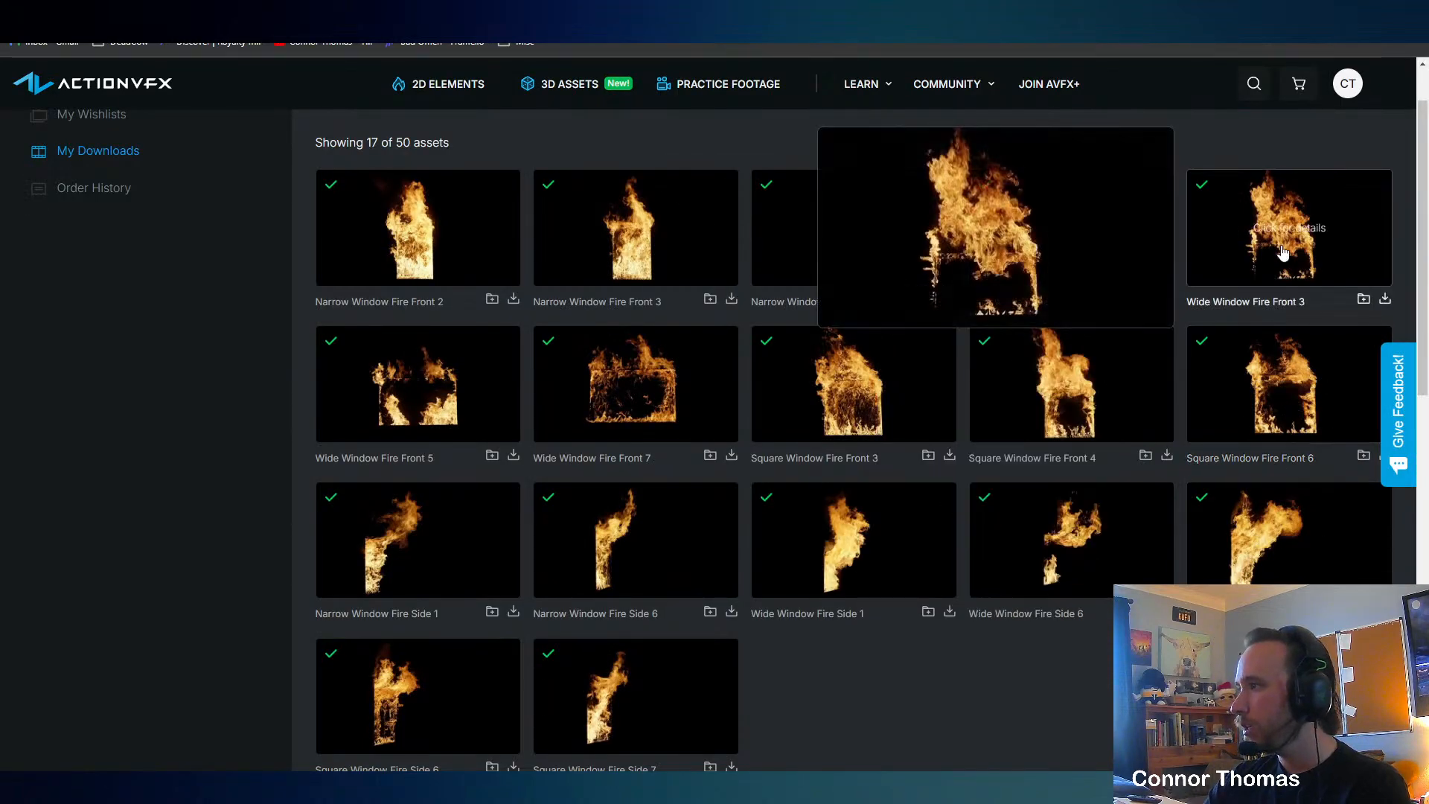
pyautogui.moveTo(1272, 409)
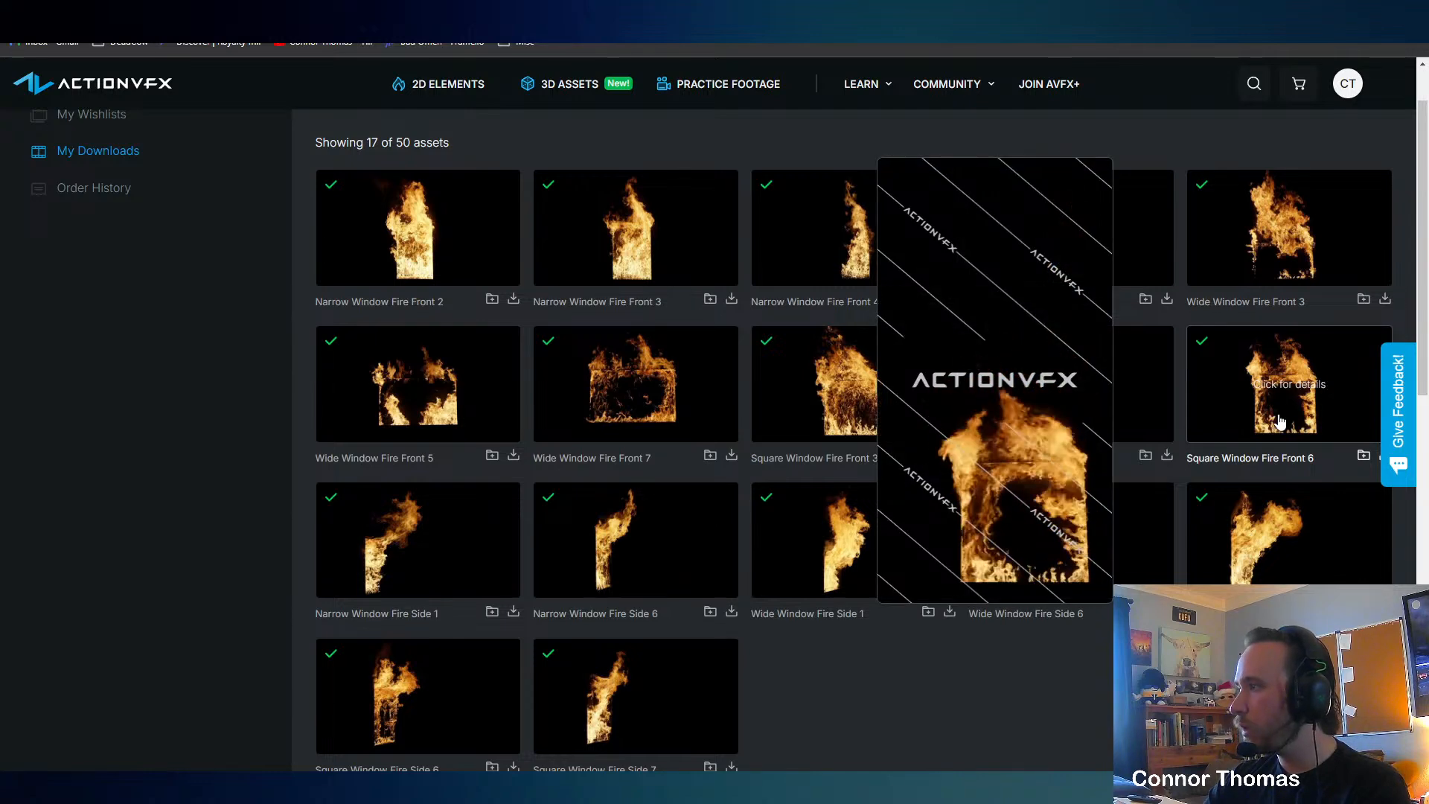
pyautogui.scroll(-2, 1278, 421)
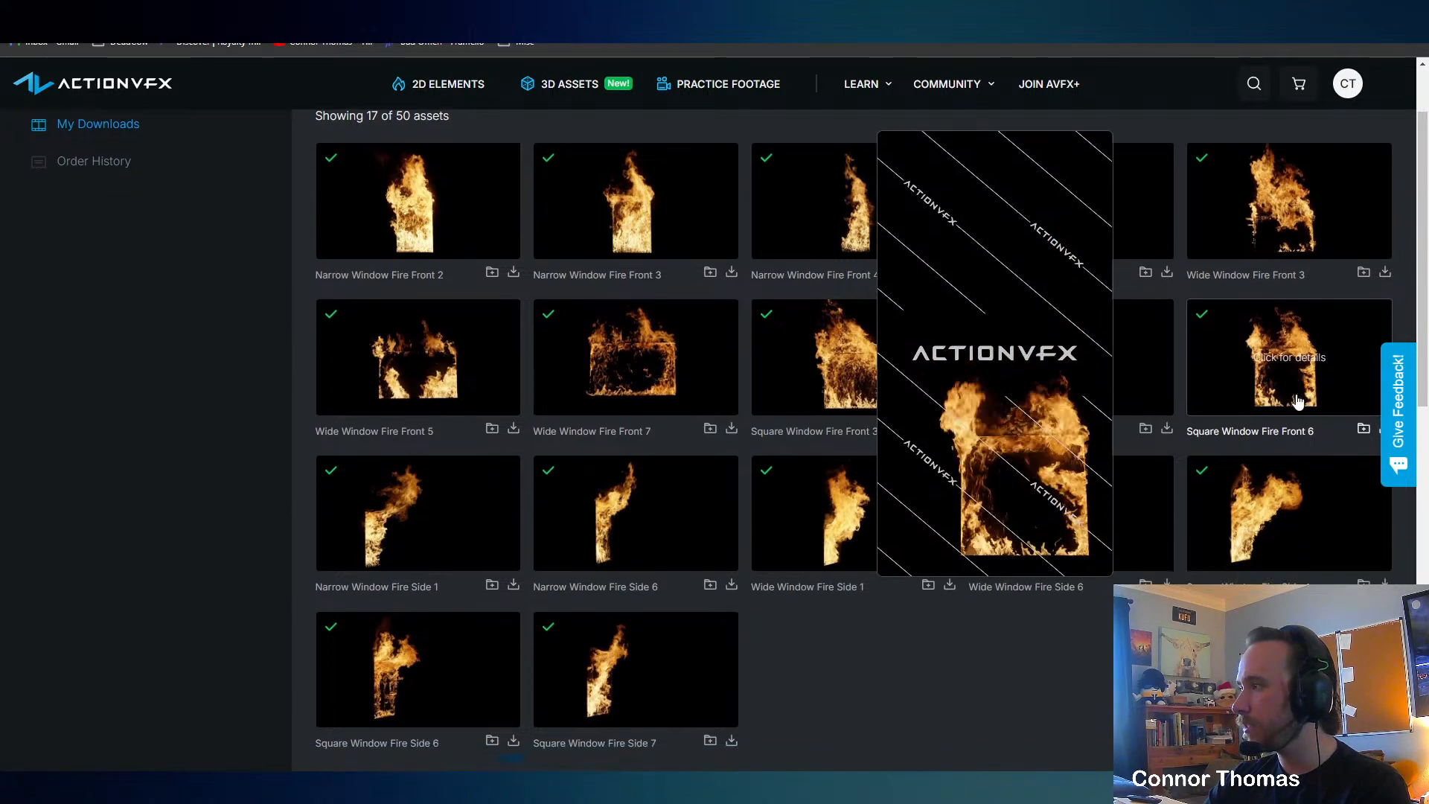
# Download the Square Window Fire Front 6 clip in the 2K ProRes format.
pyautogui.click(1385, 307)
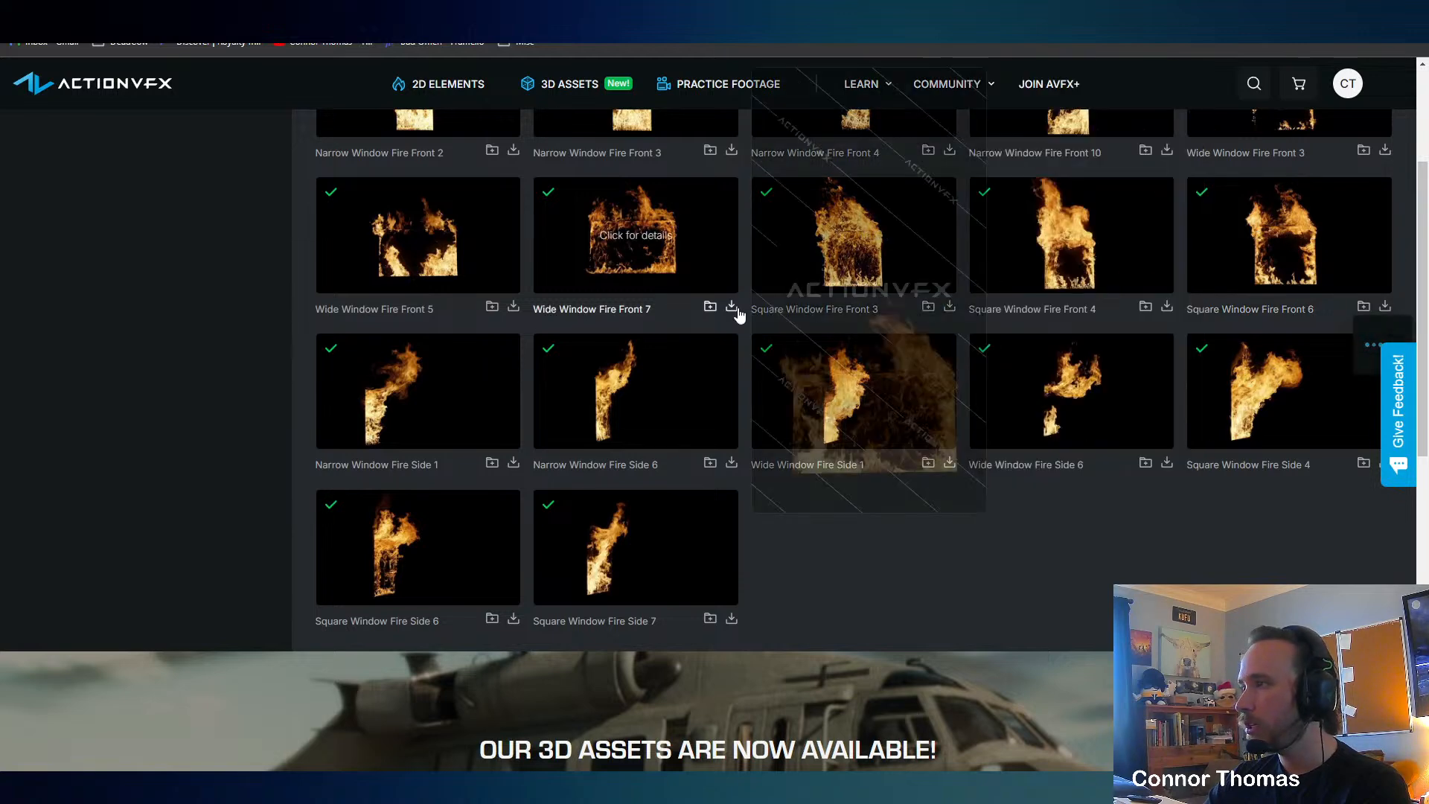
pyautogui.scroll(-1, 1212, 375)
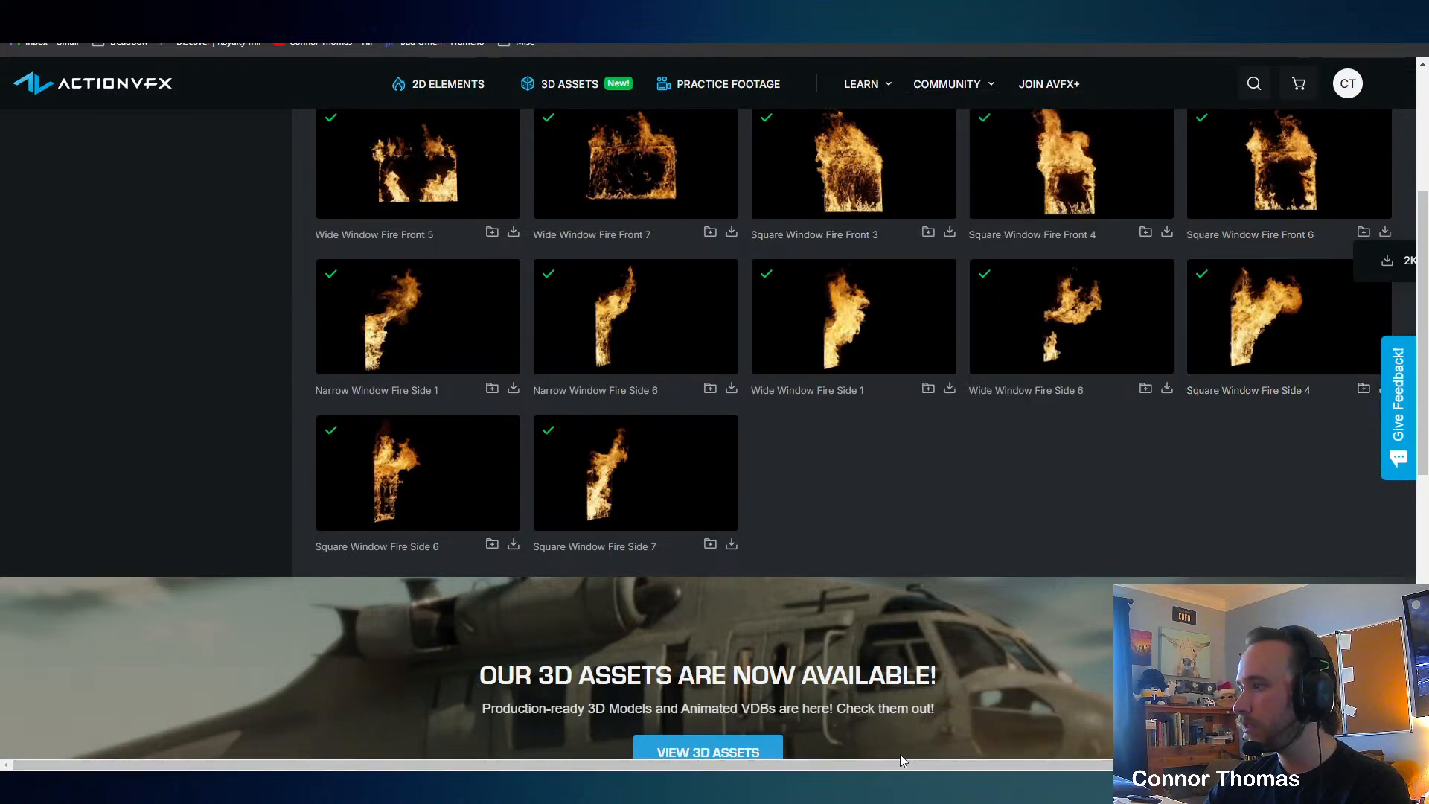
pyautogui.moveTo(936, 766); pyautogui.dragTo(1014, 769)
pyautogui.hscroll(-1, 1061, 470)
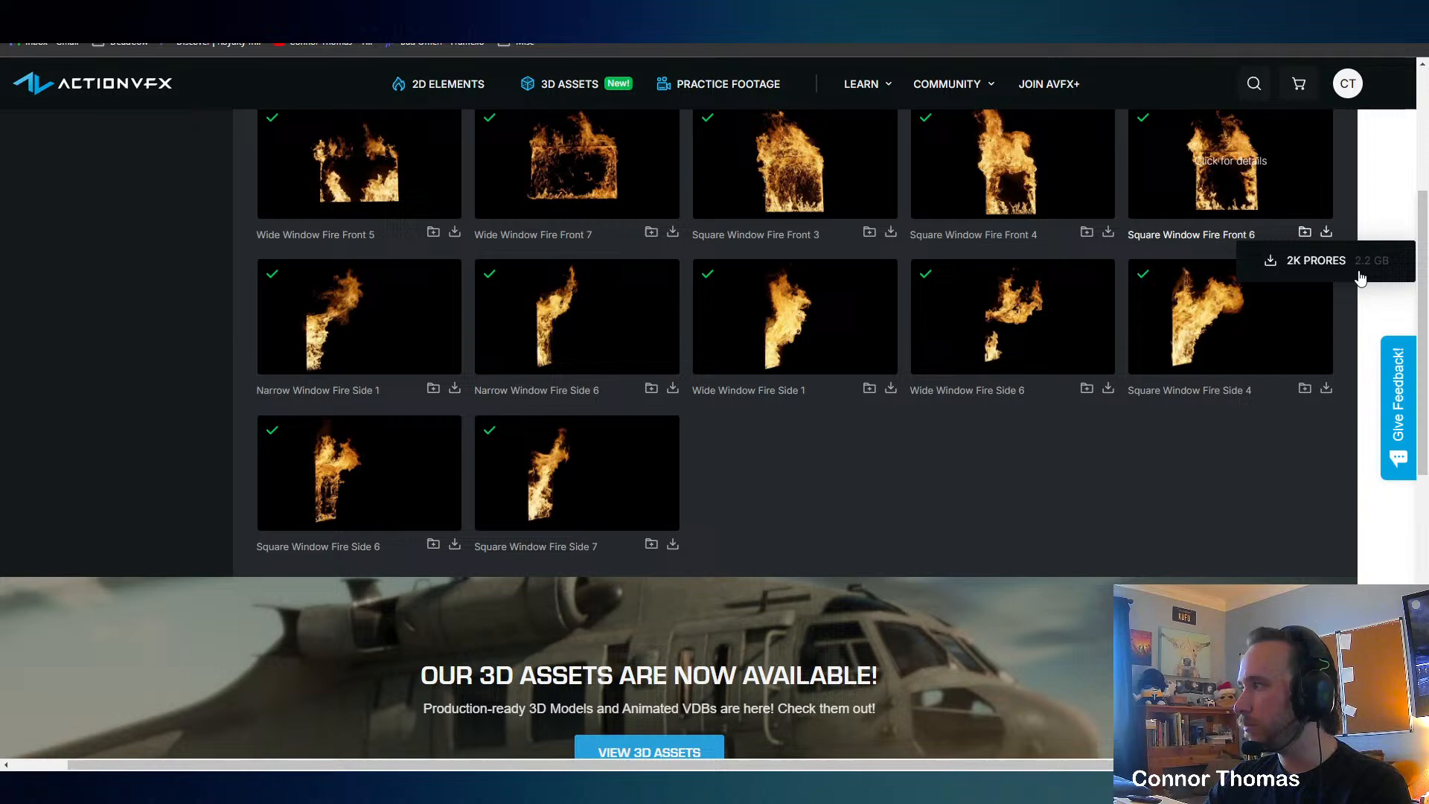
pyautogui.click(1315, 260)
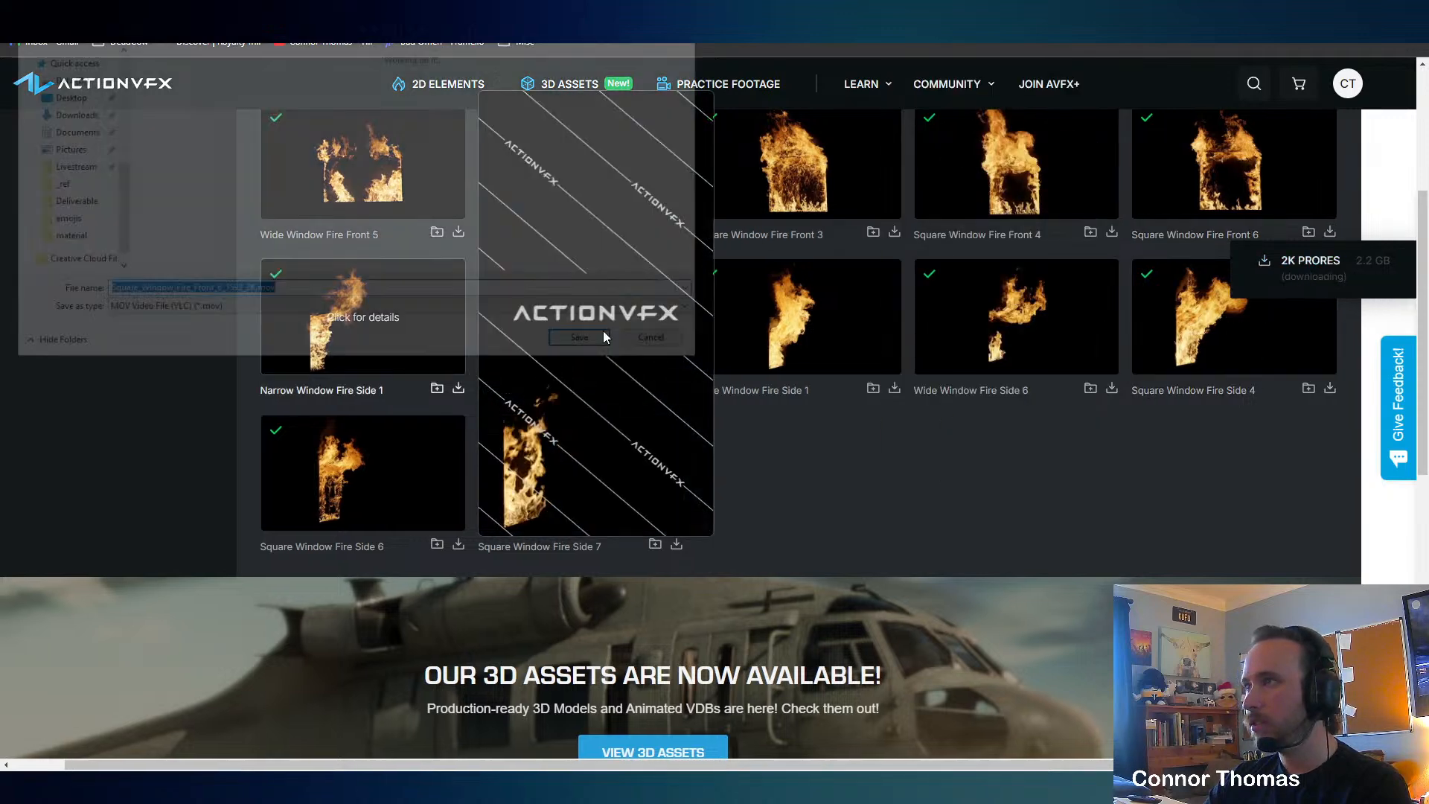
# Browse to the Projects\Livestream\20240305 folder on the Data (D:) drive and create a folder named VFX_material.
pyautogui.click(62, 215)
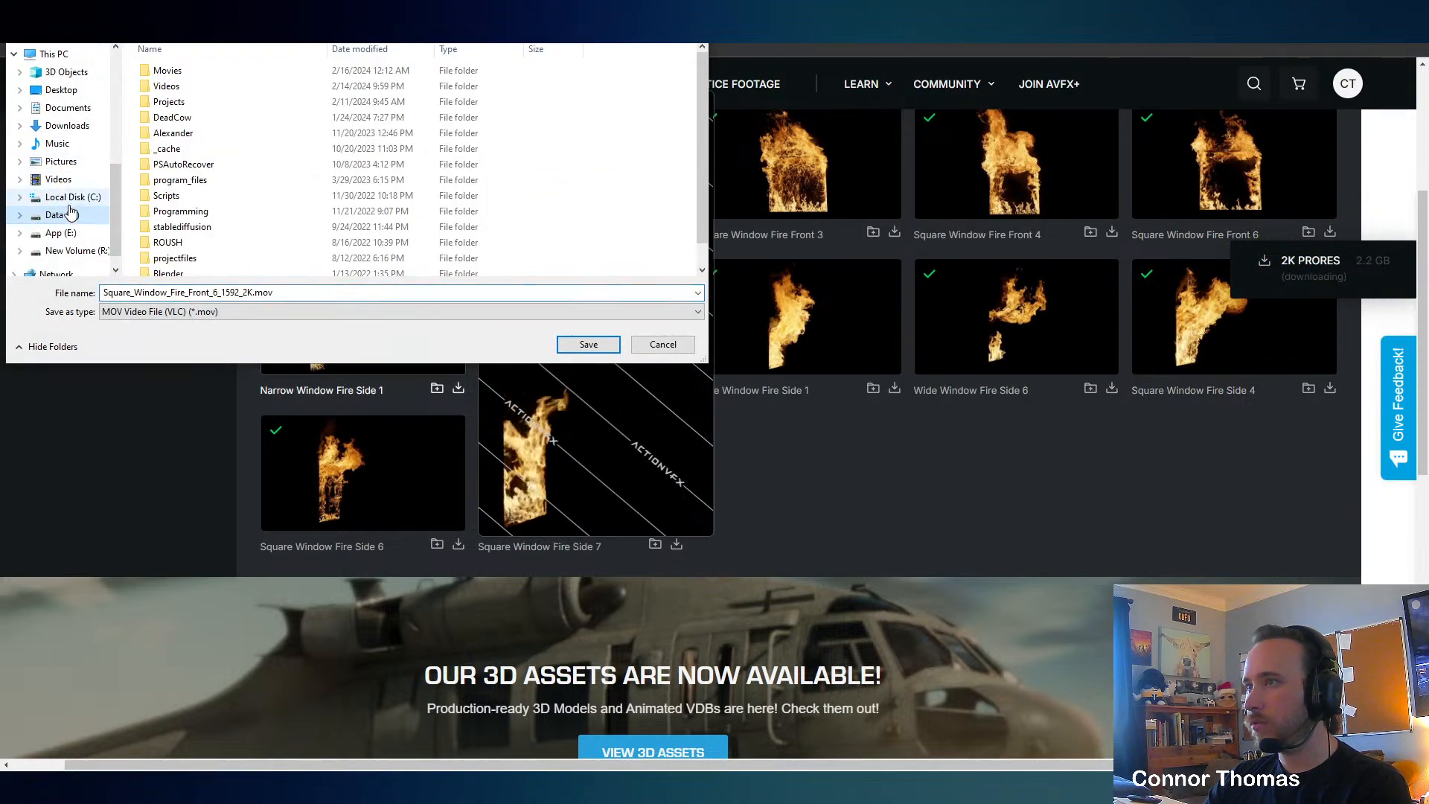
pyautogui.doubleClick(168, 102)
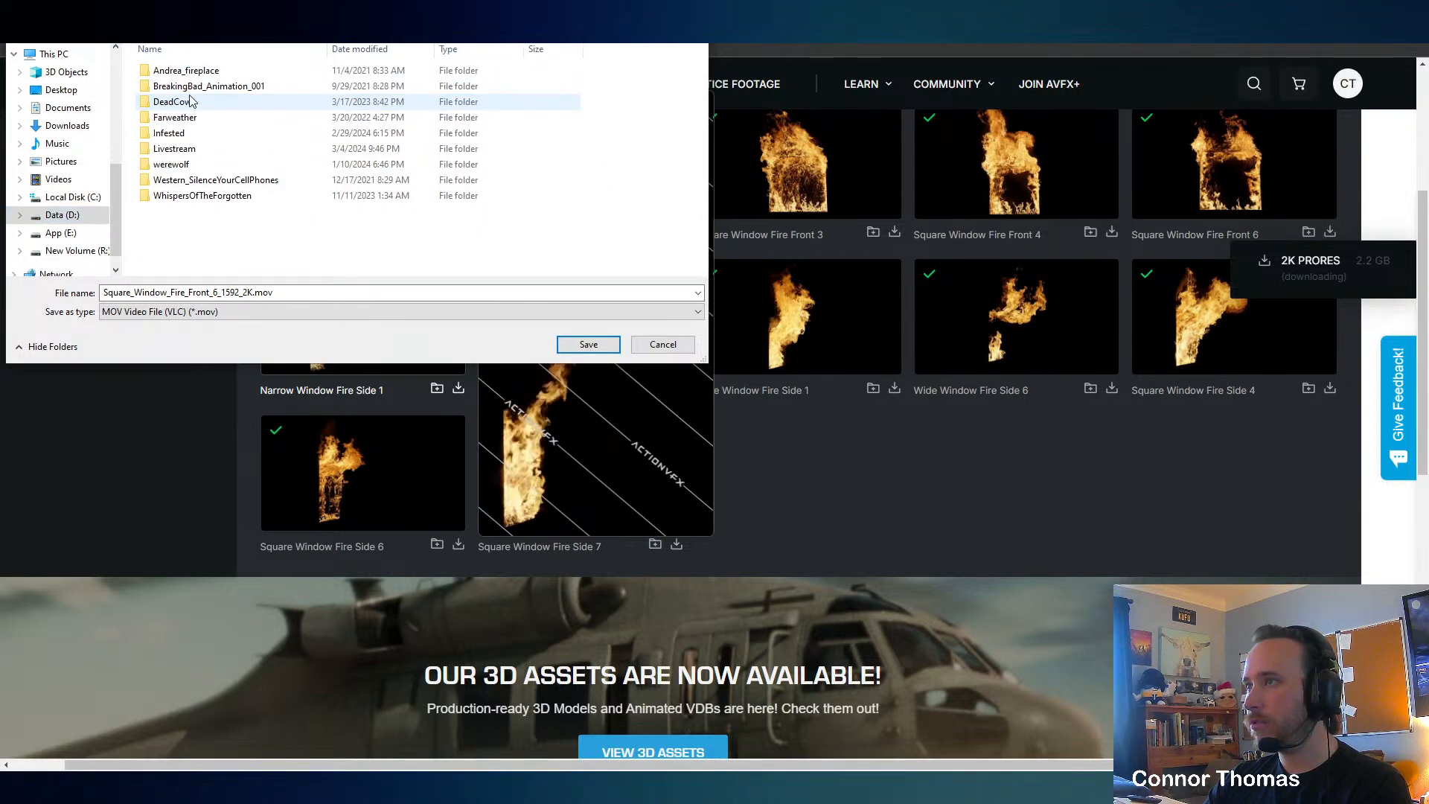
pyautogui.doubleClick(184, 151)
pyautogui.doubleClick(338, 177)
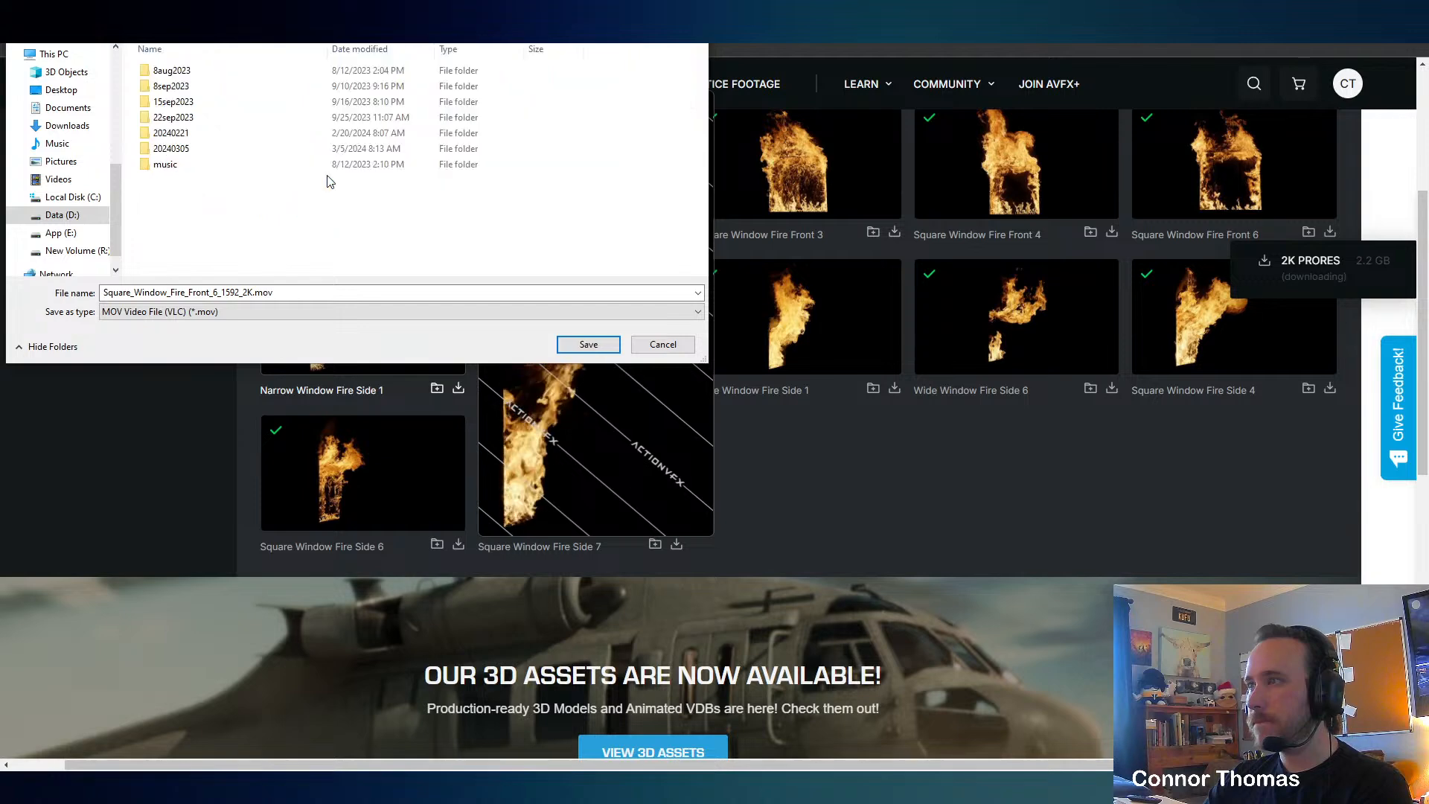
pyautogui.doubleClick(188, 149)
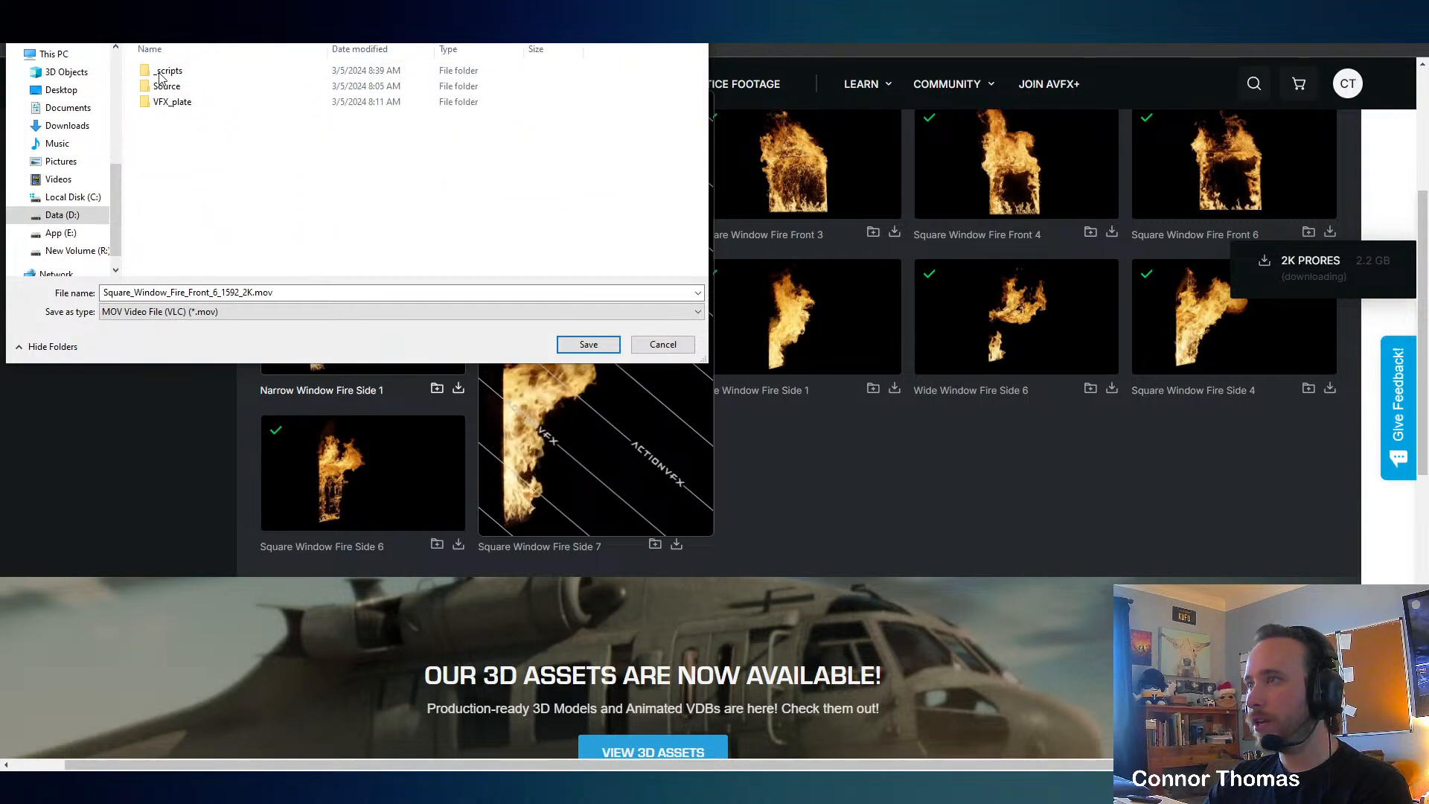
pyautogui.hotkey('ctrl', 'shift', 'n')
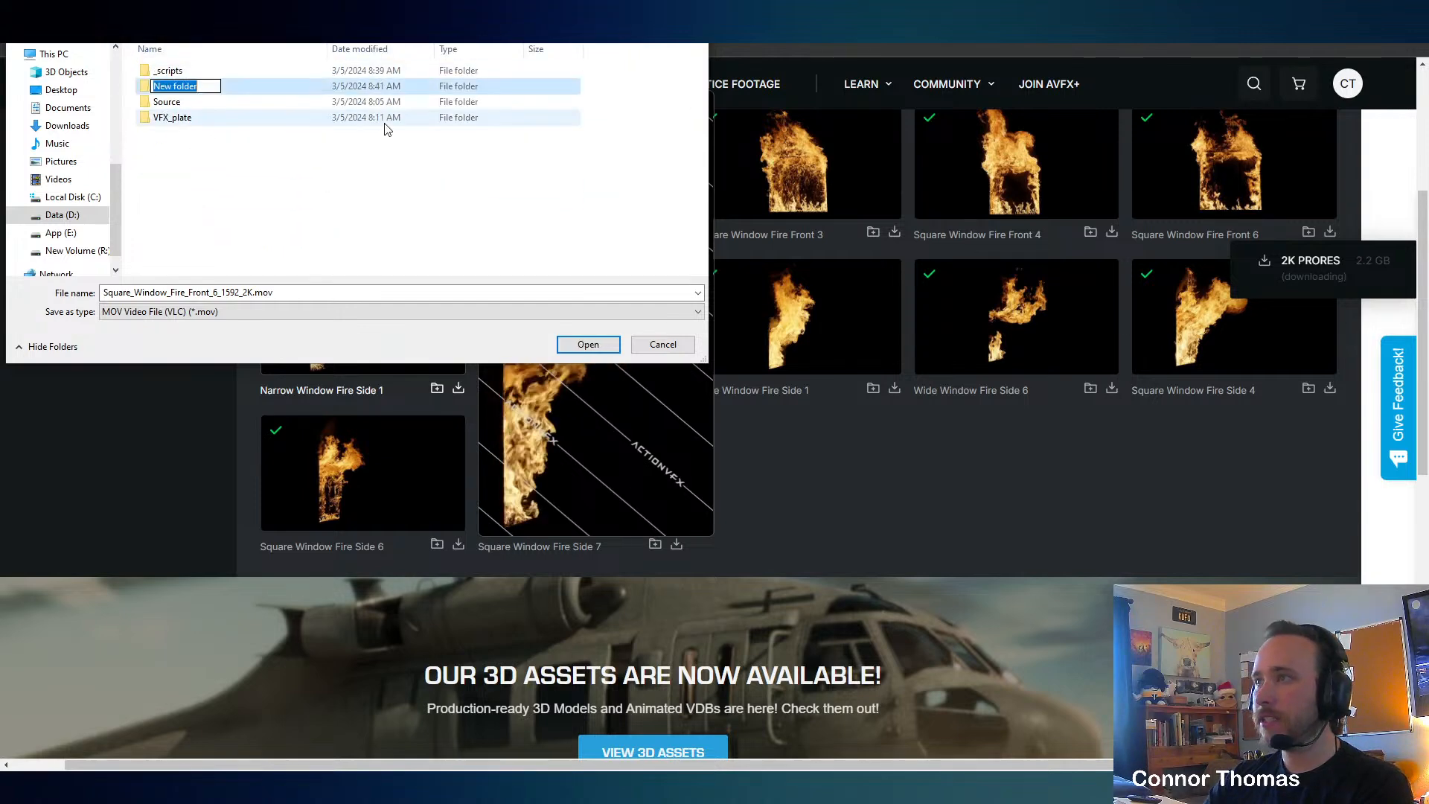
pyautogui.write('VFX_m')
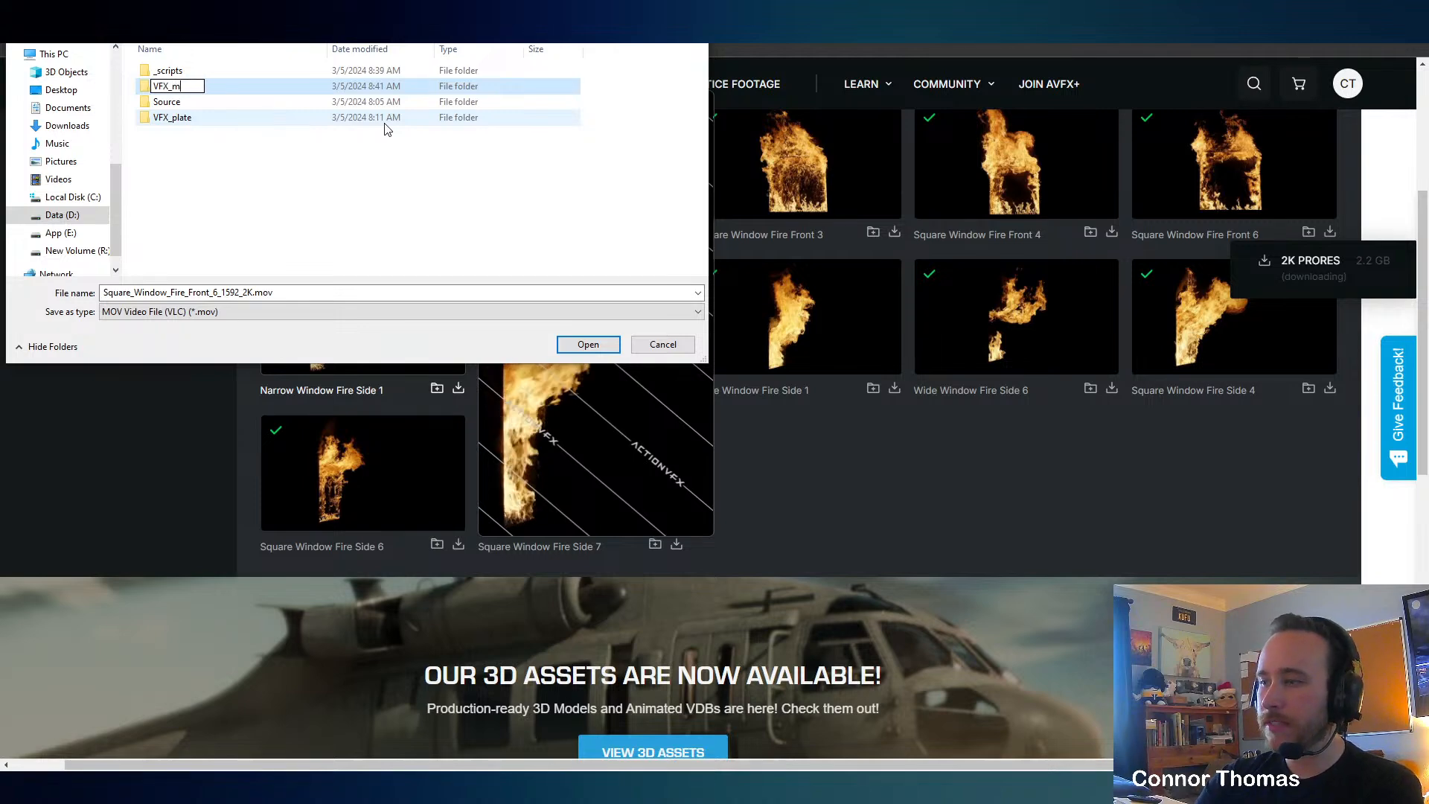
pyautogui.write('aterial')
pyautogui.press('Return')
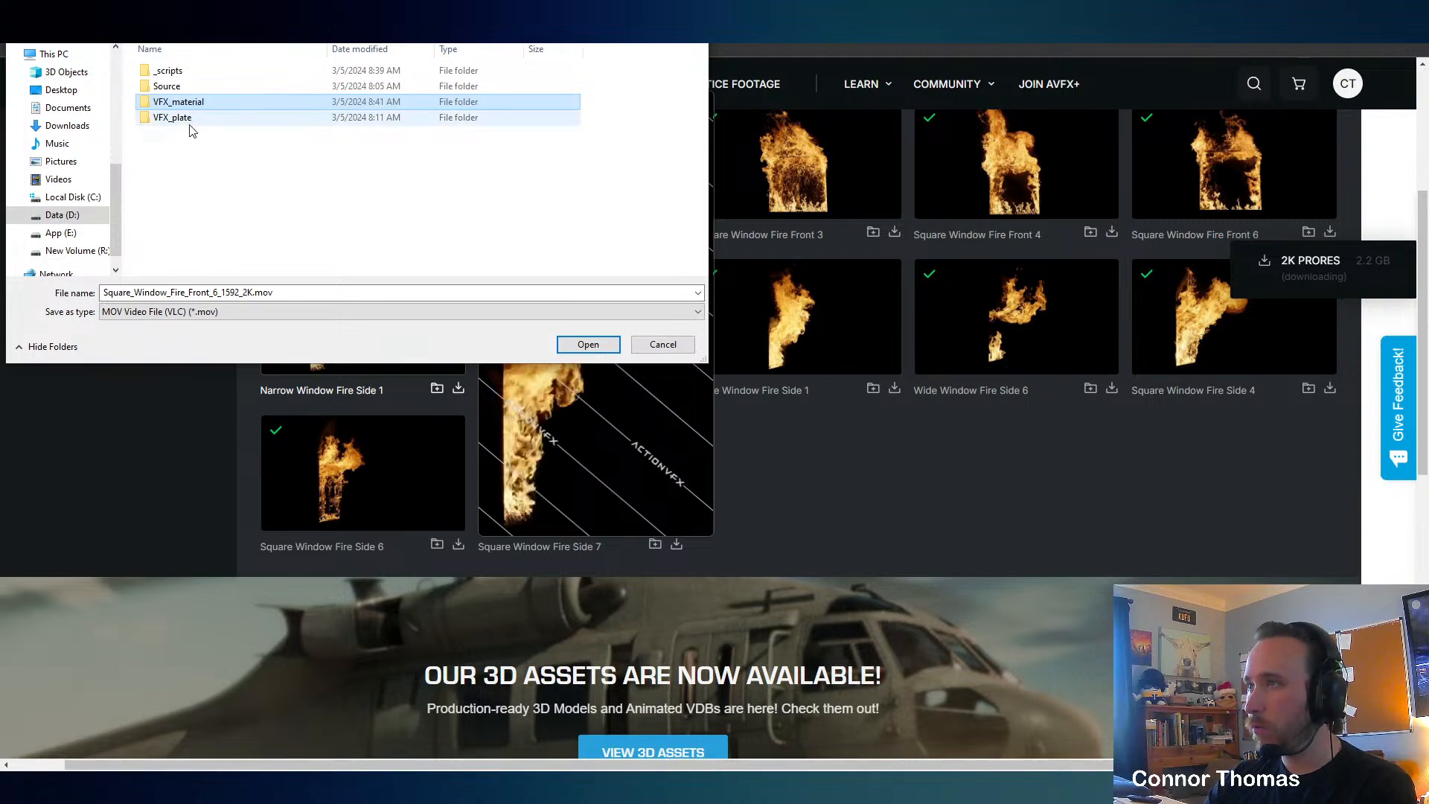
# Create an assets folder inside VFX_material and save Square_Window_Fire_Front_6_1592_2K.mov in it.
pyautogui.doubleClick(168, 105)
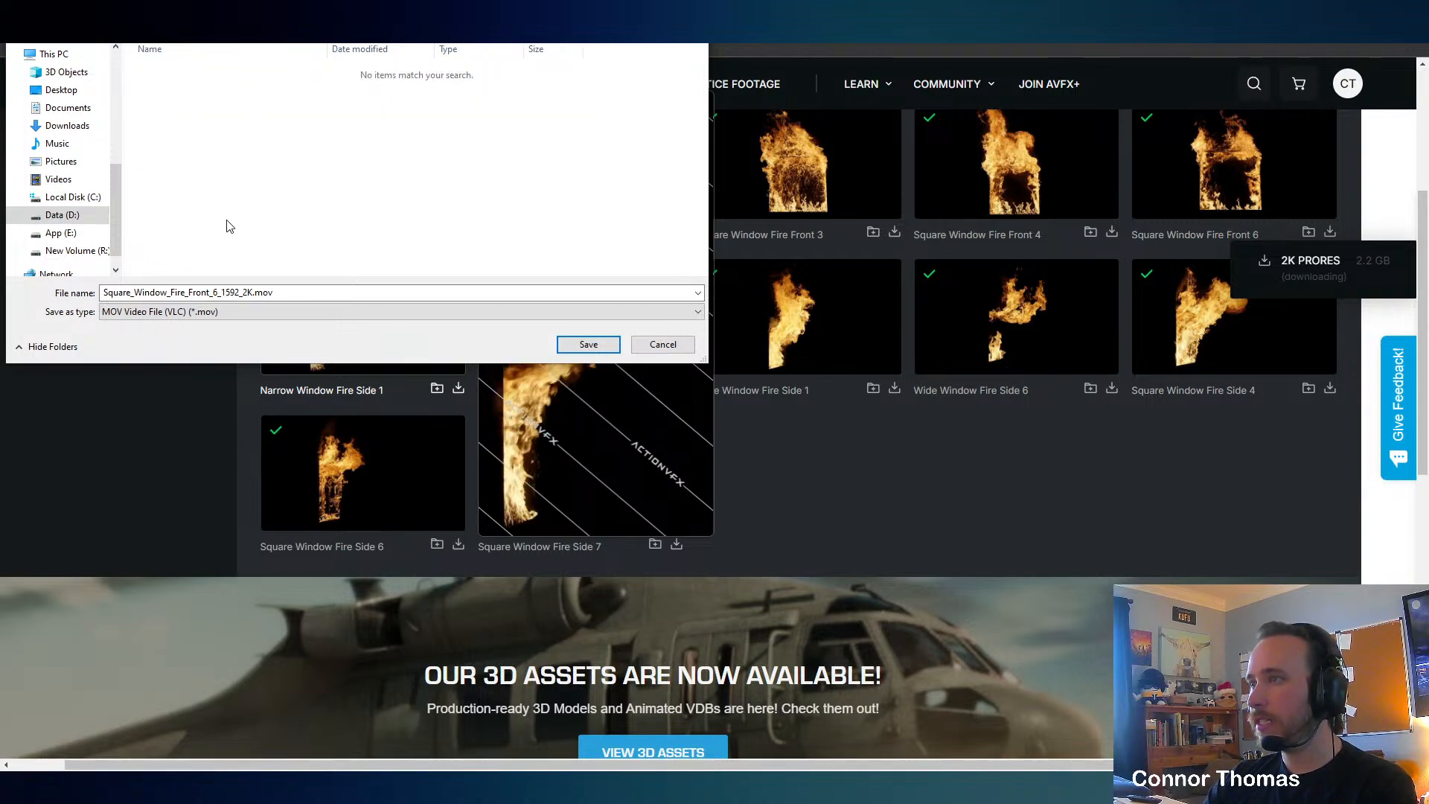
pyautogui.hotkey('ctrl', 'shift', 'n')
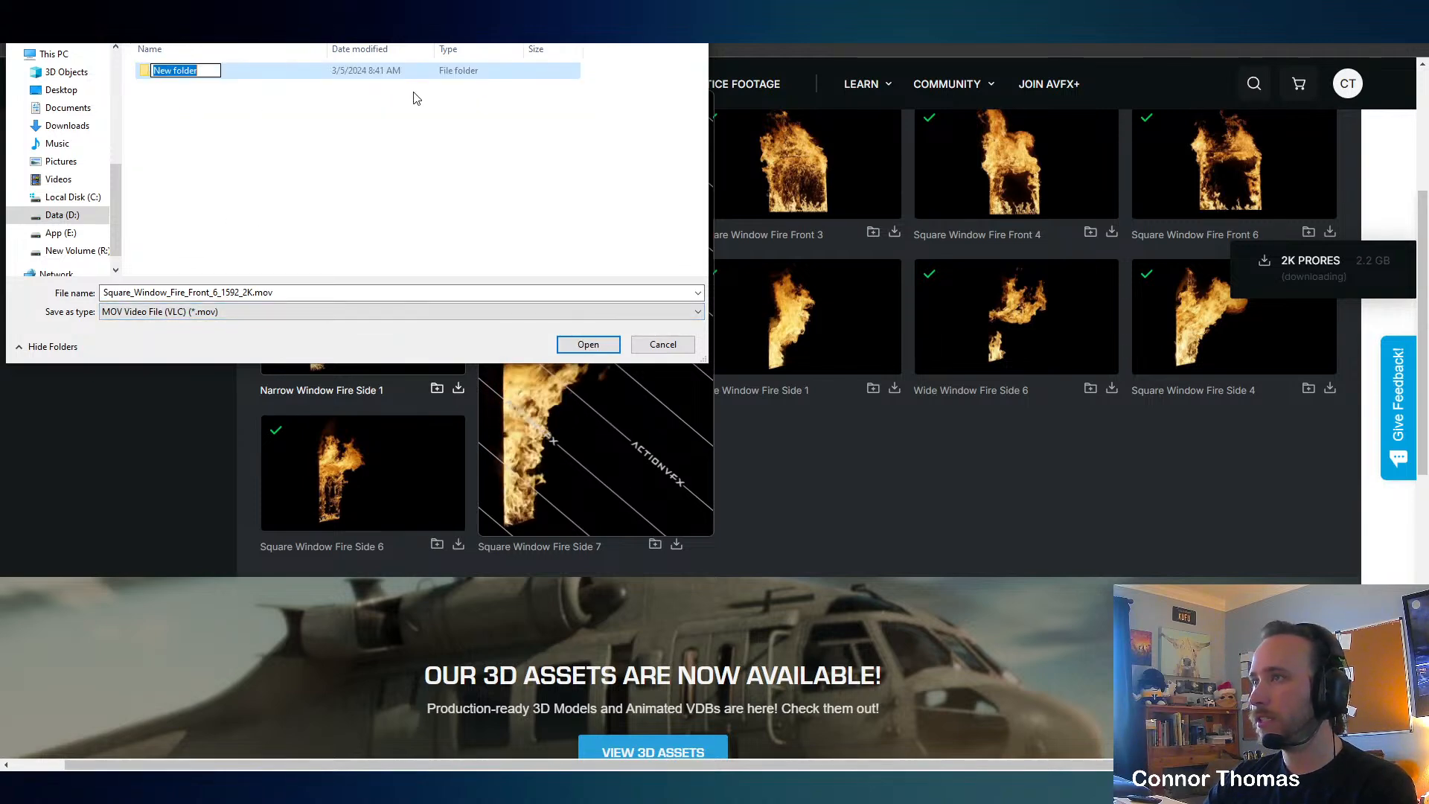
pyautogui.write('assets')
pyautogui.press('Return')
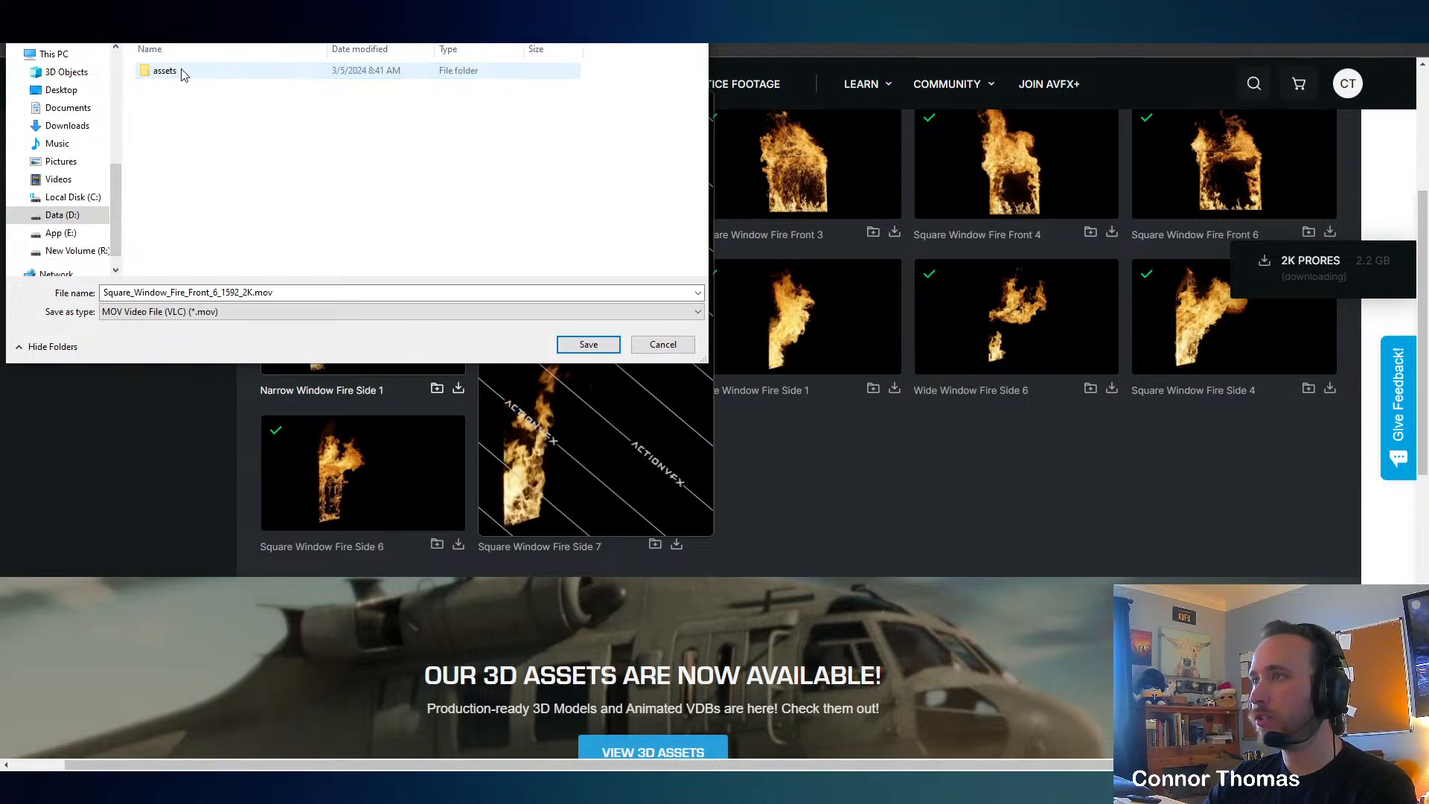
pyautogui.doubleClick(168, 70)
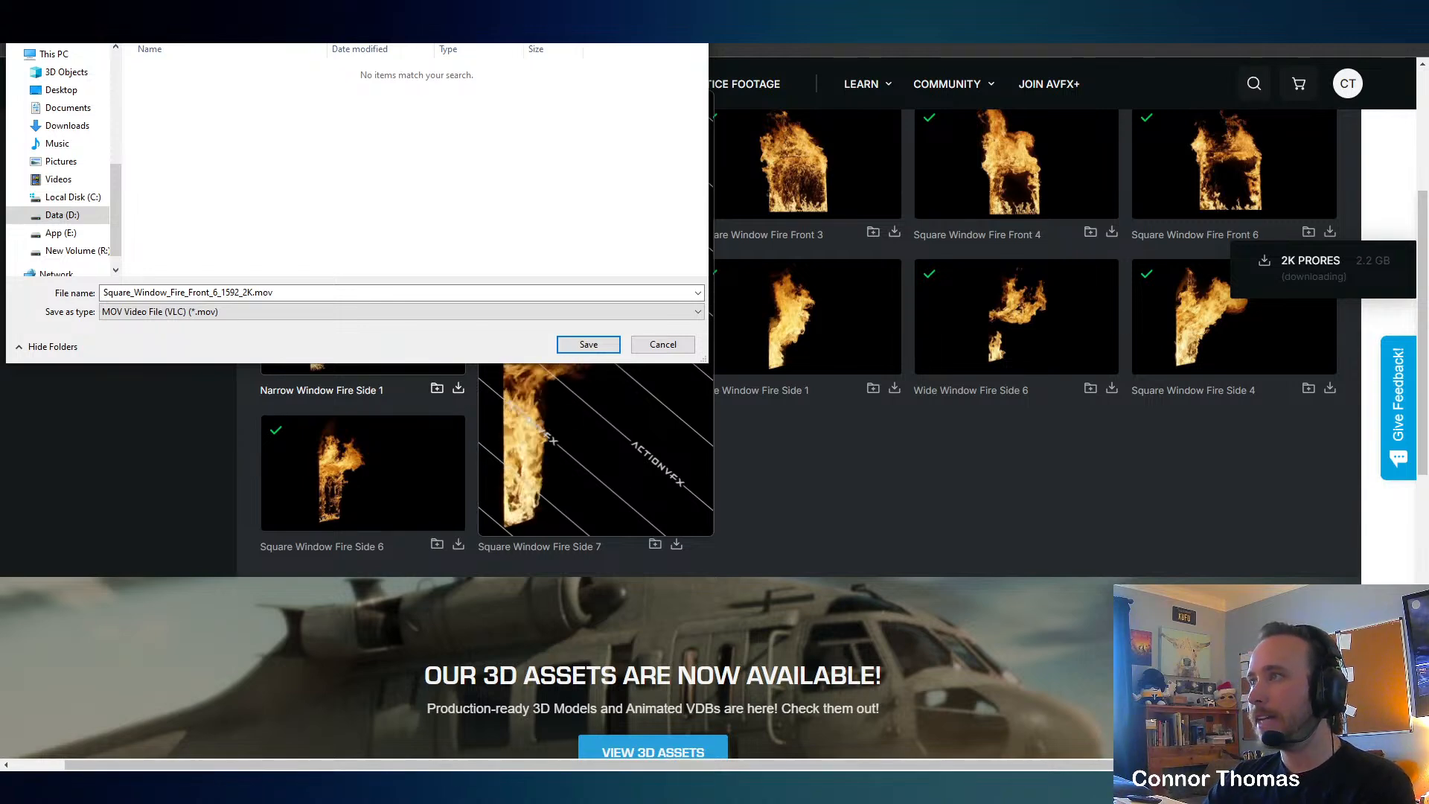
pyautogui.click(20, 4)
pyautogui.doubleClick(171, 71)
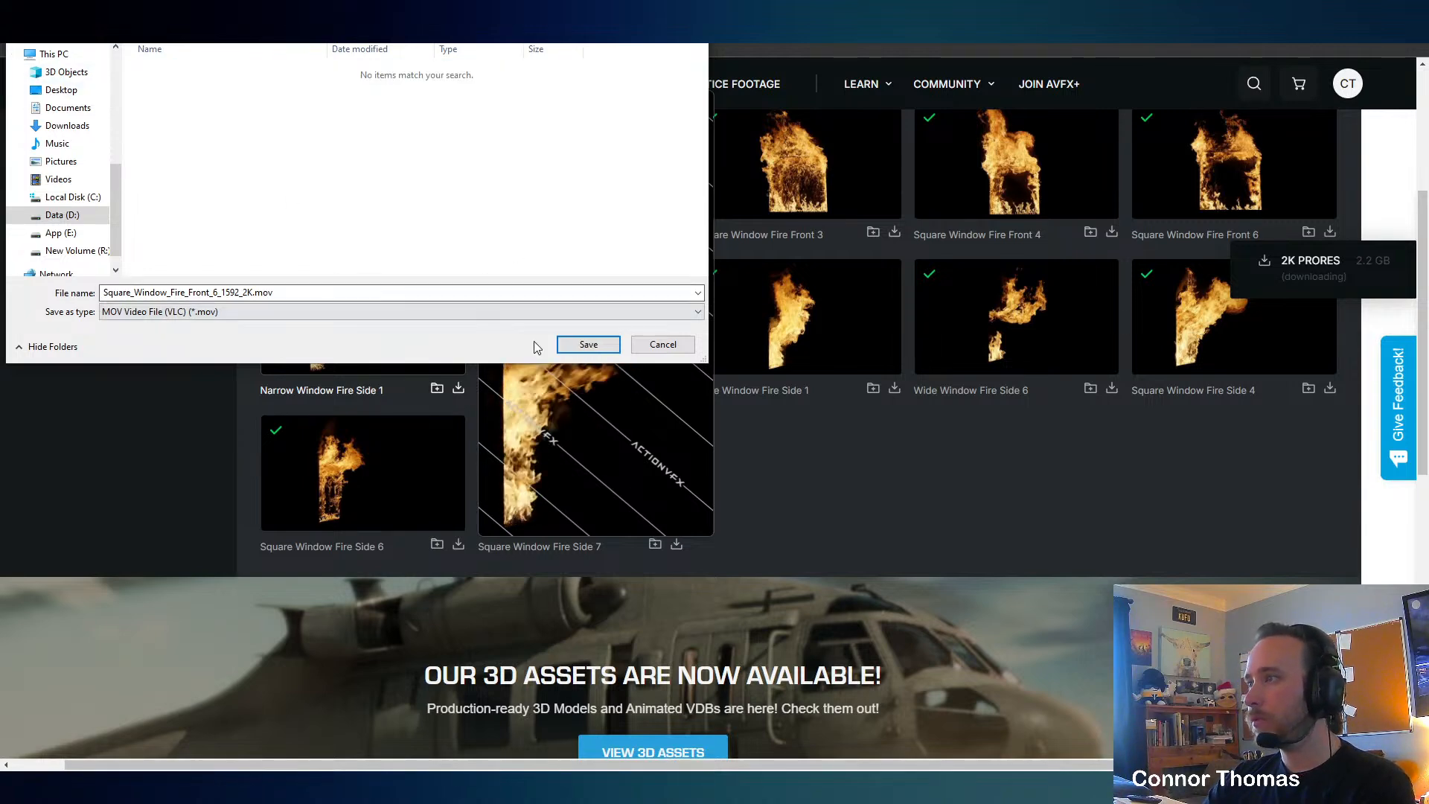
pyautogui.click(588, 345)
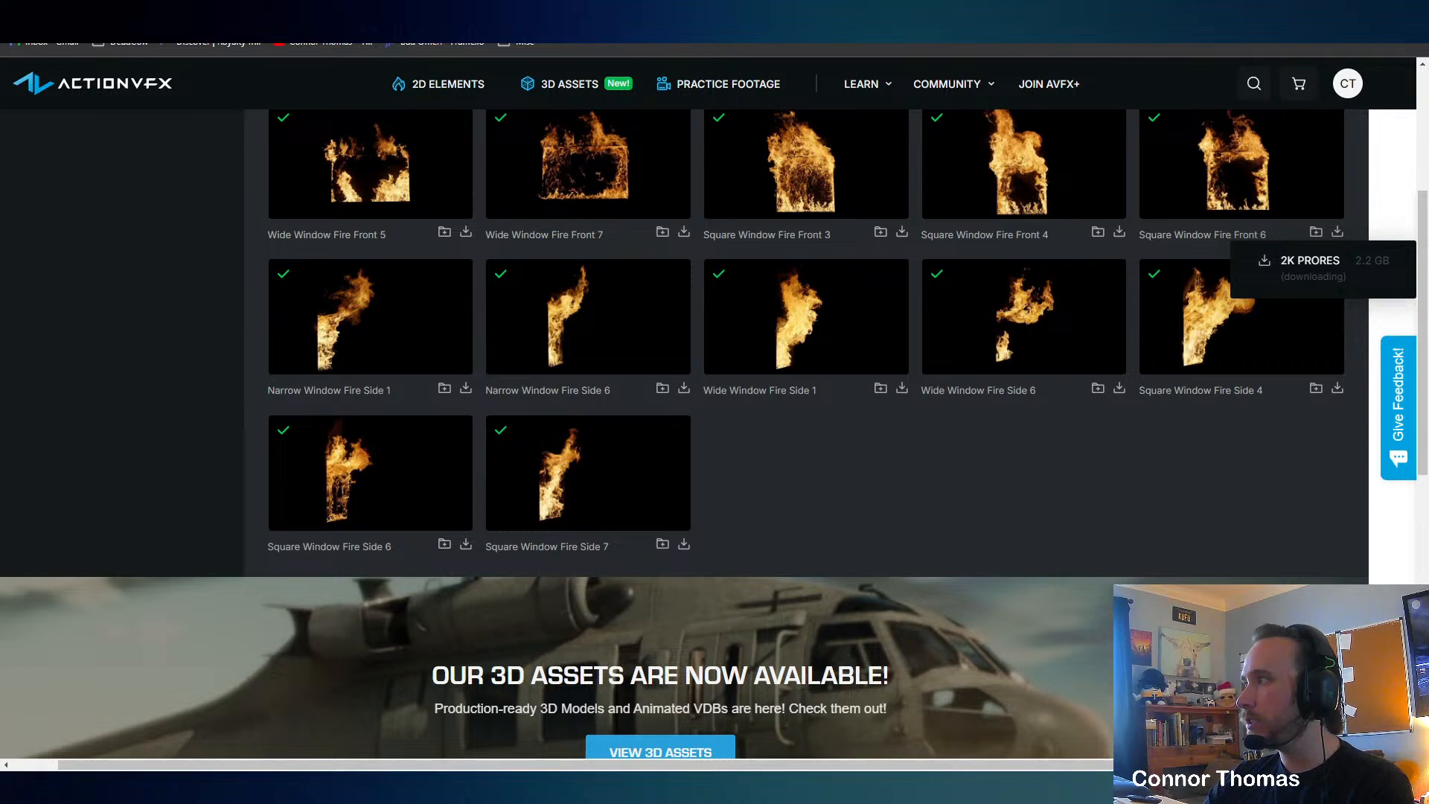
# Switch to Nuke, view the Square Window Fire Front 6 clip at its full frame and move to frame 1004.
pyautogui.click(1332, 18)
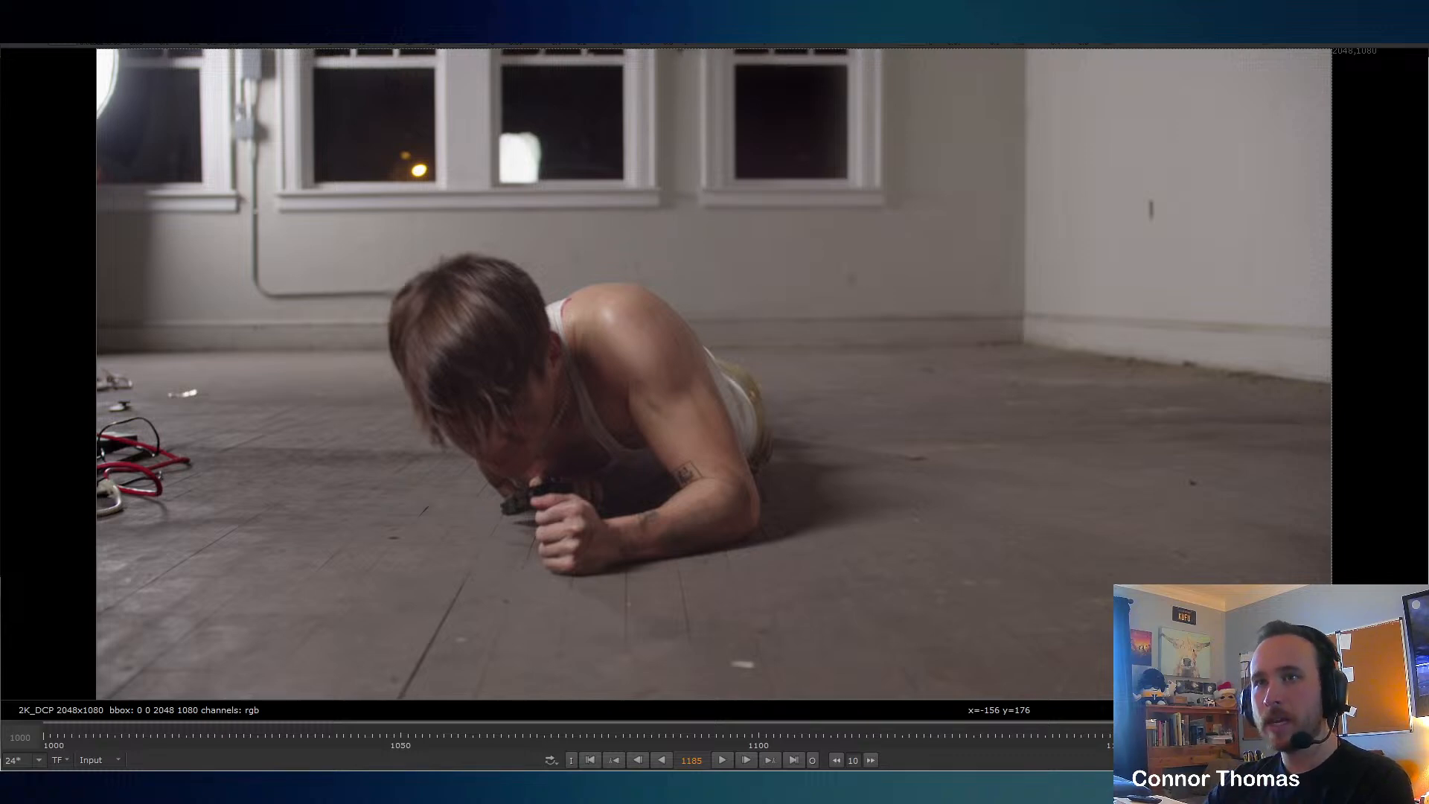
pyautogui.press('1')
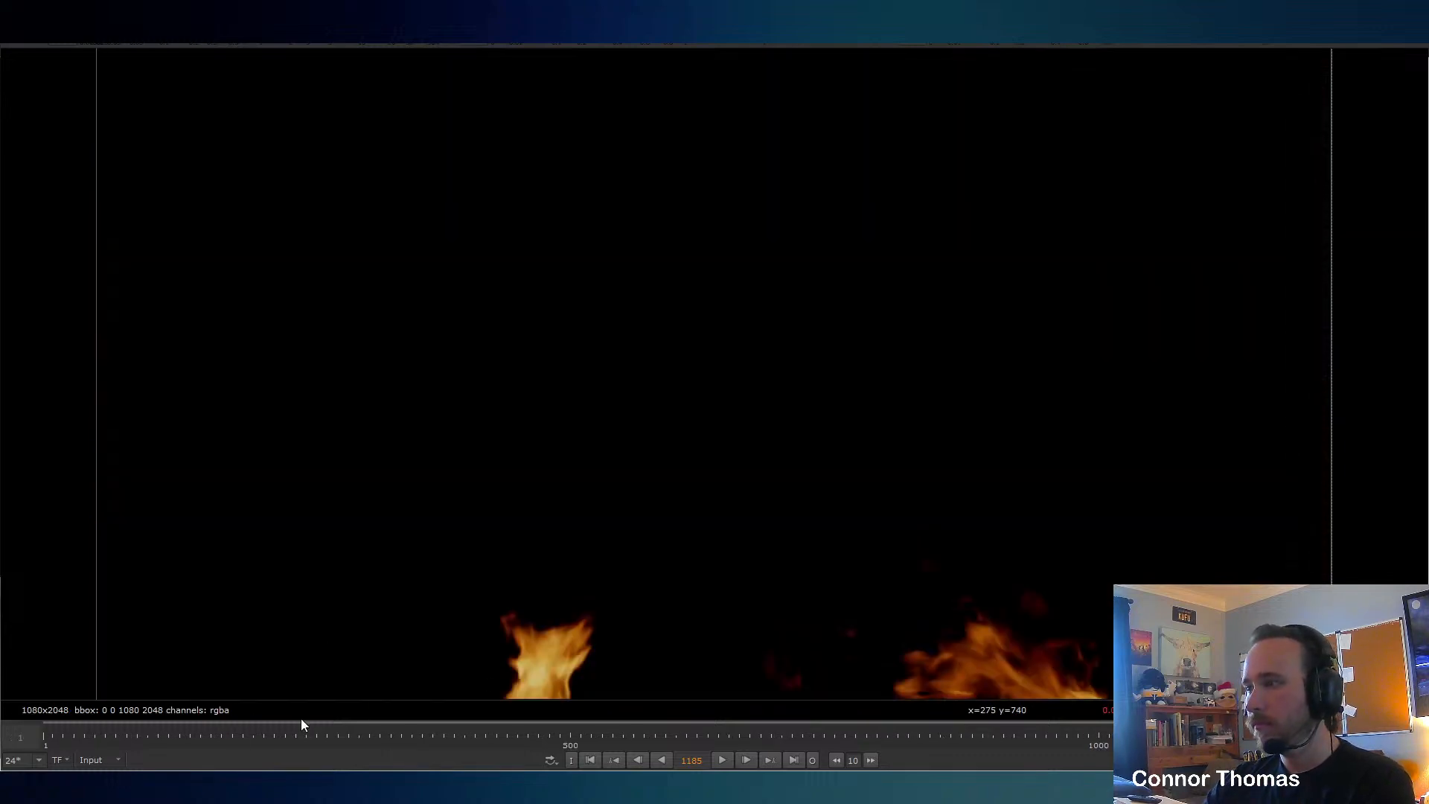
pyautogui.press('f')
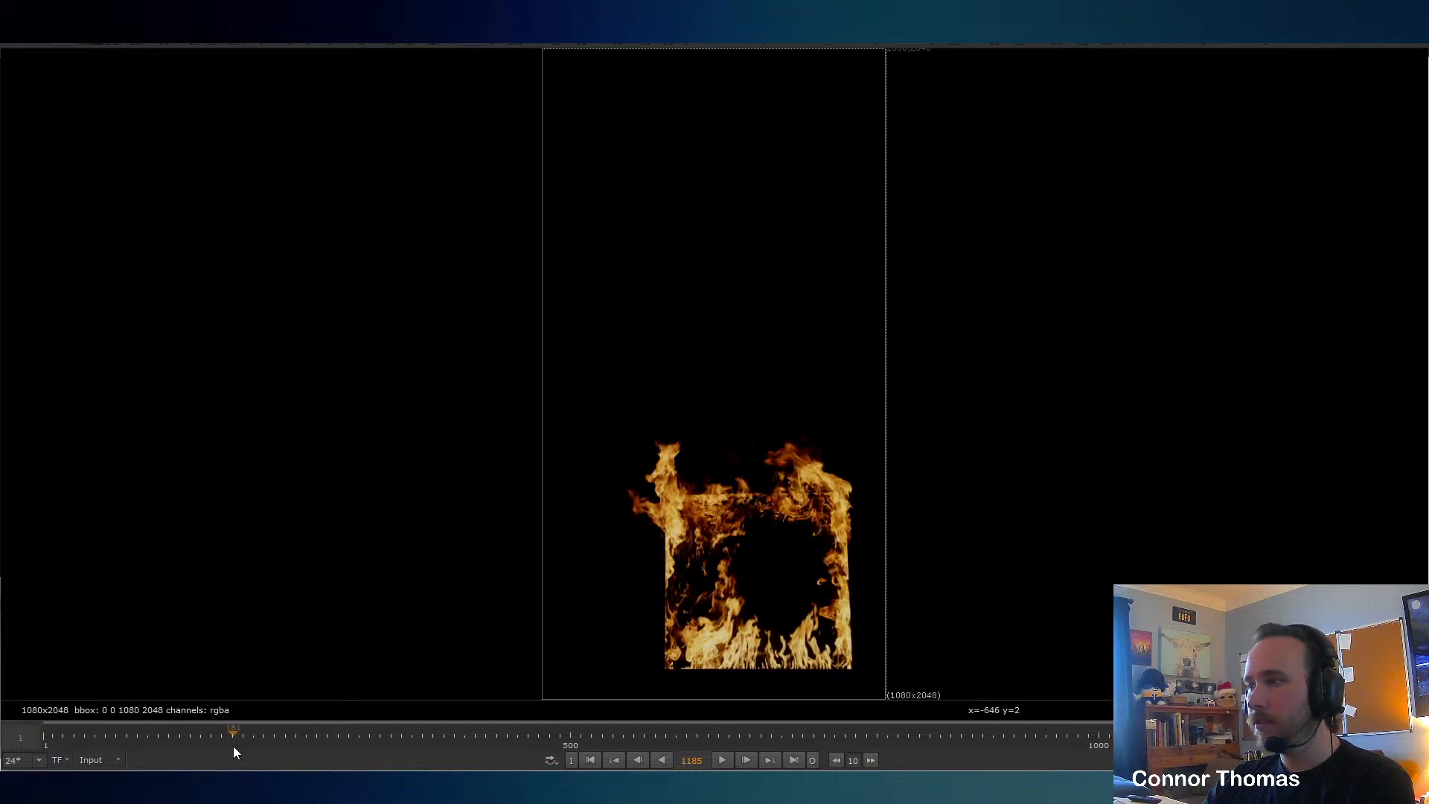
pyautogui.moveTo(233, 746); pyautogui.dragTo(1103, 733)
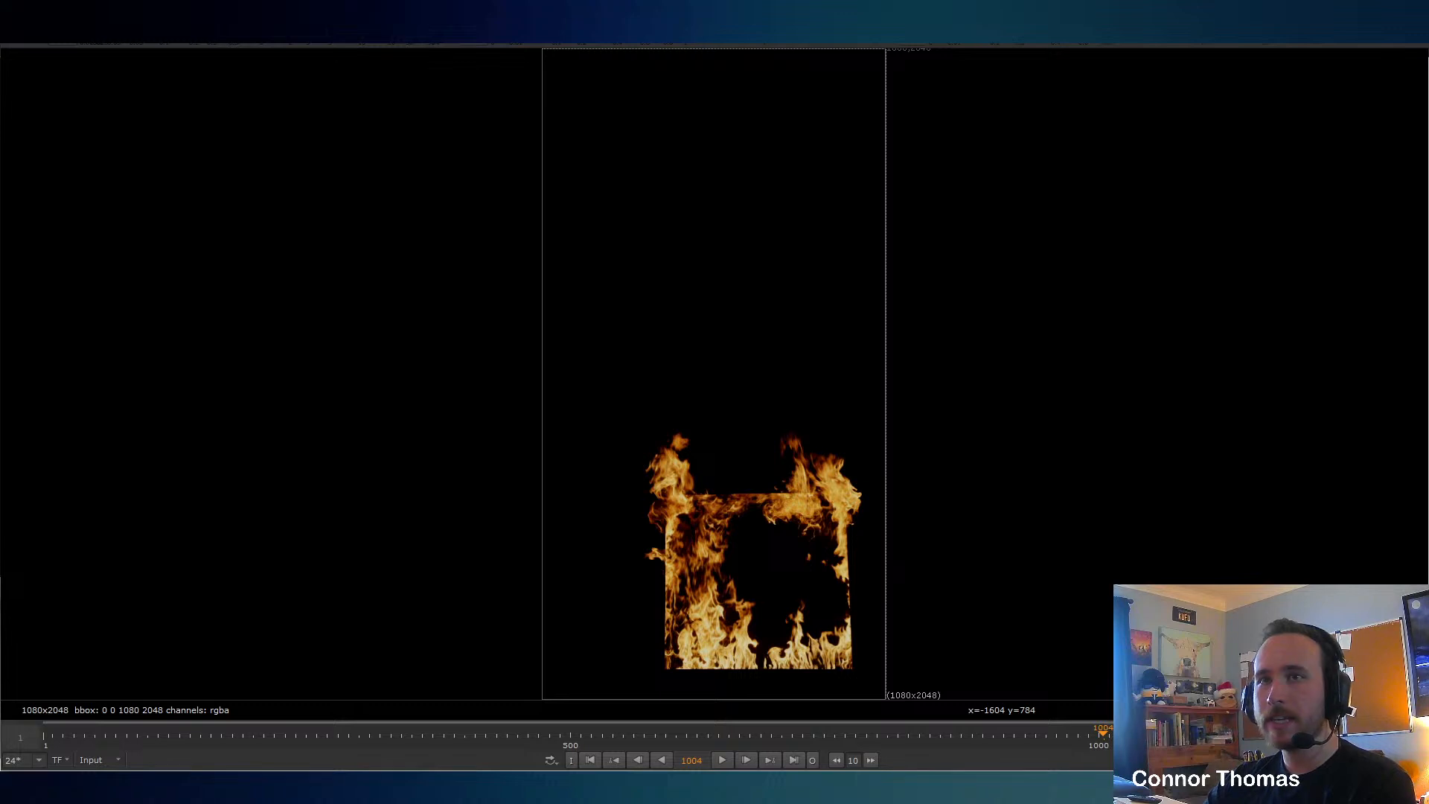
# Reformat the fire clip to the 2048x1080 root format with the resize type set to height.
pyautogui.press('1')
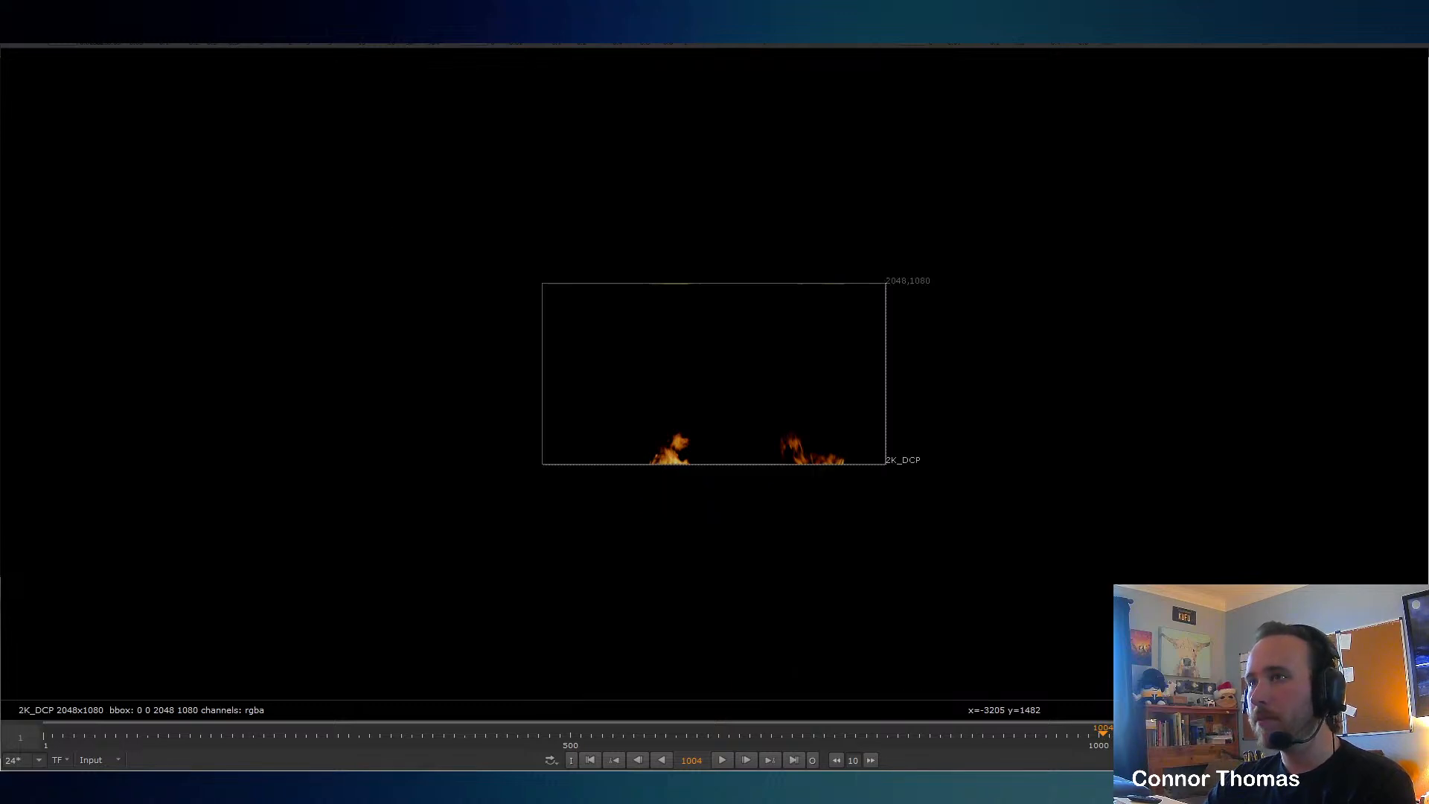
pyautogui.press('2')
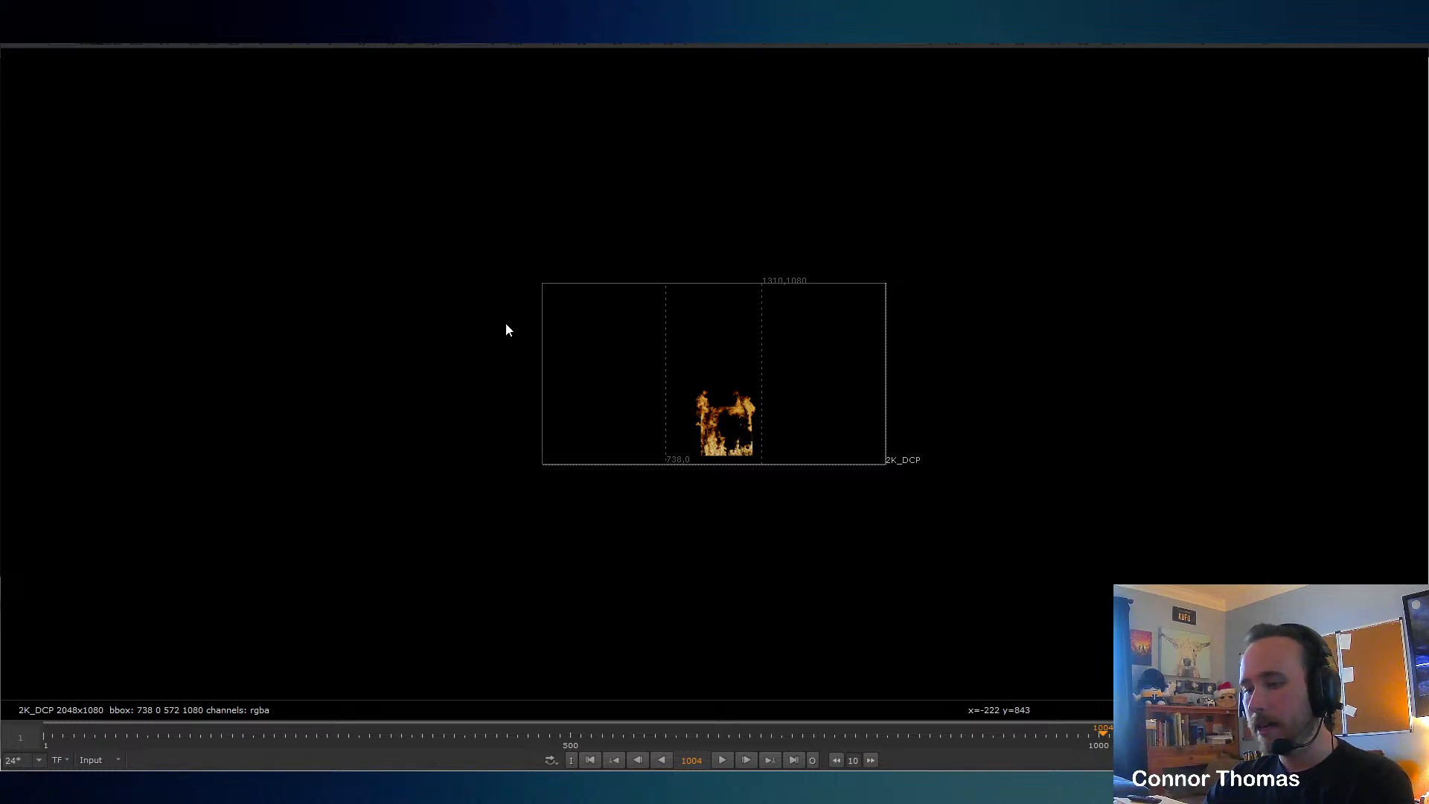
pyautogui.press('f')
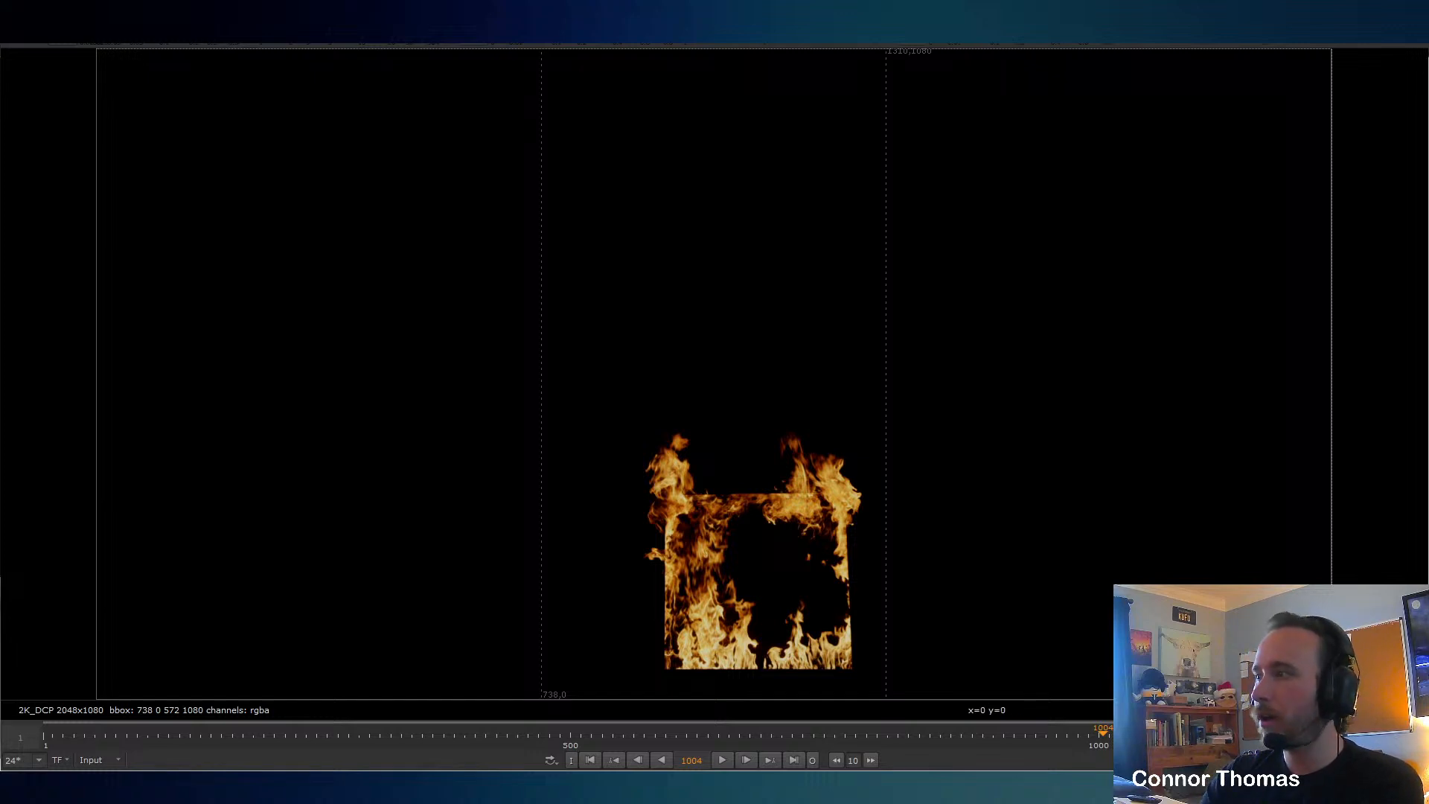
# Add a Crop node to the reformatted fire clip, limiting it to the 2048x1080 frame.
pyautogui.press('Return')
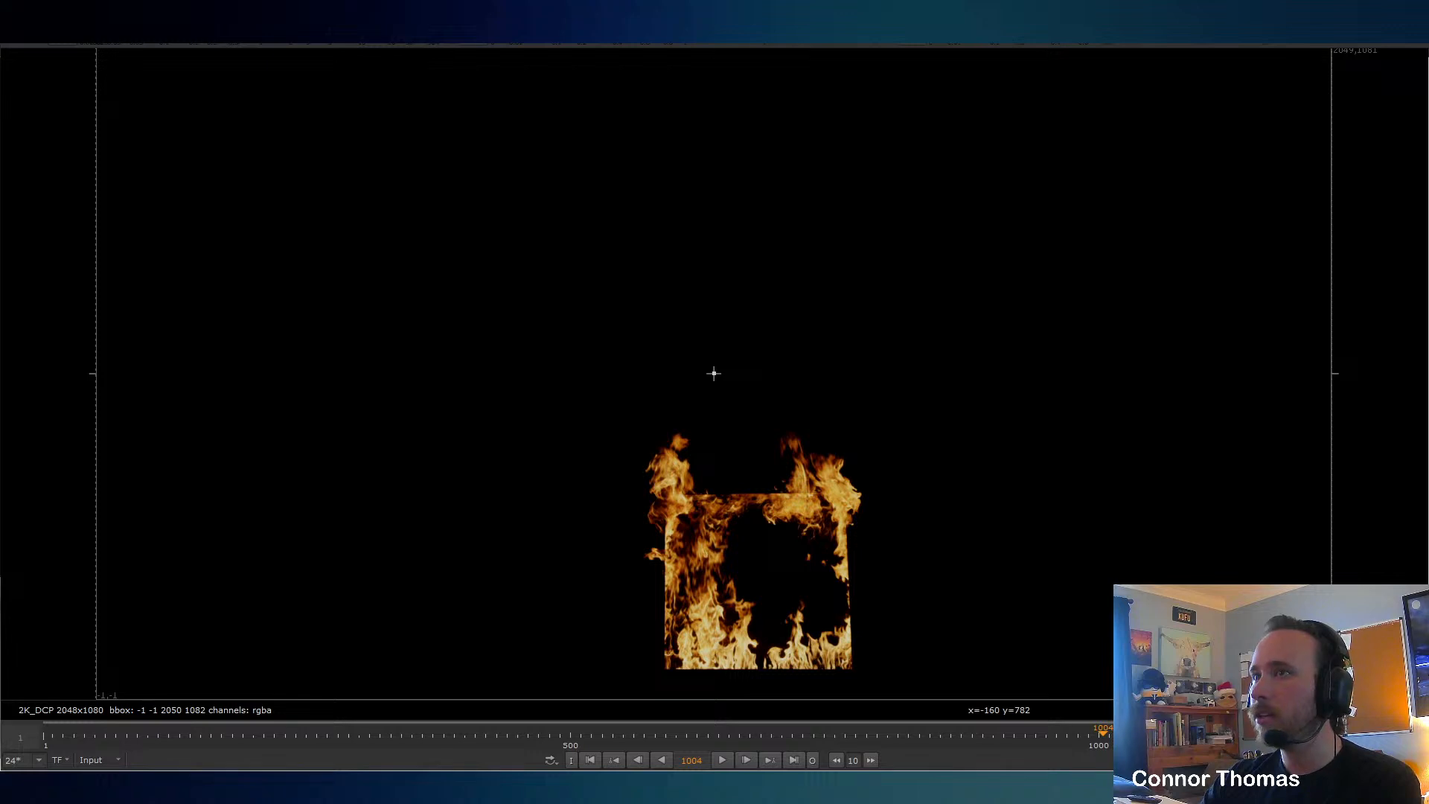
pyautogui.scroll(-4, 566, 514)
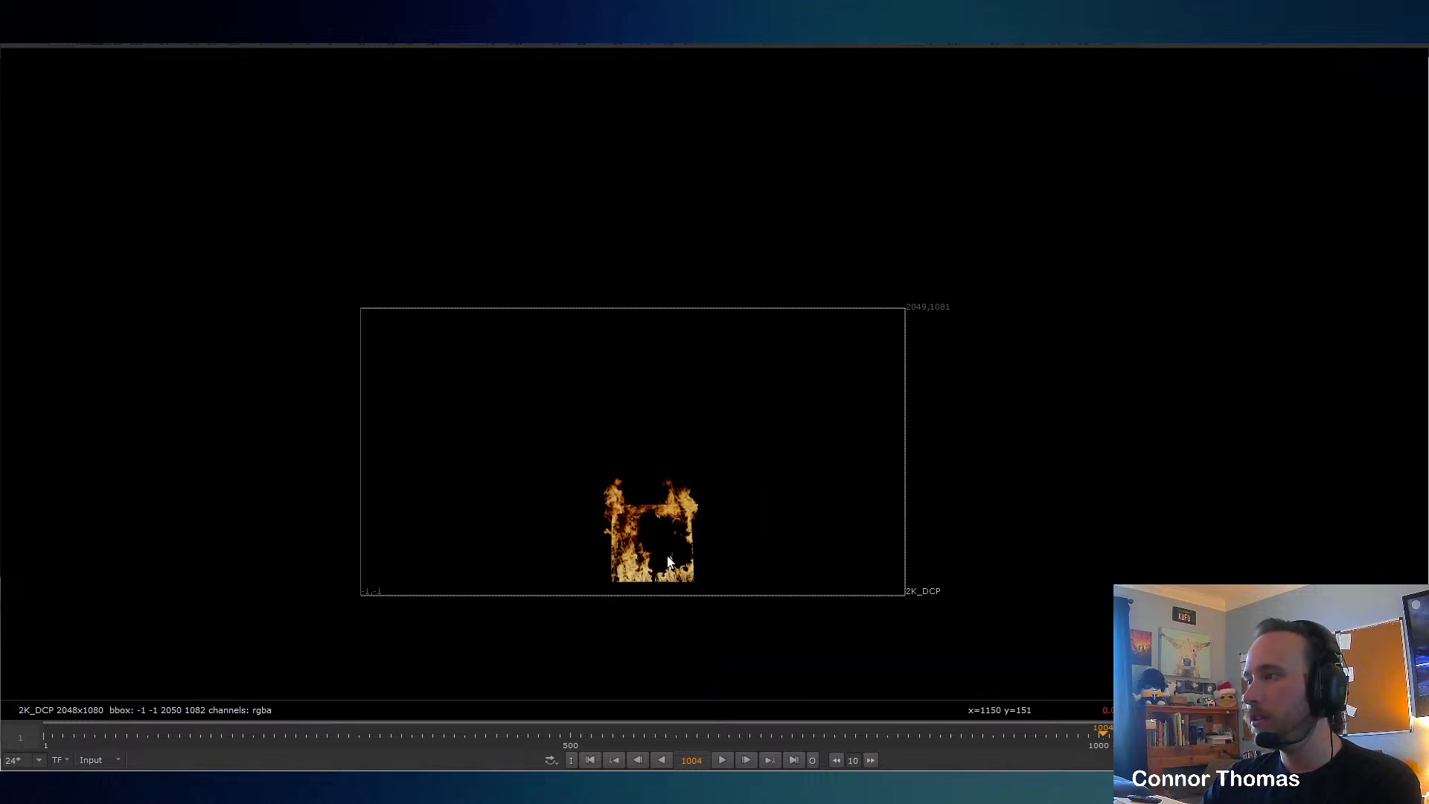
pyautogui.press('f')
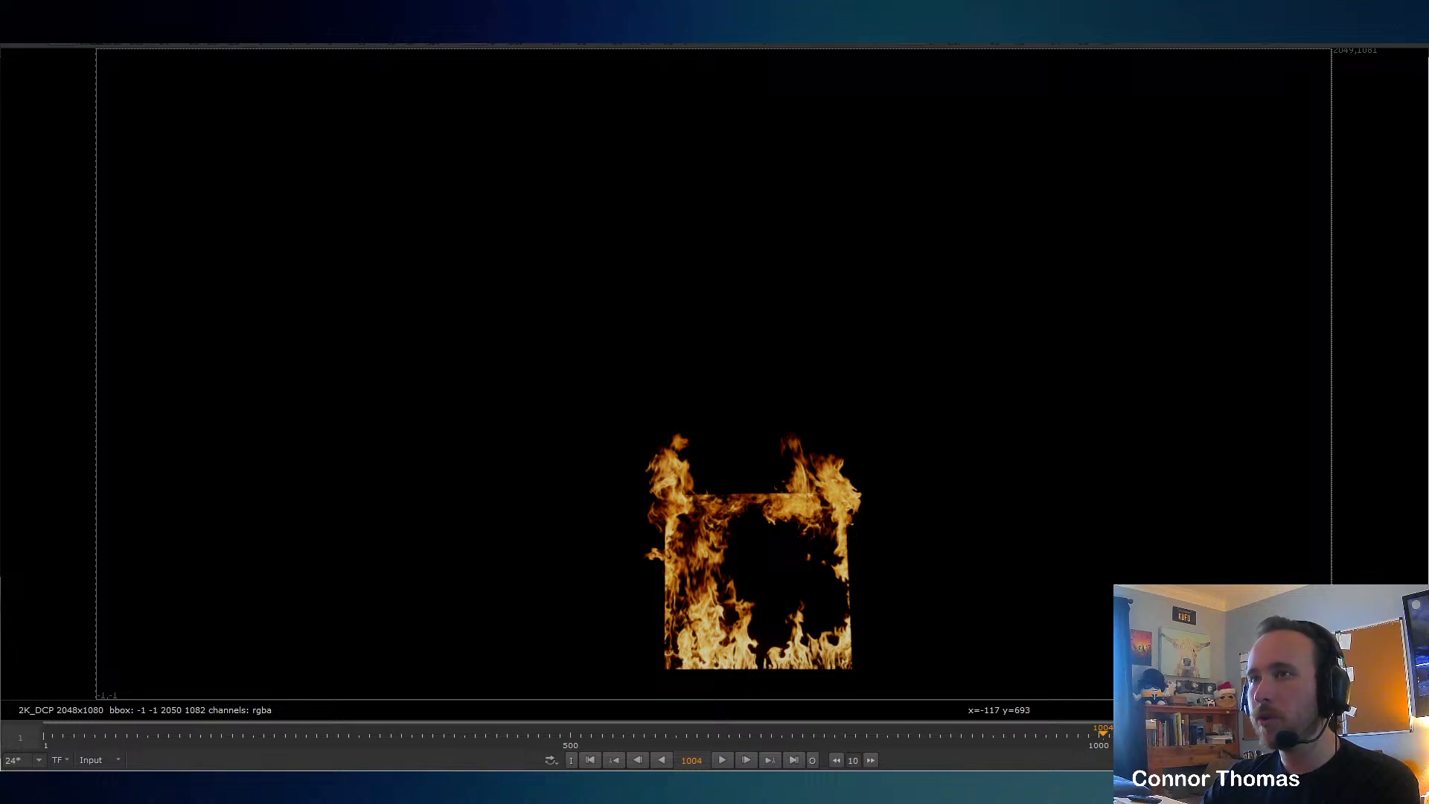
# Merge the fire over the plate with the over operation, and add a Transform node after the fire's Reformat.
pyautogui.press('1')
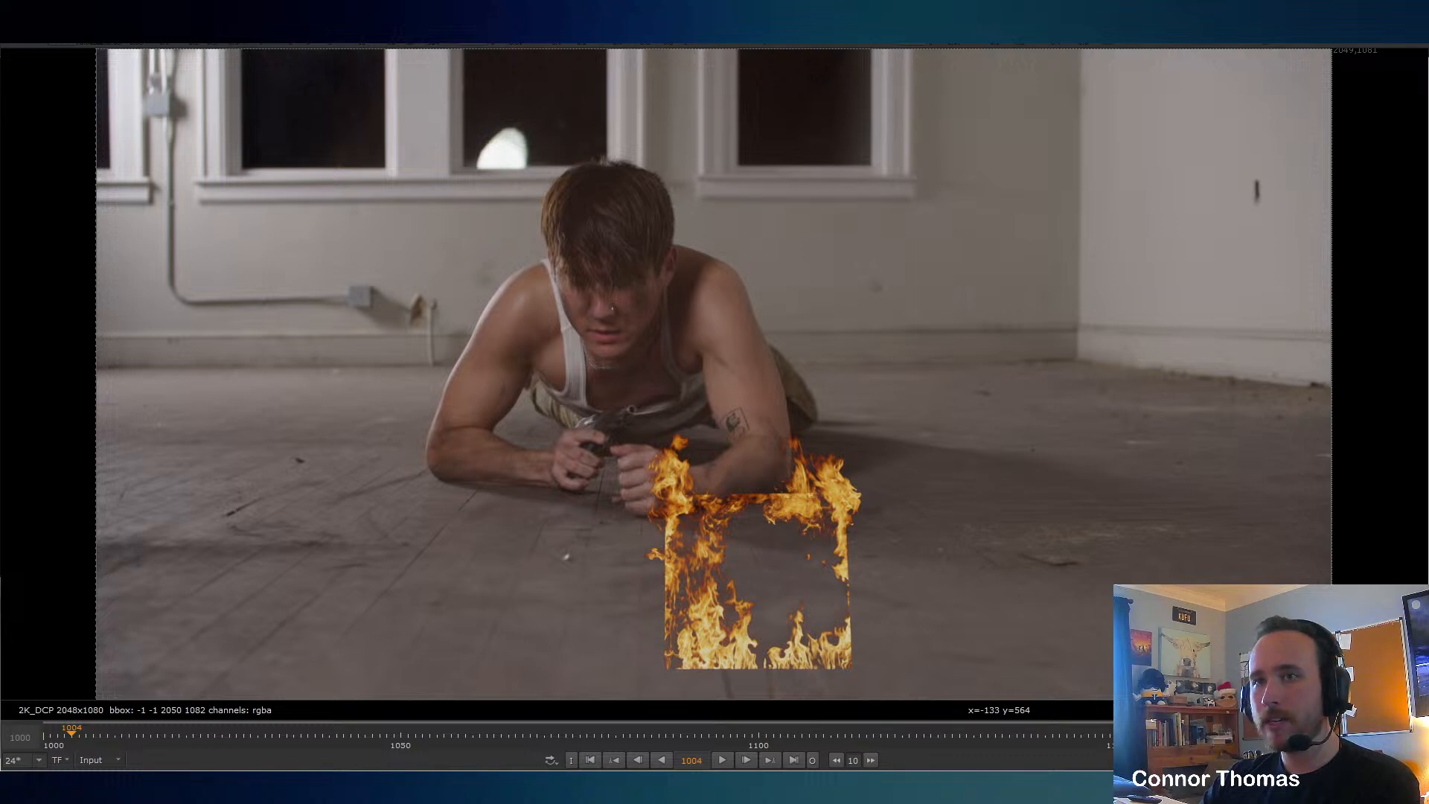
pyautogui.press('2')
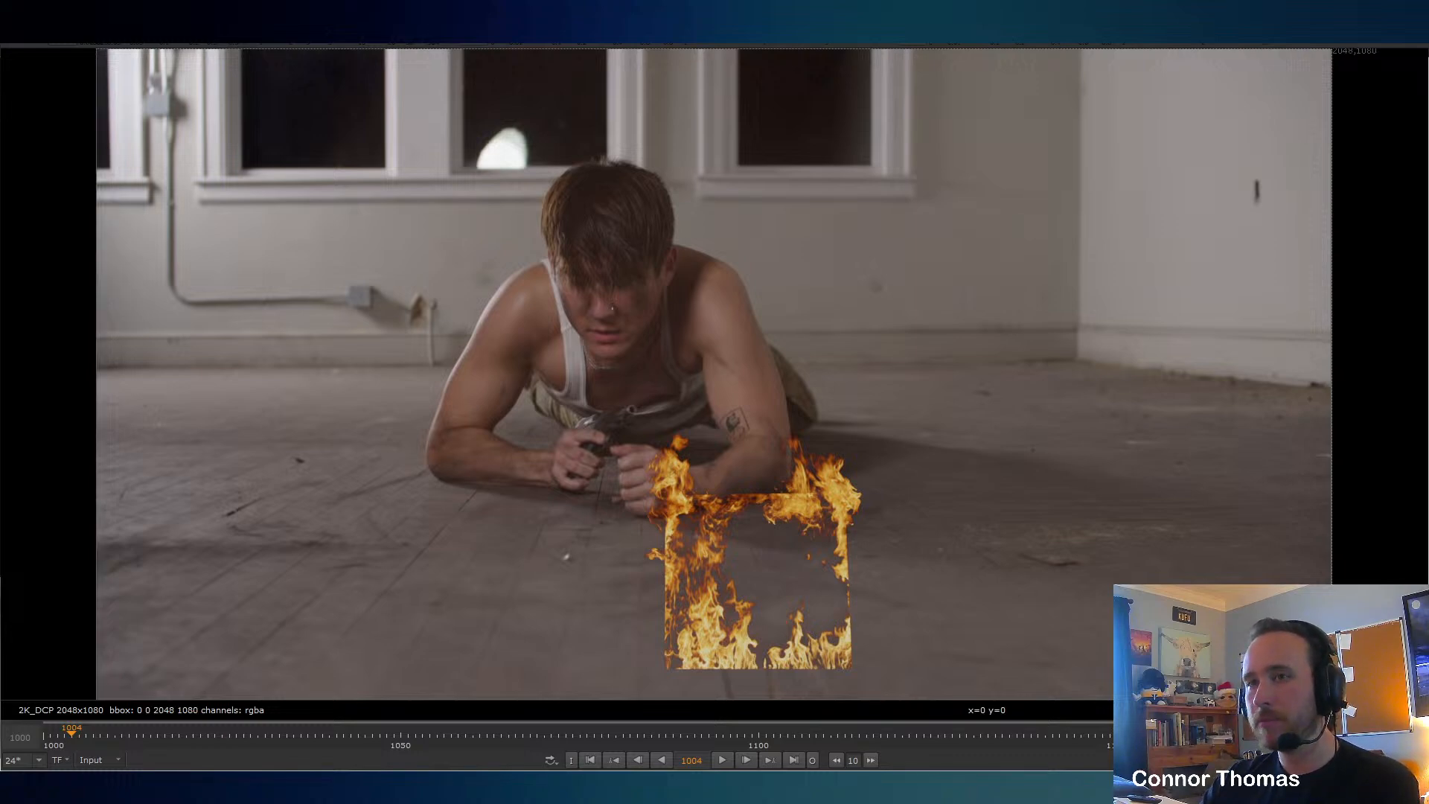
pyautogui.press('t')
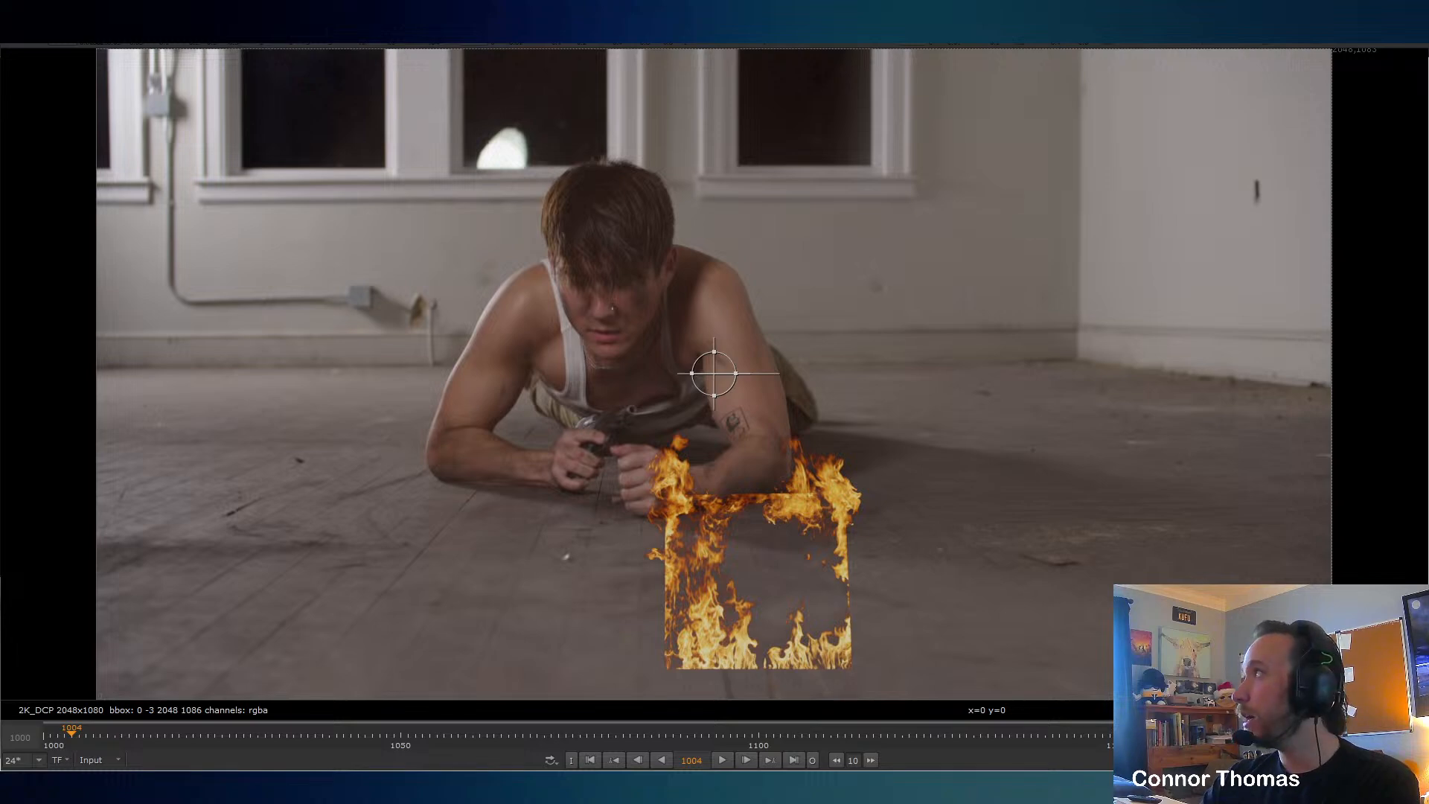
pyautogui.press('1')
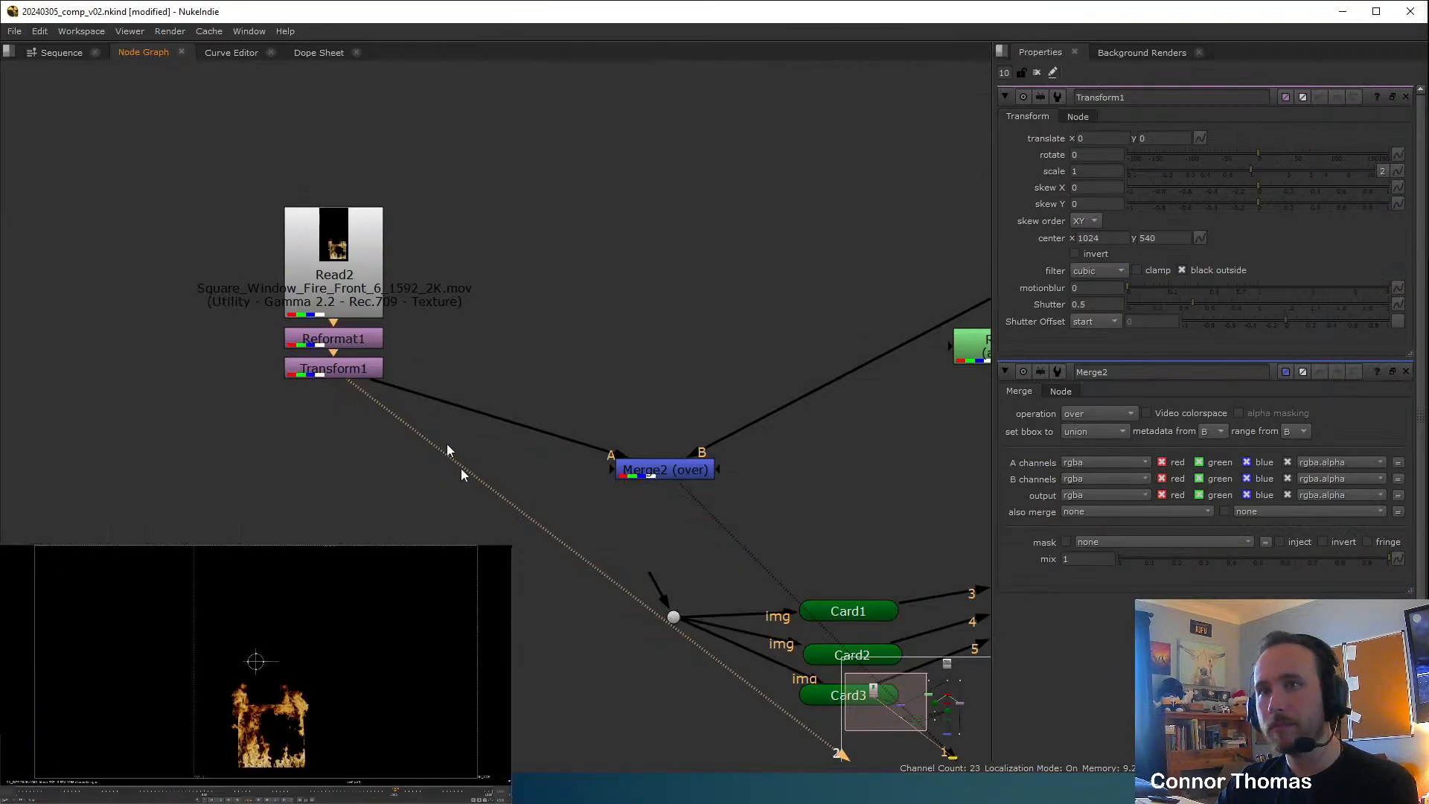
# View the Merge2 output to check the fire composited over the plate.
pyautogui.scroll(-3, 521, 529)
pyautogui.moveTo(521, 529); pyautogui.dragTo(322, 284, button='middle')
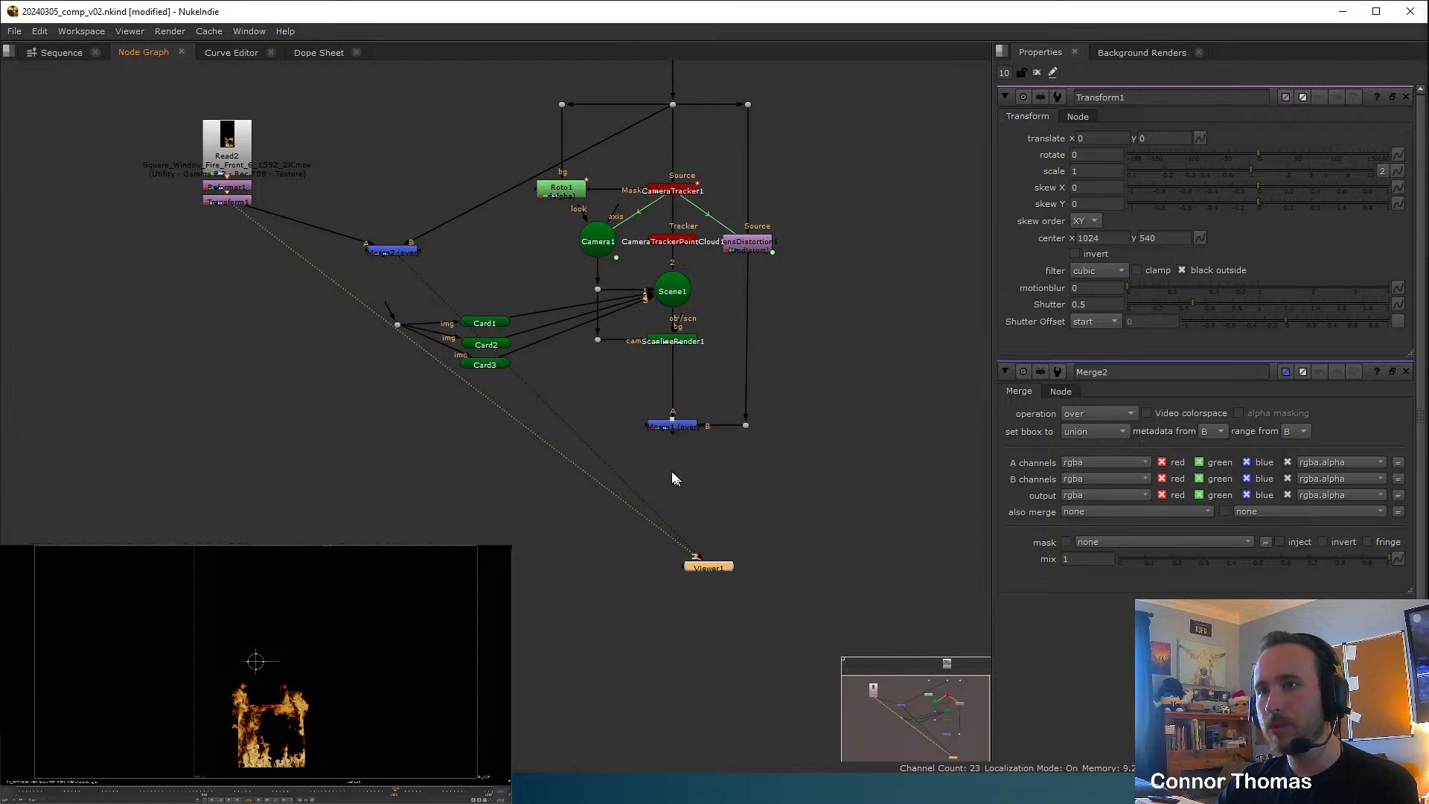
pyautogui.click(471, 531)
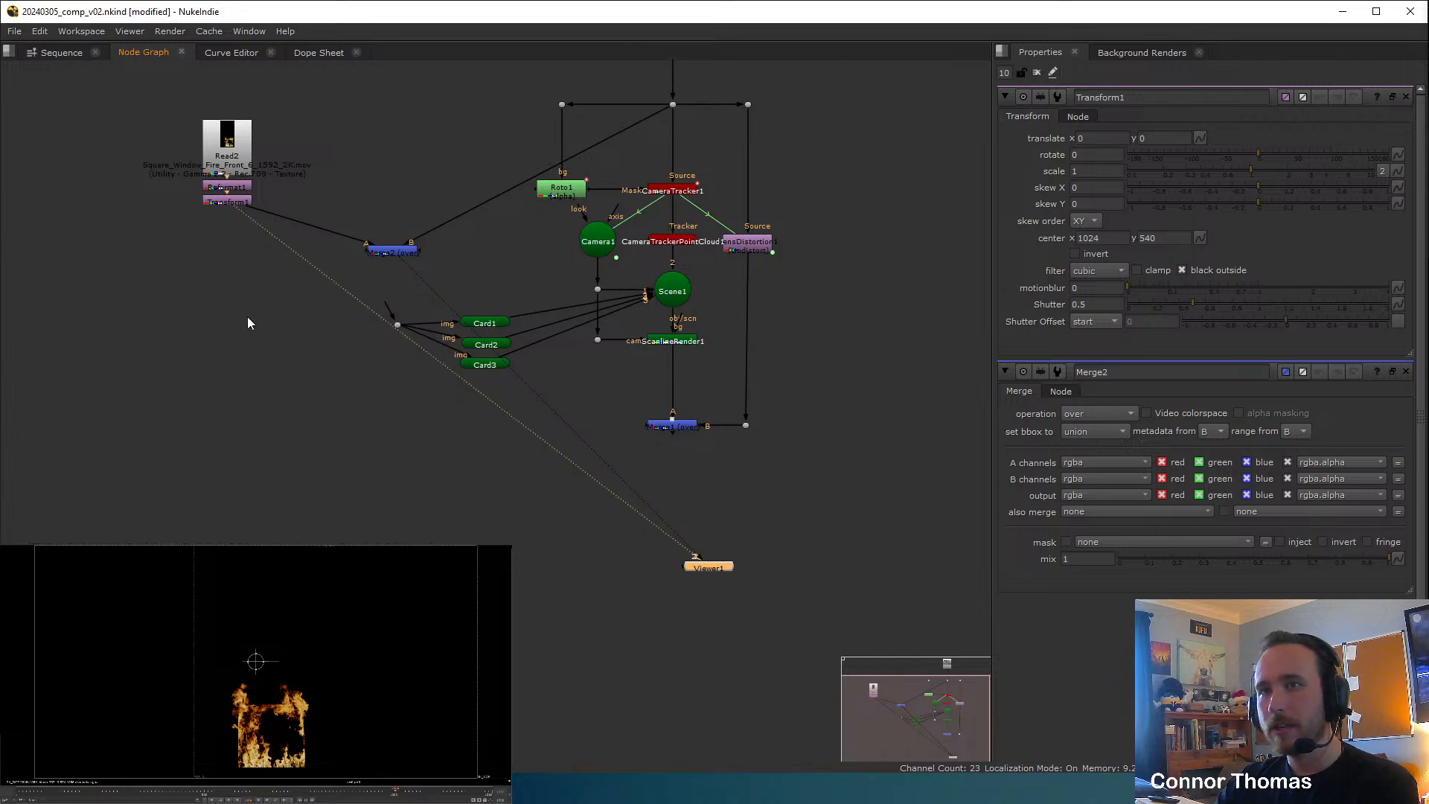
pyautogui.press('1')
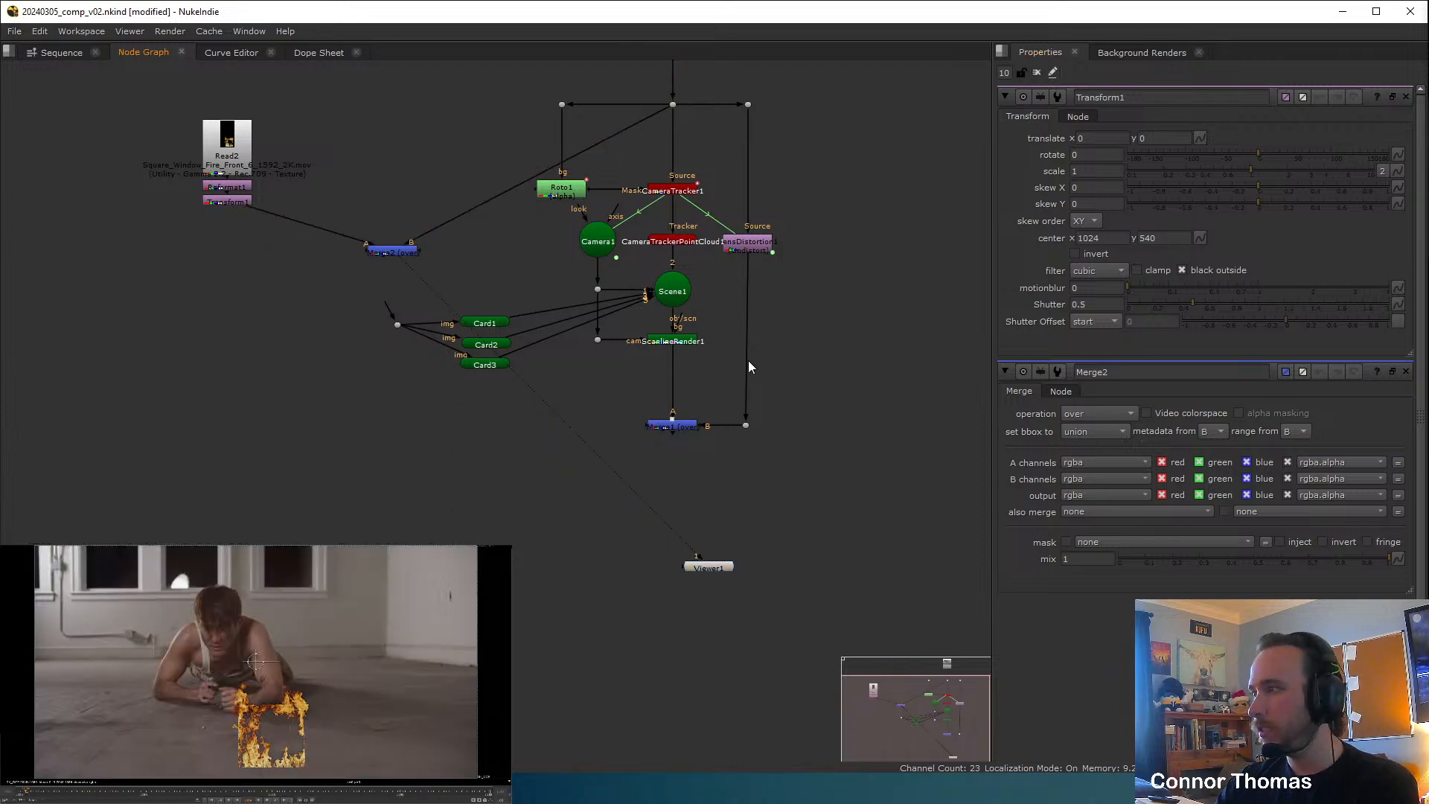
# Examine the Read2, Reformat1 and Transform1 chain of the fire clip, and check Reformat1's output format and resize type.
pyautogui.moveTo(521, 283); pyautogui.dragTo(601, 457, button='middle')
pyautogui.scroll(3, 544, 445)
pyautogui.moveTo(79, 268); pyautogui.dragTo(562, 304, button='middle')
pyautogui.scroll(2, 562, 305)
pyautogui.click(557, 179)
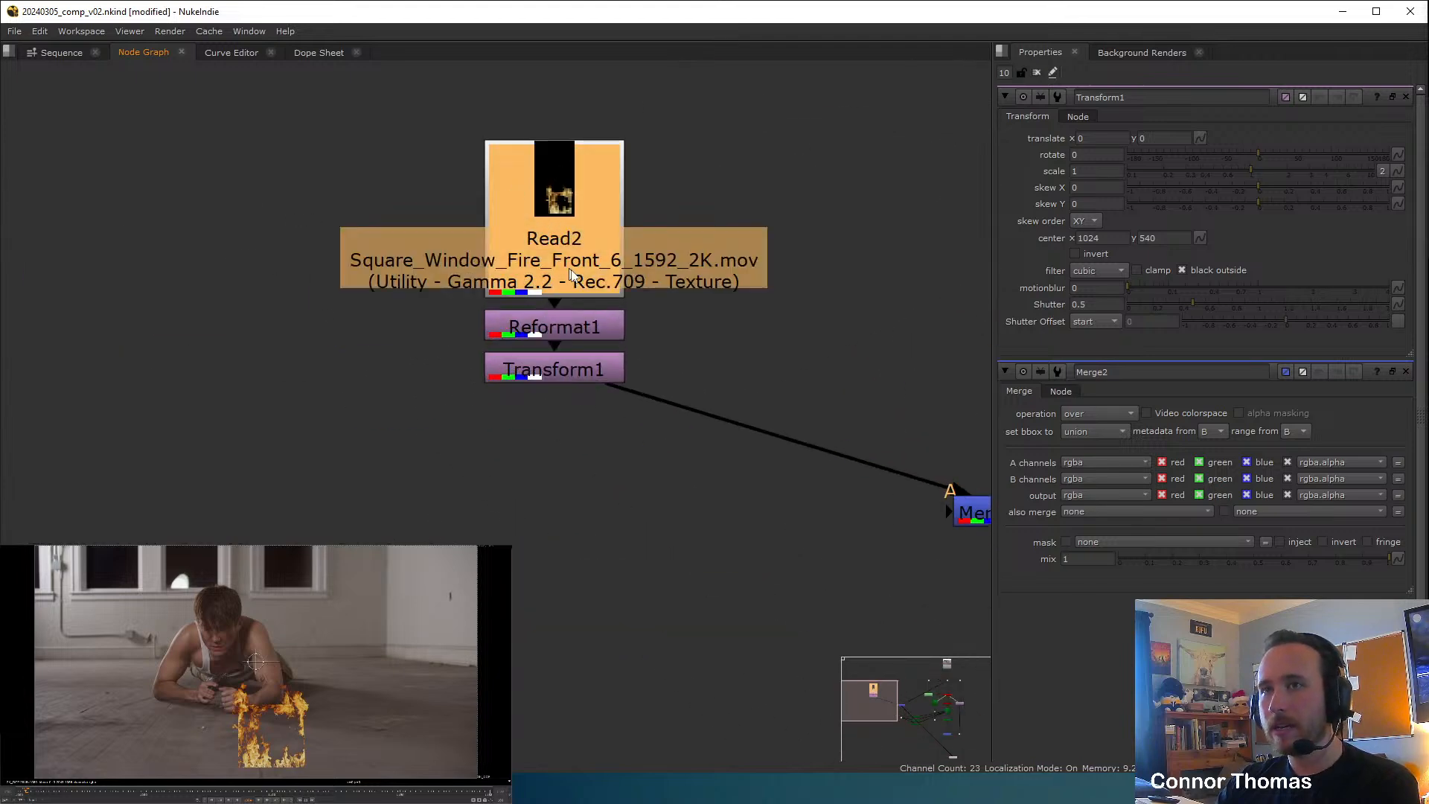
pyautogui.click(567, 336)
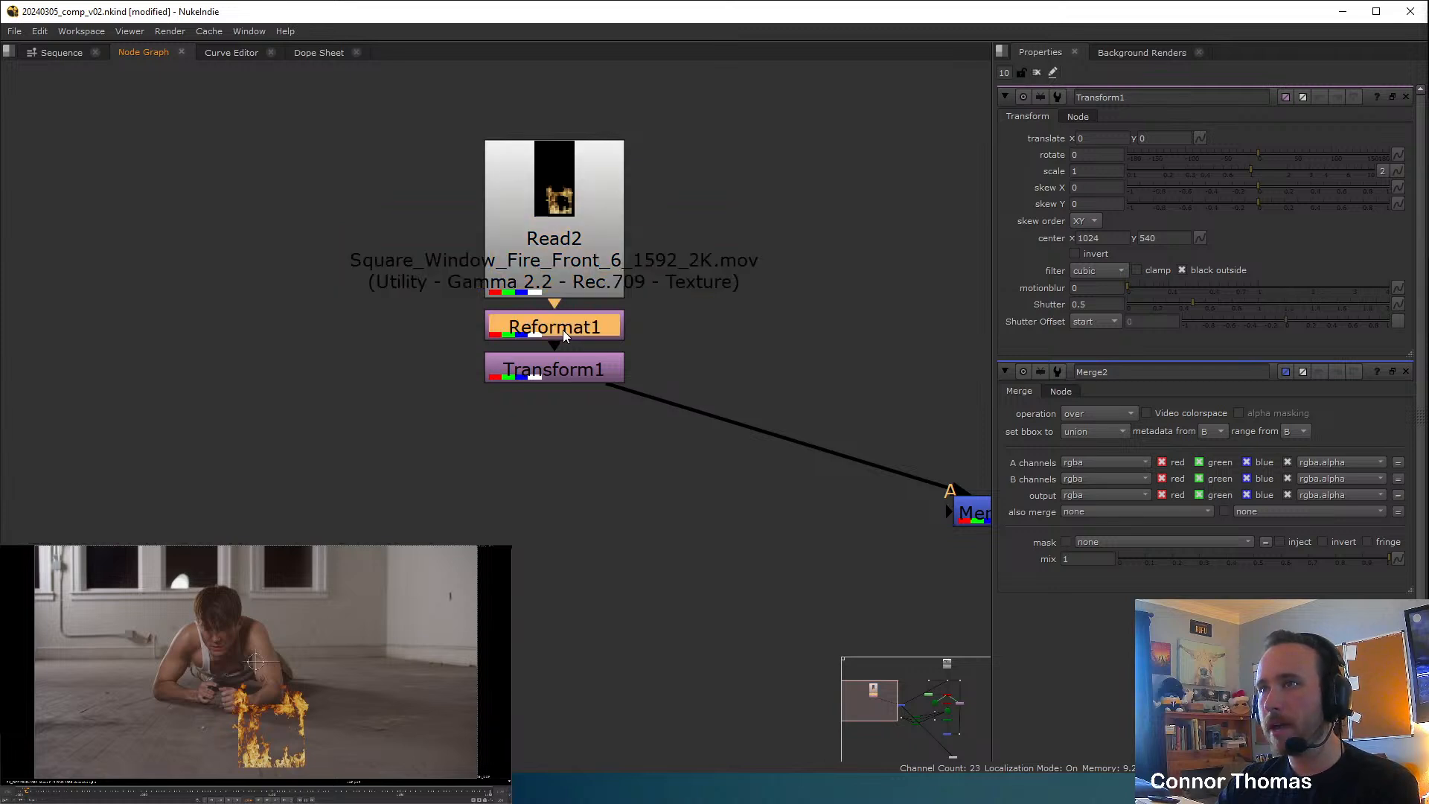
pyautogui.doubleClick(564, 335)
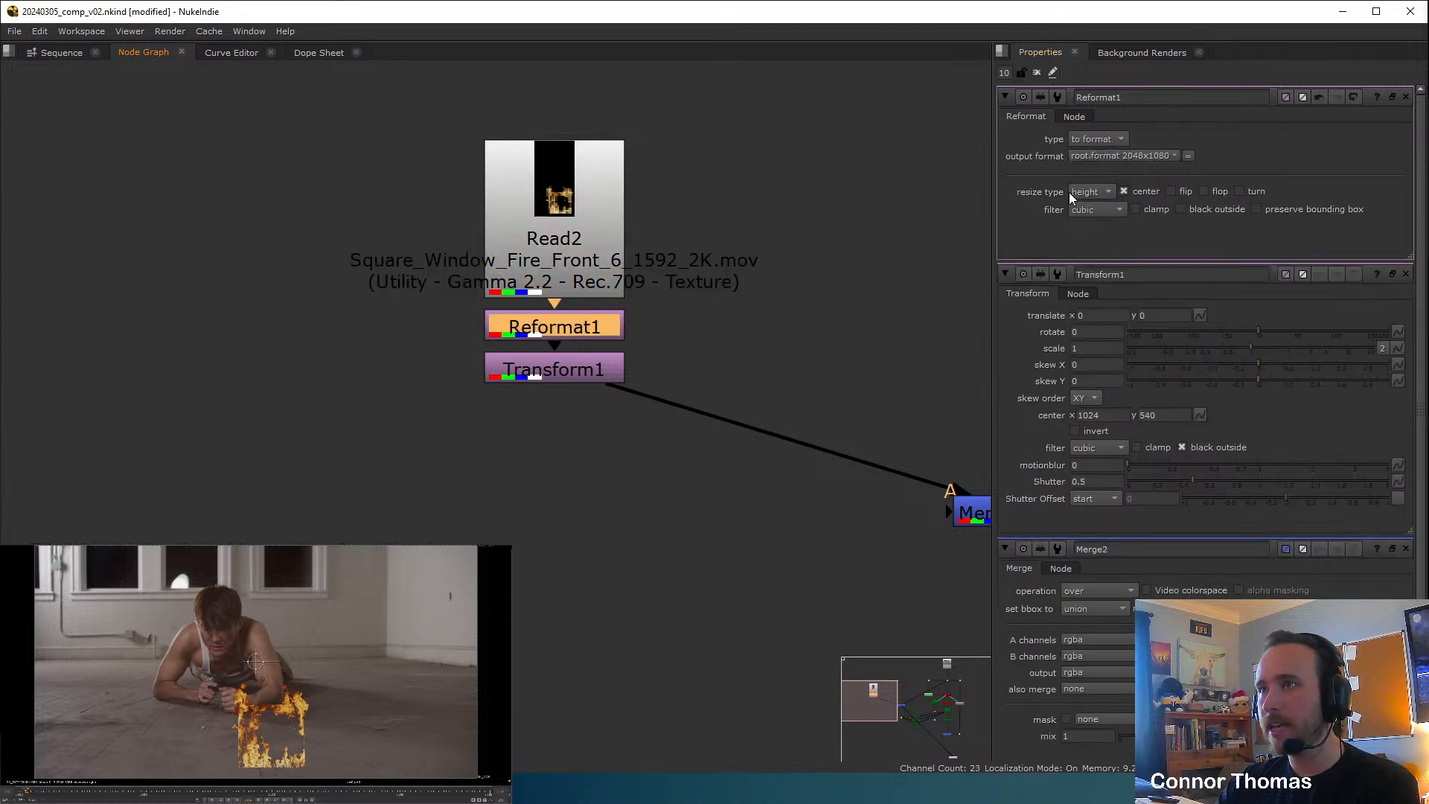
pyautogui.click(1406, 98)
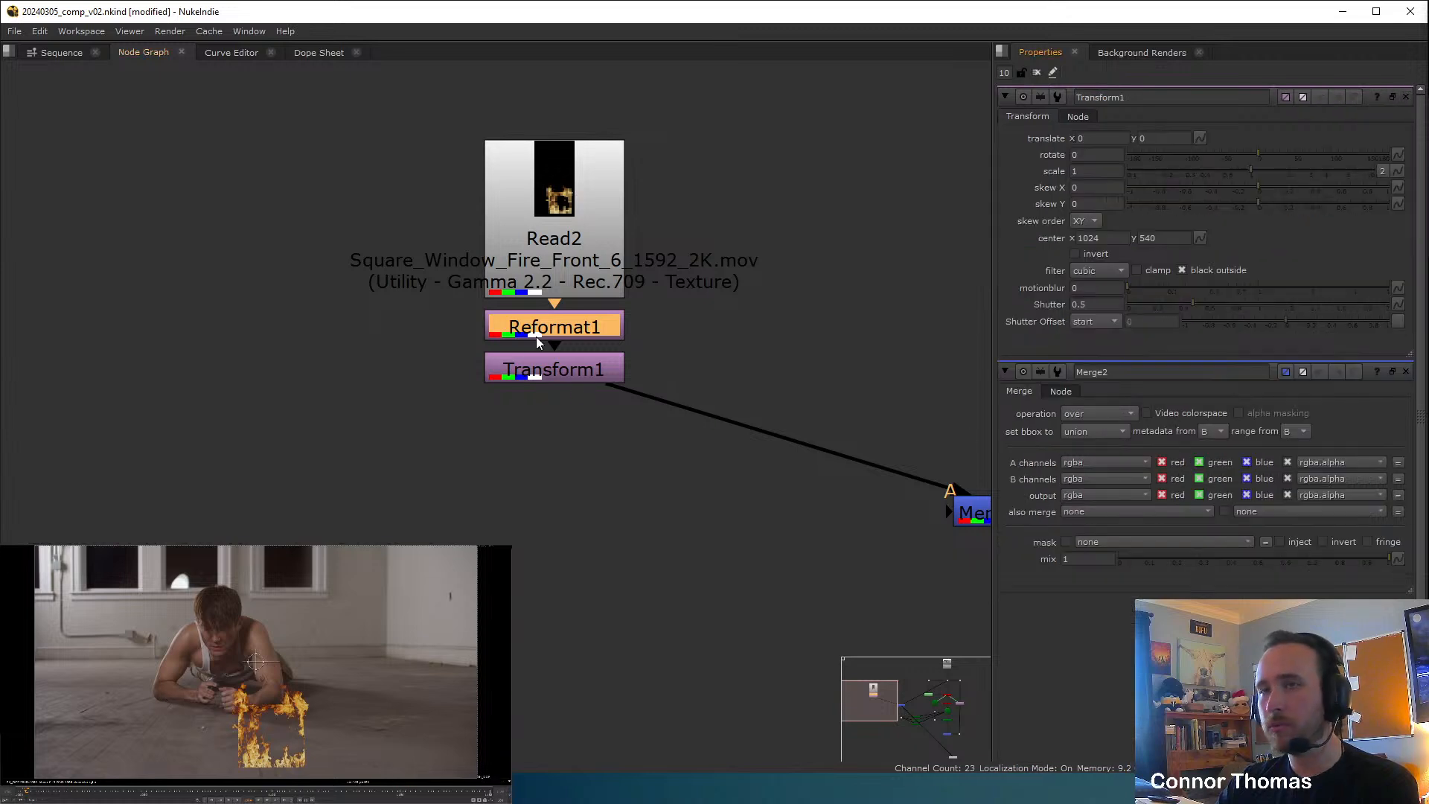
pyautogui.click(554, 369)
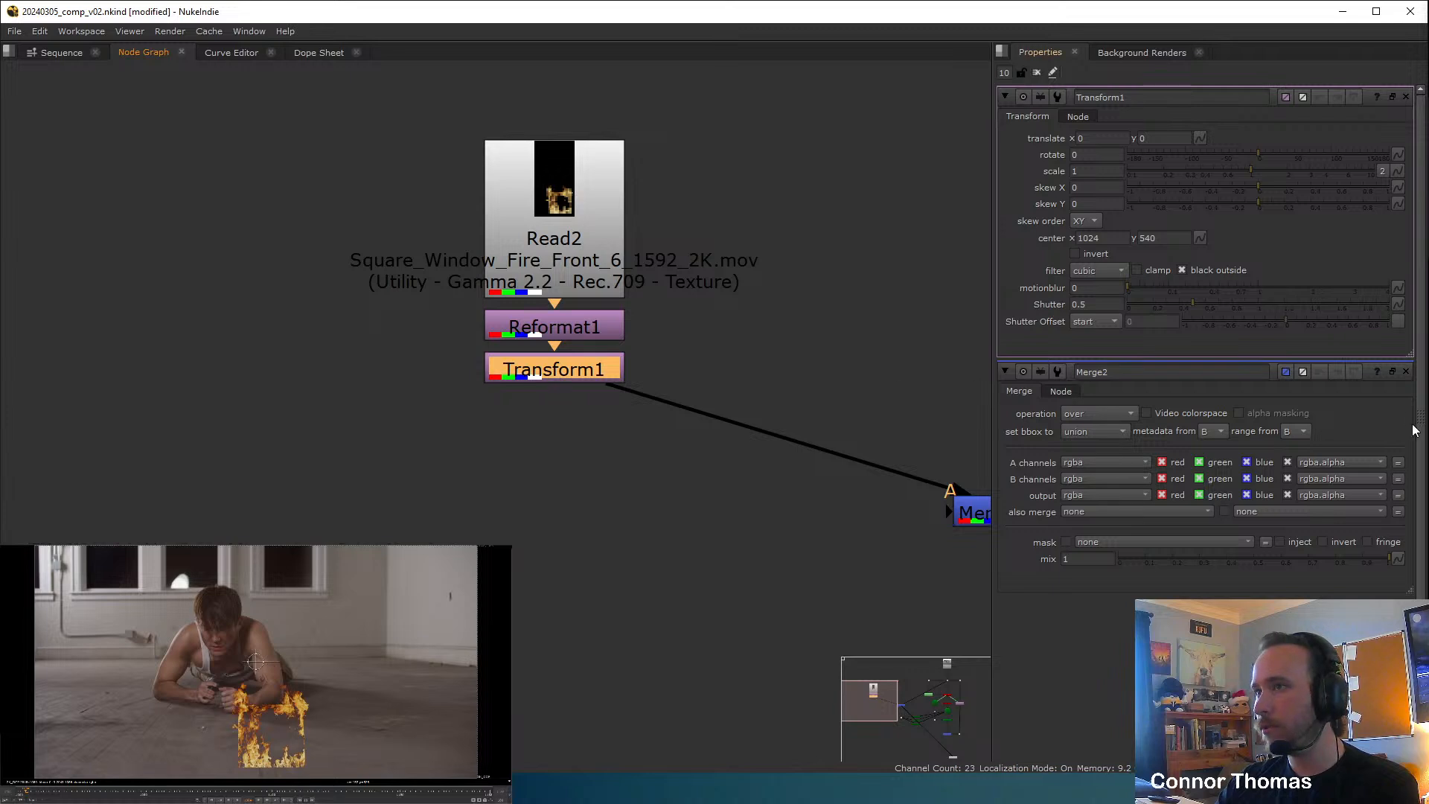
# Close Merge2's properties and move the fire over the room's left window, to a Transform1 translate of about -763, 812.
pyautogui.click(1406, 371)
pyautogui.scroll(-3, 118, 713)
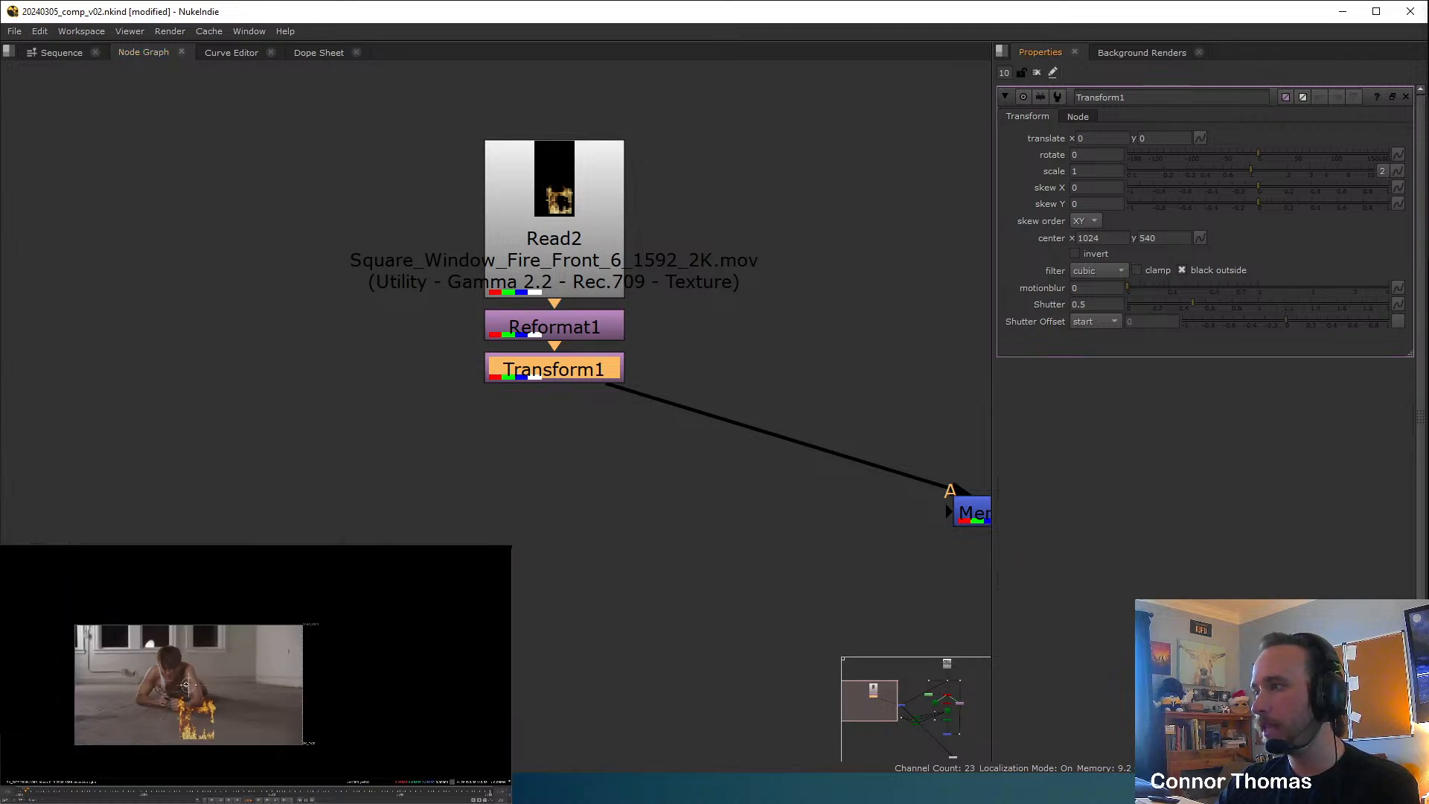
pyautogui.moveTo(185, 685); pyautogui.dragTo(112, 575)
pyautogui.scroll(4, 106, 597)
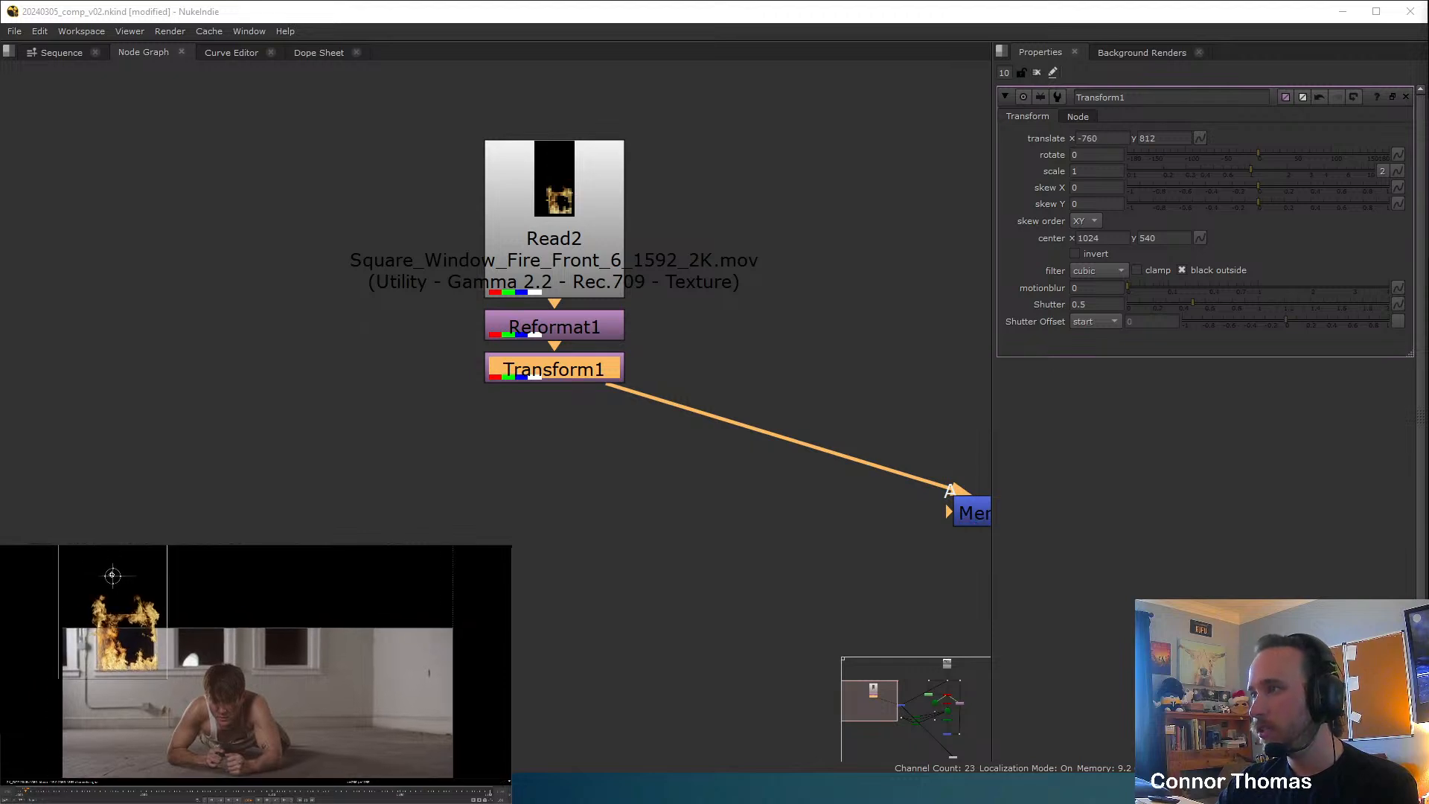
pyautogui.scroll(4, 105, 625)
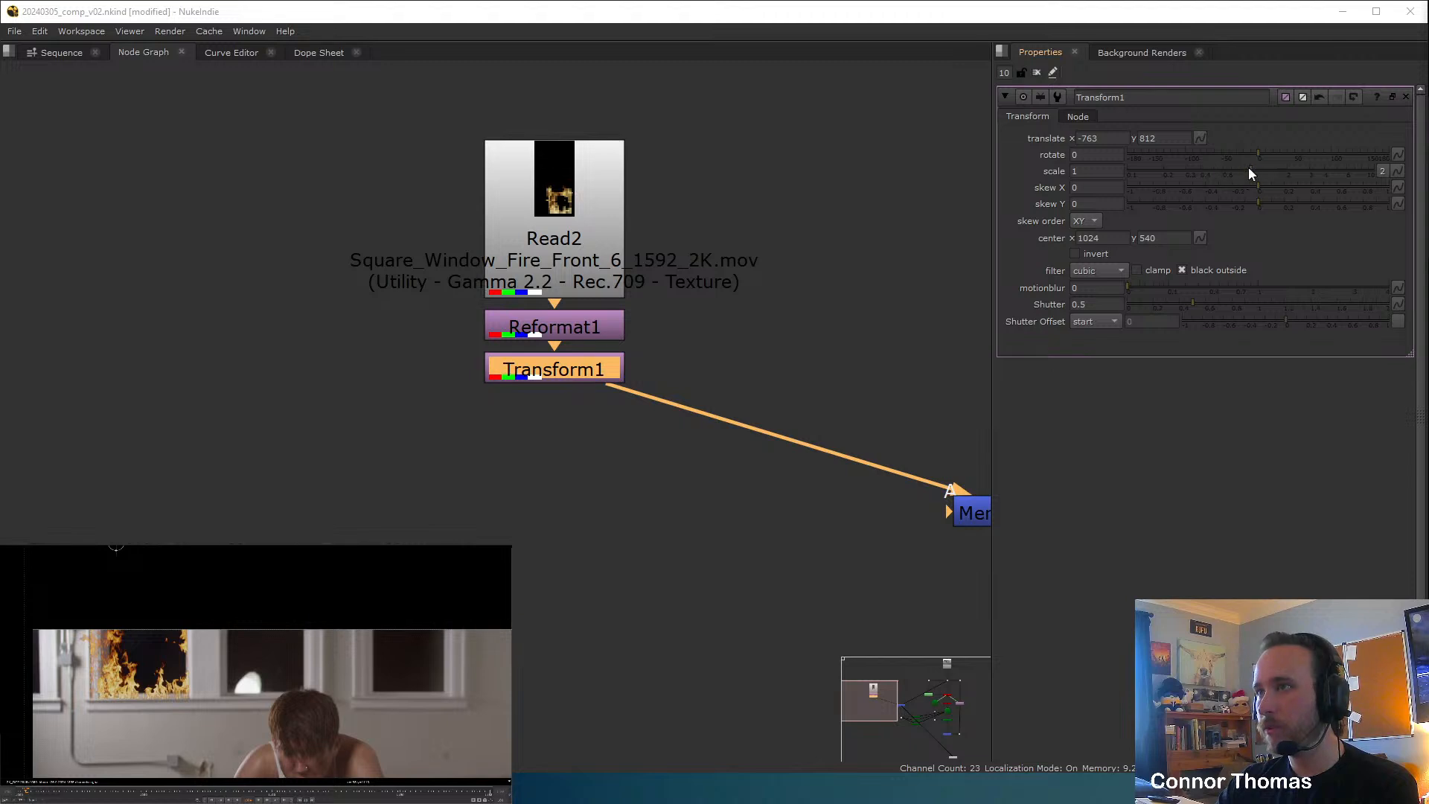
# Scale the fire to 0.88 in Transform1 and reposition it inside the left window at translate -730.5, 757.
pyautogui.moveTo(1249, 169); pyautogui.dragTo(1243, 169)
pyautogui.moveTo(101, 591); pyautogui.dragTo(104, 600, button='middle')
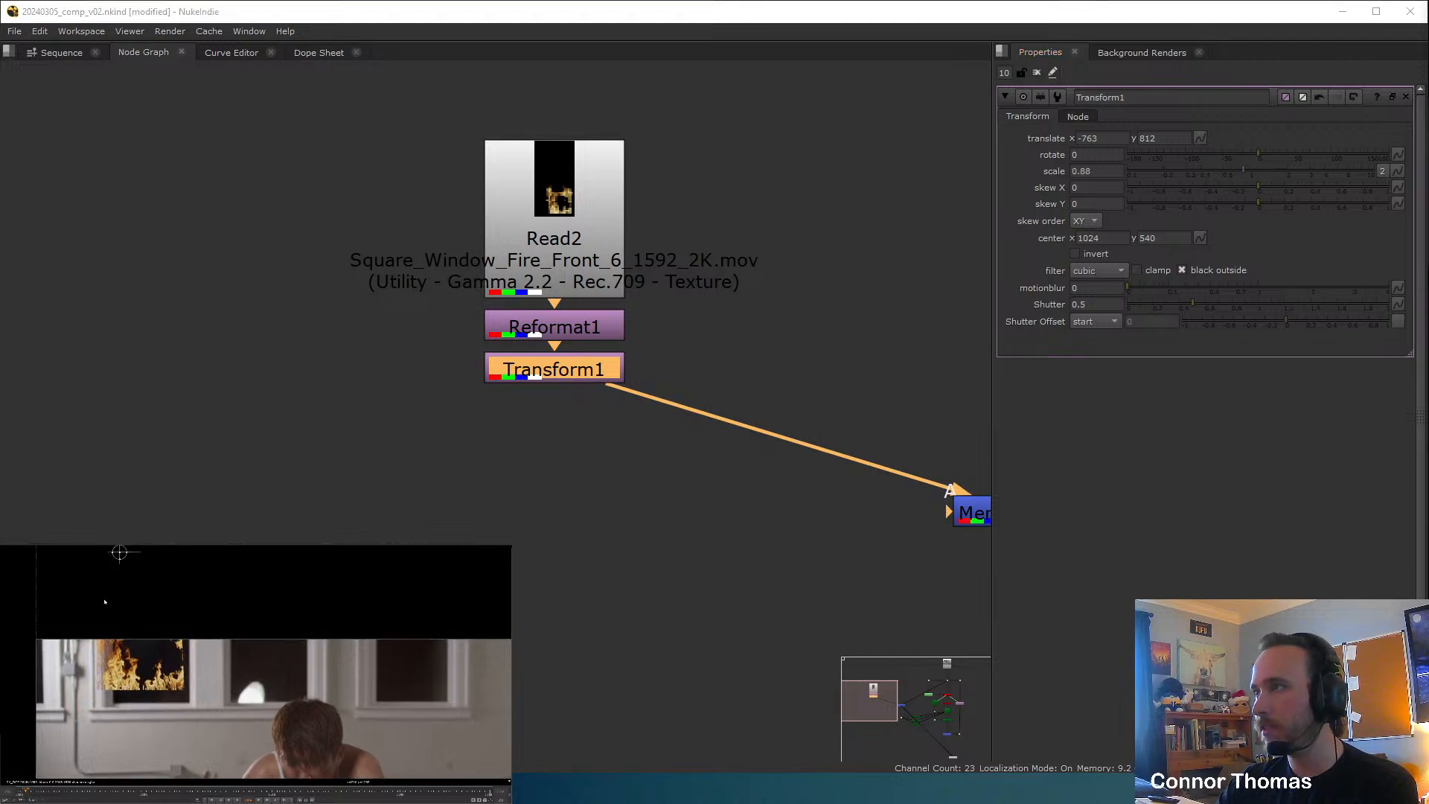
pyautogui.moveTo(120, 552); pyautogui.dragTo(130, 569)
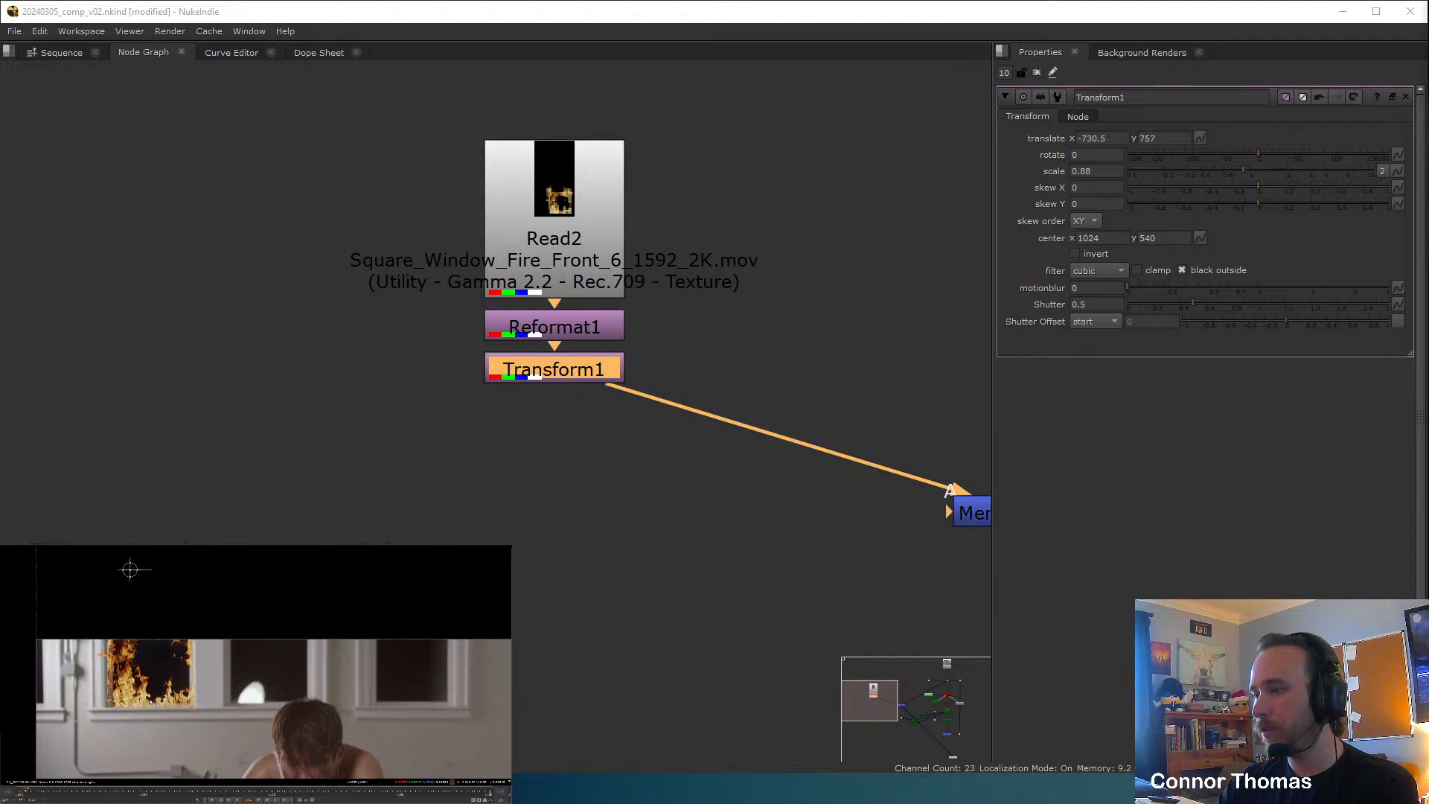
pyautogui.moveTo(155, 681); pyautogui.dragTo(146, 647, button='middle')
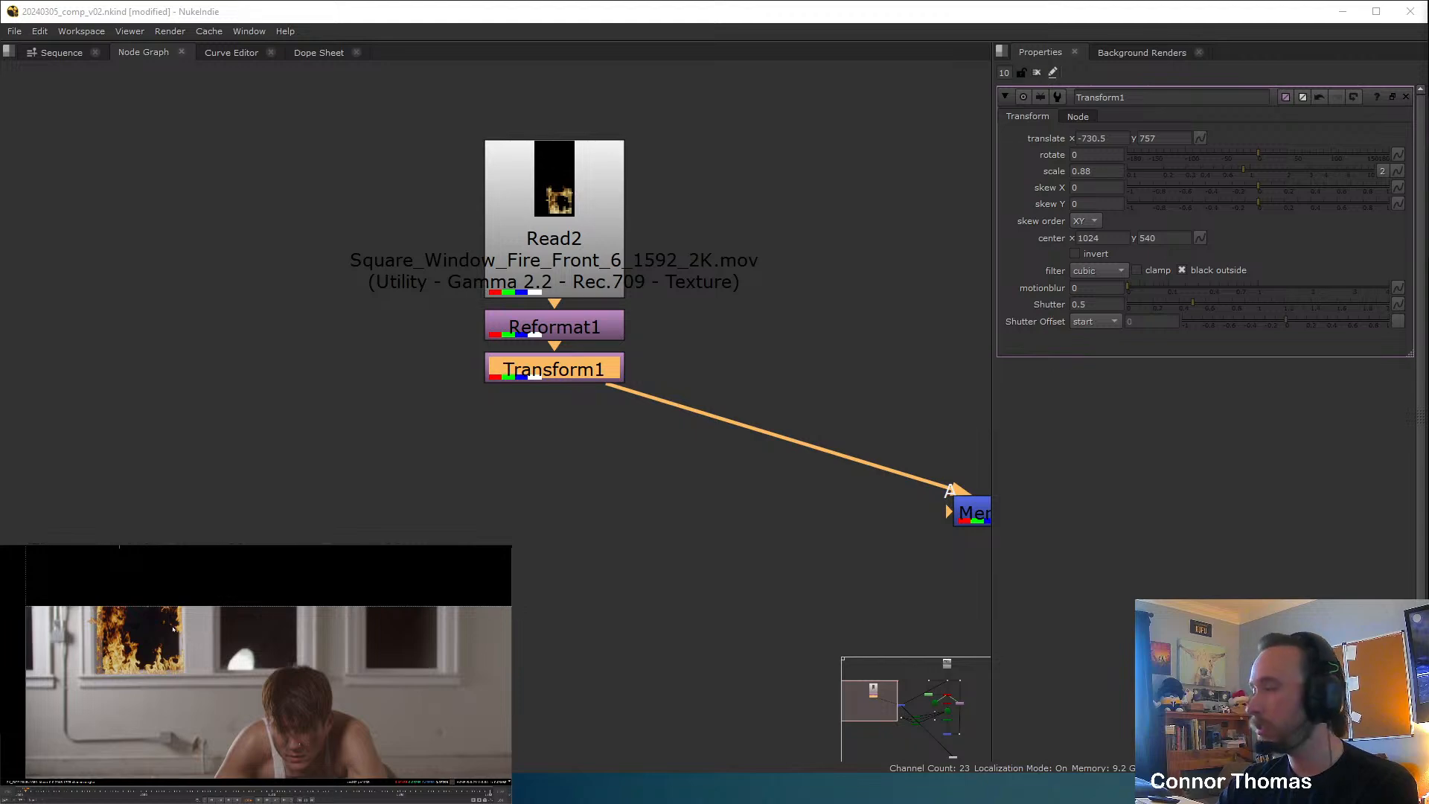
pyautogui.press('f')
# Move the Merge2 node farther from the fire clip's chain, toward the camera tracking nodes.
pyautogui.moveTo(583, 394); pyautogui.dragTo(395, 267, button='middle')
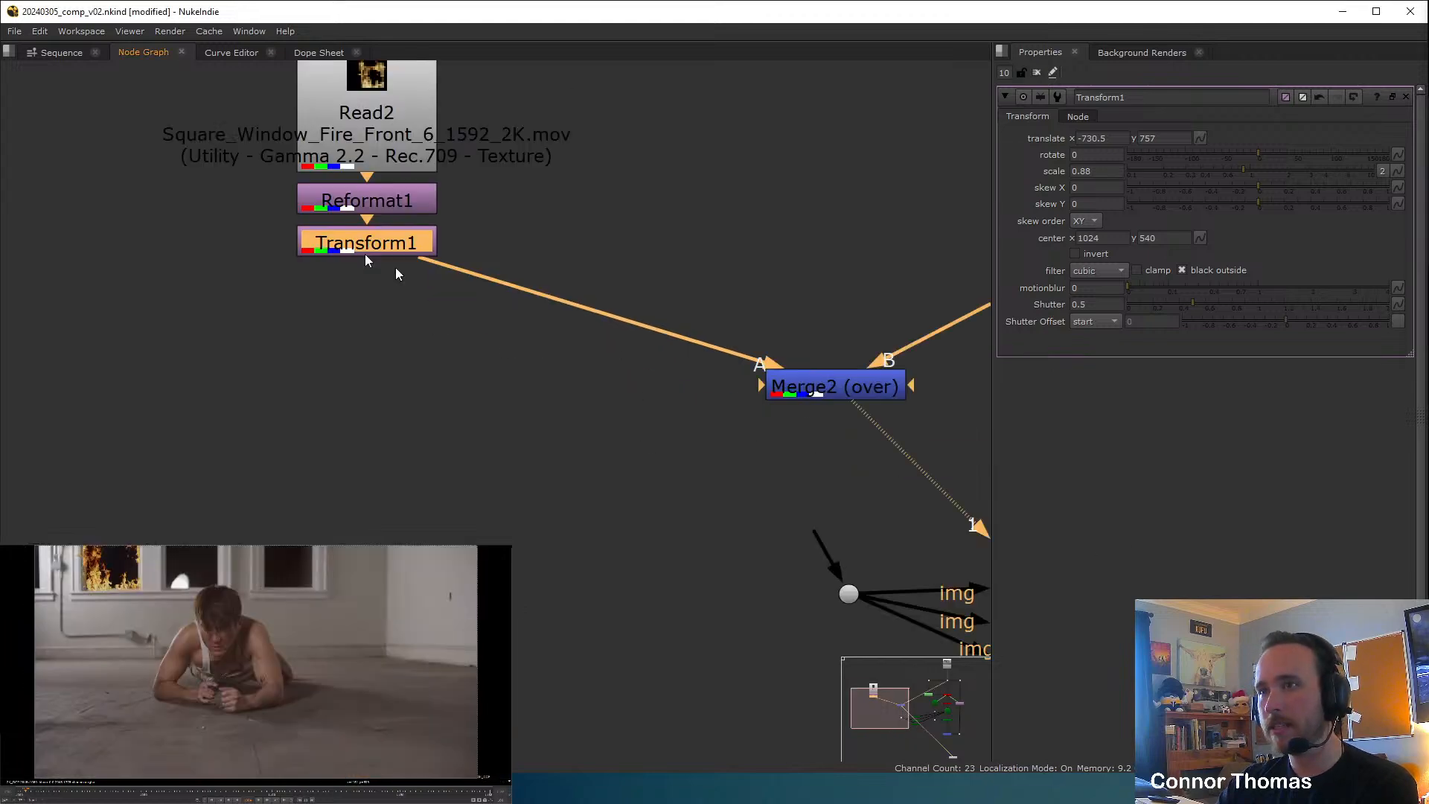
pyautogui.scroll(-3, 416, 257)
pyautogui.moveTo(580, 261); pyautogui.dragTo(711, 393, button='middle')
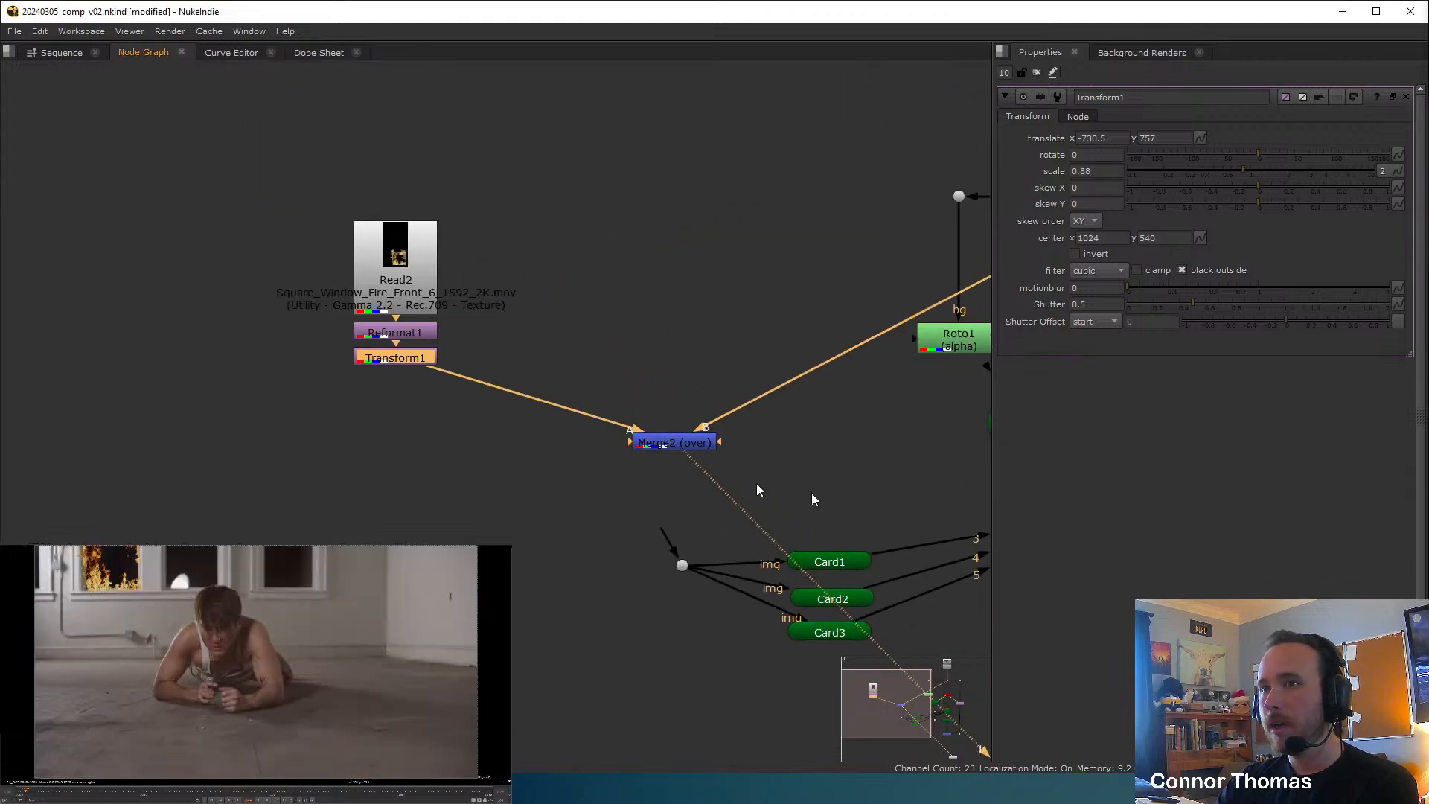
pyautogui.moveTo(697, 446); pyautogui.dragTo(802, 451)
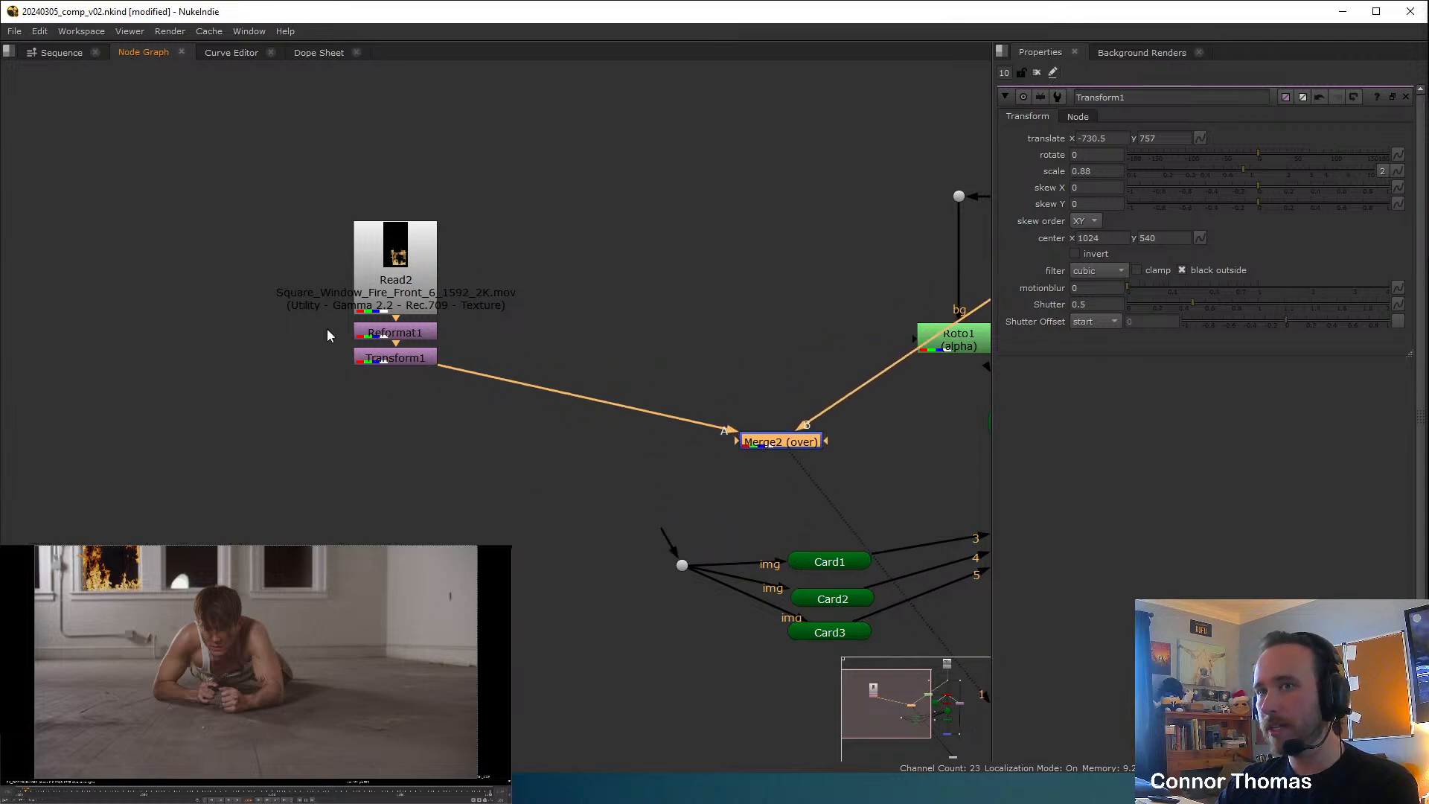
# View the Merge1 output, inspect its merge settings, and close all open node properties.
pyautogui.moveTo(809, 449); pyautogui.dragTo(689, 359, button='middle')
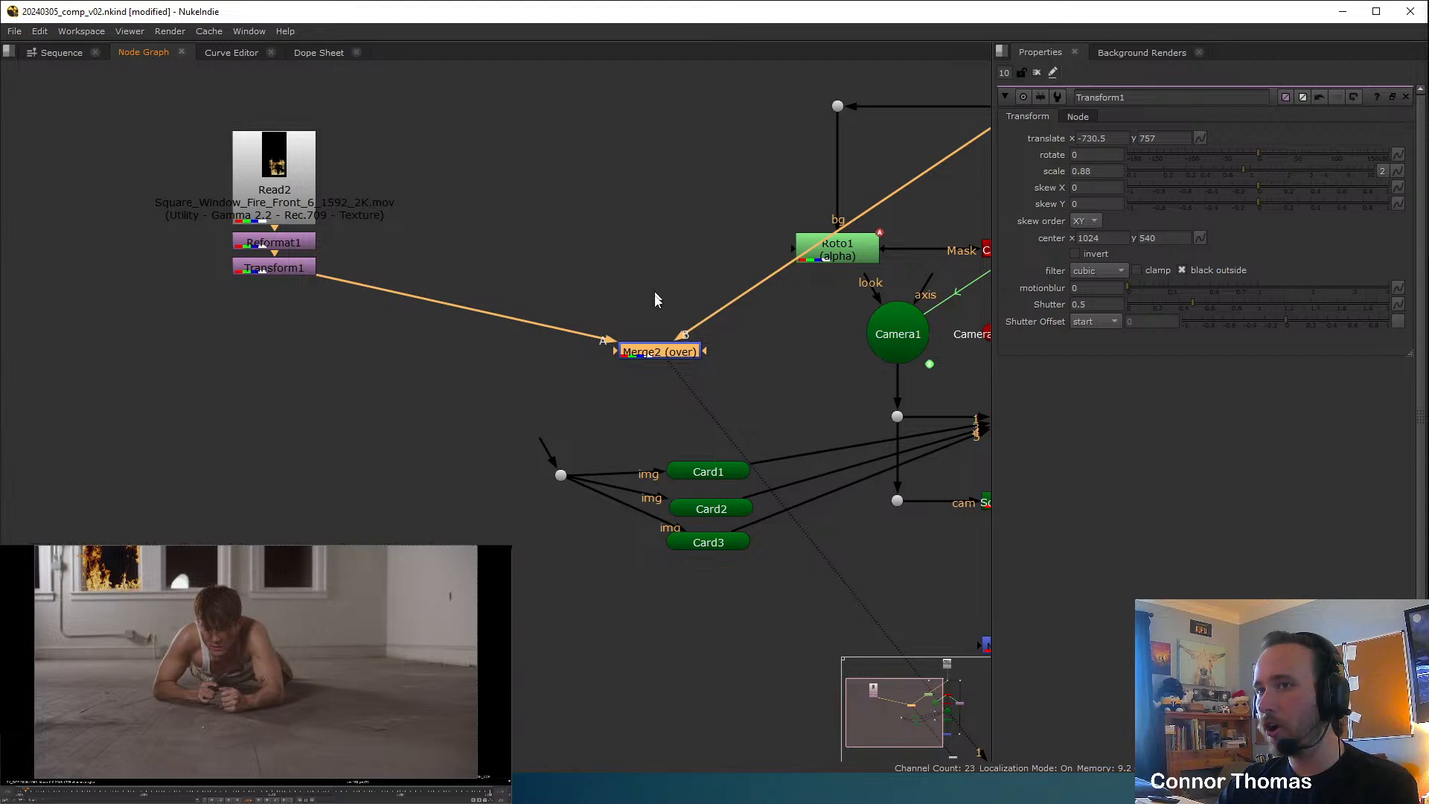
pyautogui.moveTo(720, 502); pyautogui.dragTo(437, 438, button='middle')
pyautogui.click(735, 575)
pyautogui.press('1')
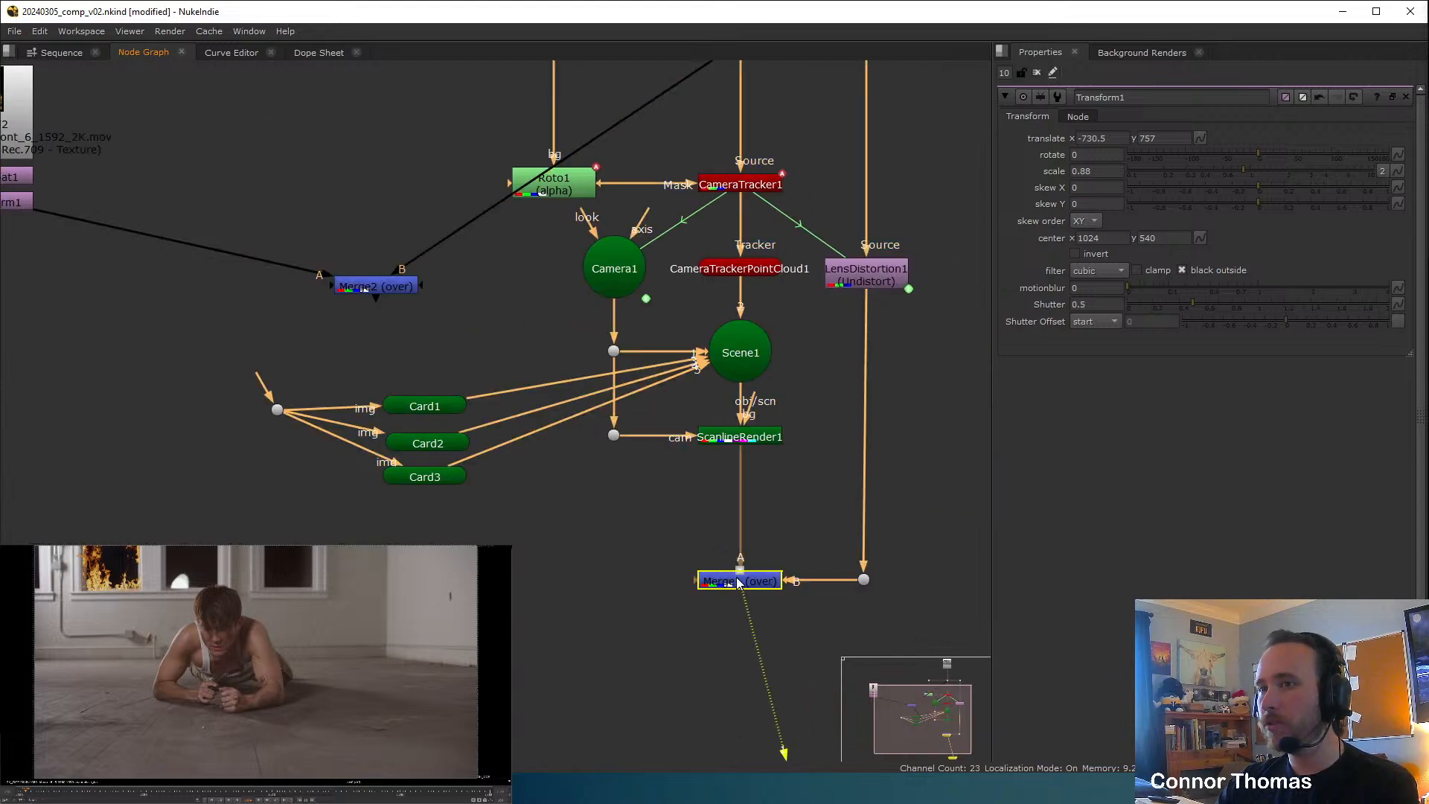
pyautogui.doubleClick(736, 581)
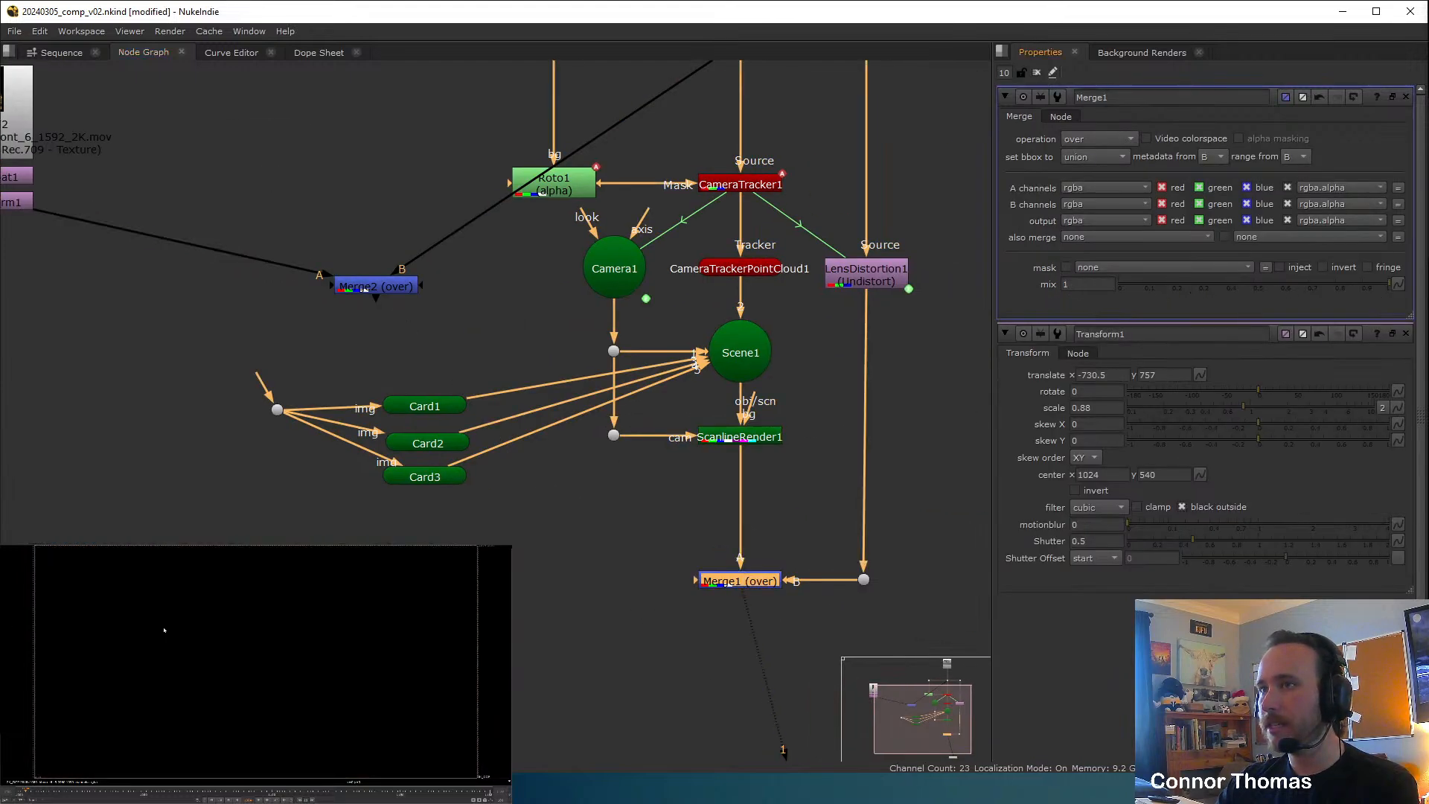
pyautogui.hotkey('ctrl', 'shift', 'a')
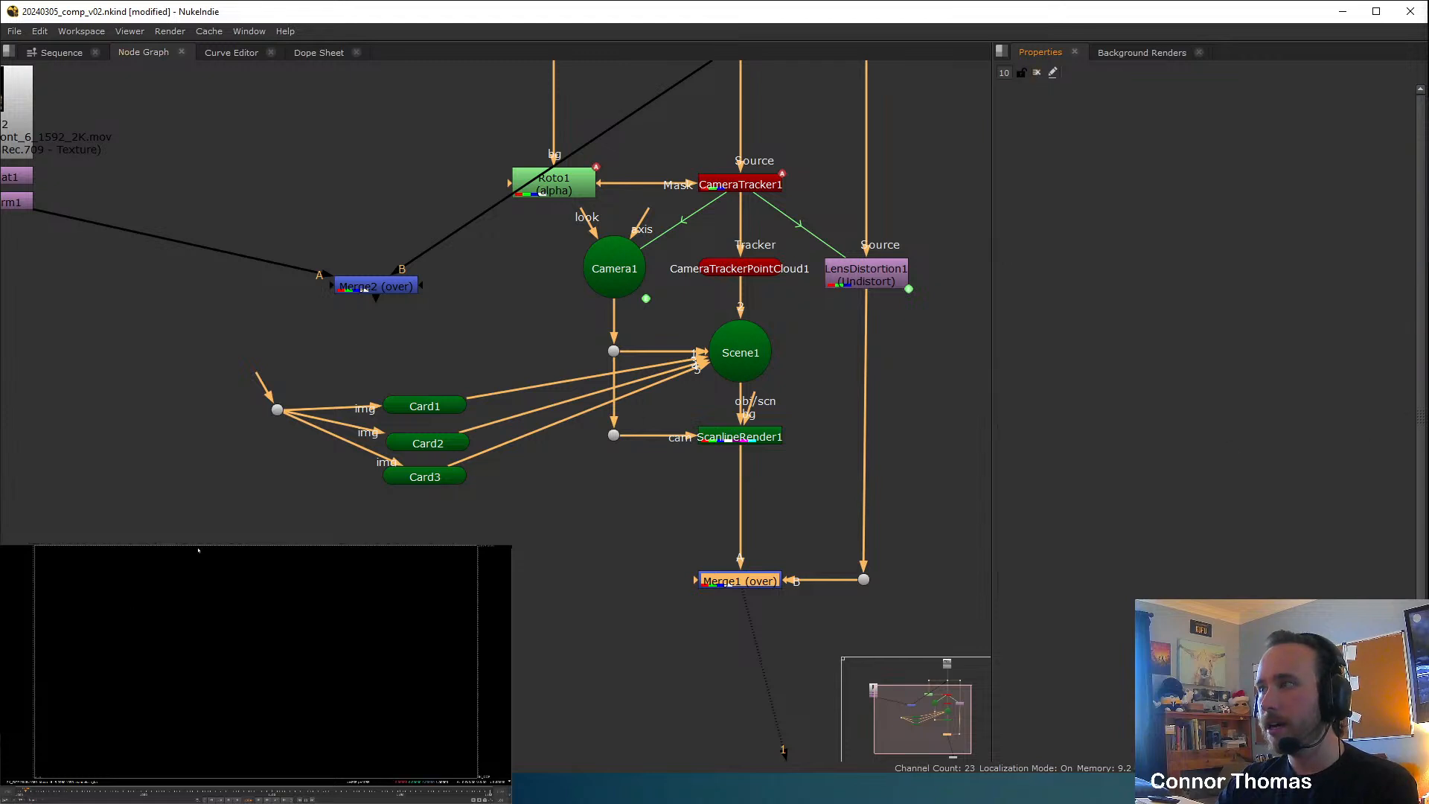
# Connect the shared image input of Card1, Card2 and Card3 to Transform1, and check the 3D view.
pyautogui.moveTo(248, 403); pyautogui.dragTo(630, 456, button='middle')
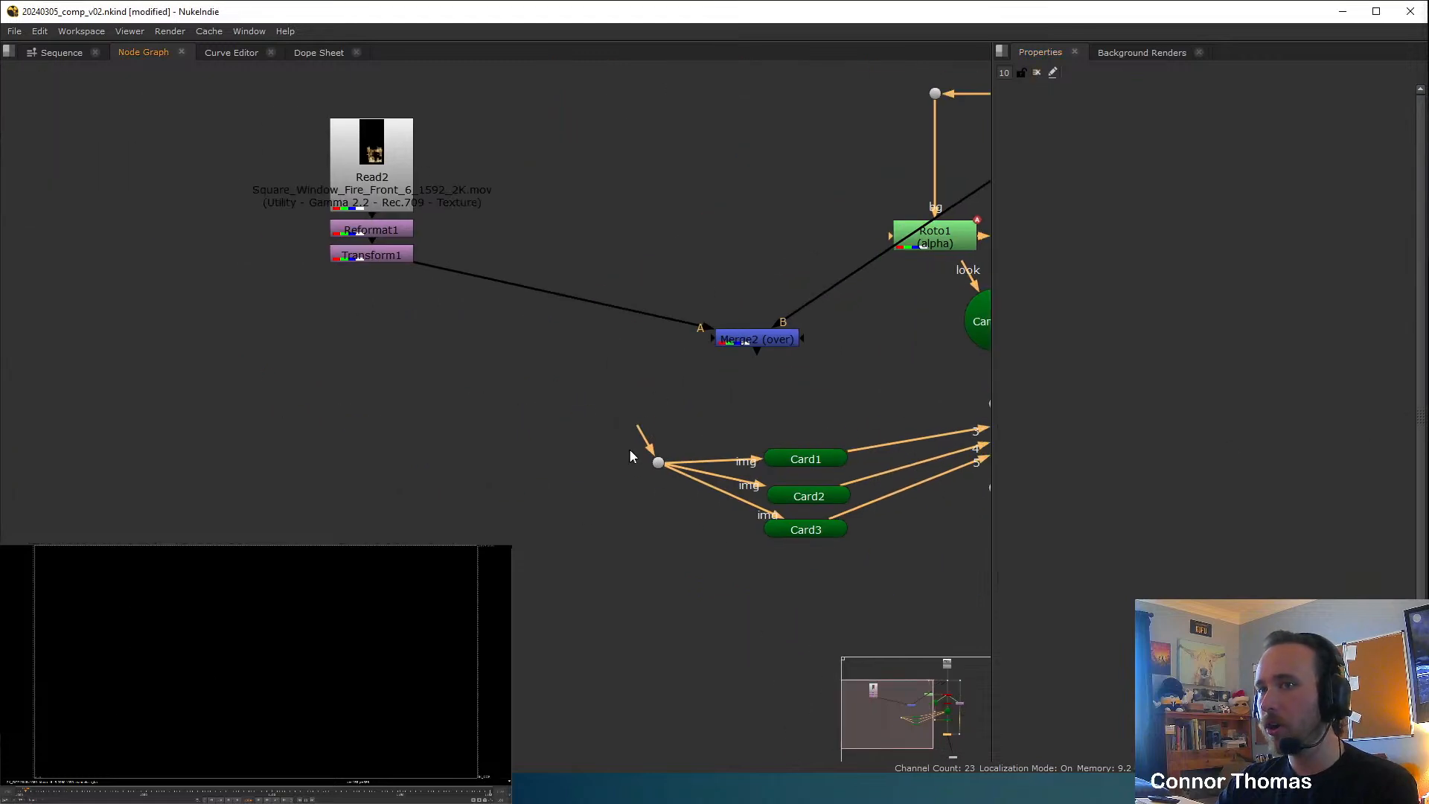
pyautogui.moveTo(625, 423); pyautogui.dragTo(390, 253)
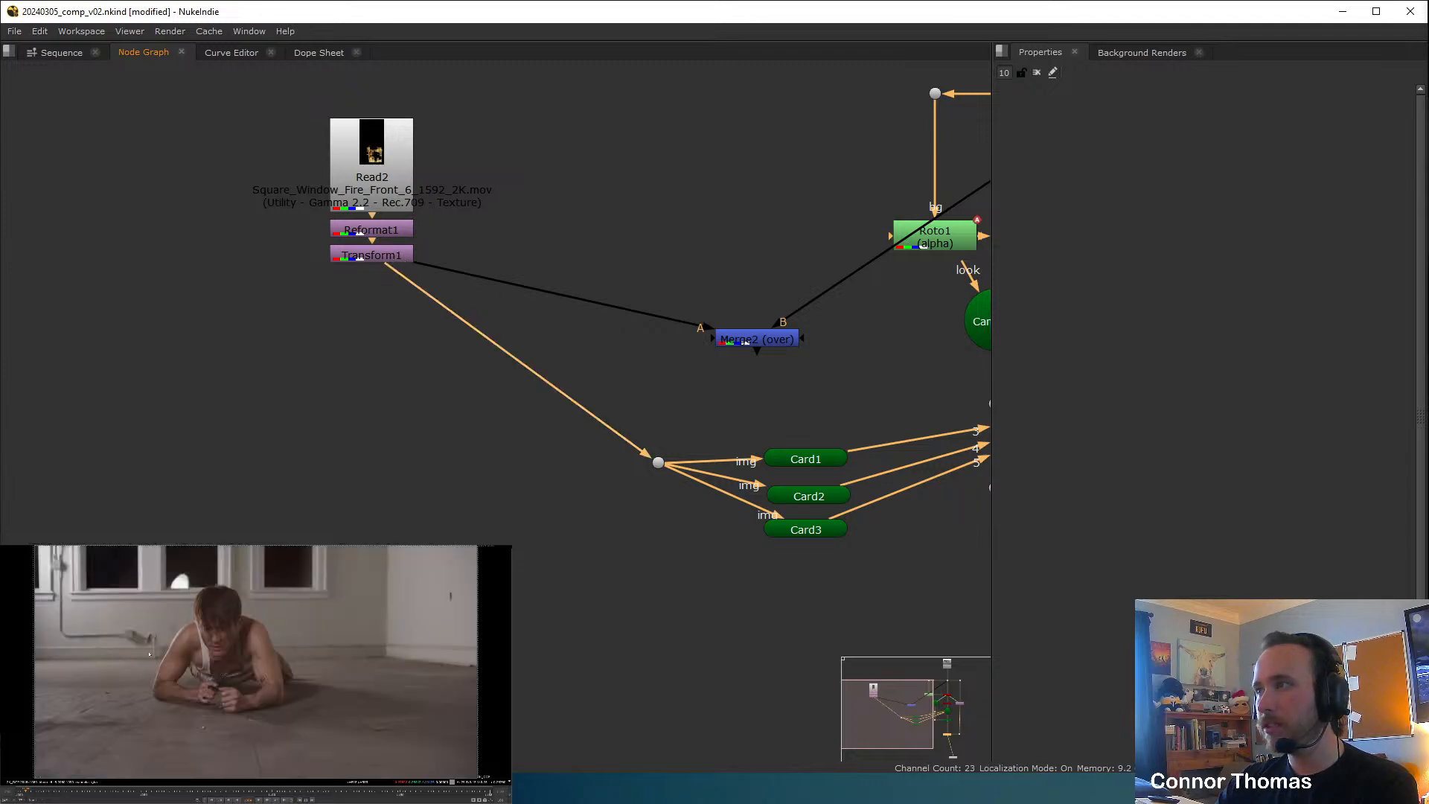
pyautogui.press('Tab')
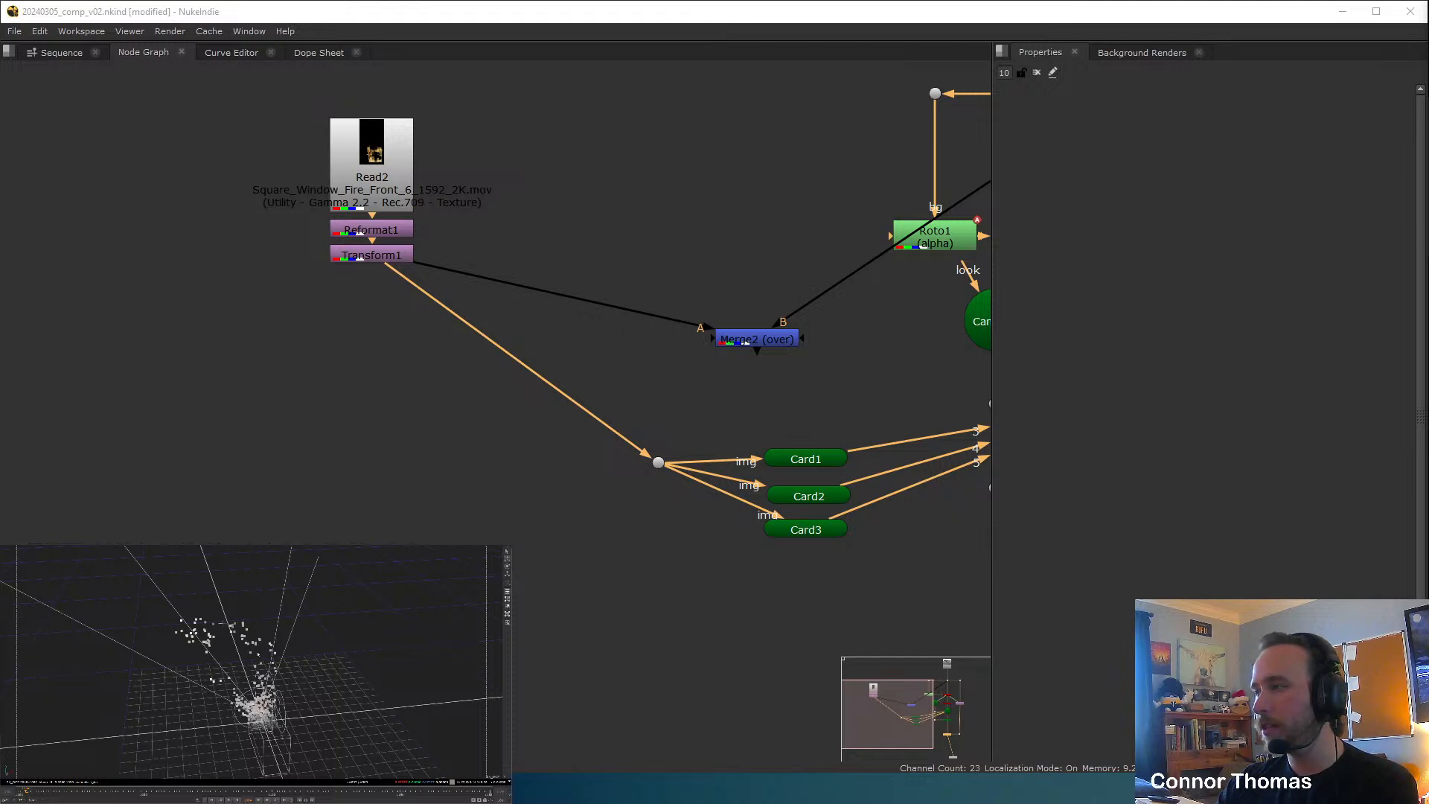
pyautogui.press('Tab')
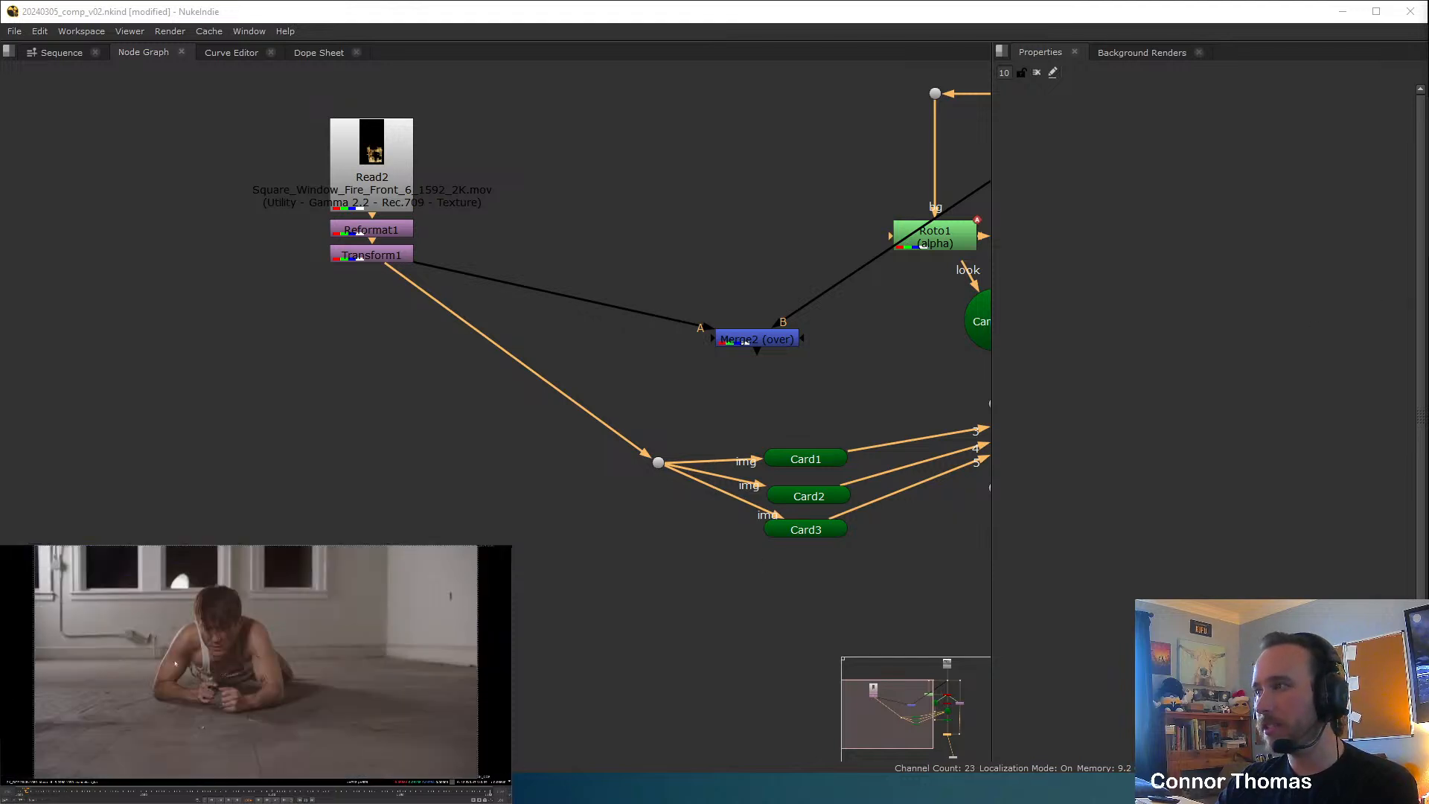
# Compare the original Read2 fire clip with the Merge2 composite in the viewer.
pyautogui.moveTo(566, 332); pyautogui.dragTo(499, 324, button='middle')
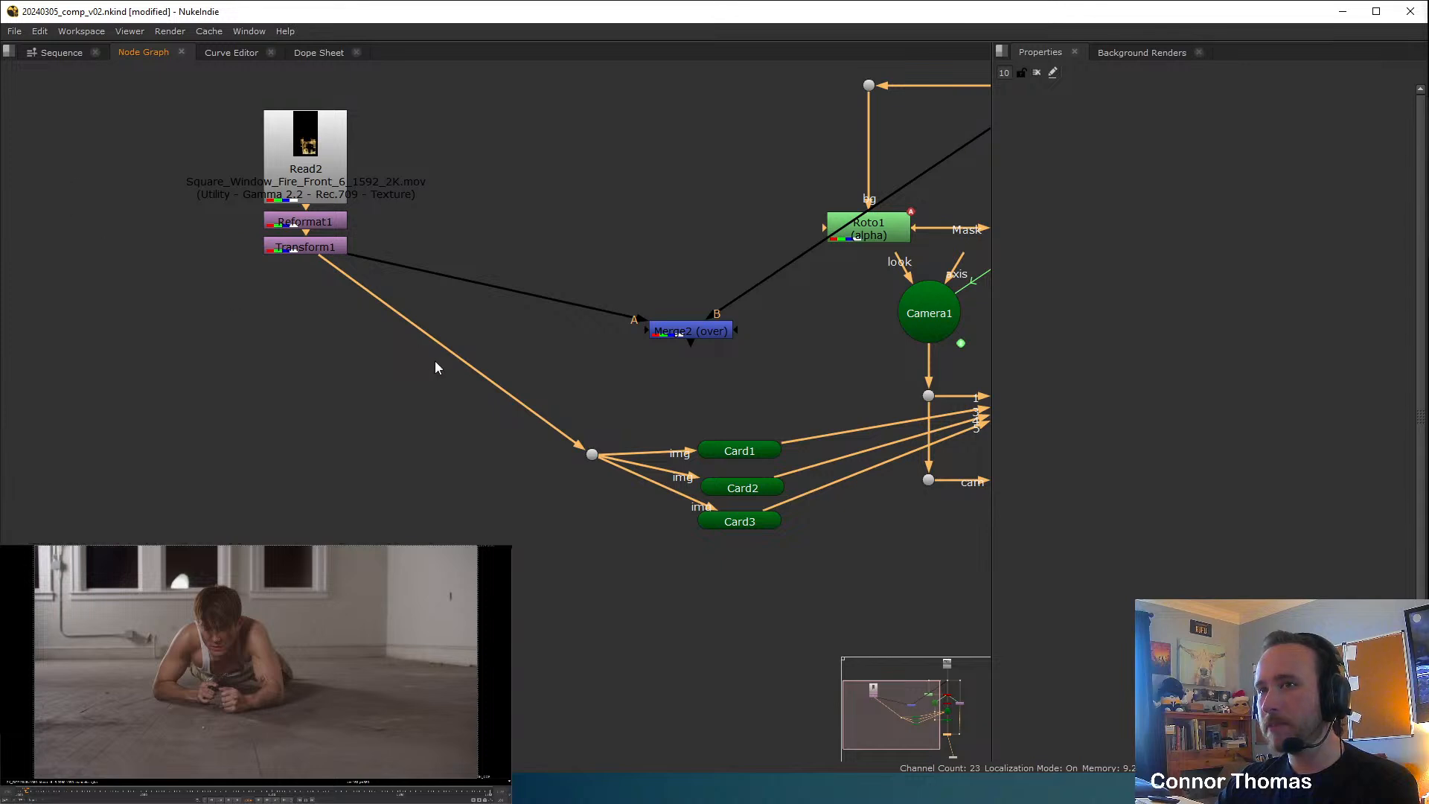
pyautogui.click(308, 152)
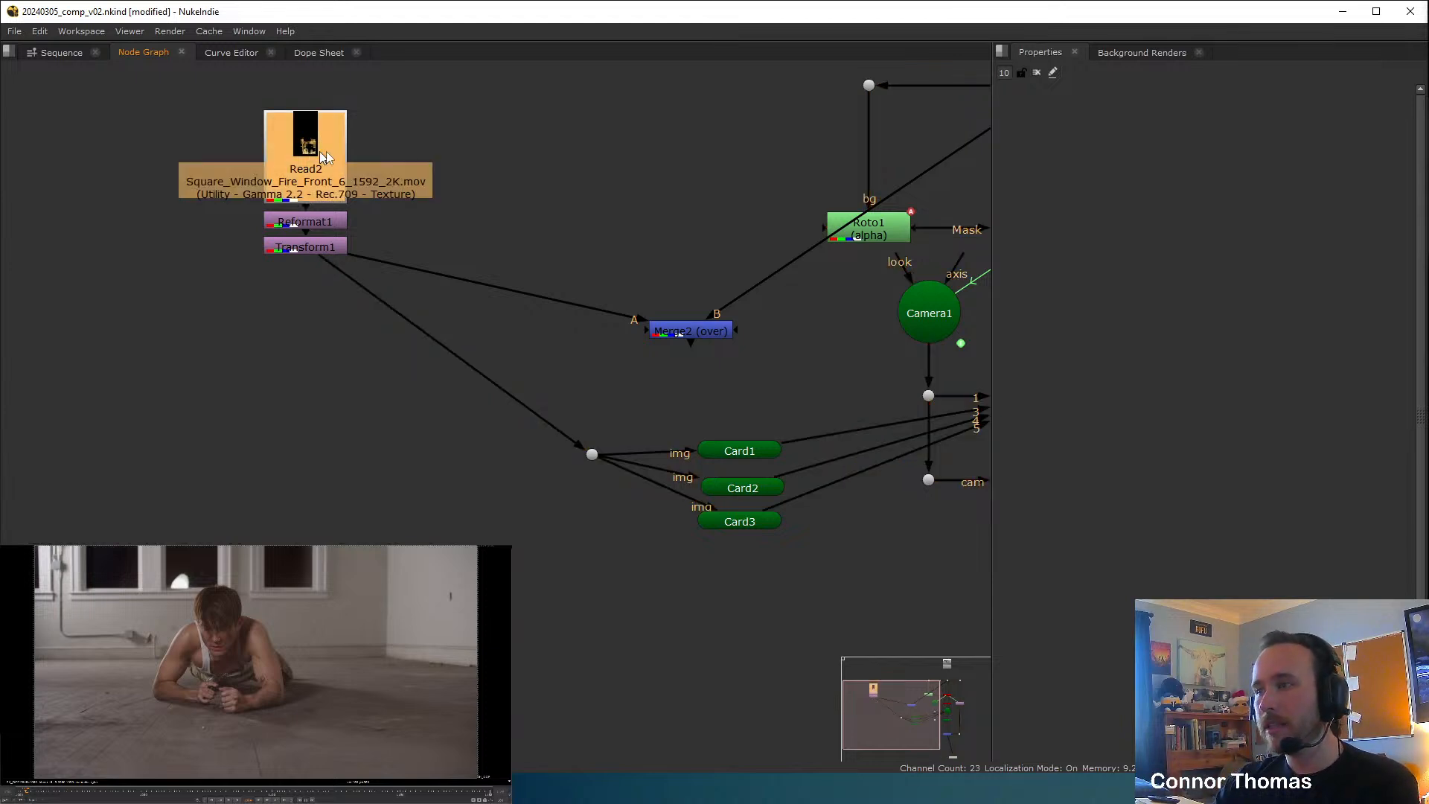
pyautogui.press('1')
pyautogui.click(403, 163)
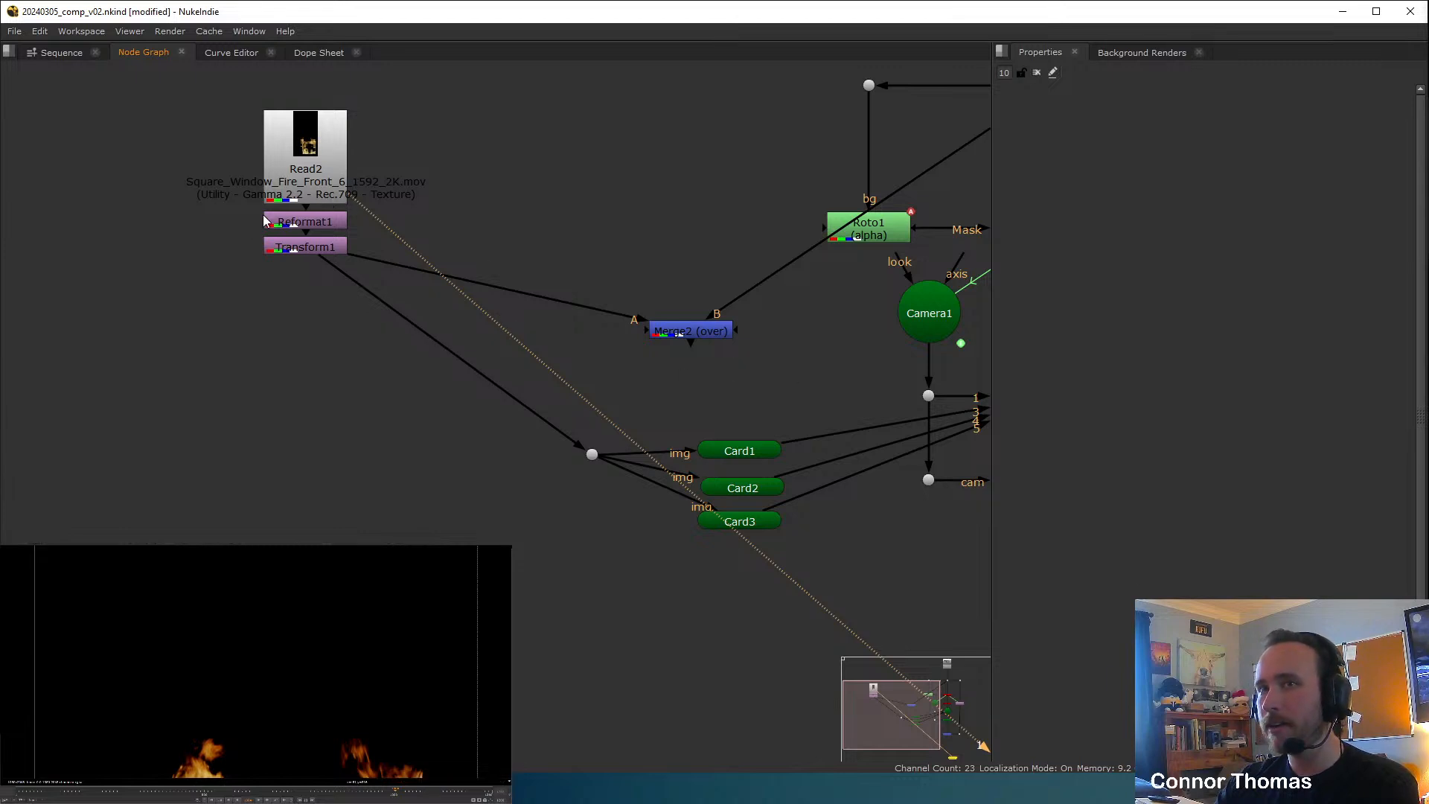
pyautogui.click(686, 328)
pyautogui.press('1')
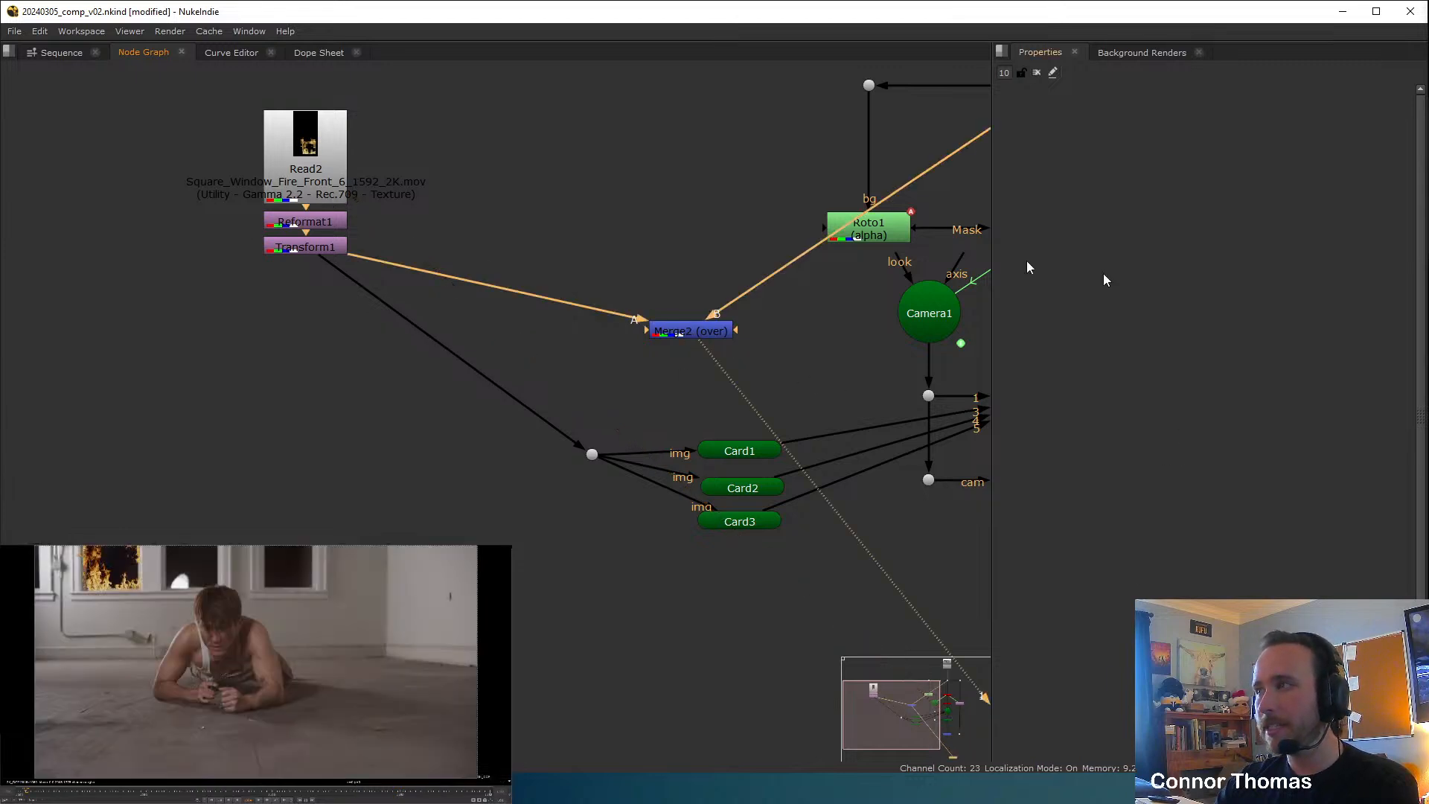
pyautogui.click(321, 168)
pyautogui.press('1')
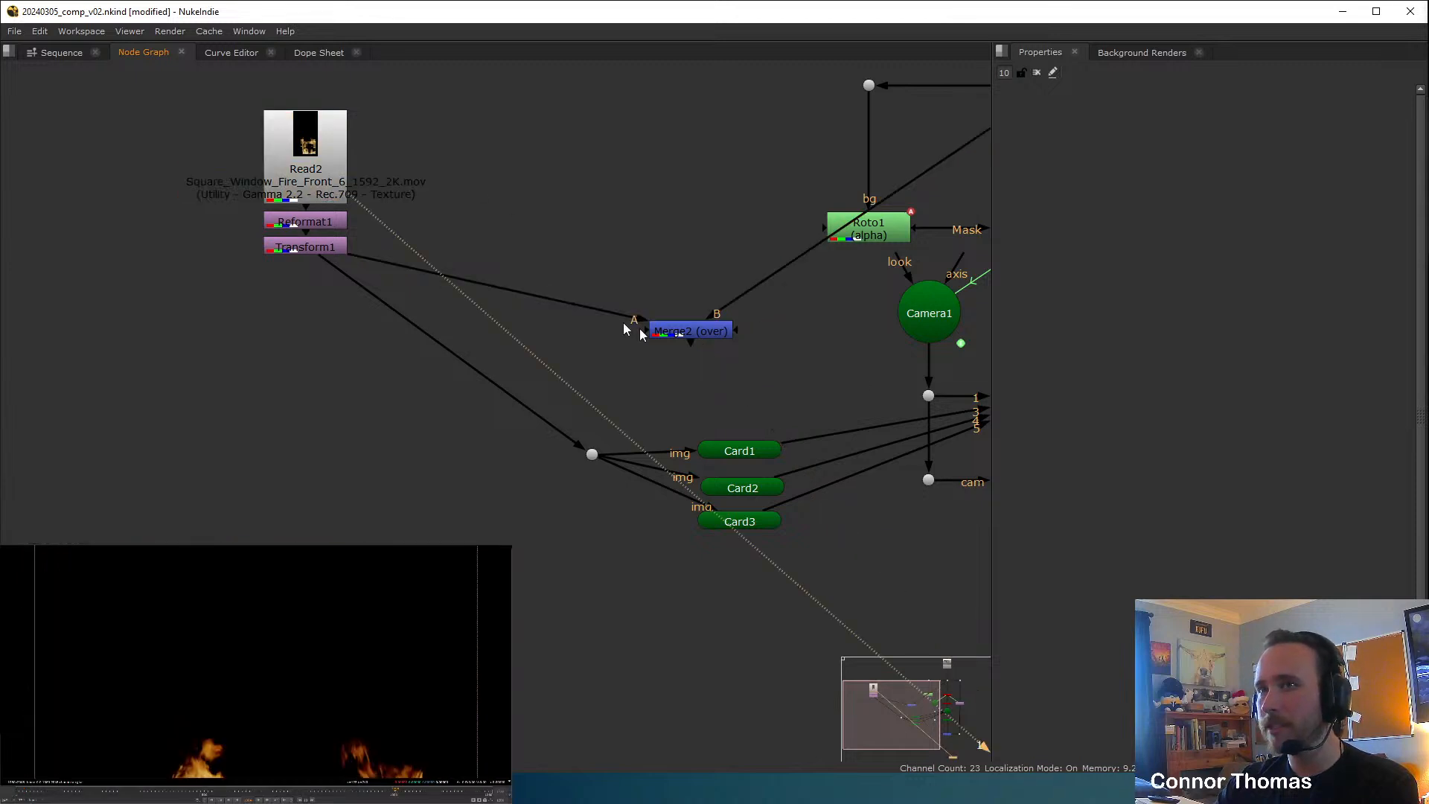
# Make room below Read2 and insert a TimeOffset node between the fire clip and Reformat1.
pyautogui.scroll(3, 382, 166)
pyautogui.click(382, 262)
pyautogui.moveTo(382, 262); pyautogui.dragTo(387, 235)
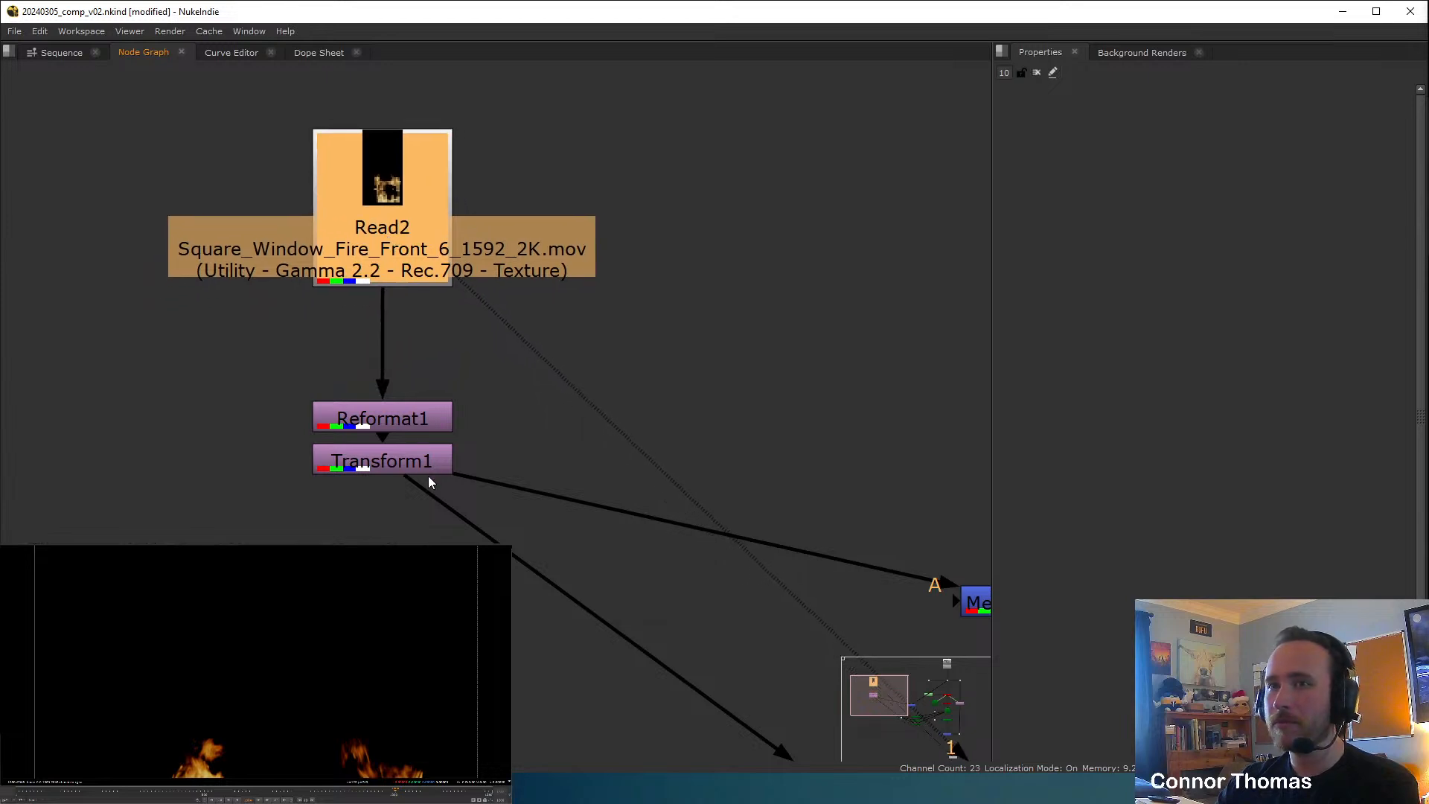
pyautogui.press('Tab')
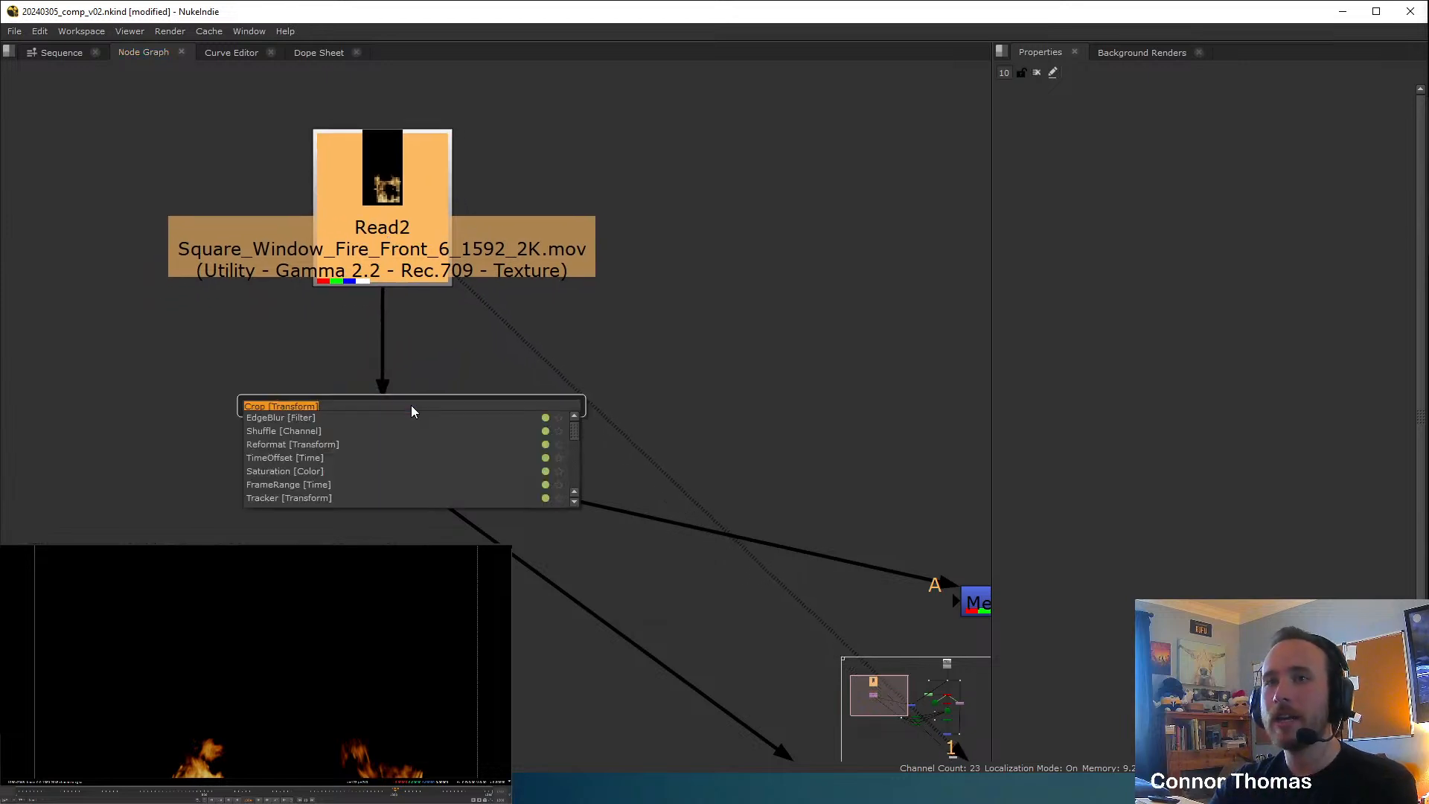
pyautogui.write('time')
pyautogui.press('Return')
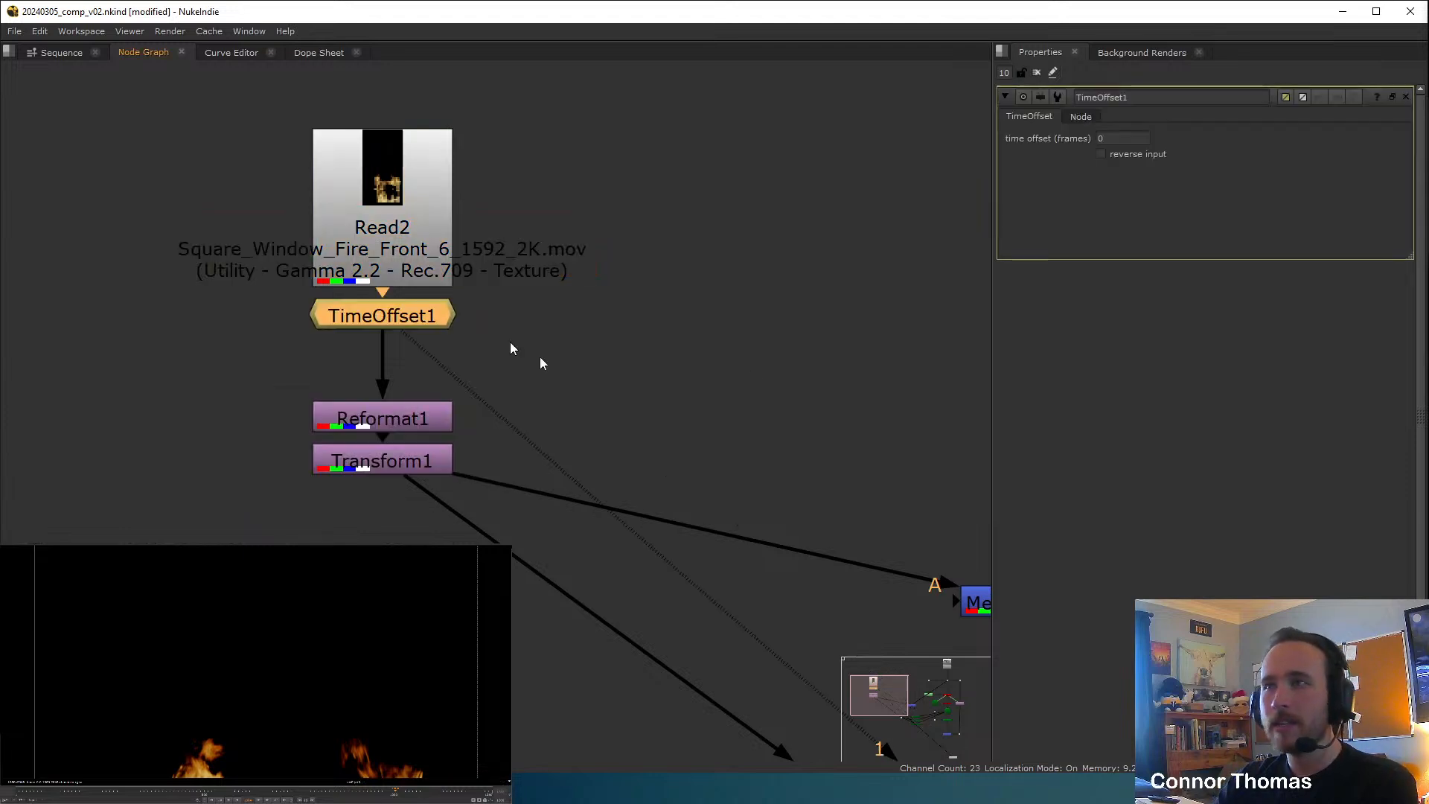
# Set the TimeOffset node's time offset to 999 frames.
pyautogui.click(1146, 139)
pyautogui.write('9')
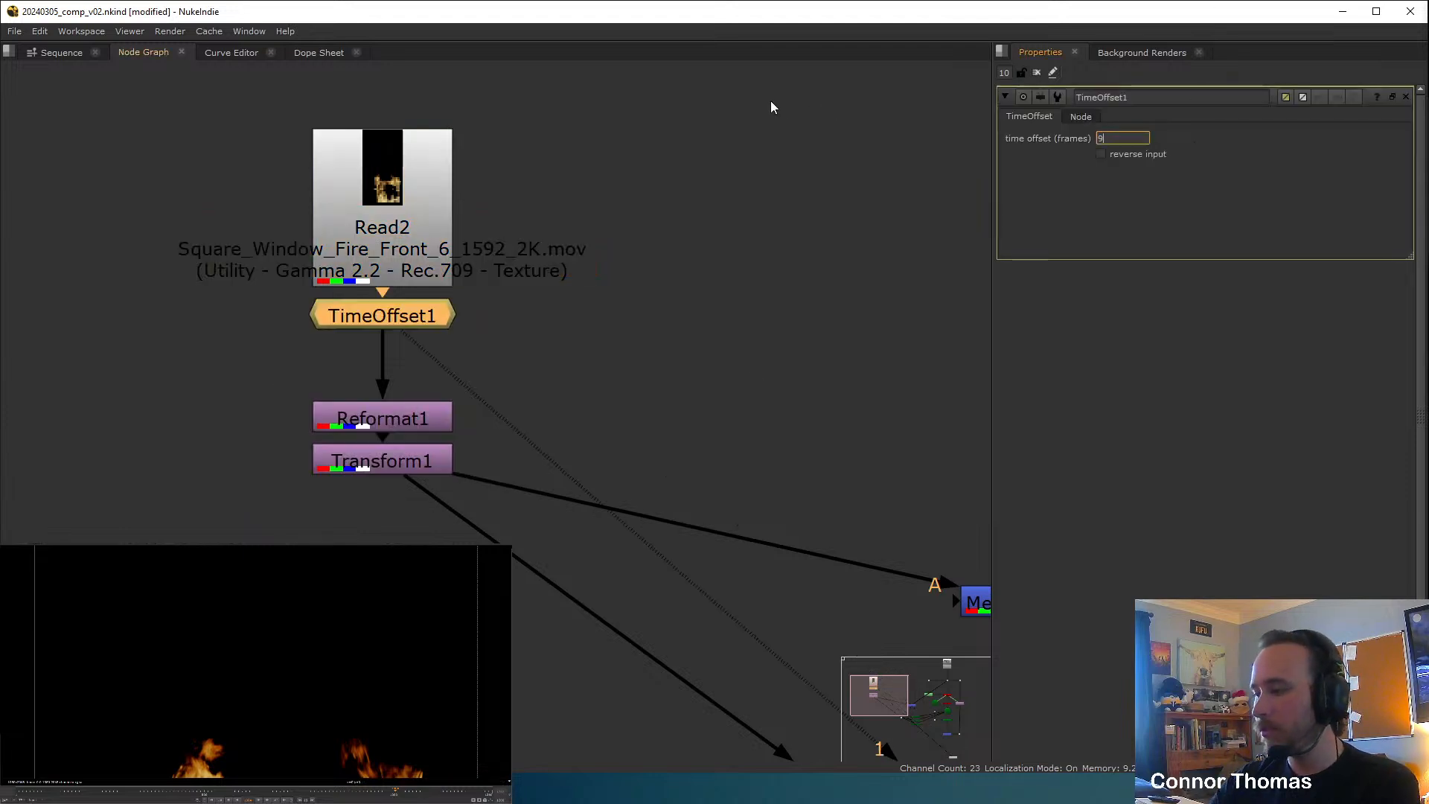
pyautogui.write('99')
pyautogui.press('Return')
pyautogui.click(766, 175)
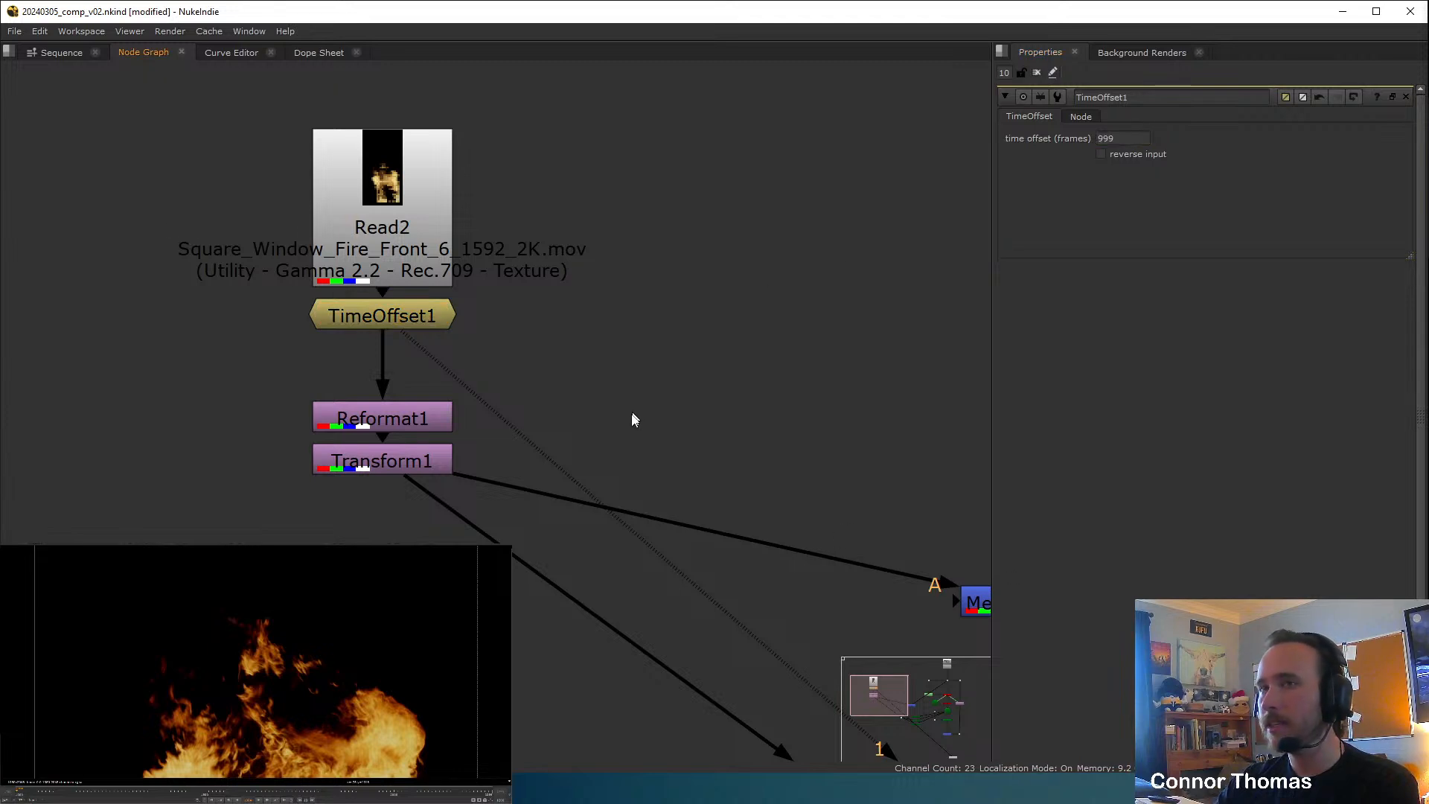
# Scrub the opening frames of the offset fire clip to check its new timing.
pyautogui.scroll(-3, 638, 424)
pyautogui.scroll(-6, 103, 681)
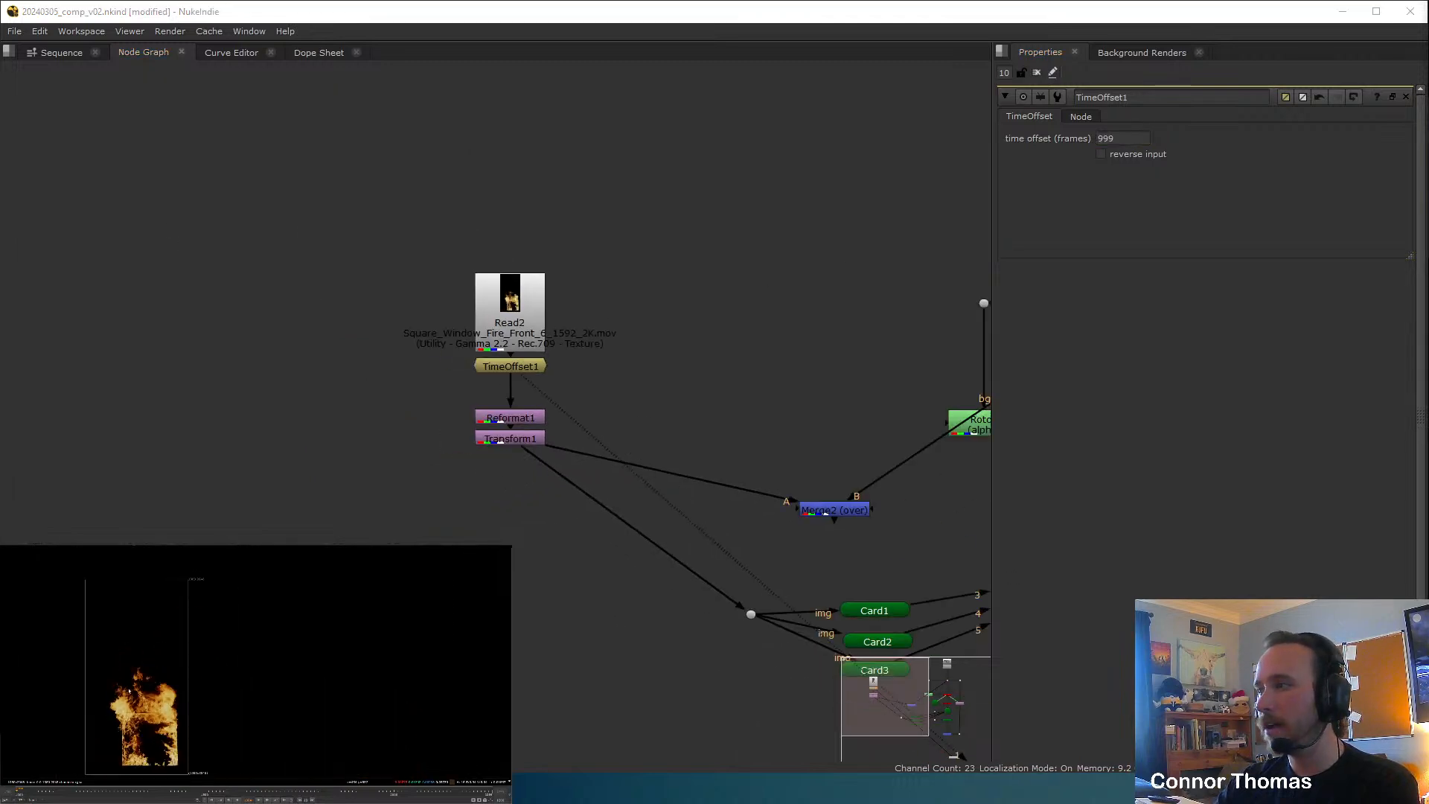
pyautogui.moveTo(103, 681); pyautogui.dragTo(161, 644, button='middle')
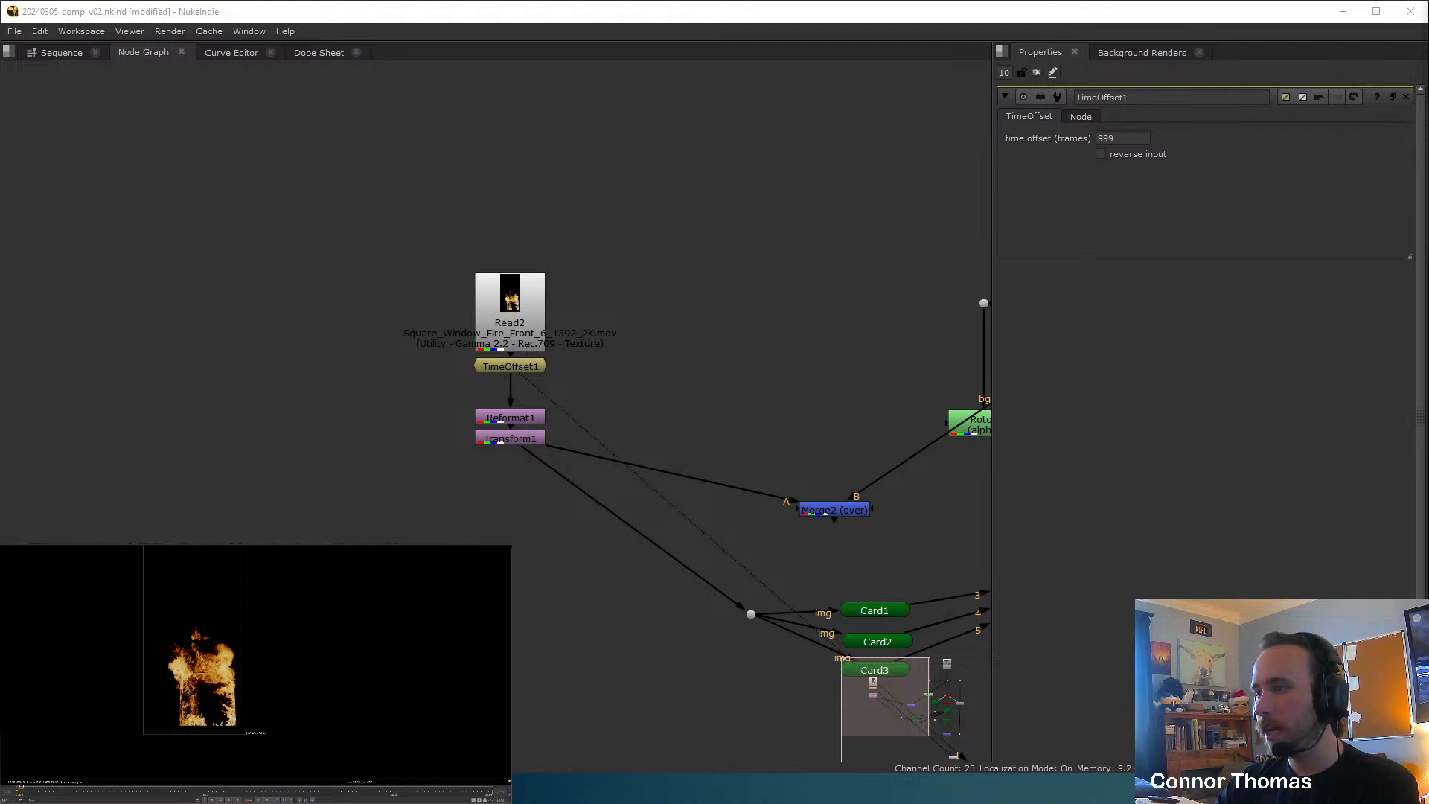
pyautogui.click(16, 792)
pyautogui.moveTo(15, 791)
pyautogui.mouseDown()
pyautogui.moveTo(424, 793)
pyautogui.moveTo(25, 791)
pyautogui.mouseUp()
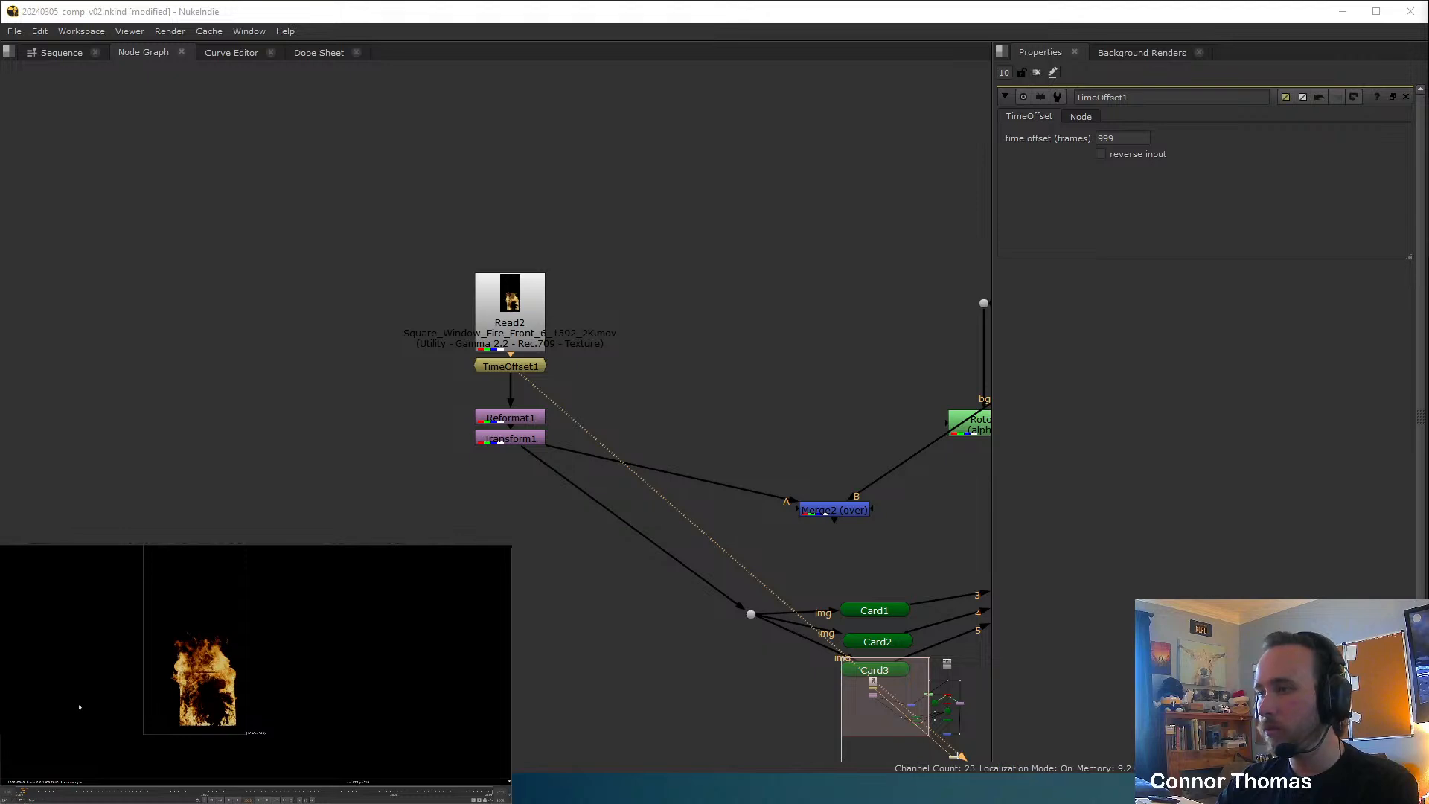
# View the Merge2 output to check the offset fire over the moving plate.
pyautogui.moveTo(852, 521); pyautogui.dragTo(688, 386, button='middle')
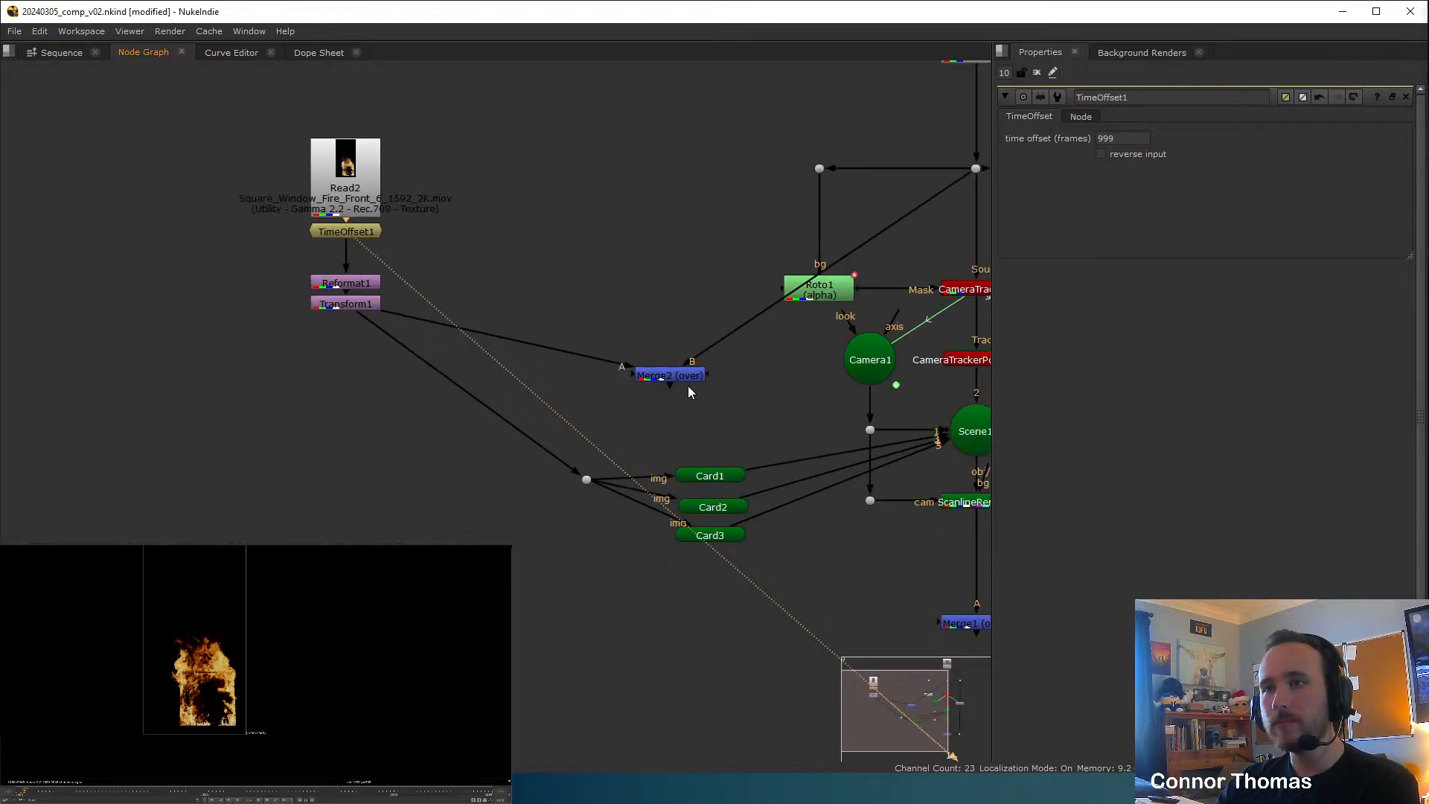
pyautogui.click(670, 375)
pyautogui.press('1')
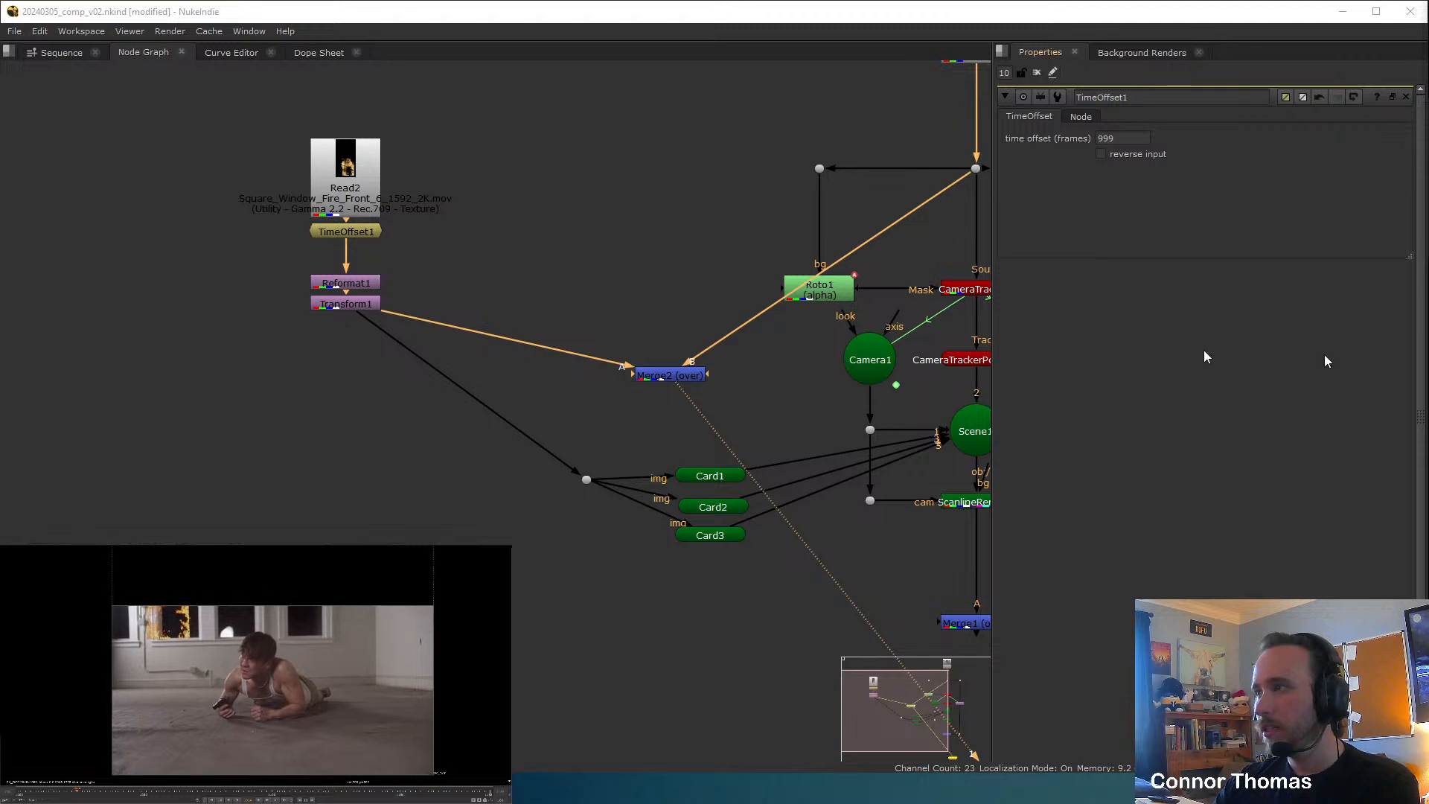
# Reposition the fire over its window on the current frame with Transform1, at translate -631, 741.
pyautogui.doubleClick(364, 301)
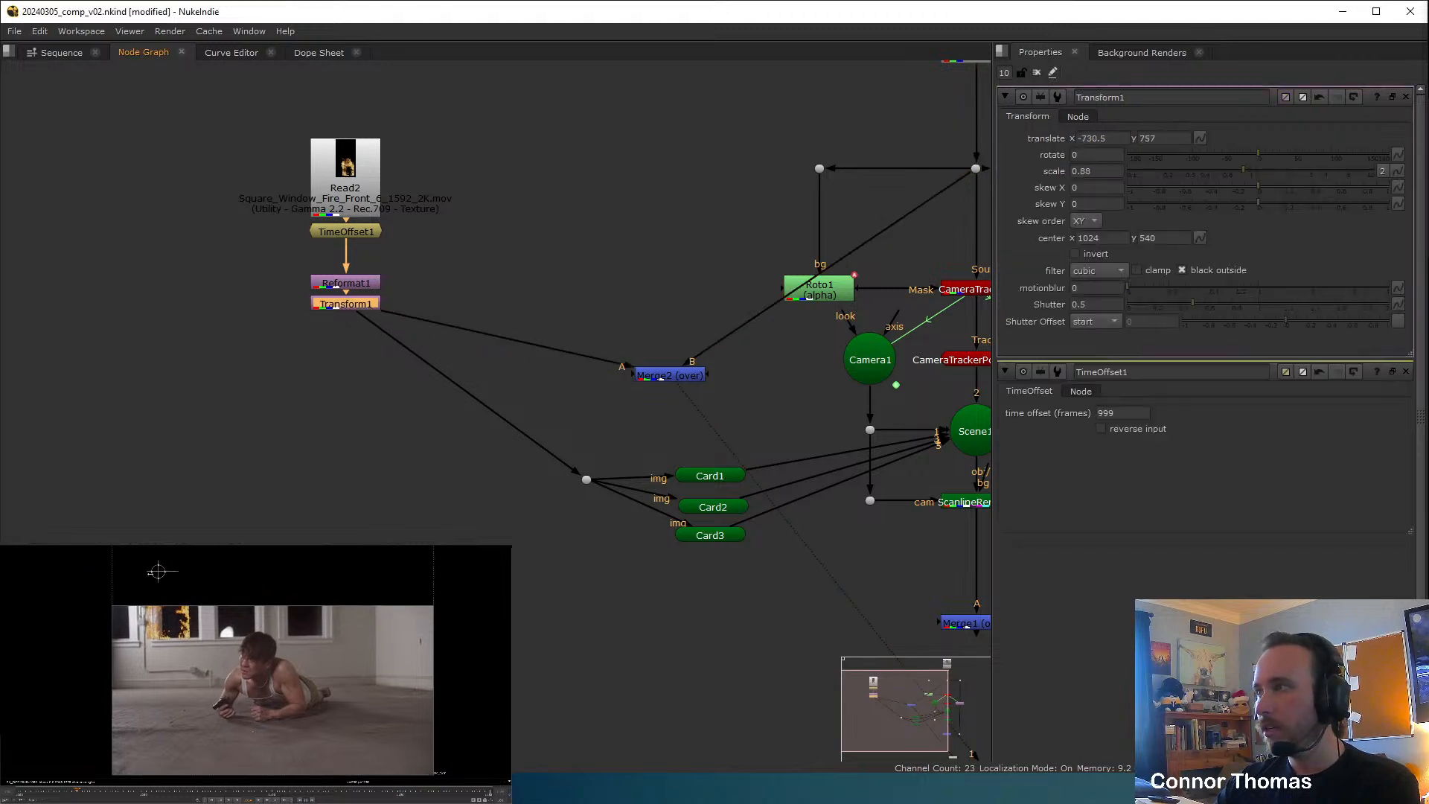
pyautogui.press('1')
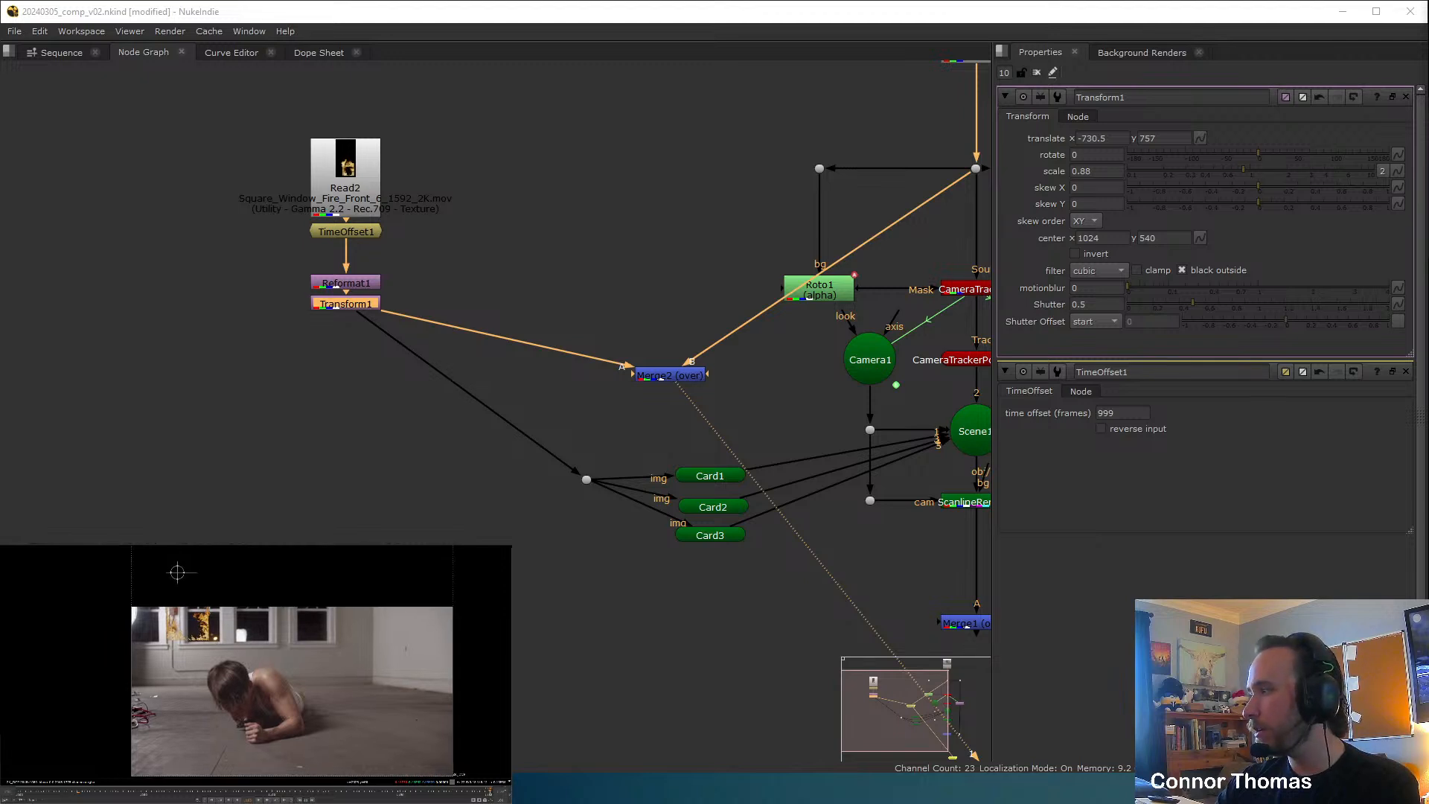
pyautogui.scroll(2, 123, 566)
pyautogui.moveTo(156, 567); pyautogui.dragTo(173, 570)
pyautogui.moveTo(174, 571)
pyautogui.mouseDown()
pyautogui.moveTo(179, 536)
pyautogui.moveTo(178, 570)
pyautogui.mouseUp()
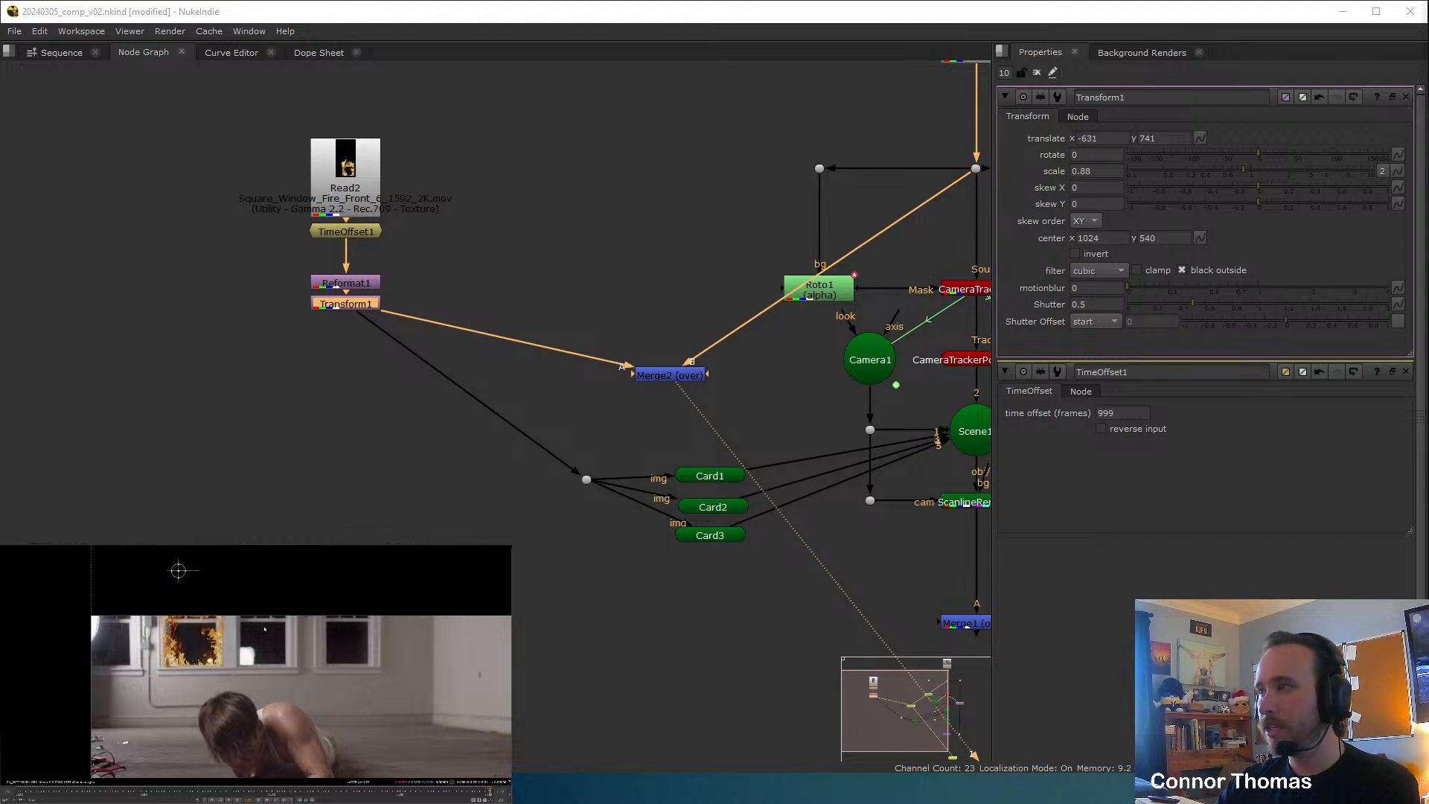
# Fine-tune the fire's position over its window with Transform1, at translate -629, 734.
pyautogui.moveTo(178, 570)
pyautogui.mouseDown()
pyautogui.moveTo(178, 514)
pyautogui.moveTo(179, 572)
pyautogui.mouseUp()
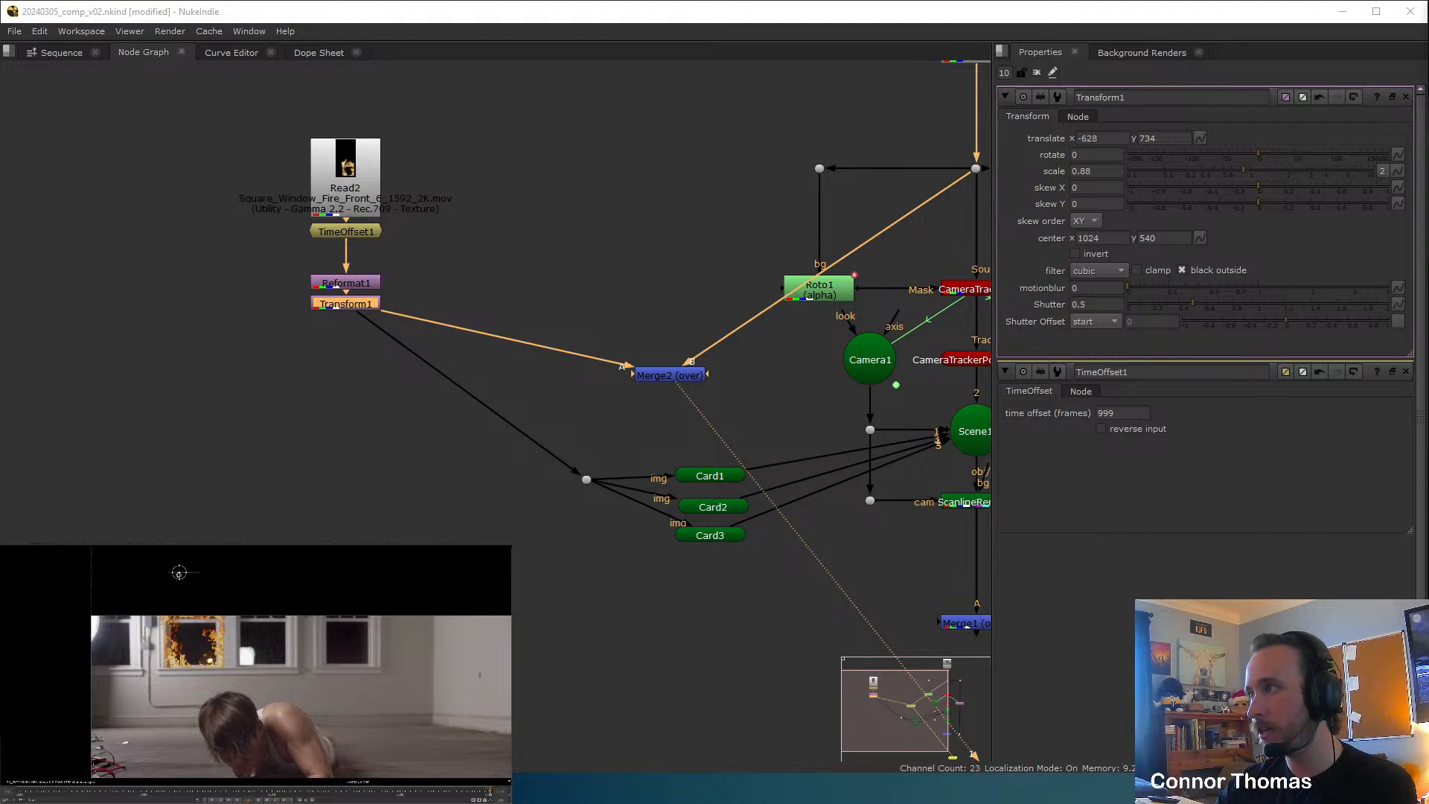
pyautogui.moveTo(179, 573)
pyautogui.mouseDown()
pyautogui.moveTo(180, 521)
pyautogui.moveTo(178, 571)
pyautogui.mouseUp()
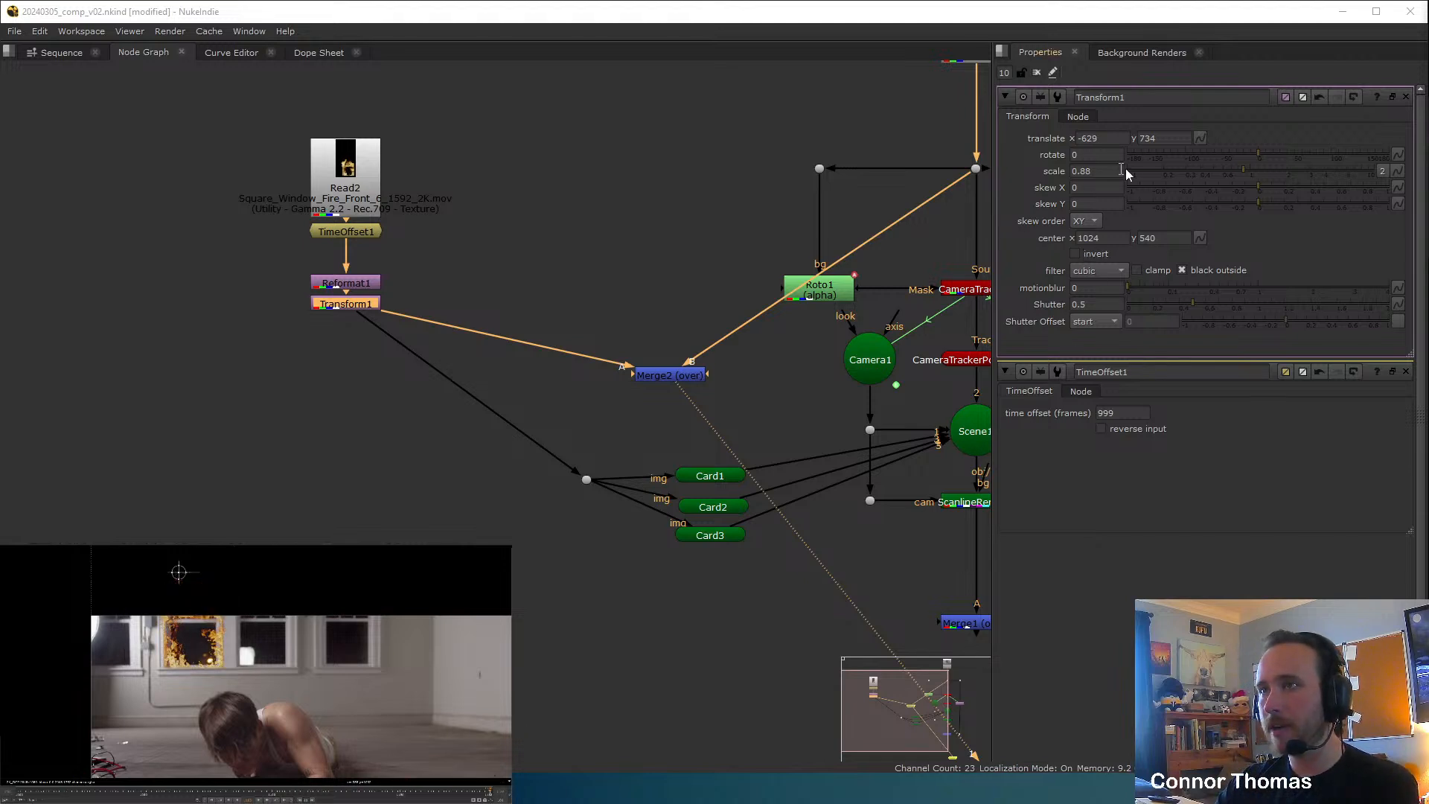
pyautogui.click(410, 323)
# Duplicate the tracked Camera1 node and place the copy beneath the fire branch.
pyautogui.moveTo(612, 299); pyautogui.dragTo(571, 235, button='middle')
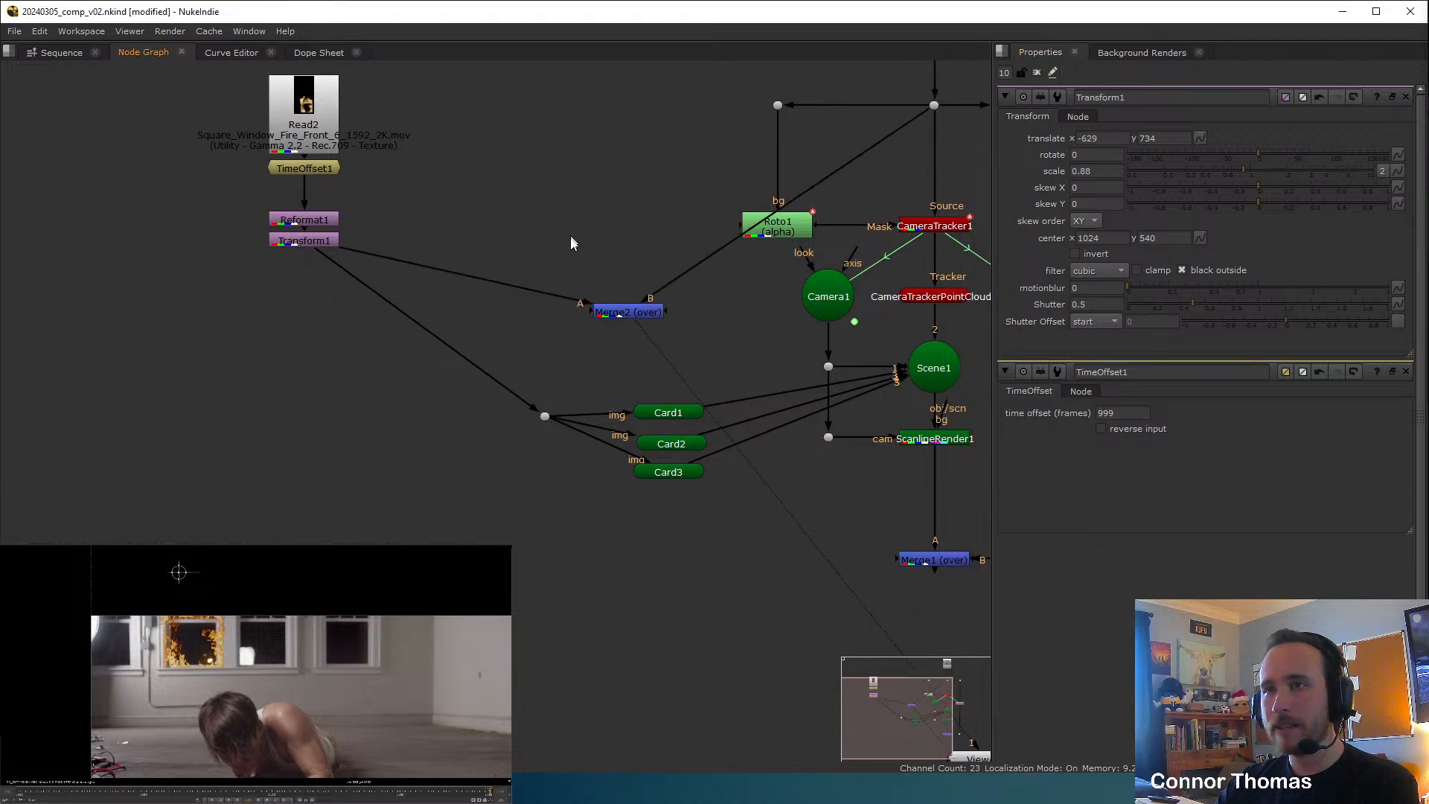
pyautogui.moveTo(664, 378); pyautogui.dragTo(638, 418, button='middle')
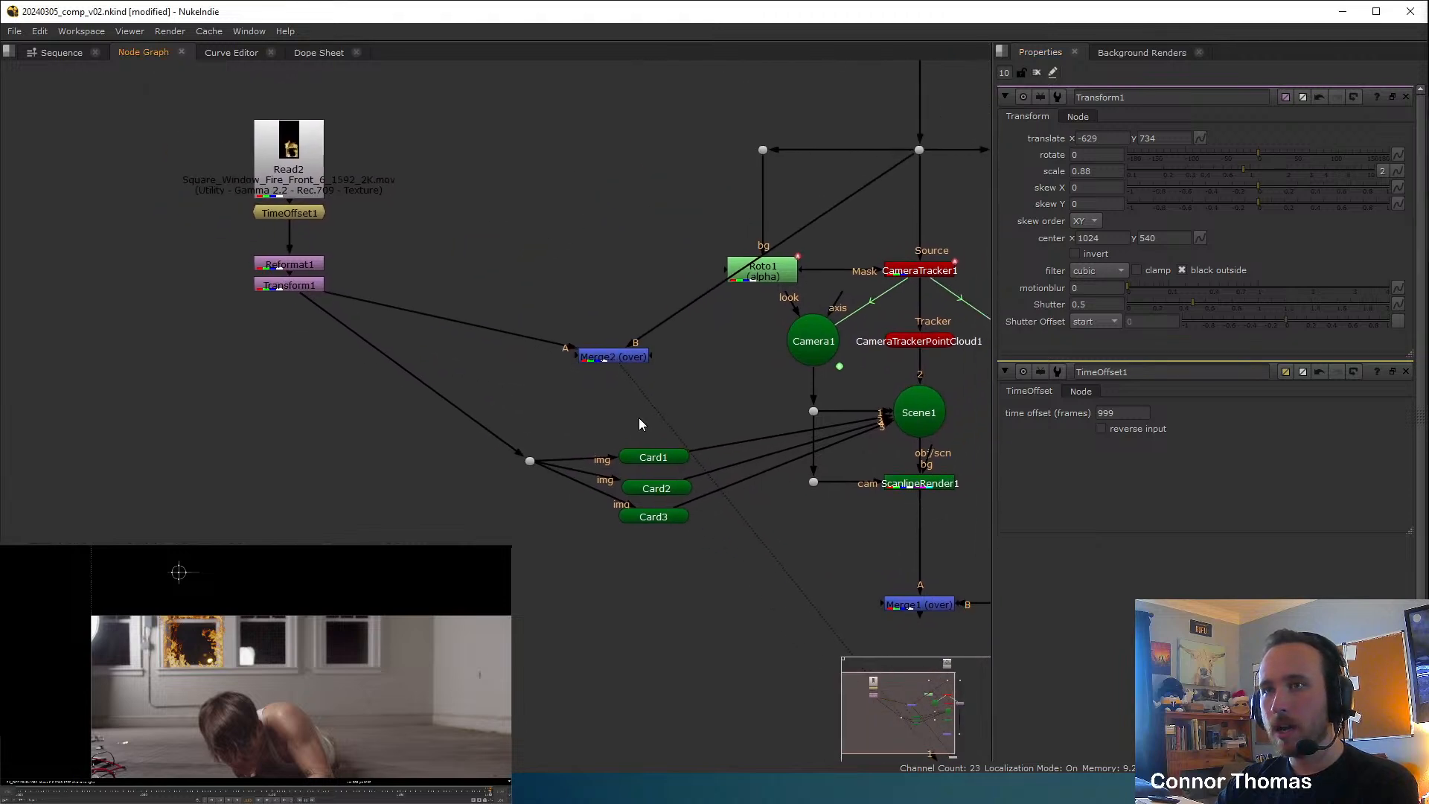
pyautogui.moveTo(624, 343); pyautogui.dragTo(500, 336, button='middle')
pyautogui.click(677, 339)
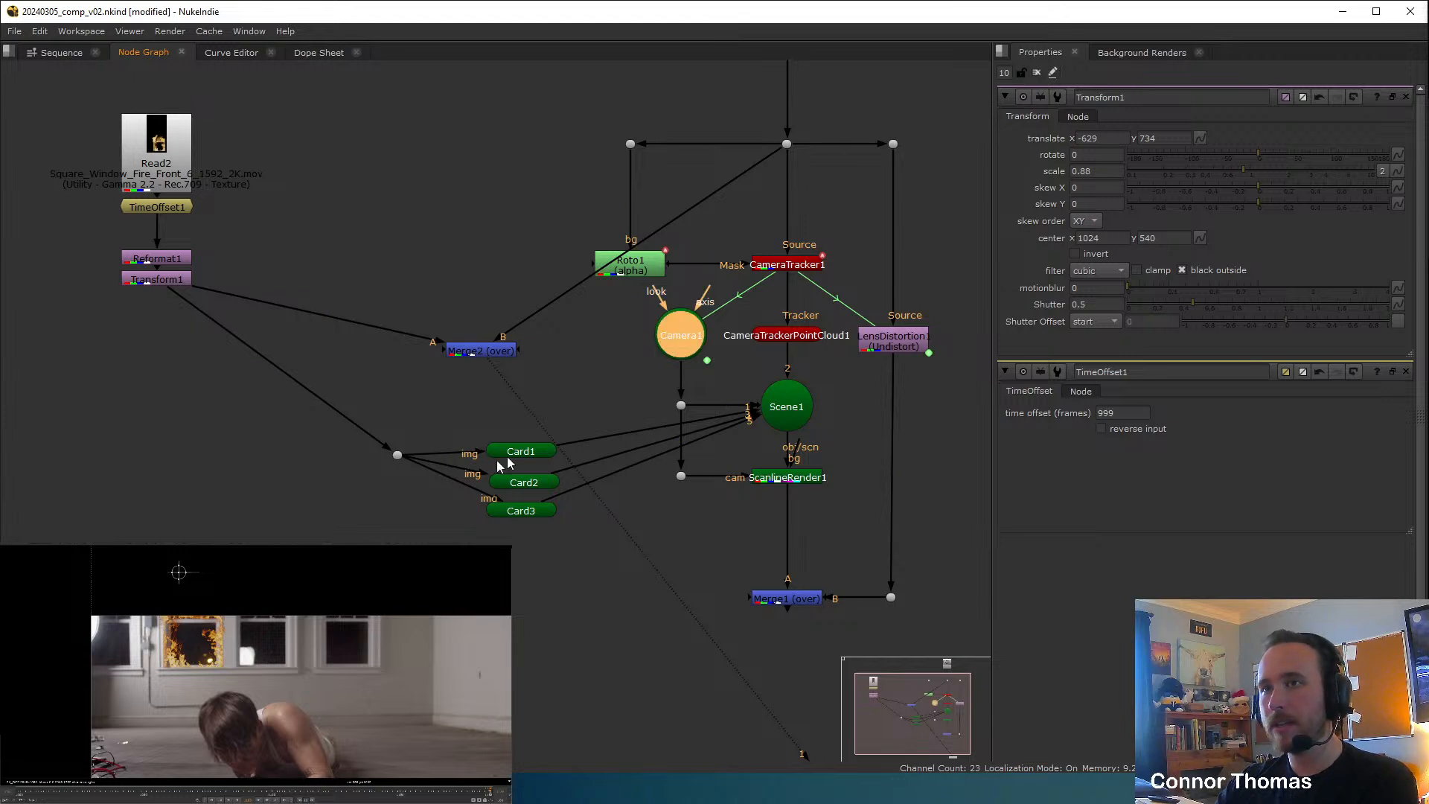
pyautogui.hotkey('ctrl', 'c')
pyautogui.hotkey('ctrl', 'v')
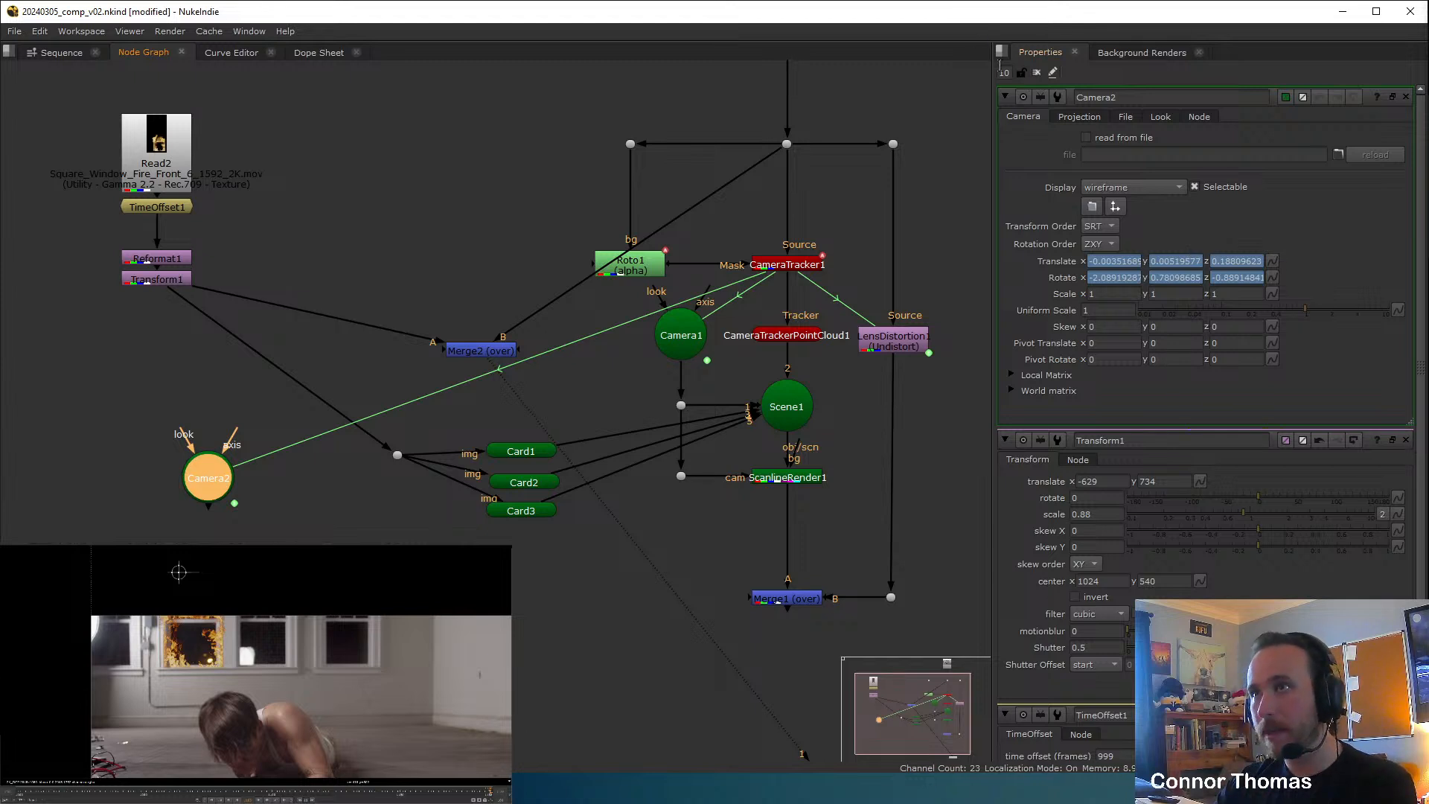
# Limit the number of open node property panels to 1.
pyautogui.moveTo(1009, 72); pyautogui.dragTo(846, 74)
pyautogui.write('1')
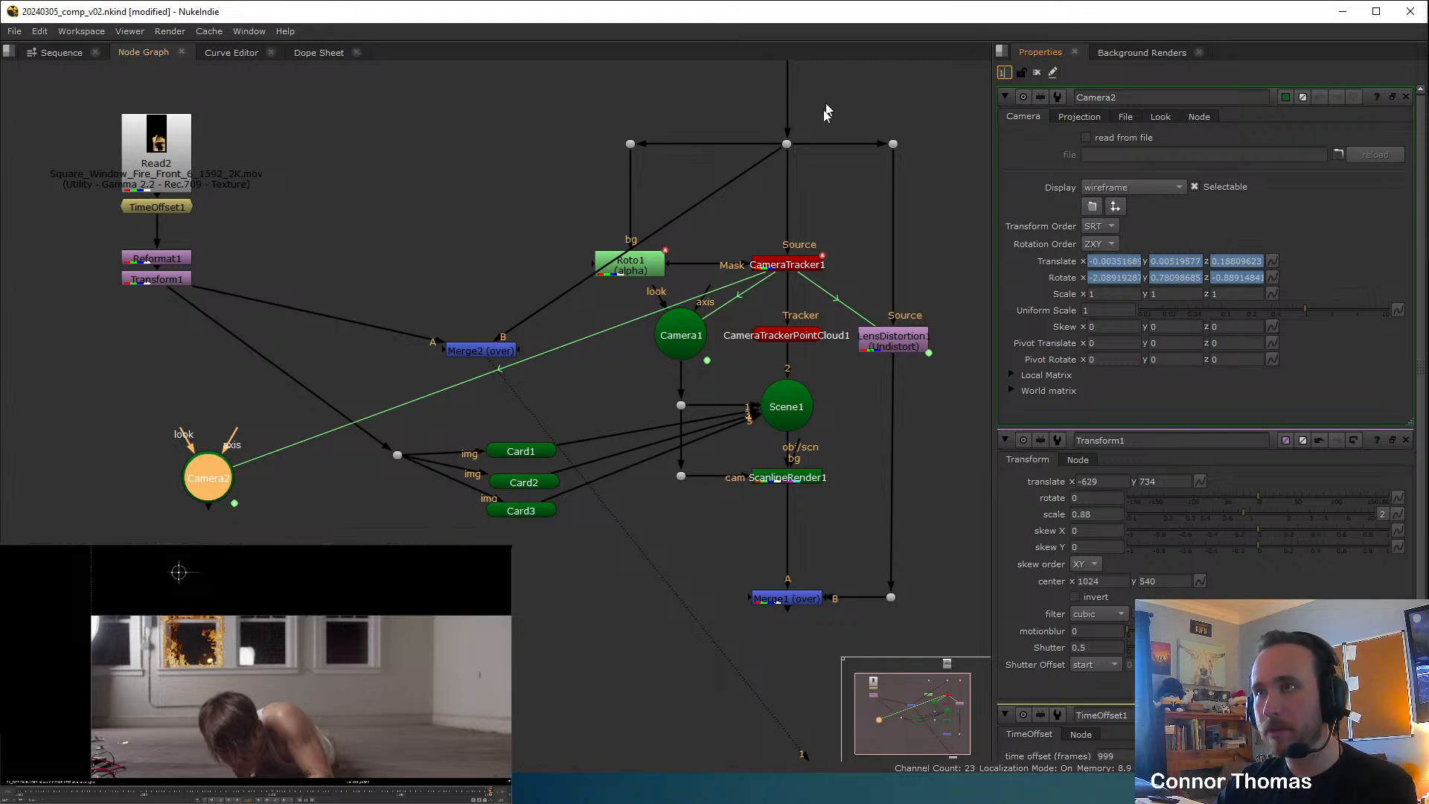
pyautogui.click(927, 76)
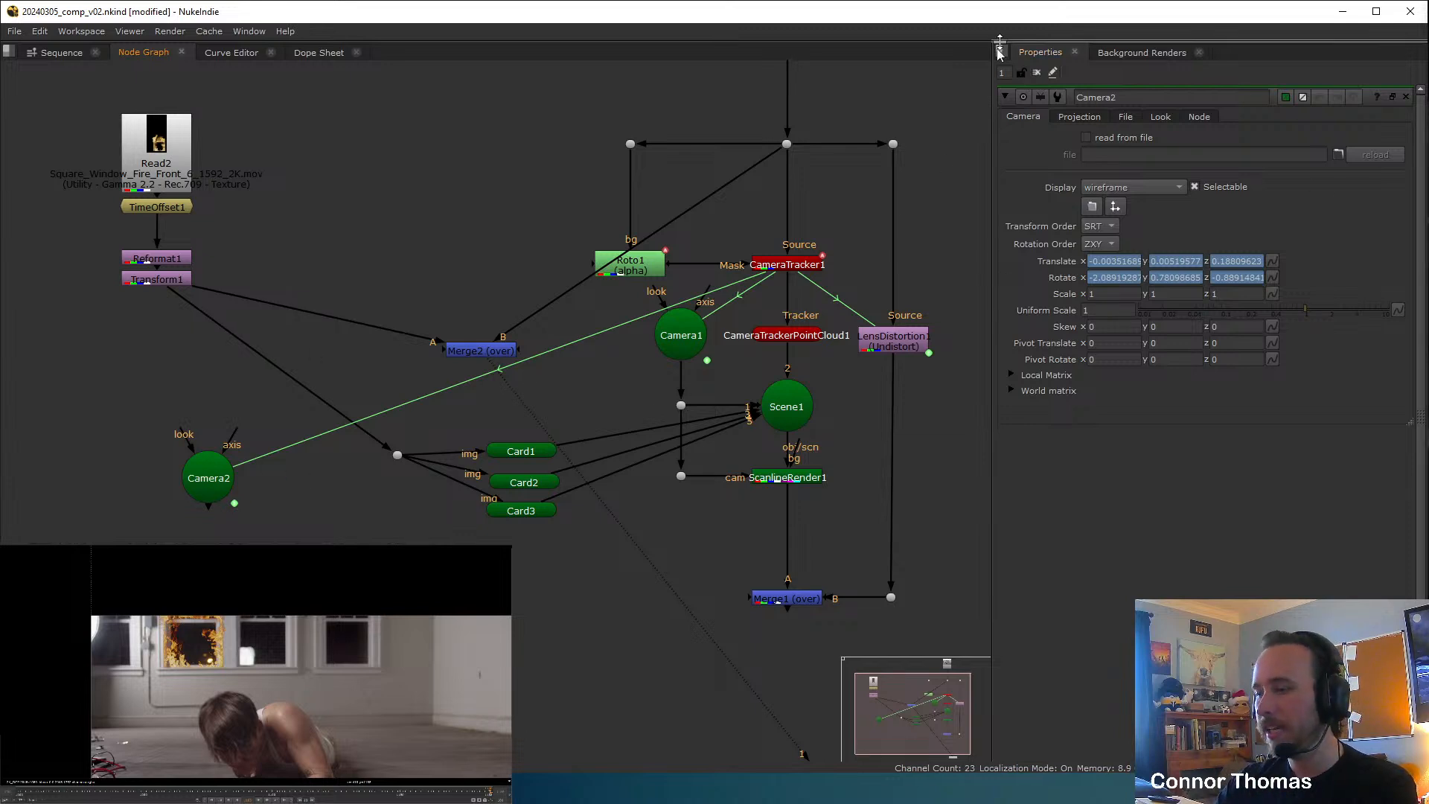
# Remove all animation from Camera2 so it stays fixed at its current-frame position.
pyautogui.click(206, 468)
pyautogui.rightClick(1243, 222)
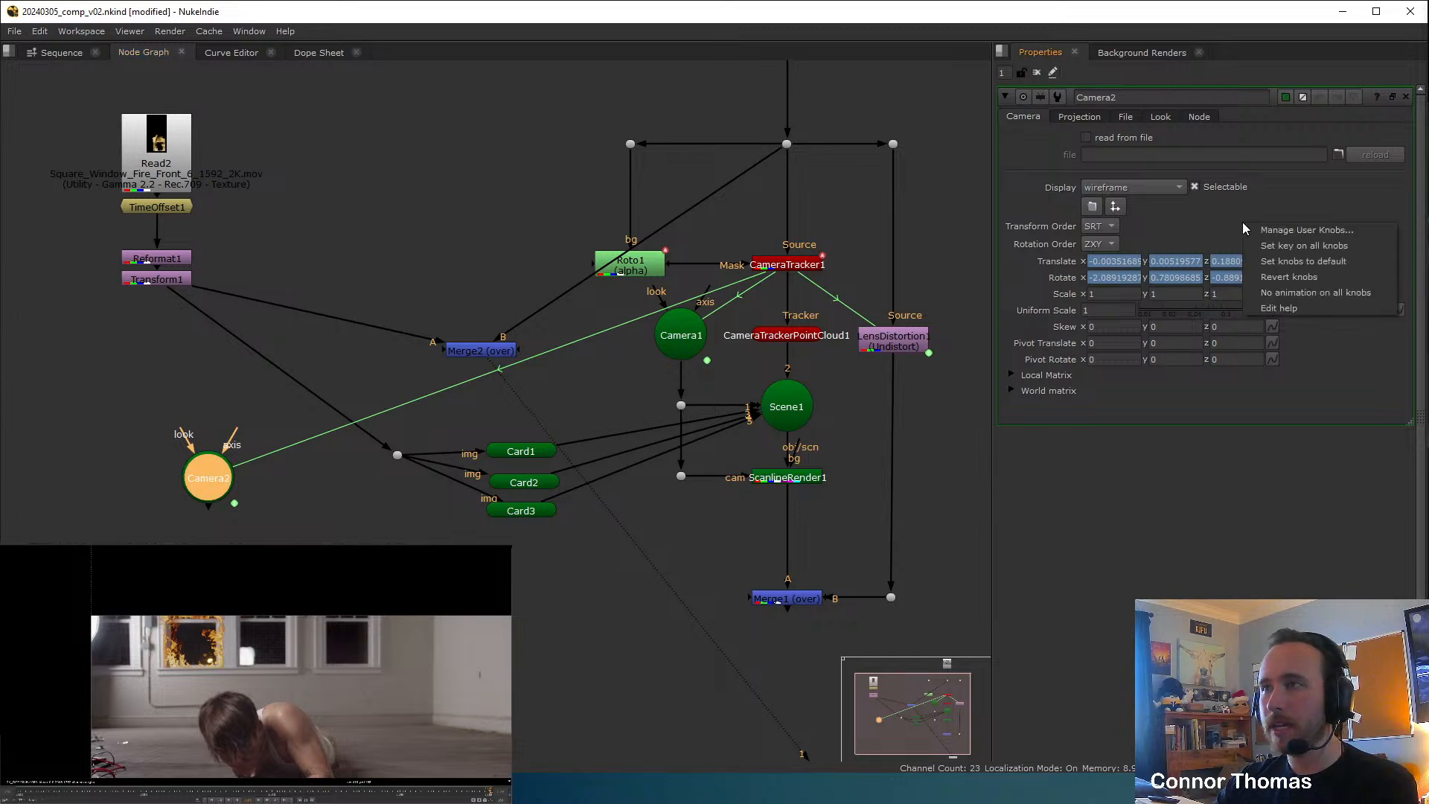
pyautogui.click(1338, 293)
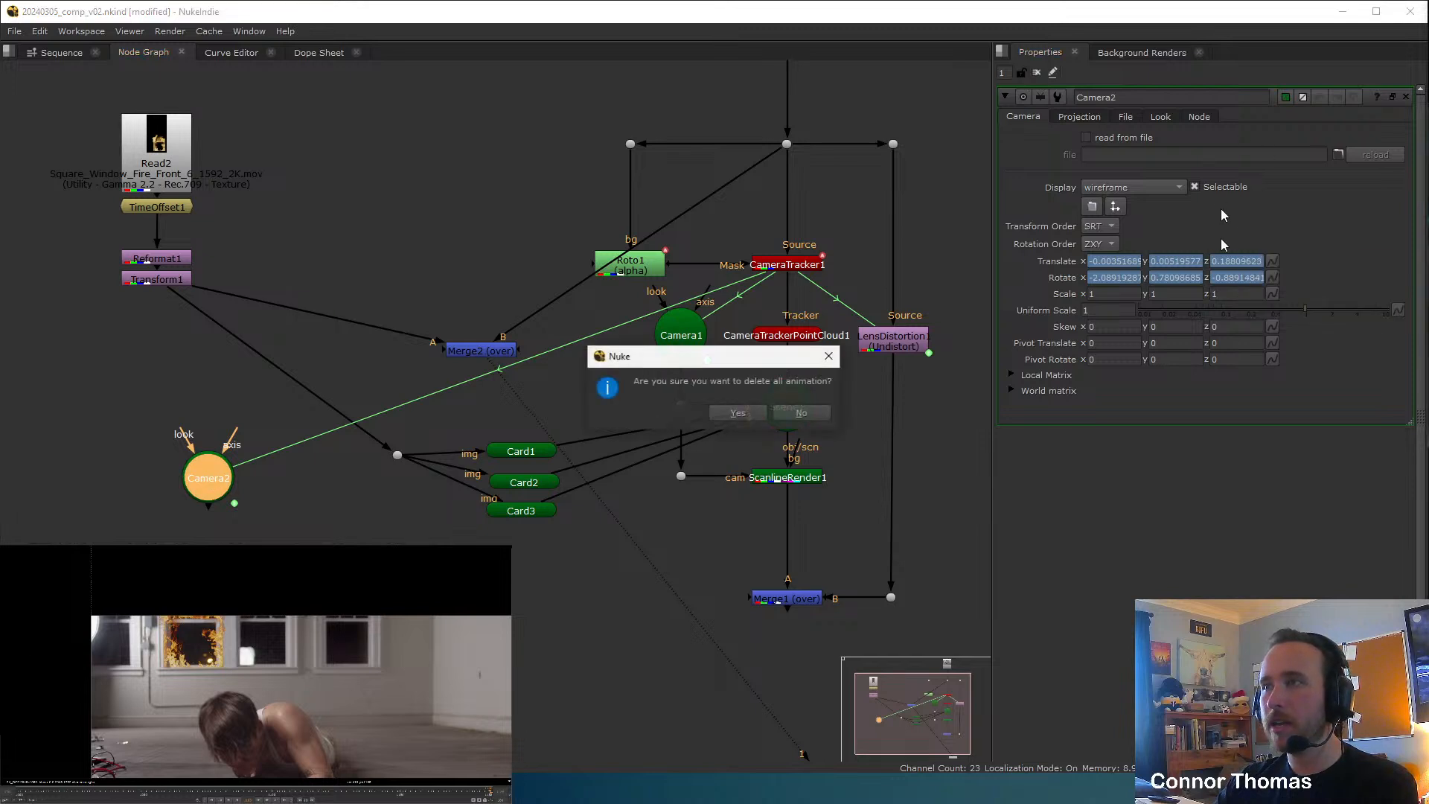
pyautogui.click(752, 413)
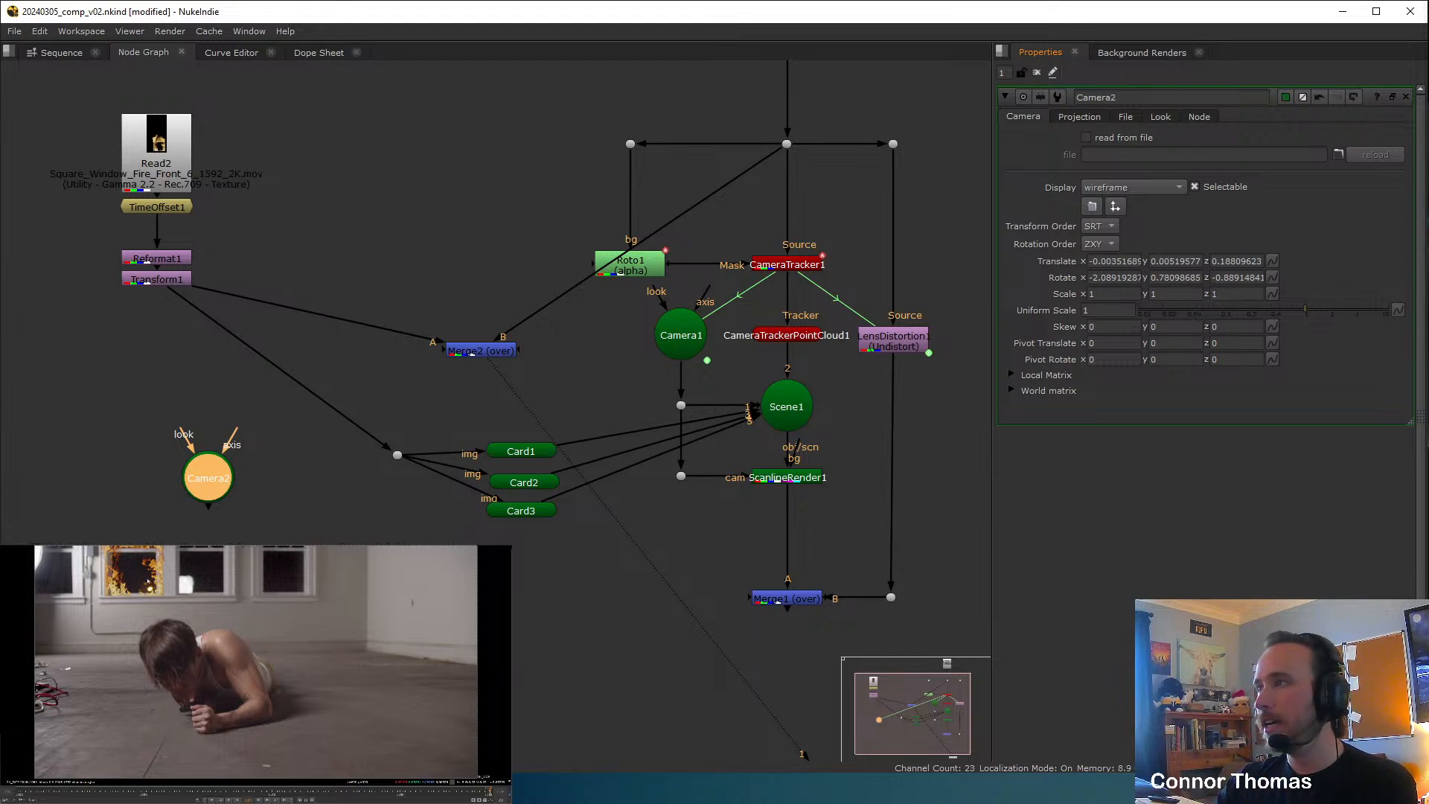
pyautogui.click(284, 240)
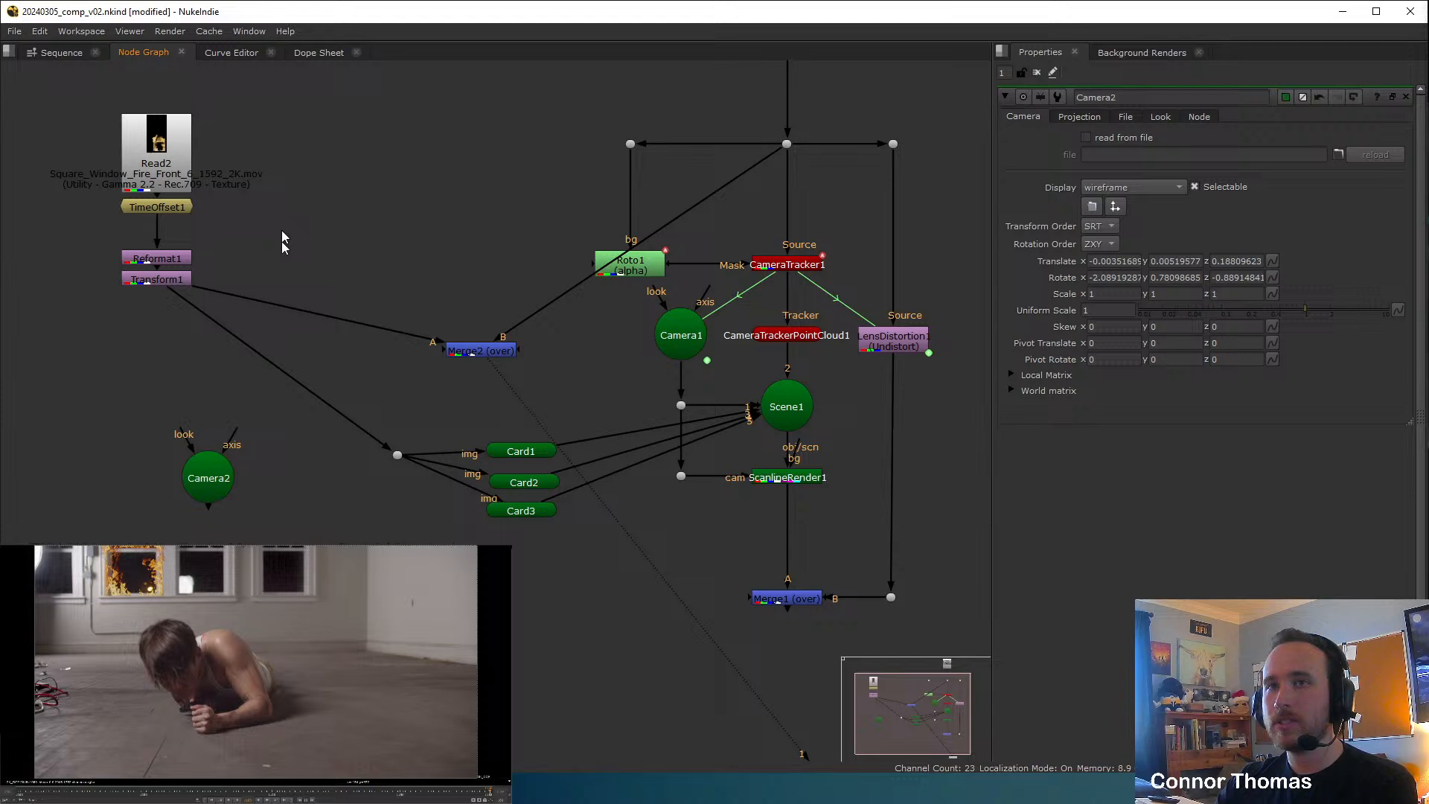
# Scale the fire to 0.76 in Transform1, refit it over the window at translate -621, 676, and close its properties.
pyautogui.doubleClick(159, 280)
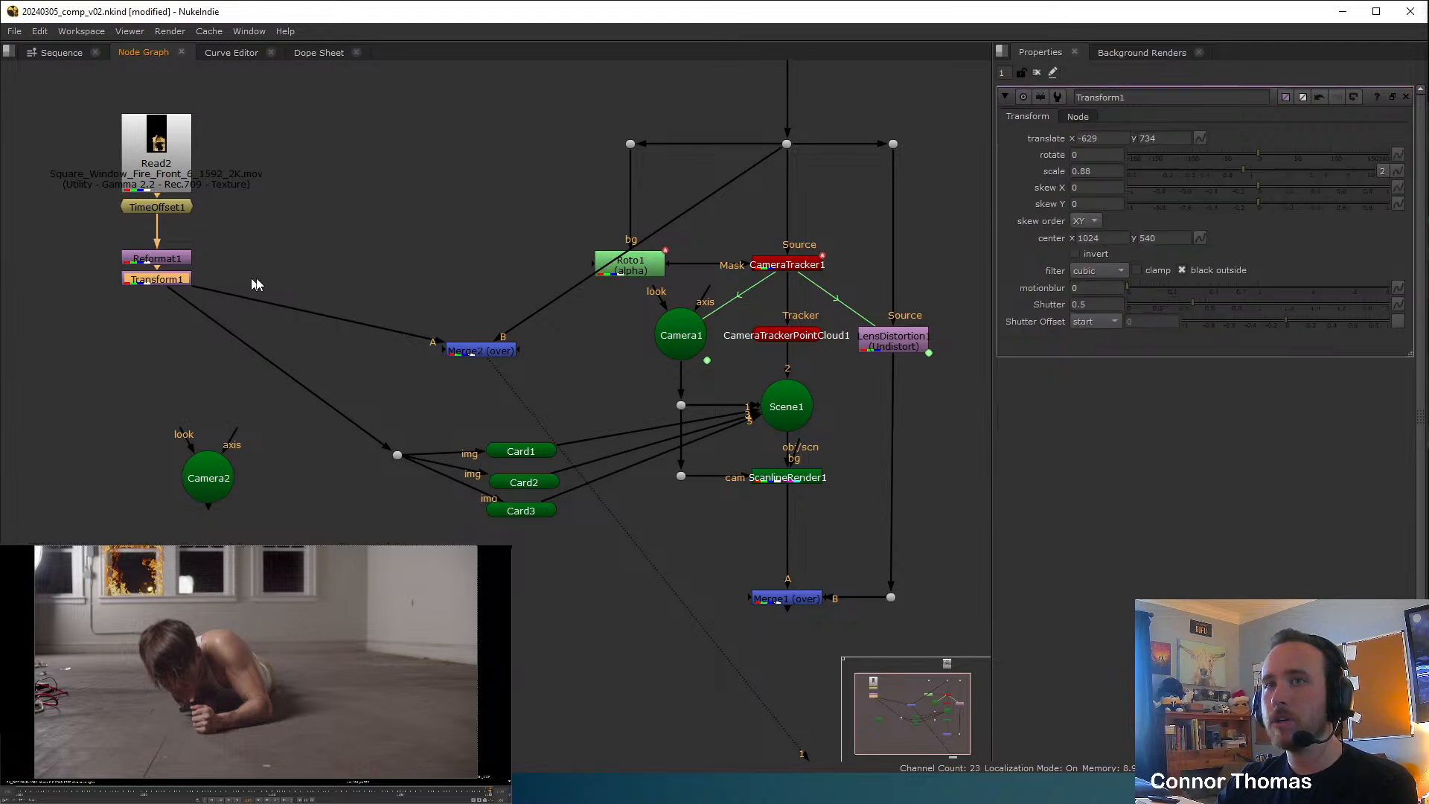
pyautogui.click(1240, 170)
pyautogui.moveTo(1240, 174); pyautogui.dragTo(1235, 173)
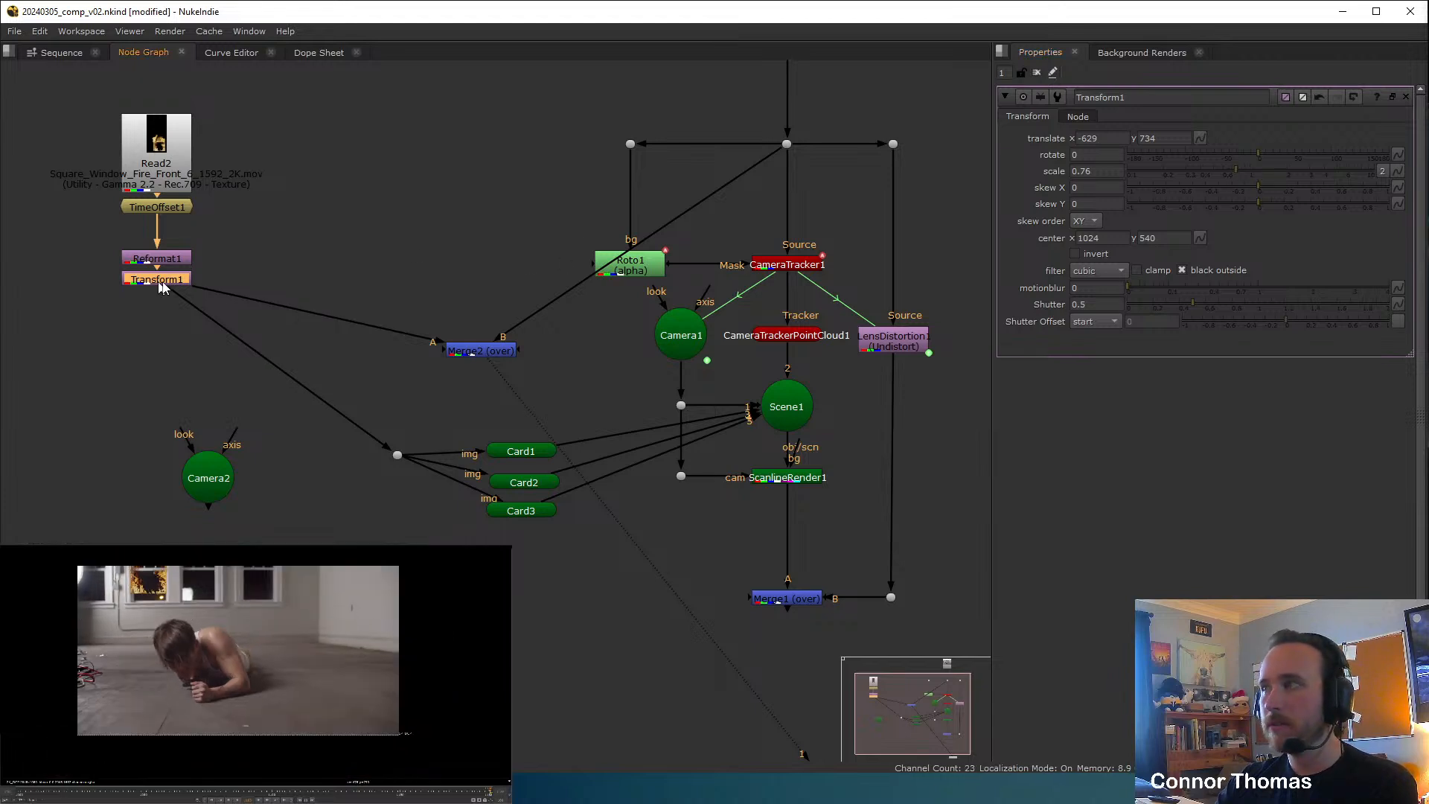
pyautogui.moveTo(154, 554); pyautogui.dragTo(157, 631, button='middle')
pyautogui.scroll(-2, 158, 631)
pyautogui.scroll(2, 158, 632)
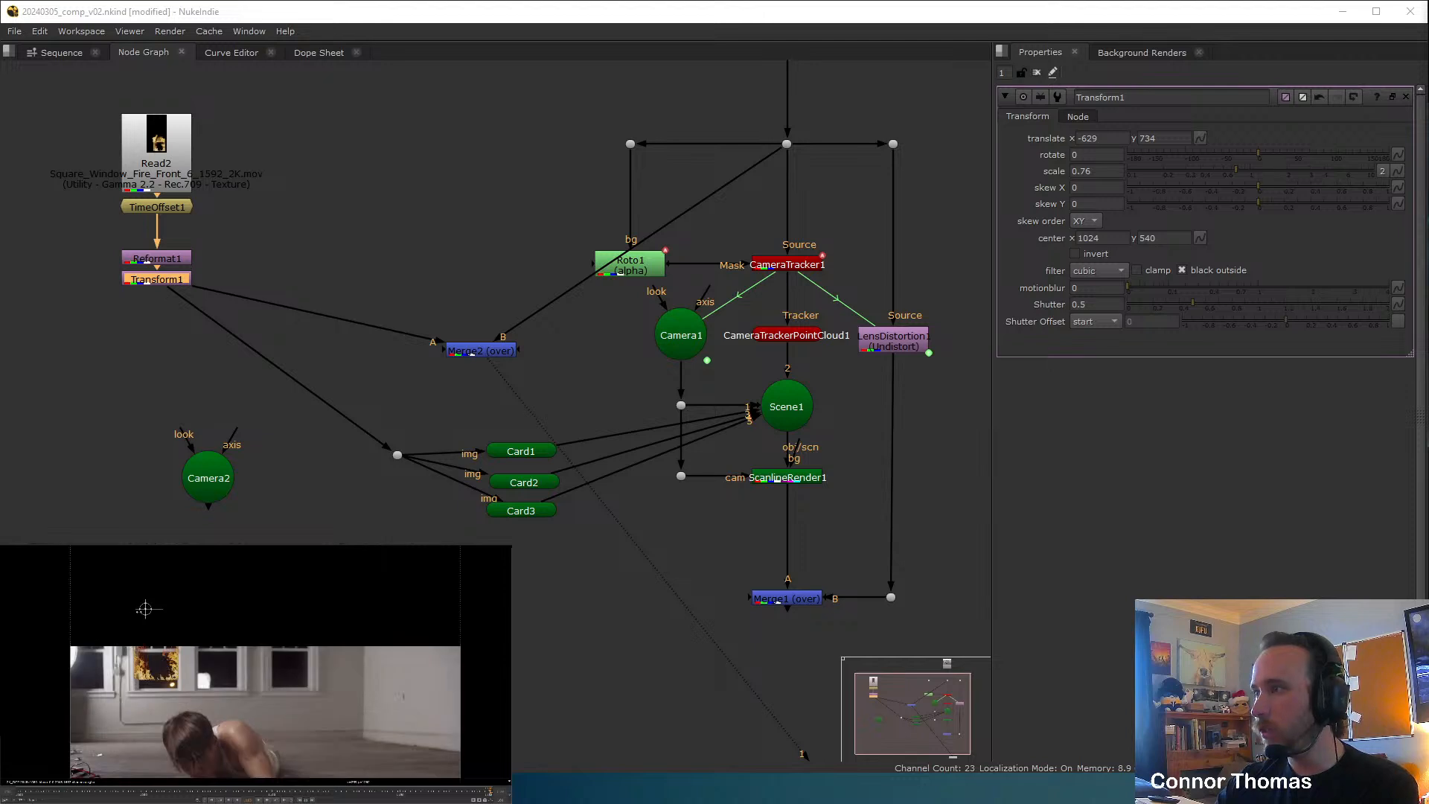
pyautogui.moveTo(145, 609); pyautogui.dragTo(147, 620)
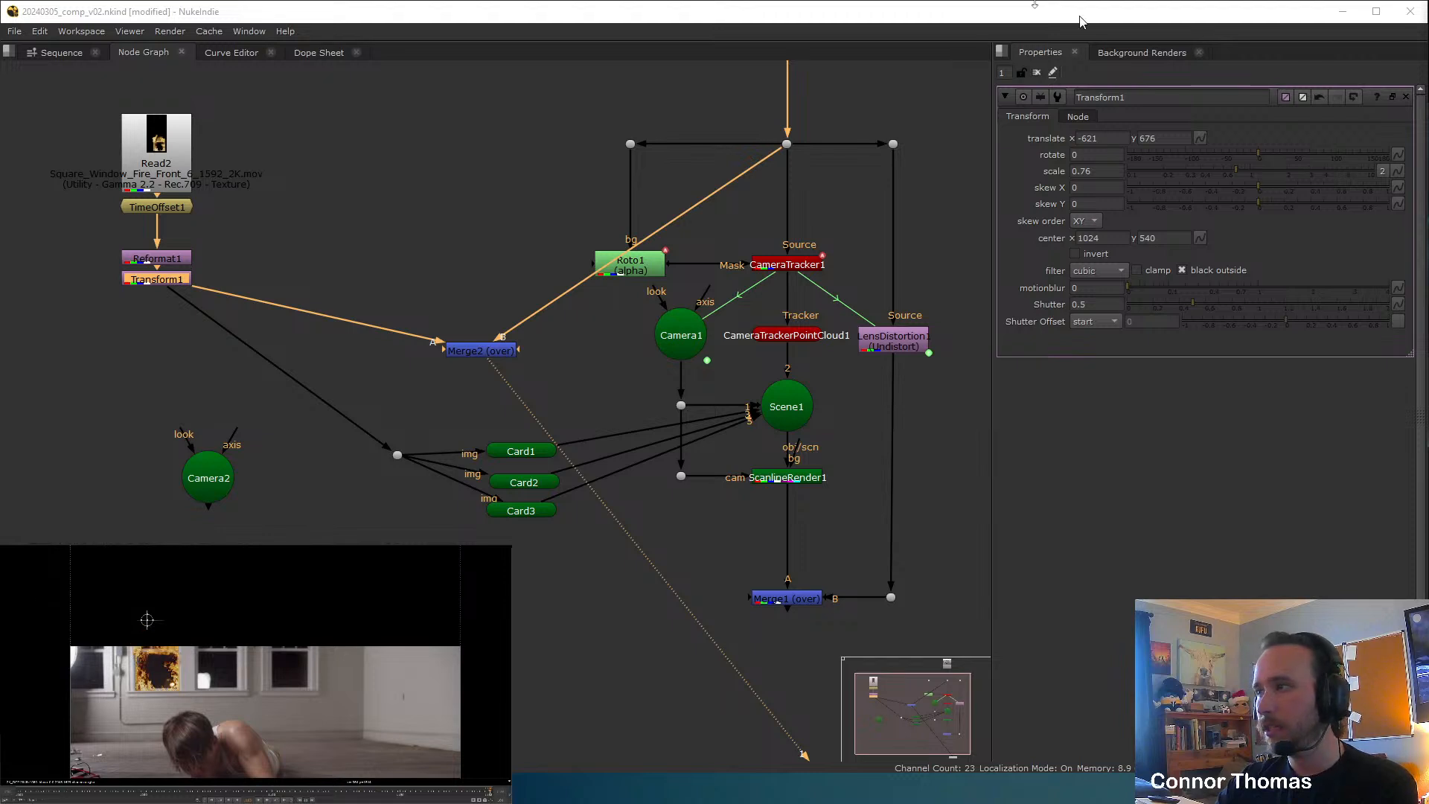
pyautogui.click(1038, 72)
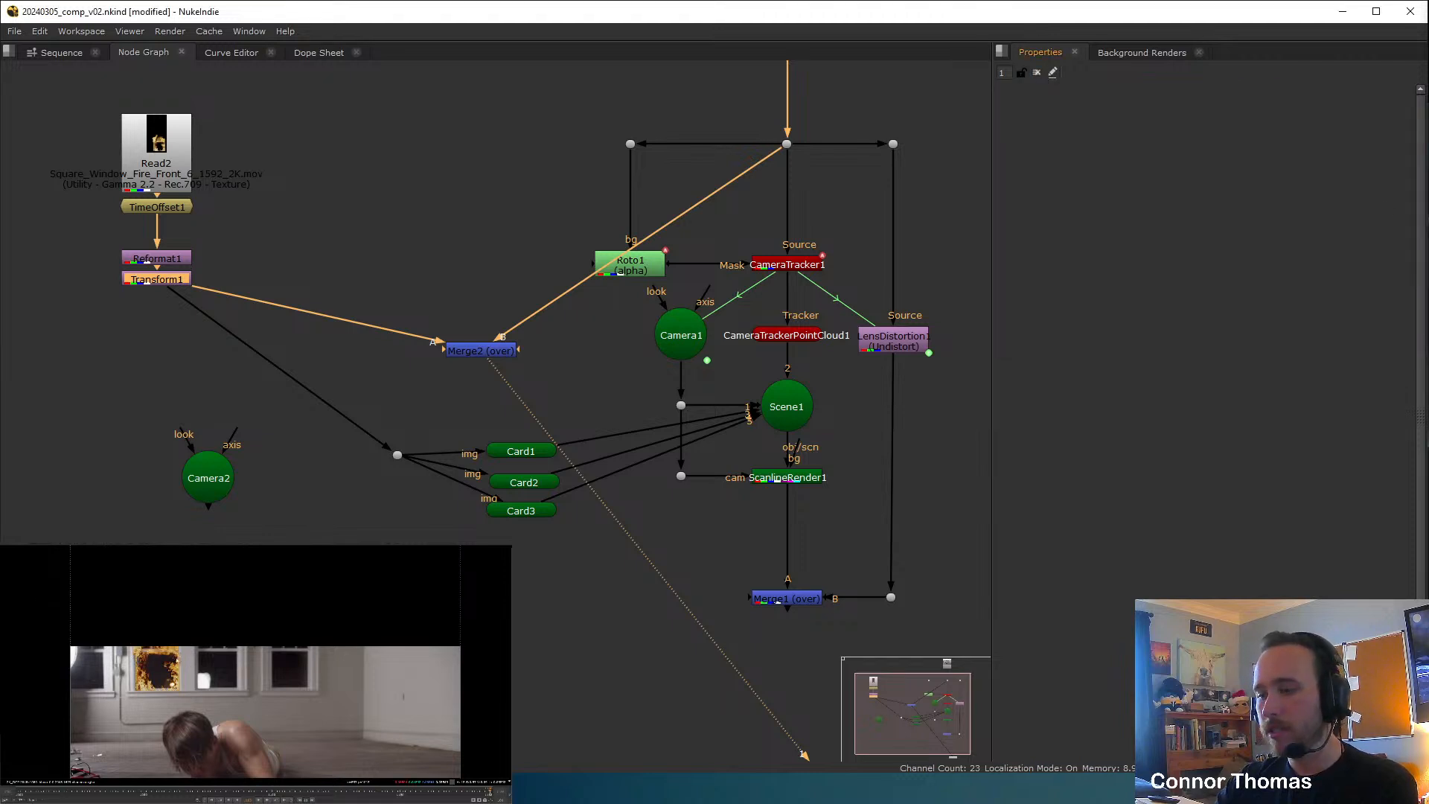
pyautogui.press('f')
# Move Camera2 aside and create a Project3D node next to it.
pyautogui.moveTo(214, 404); pyautogui.dragTo(300, 318, button='middle')
pyautogui.moveTo(294, 393); pyautogui.dragTo(216, 393)
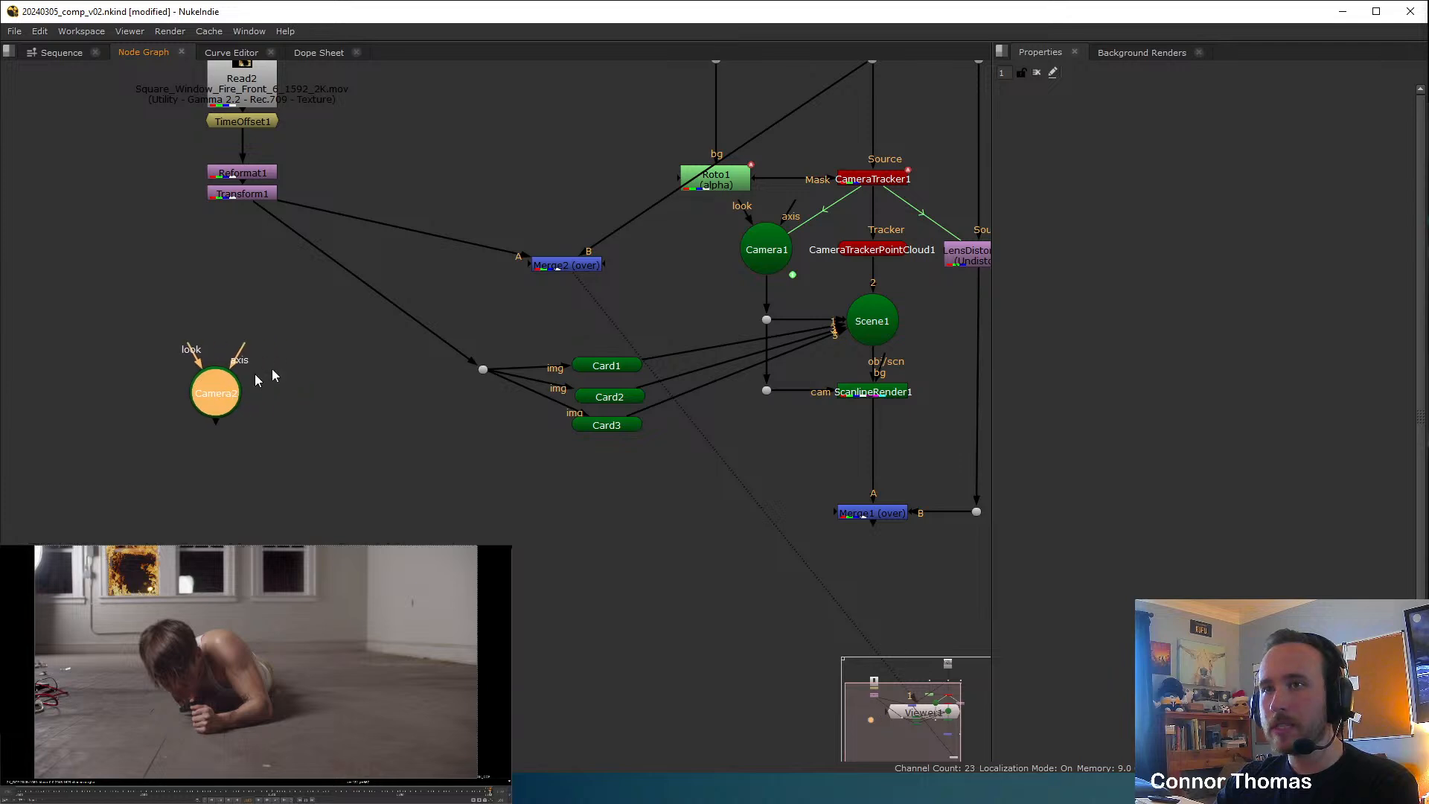
pyautogui.press('Tab')
pyautogui.write('pro')
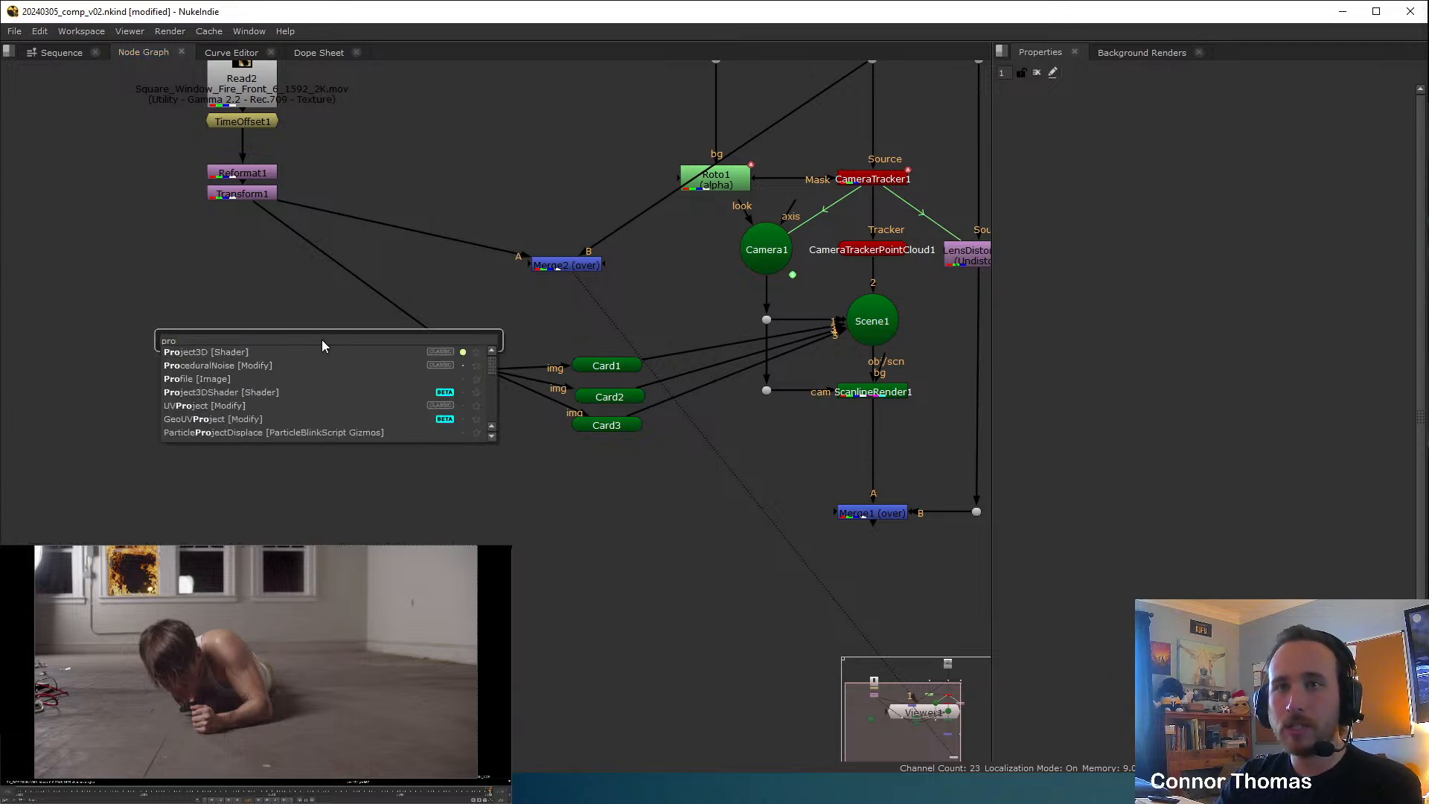
pyautogui.press('Down')
pyautogui.press('Return')
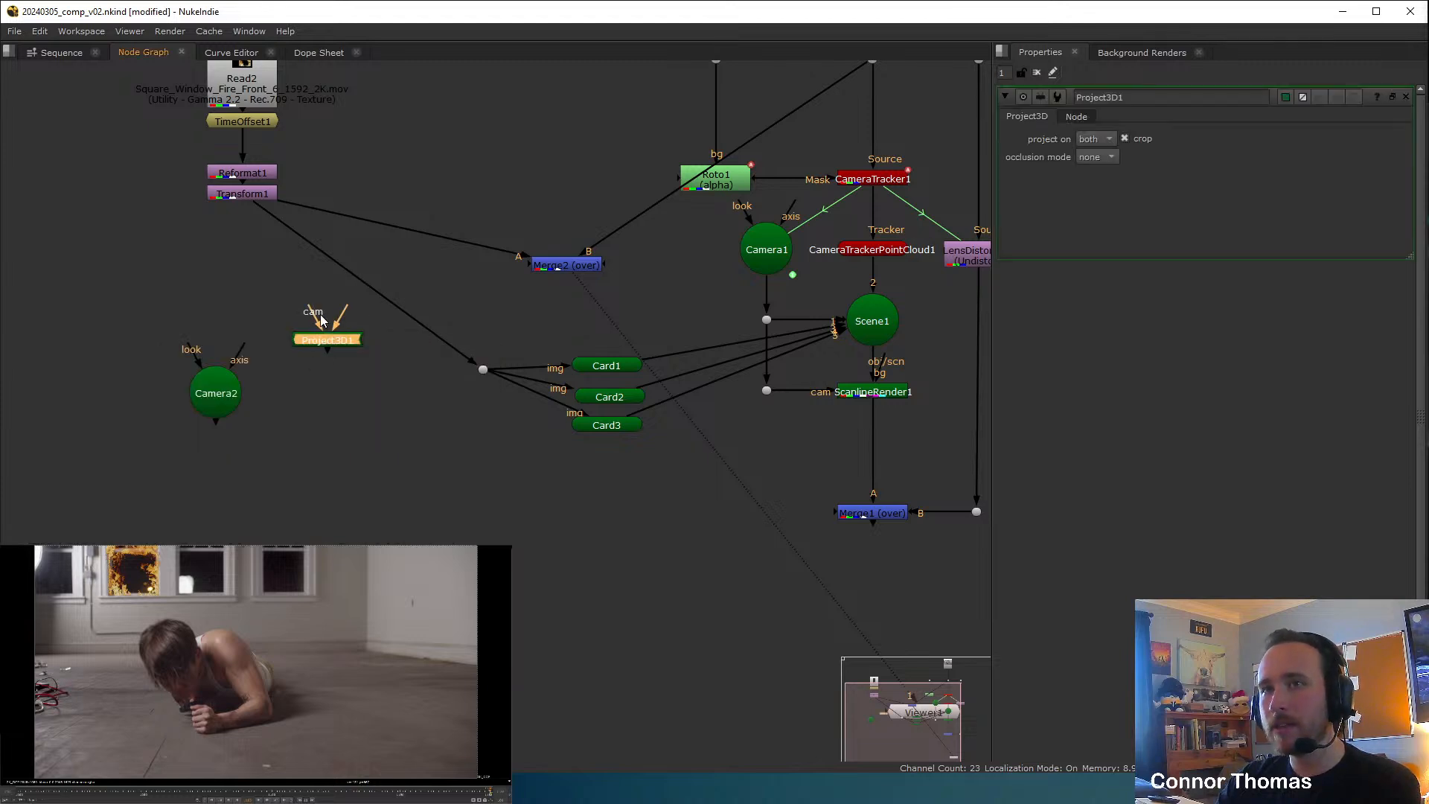
# Connect Project3D1's cam input to Camera2 and insert the node between Transform1 and the dot feeding the cards.
pyautogui.moveTo(319, 326); pyautogui.dragTo(211, 397)
pyautogui.moveTo(211, 398); pyautogui.dragTo(155, 335)
pyautogui.click(311, 404)
pyautogui.moveTo(331, 395); pyautogui.dragTo(380, 467, button='middle')
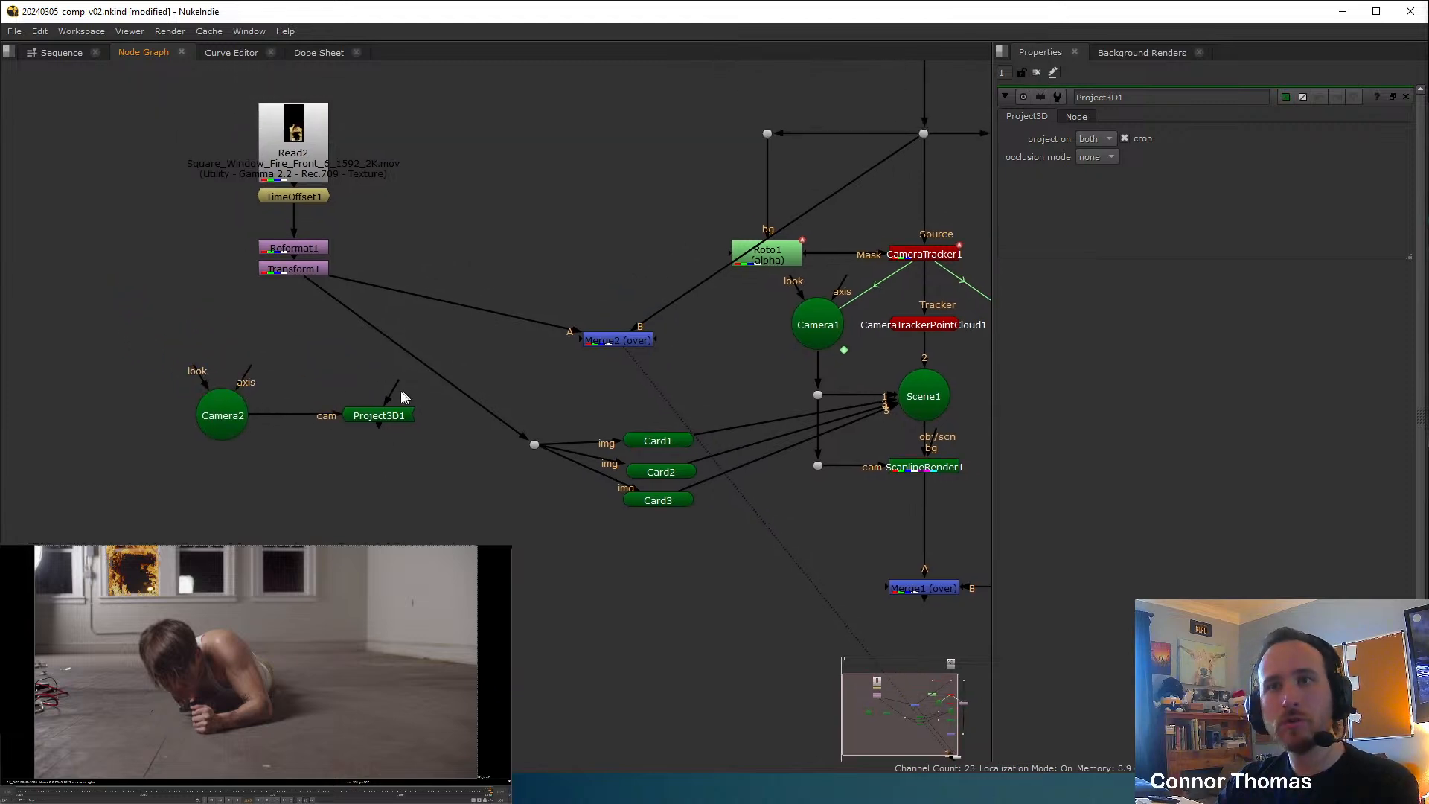
pyautogui.moveTo(379, 425); pyautogui.dragTo(324, 417)
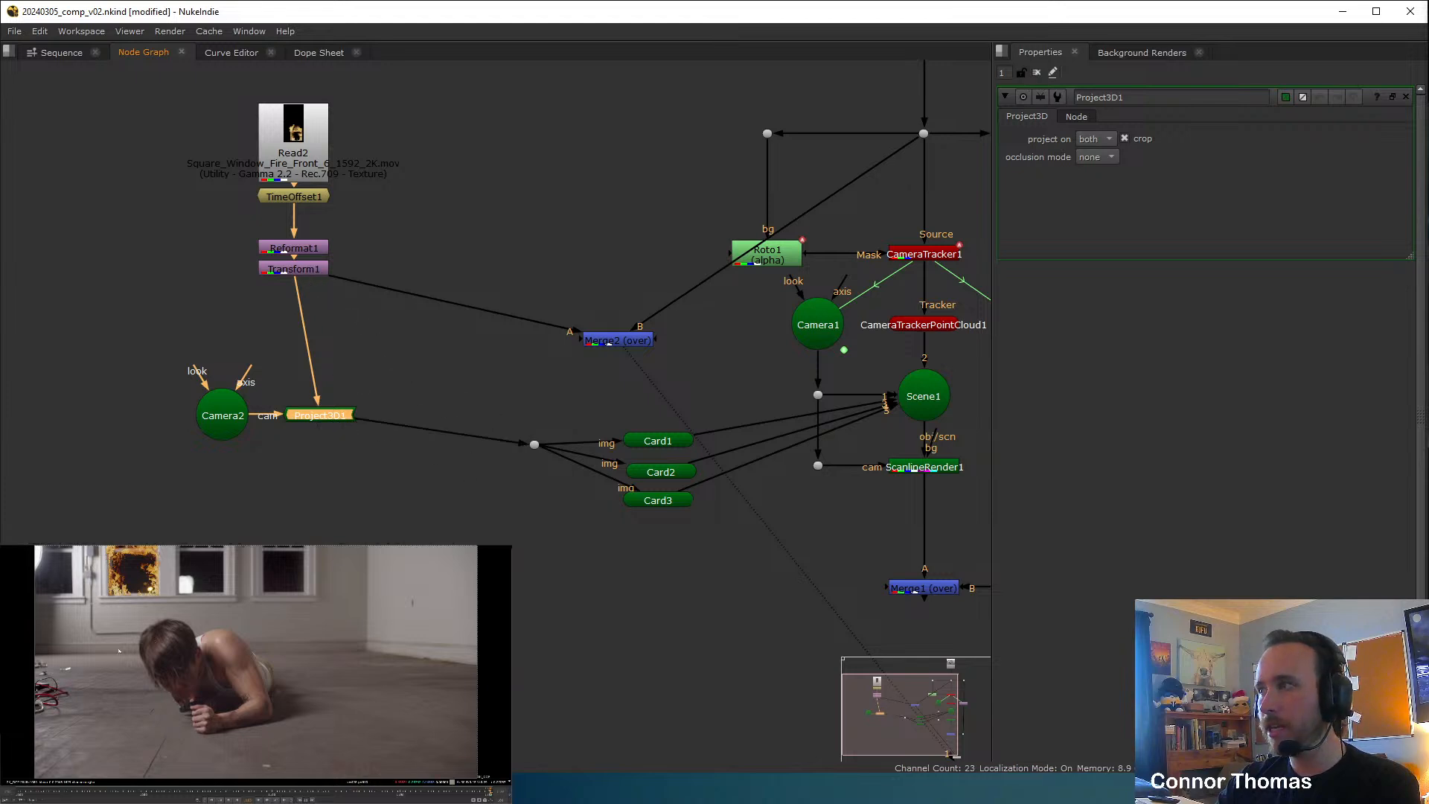
# View the Merge1 output to check the fire projected onto the cards.
pyautogui.moveTo(476, 439); pyautogui.dragTo(367, 373, button='middle')
pyautogui.click(825, 517)
pyautogui.press('1')
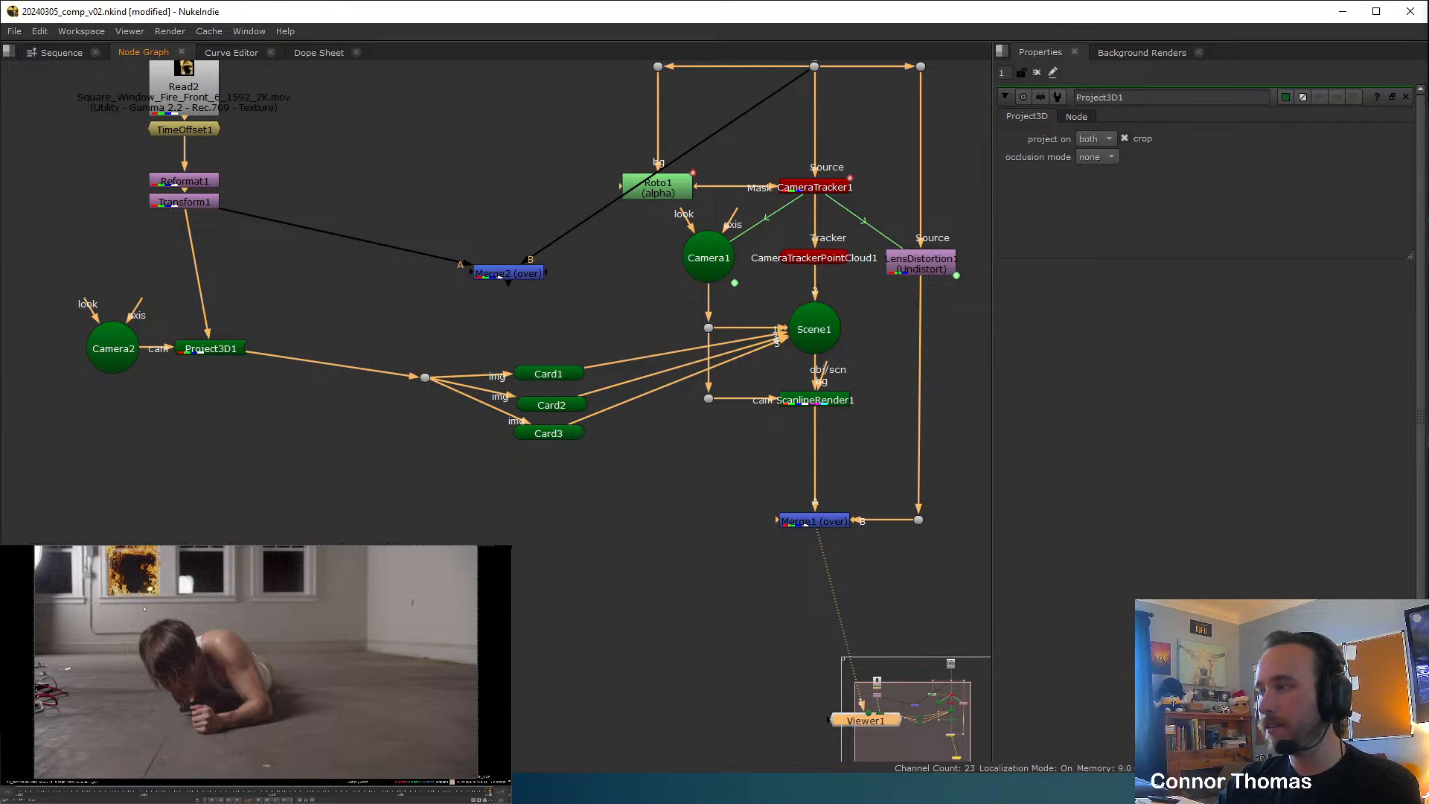
# Disconnect the temporary Merge2 node from the fire and plate branches and delete it.
pyautogui.moveTo(448, 347); pyautogui.dragTo(414, 480, button='middle')
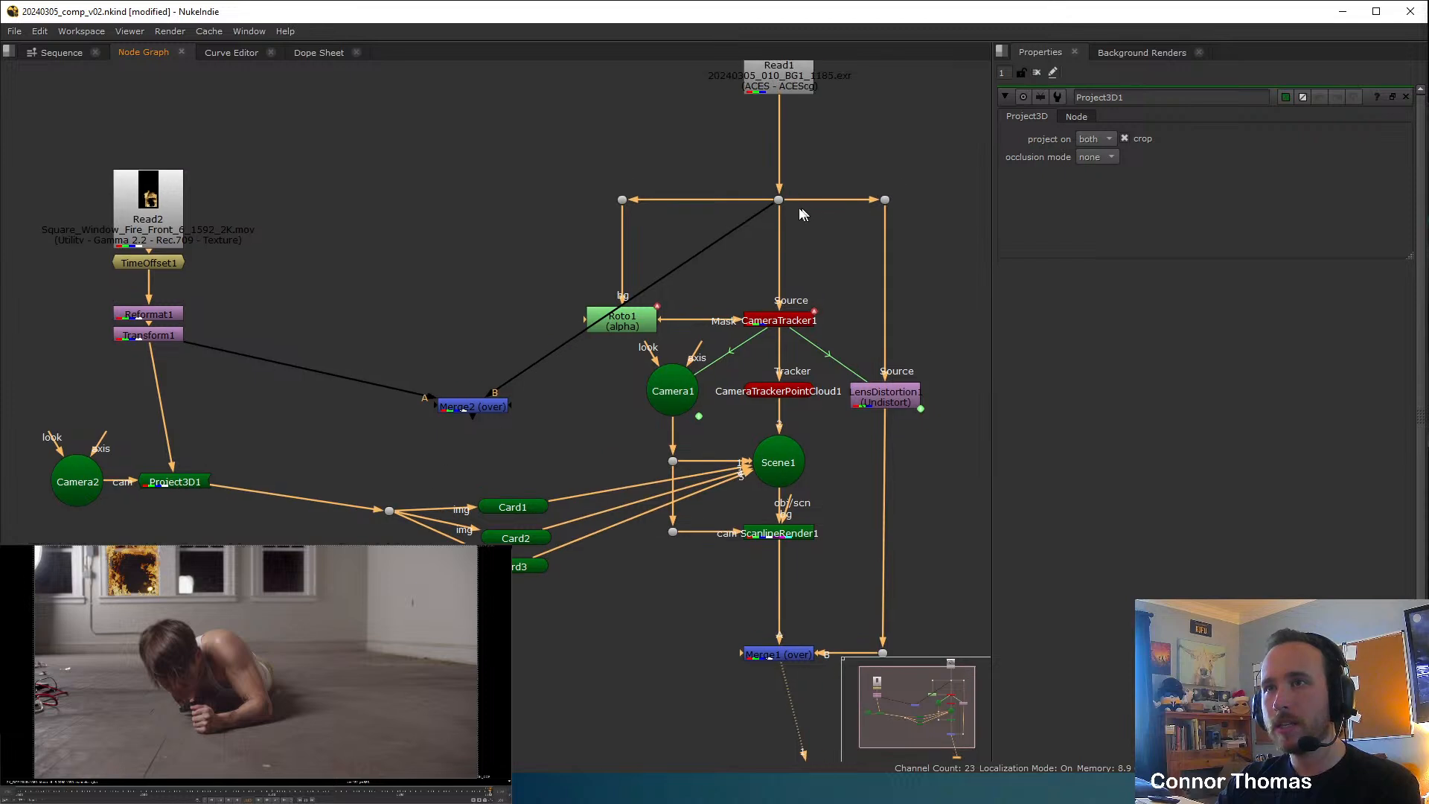
pyautogui.moveTo(765, 210); pyautogui.dragTo(883, 393)
pyautogui.moveTo(476, 407); pyautogui.dragTo(411, 446)
pyautogui.hotkey('ctrl', 'd')
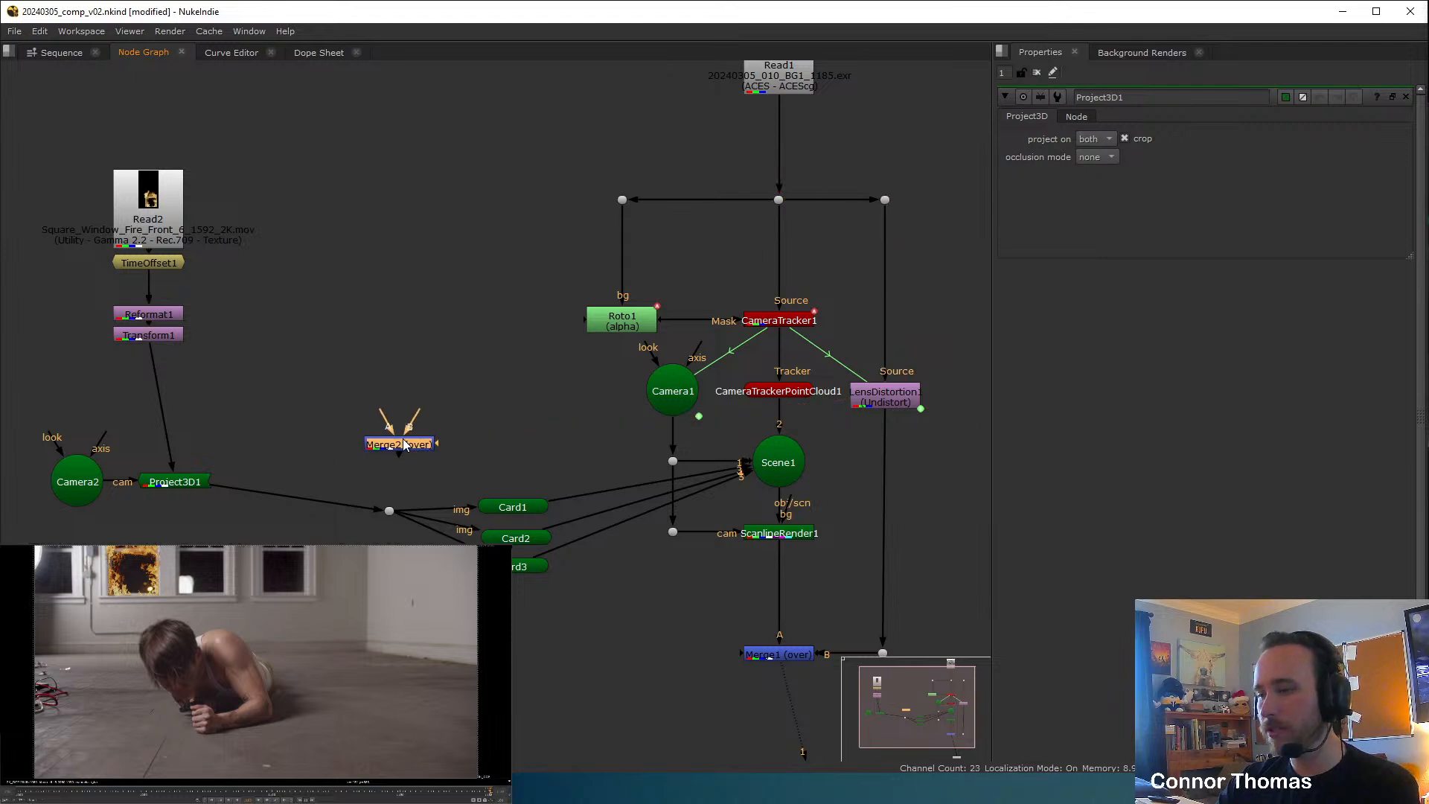
pyautogui.press('Delete')
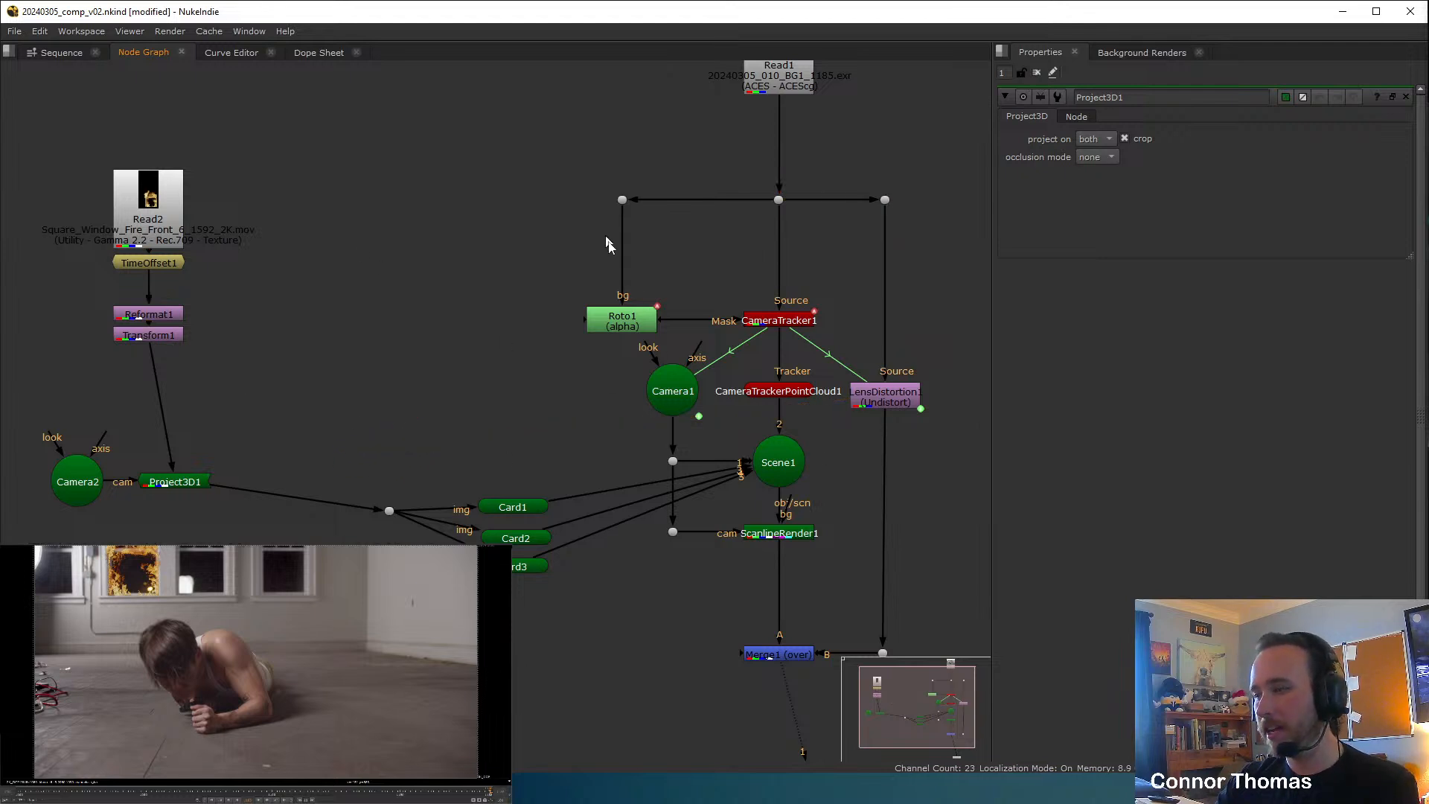
# Align Camera2 and Project3D1 so that Project3D1 sits straight below Transform1.
pyautogui.moveTo(404, 502); pyautogui.dragTo(542, 431, button='middle')
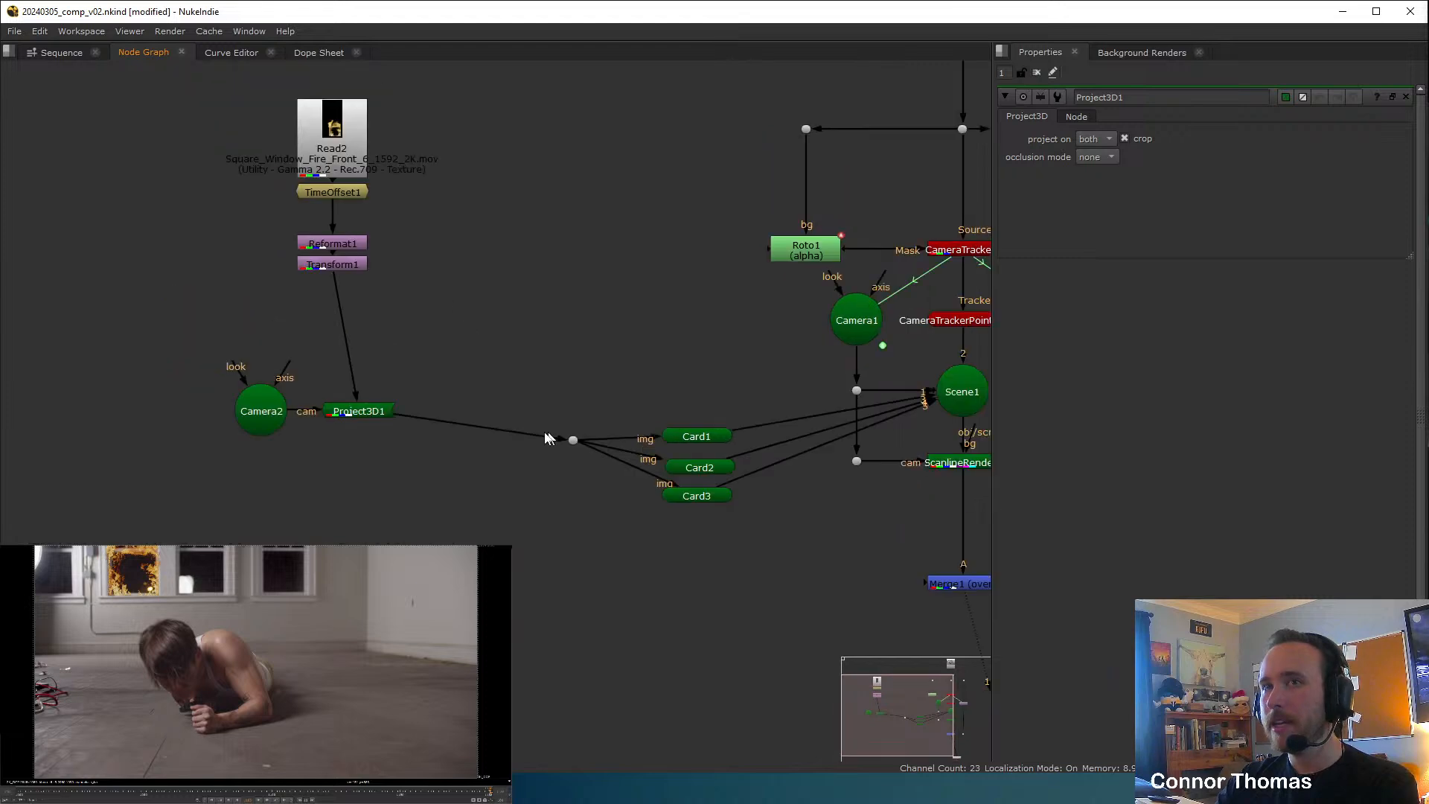
pyautogui.moveTo(390, 513); pyautogui.dragTo(140, 347)
pyautogui.keyDown('shift'); pyautogui.click(346, 413); pyautogui.keyUp('shift')
pyautogui.moveTo(347, 412); pyautogui.dragTo(321, 409)
pyautogui.click(372, 520)
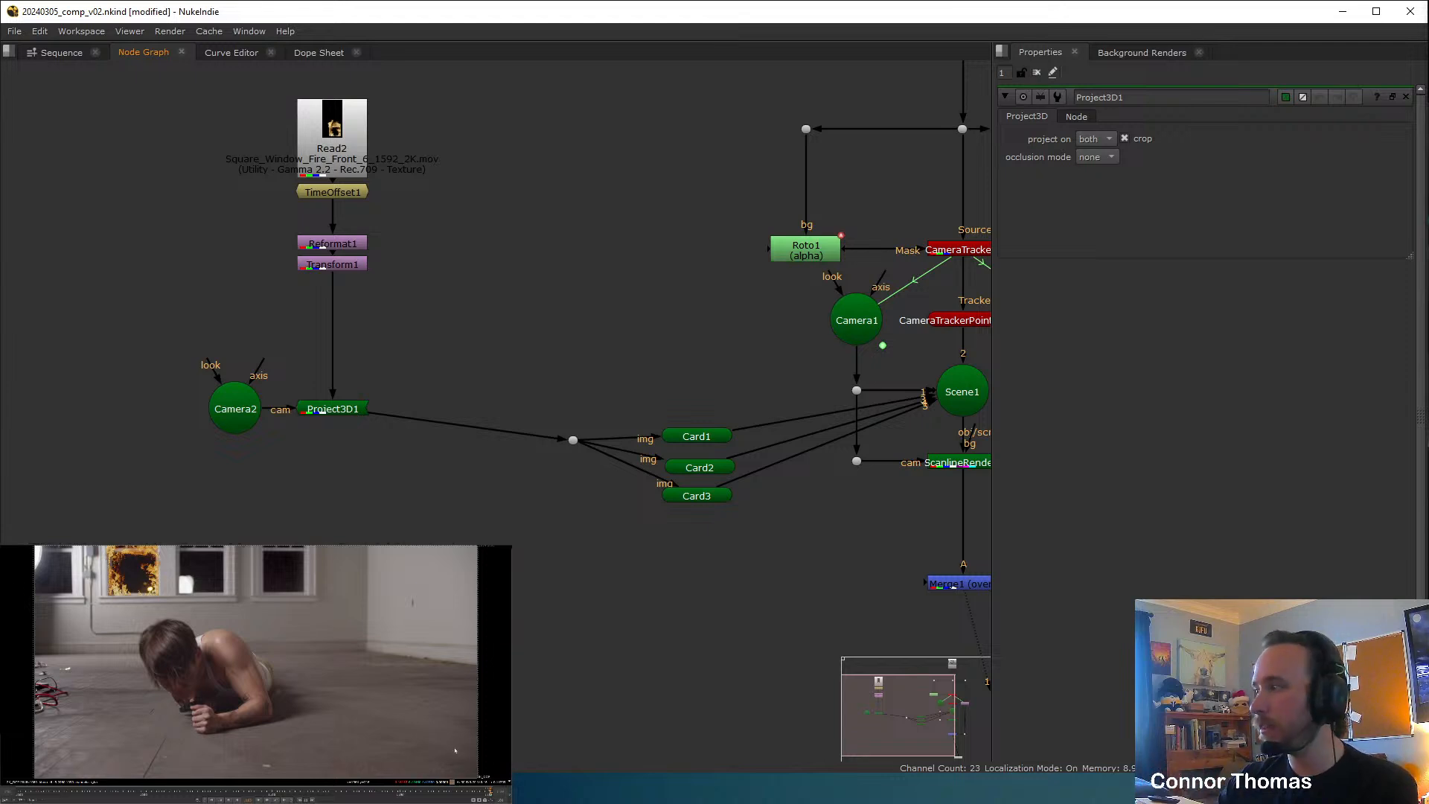
# Create an unconnected FrameHold node at frame 1185 in the empty area between the fire and plate branches.
pyautogui.moveTo(588, 236); pyautogui.dragTo(479, 319, button='middle')
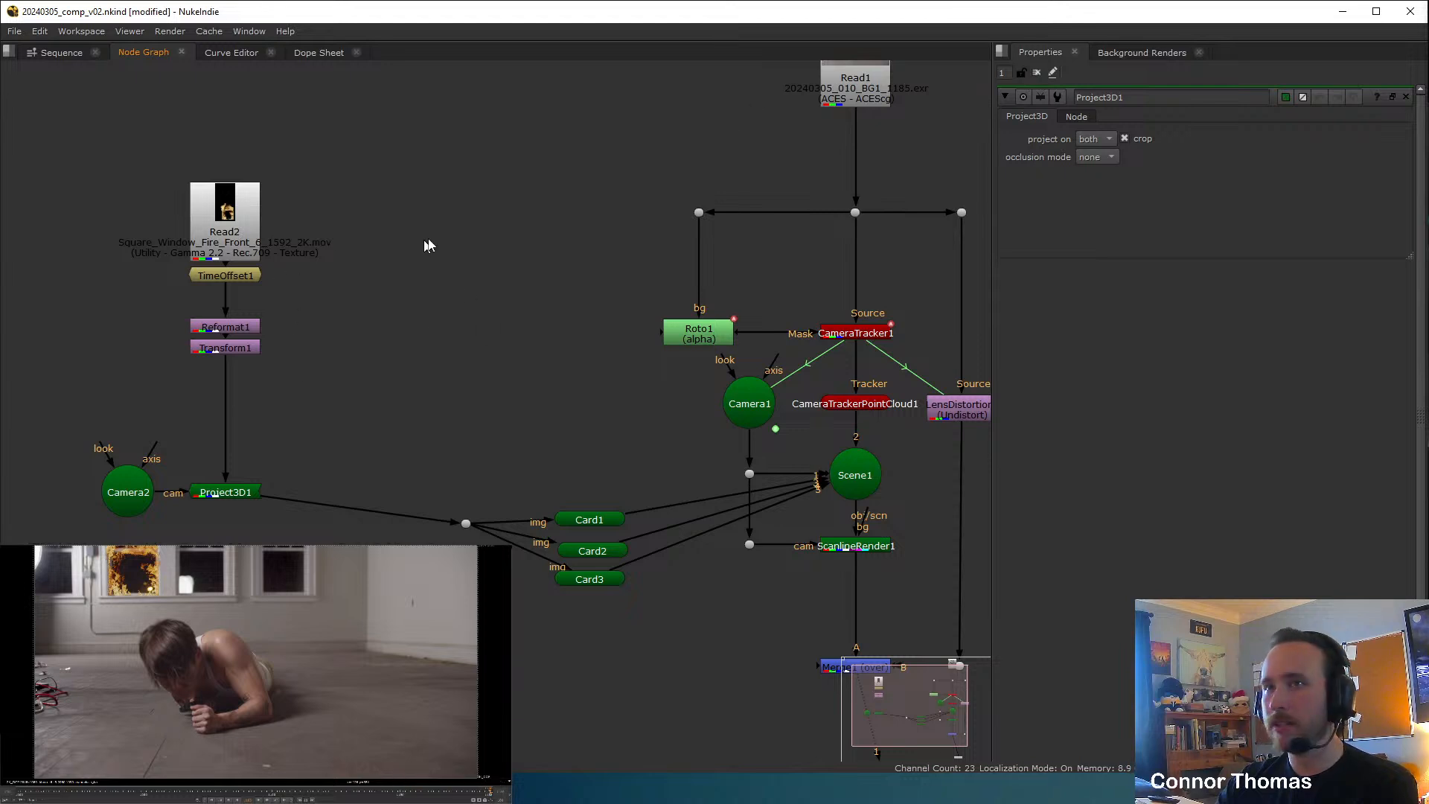
pyautogui.press('Tab')
pyautogui.write('fra')
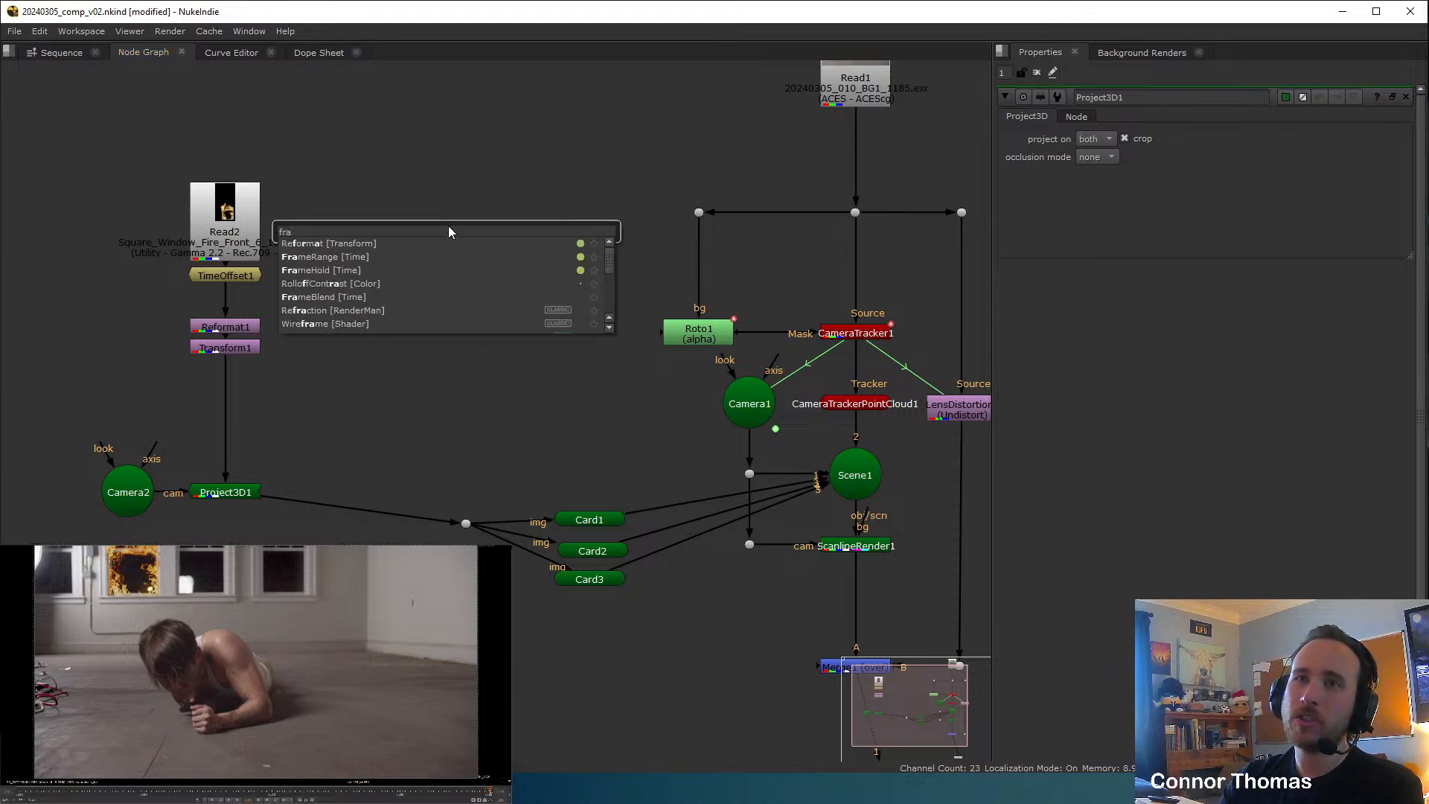
pyautogui.press('Down')
pyautogui.press('Down')
pyautogui.press('Down')
pyautogui.press('Return')
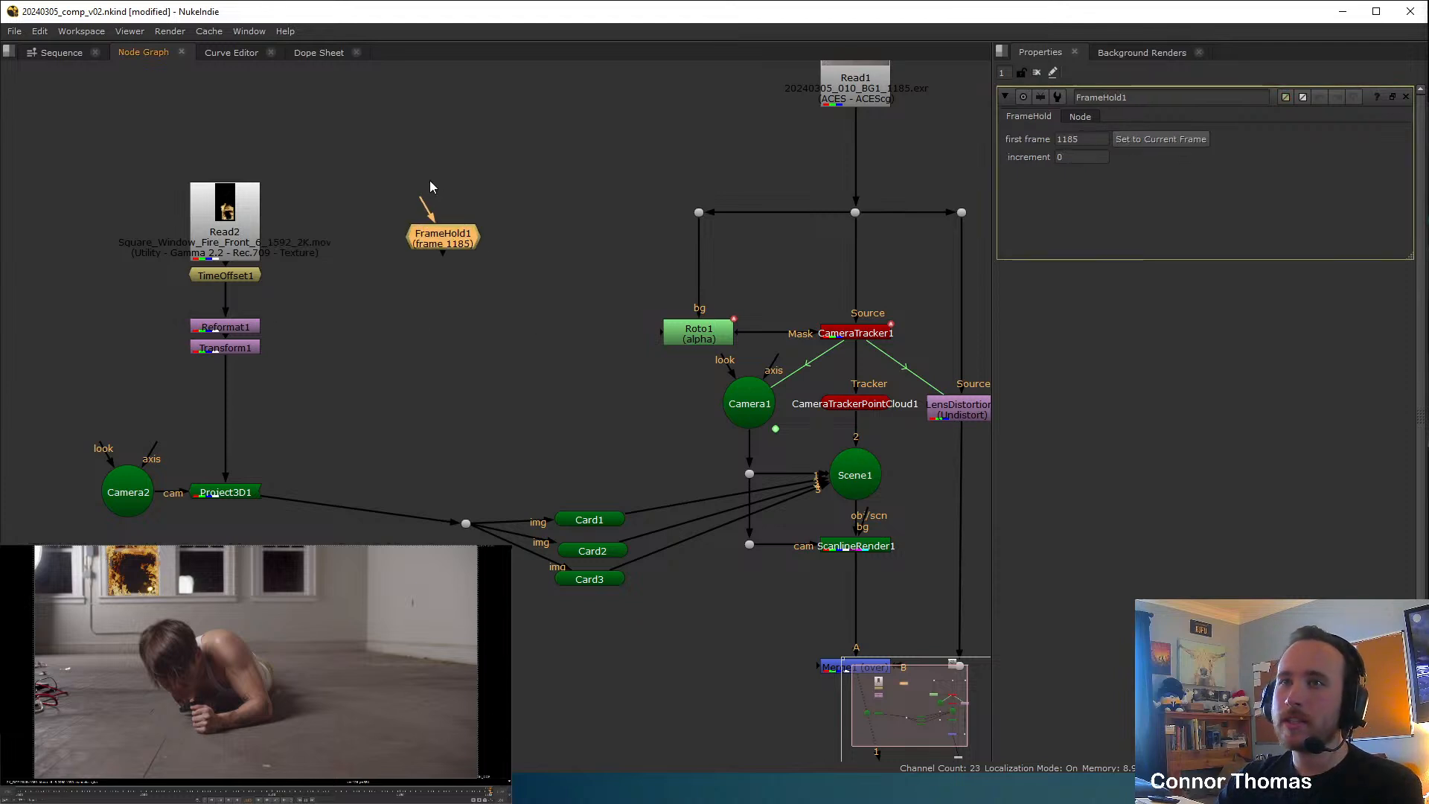
# Connect FrameHold1's input to LensDistortion1 and view the held, undistorted plate.
pyautogui.moveTo(424, 199); pyautogui.dragTo(958, 408)
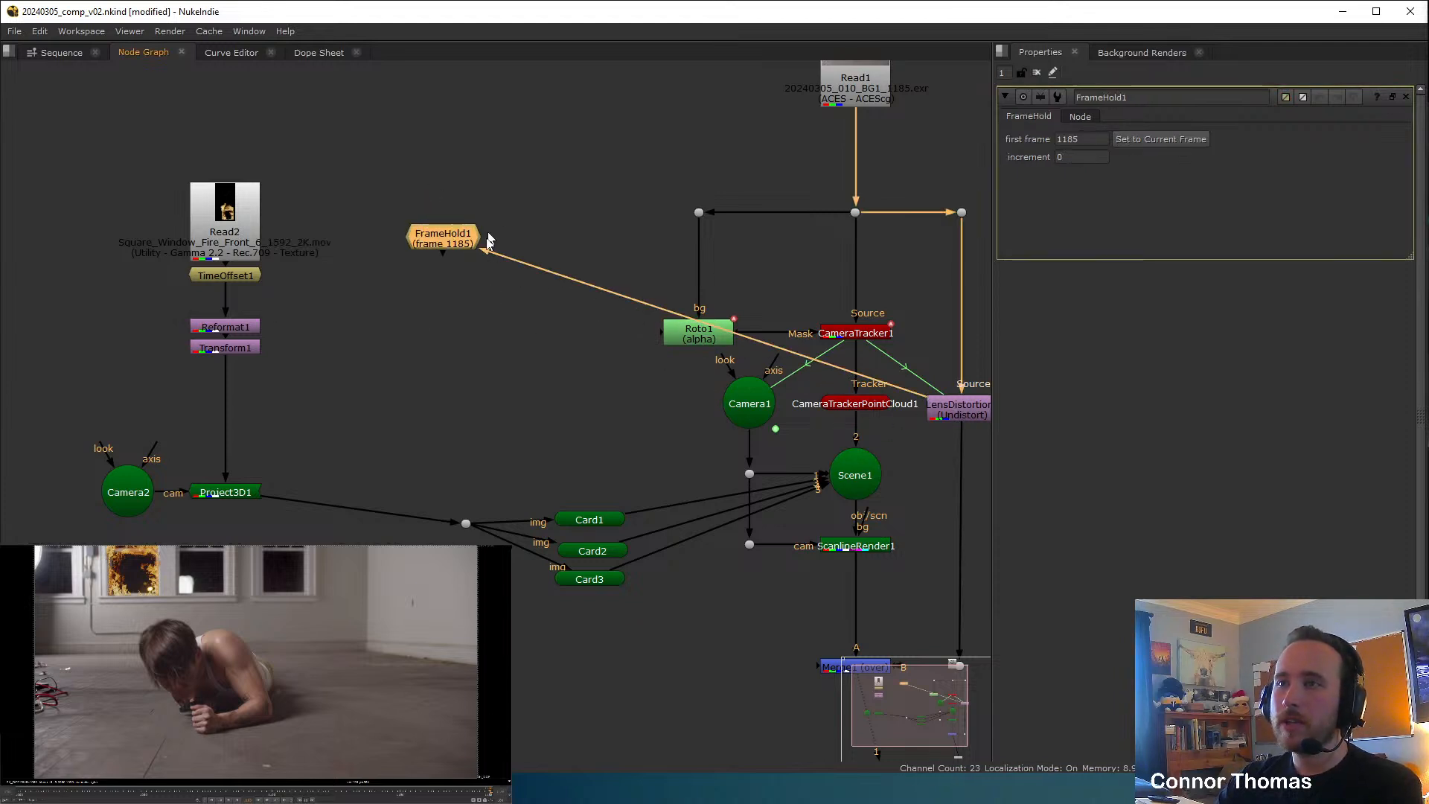
pyautogui.moveTo(431, 236); pyautogui.dragTo(462, 213)
pyautogui.press('1')
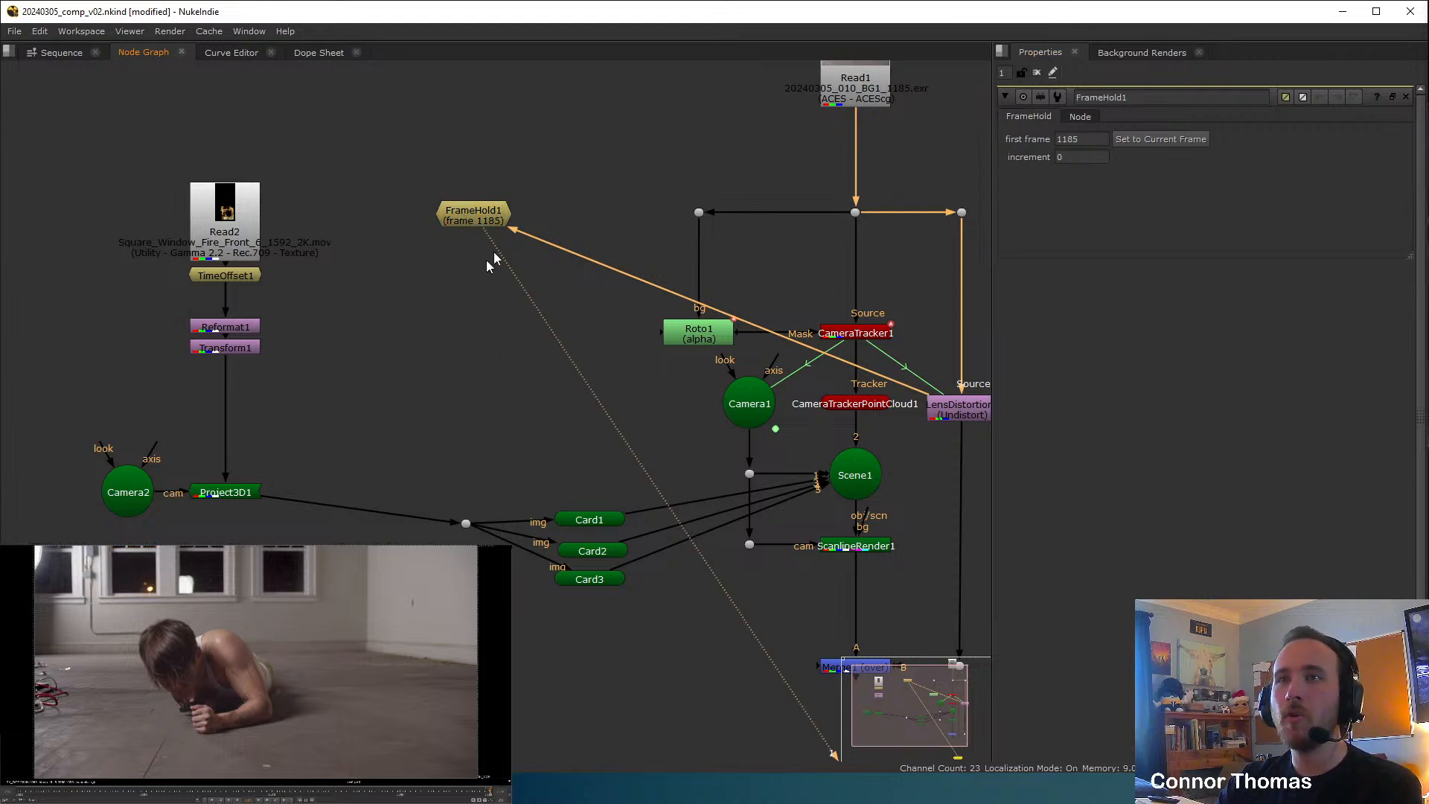
# Switch the viewer back to the Merge1 output and look over the whole node tree.
pyautogui.moveTo(504, 287); pyautogui.dragTo(305, 70, button='middle')
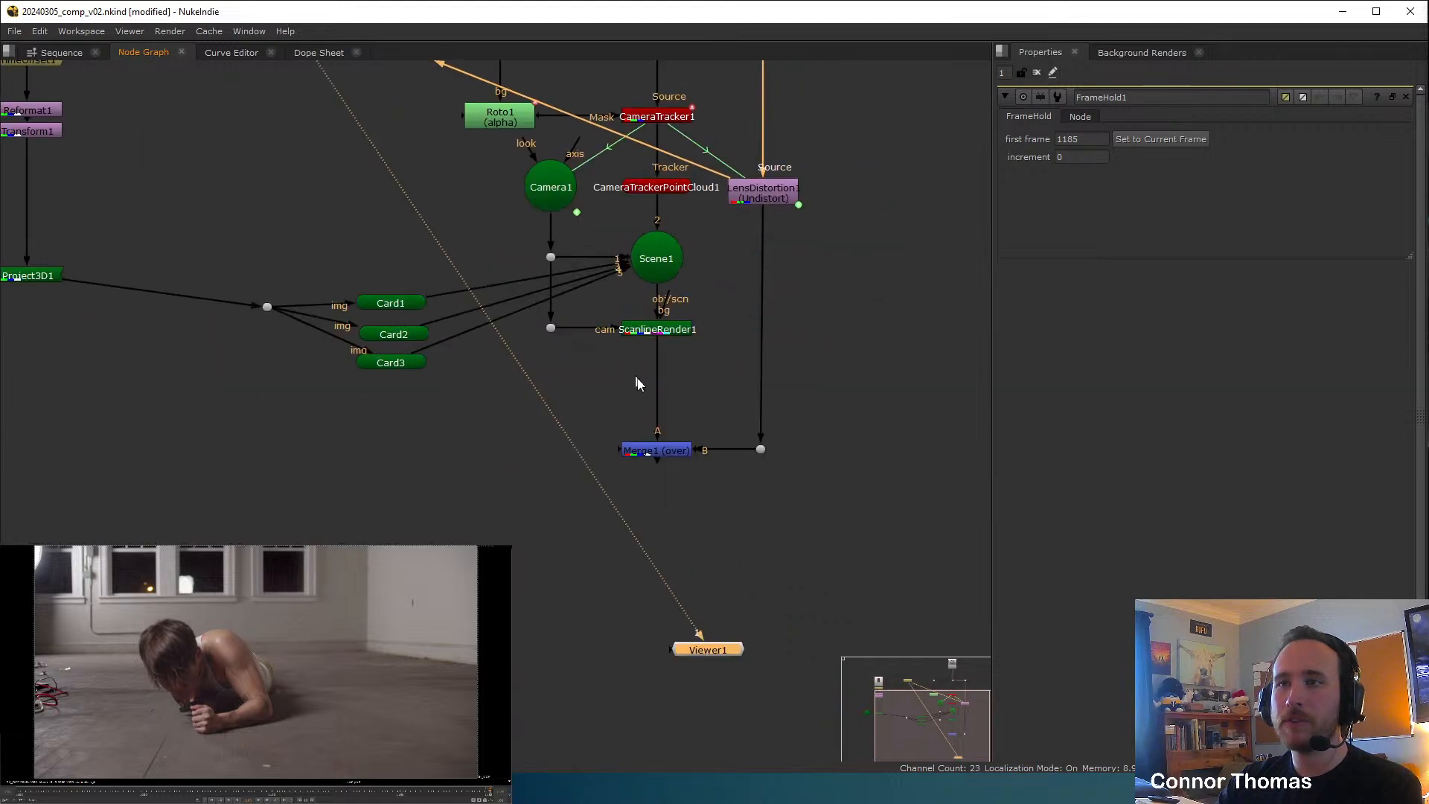
pyautogui.click(654, 449)
pyautogui.press('1')
pyautogui.moveTo(237, 140); pyautogui.dragTo(414, 283, button='middle')
pyautogui.scroll(-3, 414, 284)
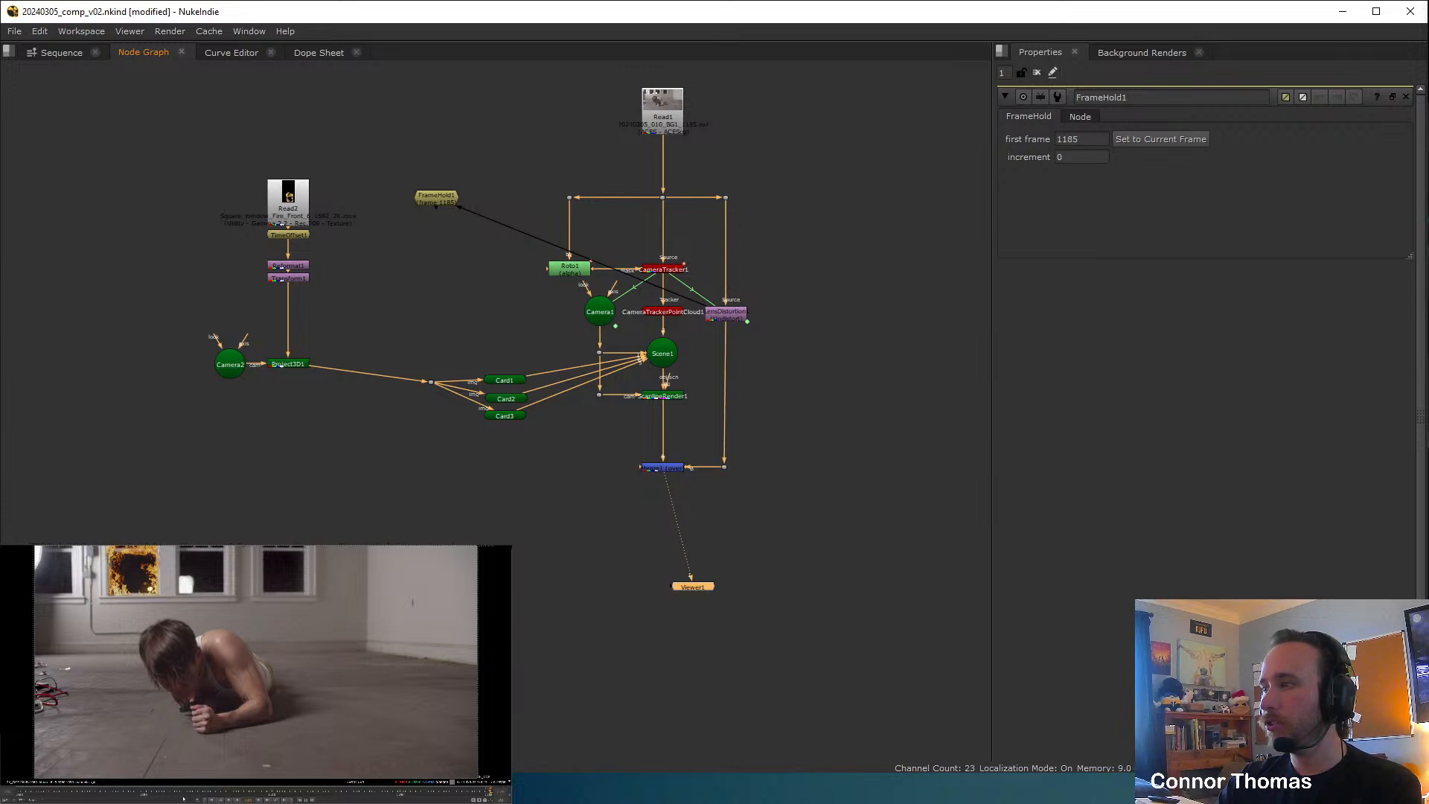
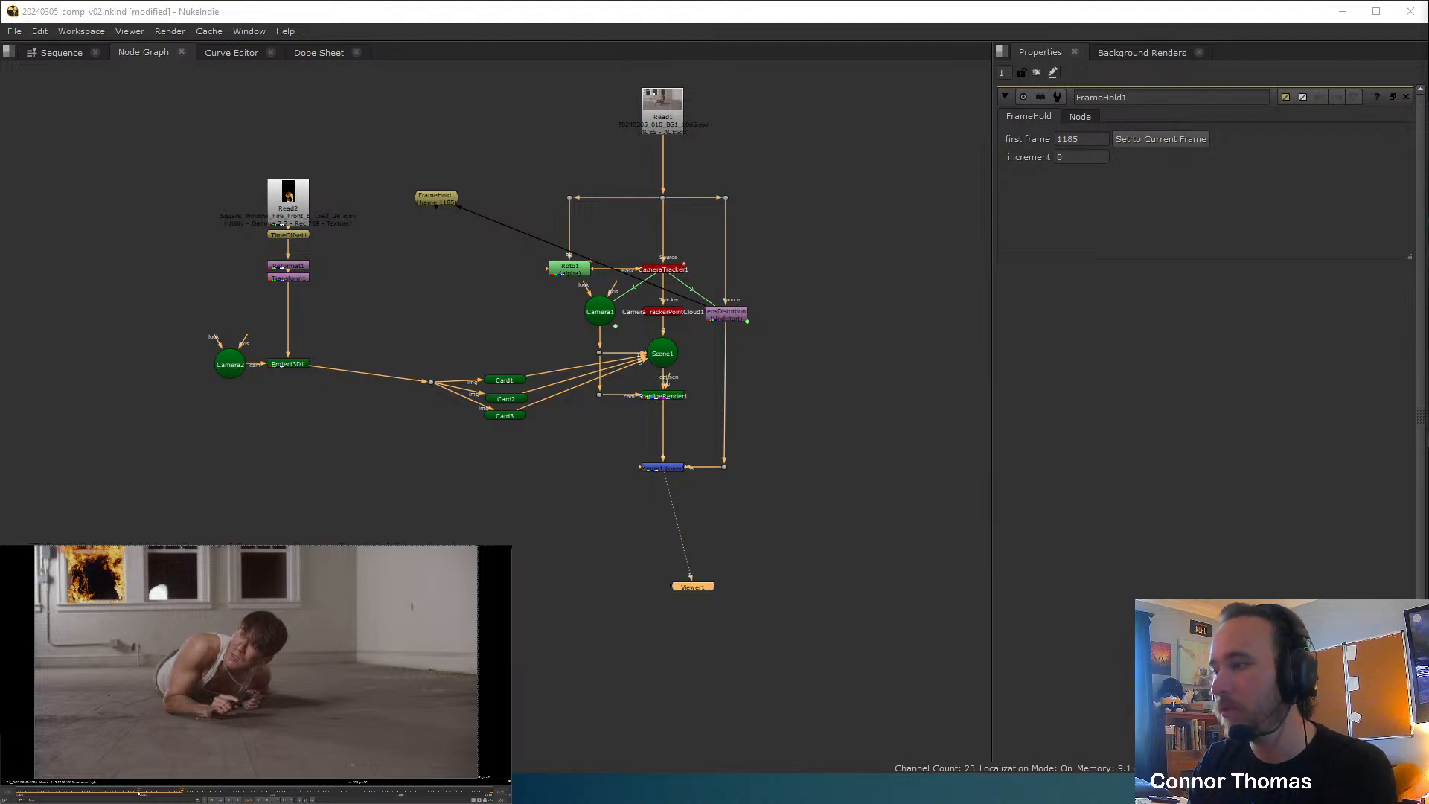
# Move Camera2 and Project3D1 down together so that Project3D1 is level with the dot feeding the three cards.
pyautogui.moveTo(139, 793)
pyautogui.mouseDown()
pyautogui.moveTo(53, 784)
pyautogui.moveTo(156, 788)
pyautogui.mouseUp()
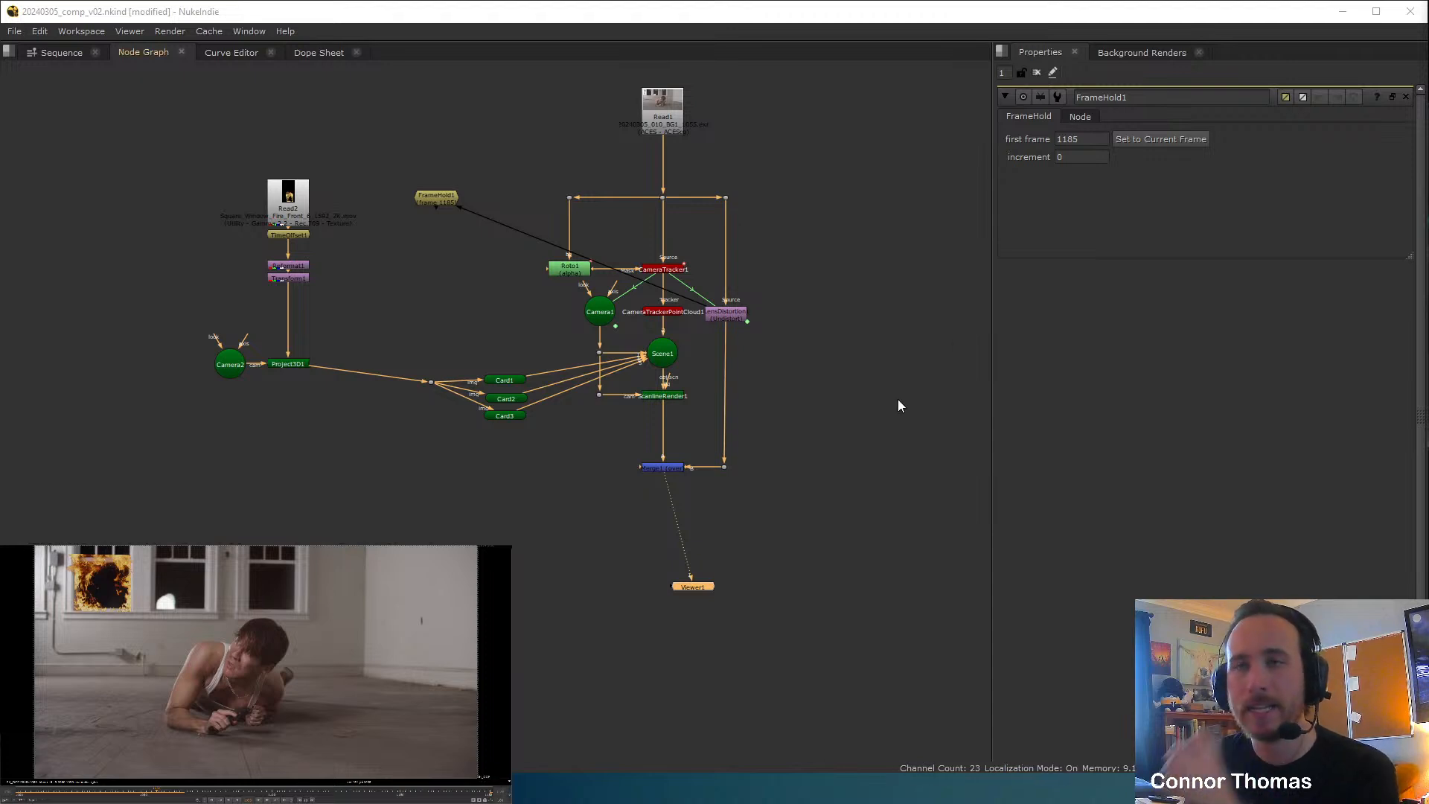
pyautogui.moveTo(288, 385); pyautogui.dragTo(457, 546, button='middle')
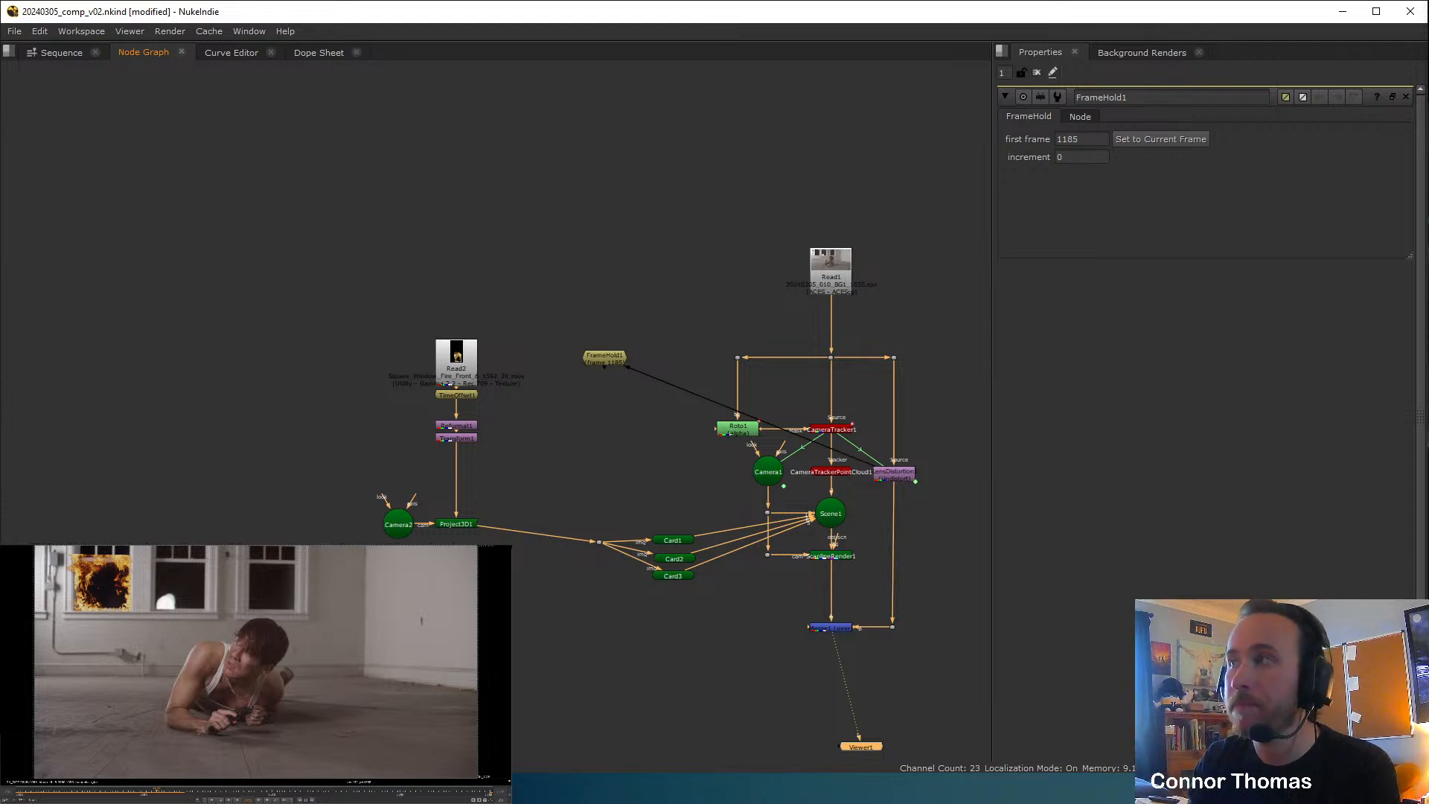
pyautogui.scroll(5, 449, 504)
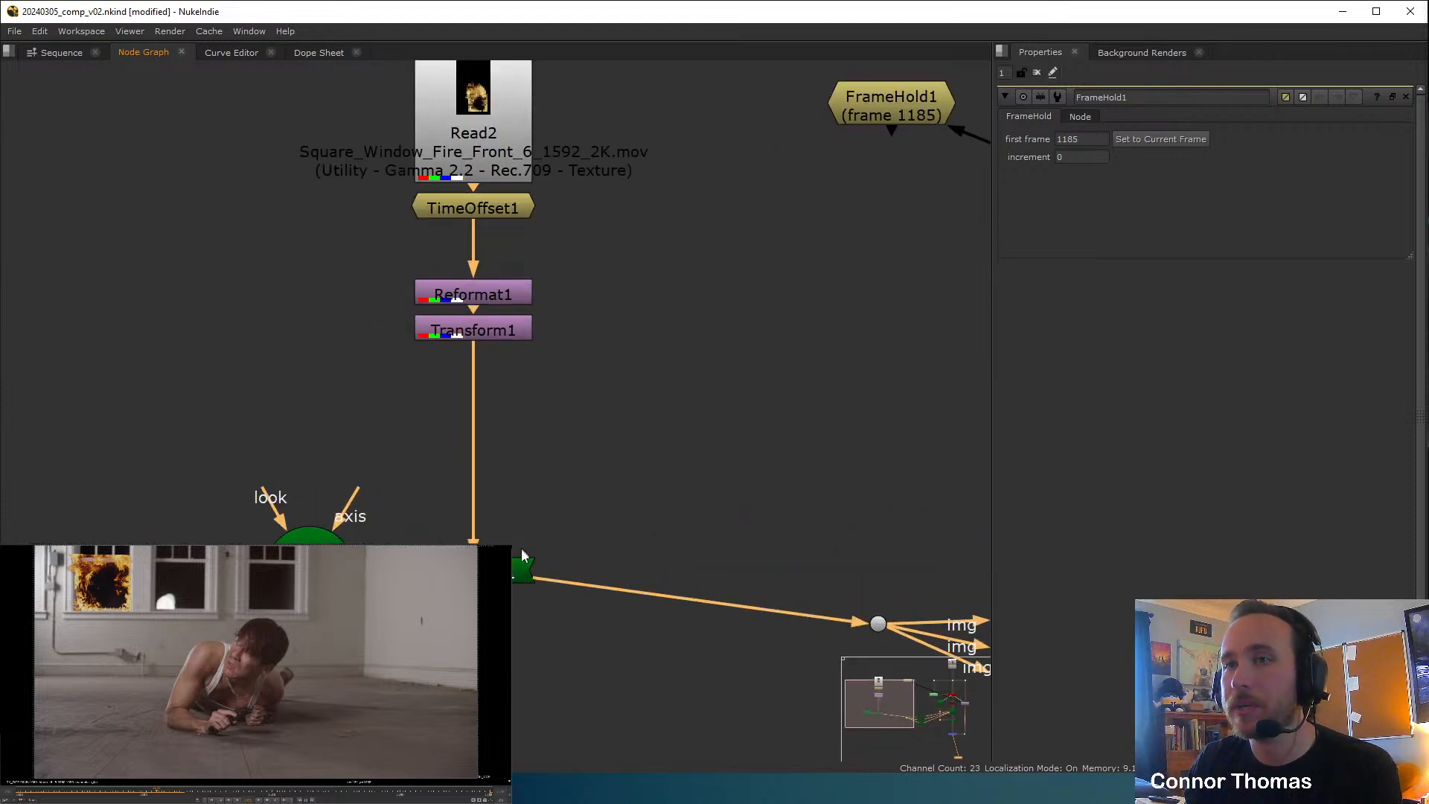
pyautogui.scroll(-4, 698, 504)
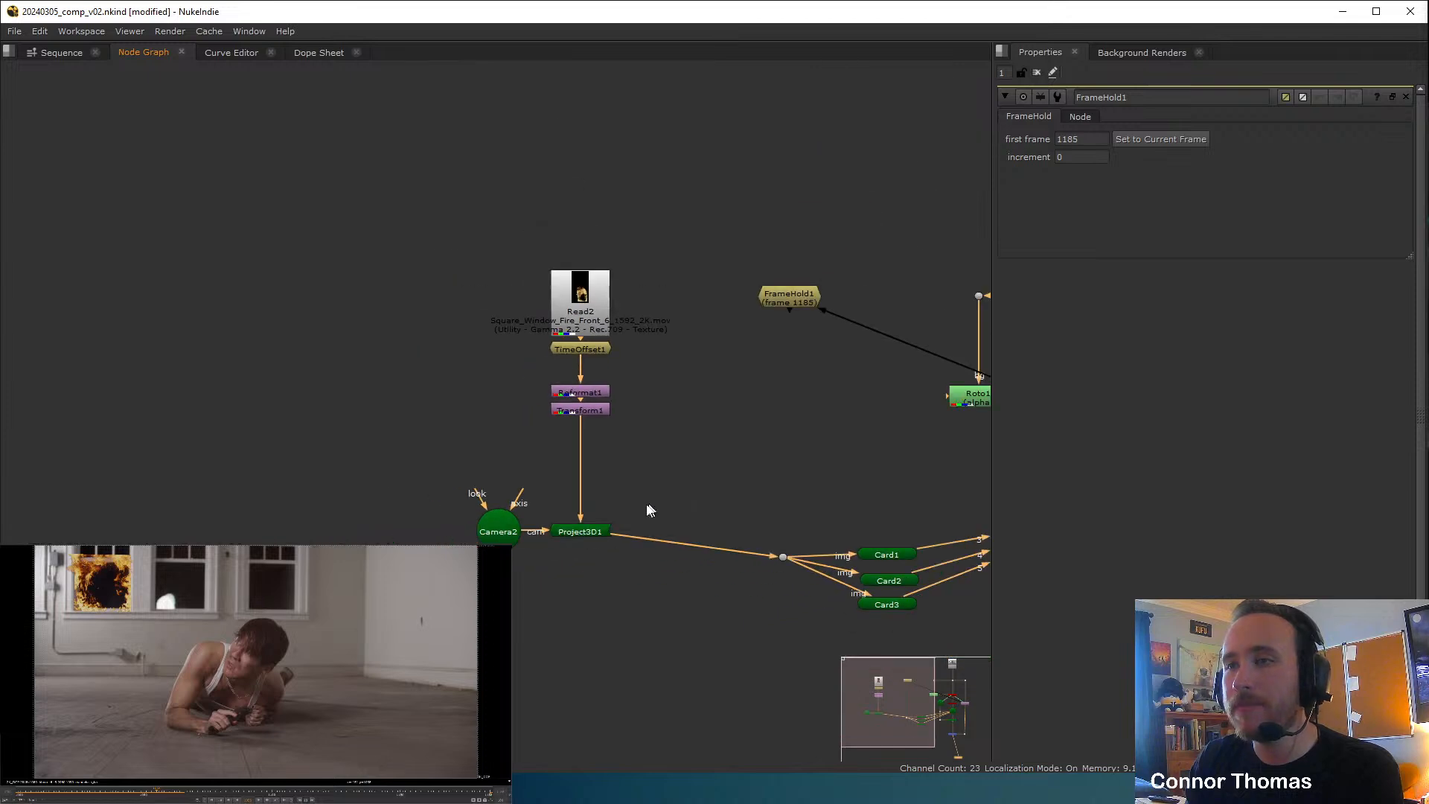
pyautogui.moveTo(417, 461); pyautogui.dragTo(640, 595)
pyautogui.moveTo(568, 529); pyautogui.dragTo(573, 556)
pyautogui.click(632, 542)
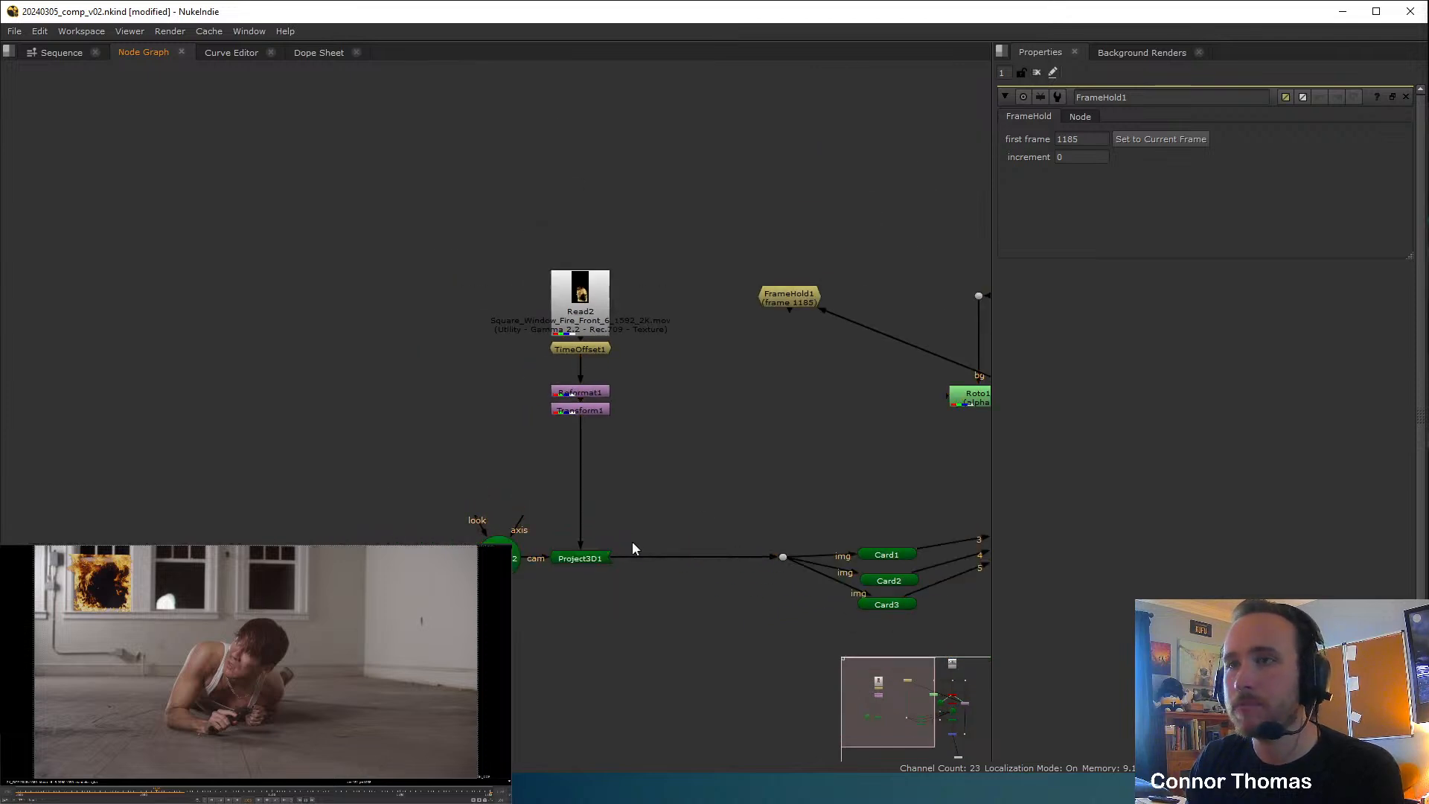
# Turn off crop on Project3D1 and close its properties.
pyautogui.click(564, 557)
pyautogui.doubleClick(566, 557)
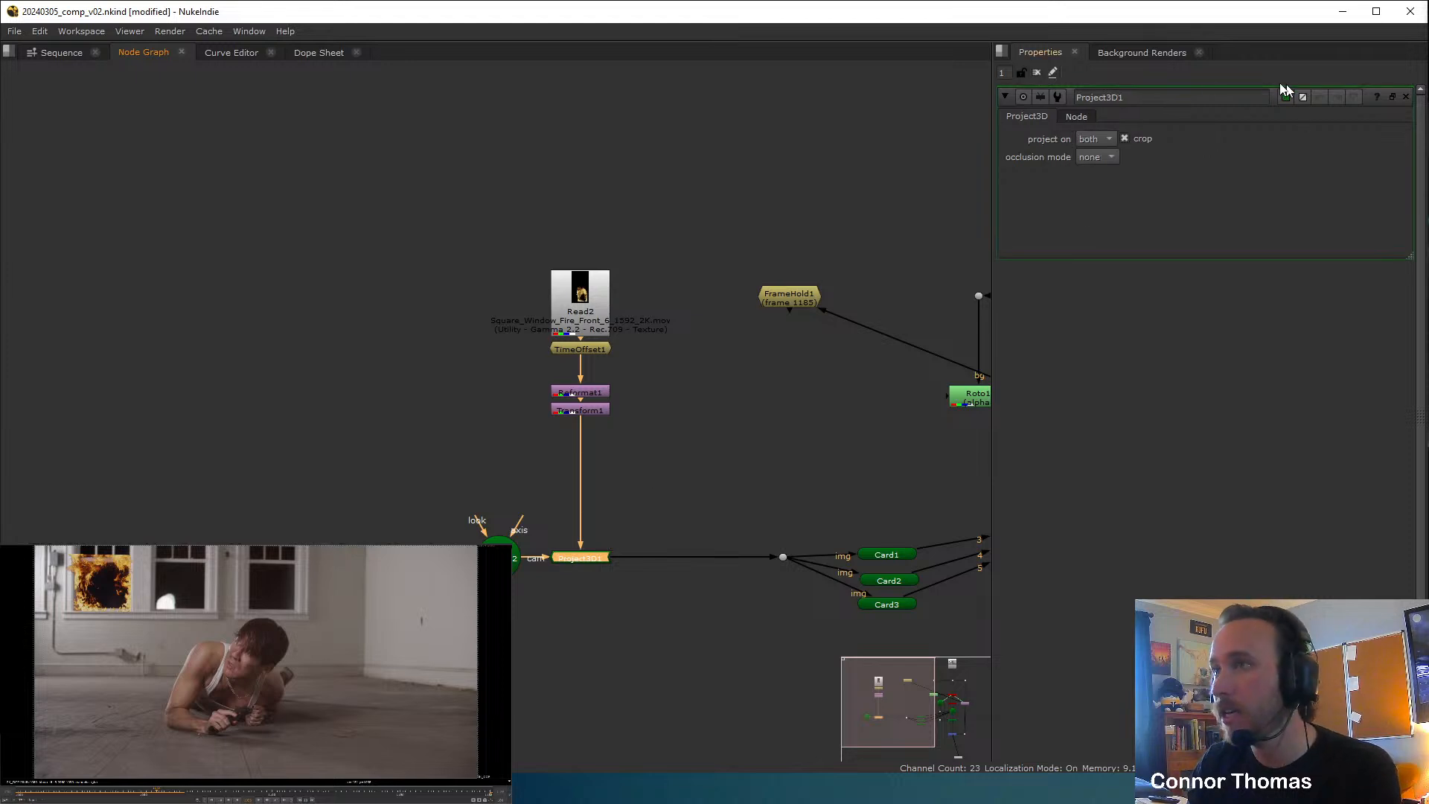
pyautogui.click(1125, 139)
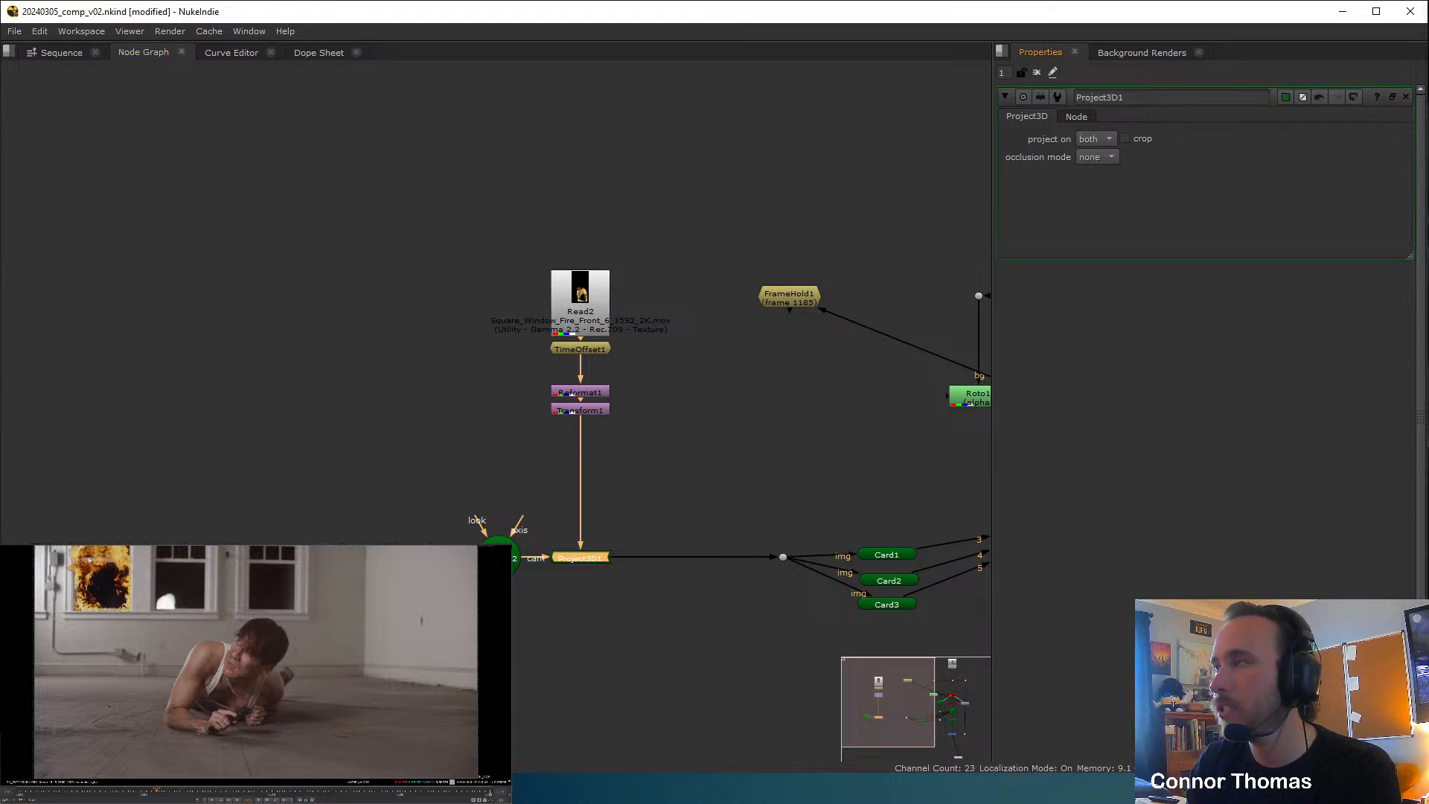
pyautogui.click(1036, 73)
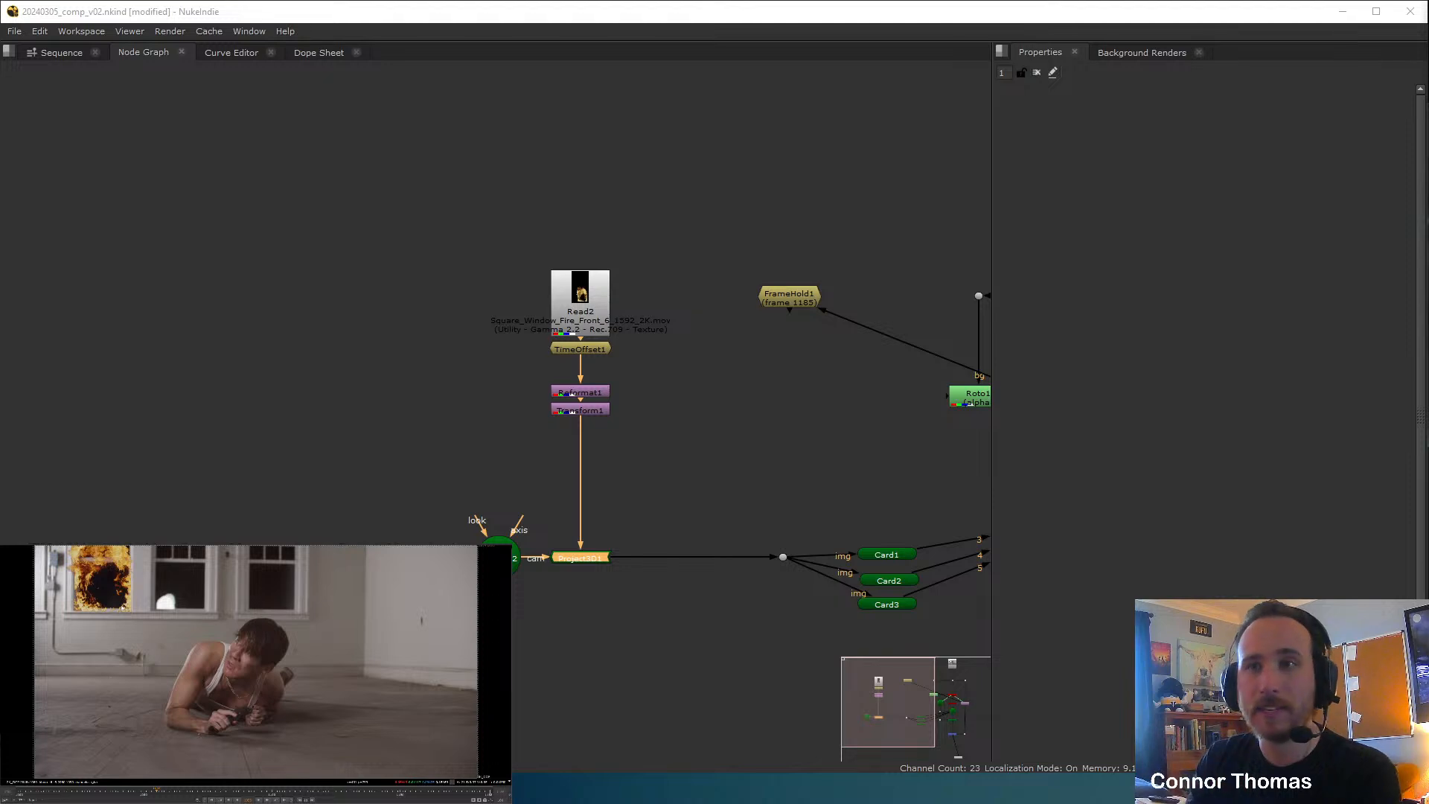
# Move Camera2 slightly farther away from Project3D1 and check the projected window fire at several frames across the shot.
pyautogui.moveTo(512, 571); pyautogui.dragTo(498, 571)
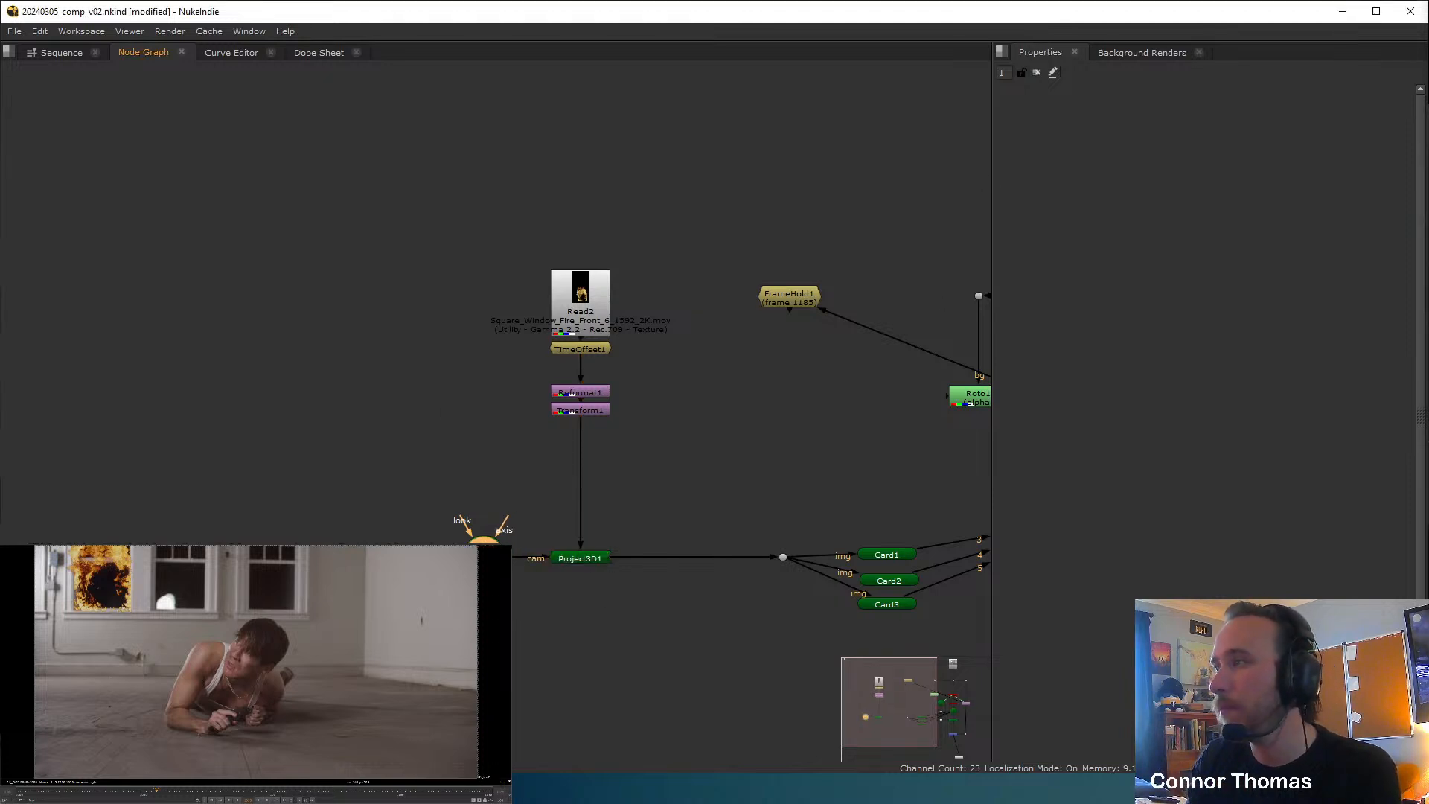
pyautogui.press('f')
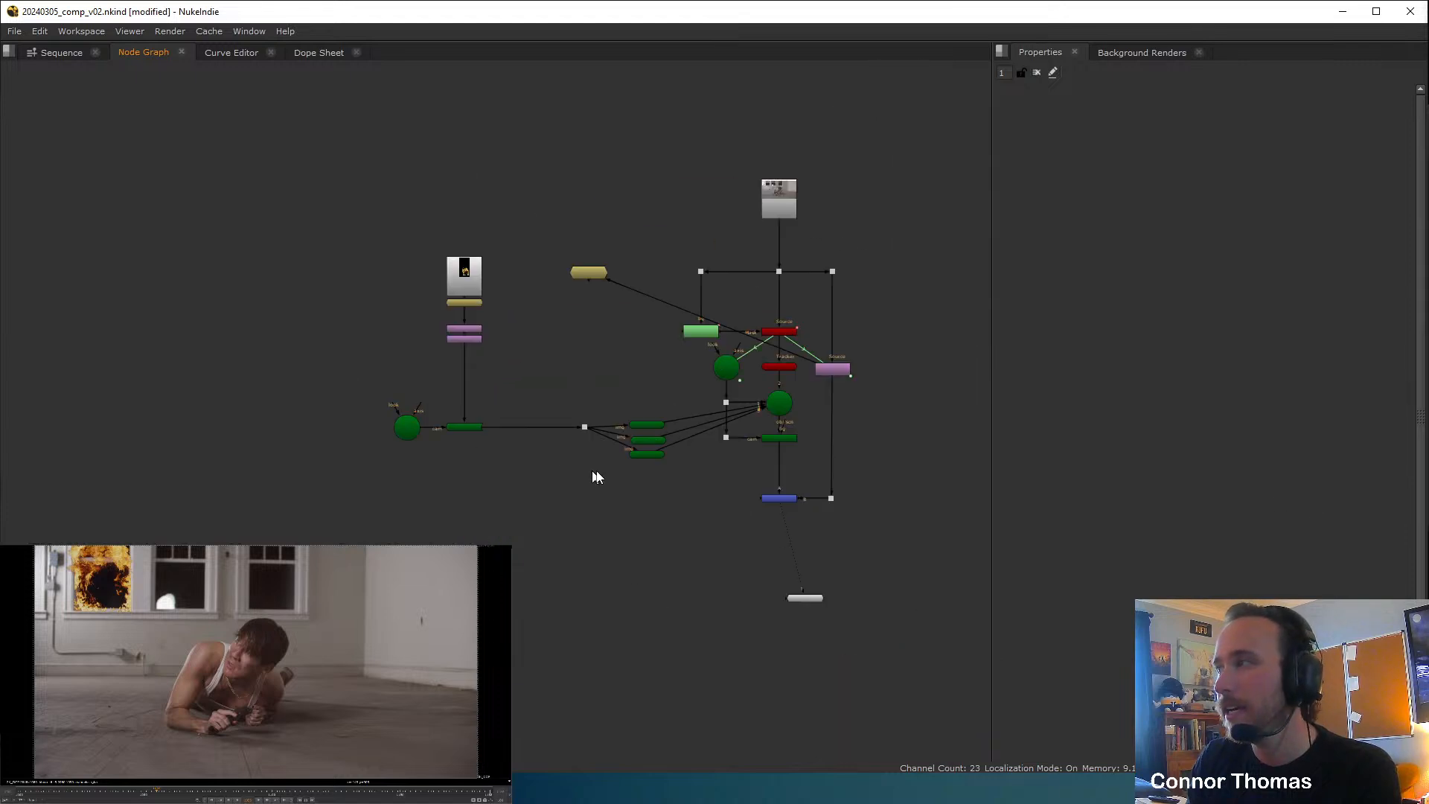
pyautogui.click(56, 791)
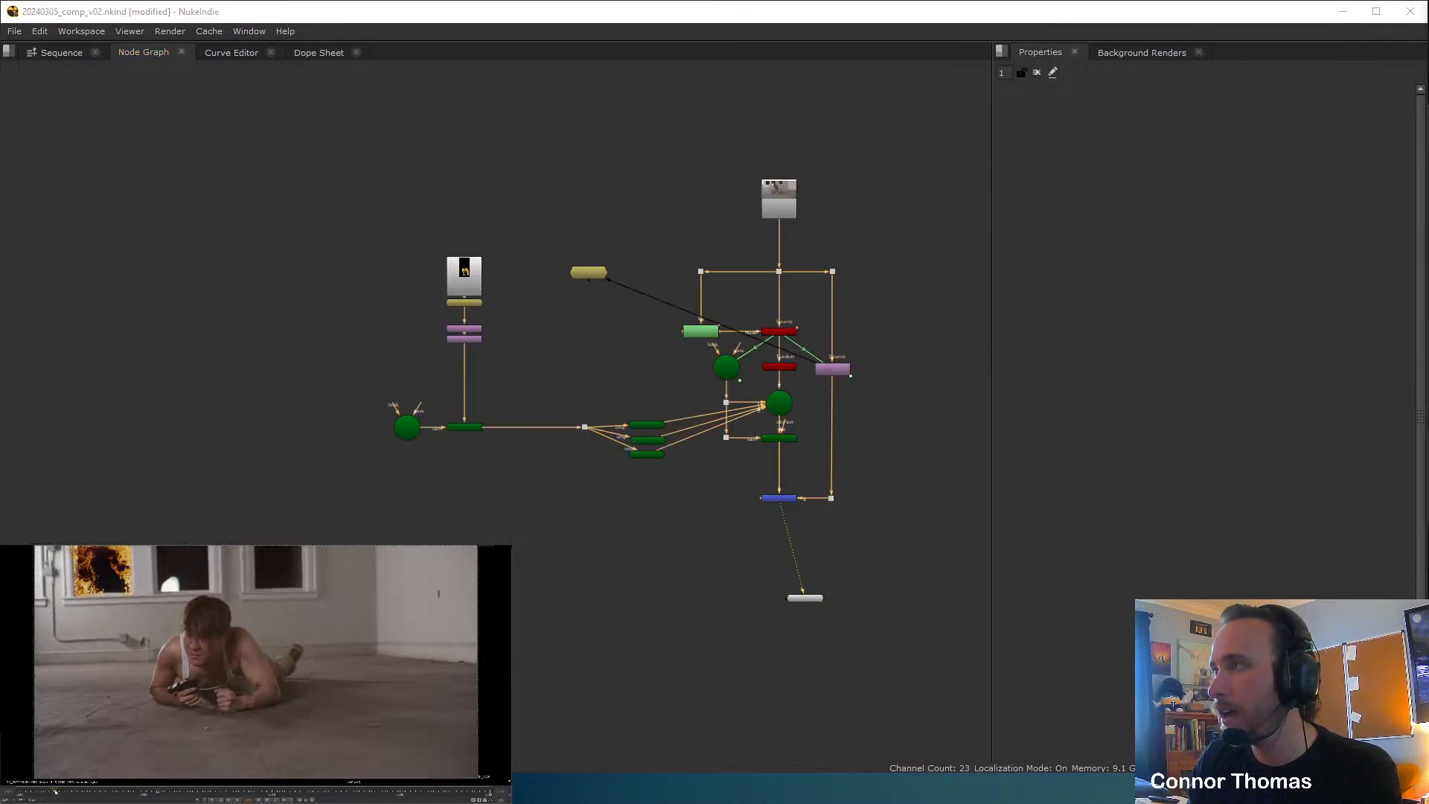
pyautogui.click(316, 792)
pyautogui.click(418, 791)
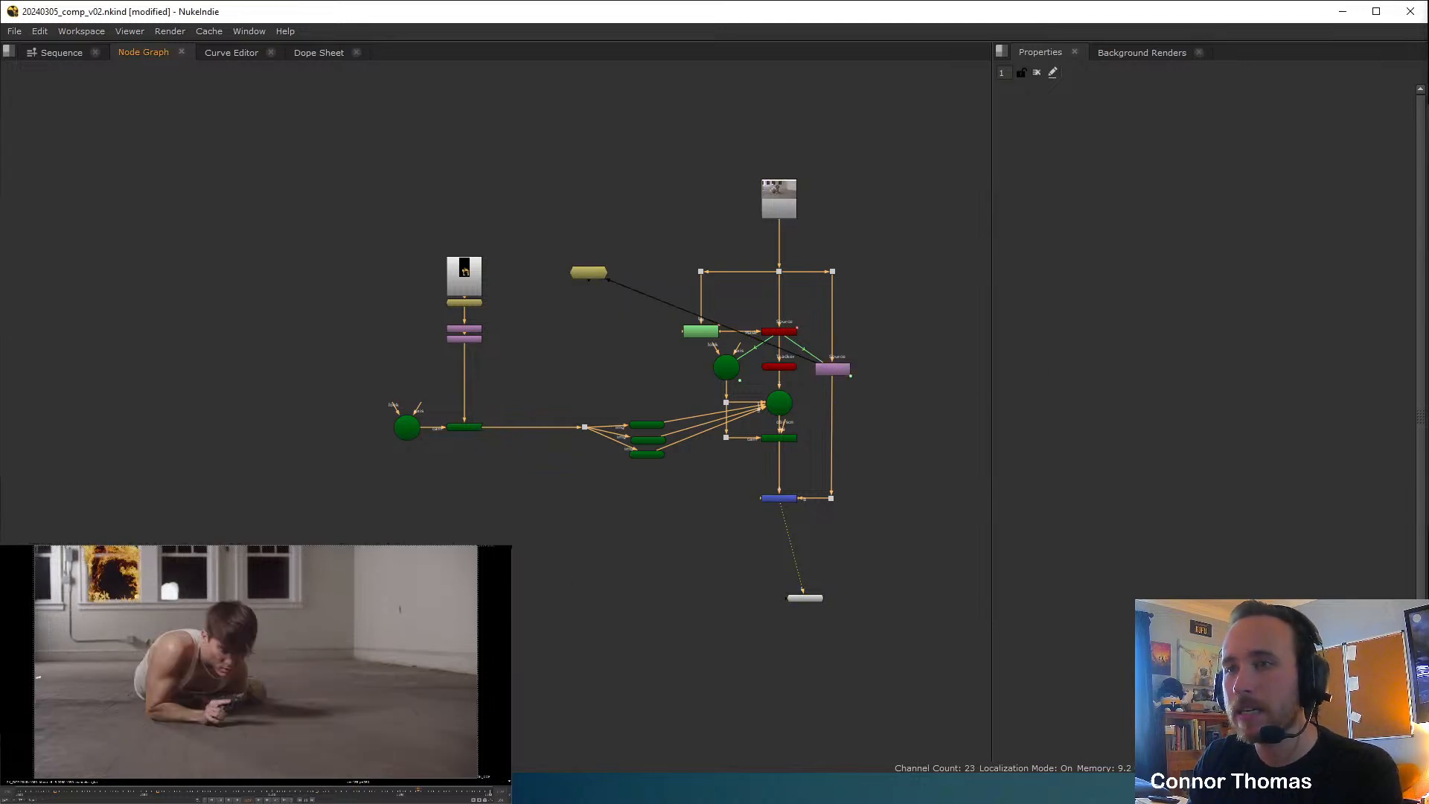
# Switch to the ActionVFX site, look through the Window Fire clips, and open the Wall & Ceiling Fire collection from My Downloads.
pyautogui.click(707, 789)
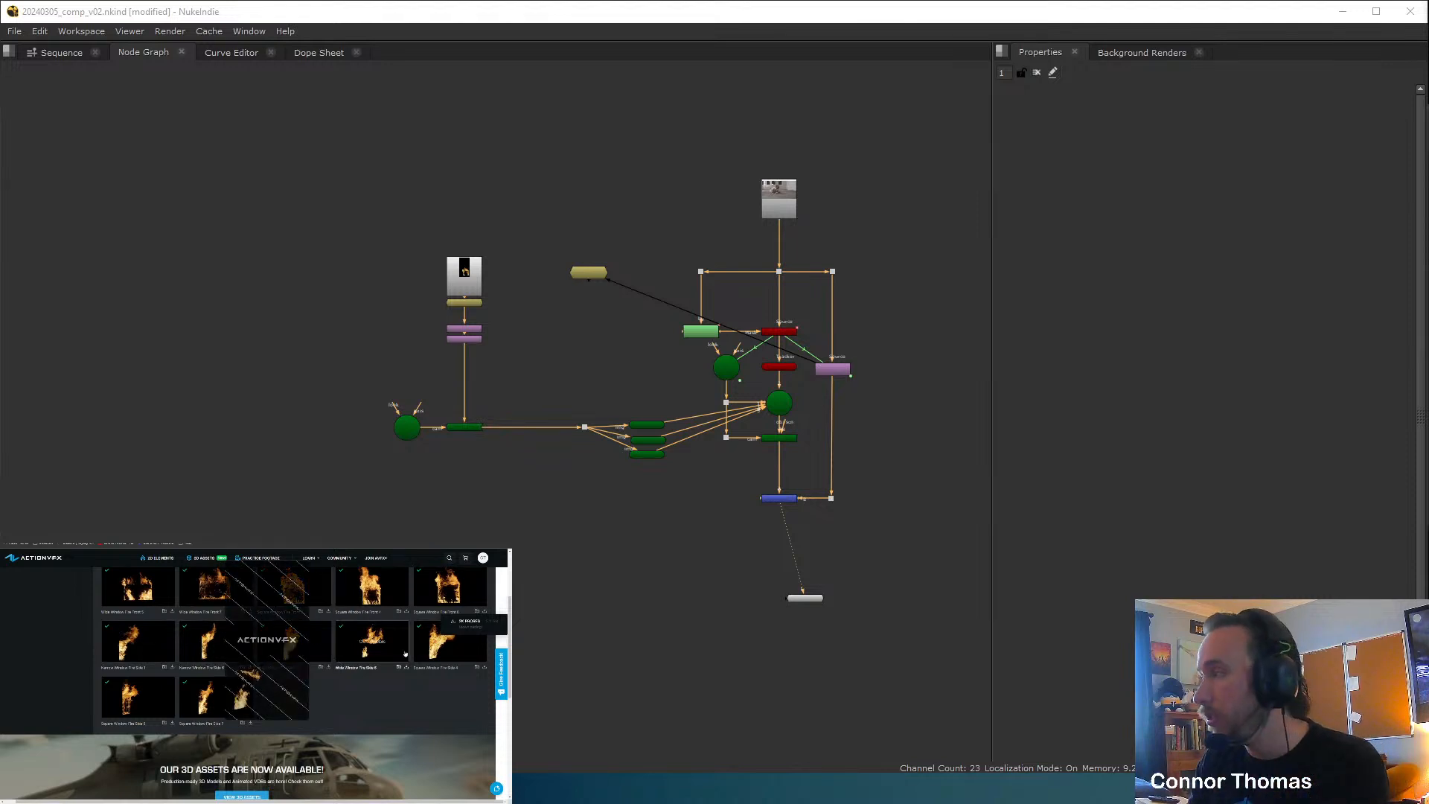
pyautogui.scroll(2, 319, 703)
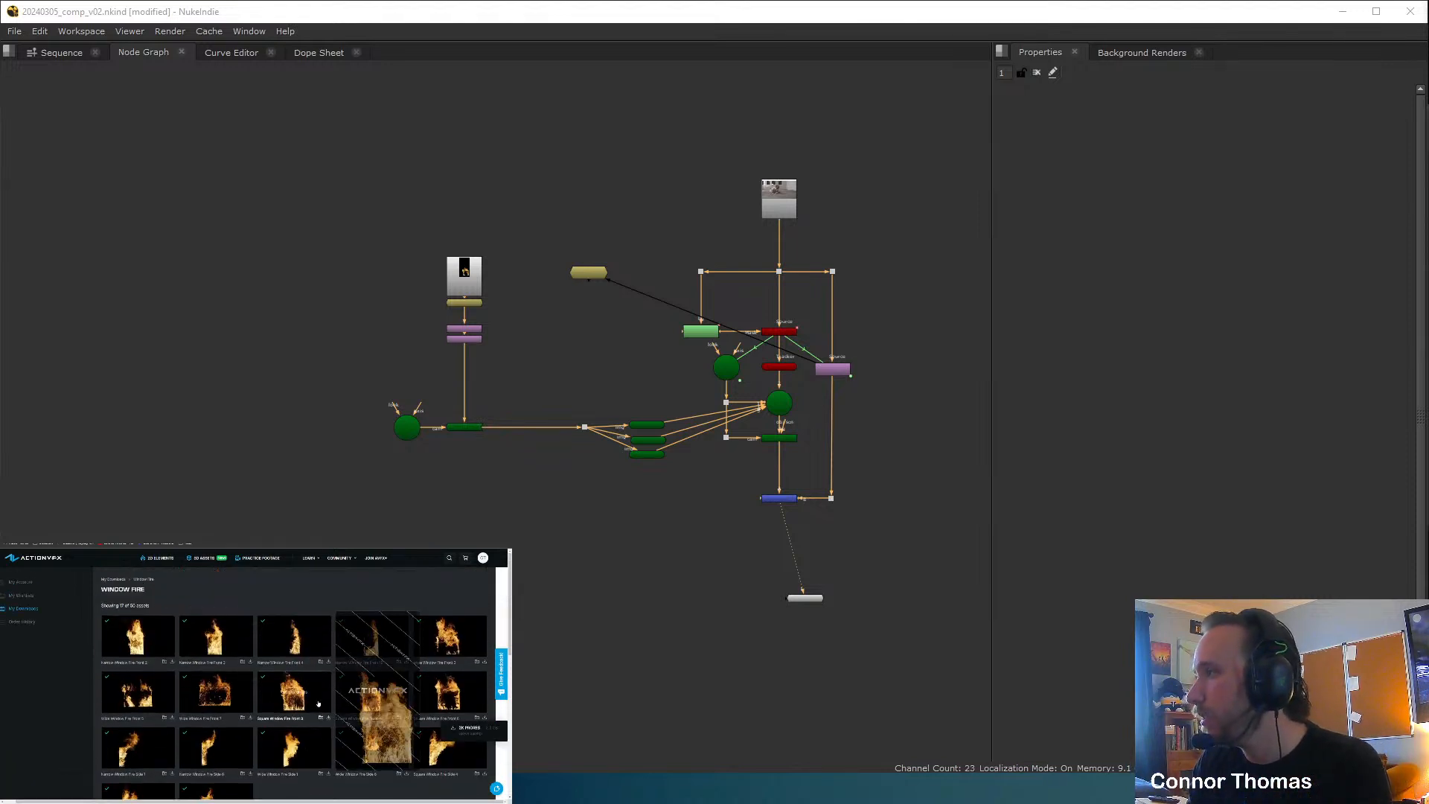
pyautogui.scroll(-3, 297, 685)
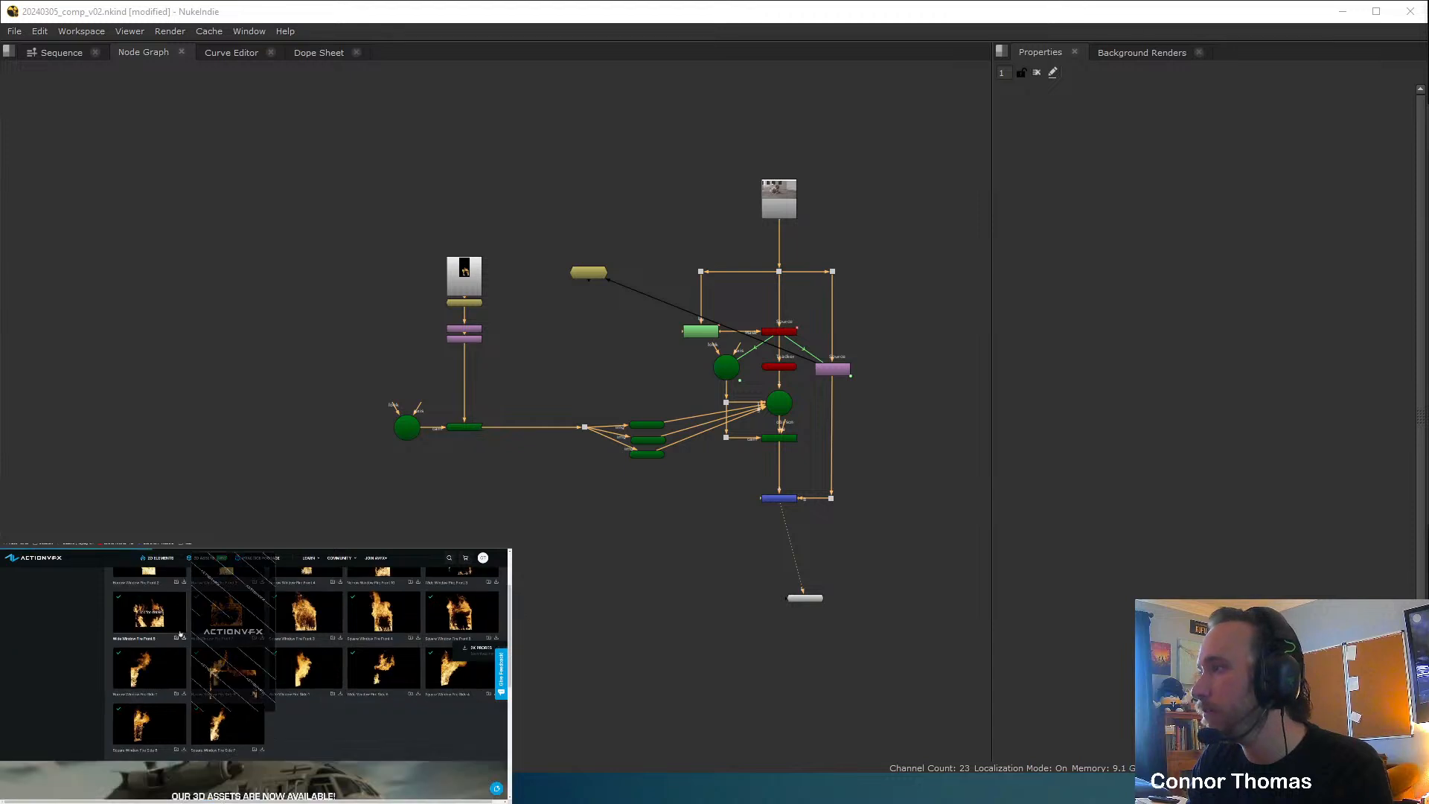
pyautogui.hotkey('alt', 'Left')
pyautogui.scroll(-3, 281, 683)
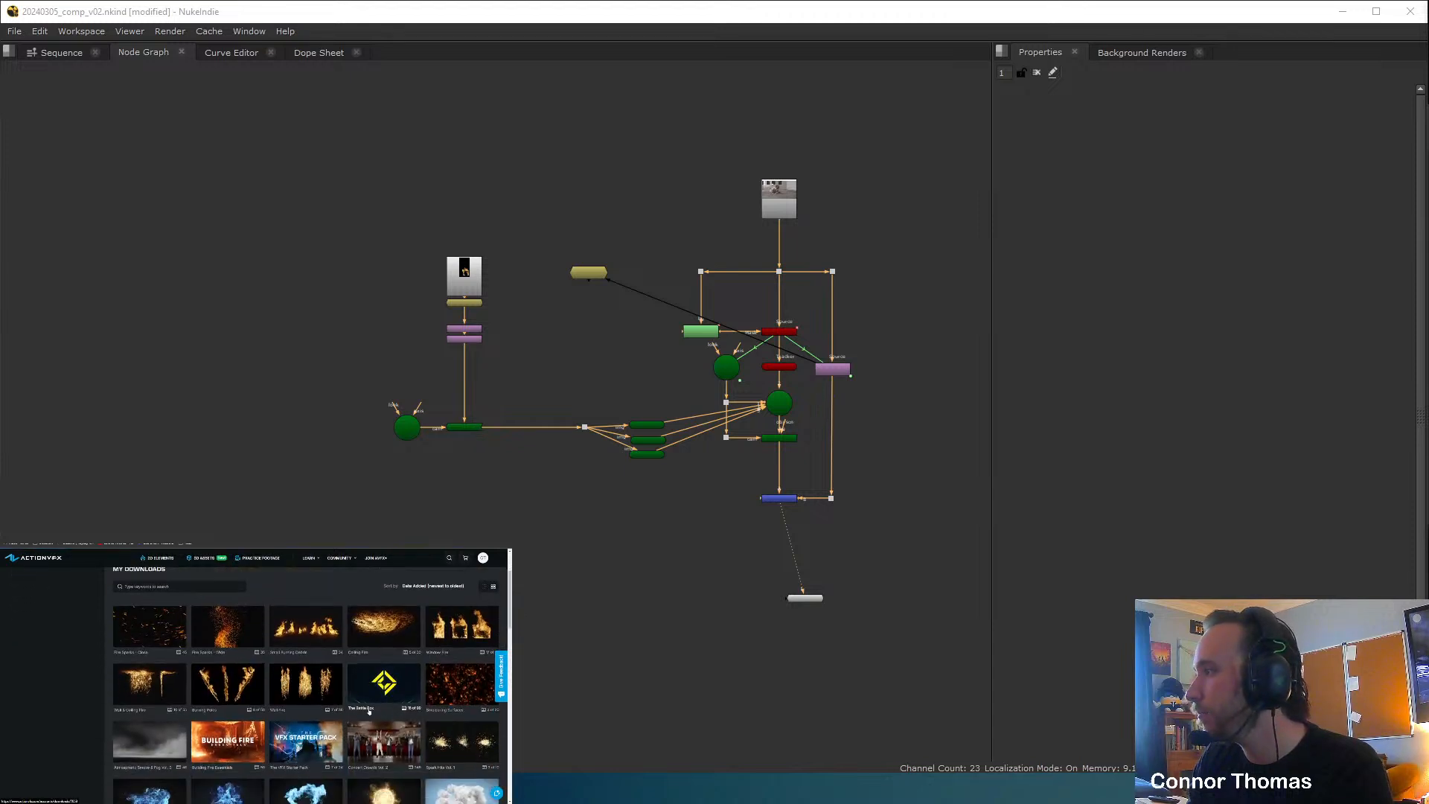
pyautogui.click(155, 685)
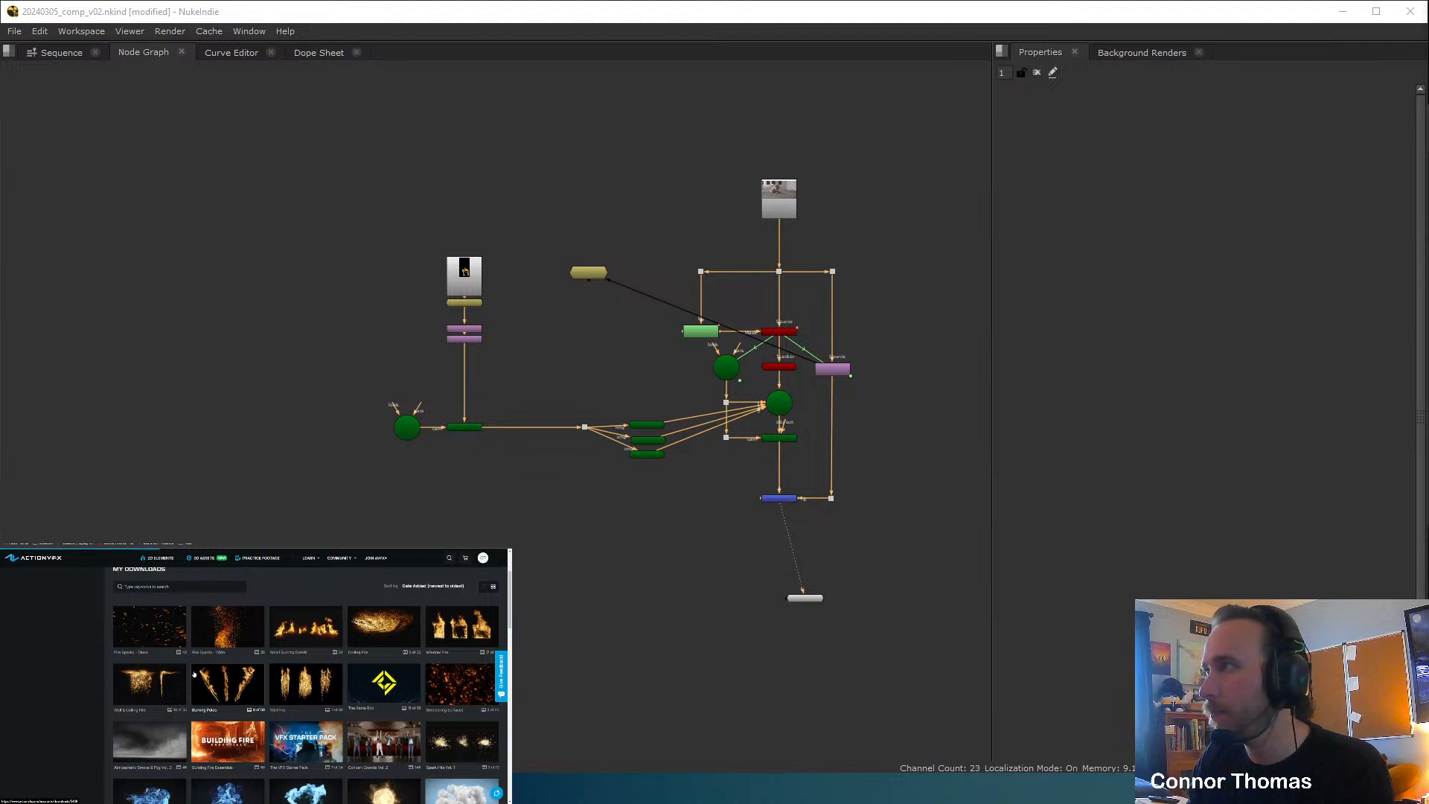
# Download the last clip of the Wall & Ceiling Fire collection in 2K ProRes.
pyautogui.click(985, 456)
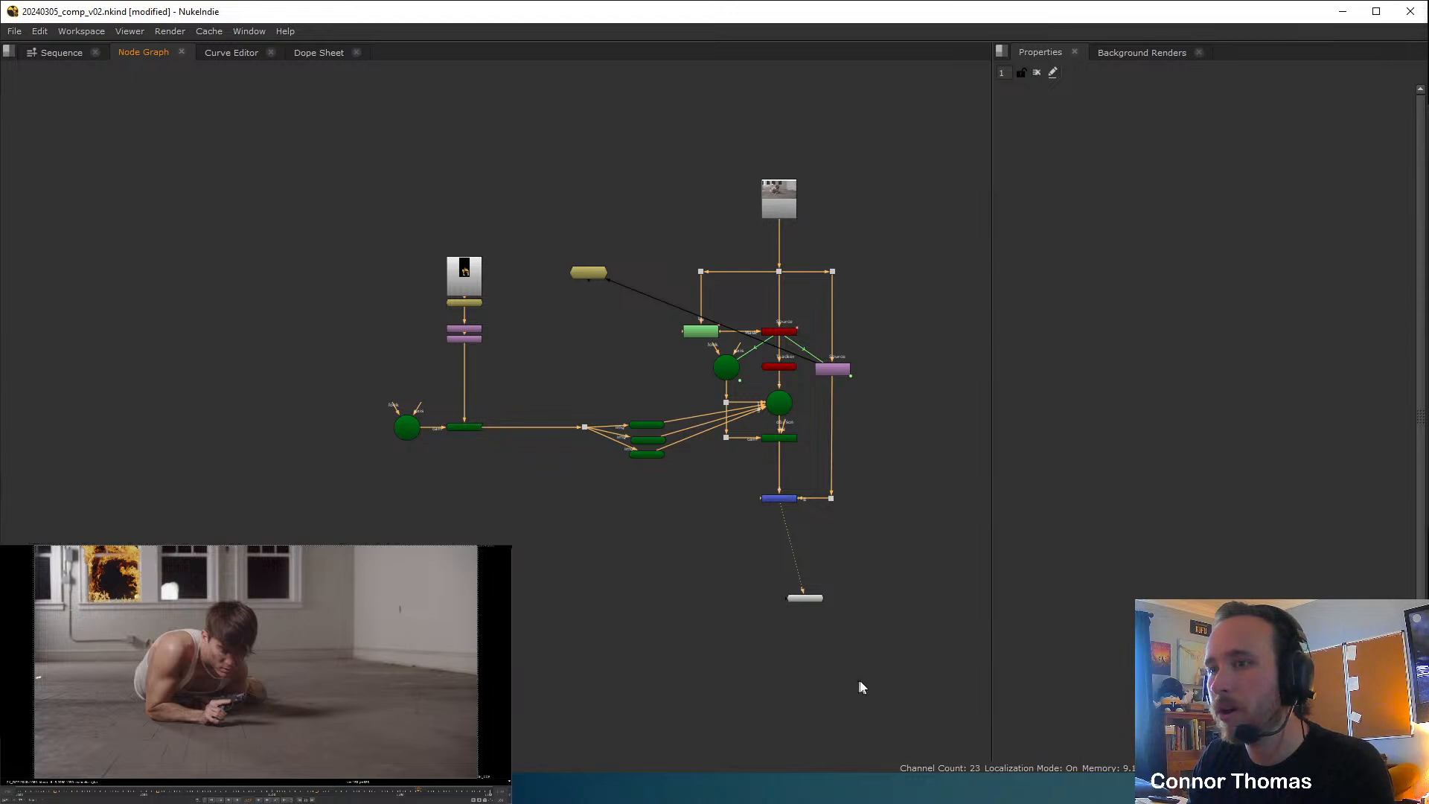
pyautogui.hotkey('alt', 'Tab')
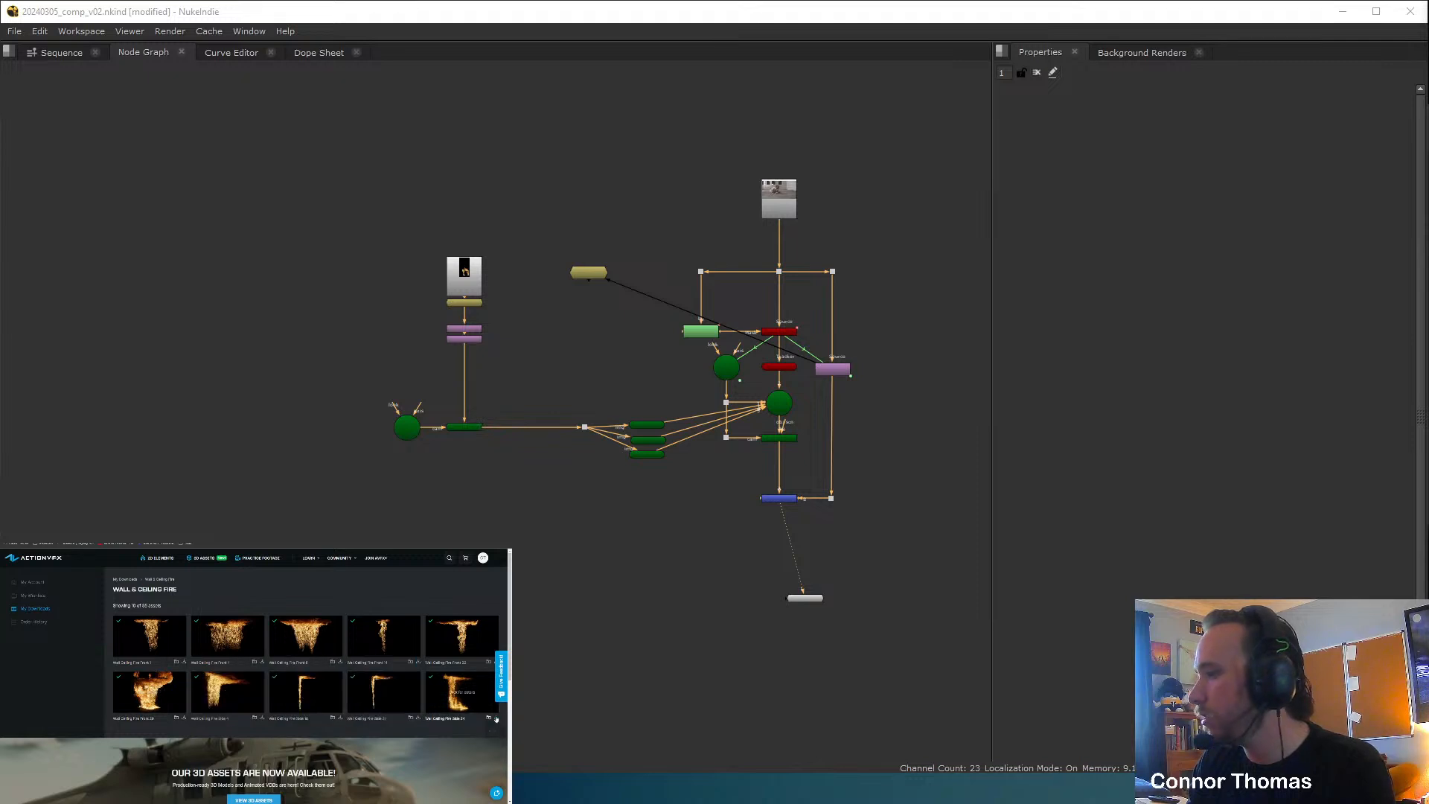
pyautogui.click(496, 719)
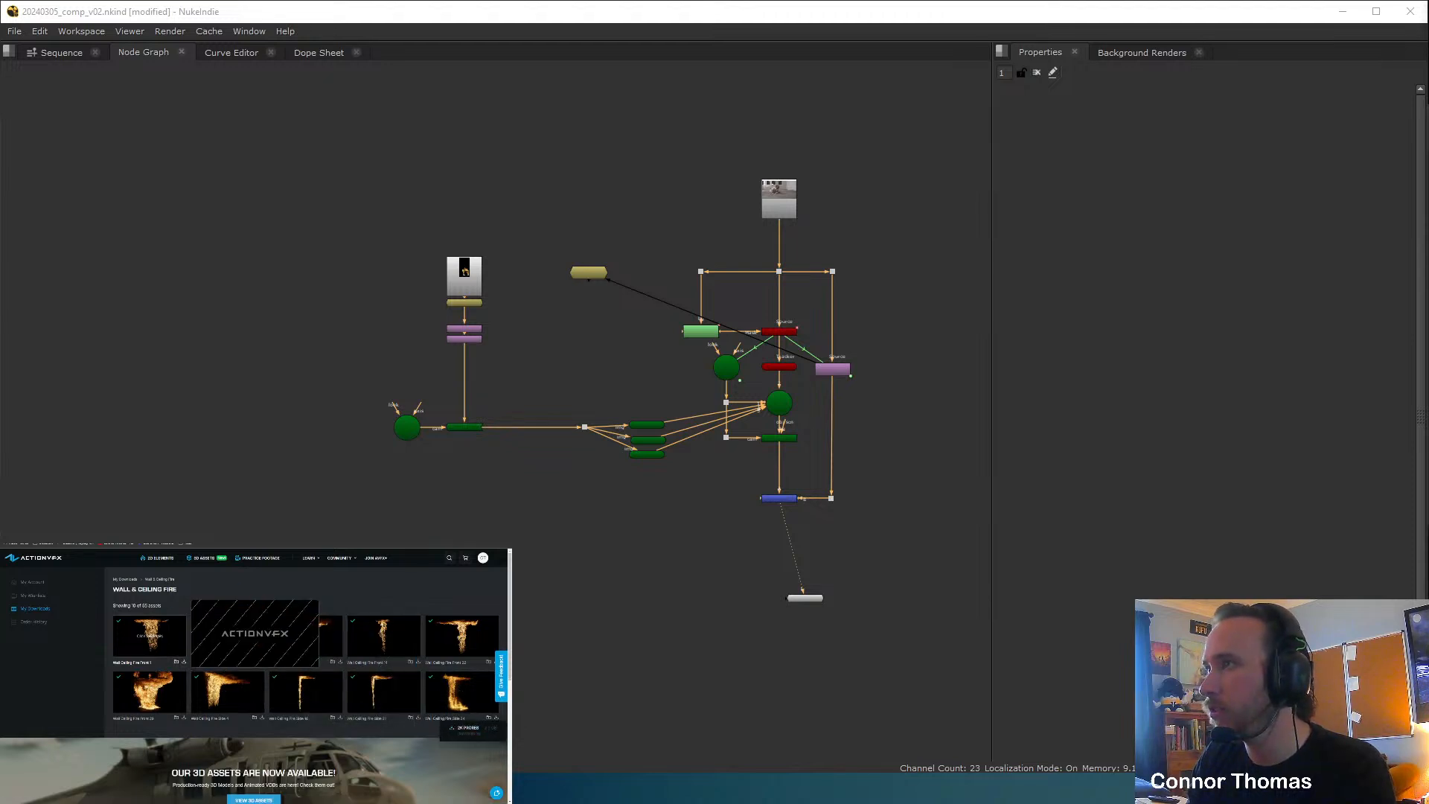
pyautogui.click(211, 651)
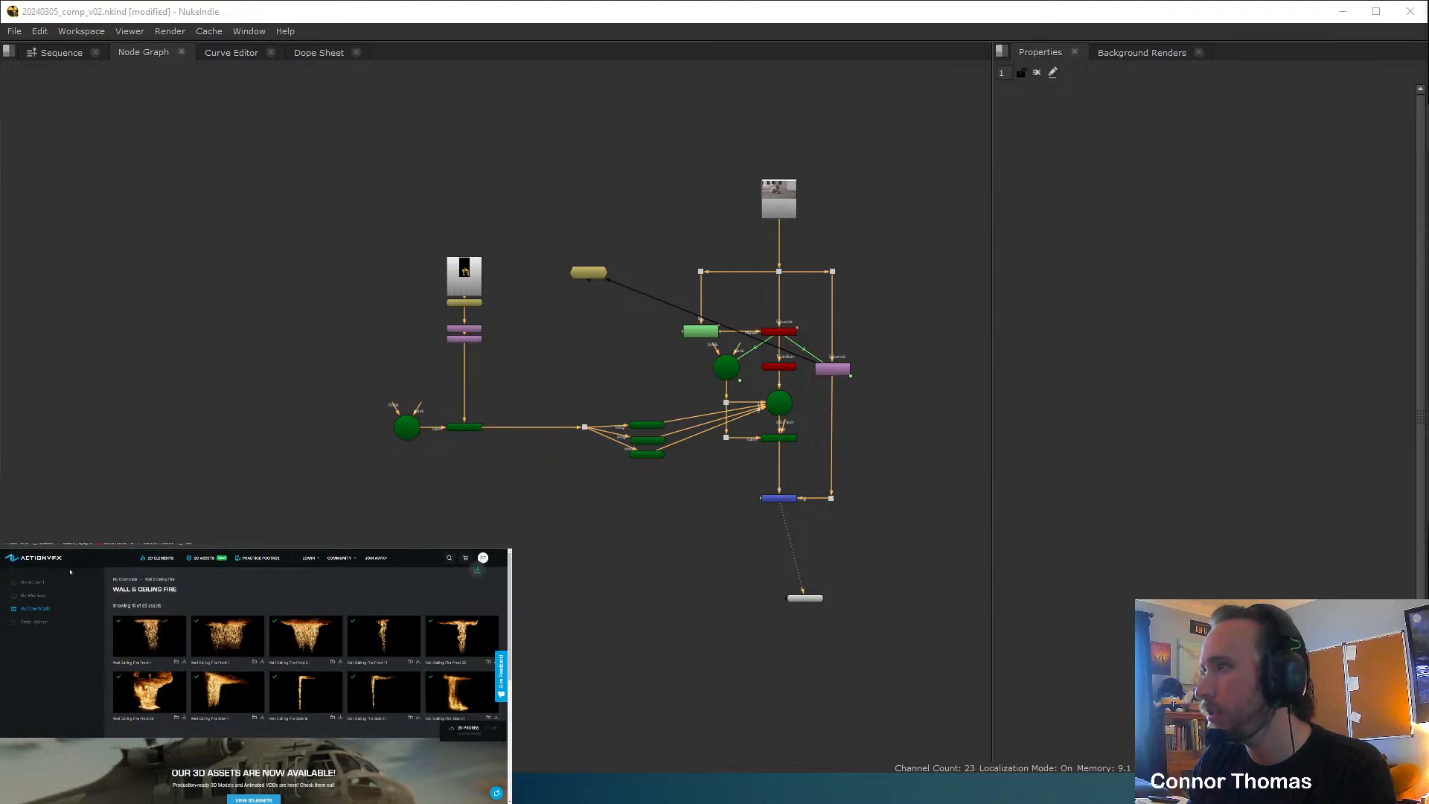
# Go back to My Downloads on ActionVFX and open the Smoldering Surfaces collection.
pyautogui.scroll(-3, 195, 653)
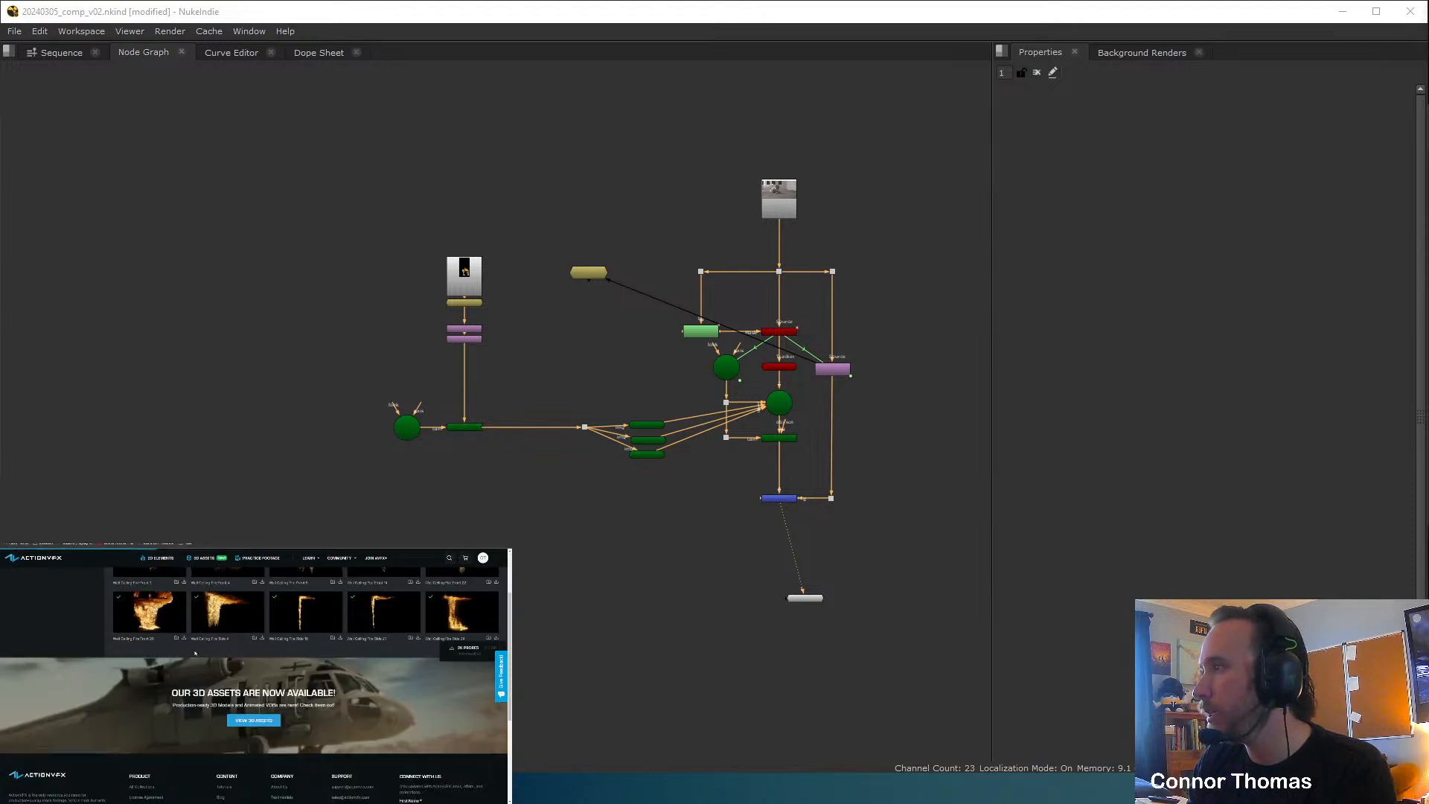
pyautogui.scroll(-2, 193, 651)
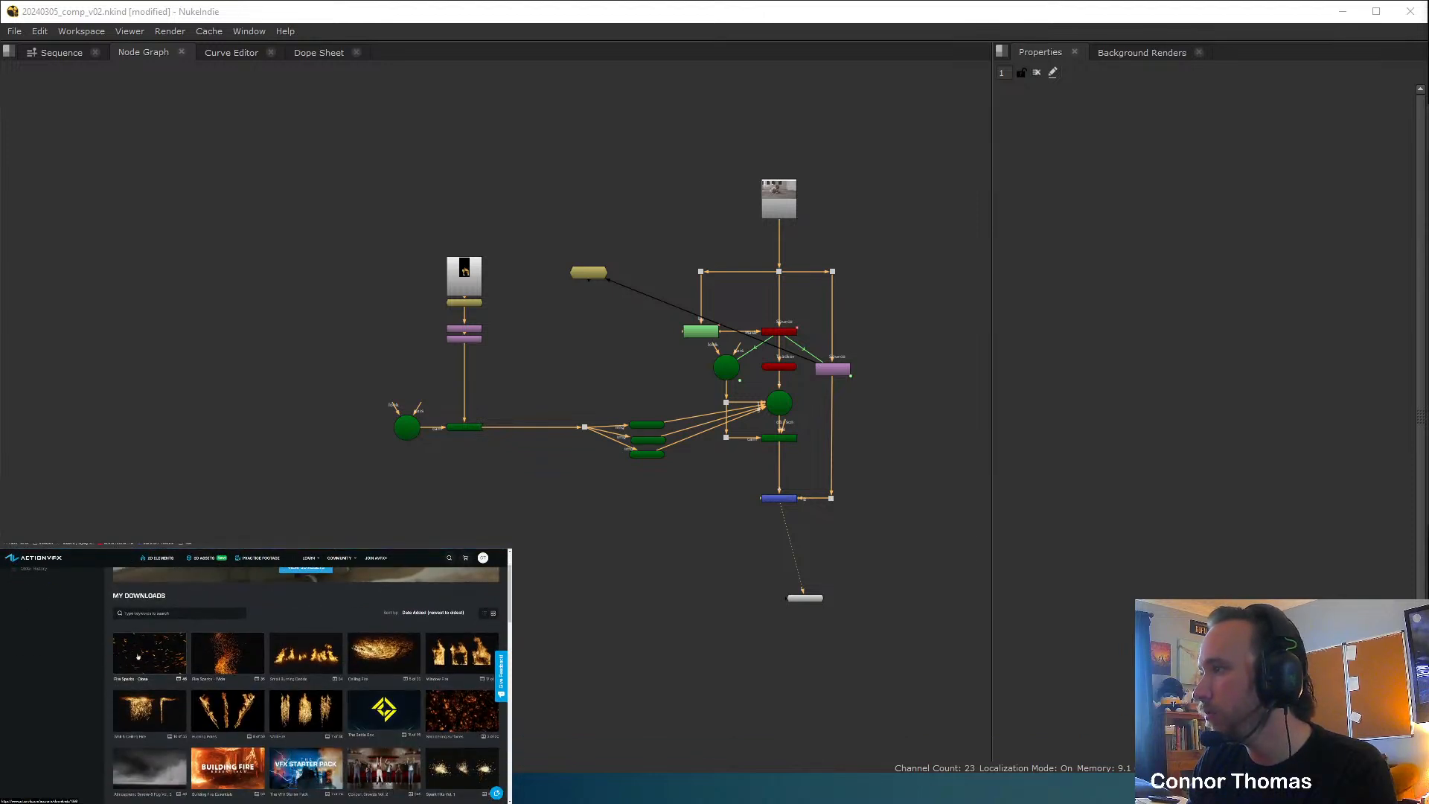
pyautogui.scroll(-3, 137, 656)
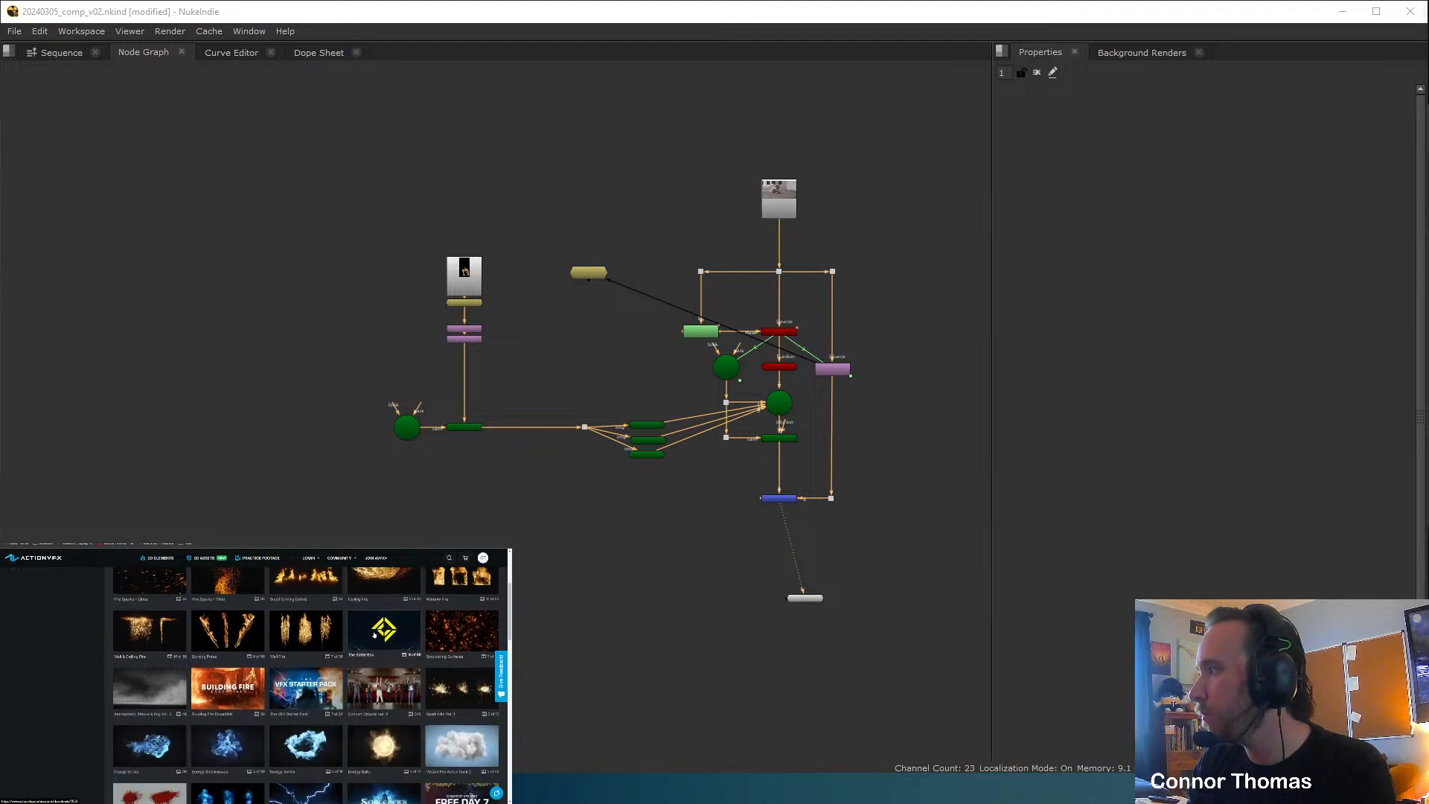
pyautogui.click(454, 638)
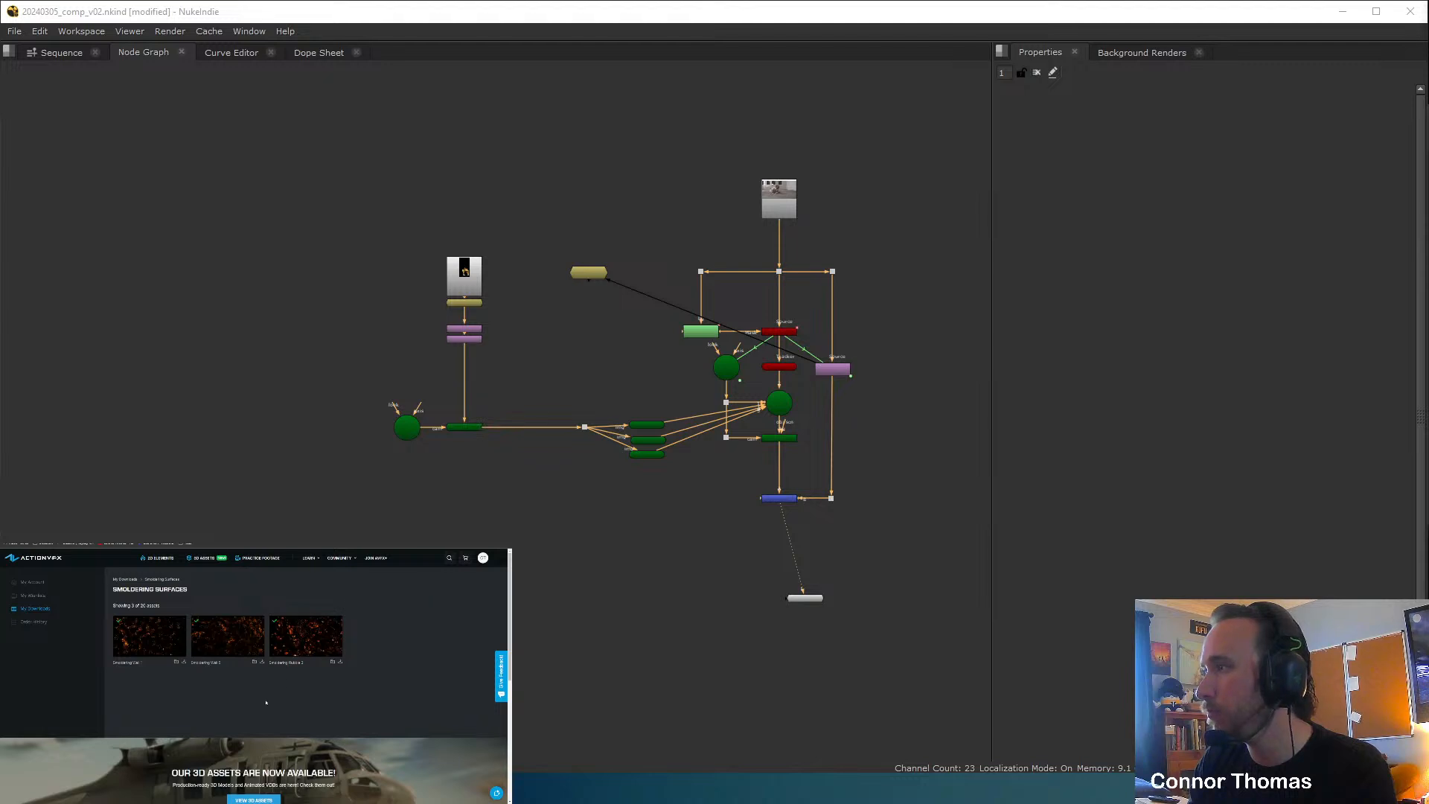
# Preview the Smoldering Surfaces clips and download the second and third ones in 2K ProRes.
pyautogui.moveTo(309, 641)
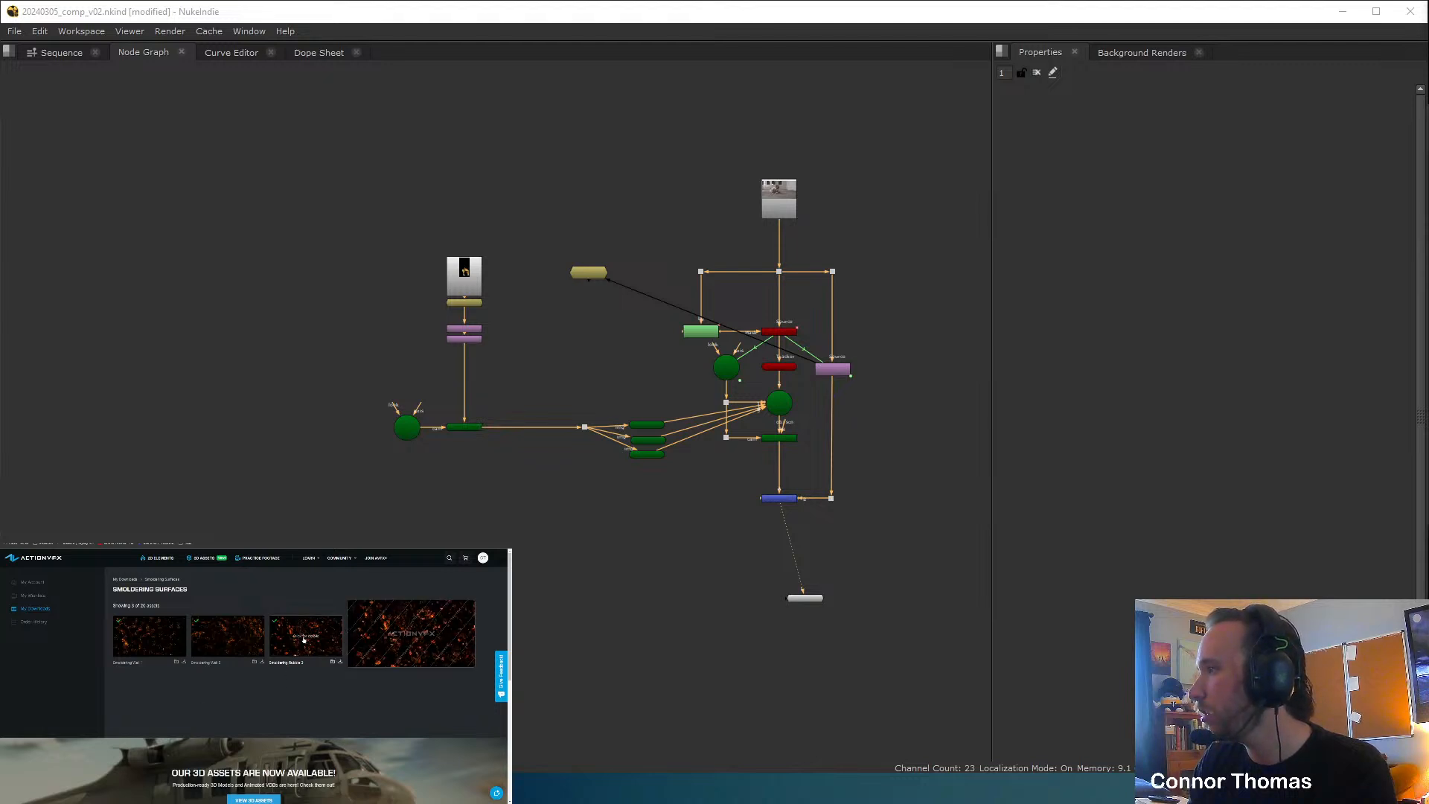
pyautogui.moveTo(145, 638)
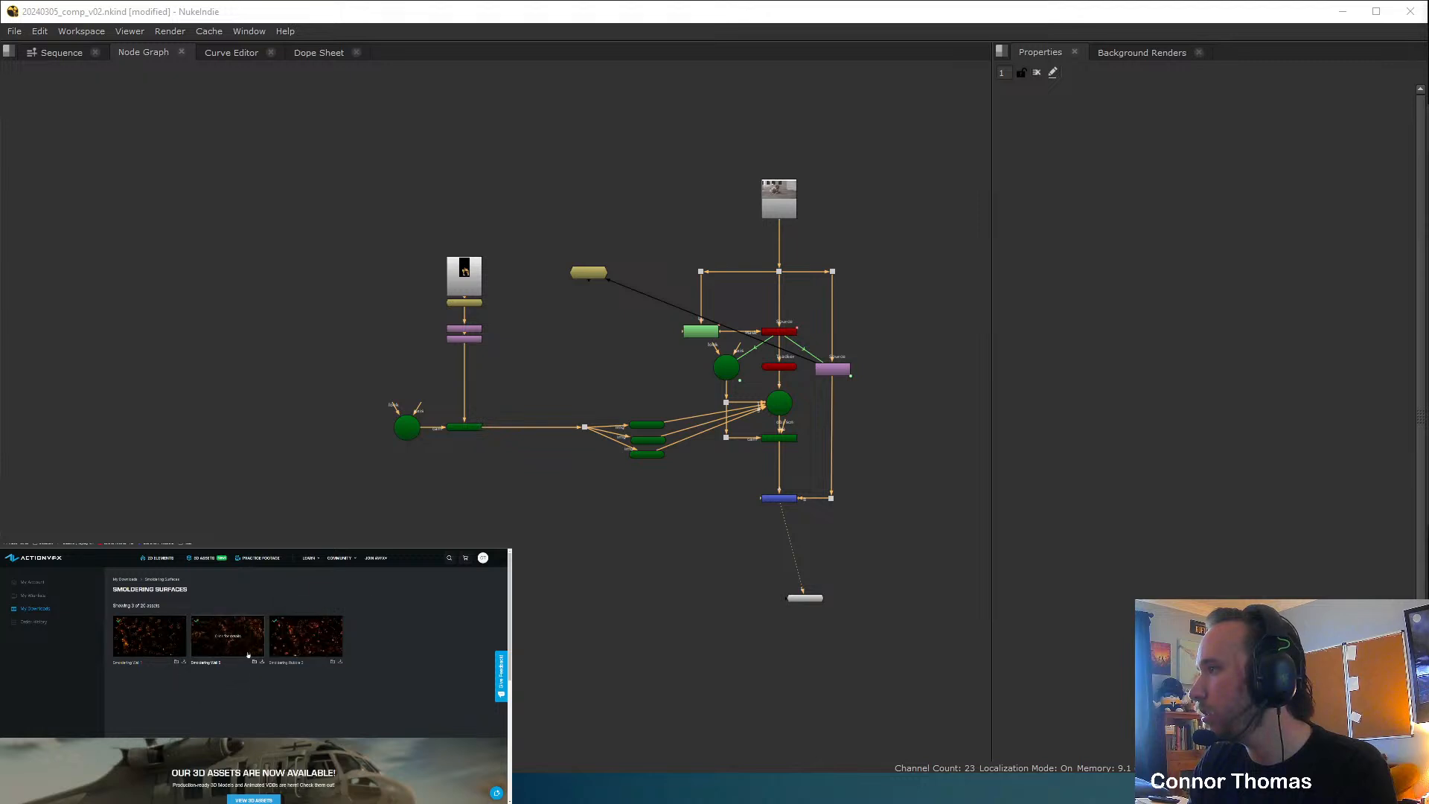
pyautogui.moveTo(233, 639)
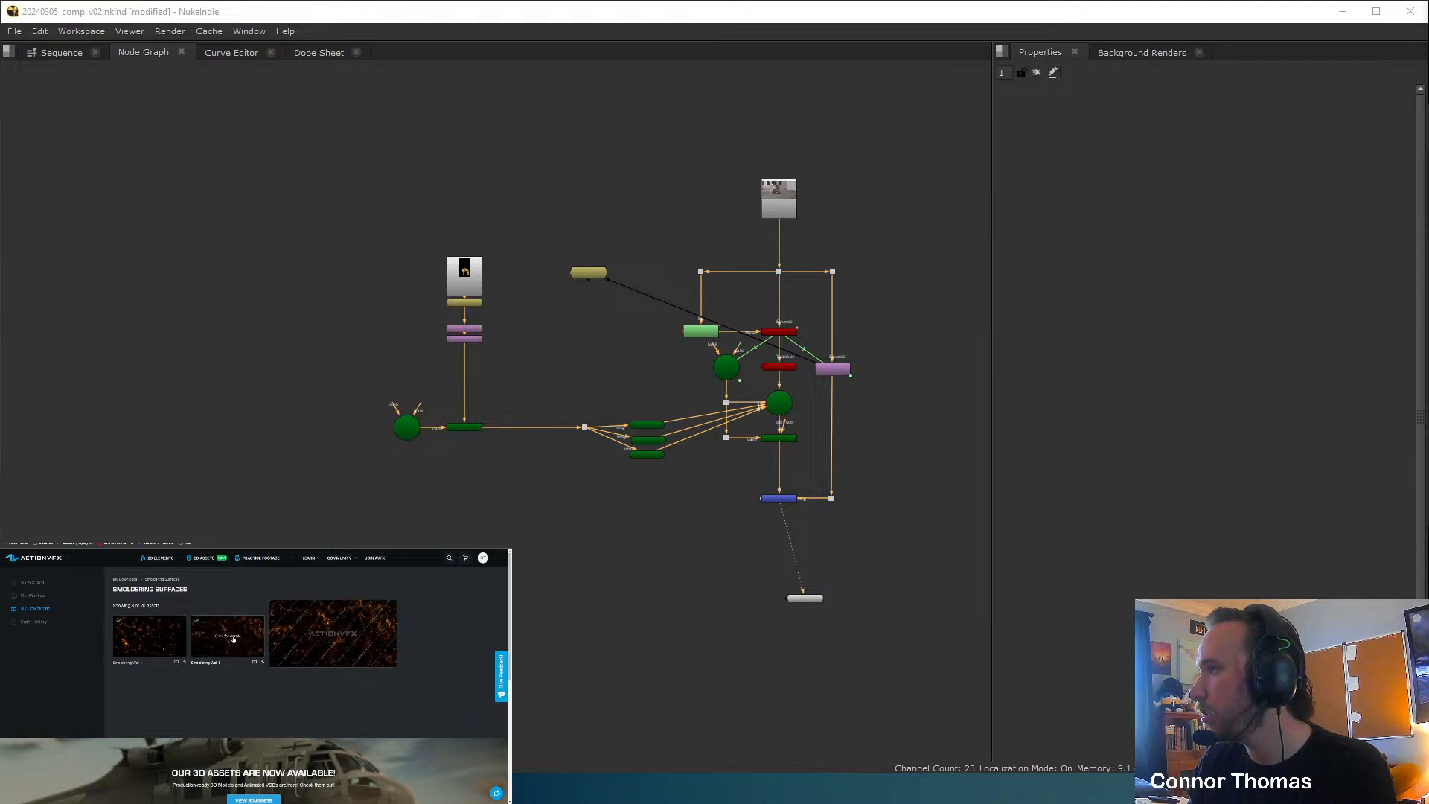
pyautogui.click(262, 661)
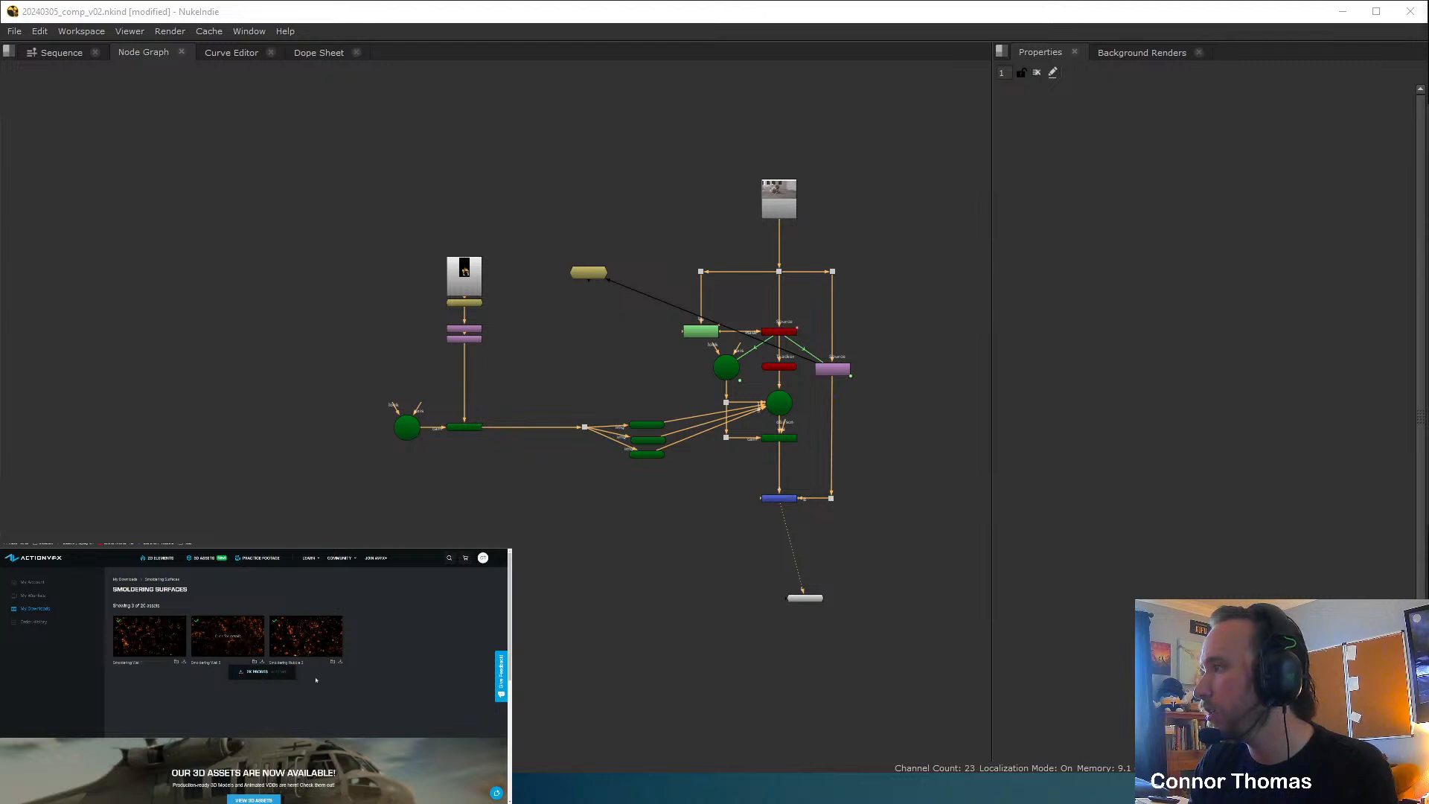
pyautogui.click(340, 662)
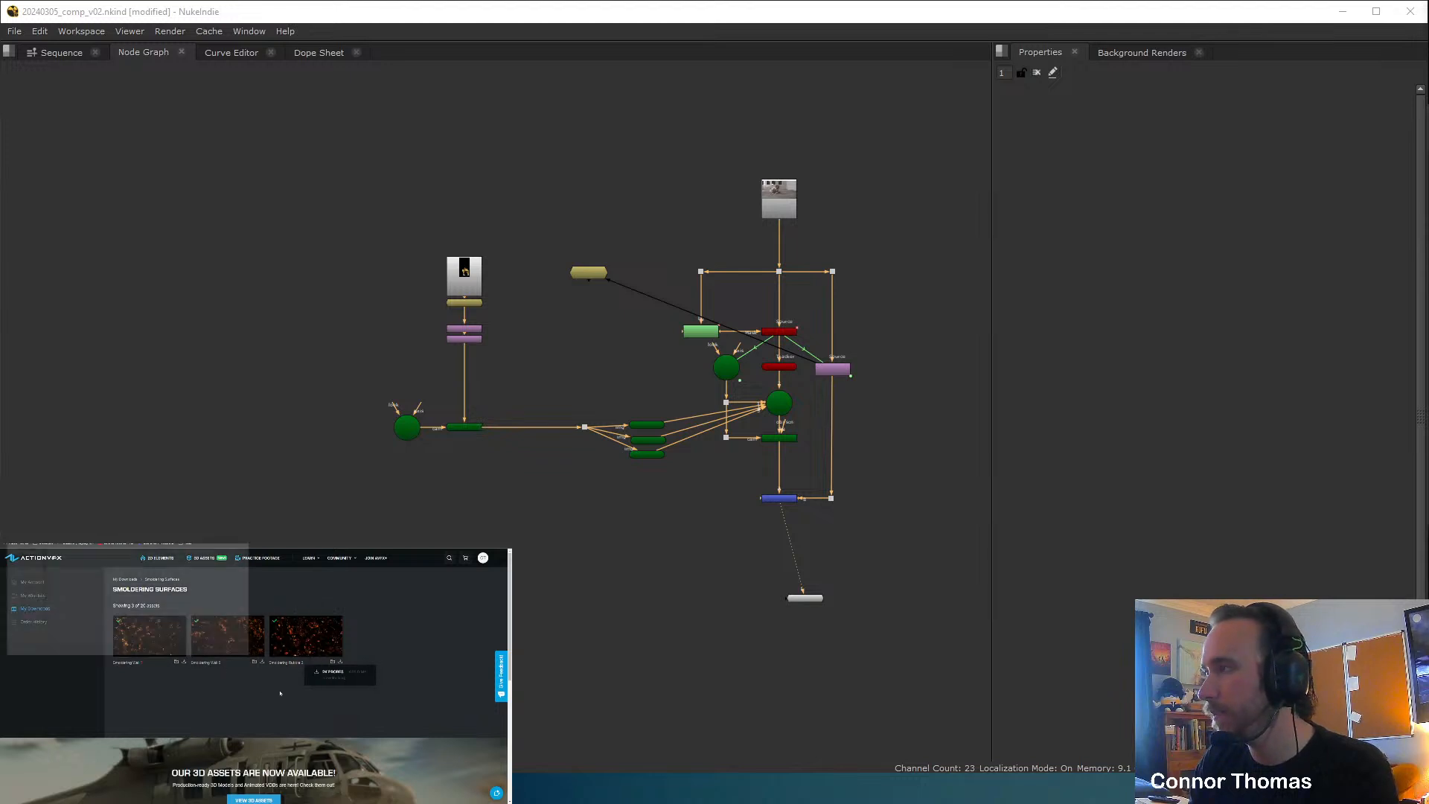
pyautogui.click(212, 651)
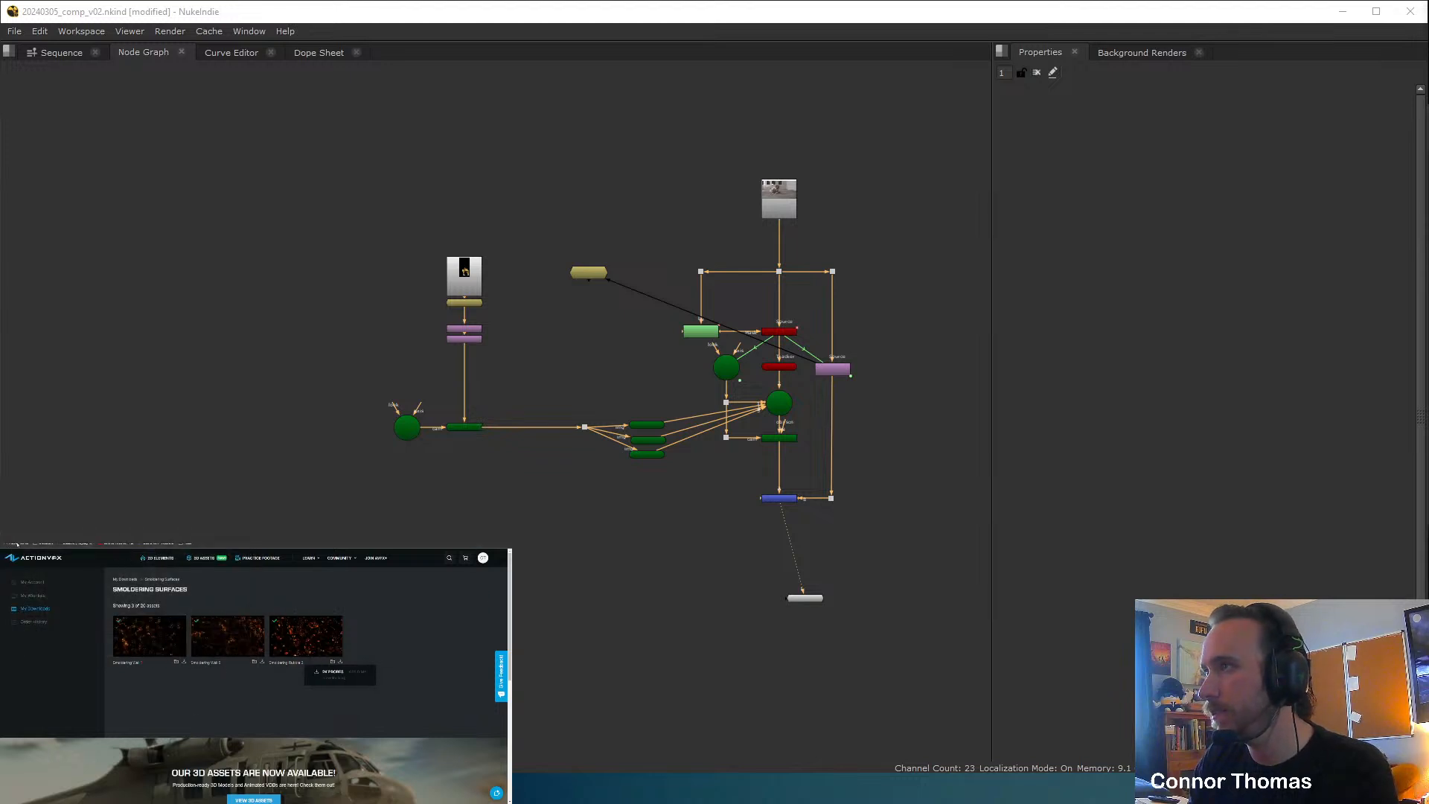
# Look through the My Downloads collections for further fire elements, and switch back to Nuke.
pyautogui.hotkey('alt', 'Left')
pyautogui.scroll(-6, 215, 733)
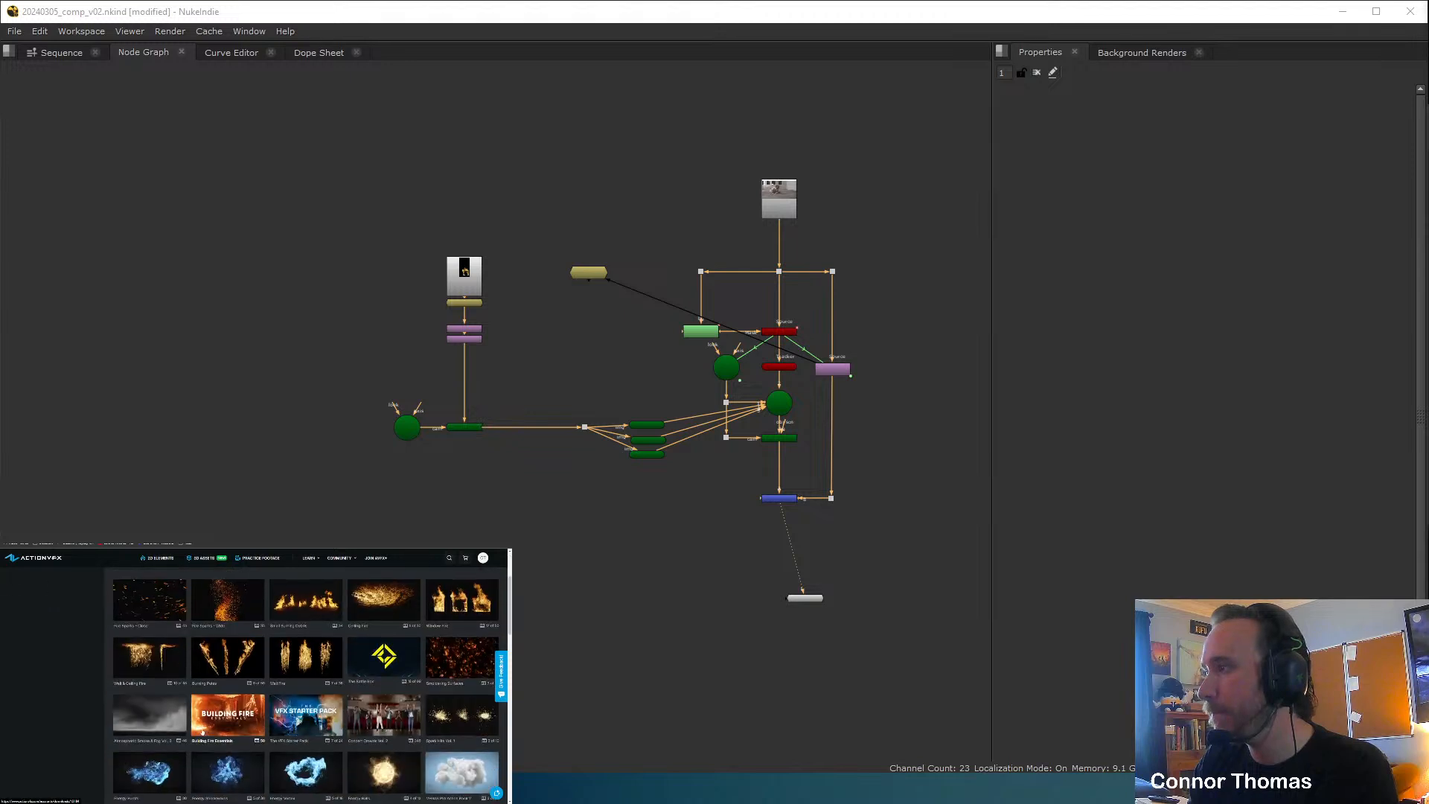
pyautogui.scroll(2, 233, 686)
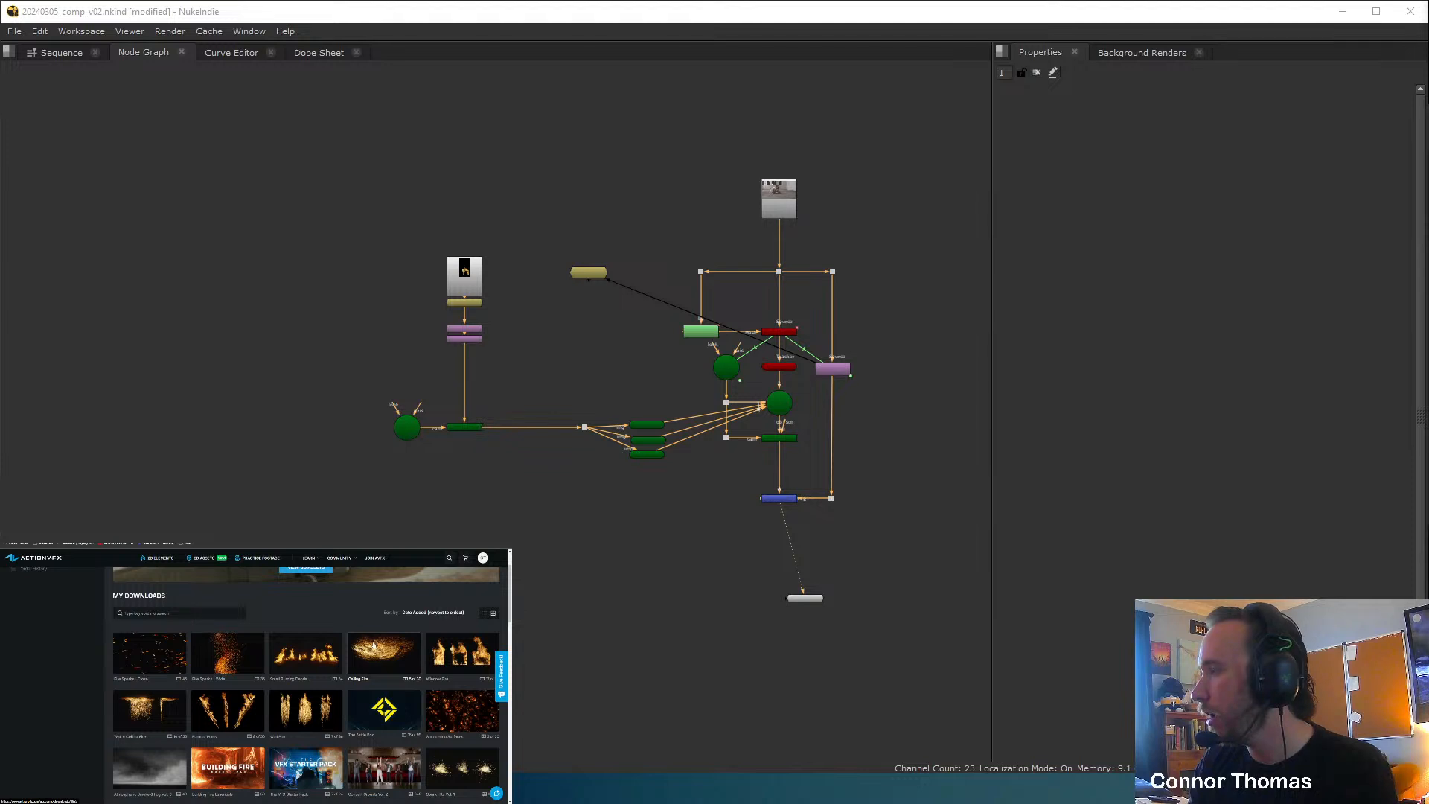
pyautogui.click(1241, 451)
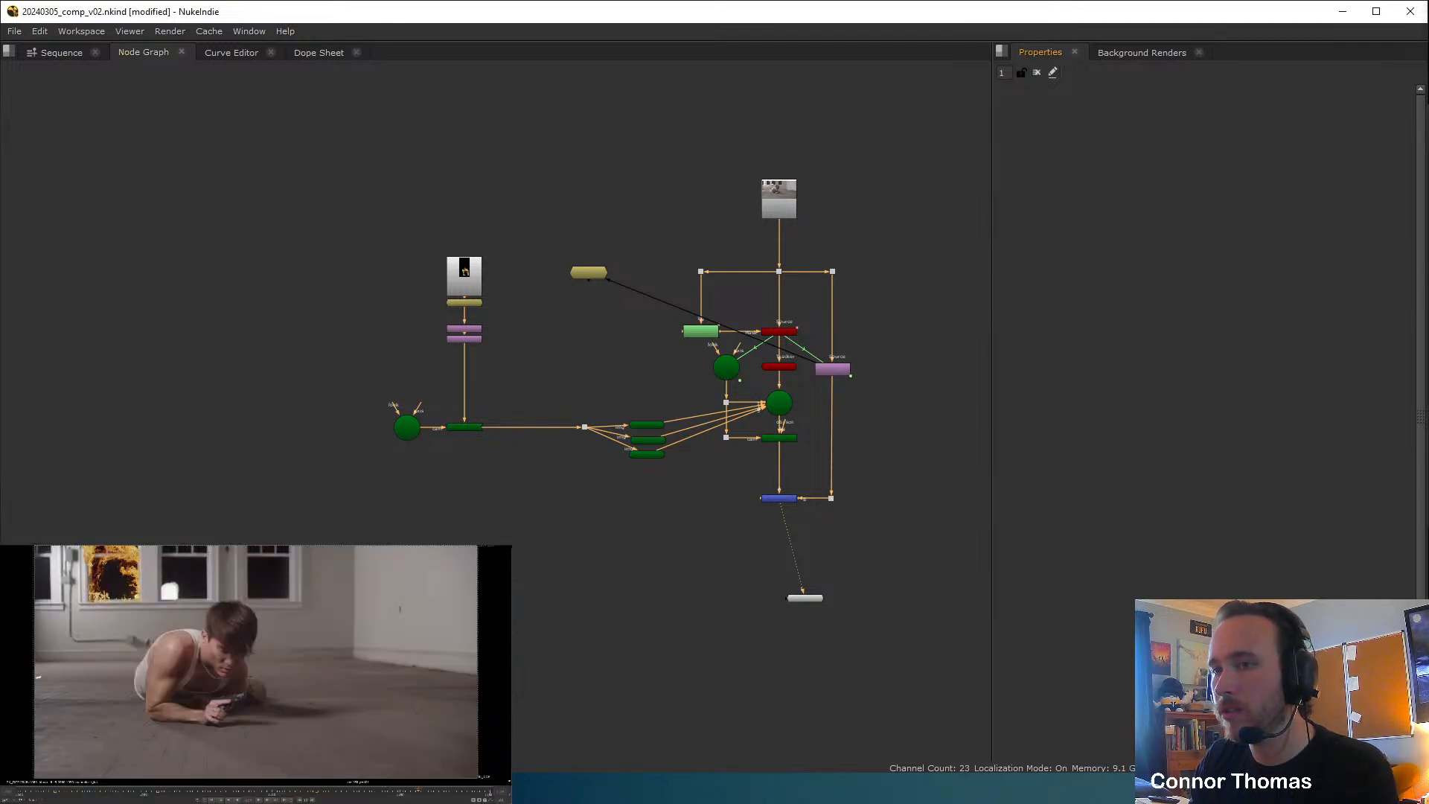
# Switch back to the browser, open the Small Burning Debris collection in My Downloads and look through its clips.
pyautogui.hotkey('alt', 'Tab')
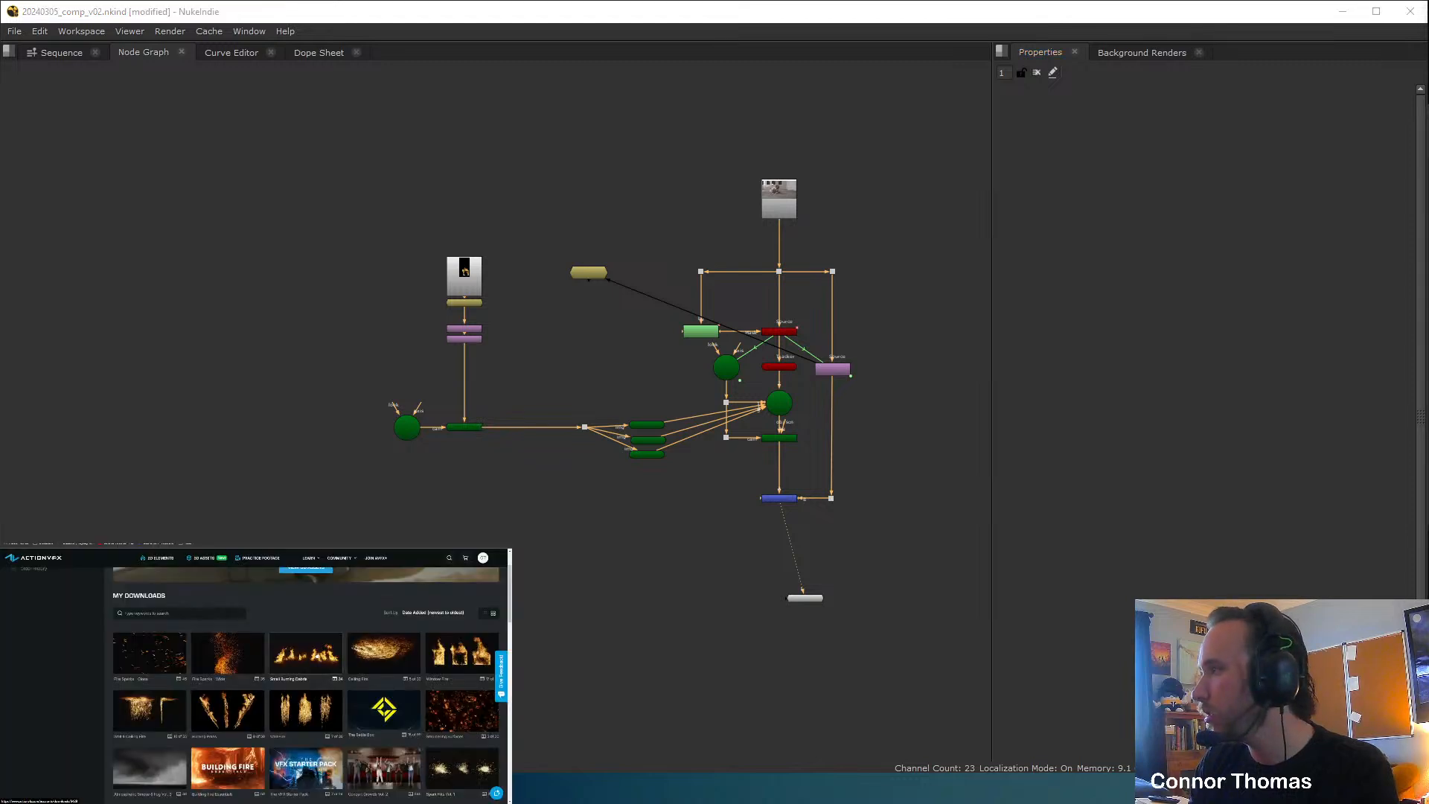
pyautogui.click(340, 645)
pyautogui.scroll(-5, 378, 722)
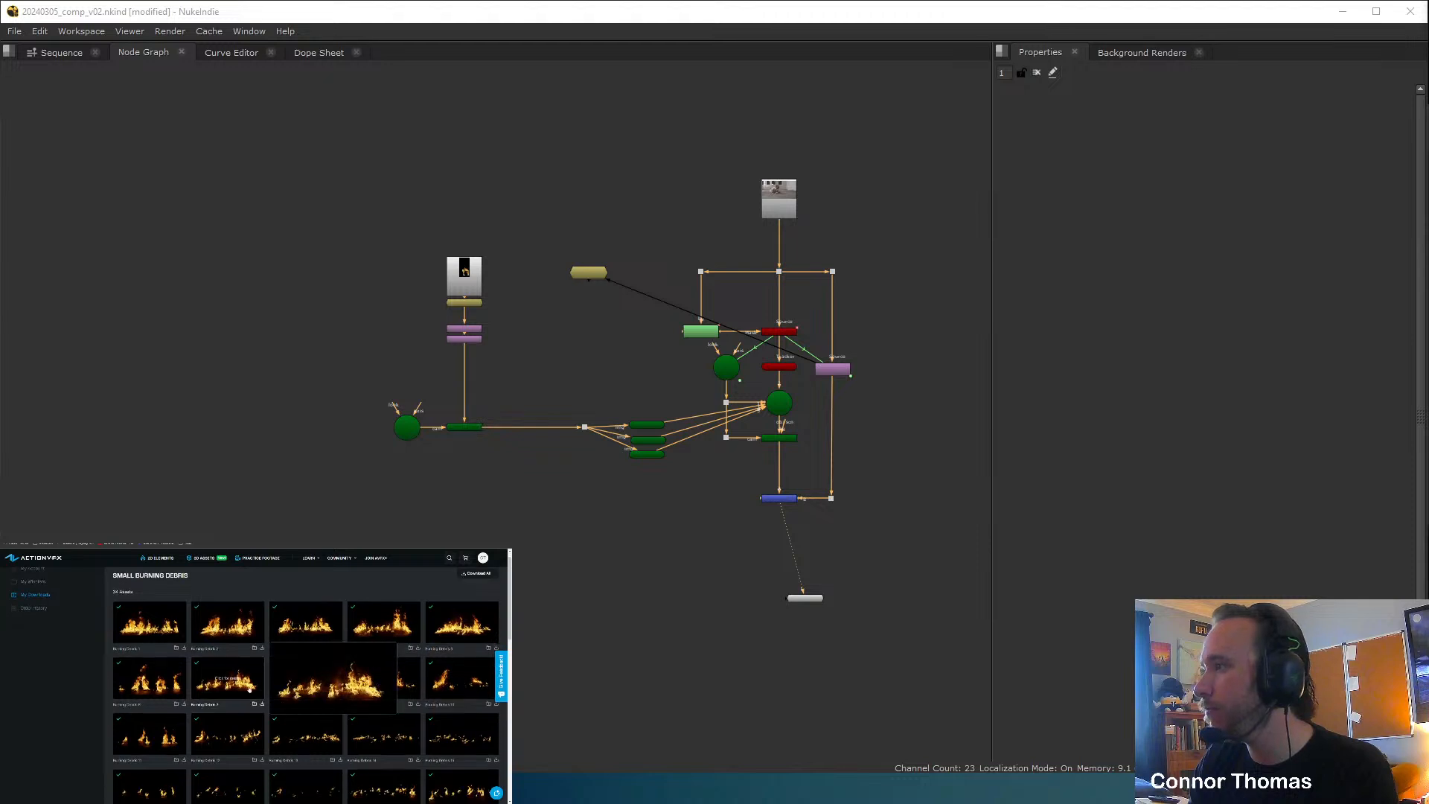
pyautogui.scroll(-1, 312, 725)
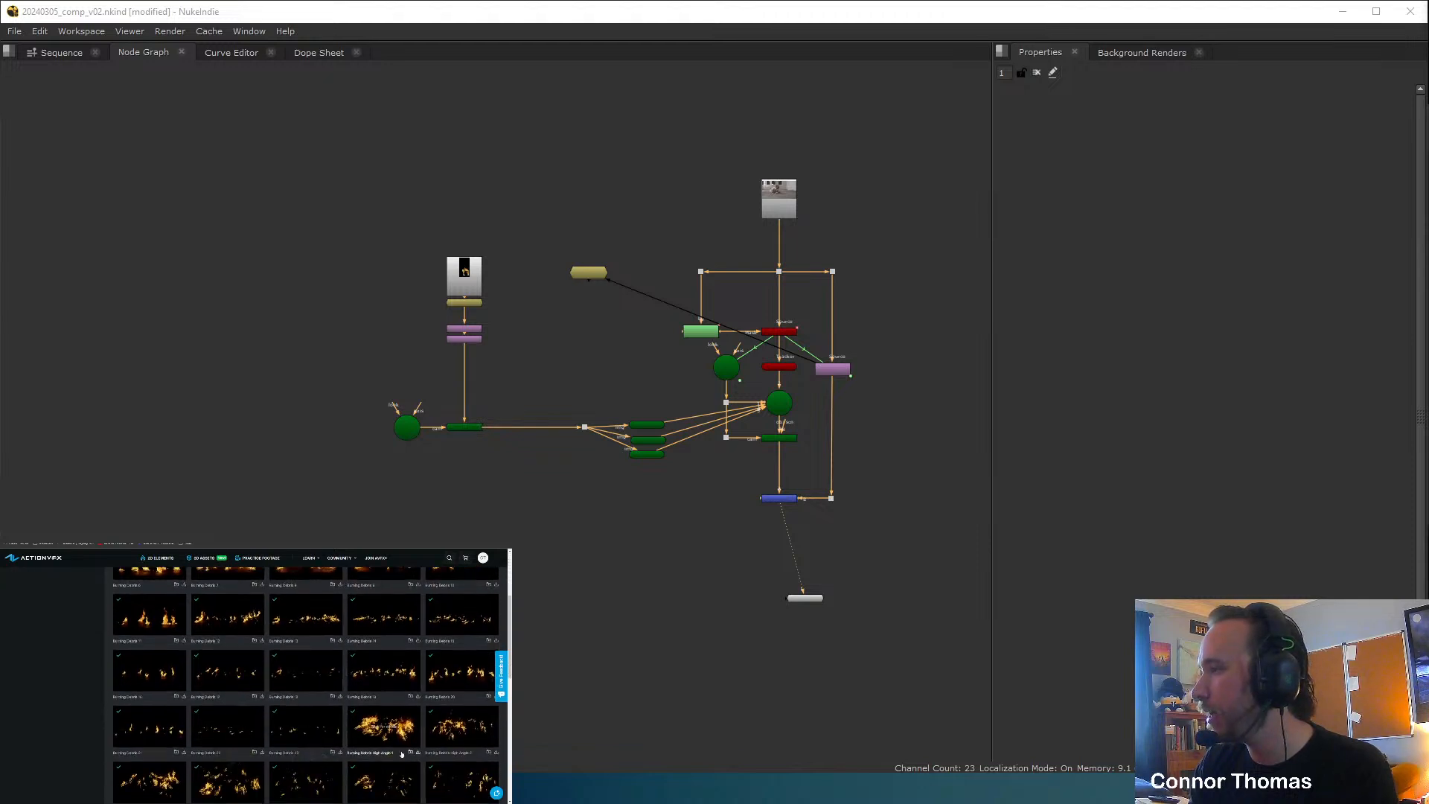
pyautogui.scroll(-3, 310, 726)
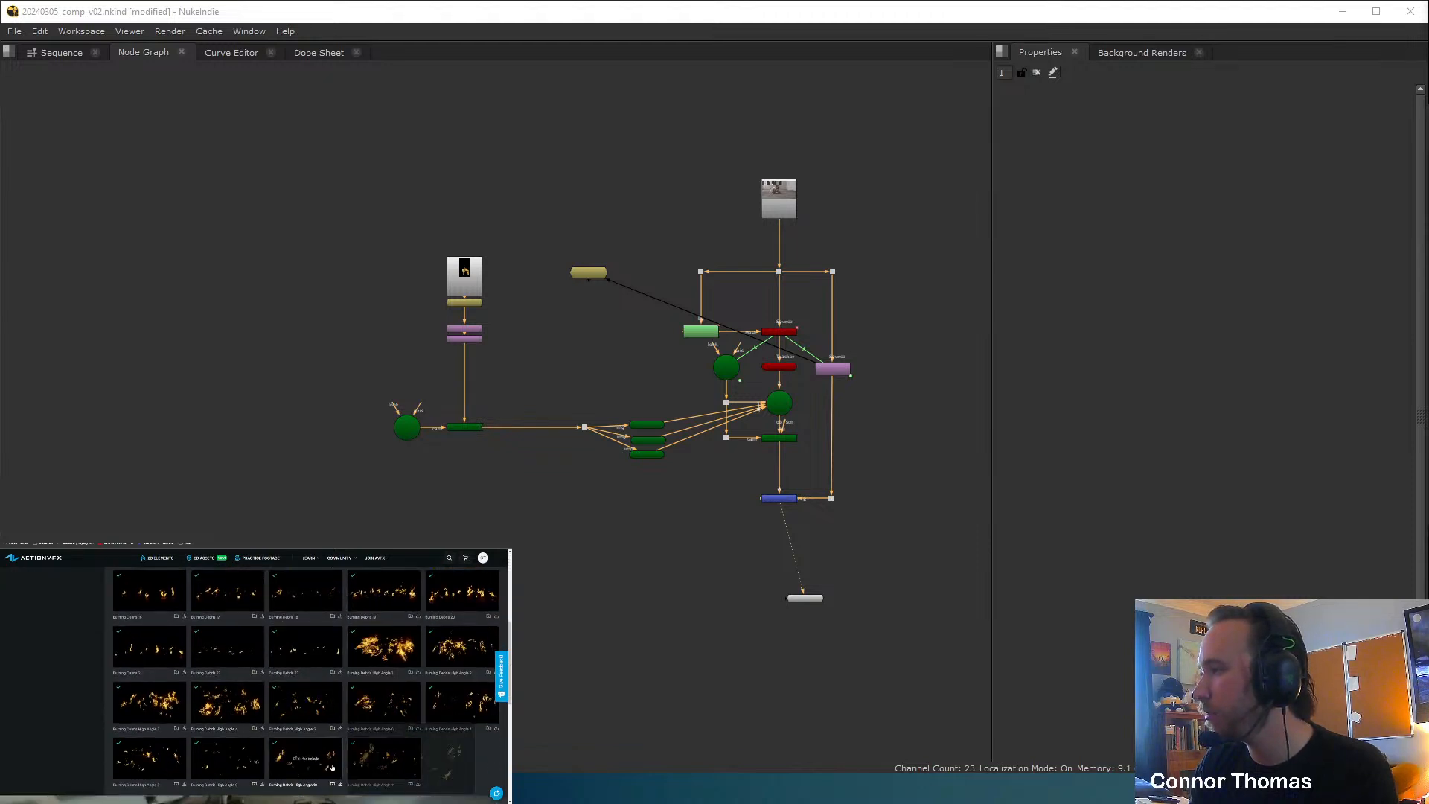
pyautogui.scroll(-3, 395, 764)
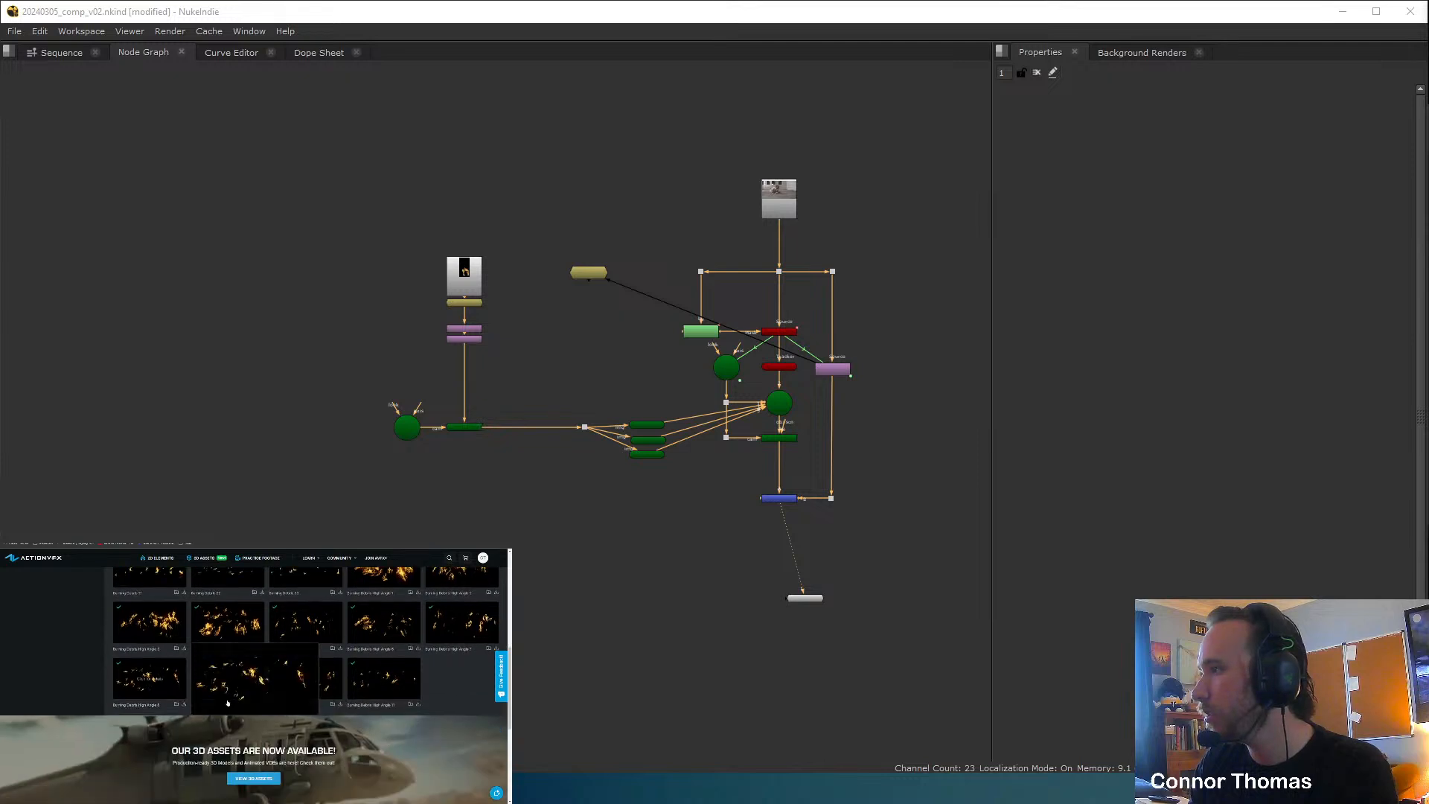
pyautogui.scroll(5, 228, 703)
pyautogui.scroll(2, 241, 677)
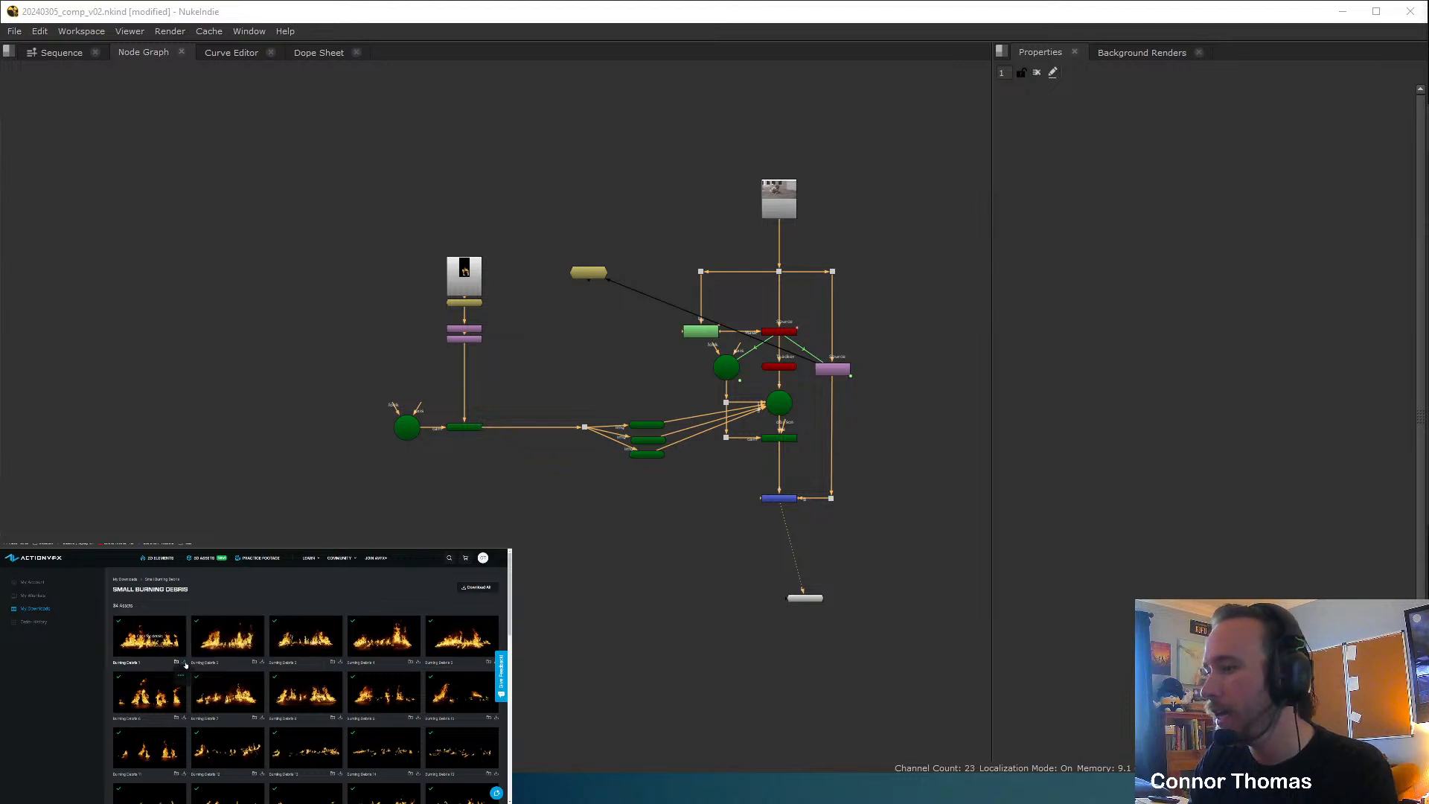
# Download the first Small Burning Debris clip in 2K ProRes and save it in the project's assets folder.
pyautogui.click(185, 663)
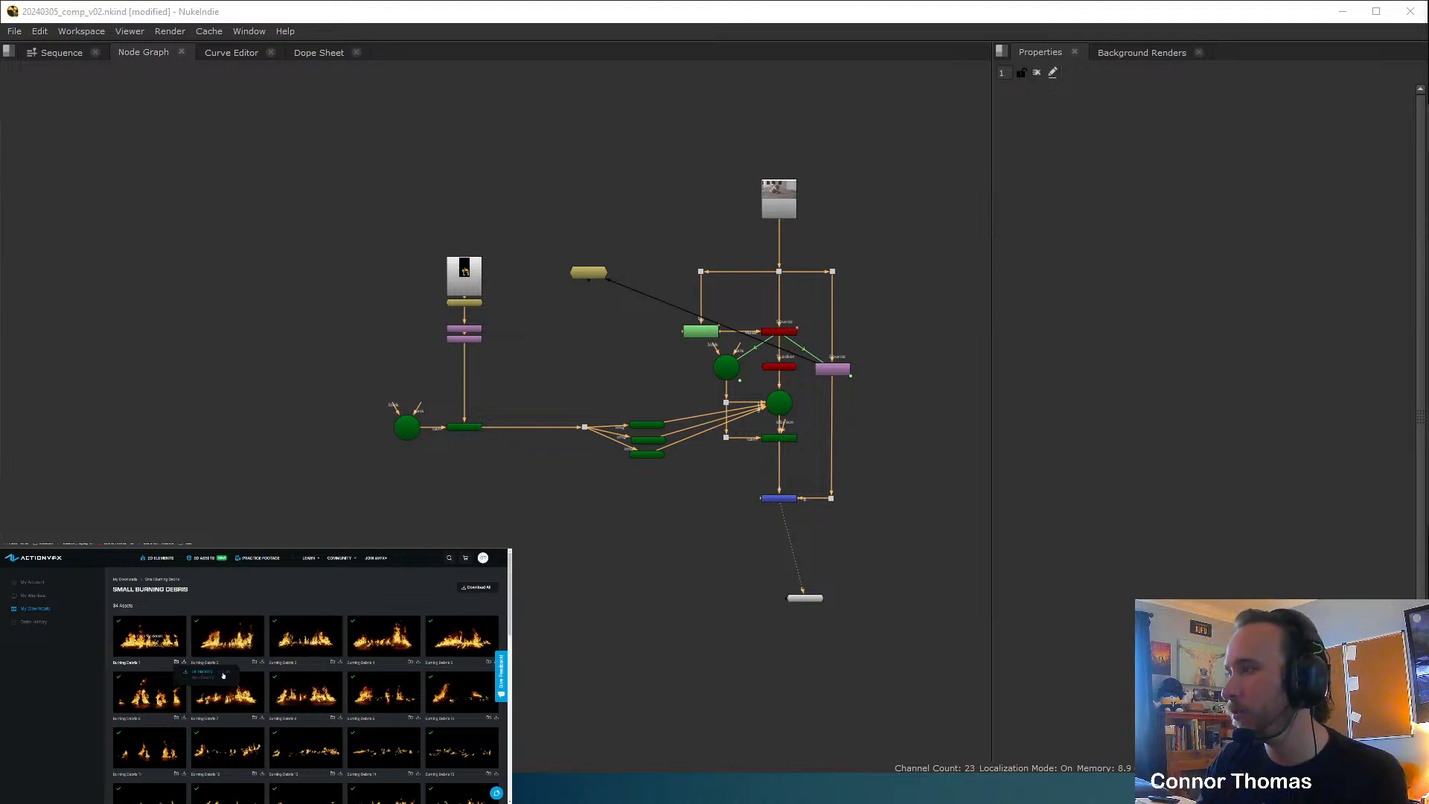
pyautogui.click(208, 678)
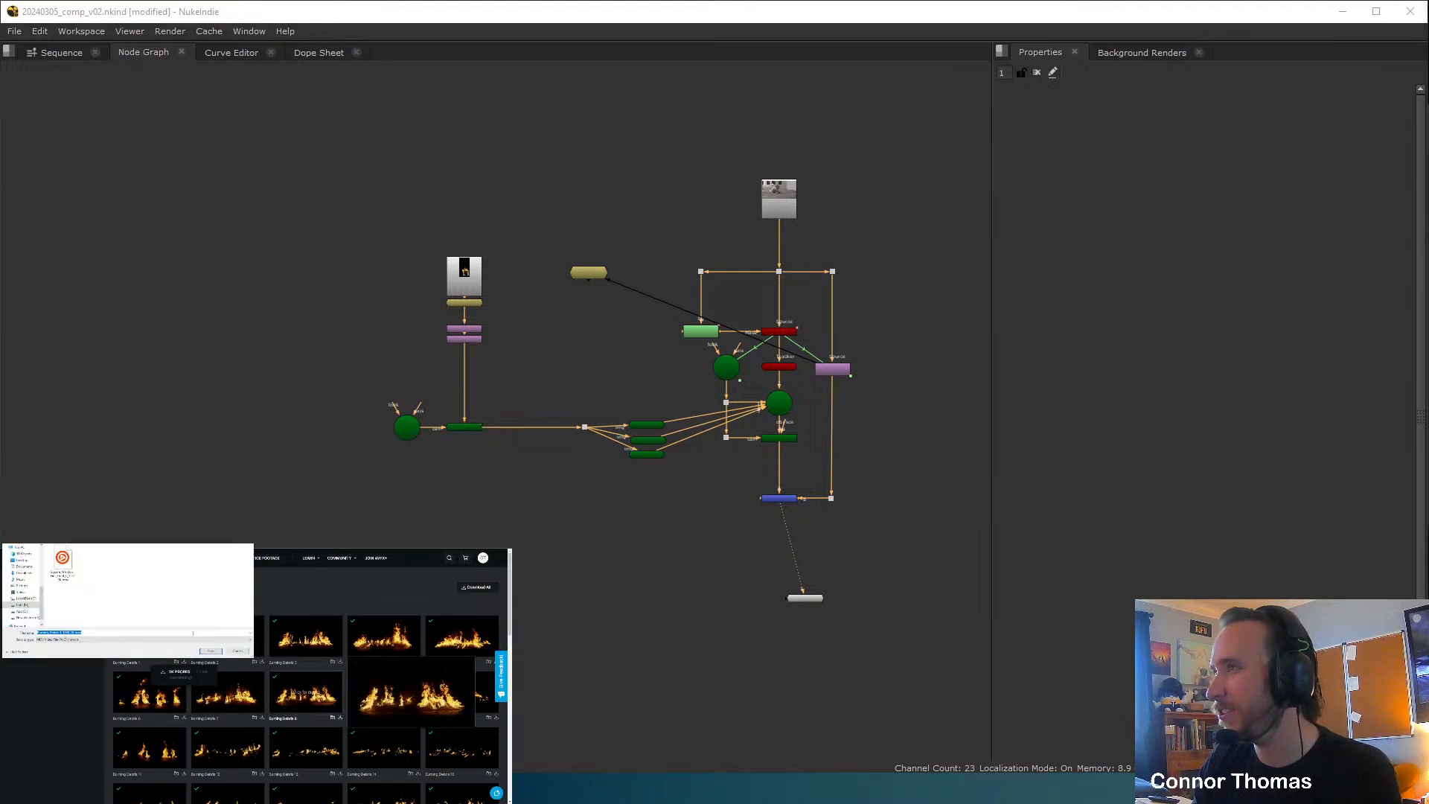
pyautogui.click(213, 652)
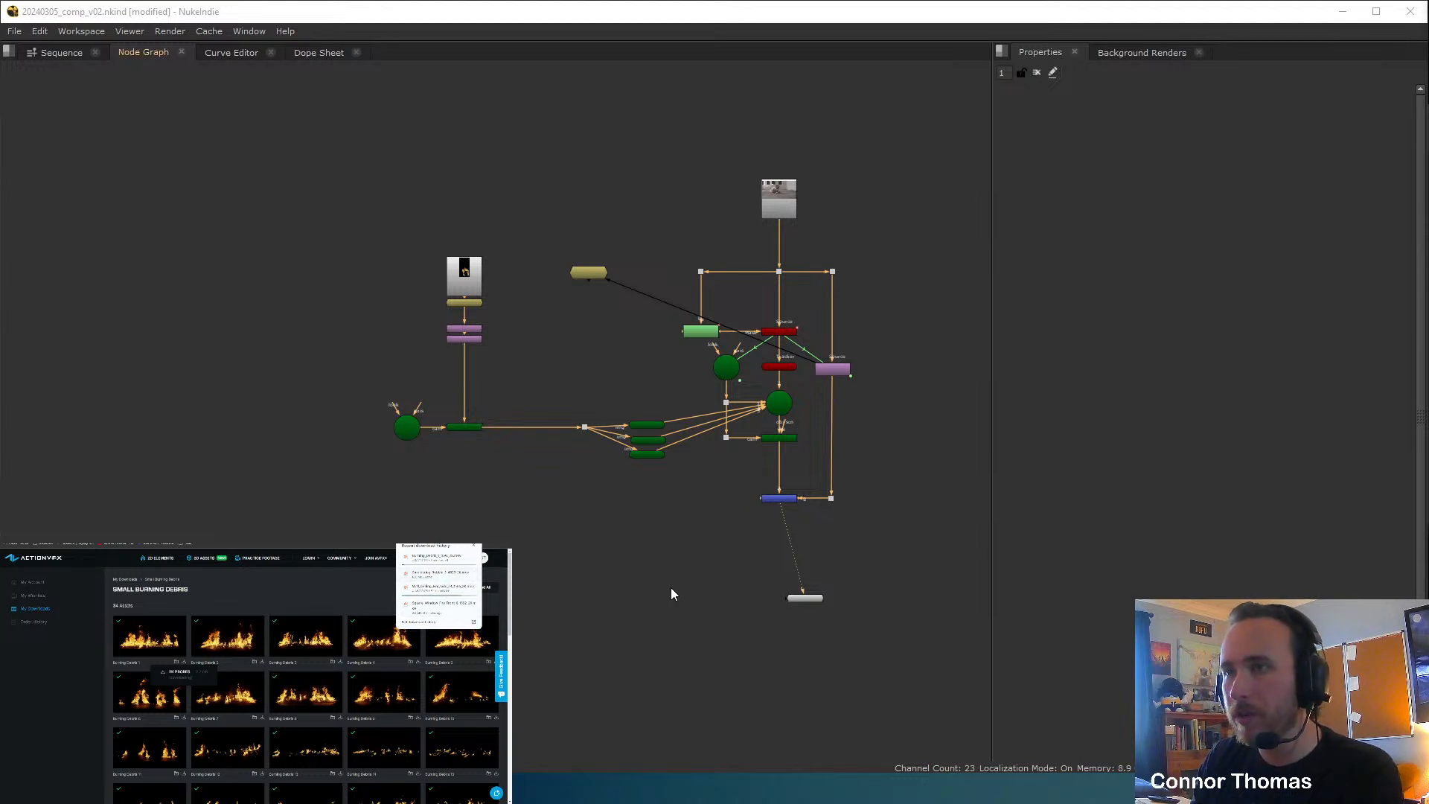
# Import Smoldering_Rubble_3_4629_2K.mov into the Nuke node graph and set its input transform to Utility - Gamma 2.2 - Rec.709 - Texture.
pyautogui.scroll(2, 841, 480)
pyautogui.scroll(2, 841, 480)
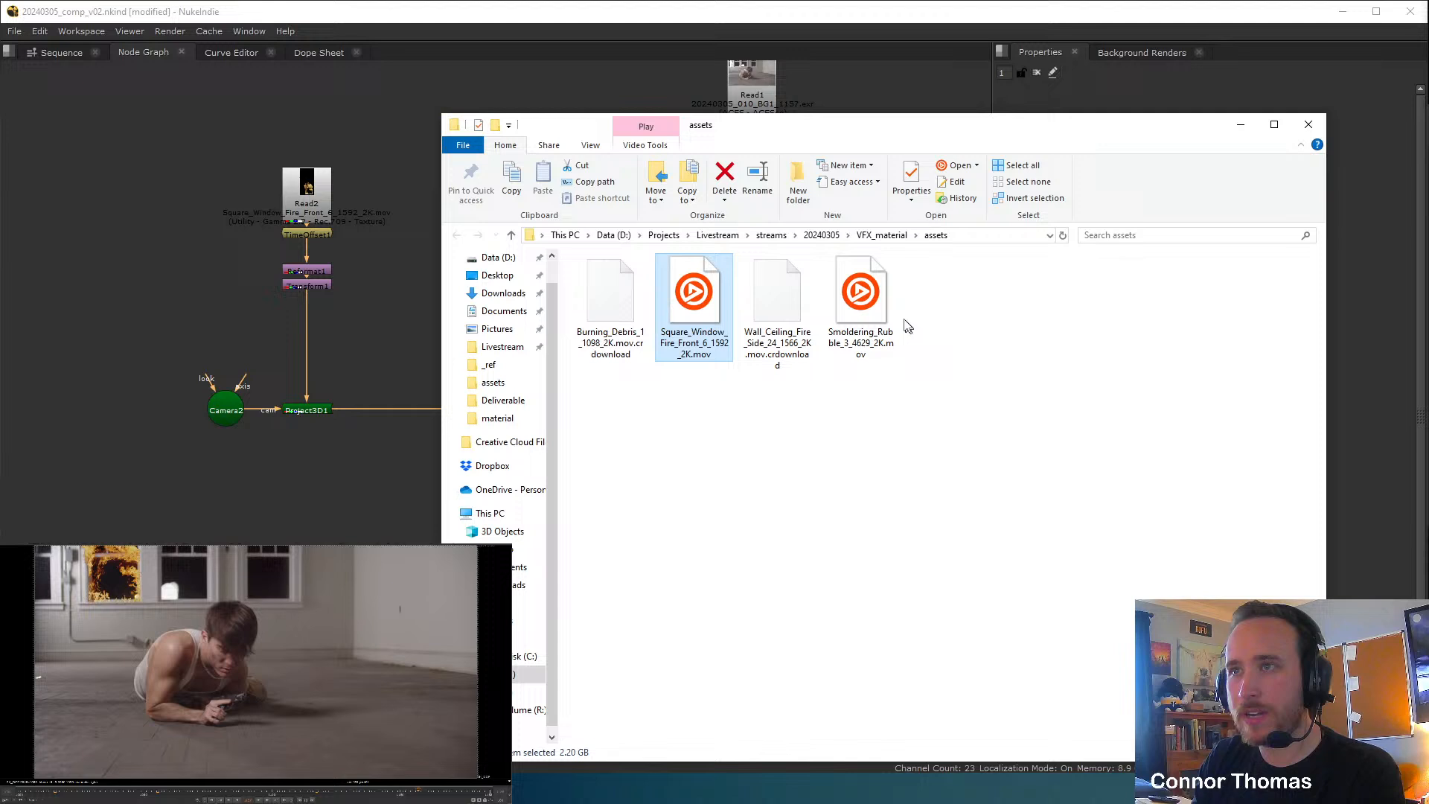
pyautogui.moveTo(890, 322); pyautogui.dragTo(350, 521)
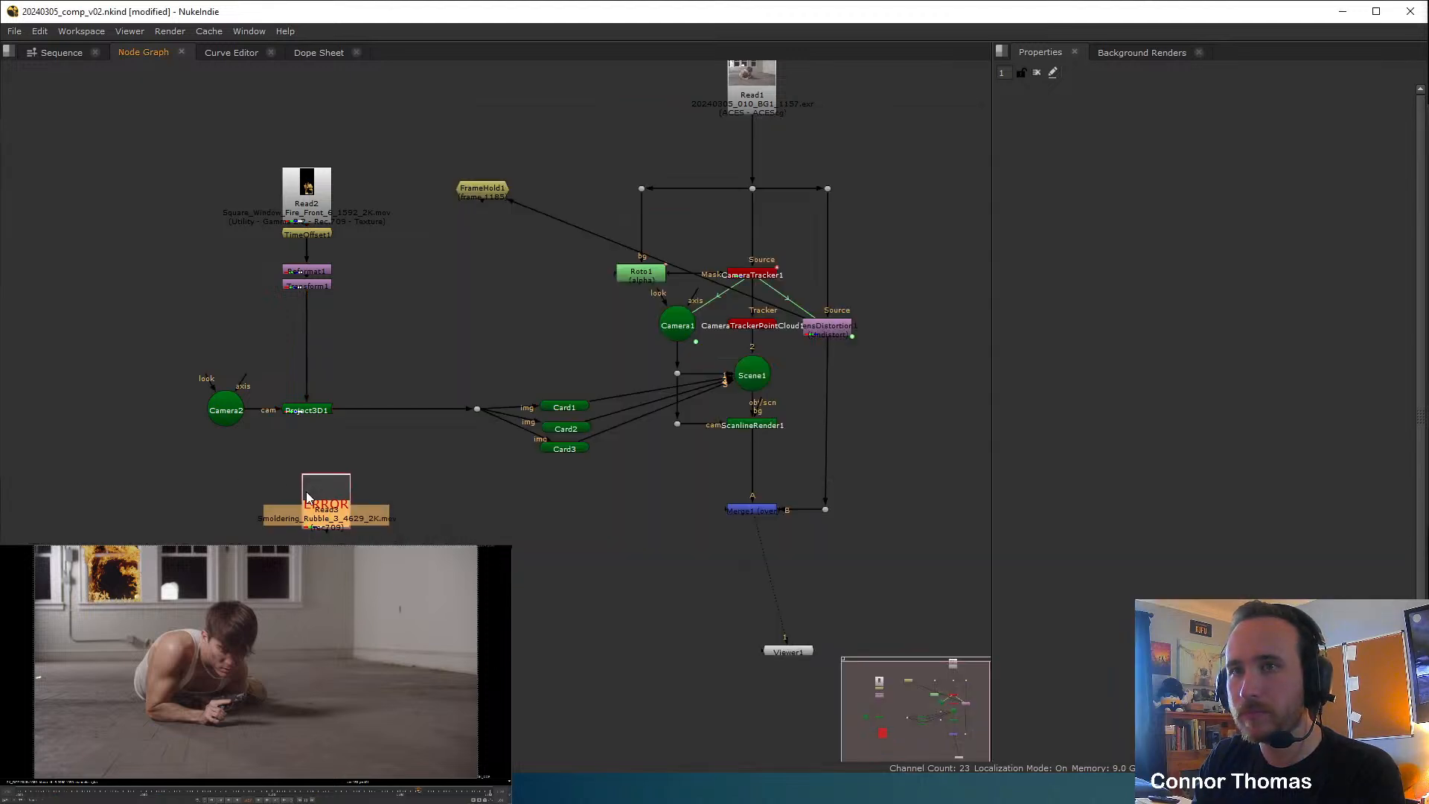
pyautogui.click(1152, 298)
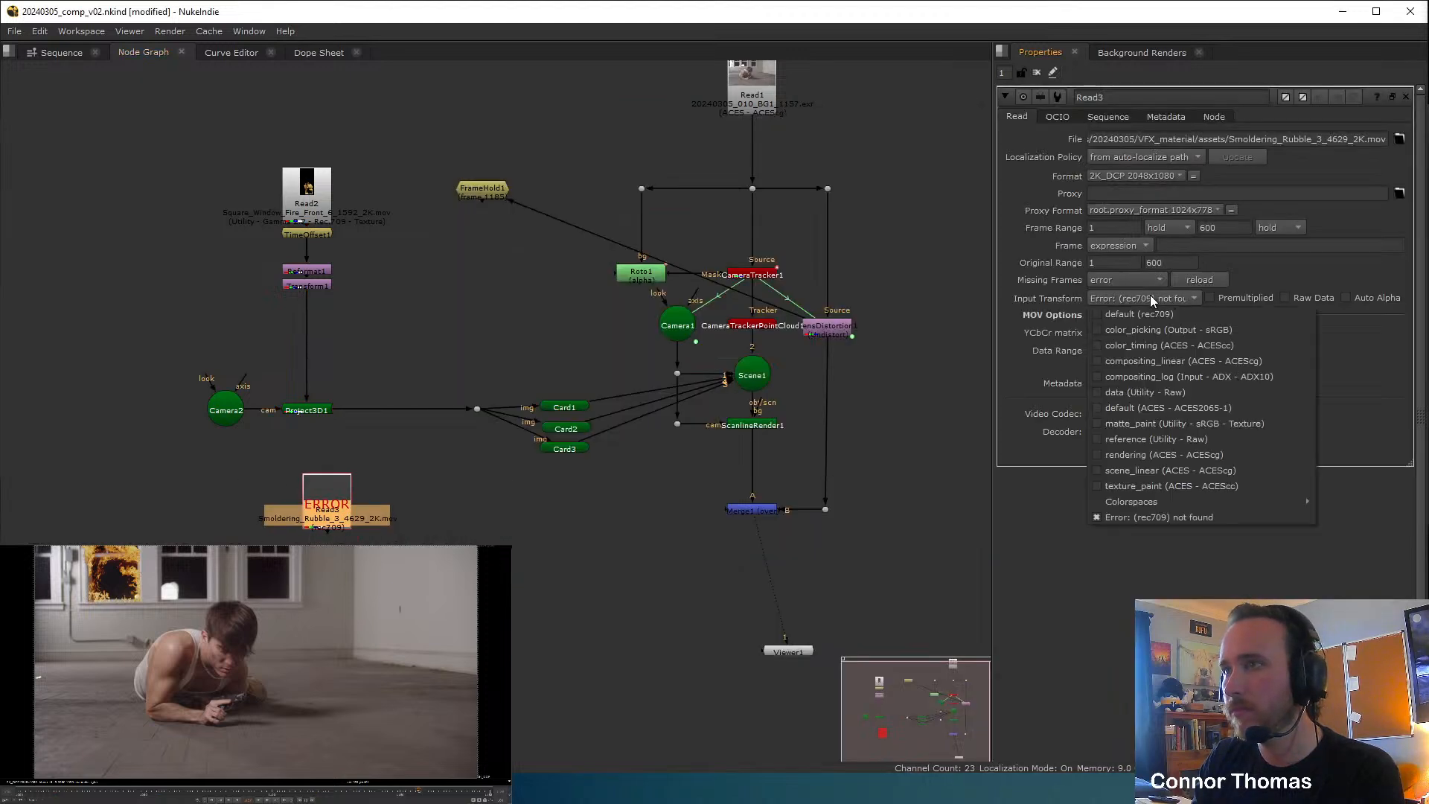
pyautogui.moveTo(1370, 515)
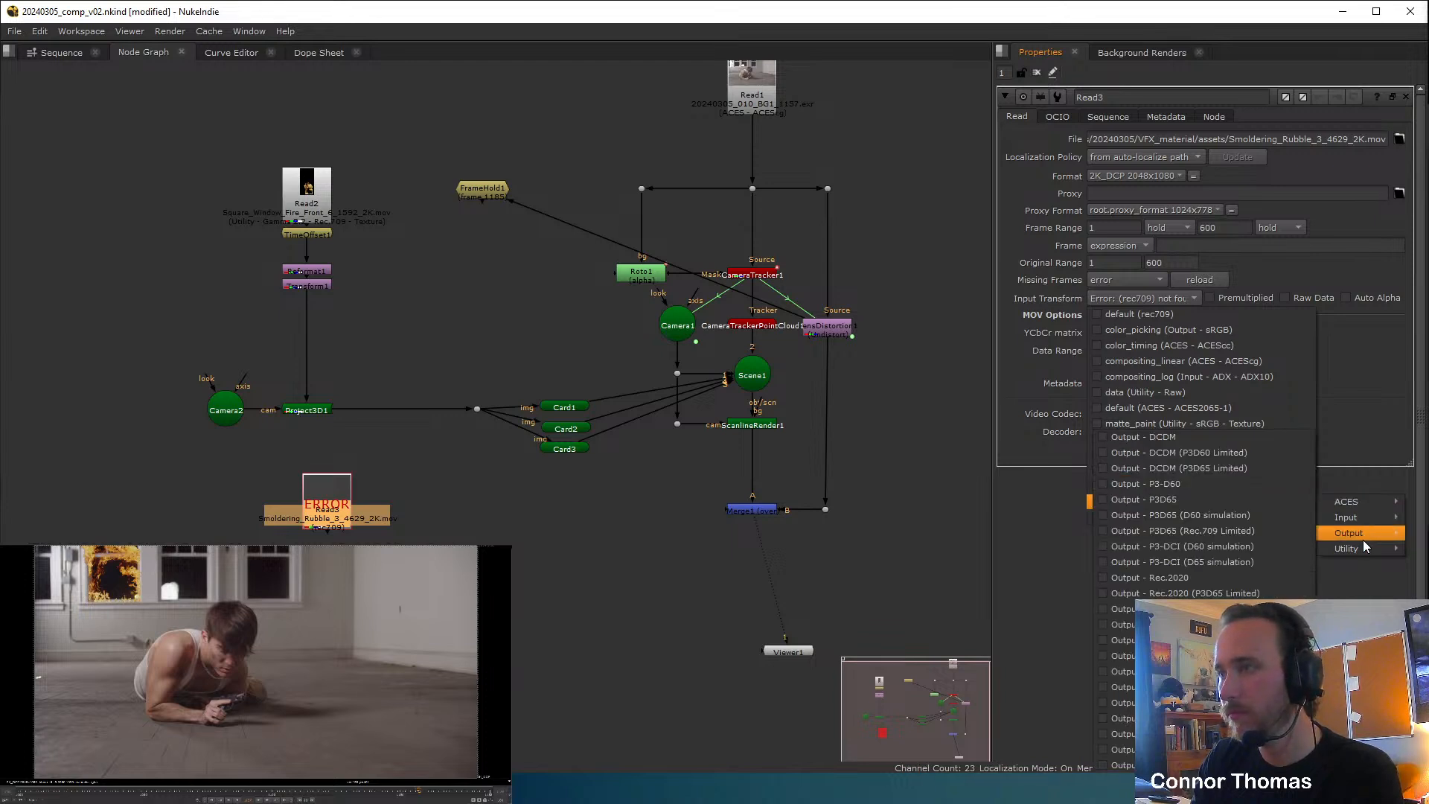
pyautogui.moveTo(1366, 548)
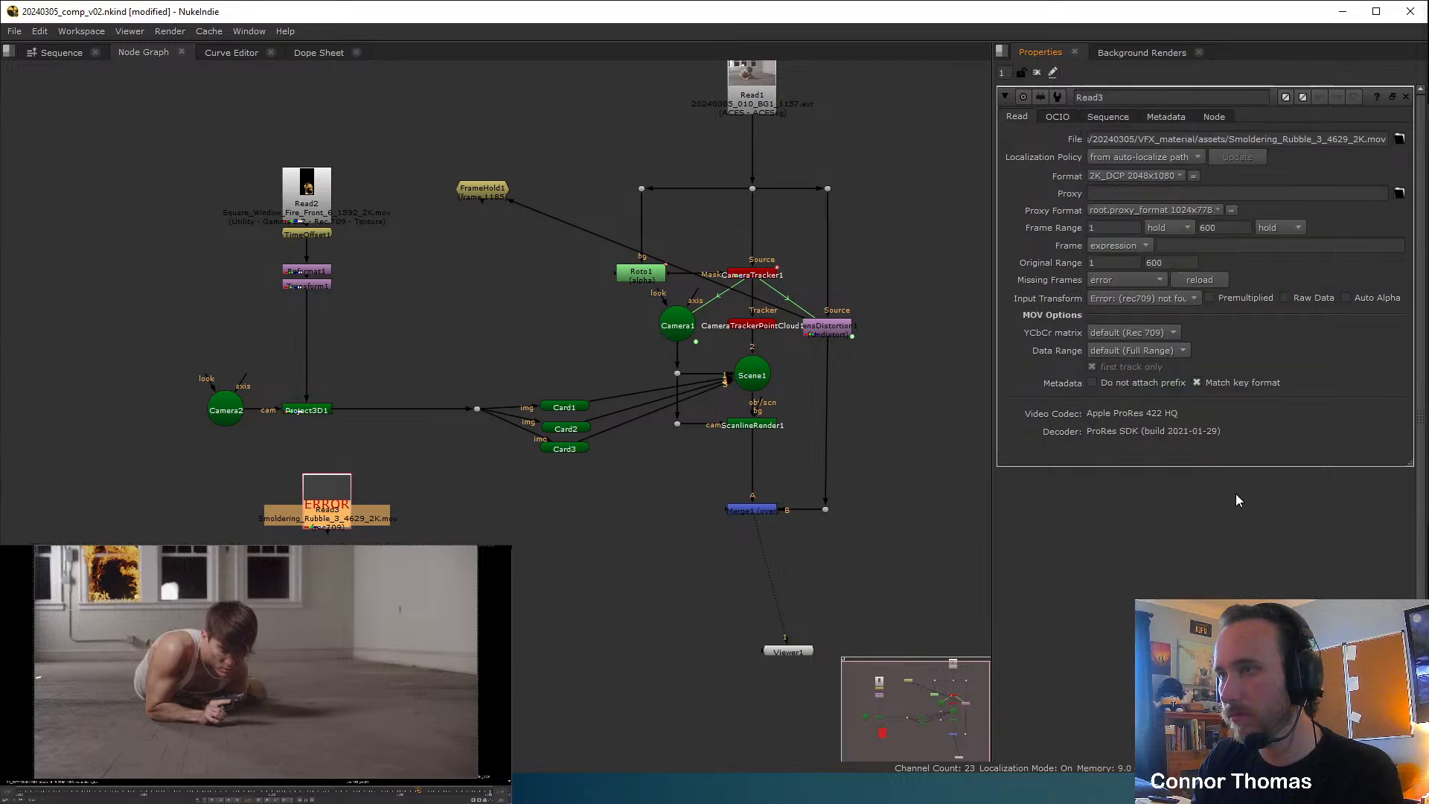
pyautogui.click(1188, 500)
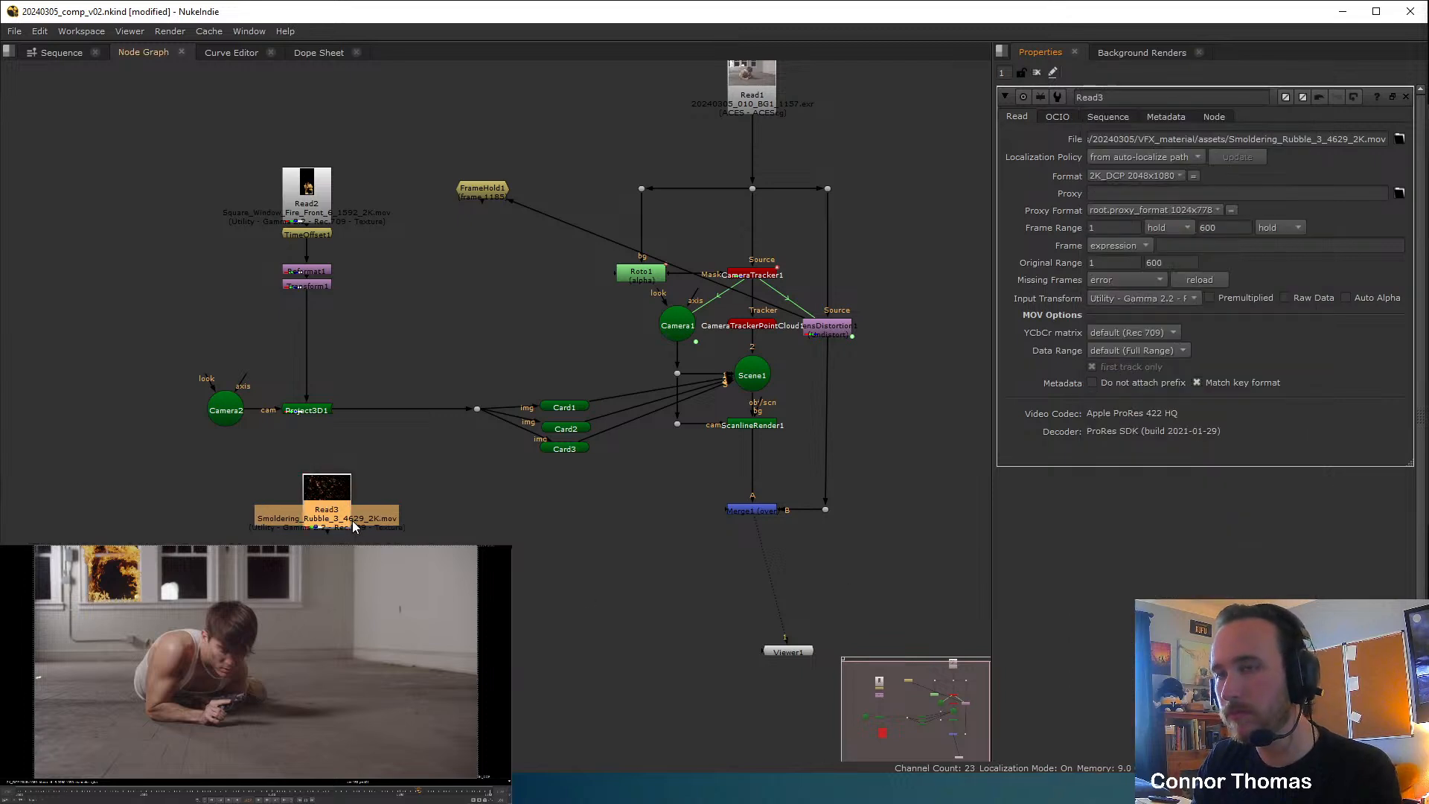
# View the smoldering rubble clip in the viewer and scrub through its frames.
pyautogui.press('1')
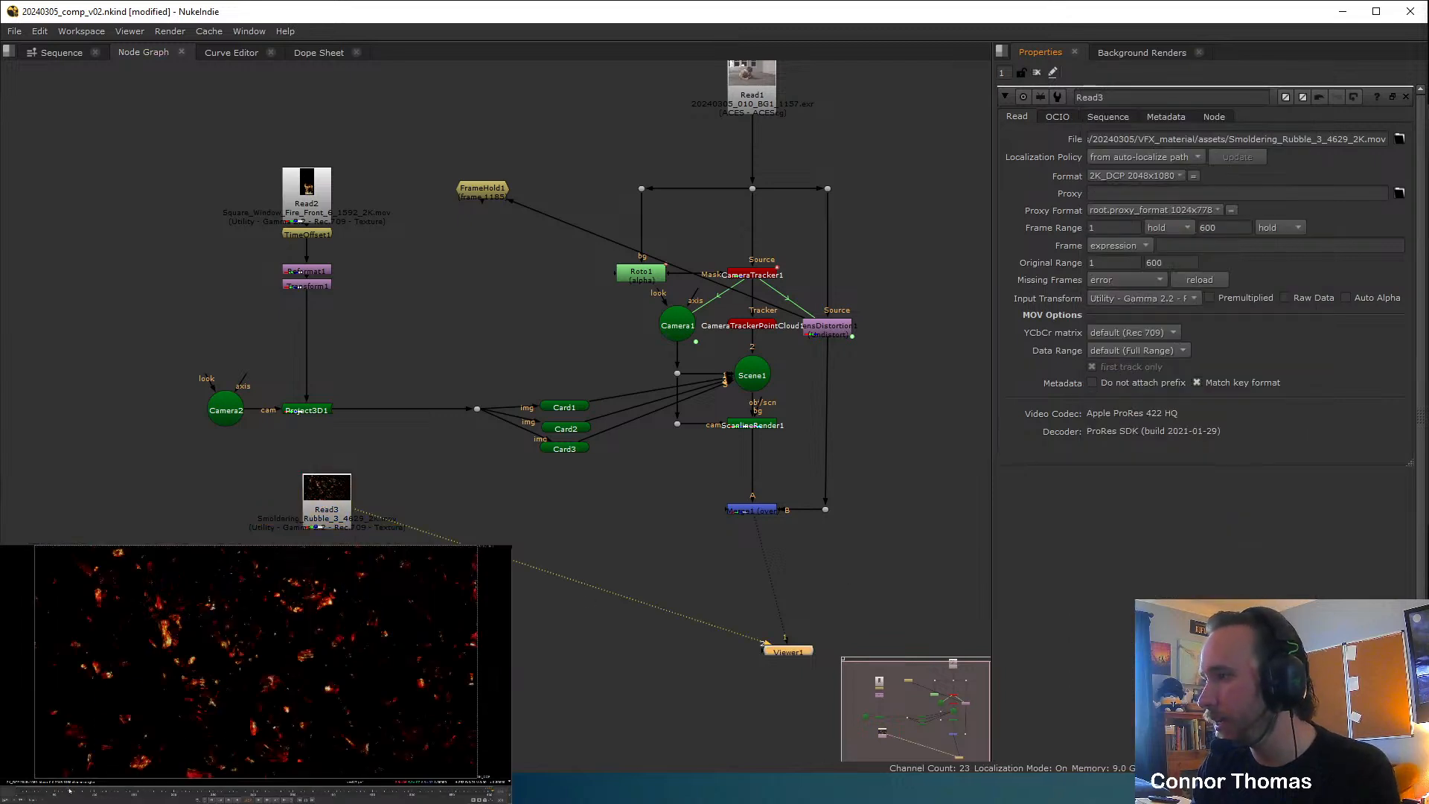
pyautogui.click(41, 794)
pyautogui.moveTo(42, 794); pyautogui.dragTo(330, 777)
pyautogui.click(381, 560)
pyautogui.moveTo(381, 561); pyautogui.dragTo(539, 560, button='middle')
pyautogui.scroll(4, 539, 560)
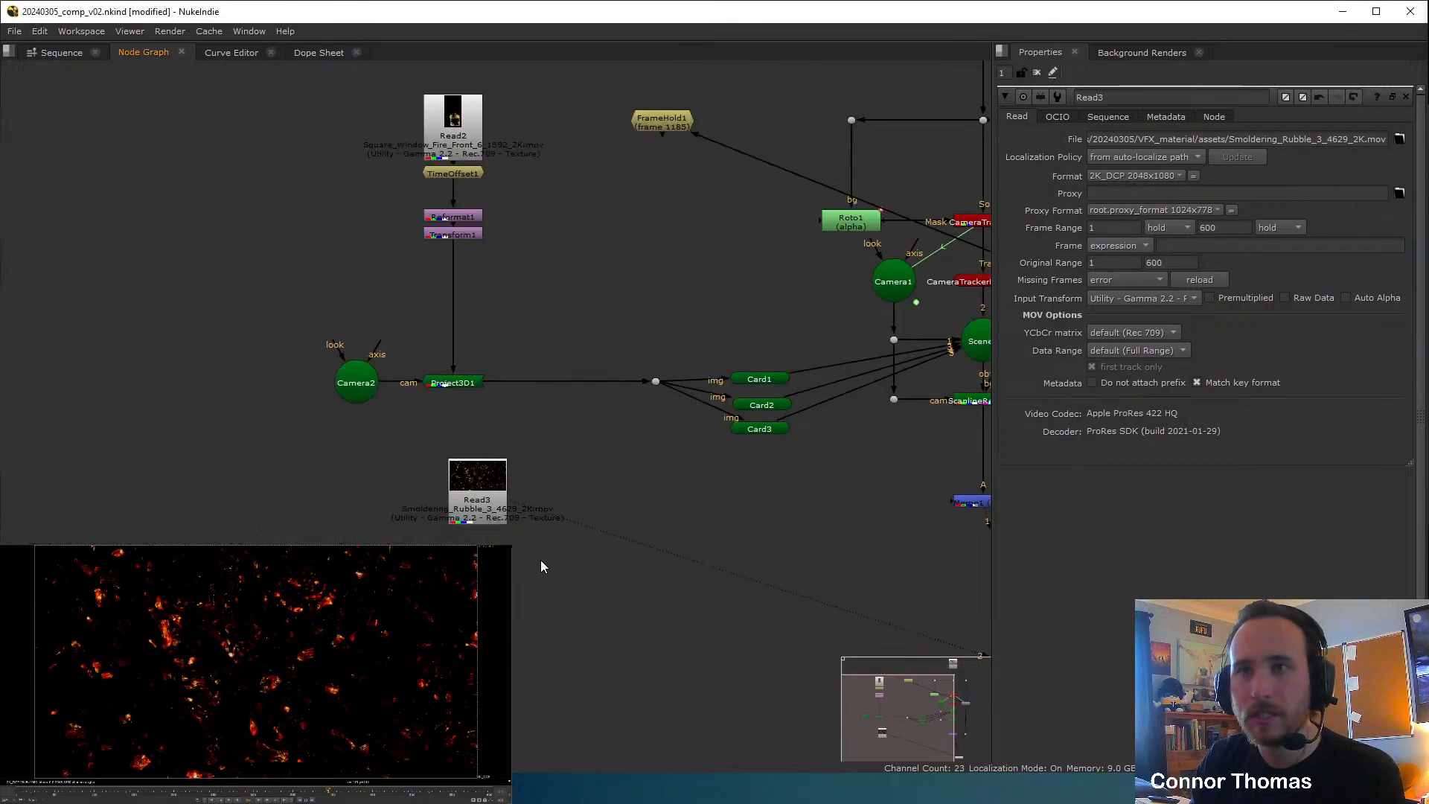
# Paste a copy of the window fire's TimeOffset node beneath the smoldering rubble Read node.
pyautogui.scroll(-4, 482, 536)
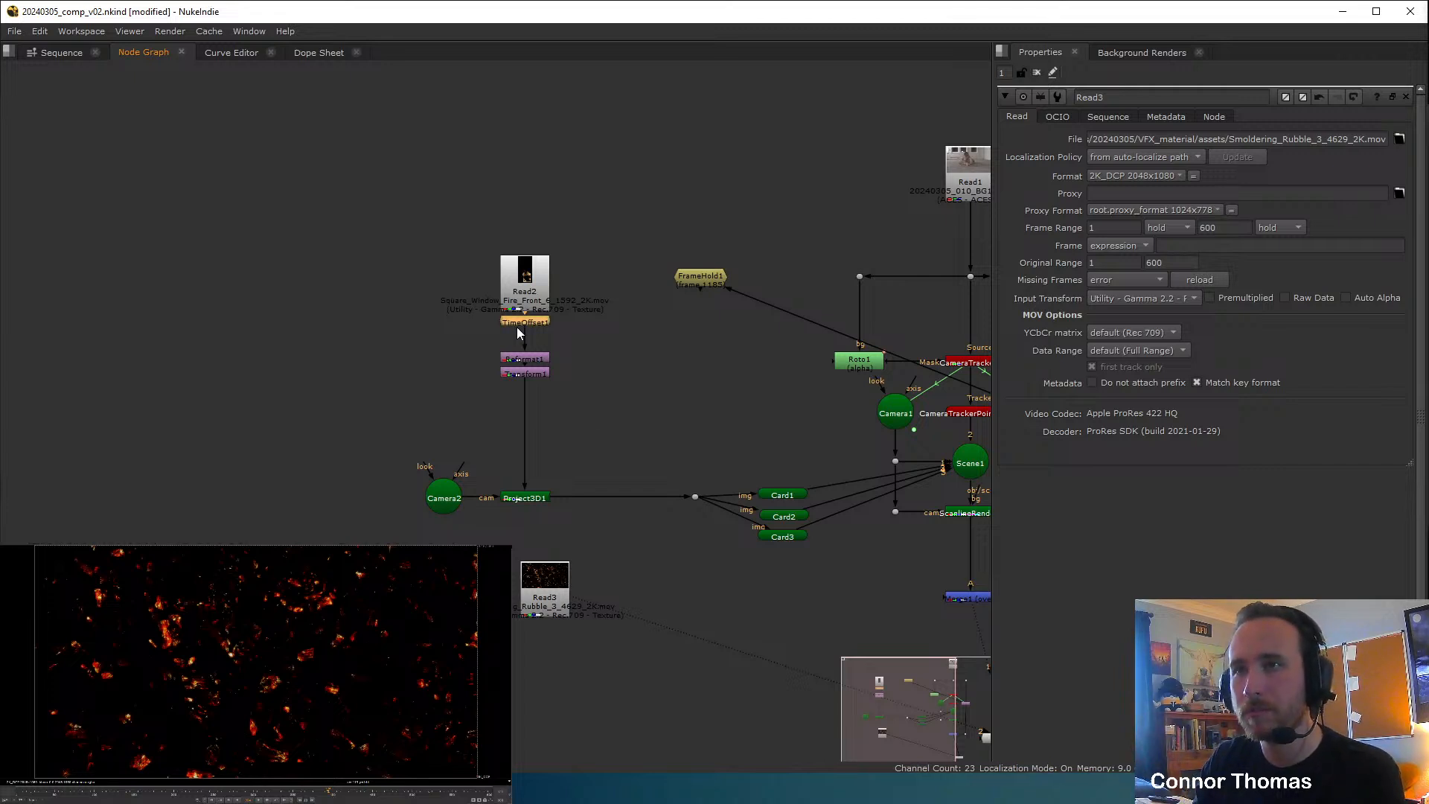
pyautogui.moveTo(566, 430); pyautogui.dragTo(546, 290, button='middle')
pyautogui.click(541, 471)
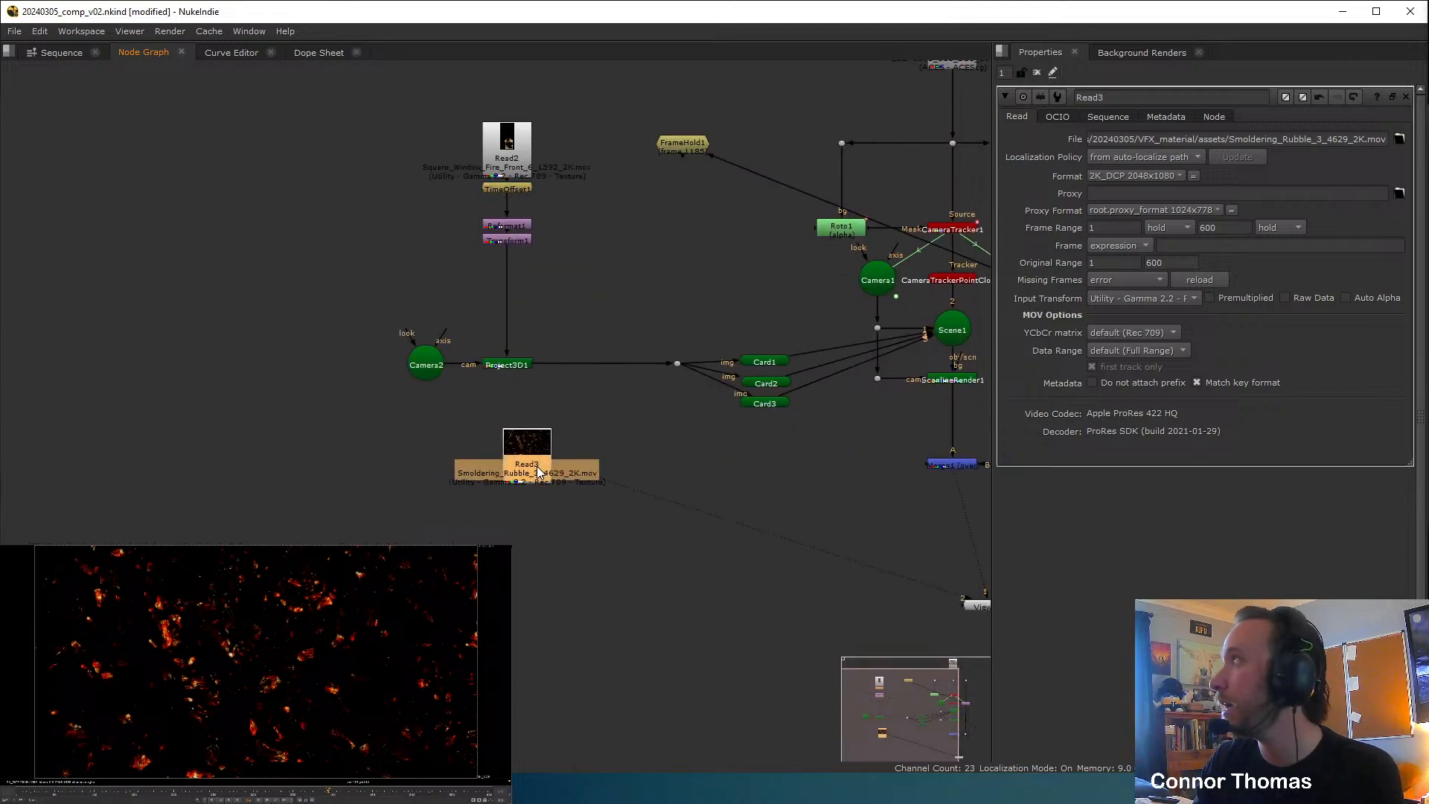
pyautogui.hotkey('ctrl', 'v')
pyautogui.scroll(4, 550, 491)
pyautogui.scroll(-4, 440, 177)
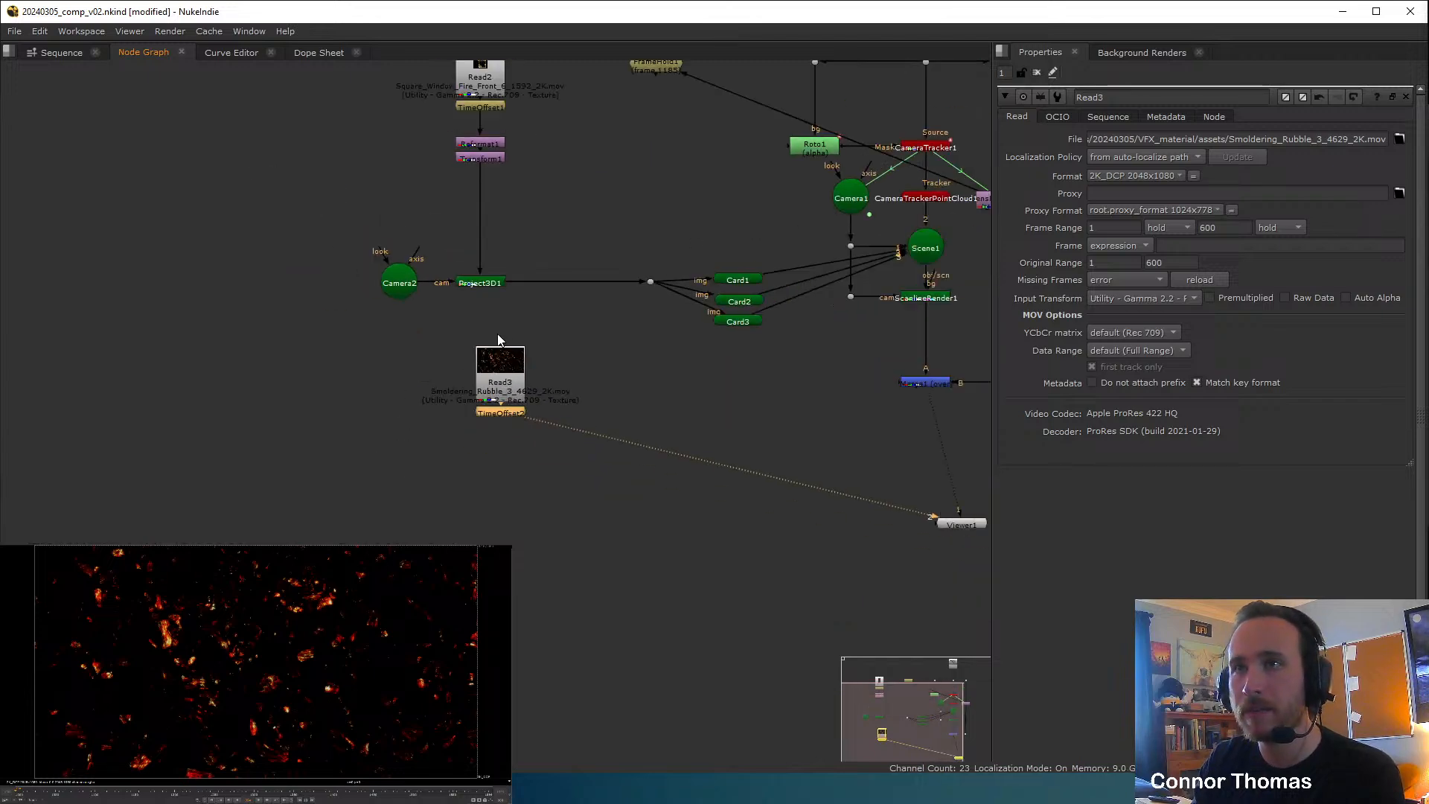
# Move the smoldering rubble Read node and its TimeOffset up beside the window fire Read node.
pyautogui.moveTo(582, 308); pyautogui.dragTo(552, 406, button='middle')
pyautogui.moveTo(393, 387); pyautogui.dragTo(536, 497)
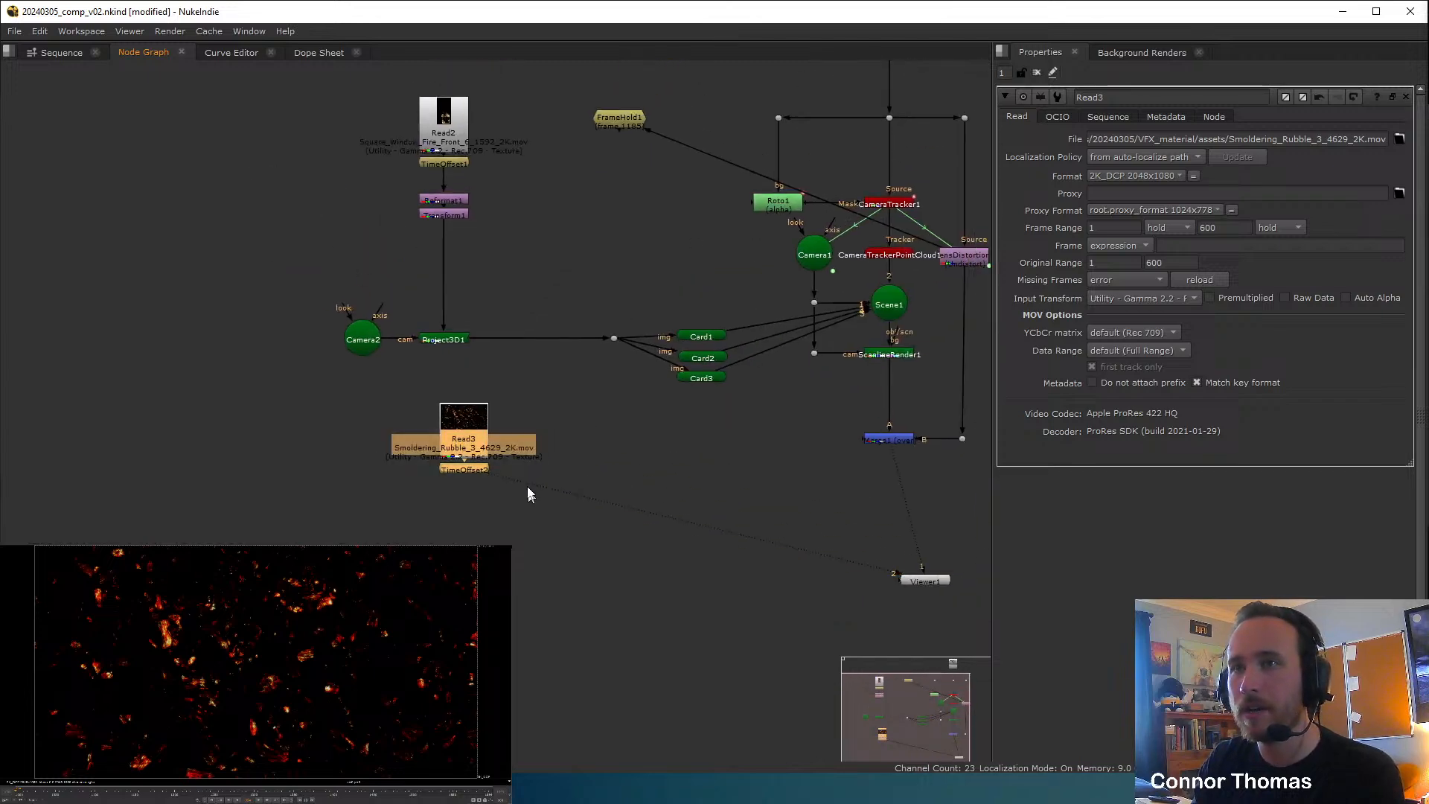
pyautogui.moveTo(463, 420); pyautogui.dragTo(315, 155)
pyautogui.scroll(4, 368, 298)
pyautogui.moveTo(368, 298); pyautogui.dragTo(311, 458, button='middle')
pyautogui.scroll(-3, 310, 458)
pyautogui.moveTo(327, 334); pyautogui.dragTo(447, 431, button='middle')
pyautogui.moveTo(260, 246); pyautogui.dragTo(513, 133)
pyautogui.click(394, 274)
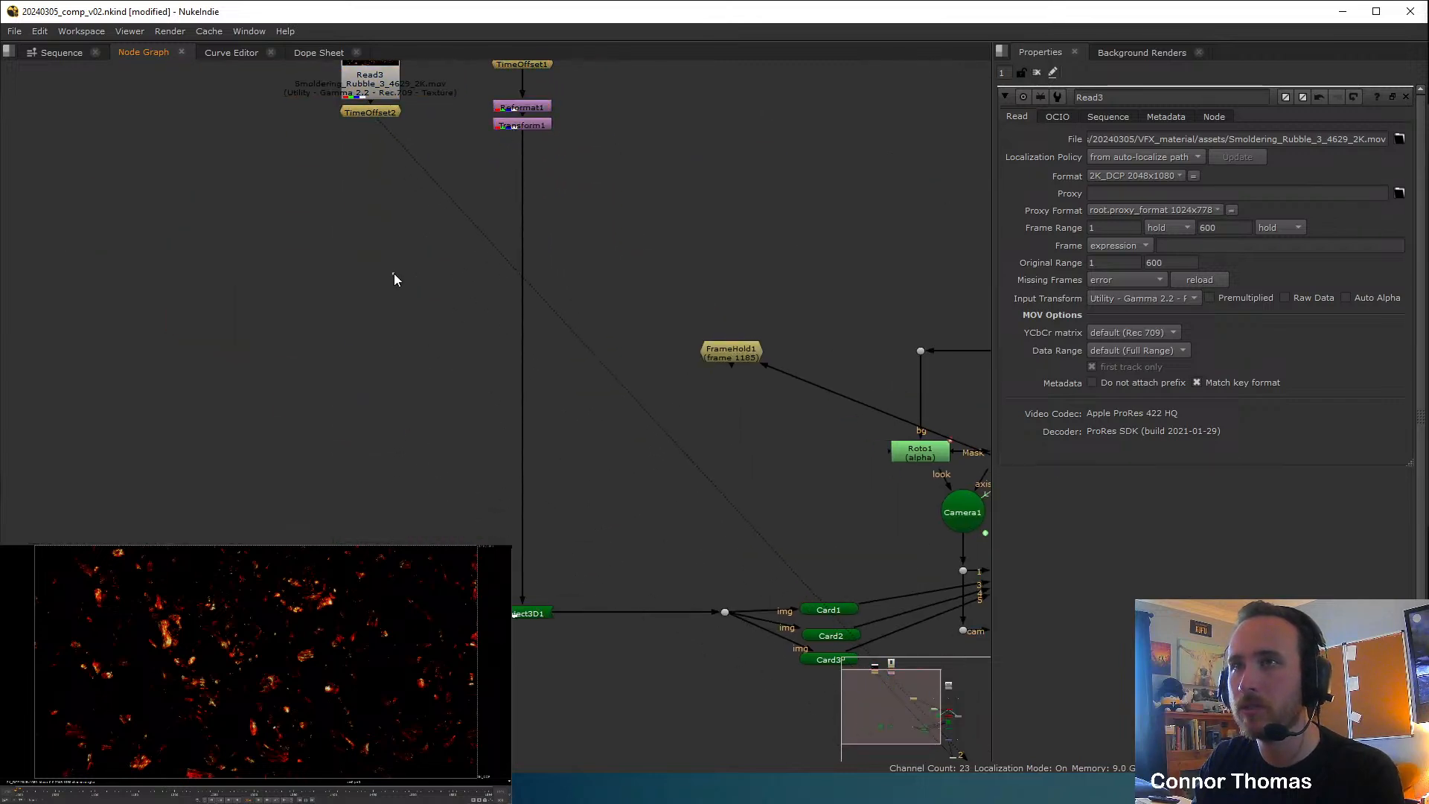
pyautogui.moveTo(394, 274); pyautogui.dragTo(347, 498, button='middle')
# Select the plate, tracking, card and render nodes together and shift them away from the fire branches.
pyautogui.scroll(-4, 347, 498)
pyautogui.moveTo(553, 529); pyautogui.dragTo(564, 424, button='middle')
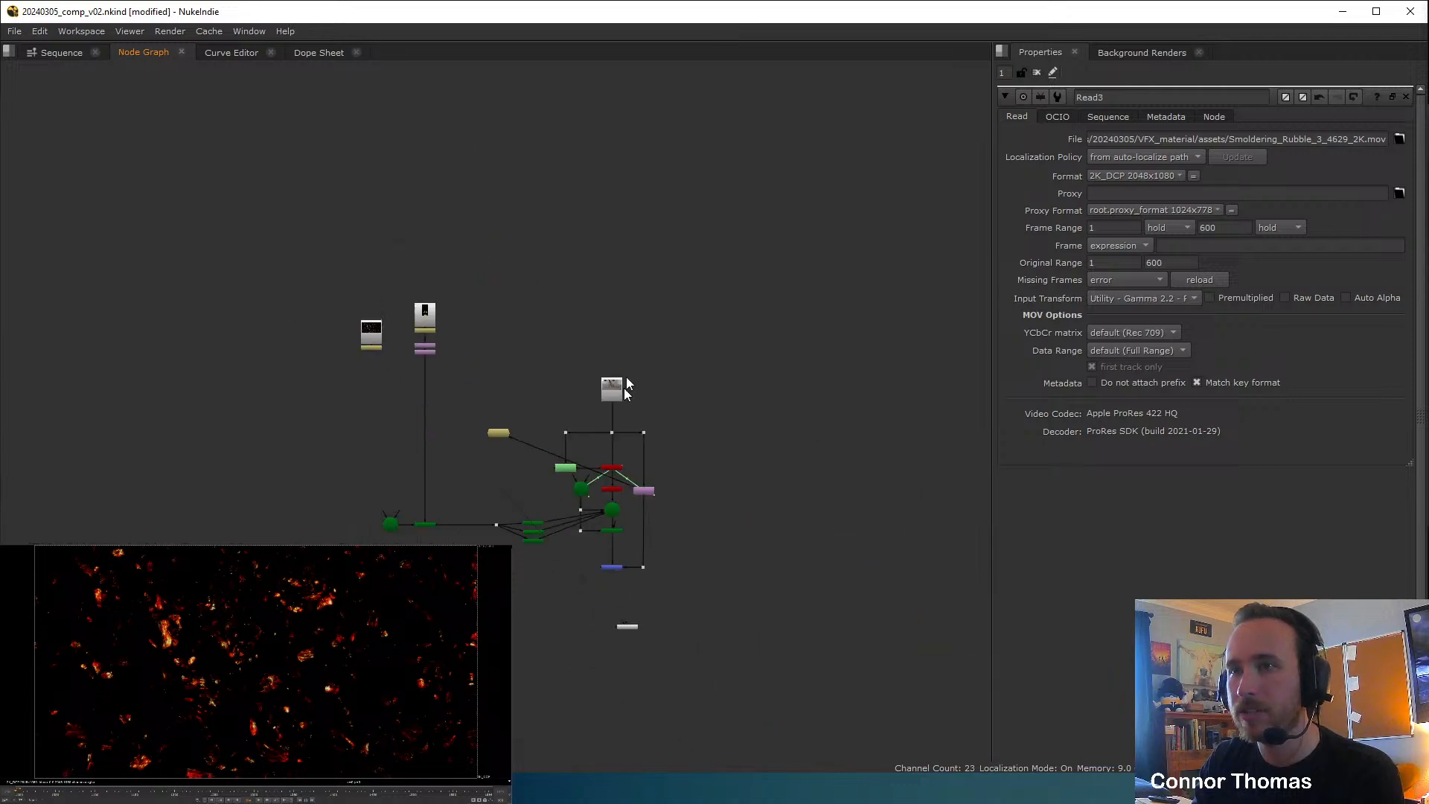
pyautogui.moveTo(471, 316); pyautogui.dragTo(743, 585)
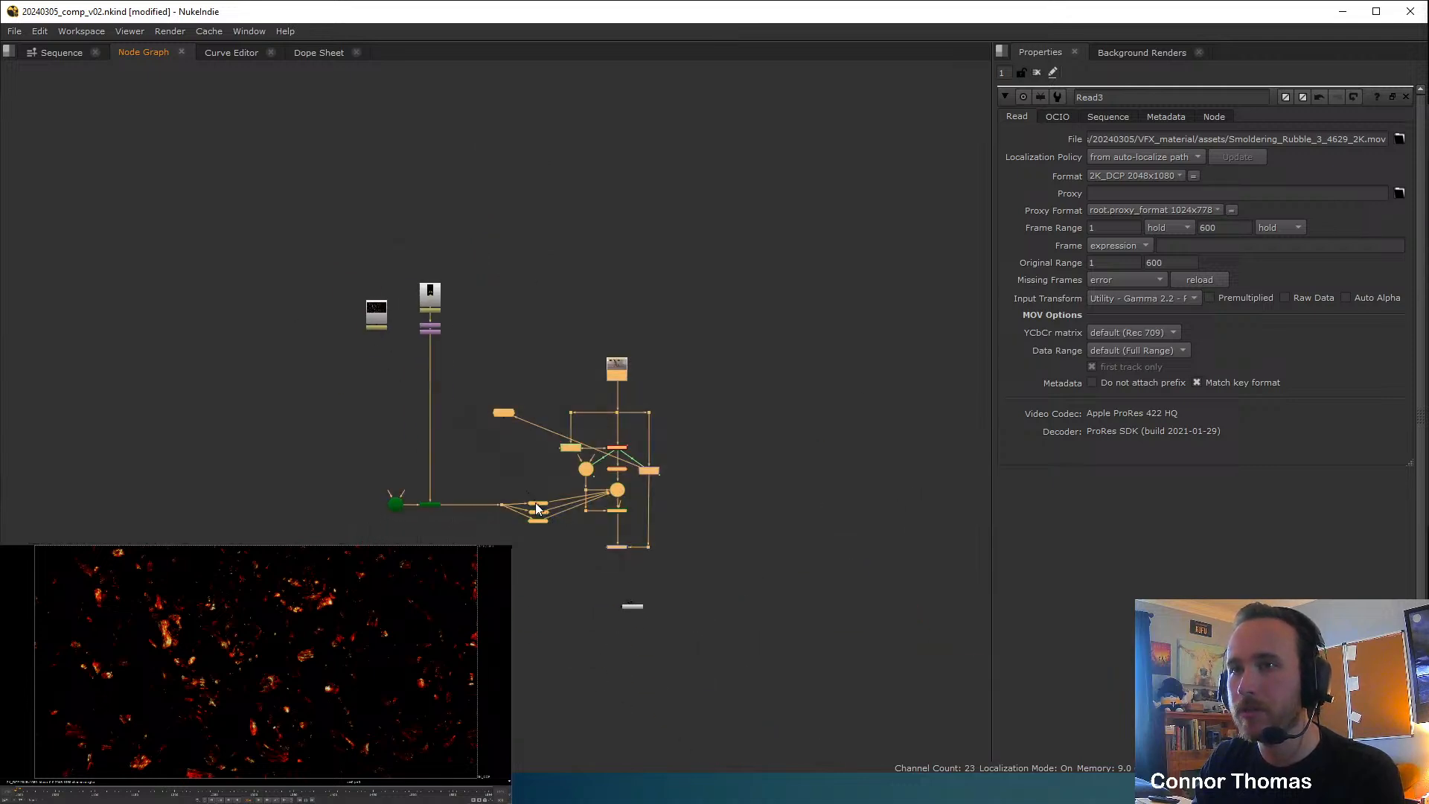
pyautogui.moveTo(536, 509); pyautogui.dragTo(606, 504)
# Create a Merge node, add a Dot on the pipe below Transform1, and feed the Merge's A input from that Dot.
pyautogui.scroll(5, 367, 312)
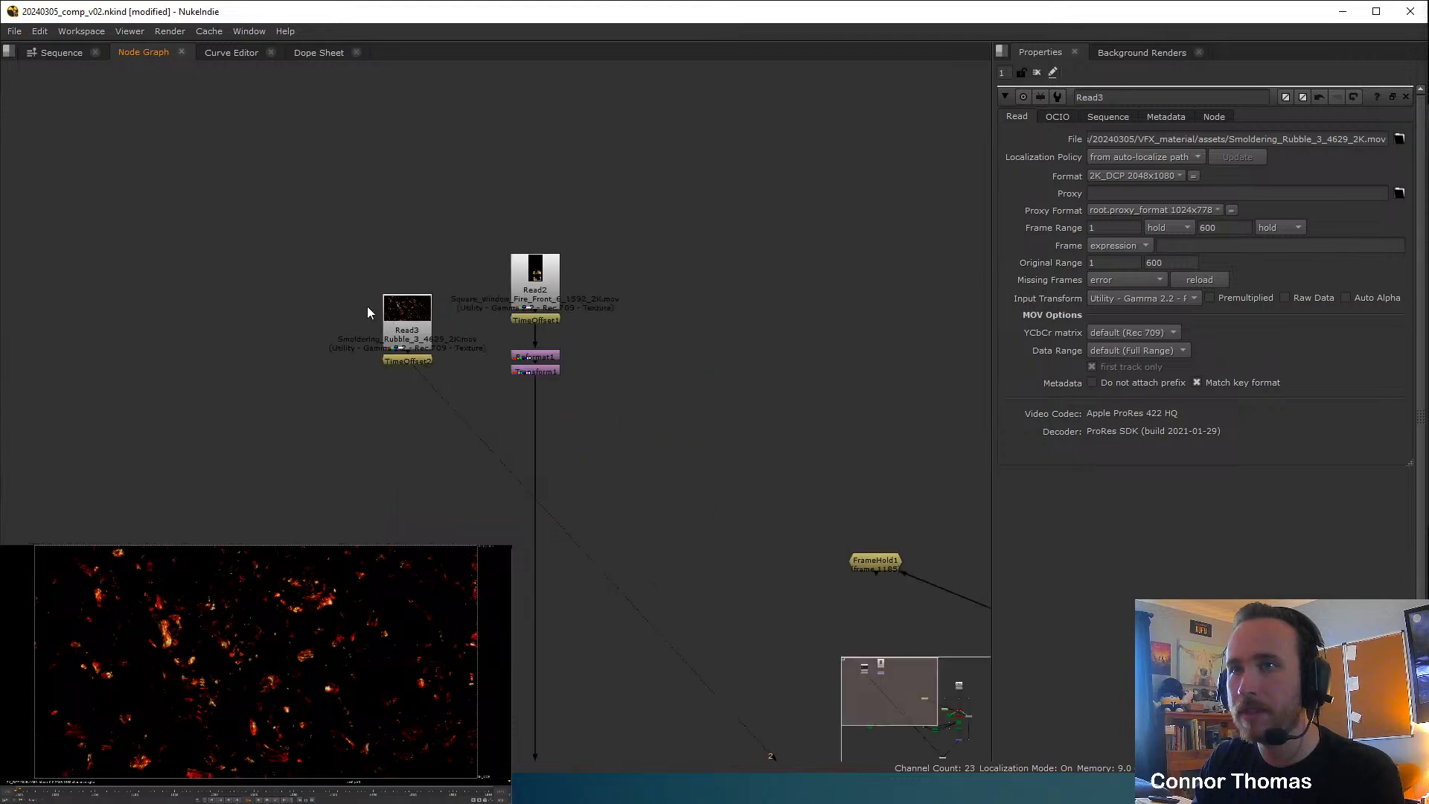
pyautogui.scroll(4, 619, 440)
pyautogui.scroll(-3, 772, 332)
pyautogui.scroll(2, 556, 302)
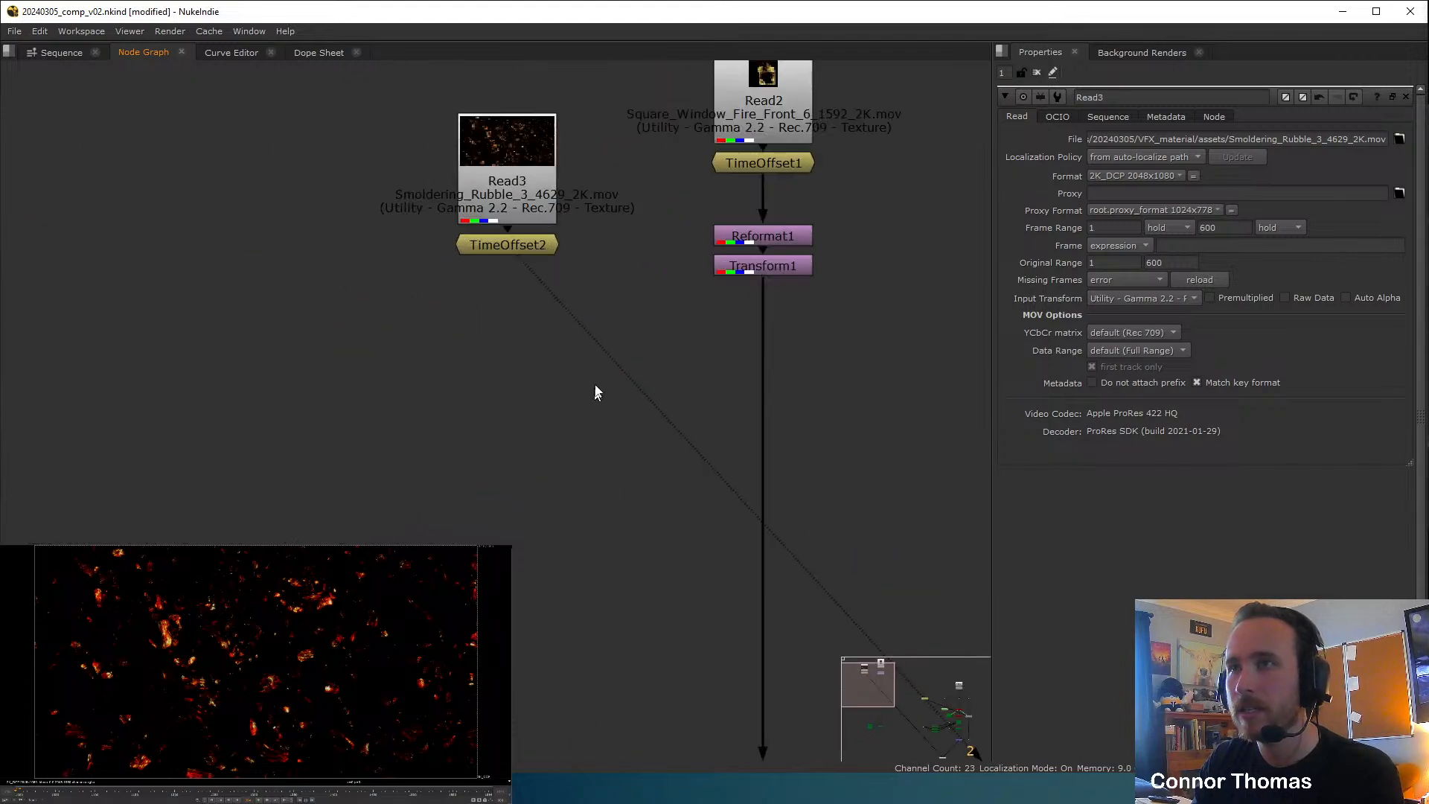
pyautogui.moveTo(484, 291); pyautogui.dragTo(458, 307, button='middle')
pyautogui.scroll(-2, 717, 331)
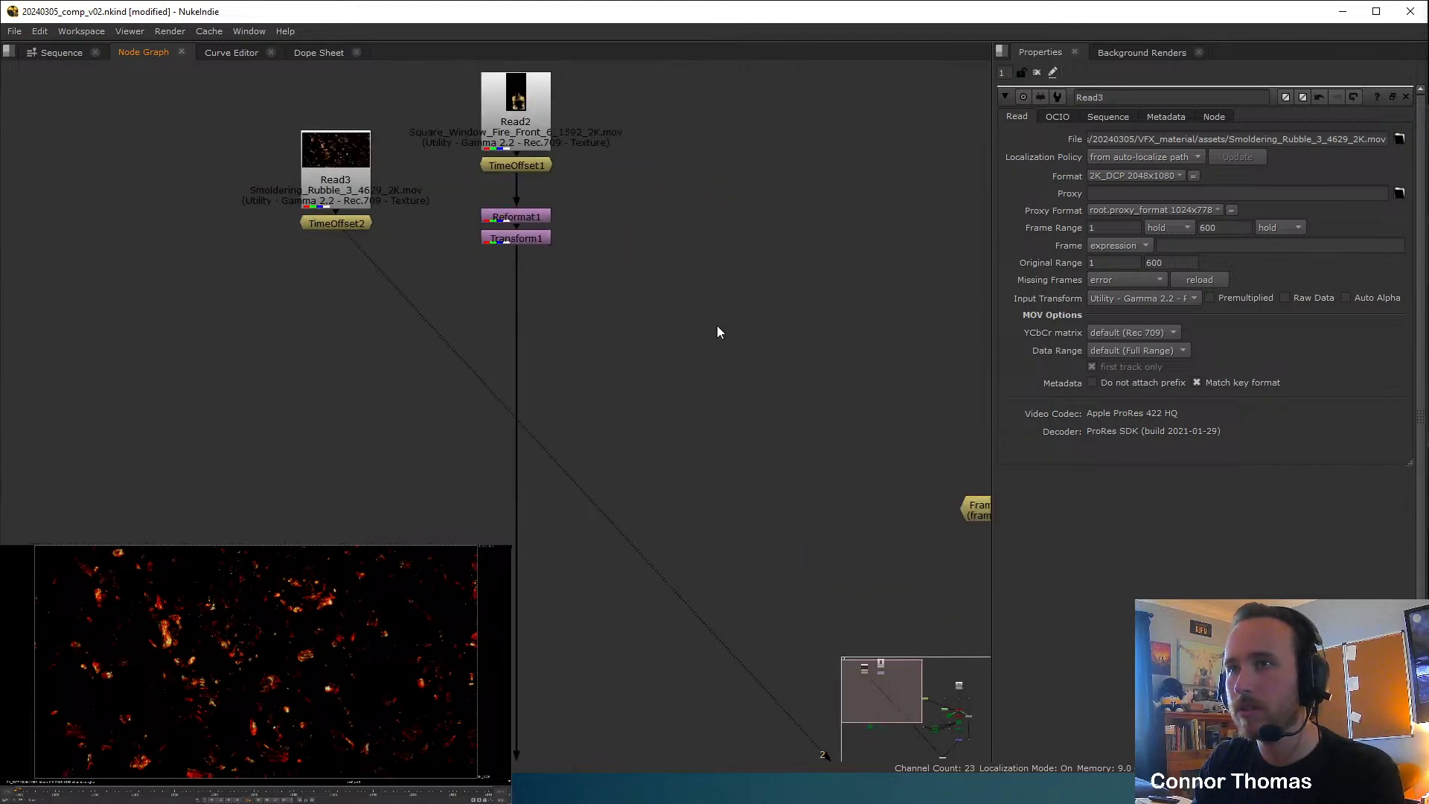
pyautogui.press('m')
pyautogui.moveTo(710, 322); pyautogui.dragTo(595, 309, button='middle')
pyautogui.moveTo(587, 289); pyautogui.dragTo(440, 357)
pyautogui.moveTo(424, 539); pyautogui.dragTo(449, 405, button='middle')
pyautogui.keyDown('ctrl'); pyautogui.moveTo(426, 381); pyautogui.dragTo(428, 516); pyautogui.keyUp('ctrl')
pyautogui.moveTo(616, 181); pyautogui.dragTo(430, 515)
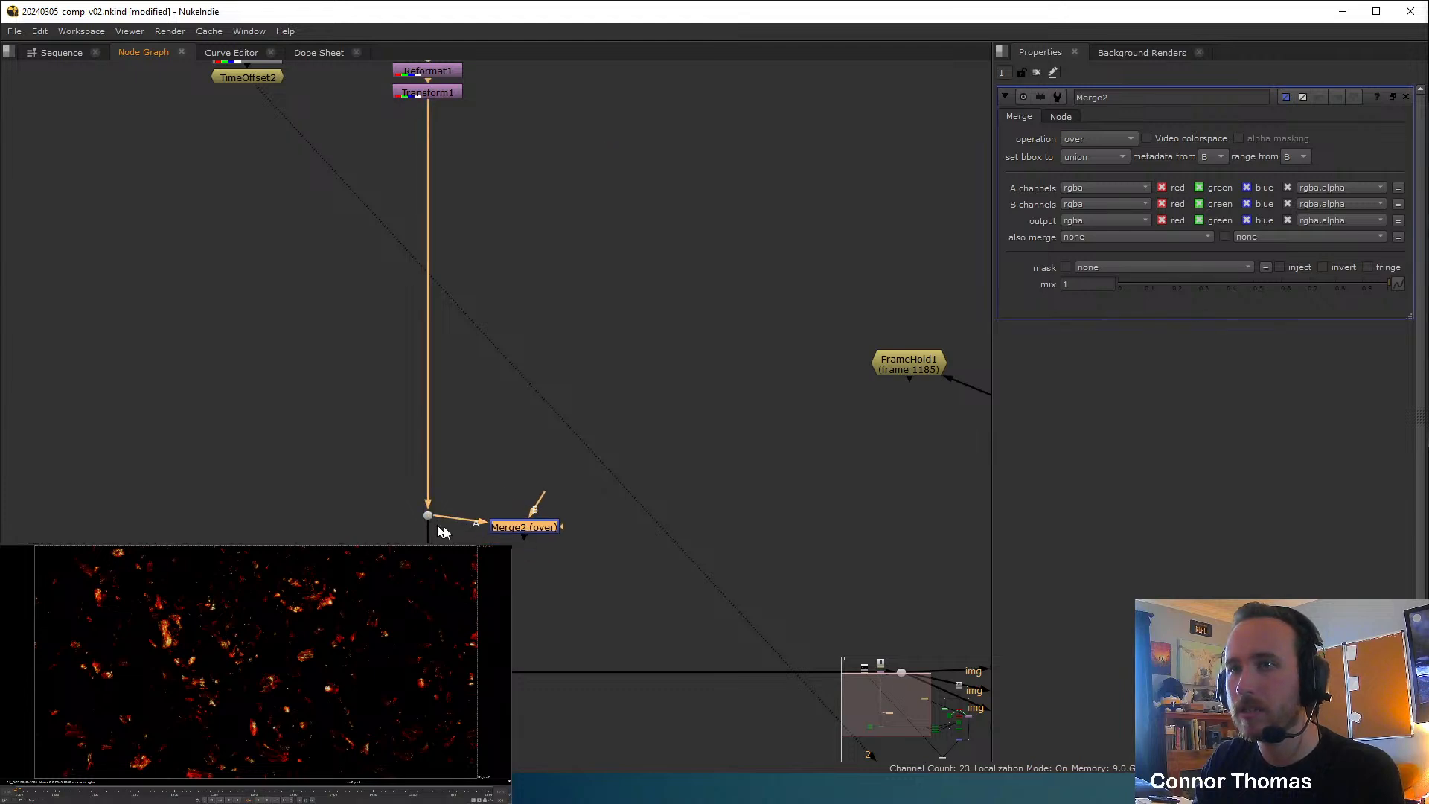
# Connect the new Merge's B input to FrameHold1, line the Merge up with the Dot and view its output.
pyautogui.moveTo(524, 530); pyautogui.dragTo(896, 358)
pyautogui.moveTo(566, 507); pyautogui.dragTo(577, 512)
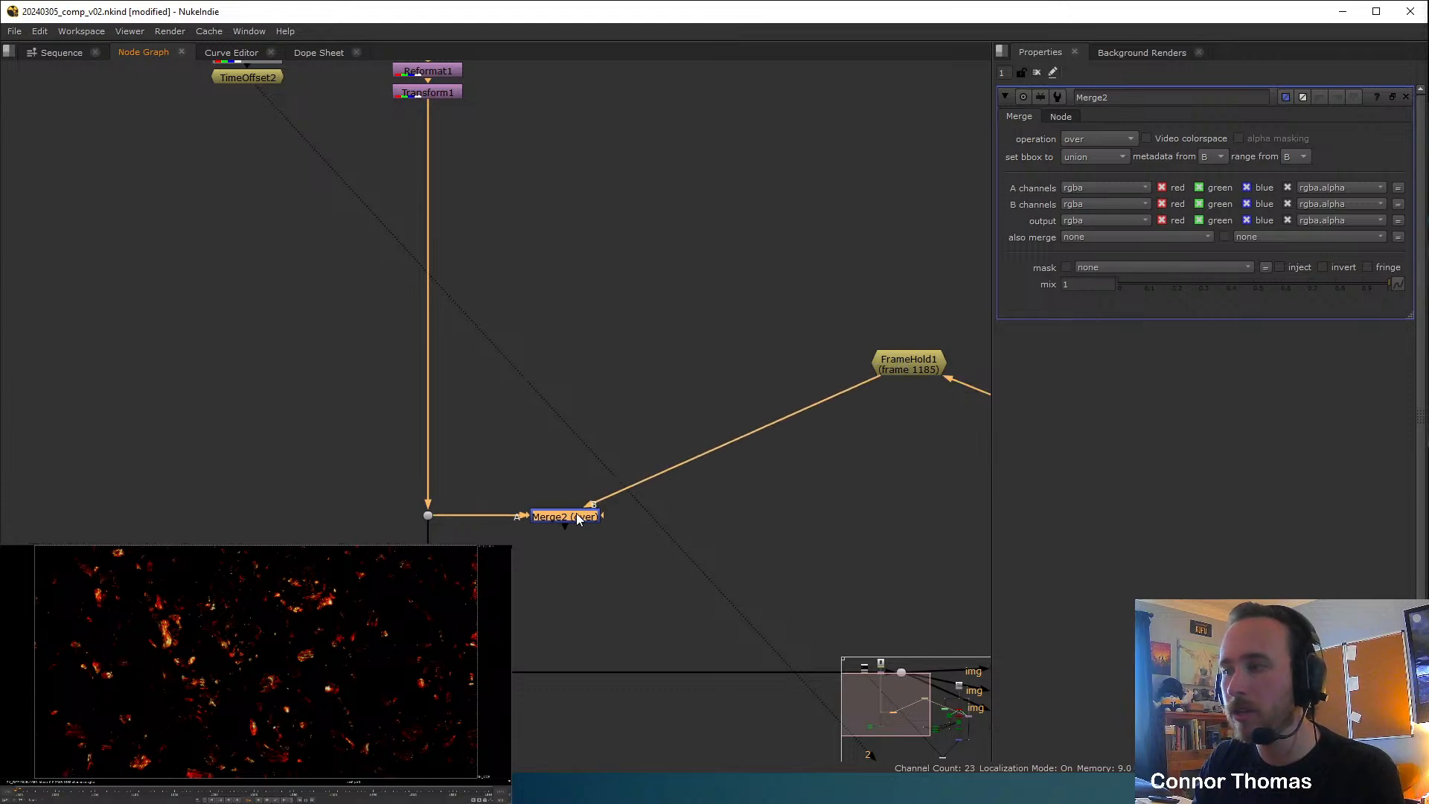
pyautogui.press('1')
pyautogui.moveTo(713, 242); pyautogui.dragTo(771, 454, button='middle')
pyautogui.scroll(-3, 772, 454)
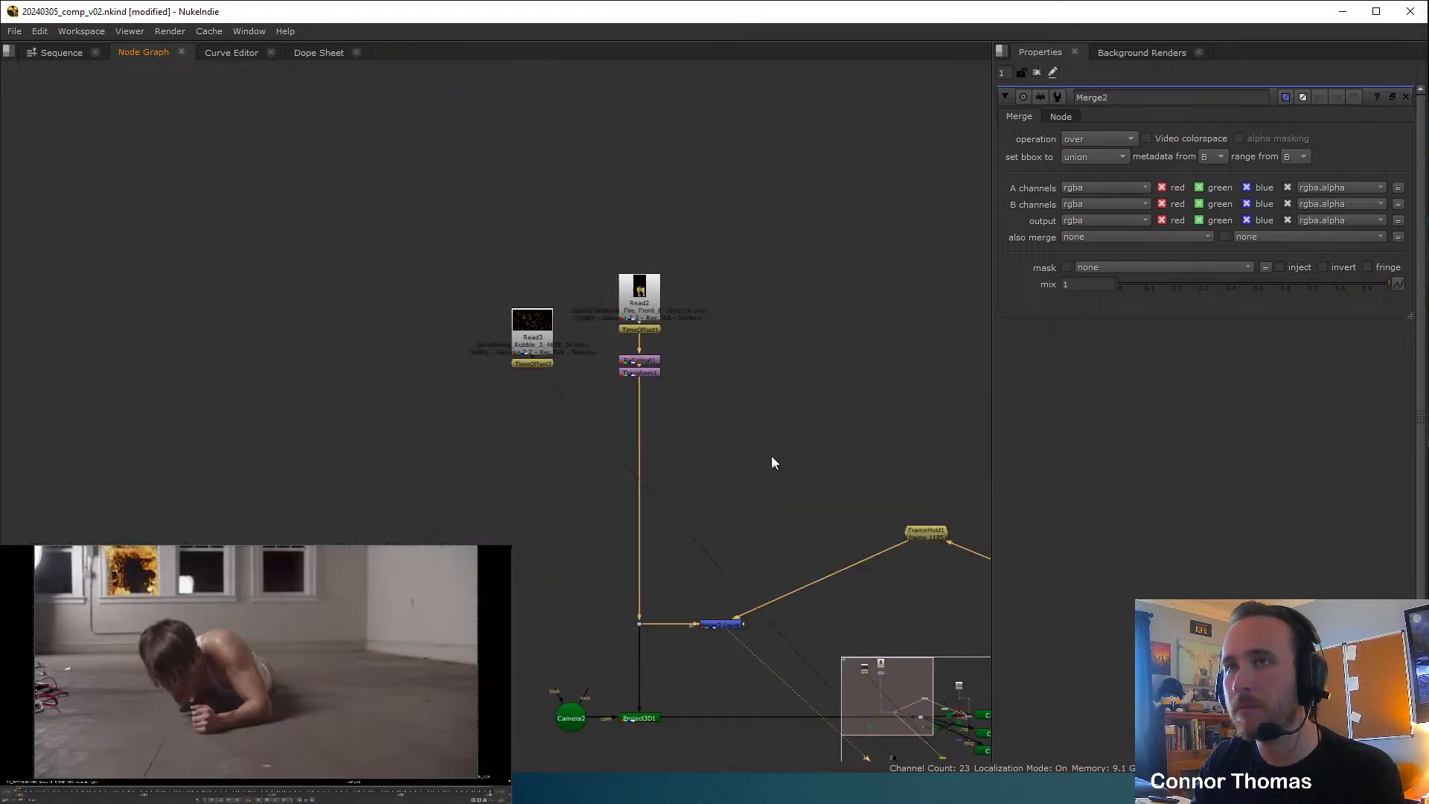
# Move the smoldering rubble Read node and its TimeOffset lower and farther from the window fire branch.
pyautogui.scroll(3, 552, 431)
pyautogui.moveTo(415, 186); pyautogui.dragTo(560, 363)
pyautogui.moveTo(506, 319); pyautogui.dragTo(425, 450)
pyautogui.click(445, 512)
# Add a CornerPin node after the smoldering rubble's TimeOffset and space it slightly below.
pyautogui.moveTo(387, 433); pyautogui.dragTo(362, 319, button='middle')
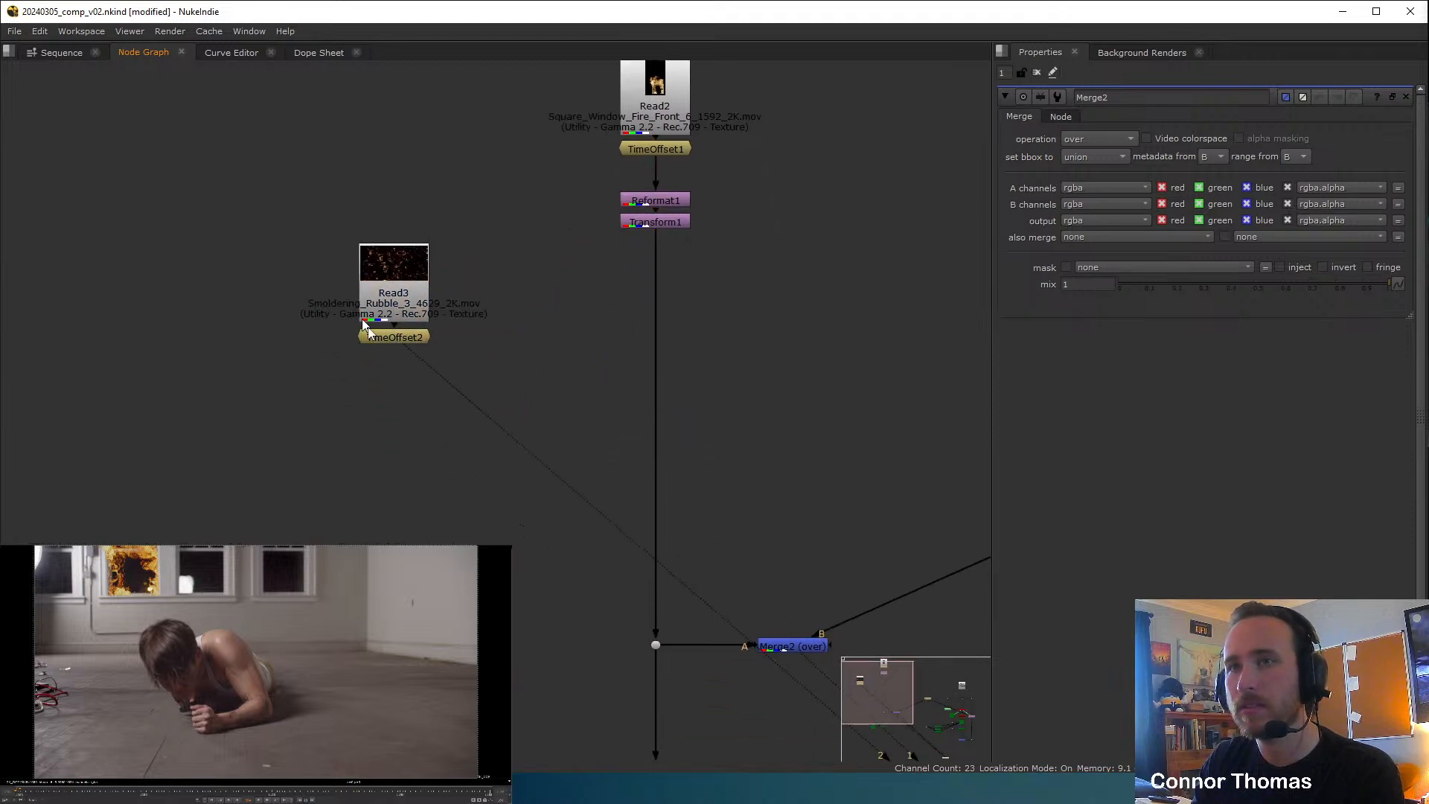
pyautogui.scroll(1, 463, 373)
pyautogui.moveTo(462, 373); pyautogui.dragTo(358, 343, button='middle')
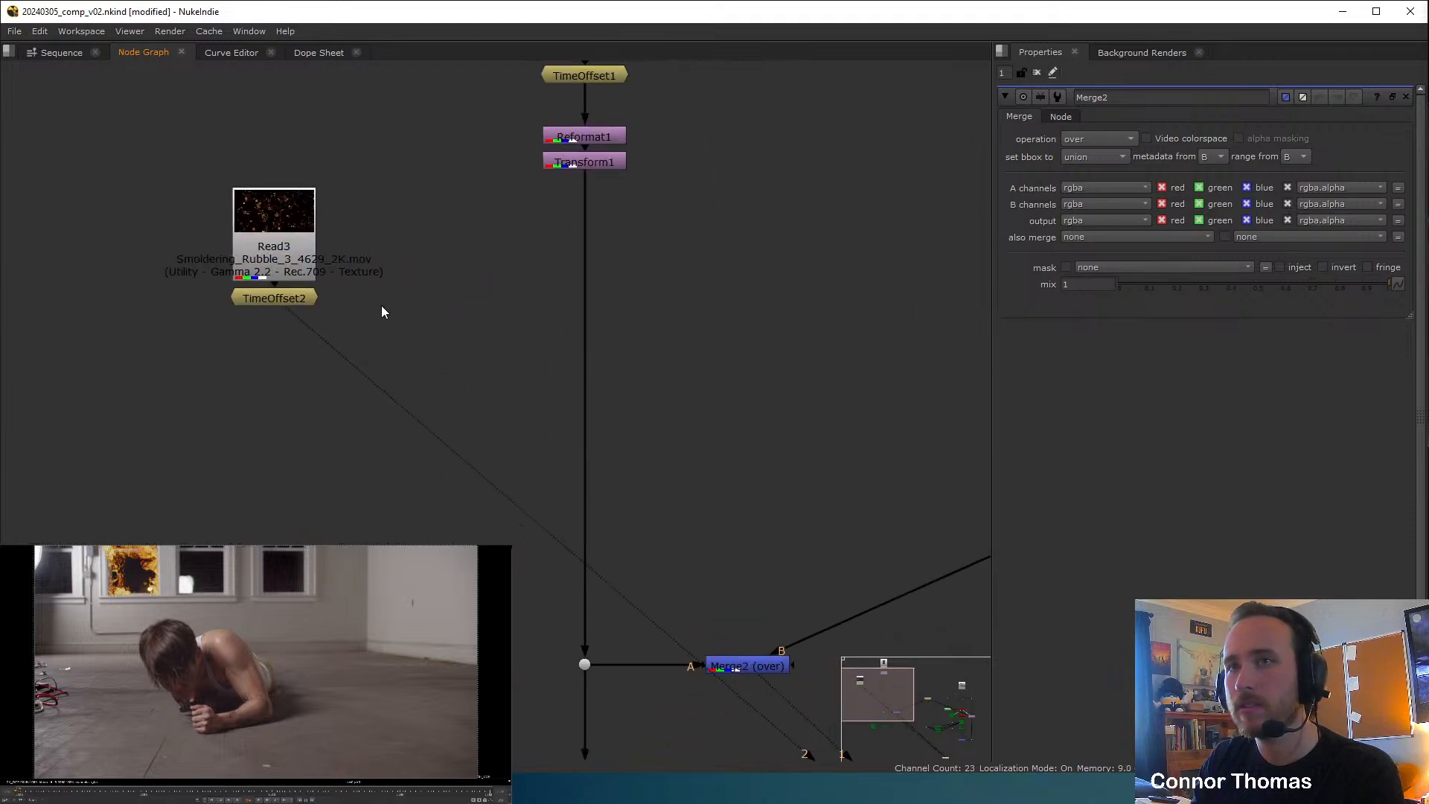
pyautogui.click(310, 301)
pyautogui.press('Tab')
pyautogui.write('corner')
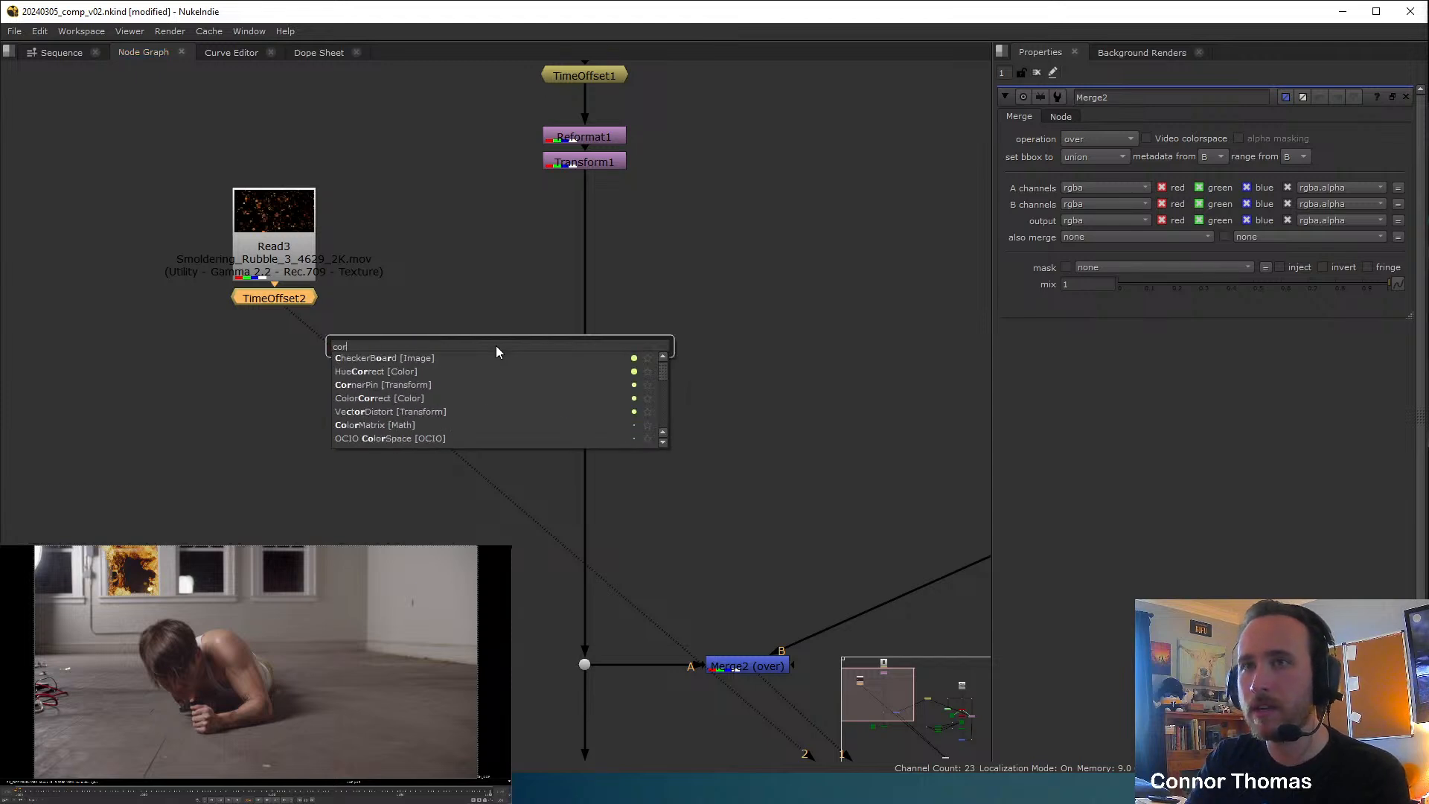
pyautogui.press('Return')
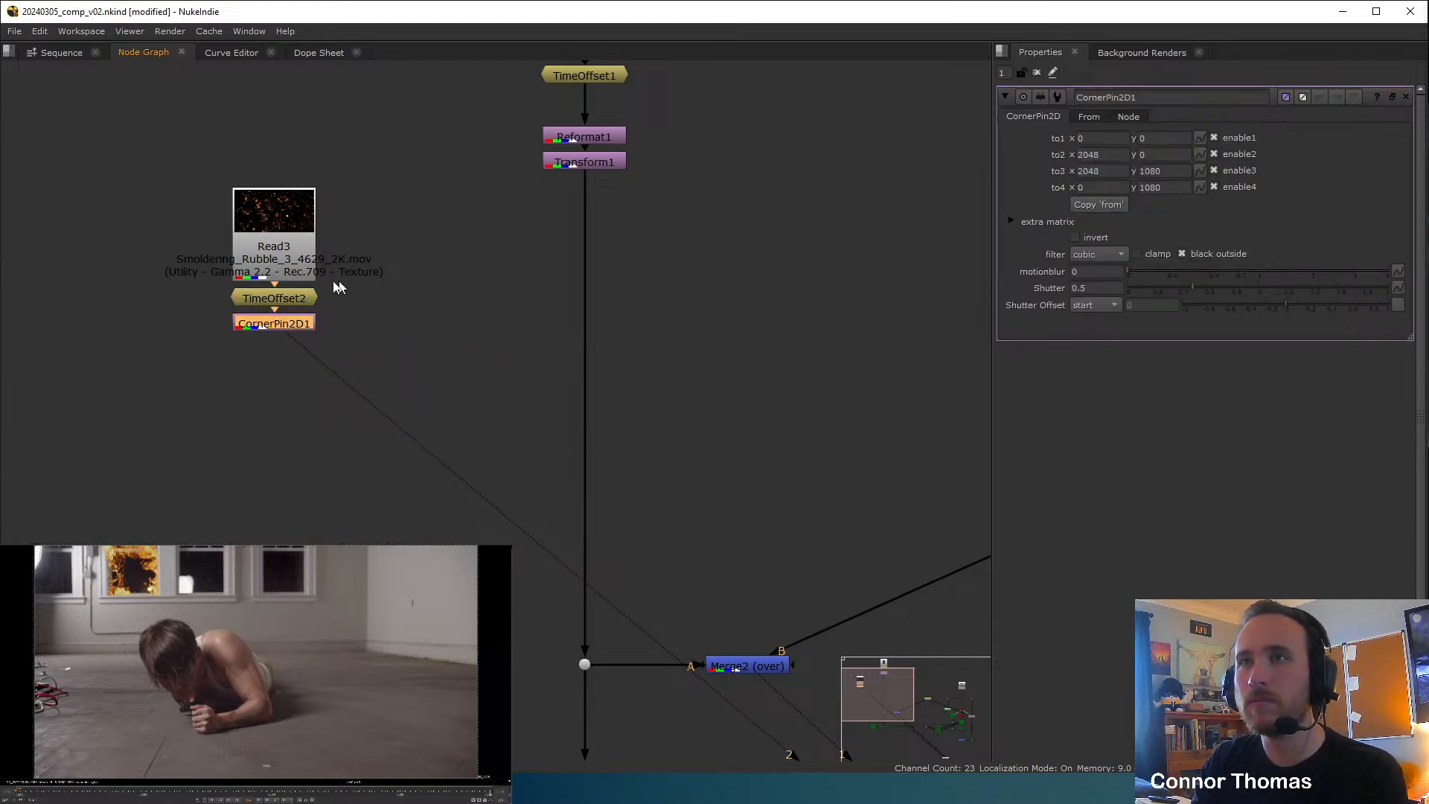
pyautogui.moveTo(262, 325); pyautogui.dragTo(266, 363)
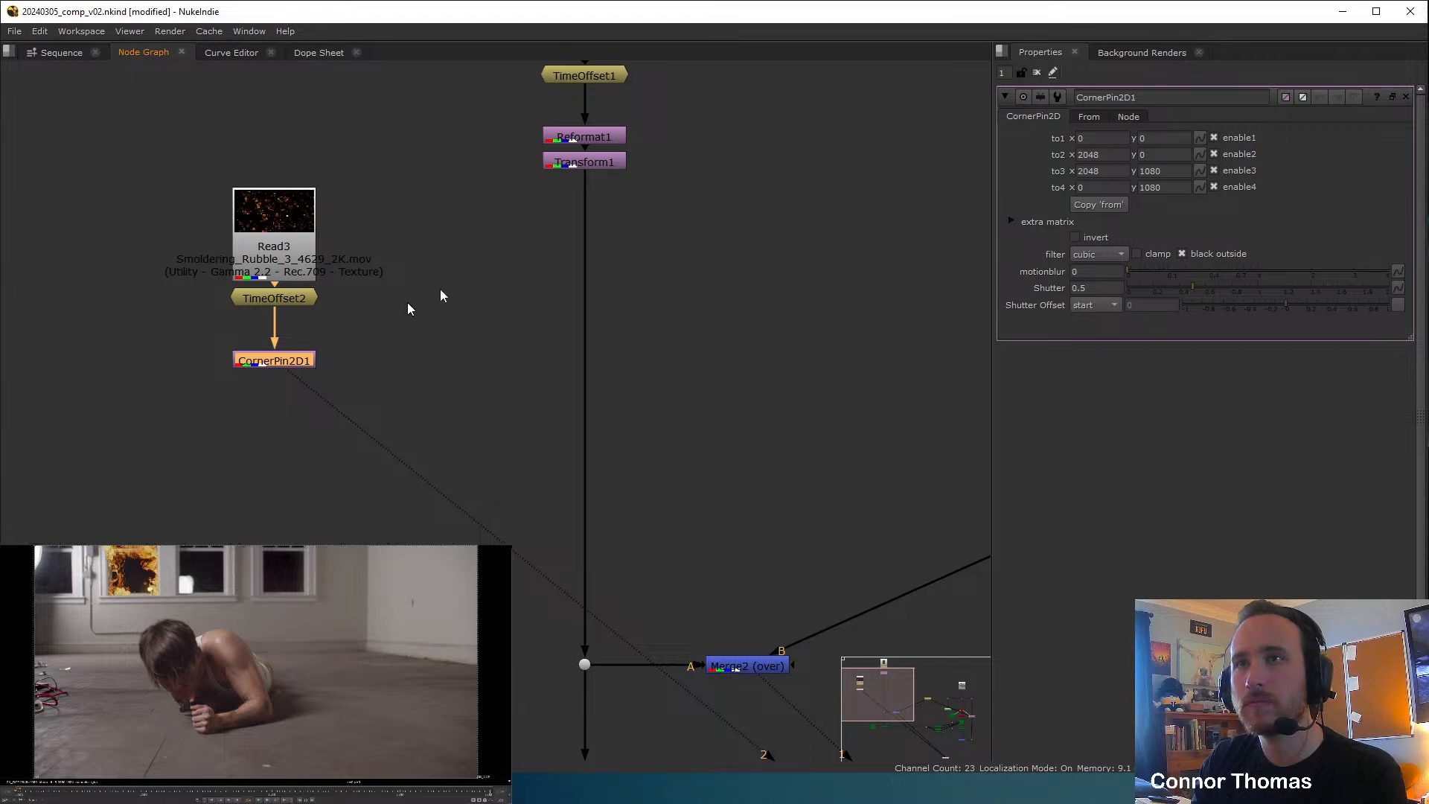
# Copy Reformat1 from the window fire branch and paste it after the smoldering rubble's TimeOffset2, before the CornerPin.
pyautogui.click(585, 141)
pyautogui.hotkey('ctrl', 'c')
pyautogui.click(256, 298)
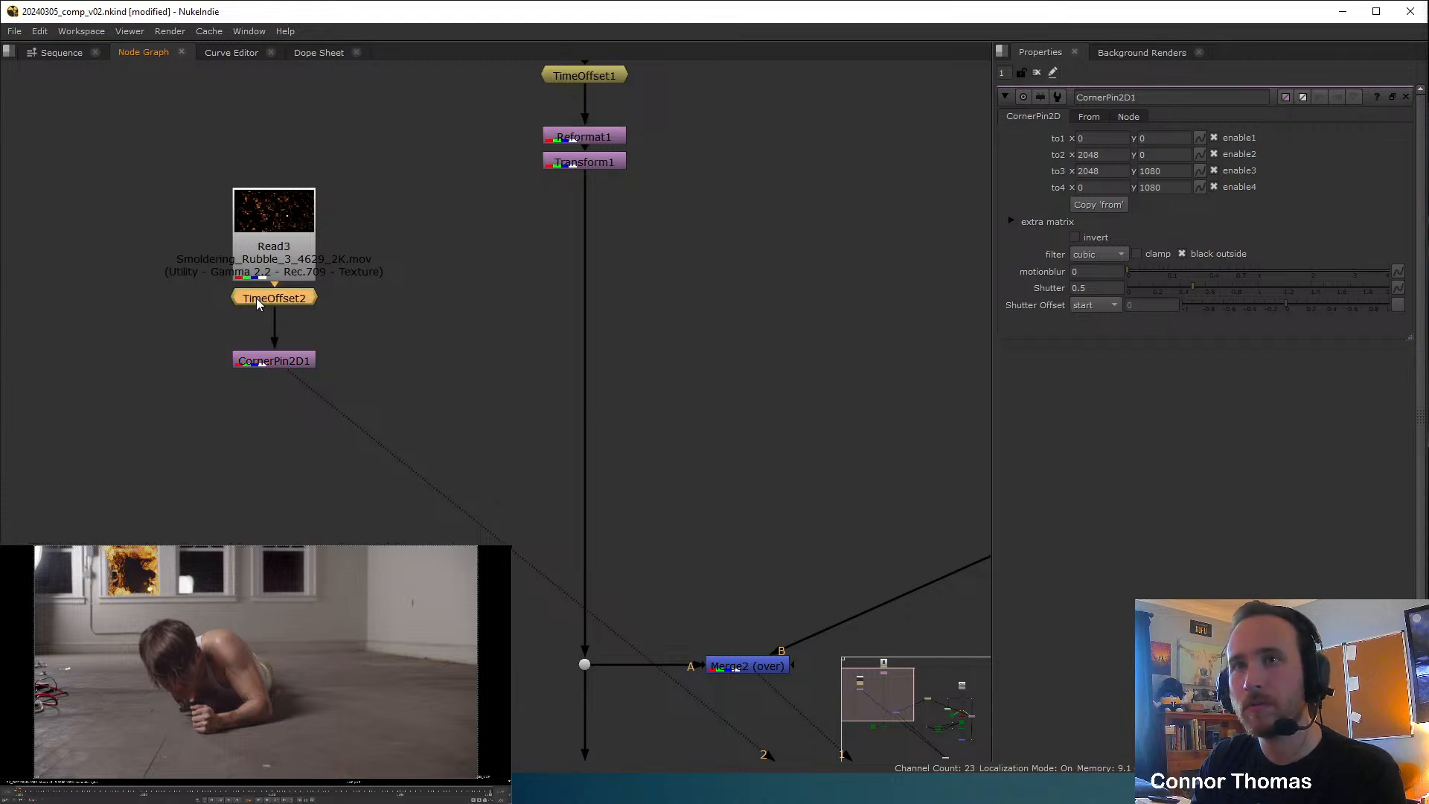
pyautogui.hotkey('ctrl', 'v')
# Create a Merge with the rubble's CornerPin2D1 as its A input and insert it into the window fire pipe below Transform1.
pyautogui.click(300, 363)
pyautogui.press('m')
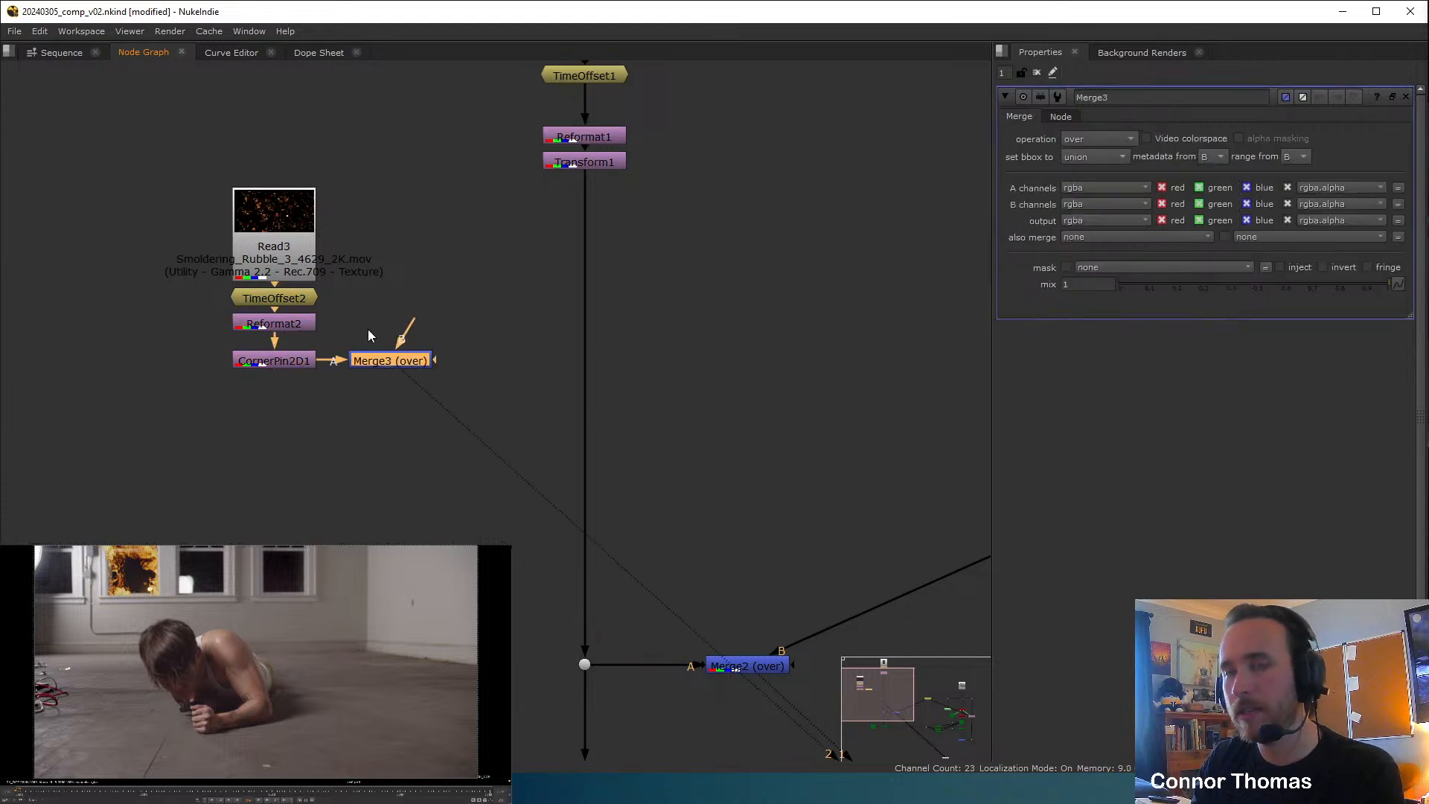
pyautogui.moveTo(394, 359); pyautogui.dragTo(591, 364)
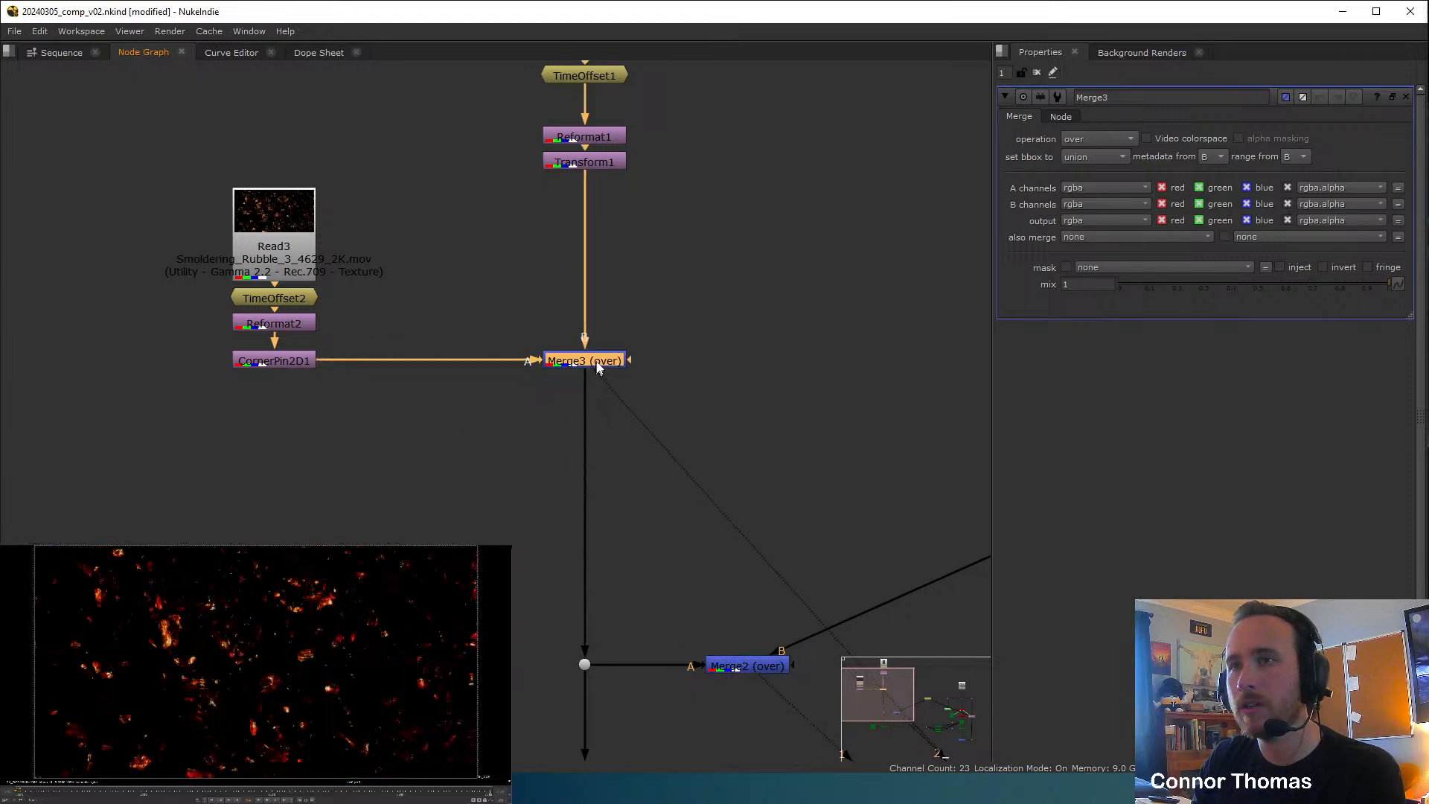
pyautogui.click(649, 359)
pyautogui.click(584, 359)
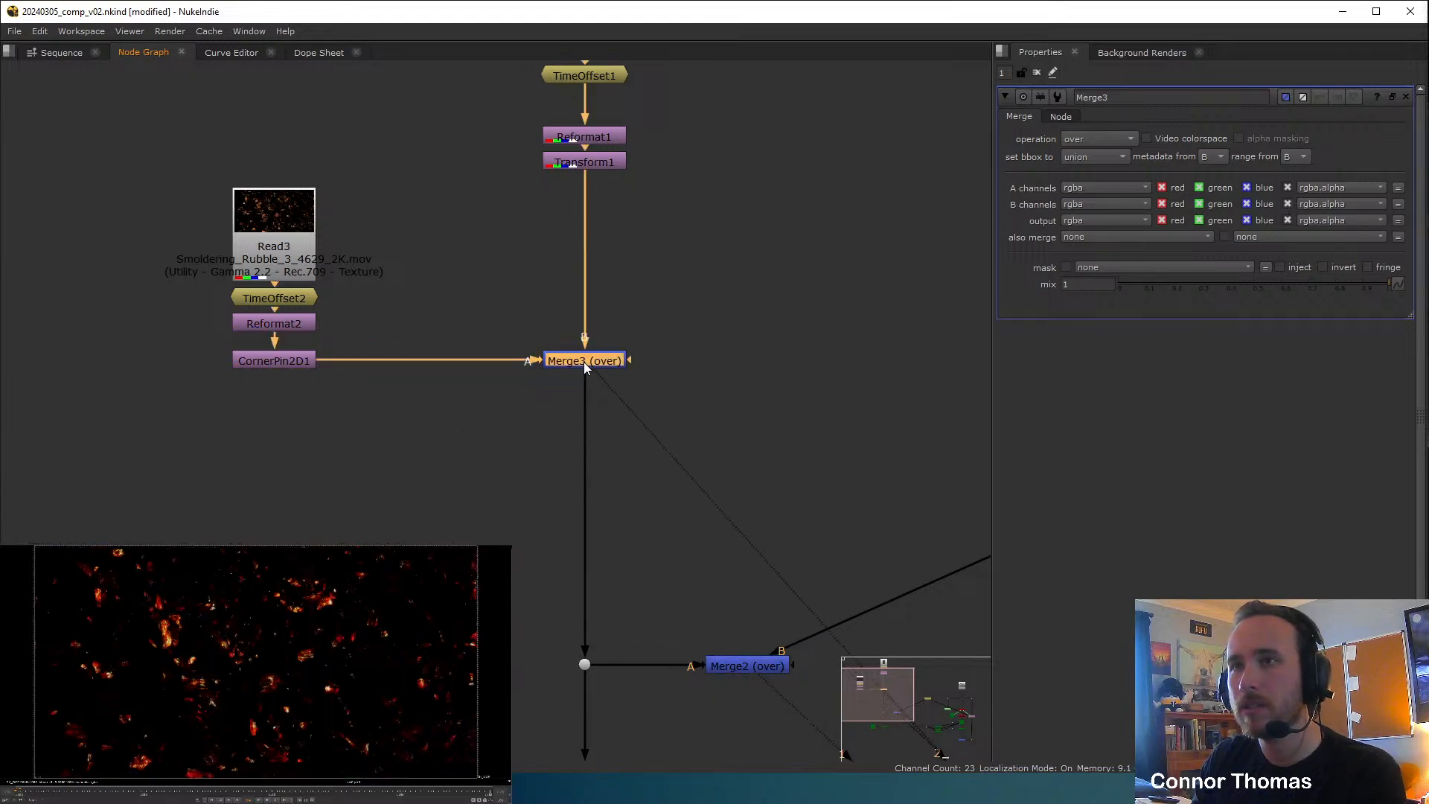
pyautogui.click(882, 306)
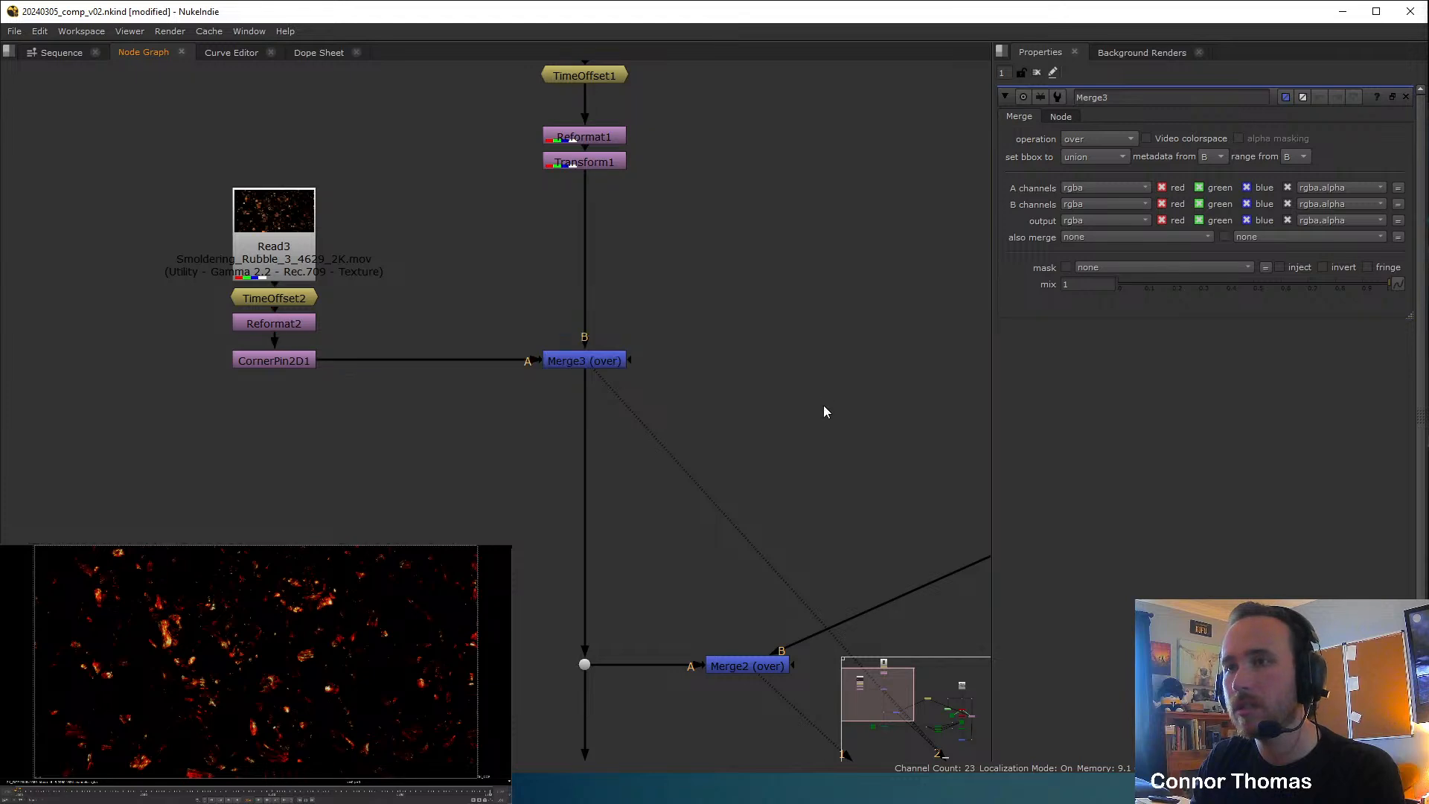
# Set the operation of Merge2, the one fed by FrameHold1, to plus.
pyautogui.scroll(-3, 823, 405)
pyautogui.moveTo(823, 405); pyautogui.dragTo(669, 444, button='middle')
pyautogui.scroll(3, 668, 439)
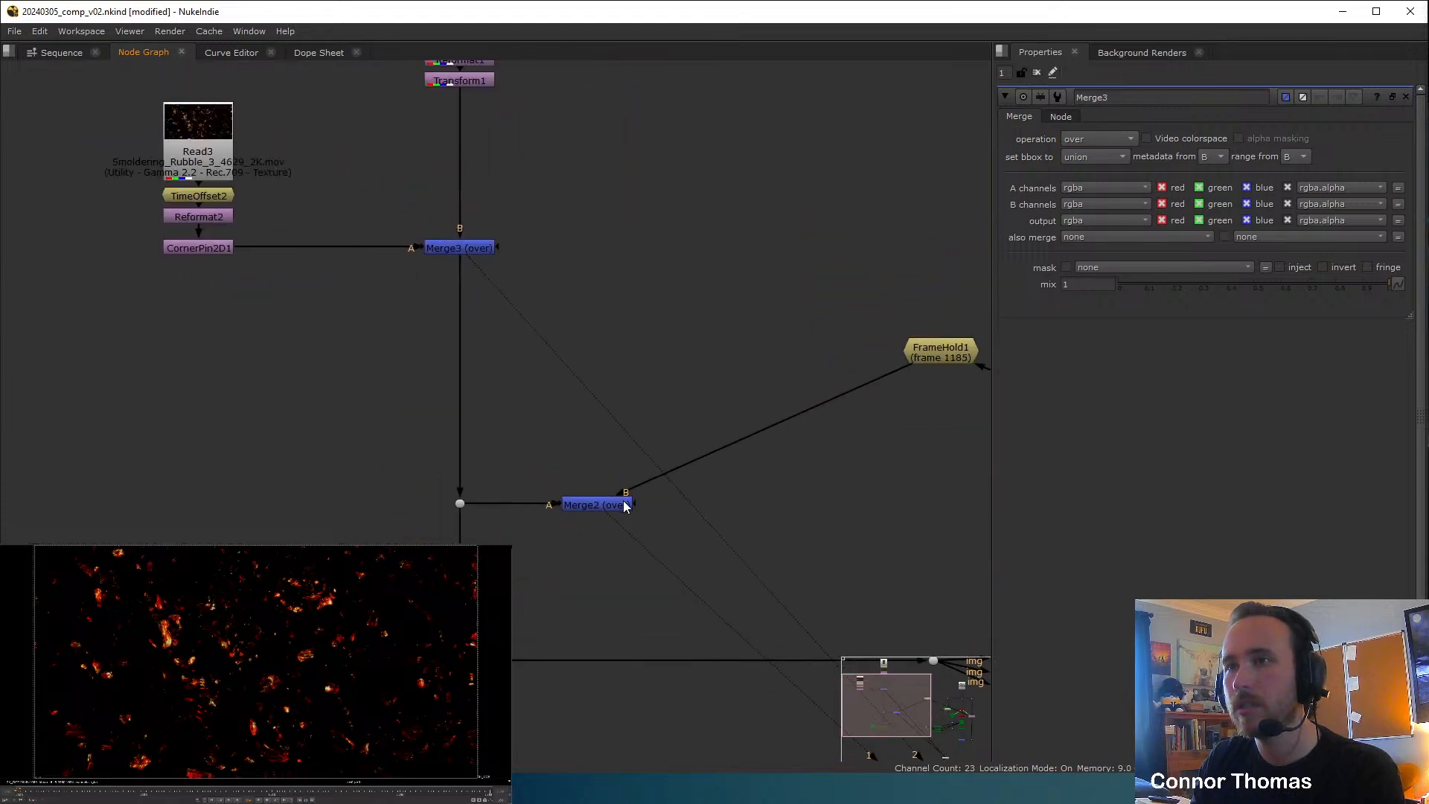
pyautogui.click(621, 507)
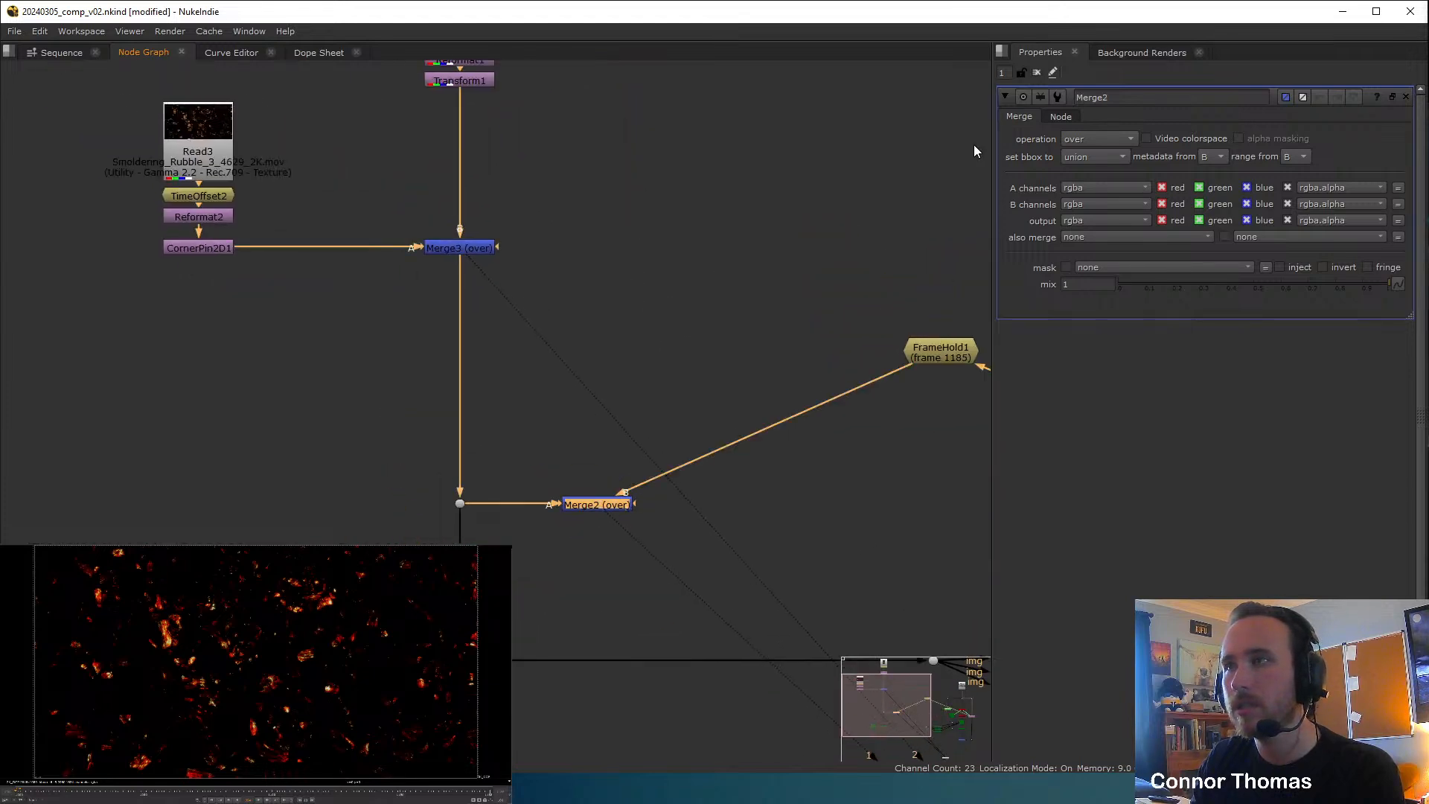
pyautogui.click(1108, 141)
pyautogui.click(1119, 393)
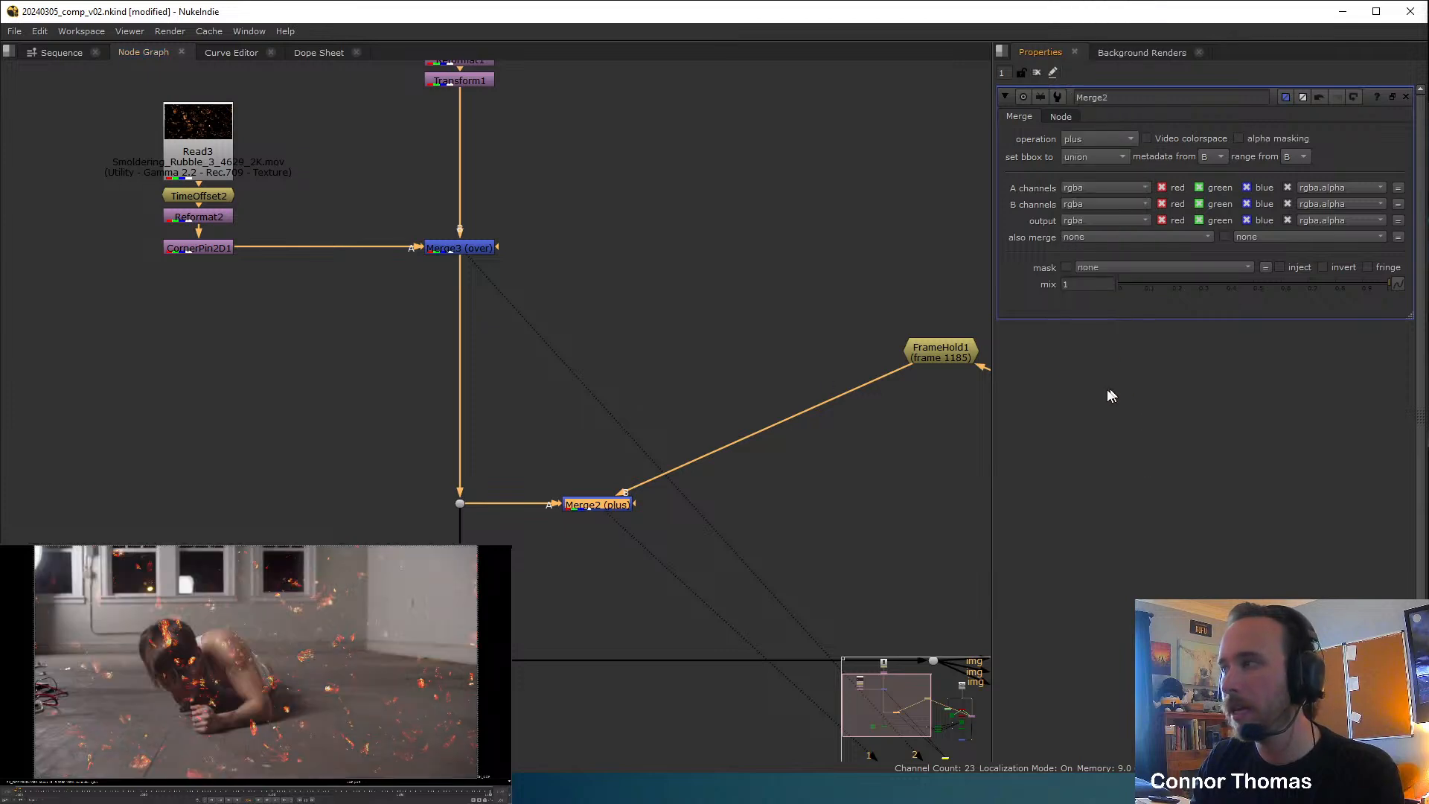
pyautogui.click(634, 204)
# Pin the rubble's corners onto the floor in CornerPin2D1, at about (-516, 28), (558, -288), (828, 422) and (-70, 328) for to1 through to4.
pyautogui.moveTo(622, 183); pyautogui.dragTo(747, 252, button='middle')
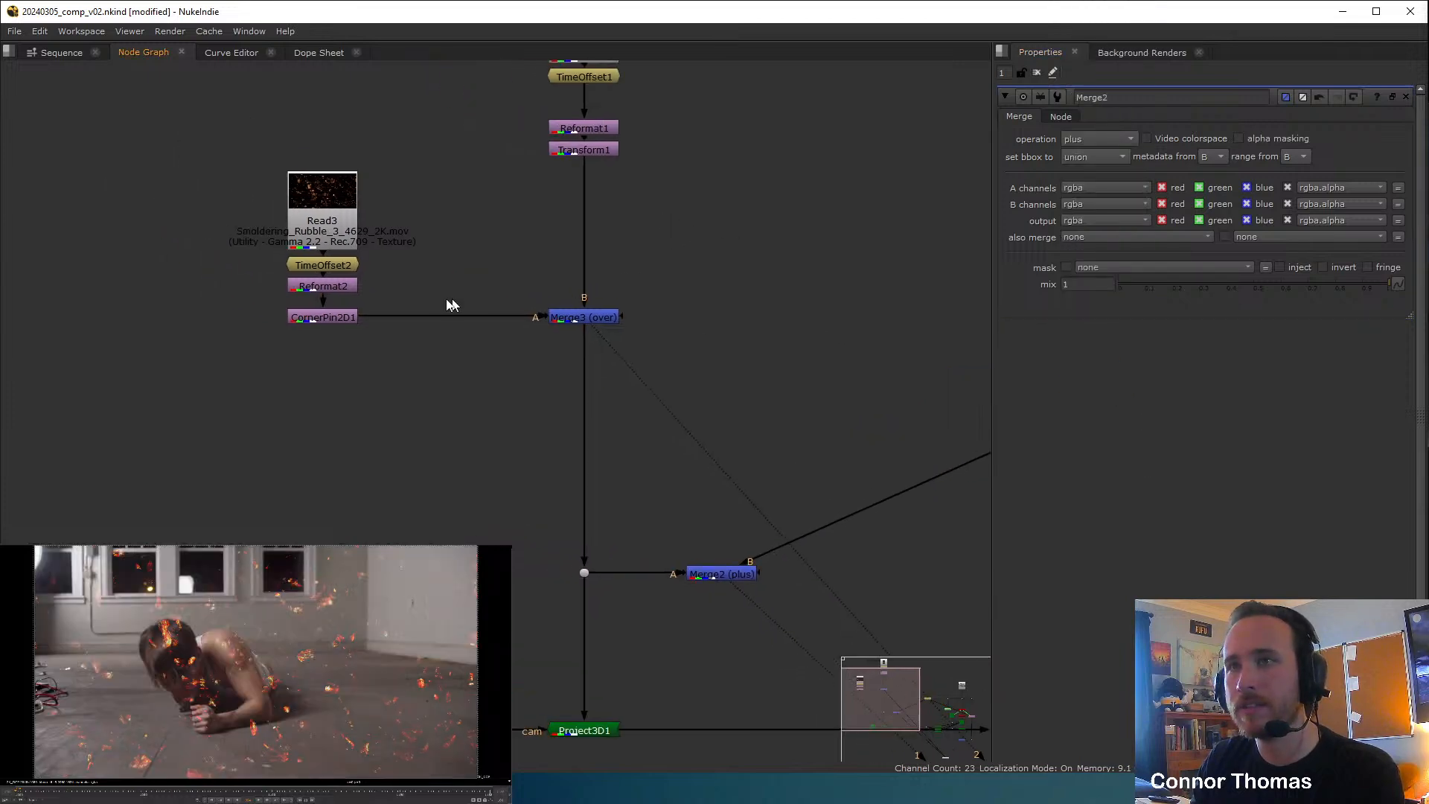
pyautogui.doubleClick(343, 314)
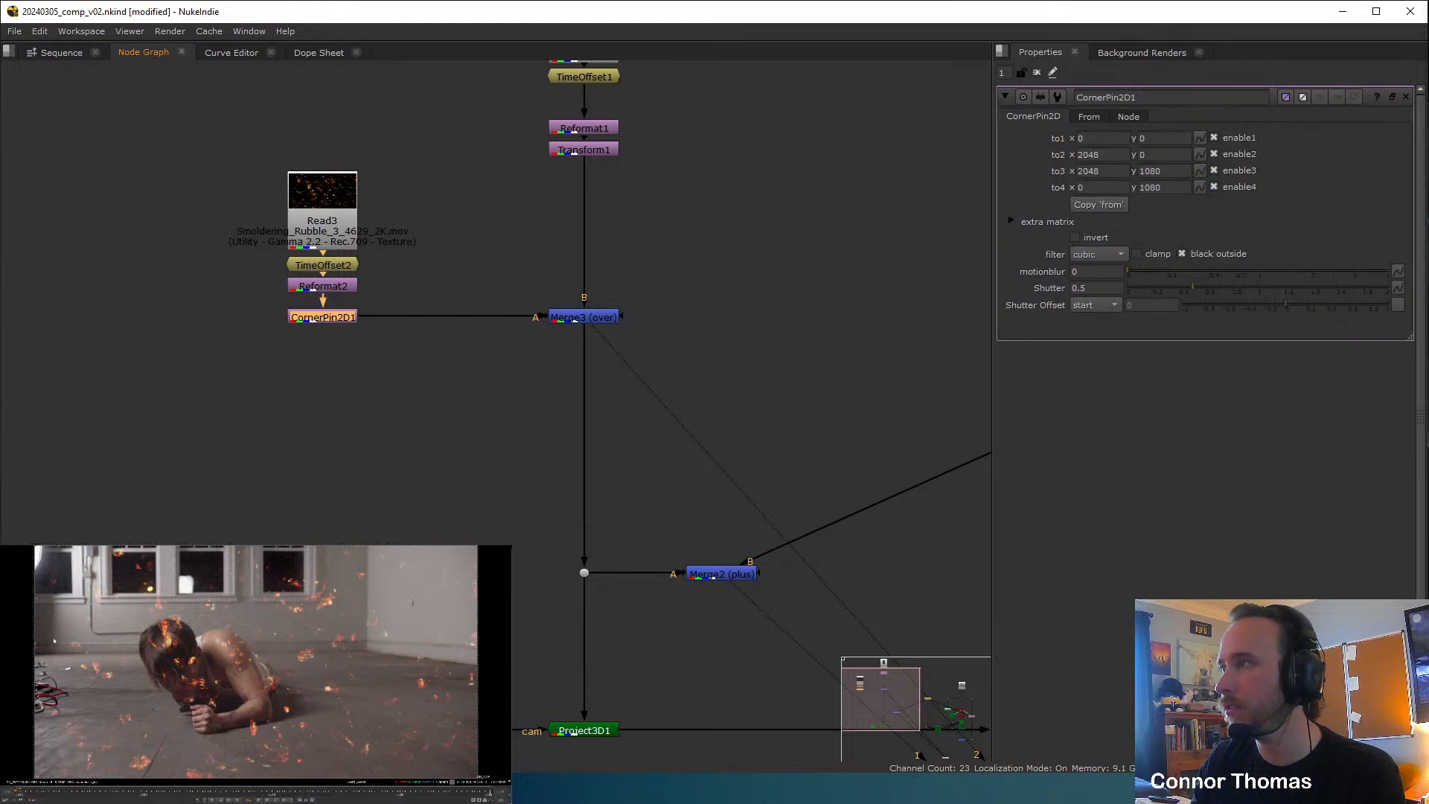
pyautogui.moveTo(47, 591); pyautogui.dragTo(1398, 534)
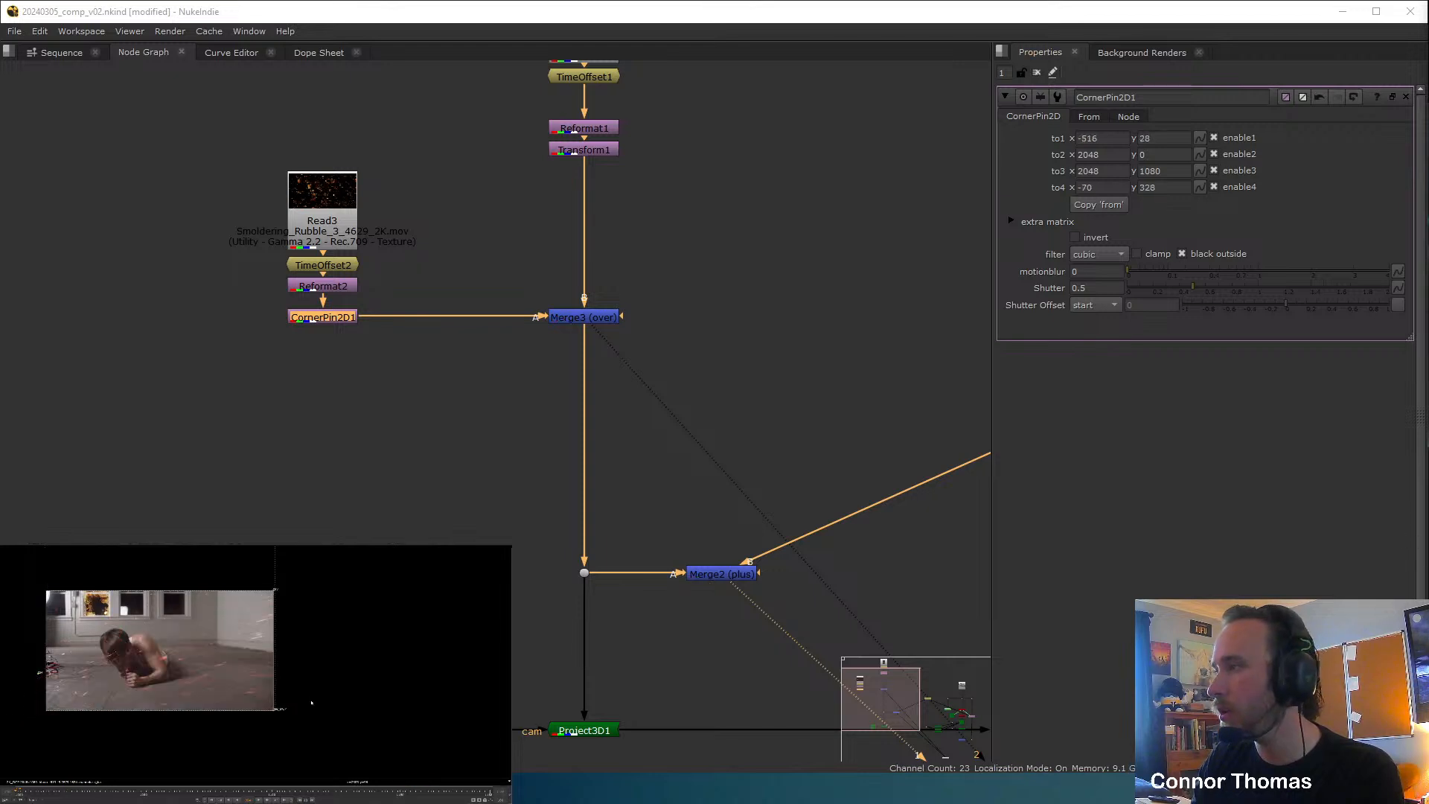
pyautogui.moveTo(275, 712); pyautogui.dragTo(110, 741)
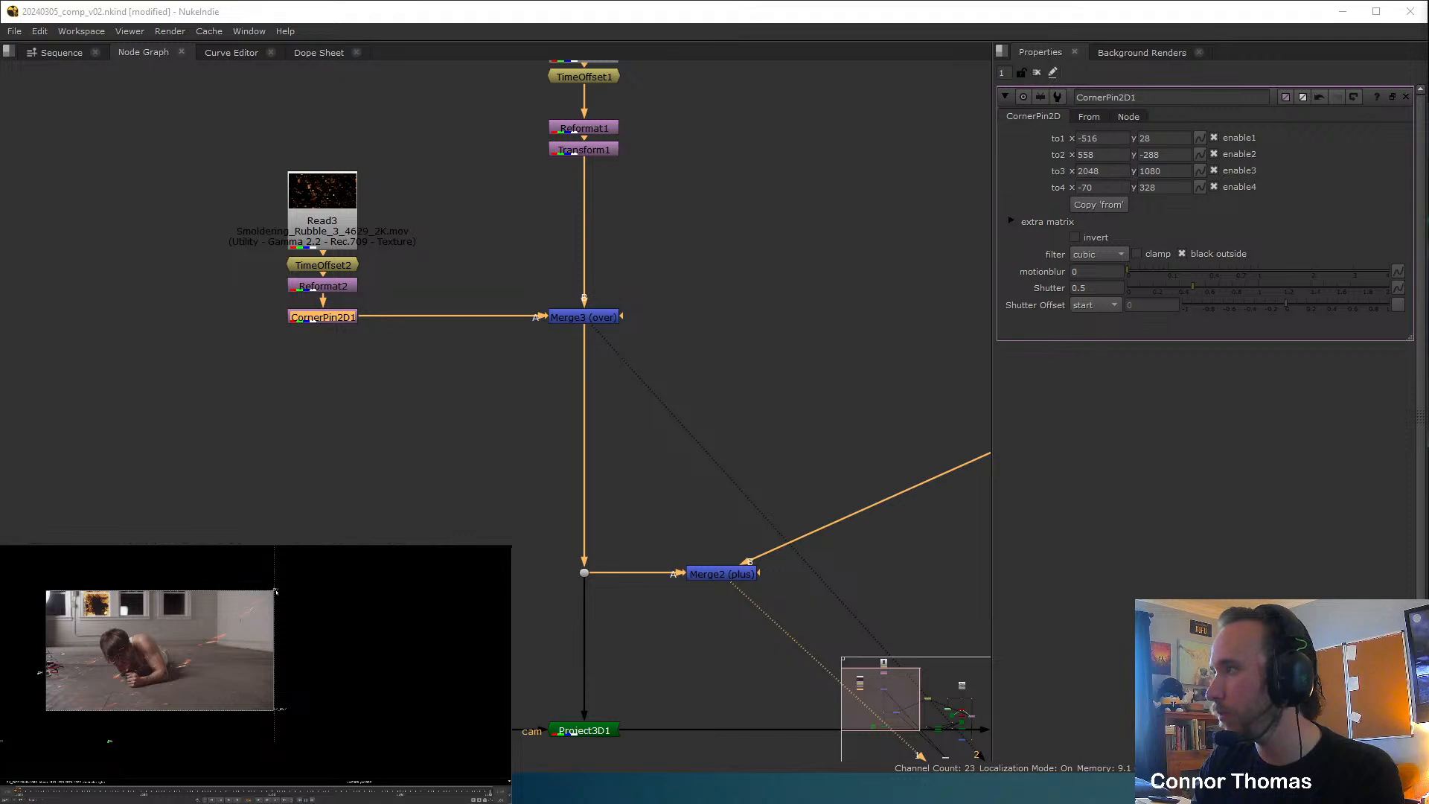
pyautogui.moveTo(275, 592); pyautogui.dragTo(139, 663)
pyautogui.scroll(2, 170, 646)
pyautogui.moveTo(138, 664); pyautogui.dragTo(217, 642, button='middle')
pyautogui.scroll(-2, 175, 649)
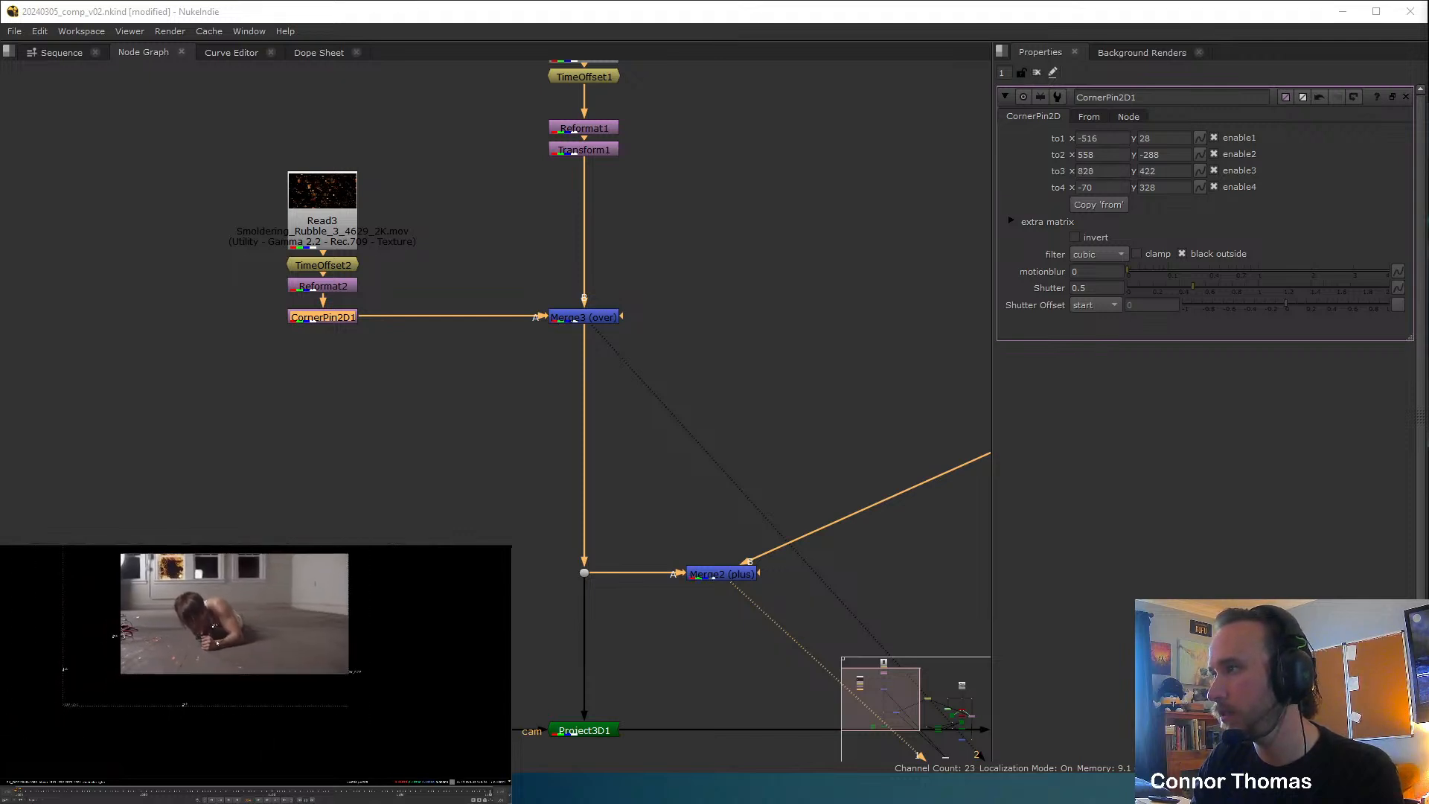
# Refine the rubble's corner pin, placing to2 at about (1040, -248), to3 at (869, 340) and to4 at (-107, 336).
pyautogui.moveTo(184, 704); pyautogui.dragTo(237, 697)
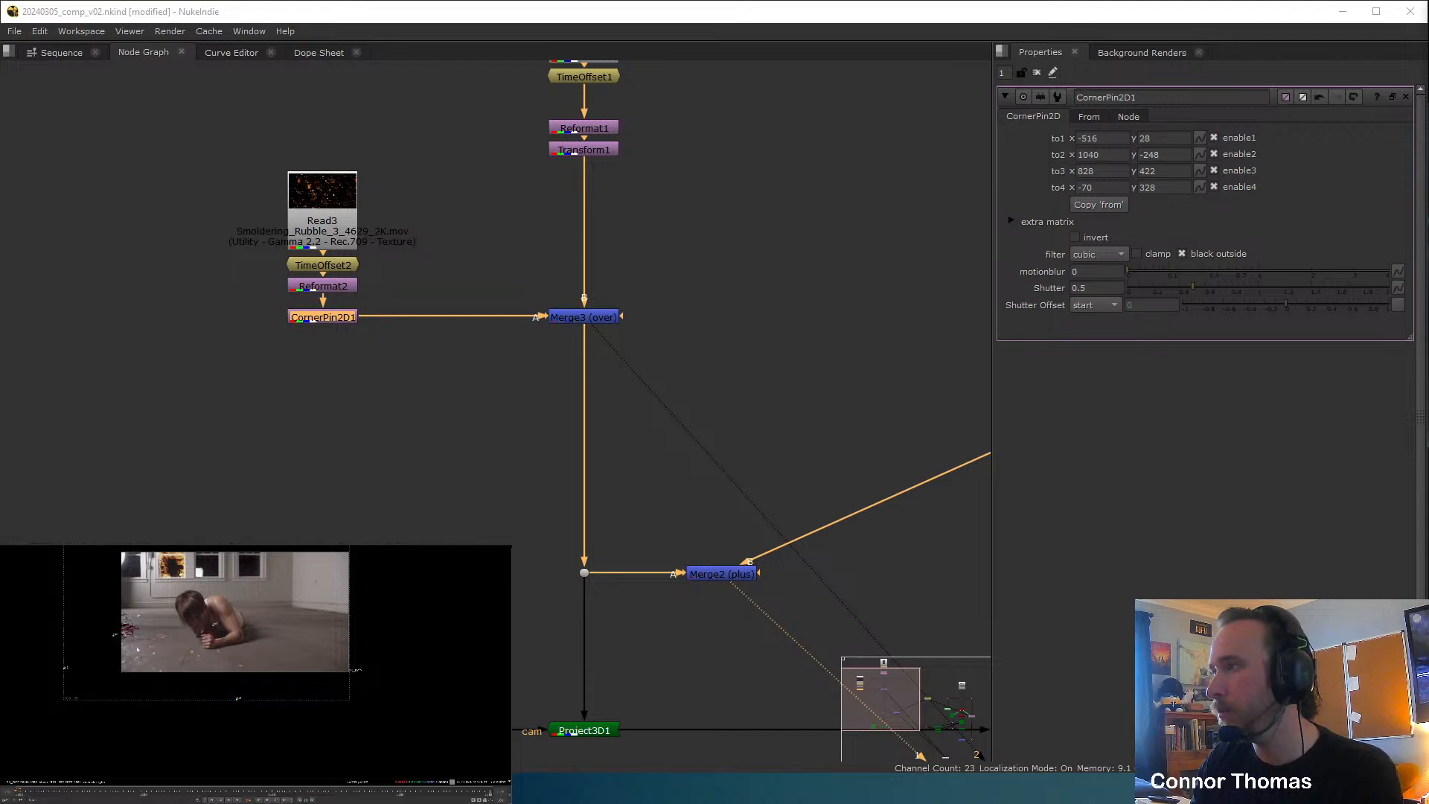
pyautogui.moveTo(114, 636); pyautogui.dragTo(108, 635)
pyautogui.moveTo(215, 624); pyautogui.dragTo(218, 638)
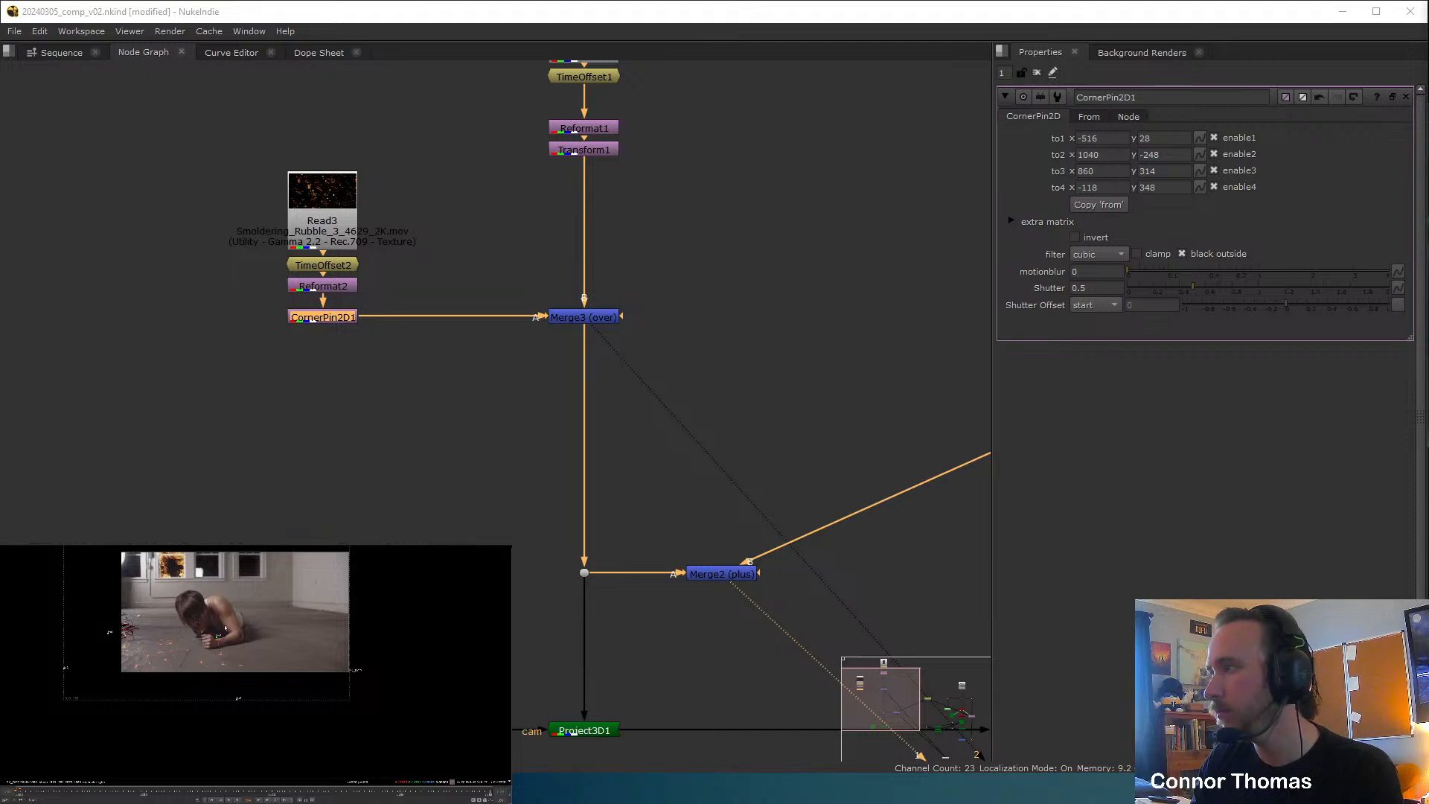
pyautogui.scroll(4, 224, 642)
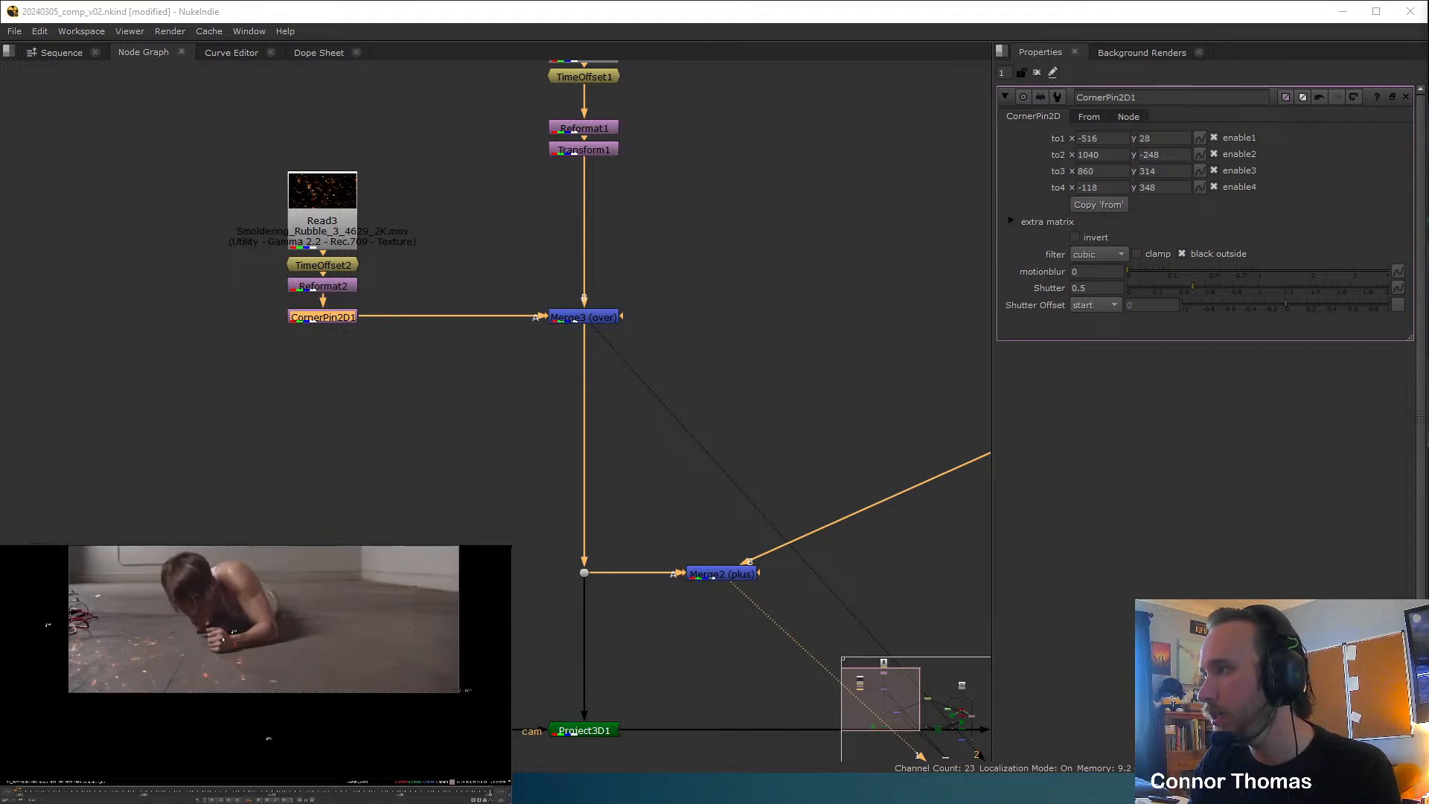
pyautogui.scroll(1, 254, 649)
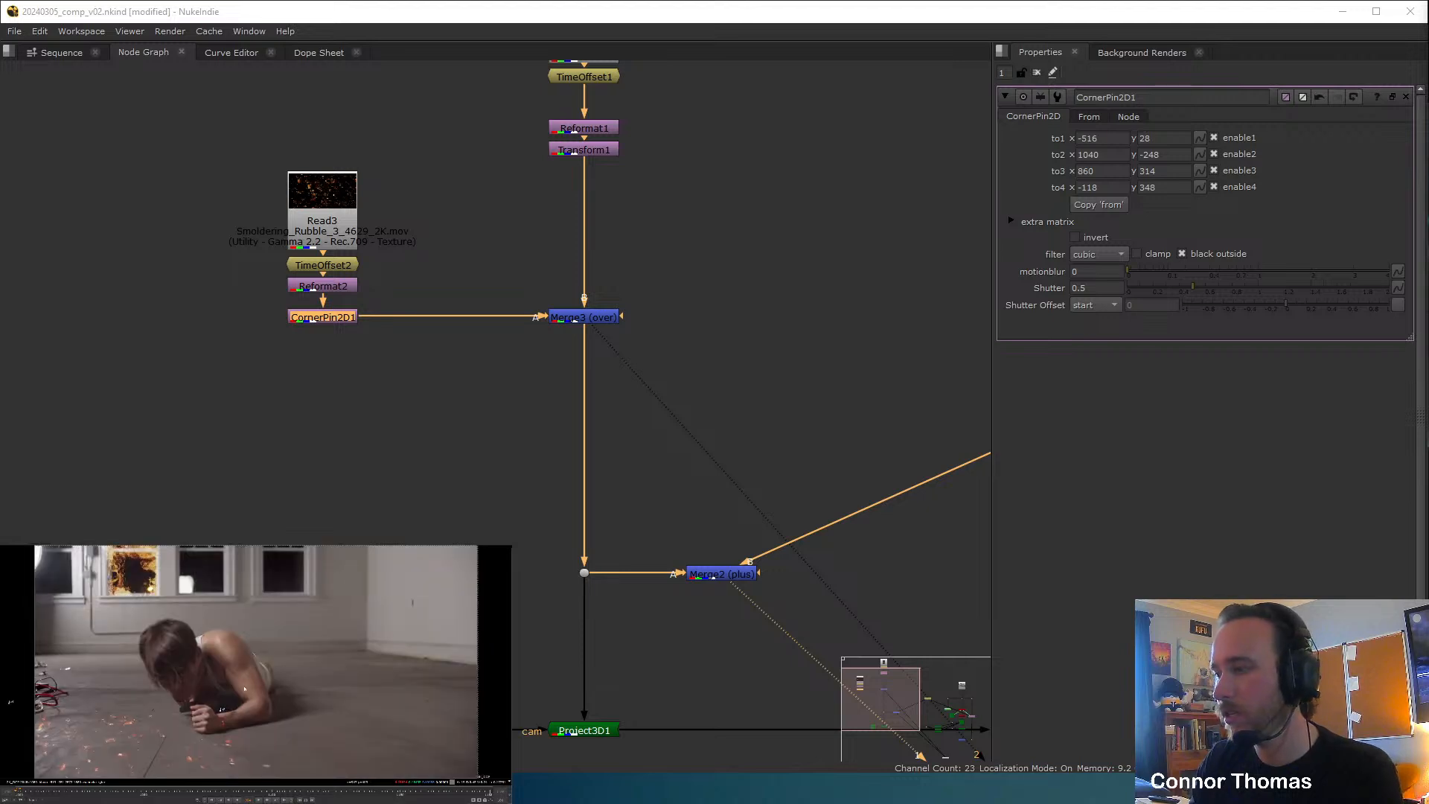
pyautogui.moveTo(221, 709); pyautogui.dragTo(223, 704)
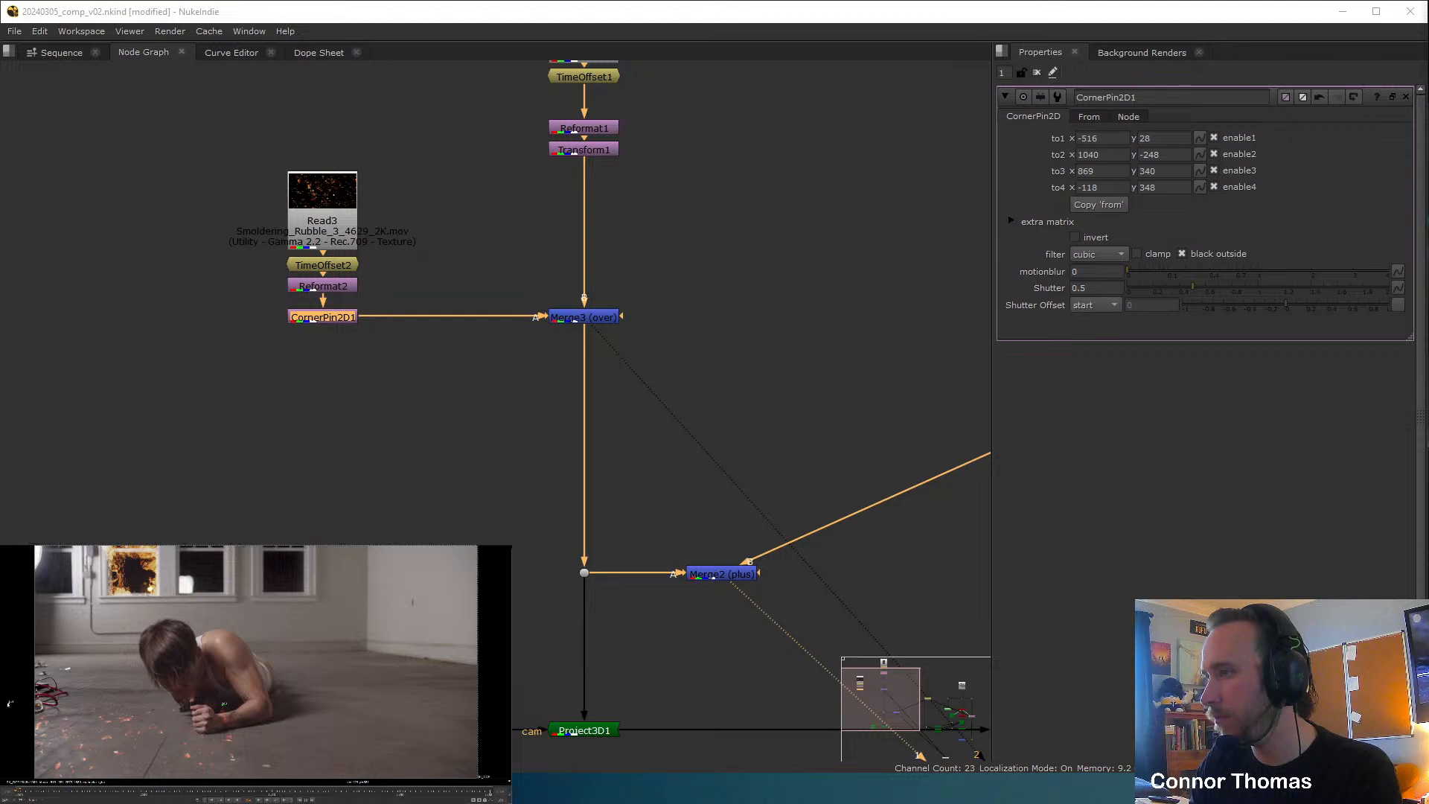
pyautogui.moveTo(10, 703); pyautogui.dragTo(13, 703)
pyautogui.click(543, 376)
# Move the whole smoldering rubble branch, from Read3 to CornerPin2D1, higher and farther from the window fire pipe.
pyautogui.moveTo(295, 263); pyautogui.dragTo(450, 366, button='middle')
pyautogui.moveTo(280, 210); pyautogui.dragTo(561, 476)
pyautogui.moveTo(463, 417); pyautogui.dragTo(363, 298)
# Add a Merge after CornerPin2D1 and place it below, level with Merge3 and feeding its A input.
pyautogui.click(360, 371)
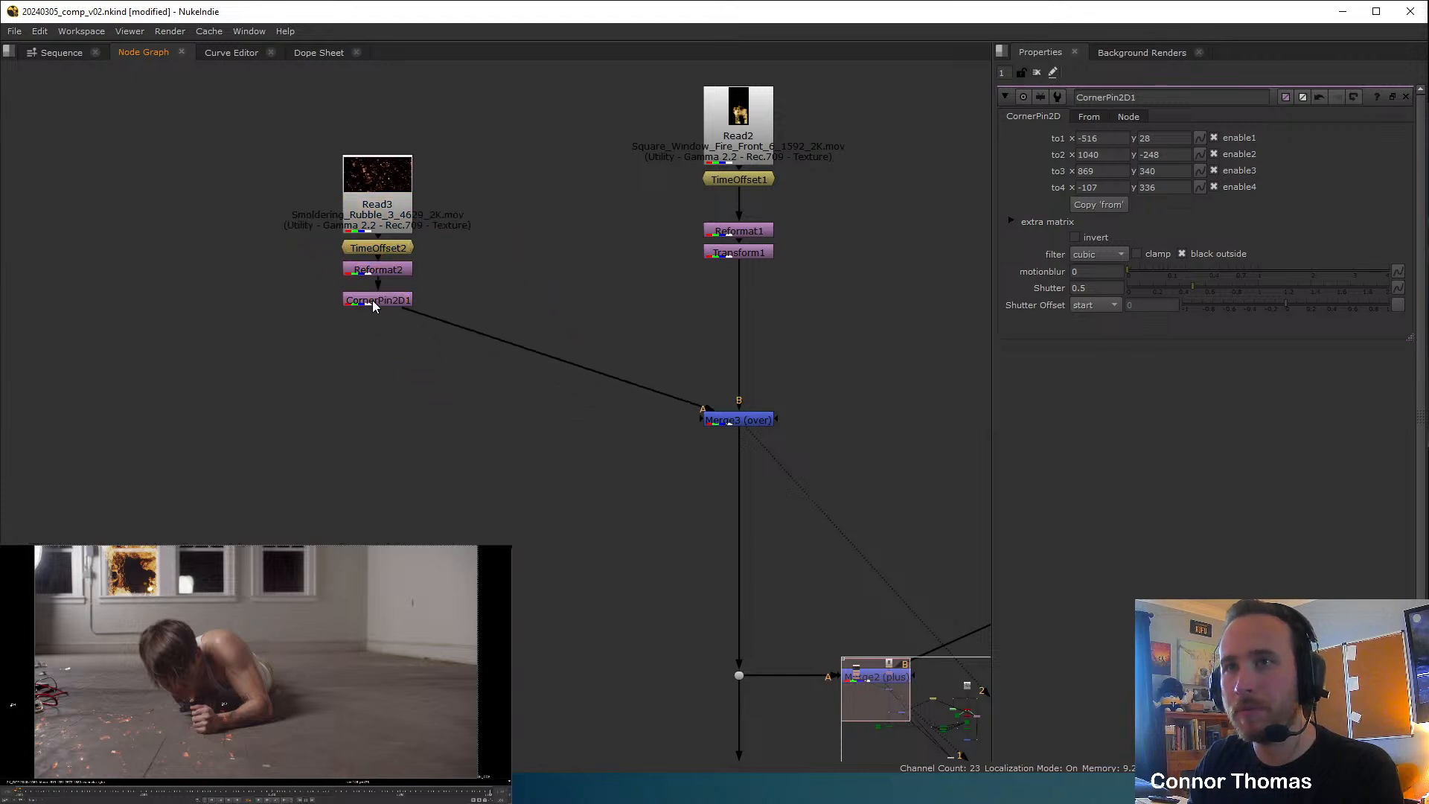
pyautogui.press('m')
pyautogui.moveTo(454, 300); pyautogui.dragTo(372, 422)
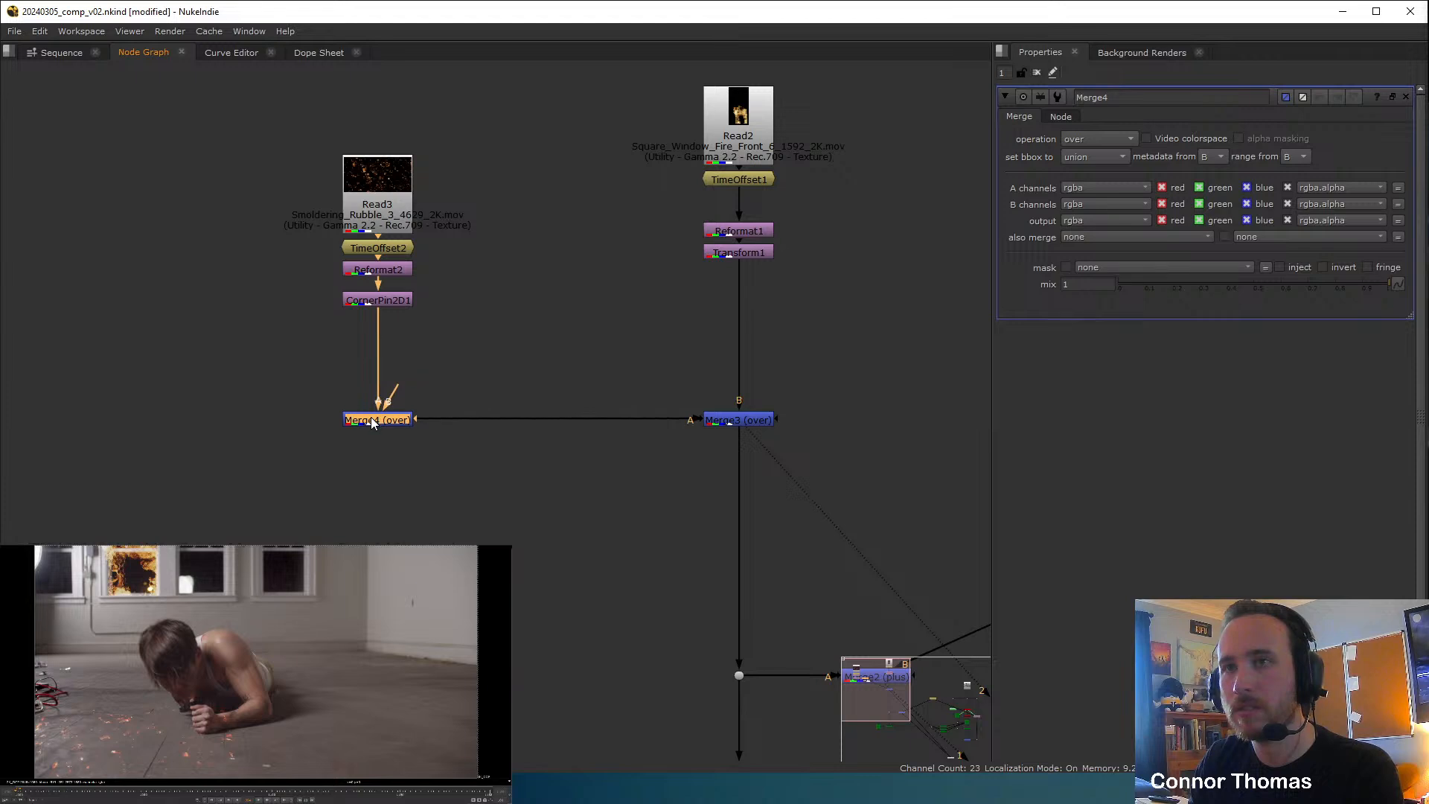
pyautogui.click(471, 343)
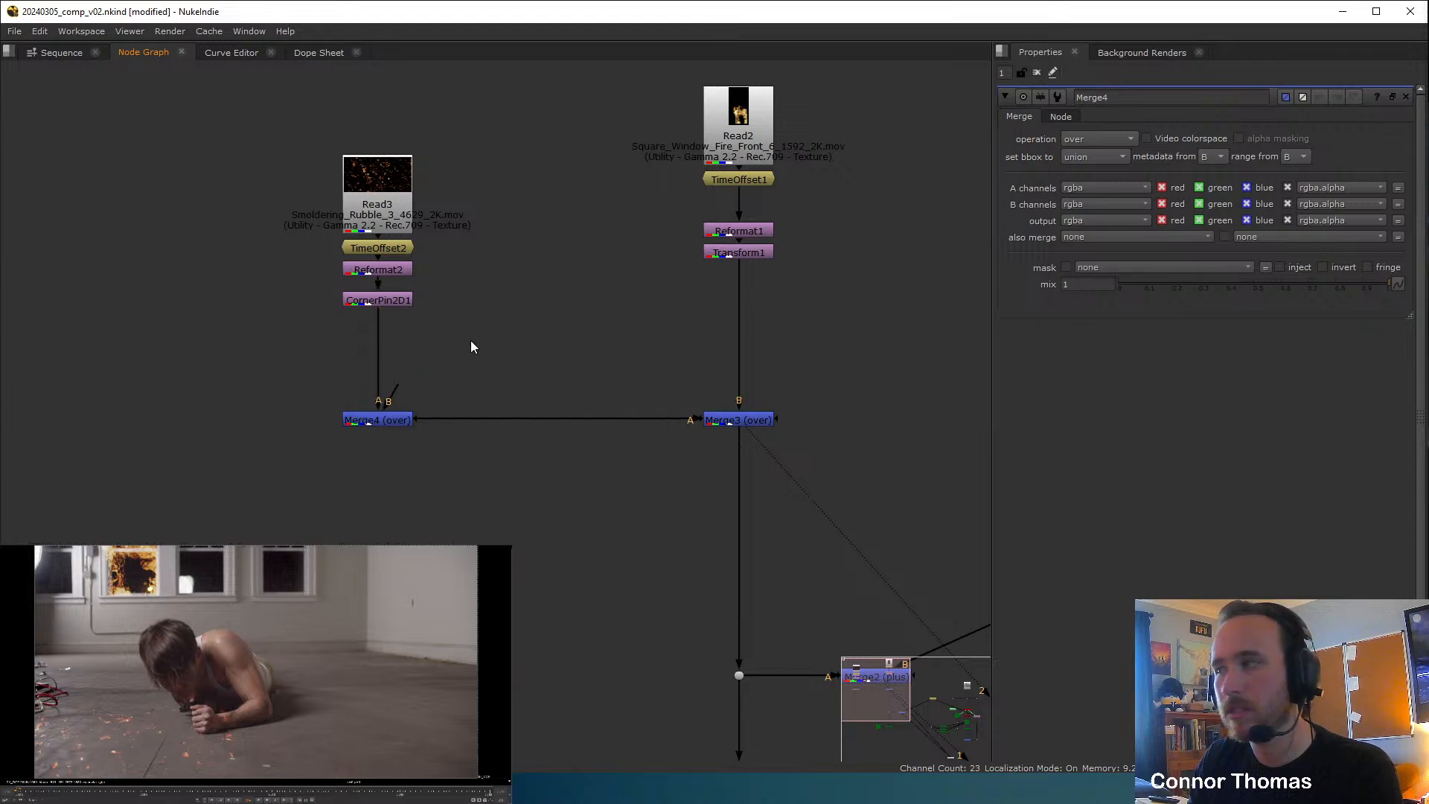
# Create a Roto node fed by CornerPin2D1, connect Merge4's mask input to it and place it beside the rubble branch.
pyautogui.press('o')
pyautogui.moveTo(447, 328); pyautogui.dragTo(404, 303)
pyautogui.moveTo(417, 420); pyautogui.dragTo(482, 363)
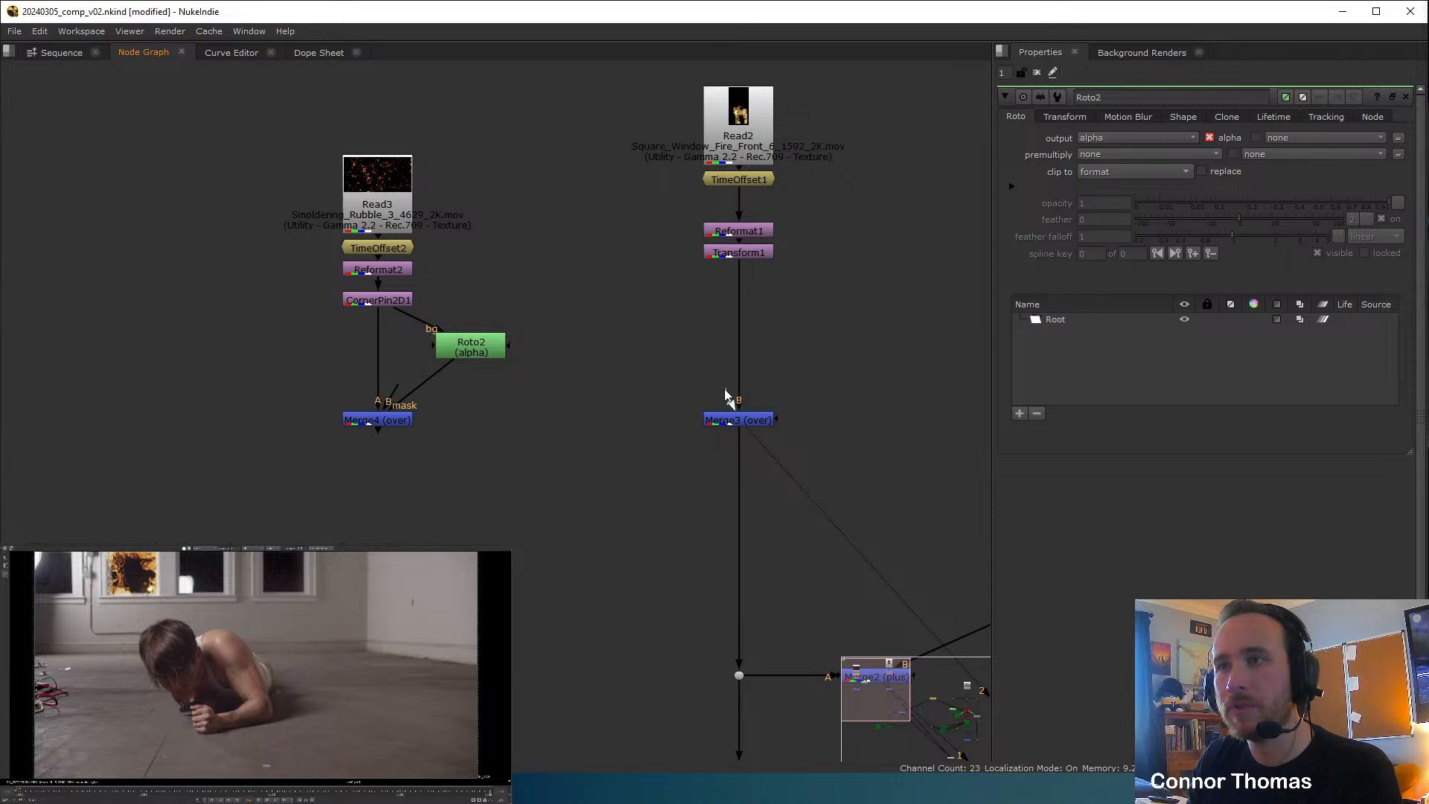
pyautogui.moveTo(726, 399); pyautogui.dragTo(399, 421)
pyautogui.click(399, 421)
pyautogui.moveTo(483, 353); pyautogui.dragTo(519, 355)
# View CornerPin2D1's output and draw a closed, rounded Bezier shape in Roto2 around the person's area, overlapping the rubble's edge.
pyautogui.click(370, 300)
pyautogui.press('1')
pyautogui.scroll(-3, 149, 698)
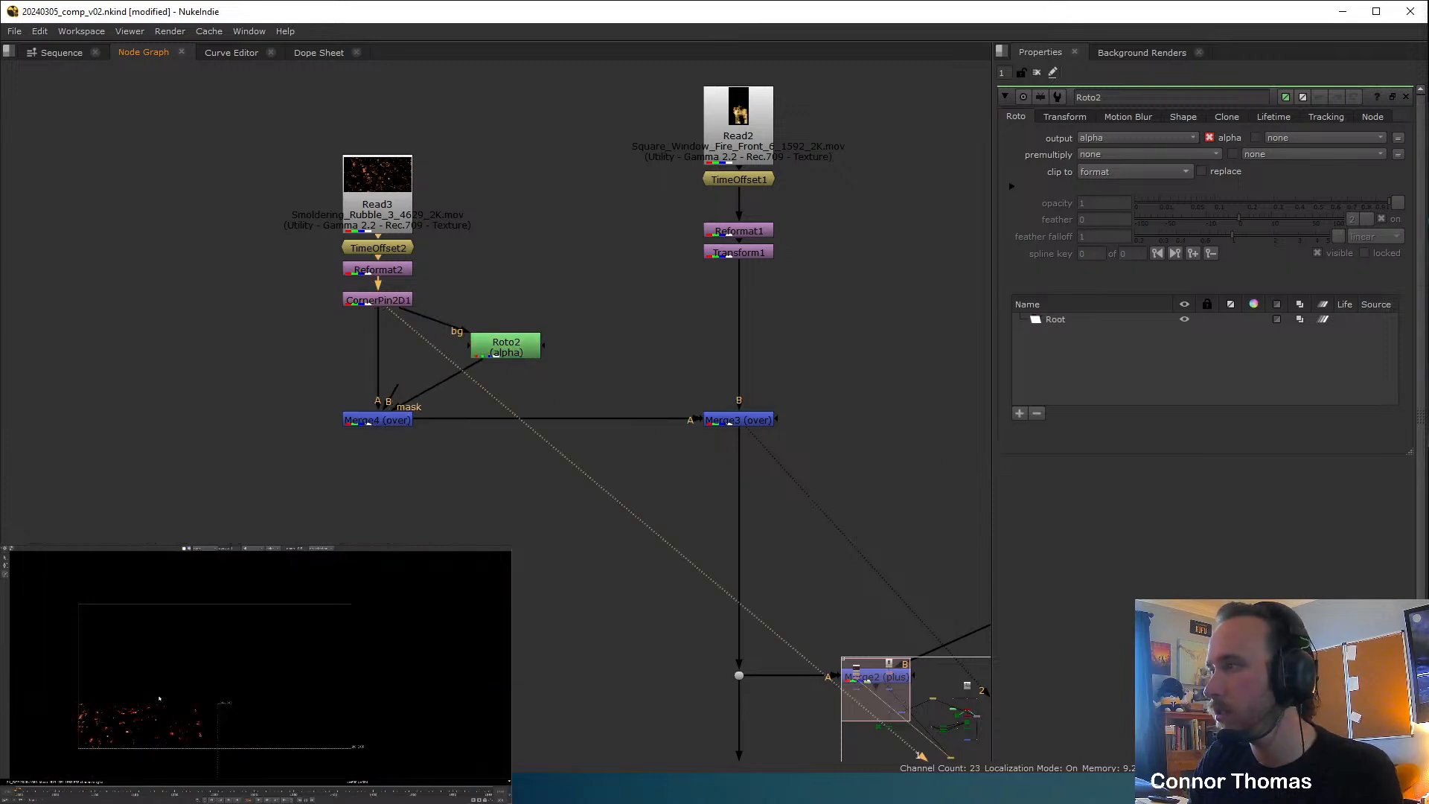
pyautogui.click(150, 678)
pyautogui.click(141, 698)
pyautogui.click(161, 714)
pyautogui.click(214, 729)
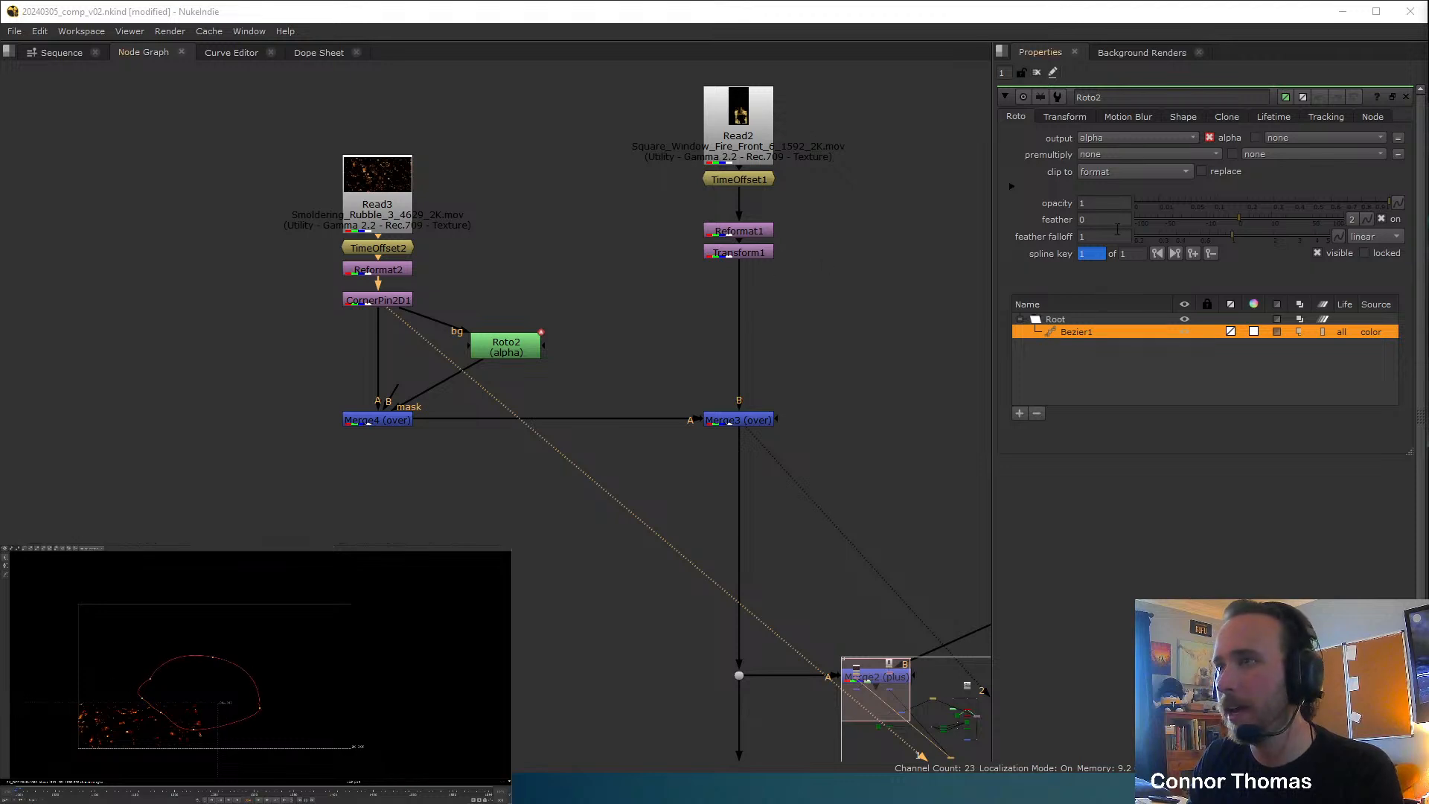
# Set Roto2's premultiply to rgba and invert the Bezier1 shape while viewing Merge4's output.
pyautogui.click(1106, 182)
pyautogui.click(1112, 154)
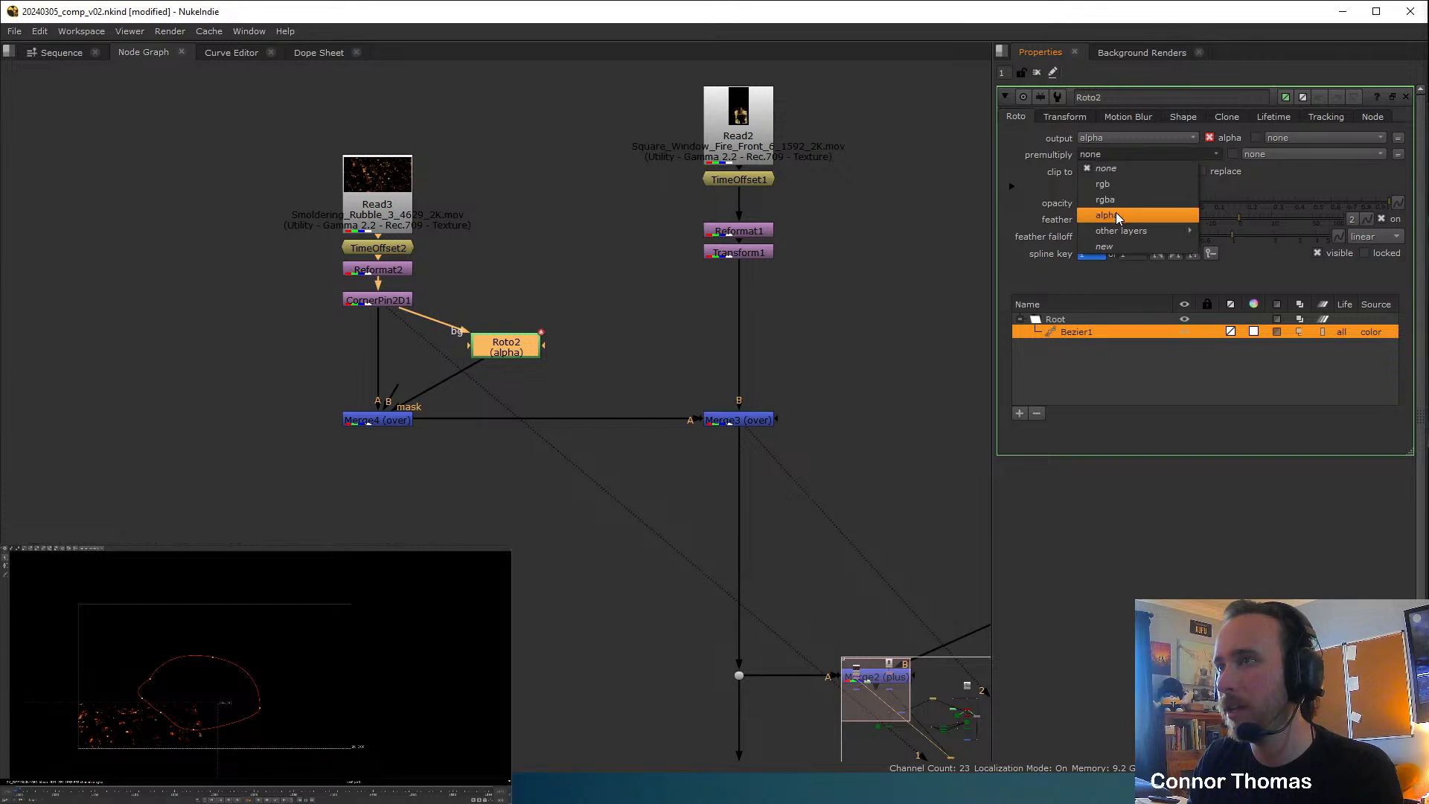
pyautogui.click(1116, 199)
pyautogui.click(484, 402)
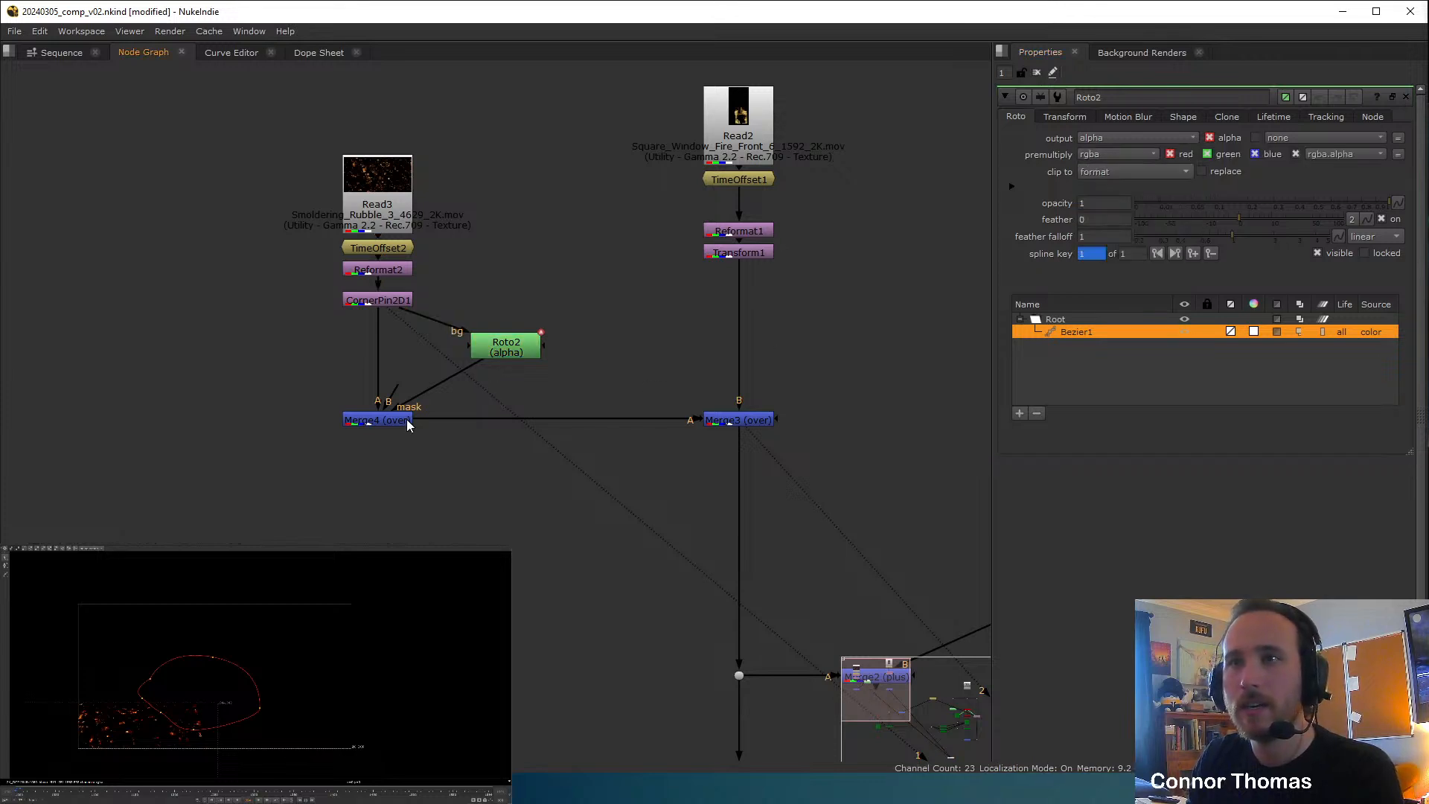
pyautogui.click(383, 420)
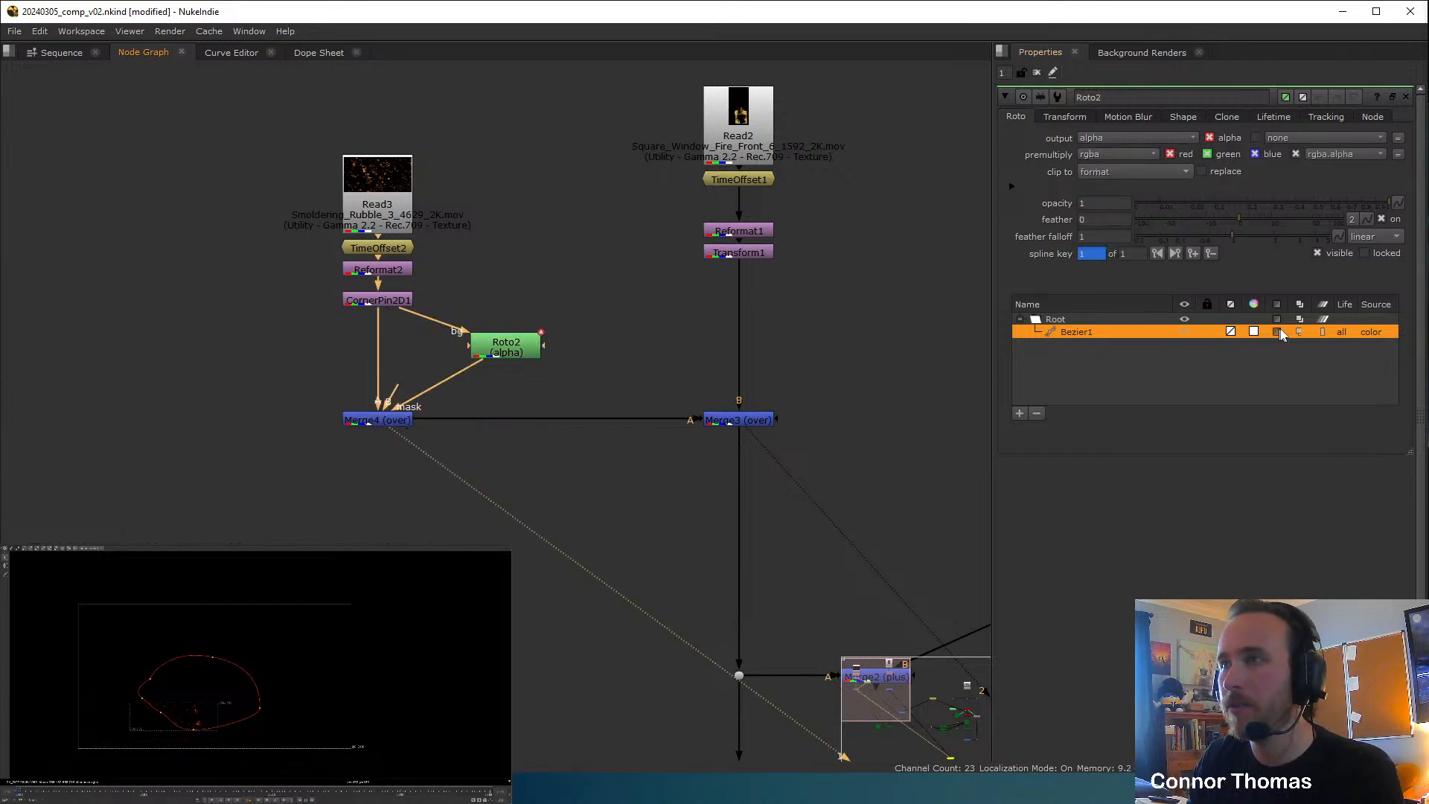
pyautogui.click(1277, 332)
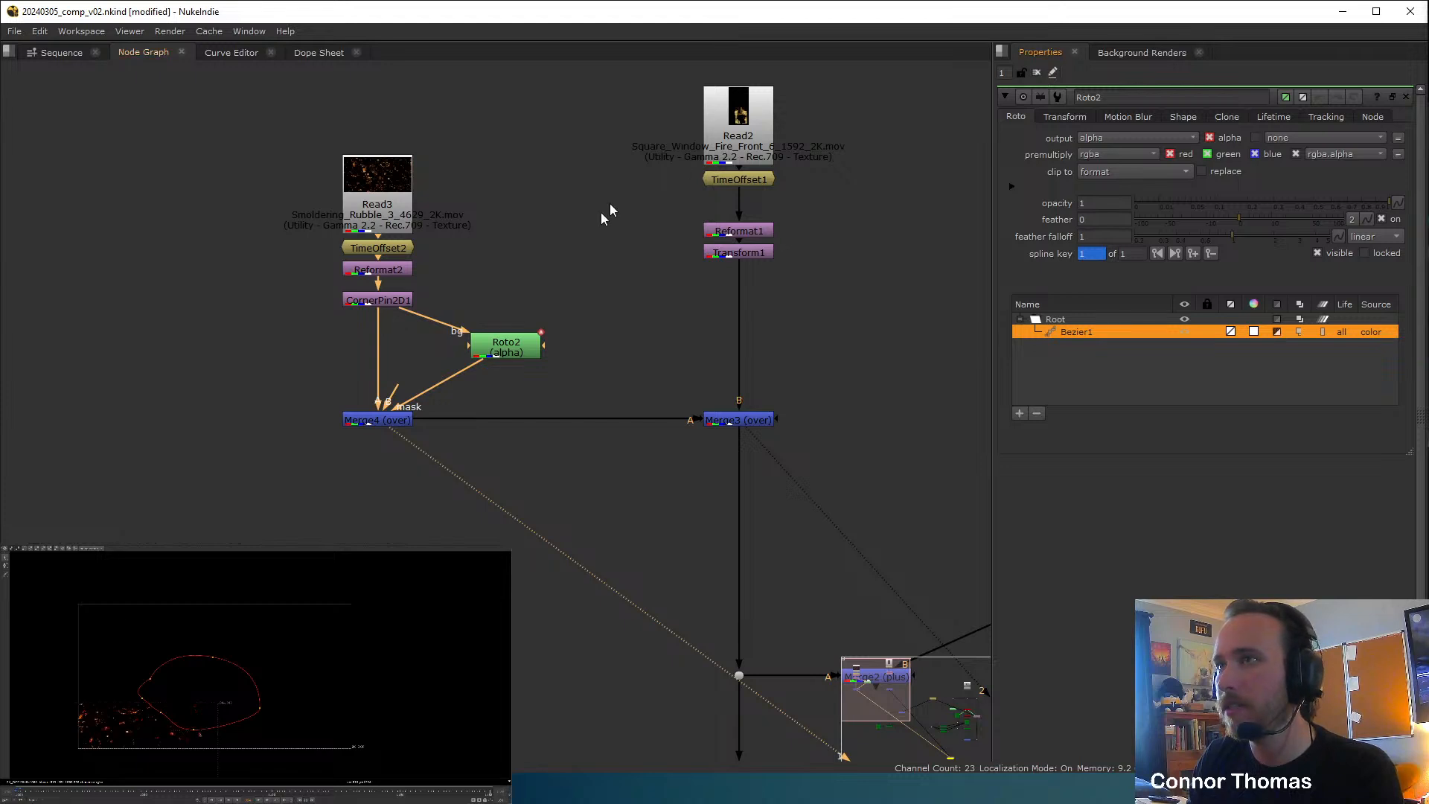
# Add an EdgeBlur between Roto2 and Merge4's mask input, and arrange both nodes on the outer side of the rubble branch.
pyautogui.click(514, 342)
pyautogui.press('Tab')
pyautogui.write('ew')
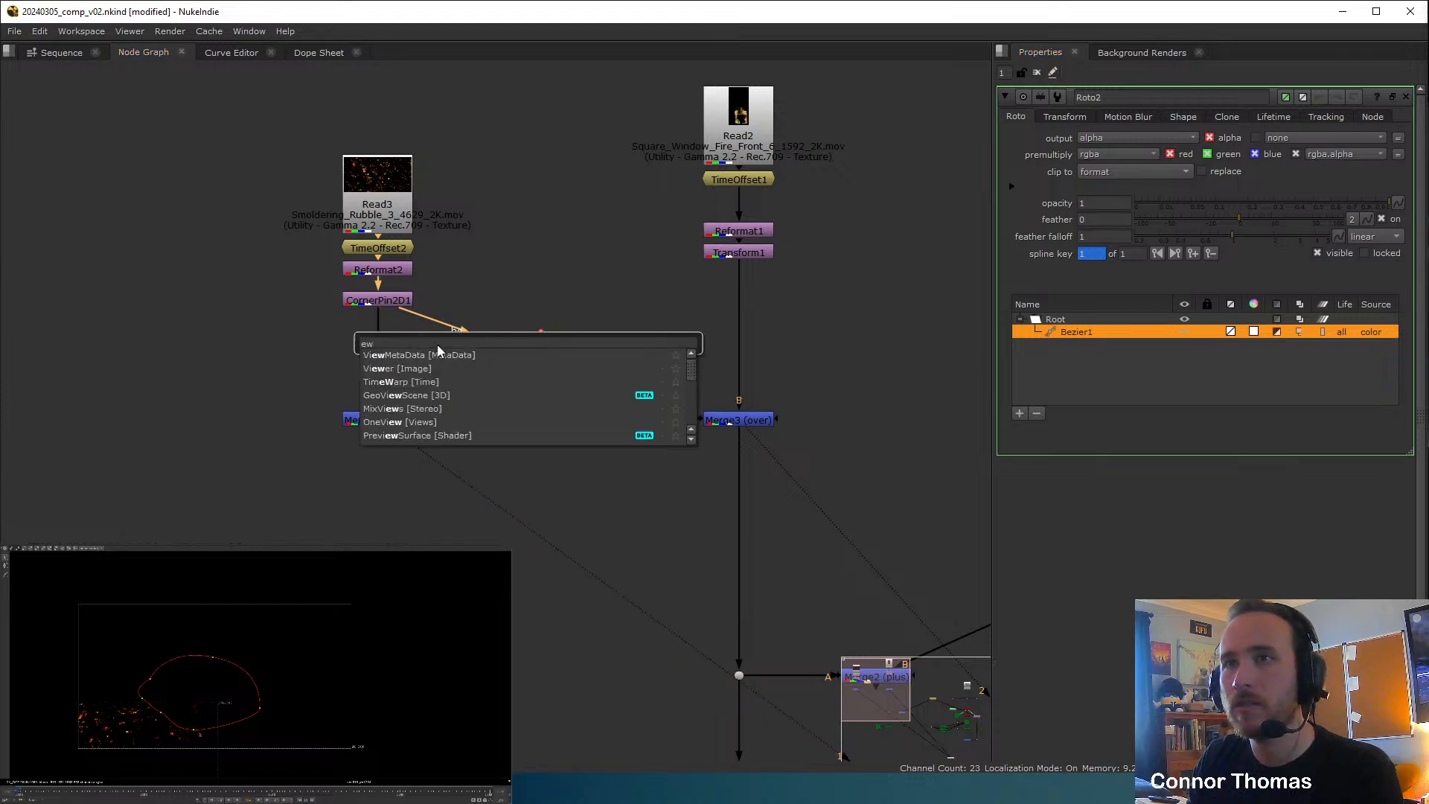
pyautogui.press('BackSpace')
pyautogui.write('dge')
pyautogui.press('Down')
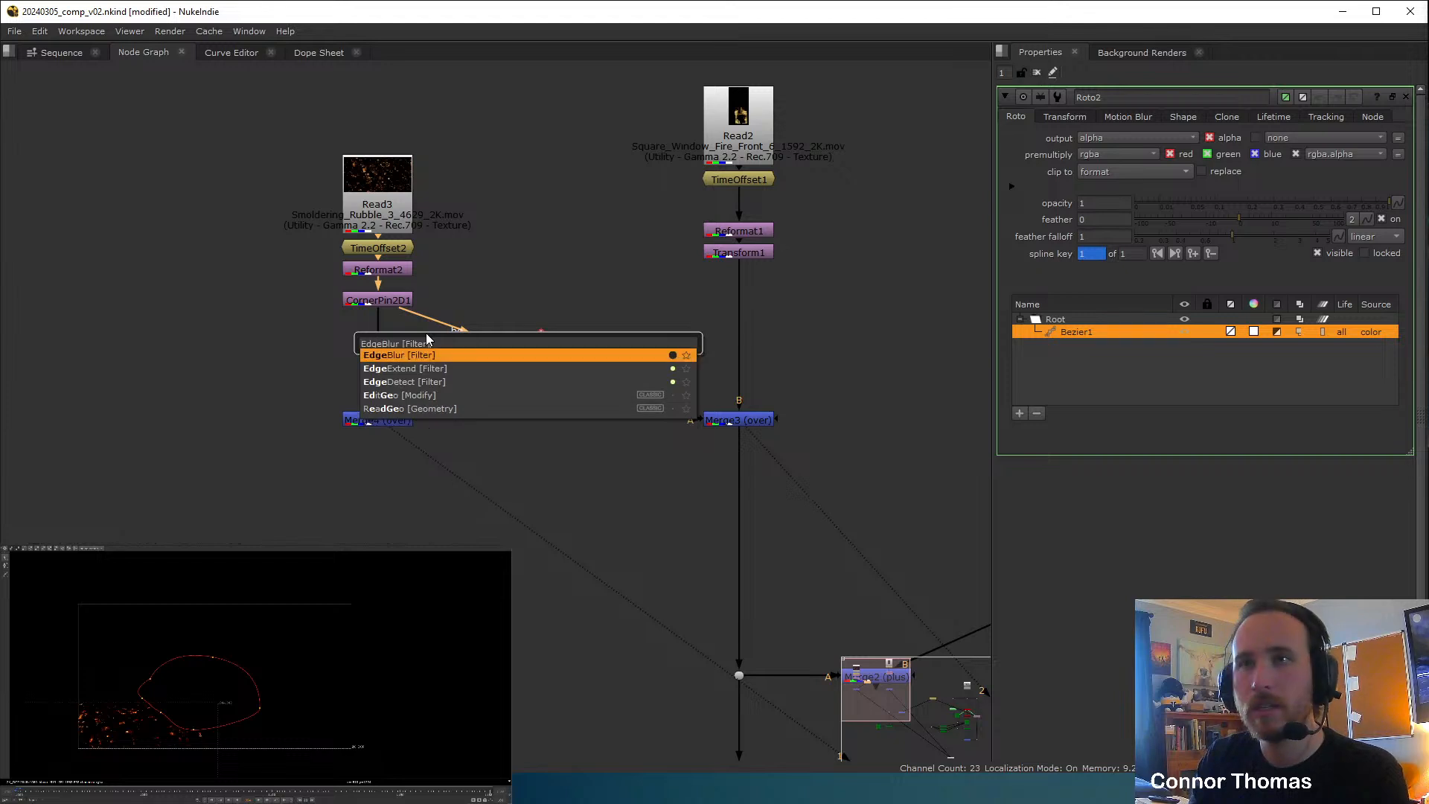
pyautogui.press('Return')
pyautogui.moveTo(577, 292); pyautogui.dragTo(221, 423)
pyautogui.click(192, 467)
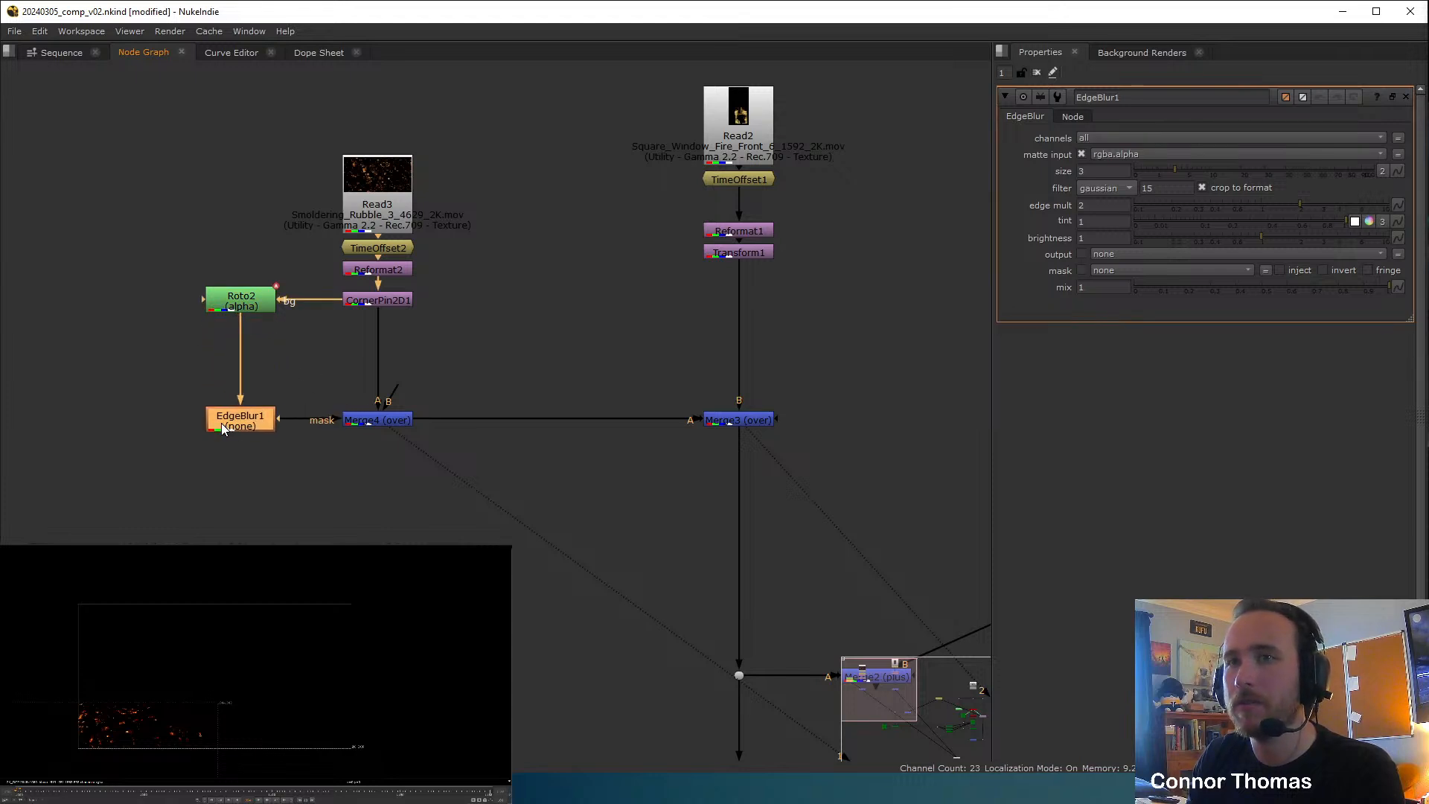
pyautogui.click(297, 525)
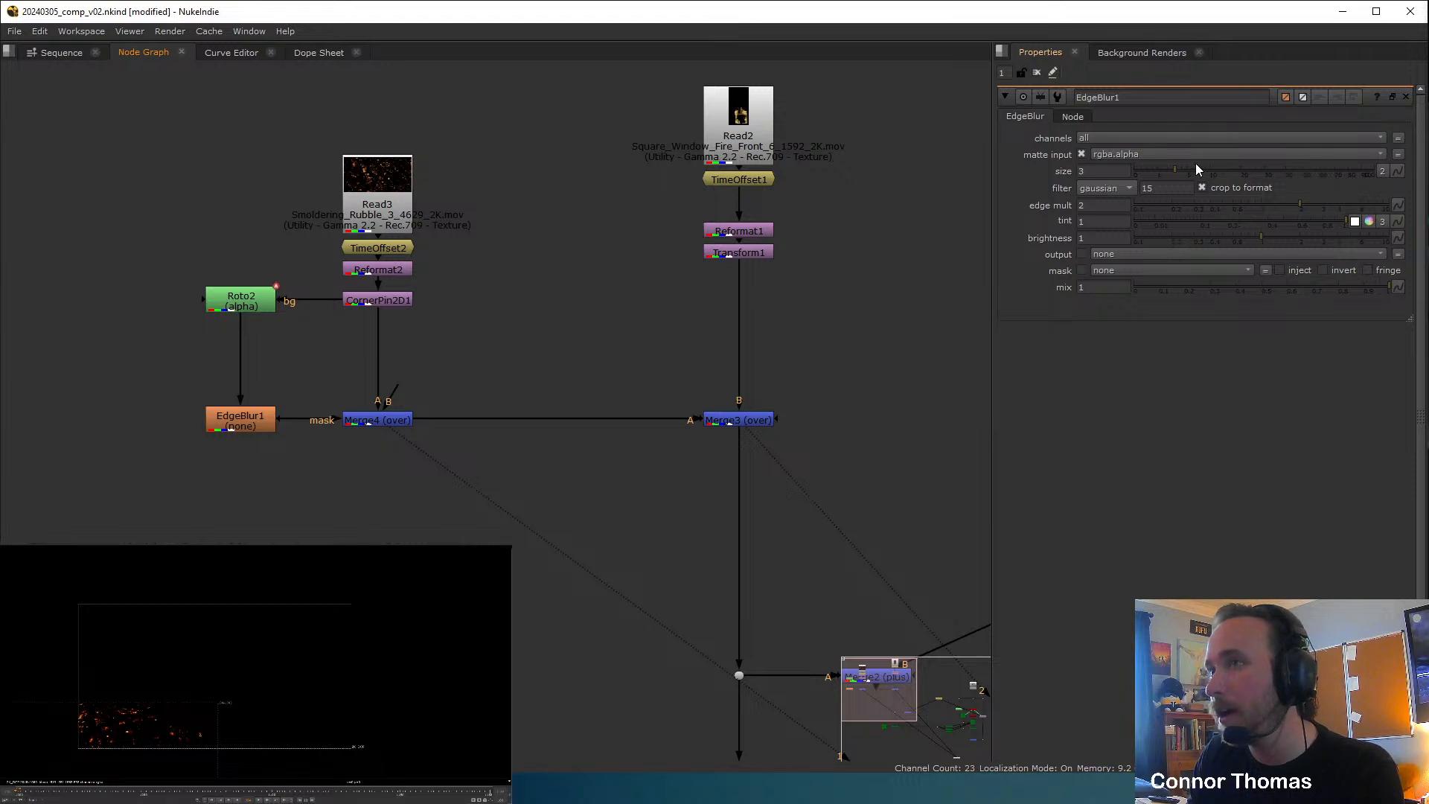
# Close all open node property panels and frame more of the node graph.
pyautogui.click(1035, 72)
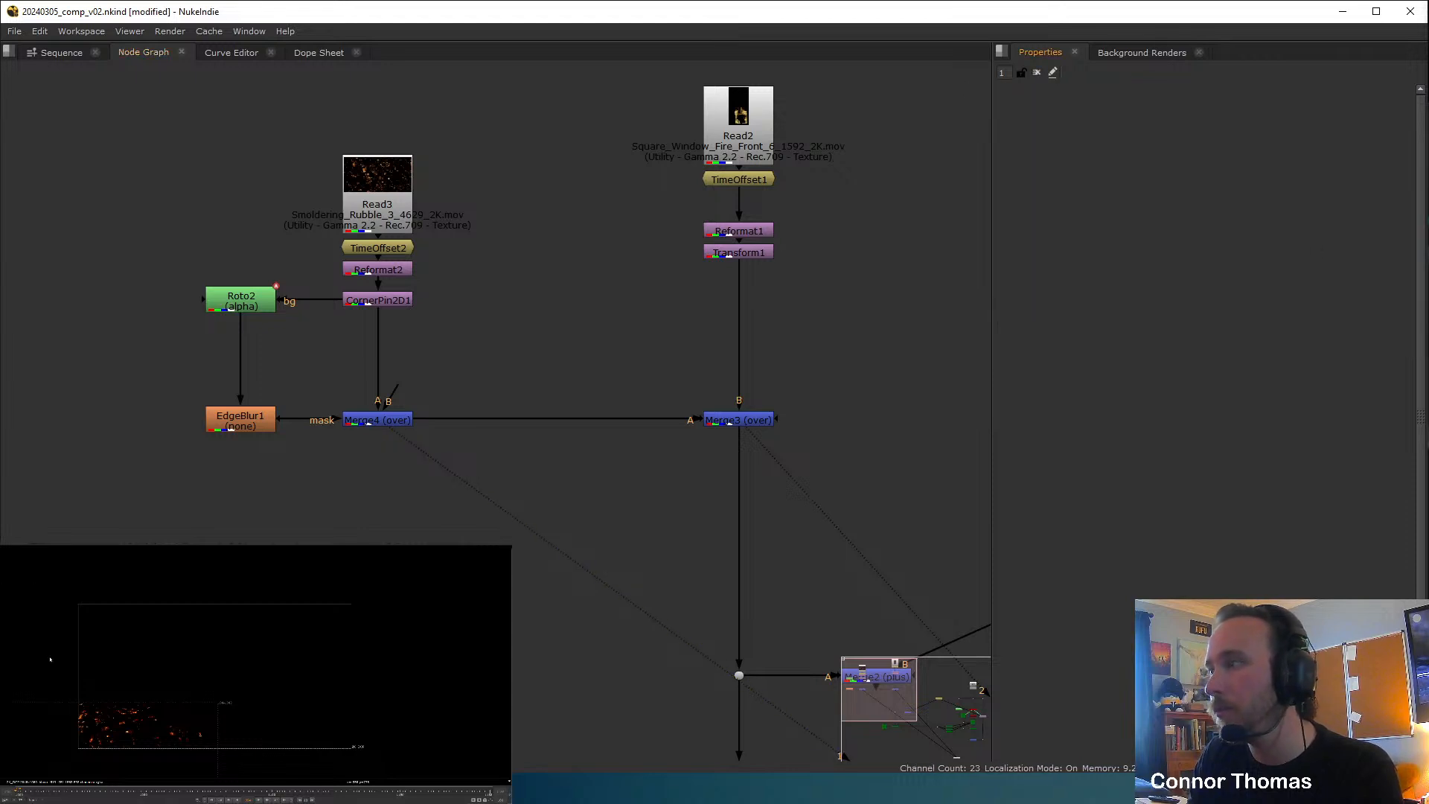
pyautogui.moveTo(130, 665); pyautogui.dragTo(261, 731)
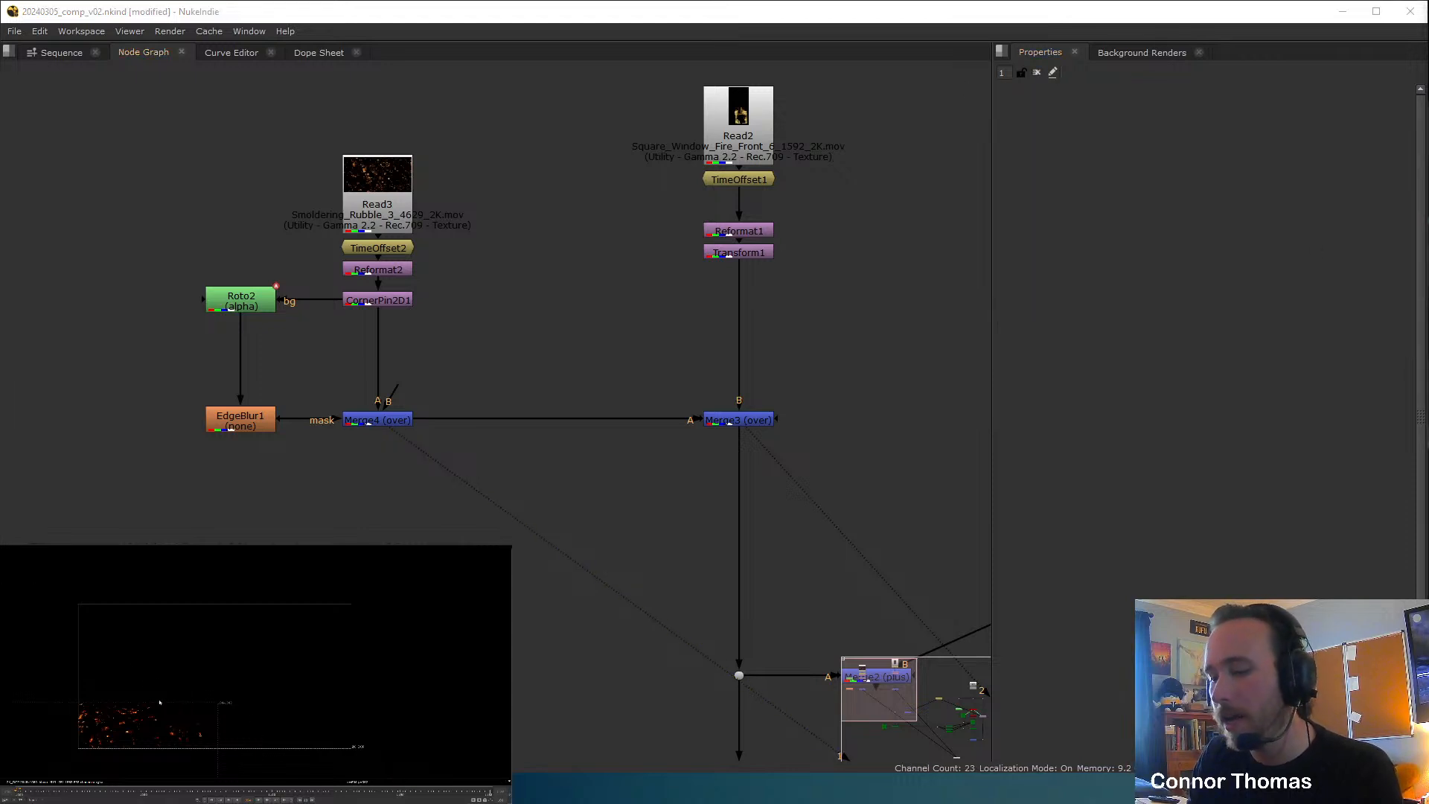
pyautogui.press('f')
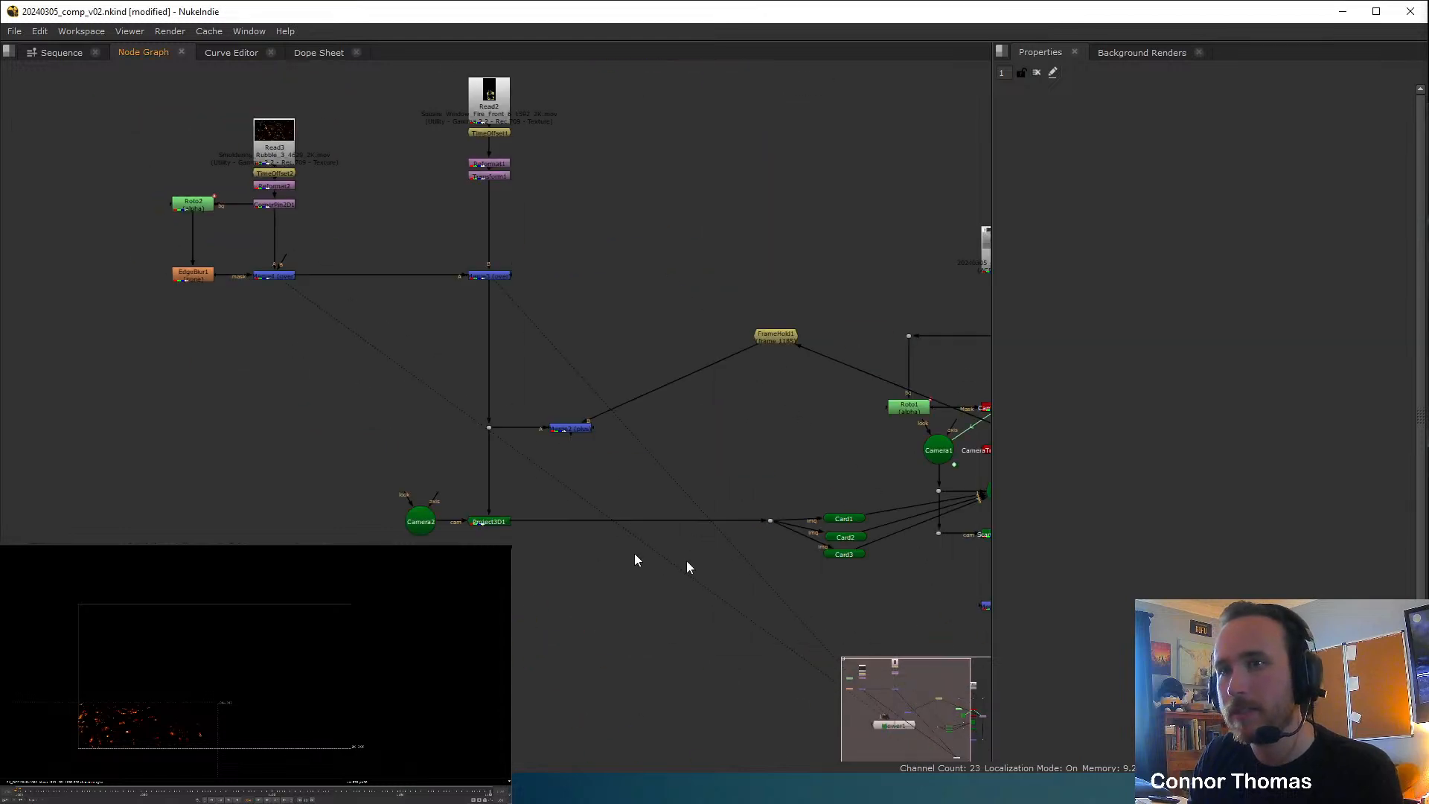
# View the output of the merge node below ScanlineRender1, and open Merge3's properties.
pyautogui.click(848, 530)
pyautogui.press('1')
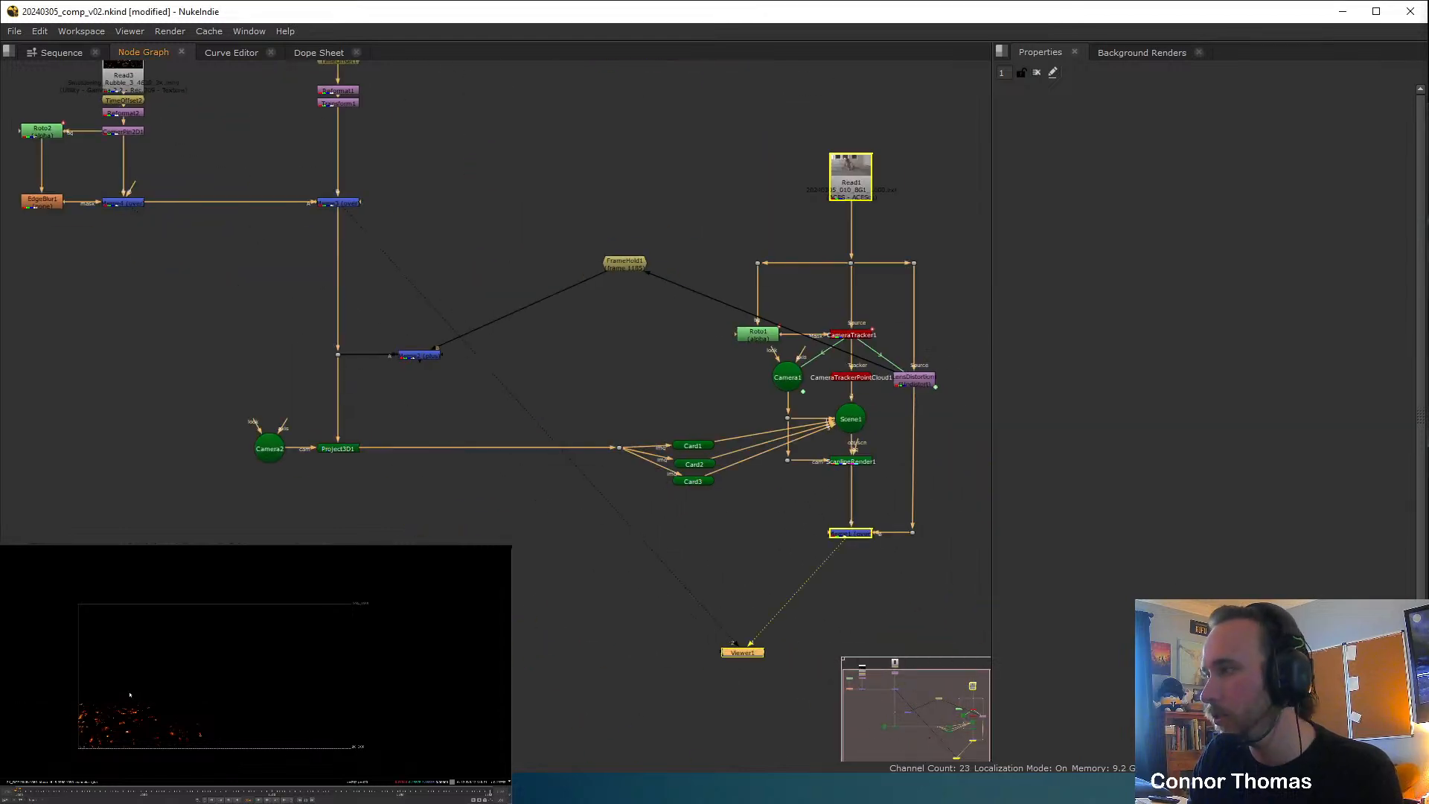
pyautogui.moveTo(211, 236); pyautogui.dragTo(406, 365, button='middle')
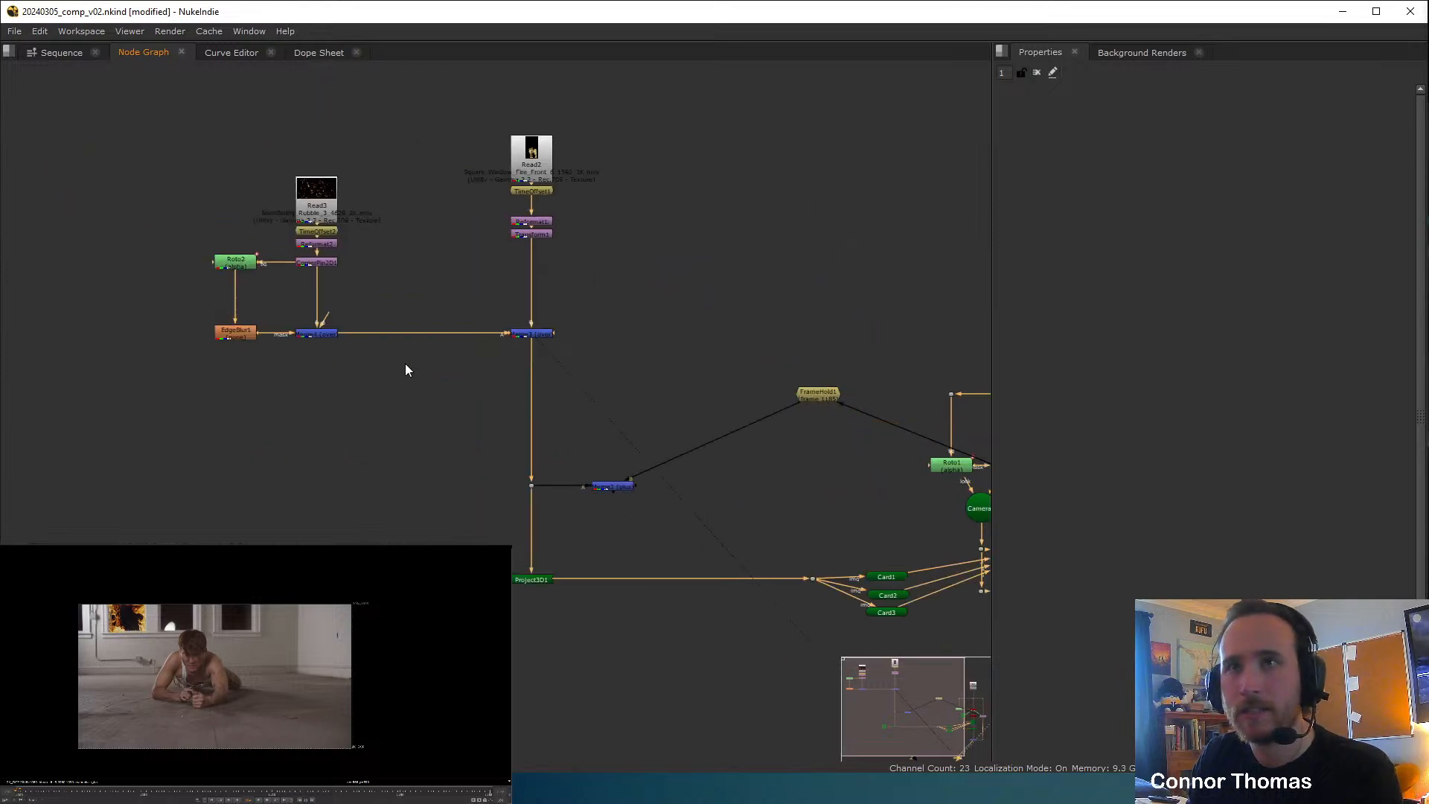
pyautogui.scroll(3, 407, 363)
pyautogui.moveTo(499, 347); pyautogui.dragTo(498, 423, button='middle')
pyautogui.scroll(-3, 485, 472)
pyautogui.doubleClick(523, 383)
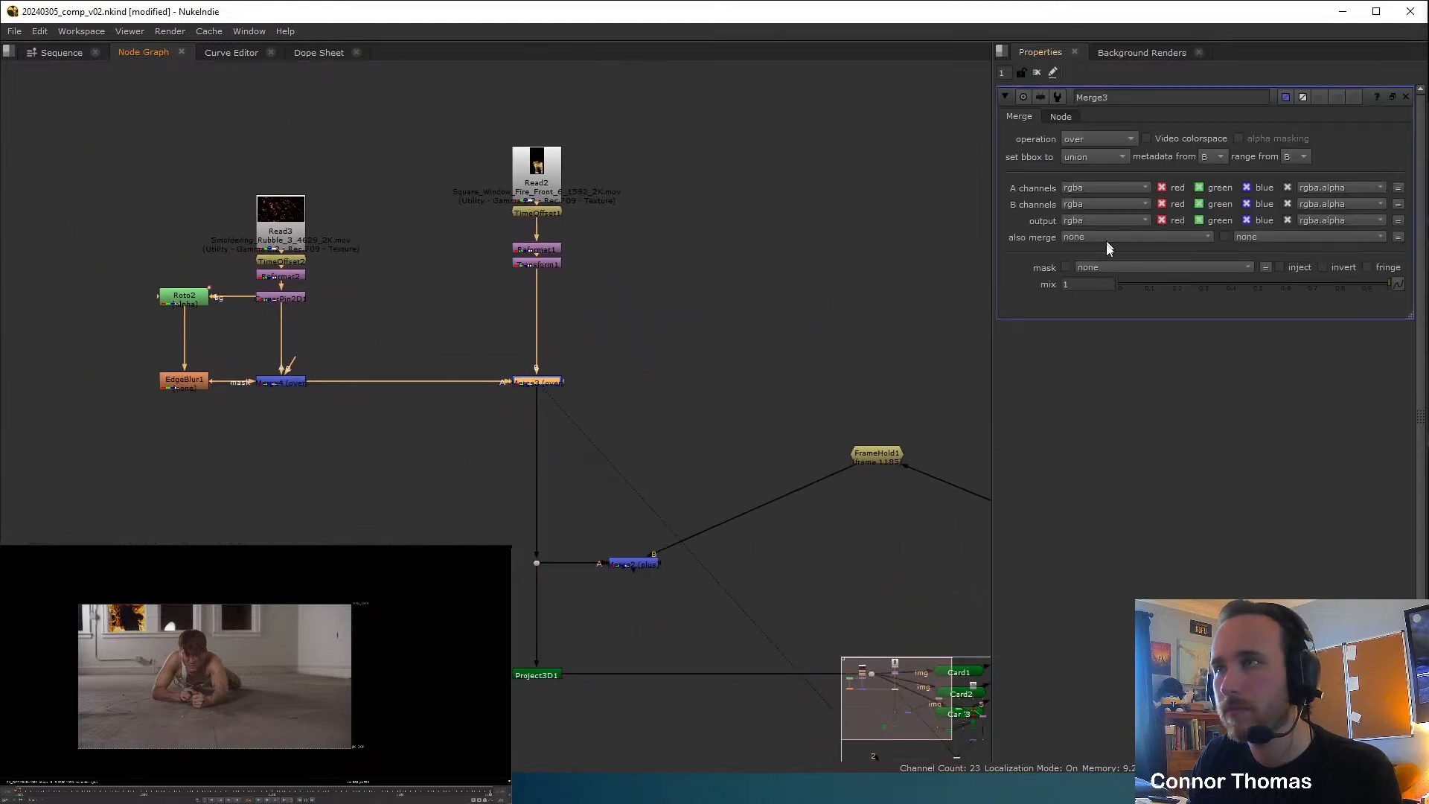
# Compare the combined fire and rubble at the dot below Merge3 with the final merge below ScanlineRender1, checking the rubble over the plate.
pyautogui.click(370, 409)
pyautogui.scroll(2, 413, 421)
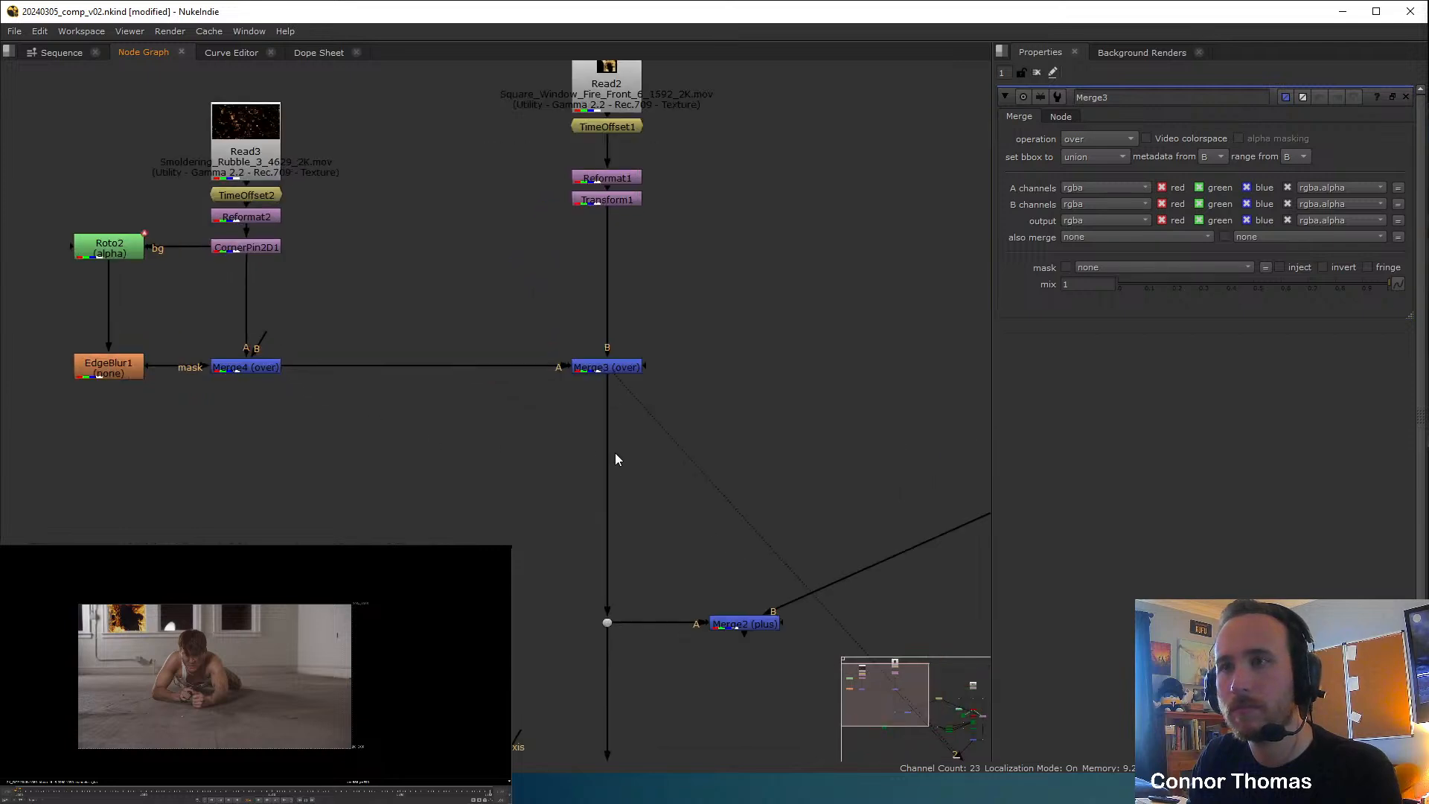
pyautogui.moveTo(718, 574); pyautogui.dragTo(561, 413, button='middle')
pyautogui.scroll(-3, 556, 398)
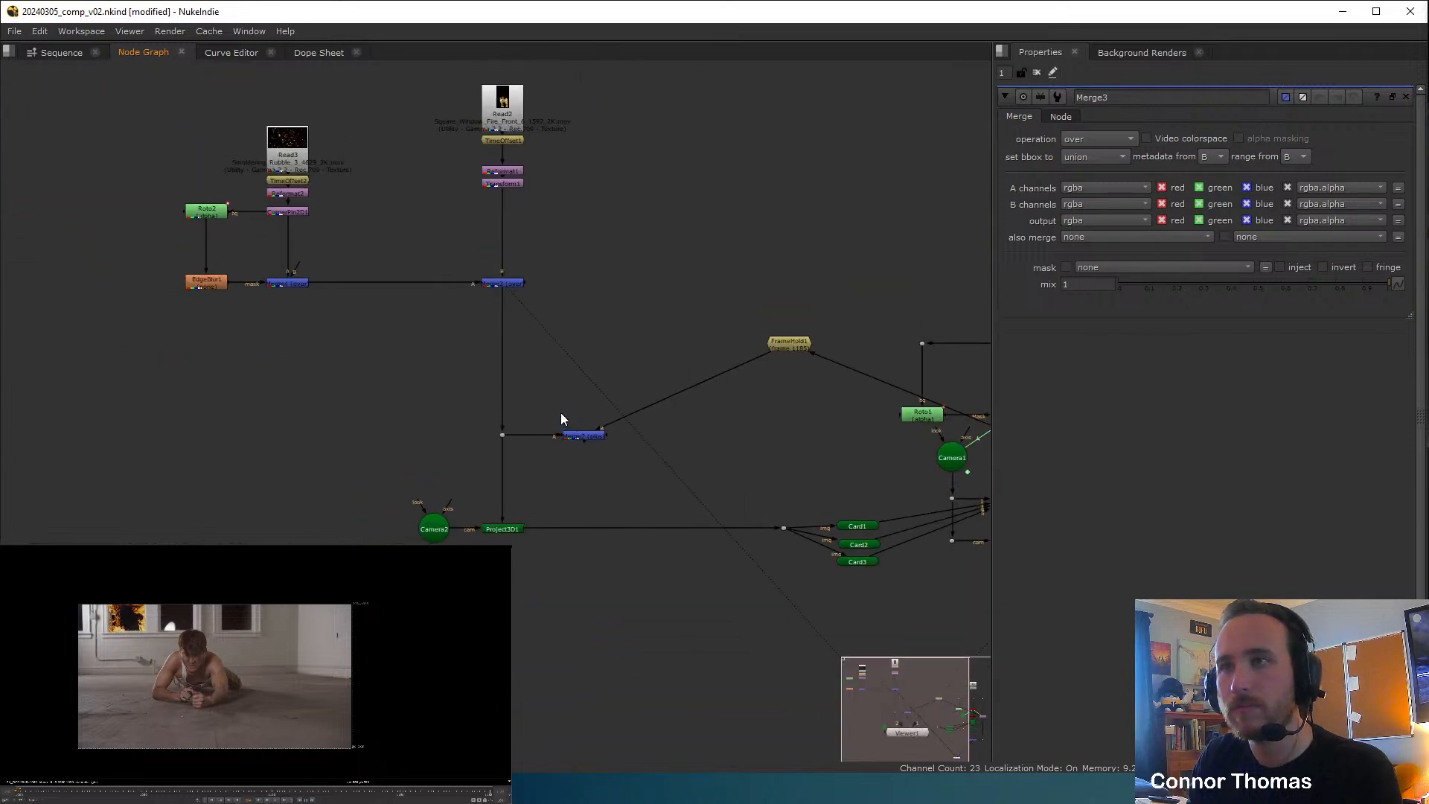
pyautogui.scroll(1, 635, 493)
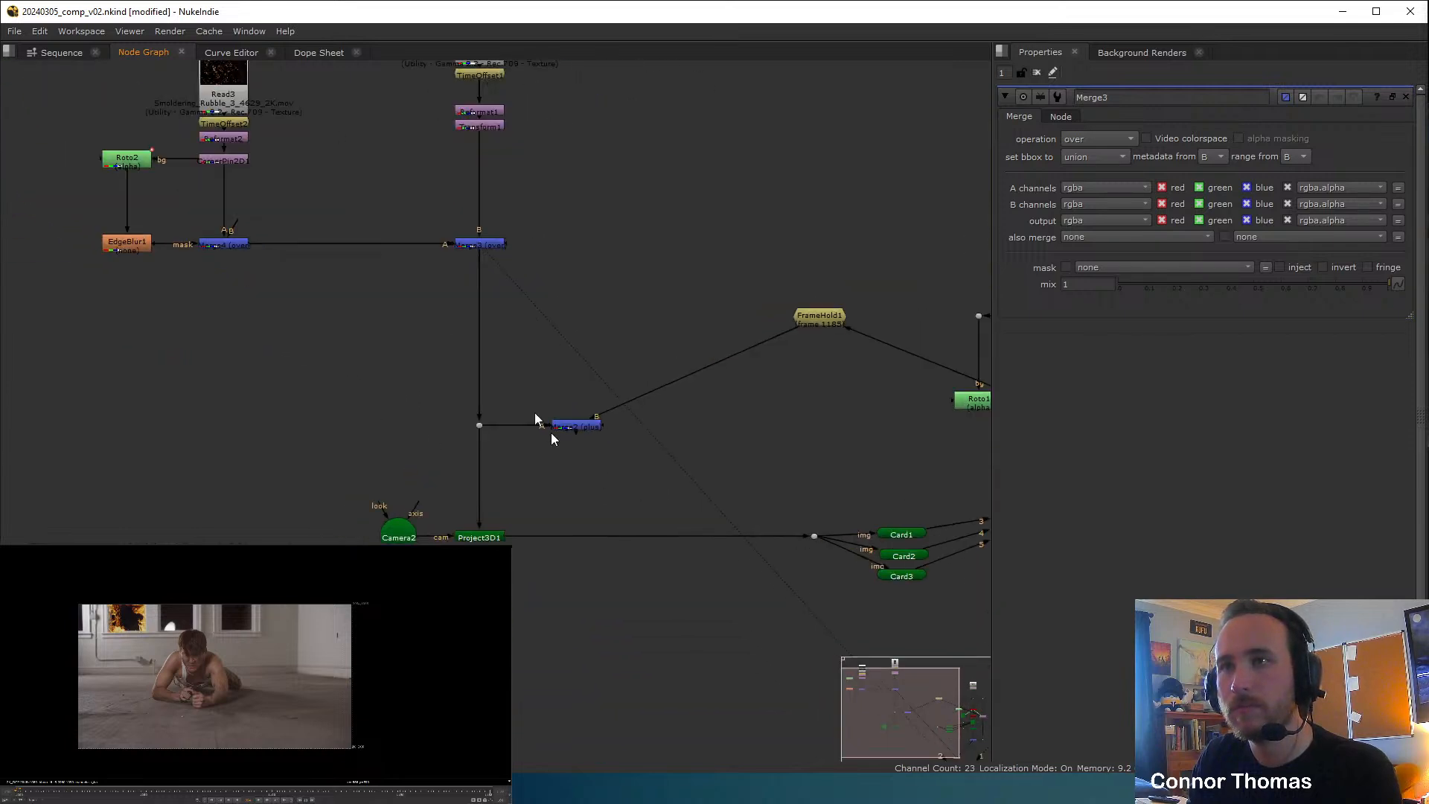
pyautogui.click(479, 426)
pyautogui.press('1')
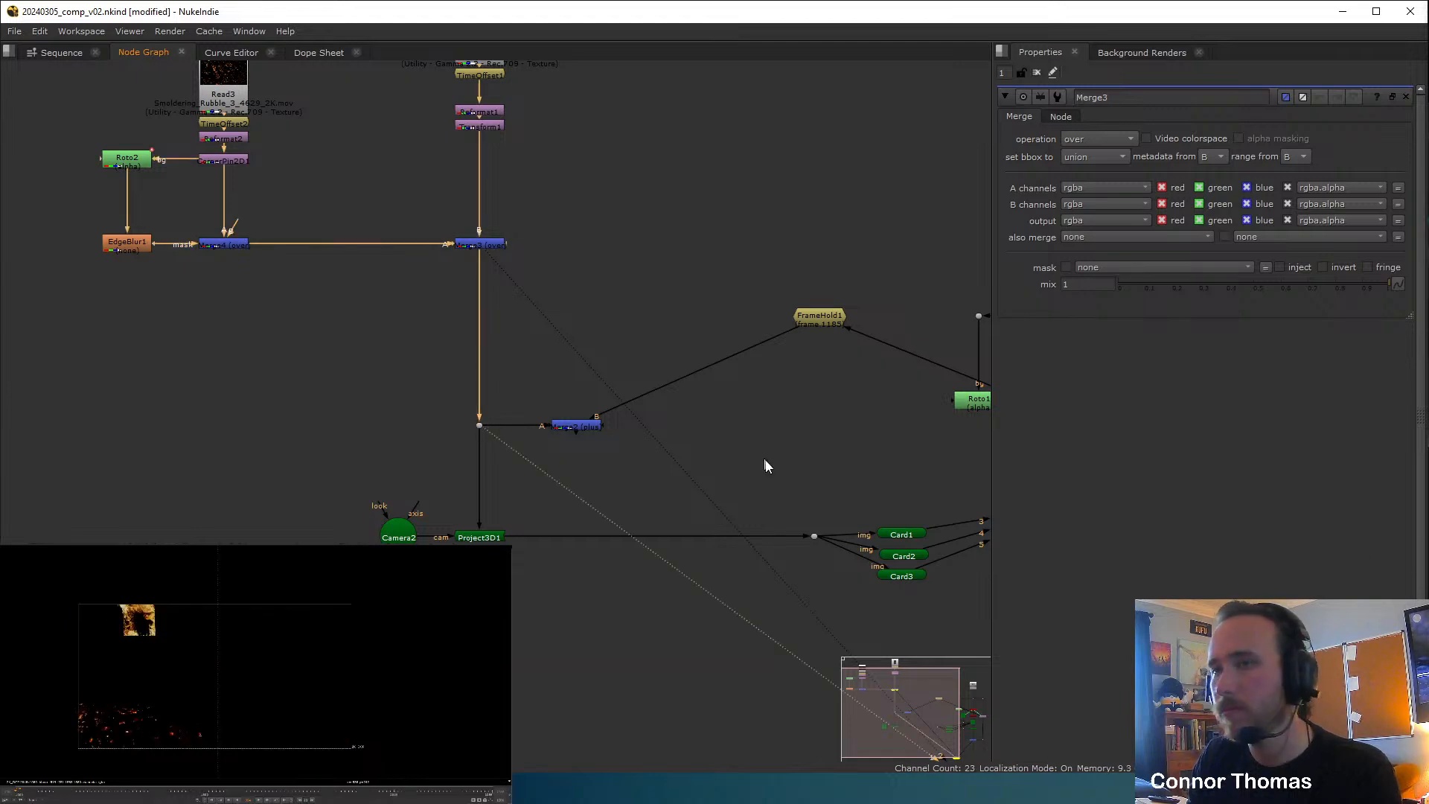
pyautogui.moveTo(802, 495); pyautogui.dragTo(400, 376, button='middle')
pyautogui.click(681, 521)
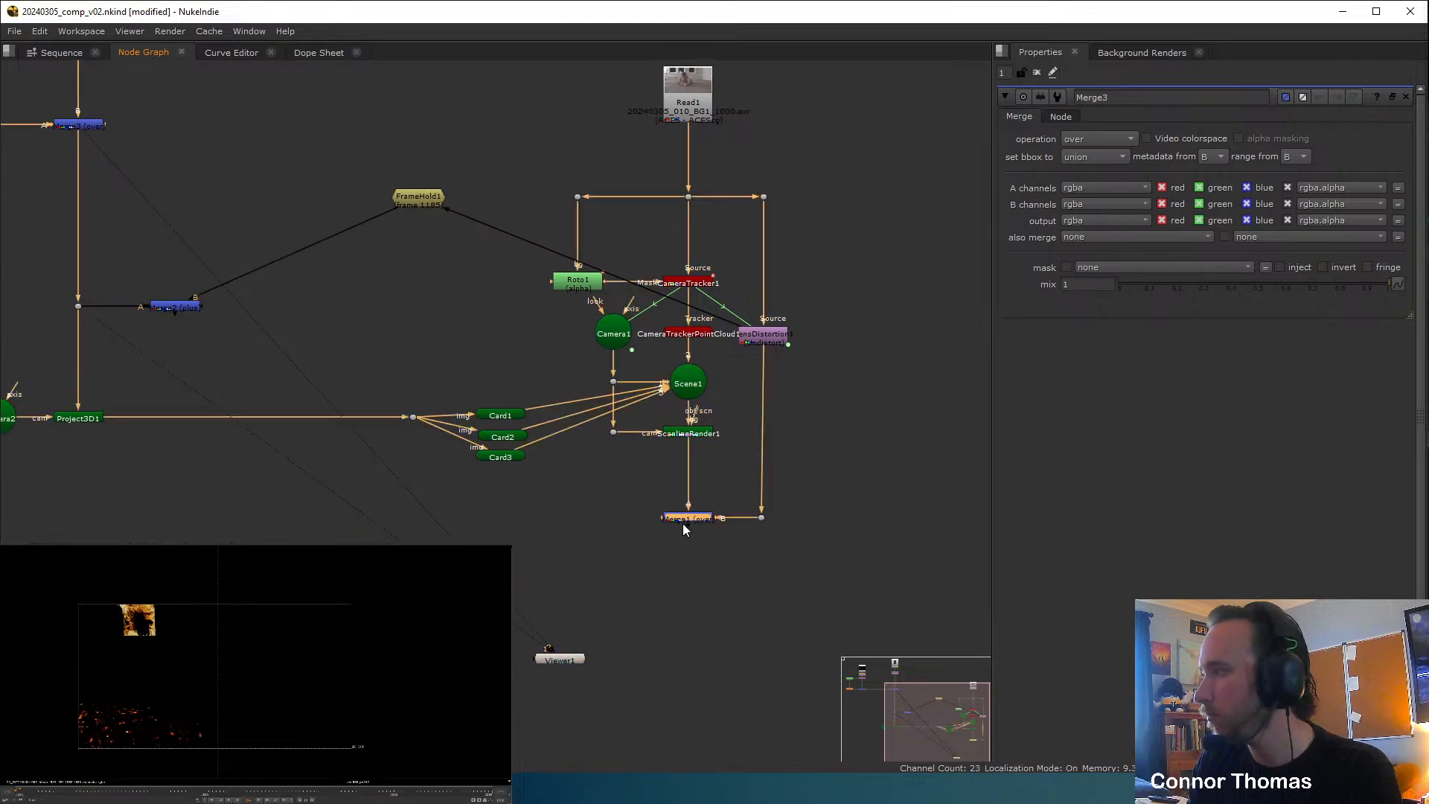
pyautogui.press('1')
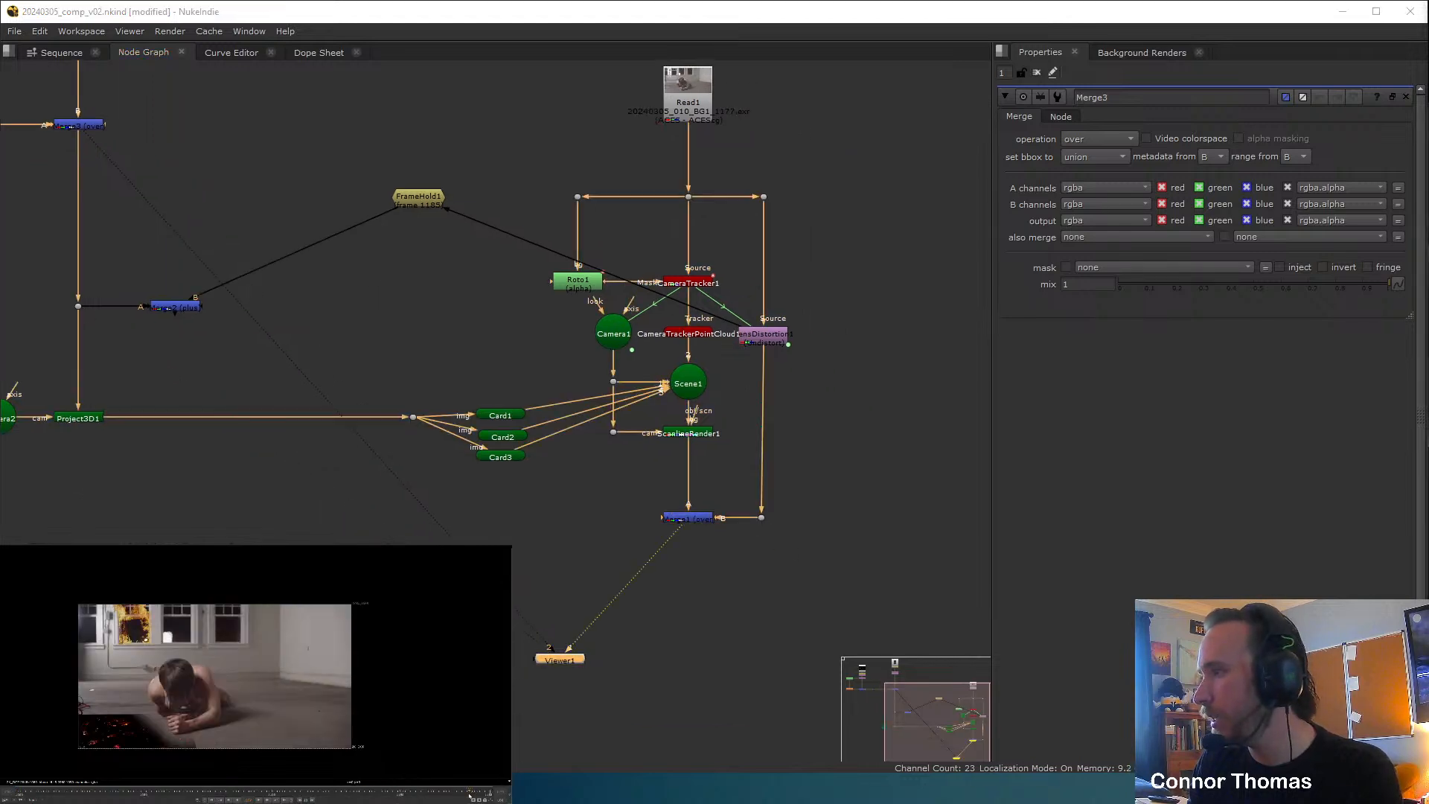
pyautogui.moveTo(469, 794); pyautogui.dragTo(466, 794)
# Set Merge3's operation to screen.
pyautogui.moveTo(248, 310); pyautogui.dragTo(528, 420, button='middle')
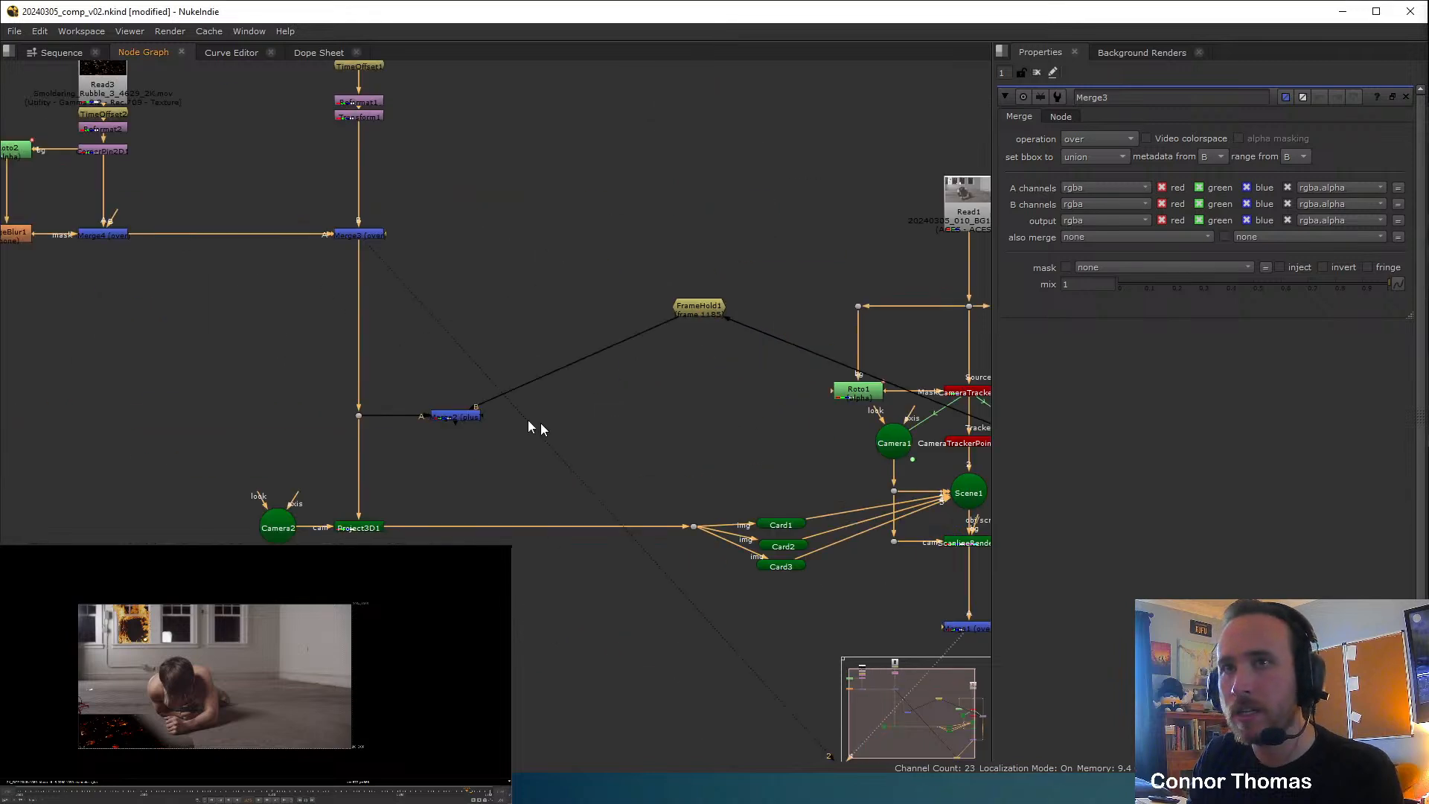
pyautogui.moveTo(361, 281); pyautogui.dragTo(456, 354, button='middle')
pyautogui.click(508, 333)
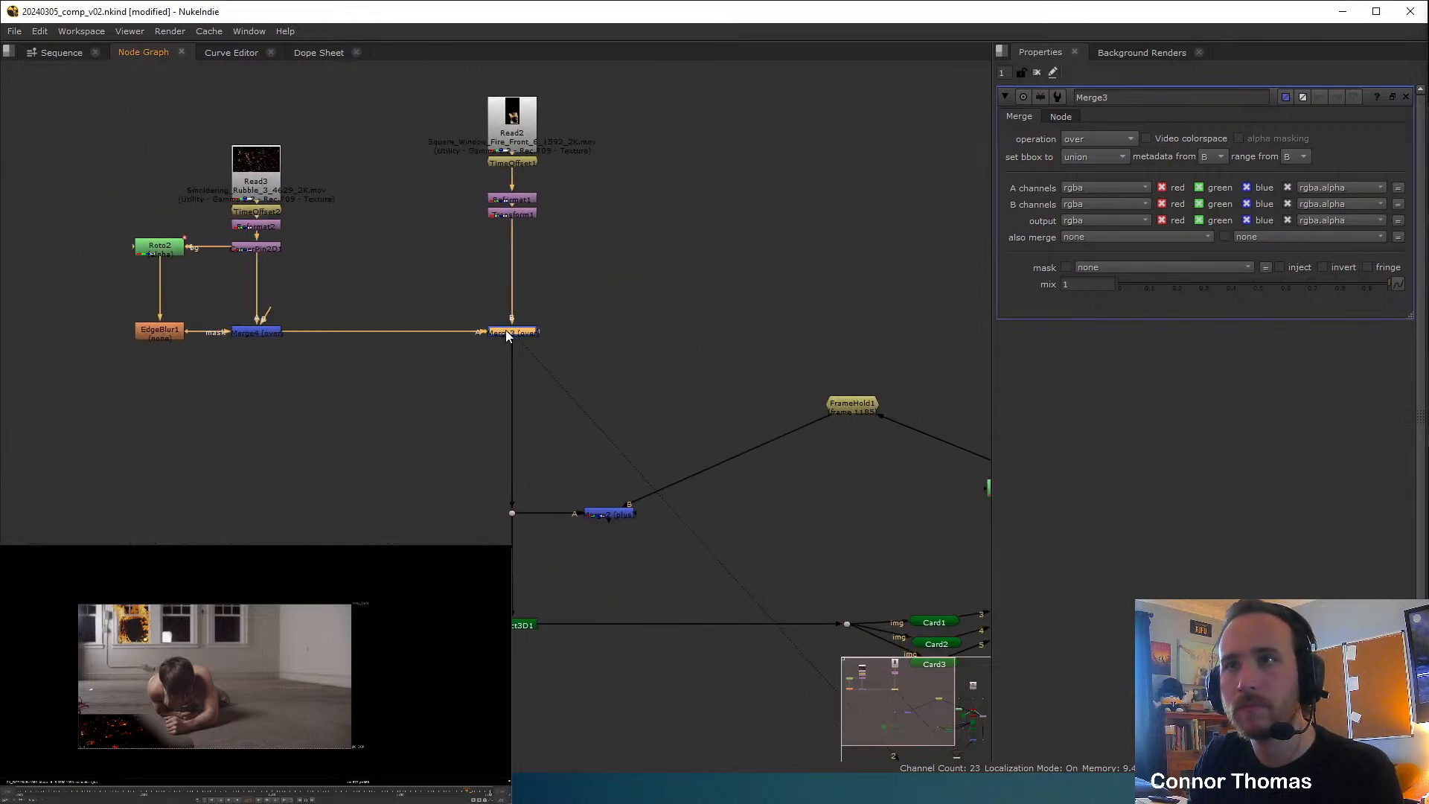
pyautogui.click(1097, 140)
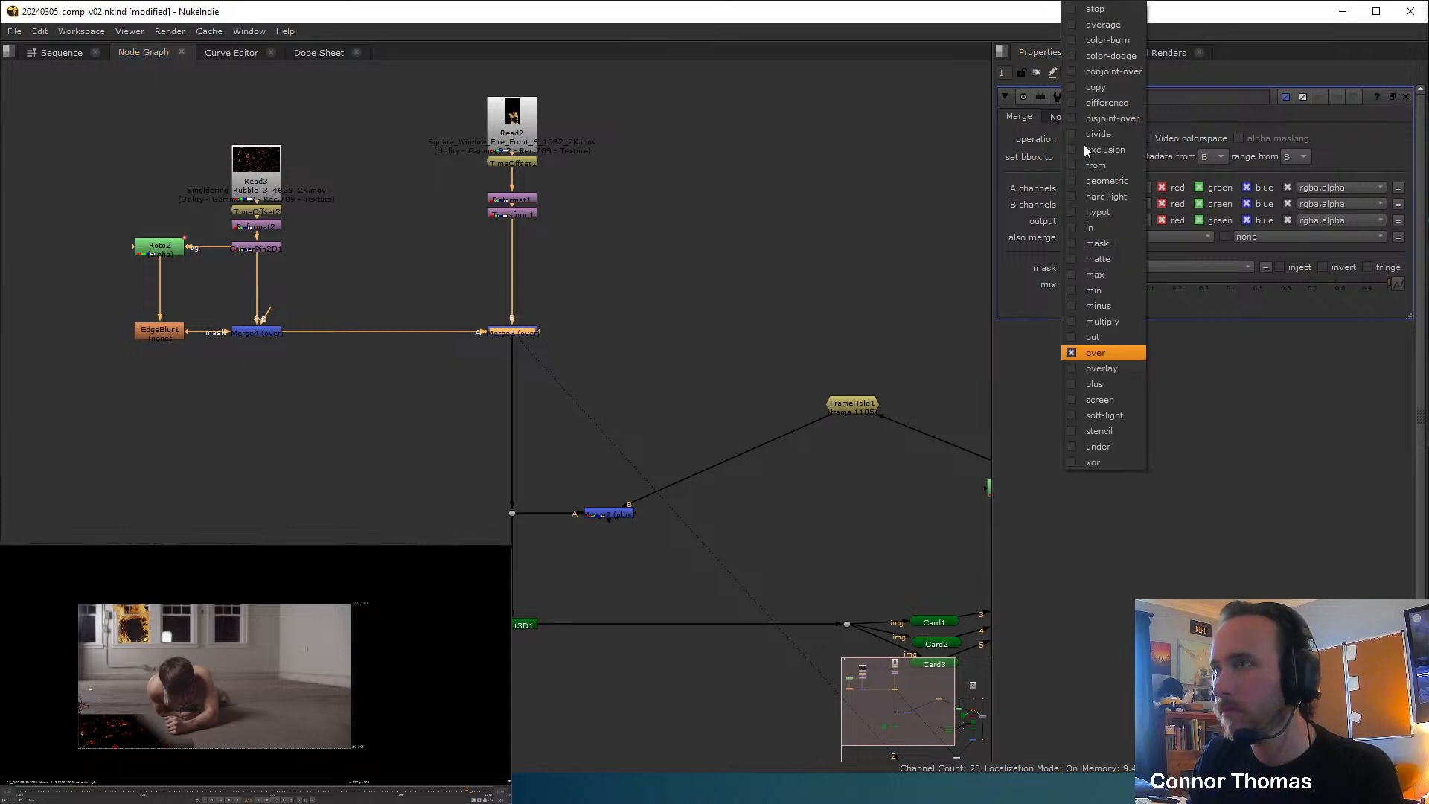
pyautogui.click(1120, 401)
pyautogui.click(279, 386)
# View Merge4's output and inspect the rubble's alpha channel and its color channels.
pyautogui.moveTo(252, 350); pyautogui.dragTo(328, 377, button='middle')
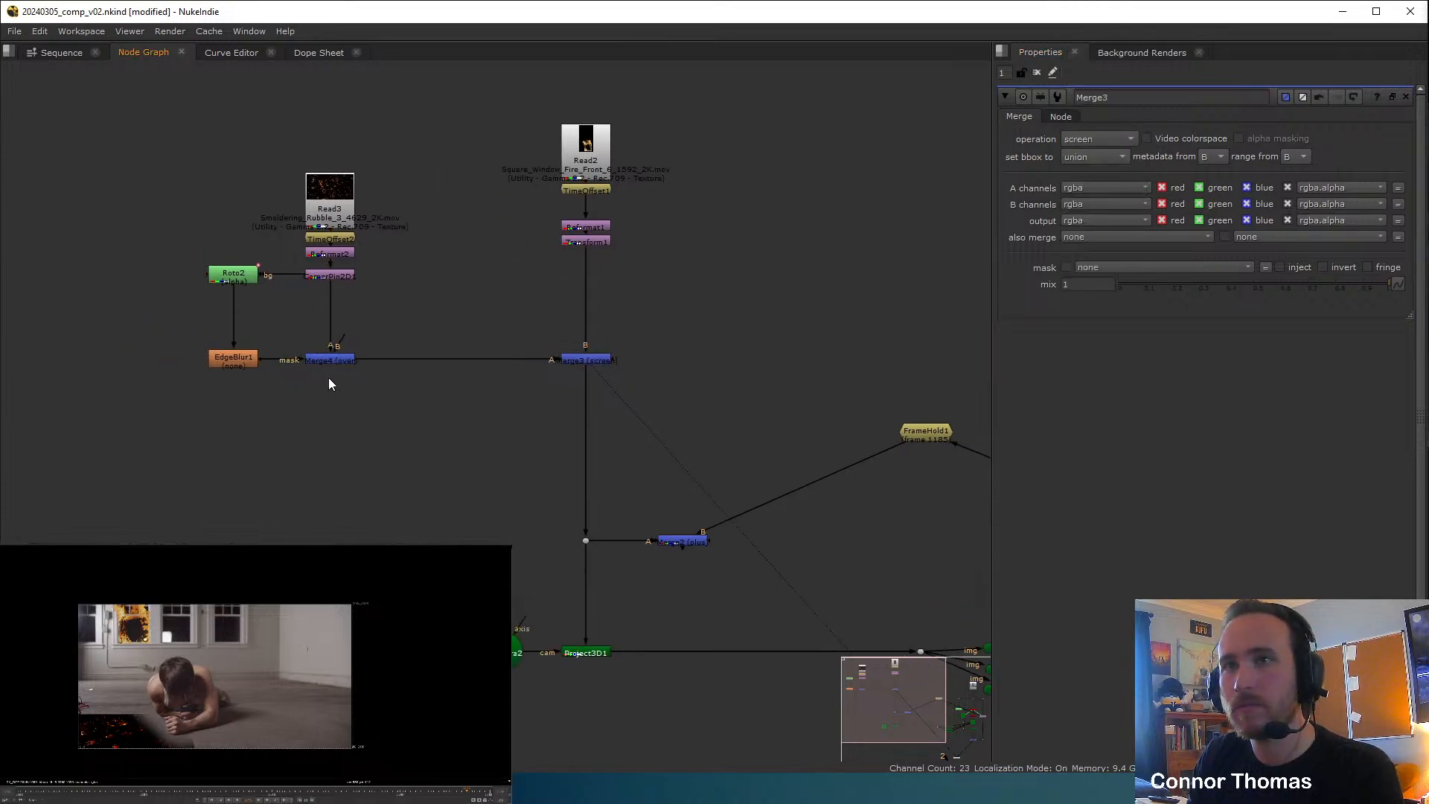
pyautogui.click(334, 359)
pyautogui.press('1')
pyautogui.press('a')
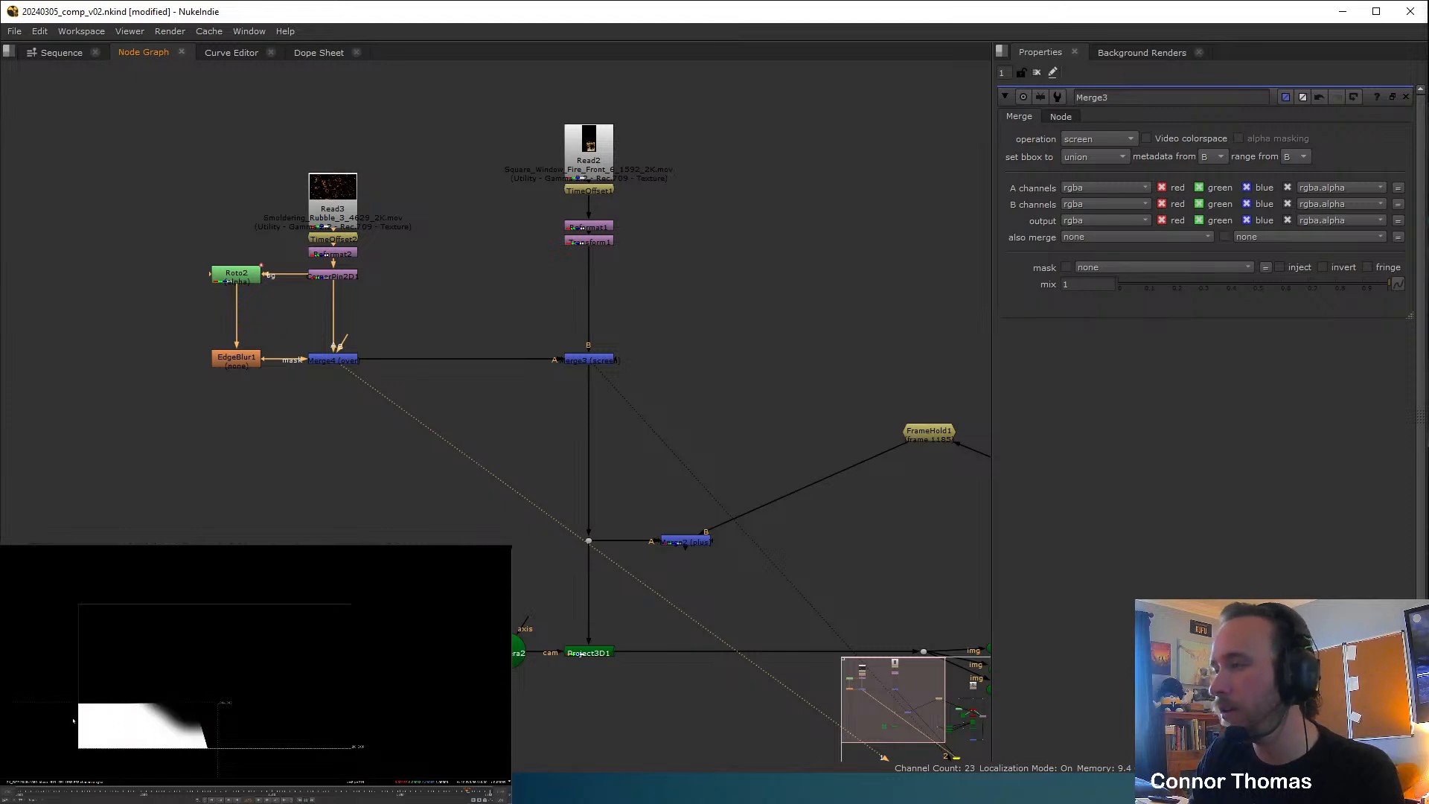
pyautogui.scroll(5, 547, 391)
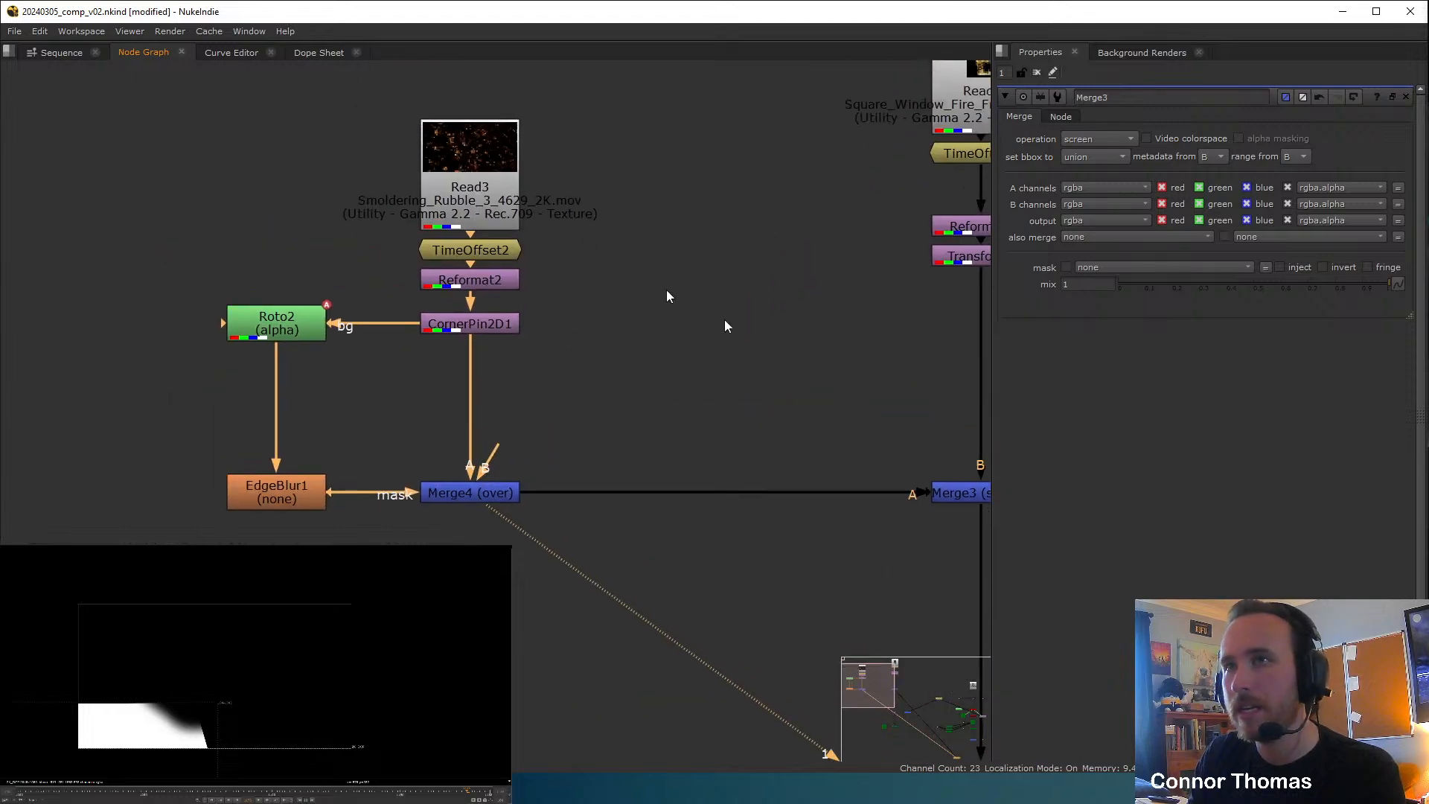
pyautogui.press('a')
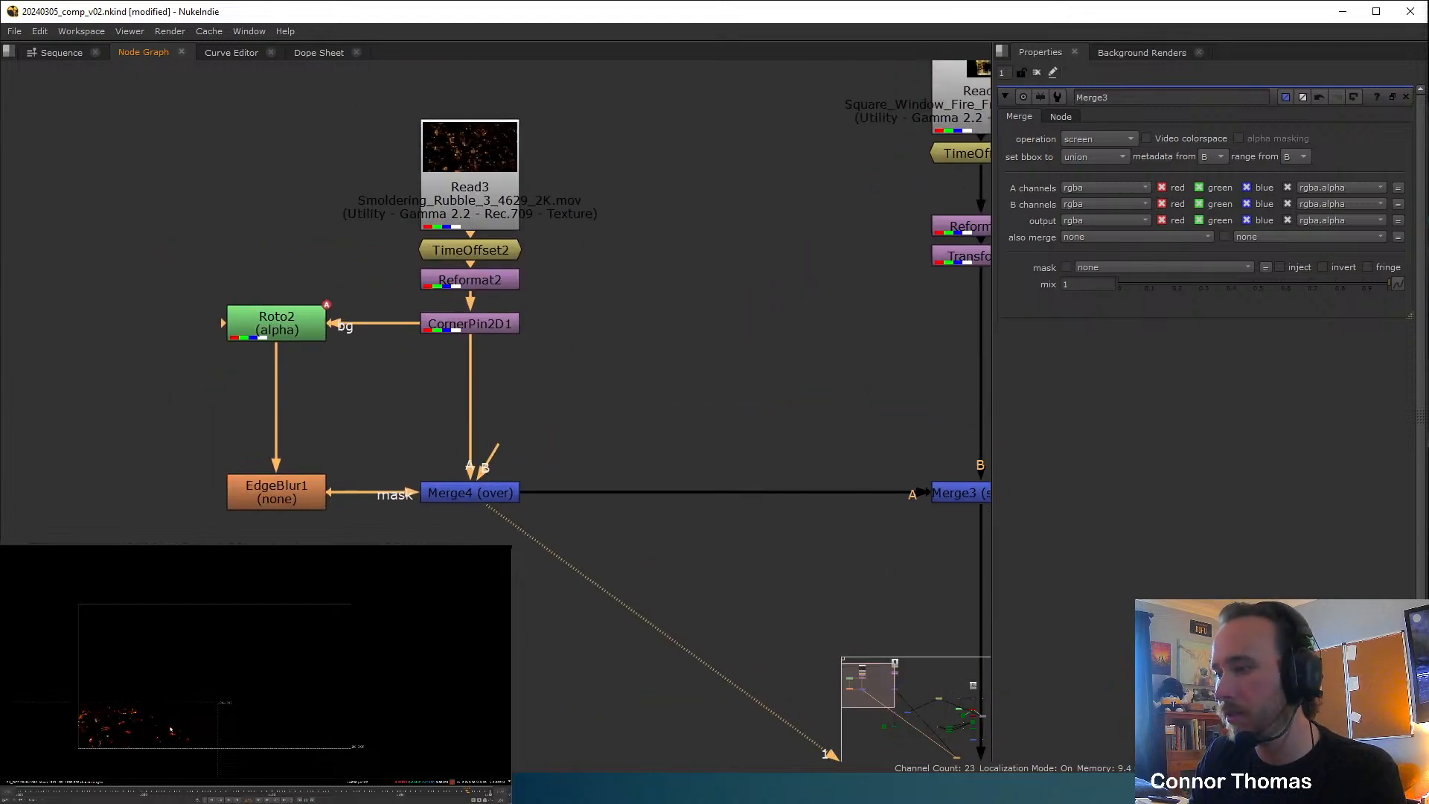
pyautogui.moveTo(874, 530); pyautogui.dragTo(368, 300, button='middle')
pyautogui.scroll(-3, 368, 300)
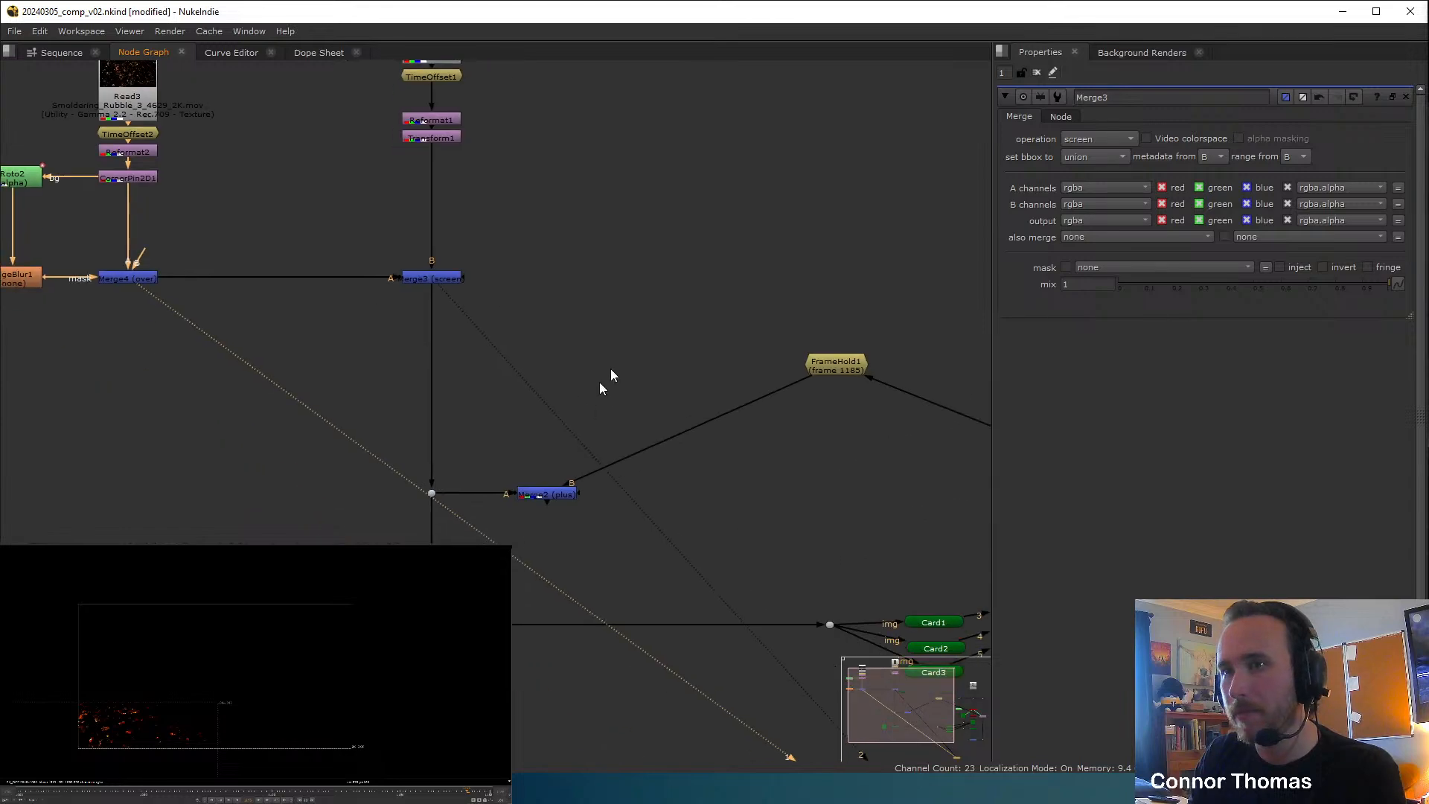
pyautogui.scroll(-2, 673, 378)
pyautogui.moveTo(557, 459); pyautogui.dragTo(498, 382, button='middle')
pyautogui.scroll(-2, 673, 378)
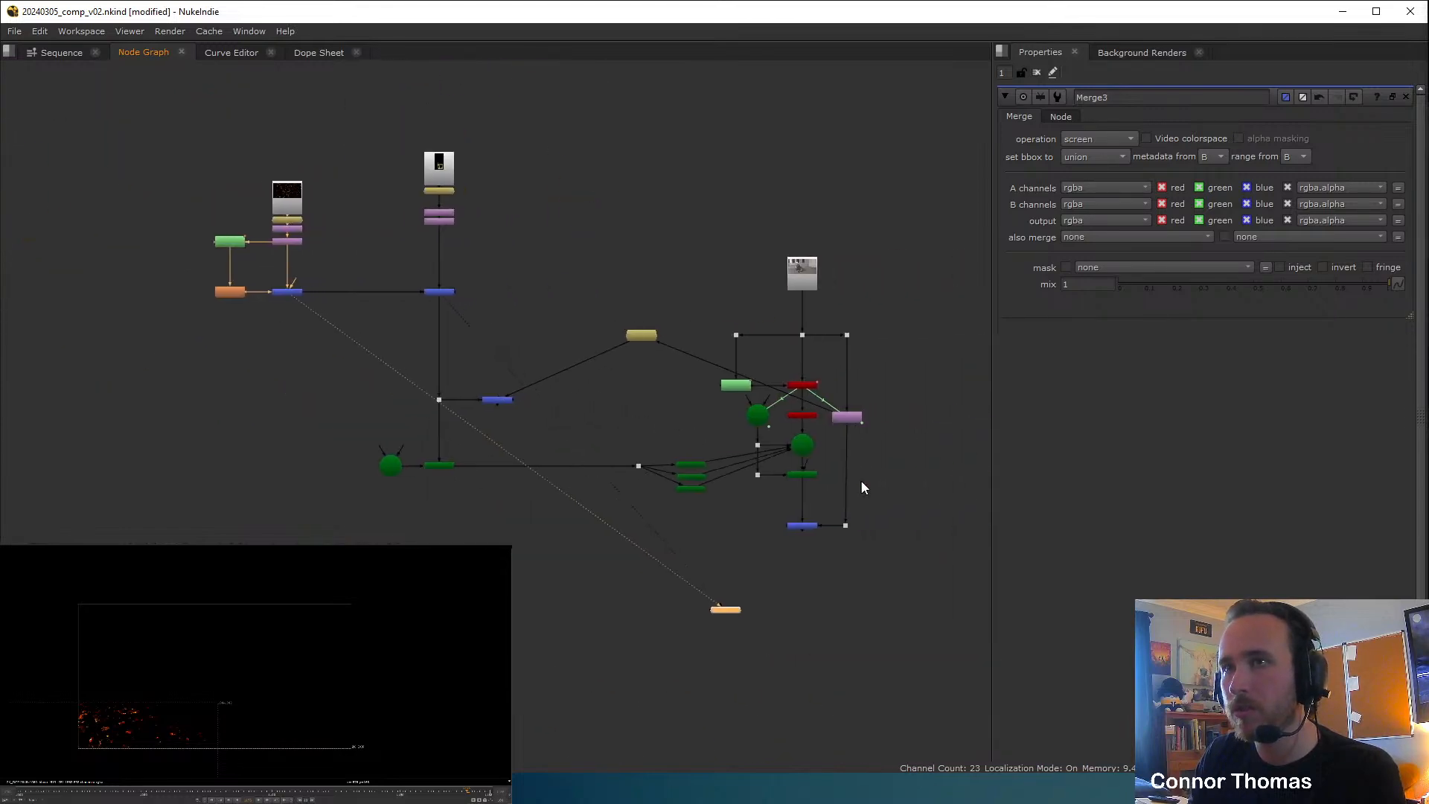
pyautogui.moveTo(443, 329); pyautogui.dragTo(733, 456, button='middle')
pyautogui.scroll(6, 556, 444)
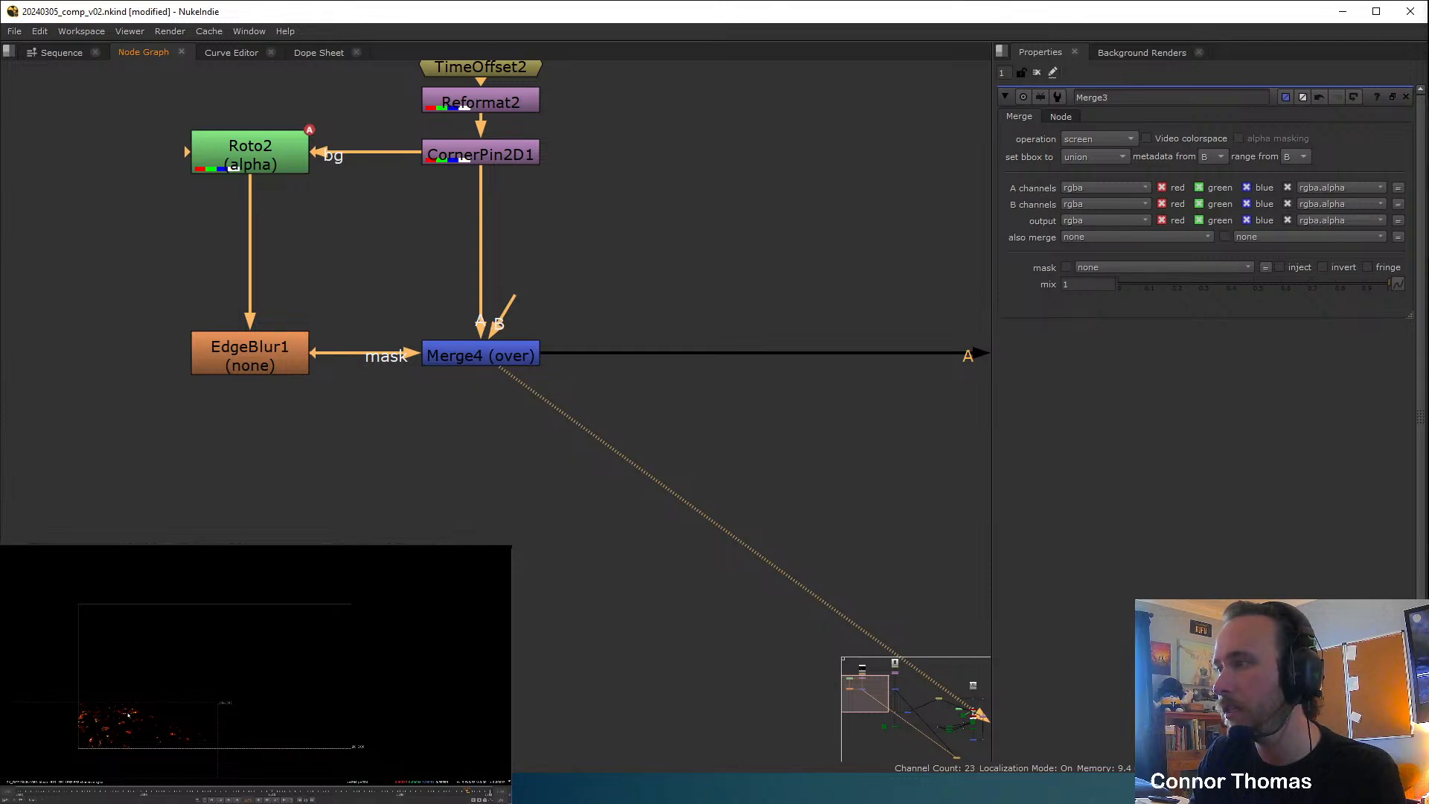
pyautogui.click(702, 246)
pyautogui.press('Tab')
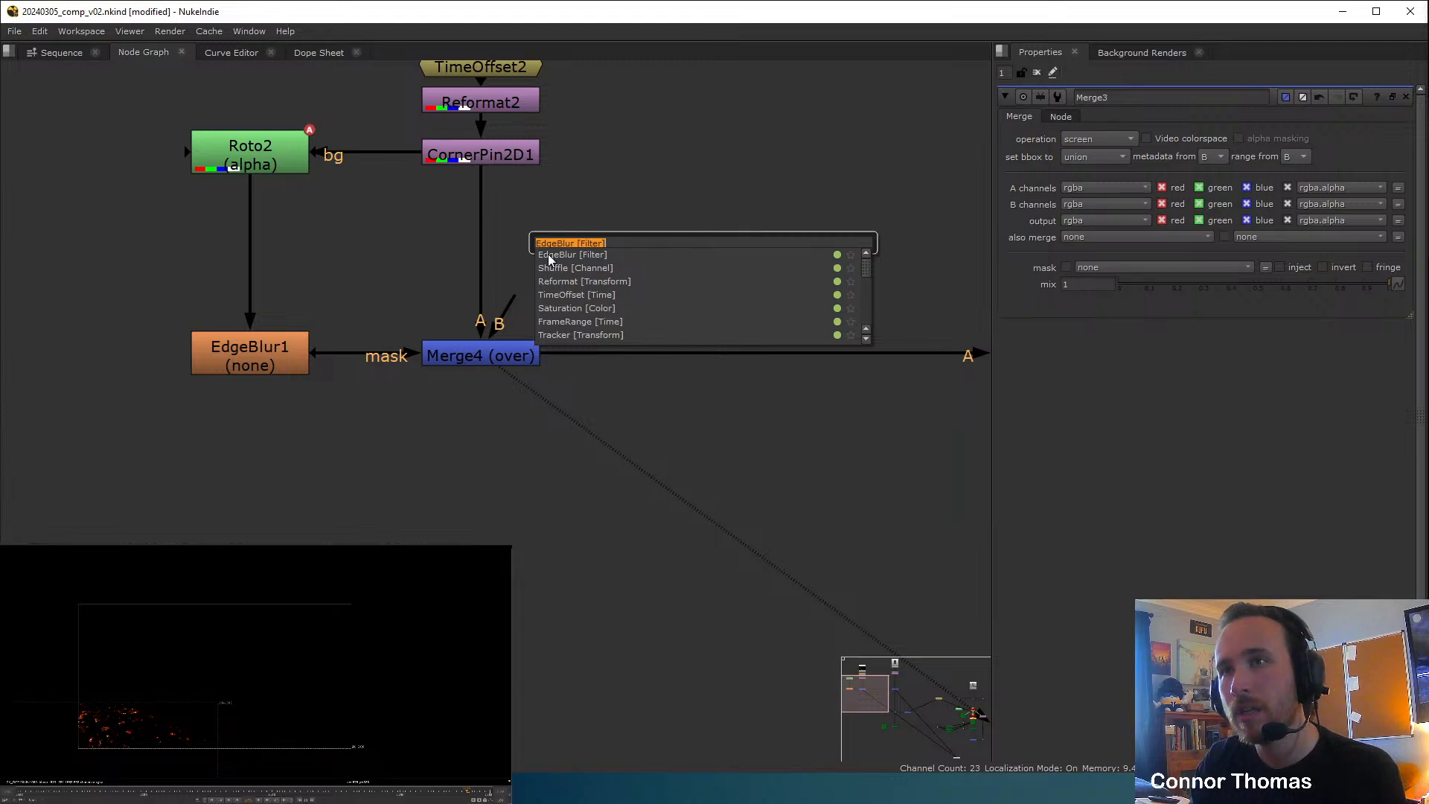
pyautogui.click(730, 124)
pyautogui.click(730, 124)
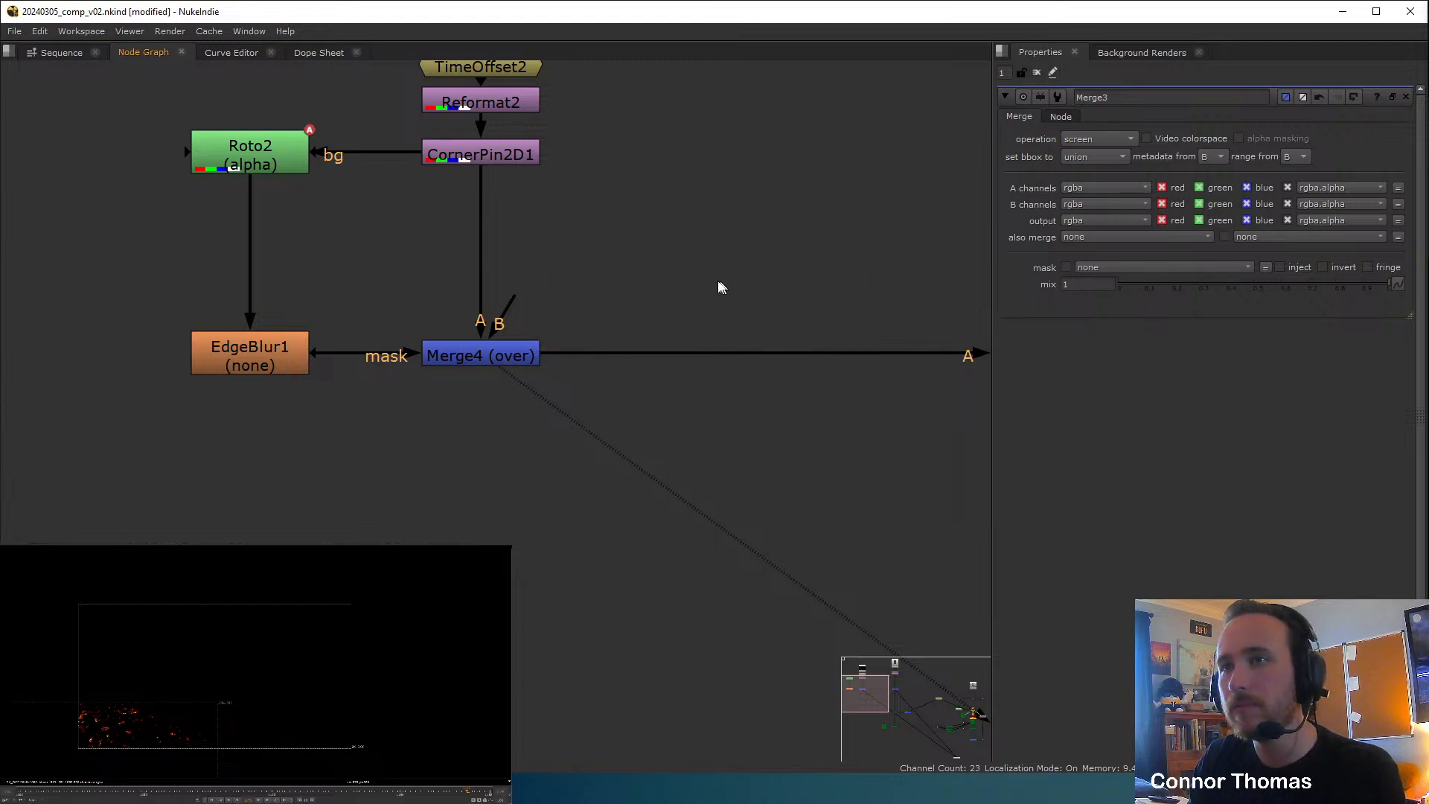
# Add a Constant with a Merge below it, connect Merge4 to the new merge's A input, and view the merge's output.
pyautogui.scroll(-5, 583, 329)
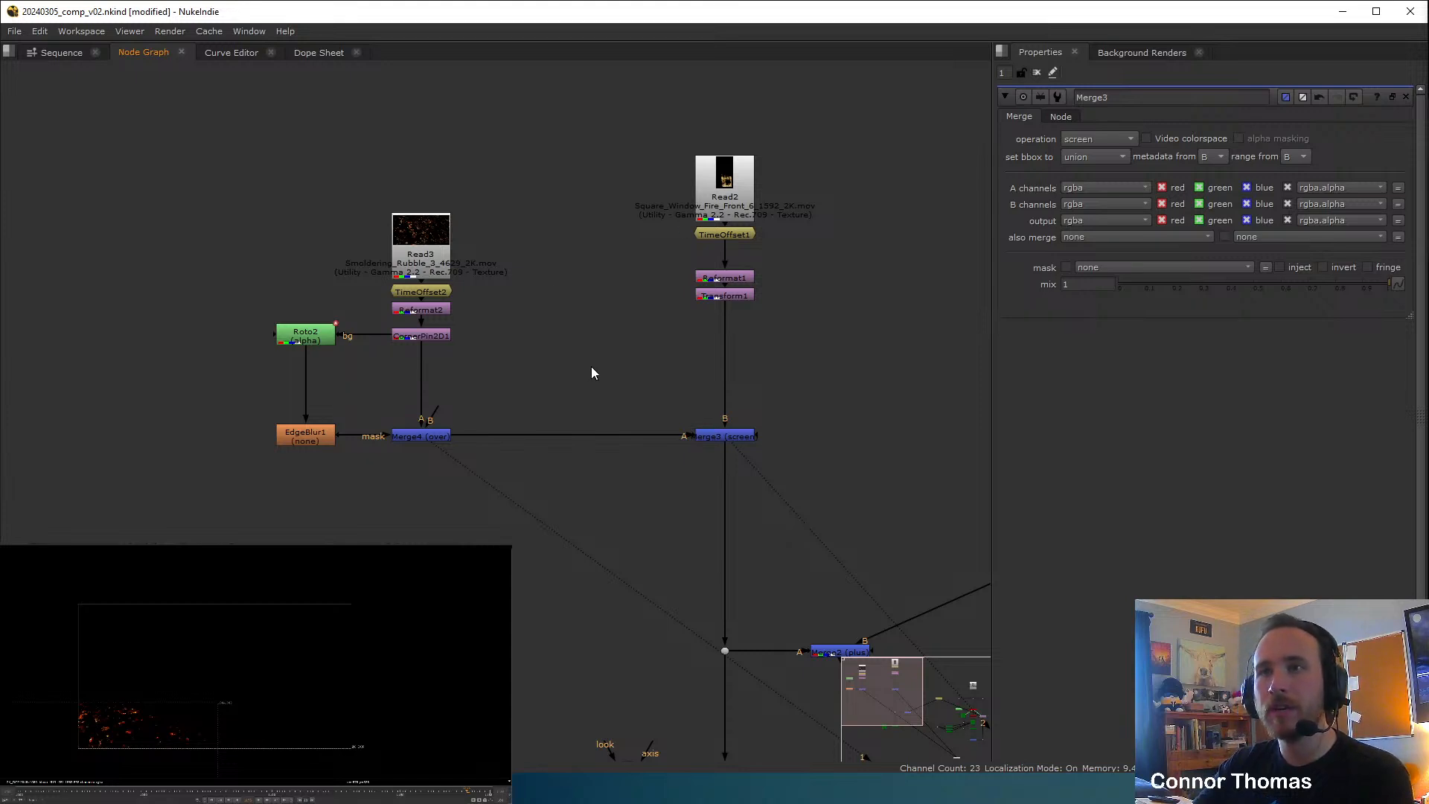
pyautogui.press('Tab')
pyautogui.write('consta')
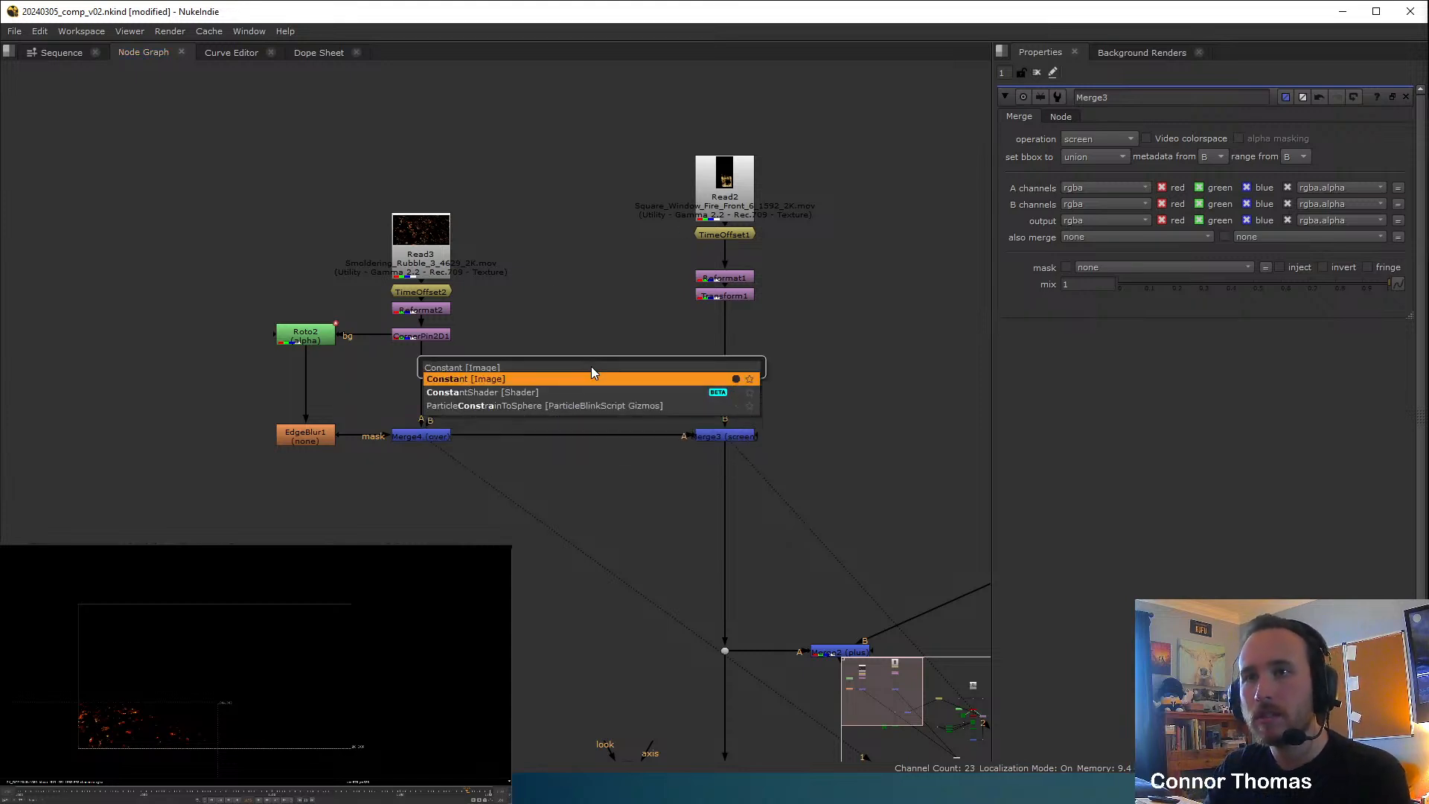
pyautogui.press('Return')
pyautogui.moveTo(560, 348); pyautogui.dragTo(581, 278)
pyautogui.press('m')
pyautogui.moveTo(679, 311); pyautogui.dragTo(437, 431)
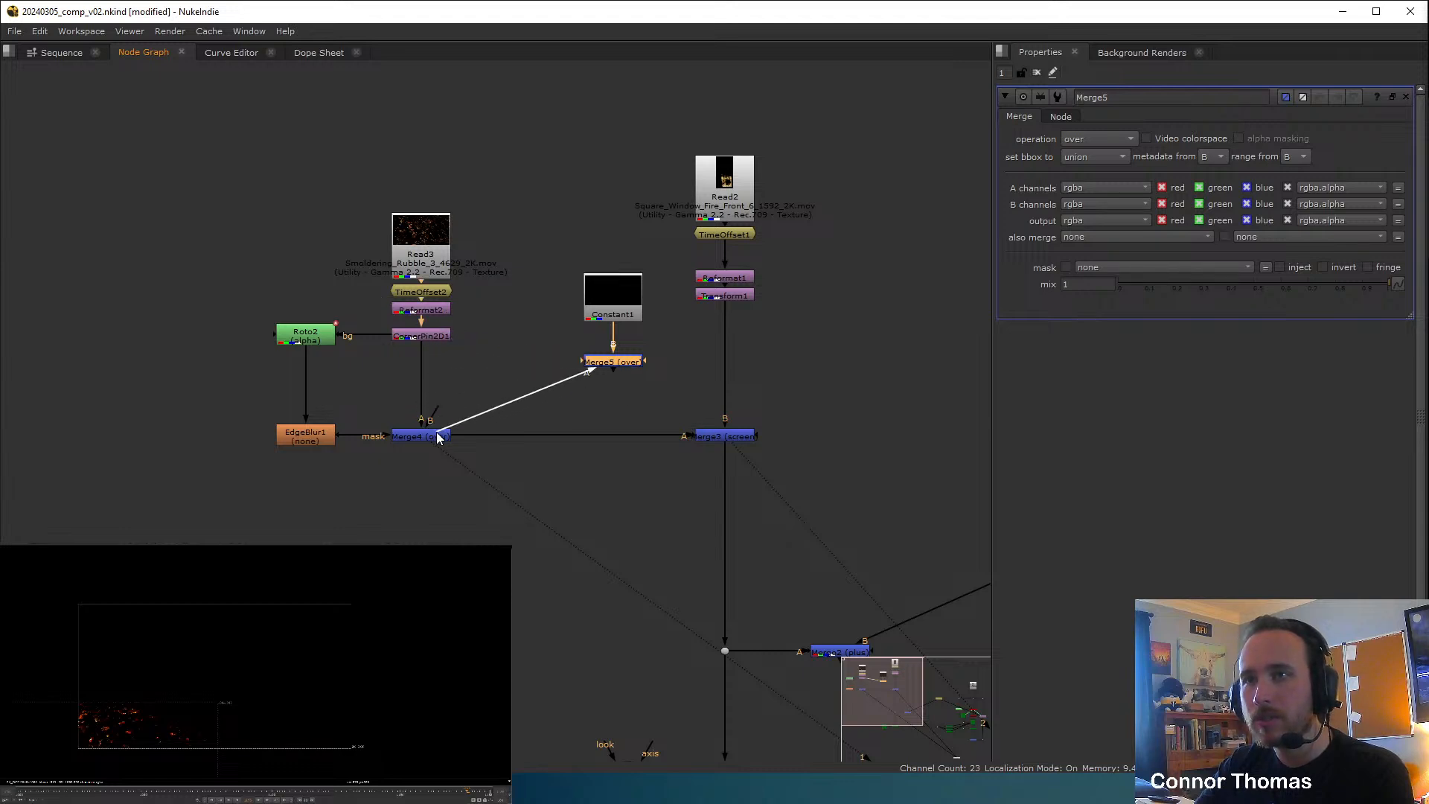
pyautogui.click(622, 362)
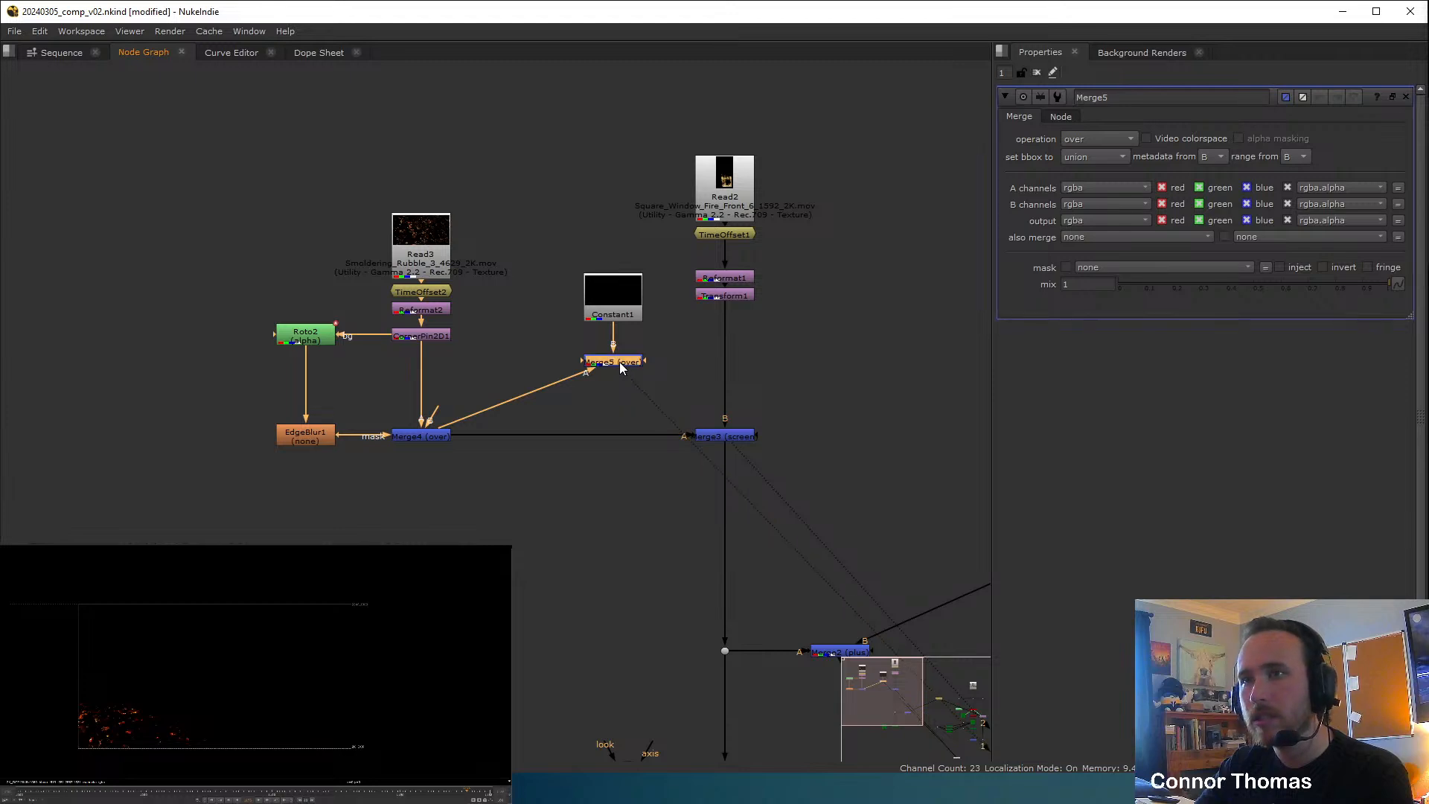
pyautogui.press('1')
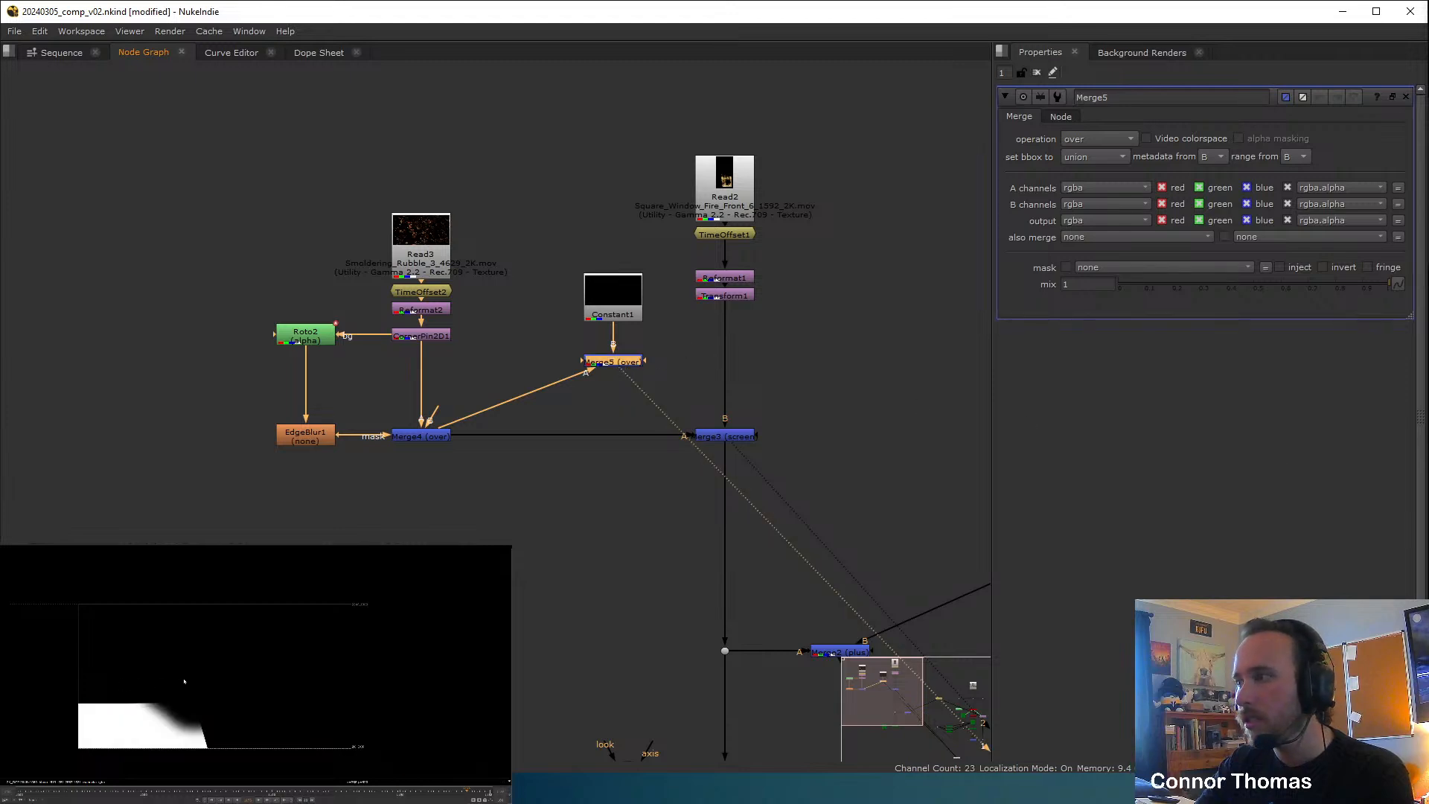
# Try the plus and screen operations on Merge5 and check the resulting alpha channel.
pyautogui.click(1092, 141)
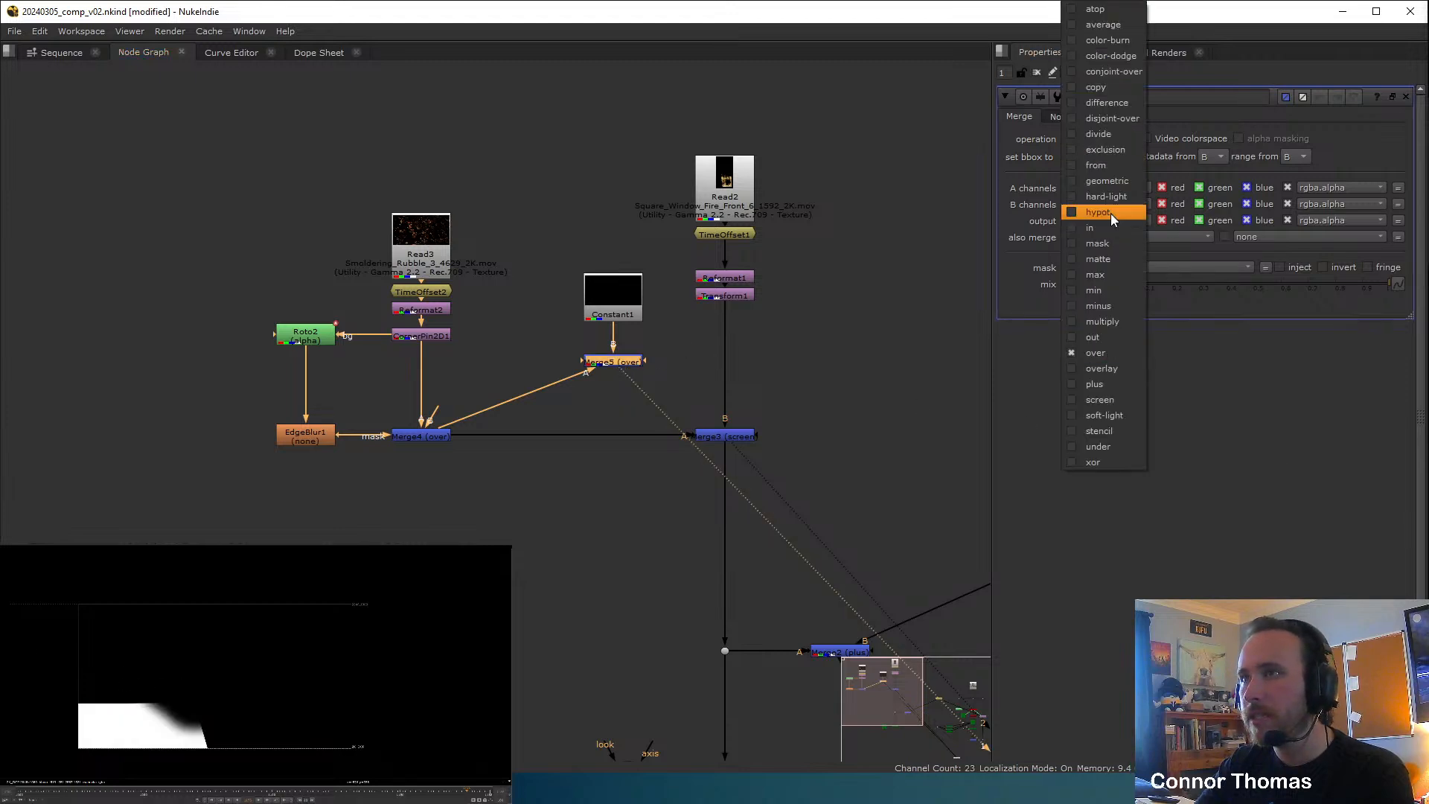
pyautogui.click(1118, 384)
pyautogui.click(1087, 143)
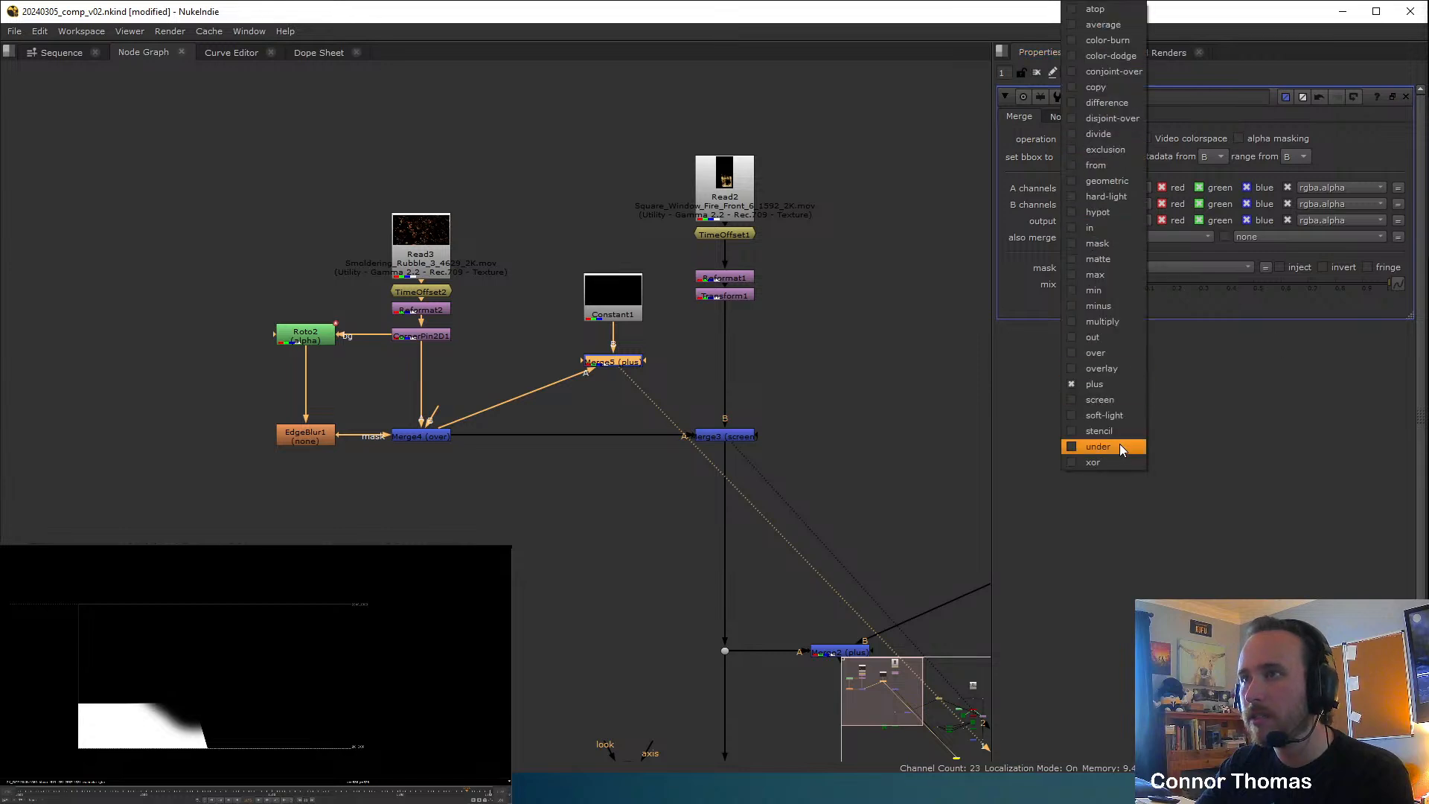
pyautogui.click(1114, 397)
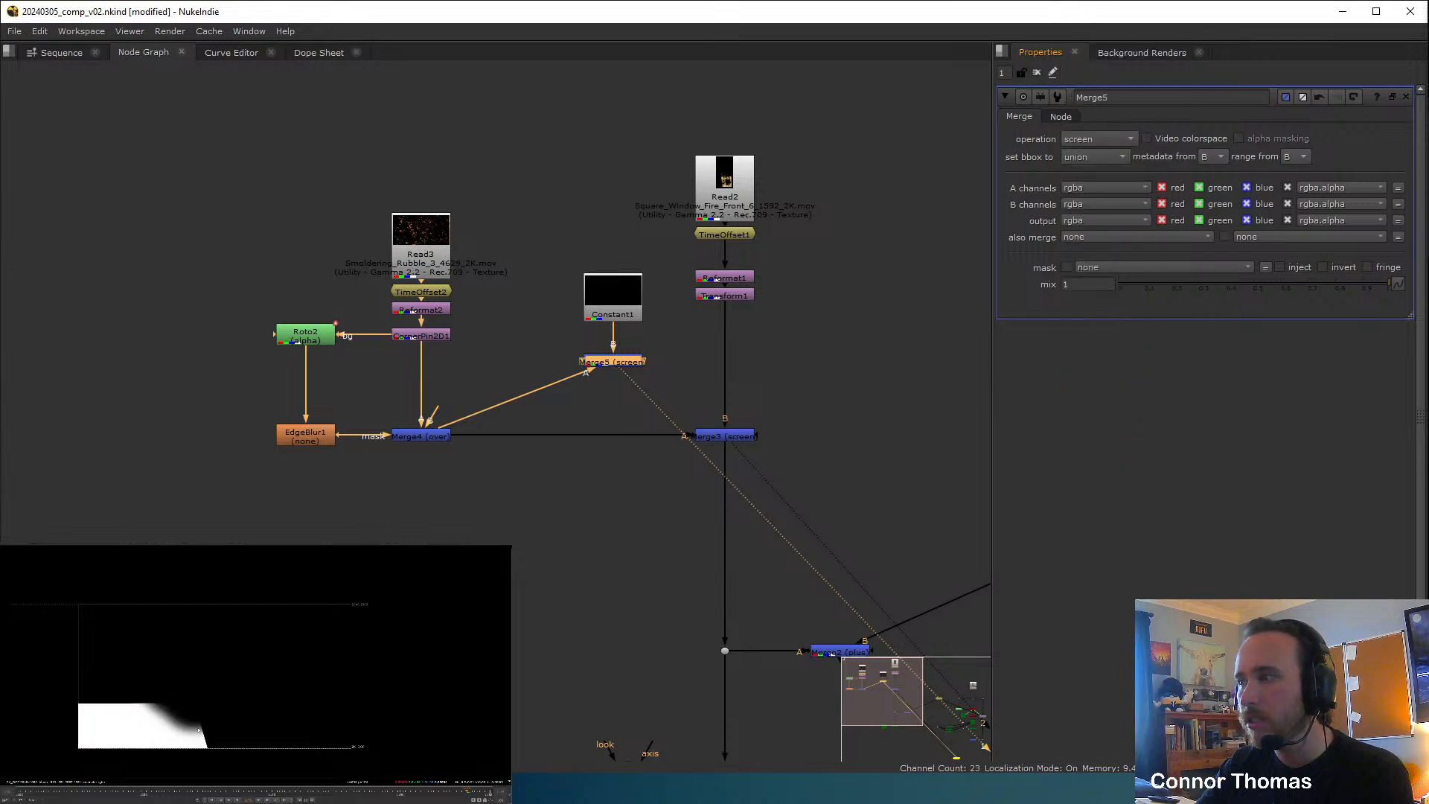
# Delete the Constant1 and Merge5 nodes.
pyautogui.scroll(3, 623, 383)
pyautogui.moveTo(497, 180); pyautogui.dragTo(744, 367)
pyautogui.press('Delete')
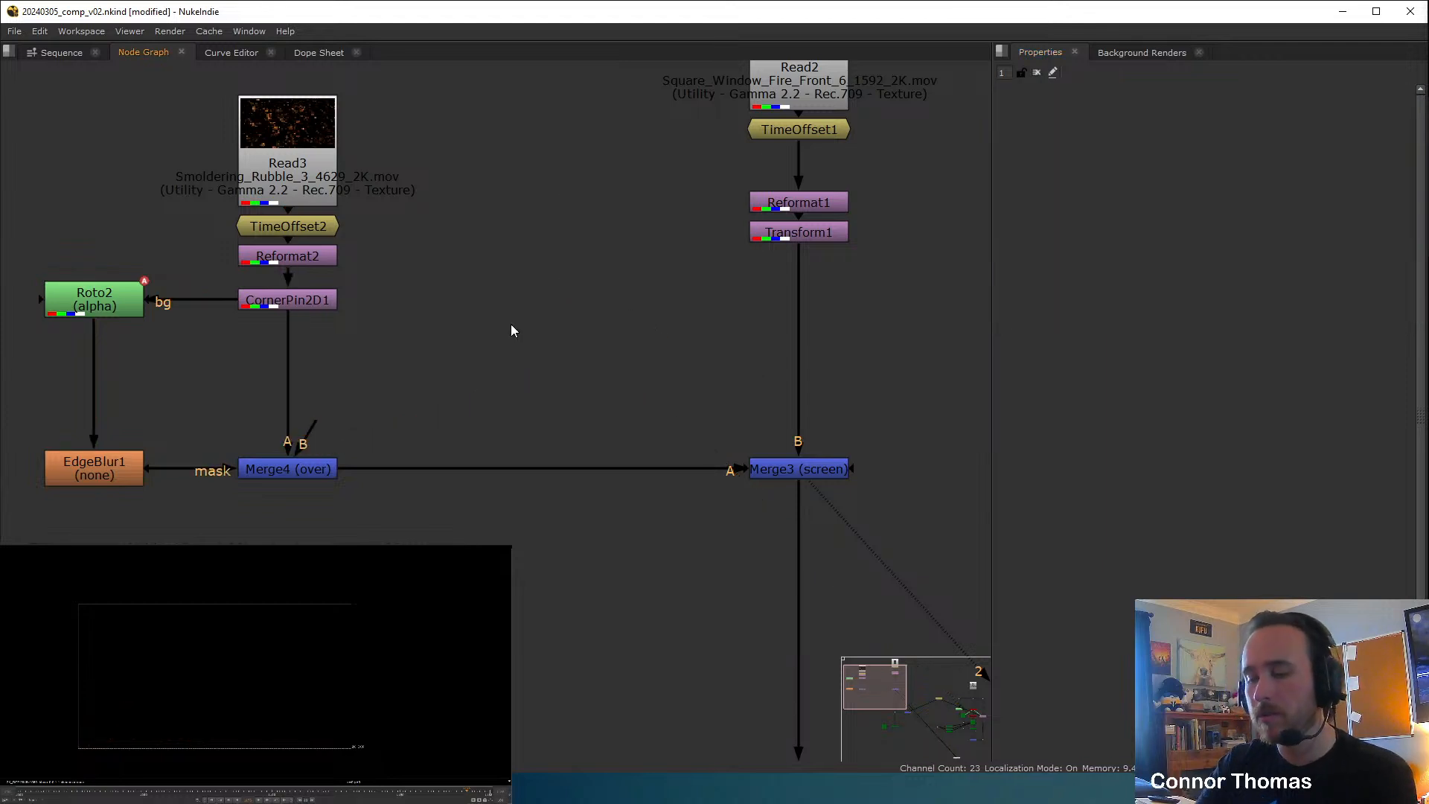
# Add a Keyer node between the rubble and window-fire branches.
pyautogui.press('Tab')
pyautogui.write('lu')
pyautogui.press('BackSpace')
pyautogui.press('BackSpace')
pyautogui.write('key')
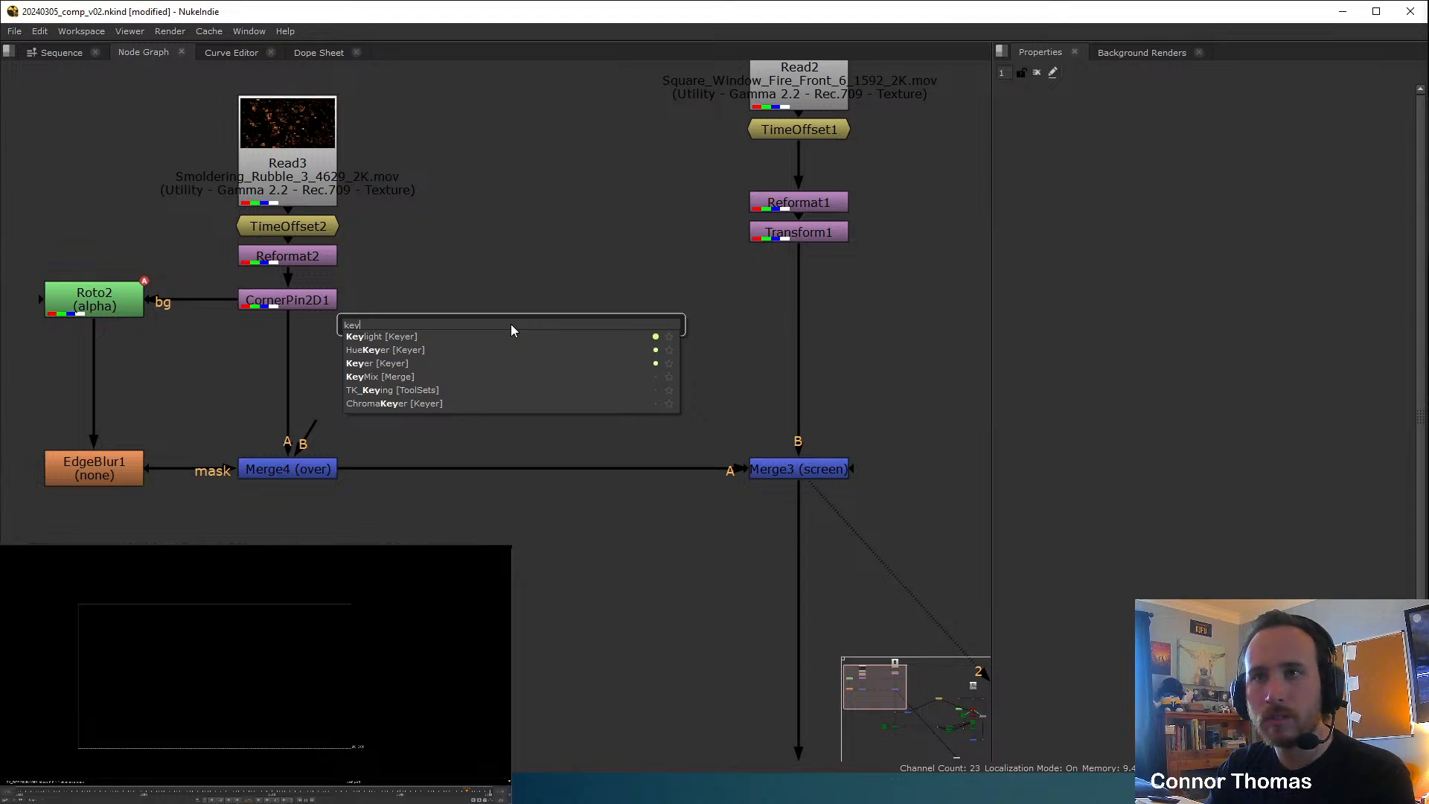
pyautogui.press('Down')
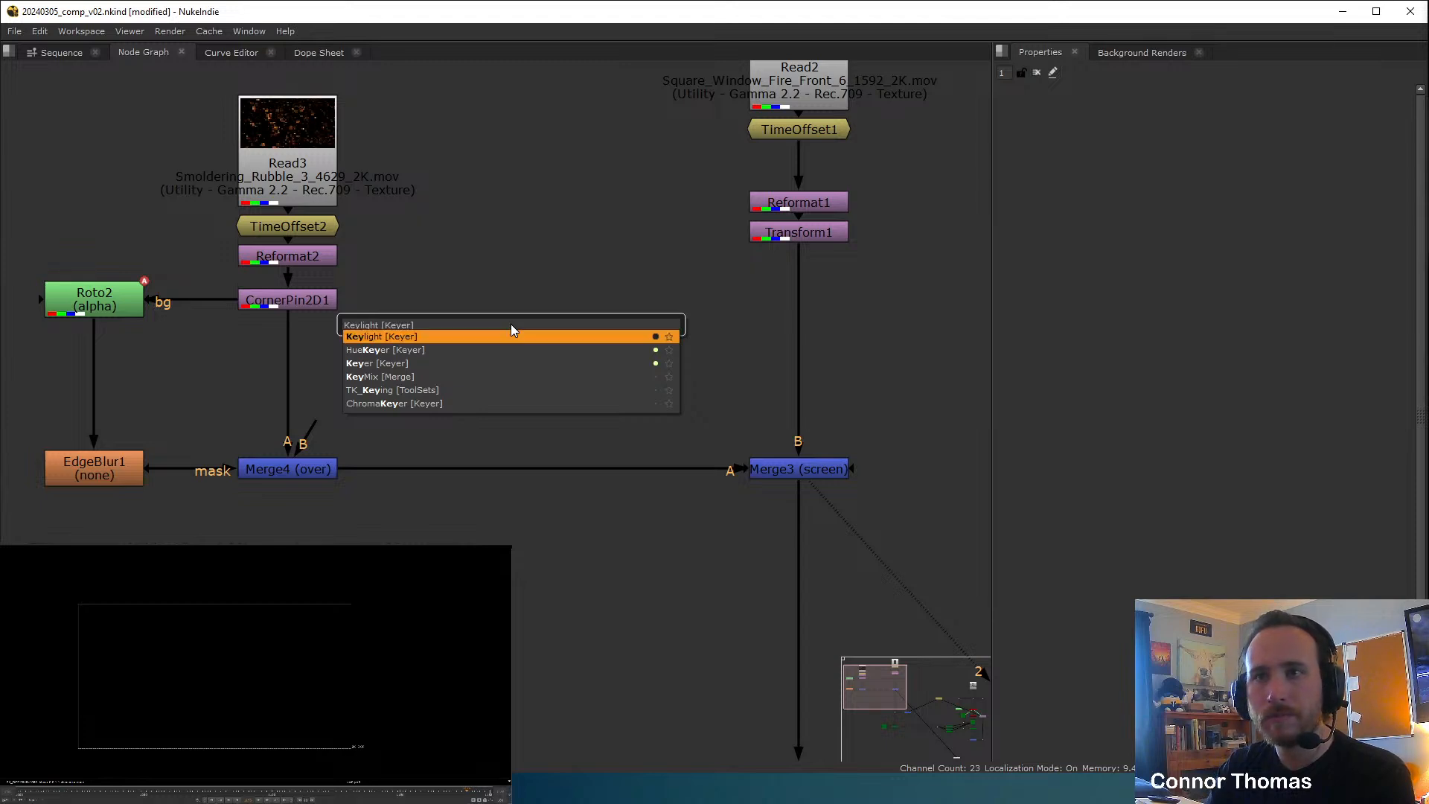
pyautogui.press('Down')
pyautogui.press('Down')
pyautogui.press('Return')
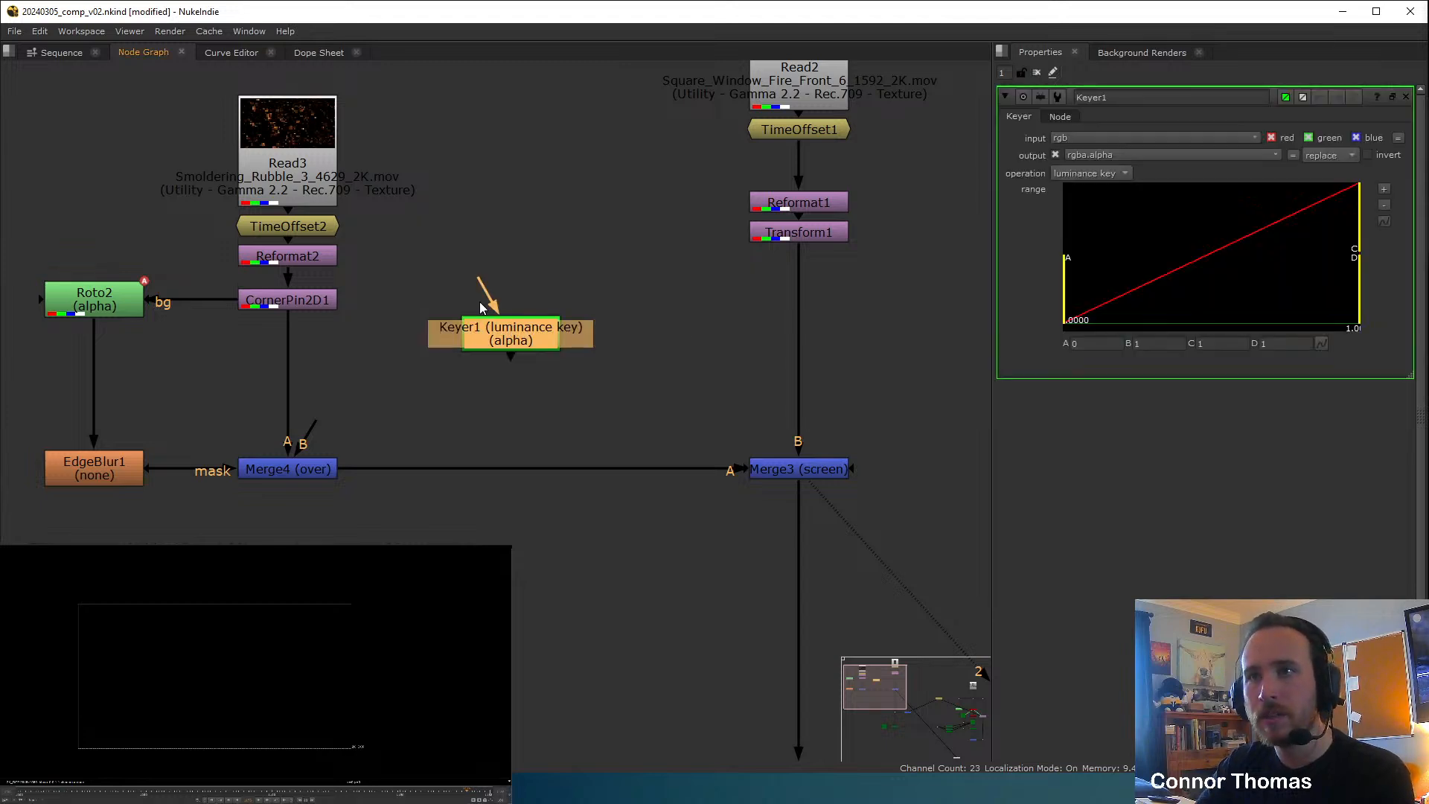
# Connect Keyer1's input to Merge4 and view Keyer1's output close up on the rubble.
pyautogui.moveTo(479, 298); pyautogui.dragTo(288, 466)
pyautogui.click(535, 336)
pyautogui.press('1')
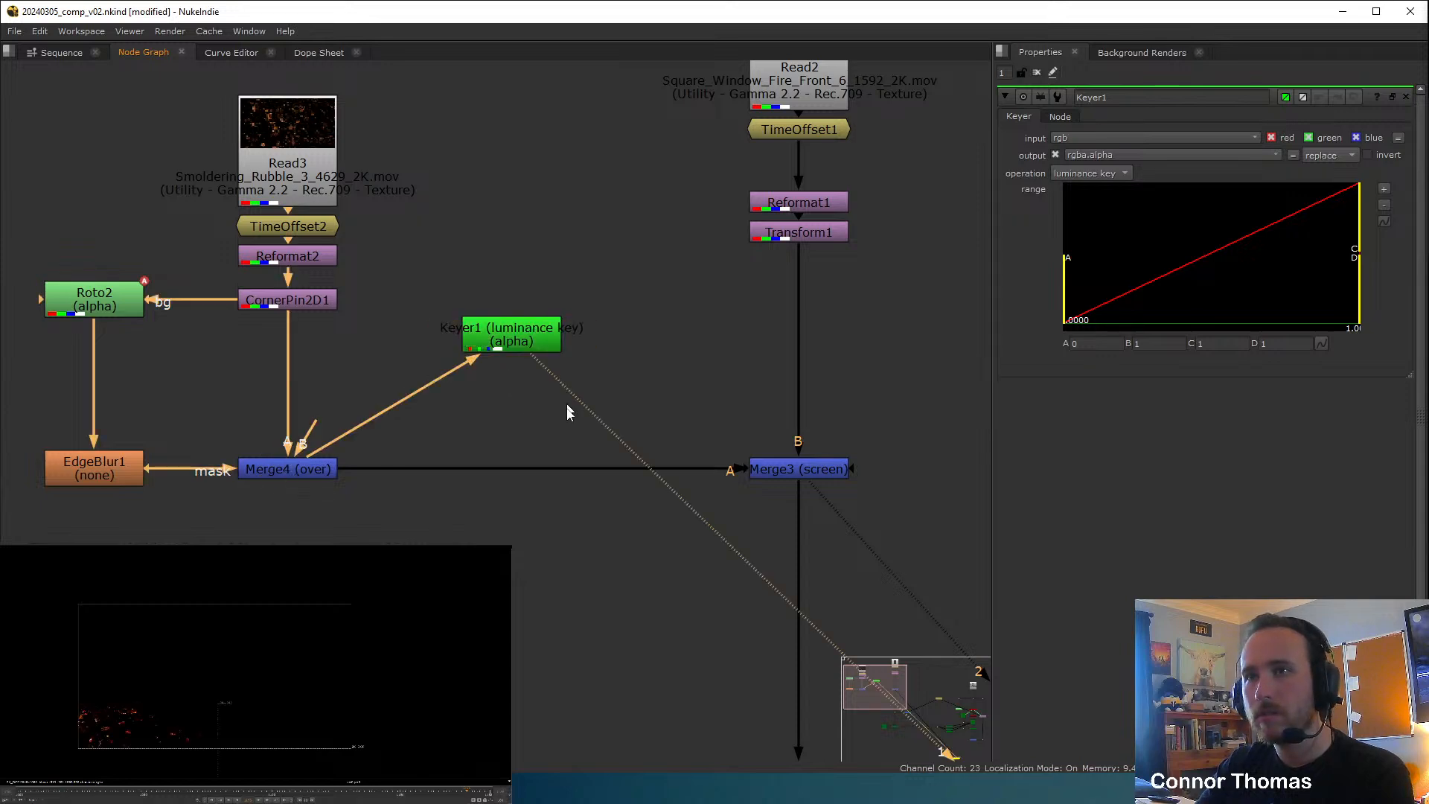
pyautogui.moveTo(140, 736); pyautogui.dragTo(155, 658, button='middle')
pyautogui.scroll(5, 186, 639)
pyautogui.scroll(-1, 187, 636)
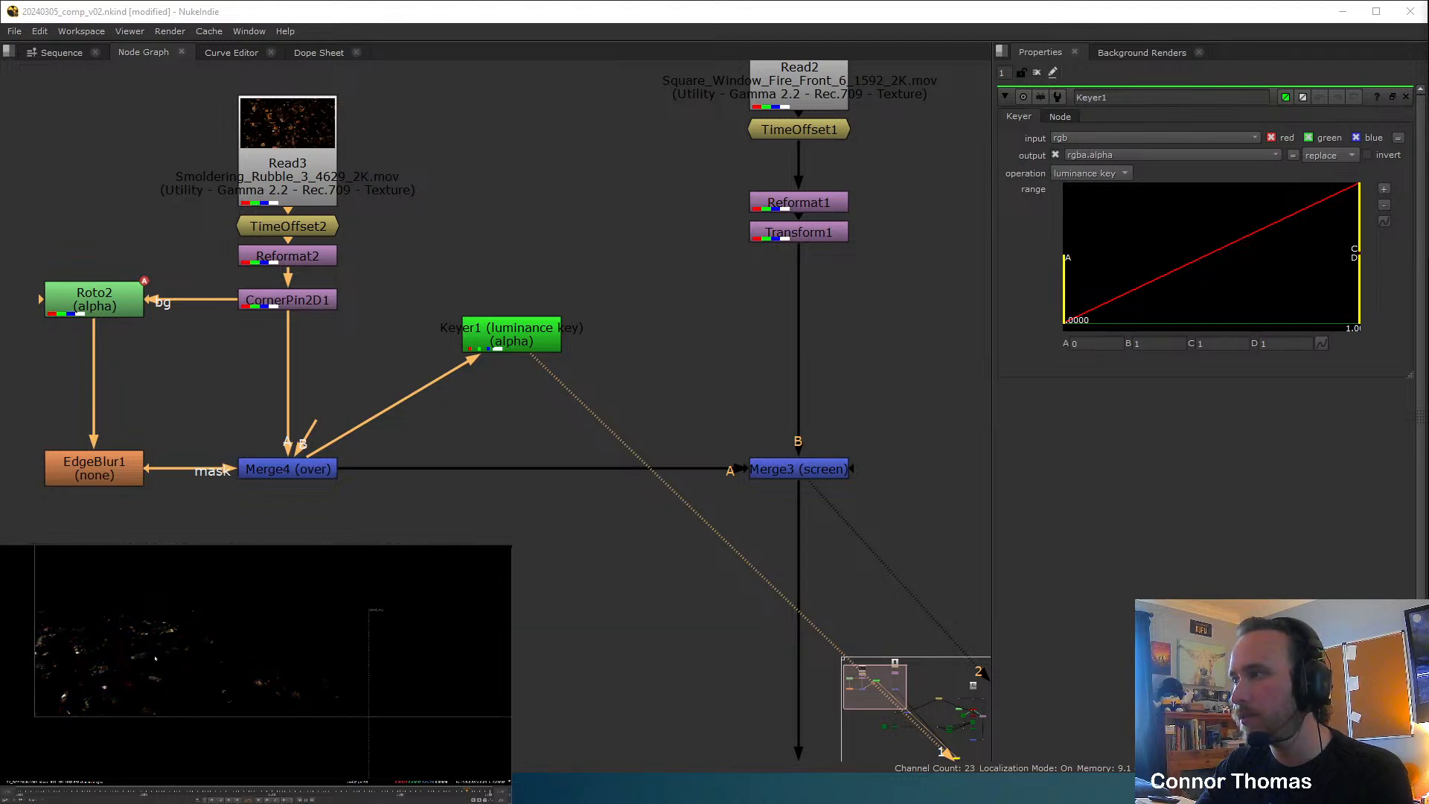
# Set the B handle of Keyer1's luminance range to about 0.066 and close its properties.
pyautogui.moveTo(1065, 298); pyautogui.dragTo(875, 281)
pyautogui.moveTo(1368, 230); pyautogui.dragTo(1139, 228)
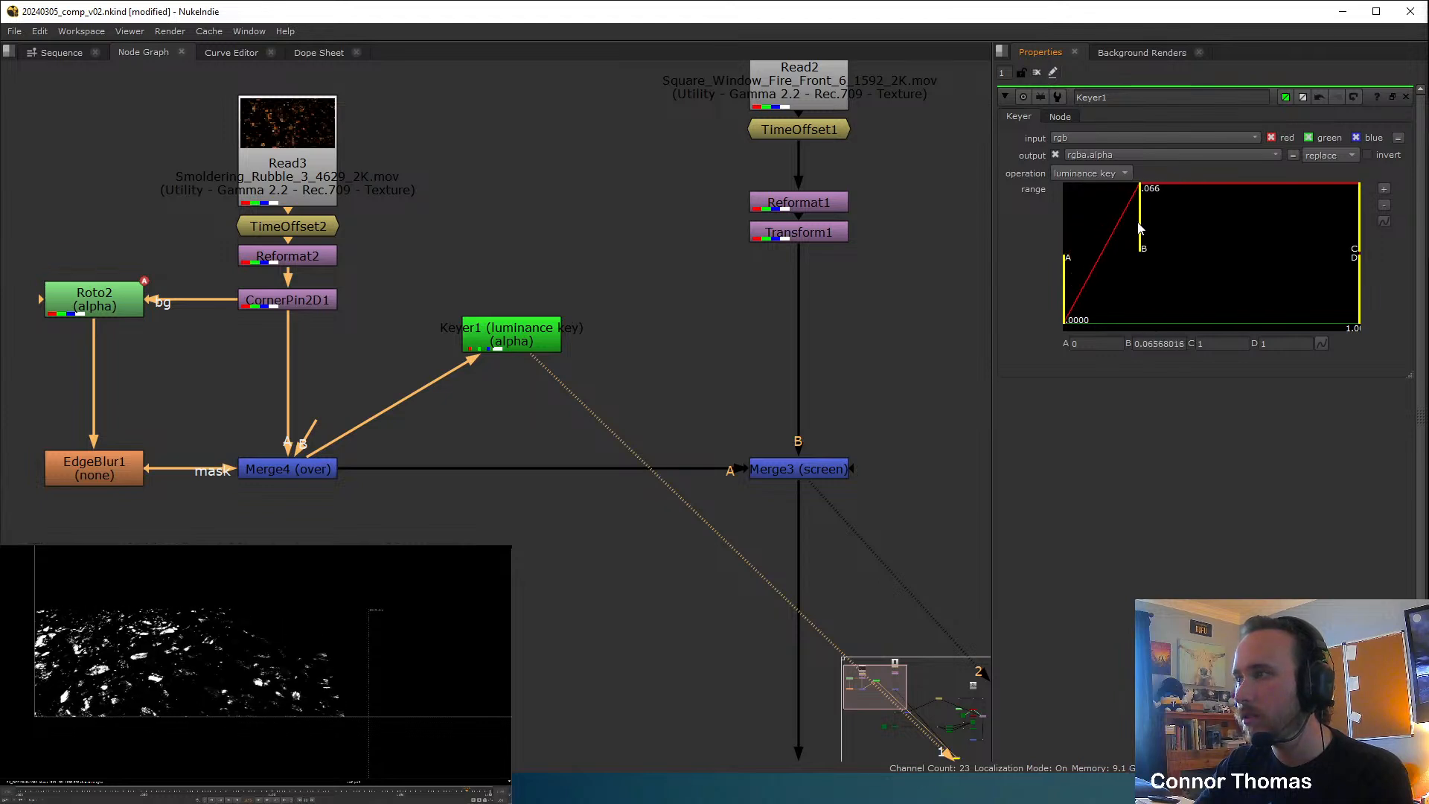
pyautogui.click(1038, 74)
# Add a Merge node set to over directly below Merge4, keeping Keyer1's input connected to Merge4.
pyautogui.click(447, 408)
pyautogui.click(316, 474)
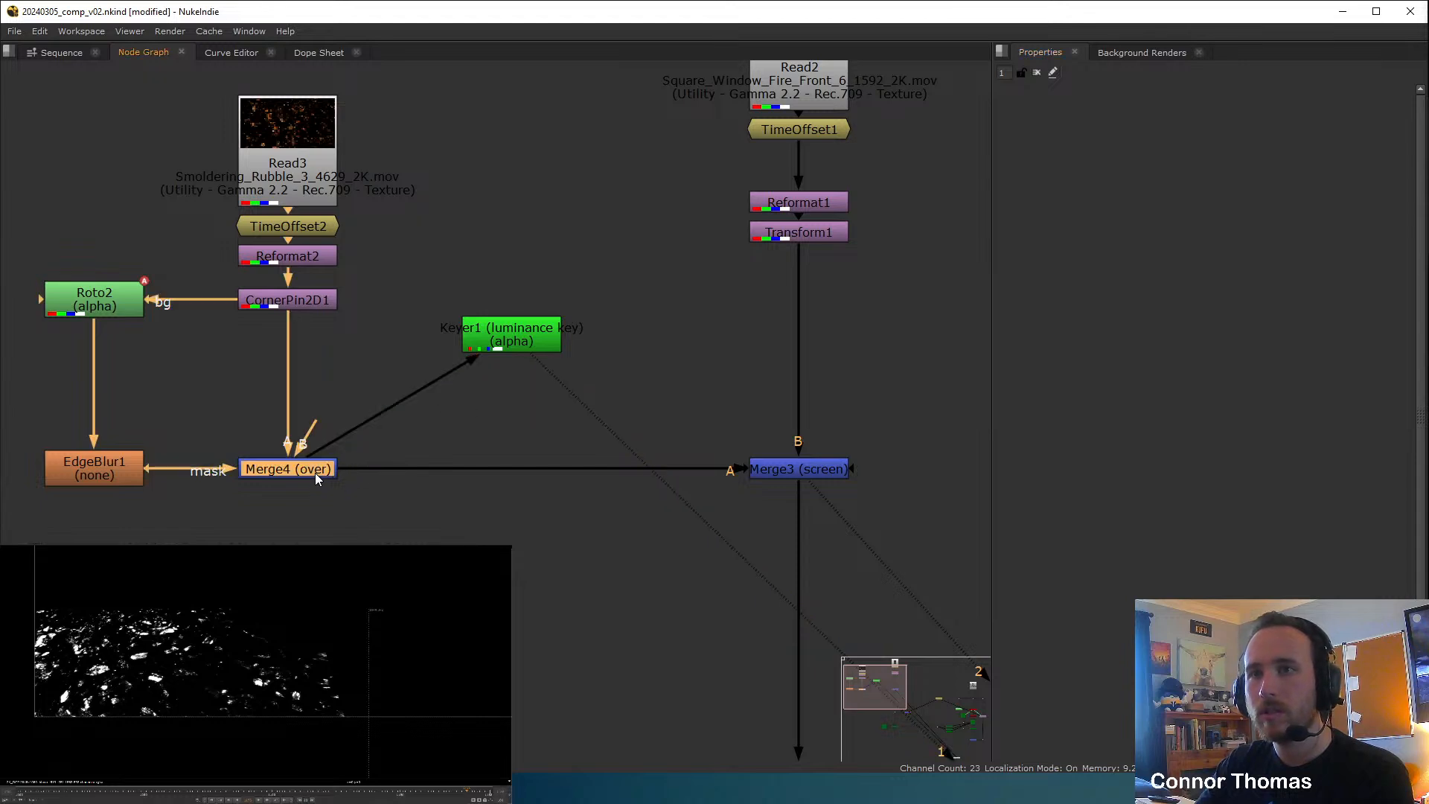
pyautogui.press('m')
pyautogui.moveTo(406, 484); pyautogui.dragTo(291, 533)
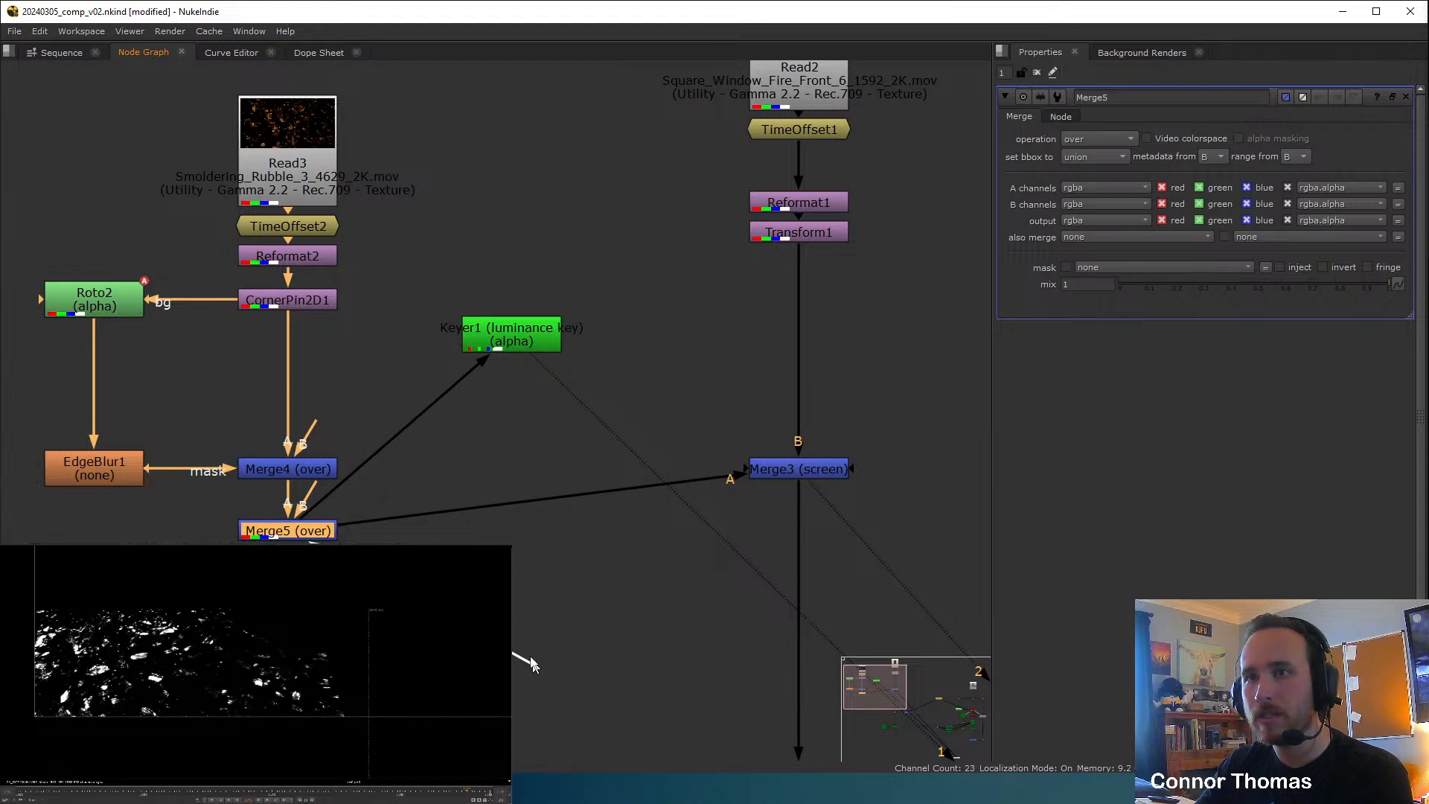
pyautogui.moveTo(314, 507); pyautogui.dragTo(331, 467)
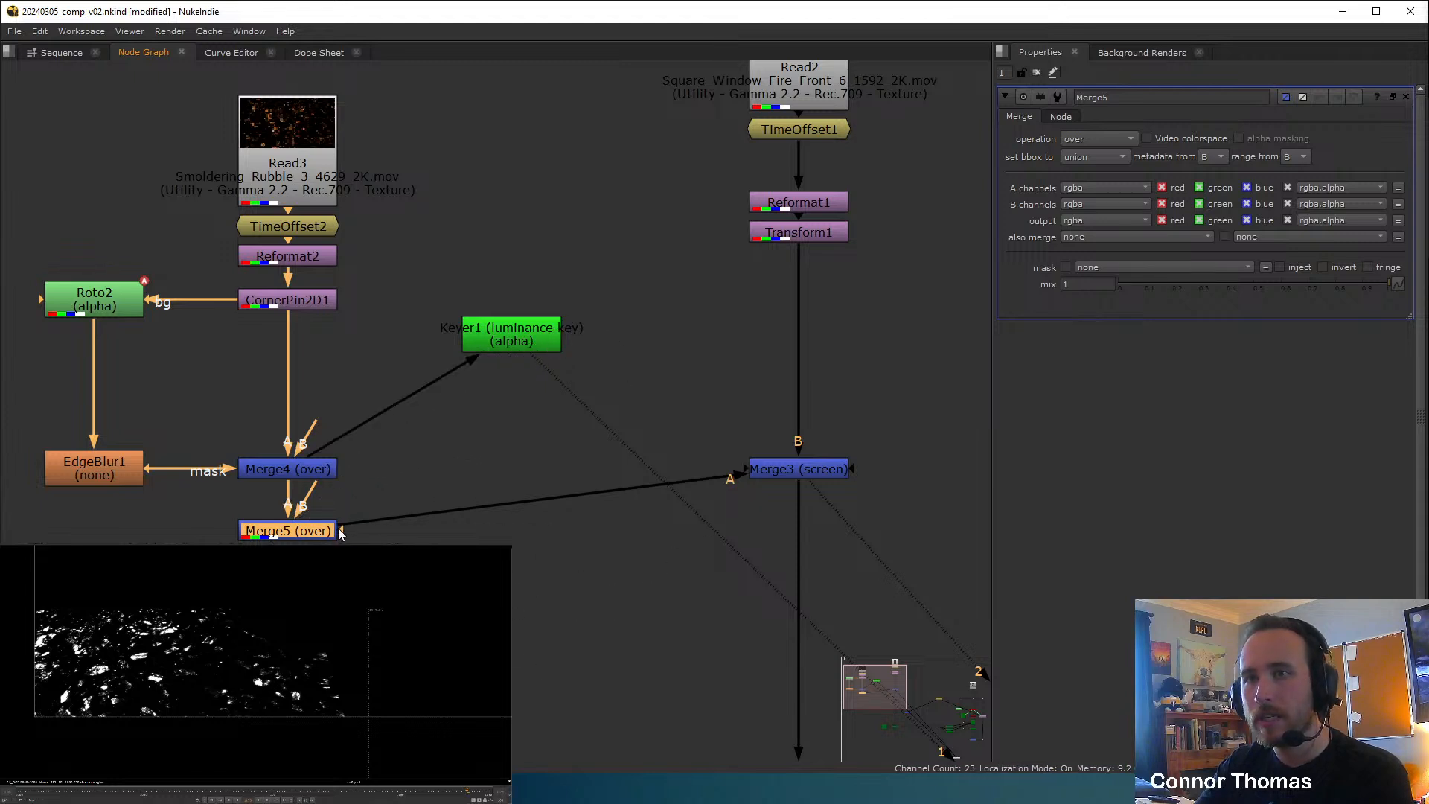
# Connect the new merge's mask input to Keyer1 and place Keyer1 below EdgeBlur1.
pyautogui.moveTo(343, 529); pyautogui.dragTo(95, 523)
pyautogui.click(467, 560)
pyautogui.moveTo(468, 560); pyautogui.dragTo(496, 520, button='middle')
# Compare the outputs of Merge5 and Merge4 in the viewer, ending on Merge5, and clear the open properties.
pyautogui.click(332, 488)
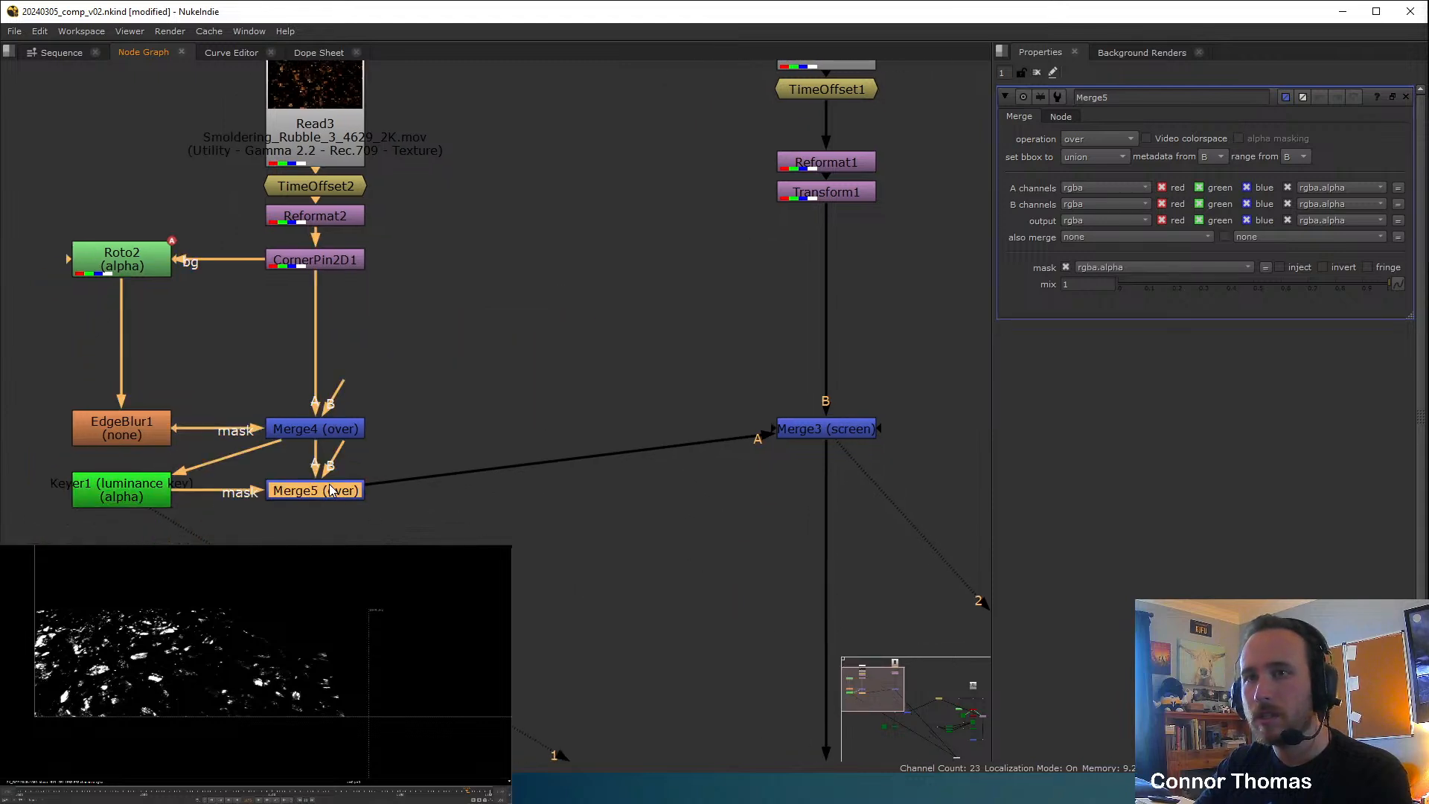
pyautogui.press('1')
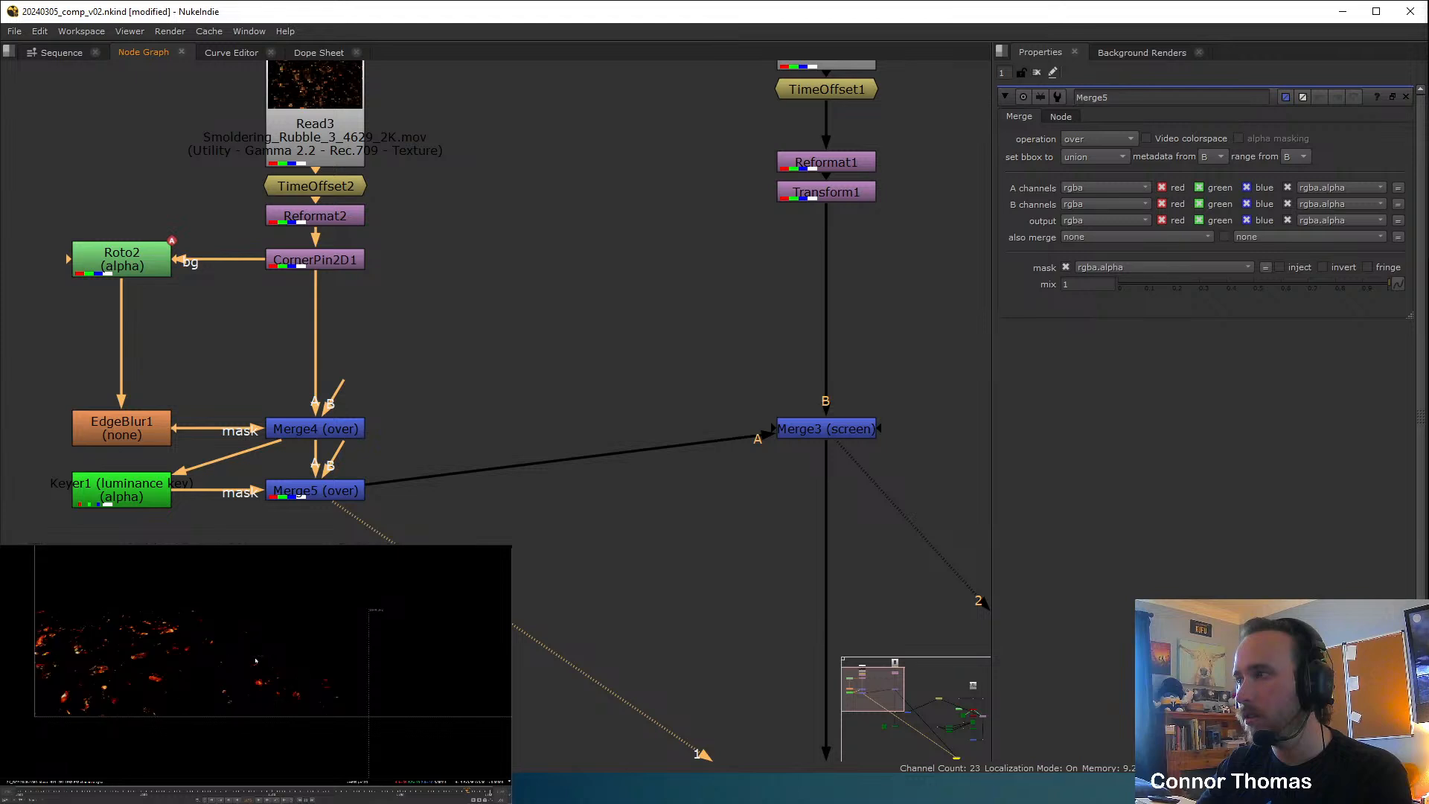
pyautogui.click(340, 430)
pyautogui.press('1')
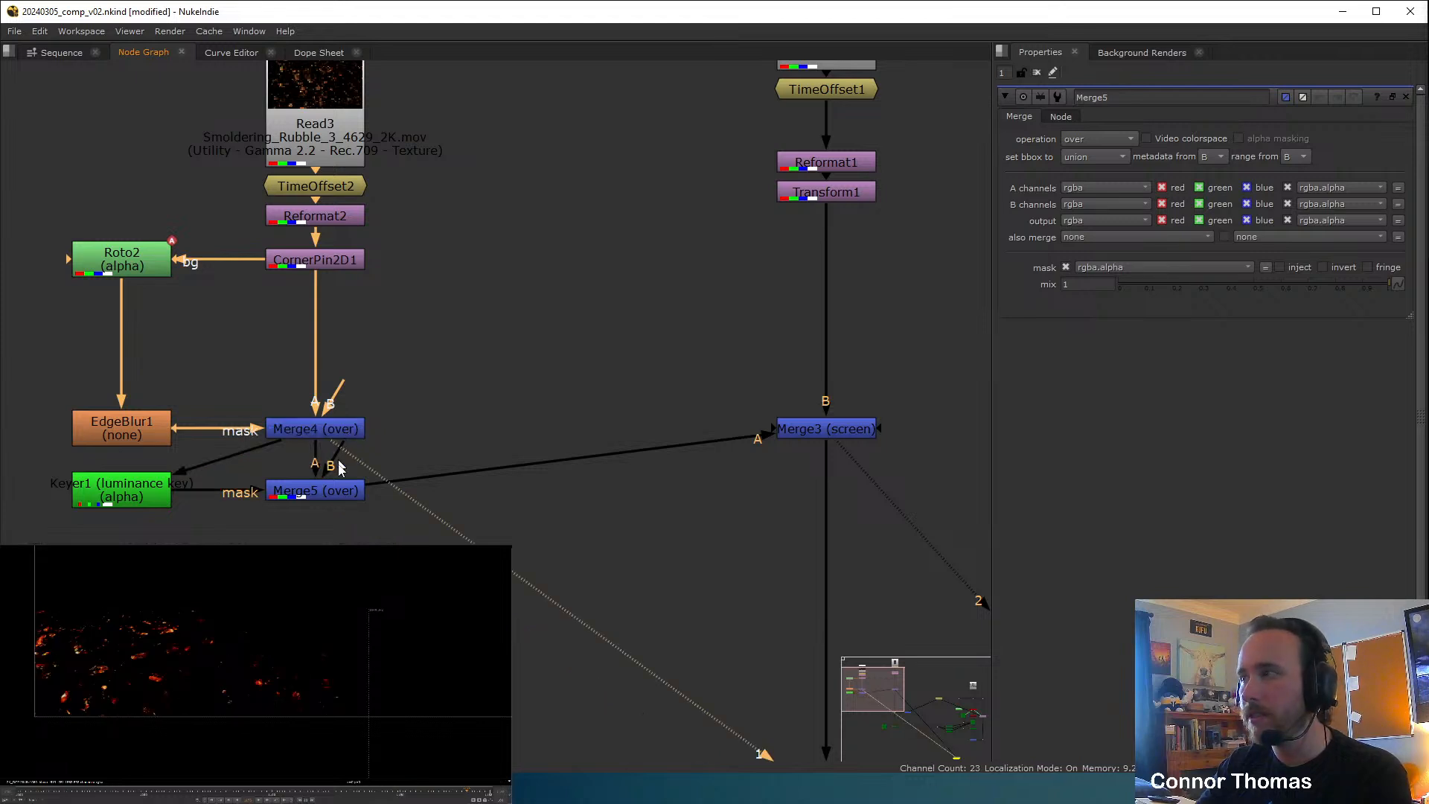
pyautogui.click(332, 492)
pyautogui.press('1')
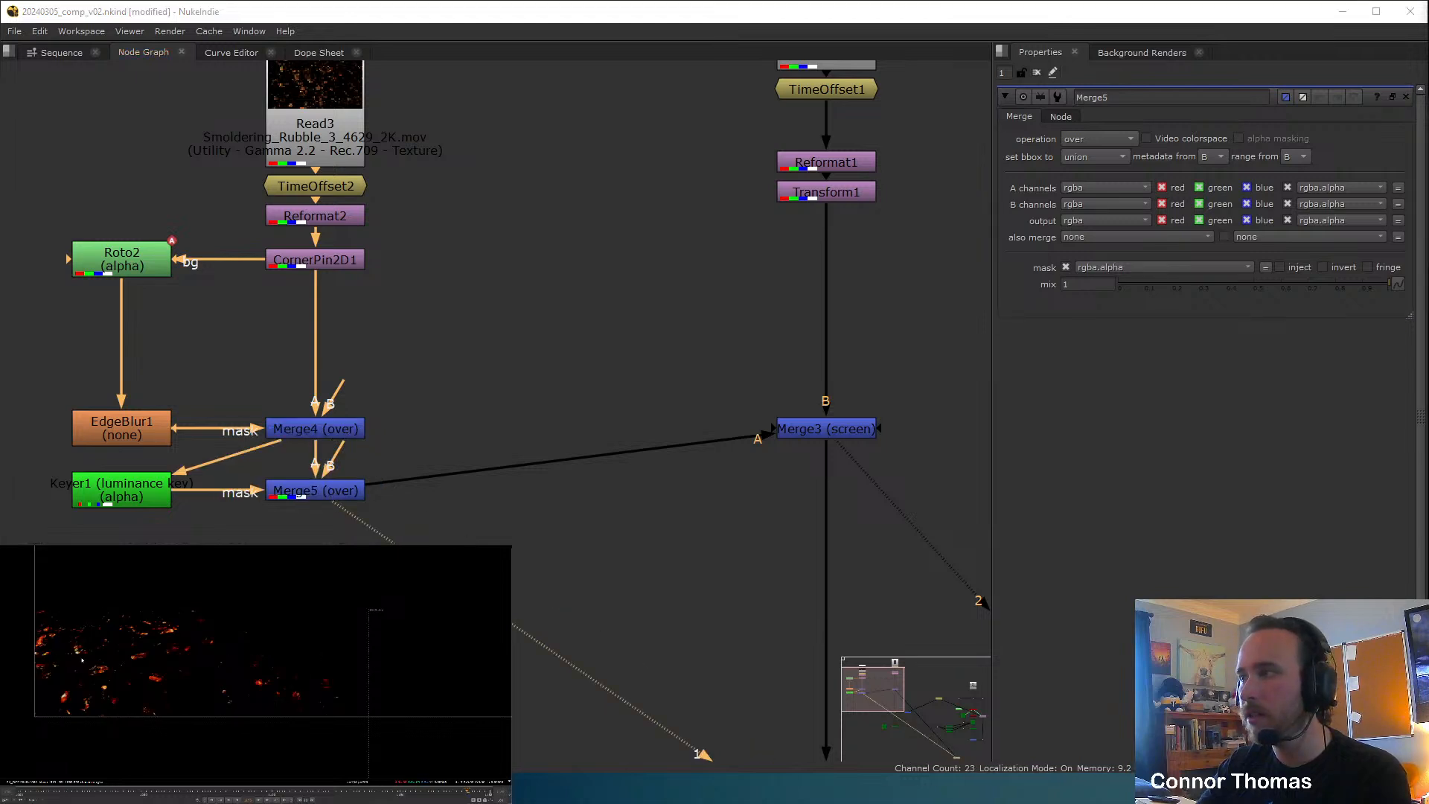
pyautogui.click(1036, 72)
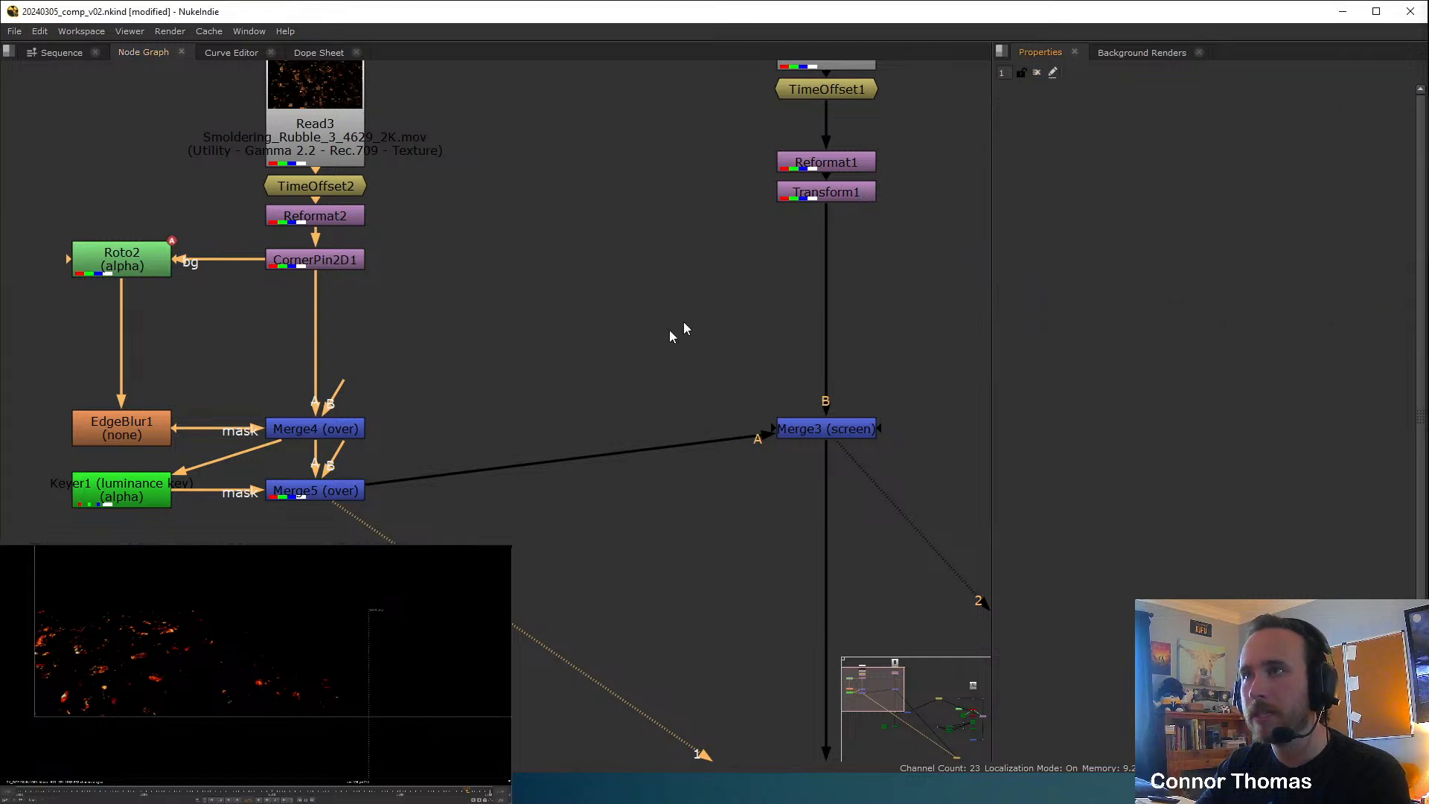
# Go to the part of the node graph with the projection cards, Scene1 and the scanline render.
pyautogui.click(671, 326)
pyautogui.scroll(-3, 665, 305)
pyautogui.moveTo(772, 356); pyautogui.dragTo(667, 269, button='middle')
pyautogui.moveTo(668, 290); pyautogui.dragTo(665, 323)
pyautogui.click(801, 396)
pyautogui.moveTo(811, 497); pyautogui.dragTo(756, 311, button='middle')
pyautogui.moveTo(983, 541); pyautogui.dragTo(619, 490, button='middle')
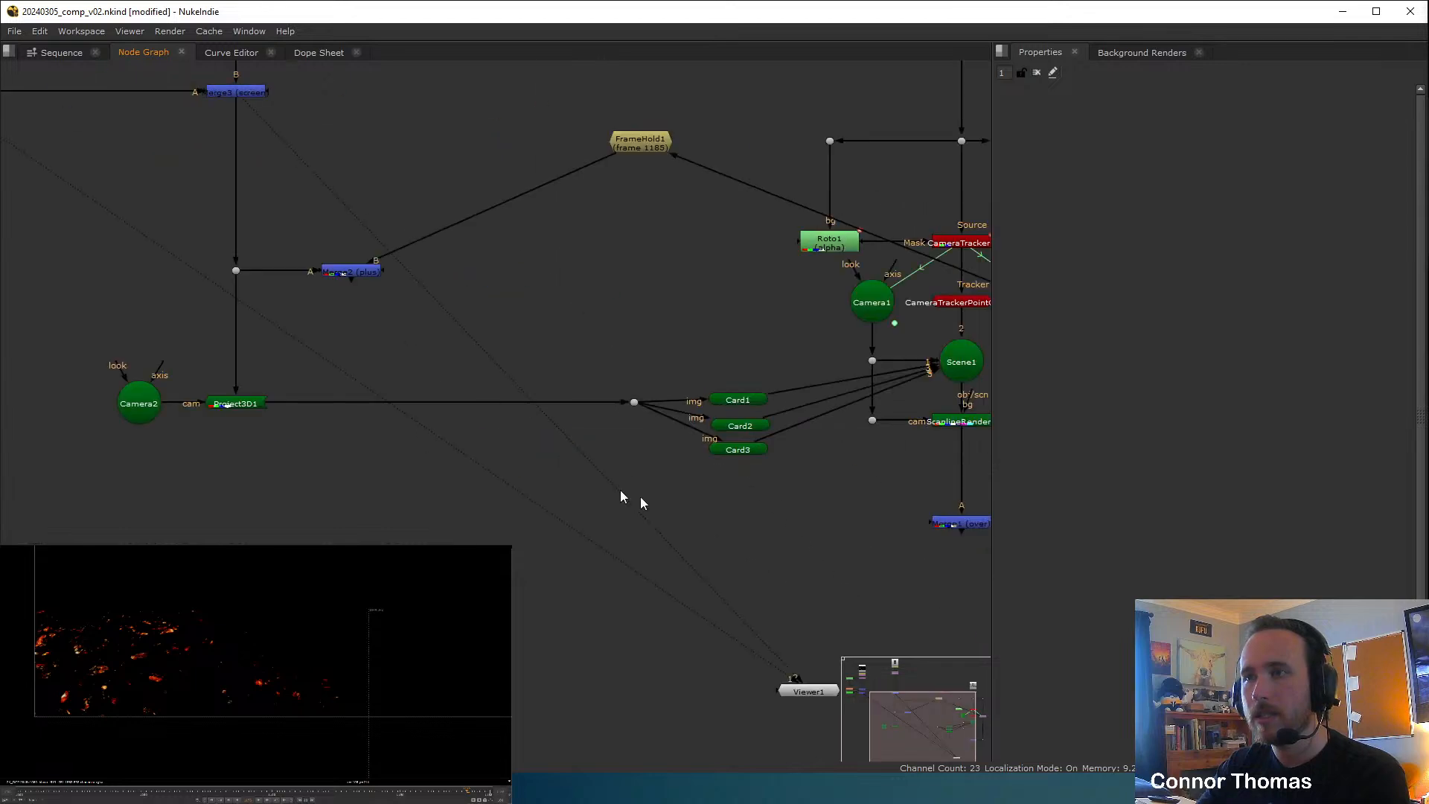
# Display the output of the Merge1 node below ScanlineRender1 in the viewer.
pyautogui.moveTo(812, 467); pyautogui.dragTo(684, 441, button='middle')
pyautogui.click(837, 494)
pyautogui.press('1')
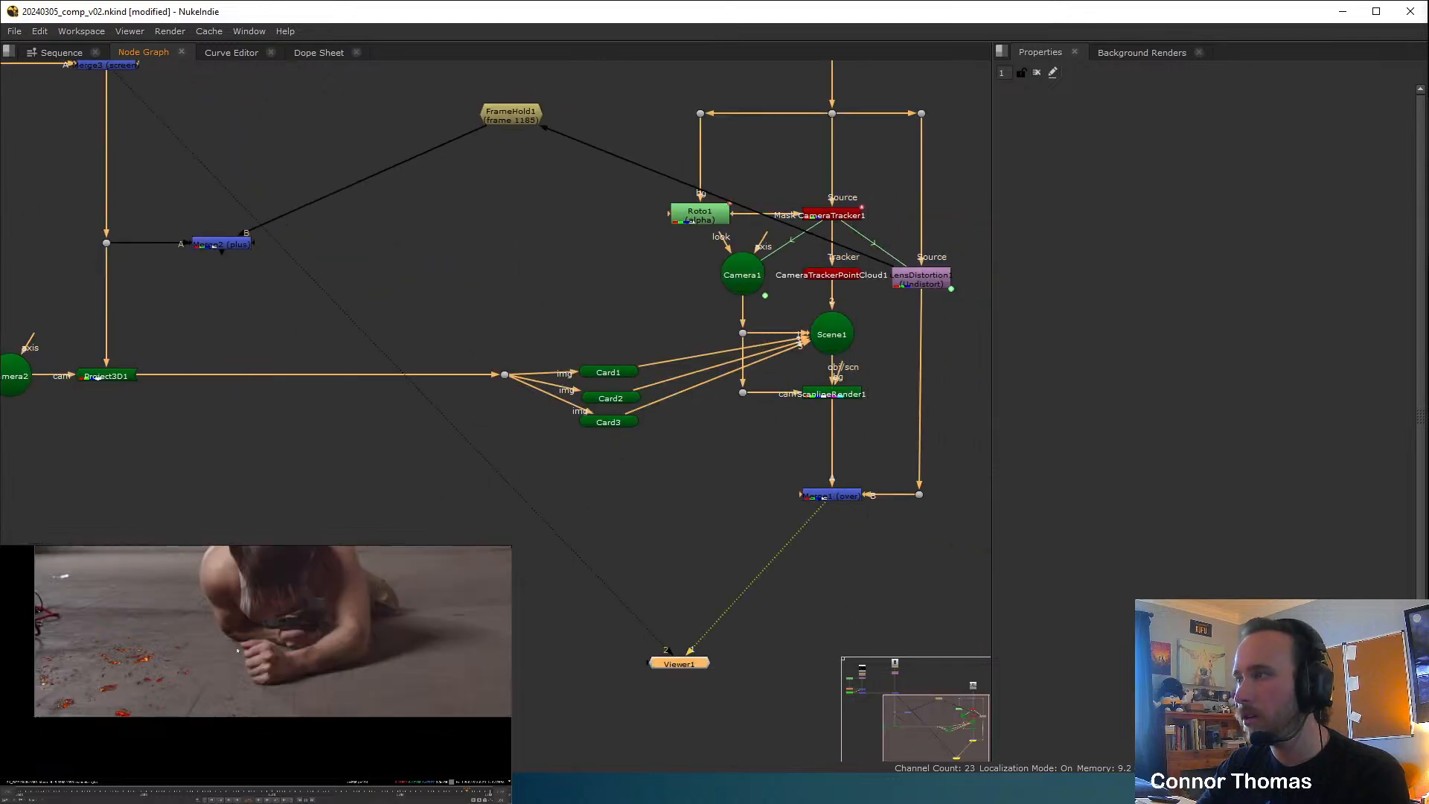
# Lower point B of the Keyer1 luminance range to about 0.0001.
pyautogui.scroll(-4, 209, 675)
pyautogui.moveTo(676, 347); pyautogui.dragTo(1325, 528, button='middle')
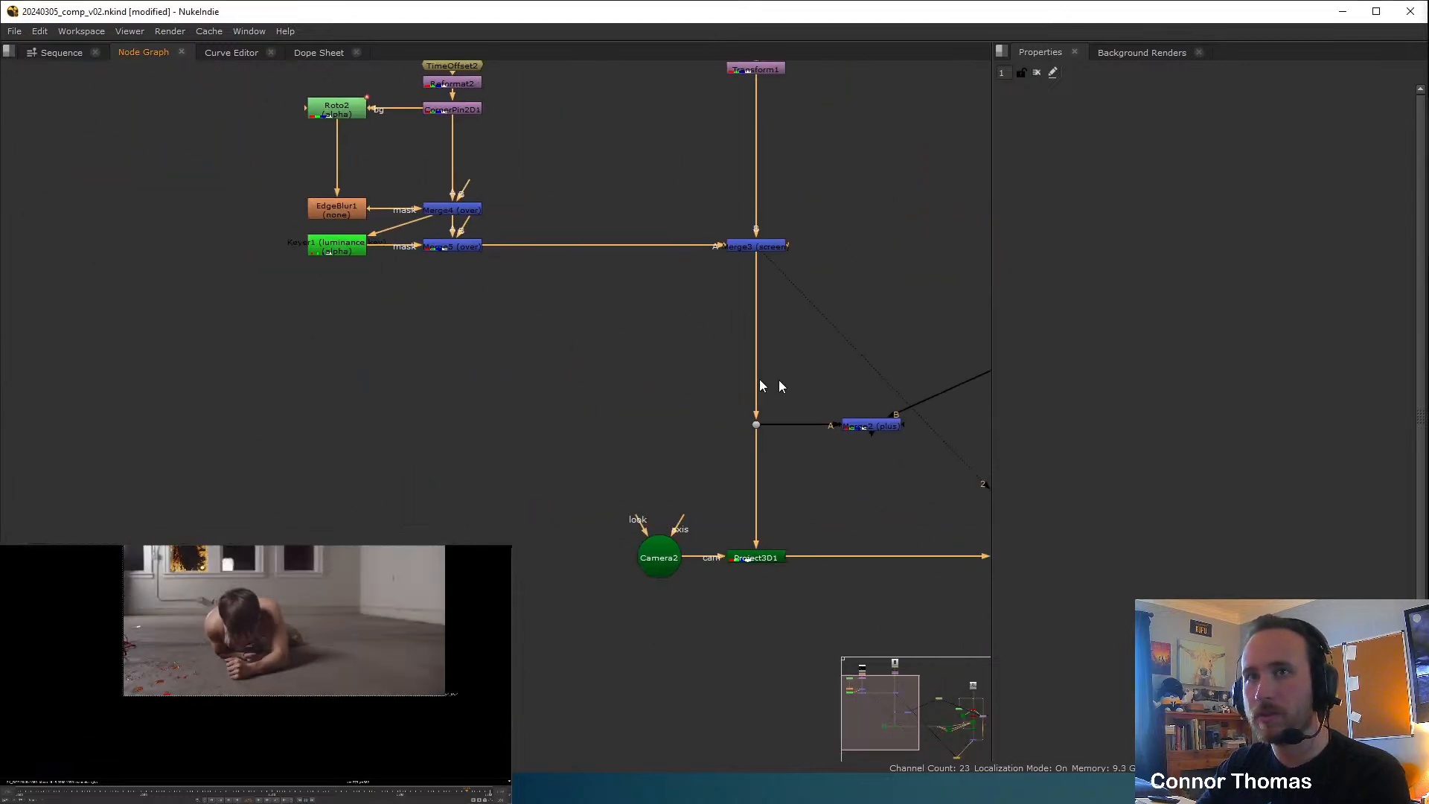
pyautogui.scroll(4, 399, 257)
pyautogui.moveTo(365, 231); pyautogui.dragTo(492, 322, button='middle')
pyautogui.doubleClick(384, 304)
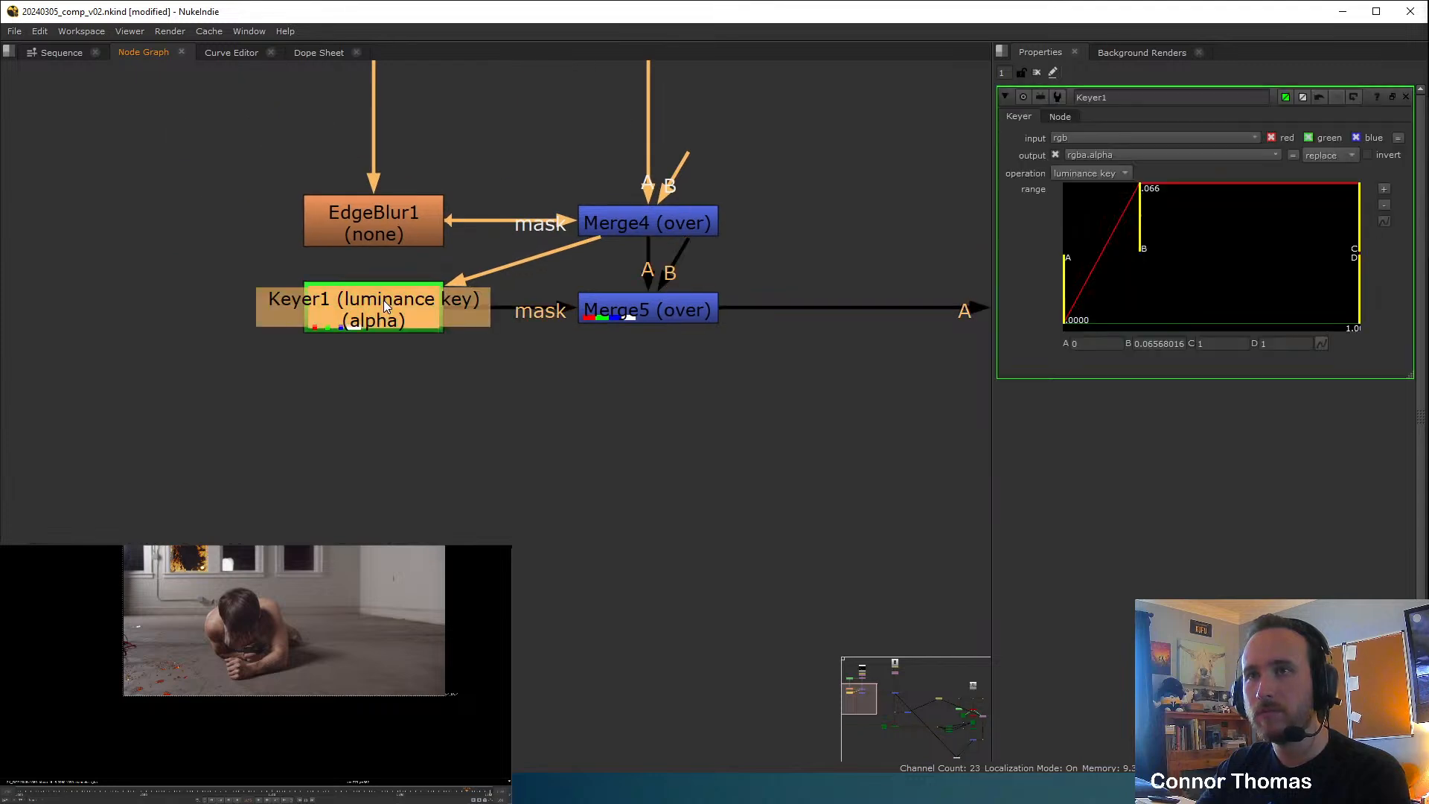
pyautogui.moveTo(1143, 223); pyautogui.dragTo(1069, 231)
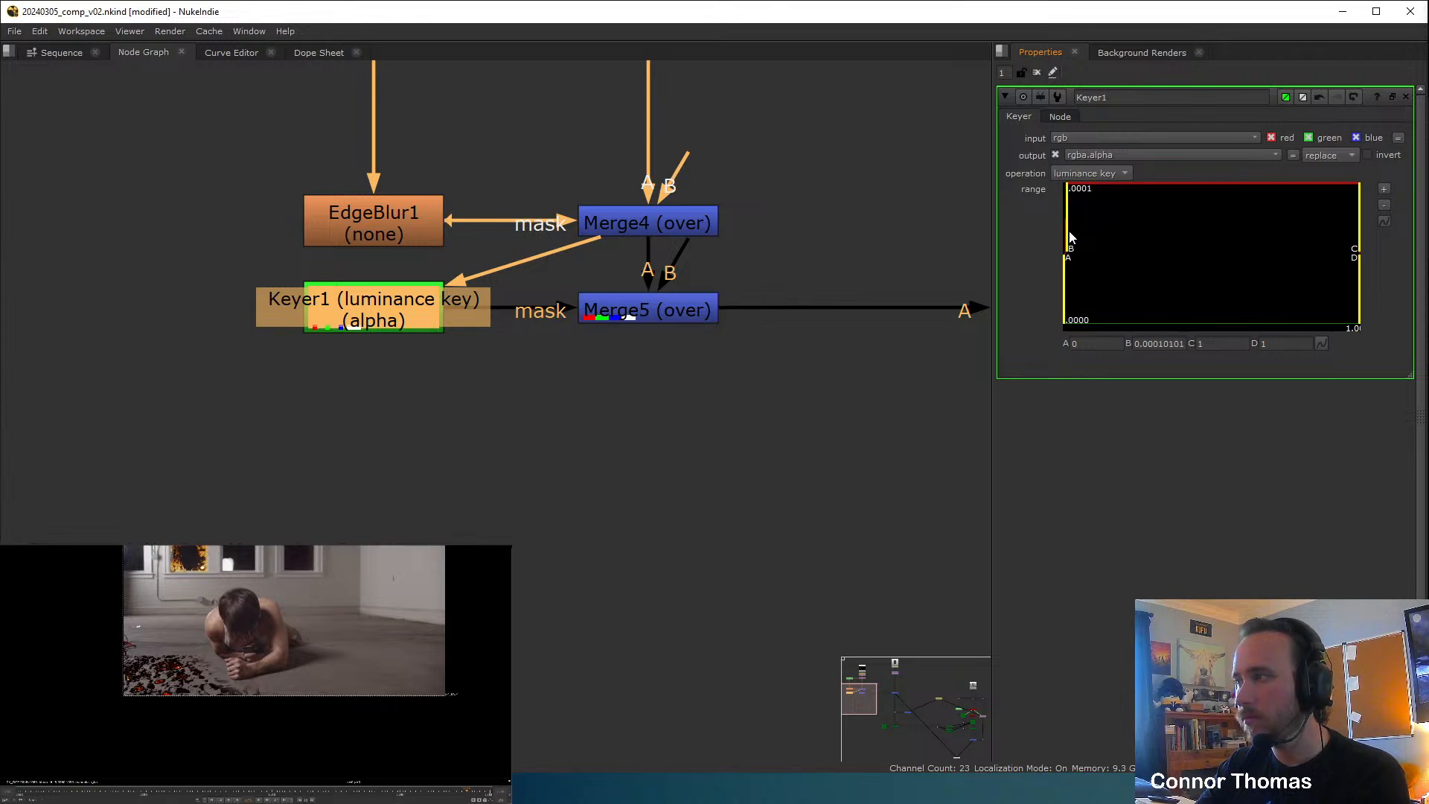
# Delete the Keyer1 and Merge5 nodes from the smoldering rubble branch.
pyautogui.moveTo(416, 345); pyautogui.dragTo(407, 372, button='middle')
pyautogui.press('Delete')
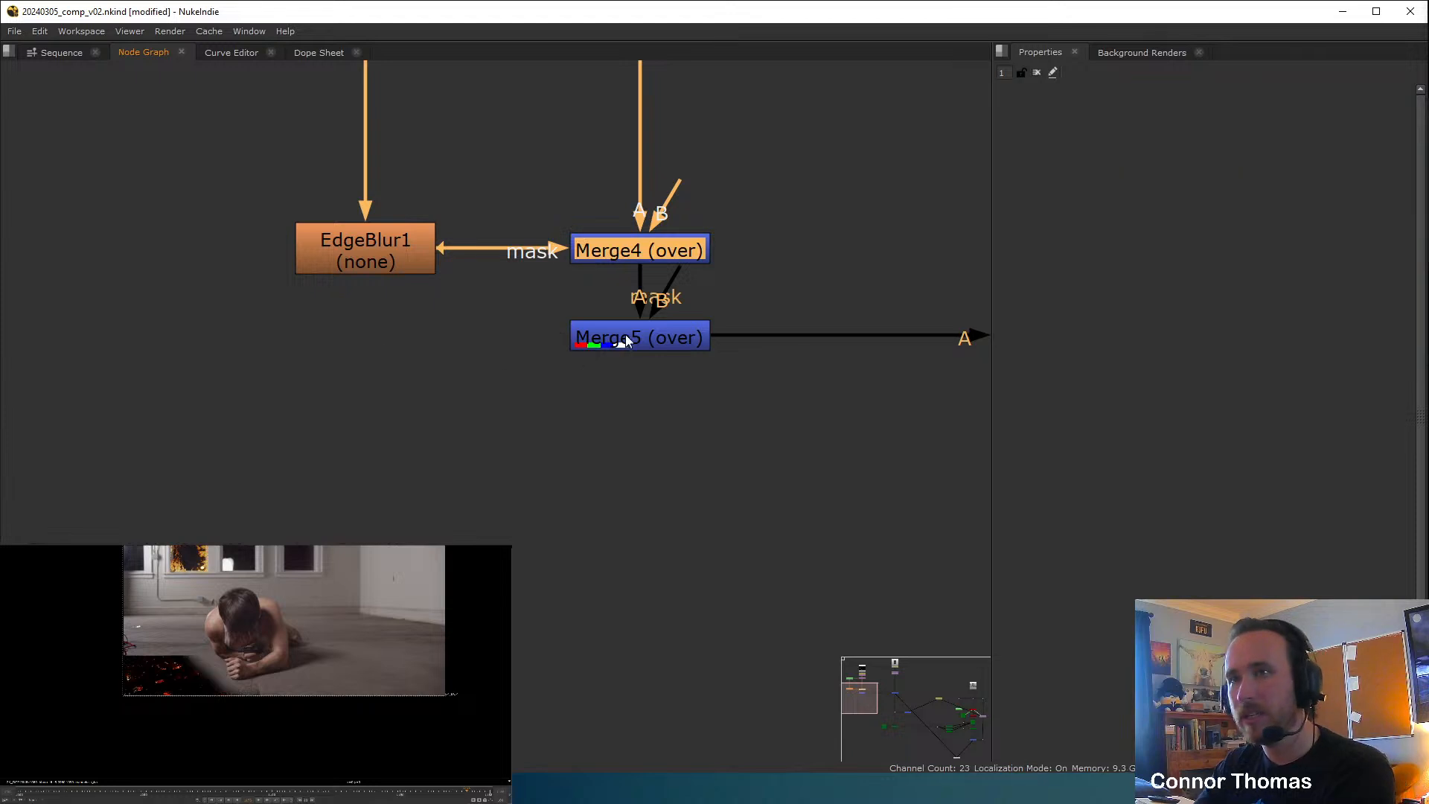
pyautogui.click(694, 328)
pyautogui.press('Delete')
pyautogui.moveTo(667, 283); pyautogui.dragTo(451, 409, button='middle')
pyautogui.scroll(-3, 644, 302)
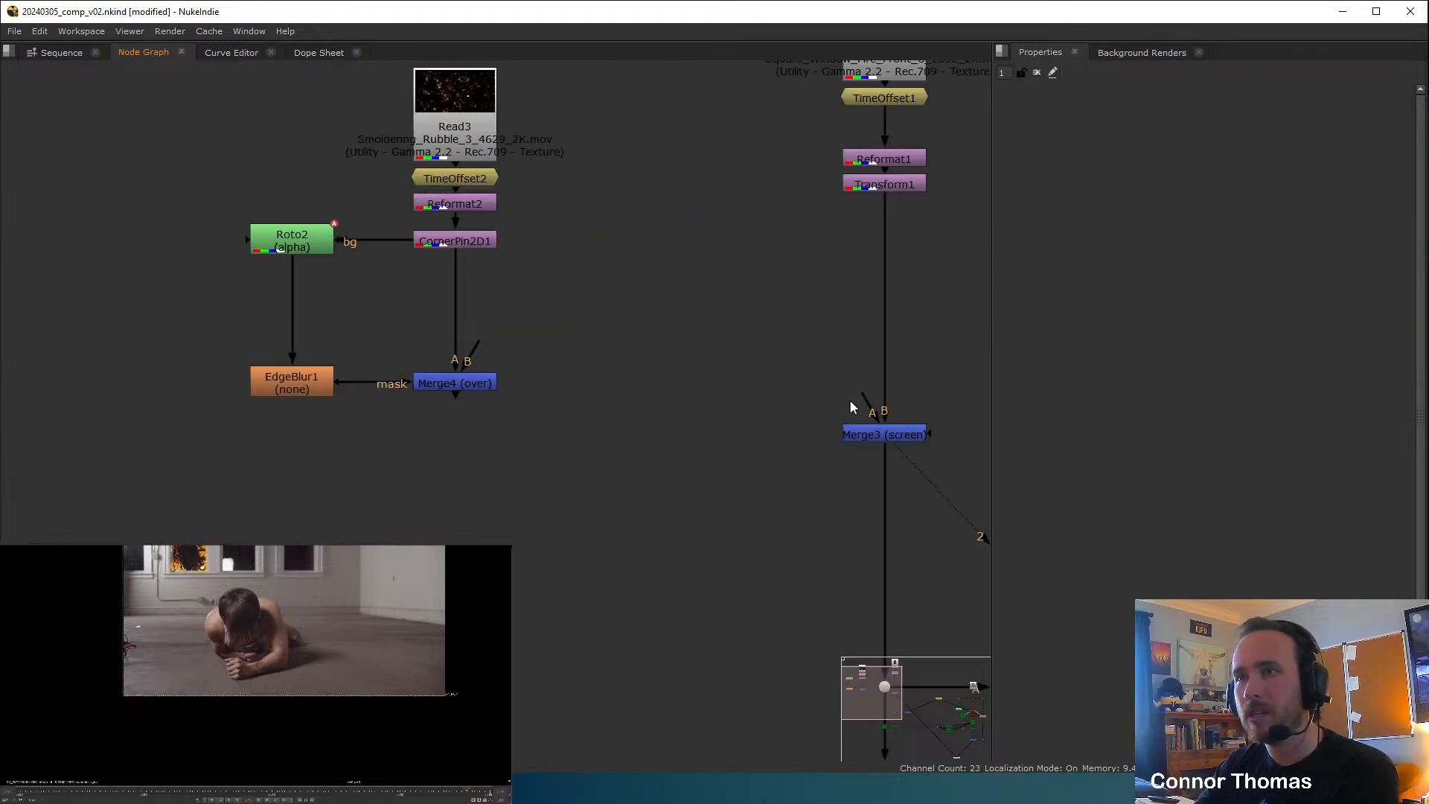
# Connect Merge3's A input to Merge4 and align Merge4 and EdgeBlur1 level with Merge3.
pyautogui.moveTo(863, 406); pyautogui.dragTo(482, 441)
pyautogui.click(707, 534)
pyautogui.scroll(-1, 577, 495)
pyautogui.moveTo(326, 397); pyautogui.dragTo(328, 448)
pyautogui.click(402, 472)
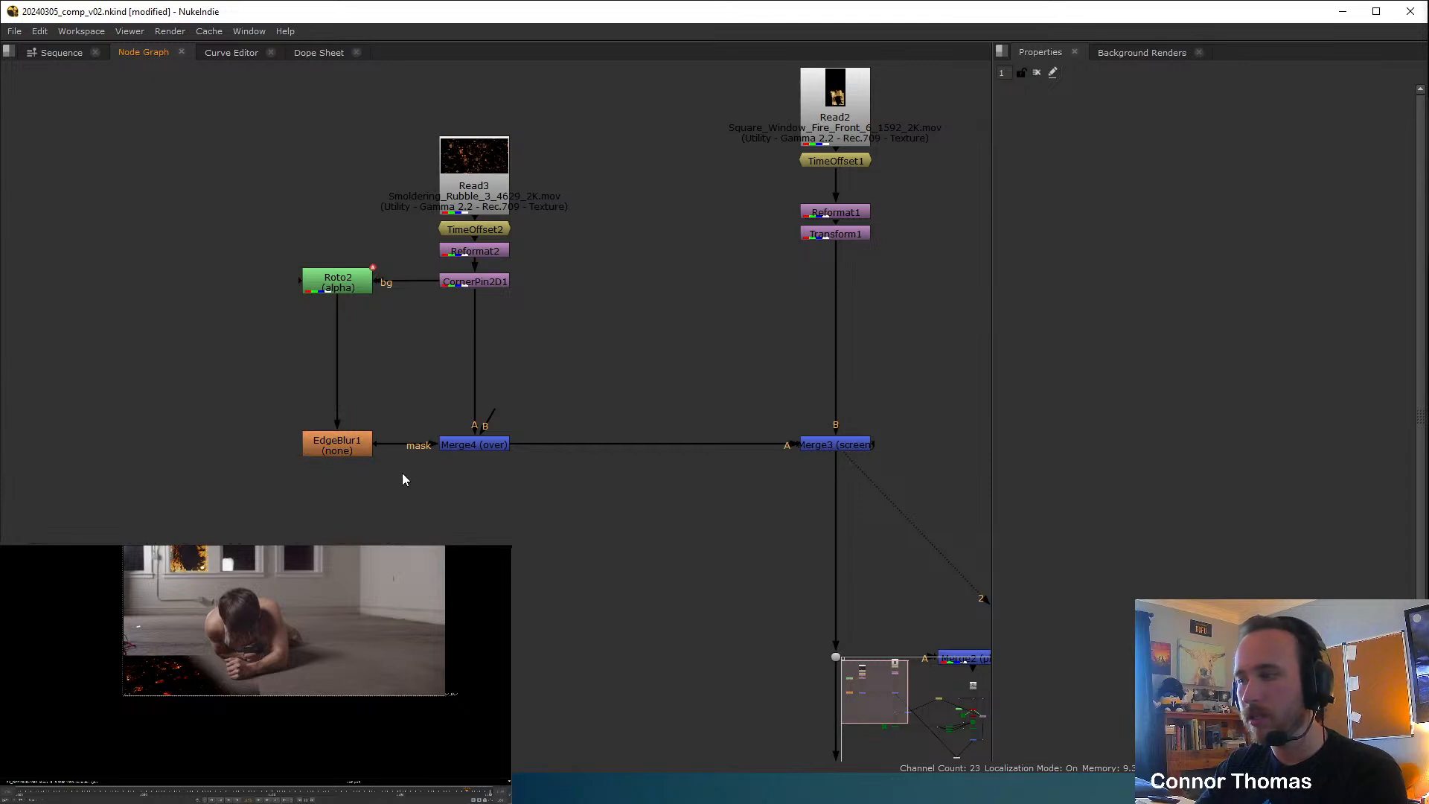
# Set the Merge1 operation to plus and inspect the burning window closely in the viewer.
pyautogui.moveTo(647, 563); pyautogui.dragTo(483, 432, button='middle')
pyautogui.scroll(-2, 483, 433)
pyautogui.moveTo(827, 479); pyautogui.dragTo(436, 253, button='middle')
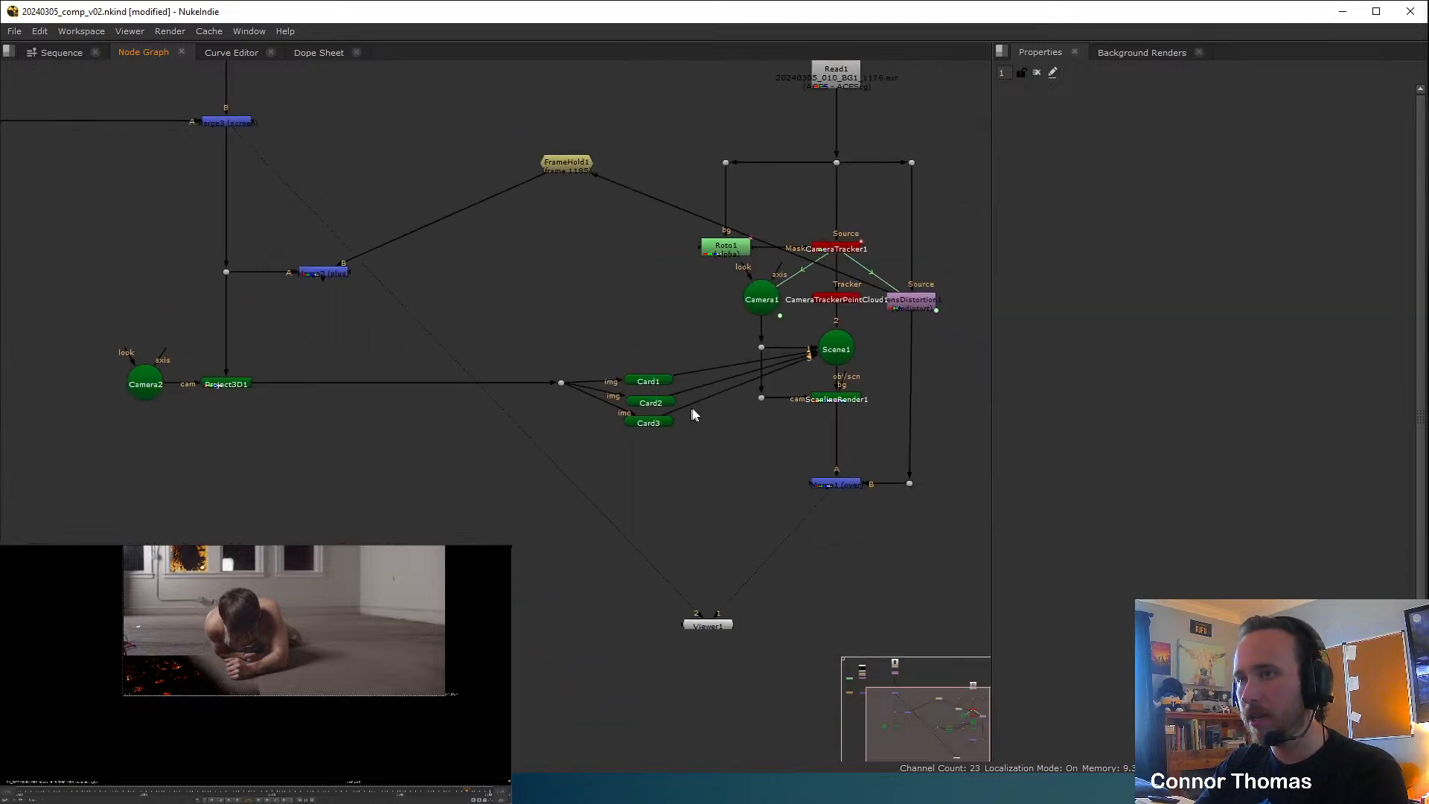
pyautogui.moveTo(797, 499); pyautogui.dragTo(680, 413, button='middle')
pyautogui.scroll(4, 680, 413)
pyautogui.doubleClick(788, 384)
pyautogui.click(1075, 139)
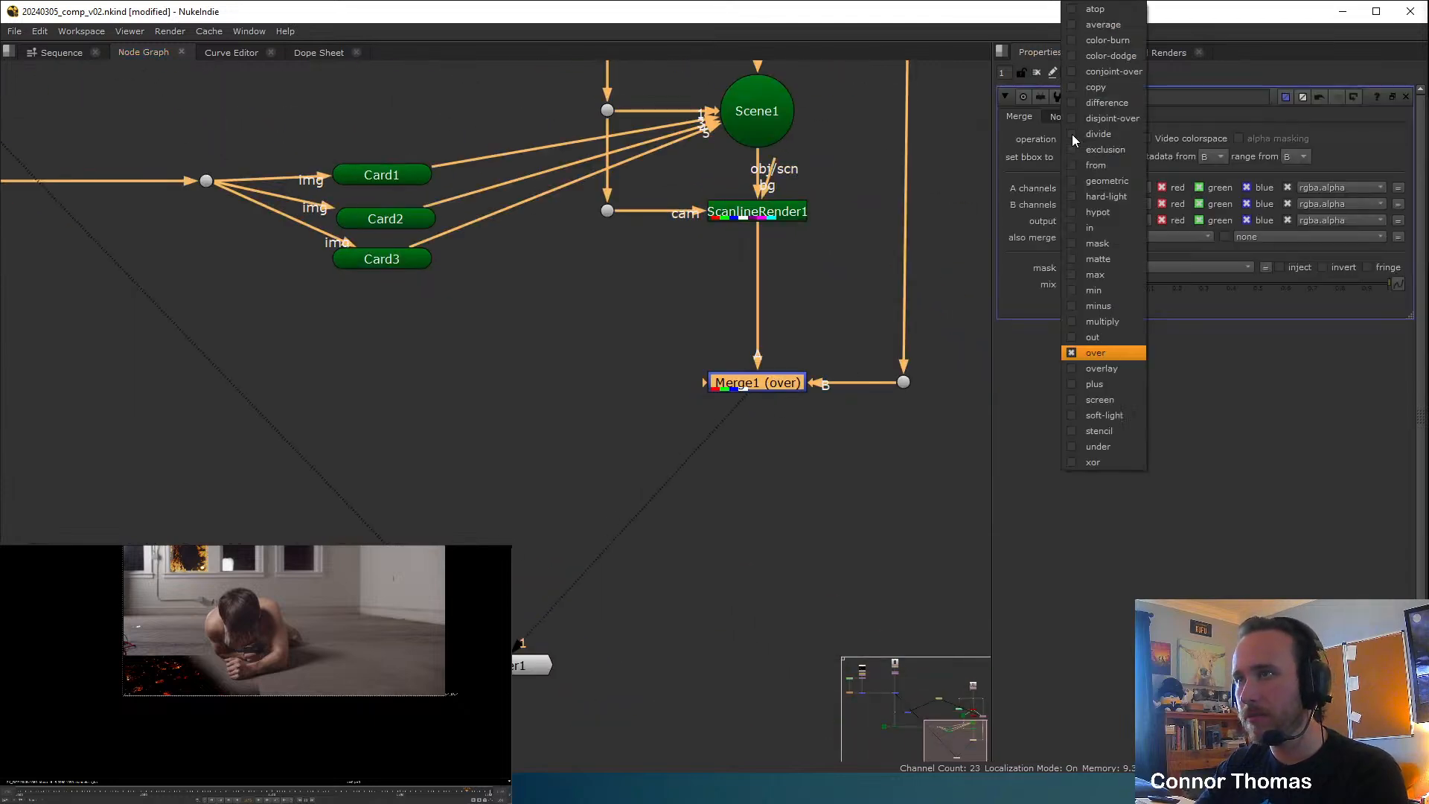
pyautogui.click(1096, 384)
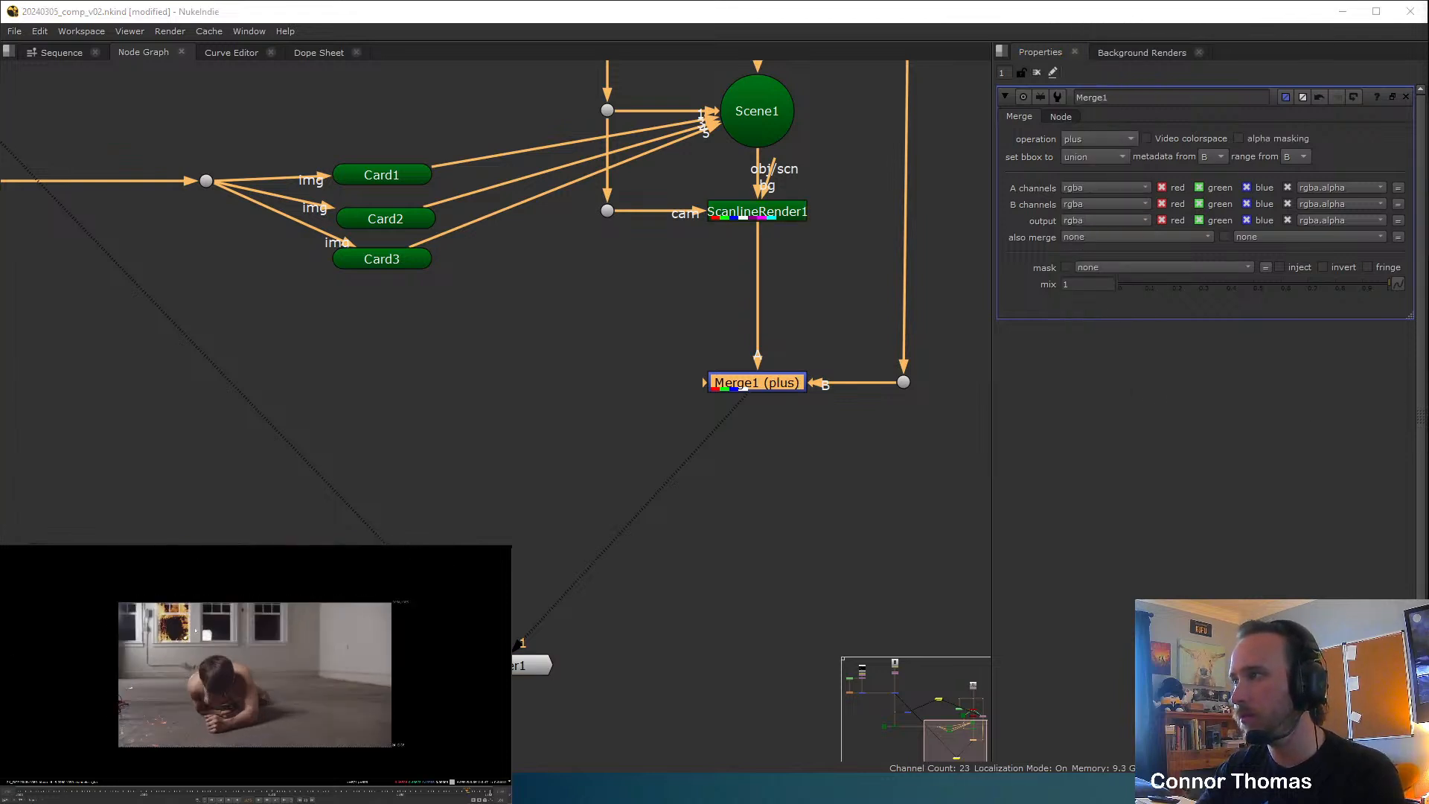
pyautogui.scroll(4, 193, 629)
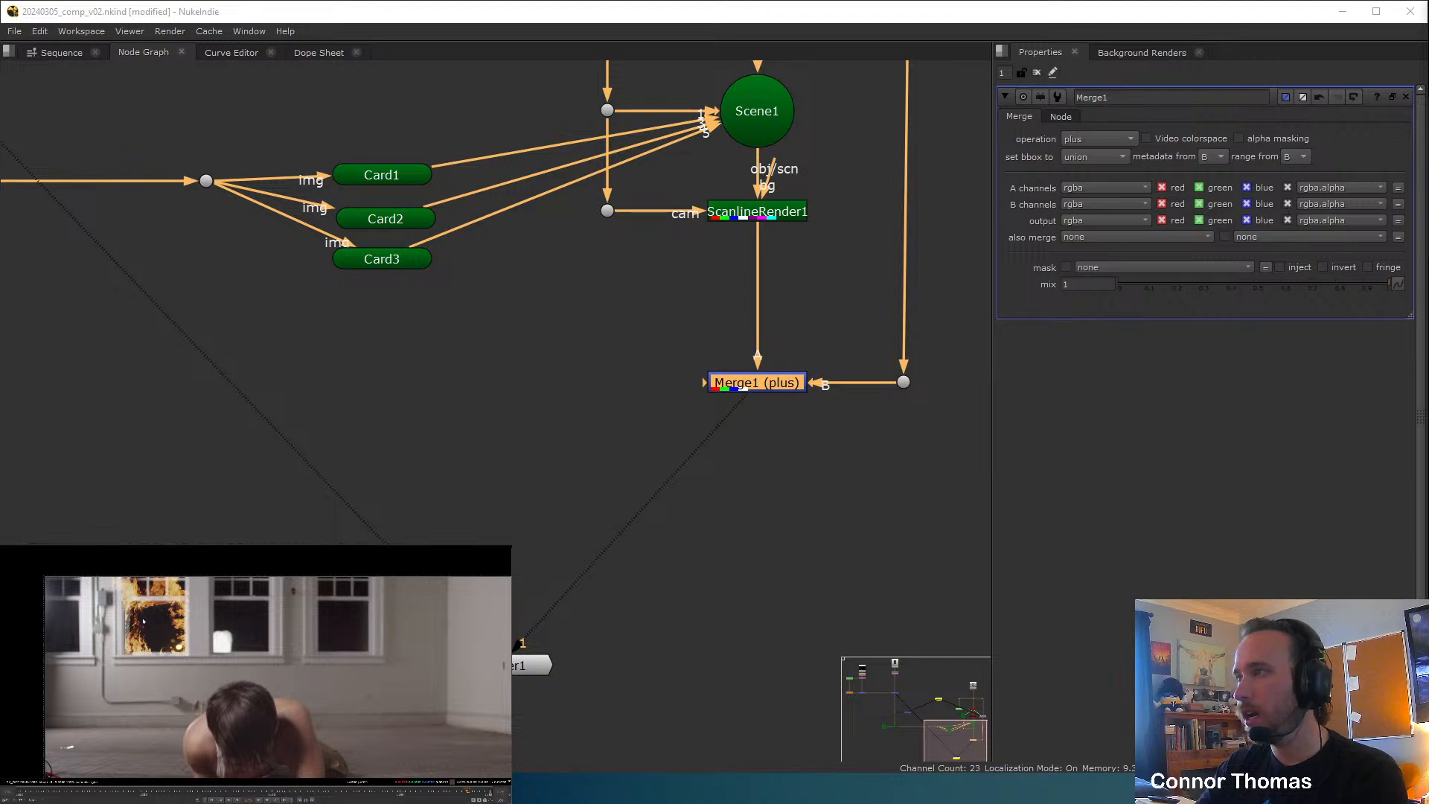
pyautogui.scroll(4, 143, 621)
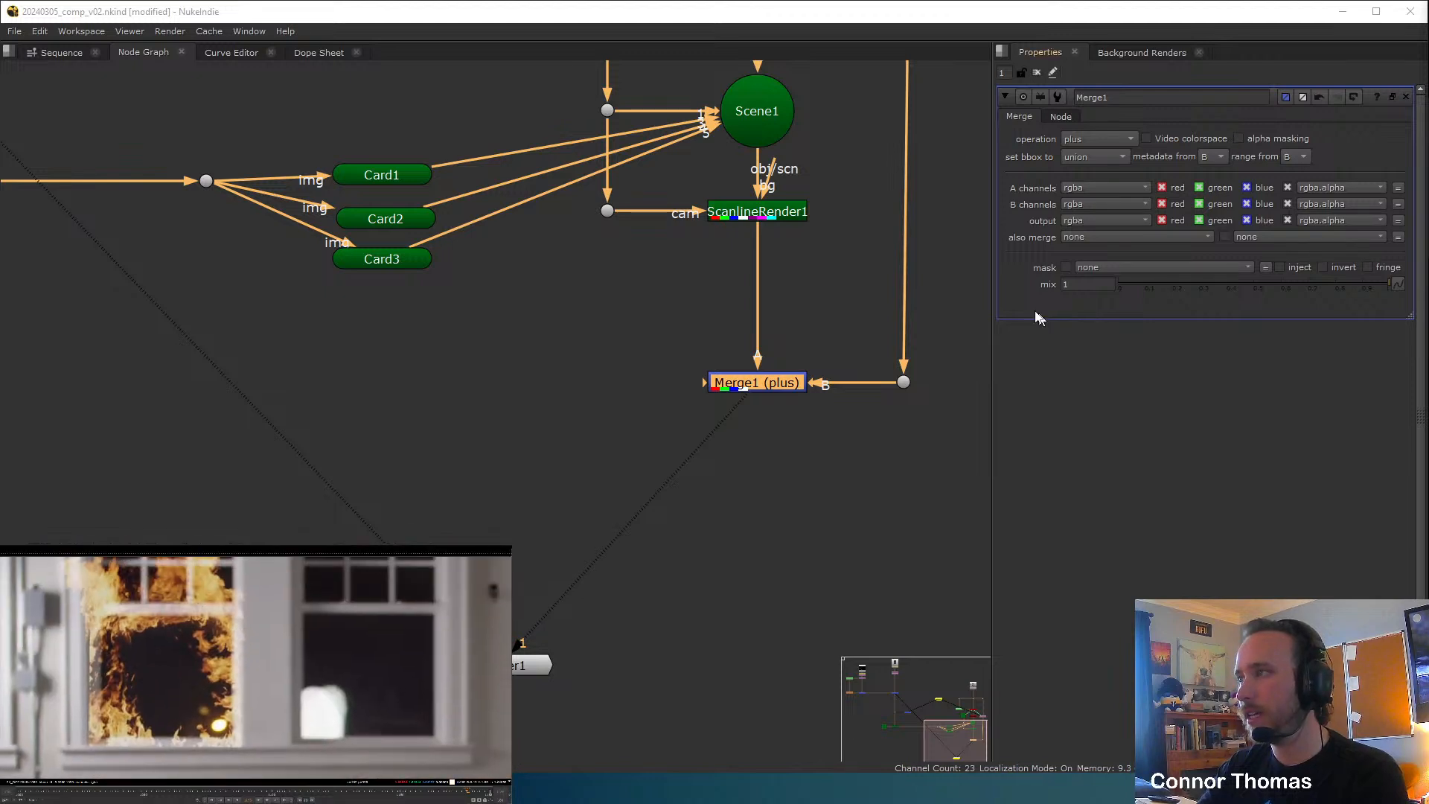
# Enable Auto Alpha on the window fire and smoldering rubble Read nodes, and clear the open node properties.
pyautogui.scroll(-8, 521, 309)
pyautogui.moveTo(198, 164); pyautogui.dragTo(589, 401, button='middle')
pyautogui.scroll(5, 658, 355)
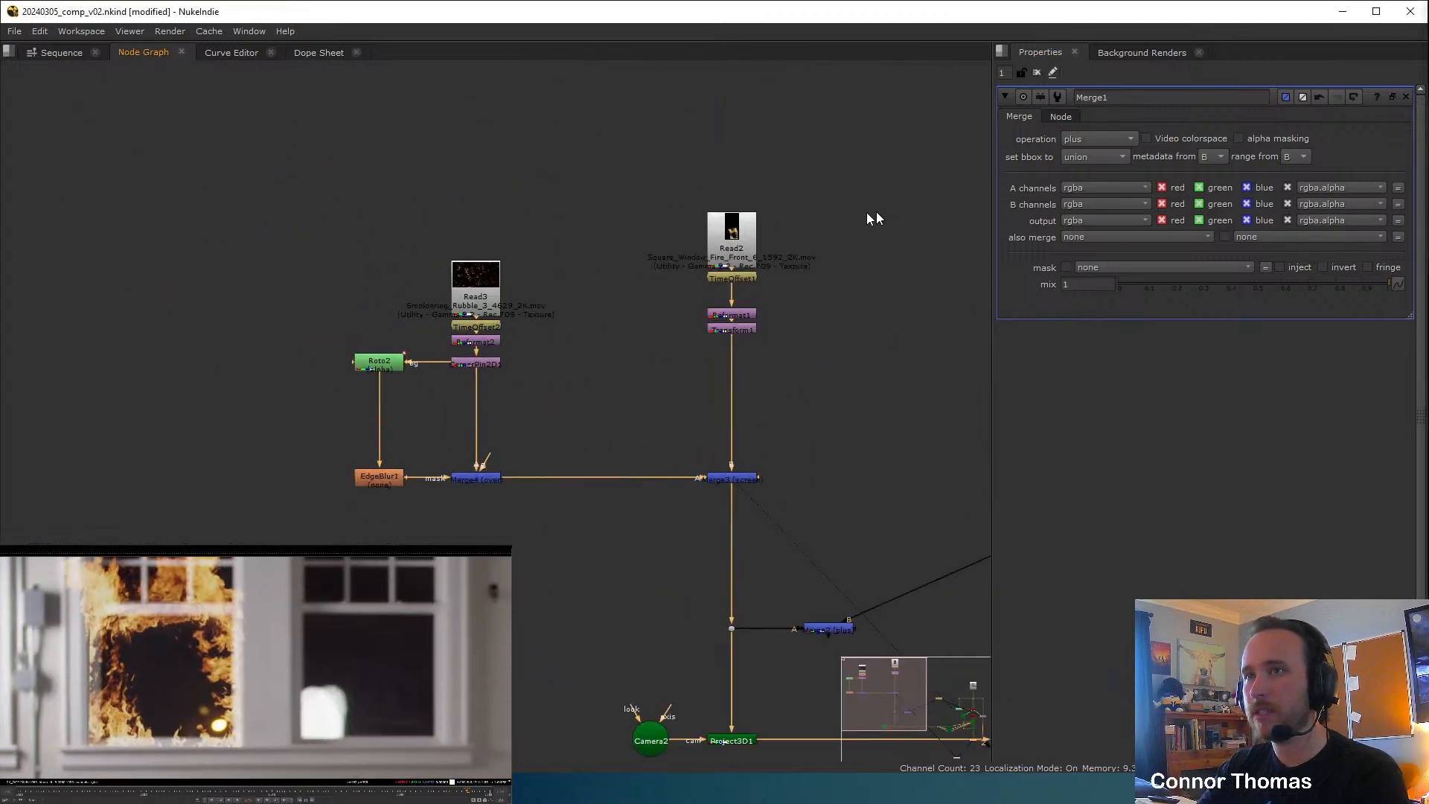
pyautogui.doubleClick(736, 231)
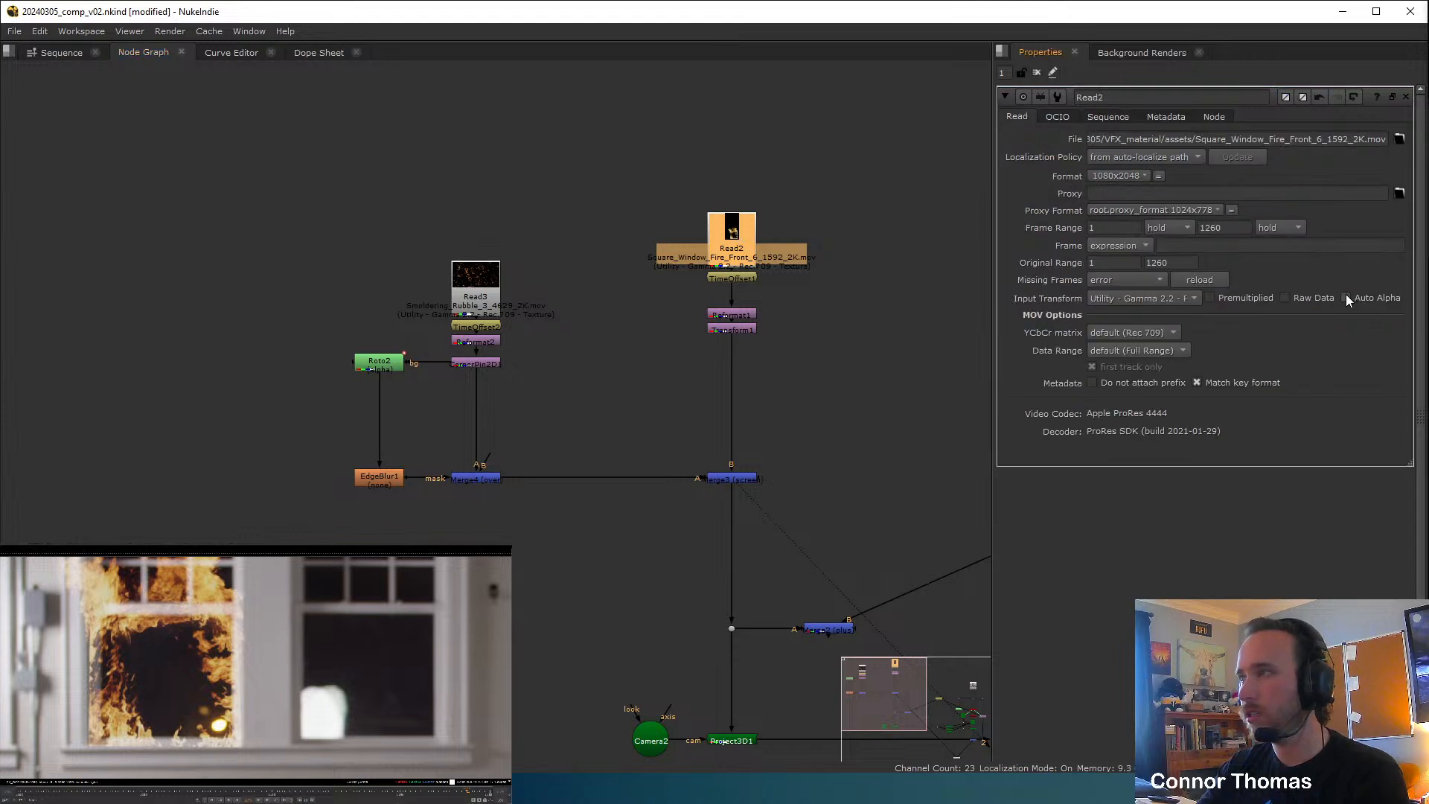
pyautogui.click(1346, 298)
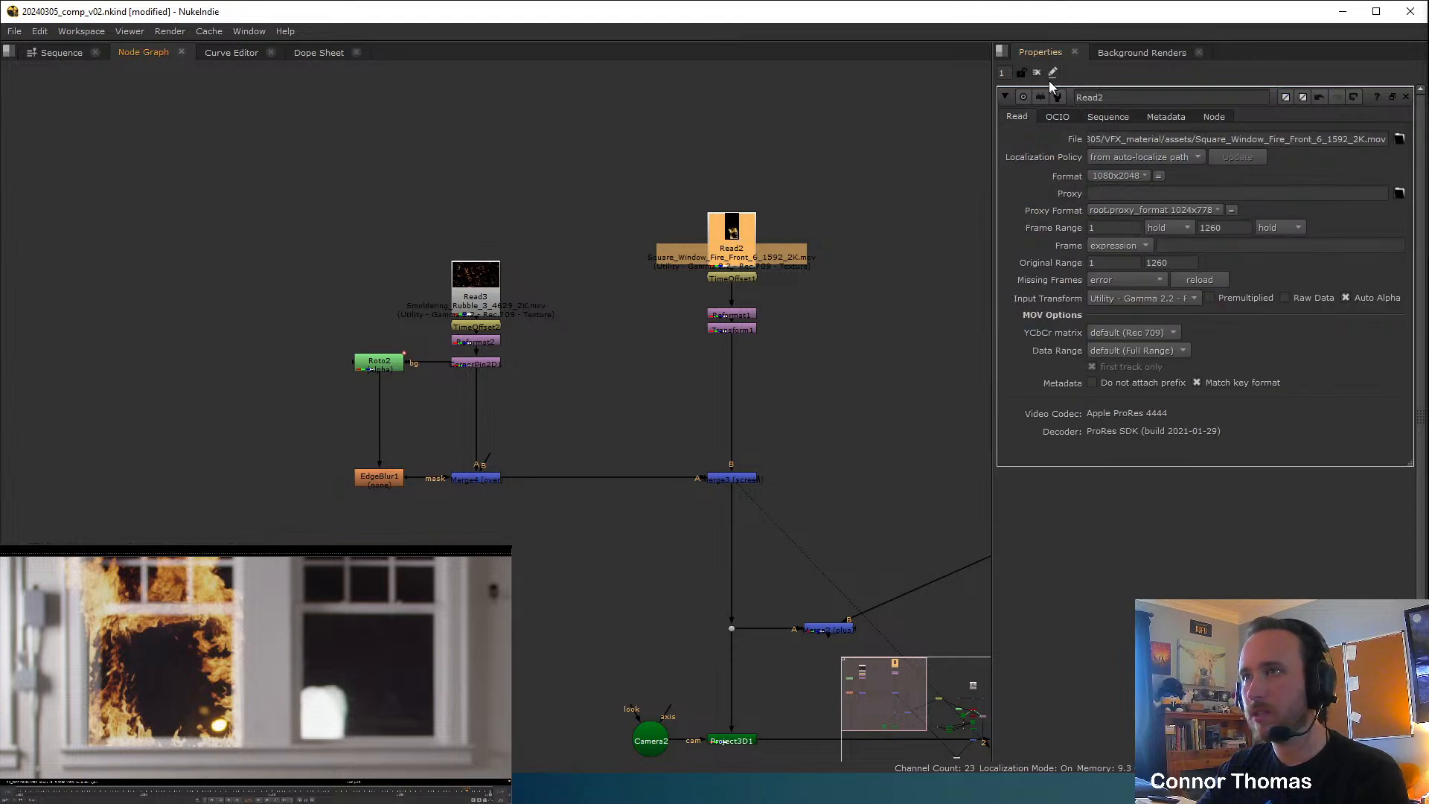
pyautogui.doubleClick(478, 291)
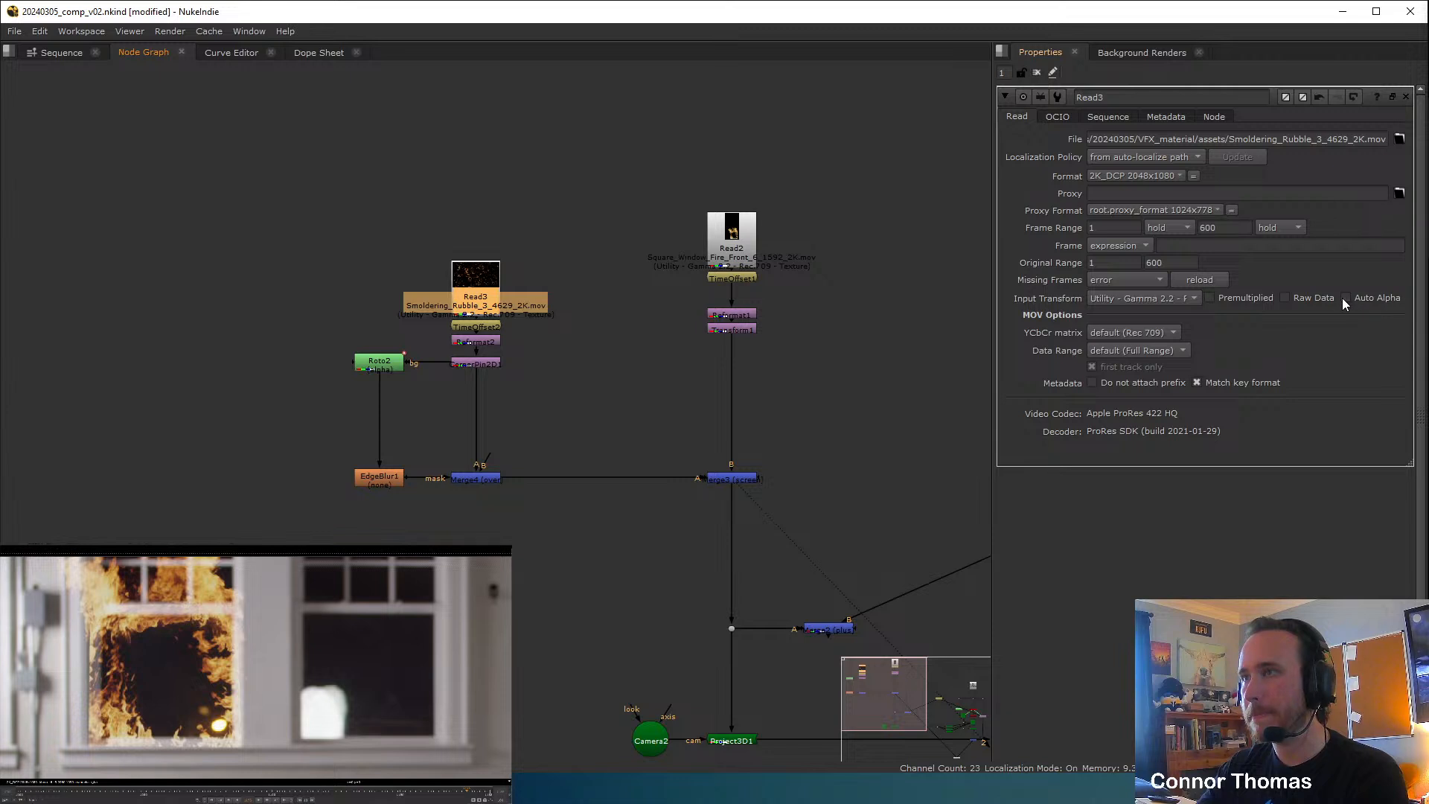
pyautogui.click(1346, 297)
pyautogui.click(1035, 74)
pyautogui.click(817, 503)
# Fit the composite in the viewer and scrub through the shot to examine the fire and rubble elements.
pyautogui.moveTo(816, 508); pyautogui.dragTo(610, 283, button='middle')
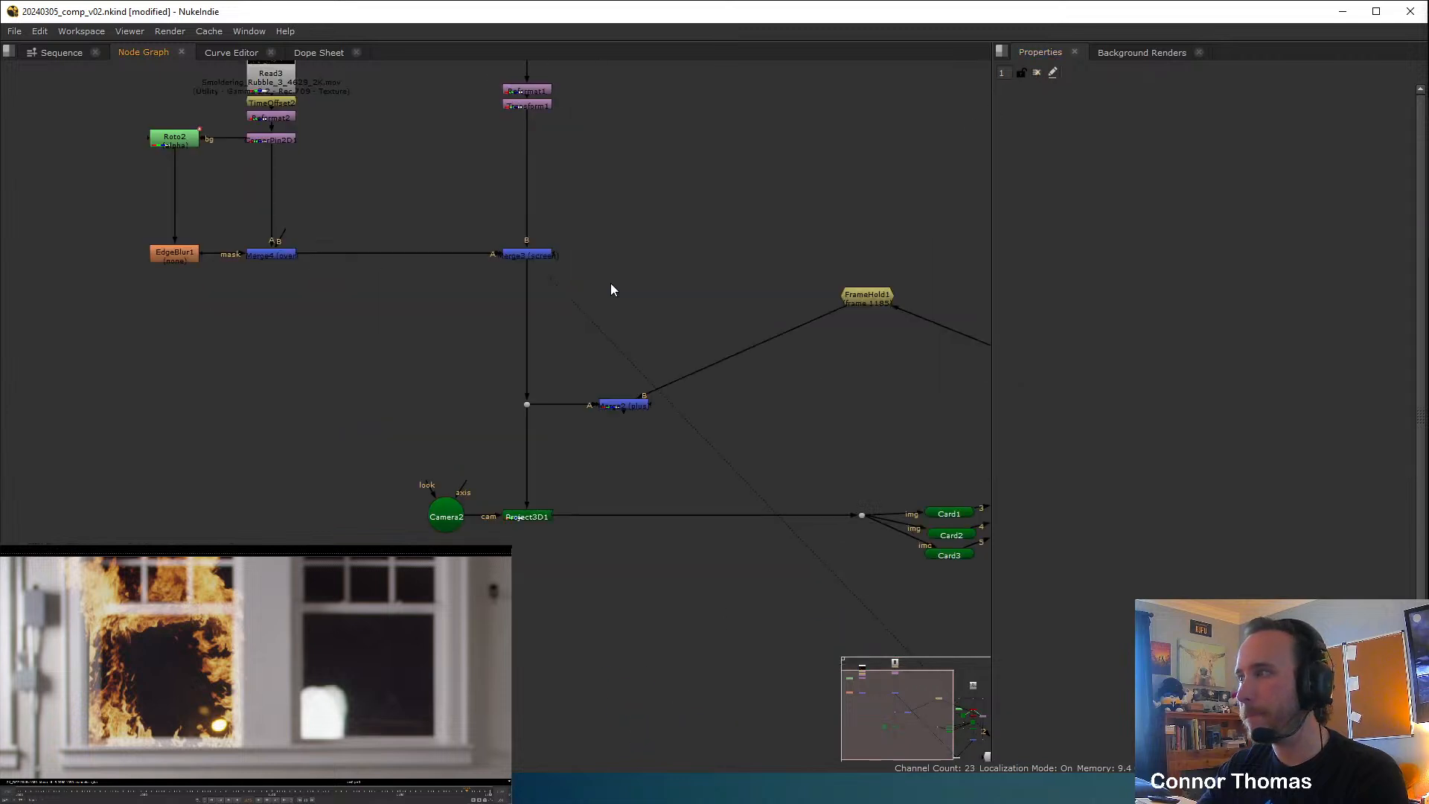
pyautogui.scroll(-1, 611, 290)
pyautogui.press('f')
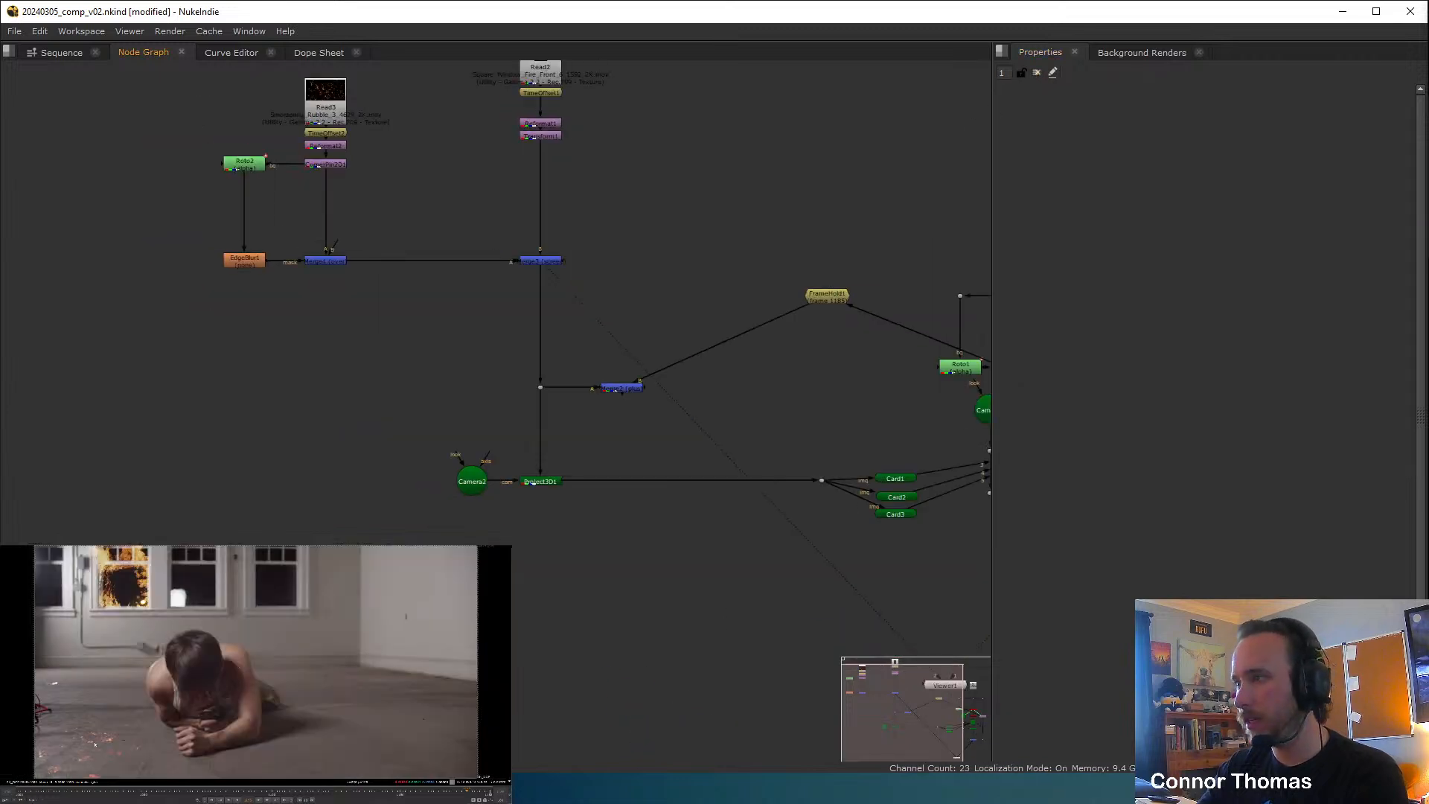
pyautogui.moveTo(842, 620); pyautogui.dragTo(509, 469, button='middle')
pyautogui.scroll(3, 719, 533)
pyautogui.moveTo(632, 391); pyautogui.dragTo(867, 649, button='middle')
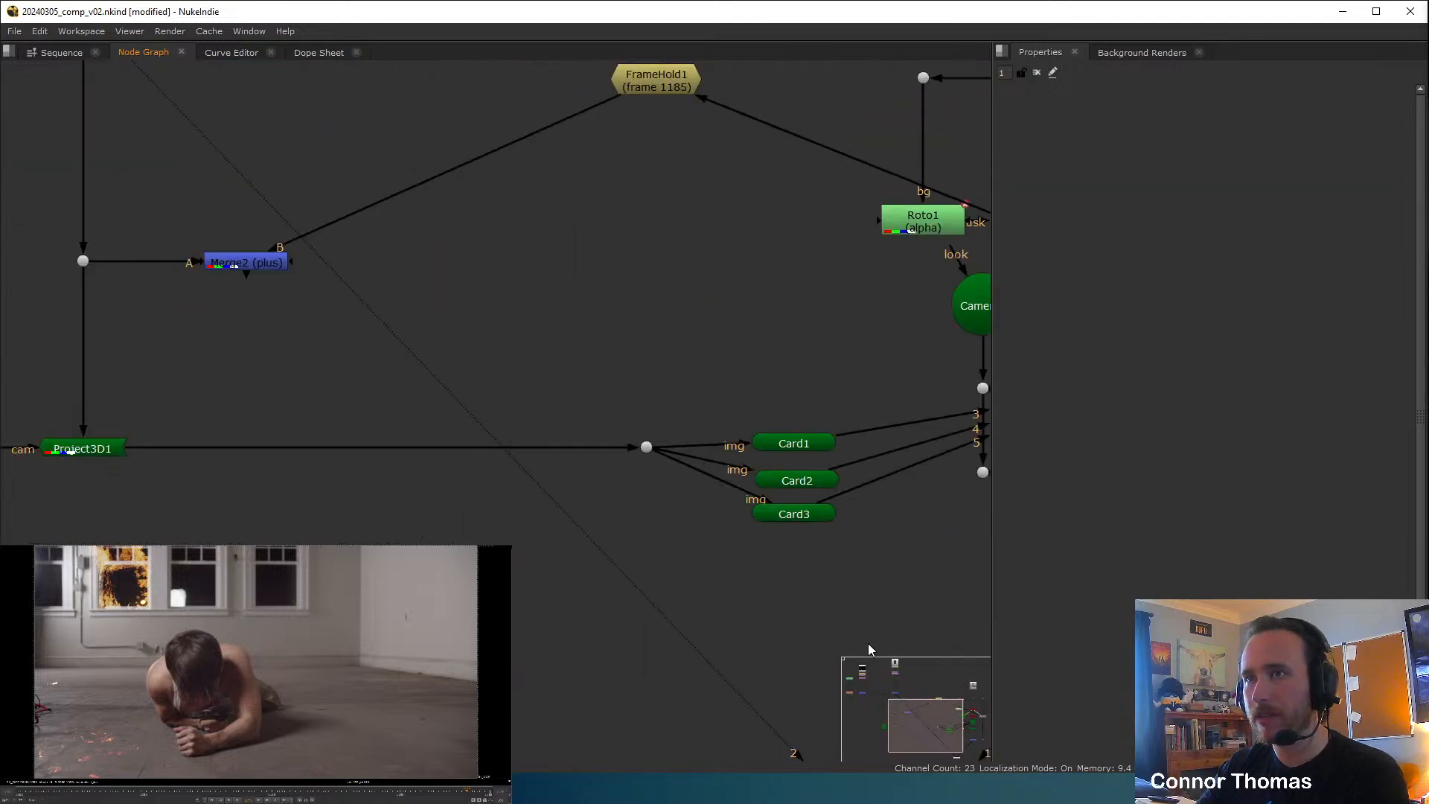
pyautogui.scroll(-3, 860, 625)
pyautogui.moveTo(411, 457); pyautogui.dragTo(235, 372, button='middle')
pyautogui.moveTo(44, 794); pyautogui.dragTo(390, 796)
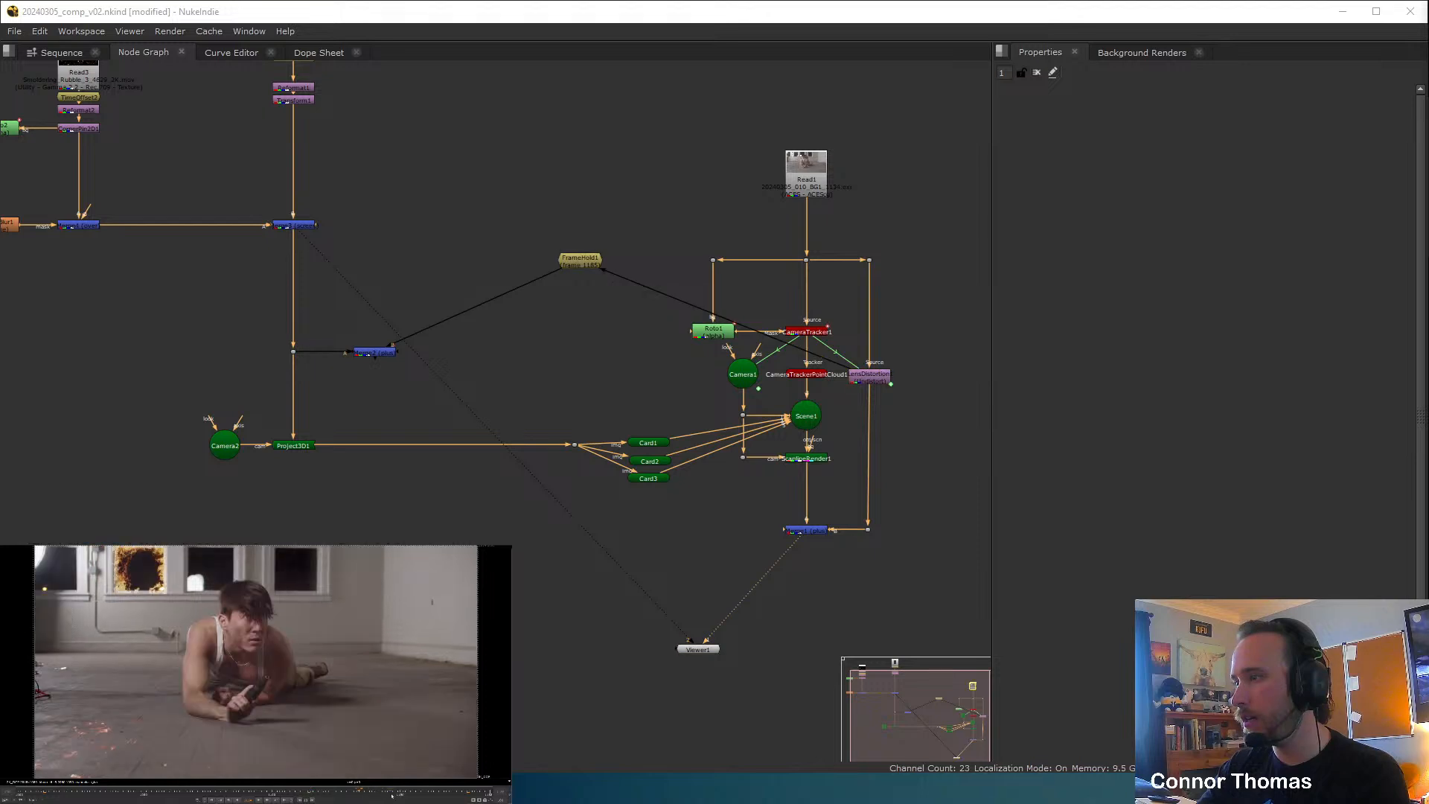
pyautogui.moveTo(643, 525); pyautogui.dragTo(510, 446, button='middle')
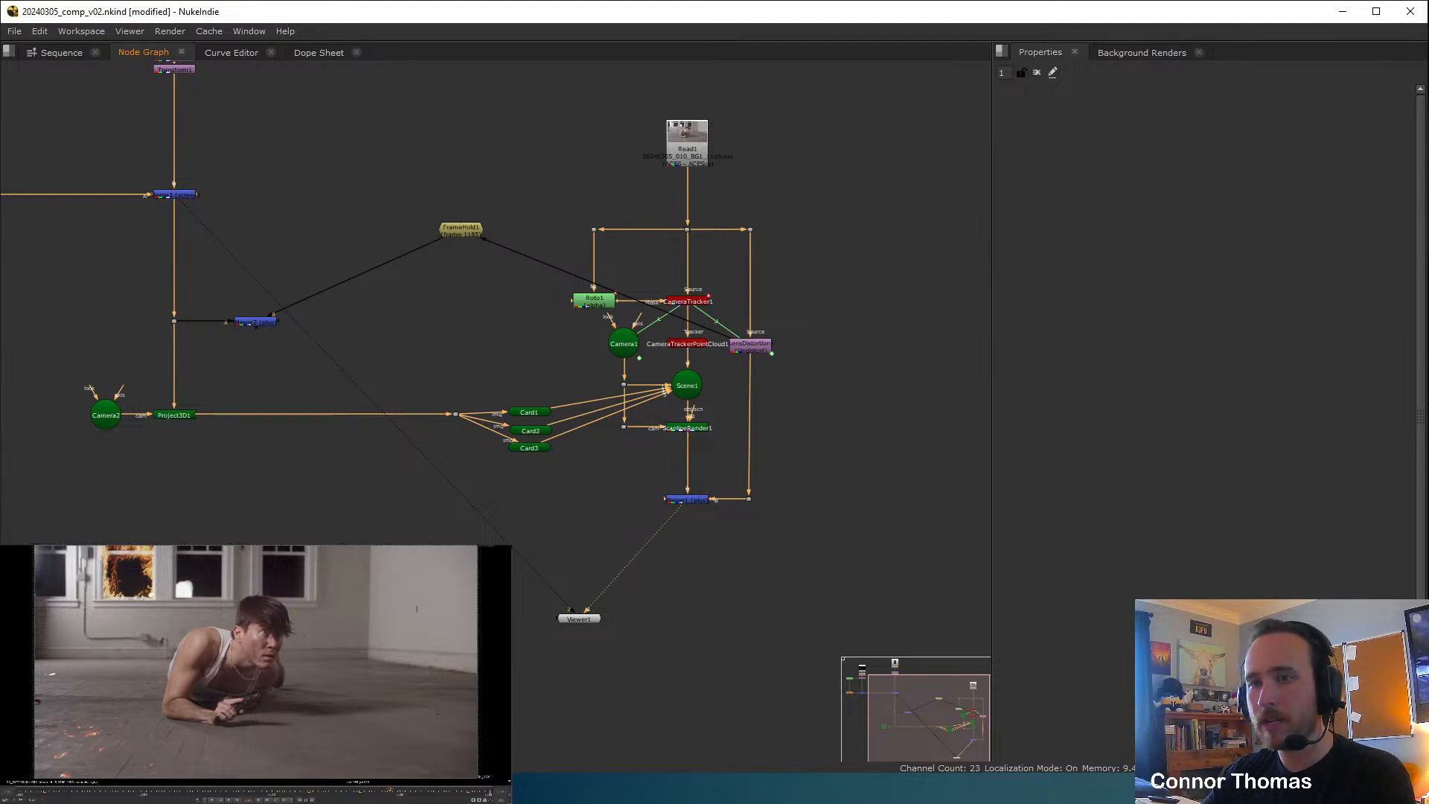
# Import Wall_Ceiling_Fire_Side_24_1566_2K.mov from the assets folder into the node graph near the rubble branch.
pyautogui.hotkey('alt', 'Tab')
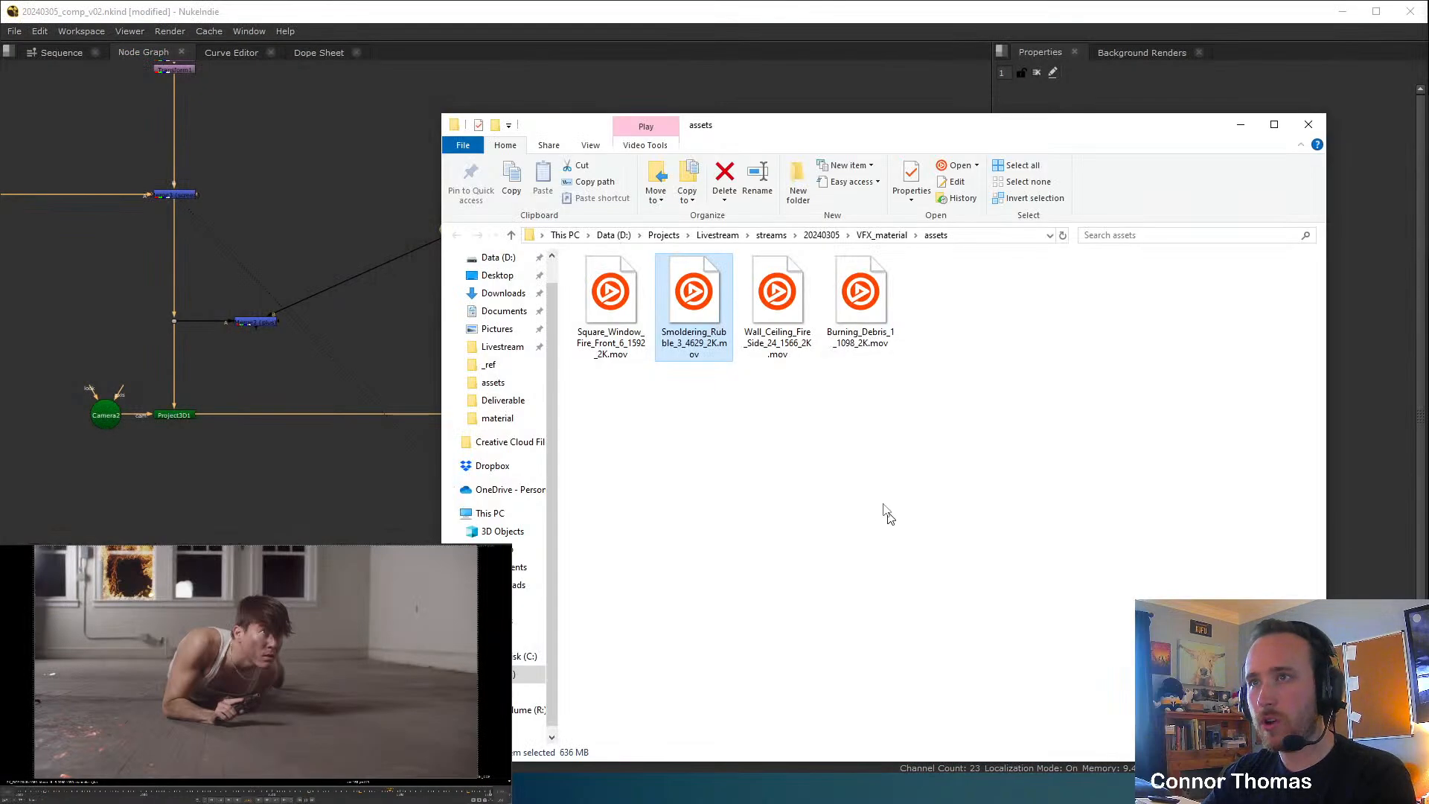
pyautogui.moveTo(800, 350); pyautogui.dragTo(165, 514)
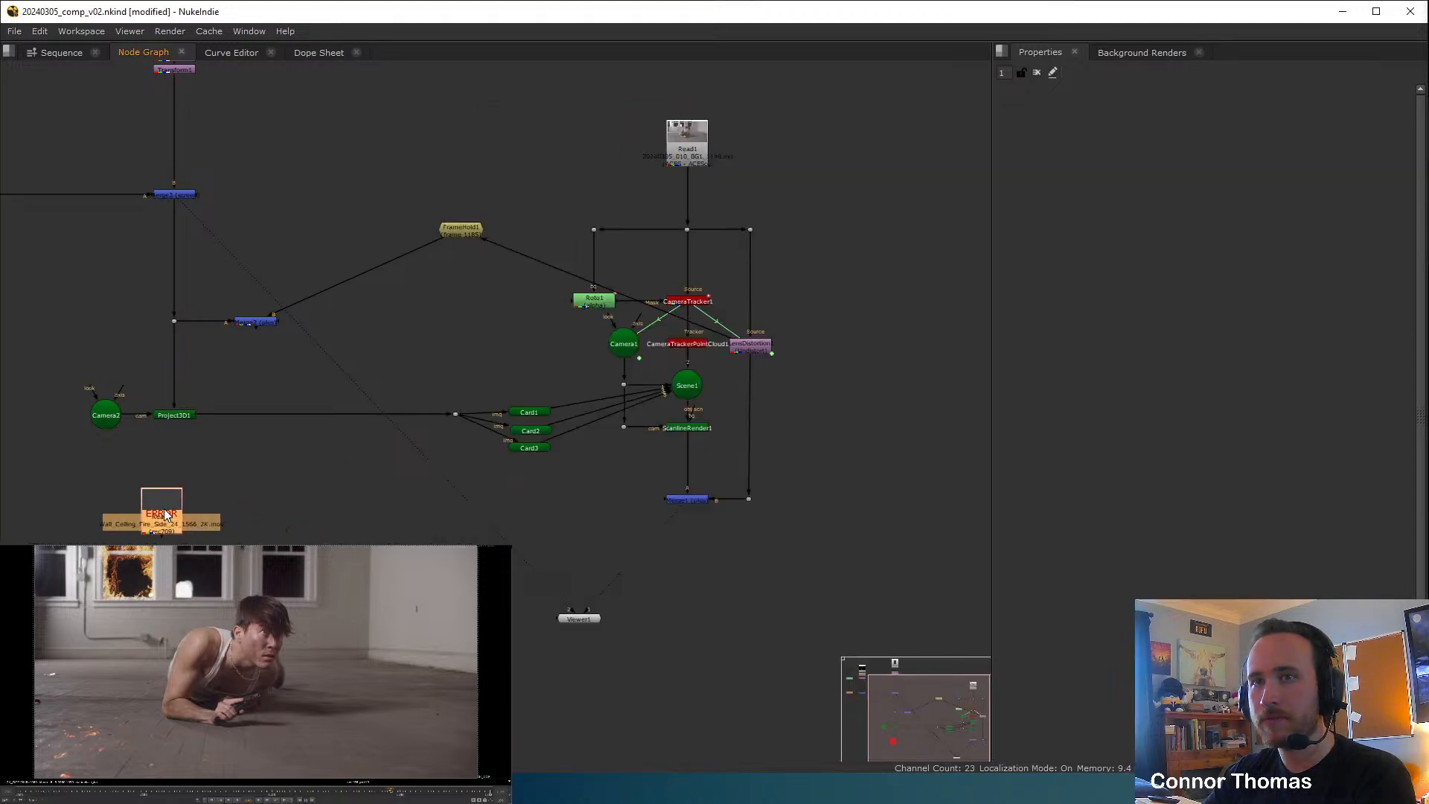
pyautogui.scroll(-3, 165, 514)
pyautogui.moveTo(165, 514); pyautogui.dragTo(519, 647, button='middle')
pyautogui.moveTo(515, 653); pyautogui.dragTo(385, 494)
pyautogui.moveTo(422, 483); pyautogui.dragTo(480, 536, button='middle')
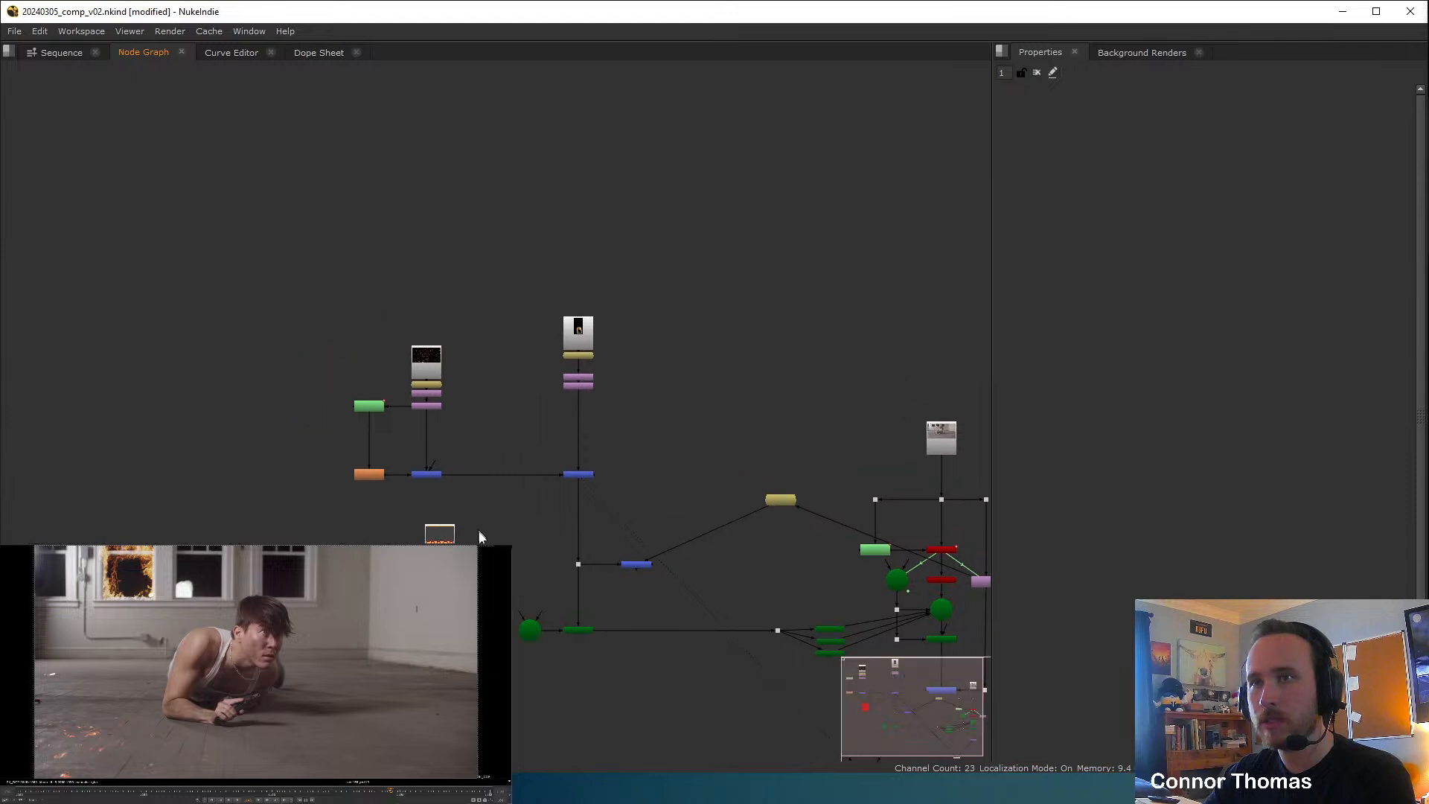
# Move the smoldering rubble branch closer to Merge3 and place the wall fire Read node beside EdgeBlur1.
pyautogui.scroll(2, 480, 536)
pyautogui.moveTo(252, 238); pyautogui.dragTo(502, 500)
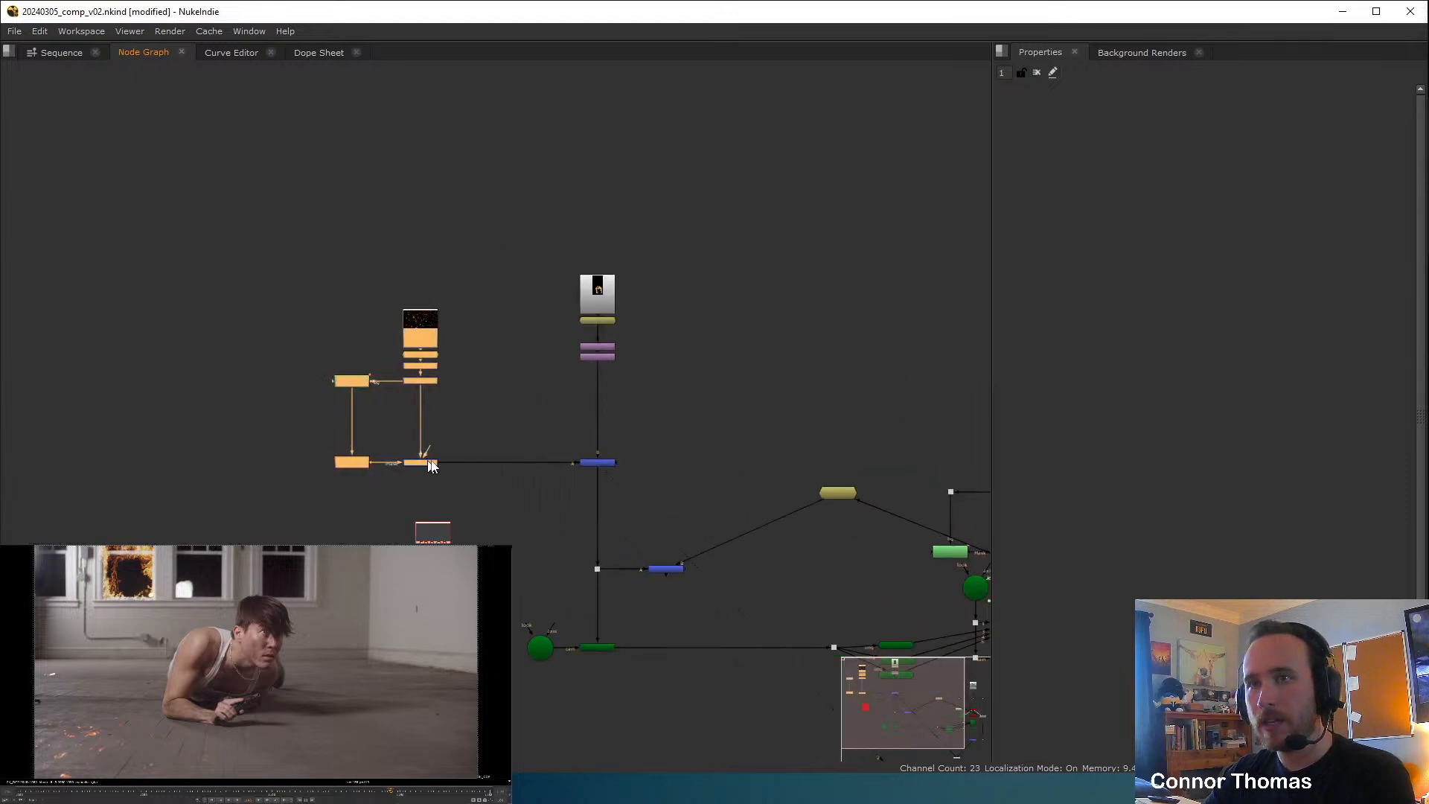
pyautogui.moveTo(428, 458); pyautogui.dragTo(520, 458)
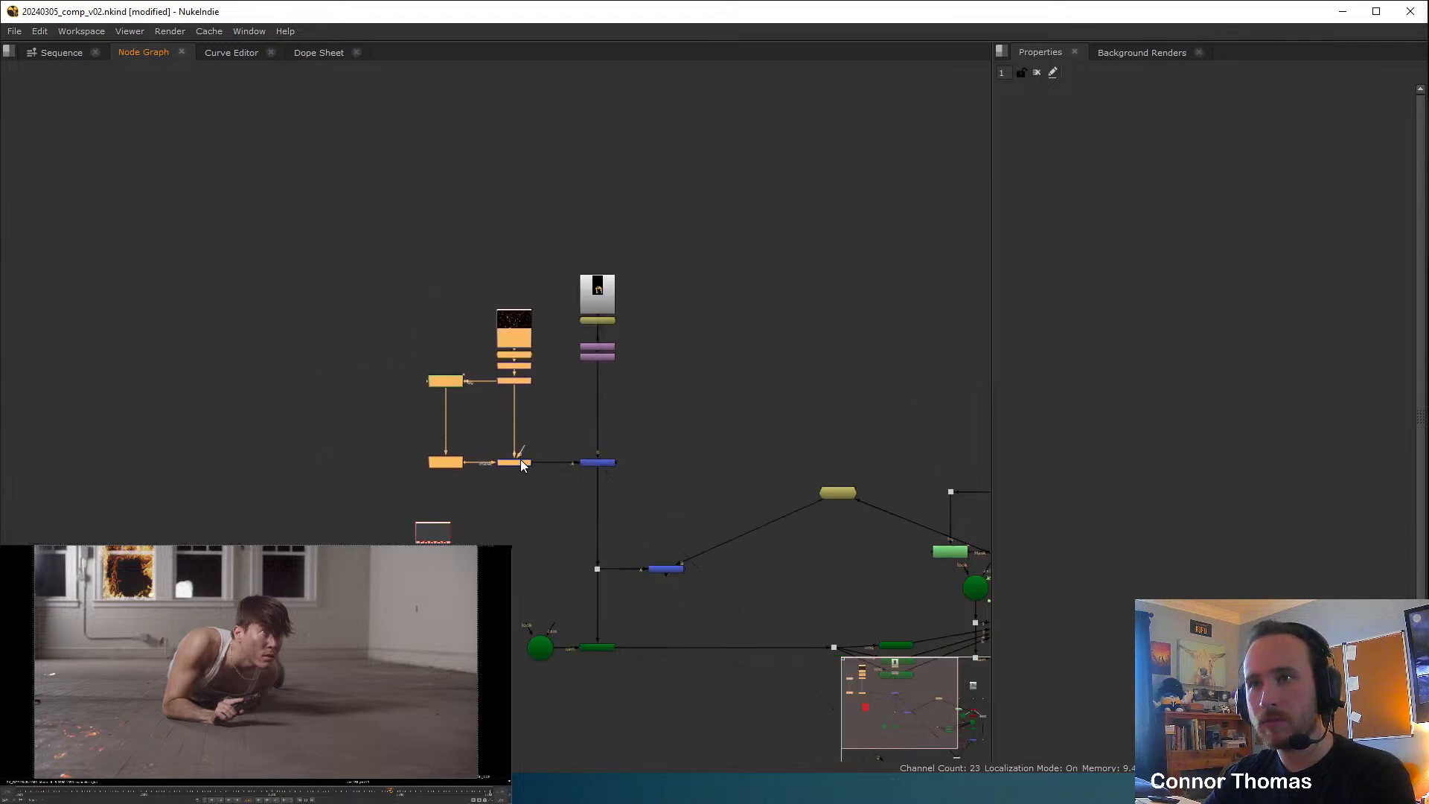
pyautogui.click(454, 512)
pyautogui.moveTo(433, 533); pyautogui.dragTo(363, 473)
# Set the wall fire Read node's input transform to Utility - Gamma 2.2 - Rec.709 - Texture.
pyautogui.doubleClick(363, 473)
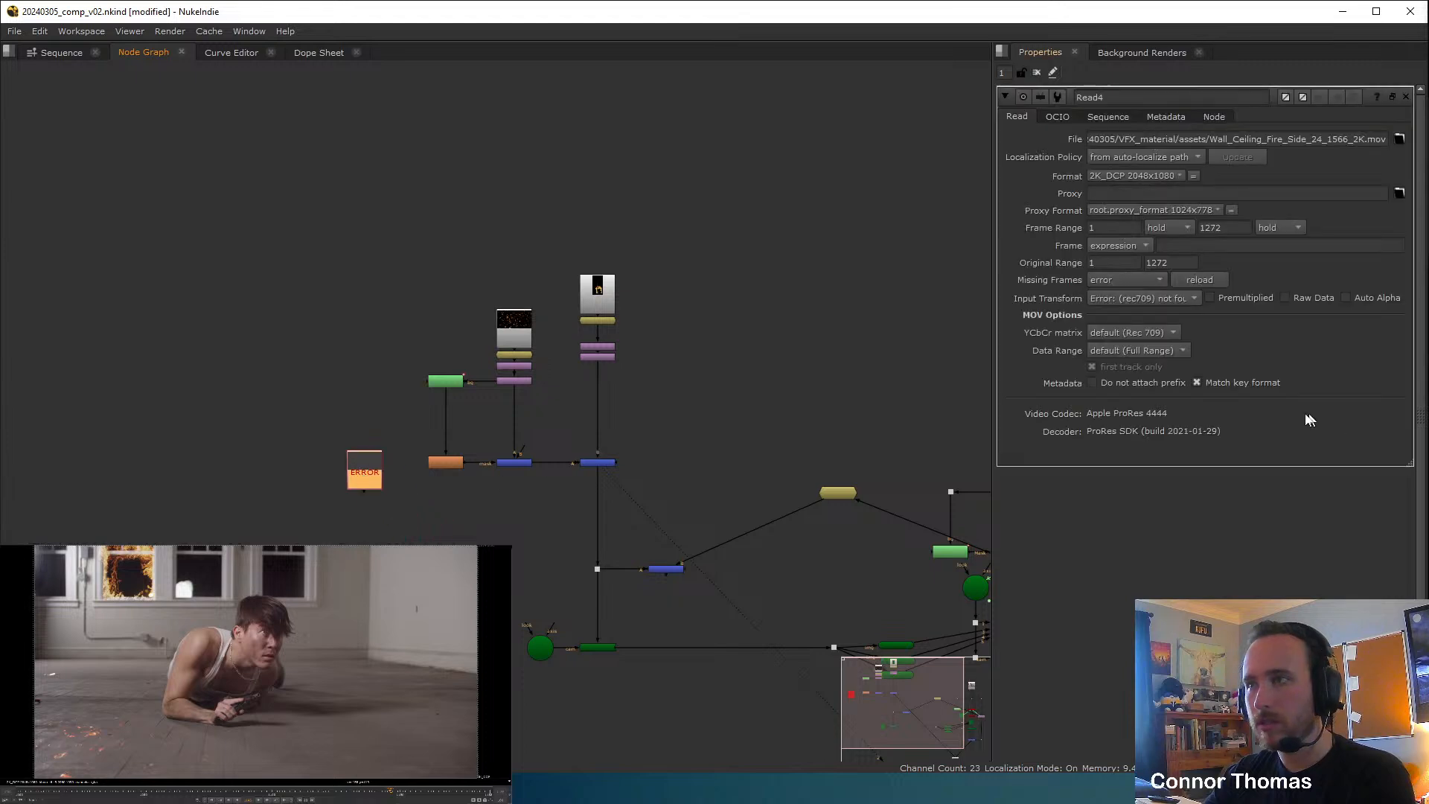
pyautogui.click(1142, 300)
pyautogui.moveTo(1157, 504)
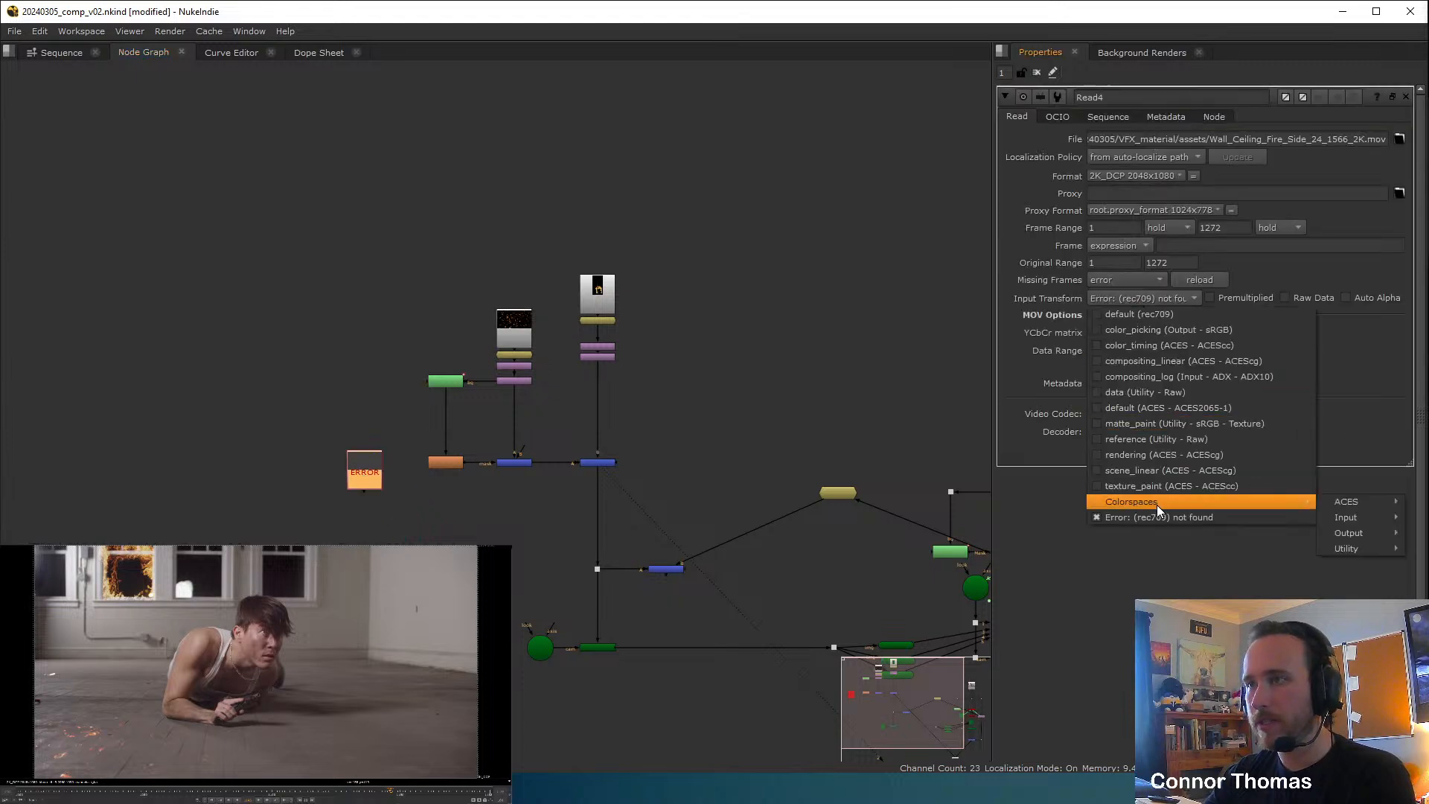
pyautogui.moveTo(1362, 548)
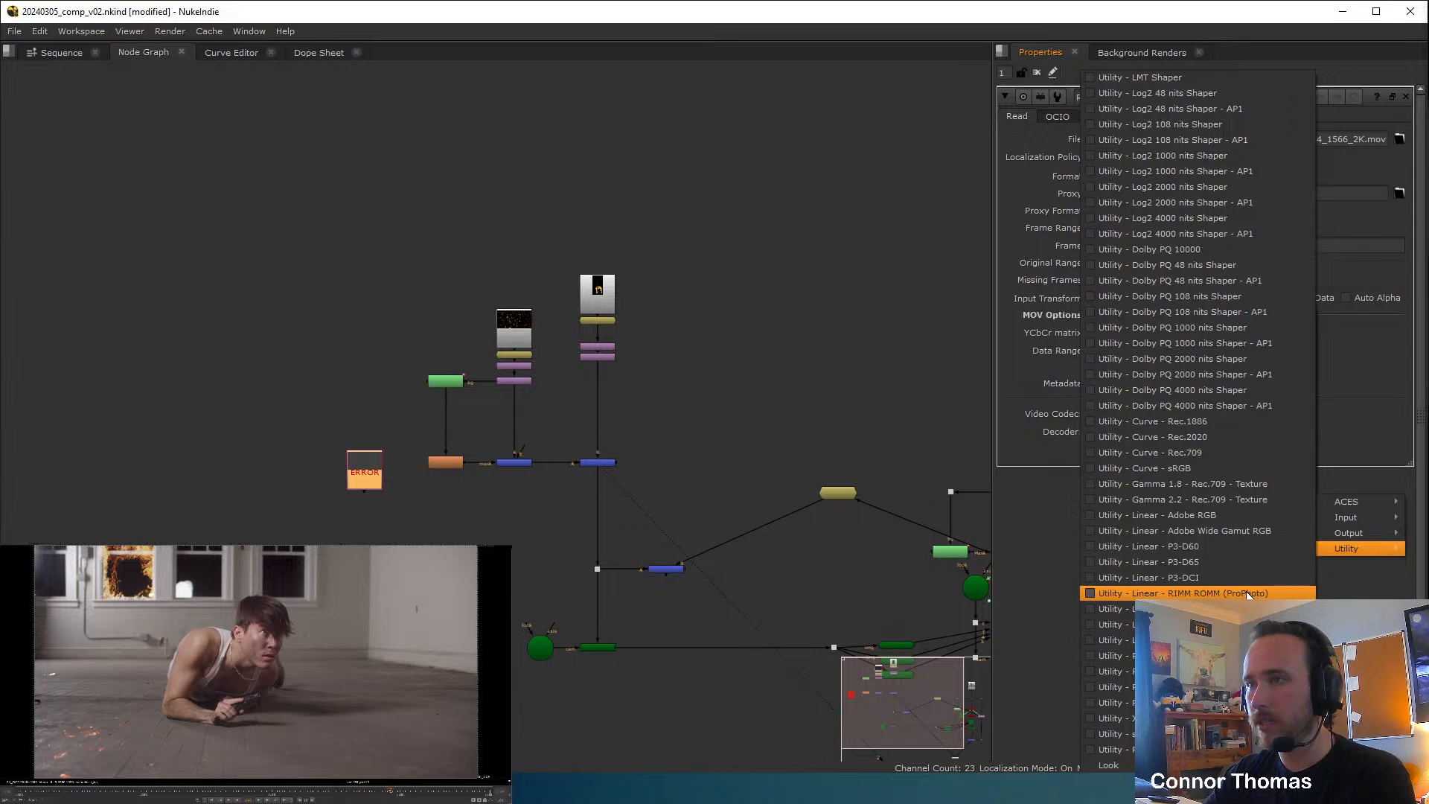
pyautogui.click(1264, 499)
# View the wall fire clip, add a Transform node to it and mirror it horizontally with a scale width of -1.
pyautogui.scroll(5, 392, 543)
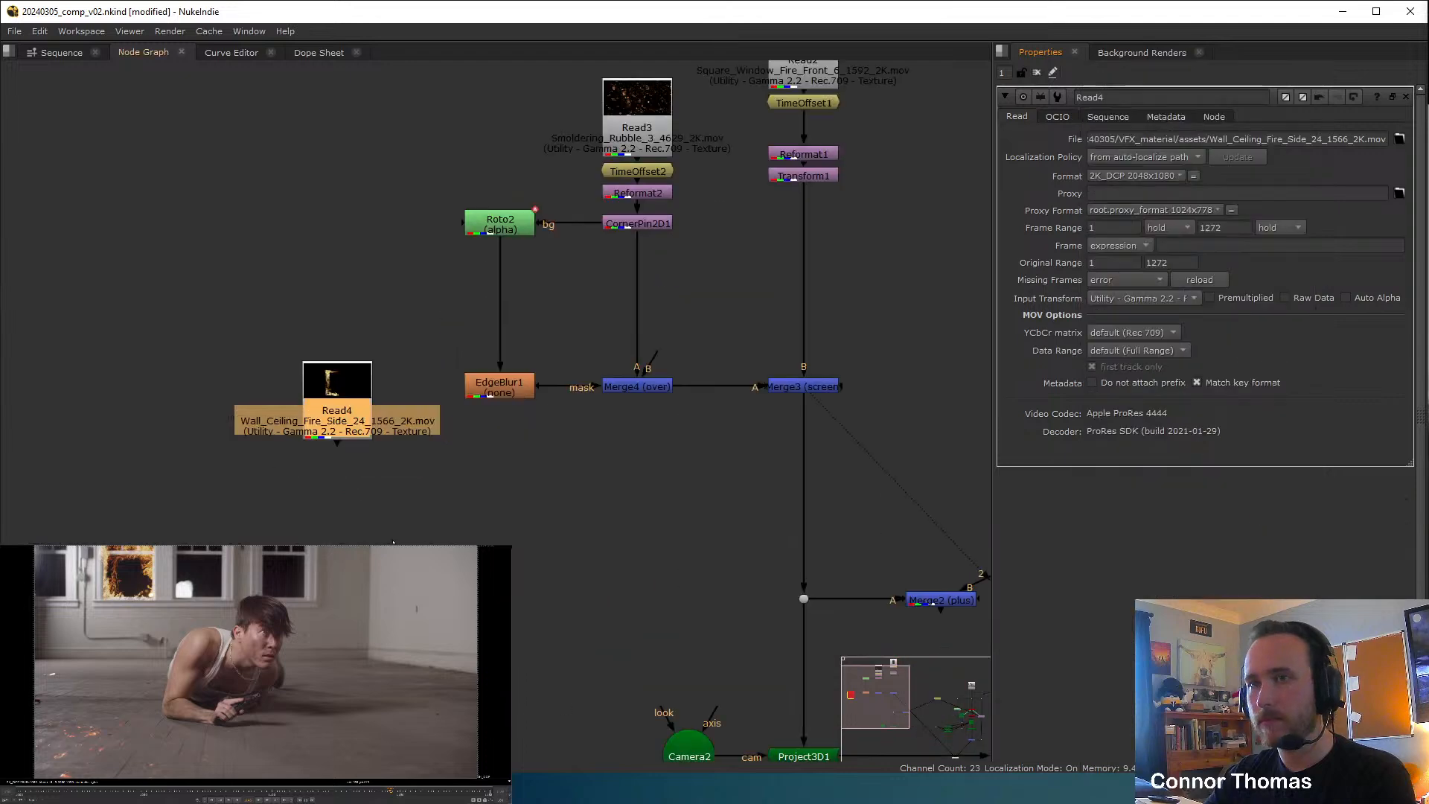
pyautogui.moveTo(589, 440); pyautogui.dragTo(501, 402, button='middle')
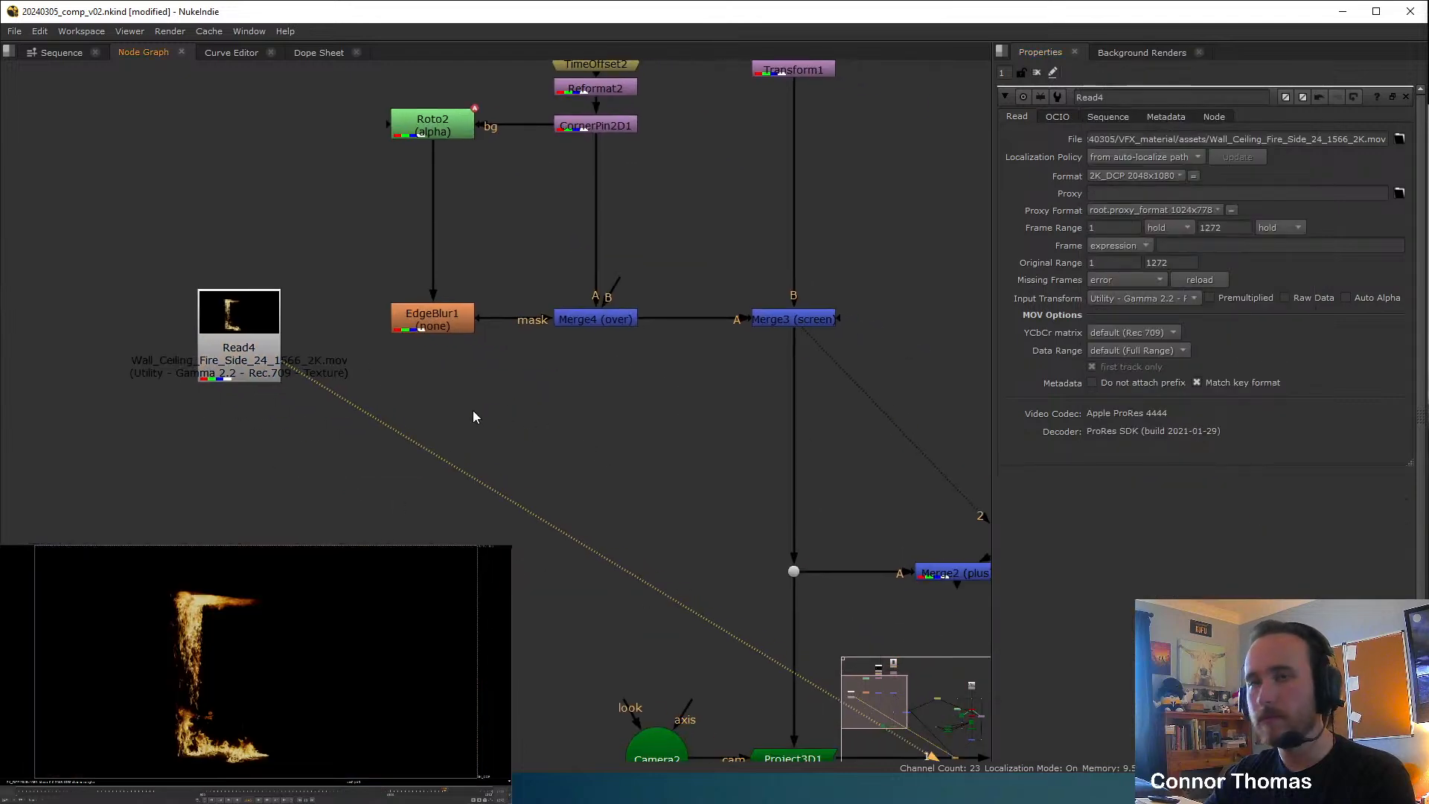
pyautogui.click(247, 350)
pyautogui.moveTo(295, 308); pyautogui.dragTo(315, 367, button='middle')
pyautogui.press('t')
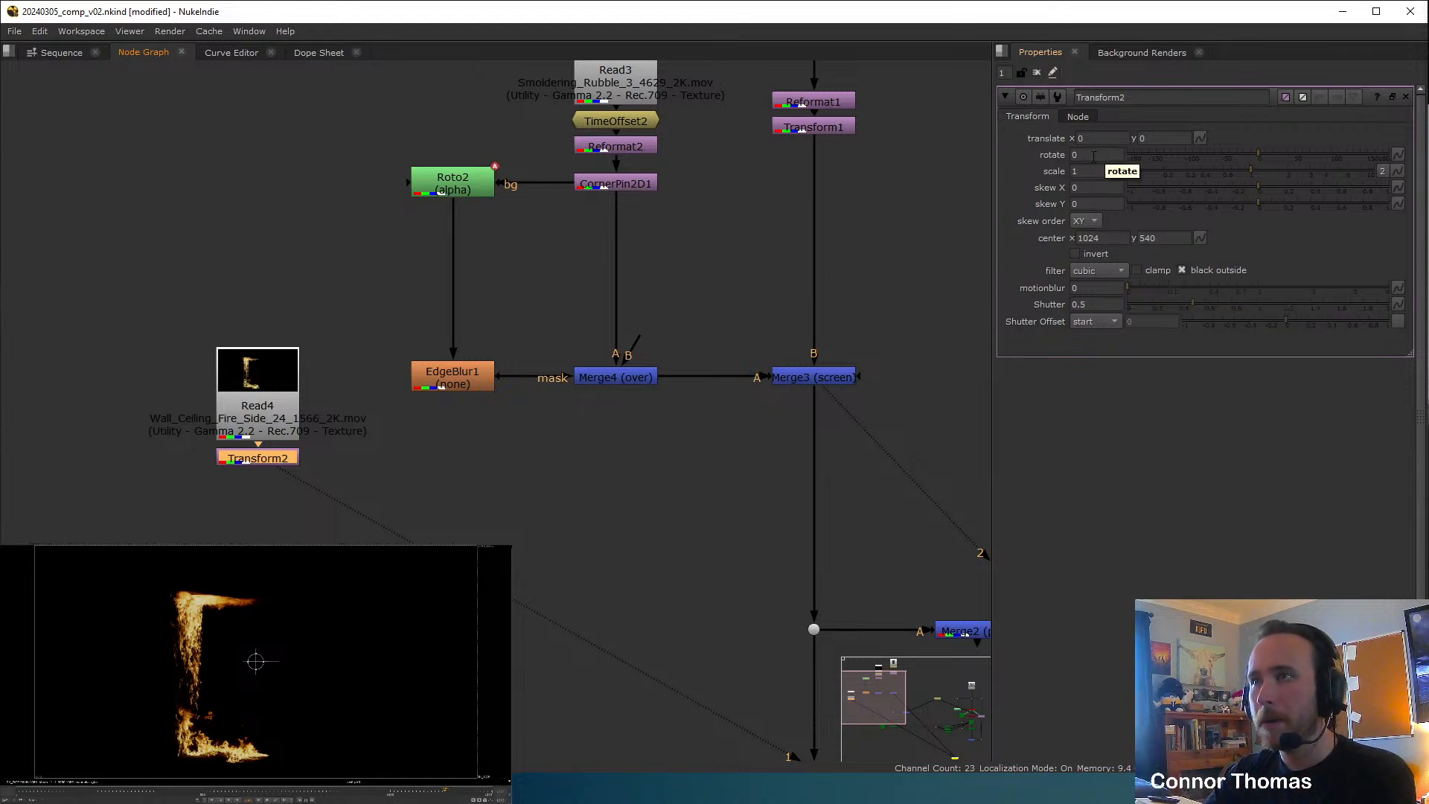
pyautogui.click(1382, 172)
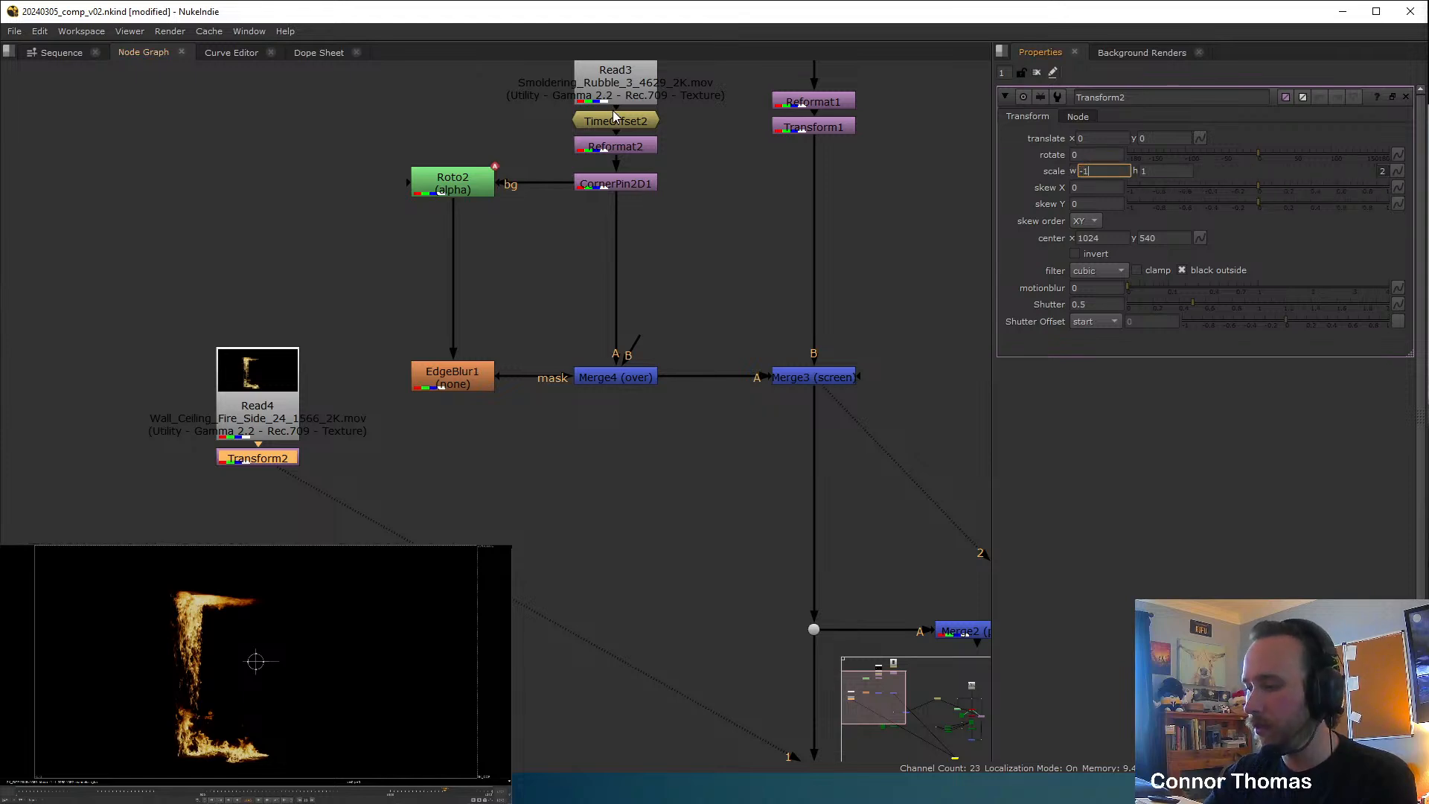
pyautogui.press('Return')
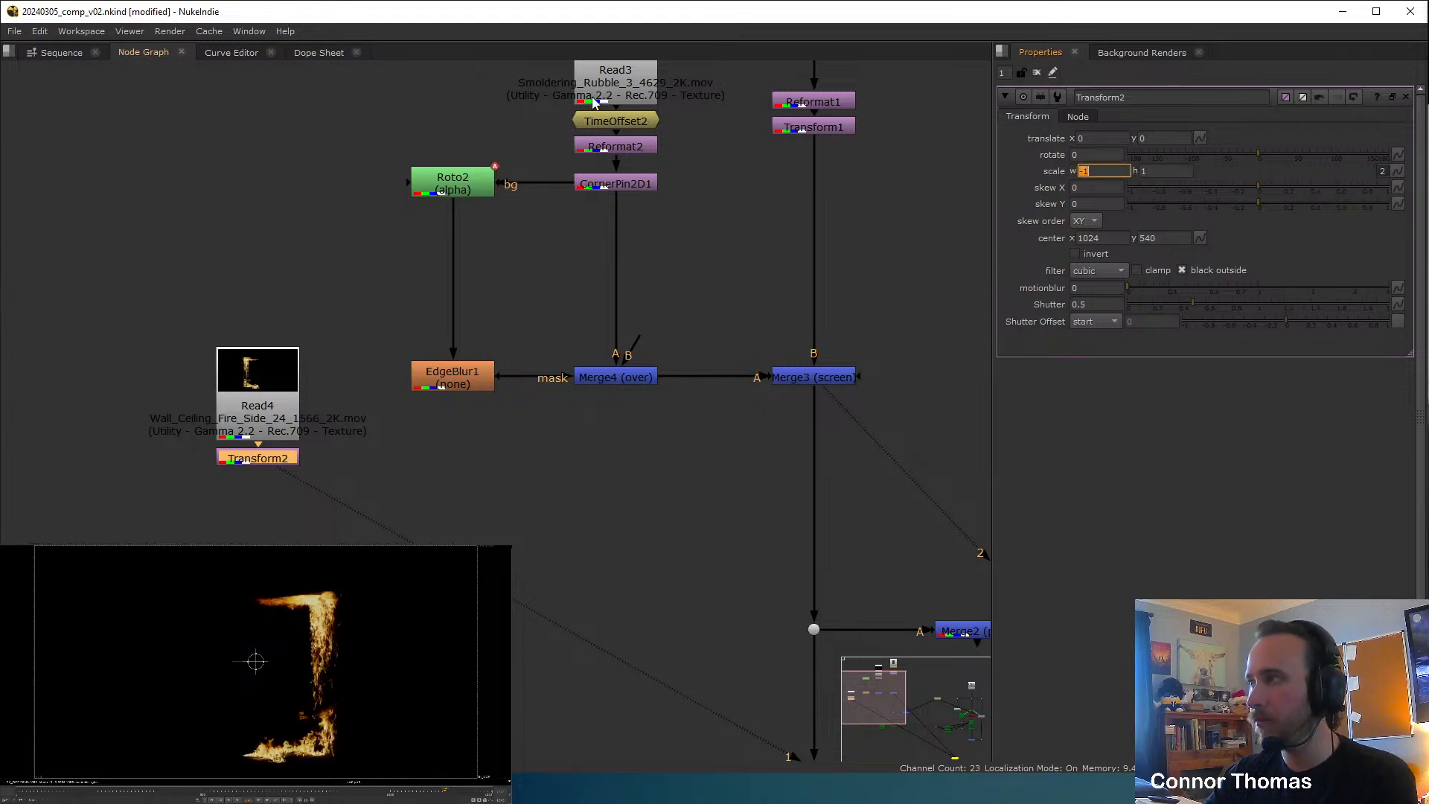
pyautogui.click(1037, 73)
pyautogui.click(341, 499)
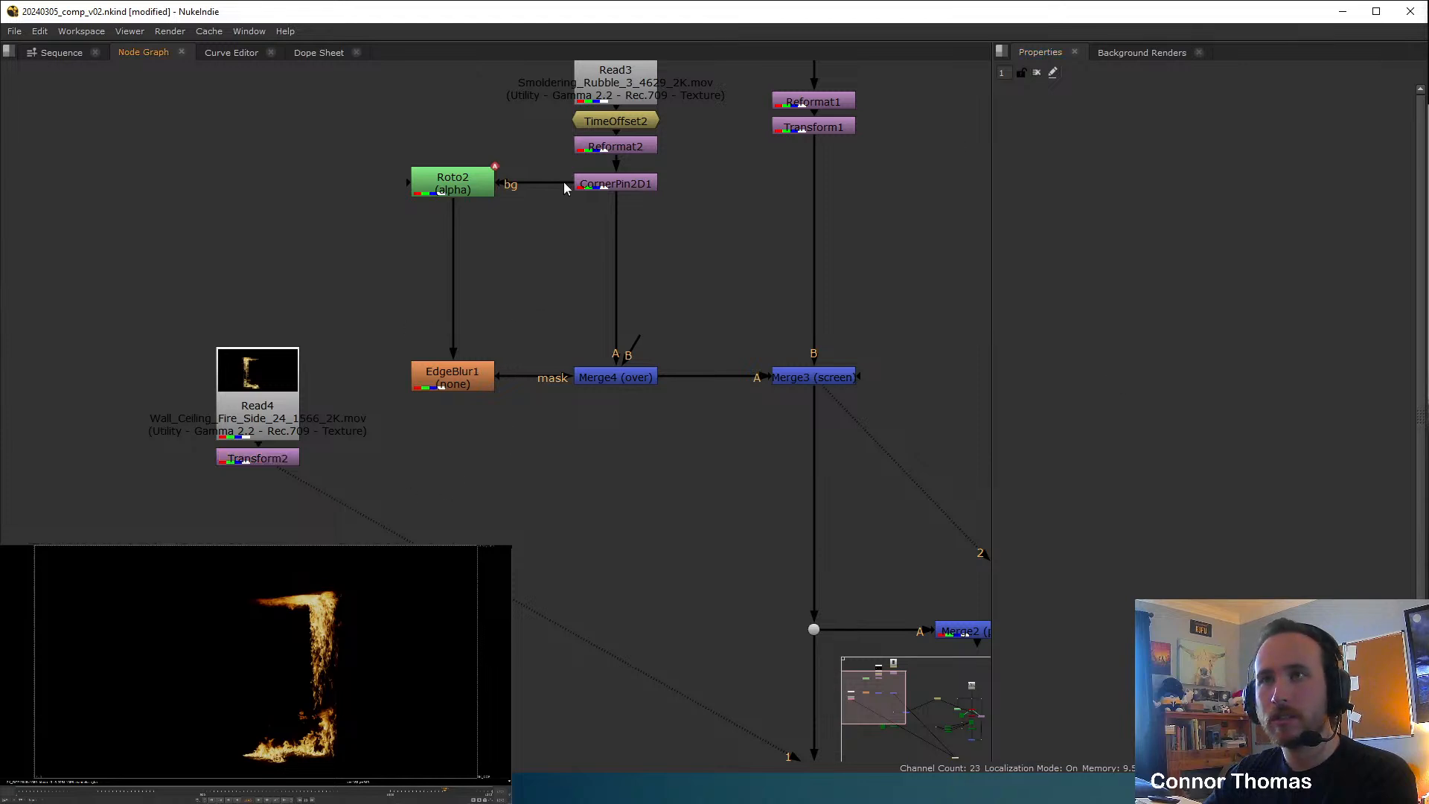
# Copy the rubble branch's Reformat2 node and paste it below the wall fire's mirroring Transform2 node.
pyautogui.click(614, 146)
pyautogui.hotkey('ctrl', 'c')
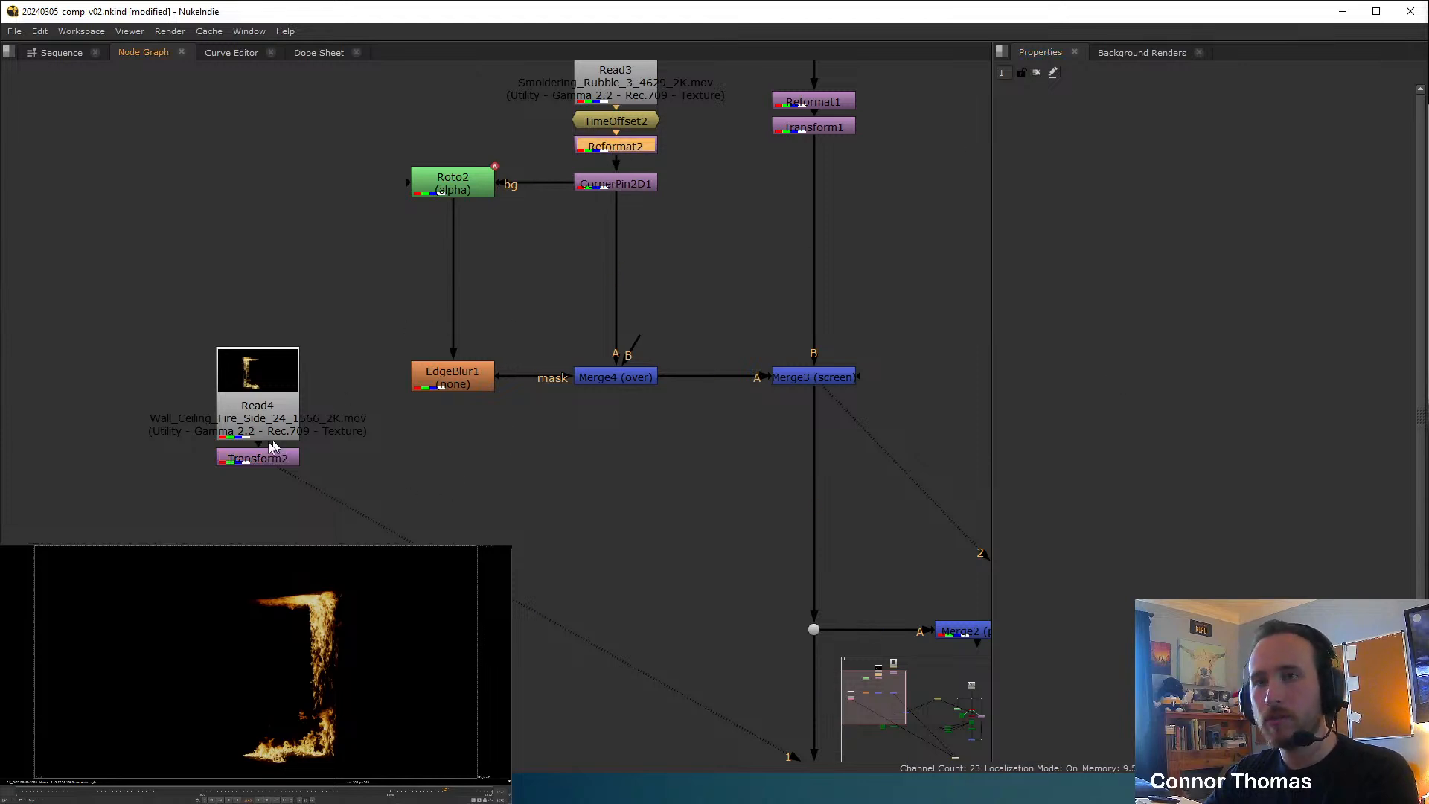
pyautogui.click(255, 458)
pyautogui.hotkey('ctrl', 'v')
pyautogui.click(401, 485)
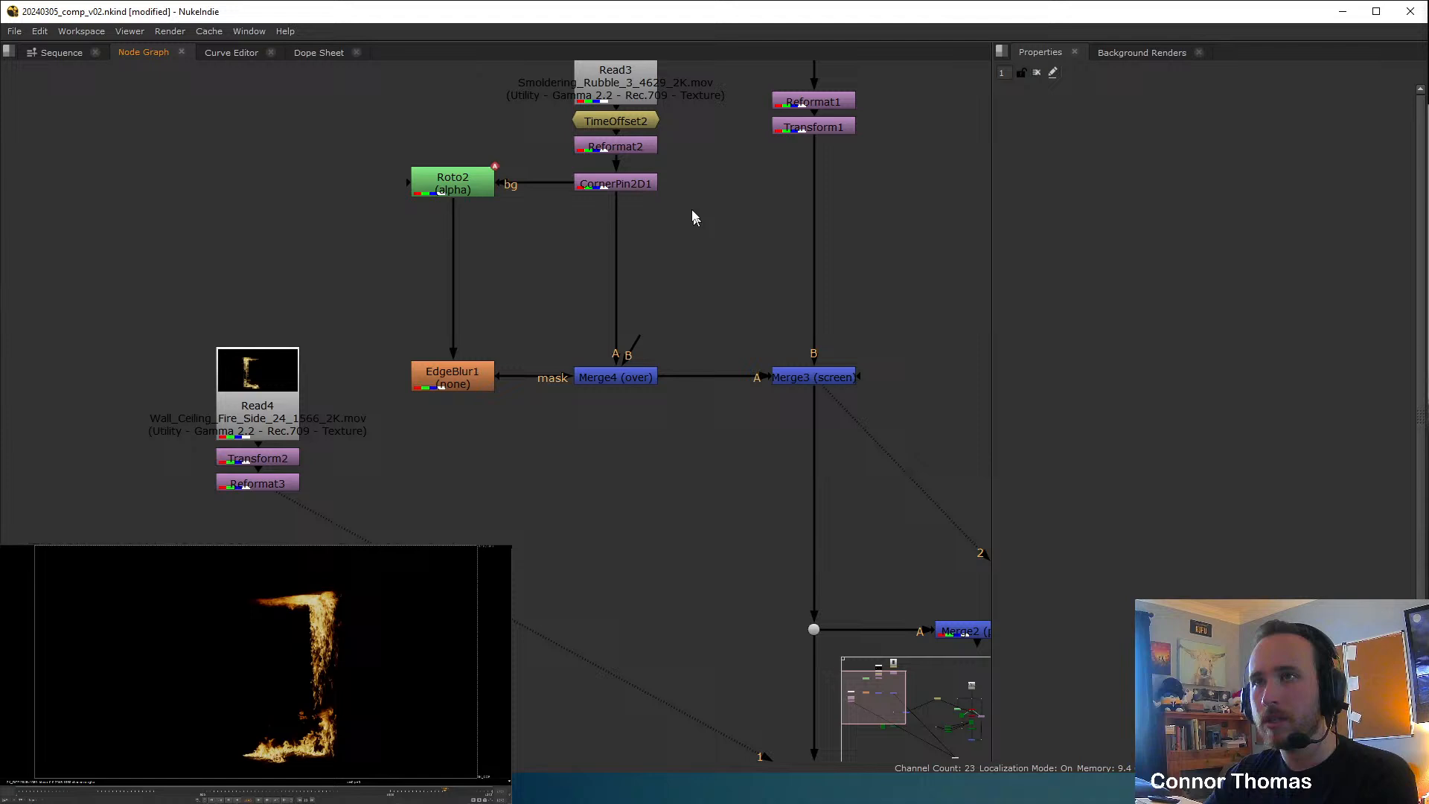
# Add a Transform node below the pasted Reformat node in the wall fire branch.
pyautogui.click(625, 185)
pyautogui.moveTo(790, 270); pyautogui.dragTo(725, 283, button='middle')
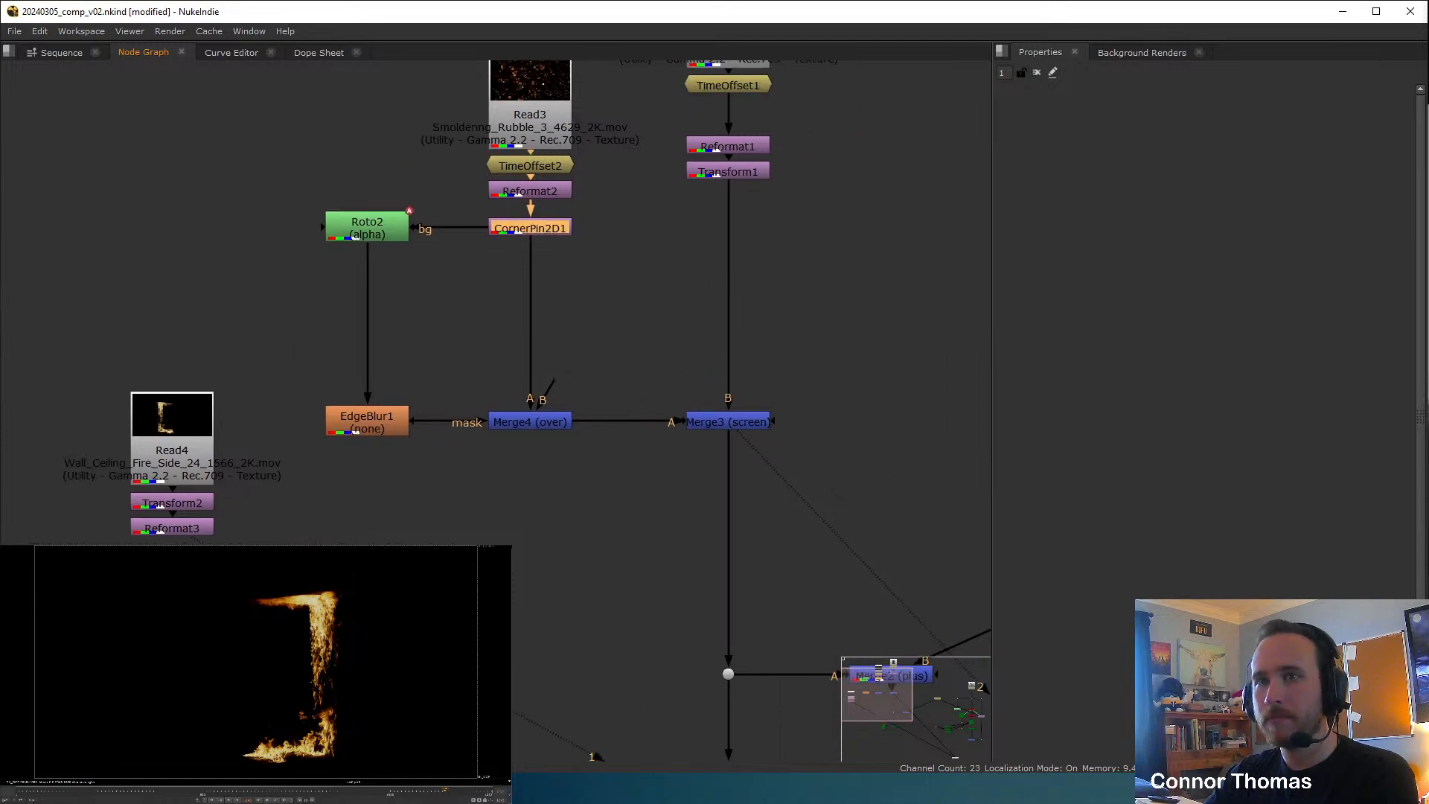
pyautogui.click(158, 528)
pyautogui.press('t')
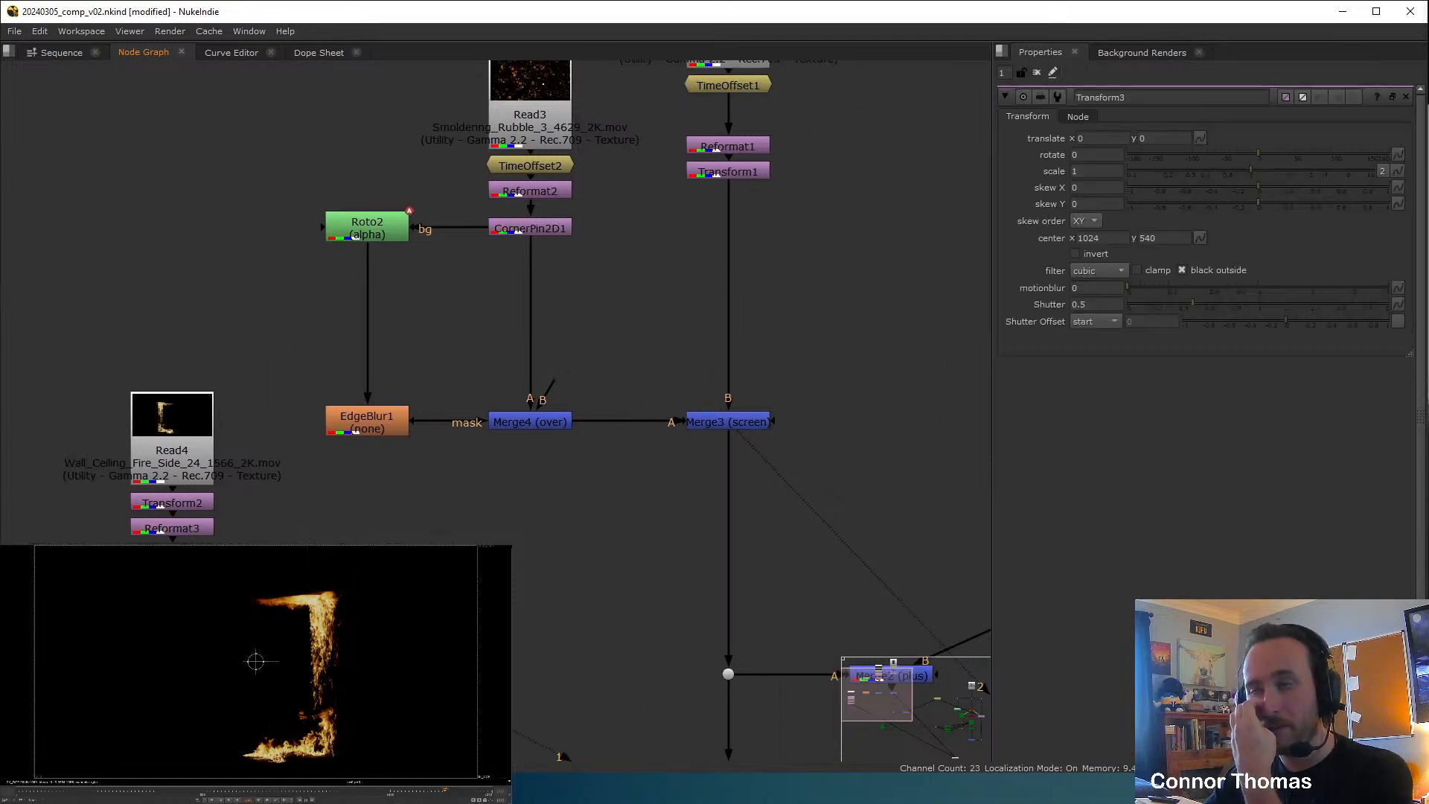
# Add an over Merge below Merge3, connect the wall fire's Transform3 to its A input, and align it with that branch.
pyautogui.scroll(-4, 377, 480)
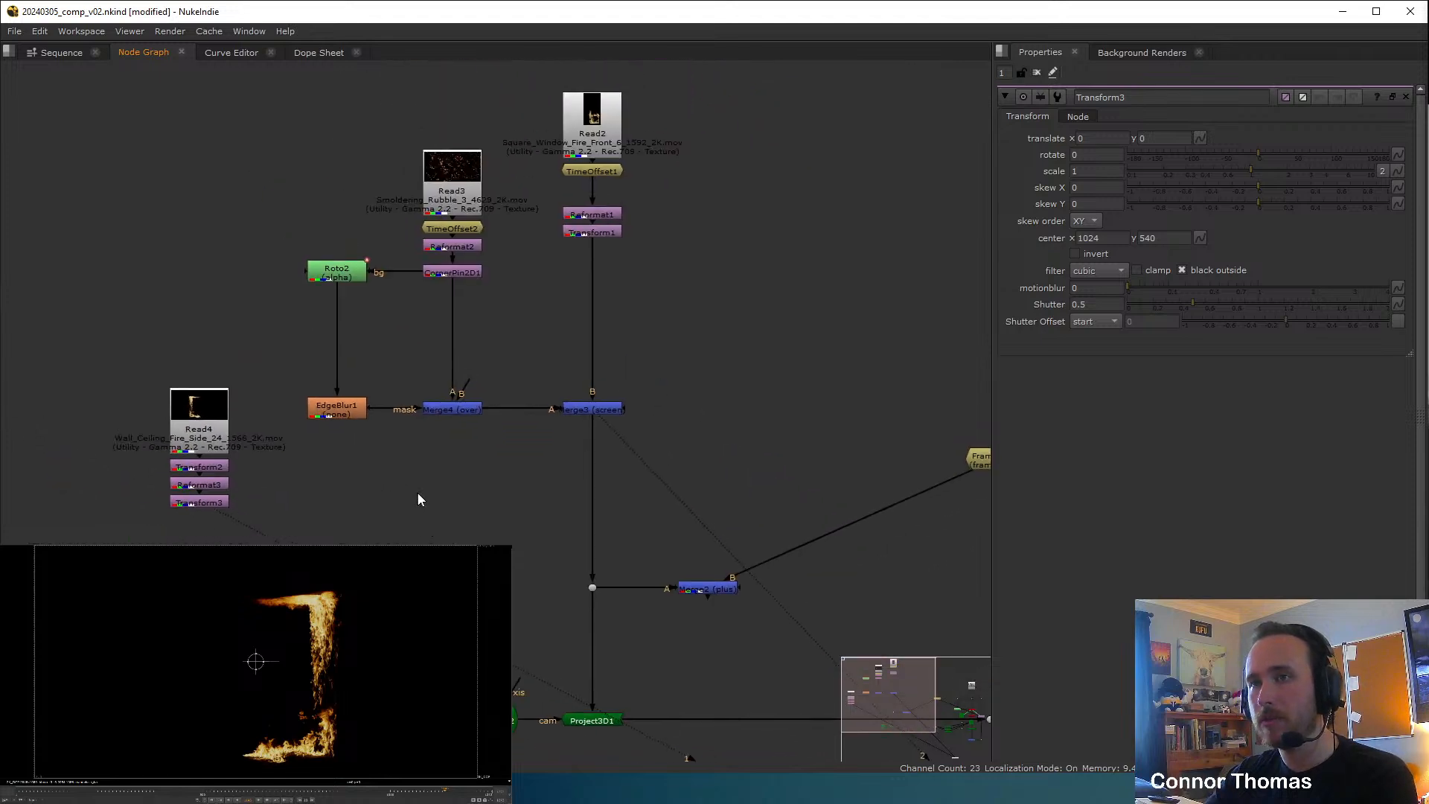
pyautogui.moveTo(418, 499); pyautogui.dragTo(423, 501, button='middle')
pyautogui.click(622, 414)
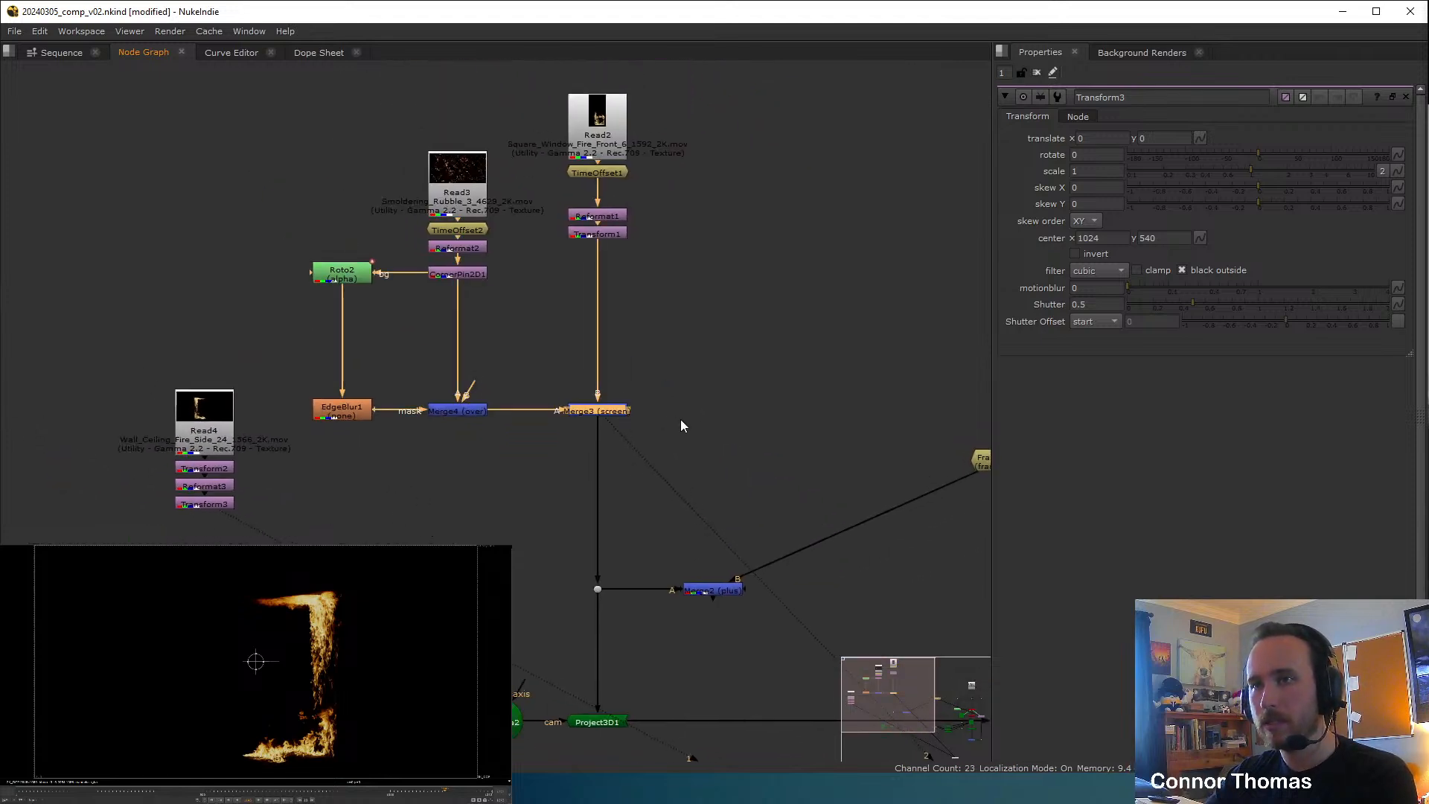
pyautogui.press('m')
pyautogui.moveTo(682, 412); pyautogui.dragTo(227, 508)
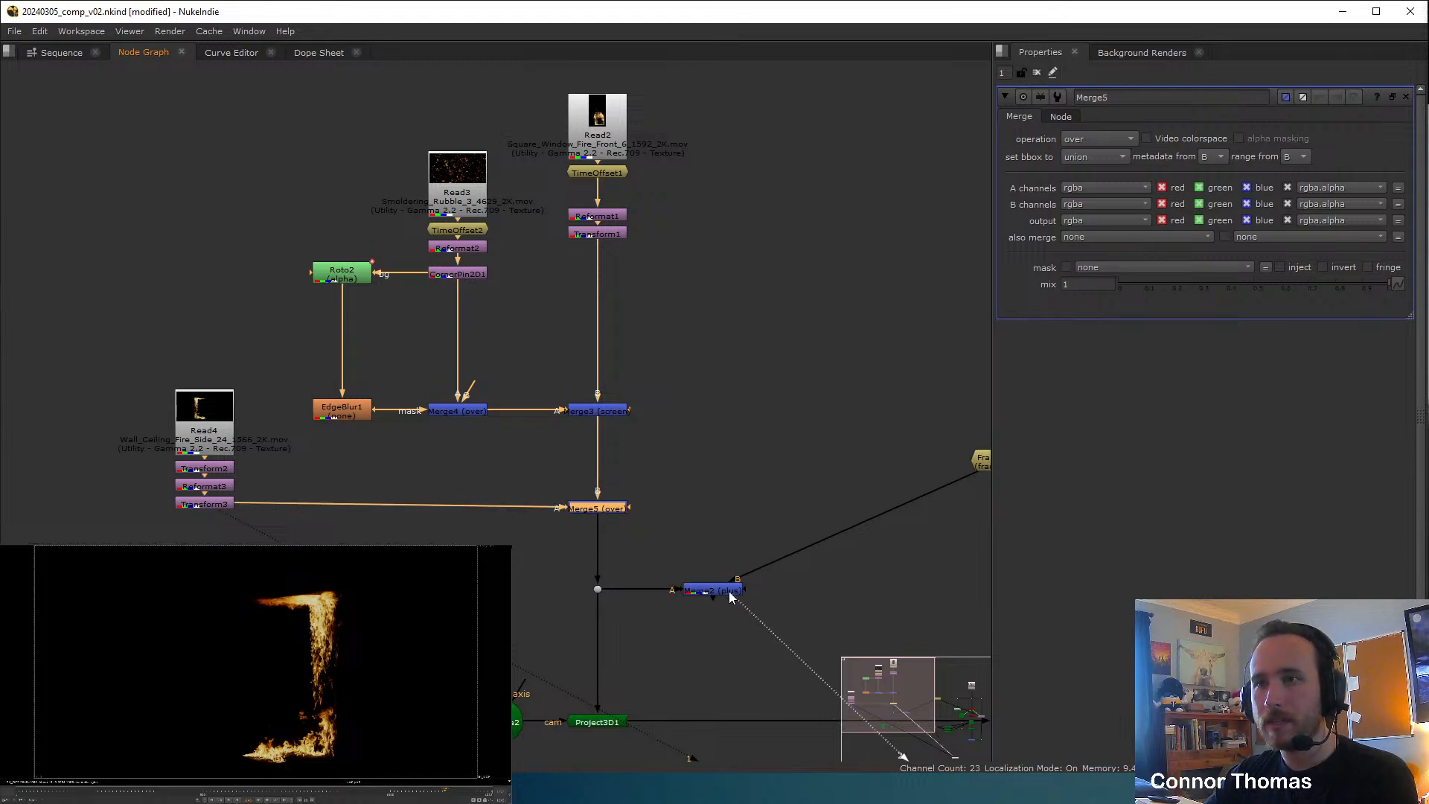
pyautogui.moveTo(597, 511); pyautogui.dragTo(597, 512)
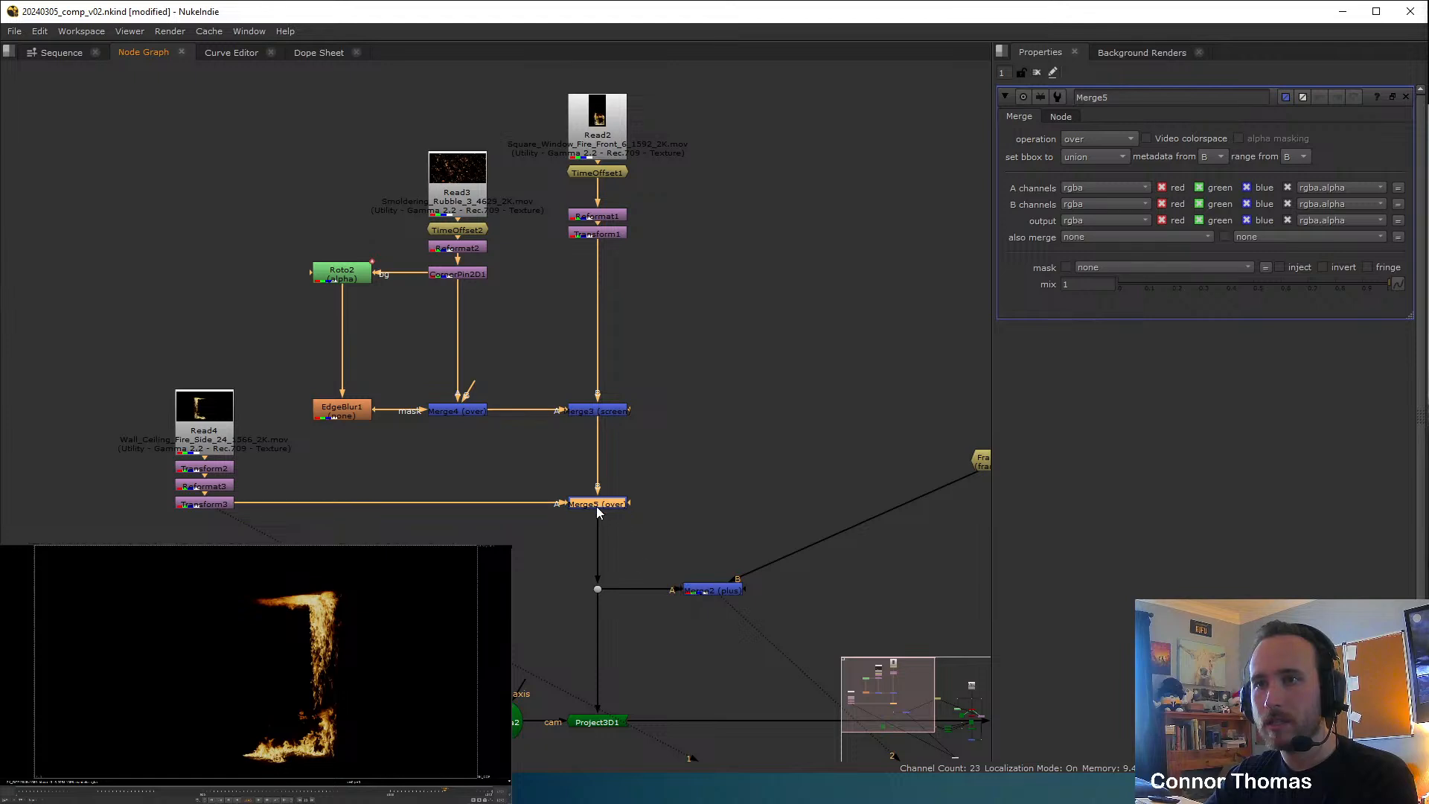
# View the Merge2 composite and reposition the wall fire with Transform3 to about x 216, y 477, against the room's far wall.
pyautogui.click(723, 591)
pyautogui.press('1')
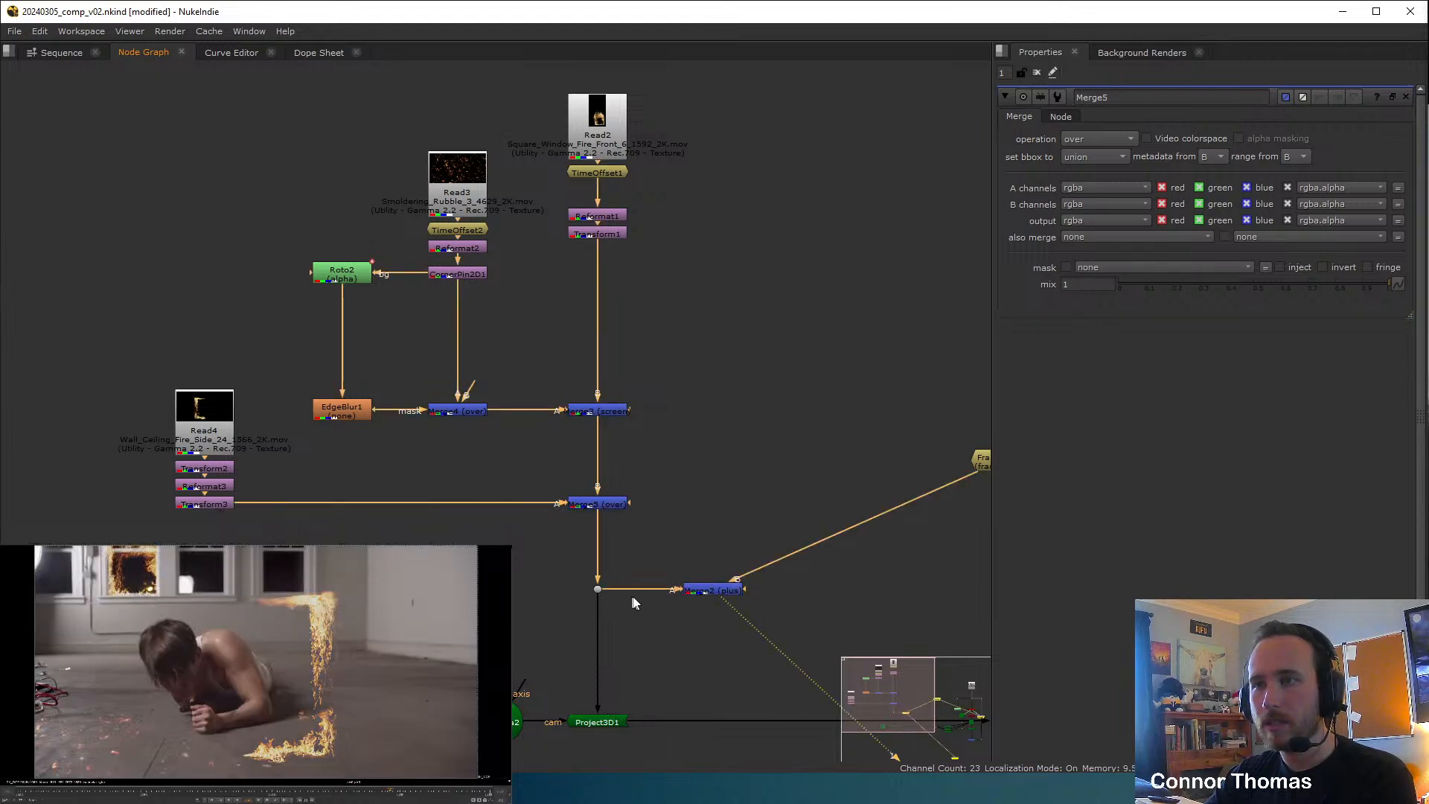
pyautogui.doubleClick(209, 505)
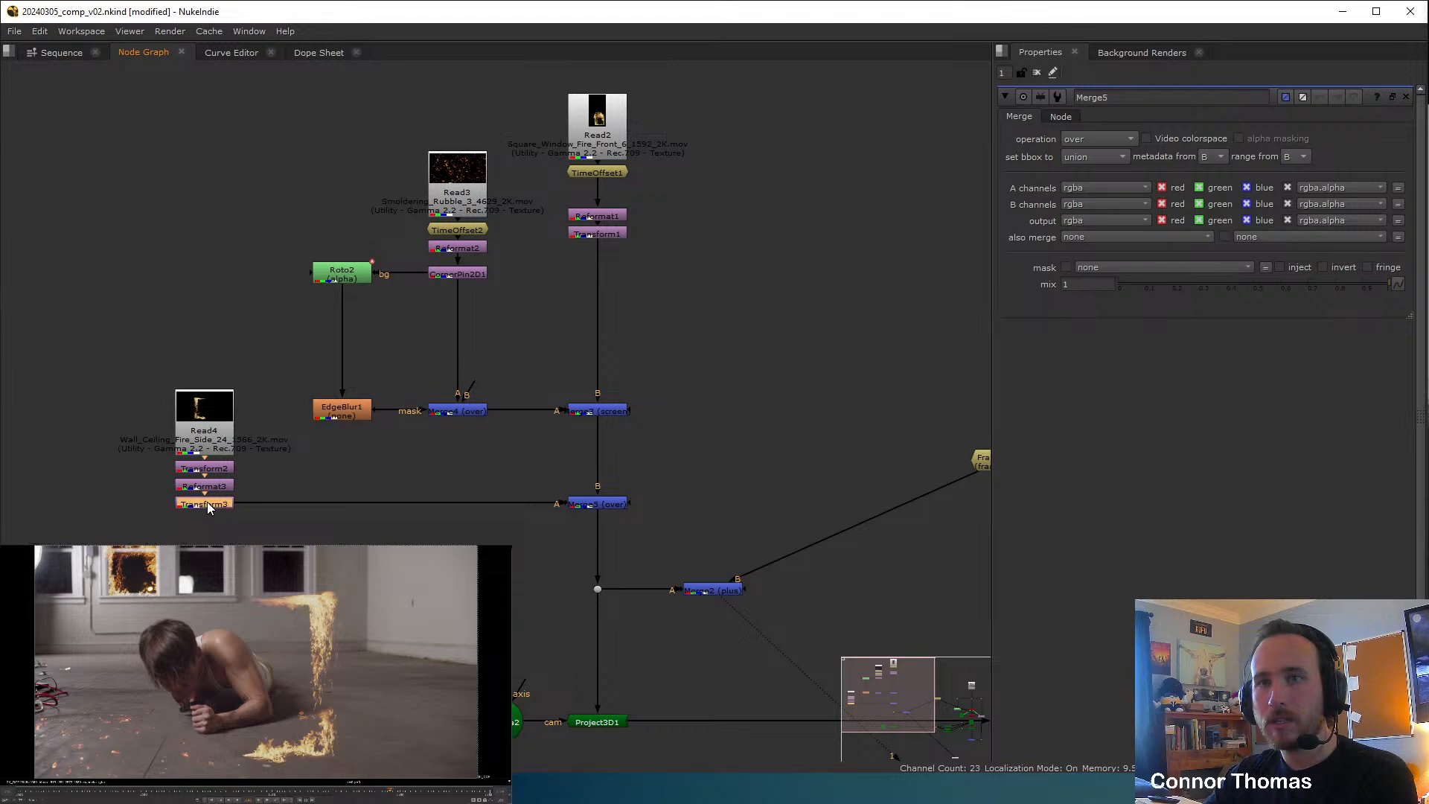
pyautogui.moveTo(814, 396); pyautogui.dragTo(669, 381, button='middle')
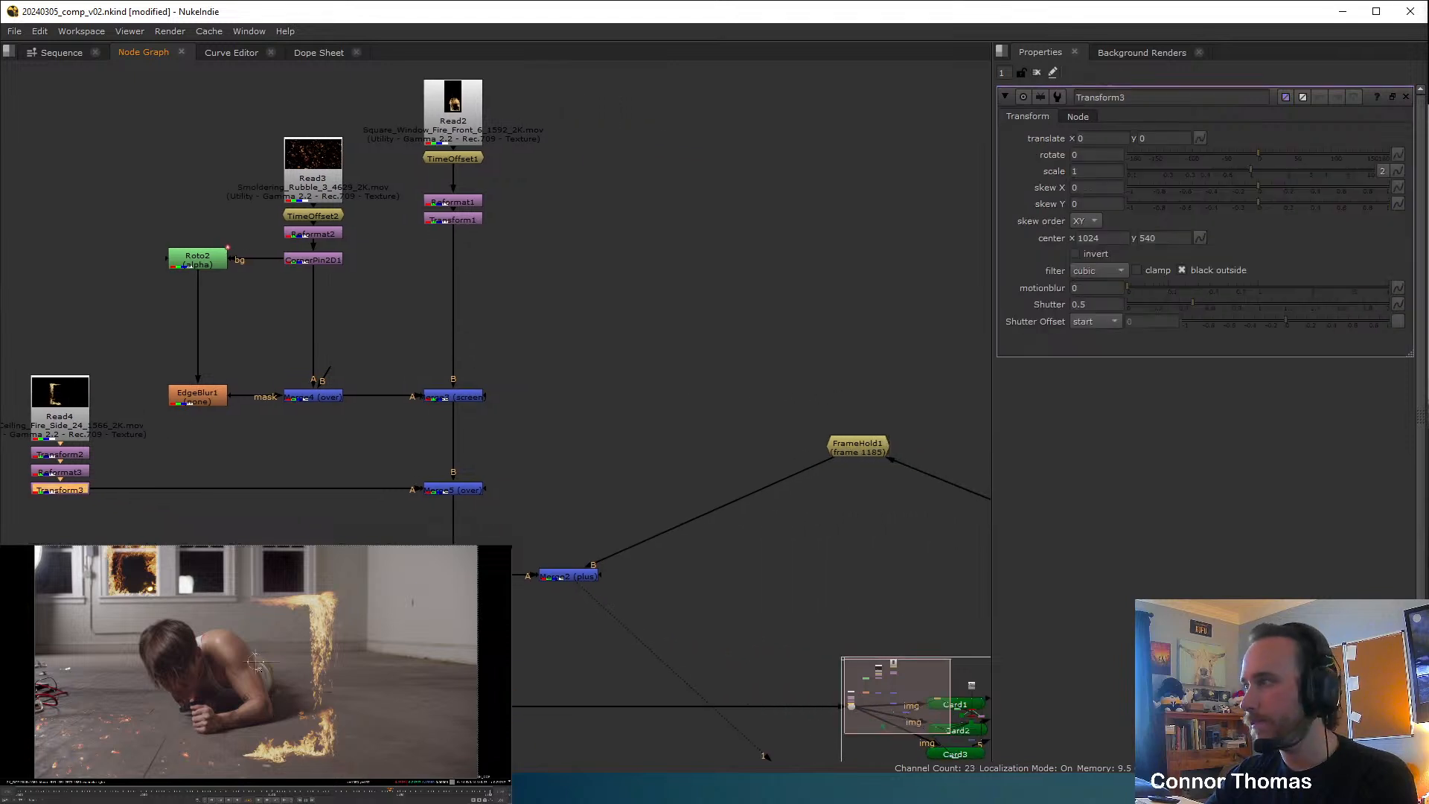
pyautogui.moveTo(255, 661); pyautogui.dragTo(301, 559)
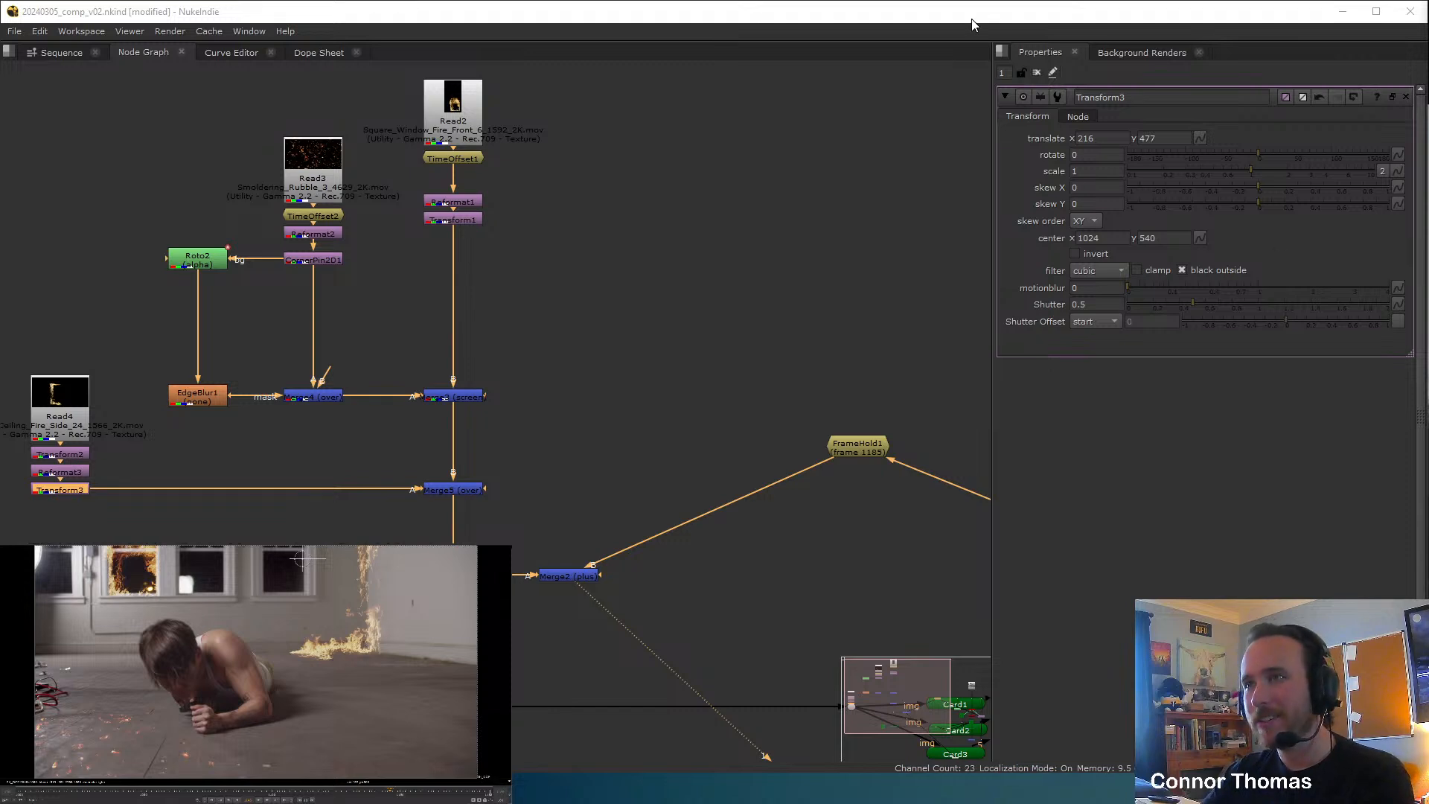
pyautogui.click(1037, 72)
# View the ScanlineRender1 output to examine the projected fire elements on their own.
pyautogui.scroll(-3, 717, 341)
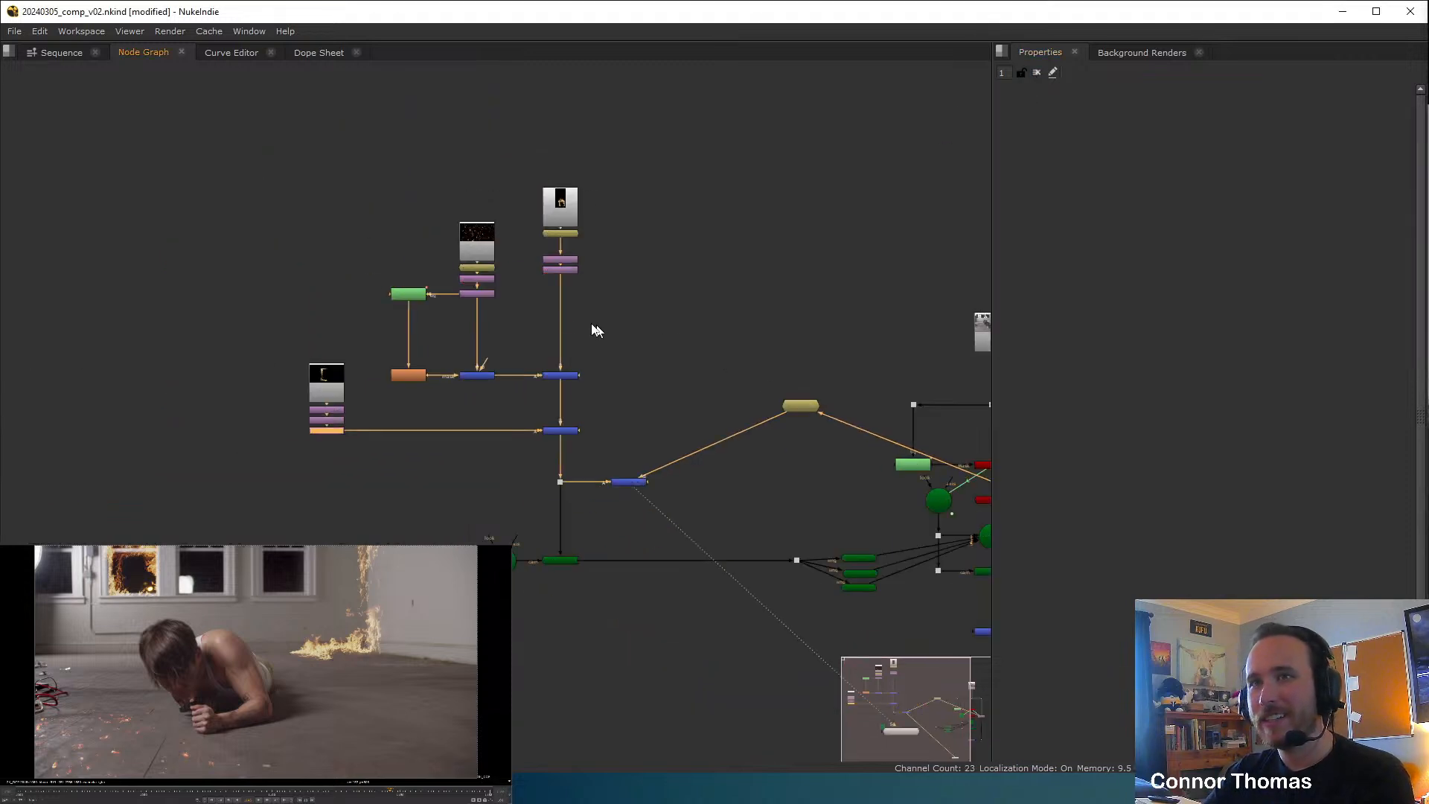
pyautogui.moveTo(557, 320); pyautogui.dragTo(673, 304, button='middle')
pyautogui.scroll(3, 511, 399)
pyautogui.moveTo(674, 414); pyautogui.dragTo(602, 410, button='middle')
pyautogui.scroll(1, 793, 444)
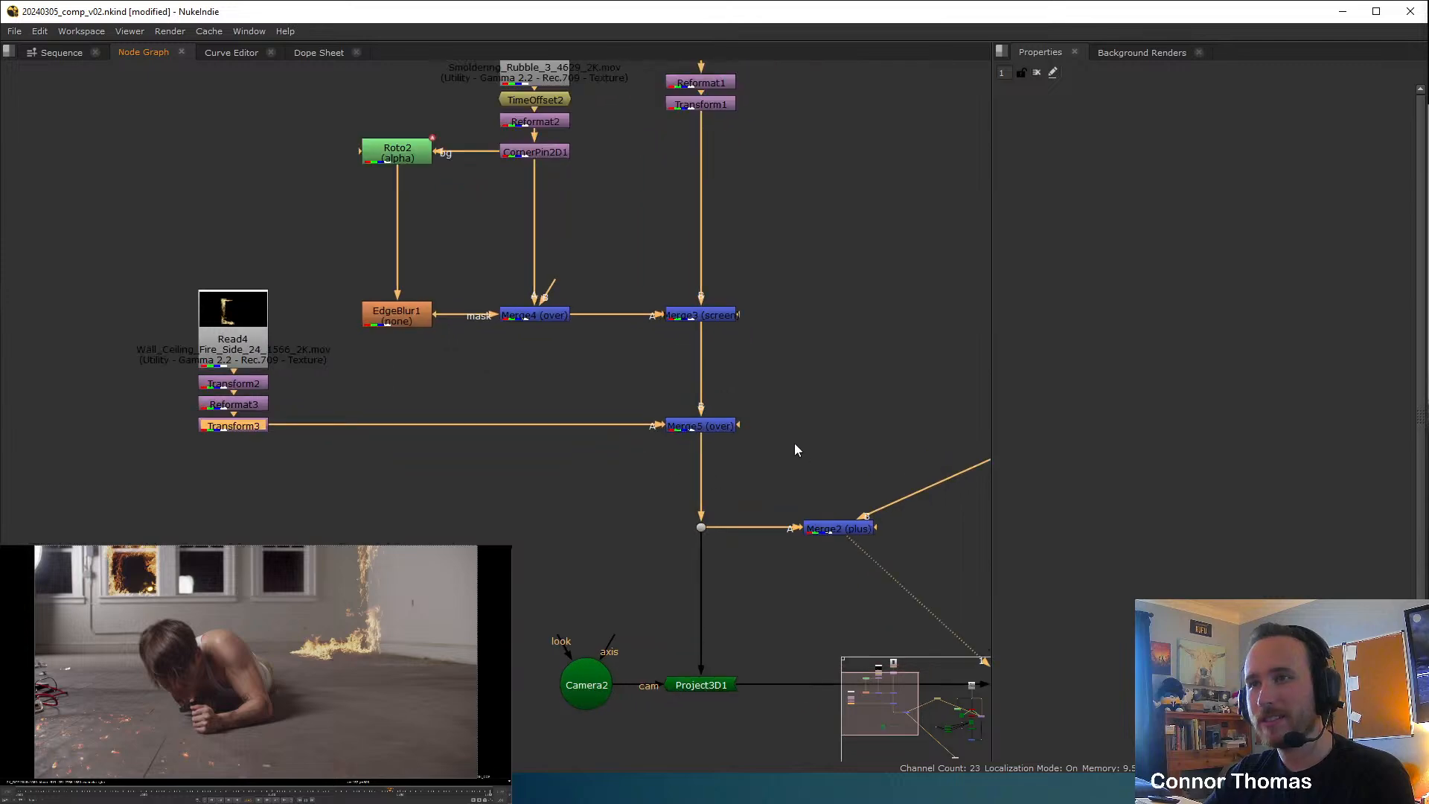
pyautogui.scroll(-1, 794, 443)
pyautogui.moveTo(949, 432); pyautogui.dragTo(463, 291, button='middle')
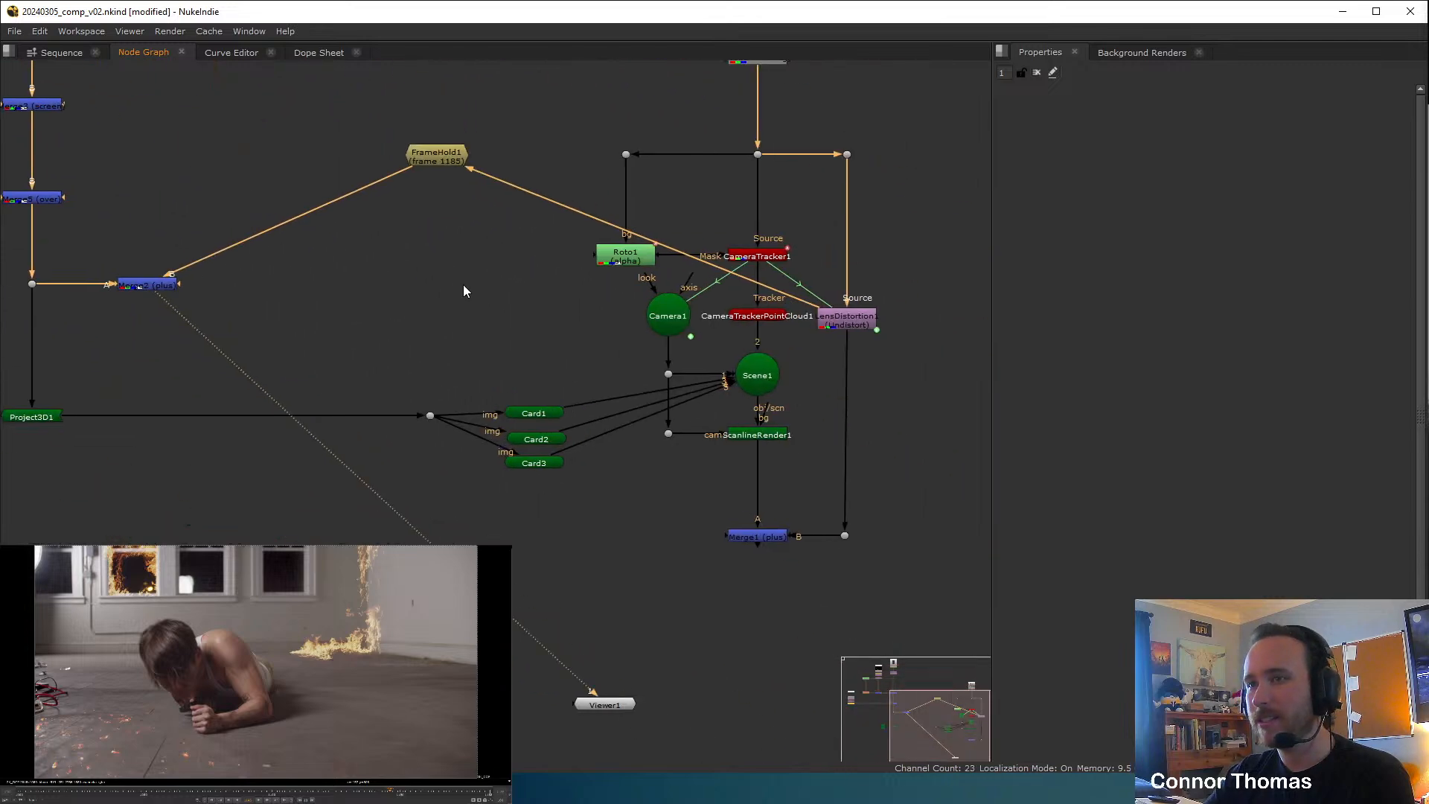
pyautogui.click(758, 435)
pyautogui.press('1')
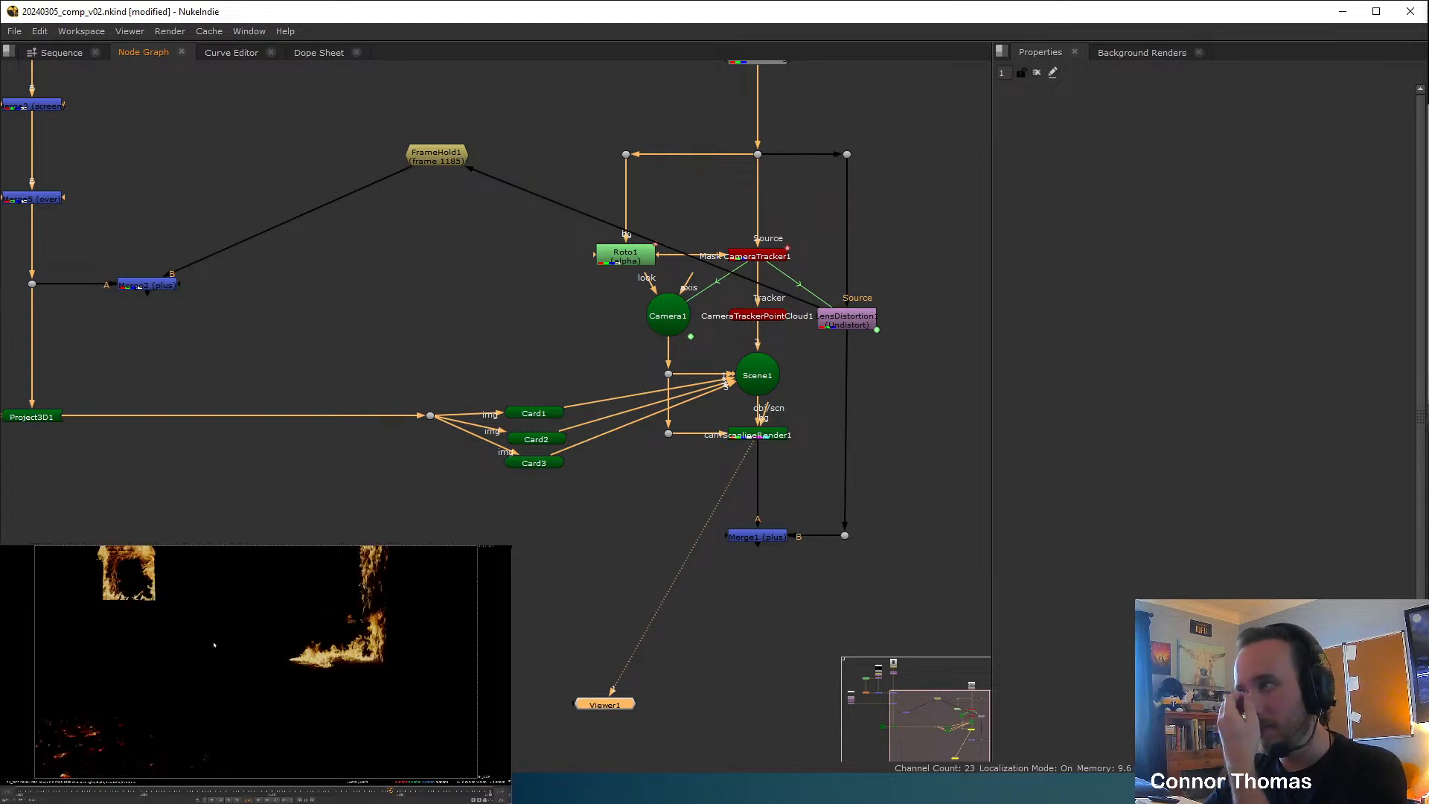
pyautogui.moveTo(439, 456); pyautogui.dragTo(454, 419, button='middle')
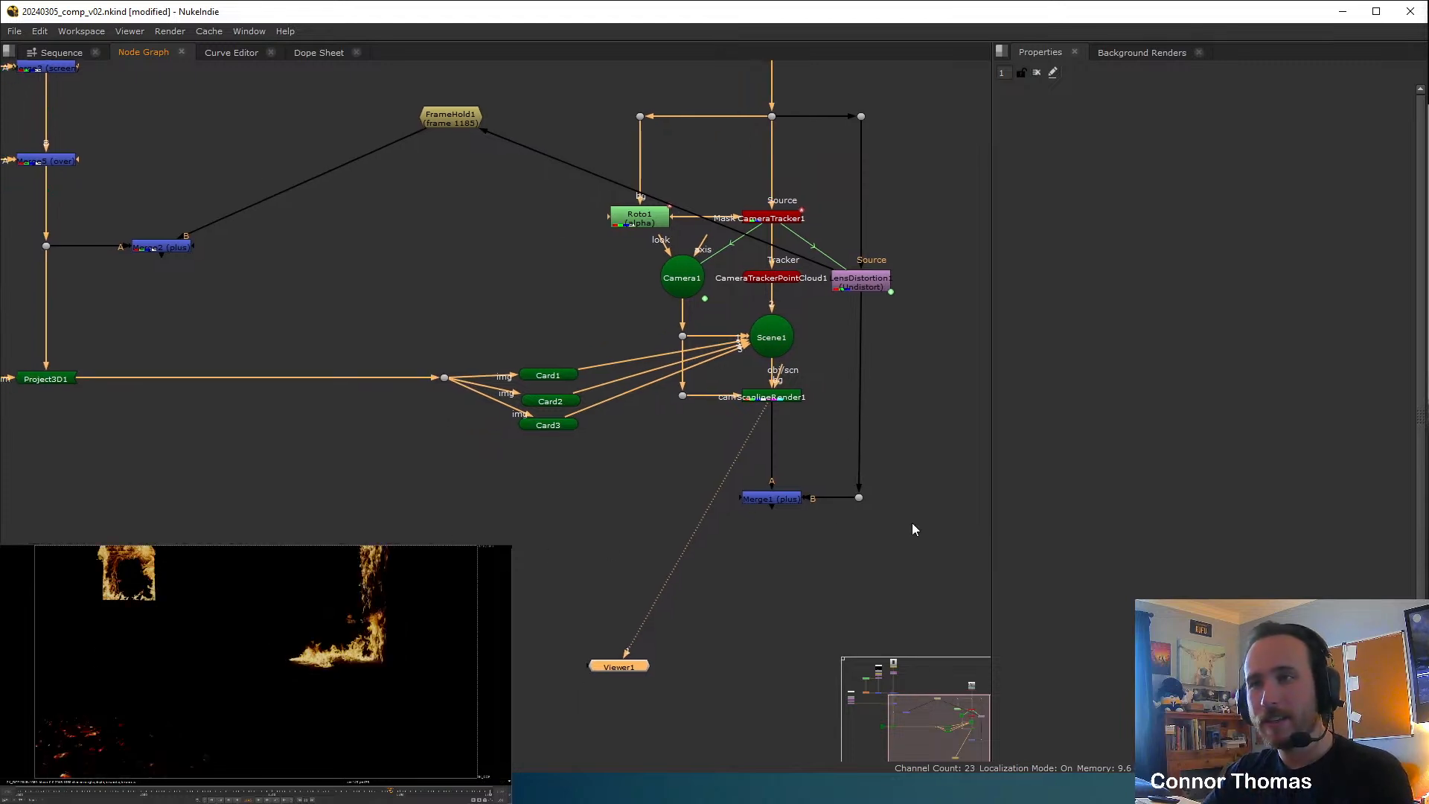
# View Merge1, set its operation to screen, and check the composite at other frames.
pyautogui.click(793, 501)
pyautogui.press('1')
pyautogui.doubleClick(792, 502)
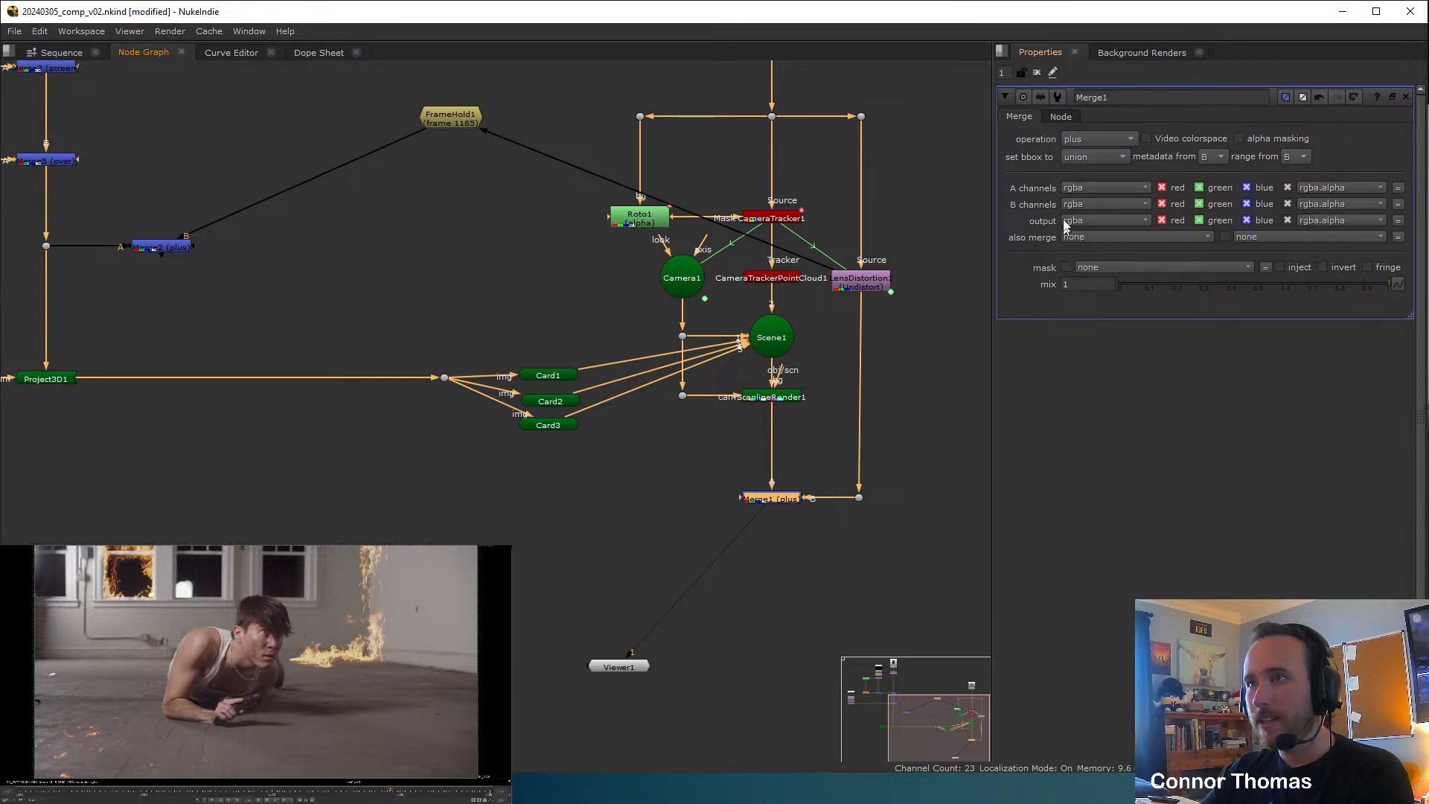
pyautogui.click(1091, 139)
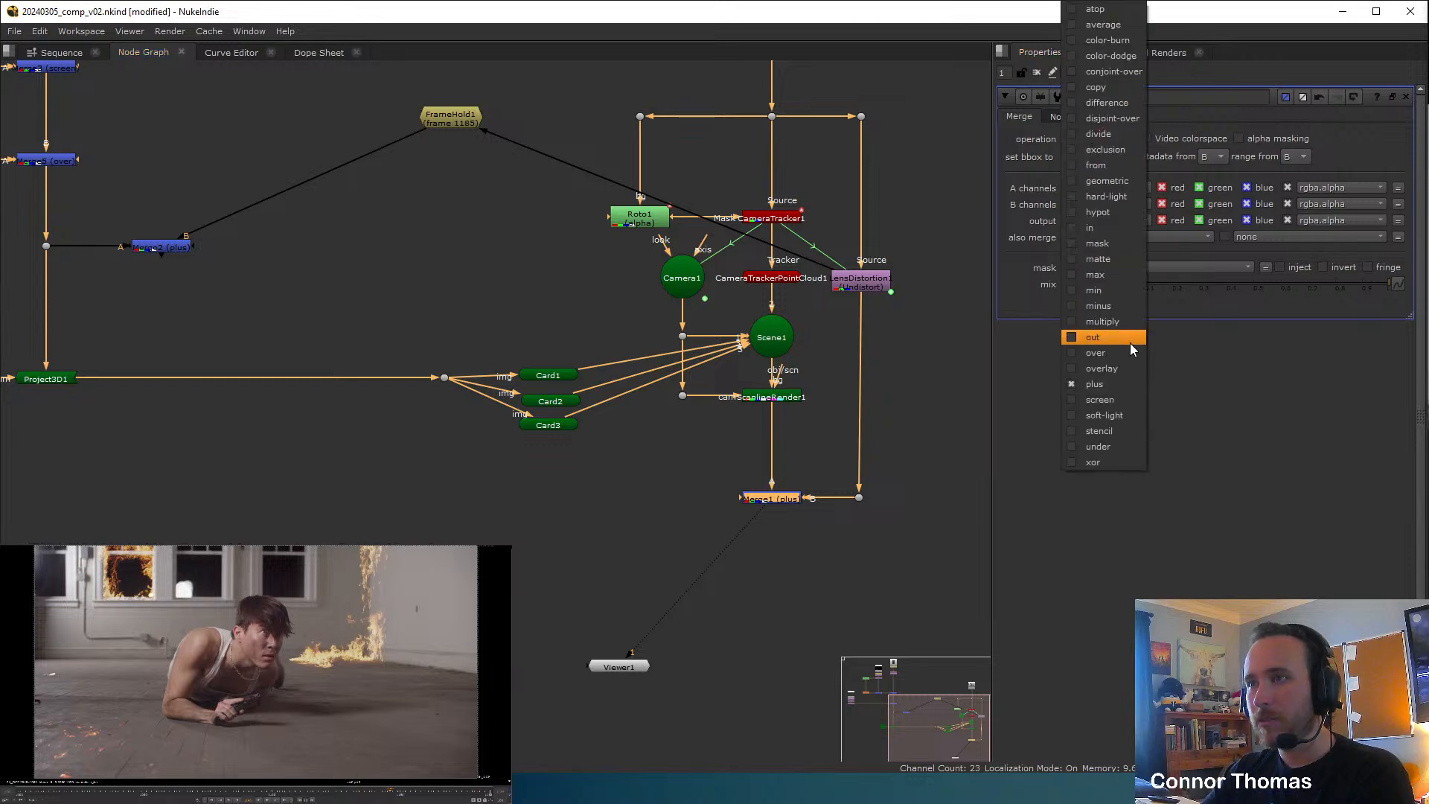
pyautogui.click(1099, 402)
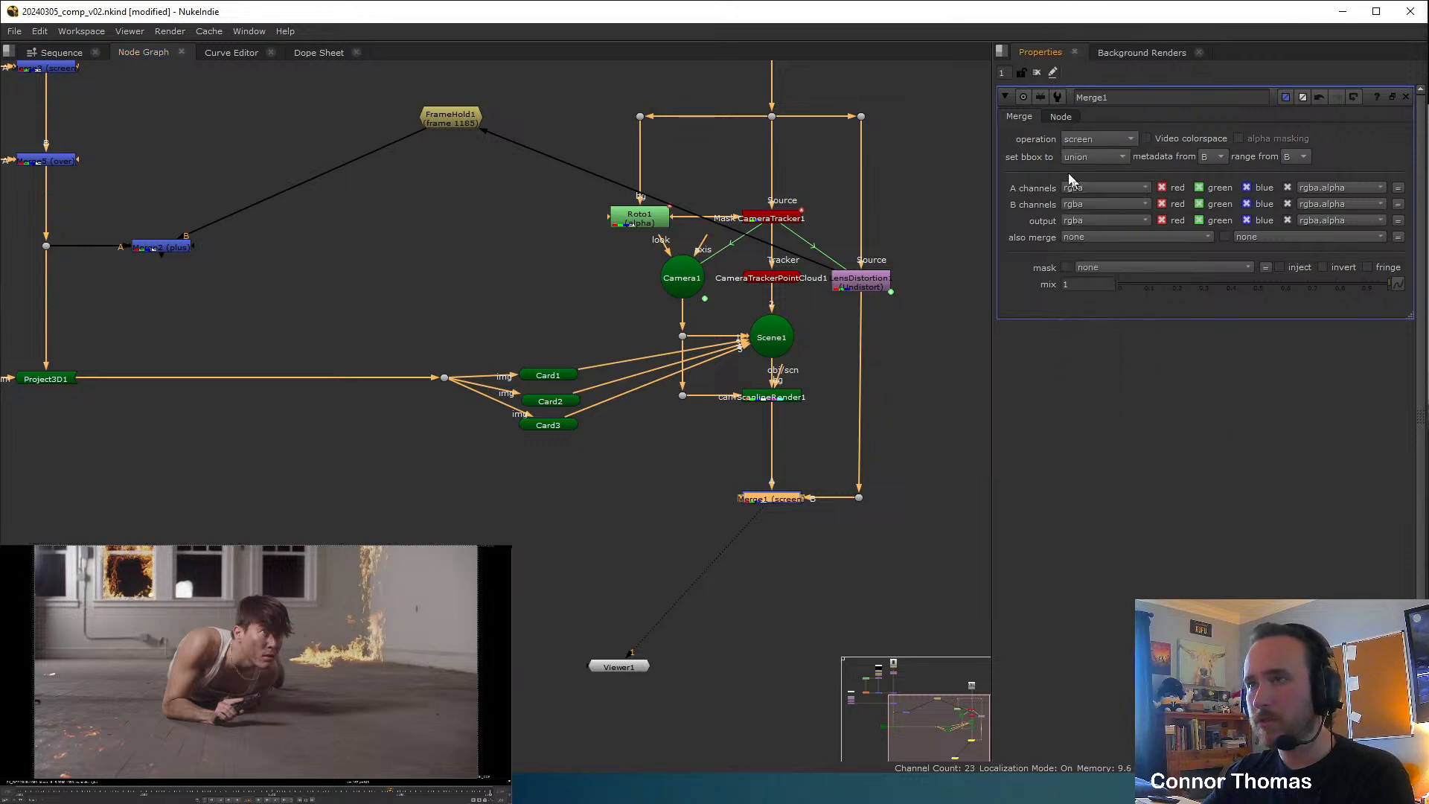
pyautogui.click(1037, 72)
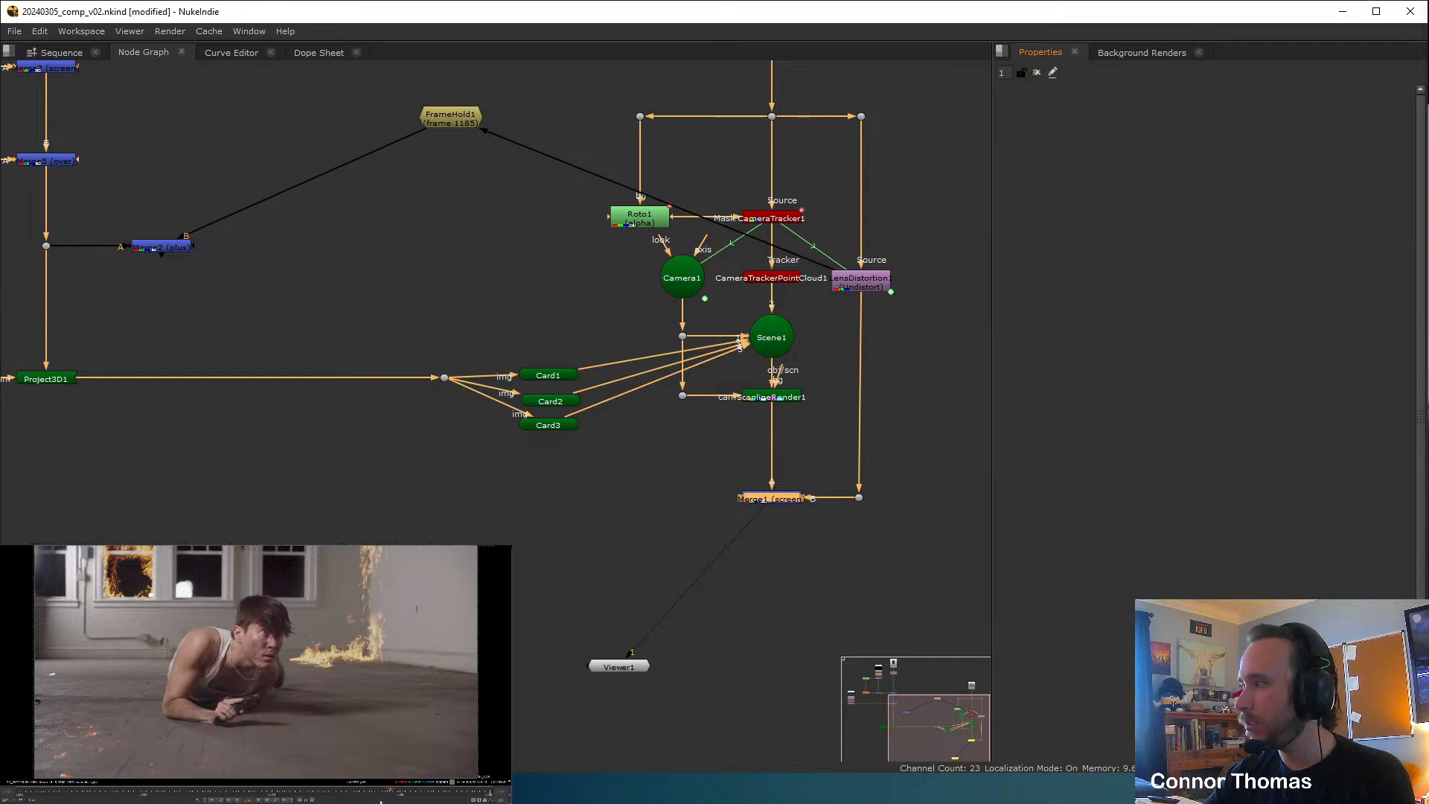
pyautogui.click(343, 793)
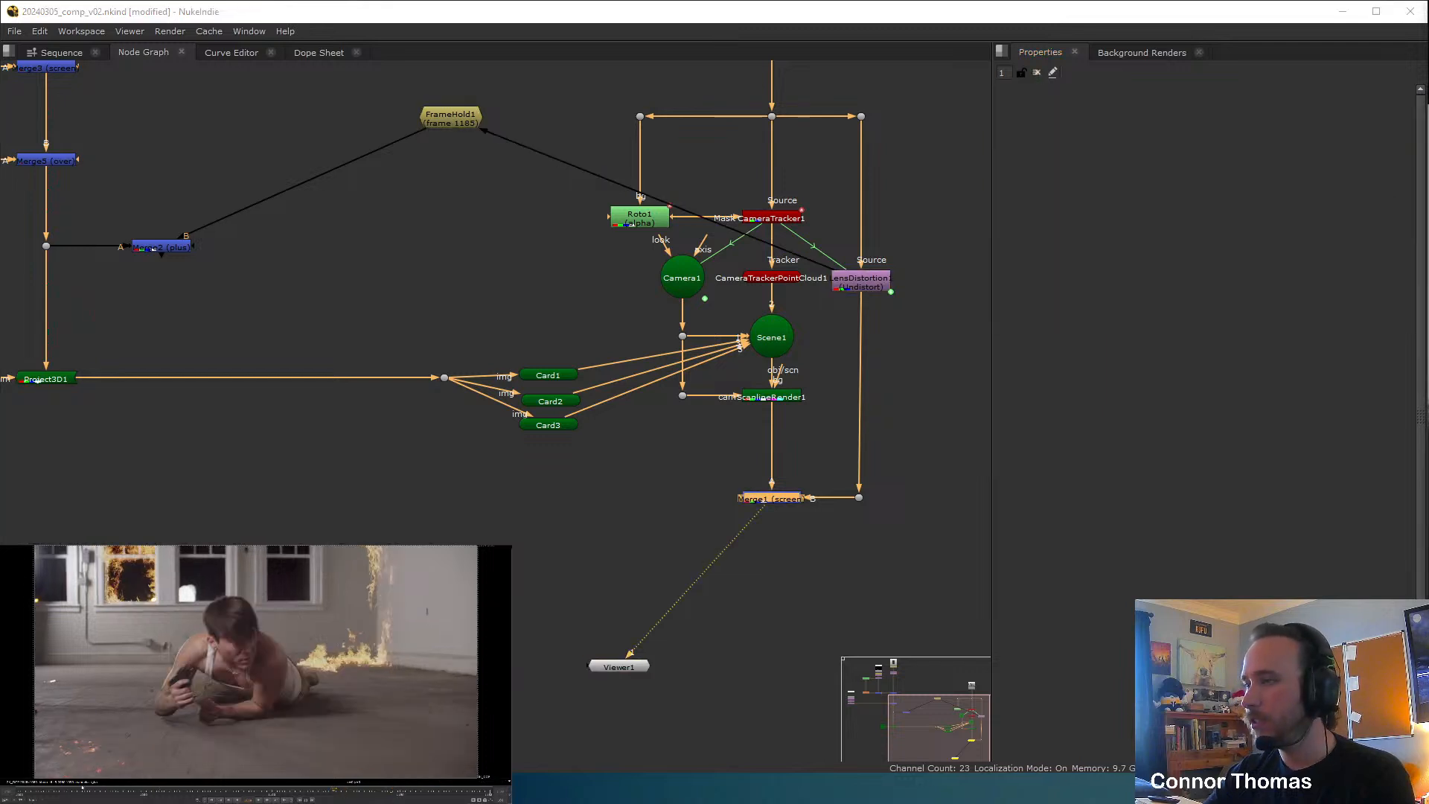
pyautogui.click(80, 789)
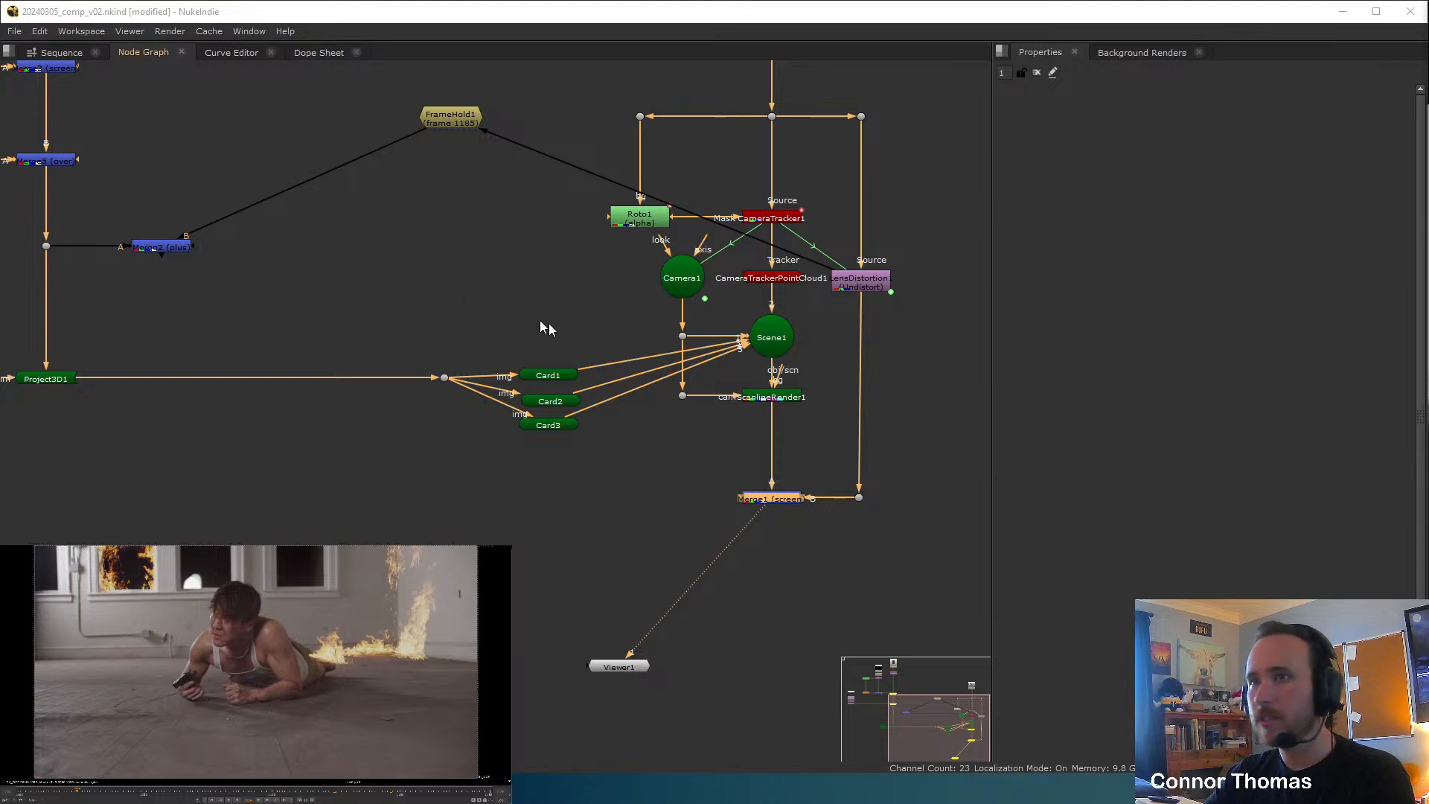
# Move the wall fire Read4 node up and insert a copy of the window fire's TimeOffset1 node beneath it.
pyautogui.scroll(-1, 547, 327)
pyautogui.moveTo(547, 328); pyautogui.dragTo(856, 503, button='middle')
pyautogui.moveTo(291, 368); pyautogui.dragTo(514, 377, button='middle')
pyautogui.moveTo(344, 297); pyautogui.dragTo(345, 272)
pyautogui.click(662, 93)
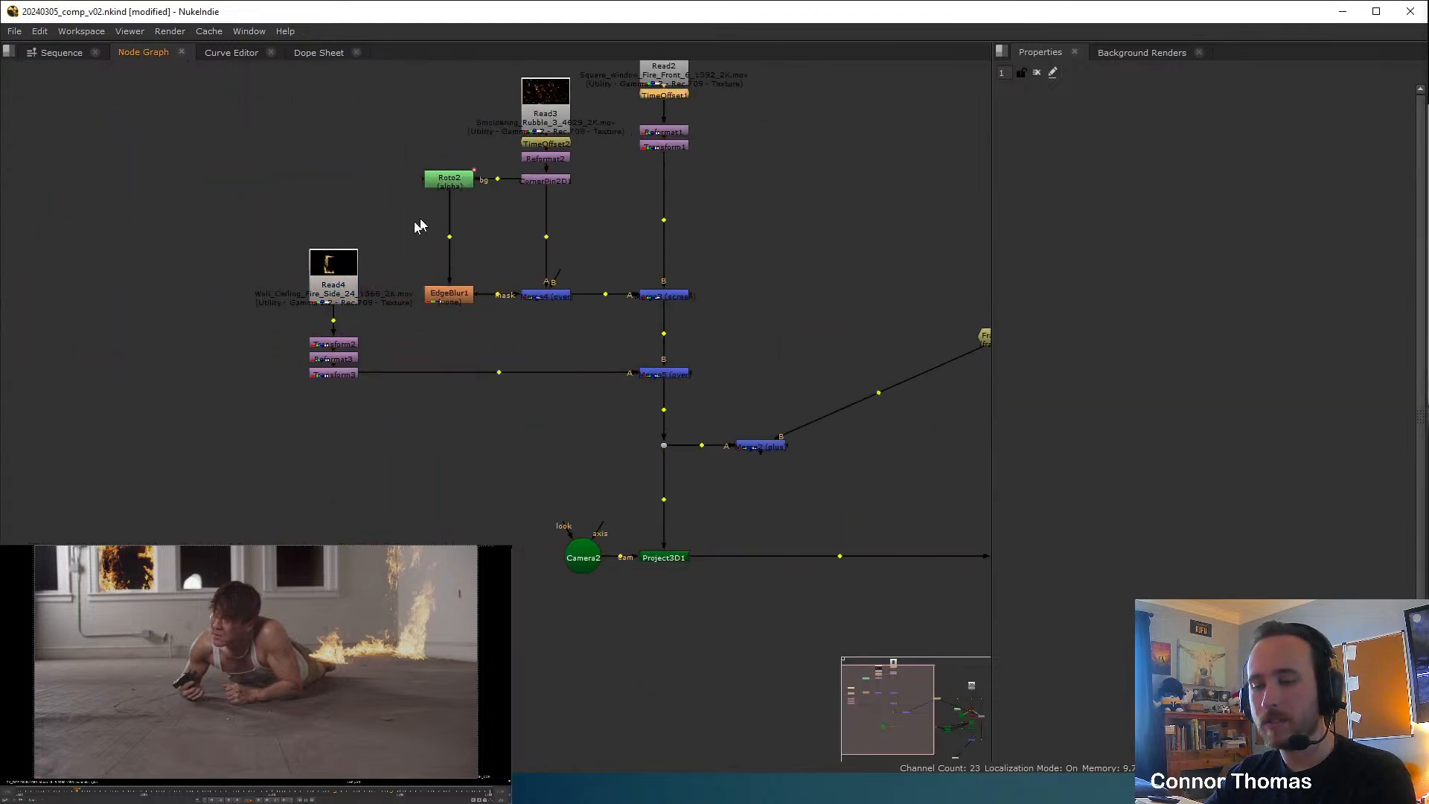
pyautogui.click(325, 276)
pyautogui.hotkey('ctrl', 'v')
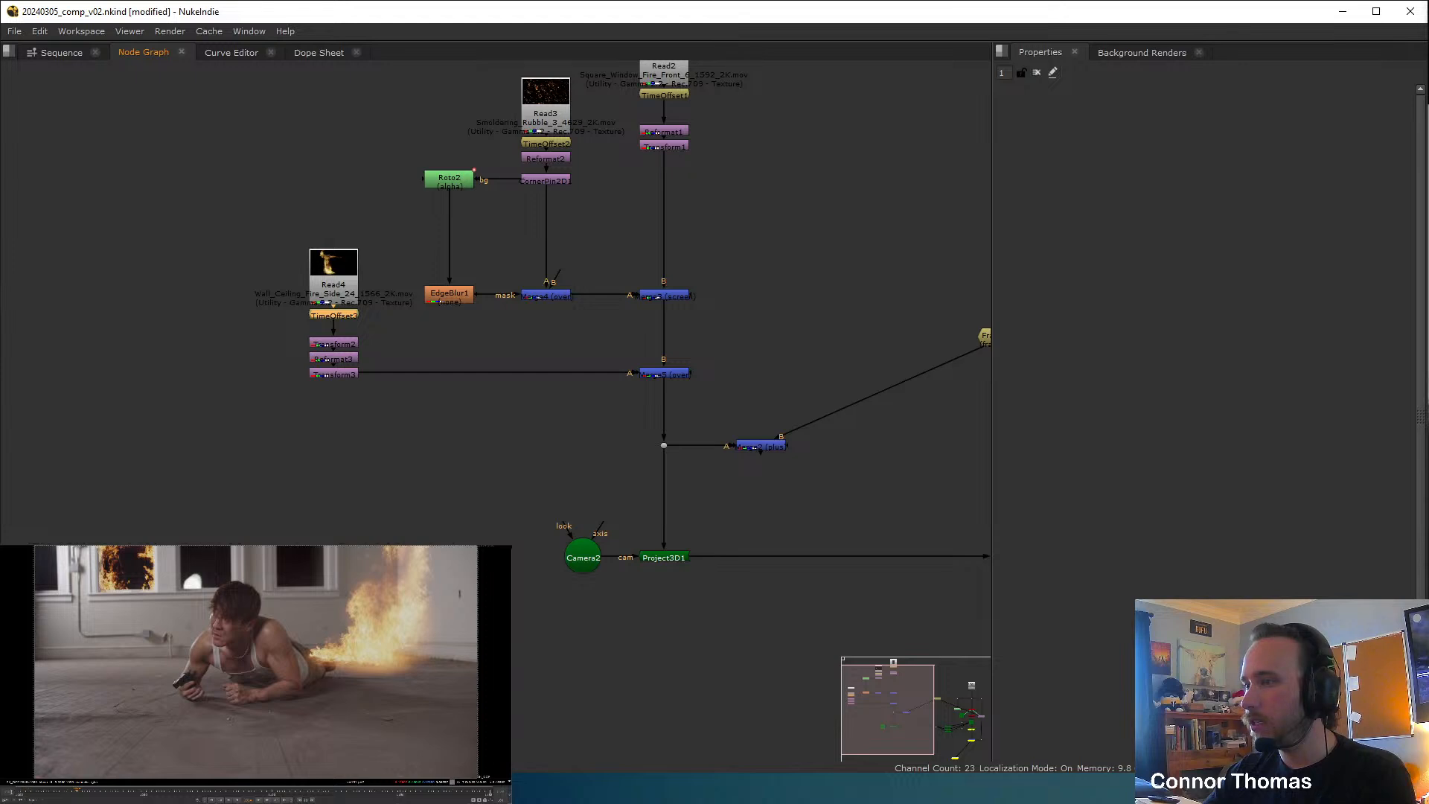
# Review the time-offset wall fire in the composite at several points along the timeline.
pyautogui.click(16, 792)
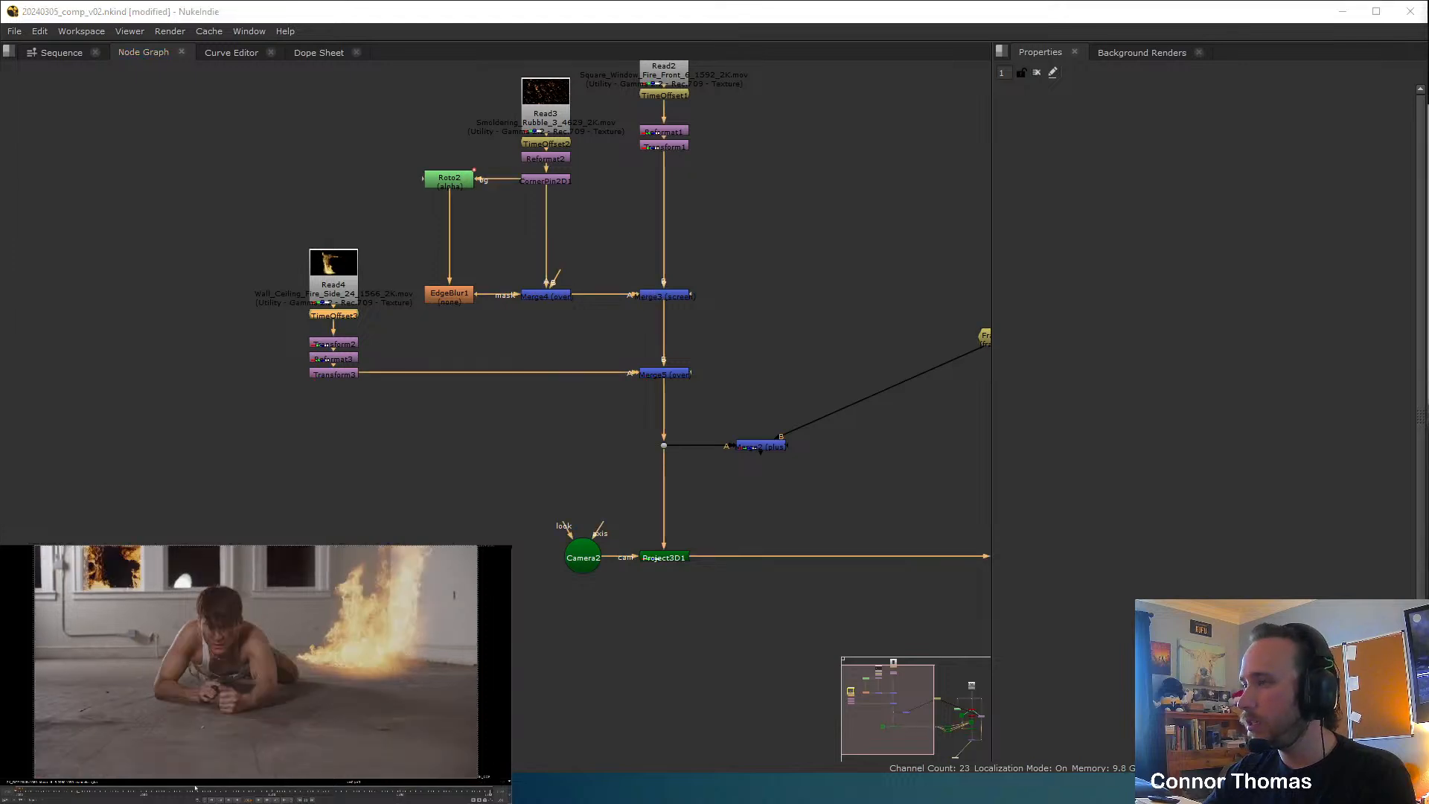
pyautogui.click(261, 790)
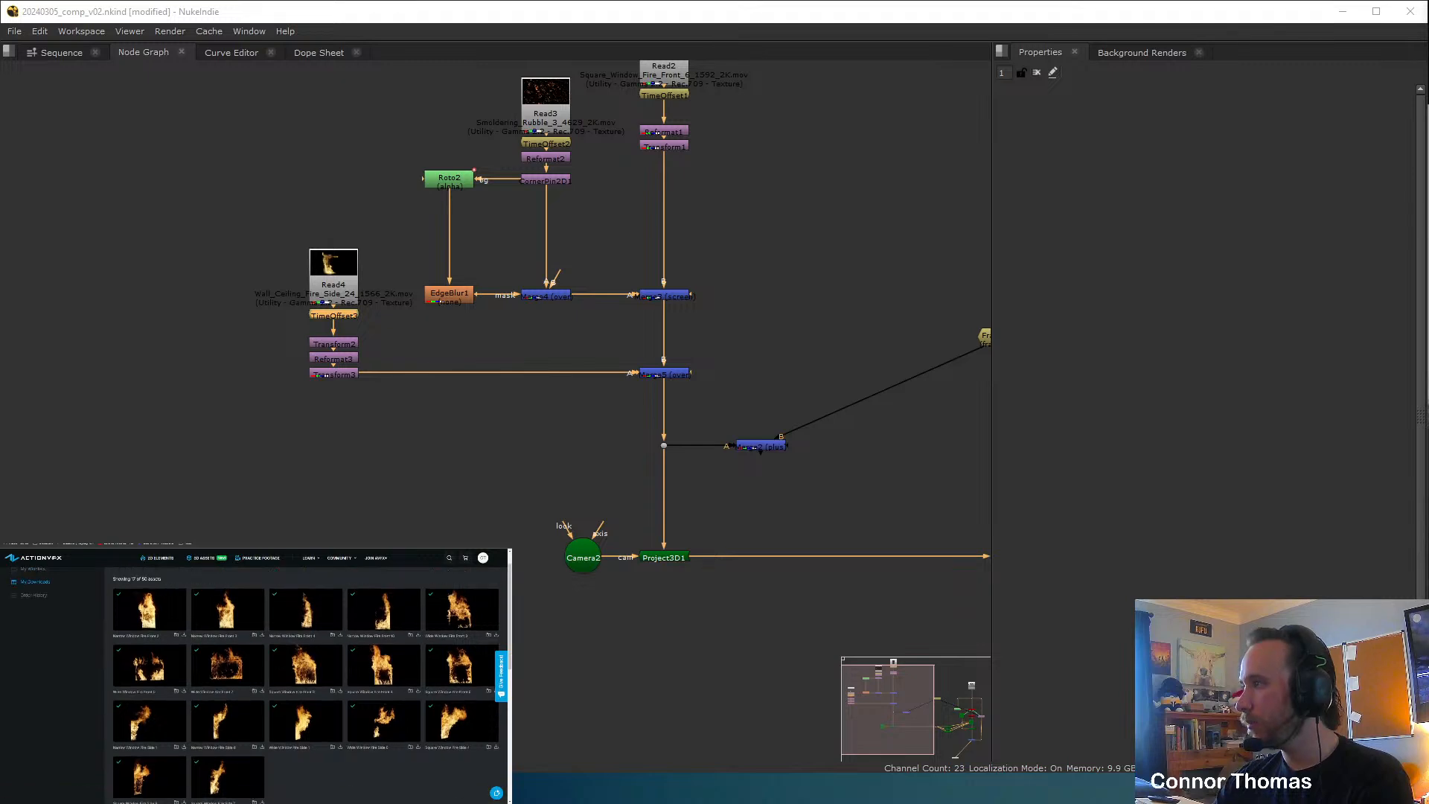
pyautogui.moveTo(561, 206); pyautogui.dragTo(524, 389, button='middle')
pyautogui.scroll(3, 524, 388)
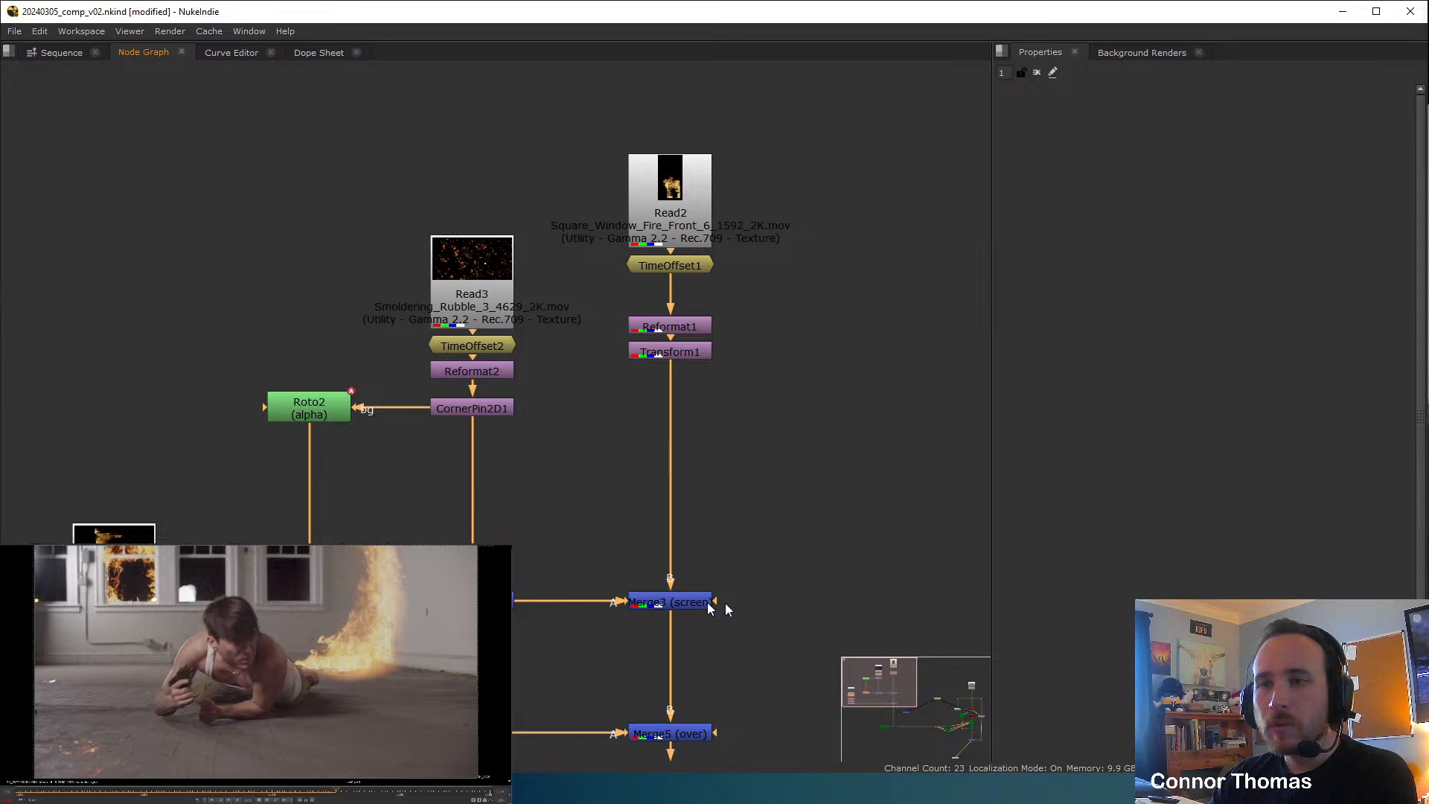
# Switch to the ActionVFX website to browse its fire clips, and review the composite's playback along the timeline.
pyautogui.hotkey('alt', 'Tab')
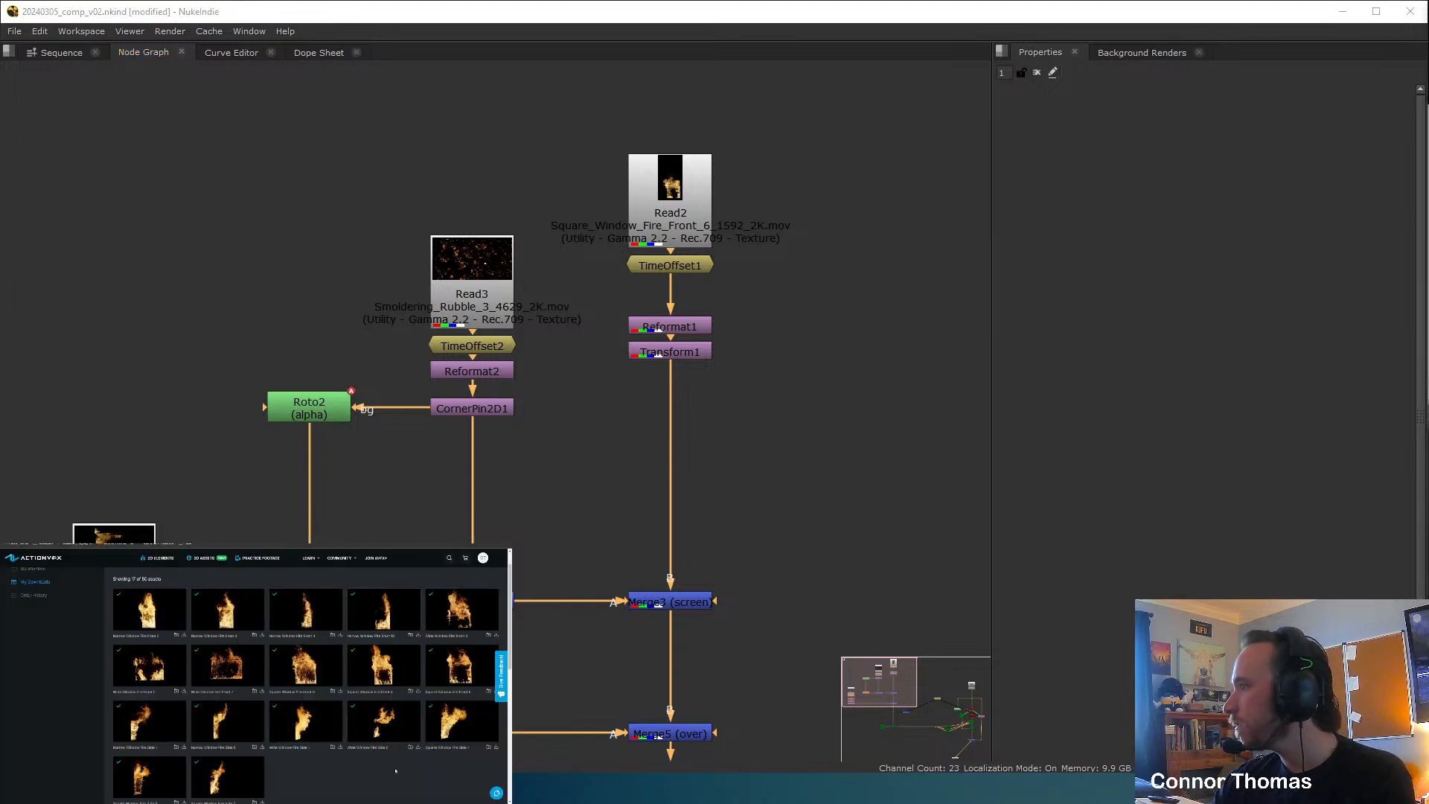
pyautogui.scroll(-1, 395, 770)
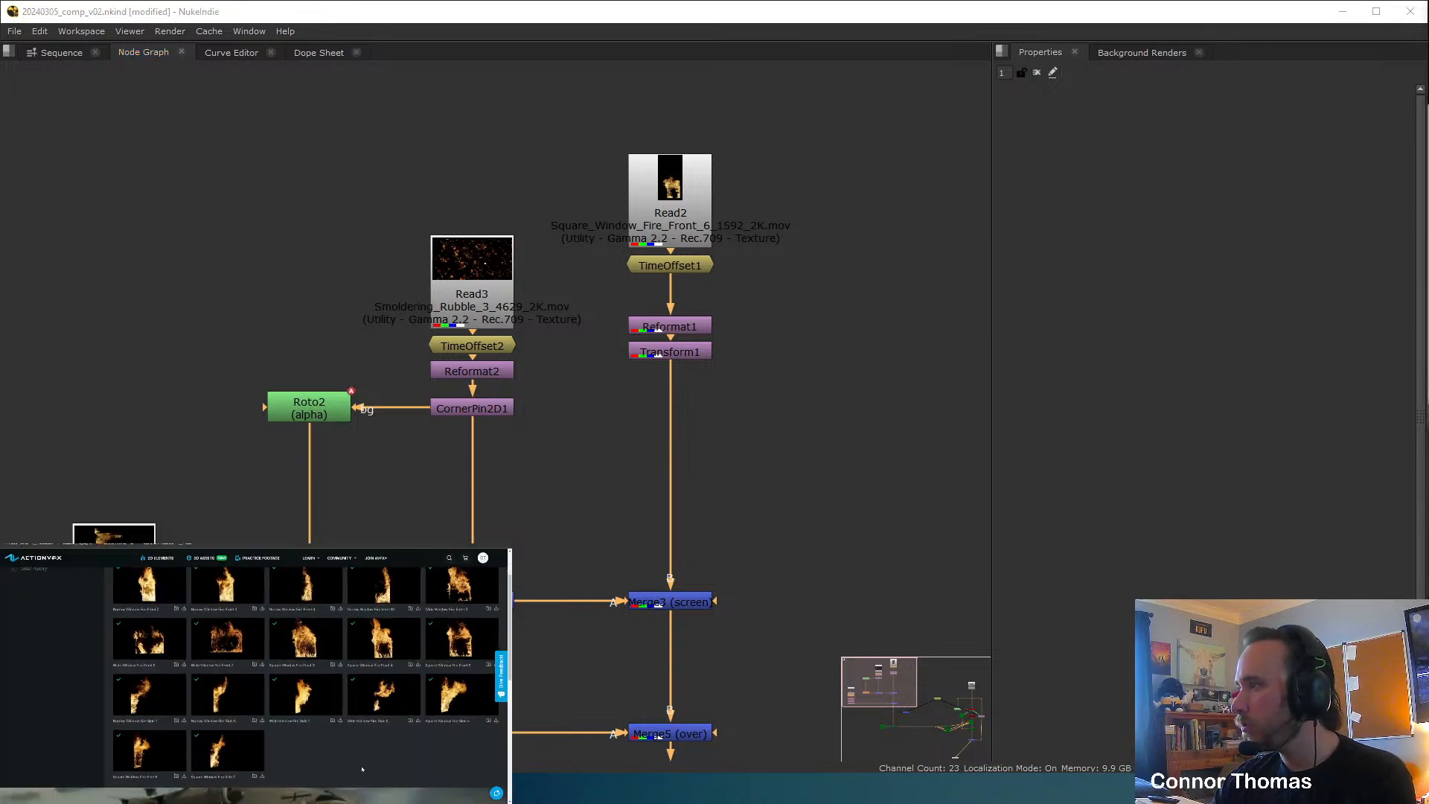
pyautogui.moveTo(410, 642)
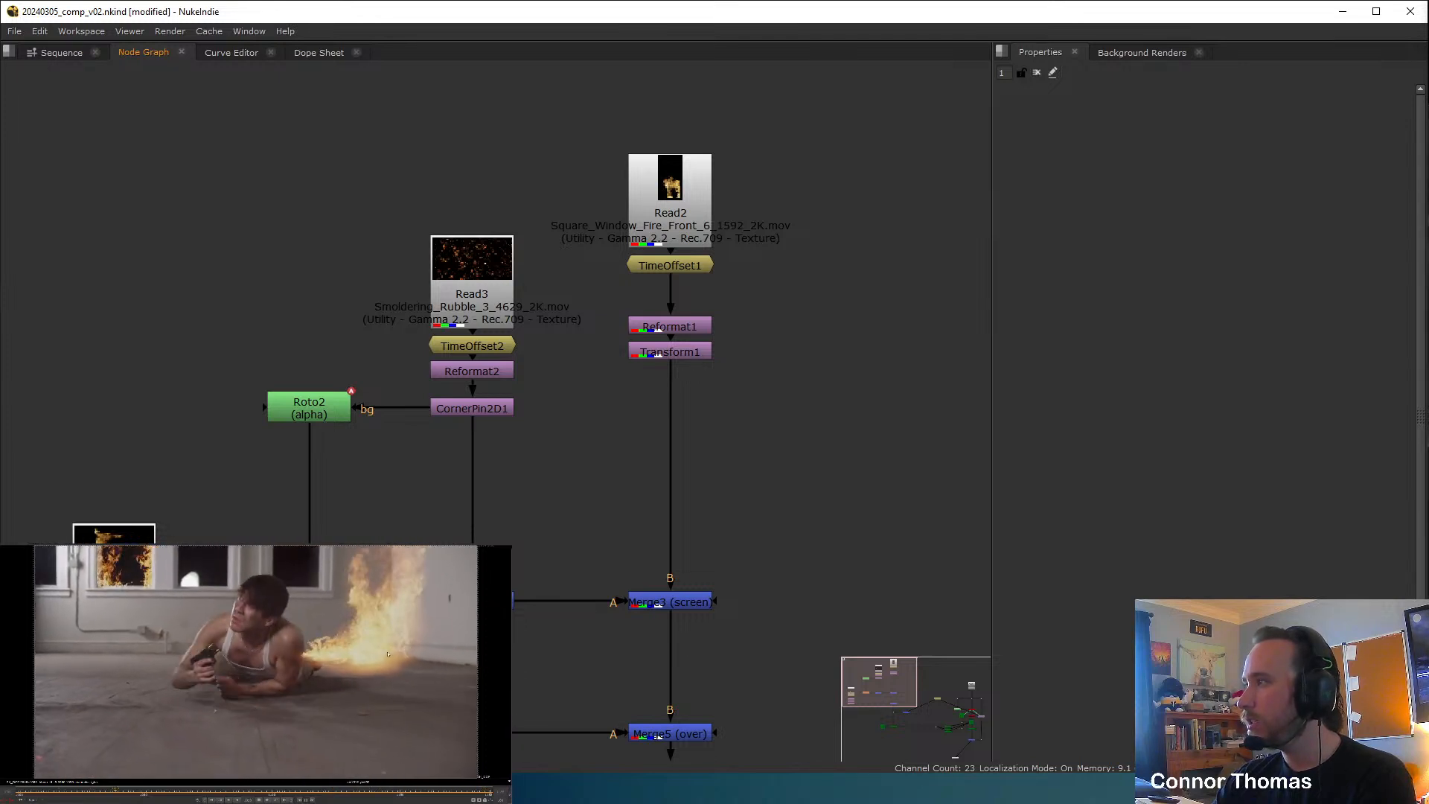
pyautogui.press('k')
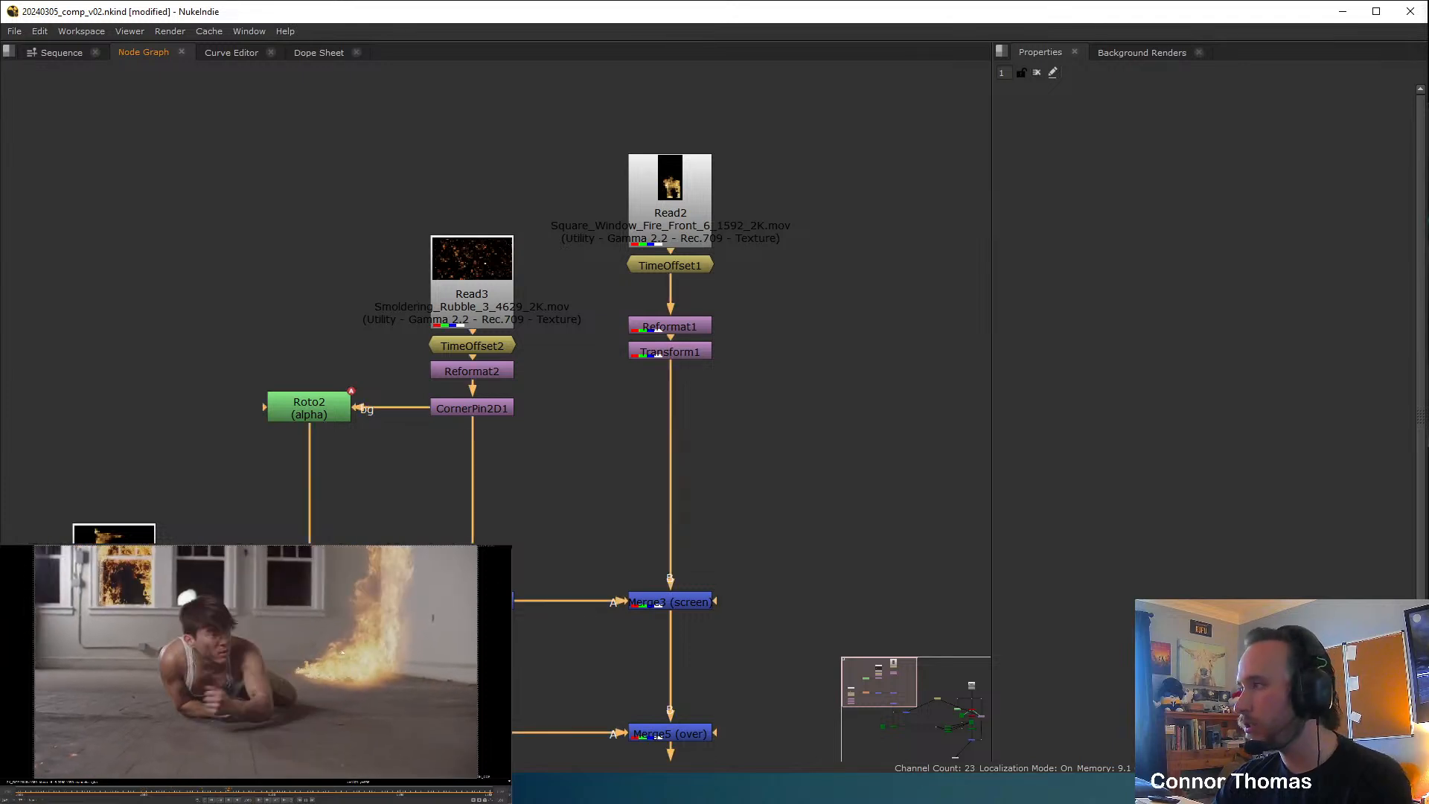
pyautogui.moveTo(60, 791); pyautogui.dragTo(132, 792)
# Open the background plate's Read1 properties and enable Auto Alpha.
pyautogui.moveTo(708, 562); pyautogui.dragTo(281, 426, button='middle')
pyautogui.scroll(-1, 280, 426)
pyautogui.moveTo(744, 458); pyautogui.dragTo(448, 380, button='middle')
pyautogui.scroll(-1, 448, 379)
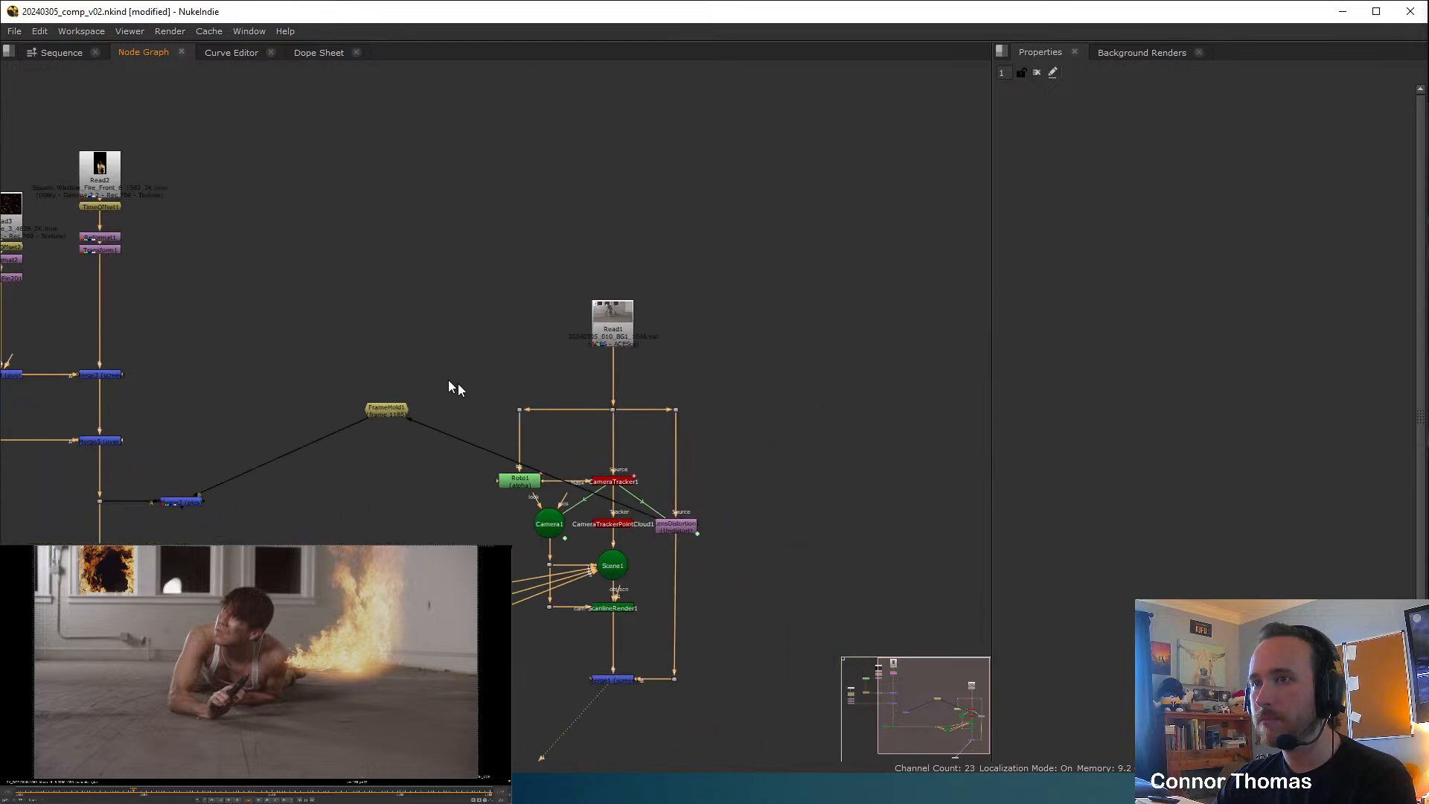
pyautogui.doubleClick(624, 316)
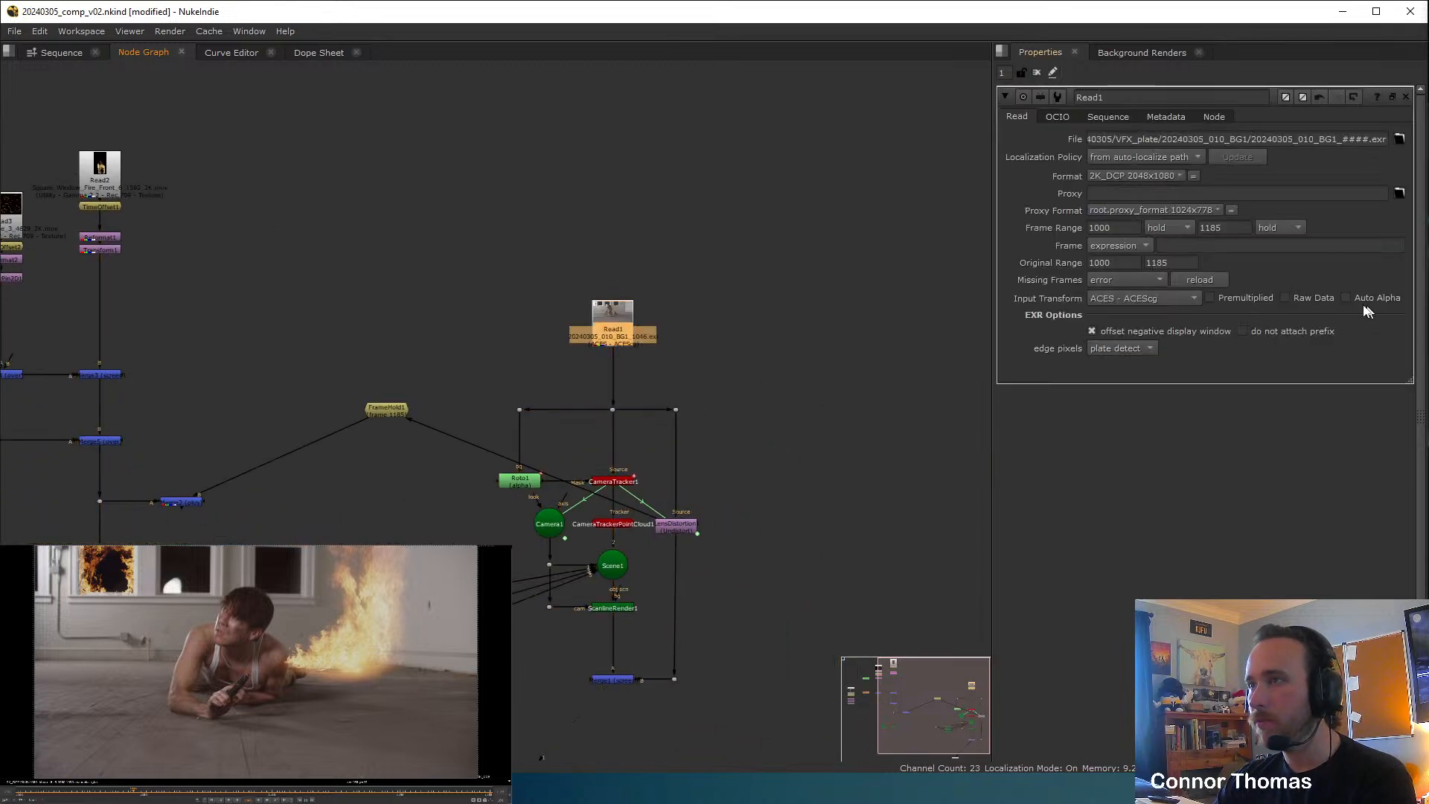
pyautogui.click(1345, 297)
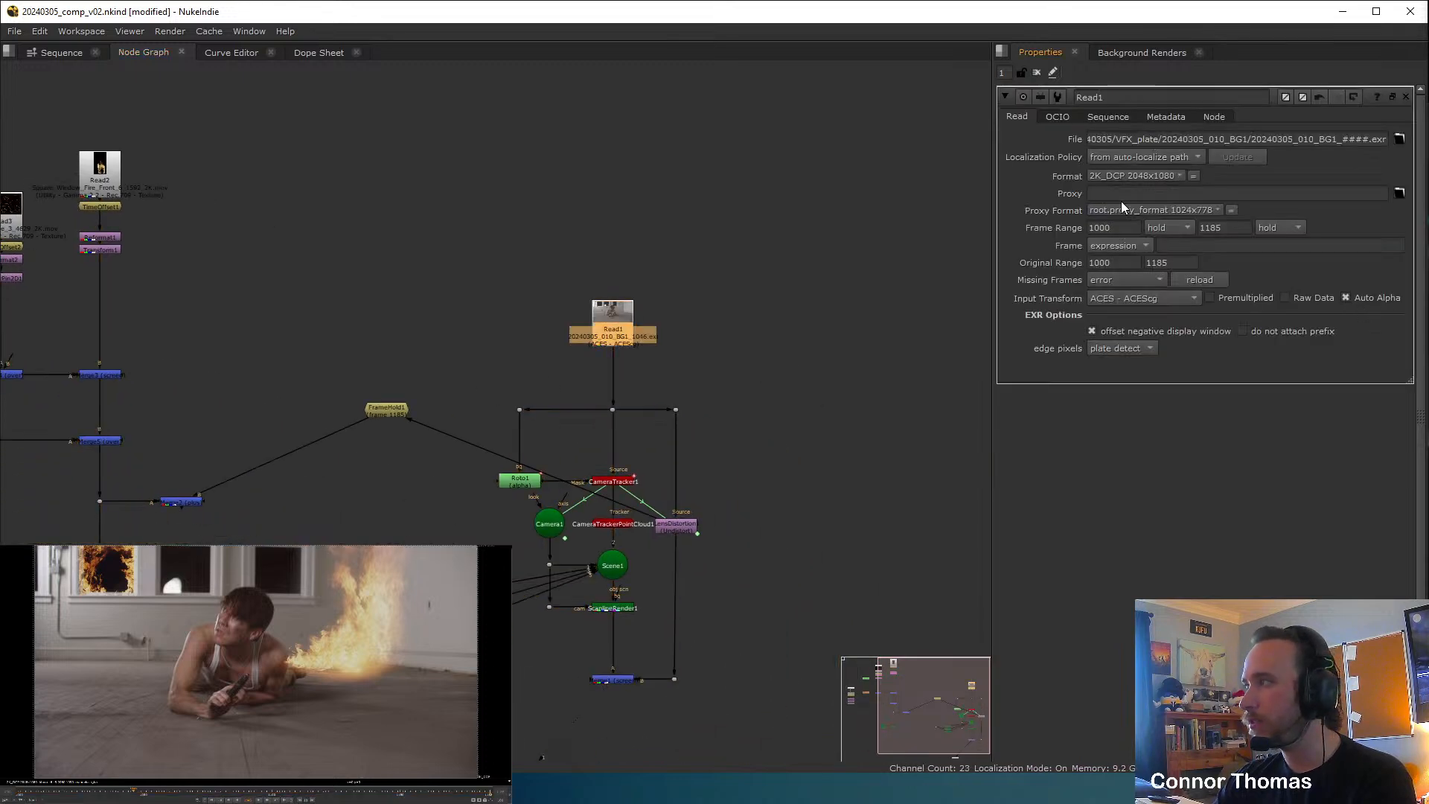
# Close the open node properties and add a Merge node with its A input fed by the window fire's Transform1.
pyautogui.click(1037, 73)
pyautogui.click(692, 343)
pyautogui.moveTo(581, 372); pyautogui.dragTo(697, 352, button='middle')
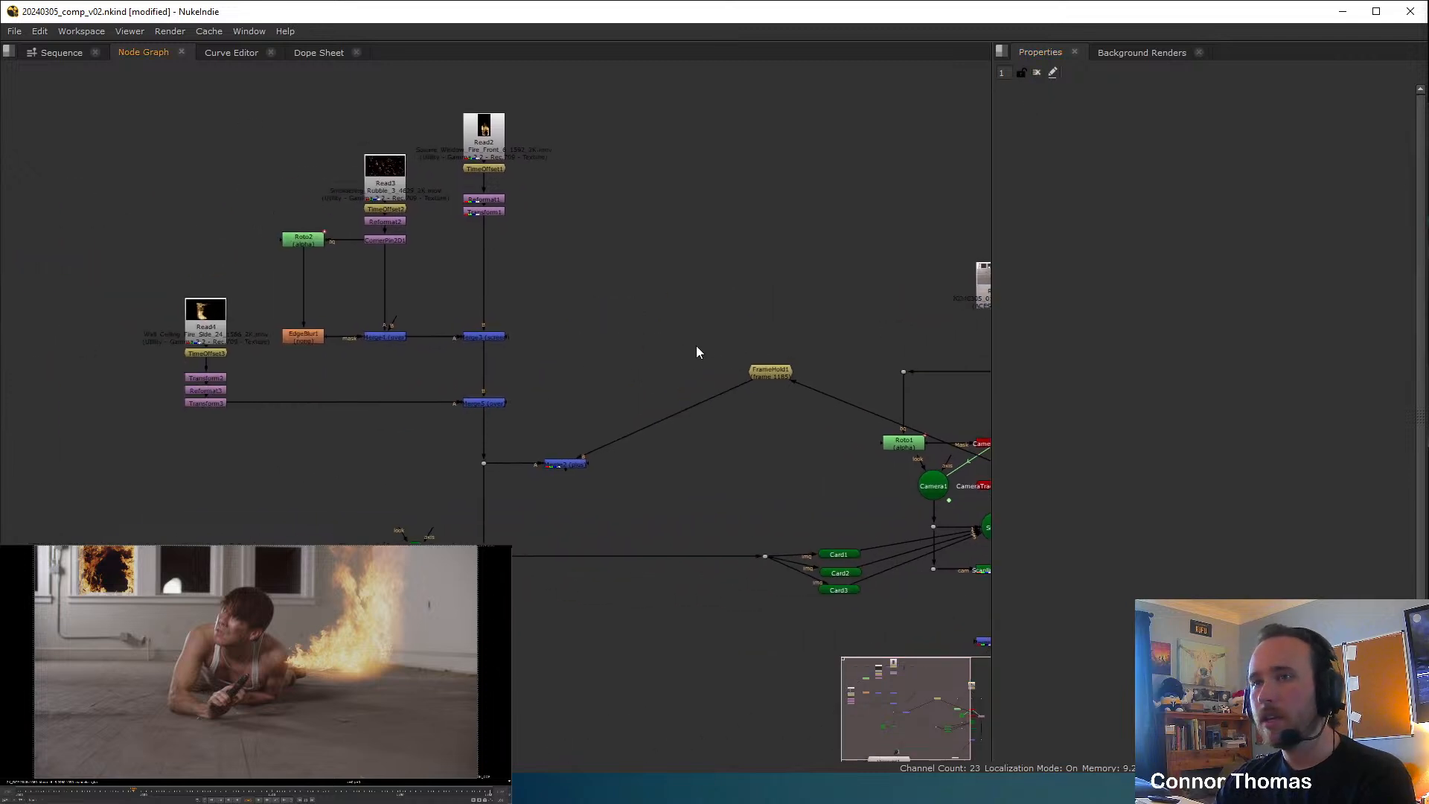
pyautogui.scroll(3, 578, 215)
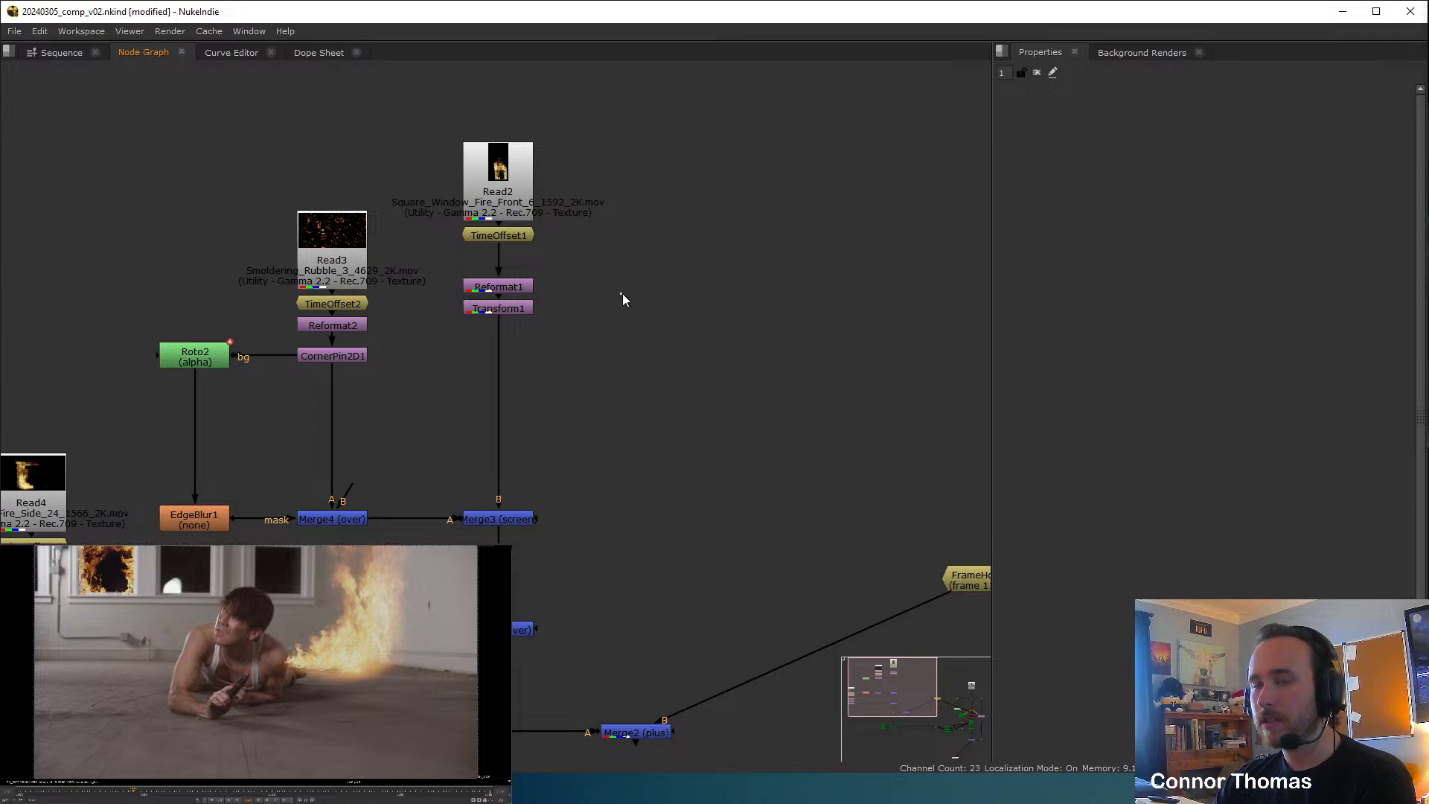
pyautogui.press('m')
pyautogui.moveTo(614, 323); pyautogui.dragTo(498, 313)
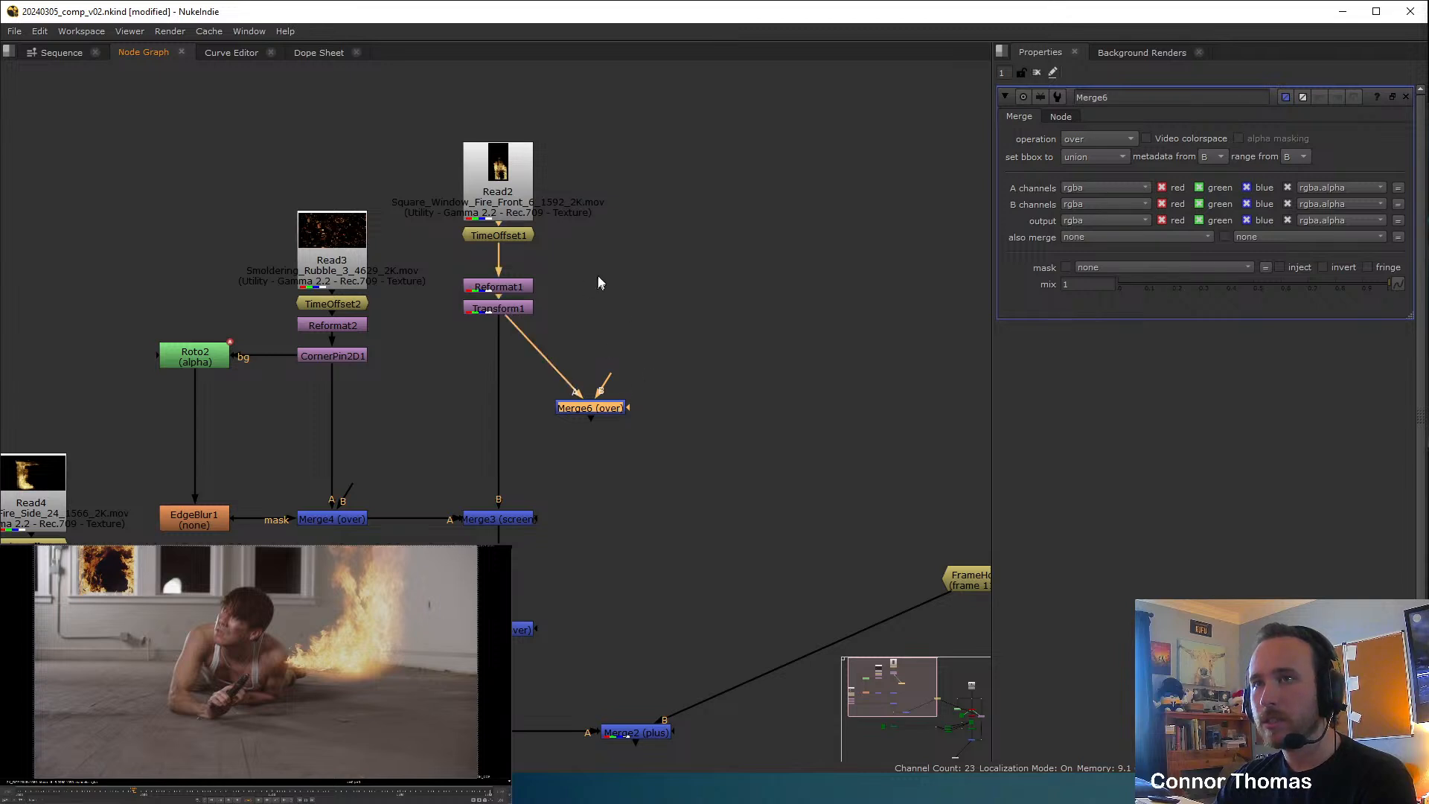
pyautogui.click(551, 253)
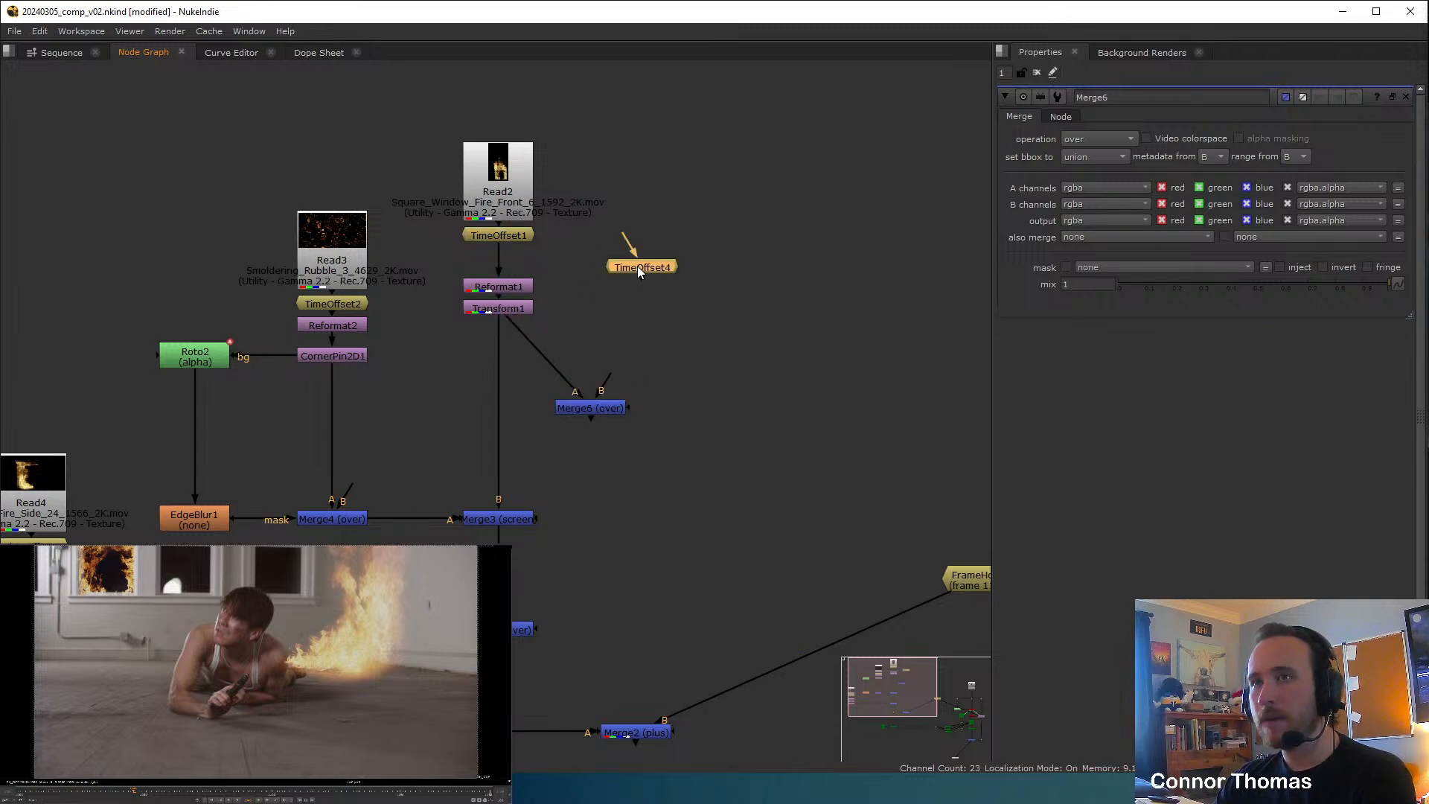
pyautogui.press('Delete')
pyautogui.moveTo(594, 112); pyautogui.dragTo(454, 324)
pyautogui.click(584, 240)
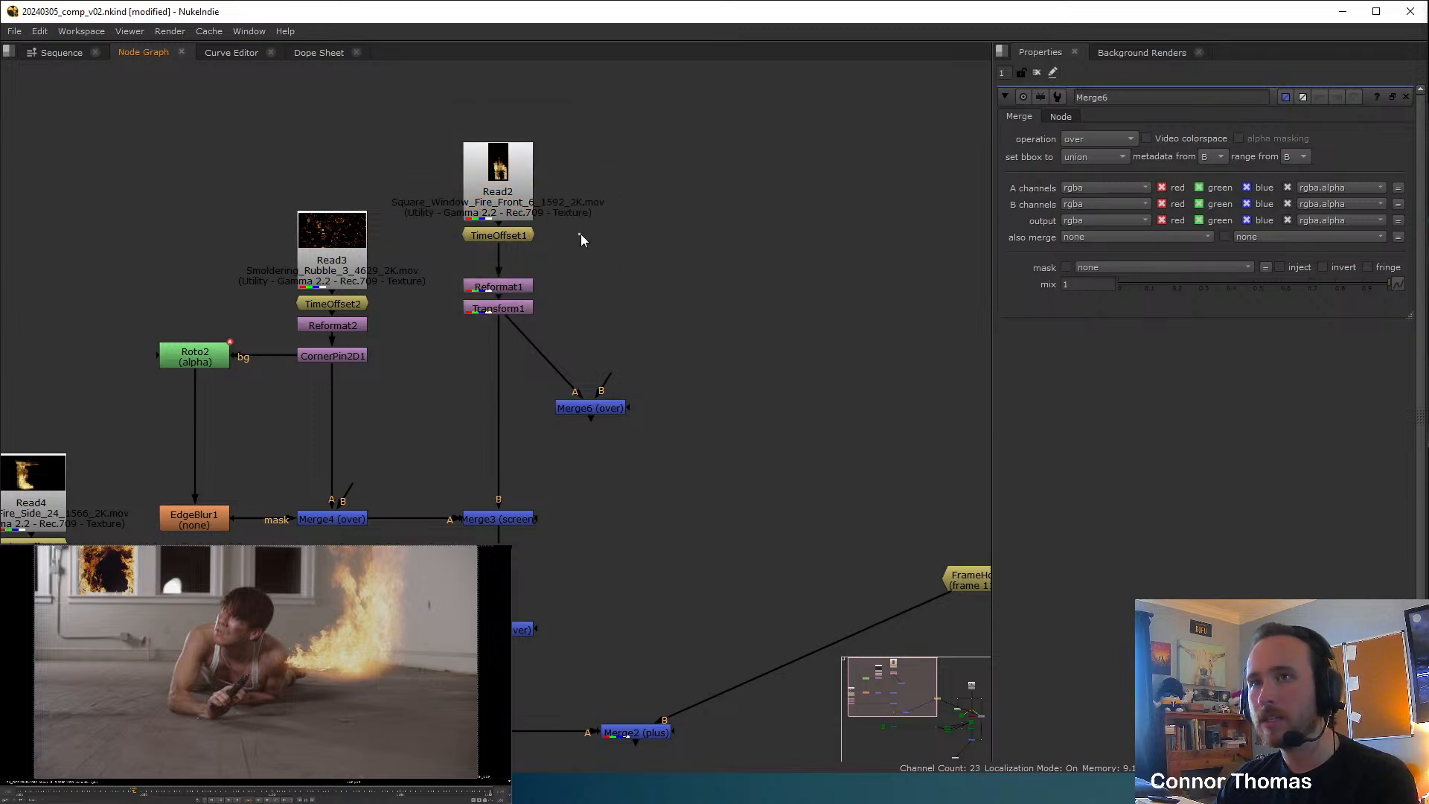
# Duplicate TimeOffset1, Reformat1 and Transform1 beside the originals and feed the copied branch from Read2.
pyautogui.moveTo(553, 224); pyautogui.dragTo(444, 358)
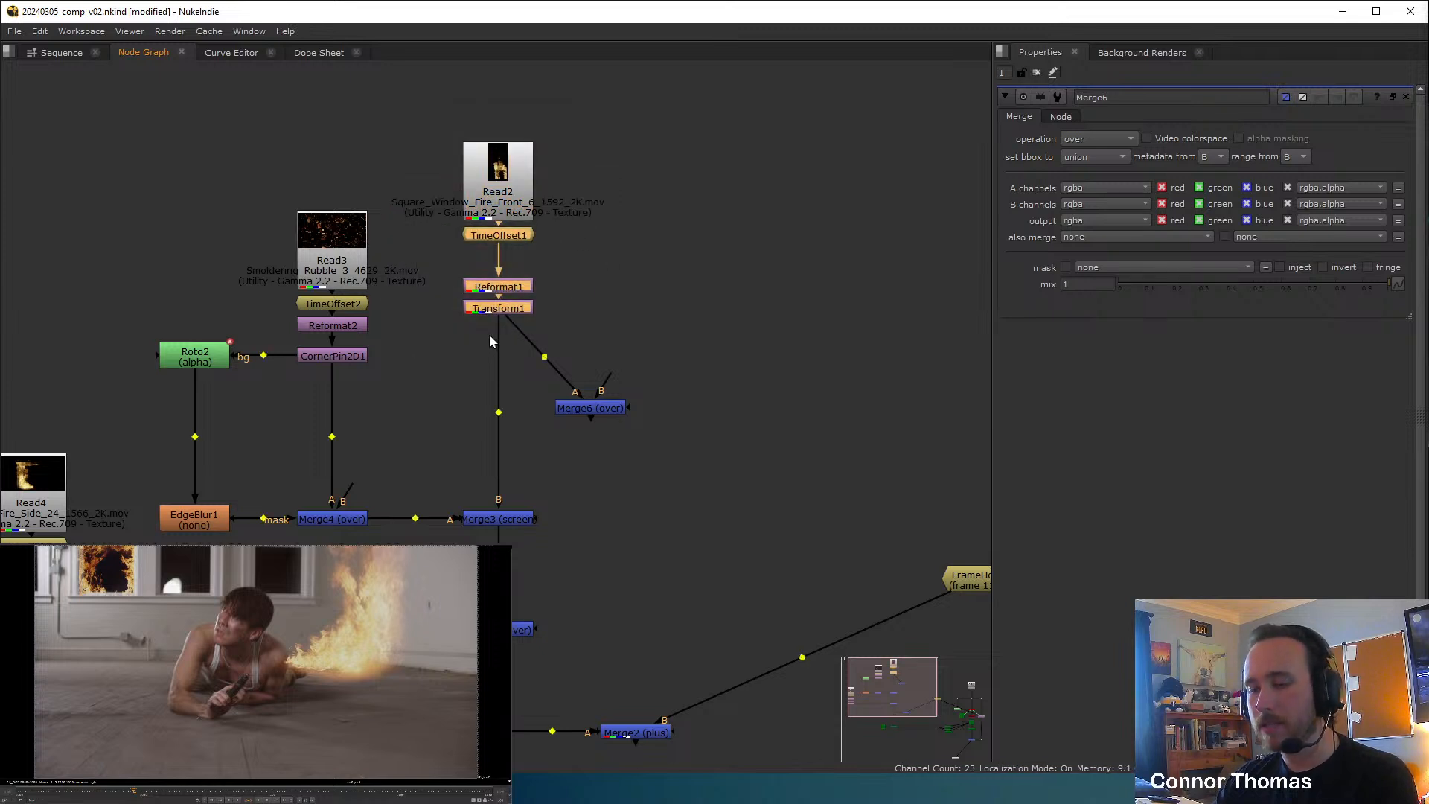
pyautogui.hotkey('alt', 'c')
pyautogui.moveTo(643, 292); pyautogui.dragTo(596, 243)
pyautogui.click(640, 171)
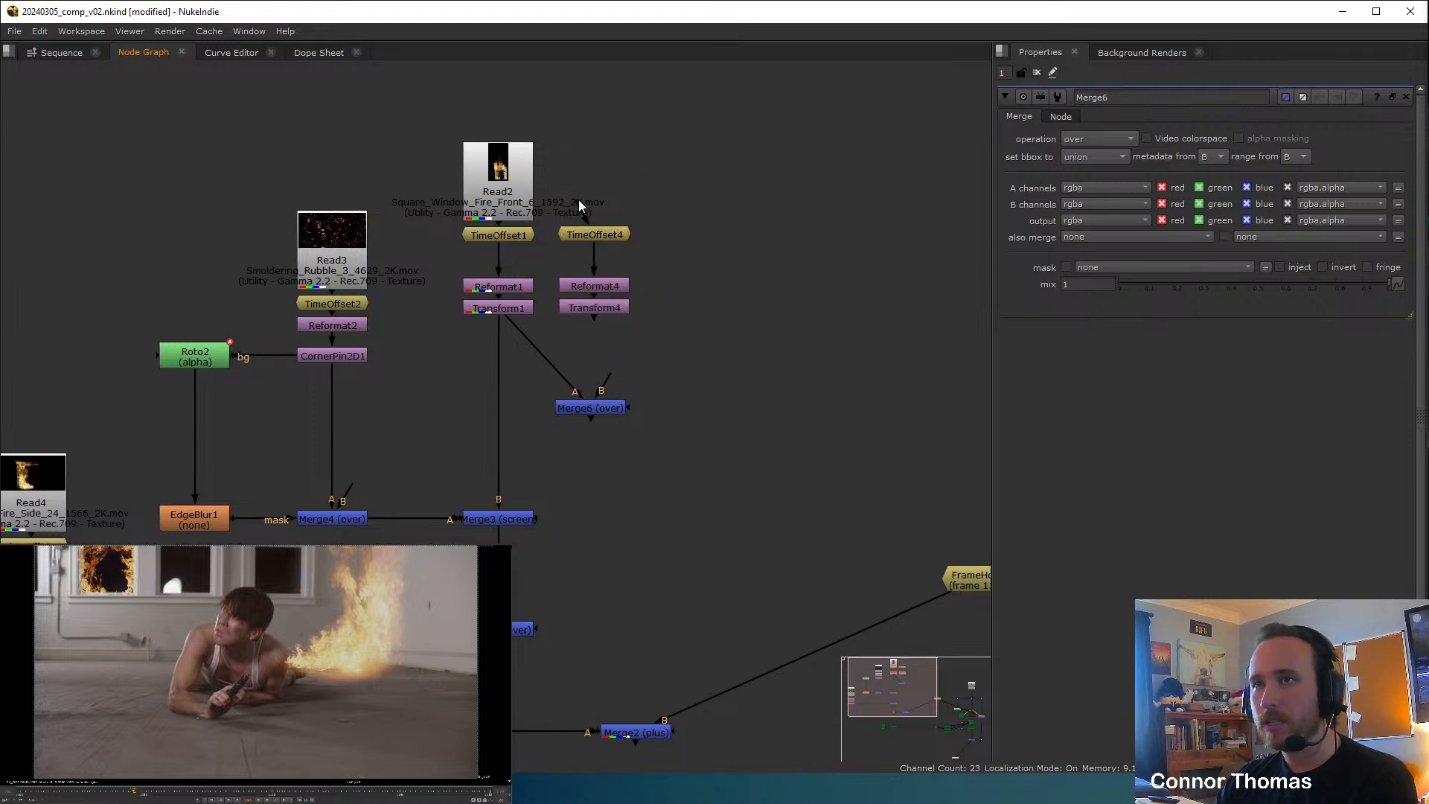
# Set TimeOffset4's time offset to 800 frames and view the duplicated branch's Transform4 output.
pyautogui.doubleClick(587, 235)
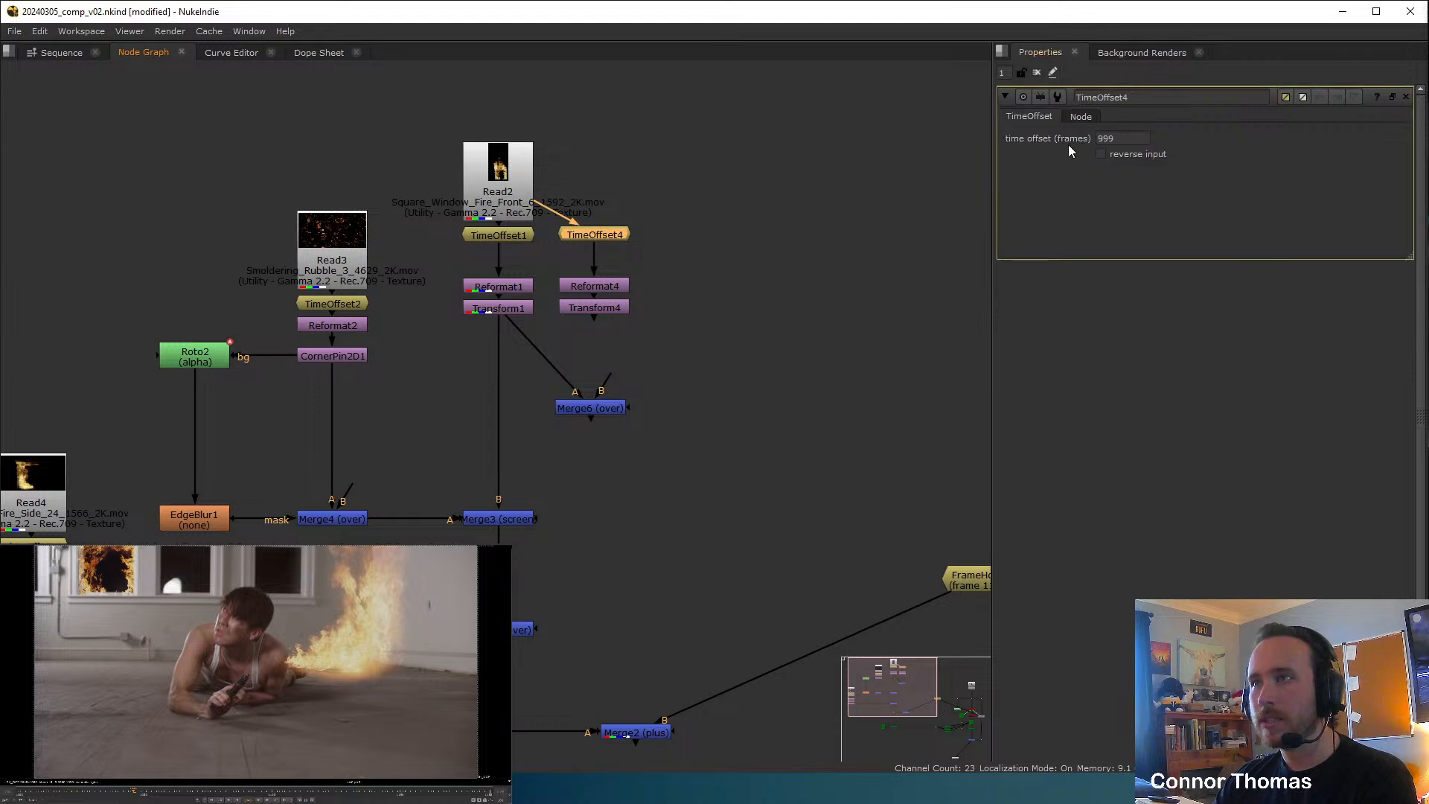
pyautogui.doubleClick(1124, 135)
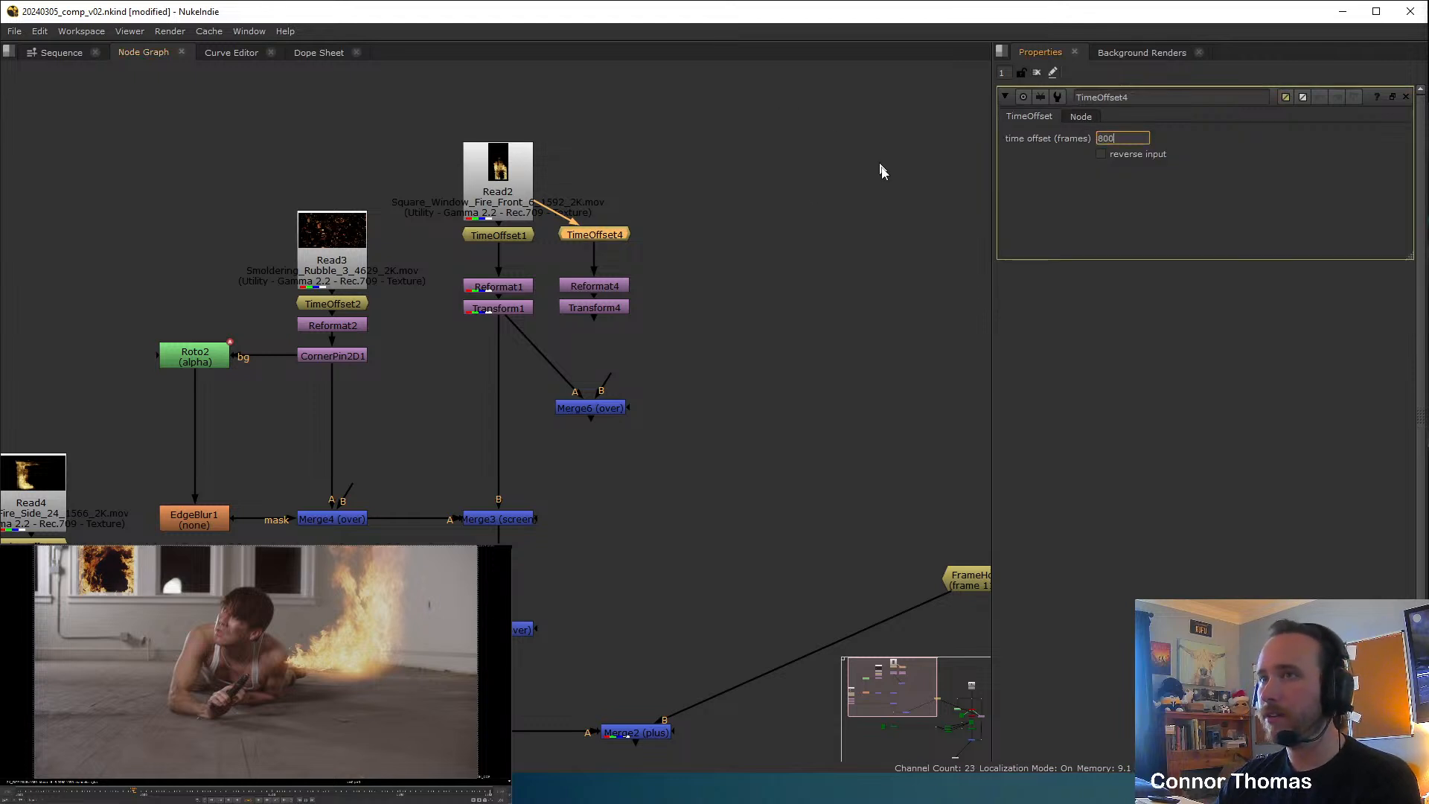
pyautogui.click(711, 283)
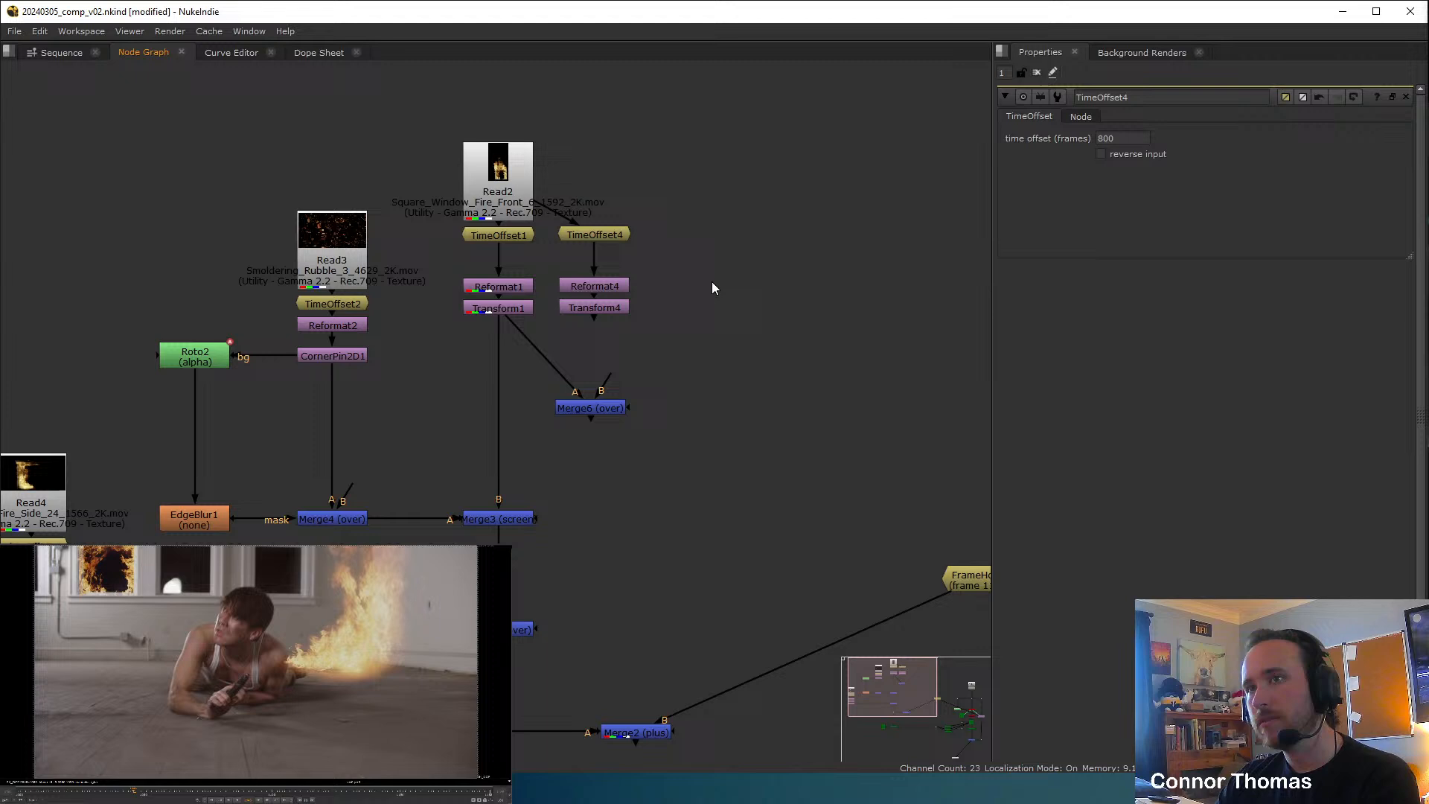
pyautogui.click(601, 309)
pyautogui.press('1')
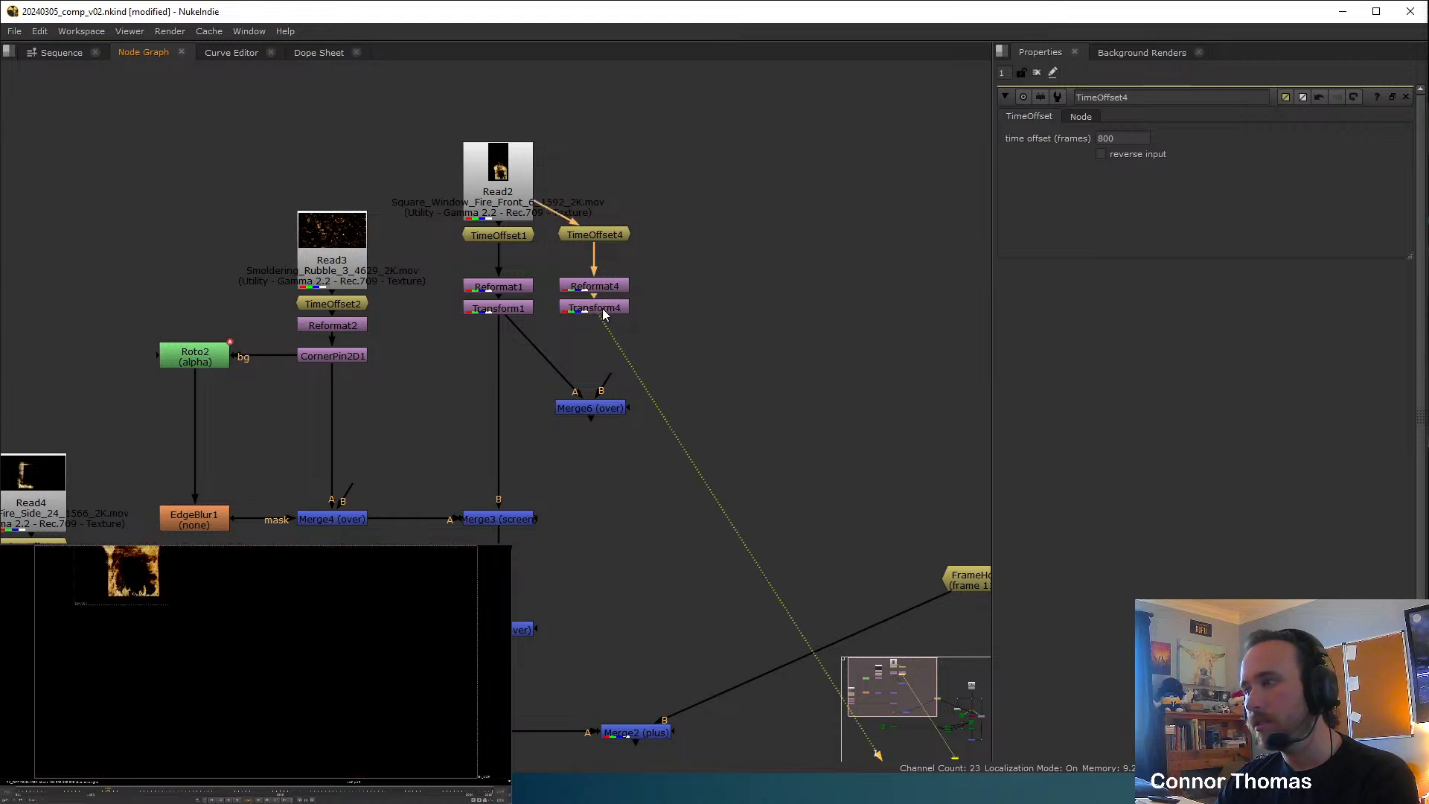
# Connect Merge6's B input to Transform4, align the merge beneath it and view the merged fires.
pyautogui.click(735, 259)
pyautogui.moveTo(609, 377); pyautogui.dragTo(597, 308)
pyautogui.moveTo(583, 408); pyautogui.dragTo(587, 404)
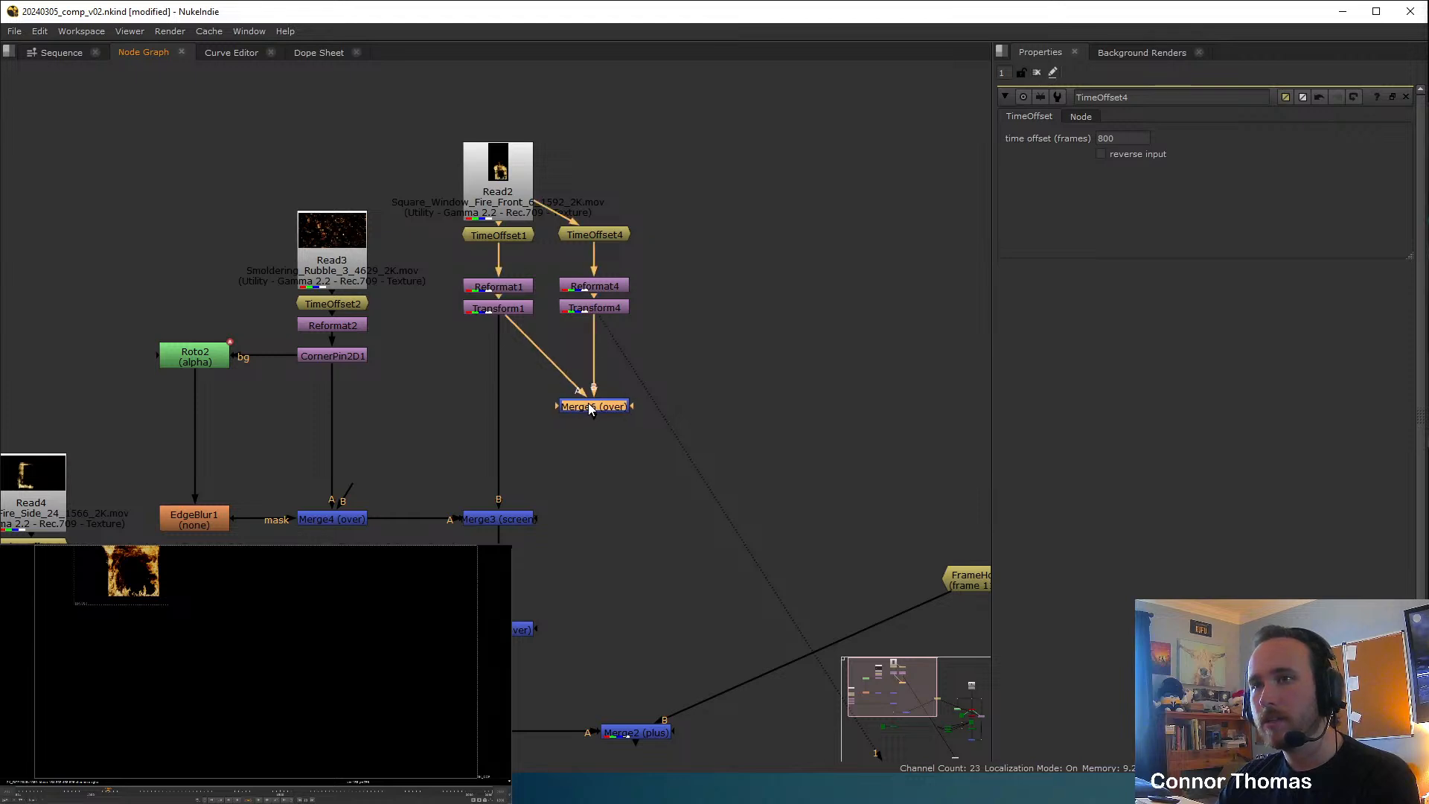
pyautogui.press('1')
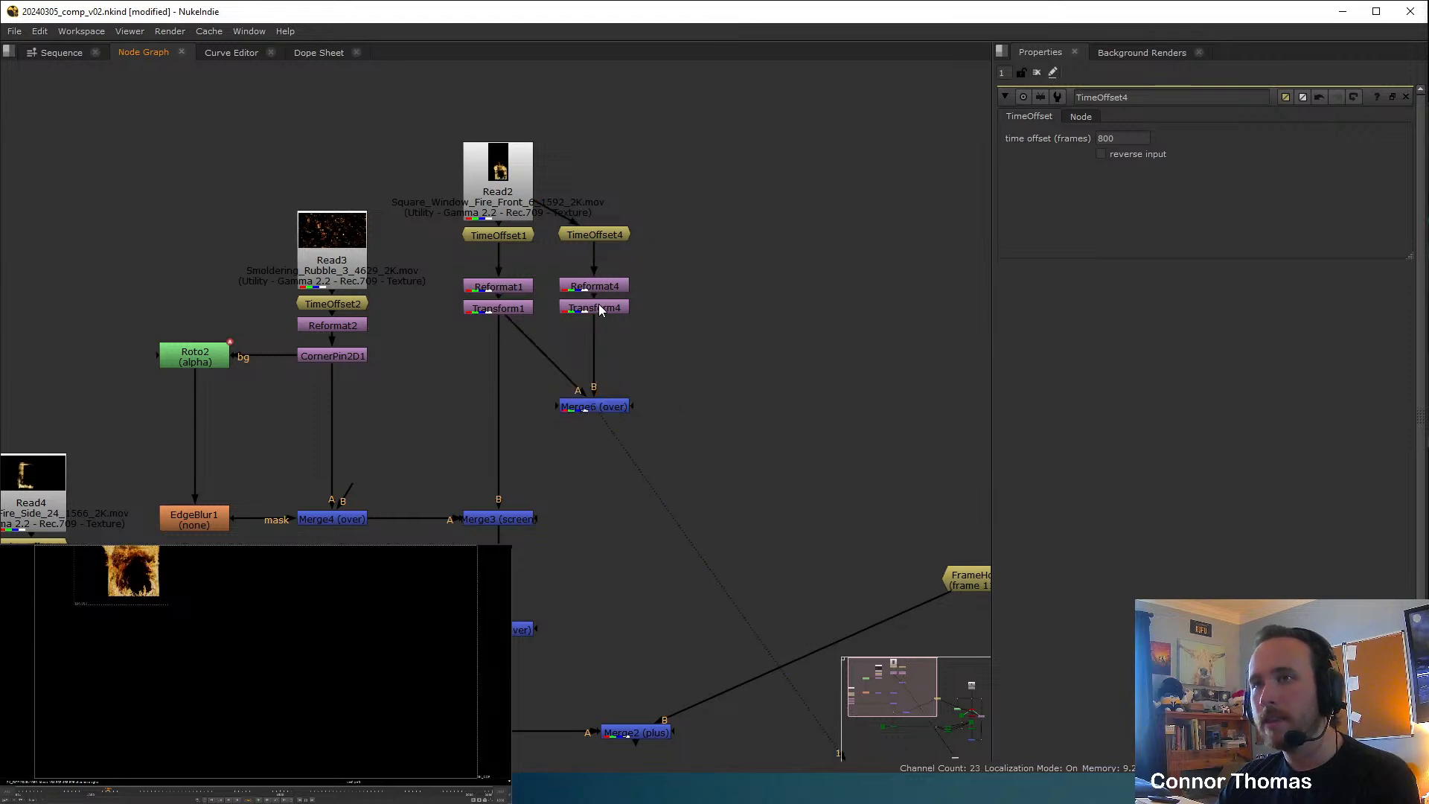
# Move the duplicated window fire beside the original by setting Transform4's translate to about x -272, y 672.
pyautogui.doubleClick(596, 307)
pyautogui.scroll(-2, 132, 598)
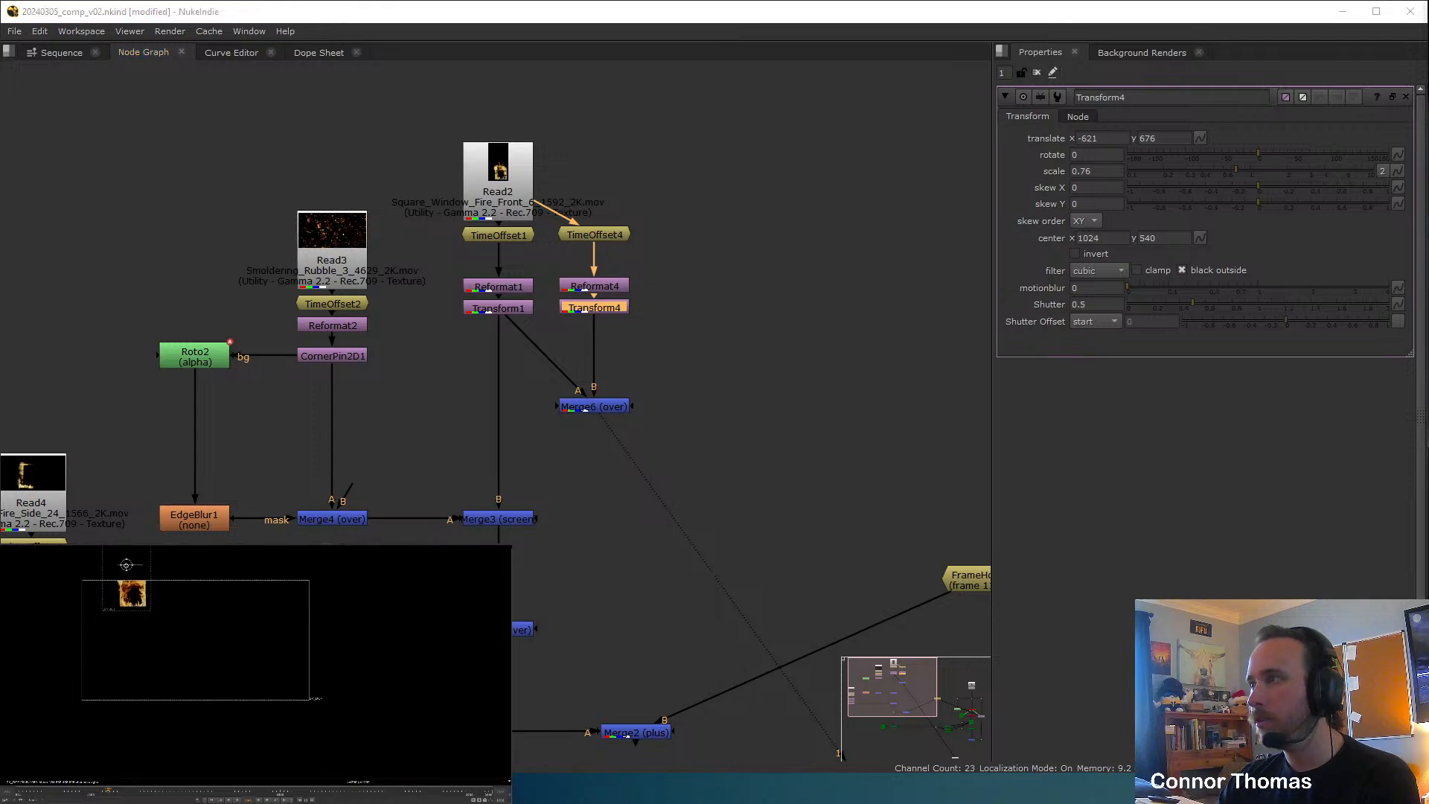
pyautogui.moveTo(127, 568); pyautogui.dragTo(166, 566)
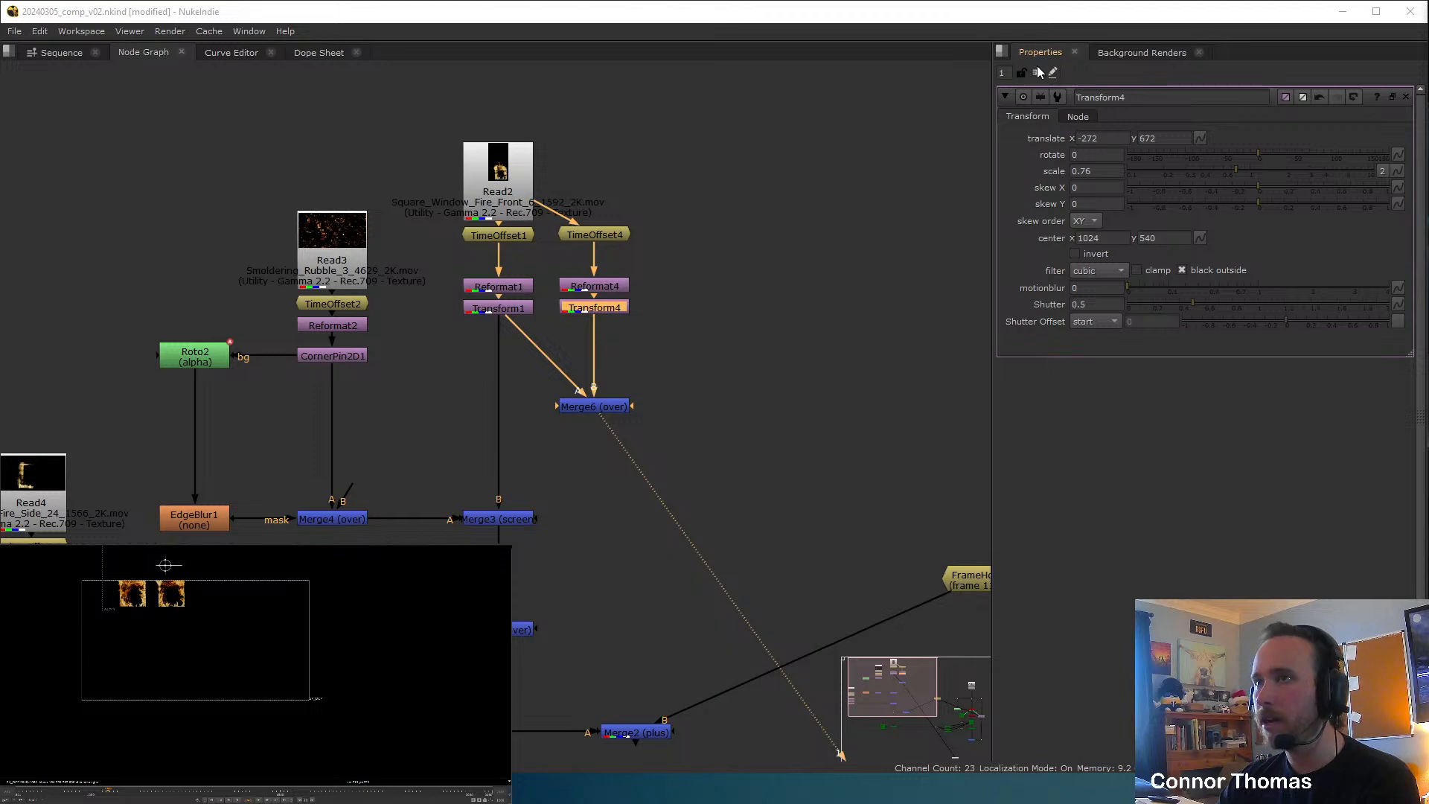
# View the Merge2 composite and insert Merge6 into the pipe between Transform1 and Merge3.
pyautogui.scroll(-5, 764, 427)
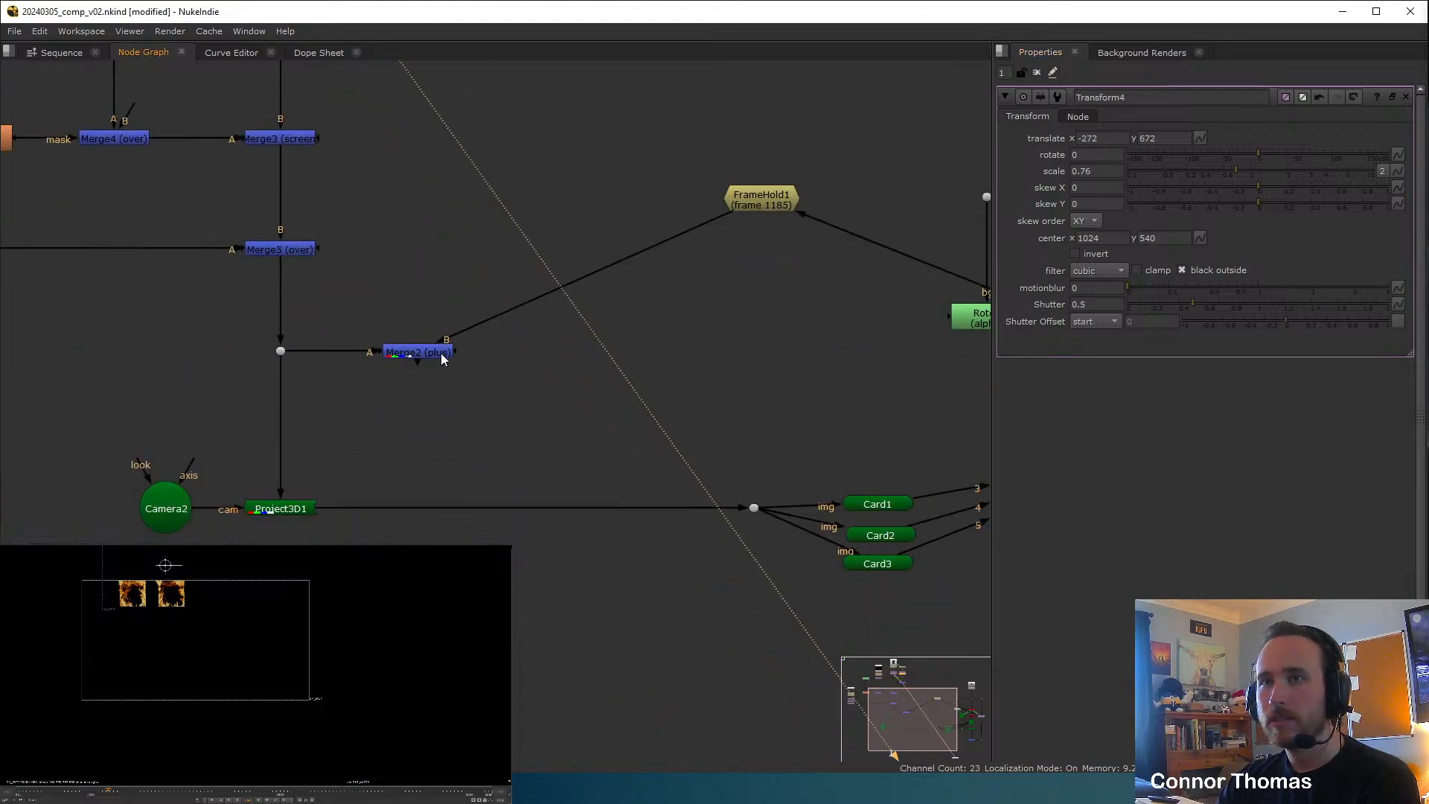
pyautogui.click(438, 356)
pyautogui.press('1')
pyautogui.moveTo(496, 122); pyautogui.dragTo(612, 317, button='middle')
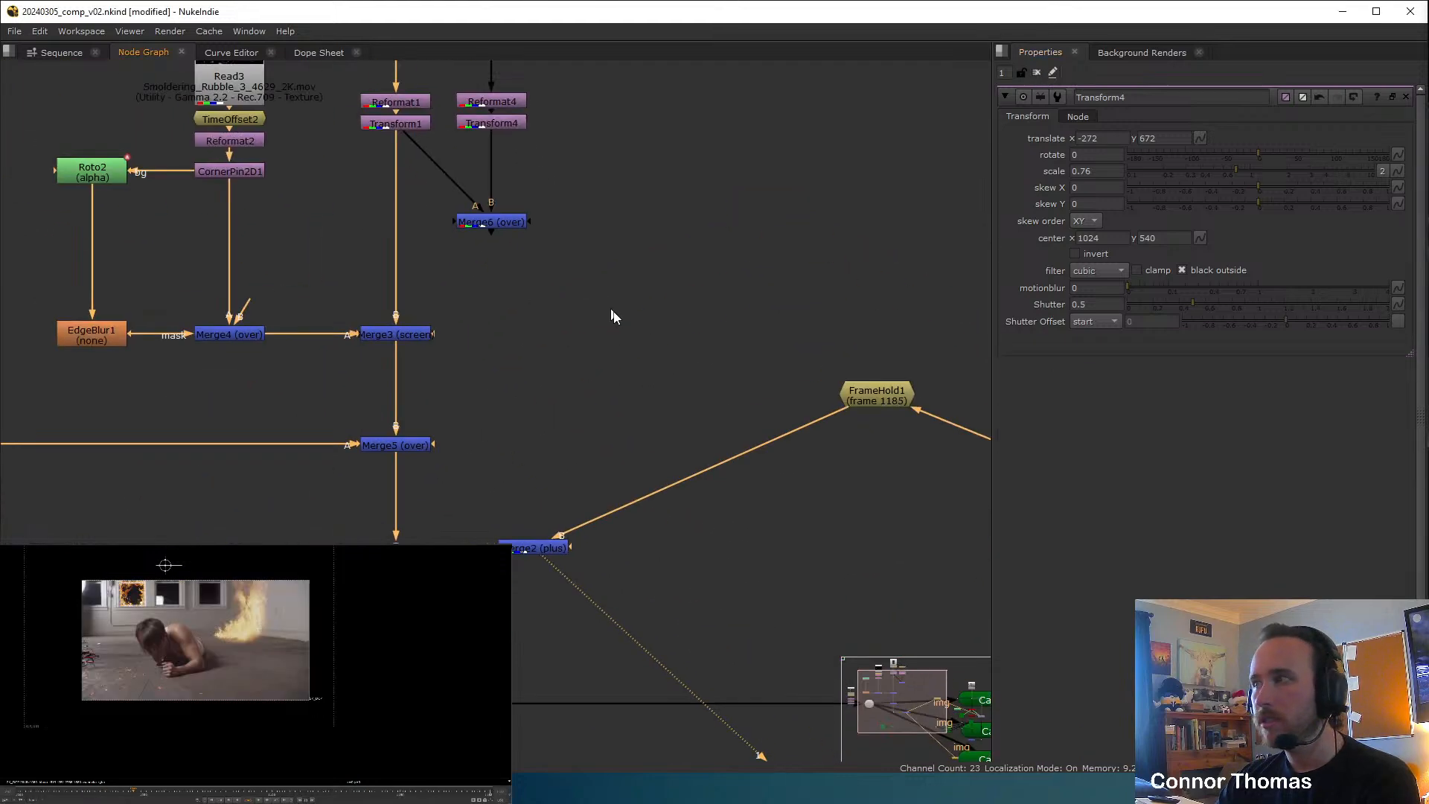
pyautogui.scroll(2, 645, 319)
pyautogui.moveTo(658, 247); pyautogui.dragTo(701, 312, button='middle')
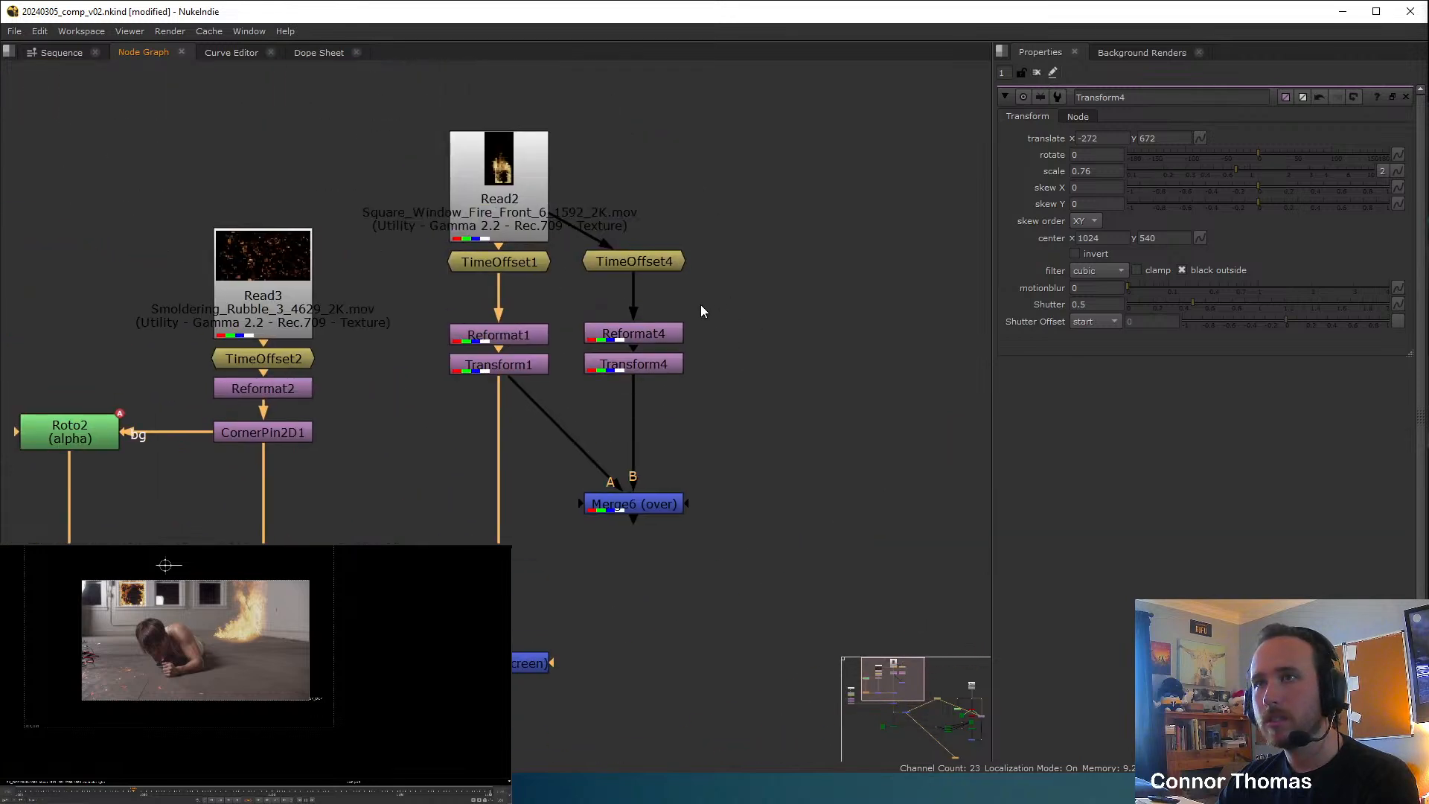
pyautogui.moveTo(498, 383); pyautogui.dragTo(629, 511)
pyautogui.moveTo(526, 505); pyautogui.dragTo(525, 482)
# Add elbow dots to the pipe from Transform4 into Merge6 and the pipe from Read2 into TimeOffset4.
pyautogui.click(573, 424)
pyautogui.moveTo(574, 424); pyautogui.dragTo(637, 480)
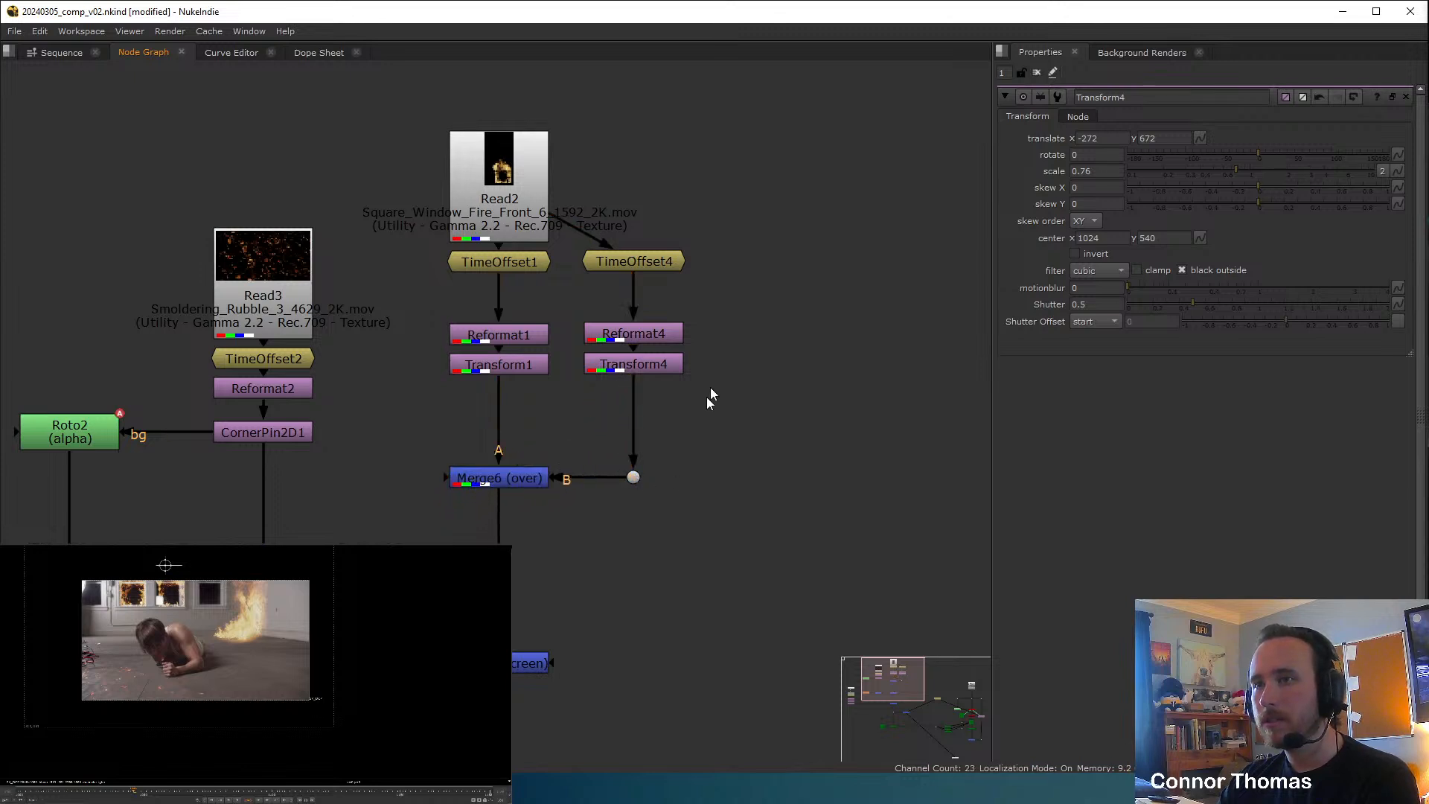
pyautogui.moveTo(708, 395); pyautogui.dragTo(743, 309, button='middle')
pyautogui.moveTo(625, 141); pyautogui.dragTo(676, 93)
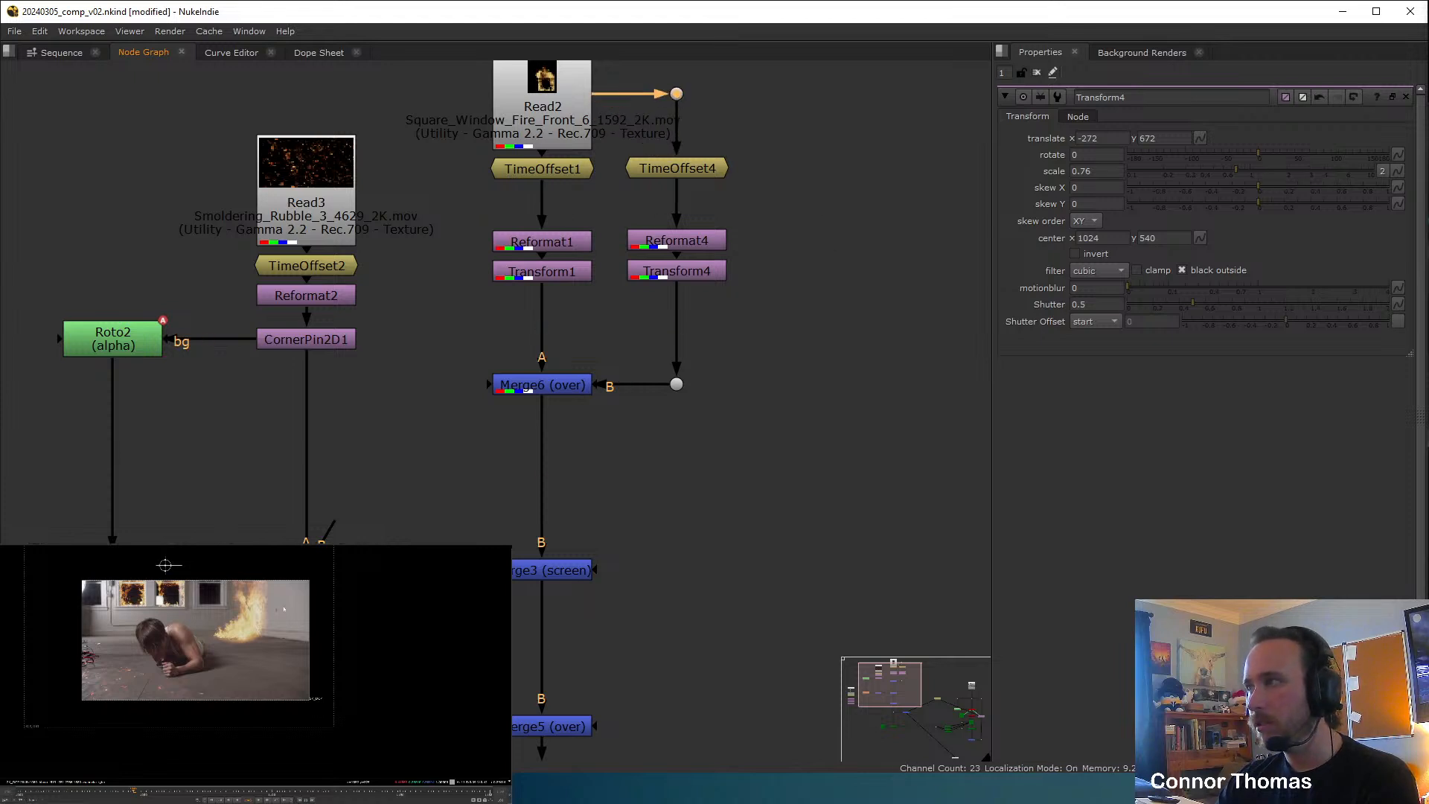
# Fine-tune the second fire's position in the middle window to Transform4 translate about x -306, y 679.
pyautogui.scroll(4, 199, 593)
pyautogui.moveTo(199, 593); pyautogui.dragTo(291, 649, button='middle')
pyautogui.moveTo(208, 580); pyautogui.dragTo(198, 577)
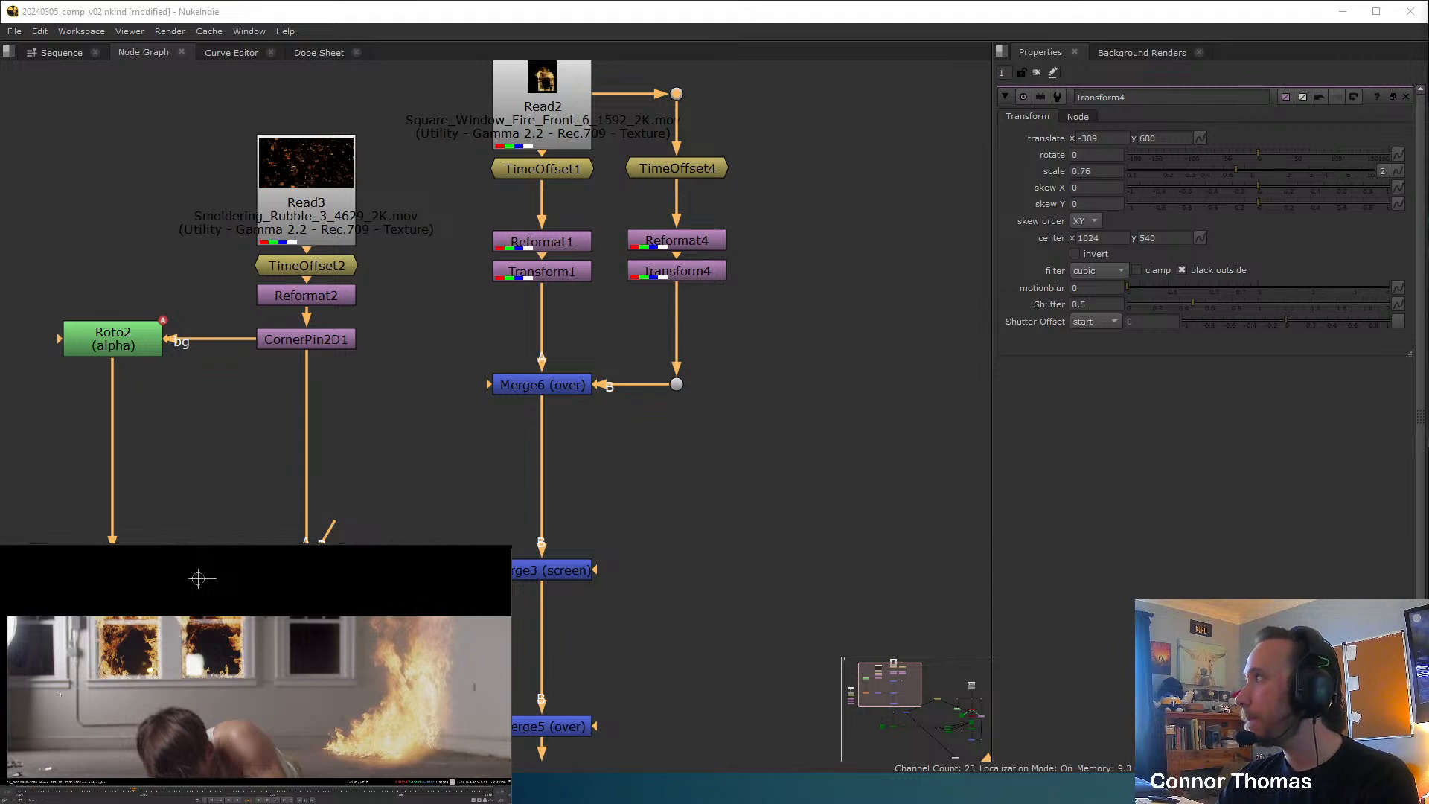
pyautogui.click(848, 339)
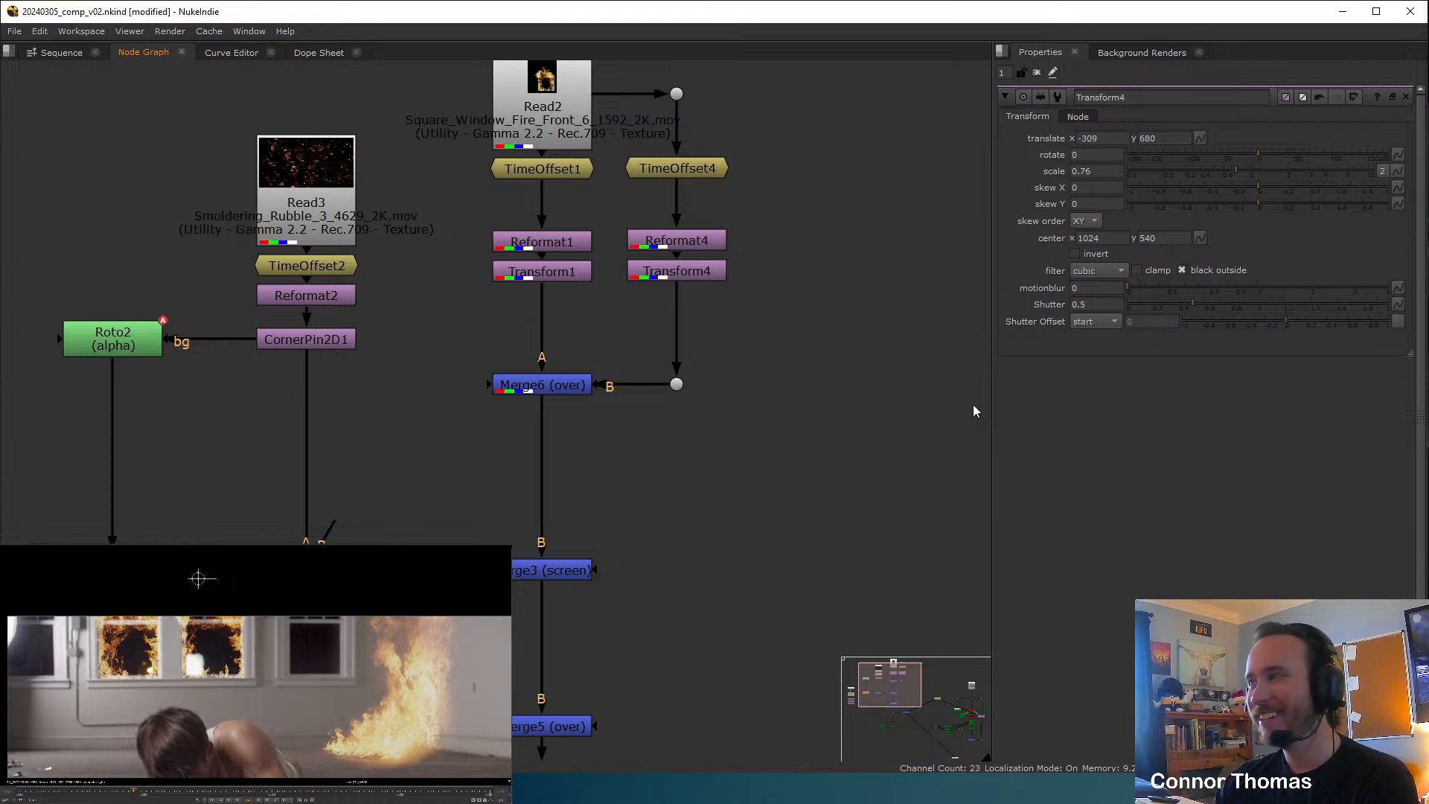
pyautogui.moveTo(198, 578); pyautogui.dragTo(199, 579)
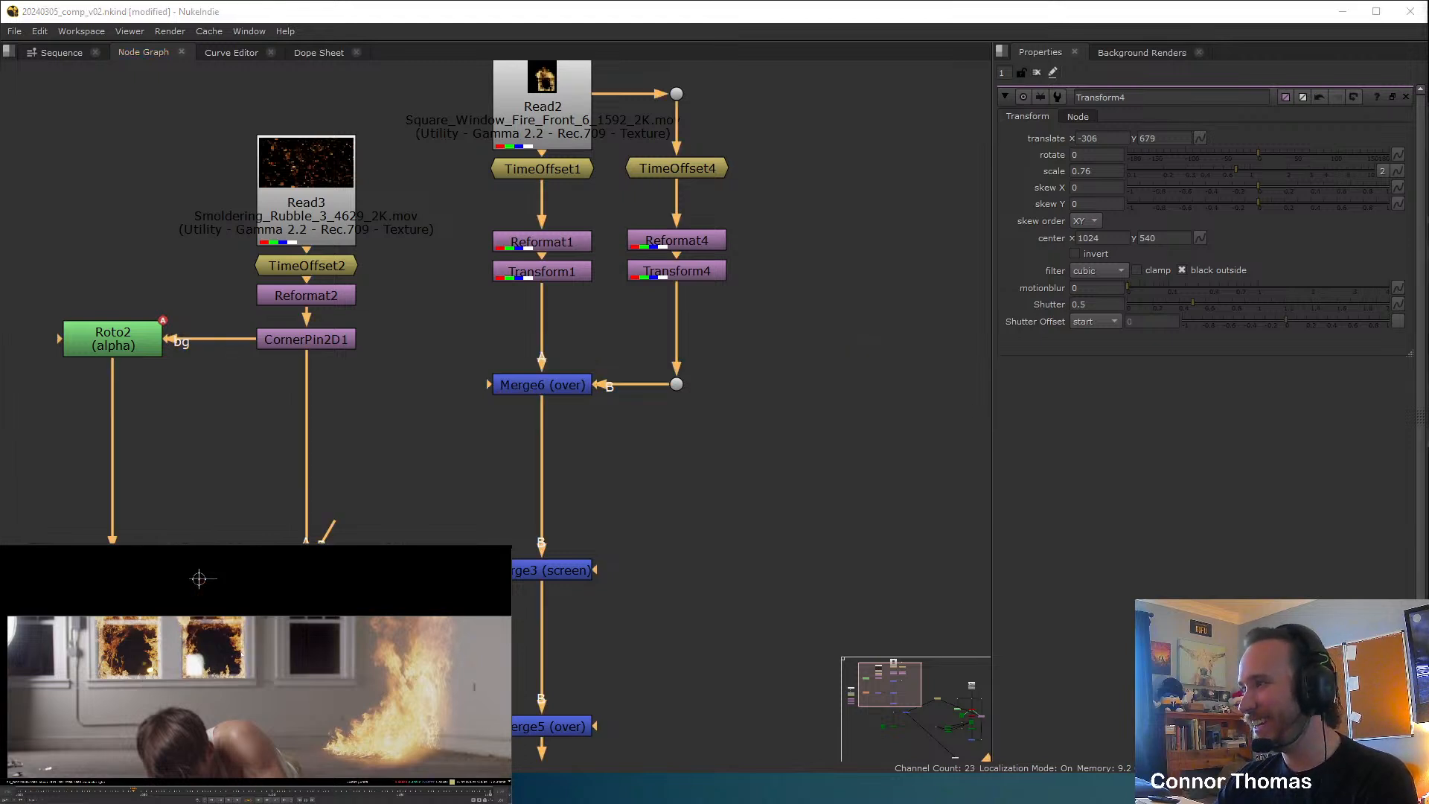
pyautogui.scroll(-3, 148, 708)
pyautogui.moveTo(148, 707); pyautogui.dragTo(161, 657, button='middle')
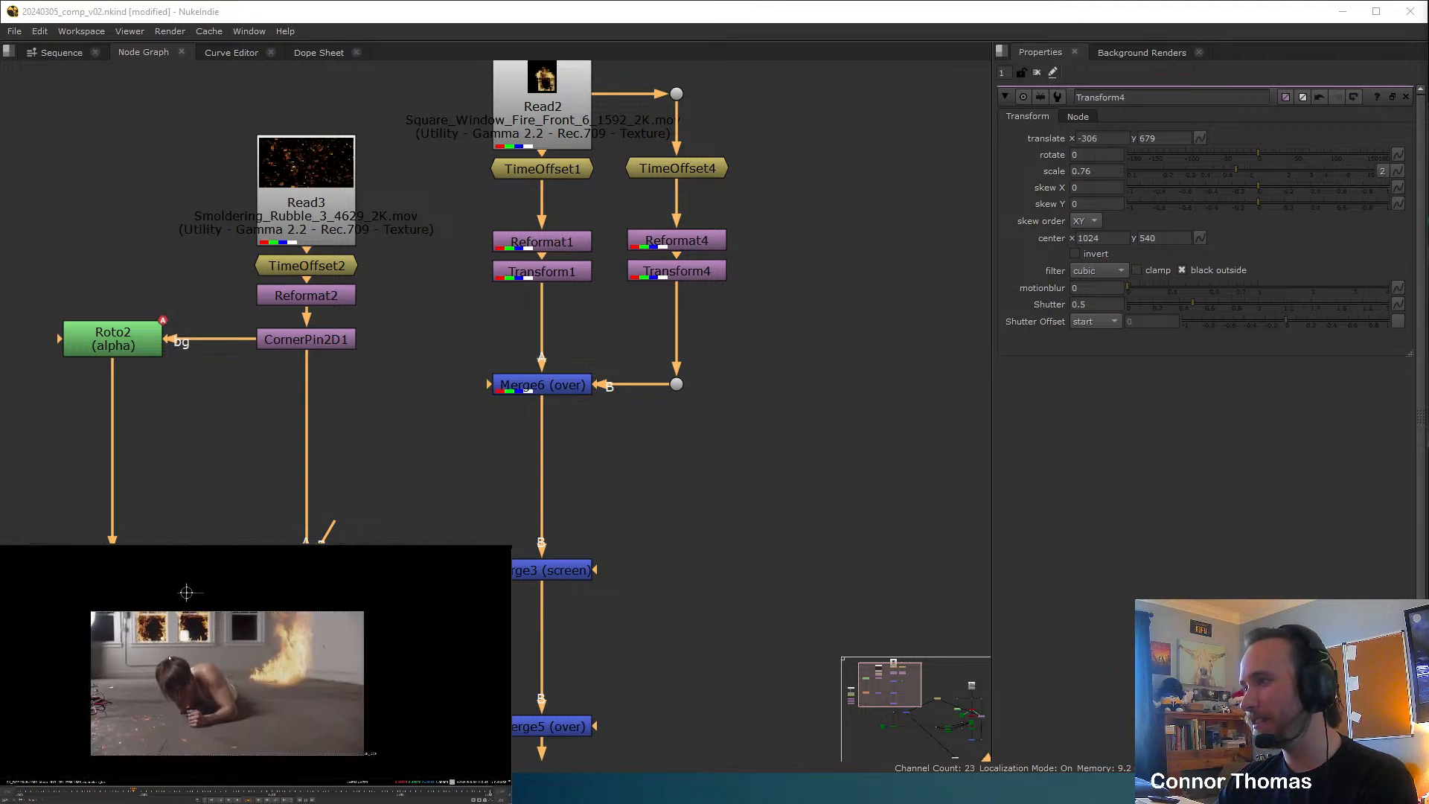
pyautogui.click(841, 338)
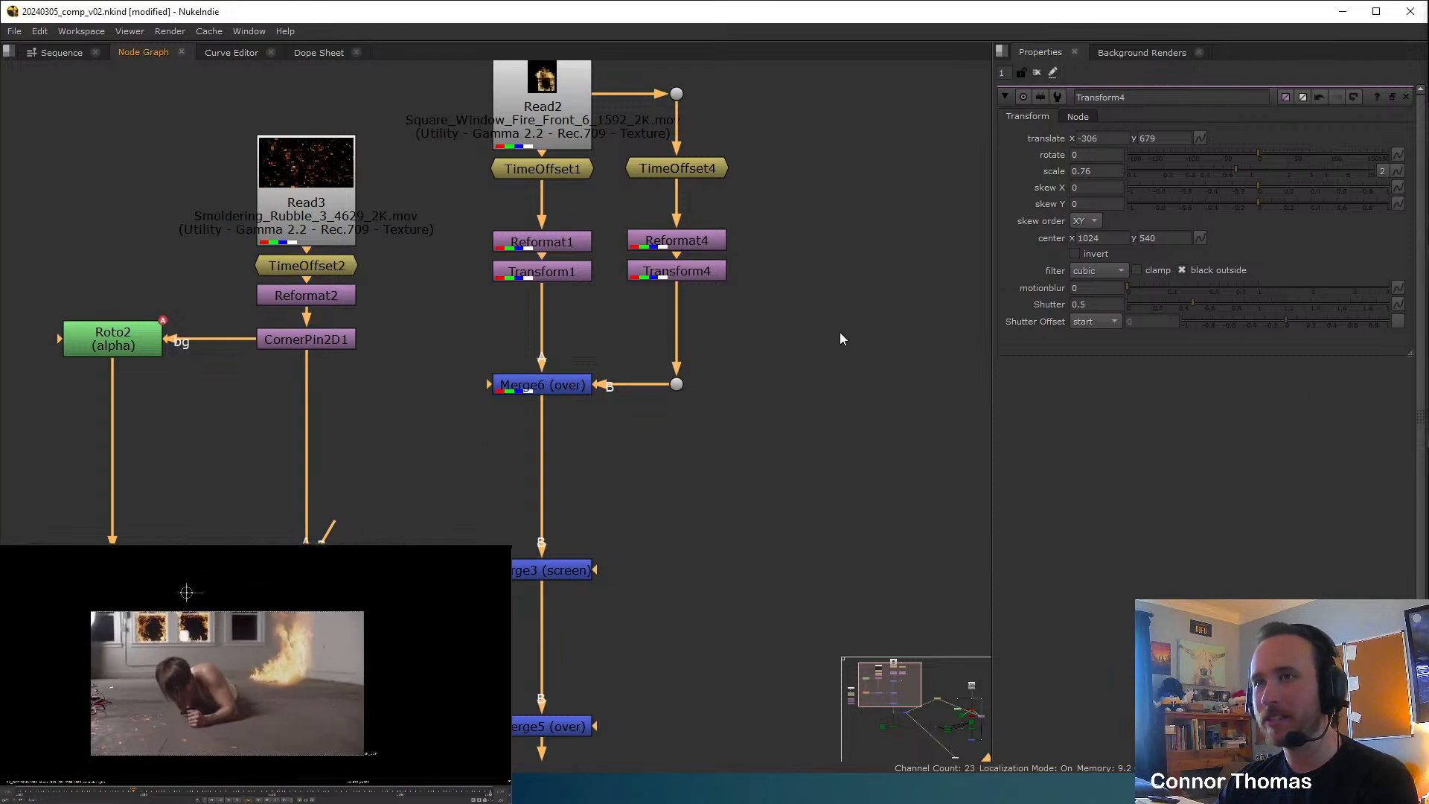
# Duplicate the TimeOffset4, Reformat4 and Transform4 nodes and place the copies in a column beside them.
pyautogui.moveTo(761, 110); pyautogui.dragTo(651, 171, button='middle')
pyautogui.moveTo(663, 196); pyautogui.dragTo(500, 365)
pyautogui.hotkey('ctrl', 'c')
pyautogui.hotkey('ctrl', 'v')
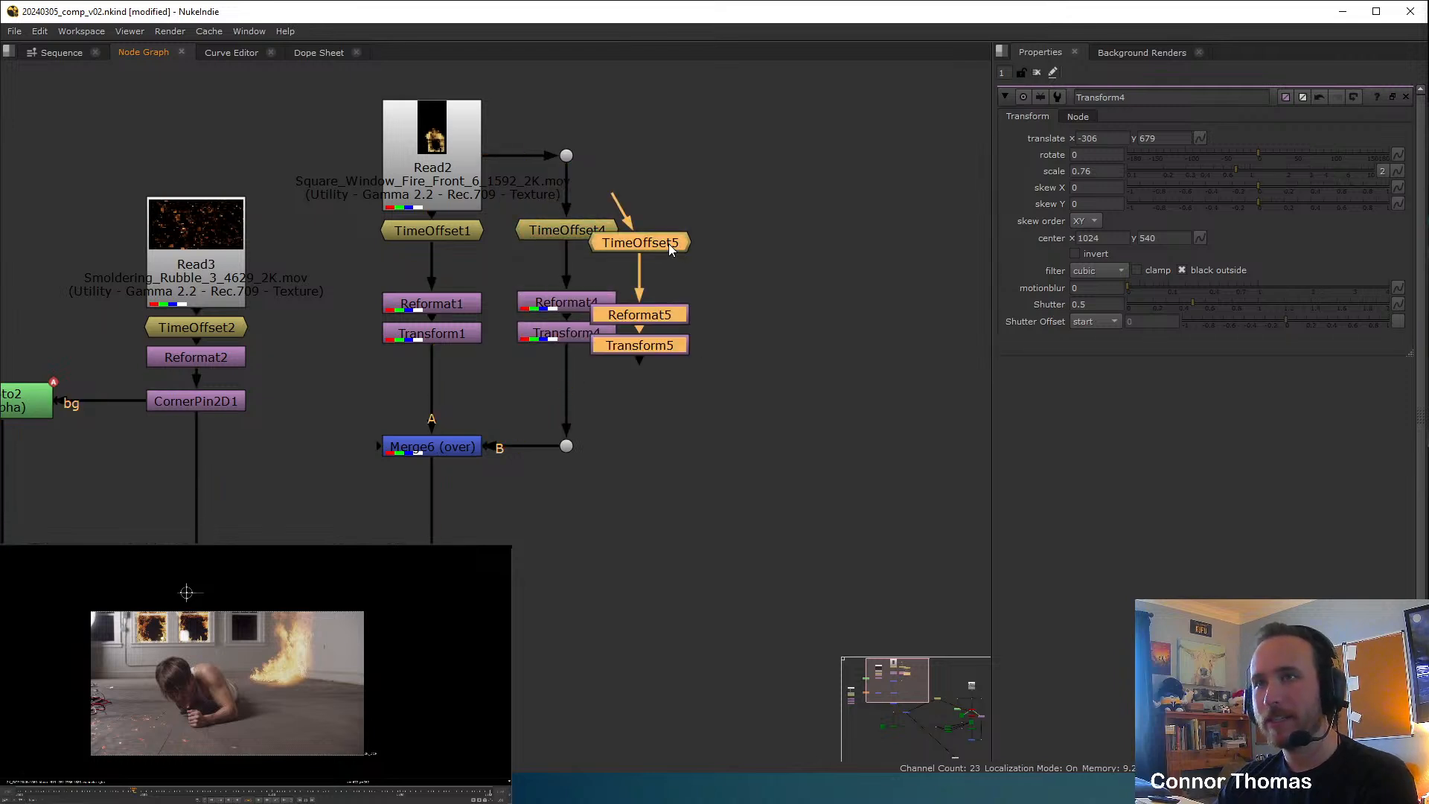
pyautogui.moveTo(669, 244); pyautogui.dragTo(719, 233)
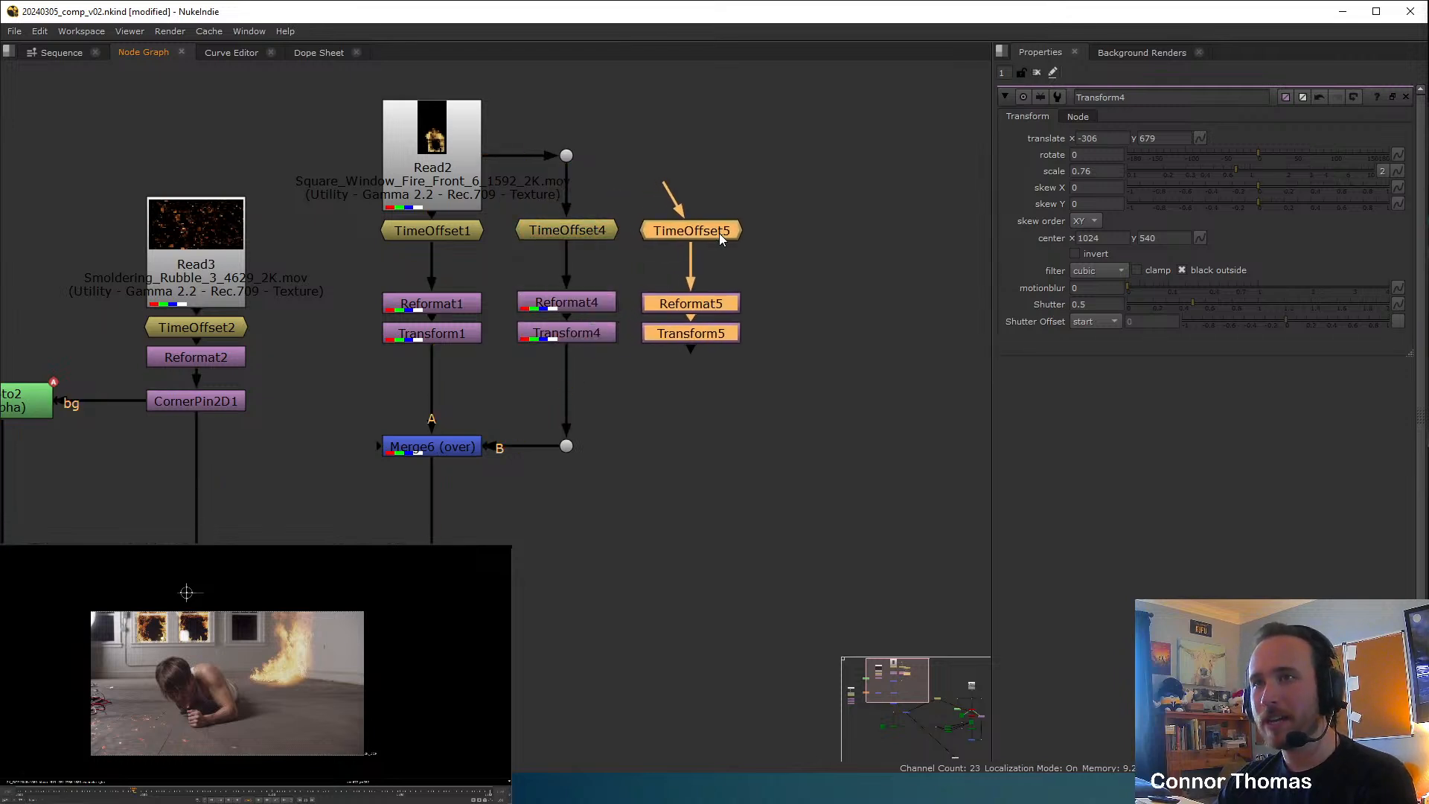
# Set TimeOffset5's time offset to 700 frames and feed it from Read2's branch through an elbow dot.
pyautogui.click(816, 198)
pyautogui.click(722, 226)
pyautogui.doubleClick(722, 226)
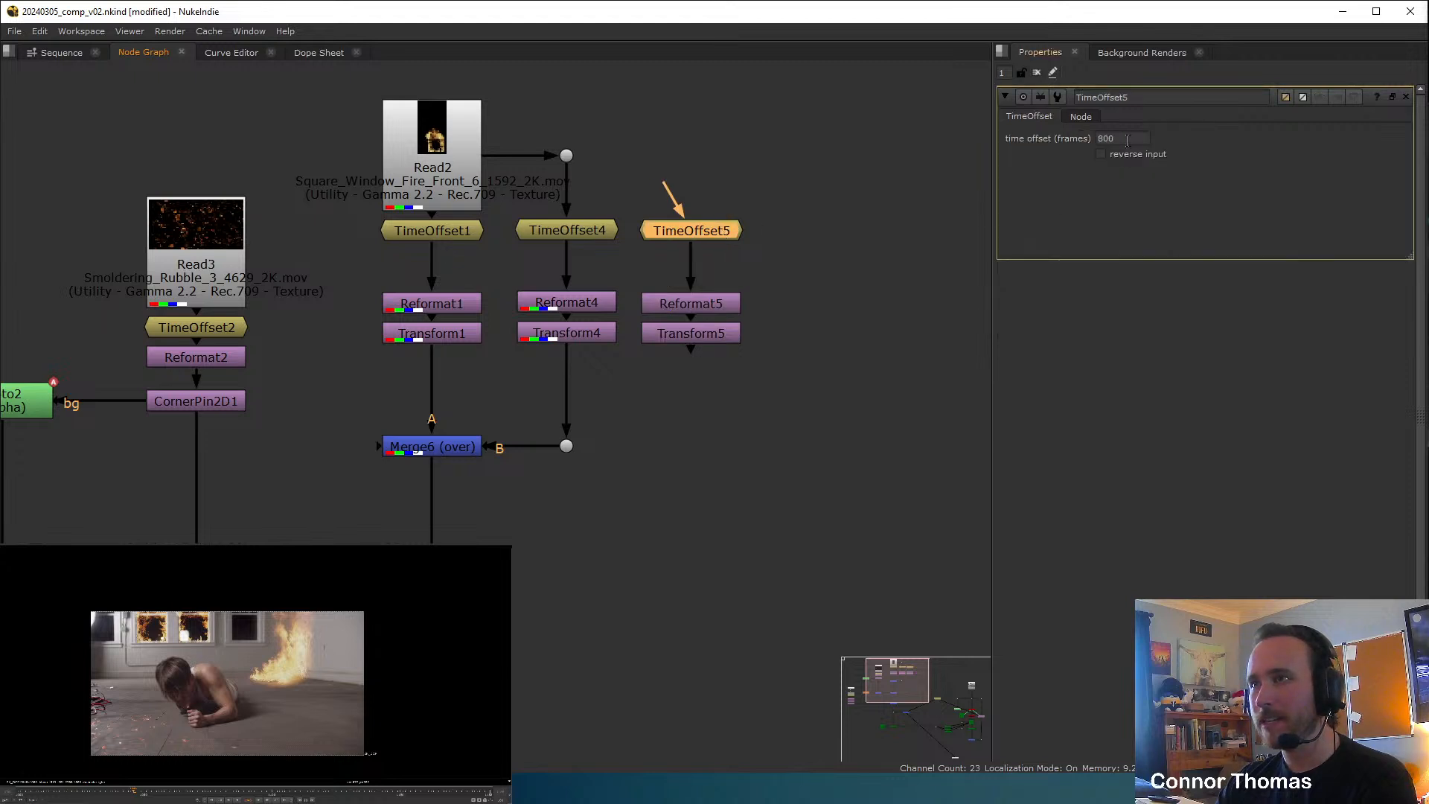
pyautogui.write('7')
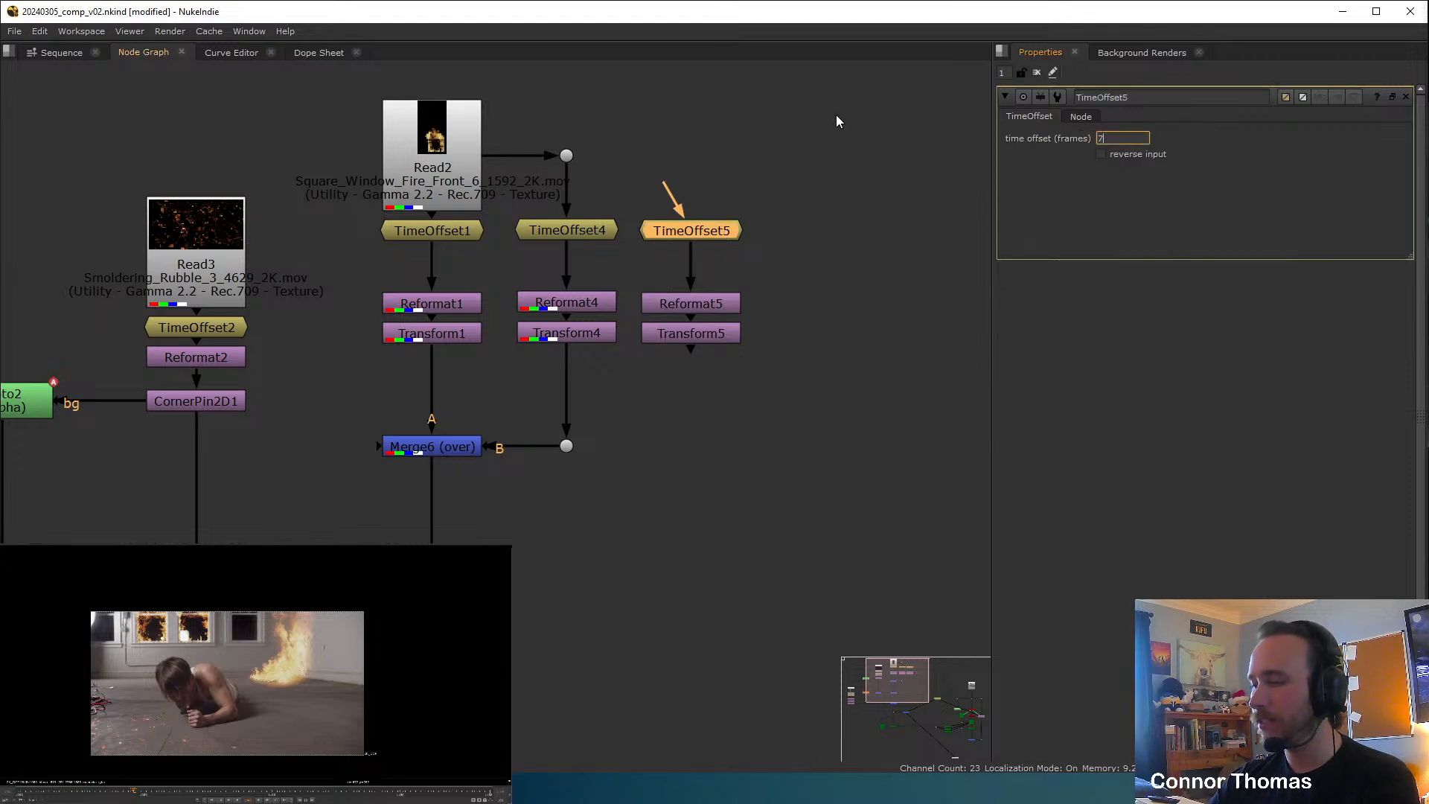
pyautogui.write('00')
pyautogui.click(729, 196)
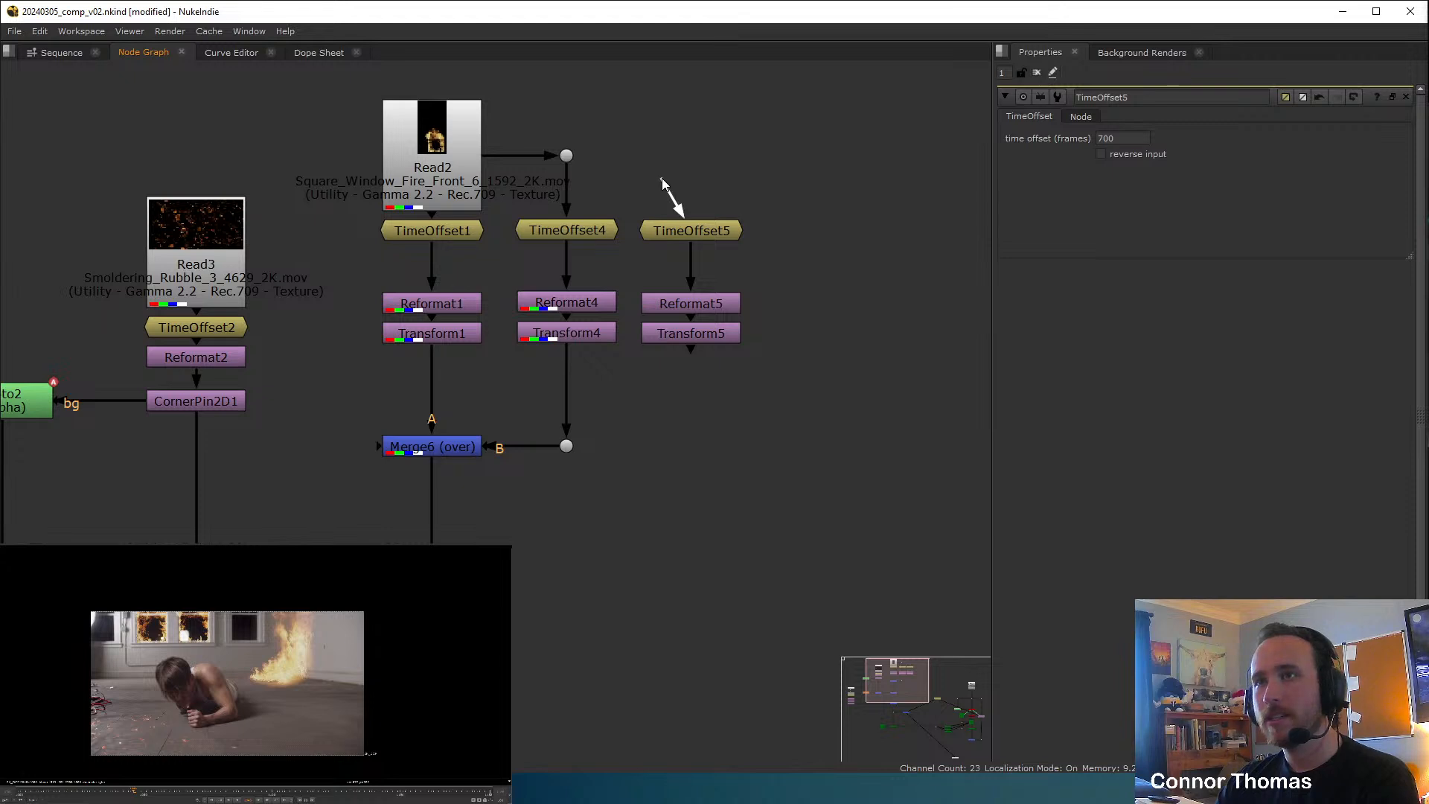
pyautogui.moveTo(663, 177); pyautogui.dragTo(690, 155)
pyautogui.click(776, 148)
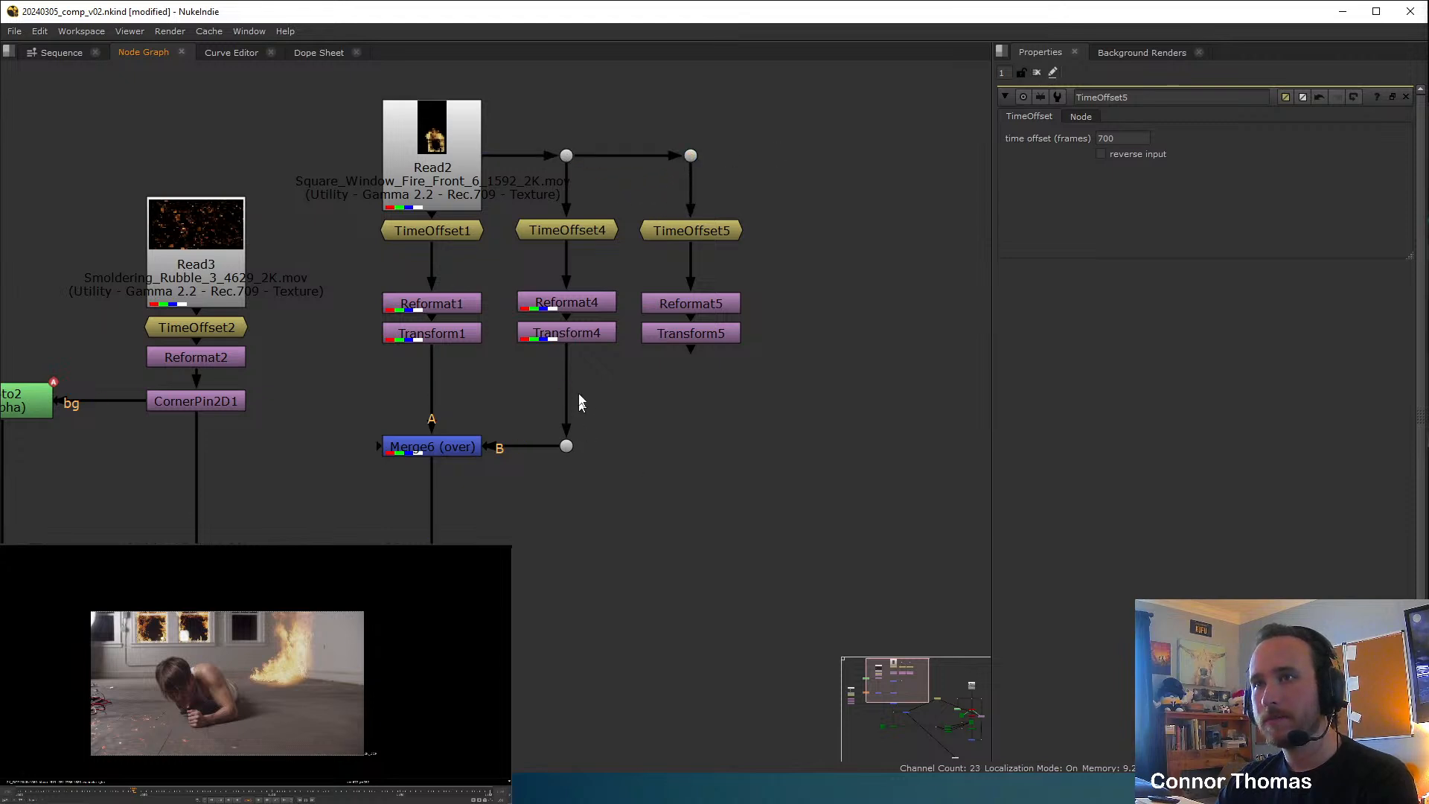
# Remove the elbow dot between Transform4 and Merge6's B input.
pyautogui.moveTo(628, 428); pyautogui.dragTo(609, 363, button='middle')
pyautogui.click(436, 391)
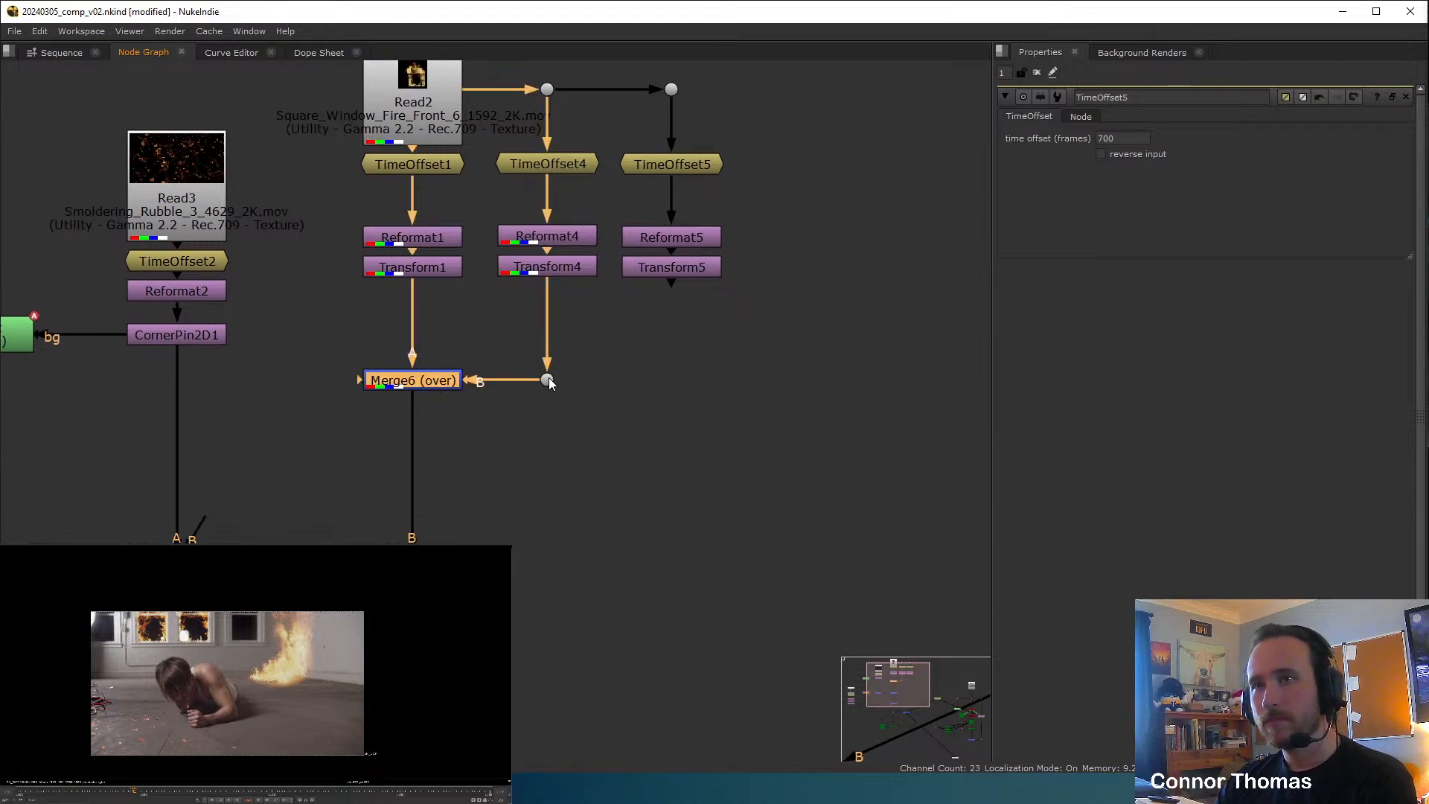
pyautogui.moveTo(547, 380); pyautogui.dragTo(495, 332)
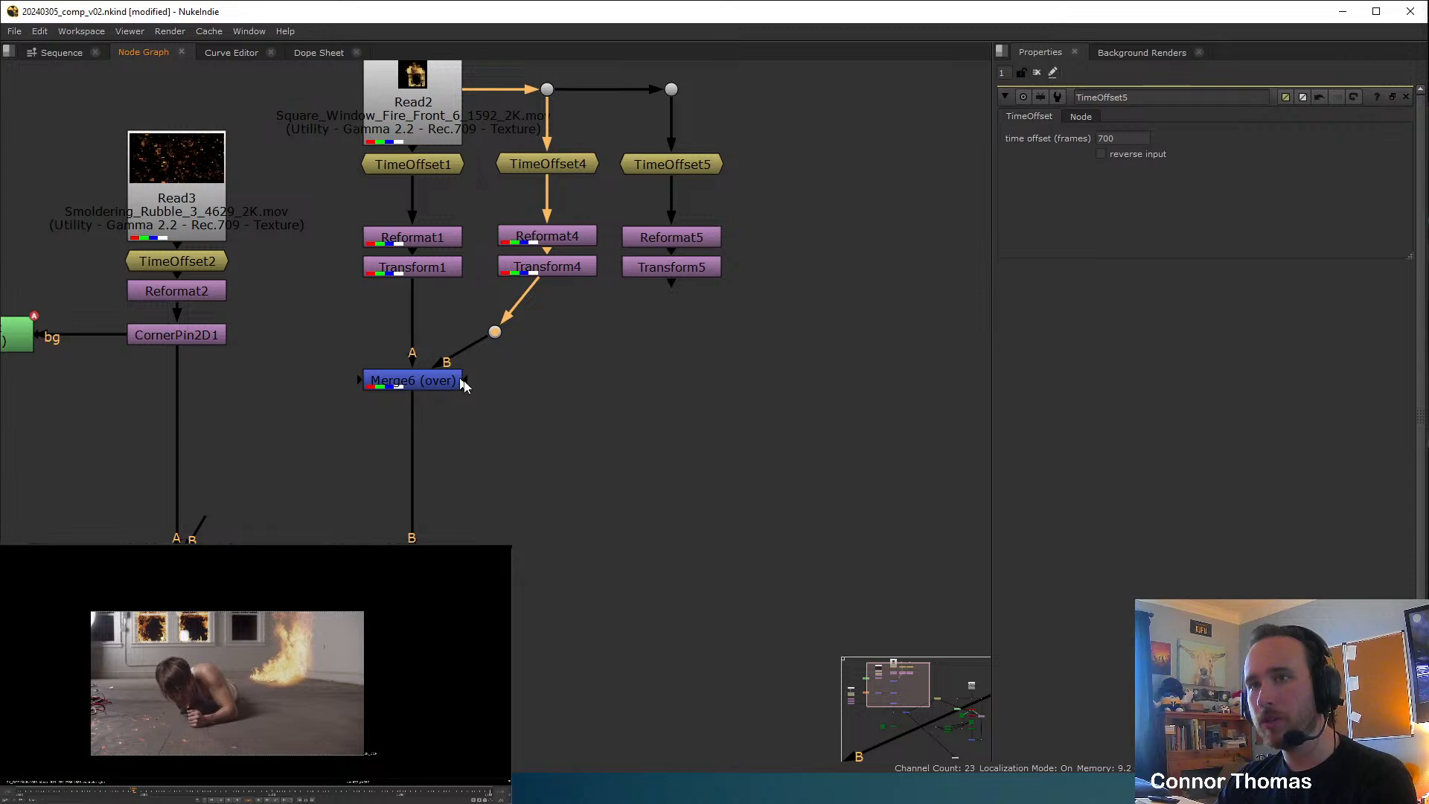
pyautogui.press('Delete')
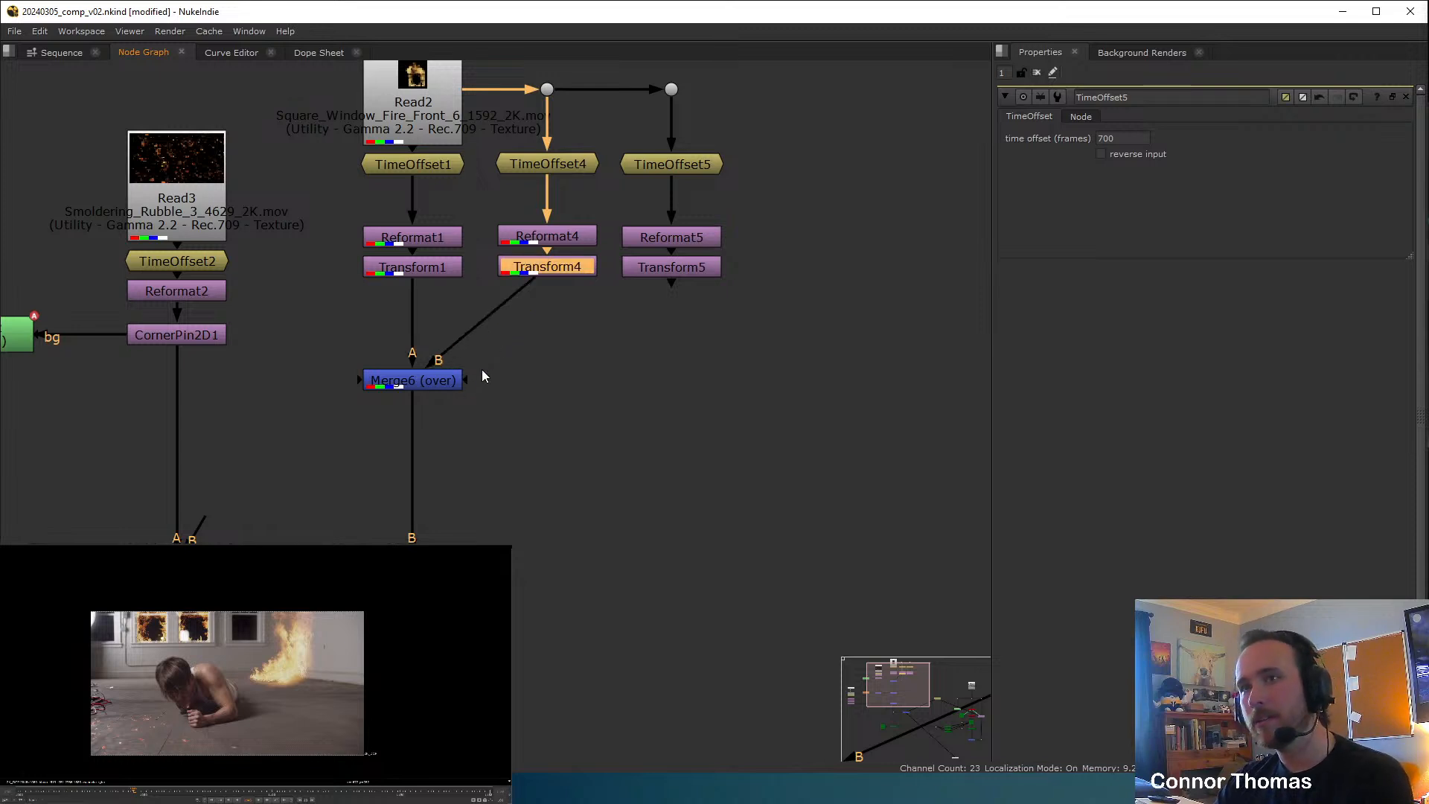
pyautogui.moveTo(505, 382); pyautogui.dragTo(626, 361)
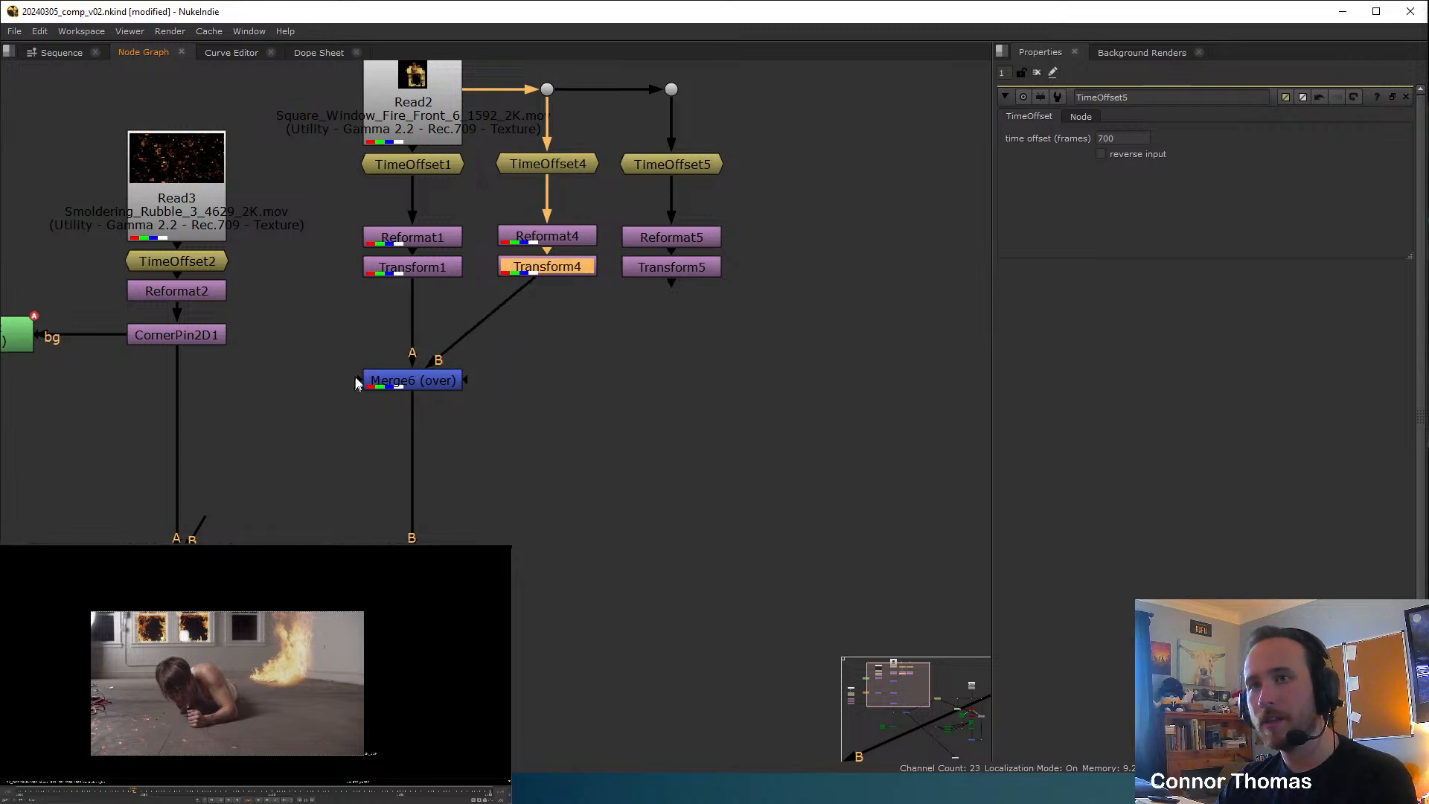
# Connect Transform5 to Merge6 as its A2 input.
pyautogui.moveTo(360, 380); pyautogui.dragTo(676, 266)
pyautogui.click(670, 372)
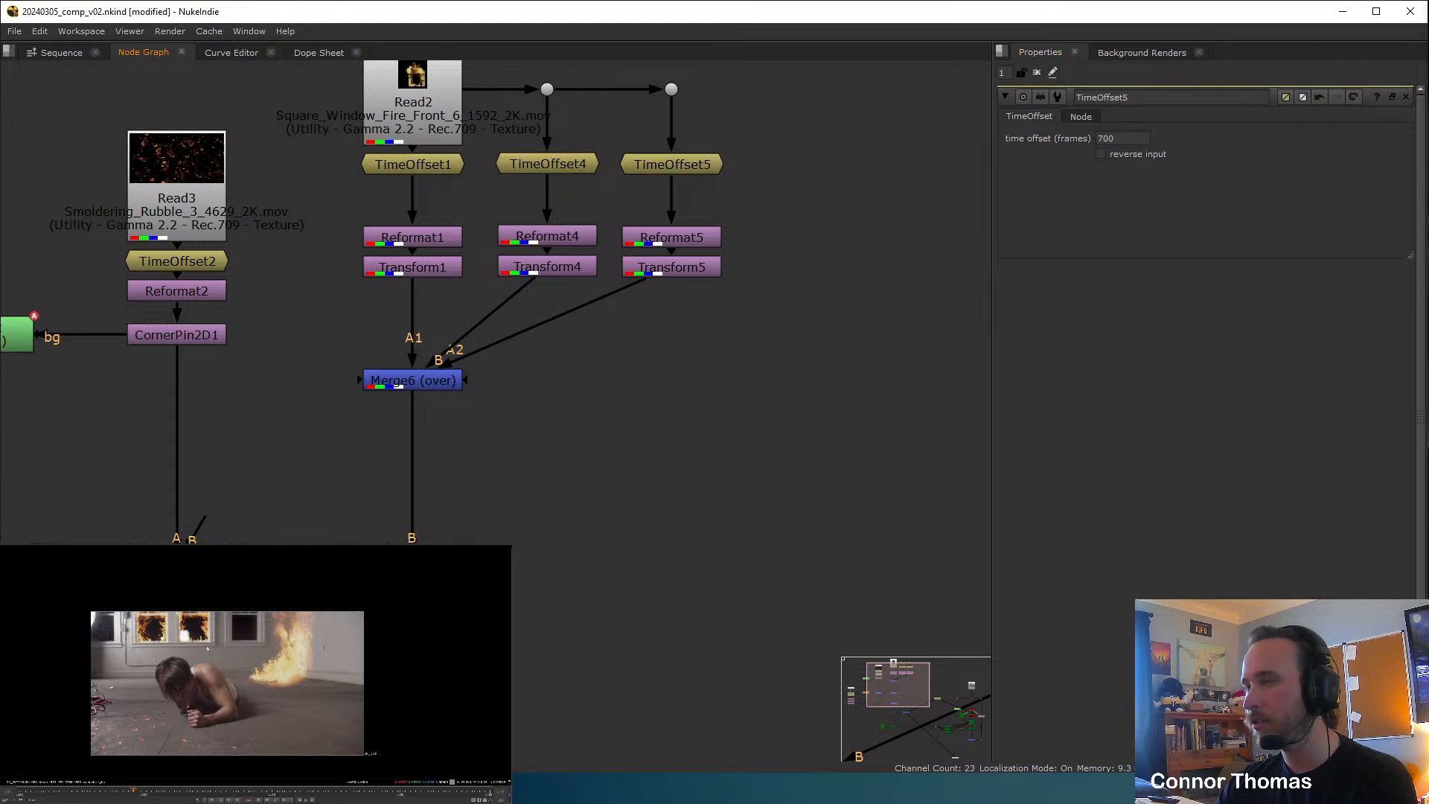
pyautogui.click(442, 383)
pyautogui.click(653, 367)
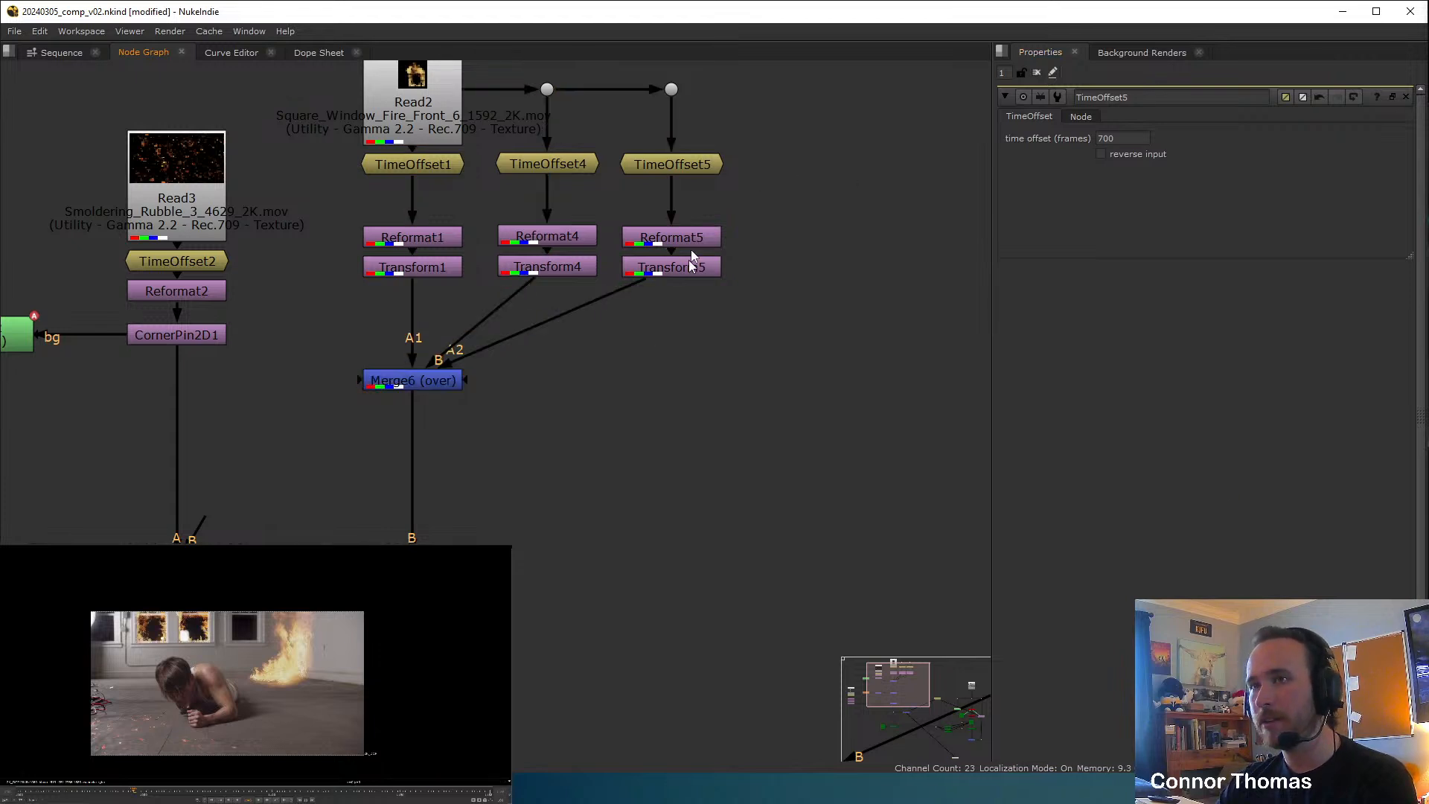
# Move the third fire into the window beside the second one with Transform5 translate about x 75, y 685, and close its properties.
pyautogui.doubleClick(679, 268)
pyautogui.moveTo(186, 593); pyautogui.dragTo(237, 590)
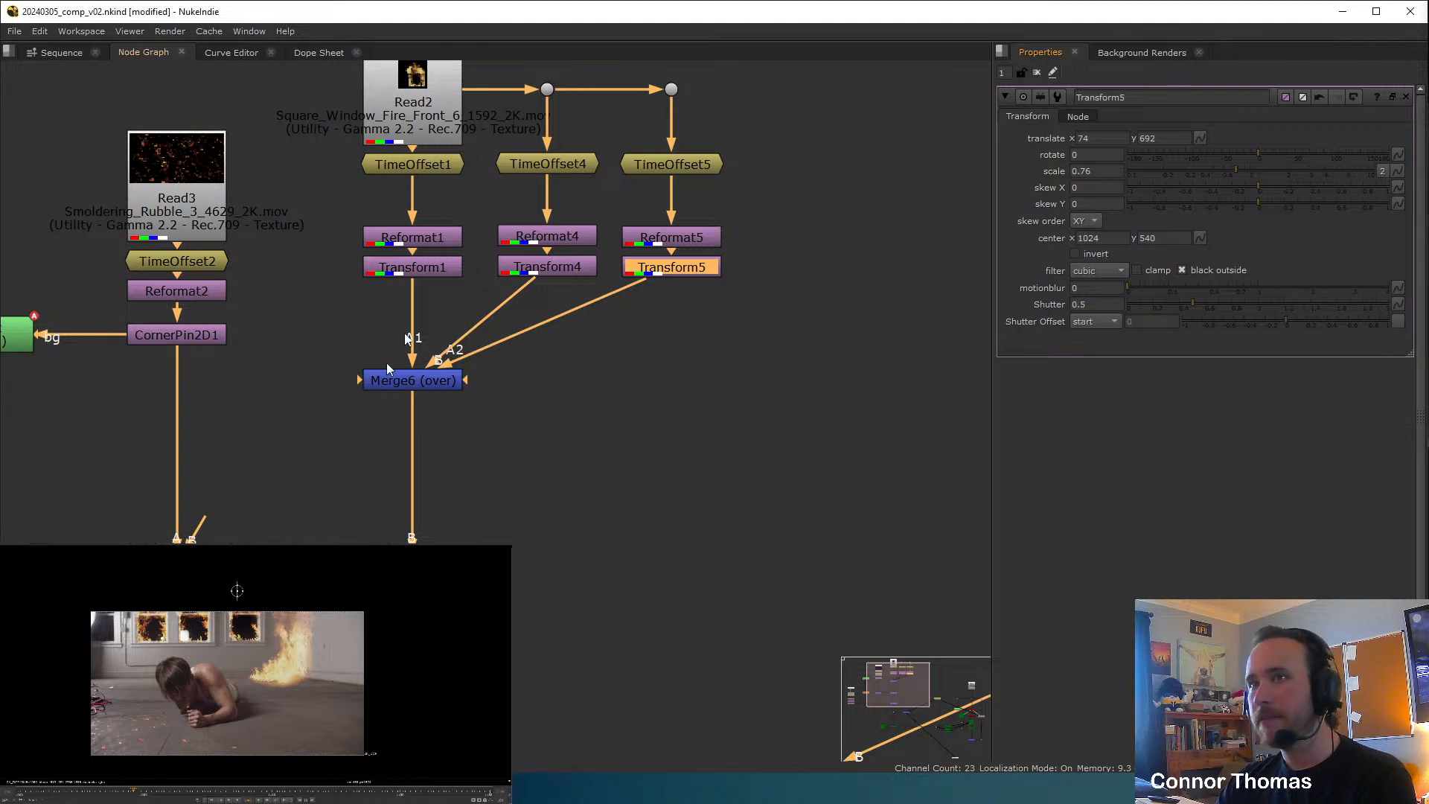
pyautogui.click(509, 343)
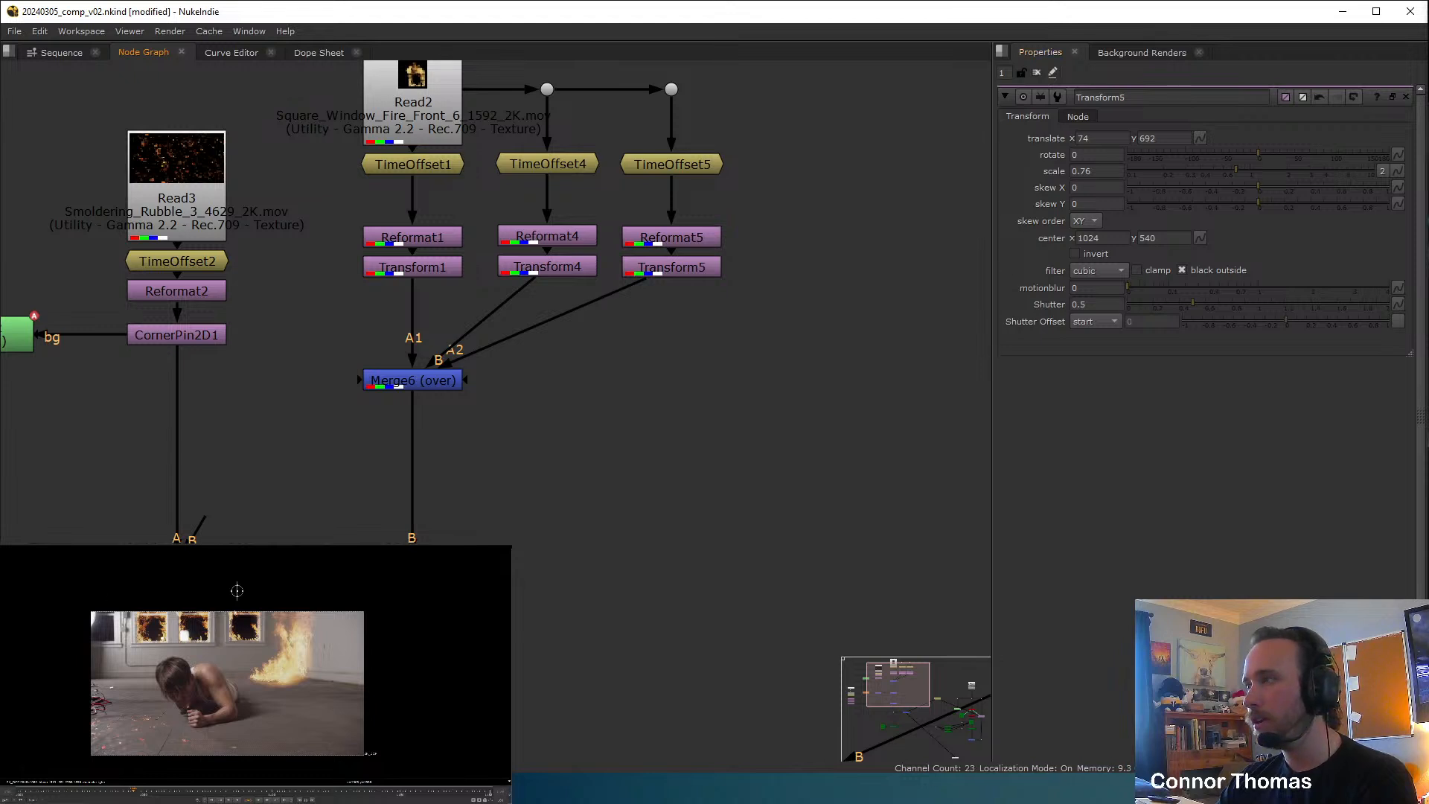
pyautogui.scroll(2, 212, 577)
pyautogui.moveTo(213, 577); pyautogui.dragTo(214, 577)
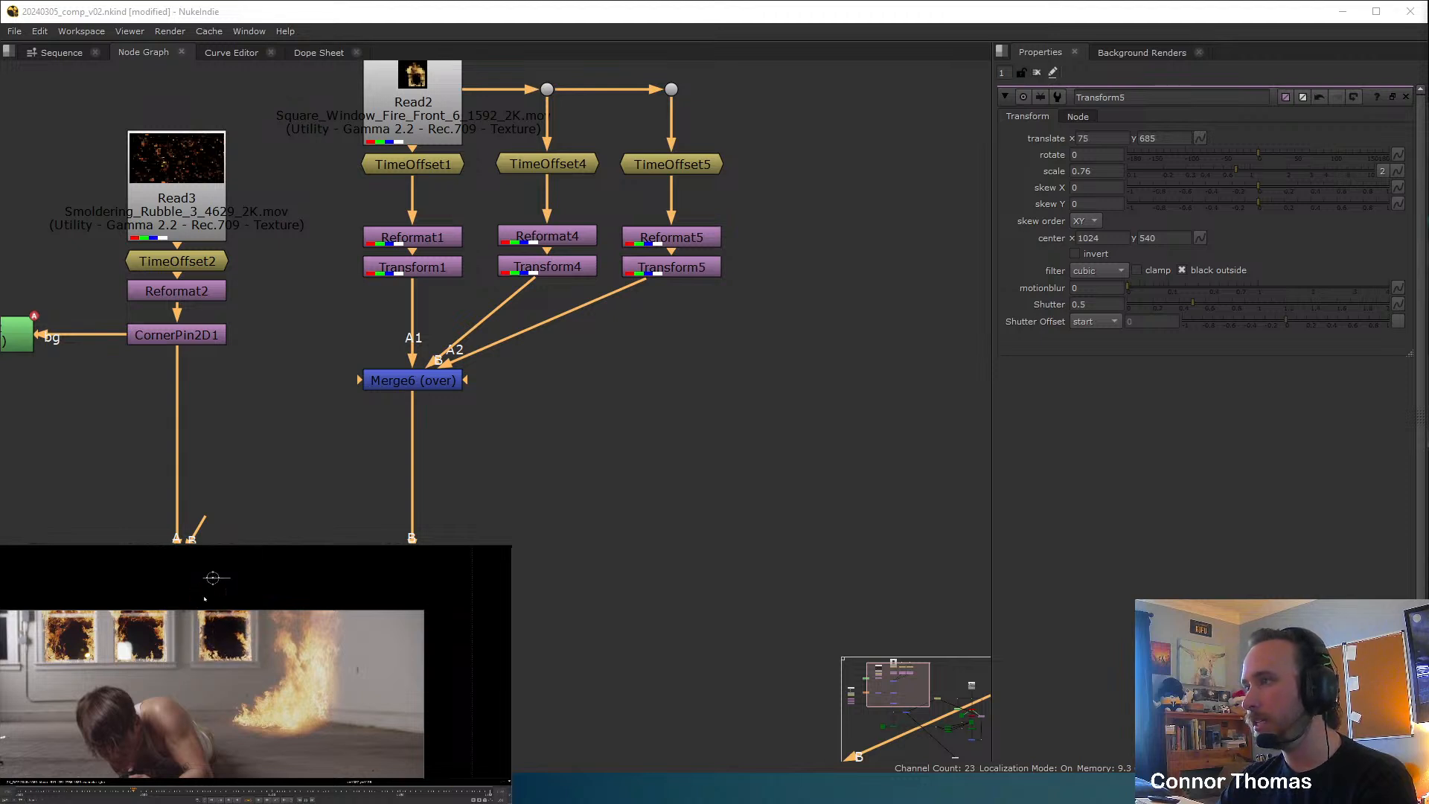
pyautogui.click(1036, 72)
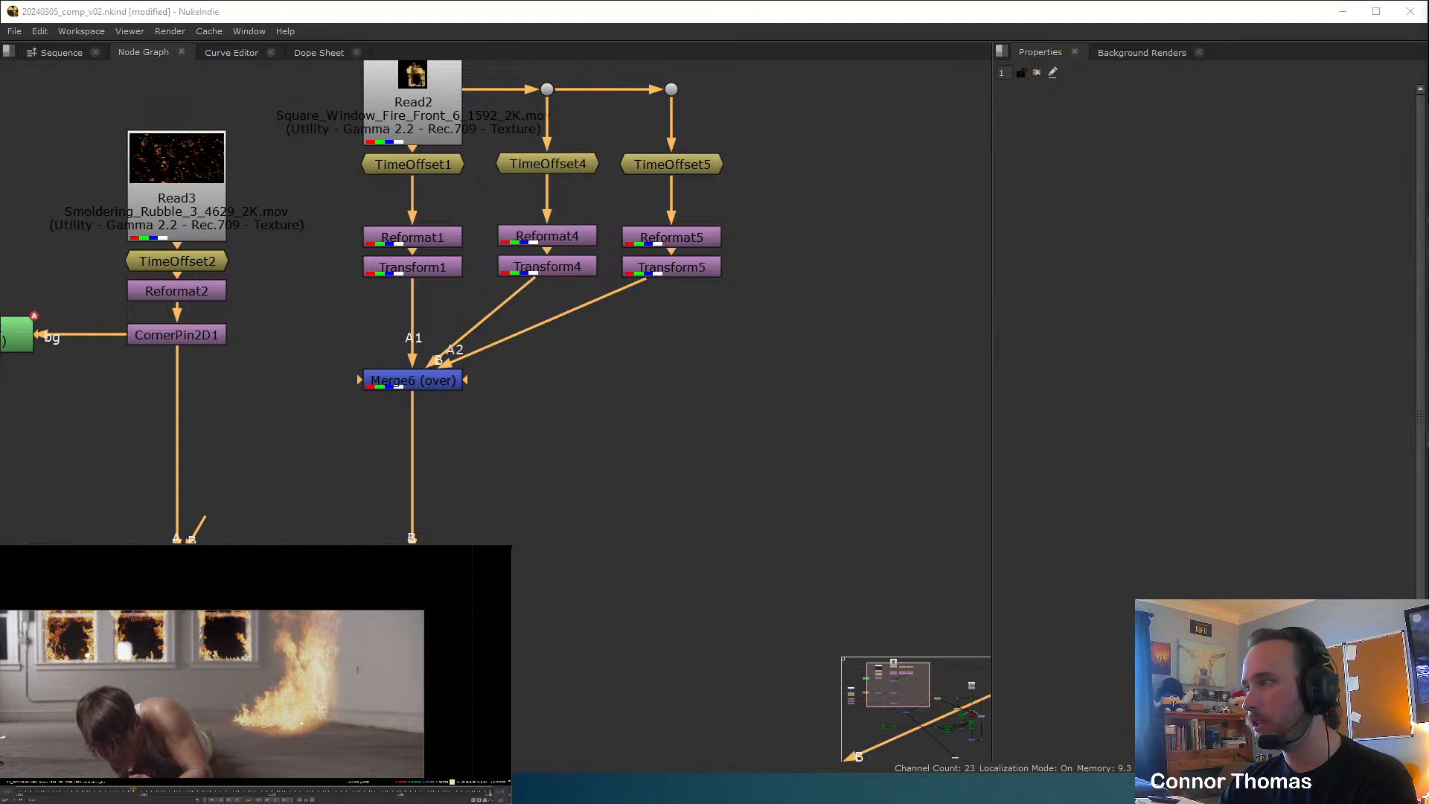
pyautogui.press('f')
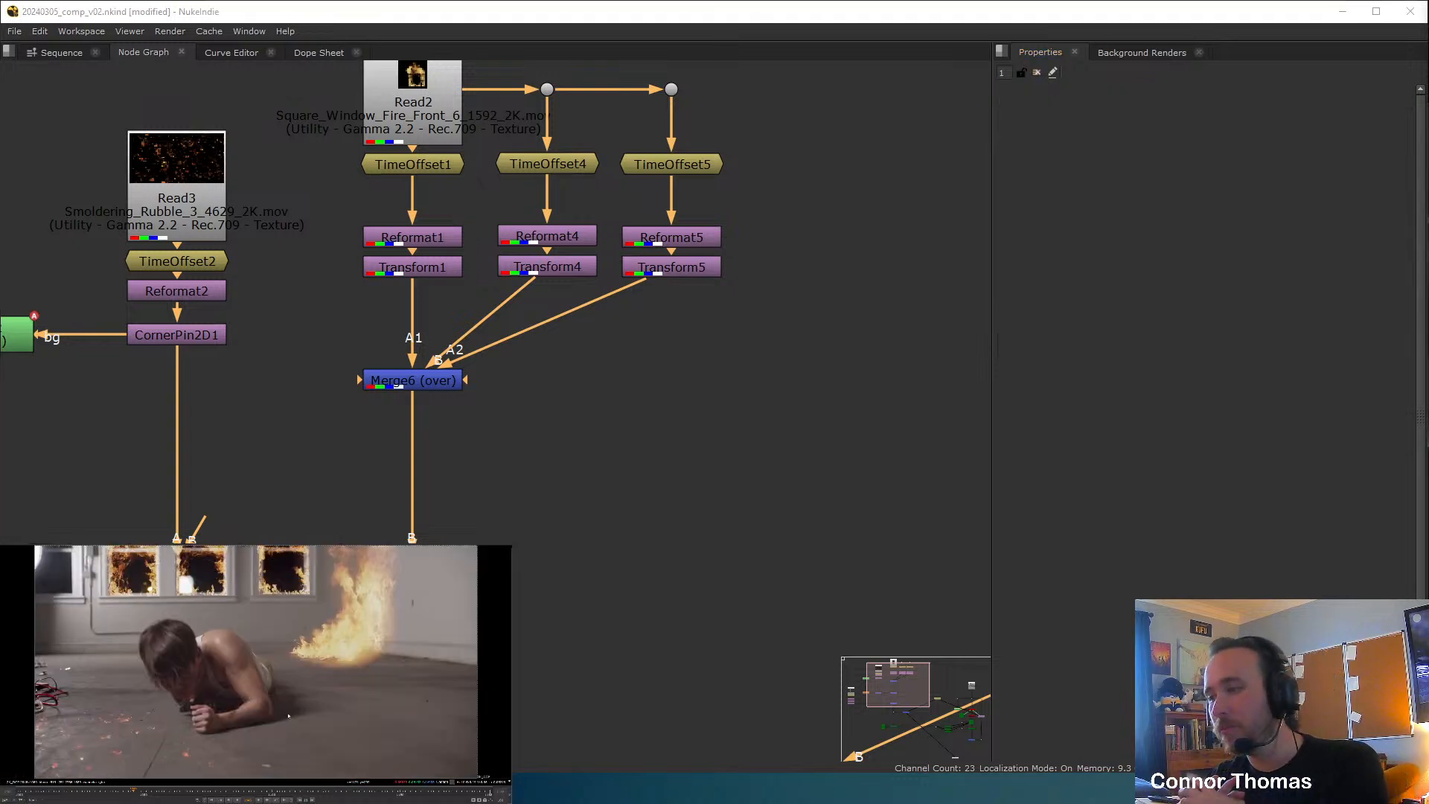
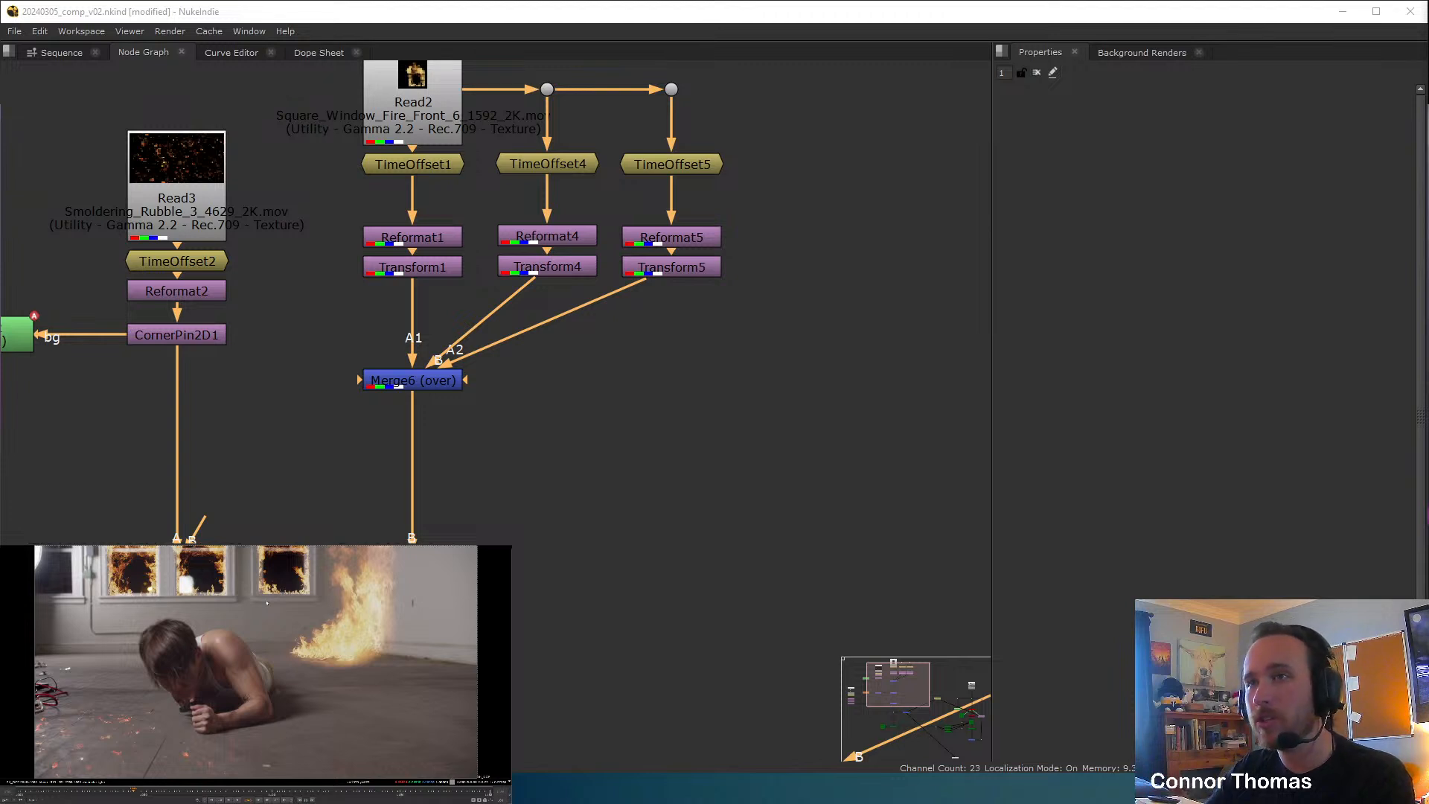
# Add elbow dots below Transform5 and Transform4 on their connections to Merge6.
pyautogui.keyDown('ctrl'); pyautogui.moveTo(543, 325); pyautogui.dragTo(676, 381); pyautogui.keyUp('ctrl')
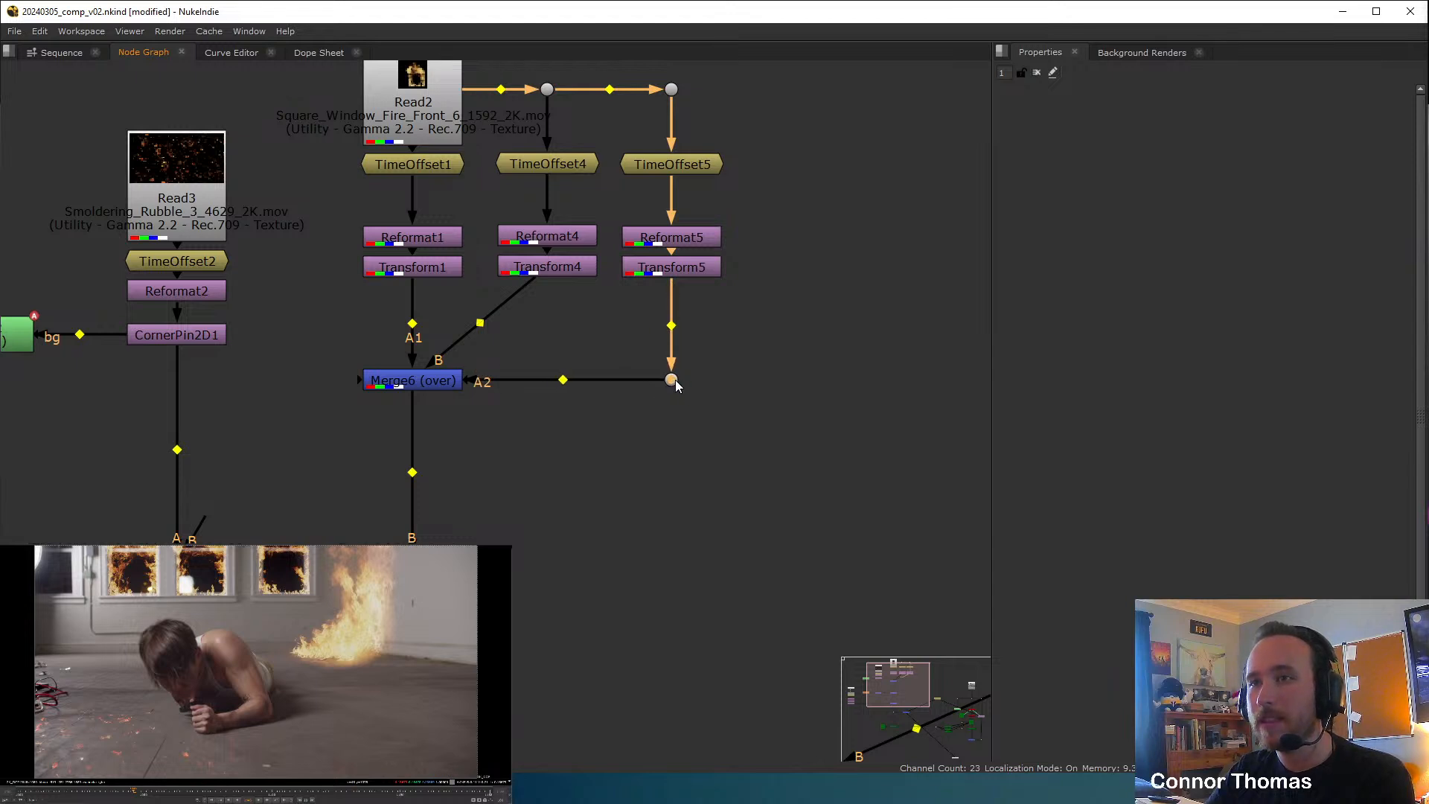
pyautogui.click(626, 361)
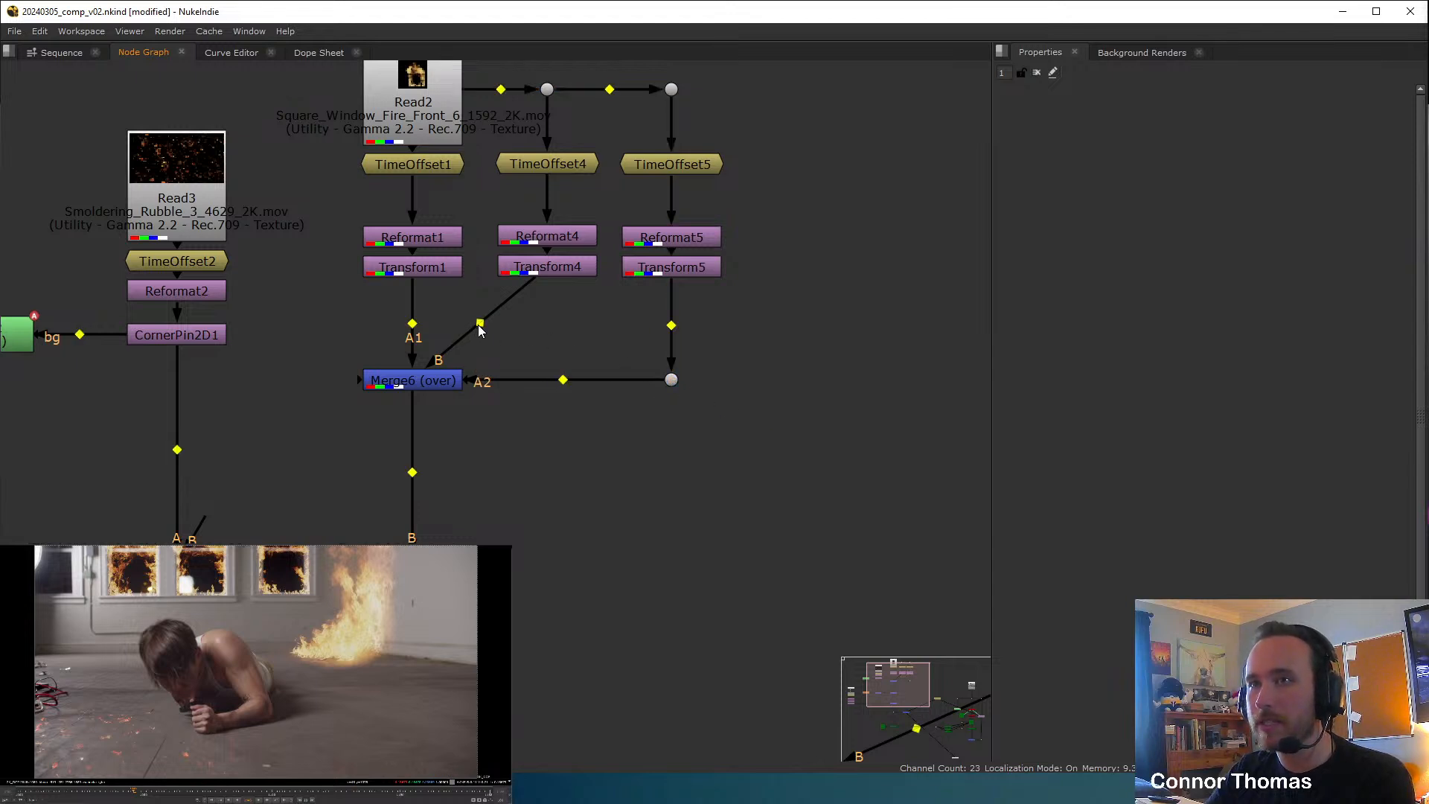
pyautogui.keyDown('ctrl'); pyautogui.moveTo(480, 324); pyautogui.dragTo(548, 342); pyautogui.keyUp('ctrl')
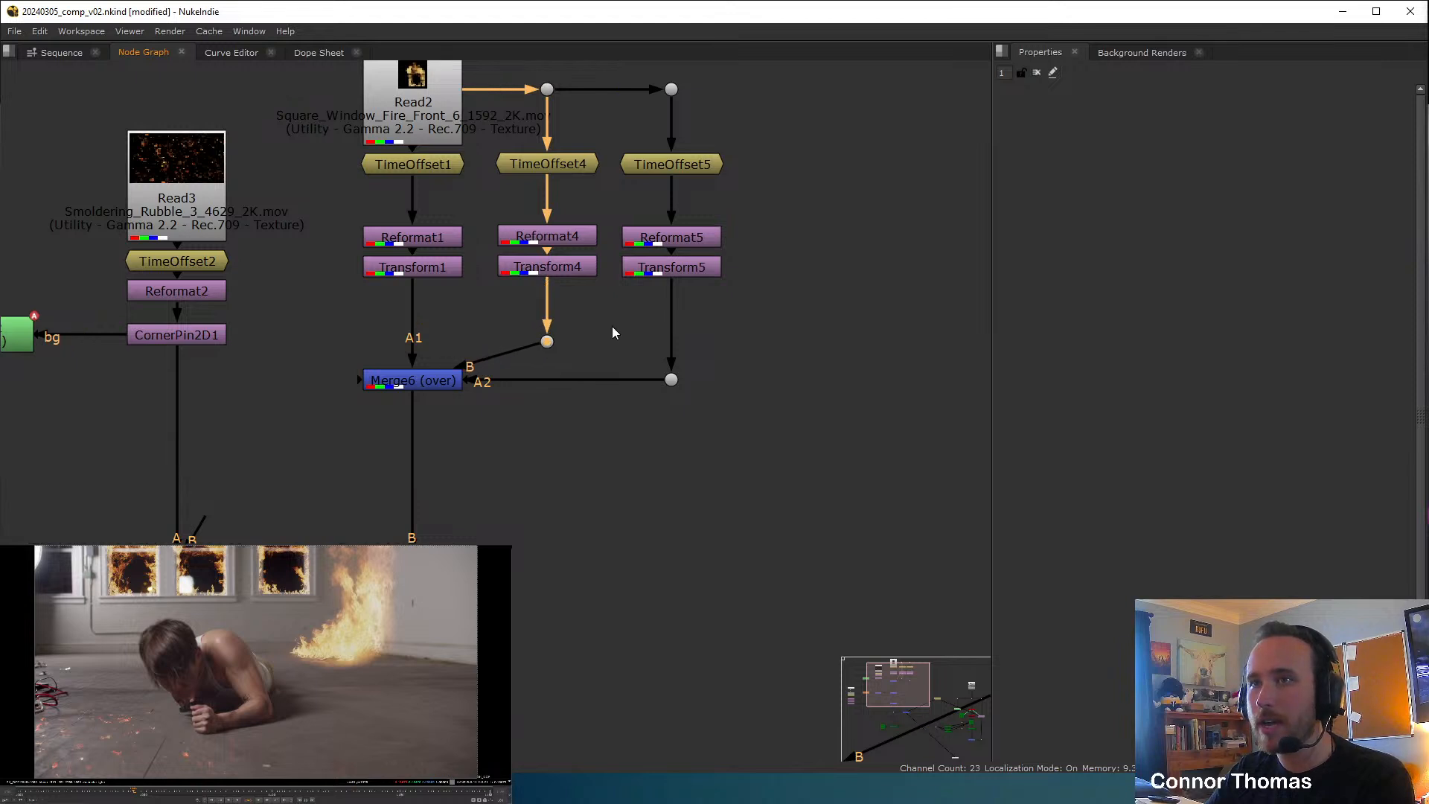
pyautogui.click(615, 333)
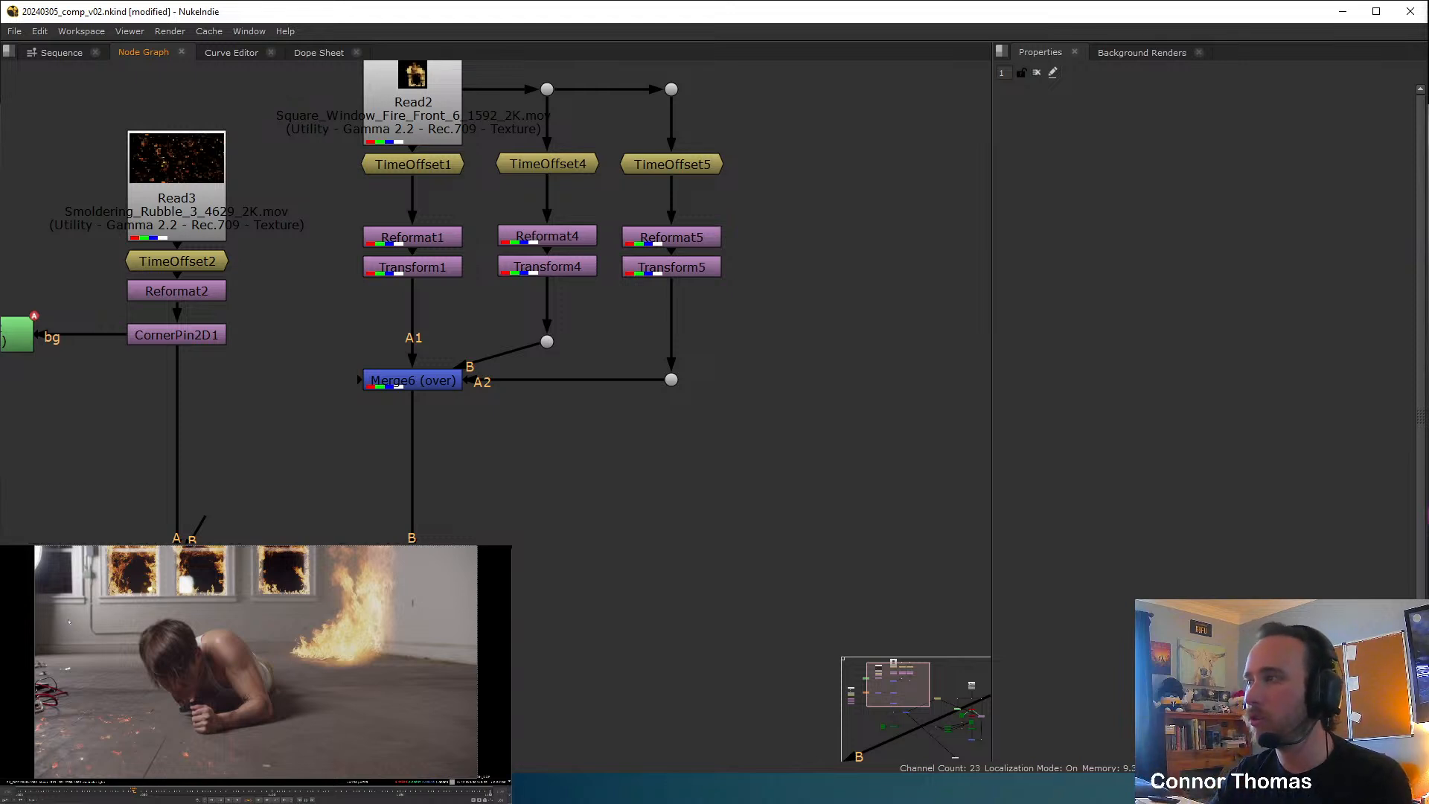
# Show the output of the final screen merge in the viewer at another frame of the shot.
pyautogui.click(292, 790)
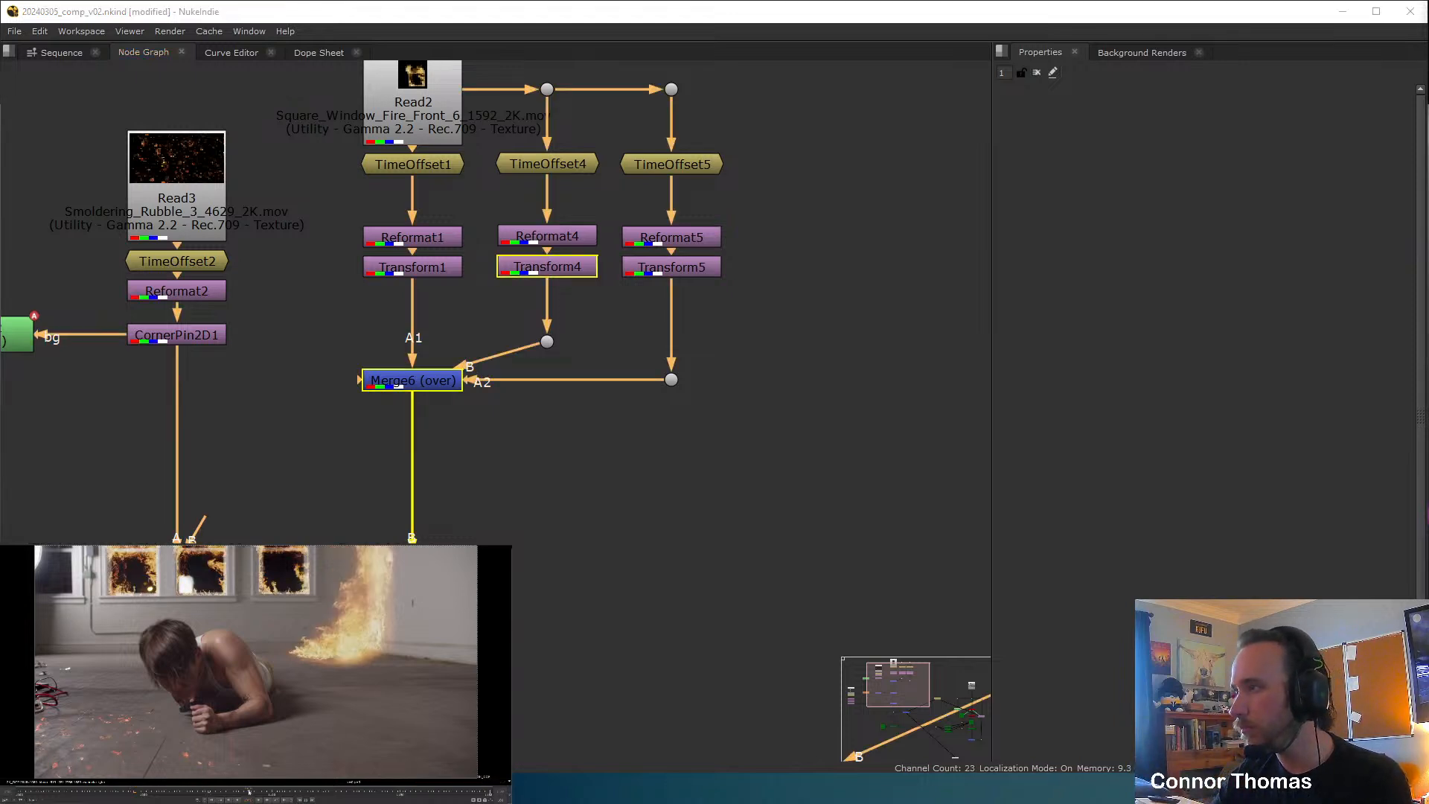
pyautogui.scroll(-3, 702, 447)
pyautogui.moveTo(703, 446); pyautogui.dragTo(584, 233, button='middle')
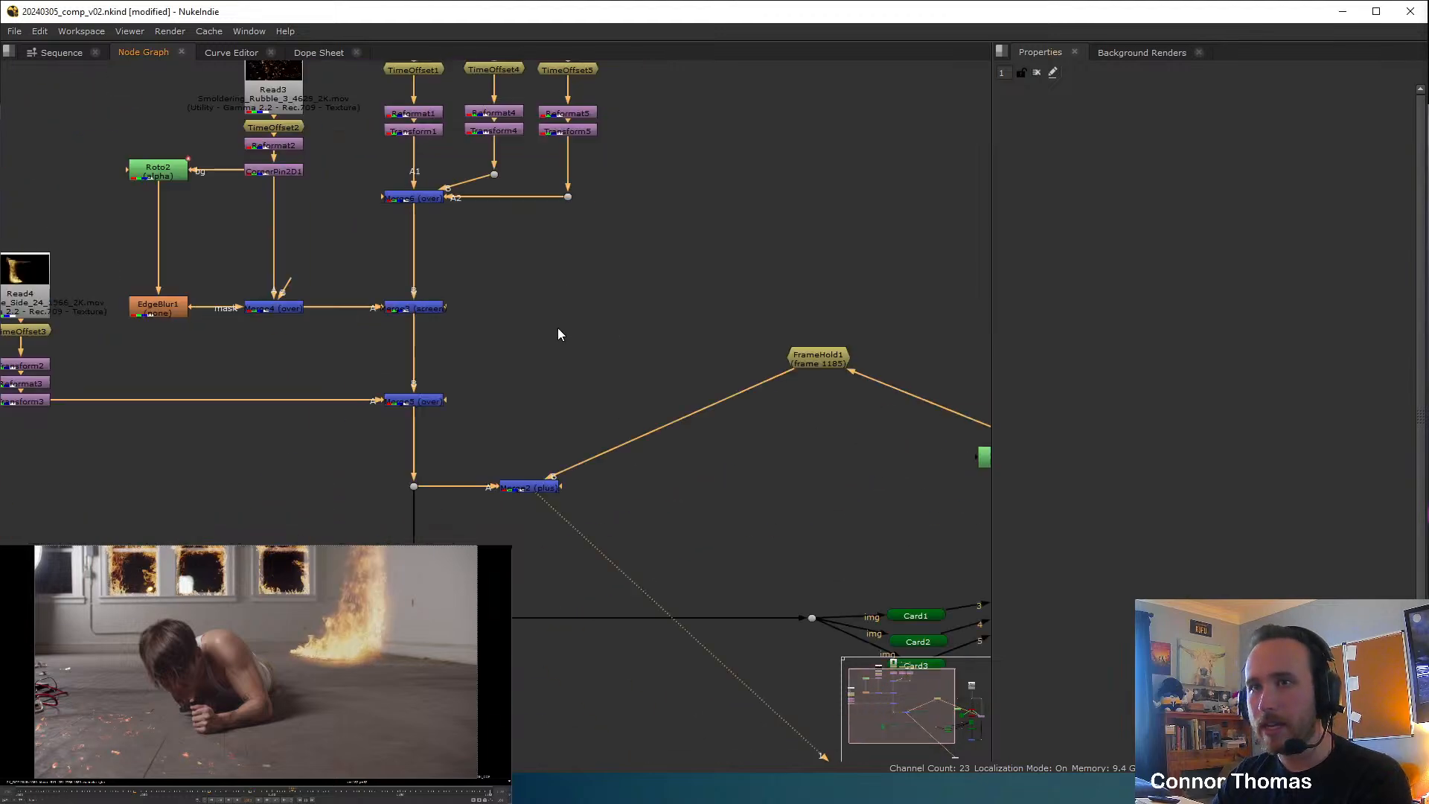
pyautogui.moveTo(582, 539); pyautogui.dragTo(470, 323, button='middle')
pyautogui.moveTo(970, 618); pyautogui.dragTo(709, 447, button='middle')
pyautogui.click(776, 343)
pyautogui.press('1')
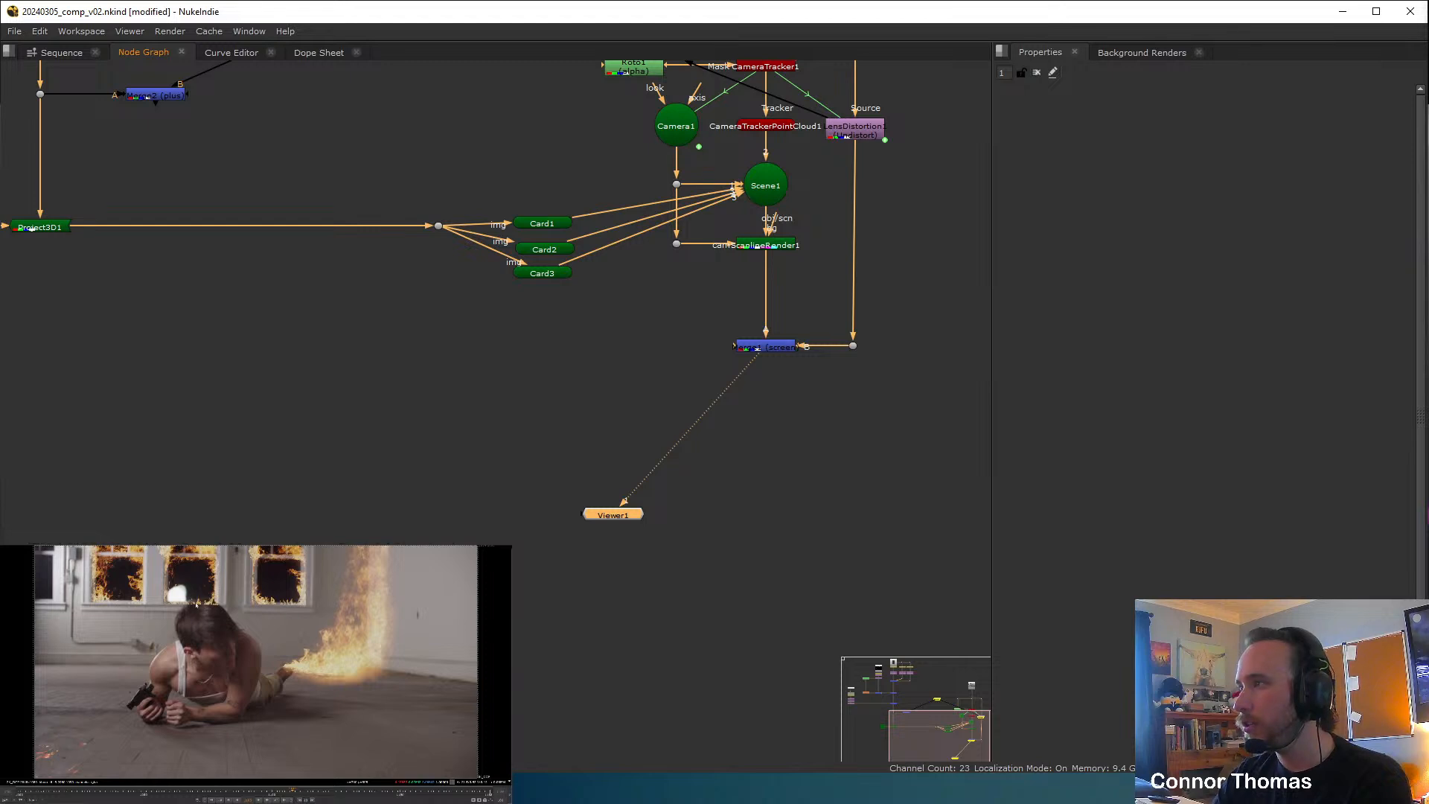
# Scrub back and forth through the shot to examine how the window fires follow the camera move.
pyautogui.click(274, 791)
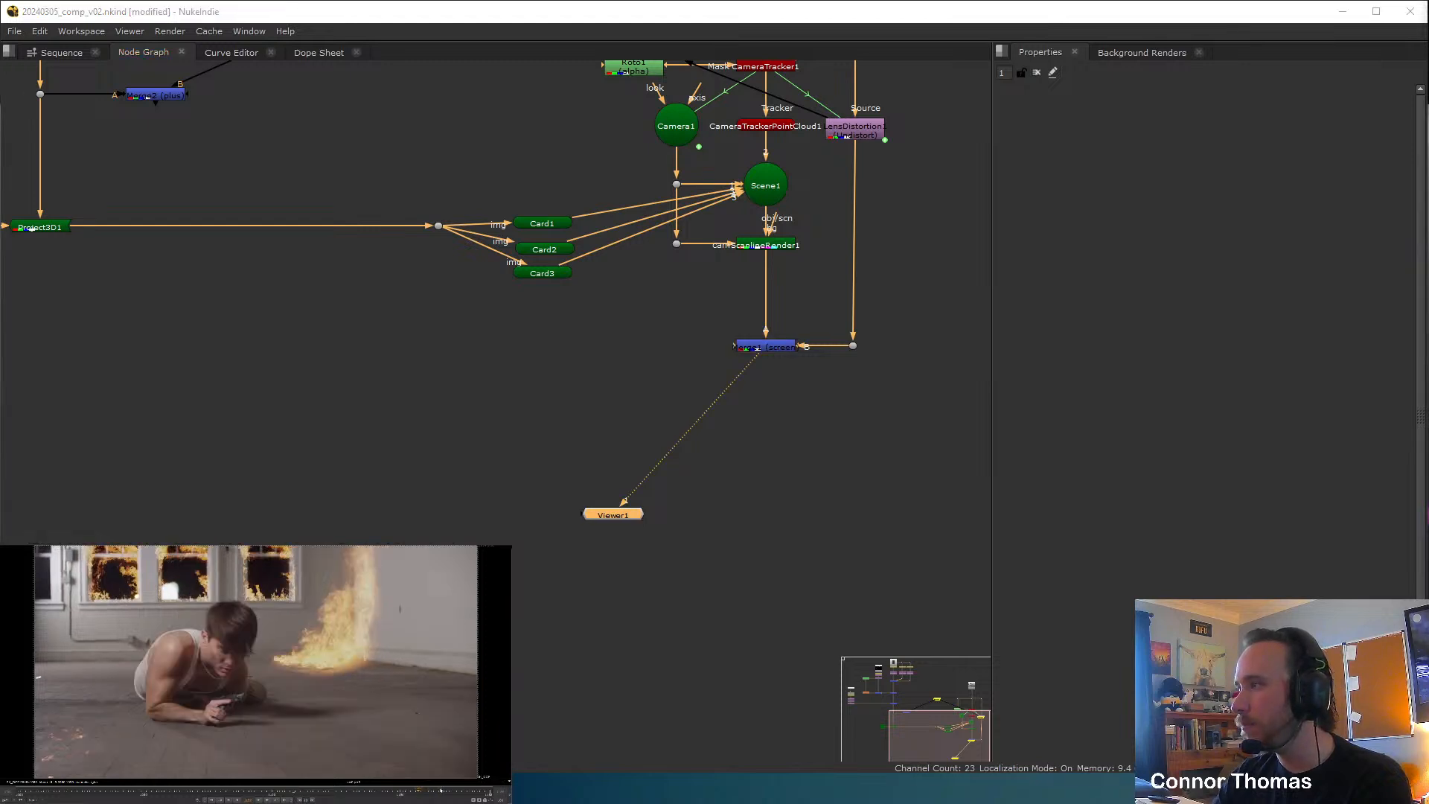
pyautogui.click(143, 791)
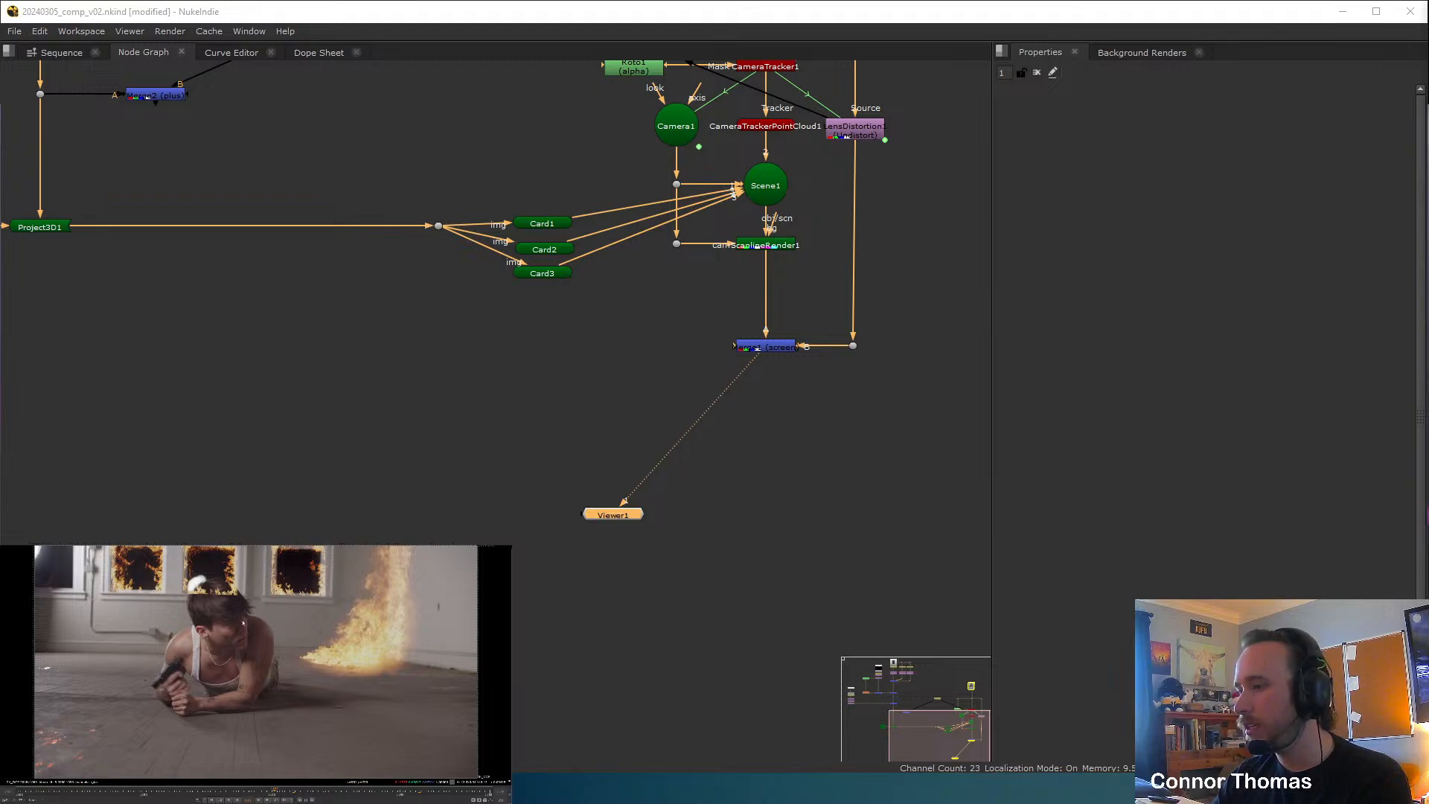
pyautogui.click(364, 793)
pyautogui.click(447, 793)
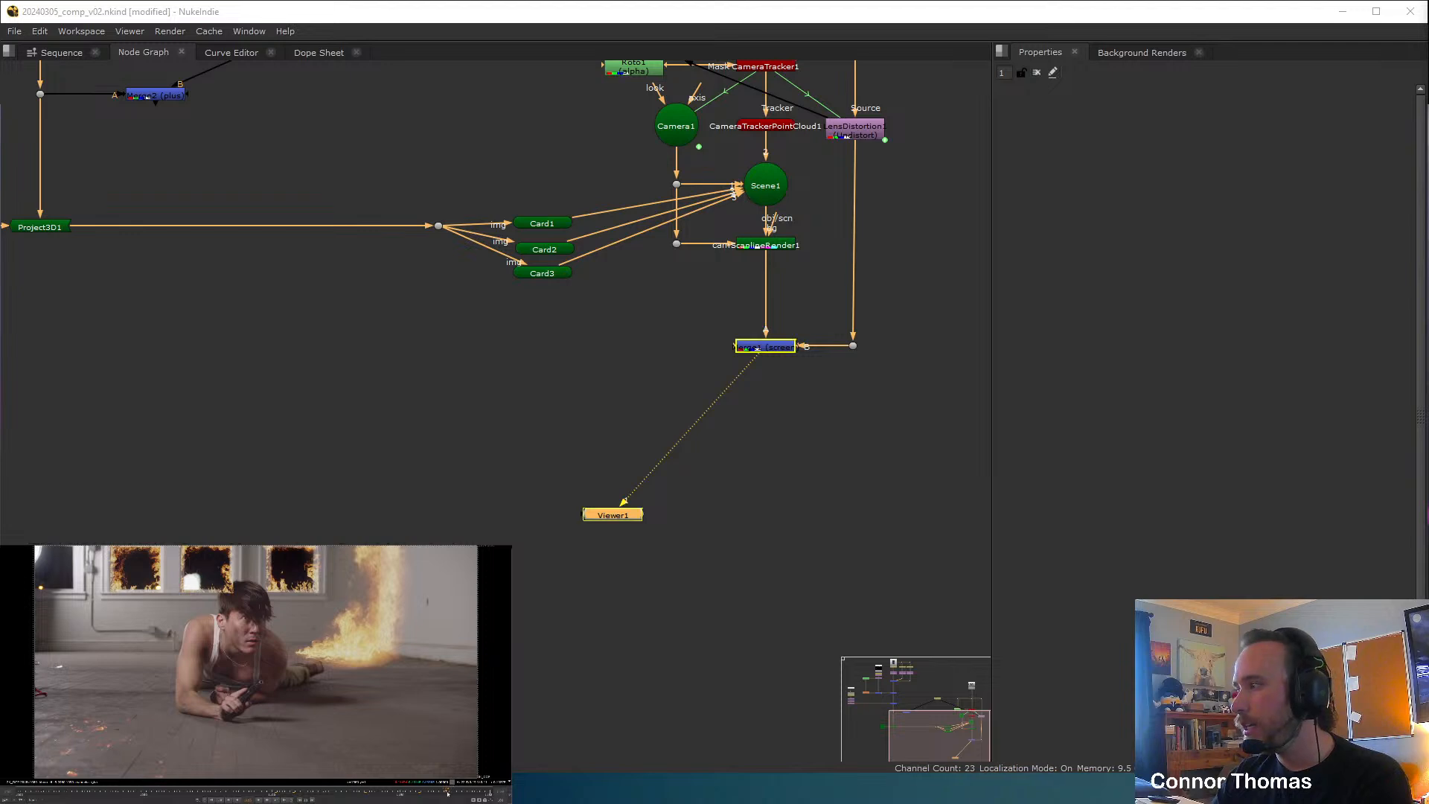
pyautogui.click(321, 793)
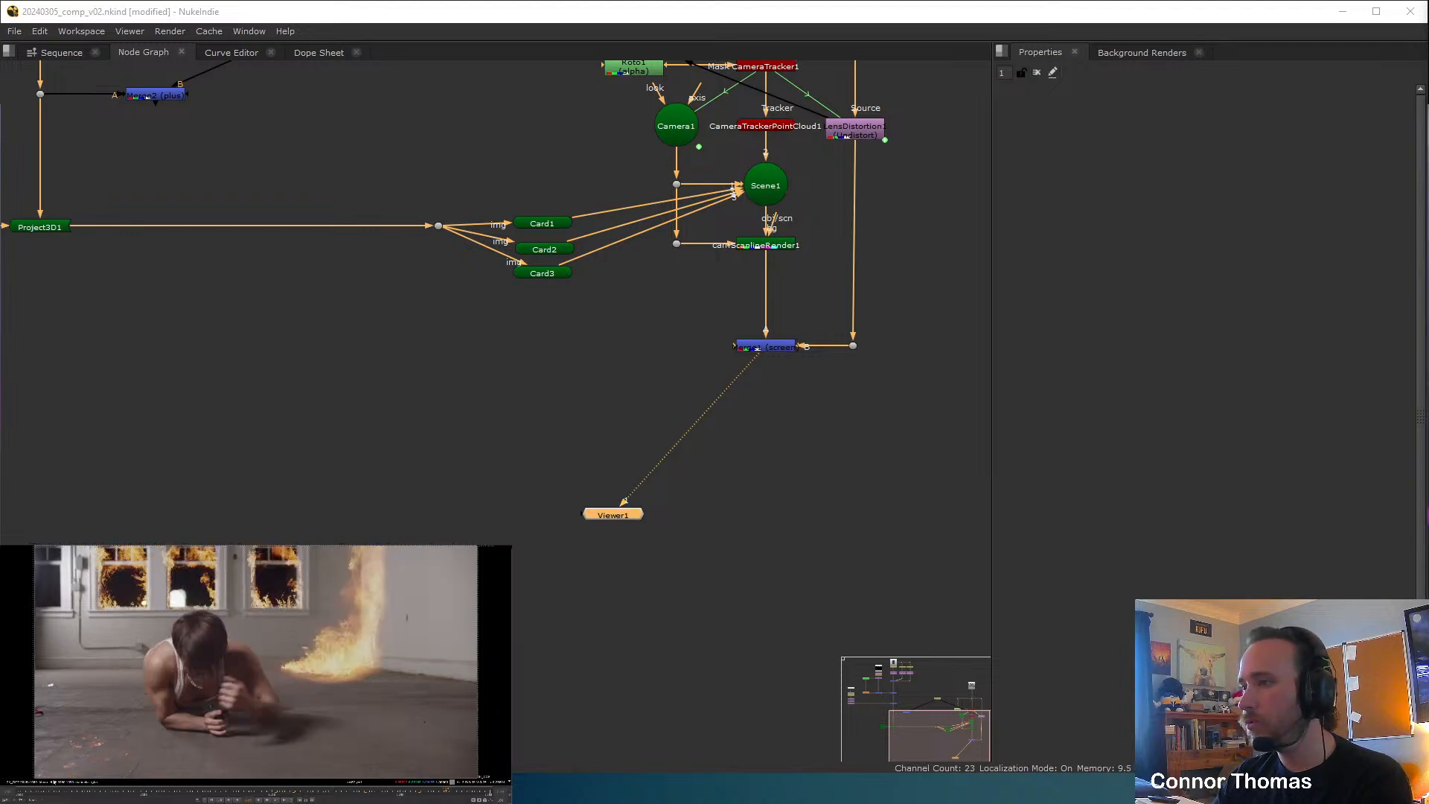
pyautogui.click(53, 792)
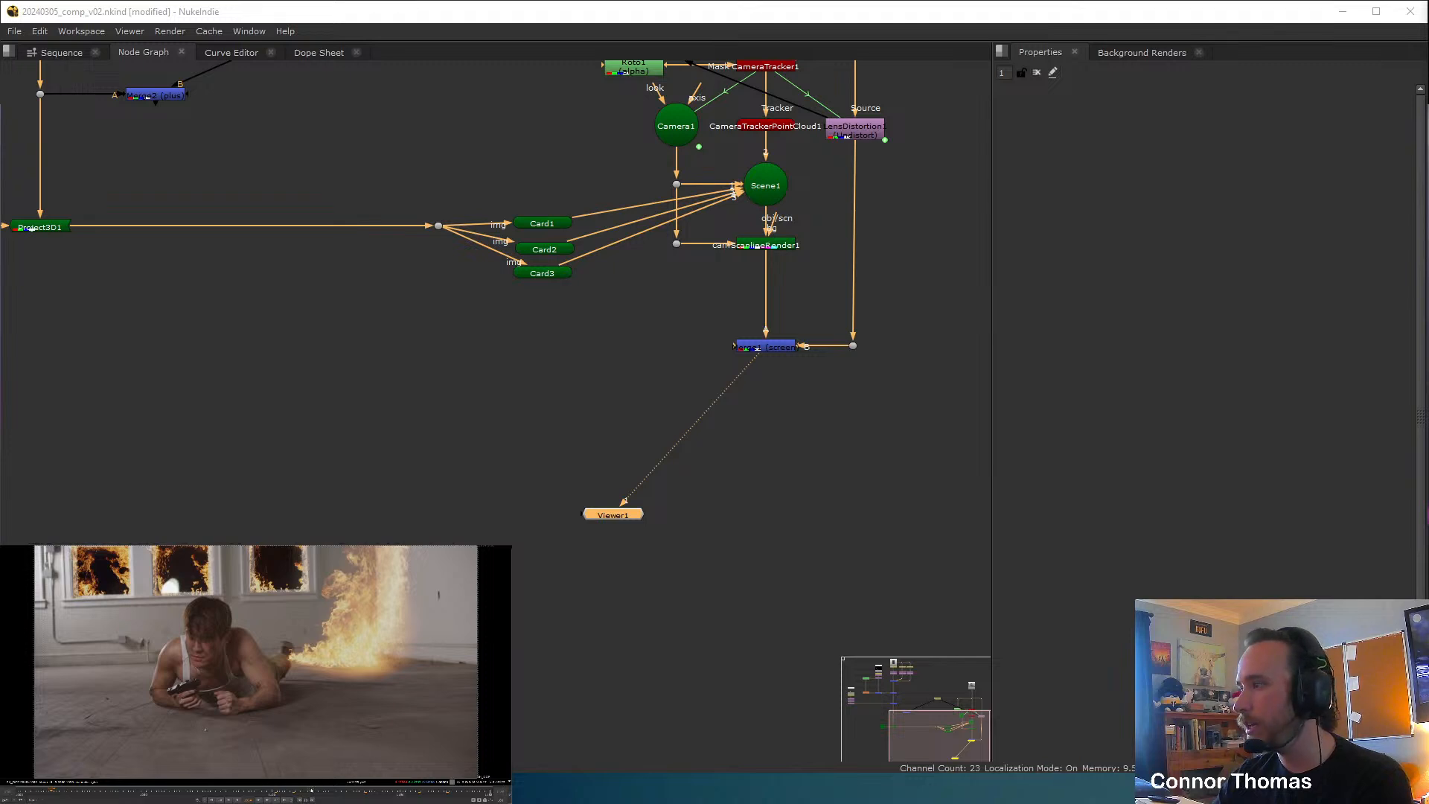
pyautogui.click(356, 791)
pyautogui.click(363, 792)
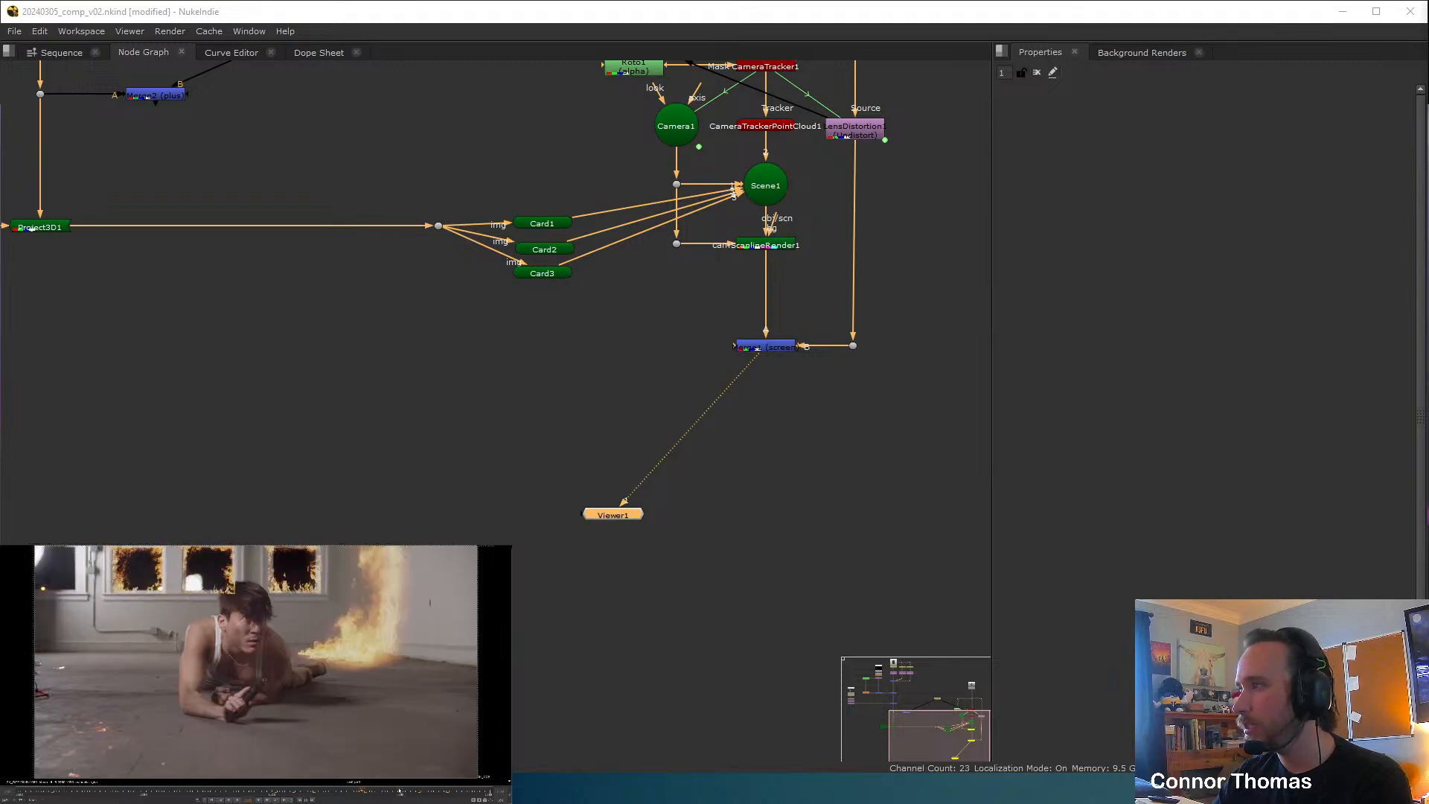
pyautogui.click(422, 792)
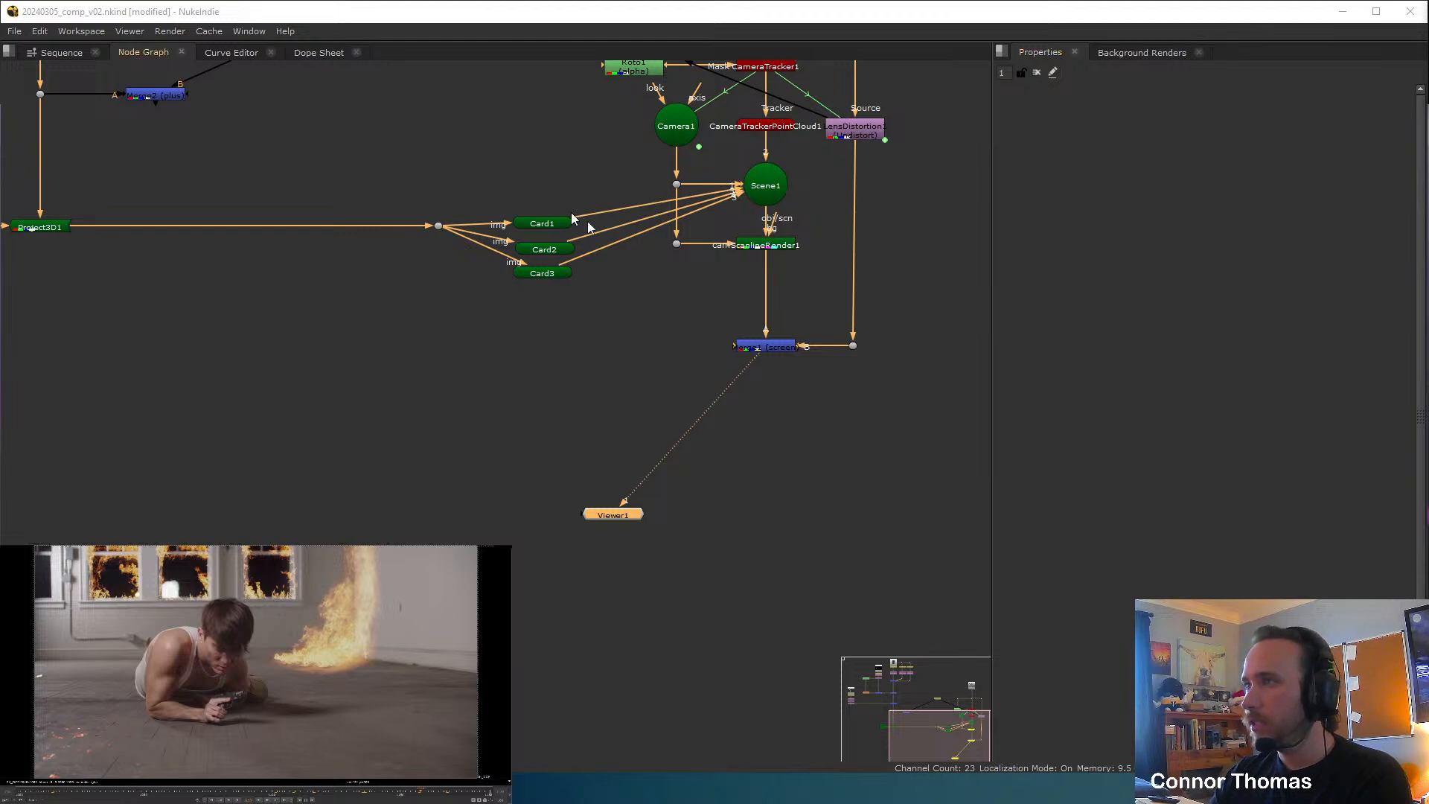
# Duplicate TimeOffset5, Reformat5 and Transform5 into a new column and feed the copies from Read2's branch through an elbow dot.
pyautogui.moveTo(716, 243); pyautogui.dragTo(737, 510, button='middle')
pyautogui.scroll(-3, 733, 506)
pyautogui.moveTo(375, 265); pyautogui.dragTo(549, 411, button='middle')
pyautogui.scroll(4, 545, 406)
pyautogui.moveTo(739, 298); pyautogui.dragTo(638, 265, button='middle')
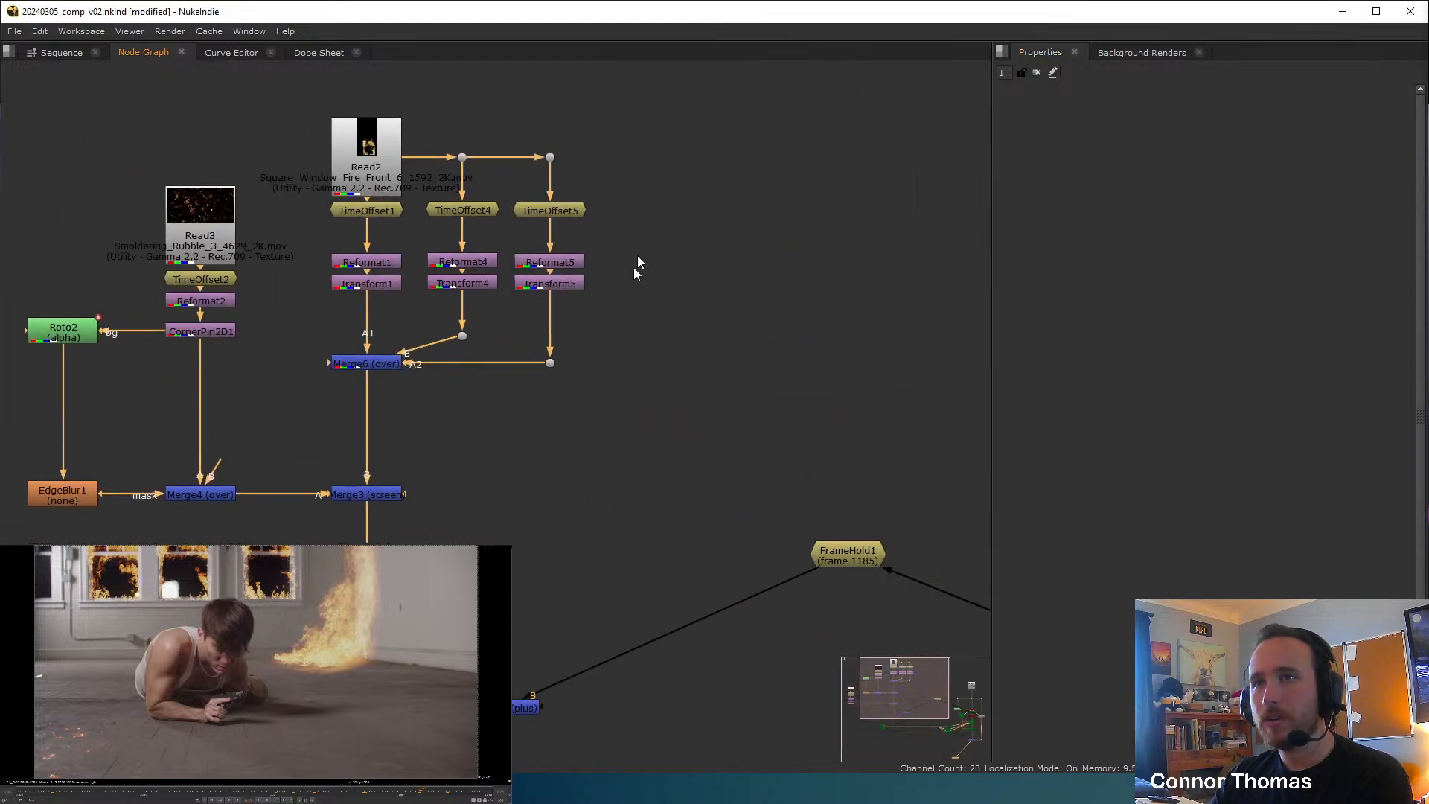
pyautogui.moveTo(616, 322); pyautogui.dragTo(504, 192)
pyautogui.hotkey('ctrl', 'c')
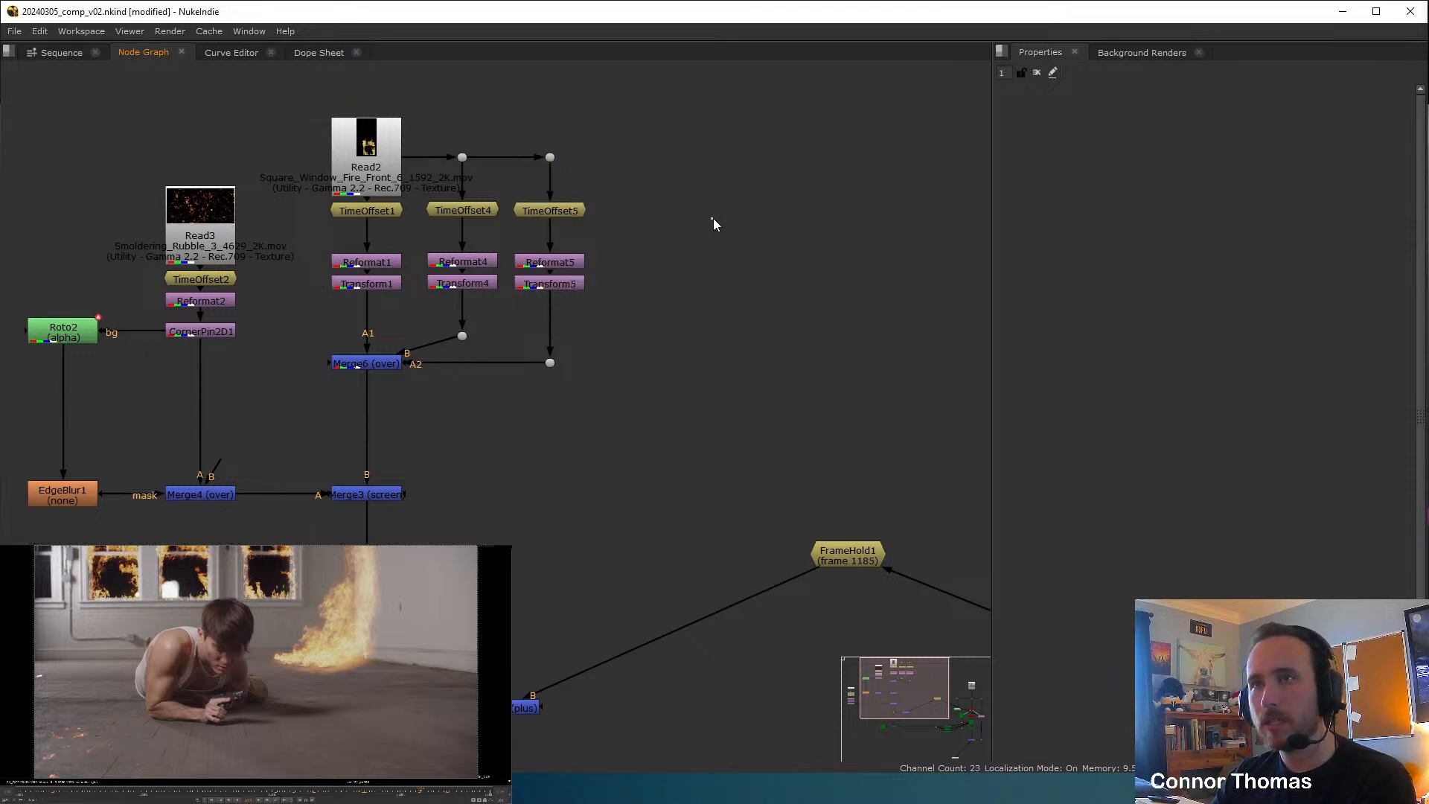
pyautogui.click(713, 217)
pyautogui.hotkey('ctrl', 'v')
pyautogui.moveTo(690, 210); pyautogui.dragTo(637, 158)
pyautogui.click(621, 229)
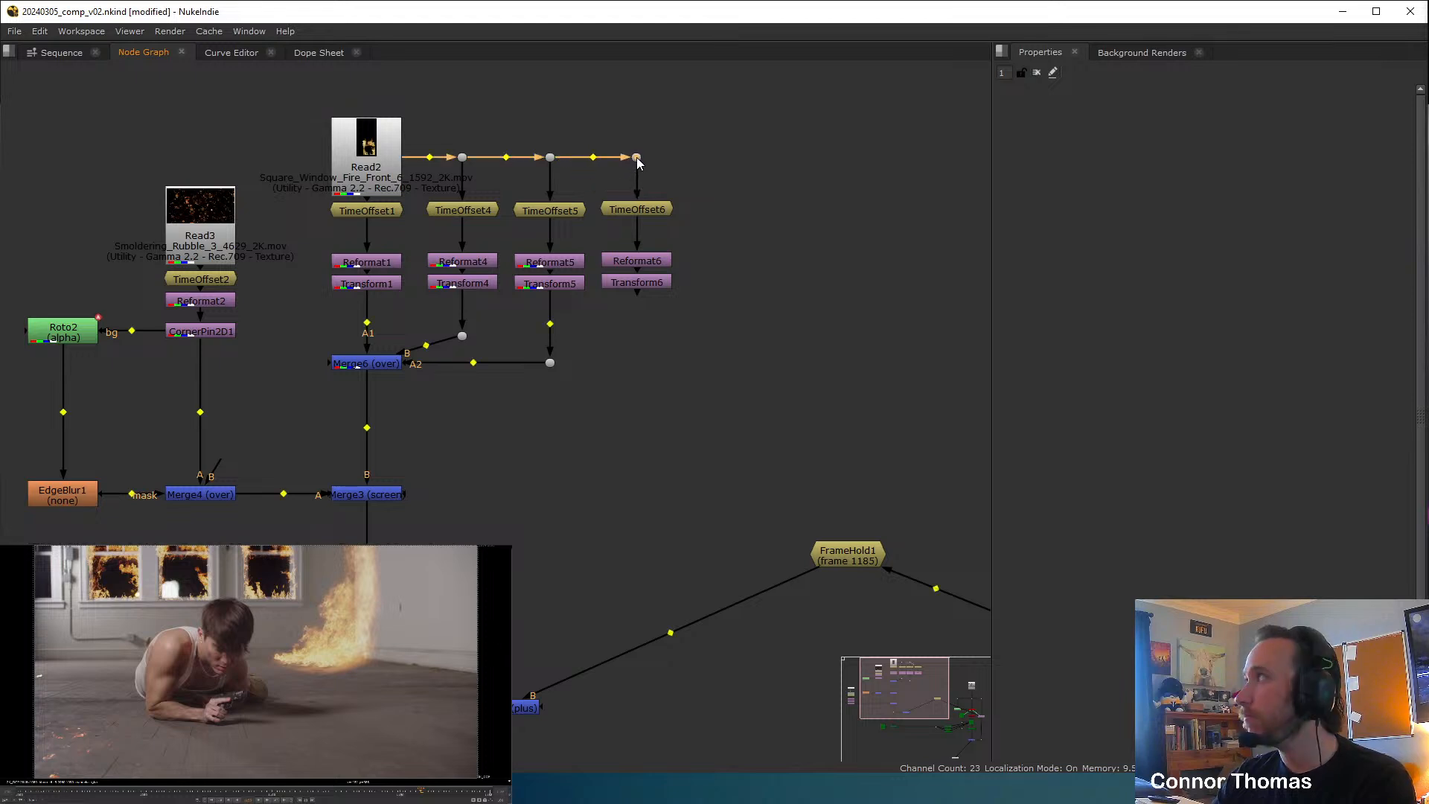
# Set TimeOffset6's time offset to 843 frames.
pyautogui.doubleClick(650, 212)
pyautogui.click(1125, 137)
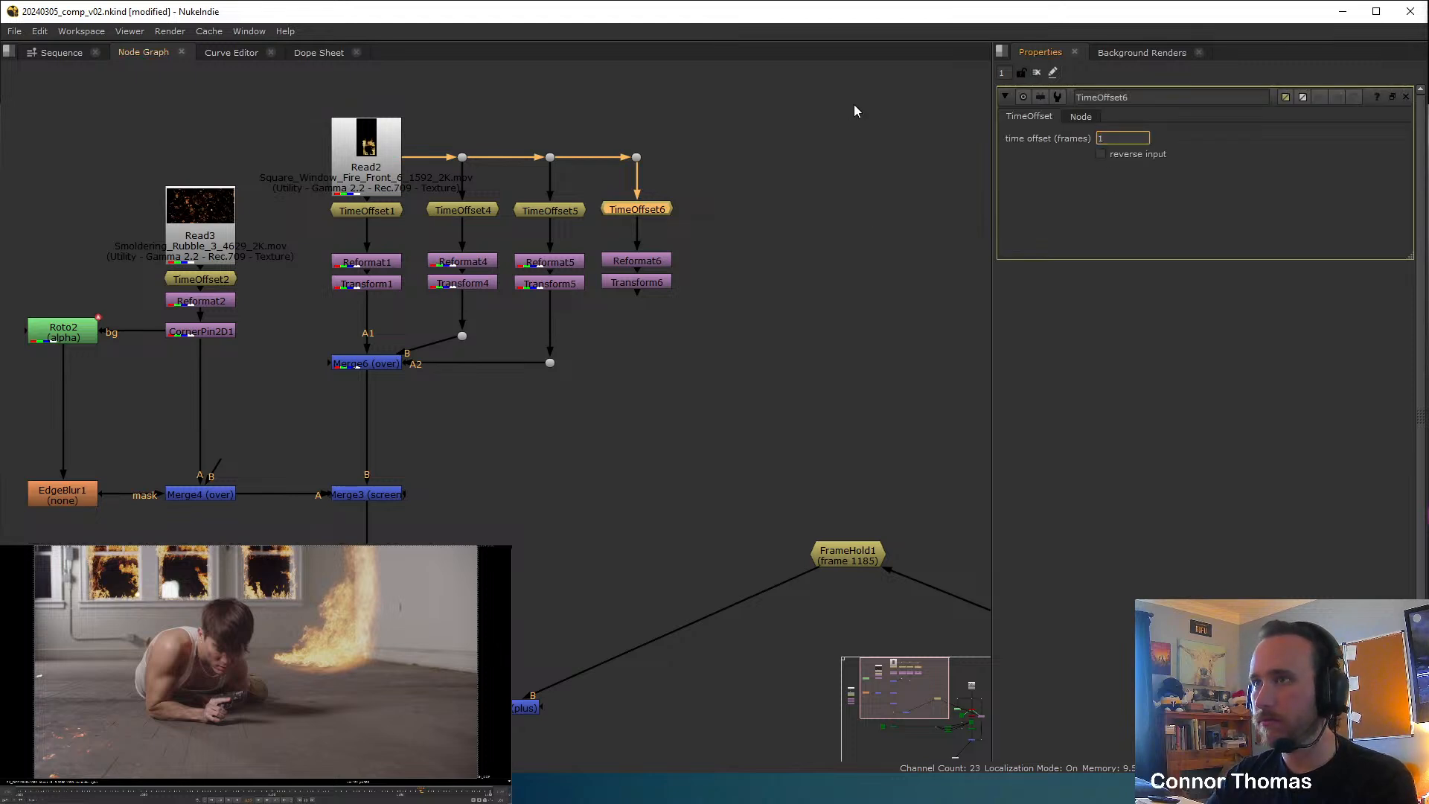
pyautogui.press('BackSpace')
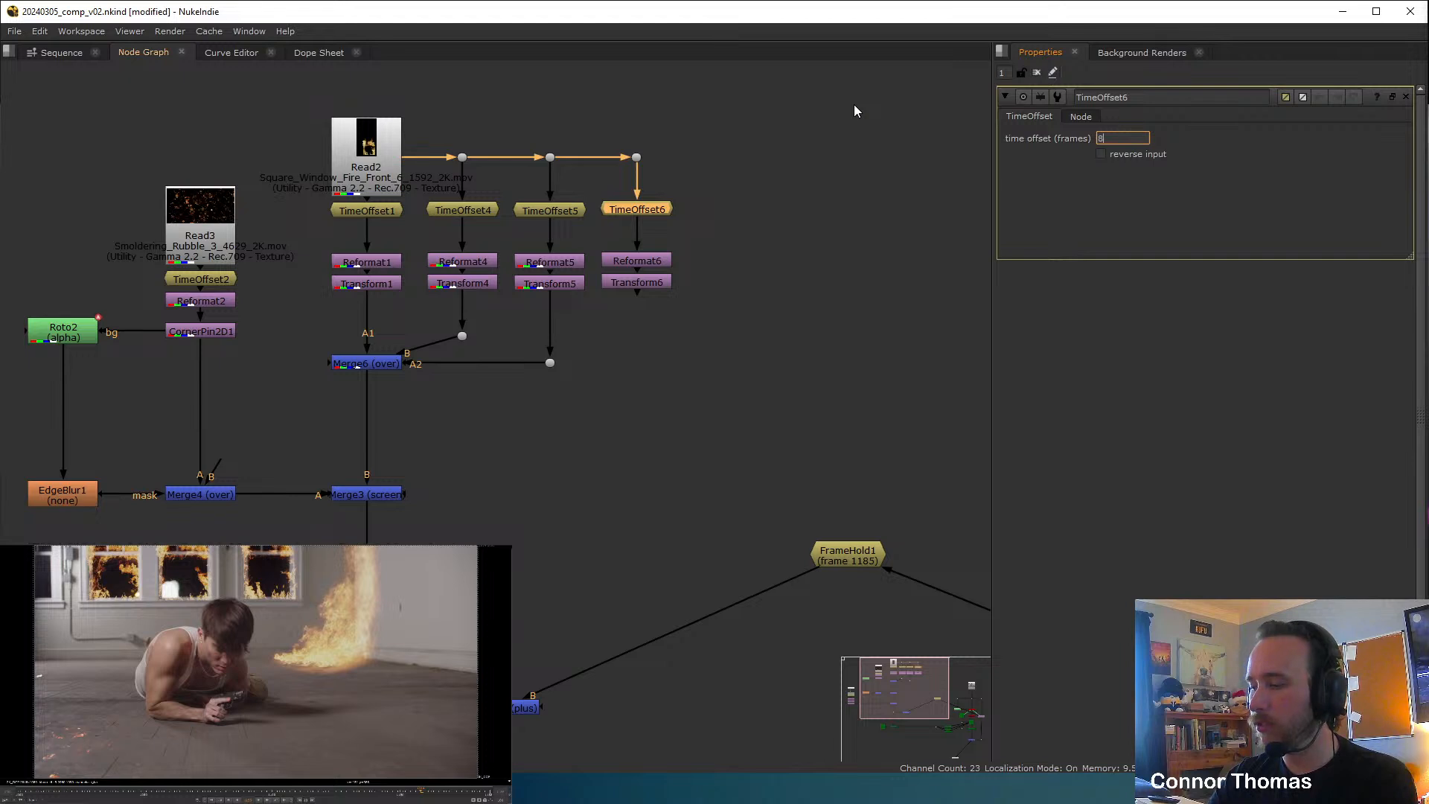
pyautogui.write('843')
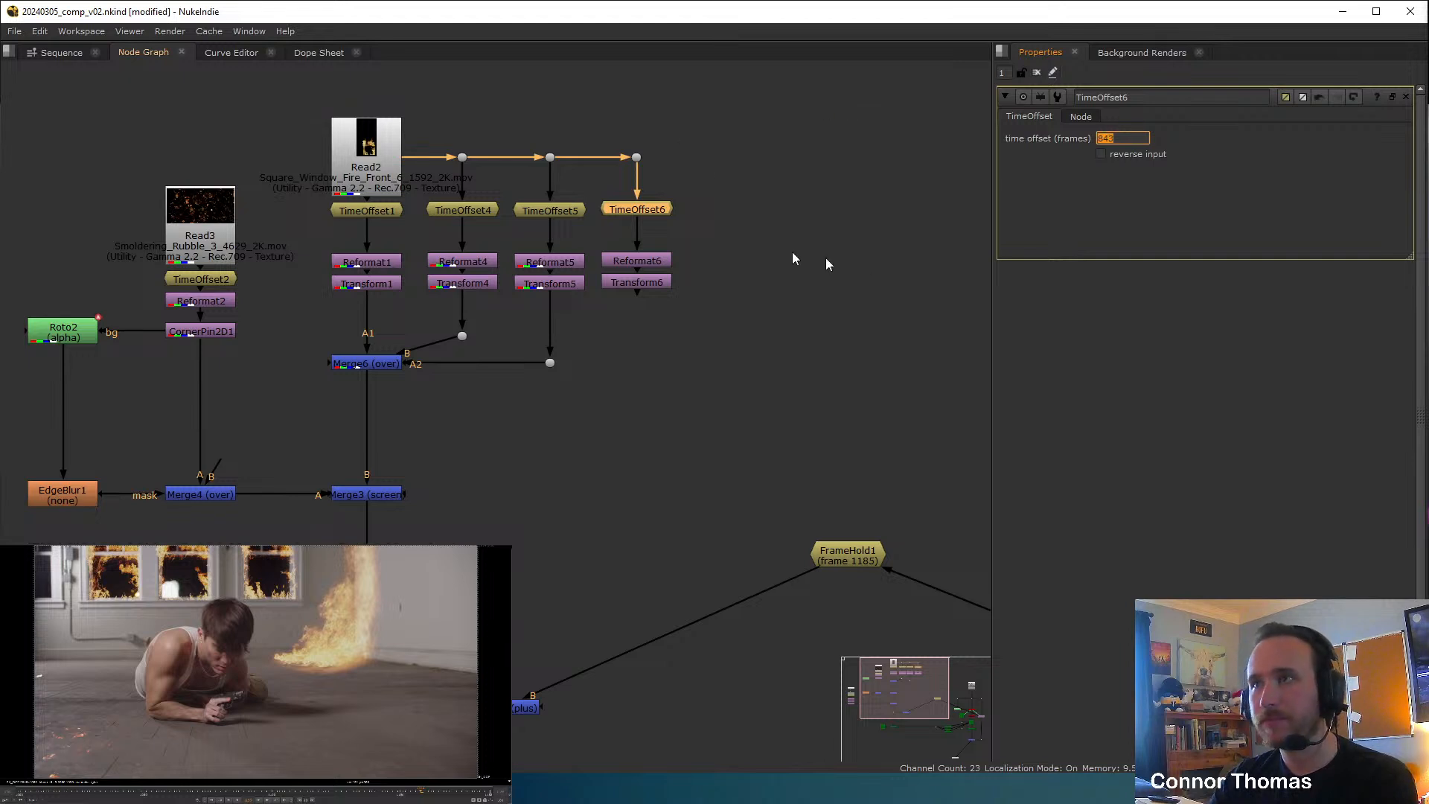
pyautogui.click(700, 313)
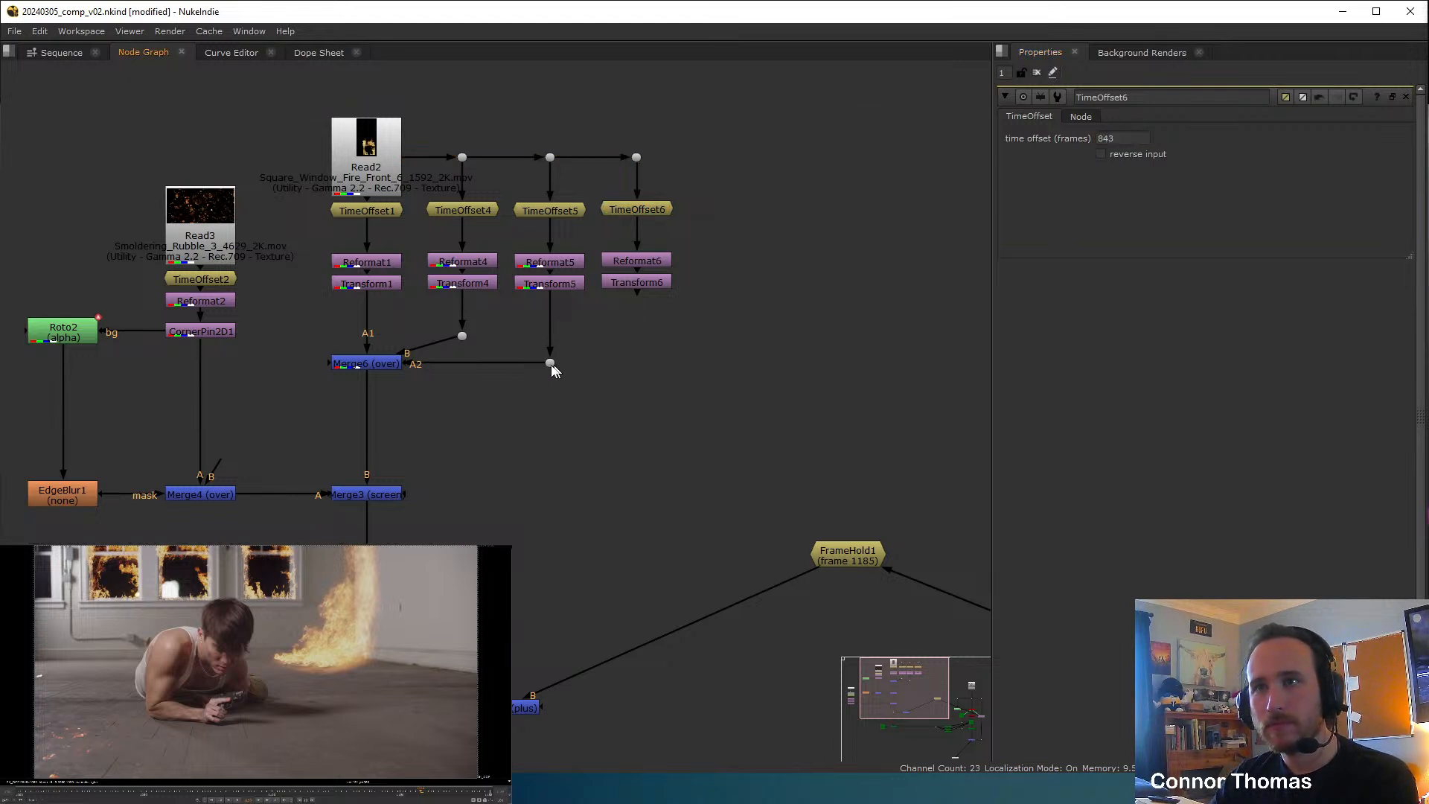
# Raise Transform5's elbow dot and connect Transform6 through a new elbow dot to Merge6's mask input.
pyautogui.moveTo(551, 365); pyautogui.dragTo(551, 332)
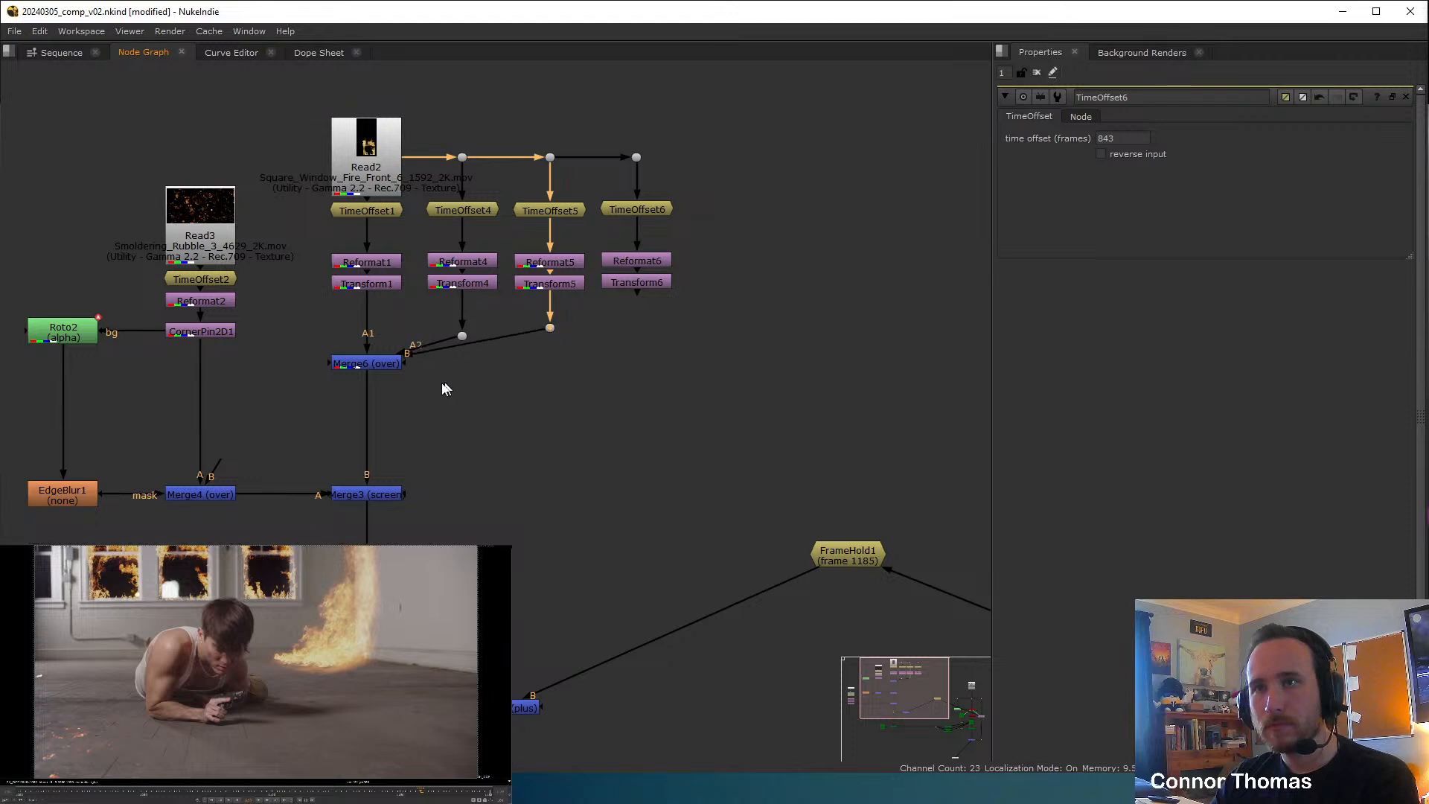
pyautogui.moveTo(409, 360); pyautogui.dragTo(655, 284)
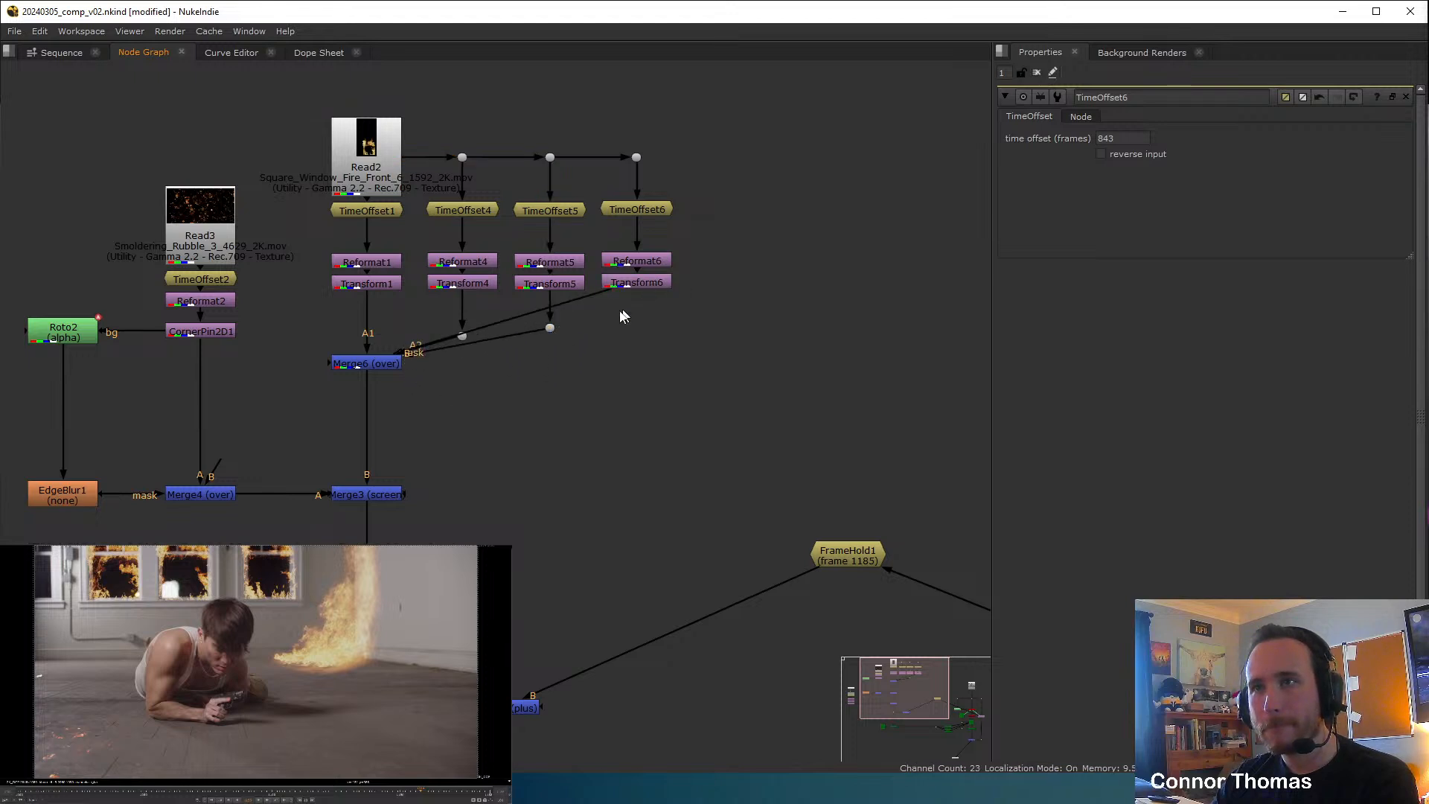
pyautogui.keyDown('ctrl'); pyautogui.moveTo(521, 324); pyautogui.dragTo(638, 331); pyautogui.keyUp('ctrl')
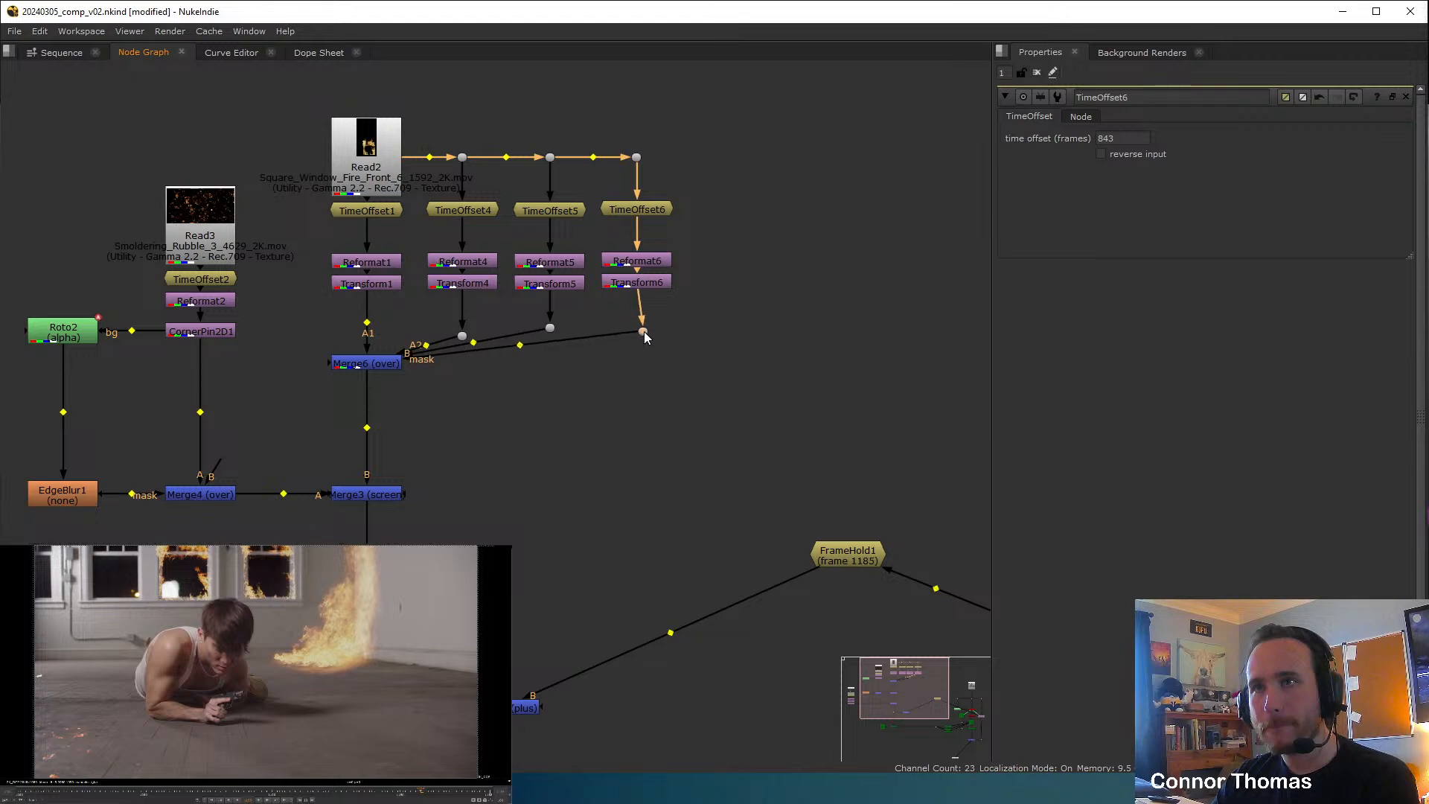
pyautogui.click(664, 431)
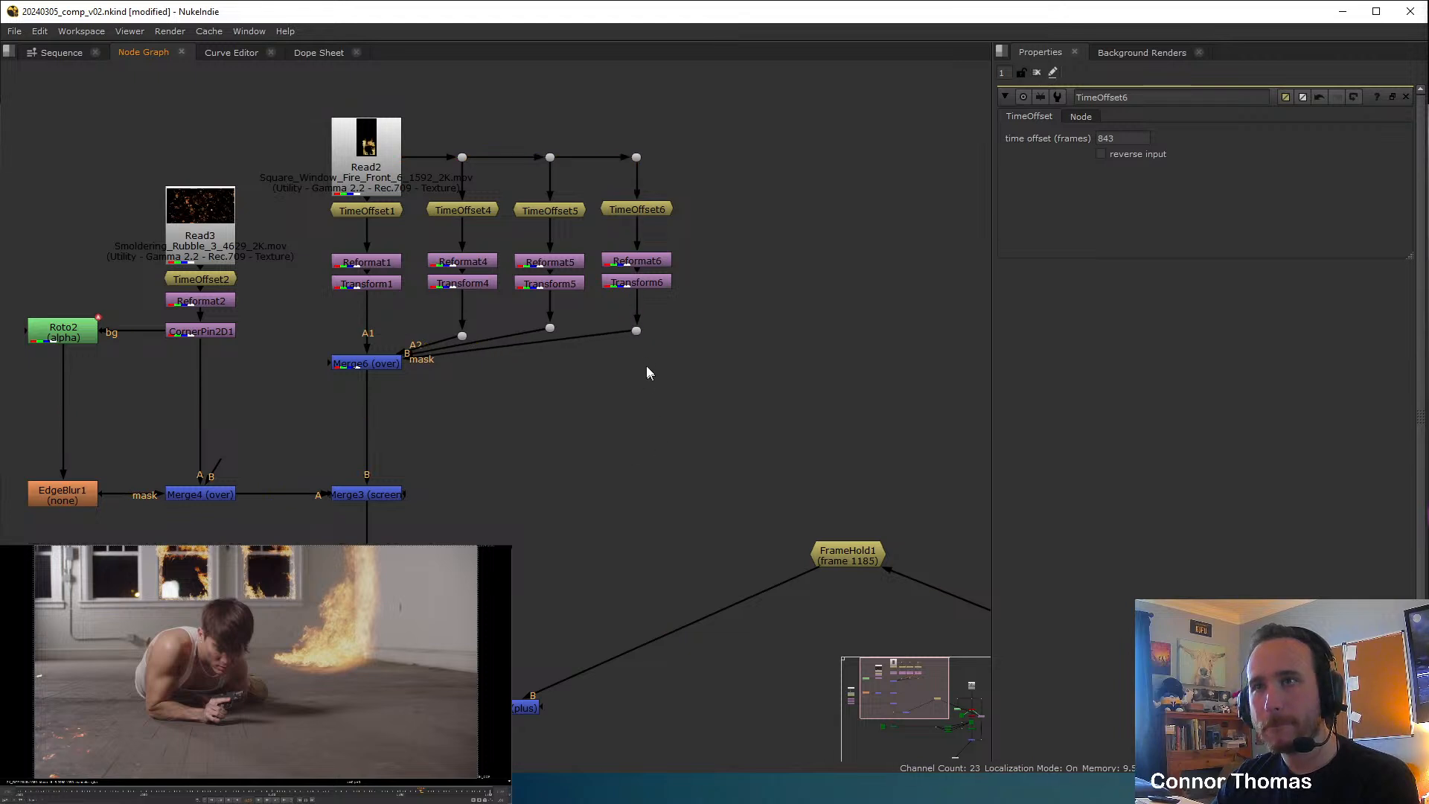
# Lower Transform6's elbow dot and switch its connection from Merge6's mask input to the A3 input.
pyautogui.moveTo(636, 332)
pyautogui.mouseDown()
pyautogui.moveTo(637, 363)
pyautogui.moveTo(641, 351)
pyautogui.mouseUp()
pyautogui.click(624, 423)
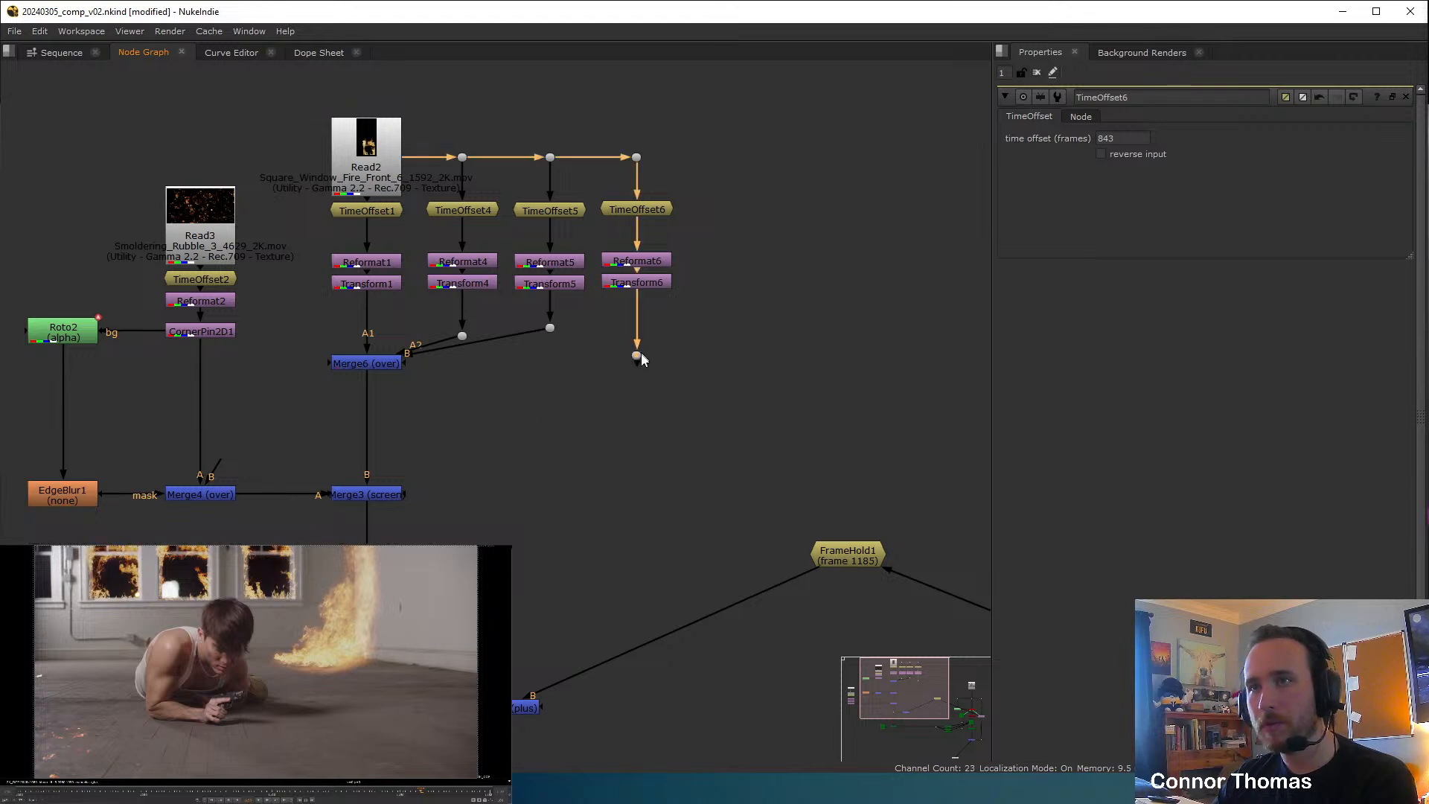
pyautogui.click(307, 354)
pyautogui.moveTo(328, 365); pyautogui.dragTo(636, 355)
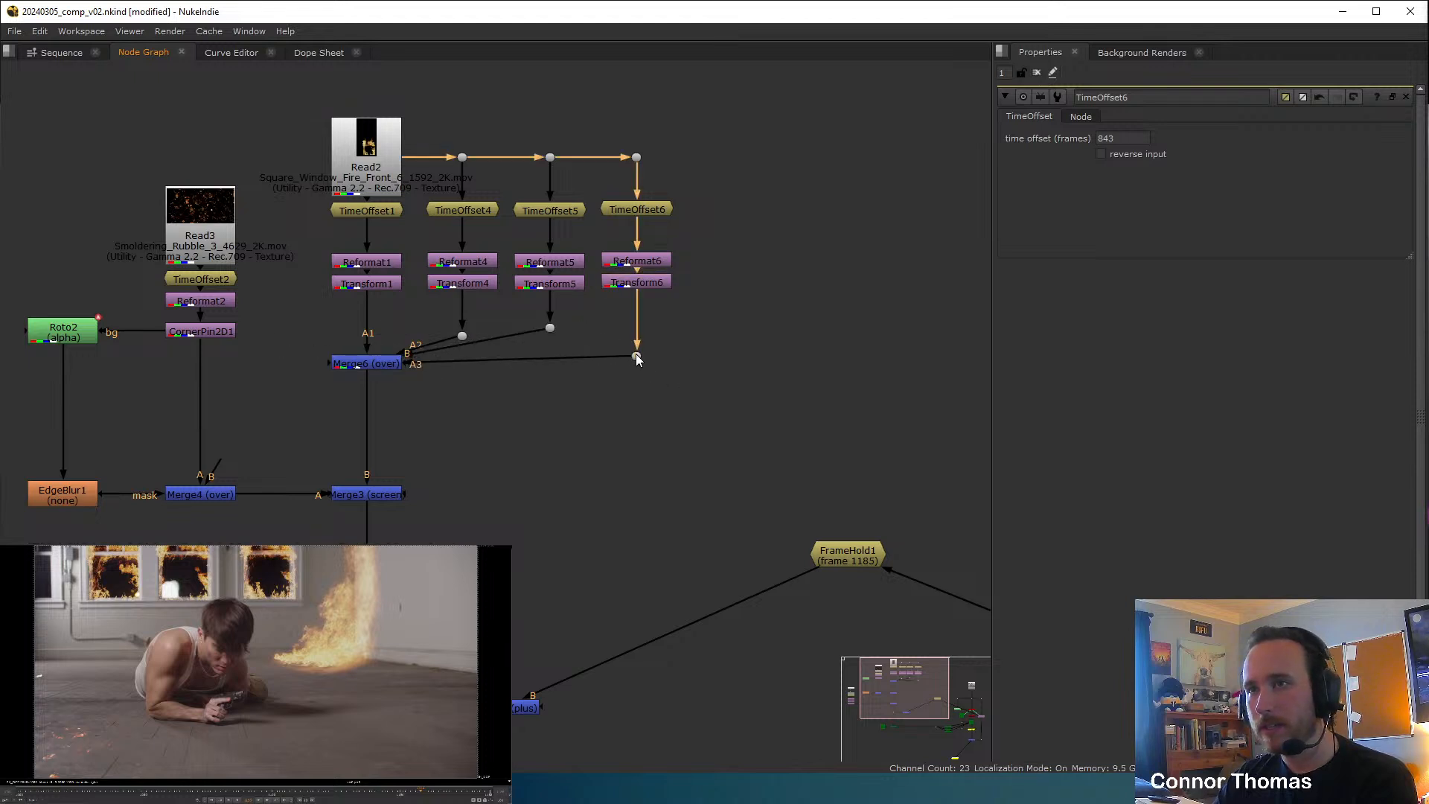
# Move Transform6's window fire over the far-left window with translate x -1009 and y 684, and clear the open node properties.
pyautogui.click(620, 414)
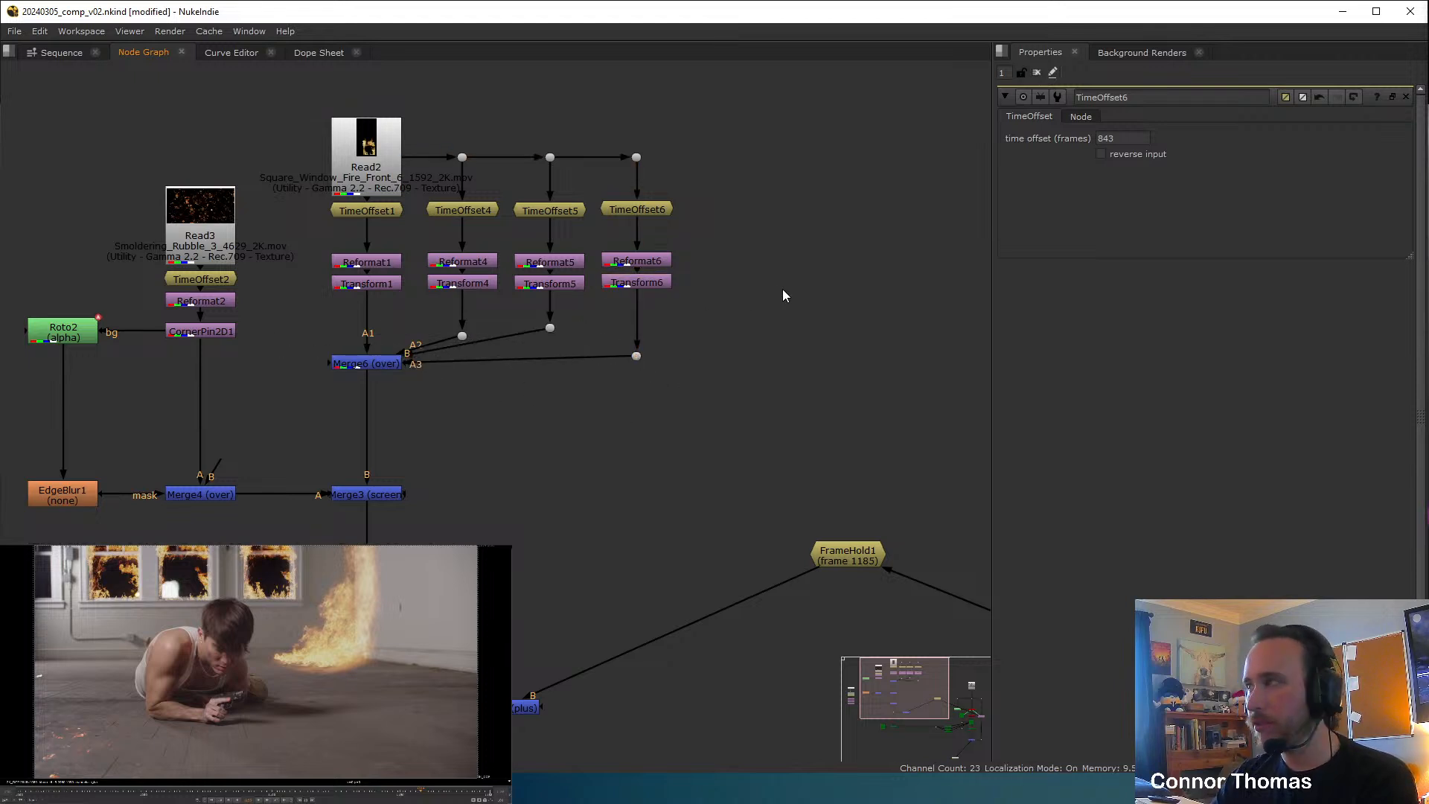
pyautogui.click(661, 283)
pyautogui.press('1')
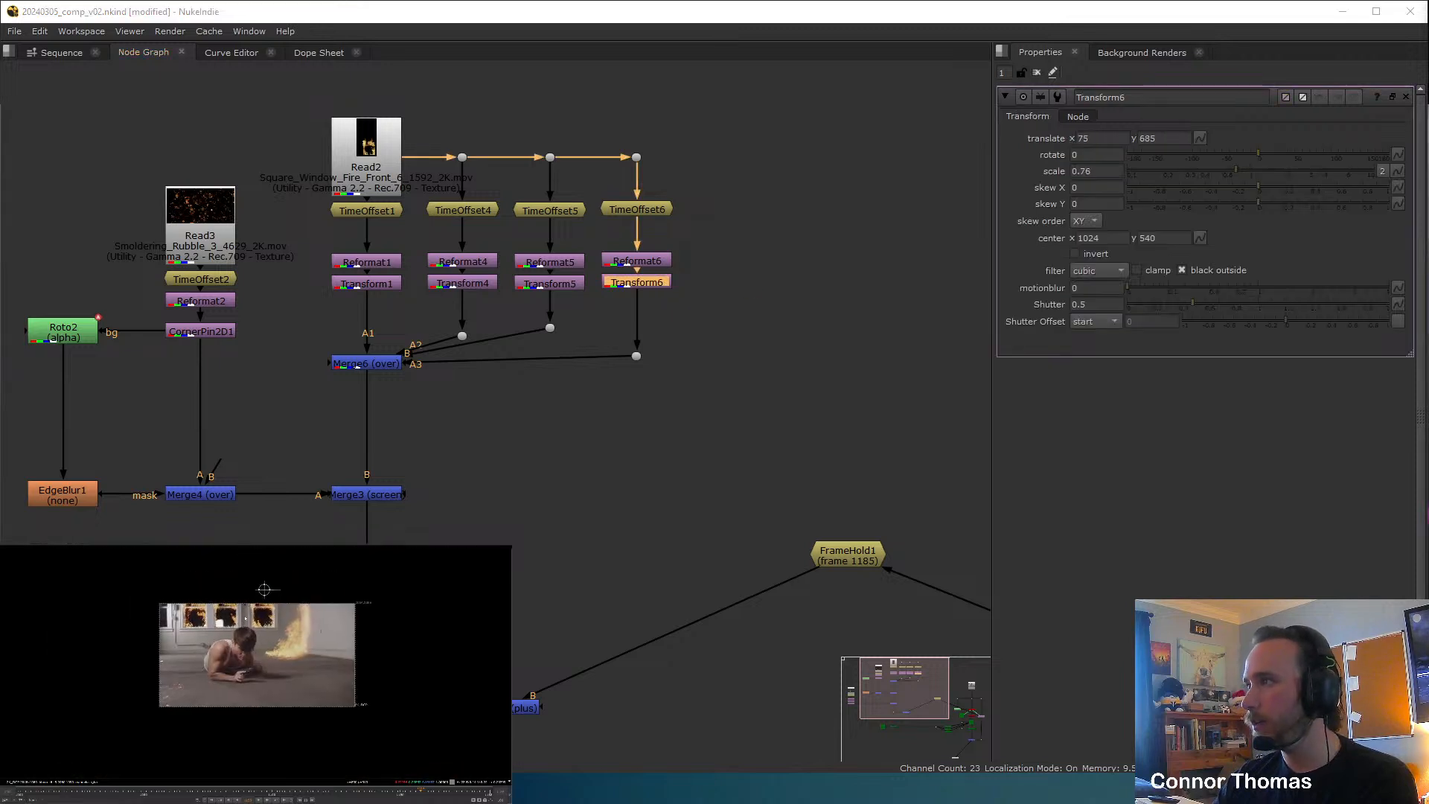
pyautogui.press('f')
pyautogui.moveTo(276, 574); pyautogui.dragTo(108, 573)
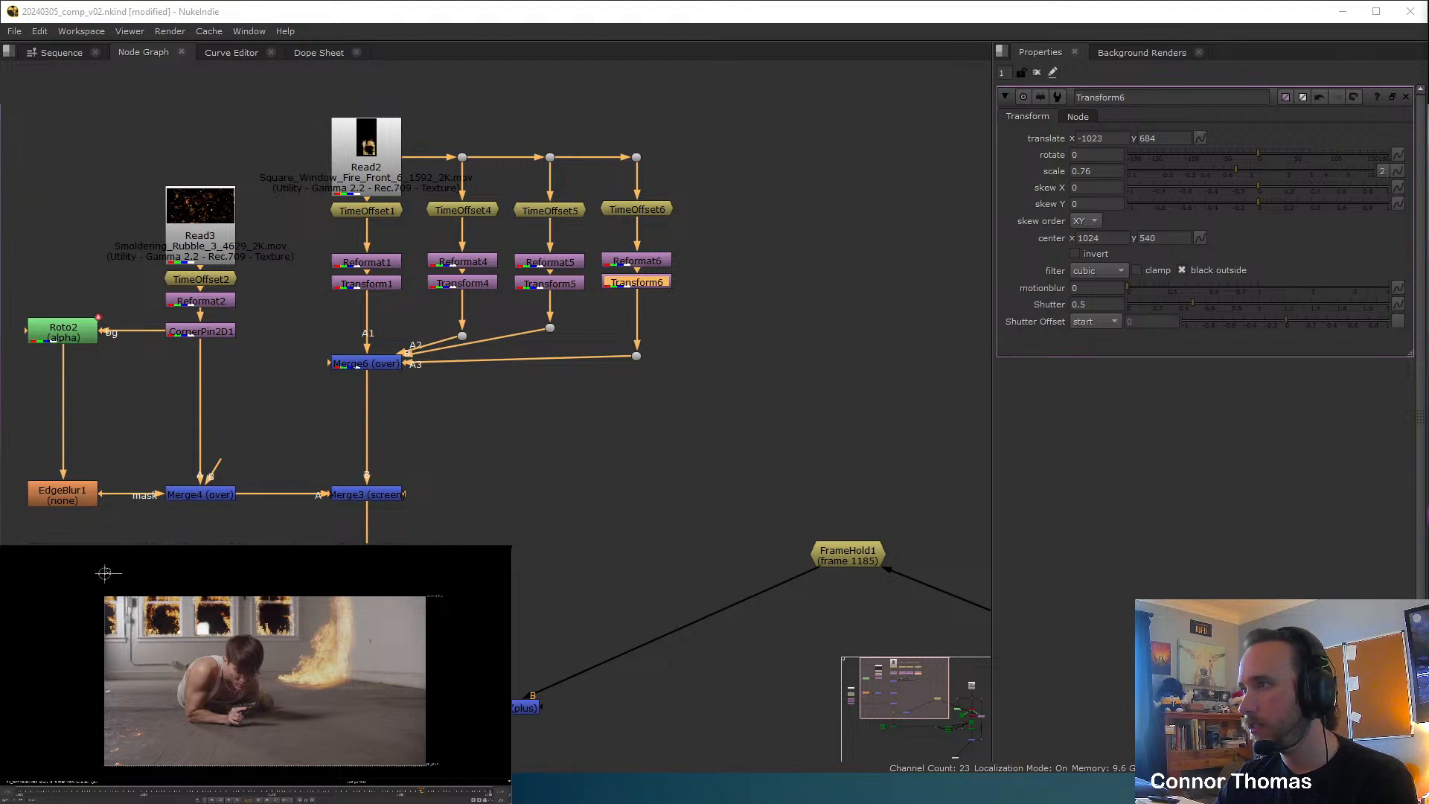
pyautogui.moveTo(104, 573); pyautogui.dragTo(106, 573)
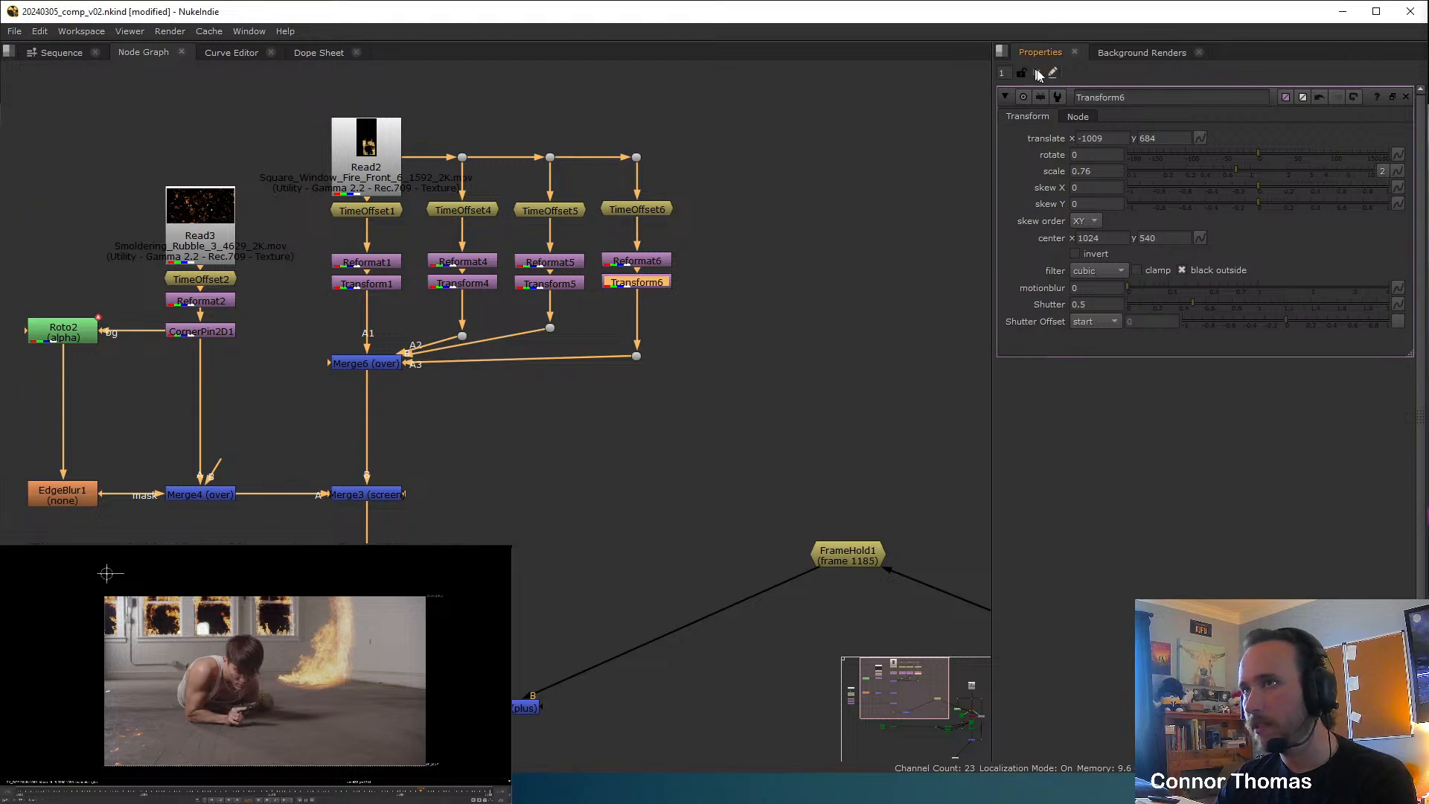
pyautogui.click(1037, 72)
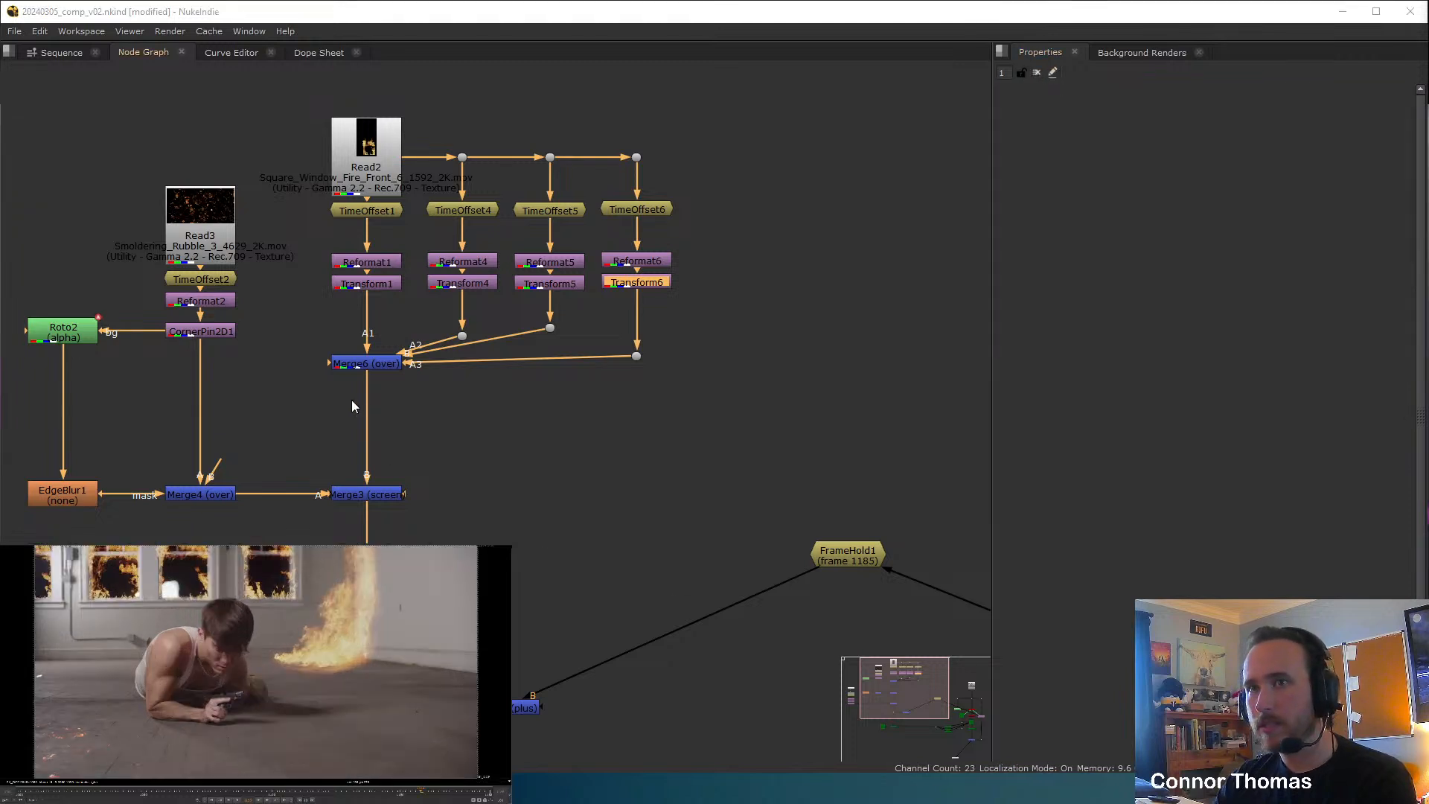
# Add an over Merge node below Merge6 and feed both its A and B inputs from Merge6.
pyautogui.click(414, 405)
pyautogui.click(382, 362)
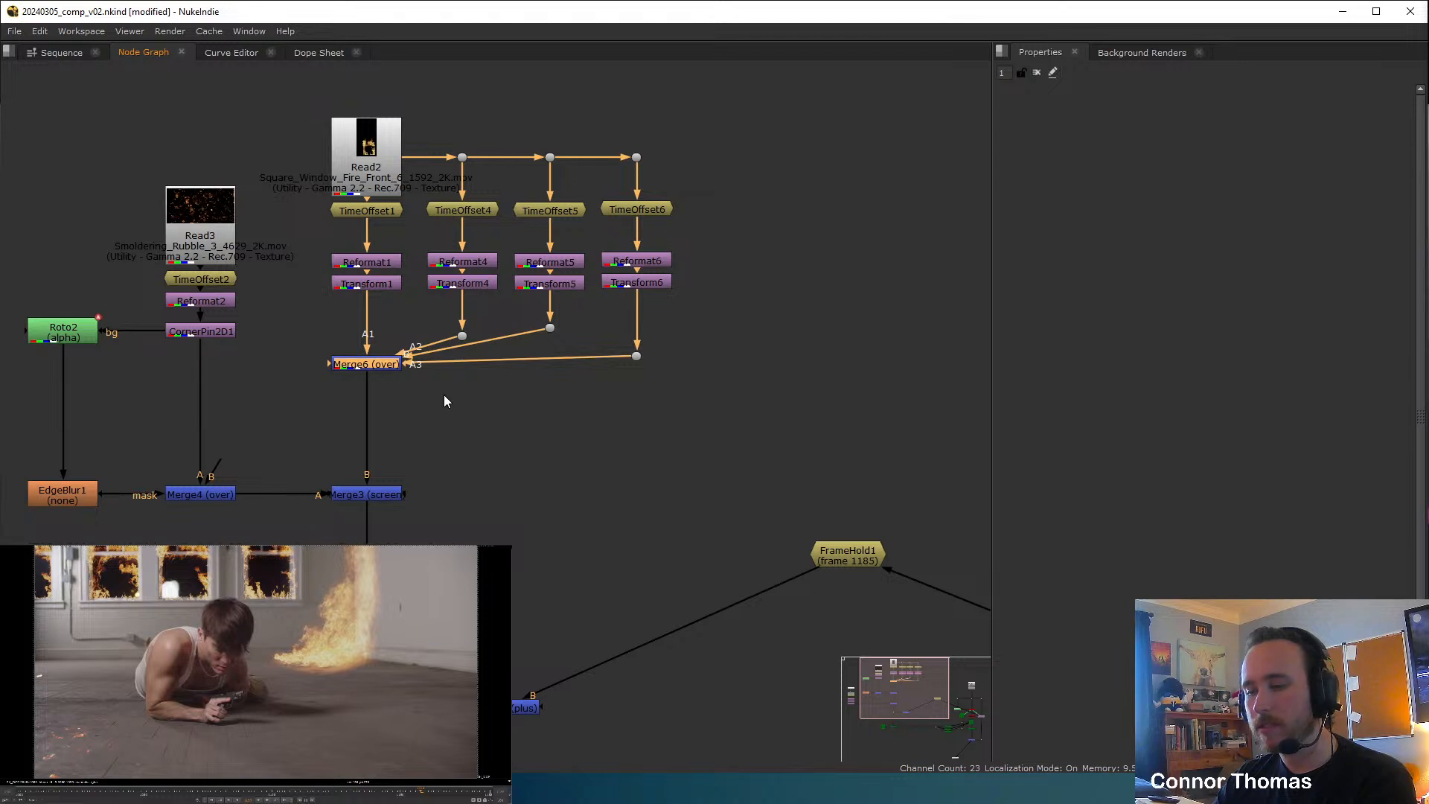
pyautogui.press('m')
pyautogui.moveTo(478, 408); pyautogui.dragTo(370, 364)
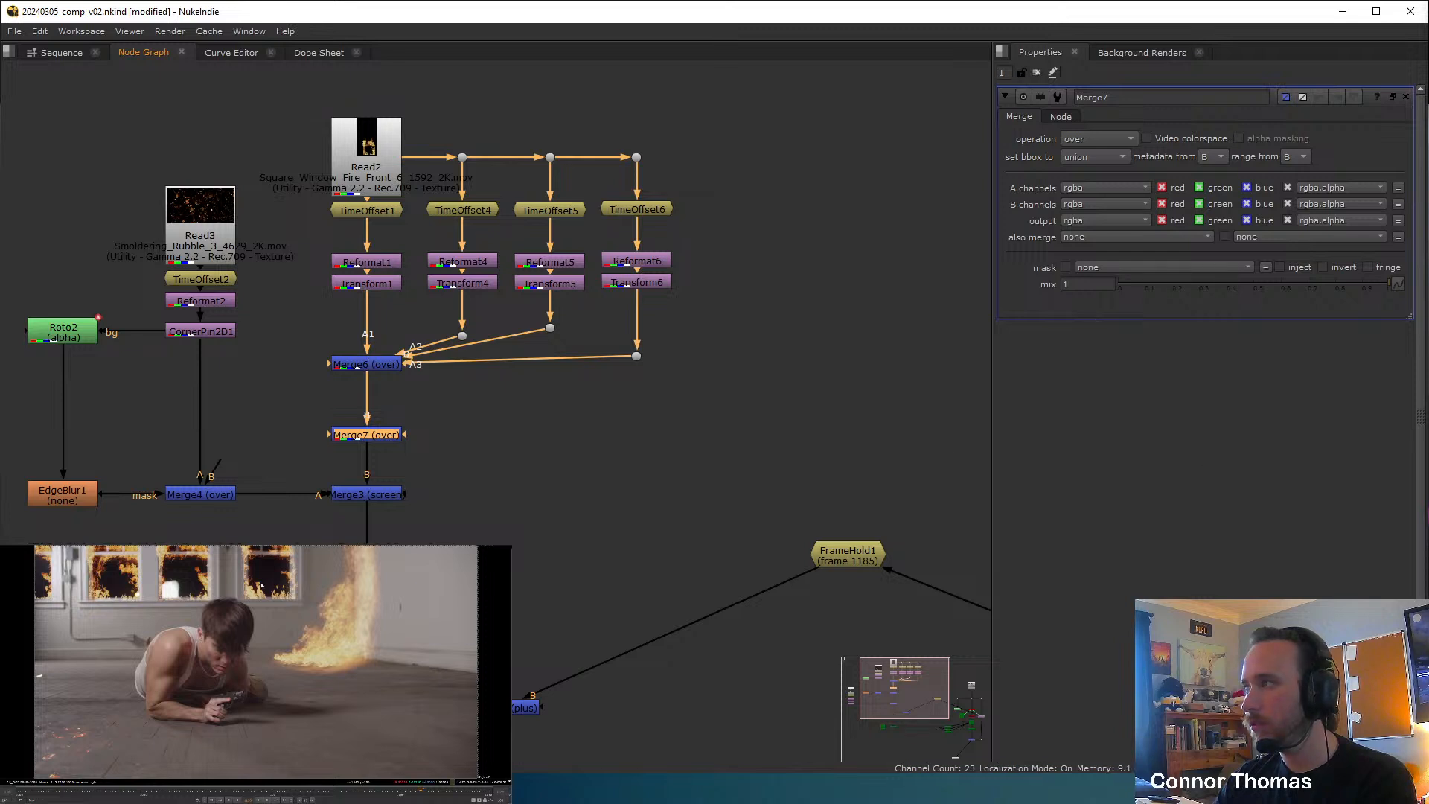
# Extract Merge7 from the stream, reconnect Merge3's B input to Merge6, and insert Merge7 directly below Merge5.
pyautogui.moveTo(430, 556); pyautogui.dragTo(530, 447, button='middle')
pyautogui.hotkey('shift', 'x')
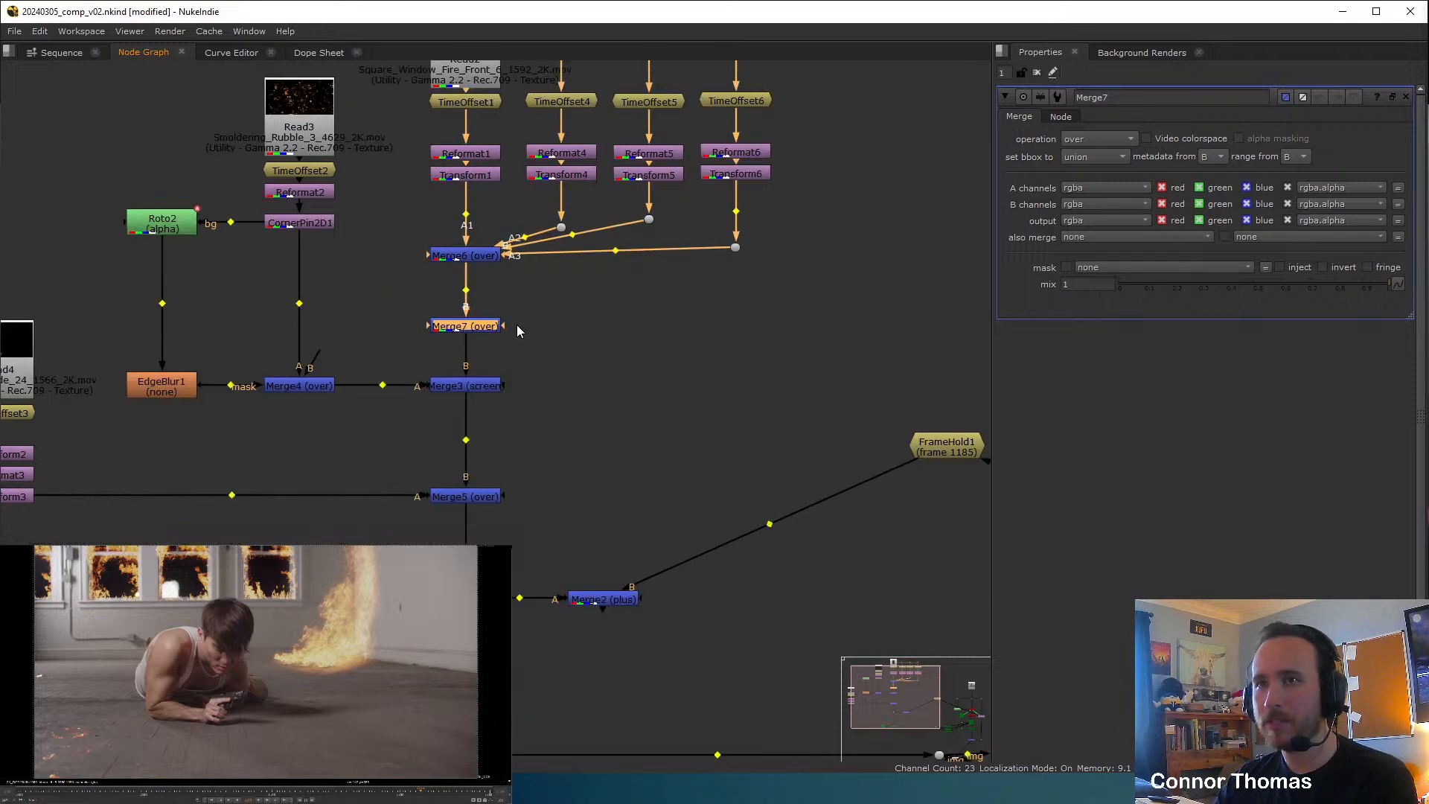
pyautogui.moveTo(484, 328); pyautogui.dragTo(669, 408)
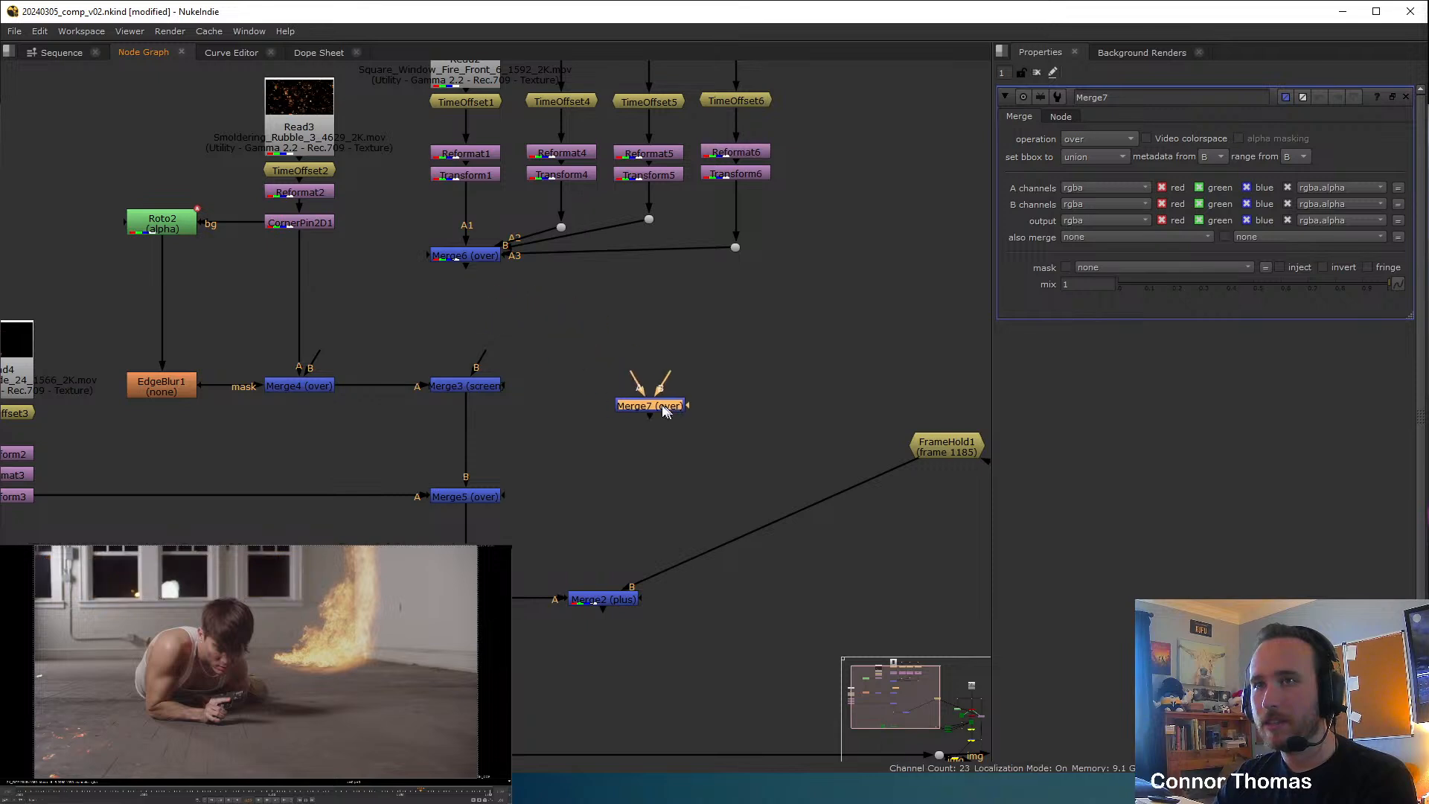
pyautogui.moveTo(480, 367); pyautogui.dragTo(482, 255)
pyautogui.moveTo(603, 357); pyautogui.dragTo(606, 241, button='middle')
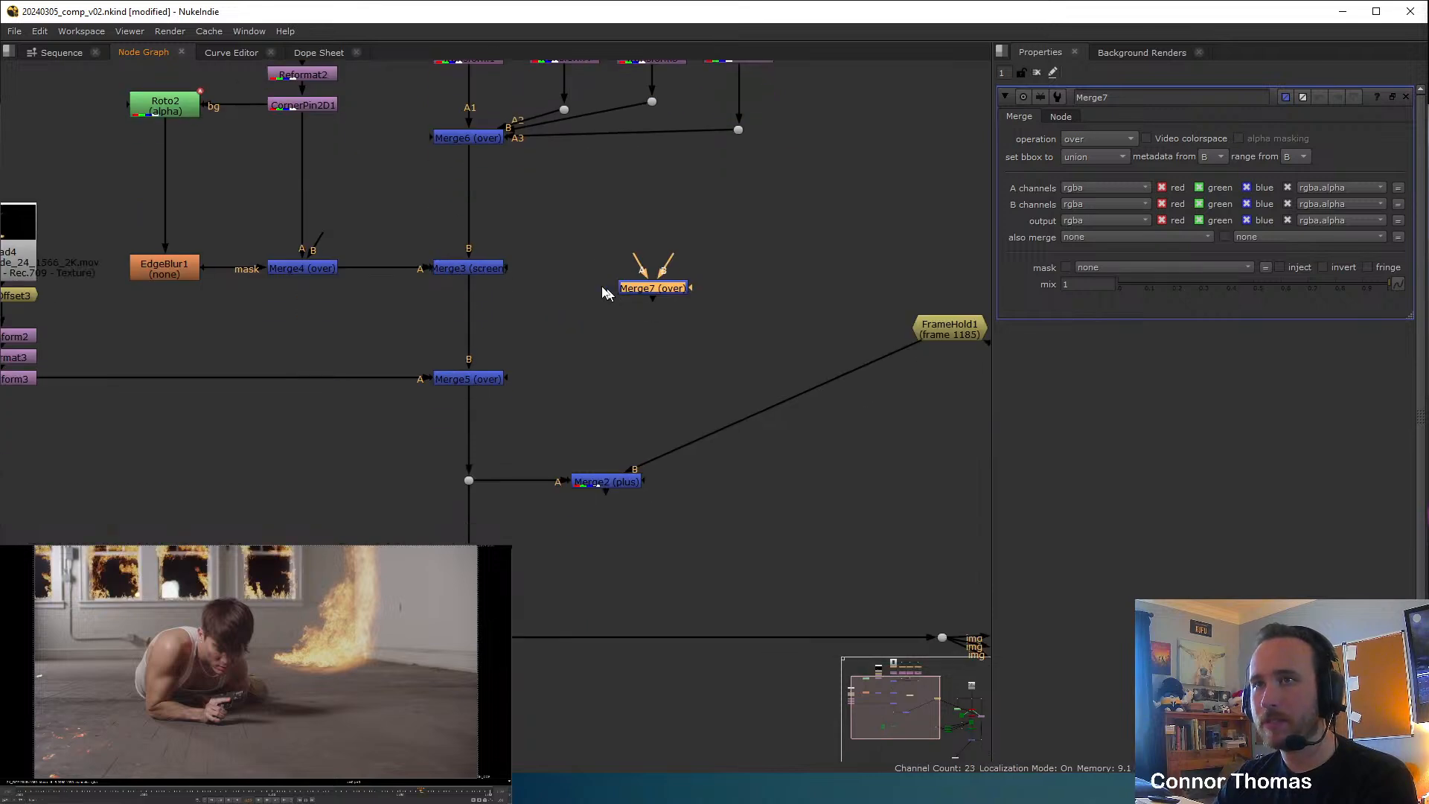
pyautogui.moveTo(655, 288); pyautogui.dragTo(470, 441)
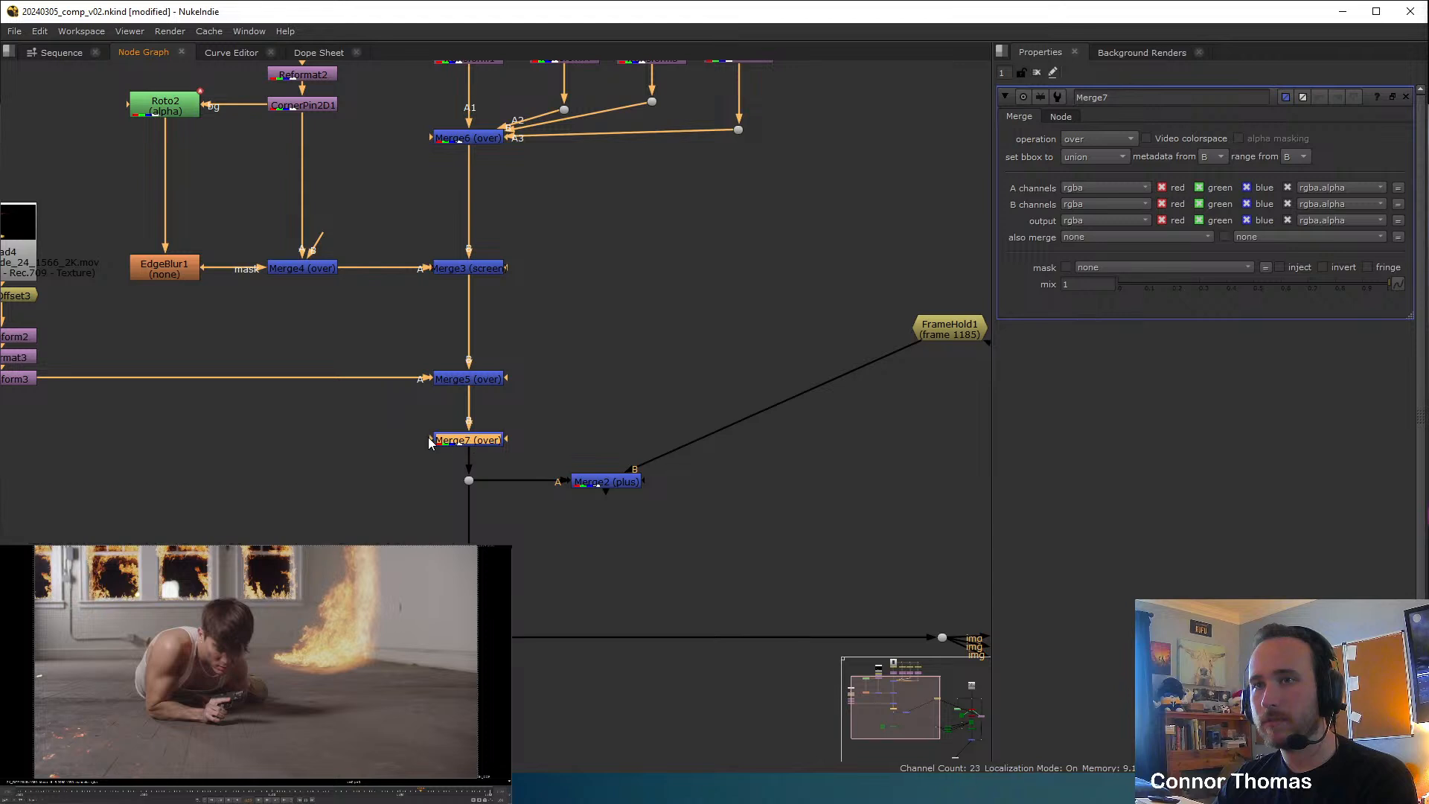
# Connect Merge7's A inputs to Merge5 so they stack on the same source as its B input.
pyautogui.moveTo(476, 370); pyautogui.dragTo(474, 383)
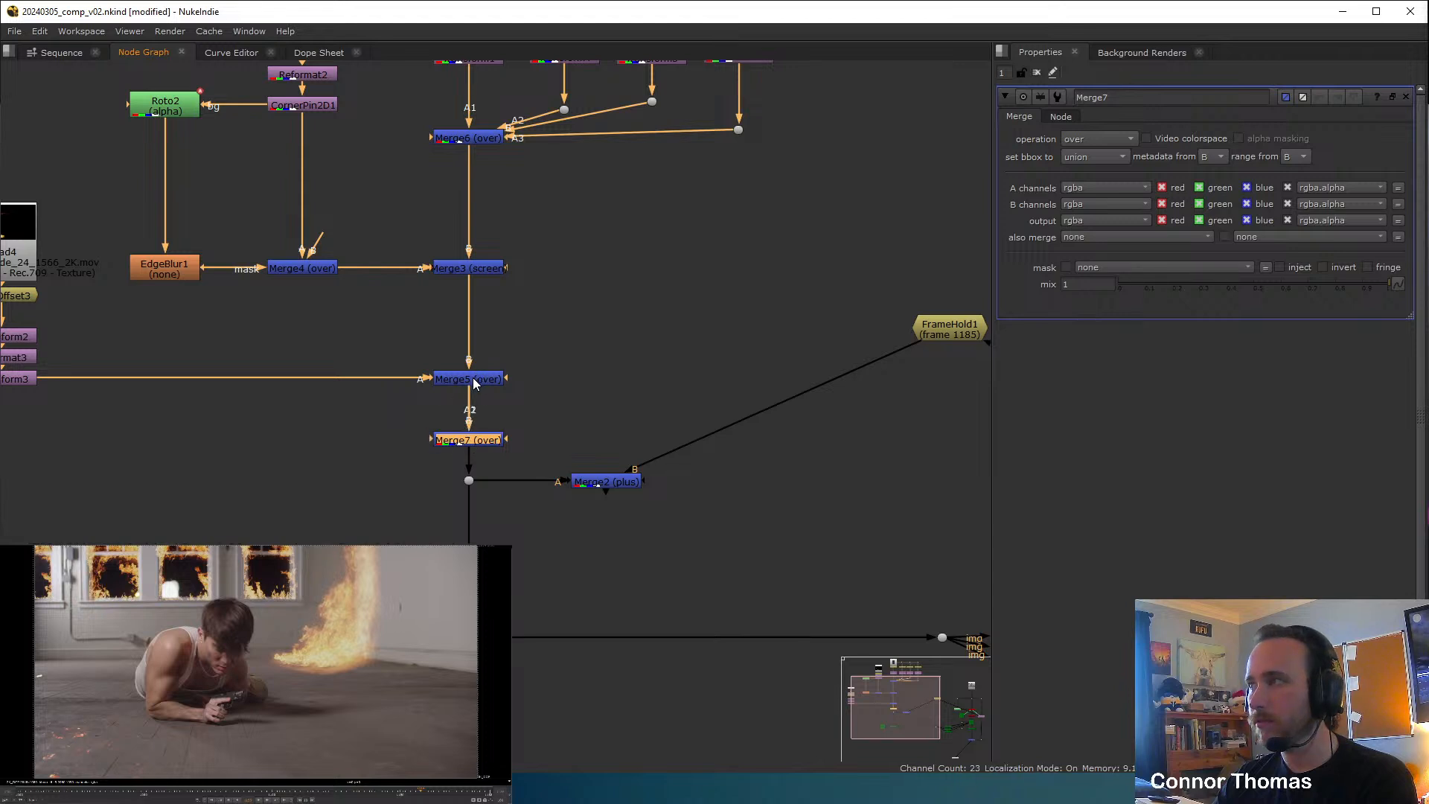
pyautogui.moveTo(435, 436); pyautogui.dragTo(476, 378)
pyautogui.click(640, 344)
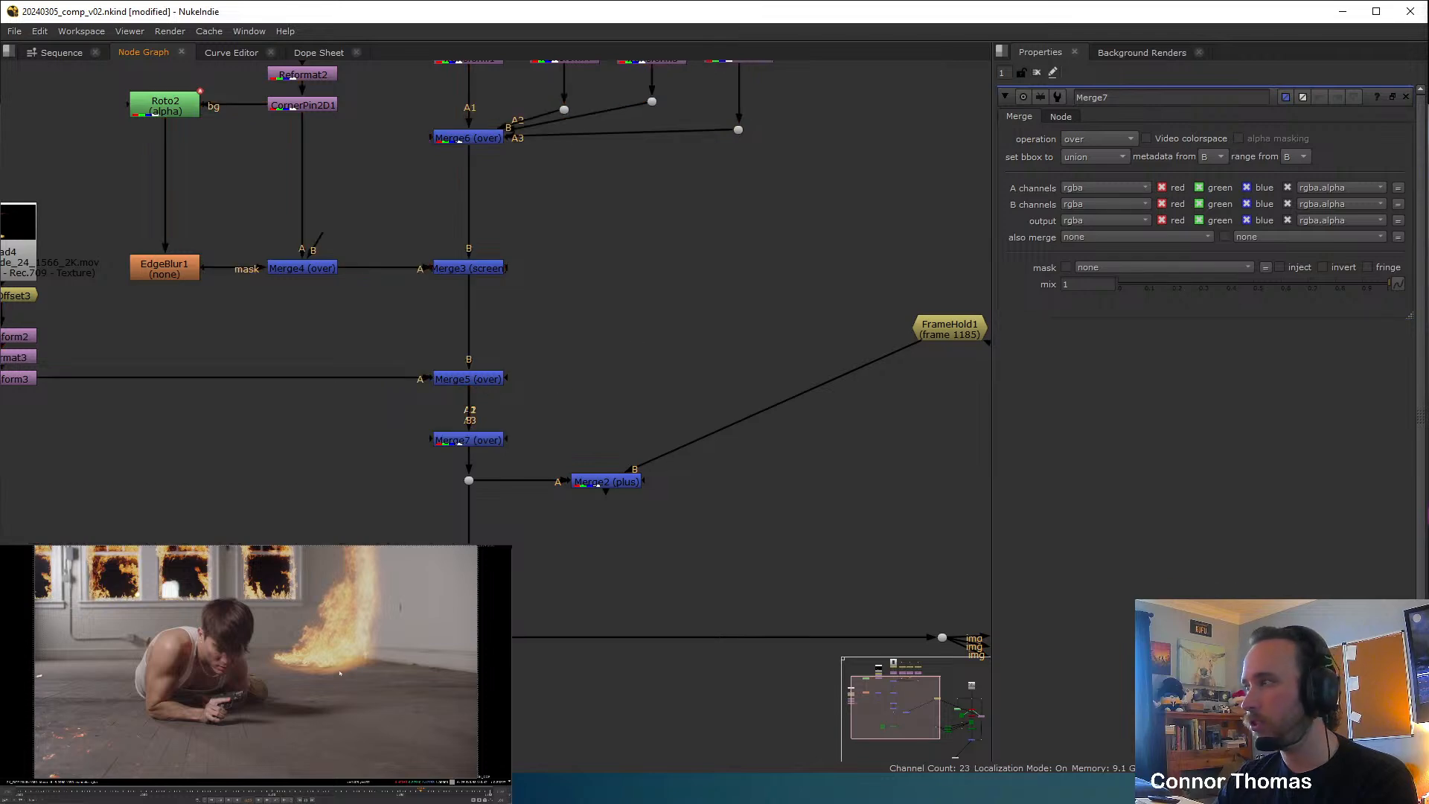
# Move the Read4 wall fire column, from the Read node through Transform3, away from the EdgeBlur1 branch.
pyautogui.moveTo(170, 279); pyautogui.dragTo(483, 353, button='middle')
pyautogui.scroll(-1, 482, 353)
pyautogui.scroll(1, 337, 359)
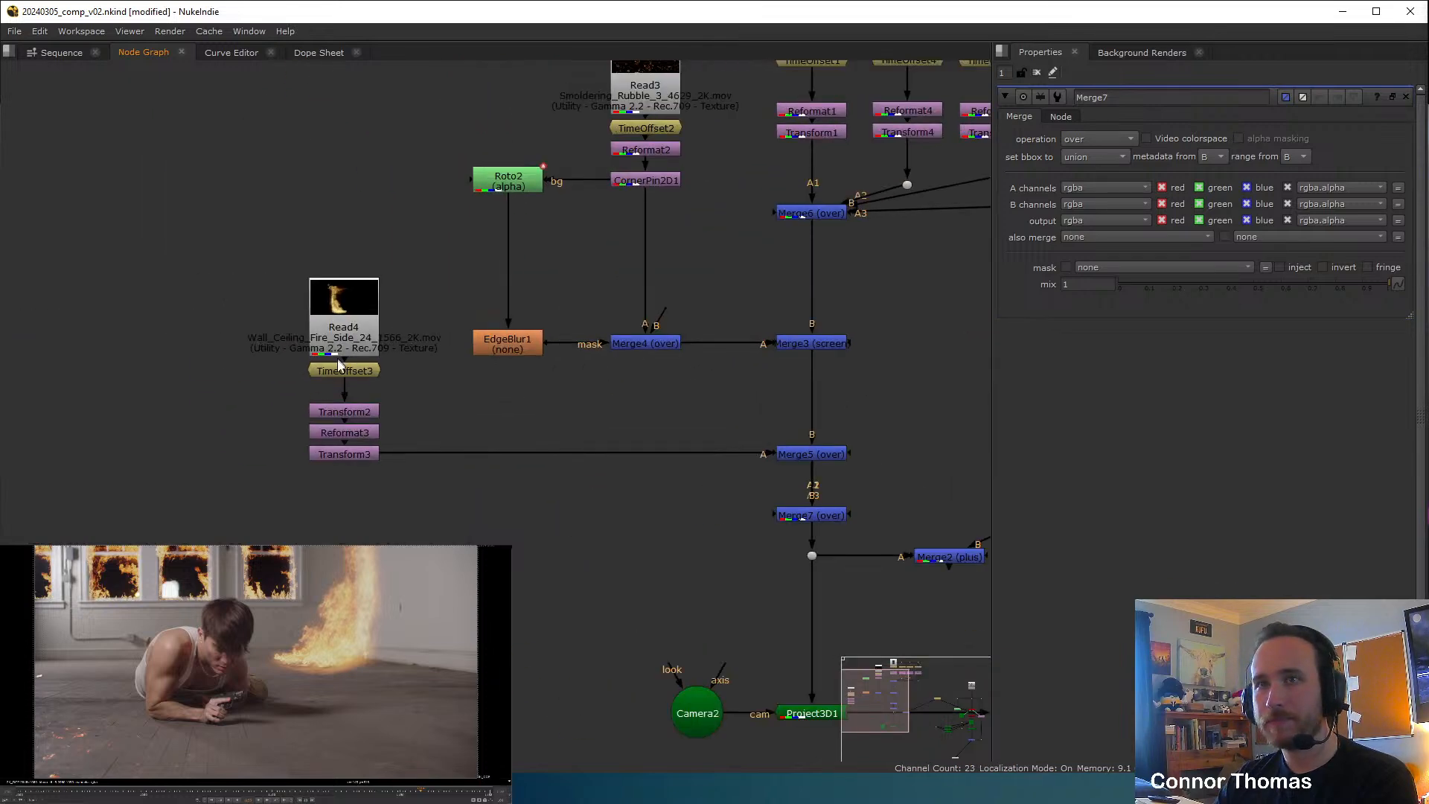
pyautogui.moveTo(376, 377); pyautogui.dragTo(348, 323, button='middle')
pyautogui.moveTo(207, 138); pyautogui.dragTo(388, 461)
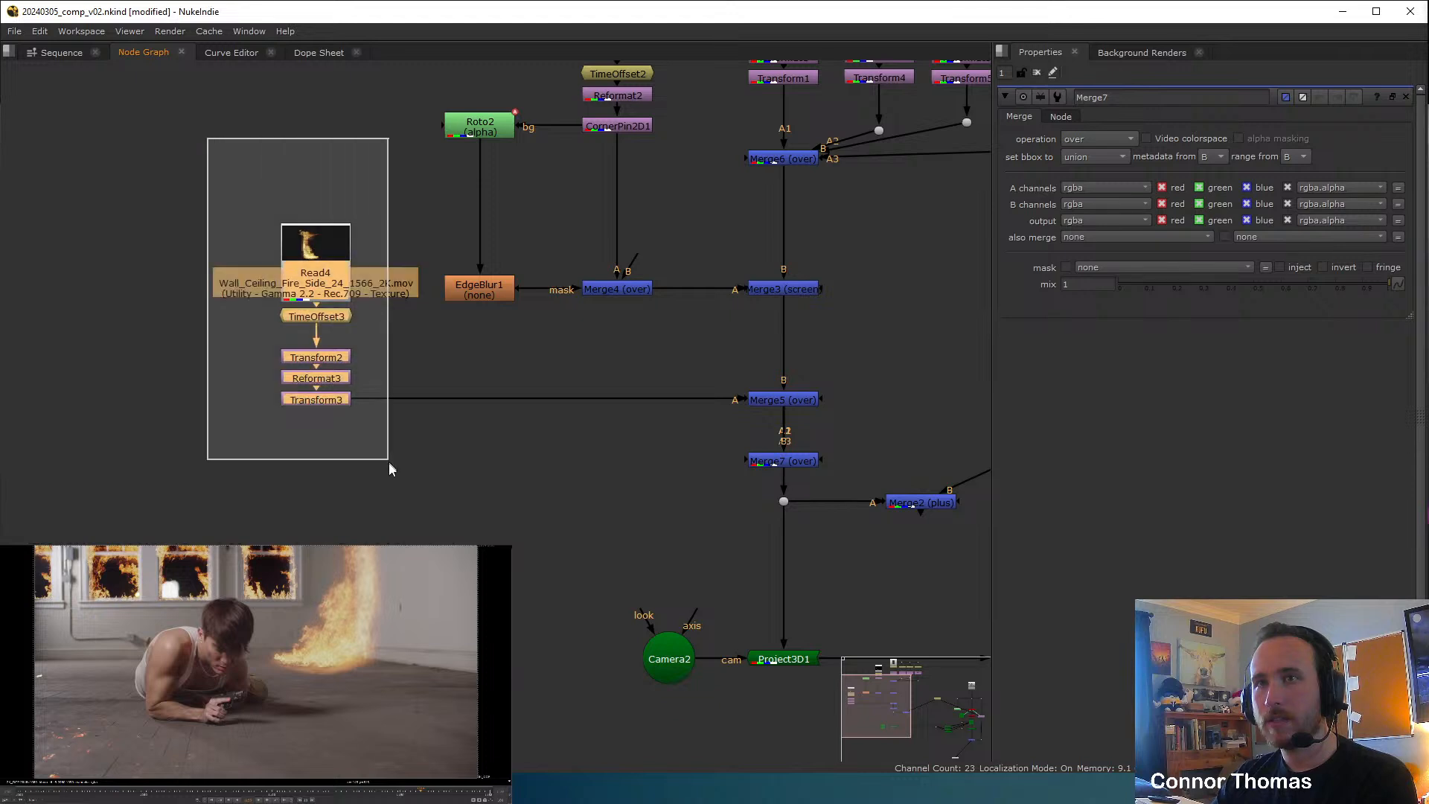
pyautogui.moveTo(328, 406); pyautogui.dragTo(255, 406)
# Insert an over Merge node between Transform3 and Merge5 and connect its A and B inputs to Transform3.
pyautogui.press('m')
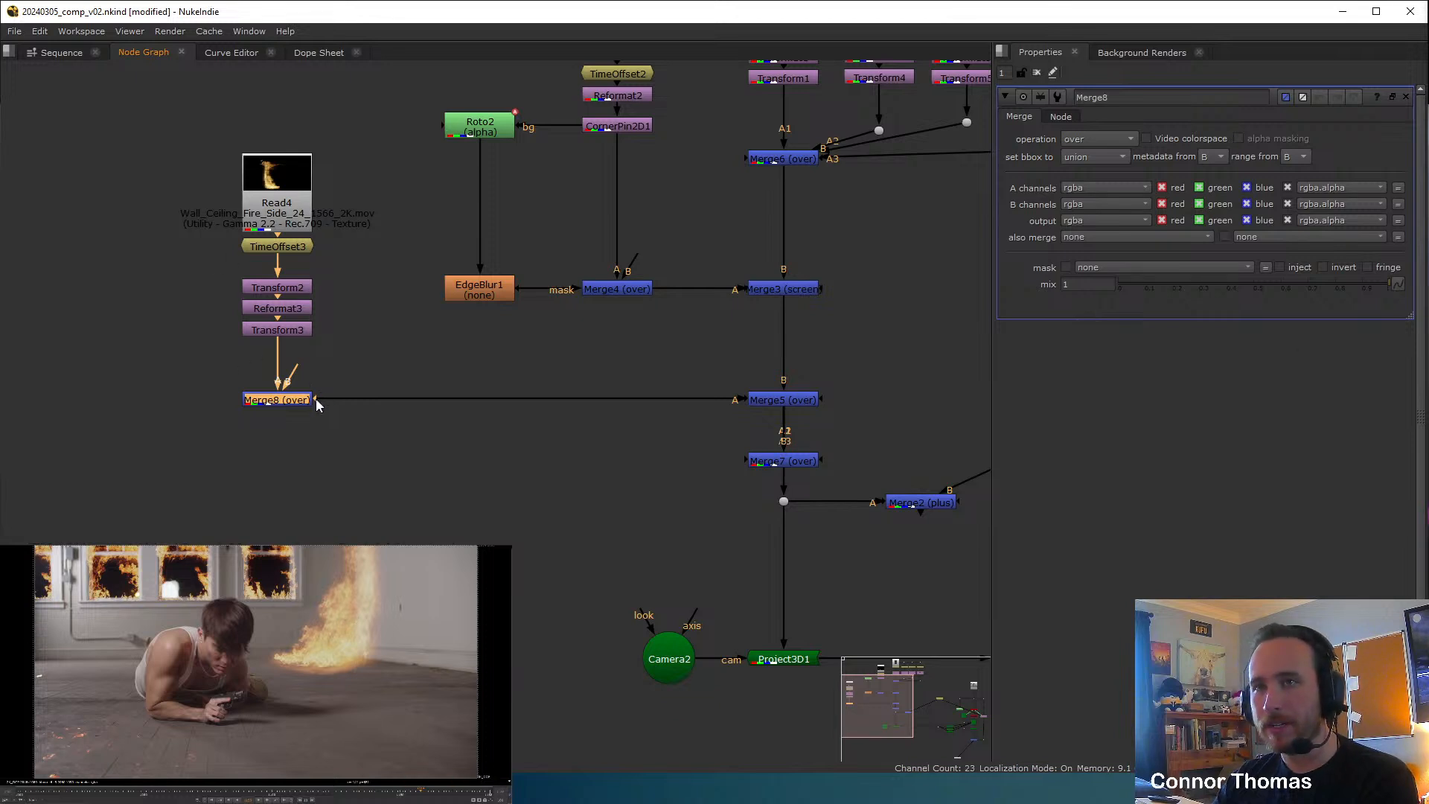
pyautogui.moveTo(295, 362)
pyautogui.mouseDown()
pyautogui.moveTo(288, 378)
pyautogui.moveTo(279, 346)
pyautogui.mouseUp()
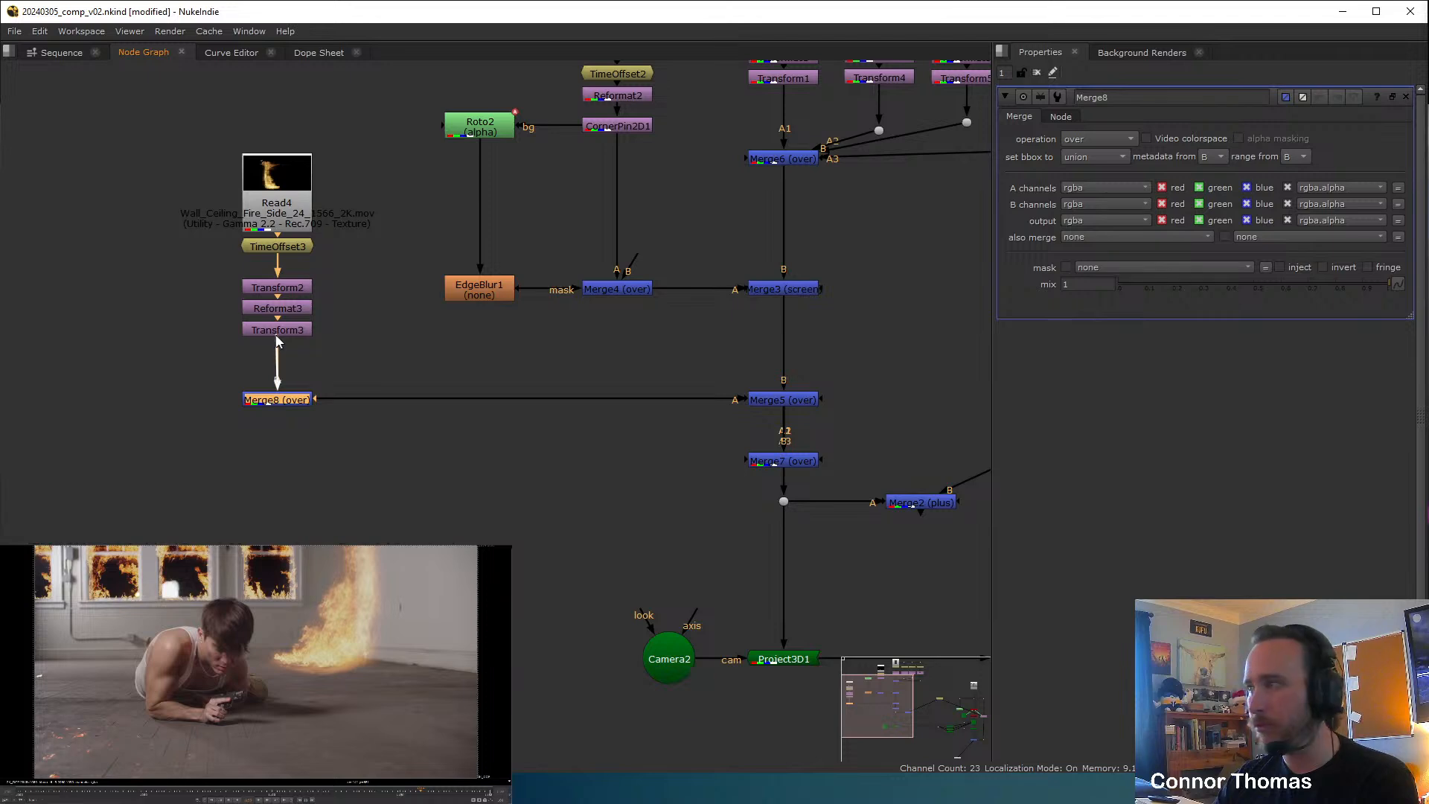
pyautogui.scroll(2, 271, 333)
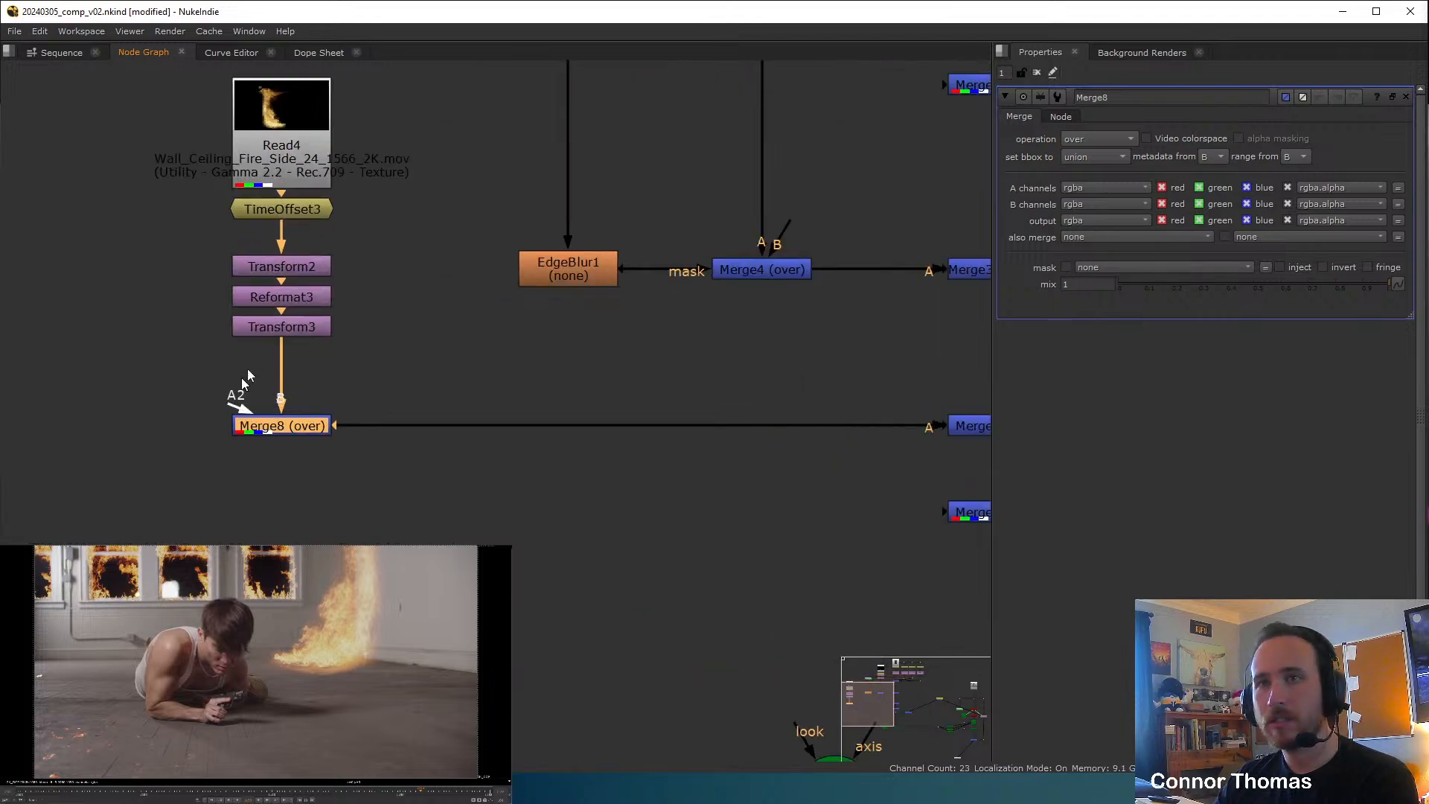
pyautogui.moveTo(237, 402); pyautogui.dragTo(277, 332)
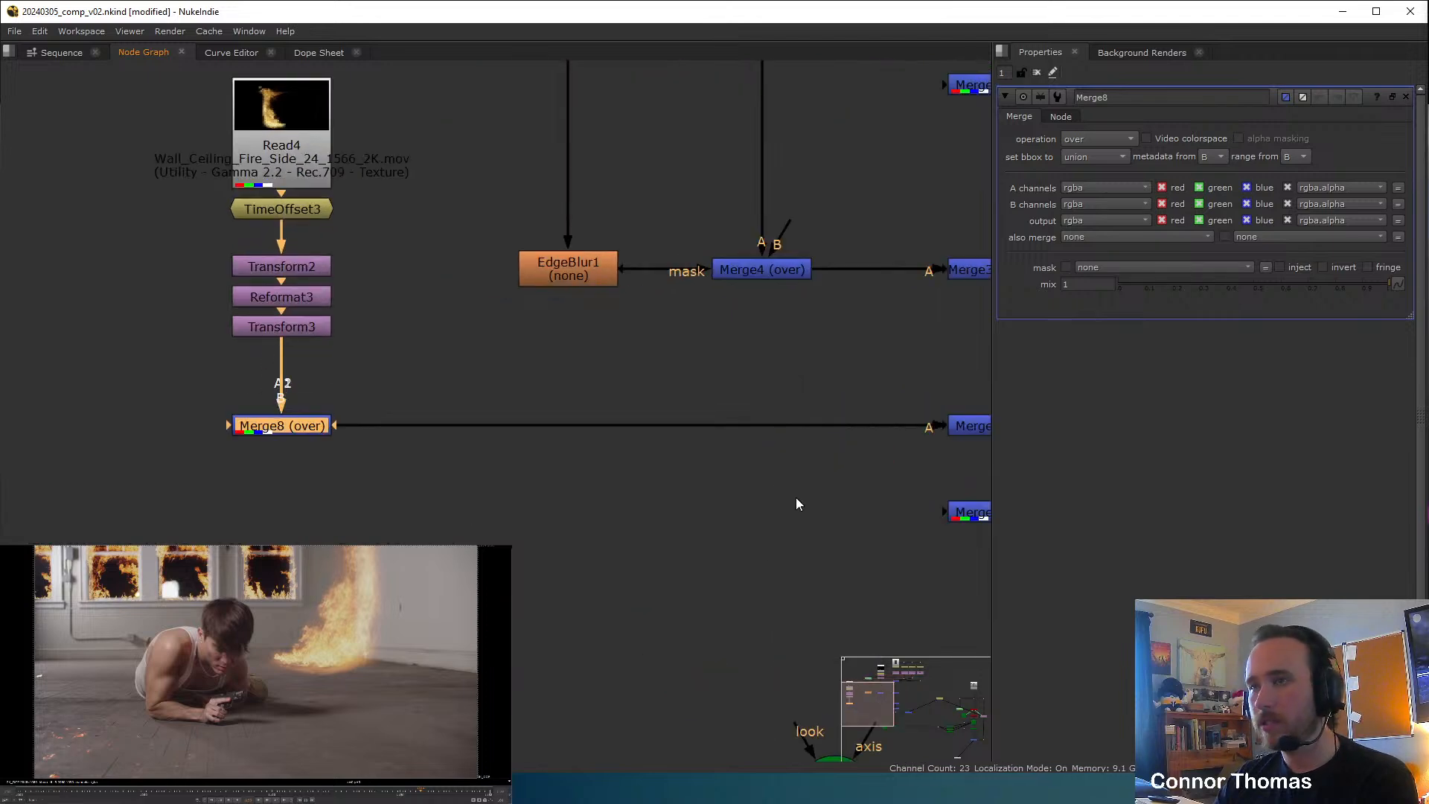
# Set the operation of Merge1, below ScanlineRender1, to over.
pyautogui.scroll(-2, 796, 498)
pyautogui.moveTo(797, 497); pyautogui.dragTo(369, 437, button='middle')
pyautogui.moveTo(854, 520); pyautogui.dragTo(213, 296, button='middle')
pyautogui.scroll(2, 646, 508)
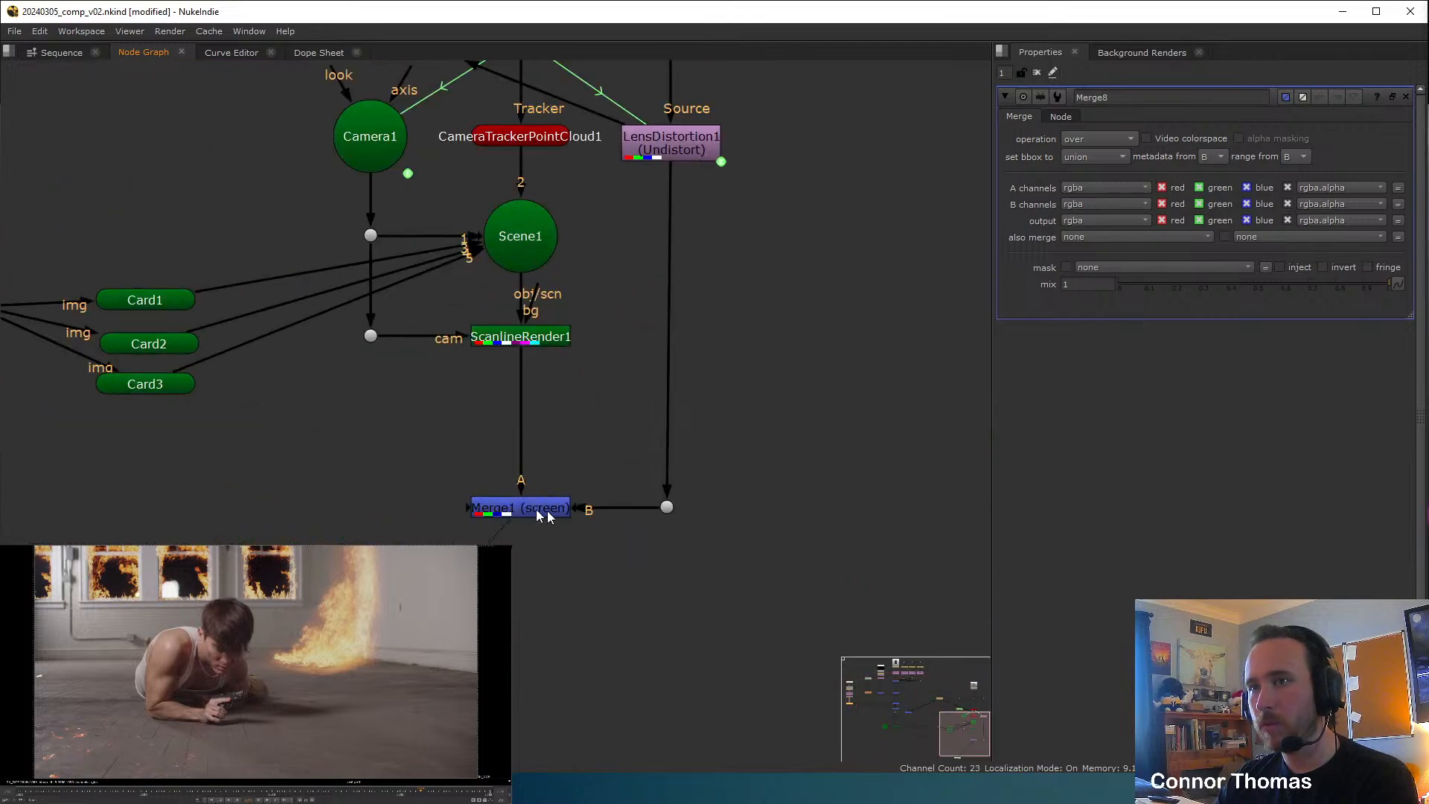
pyautogui.doubleClick(533, 508)
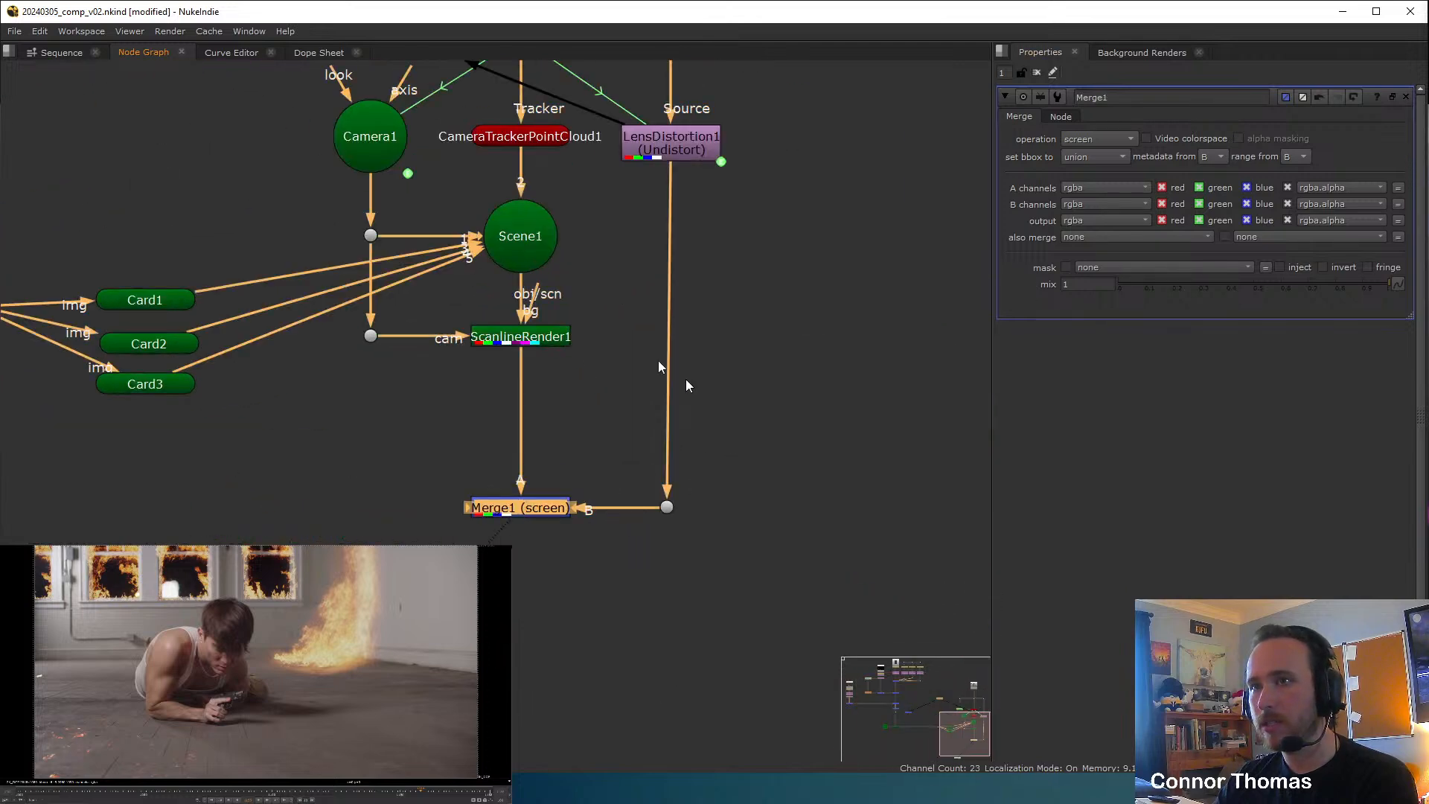
pyautogui.click(1101, 147)
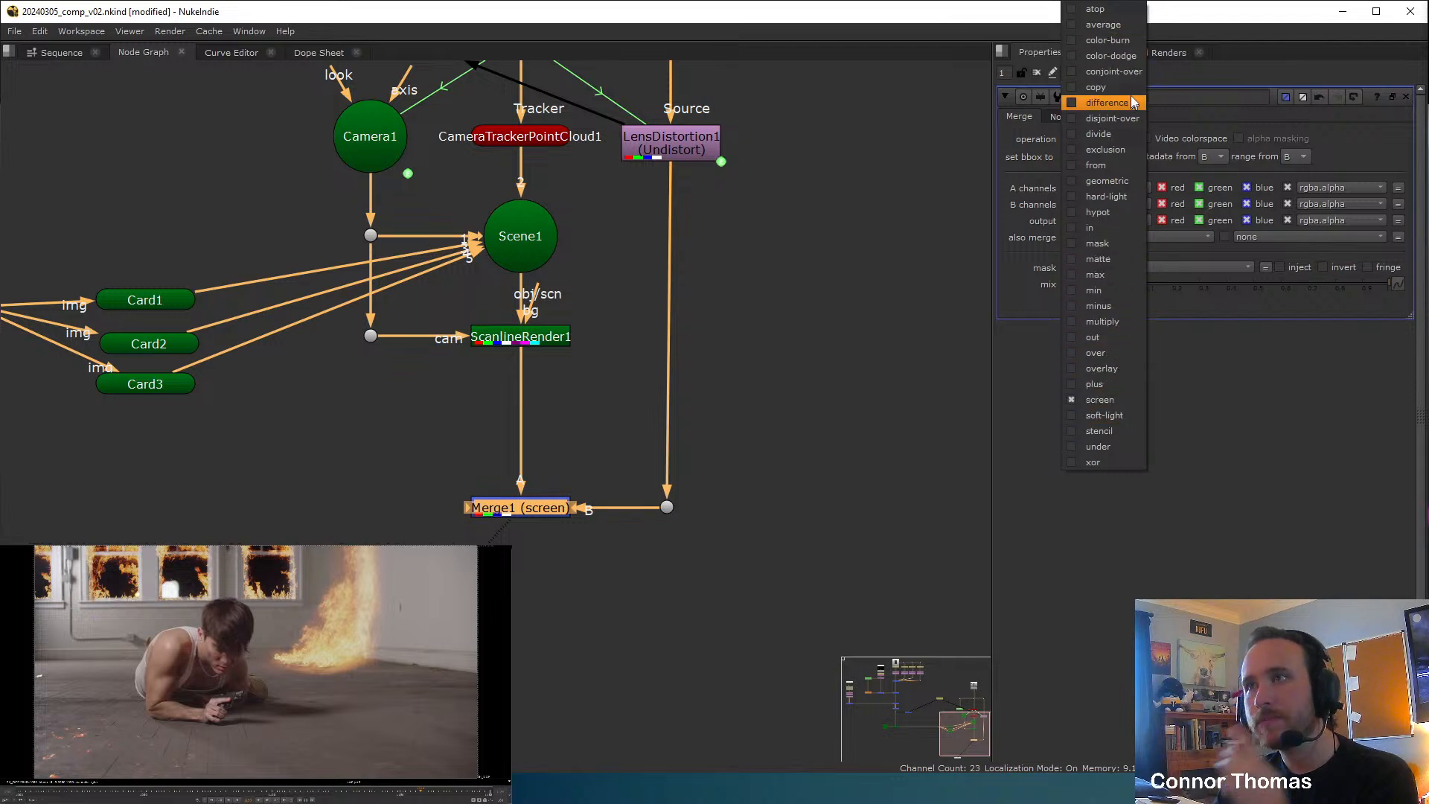
pyautogui.click(1121, 352)
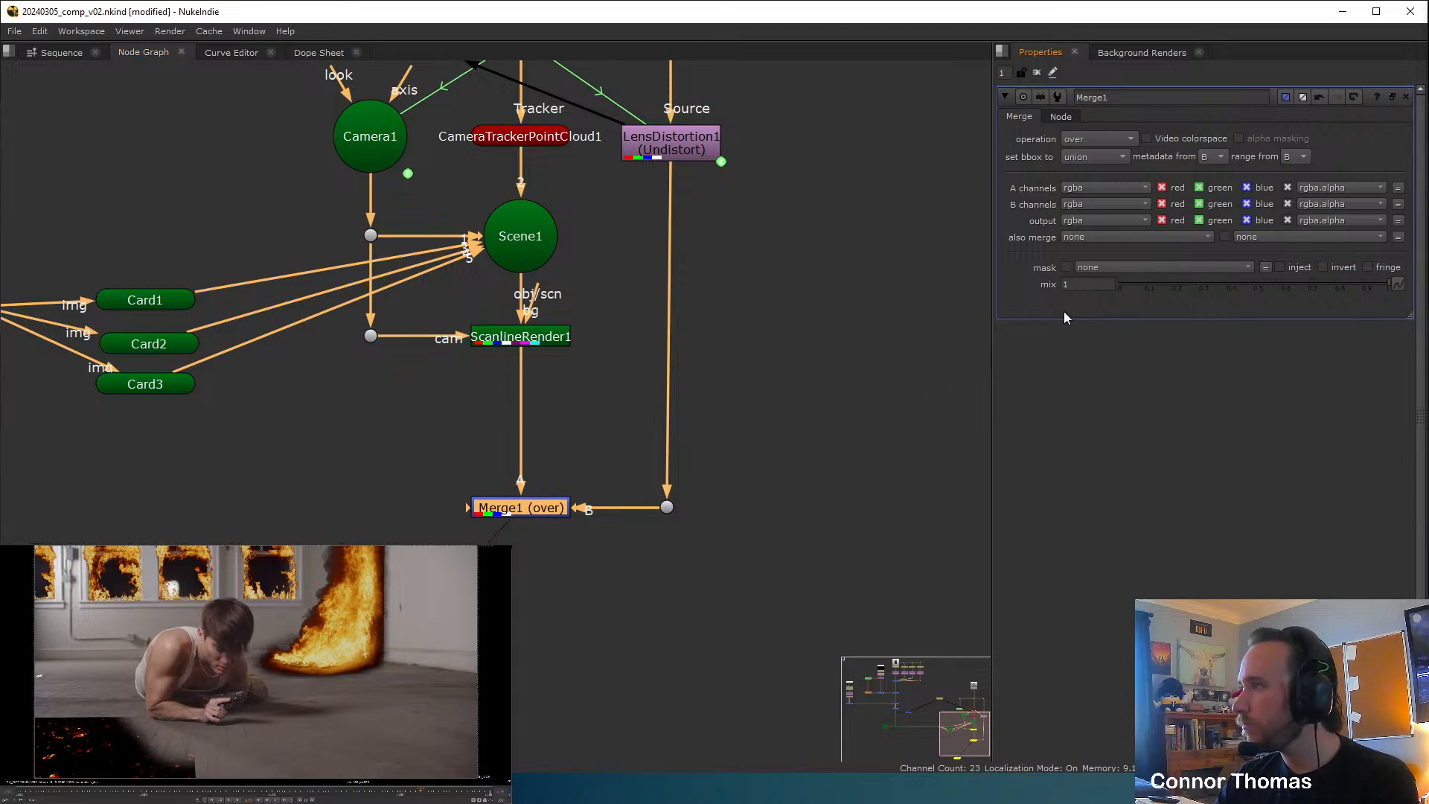
# Shift the three projection cards and their shared input dot slightly away from Scene1.
pyautogui.moveTo(460, 390); pyautogui.dragTo(760, 473, button='middle')
pyautogui.scroll(-3, 760, 473)
pyautogui.moveTo(522, 400); pyautogui.dragTo(477, 360, button='middle')
pyautogui.moveTo(372, 485); pyautogui.dragTo(601, 287)
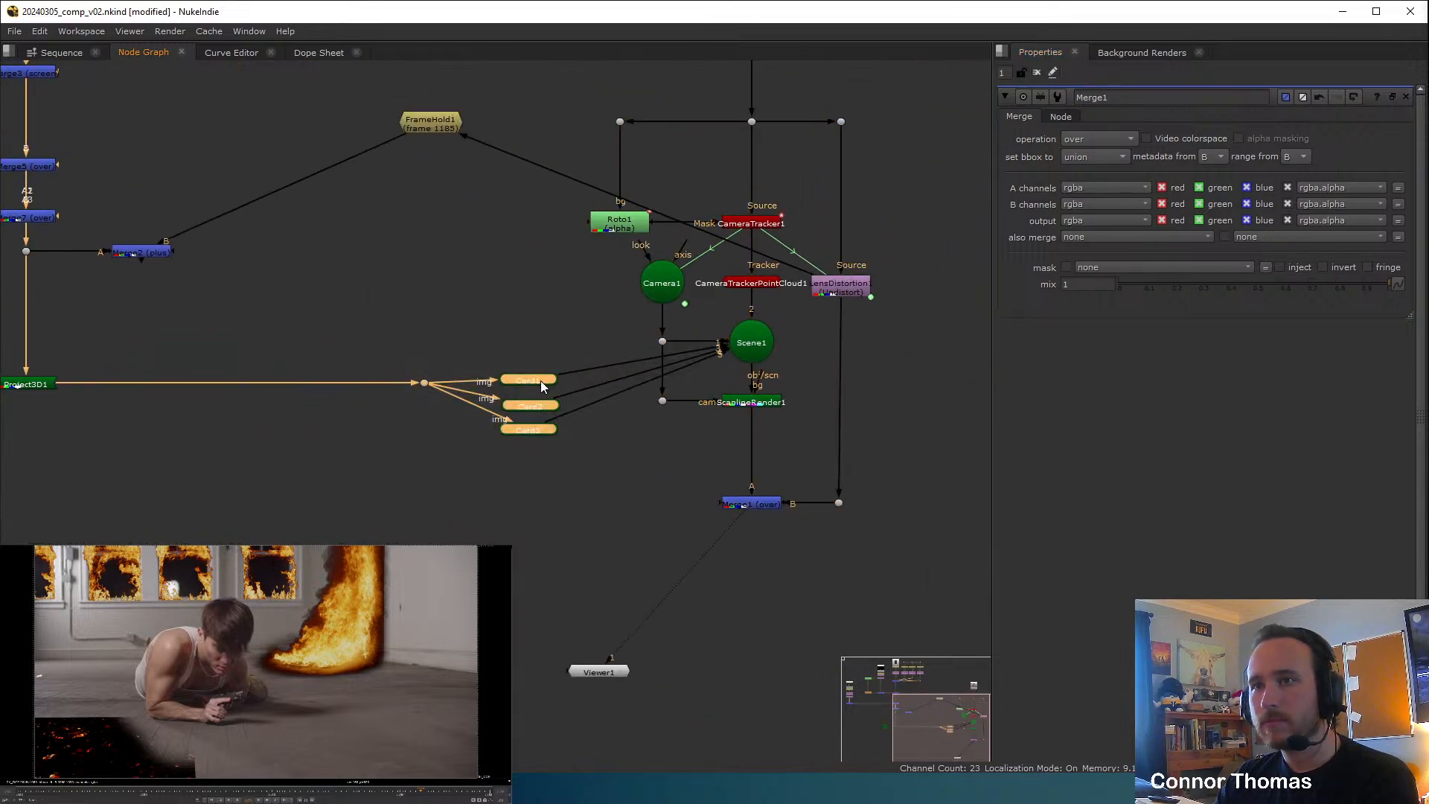
pyautogui.moveTo(540, 381)
pyautogui.mouseDown()
pyautogui.moveTo(488, 381)
pyautogui.moveTo(524, 386)
pyautogui.mouseUp()
pyautogui.click(500, 490)
pyautogui.moveTo(515, 436); pyautogui.dragTo(520, 433)
pyautogui.click(487, 492)
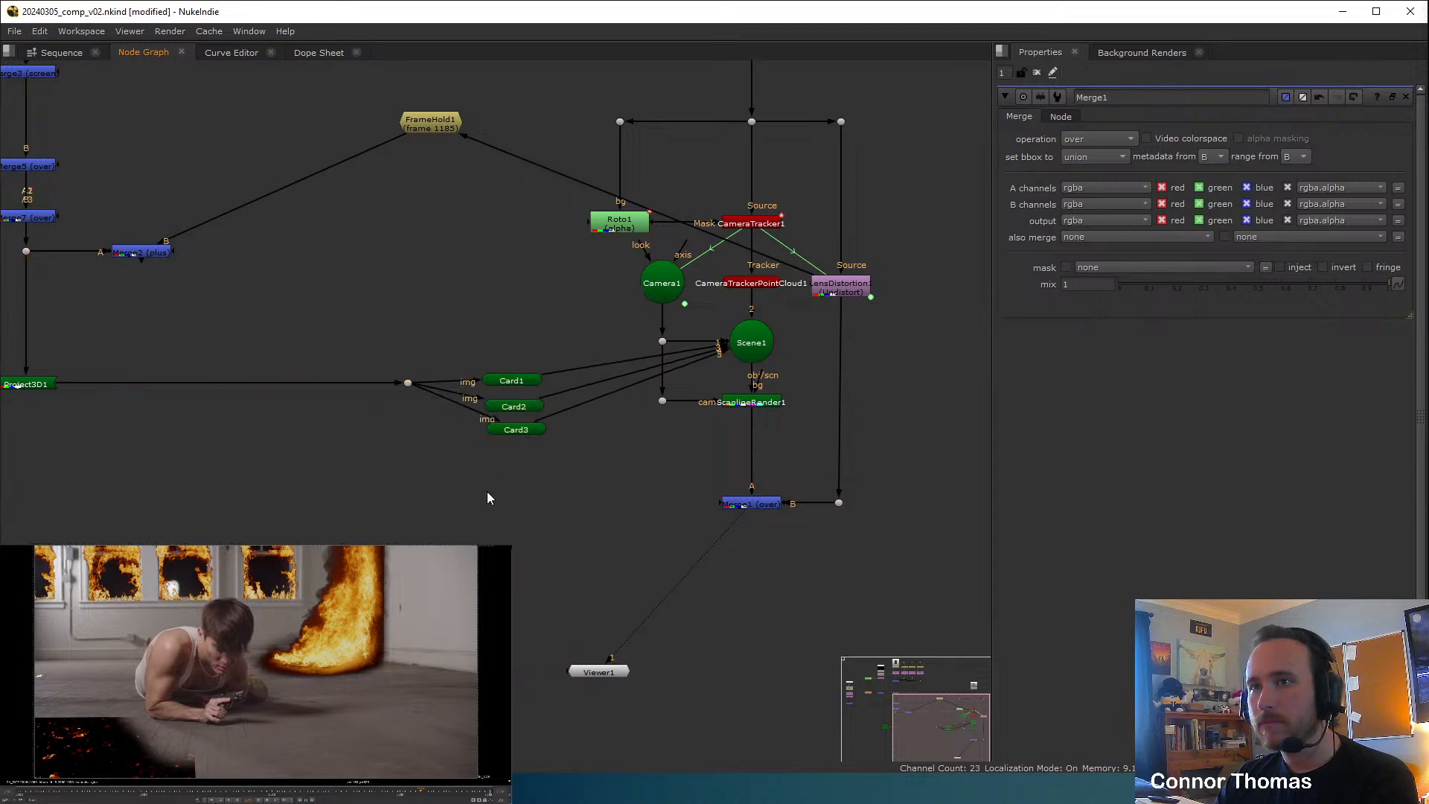
# Rename the Card3 node as wall.
pyautogui.doubleClick(521, 429)
pyautogui.doubleClick(1116, 97)
pyautogui.write('wall')
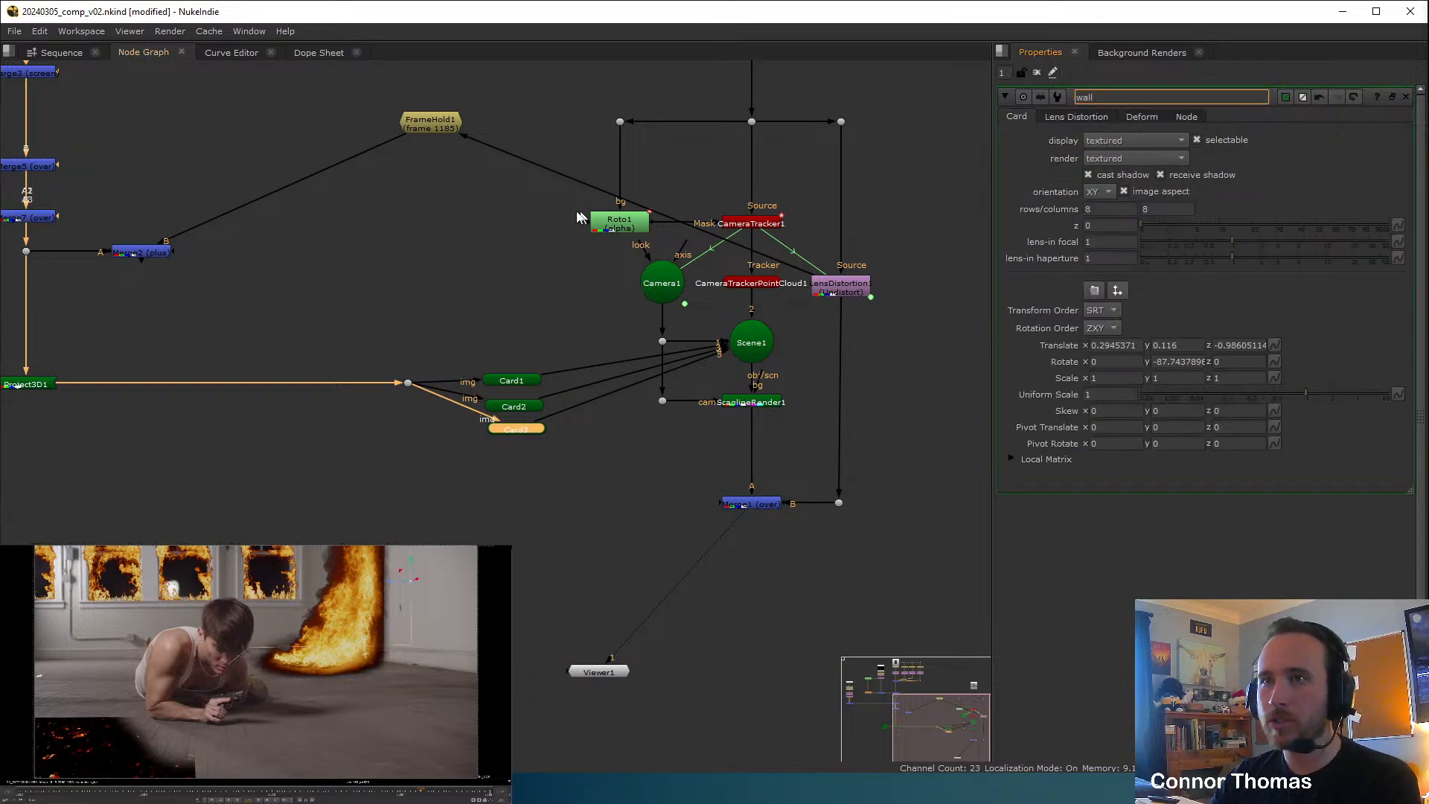
pyautogui.click(533, 264)
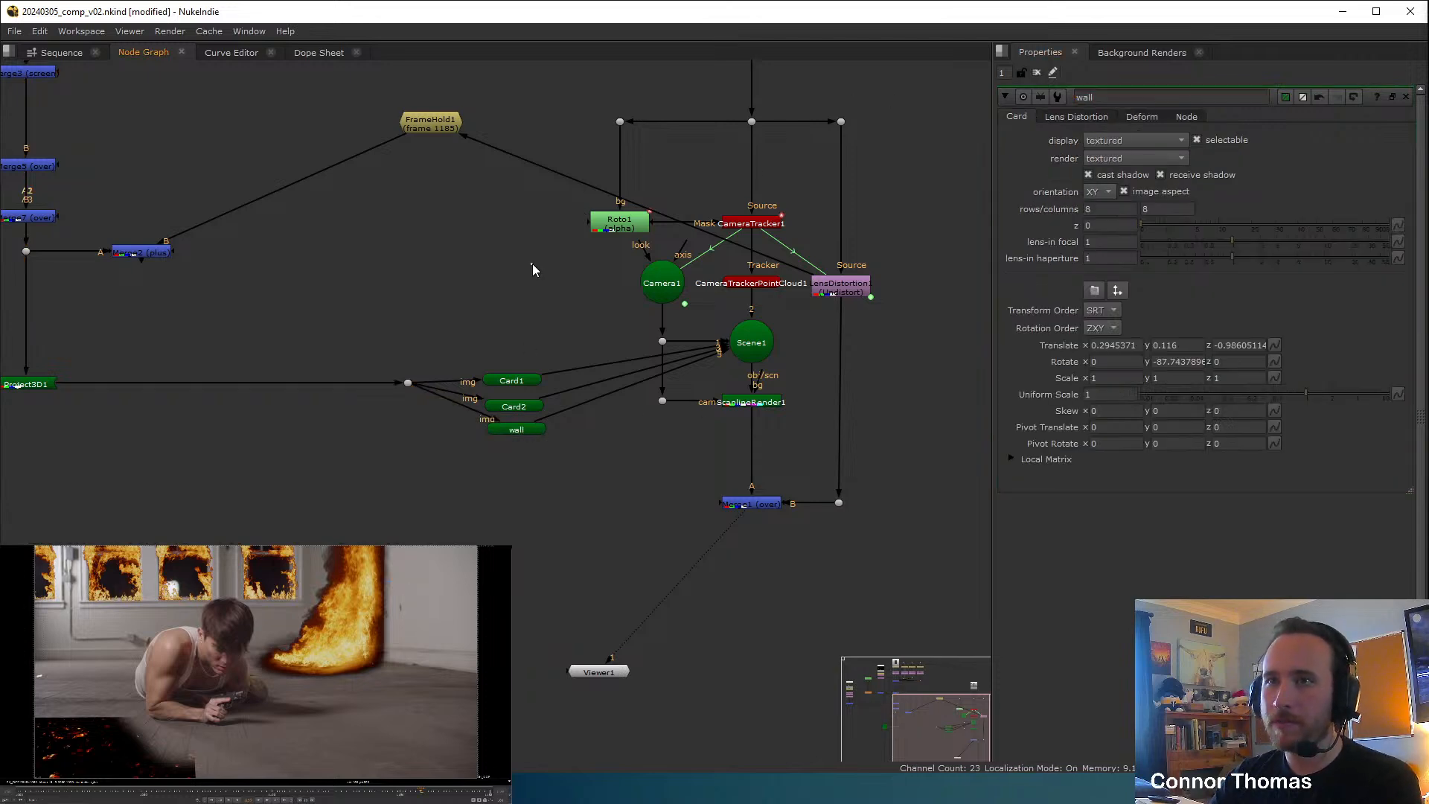
# Rename the Card2 node as wall2.
pyautogui.scroll(4, 511, 420)
pyautogui.doubleClick(506, 400)
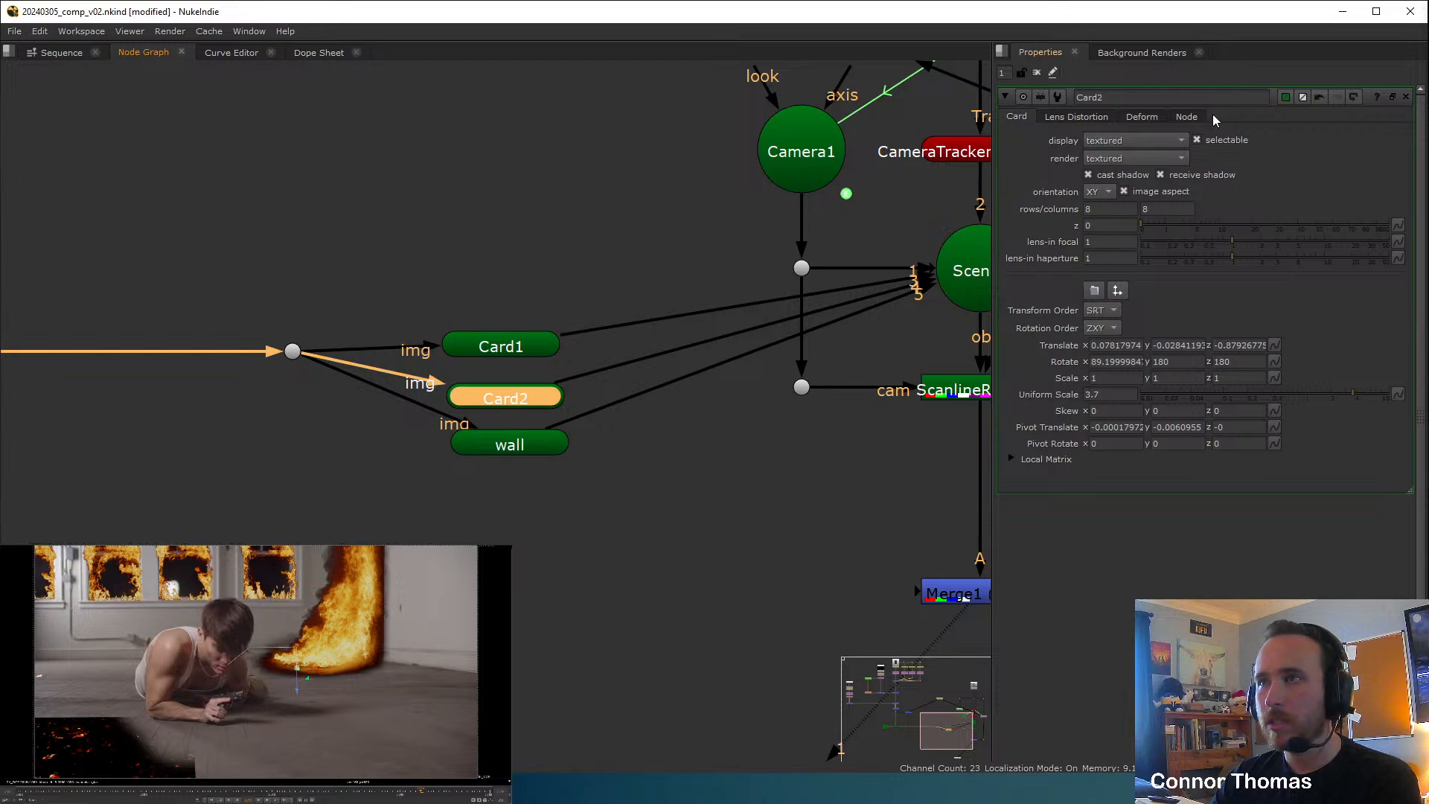
pyautogui.doubleClick(1109, 98)
pyautogui.write('wall2')
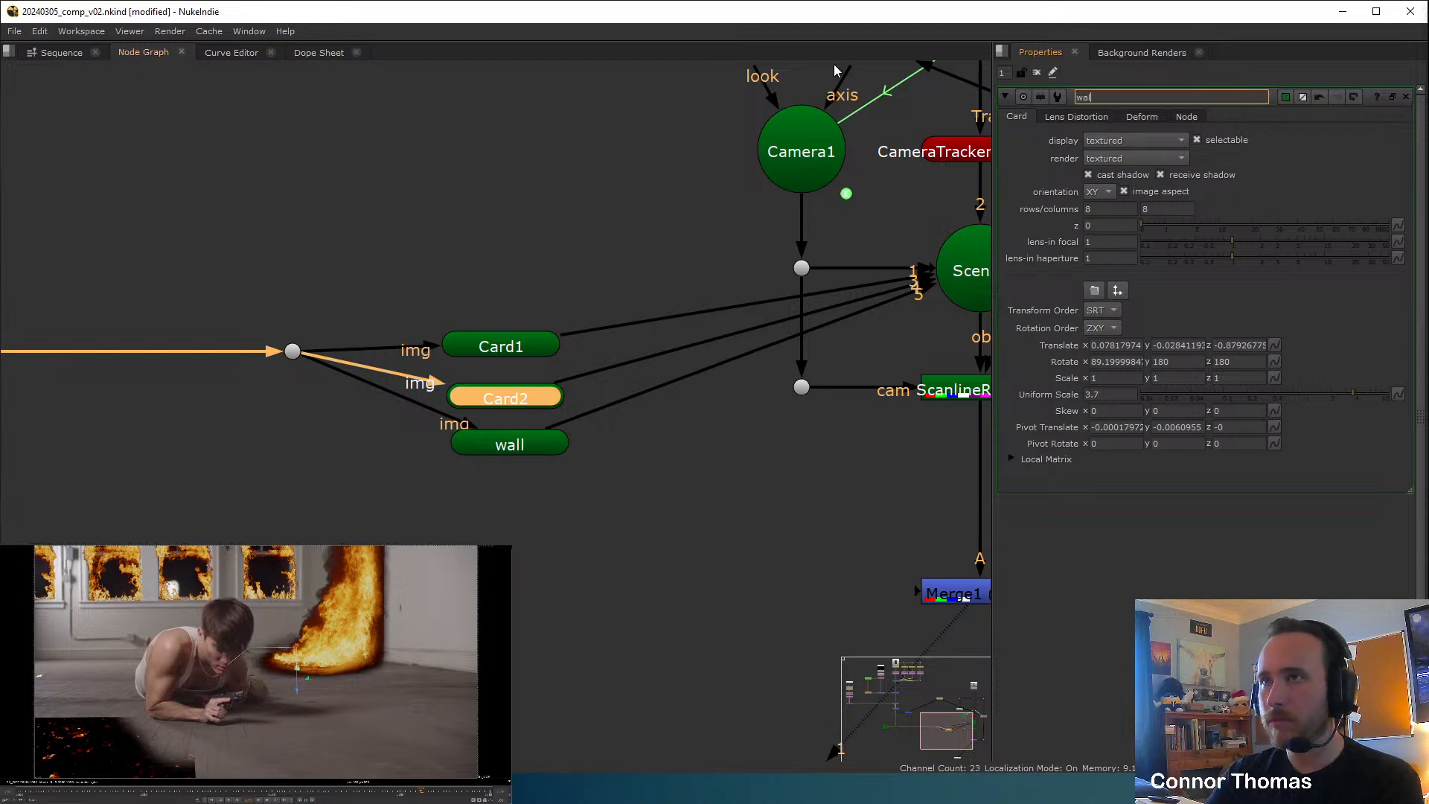
# Rename the Card1 node as wall1.
pyautogui.doubleClick(530, 347)
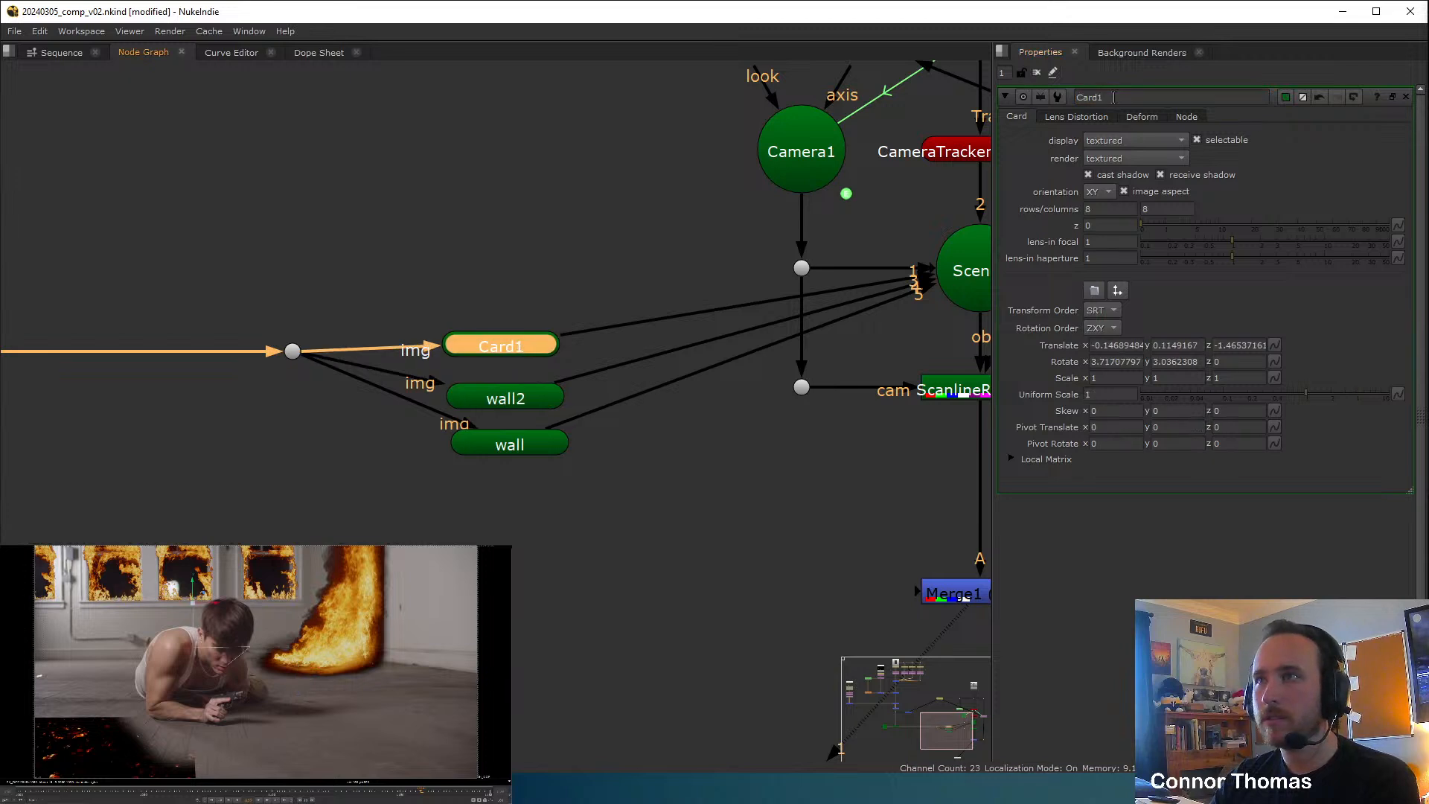
pyautogui.moveTo(1112, 98); pyautogui.dragTo(902, 92)
pyautogui.write('wall1')
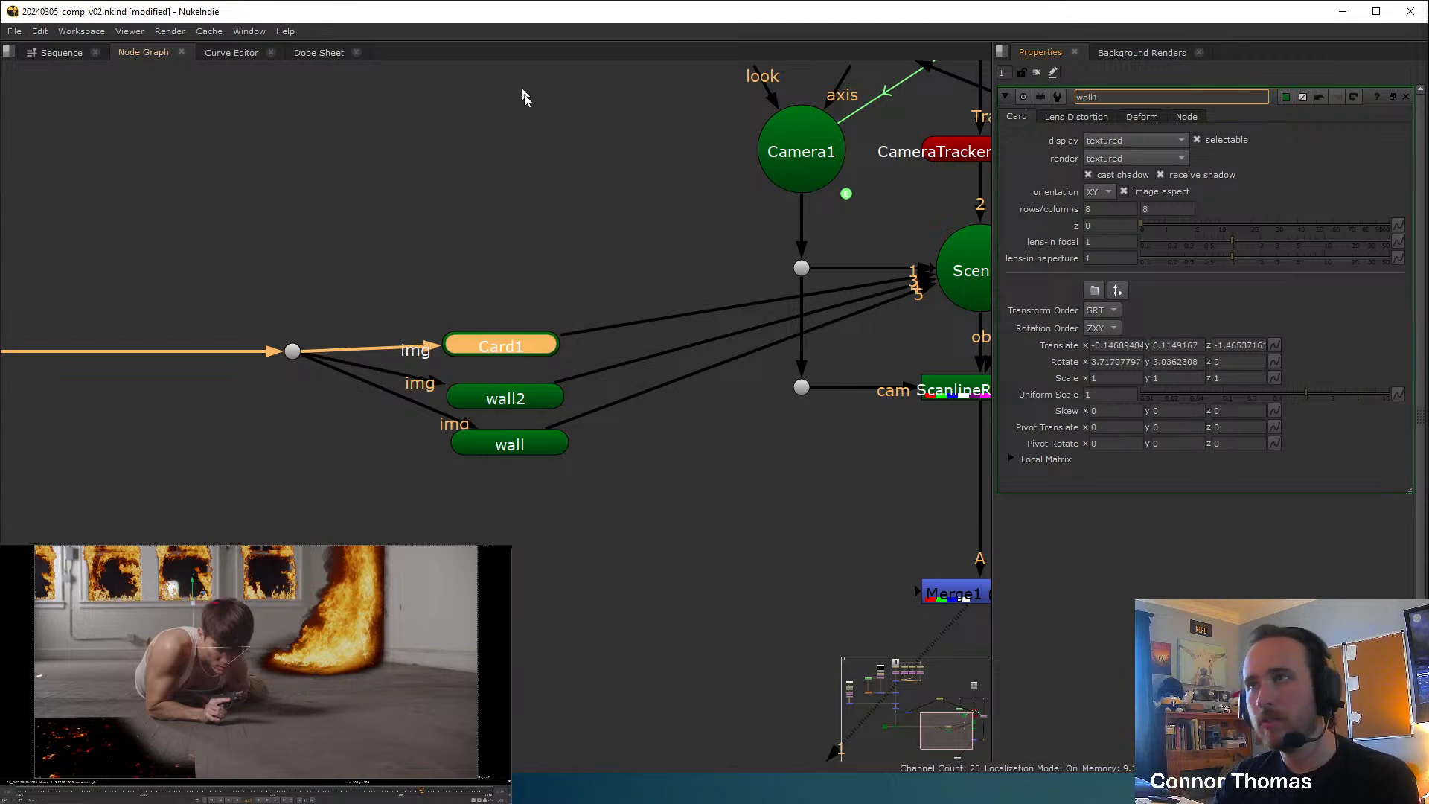
pyautogui.click(487, 198)
# Play the comp from an earlier frame and examine how the fires track with the room.
pyautogui.scroll(-3, 400, 197)
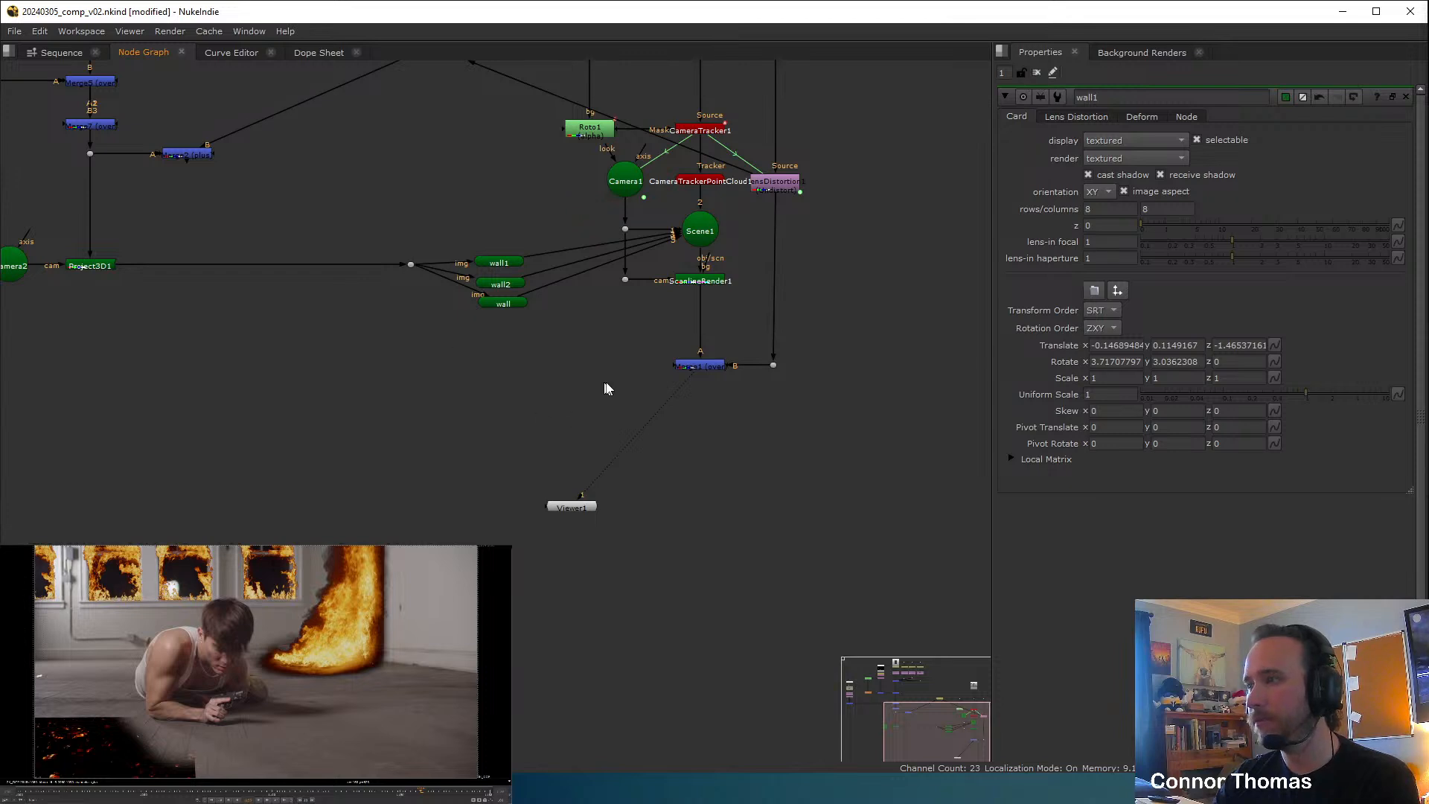
pyautogui.moveTo(817, 373); pyautogui.dragTo(715, 365, button='middle')
pyautogui.moveTo(558, 309); pyautogui.dragTo(728, 378, button='middle')
pyautogui.click(210, 792)
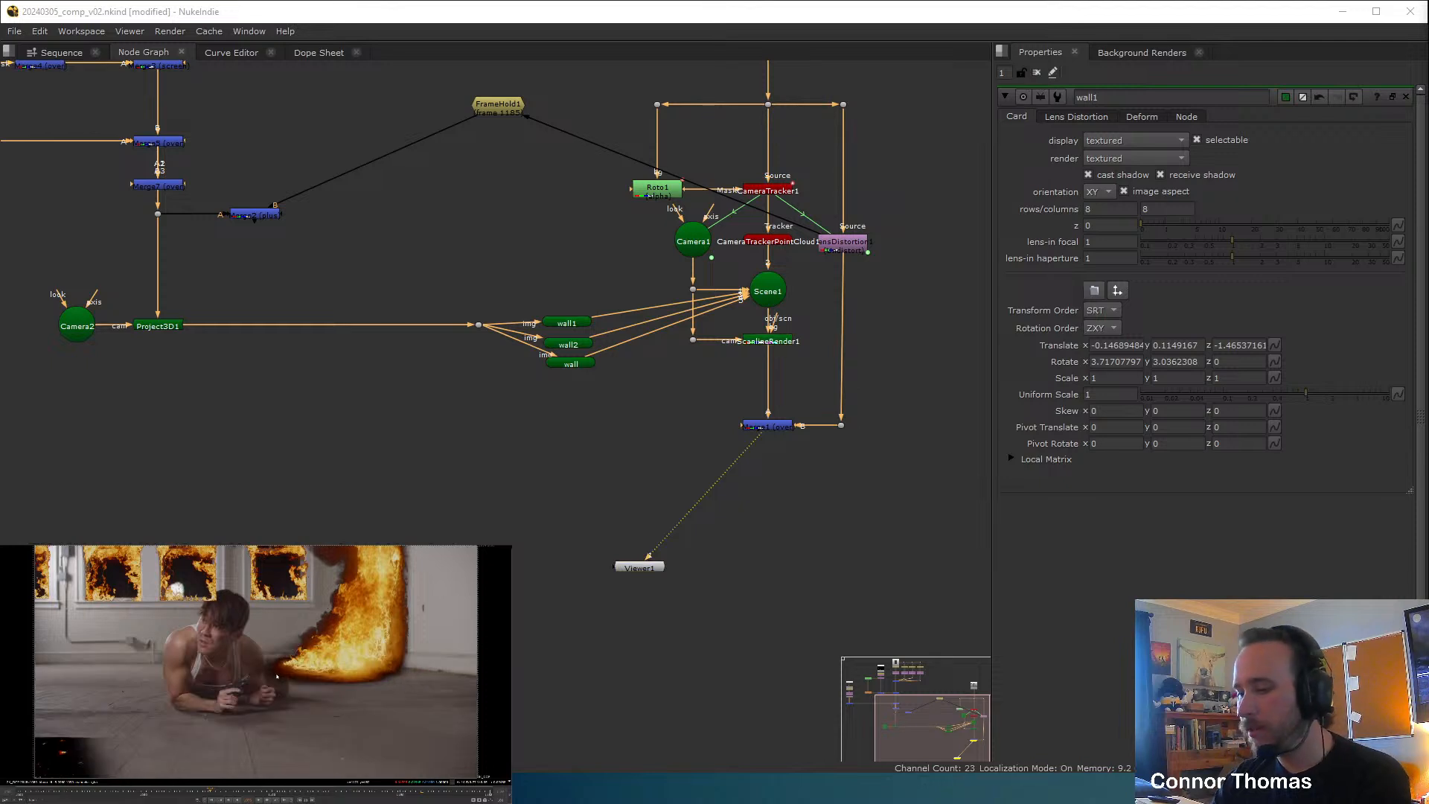
pyautogui.press('l')
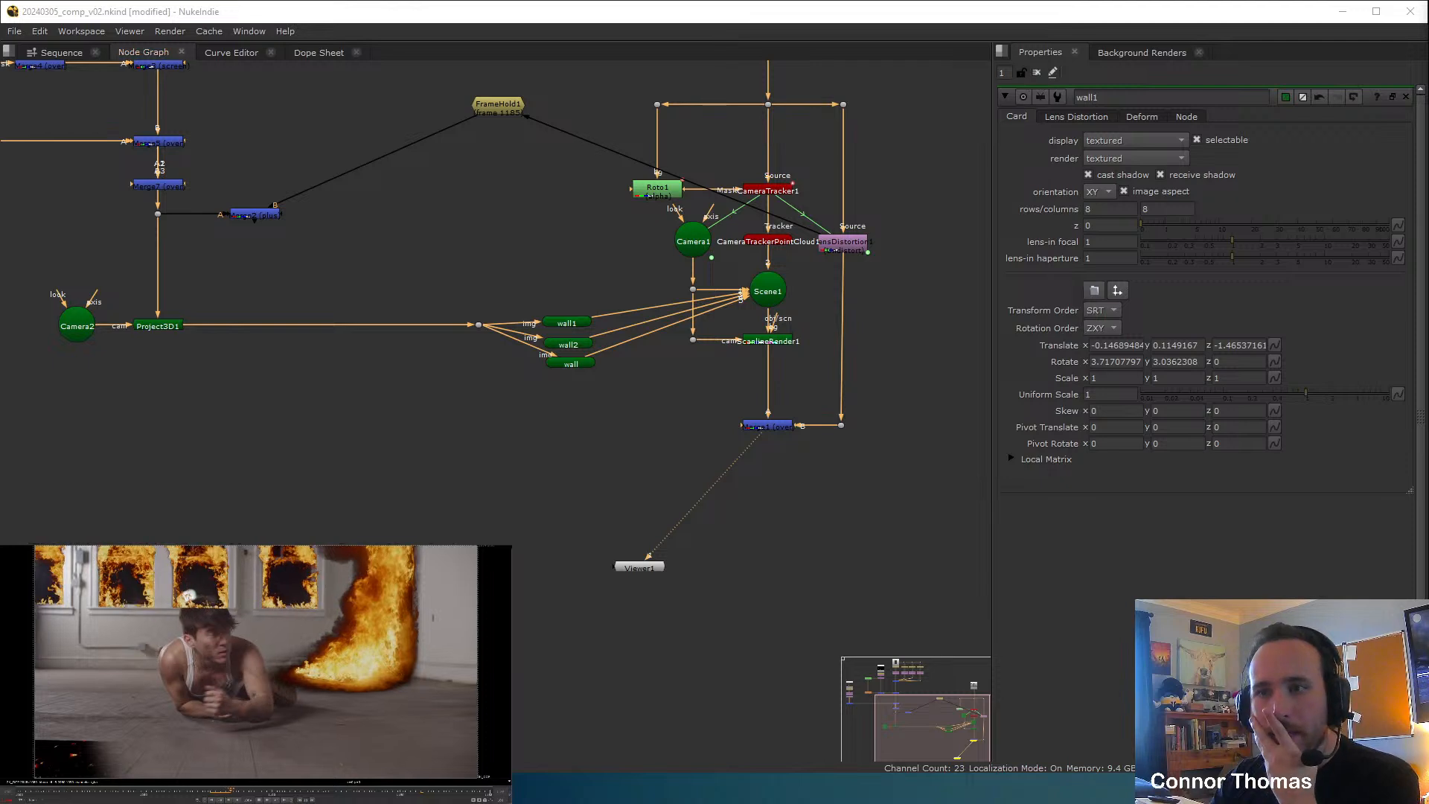
pyautogui.press('super')
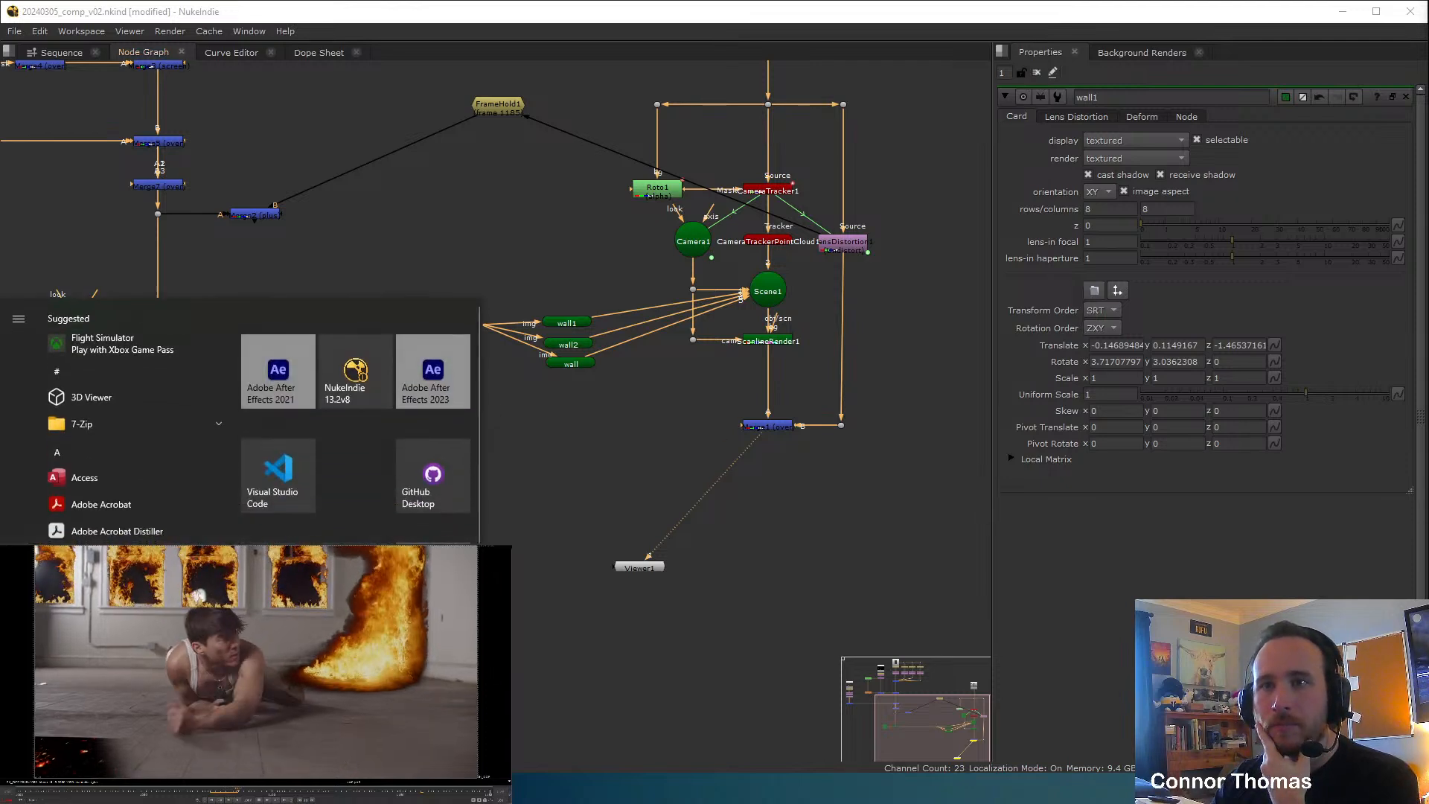
# Launch DaVinci Resolve and open the Untitled Project on the Media page.
pyautogui.click(911, 422)
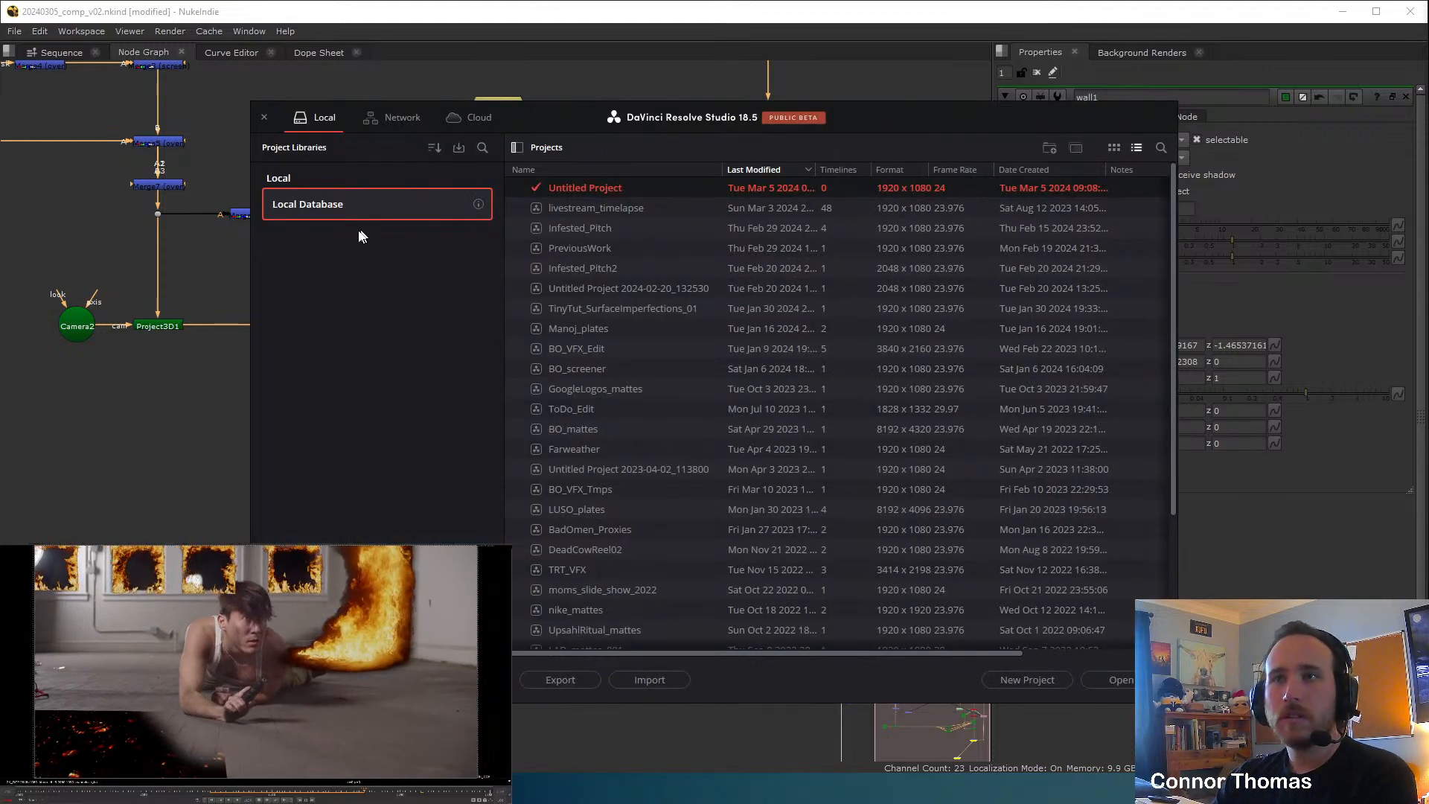
pyautogui.doubleClick(568, 189)
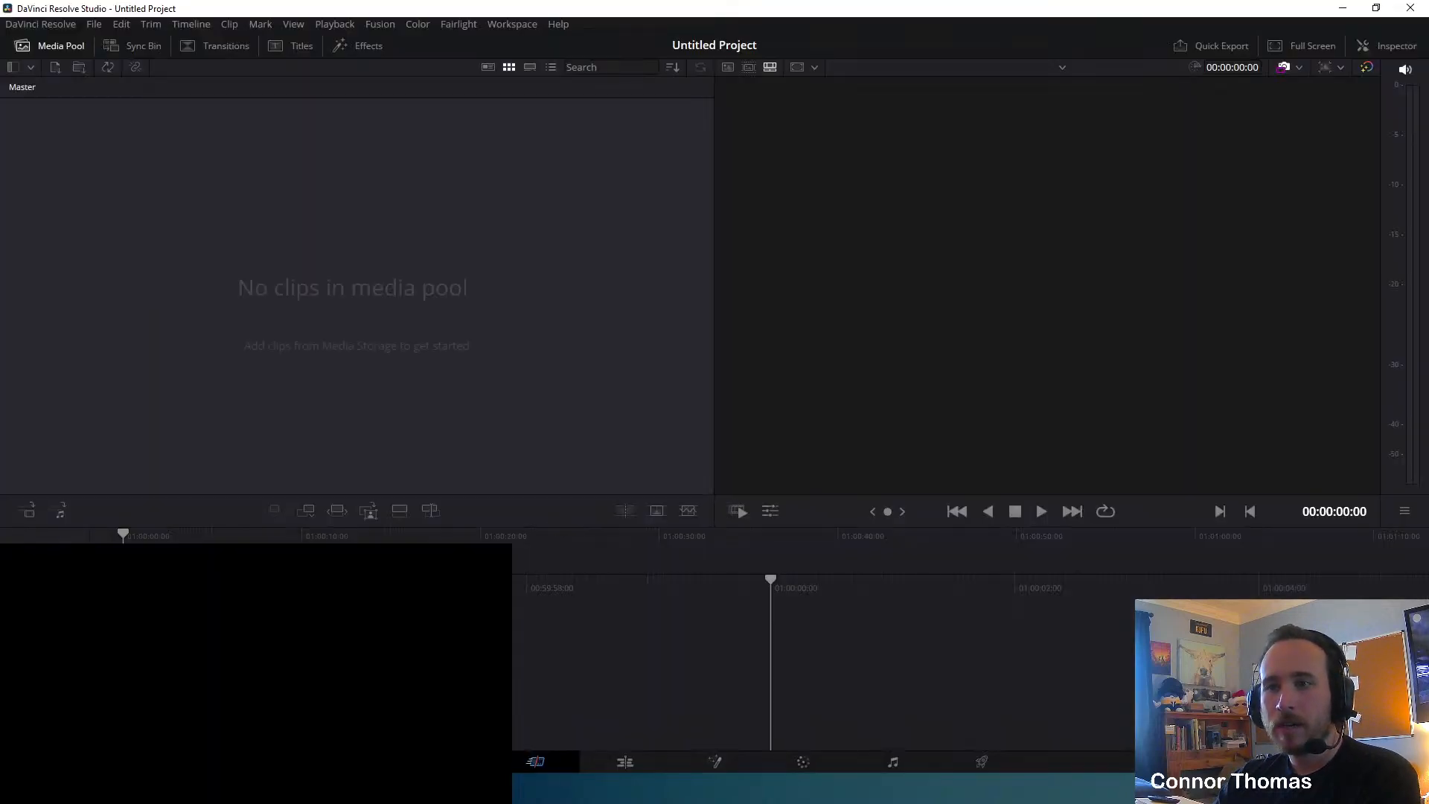
pyautogui.click(535, 762)
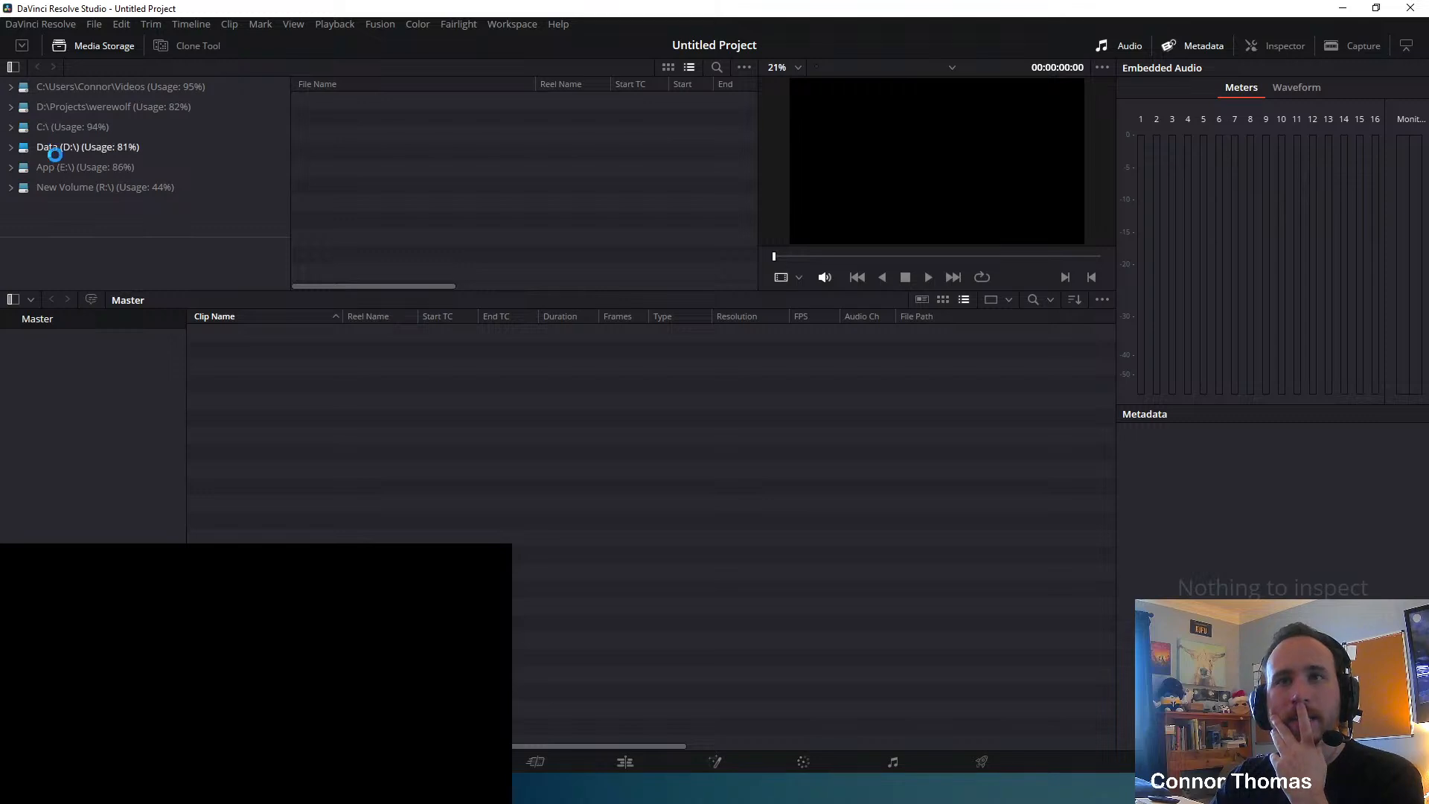
# Browse the D drive's media storage to the folder Projects/Livestream/streams/20240305/VFX_plate/20240305_010_BG1.
pyautogui.click(53, 147)
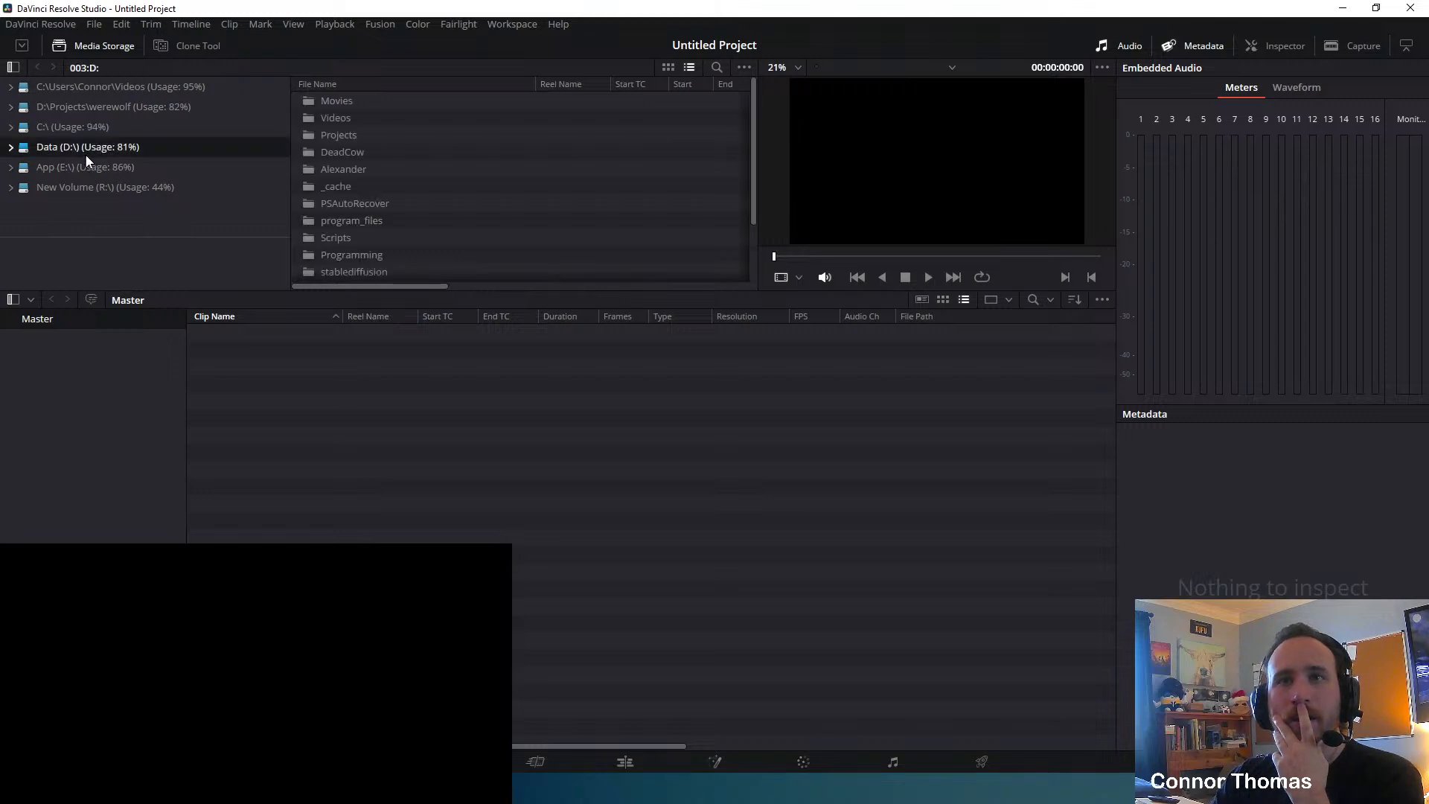
pyautogui.doubleClick(349, 136)
pyautogui.doubleClick(341, 101)
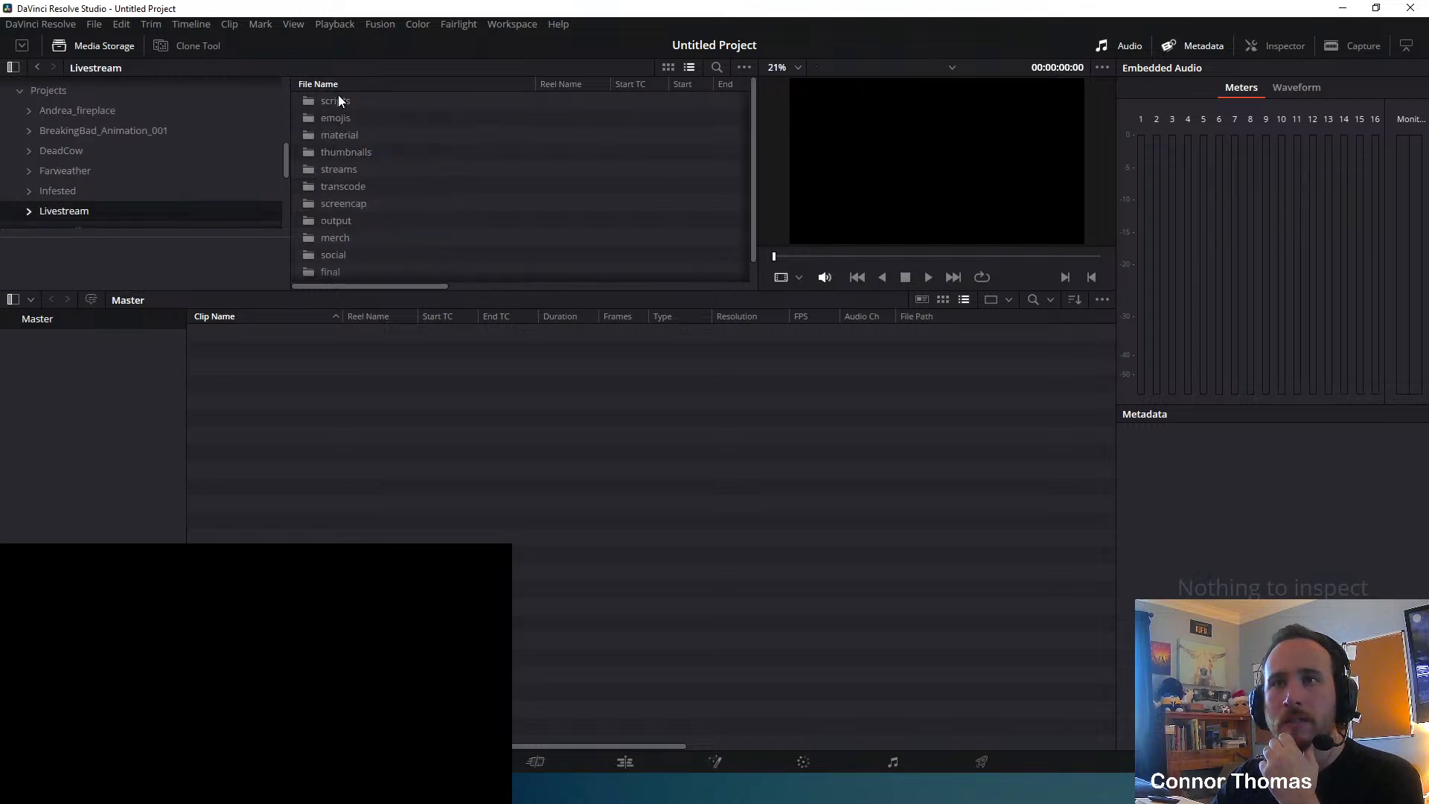
pyautogui.scroll(-1, 349, 134)
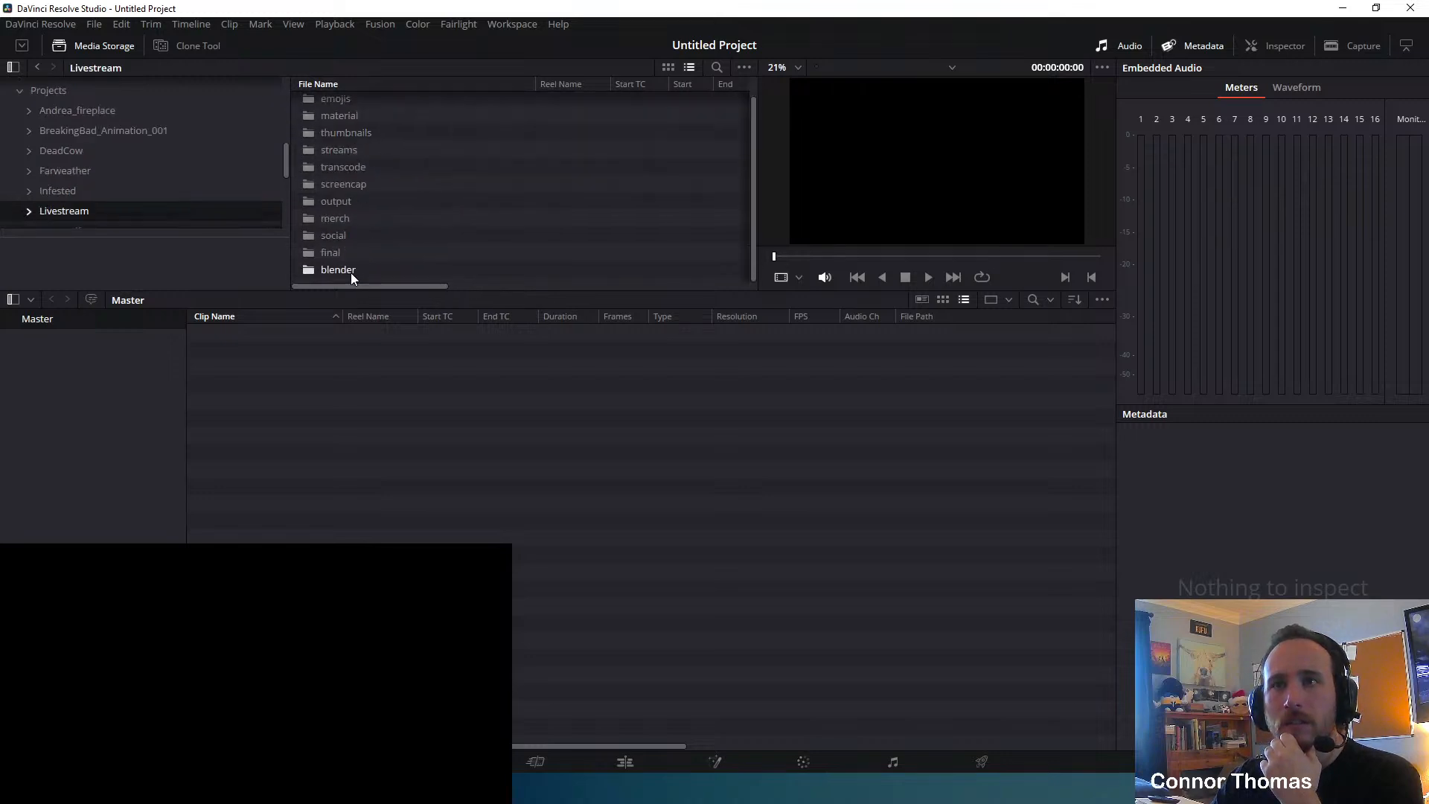
pyautogui.scroll(1, 372, 216)
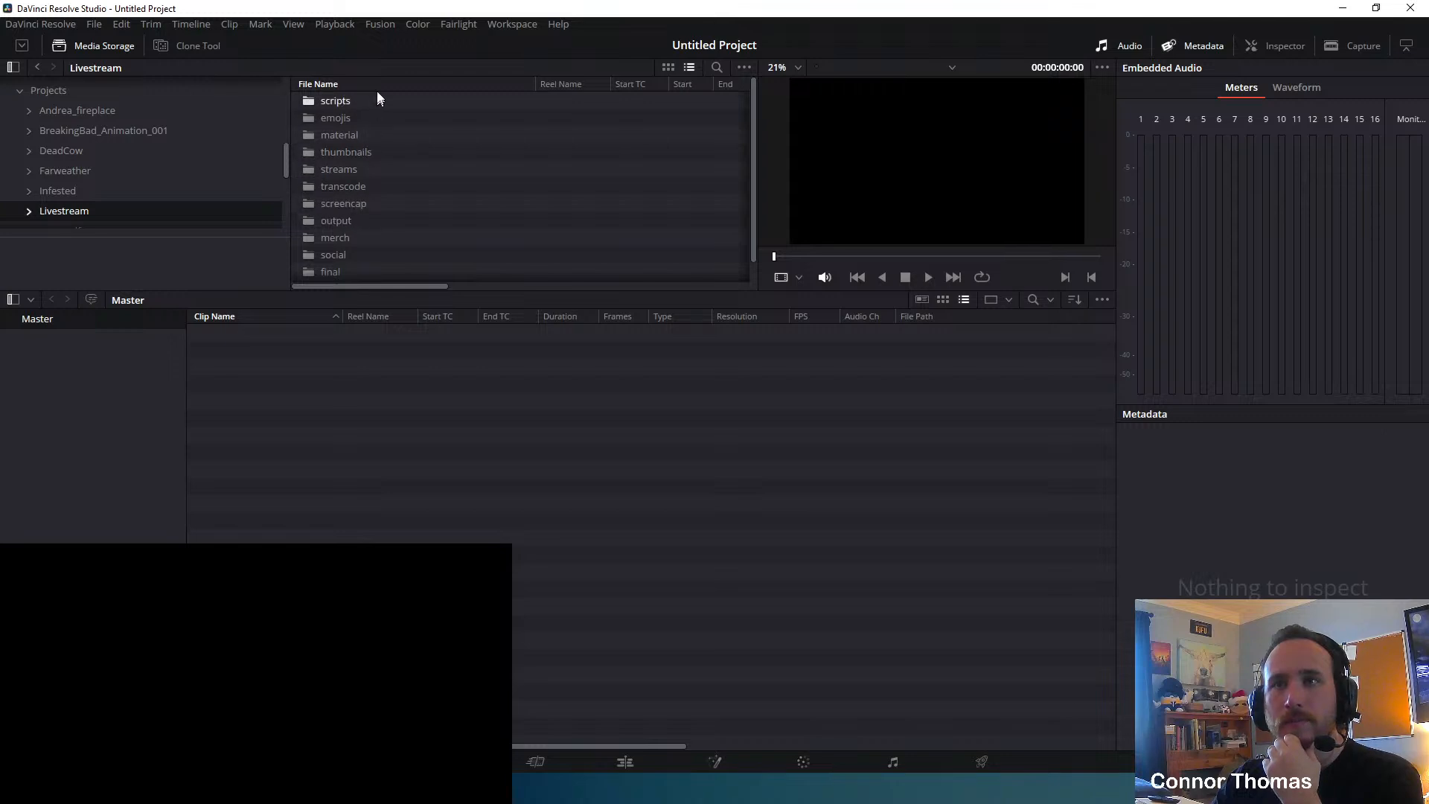
pyautogui.scroll(-1, 363, 189)
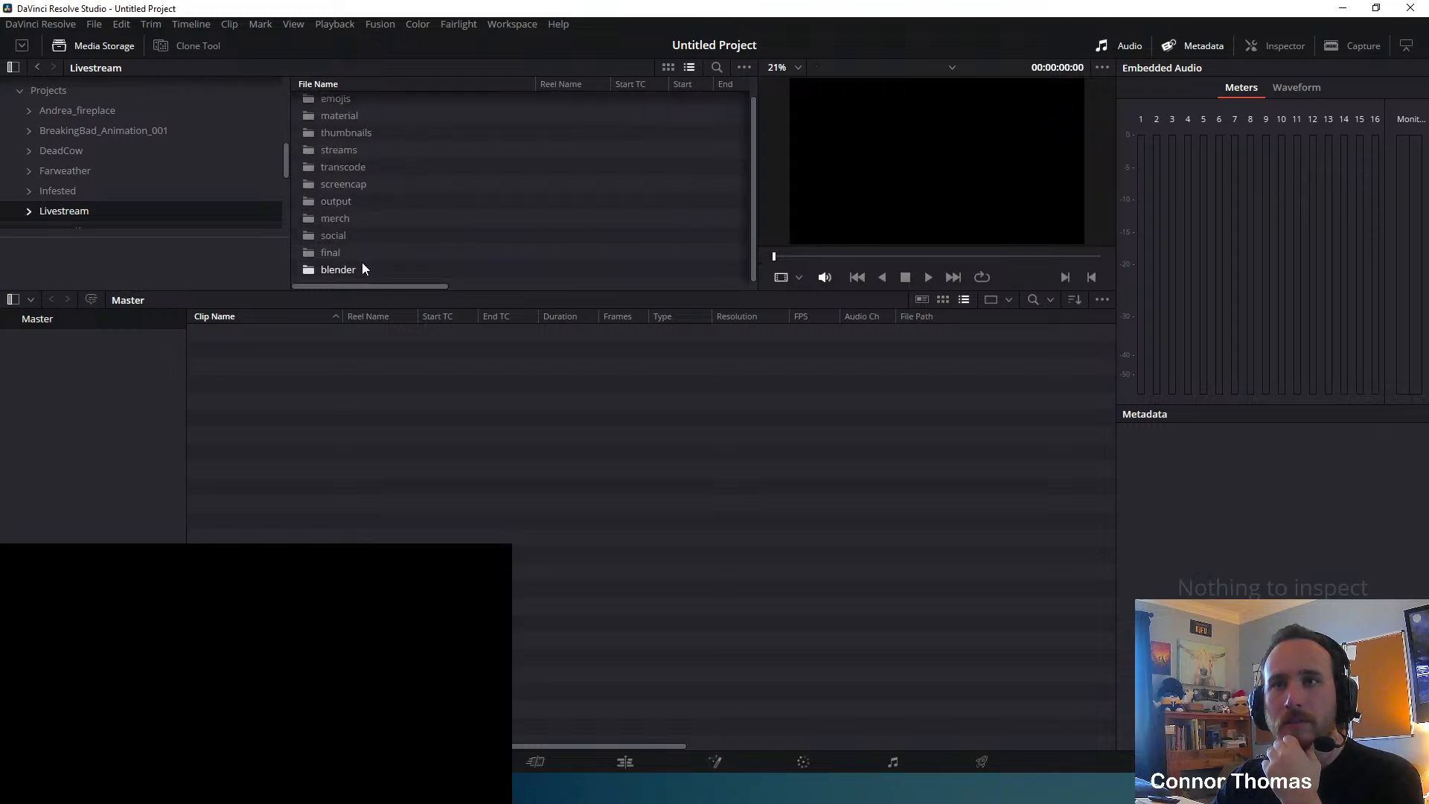
pyautogui.doubleClick(381, 149)
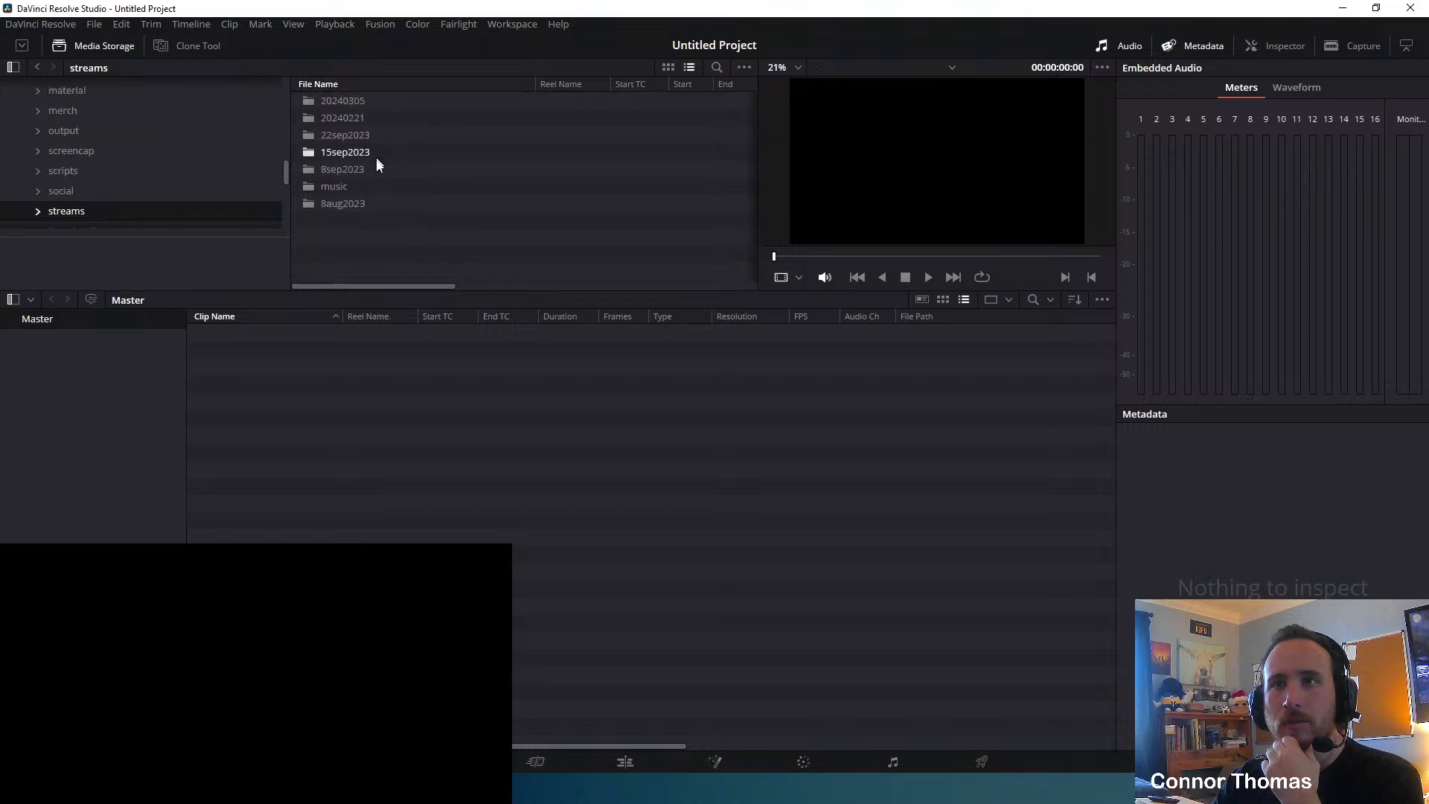
pyautogui.doubleClick(360, 103)
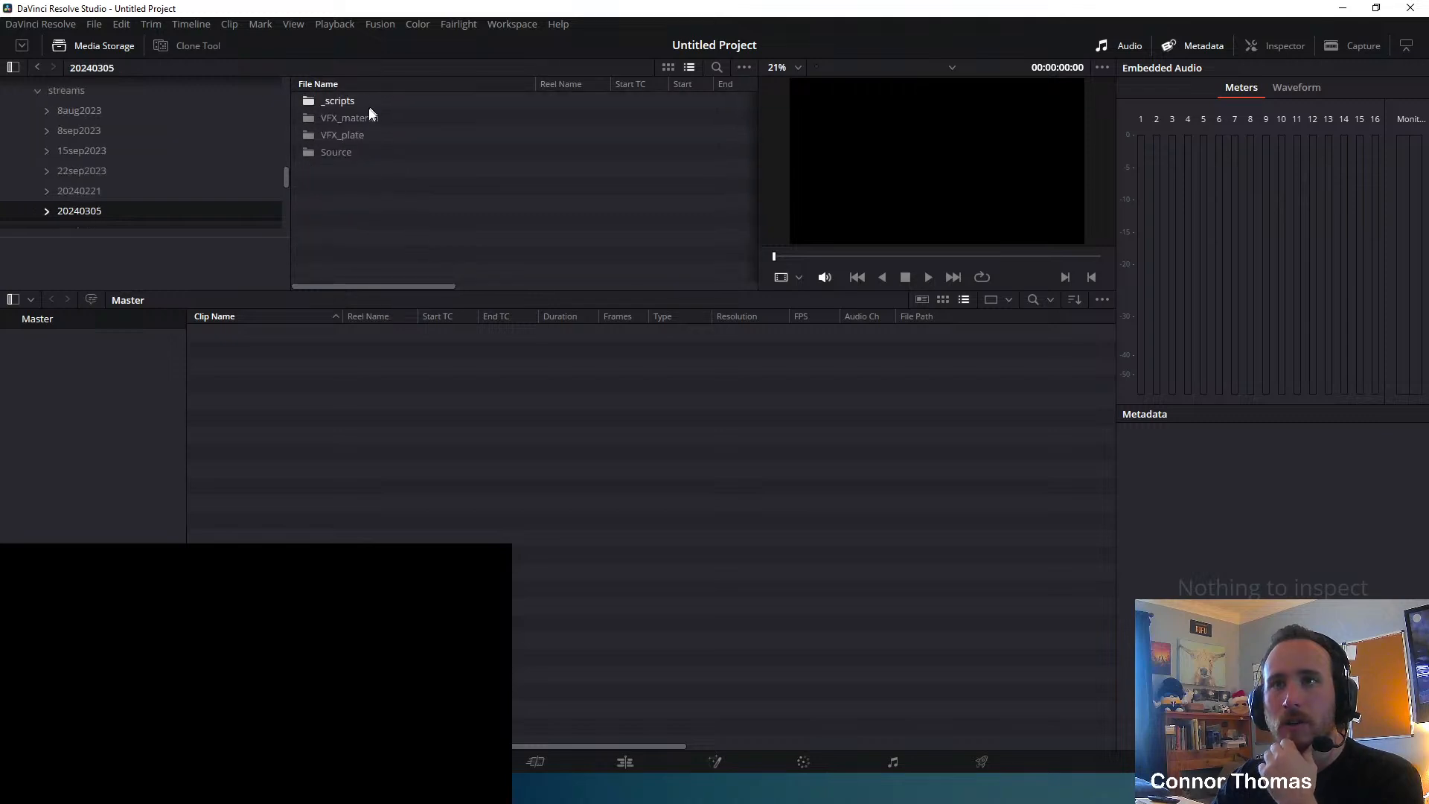
pyautogui.doubleClick(364, 135)
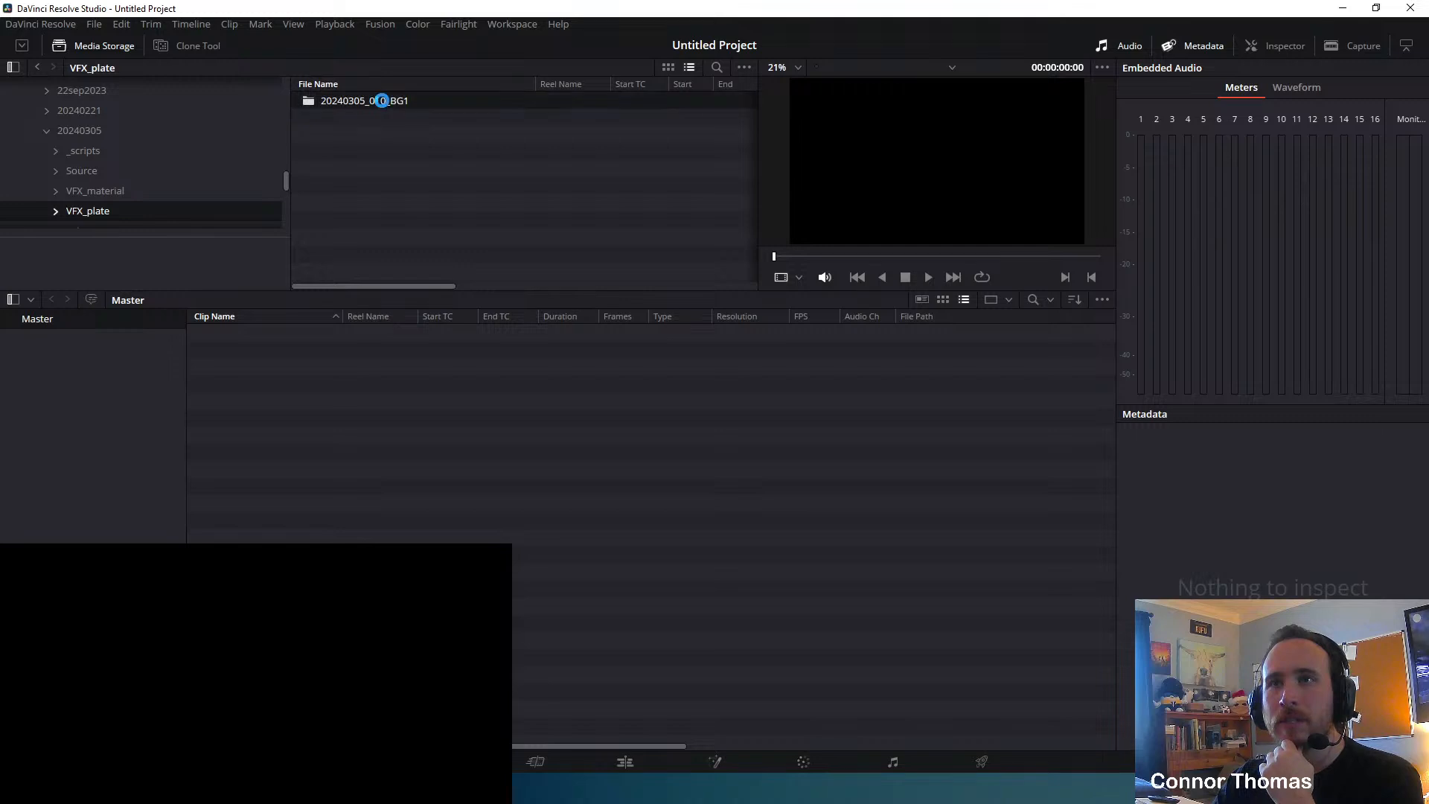
pyautogui.doubleClick(365, 102)
# Import the 20240305_010_BG1_[1000-1185].exr sequence into the media pool and place it at the start of a new timeline.
pyautogui.moveTo(363, 108); pyautogui.dragTo(560, 340)
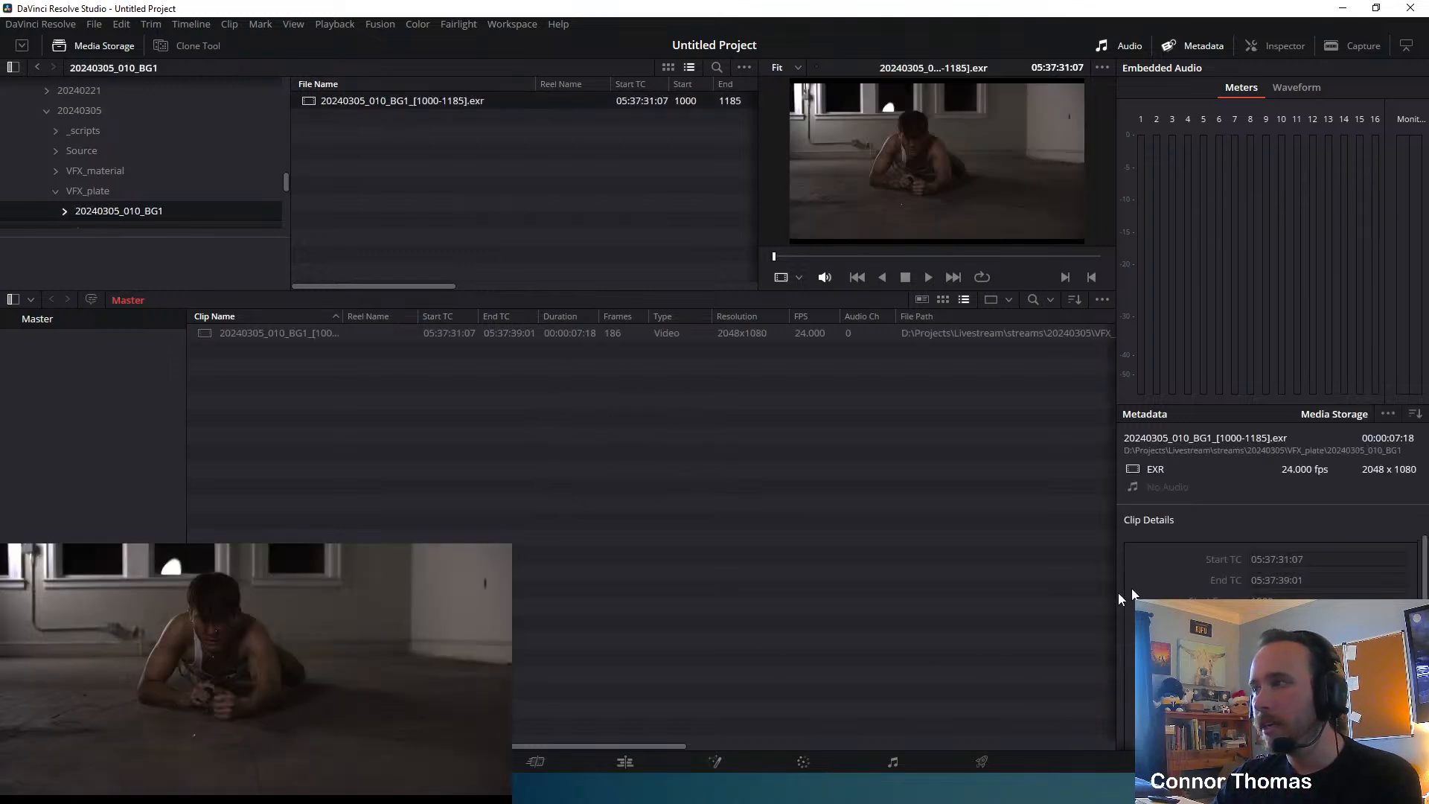
pyautogui.click(658, 753)
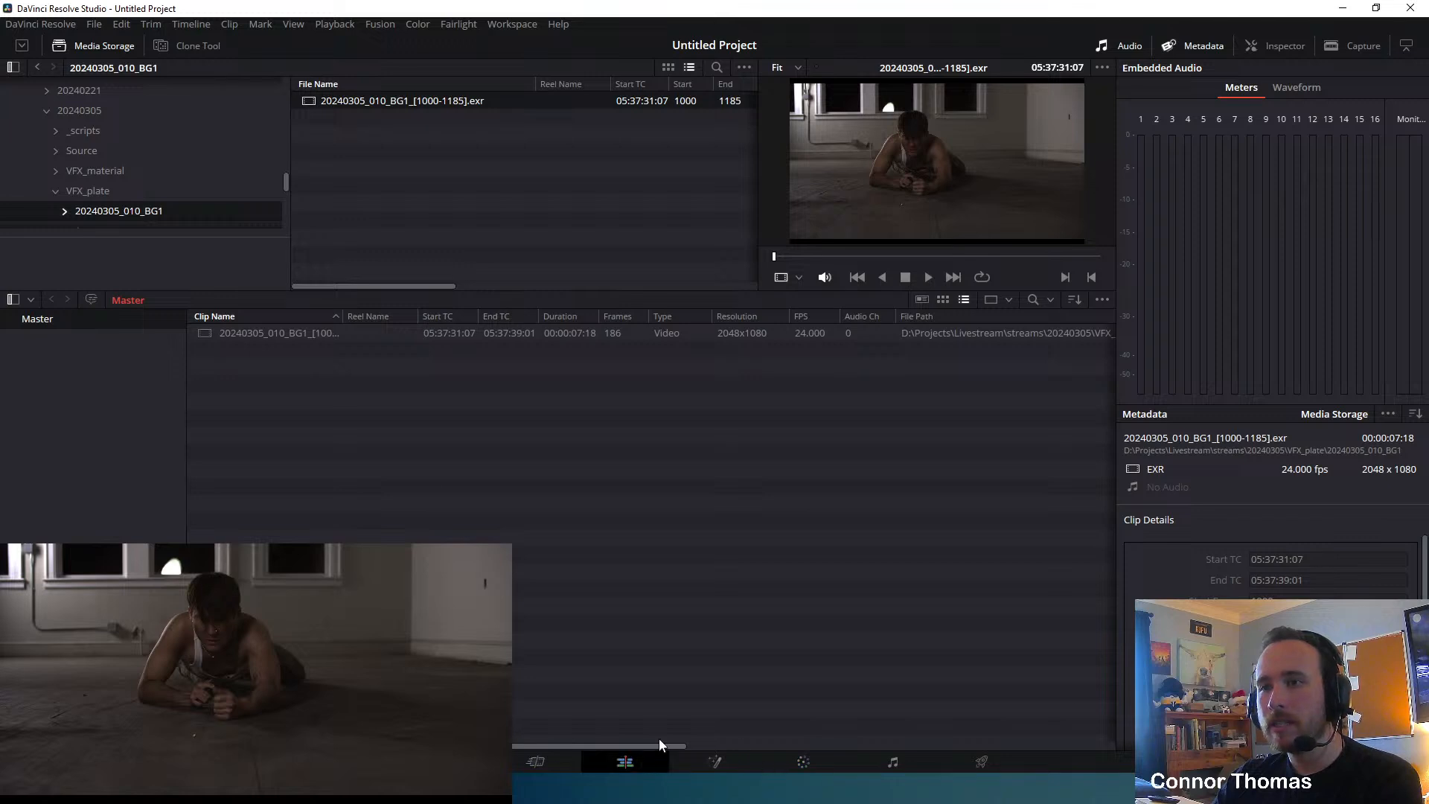
pyautogui.moveTo(160, 102); pyautogui.dragTo(677, 539)
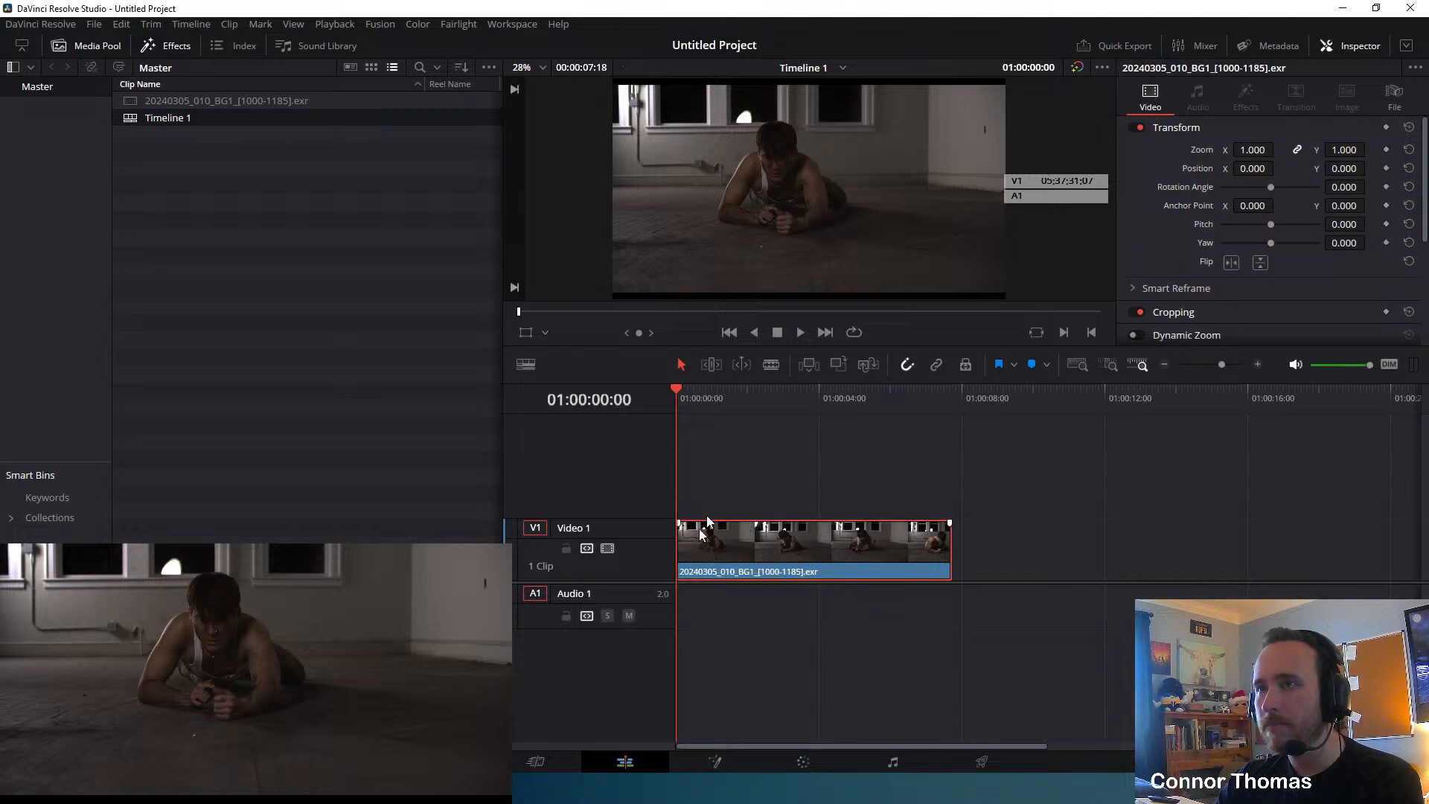
# Set the project's timeline resolution to 2048 x 1080.
pyautogui.hotkey('shift', '9')
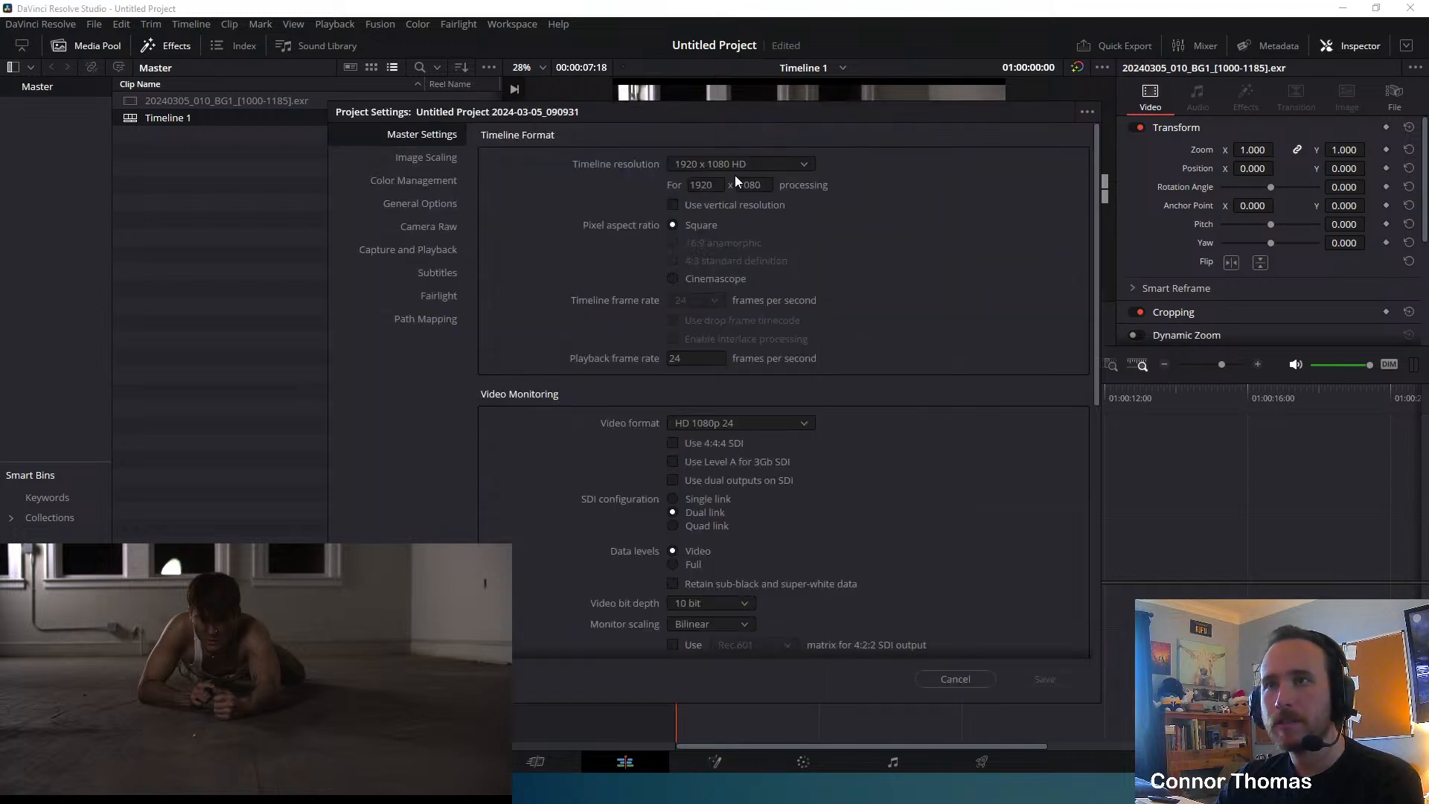
pyautogui.press('Tab')
pyautogui.write('204')
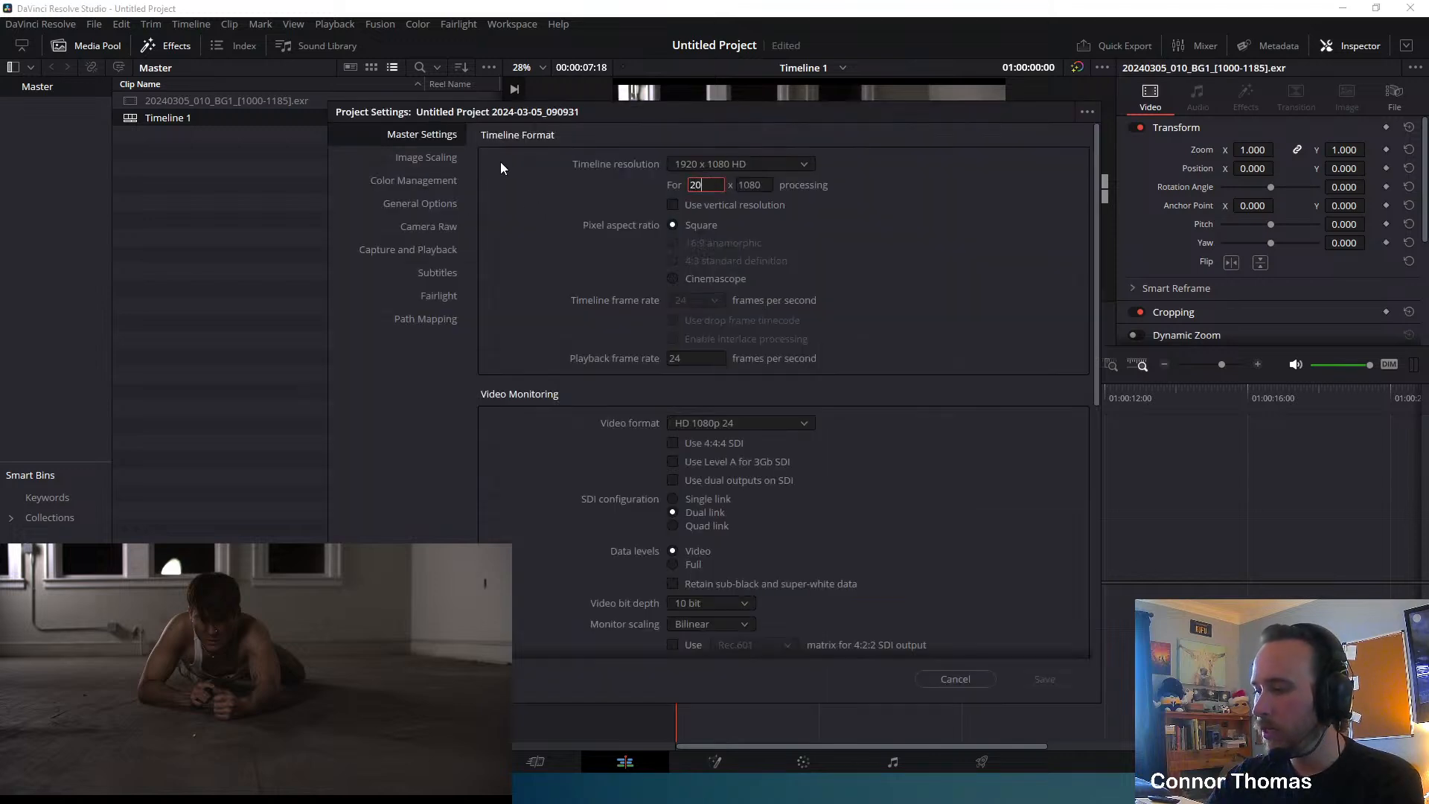
pyautogui.write('8')
pyautogui.press('Tab')
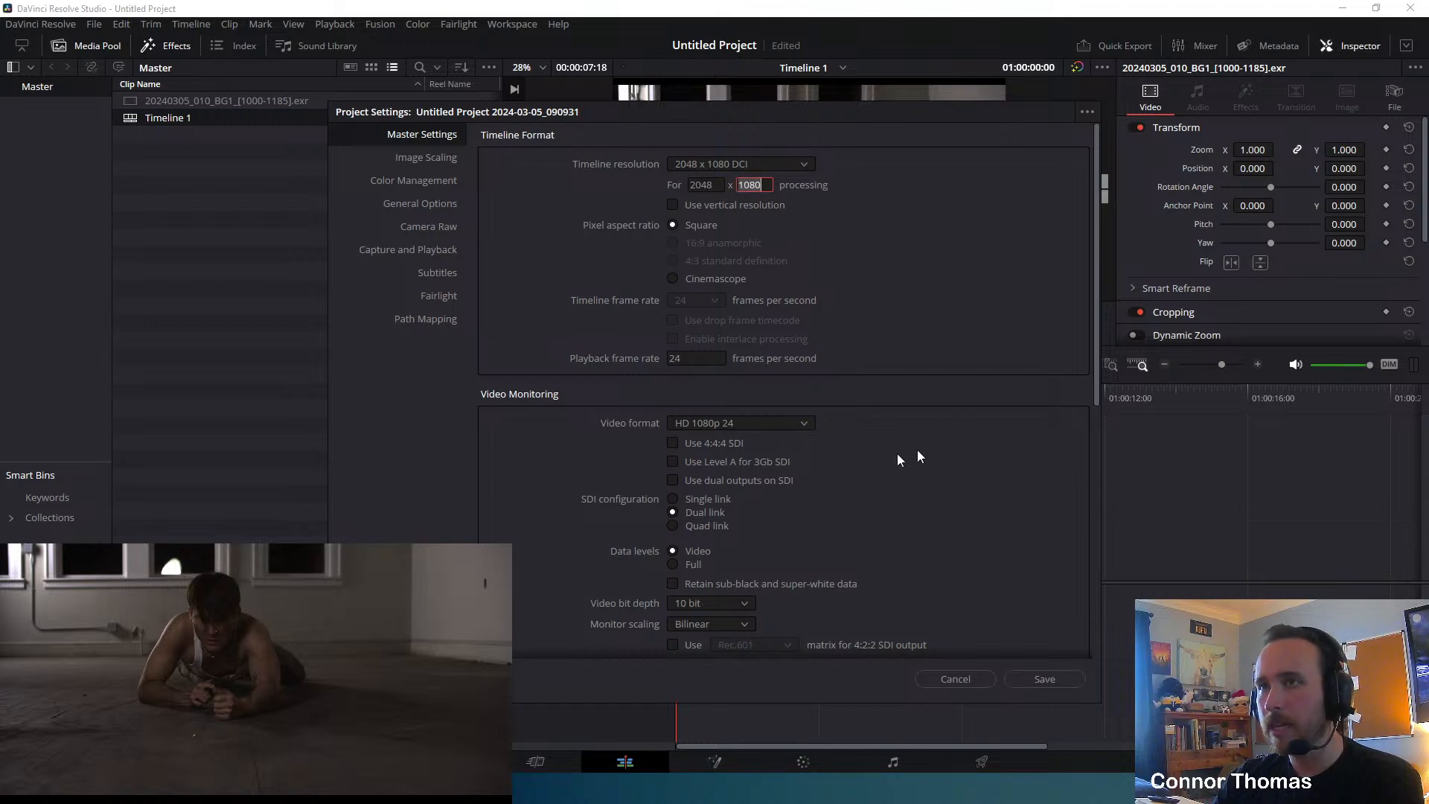
pyautogui.press('Return')
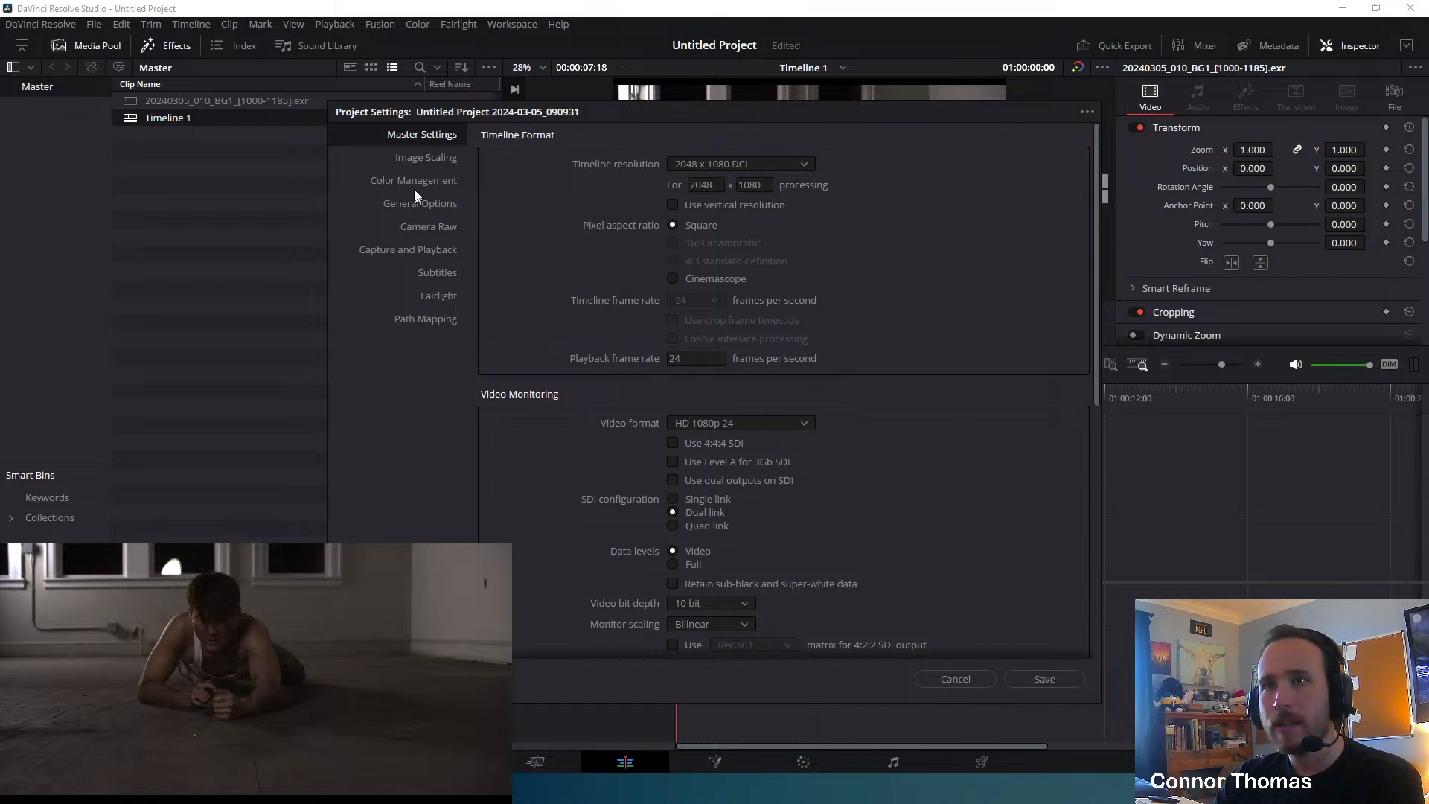
# Set the project's color science to ACEScc with ACES version 1.3.
pyautogui.click(447, 181)
pyautogui.click(755, 164)
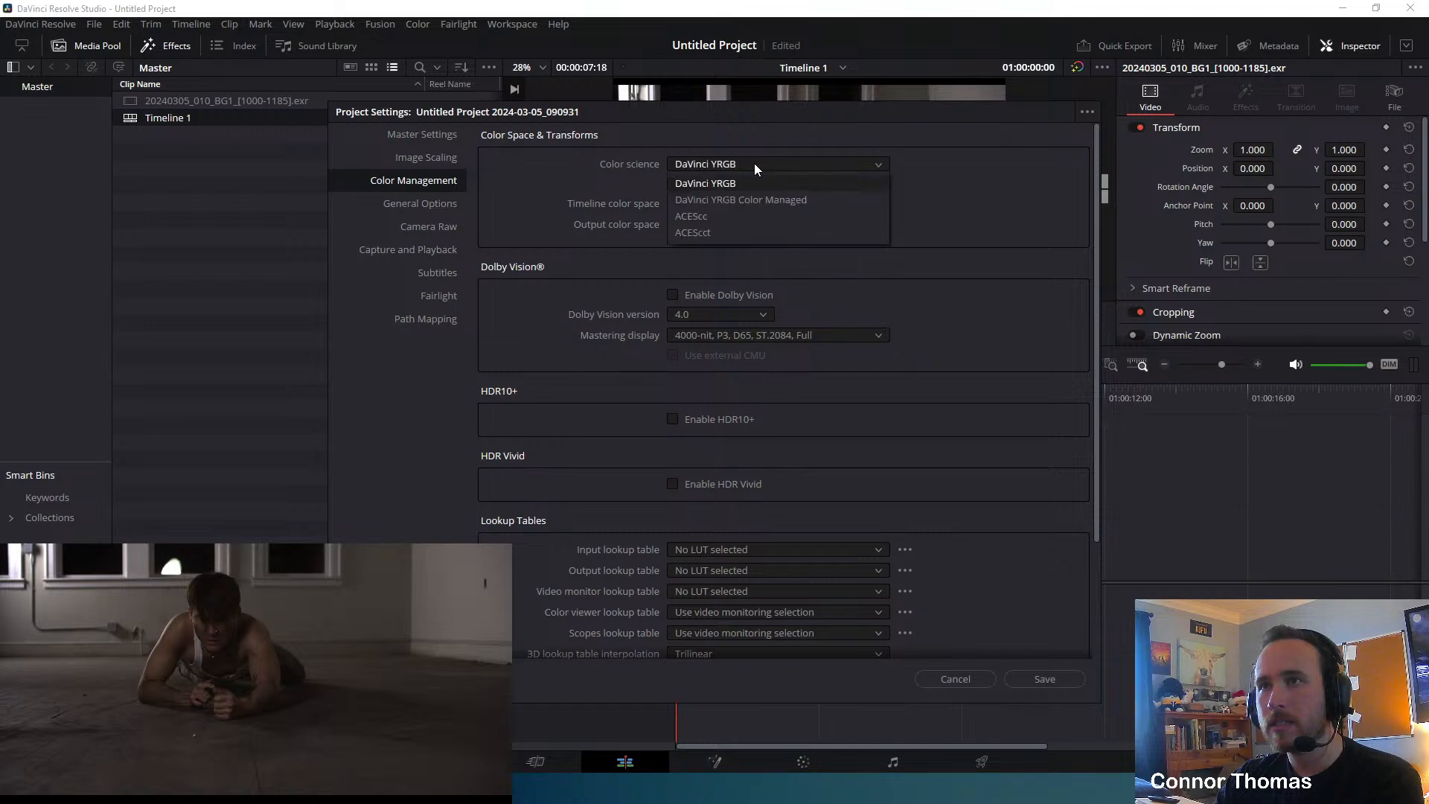
pyautogui.click(763, 203)
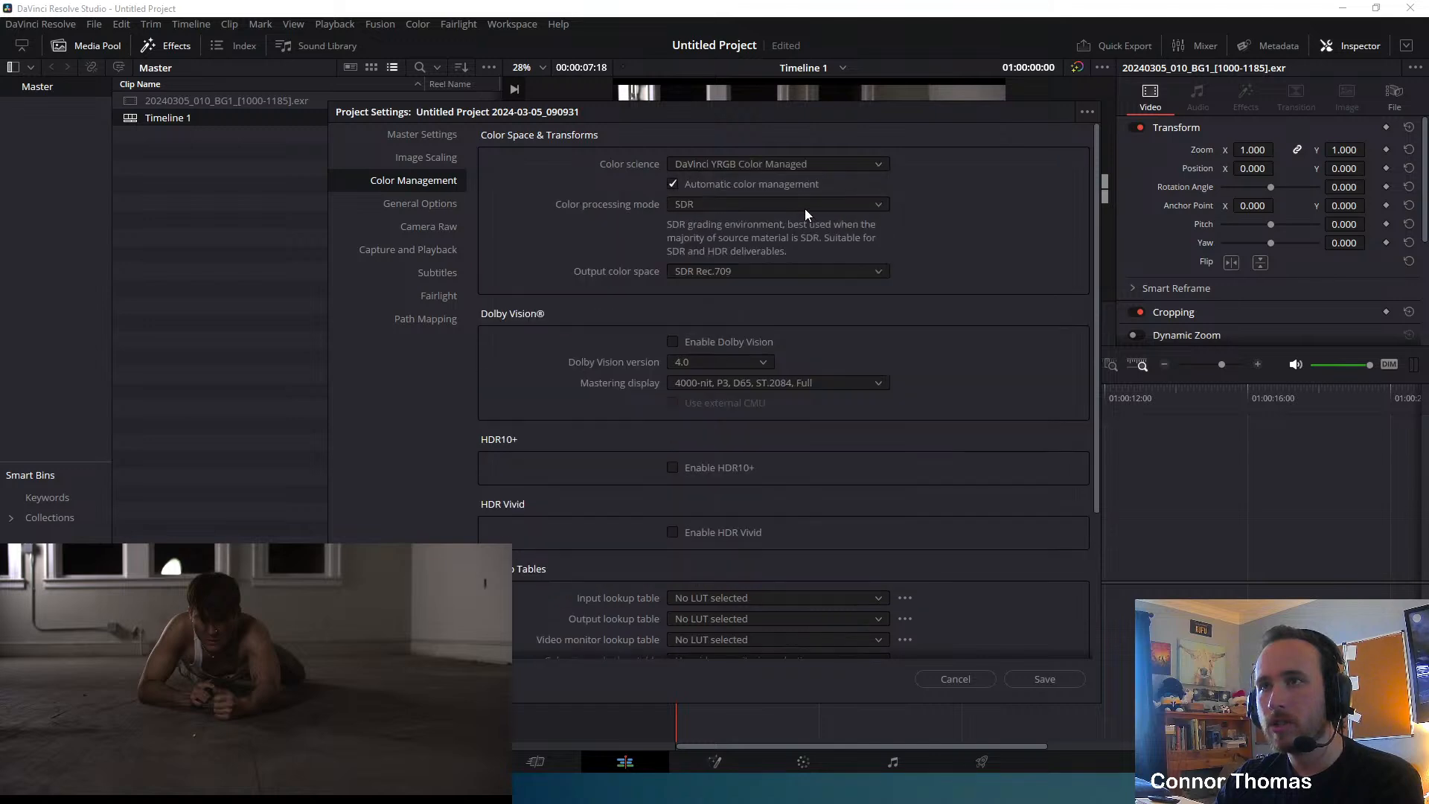
pyautogui.click(713, 163)
pyautogui.click(722, 214)
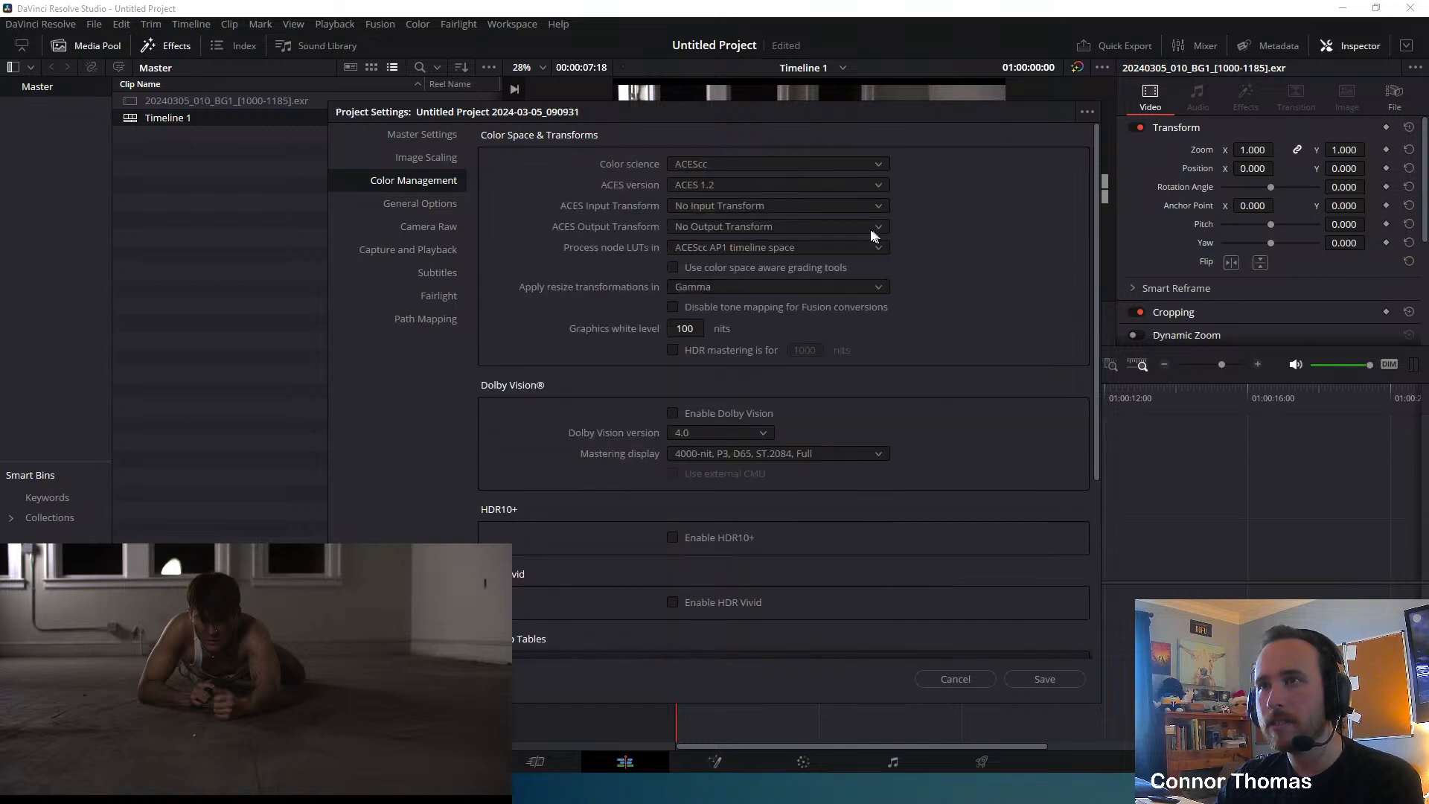
pyautogui.click(723, 185)
pyautogui.click(713, 253)
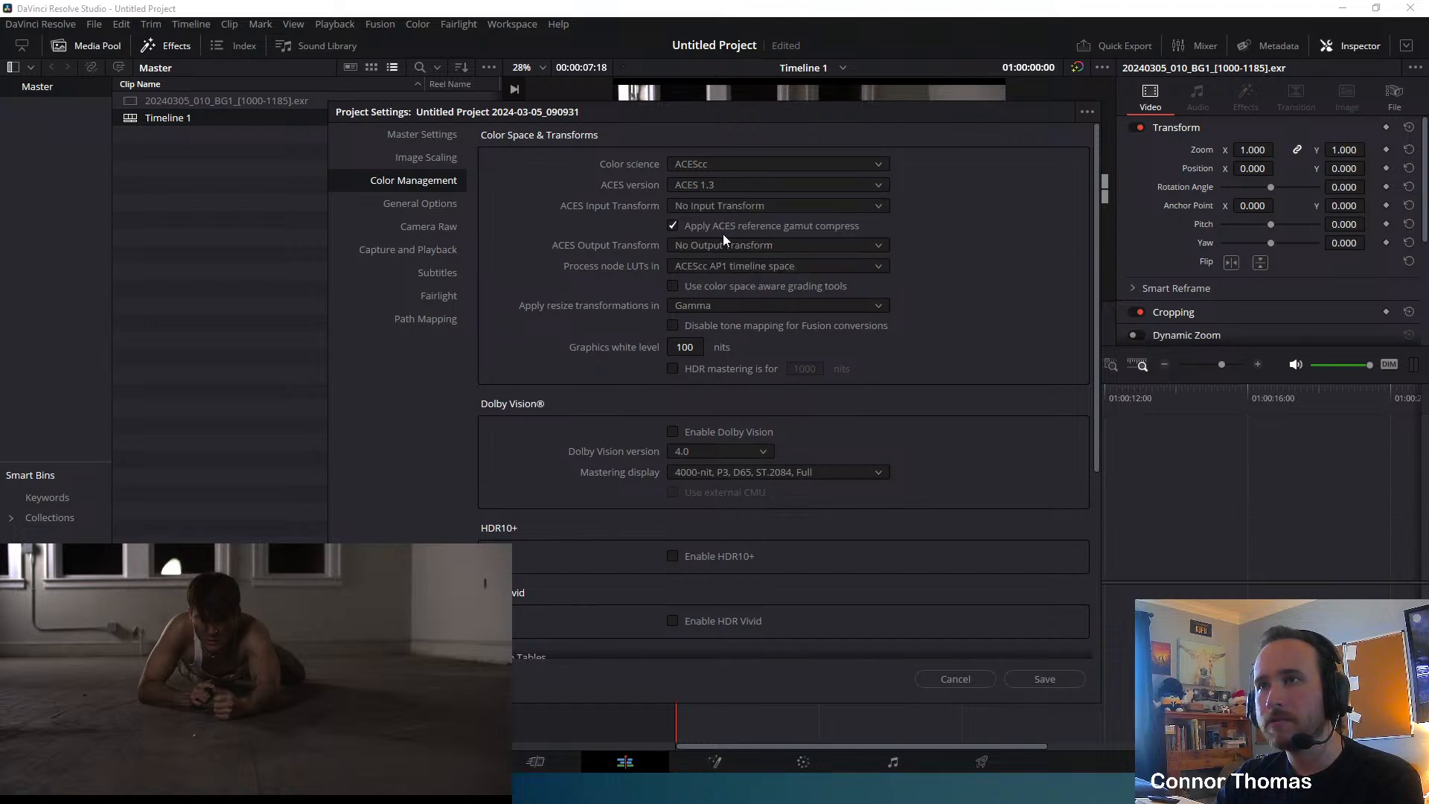
# Set the ACES Input Transform to ACEScg - CSC.
pyautogui.click(701, 206)
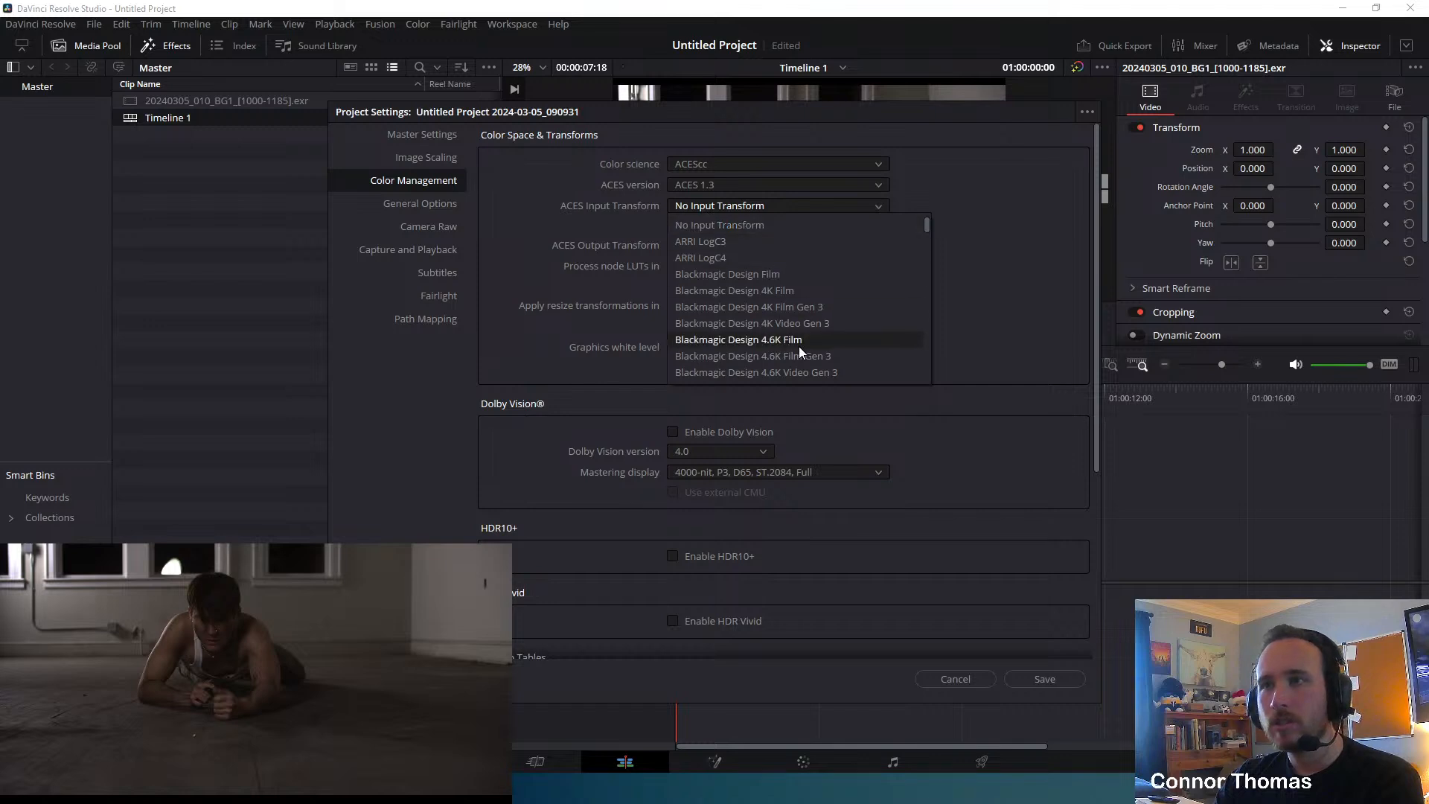
pyautogui.scroll(-15, 844, 313)
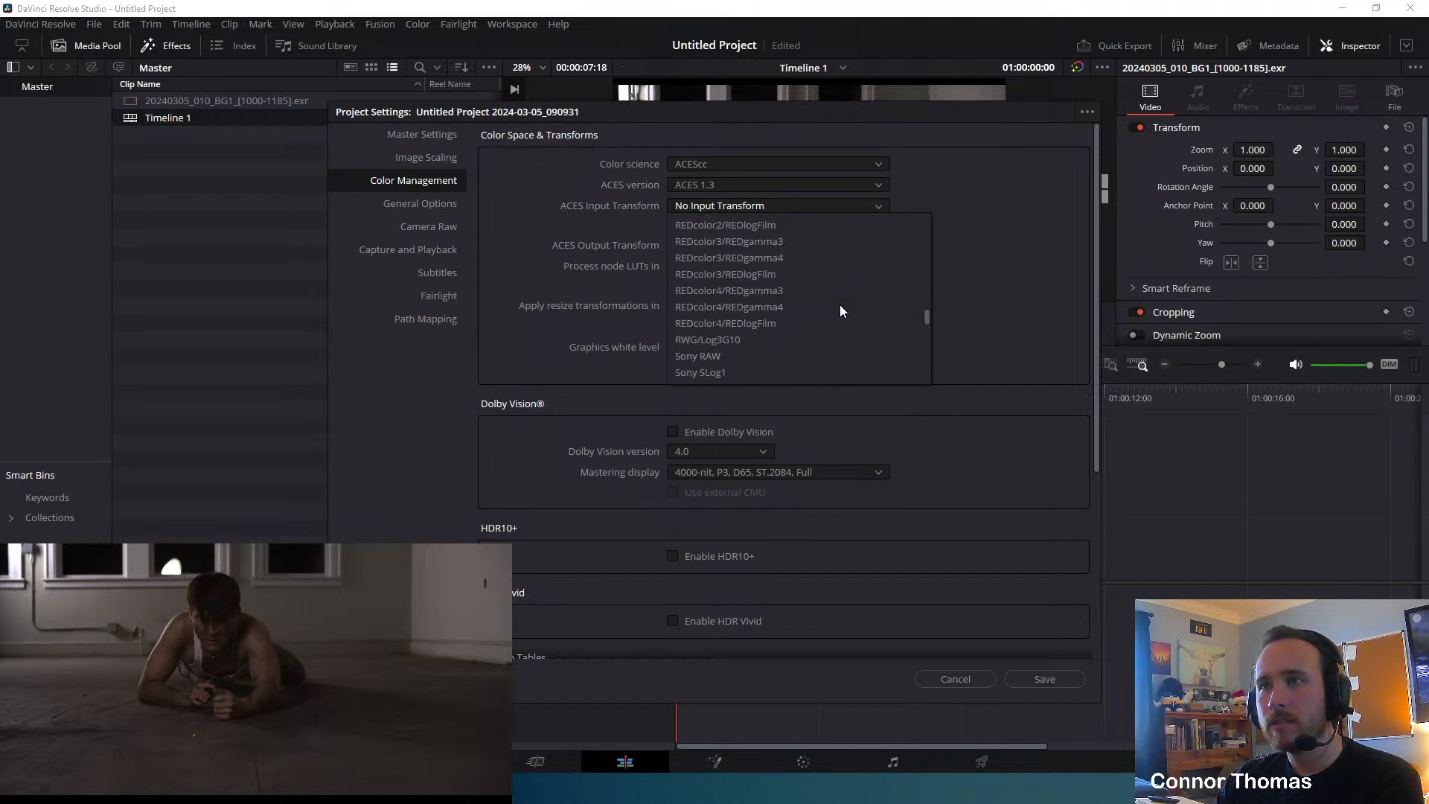
pyautogui.scroll(-7, 838, 309)
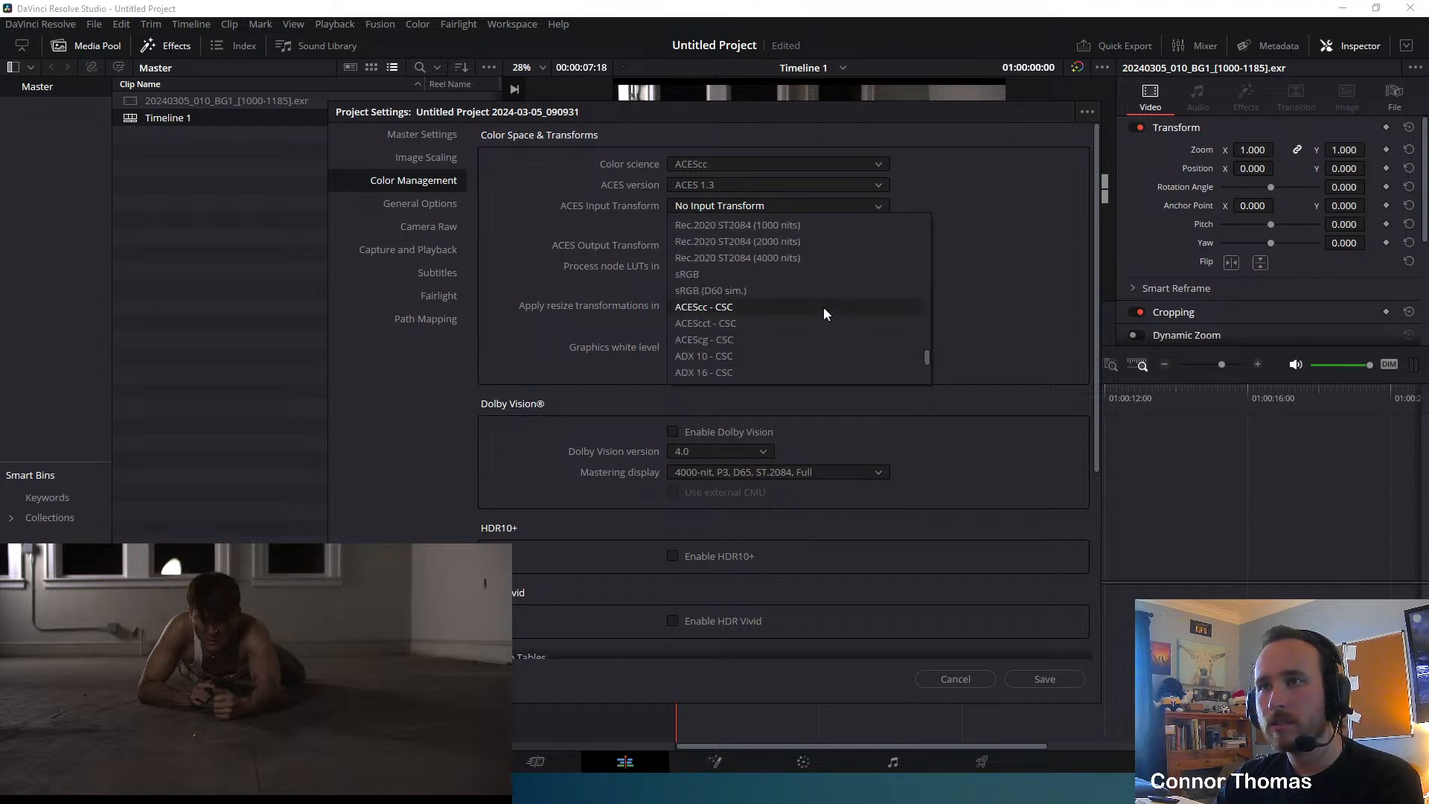
pyautogui.scroll(-3, 779, 308)
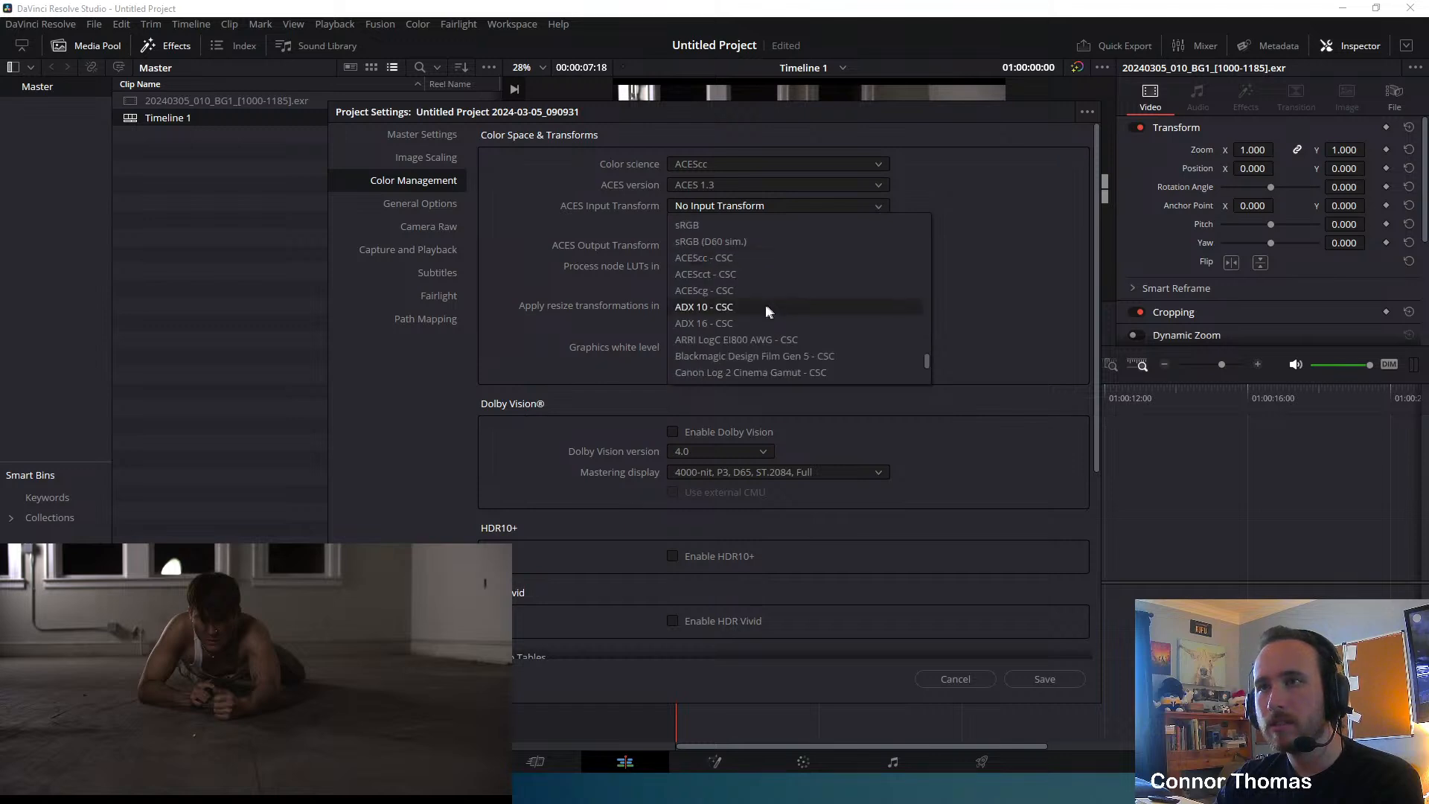
pyautogui.click(728, 288)
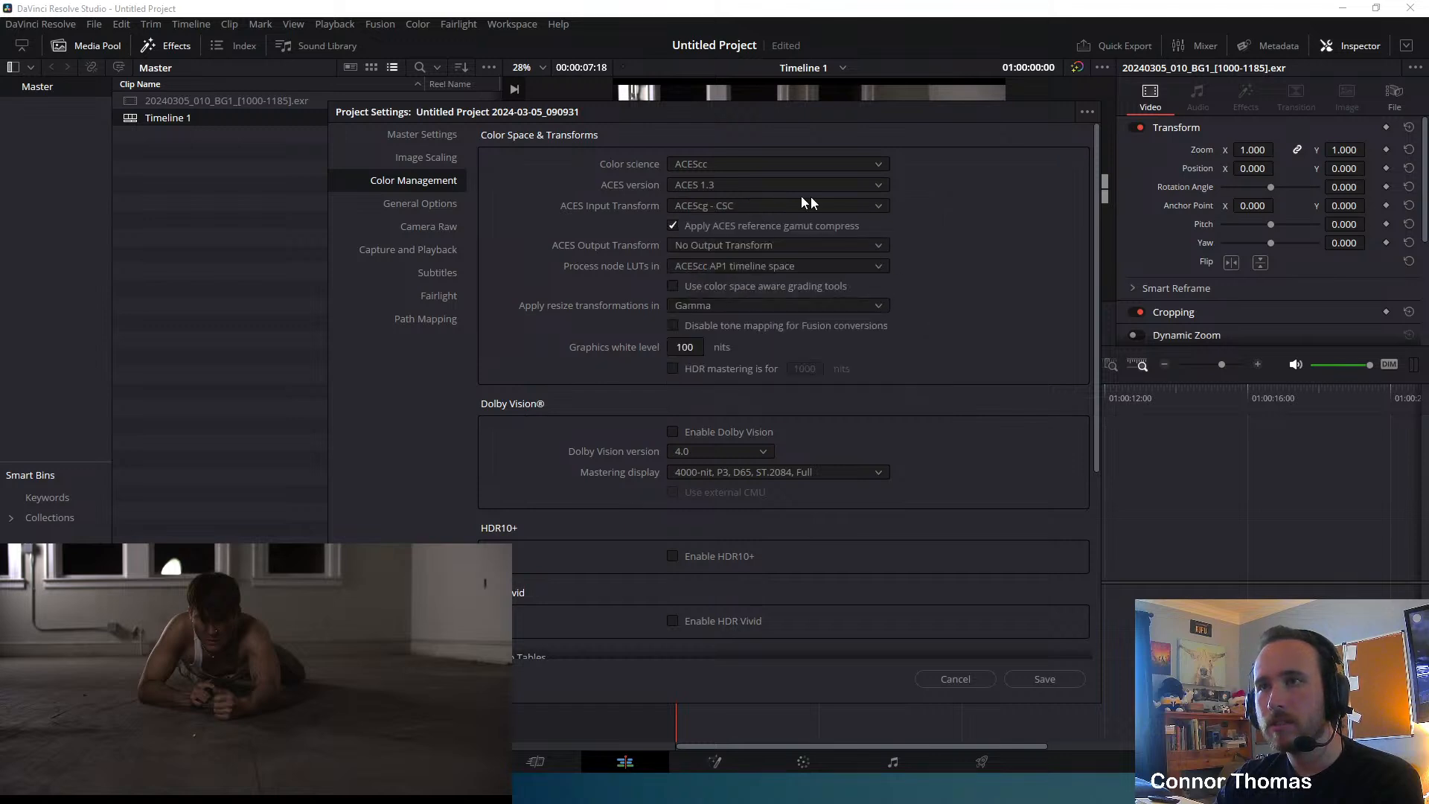
# Set the ACES Output Transform to Rec.709, keep node LUTs in ACEScc AP1 timeline space, and save the project settings.
pyautogui.click(705, 244)
pyautogui.scroll(-5, 819, 329)
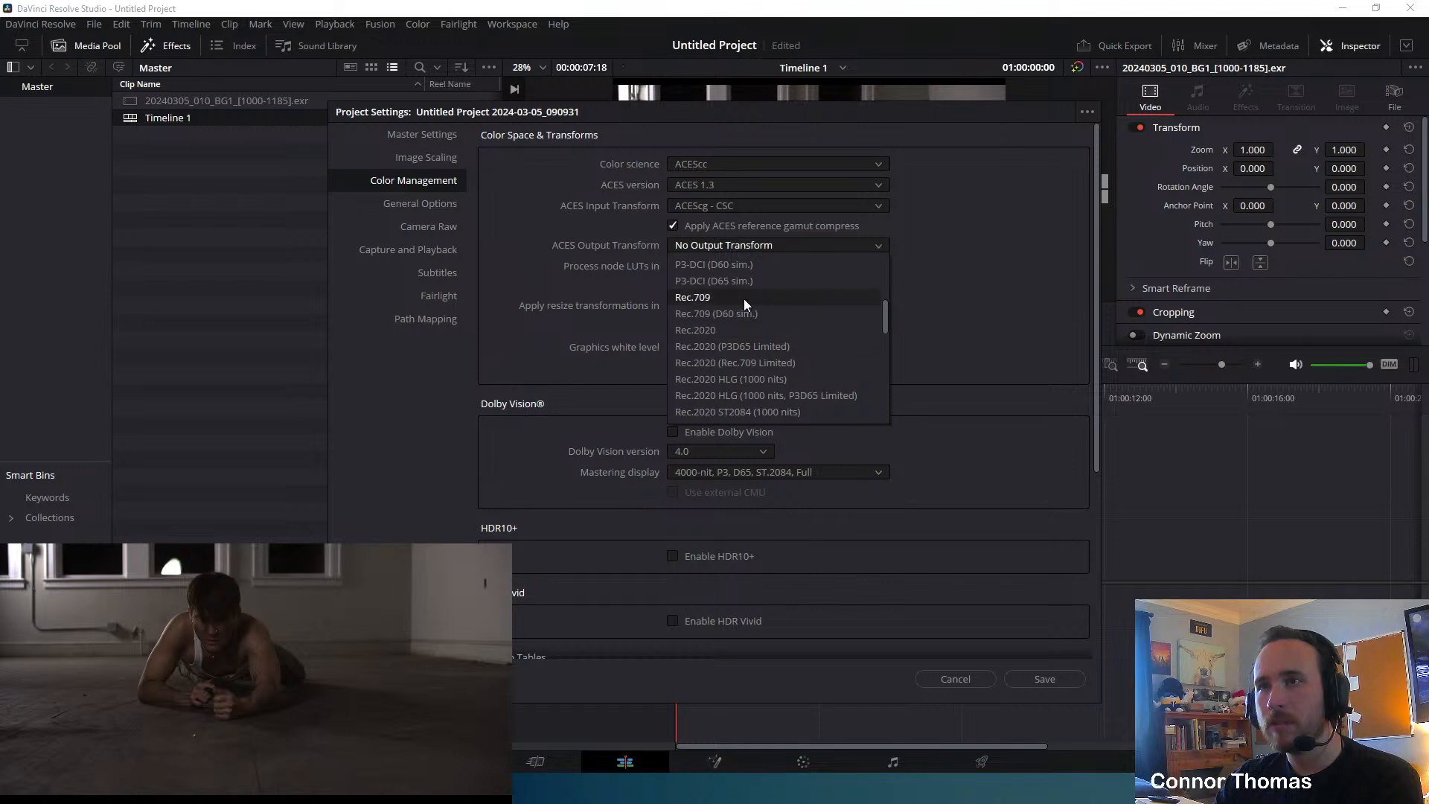
pyautogui.click(743, 297)
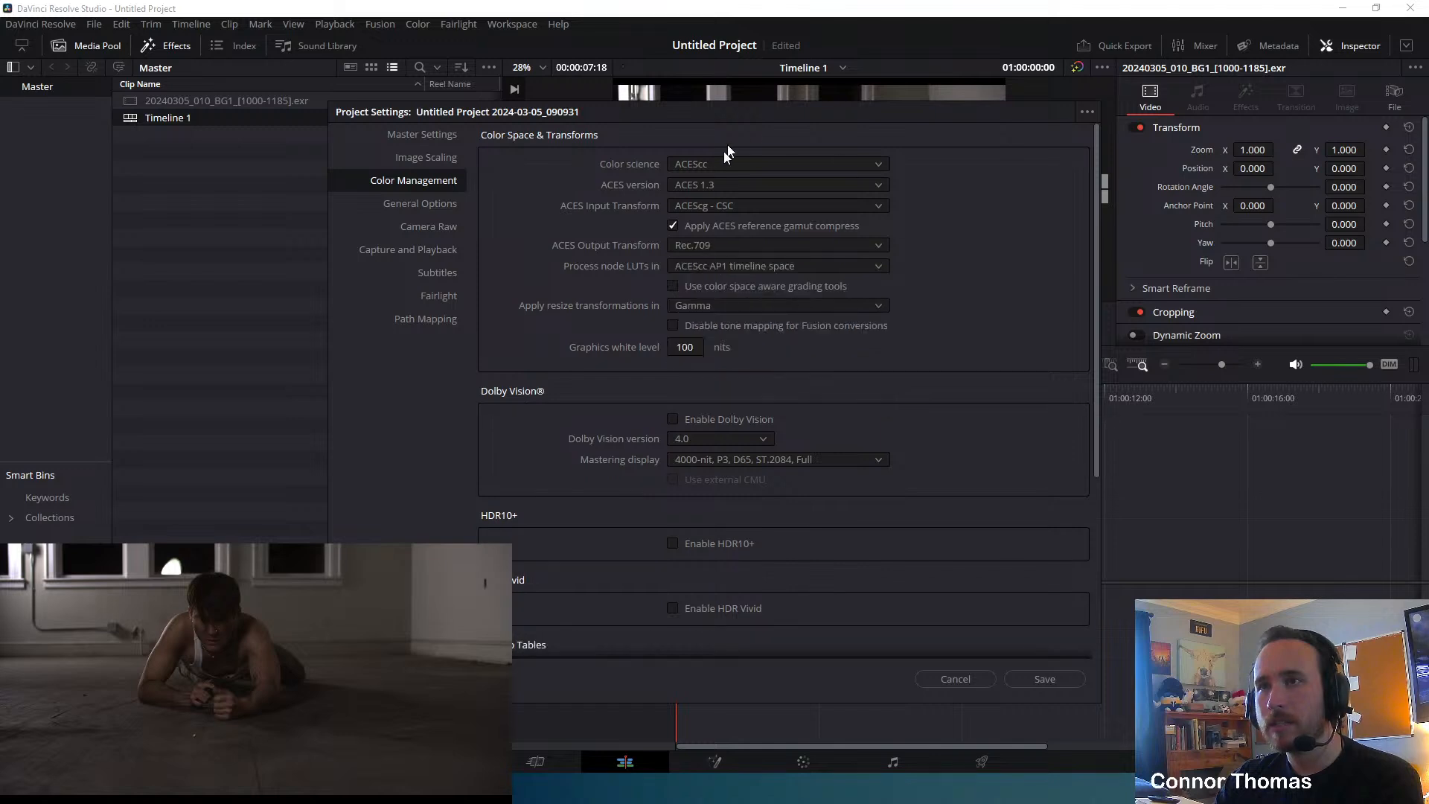
pyautogui.click(751, 266)
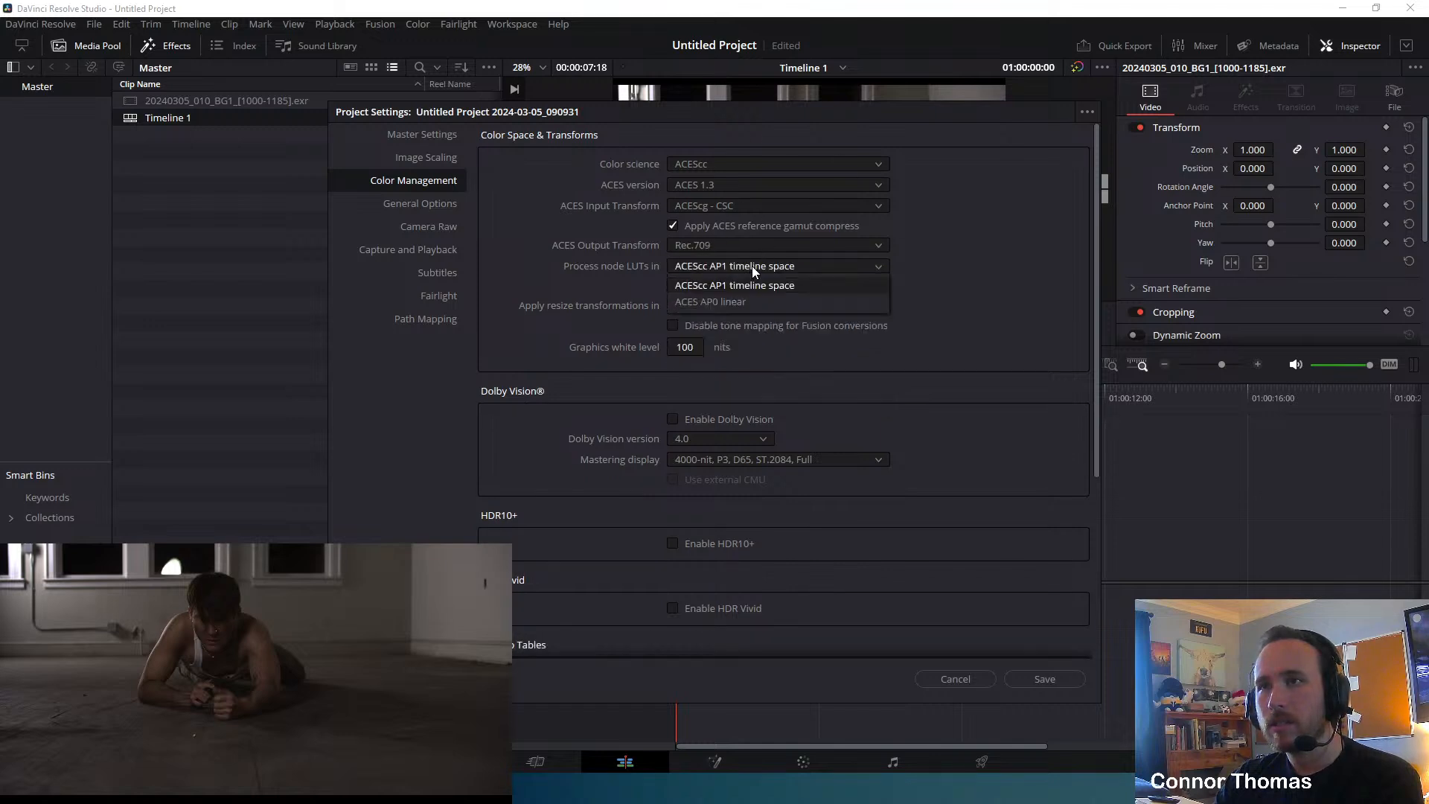
pyautogui.click(753, 280)
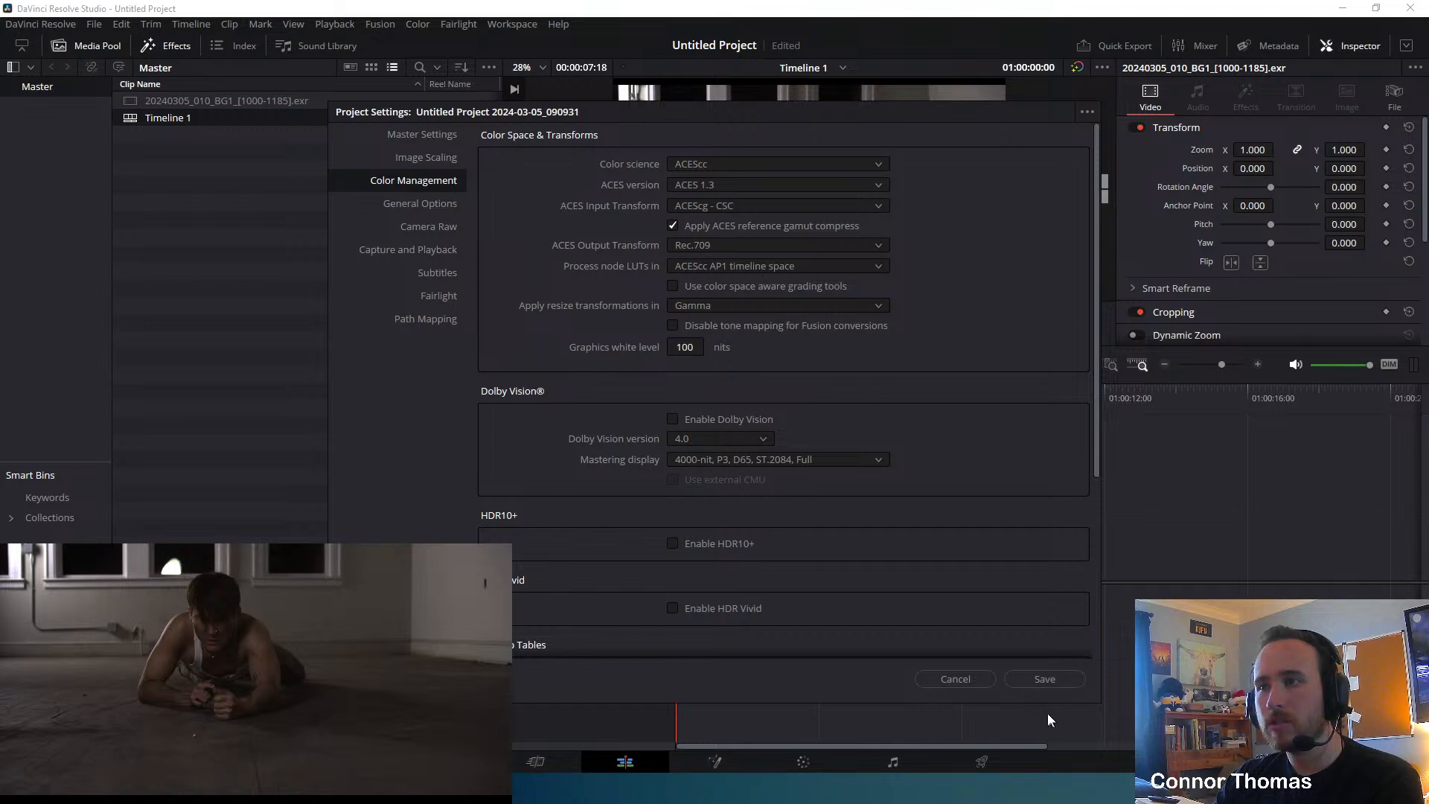
pyautogui.click(1031, 680)
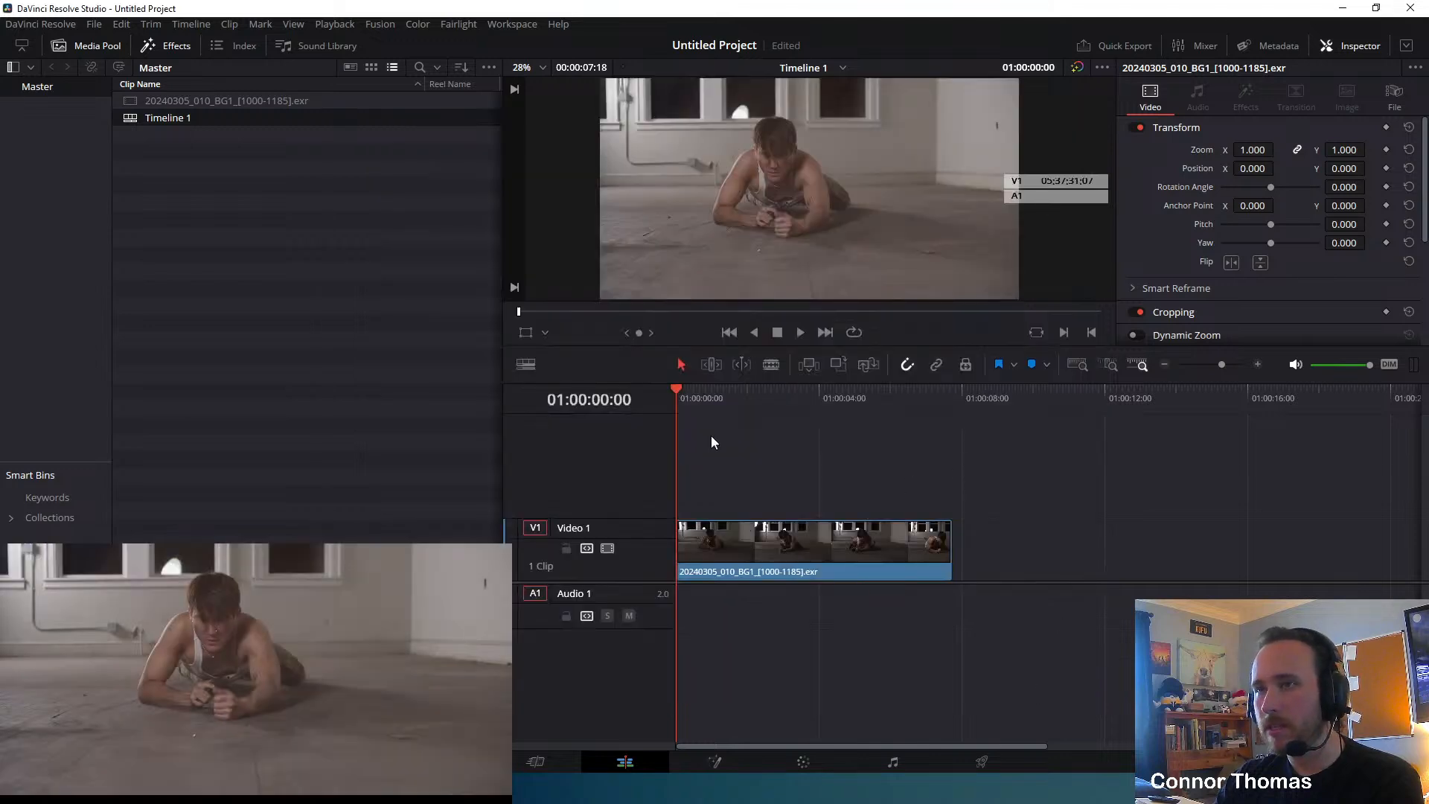
# On the Color page, connect the plate's node 01 alpha output to the clip's final output.
pyautogui.moveTo(726, 398); pyautogui.dragTo(643, 399)
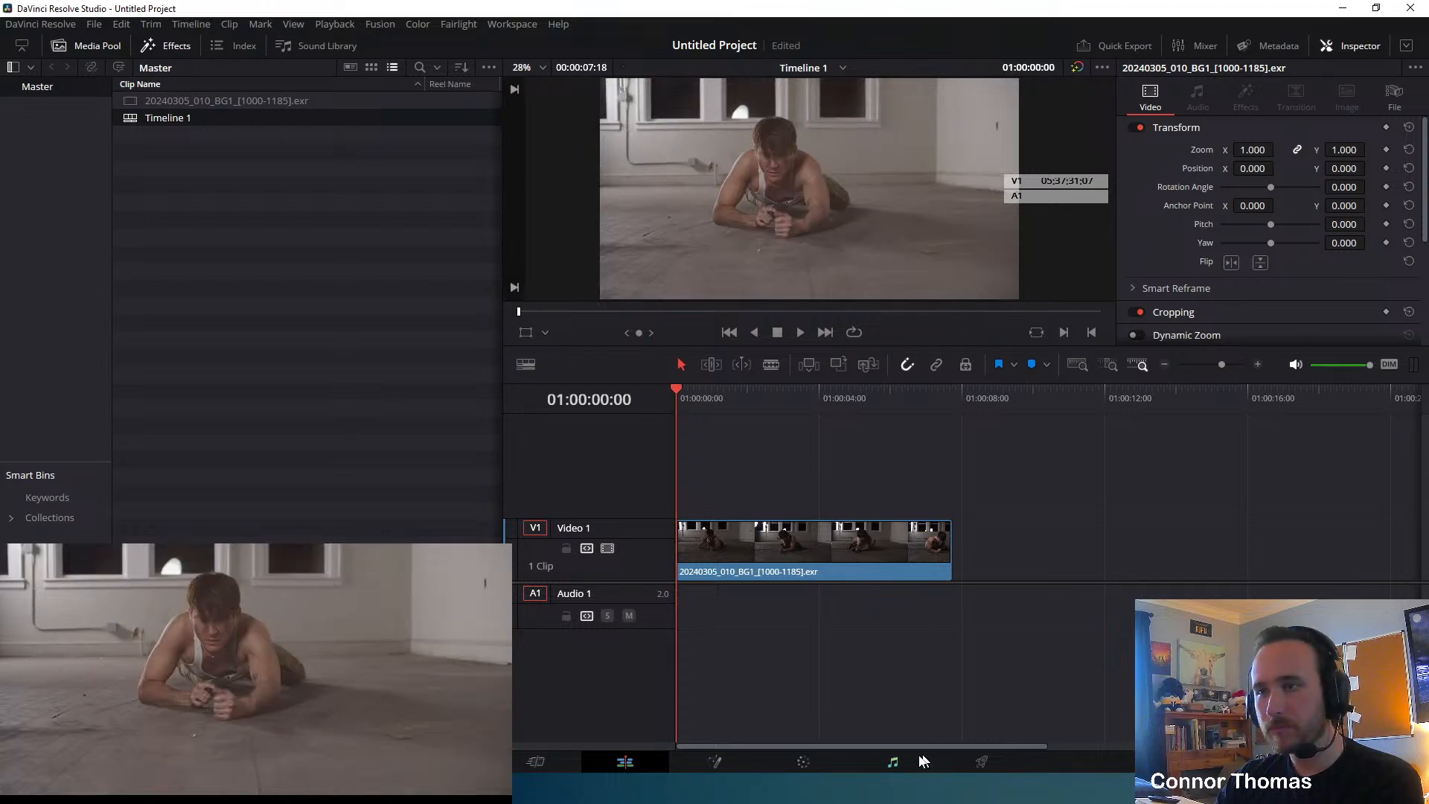
pyautogui.click(814, 761)
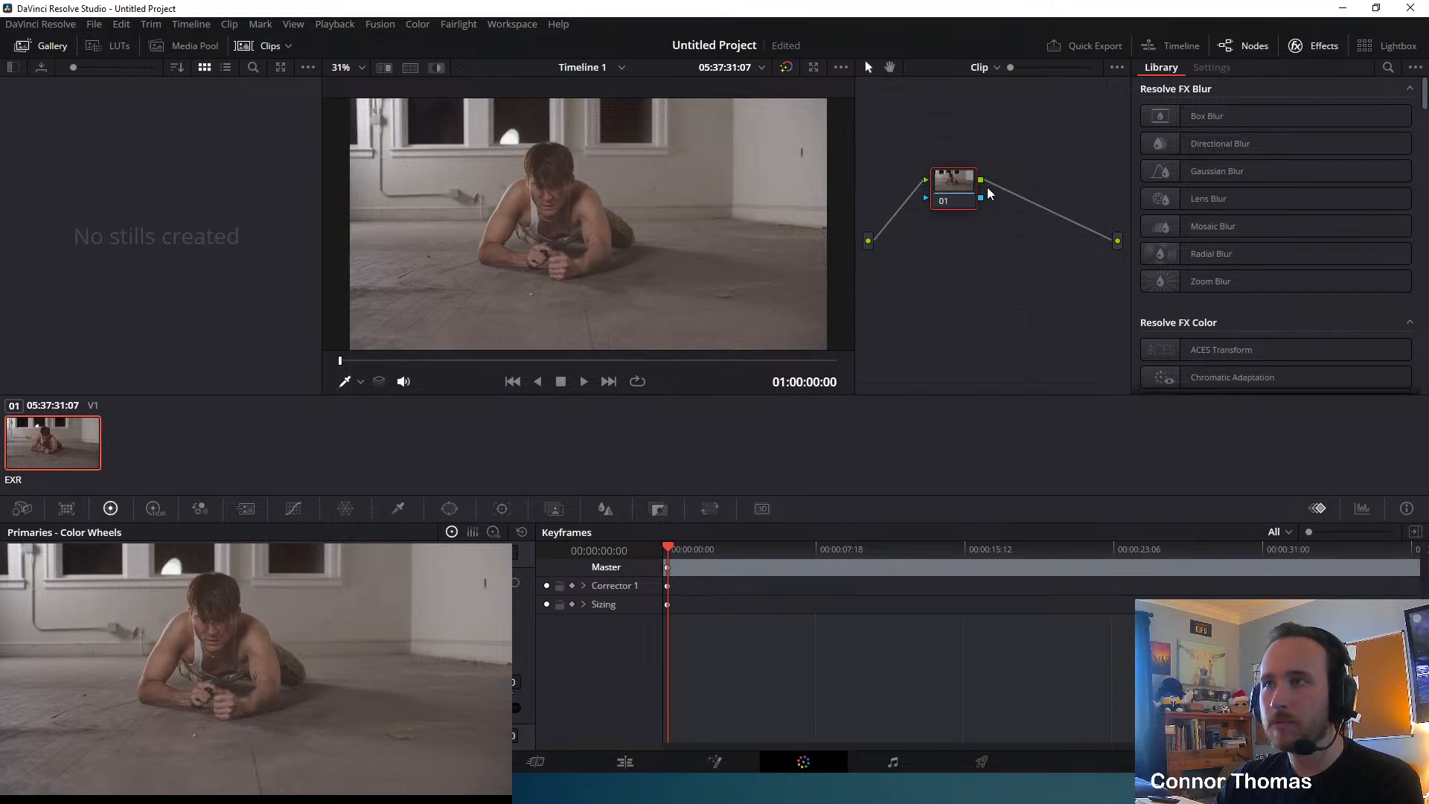
pyautogui.moveTo(1115, 248); pyautogui.dragTo(1117, 242)
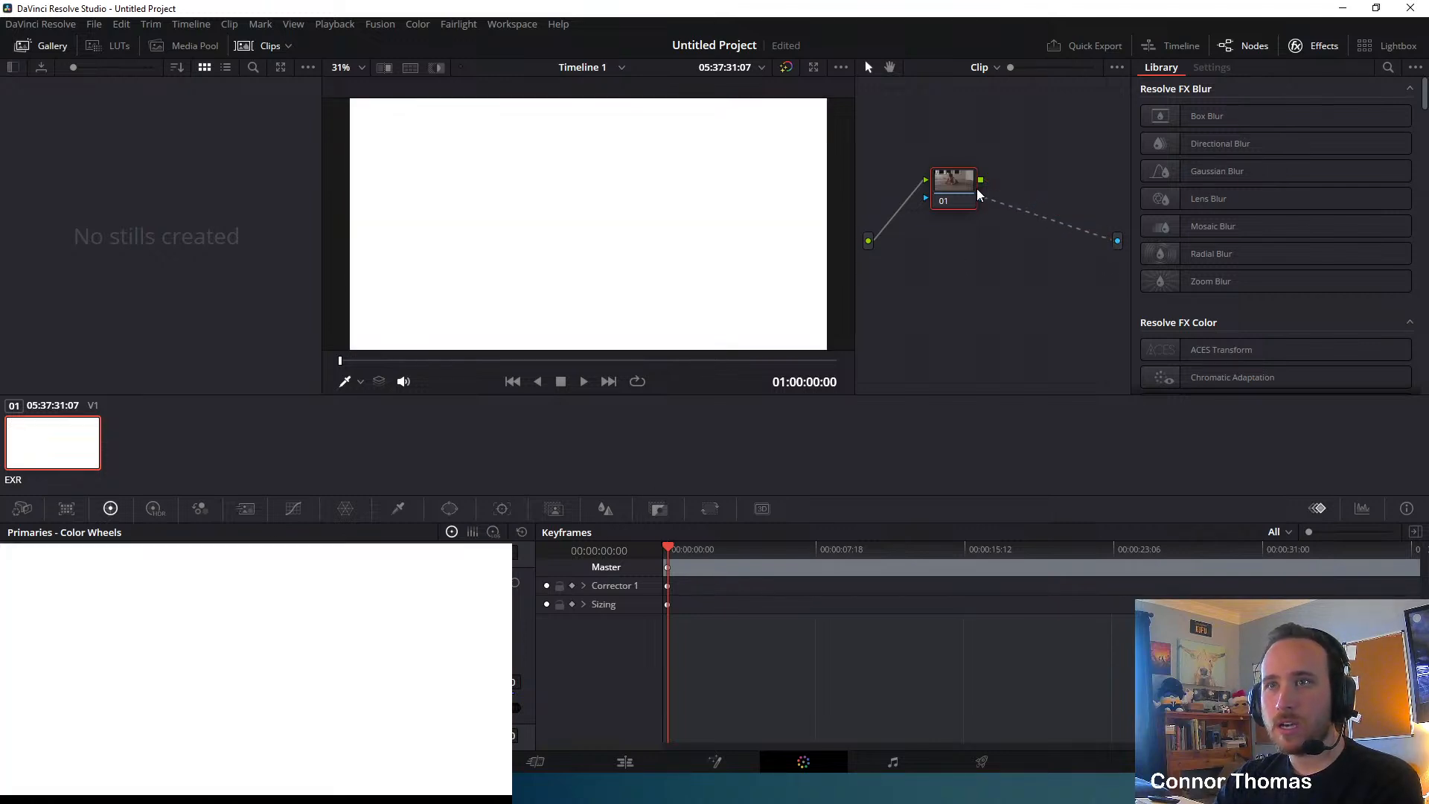
# Open the Magic Mask controls for the plate's node 01.
pyautogui.click(555, 508)
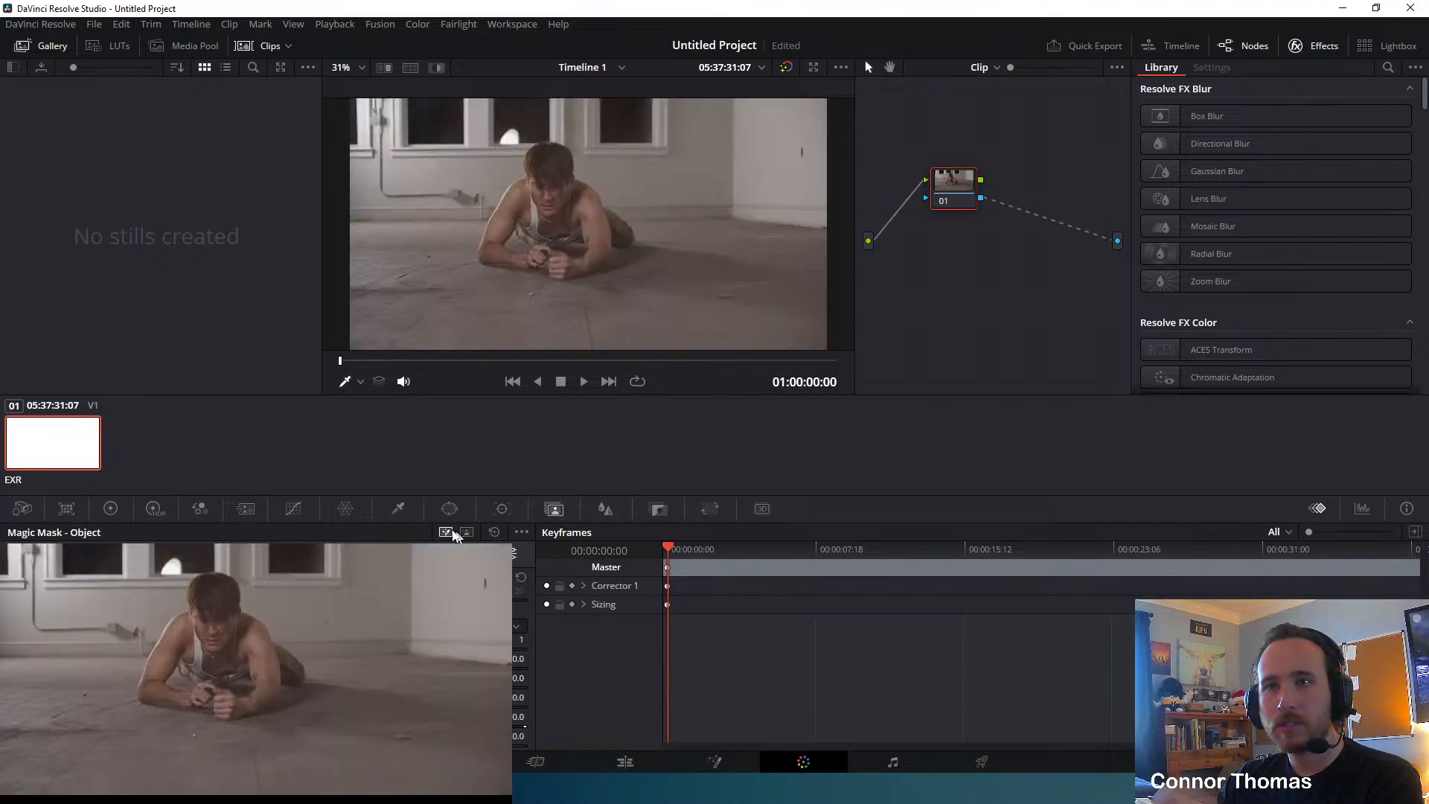
# Try to mask the crawling man on the first frame with Magic Mask strokes over his head, torso and both arms.
pyautogui.moveTo(553, 152); pyautogui.dragTo(555, 221)
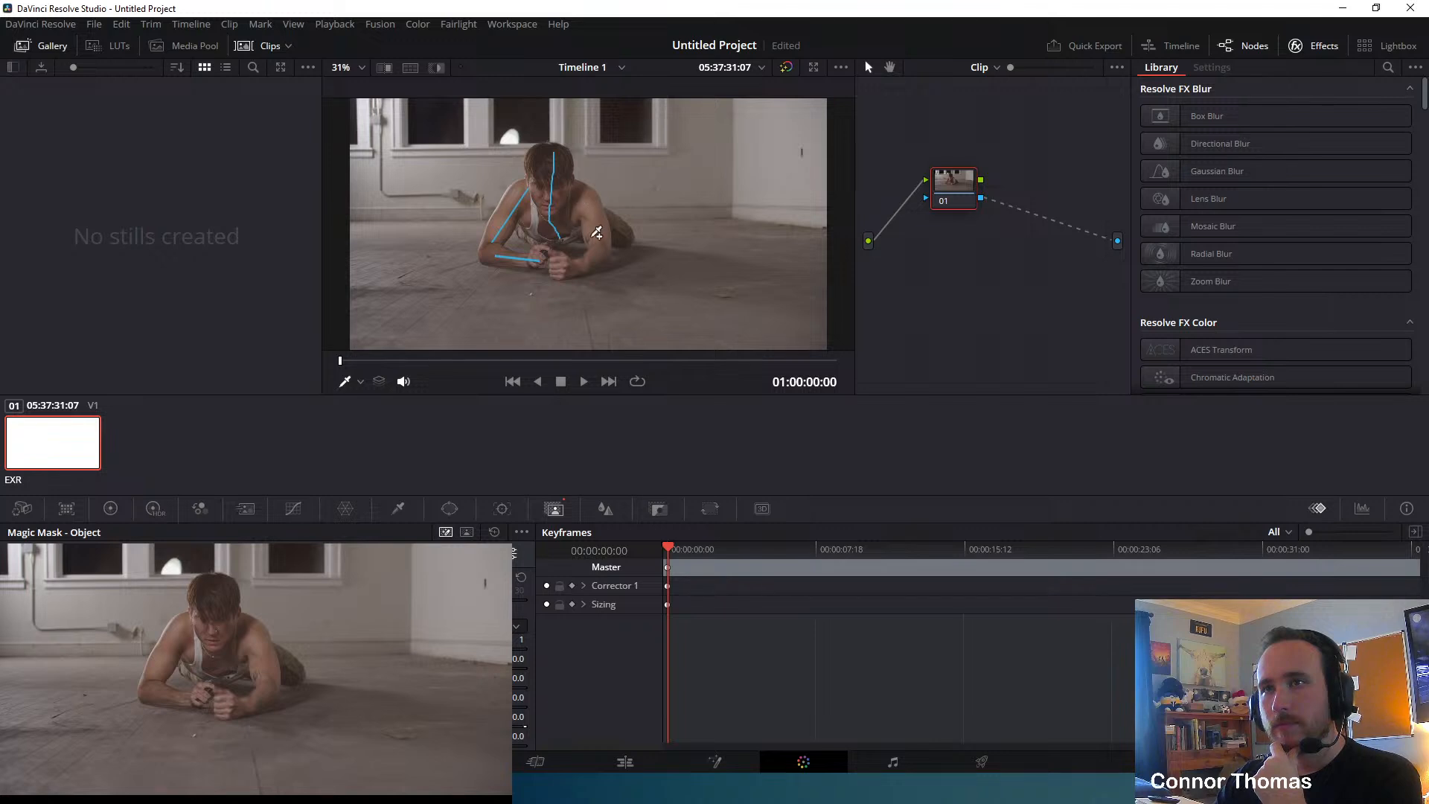
pyautogui.scroll(3, 582, 221)
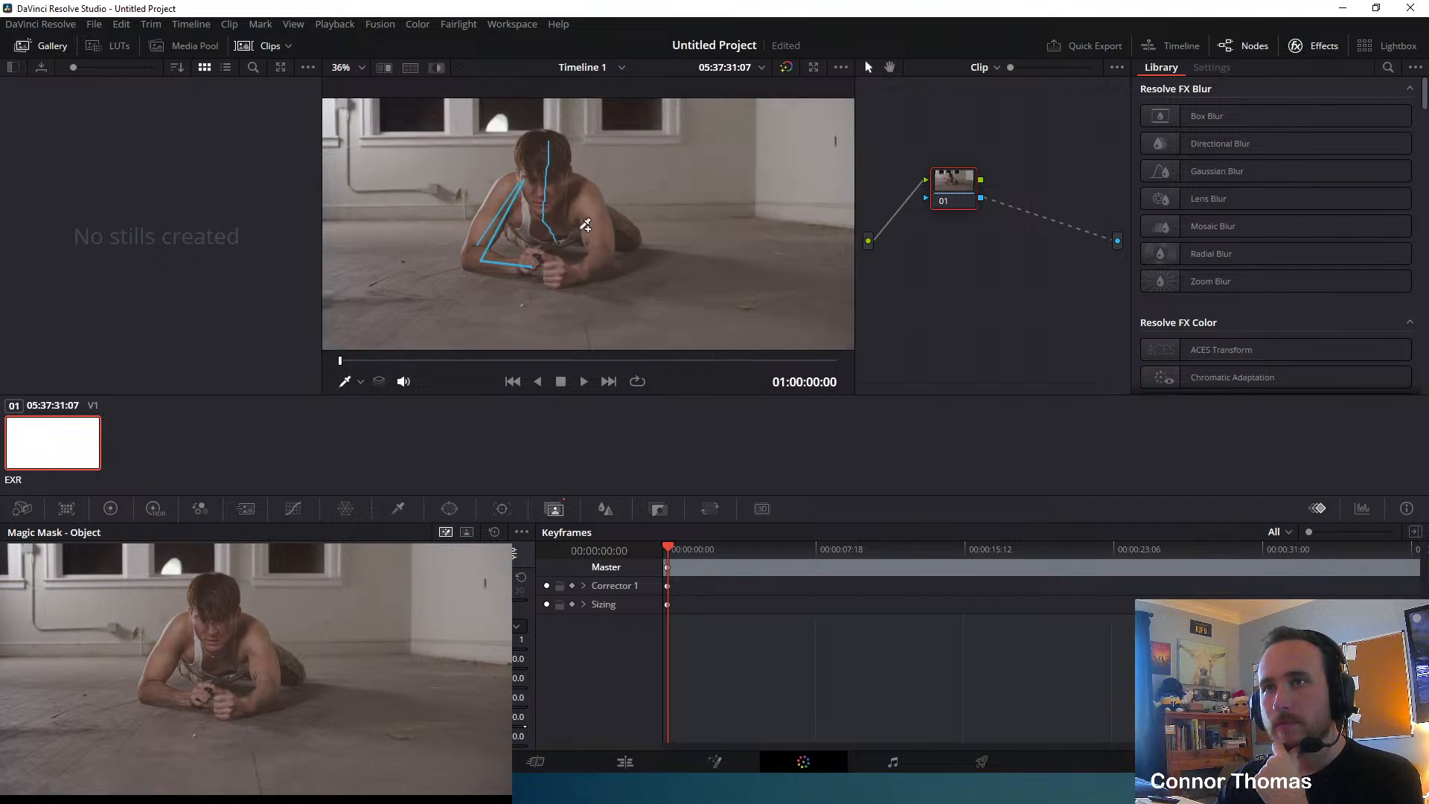
pyautogui.moveTo(567, 176); pyautogui.dragTo(633, 233)
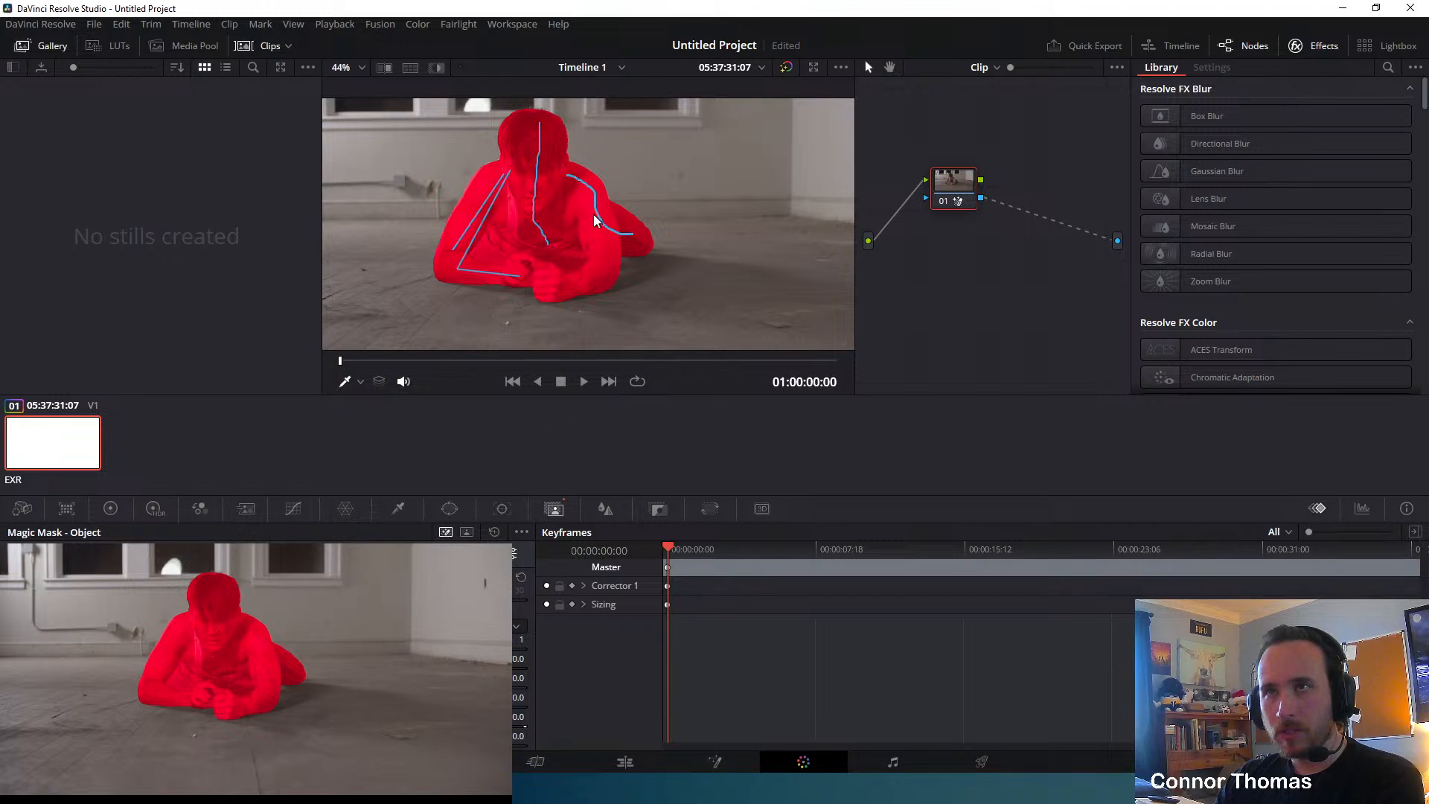
# Examine the first-frame mask around the man's head, arms and legs, including as a black-and-white matte.
pyautogui.scroll(3, 676, 293)
pyautogui.moveTo(632, 202); pyautogui.dragTo(617, 223, button='middle')
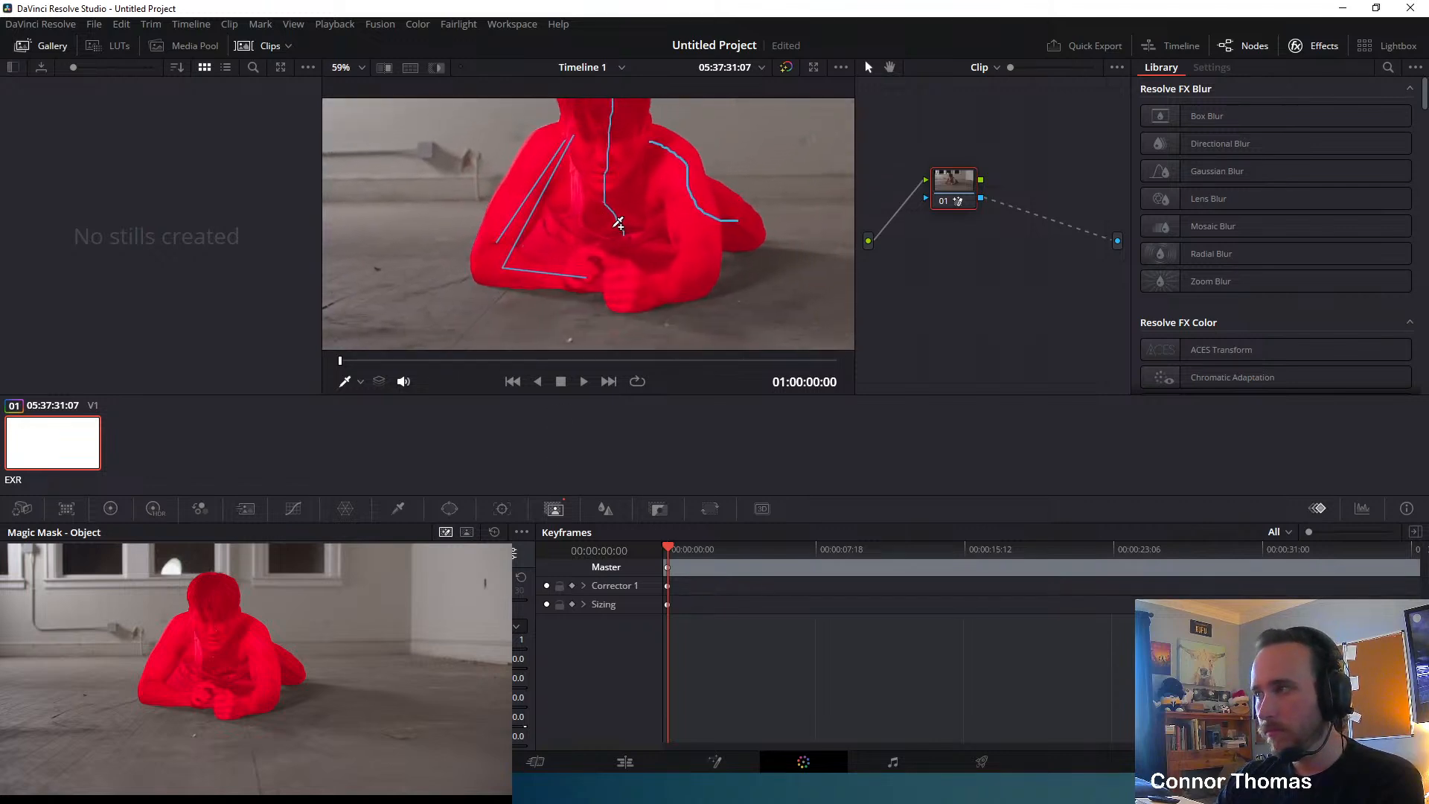
pyautogui.scroll(-3, 617, 221)
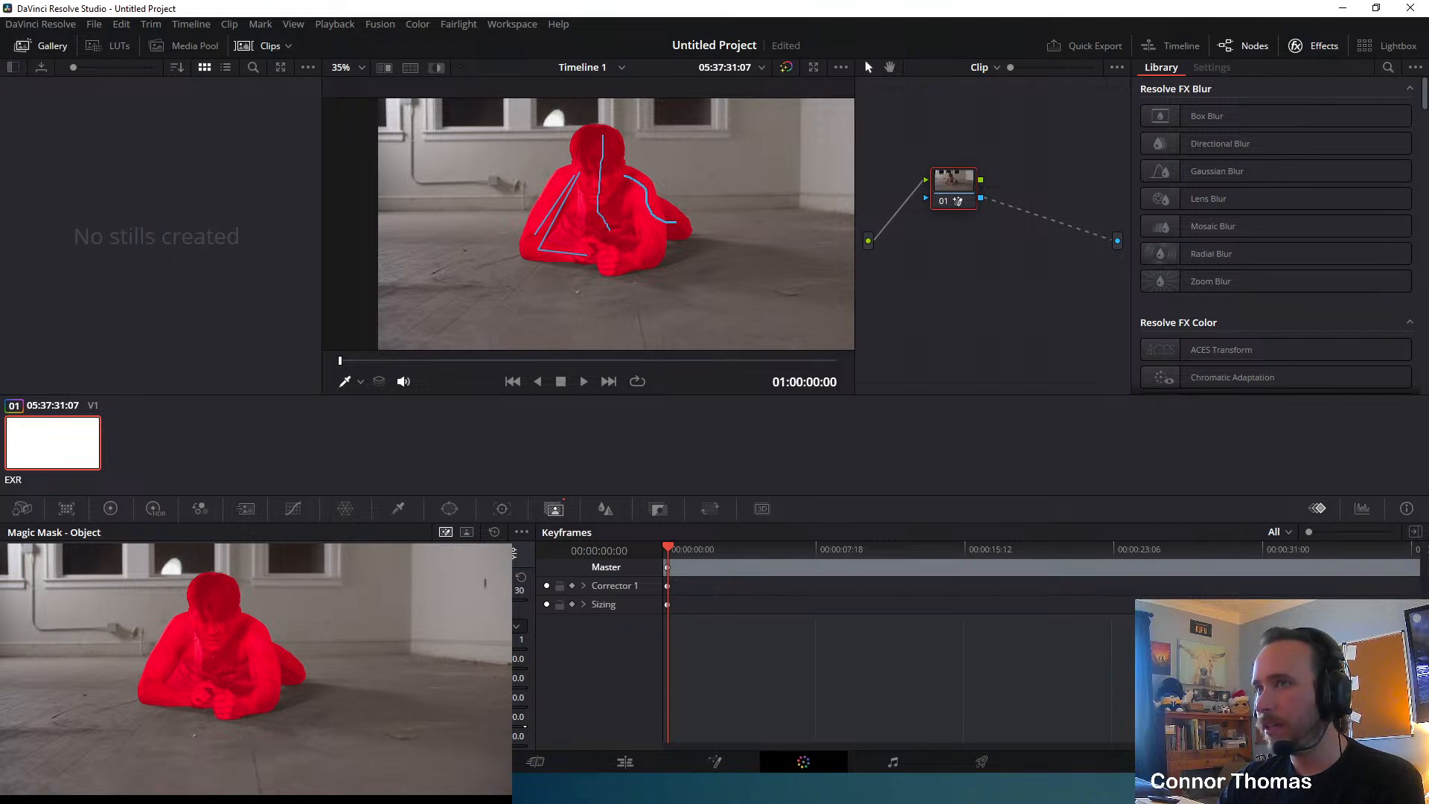
pyautogui.scroll(3, 623, 143)
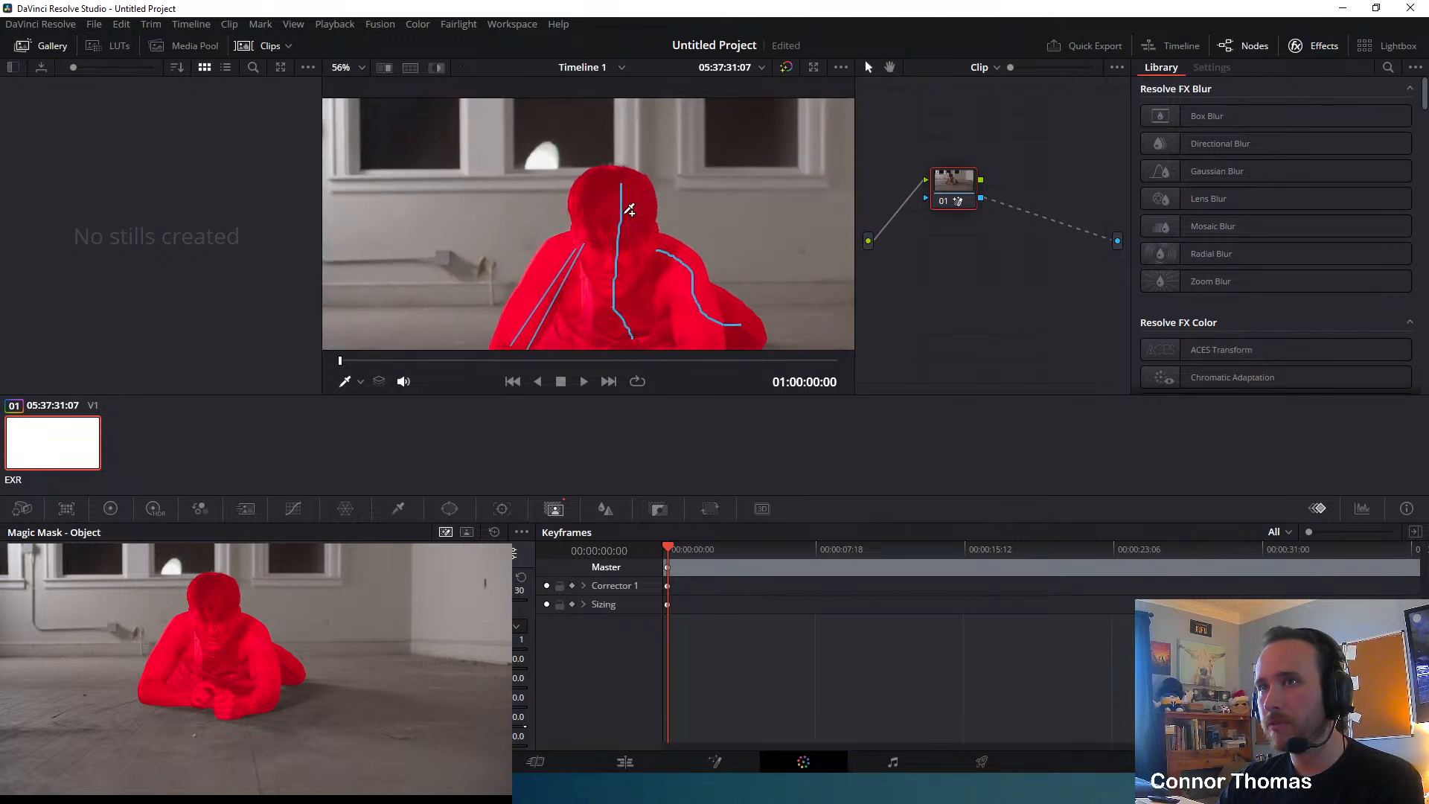
pyautogui.scroll(-2, 629, 224)
pyautogui.moveTo(628, 245); pyautogui.dragTo(638, 150, button='middle')
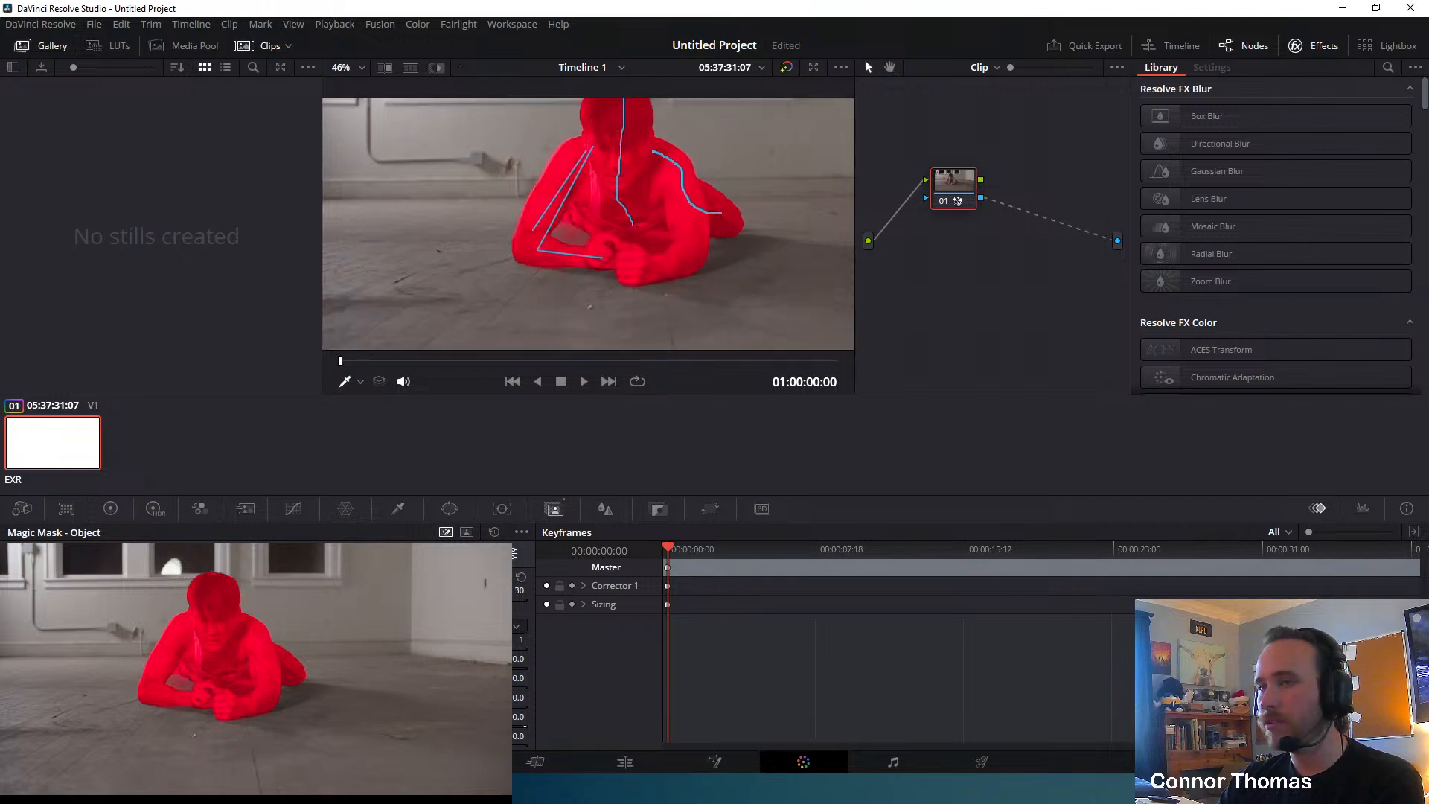
pyautogui.hotkey('shift', 'h')
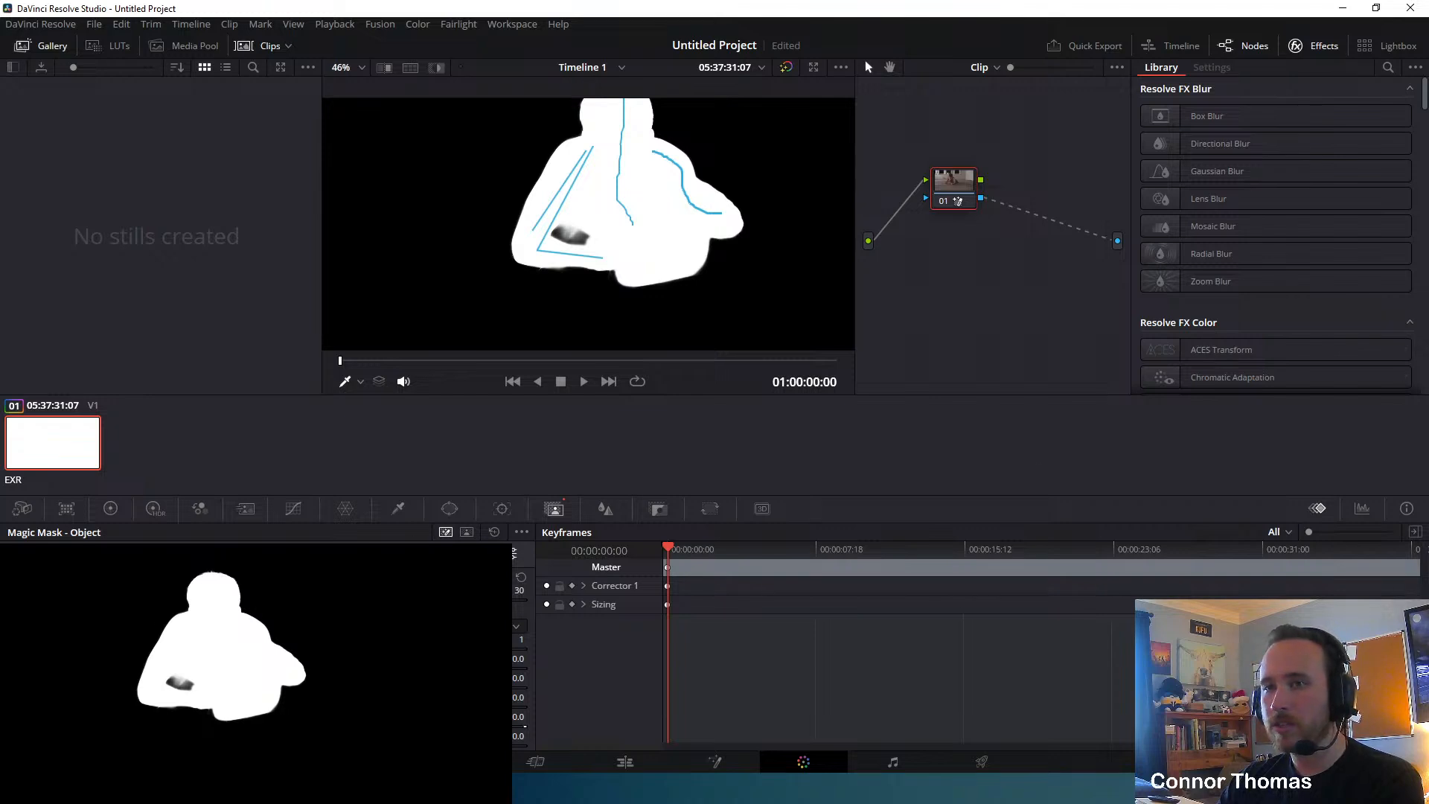
# Try to track the first-frame mask through the clip, including another track from 01:00:00:12.
pyautogui.hotkey('ctrl', 't')
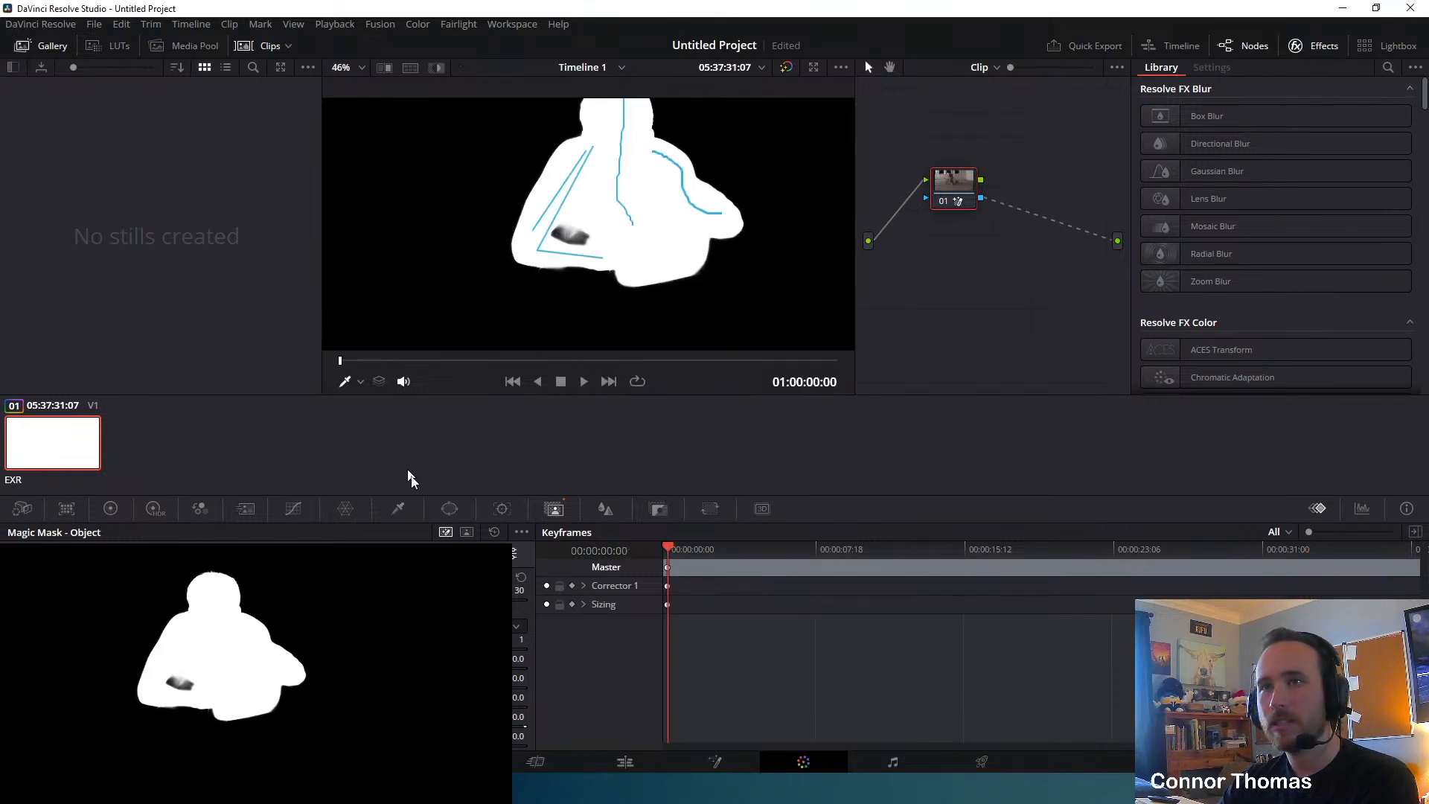
pyautogui.moveTo(792, 548); pyautogui.dragTo(717, 554)
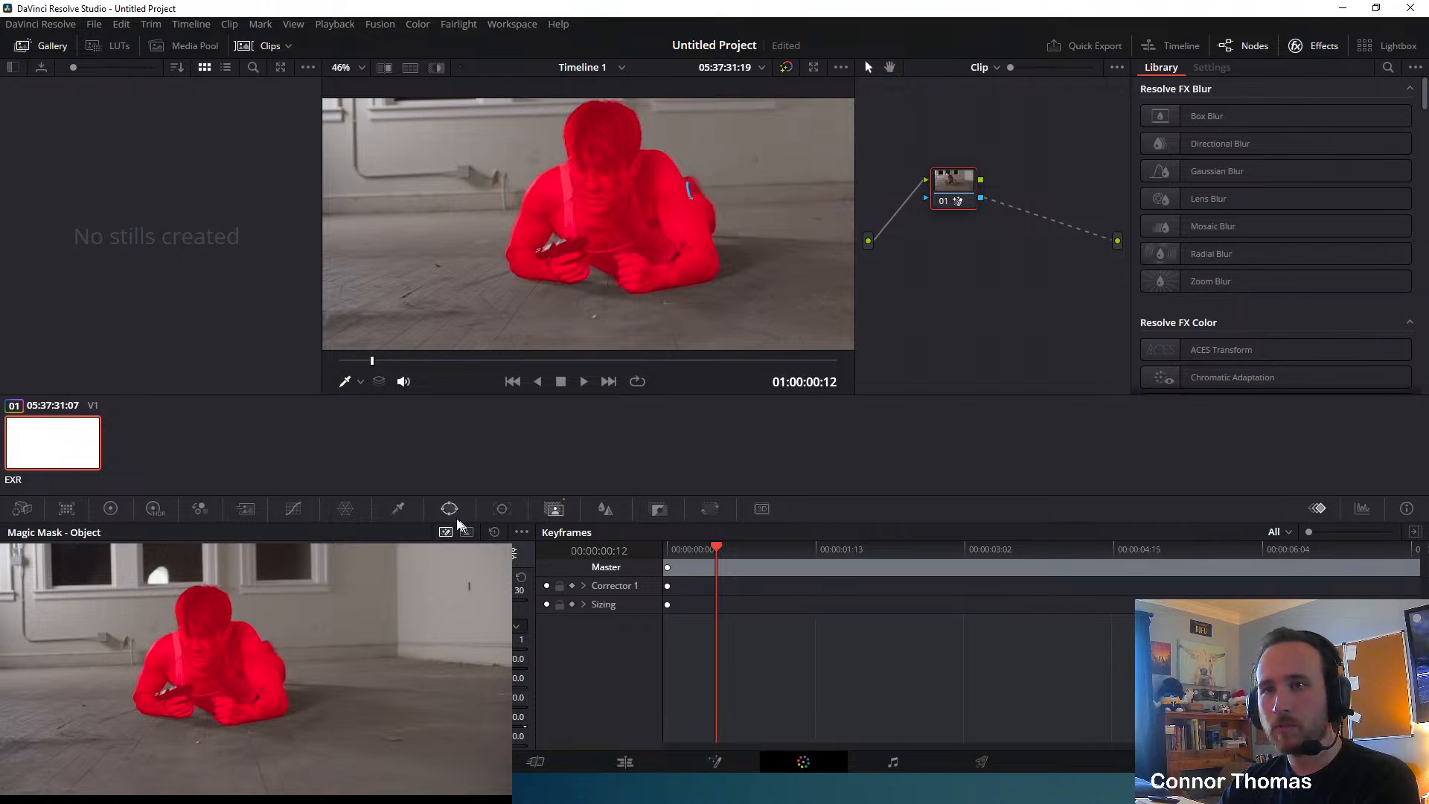
pyautogui.hotkey('ctrl', 't')
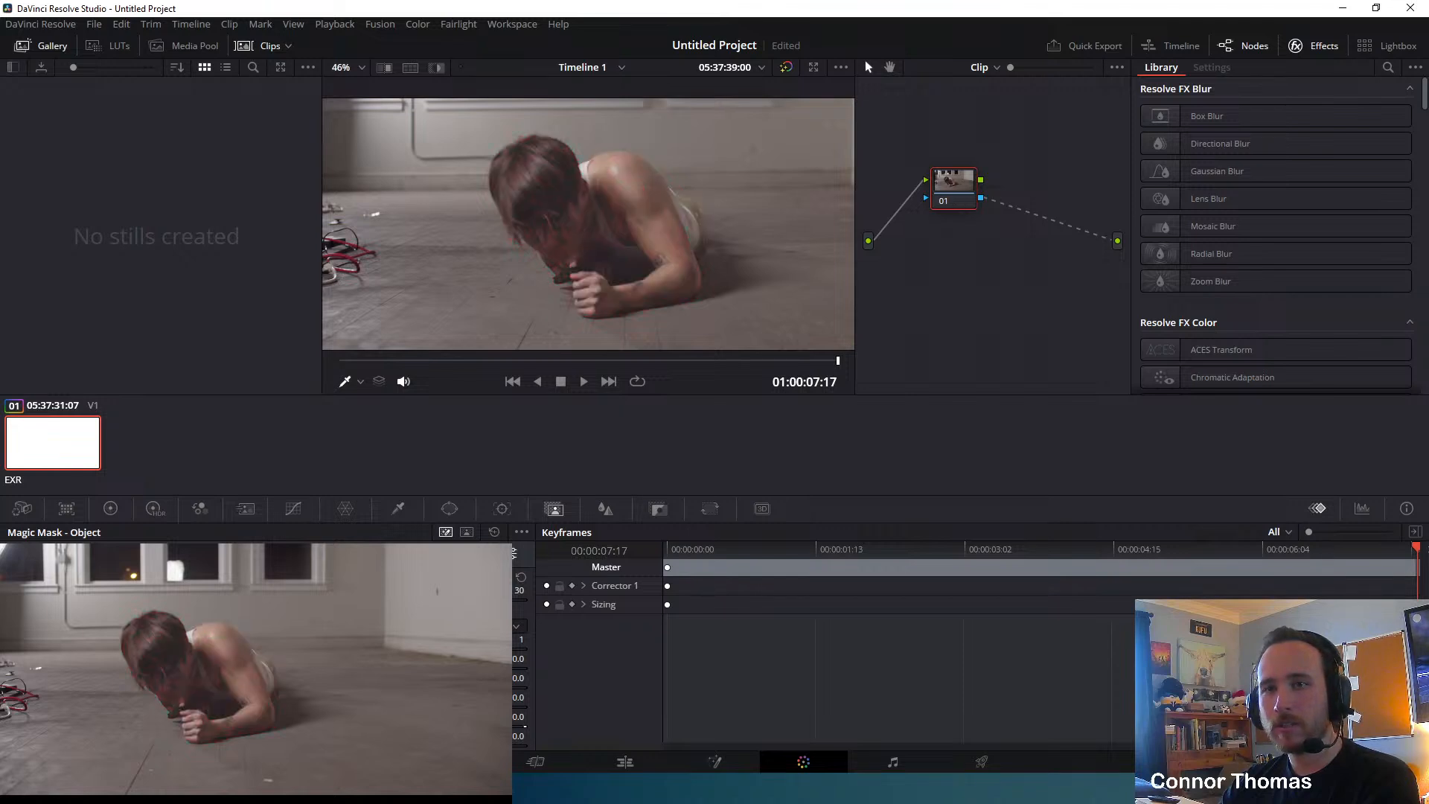
# At 01:00:04:08, paint Magic Mask strokes over the man's head and torso, the held gun, his shoulder, and his arm and leg.
pyautogui.moveTo(838, 361); pyautogui.dragTo(455, 361)
pyautogui.press('space')
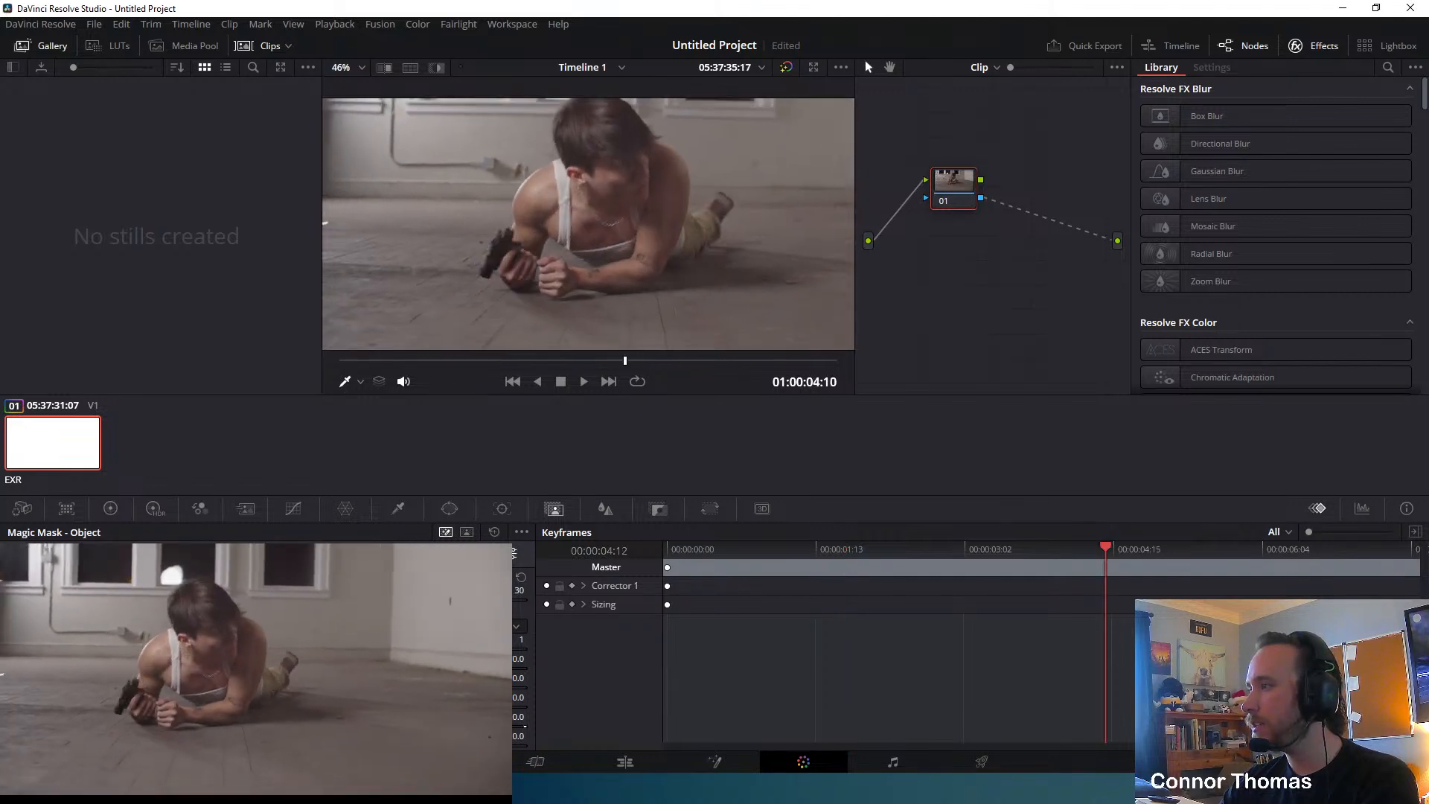
pyautogui.press('Left')
pyautogui.press('Left')
pyautogui.press('Left')
pyautogui.press('Right')
pyautogui.press('Right')
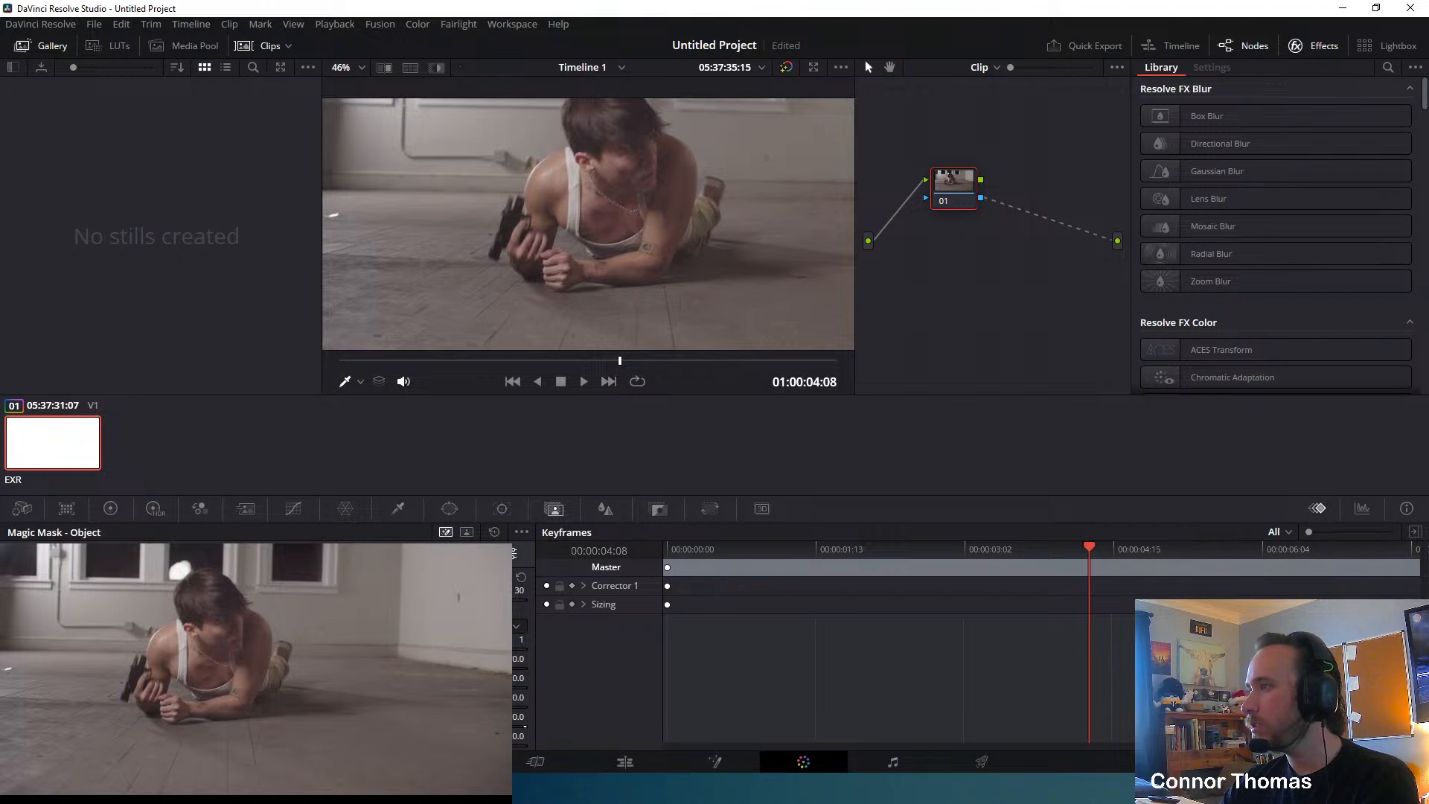
pyautogui.moveTo(631, 163); pyautogui.dragTo(635, 206, button='middle')
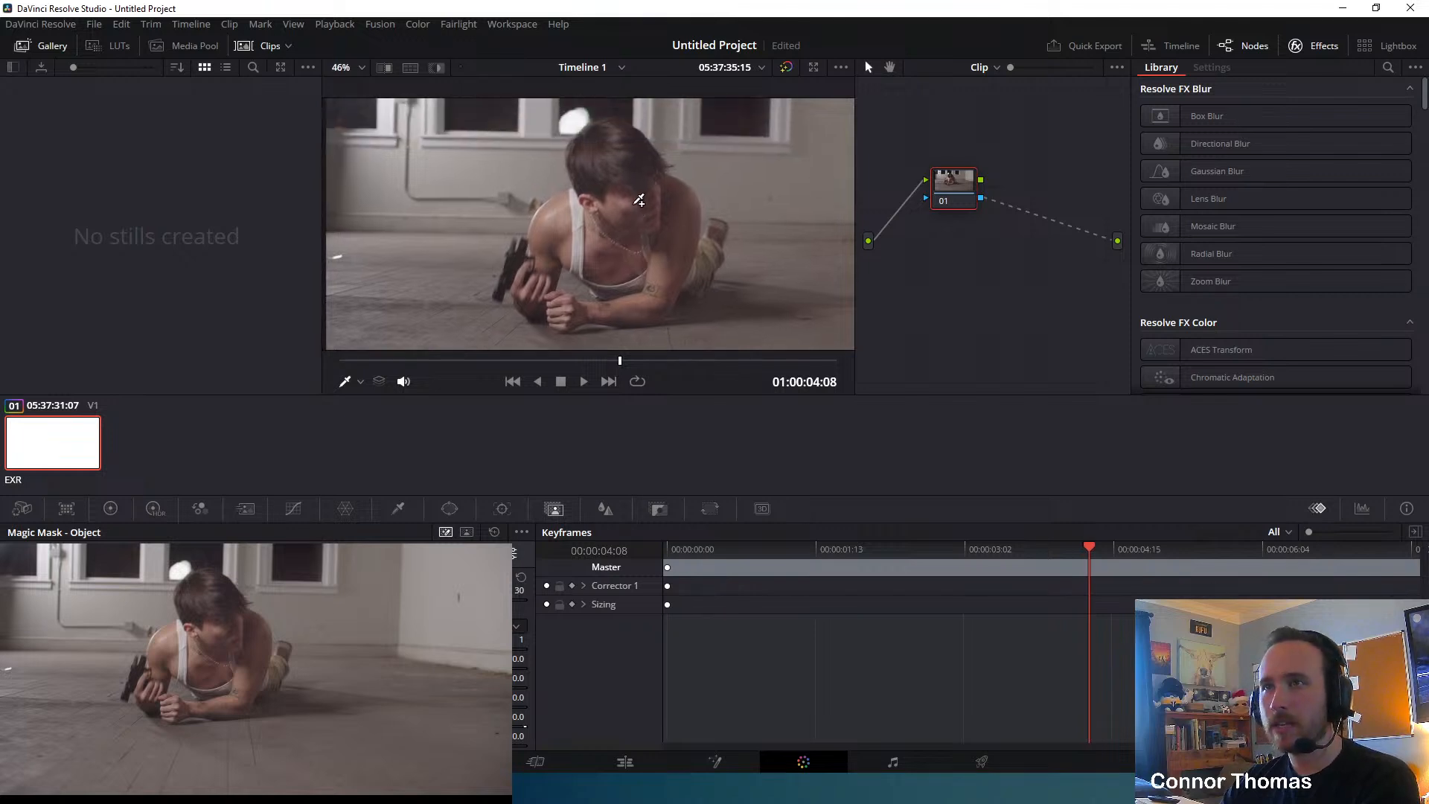
pyautogui.moveTo(618, 127); pyautogui.dragTo(631, 283)
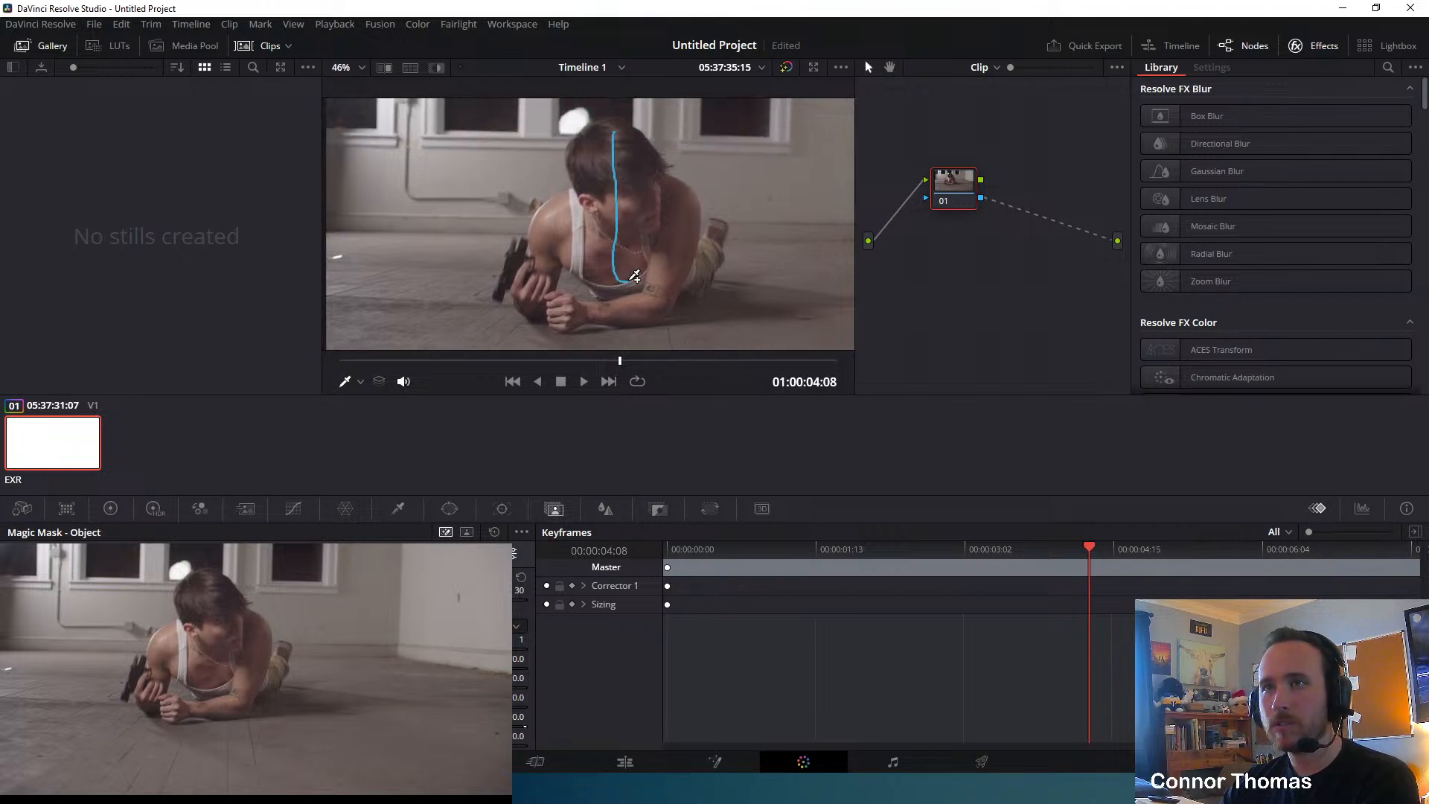
pyautogui.moveTo(513, 262); pyautogui.dragTo(513, 281)
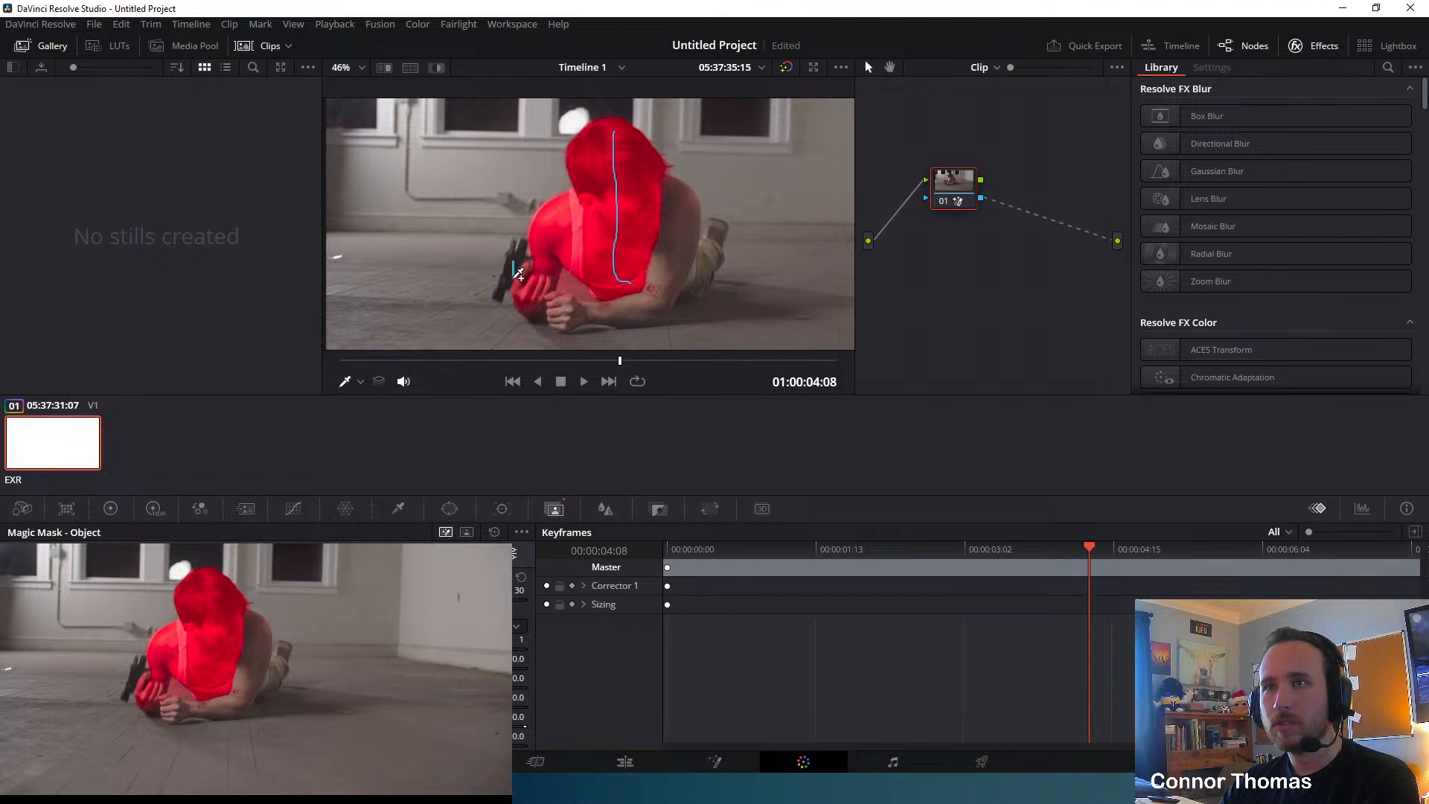
pyautogui.moveTo(547, 234); pyautogui.dragTo(583, 213)
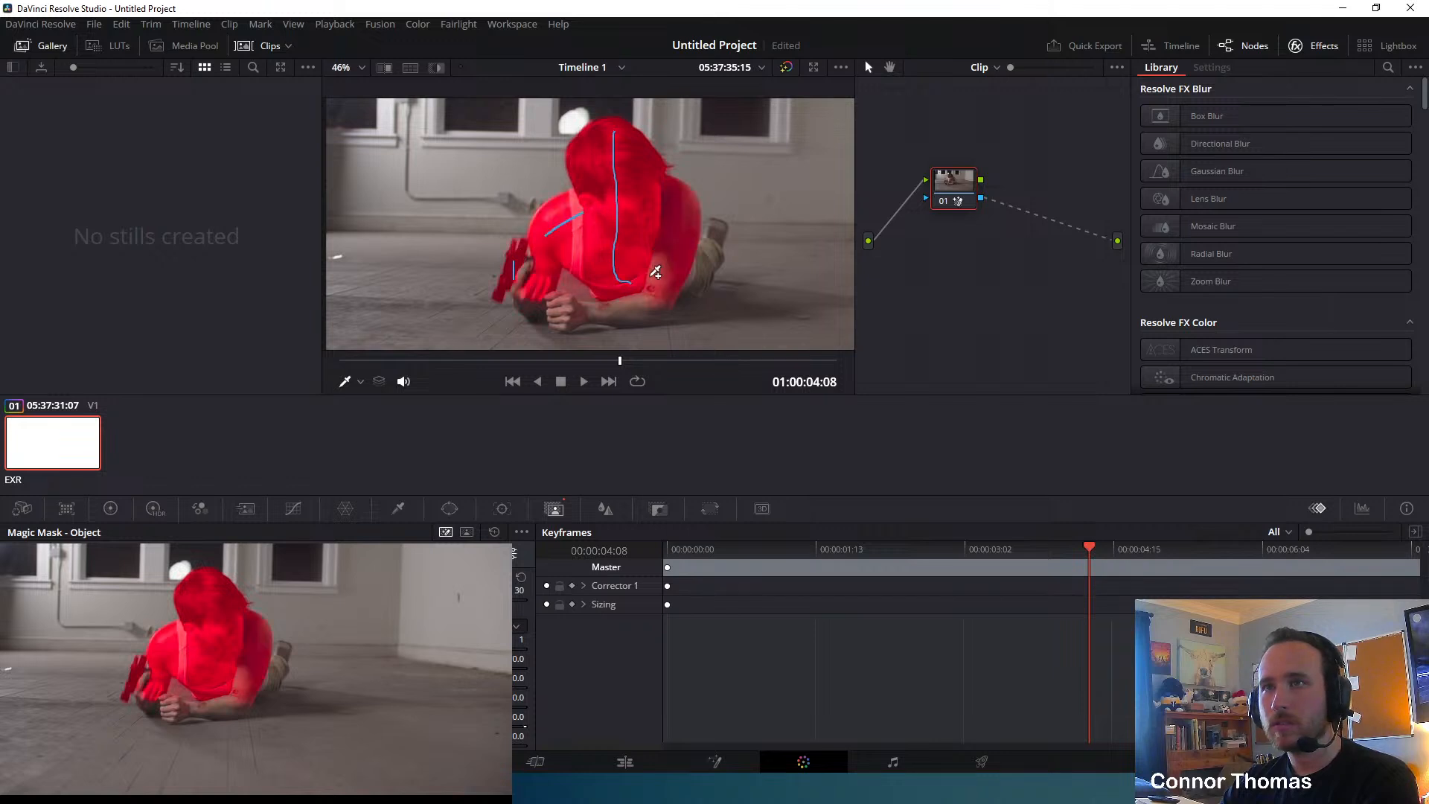
pyautogui.moveTo(721, 227)
pyautogui.mouseDown()
pyautogui.moveTo(708, 262)
pyautogui.moveTo(685, 276)
pyautogui.moveTo(667, 259)
pyautogui.mouseUp()
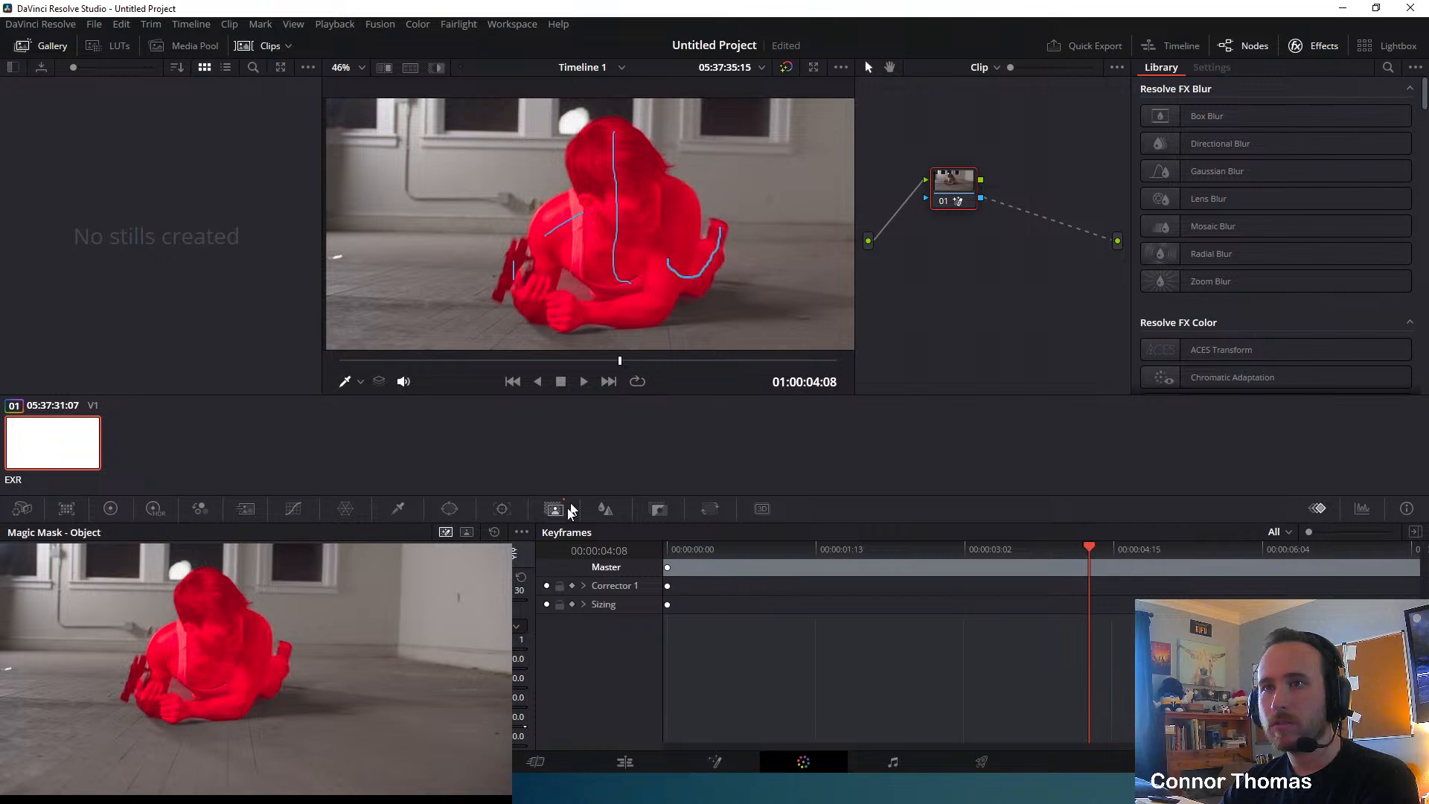
# Track the Magic Mask through the clip and play it back as a black-and-white matte.
pyautogui.hotkey('alt', 'shift', 'h')
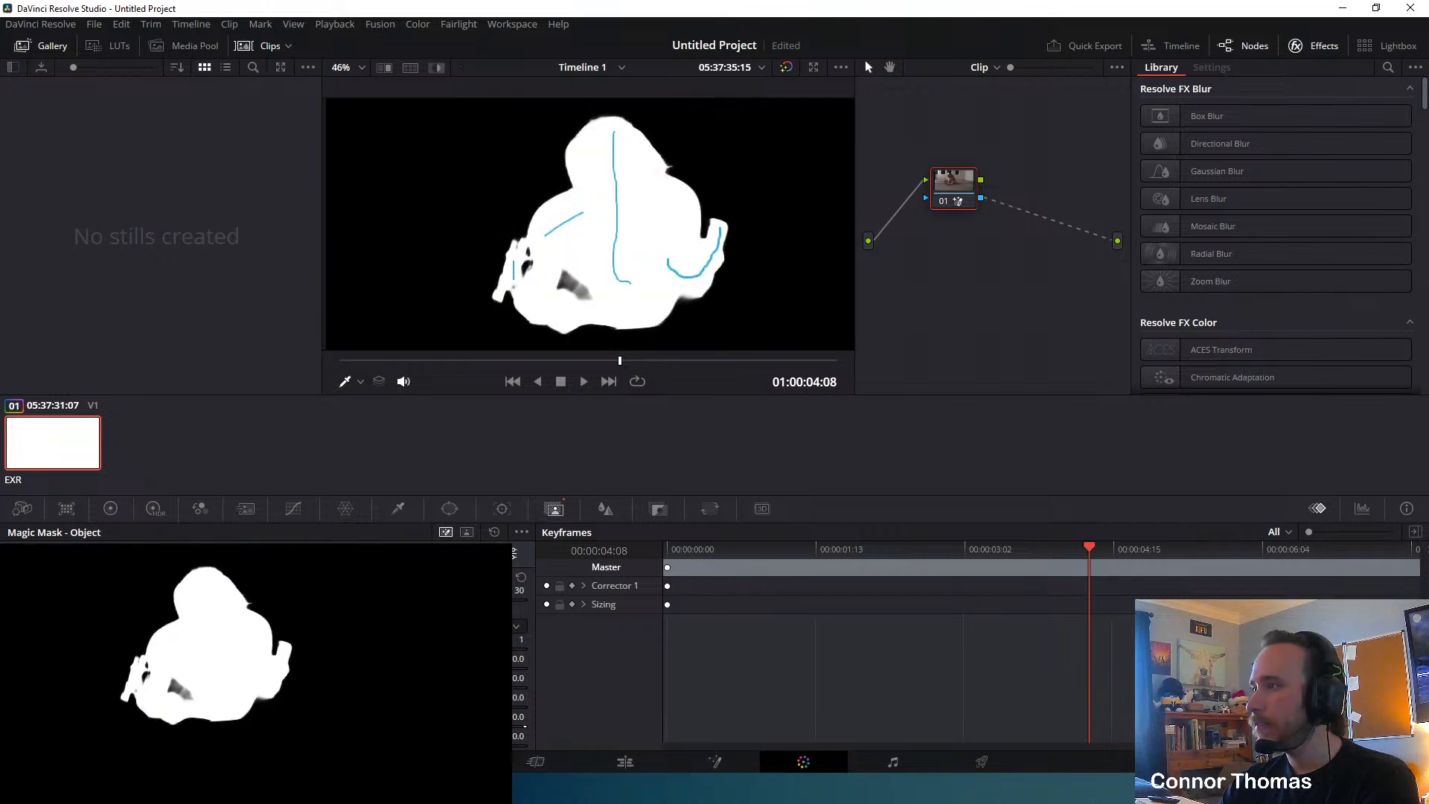
pyautogui.hotkey('alt', 'shift', 'h')
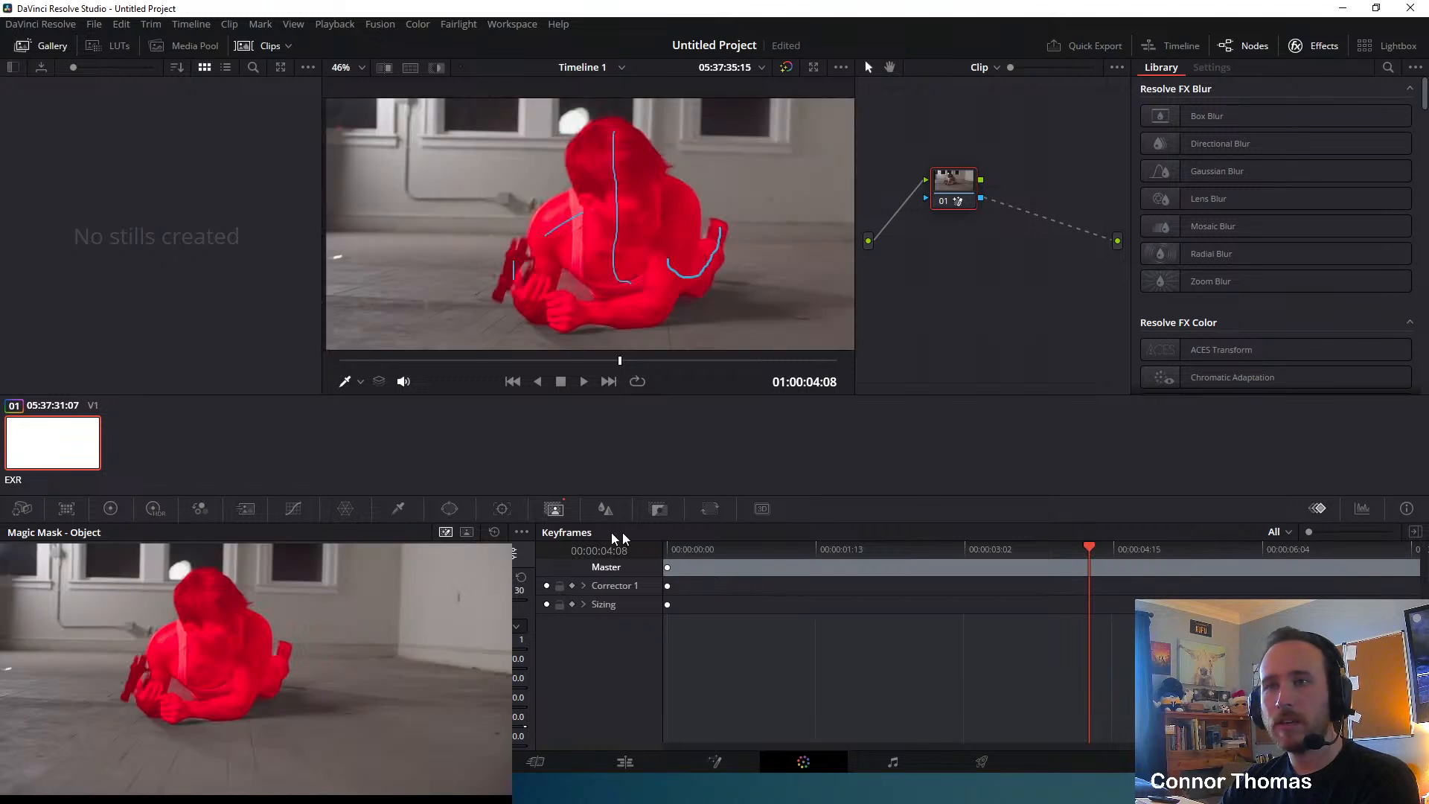
pyautogui.hotkey('ctrl', 't')
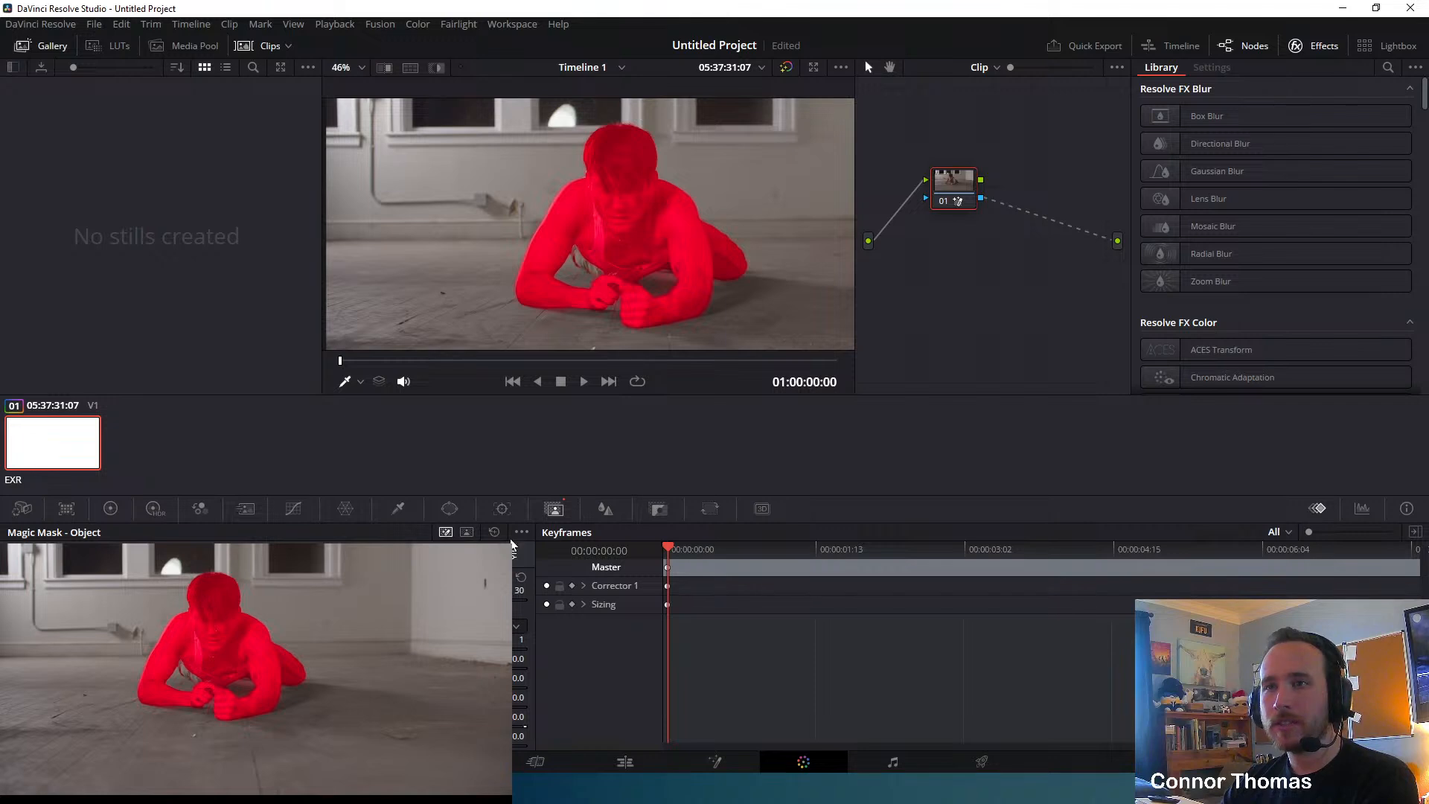
pyautogui.hotkey('alt', 'shift', 'h')
pyautogui.press('space')
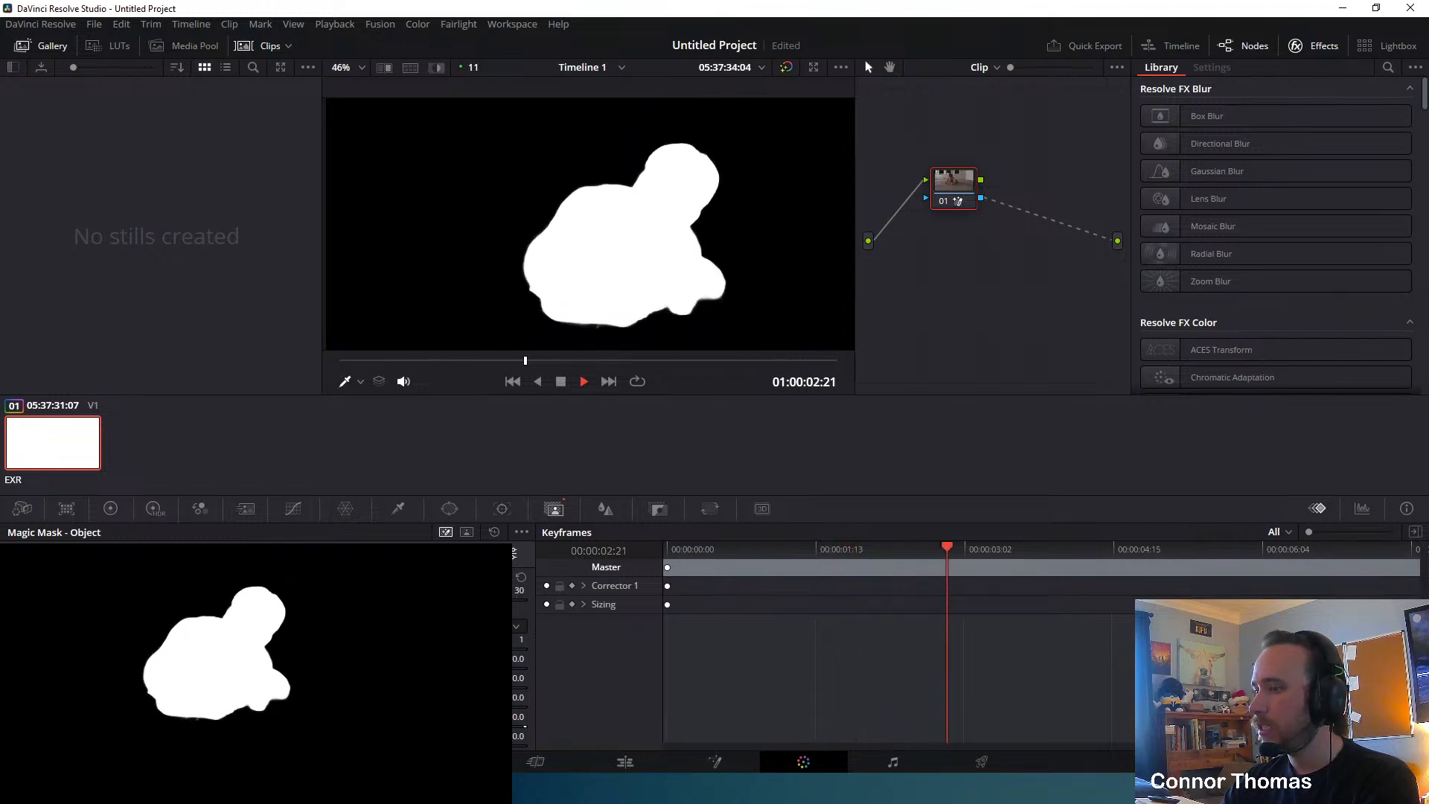
# On the Deliver page, set the render format to JPEG.
pyautogui.click(982, 762)
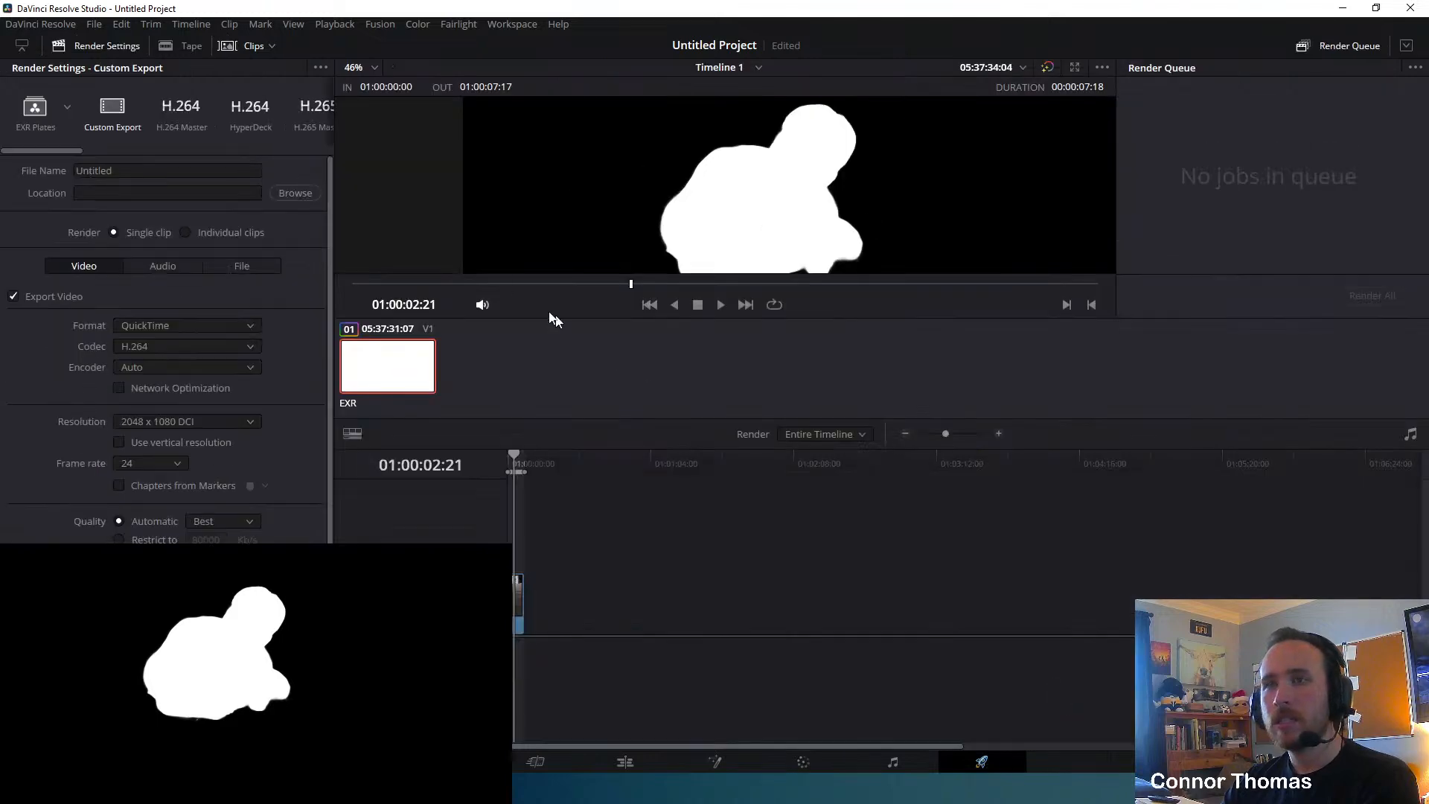
pyautogui.click(152, 326)
pyautogui.click(158, 363)
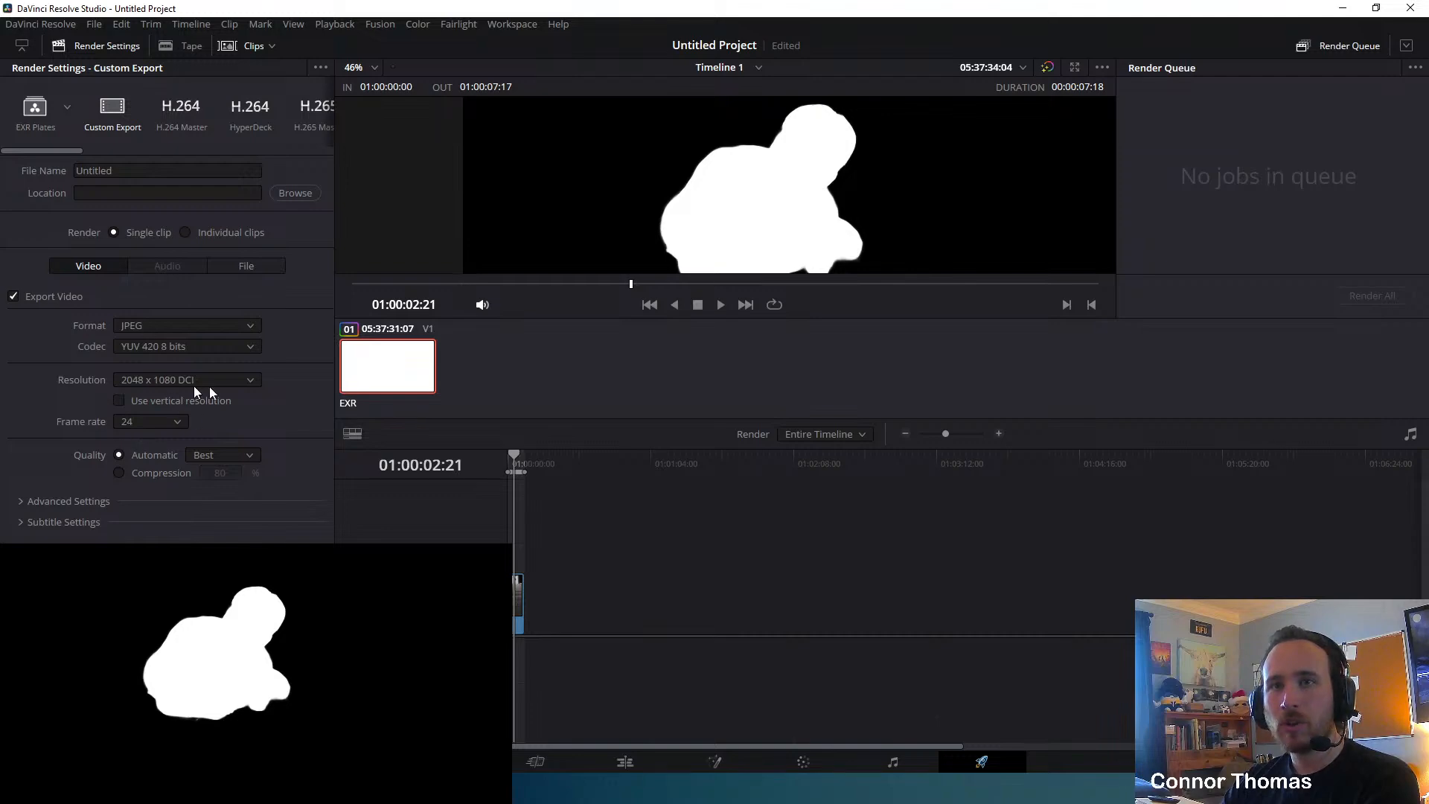
# Browse for the render location to D:\Projects\Livestream\streams\20240305\VFX_material.
pyautogui.click(294, 193)
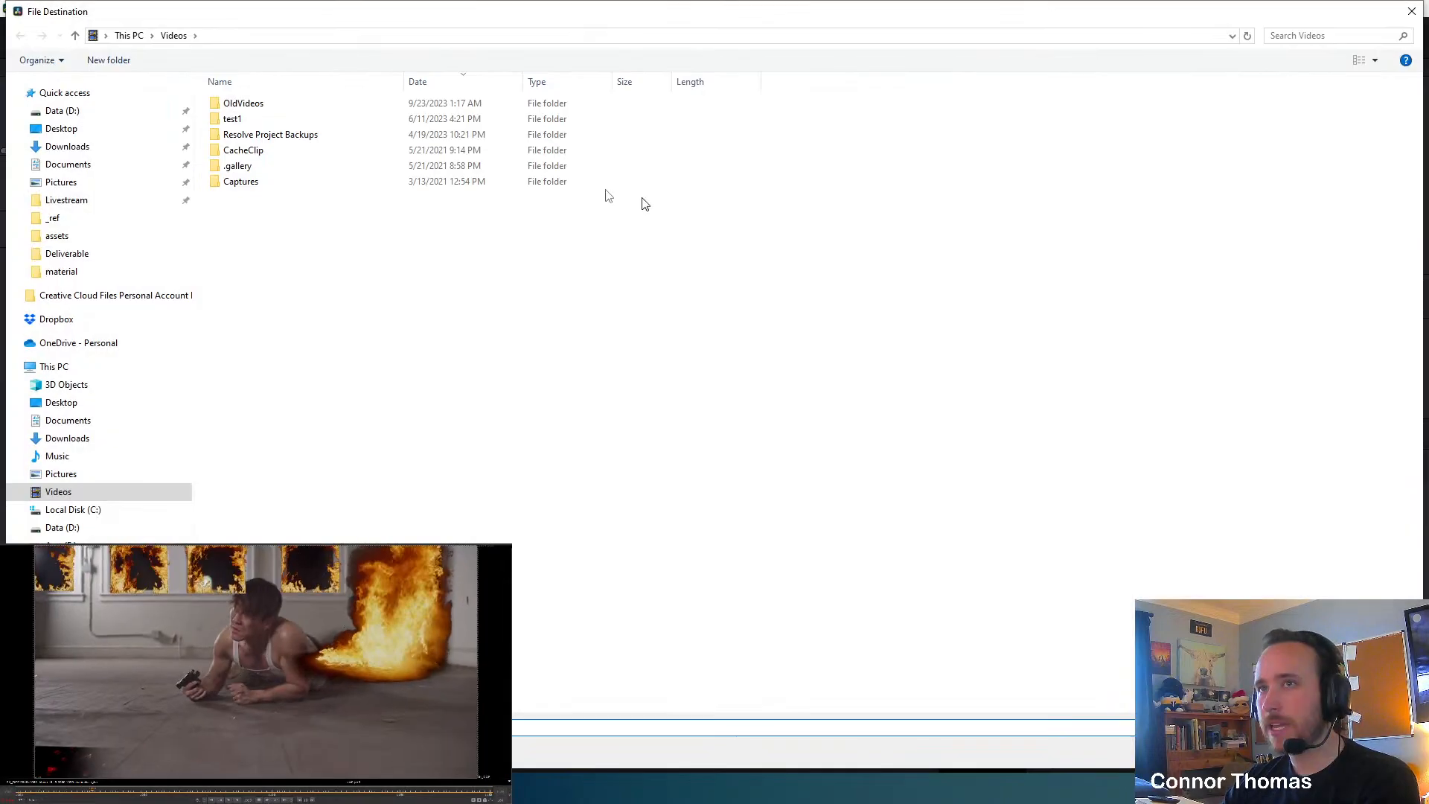
pyautogui.click(63, 528)
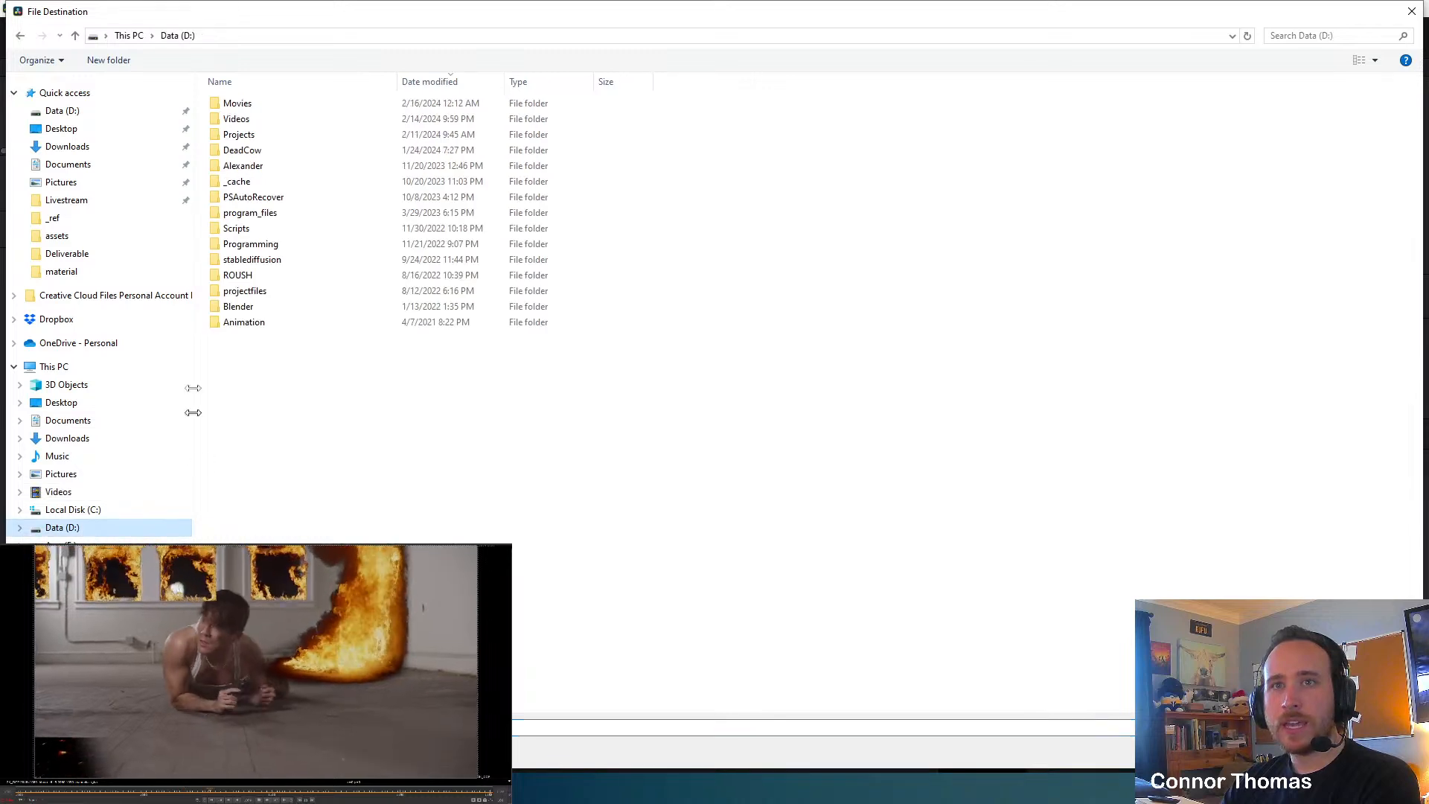
pyautogui.doubleClick(237, 135)
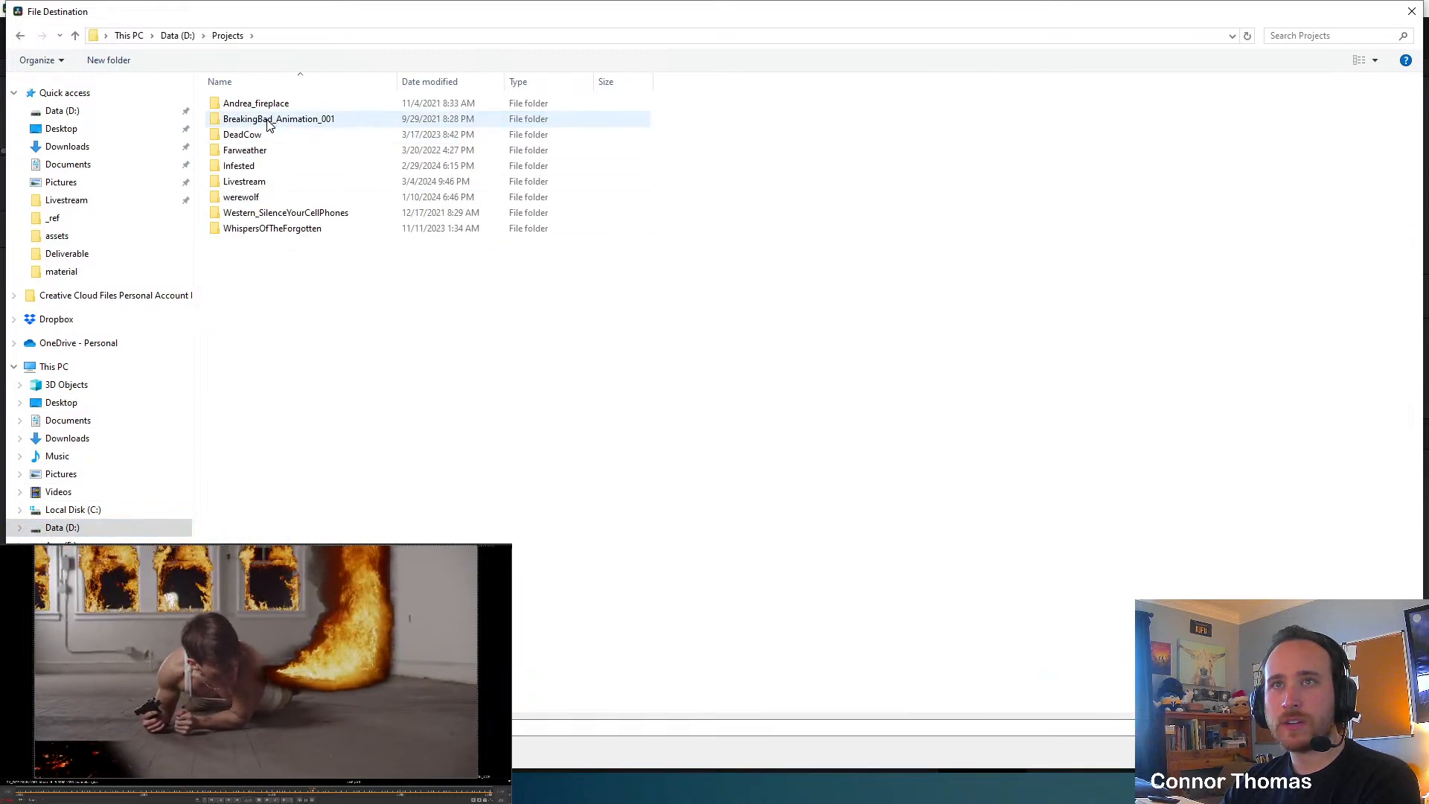
pyautogui.click(259, 181)
pyautogui.doubleClick(258, 181)
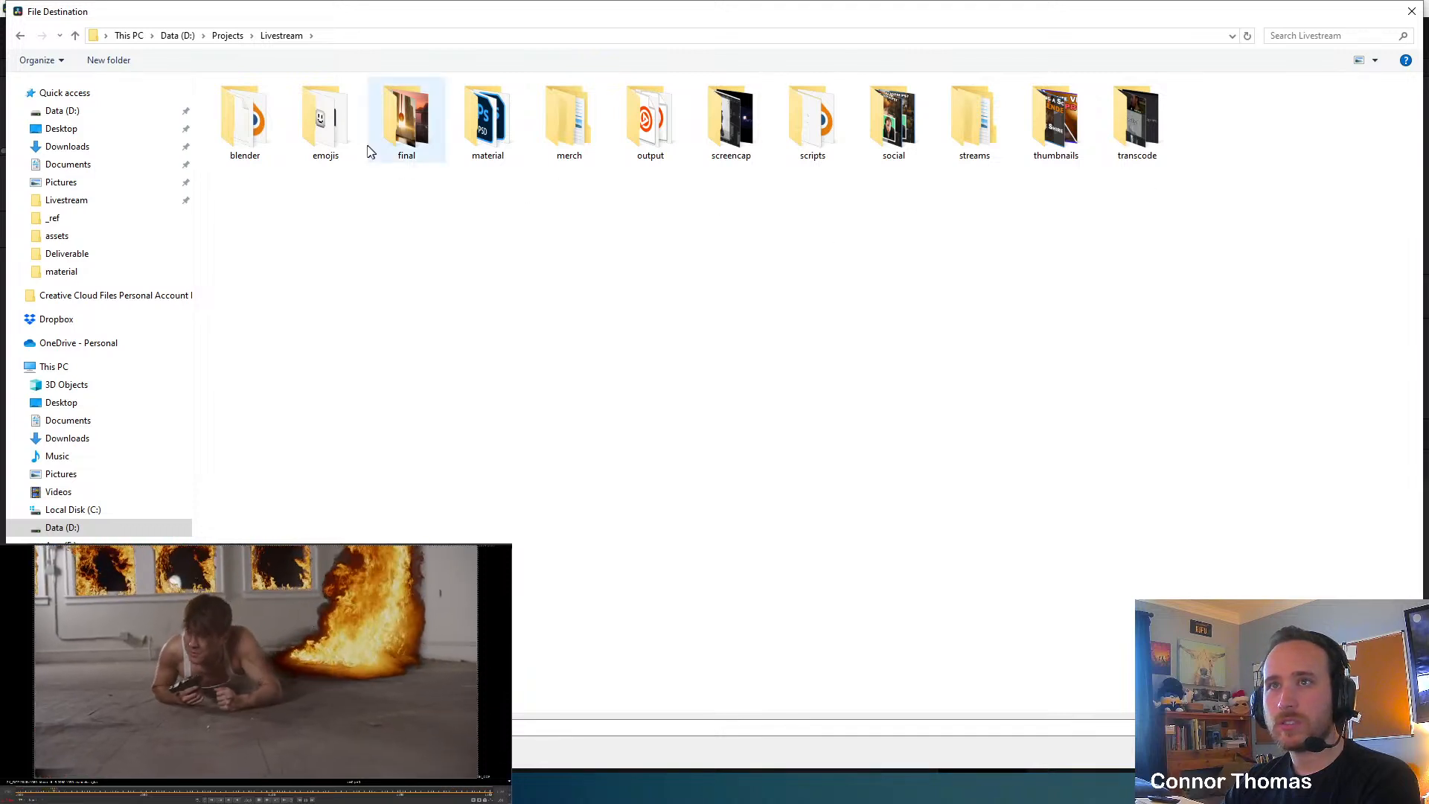
pyautogui.doubleClick(996, 130)
pyautogui.doubleClick(260, 181)
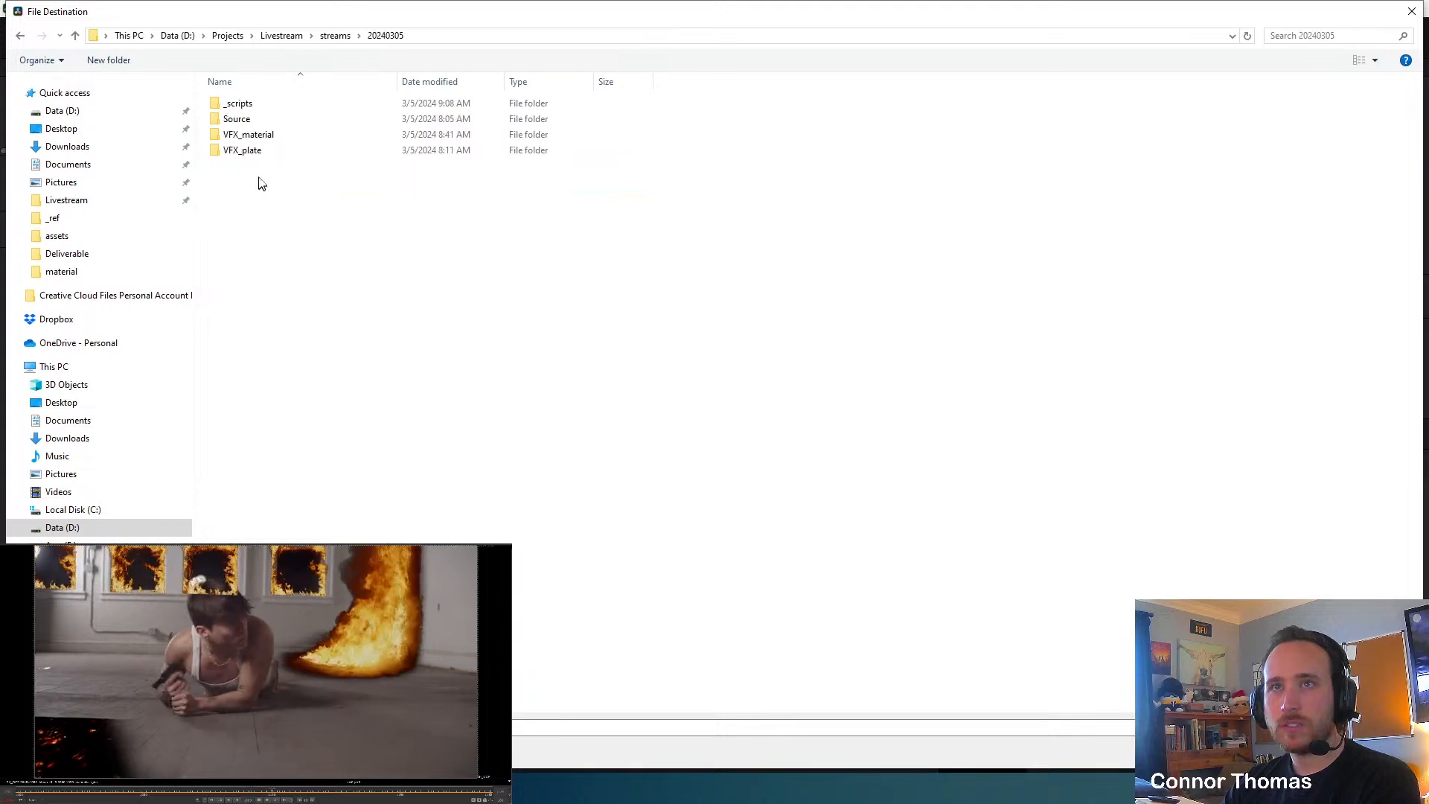
pyautogui.doubleClick(249, 135)
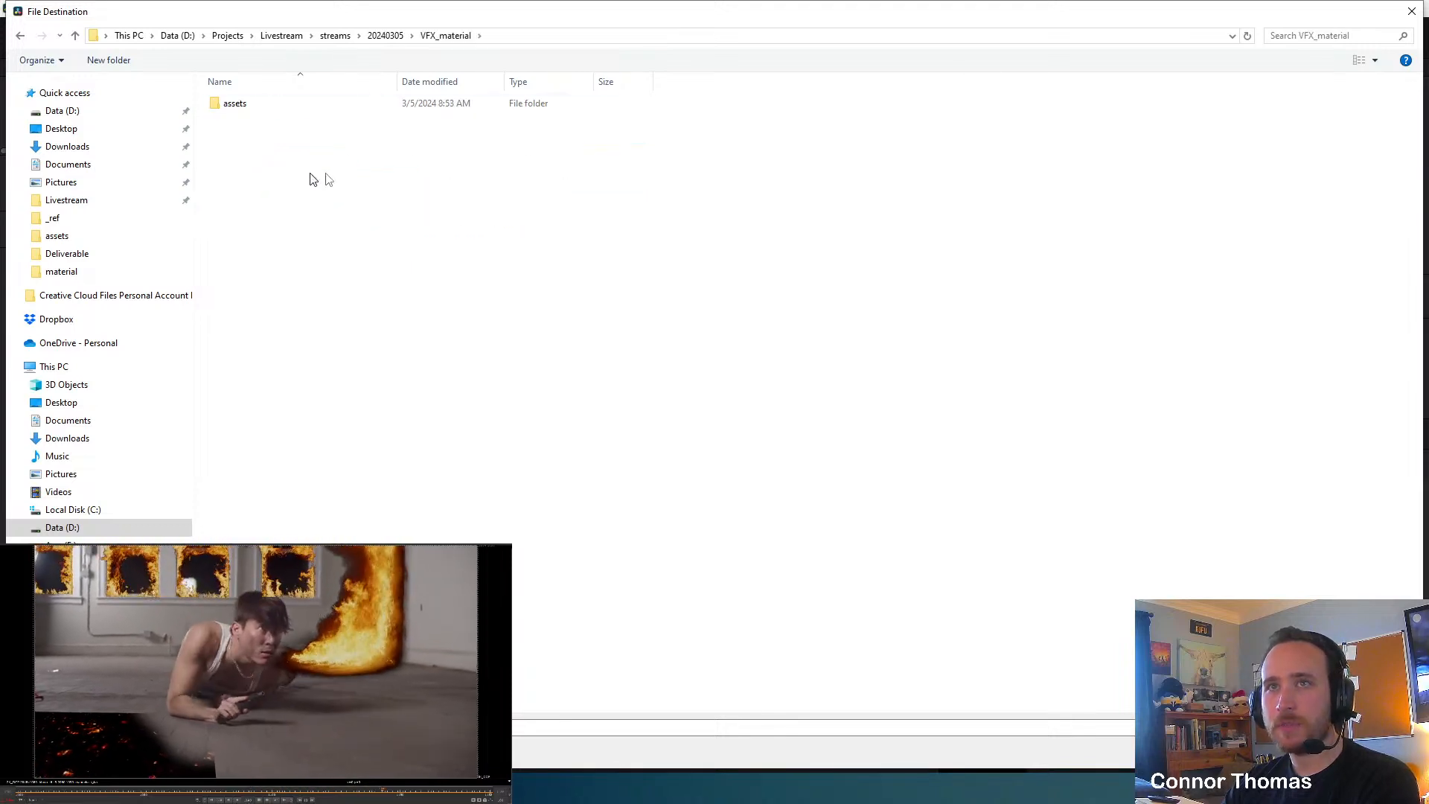
# Create a folder named mattes inside VFX_material and choose it as the render destination.
pyautogui.click(100, 60)
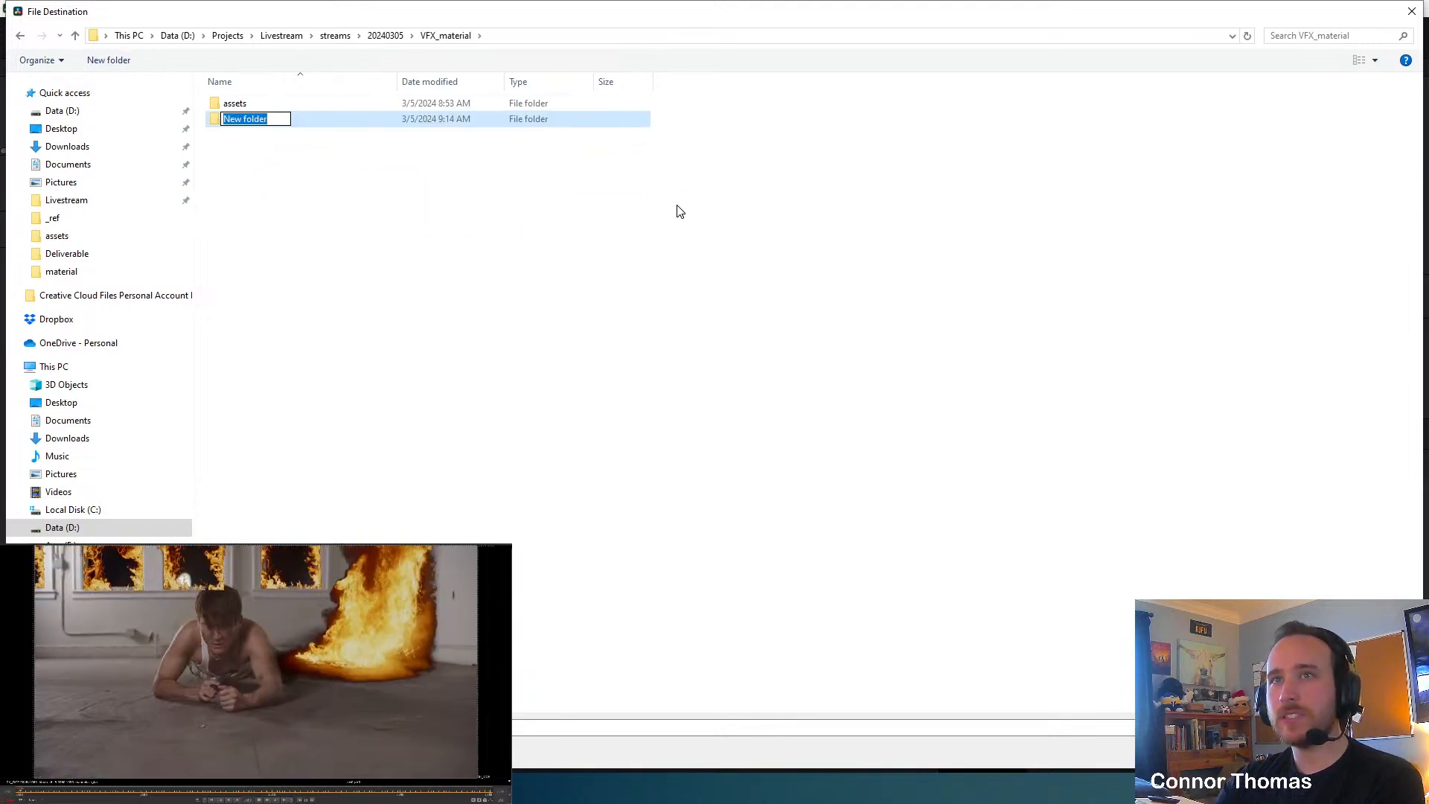
pyautogui.write('mattes')
pyautogui.press('Return')
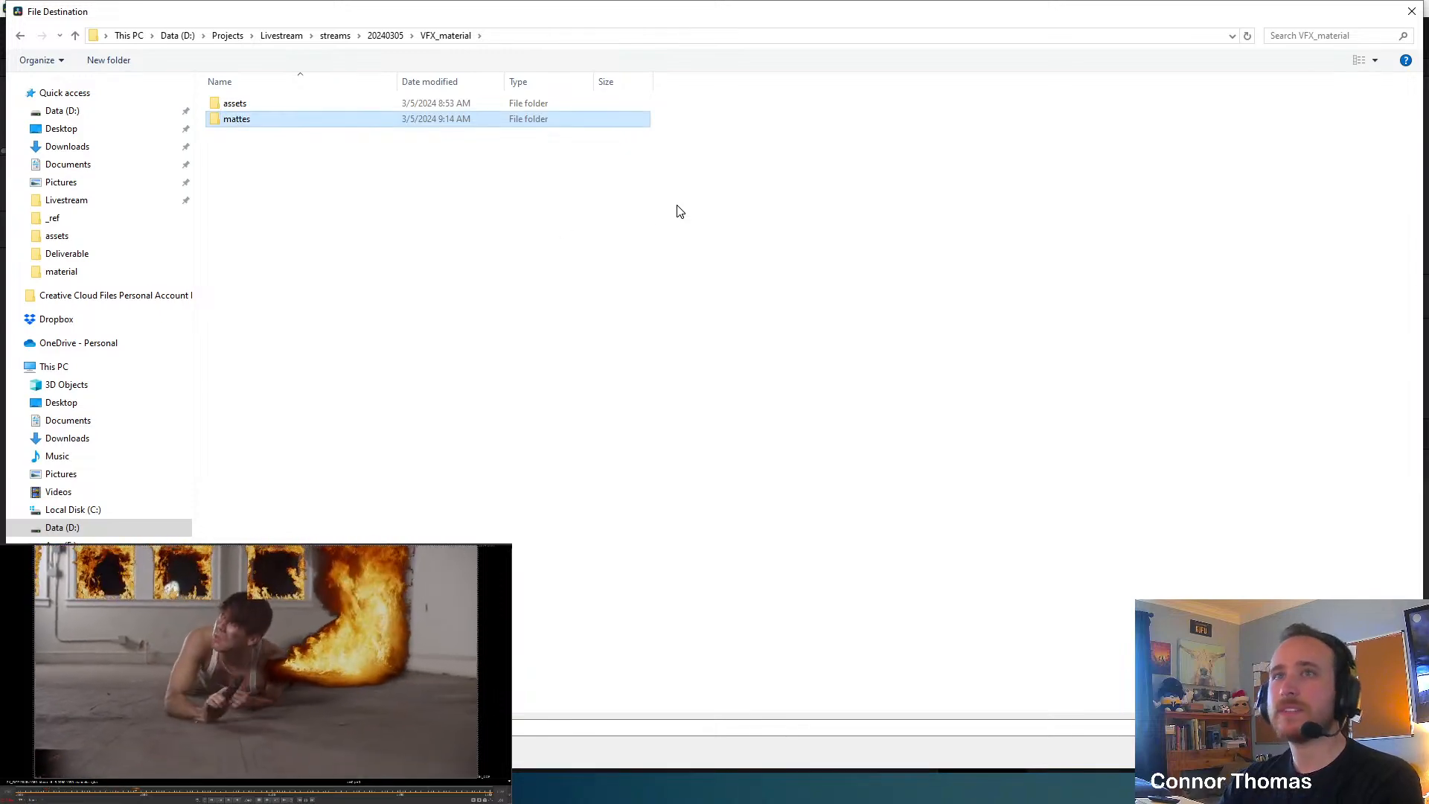
pyautogui.doubleClick(245, 120)
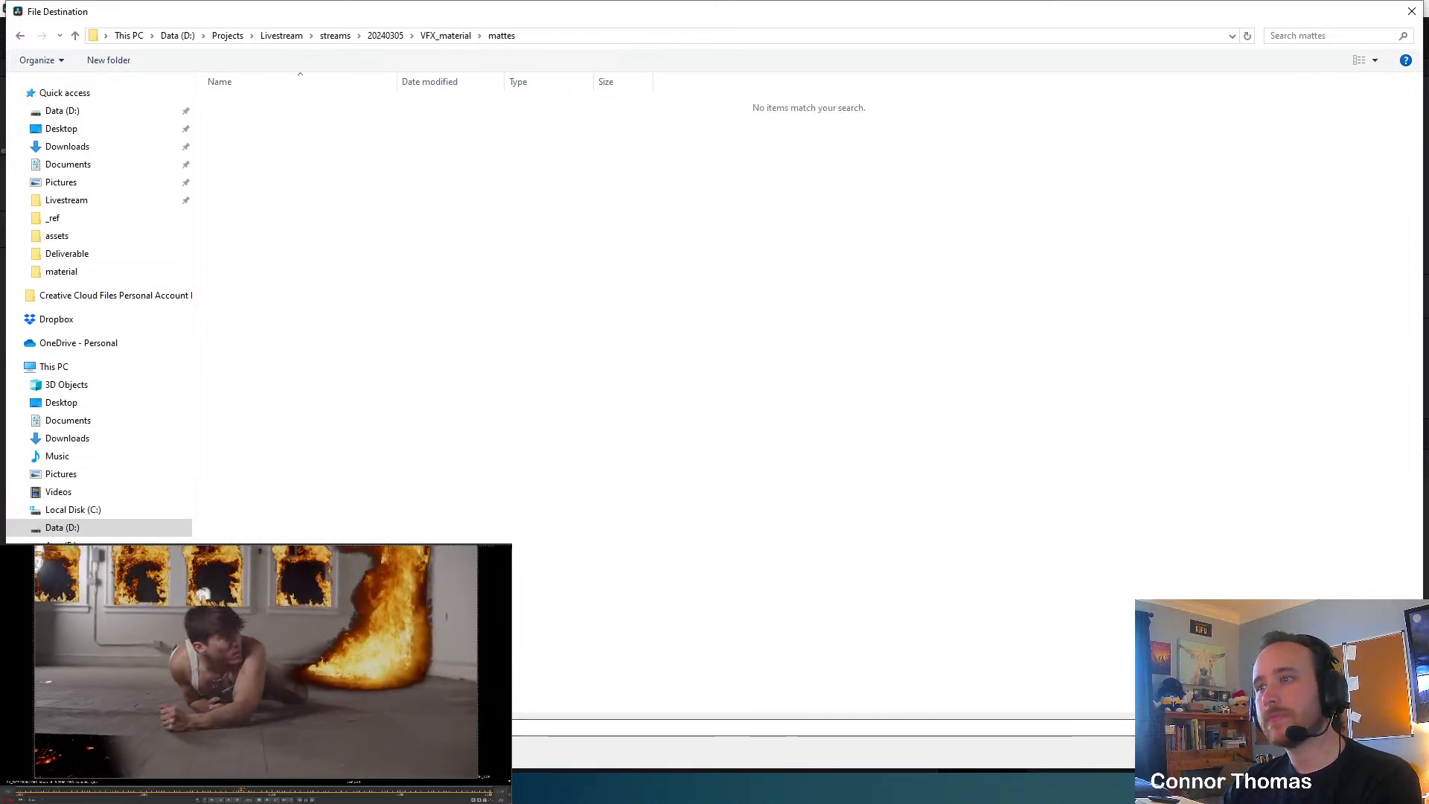
pyautogui.click(1307, 753)
# Name the render file 20240305_010_matte01_v01. with a trailing dot before the frame number.
pyautogui.click(128, 170)
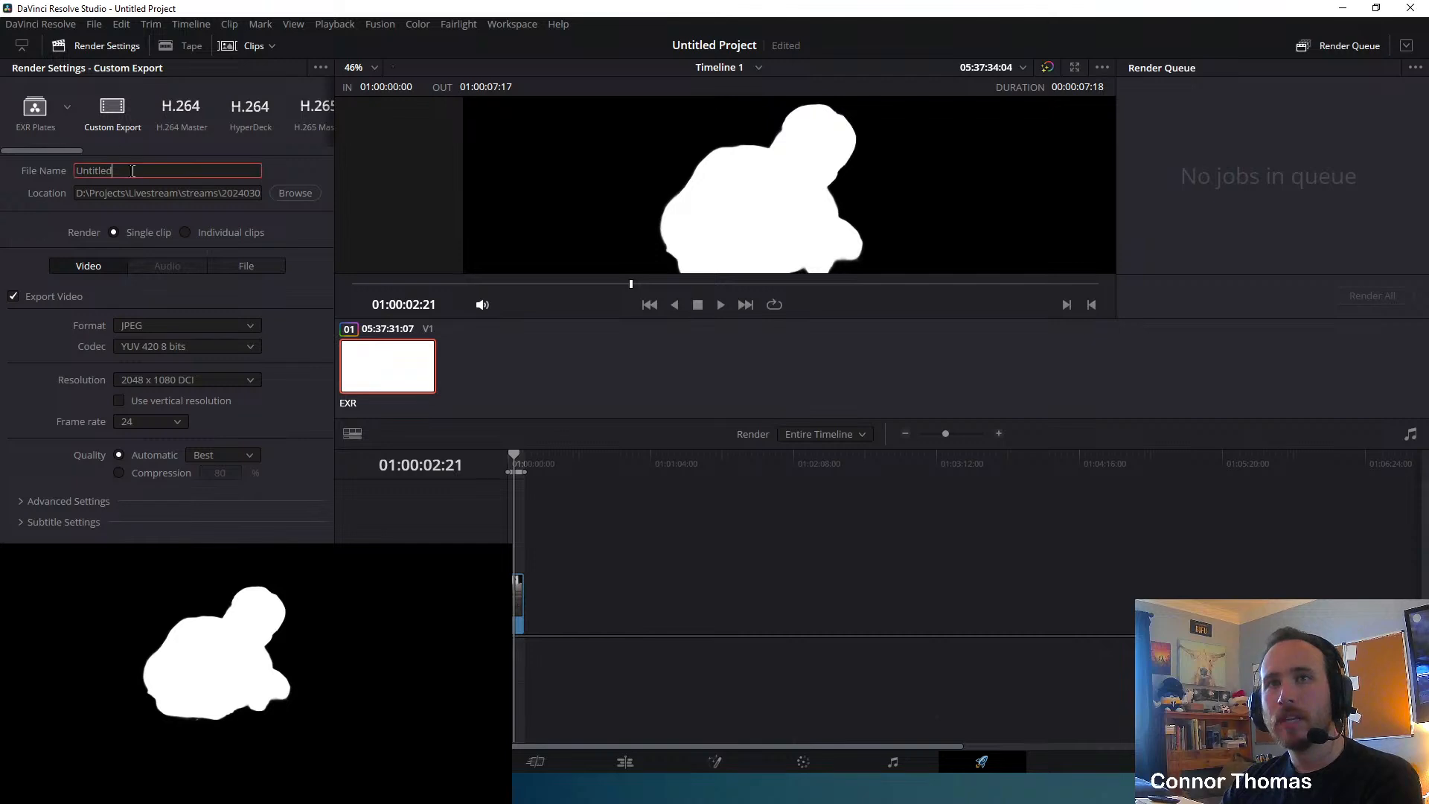
pyautogui.write('20240305_matte_01')
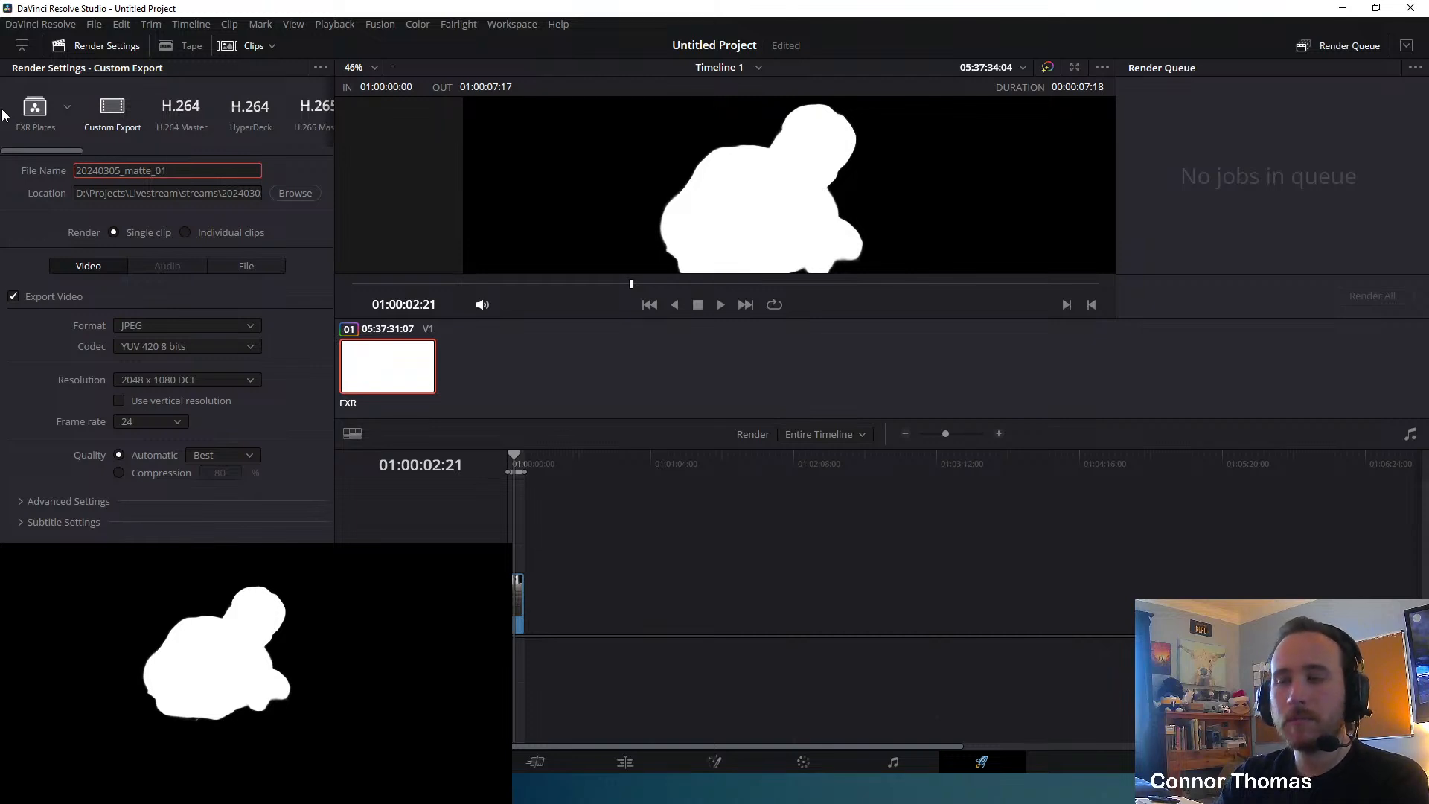
pyautogui.write('0_')
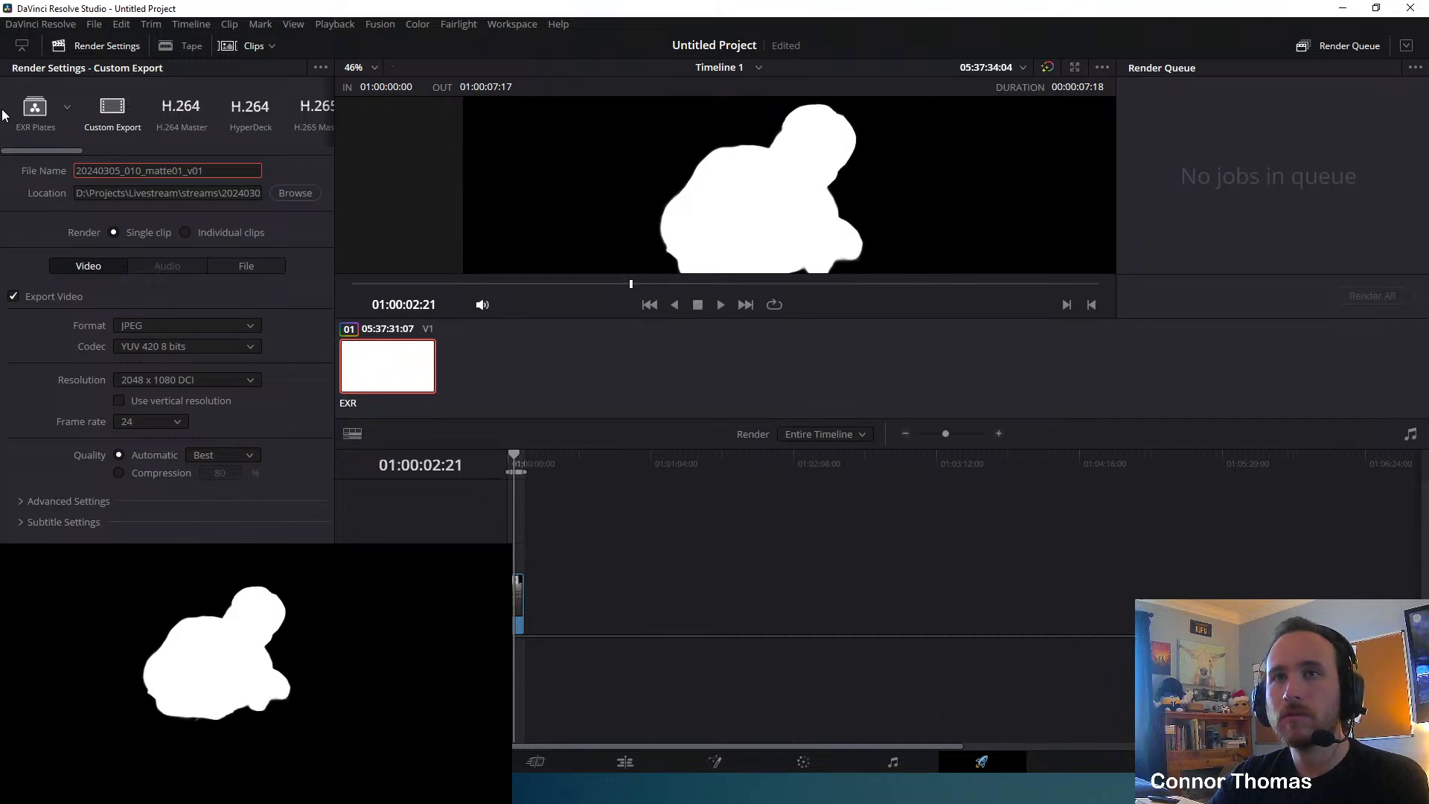
pyautogui.click(165, 293)
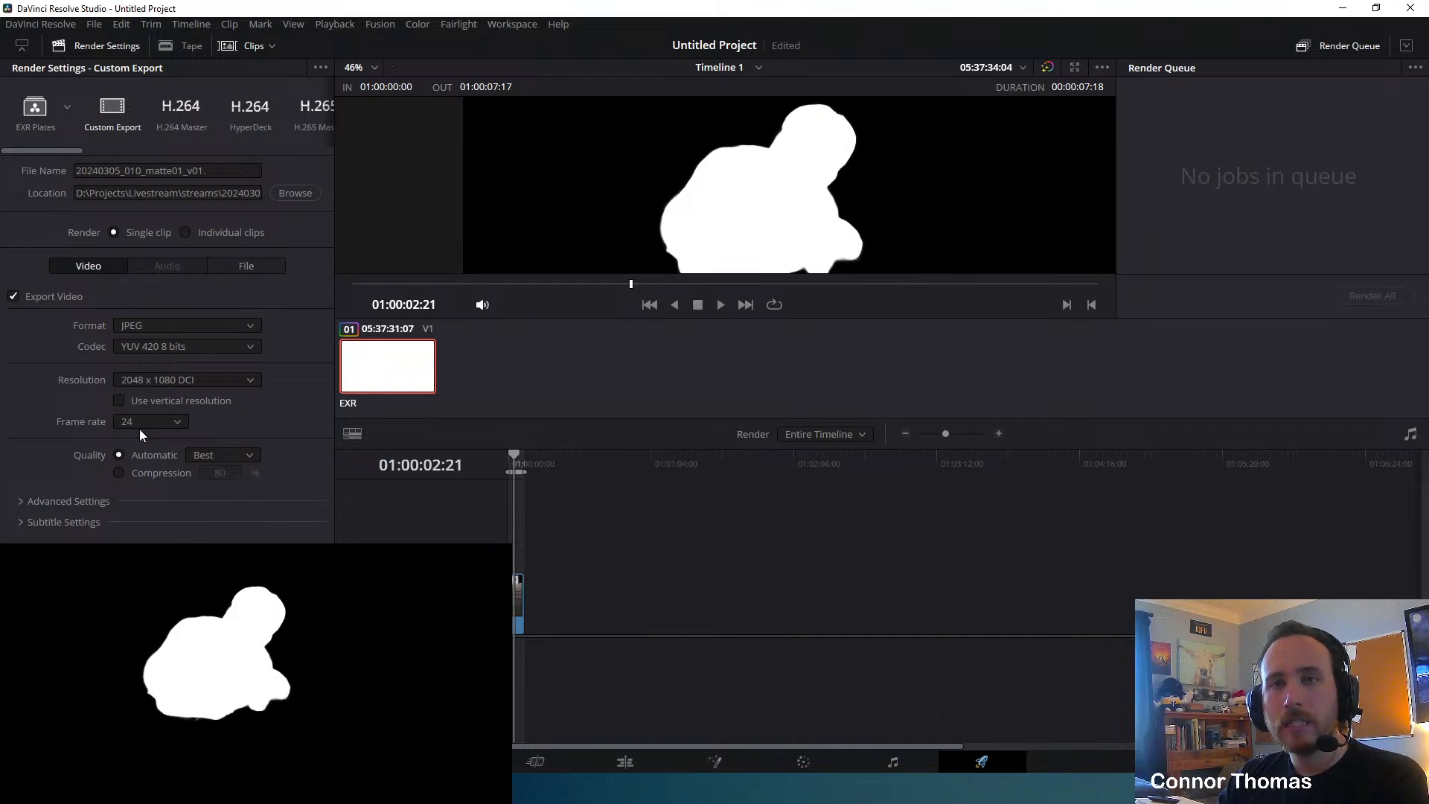
# In the render's file settings, make each clip start at frame 1000.
pyautogui.click(247, 267)
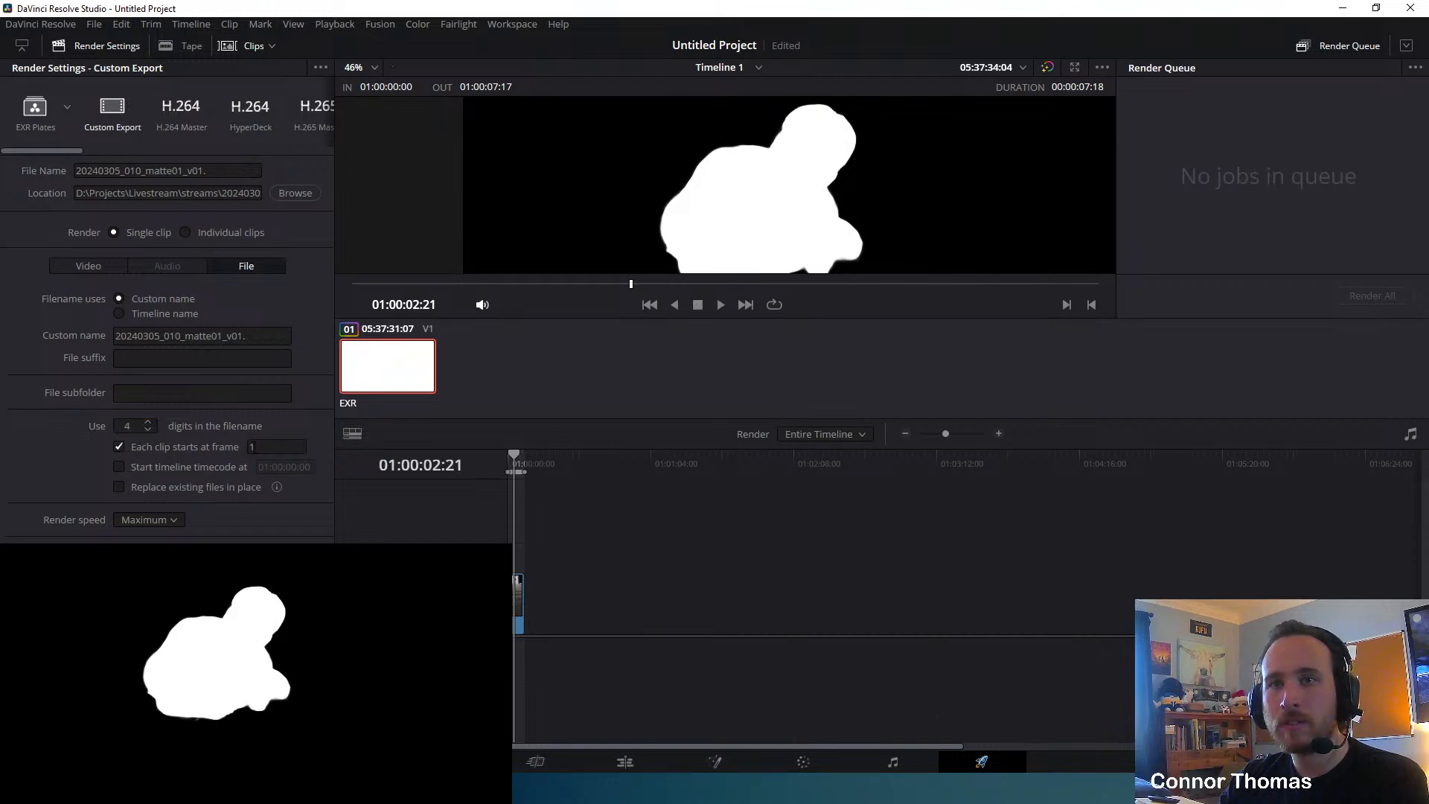
pyautogui.click(275, 446)
pyautogui.write('00')
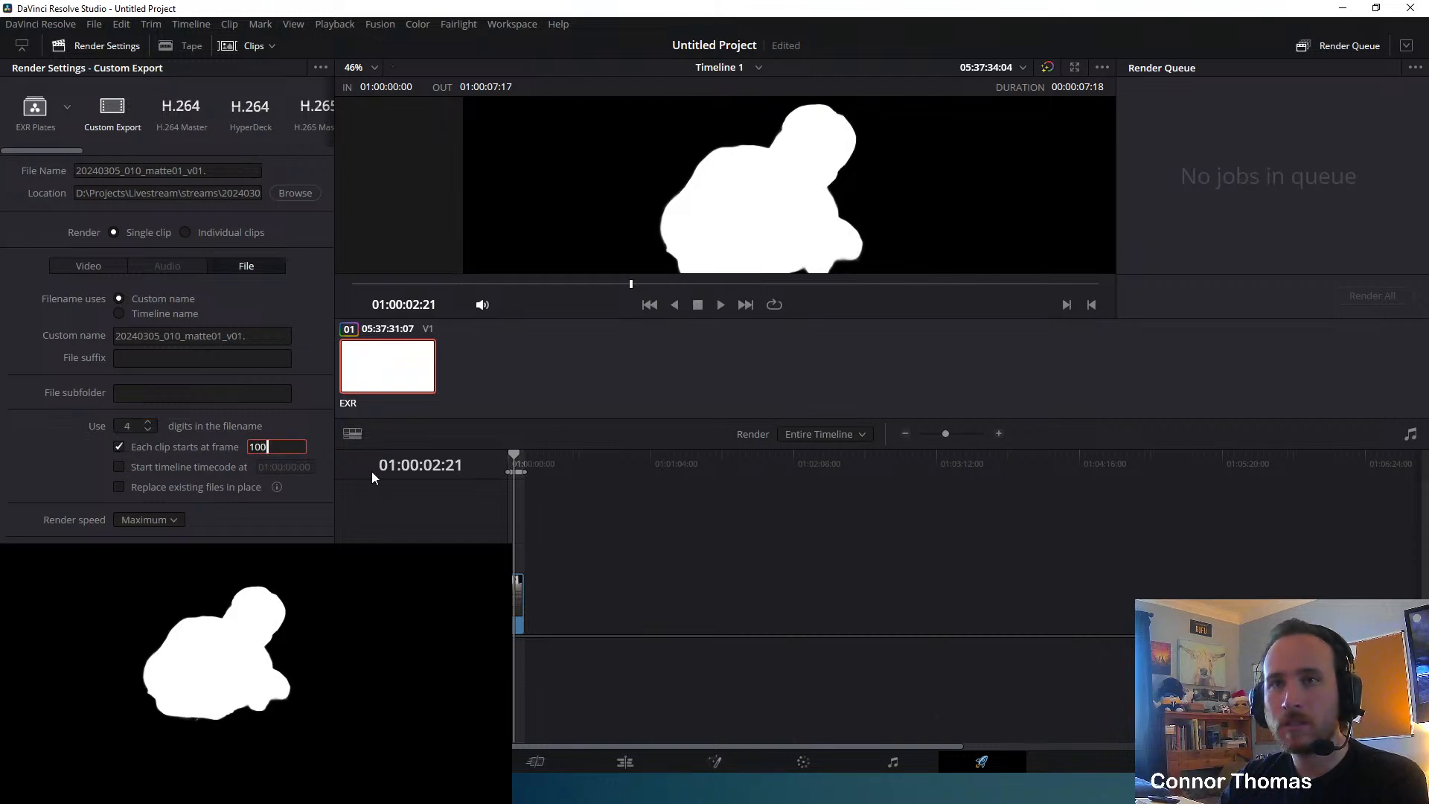
pyautogui.write('0')
pyautogui.press('Return')
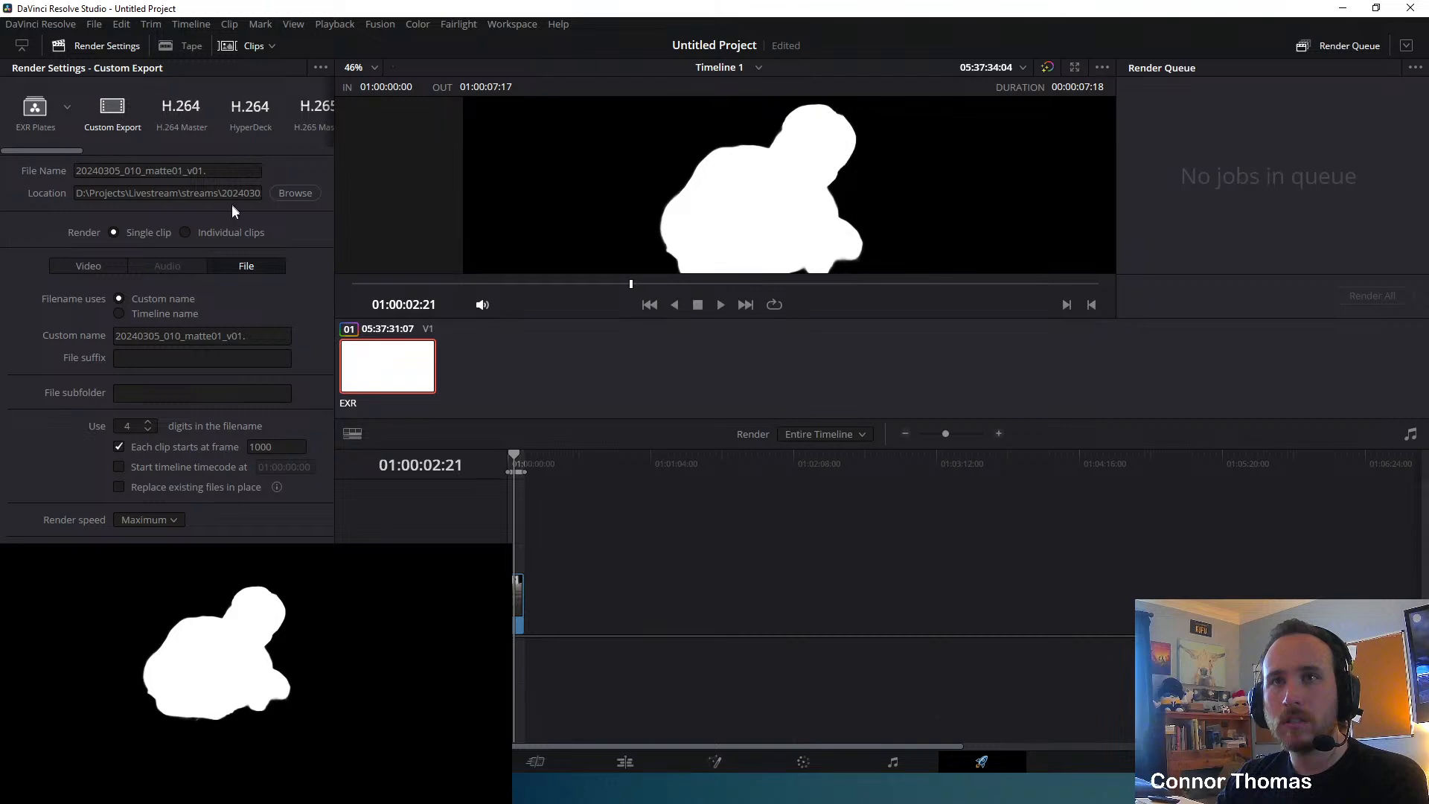
# Copy the base file name 20240305_010_matte01_v01 into the render's file subfolder setting.
pyautogui.click(83, 171)
pyautogui.doubleClick(87, 170)
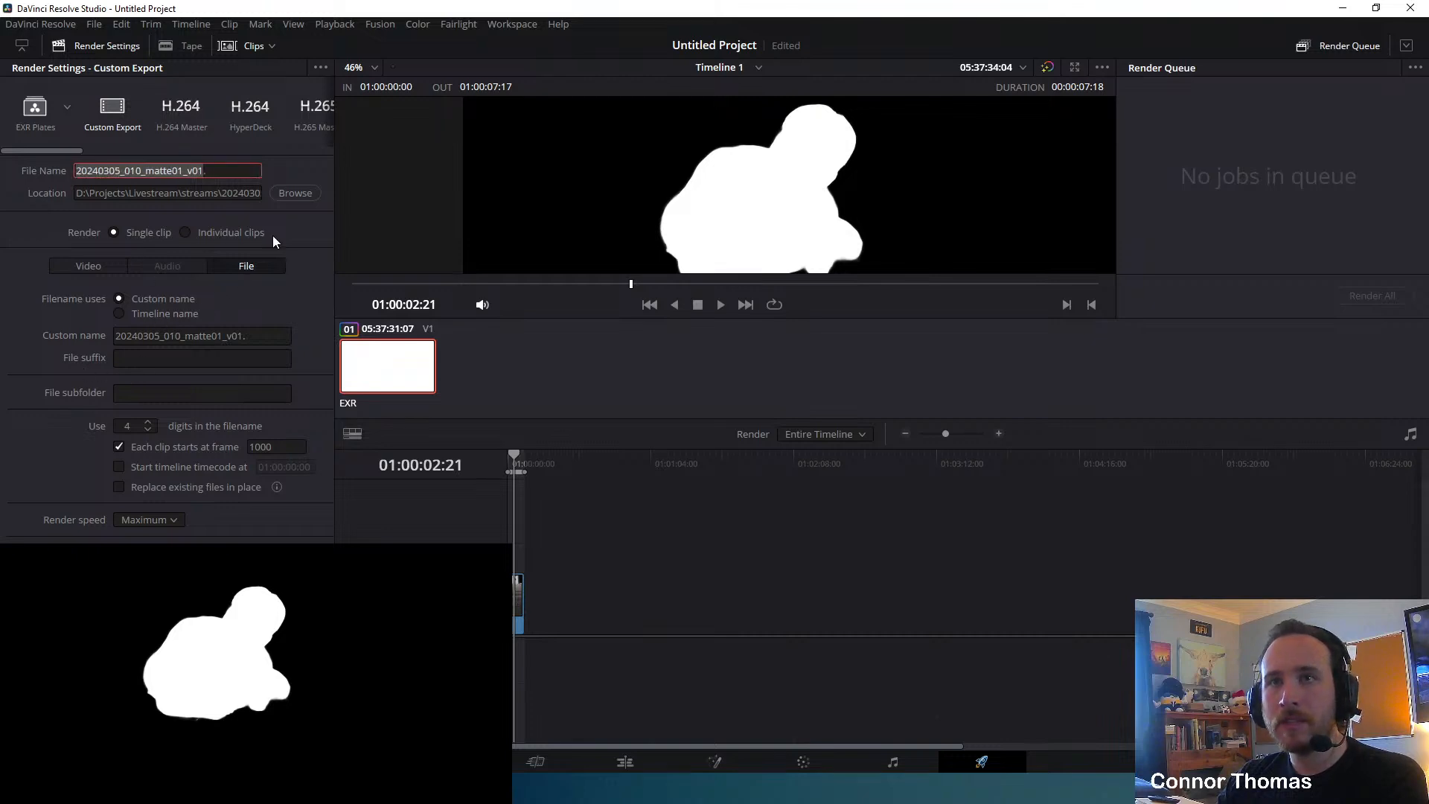
pyautogui.hotkey('ctrl', 'c')
pyautogui.click(161, 398)
pyautogui.hotkey('ctrl', 'v')
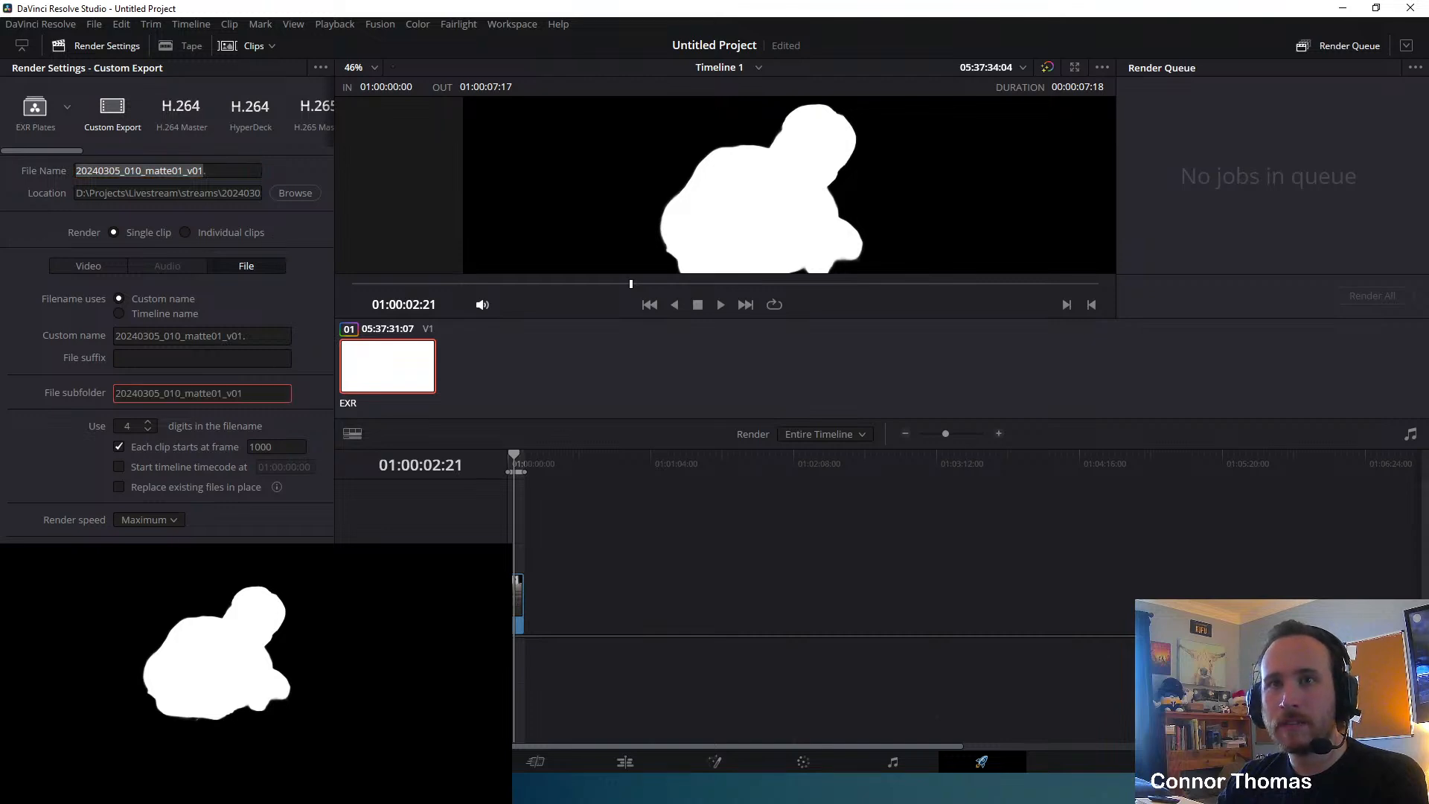
# Add the matte export to the render queue and render all queued jobs.
pyautogui.click(358, 481)
pyautogui.click(270, 730)
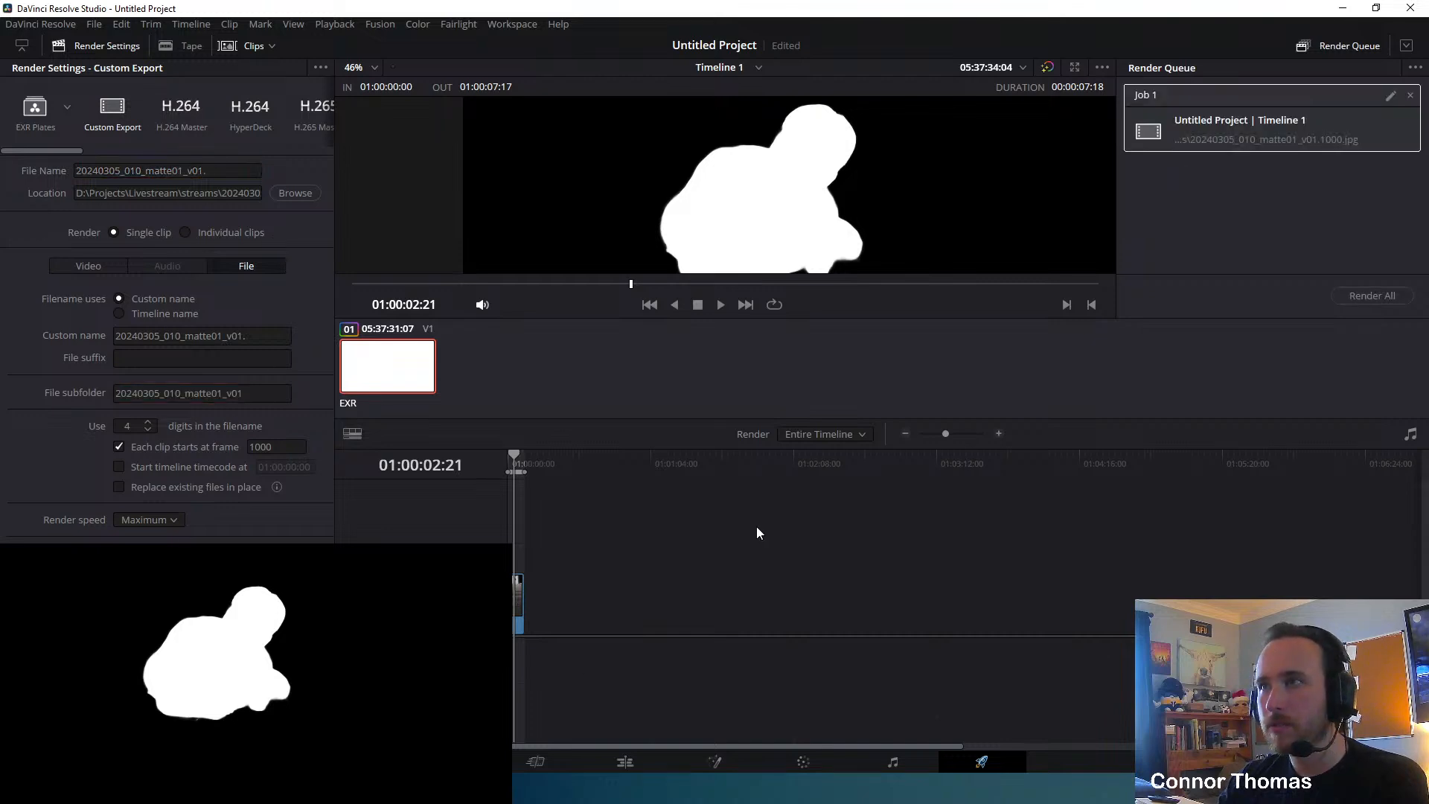
pyautogui.click(1379, 298)
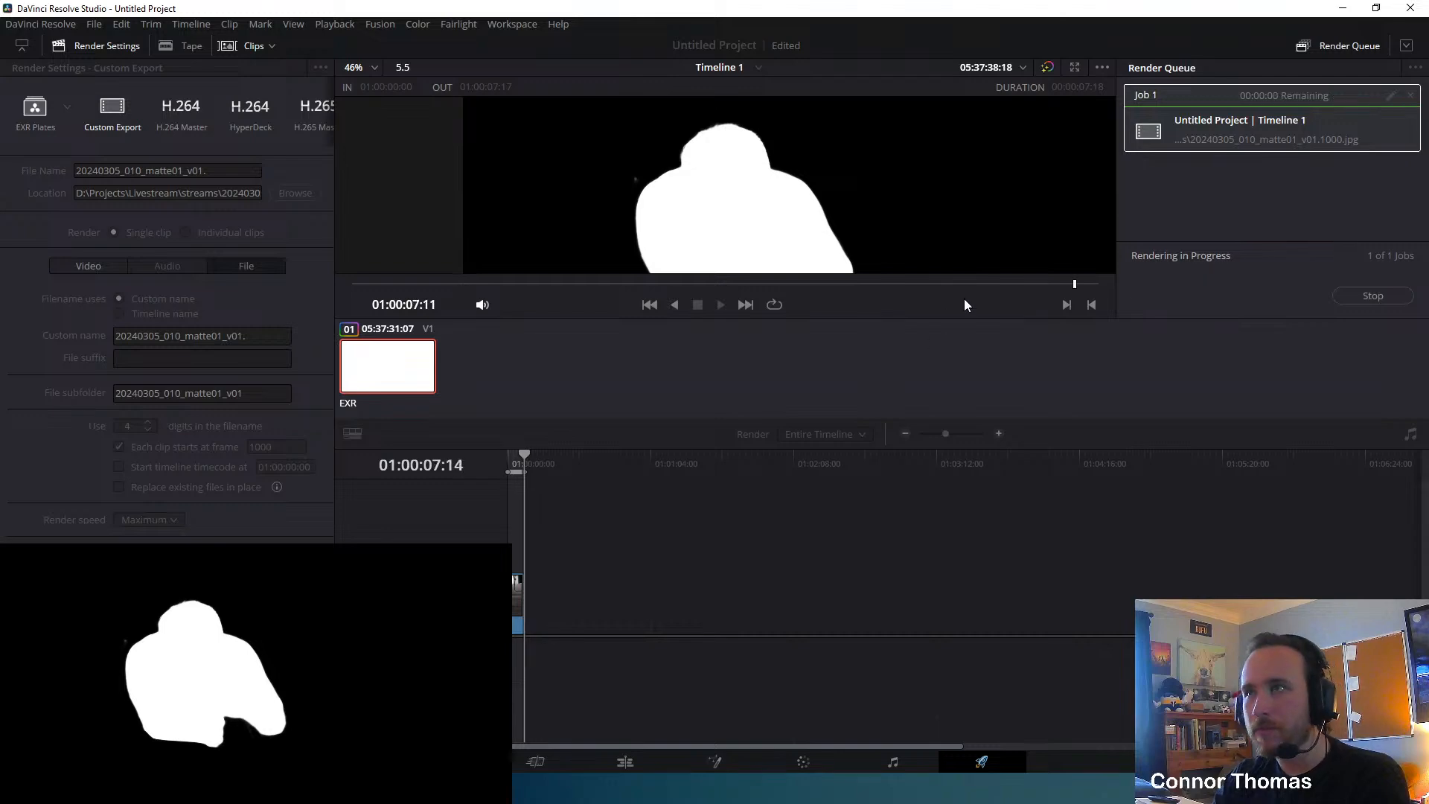
# Switch back to Nuke and scrub the fire comp to a frame where the actor looks towards the fire.
pyautogui.click(1344, 8)
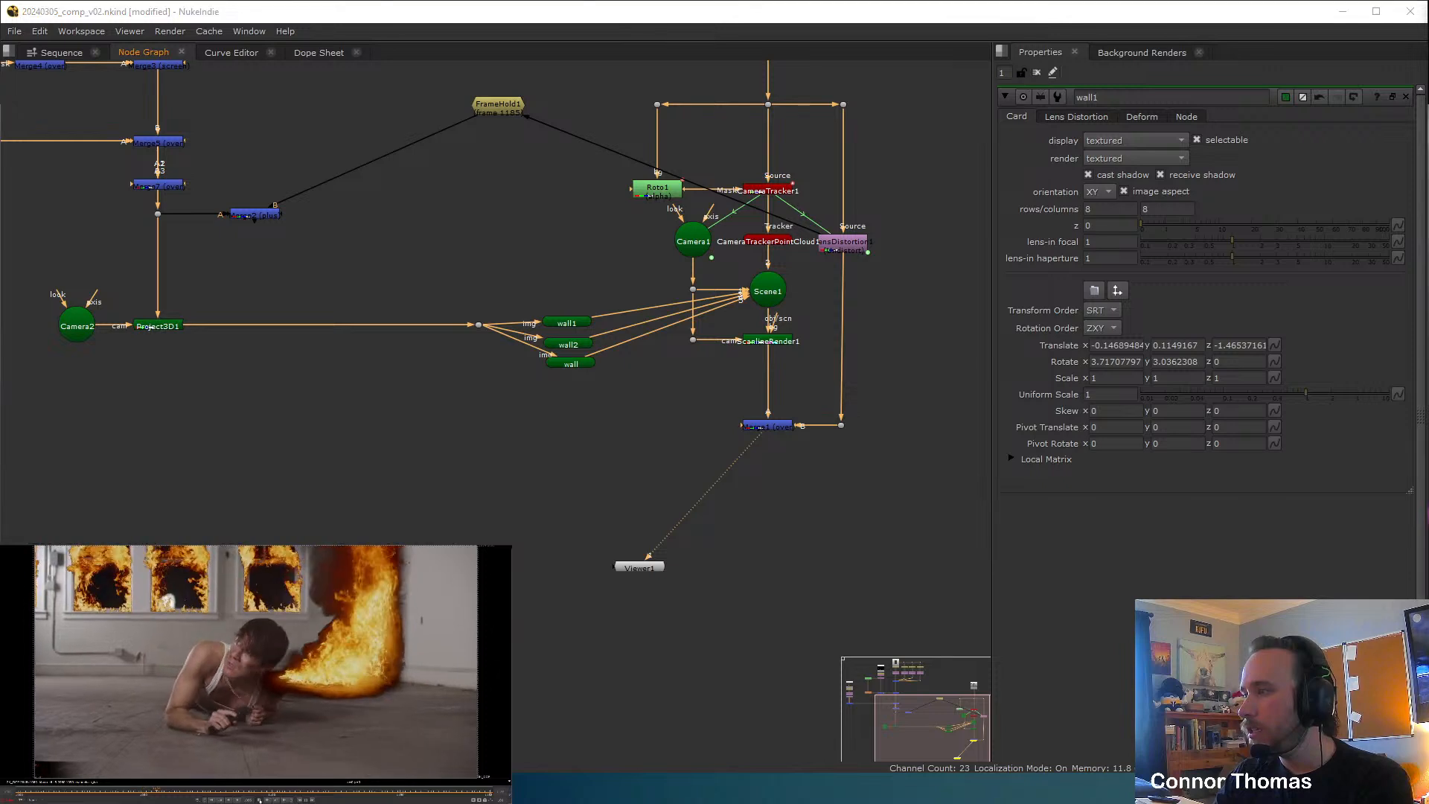
pyautogui.moveTo(169, 794); pyautogui.dragTo(243, 794)
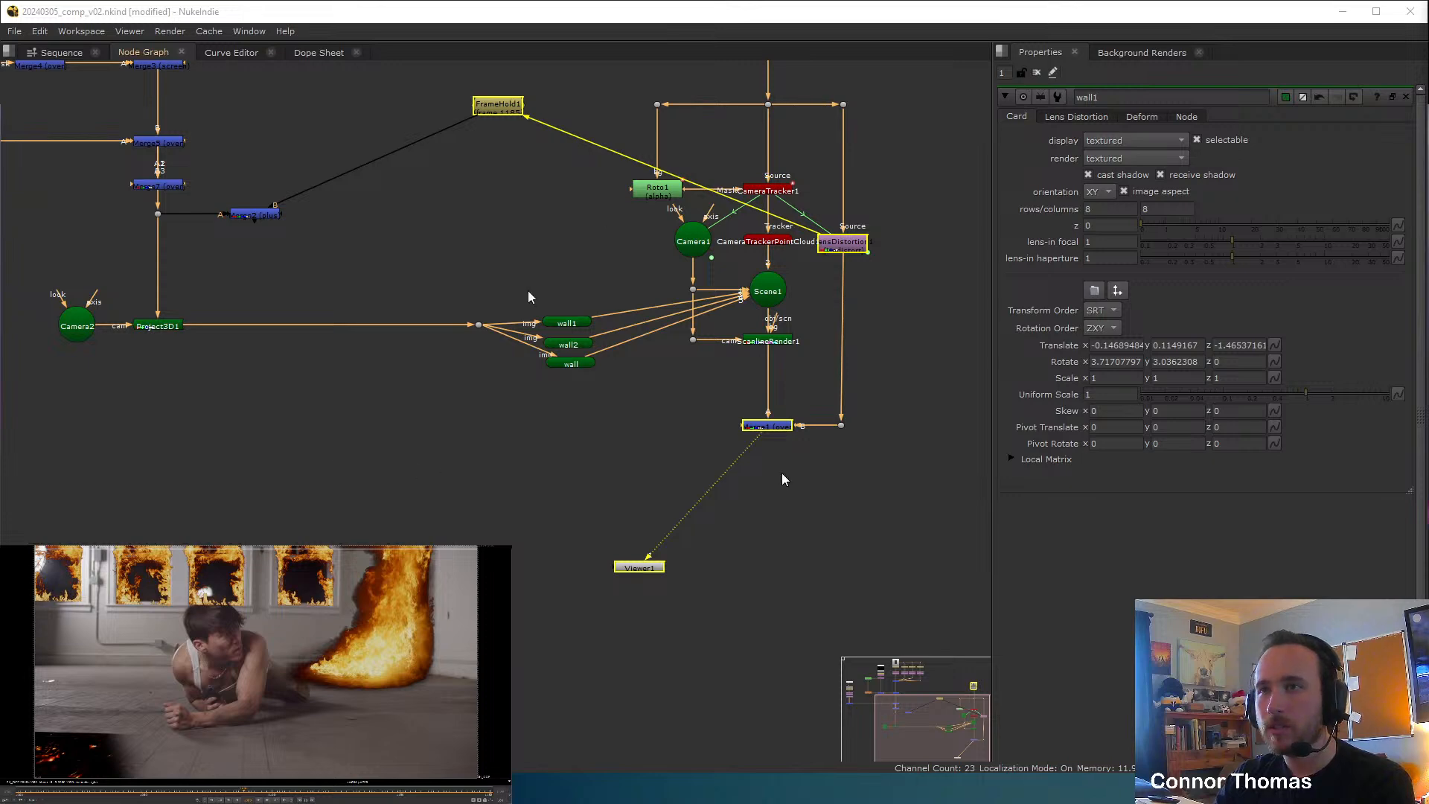
pyautogui.click(487, 370)
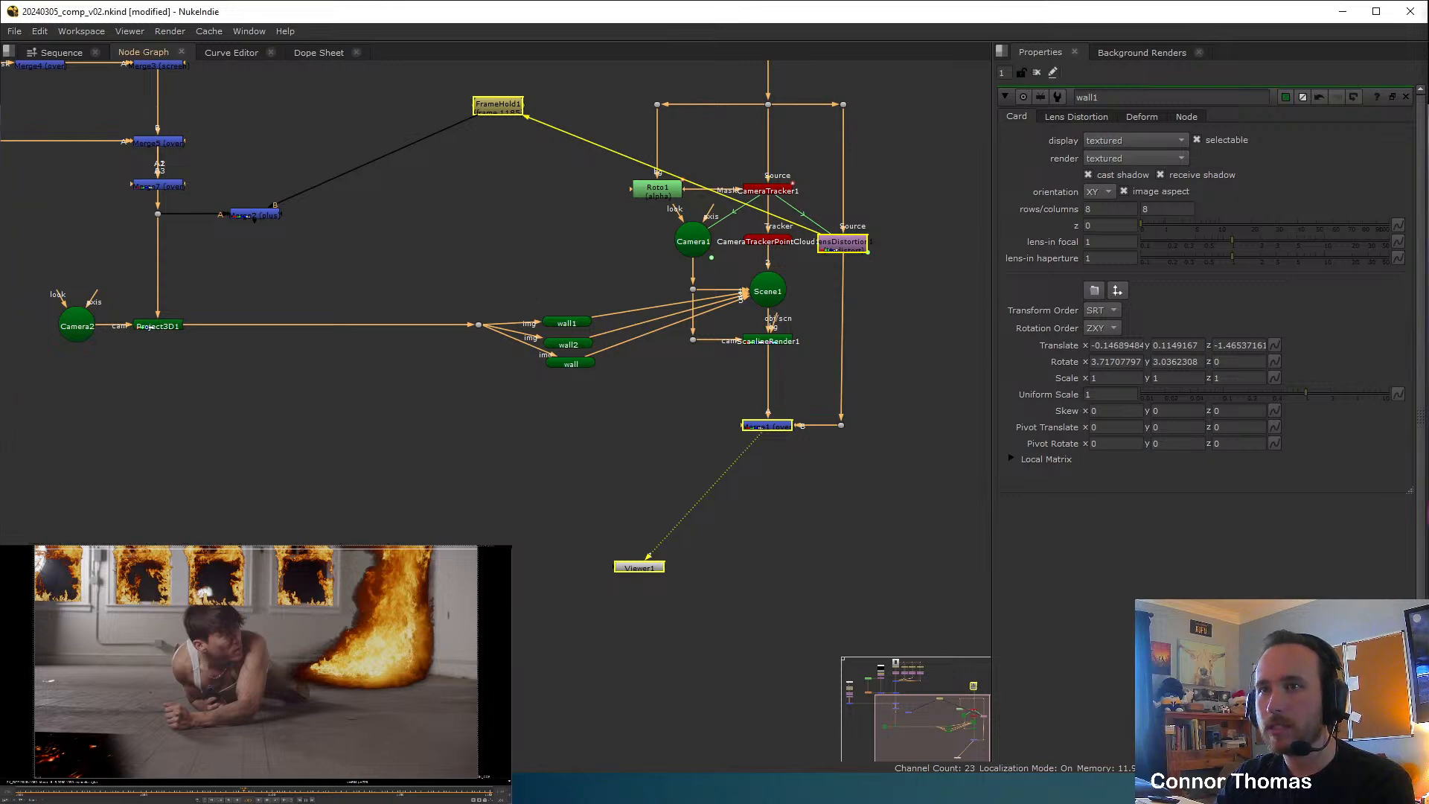
pyautogui.hotkey('alt', 'Tab')
pyautogui.hotkey('alt', 'Tab')
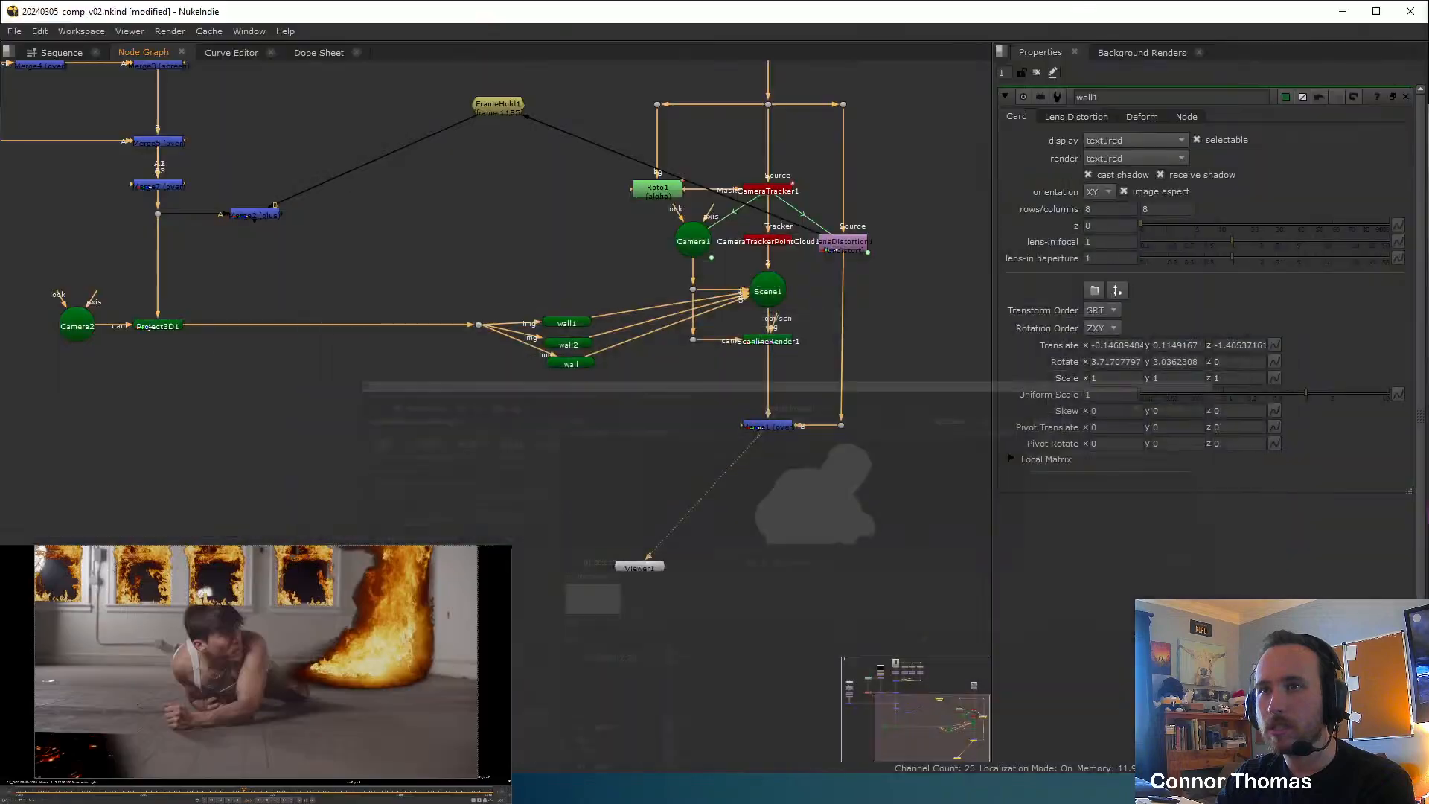
# Read in the 20240305_010_matte01_v01.####.jpg 1000-1185 sequence from VFX_material/mattes/20240305_010_matte01_v01.
pyautogui.press('r')
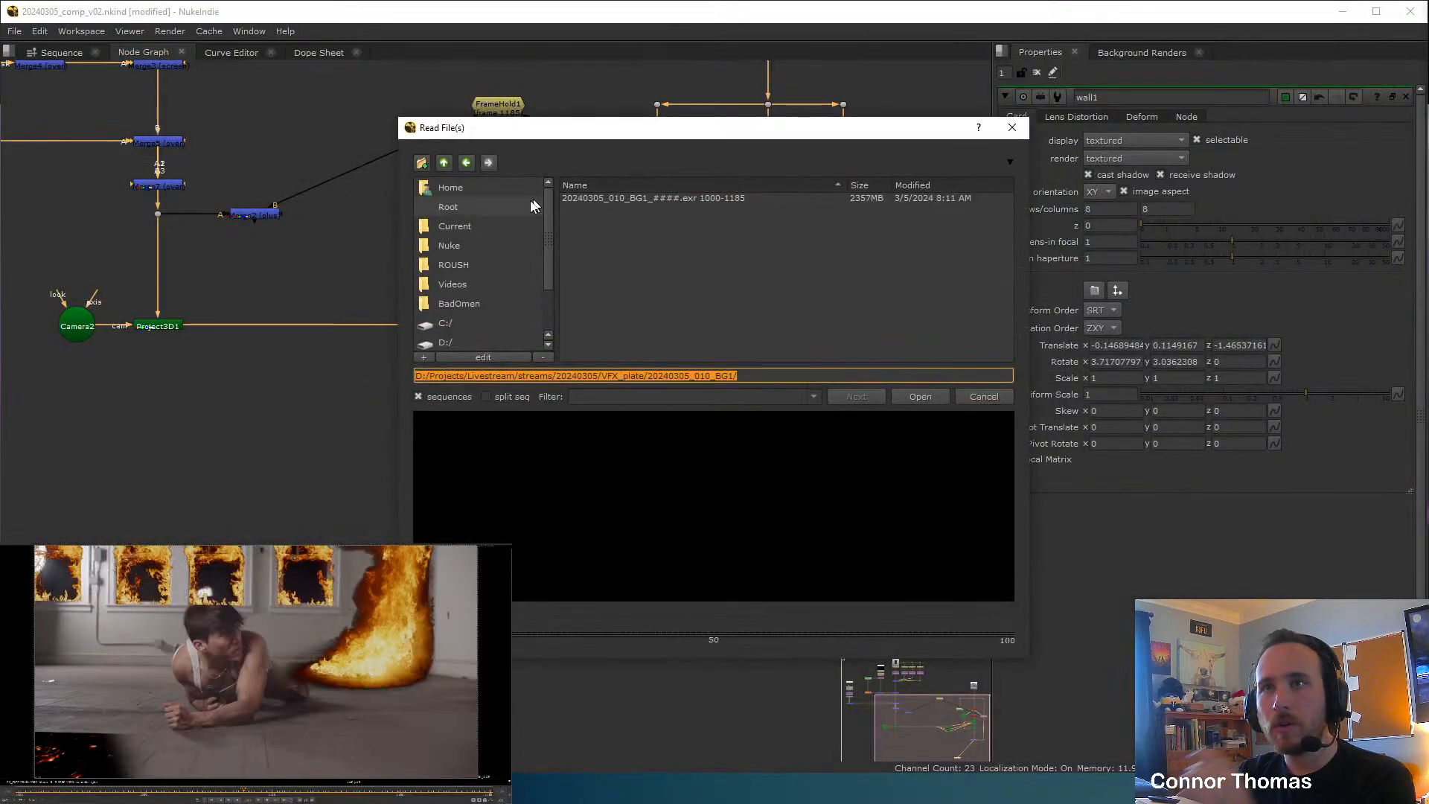
pyautogui.click(445, 163)
pyautogui.click(445, 164)
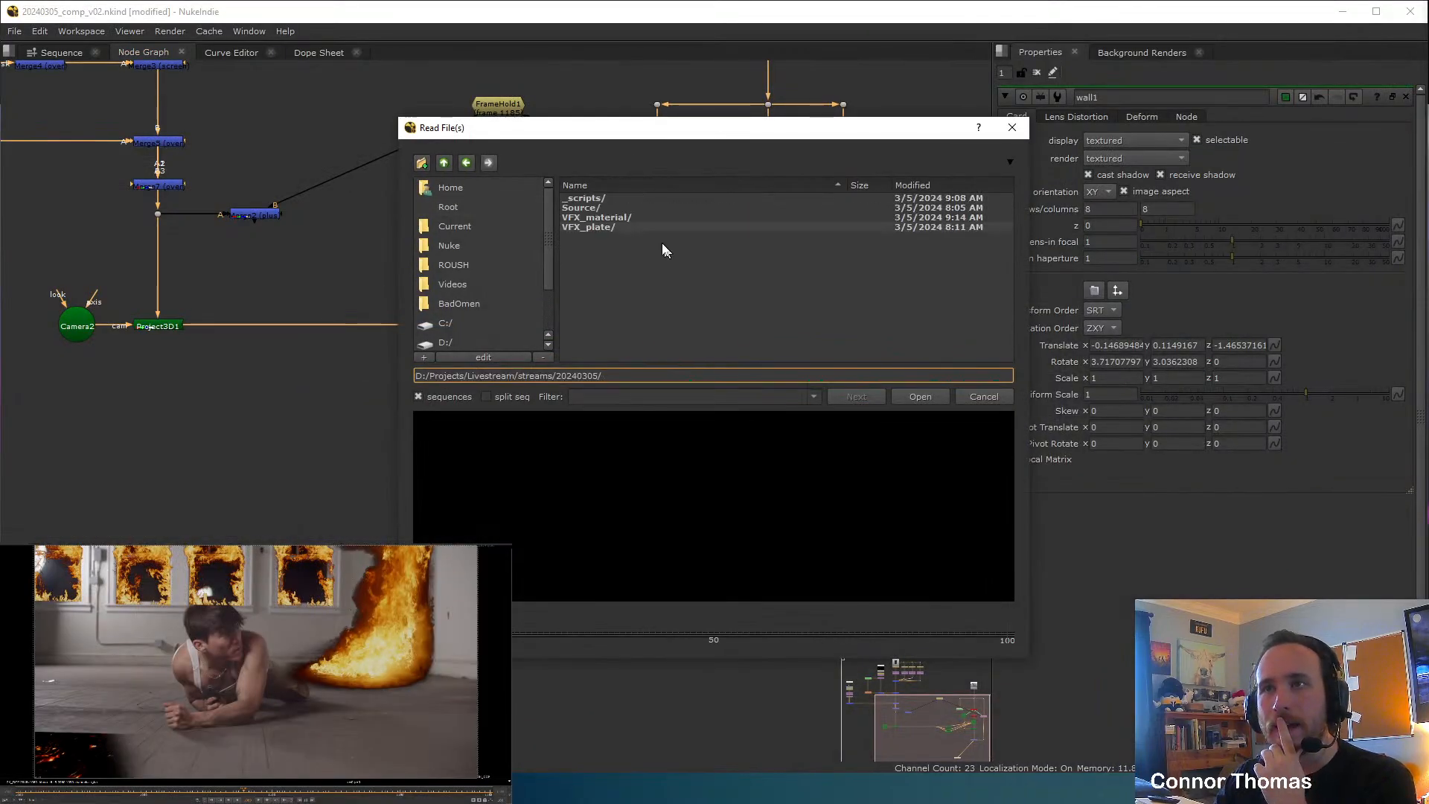
pyautogui.doubleClick(611, 217)
pyautogui.doubleClick(574, 209)
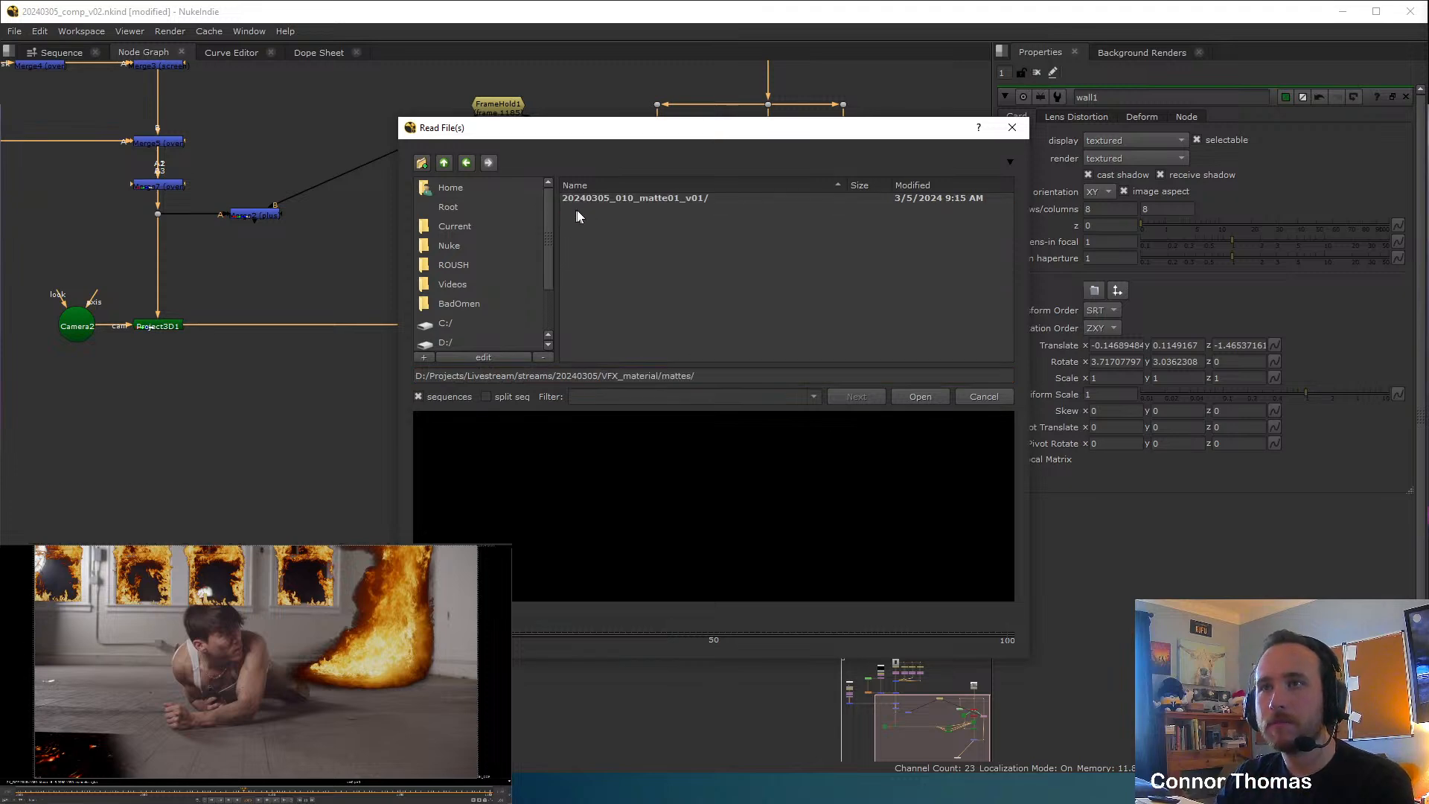
pyautogui.doubleClick(596, 198)
pyautogui.click(614, 197)
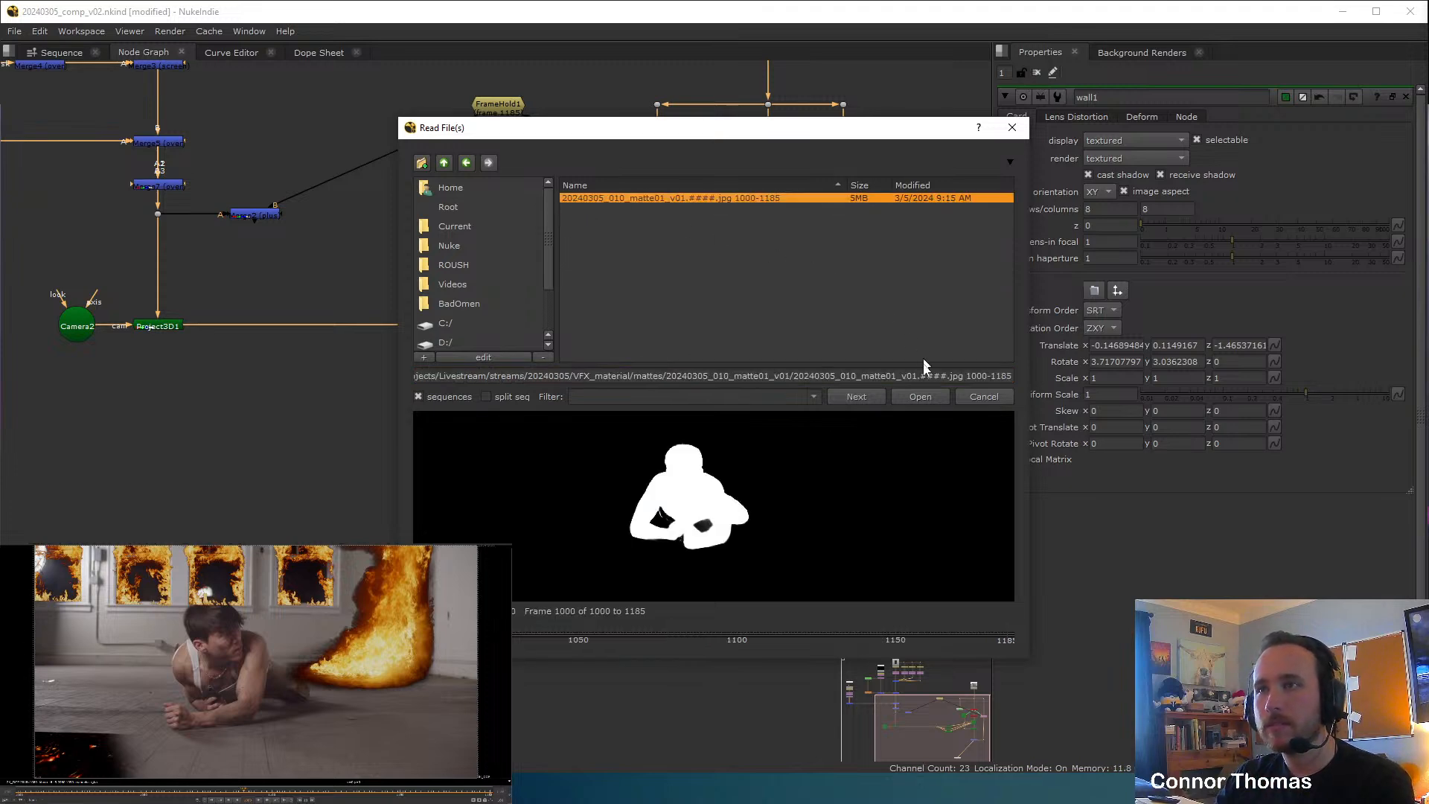
pyautogui.click(920, 396)
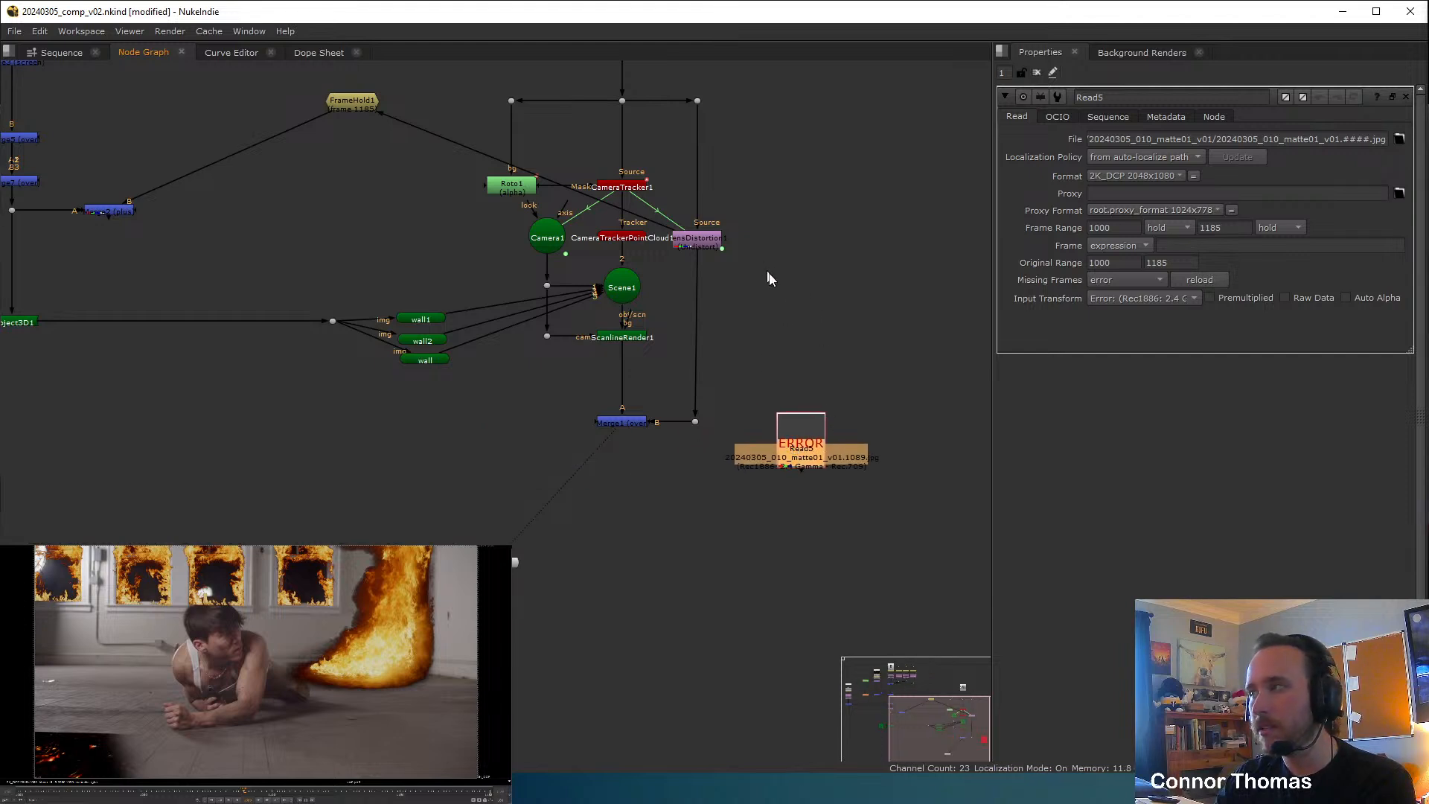
pyautogui.click(1131, 245)
pyautogui.click(1139, 257)
pyautogui.click(1146, 247)
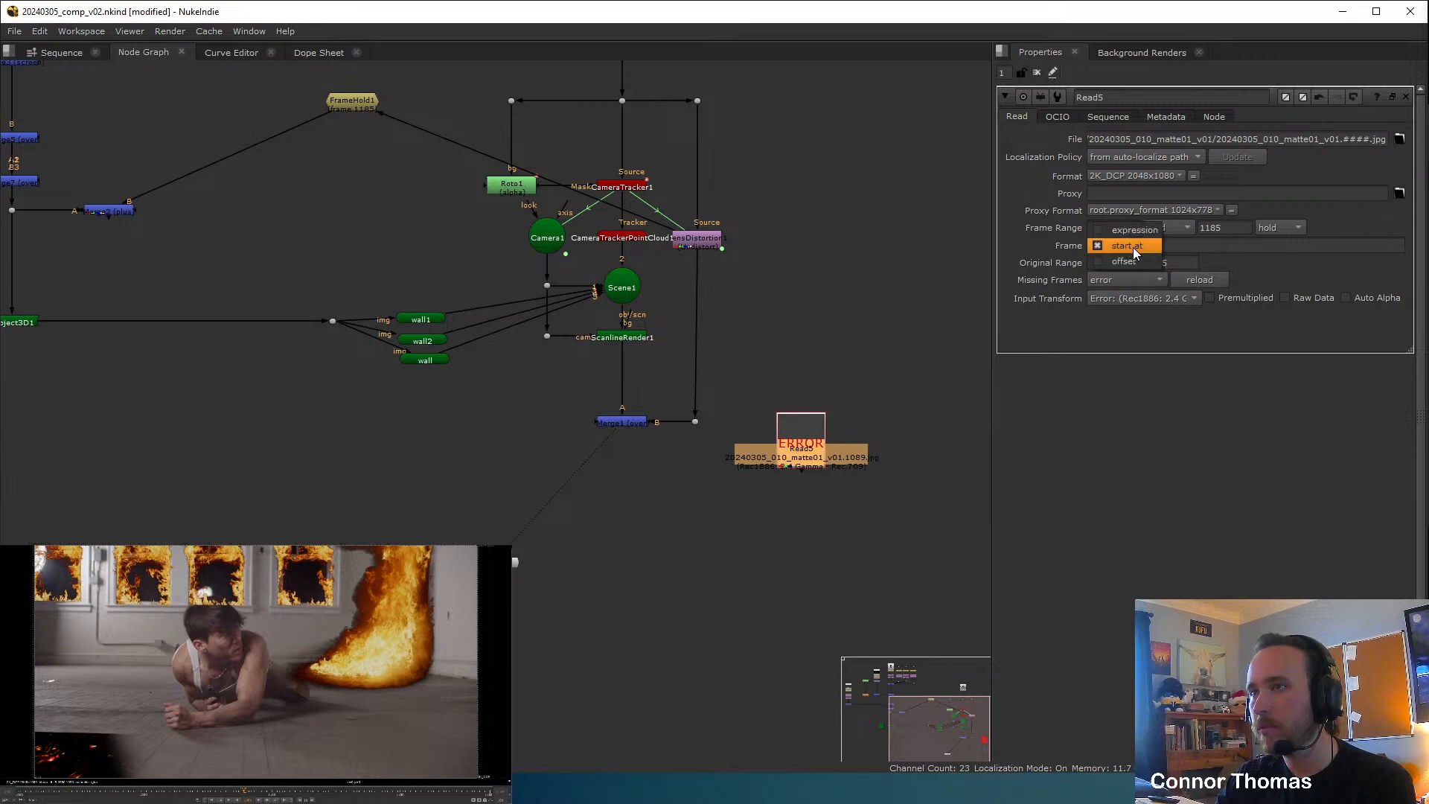
pyautogui.click(1150, 229)
# Set the matte Read node's input transform to Utility - Rec.709 - Display and show the matte in the viewer.
pyautogui.click(1116, 297)
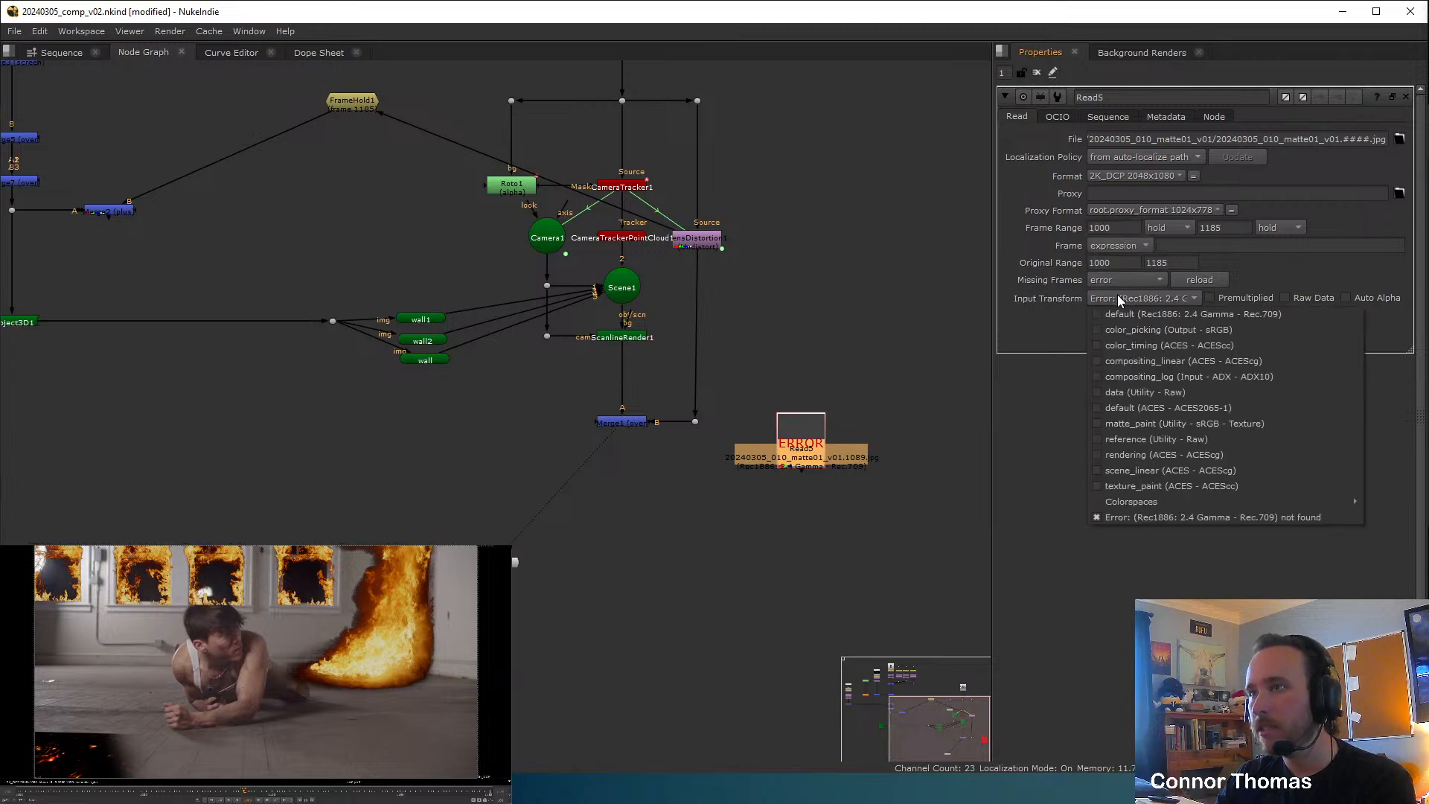
pyautogui.moveTo(1180, 499)
pyautogui.moveTo(1036, 518)
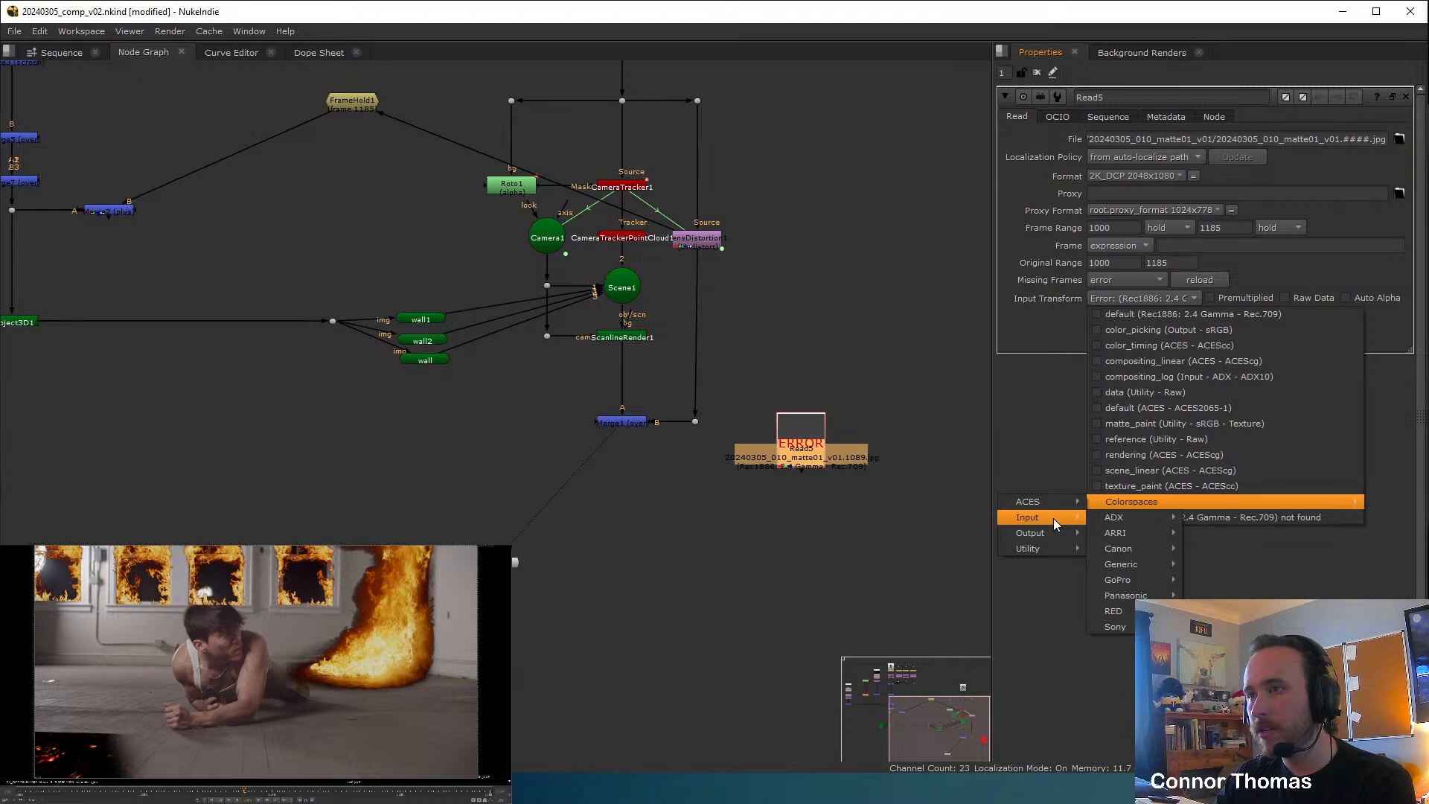
pyautogui.moveTo(1060, 547)
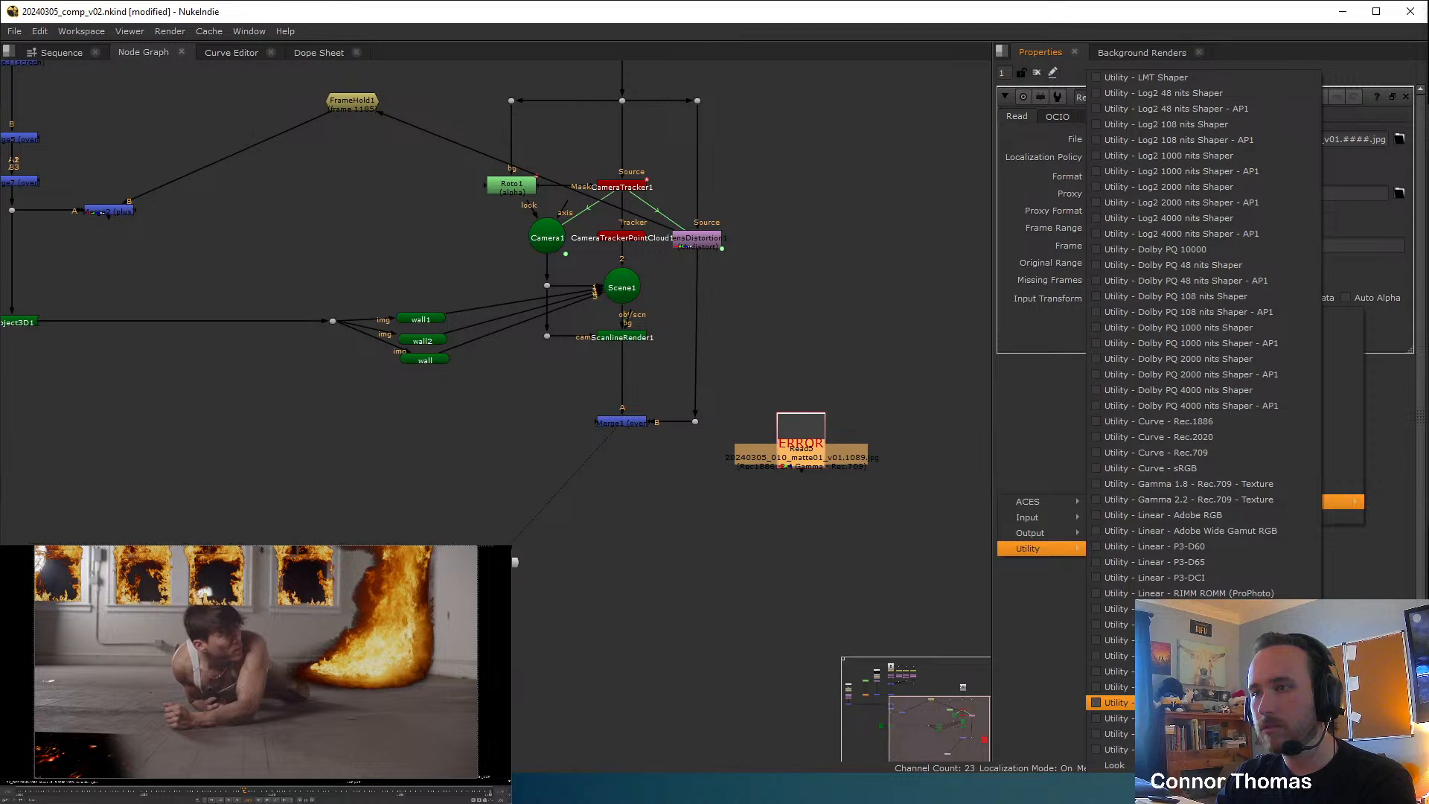
pyautogui.click(1112, 701)
pyautogui.moveTo(774, 536); pyautogui.dragTo(740, 526, button='middle')
pyautogui.press('1')
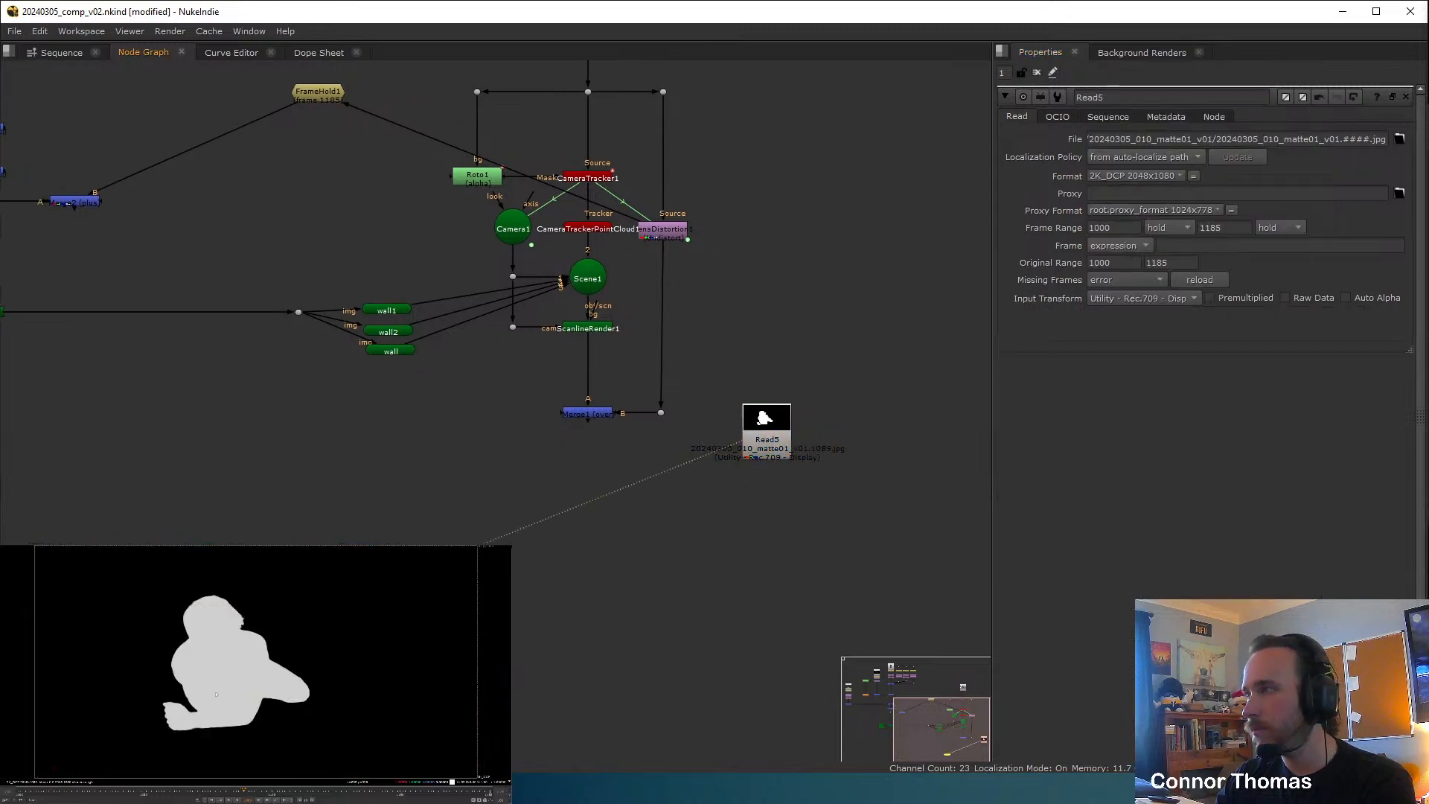
# Change the matte Read node's input transform to Utility - Rec.709 - Camera.
pyautogui.click(1161, 298)
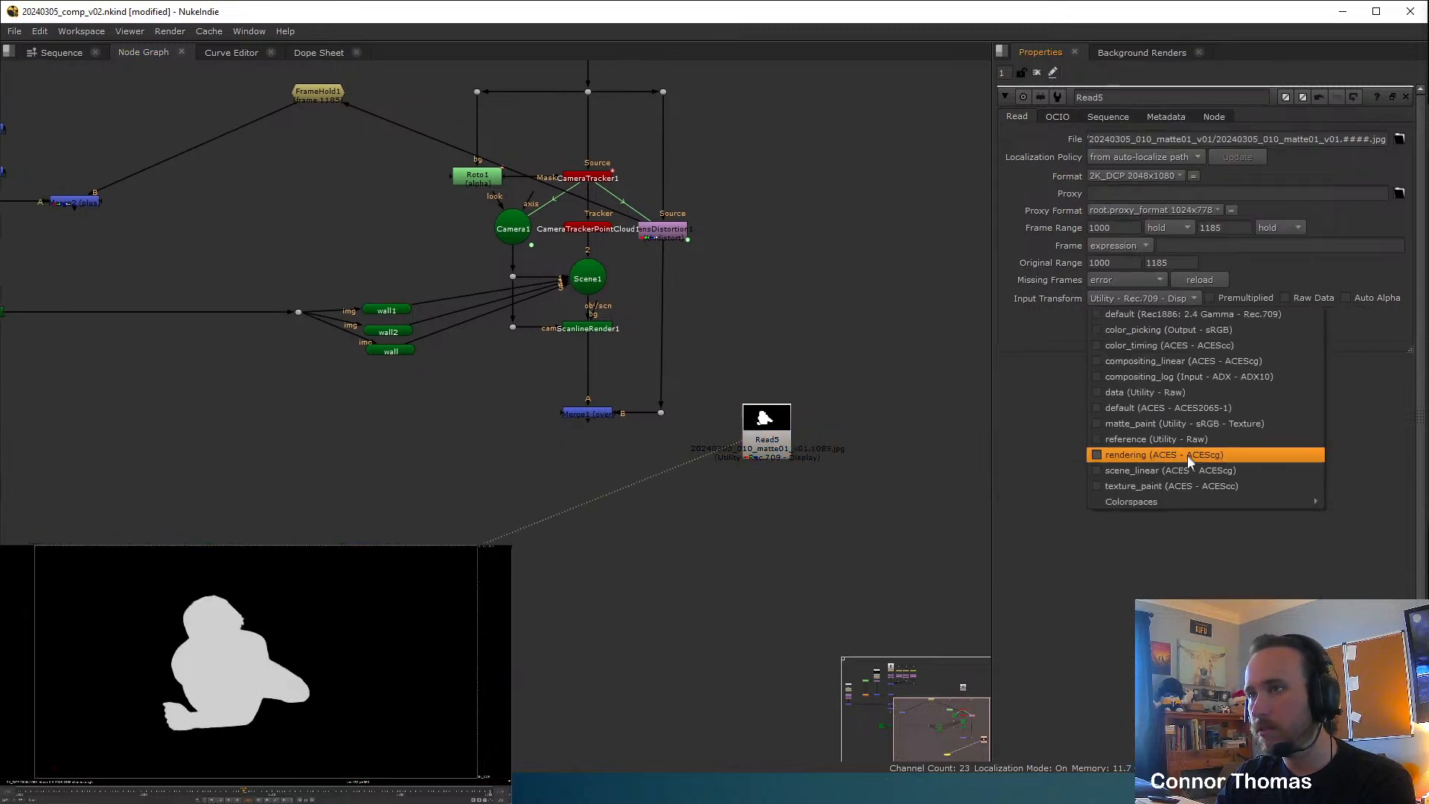
pyautogui.moveTo(1131, 501)
pyautogui.moveTo(1354, 549)
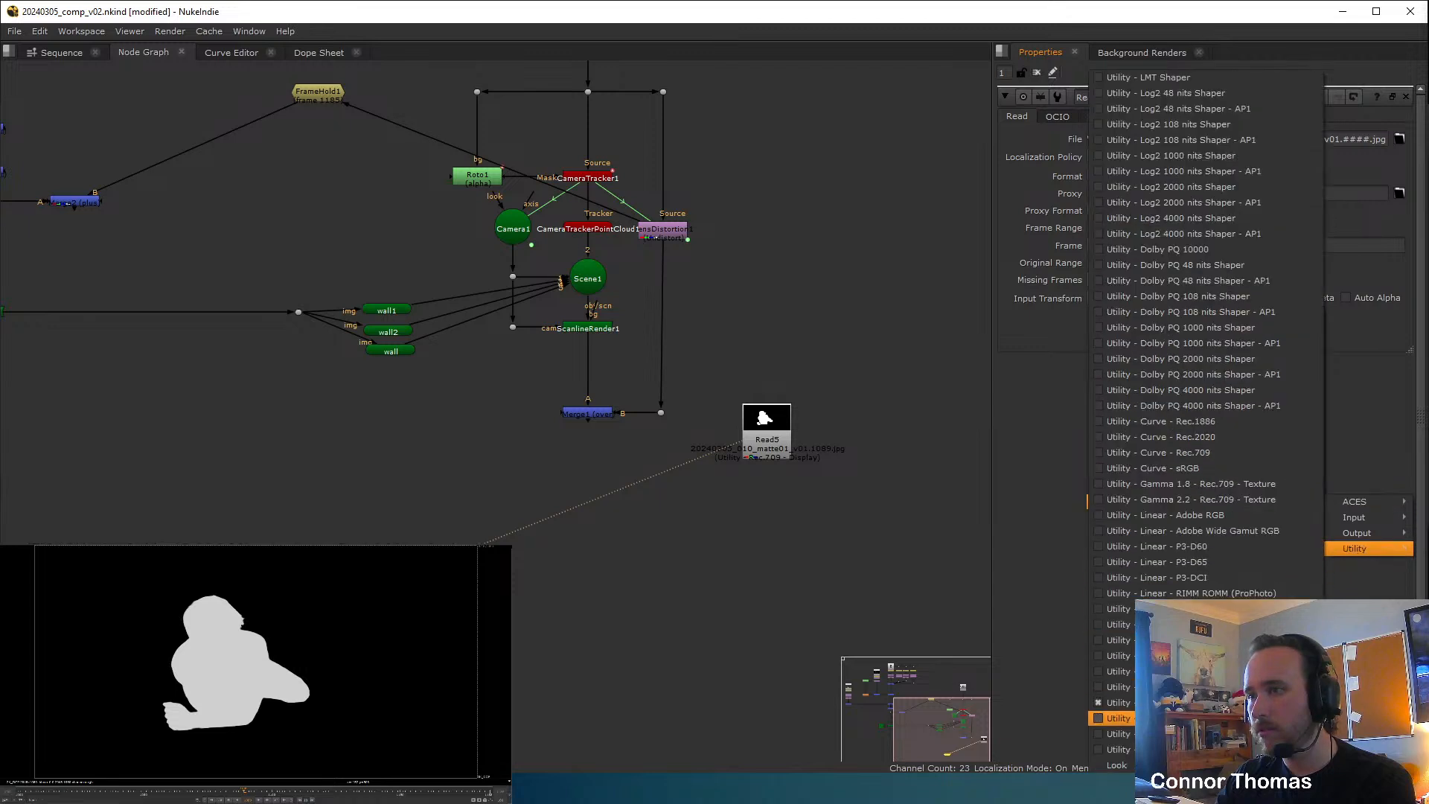
pyautogui.click(1117, 671)
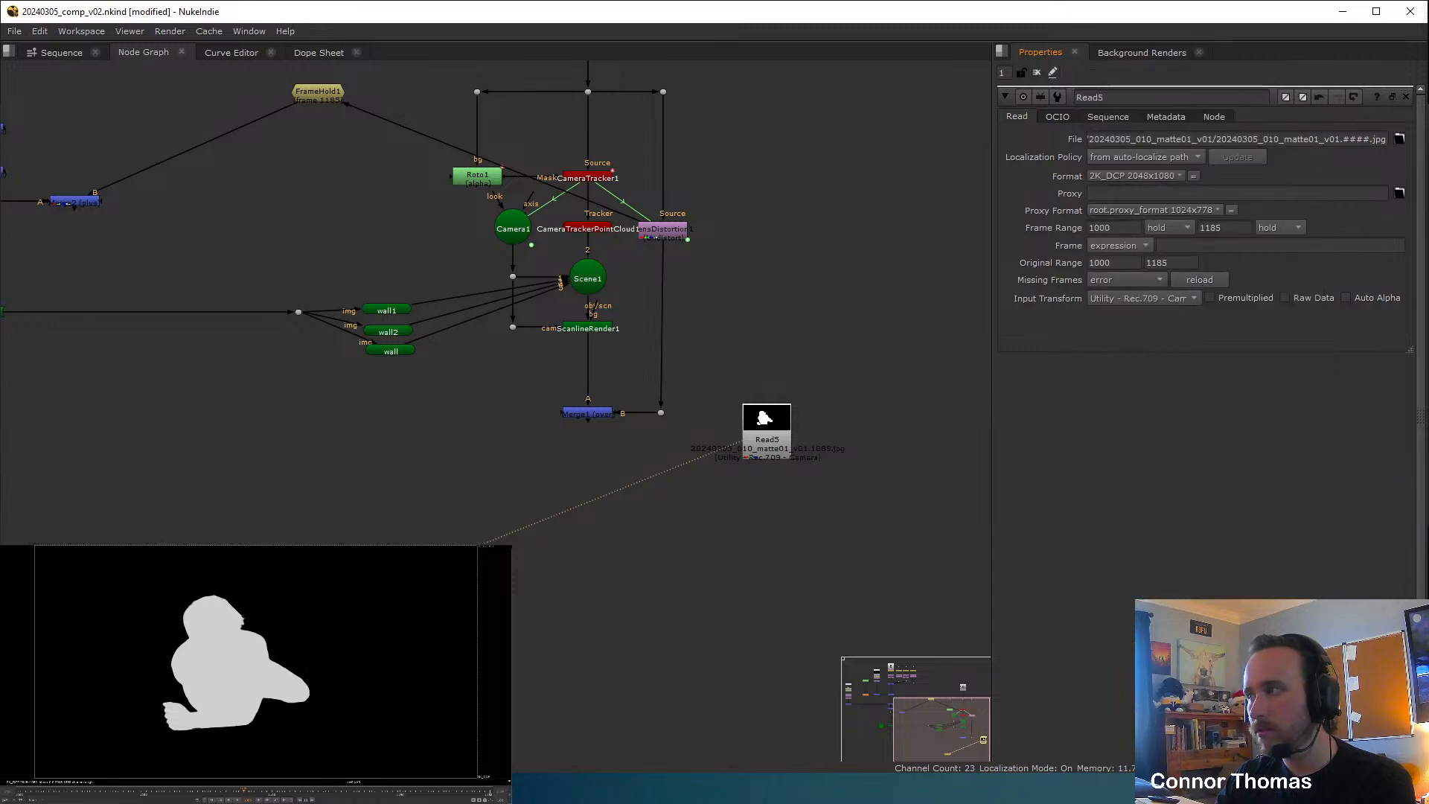
# Add a Merge node with its A input fed from the source plate branch, routed squarely through a new dot.
pyautogui.click(641, 435)
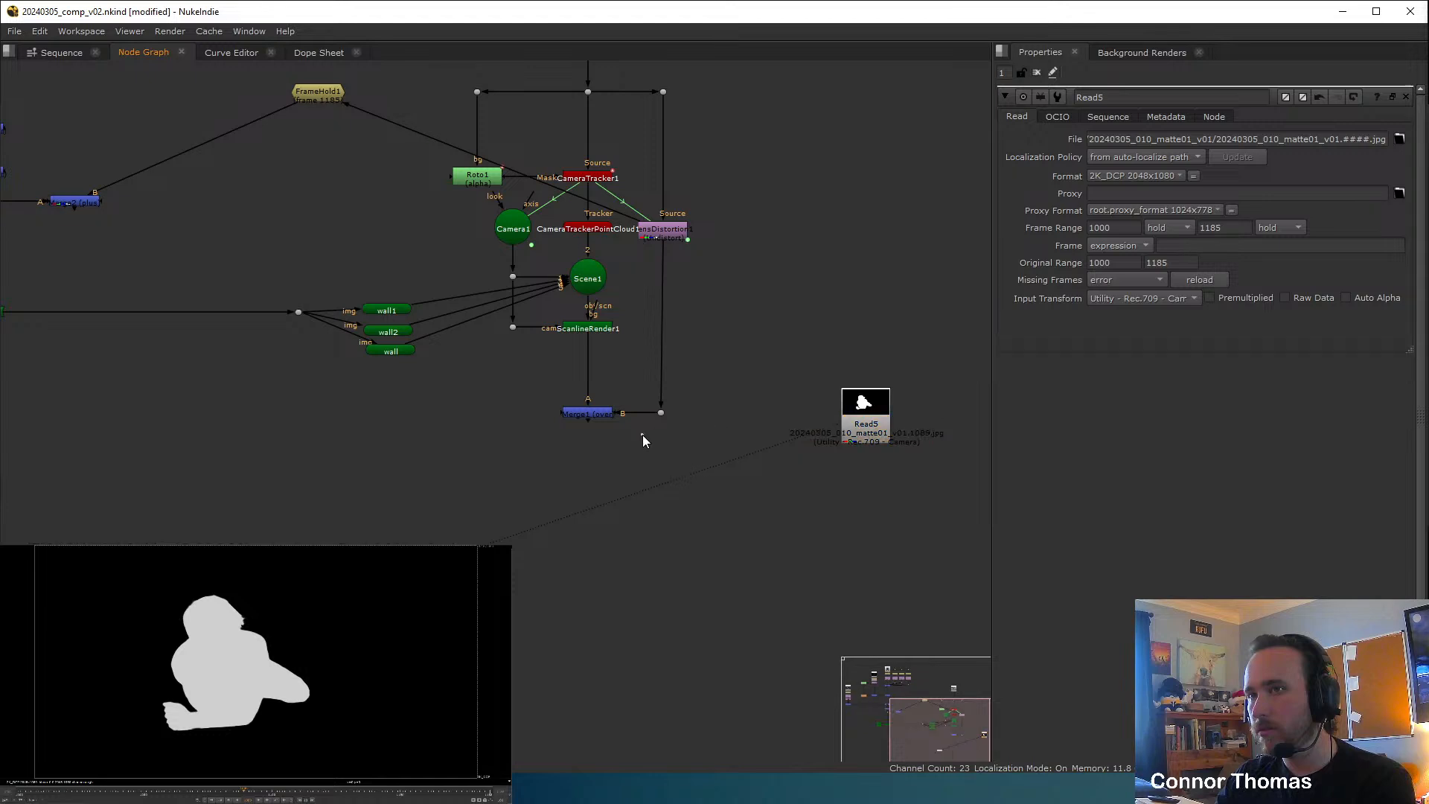
pyautogui.press('m')
pyautogui.moveTo(650, 445); pyautogui.dragTo(664, 116)
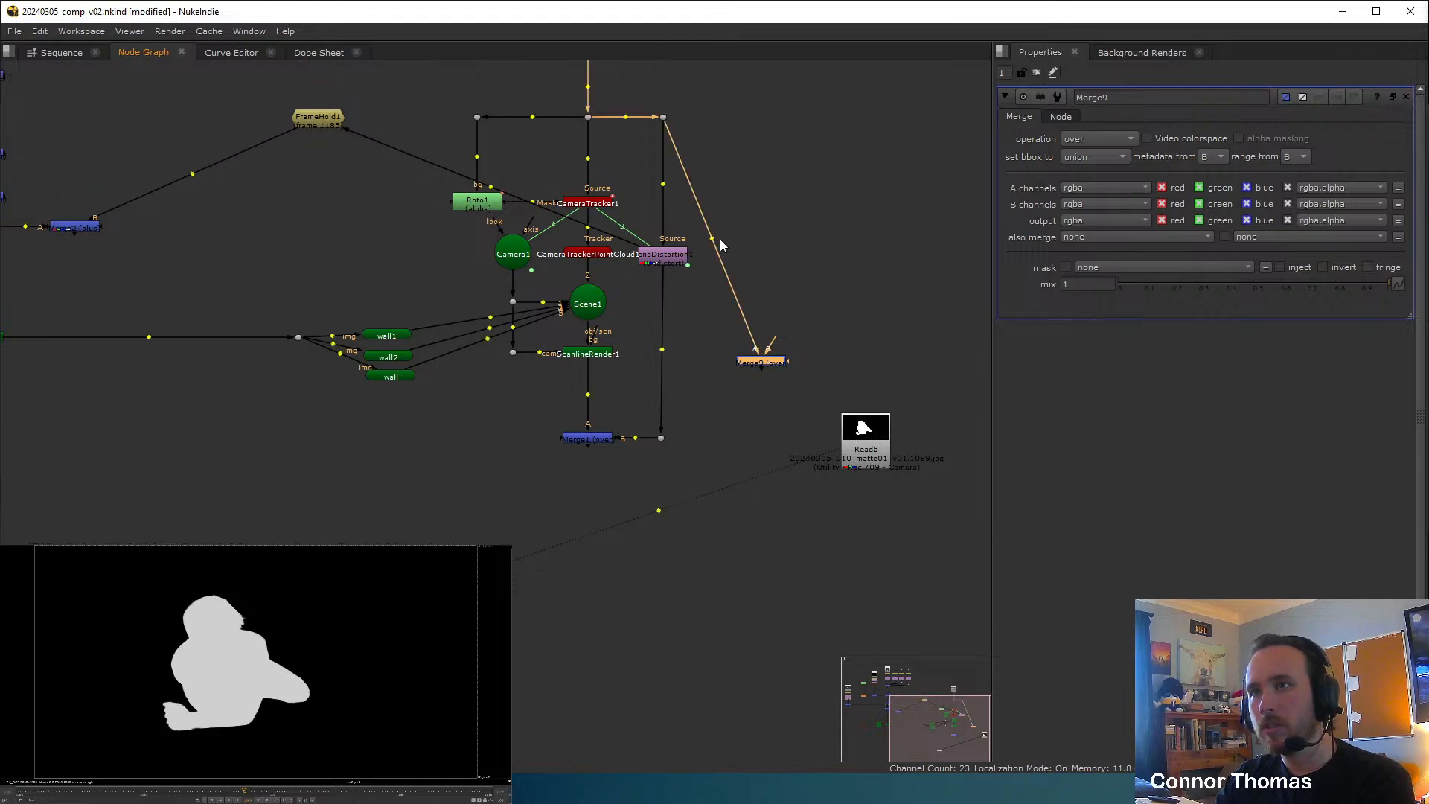
pyautogui.moveTo(713, 235); pyautogui.dragTo(761, 117)
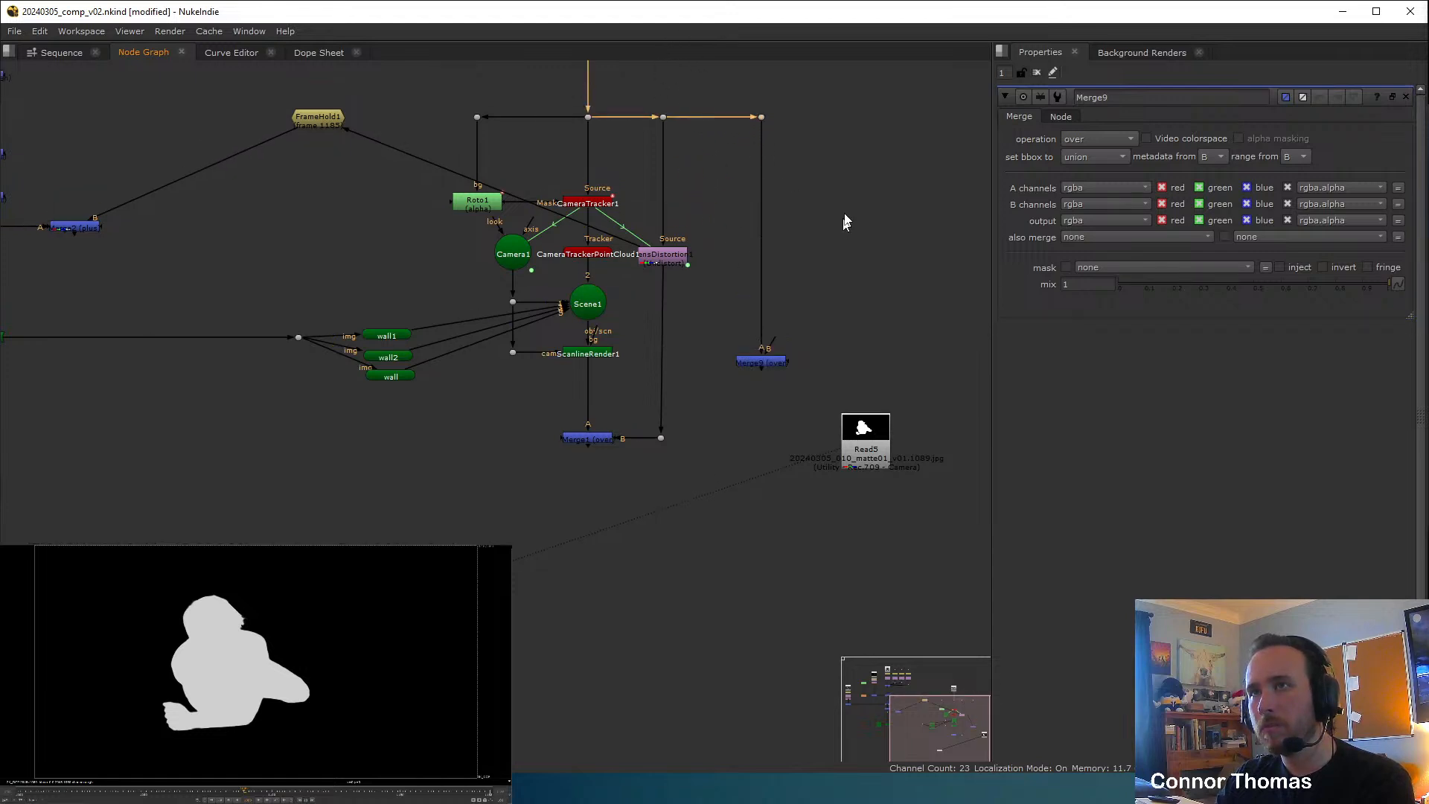
# Place the matte Read node beside the new Merge node and connect it to the Merge's mask input.
pyautogui.moveTo(864, 428); pyautogui.dragTo(895, 332)
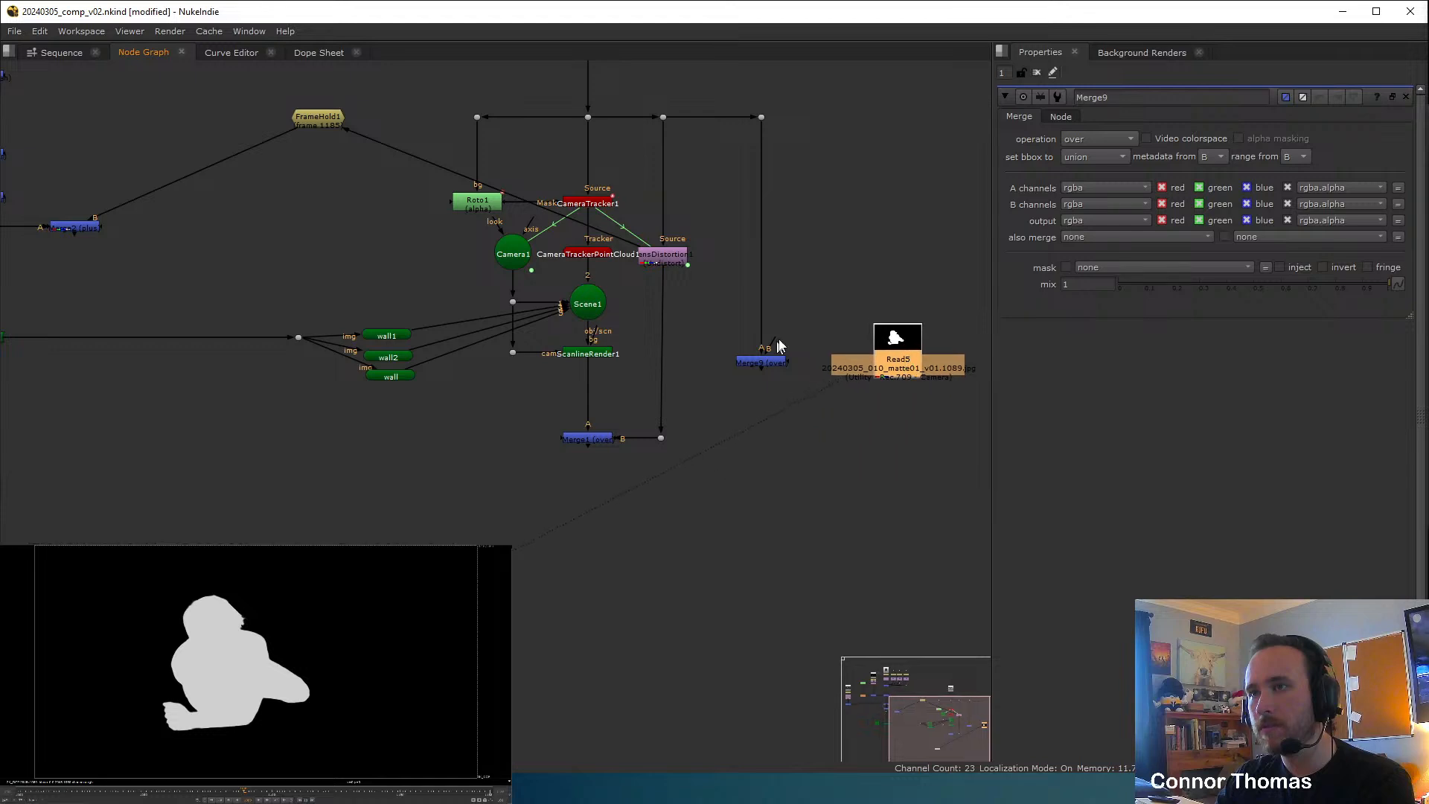
pyautogui.click(811, 342)
pyautogui.scroll(4, 812, 339)
pyautogui.moveTo(806, 392); pyautogui.dragTo(945, 360)
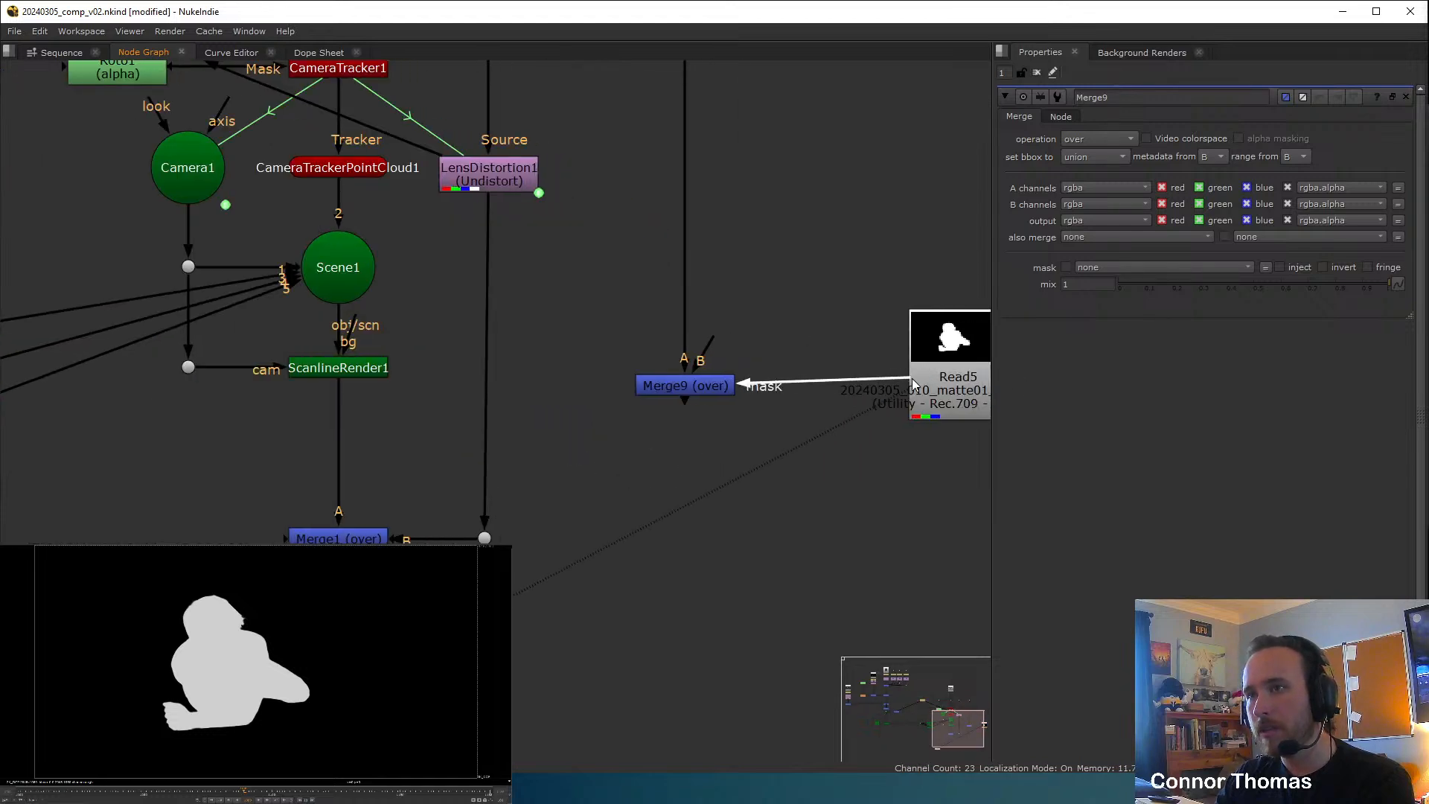
pyautogui.moveTo(880, 334); pyautogui.dragTo(750, 301, button='middle')
pyautogui.moveTo(829, 341); pyautogui.dragTo(833, 352)
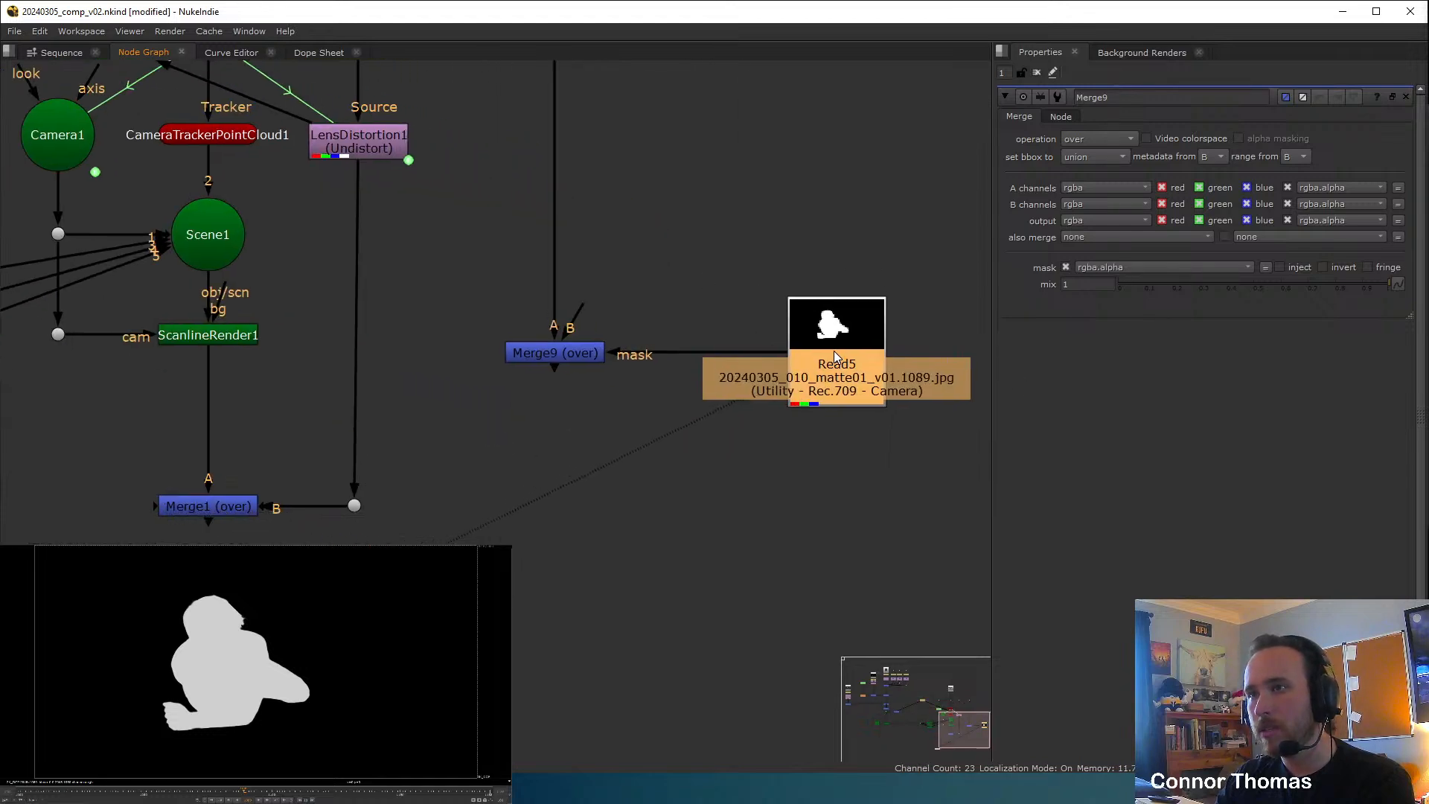
# Set the matte Read node's input transform to Utility - Curve - Rec.1886.
pyautogui.doubleClick(834, 351)
pyautogui.click(1133, 296)
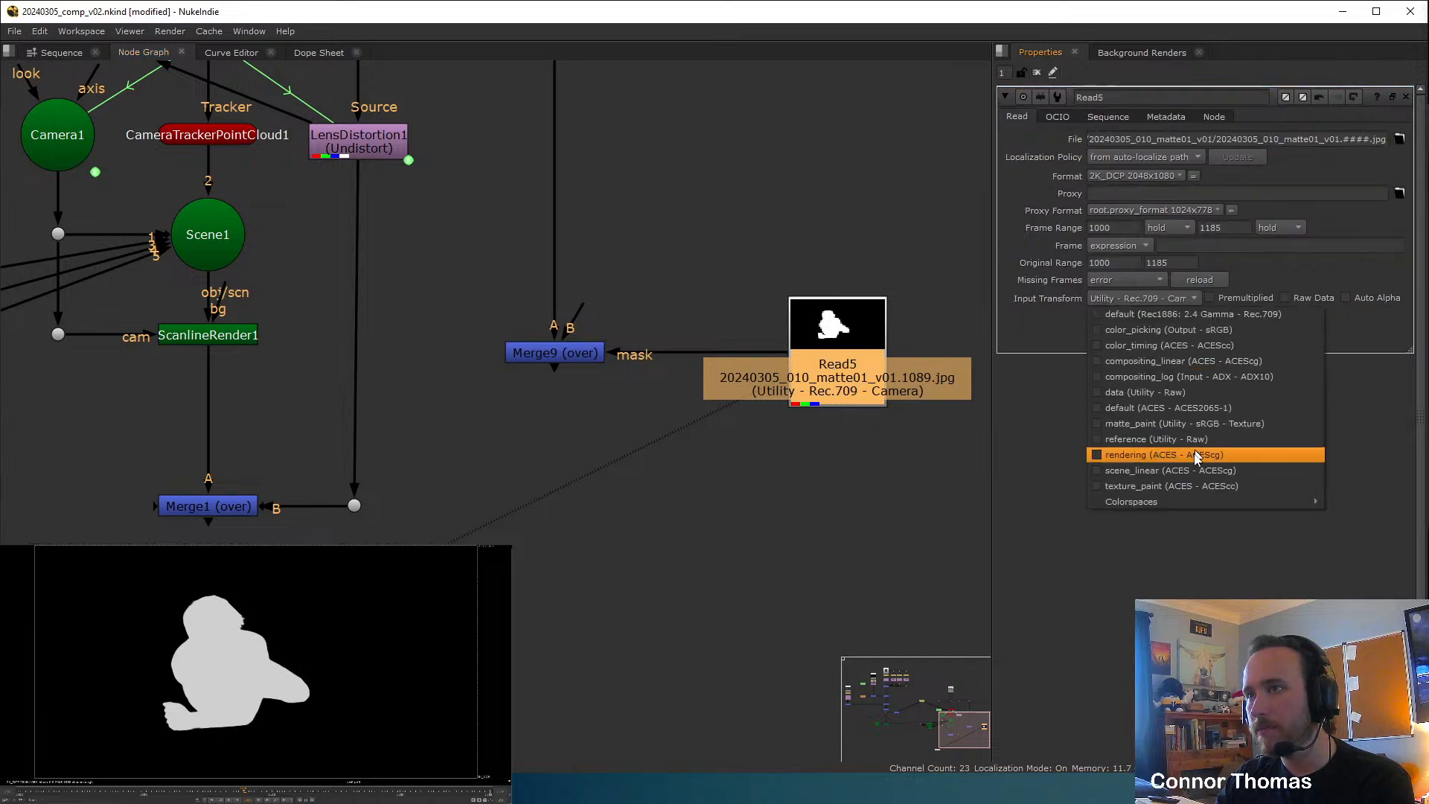
pyautogui.moveTo(1368, 548)
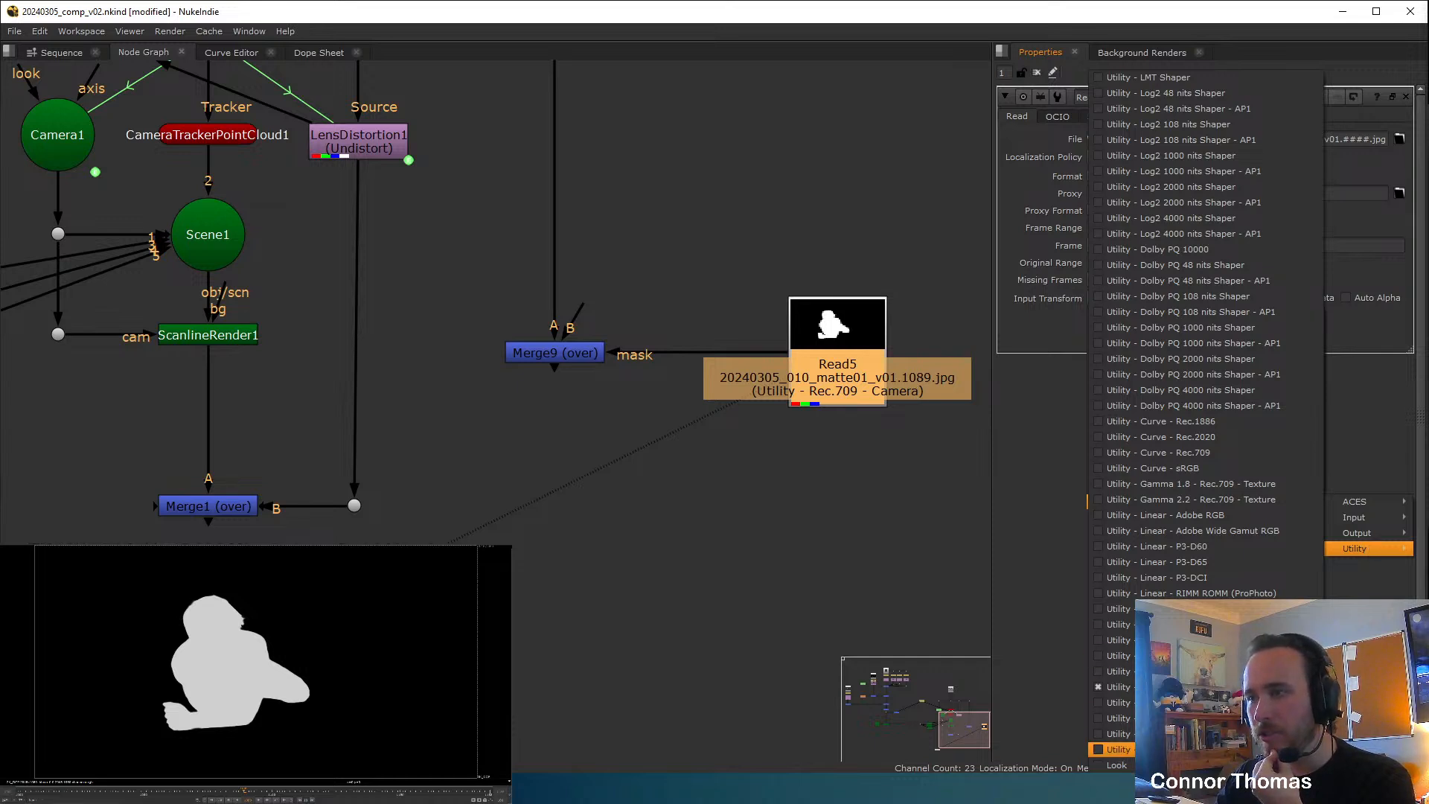
pyautogui.click(1220, 423)
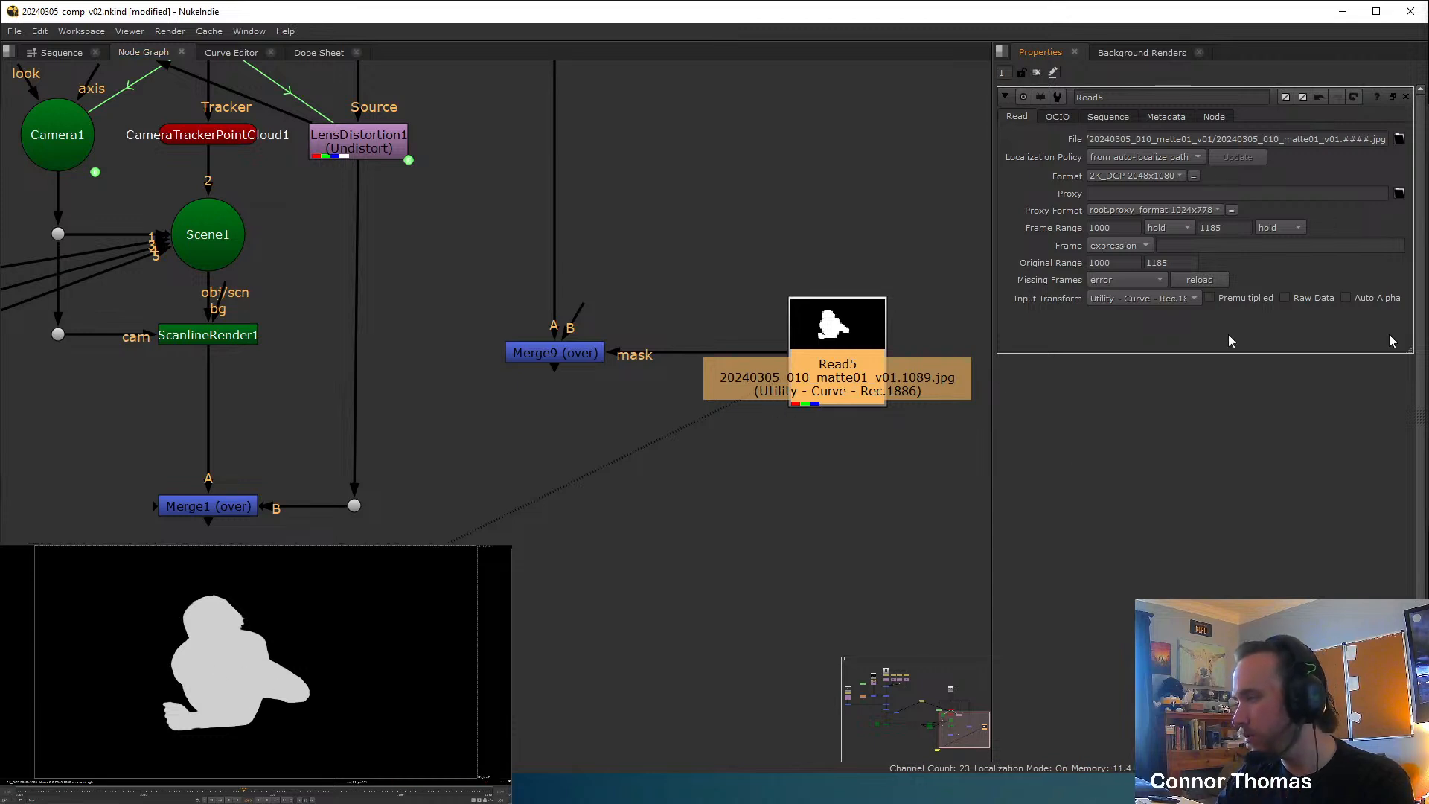
pyautogui.click(818, 515)
# Set the mask channel of the Merge9 node to rgba.red.
pyautogui.click(573, 355)
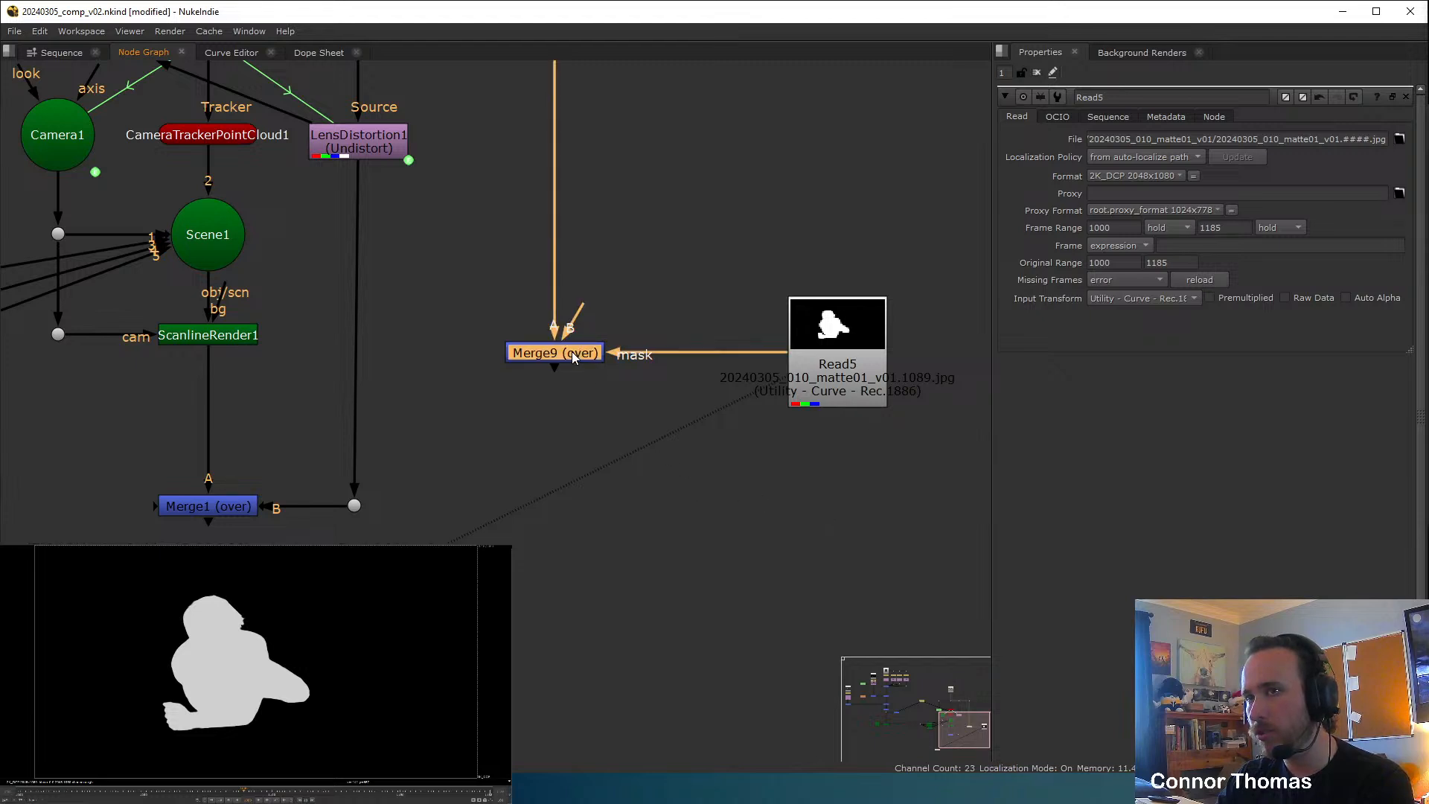
pyautogui.doubleClick(572, 353)
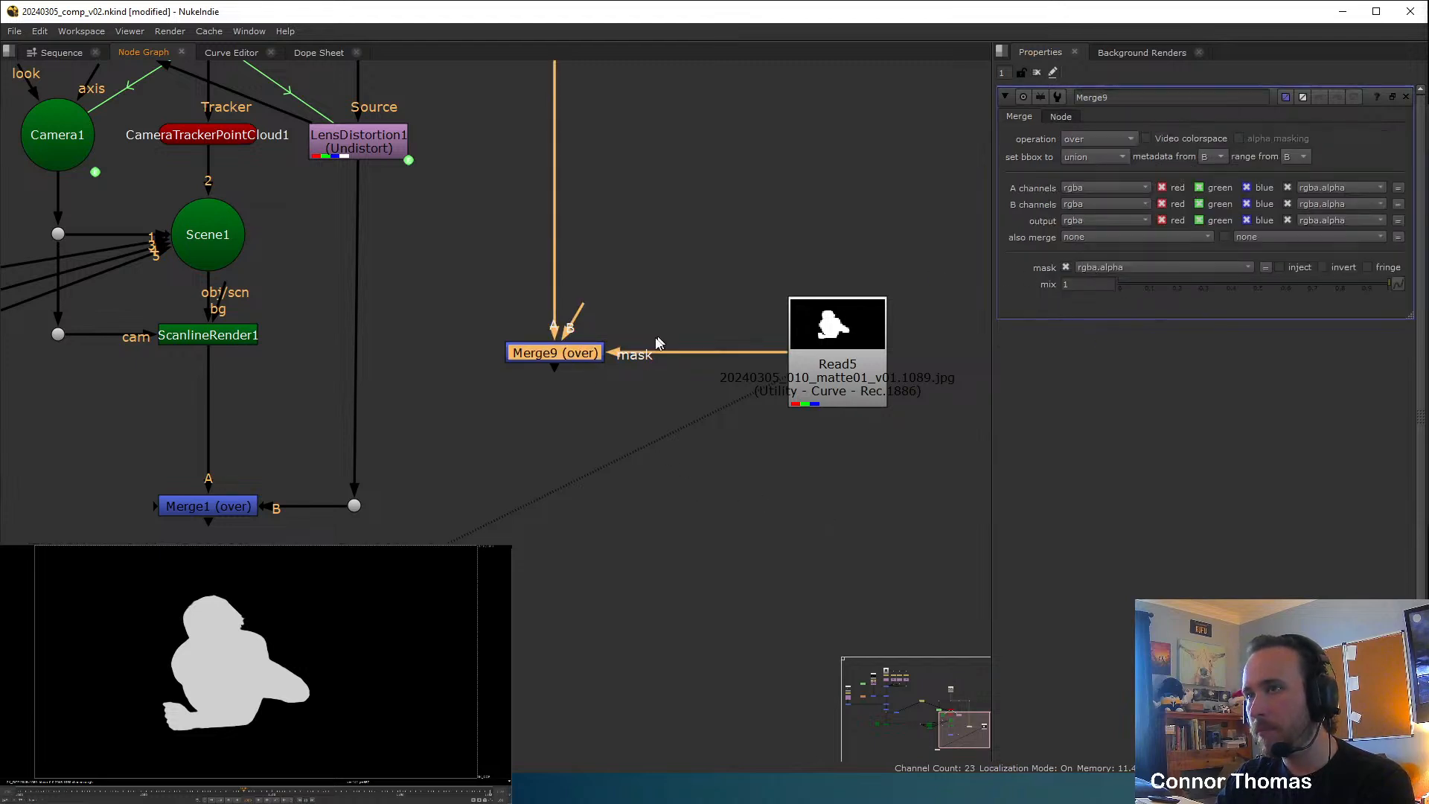
pyautogui.click(1102, 268)
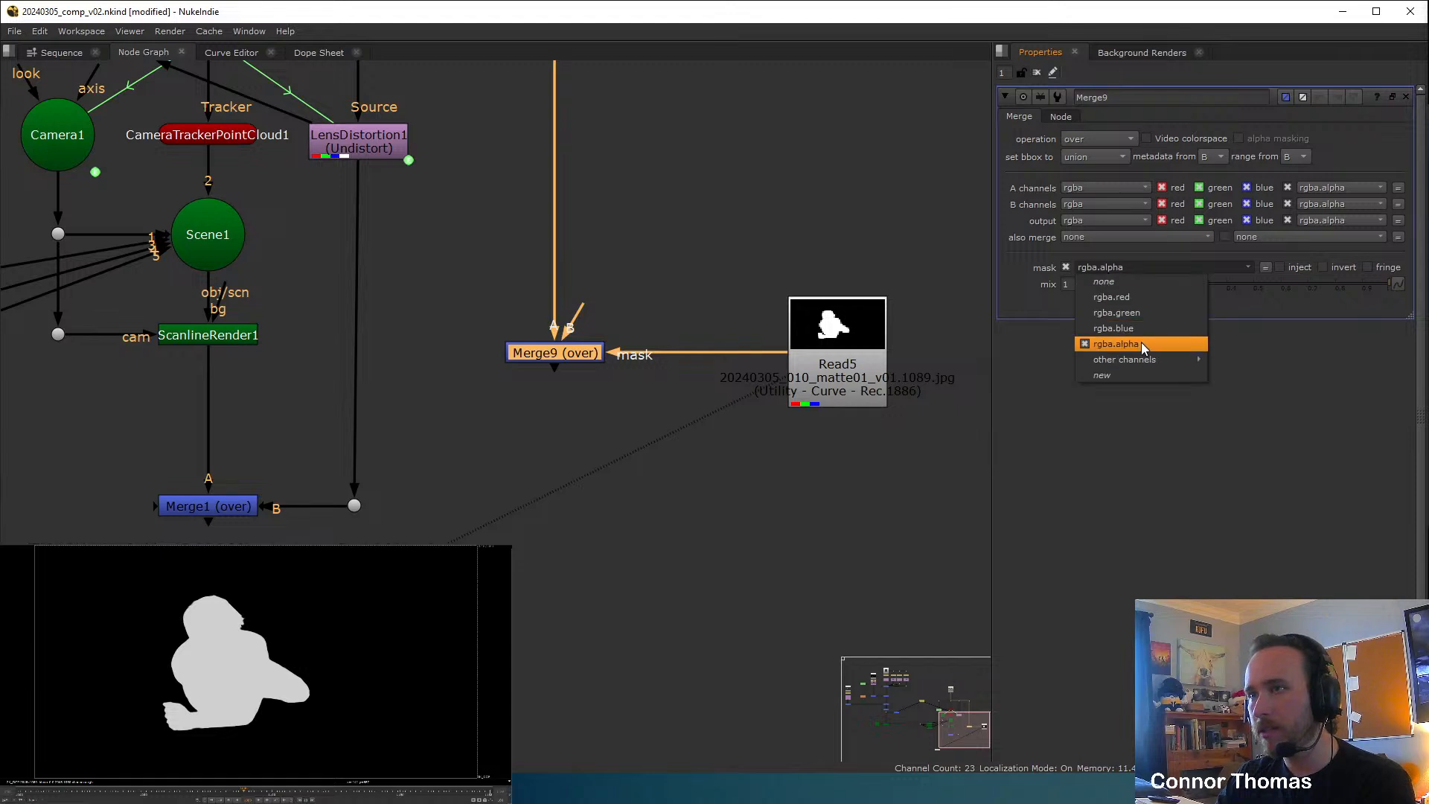
pyautogui.click(1139, 293)
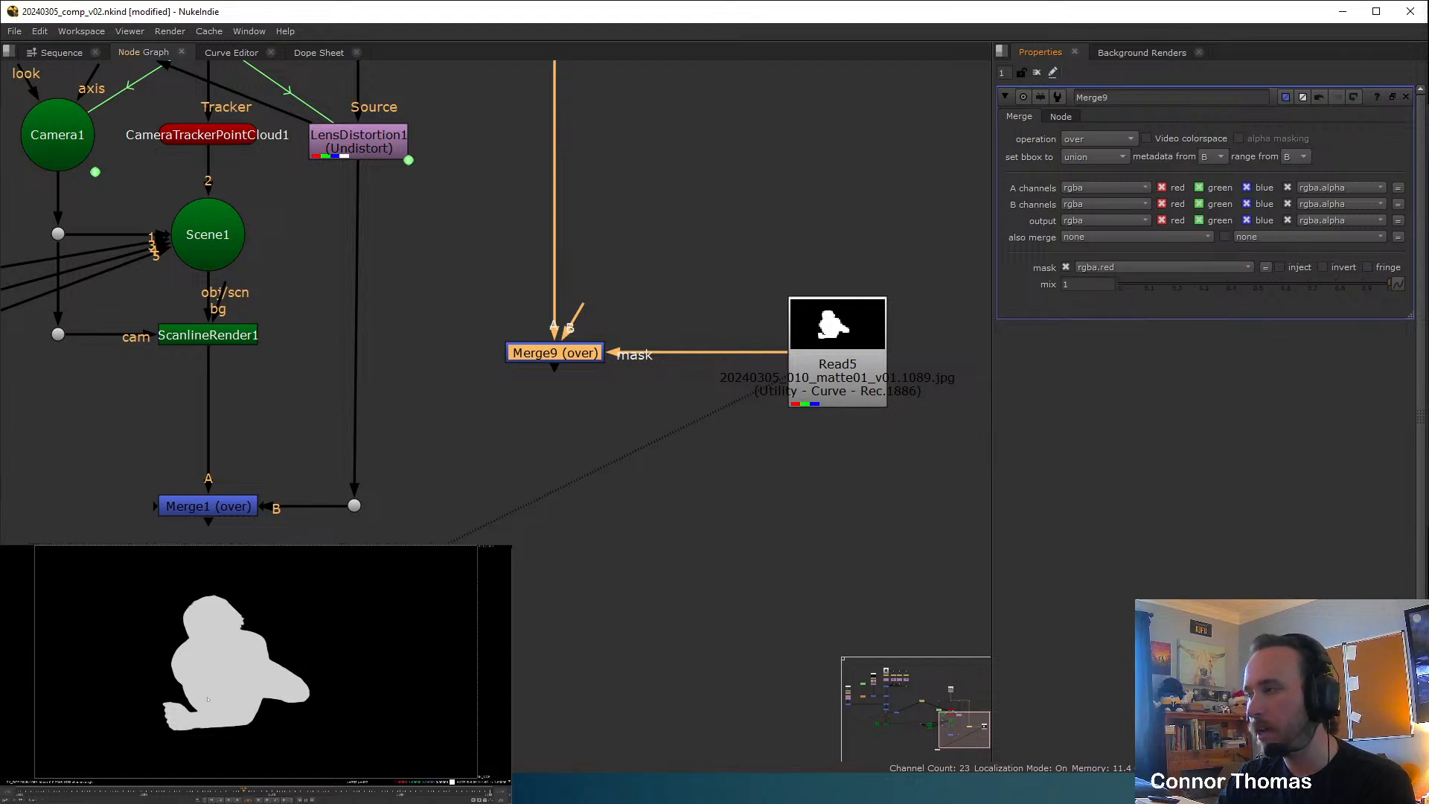
# Show the masked Merge9 result in the viewer and check its alpha channel against the colour image.
pyautogui.press('a')
pyautogui.press('a')
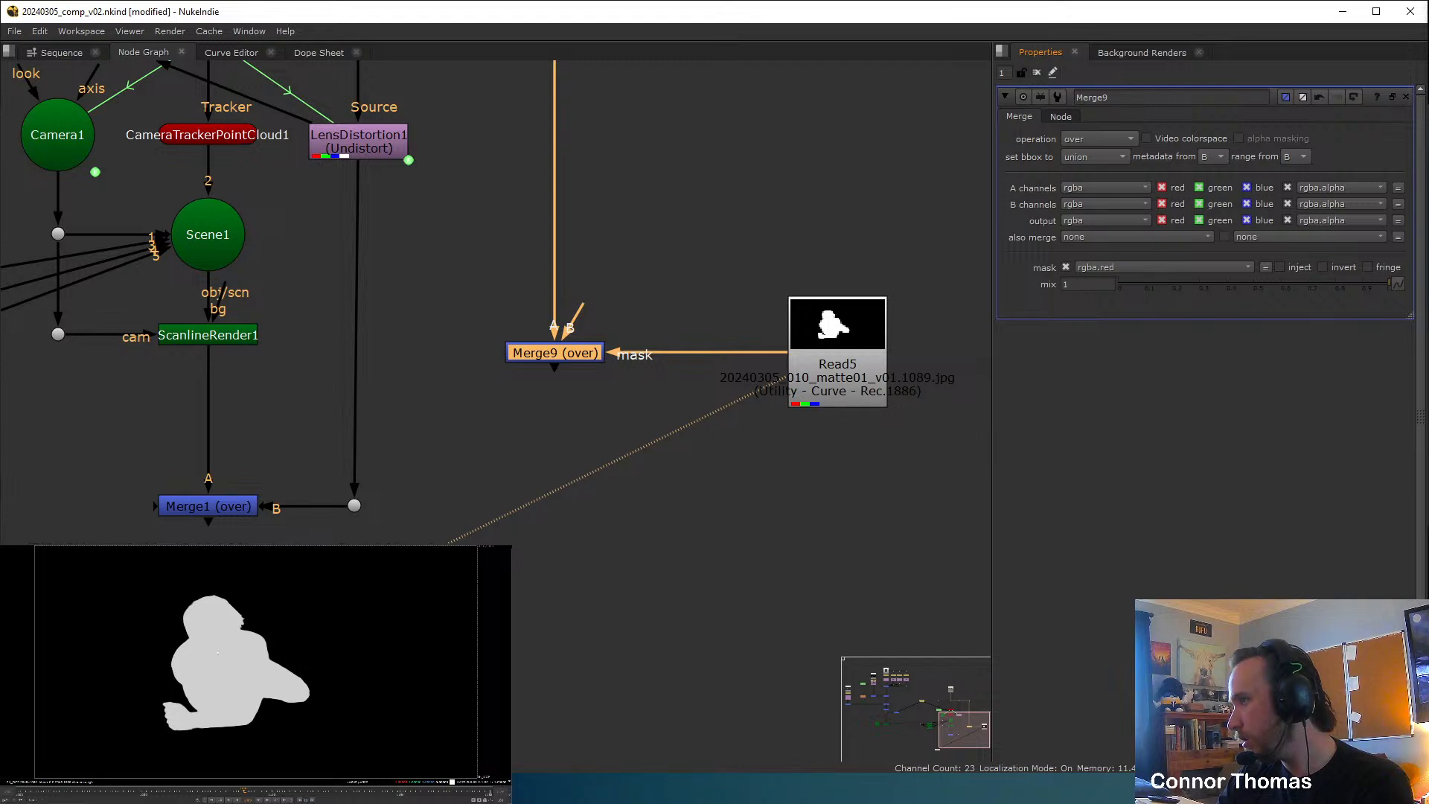
pyautogui.press('1')
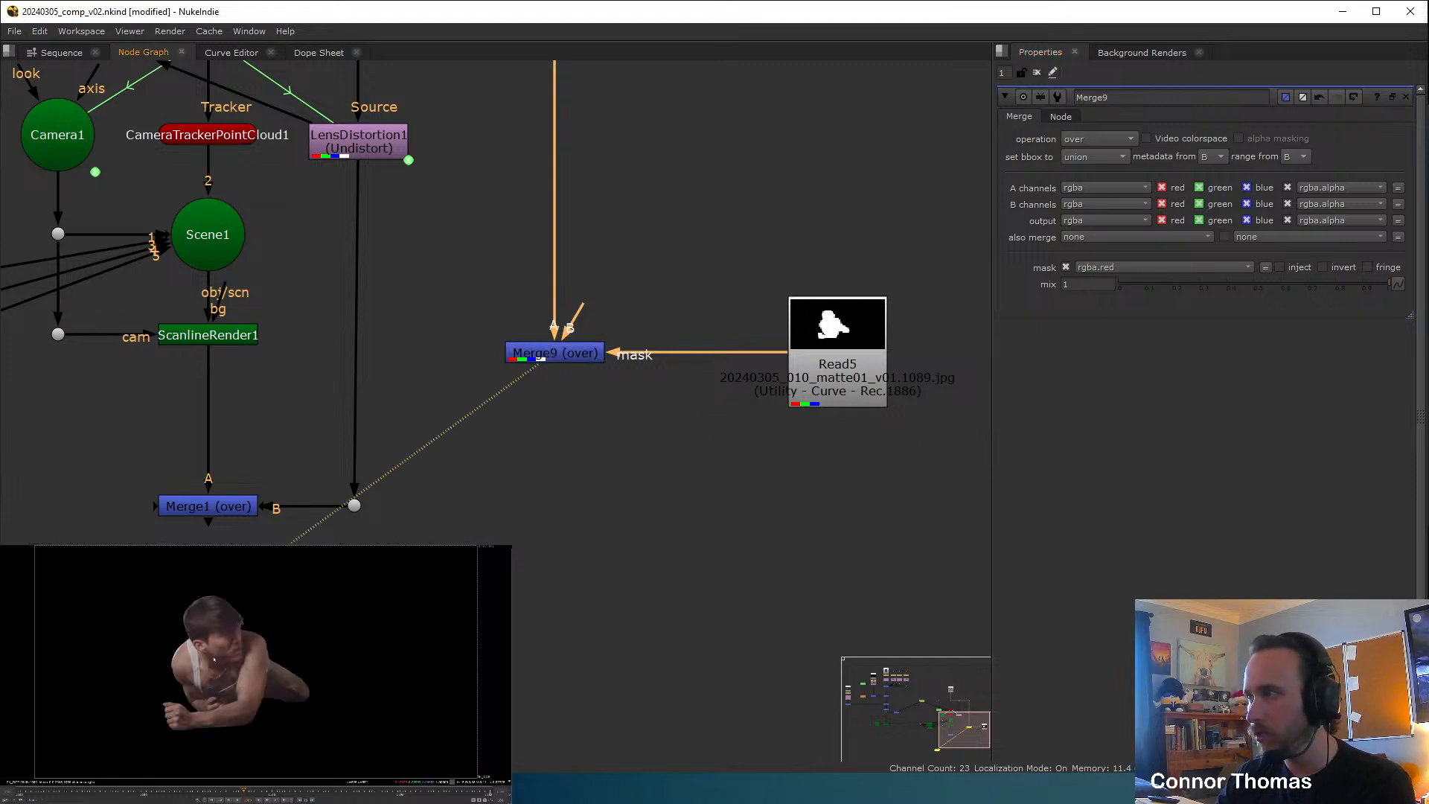
pyautogui.press('a')
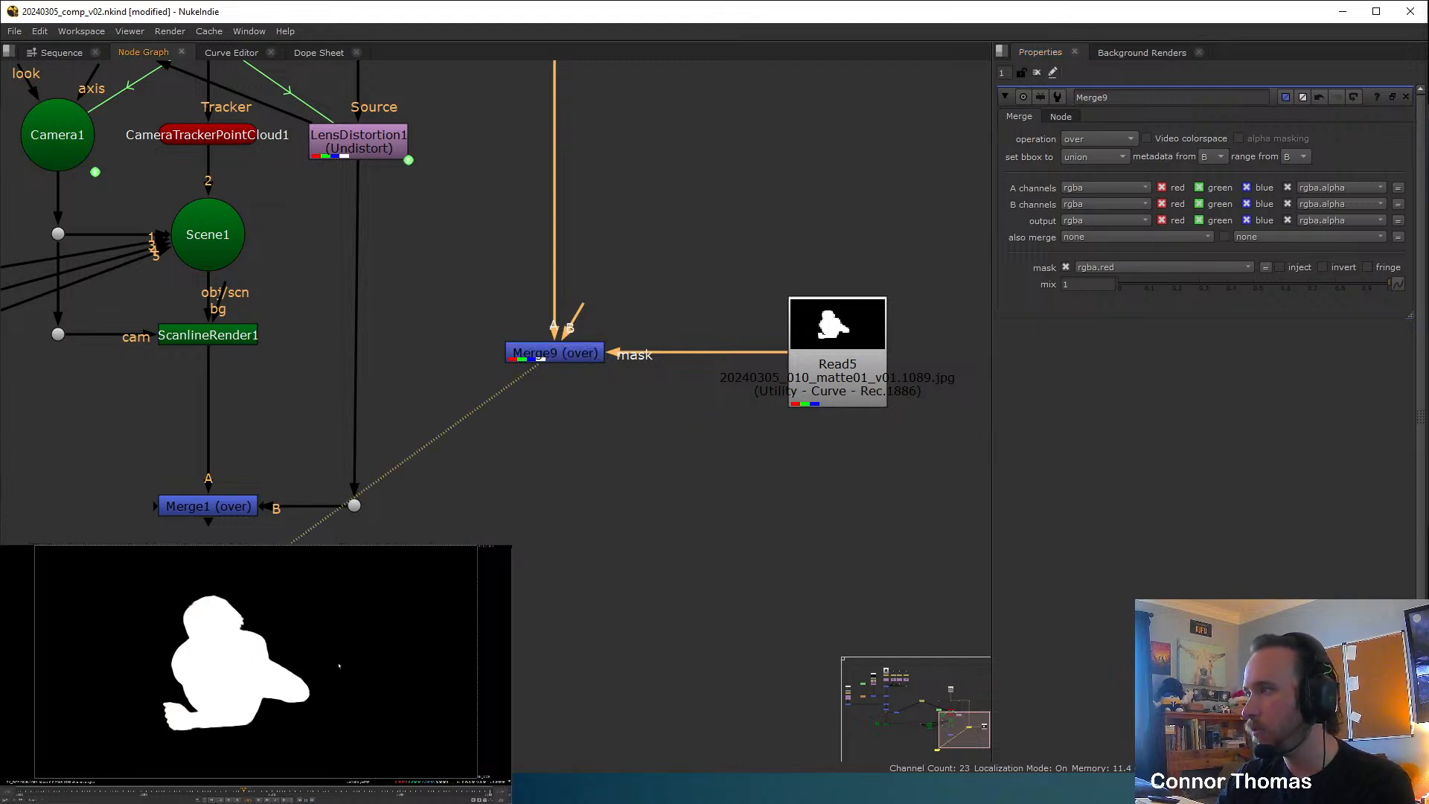
pyautogui.press('a')
pyautogui.press('a')
pyautogui.press('a')
# Add a Merge node below Merge1, taking the fire composite from Merge1 as its B input.
pyautogui.moveTo(235, 416); pyautogui.dragTo(553, 372, button='middle')
pyautogui.scroll(-1, 566, 417)
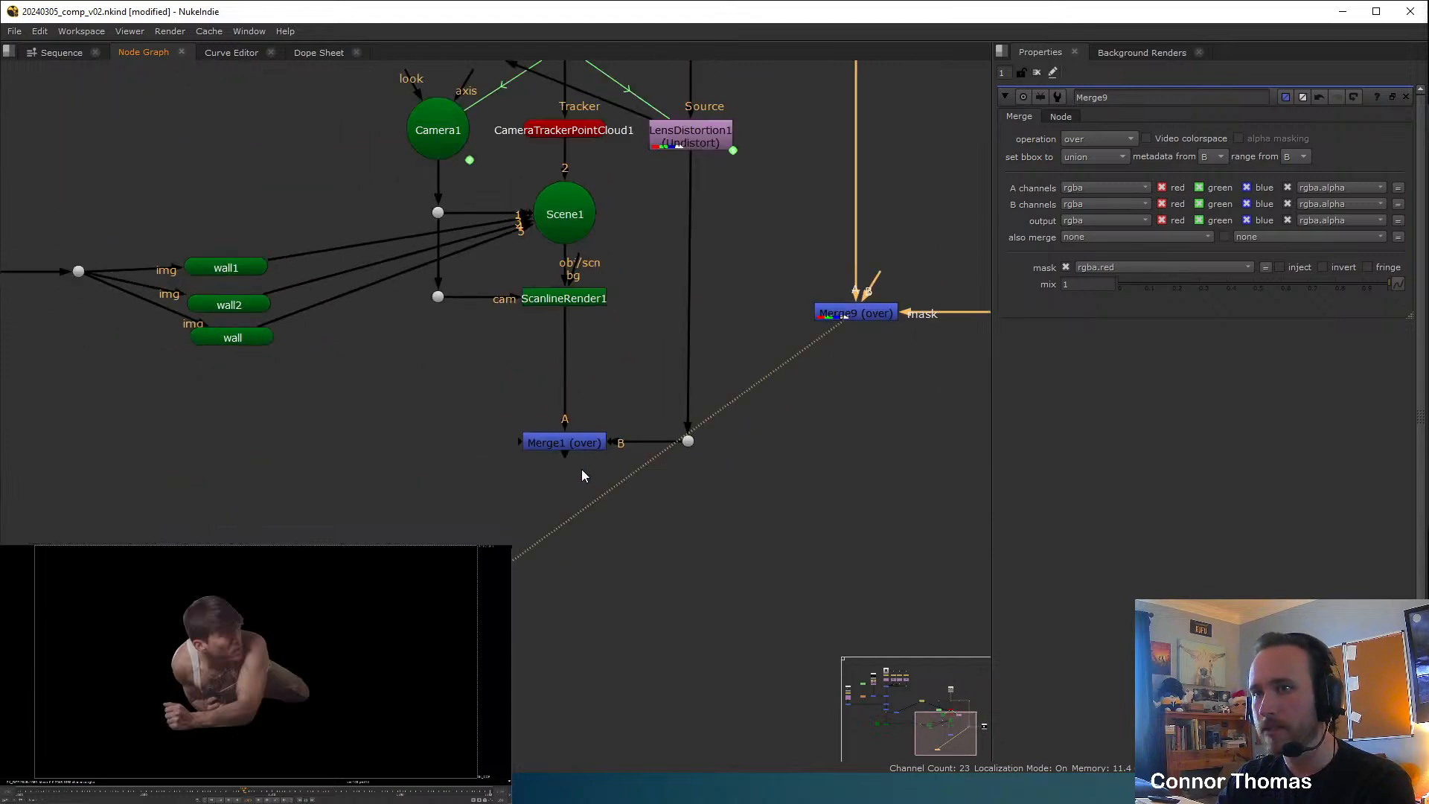
pyautogui.click(584, 441)
pyautogui.press('1')
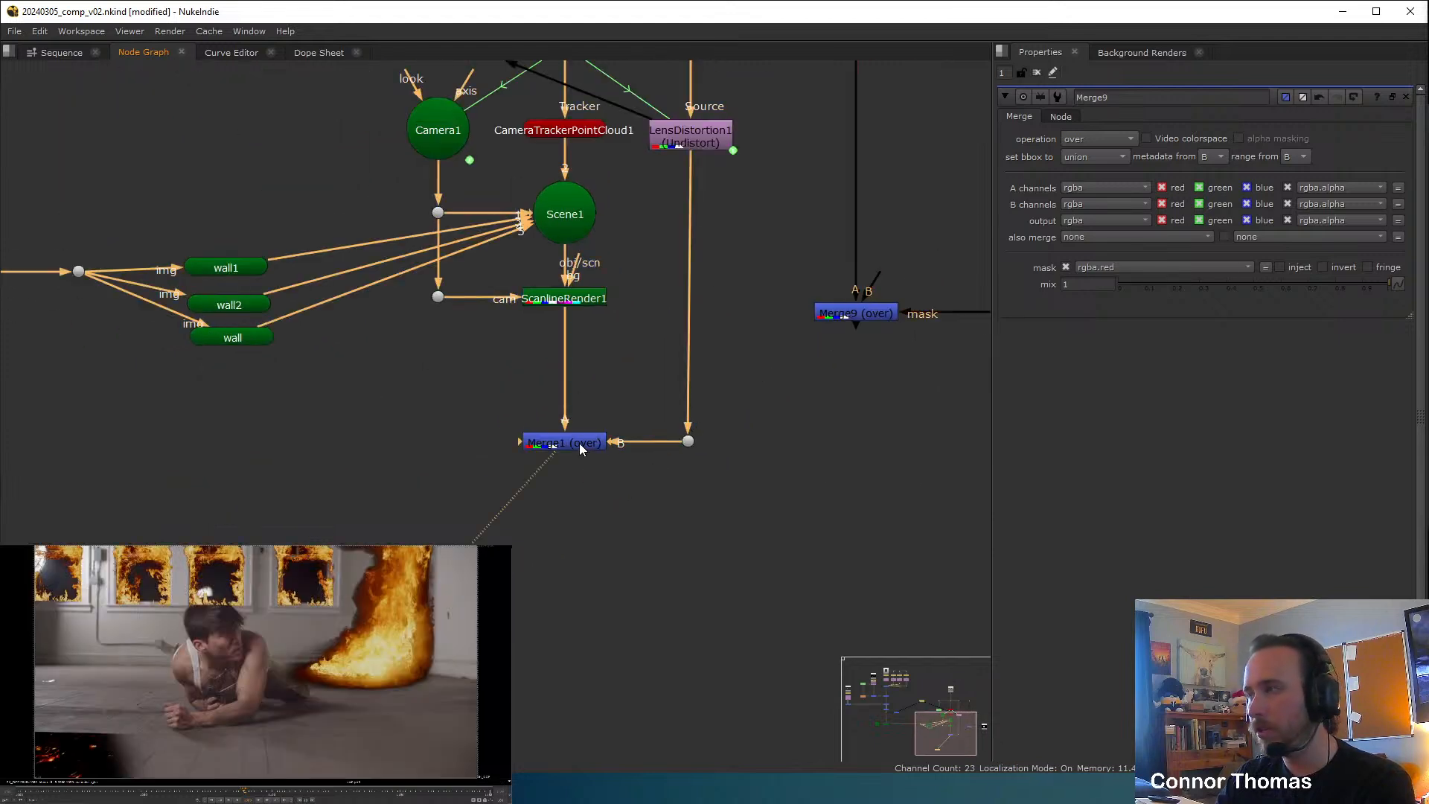
pyautogui.press('m')
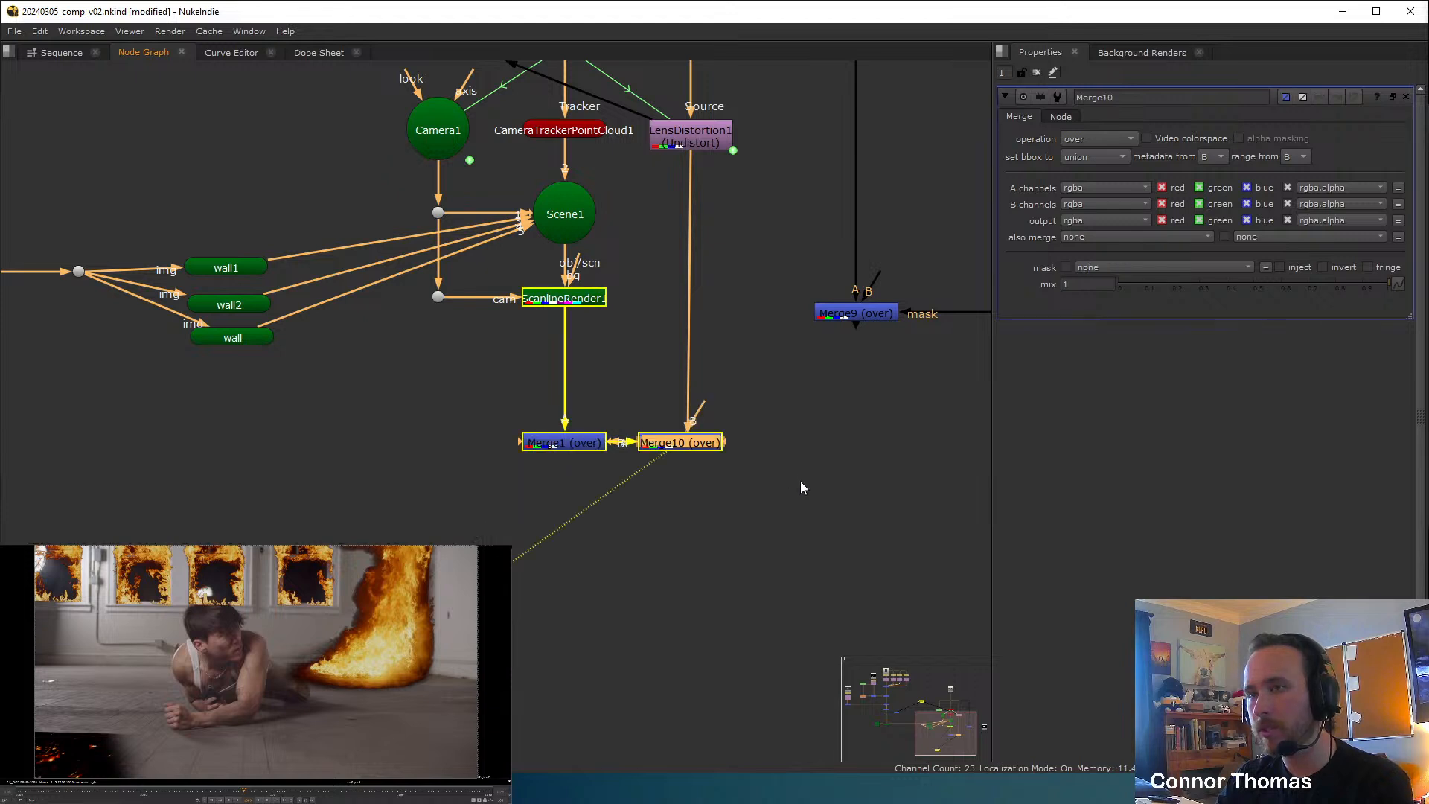
pyautogui.moveTo(712, 447); pyautogui.dragTo(846, 318)
pyautogui.click(540, 501)
pyautogui.hotkey('ctrl', 'z')
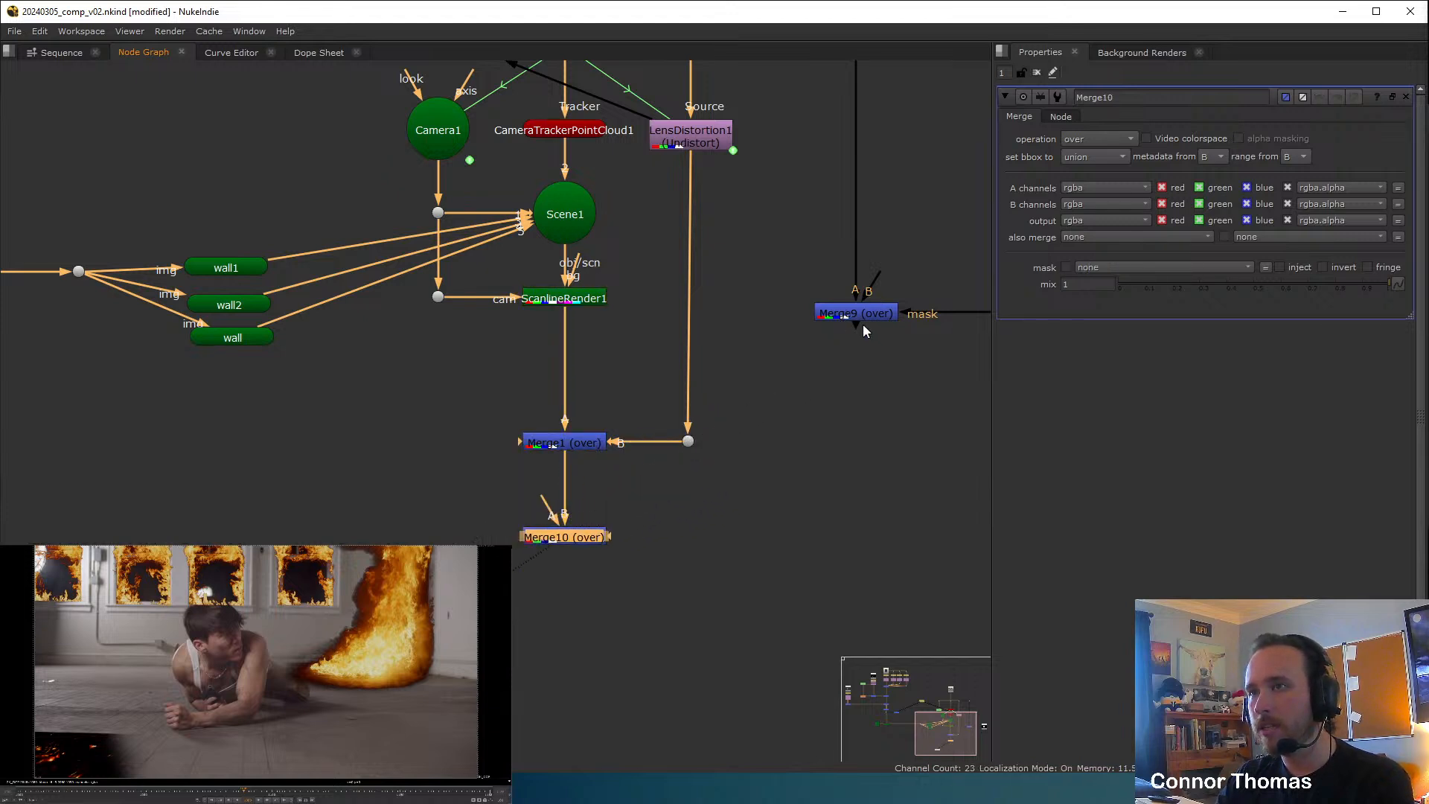
# Connect the new Merge's A input to the masked actor output of Merge9, routed squarely through a new dot.
pyautogui.moveTo(543, 501); pyautogui.dragTo(855, 314)
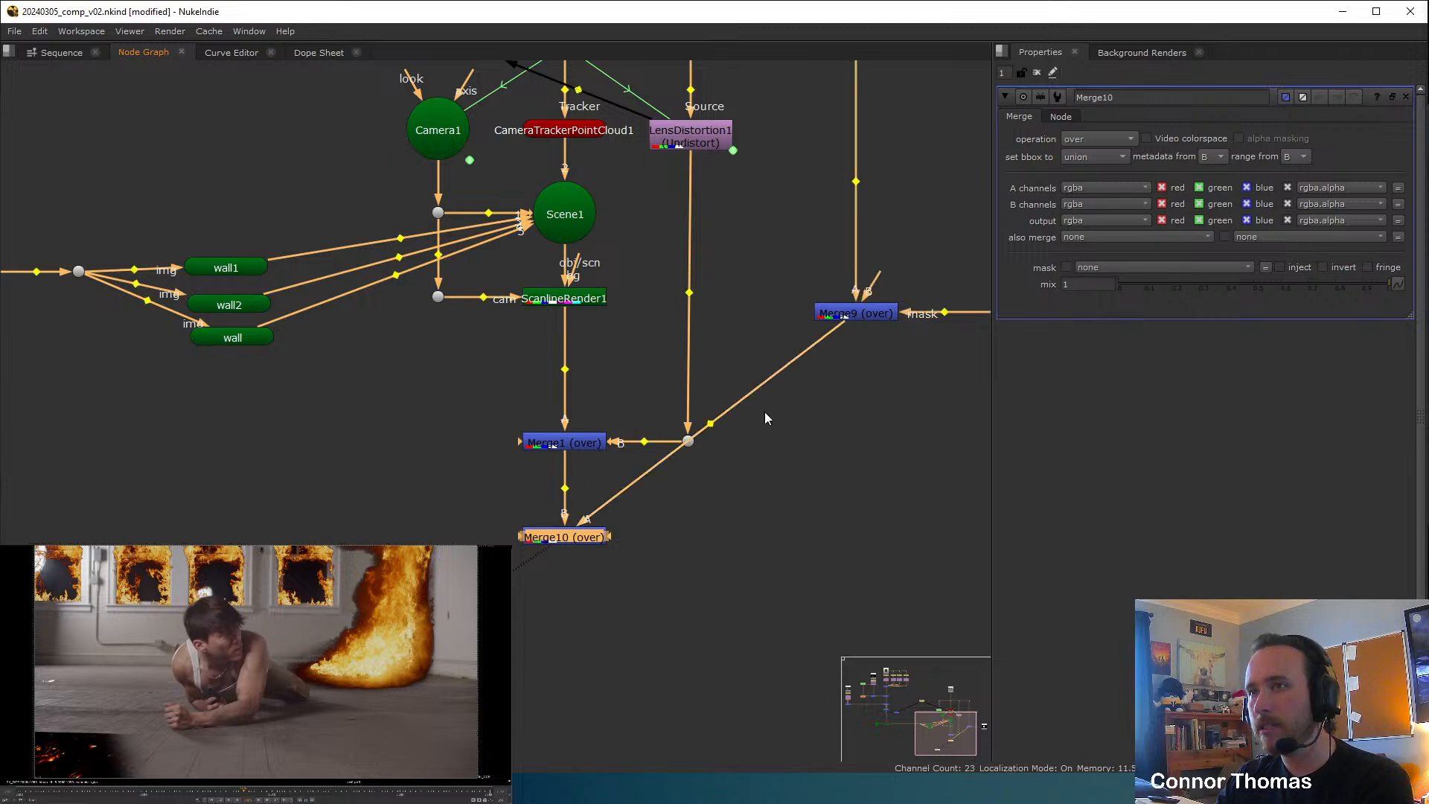
pyautogui.keyDown('ctrl'); pyautogui.moveTo(711, 424); pyautogui.dragTo(856, 536); pyautogui.keyUp('ctrl')
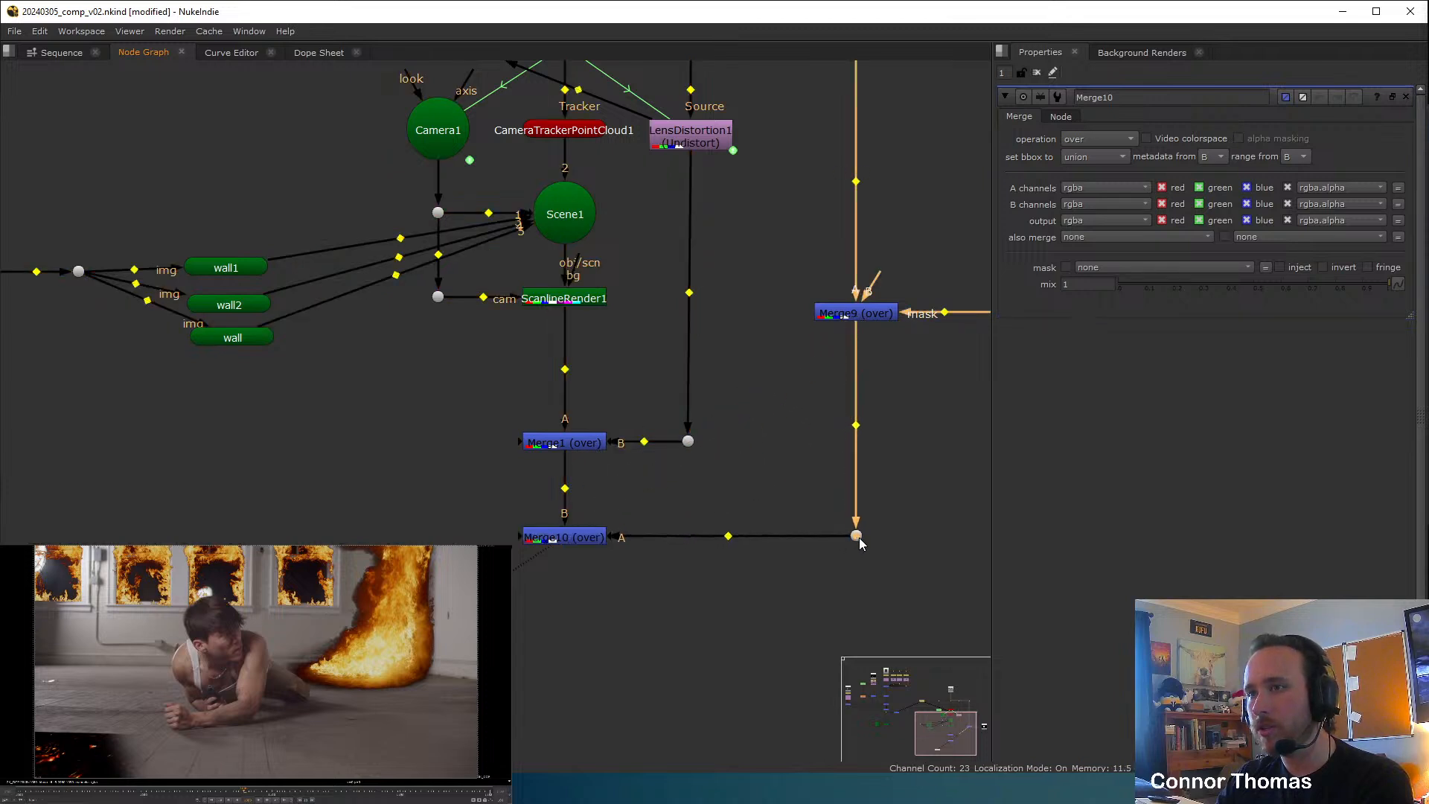
pyautogui.click(853, 560)
pyautogui.moveTo(590, 539); pyautogui.dragTo(458, 496, button='middle')
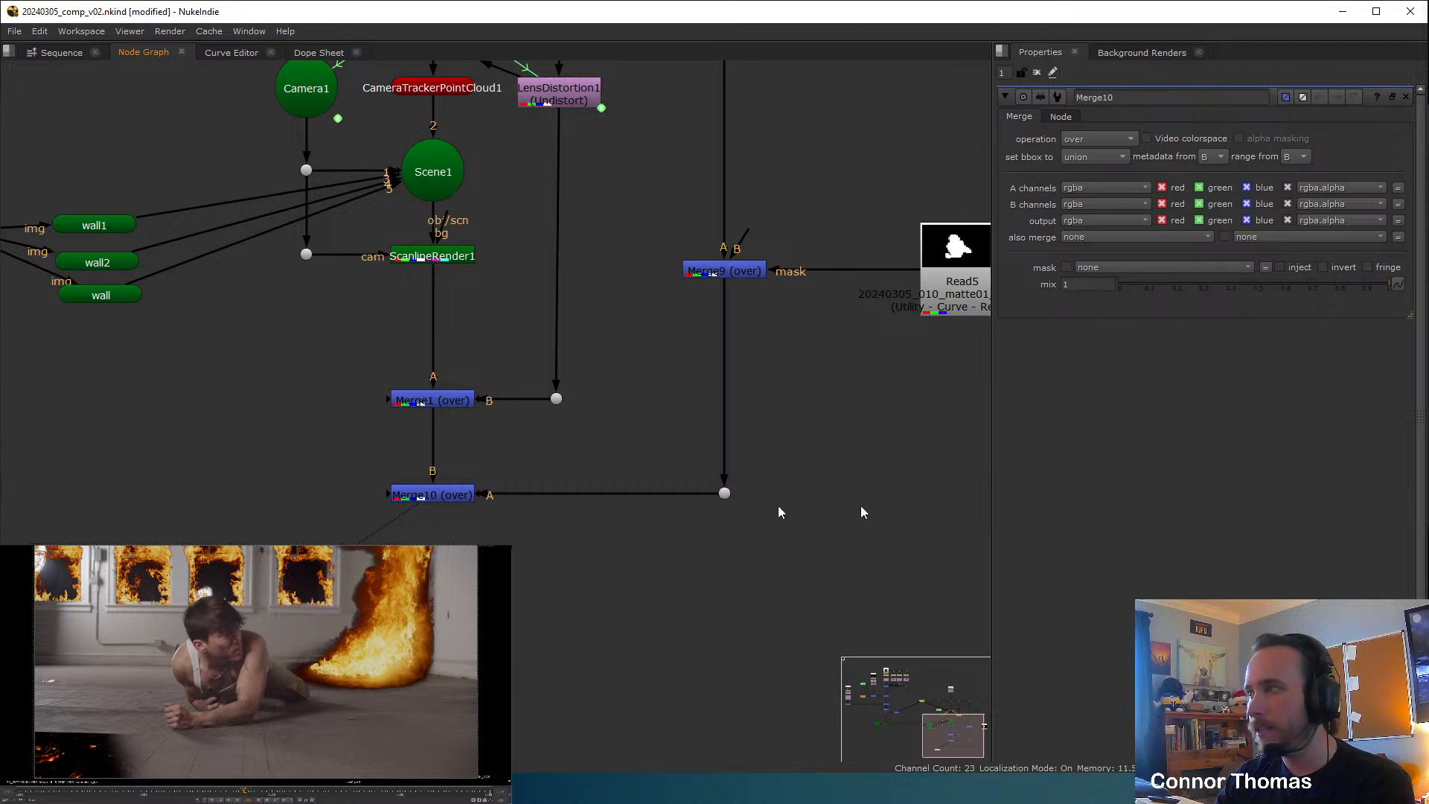
# Toggle Merge10 off and on to compare the composite with and without the actor on top, and close the open node properties.
pyautogui.click(433, 495)
pyautogui.press('d')
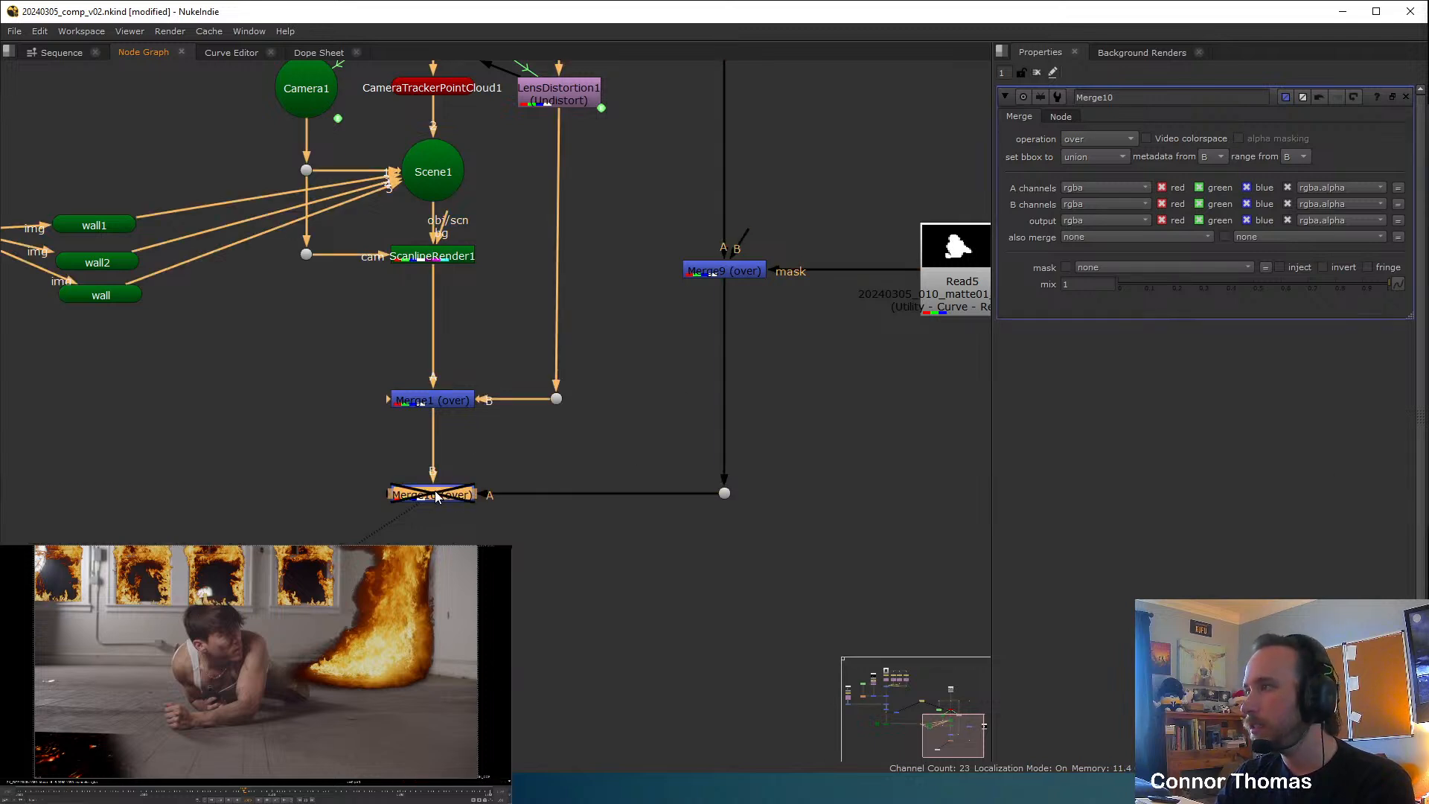
pyautogui.press('d')
pyautogui.press('d')
pyautogui.press('d')
pyautogui.press('d')
pyautogui.press('d')
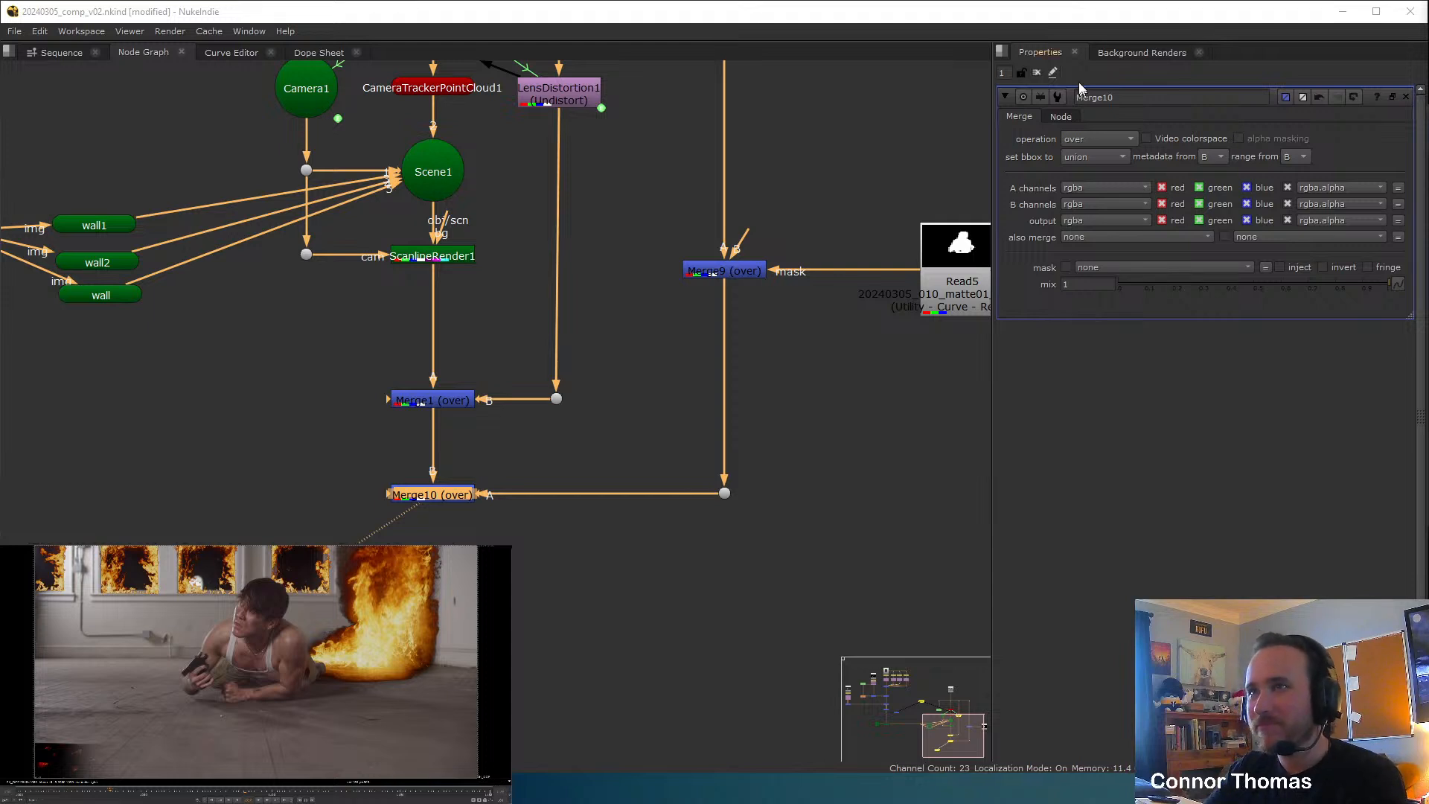
pyautogui.click(1034, 73)
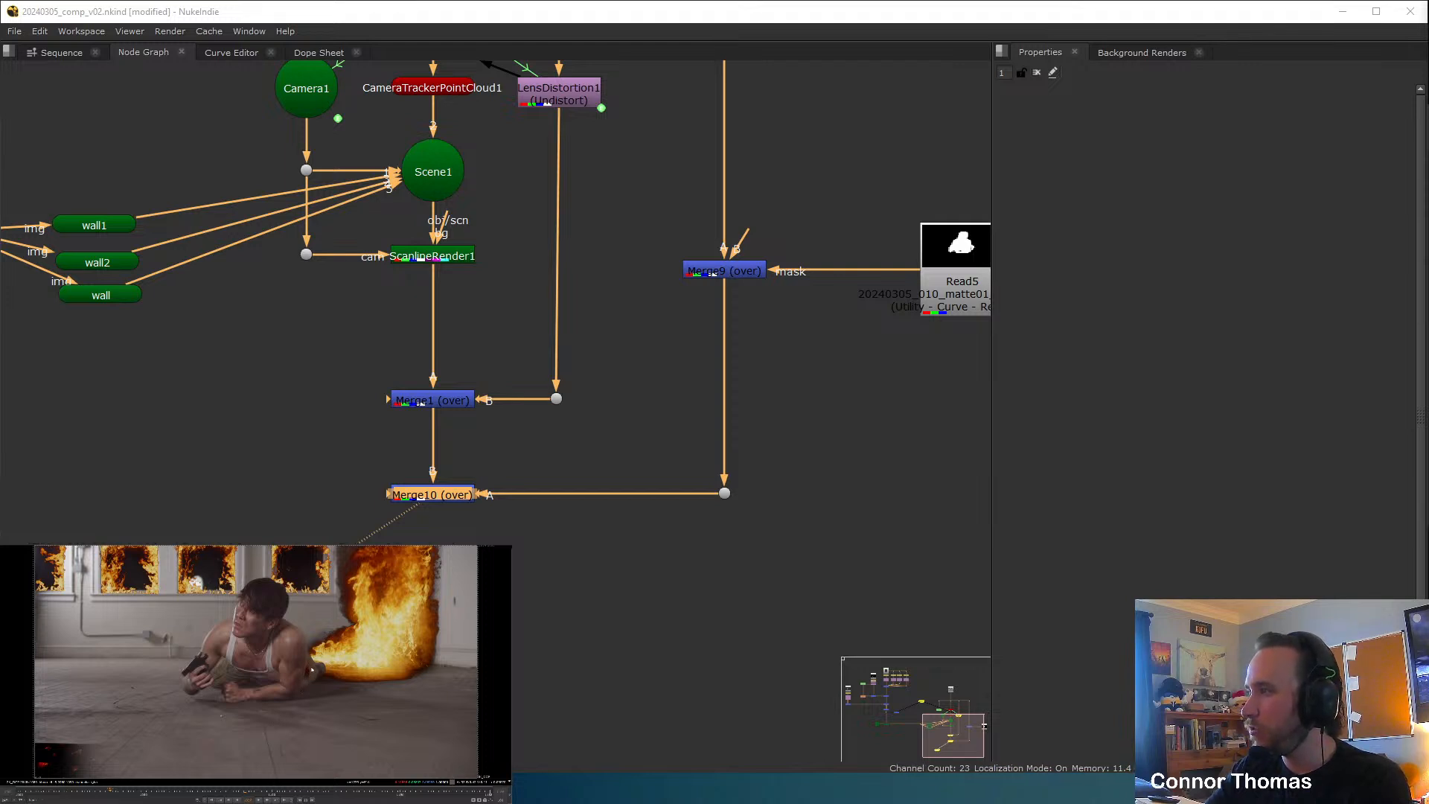
# Set the operation of the Merge1 node combining the fires with the plate to plus.
pyautogui.moveTo(696, 456); pyautogui.dragTo(445, 460, button='middle')
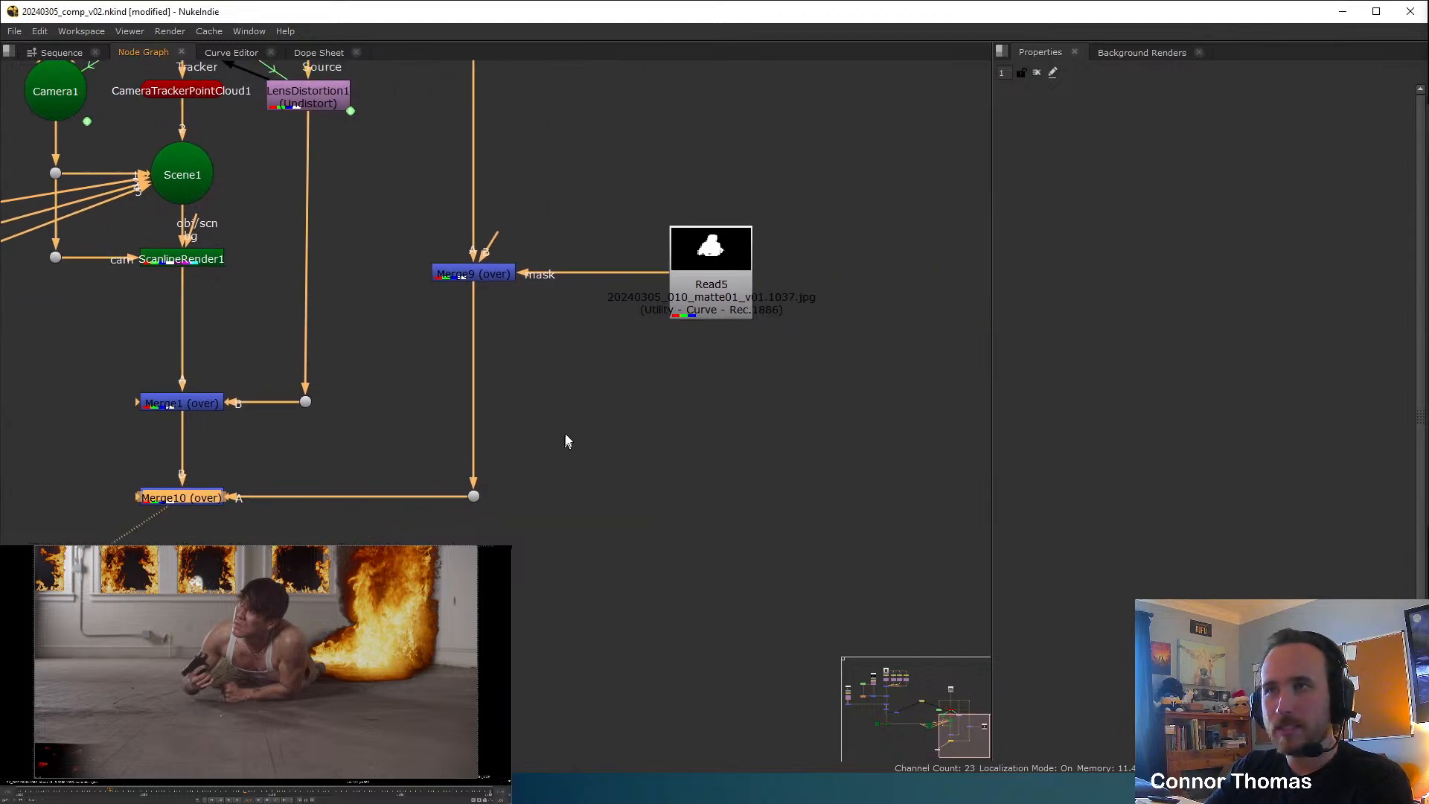
pyautogui.scroll(-3, 442, 364)
pyautogui.moveTo(317, 356); pyautogui.dragTo(486, 400, button='middle')
pyautogui.scroll(3, 485, 400)
pyautogui.doubleClick(471, 429)
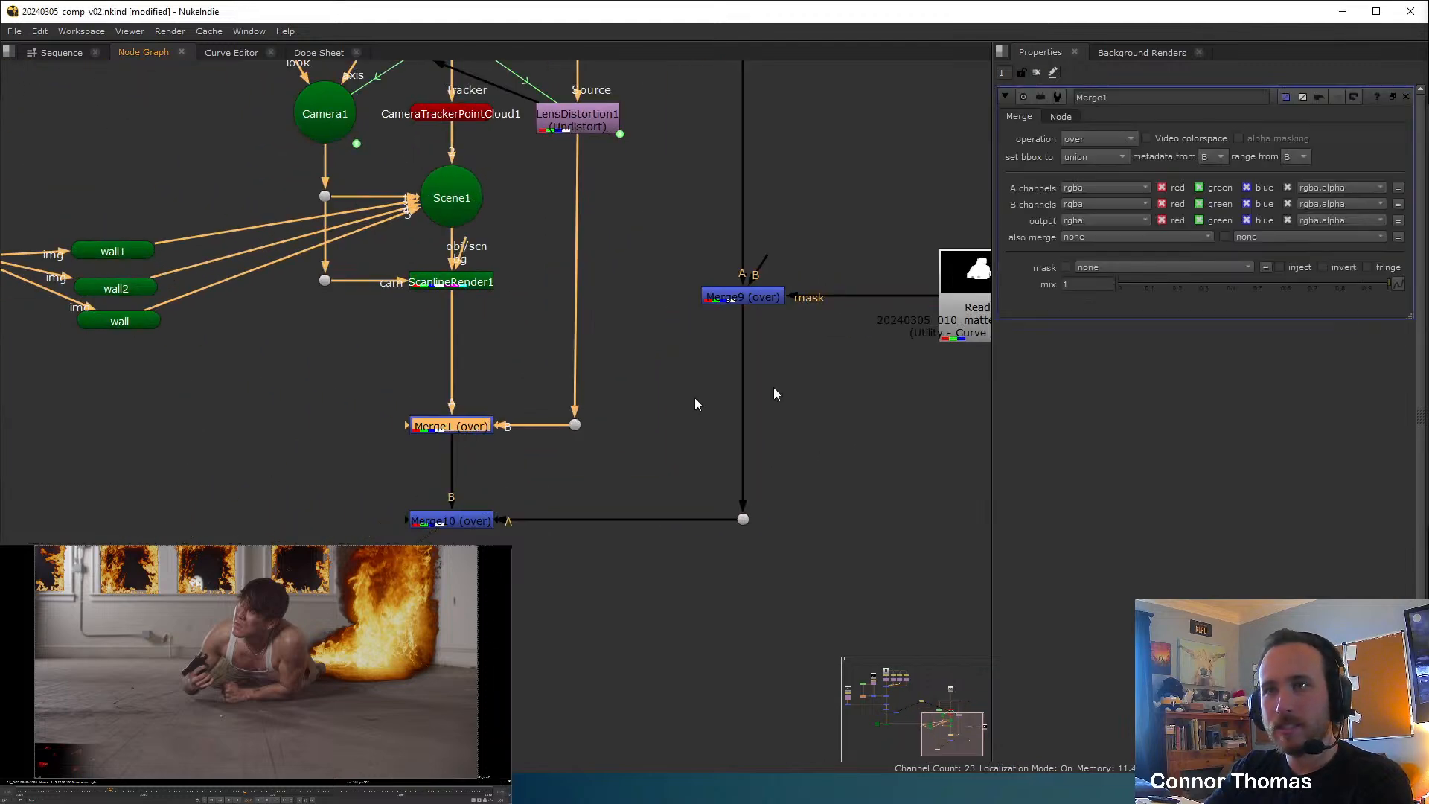
pyautogui.click(1078, 136)
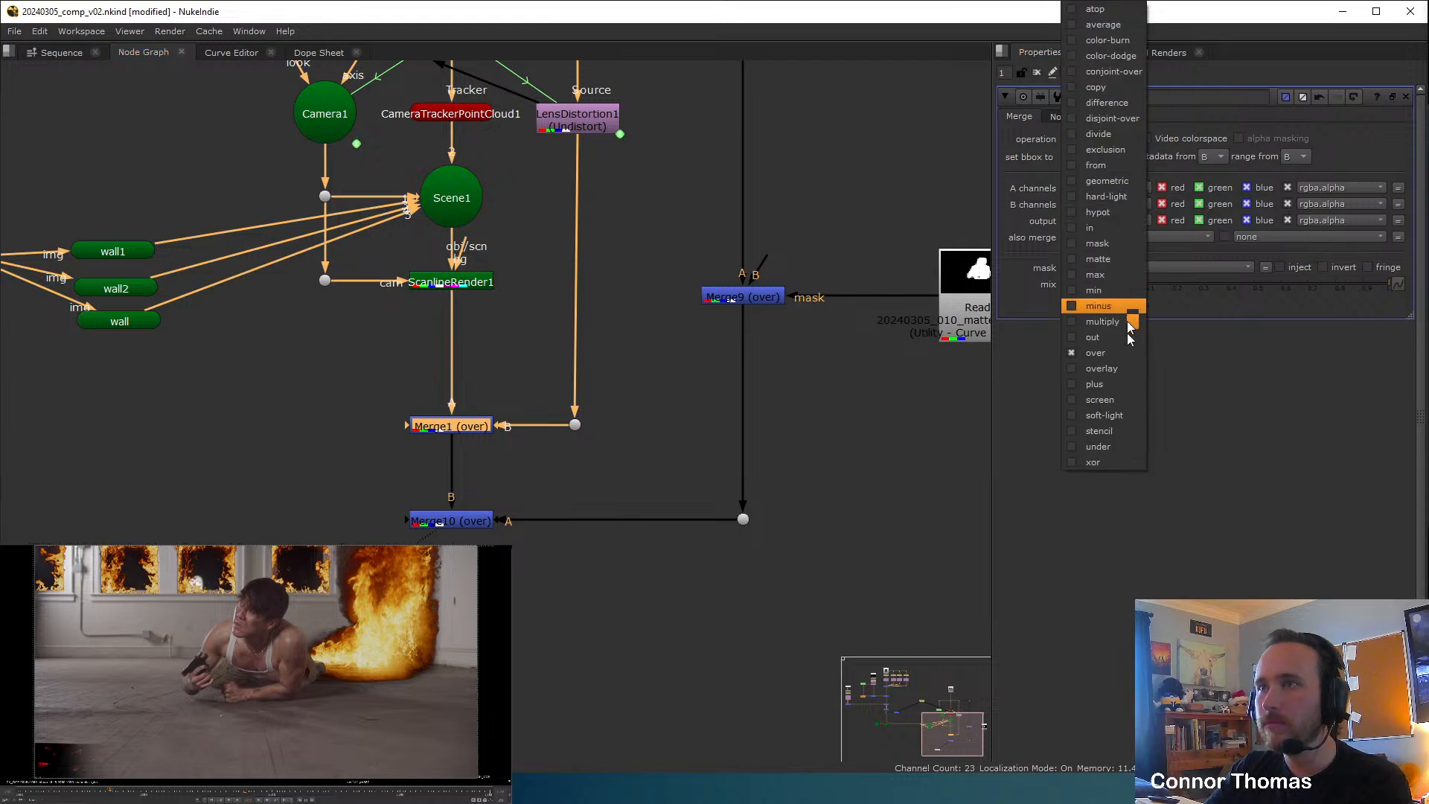
pyautogui.click(1142, 372)
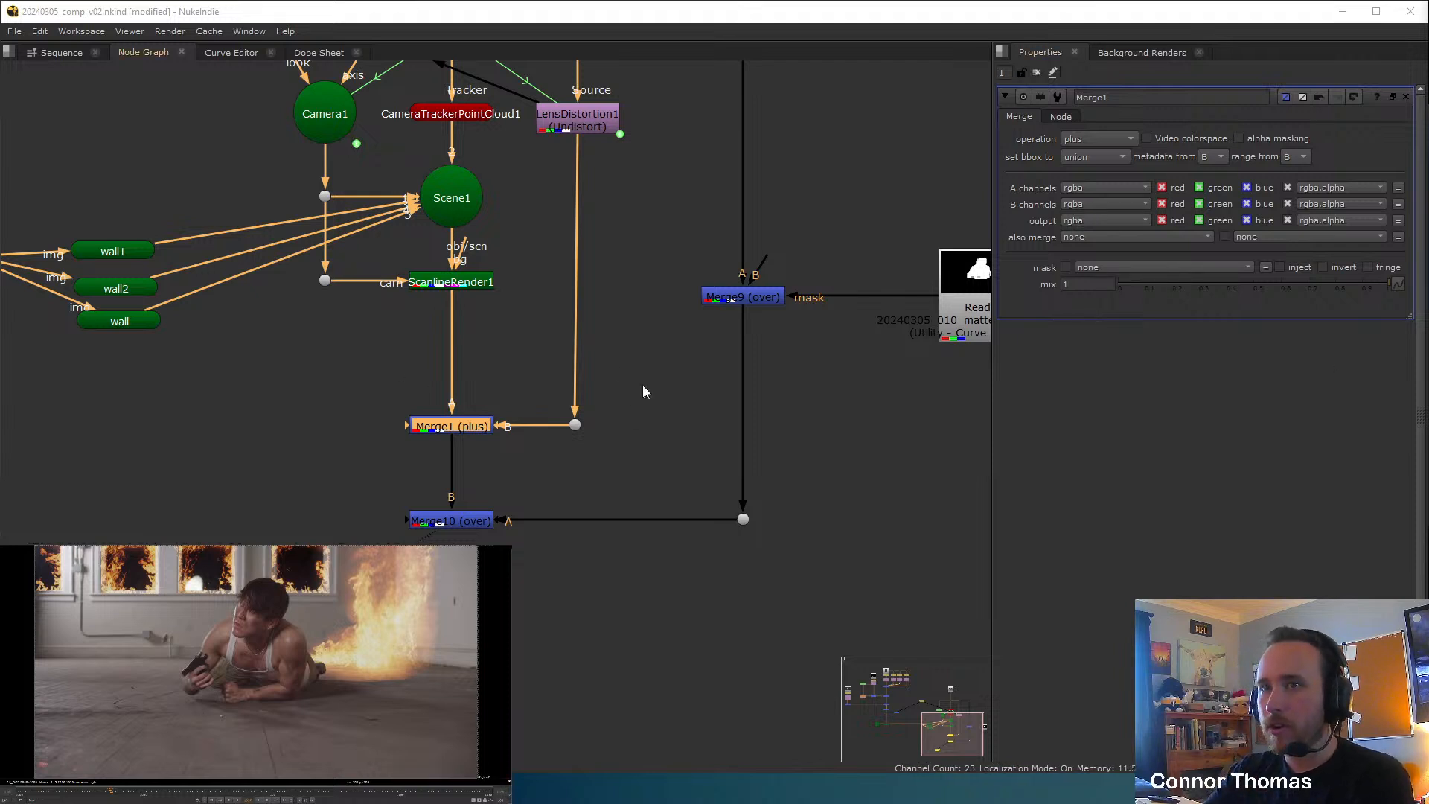
# Move Merge1, Merge10 and their routing dots further down to leave space below ScanlineRender1.
pyautogui.scroll(-4, 568, 310)
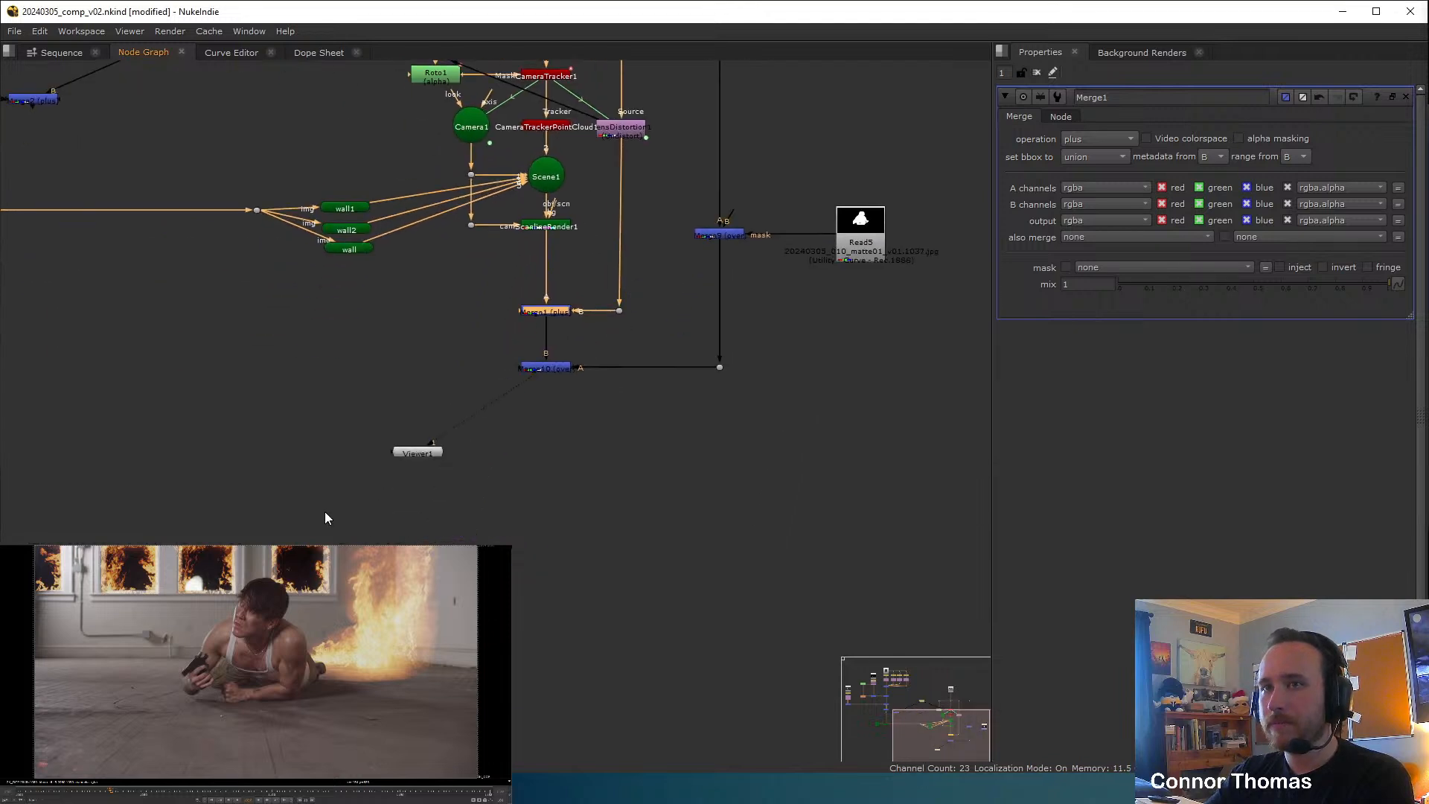
pyautogui.moveTo(322, 516); pyautogui.dragTo(707, 295)
pyautogui.moveTo(545, 318); pyautogui.dragTo(545, 524)
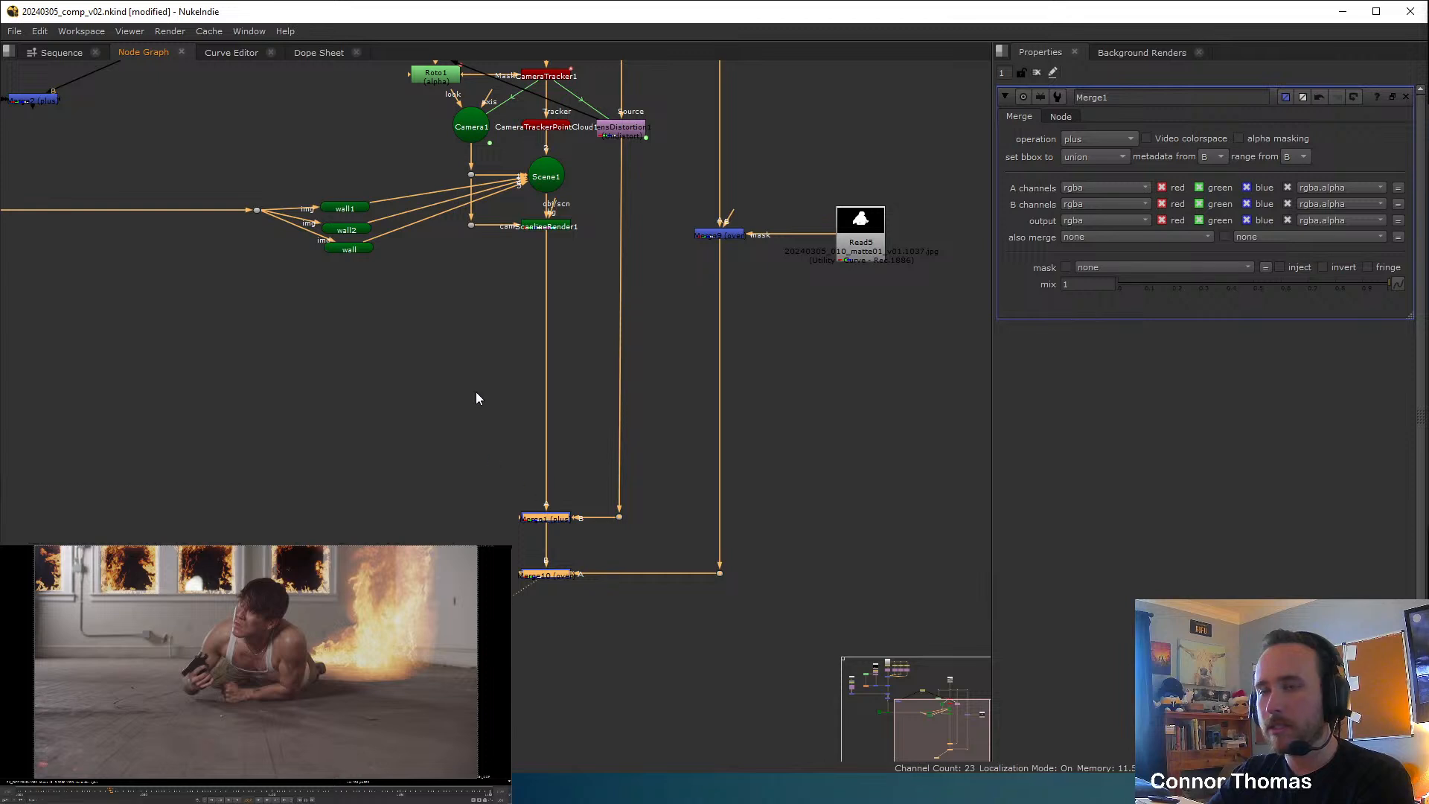
pyautogui.click(476, 391)
pyautogui.click(554, 519)
pyautogui.click(404, 436)
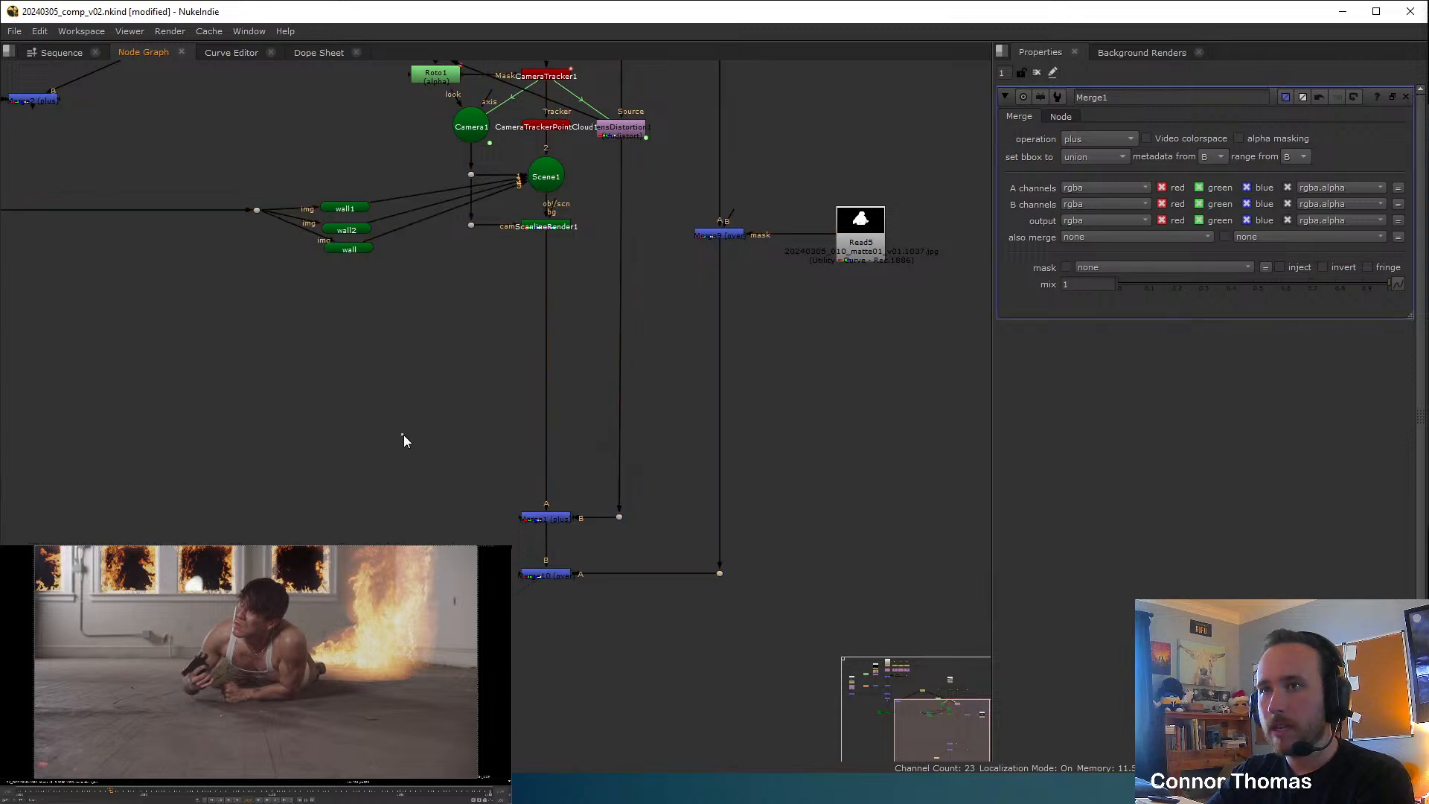
# Show the ScanlineRender1 output in the viewer and examine the rendered fire cards and the frame around them.
pyautogui.moveTo(492, 326); pyautogui.dragTo(381, 308, button='middle')
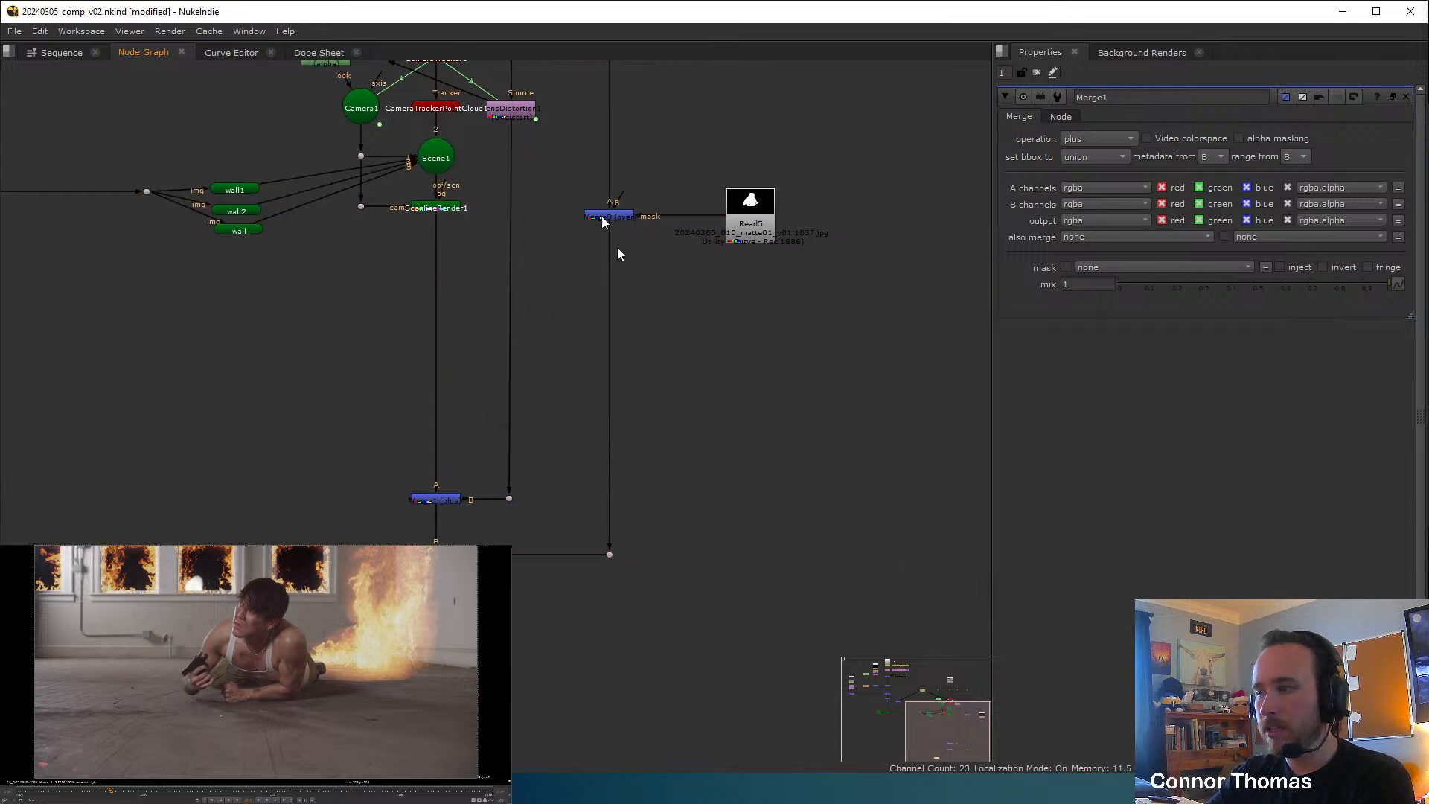
pyautogui.click(437, 208)
pyautogui.press('1')
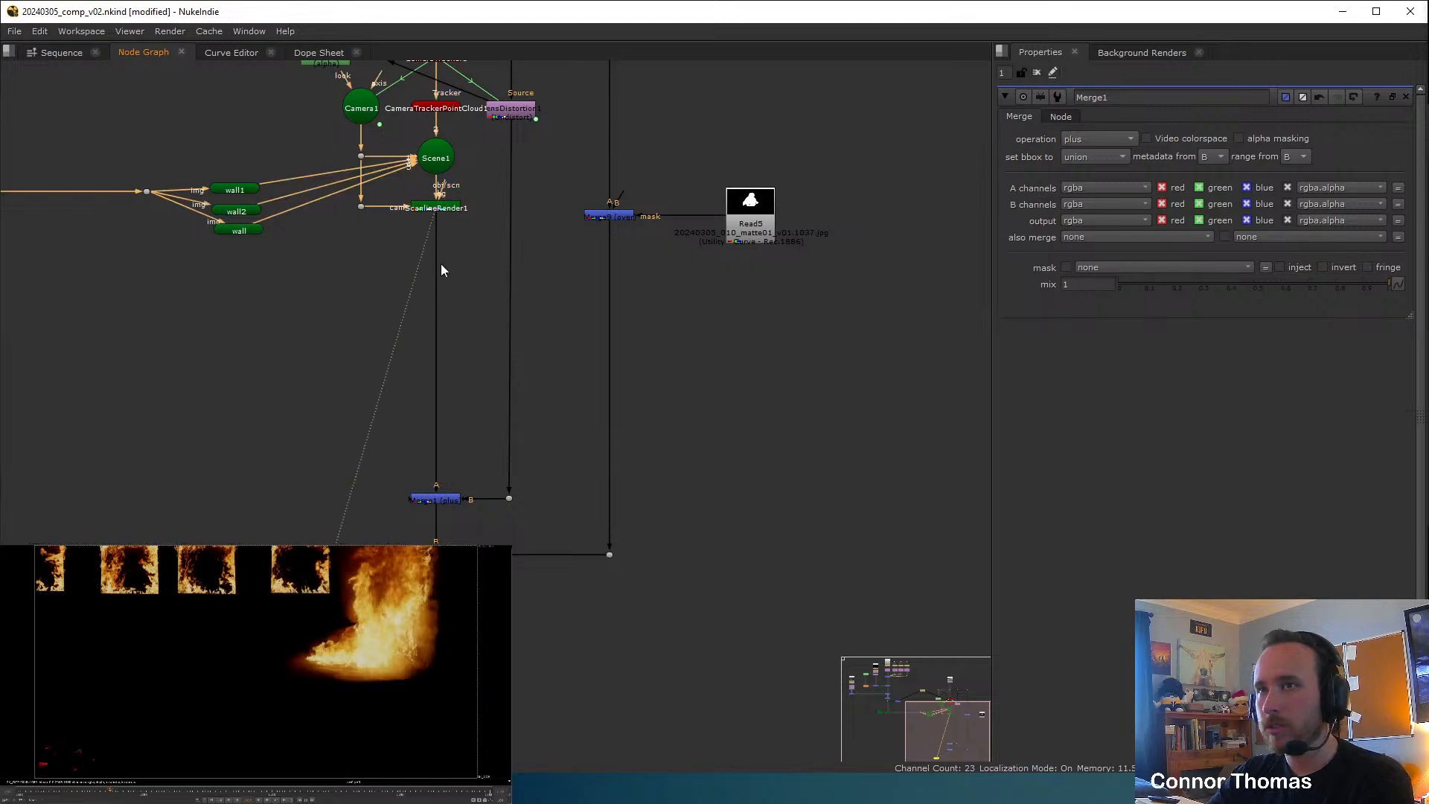
pyautogui.scroll(-2, 288, 601)
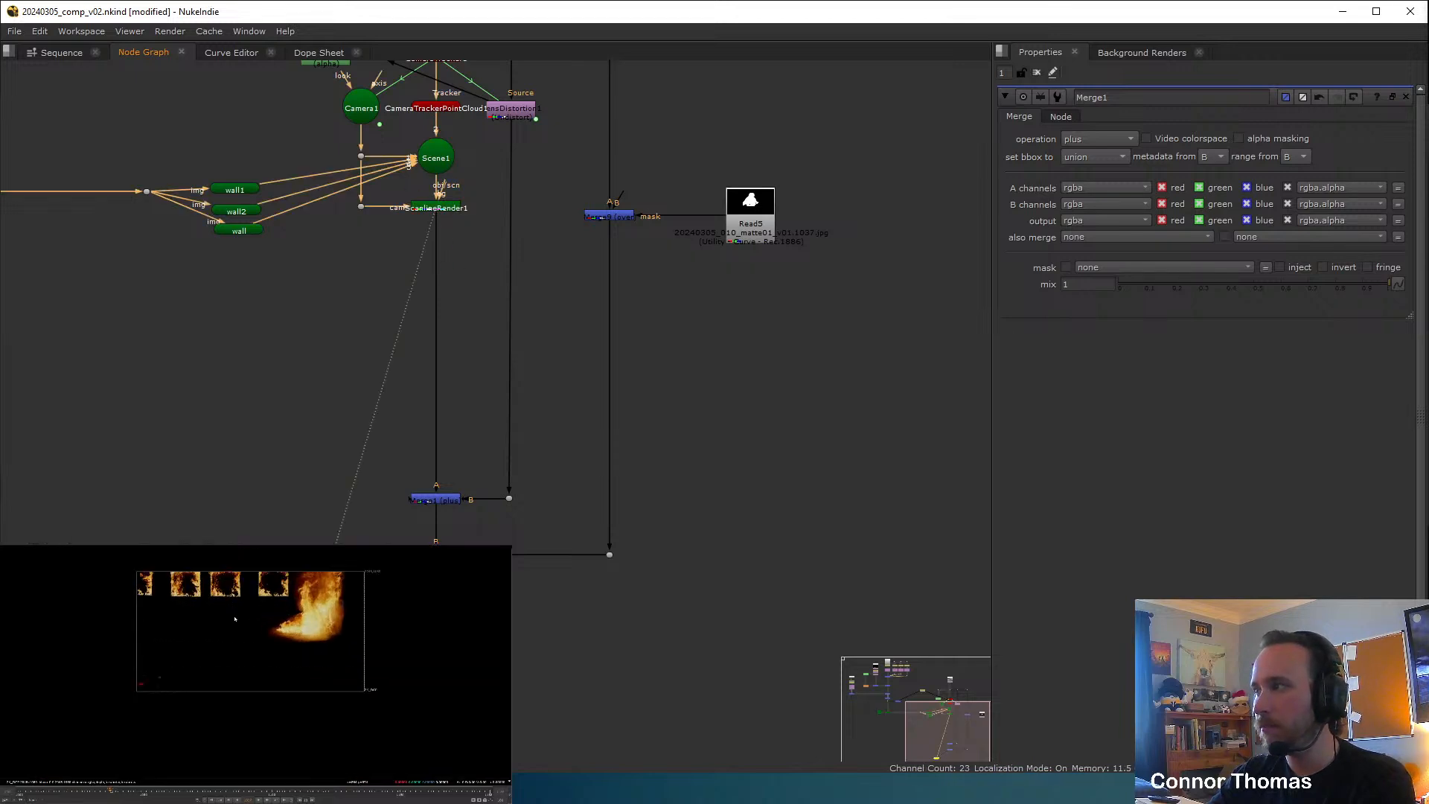
pyautogui.scroll(5, 368, 239)
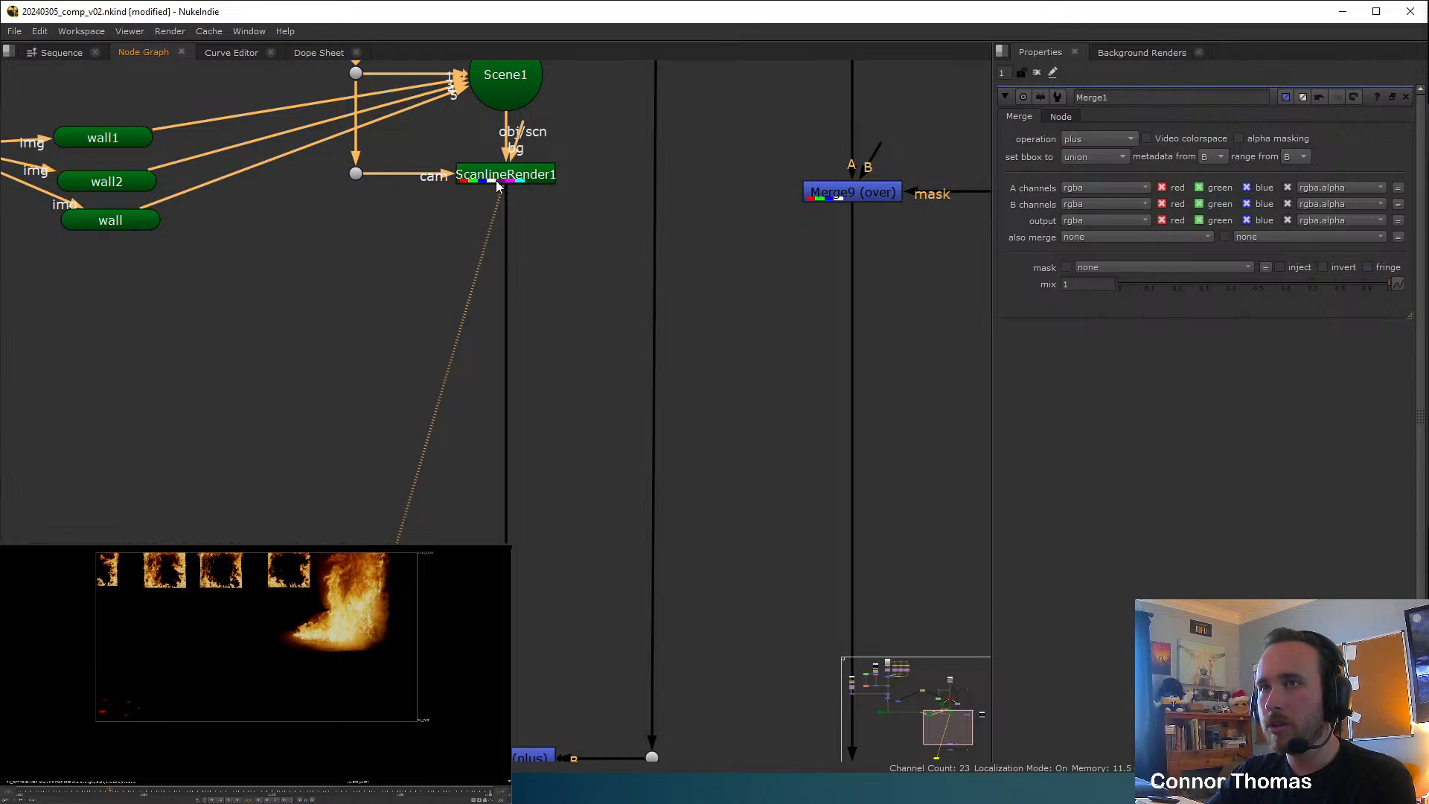
pyautogui.scroll(-5, 737, 312)
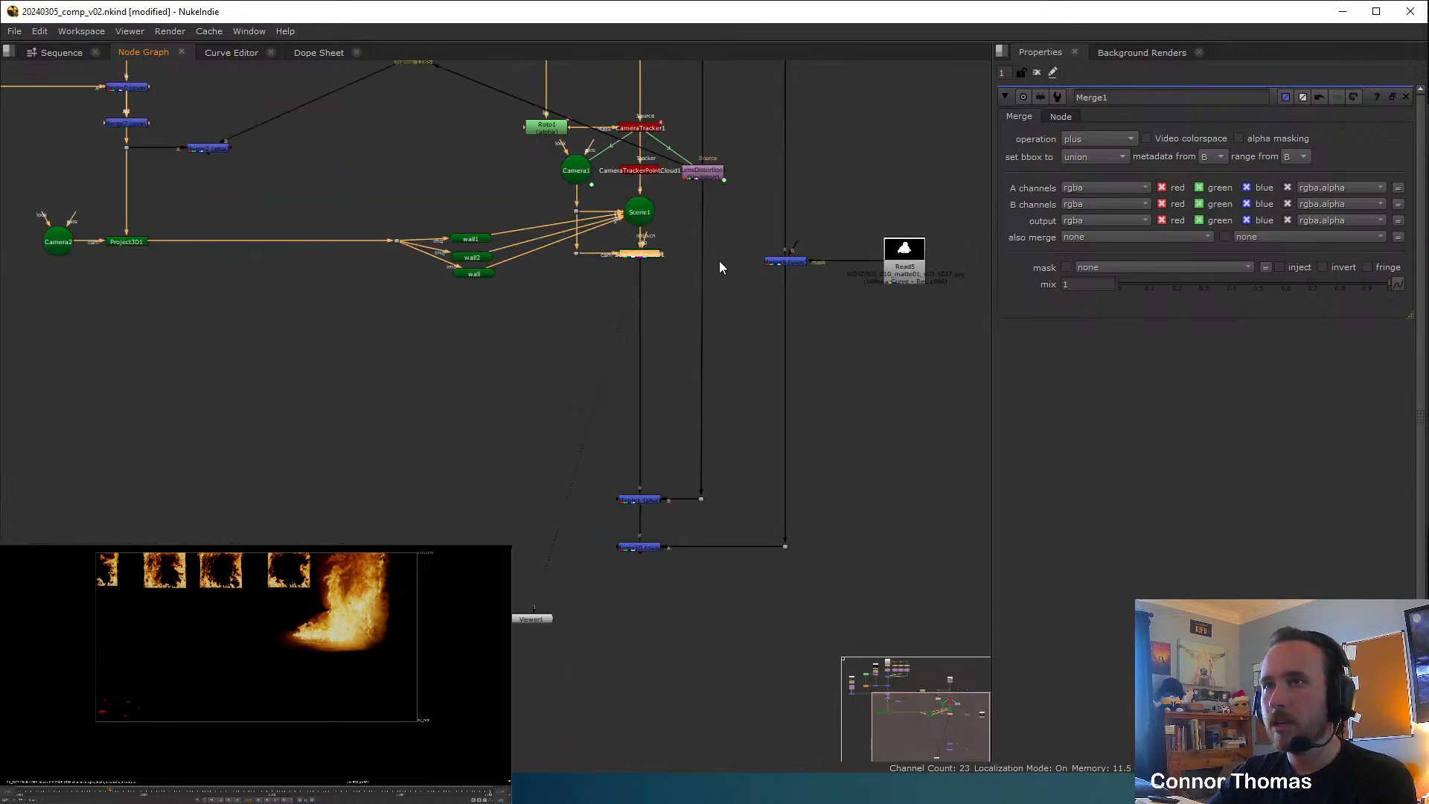
# Shift the LensDistortion and masked actor branches, with their dots and matte Read node, further right of the camera tracker column.
pyautogui.scroll(-3, 615, 359)
pyautogui.moveTo(591, 209); pyautogui.dragTo(801, 589)
pyautogui.scroll(3, 726, 421)
pyautogui.moveTo(521, 261); pyautogui.dragTo(737, 262)
pyautogui.click(683, 199)
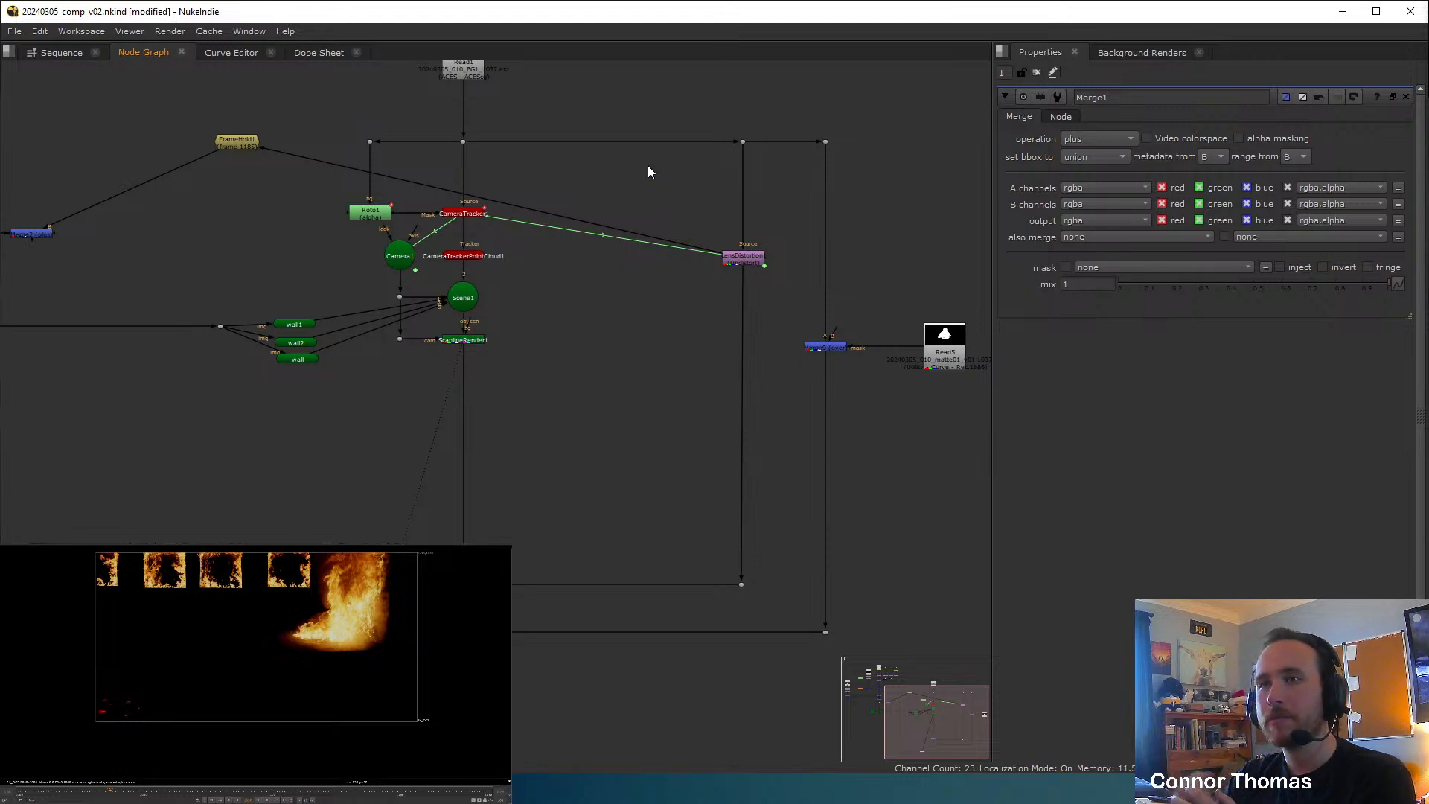
# Move the FrameHold node above the source plate's Read node.
pyautogui.moveTo(396, 135); pyautogui.dragTo(513, 246, button='middle')
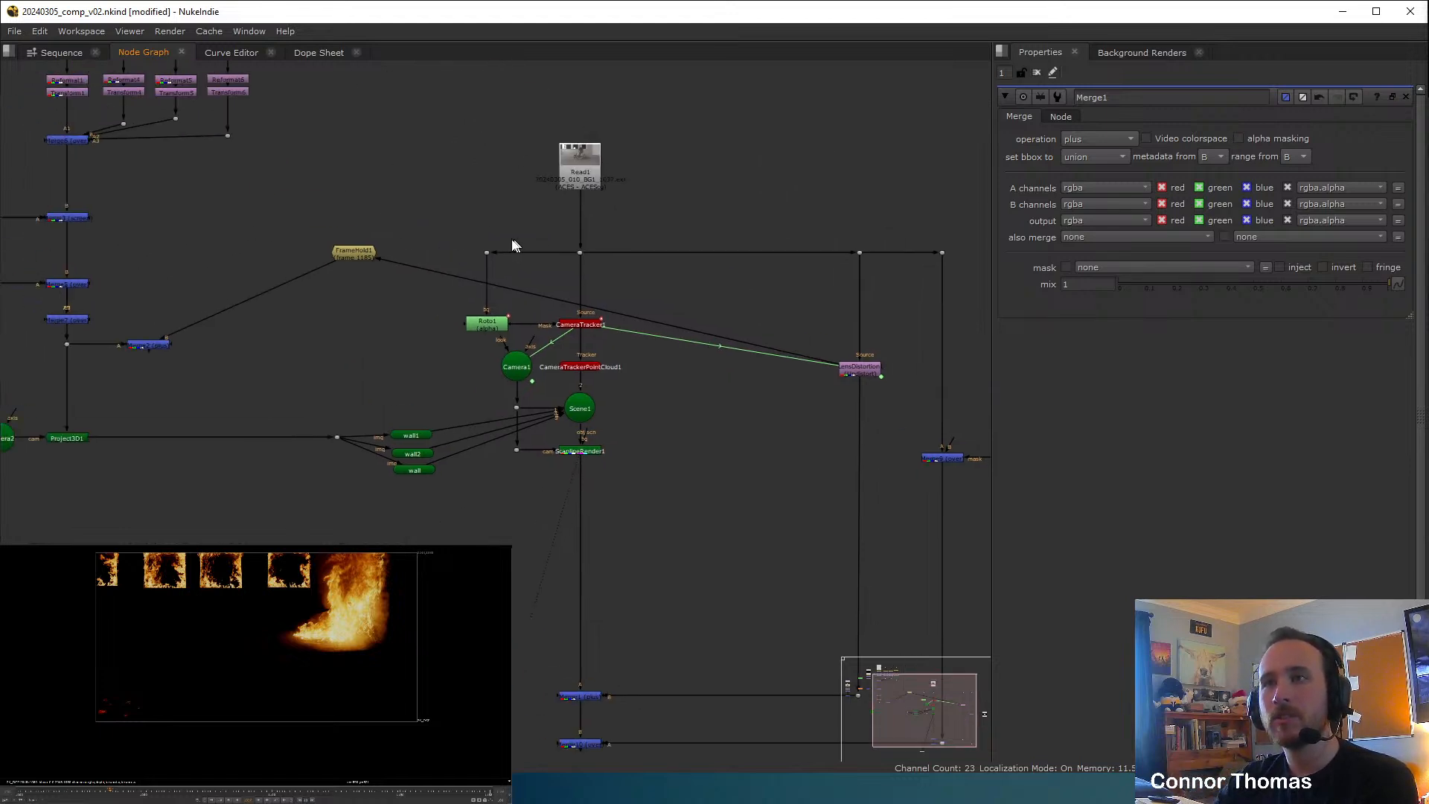
pyautogui.moveTo(349, 249); pyautogui.dragTo(571, 92)
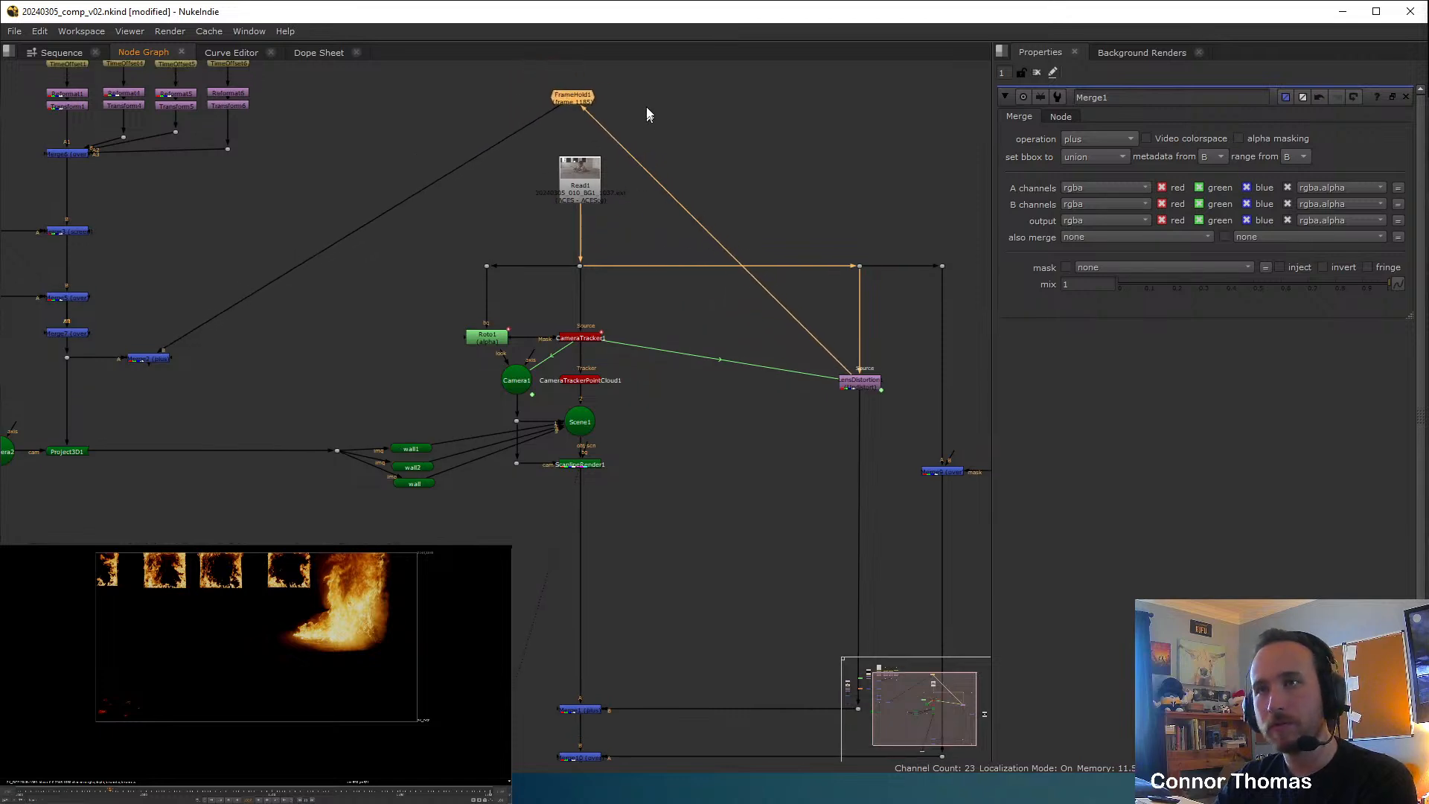
# Examine the layout of the whole node graph and the column from ScanlineRender1 down to Merge1 and Merge10.
pyautogui.click(804, 271)
pyautogui.moveTo(727, 392); pyautogui.dragTo(646, 274, button='middle')
pyautogui.scroll(3, 684, 304)
pyautogui.scroll(-3, 683, 290)
pyautogui.scroll(-5, 648, 280)
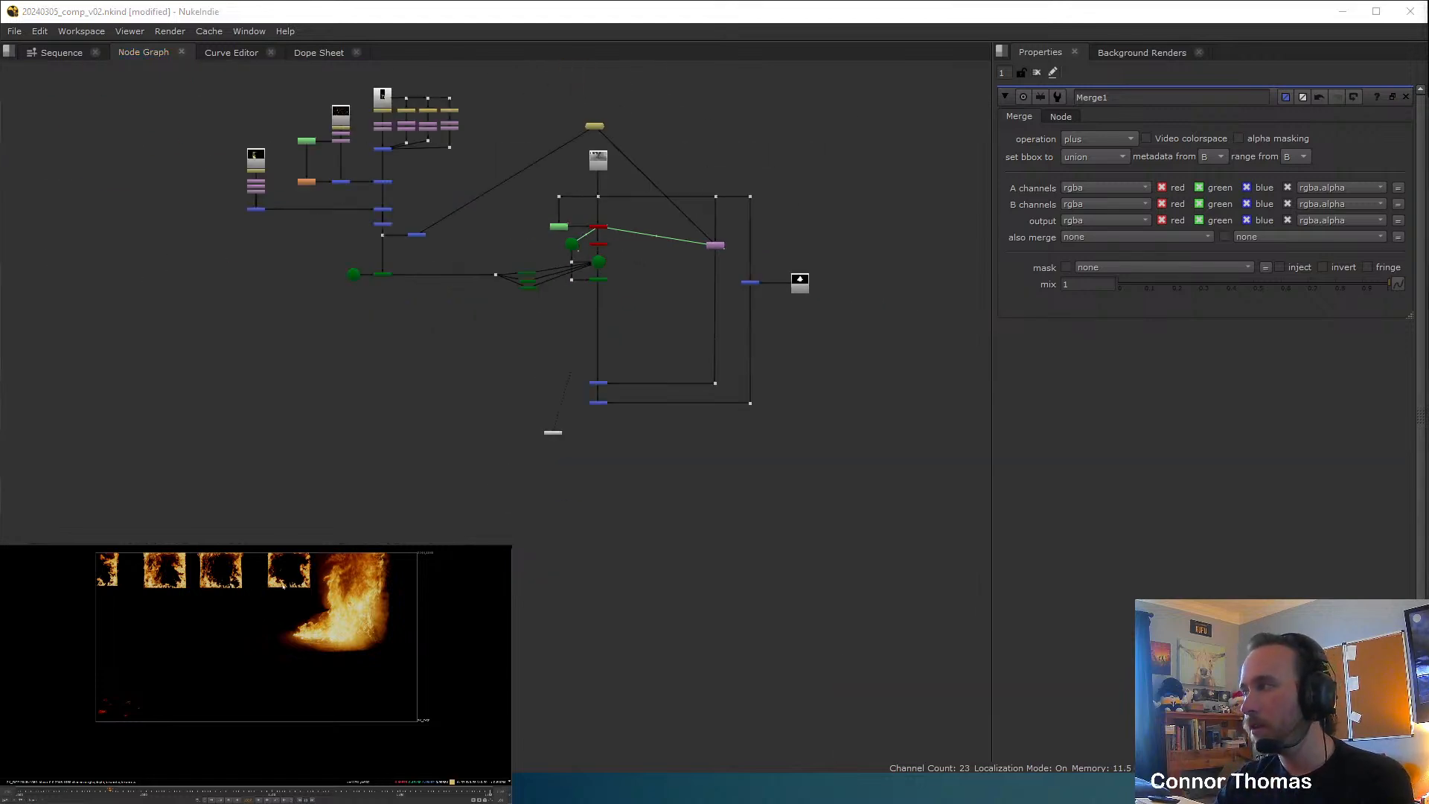
pyautogui.scroll(6, 652, 261)
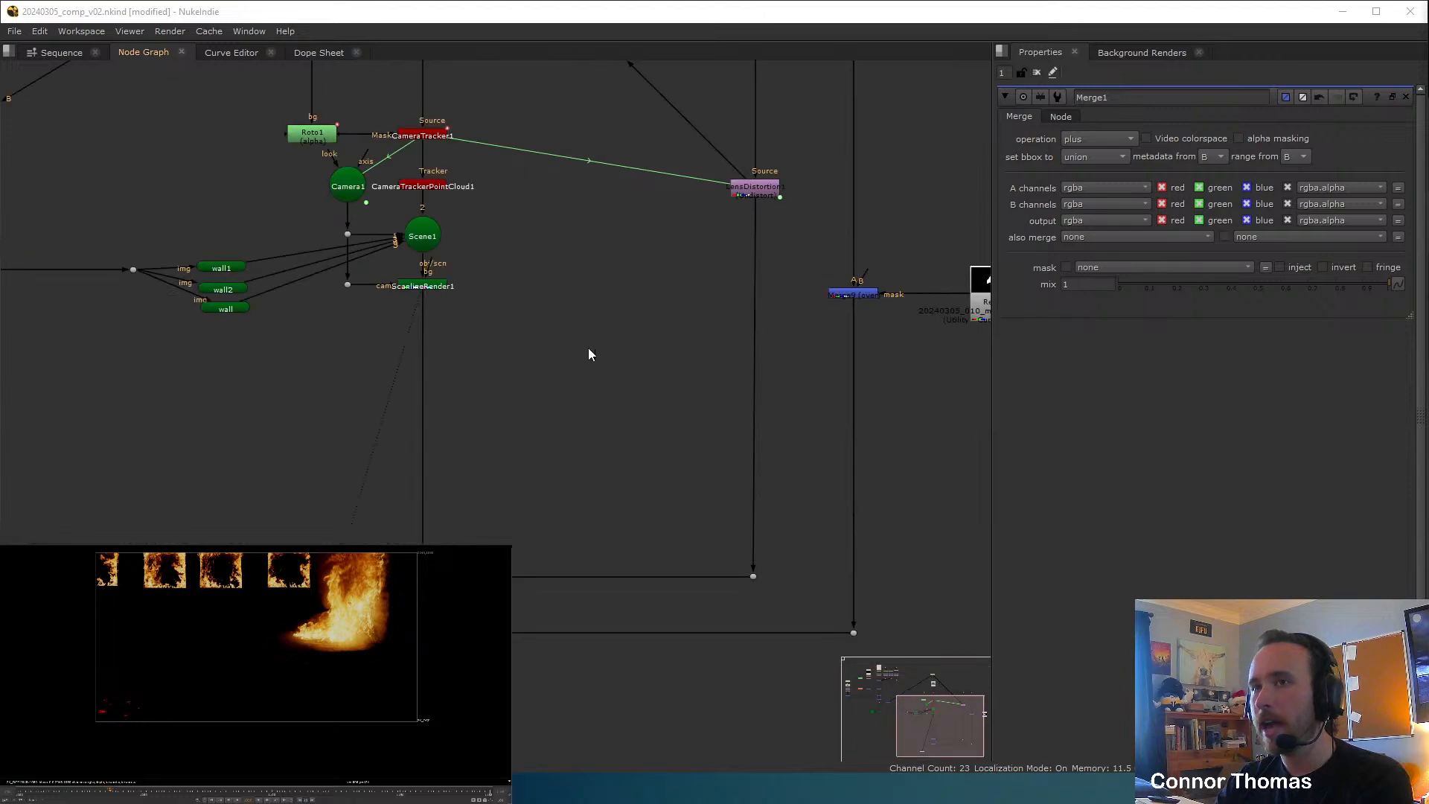
pyautogui.scroll(2, 484, 316)
pyautogui.moveTo(448, 515); pyautogui.dragTo(493, 240, button='middle')
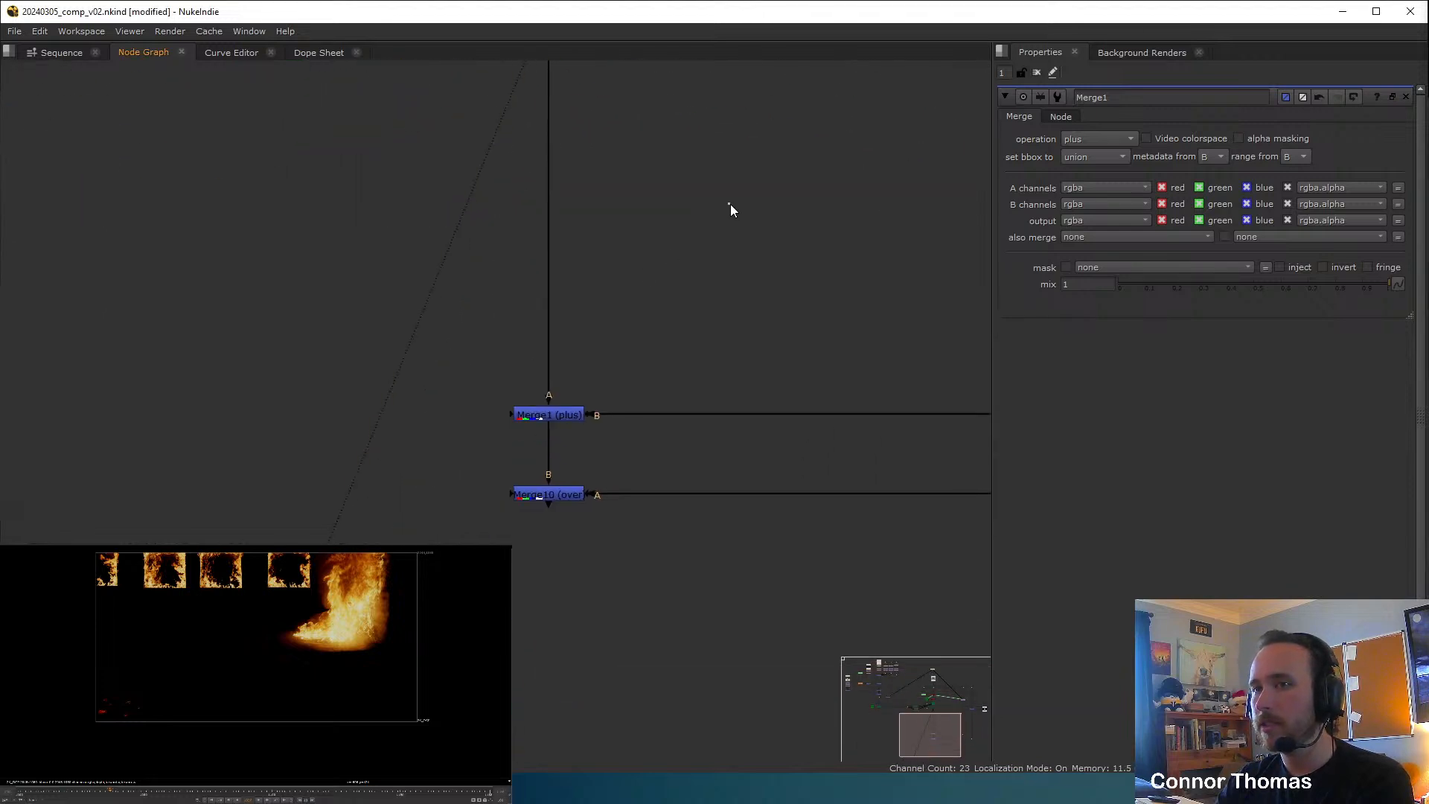
pyautogui.moveTo(669, 73); pyautogui.dragTo(687, 339, button='middle')
# Check ScanlineRender1's alpha, then insert an Exposure node below it with the ganged red, green and blue densities at 0.43.
pyautogui.click(567, 268)
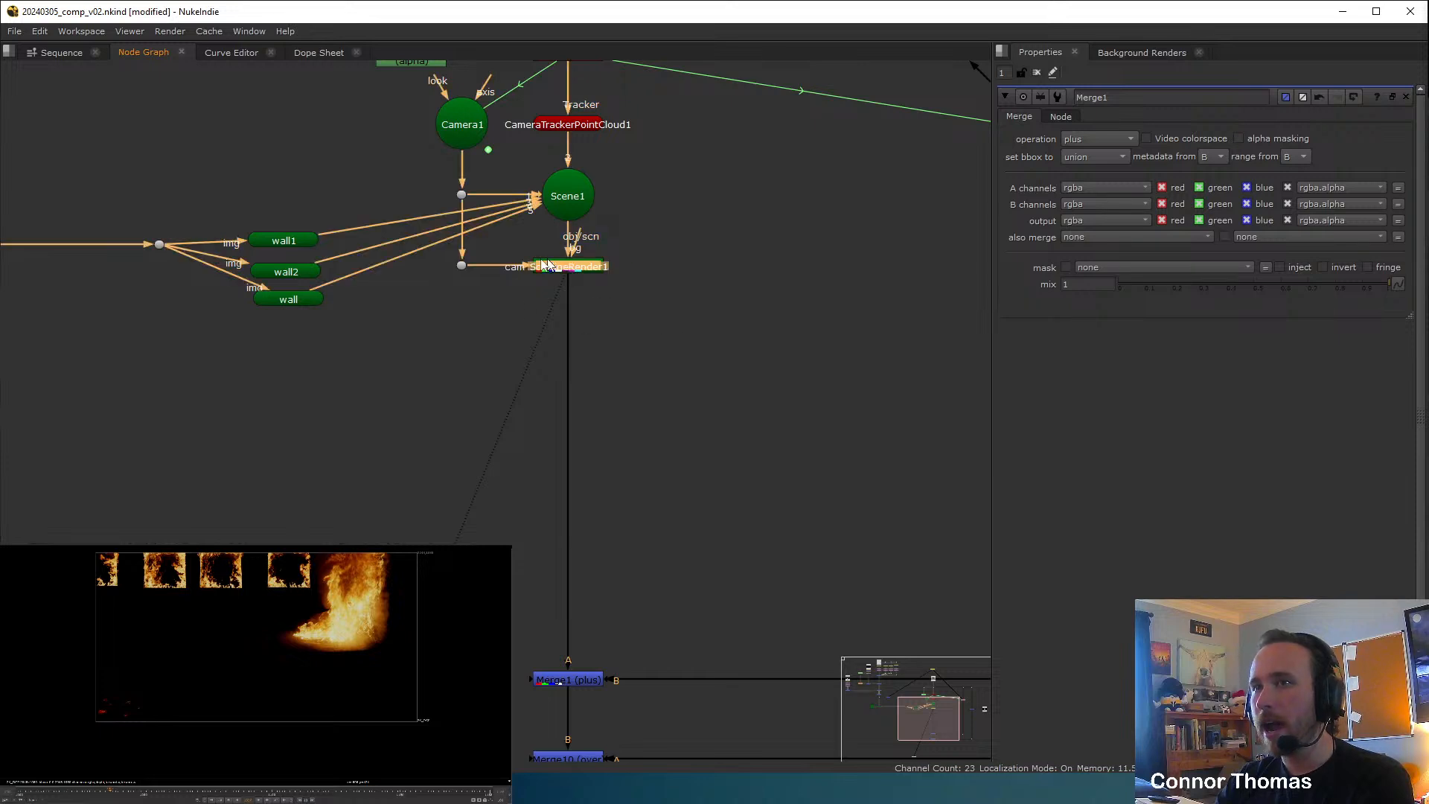
pyautogui.press('a')
pyautogui.press('a')
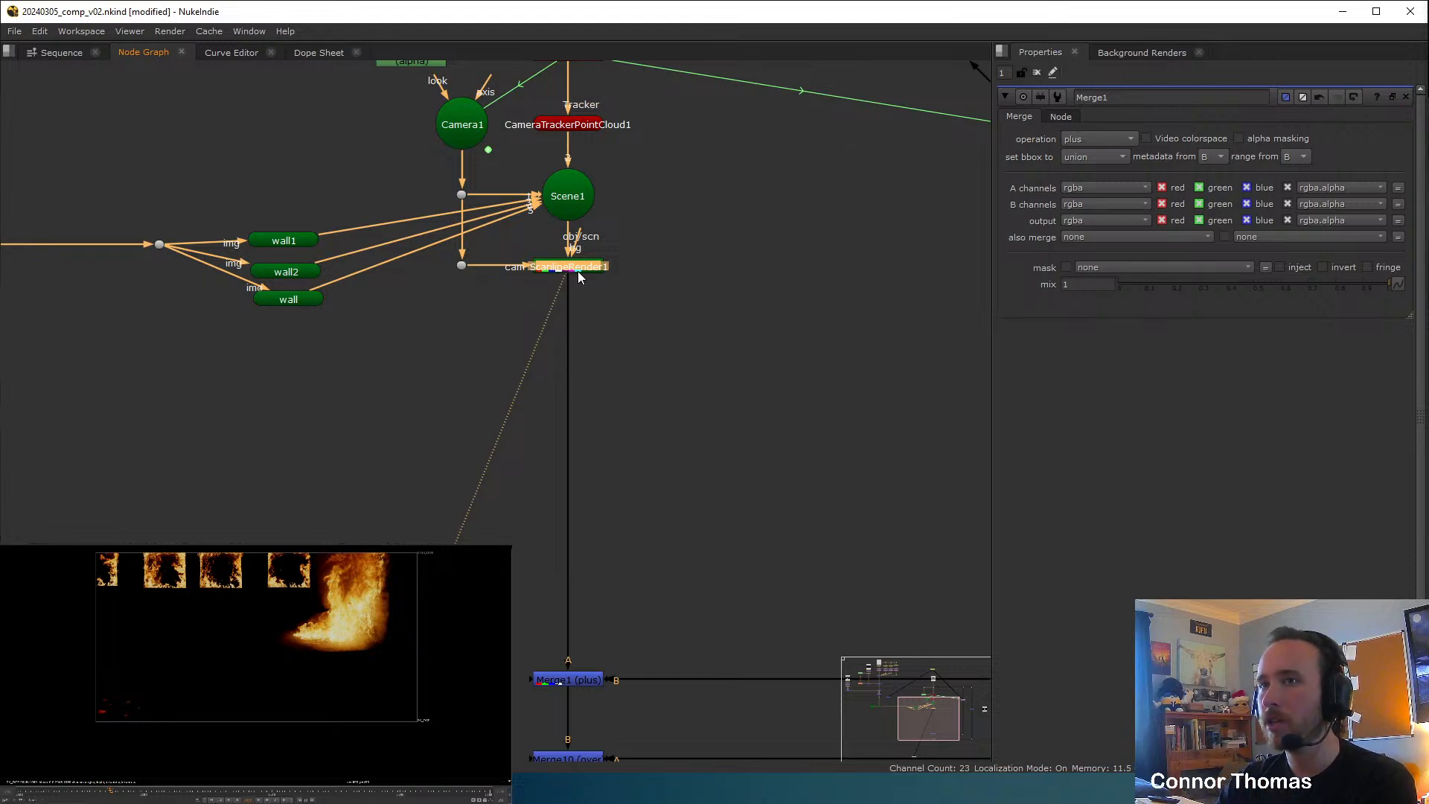
pyautogui.press('Tab')
pyautogui.write('exp')
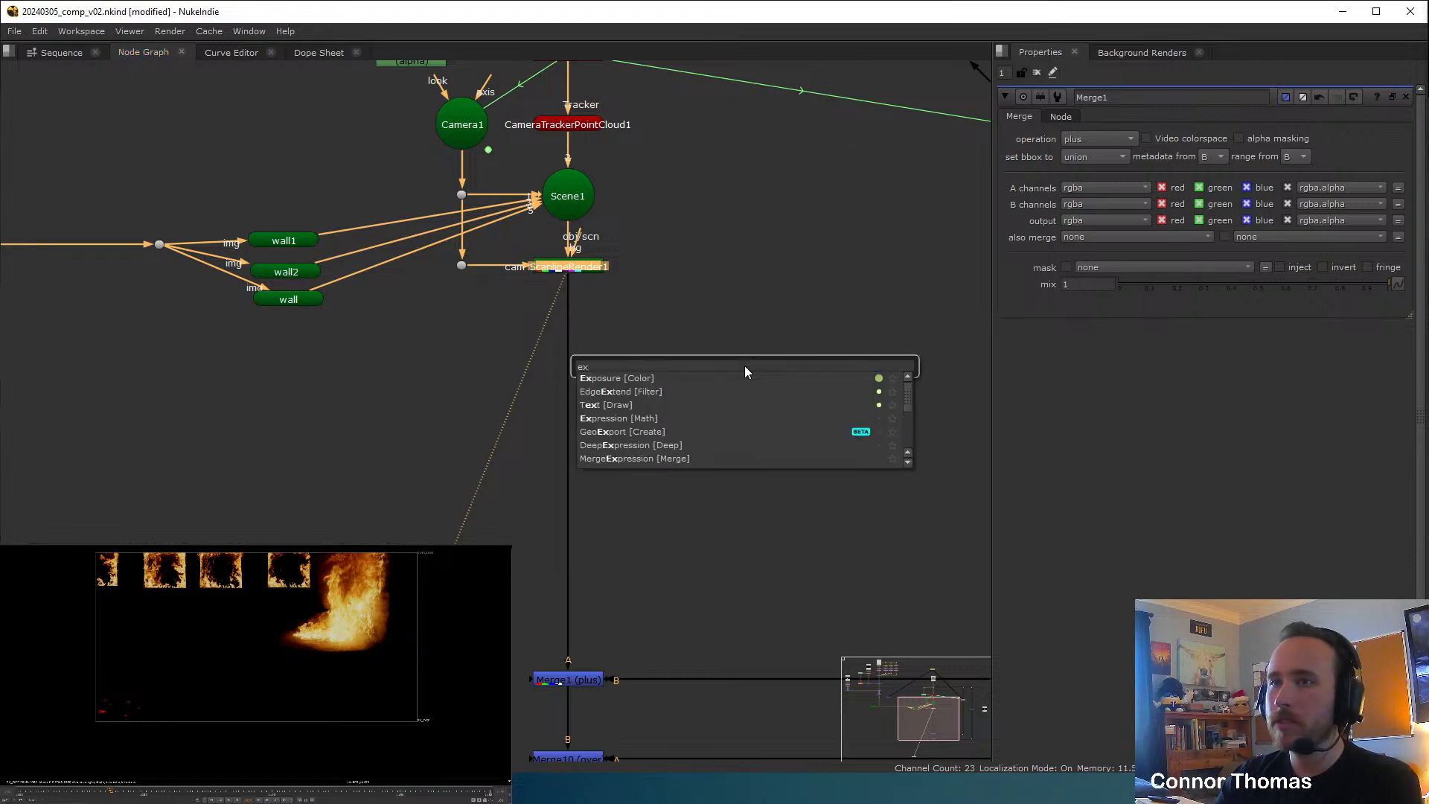
pyautogui.press('Return')
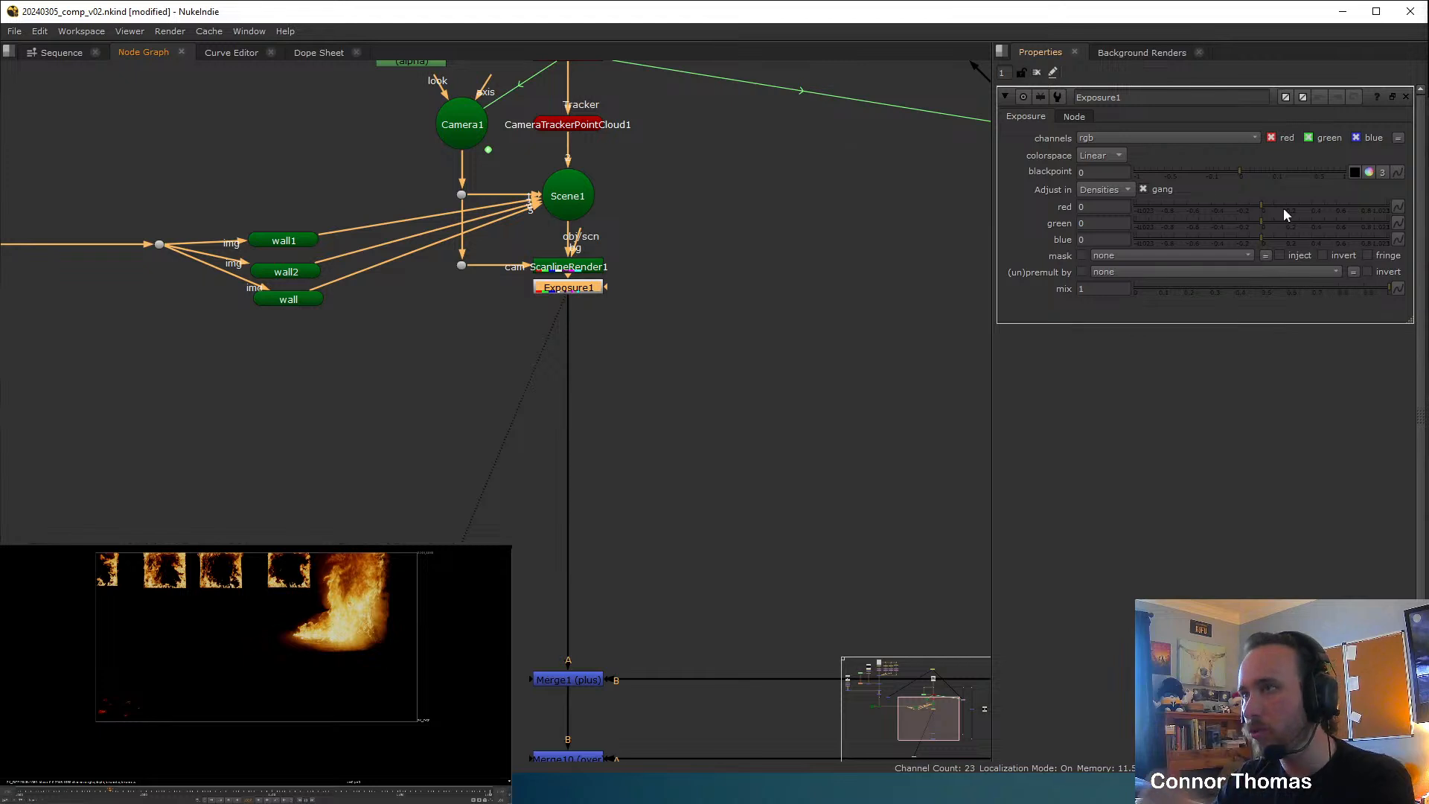
pyautogui.click(1304, 211)
pyautogui.moveTo(1305, 212); pyautogui.dragTo(1299, 212)
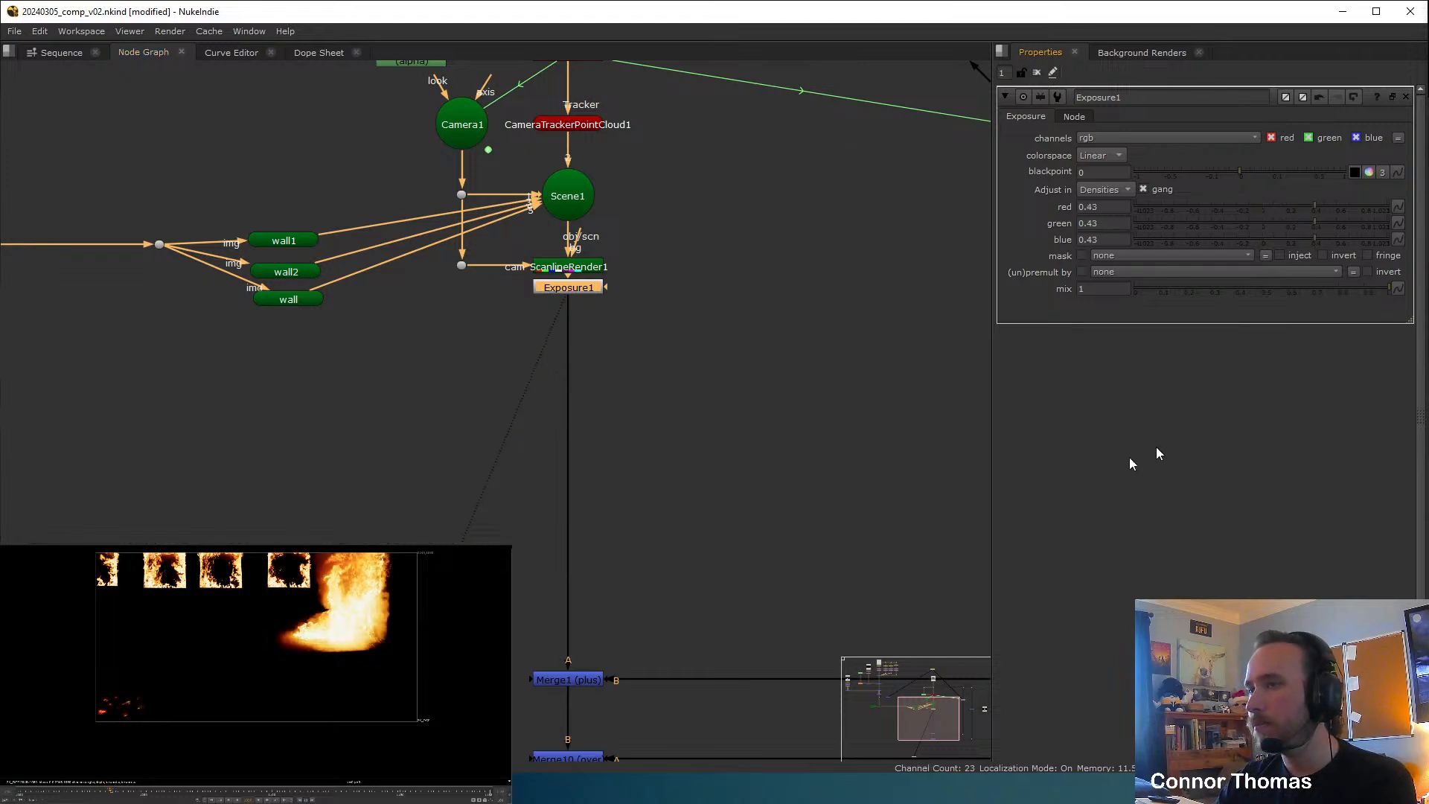
# Show the Merge10 composite in the viewer and lower Exposure1's ganged red, green and blue densities to 0.27.
pyautogui.click(692, 568)
pyautogui.moveTo(692, 568); pyautogui.dragTo(681, 470, button='middle')
pyautogui.click(588, 662)
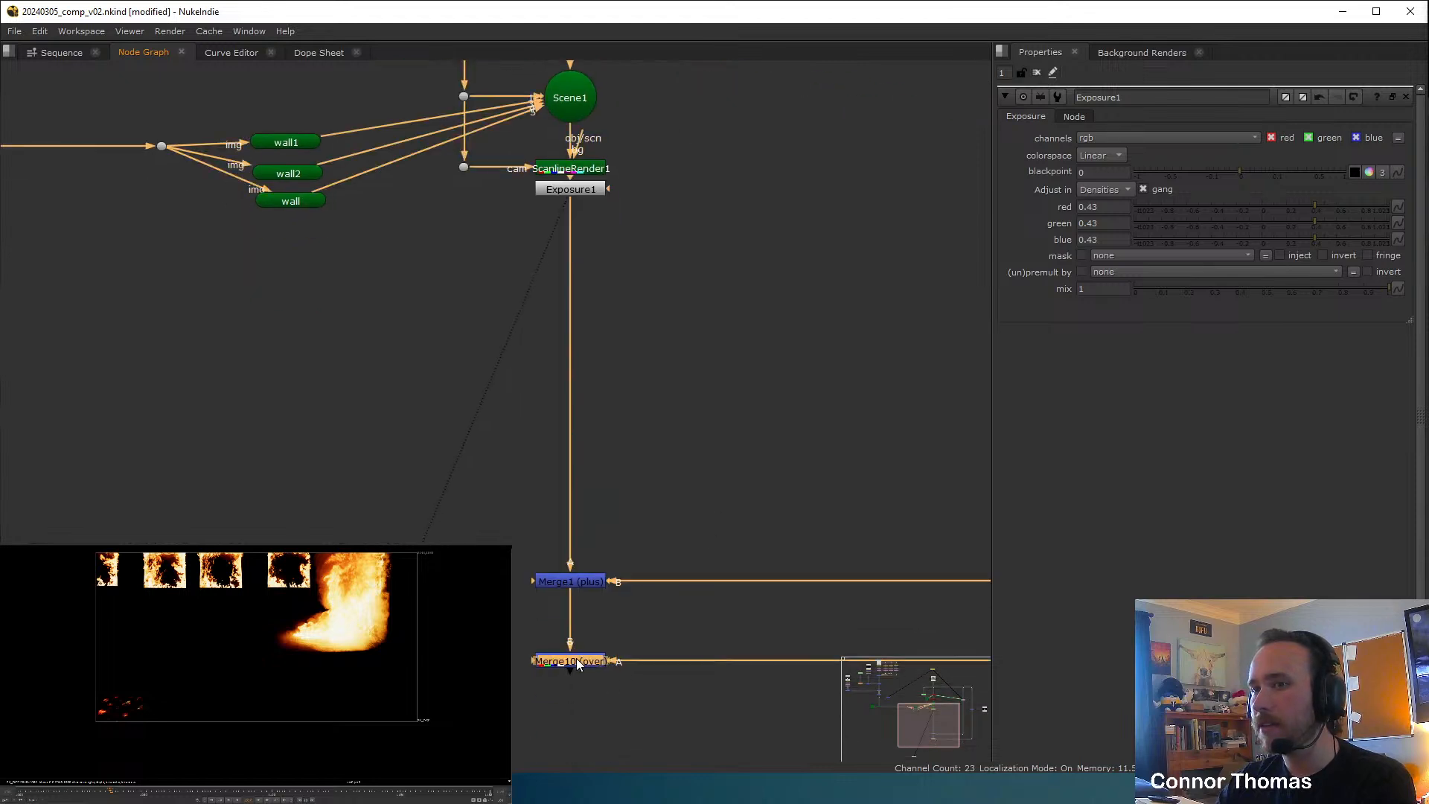
pyautogui.press('1')
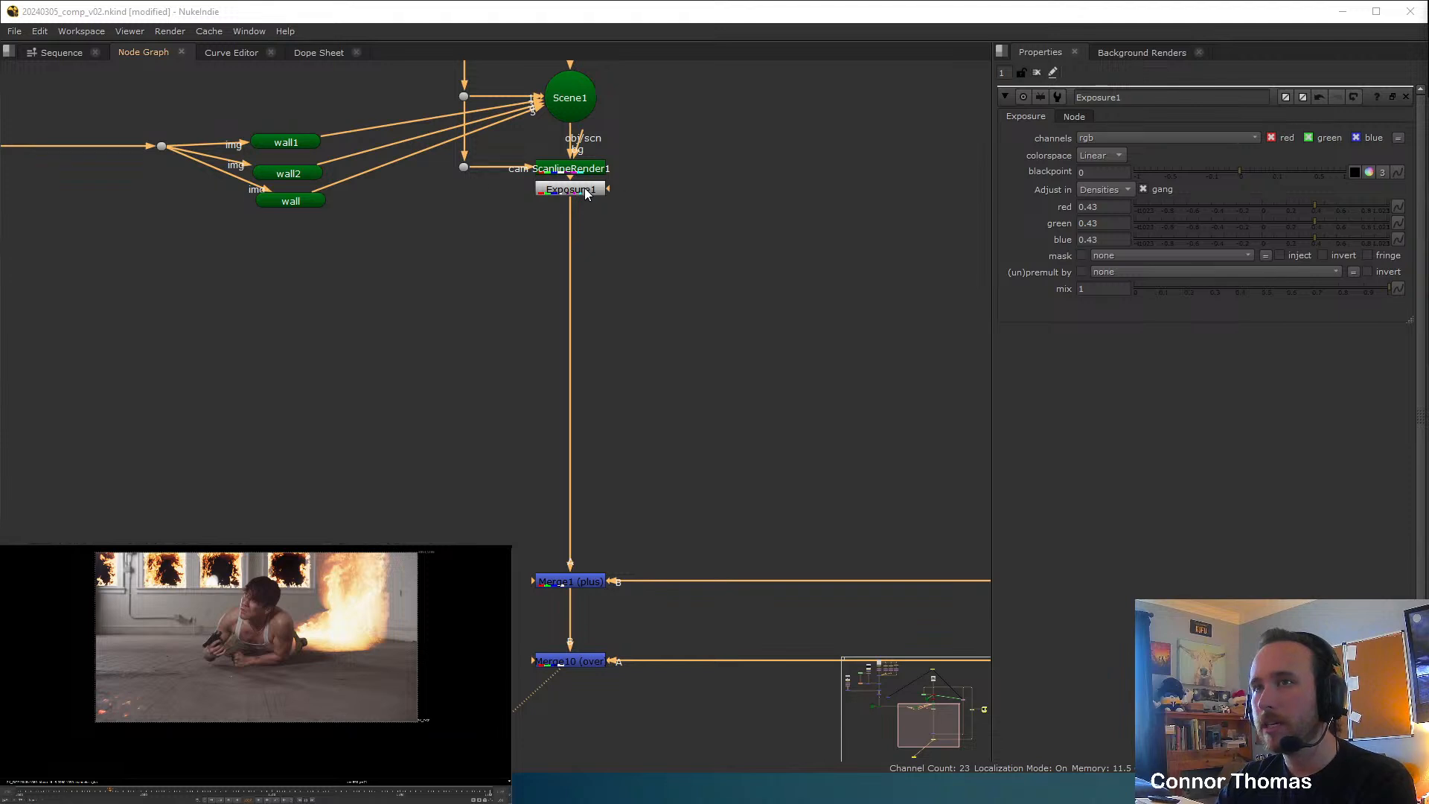
pyautogui.moveTo(588, 191); pyautogui.dragTo(587, 205)
pyautogui.moveTo(1300, 211)
pyautogui.mouseDown()
pyautogui.moveTo(1281, 208)
pyautogui.moveTo(1295, 210)
pyautogui.mouseUp()
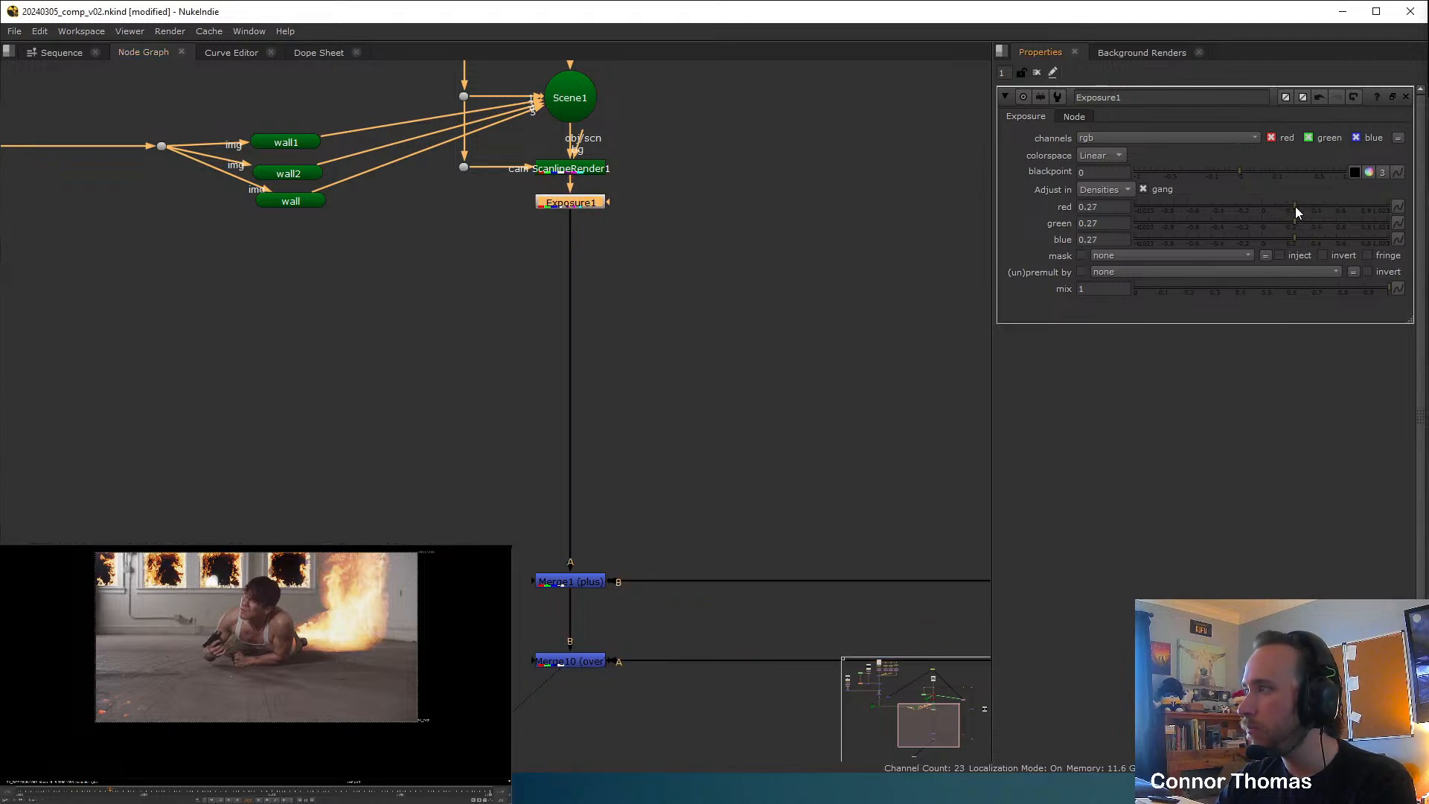
pyautogui.click(812, 432)
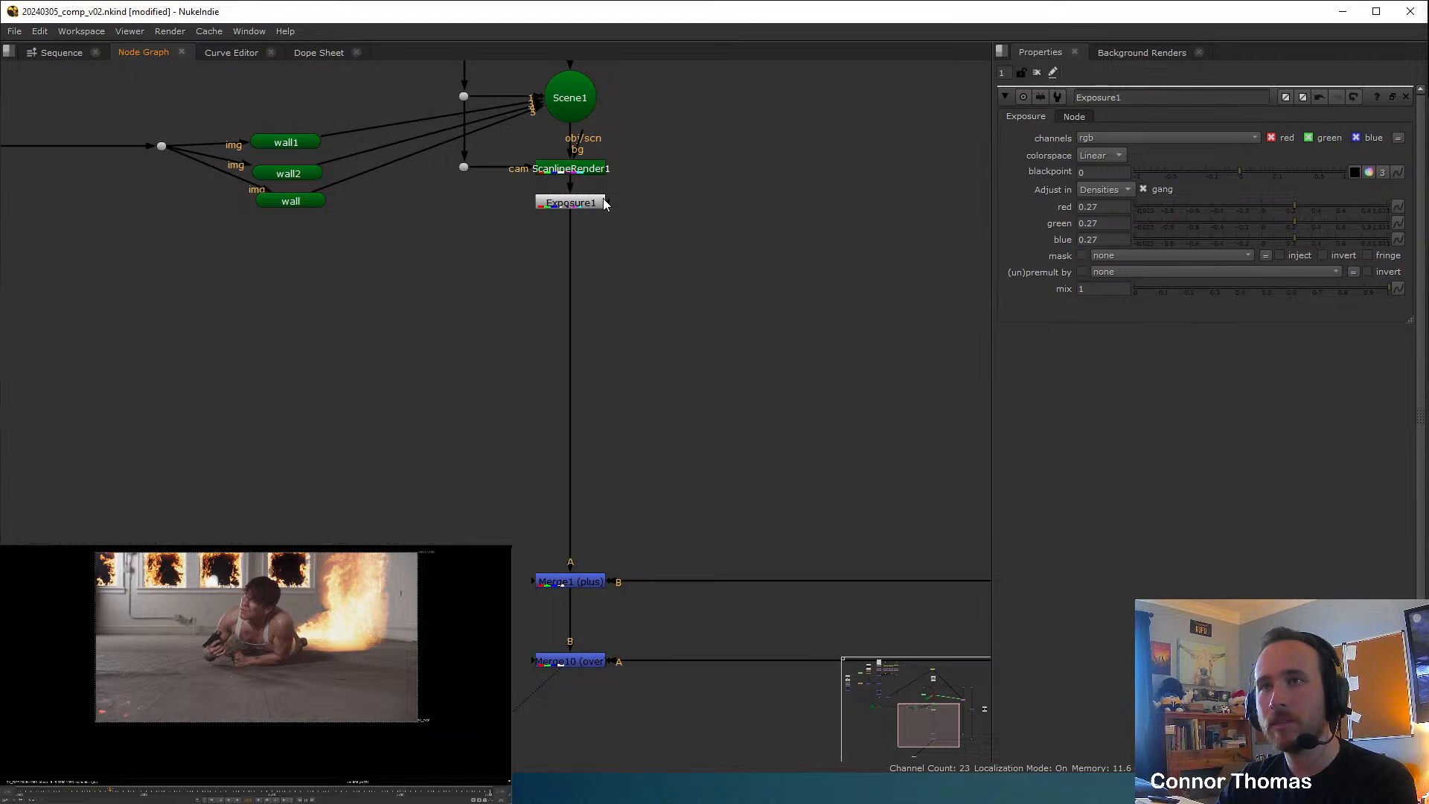
# Move Exposure1 further down, show ScanlineRender1 in the viewer and insert an Unpremult node directly below ScanlineRender1.
pyautogui.moveTo(604, 205); pyautogui.dragTo(597, 244)
pyautogui.click(646, 195)
pyautogui.click(598, 171)
pyautogui.press('1')
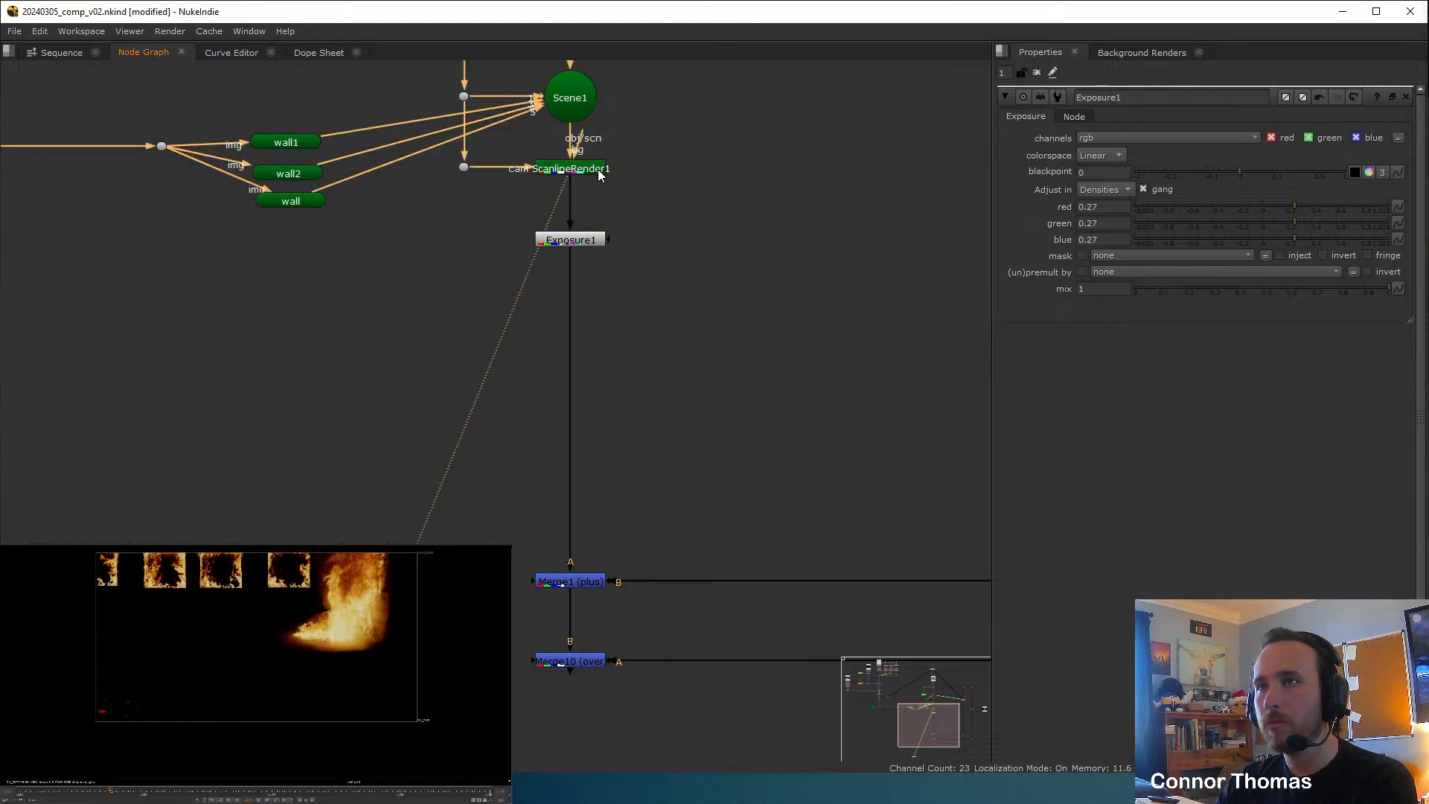
pyautogui.click(599, 173)
pyautogui.moveTo(678, 204); pyautogui.dragTo(701, 296, button='middle')
pyautogui.scroll(2, 699, 298)
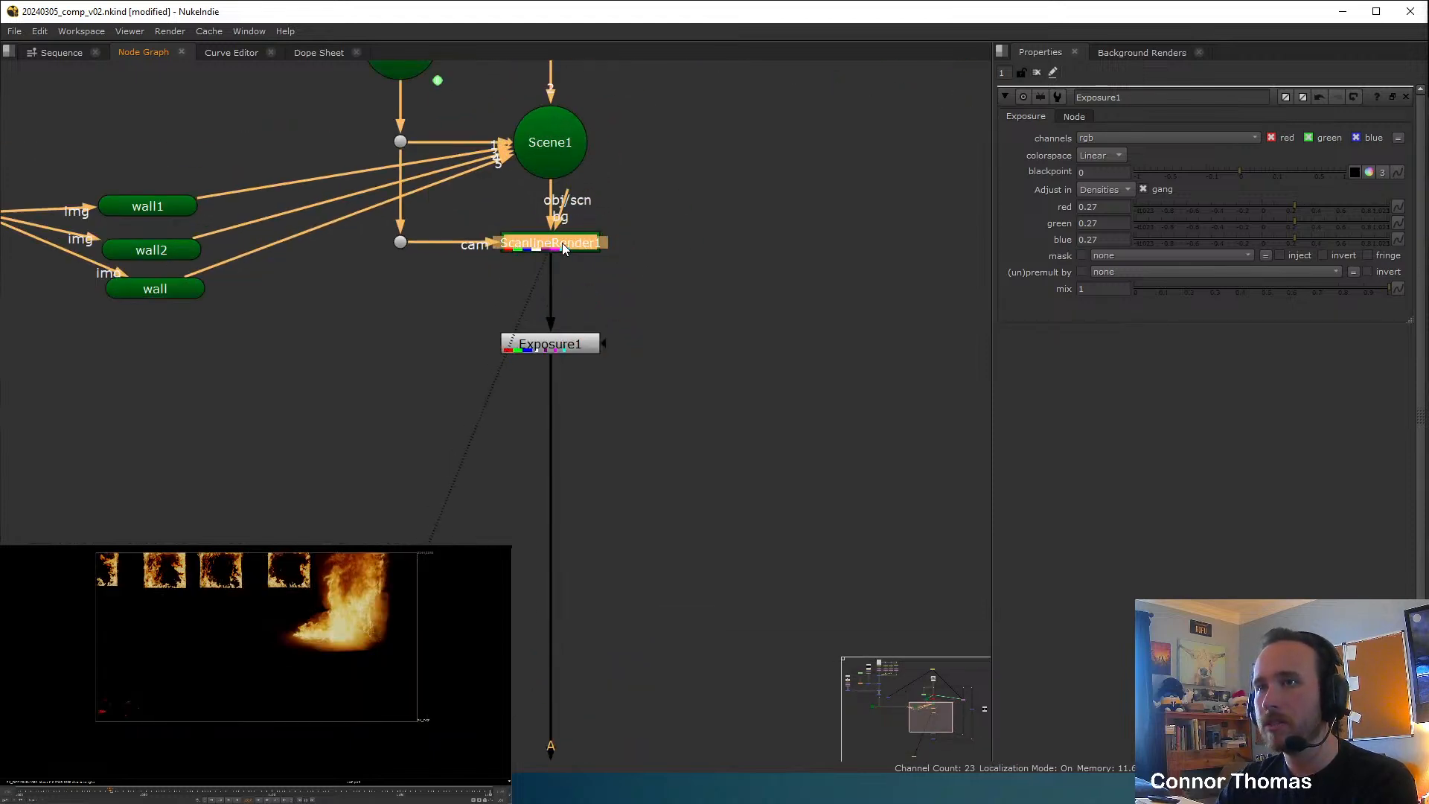
pyautogui.press('Tab')
pyautogui.write('unp')
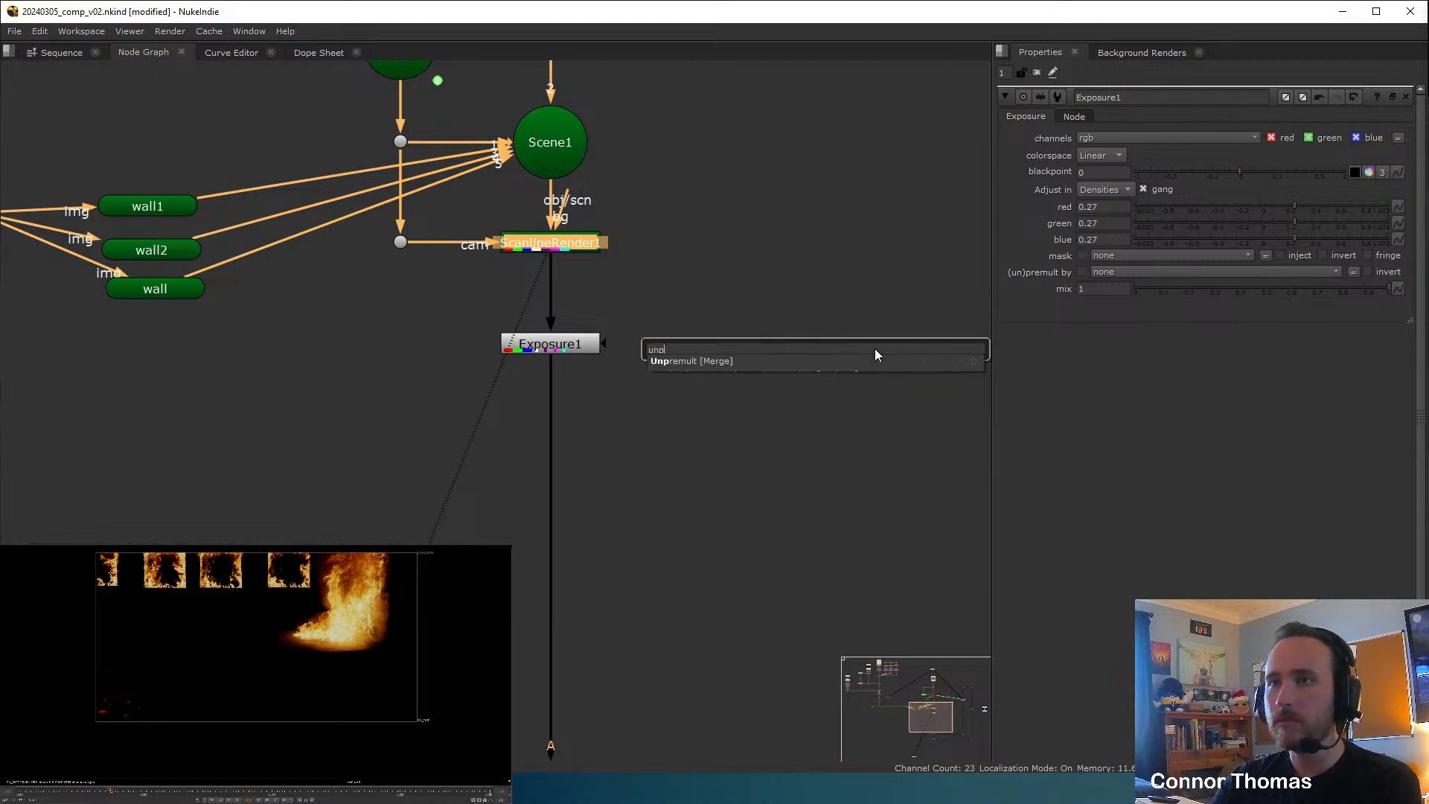
pyautogui.press('Return')
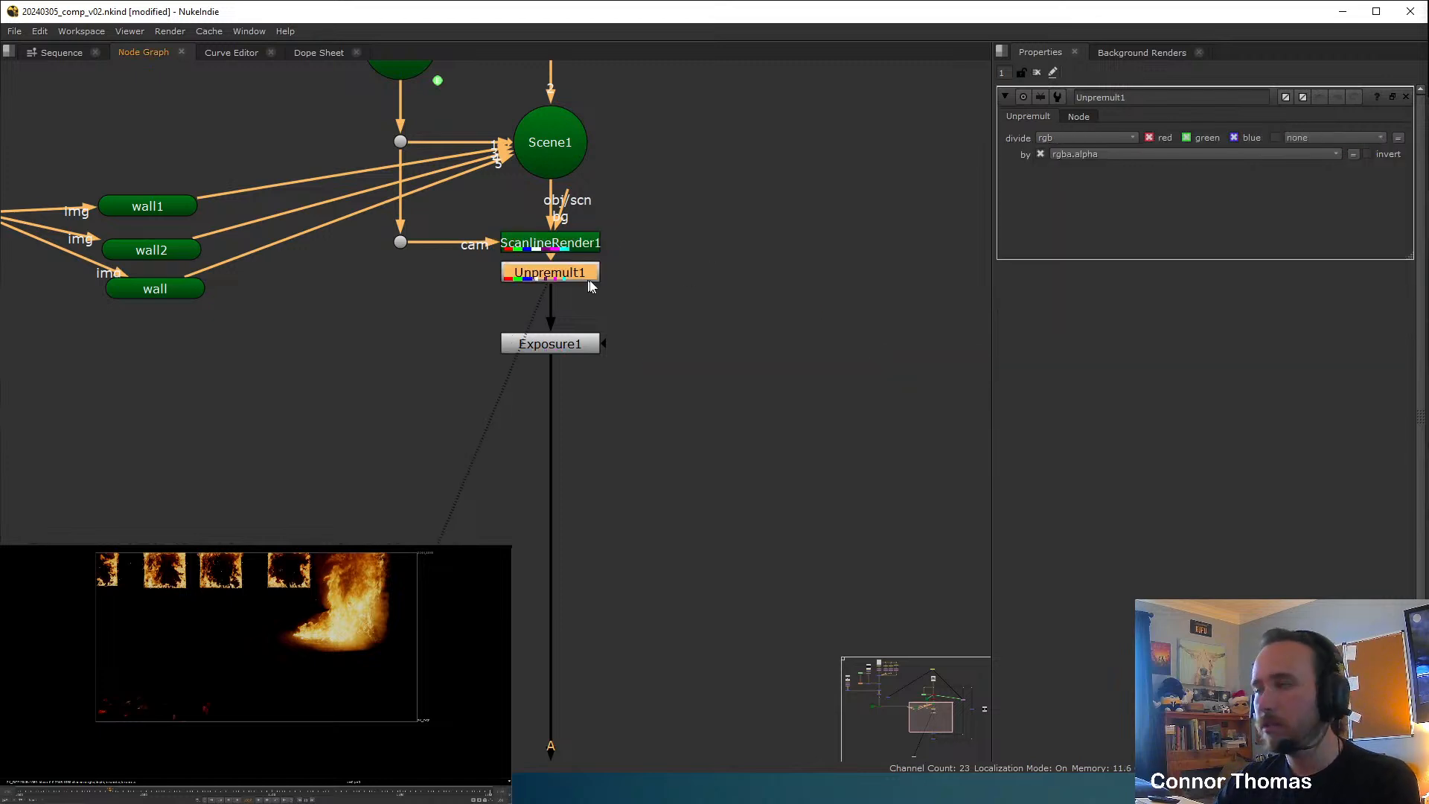
# Examine the window flames up close with Unpremult1 disabled and enabled, leaving the node enabled.
pyautogui.scroll(4, 241, 559)
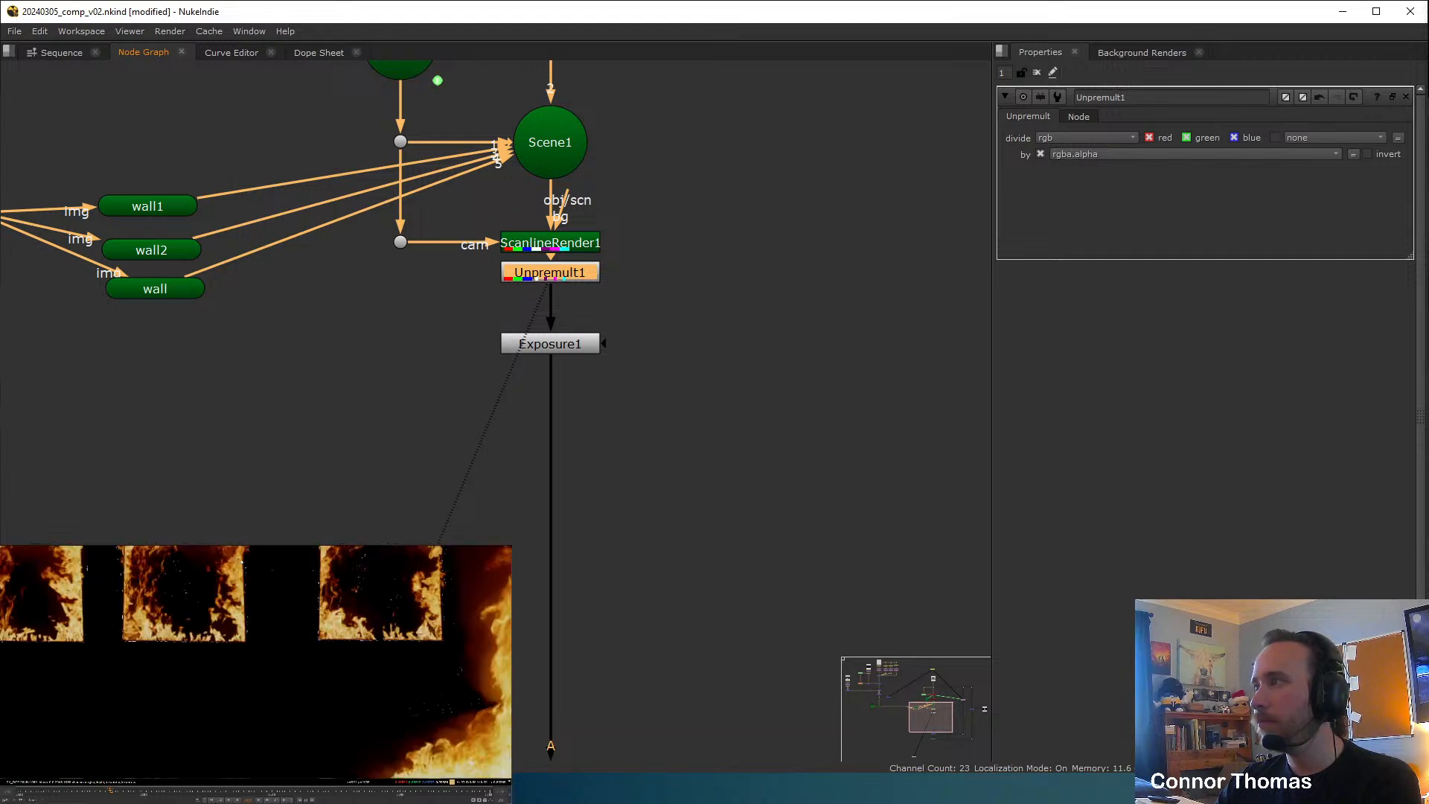
pyautogui.scroll(3, 196, 576)
pyautogui.press('d')
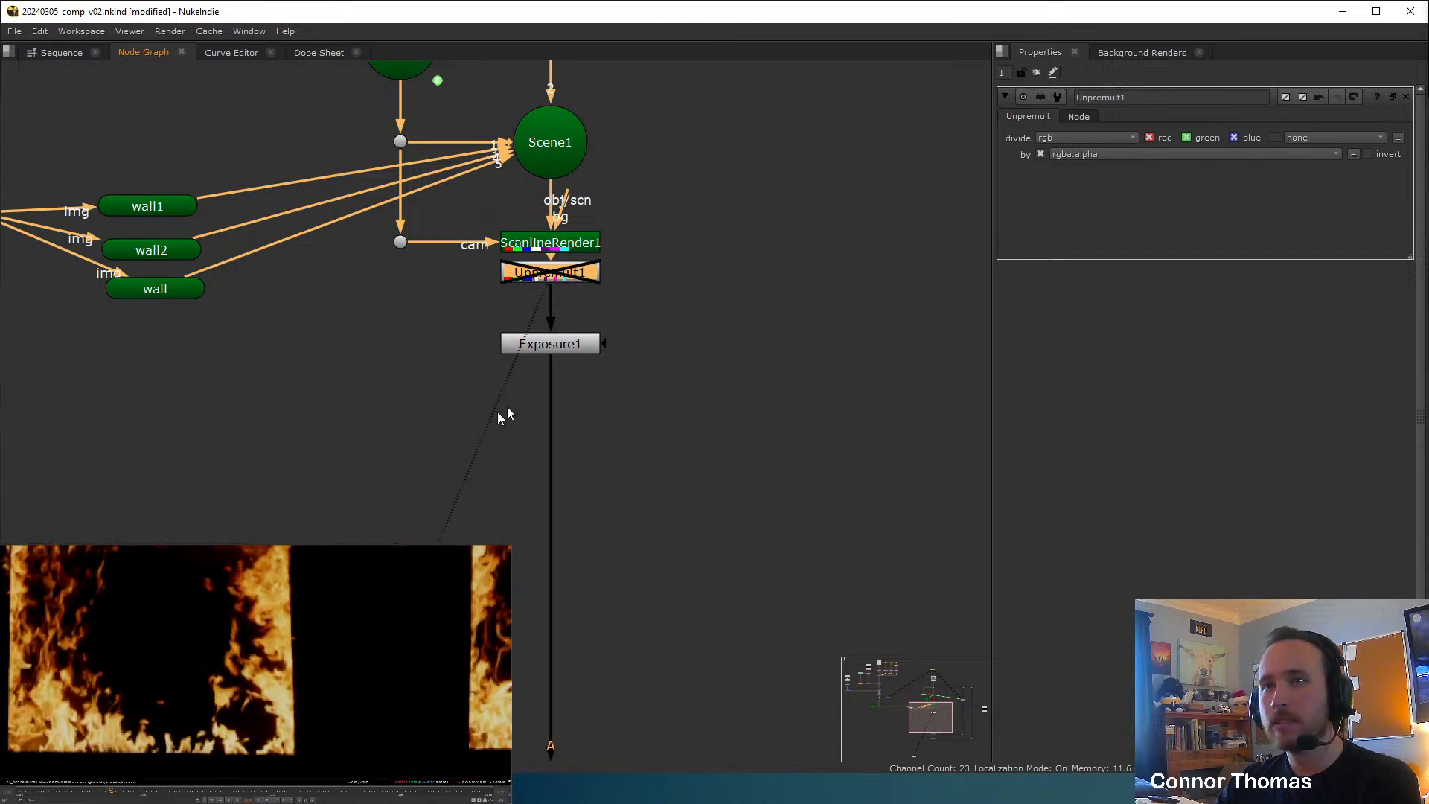
pyautogui.moveTo(502, 413); pyautogui.dragTo(506, 289, button='middle')
pyautogui.press('d')
pyautogui.click(566, 214)
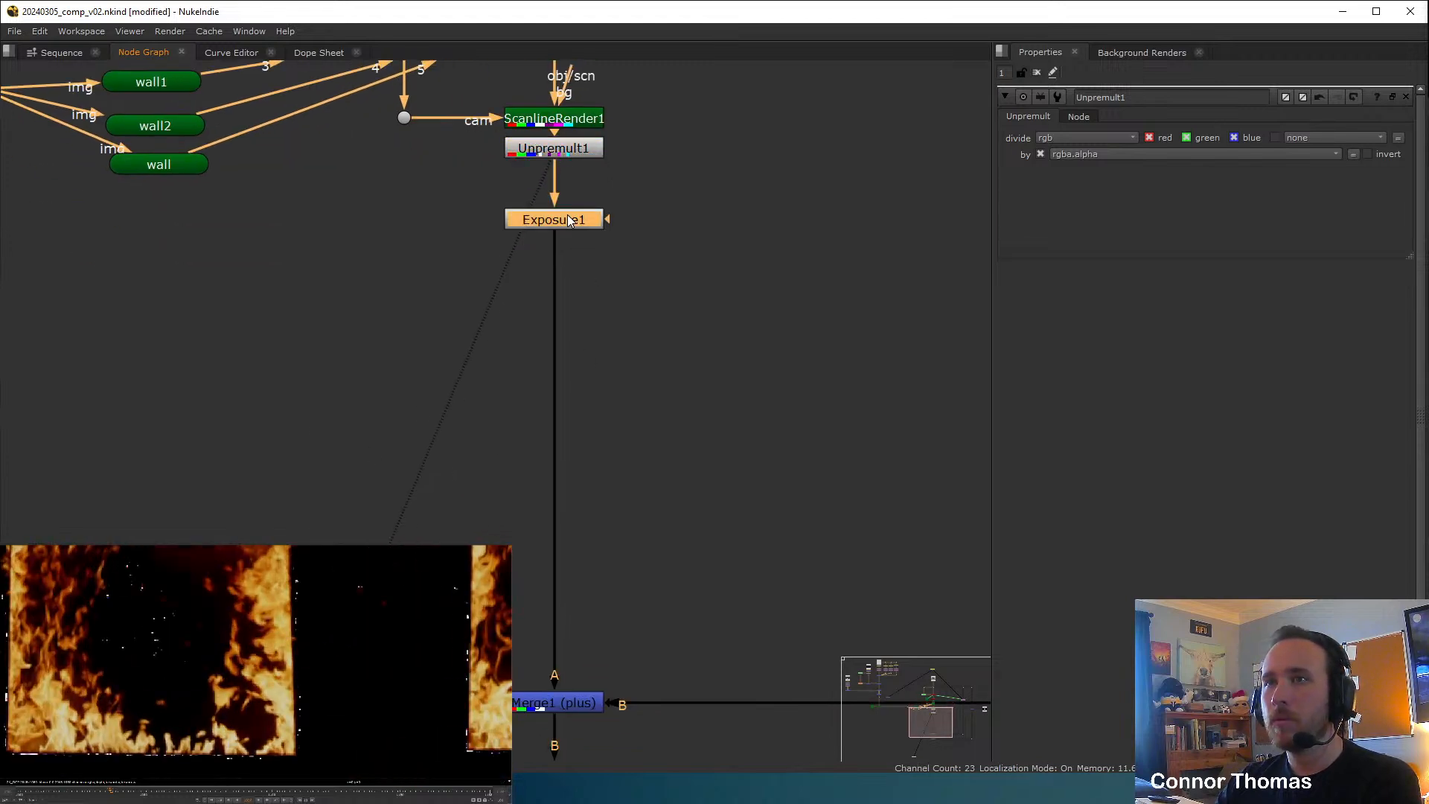
pyautogui.press('Tab')
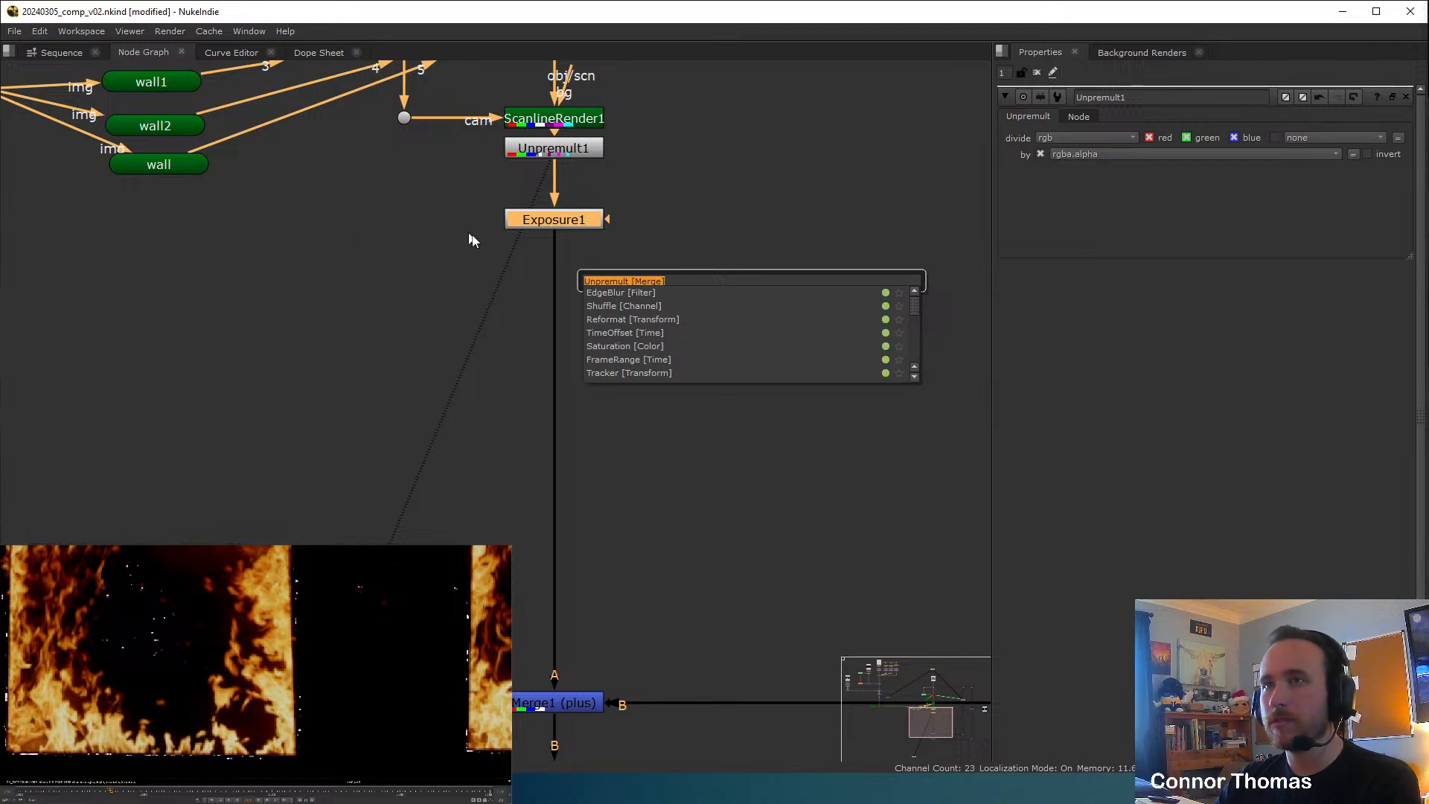
pyautogui.press('Return')
pyautogui.moveTo(548, 249); pyautogui.dragTo(548, 315)
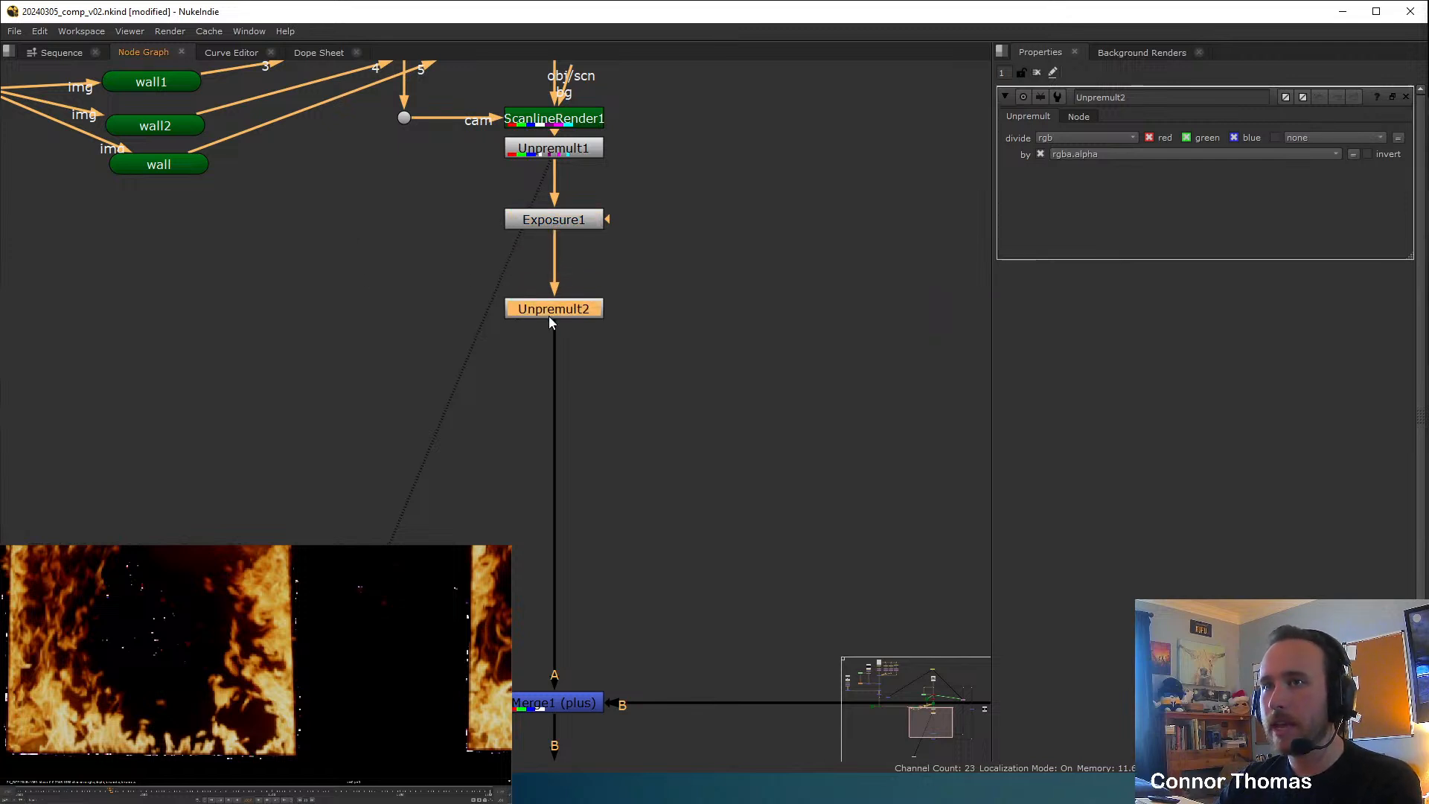
pyautogui.press('Delete')
# Insert a Saturation node below Exposure1, set its saturation to 1.74 and leave a gap between the two nodes.
pyautogui.press('Tab')
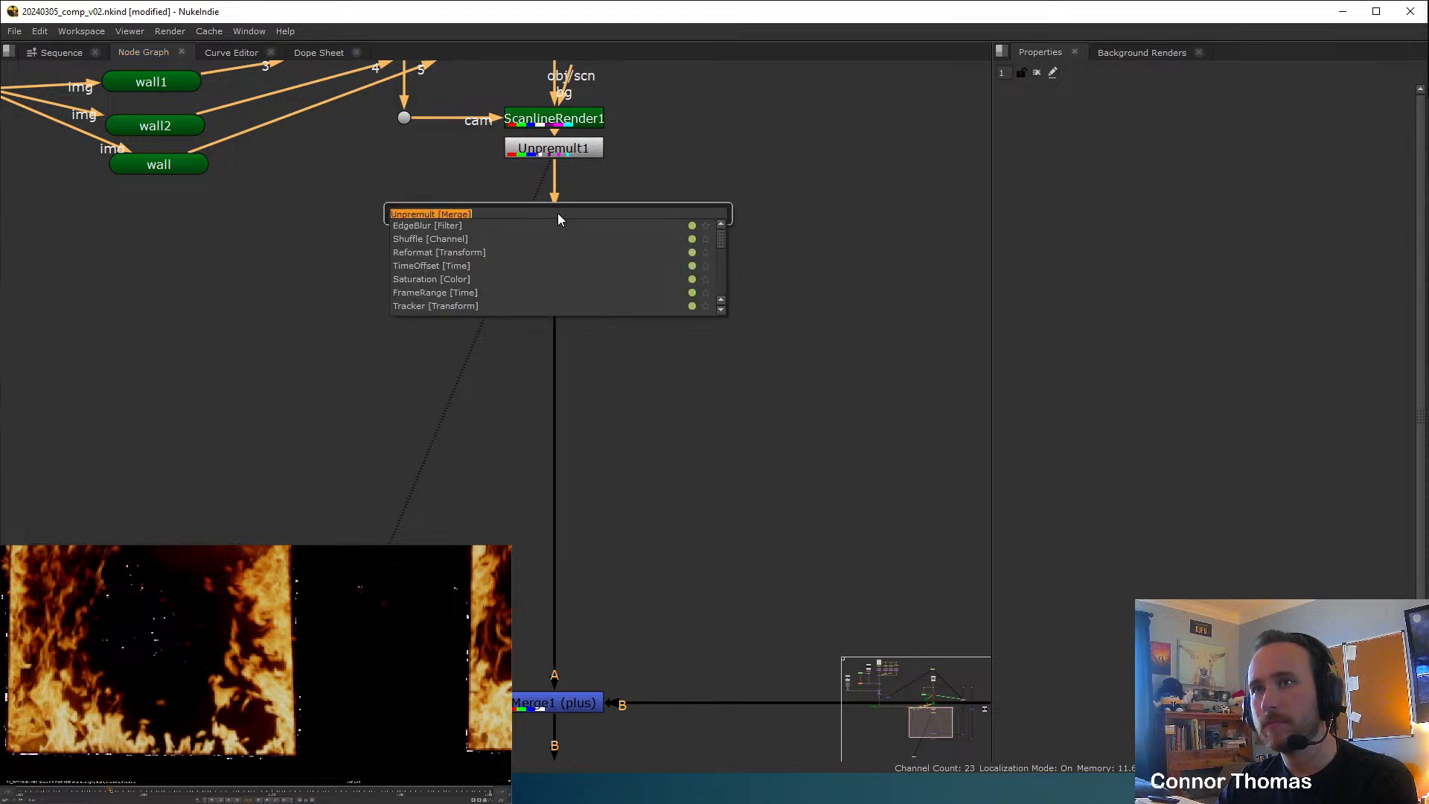
pyautogui.write('sat')
pyautogui.press('Return')
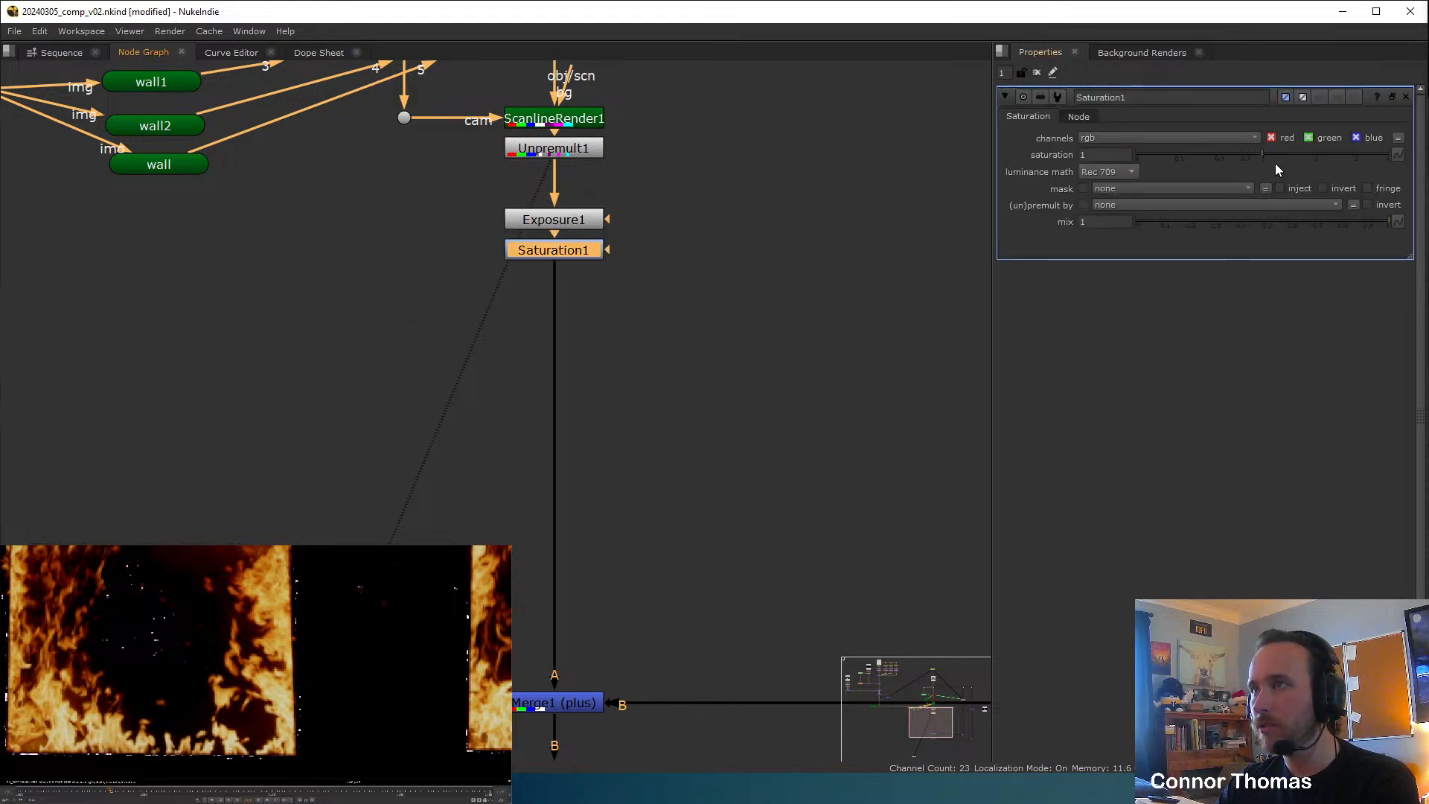
pyautogui.moveTo(1282, 157); pyautogui.dragTo(1302, 158)
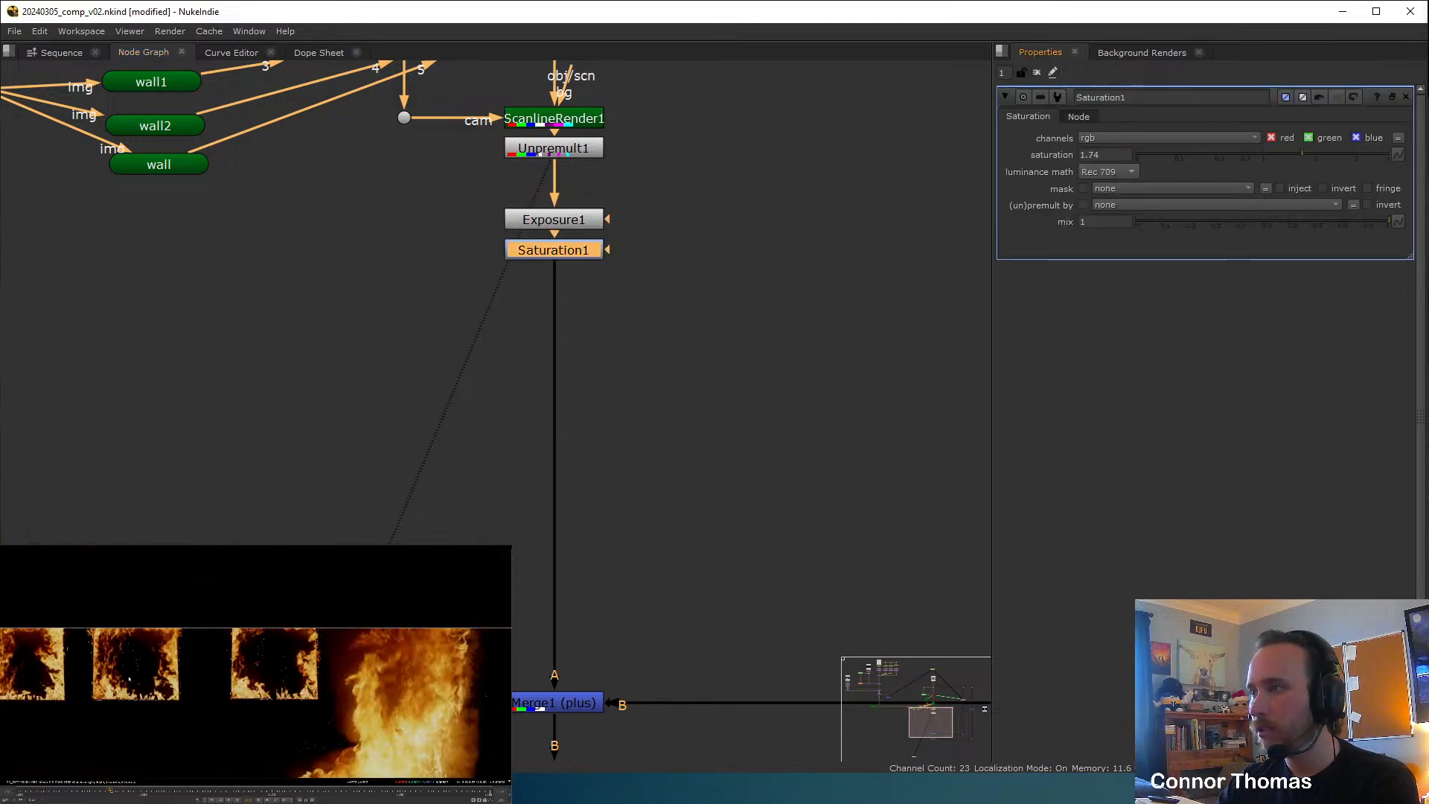
pyautogui.moveTo(582, 250); pyautogui.dragTo(587, 281)
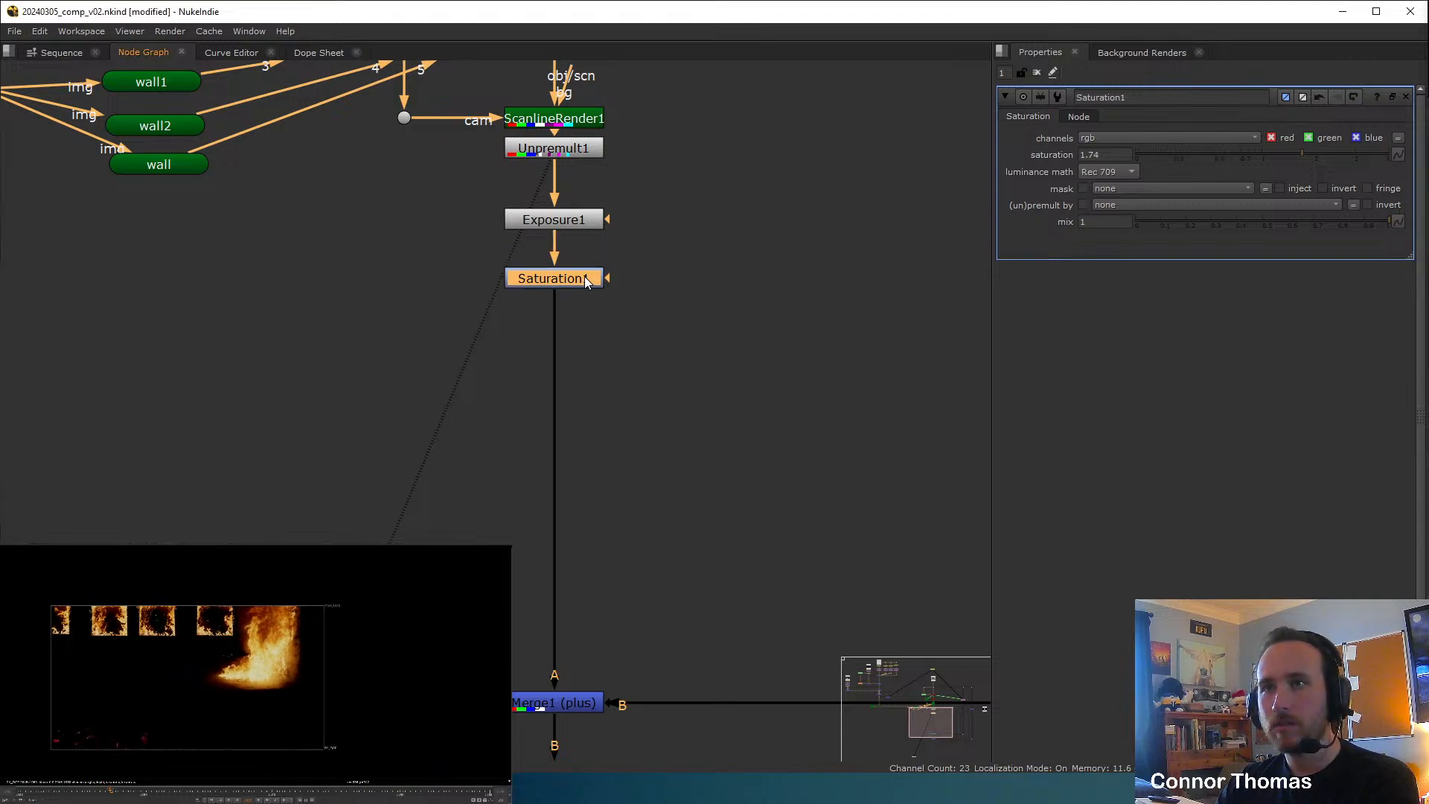
# Add a Grade node below Saturation1, show it in the viewer and set its gain to 1.16.
pyautogui.press('g')
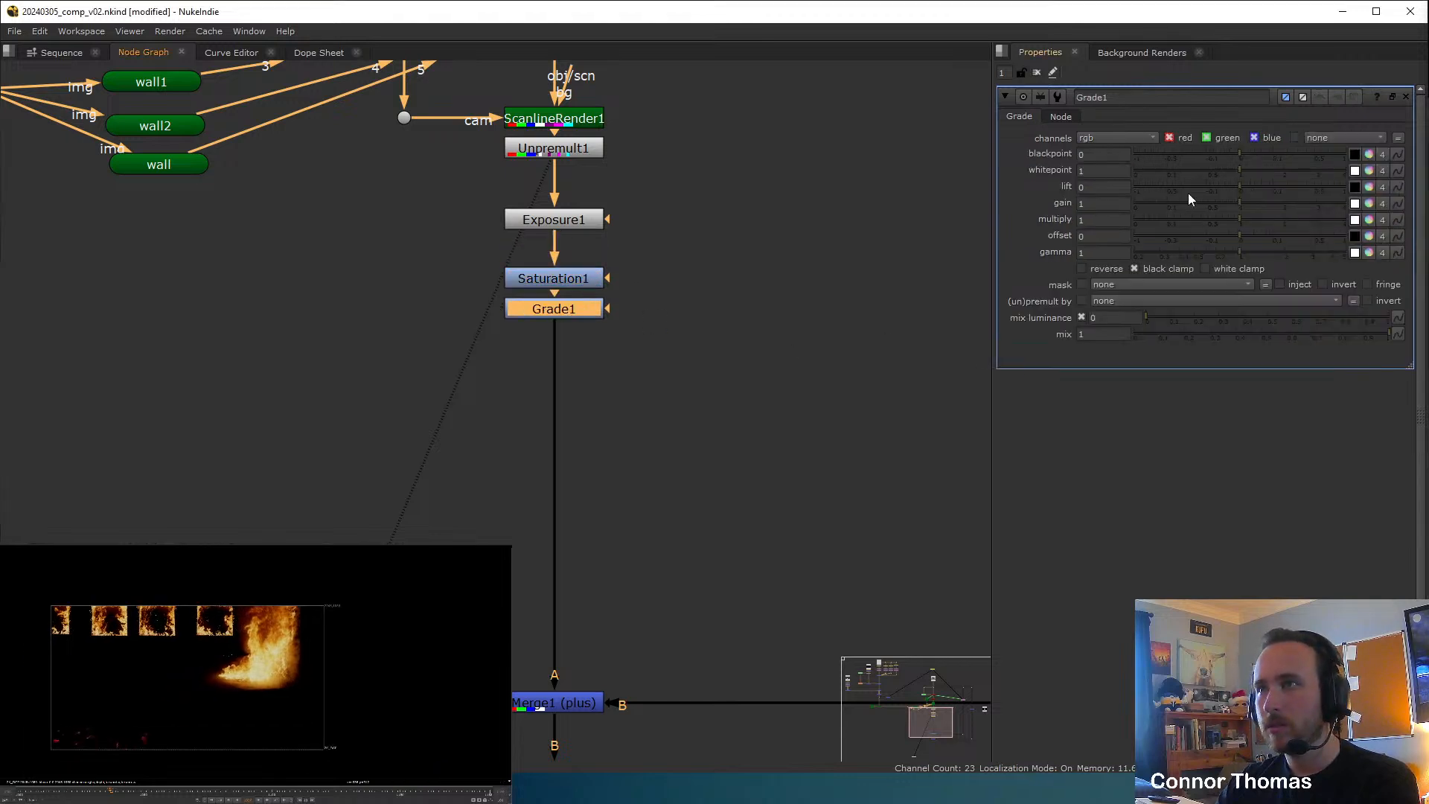
pyautogui.moveTo(1251, 211); pyautogui.dragTo(1268, 206)
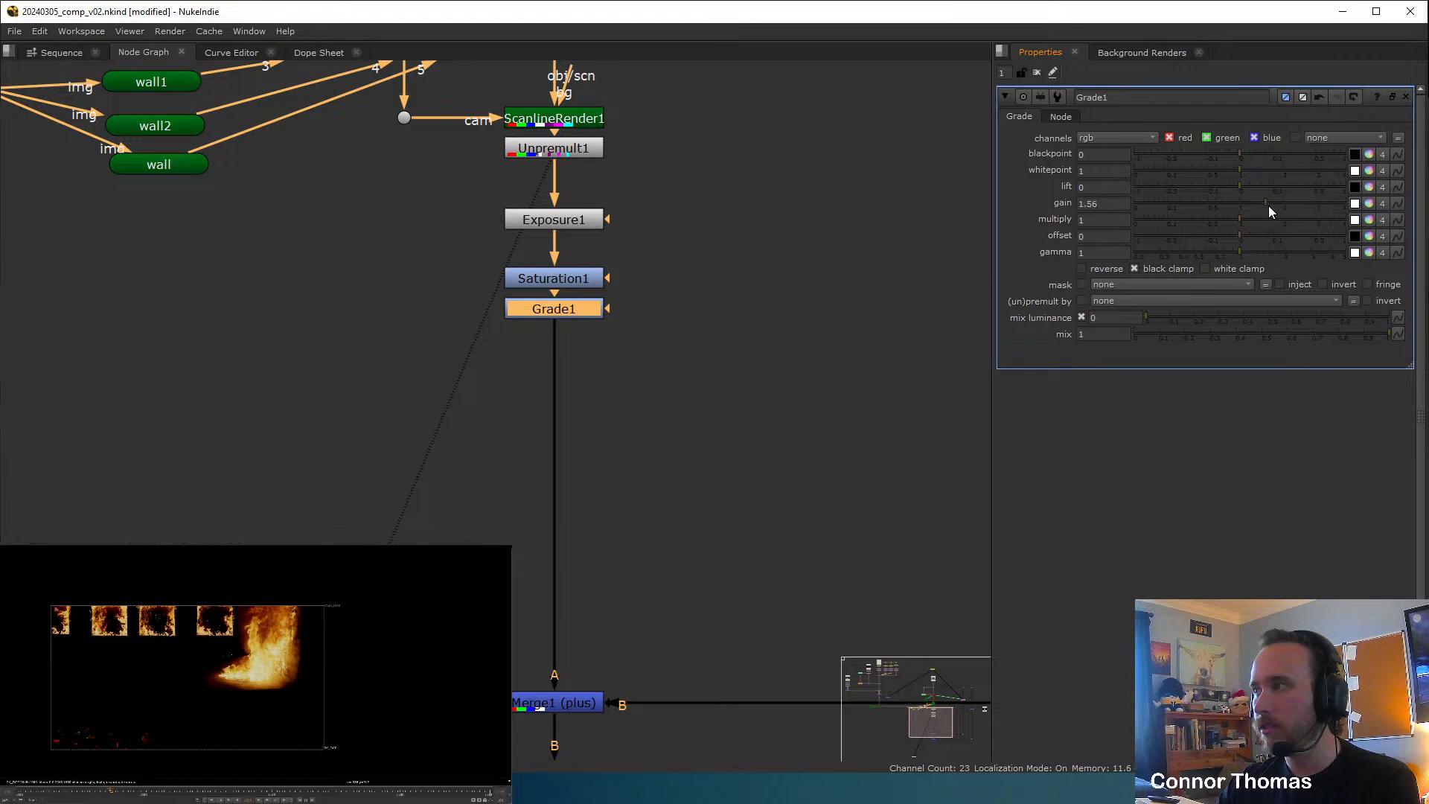
pyautogui.press('1')
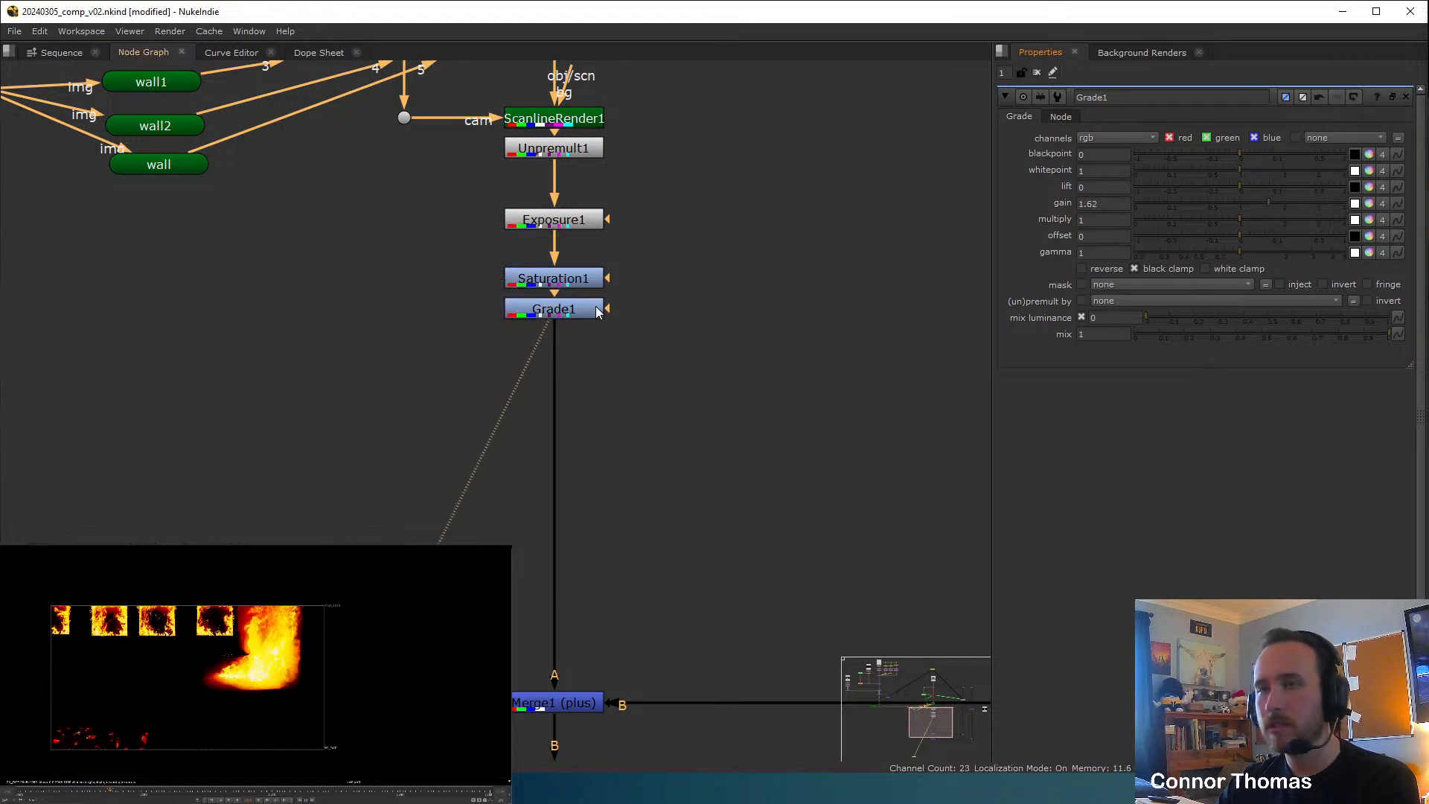
pyautogui.click(566, 312)
pyautogui.moveTo(1269, 208); pyautogui.dragTo(1247, 207)
# Reduce the saturation of Saturation1 to 0.84.
pyautogui.click(565, 280)
pyautogui.doubleClick(566, 281)
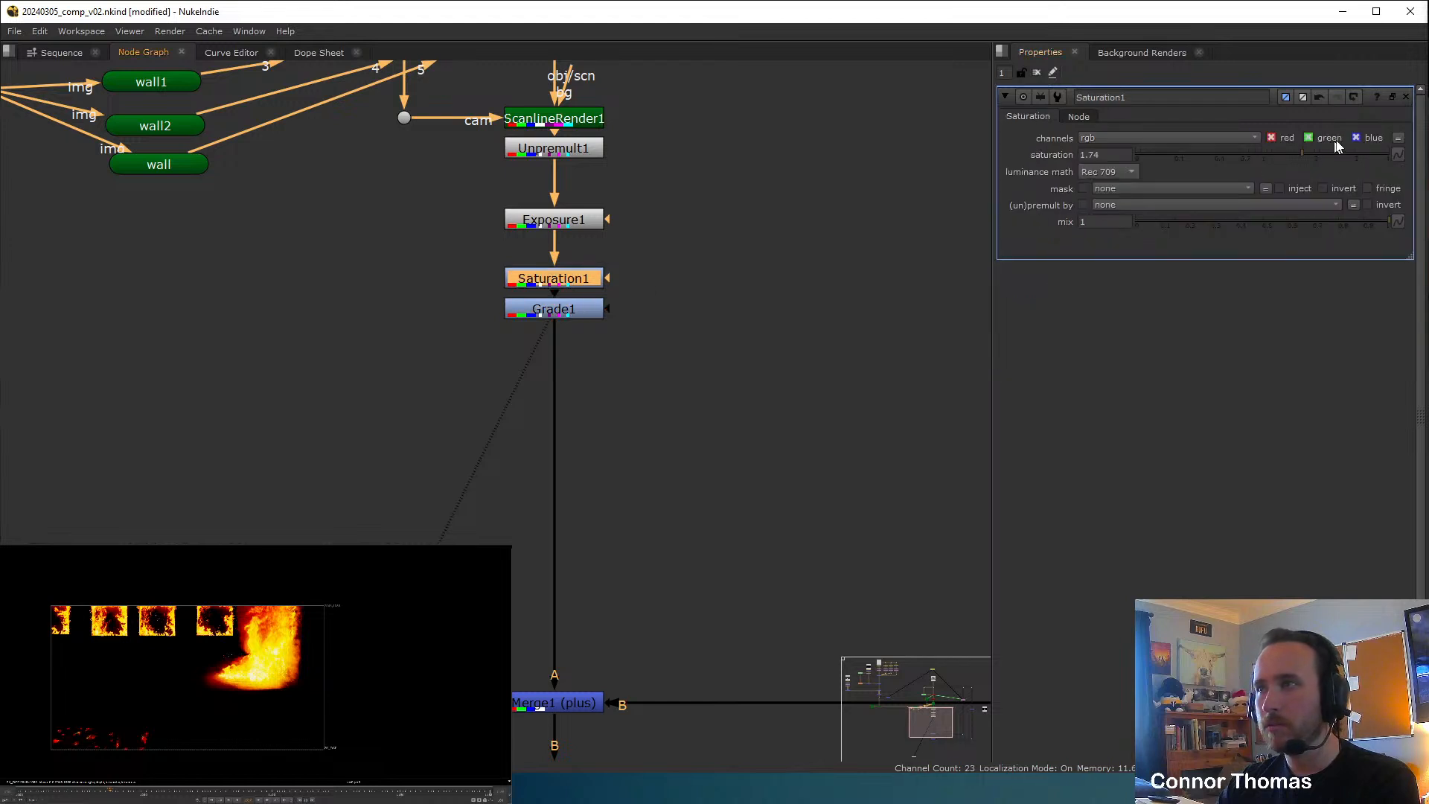
pyautogui.click(1277, 150)
pyautogui.moveTo(1277, 151); pyautogui.dragTo(1252, 160)
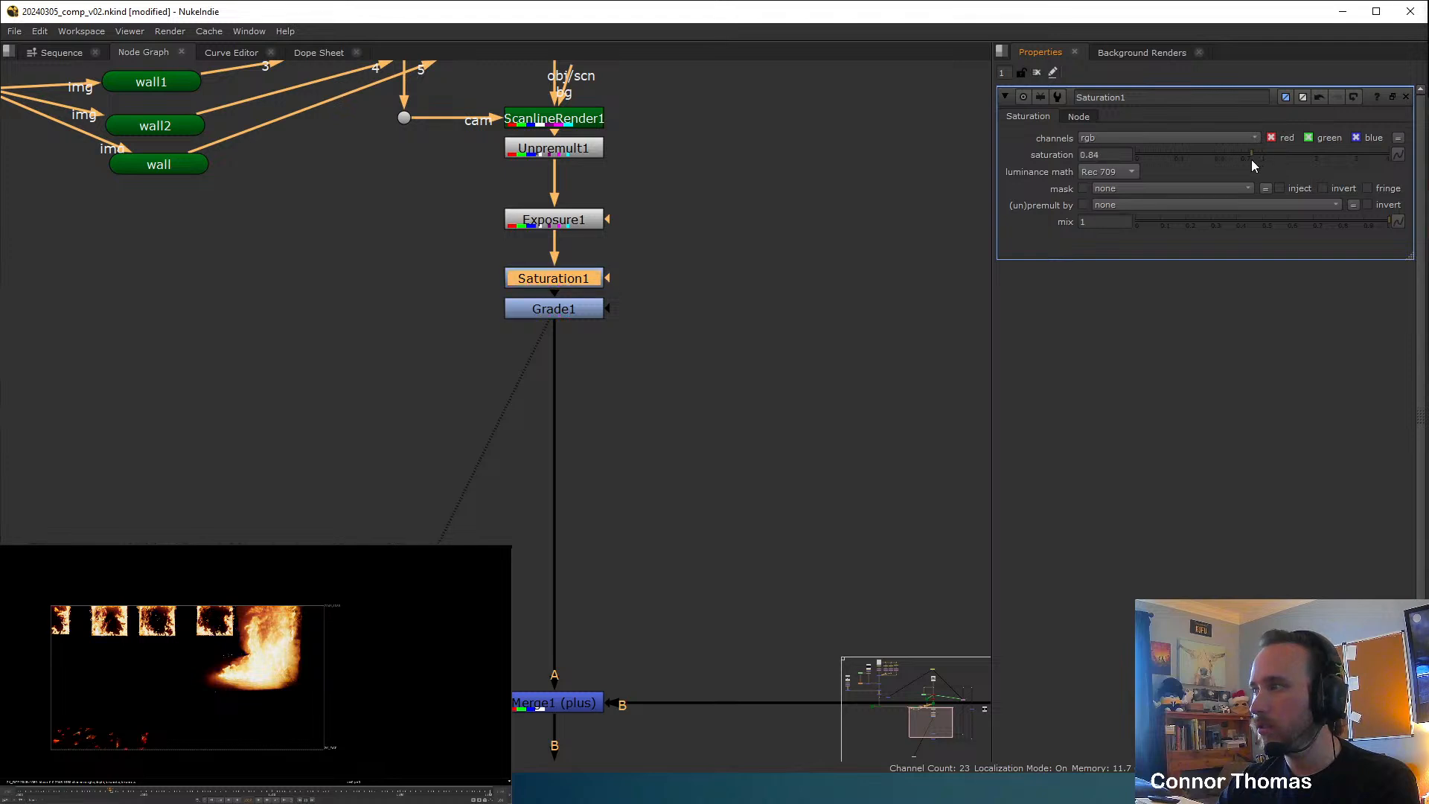
pyautogui.click(954, 200)
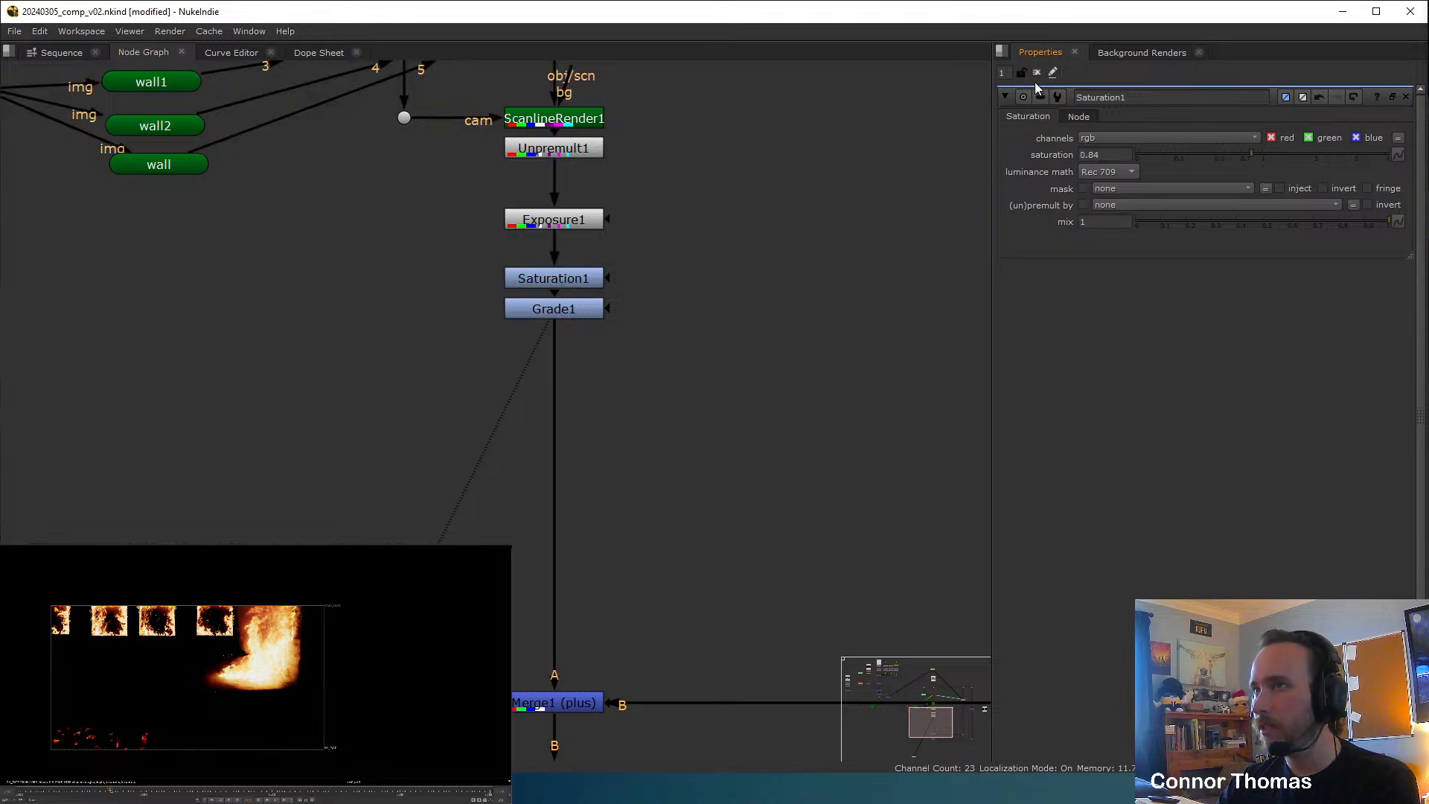
# Raise Grade1's gain to 1.34 and examine the graded fire render in the viewer.
pyautogui.click(570, 311)
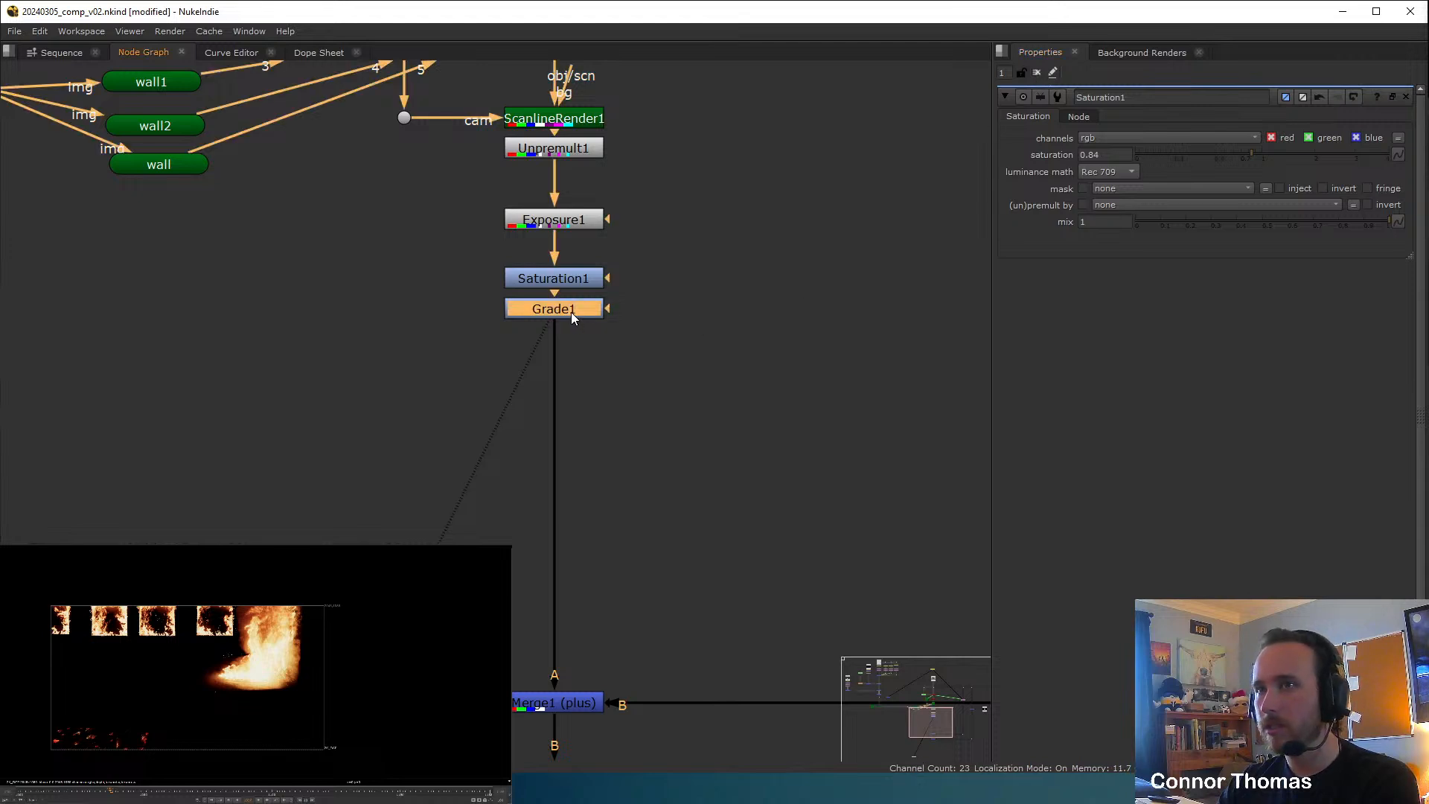
pyautogui.doubleClick(568, 310)
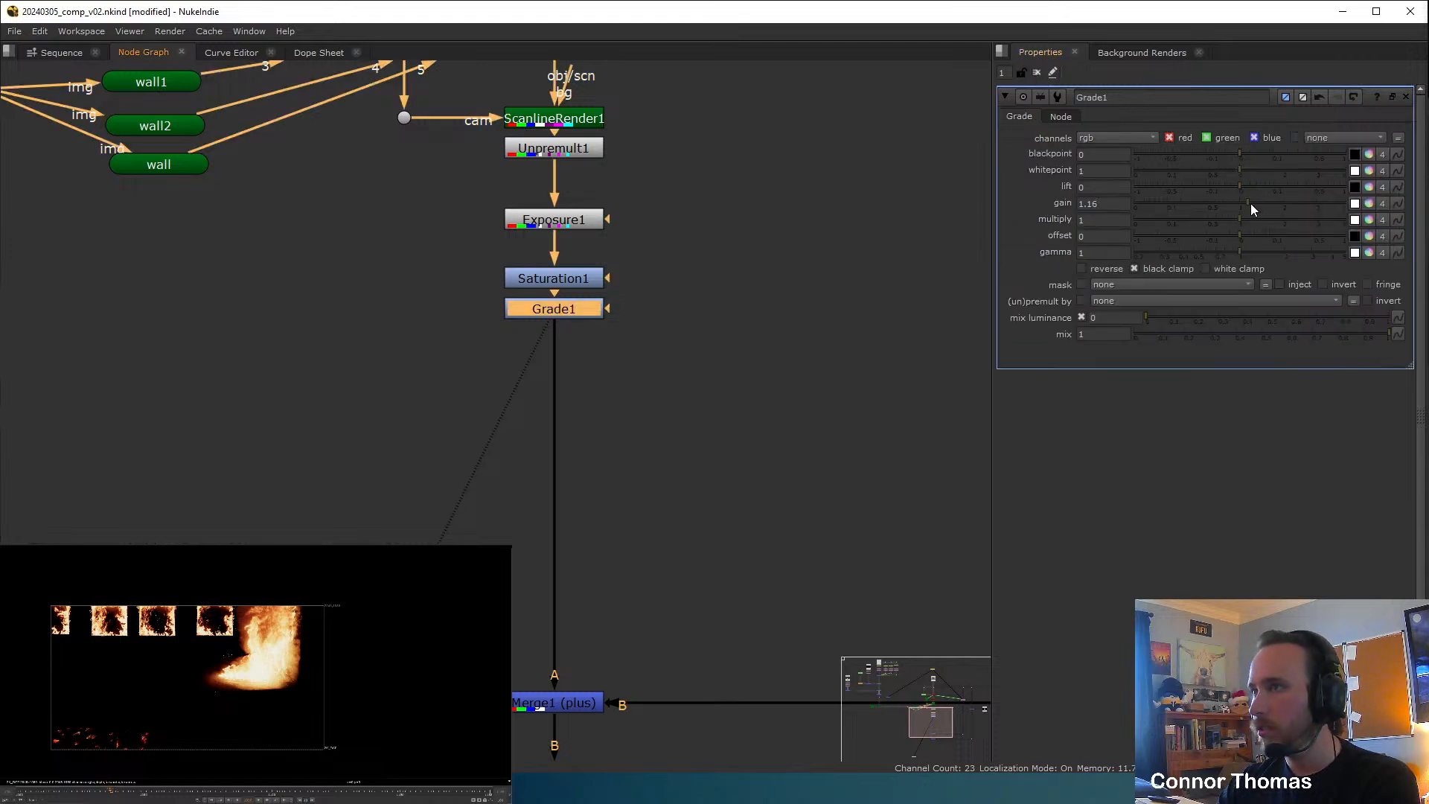
pyautogui.moveTo(1251, 204); pyautogui.dragTo(1256, 204)
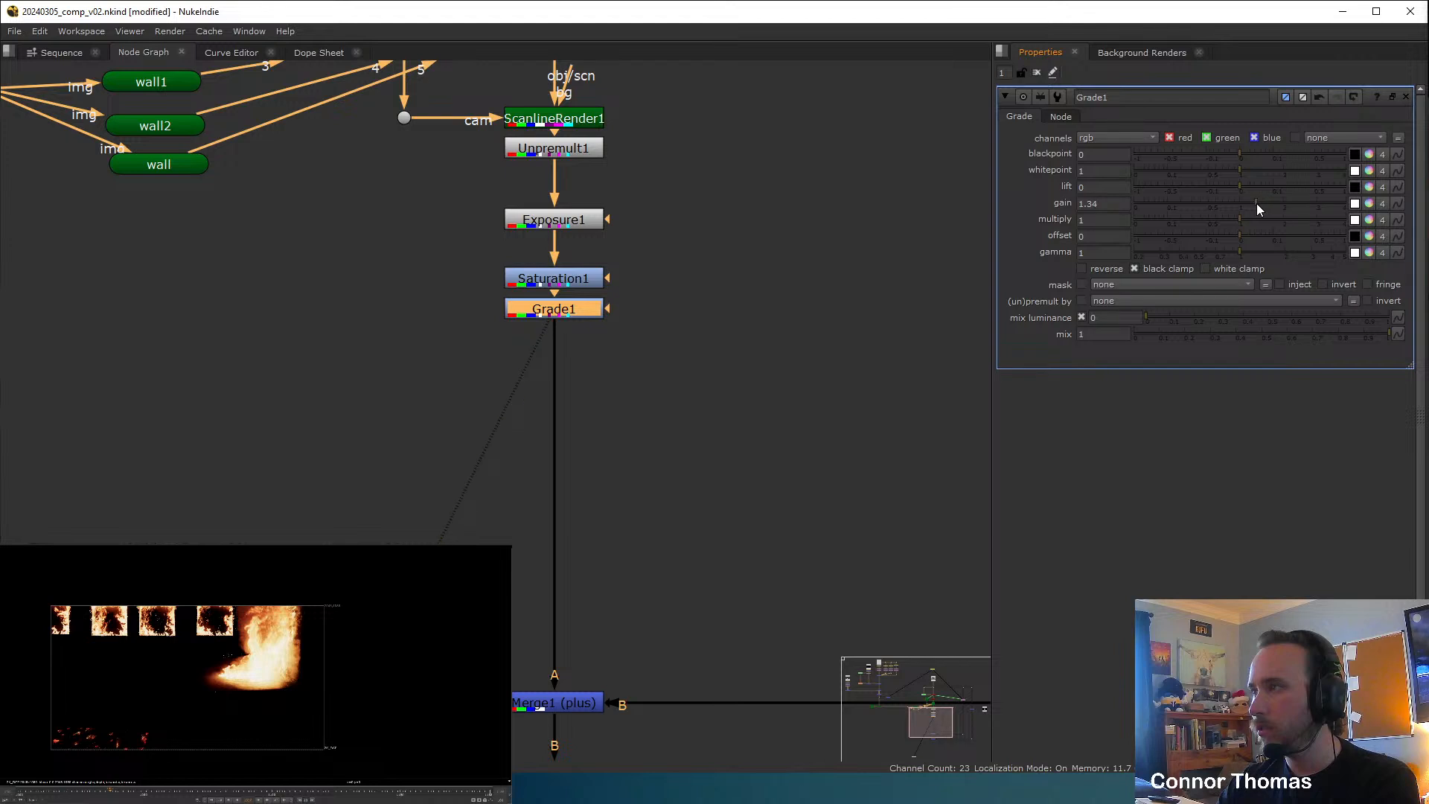
pyautogui.moveTo(113, 708); pyautogui.dragTo(111, 685, button='middle')
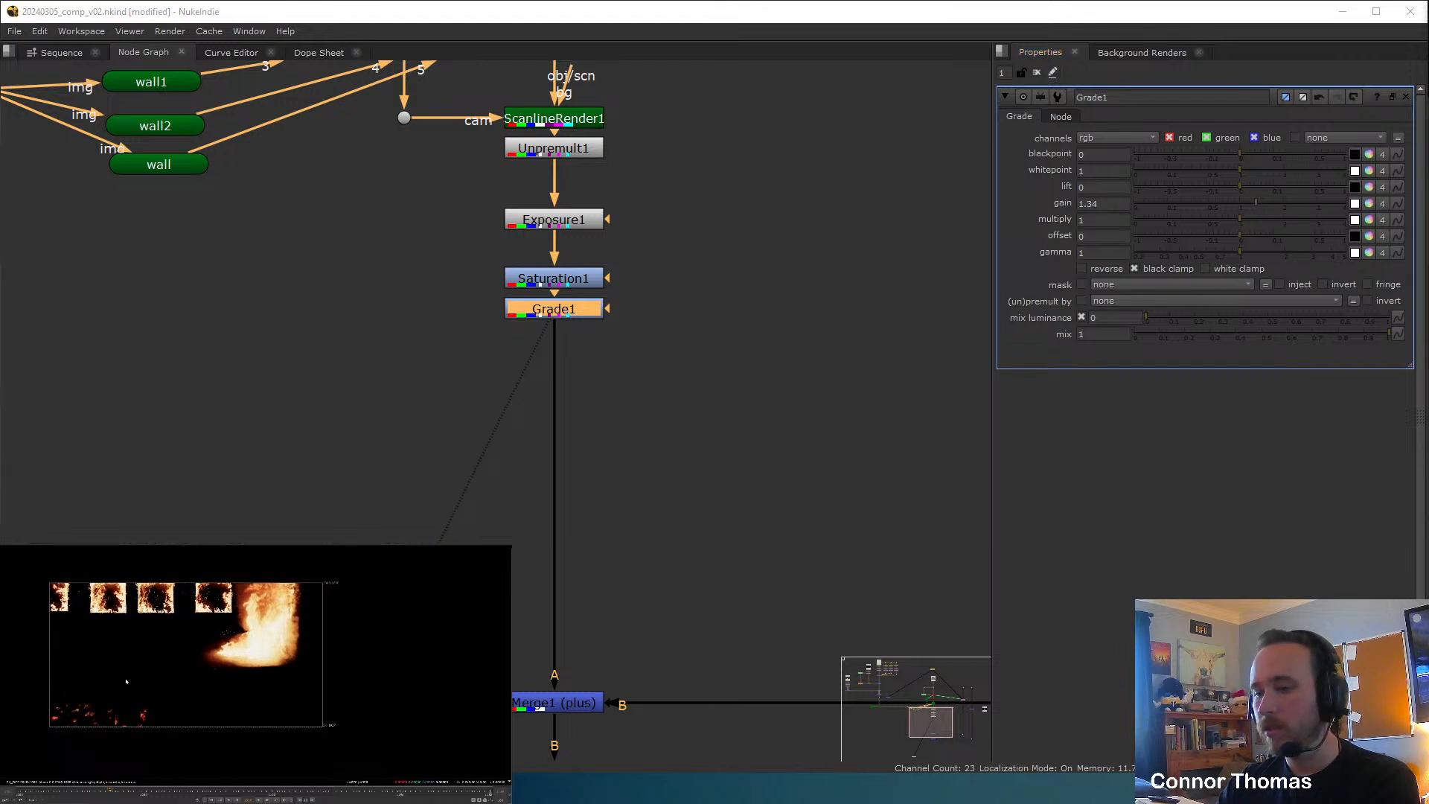
# Insert a Premult node below Grade1 and toggle it off and on to compare the fire render.
pyautogui.press('f')
pyautogui.click(608, 342)
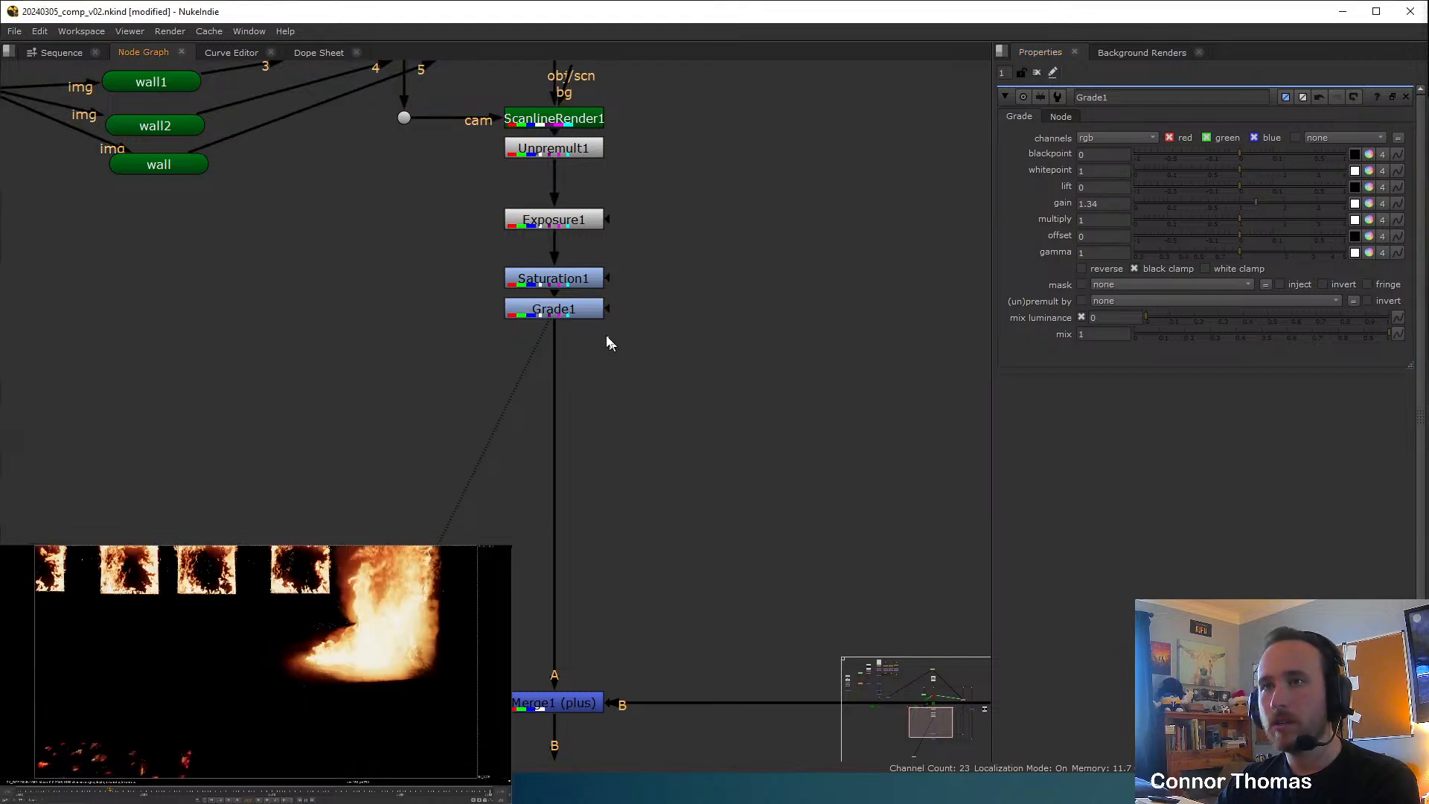
pyautogui.click(571, 319)
pyautogui.press('Tab')
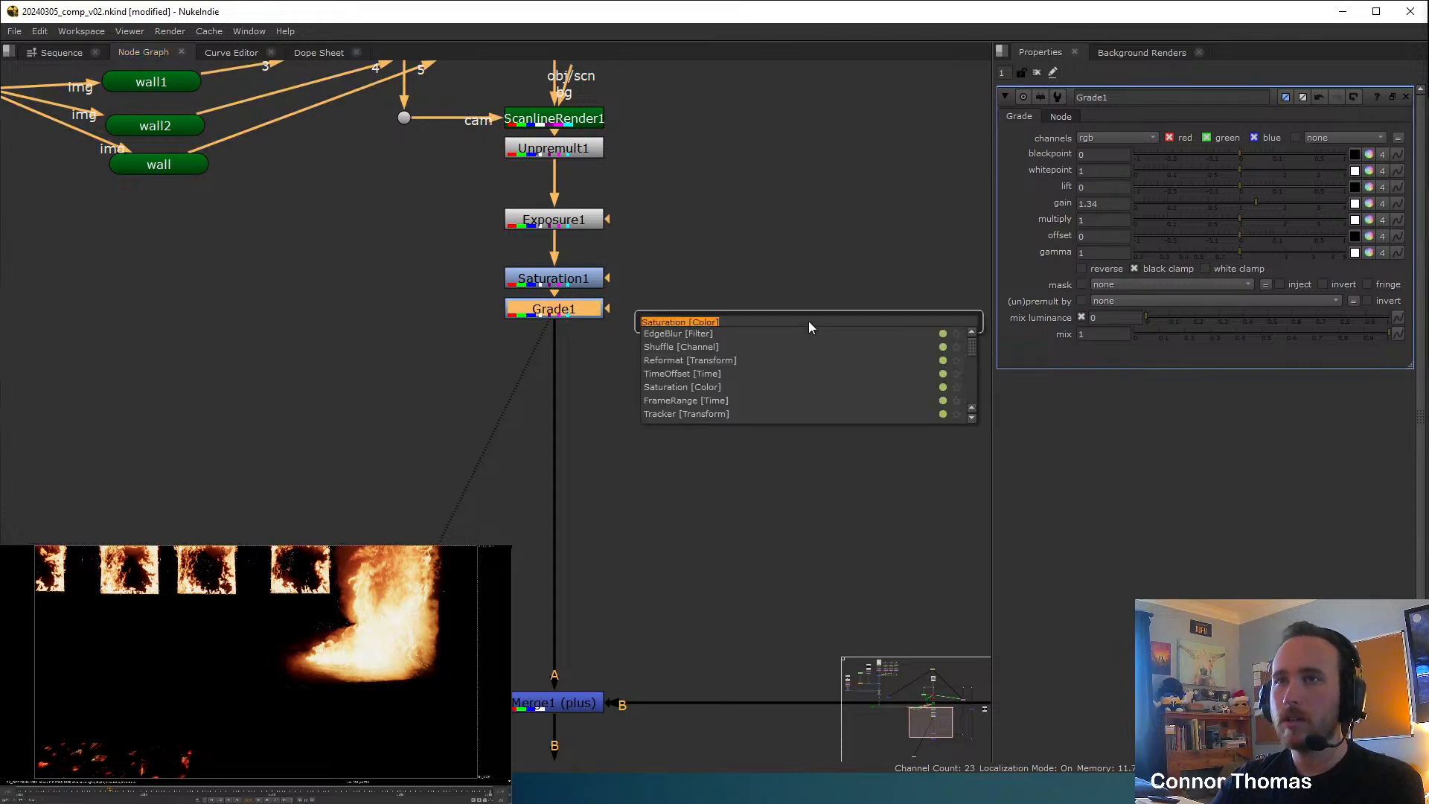
pyautogui.write('premult')
pyautogui.press('Return')
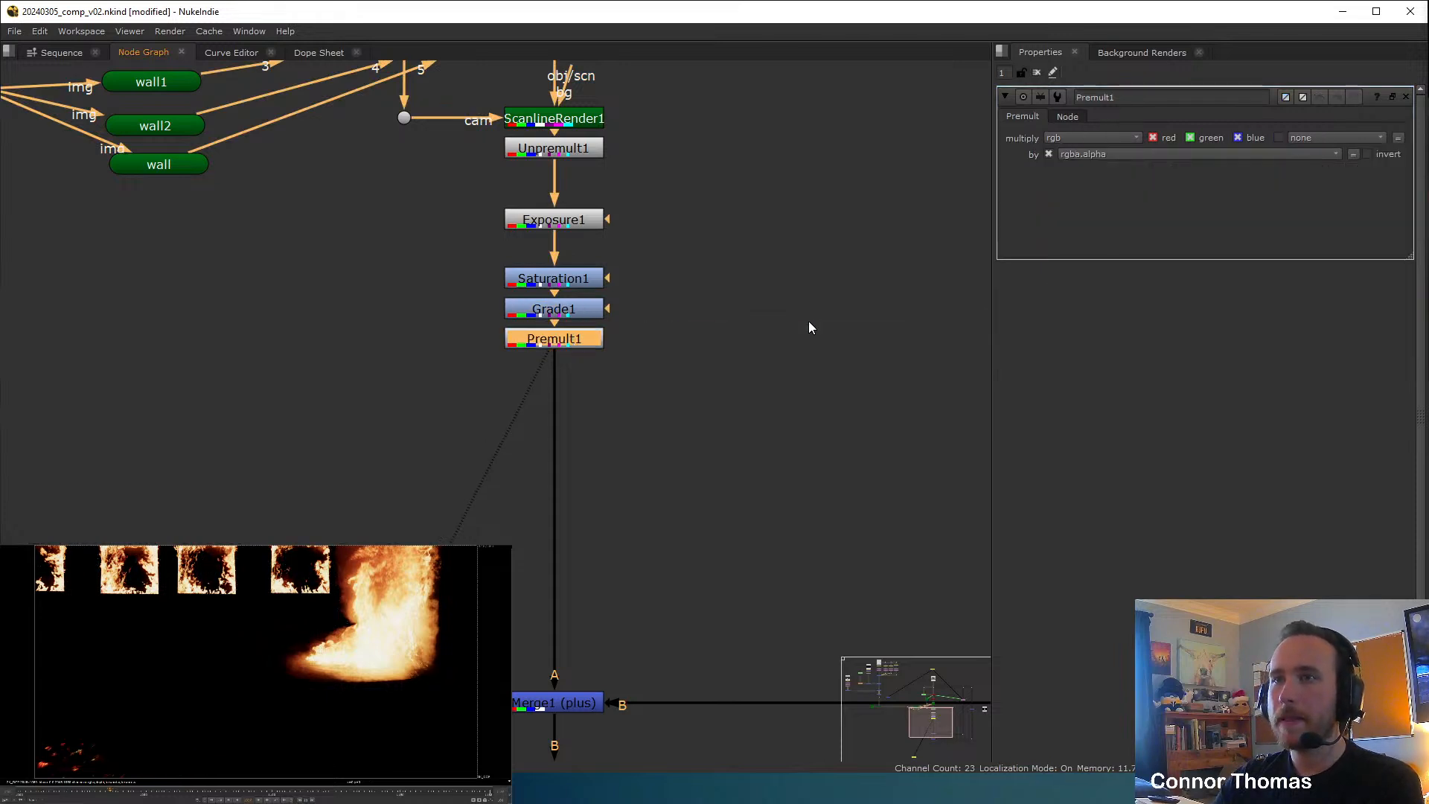
pyautogui.press('d')
pyautogui.press('d')
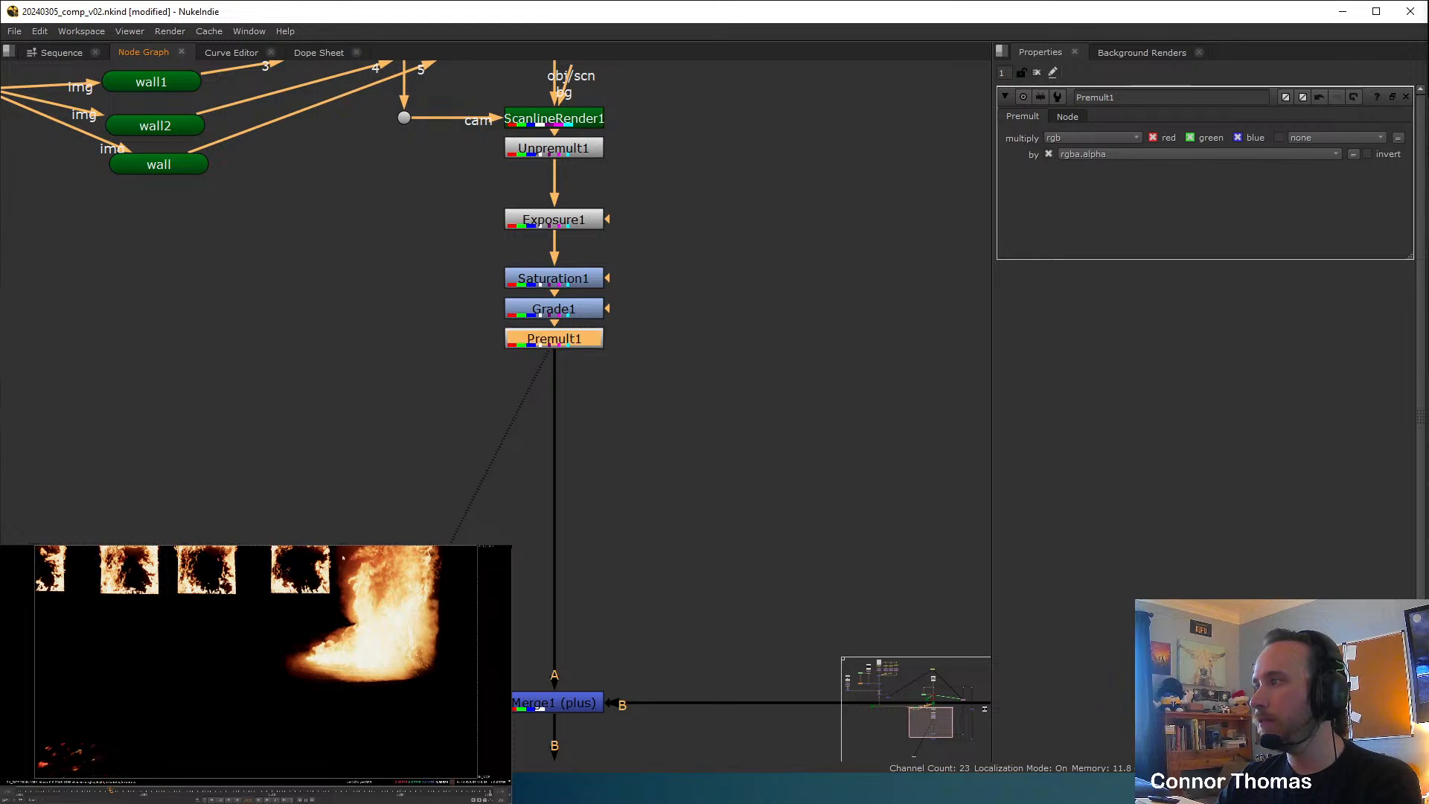
# Stack Unpremult1, Exposure1, Saturation1, Grade1 and Premult1 closely together, leaving a gap below ScanlineRender1.
pyautogui.click(678, 428)
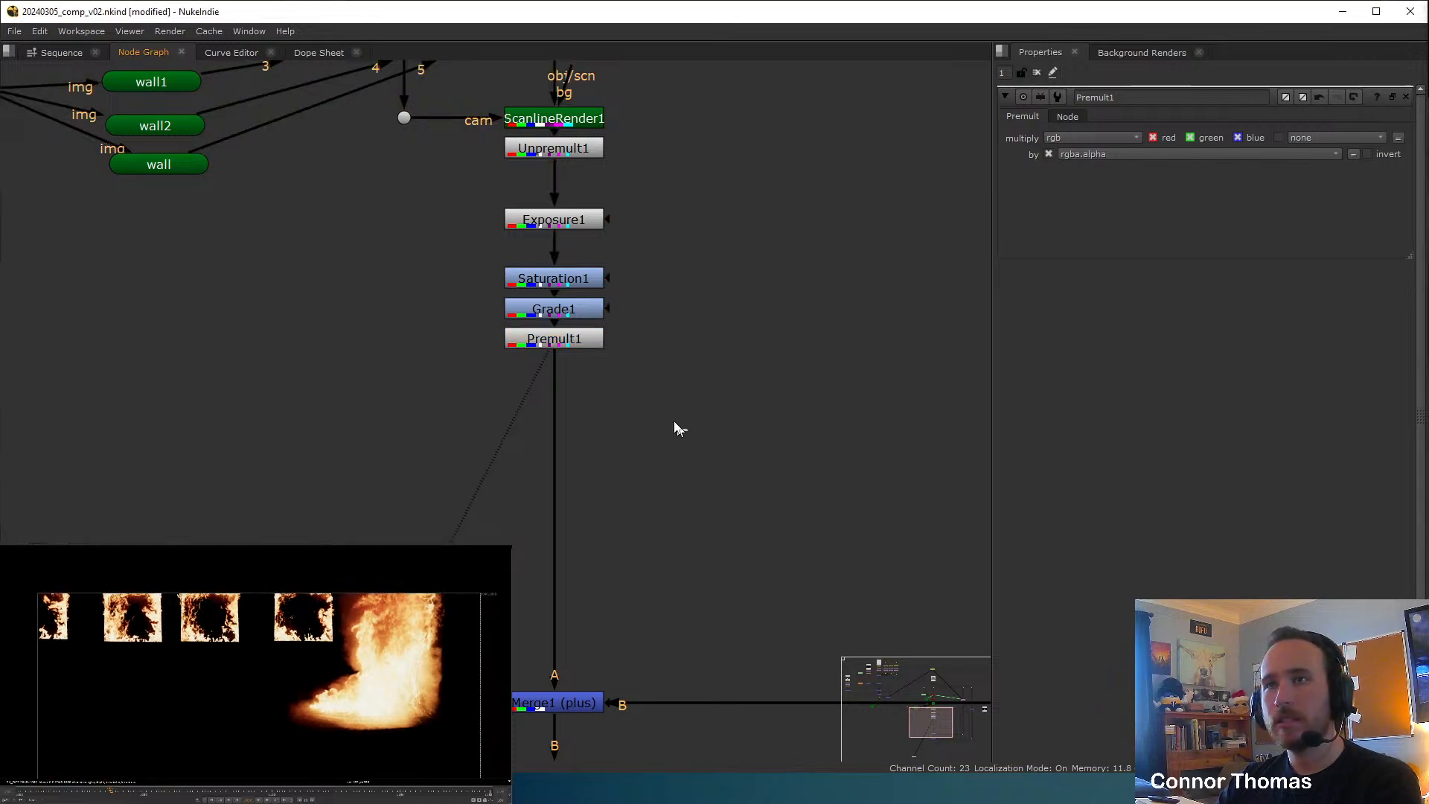
pyautogui.moveTo(679, 428); pyautogui.dragTo(539, 172)
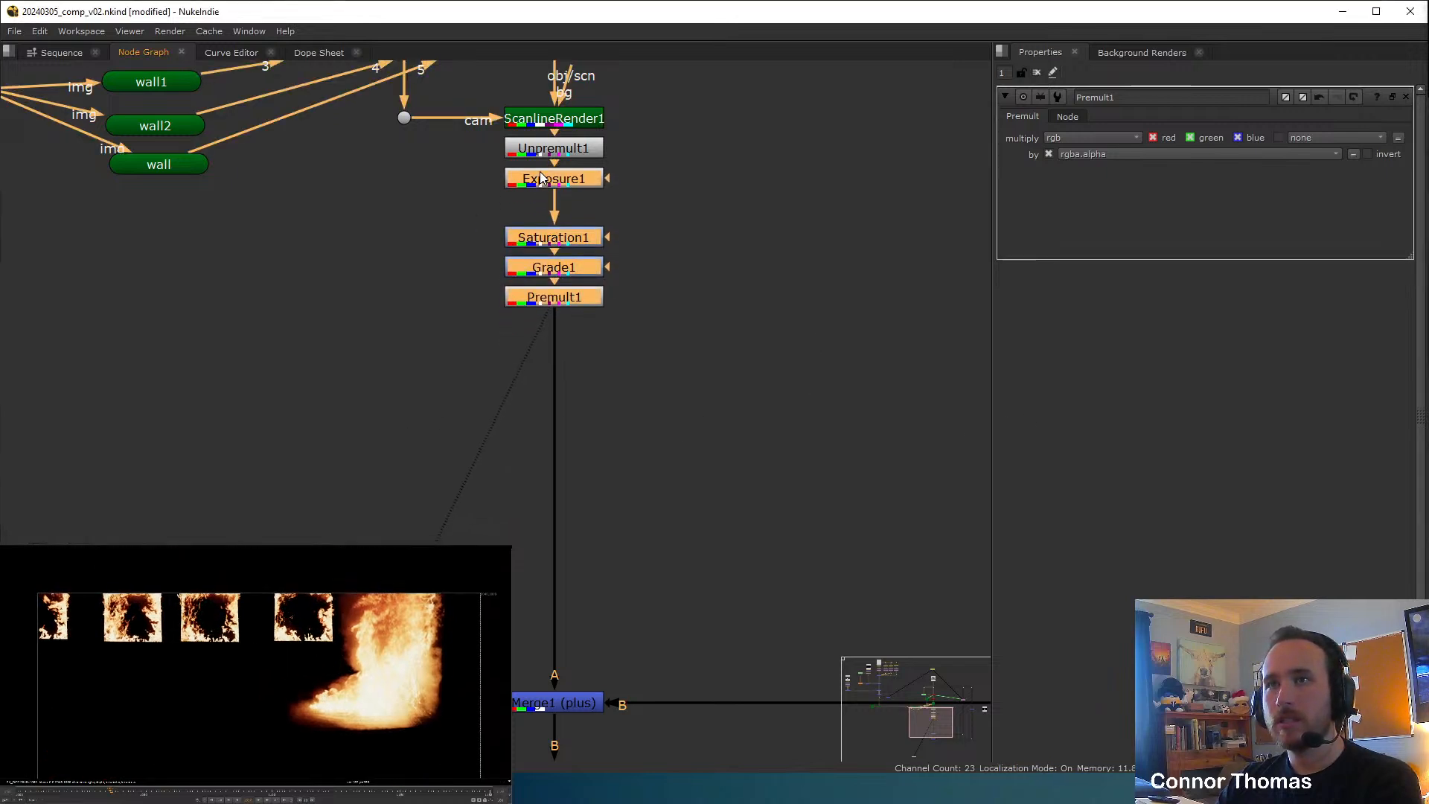
pyautogui.click(654, 283)
pyautogui.moveTo(612, 348); pyautogui.dragTo(427, 211)
pyautogui.moveTo(586, 239); pyautogui.dragTo(584, 210)
pyautogui.click(635, 94)
pyautogui.moveTo(493, 136); pyautogui.dragTo(713, 308)
pyautogui.moveTo(562, 159); pyautogui.dragTo(562, 183)
pyautogui.click(722, 302)
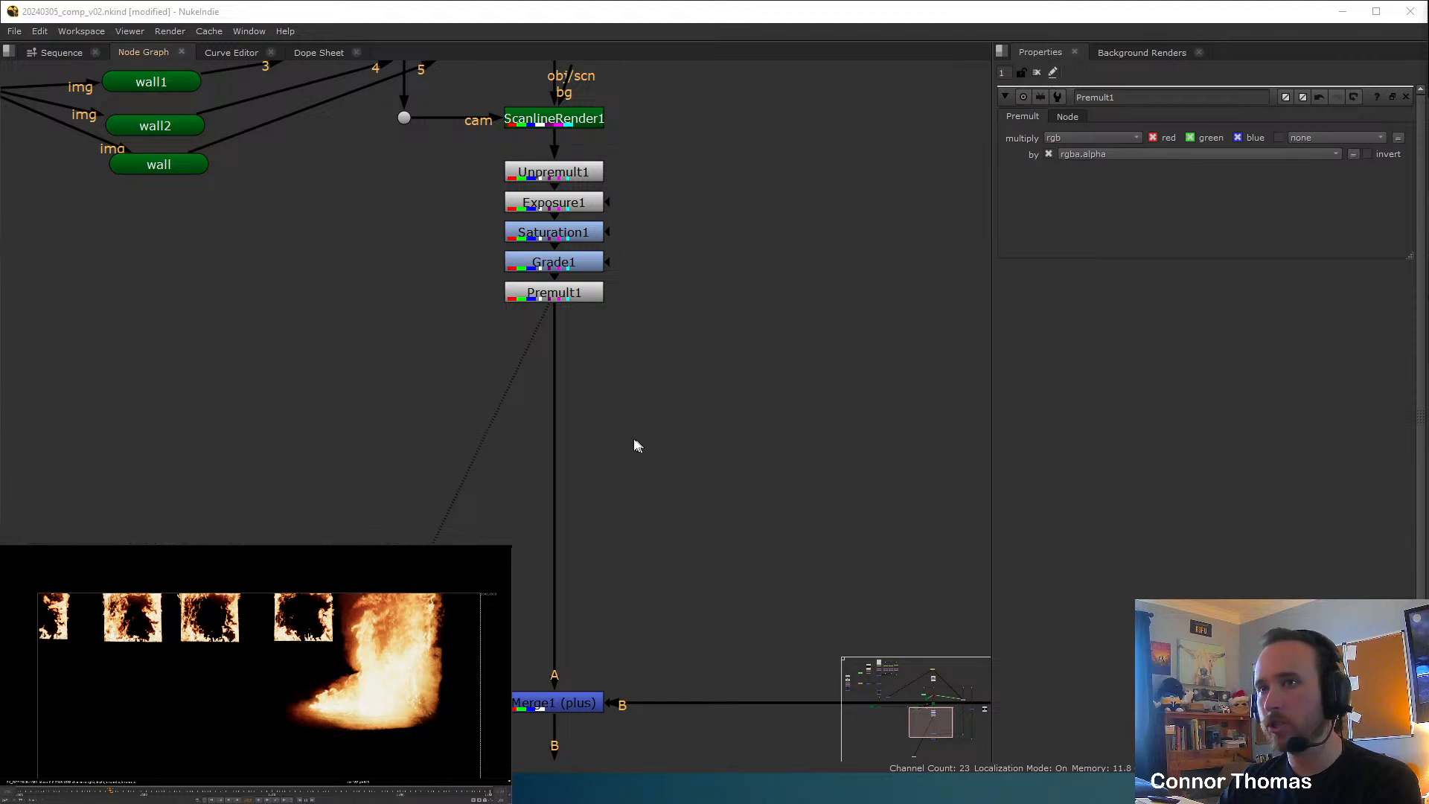
# Insert a Glow node after Premult1 and move it down to leave a gap between the two nodes.
pyautogui.moveTo(635, 442); pyautogui.dragTo(614, 431, button='middle')
pyautogui.click(564, 278)
pyautogui.press('Tab')
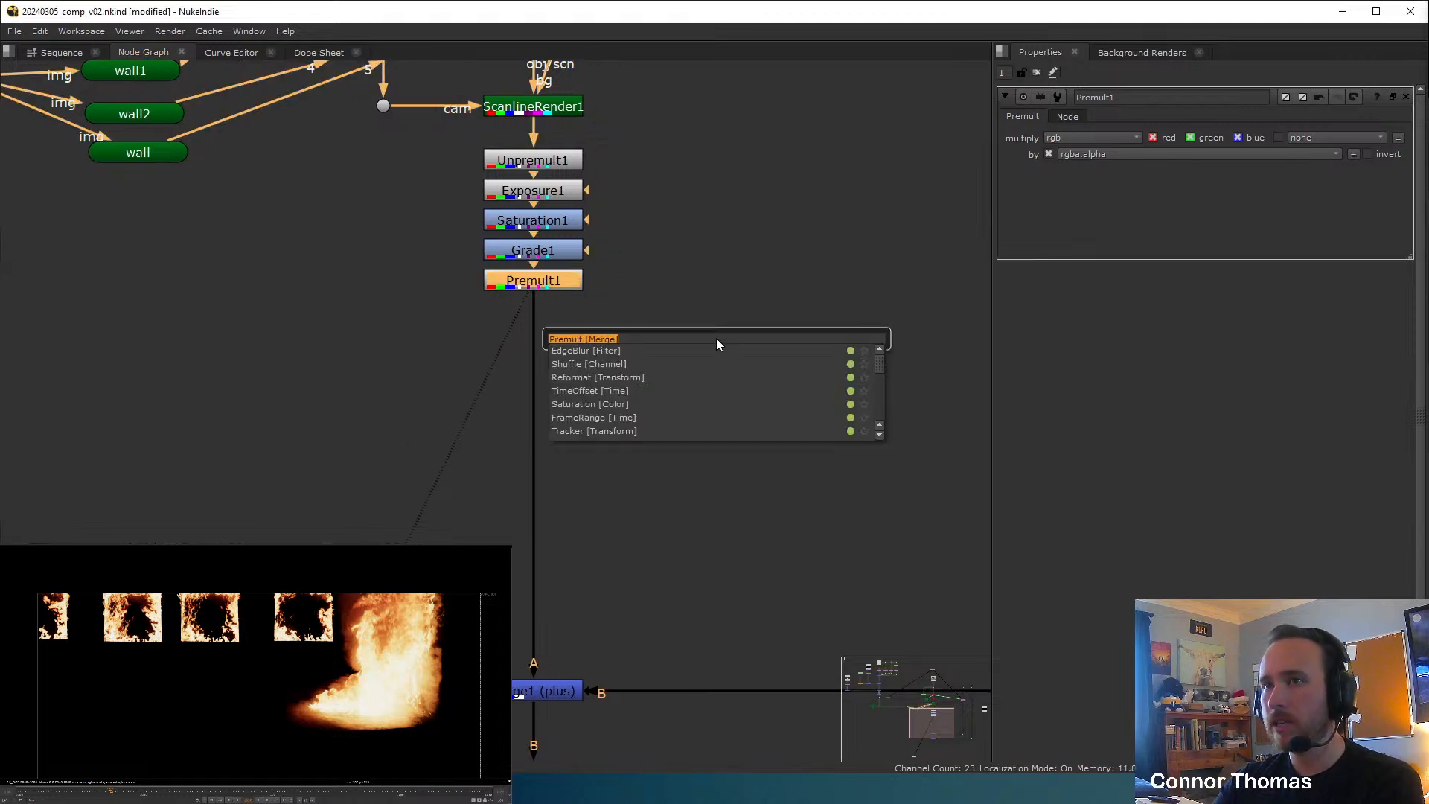
pyautogui.write('glow')
pyautogui.press('Return')
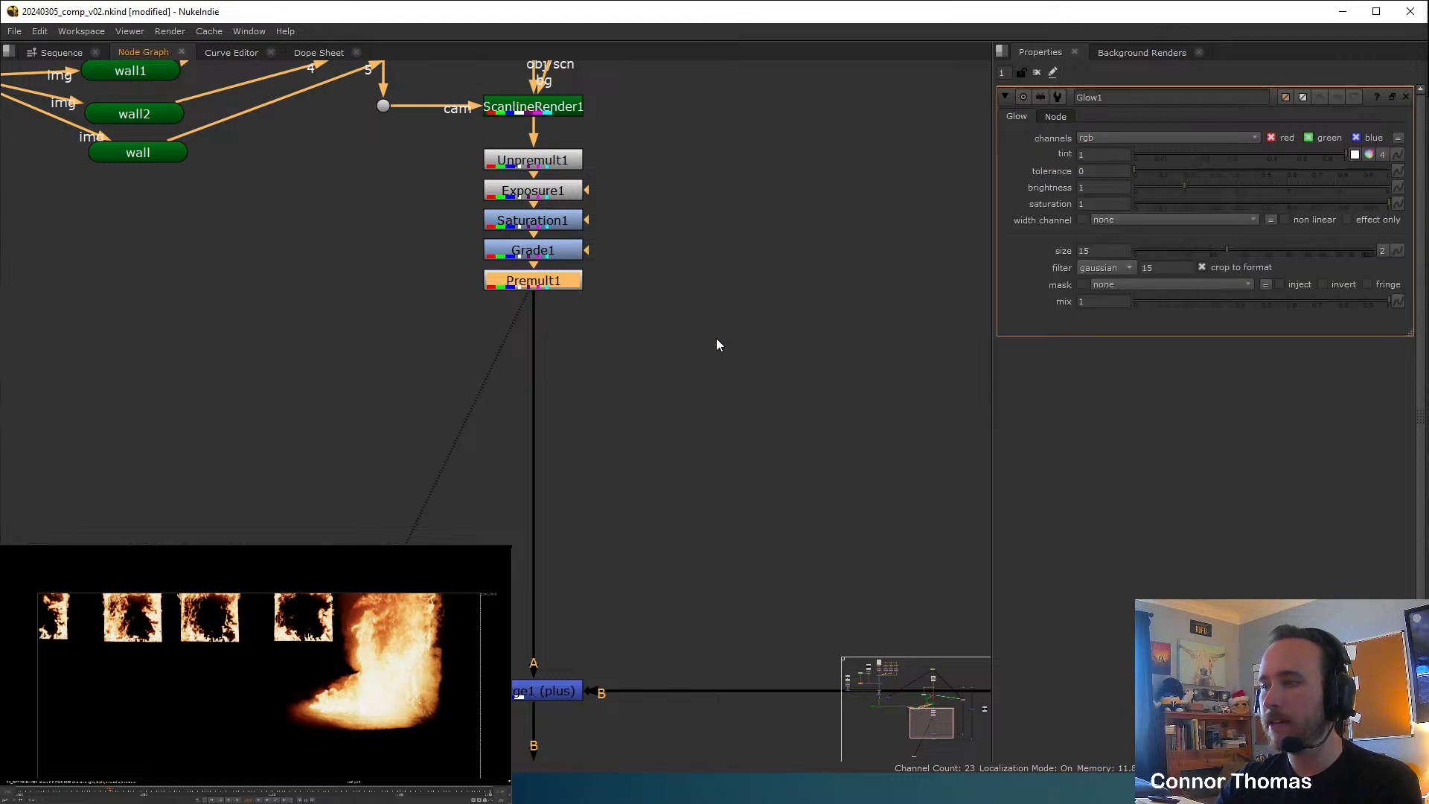
pyautogui.moveTo(547, 313); pyautogui.dragTo(545, 347)
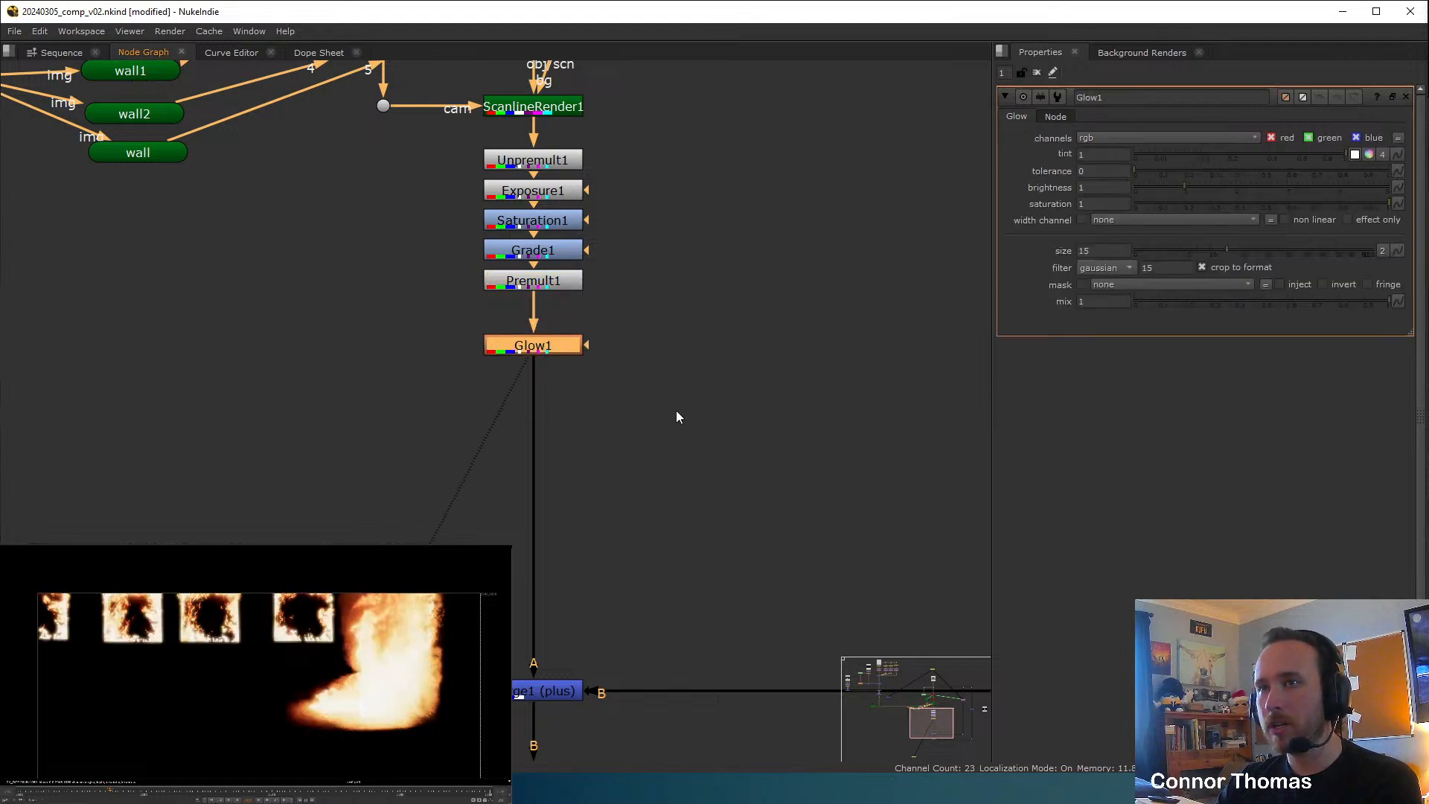
pyautogui.click(692, 387)
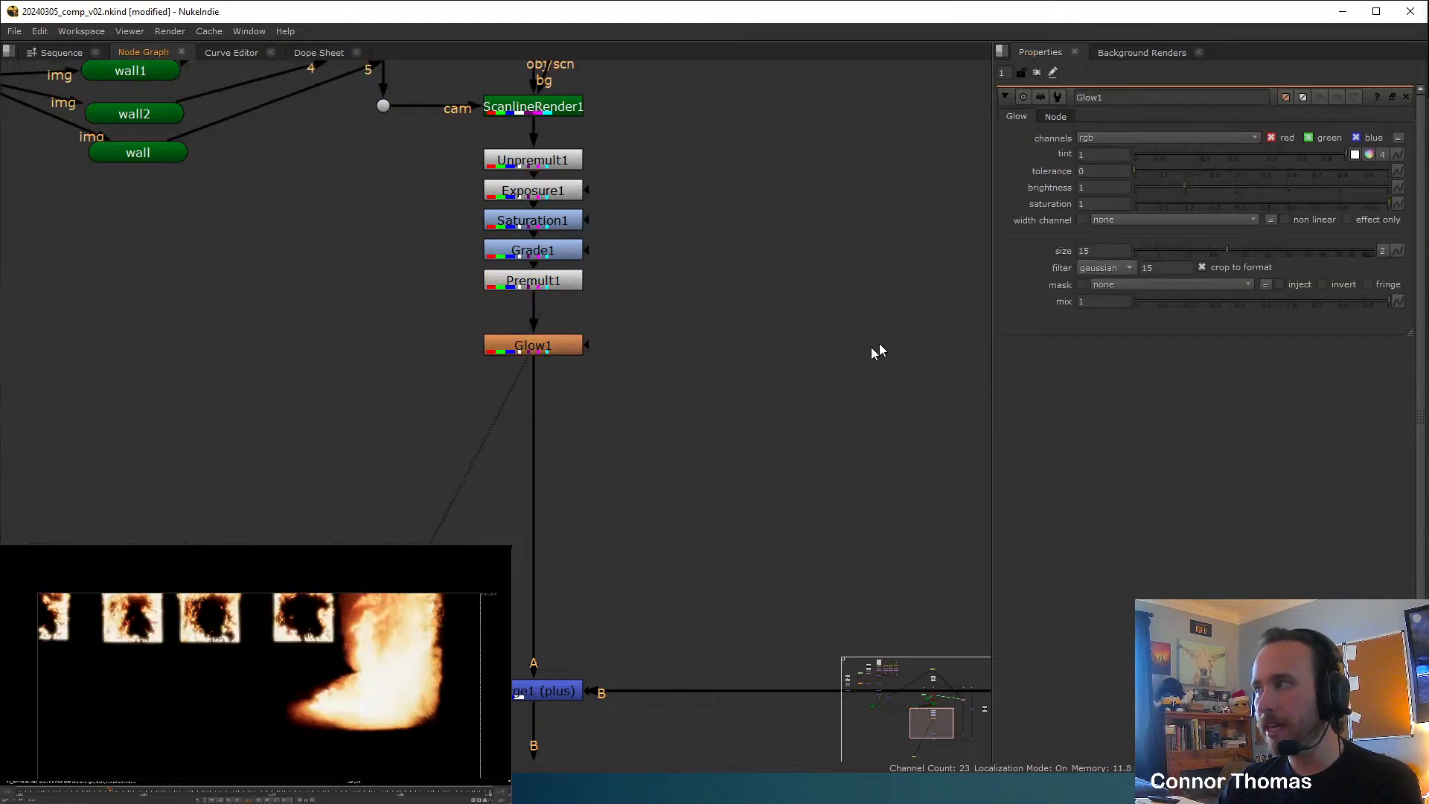
# Toggle Glow1 off and on to compare the fire render with and without the glow.
pyautogui.scroll(-3, 318, 674)
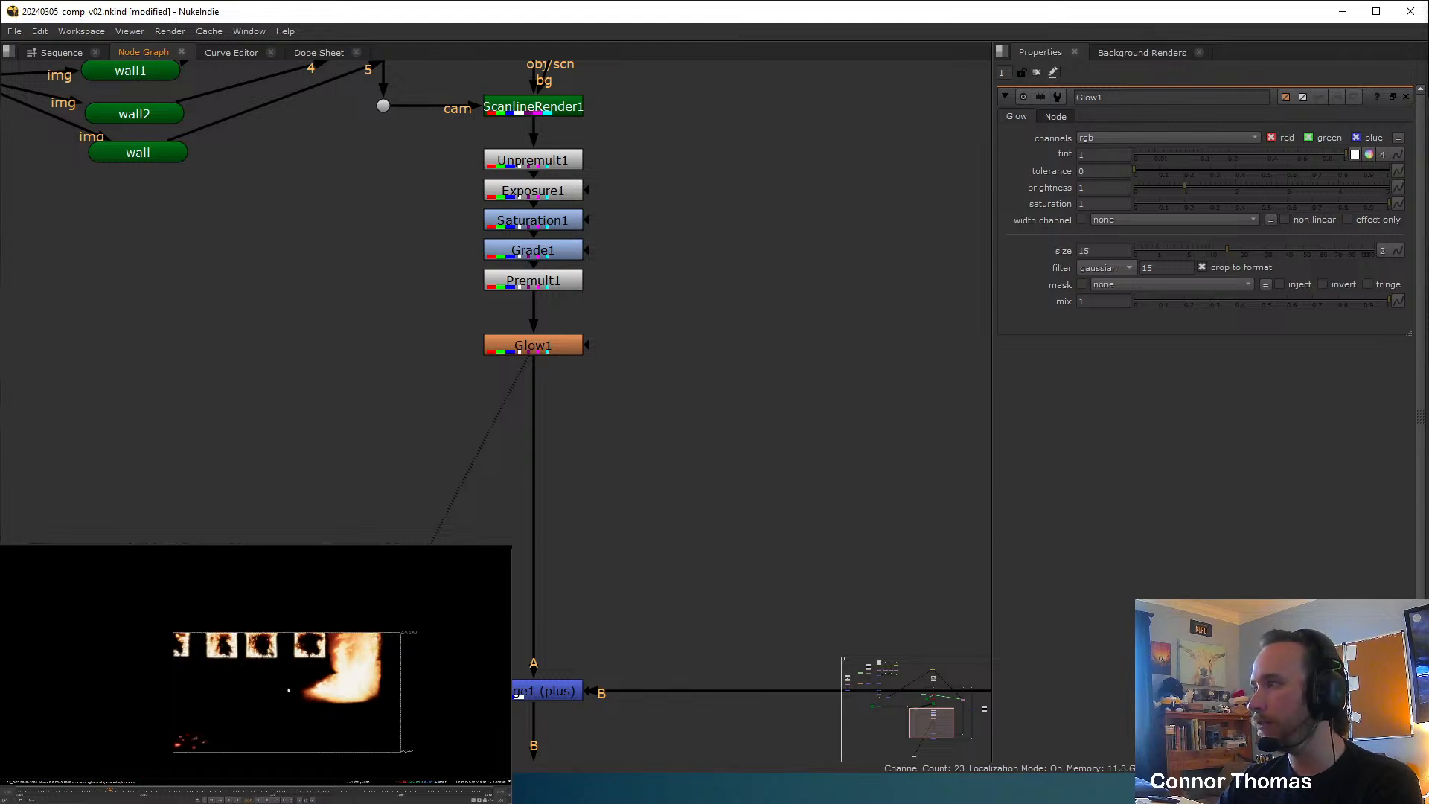
pyautogui.click(562, 353)
pyautogui.press('d')
pyautogui.press('d')
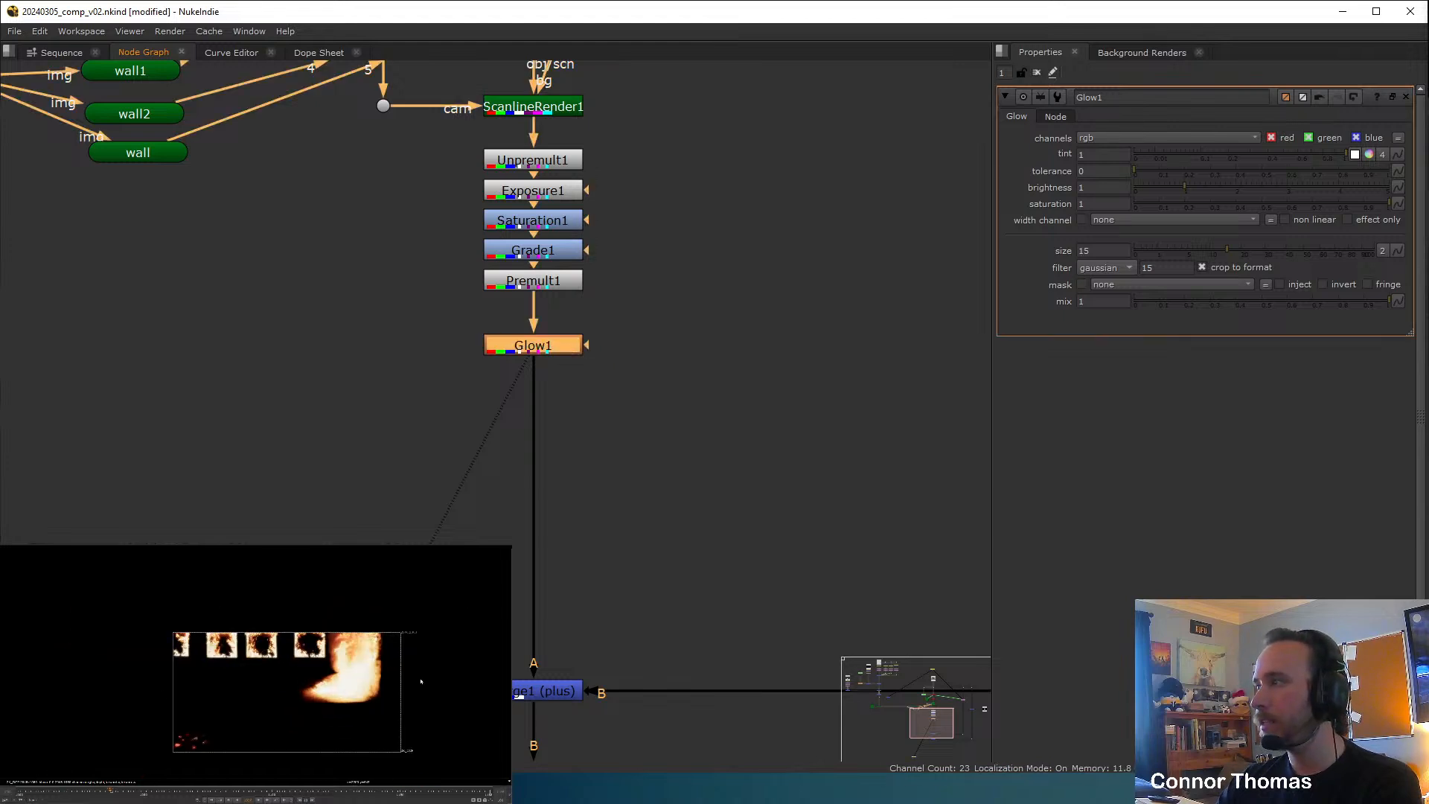
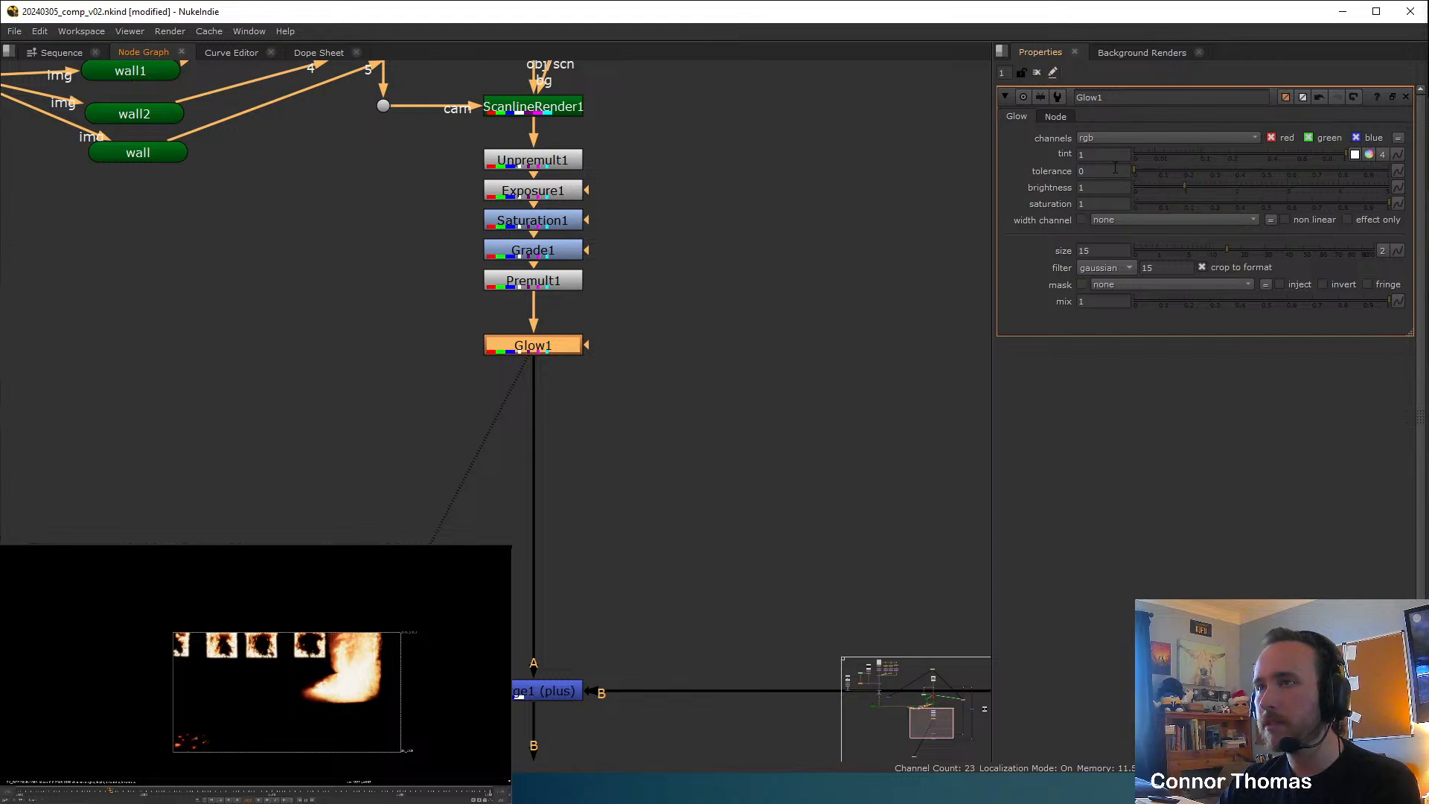
# Set Glow1's tolerance to 0.025 and its brightness to 0.5.
pyautogui.click(1139, 176)
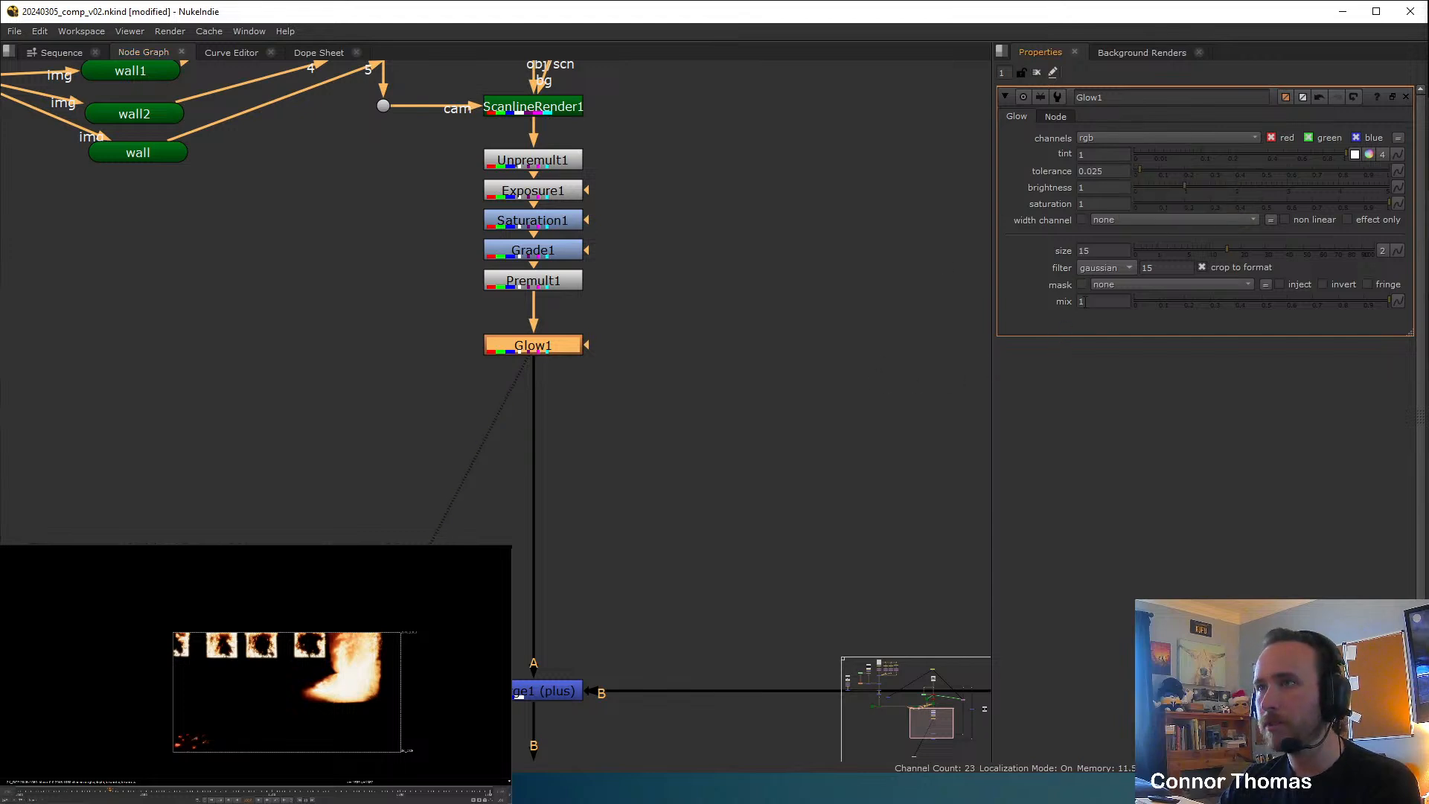
pyautogui.press('d')
pyautogui.press('d')
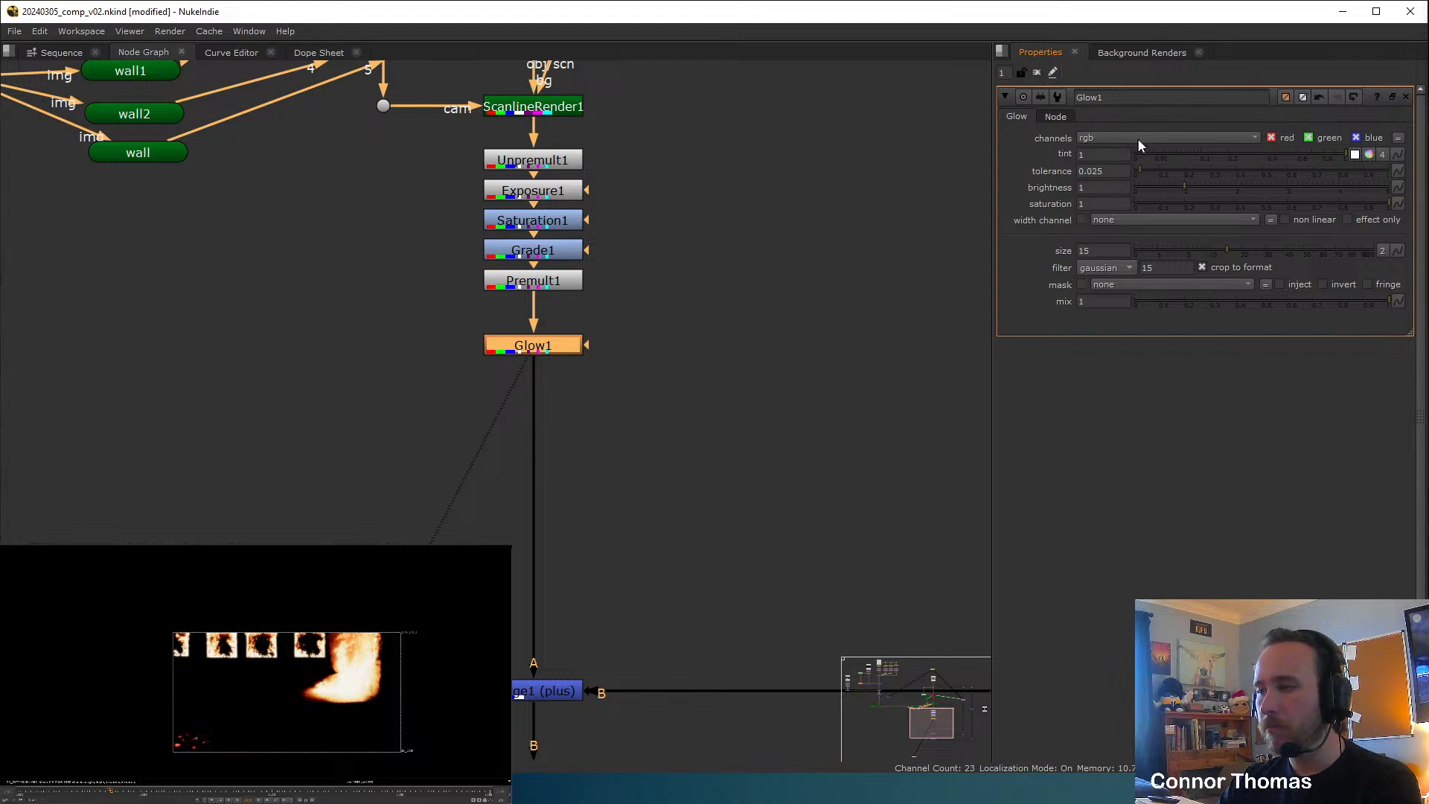
pyautogui.moveTo(1104, 188); pyautogui.dragTo(839, 159)
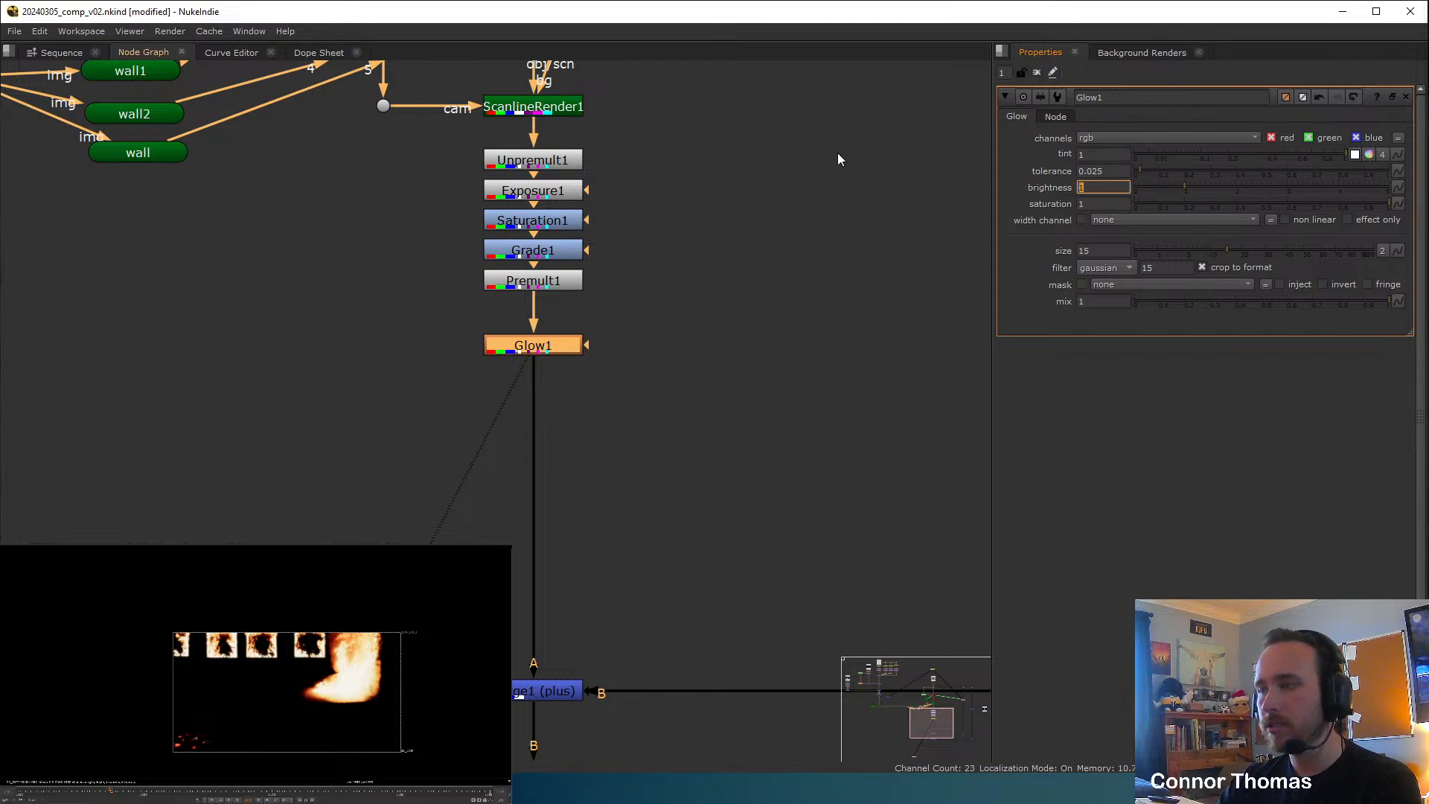
pyautogui.write('.5')
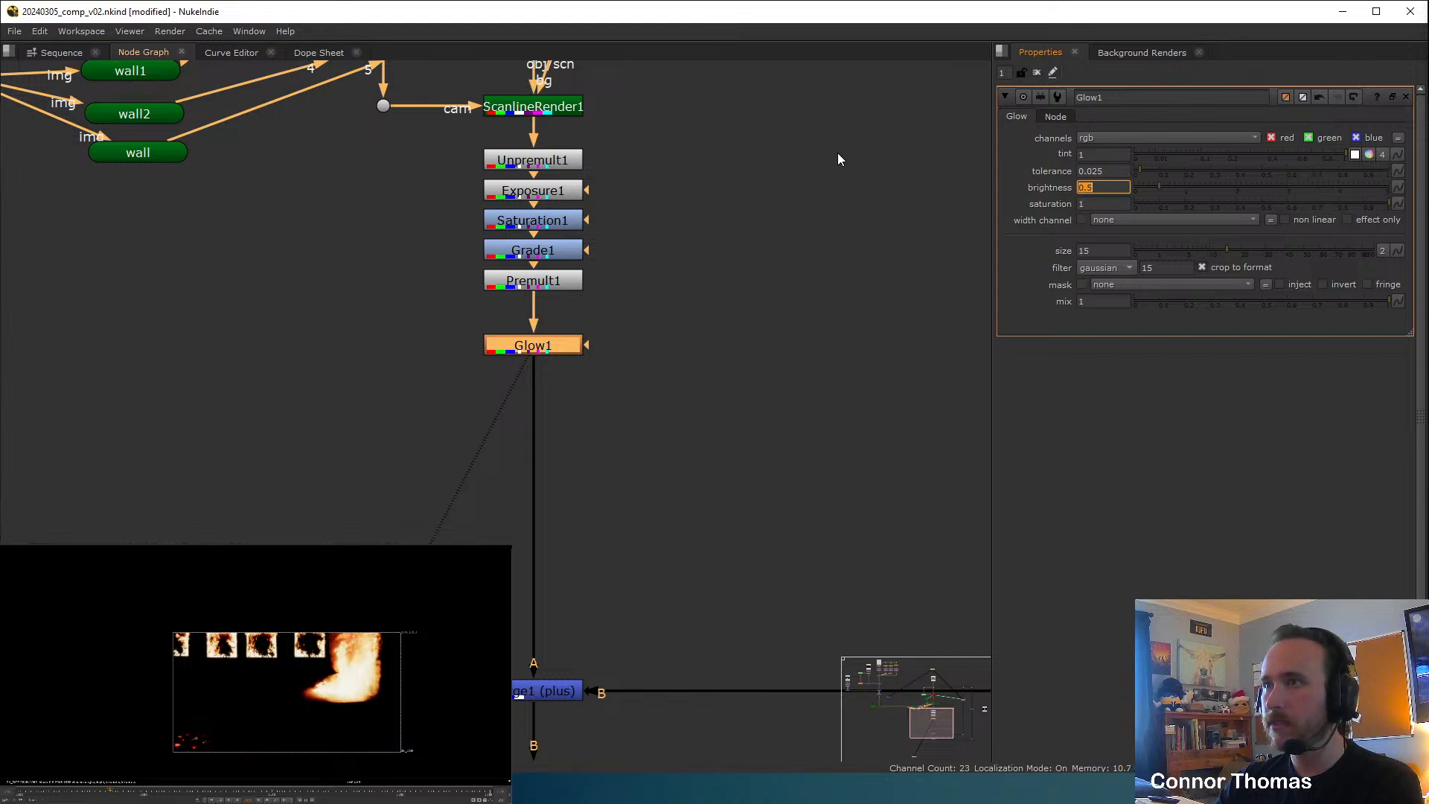
pyautogui.click(952, 212)
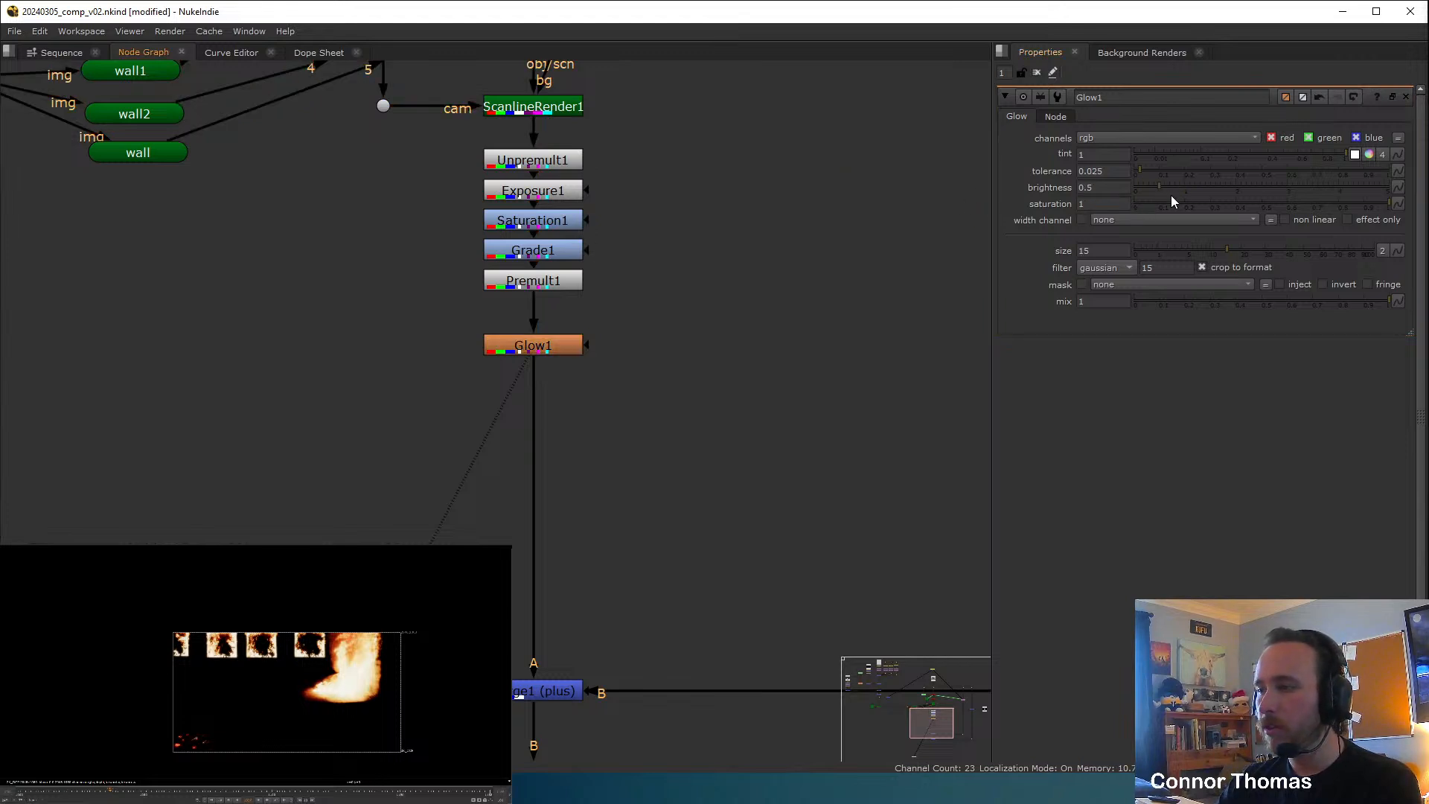
# Set Glow1's saturation to 0.5 and its size to 17.
pyautogui.click(1105, 198)
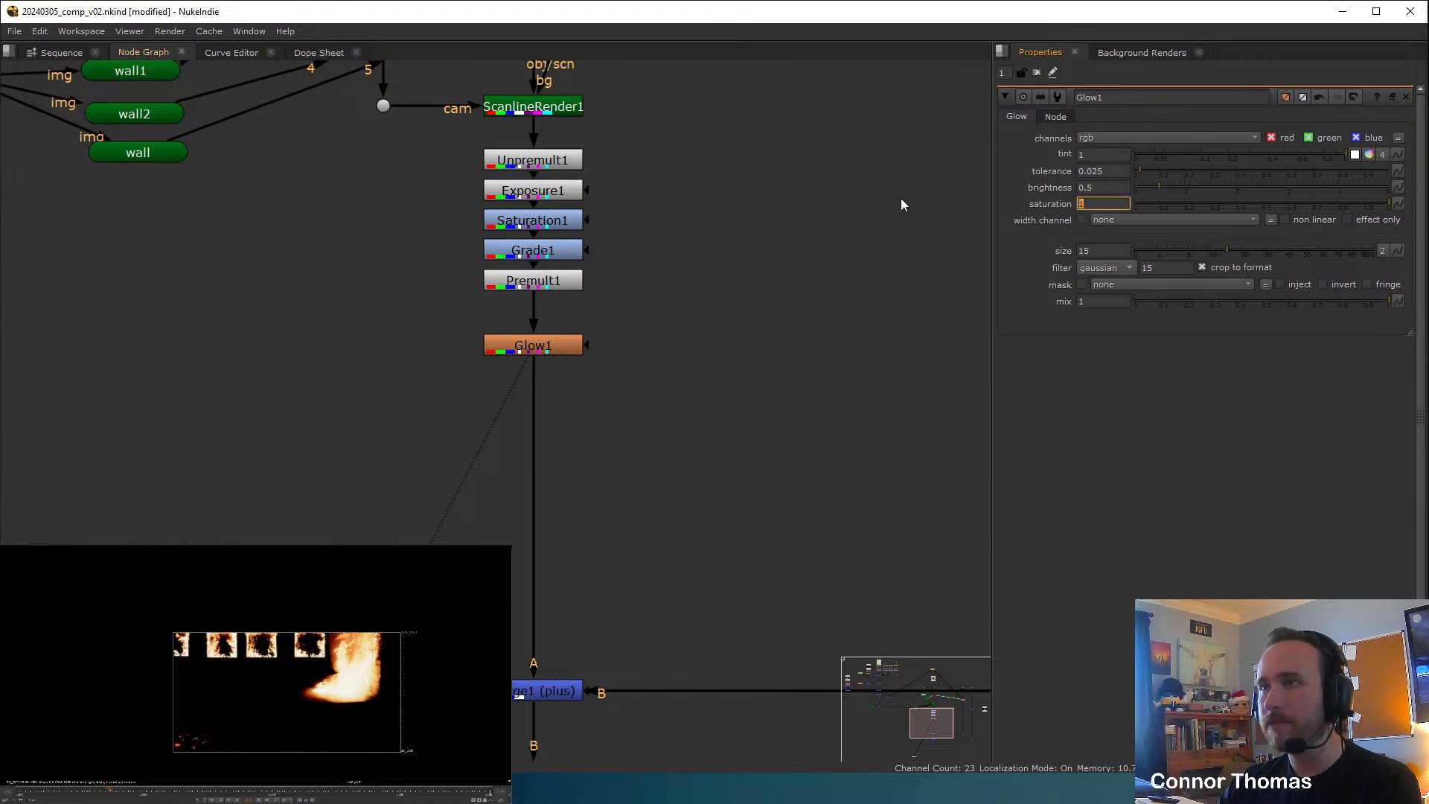
pyautogui.write('.5')
pyautogui.press('Return')
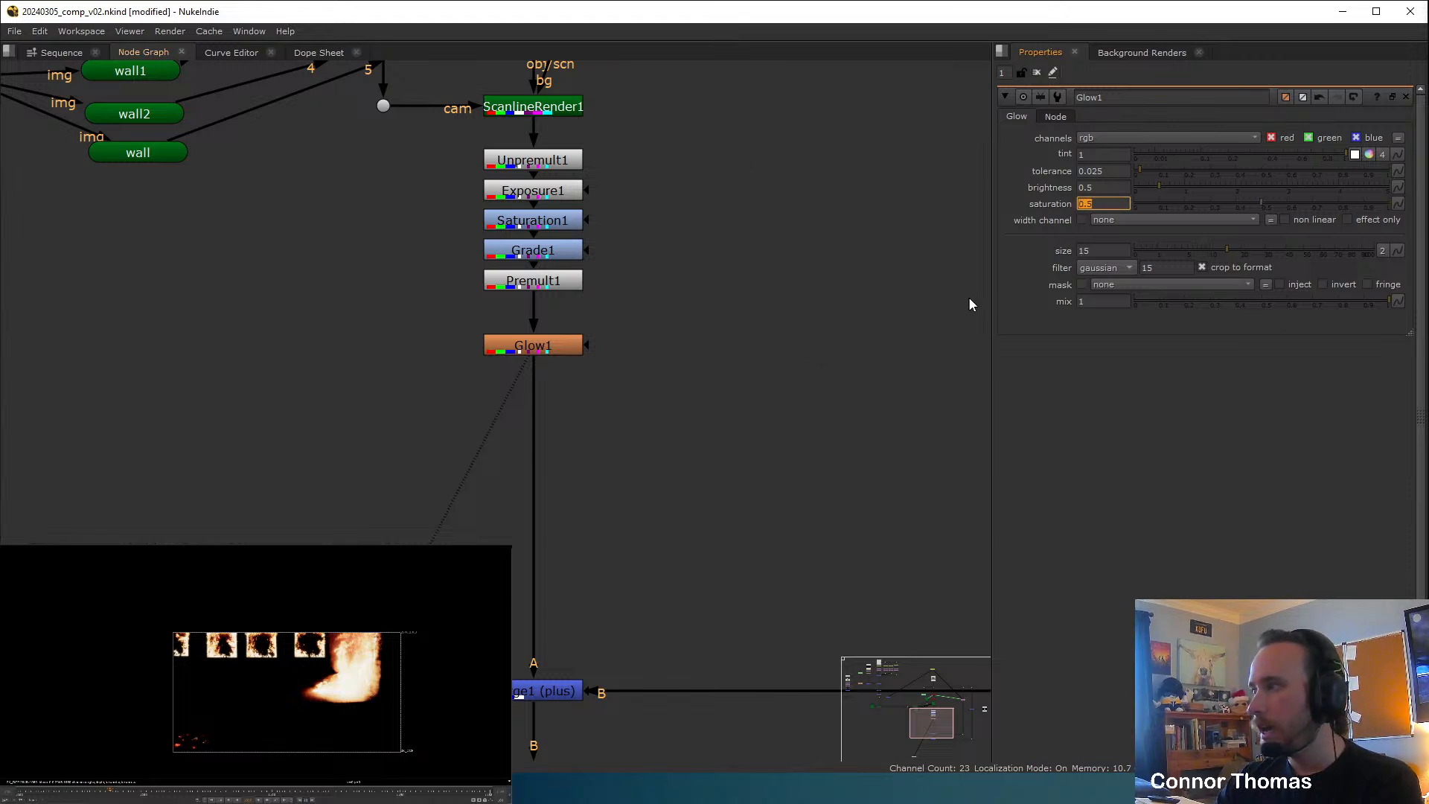
pyautogui.press('Tab')
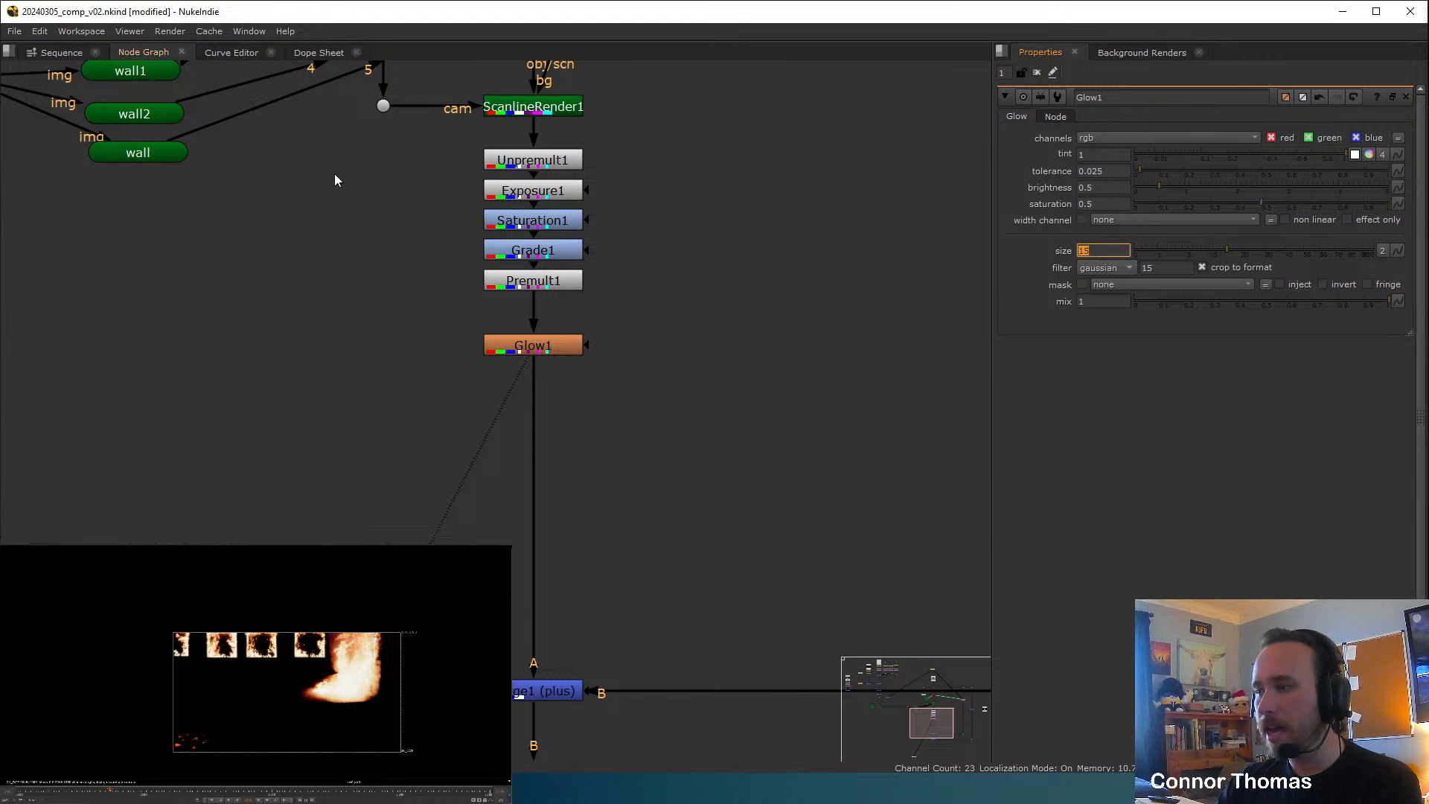
pyautogui.write('17')
pyautogui.press('Return')
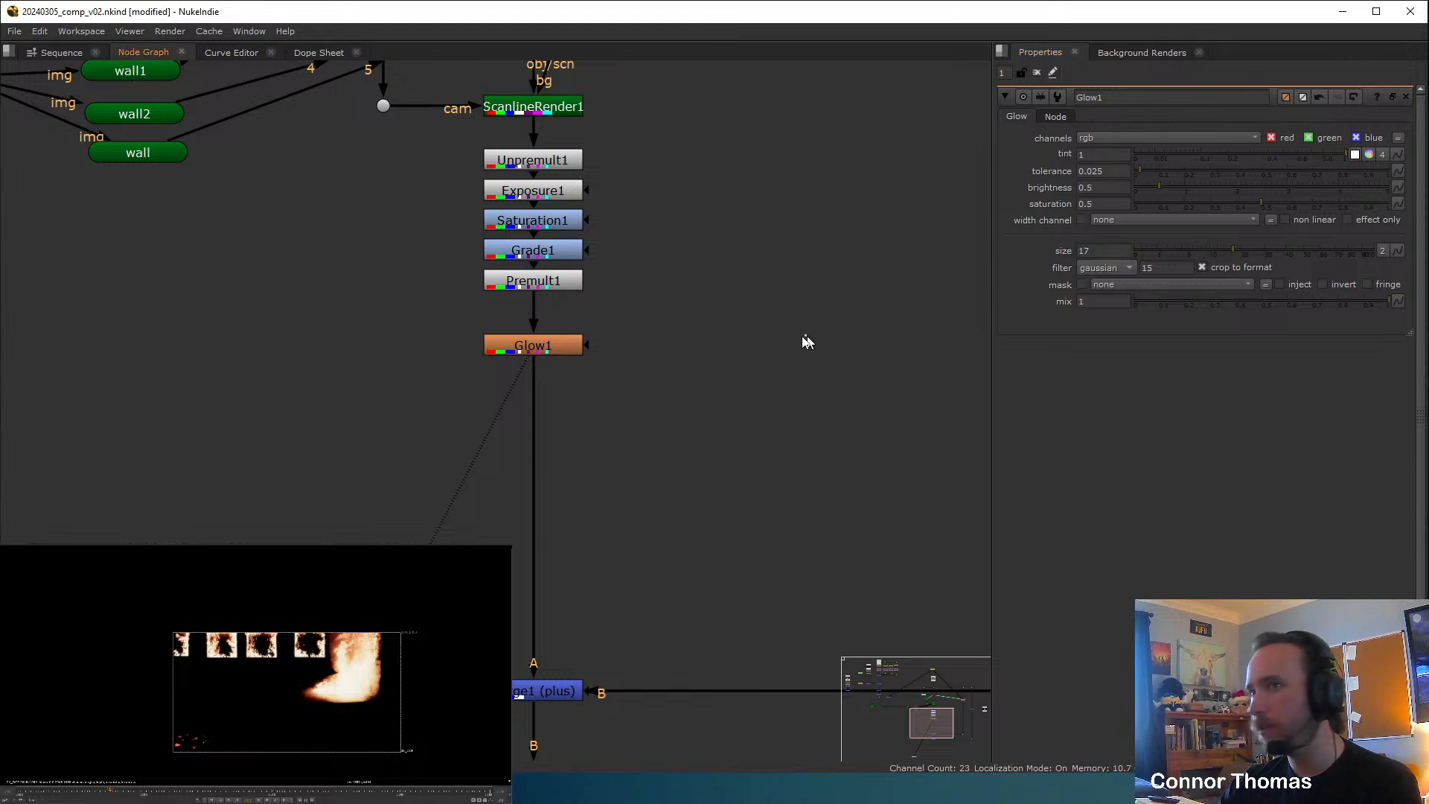
# Compare the fire with Glow1 disabled and enabled, examining the flames up close.
pyautogui.click(551, 347)
pyautogui.press('d')
pyautogui.press('d')
pyautogui.scroll(3, 330, 661)
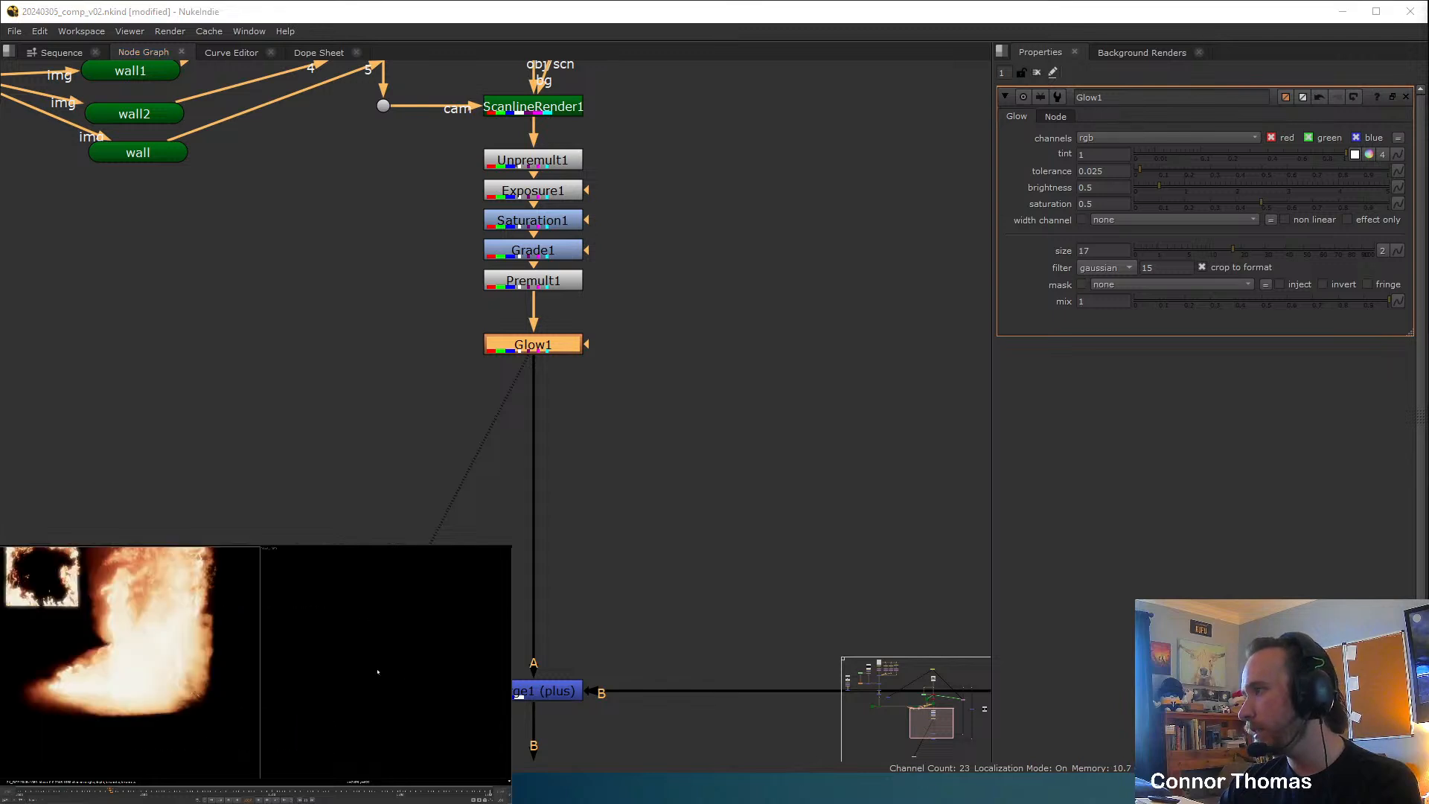
pyautogui.press('d')
pyautogui.press('d')
pyautogui.moveTo(330, 660); pyautogui.dragTo(350, 685, button='middle')
pyautogui.press('d')
pyautogui.press('d')
pyautogui.press('d')
pyautogui.press('d')
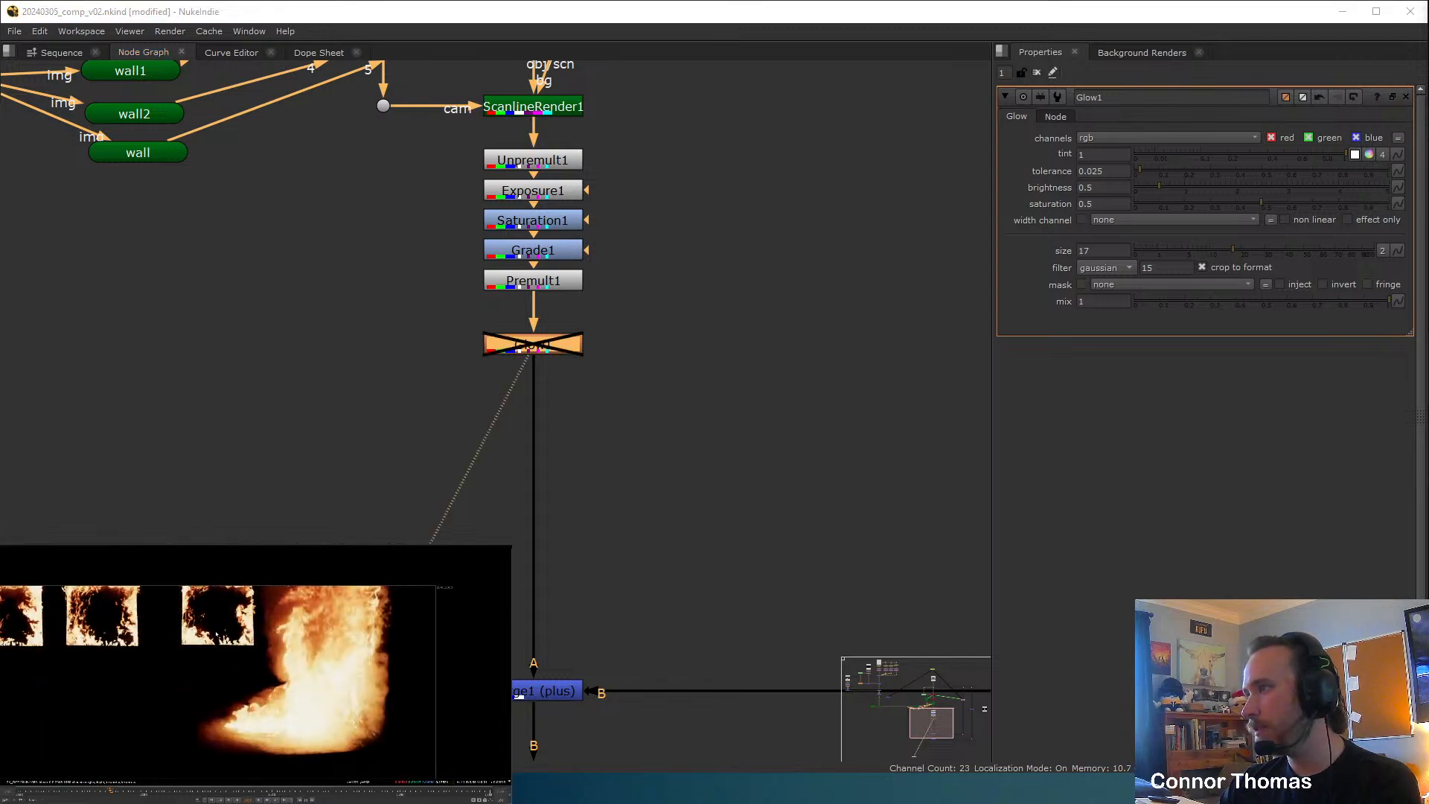
pyautogui.press('d')
pyautogui.press('d')
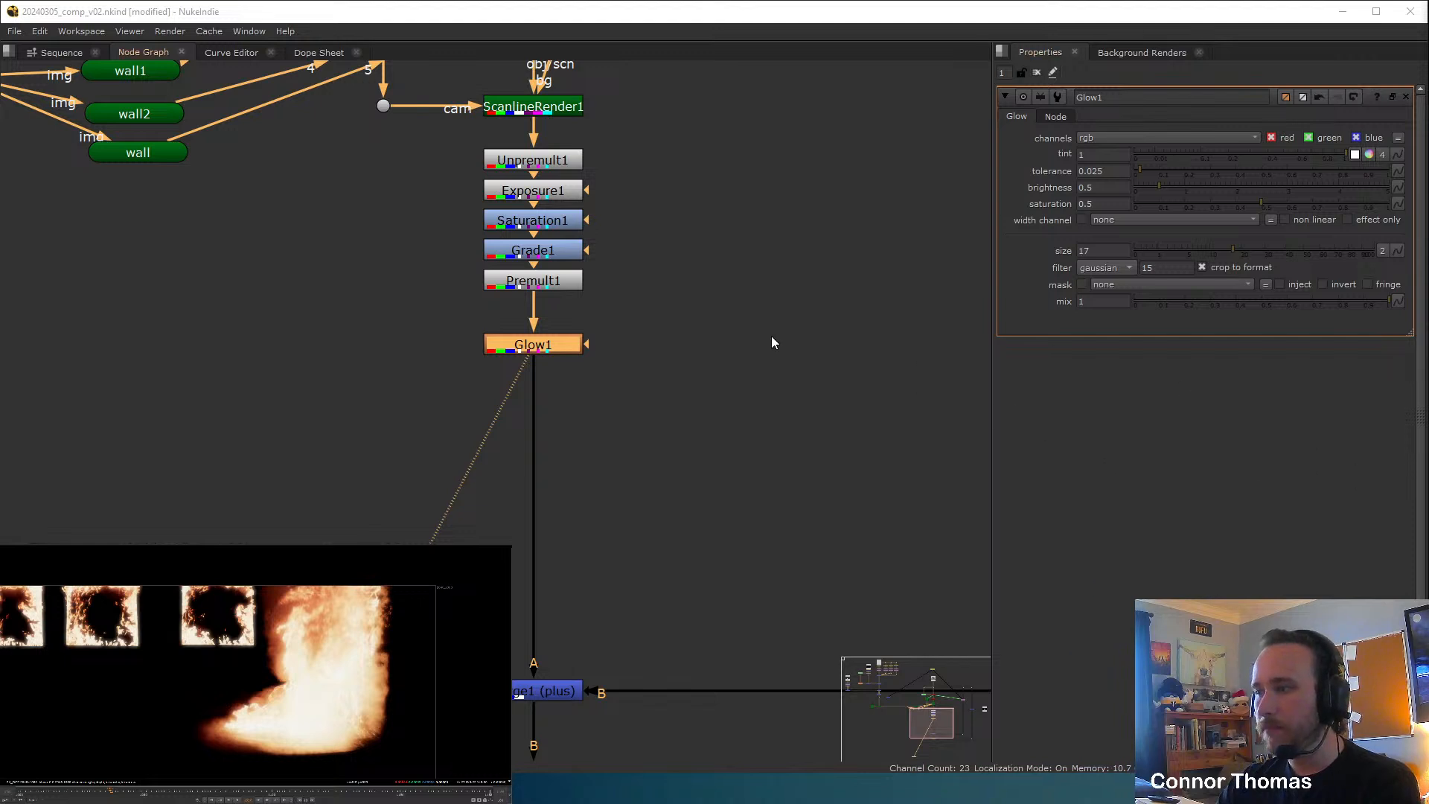
# Branch Glow1 off to the side of the main pipe and merge it back, with Premult1 as the Merge's B input.
pyautogui.moveTo(576, 344); pyautogui.dragTo(703, 343, button='middle')
pyautogui.scroll(1, 691, 333)
pyautogui.scroll(-4, 701, 338)
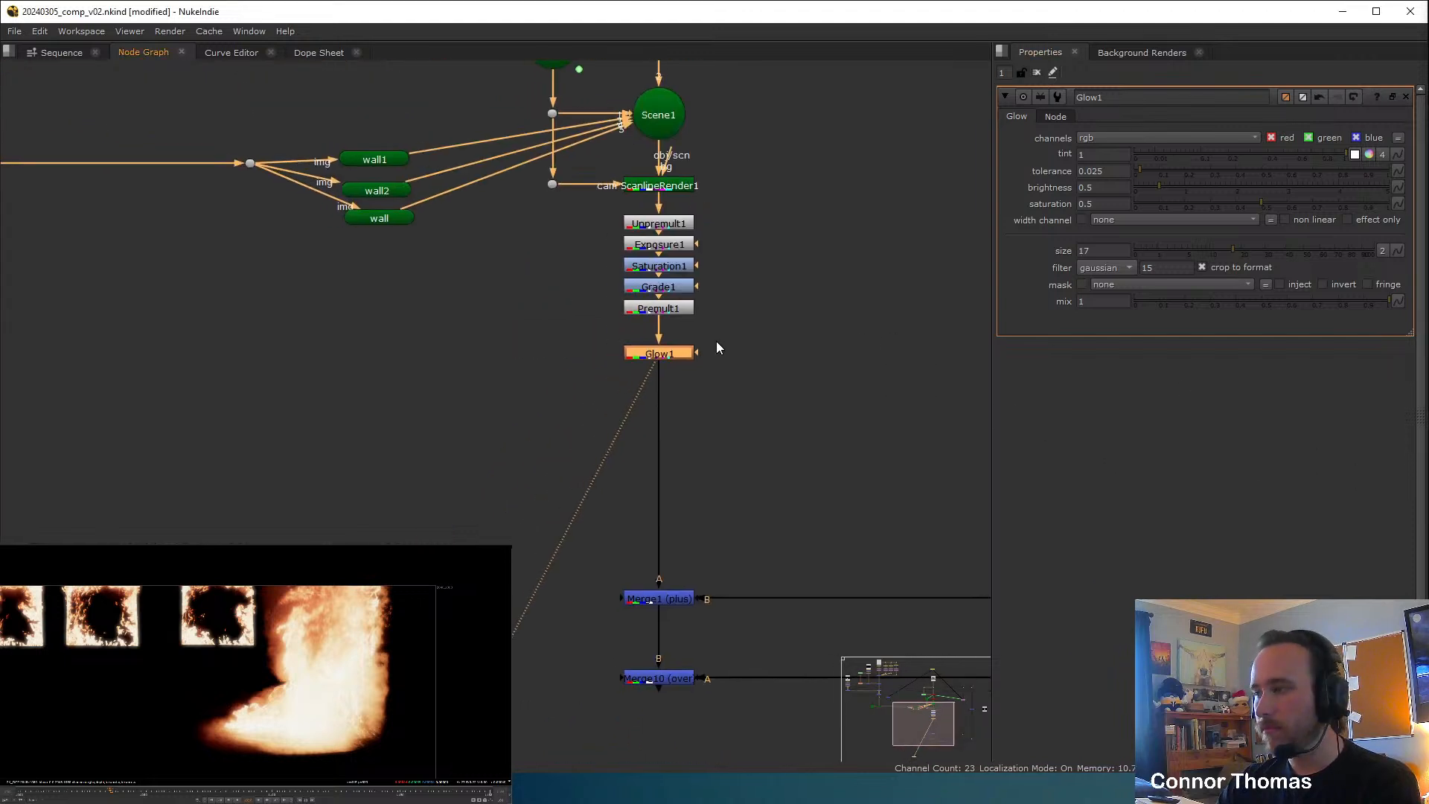
pyautogui.moveTo(647, 363); pyautogui.dragTo(540, 415)
pyautogui.press('m')
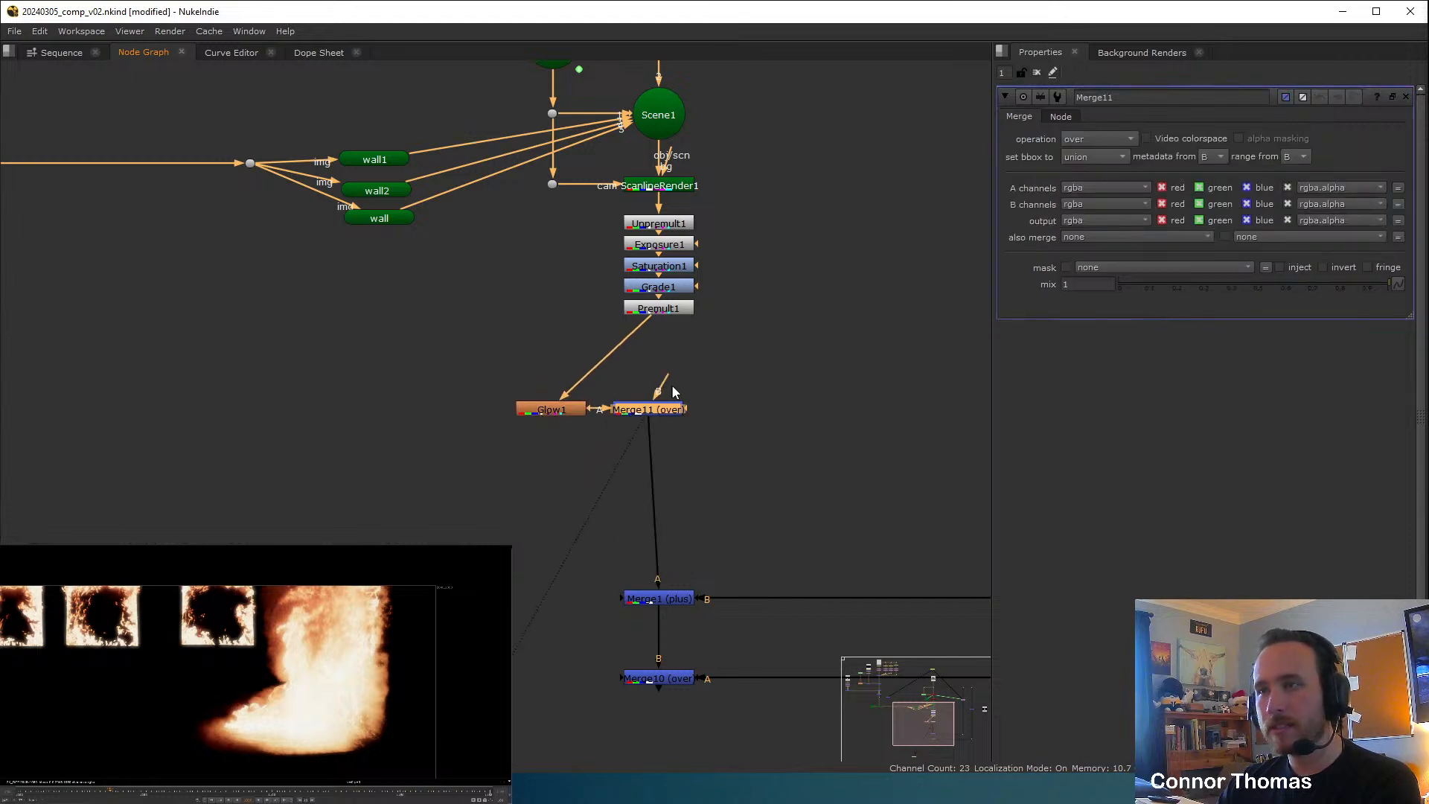
pyautogui.moveTo(675, 382); pyautogui.dragTo(669, 310)
pyautogui.moveTo(652, 411); pyautogui.dragTo(665, 415)
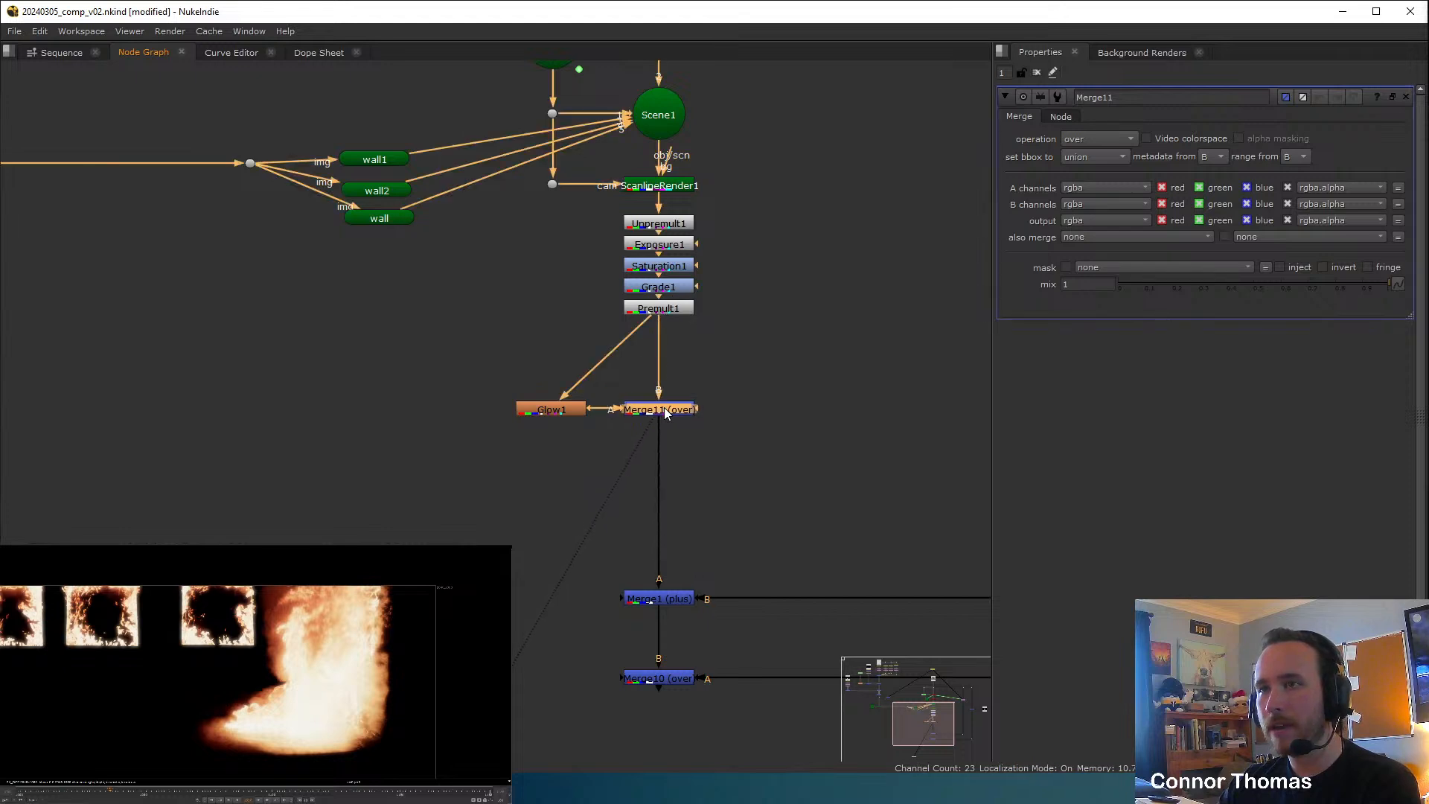
# View Premult1 and the new glow Merge in turn, and set the Merge's operation to screen.
pyautogui.click(668, 311)
pyautogui.press('1')
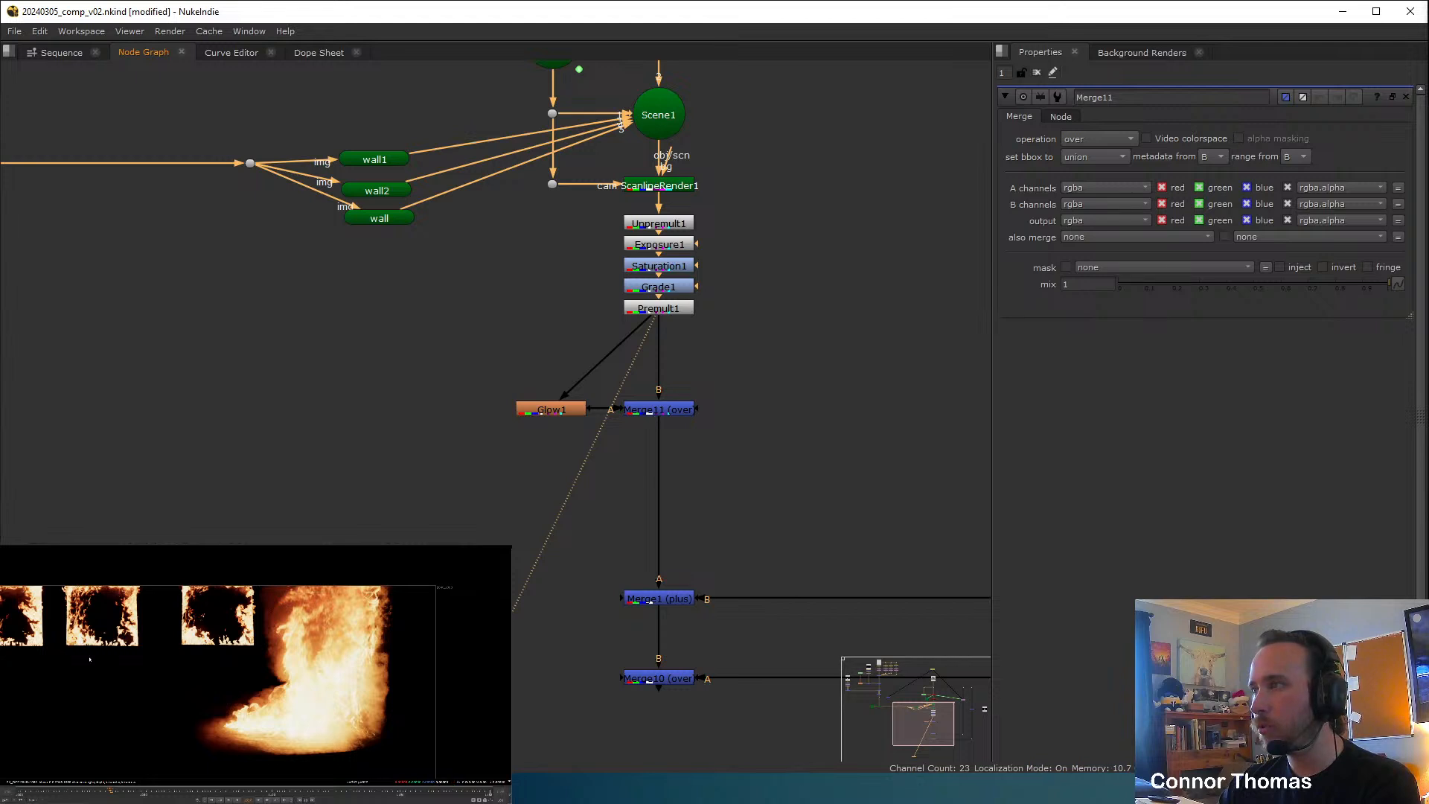
pyautogui.click(660, 411)
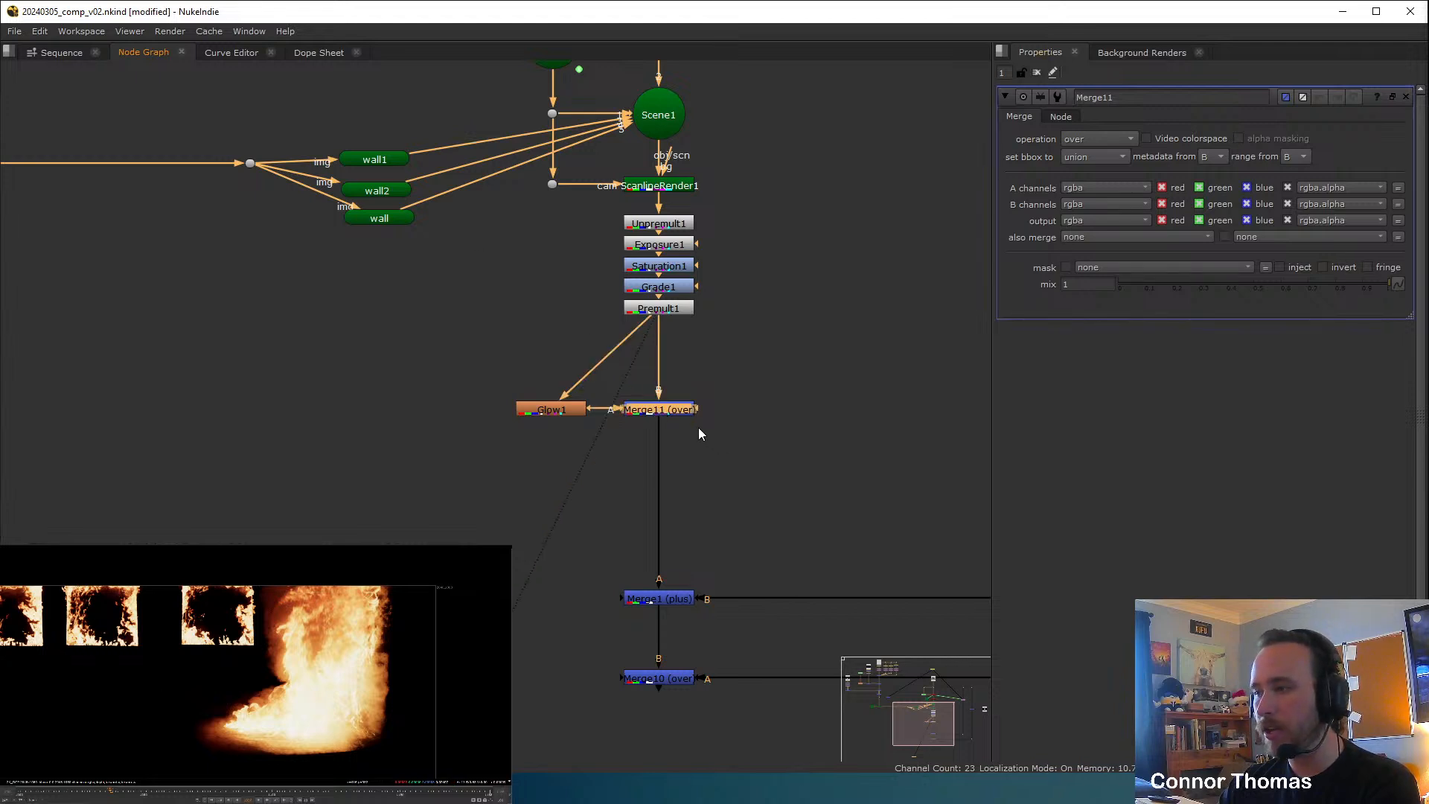
pyautogui.press('1')
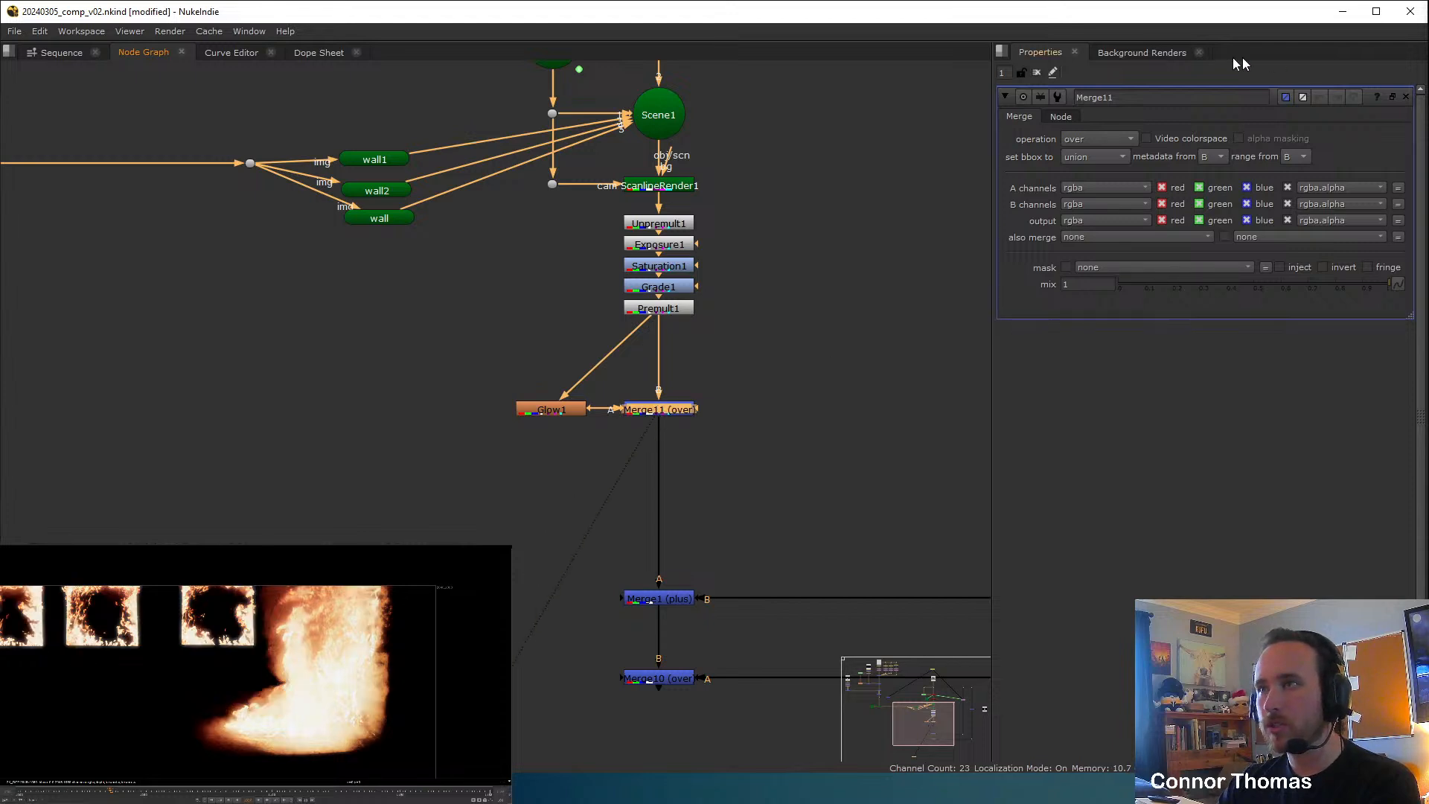
pyautogui.click(1087, 136)
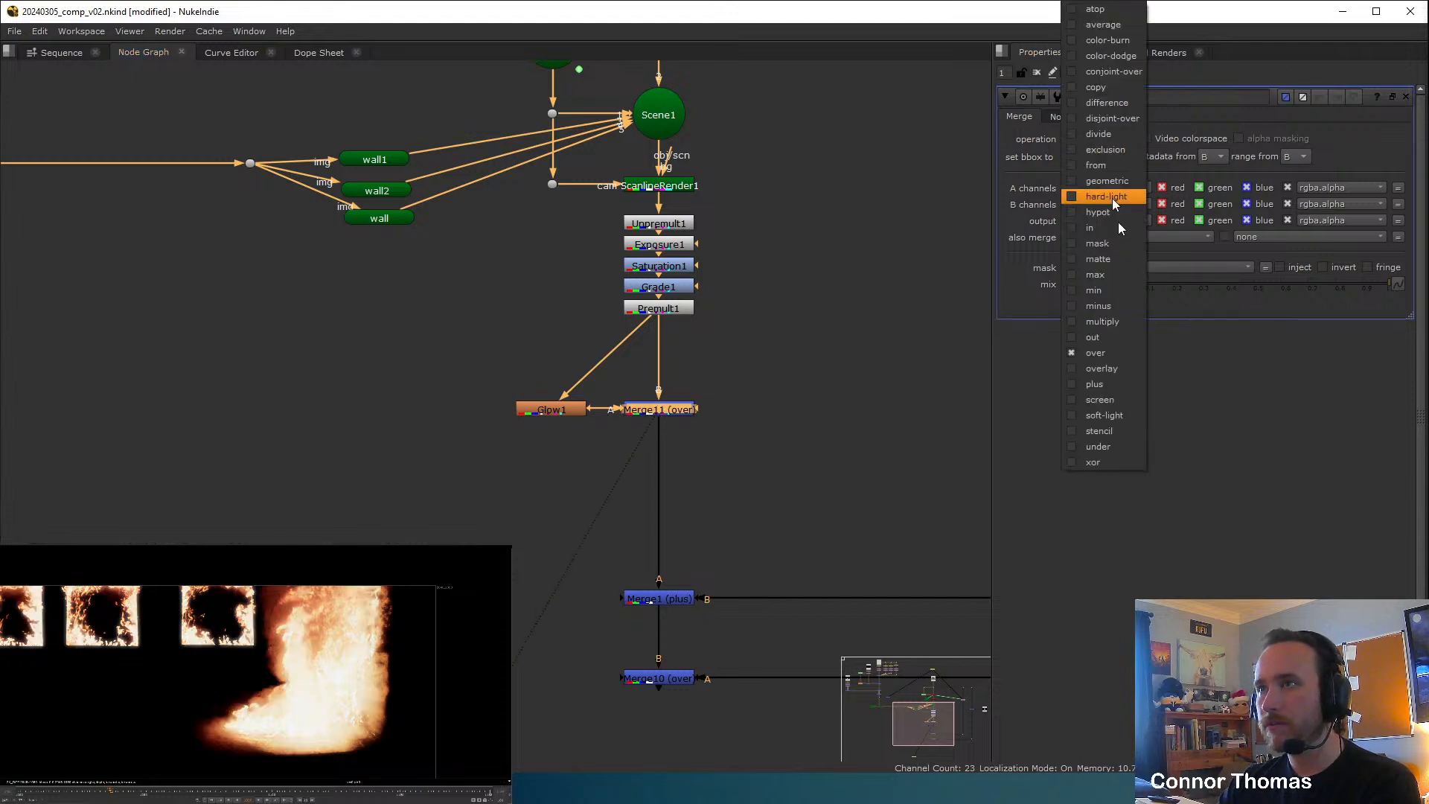
pyautogui.click(1115, 394)
pyautogui.moveTo(755, 409); pyautogui.dragTo(802, 340, button='middle')
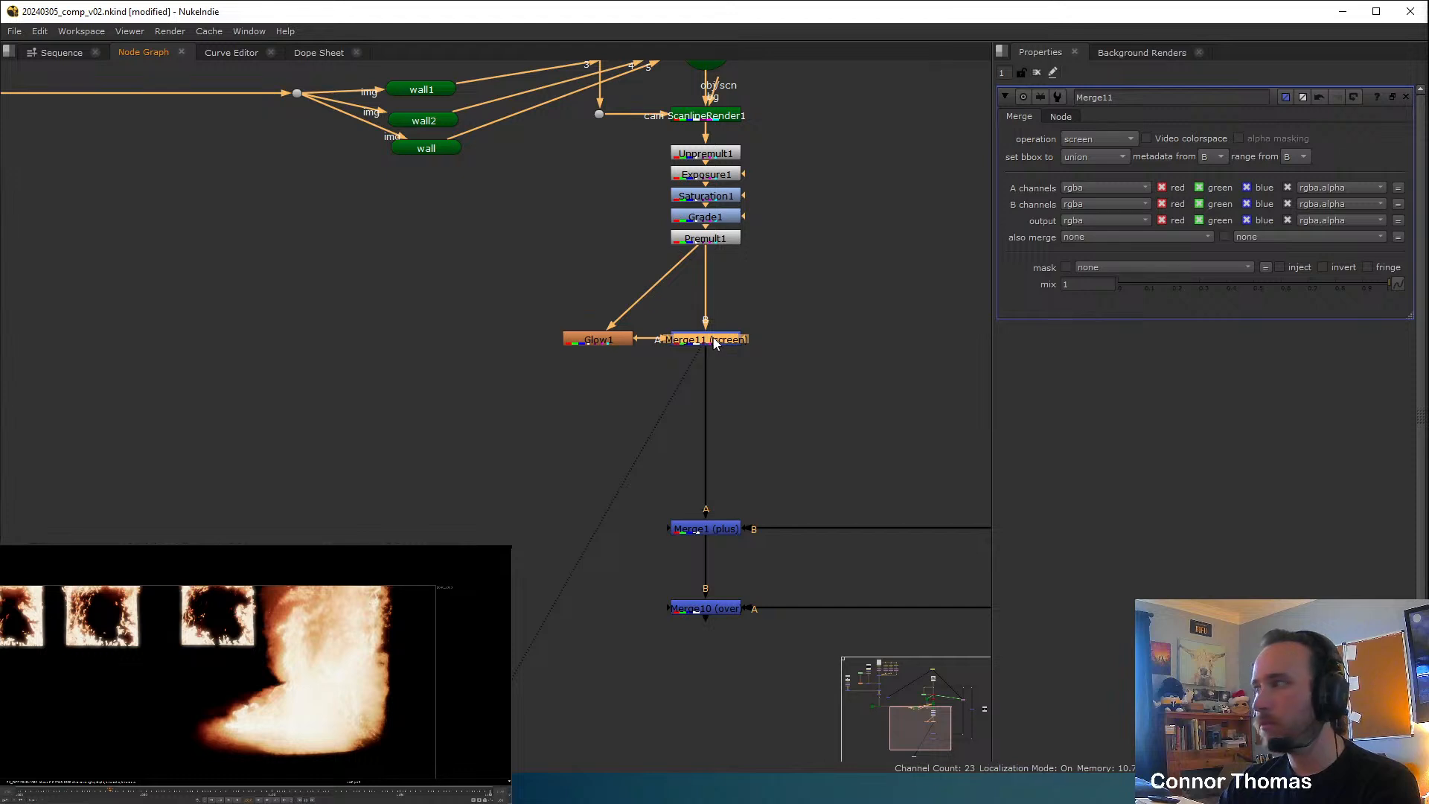
# Compare the fire with the screen Merge disabled and enabled at different zoom levels.
pyautogui.press('d')
pyautogui.press('d')
pyautogui.scroll(-3, 206, 631)
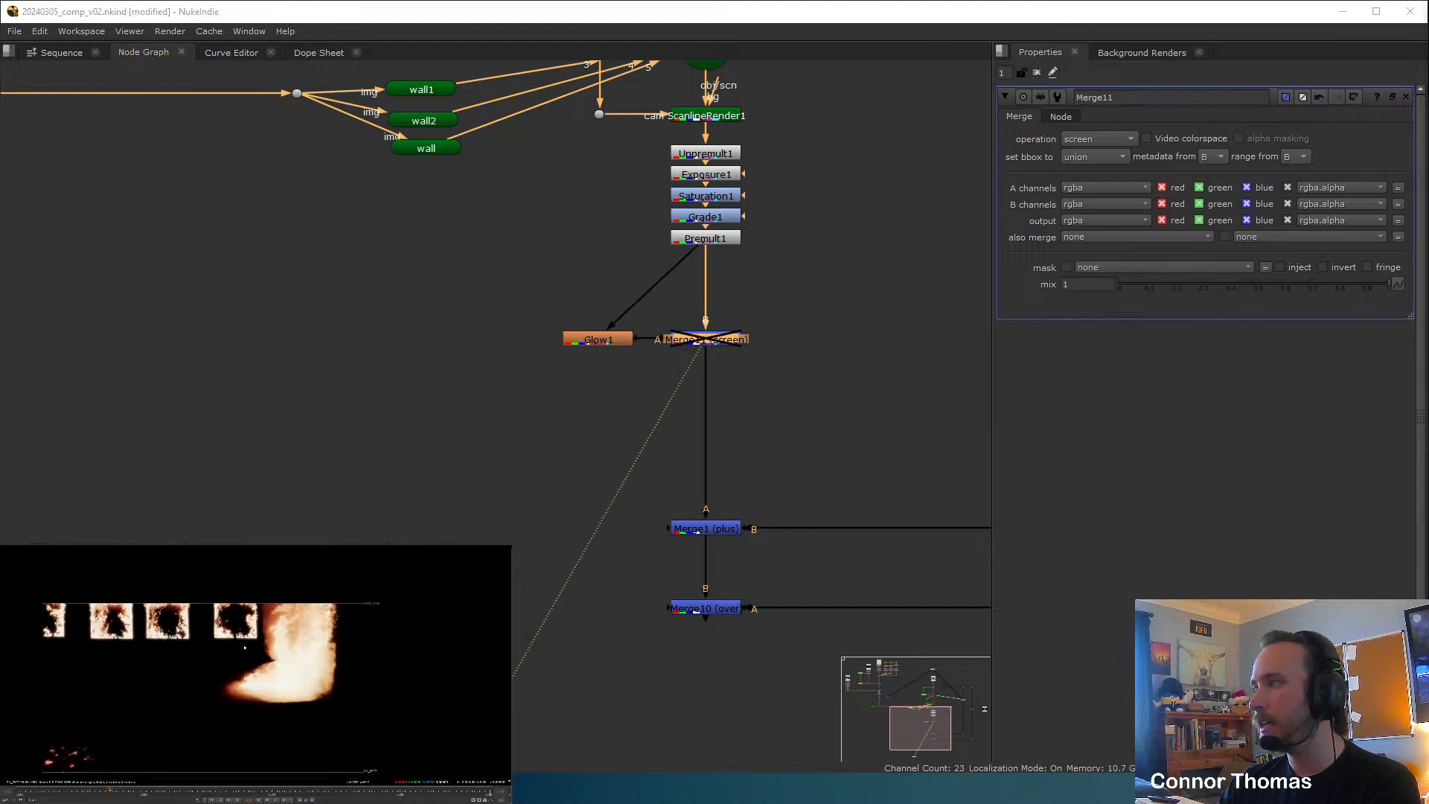
pyautogui.scroll(5, 205, 631)
pyautogui.scroll(-4, 171, 663)
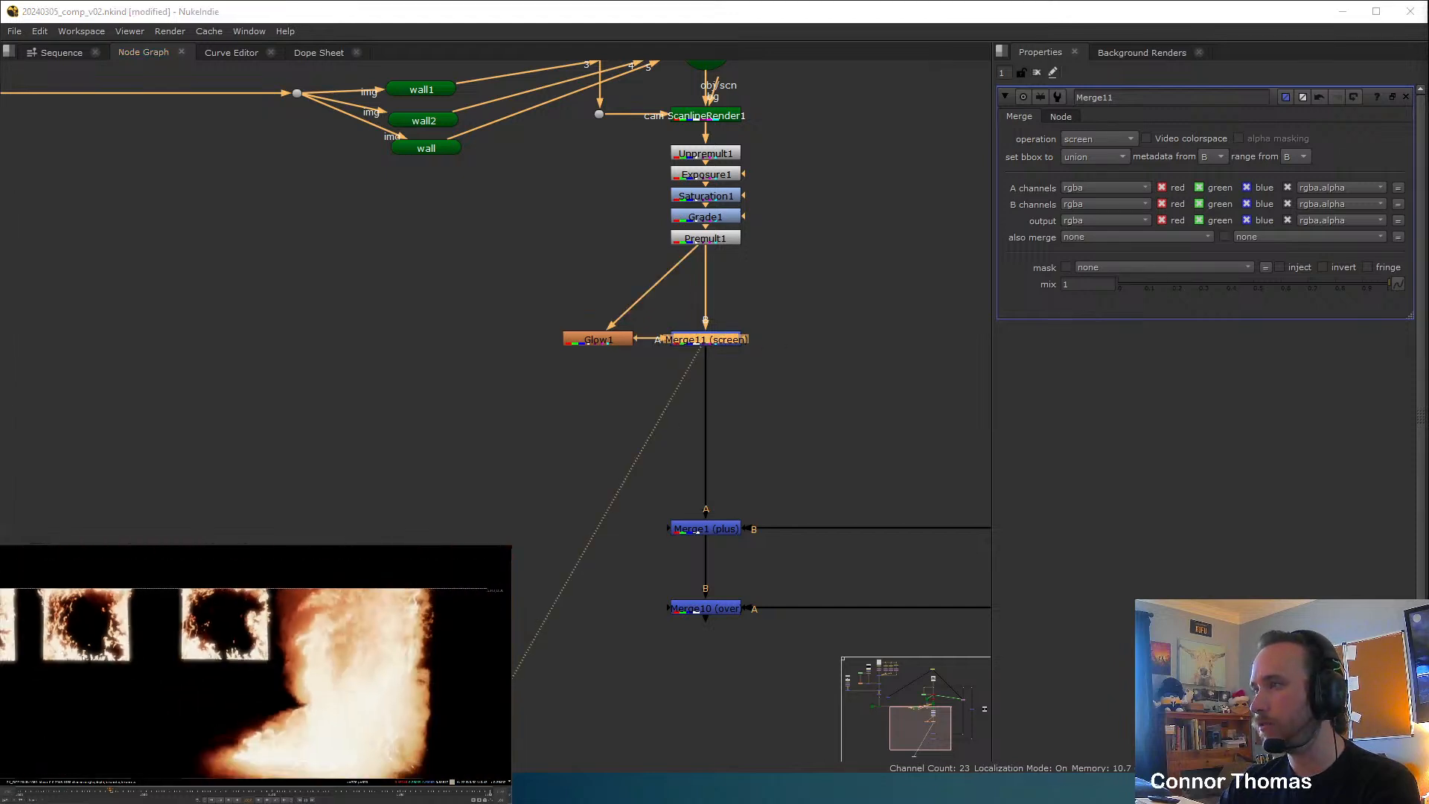
pyautogui.press('d')
pyautogui.press('d')
pyautogui.scroll(5, 151, 678)
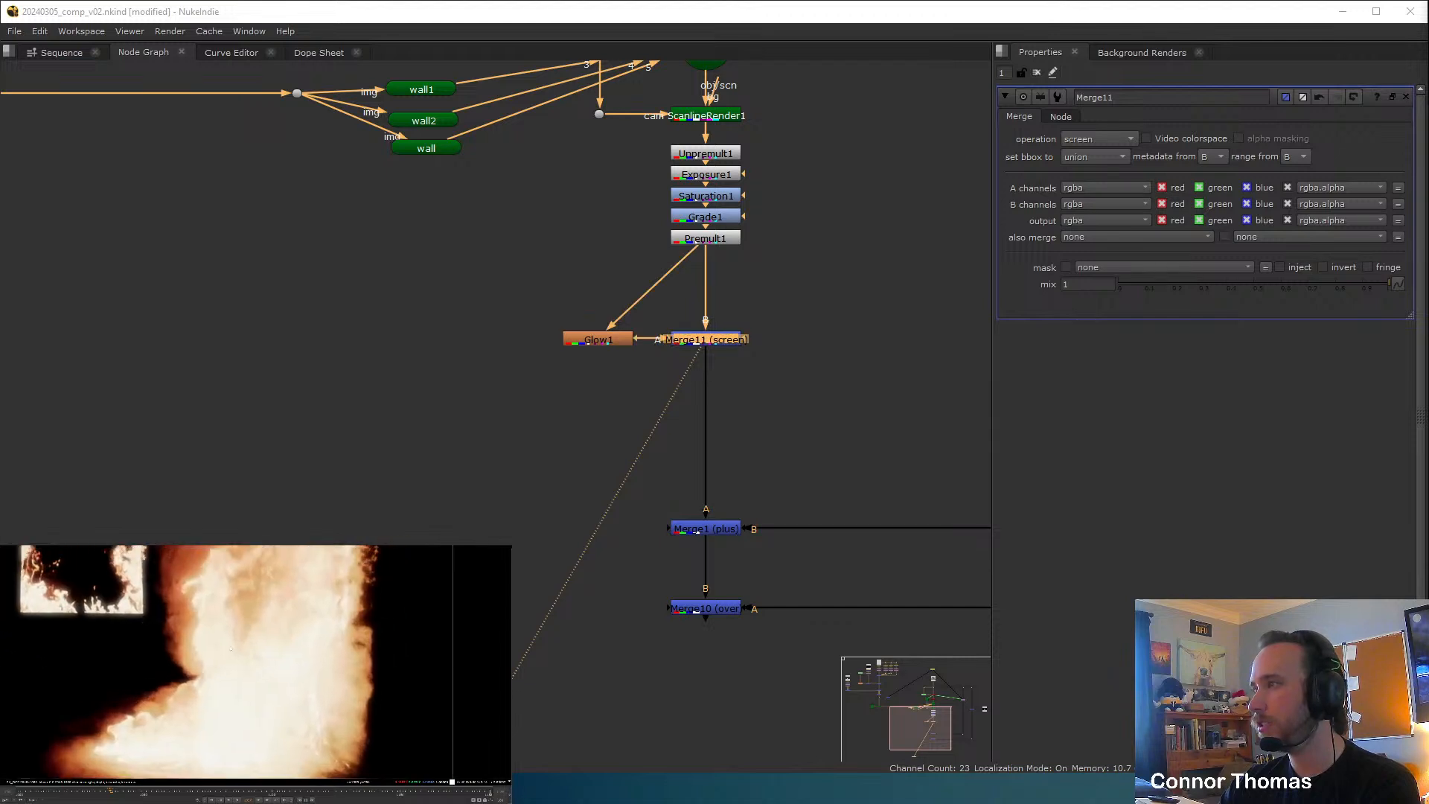
pyautogui.press('d')
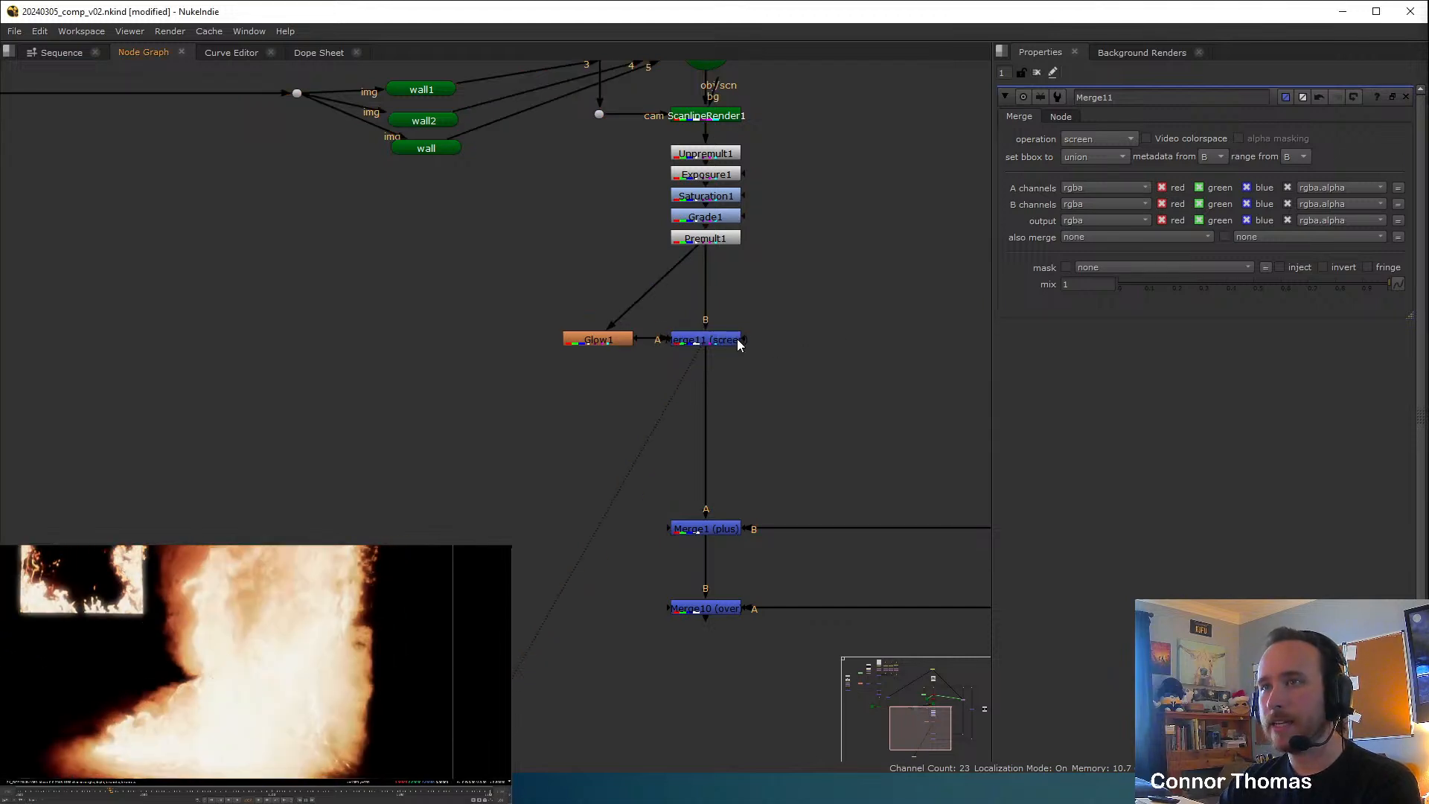
pyautogui.press('d')
# Lower the screen Merge's mix to 0.41 and compare the fire with the Merge off and on.
pyautogui.moveTo(1310, 288); pyautogui.dragTo(1226, 304)
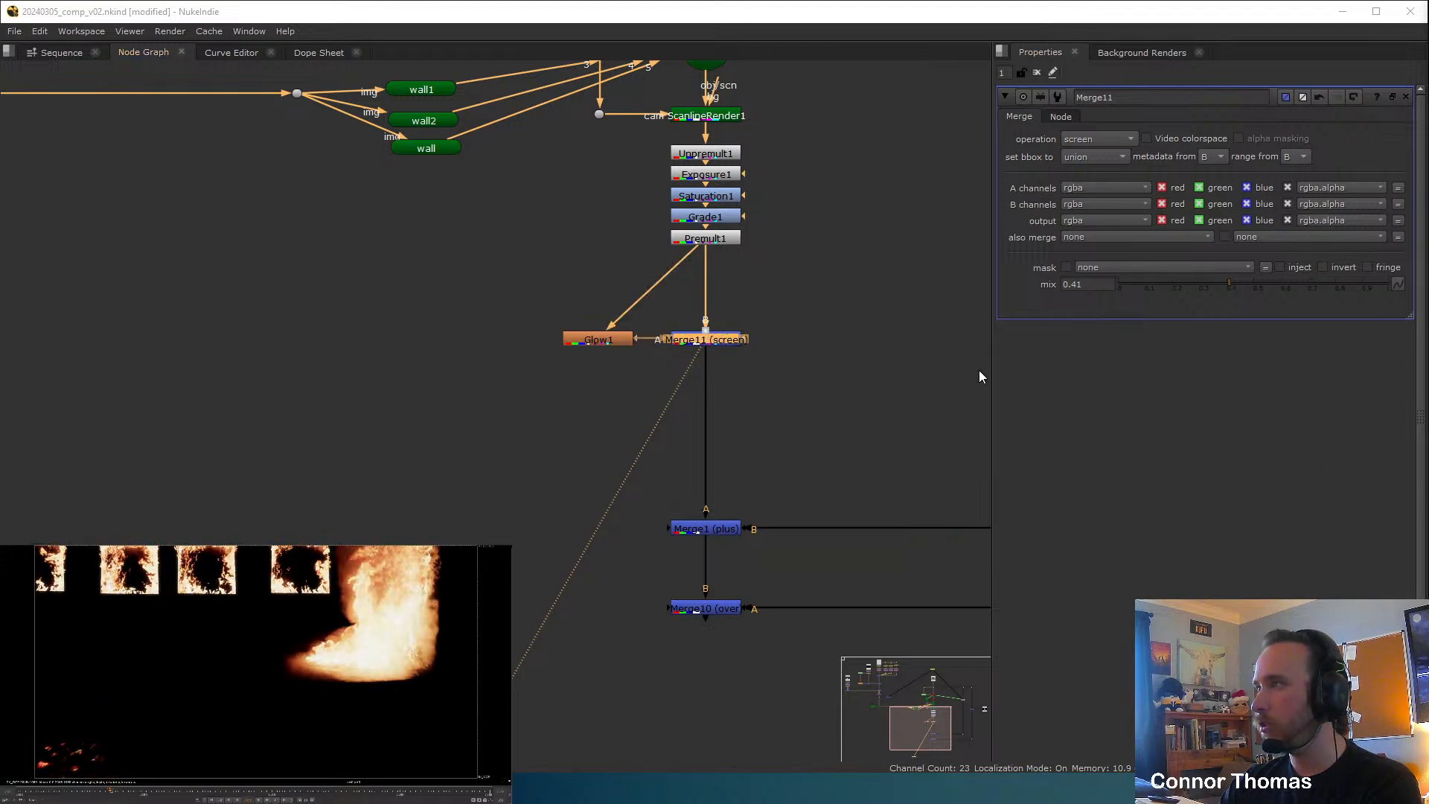
pyautogui.press('d')
pyautogui.press('d')
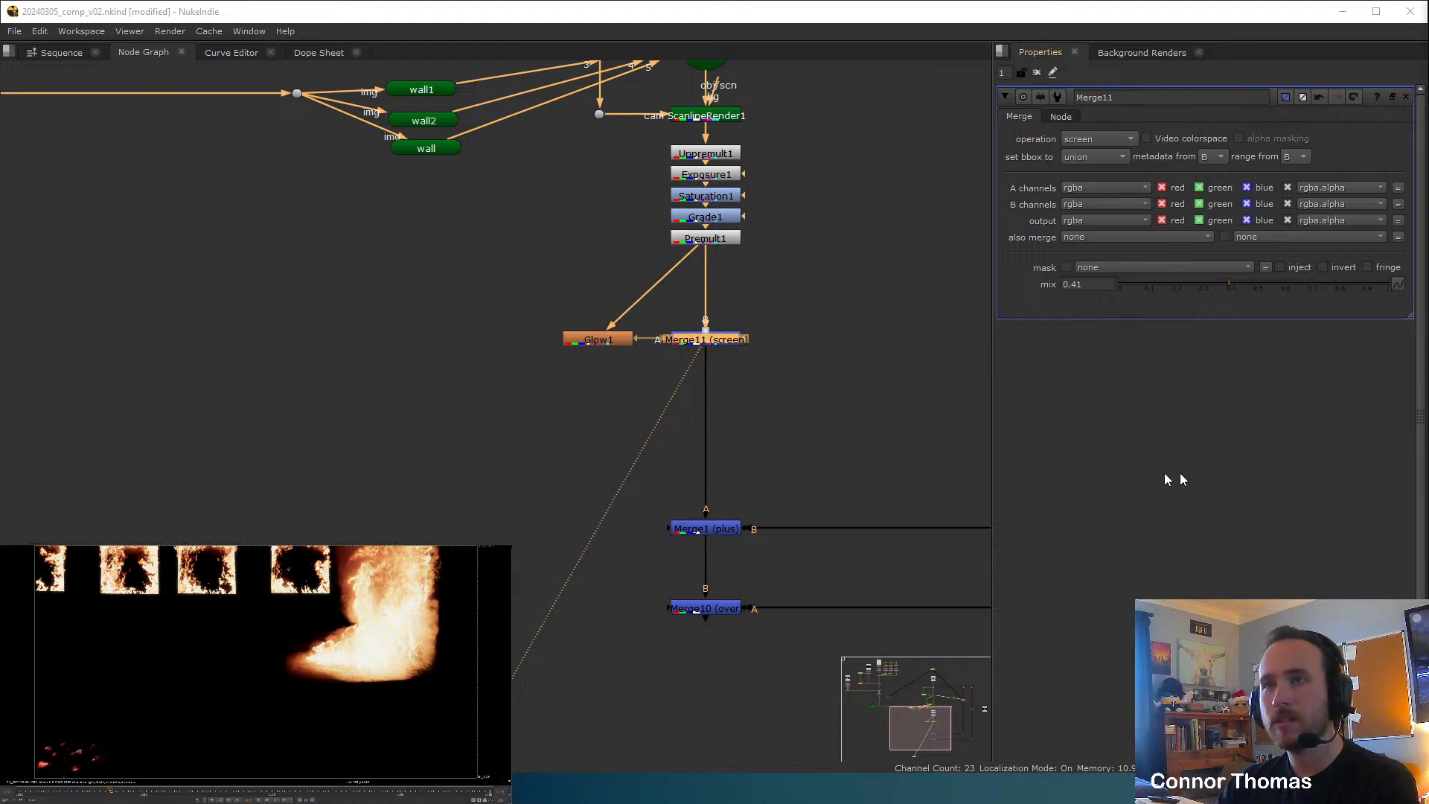
# Add a Dot below Premult1 and another above Glow1 so the glow branch runs at right angles.
pyautogui.moveTo(662, 290); pyautogui.dragTo(645, 325, button='middle')
pyautogui.moveTo(492, 410); pyautogui.dragTo(855, 345)
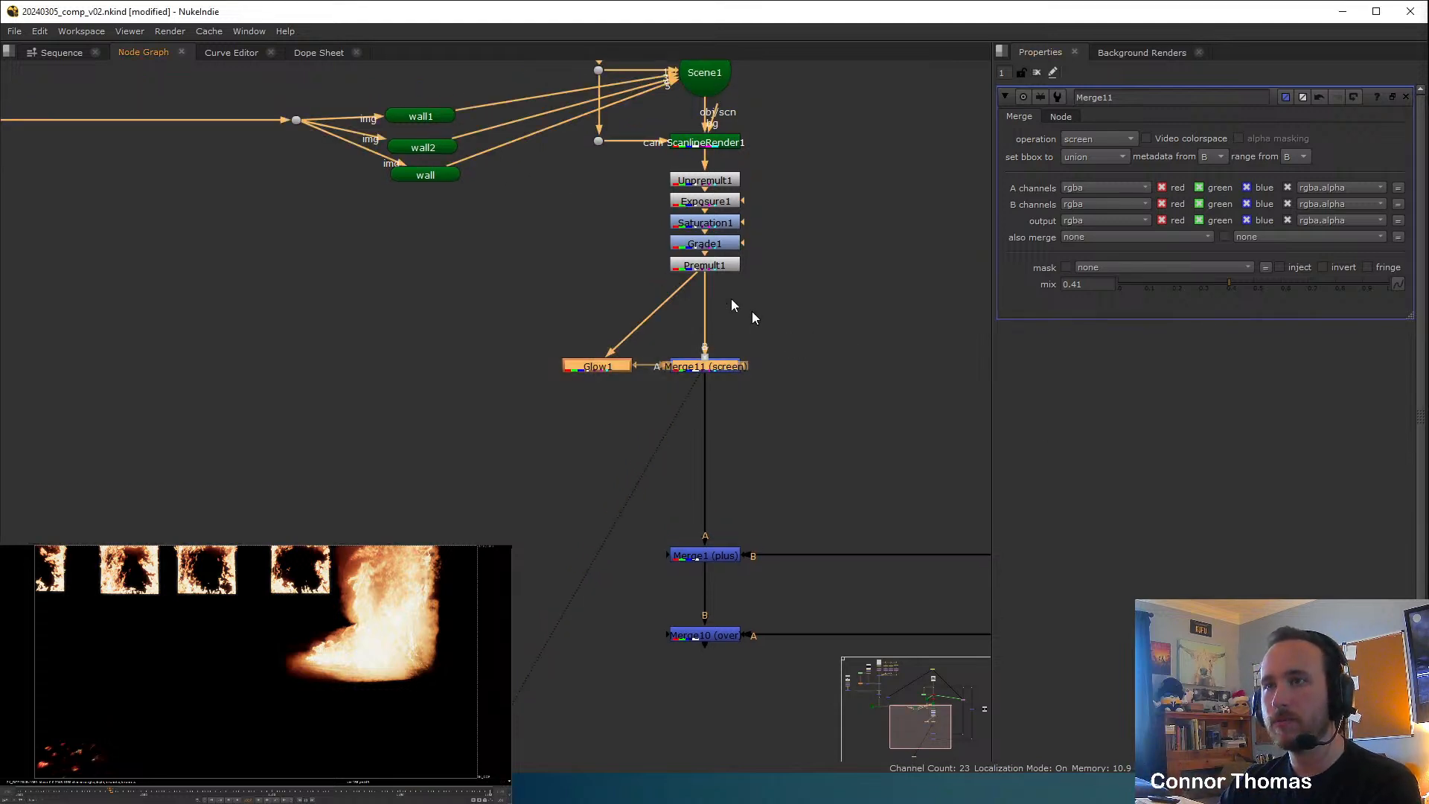
pyautogui.click(703, 266)
pyautogui.press('Tab')
pyautogui.write('dot')
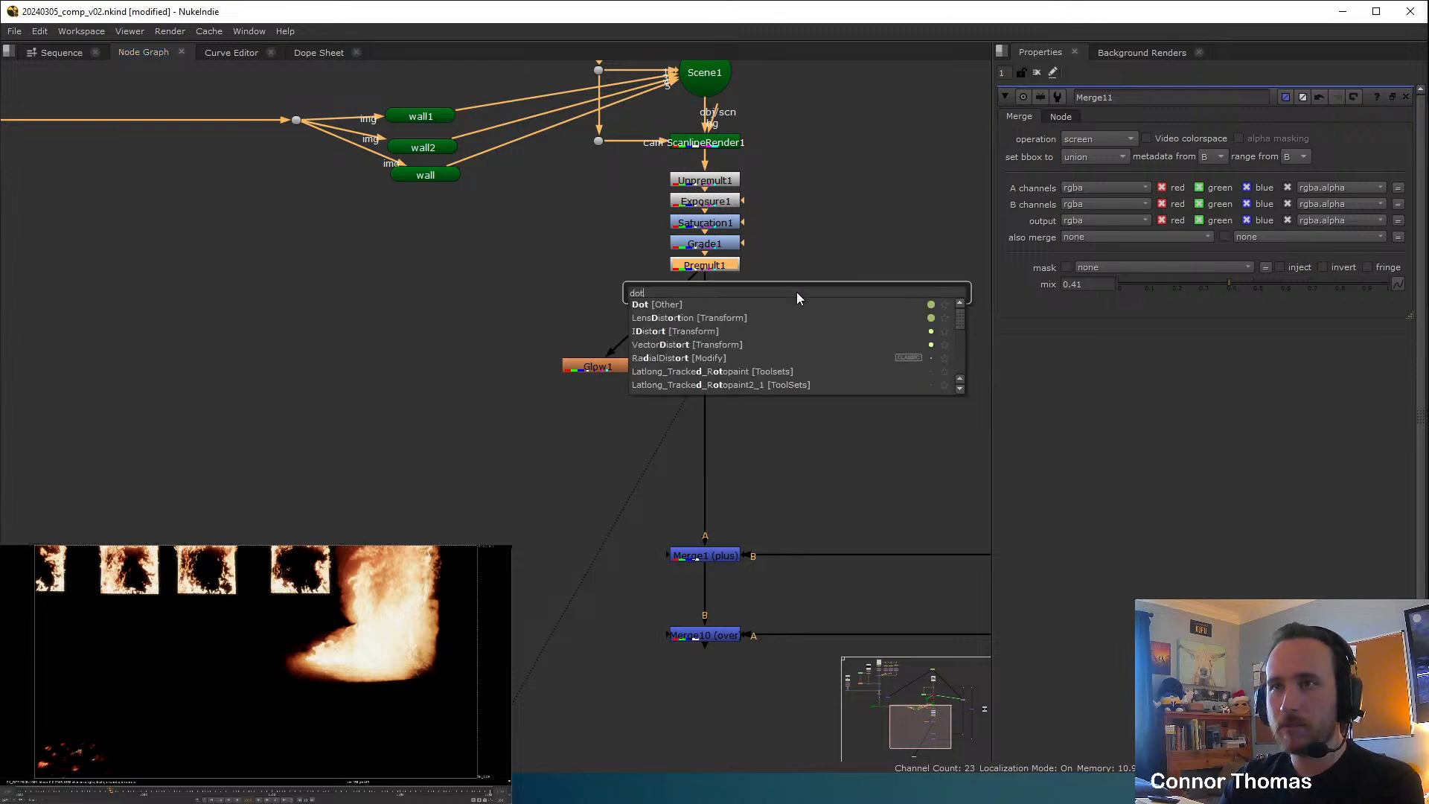
pyautogui.press('Return')
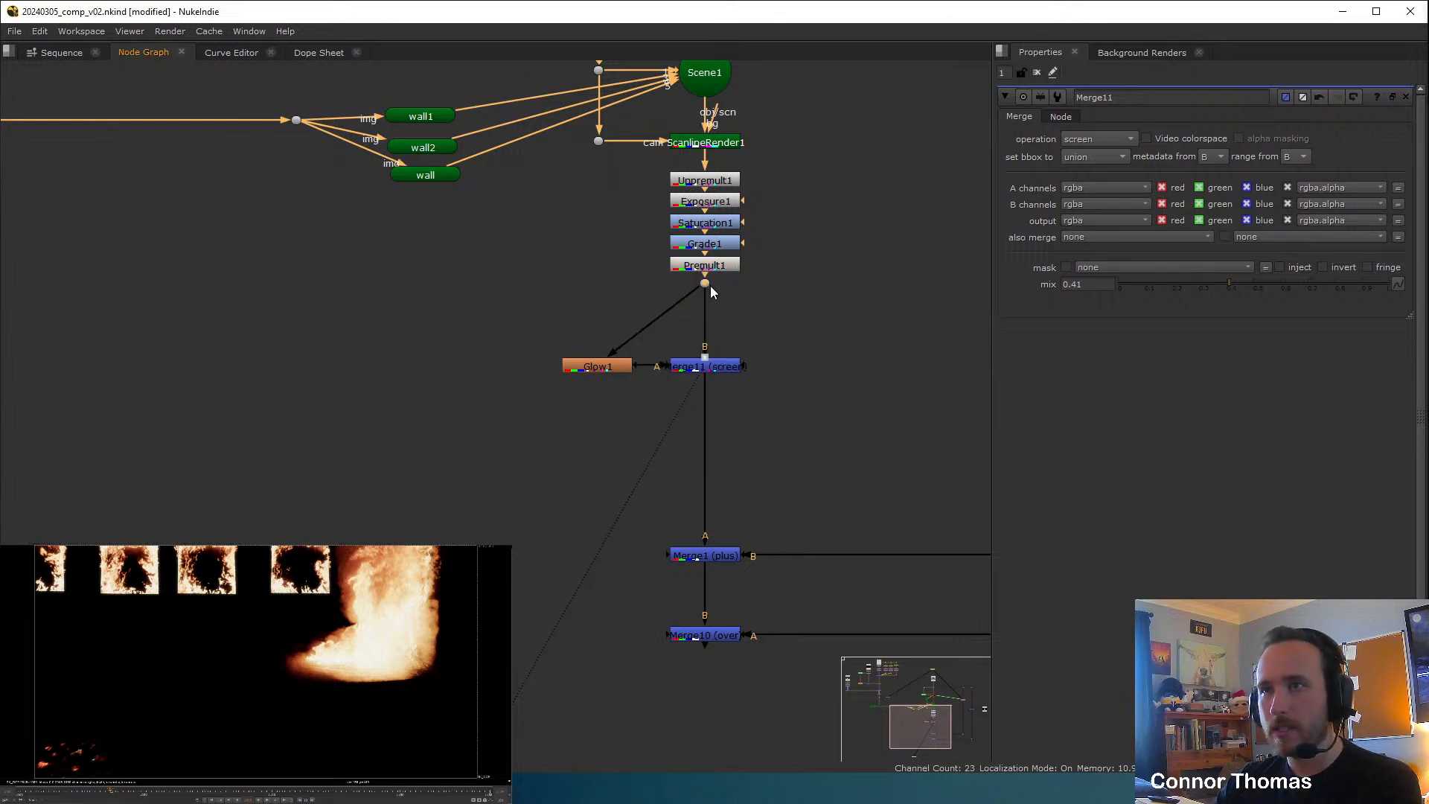
pyautogui.moveTo(710, 284); pyautogui.dragTo(597, 301)
pyautogui.keyDown('ctrl'); pyautogui.click(653, 328); pyautogui.keyUp('ctrl')
pyautogui.click(819, 339)
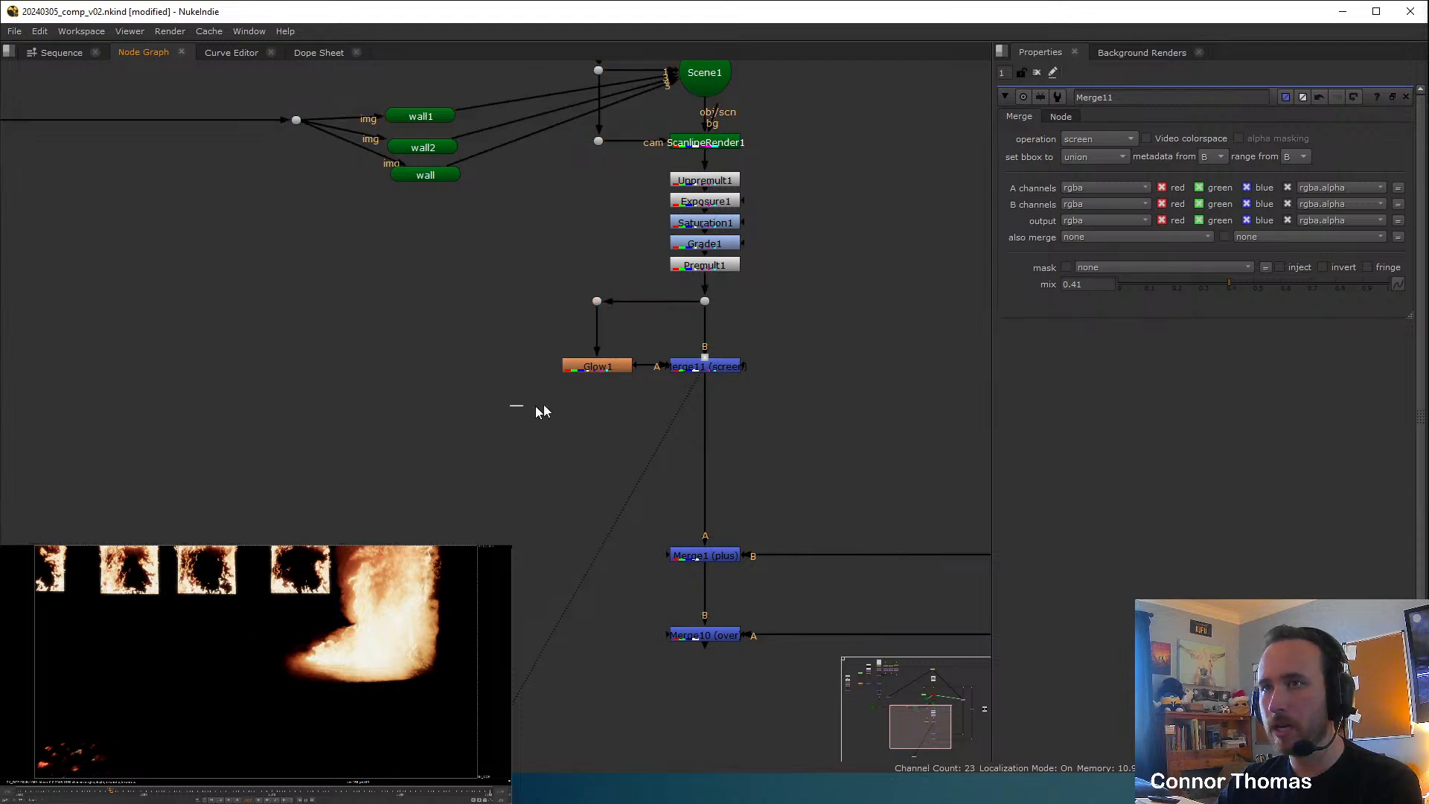
# Move Glow1 and the screen Merge up closer to the Dots and insert a Dot in the pipe below the Merge.
pyautogui.moveTo(510, 406); pyautogui.dragTo(721, 346)
pyautogui.click(721, 348)
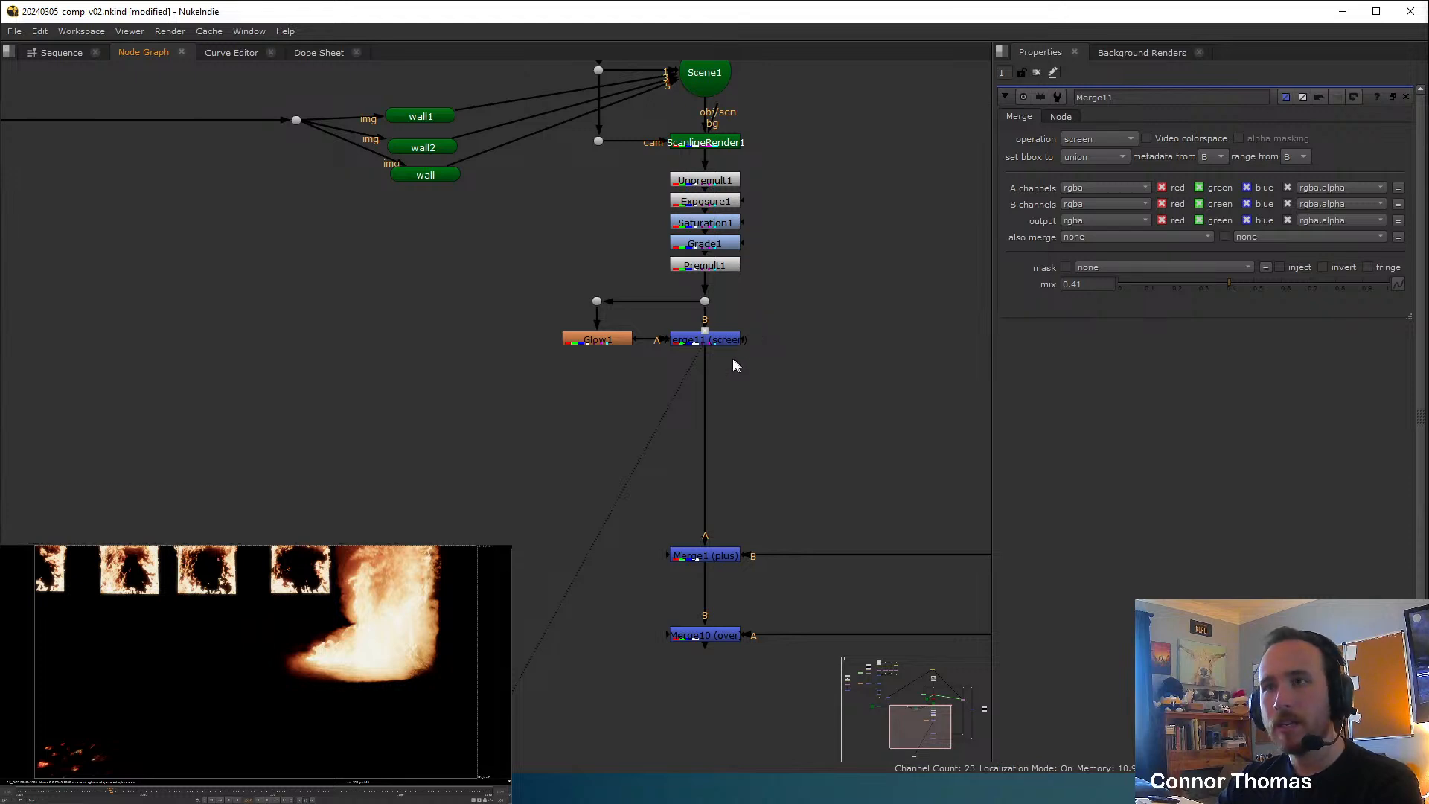
pyautogui.keyDown('ctrl'); pyautogui.moveTo(706, 445); pyautogui.dragTo(704, 373); pyautogui.keyUp('ctrl')
# Add a second Glow node just below Glow1.
pyautogui.click(569, 372)
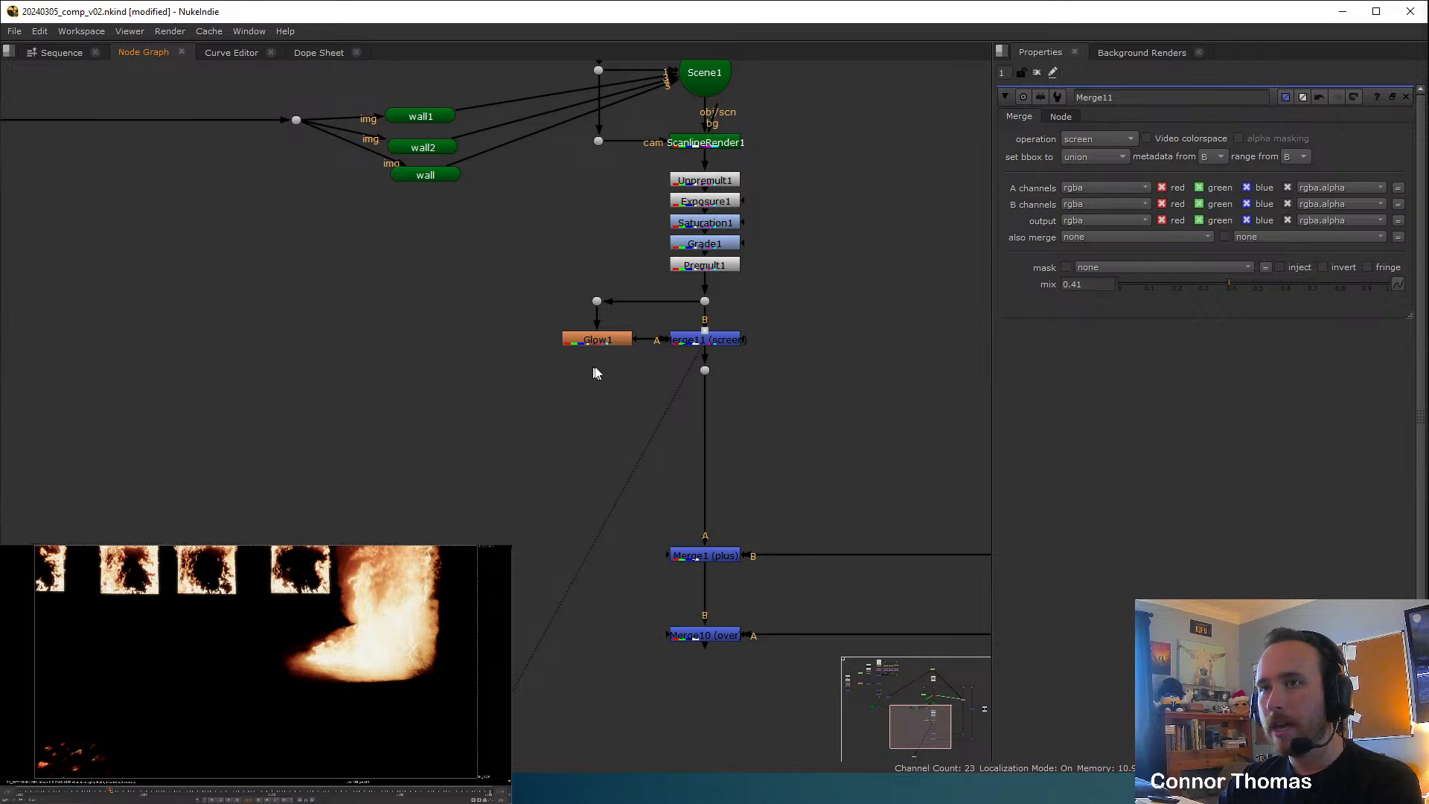
pyautogui.press('Tab')
pyautogui.write('glo')
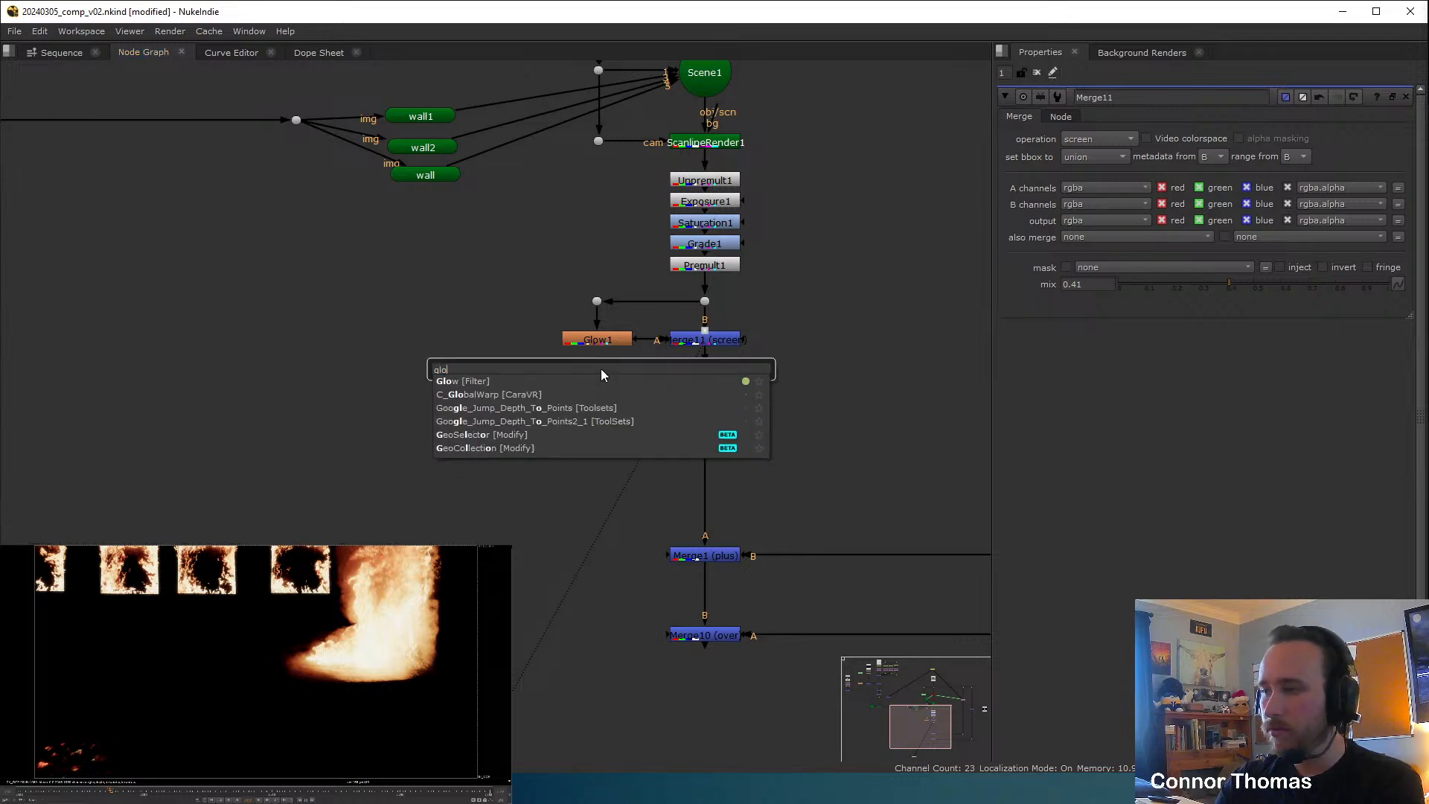
pyautogui.write('w')
pyautogui.press('Return')
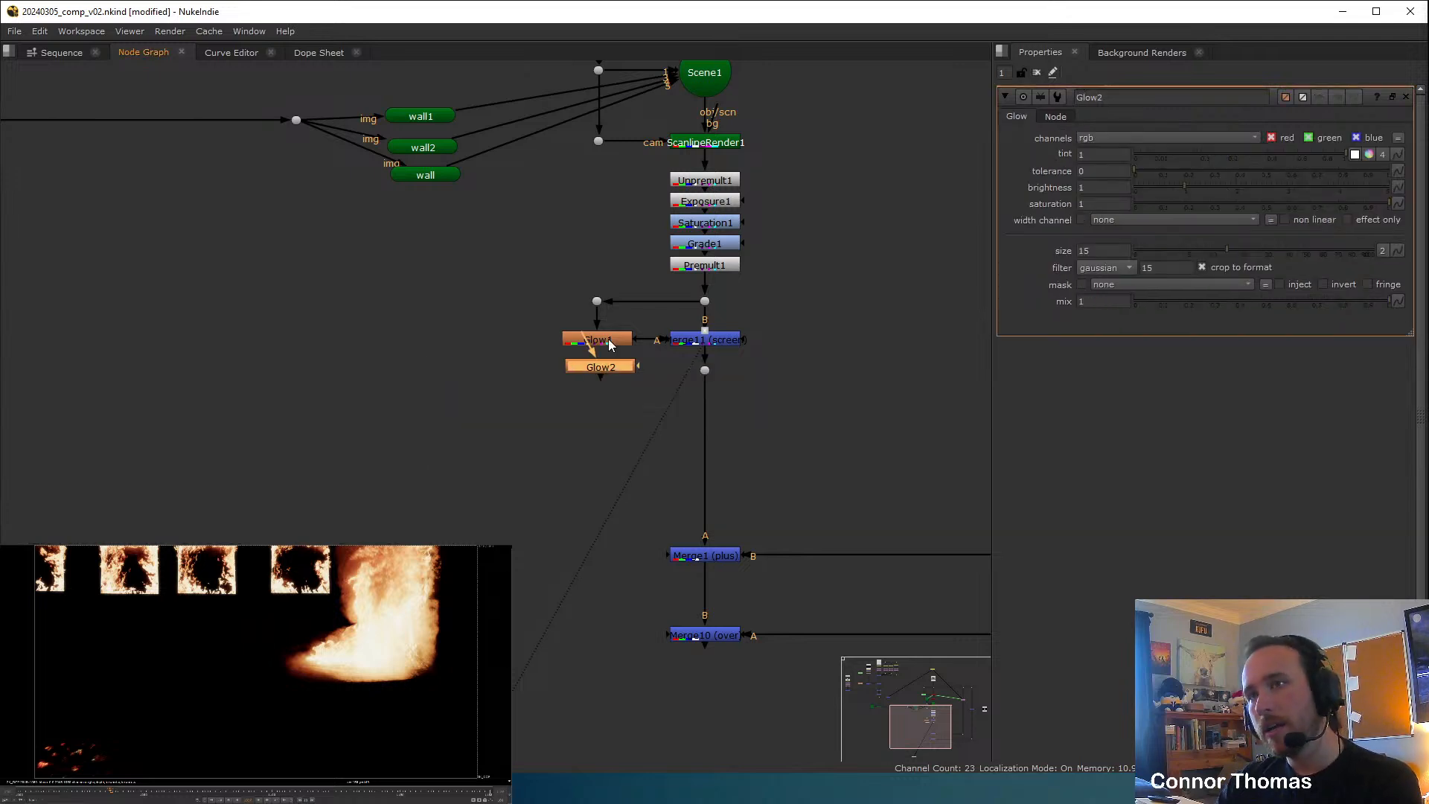
# Connect Glow2 to the Dot below the screen Merge, view it, and set its tolerance to 0.5.
pyautogui.moveTo(638, 366); pyautogui.dragTo(605, 372)
pyautogui.press('1')
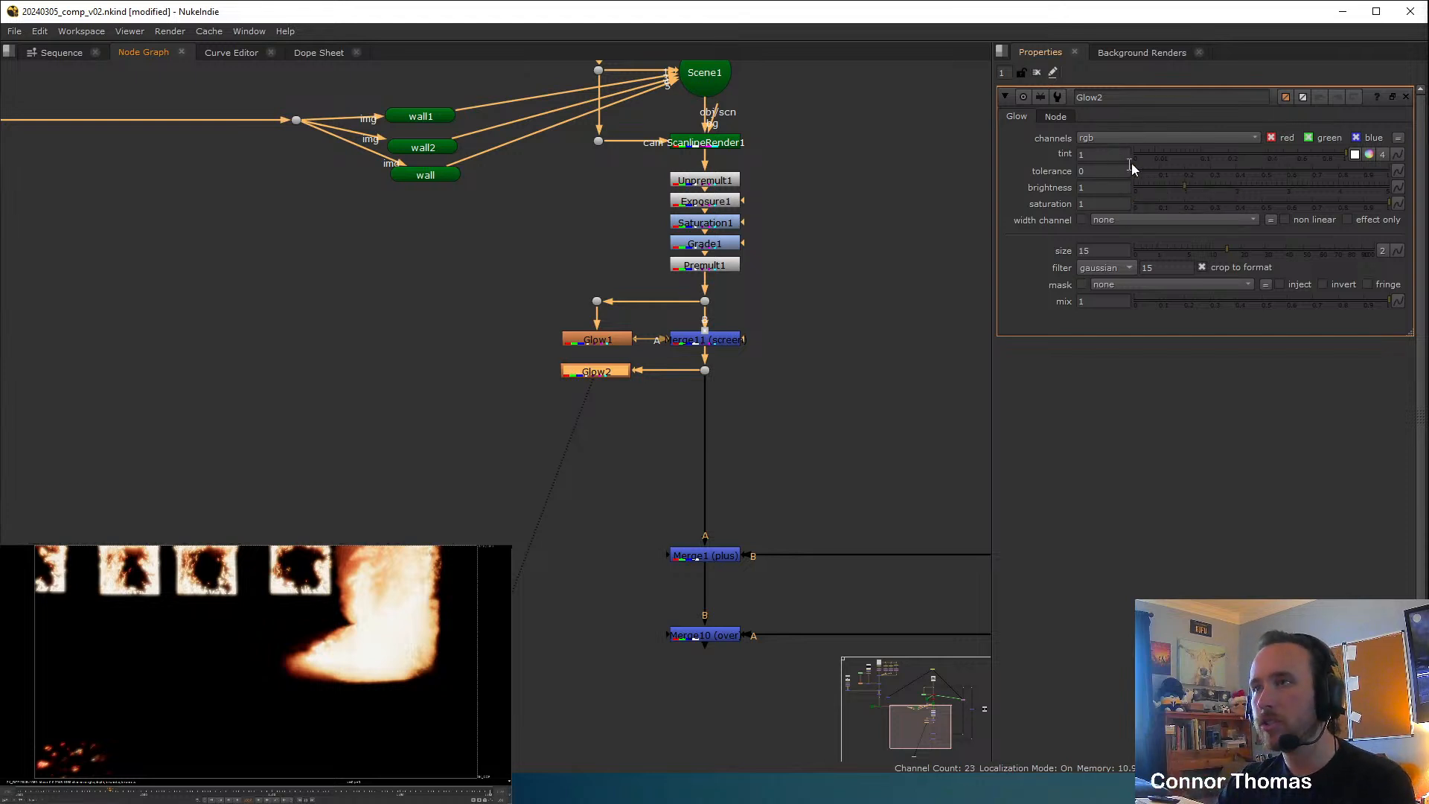
pyautogui.moveTo(1145, 170); pyautogui.dragTo(1237, 182)
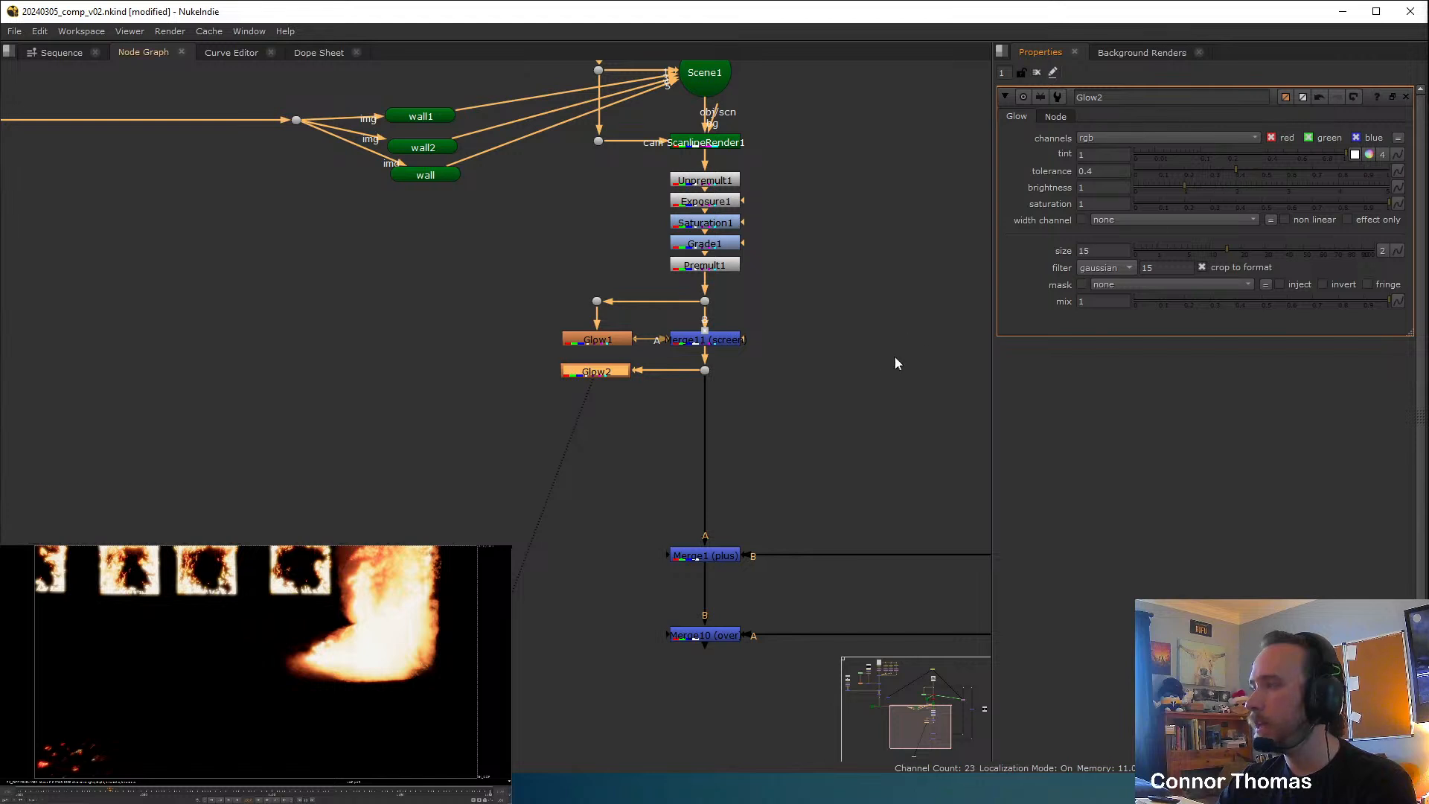
pyautogui.doubleClick(1101, 171)
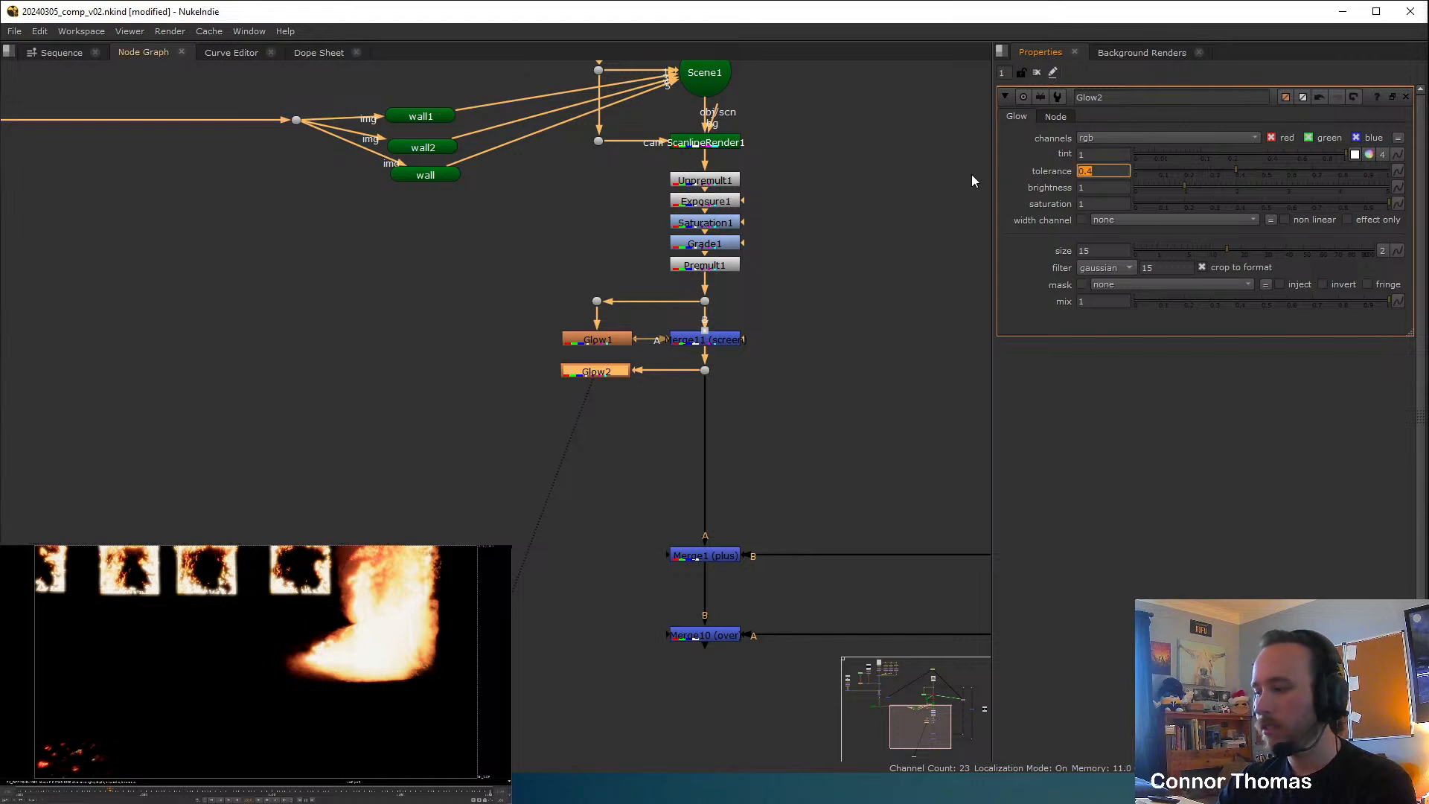
pyautogui.write('.5')
pyautogui.click(900, 306)
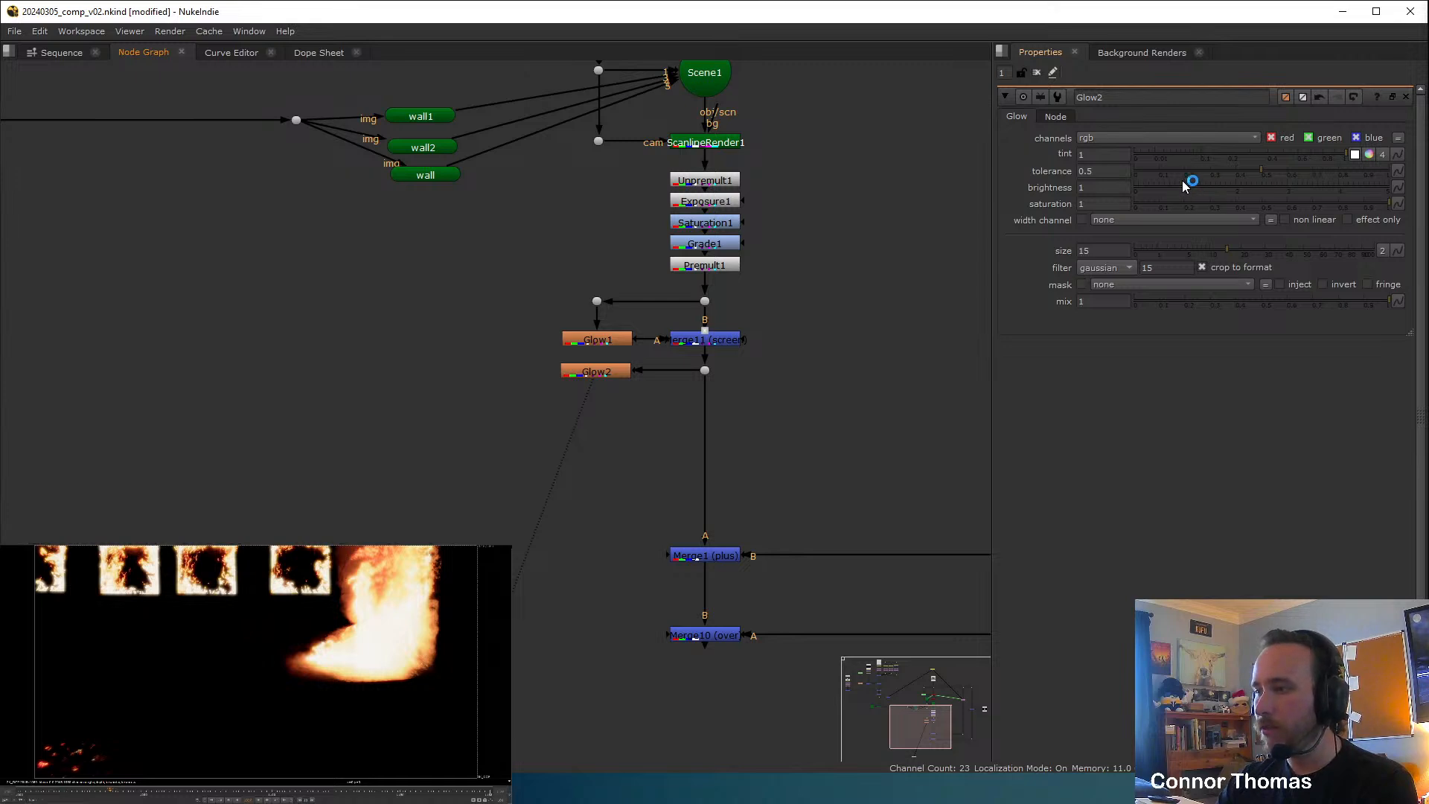
# Set Glow2's brightness to 0.76, saturation to 0.775 and size to 5.
pyautogui.moveTo(1184, 186)
pyautogui.mouseDown()
pyautogui.moveTo(1151, 194)
pyautogui.moveTo(1186, 195)
pyautogui.moveTo(1174, 194)
pyautogui.mouseUp()
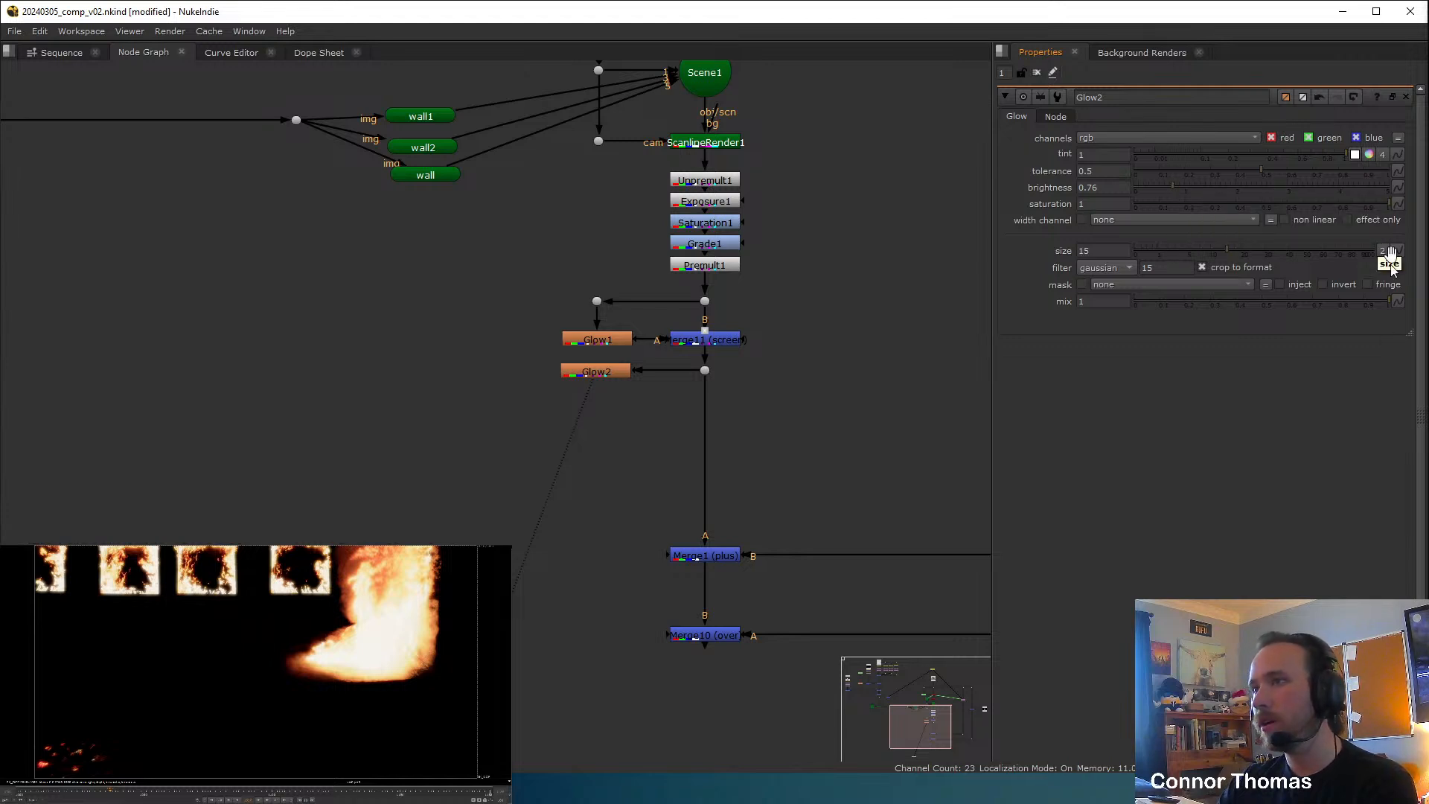
pyautogui.moveTo(1385, 203); pyautogui.dragTo(1333, 203)
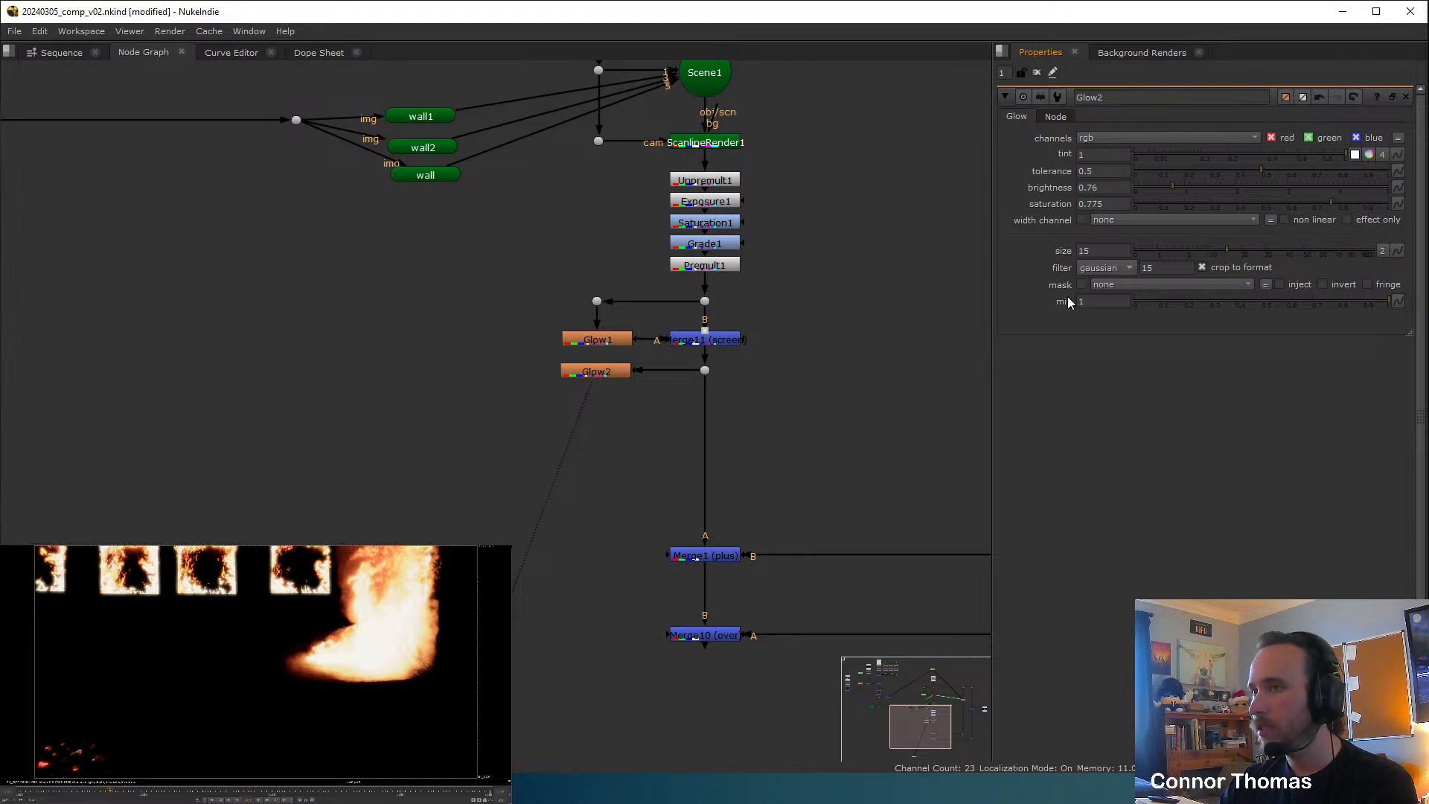
pyautogui.doubleClick(1104, 249)
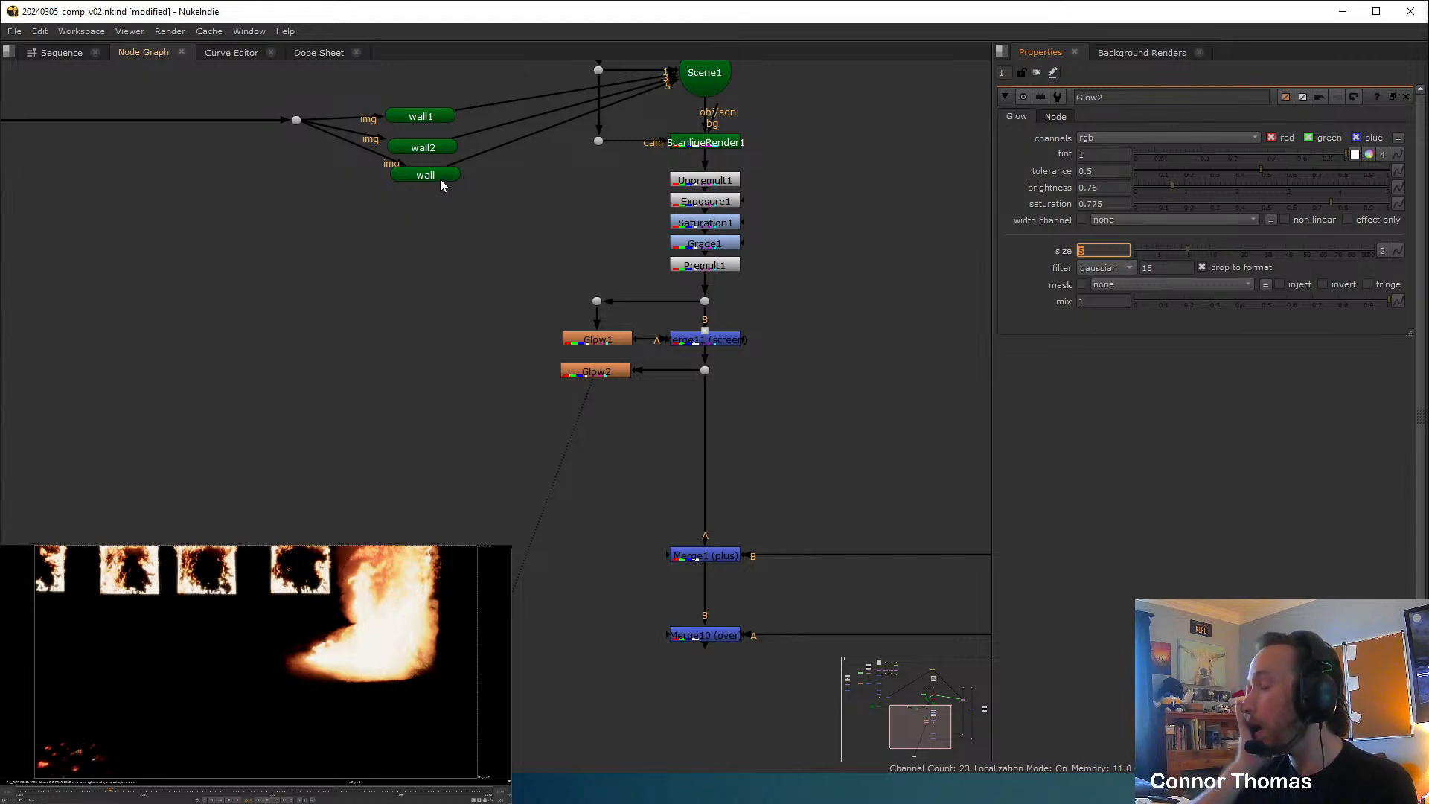
pyautogui.moveTo(834, 398); pyautogui.dragTo(830, 398, button='middle')
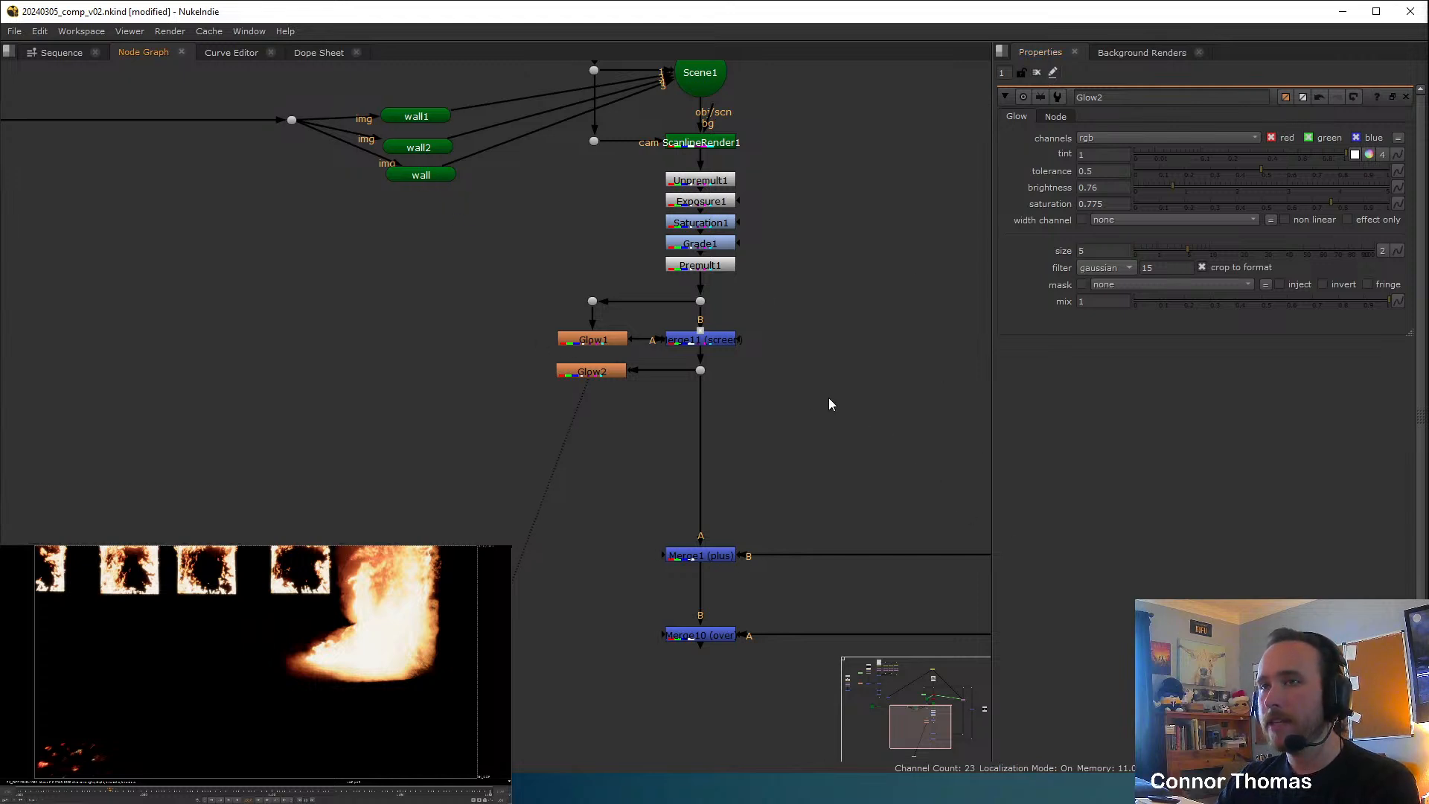
# Merge Glow2 back over the main pipe below the Dot, using the screen operation.
pyautogui.click(604, 373)
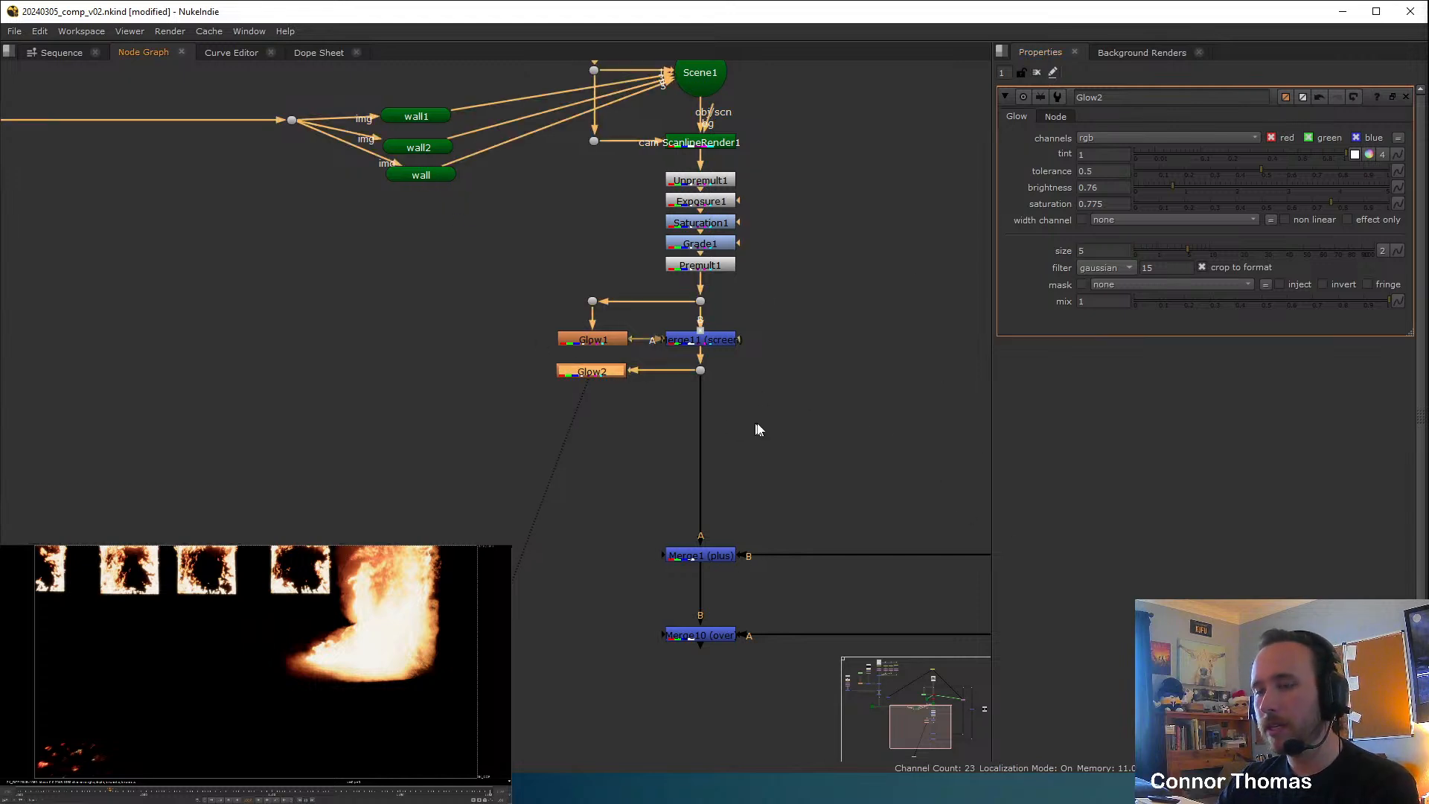
pyautogui.press('m')
pyautogui.moveTo(719, 373); pyautogui.dragTo(723, 420)
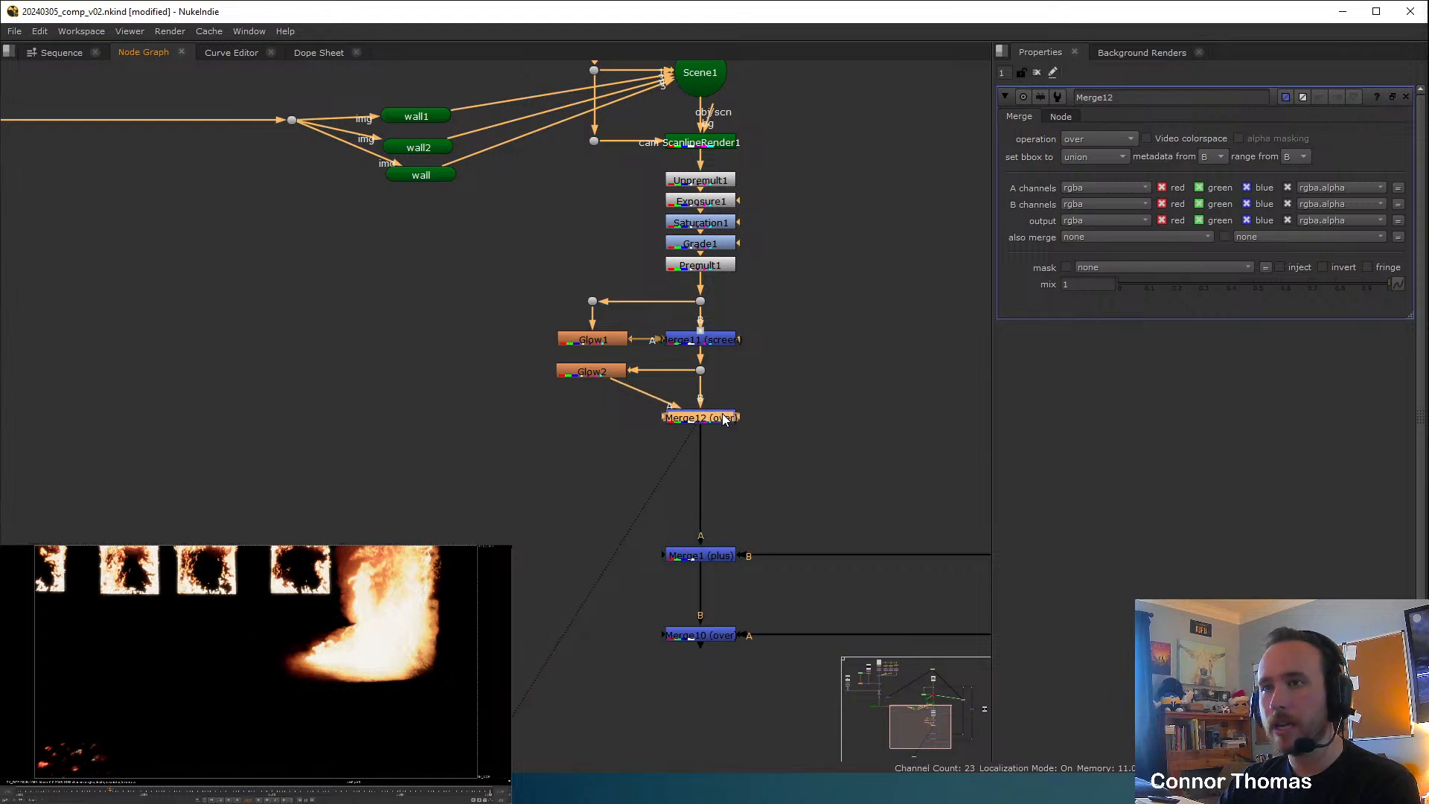
pyautogui.click(1077, 139)
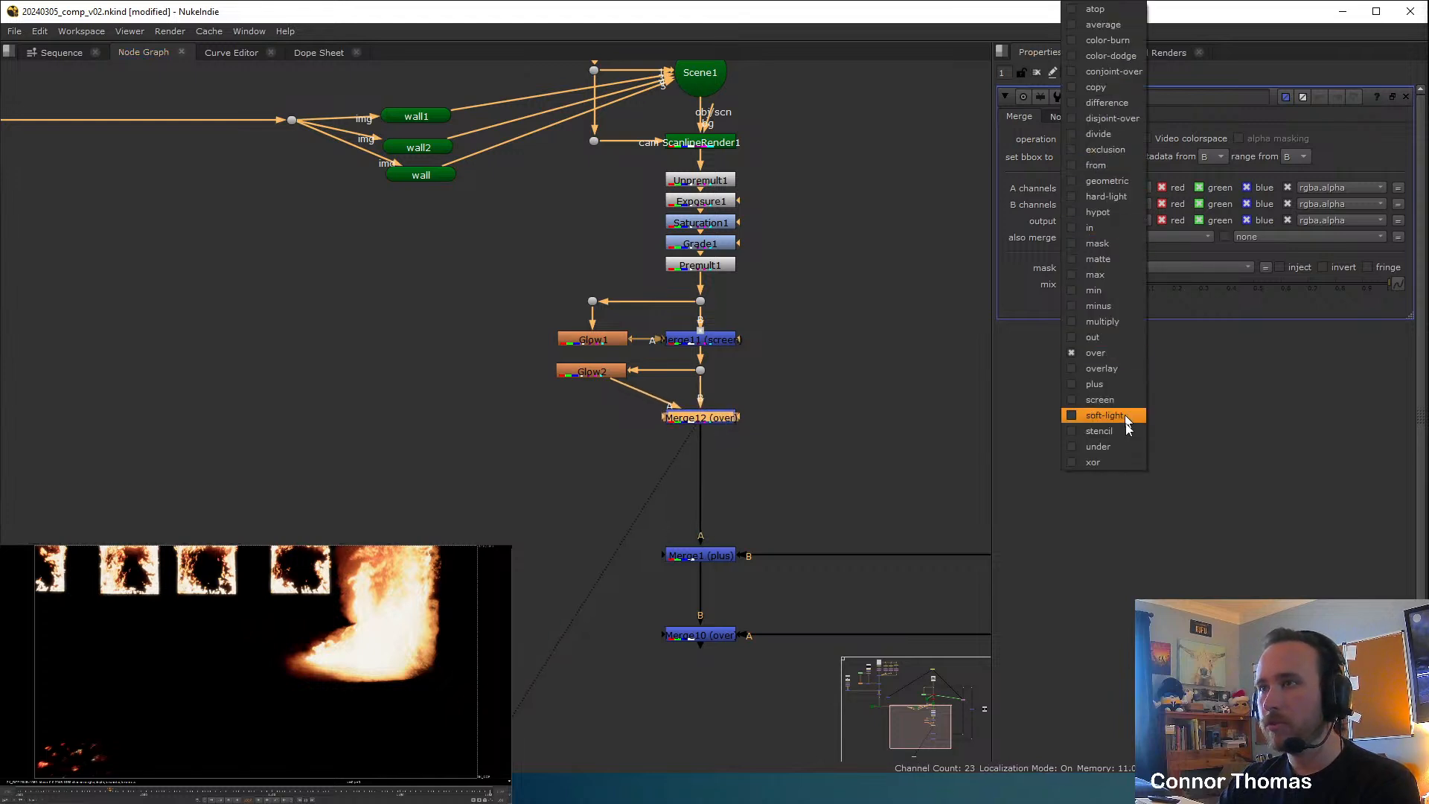
pyautogui.click(1102, 384)
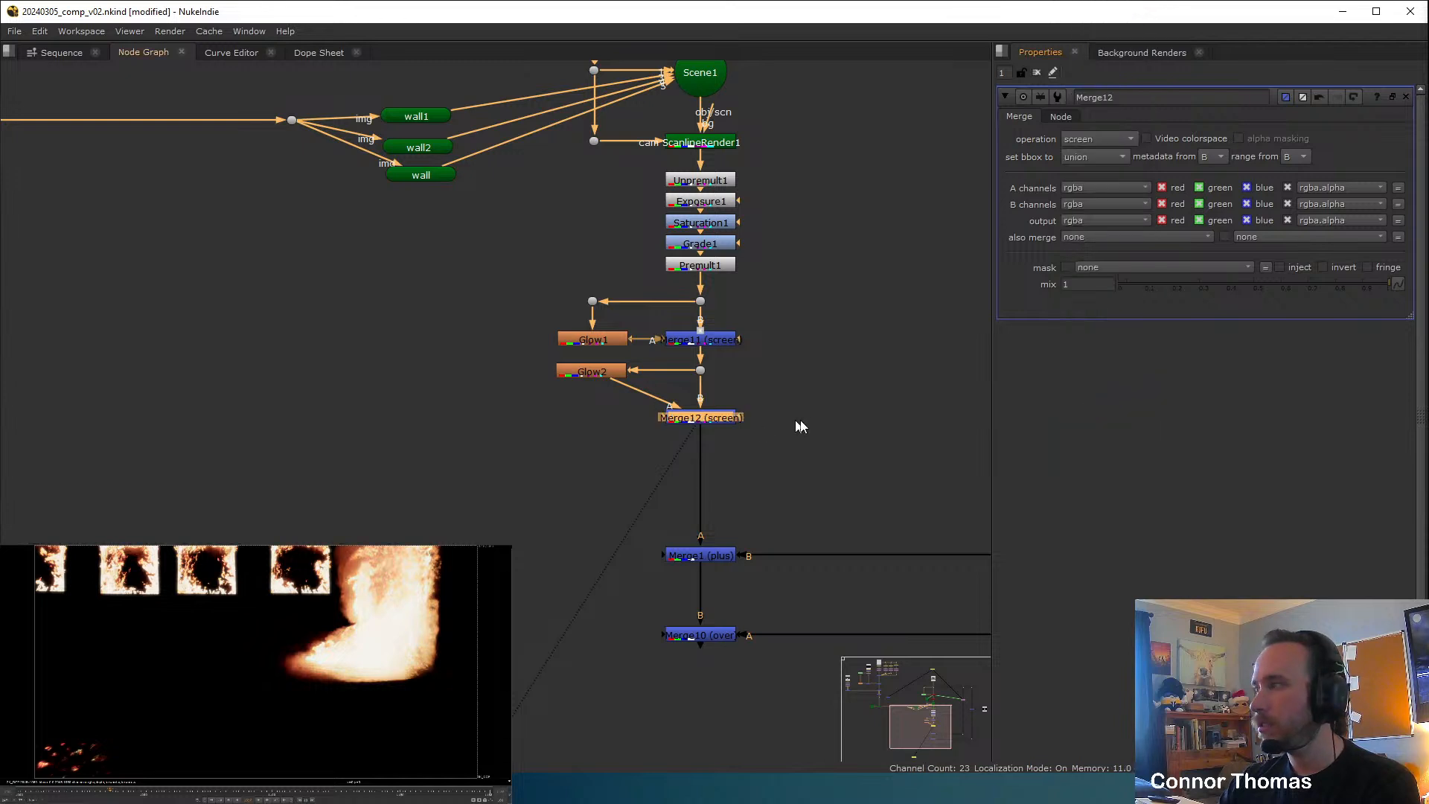
# Compare the fire with the Glow2 screen Merge disabled and enabled.
pyautogui.press('d')
pyautogui.press('d')
pyautogui.moveTo(228, 657); pyautogui.dragTo(224, 686, button='middle')
pyautogui.press('d')
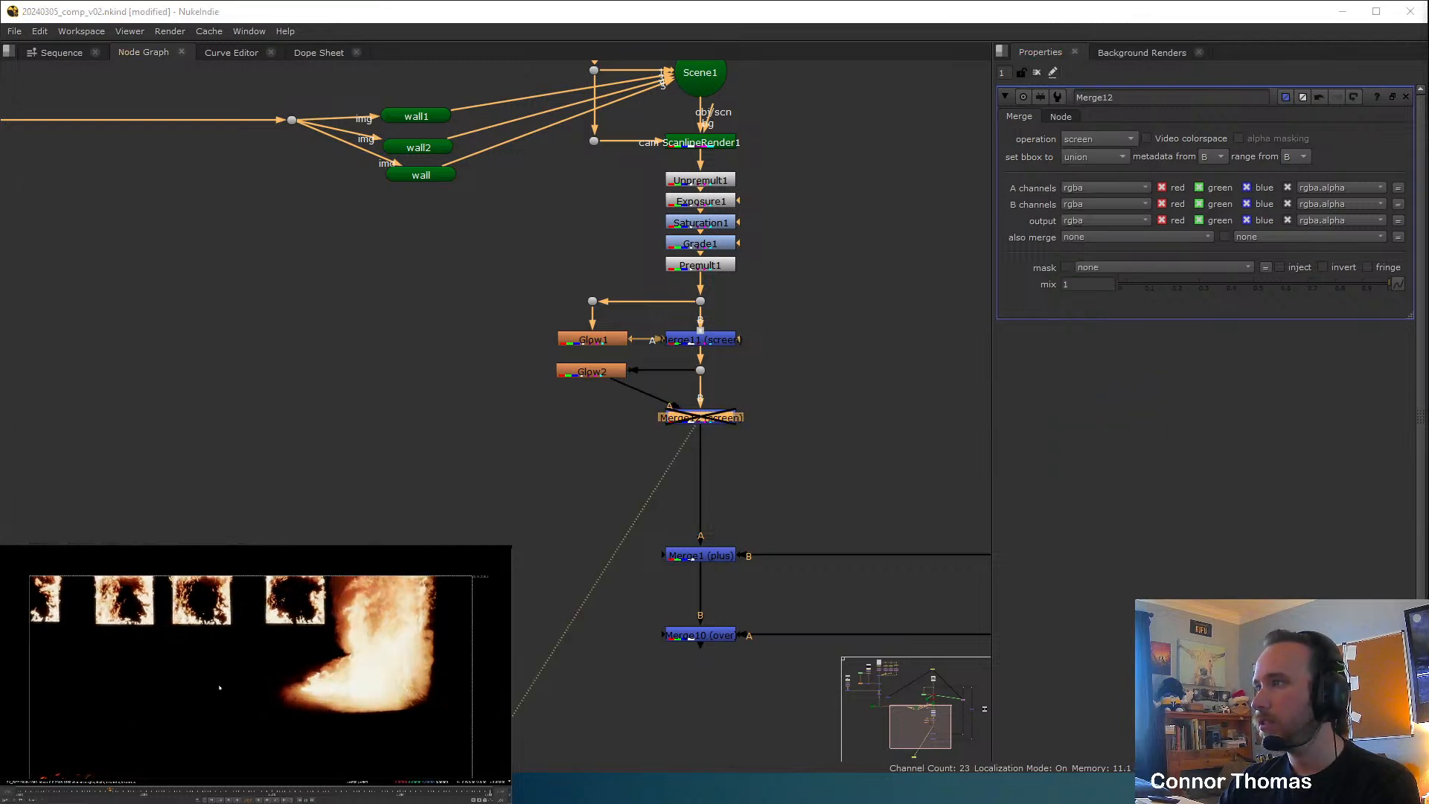
pyautogui.press('d')
# Add a Dot below Glow2 to square its branch, move it up with the new screen Merge, and save the script.
pyautogui.keyDown('ctrl'); pyautogui.moveTo(642, 393); pyautogui.dragTo(592, 418); pyautogui.keyUp('ctrl')
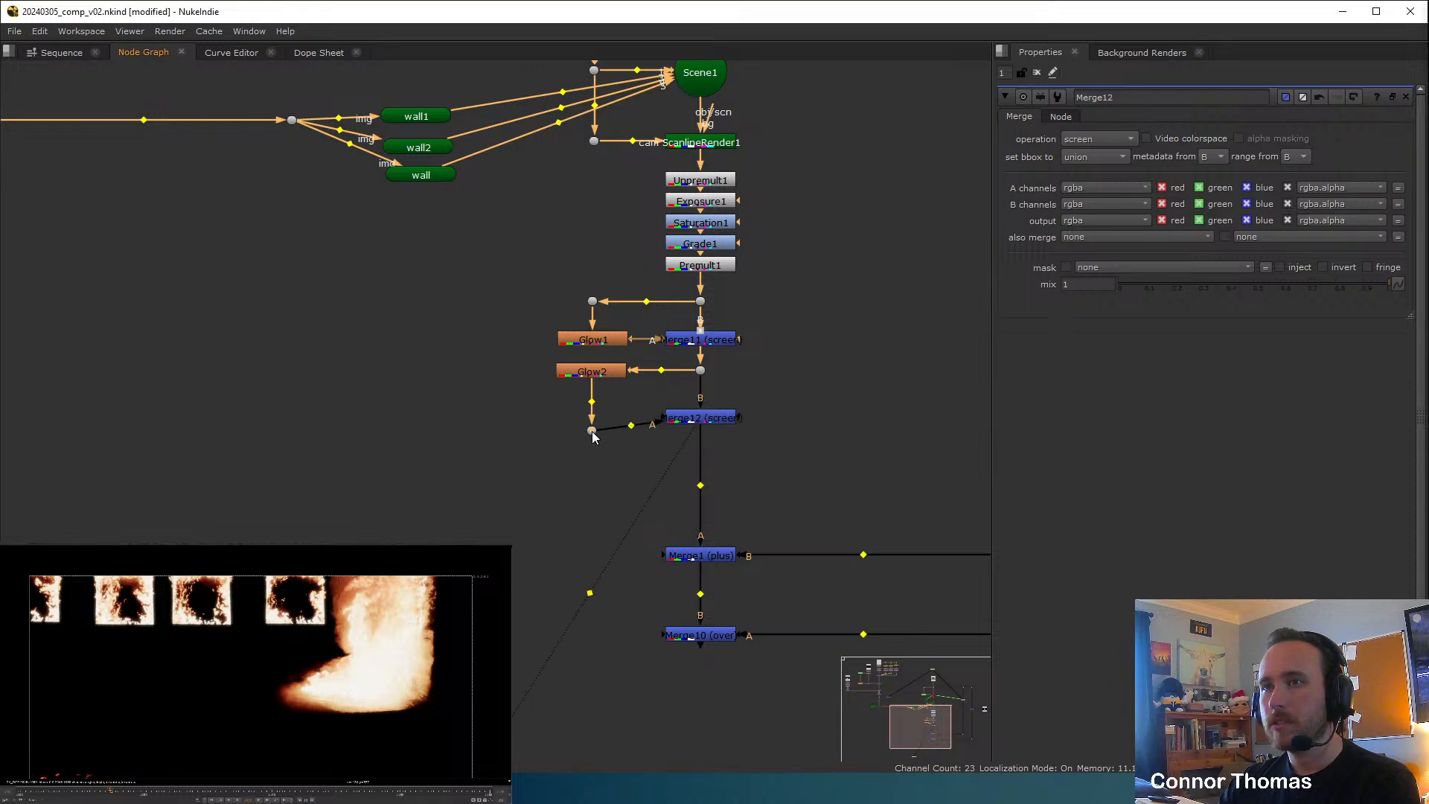
pyautogui.click(549, 470)
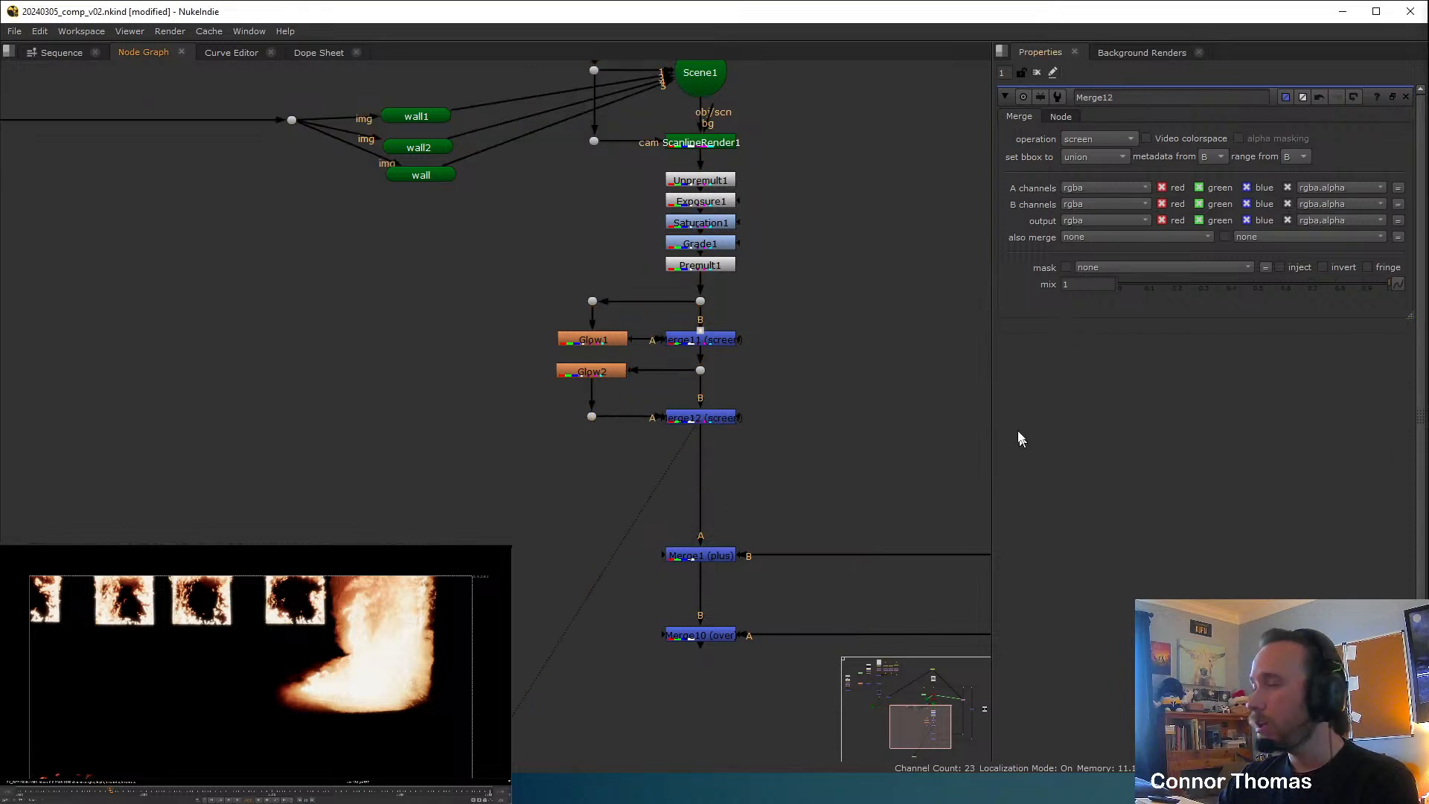
pyautogui.moveTo(774, 449); pyautogui.dragTo(532, 400)
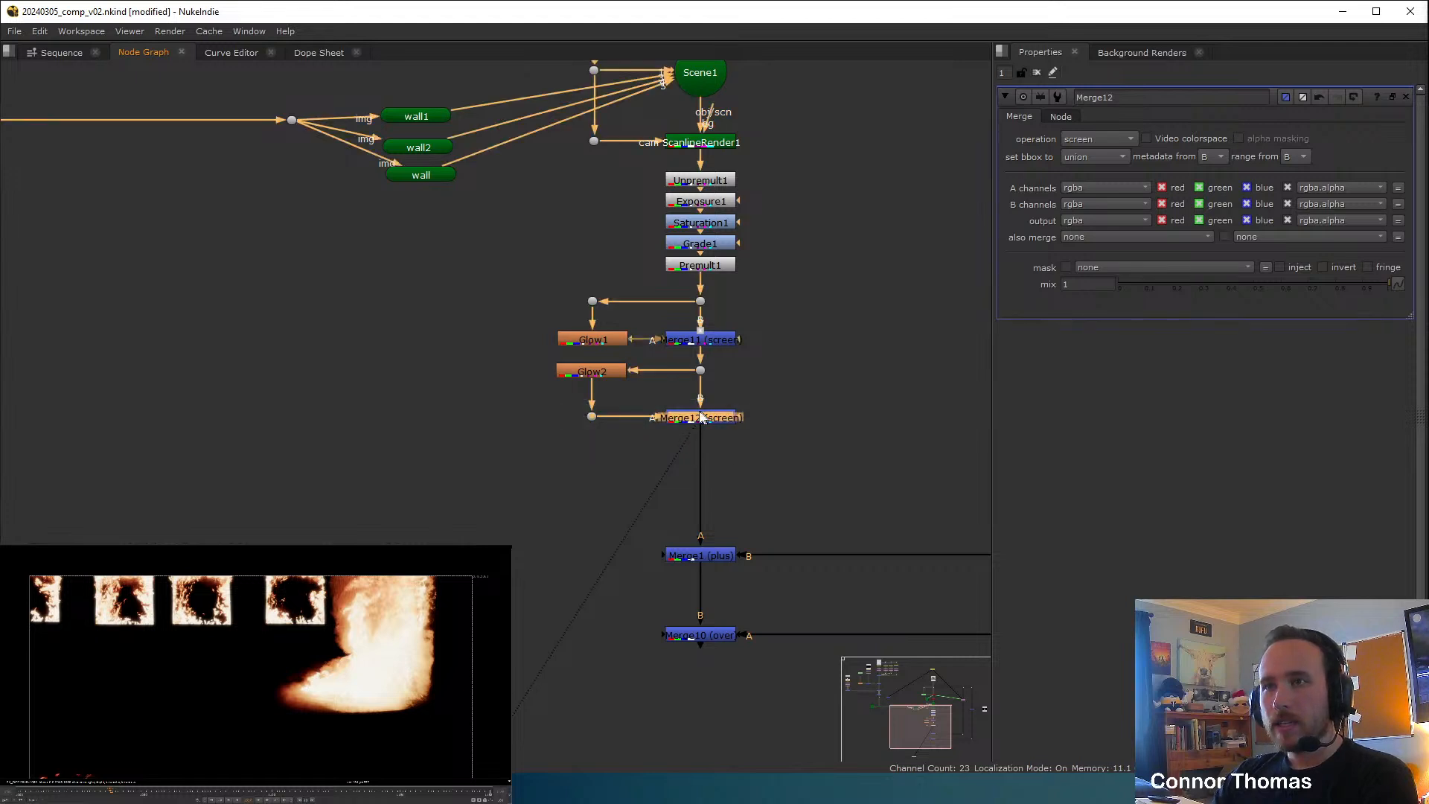
pyautogui.moveTo(698, 420); pyautogui.dragTo(698, 405)
pyautogui.click(804, 386)
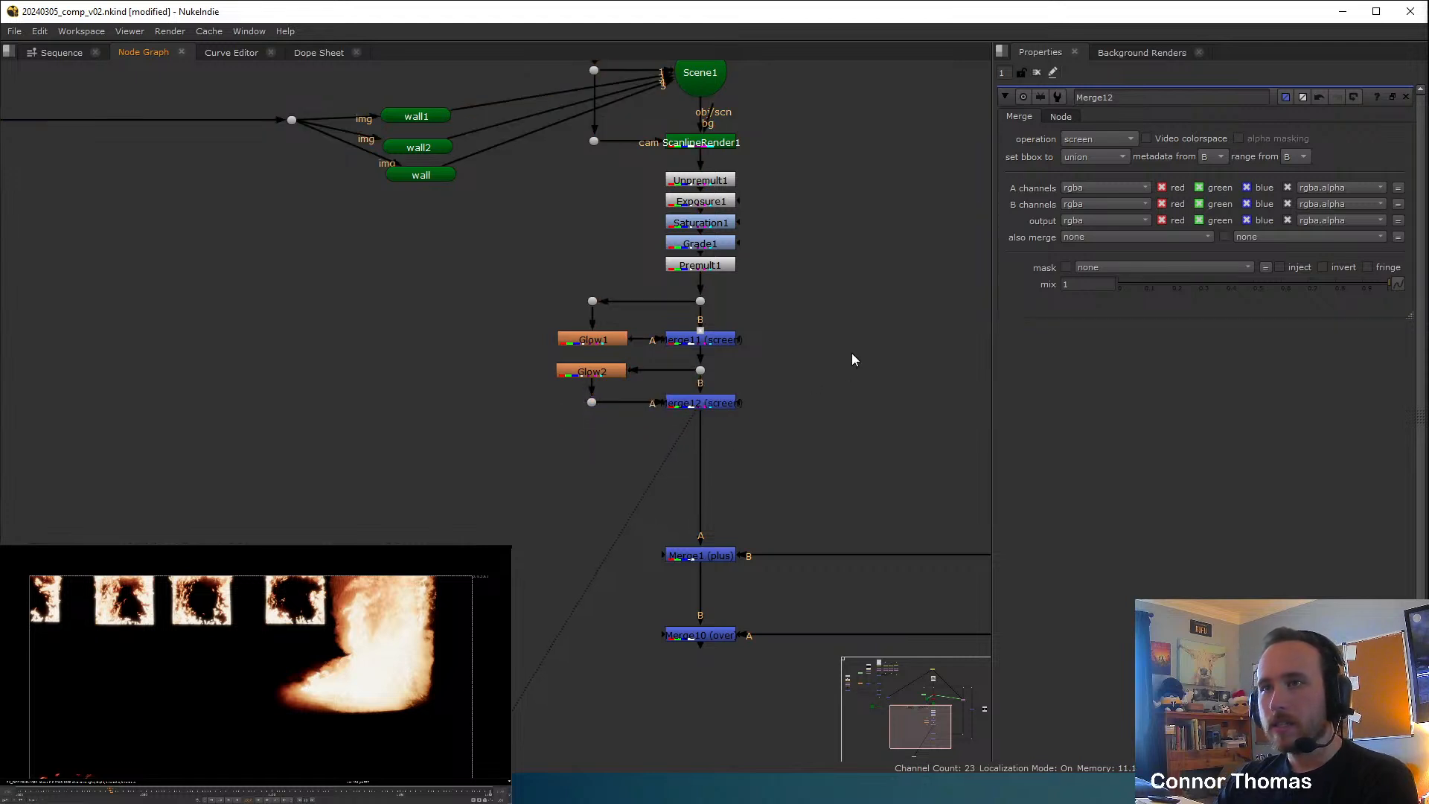
pyautogui.hotkey('ctrl', 's')
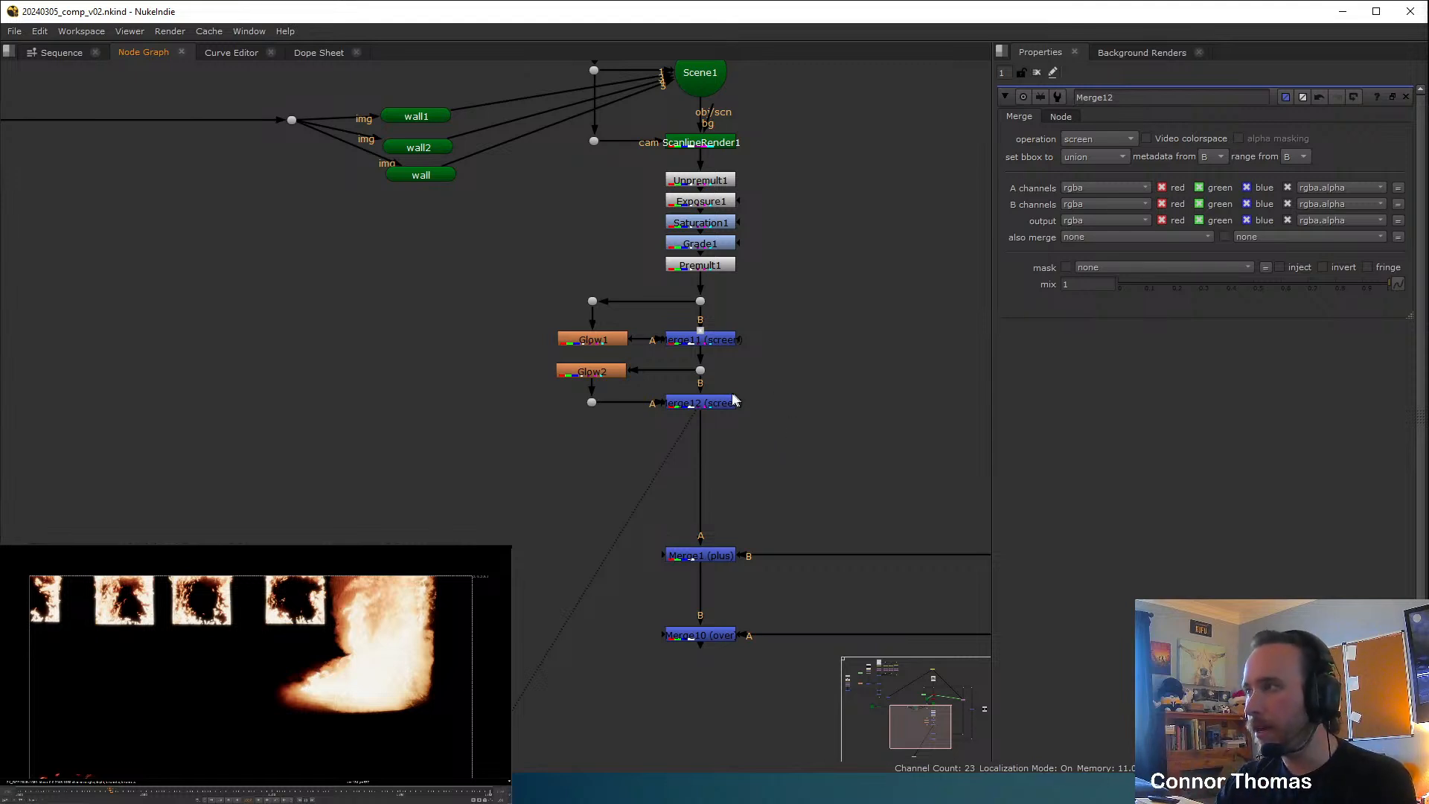
# Fit the image in the viewer and view the full comp from Merge10 (over).
pyautogui.moveTo(762, 354); pyautogui.dragTo(751, 334, button='middle')
pyautogui.scroll(-5, 217, 712)
pyautogui.moveTo(216, 707); pyautogui.dragTo(209, 660, button='middle')
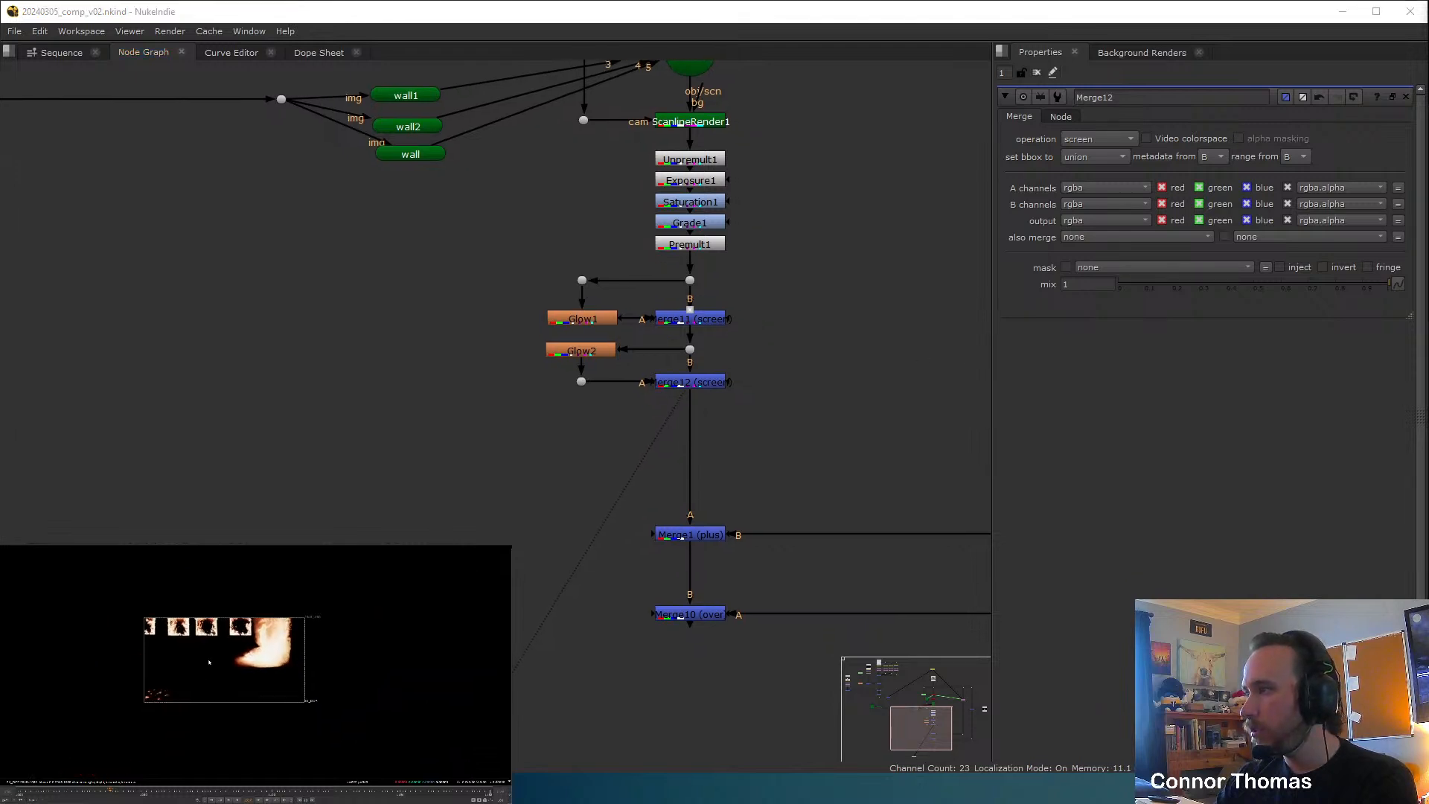
pyautogui.press('f')
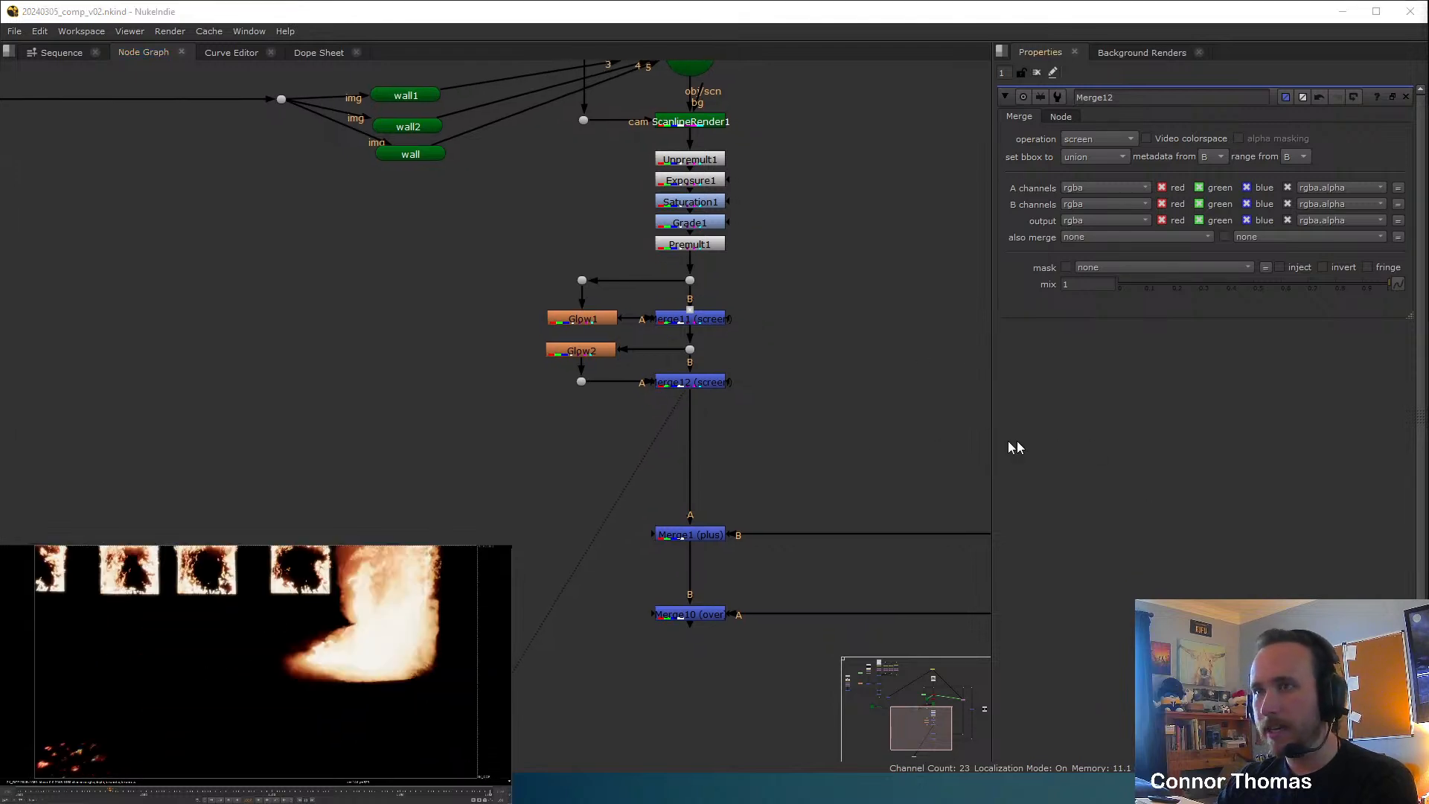
pyautogui.moveTo(710, 624); pyautogui.dragTo(624, 535, button='middle')
pyautogui.moveTo(714, 400); pyautogui.dragTo(489, 344, button='middle')
pyautogui.scroll(-3, 489, 346)
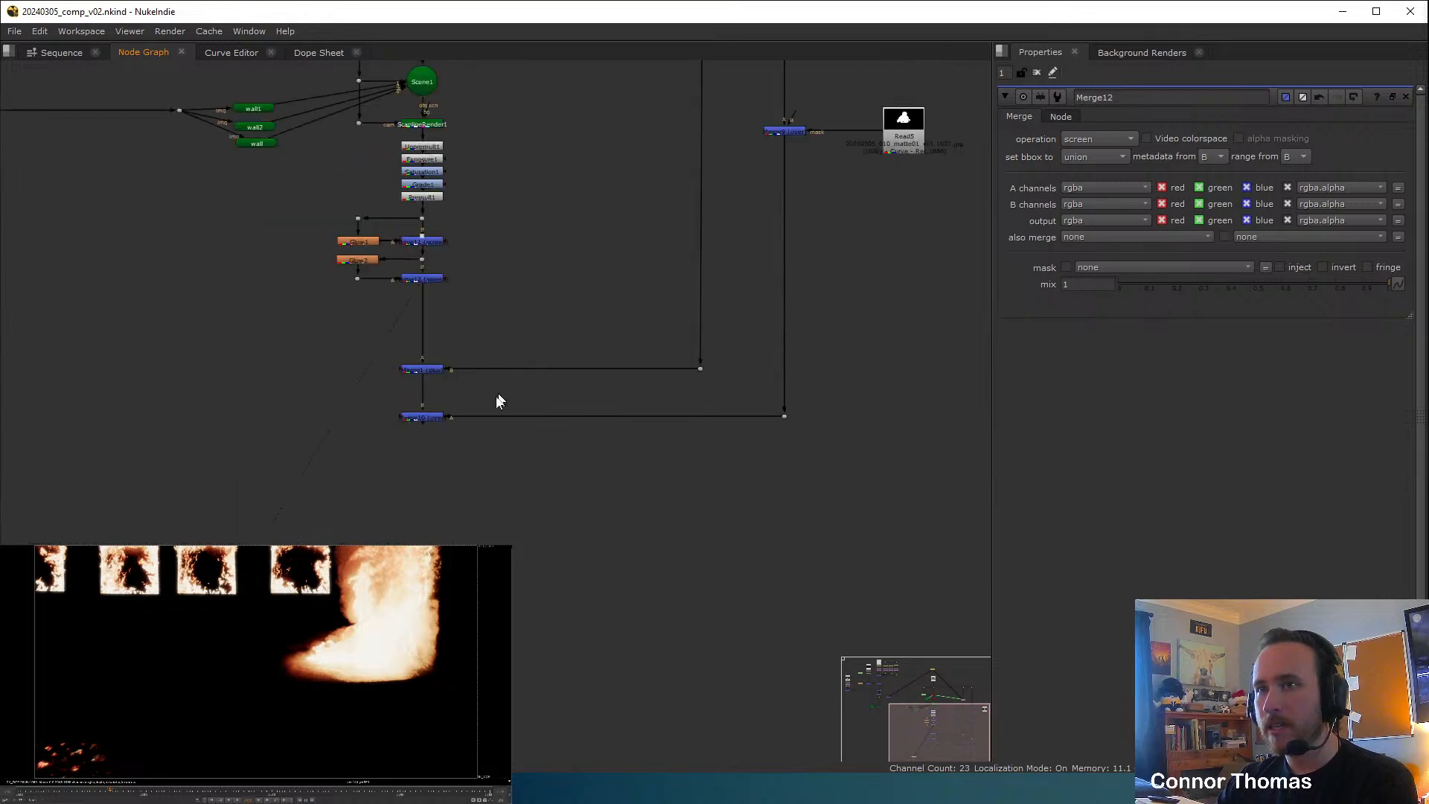
pyautogui.click(422, 416)
pyautogui.press('1')
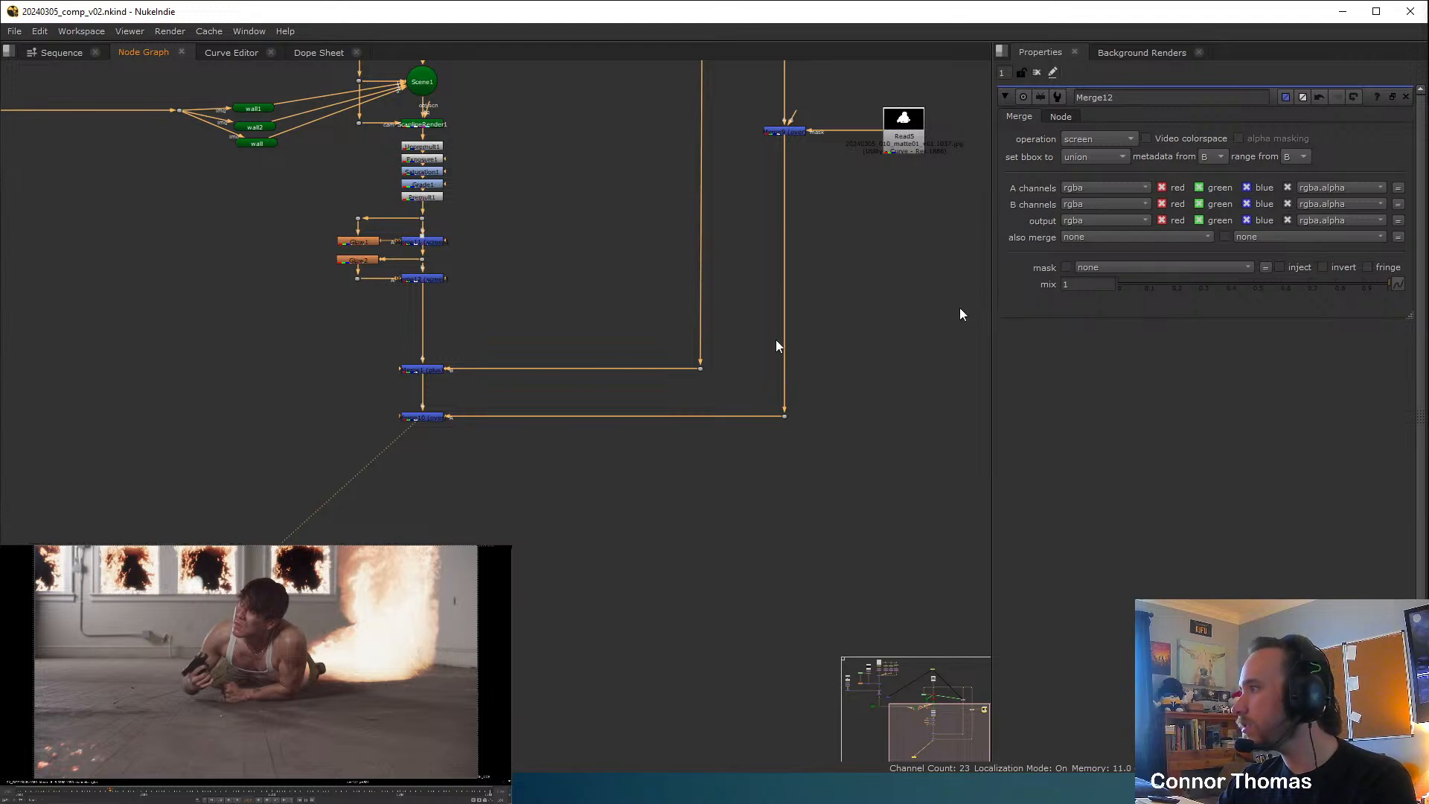
# Open Grade1 below Saturation1 and raise its lift to 0.002.
pyautogui.scroll(4, 603, 301)
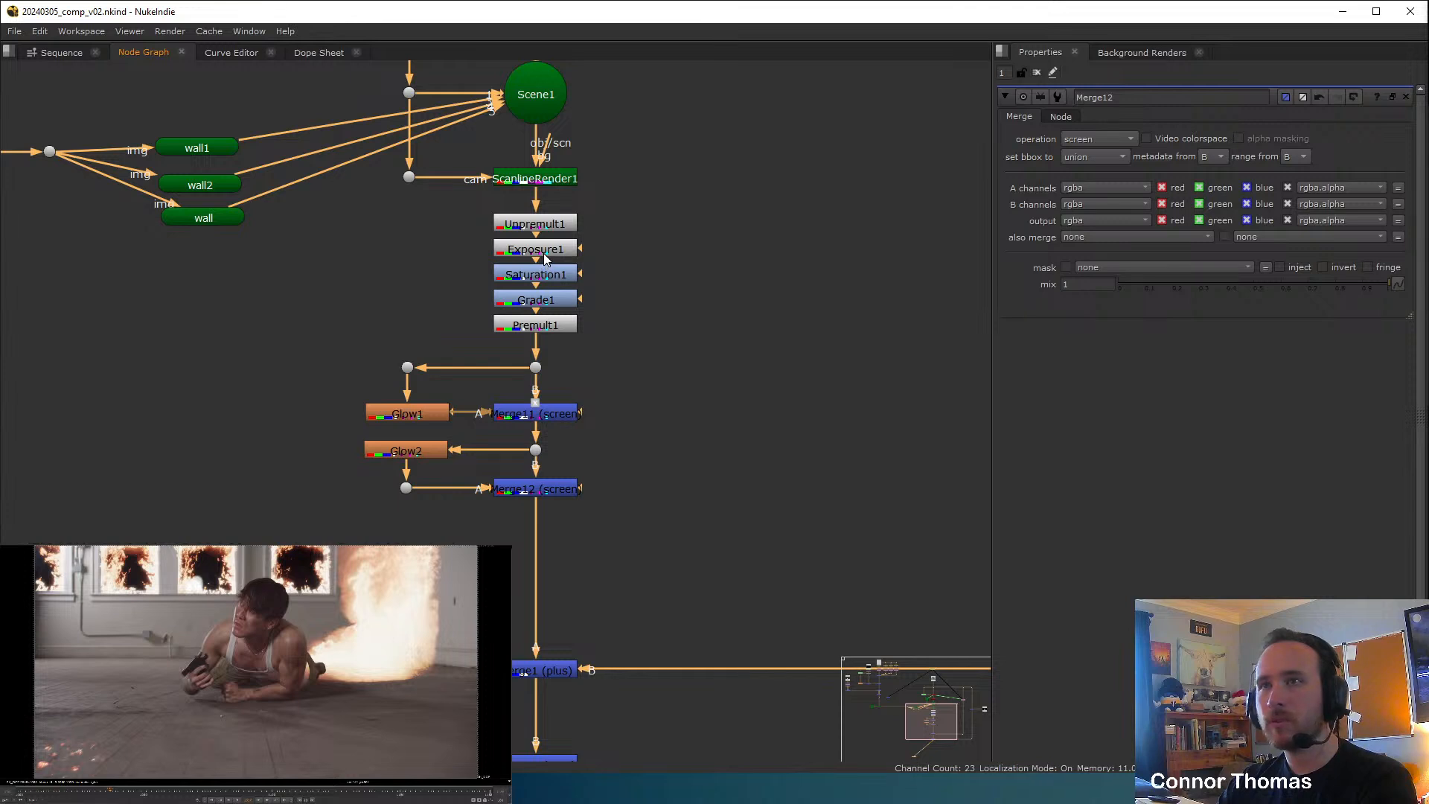
pyautogui.click(542, 258)
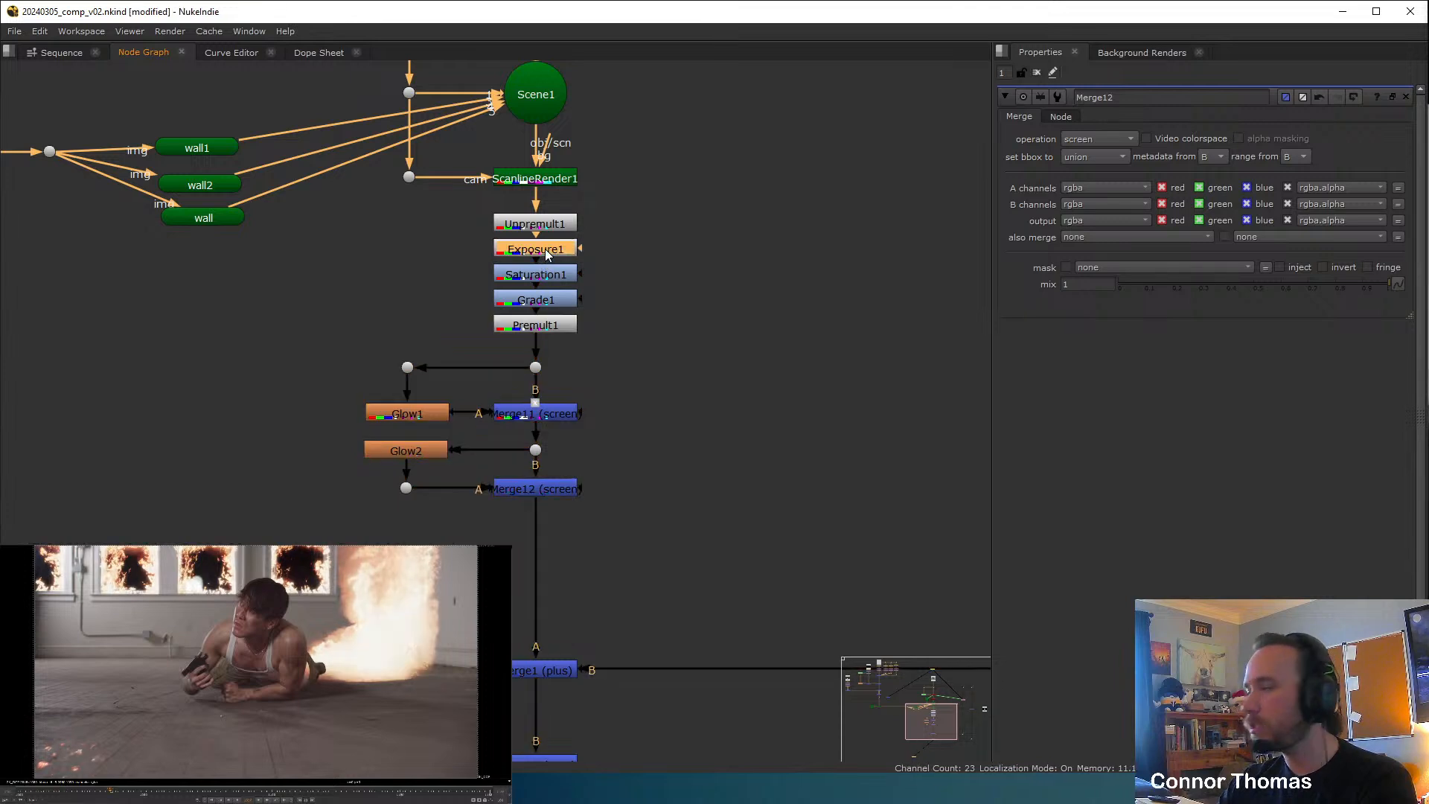
pyautogui.click(608, 284)
pyautogui.moveTo(643, 377); pyautogui.dragTo(405, 265)
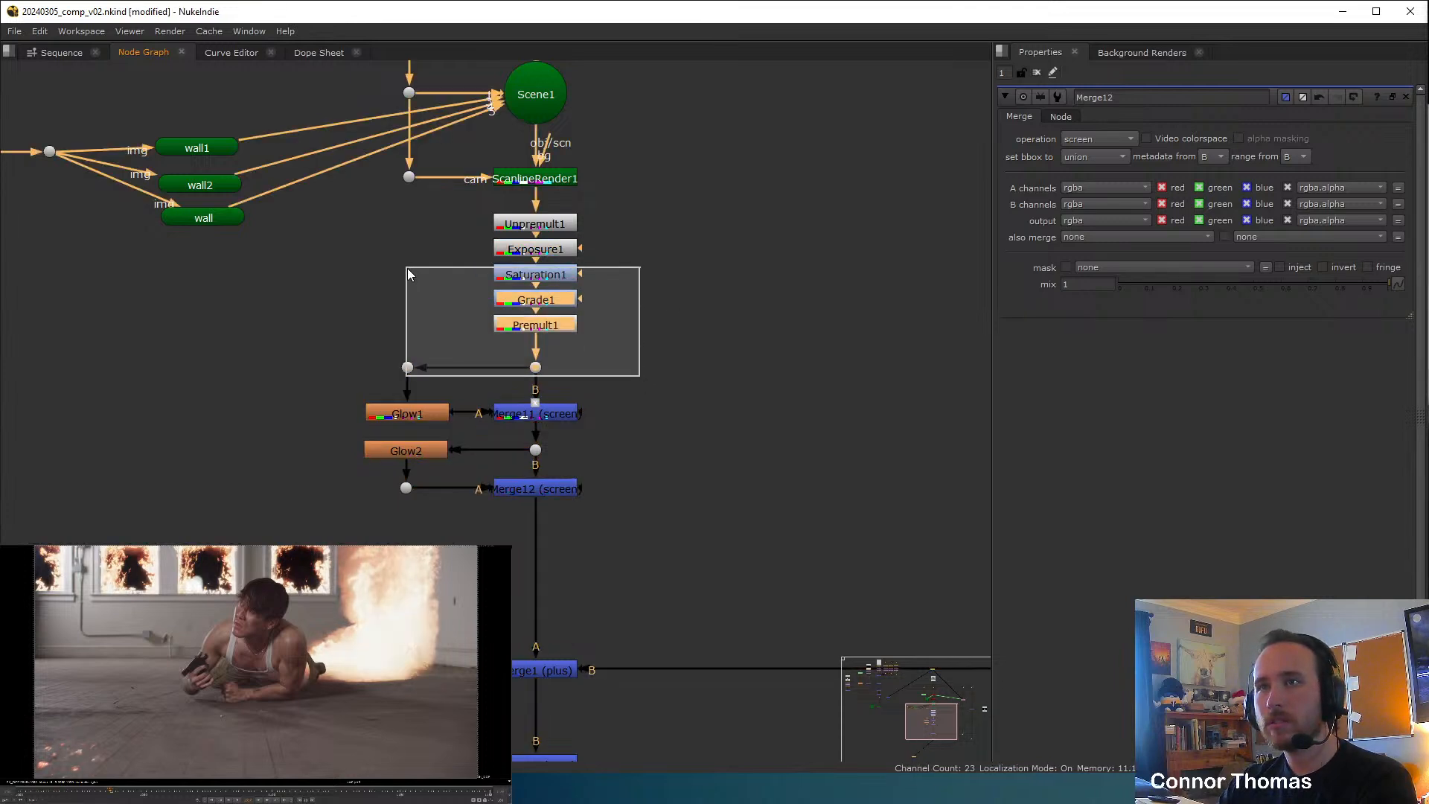
pyautogui.click(699, 311)
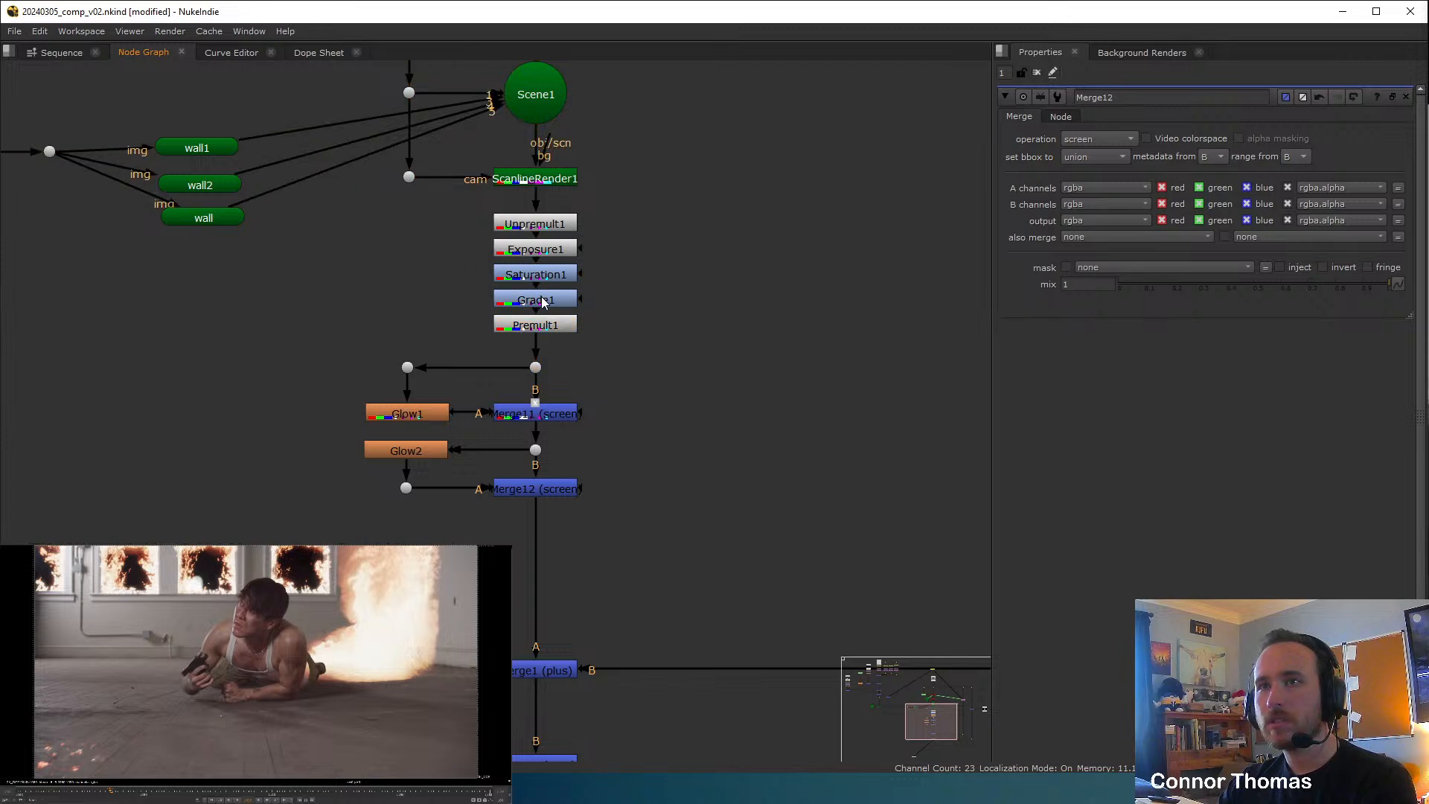
pyautogui.doubleClick(536, 299)
pyautogui.moveTo(1236, 189)
pyautogui.mouseDown()
pyautogui.moveTo(1209, 189)
pyautogui.moveTo(1245, 186)
pyautogui.mouseUp()
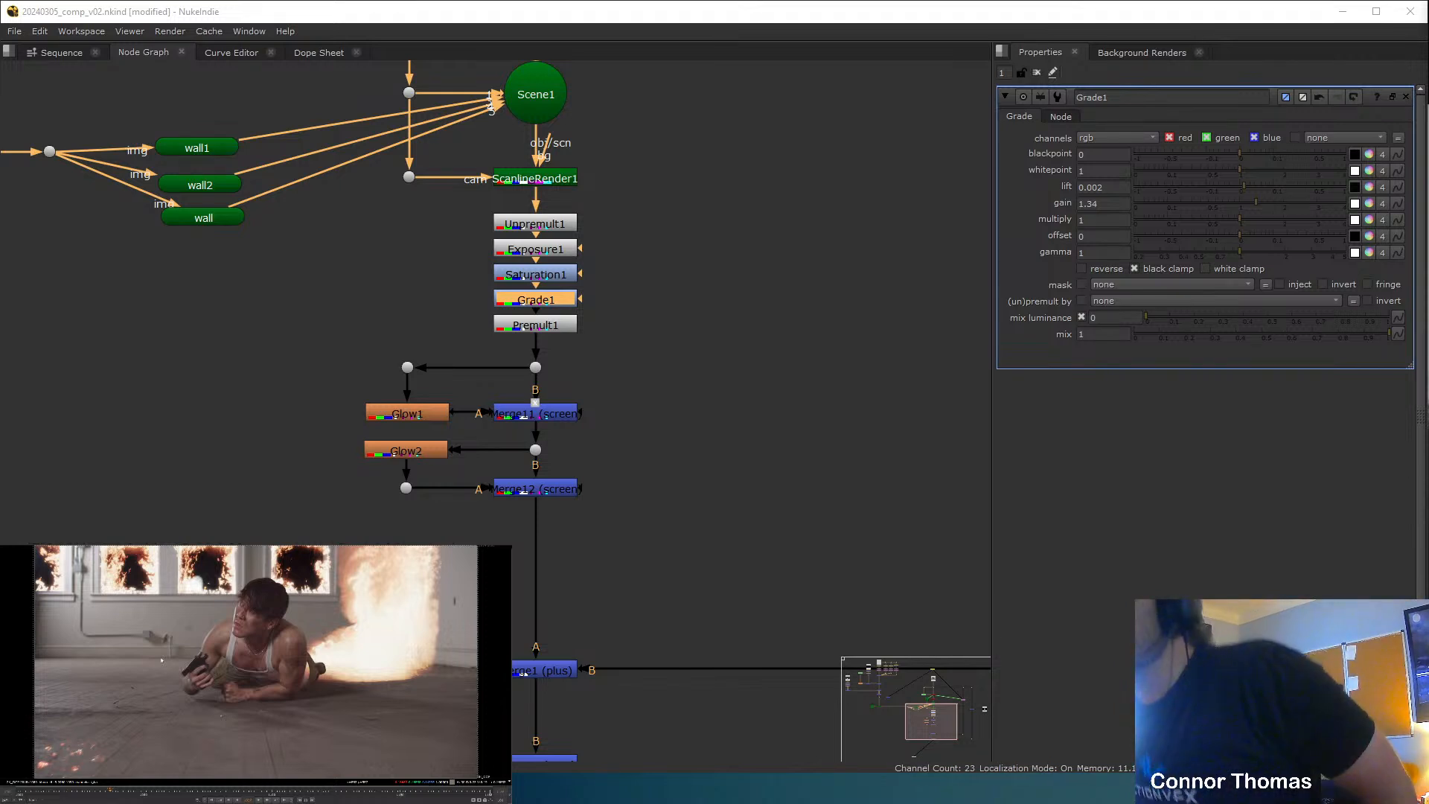
pyautogui.click(811, 273)
# Move both glow branches with their Dots and screen Merges down, away from Premult1.
pyautogui.moveTo(706, 377); pyautogui.dragTo(739, 264, button='middle')
pyautogui.moveTo(391, 233); pyautogui.dragTo(698, 436)
pyautogui.moveTo(569, 301); pyautogui.dragTo(569, 348)
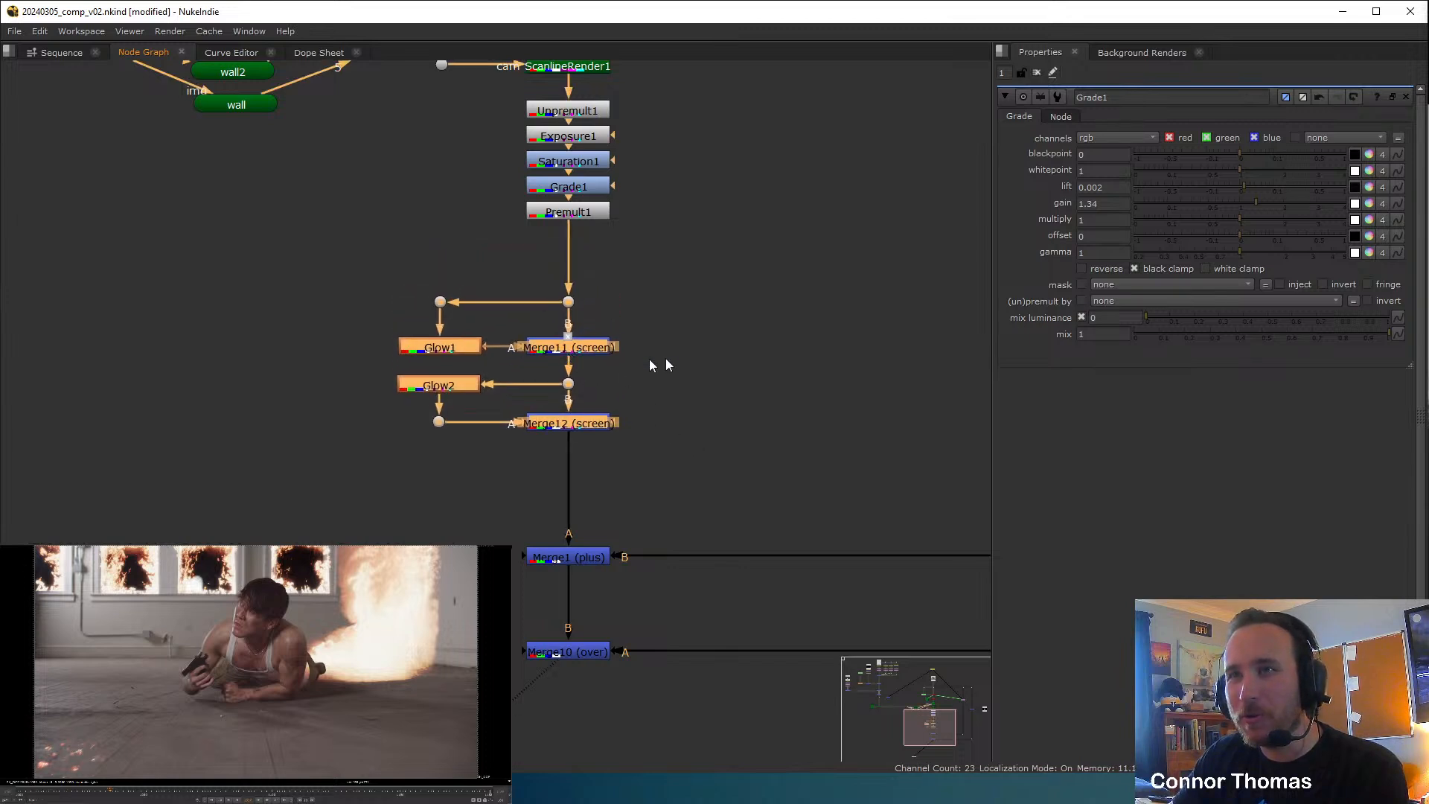
pyautogui.click(794, 426)
# Nudge the whole glow group slightly further down toward Merge1 (plus) and save the script.
pyautogui.scroll(-2, 770, 514)
pyautogui.moveTo(770, 513); pyautogui.dragTo(683, 352, button='middle')
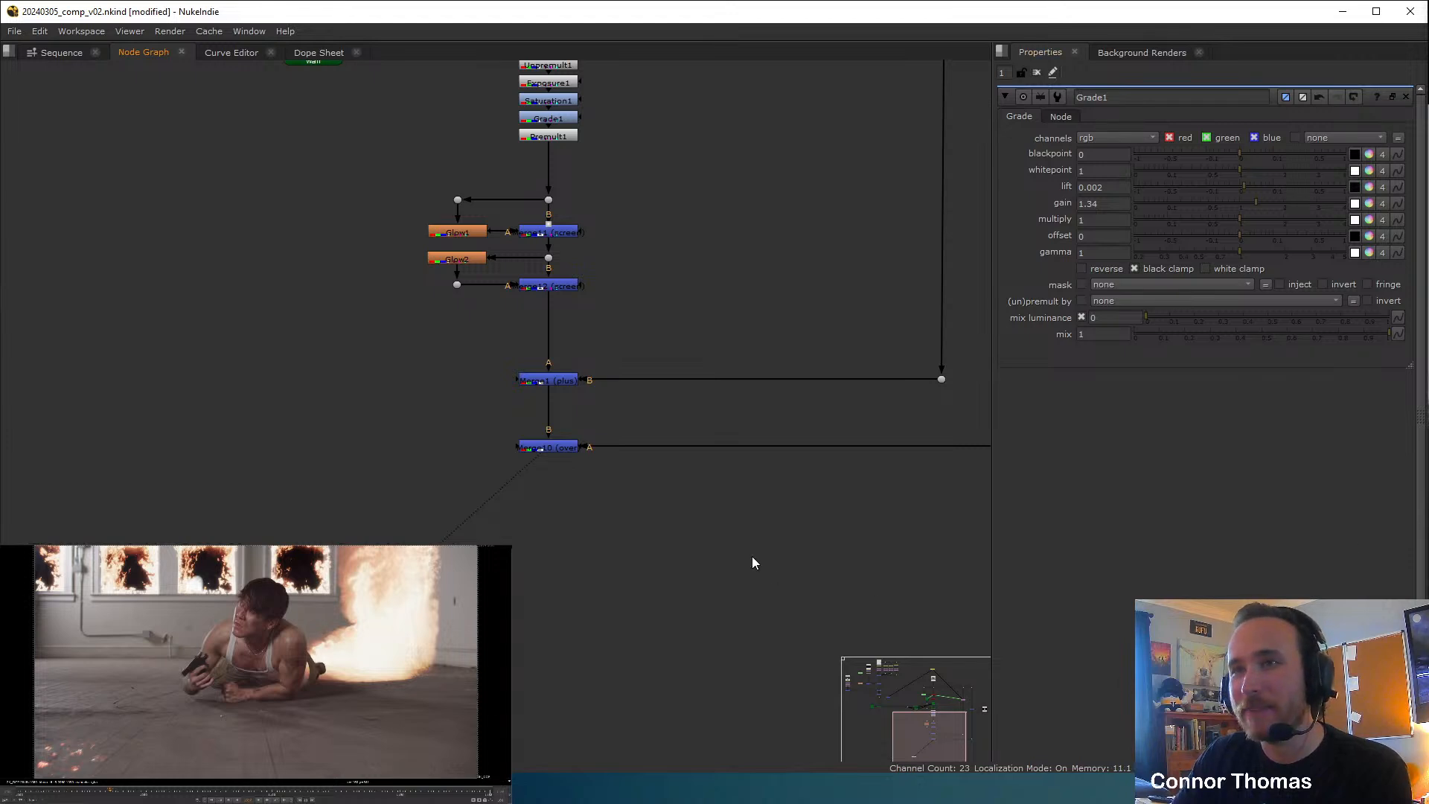
pyautogui.scroll(2, 693, 402)
pyautogui.moveTo(577, 290); pyautogui.dragTo(675, 395, button='middle')
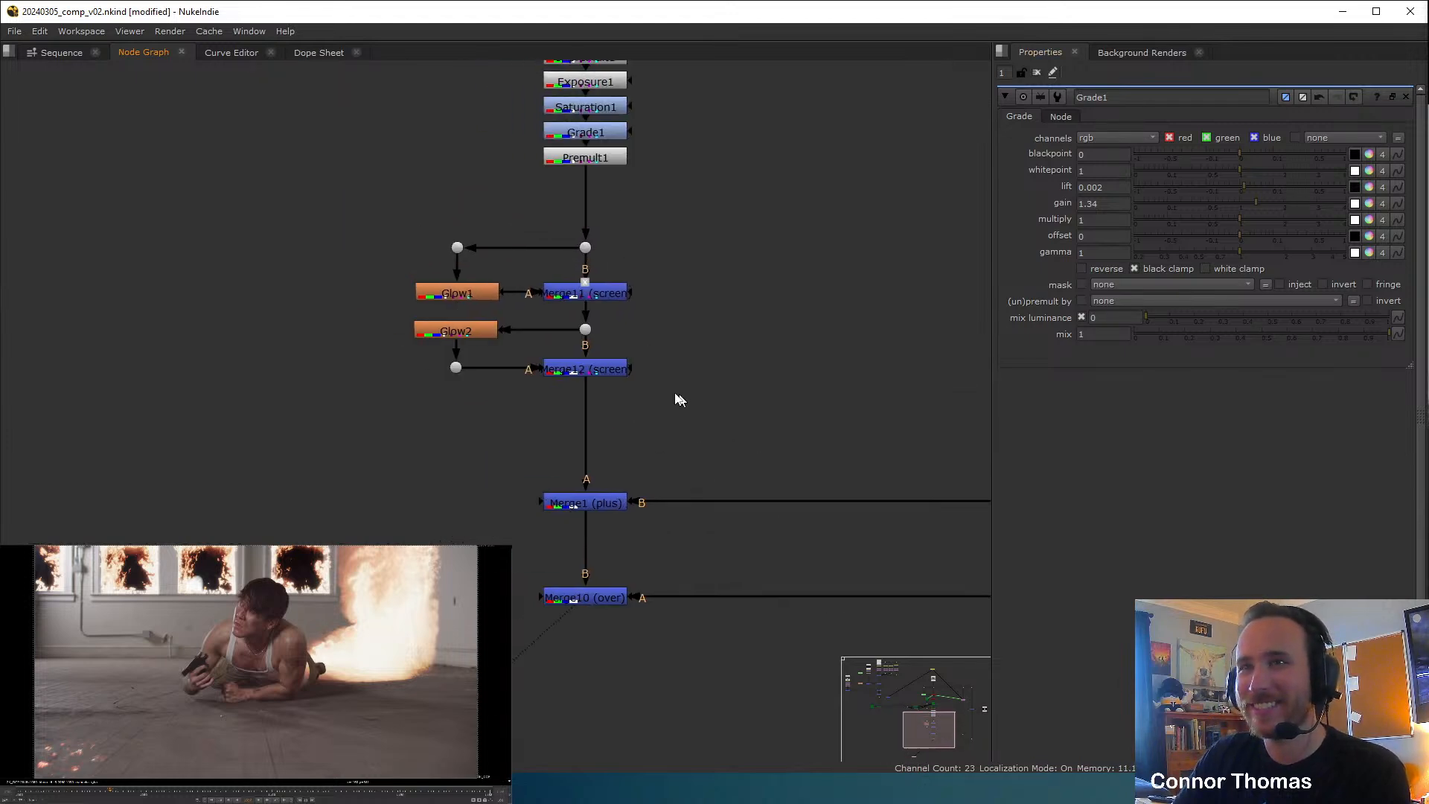
pyautogui.moveTo(340, 404); pyautogui.dragTo(730, 243)
pyautogui.moveTo(459, 249); pyautogui.dragTo(459, 261)
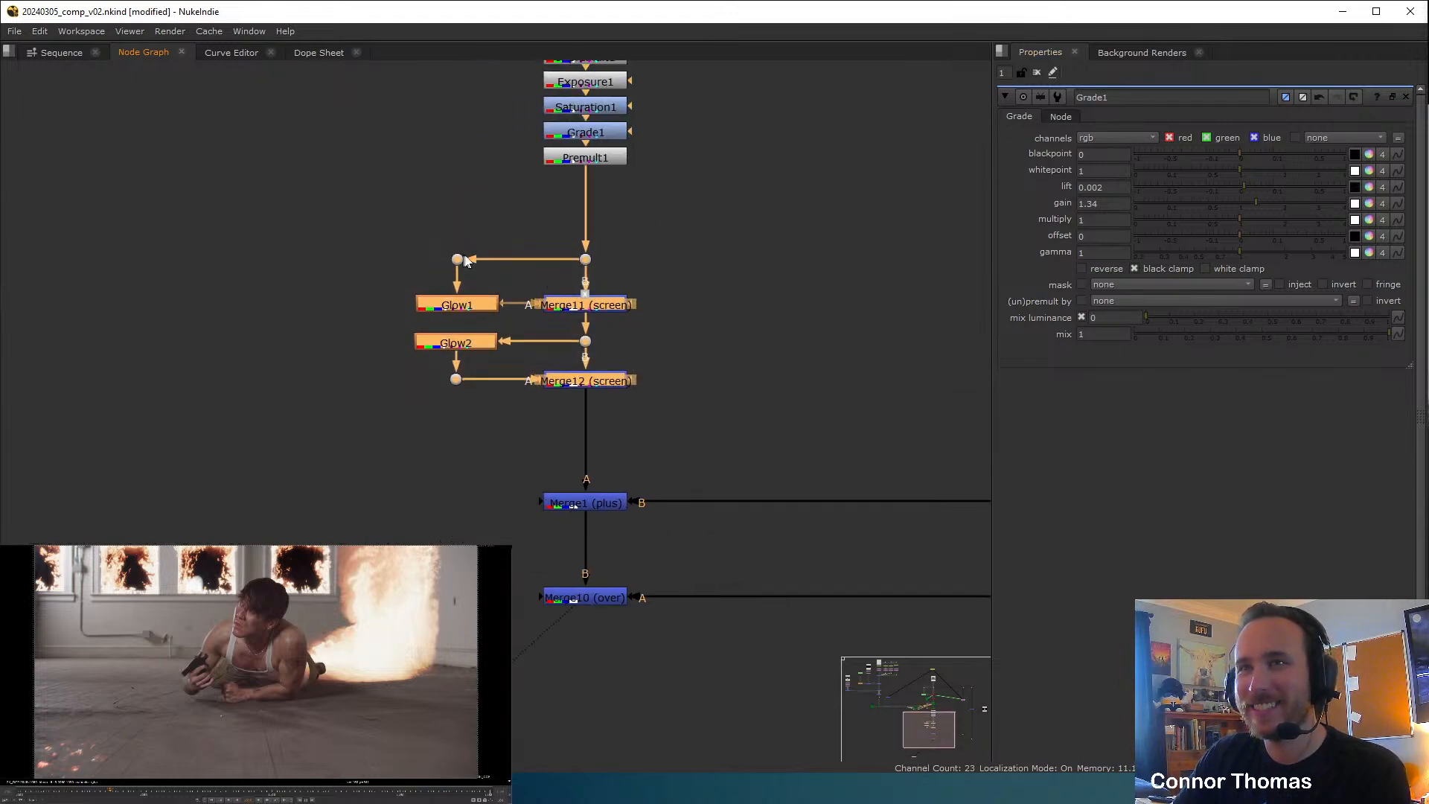
pyautogui.click(789, 271)
pyautogui.hotkey('ctrl', 's')
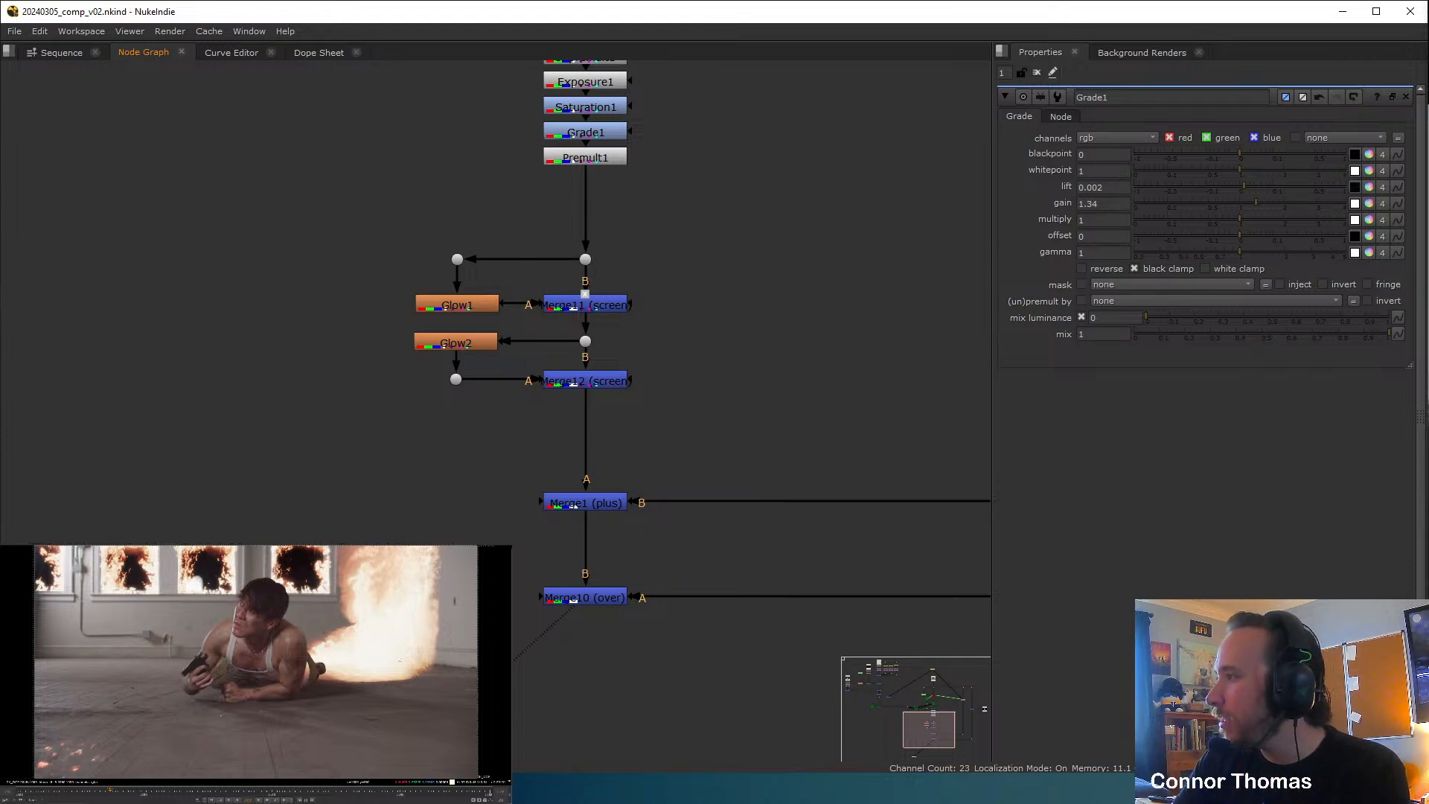
pyautogui.moveTo(858, 489); pyautogui.dragTo(694, 354, button='middle')
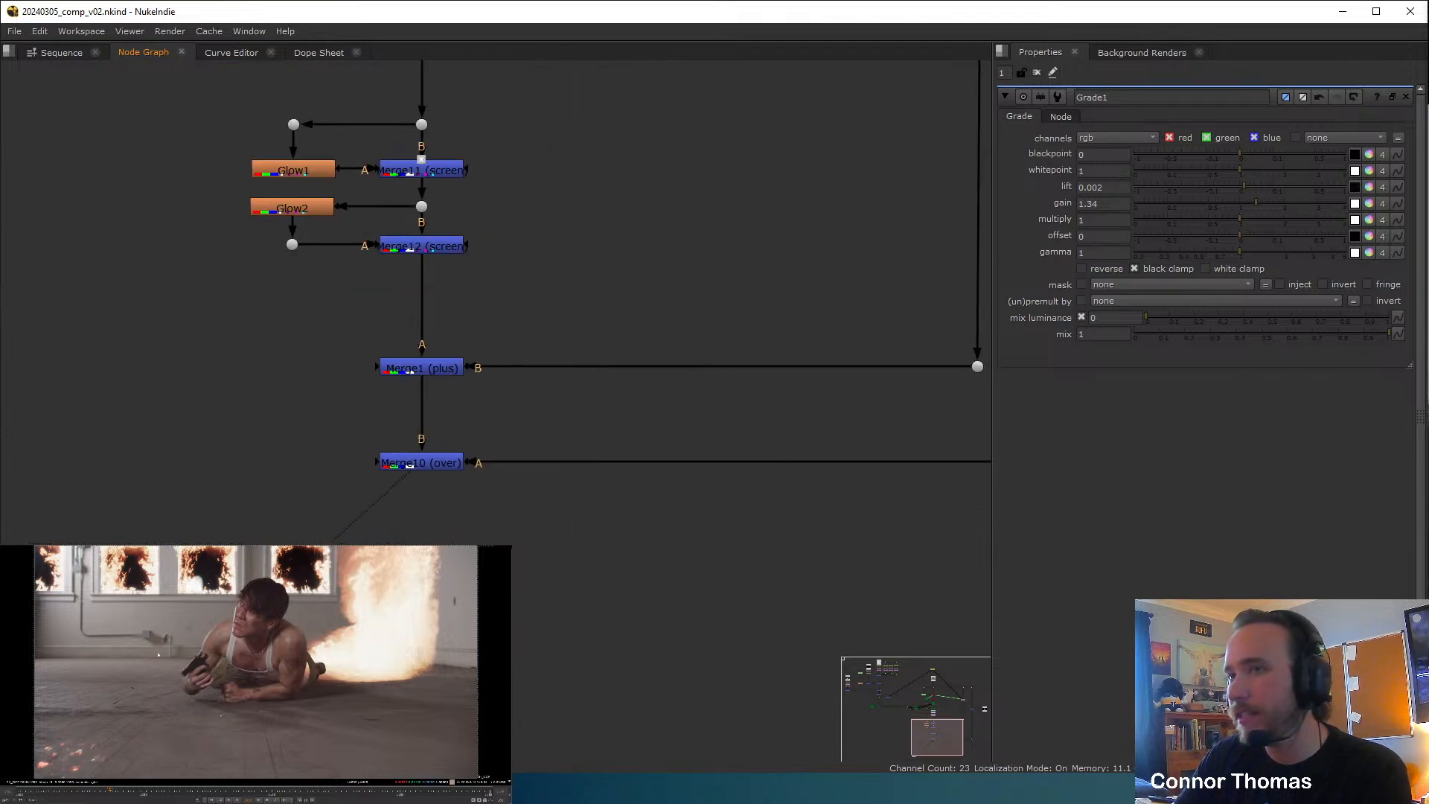
pyautogui.scroll(-5, 443, 437)
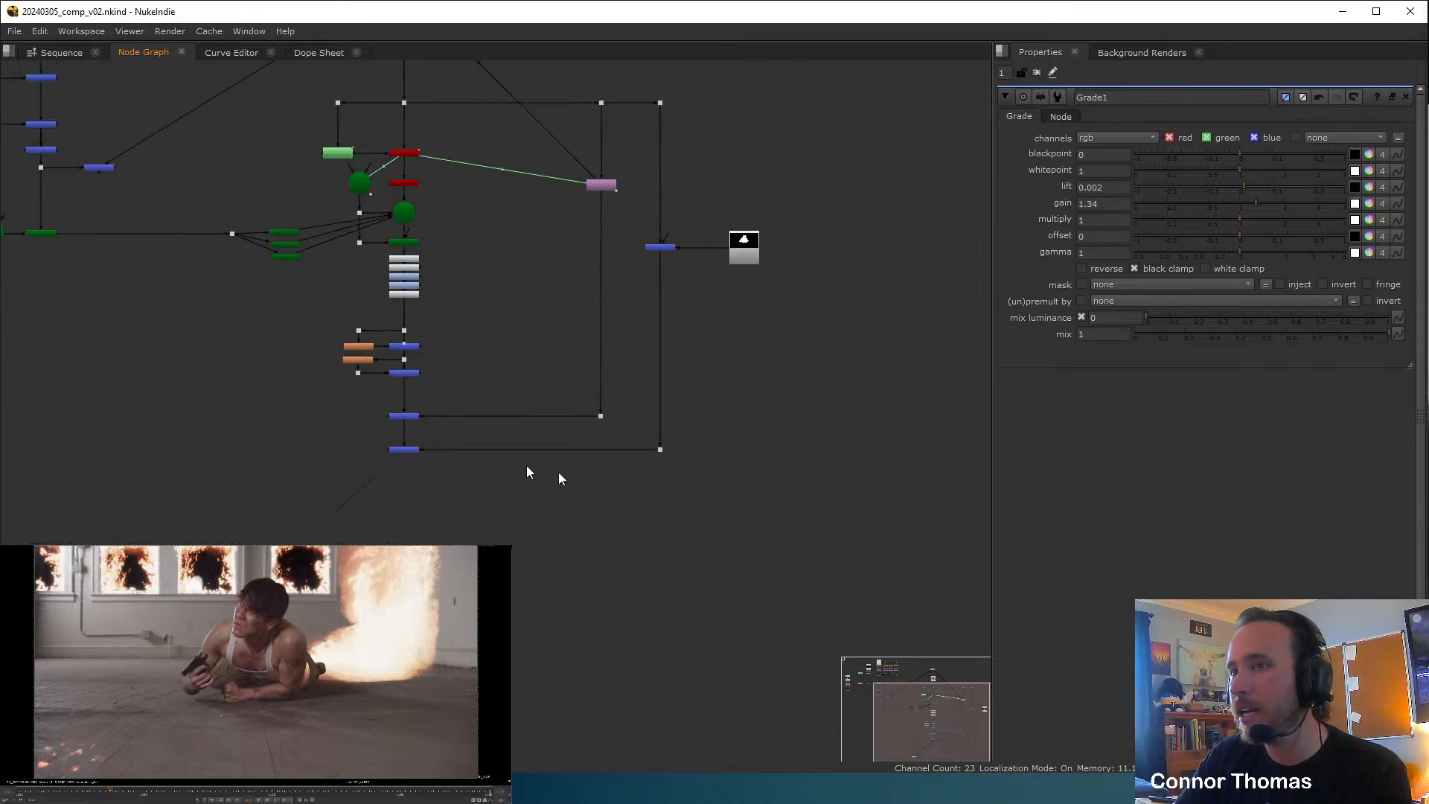
pyautogui.moveTo(458, 447); pyautogui.dragTo(432, 370, button='middle')
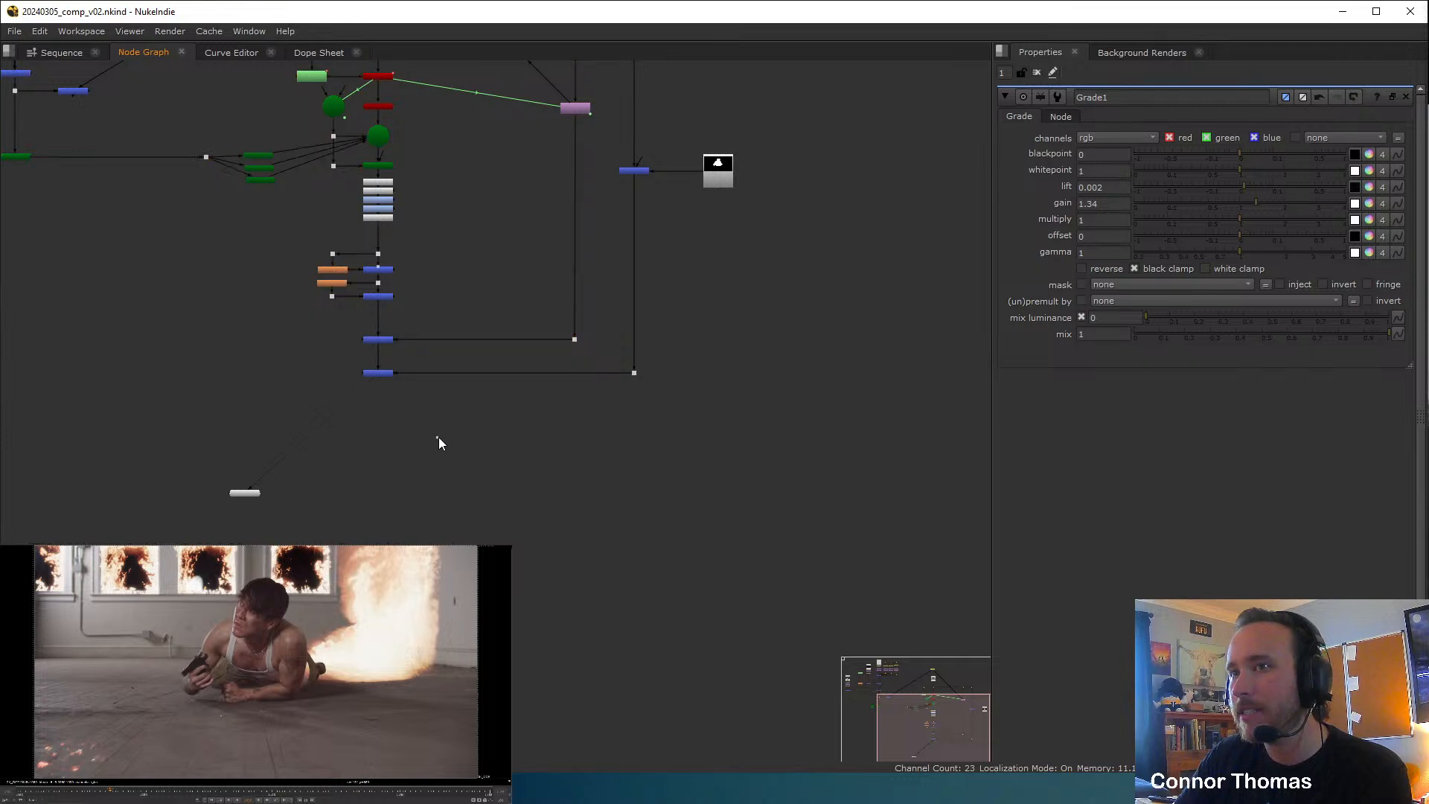
# Add a new Glow node in the empty graph area below Read5 and its mask Merge.
pyautogui.moveTo(429, 417); pyautogui.dragTo(452, 580, button='middle')
pyautogui.scroll(5, 434, 426)
pyautogui.scroll(-2, 446, 449)
pyautogui.moveTo(504, 449); pyautogui.dragTo(393, 606, button='middle')
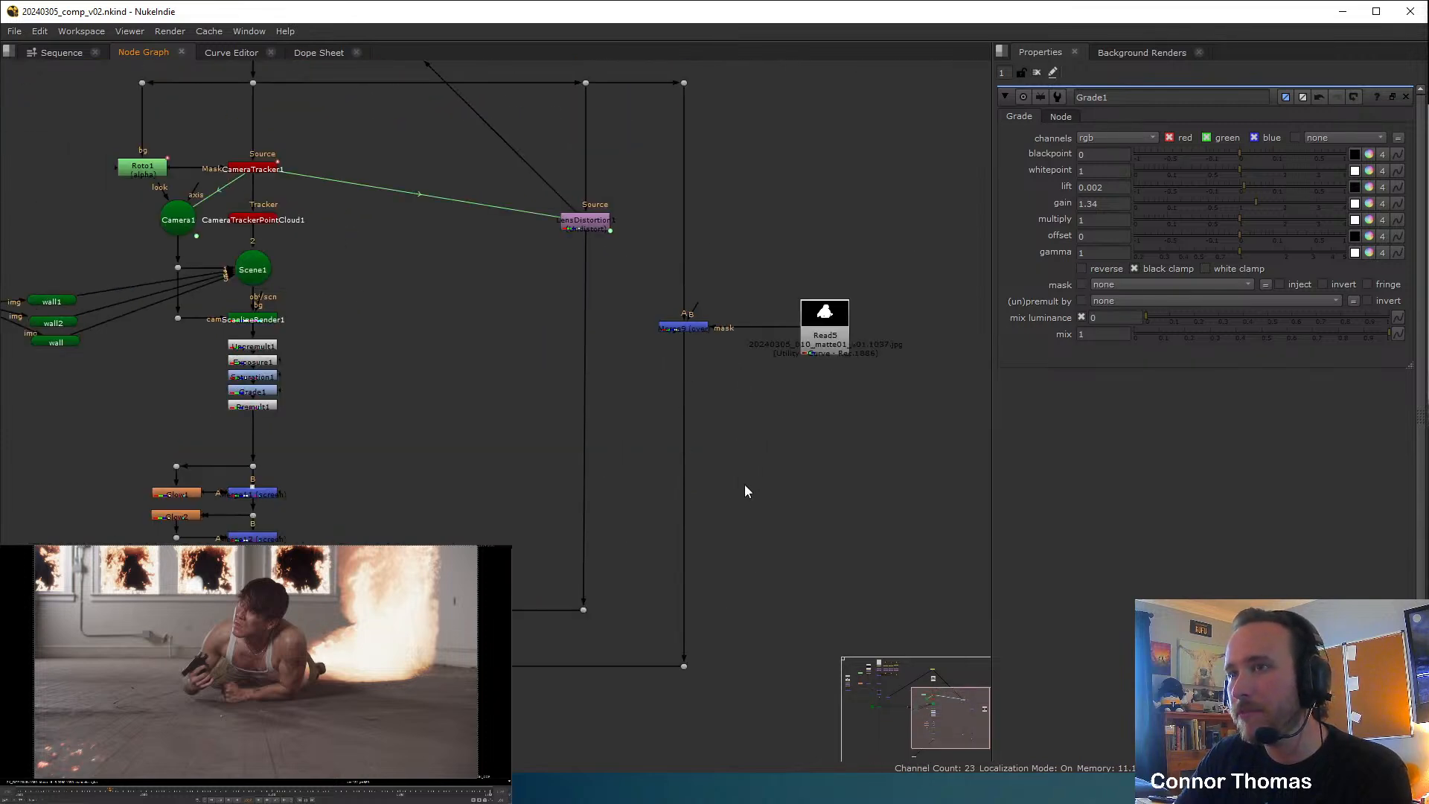
pyautogui.press('g')
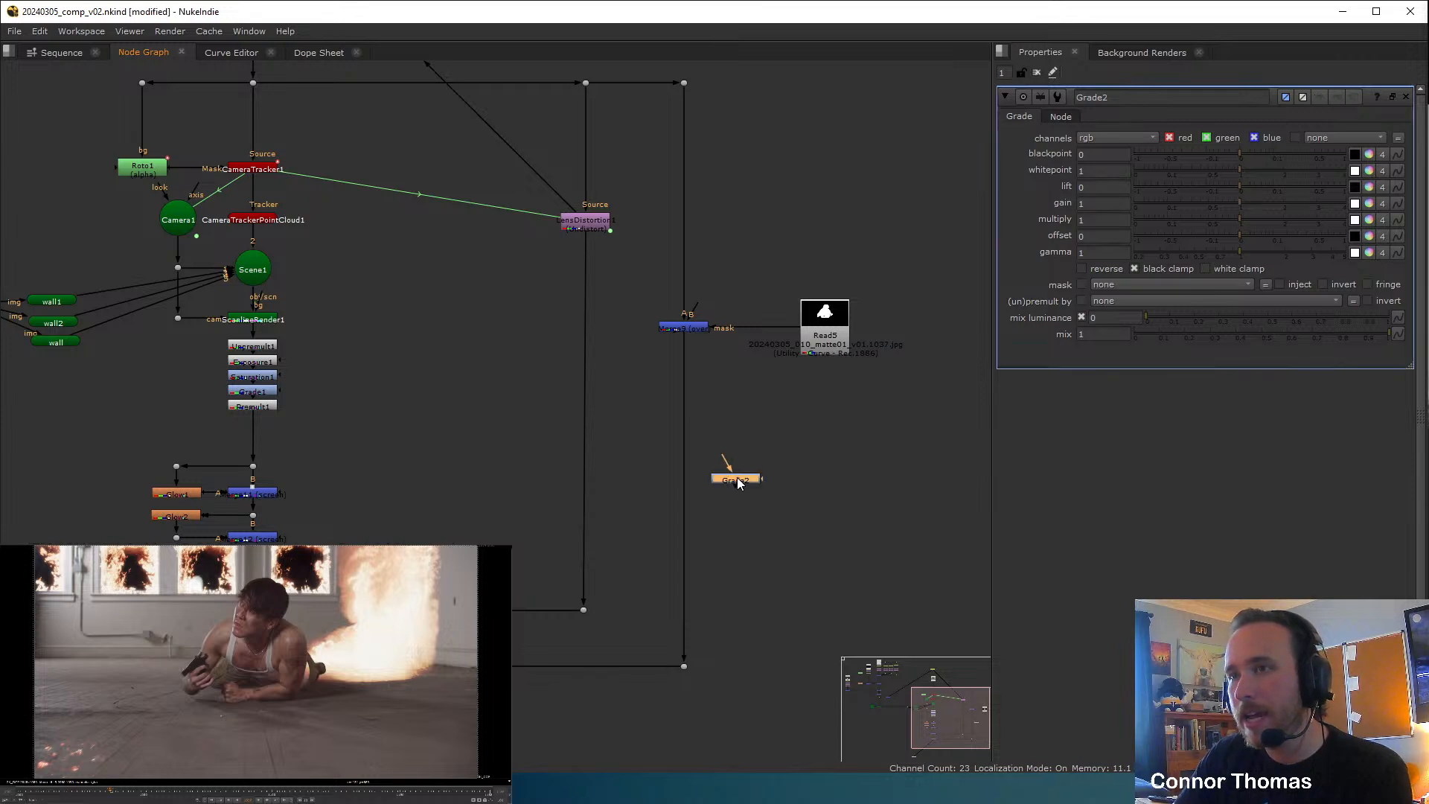
pyautogui.press('Delete')
pyautogui.press('Tab')
pyautogui.write('glow')
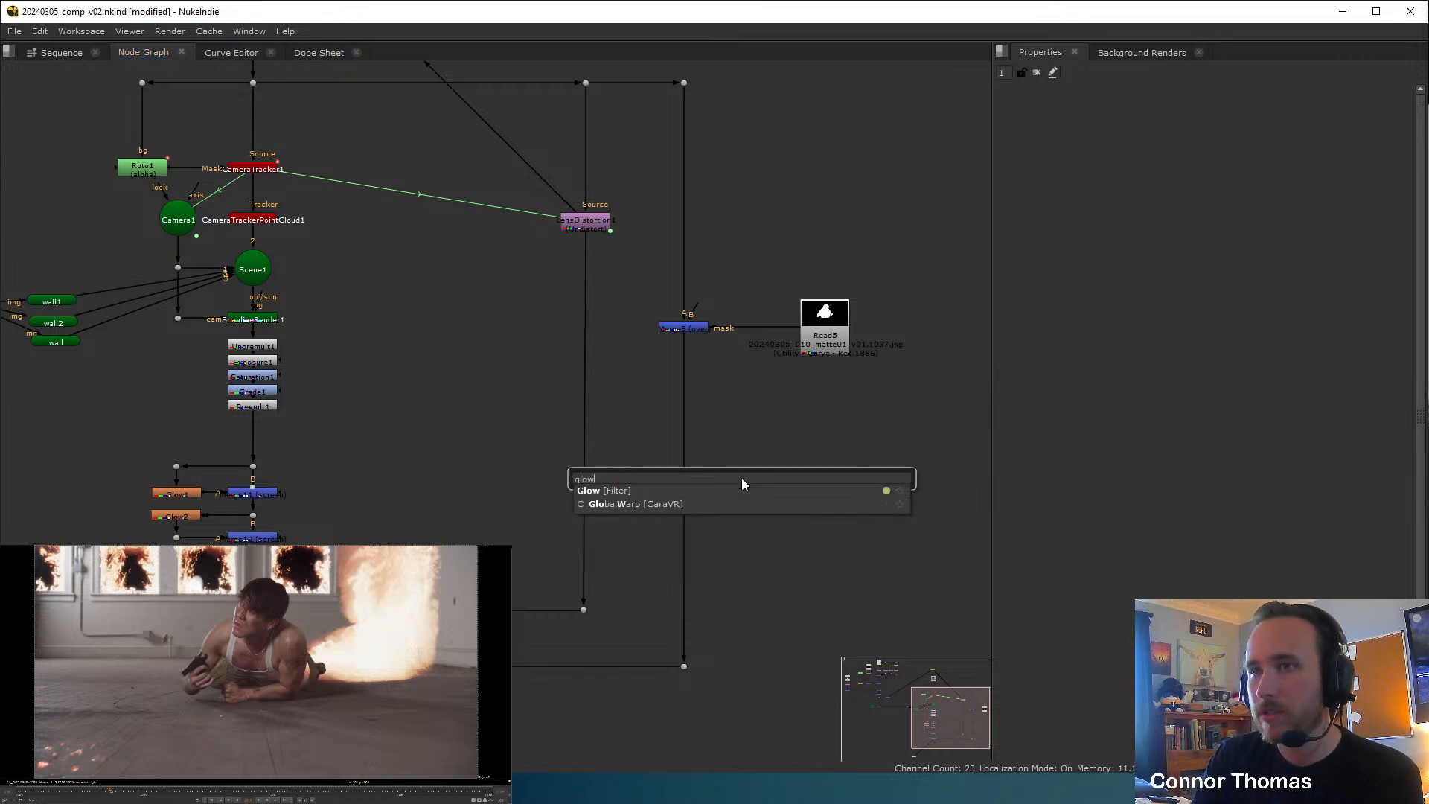
pyautogui.press('Return')
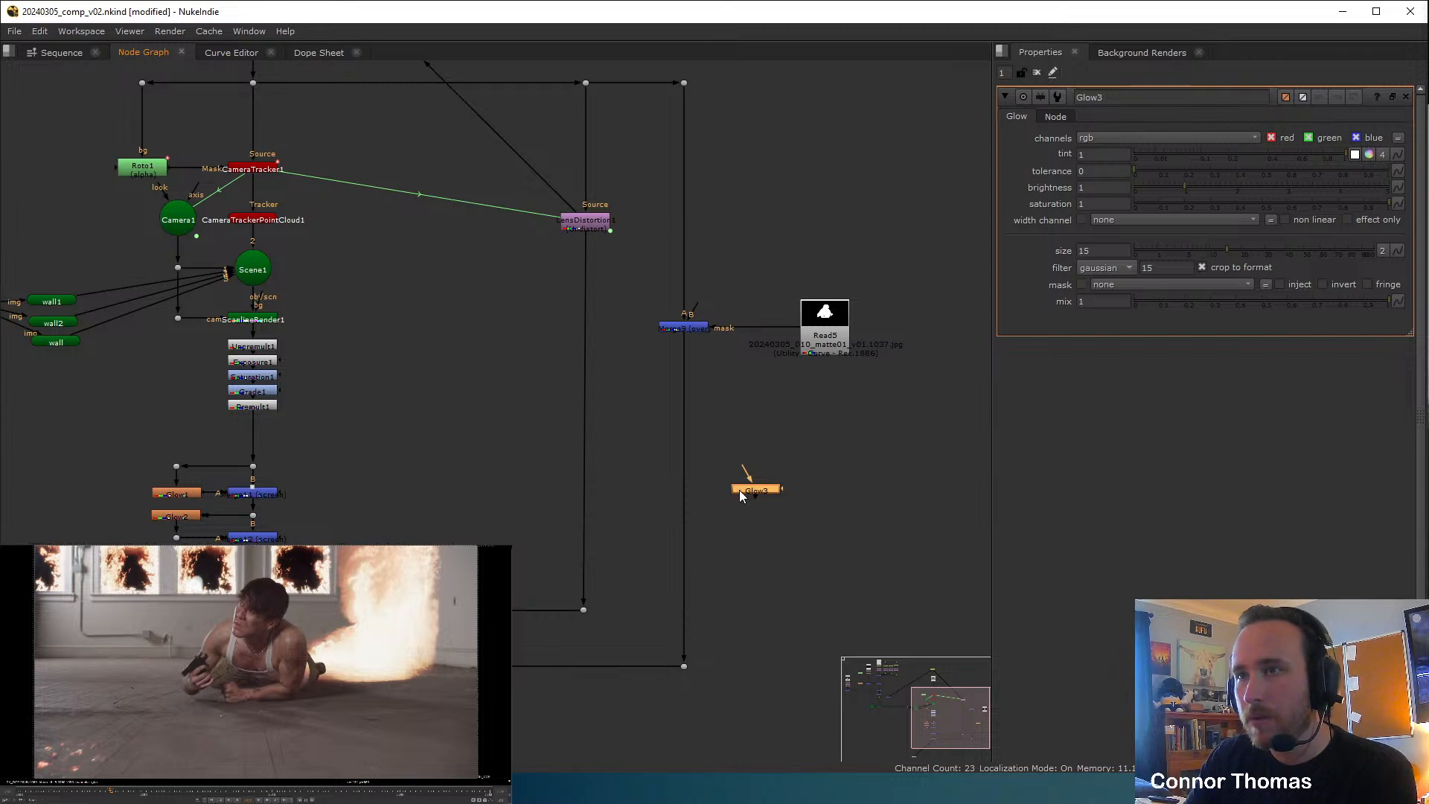
# Connect the new Glow3 node to the output of Merge12 (screen), place it off to the side and view it.
pyautogui.moveTo(742, 496); pyautogui.dragTo(443, 533)
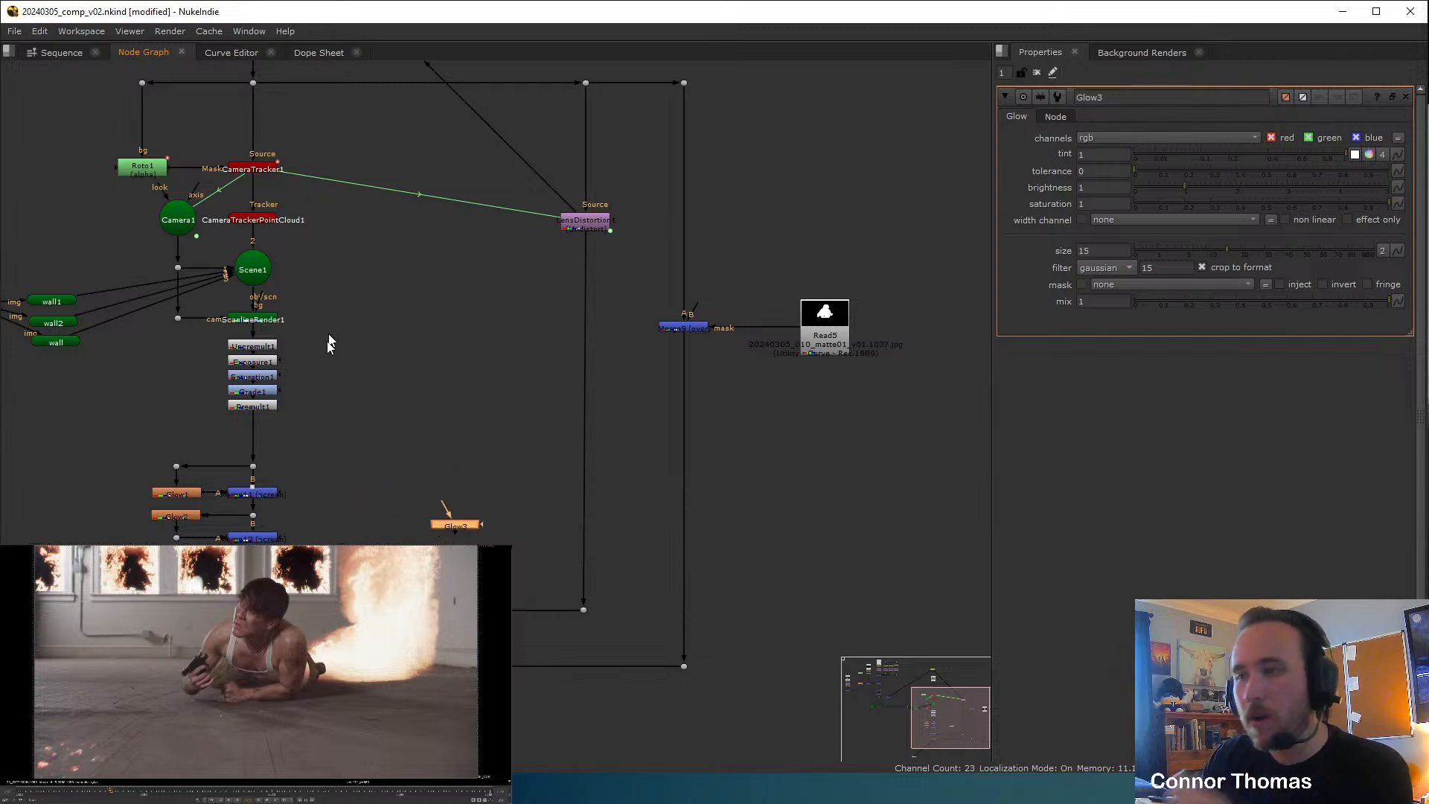
pyautogui.scroll(3, 329, 344)
pyautogui.moveTo(644, 461); pyautogui.dragTo(328, 518)
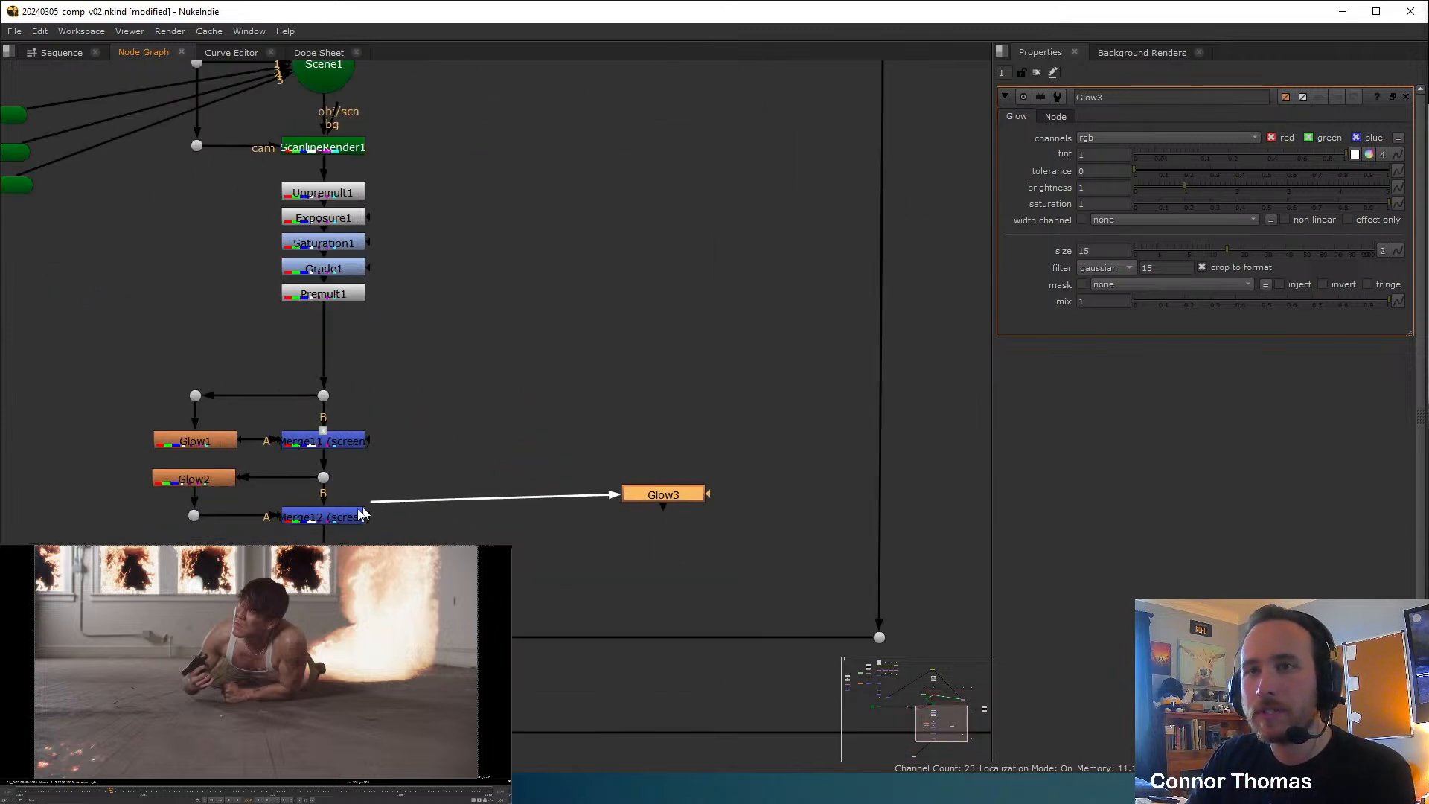
pyautogui.moveTo(684, 482); pyautogui.dragTo(718, 450)
pyautogui.press('1')
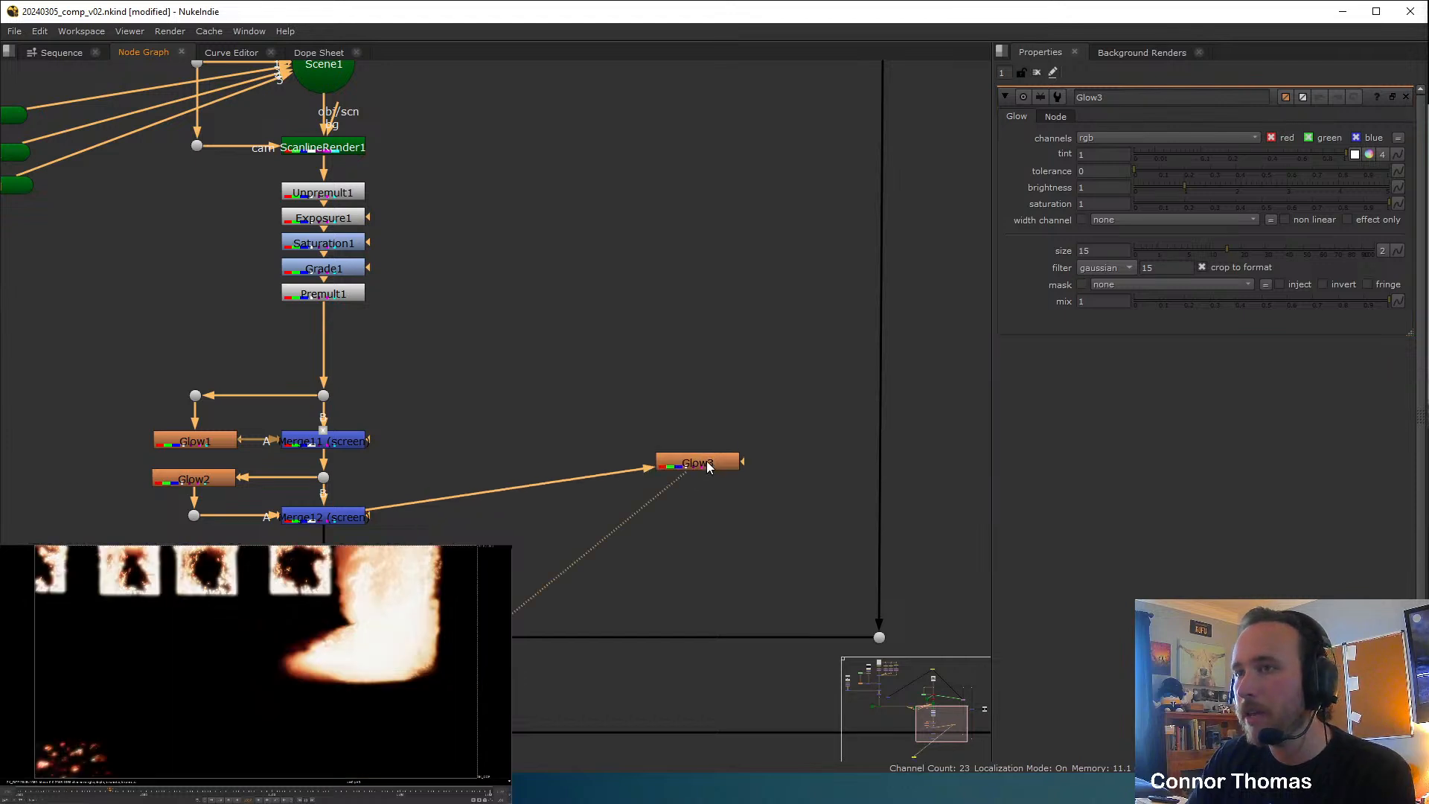
pyautogui.click(707, 462)
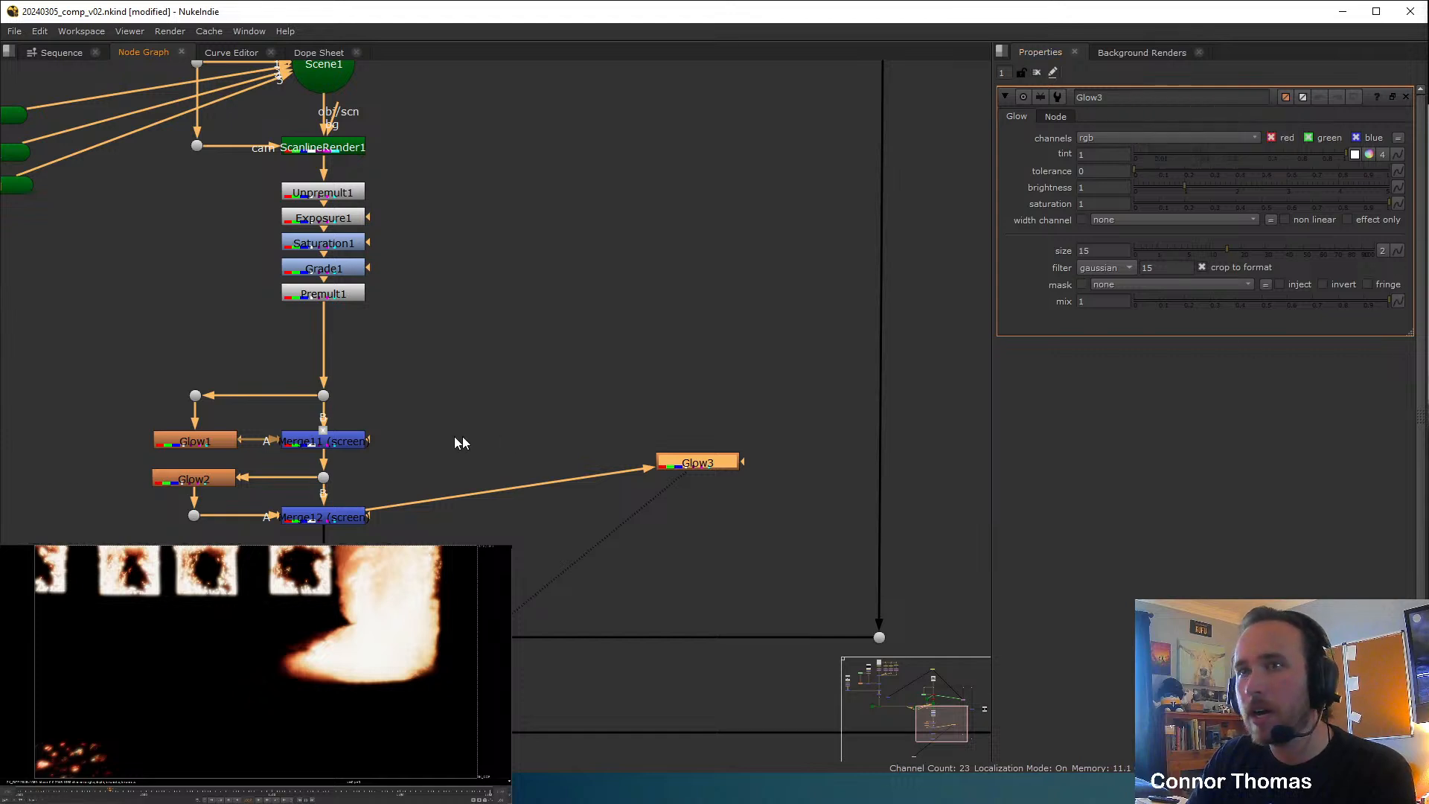
# View Glow1 and switch it to output the effect only.
pyautogui.moveTo(462, 436); pyautogui.dragTo(588, 392, button='middle')
pyautogui.click(337, 398)
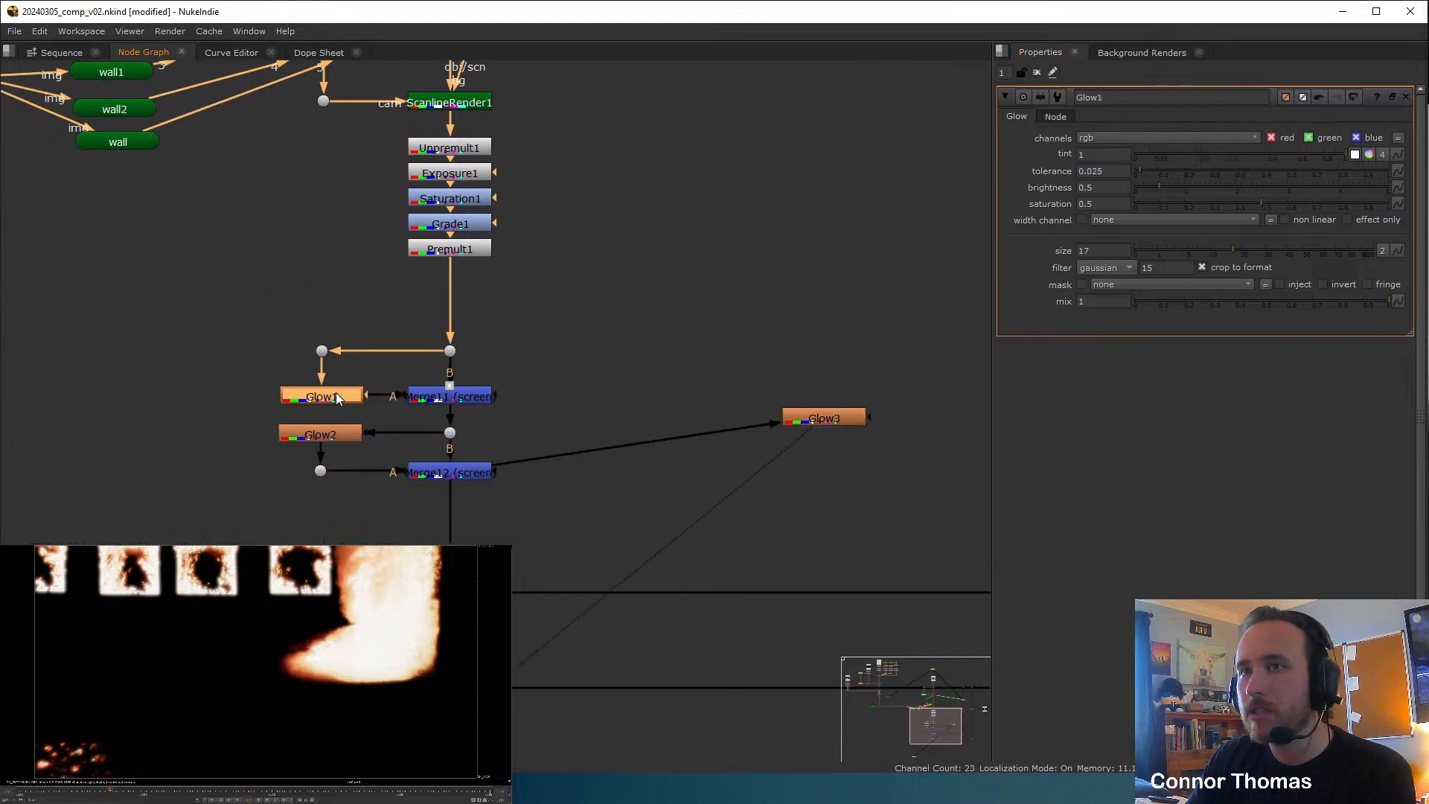
pyautogui.press('1')
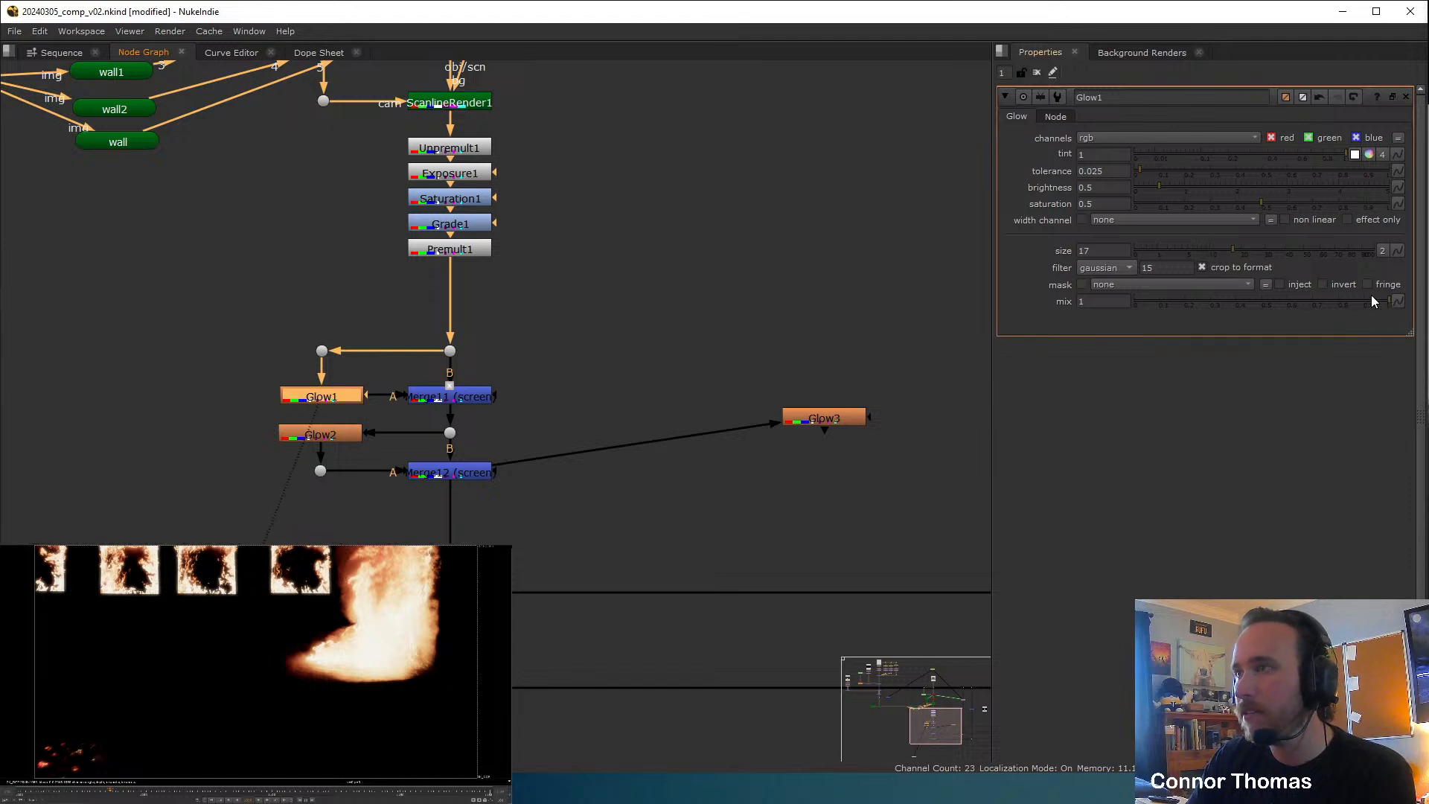
pyautogui.click(1352, 219)
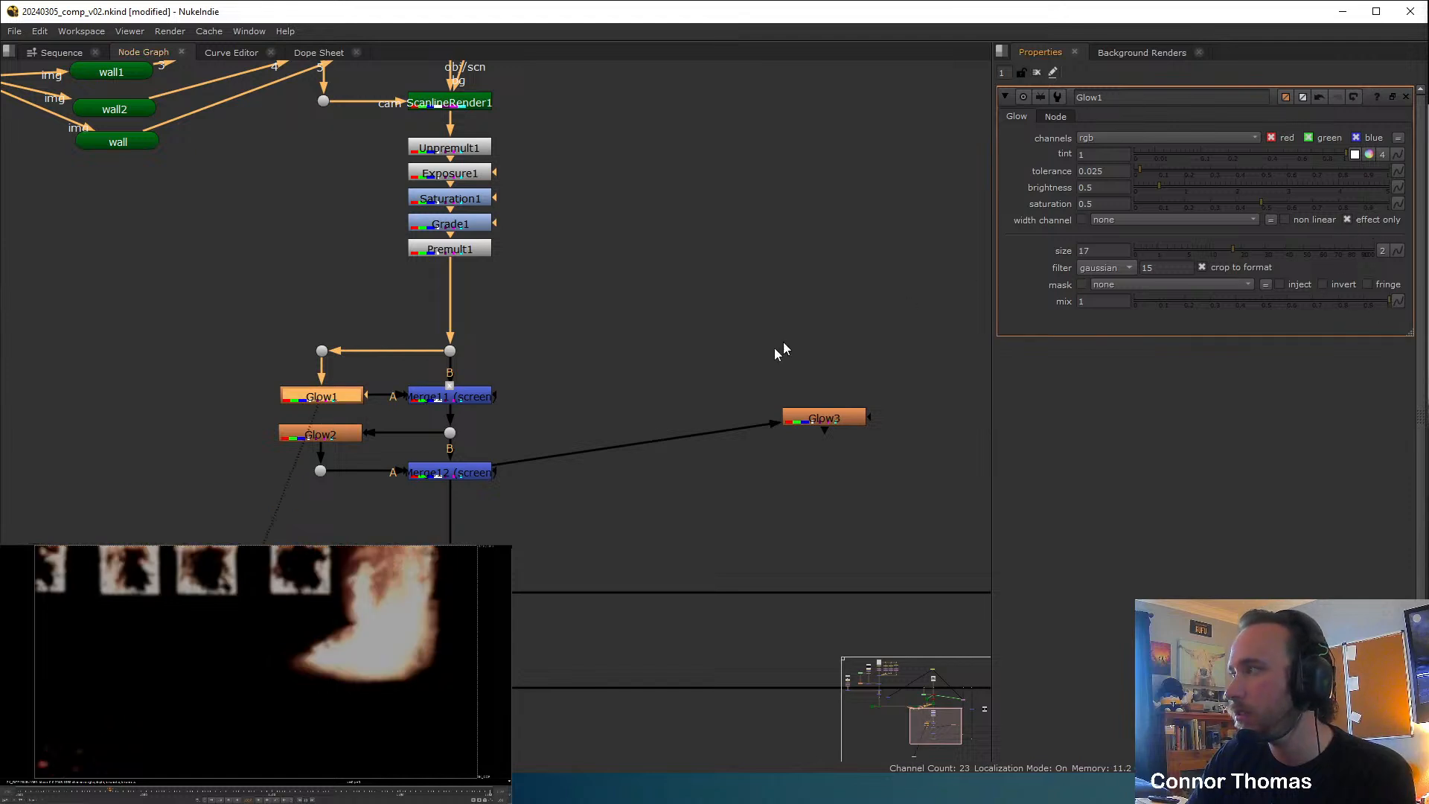
# View Glow2 and Merge12 (screen), switch Glow2 to effect only and close the node properties.
pyautogui.click(330, 438)
pyautogui.press('1')
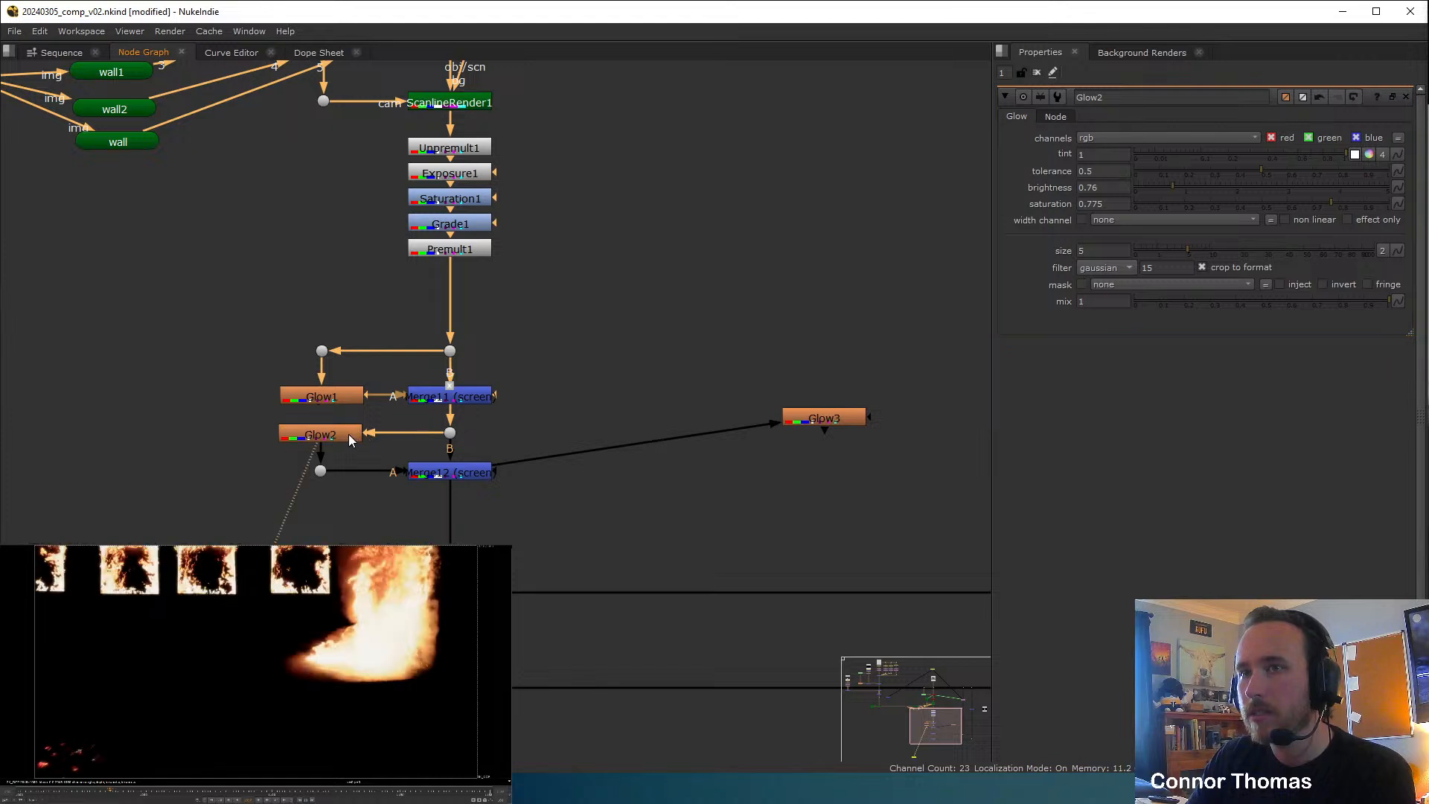
pyautogui.press('1')
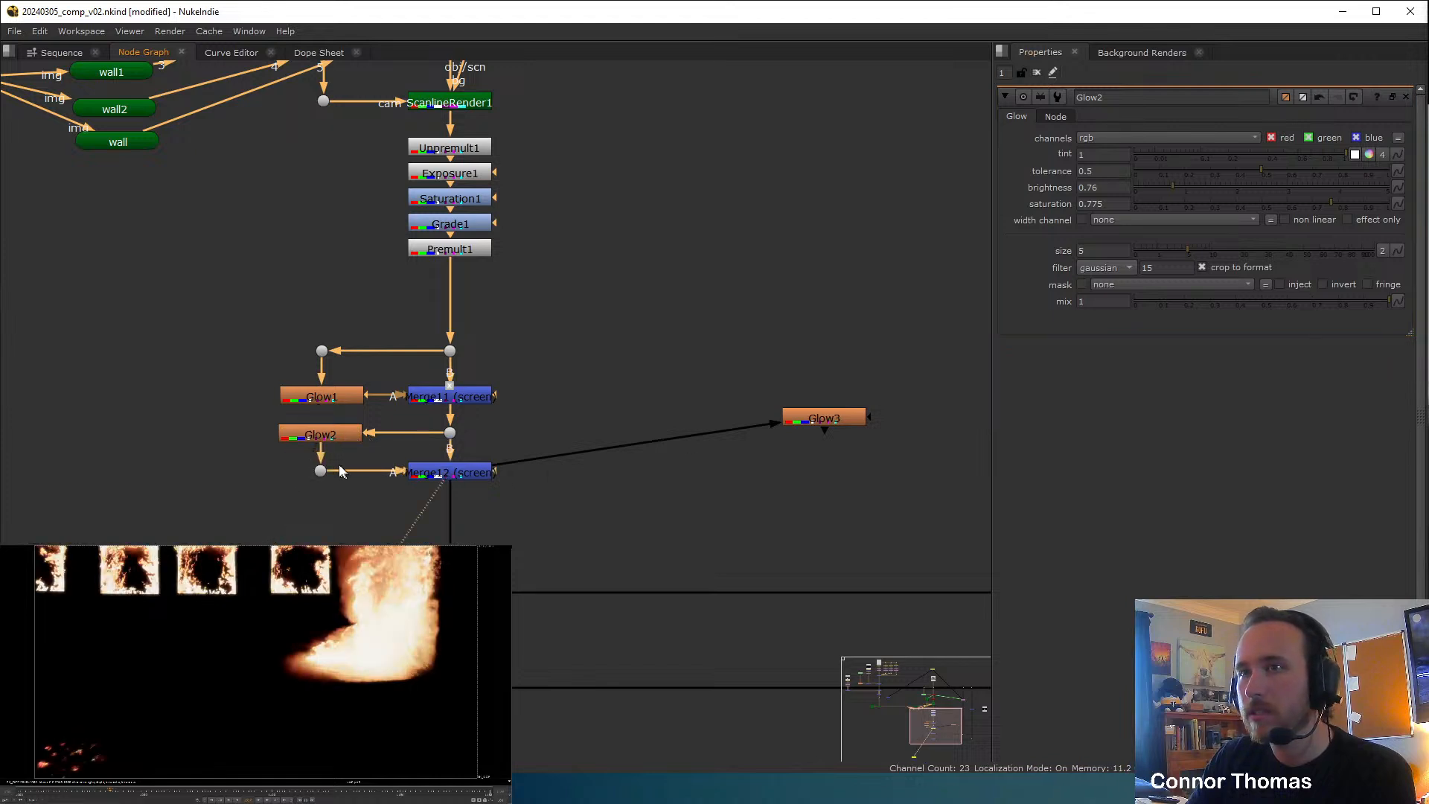
pyautogui.click(334, 433)
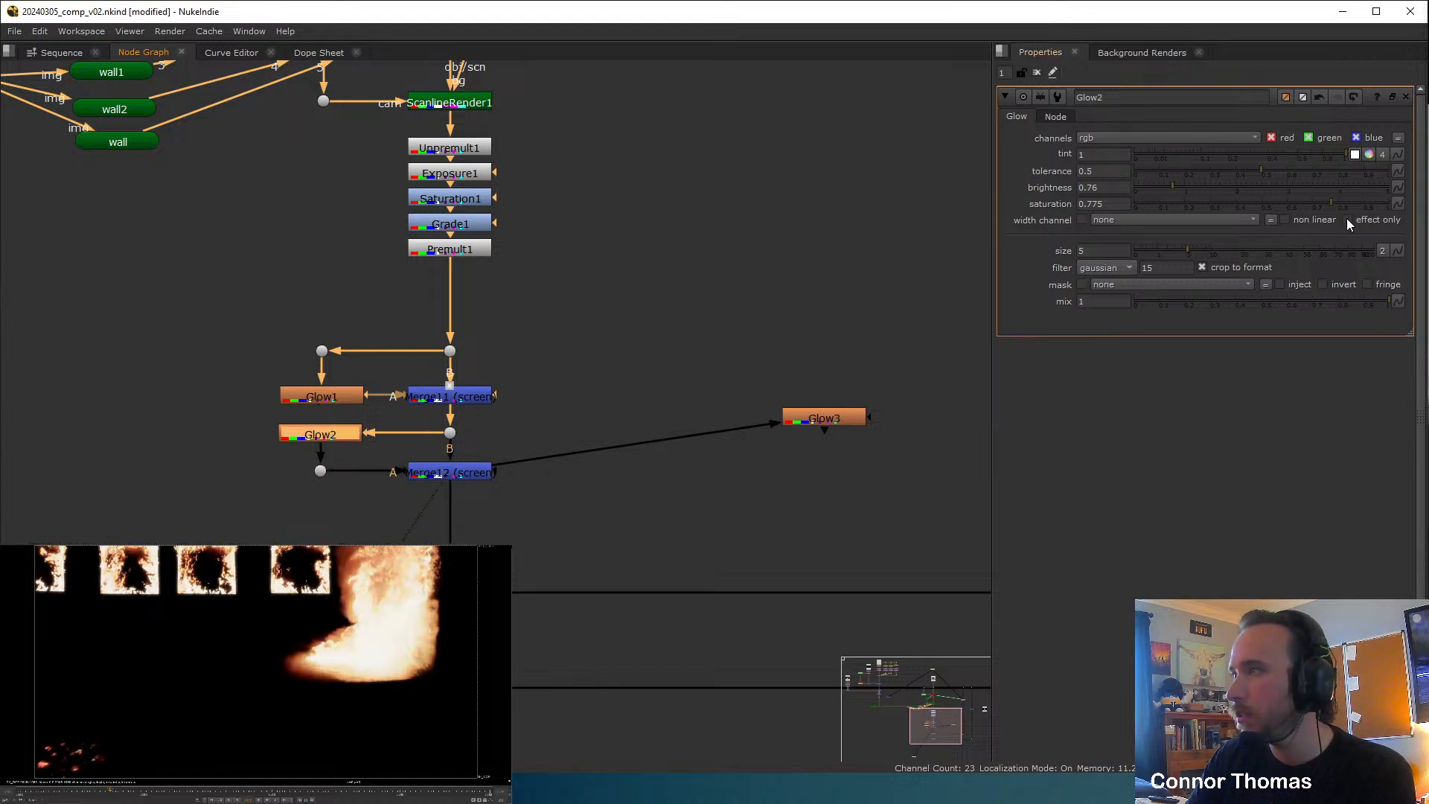
pyautogui.click(1037, 72)
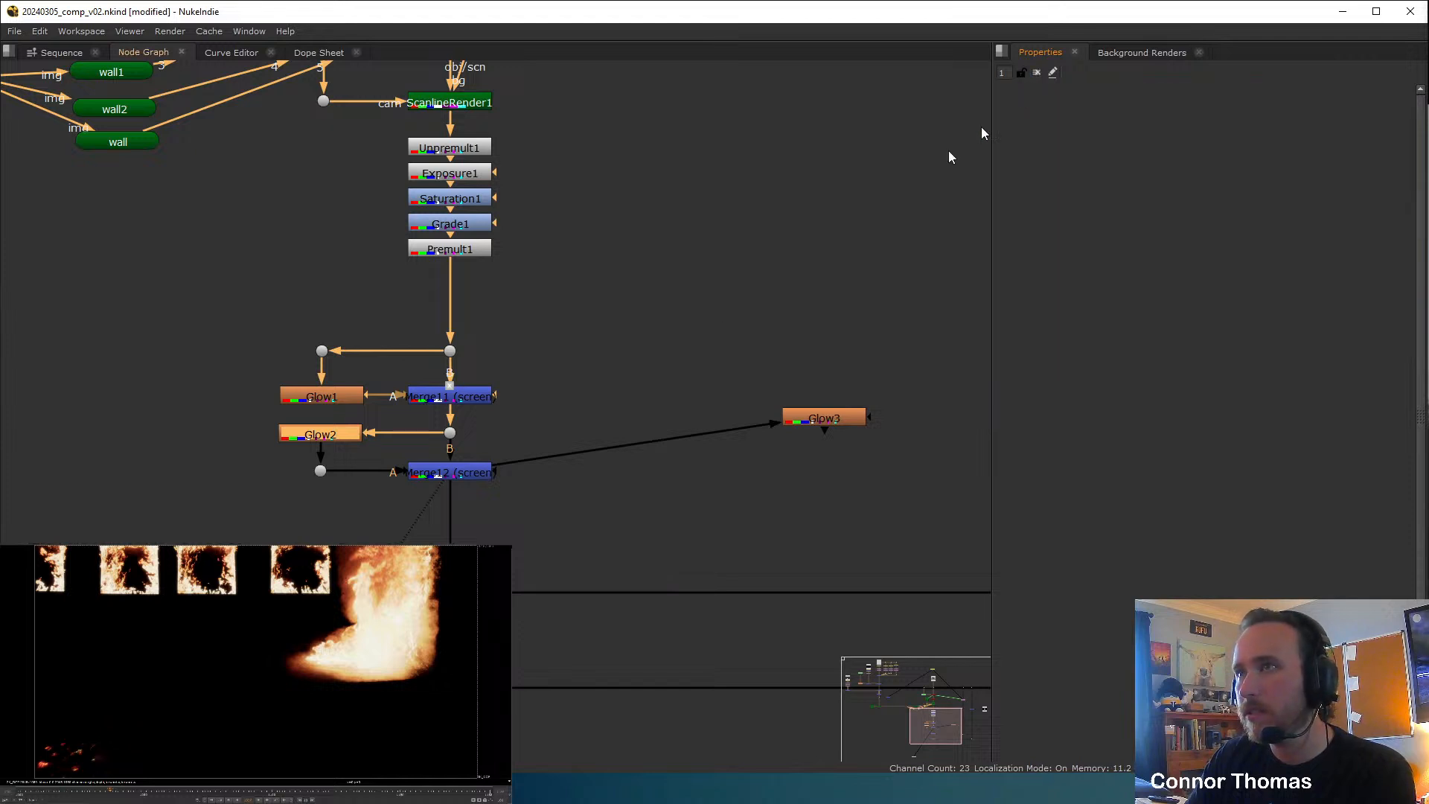
# Compare the fire with Glow1 and Glow2 disabled and enabled, and view the comp from Merge1 (plus).
pyautogui.moveTo(239, 370); pyautogui.dragTo(374, 444)
pyautogui.press('d')
pyautogui.press('d')
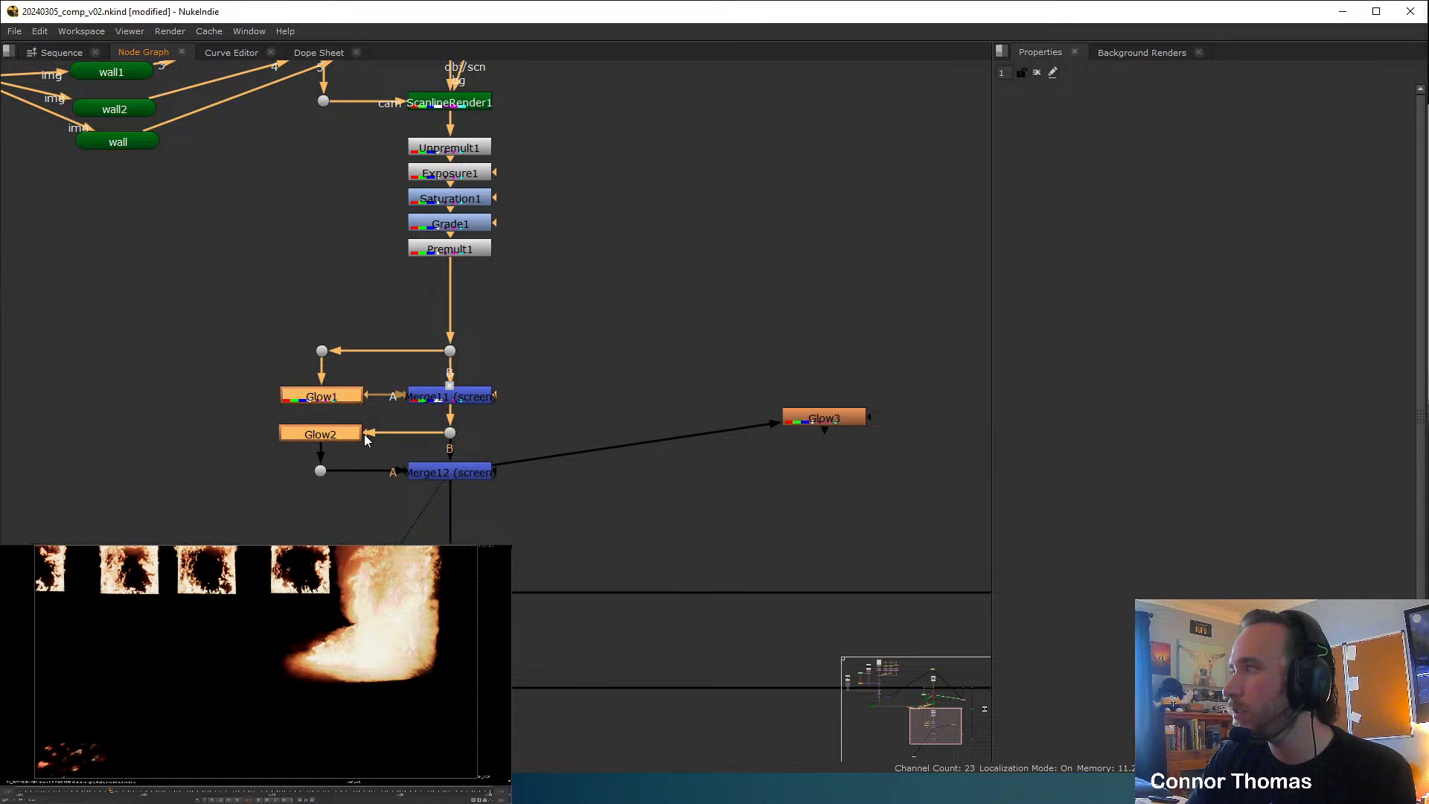
pyautogui.moveTo(483, 430); pyautogui.dragTo(478, 291, button='middle')
pyautogui.click(465, 456)
pyautogui.press('1')
pyautogui.click(533, 417)
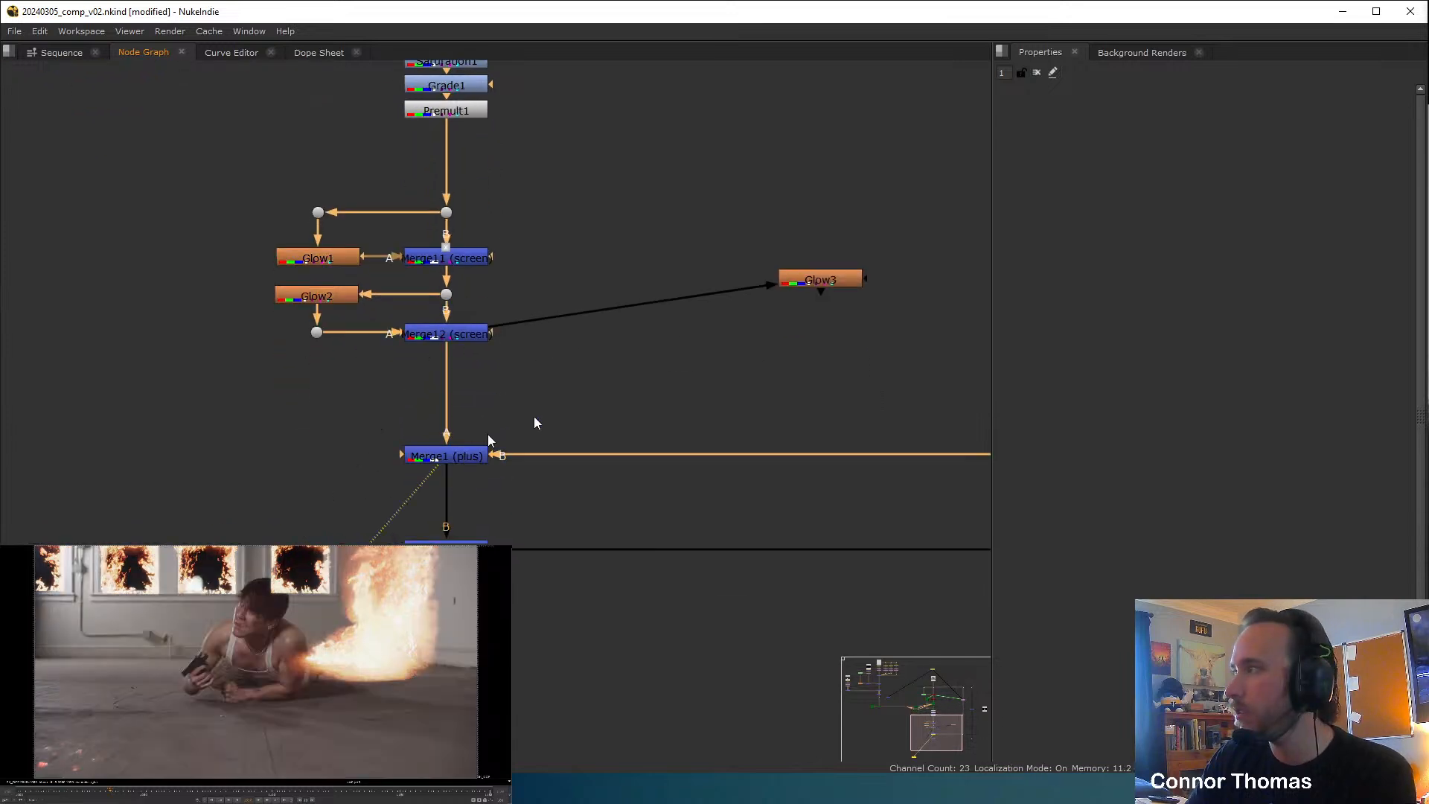
# Compare the comp with Glow2's effect only option off and on, leave it on and close the properties.
pyautogui.doubleClick(351, 296)
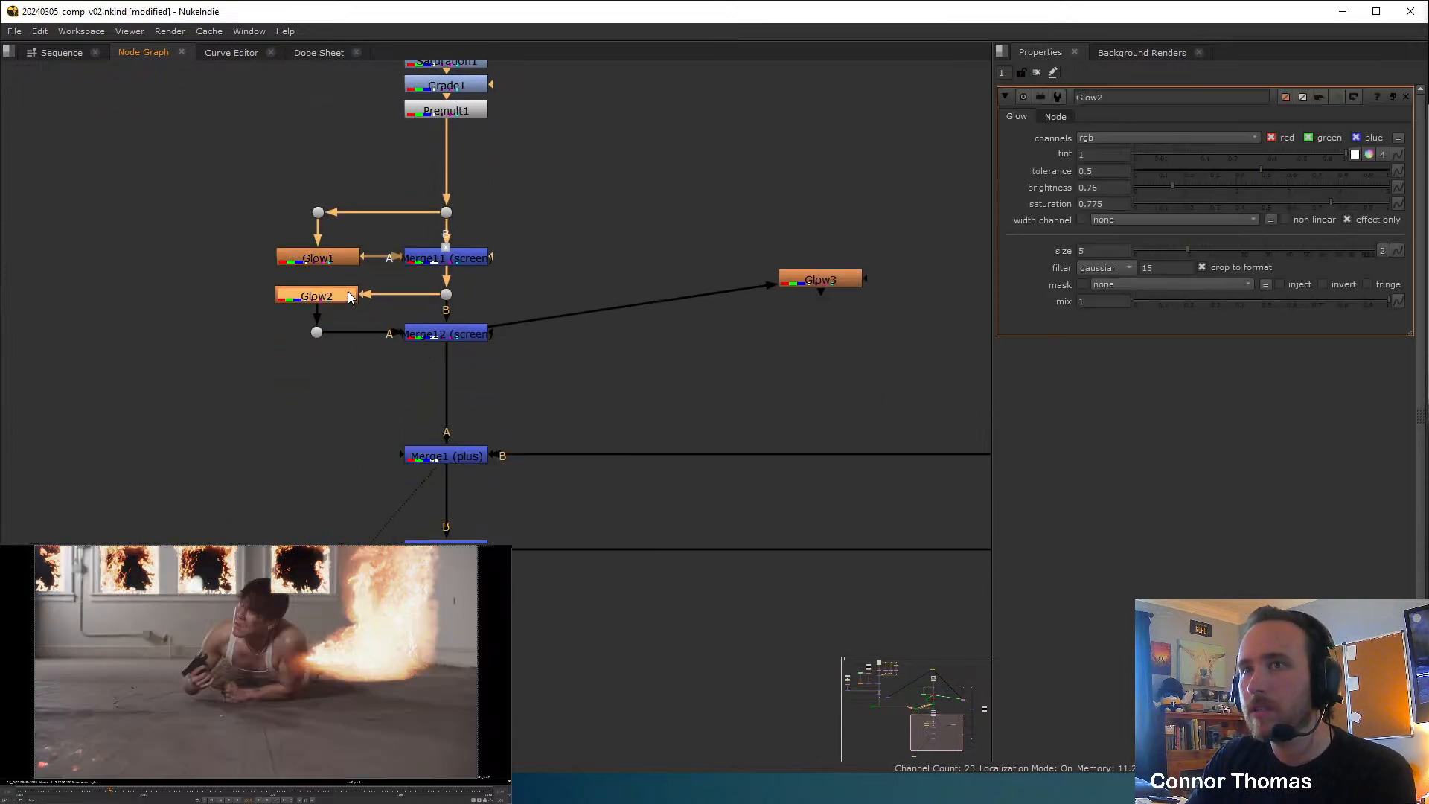
pyautogui.click(1347, 219)
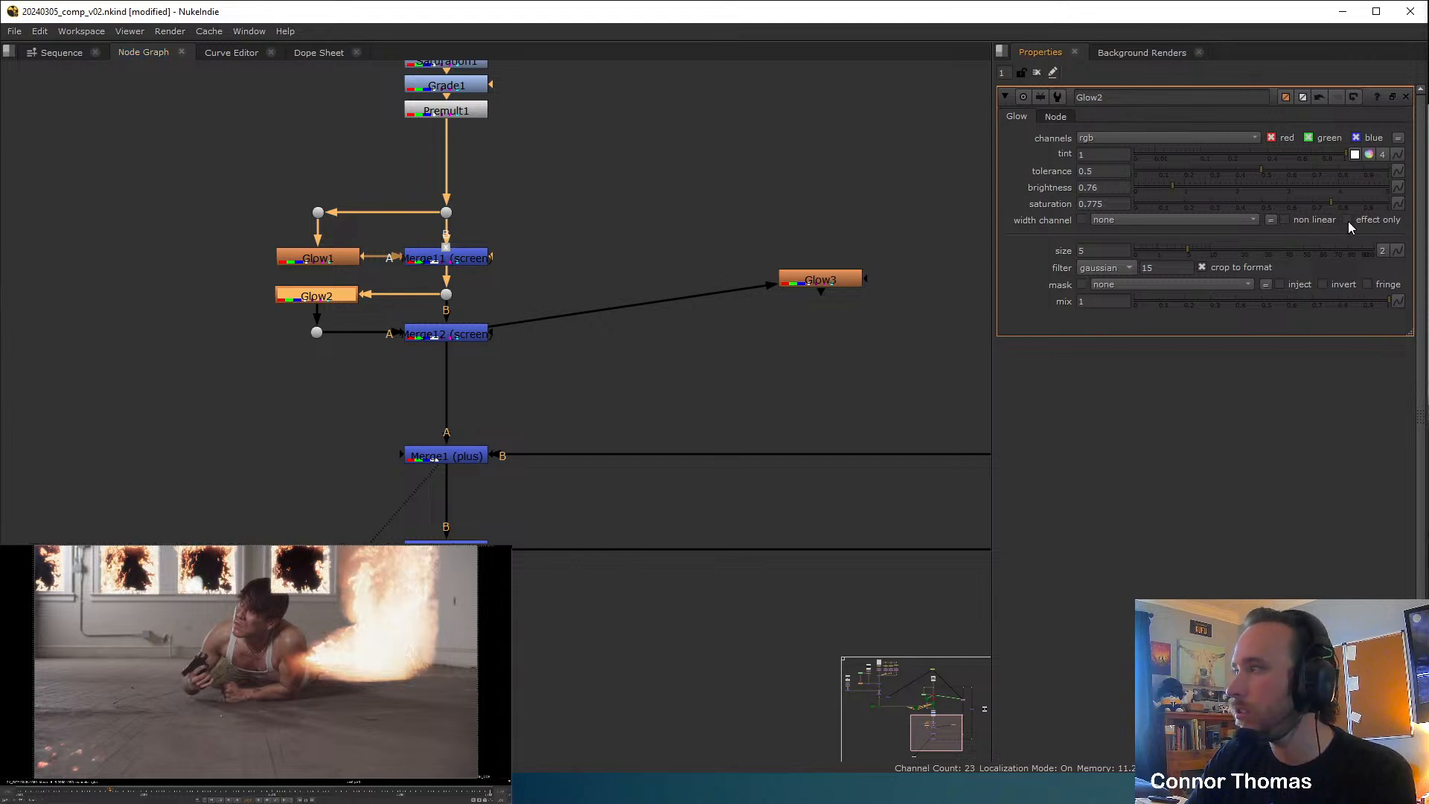
pyautogui.click(1347, 220)
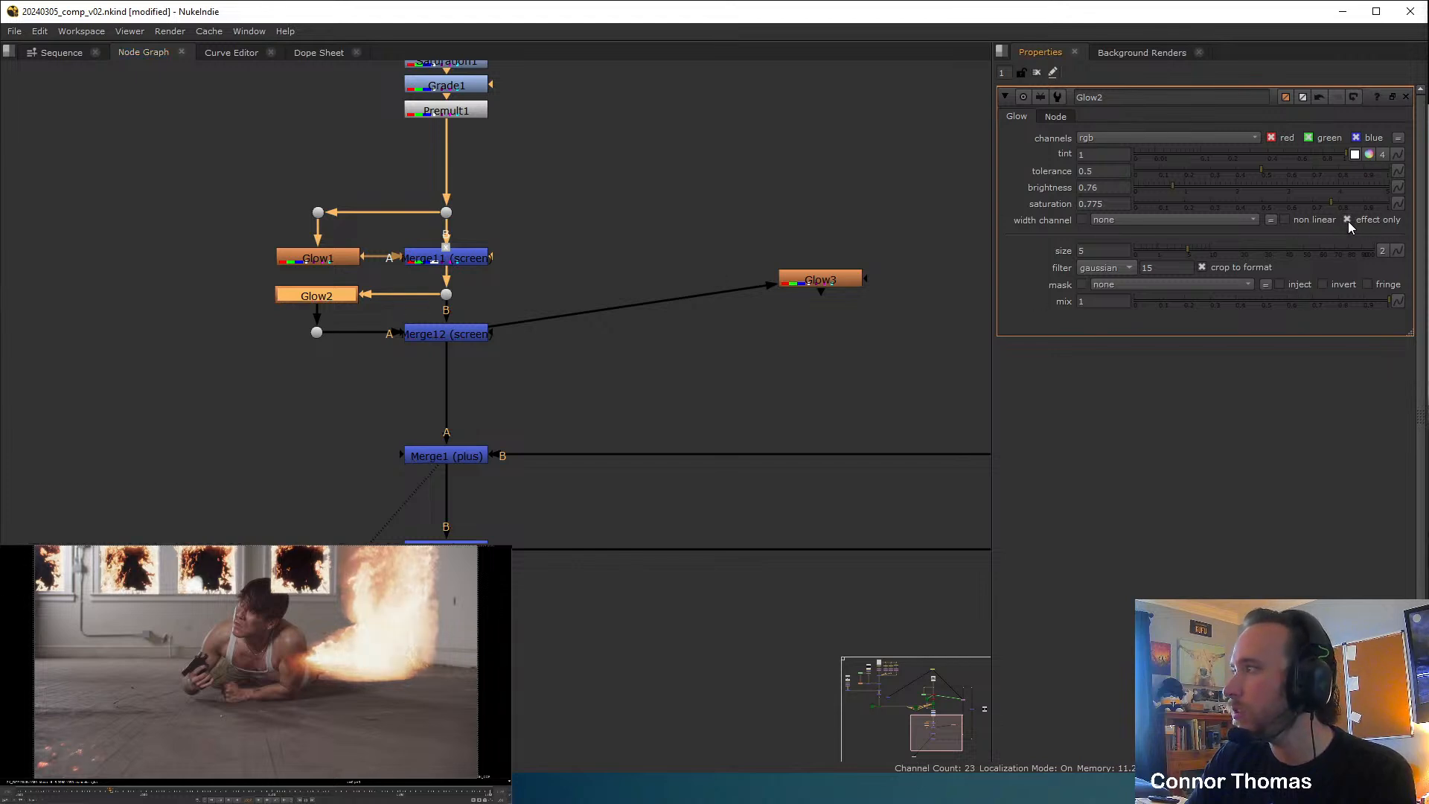
pyautogui.click(1036, 72)
# View Glow3, open its properties and switch it to effect only.
pyautogui.moveTo(754, 293); pyautogui.dragTo(502, 343, button='middle')
pyautogui.click(564, 333)
pyautogui.press('1')
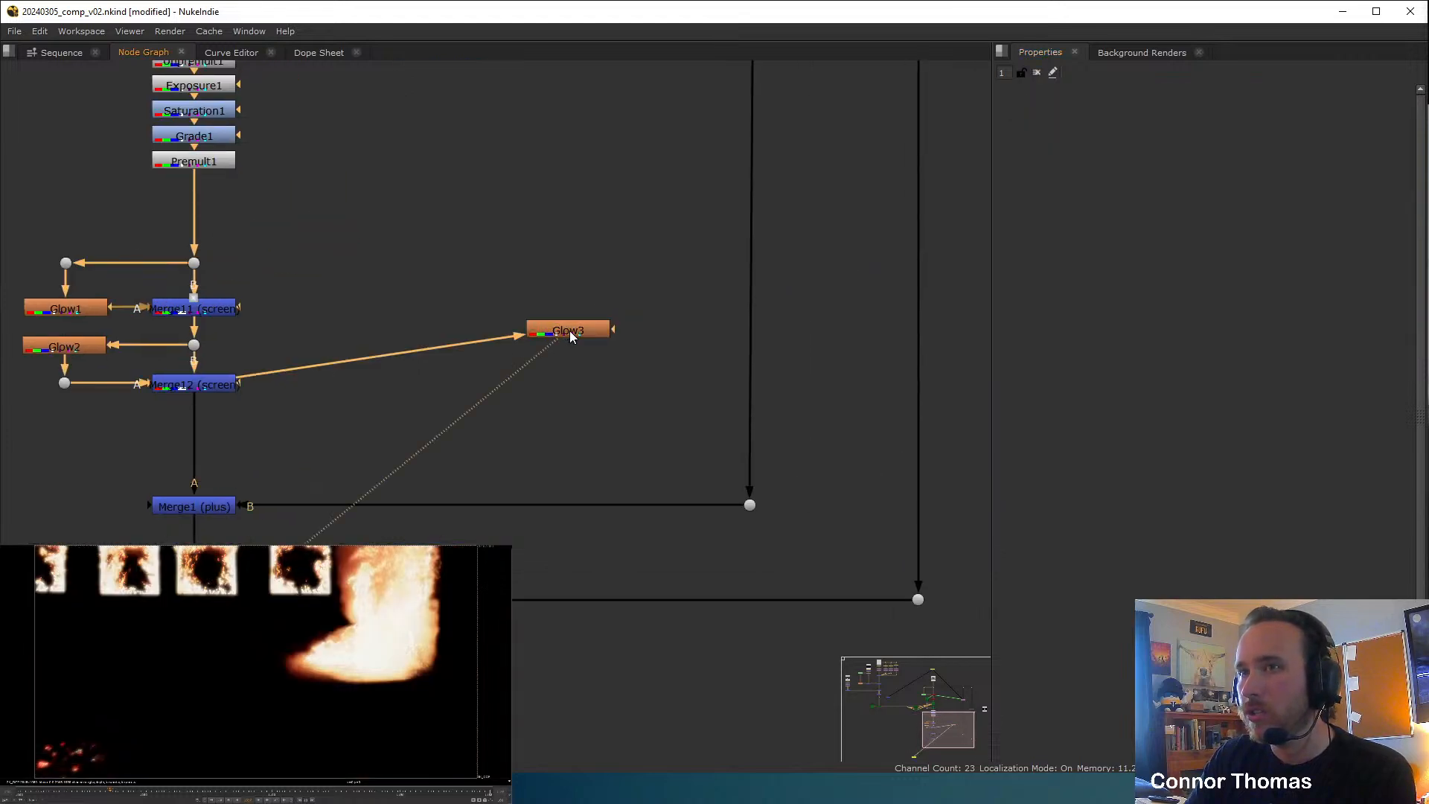
pyautogui.doubleClick(570, 331)
pyautogui.moveTo(697, 333); pyautogui.dragTo(643, 330, button='middle')
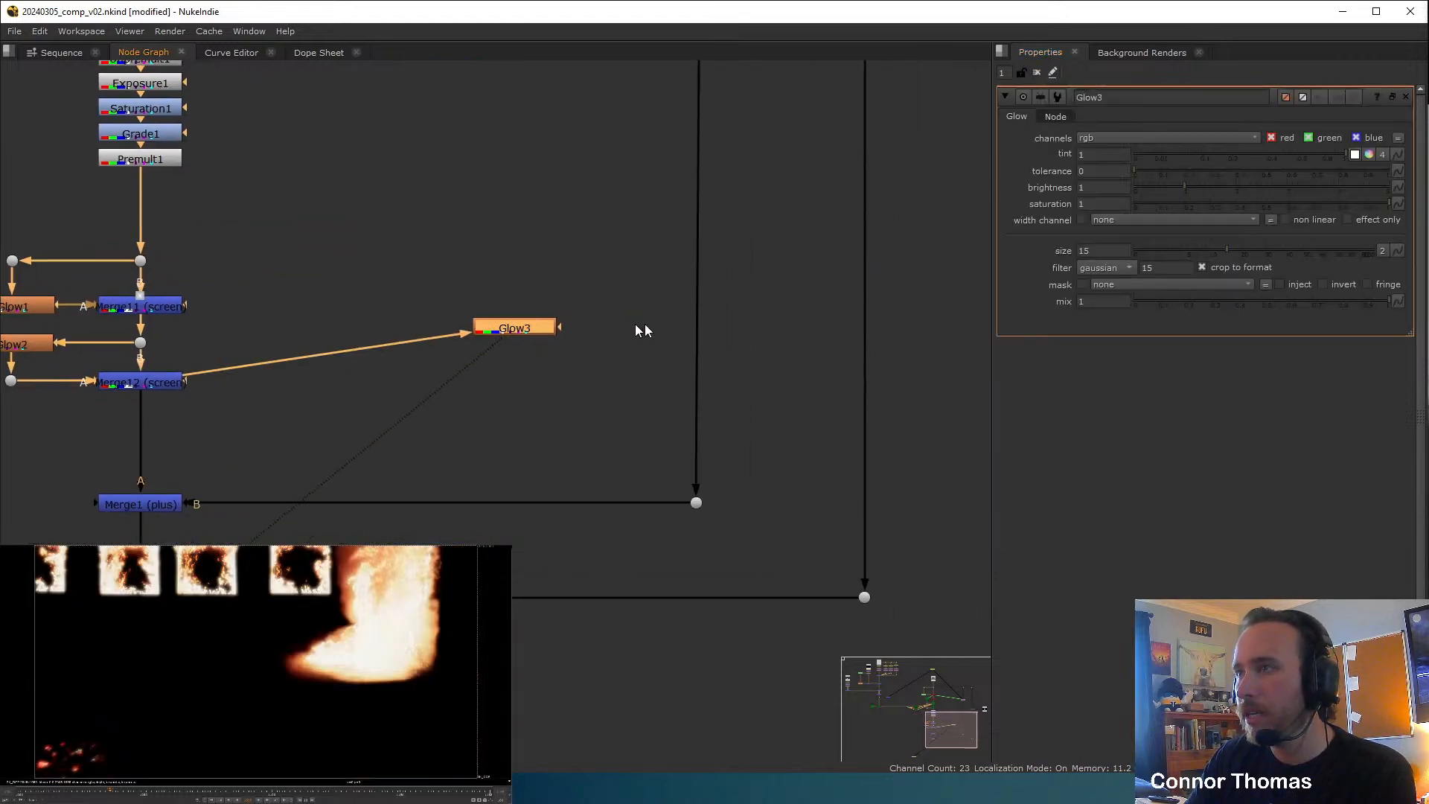
pyautogui.click(1347, 219)
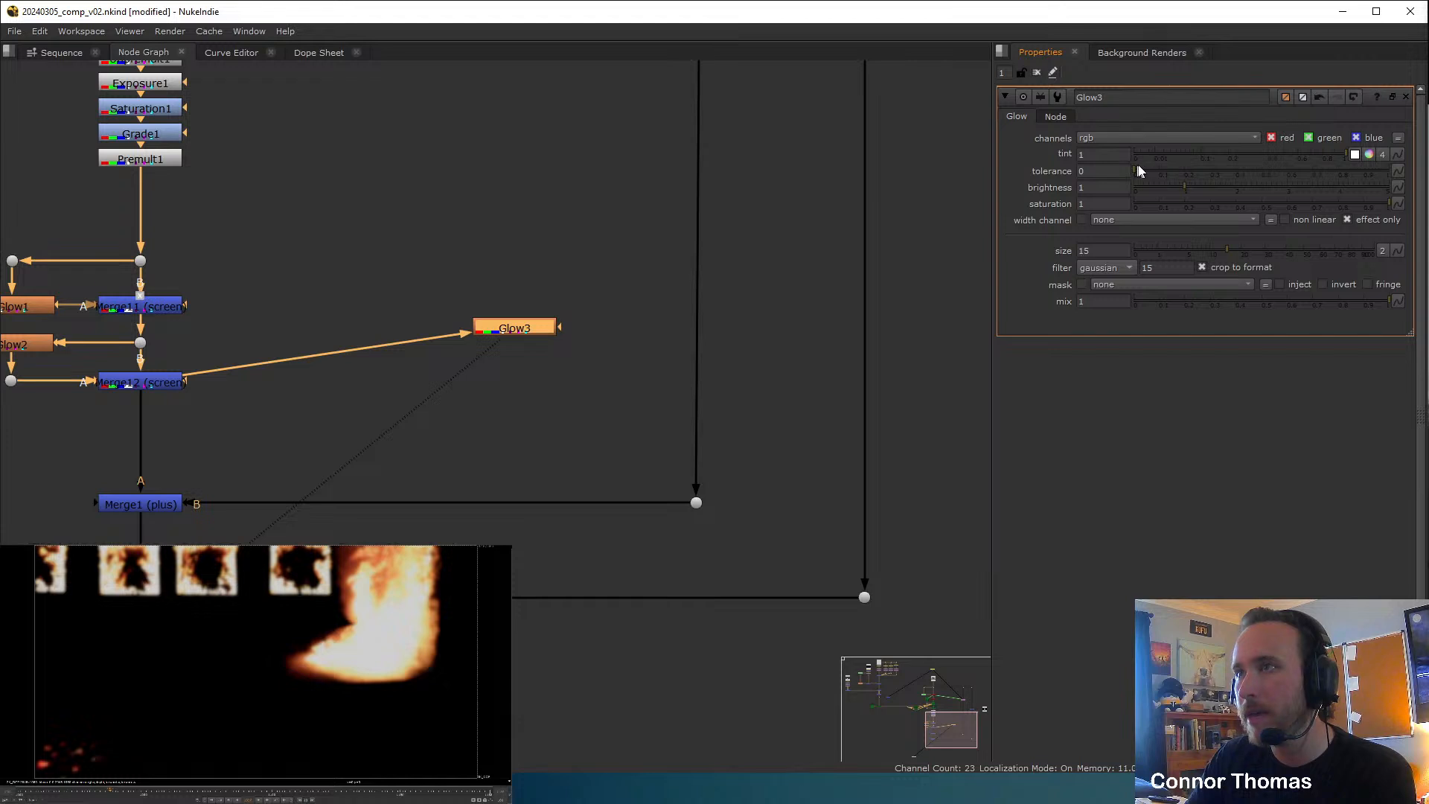
# Set Glow3's tolerance to 0.125, brightness to 1.5 and saturation to 0.8.
pyautogui.moveTo(1140, 171); pyautogui.dragTo(1166, 176)
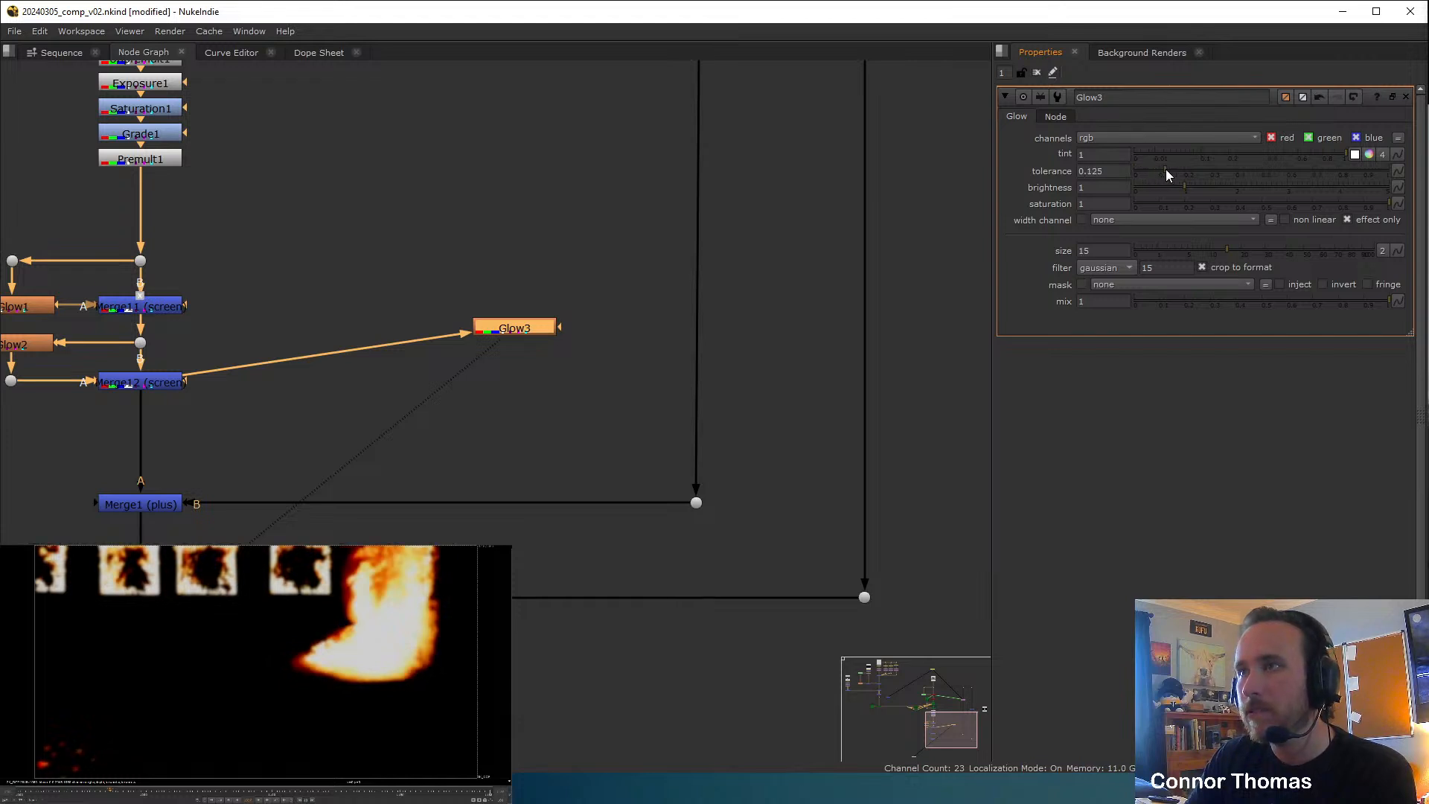
pyautogui.click(1095, 189)
pyautogui.write('14.')
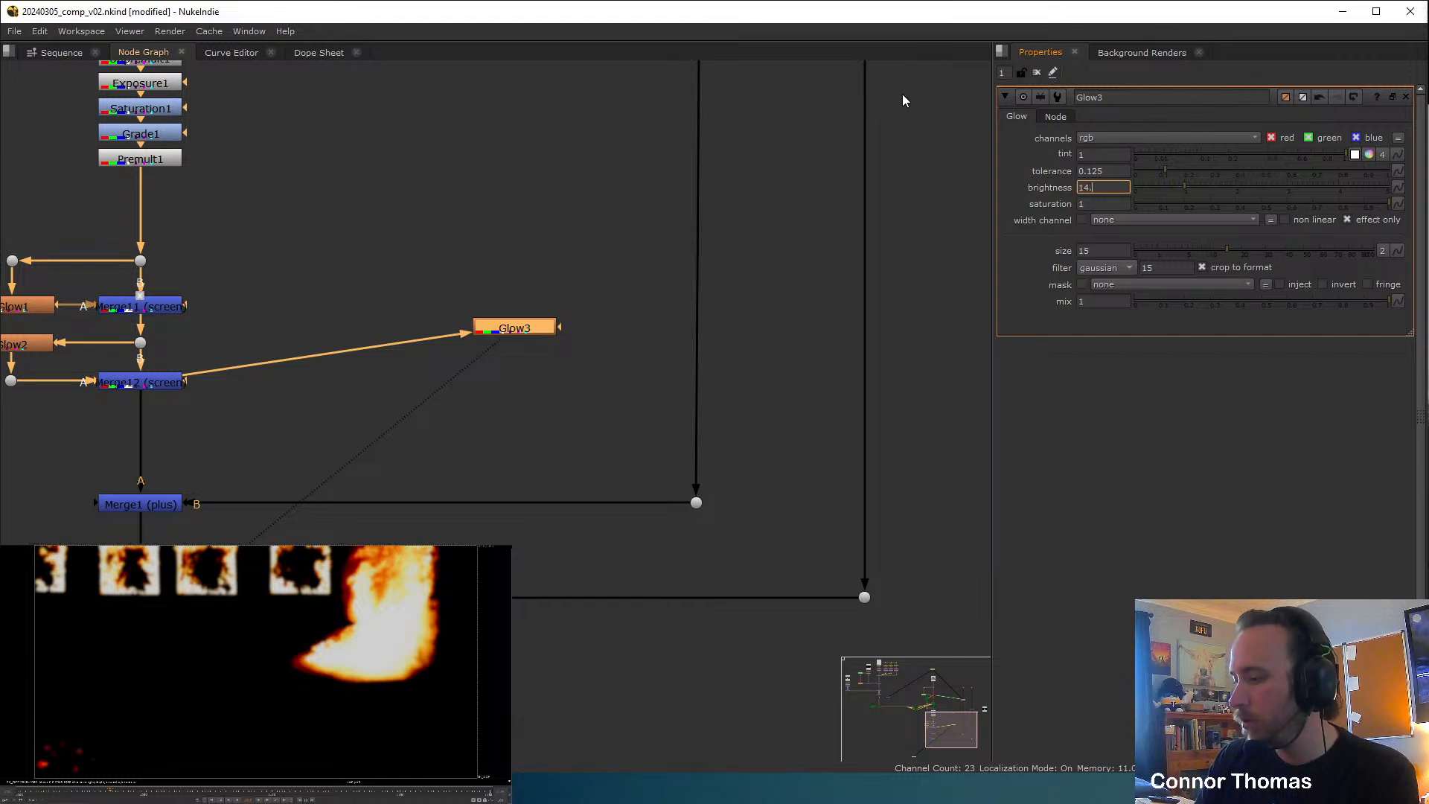
pyautogui.press('BackSpace')
pyautogui.press('BackSpace')
pyautogui.write('.5')
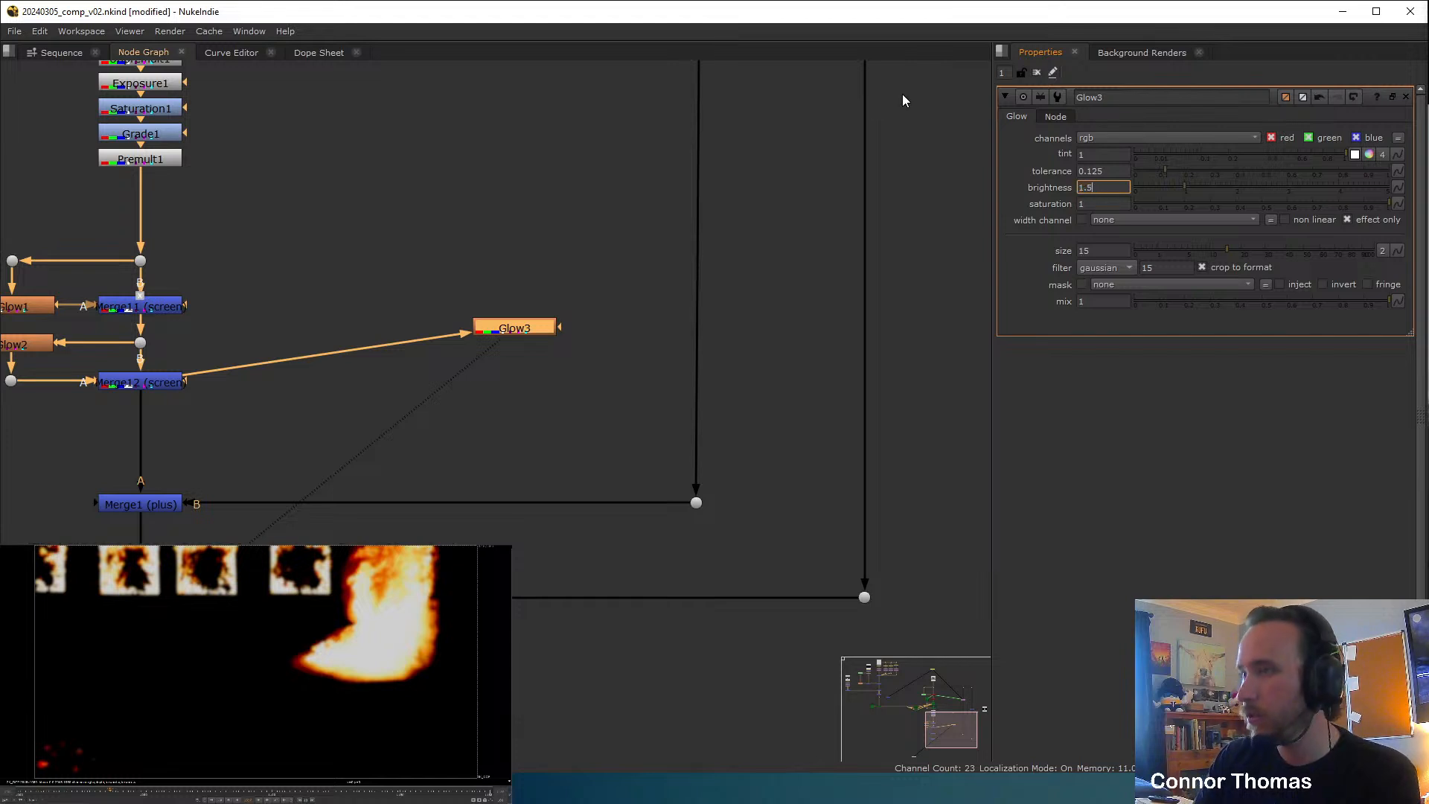
pyautogui.press('Return')
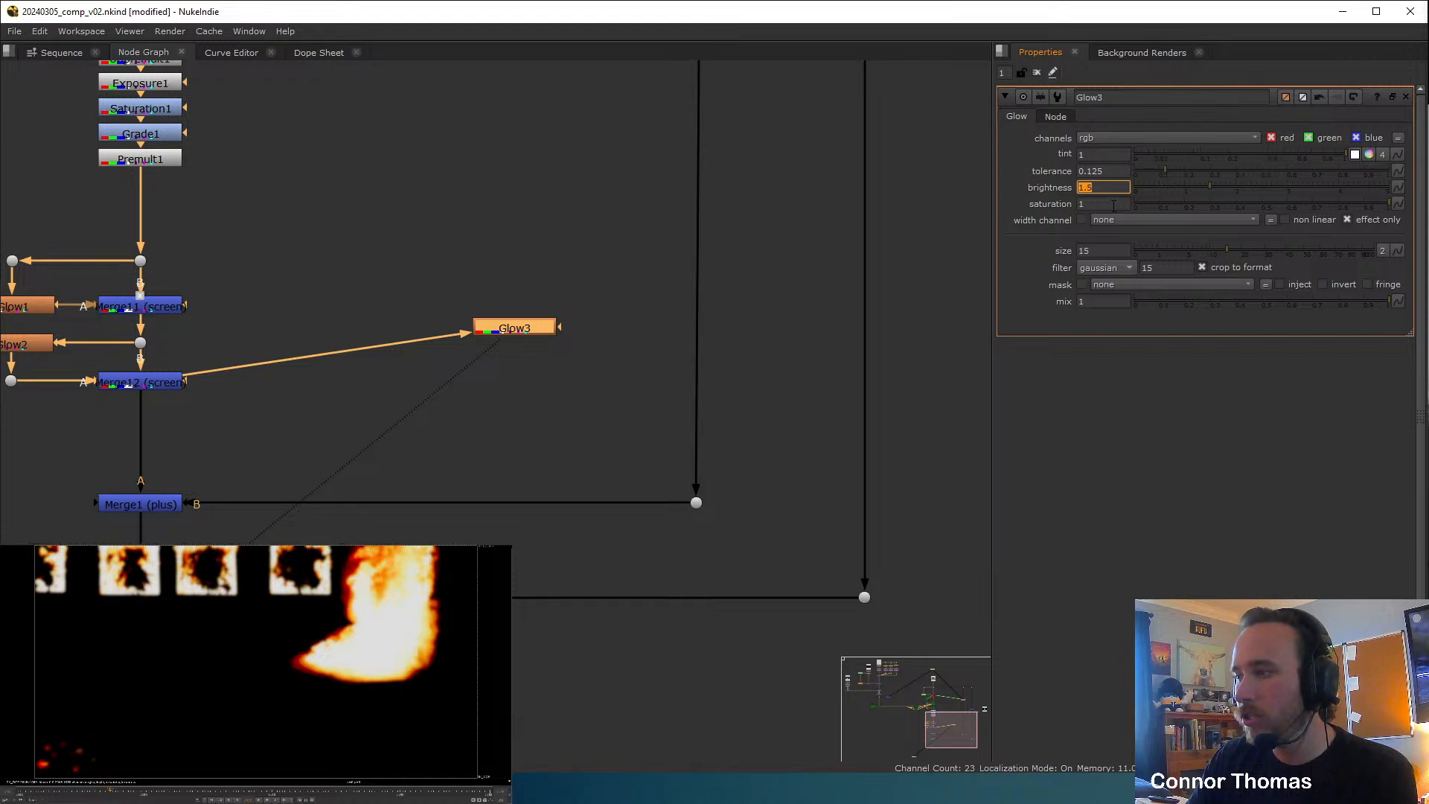
pyautogui.press('Tab')
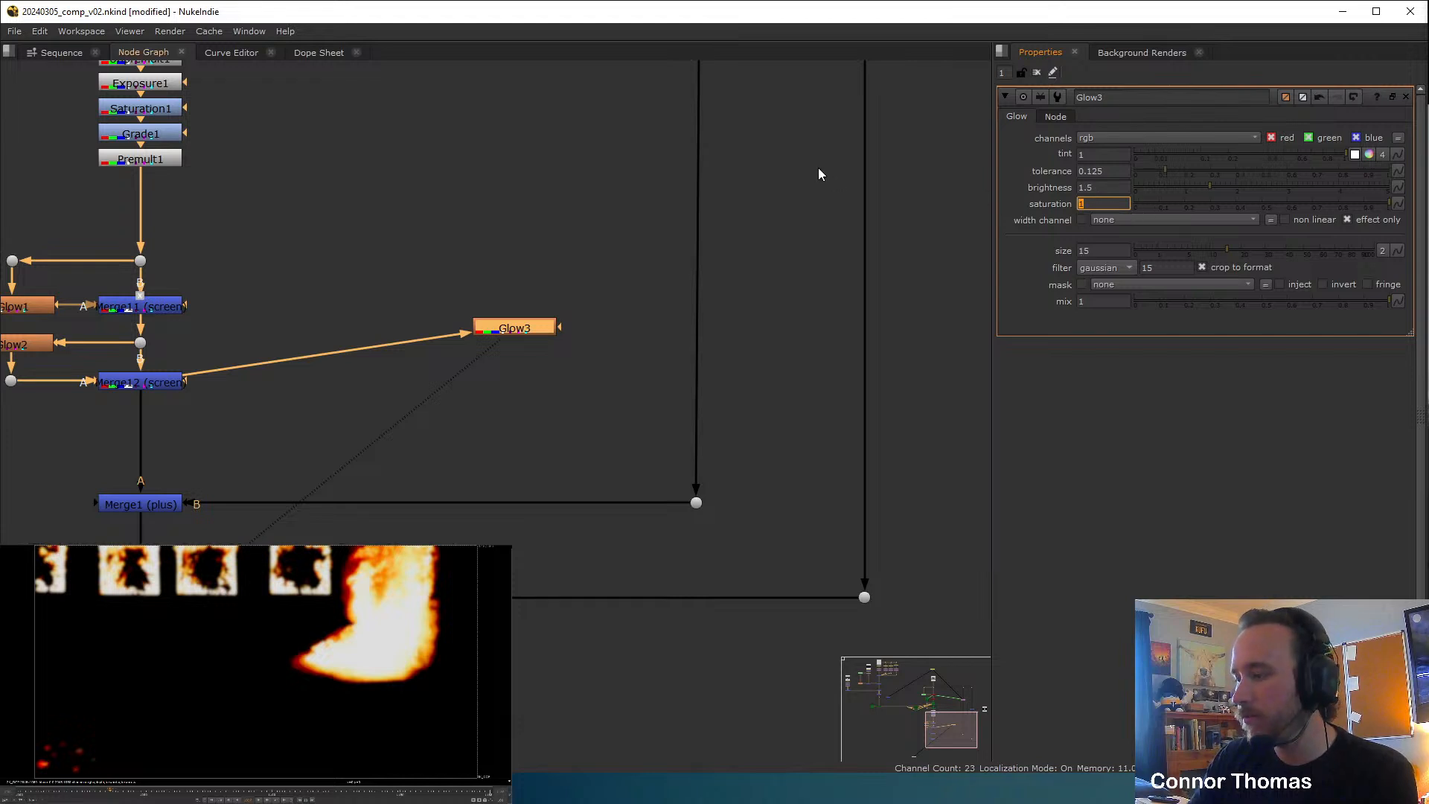
pyautogui.write('0.8')
pyautogui.press('Return')
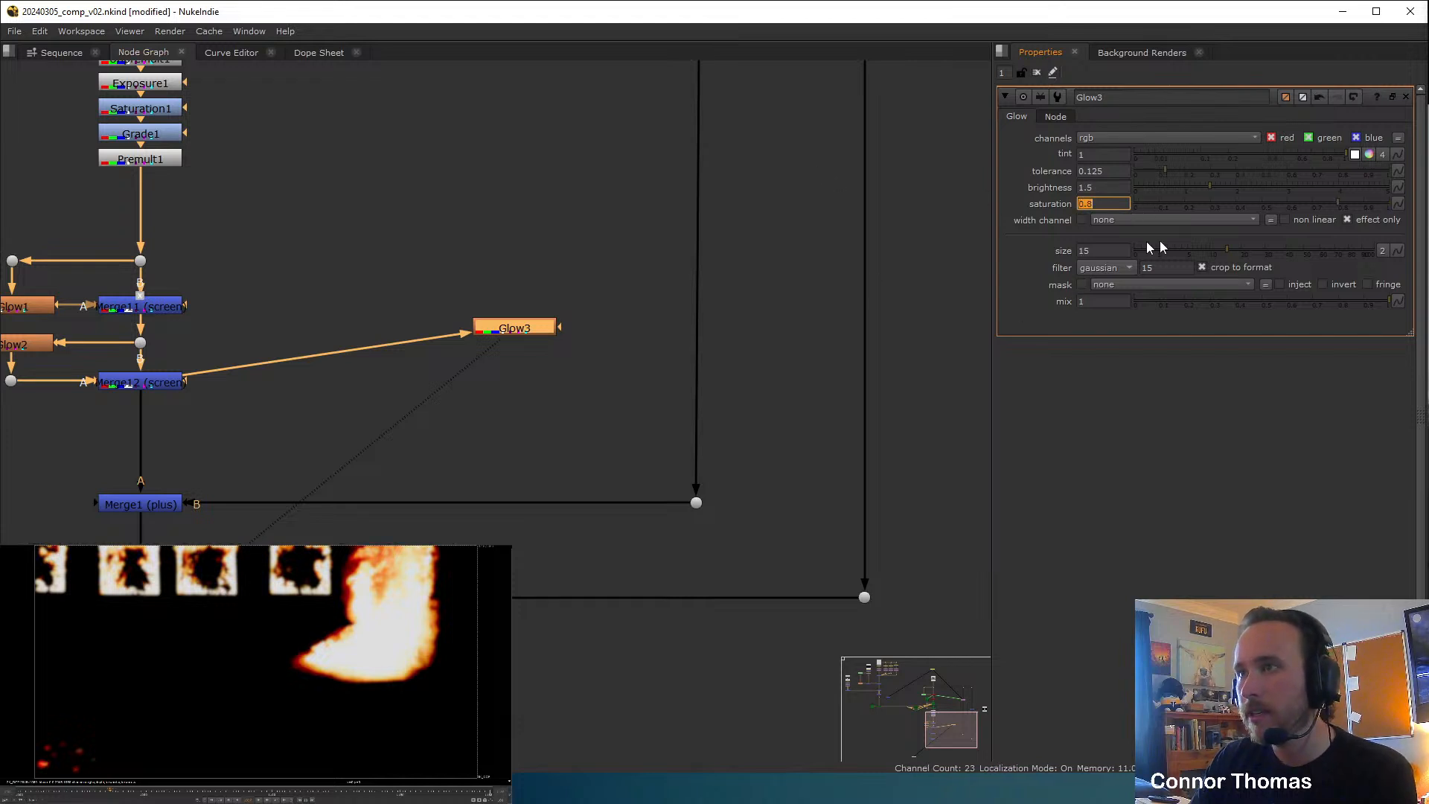
# Set Glow3's size to 600, comparing it with 400, and close its properties.
pyautogui.doubleClick(1091, 250)
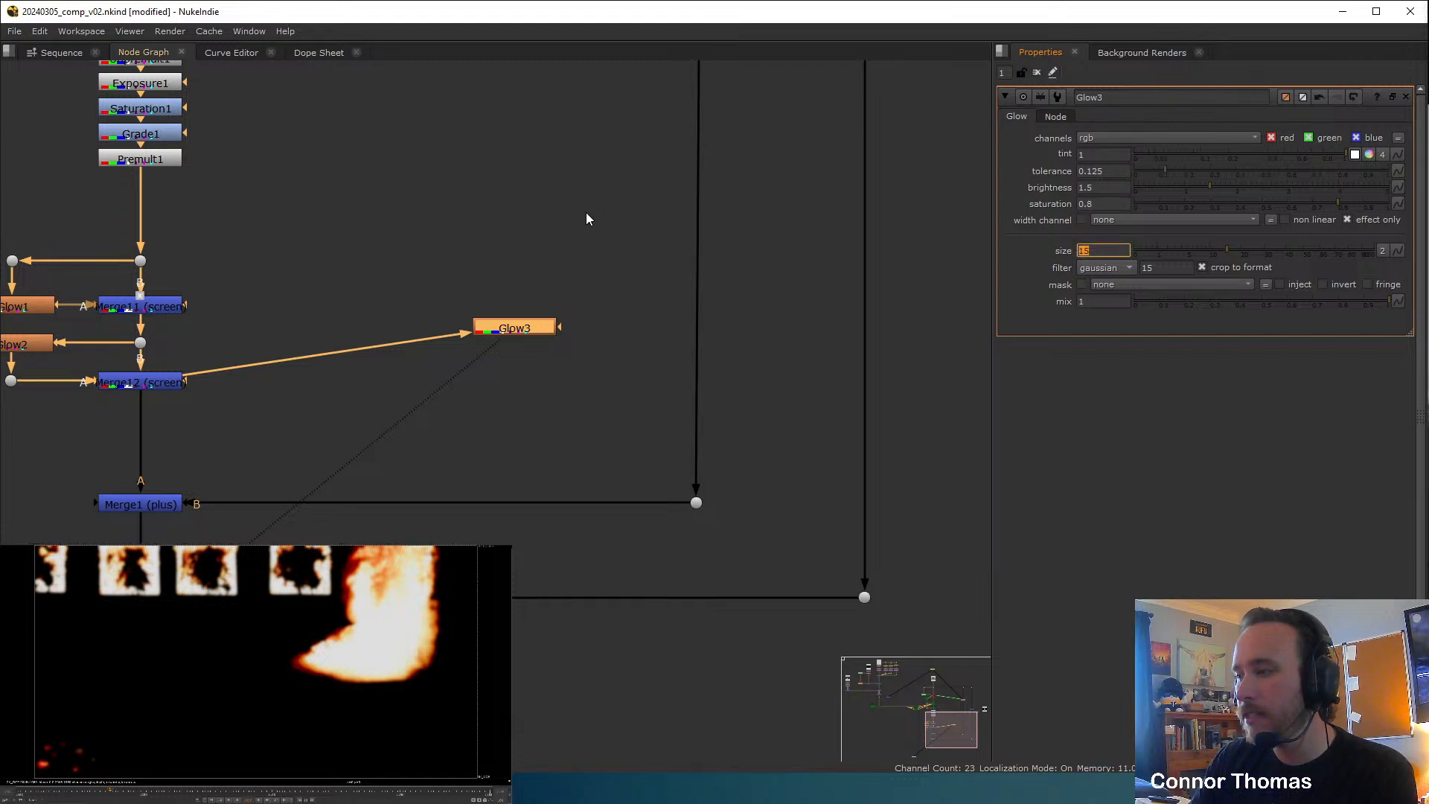
pyautogui.write('600')
pyautogui.press('Return')
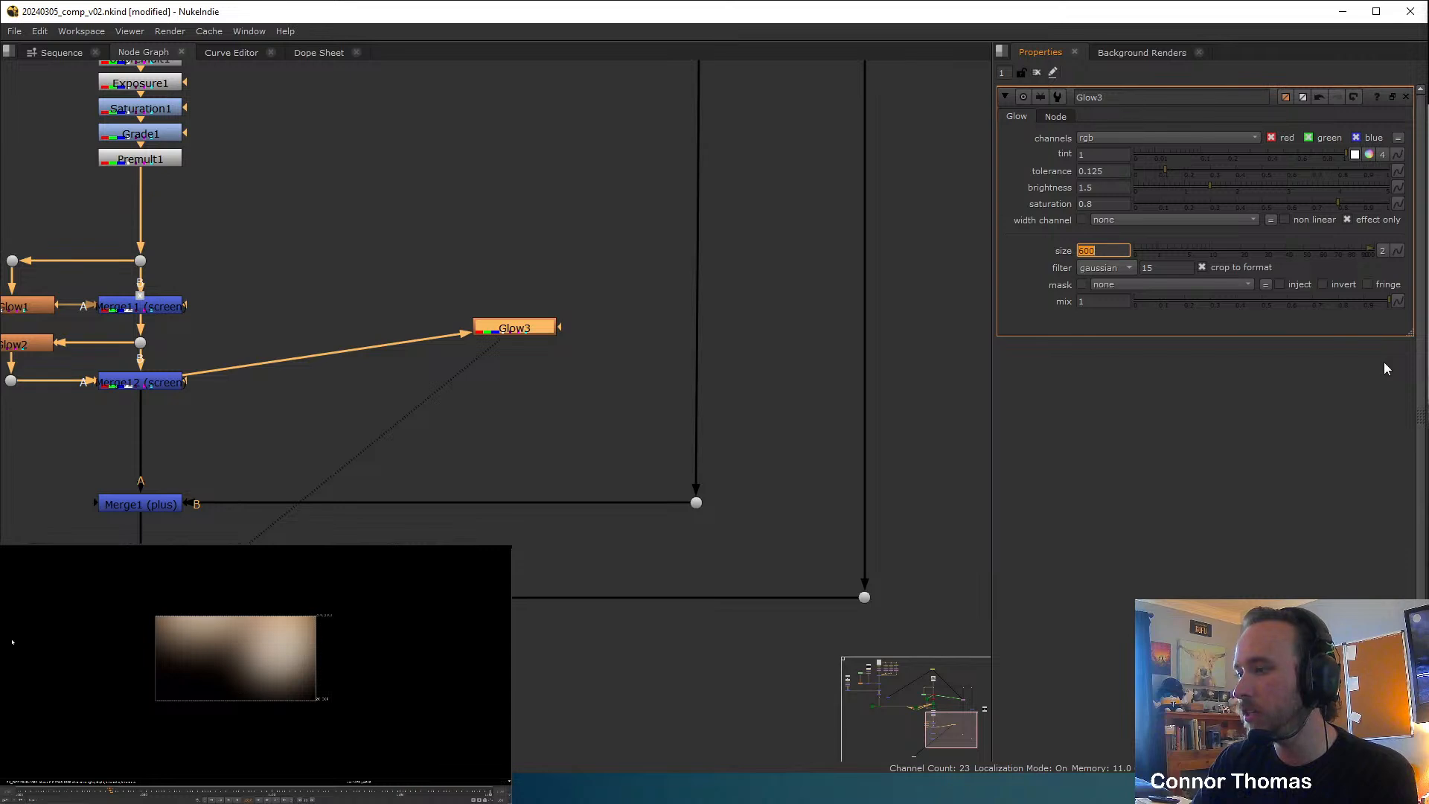
pyautogui.write('400')
pyautogui.press('Return')
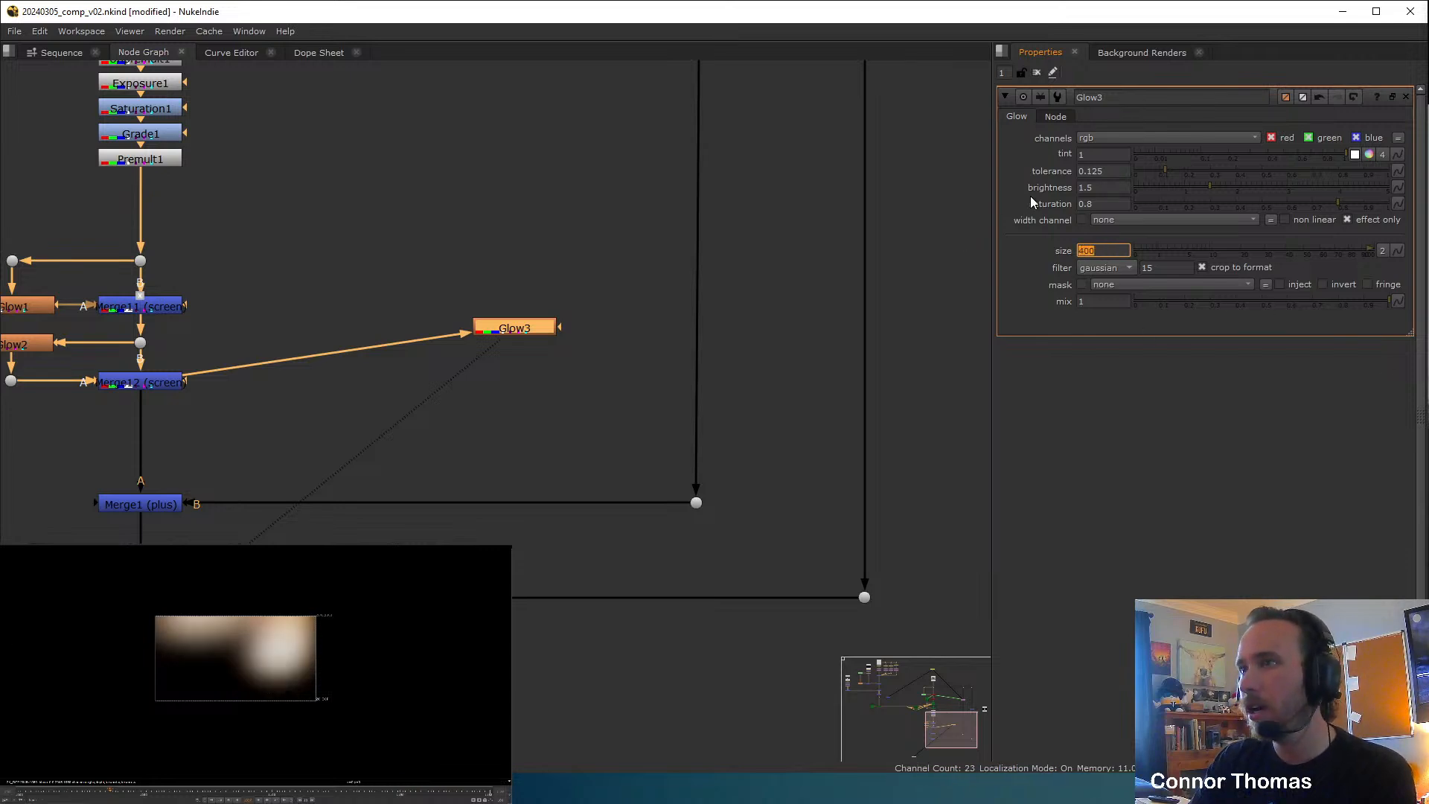
pyautogui.write('600')
pyautogui.press('Return')
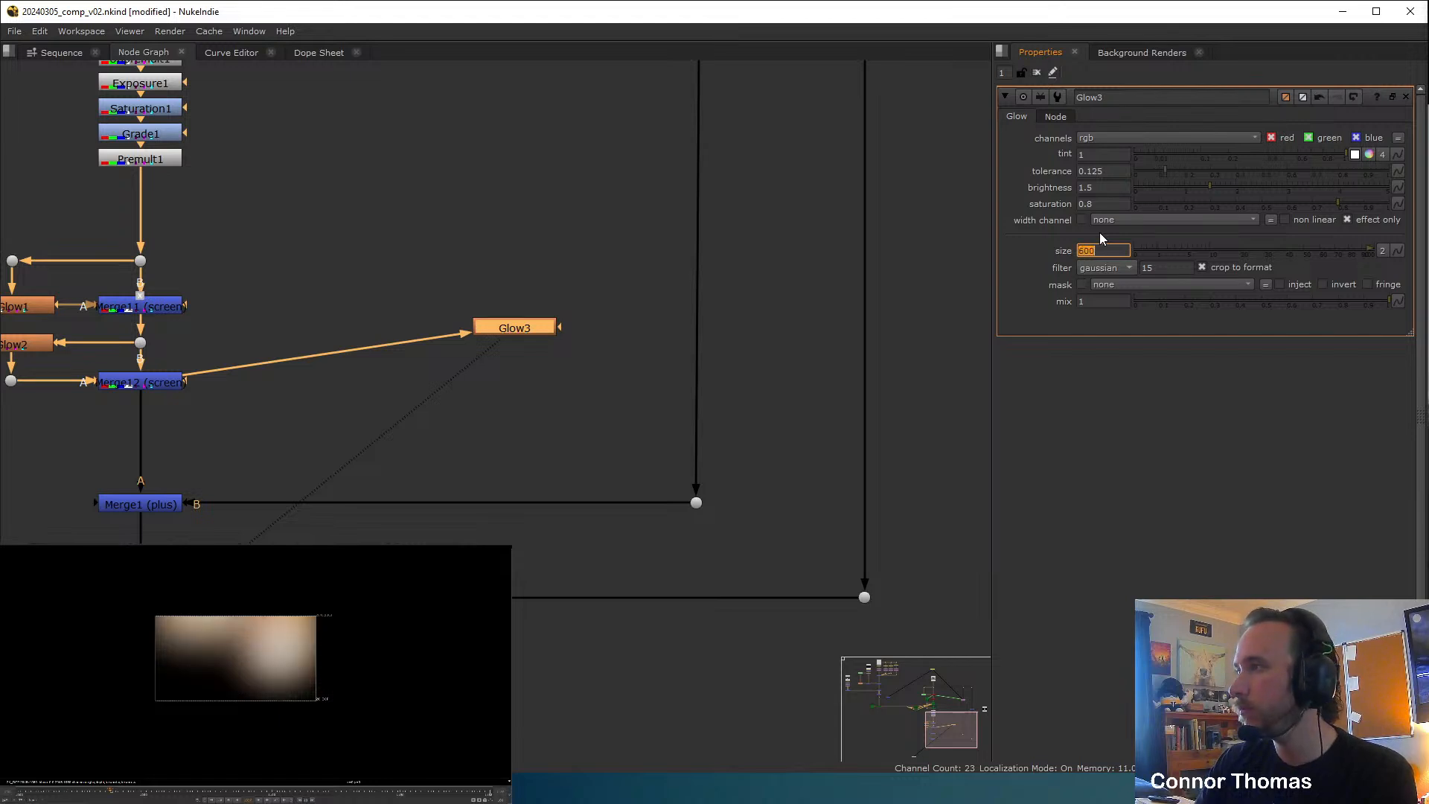
pyautogui.click(951, 236)
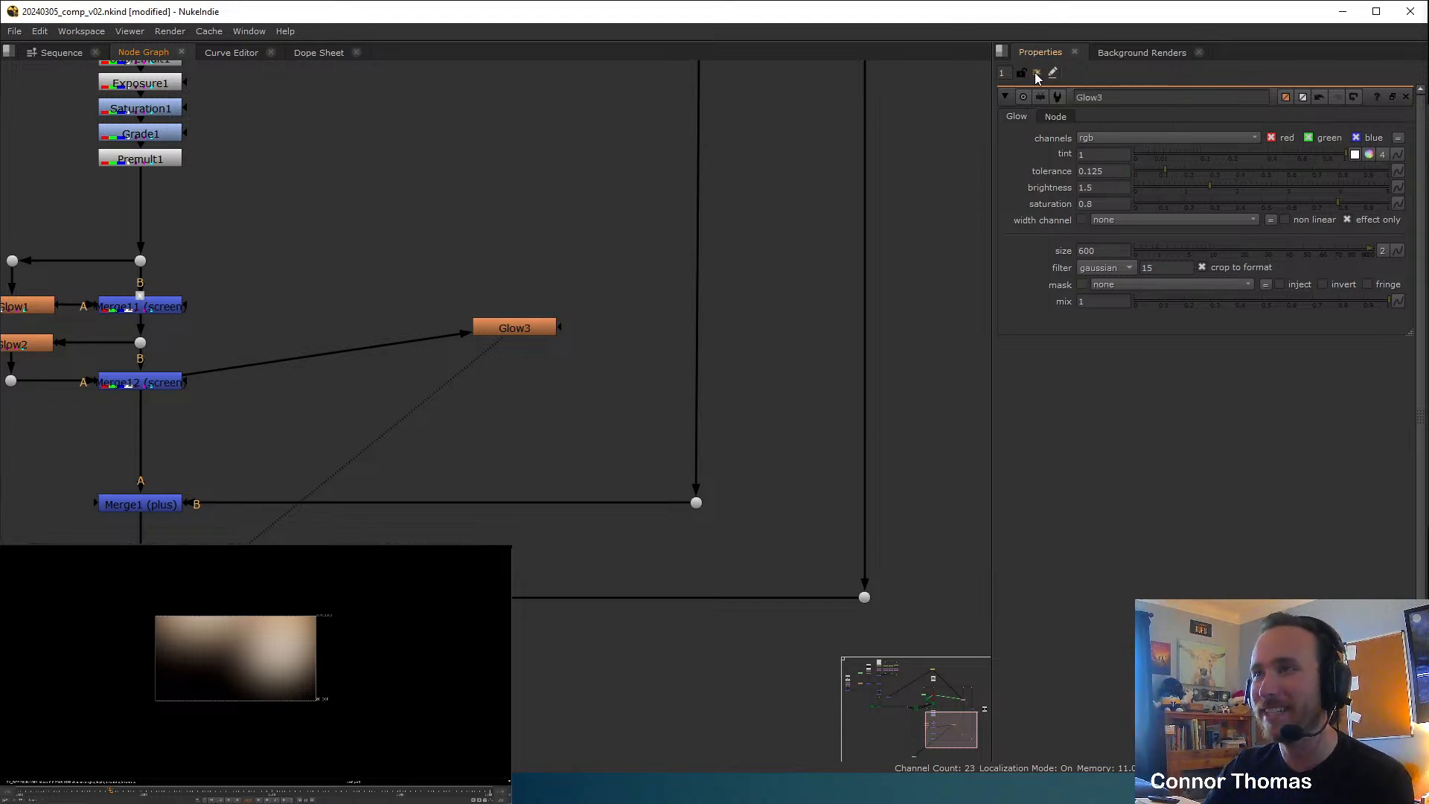
pyautogui.click(1036, 73)
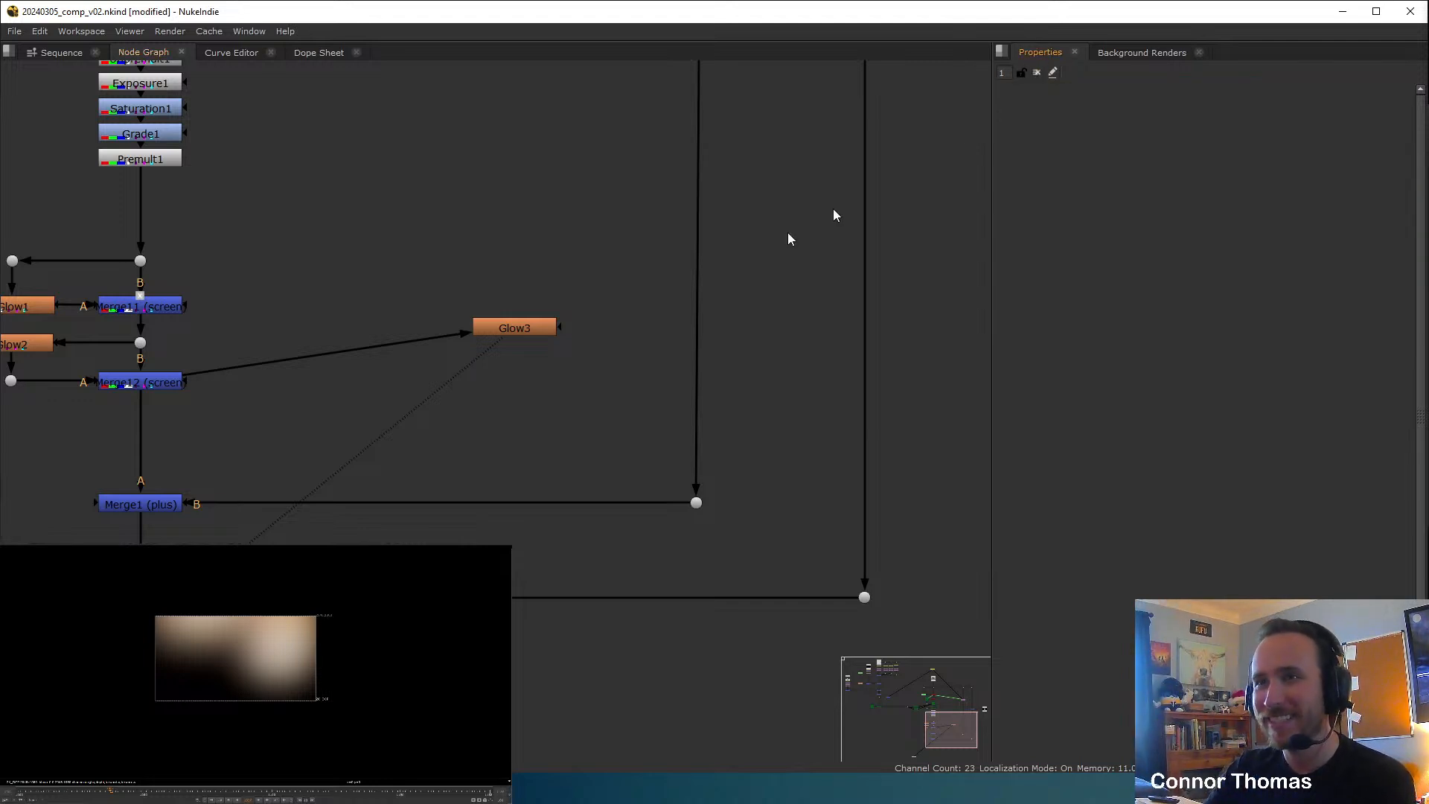
# Lower the two dots above LensDistortion1 and Merge9, and add a corner dot that keeps the plate's pipe right-angled.
pyautogui.click(520, 325)
pyautogui.scroll(-3, 628, 308)
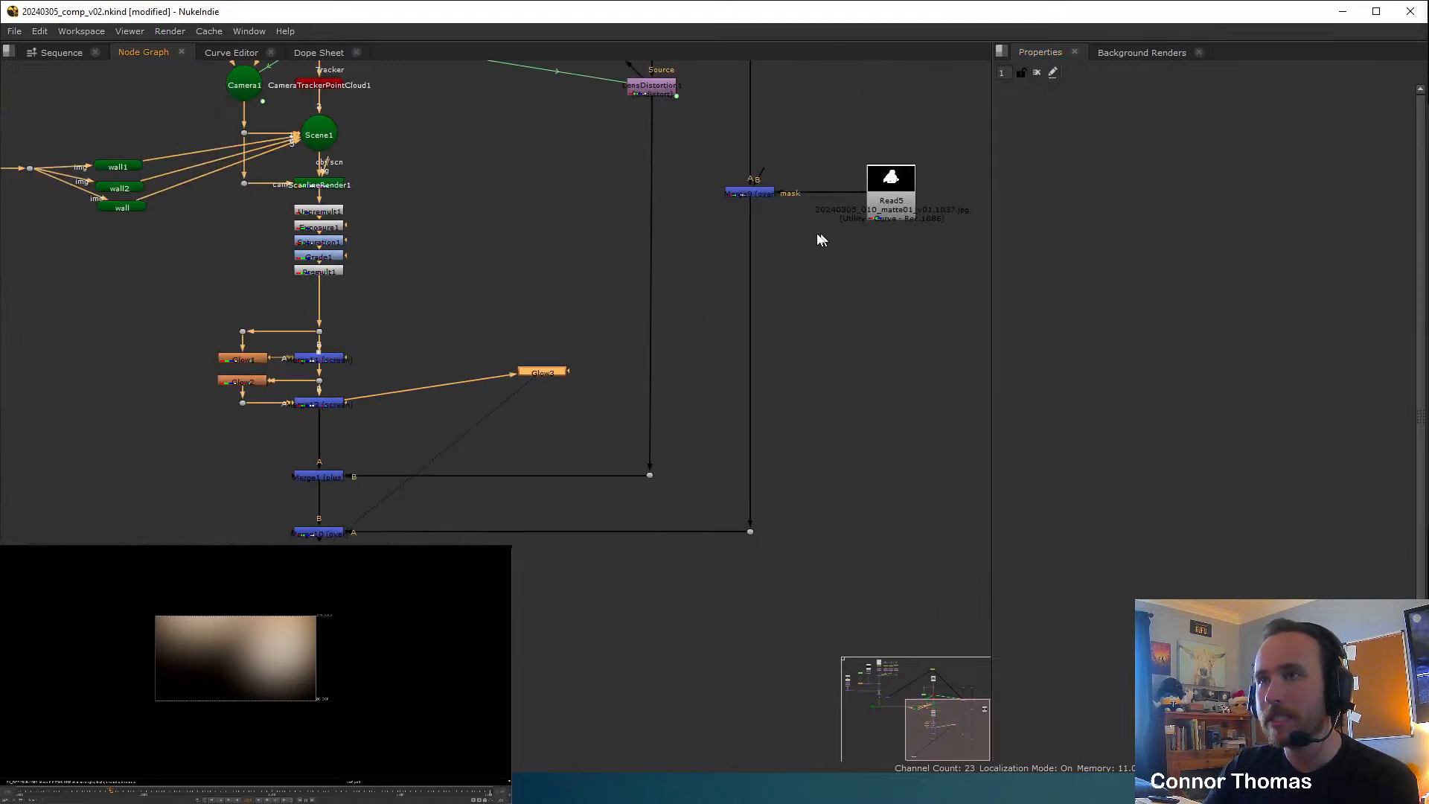
pyautogui.moveTo(759, 230); pyautogui.dragTo(814, 385, button='middle')
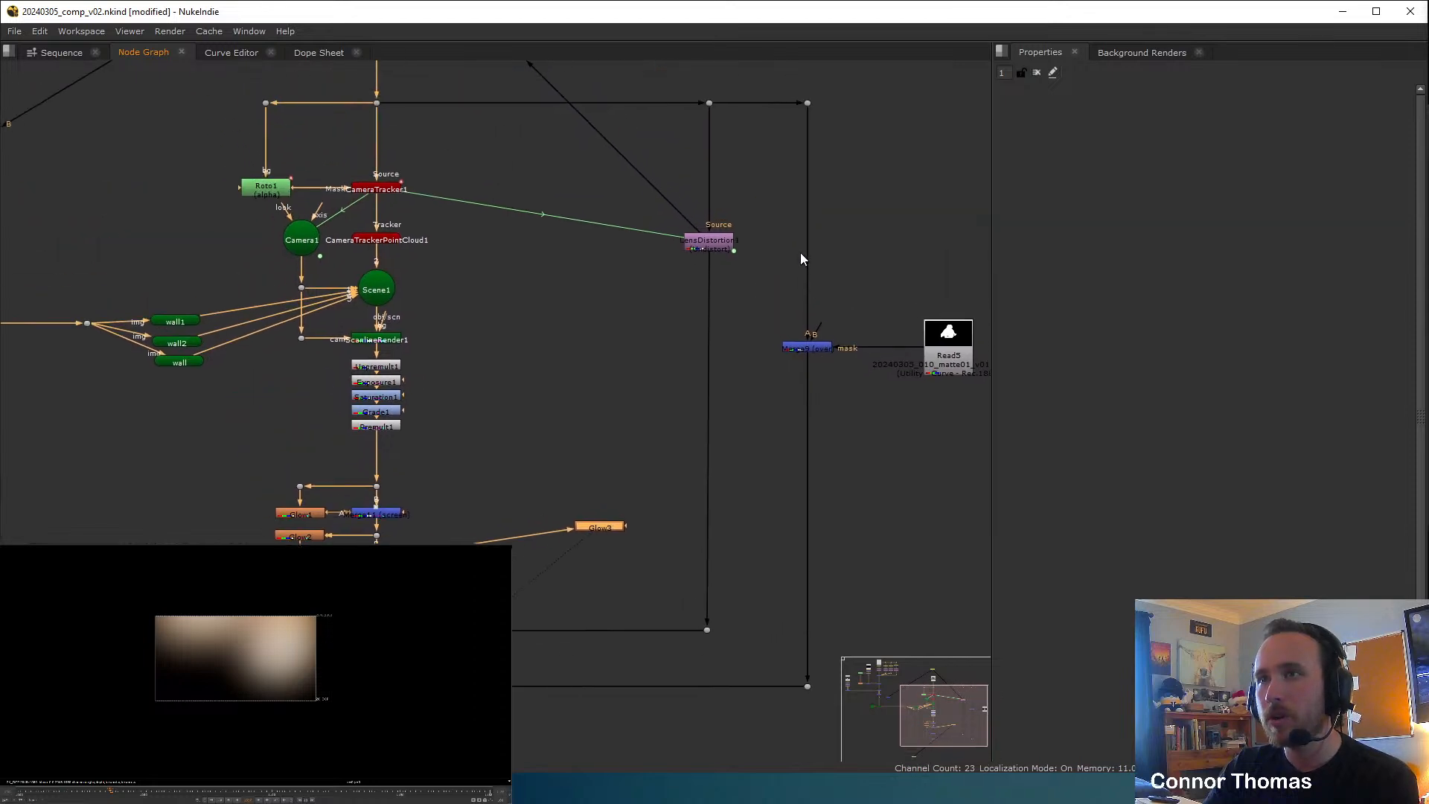
pyautogui.moveTo(797, 255); pyautogui.dragTo(823, 347, button='middle')
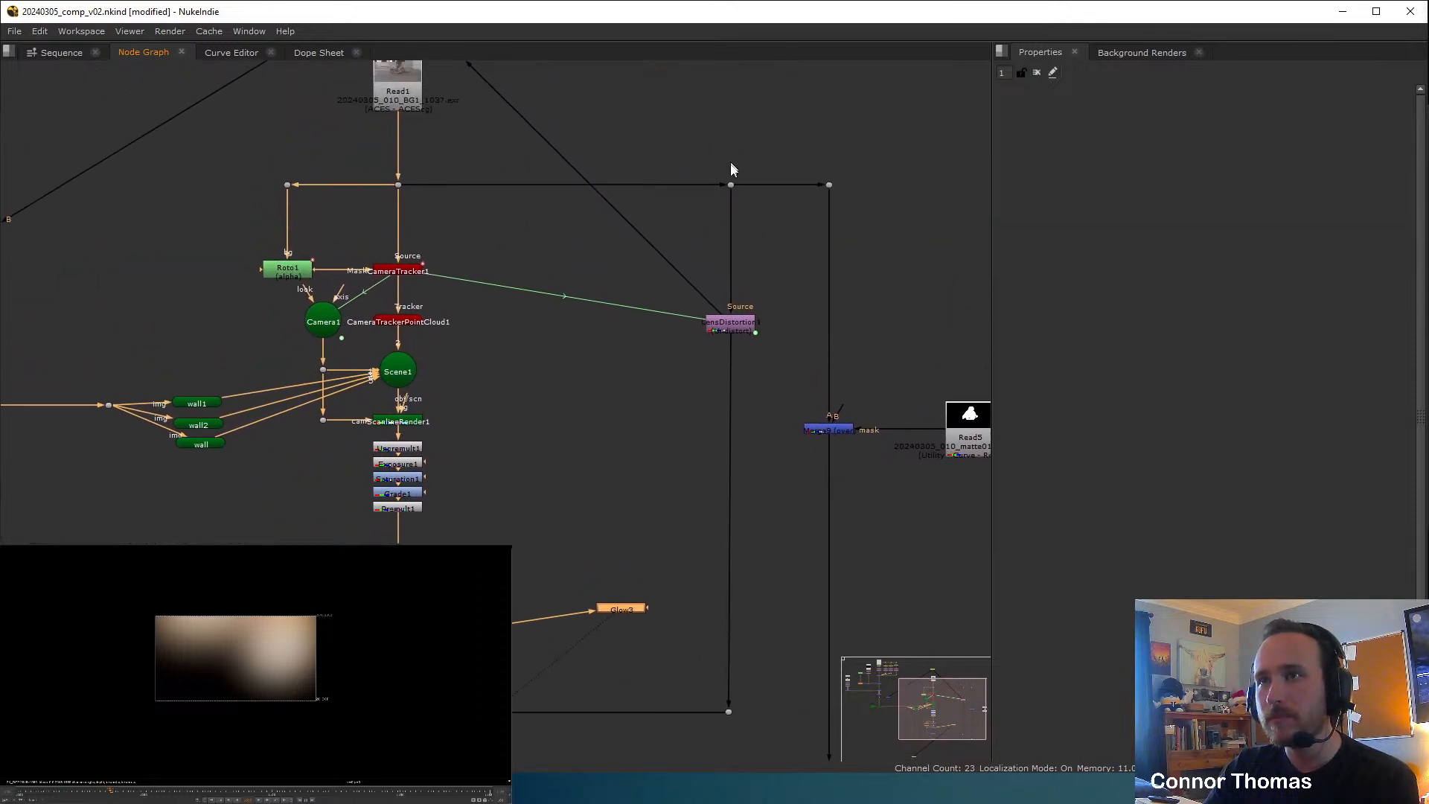
pyautogui.moveTo(712, 176); pyautogui.dragTo(967, 225)
pyautogui.moveTo(829, 184); pyautogui.dragTo(832, 262)
pyautogui.click(612, 197)
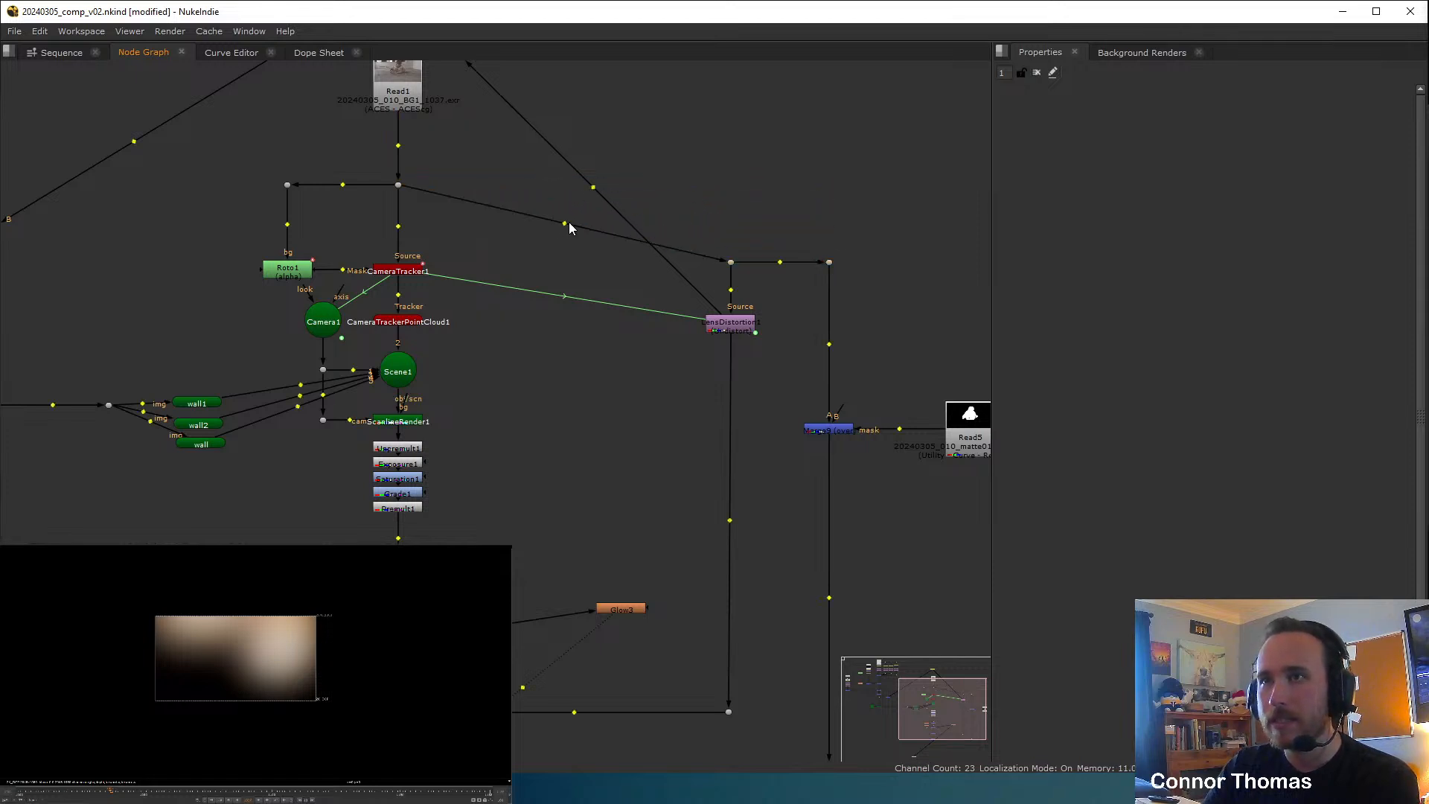
pyautogui.keyDown('ctrl'); pyautogui.moveTo(567, 226); pyautogui.dragTo(731, 184); pyautogui.keyUp('ctrl')
pyautogui.click(804, 219)
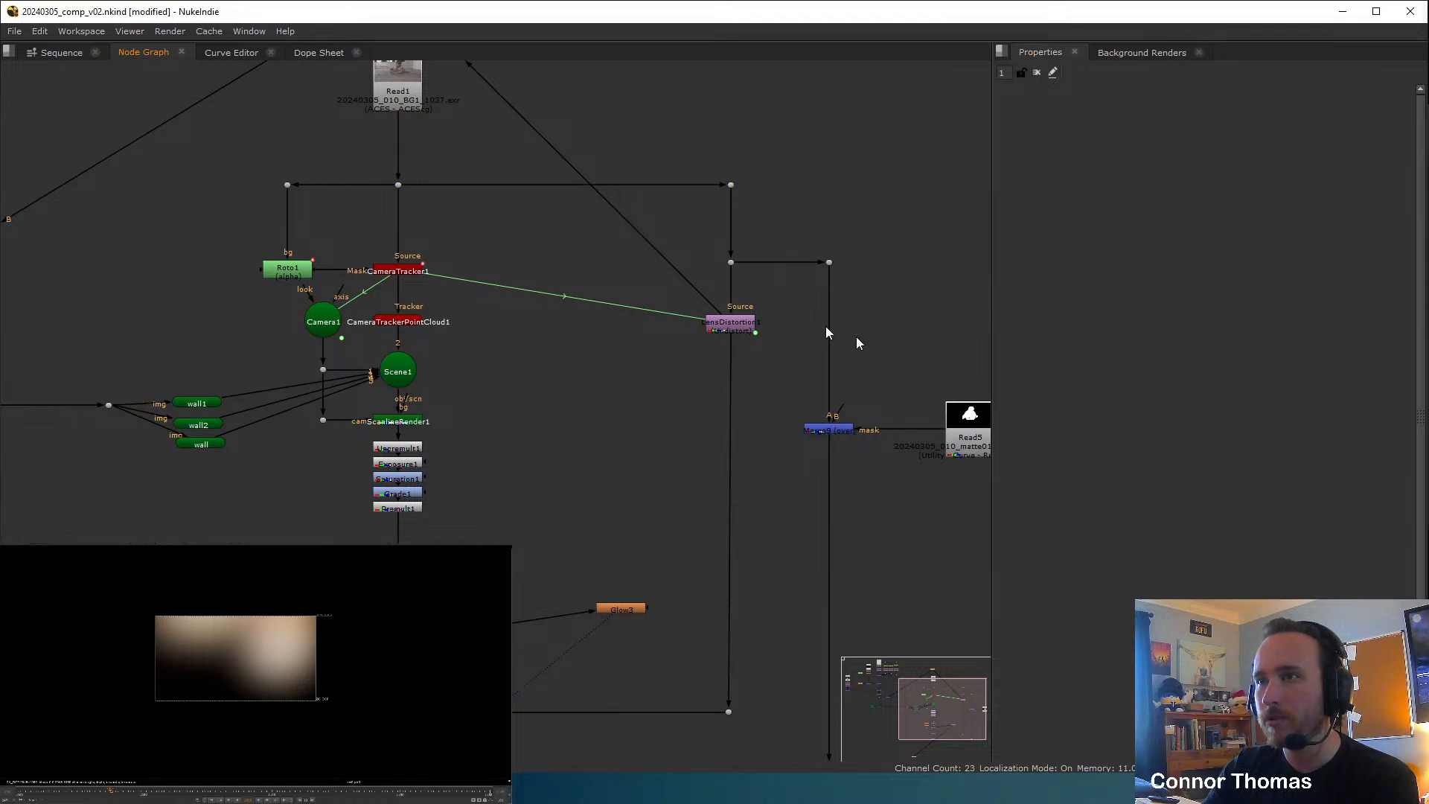
# Move Glow3 up beside the plate branch near LensDistortion1 and route its input from Merge12 through a new dot.
pyautogui.moveTo(620, 600); pyautogui.dragTo(556, 216)
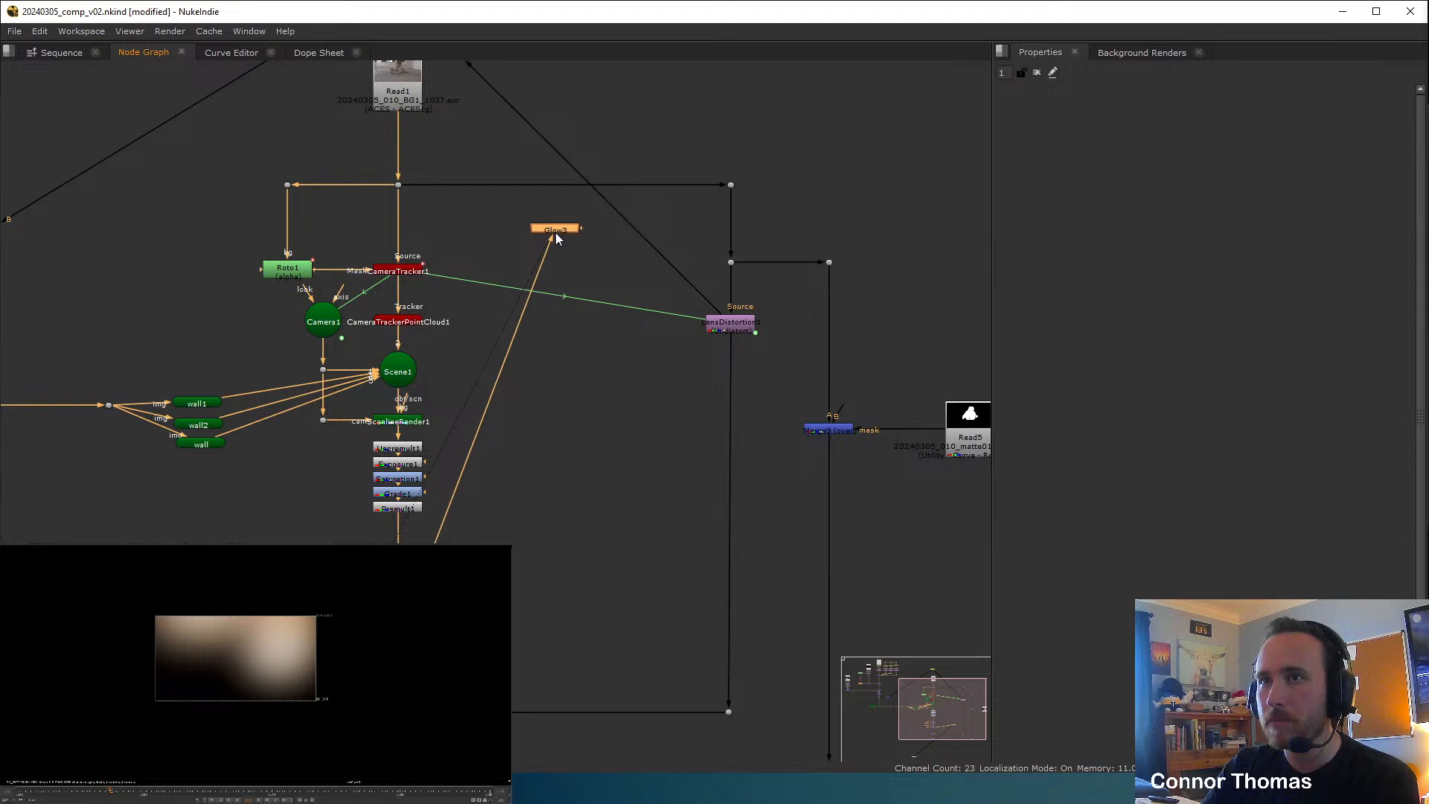
pyautogui.keyDown('ctrl'); pyautogui.moveTo(476, 435); pyautogui.dragTo(495, 635); pyautogui.keyUp('ctrl')
pyautogui.moveTo(563, 230); pyautogui.dragTo(643, 302)
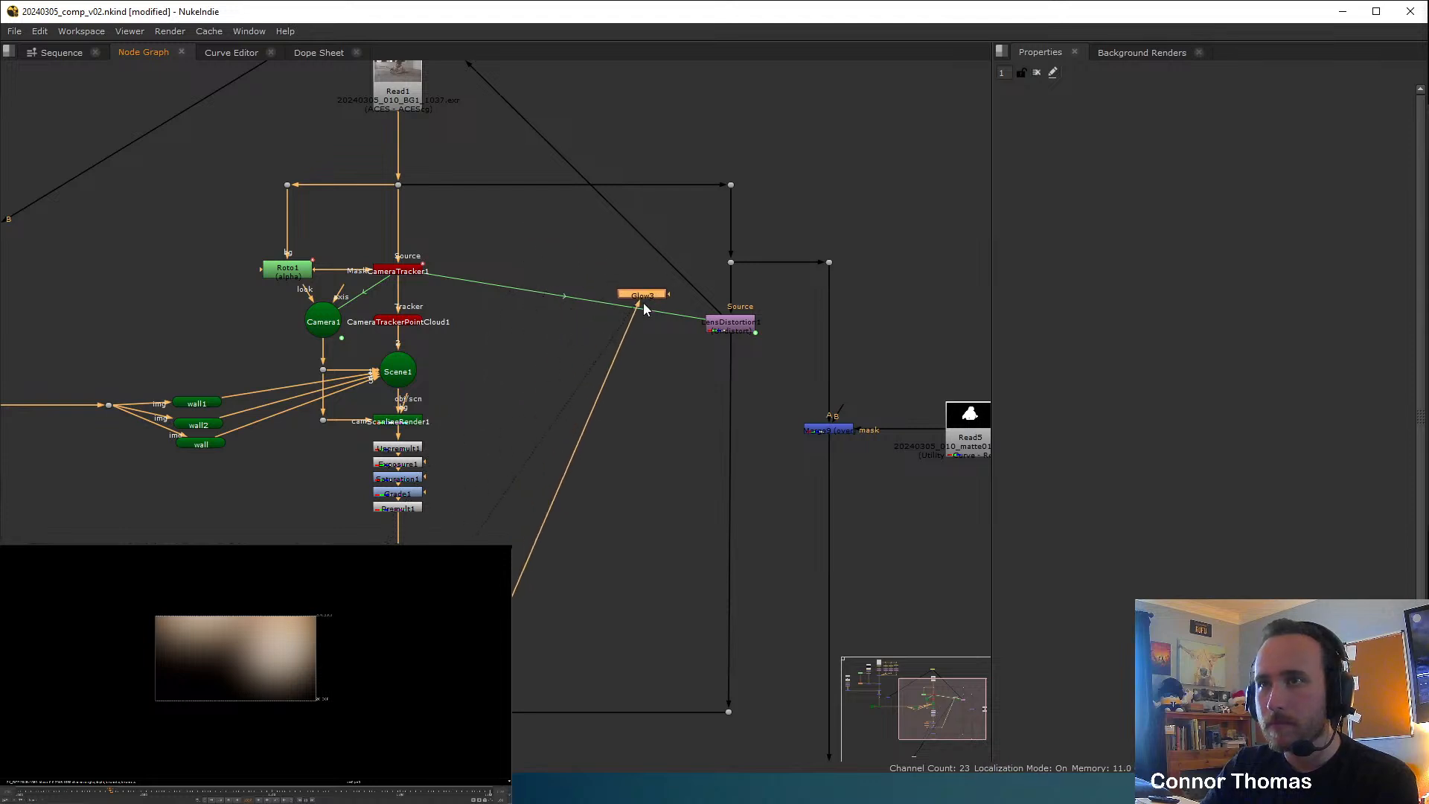
pyautogui.scroll(4, 673, 303)
pyautogui.moveTo(515, 299); pyautogui.dragTo(492, 301)
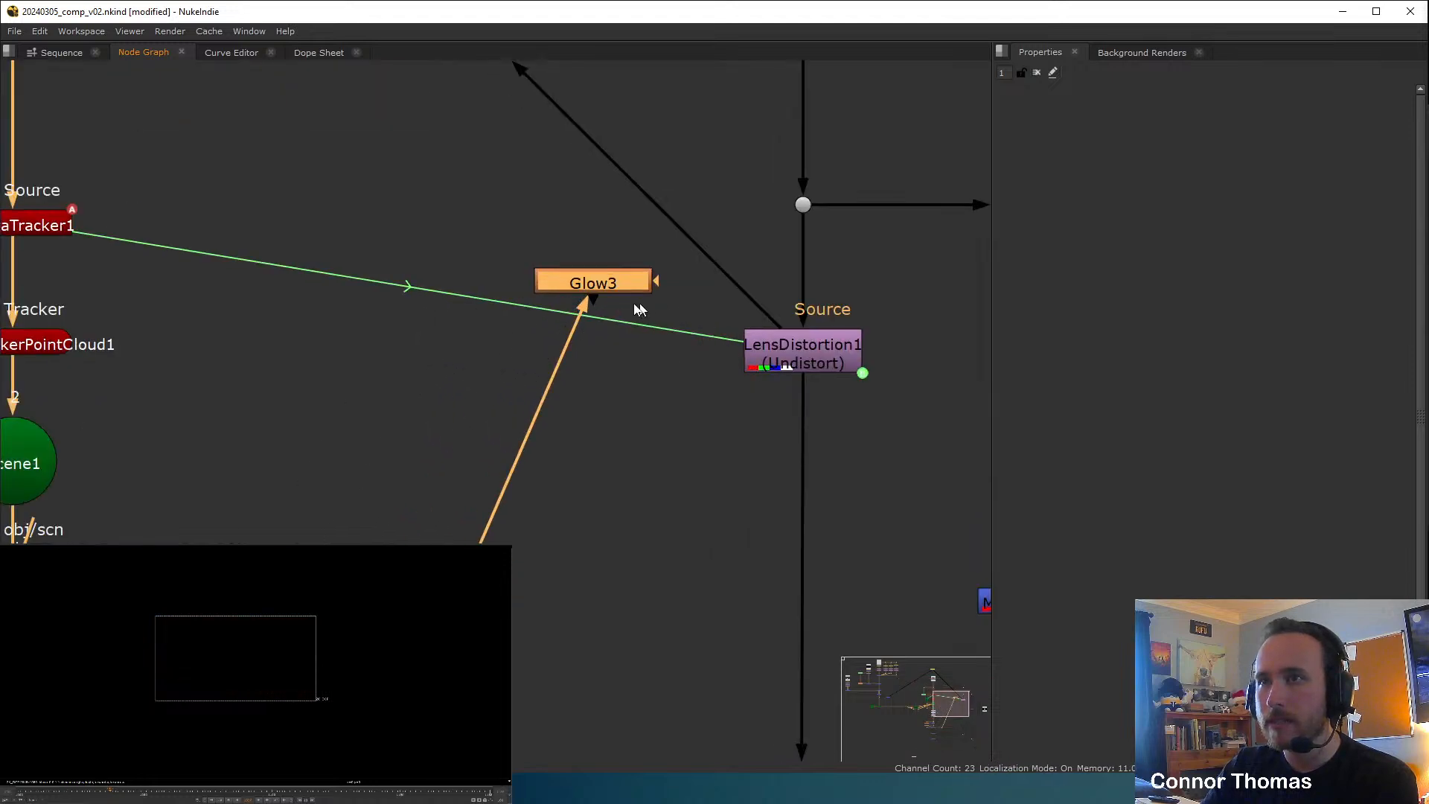
# Insert a Merge between the two dots above LensDistortion1, then view its output framed to fit.
pyautogui.moveTo(644, 212); pyautogui.dragTo(439, 320, button='middle')
pyautogui.click(655, 209)
pyautogui.press('m')
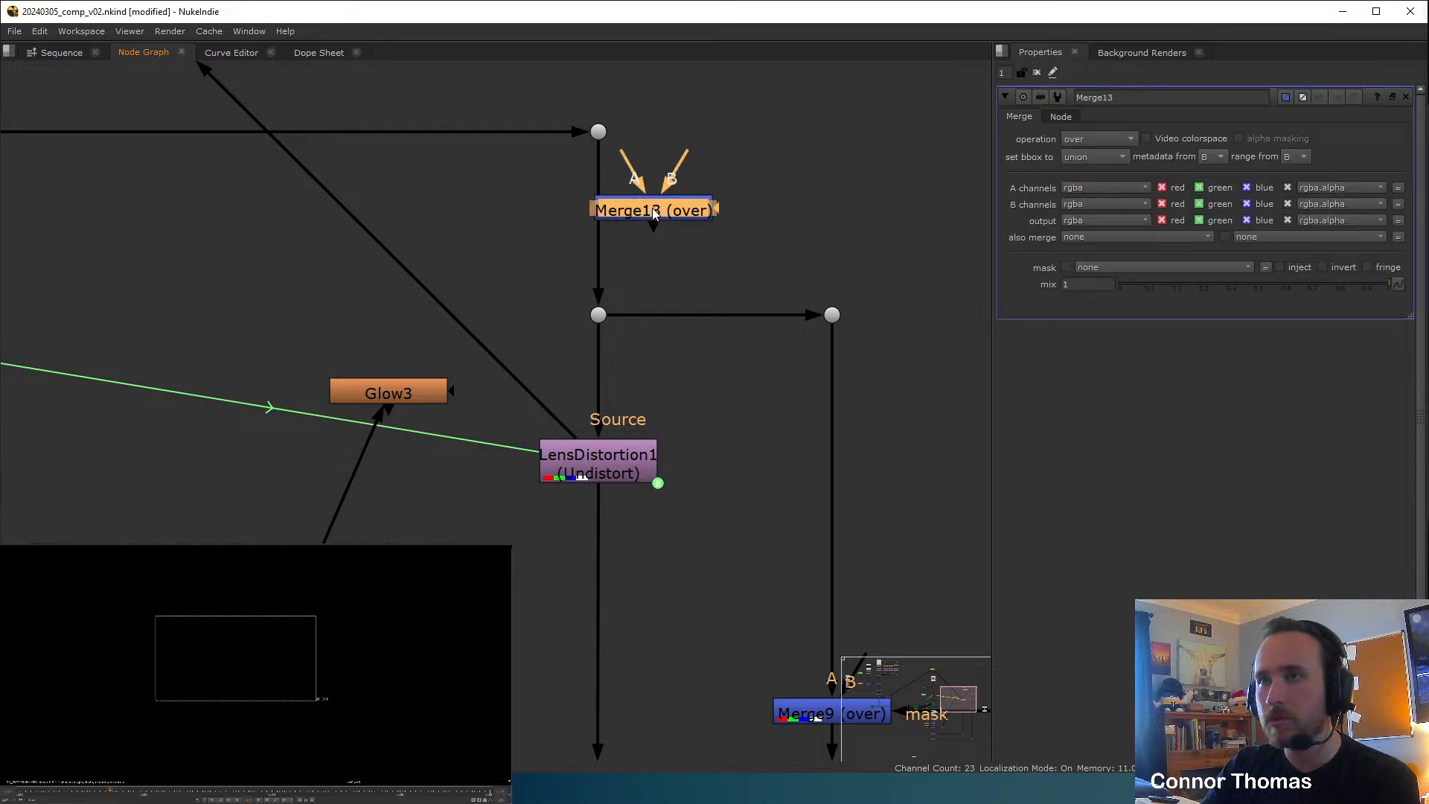
pyautogui.moveTo(654, 215); pyautogui.dragTo(602, 239)
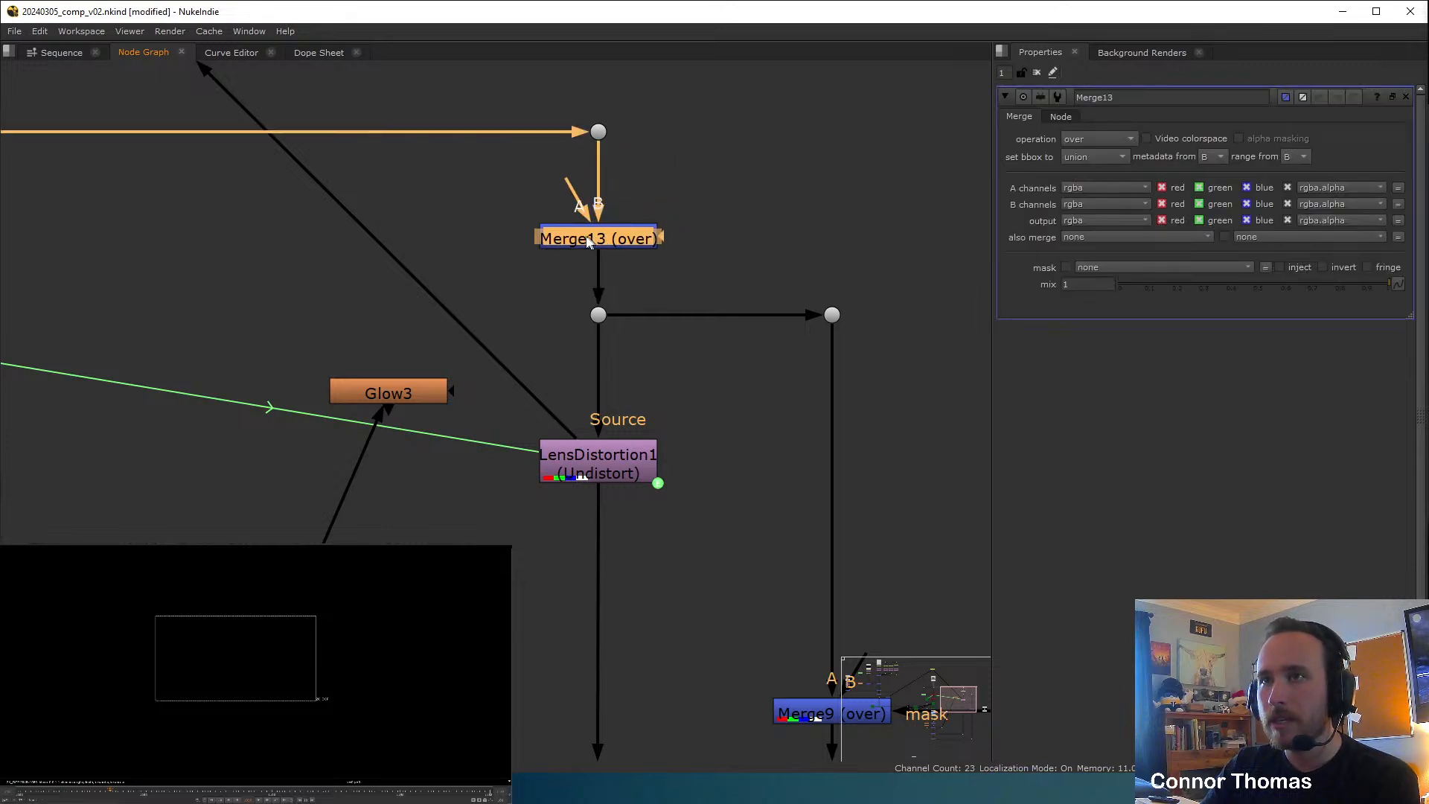
pyautogui.press('1')
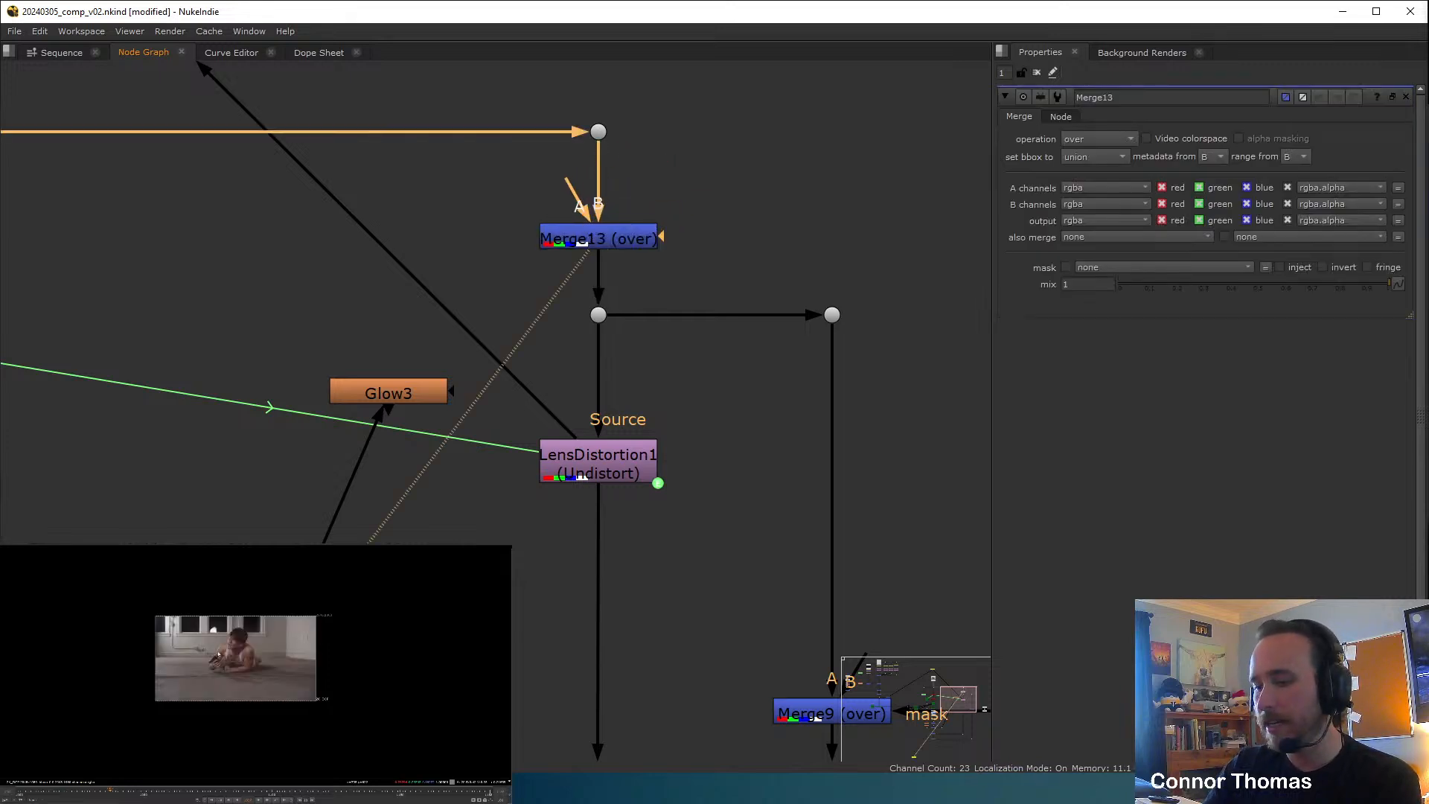
pyautogui.press('f')
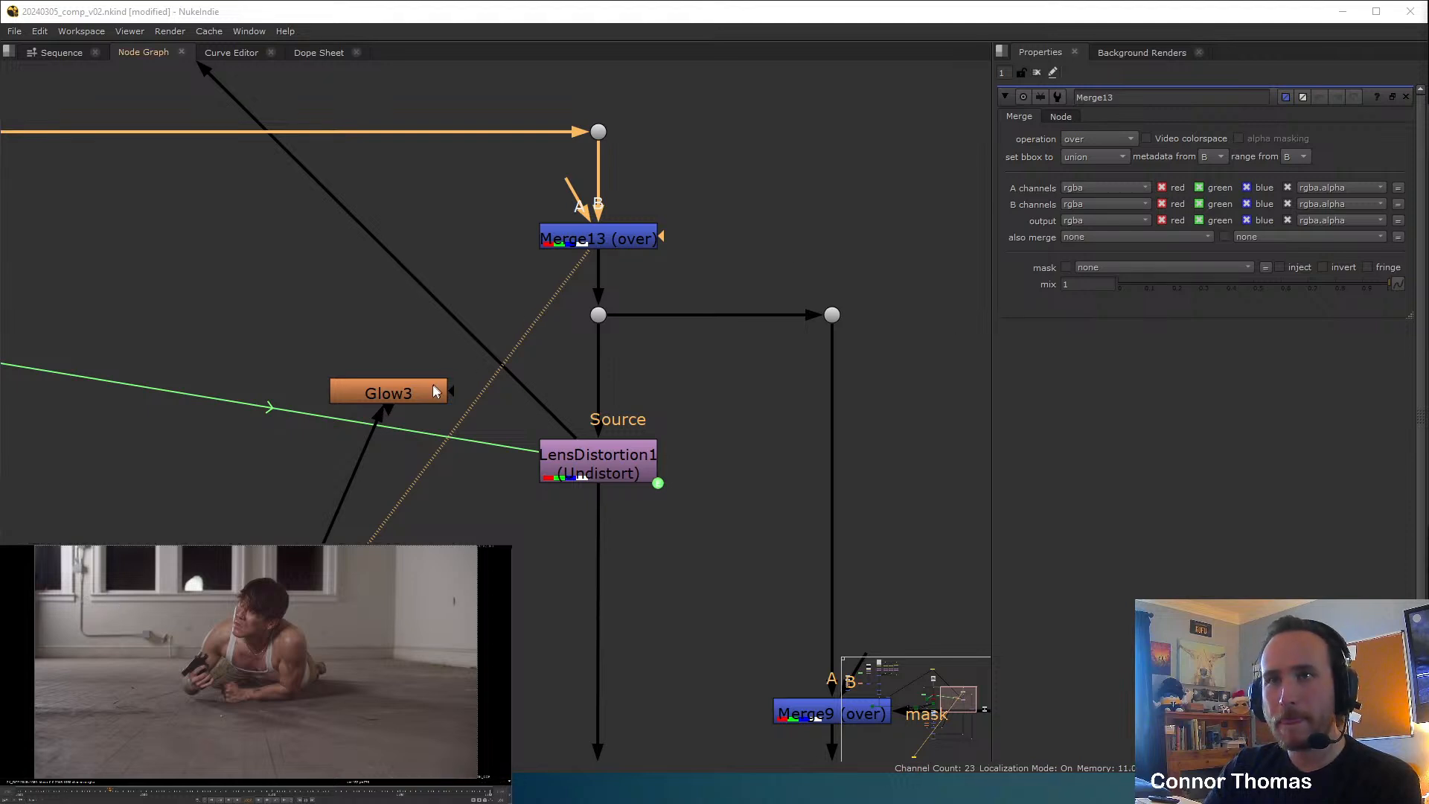
# Connect Glow3 to the A input of the Merge on the plate branch and line up the two nodes.
pyautogui.moveTo(409, 391); pyautogui.dragTo(307, 256)
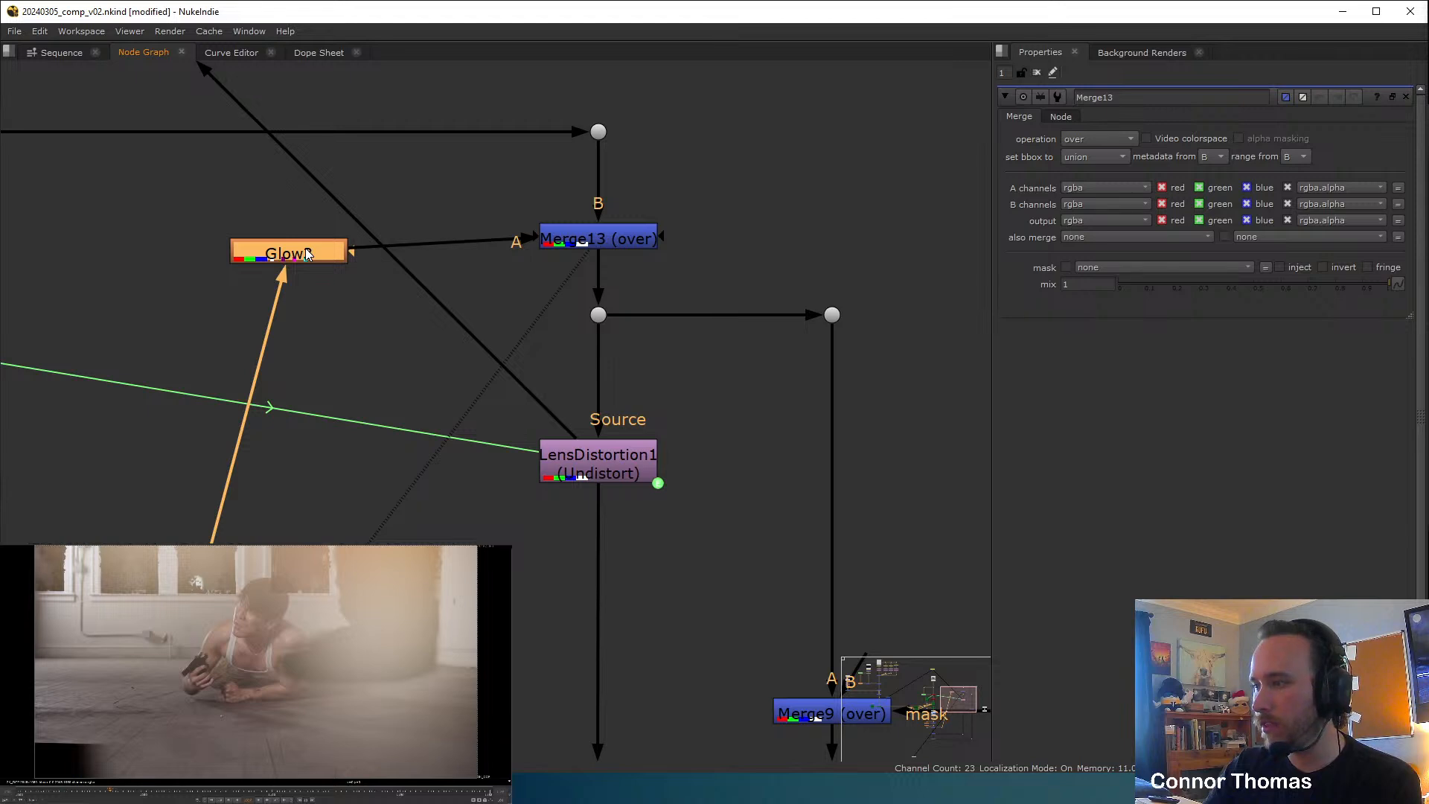
pyautogui.click(596, 241)
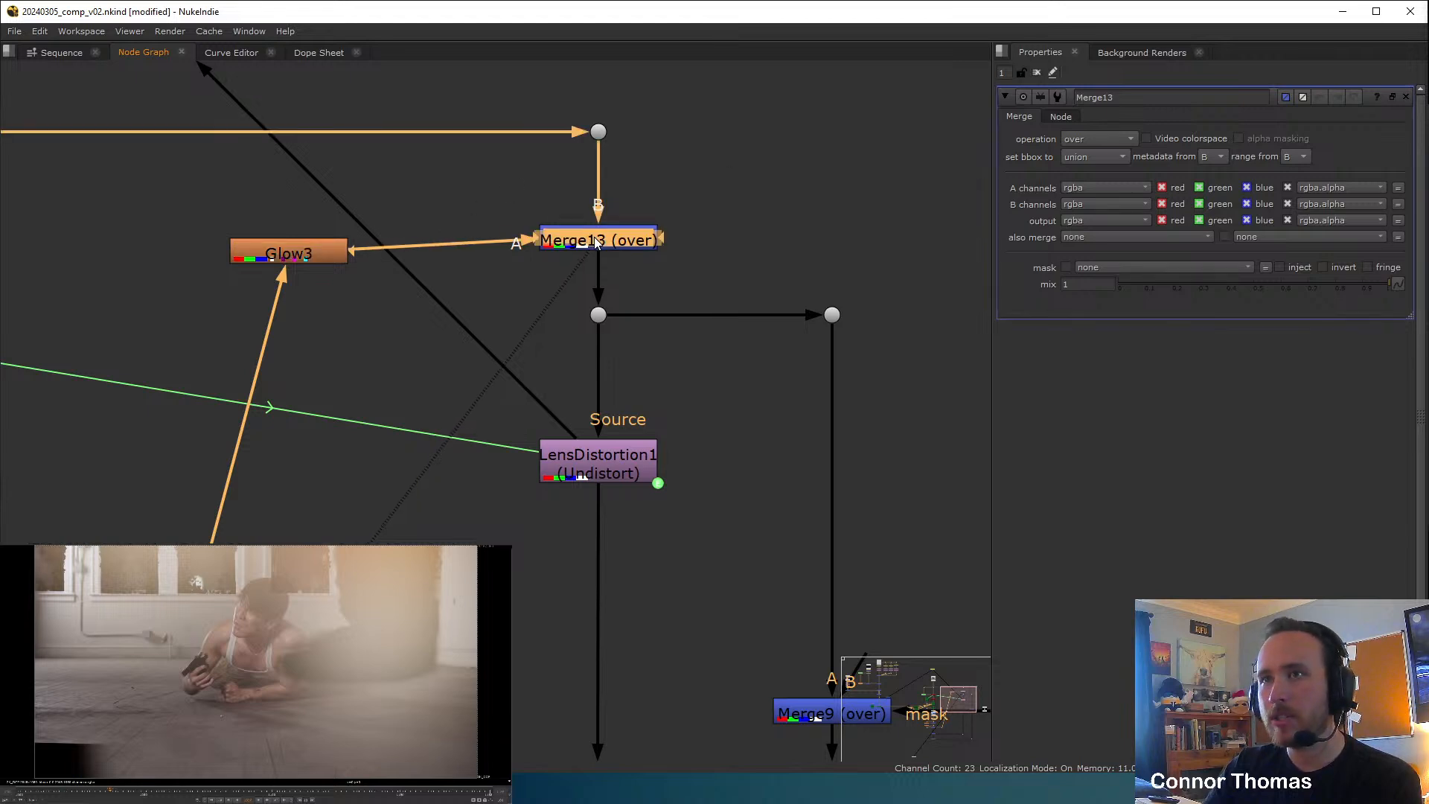
pyautogui.moveTo(596, 241); pyautogui.dragTo(596, 254)
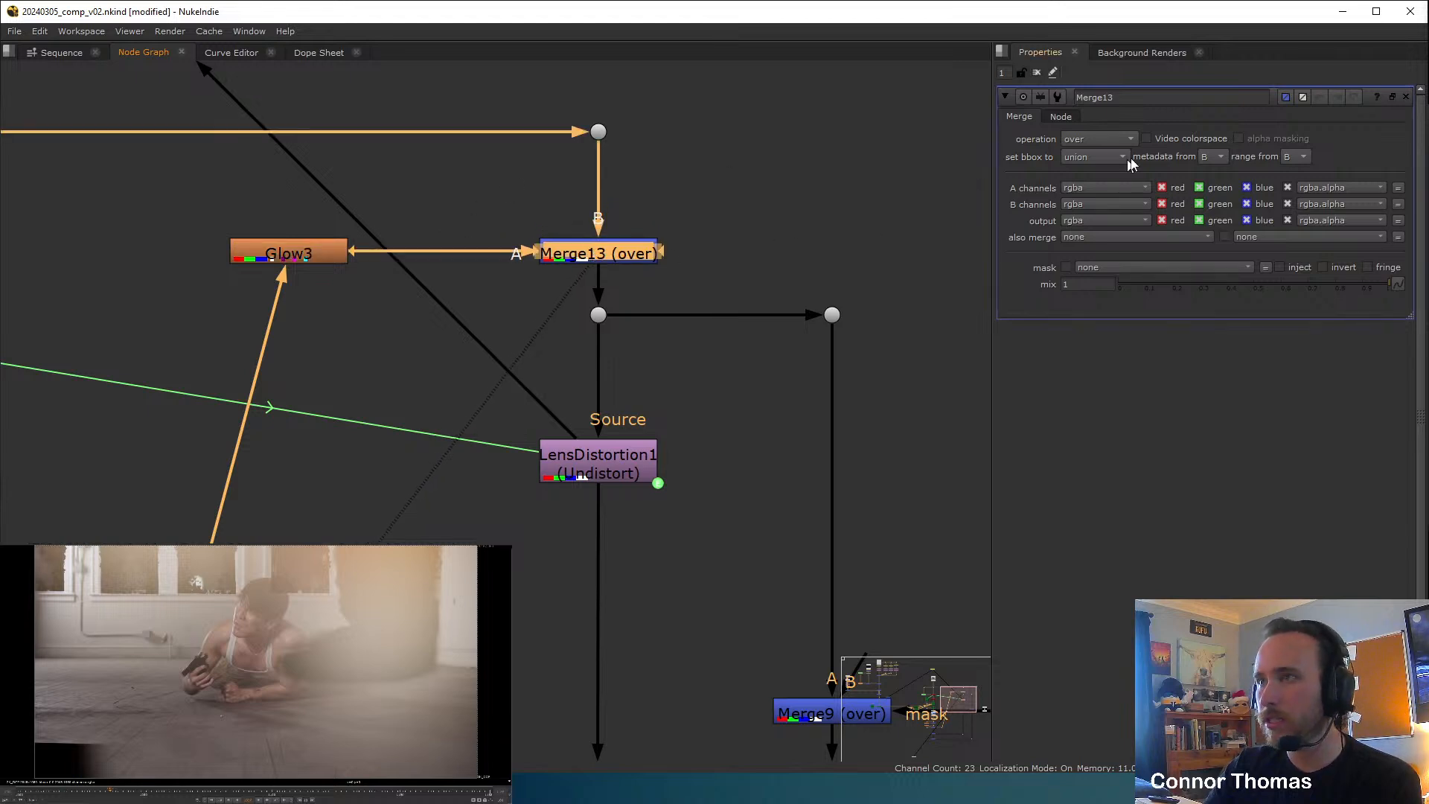
# Set Merge13's operation to plus, compare it with over, and close its properties.
pyautogui.click(1087, 141)
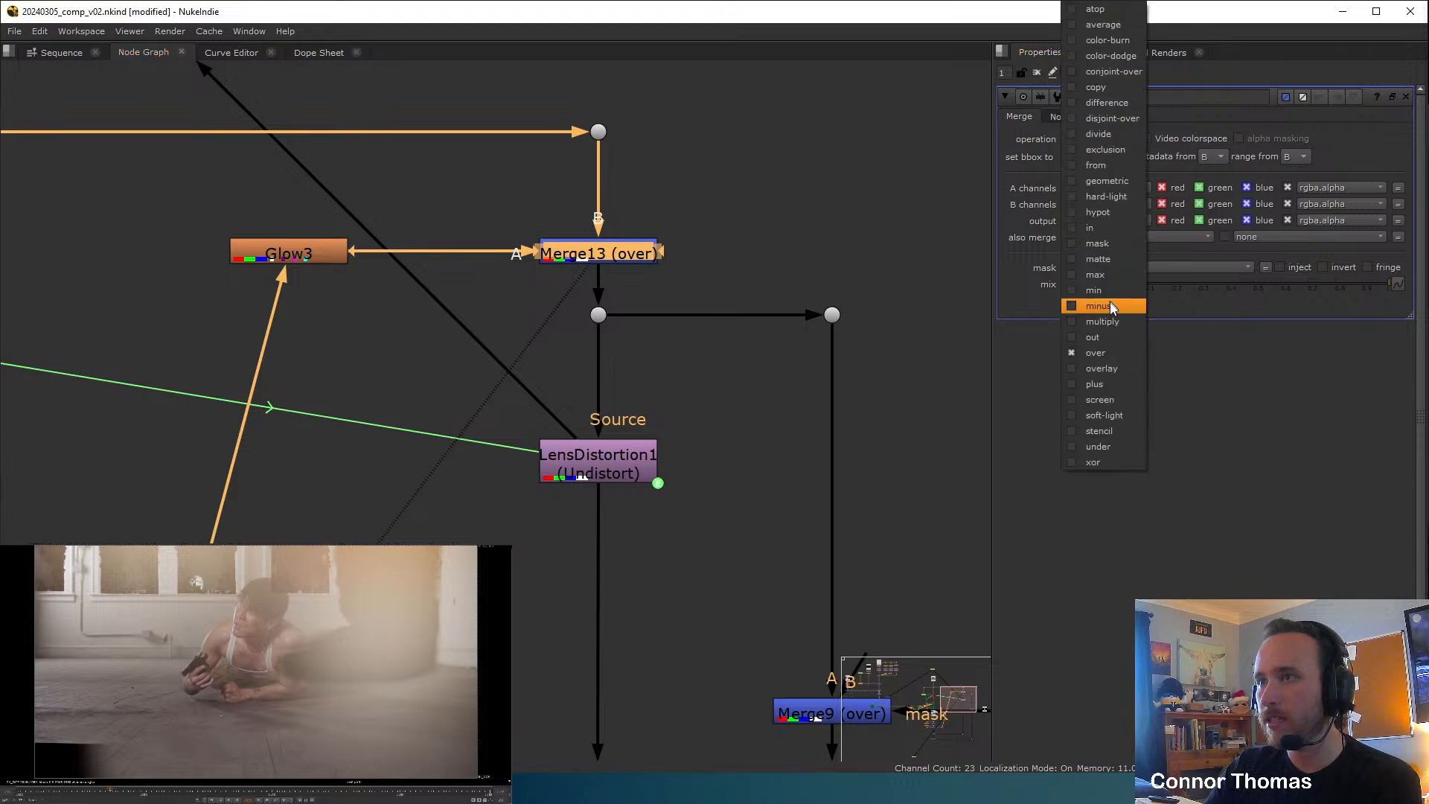
pyautogui.click(1102, 383)
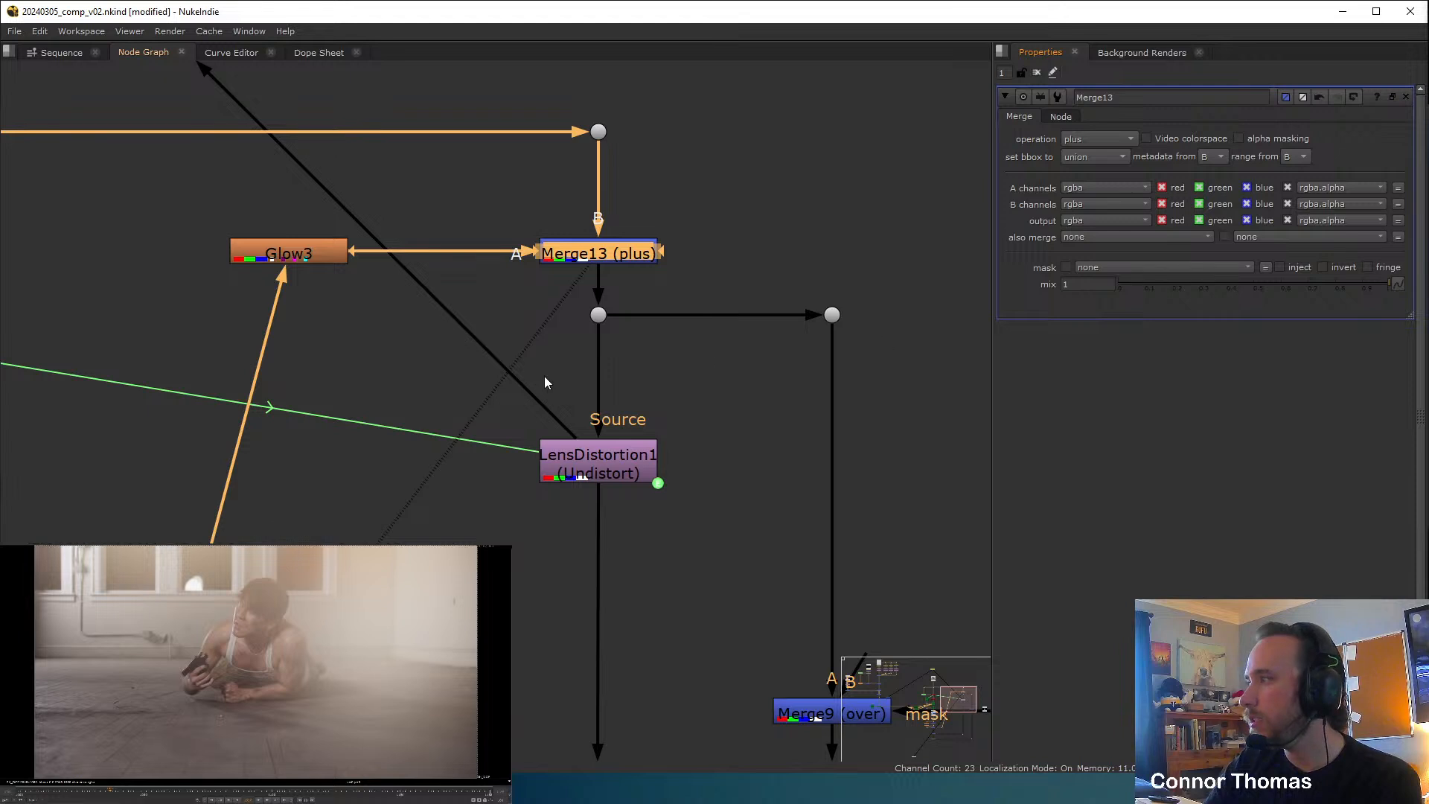
pyautogui.hotkey('ctrl', 'z')
pyautogui.hotkey('ctrl', 'y')
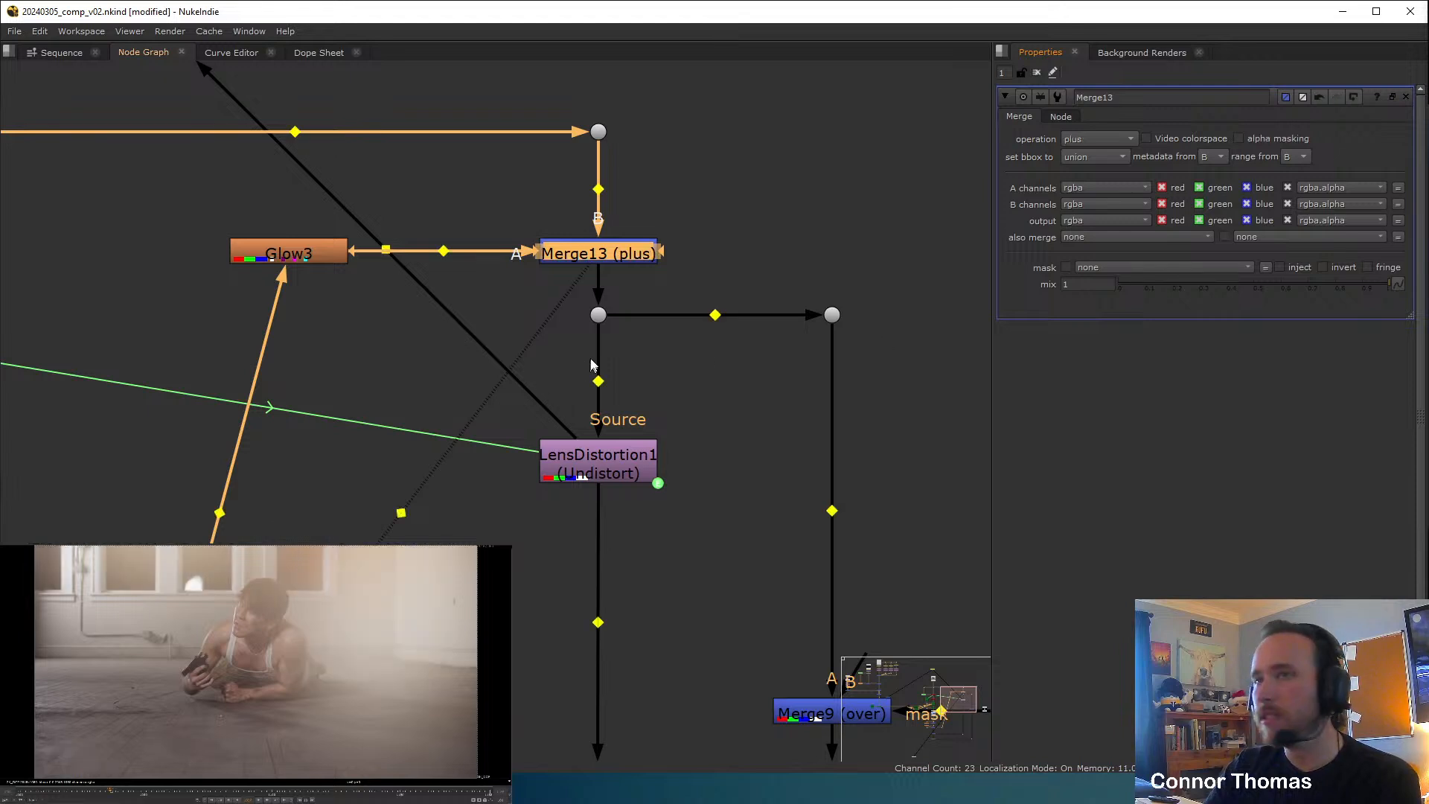
pyautogui.keyDown('ctrl'); pyautogui.click(726, 216); pyautogui.keyUp('ctrl')
pyautogui.click(610, 256)
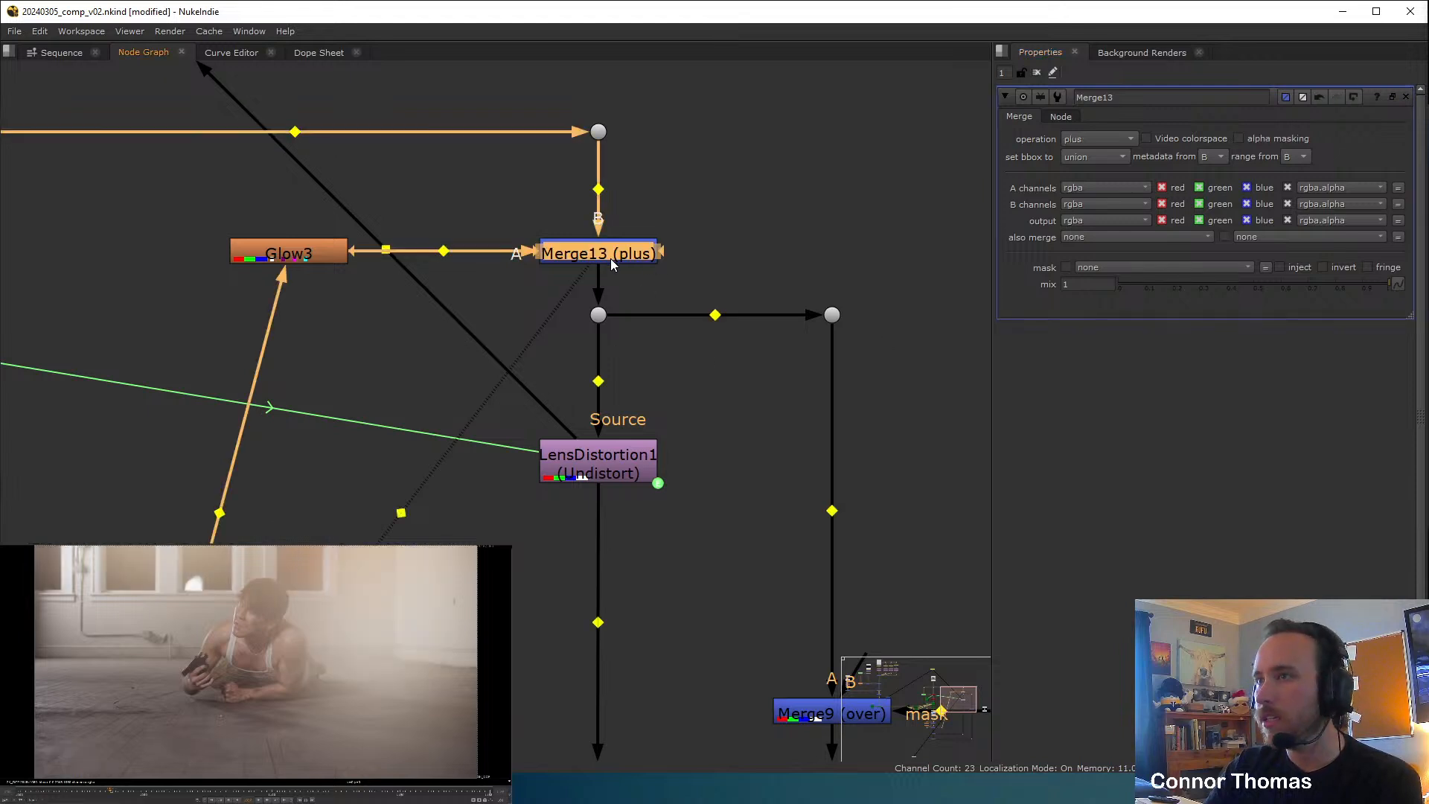
pyautogui.click(1037, 72)
pyautogui.scroll(-3, 243, 633)
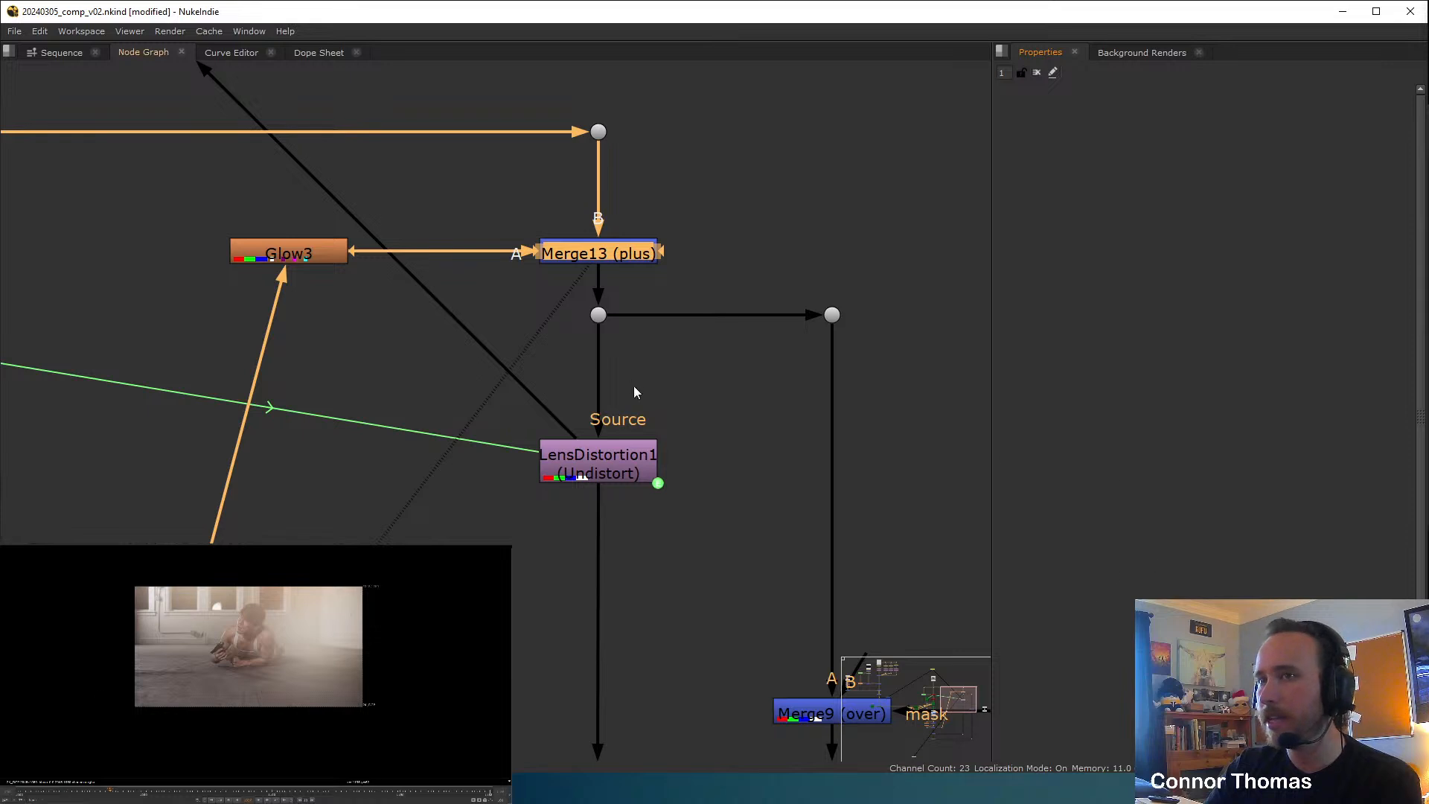
# Set Glow3's size to 500 after trying 300, and close its properties.
pyautogui.doubleClick(298, 256)
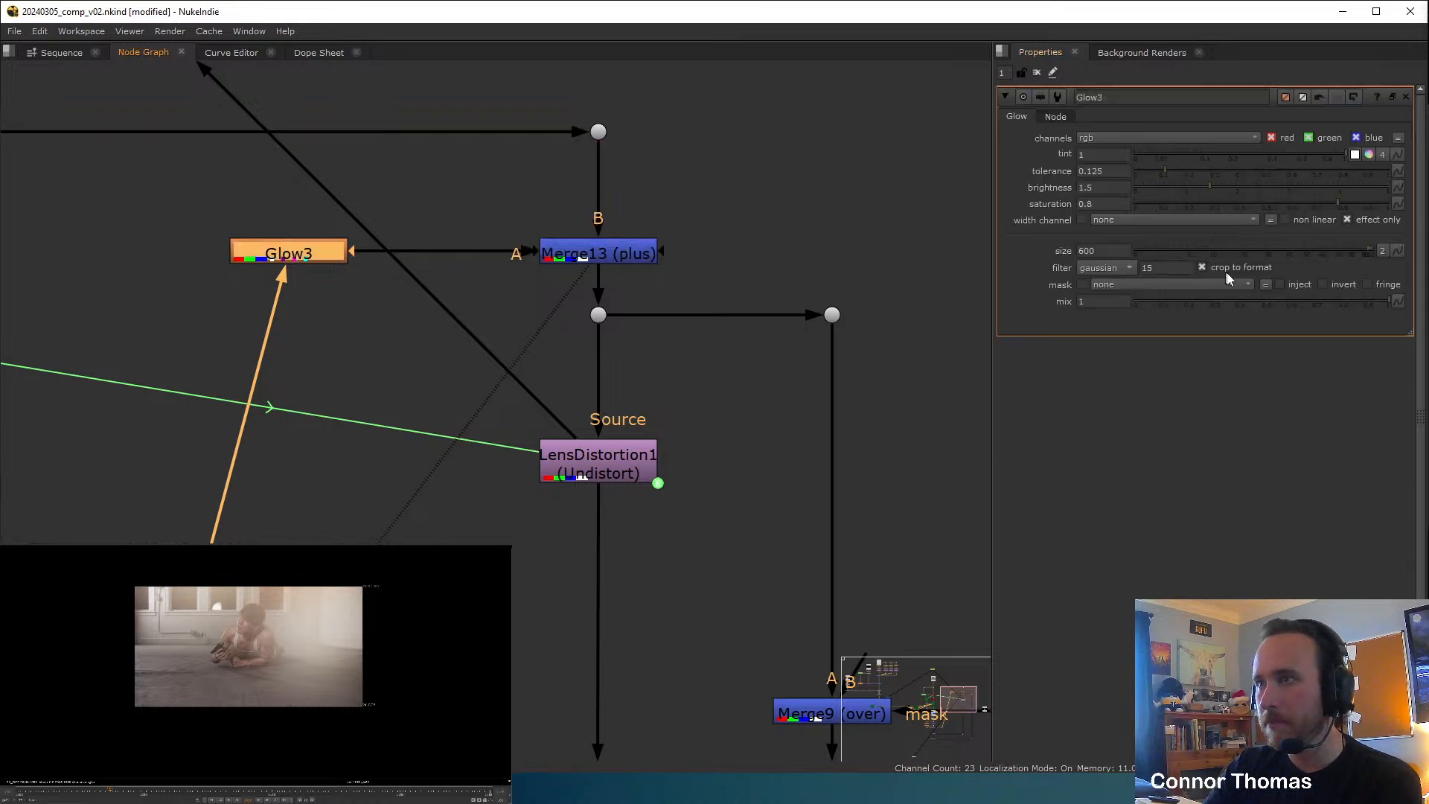
pyautogui.click(1104, 251)
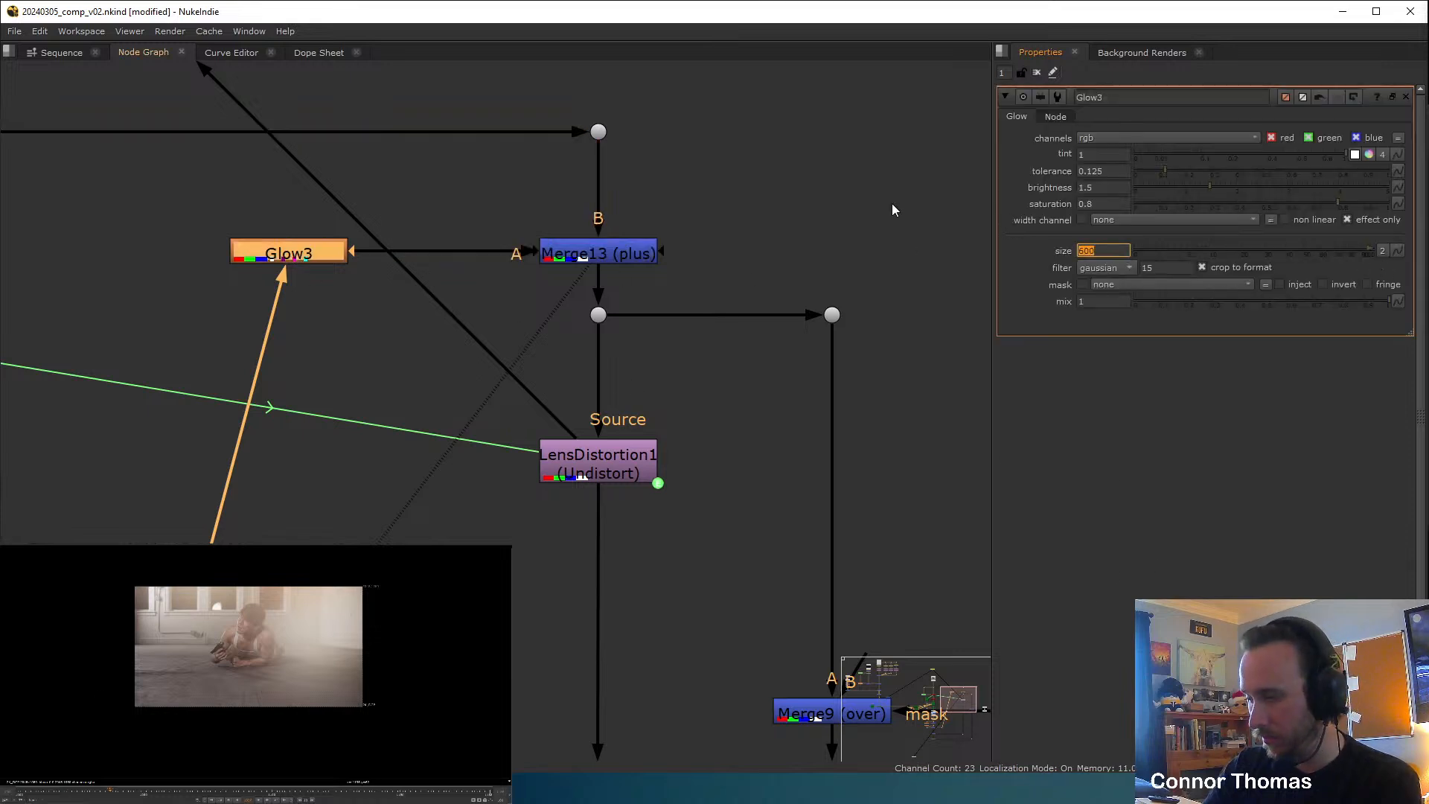
pyautogui.write('300')
pyautogui.press('Return')
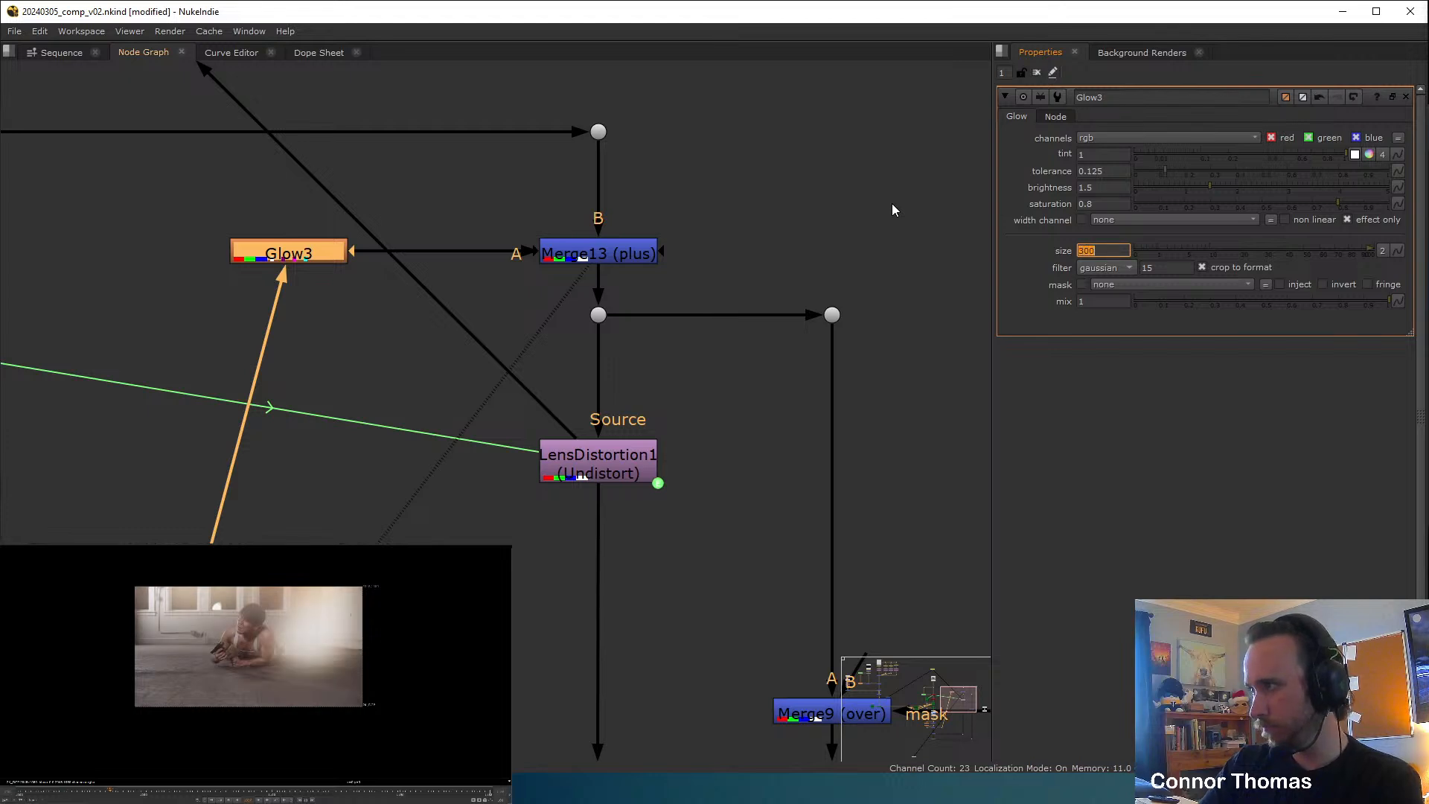
pyautogui.write('500')
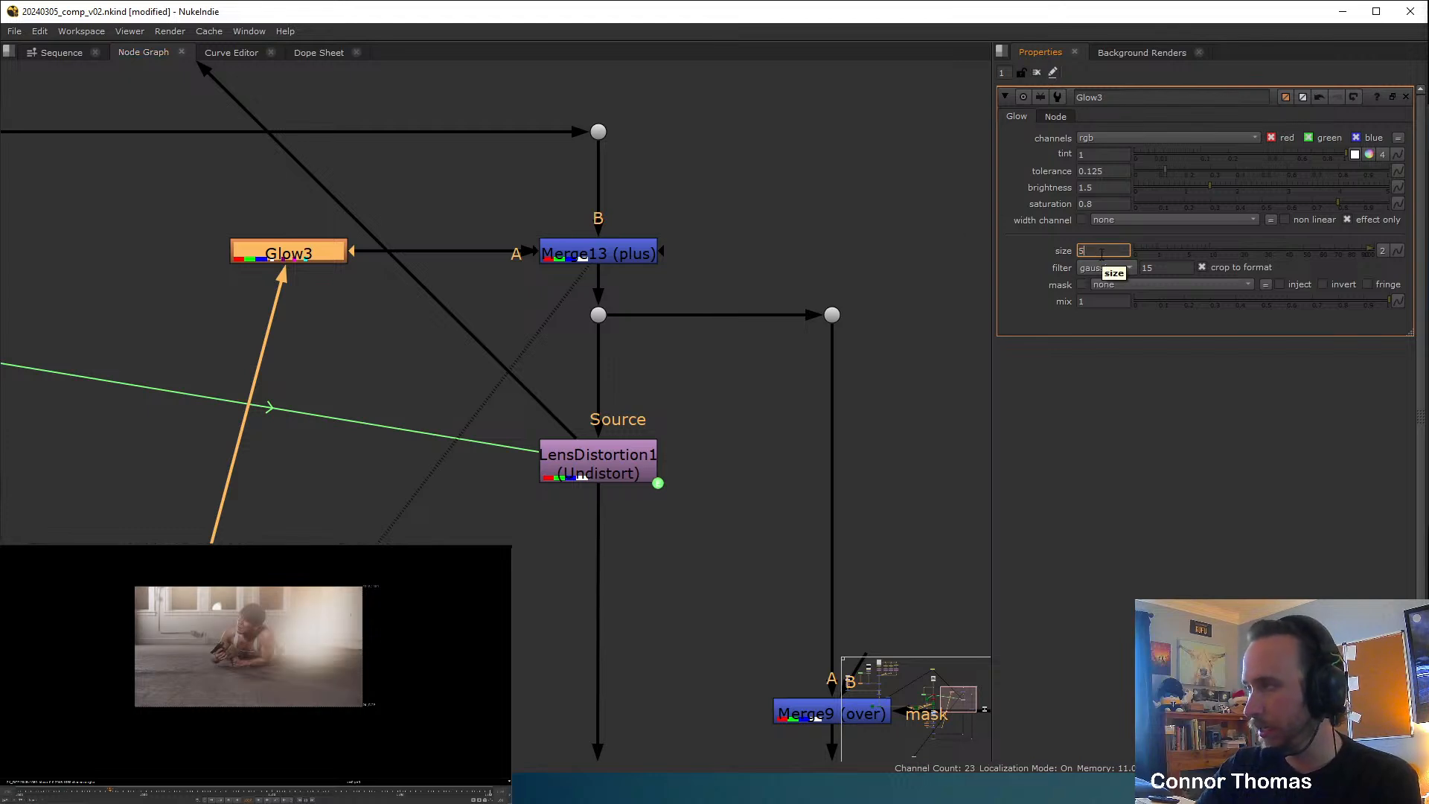
pyautogui.press('Return')
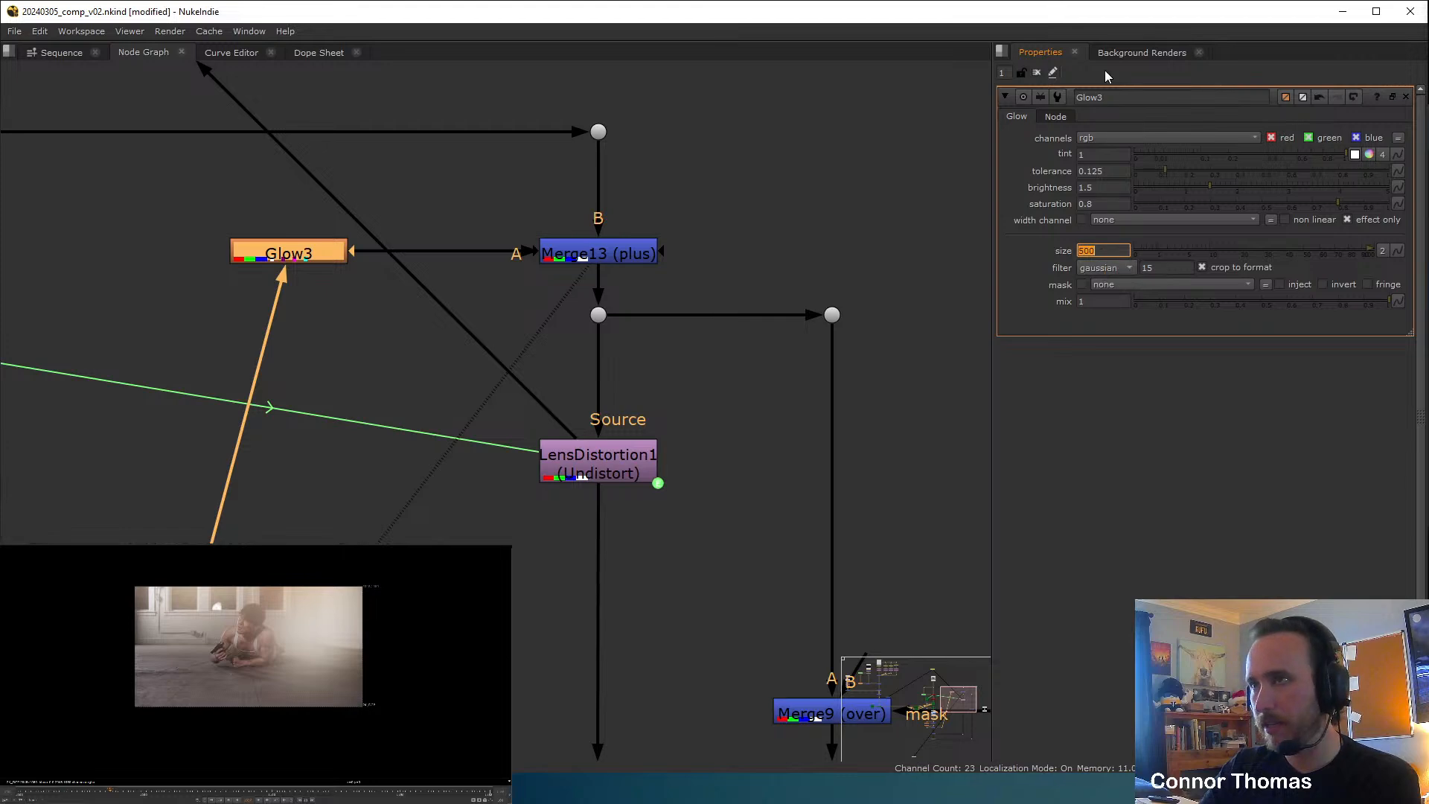
pyautogui.click(1037, 72)
# View the full comp from Merge10 at the end of the tree, framed to fit.
pyautogui.click(727, 351)
pyautogui.scroll(-3, 725, 350)
pyautogui.moveTo(646, 469); pyautogui.dragTo(658, 89, button='middle')
pyautogui.moveTo(722, 453); pyautogui.dragTo(782, 331, button='middle')
pyautogui.click(337, 382)
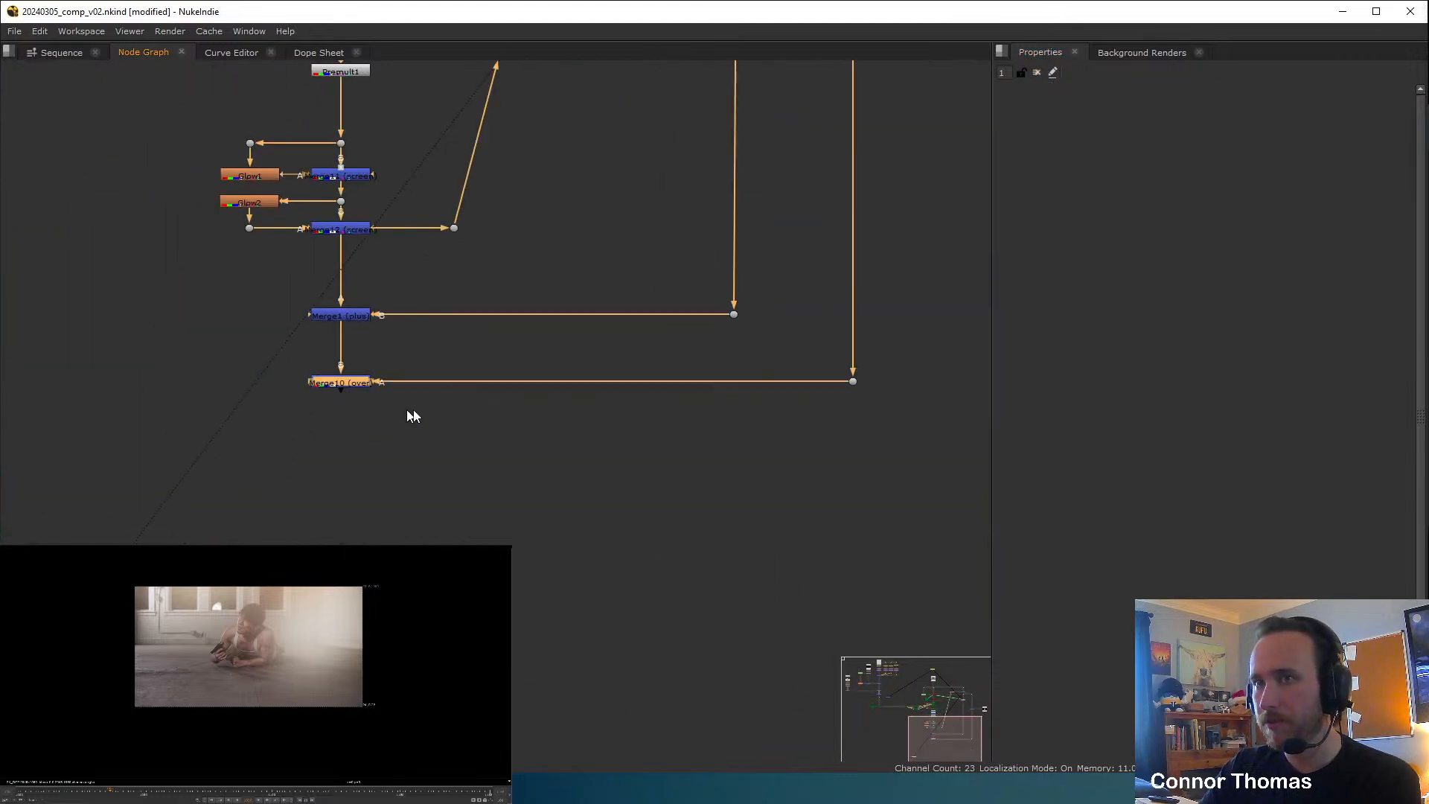
pyautogui.press('1')
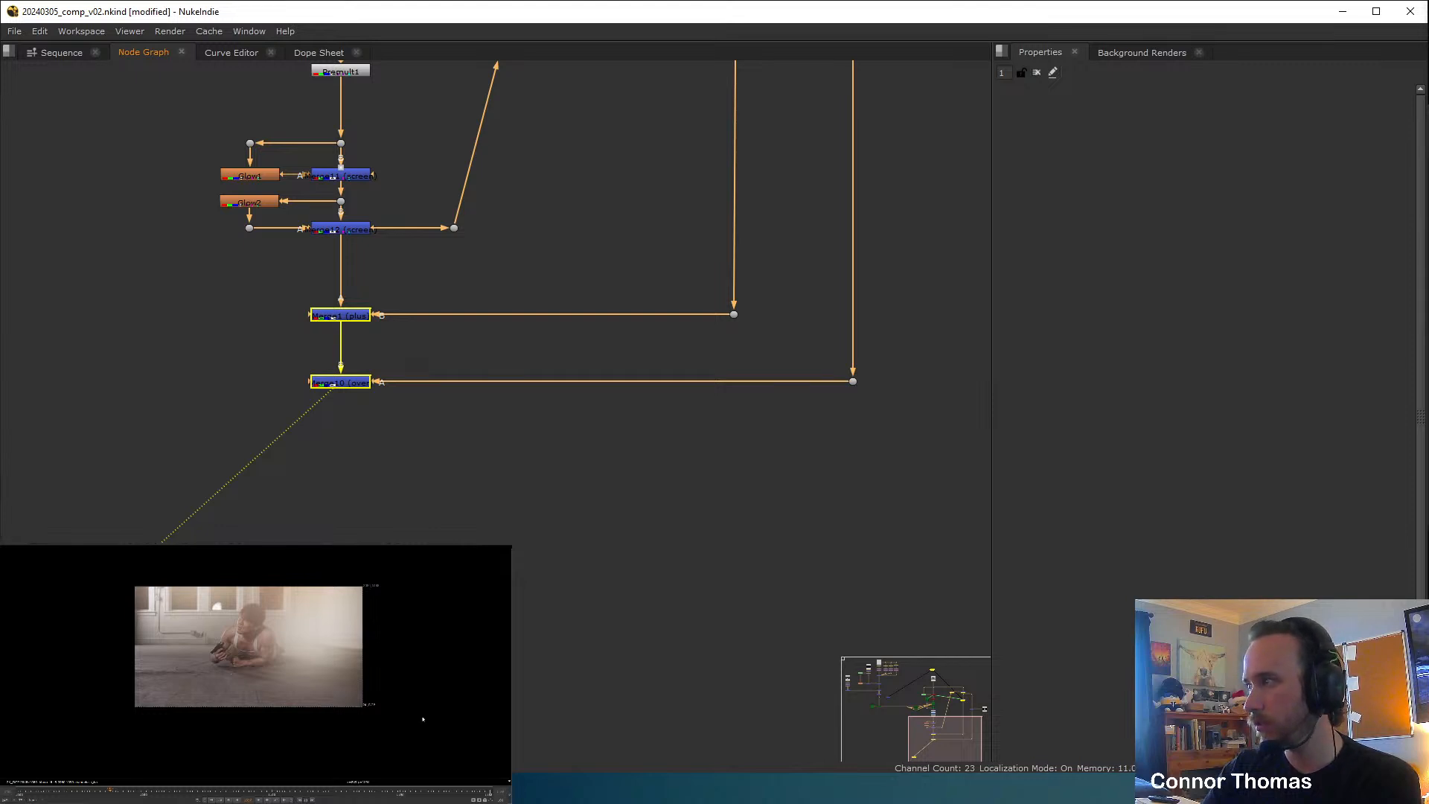
pyautogui.press('f')
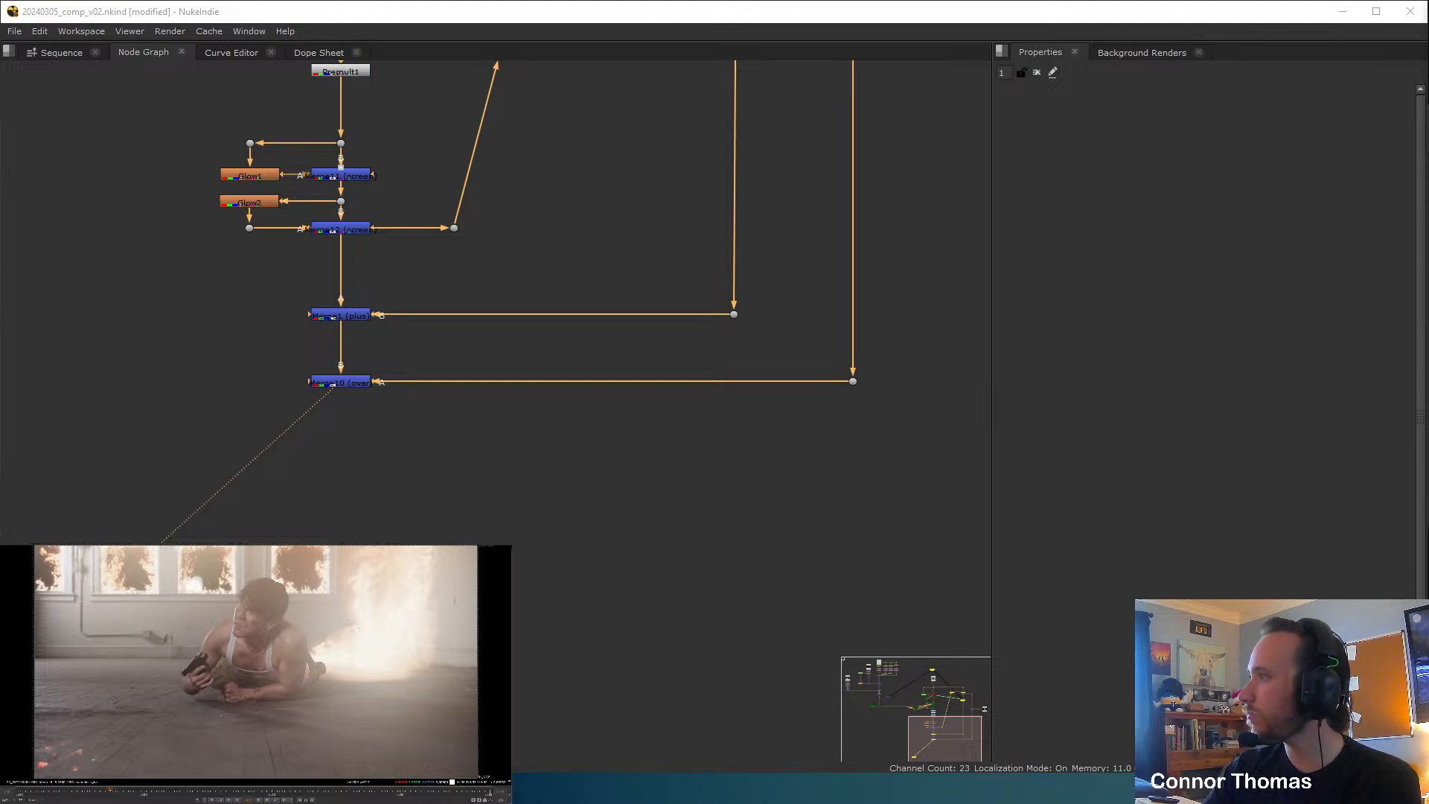
# Compare the full comp with Merge13 disabled and enabled, leaving it enabled.
pyautogui.scroll(-3, 781, 232)
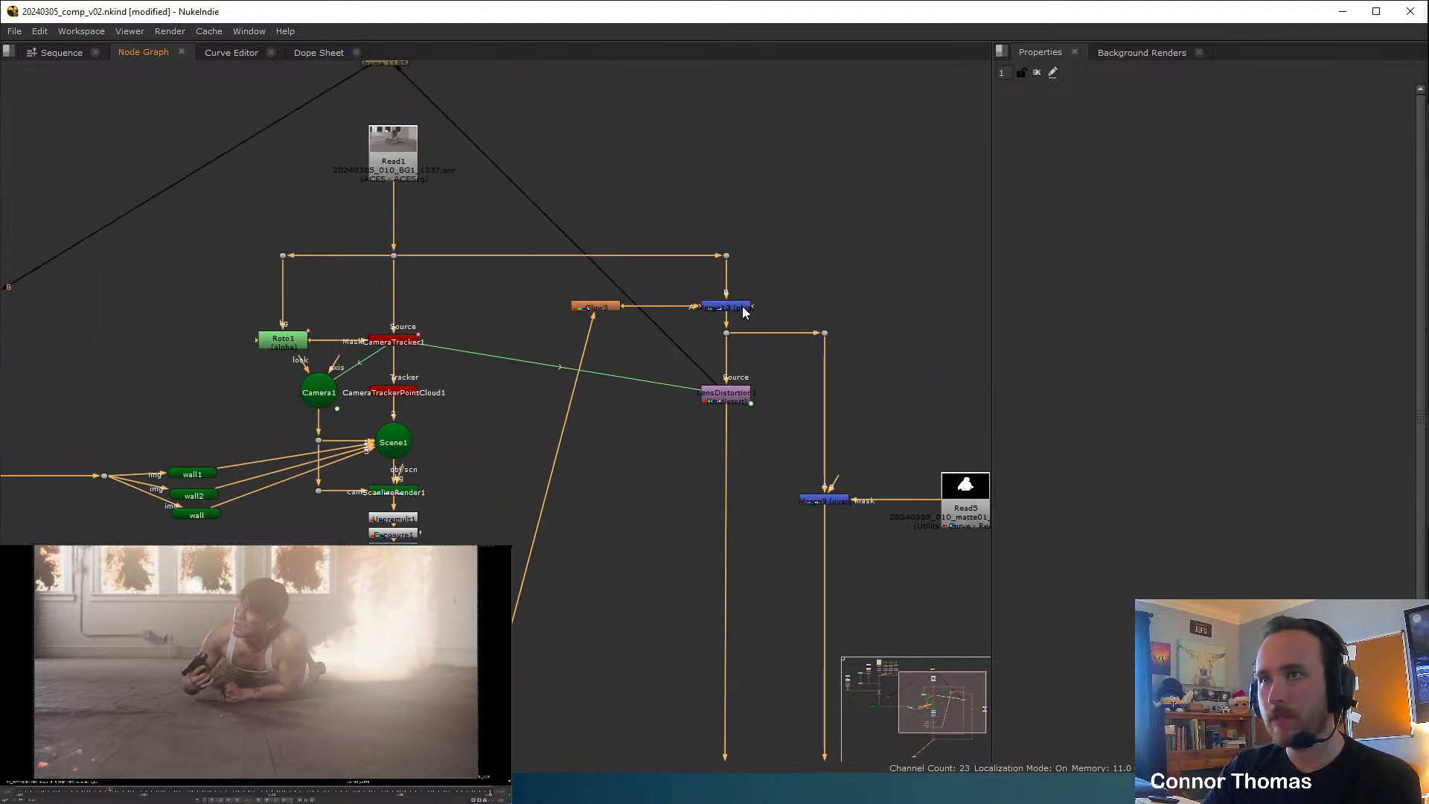
pyautogui.press('d')
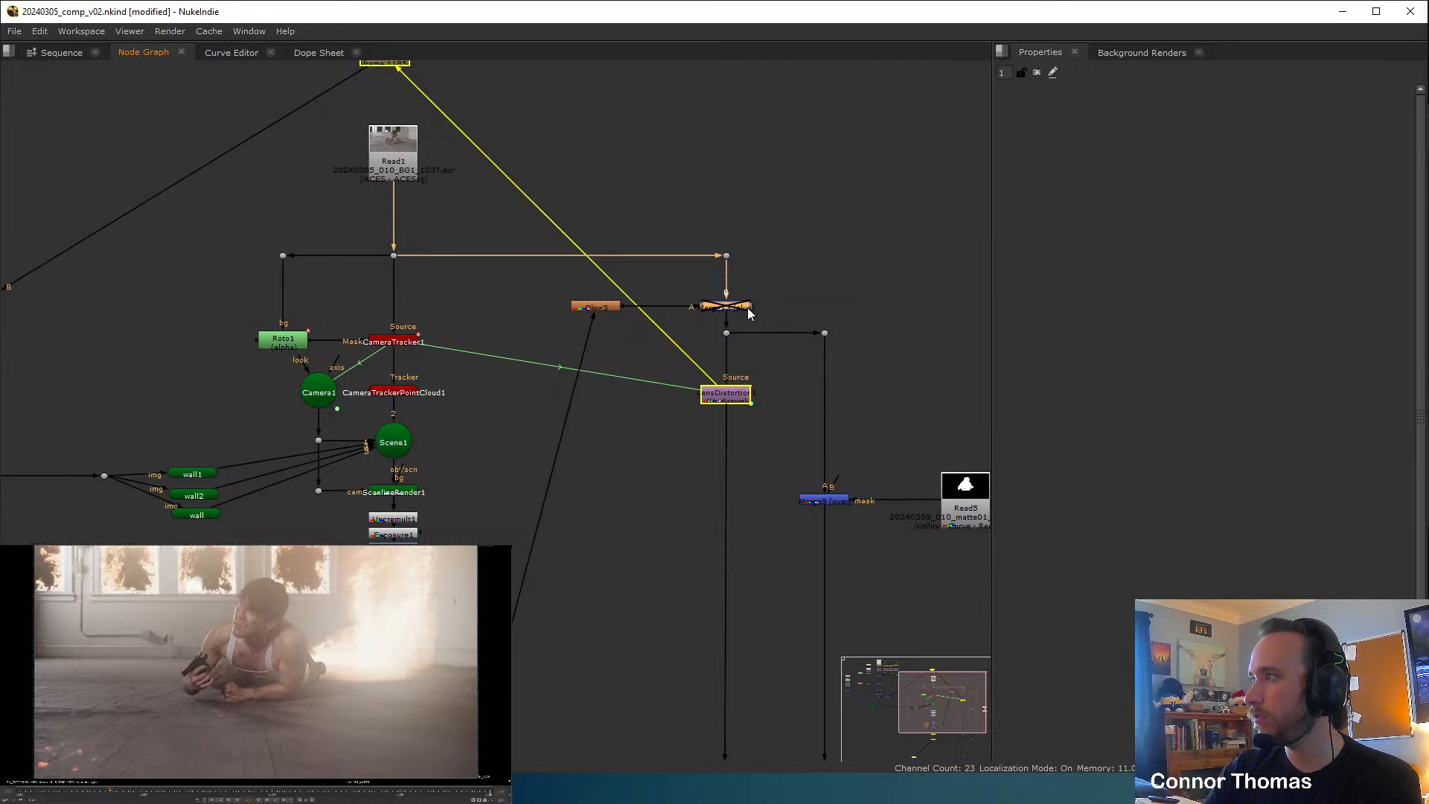
pyautogui.press('d')
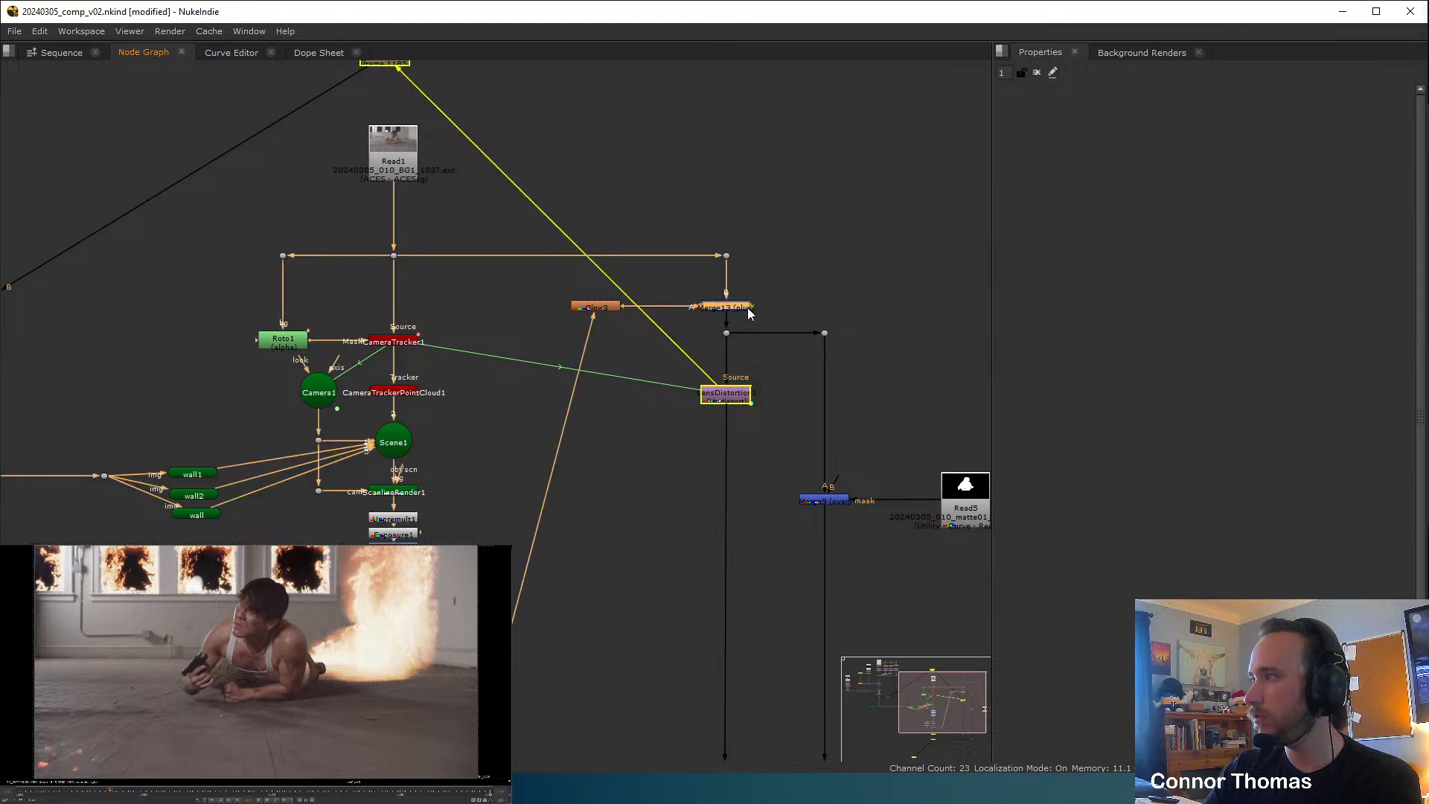
pyautogui.press('d')
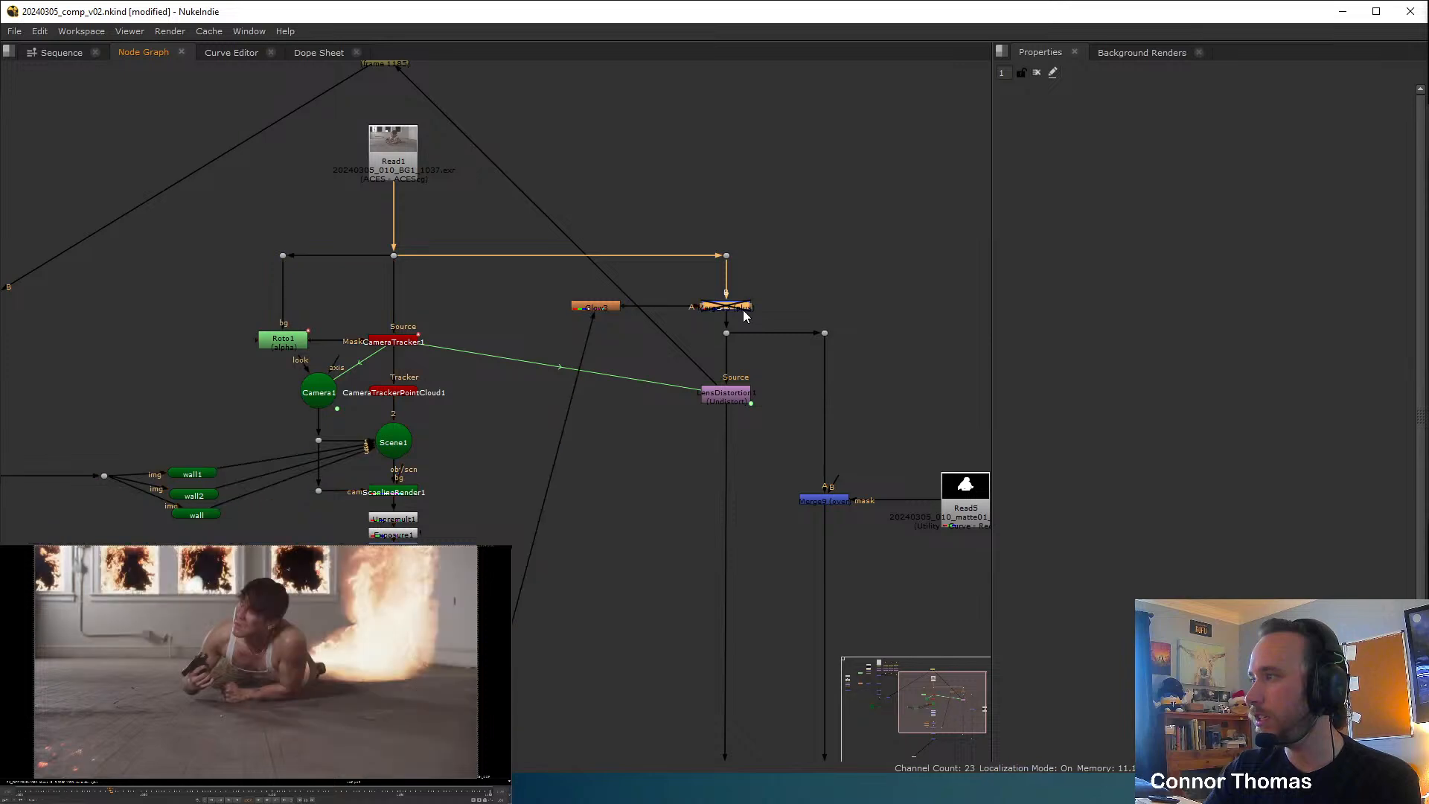
pyautogui.press('d')
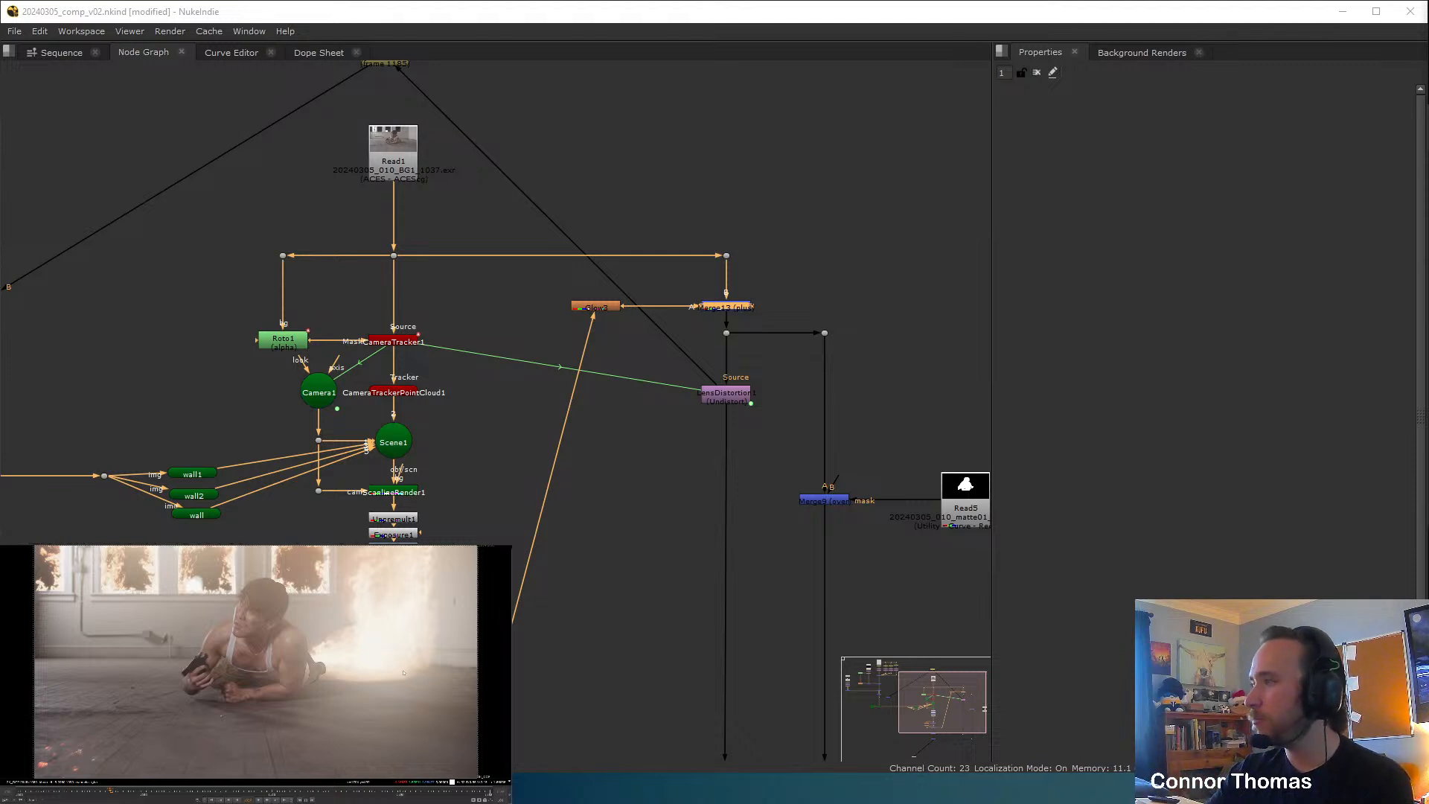
pyautogui.moveTo(430, 460); pyautogui.dragTo(683, 159, button='middle')
pyautogui.moveTo(640, 300); pyautogui.dragTo(718, 285, button='middle')
pyautogui.moveTo(776, 213); pyautogui.dragTo(747, 327, button='middle')
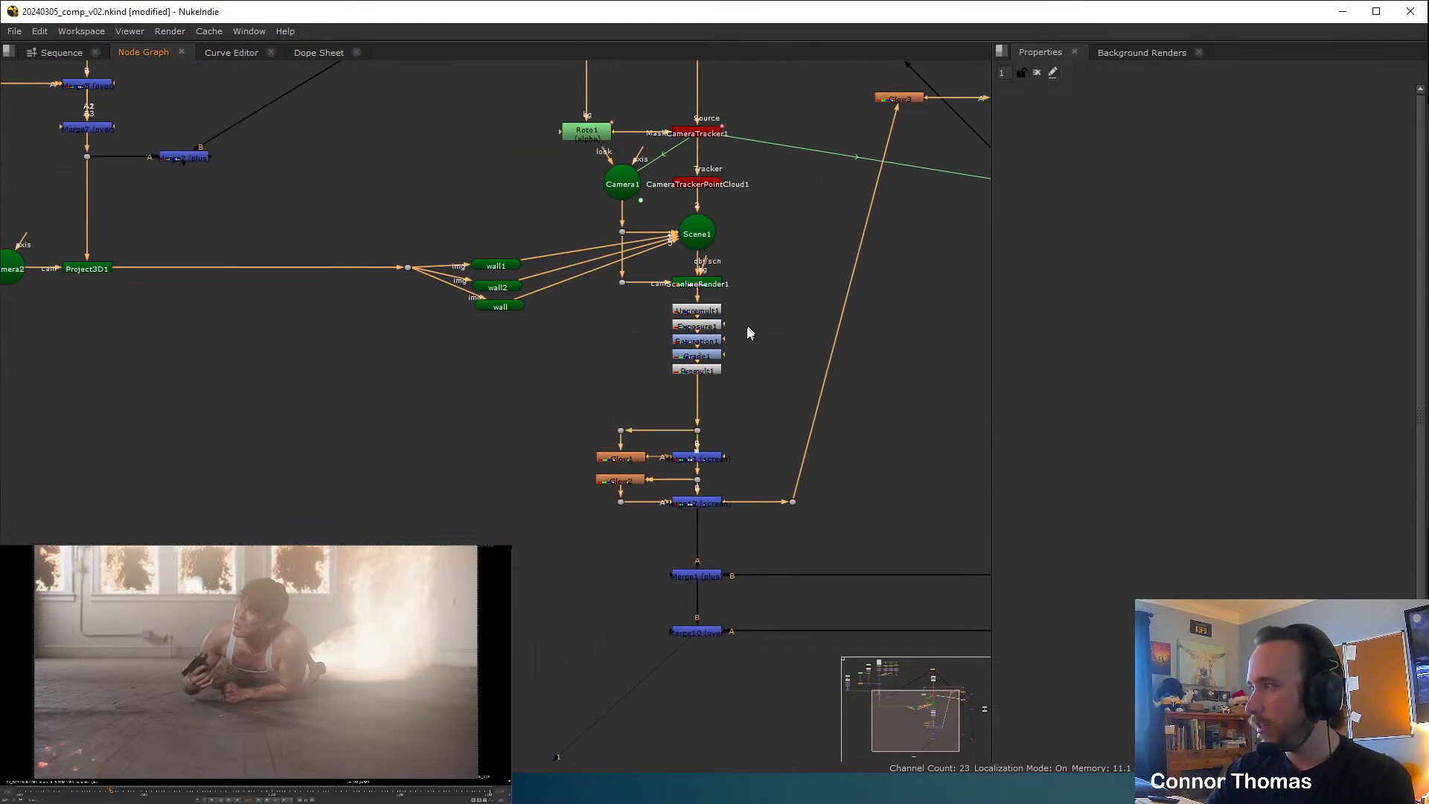
pyautogui.moveTo(795, 280); pyautogui.dragTo(782, 315, button='middle')
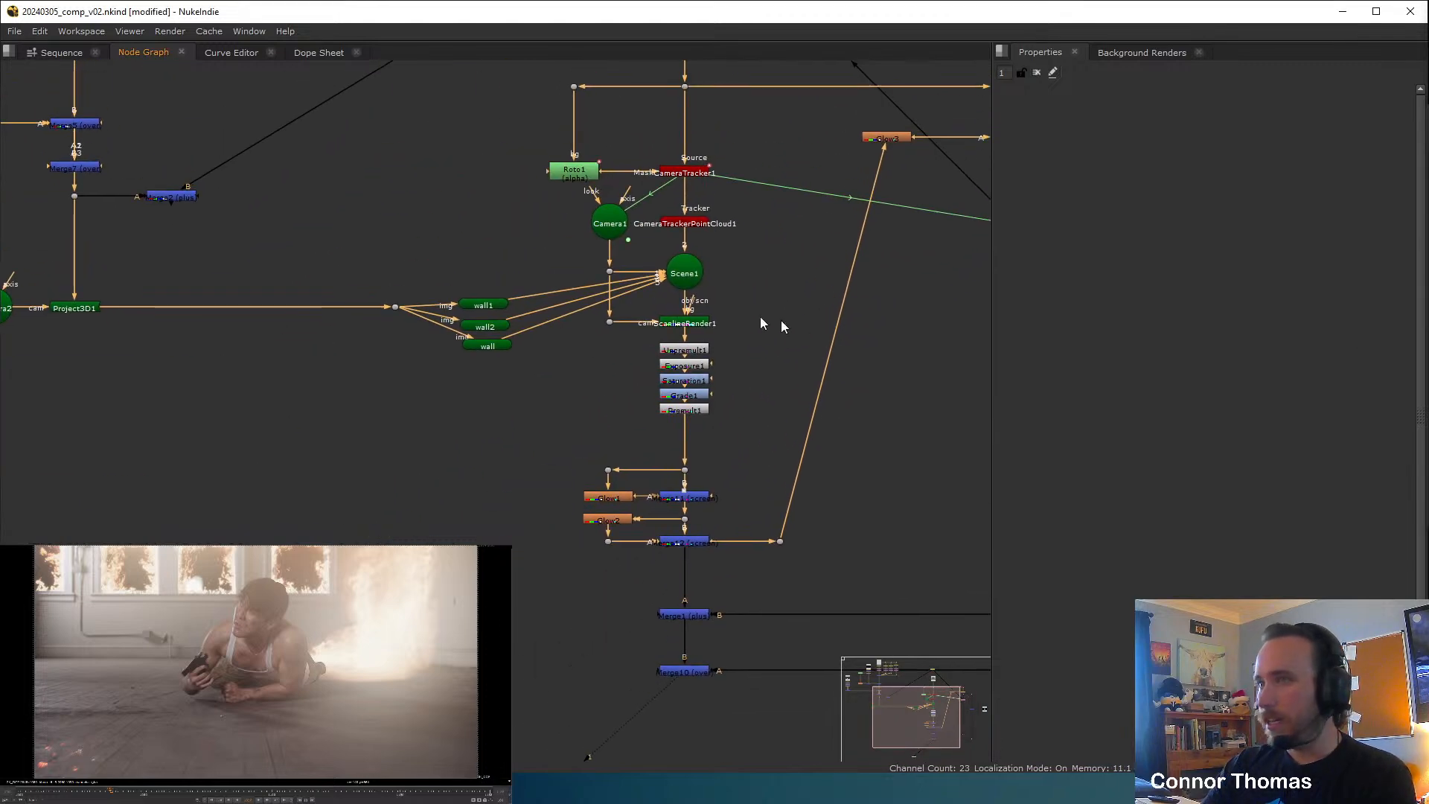
# Move Premult1 and the Exposure1, Saturation1 and Grade1 group down to open a gap below Unpremult1.
pyautogui.scroll(5, 687, 397)
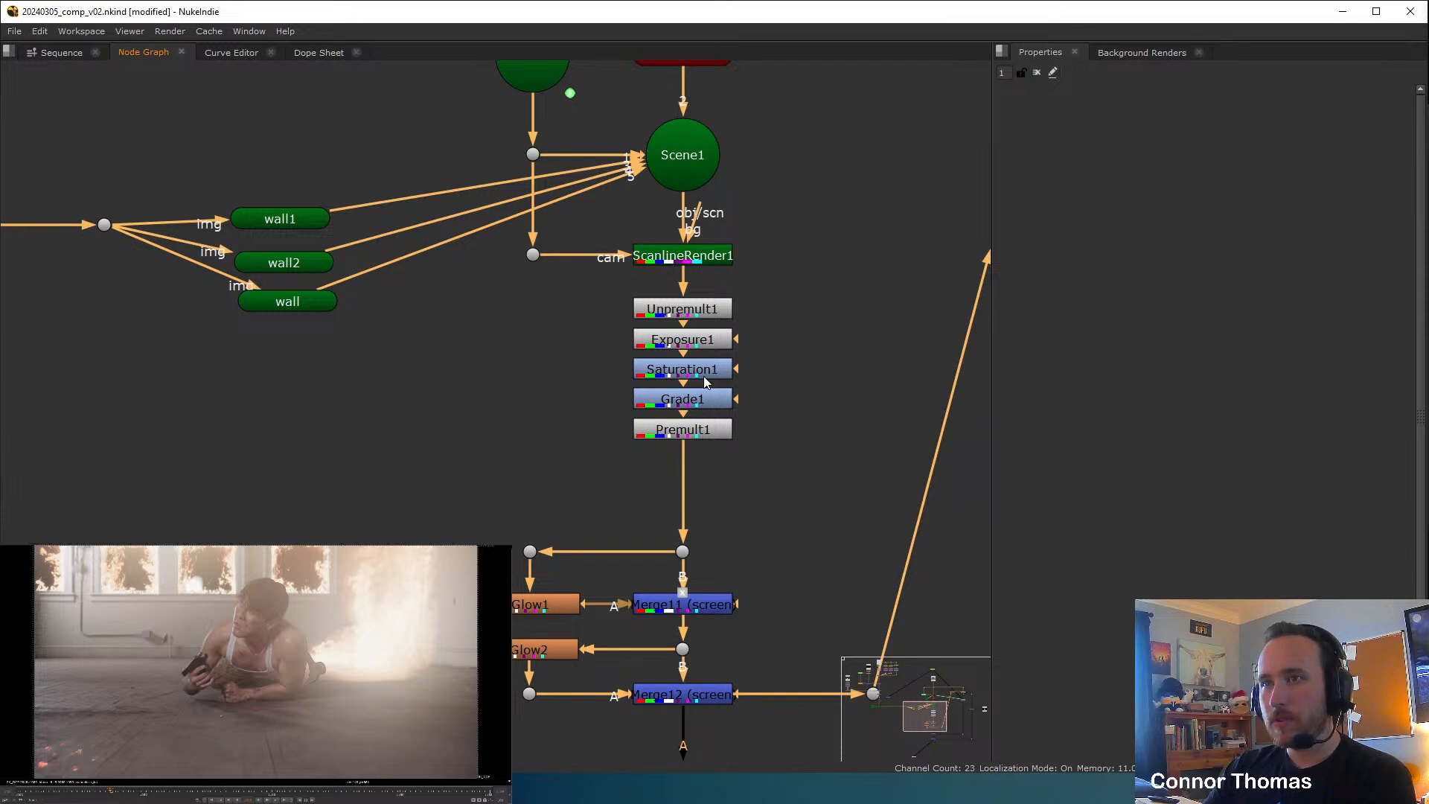
pyautogui.moveTo(702, 429); pyautogui.dragTo(702, 470)
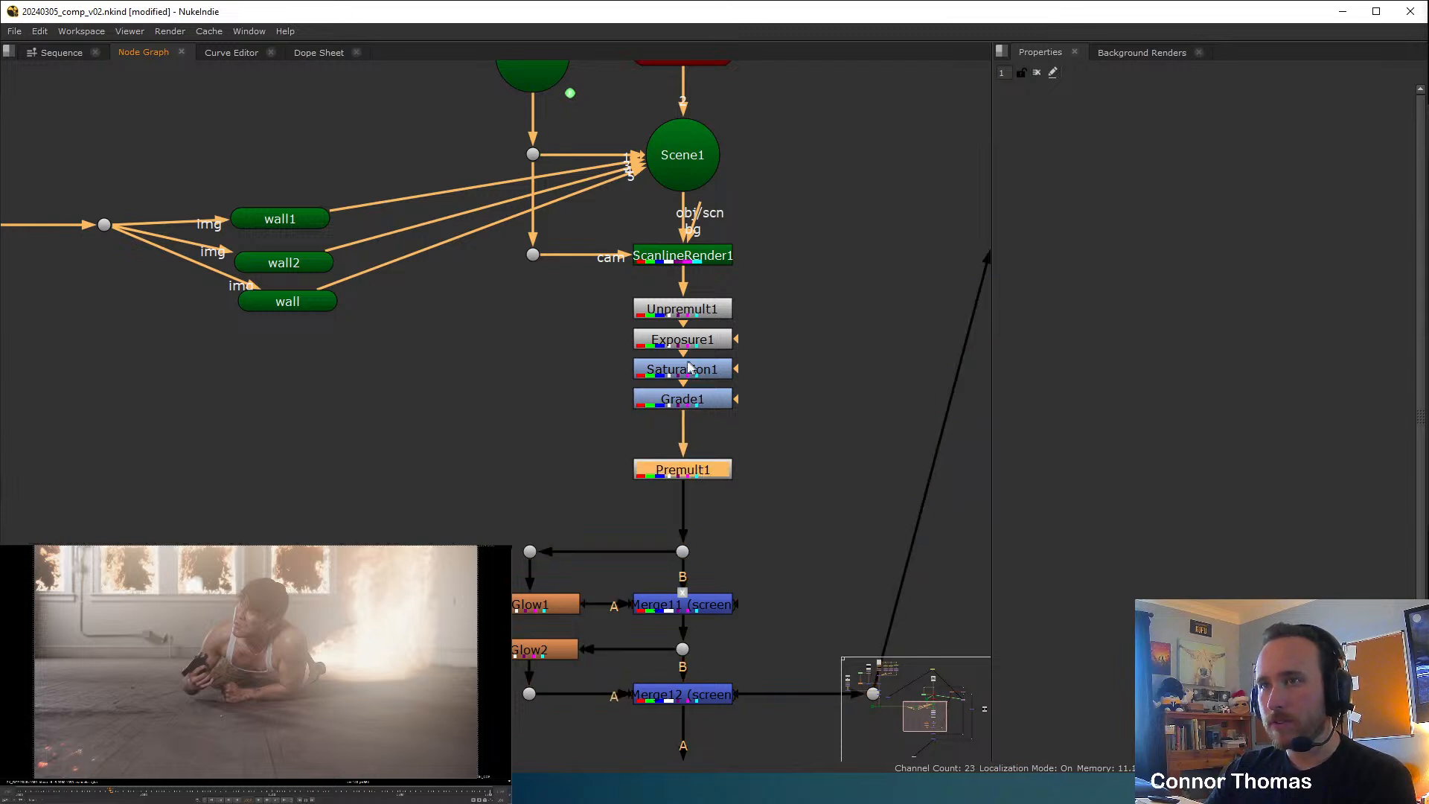
pyautogui.moveTo(611, 326); pyautogui.dragTo(829, 476)
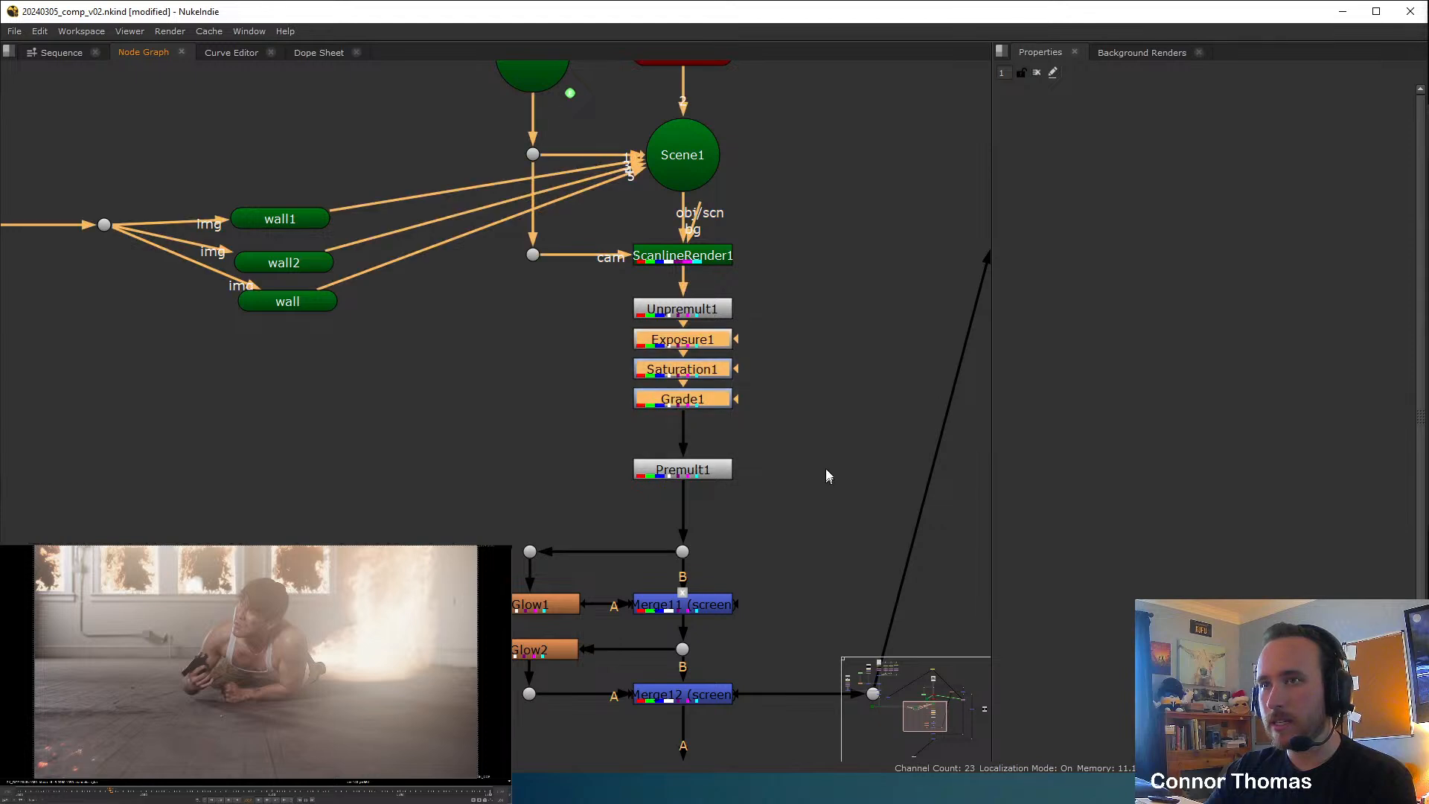
pyautogui.moveTo(688, 339); pyautogui.dragTo(695, 369)
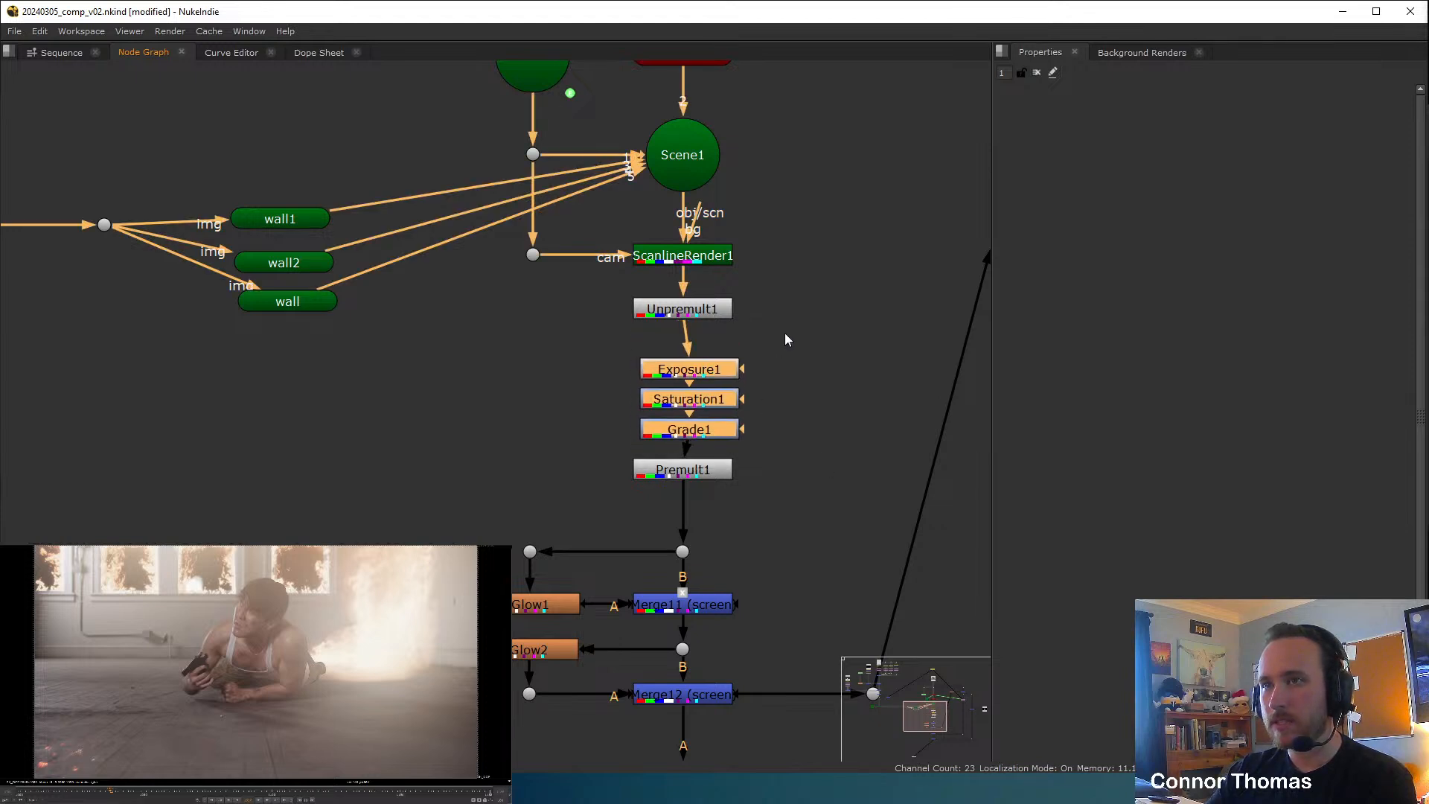
pyautogui.click(787, 339)
pyautogui.moveTo(801, 345); pyautogui.dragTo(665, 441)
pyautogui.click(797, 384)
# View Unpremult1, insert a ColorCorrect after it with master contrast set to 1.42, and close its properties.
pyautogui.click(714, 315)
pyautogui.press('1')
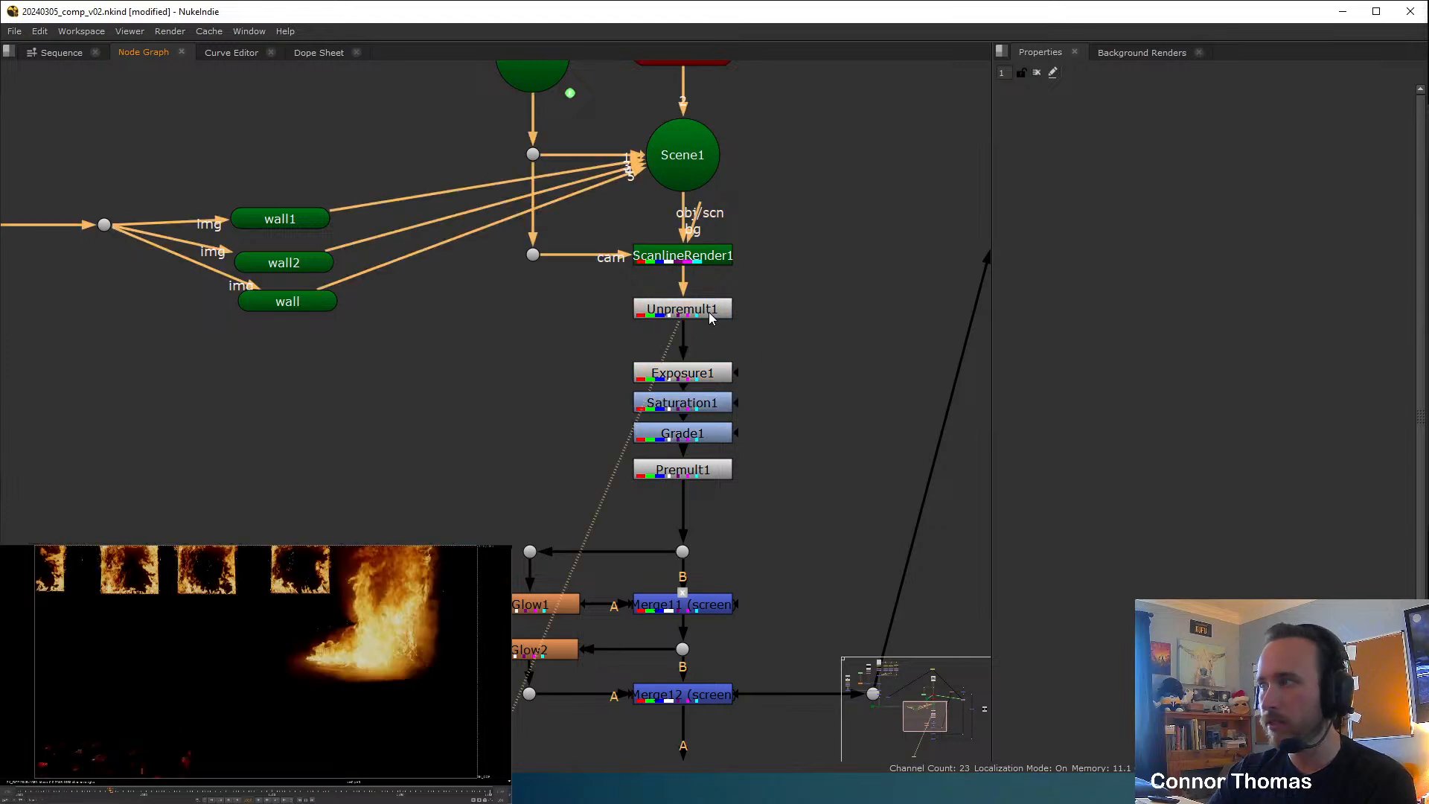
pyautogui.press('c')
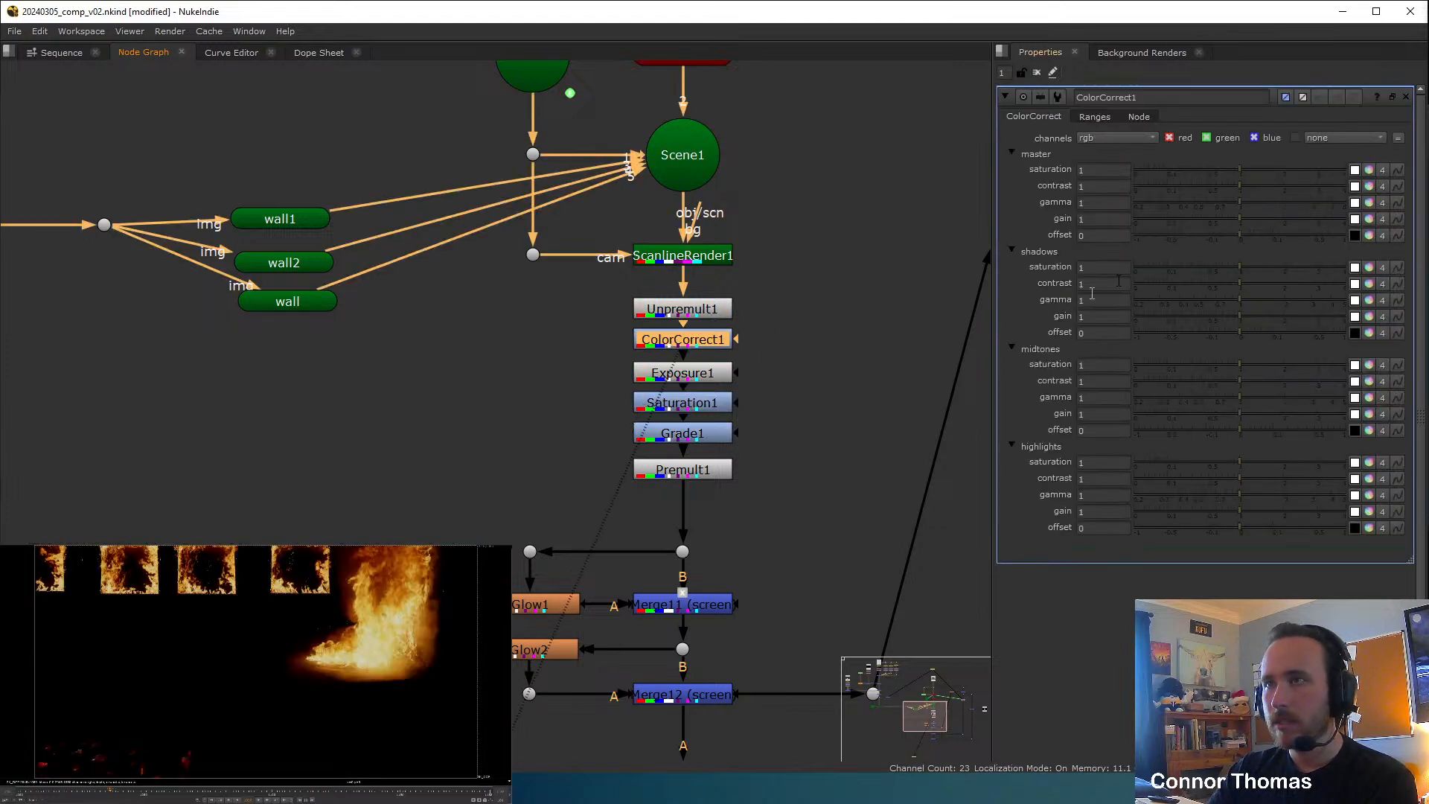
pyautogui.click(1264, 187)
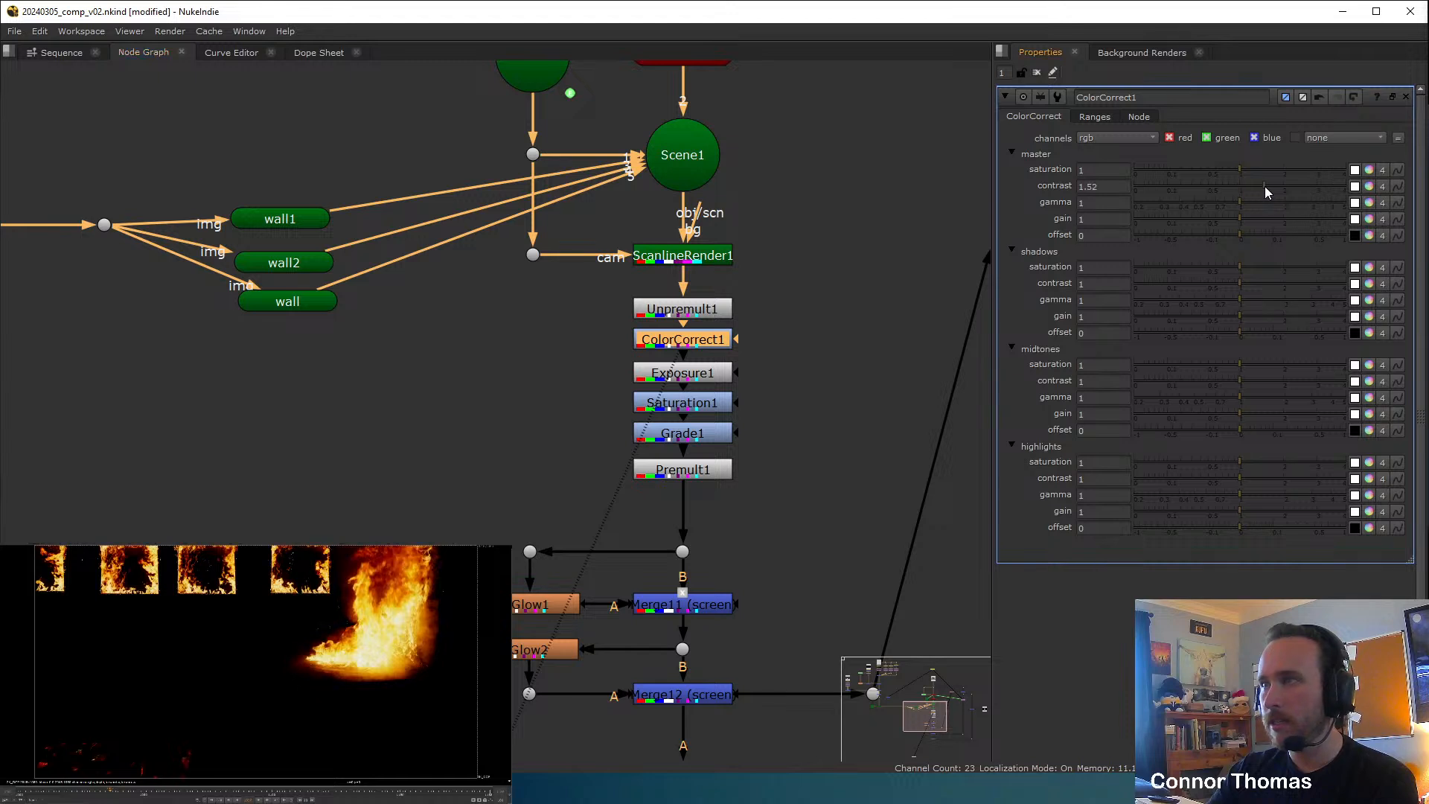
pyautogui.moveTo(1273, 190)
pyautogui.mouseDown()
pyautogui.moveTo(1199, 197)
pyautogui.moveTo(1252, 195)
pyautogui.mouseUp()
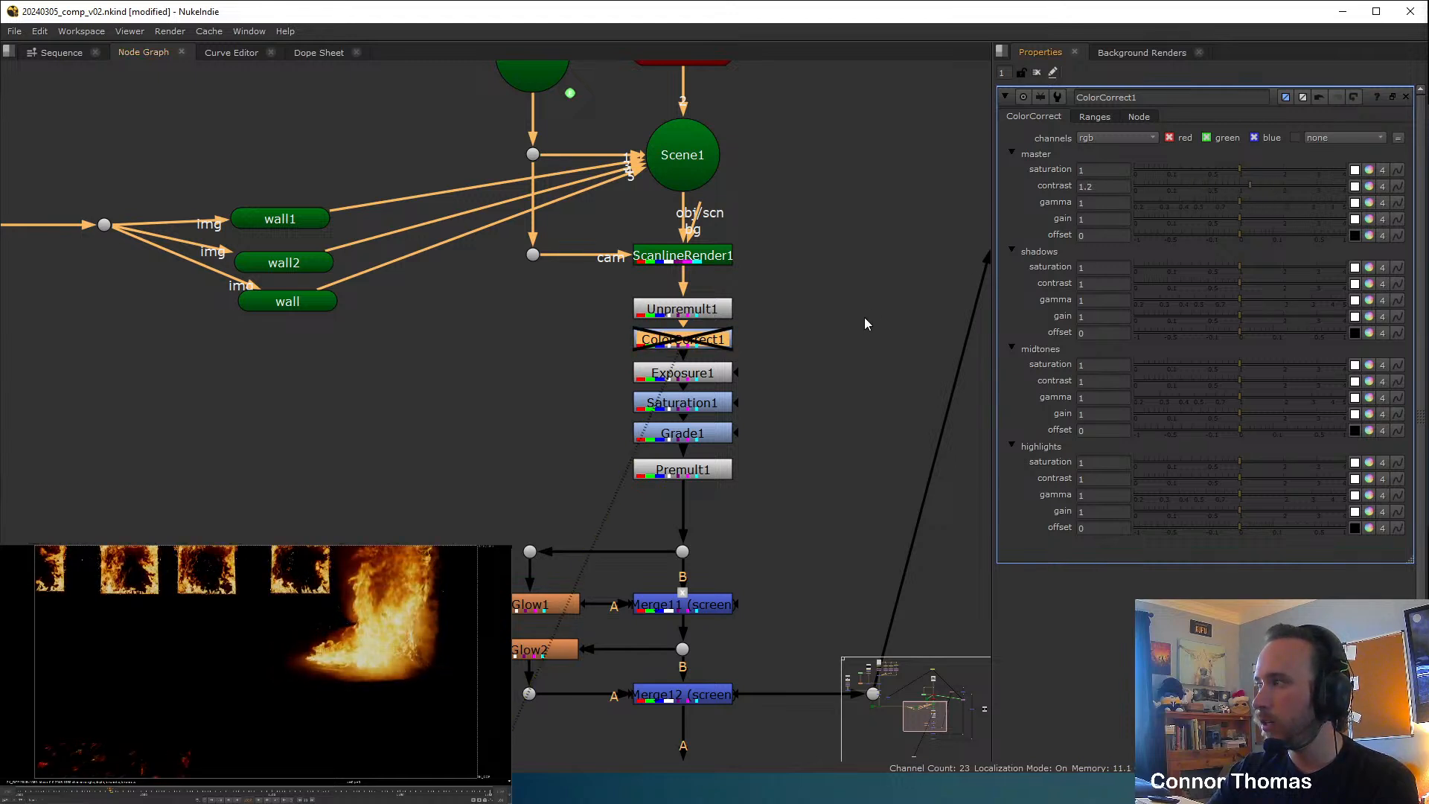
pyautogui.click(1260, 186)
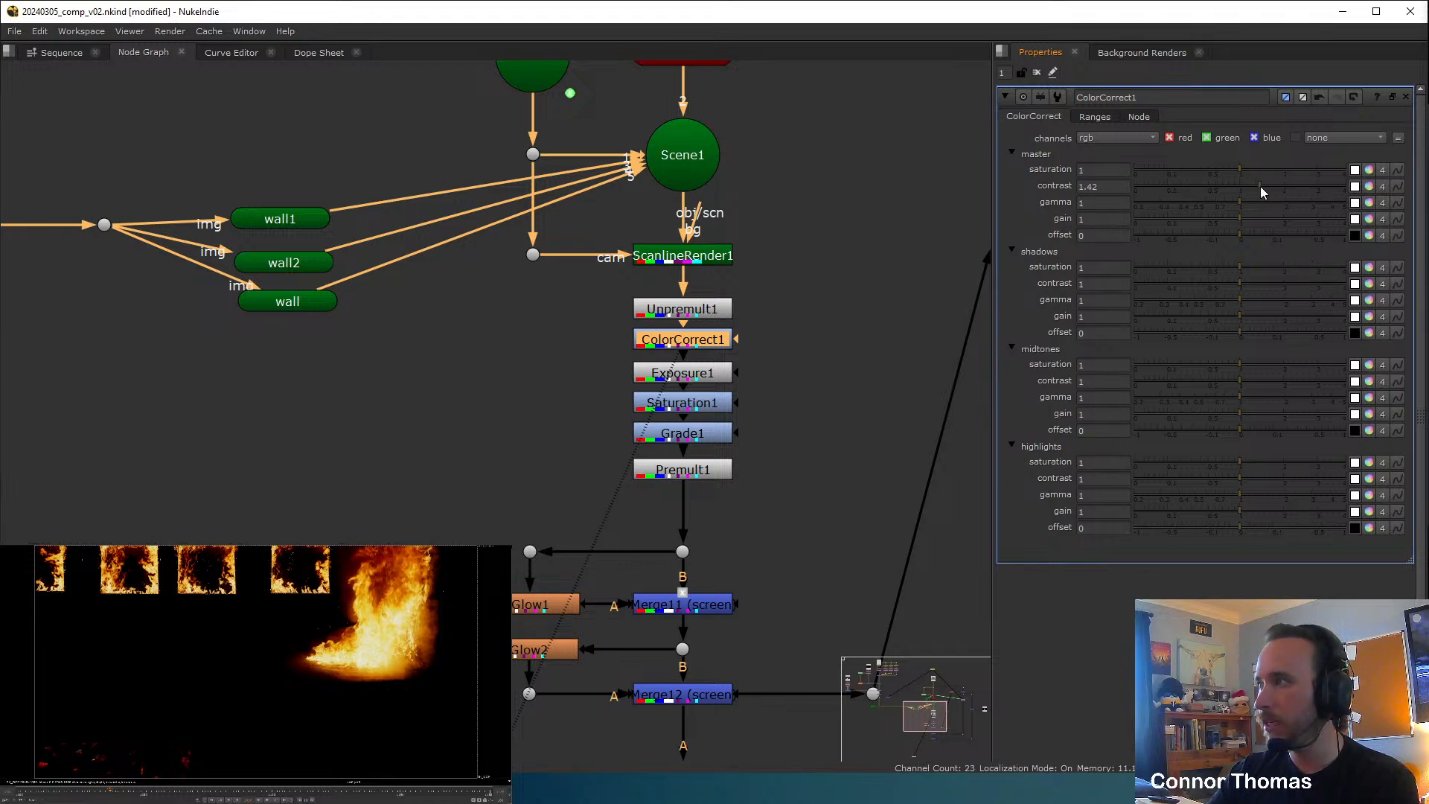
pyautogui.click(1037, 73)
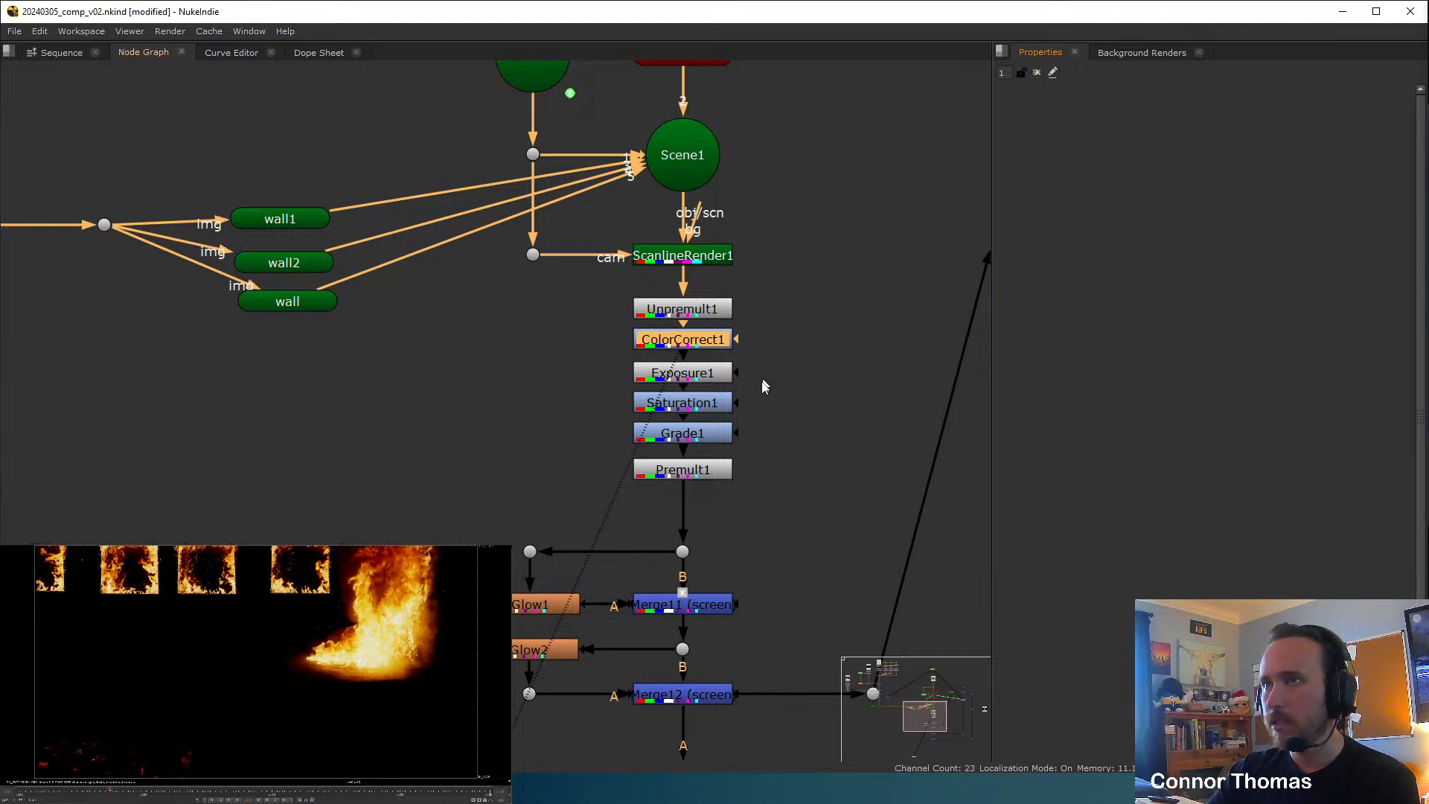
# View the full comp from Merge10 and line up Glow3 directly above the dot that feeds it.
pyautogui.scroll(-5, 683, 469)
pyautogui.keyDown('ctrl'); pyautogui.click(649, 420); pyautogui.keyUp('ctrl')
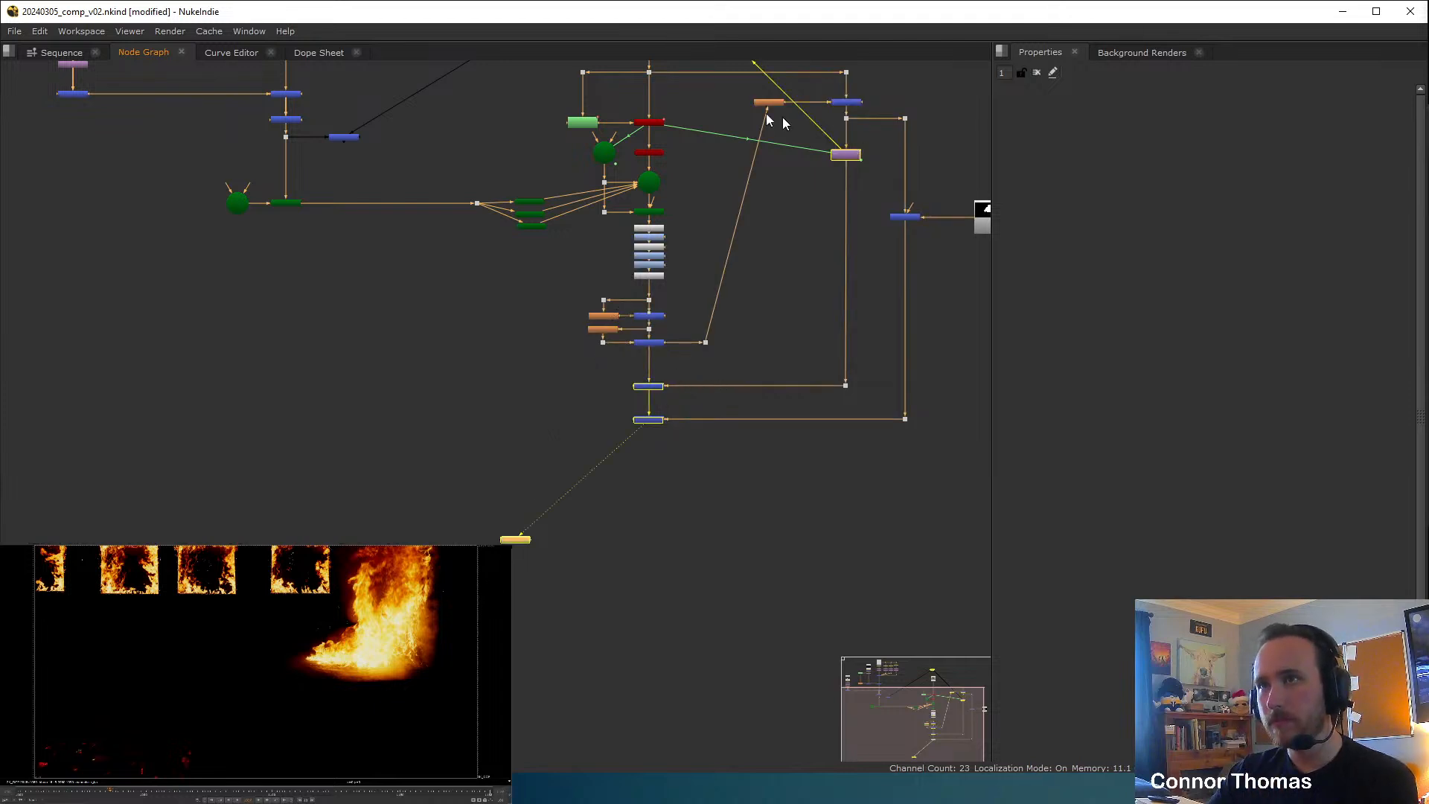
pyautogui.moveTo(768, 111); pyautogui.dragTo(710, 105)
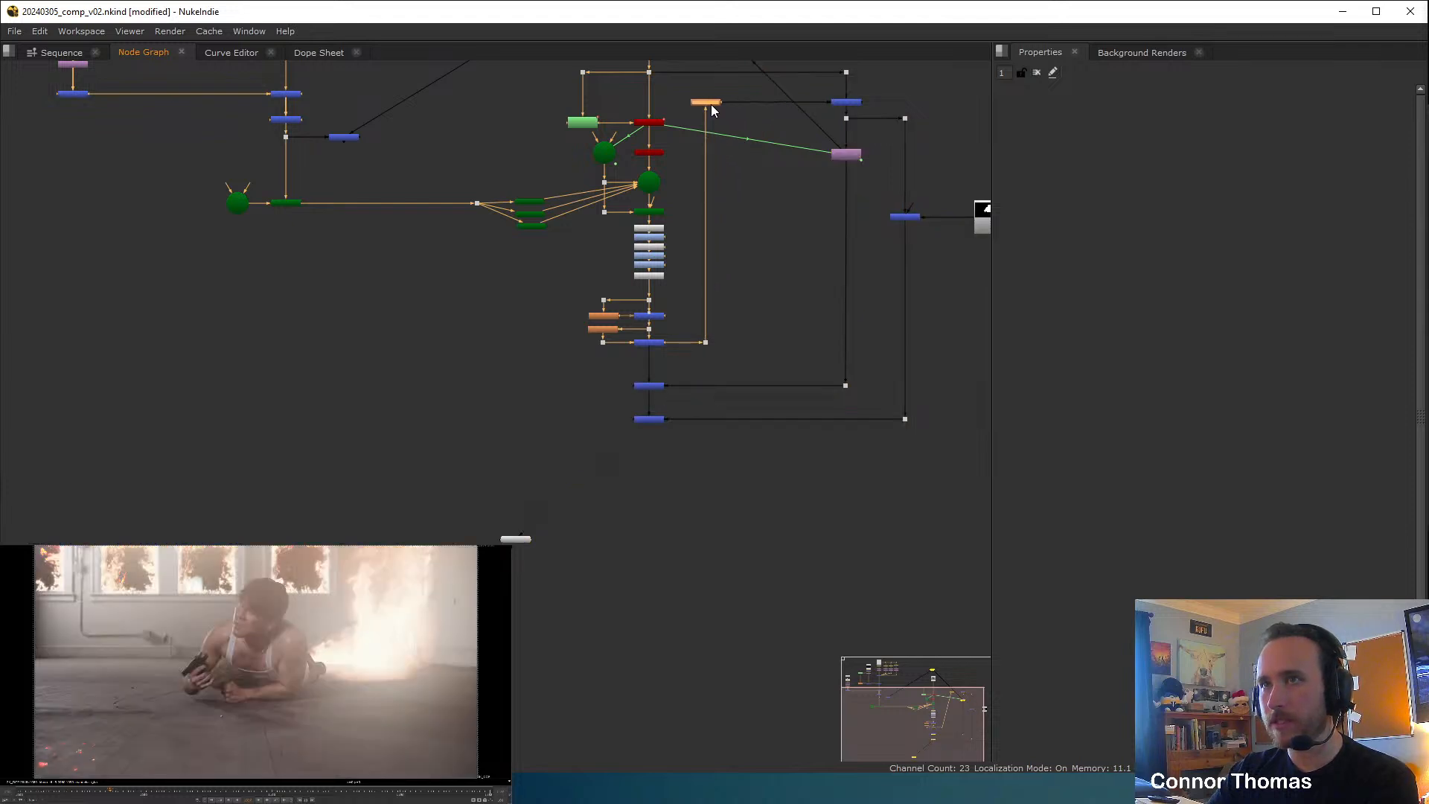
pyautogui.click(770, 283)
pyautogui.moveTo(759, 267); pyautogui.dragTo(757, 284, button='middle')
pyautogui.scroll(5, 633, 298)
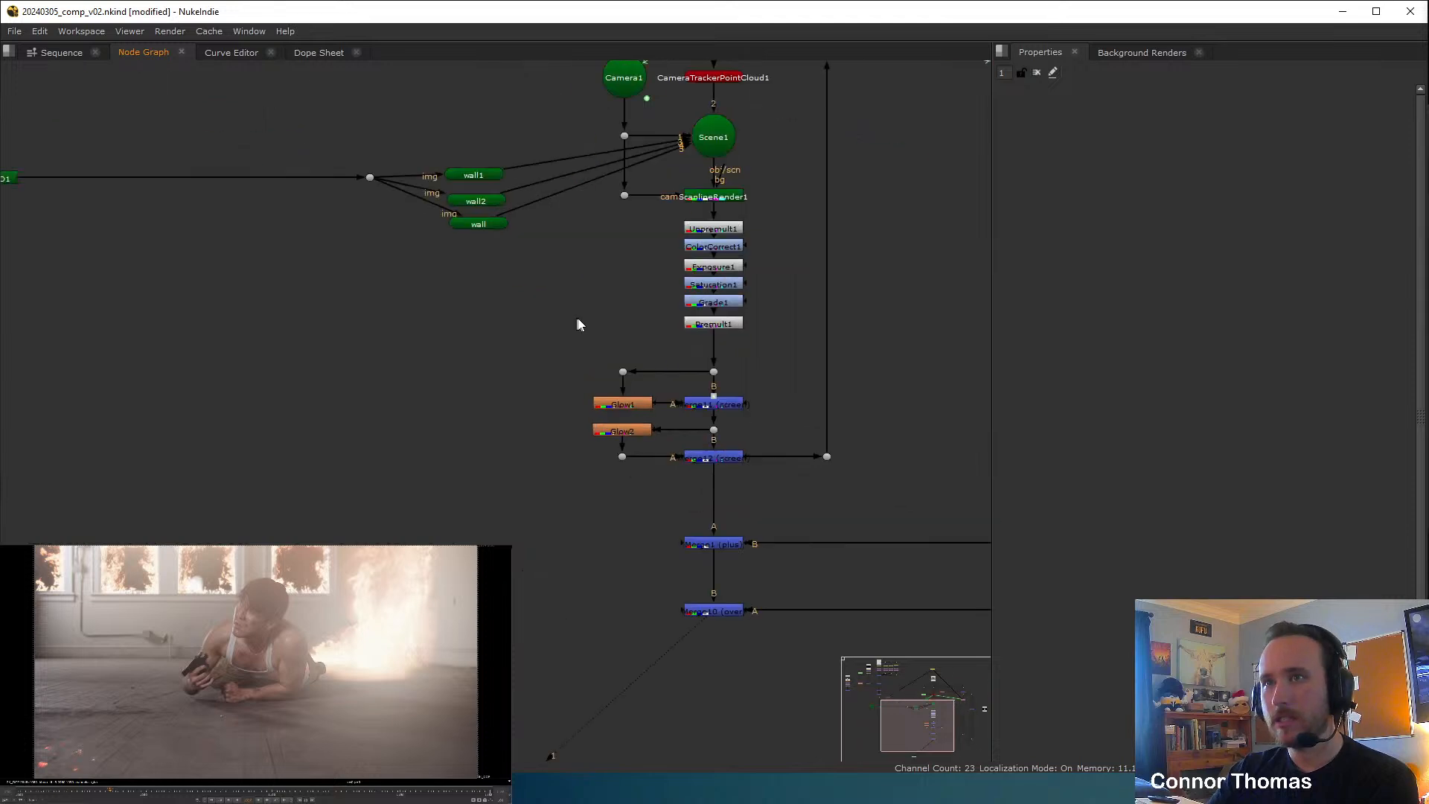
# Disable Exposure1 in the fire's grading chain and save the script.
pyautogui.click(676, 268)
pyautogui.press('d')
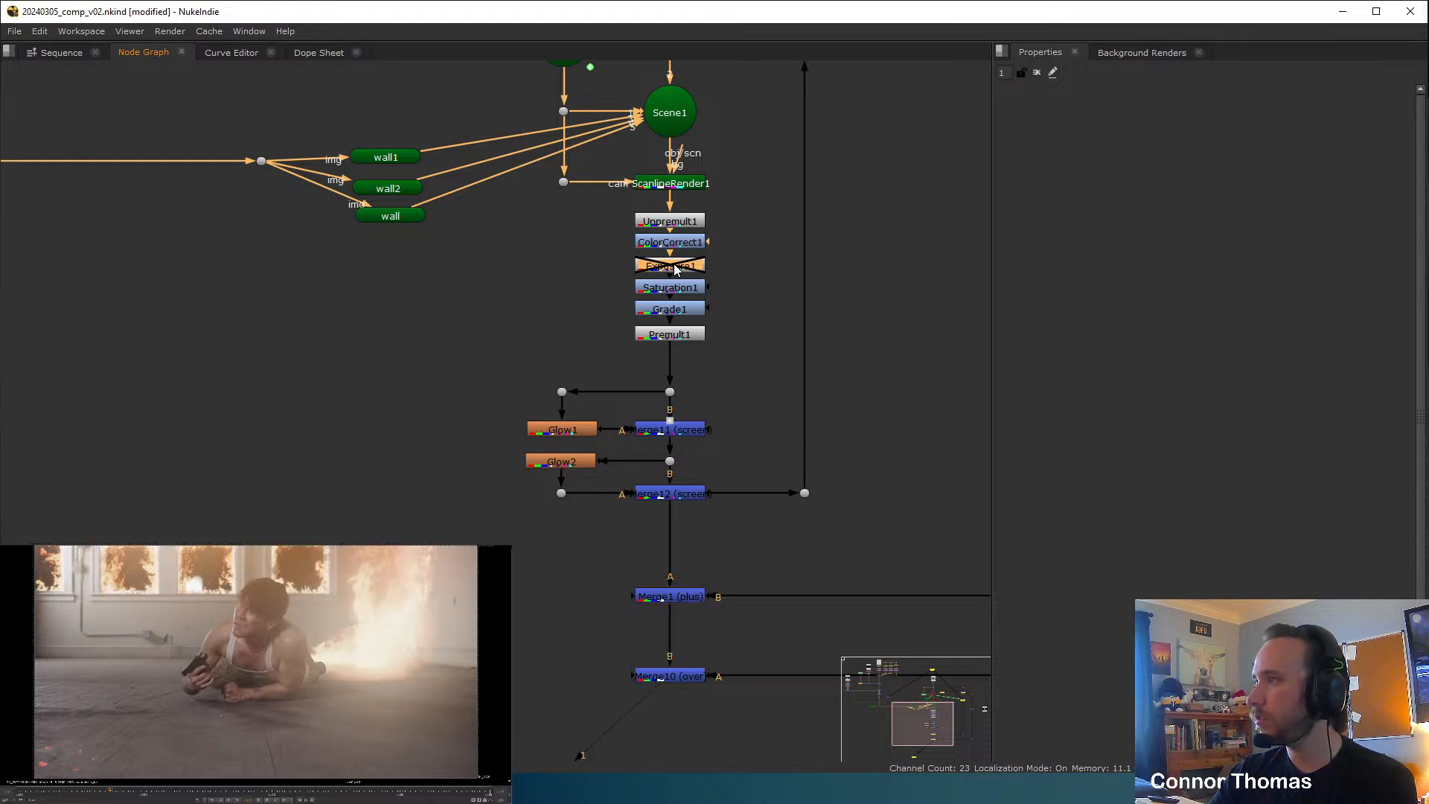
pyautogui.click(899, 329)
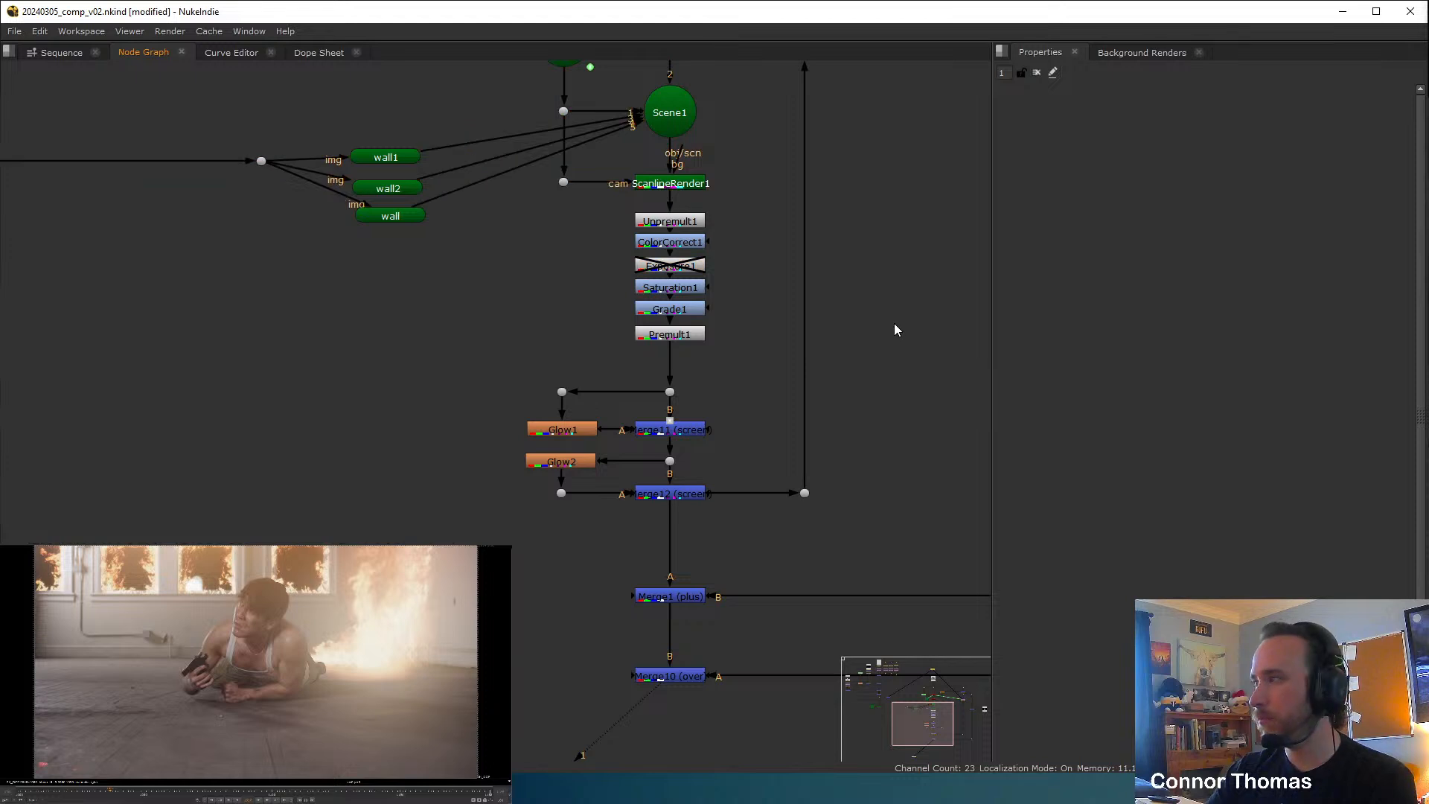
pyautogui.moveTo(838, 261); pyautogui.dragTo(775, 323, button='middle')
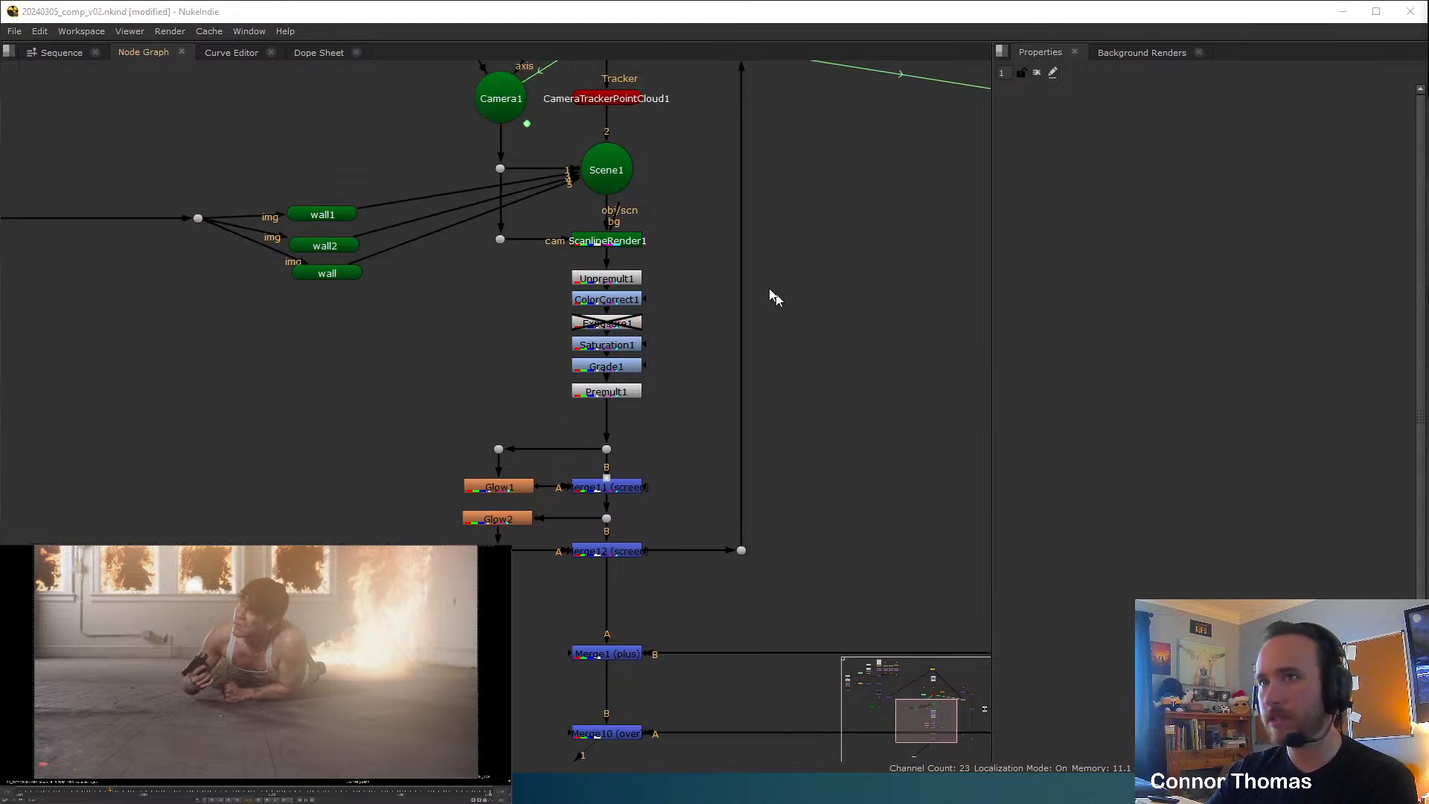
pyautogui.scroll(-10, 772, 296)
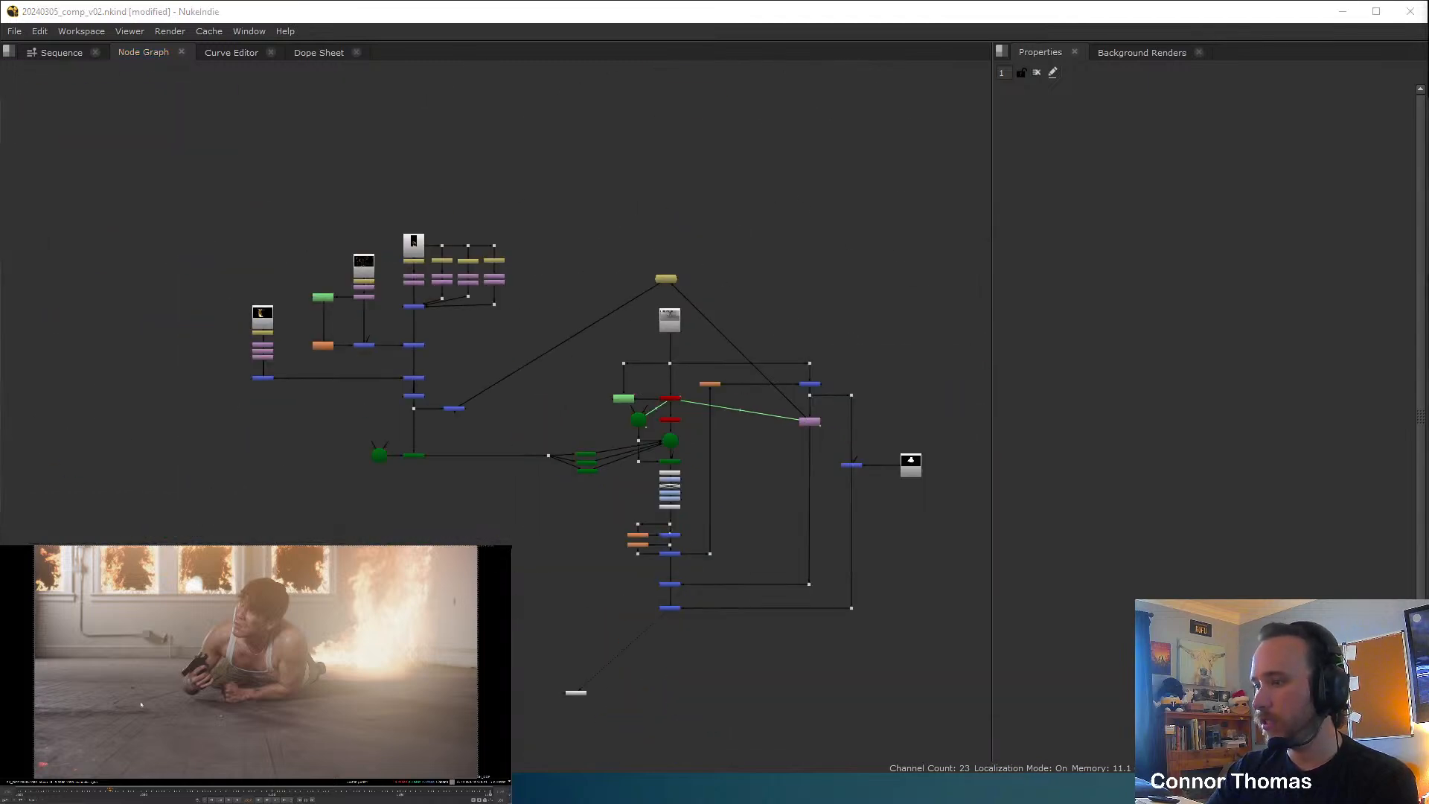
pyautogui.hotkey('ctrl', 's')
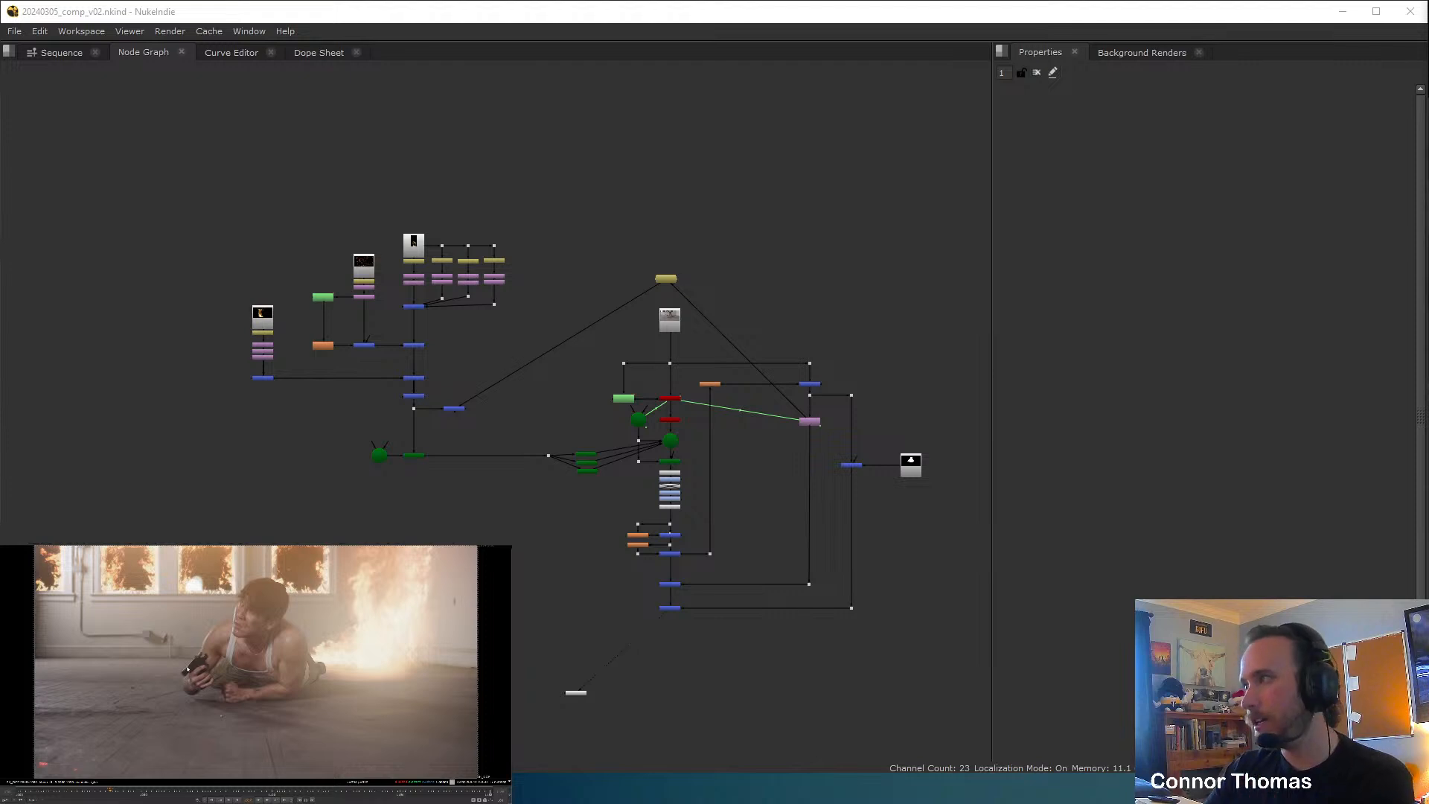
pyautogui.scroll(5, 864, 351)
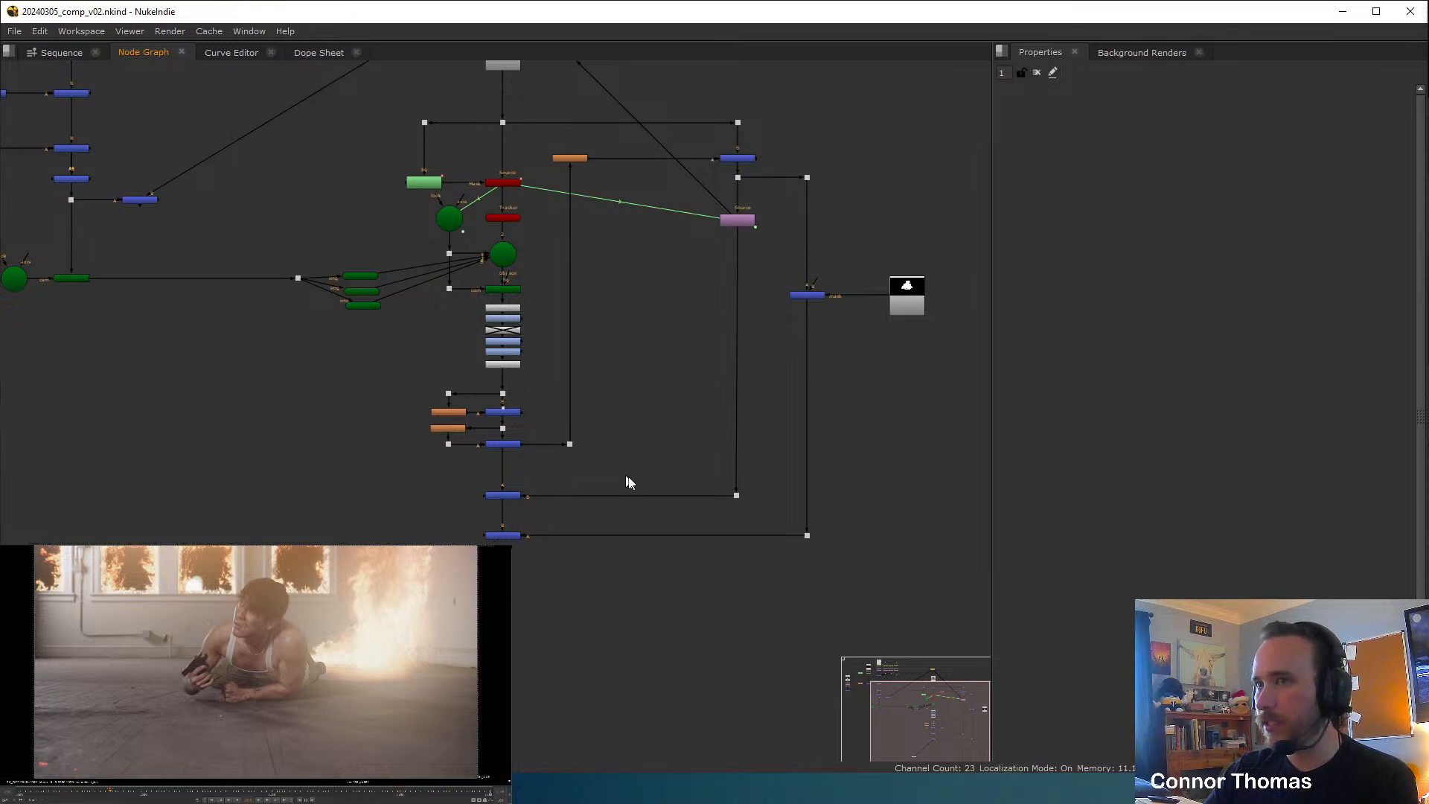
pyautogui.scroll(4, 583, 594)
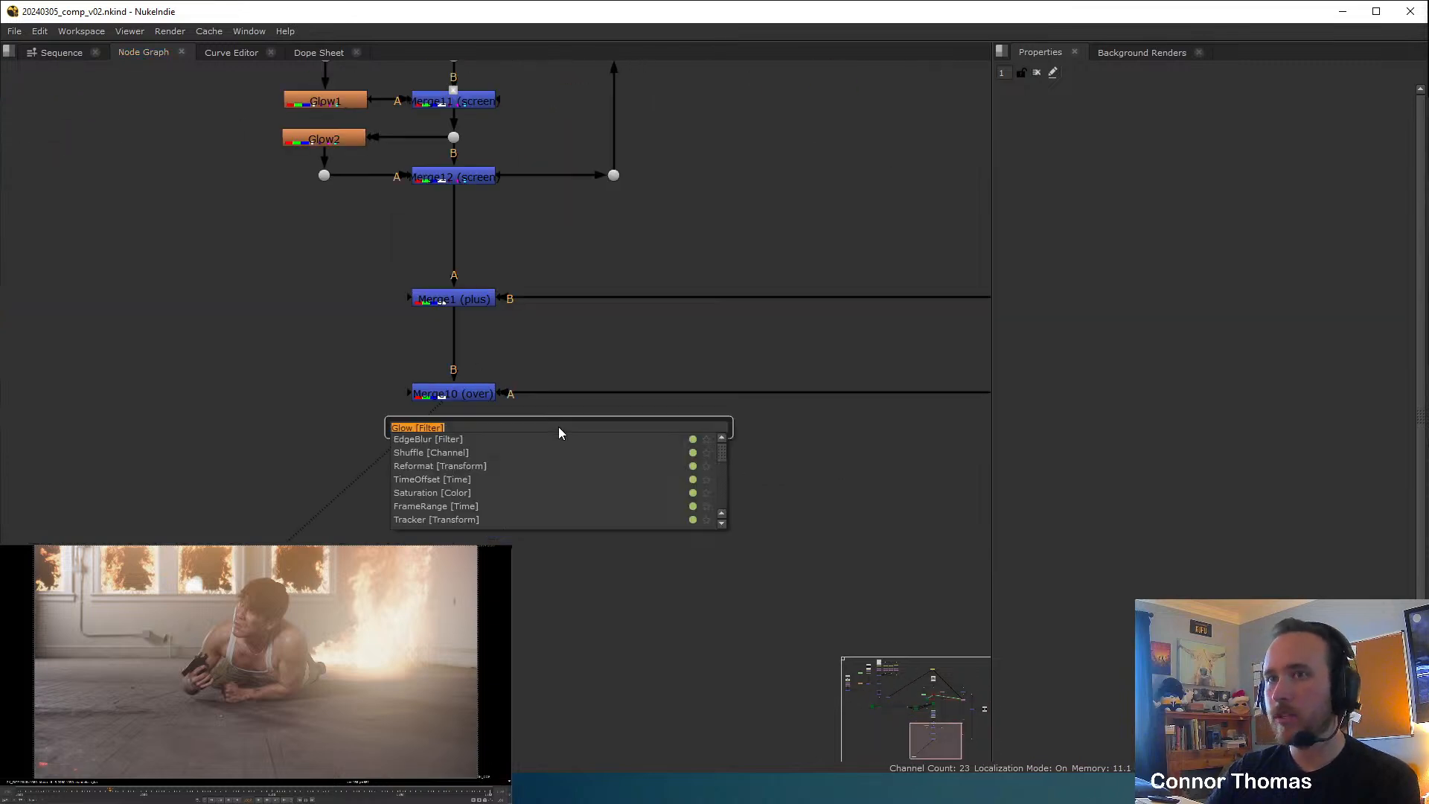
pyautogui.write('lens')
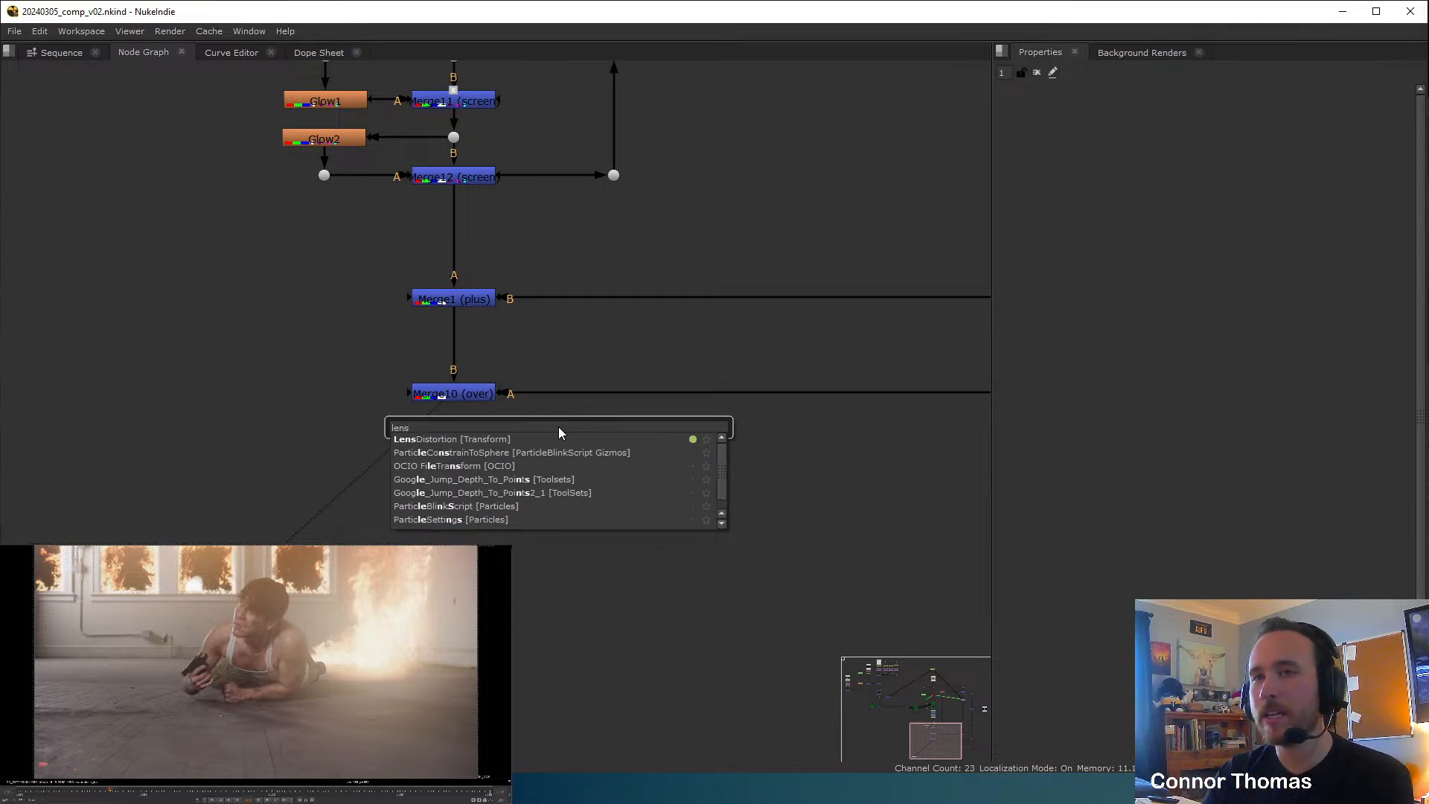
pyautogui.click(349, 362)
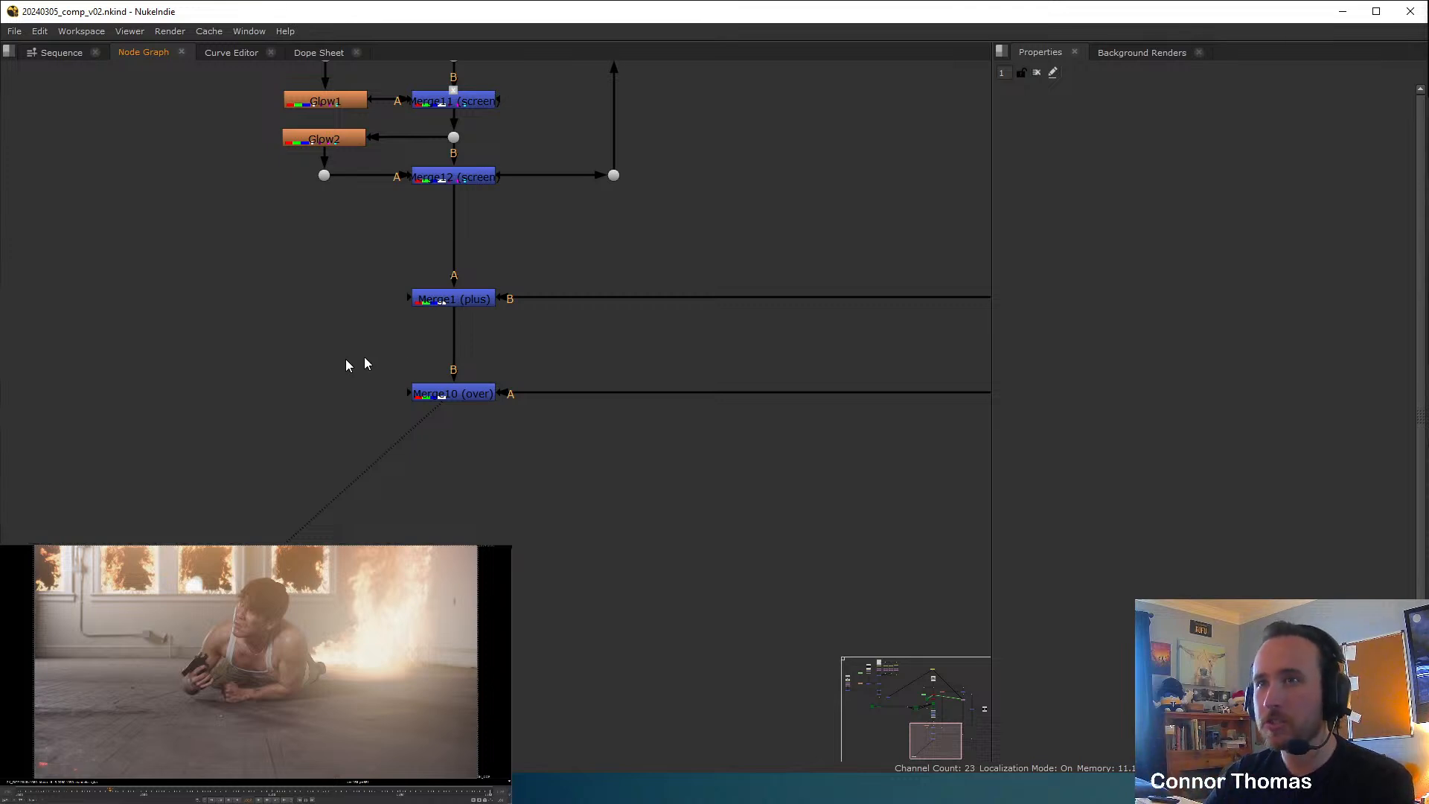
# Try a Blur with size 0.15 between the Read5 matte and Merge9's mask input, and delete it.
pyautogui.scroll(-4, 655, 297)
pyautogui.moveTo(699, 236); pyautogui.dragTo(693, 389, button='middle')
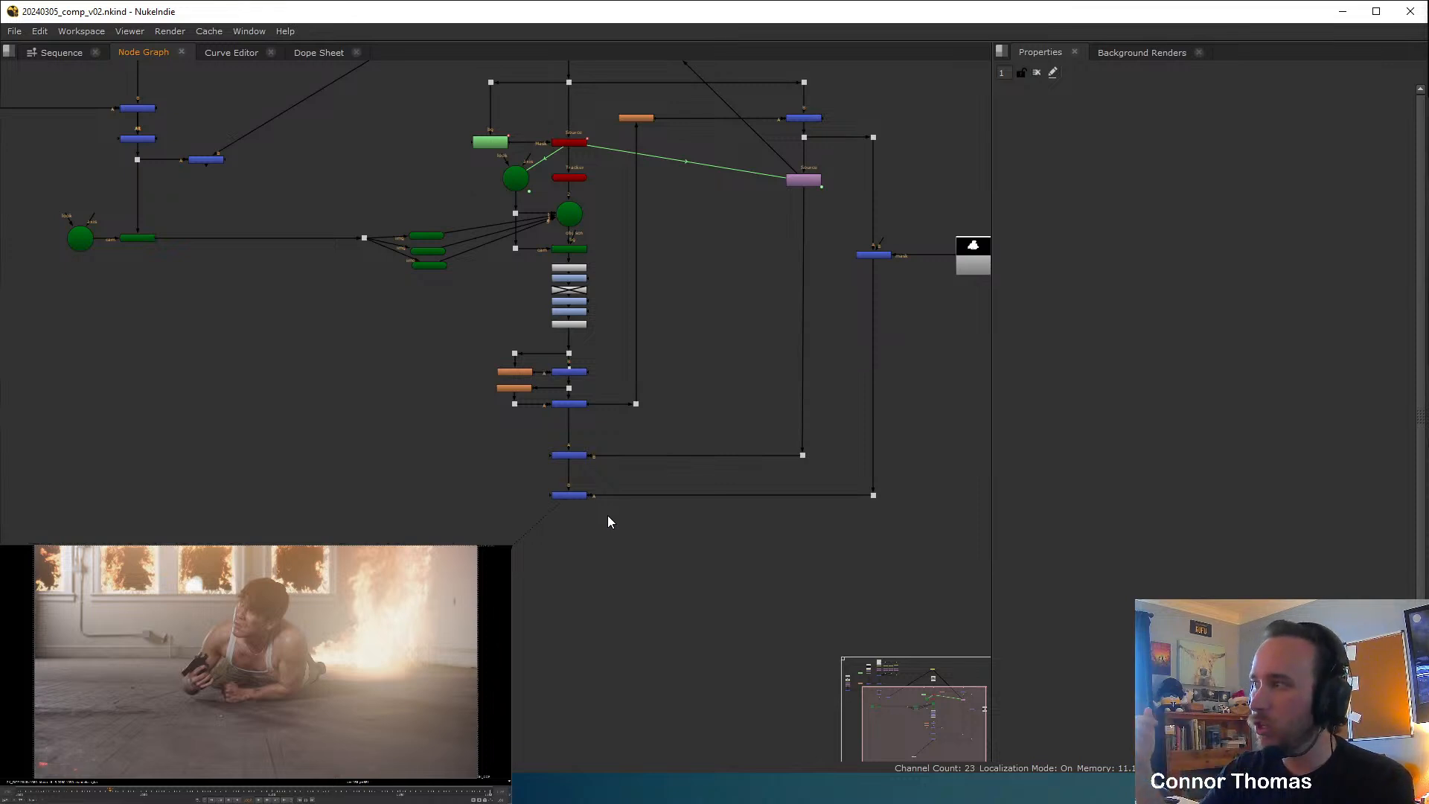
pyautogui.scroll(-1, 662, 429)
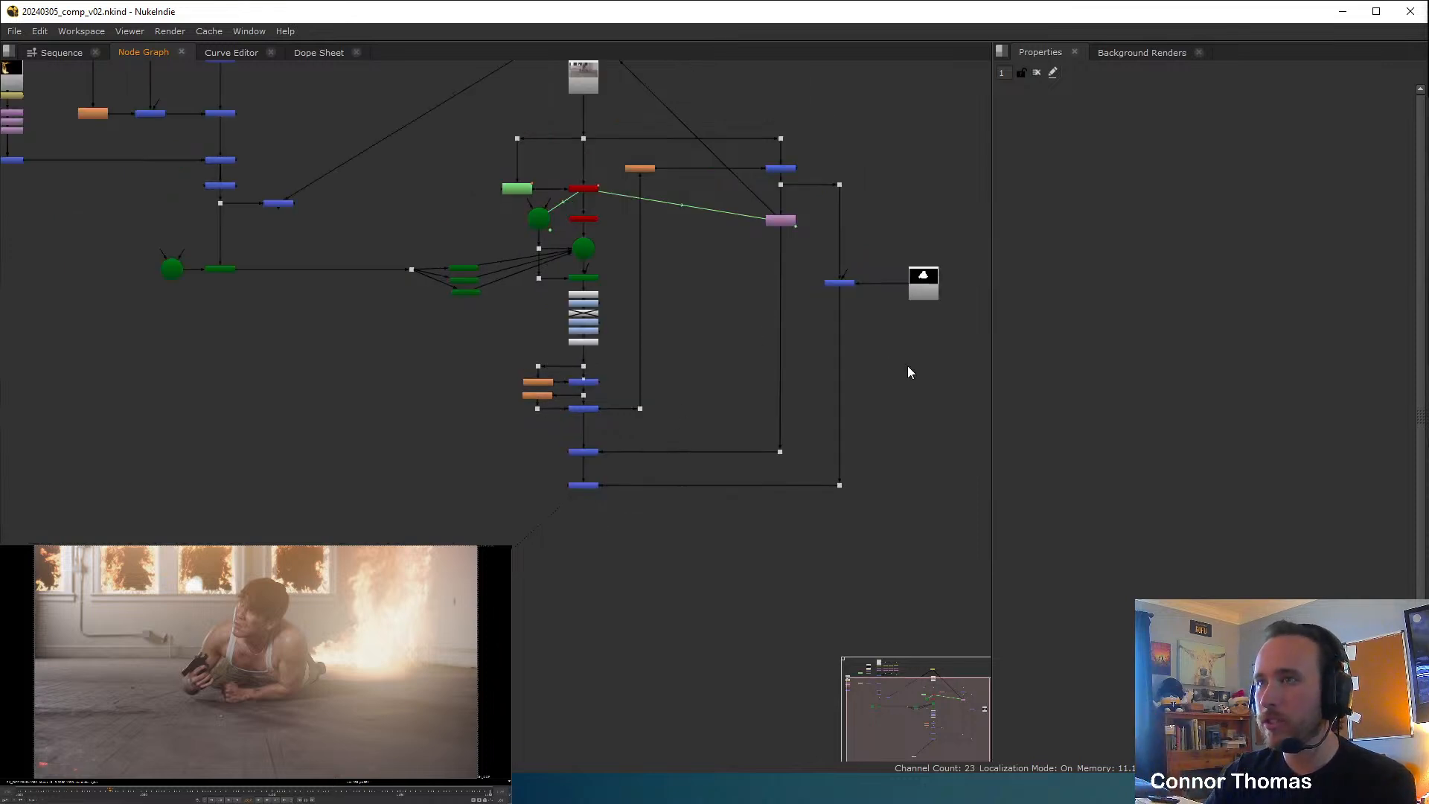
pyautogui.moveTo(907, 367); pyautogui.dragTo(773, 425, button='middle')
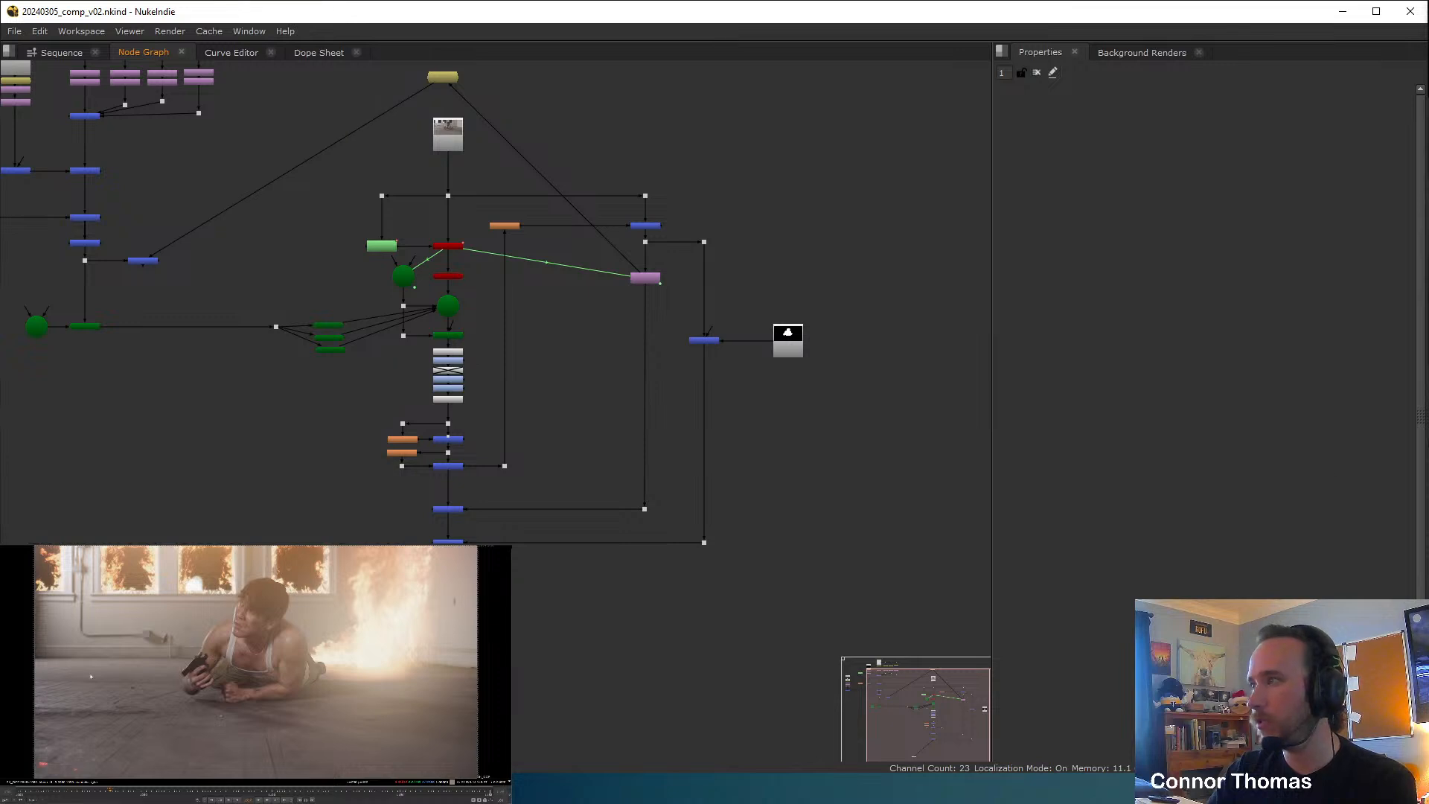
pyautogui.scroll(5, 670, 411)
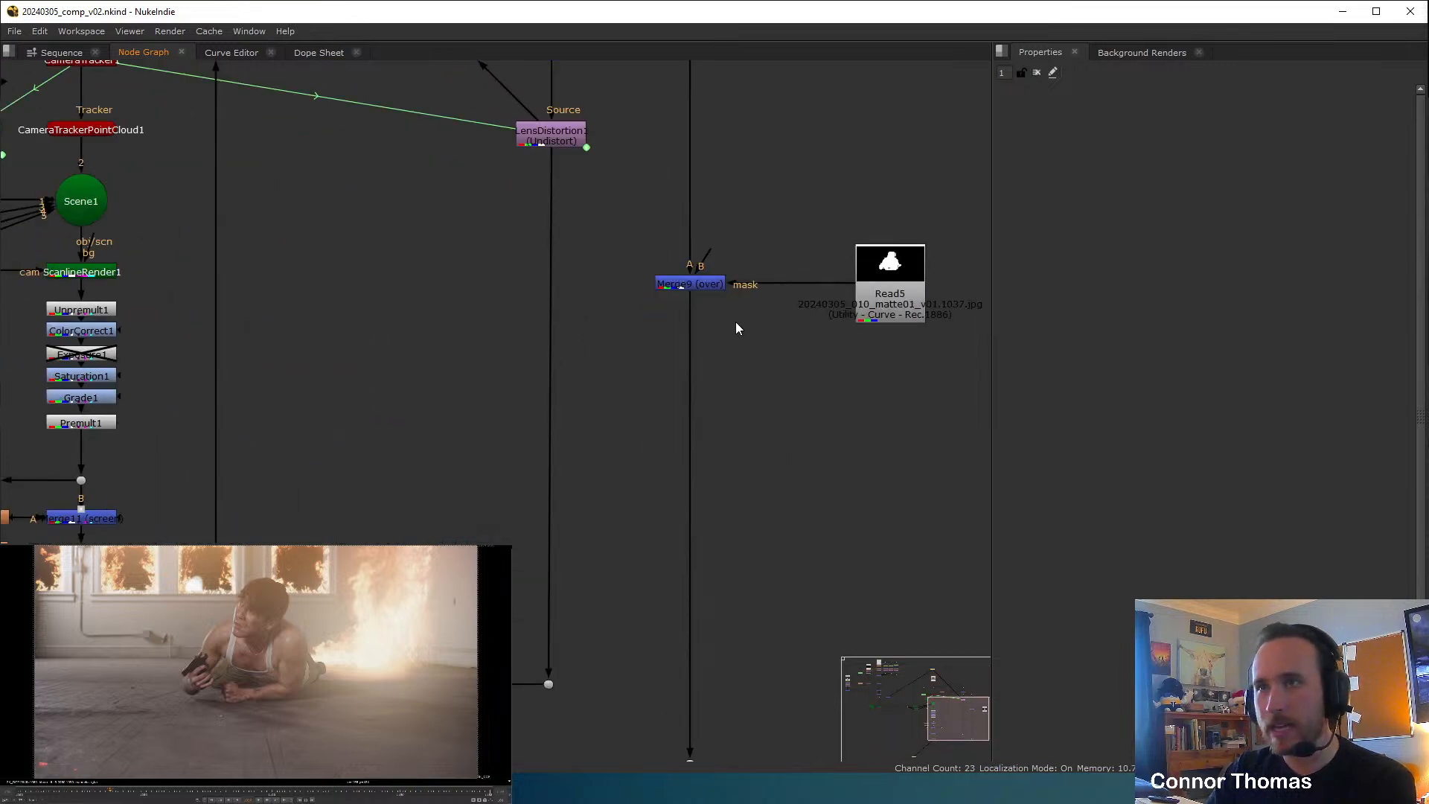
pyautogui.moveTo(902, 284); pyautogui.dragTo(912, 251)
pyautogui.press('b')
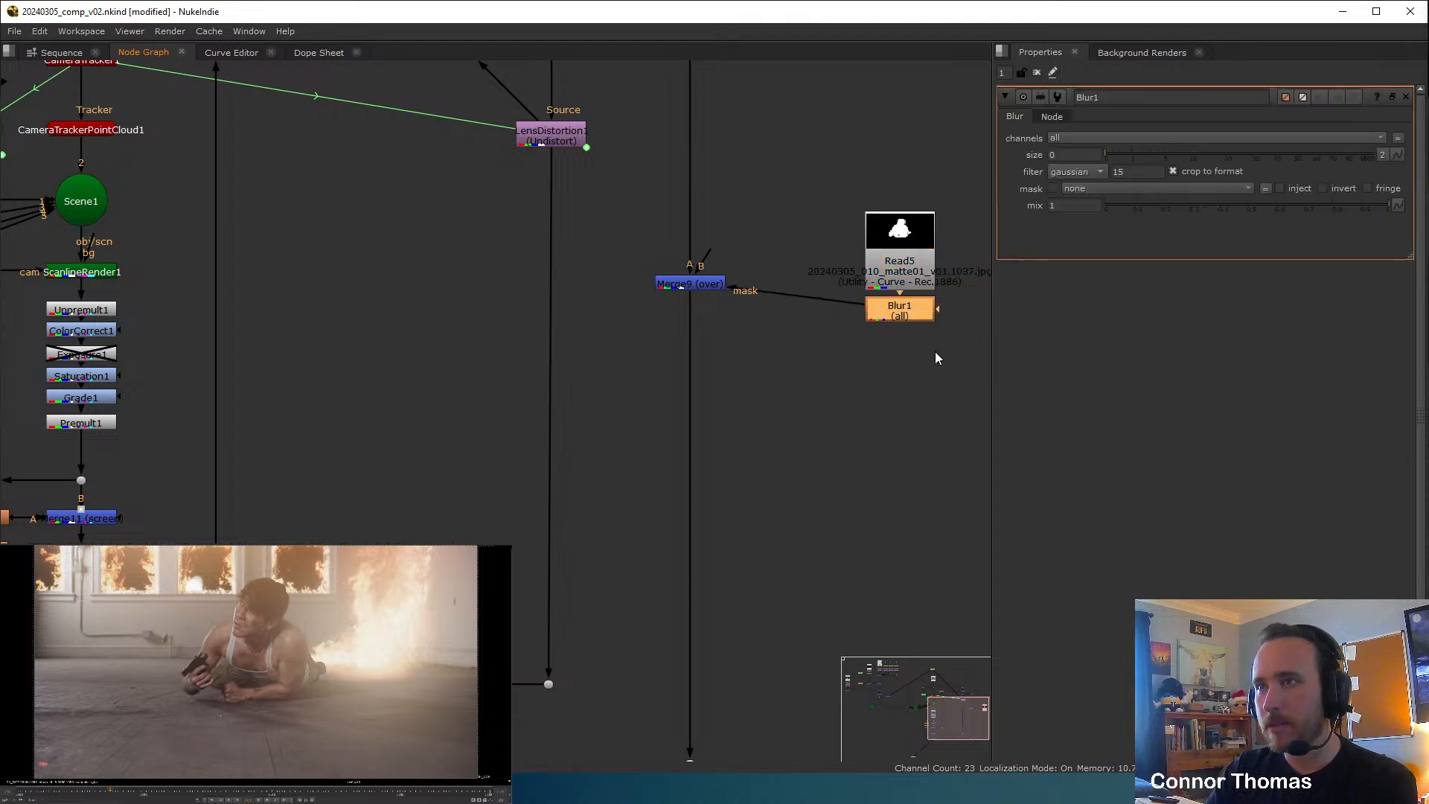
pyautogui.moveTo(797, 362); pyautogui.dragTo(972, 156)
pyautogui.moveTo(923, 244); pyautogui.dragTo(921, 223)
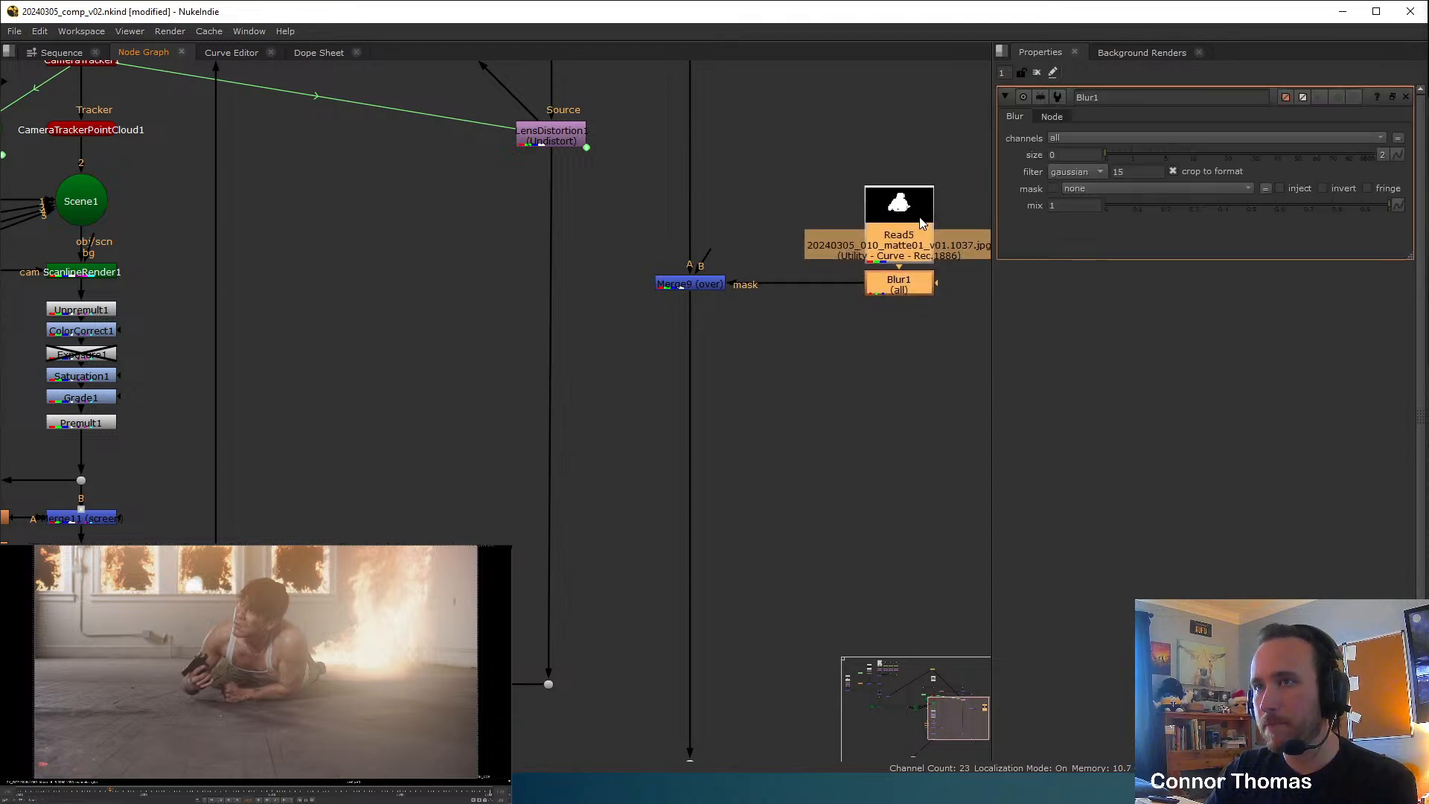
pyautogui.click(893, 360)
pyautogui.moveTo(1106, 155); pyautogui.dragTo(1168, 153)
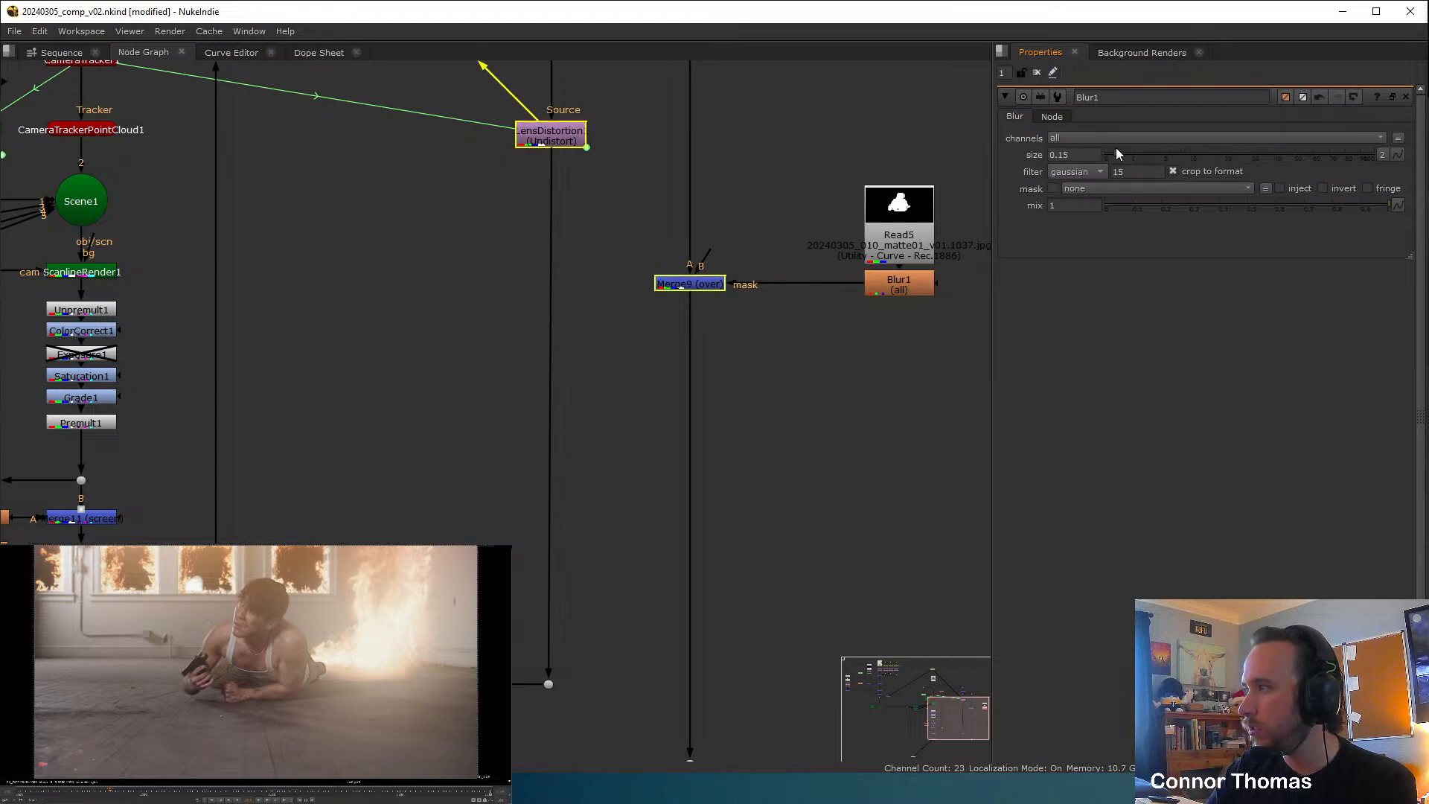
pyautogui.press('Delete')
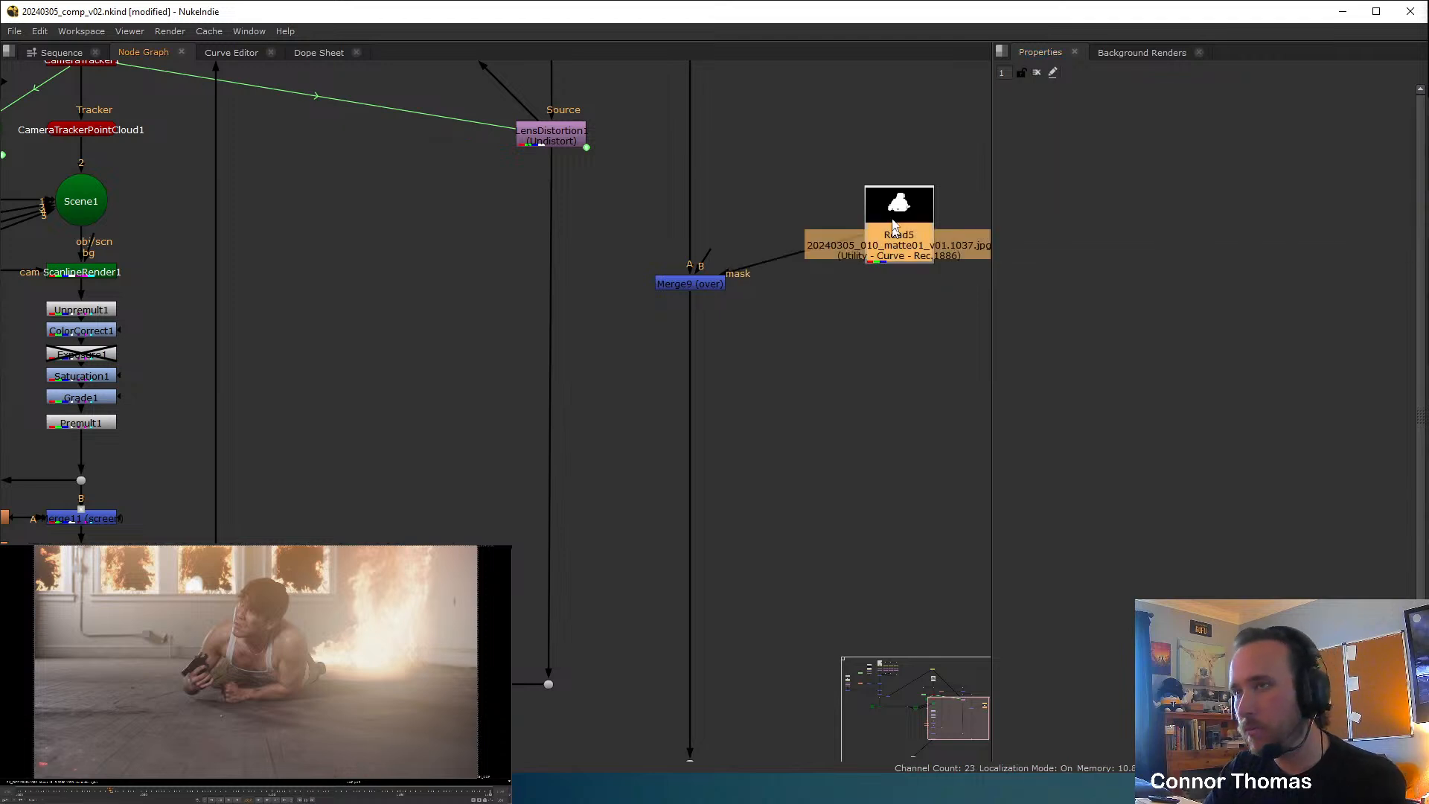
# Insert an Erode (fast) after the Read5 matte feeding Merge9's mask and set its size to -2.
pyautogui.press('Tab')
pyautogui.write('erode')
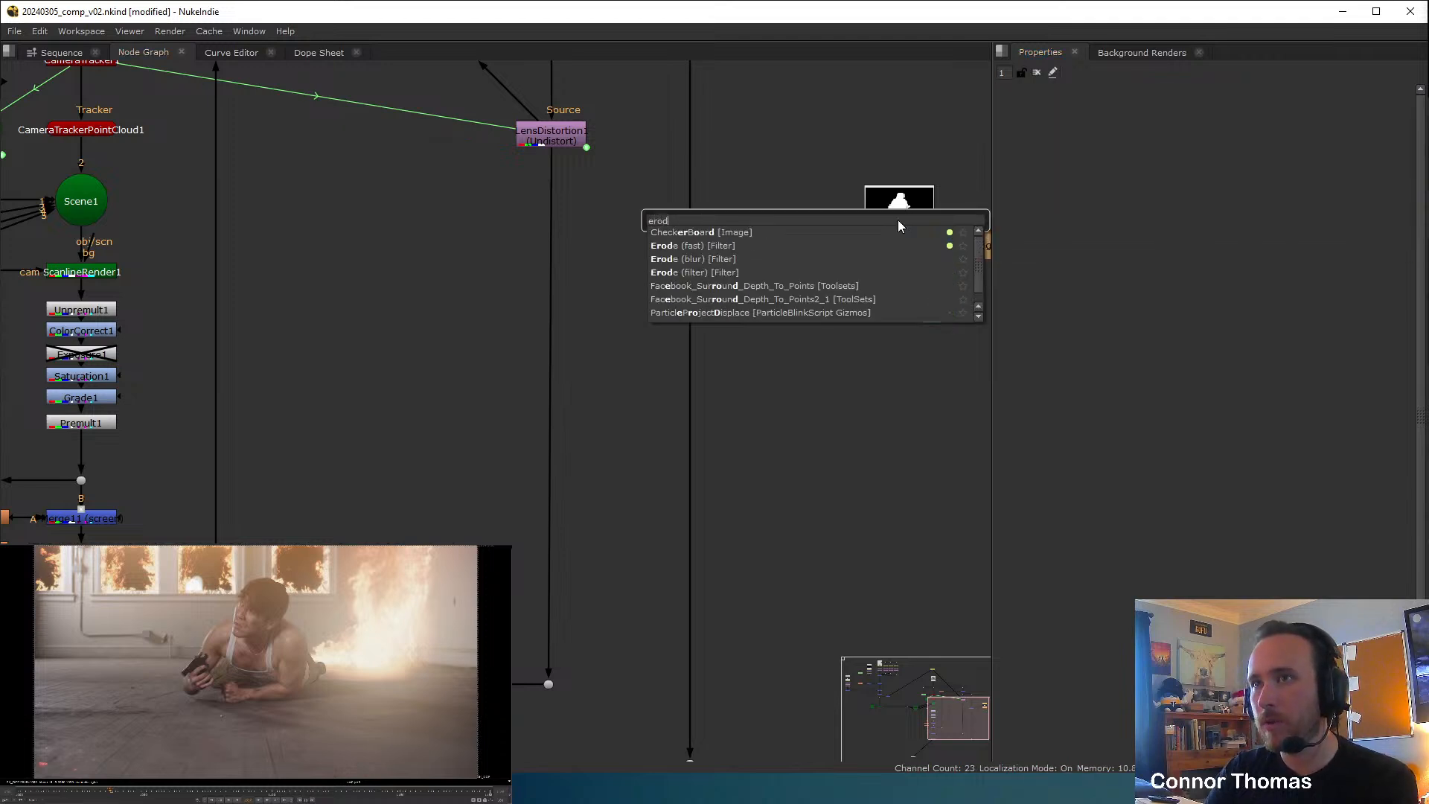
pyautogui.press('Return')
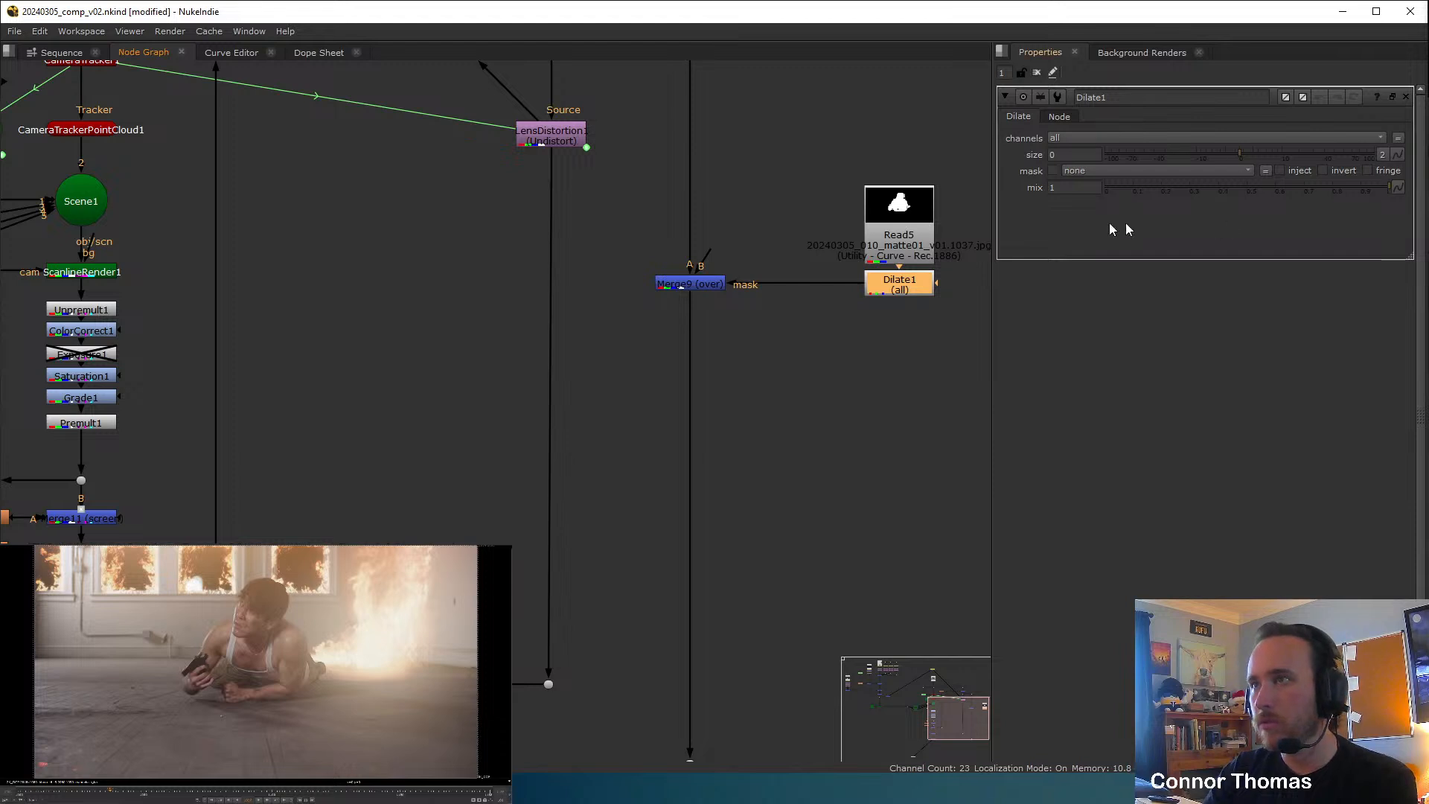
pyautogui.moveTo(1231, 154); pyautogui.dragTo(1222, 159)
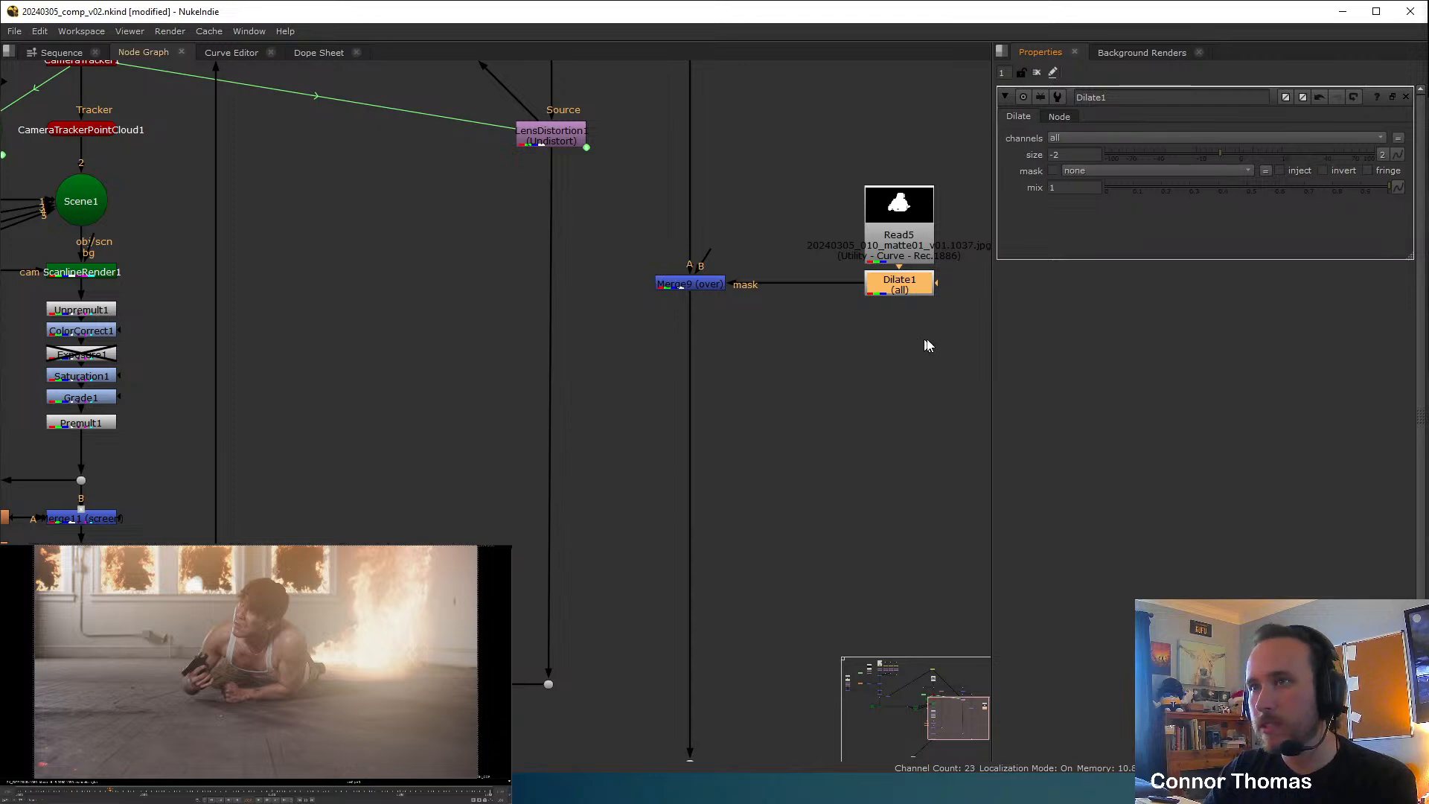
# Switch to DaVinci Resolve's Color page and examine the edge of the actor's Magic Mask matte up close around the head.
pyautogui.click(643, 789)
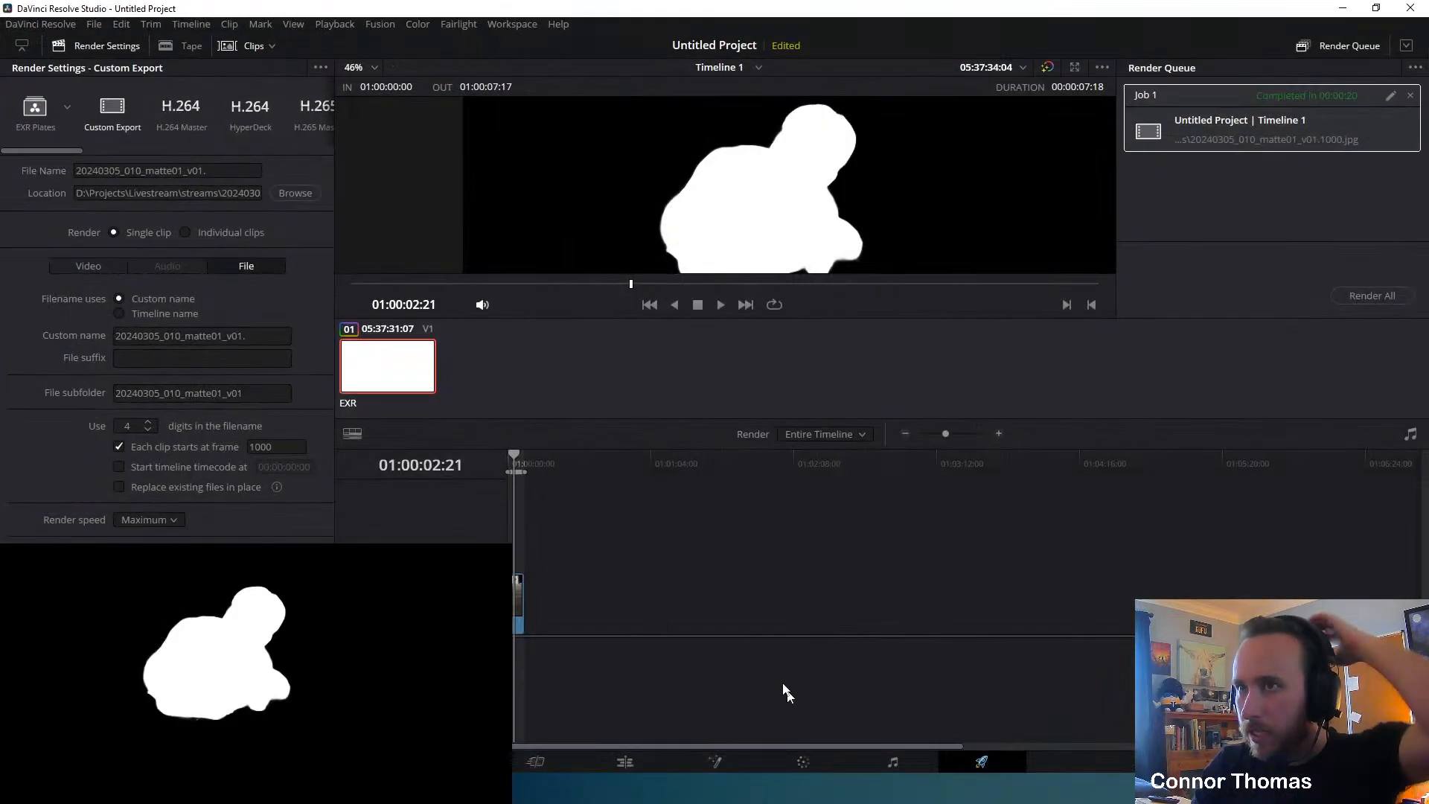
pyautogui.click(840, 762)
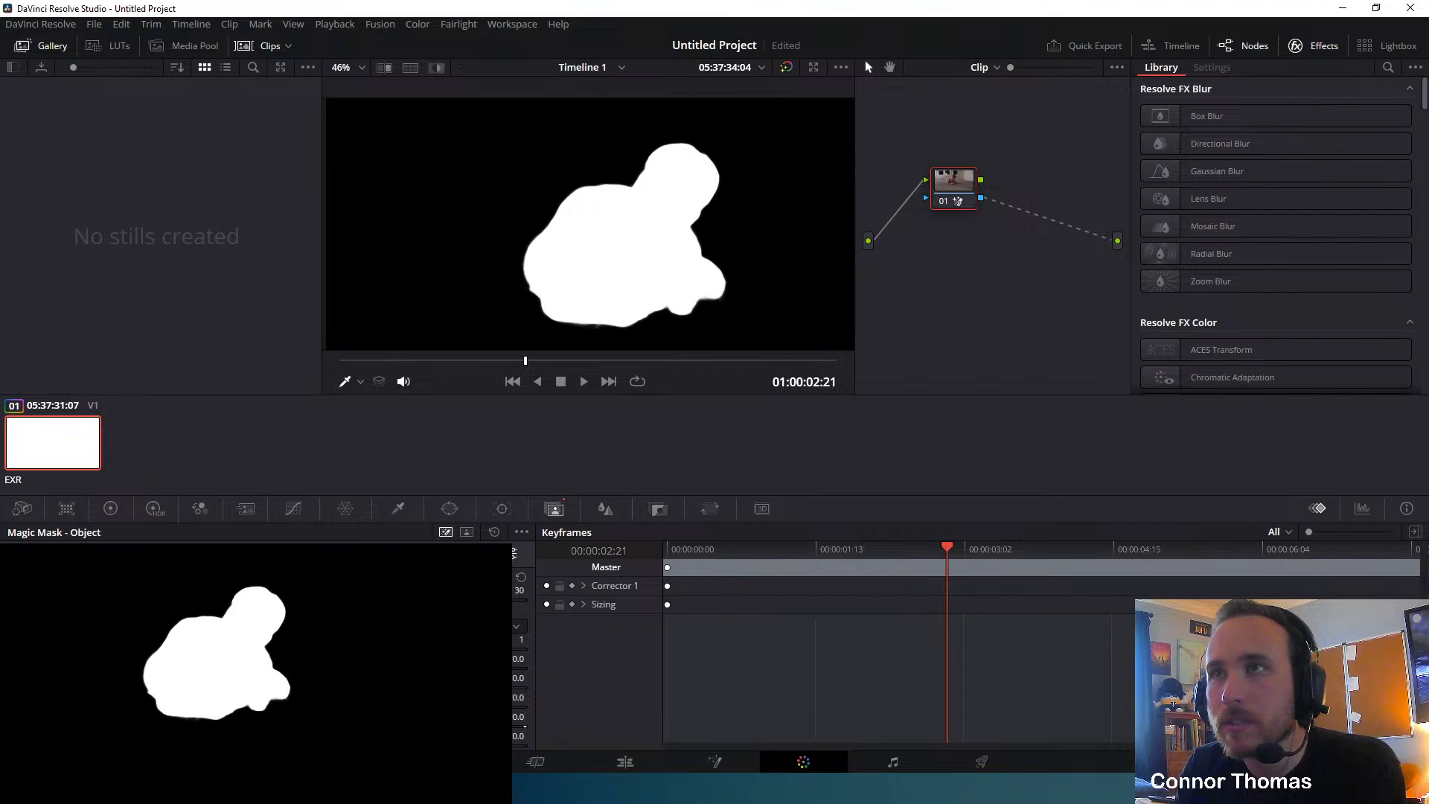
pyautogui.scroll(5, 660, 189)
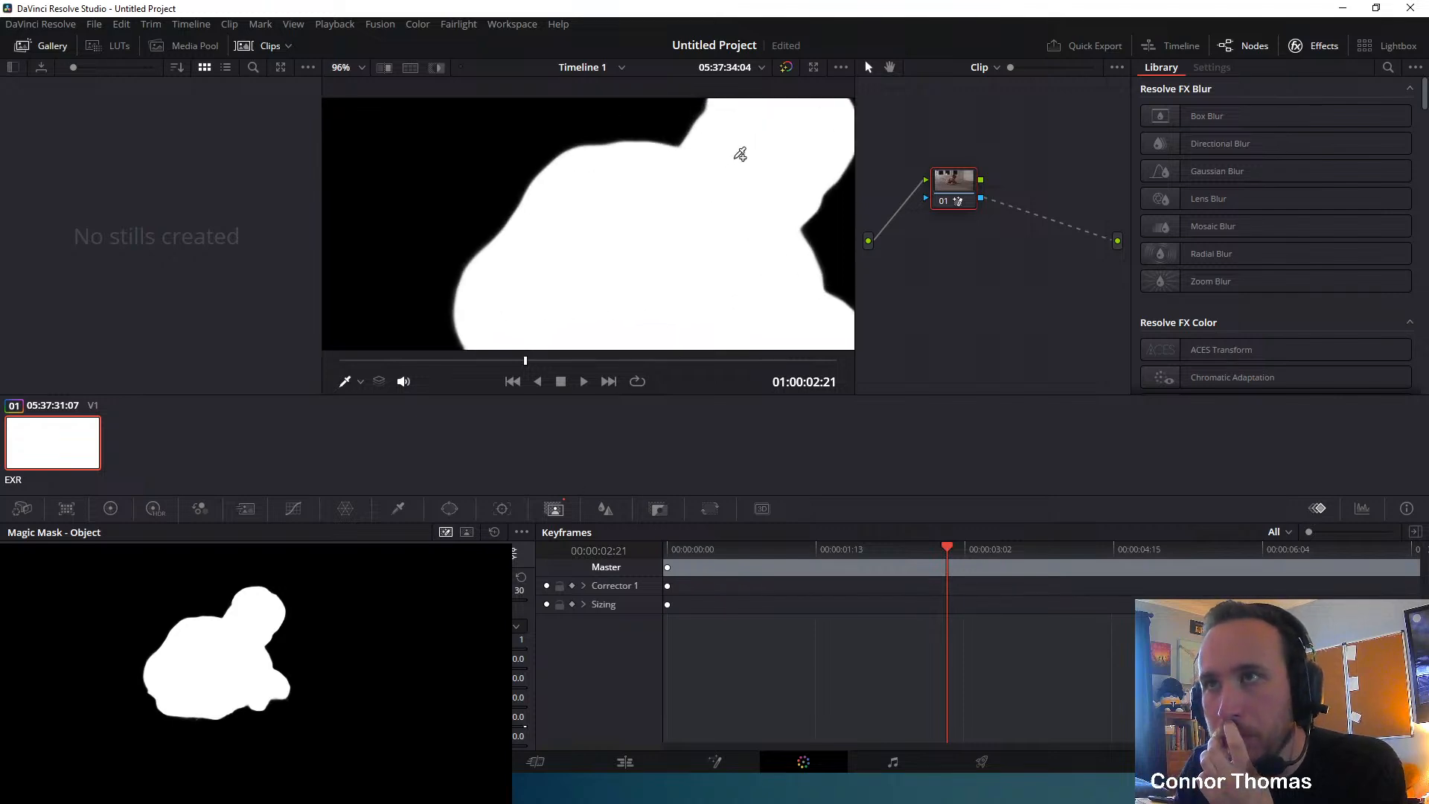
pyautogui.scroll(2, 744, 217)
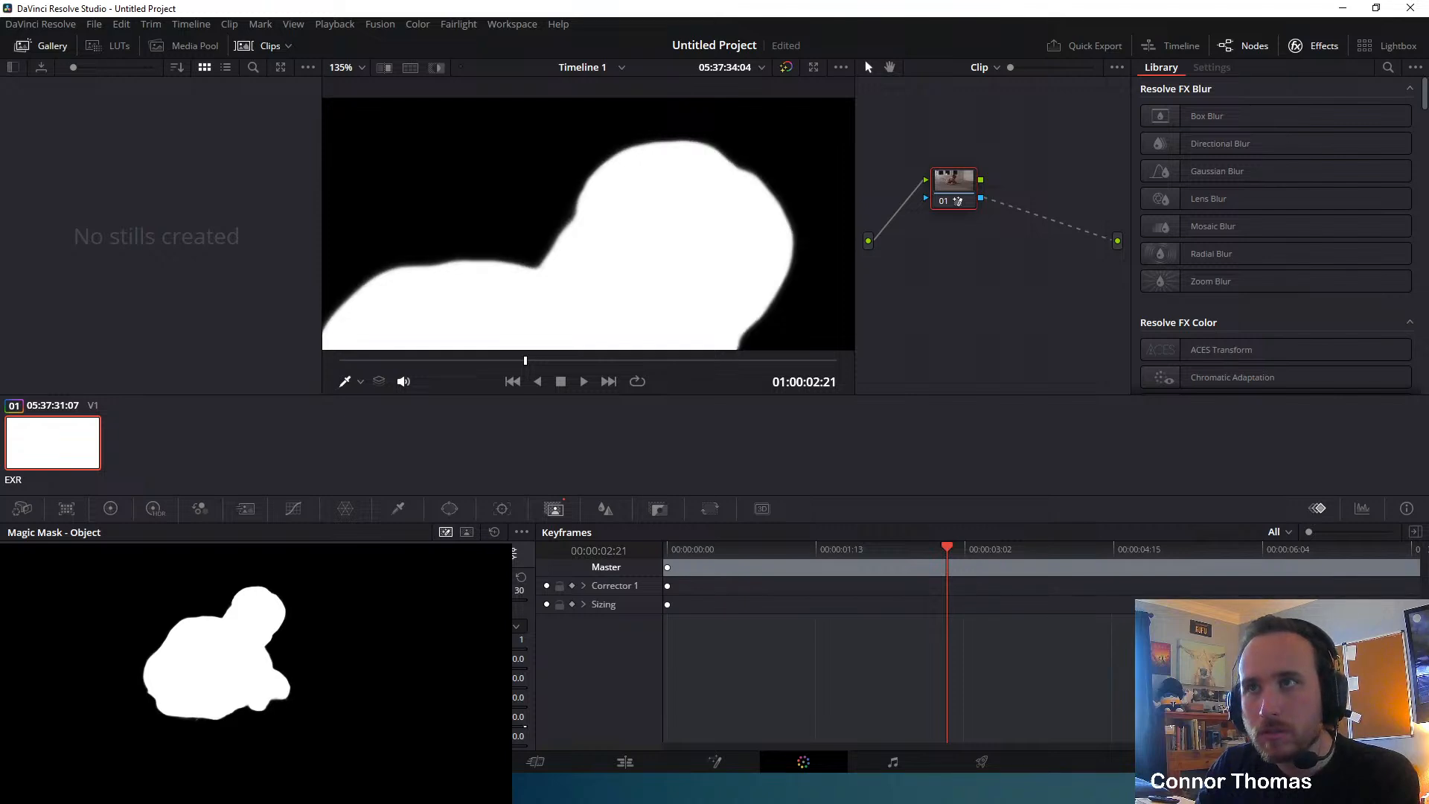
# Queue another export of the 20240305_010_matte01_v01 matte sequence with the existing settings, render that job, and return to Nuke.
pyautogui.hotkey('shift', '8')
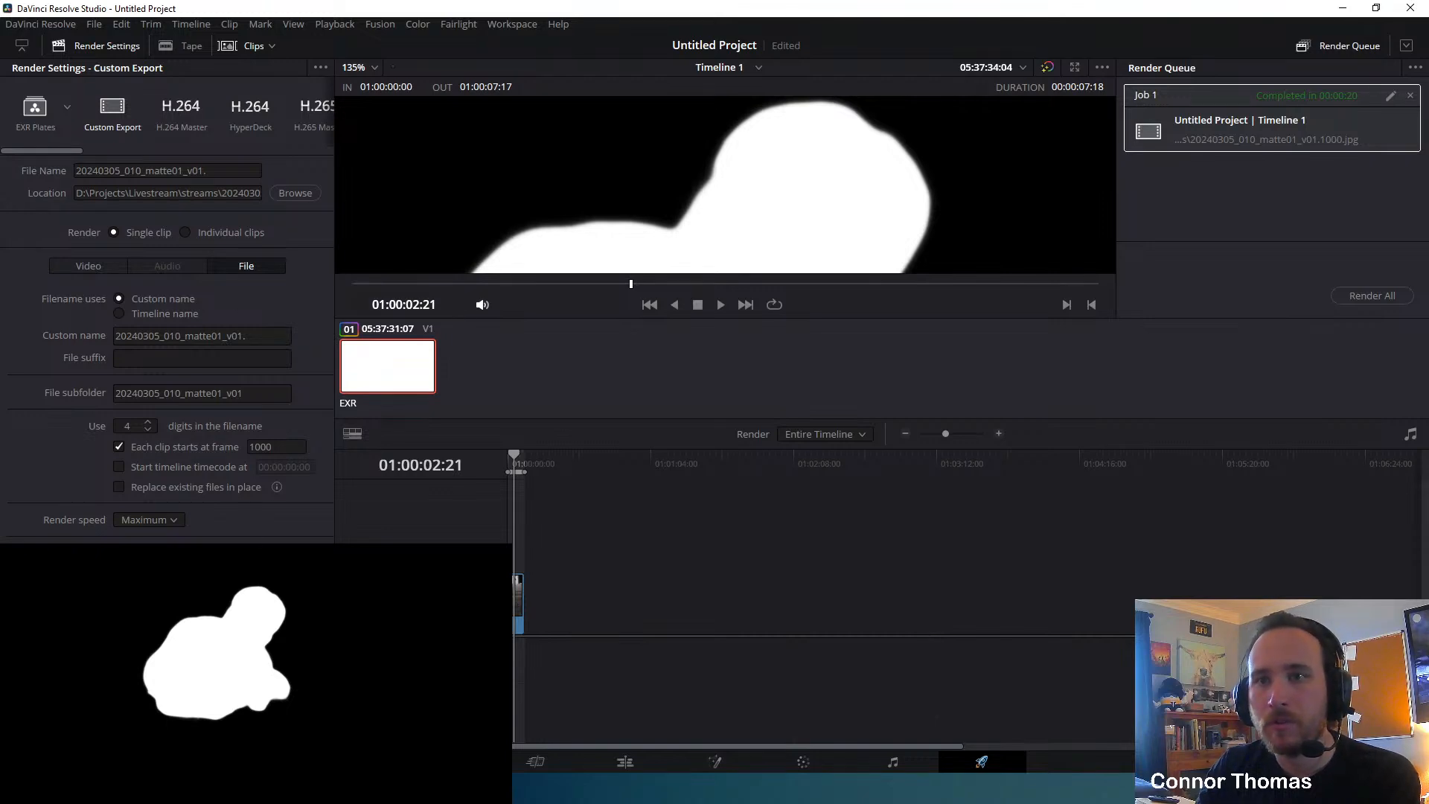
pyautogui.click(833, 457)
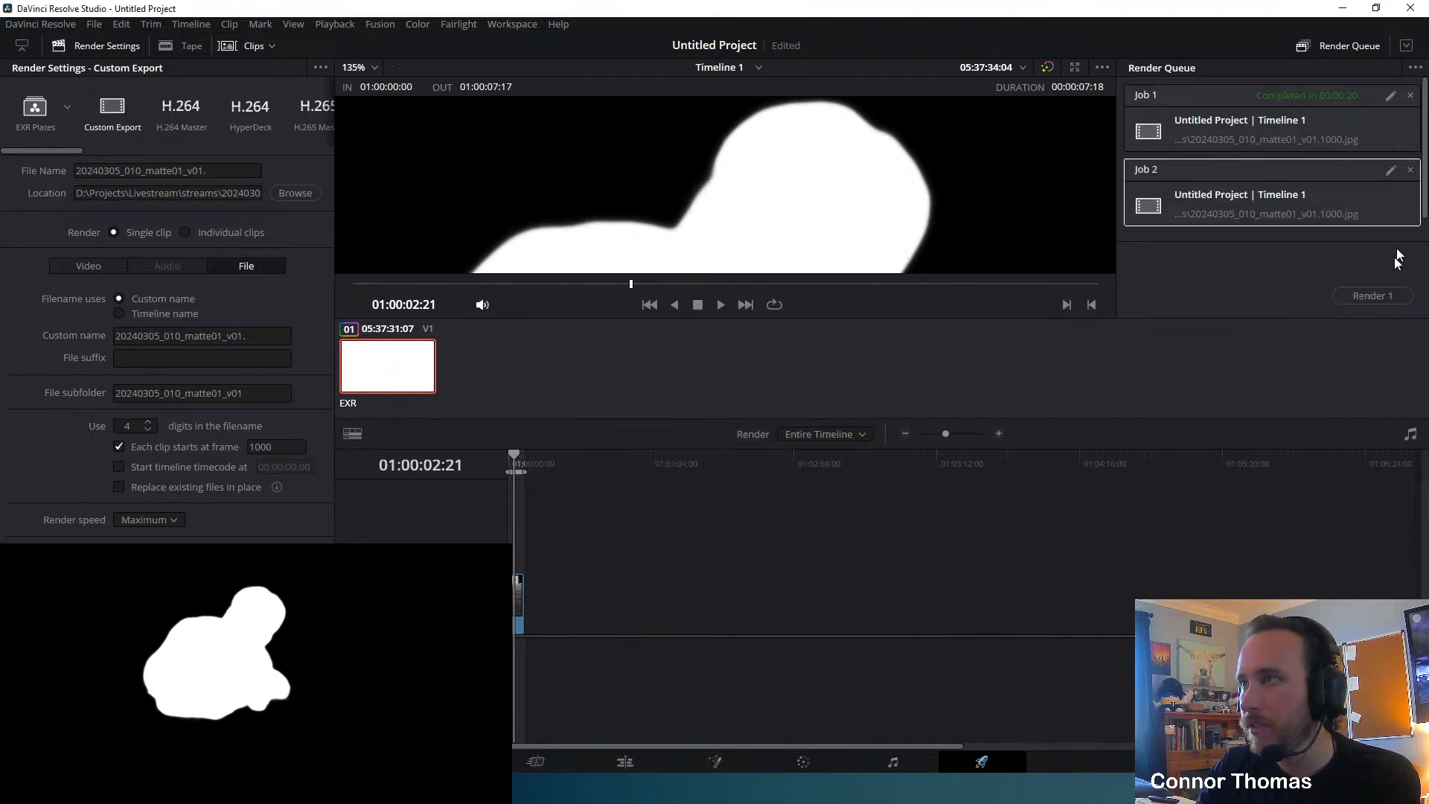
pyautogui.click(1365, 298)
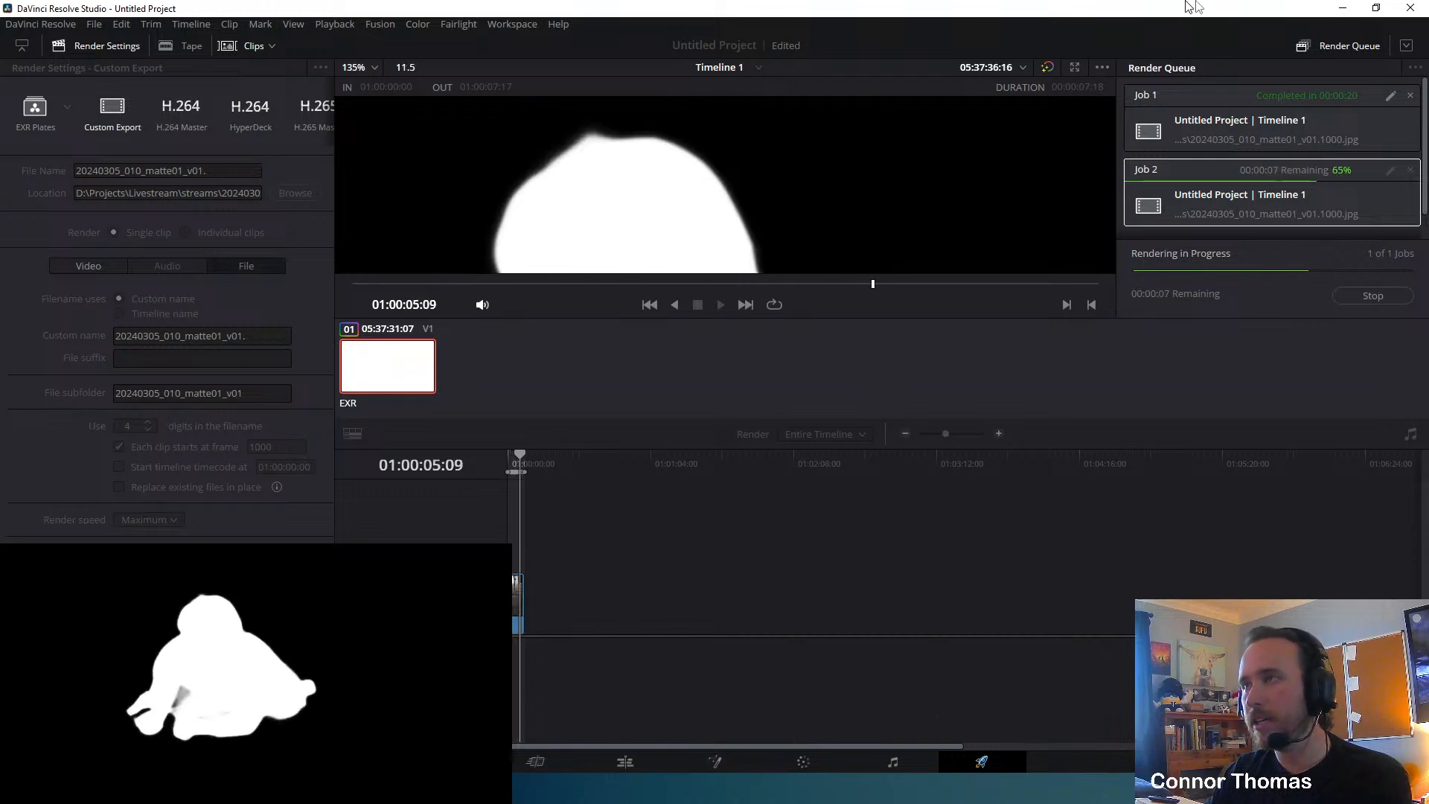
pyautogui.click(1337, 9)
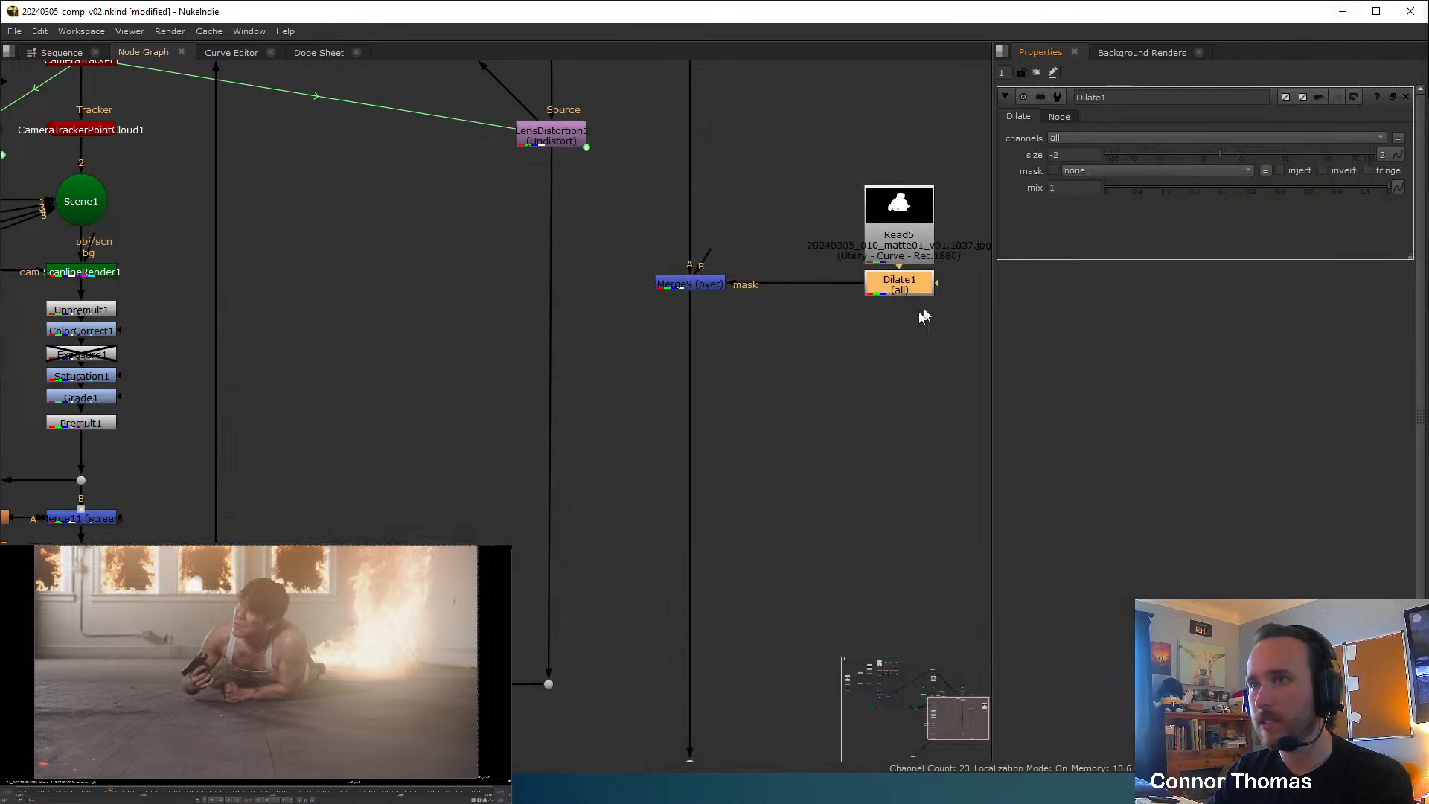
# Disable Dilate1 on the matte branch and open the properties of the Read5 matte.
pyautogui.moveTo(897, 305); pyautogui.dragTo(831, 369, button='middle')
pyautogui.click(847, 337)
pyautogui.press('d')
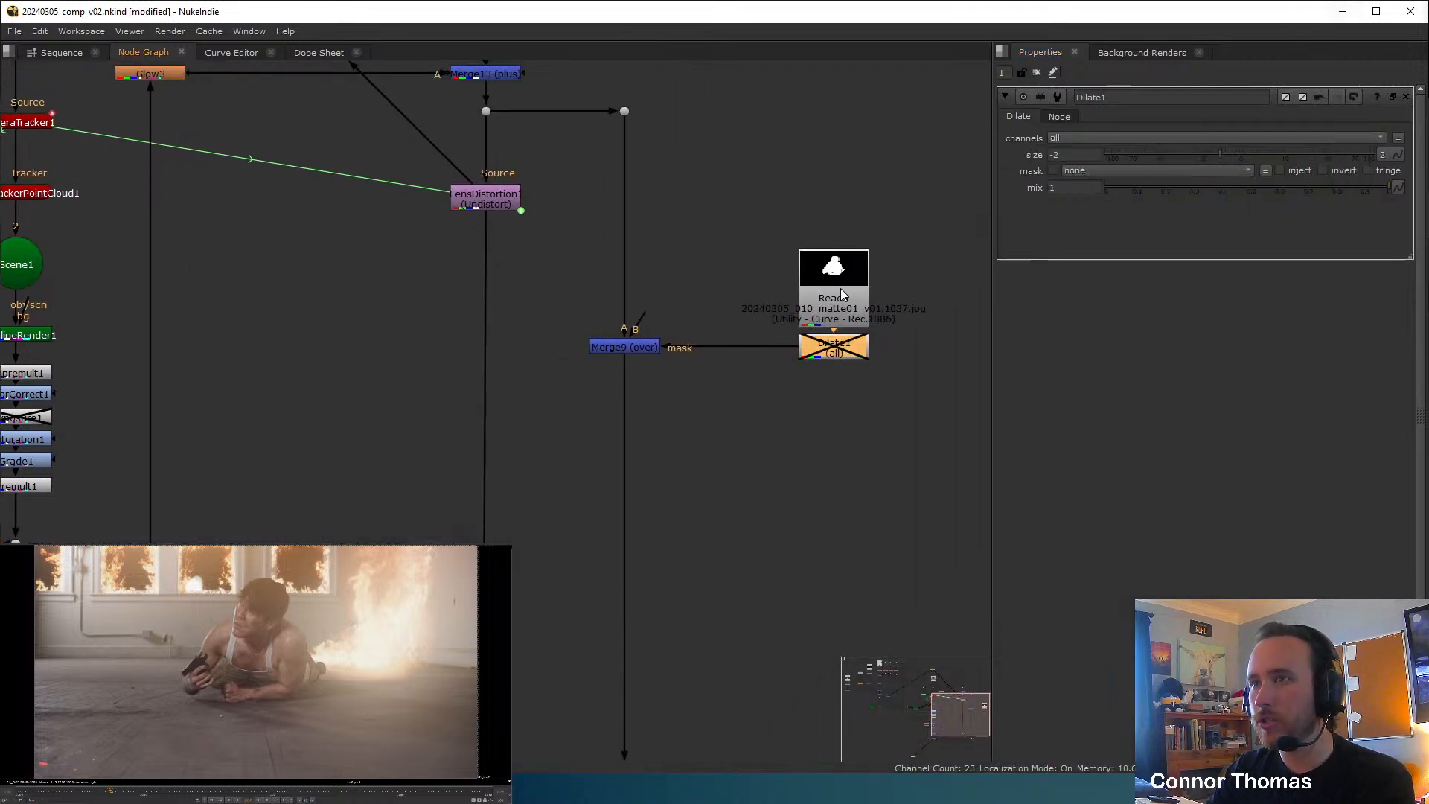
pyautogui.click(841, 287)
pyautogui.doubleClick(841, 288)
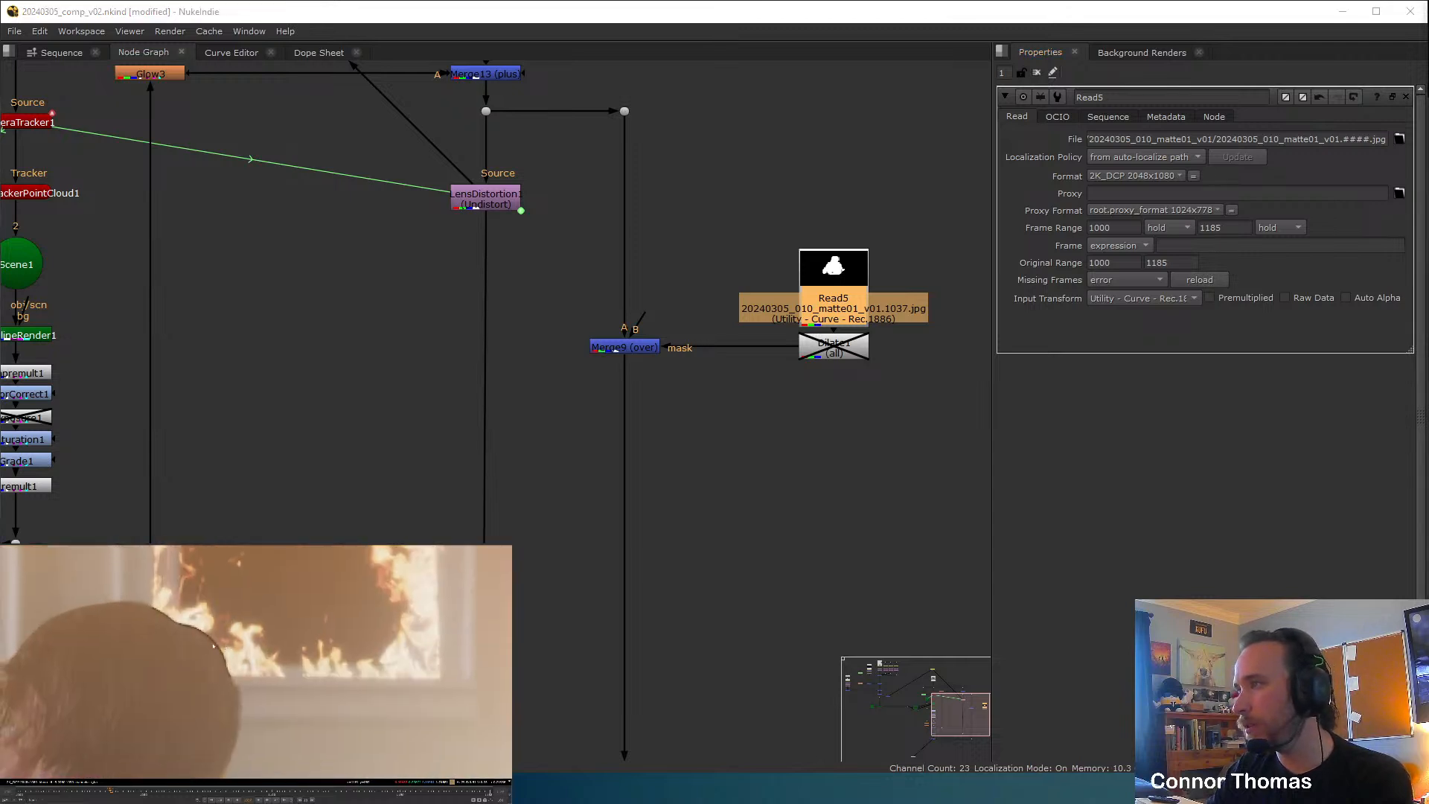
# View the isolated actor from Merge9, and the full comp from Merge10.
pyautogui.click(627, 348)
pyautogui.press('1')
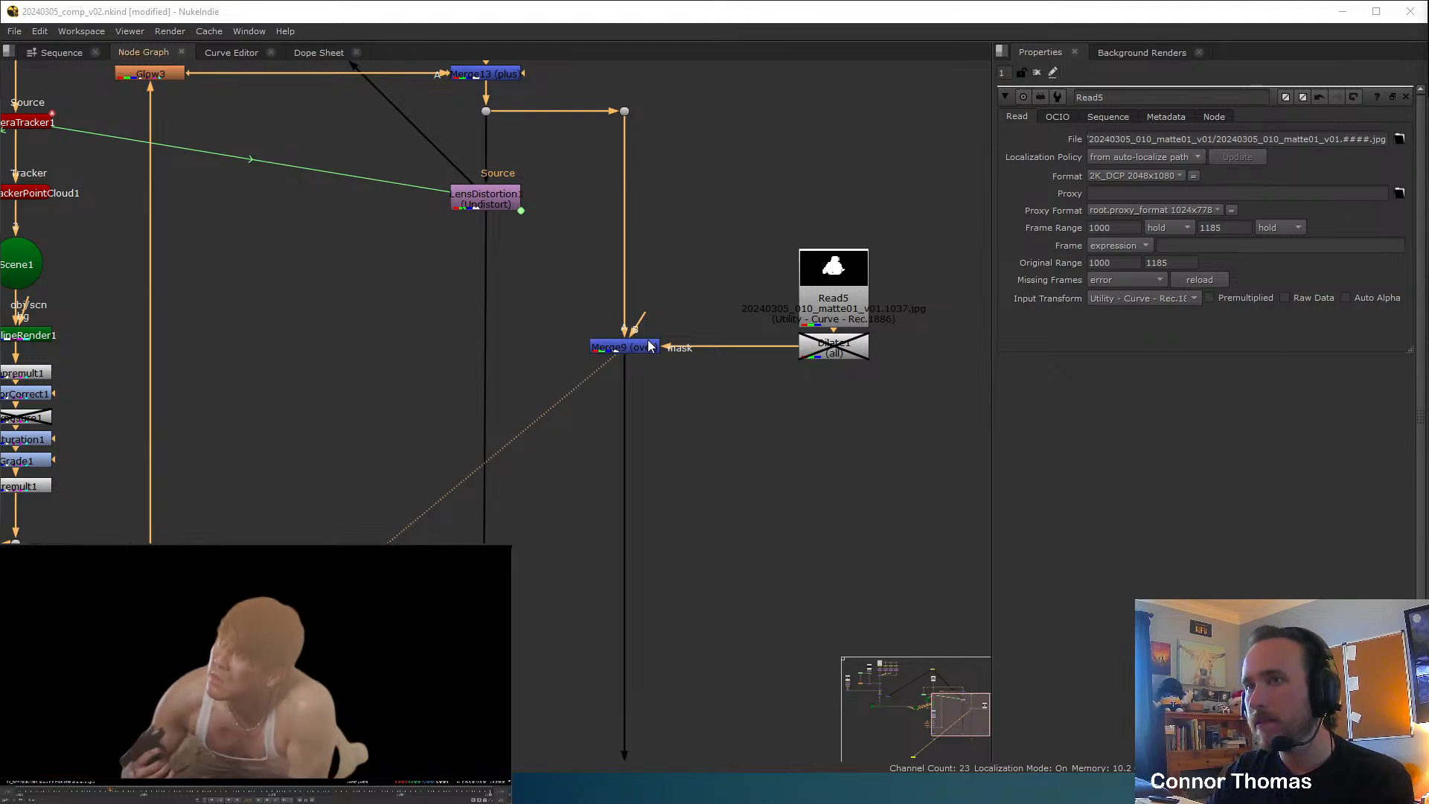
pyautogui.moveTo(688, 441); pyautogui.dragTo(748, 253, button='middle')
pyautogui.scroll(-3, 748, 253)
pyautogui.moveTo(701, 508); pyautogui.dragTo(772, 450, button='middle')
pyautogui.click(415, 419)
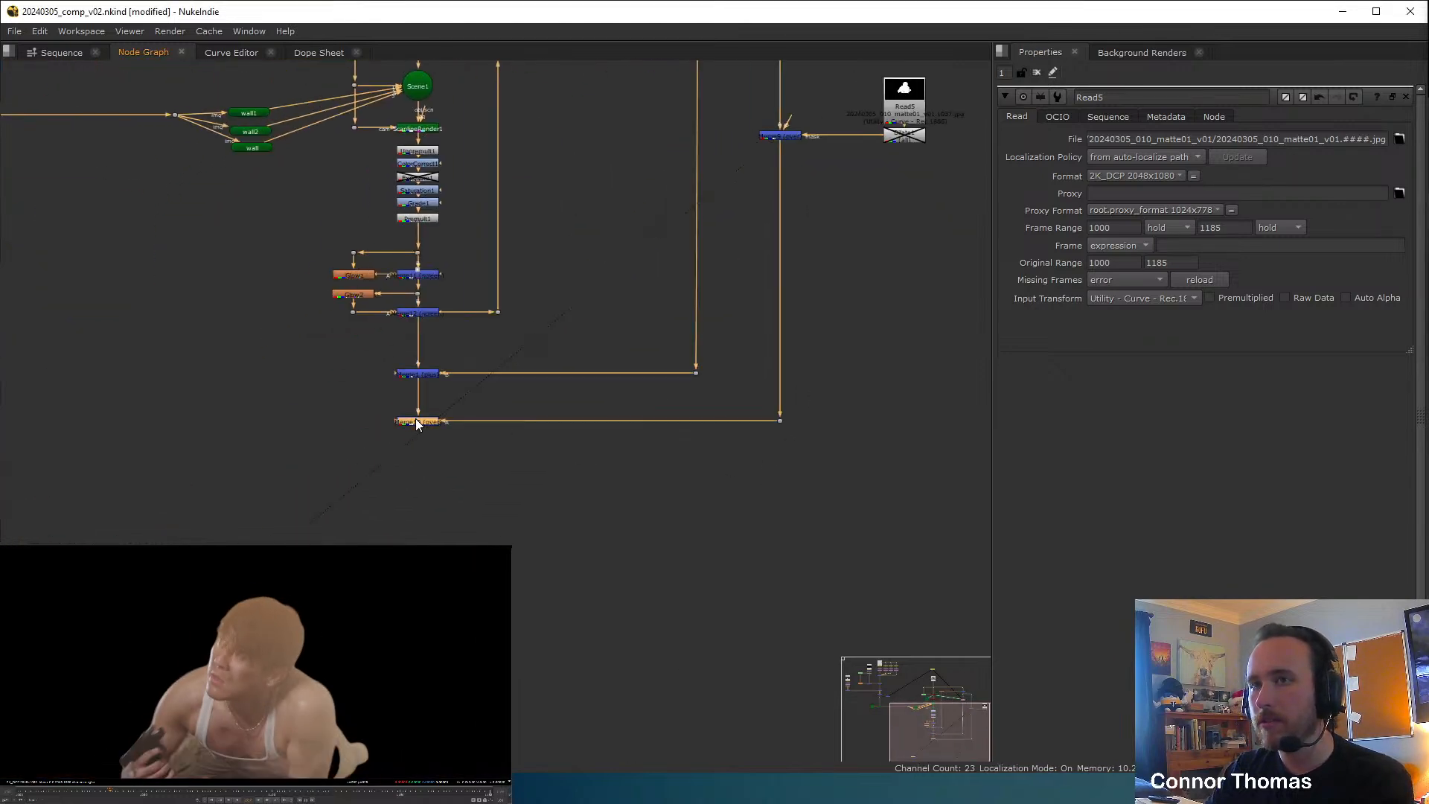
pyautogui.press('1')
# Re-enable Dilate1 below the Read5 matte and set its size to 2.2.
pyautogui.moveTo(850, 240); pyautogui.dragTo(779, 381, button='middle')
pyautogui.scroll(3, 779, 381)
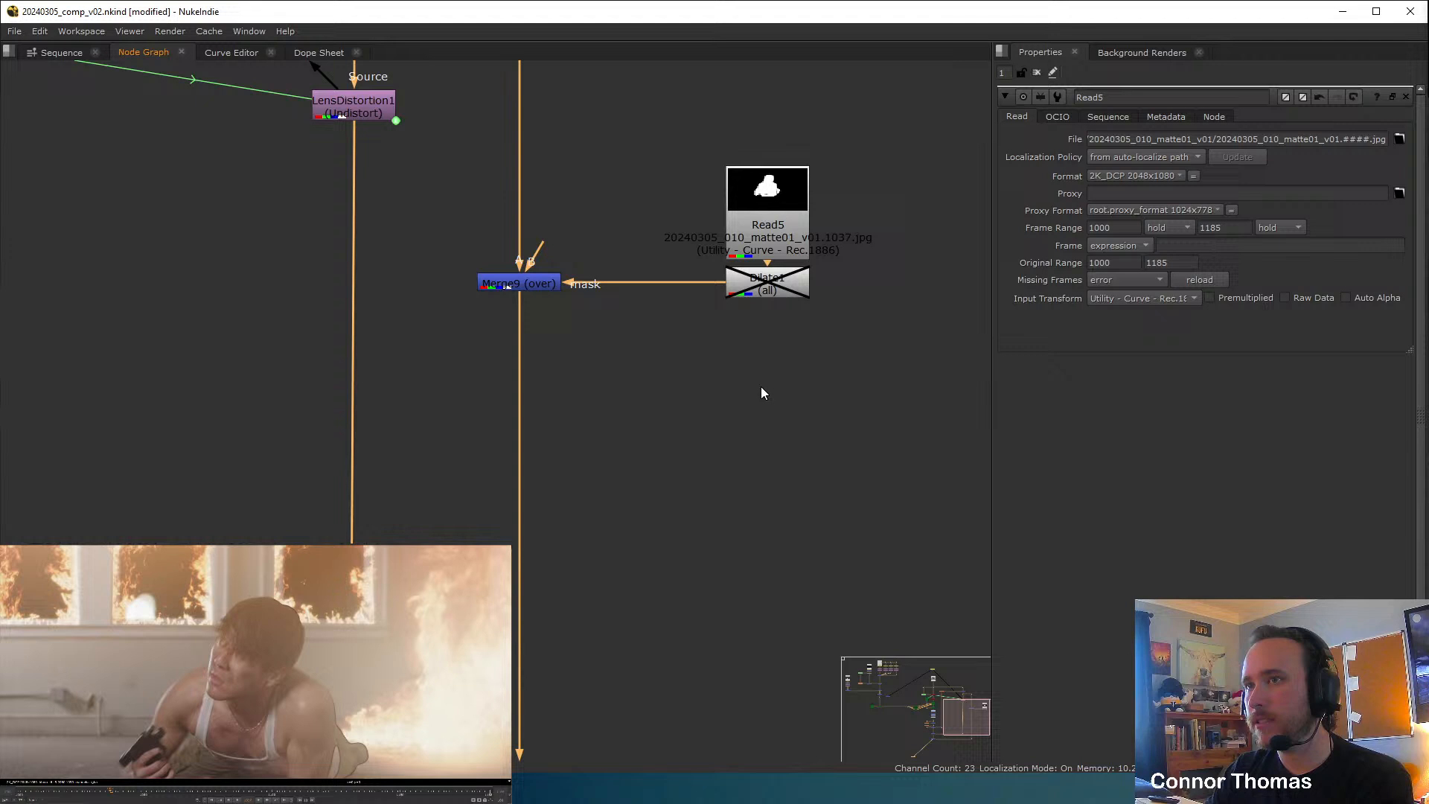
pyautogui.click(768, 289)
pyautogui.press('d')
pyautogui.doubleClick(768, 289)
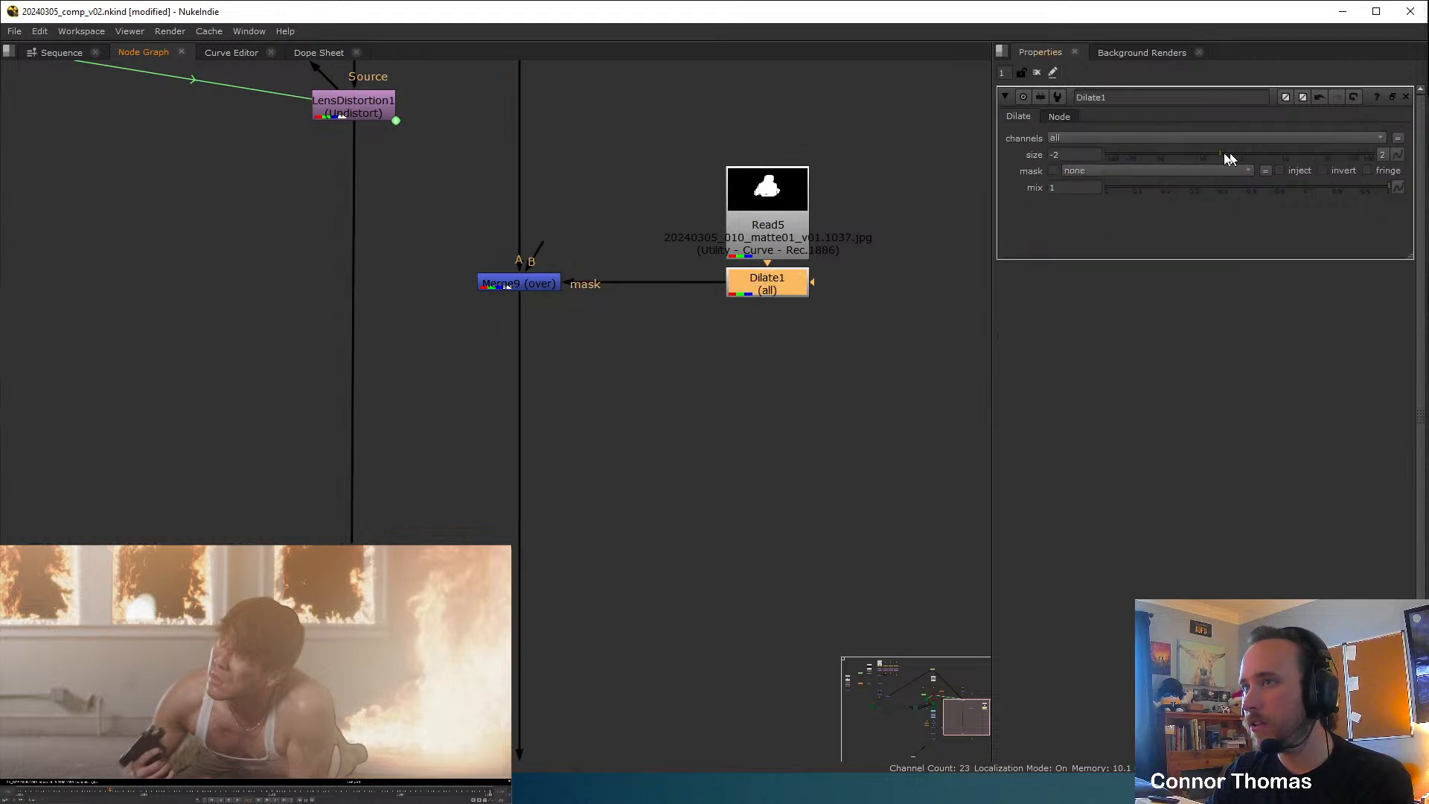
pyautogui.moveTo(1223, 154); pyautogui.dragTo(1259, 144)
pyautogui.click(835, 335)
# Insert an EdgeBlur directly after Merge9 and set its size to 16.5.
pyautogui.click(554, 284)
pyautogui.press('Tab')
pyautogui.write('ed')
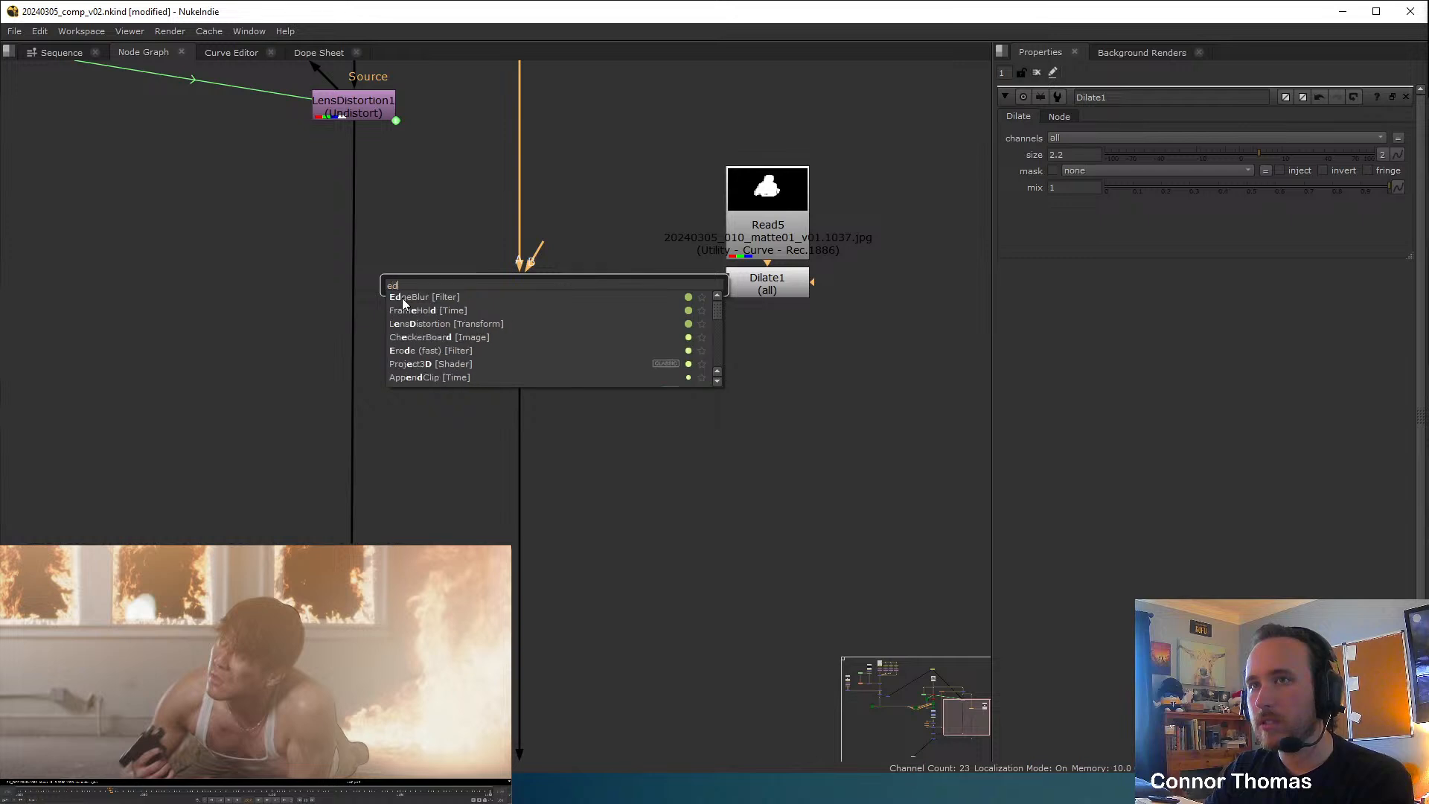
pyautogui.click(402, 297)
pyautogui.moveTo(1182, 169); pyautogui.dragTo(1250, 162)
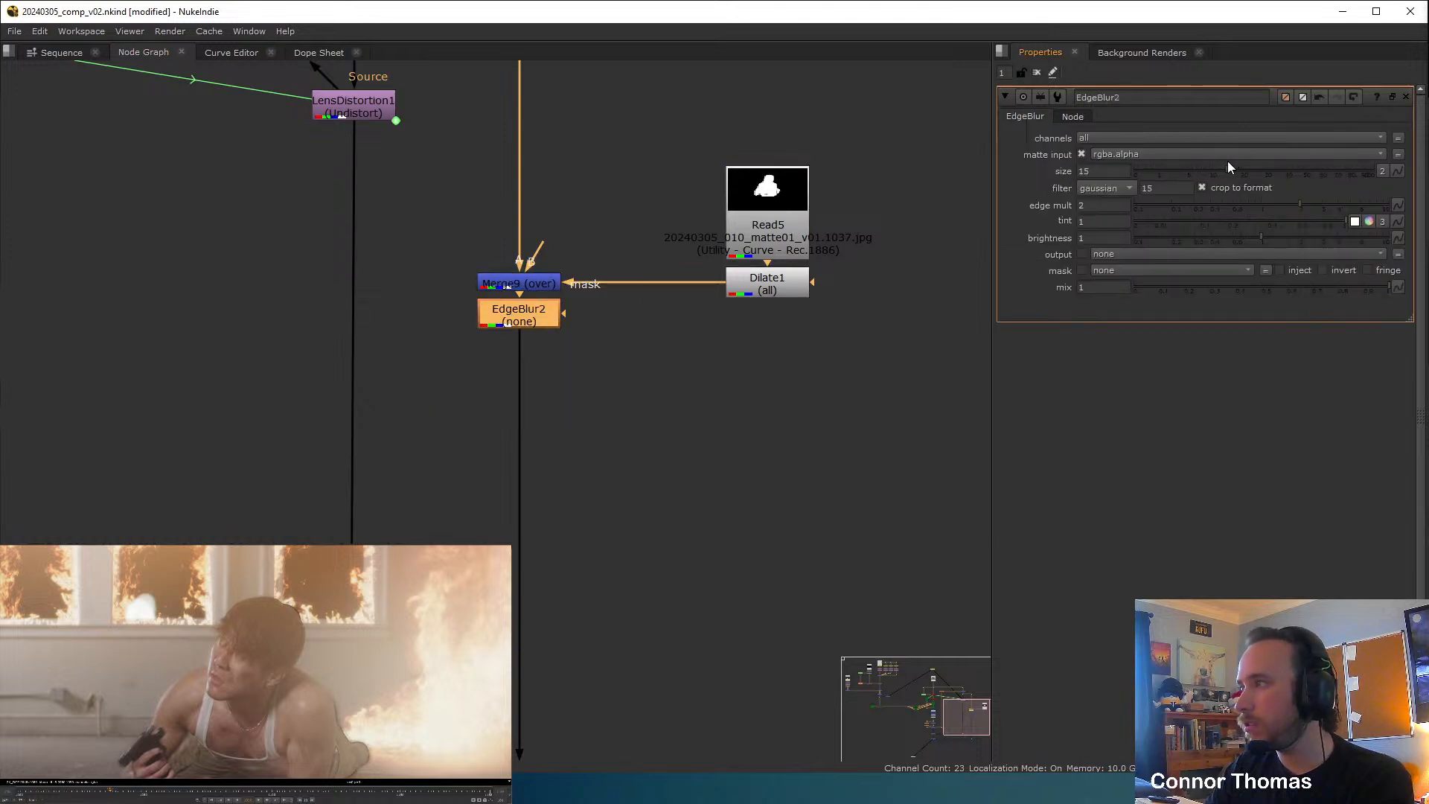
# Disable Dilate1 and toggle Merge10 off and on to compare the comp with and without the actor layer.
pyautogui.click(760, 285)
pyautogui.press('d')
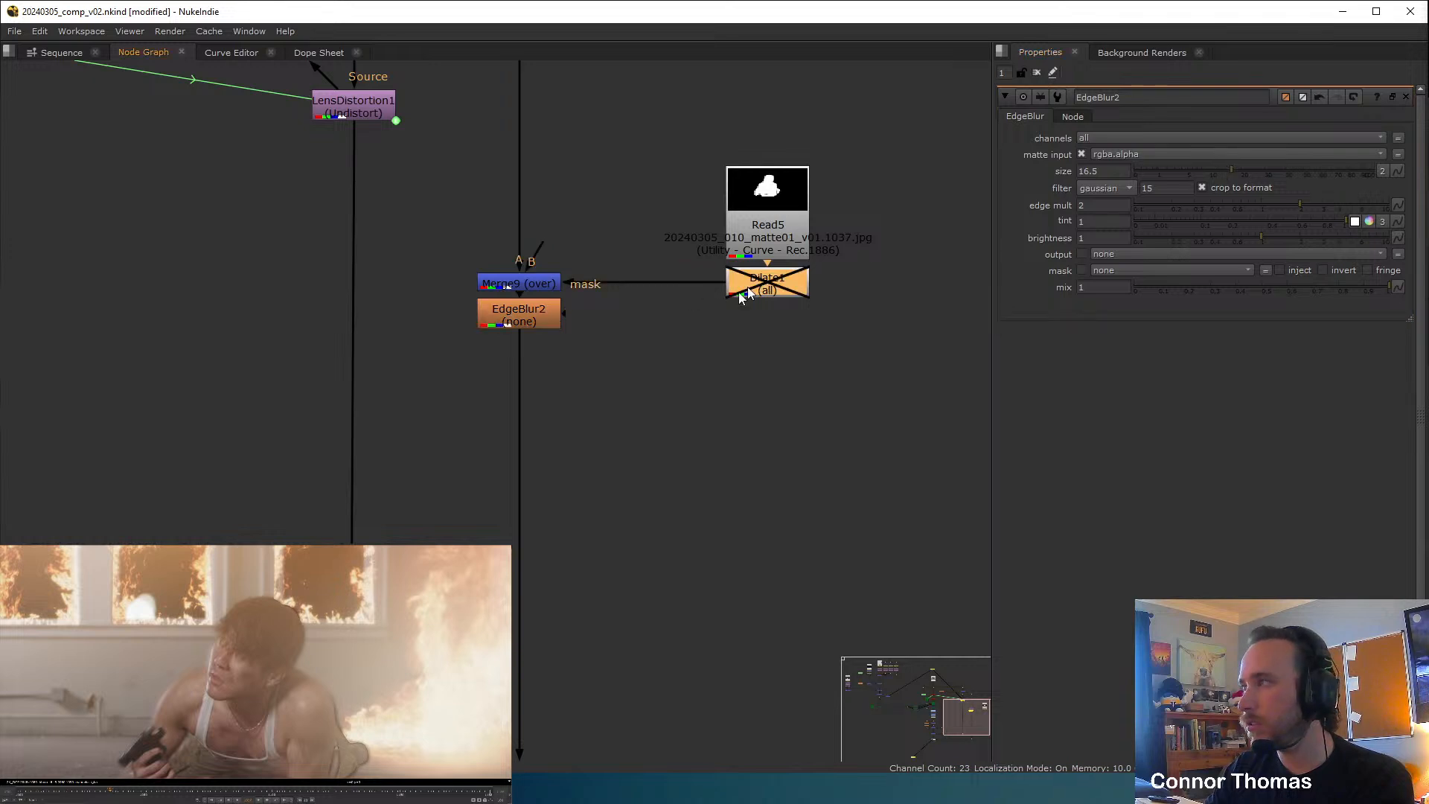
pyautogui.click(577, 376)
pyautogui.moveTo(571, 379); pyautogui.dragTo(760, 150, button='middle')
pyautogui.scroll(-2, 761, 149)
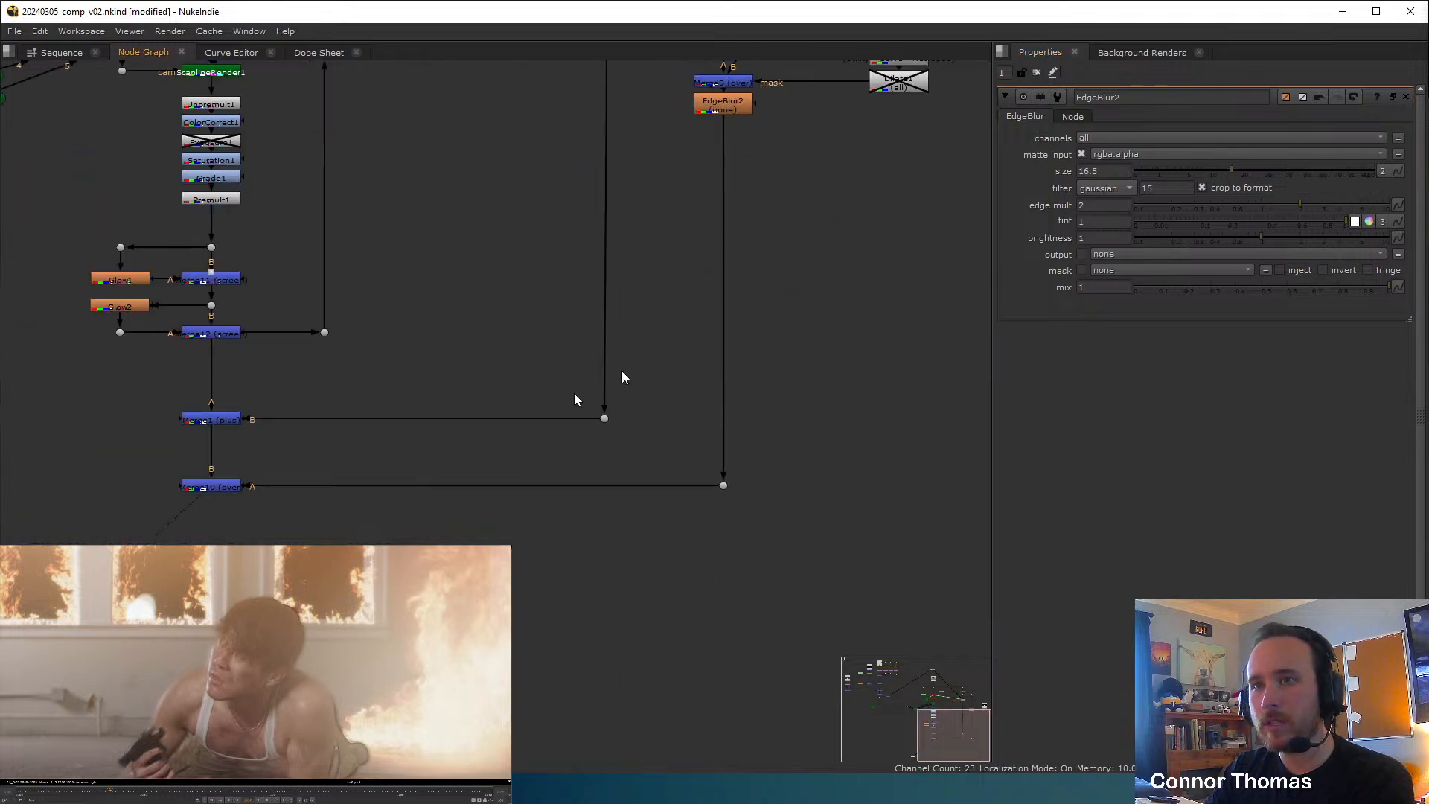
pyautogui.click(226, 487)
pyautogui.press('d')
pyautogui.press('d')
pyautogui.press('d')
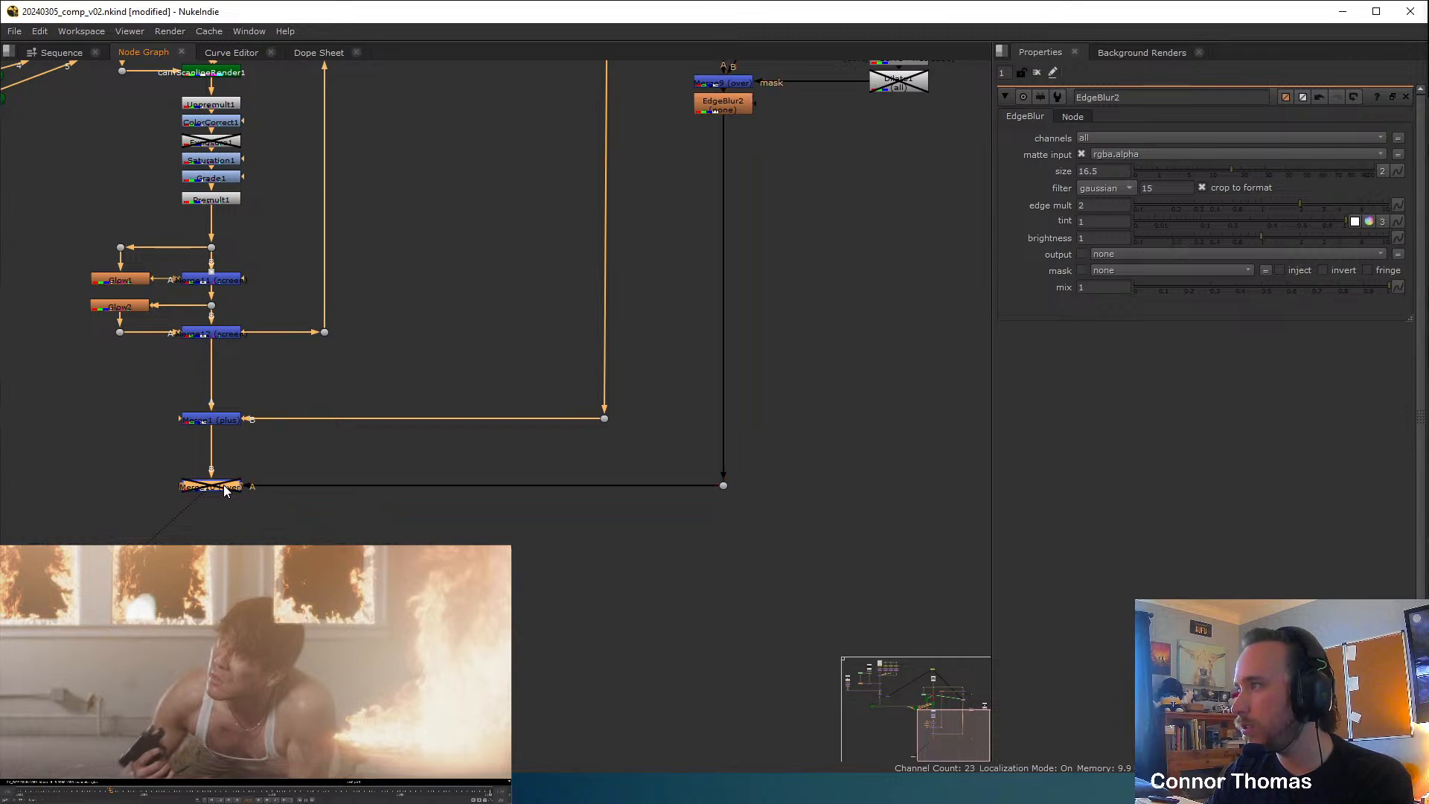
pyautogui.press('d')
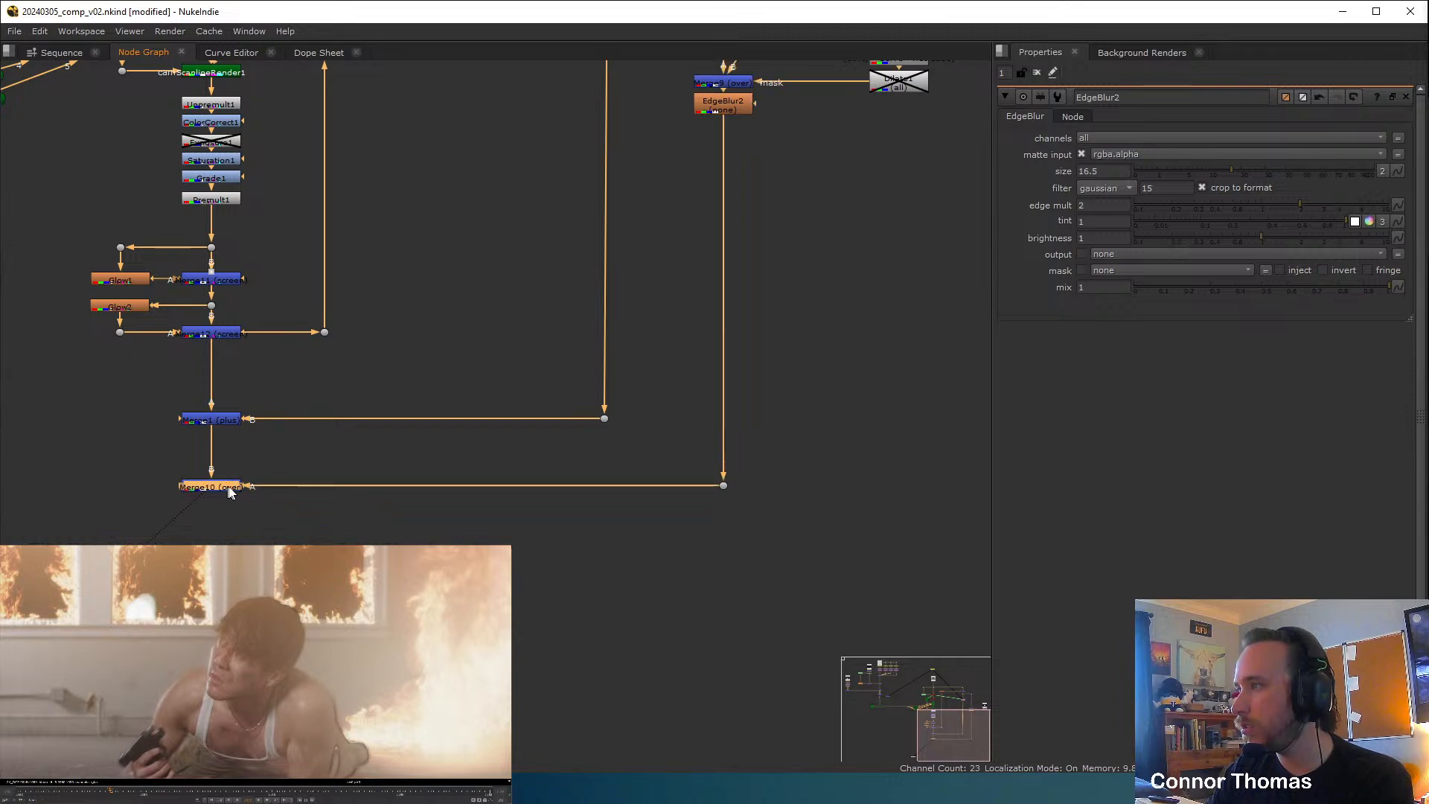
# Disable the EdgeBlur below Merge9 to compare the actor's edge, and delete it.
pyautogui.moveTo(797, 281); pyautogui.dragTo(576, 479, button='middle')
pyautogui.click(516, 305)
pyautogui.press('d')
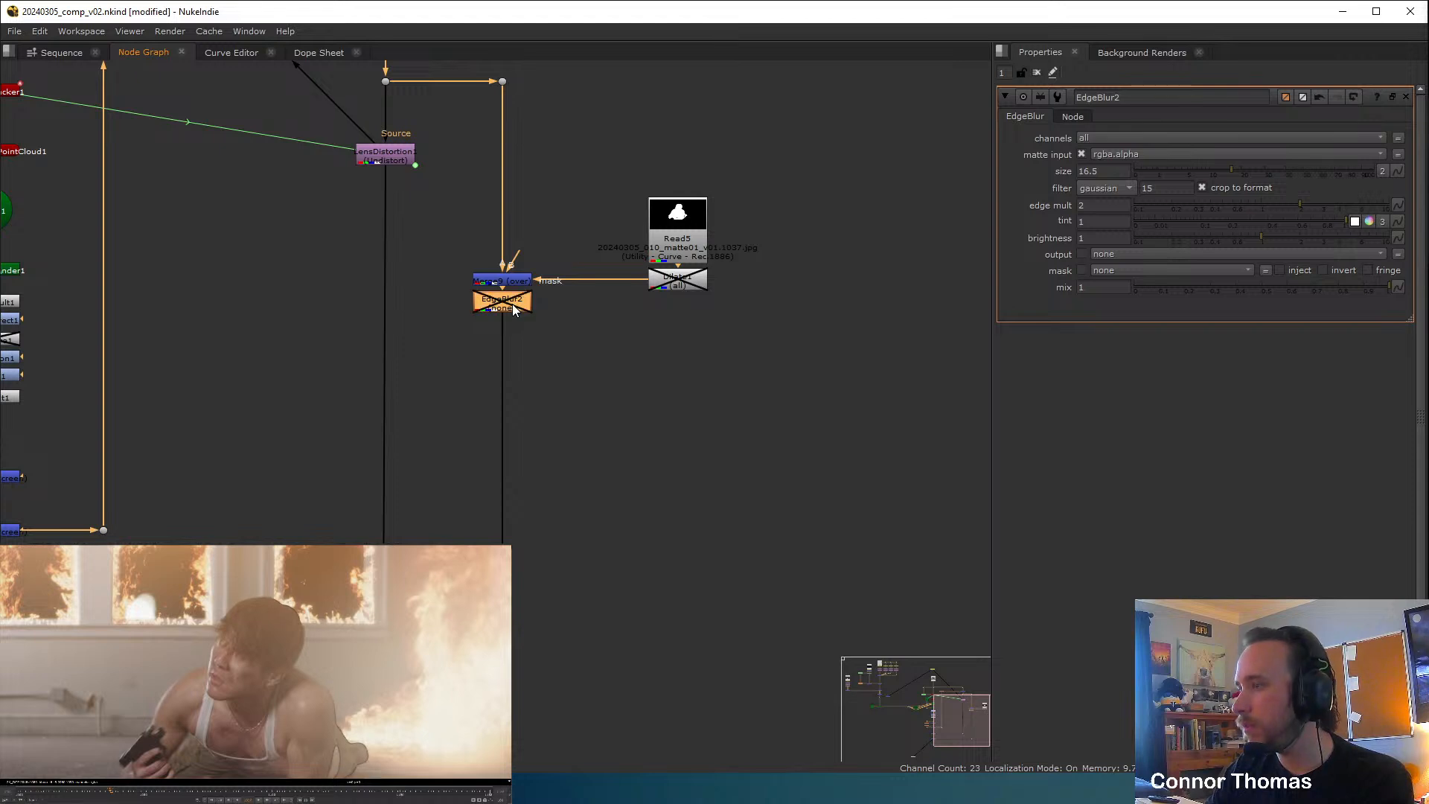
pyautogui.press('Delete')
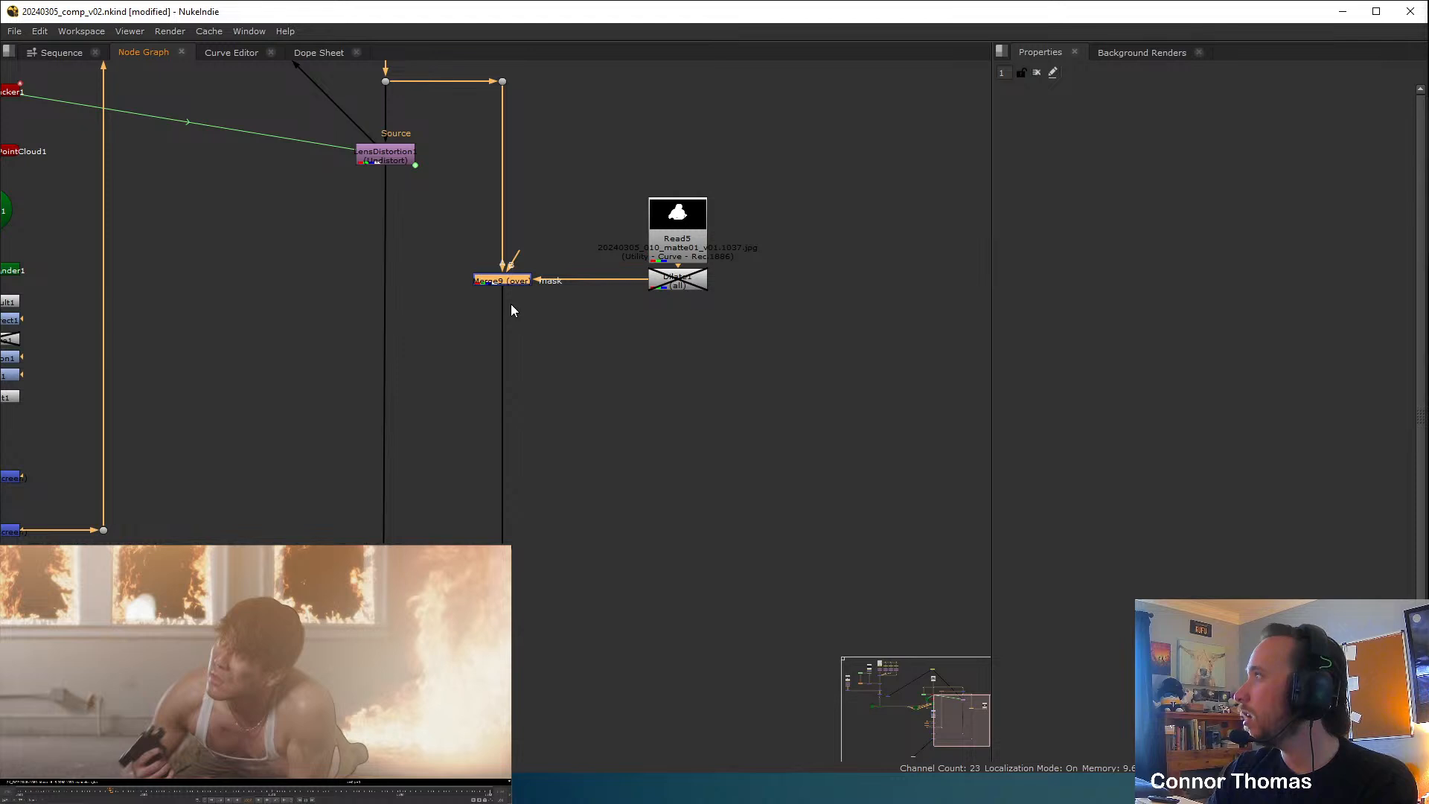
# Delete Dilate1 from the matte branch and line up Read5 level with Merge9's mask input.
pyautogui.click(700, 332)
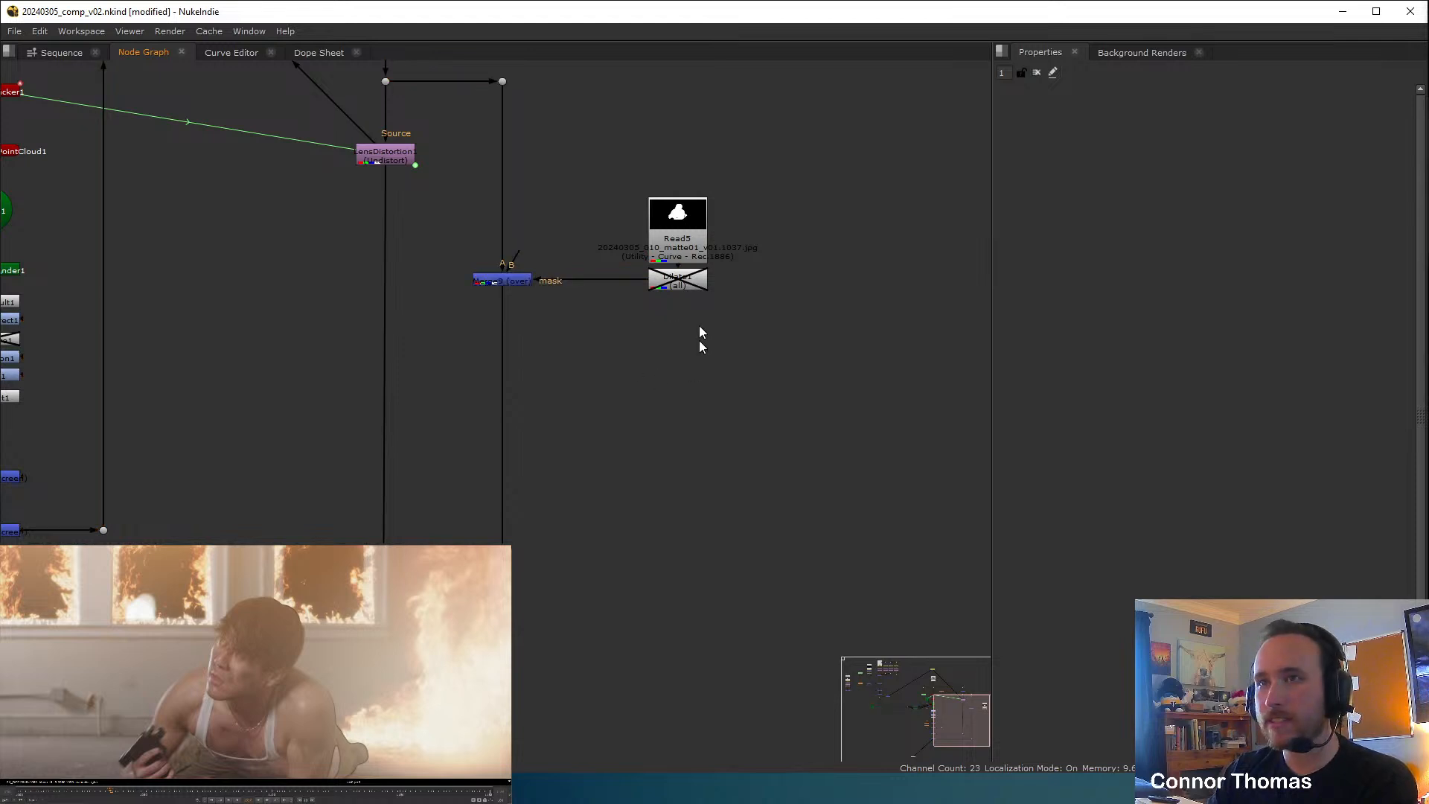
pyautogui.click(679, 288)
pyautogui.press('Delete')
pyautogui.moveTo(678, 226); pyautogui.dragTo(678, 276)
pyautogui.click(665, 381)
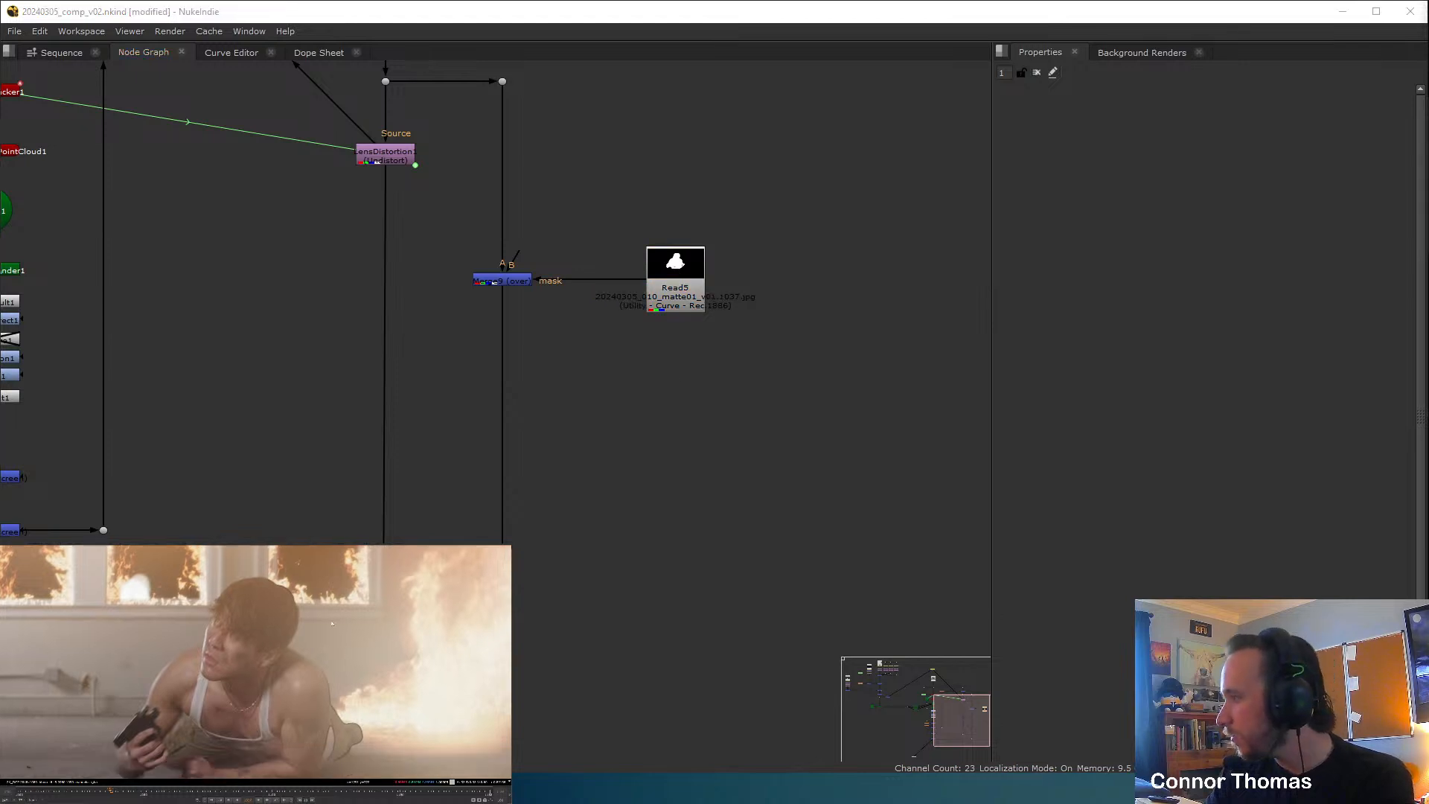
# Compare the comp before and after the actor layer by viewing the plus merge above Merge10, and Merge10 itself.
pyautogui.moveTo(108, 373); pyautogui.dragTo(661, 254, button='middle')
pyautogui.keyDown('ctrl'); pyautogui.click(417, 456); pyautogui.keyUp('ctrl')
pyautogui.press('1')
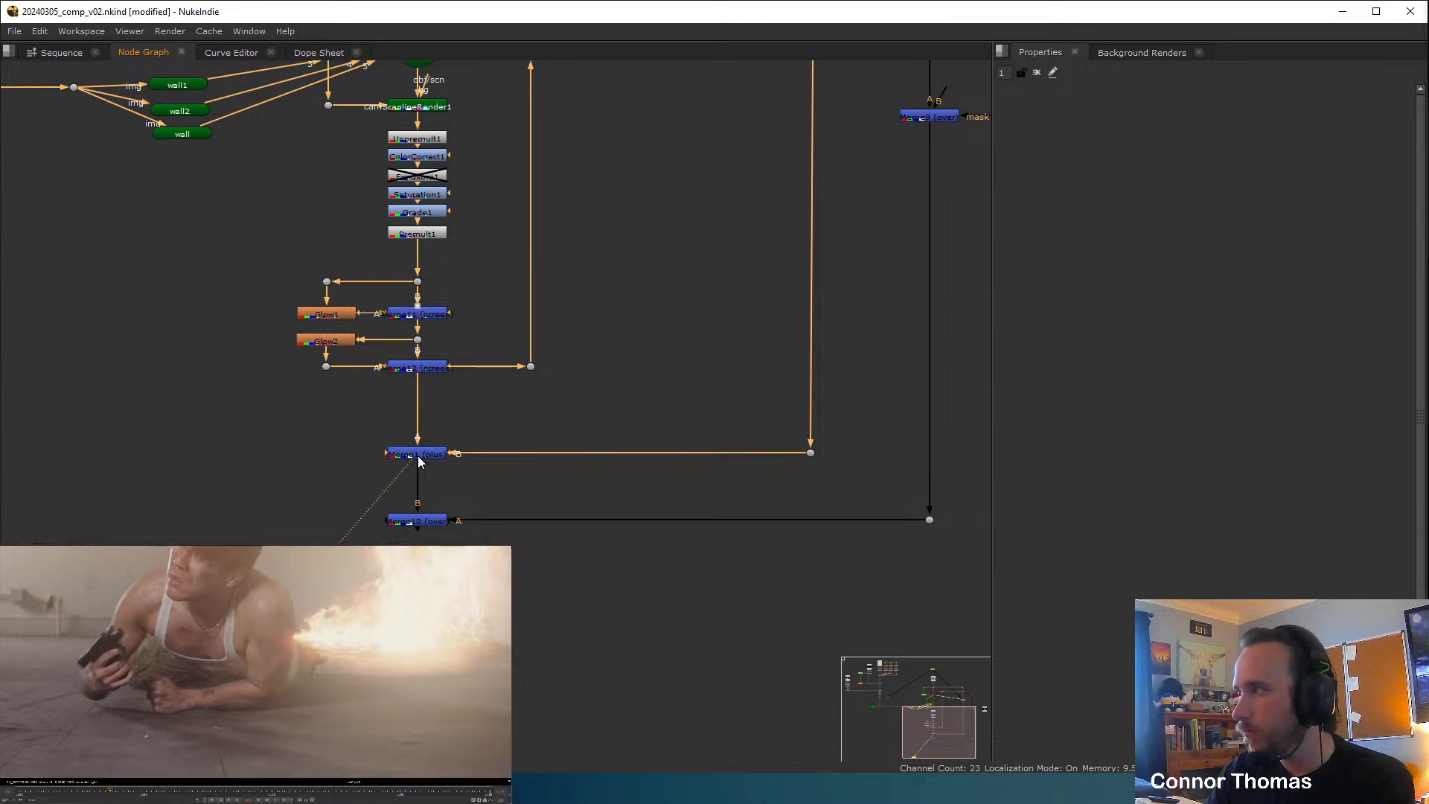
pyautogui.click(422, 523)
pyautogui.press('1')
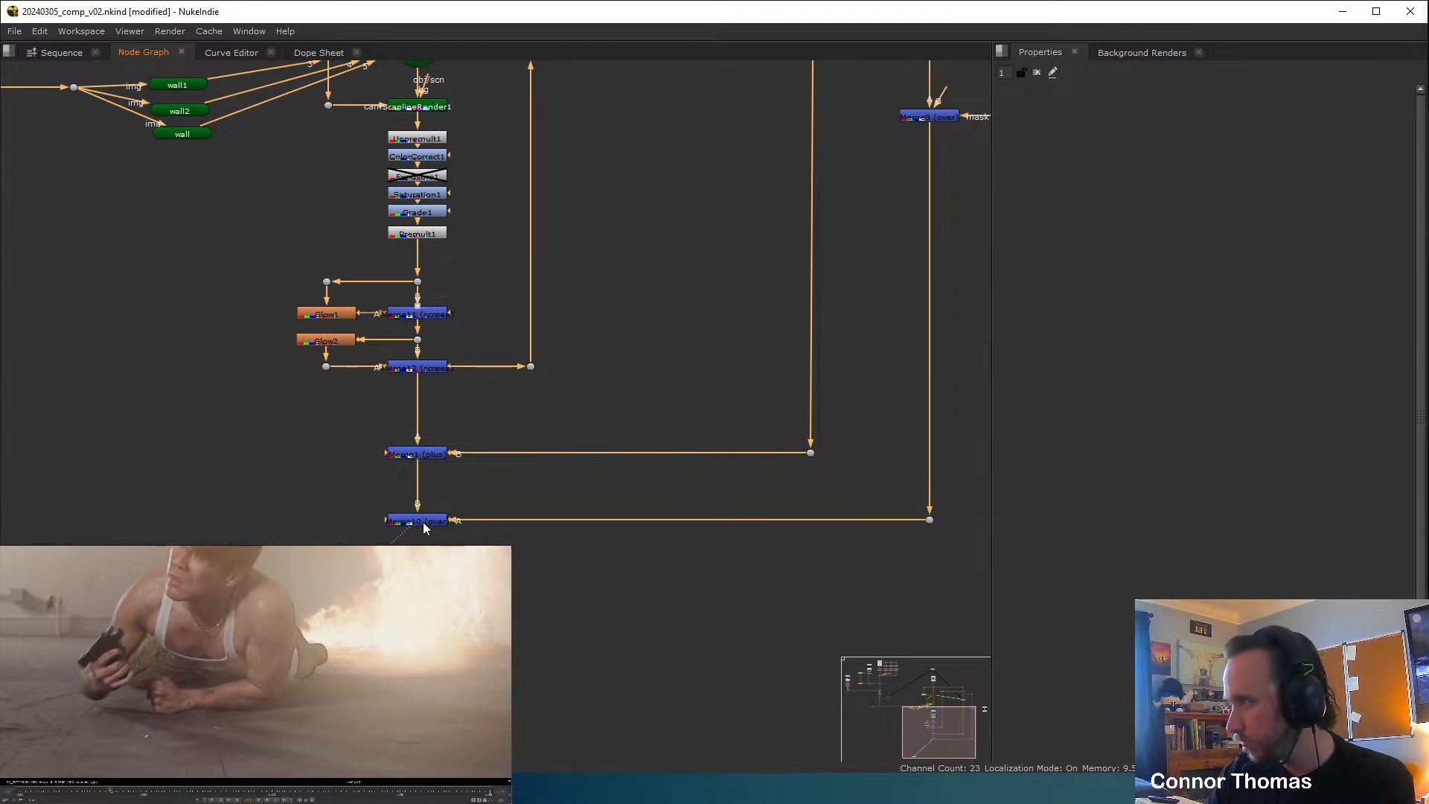
# View the Read5 matte on its own and examine the actor's outline and the gaps around his arms.
pyautogui.moveTo(837, 206); pyautogui.dragTo(606, 377, button='middle')
pyautogui.moveTo(733, 236); pyautogui.dragTo(605, 373, button='middle')
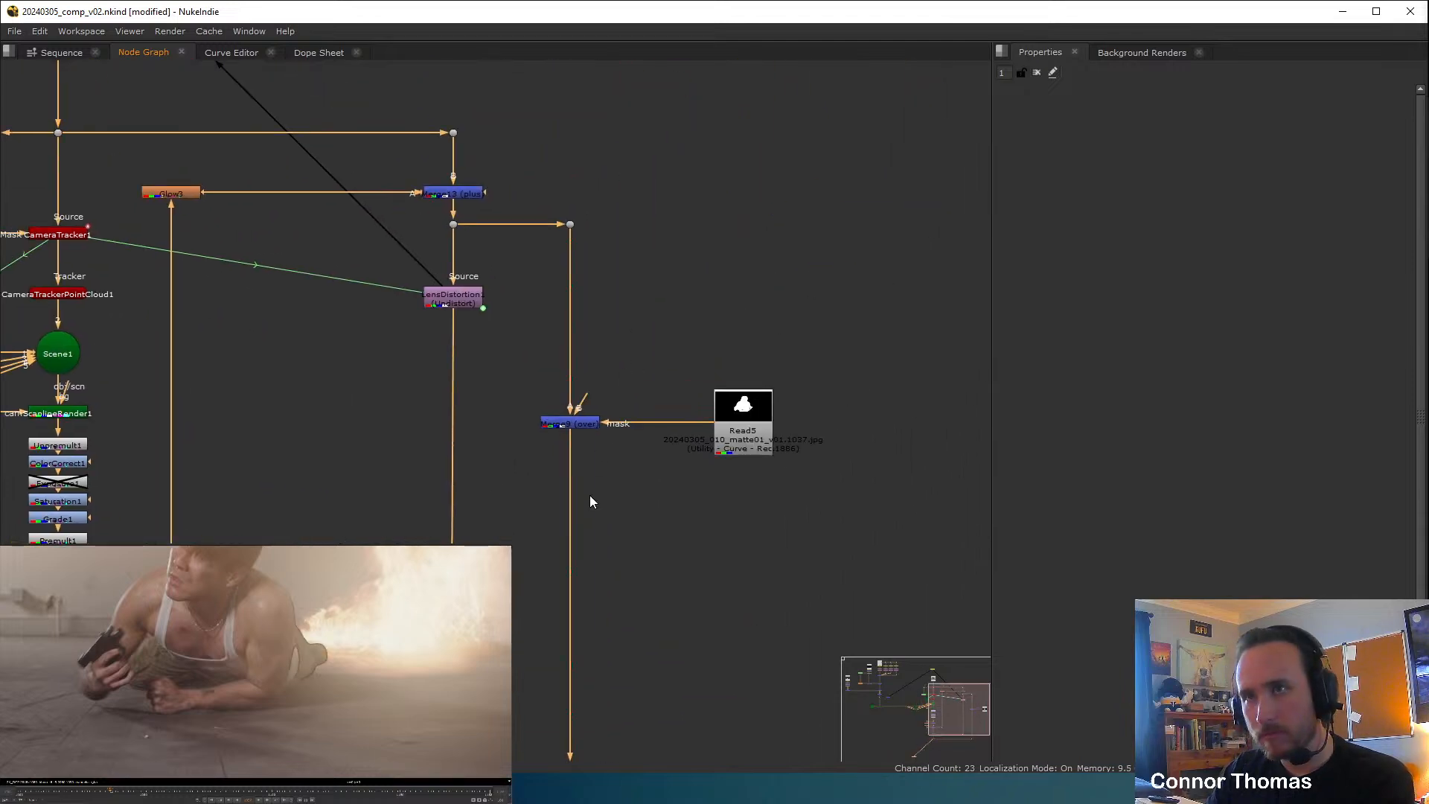
pyautogui.moveTo(590, 502); pyautogui.dragTo(741, 307, button='middle')
pyautogui.moveTo(675, 399); pyautogui.dragTo(614, 500, button='middle')
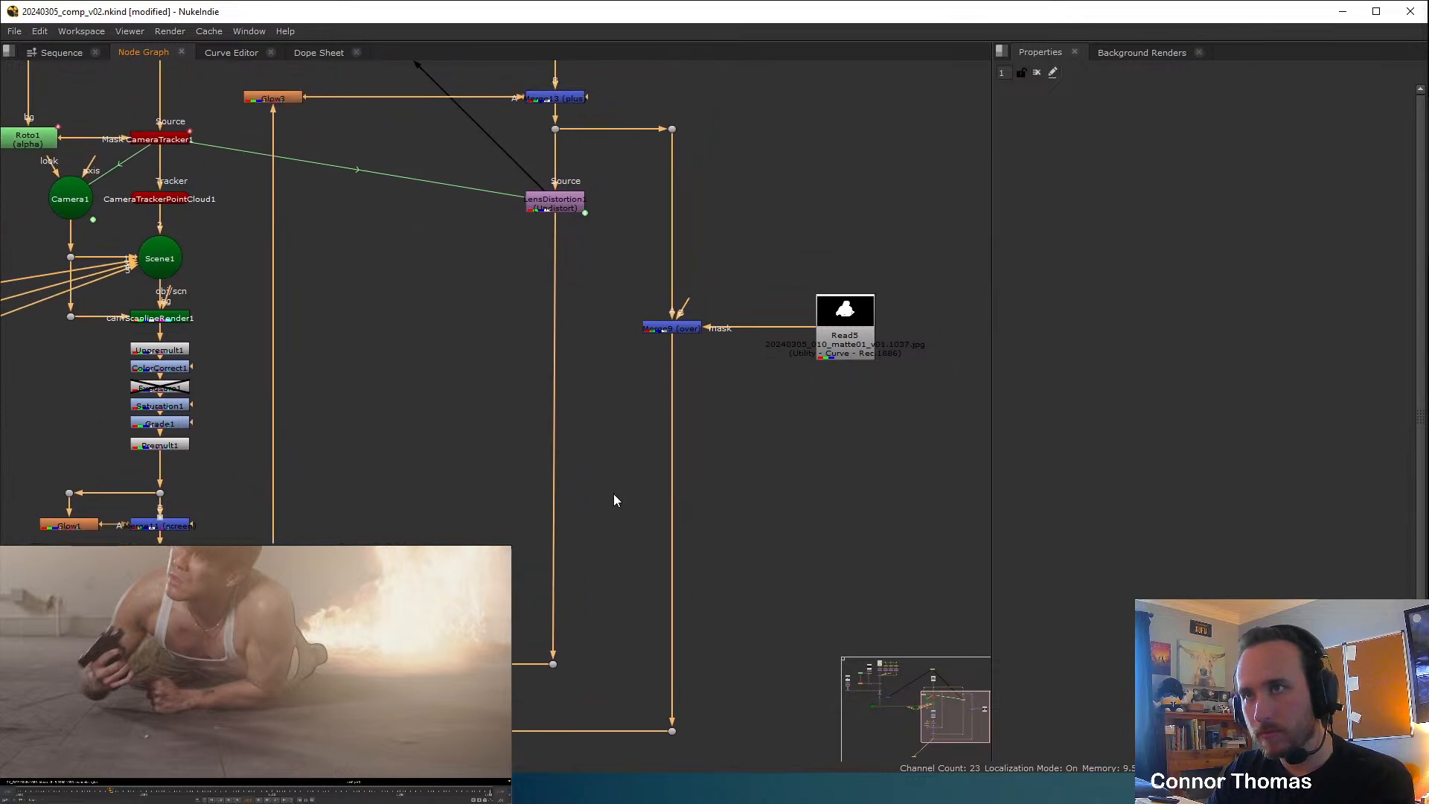
pyautogui.moveTo(653, 267); pyautogui.dragTo(629, 359, button='middle')
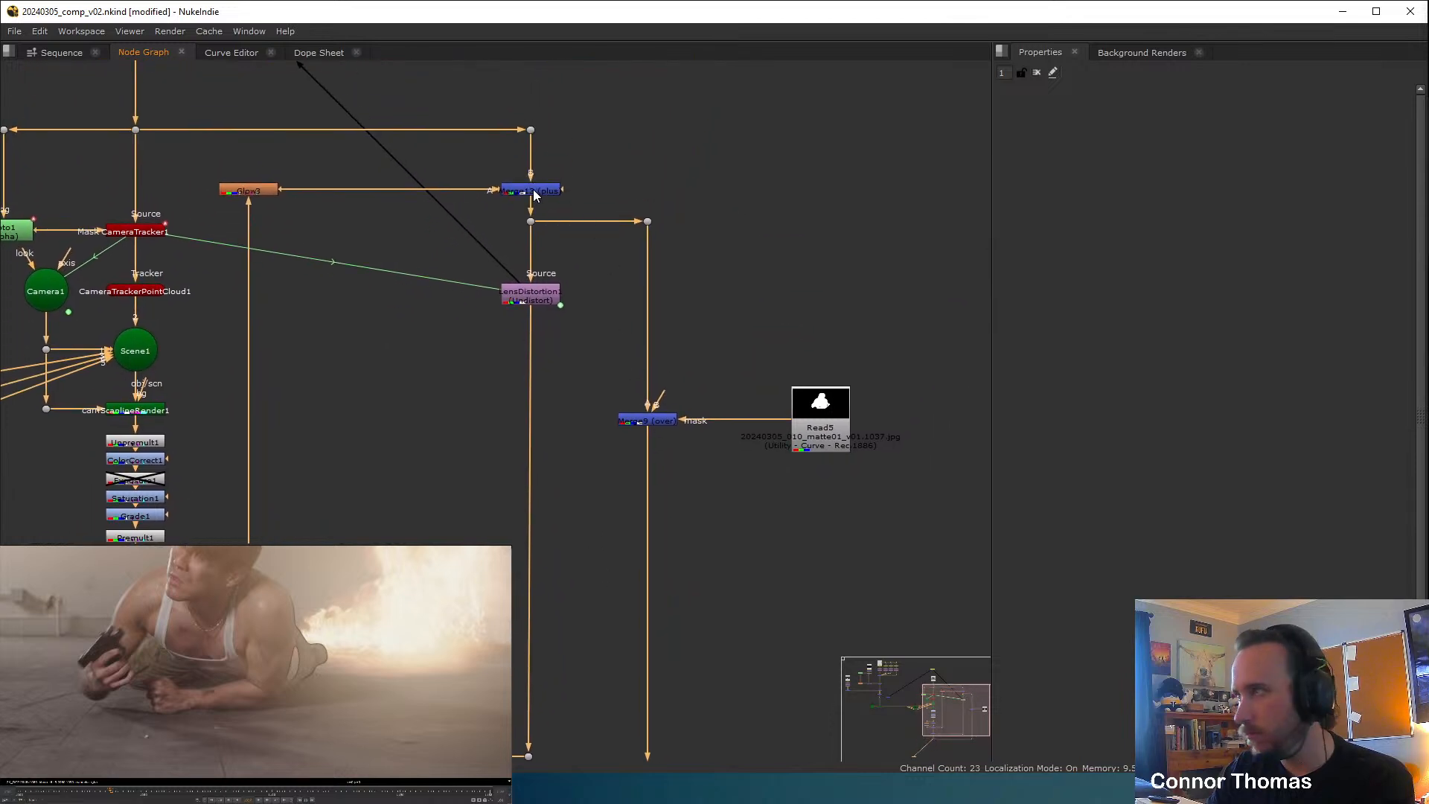
pyautogui.moveTo(256, 625); pyautogui.dragTo(230, 692, button='middle')
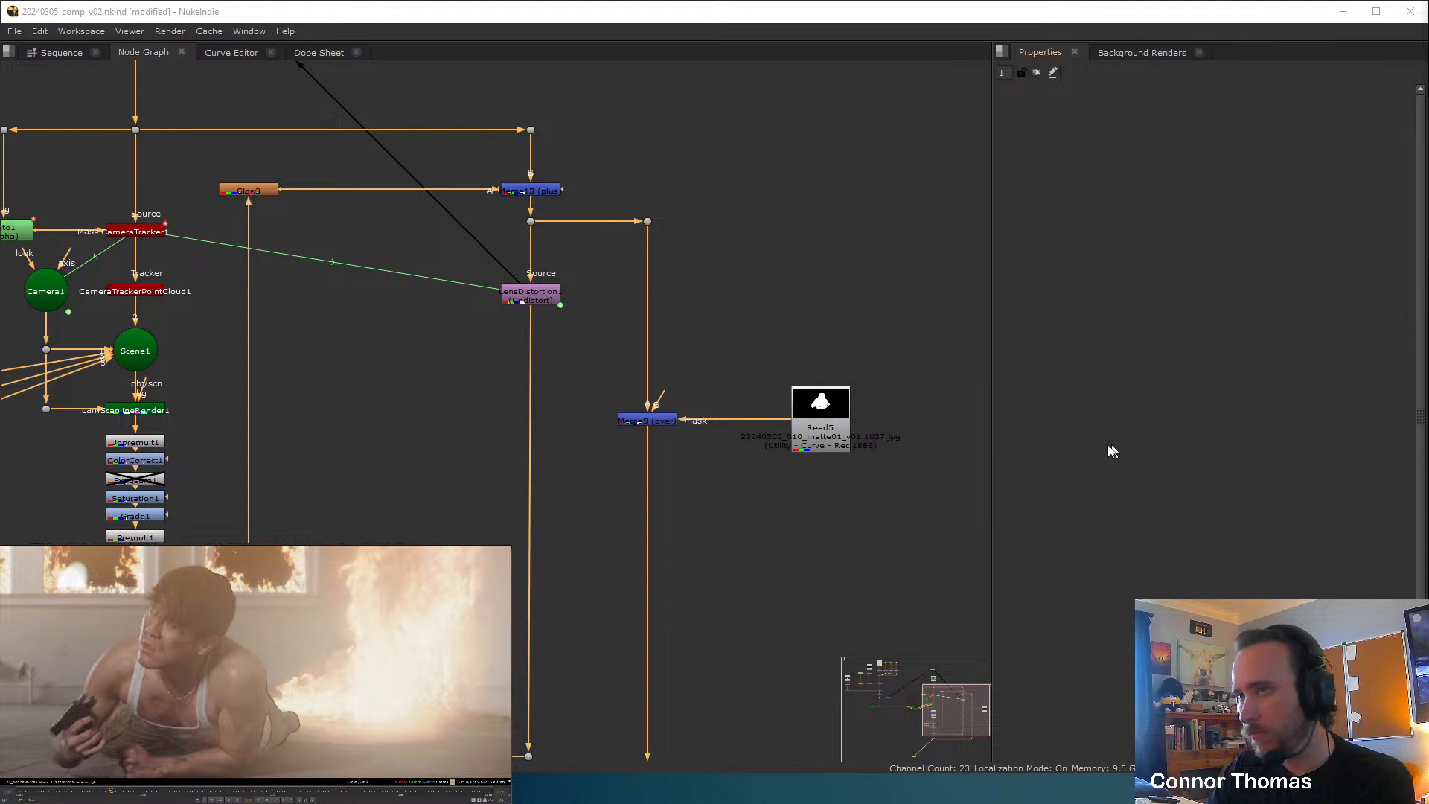
pyautogui.click(841, 445)
pyautogui.press('1')
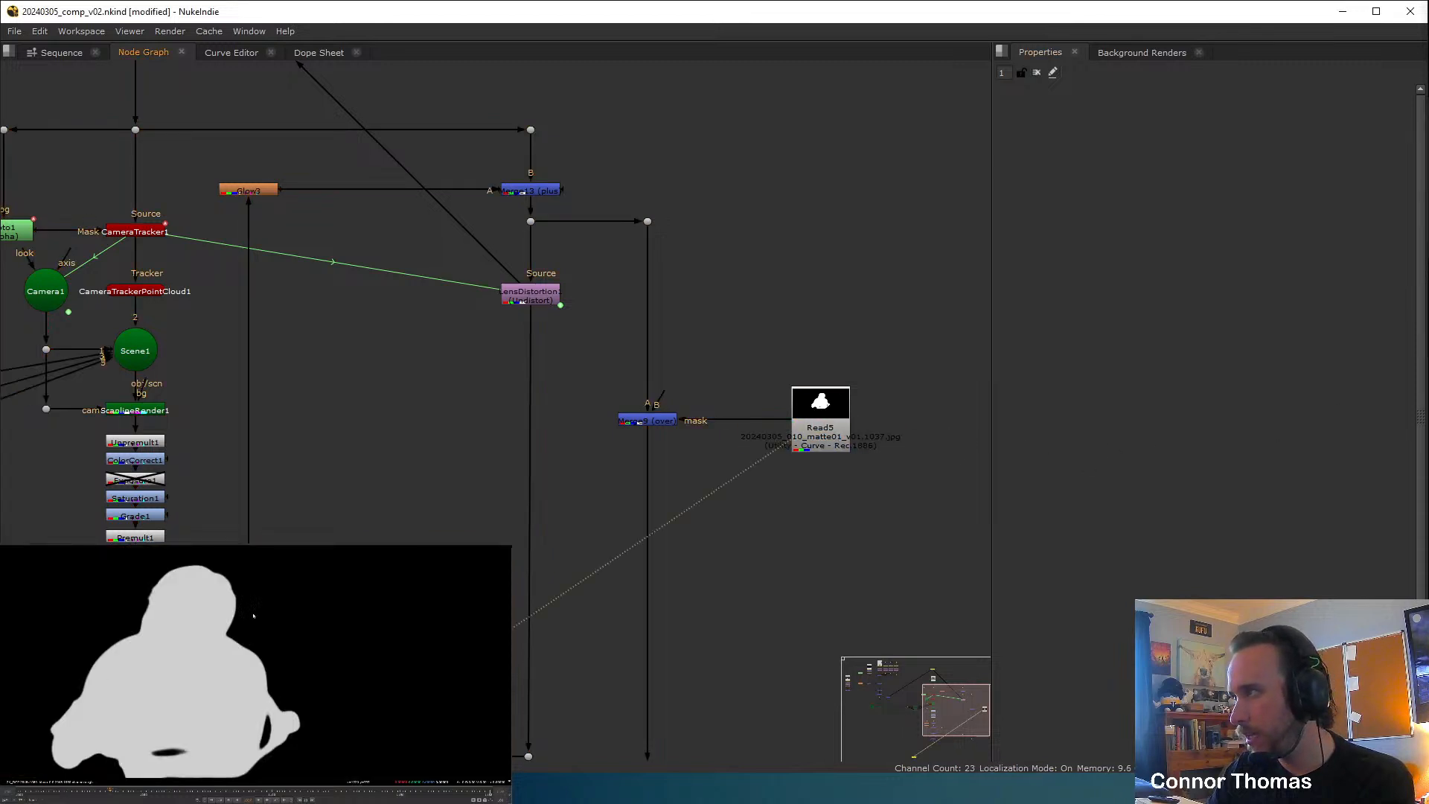
pyautogui.moveTo(253, 616); pyautogui.dragTo(176, 617, button='middle')
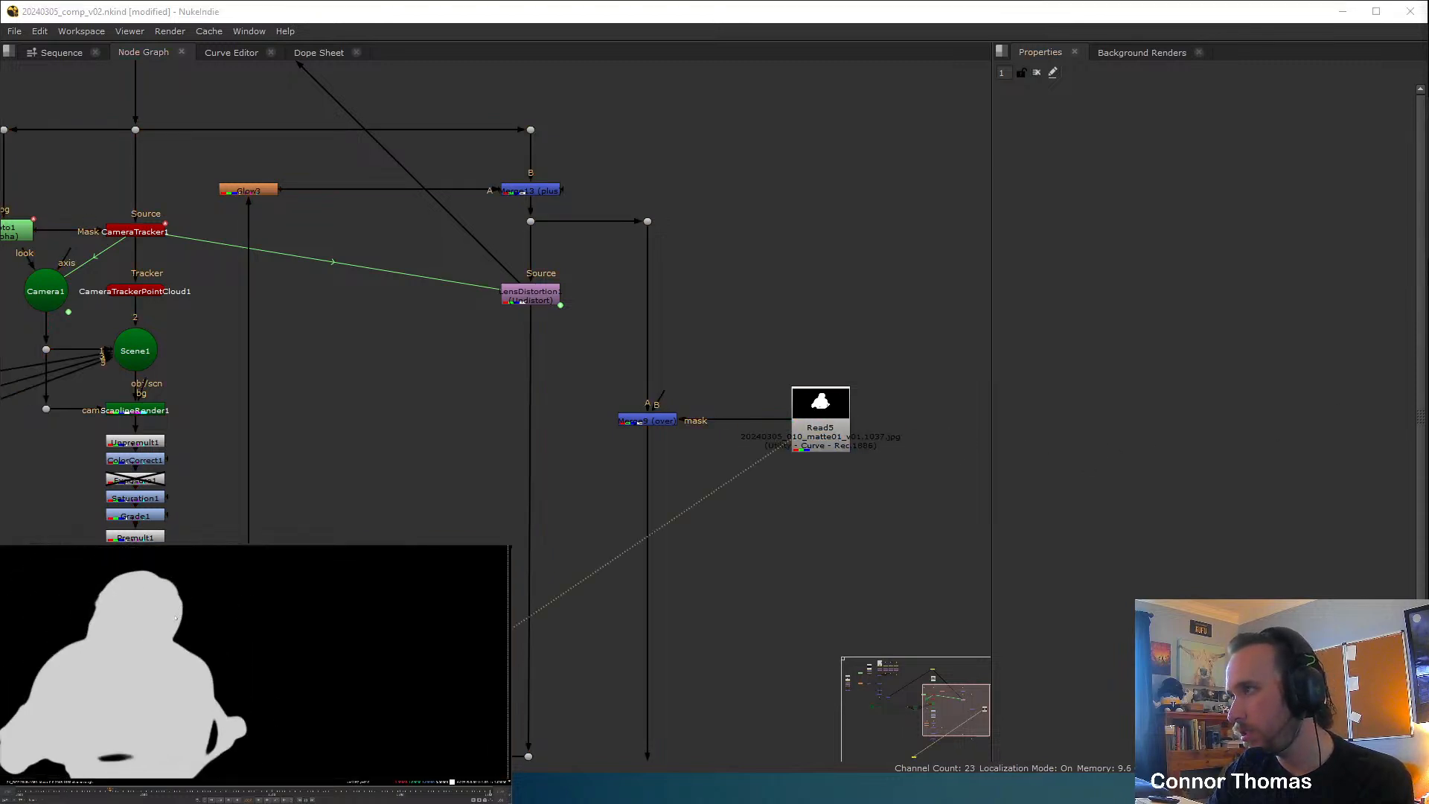
pyautogui.scroll(-4, 176, 617)
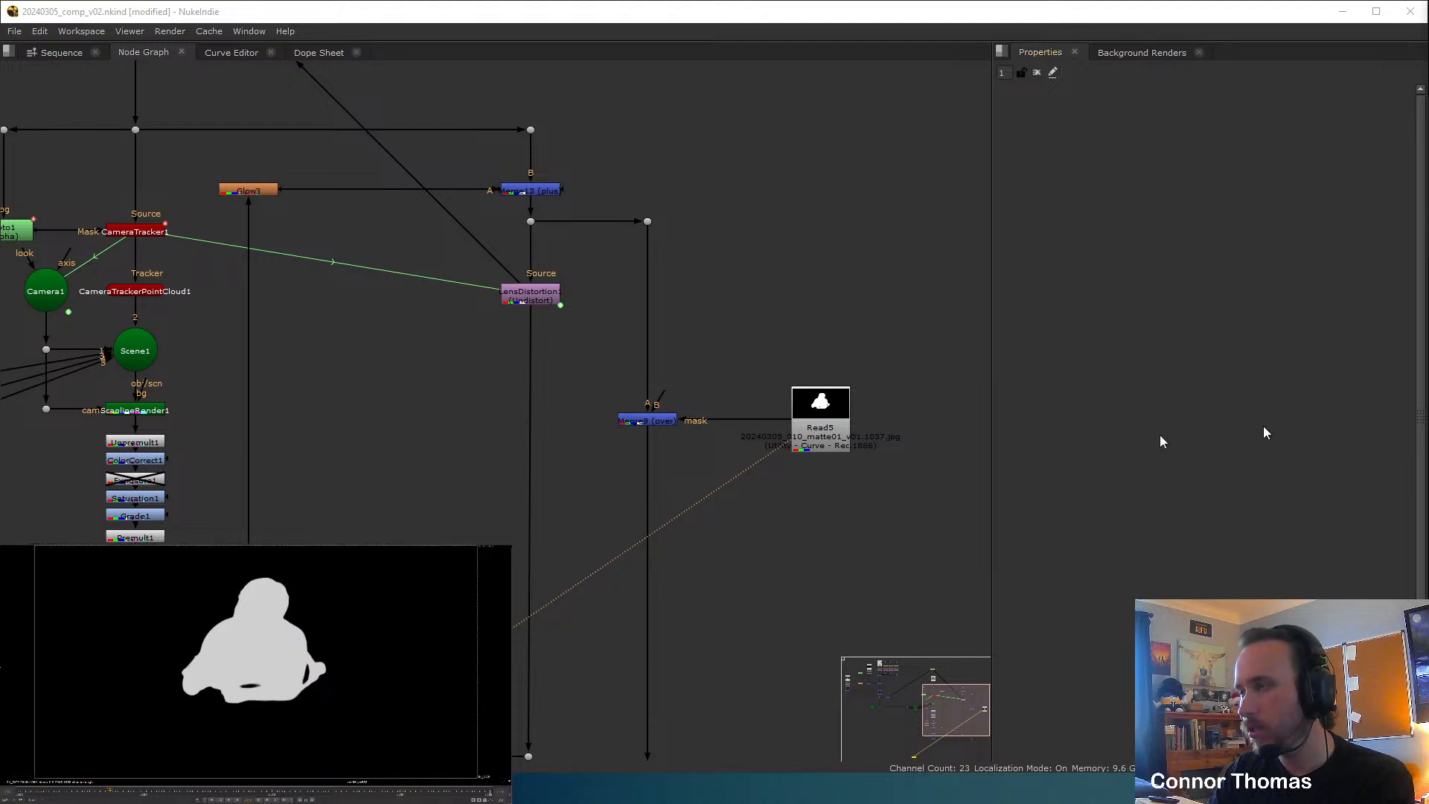
# Return the view to the full comp at Merge10.
pyautogui.moveTo(672, 542); pyautogui.dragTo(891, 259, button='middle')
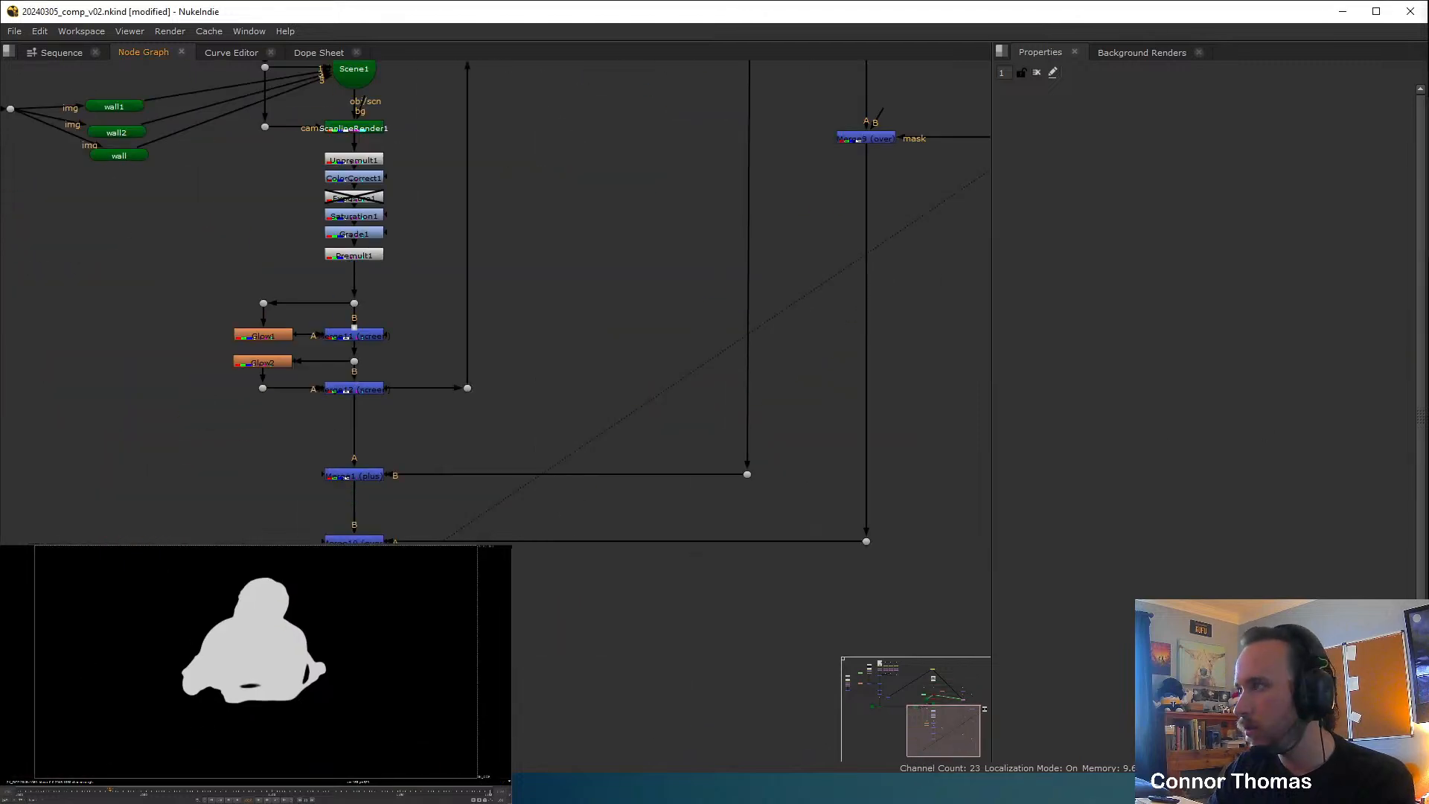
pyautogui.click(353, 540)
pyautogui.press('1')
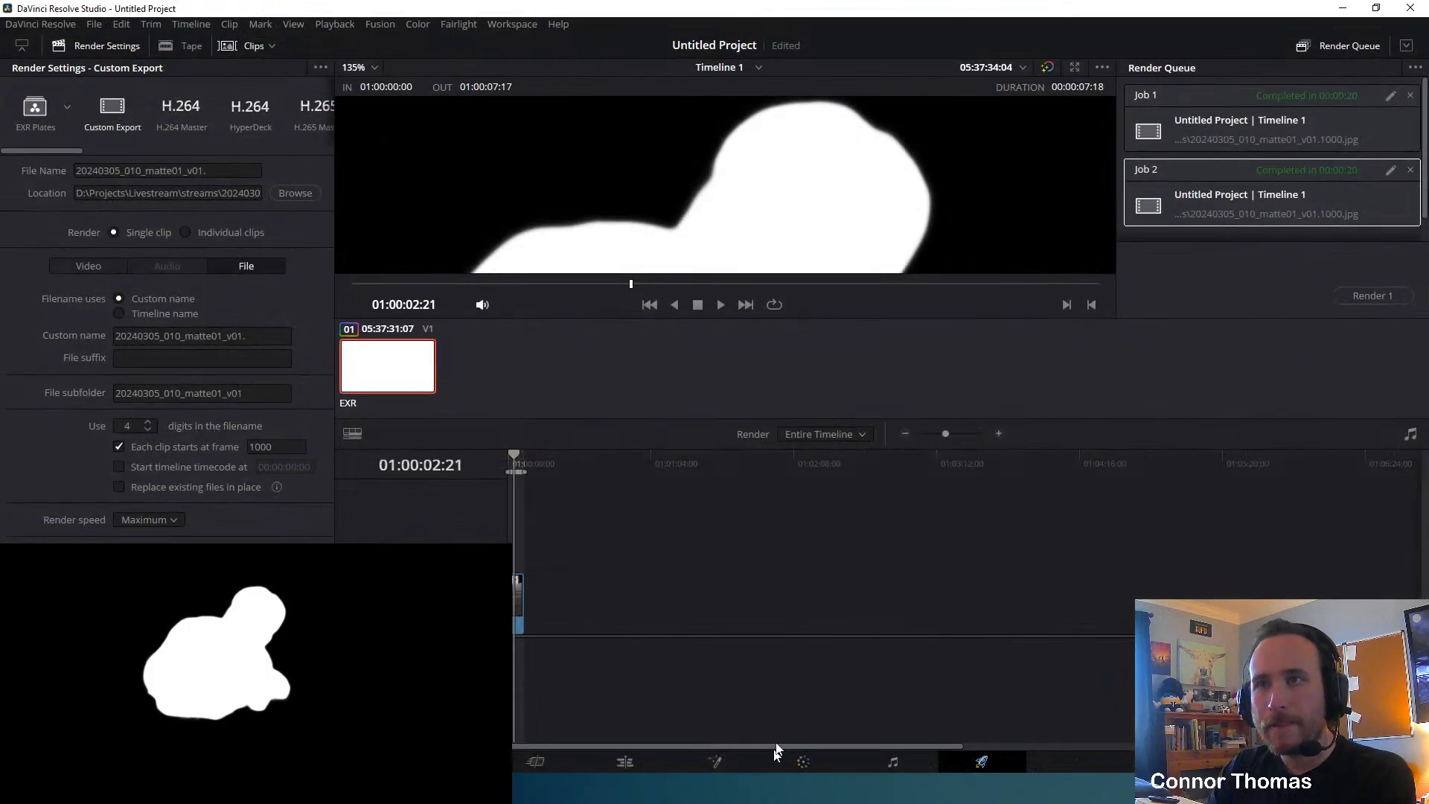
# Check the actor's Magic Mask overlay on the Color page, and smooth and slightly tighten the matte's outline.
pyautogui.click(803, 762)
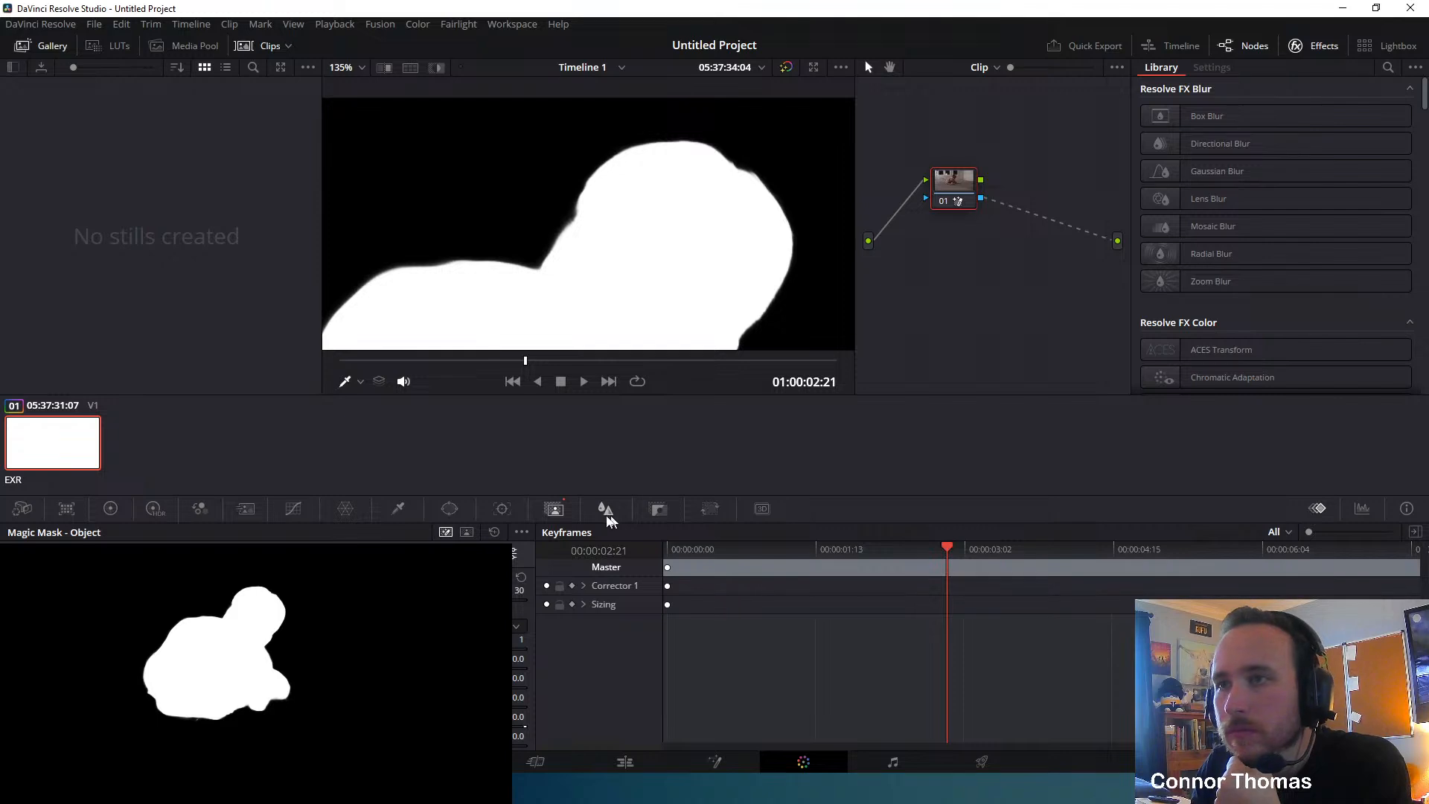
pyautogui.click(508, 553)
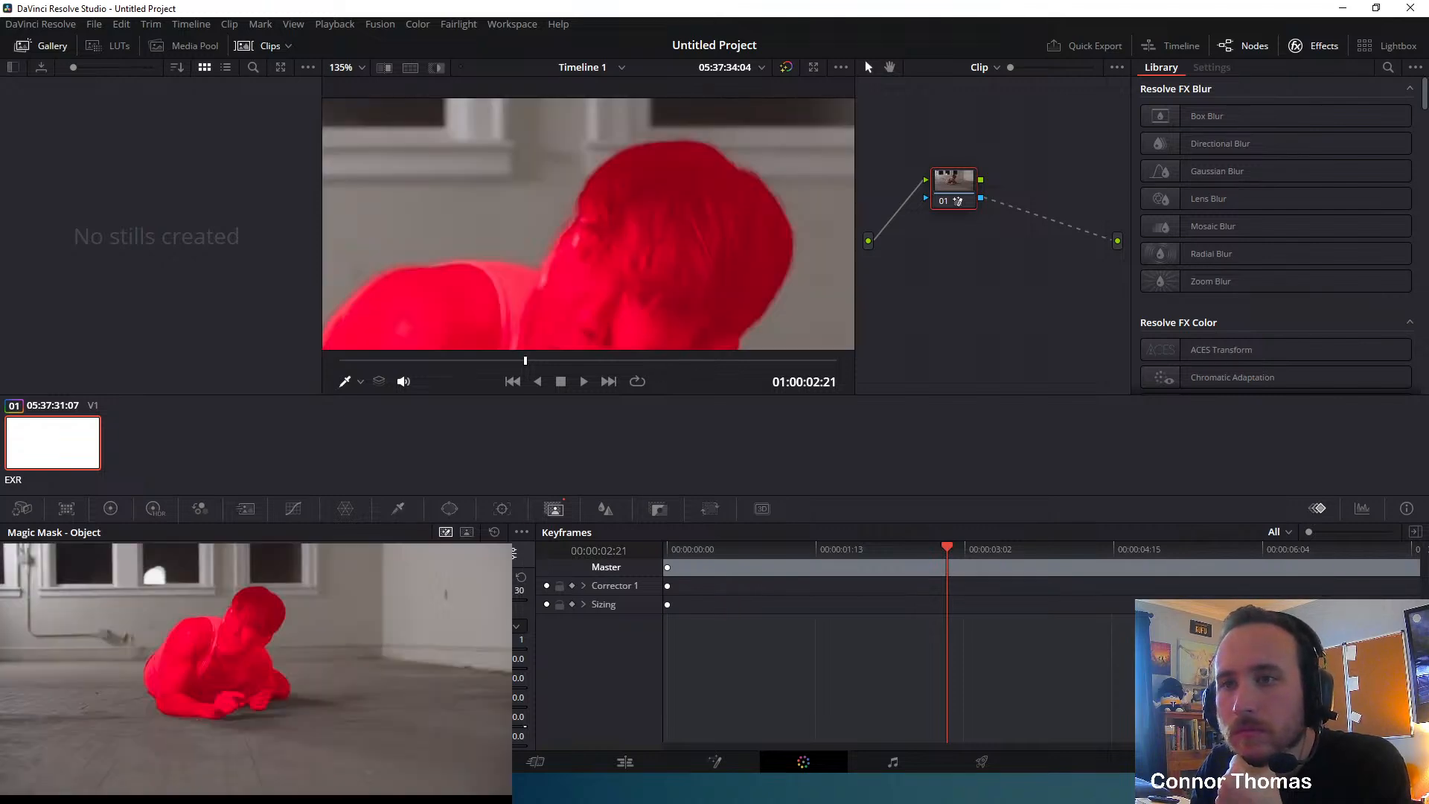
pyautogui.click(499, 553)
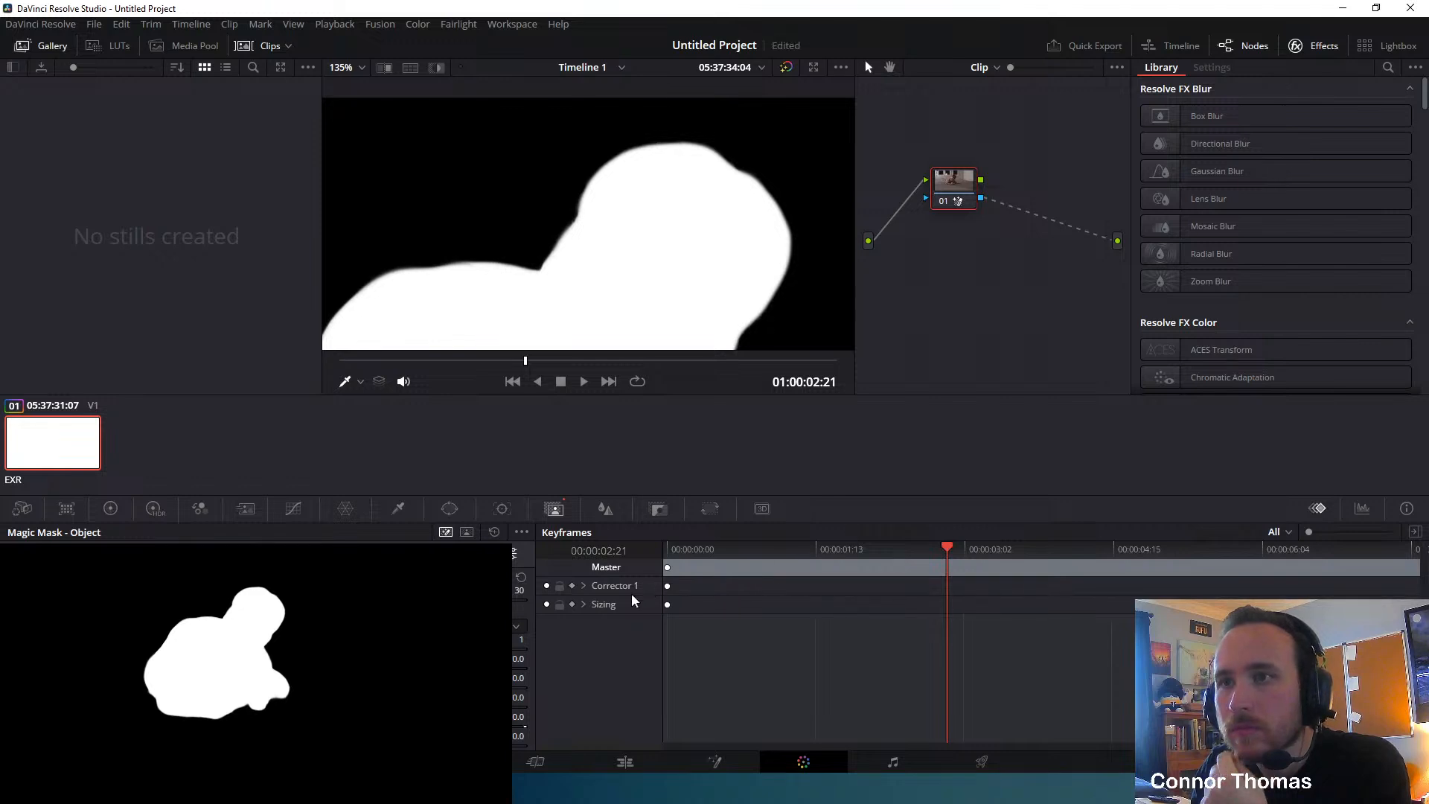
# Queue the 20240305_010_matte01_v01 matte export, replace the existing files, and render the new job.
pyautogui.click(982, 762)
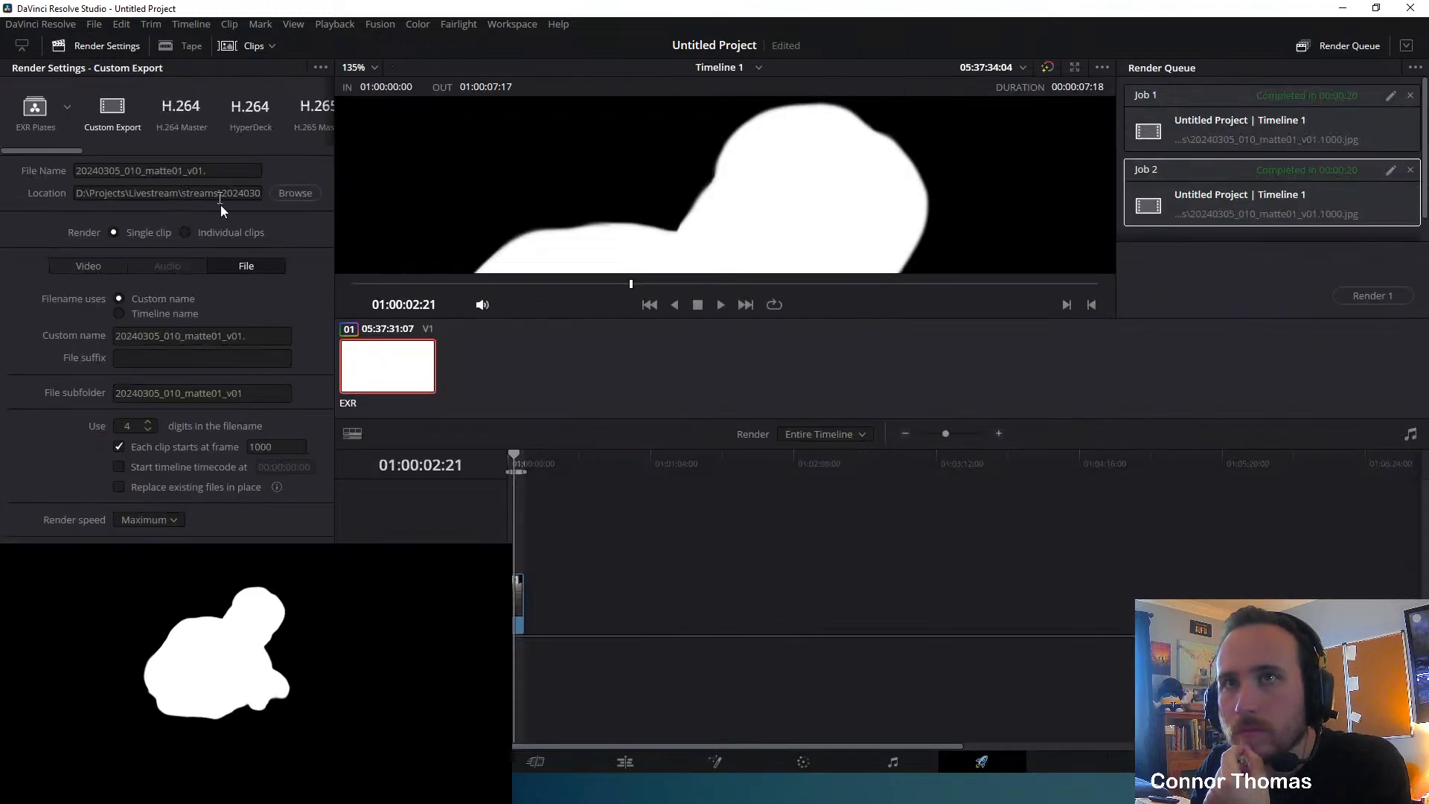
pyautogui.click(275, 729)
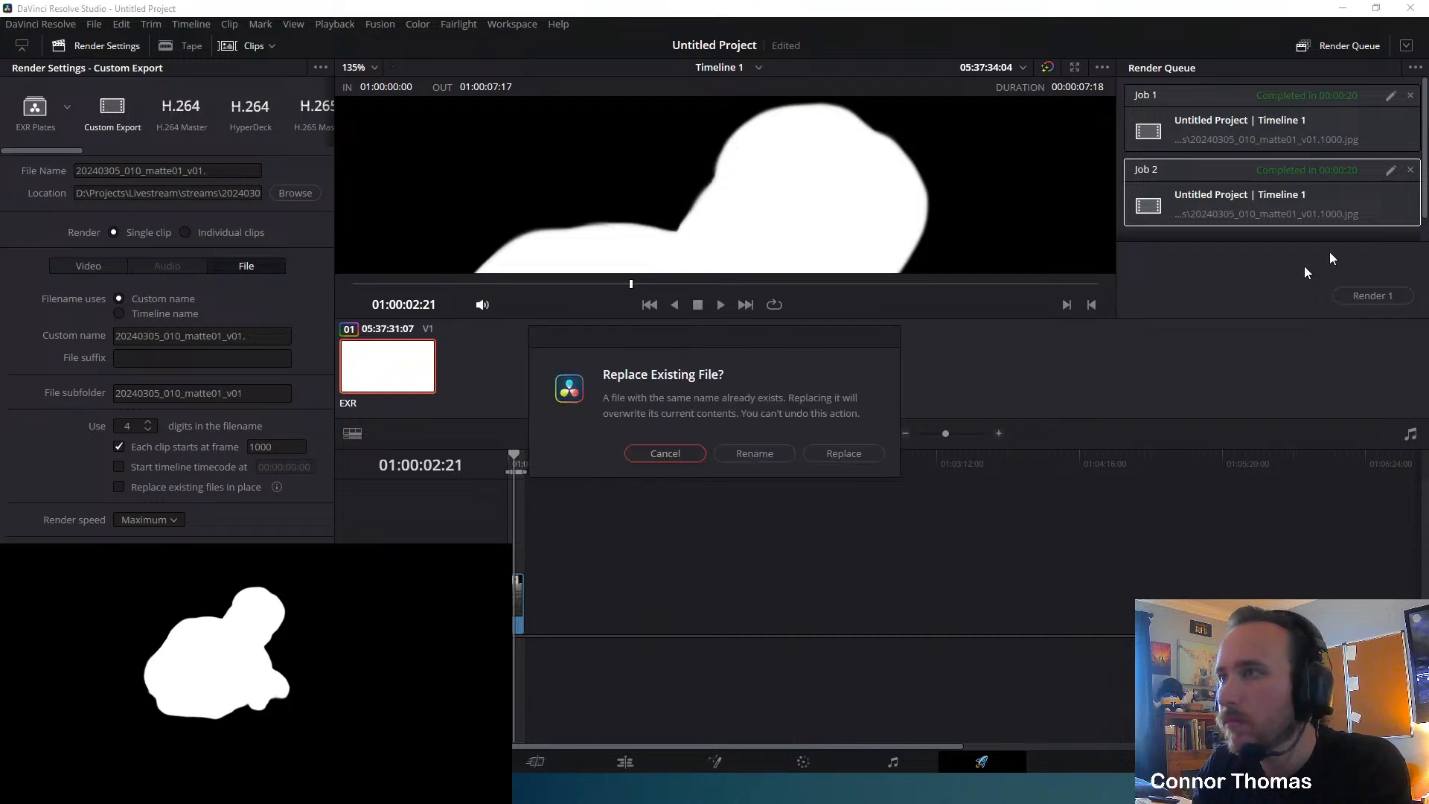
pyautogui.click(843, 452)
pyautogui.click(1364, 297)
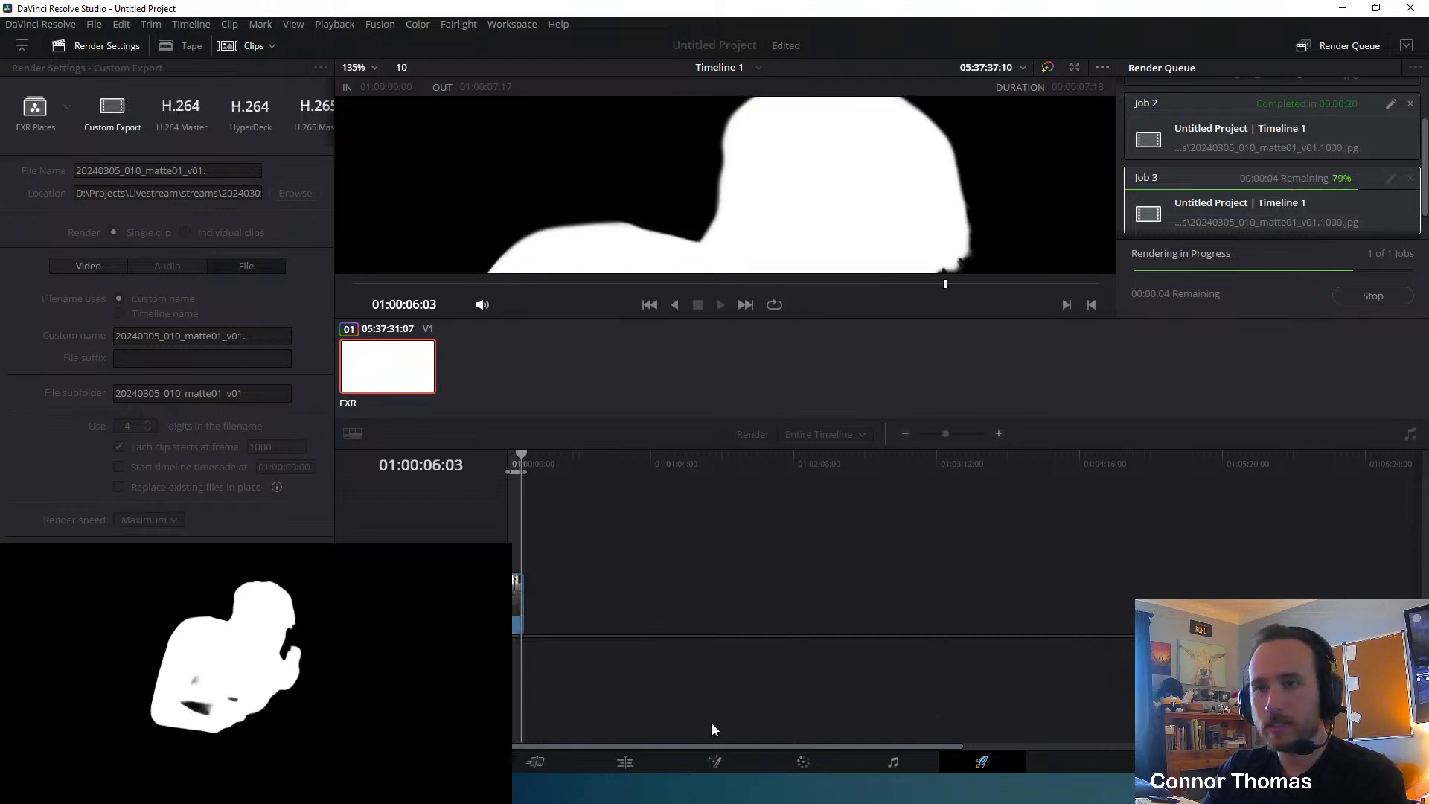
# Switch to Nuke and reload the re-rendered matte sequence in Read5.
pyautogui.moveTo(596, 790)
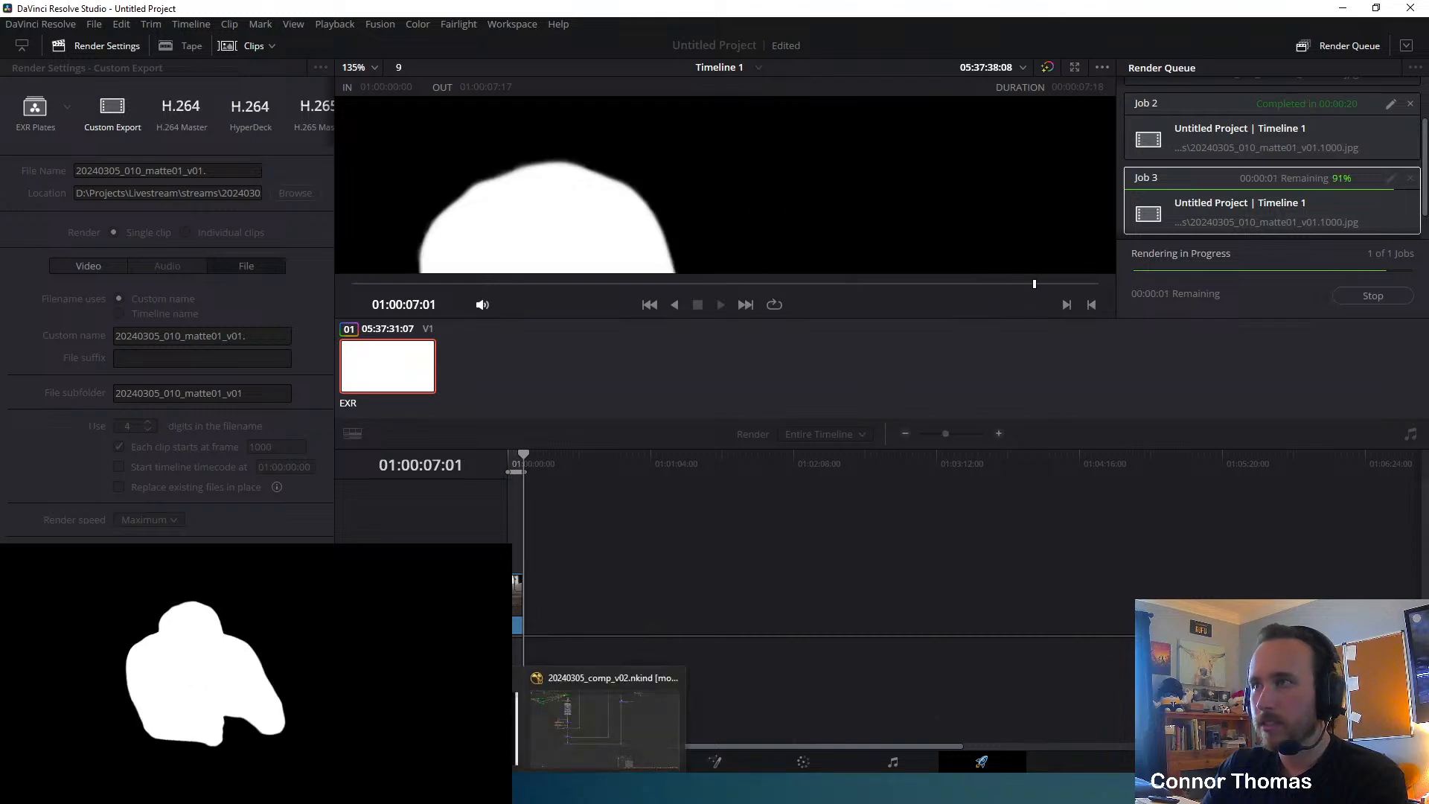
pyautogui.click(577, 720)
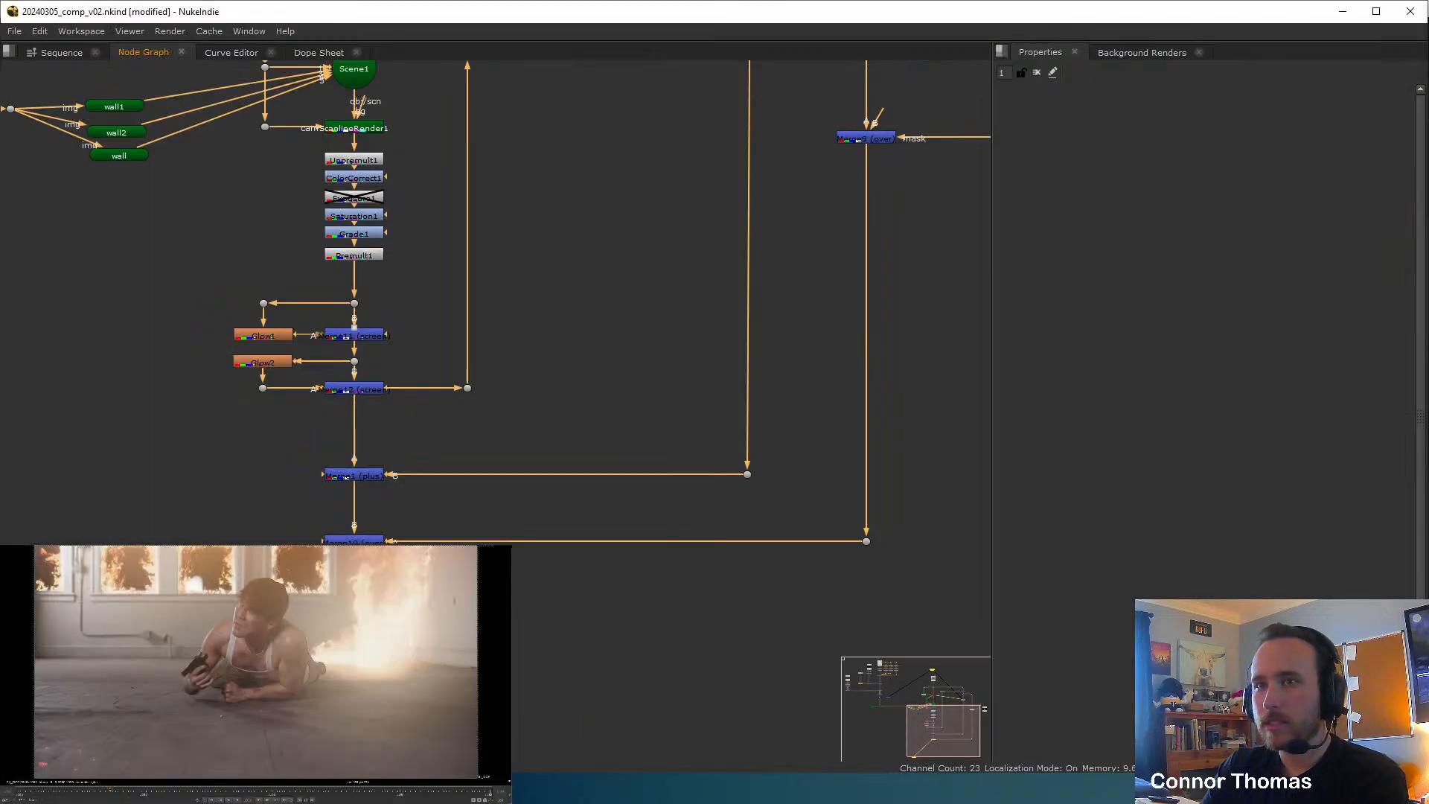
pyautogui.click(756, 402)
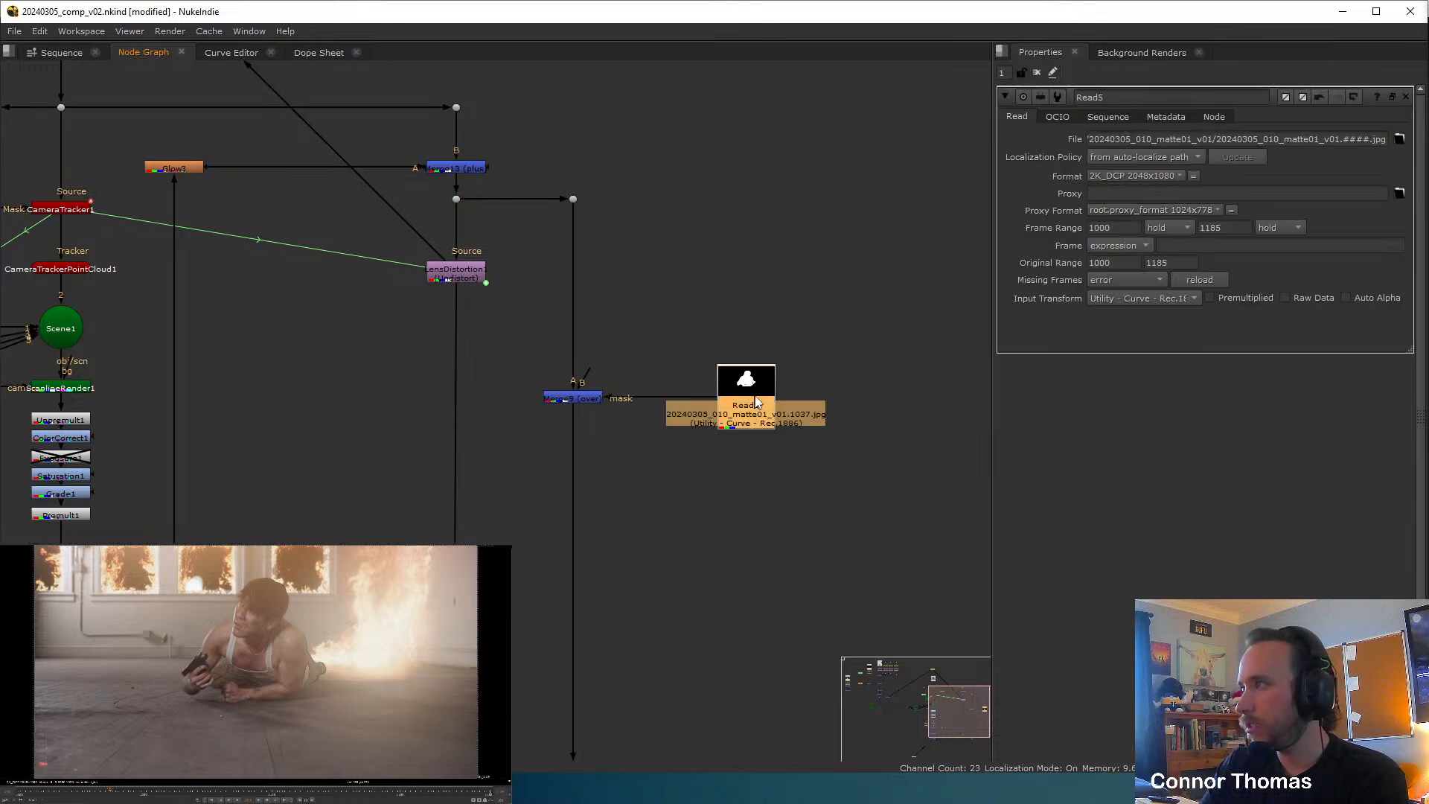
pyautogui.click(1198, 280)
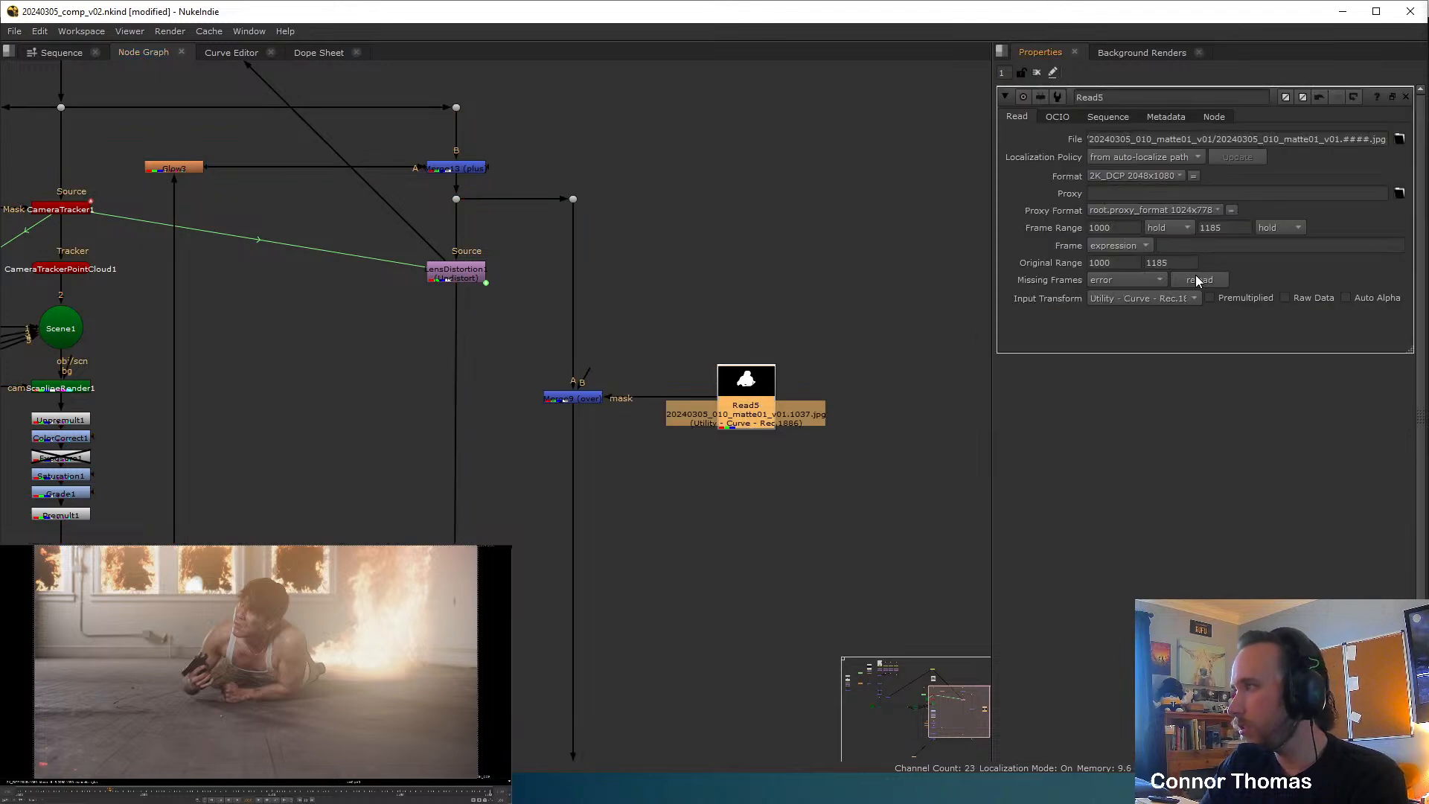
# Examine the actor's head, arms and body edges against the fire in the comp.
pyautogui.moveTo(312, 567); pyautogui.dragTo(253, 592, button='middle')
pyautogui.scroll(6, 250, 594)
pyautogui.moveTo(126, 703); pyautogui.dragTo(229, 592, button='middle')
pyautogui.scroll(-5, 180, 650)
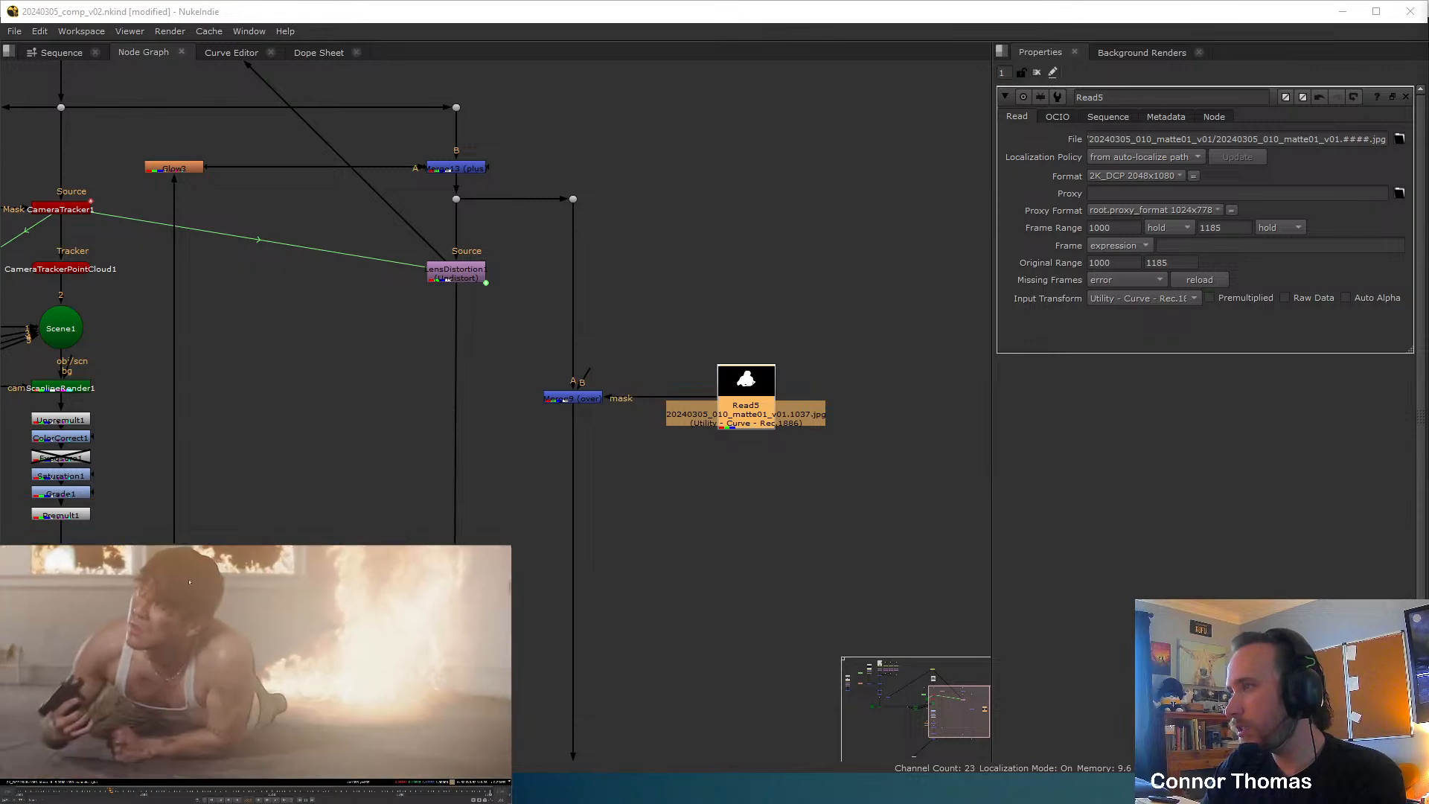
# View Merge9 and alternate between its alpha and color to examine the cut-out's edge around the head.
pyautogui.click(562, 392)
pyautogui.press('1')
pyautogui.press('a')
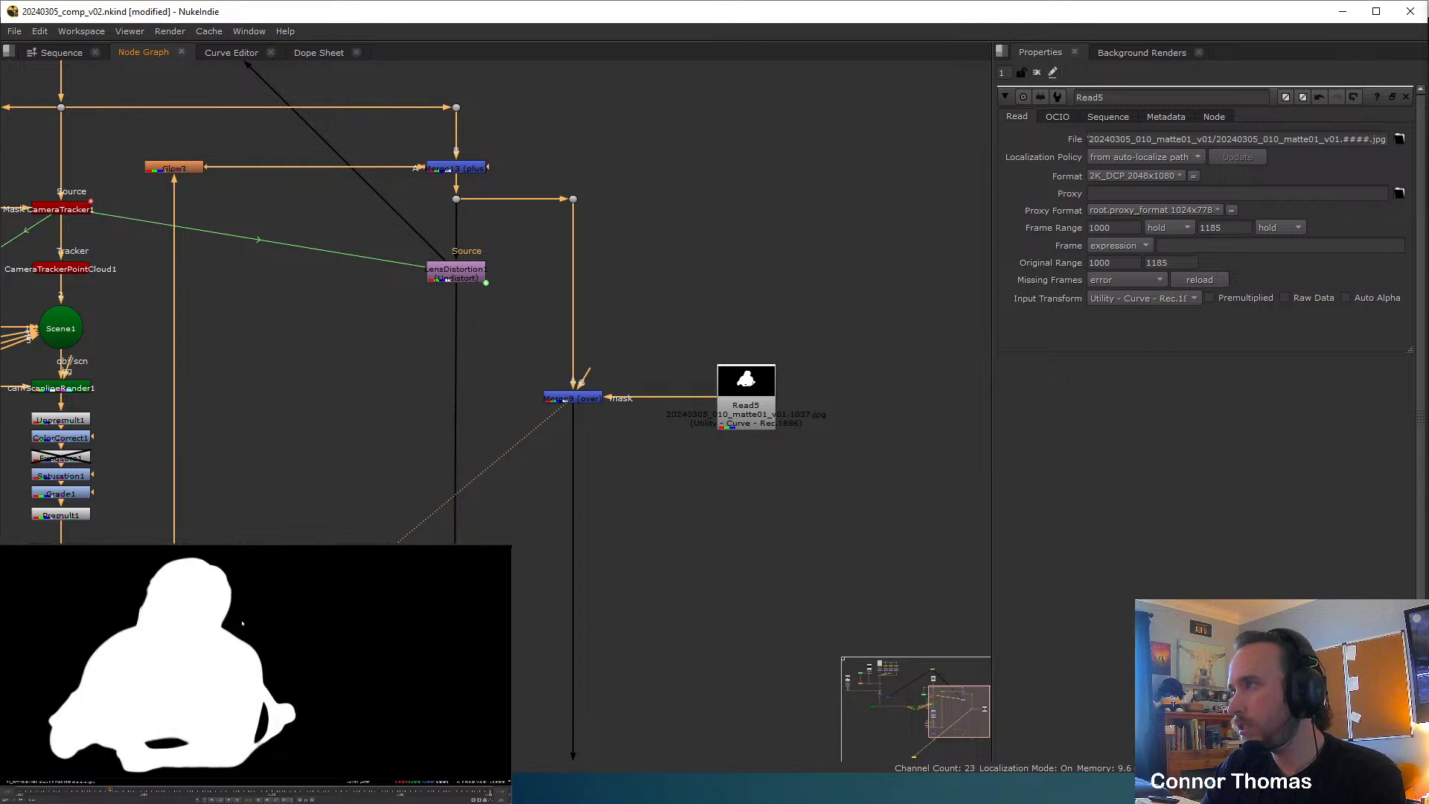
pyautogui.press('a')
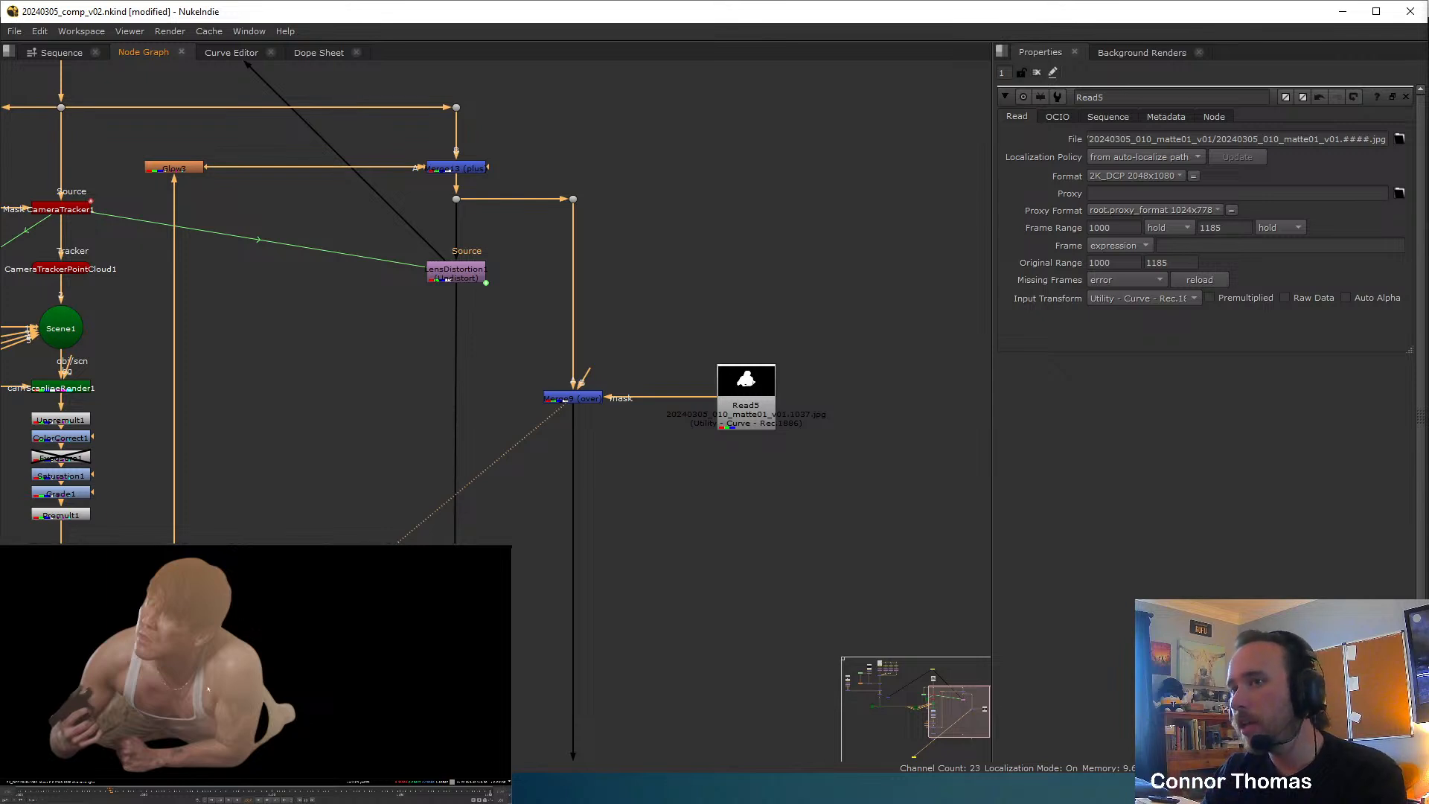
pyautogui.scroll(5, 211, 605)
pyautogui.moveTo(244, 560); pyautogui.dragTo(236, 629, button='middle')
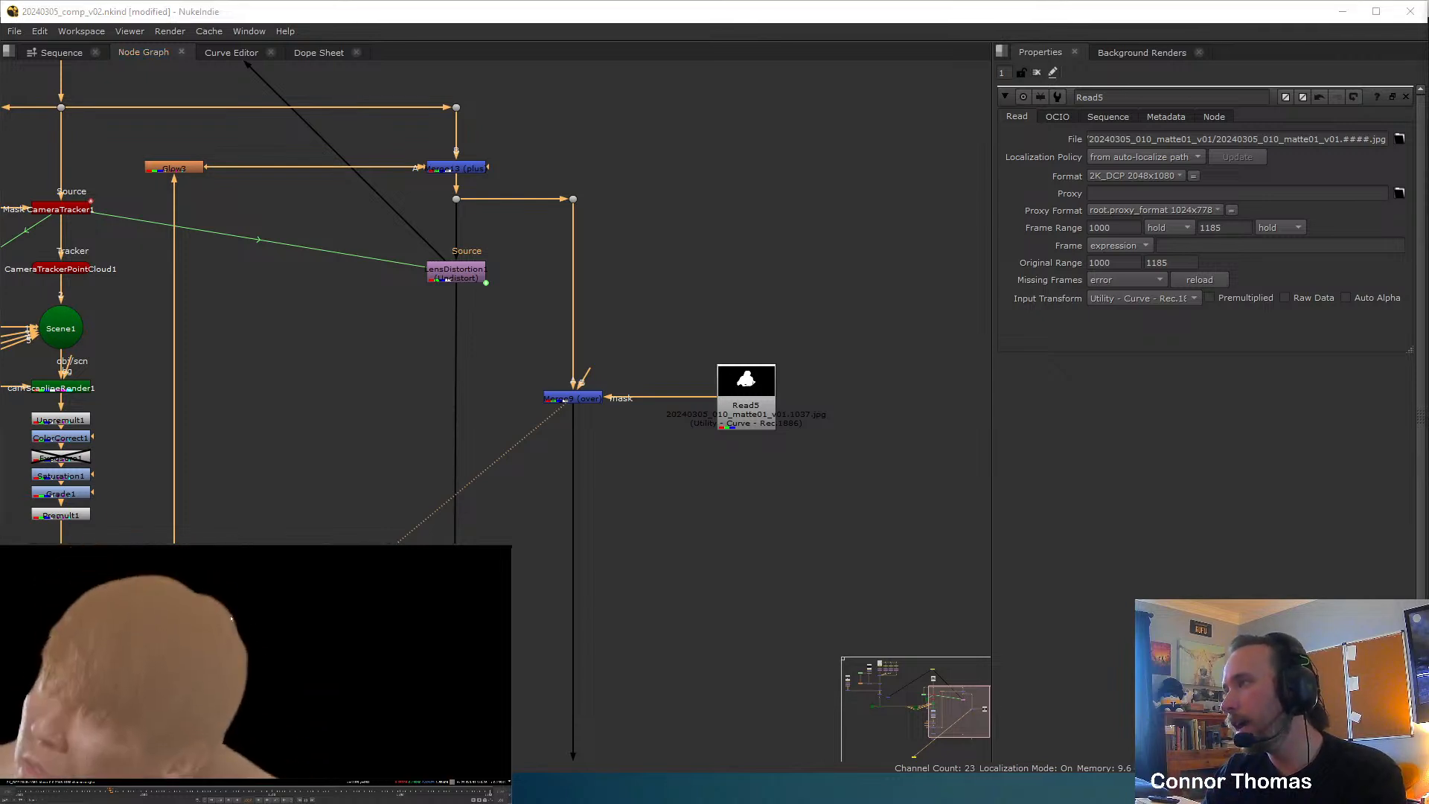
pyautogui.press('a')
pyautogui.press('a')
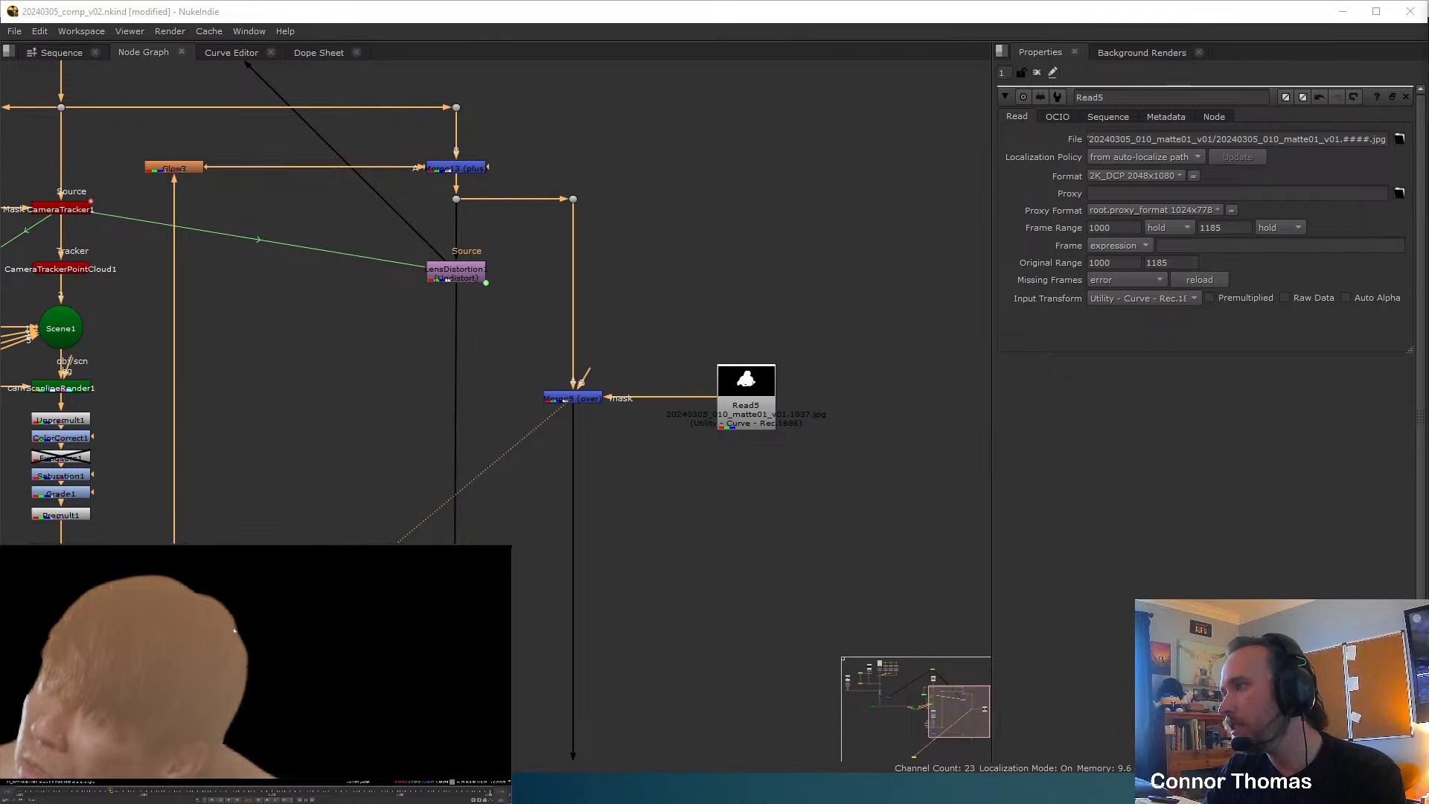
pyautogui.press('a')
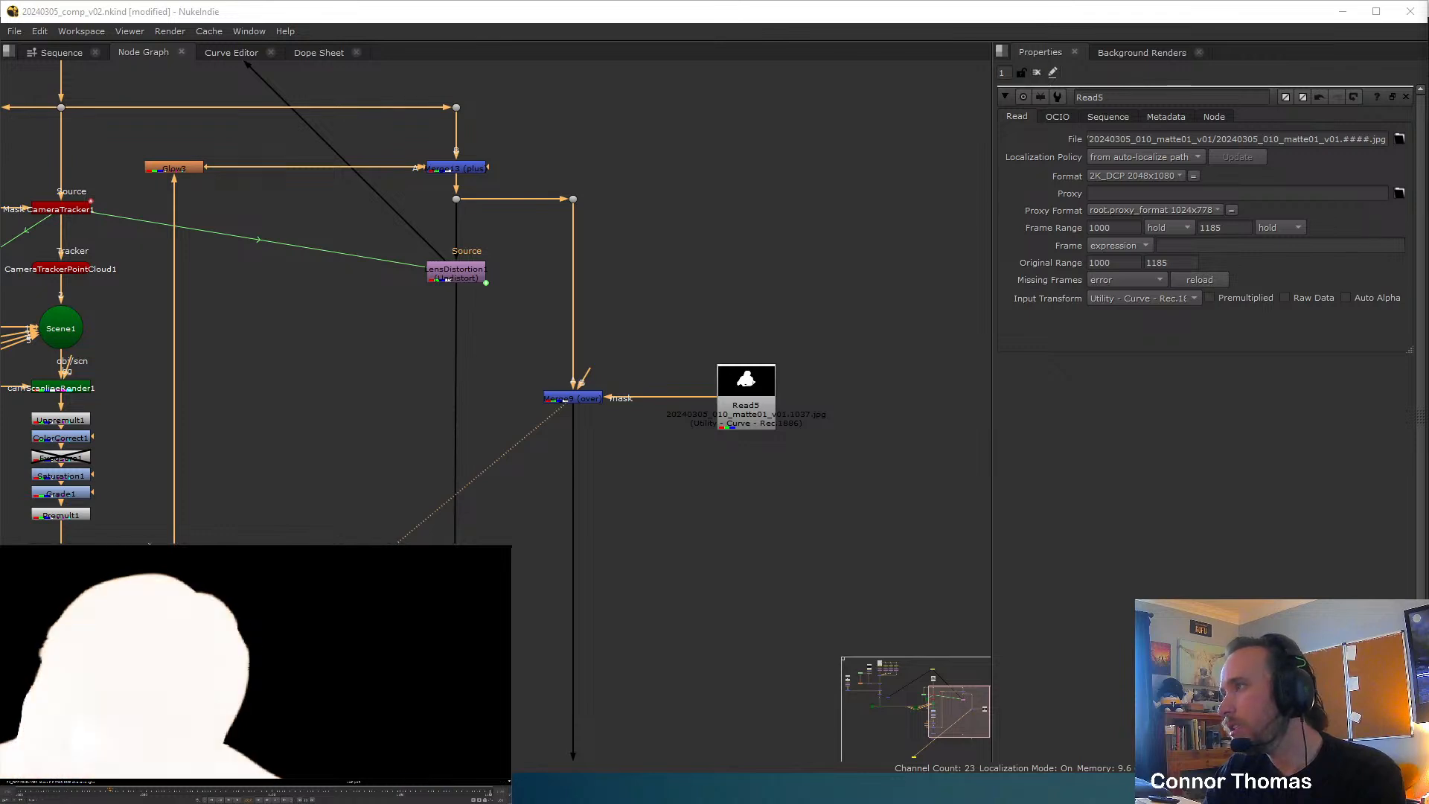
pyautogui.press('a')
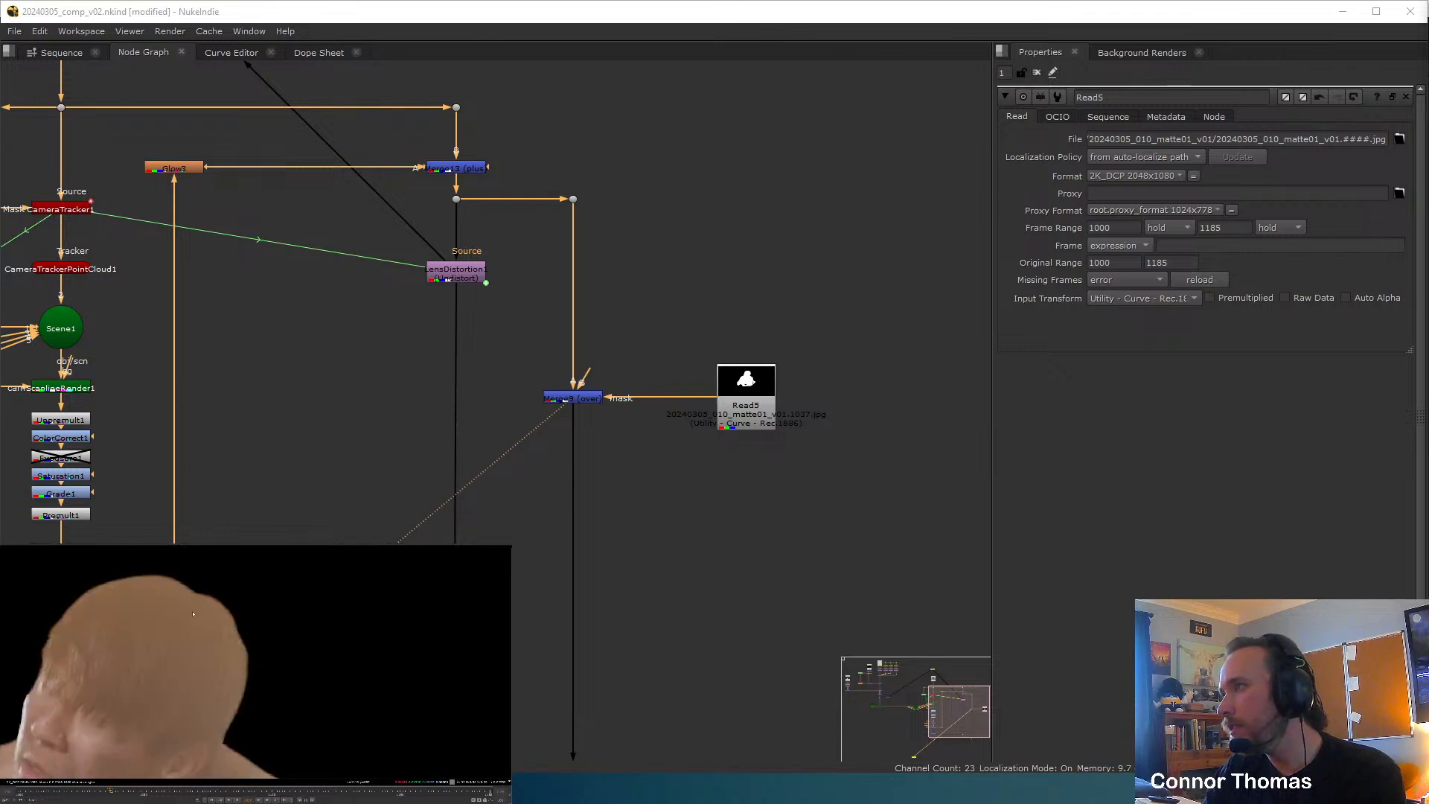
# Return the view to the full comp and examine the actor's edges around his head, arm and legs.
pyautogui.moveTo(550, 545); pyautogui.dragTo(705, 398, button='middle')
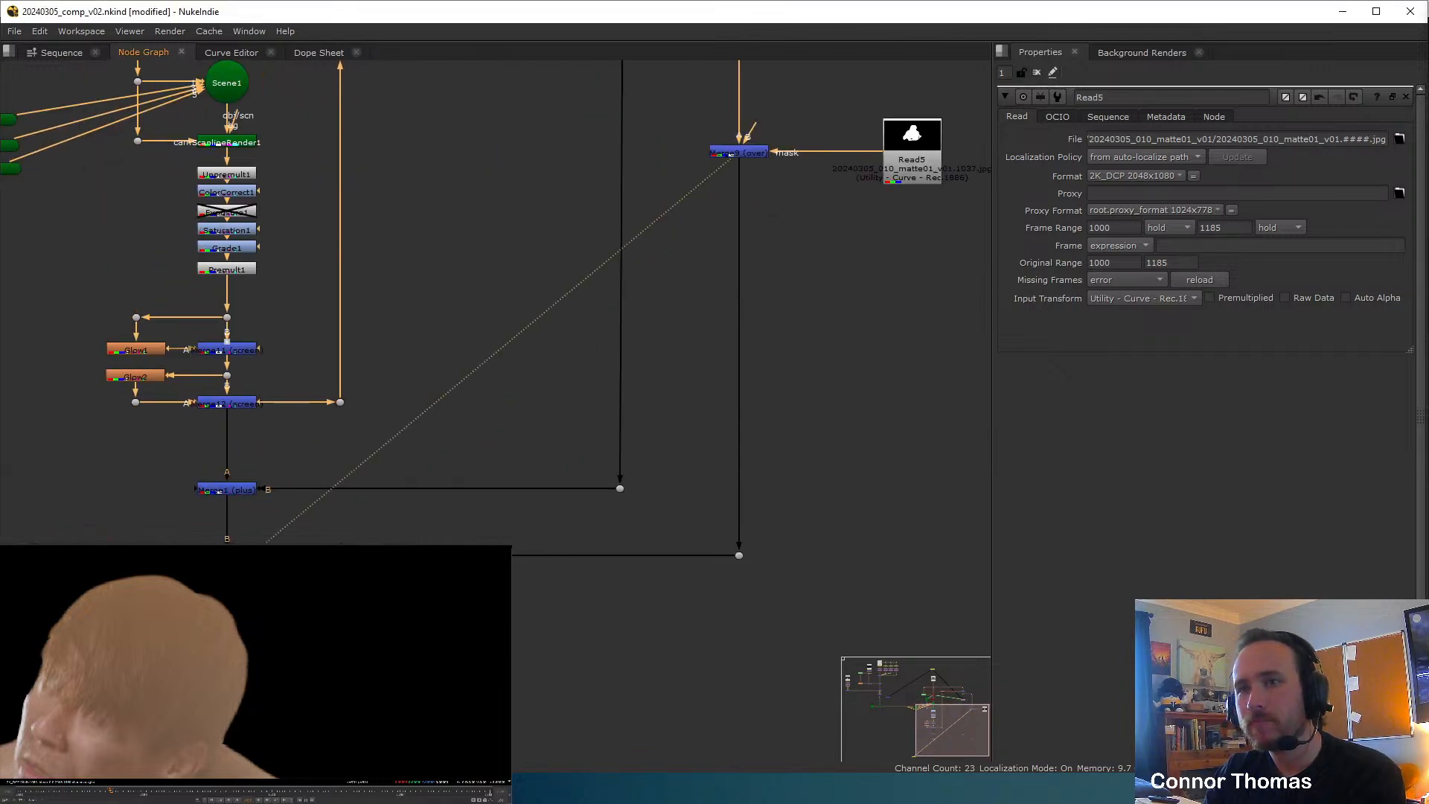
pyautogui.press('1')
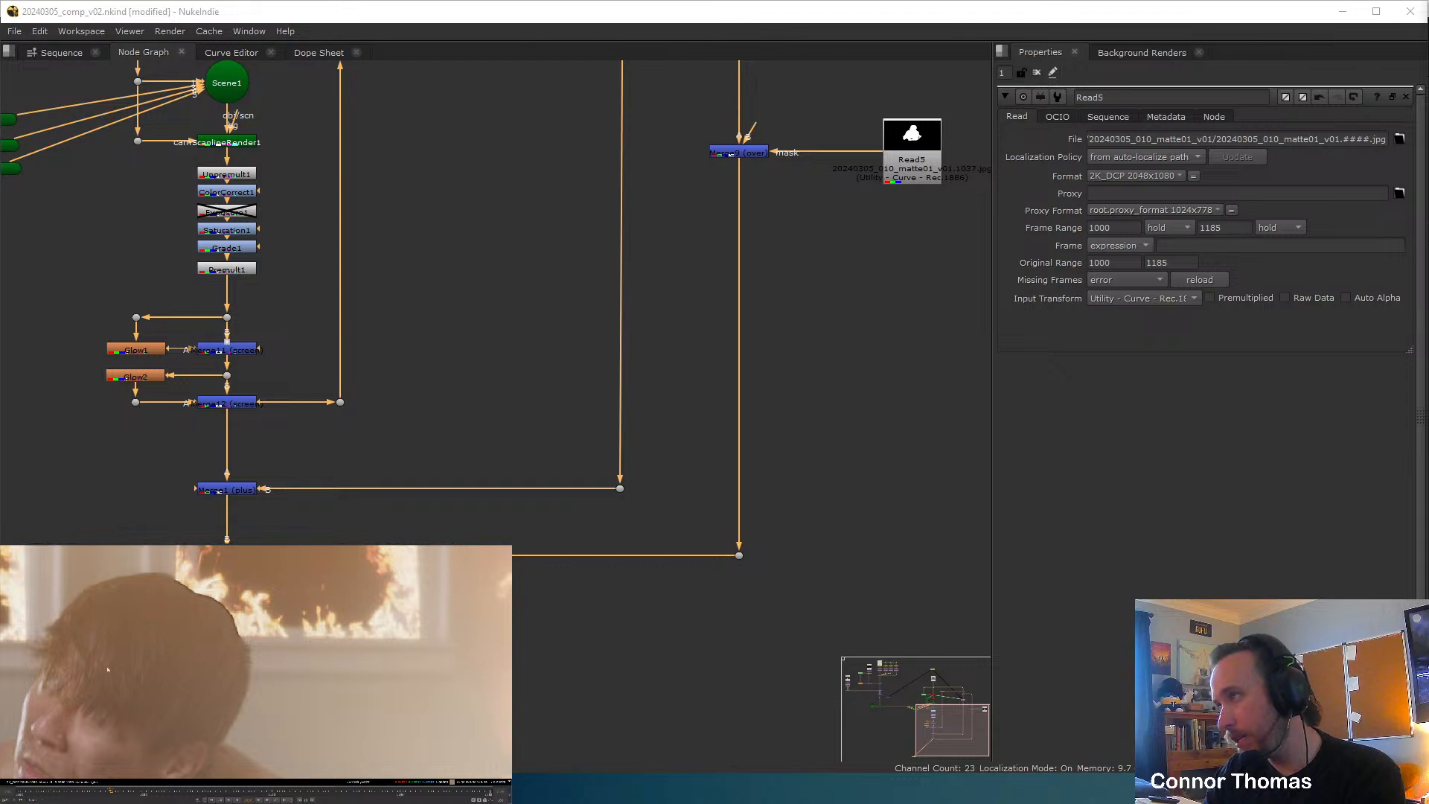
pyautogui.scroll(-6, 229, 715)
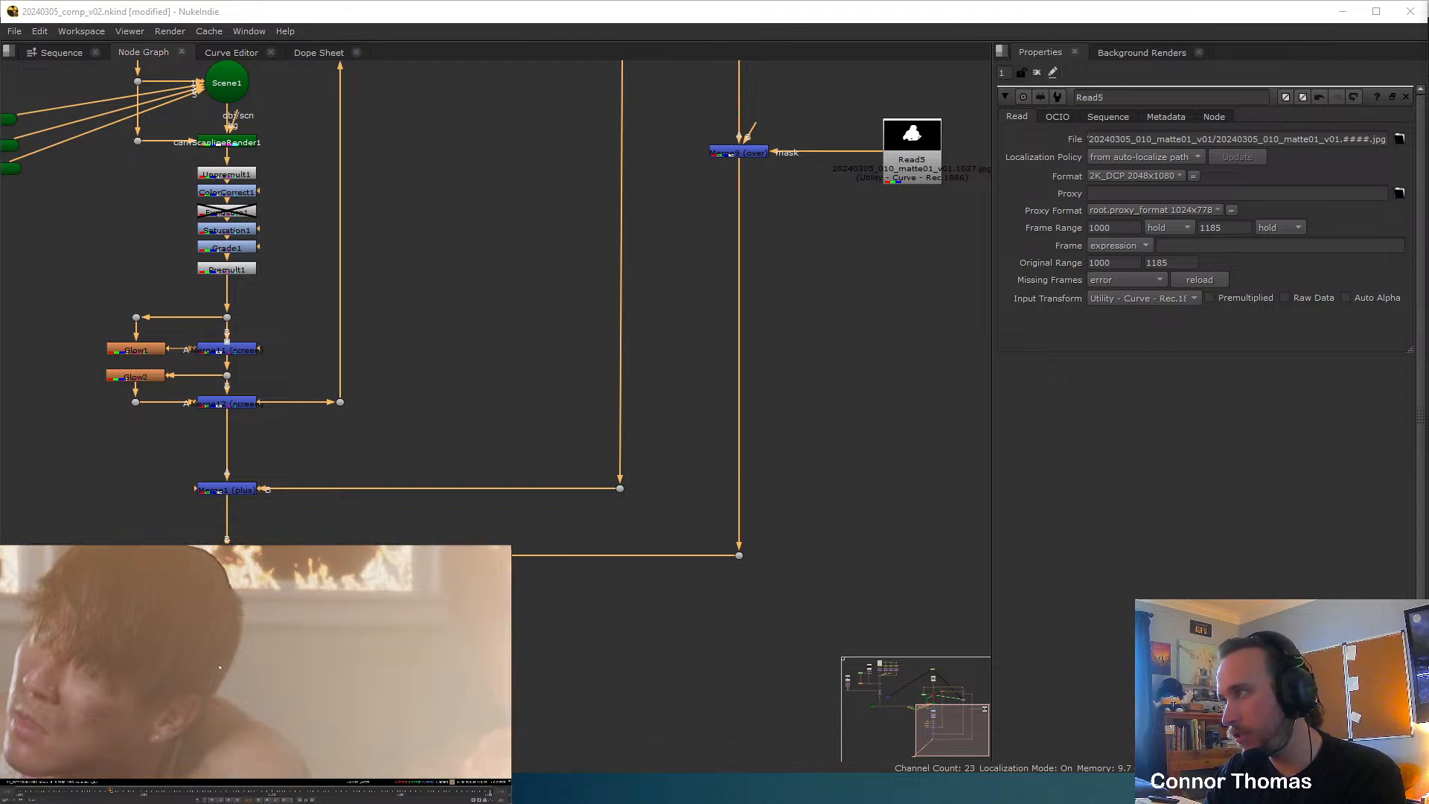
pyautogui.moveTo(270, 739); pyautogui.dragTo(217, 703, button='middle')
pyautogui.scroll(5, 217, 703)
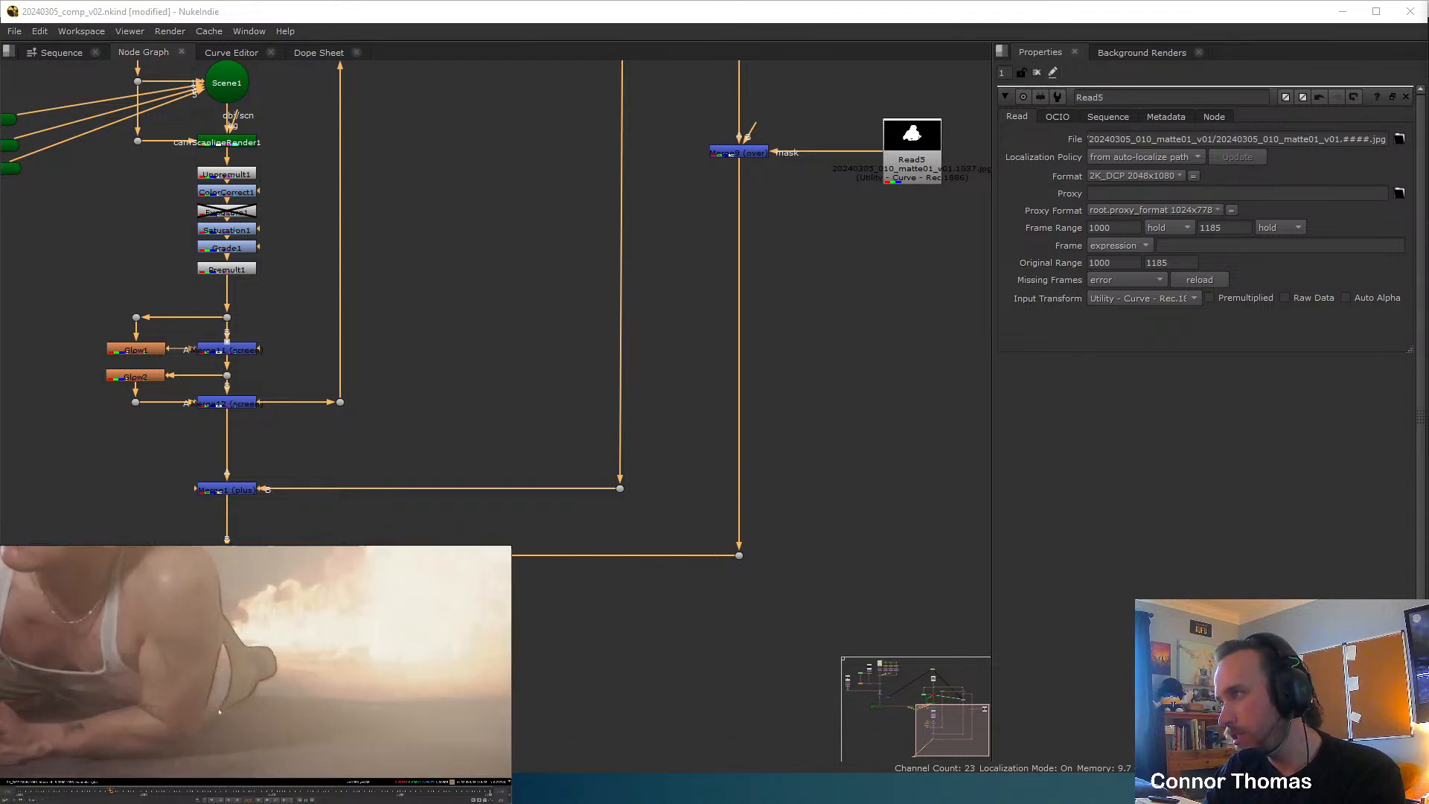
pyautogui.scroll(-4, 263, 691)
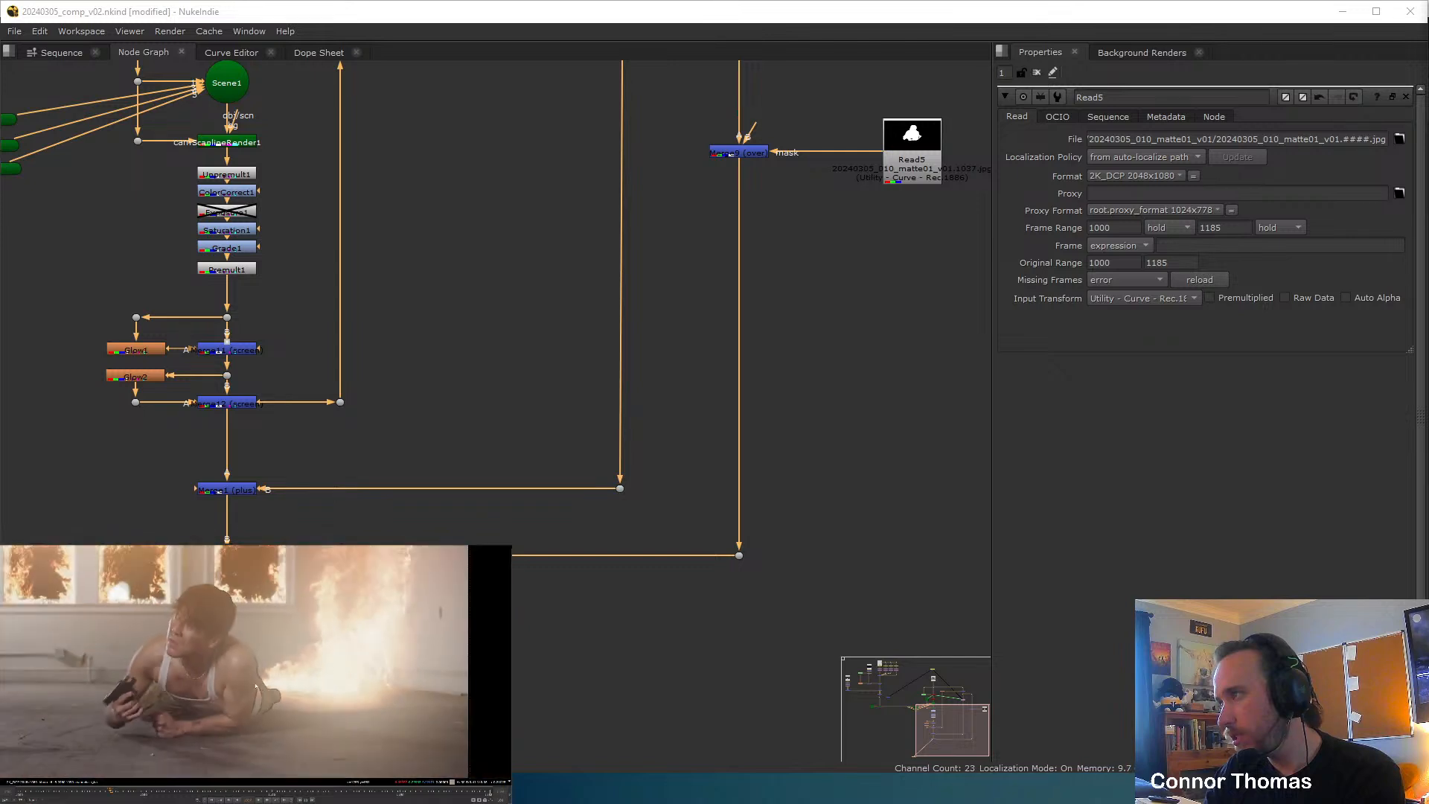
# Try an EdgeBlur node after Merge9, and disable and re-enable it to compare the comp.
pyautogui.moveTo(784, 261); pyautogui.dragTo(727, 366, button='middle')
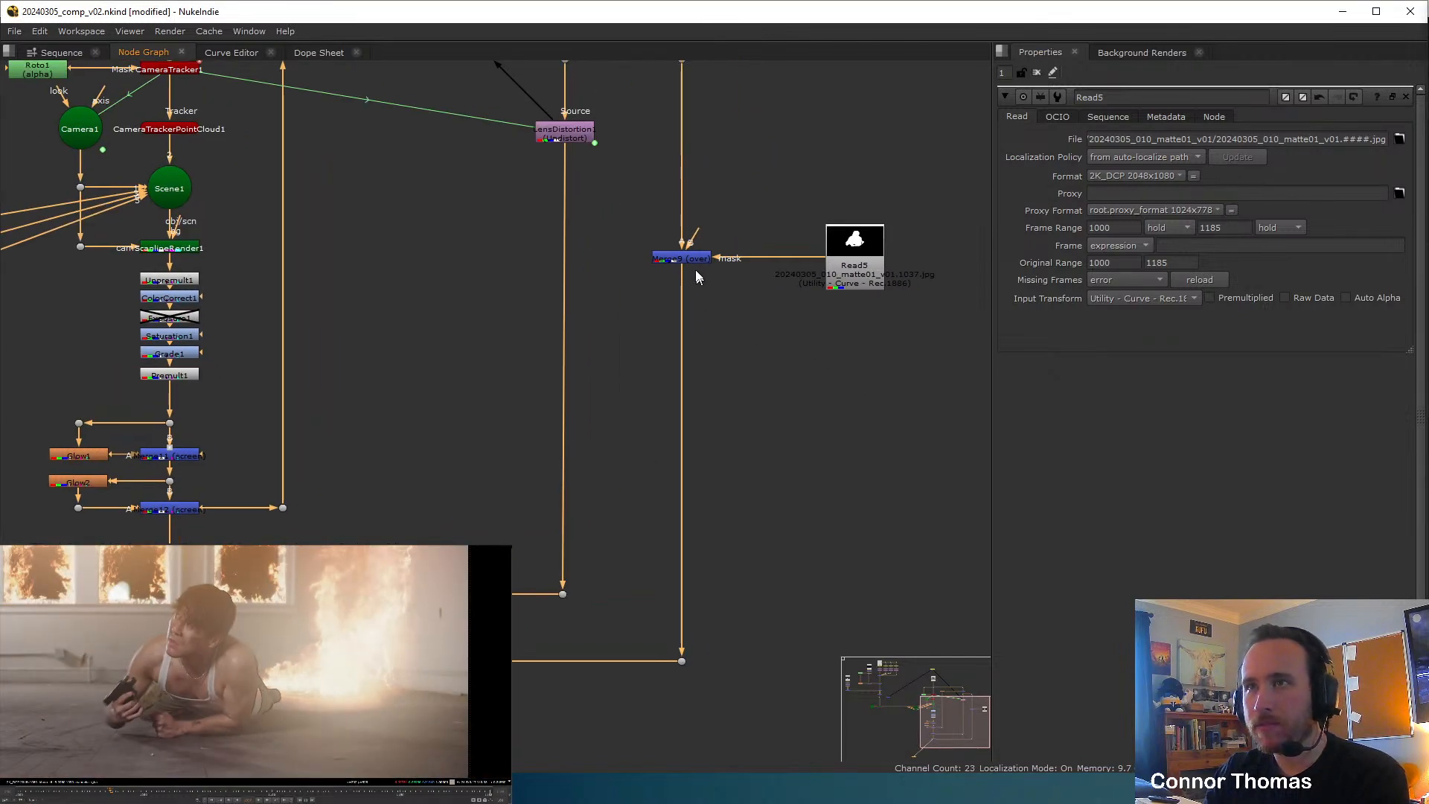
pyautogui.click(696, 260)
pyautogui.press('Tab')
pyautogui.write('edge')
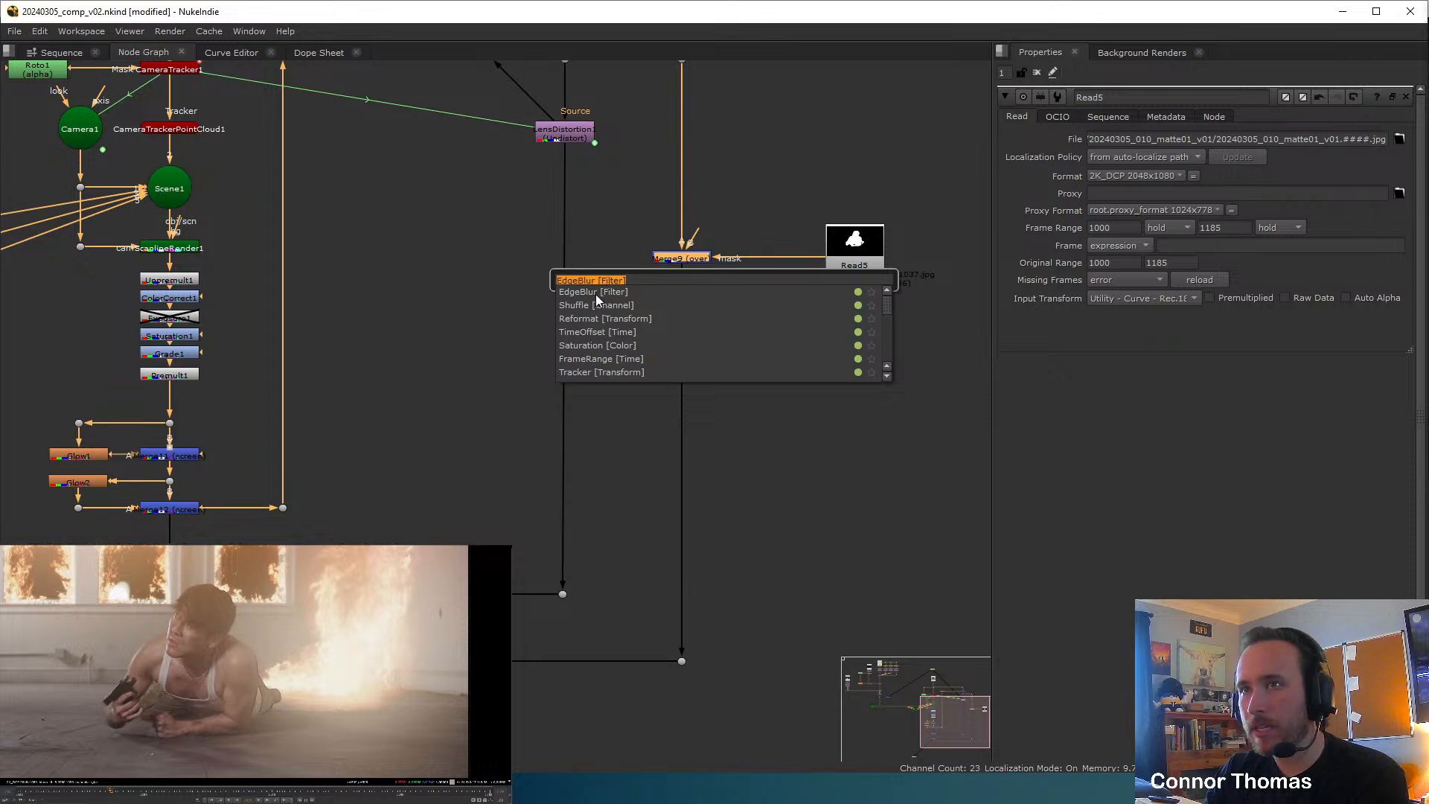
pyautogui.press('Return')
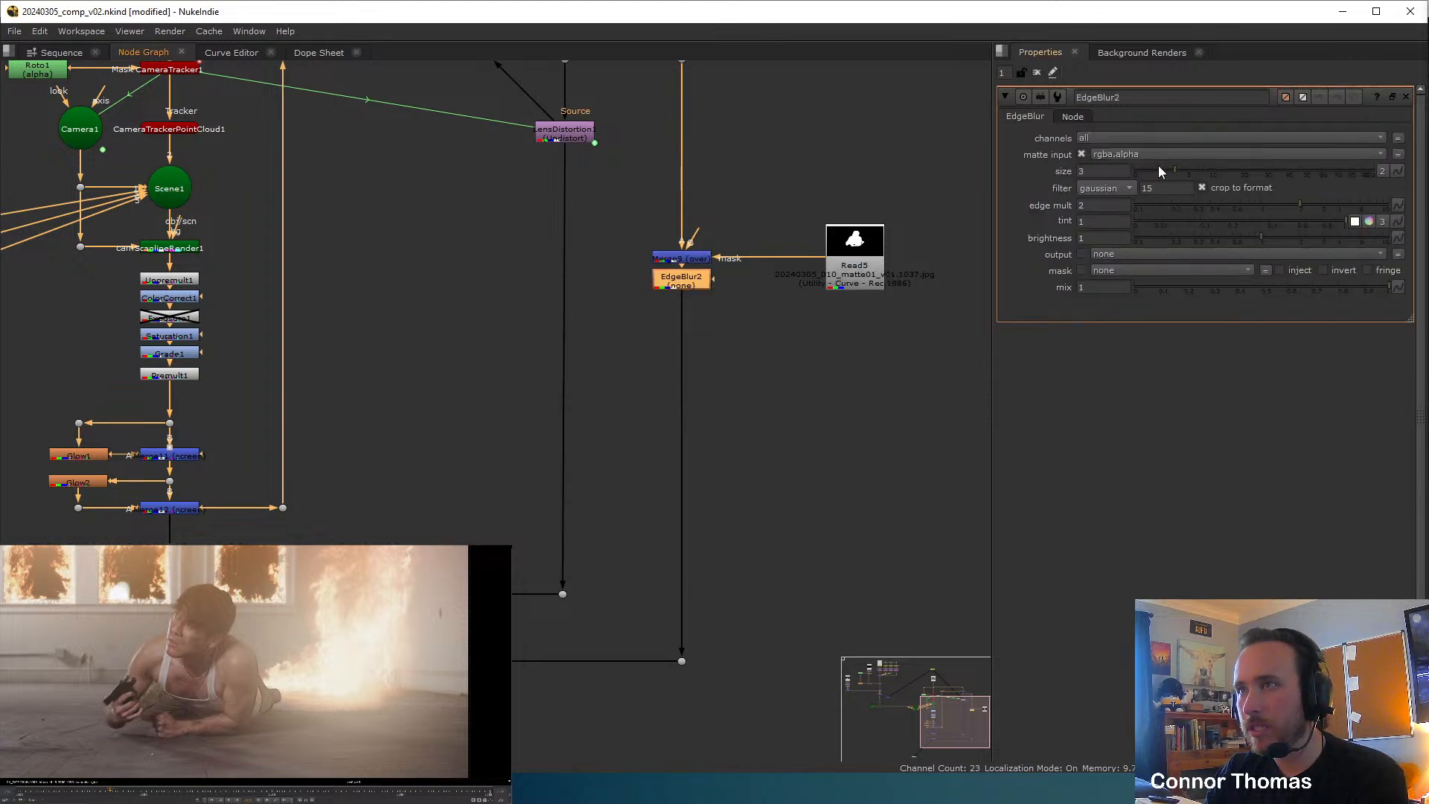
pyautogui.press('d')
pyautogui.press('d')
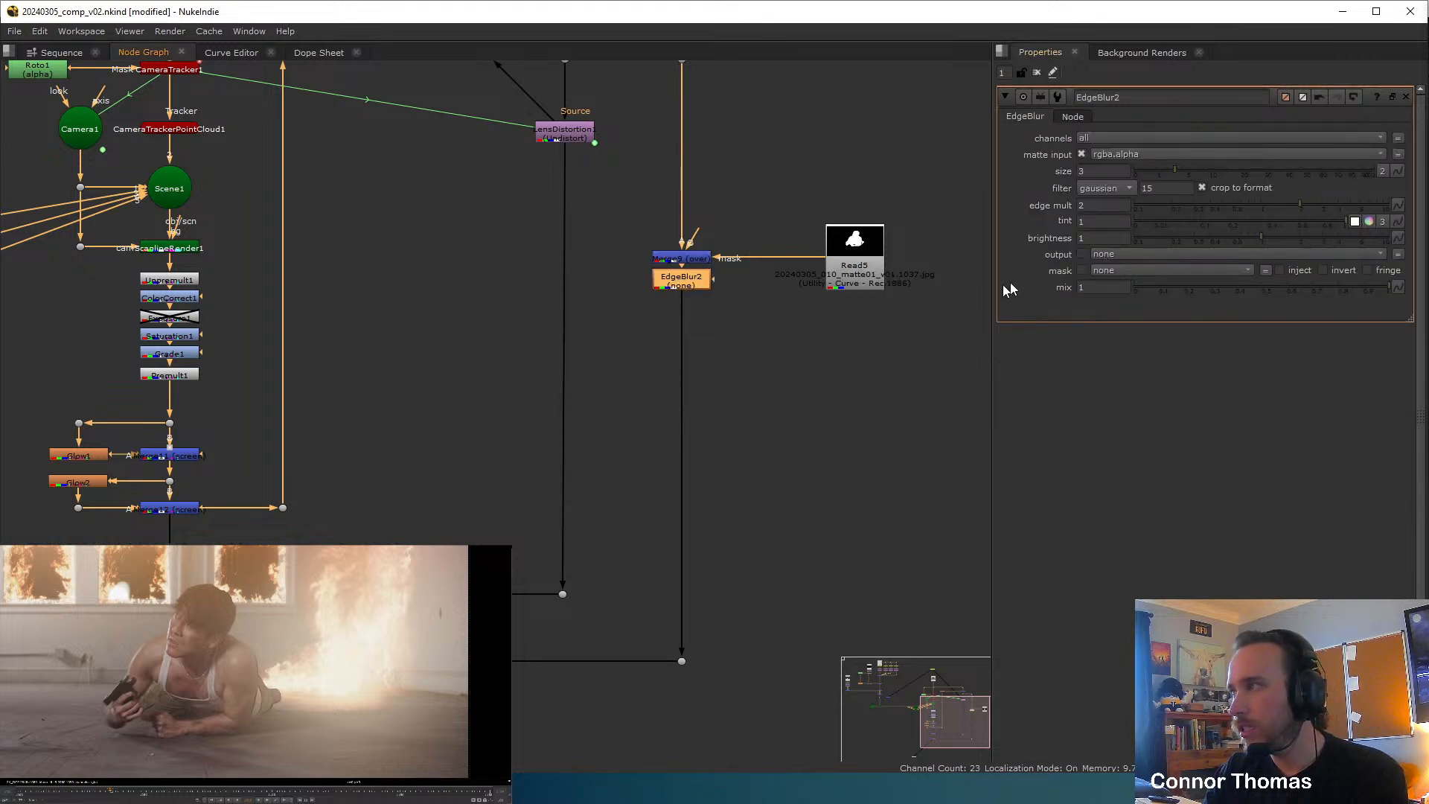
# Try an EdgeBlur brightness of 10 on the actor's edge, and delete the EdgeBlur node.
pyautogui.moveTo(1266, 238); pyautogui.dragTo(1418, 225)
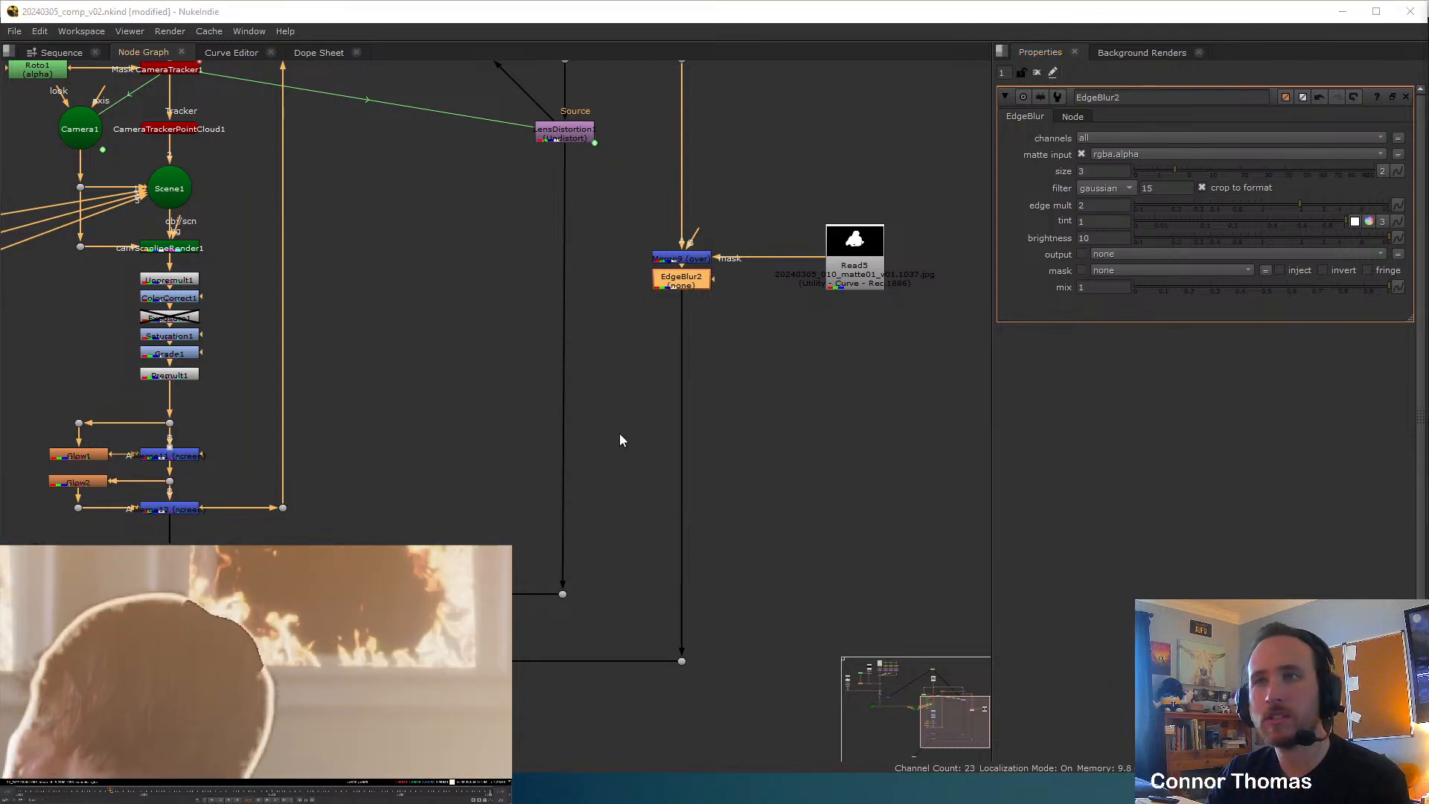
pyautogui.moveTo(620, 434); pyautogui.dragTo(648, 450, button='middle')
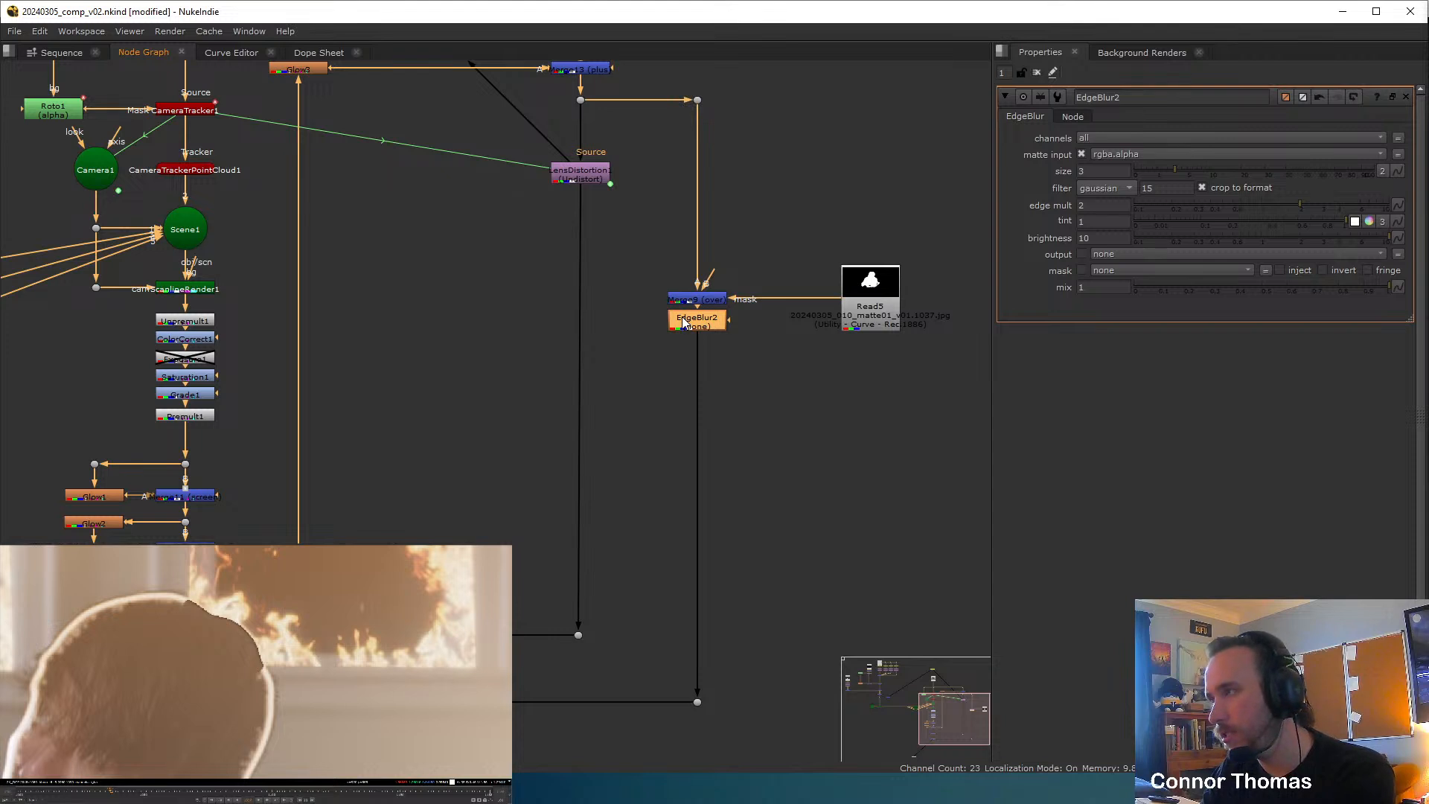
pyautogui.press('Delete')
# Add a LightWrap node after Merge9 and connect its B input to the lower merge that combines the glows.
pyautogui.moveTo(582, 490); pyautogui.dragTo(614, 406, button='middle')
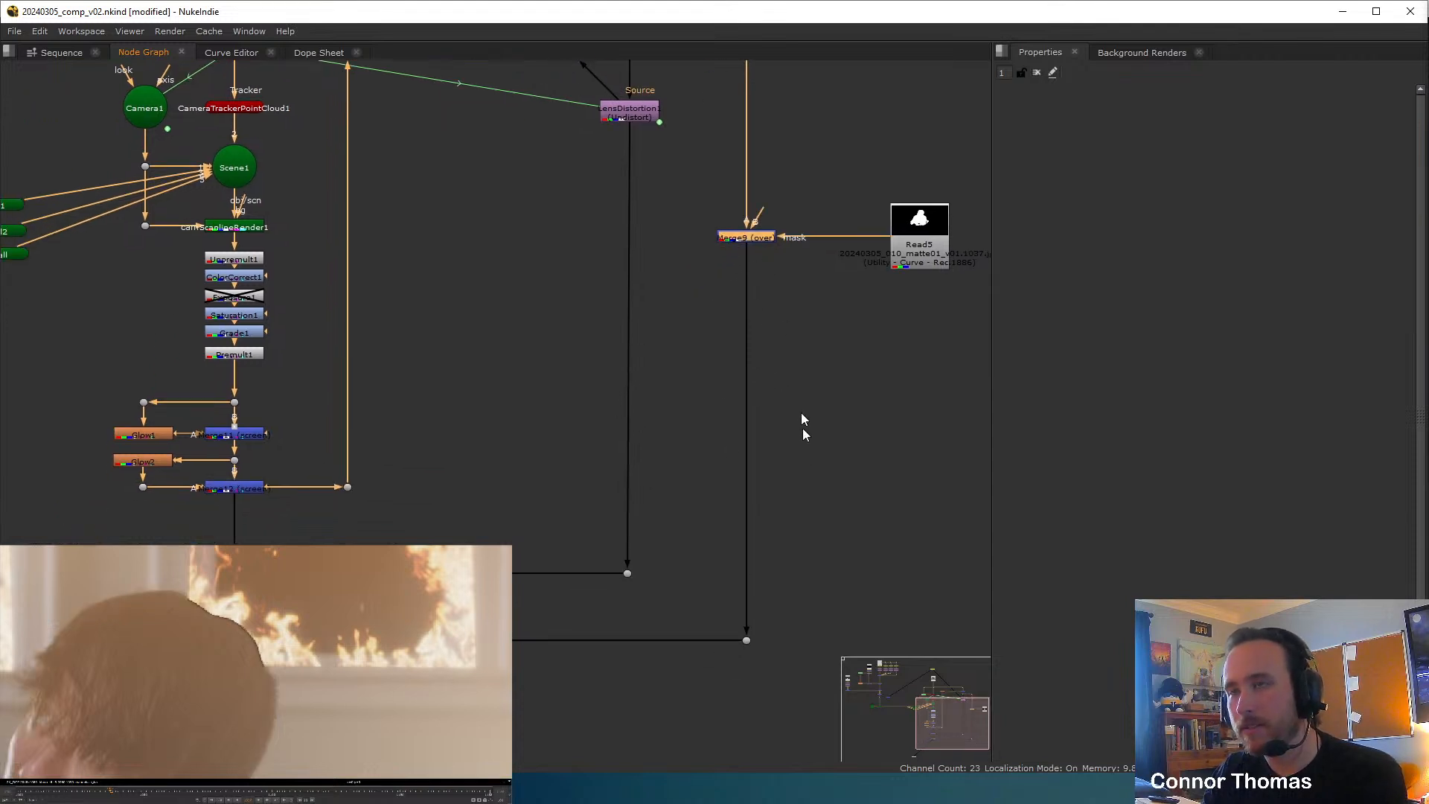
pyautogui.press('Tab')
pyautogui.write('lgiht')
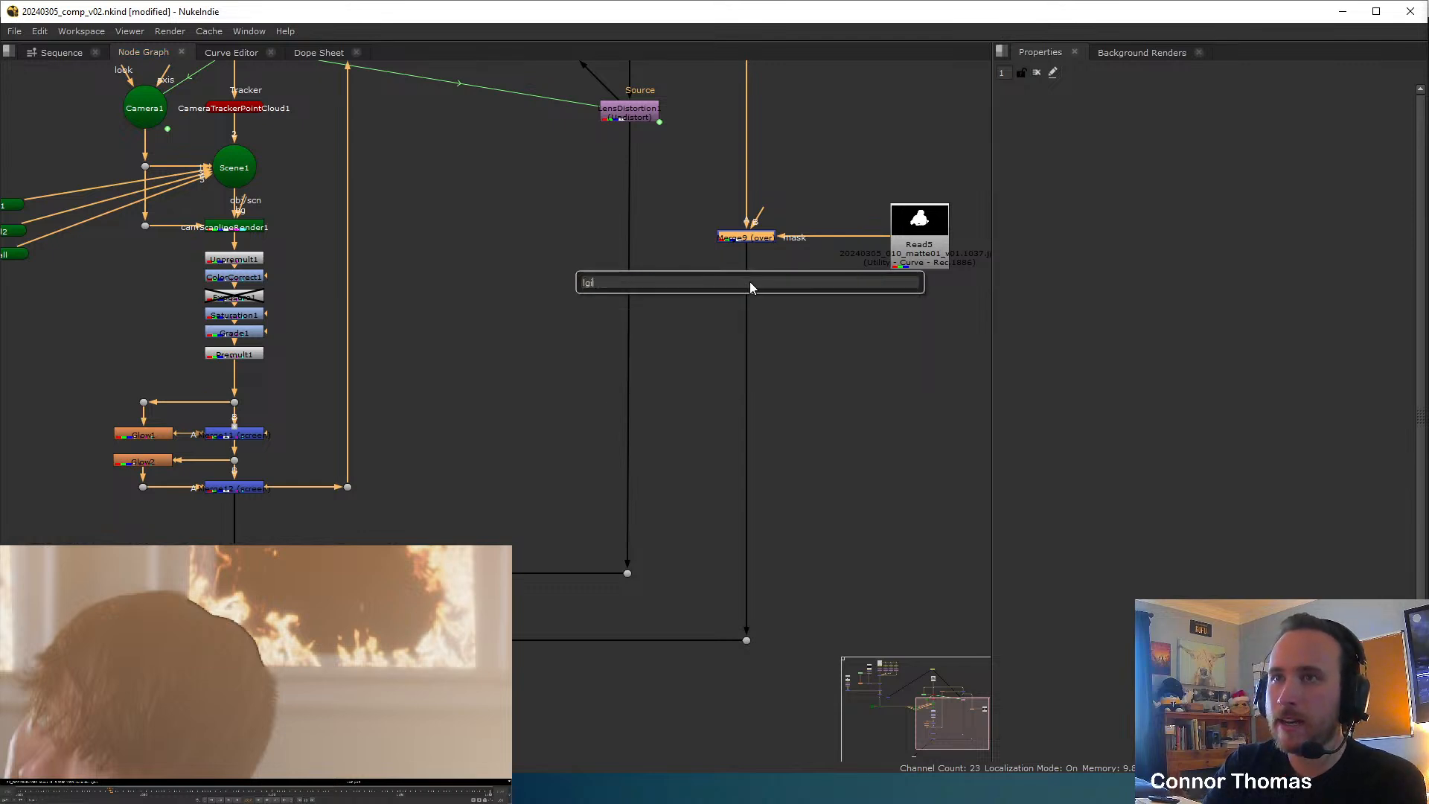
pyautogui.press('BackSpace')
pyautogui.press('BackSpace')
pyautogui.press('BackSpace')
pyautogui.press('BackSpace')
pyautogui.write('iggh')
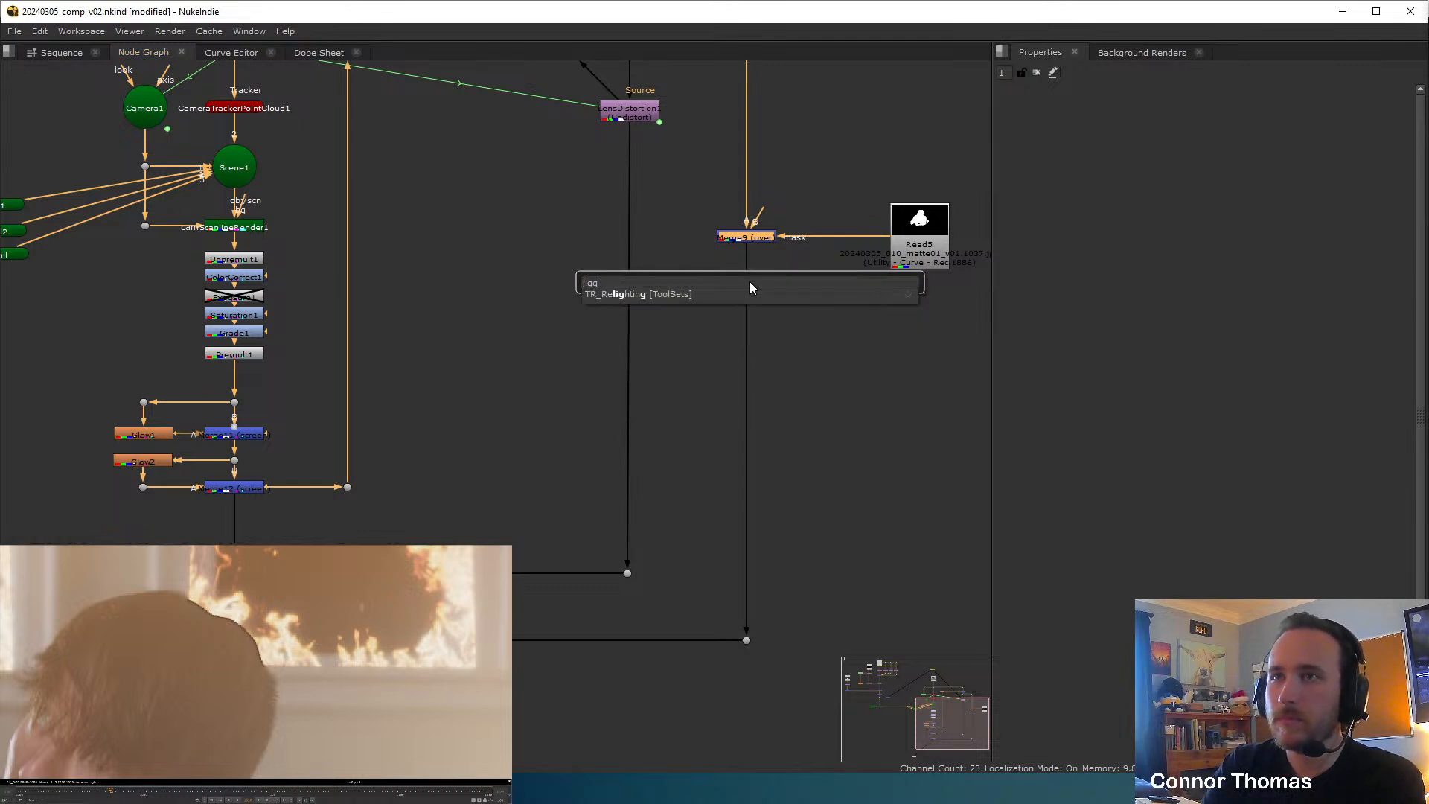
pyautogui.press('BackSpace')
pyautogui.press('BackSpace')
pyautogui.write('ht [Keyer')
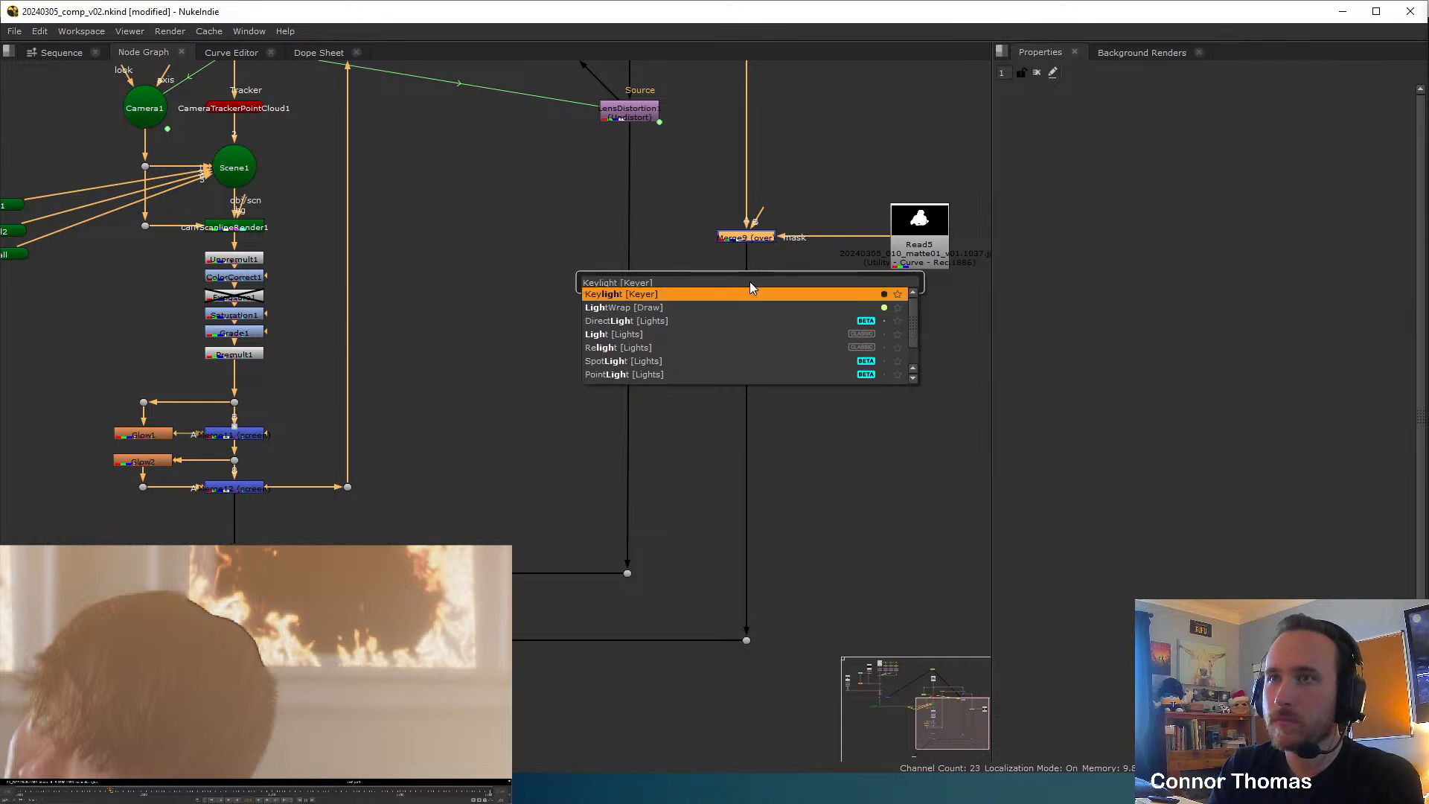
pyautogui.press('Down')
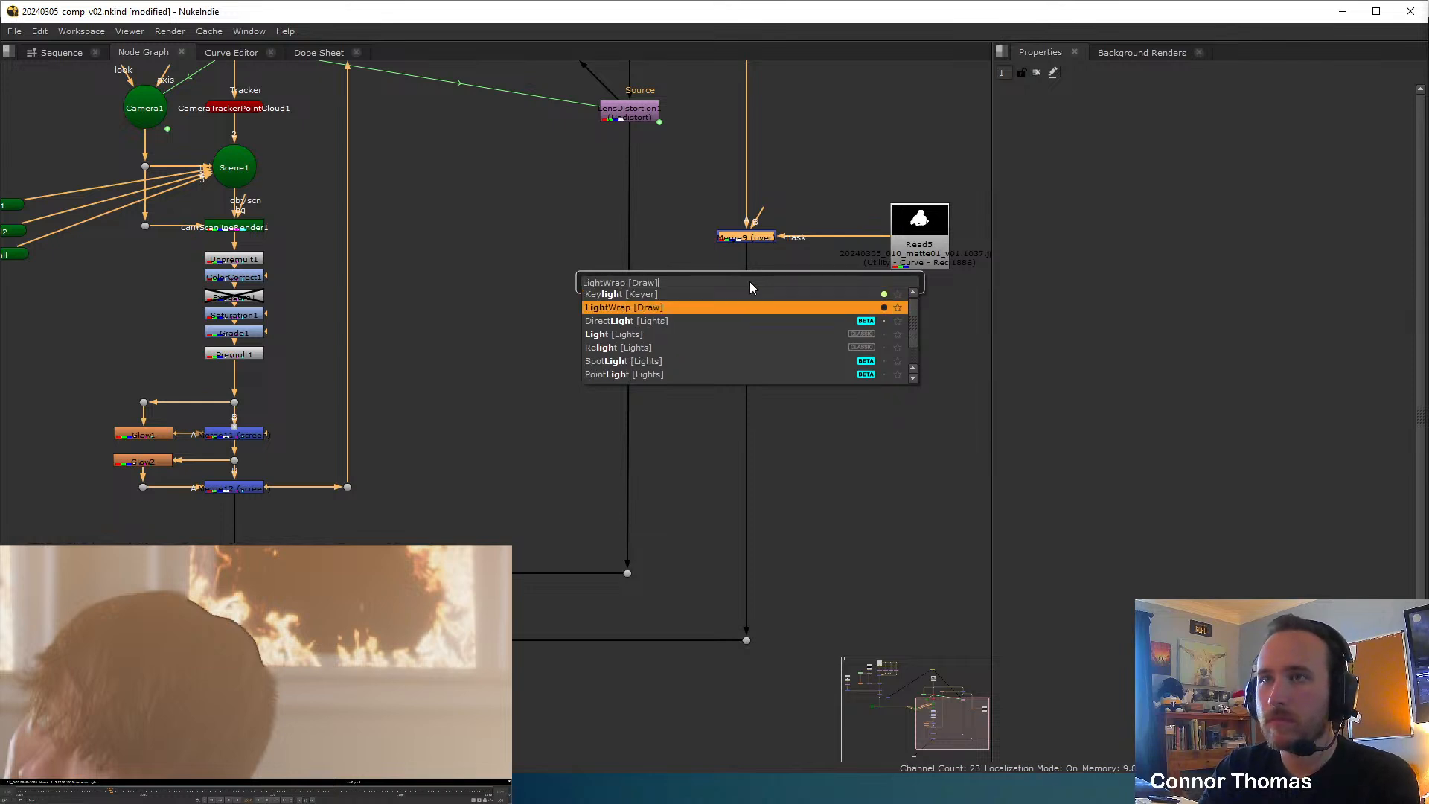
pyautogui.press('Return')
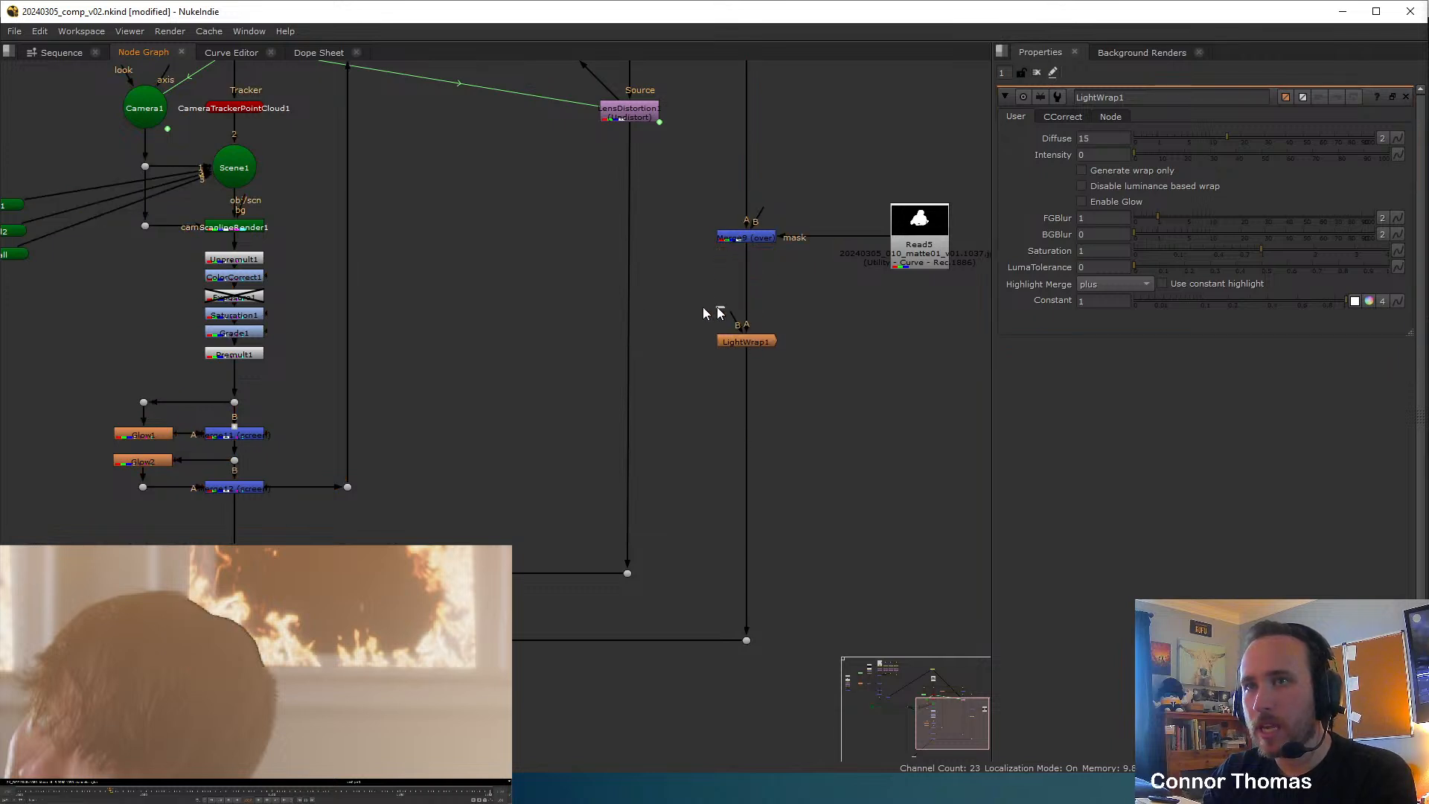
pyautogui.moveTo(726, 306); pyautogui.dragTo(255, 488)
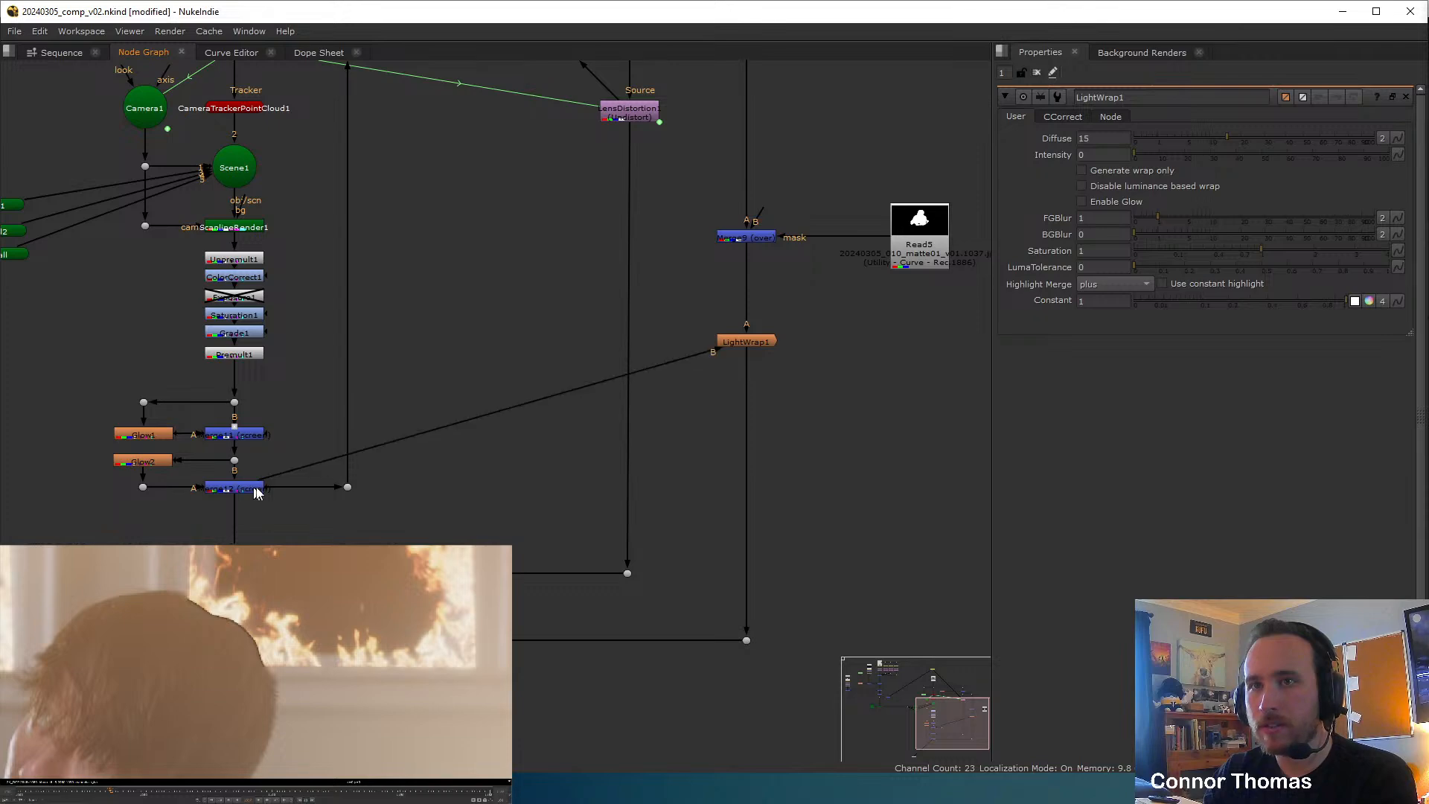
# Set the intensity of LightWrap1 to 70 and check the wrap on the actor's edges in the comp.
pyautogui.moveTo(411, 332)
pyautogui.mouseDown(button='middle')
pyautogui.moveTo(562, 542)
pyautogui.moveTo(506, 370)
pyautogui.moveTo(401, 347)
pyautogui.mouseUp(button='middle')
pyautogui.click(736, 360)
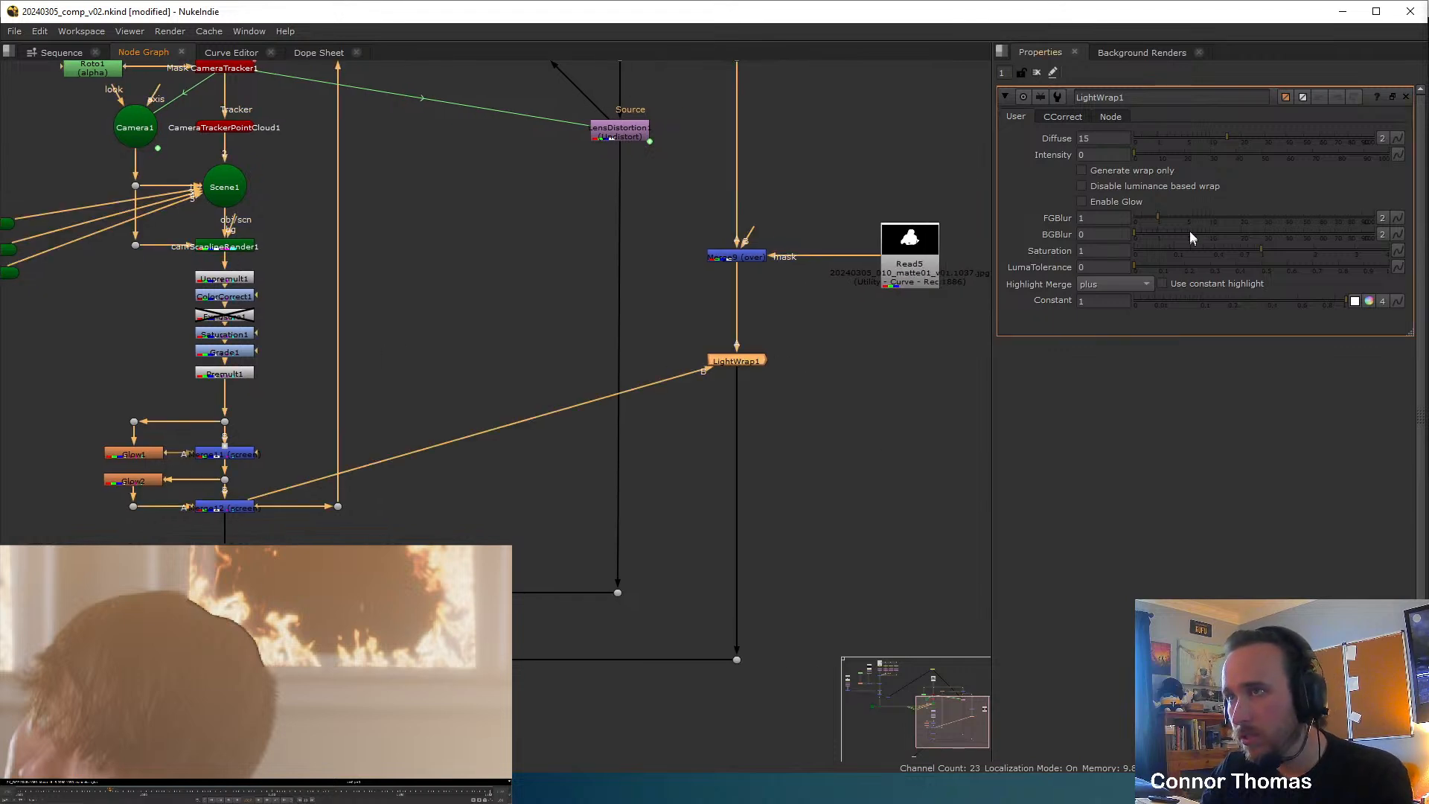
pyautogui.click(1158, 157)
pyautogui.moveTo(1159, 159); pyautogui.dragTo(1313, 151)
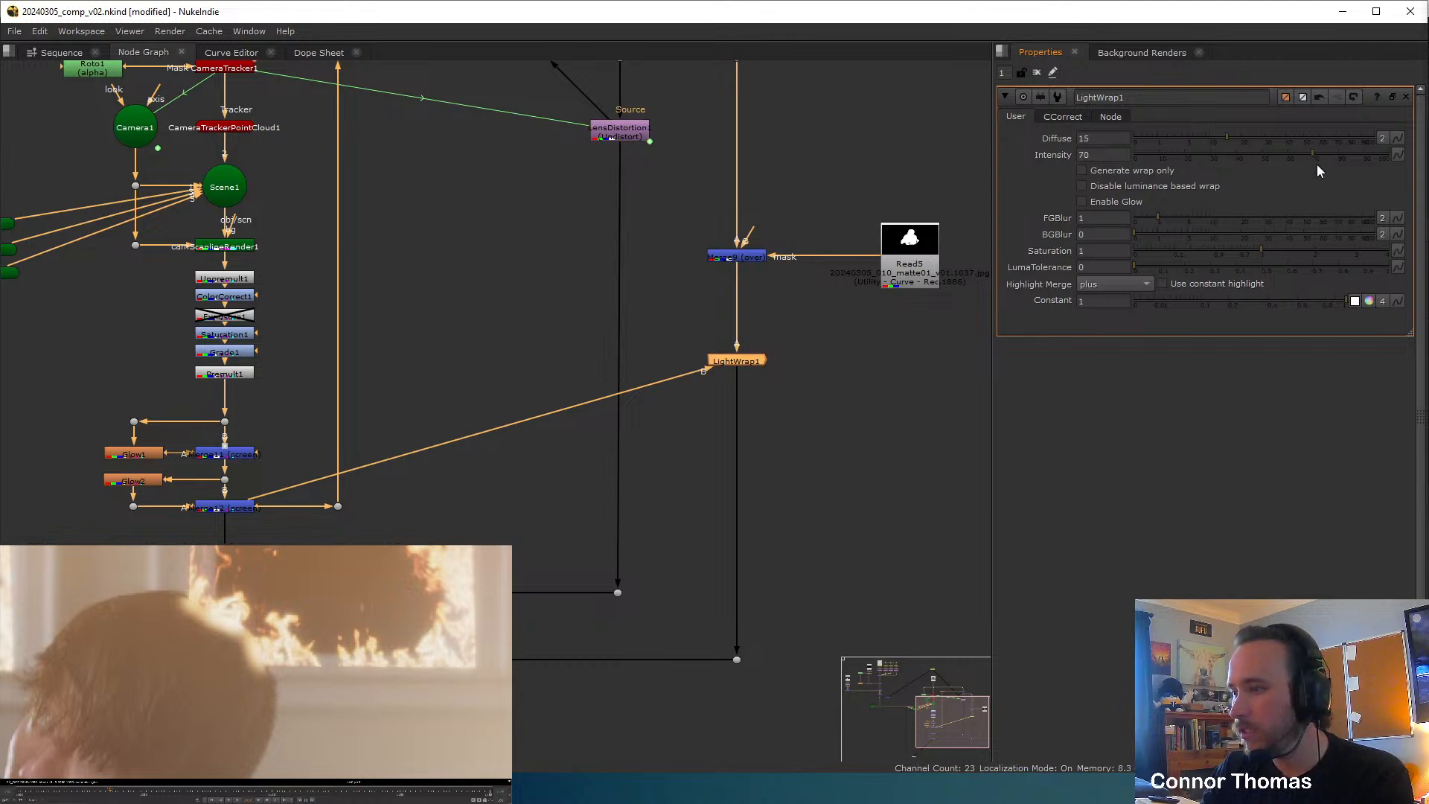
pyautogui.scroll(-4, 287, 718)
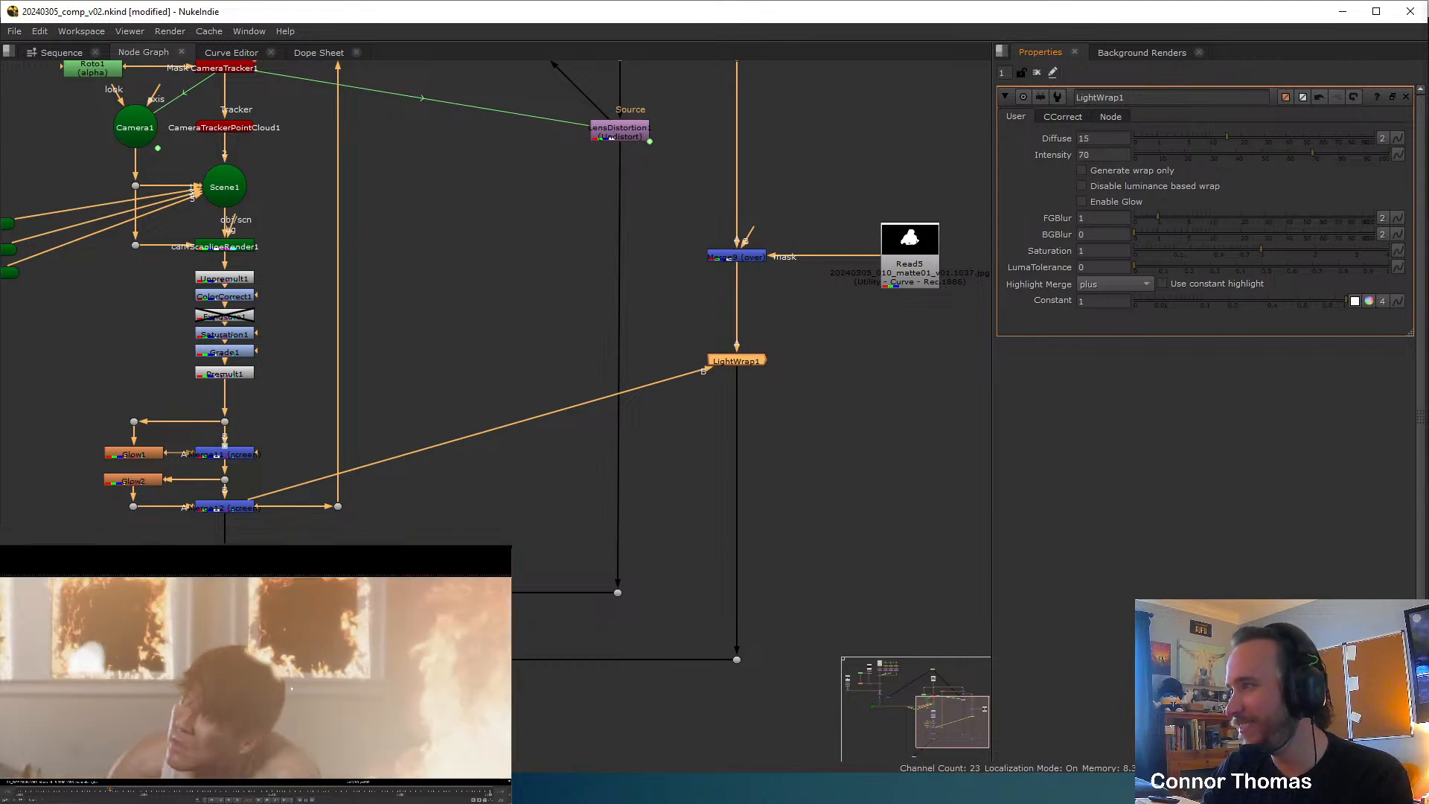
pyautogui.moveTo(288, 745); pyautogui.dragTo(289, 701, button='middle')
pyautogui.scroll(-3, 288, 702)
pyautogui.scroll(1, 289, 702)
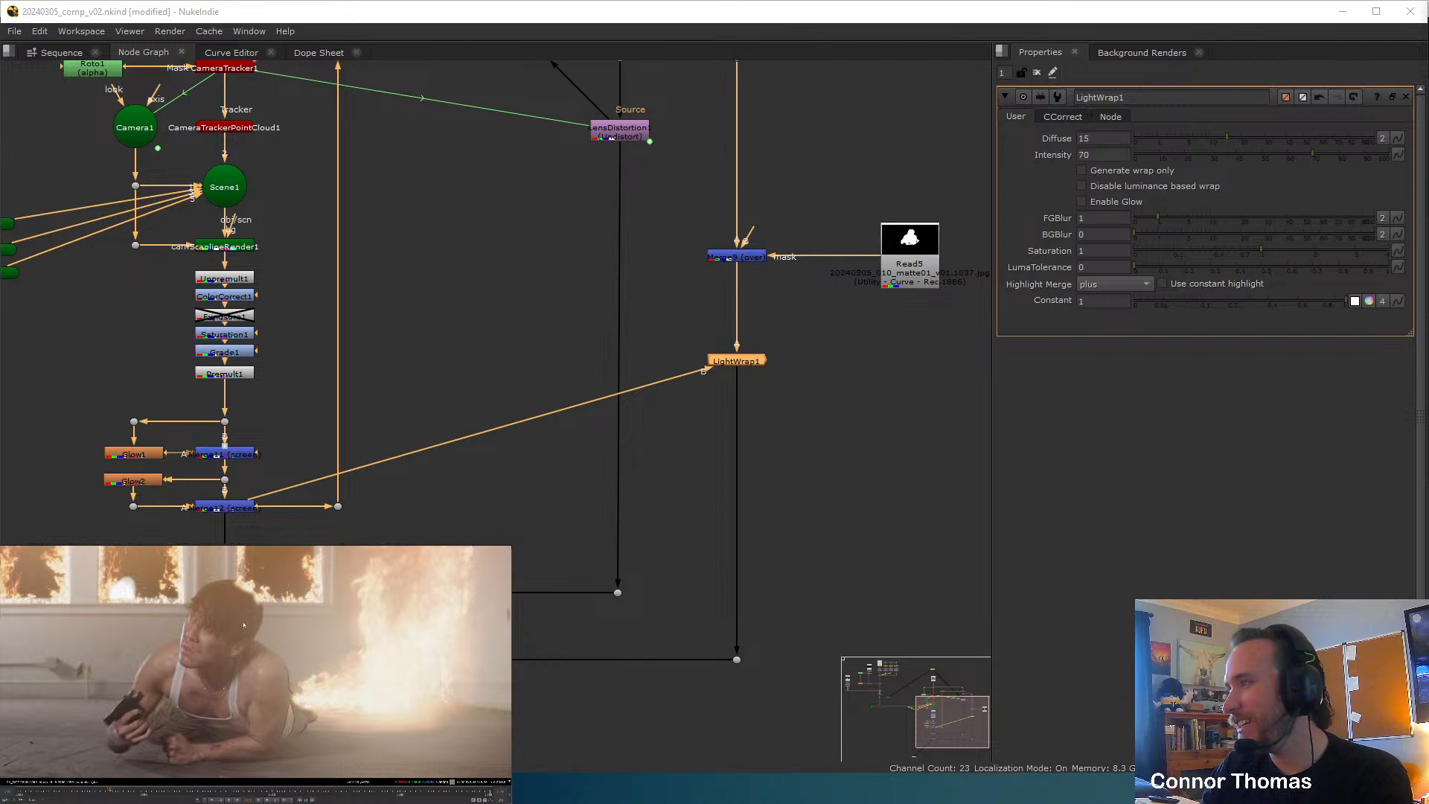
pyautogui.scroll(2, 246, 615)
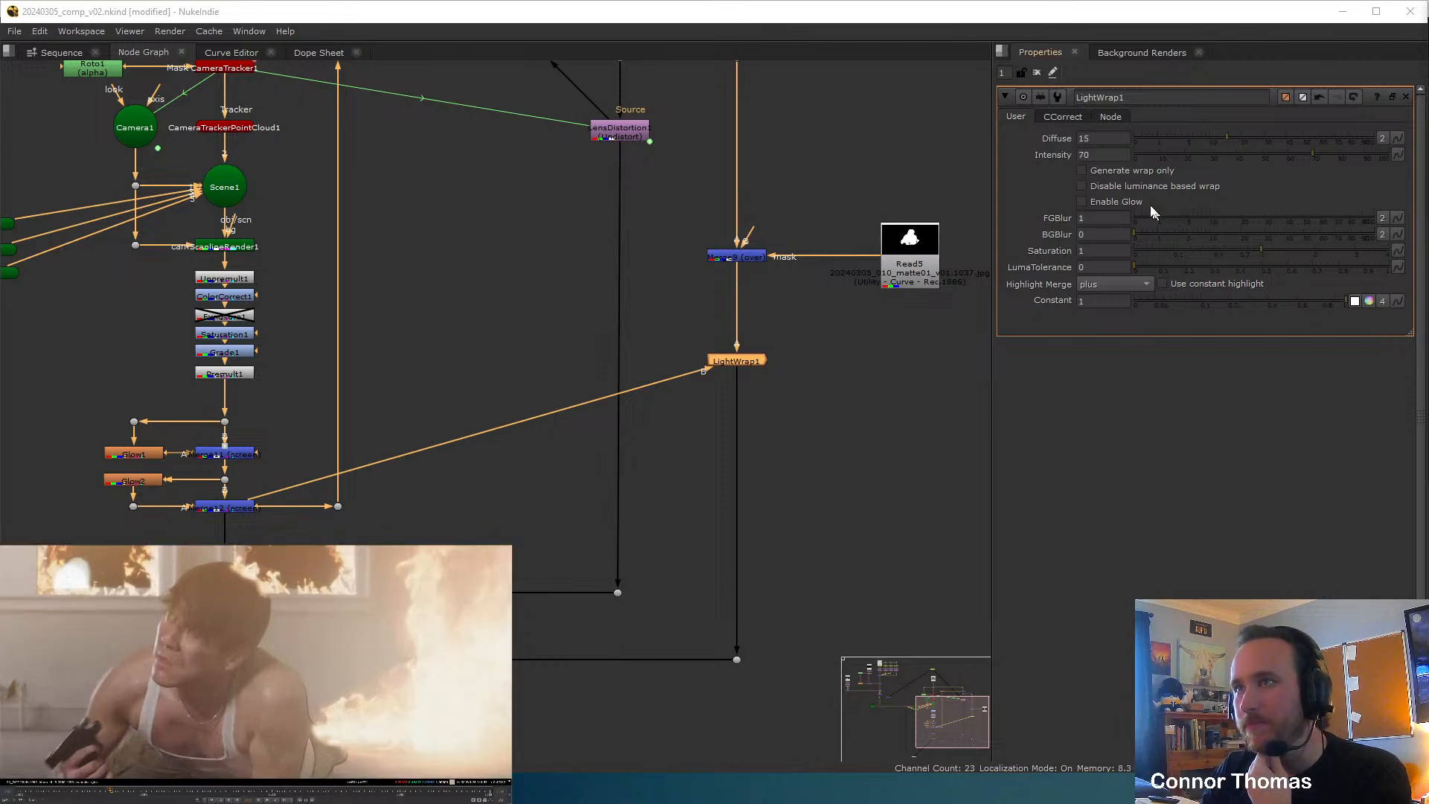
# Toggle LightWrap1's Generate wrap only option on and off, and turn on Disable luminance based wrap.
pyautogui.click(1153, 172)
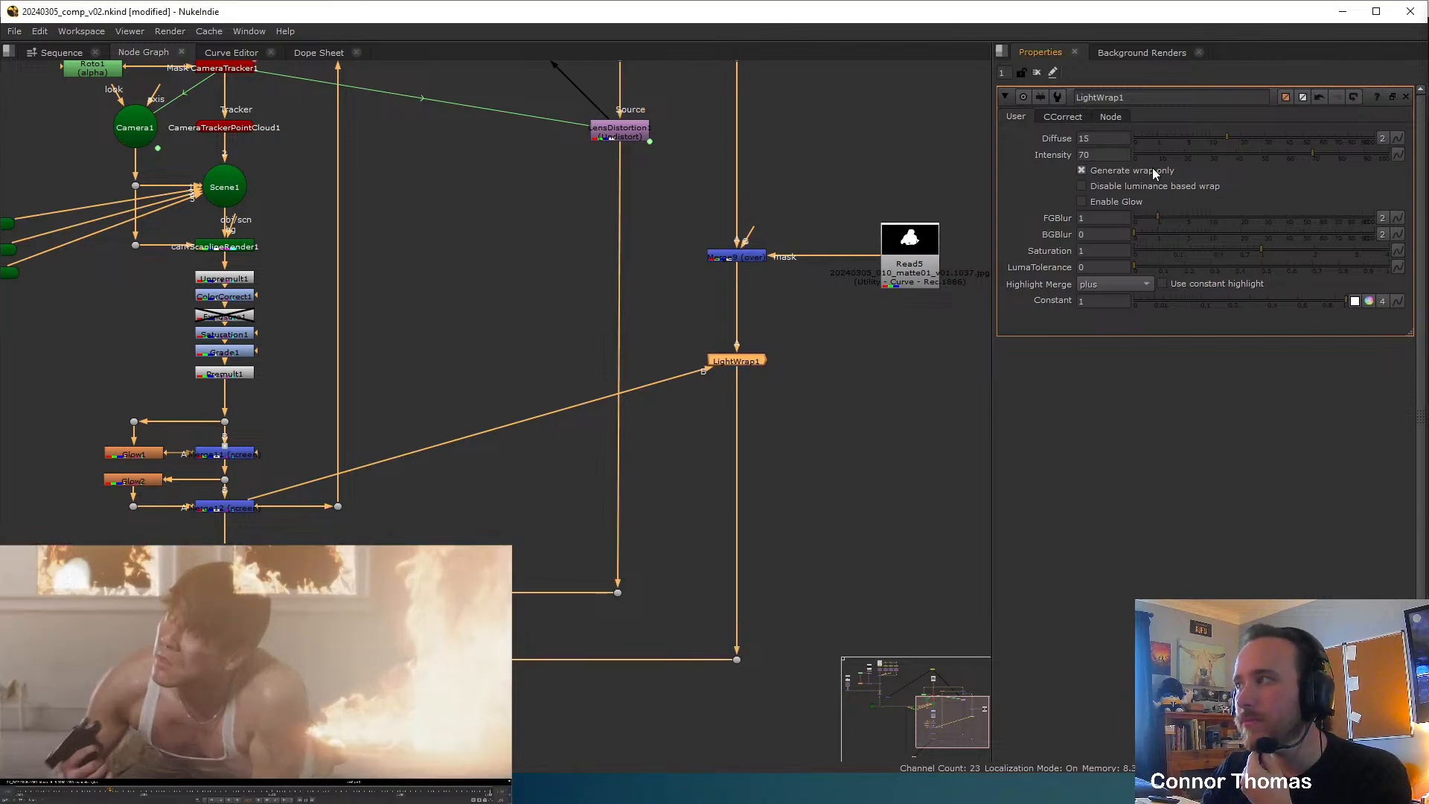
pyautogui.click(1153, 172)
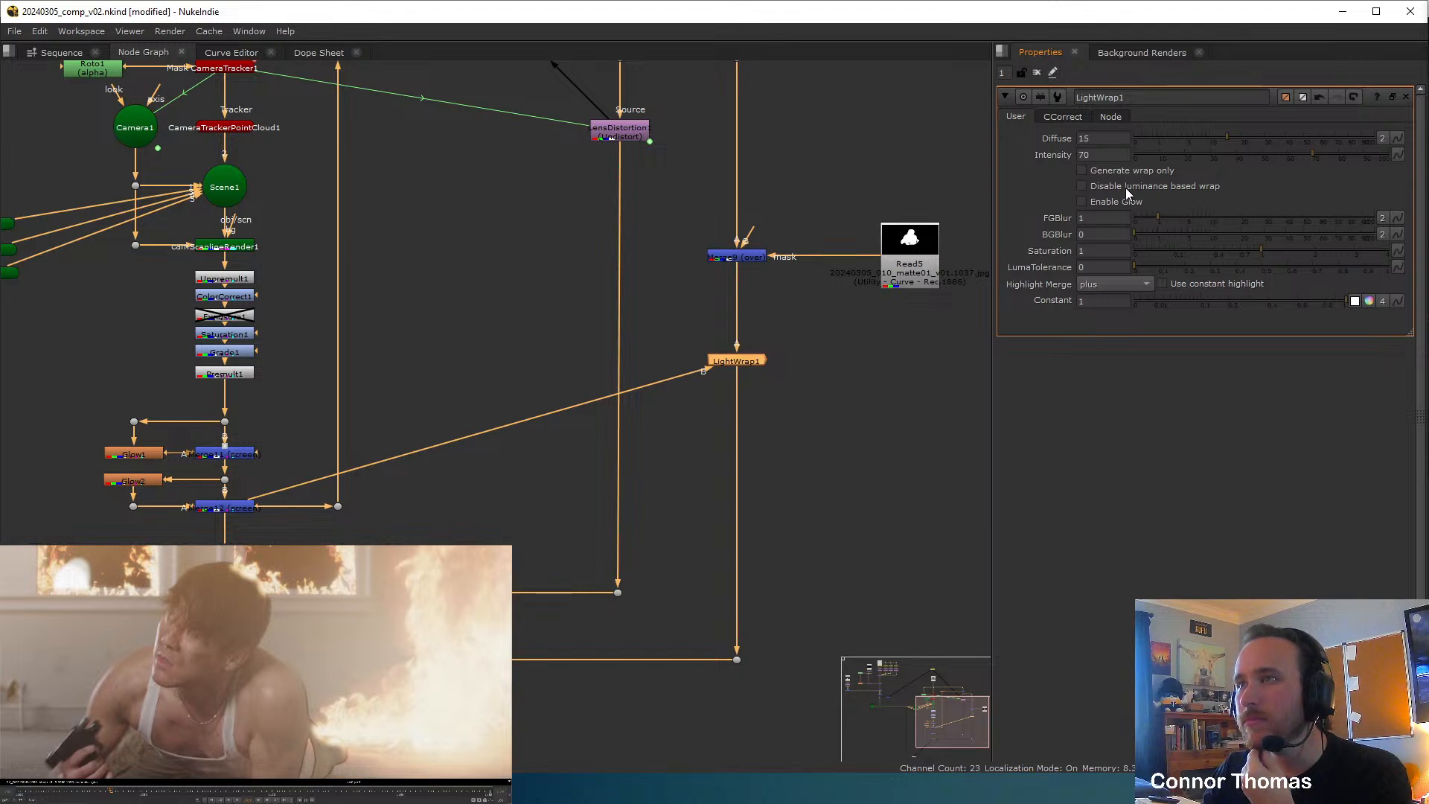
pyautogui.click(1125, 187)
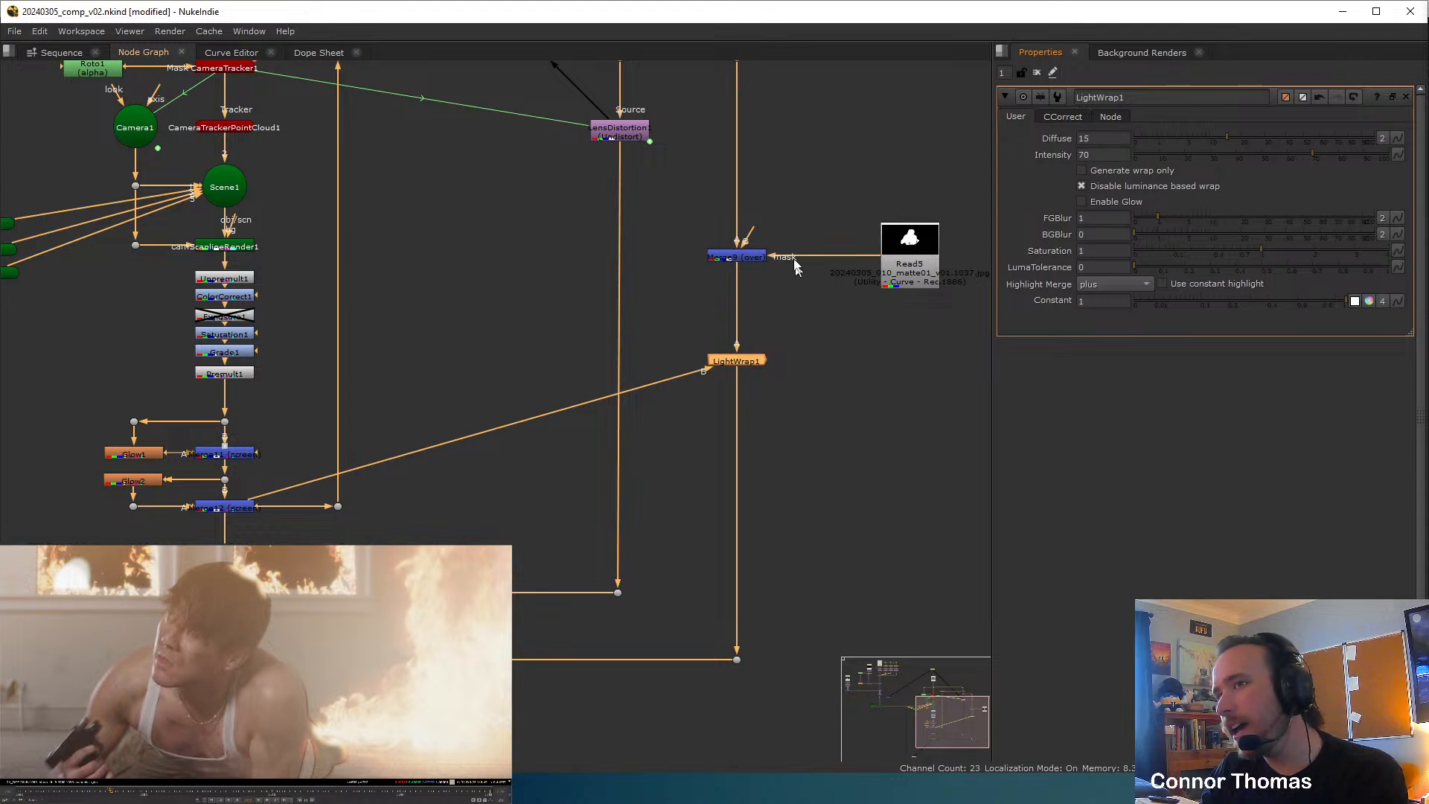
# Try an Erode (fast) node directly after the masked actor merge.
pyautogui.click(759, 256)
pyautogui.press('Tab')
pyautogui.write('er')
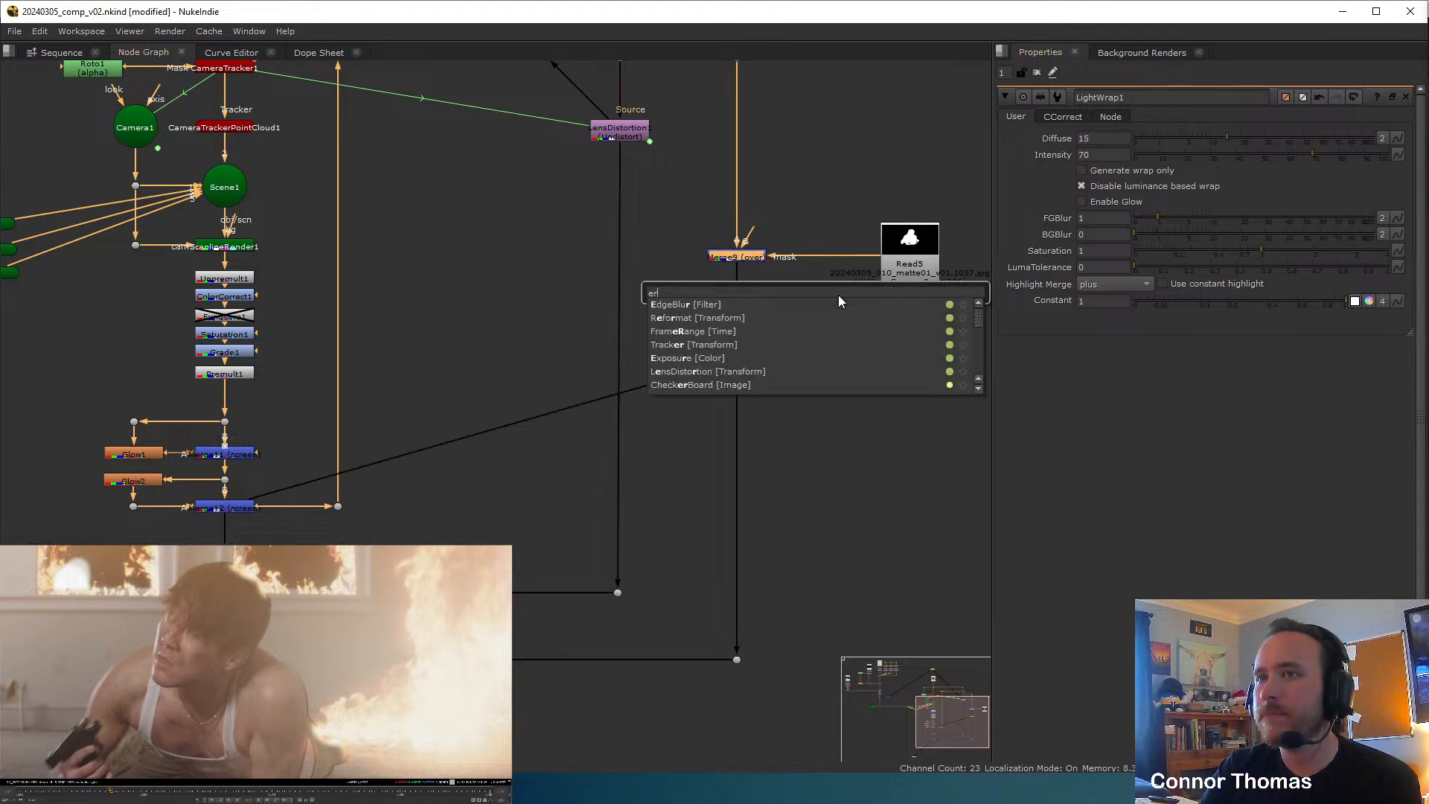
pyautogui.write('ode (fast) [Filter')
pyautogui.press('Return')
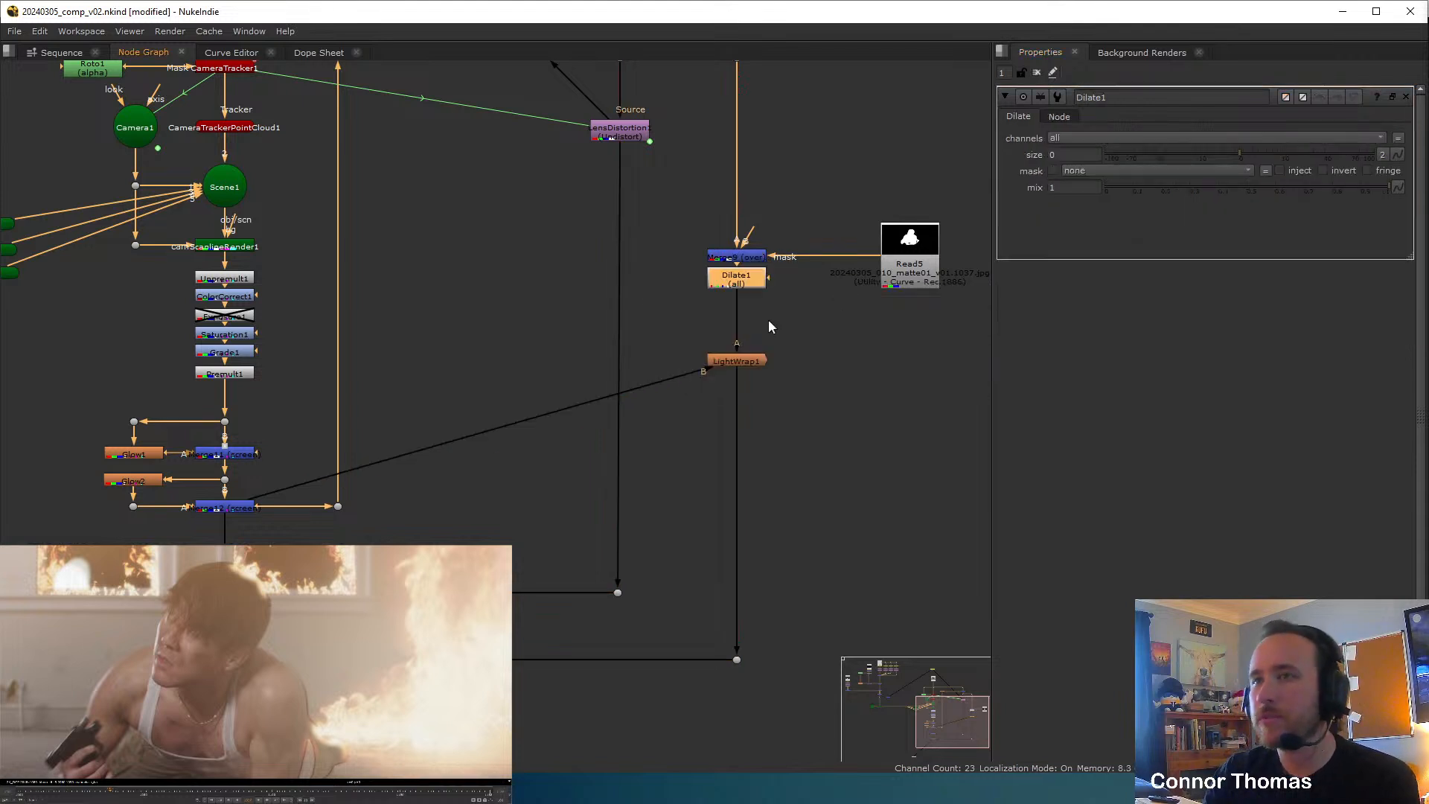
# Disable the LightWrap1 node.
pyautogui.click(739, 364)
pyautogui.press('d')
pyautogui.click(736, 279)
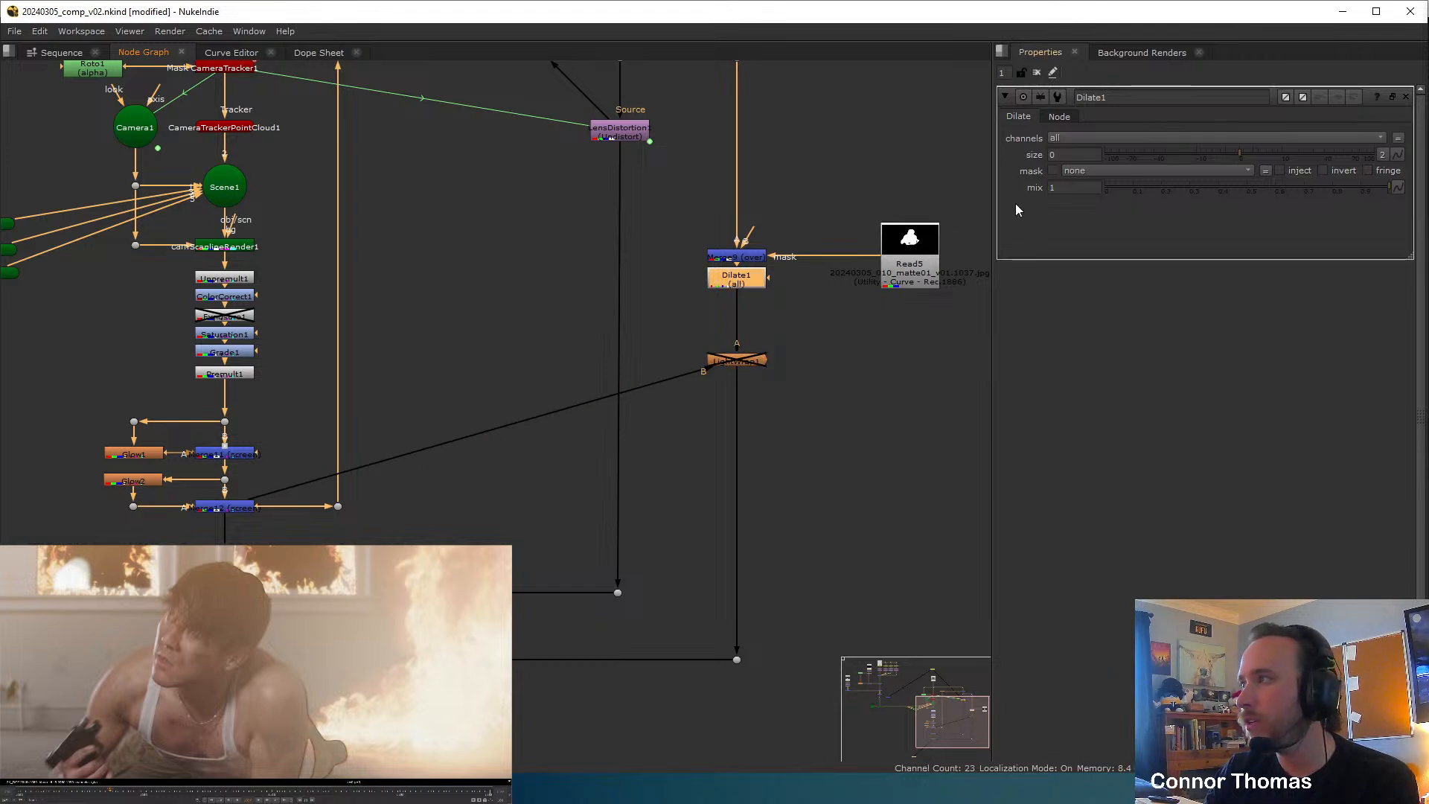
# Try the Dilate node on the Read5 matte with sizes of 2.4 and 40, and delete it.
pyautogui.moveTo(1236, 156)
pyautogui.mouseDown()
pyautogui.moveTo(1218, 161)
pyautogui.moveTo(1288, 160)
pyautogui.moveTo(1258, 166)
pyautogui.mouseUp()
pyautogui.moveTo(730, 286); pyautogui.dragTo(905, 325)
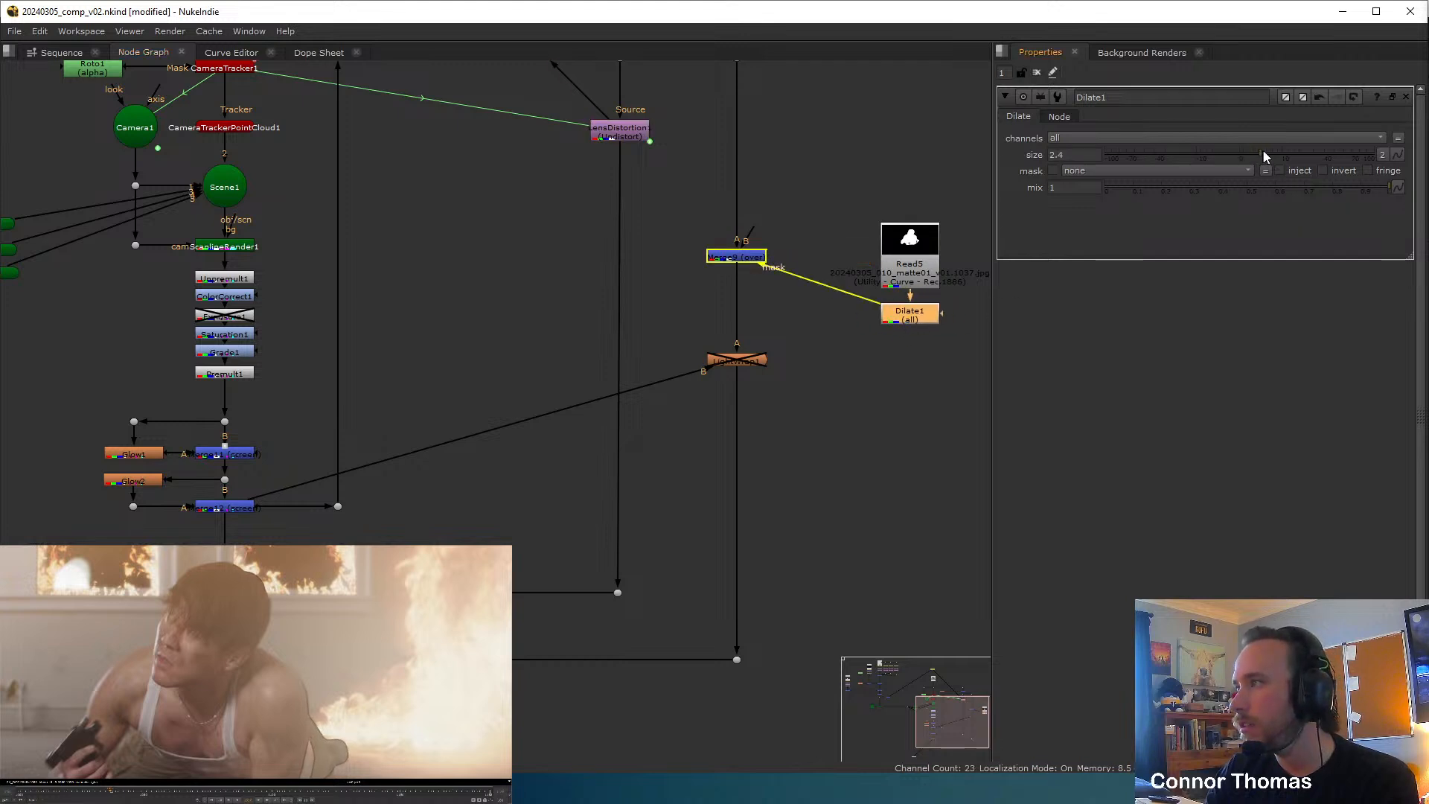
pyautogui.moveTo(1263, 151); pyautogui.dragTo(1324, 147)
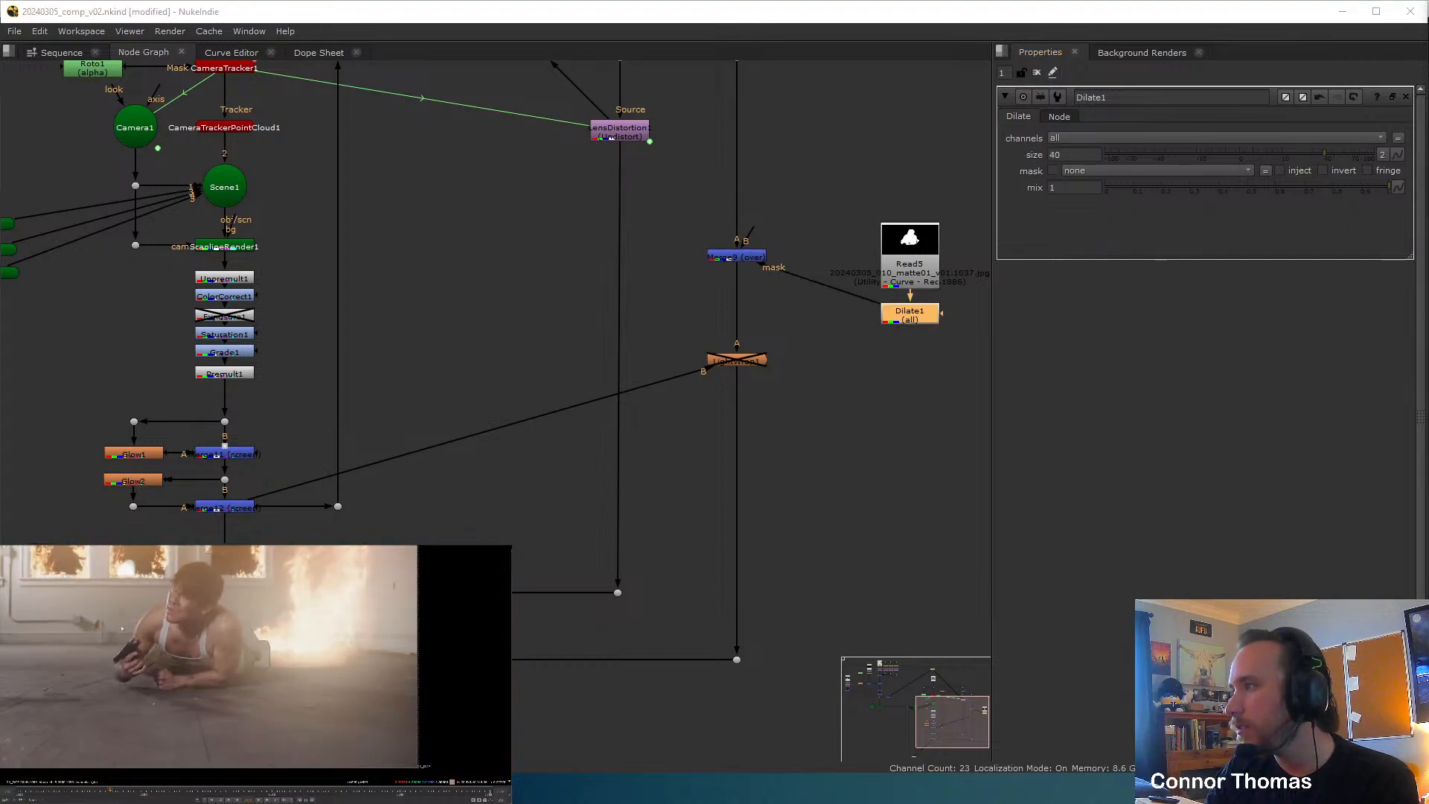
pyautogui.press('Delete')
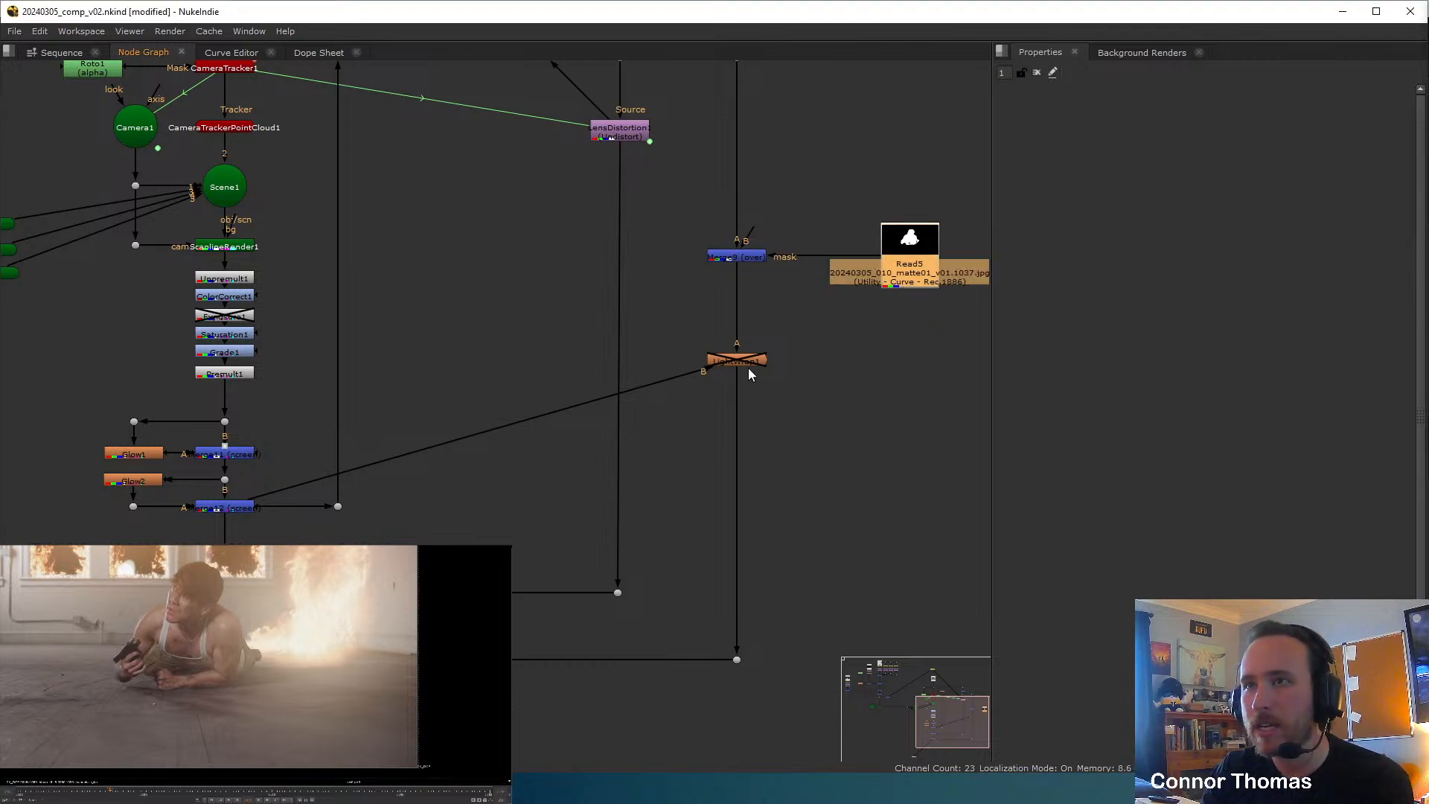
# Examine the glow merge's alpha and compare the lower merge outputs around the actor.
pyautogui.moveTo(537, 399); pyautogui.dragTo(772, 436, button='middle')
pyautogui.click(405, 526)
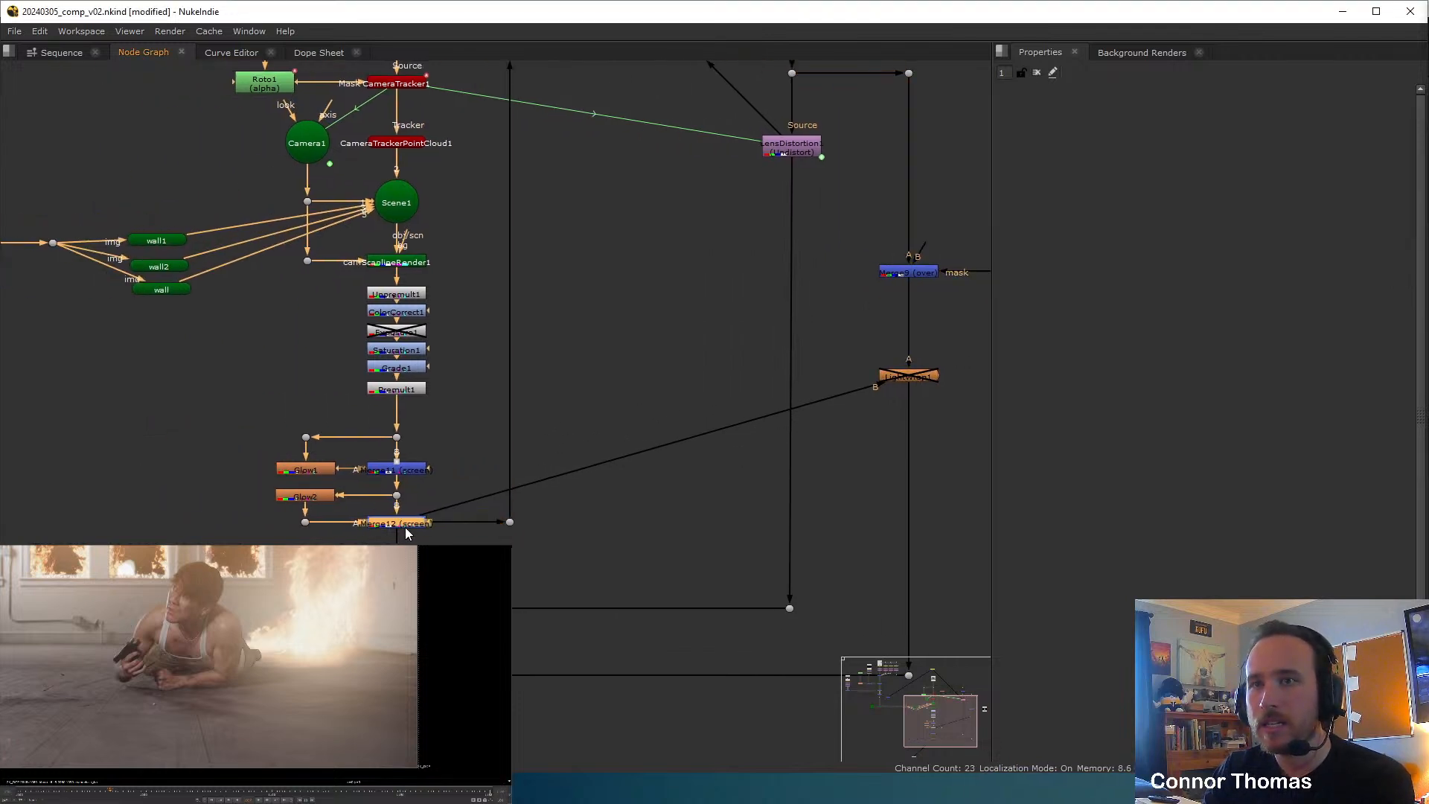
pyautogui.press('1')
pyautogui.press('a')
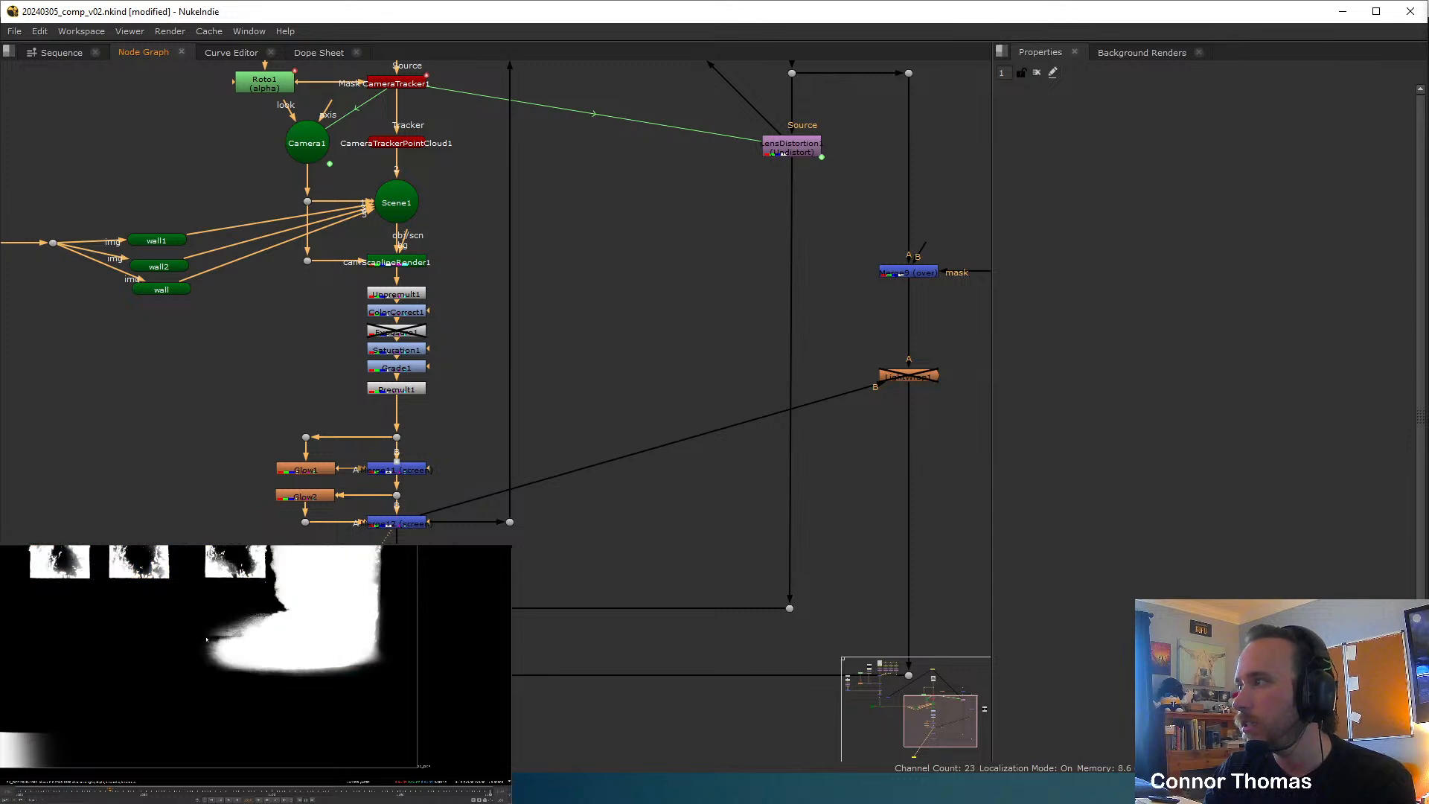
pyautogui.press('a')
pyautogui.moveTo(702, 551); pyautogui.dragTo(763, 449, button='middle')
pyautogui.click(459, 511)
pyautogui.press('1')
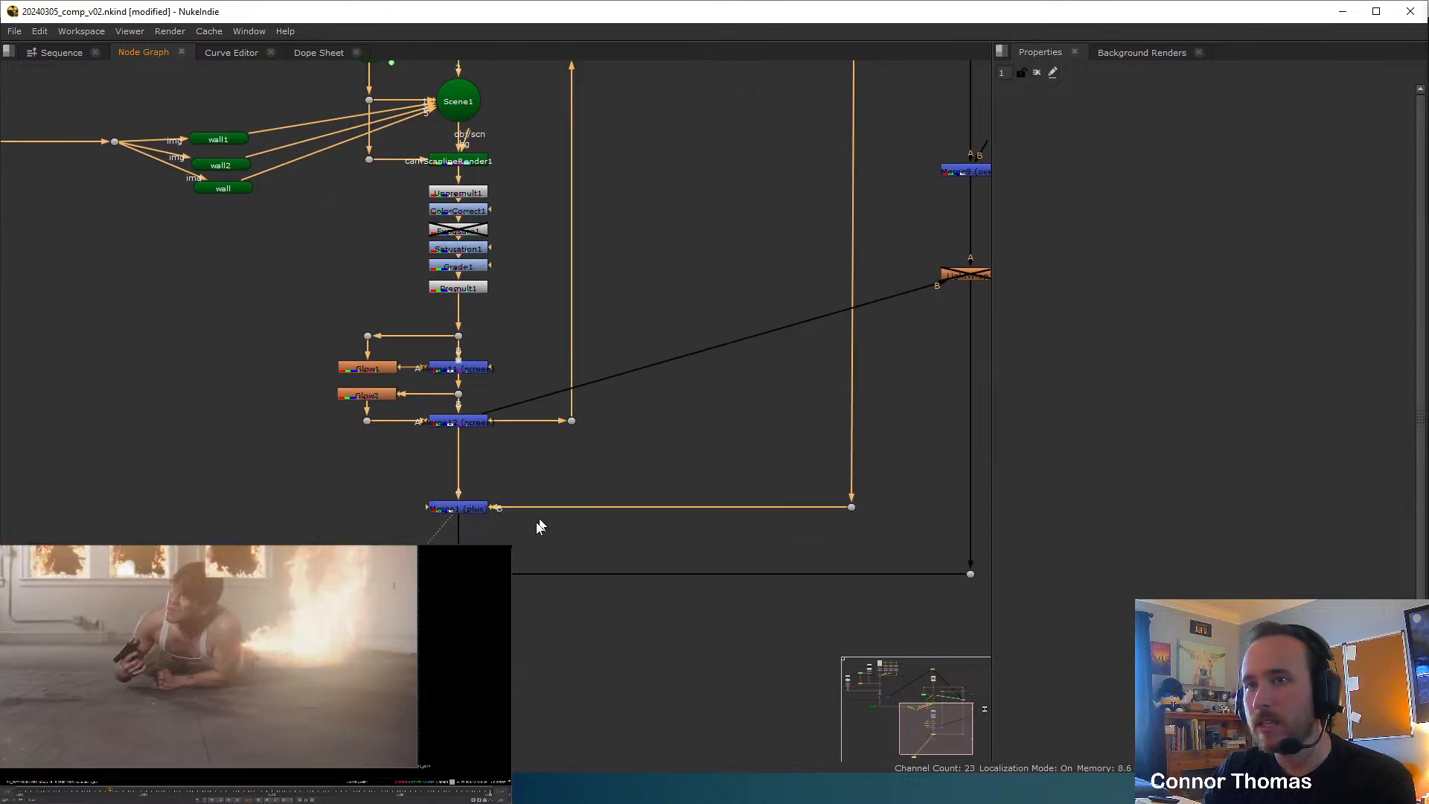
pyautogui.press('1')
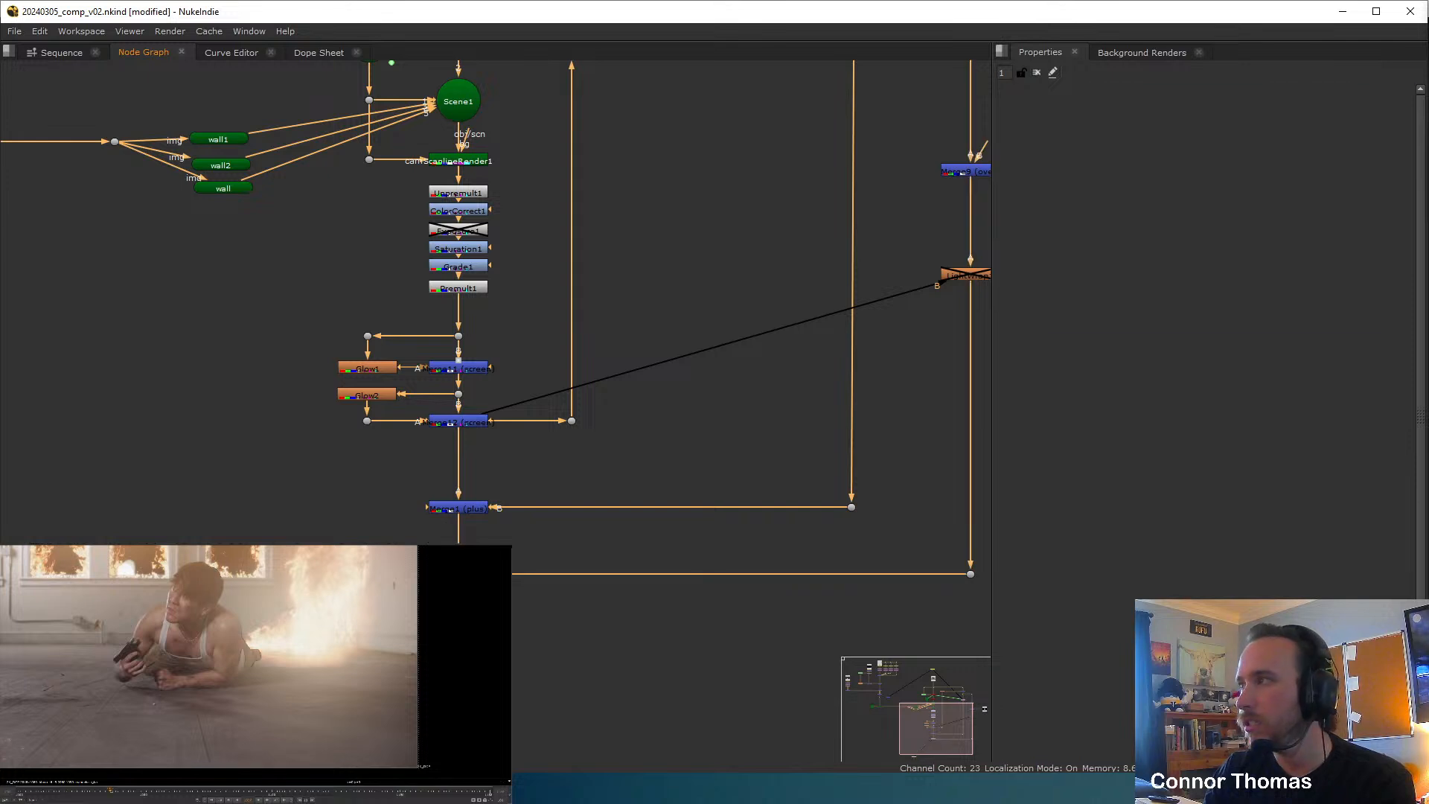
# Try the screen operation on Merge10, and return it to over.
pyautogui.doubleClick(459, 574)
pyautogui.click(1083, 138)
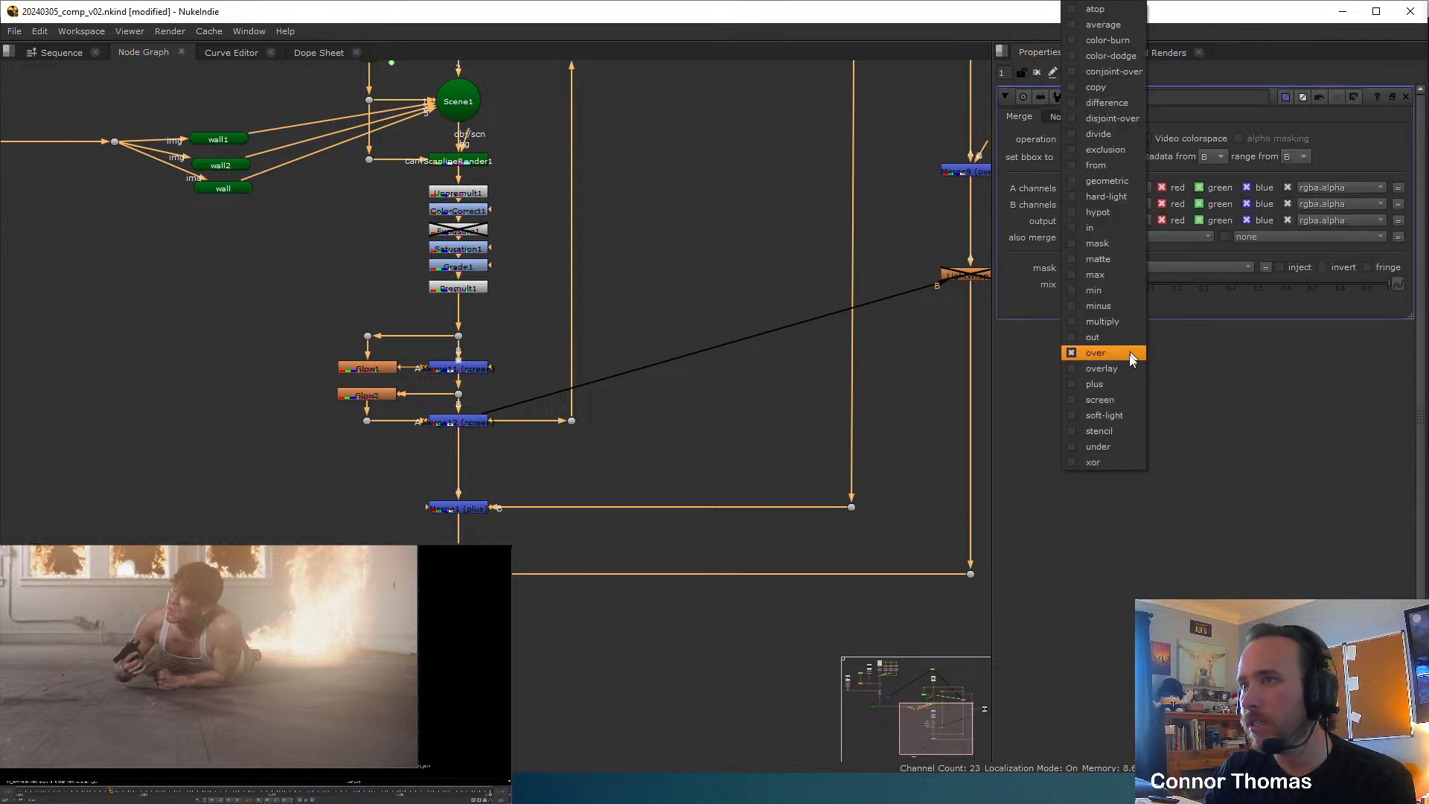
pyautogui.click(1119, 403)
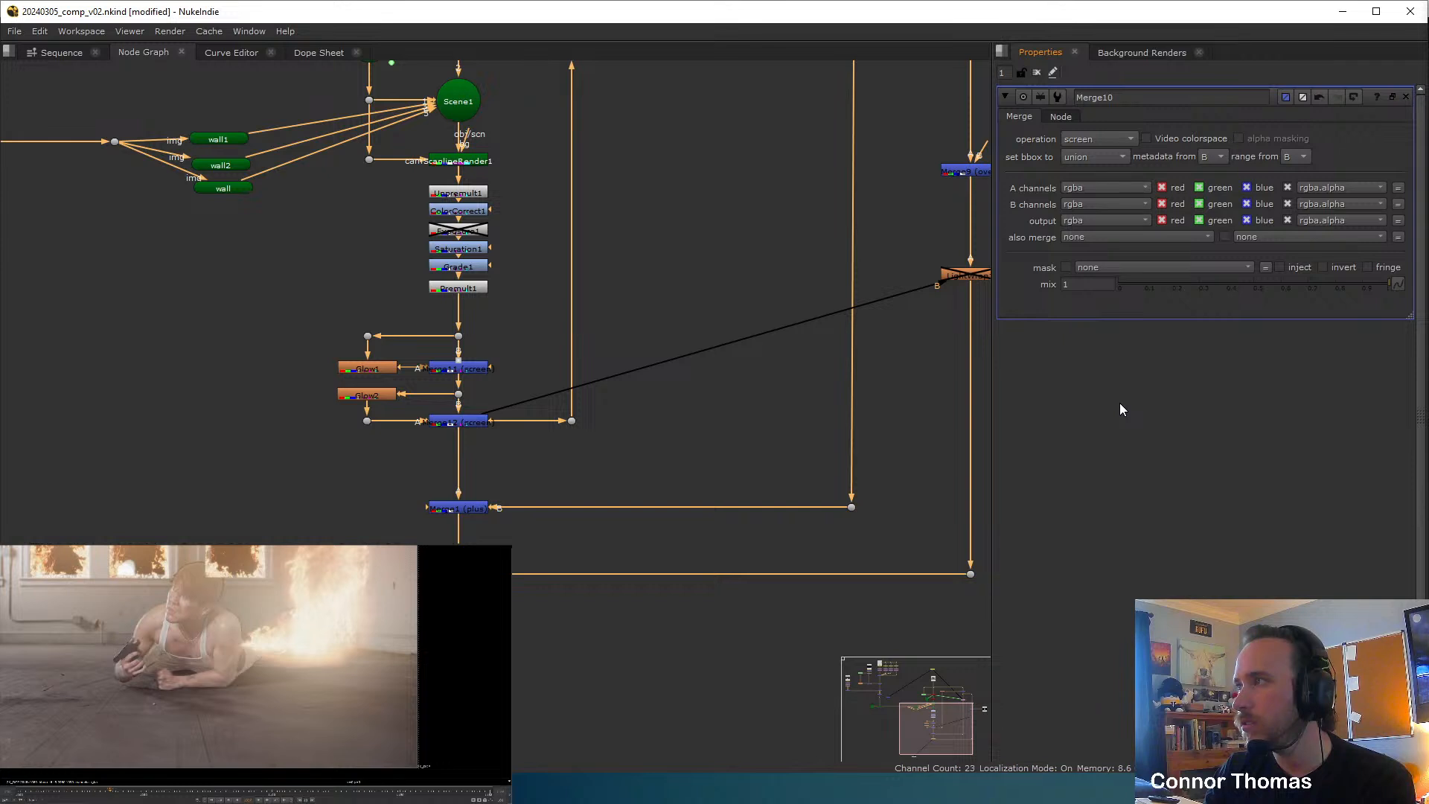
pyautogui.click(1077, 139)
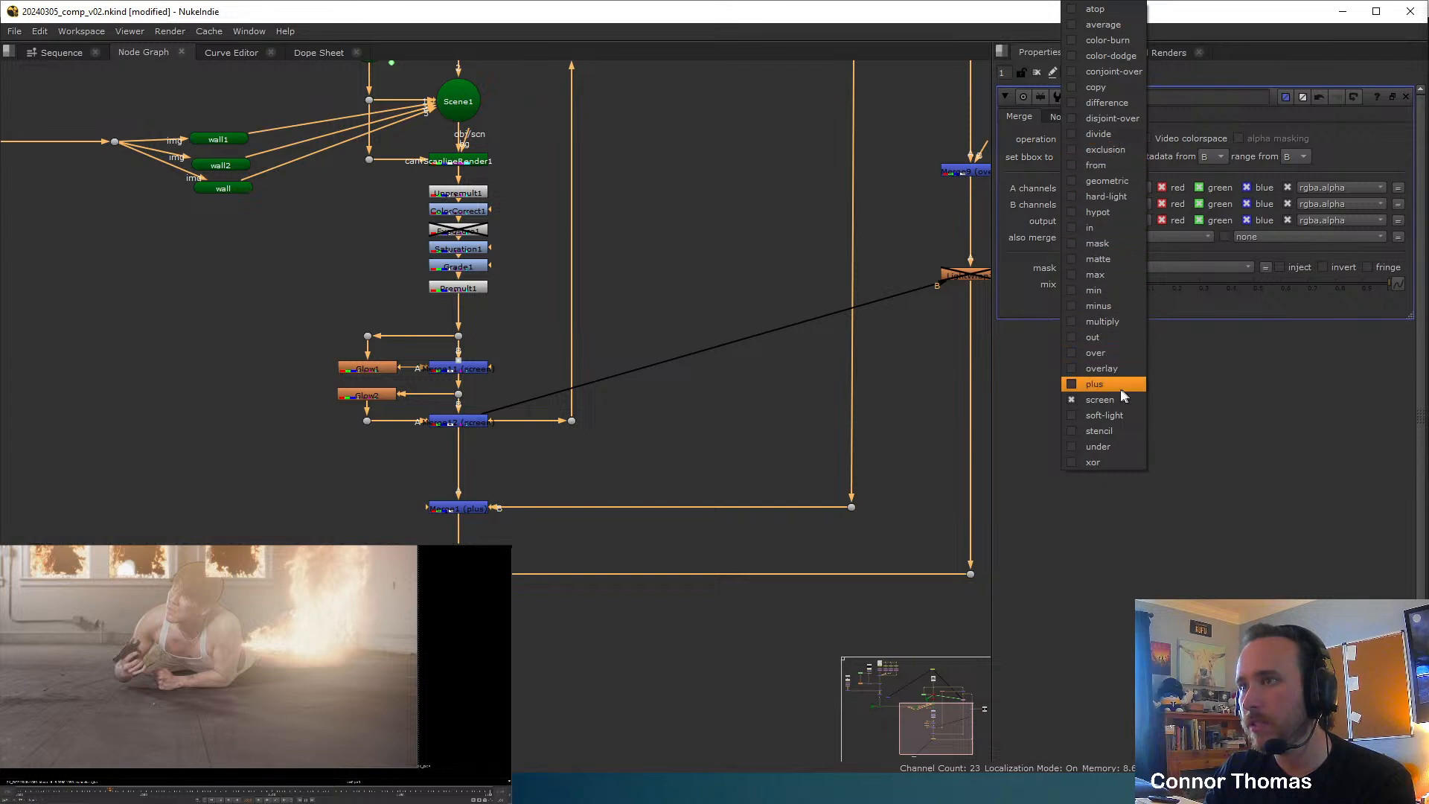
pyautogui.click(1110, 353)
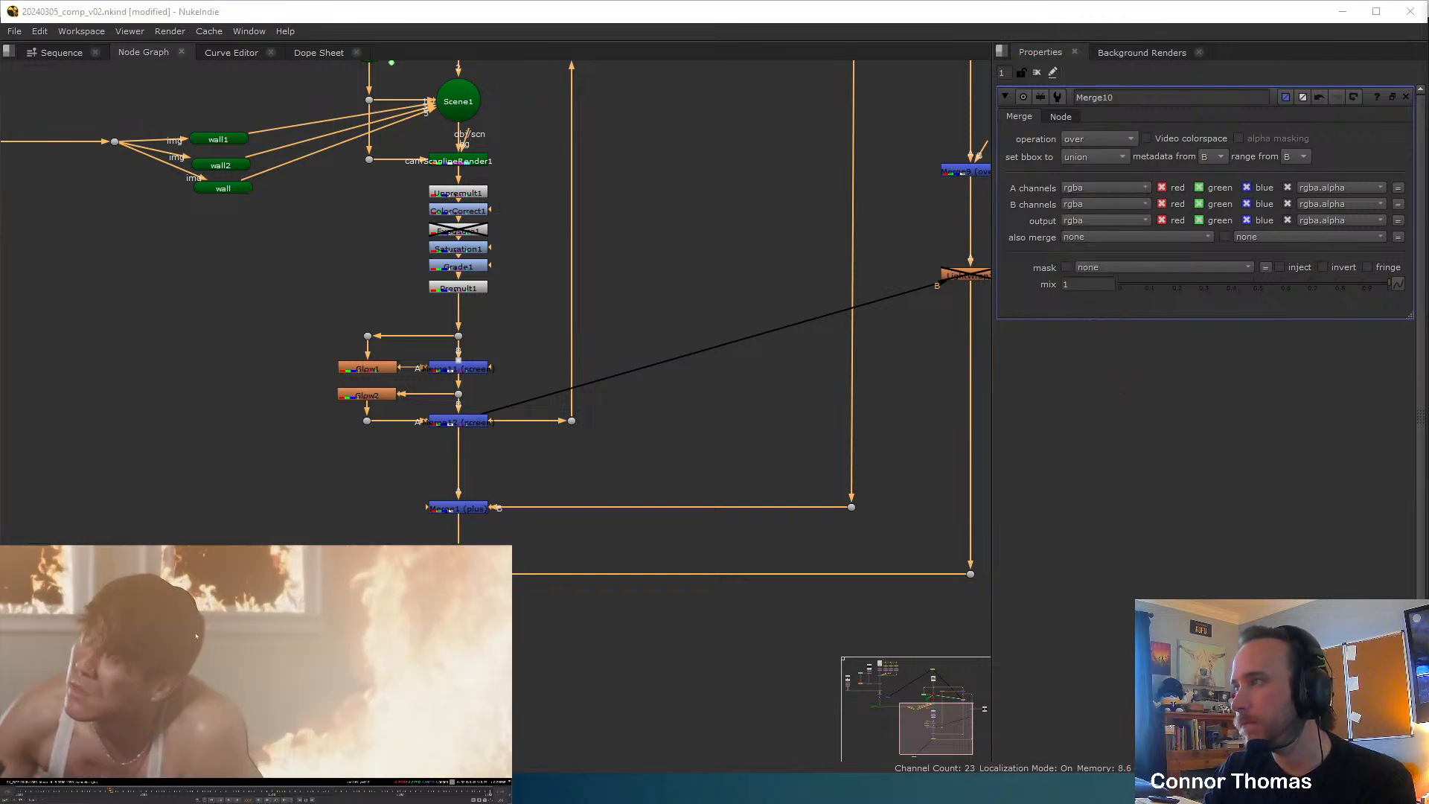
# Disable the merge that adds Glow3 to the original plate, and view the full comp through Merge10.
pyautogui.moveTo(708, 519); pyautogui.dragTo(545, 459, button='middle')
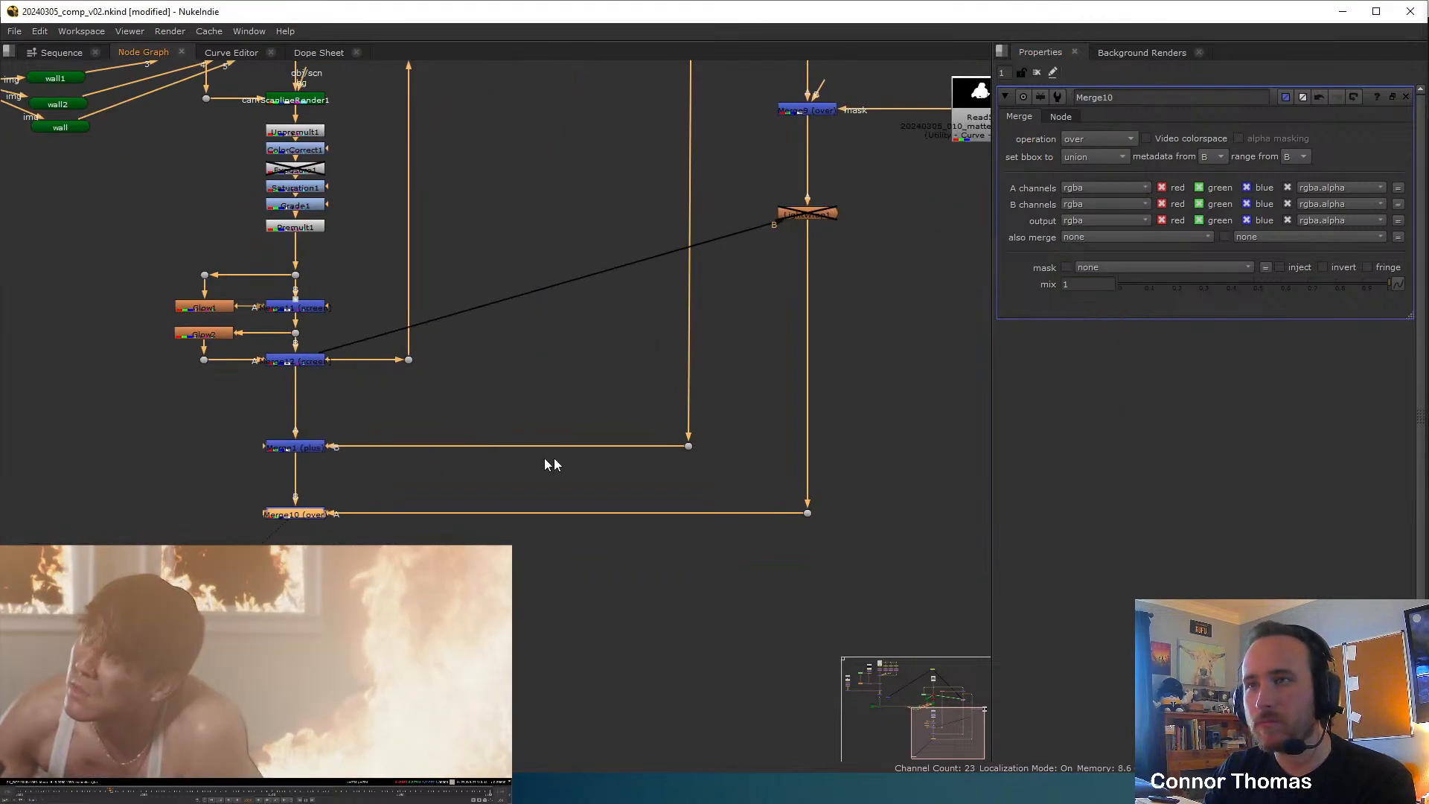
pyautogui.click(808, 514)
pyautogui.scroll(-3, 792, 381)
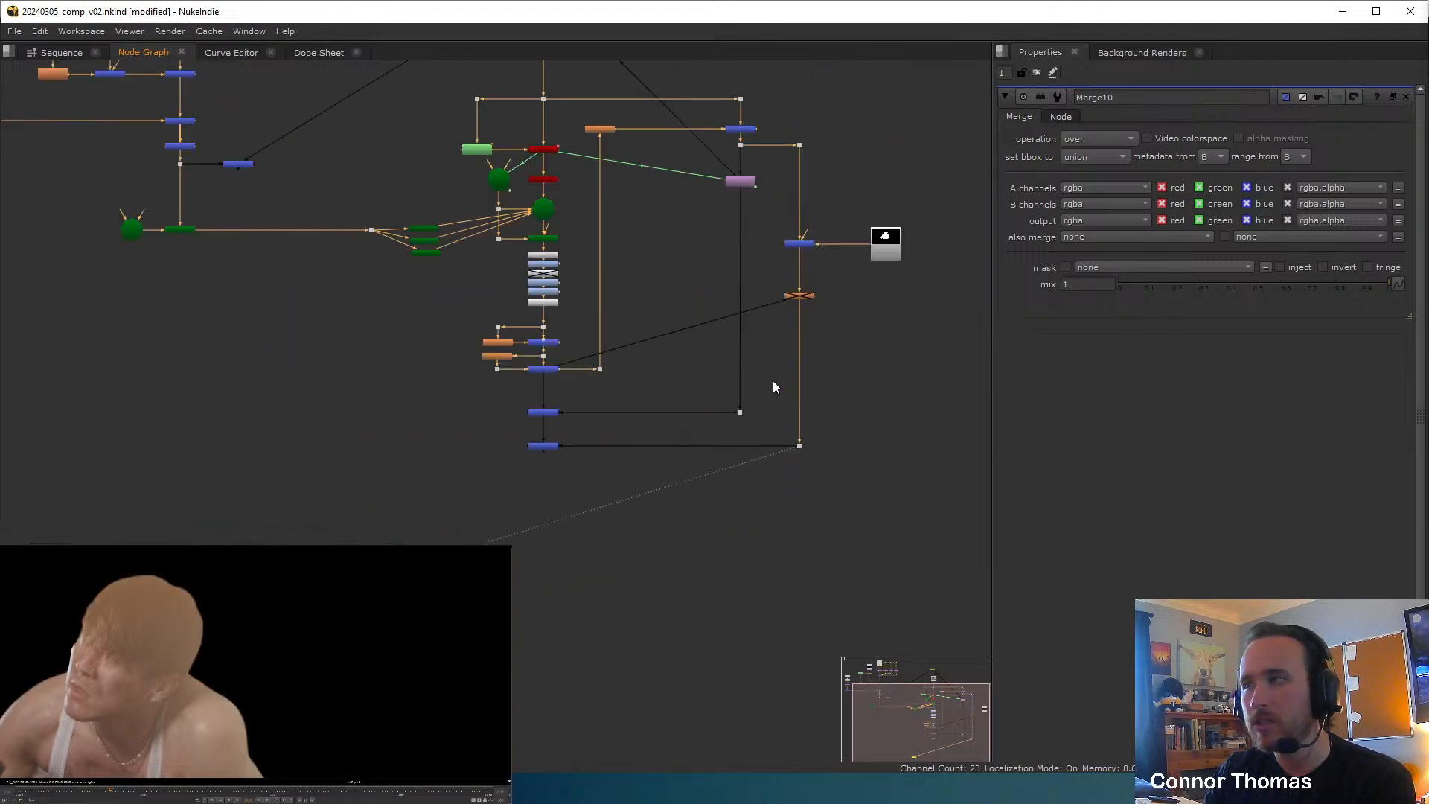
pyautogui.moveTo(807, 351); pyautogui.dragTo(851, 441, button='middle')
pyautogui.scroll(2, 810, 297)
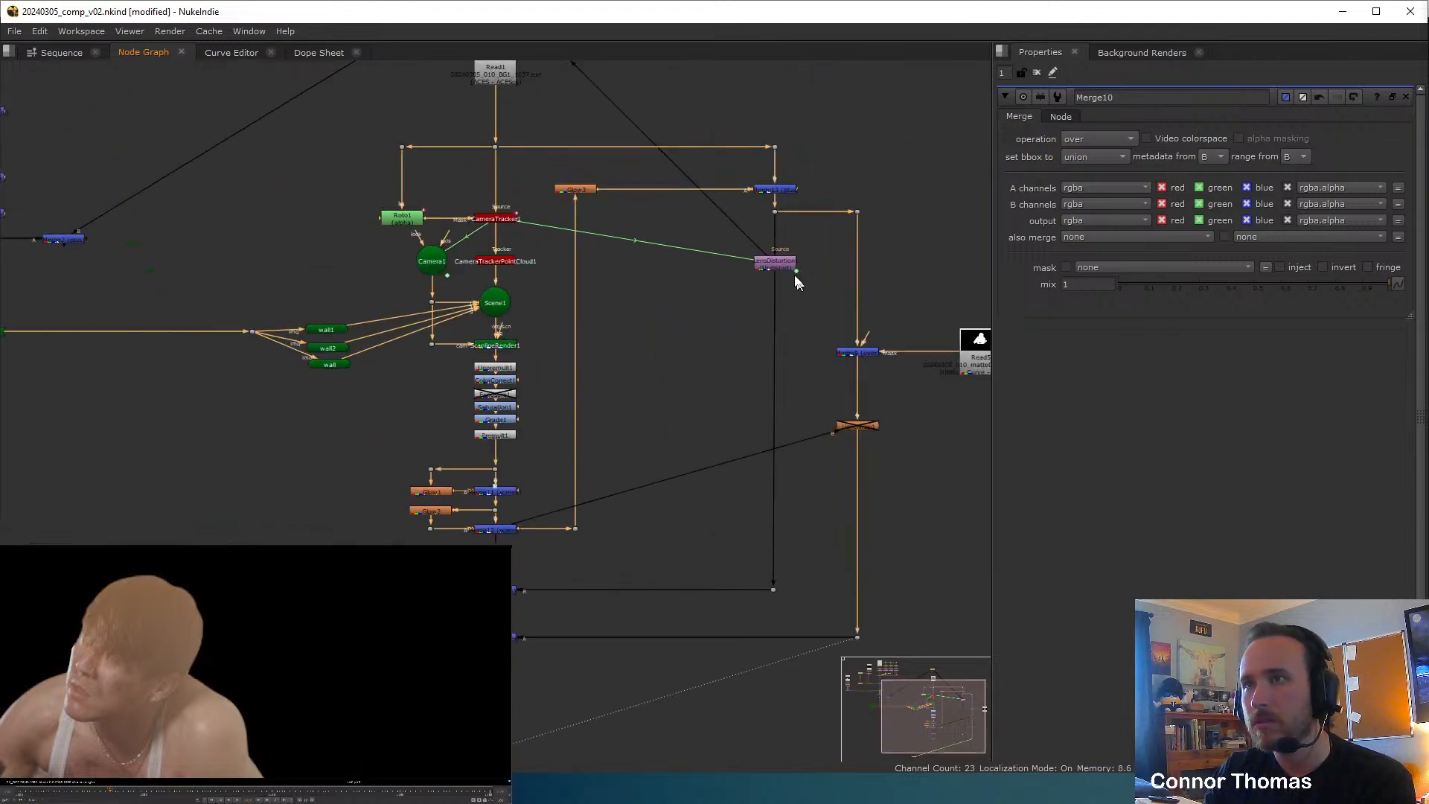
pyautogui.moveTo(783, 280); pyautogui.dragTo(815, 184, button='middle')
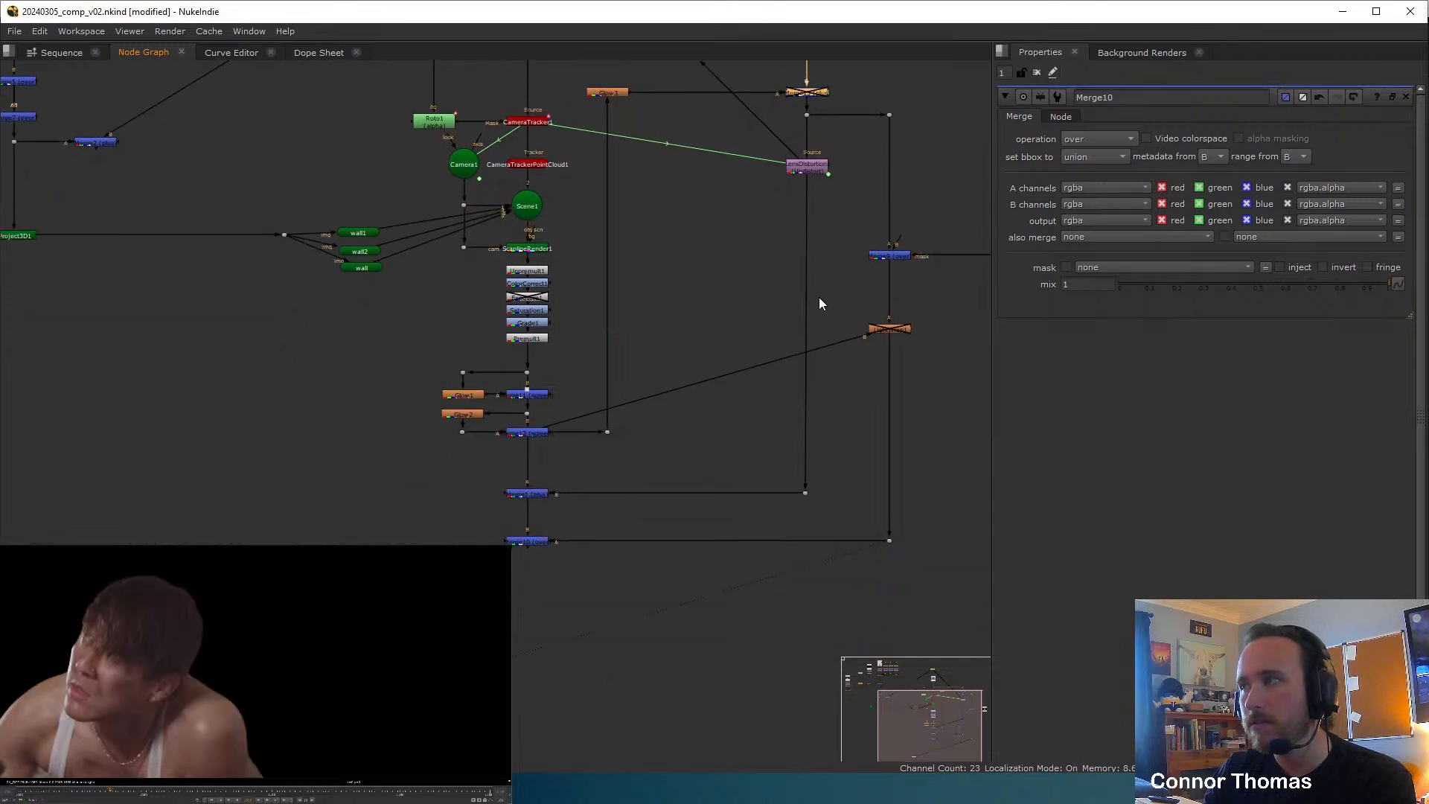
pyautogui.click(527, 541)
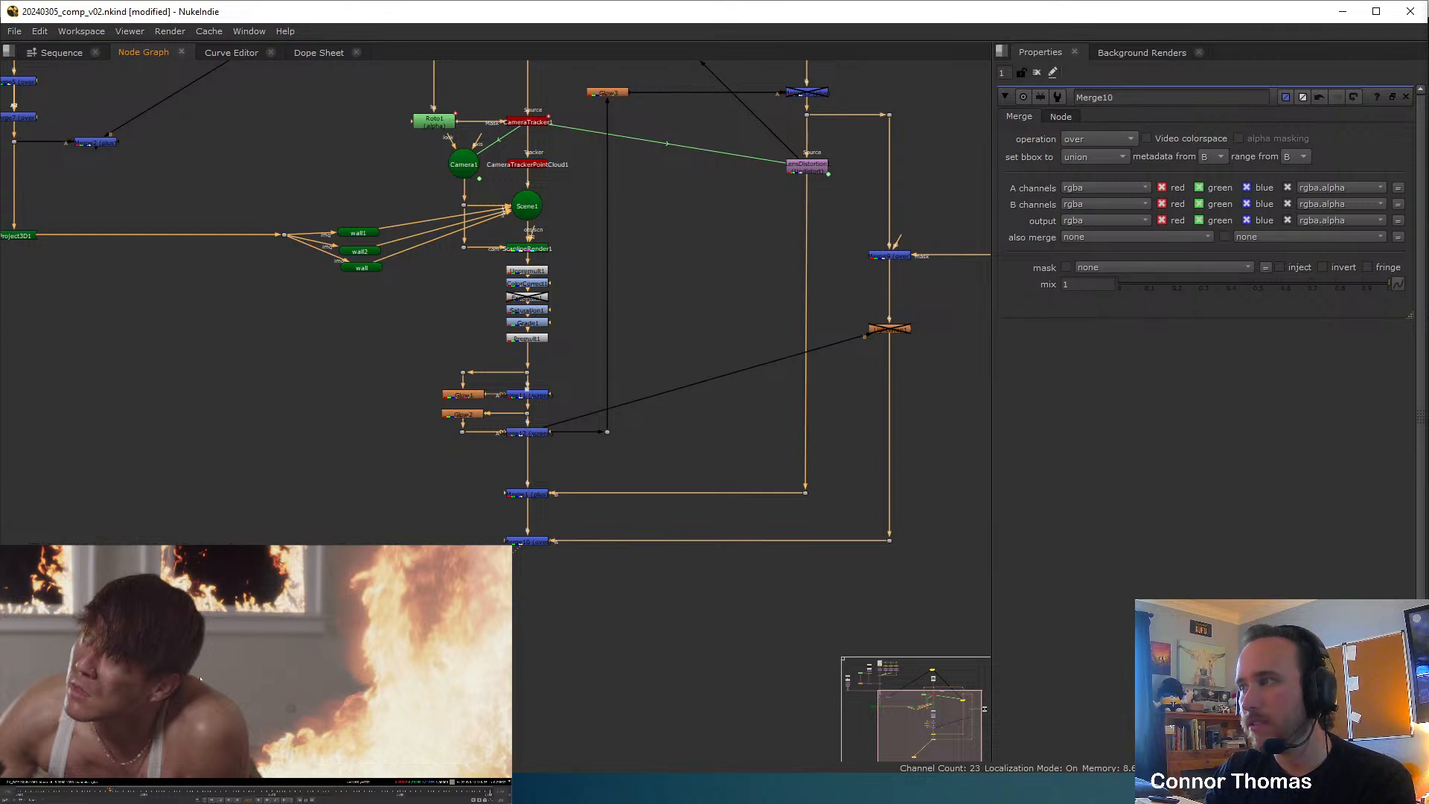
pyautogui.press('f')
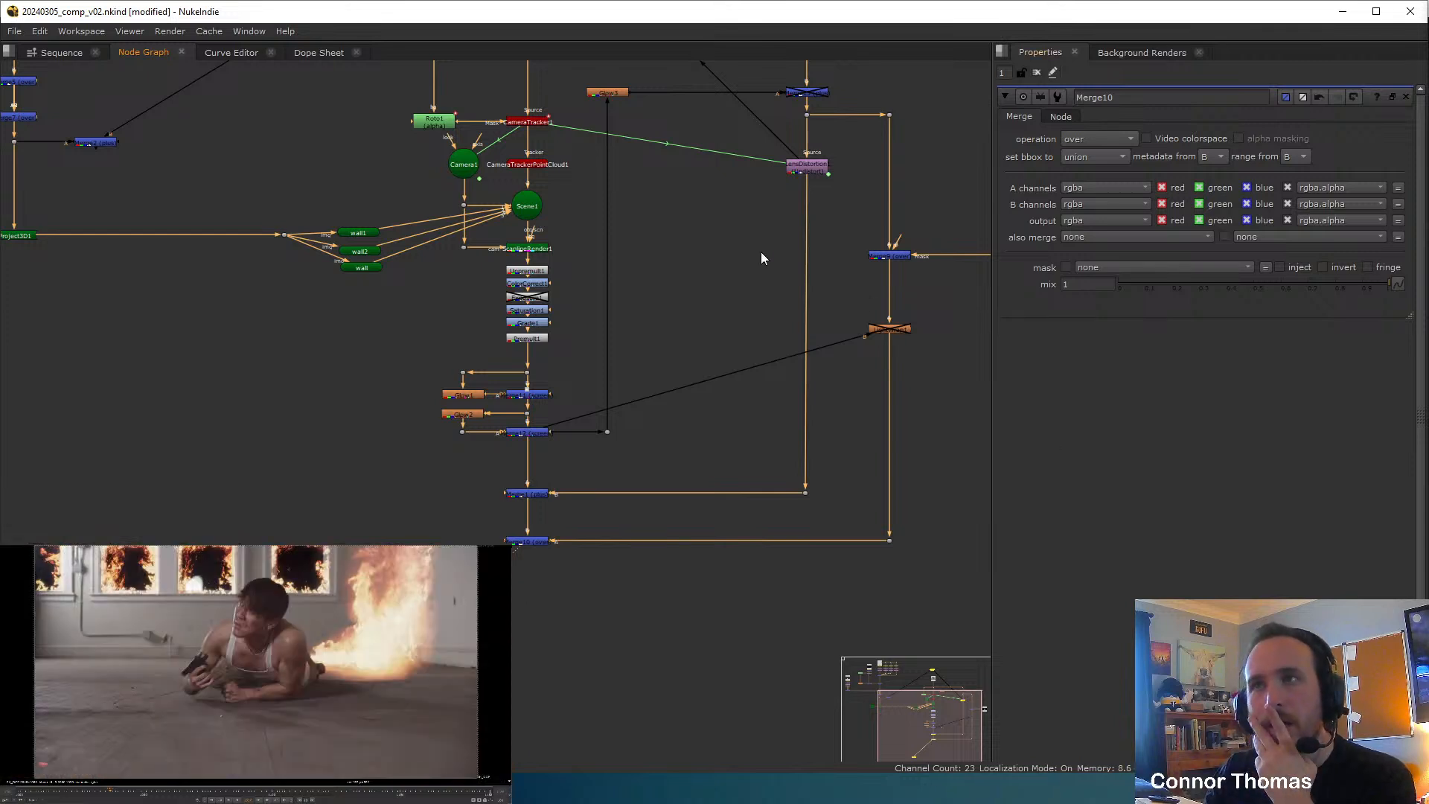
# Move the Glow3 merge to the end of the main branch below Merge10, bring Glow3 down near it, and re-enable the merge.
pyautogui.moveTo(719, 229); pyautogui.dragTo(707, 301, button='middle')
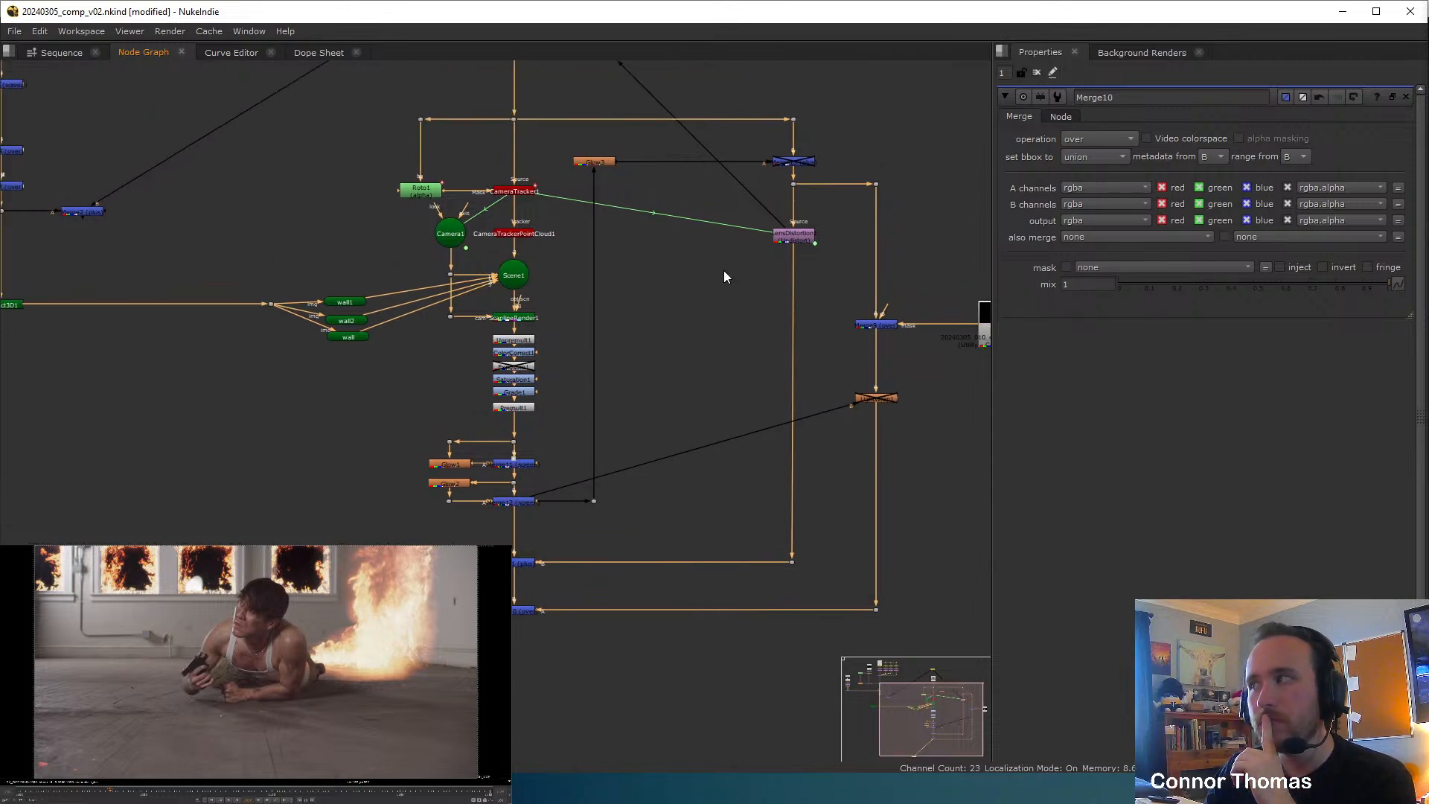
pyautogui.moveTo(793, 152); pyautogui.dragTo(516, 658)
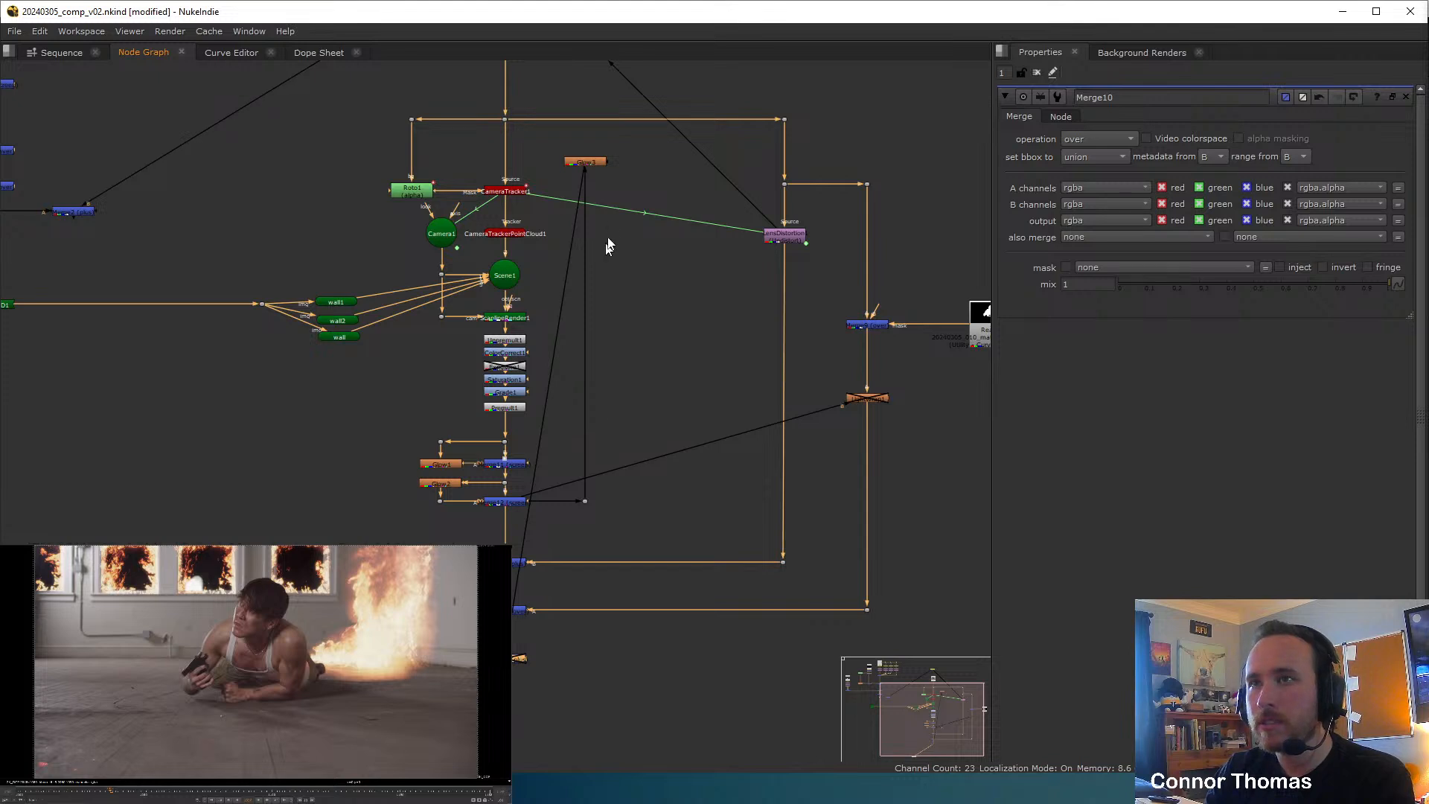
pyautogui.moveTo(597, 168); pyautogui.dragTo(648, 521)
pyautogui.moveTo(521, 659); pyautogui.dragTo(605, 485, button='middle')
pyautogui.click(594, 488)
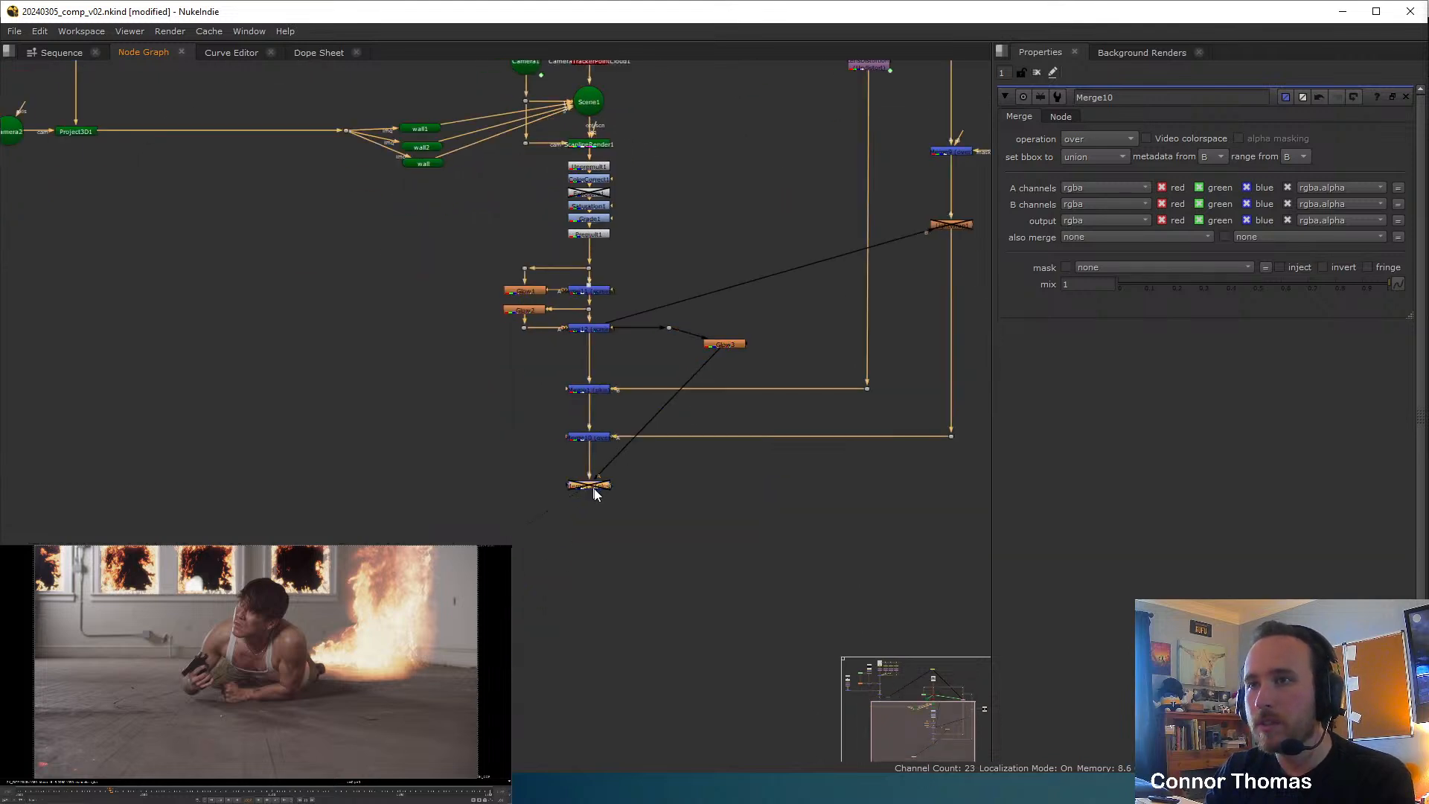
pyautogui.press('d')
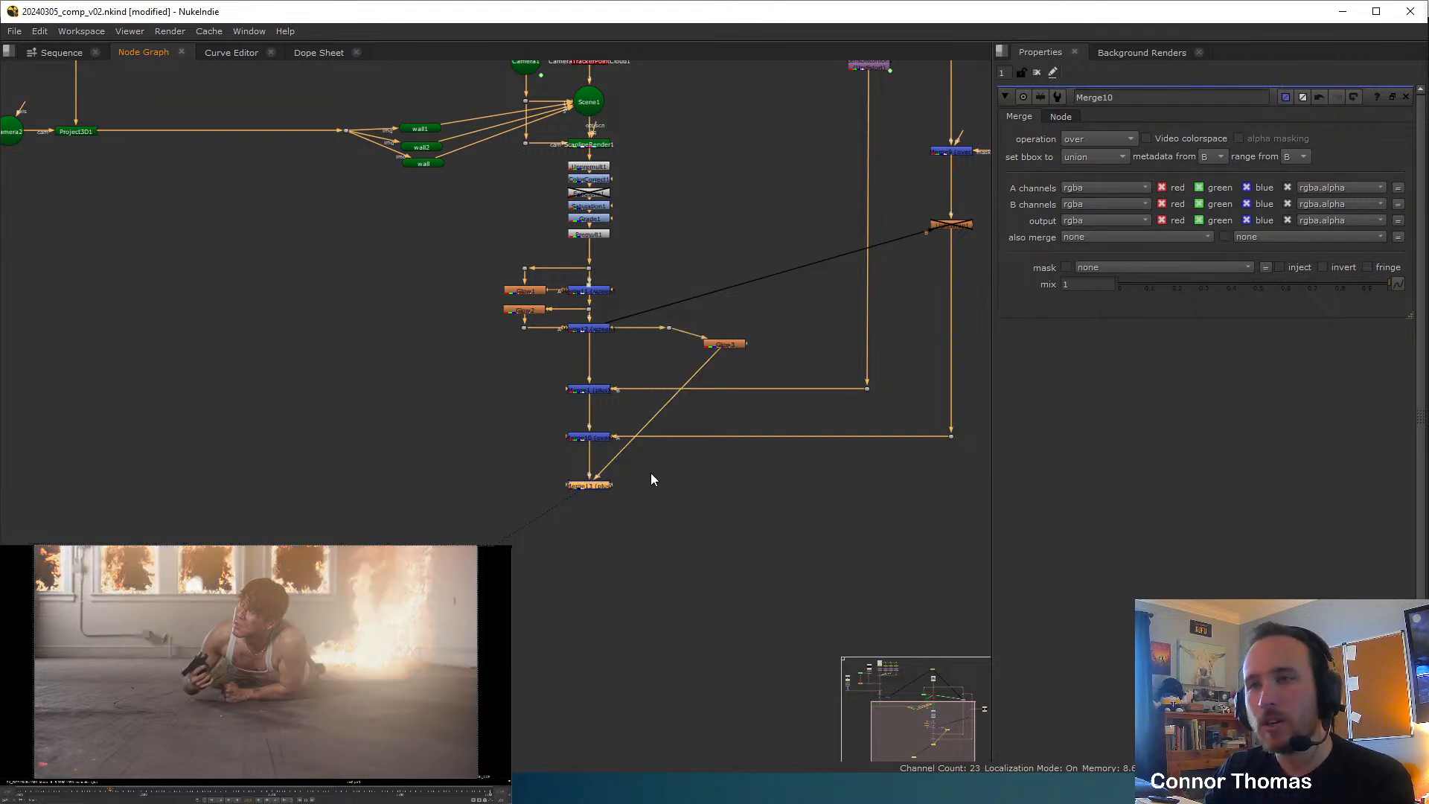
pyautogui.click(623, 538)
pyautogui.click(589, 485)
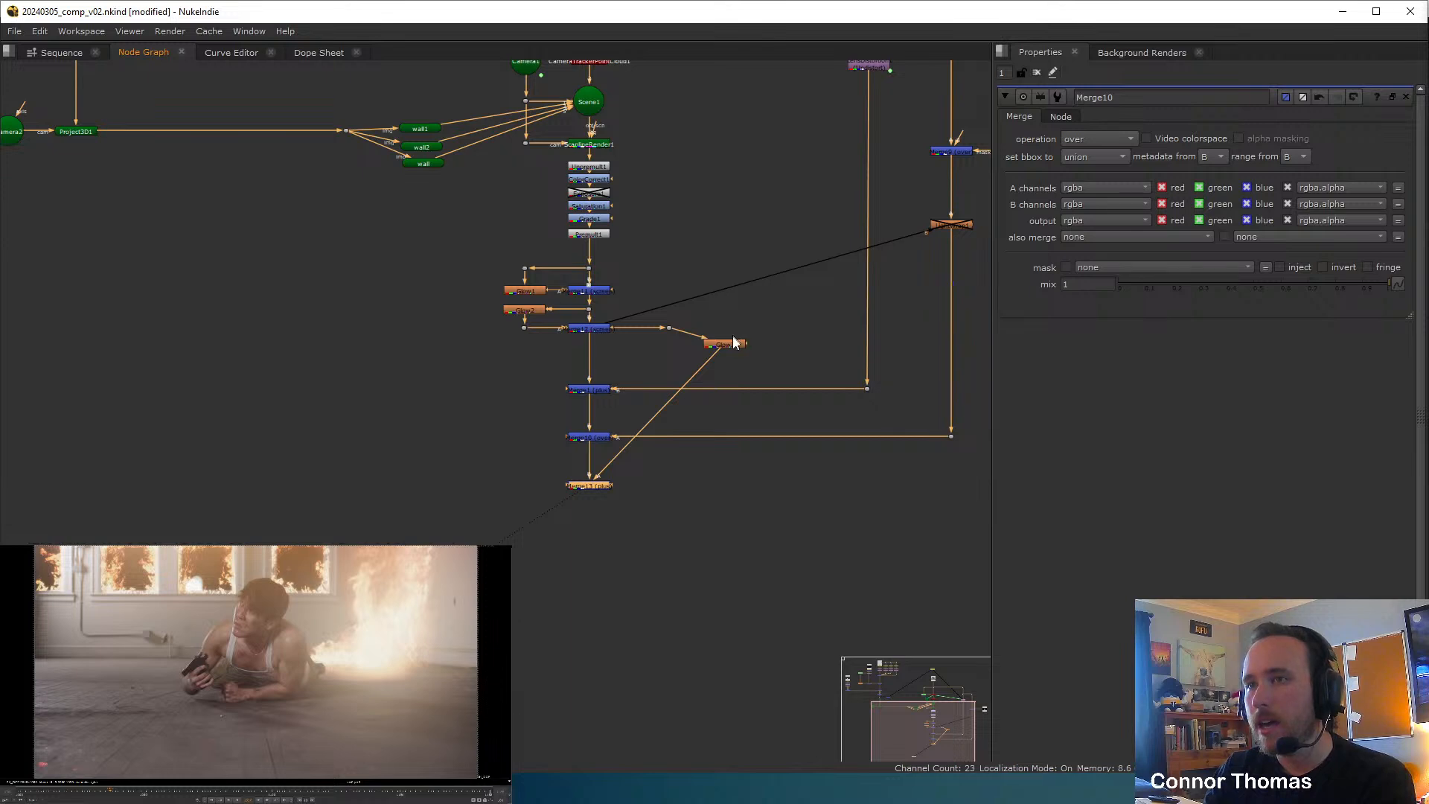
# Reposition Glow3 beside its merge at the end of the branch, and route its input dot down beneath the Glow2 dot.
pyautogui.moveTo(726, 343); pyautogui.dragTo(492, 492)
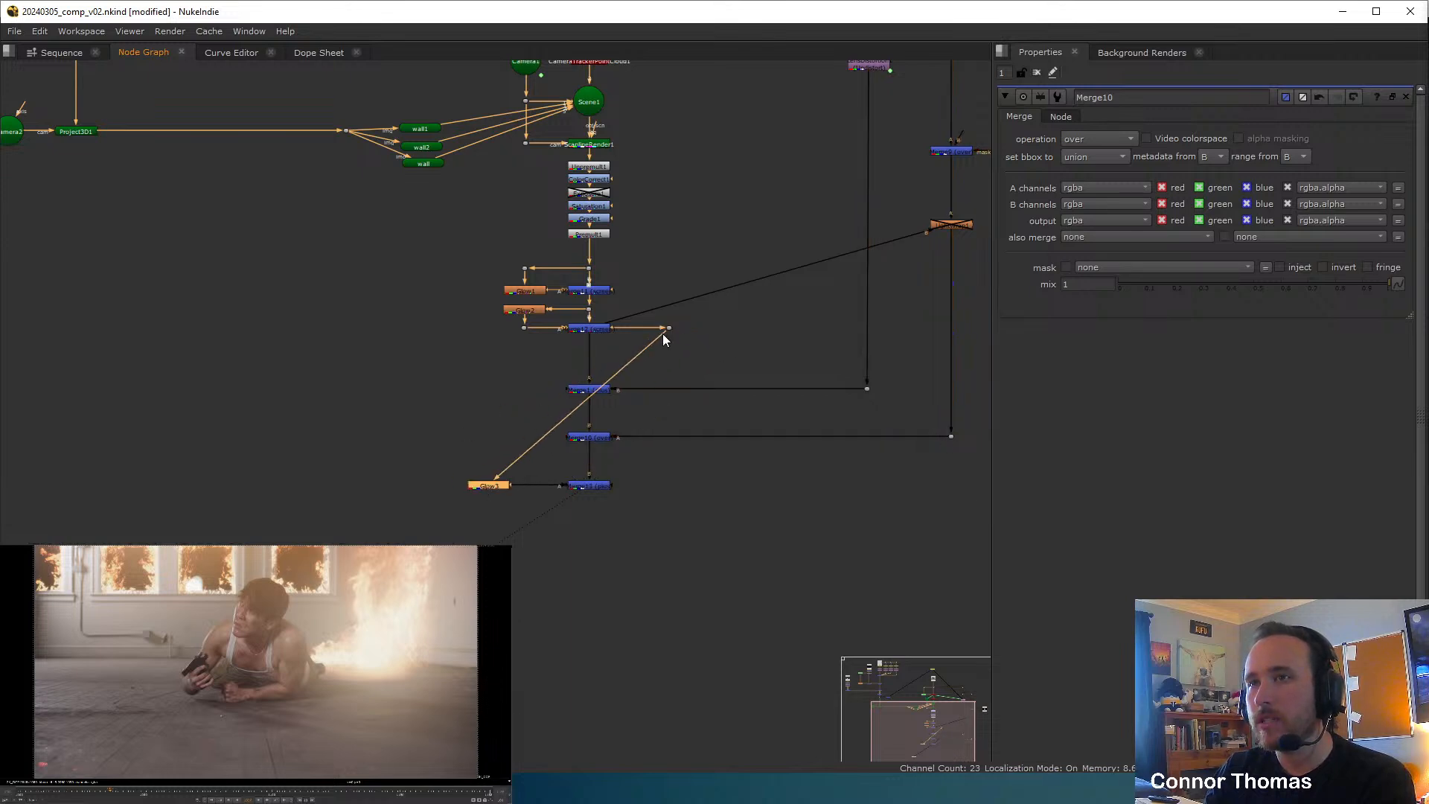
pyautogui.moveTo(665, 339); pyautogui.dragTo(523, 349)
pyautogui.moveTo(499, 489); pyautogui.dragTo(530, 481)
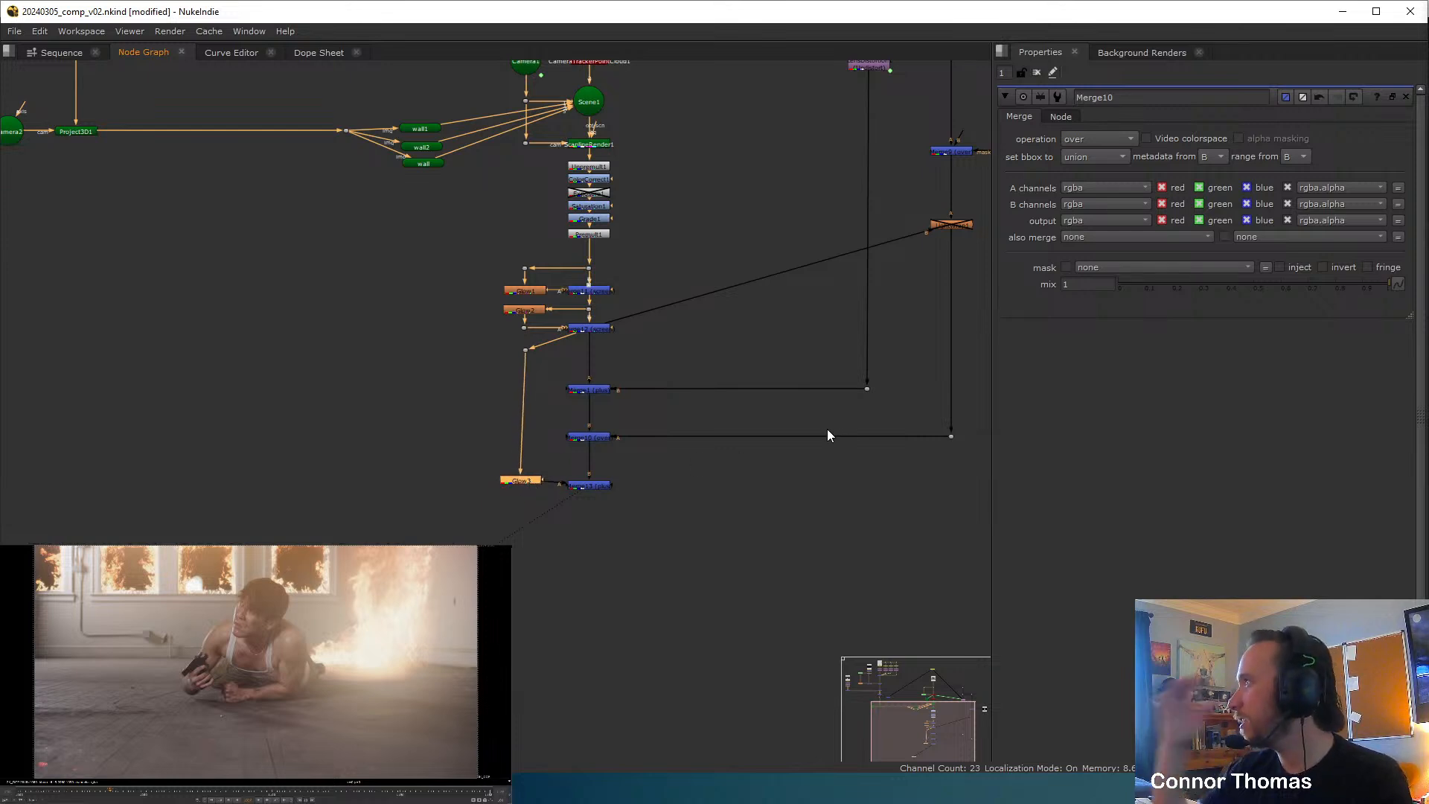
# Straighten the end of the main branch by moving Merge13 up level with Glow3.
pyautogui.scroll(4, 811, 419)
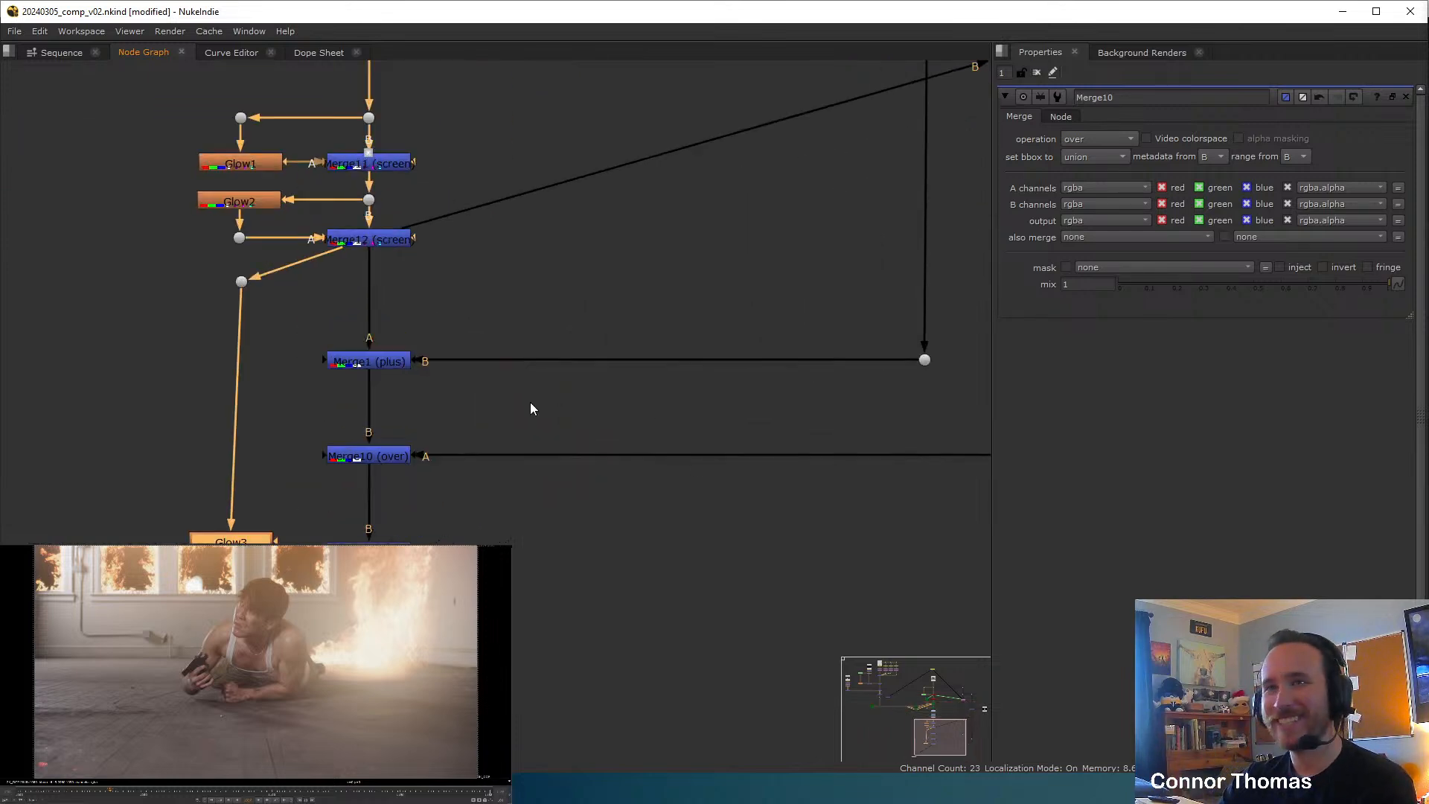
pyautogui.scroll(2, 513, 420)
pyautogui.moveTo(508, 425); pyautogui.dragTo(832, 351, button='middle')
pyautogui.moveTo(644, 549)
pyautogui.mouseDown()
pyautogui.moveTo(663, 533)
pyautogui.moveTo(649, 524)
pyautogui.mouseUp()
pyautogui.click(779, 503)
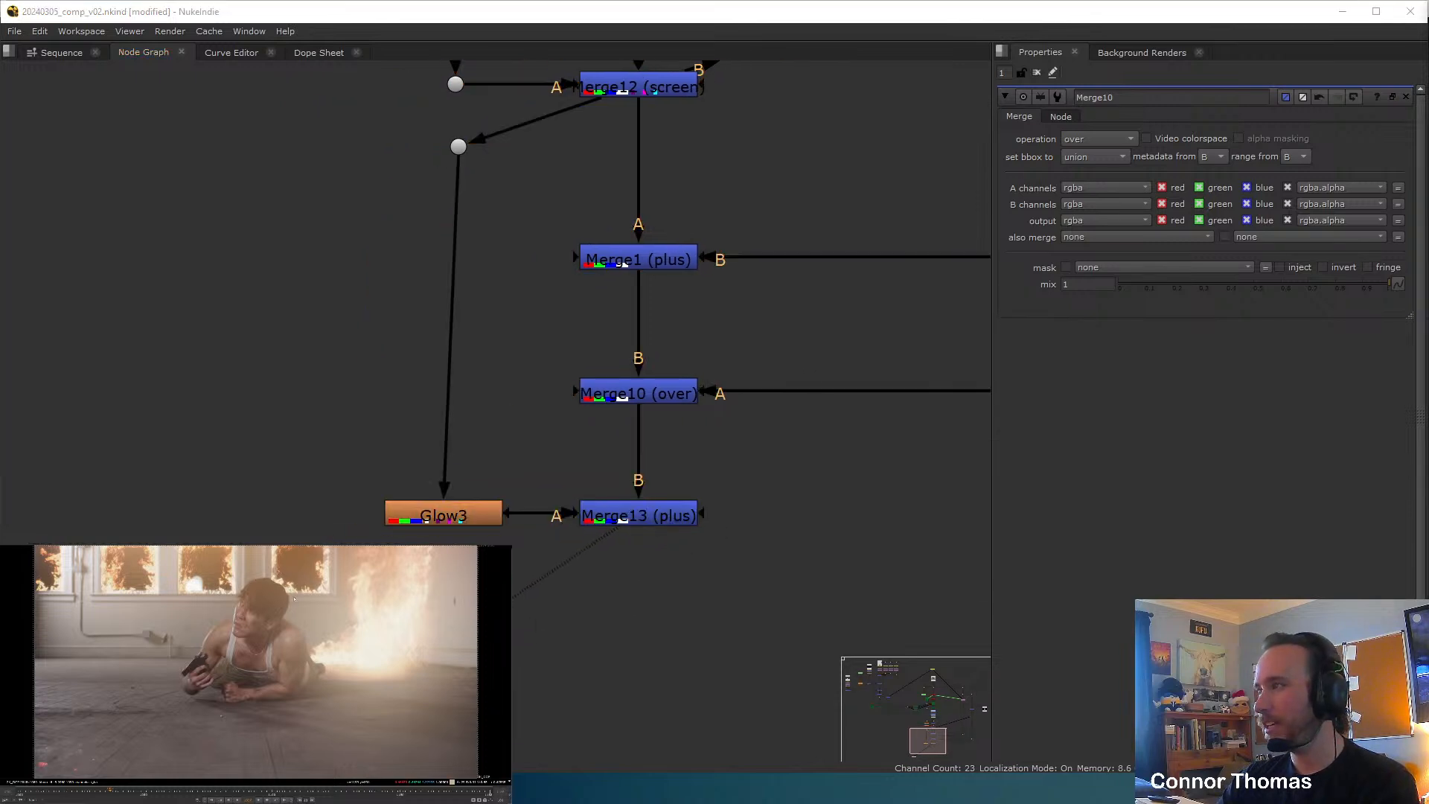
# Re-enable the LightWrap1 node below Merge9 on the matted actor branch.
pyautogui.scroll(-3, 934, 287)
pyautogui.moveTo(837, 304); pyautogui.dragTo(670, 283, button='middle')
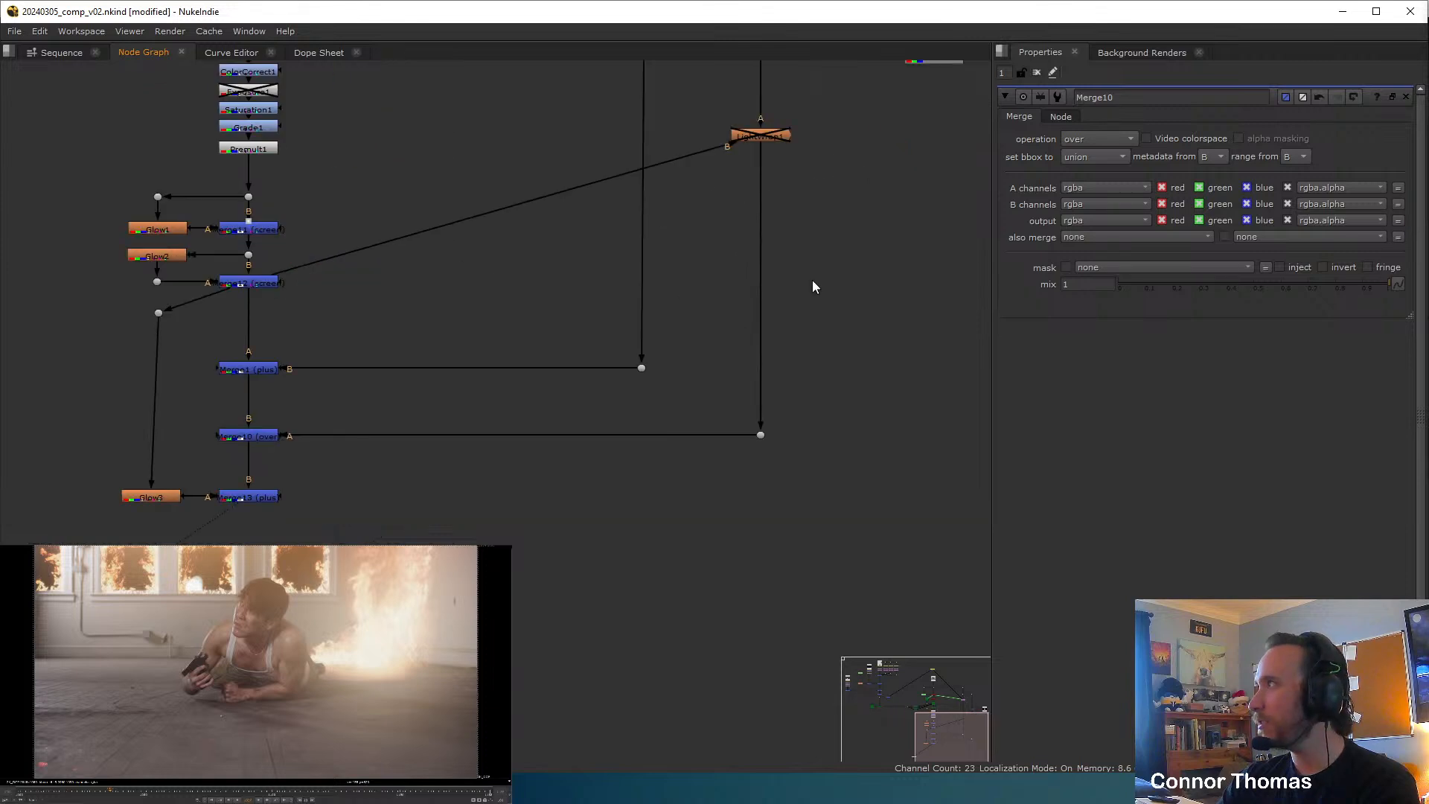
pyautogui.moveTo(789, 285); pyautogui.dragTo(675, 457, button='middle')
pyautogui.scroll(1, 669, 328)
pyautogui.scroll(1, 669, 335)
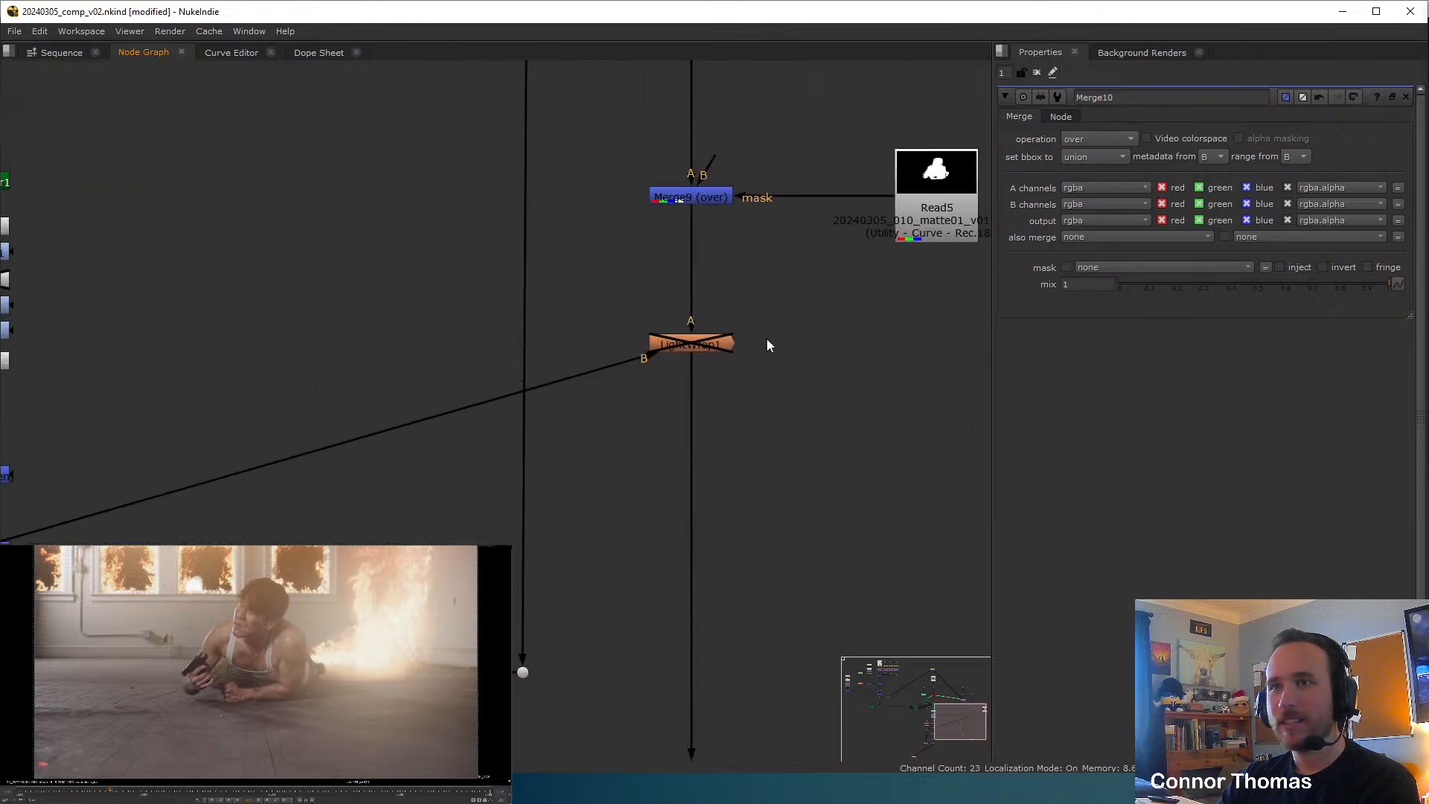
pyautogui.click(704, 340)
pyautogui.press('d')
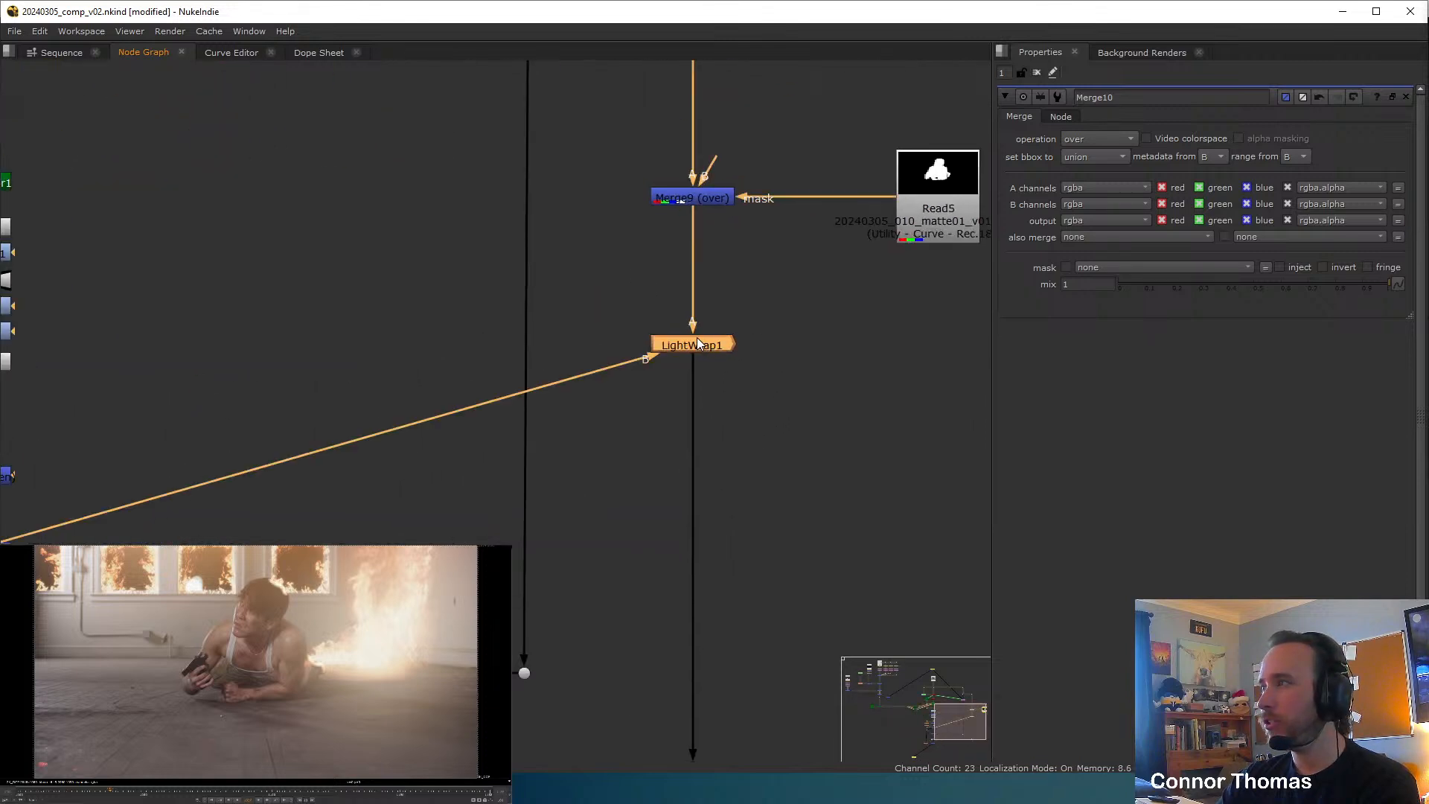
# Set LightWrap1's diffuse to 74 and its intensity to 8.
pyautogui.doubleClick(692, 343)
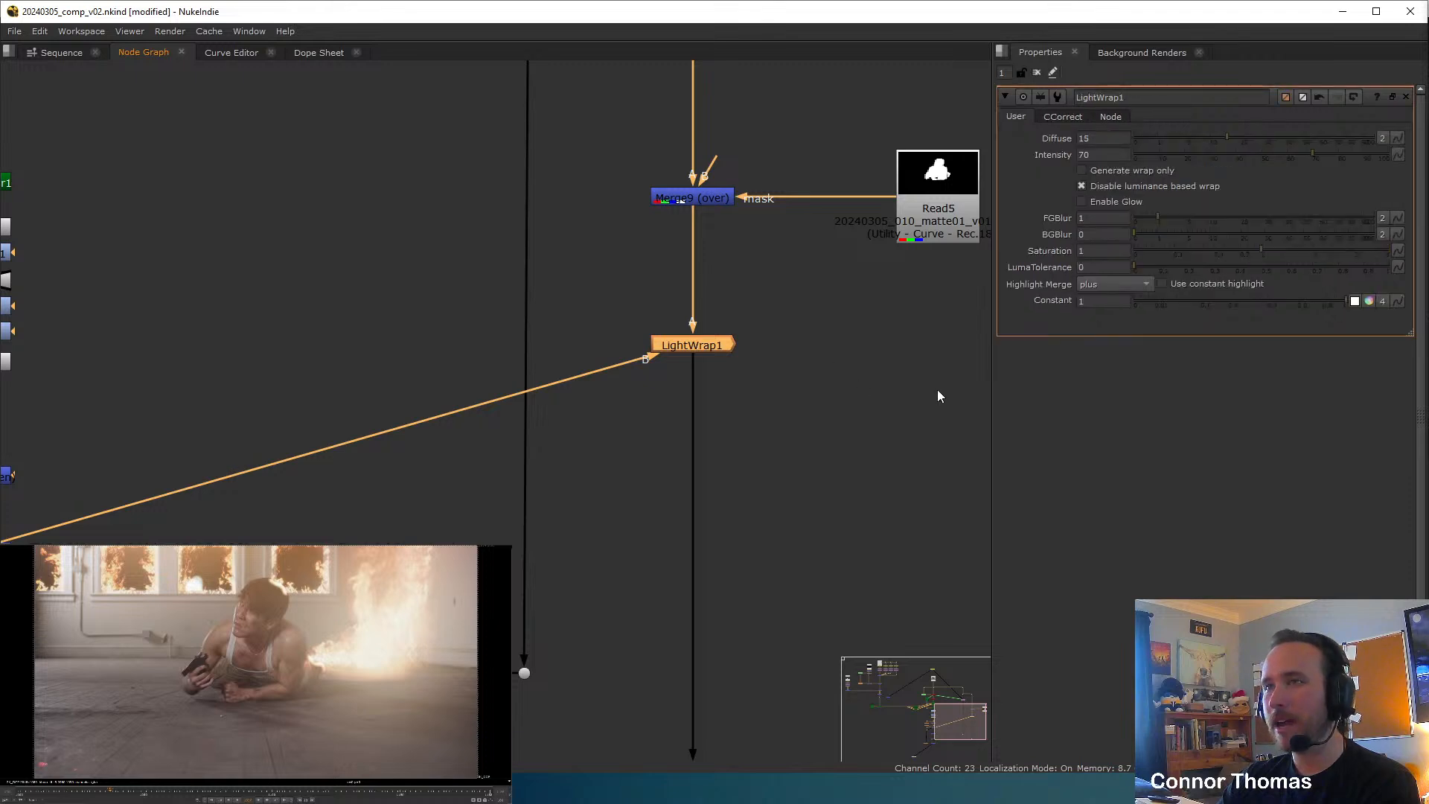
pyautogui.moveTo(1234, 138); pyautogui.dragTo(1158, 162)
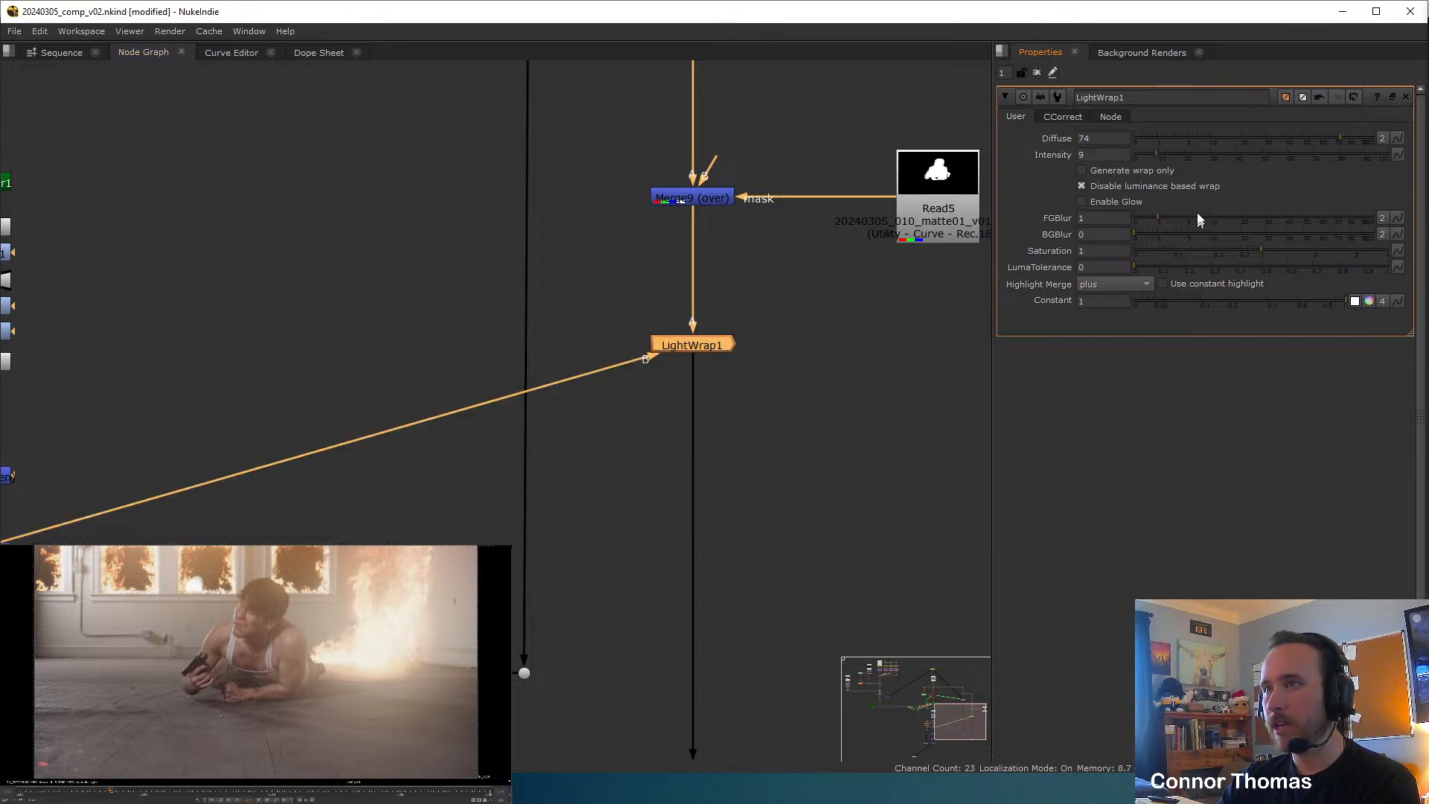
pyautogui.click(1156, 159)
pyautogui.moveTo(1156, 158); pyautogui.dragTo(1150, 160)
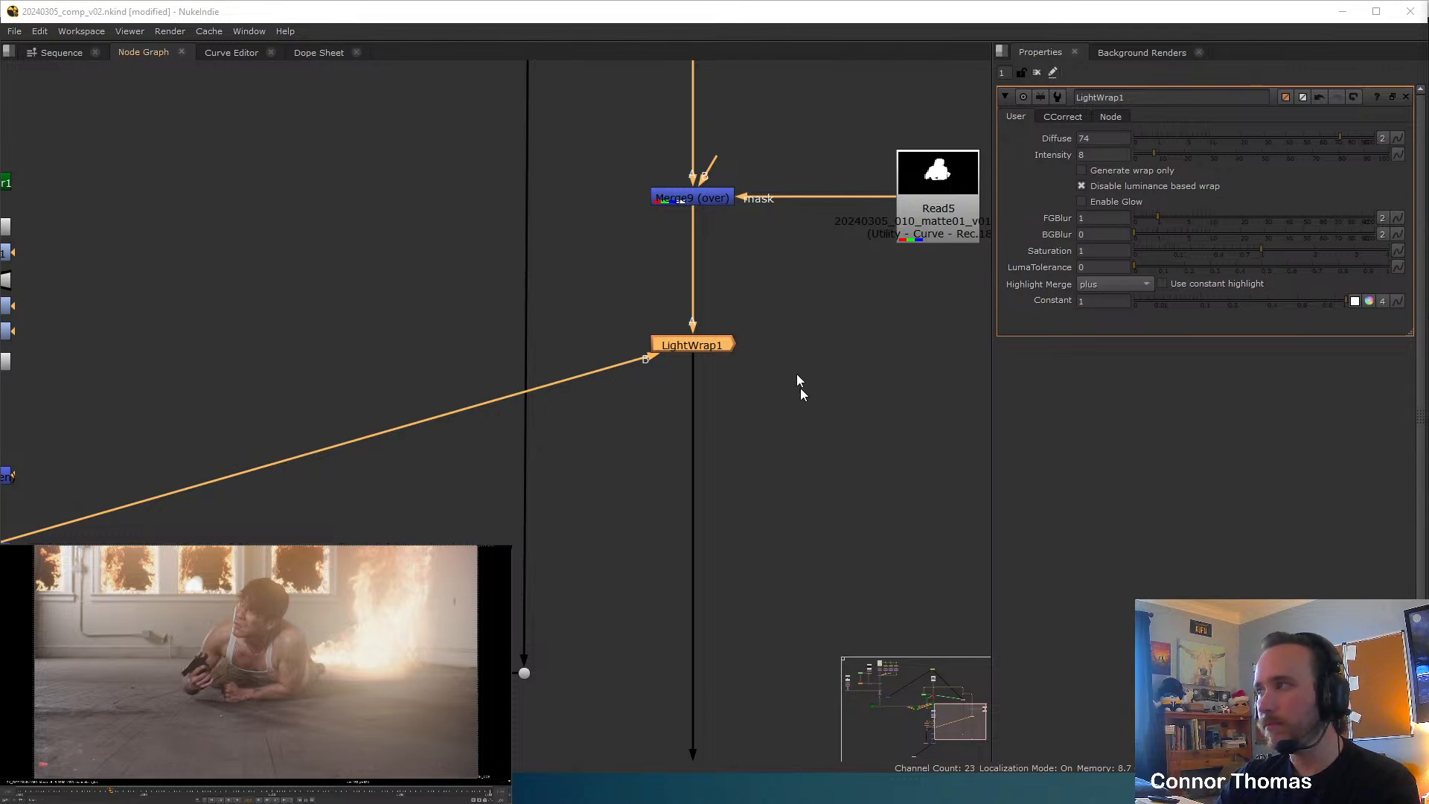
# Open the properties of the actor matte Read5, and save the comp script.
pyautogui.moveTo(797, 386); pyautogui.dragTo(738, 446, button='middle')
pyautogui.doubleClick(882, 256)
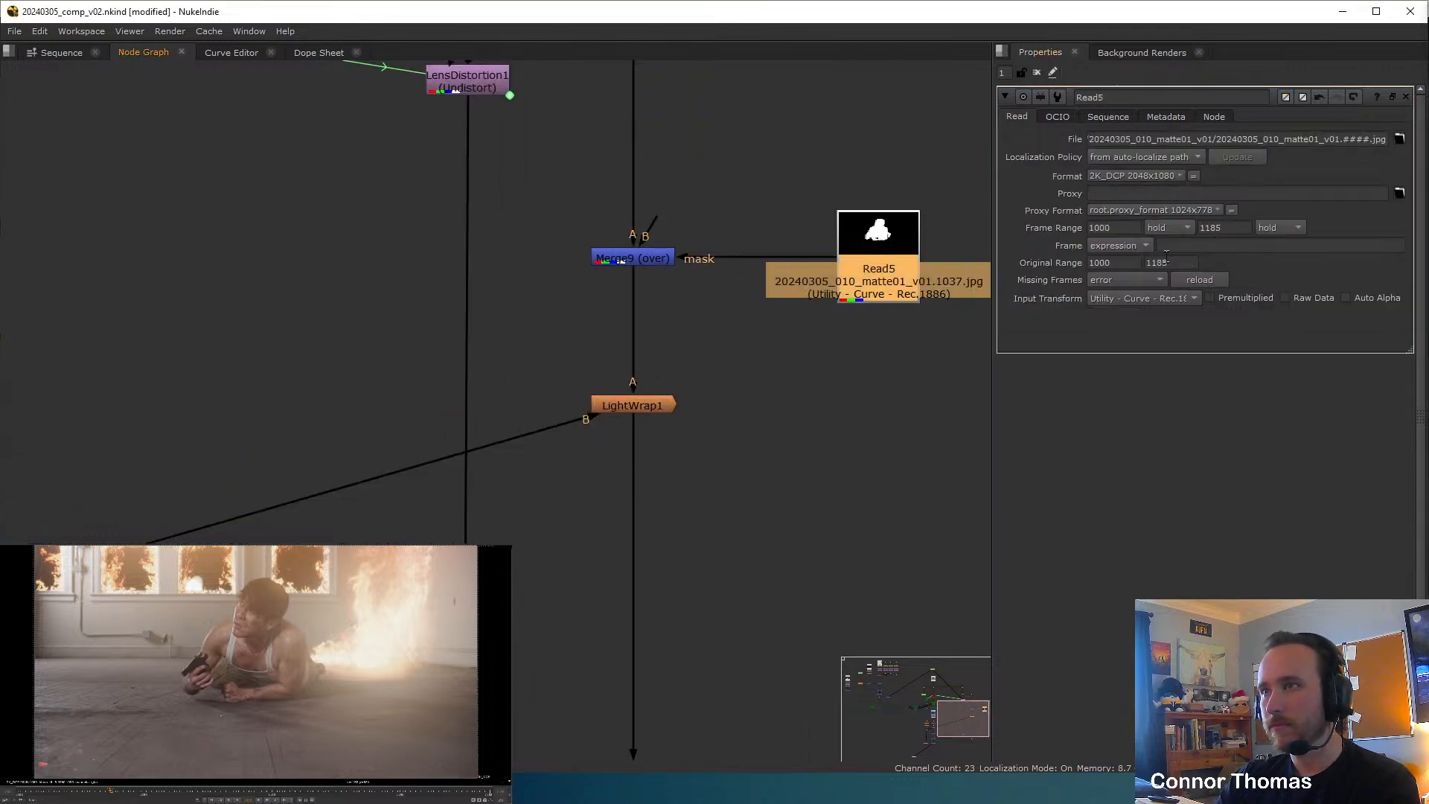
pyautogui.click(306, 677)
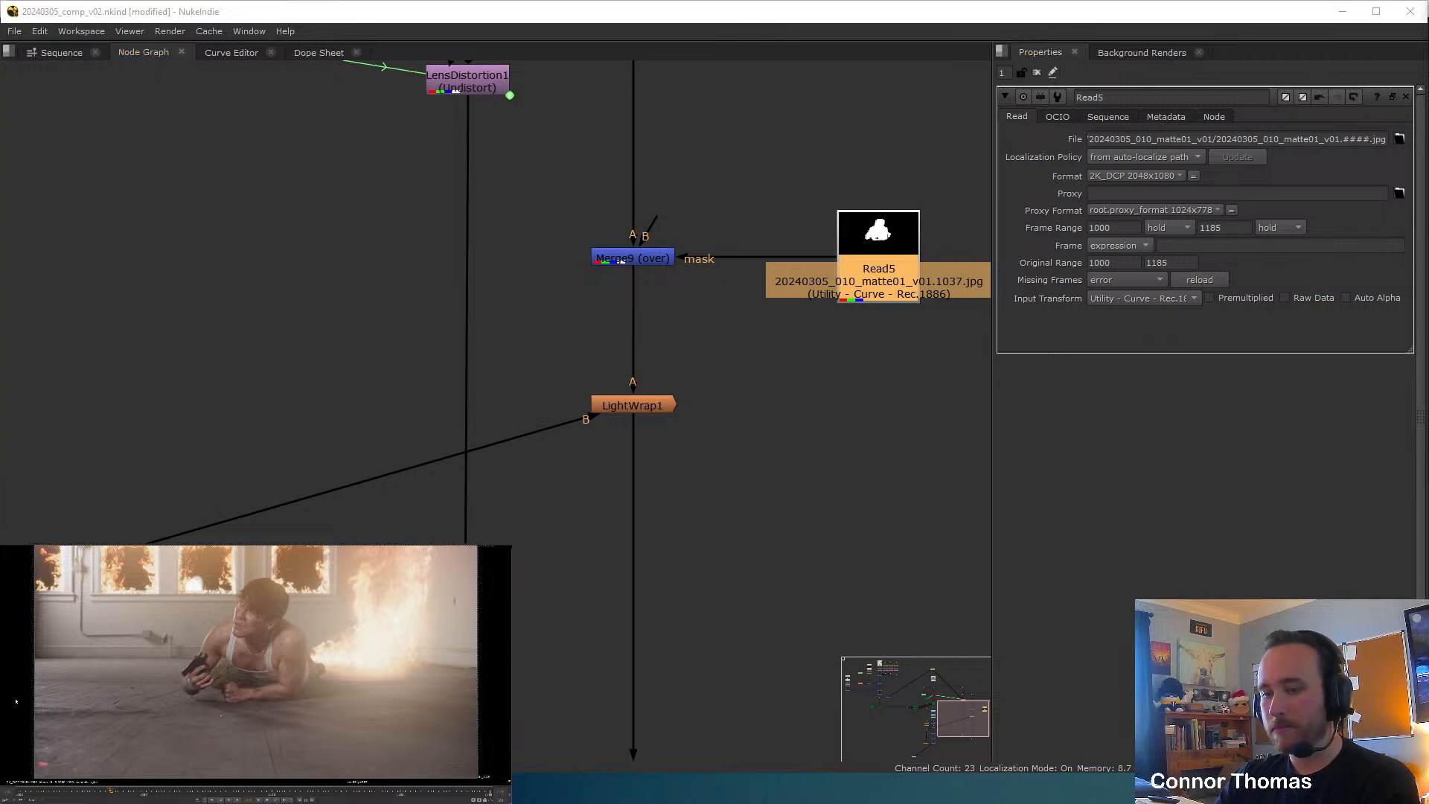
pyautogui.hotkey('ctrl', 's')
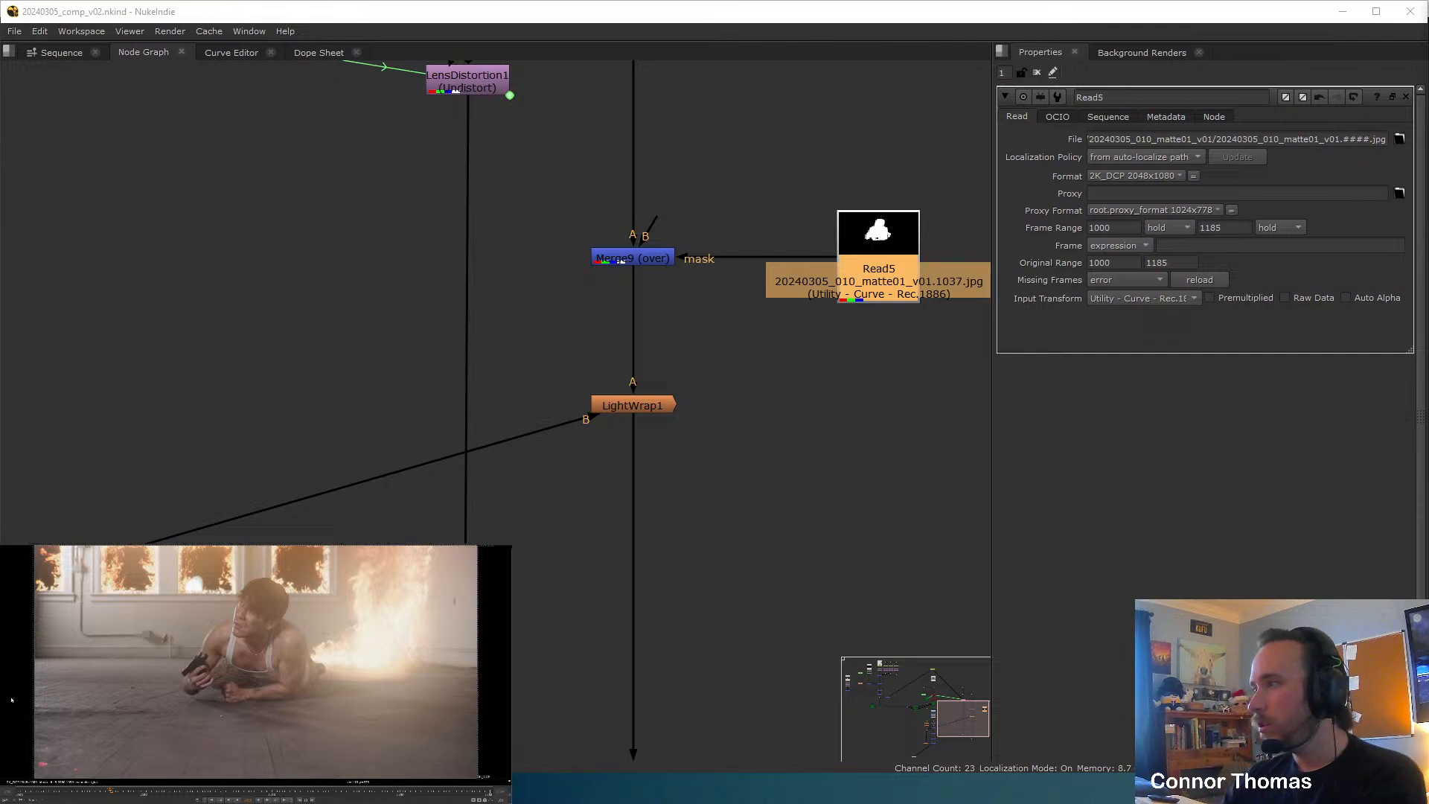
# Play back the full comp in the viewer to review the light wrap and final glow in motion.
pyautogui.moveTo(614, 399); pyautogui.dragTo(716, 77, button='middle')
pyautogui.scroll(-7, 643, 228)
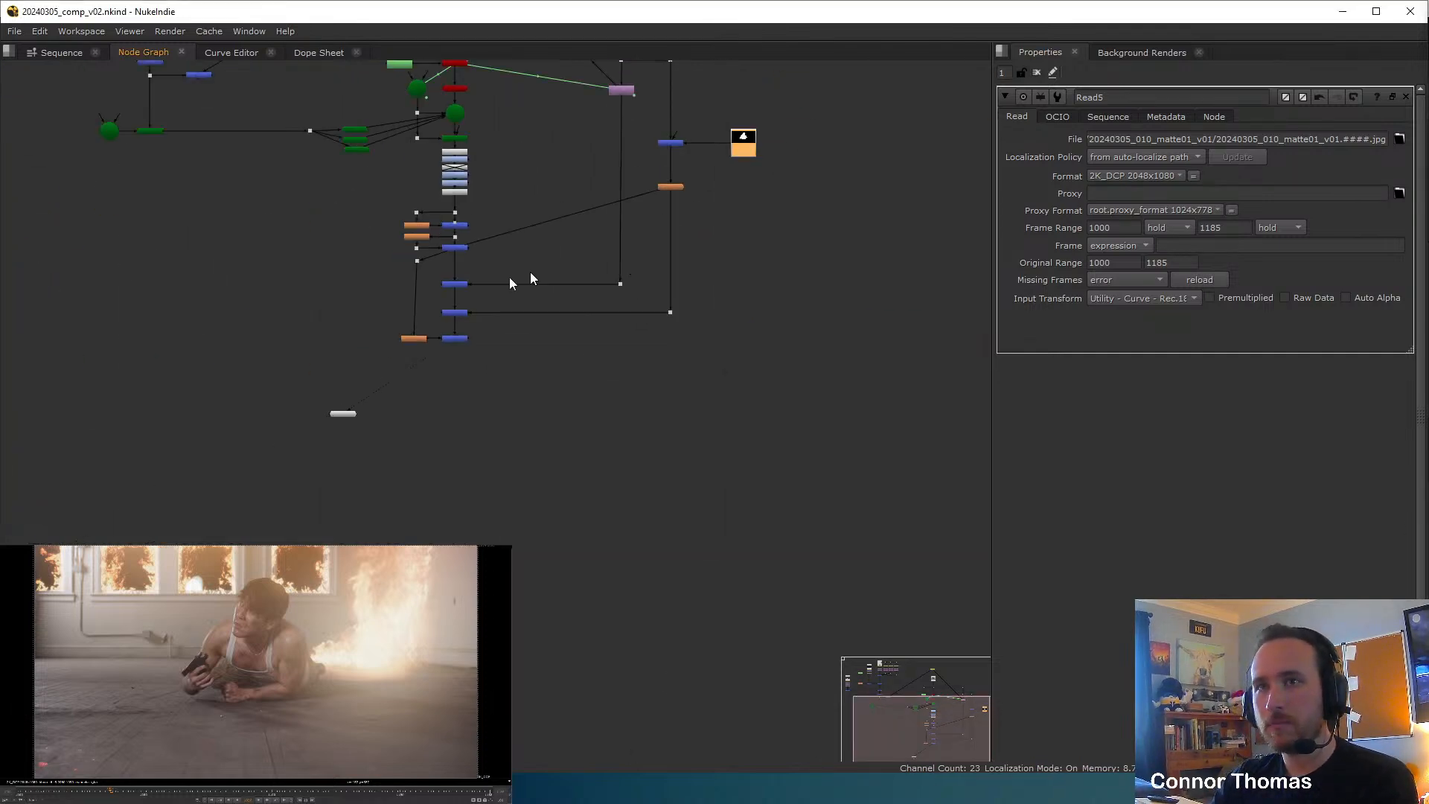
pyautogui.moveTo(478, 354); pyautogui.dragTo(604, 530, button='middle')
pyautogui.scroll(3, 604, 530)
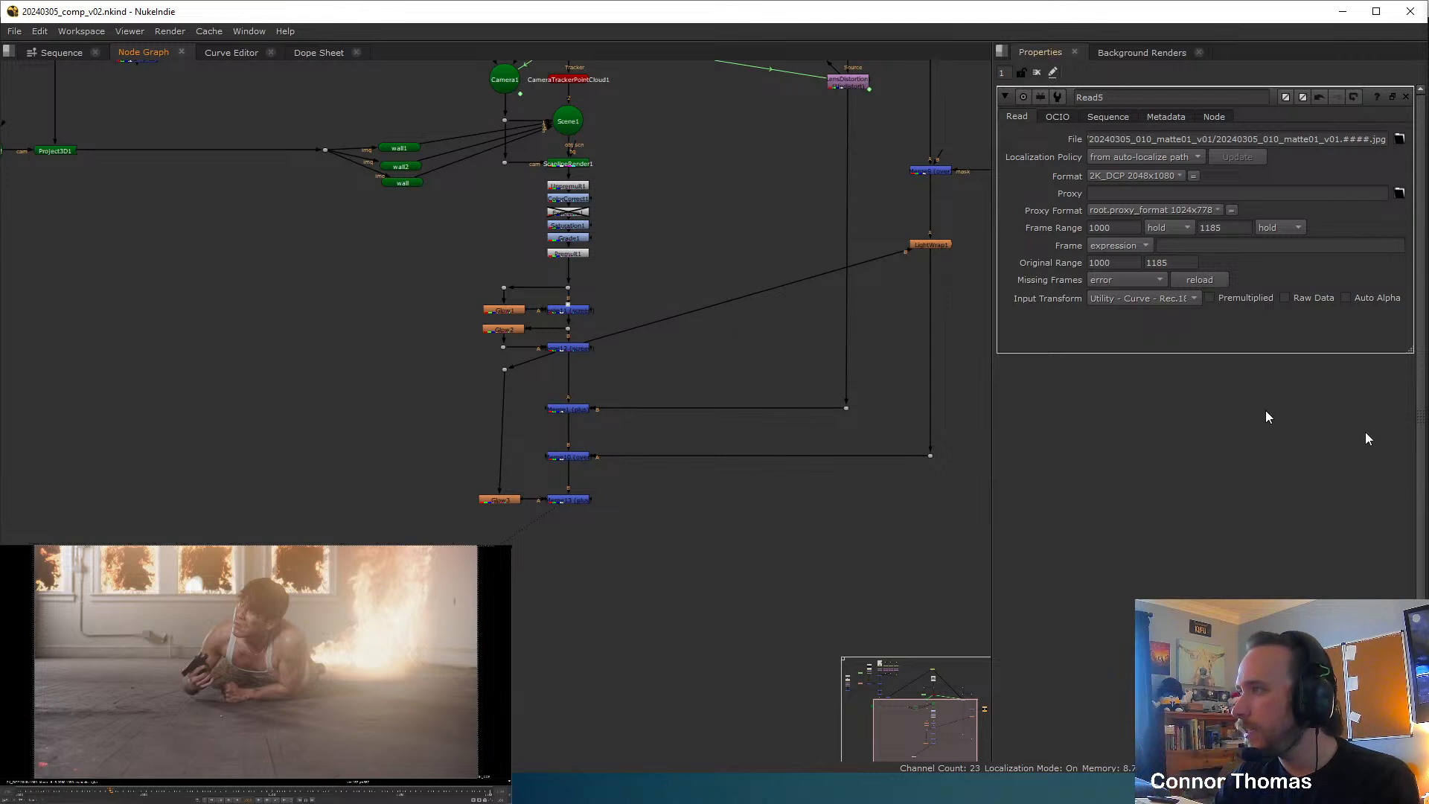
pyautogui.click(259, 801)
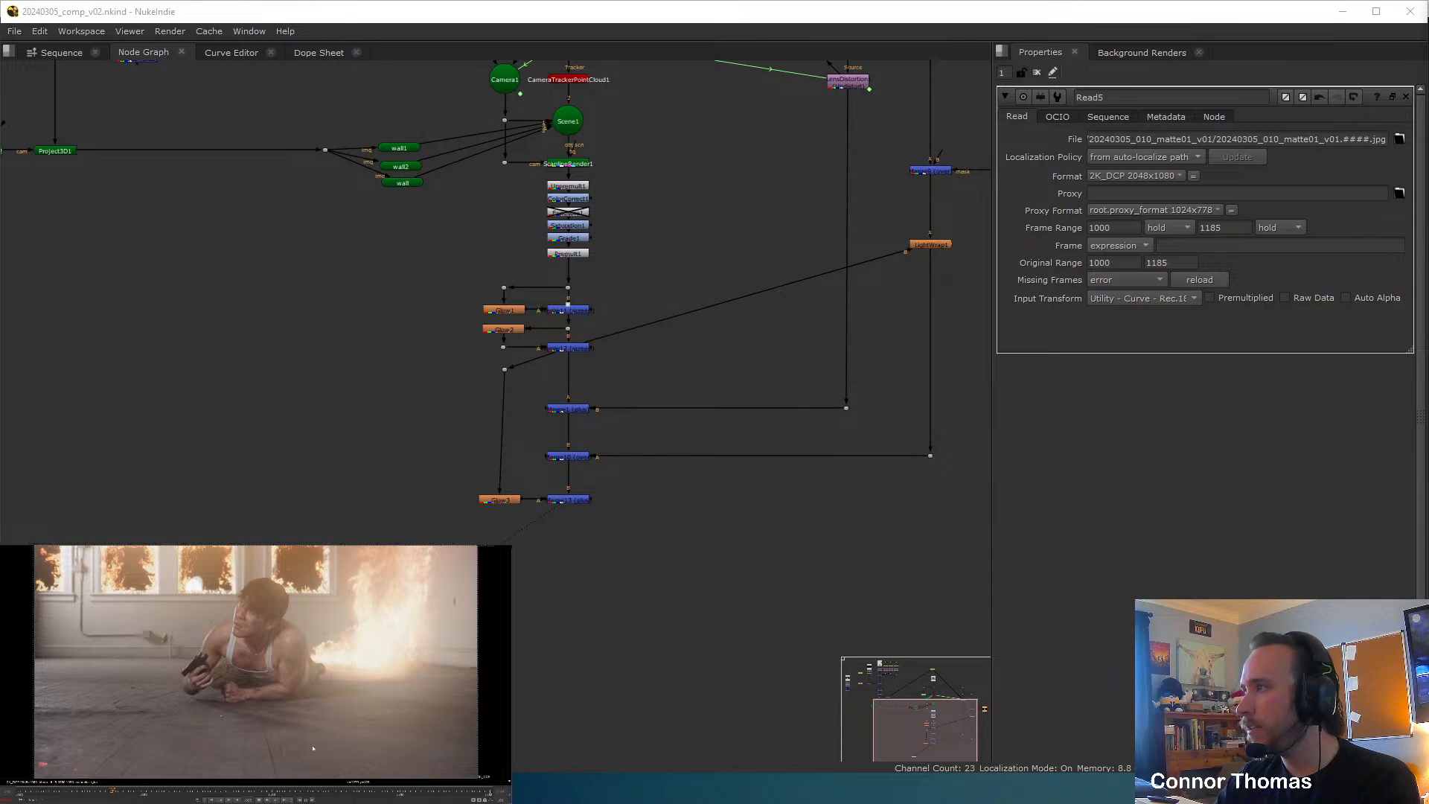
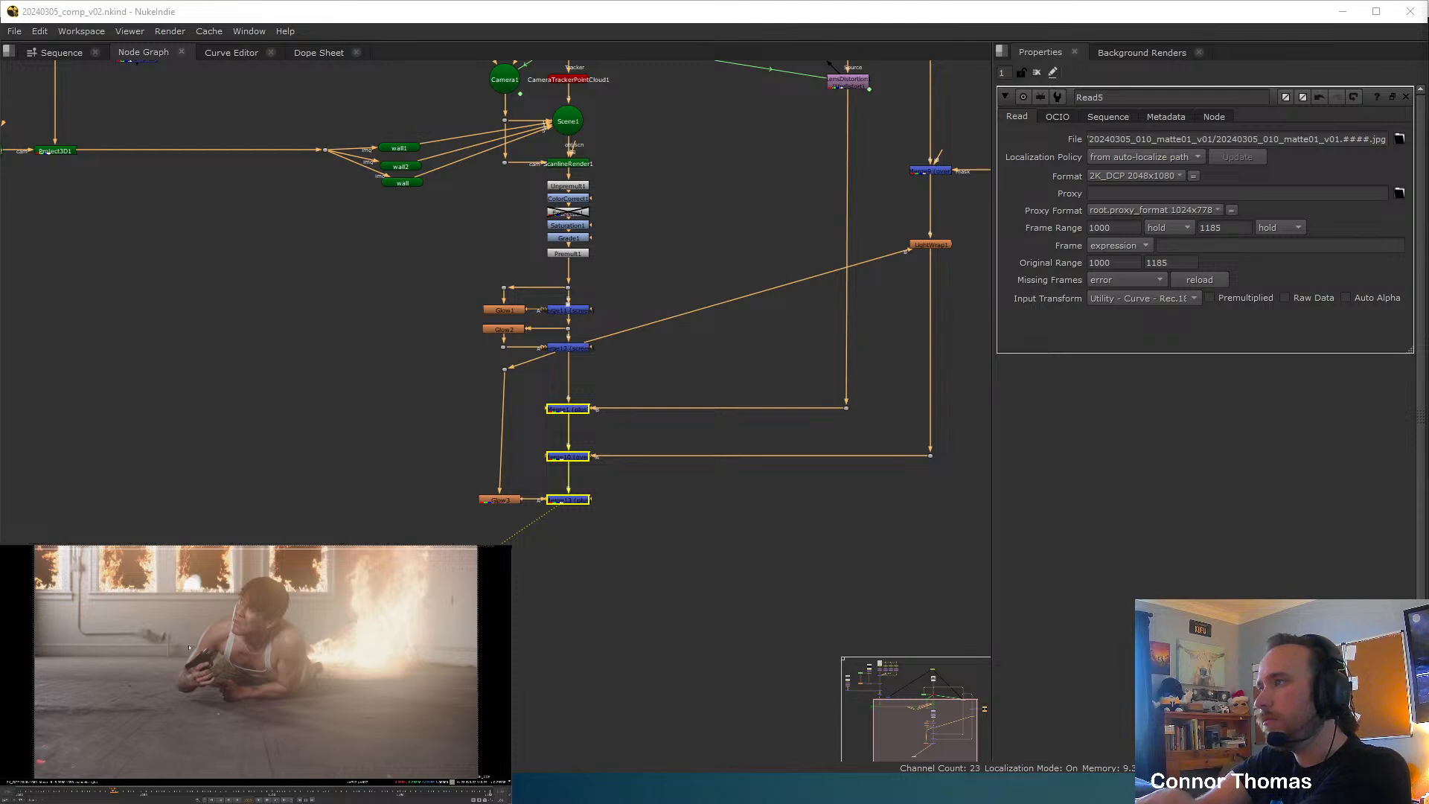
pyautogui.click(612, 384)
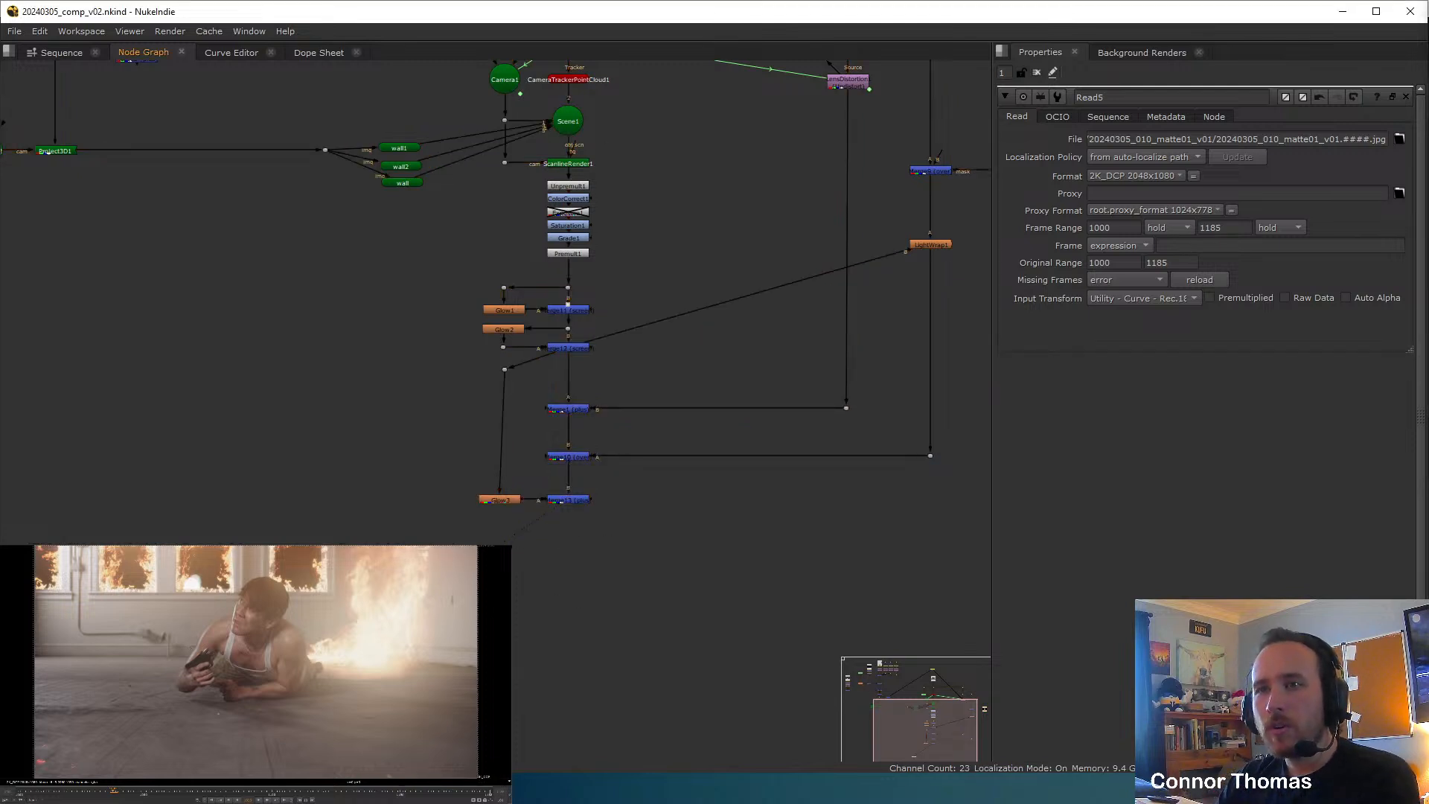
# Insert a dot on the main branch between Merge12 and Merge1, feed Glow3's input dot from it, and level the two dots.
pyautogui.scroll(5, 590, 550)
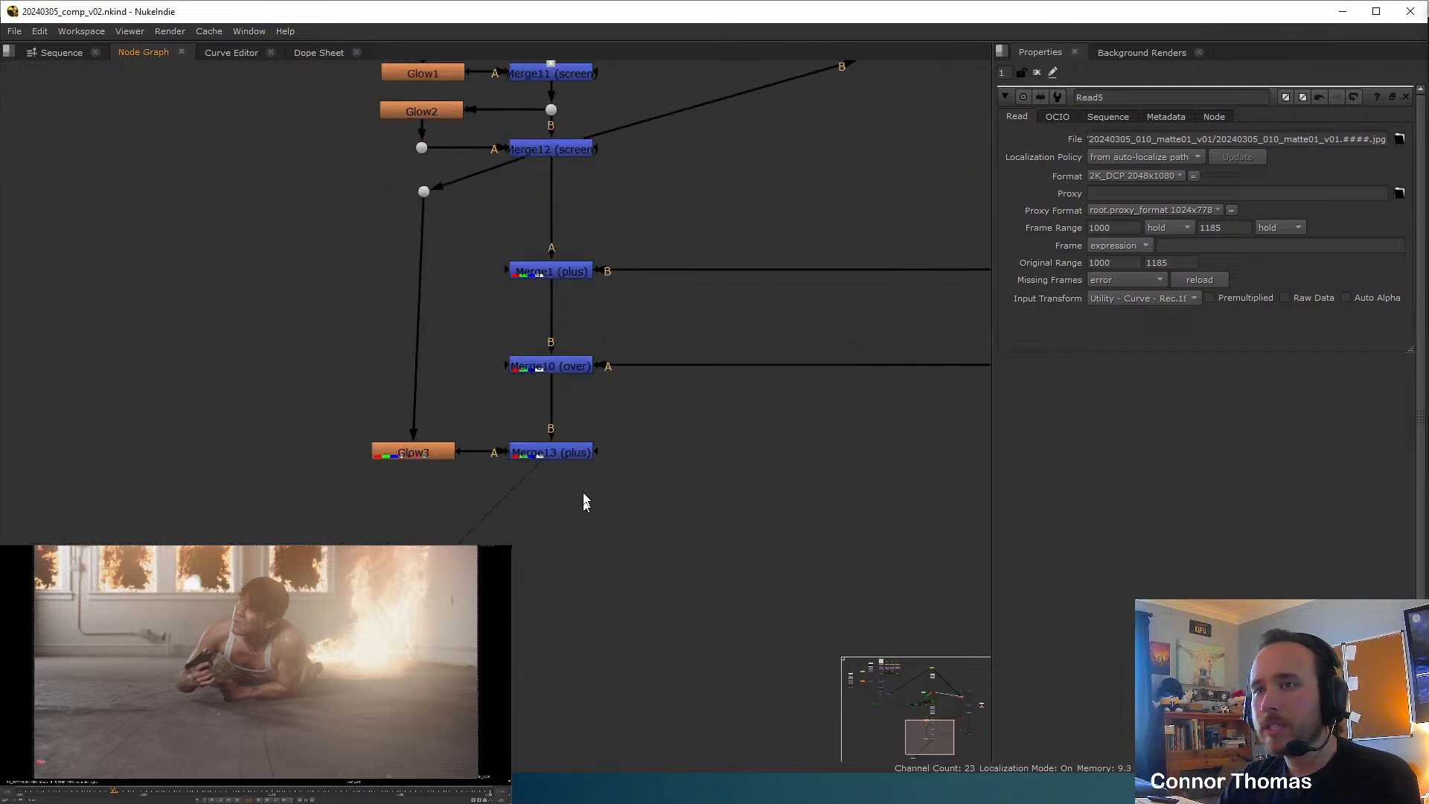
pyautogui.moveTo(485, 364); pyautogui.dragTo(491, 385, button='middle')
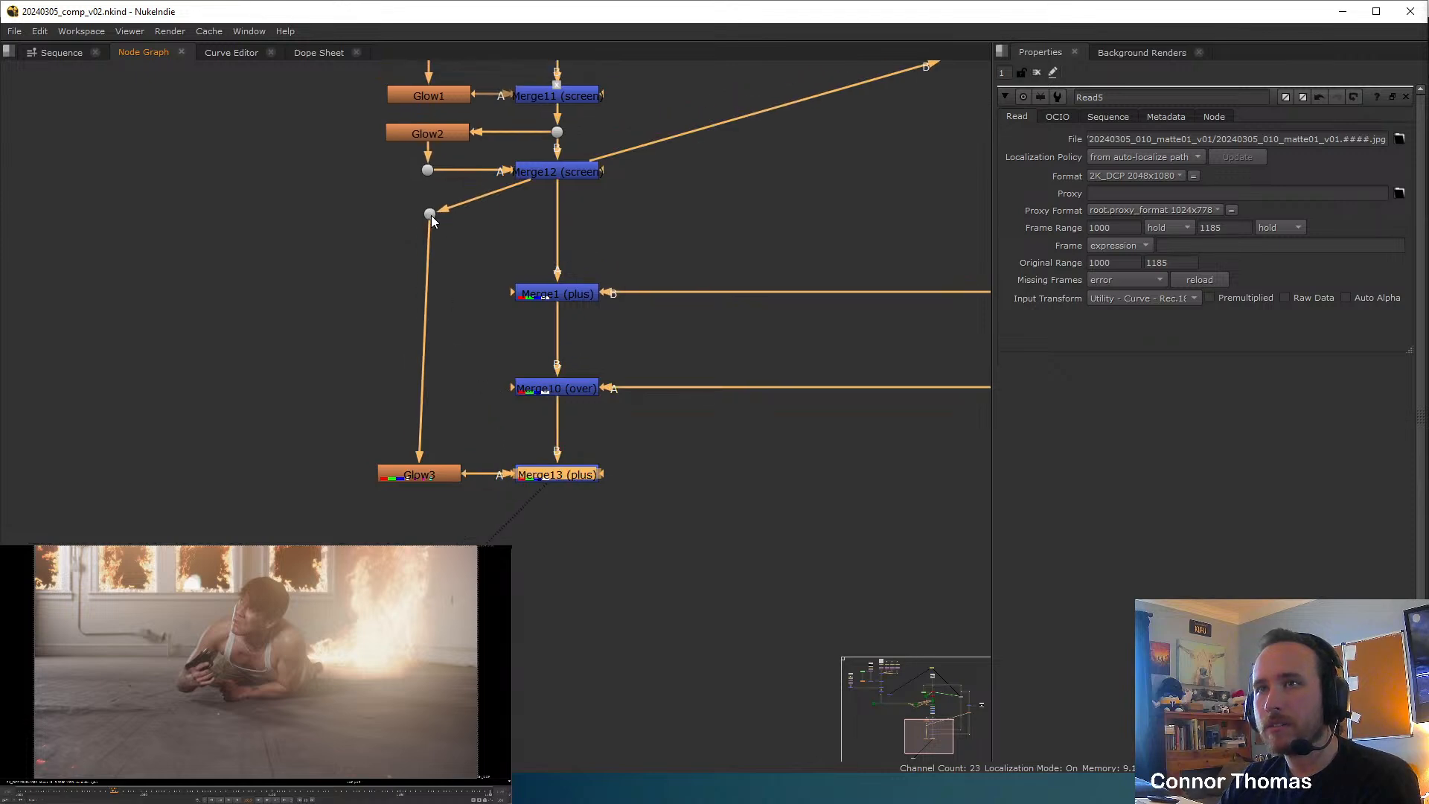
pyautogui.moveTo(431, 216); pyautogui.dragTo(424, 237)
pyautogui.press('ctrl')
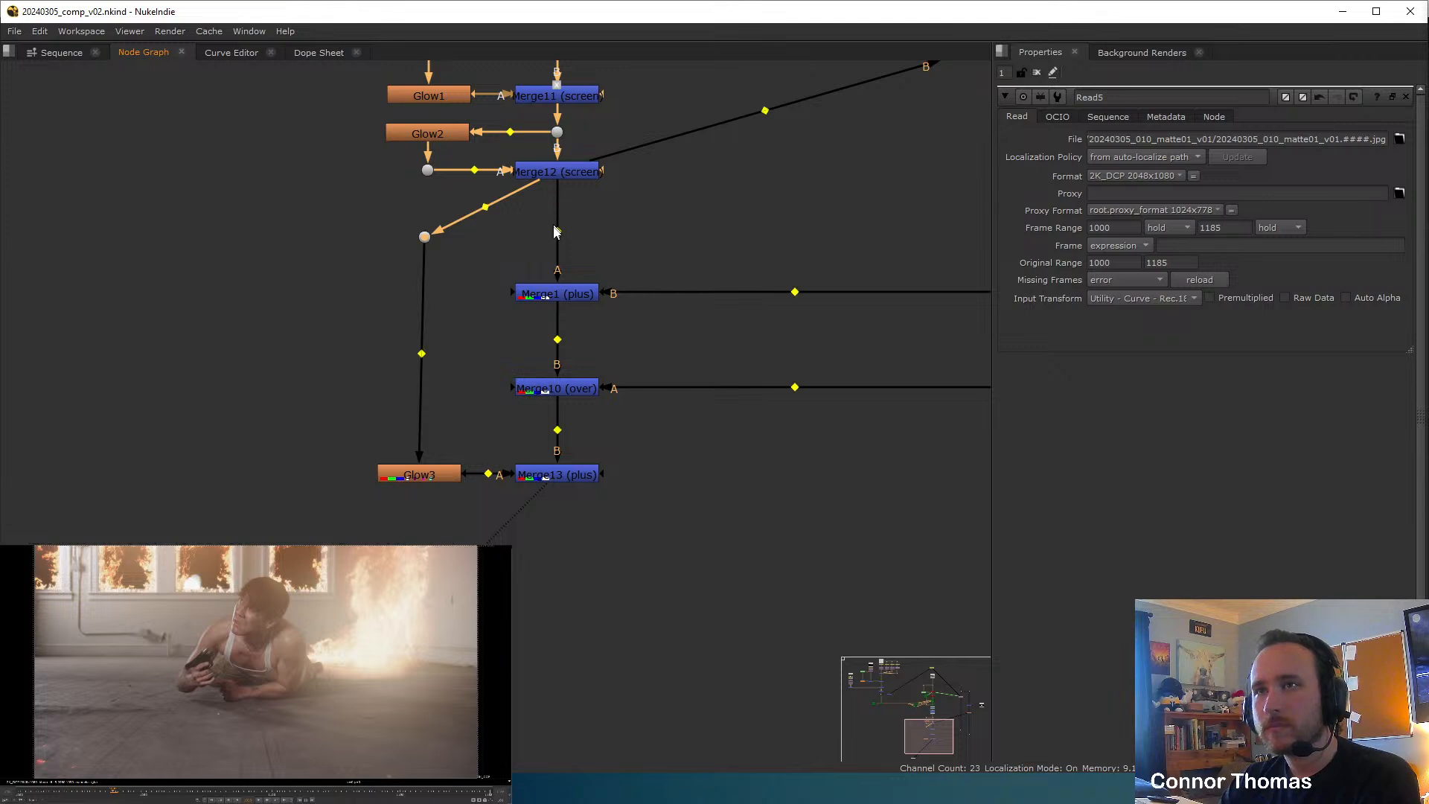
pyautogui.moveTo(556, 229)
pyautogui.keyDown('ctrl'); pyautogui.mouseDown()
pyautogui.moveTo(536, 193)
pyautogui.moveTo(565, 220)
pyautogui.mouseUp(); pyautogui.keyUp('ctrl')
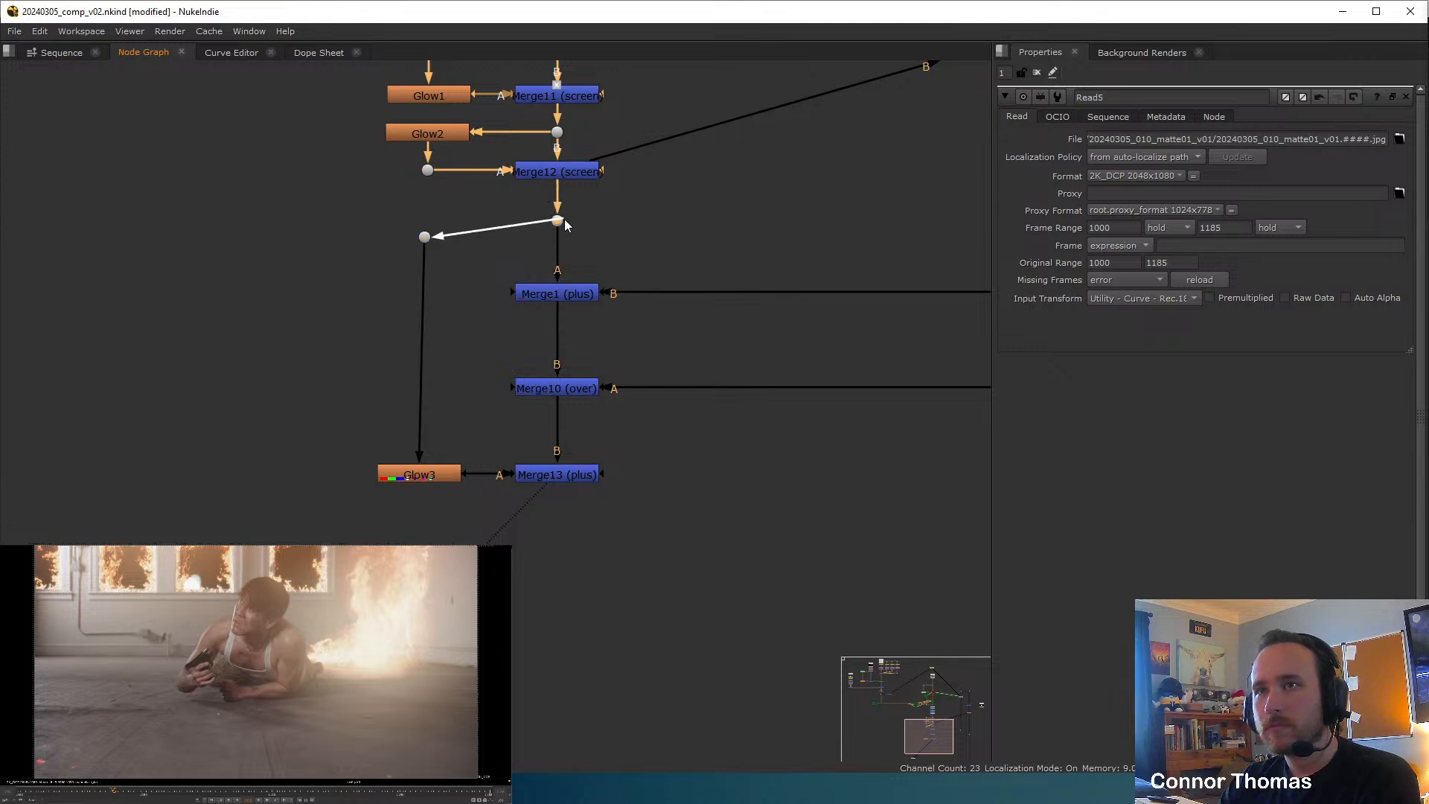
pyautogui.moveTo(424, 237); pyautogui.dragTo(415, 221)
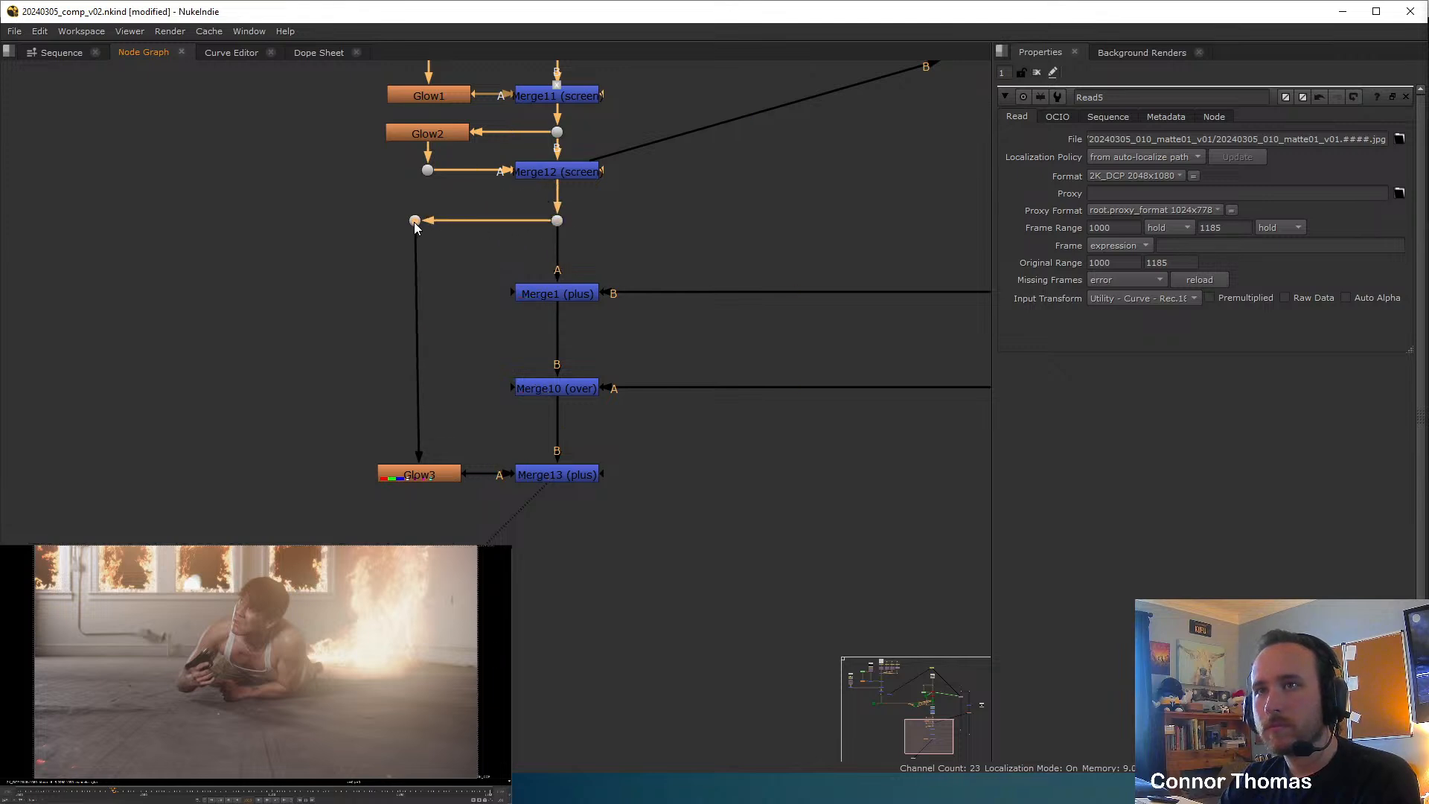
pyautogui.click(341, 223)
# Align Glow3 and its input dot vertically beneath the Glow2 dot, and save the comp script.
pyautogui.scroll(-2, 440, 325)
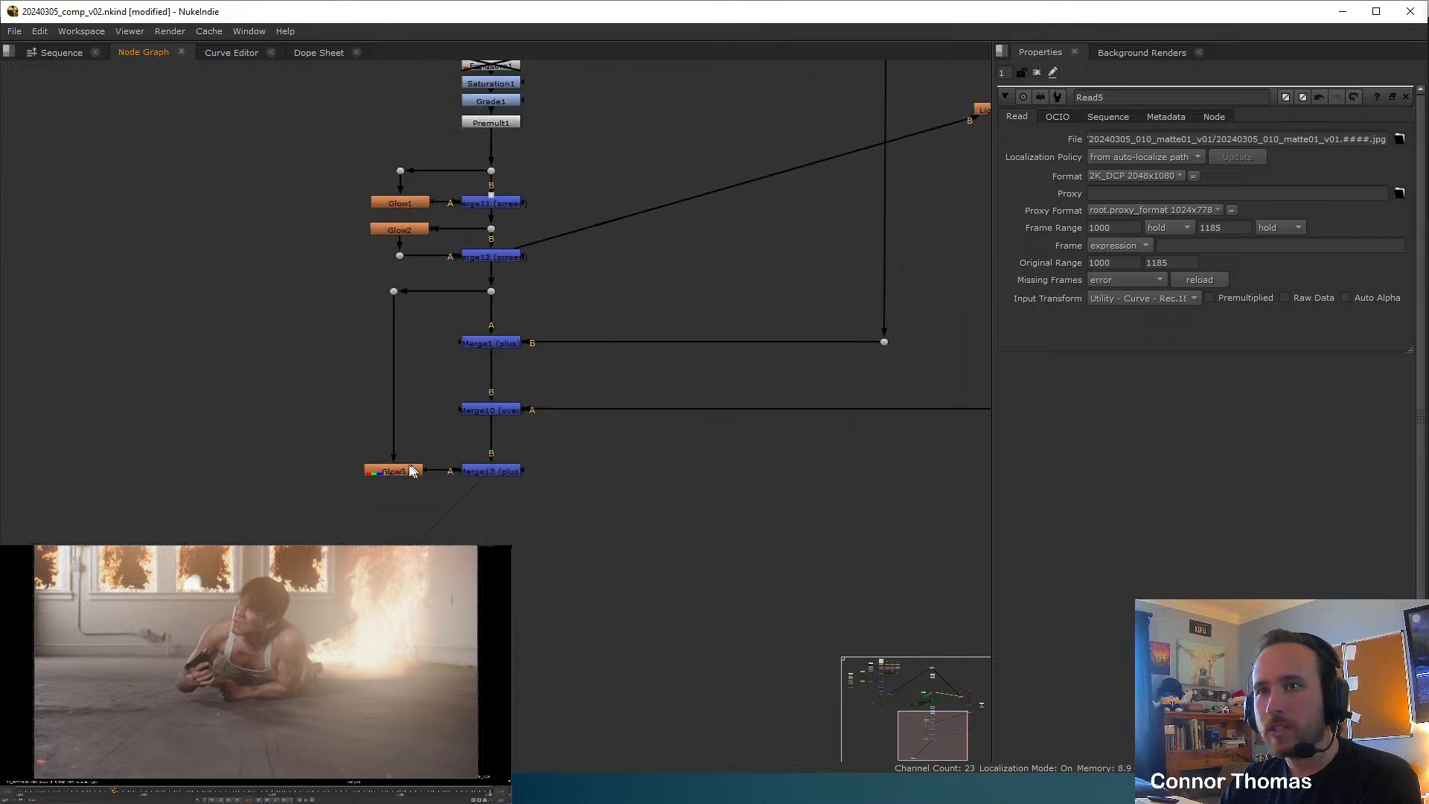
pyautogui.moveTo(315, 518); pyautogui.dragTo(400, 292)
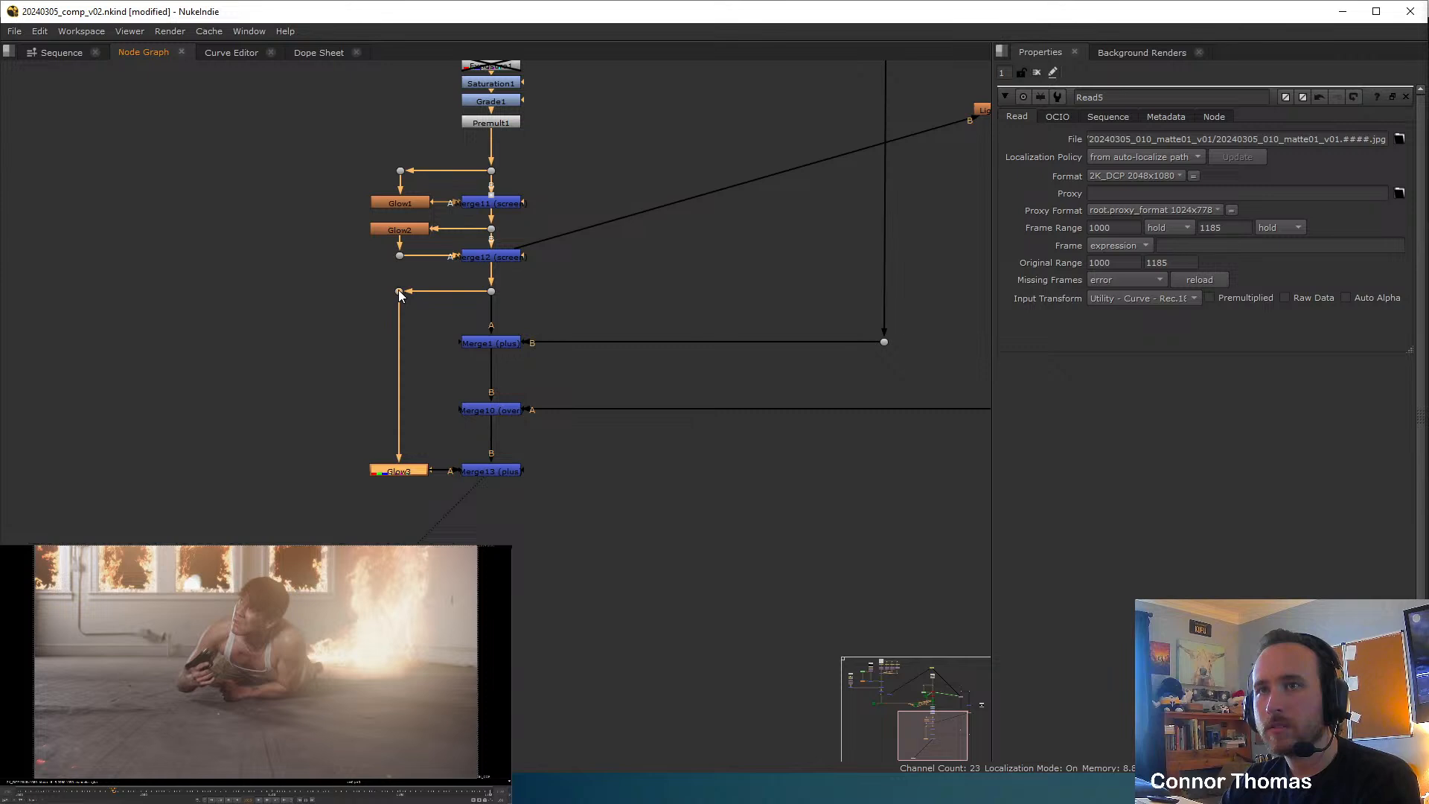
pyautogui.click(355, 314)
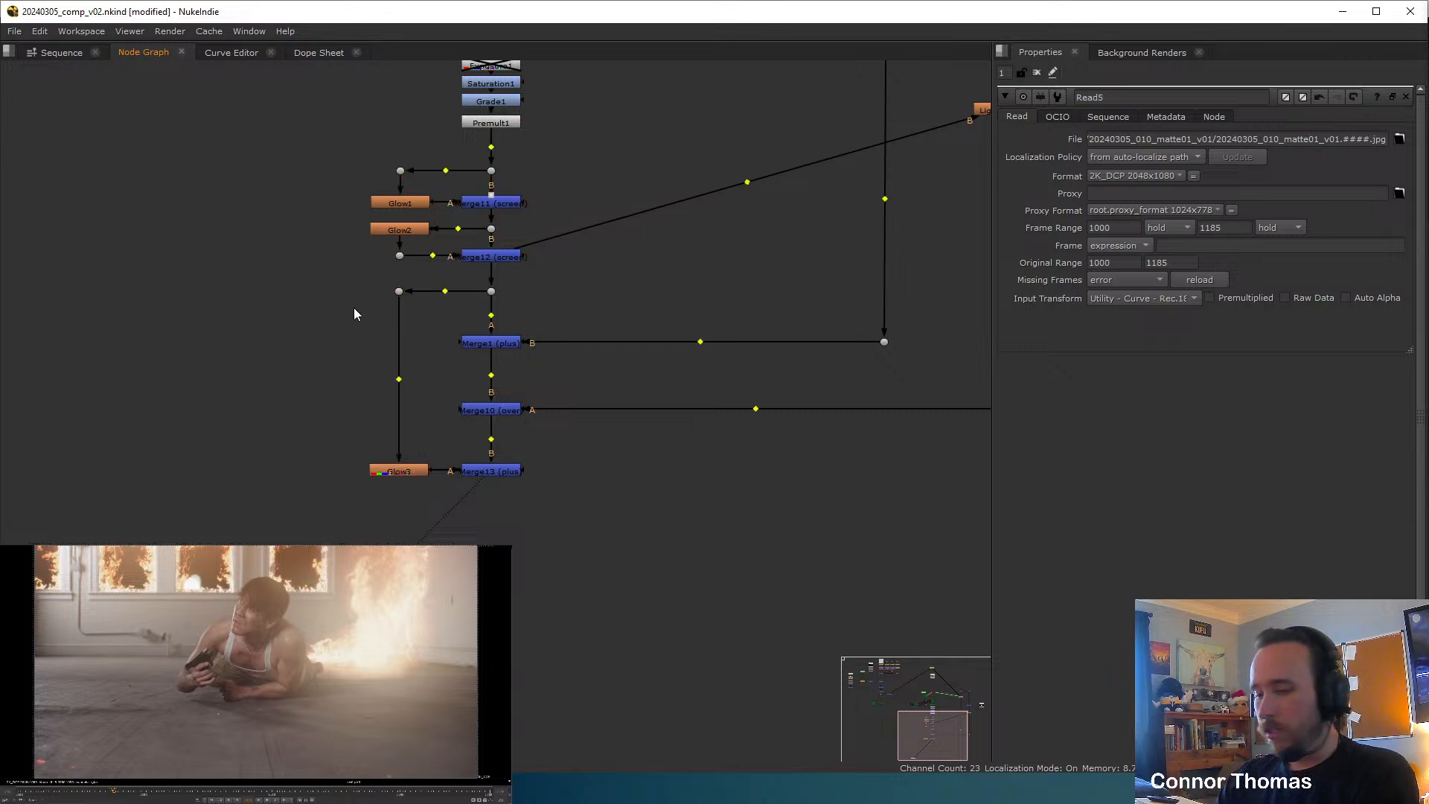
pyautogui.hotkey('ctrl', 's')
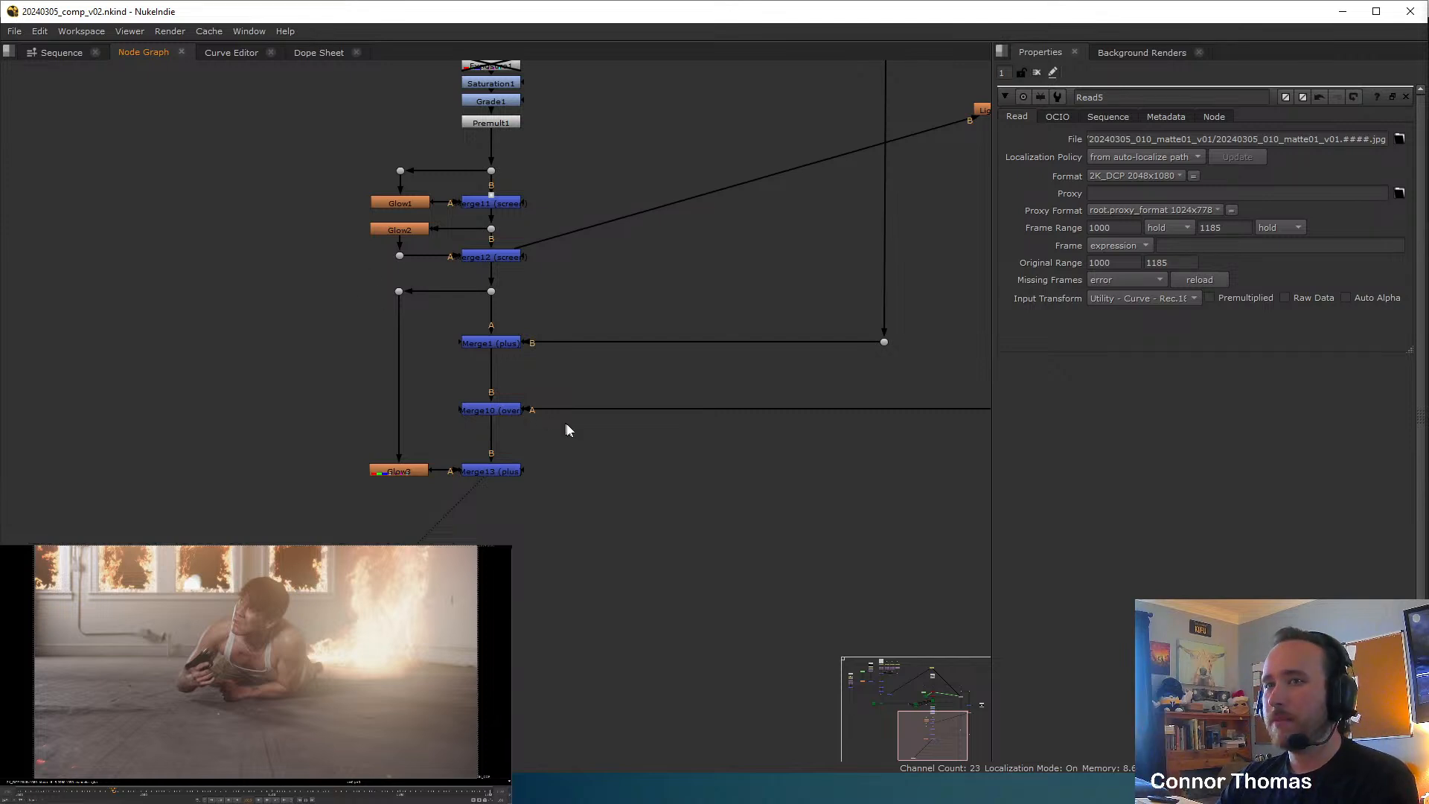
# Add a Grade after Merge13 and tint its whitepoint to red 0.491869 and green 0.721604, keeping blue at 1.
pyautogui.scroll(3, 564, 455)
pyautogui.click(446, 488)
pyautogui.press('g')
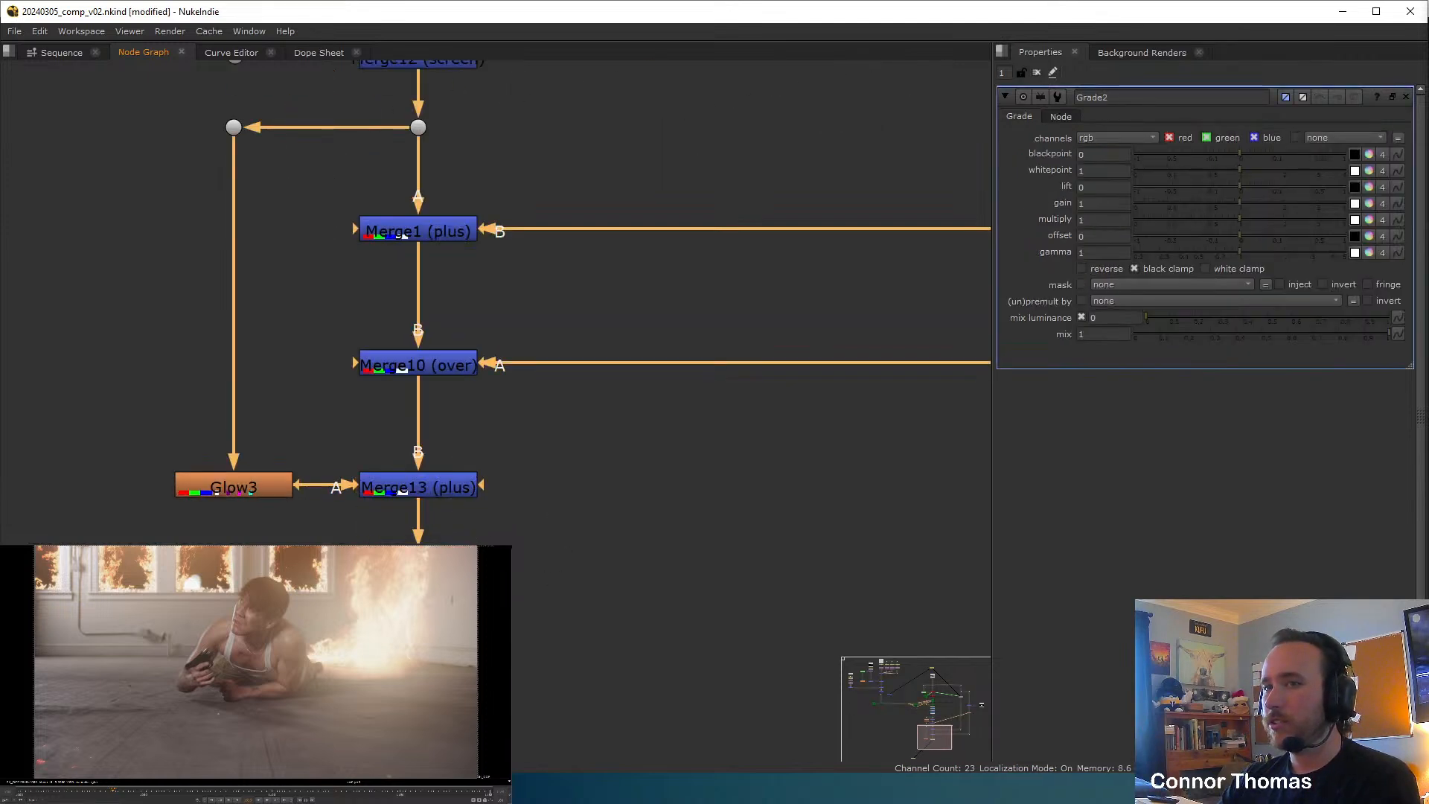
pyautogui.click(1368, 170)
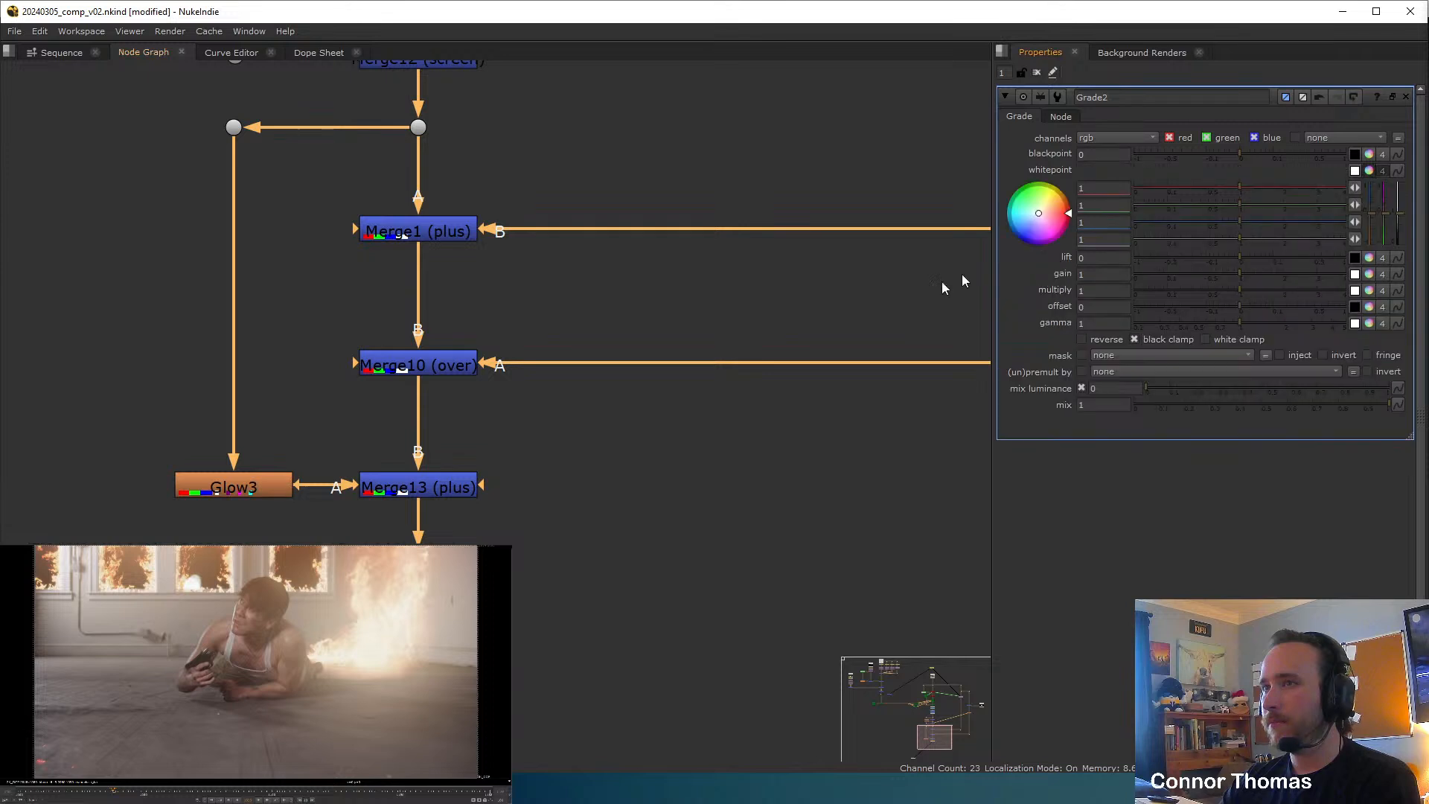
pyautogui.moveTo(1033, 245); pyautogui.dragTo(937, 284)
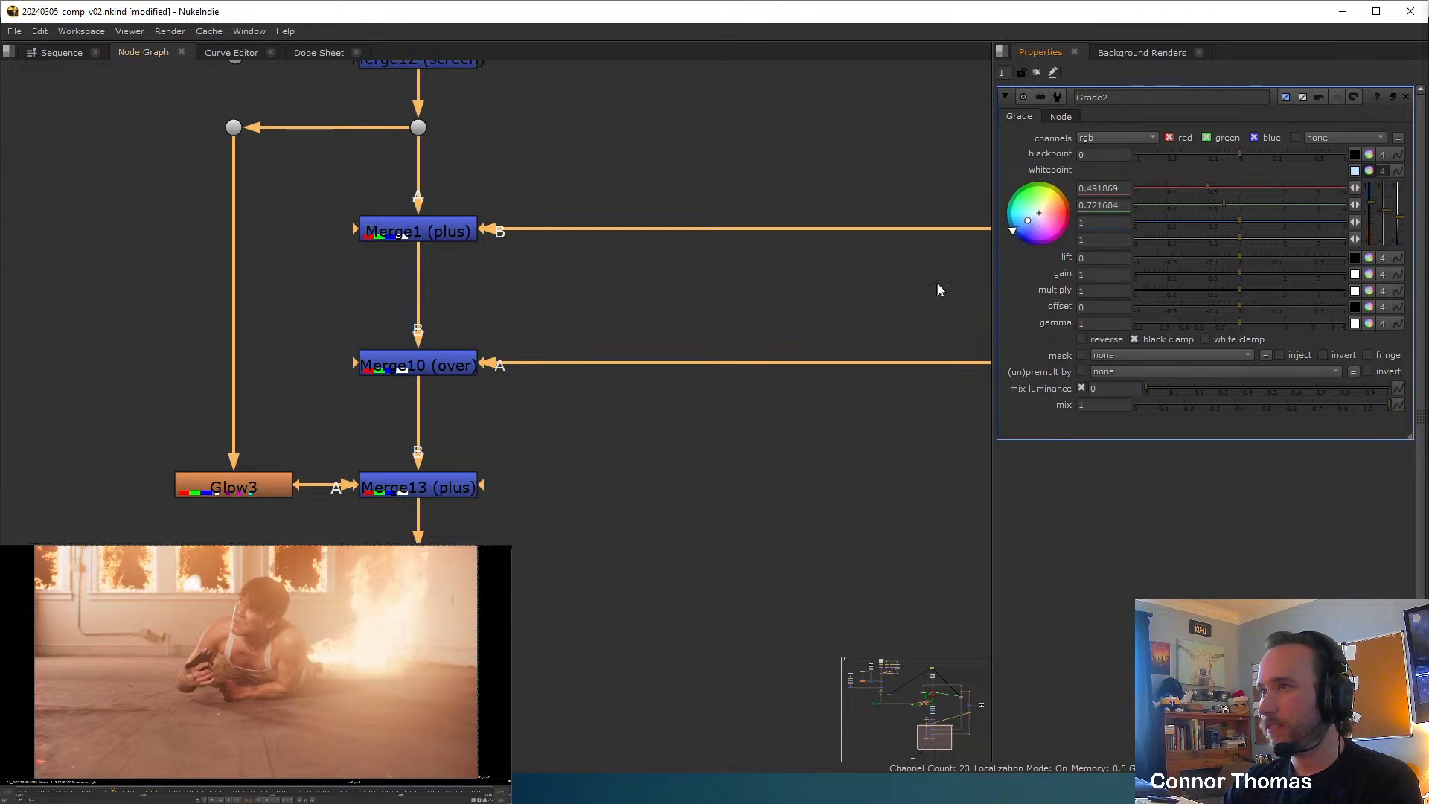
# Set the final Grade's lift to -0.1 and its offset to -0.025.
pyautogui.moveTo(1234, 256); pyautogui.dragTo(1206, 263)
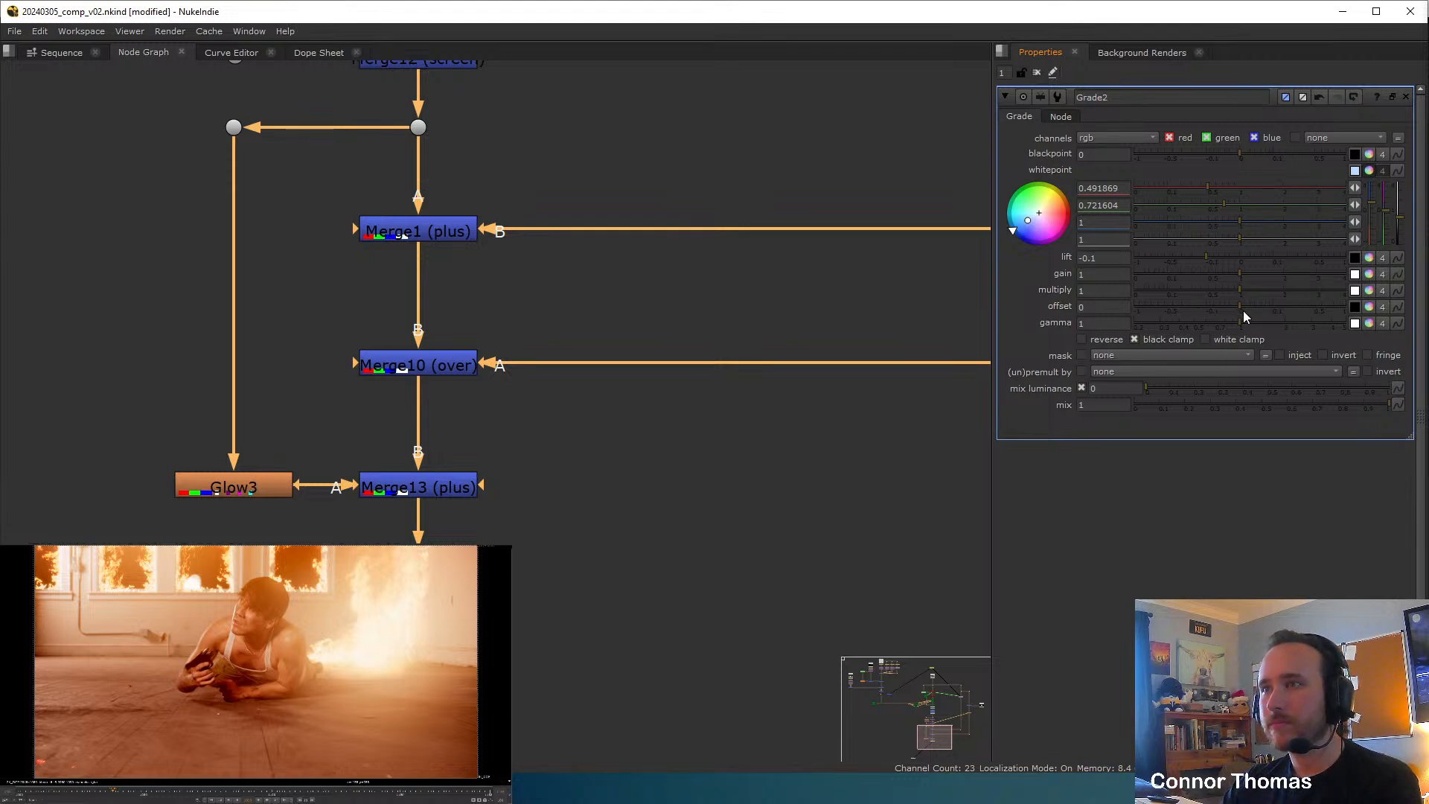
pyautogui.moveTo(1238, 306)
pyautogui.mouseDown()
pyautogui.moveTo(1209, 311)
pyautogui.moveTo(1222, 312)
pyautogui.mouseUp()
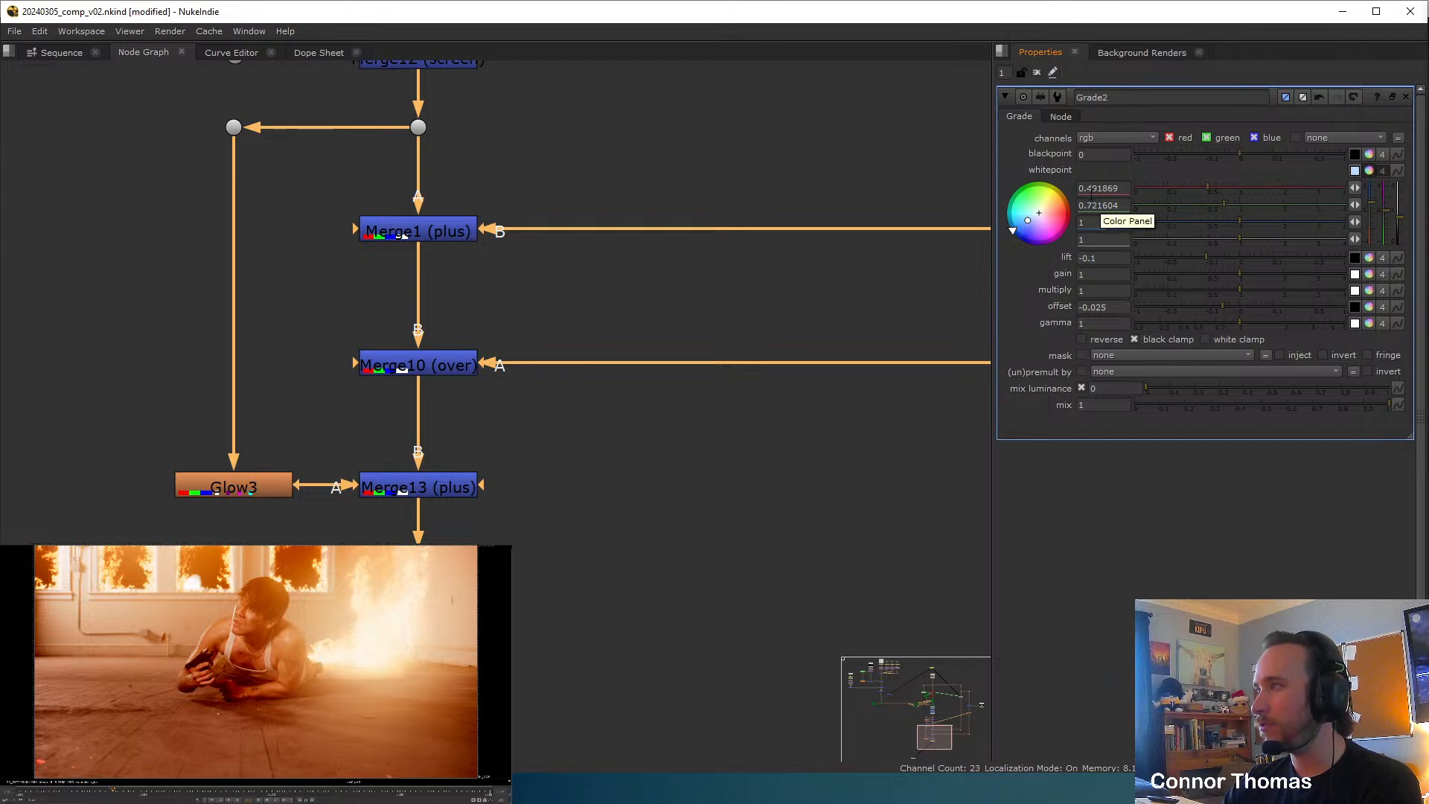
pyautogui.click(832, 452)
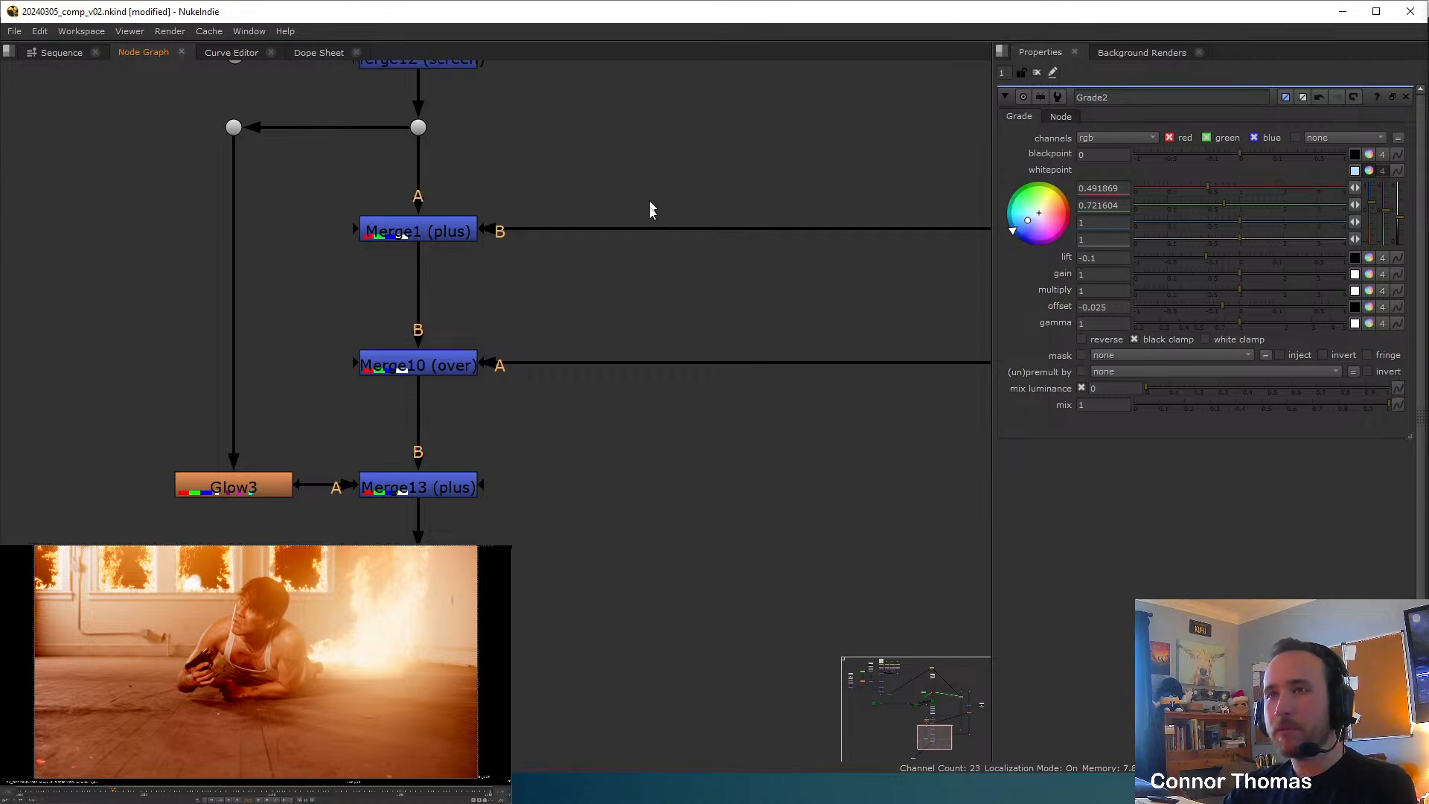
# Toggle Merge6 off and on in the window fire branch to compare its contribution to the graded comp.
pyautogui.moveTo(649, 203); pyautogui.dragTo(685, 406, button='middle')
pyautogui.scroll(-3, 685, 406)
pyautogui.moveTo(683, 84); pyautogui.dragTo(641, 230, button='middle')
pyautogui.moveTo(573, 263); pyautogui.dragTo(717, 418, button='middle')
pyautogui.moveTo(163, 211); pyautogui.dragTo(524, 395, button='middle')
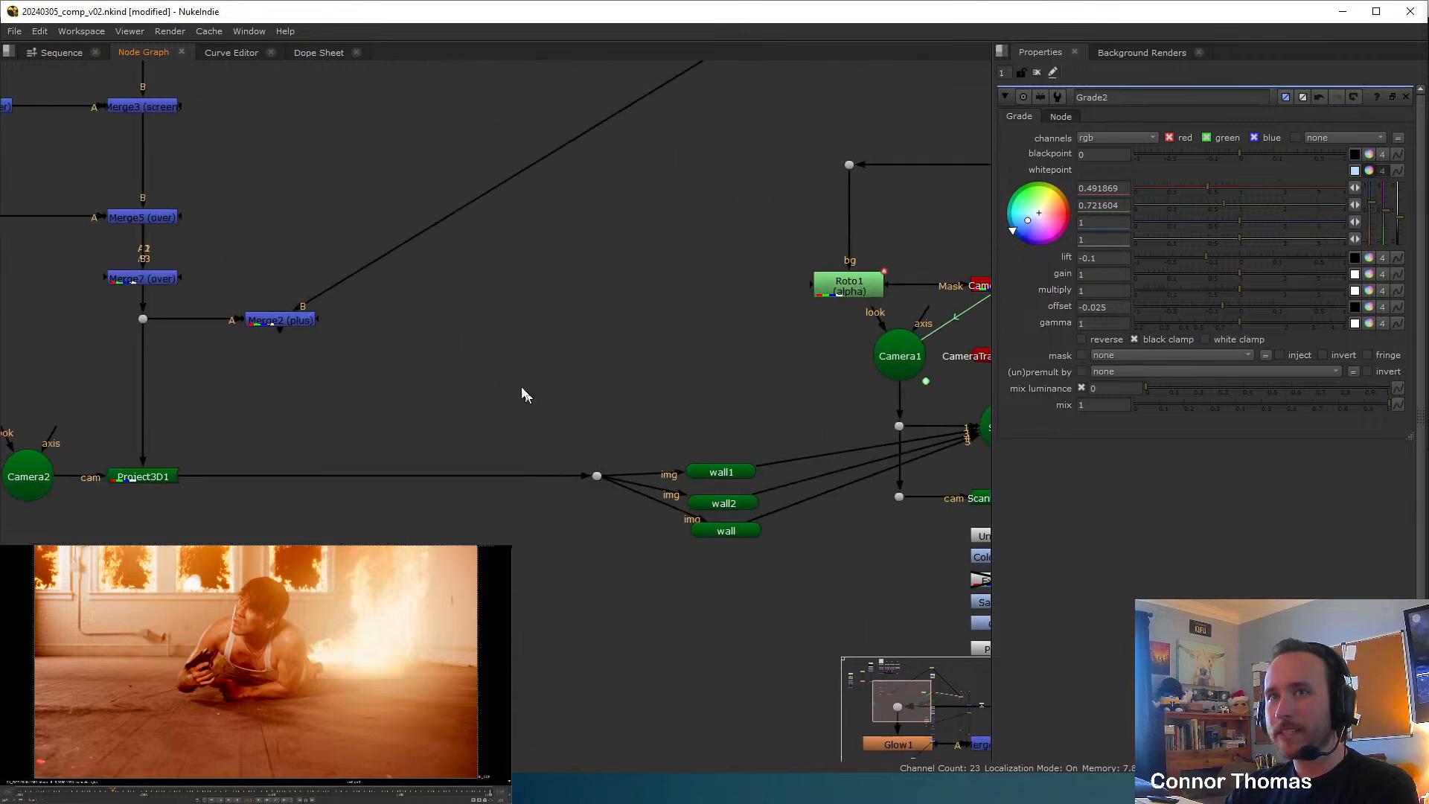
pyautogui.moveTo(338, 319); pyautogui.dragTo(510, 472, button='middle')
pyautogui.moveTo(390, 290); pyautogui.dragTo(690, 470, button='middle')
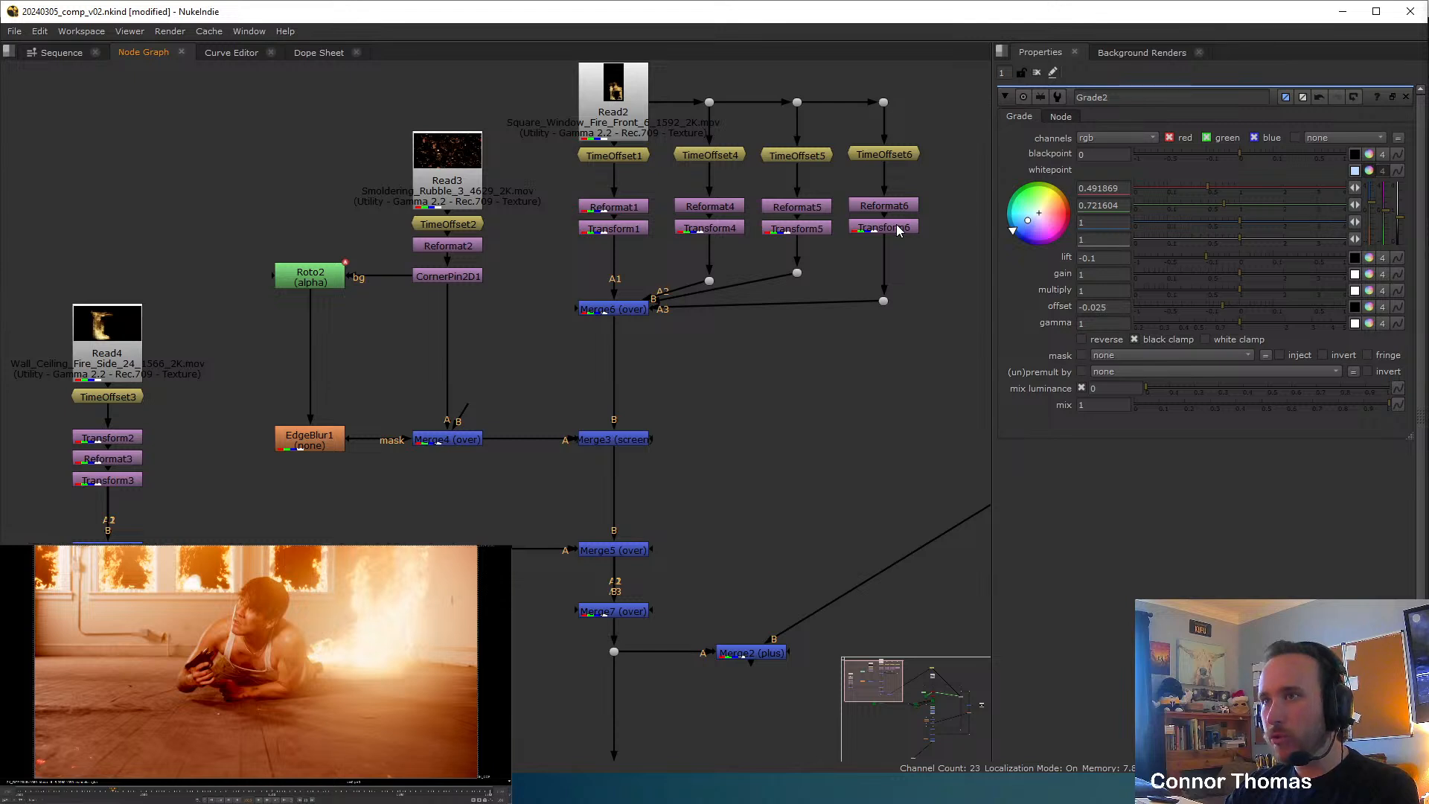
pyautogui.click(614, 310)
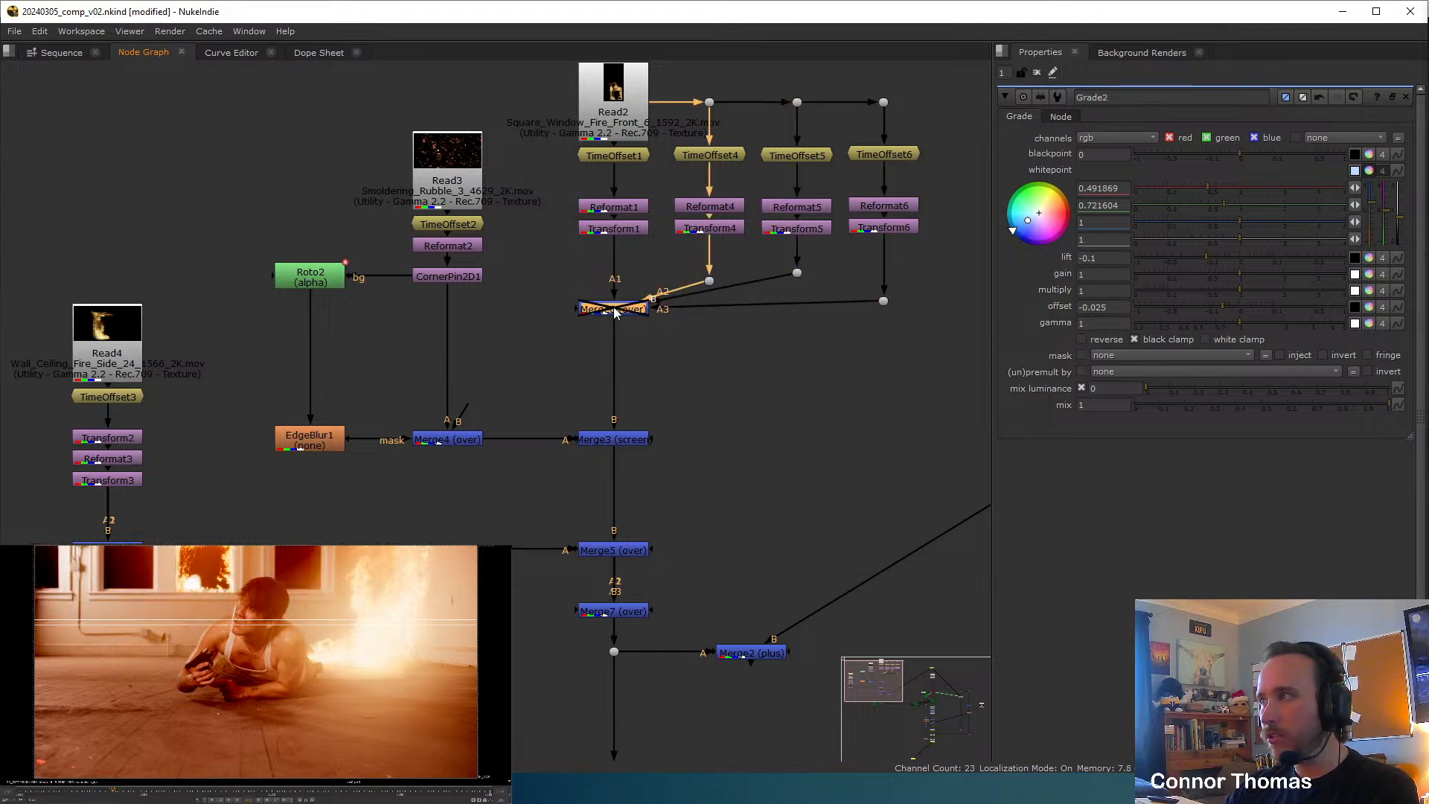
pyautogui.press('d')
pyautogui.press('d')
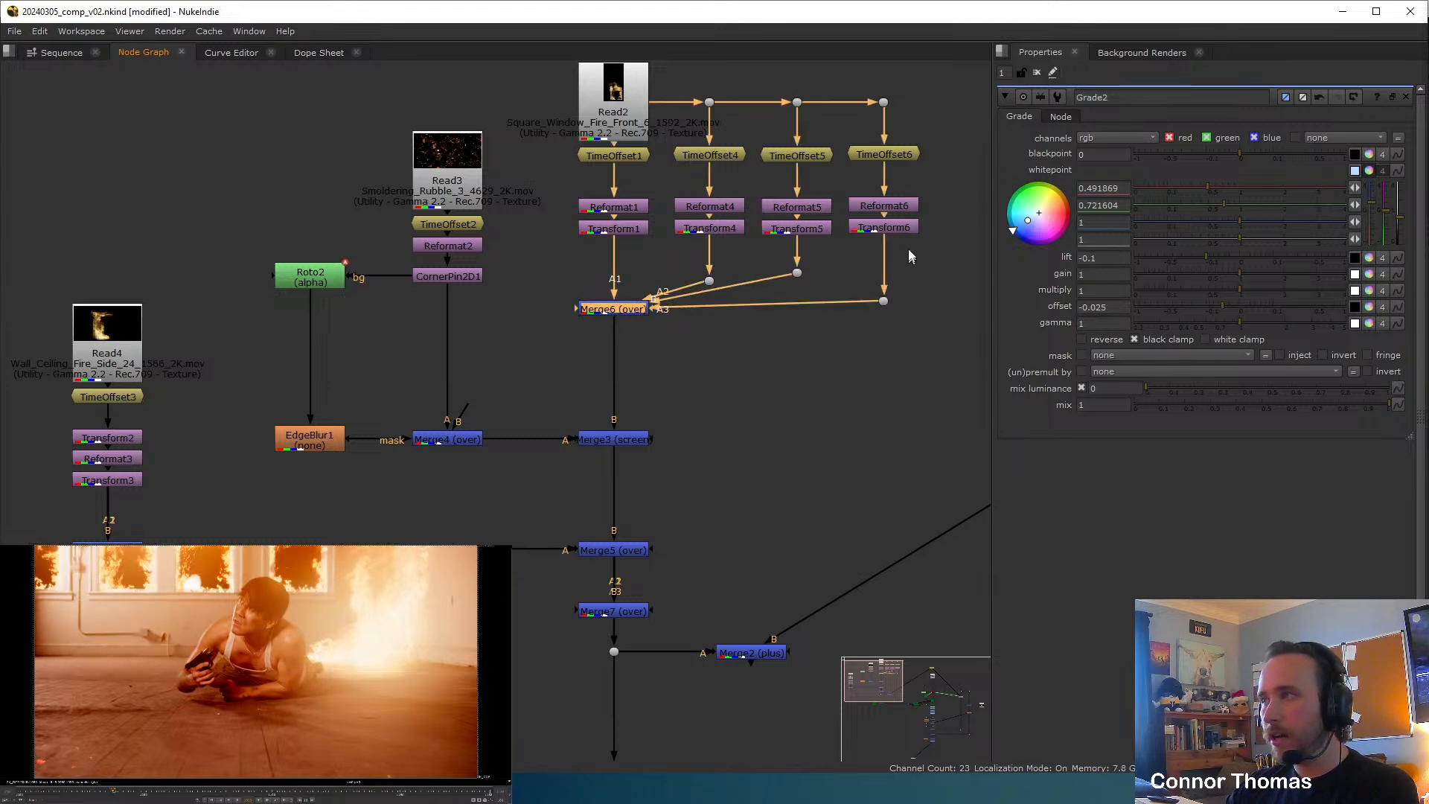
# Reposition the window fire of Transform6 to translate x -1019, y 671.
pyautogui.click(888, 231)
pyautogui.doubleClick(889, 233)
pyautogui.moveTo(91, 581); pyautogui.dragTo(137, 627, button='middle')
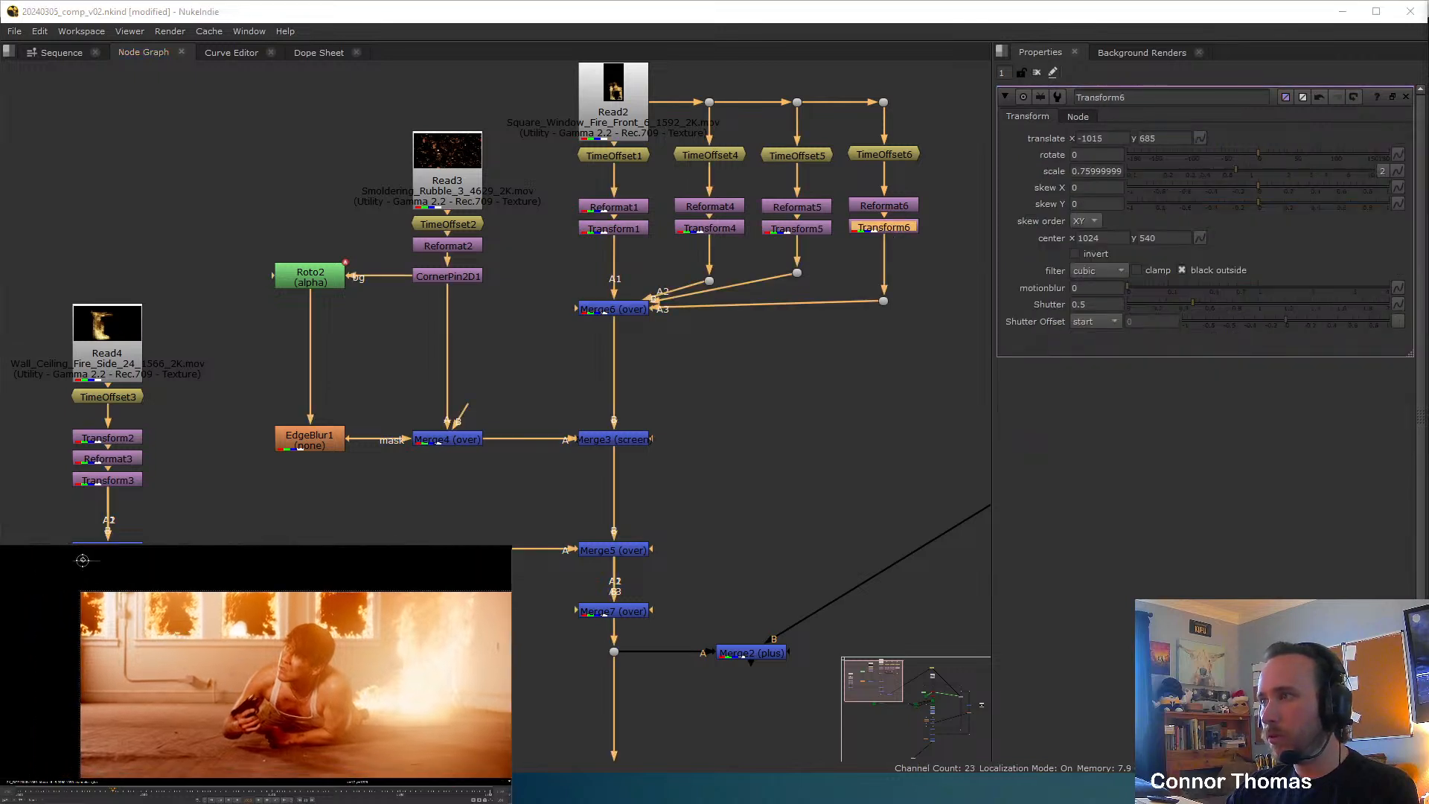
pyautogui.moveTo(83, 560); pyautogui.dragTo(81, 562)
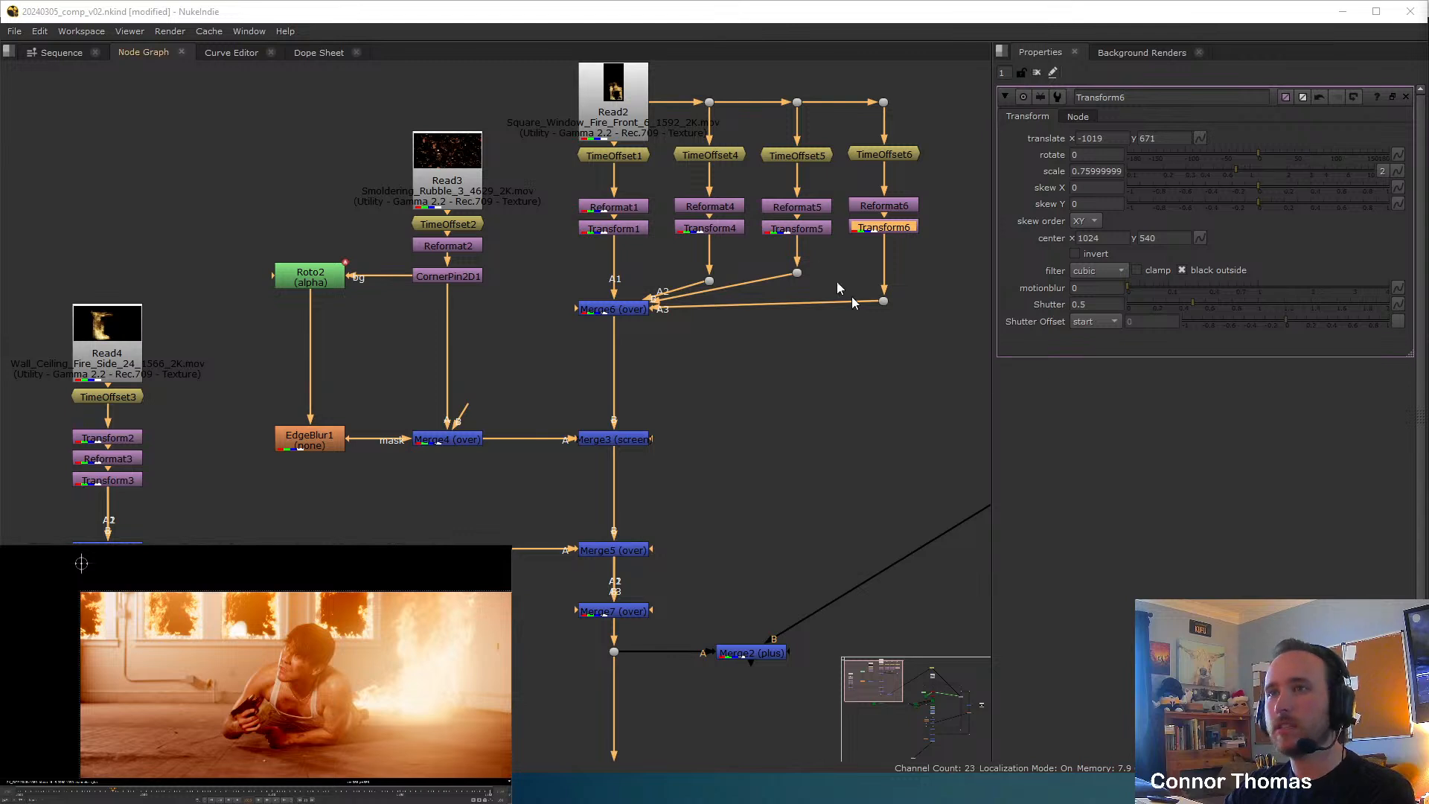
# Nudge the window fire of Transform5 to translate x 70, y 694.
pyautogui.click(728, 229)
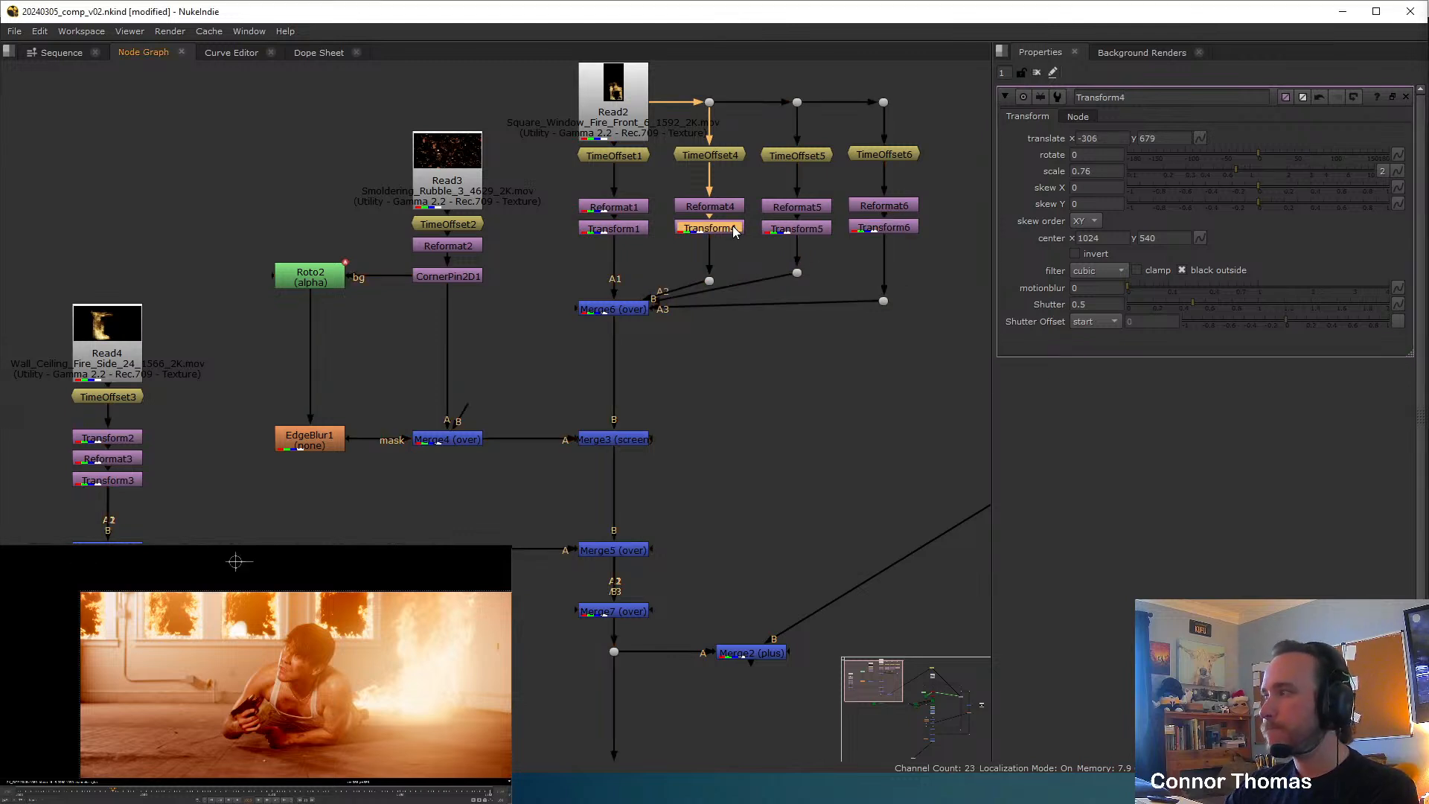
pyautogui.click(809, 230)
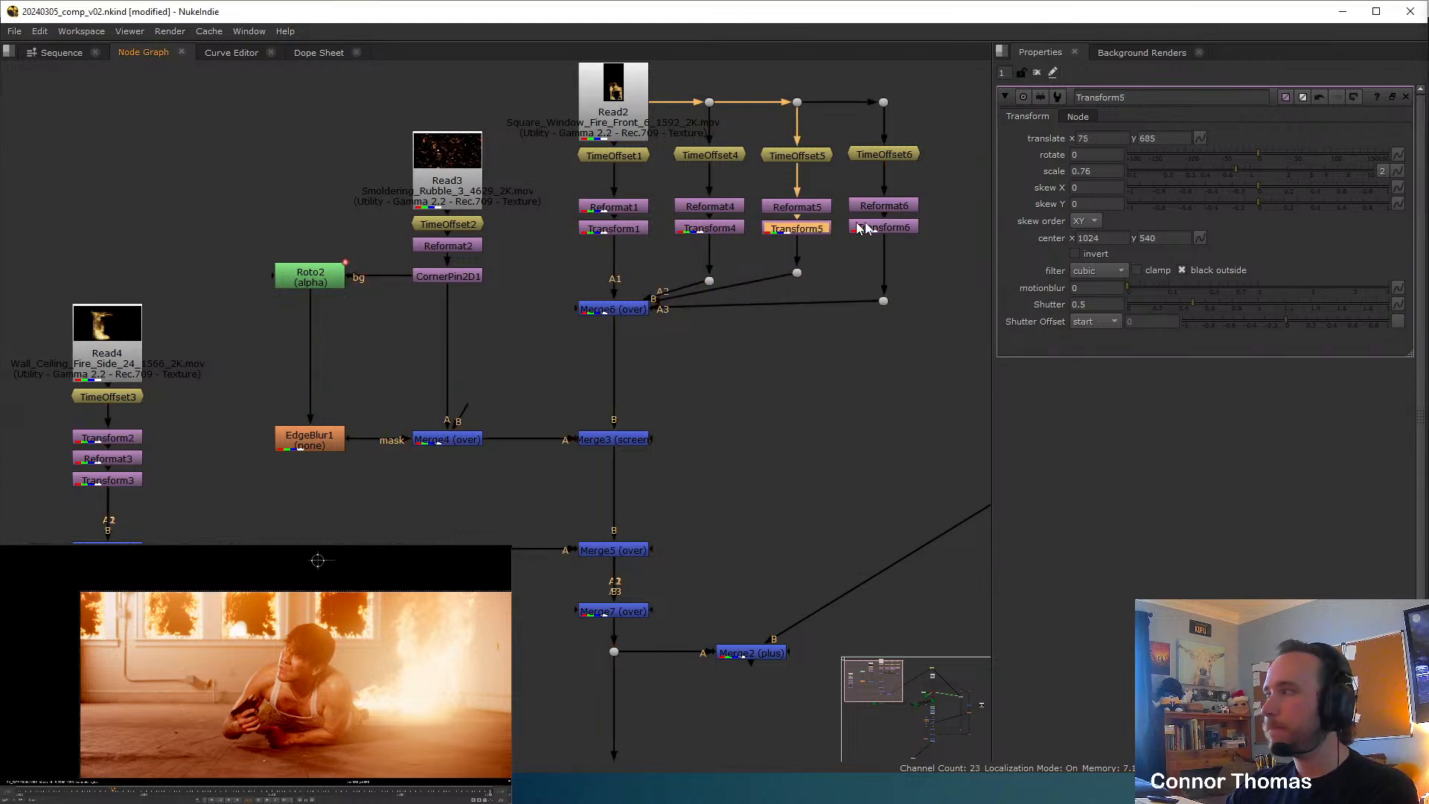
pyautogui.moveTo(318, 560); pyautogui.dragTo(317, 558)
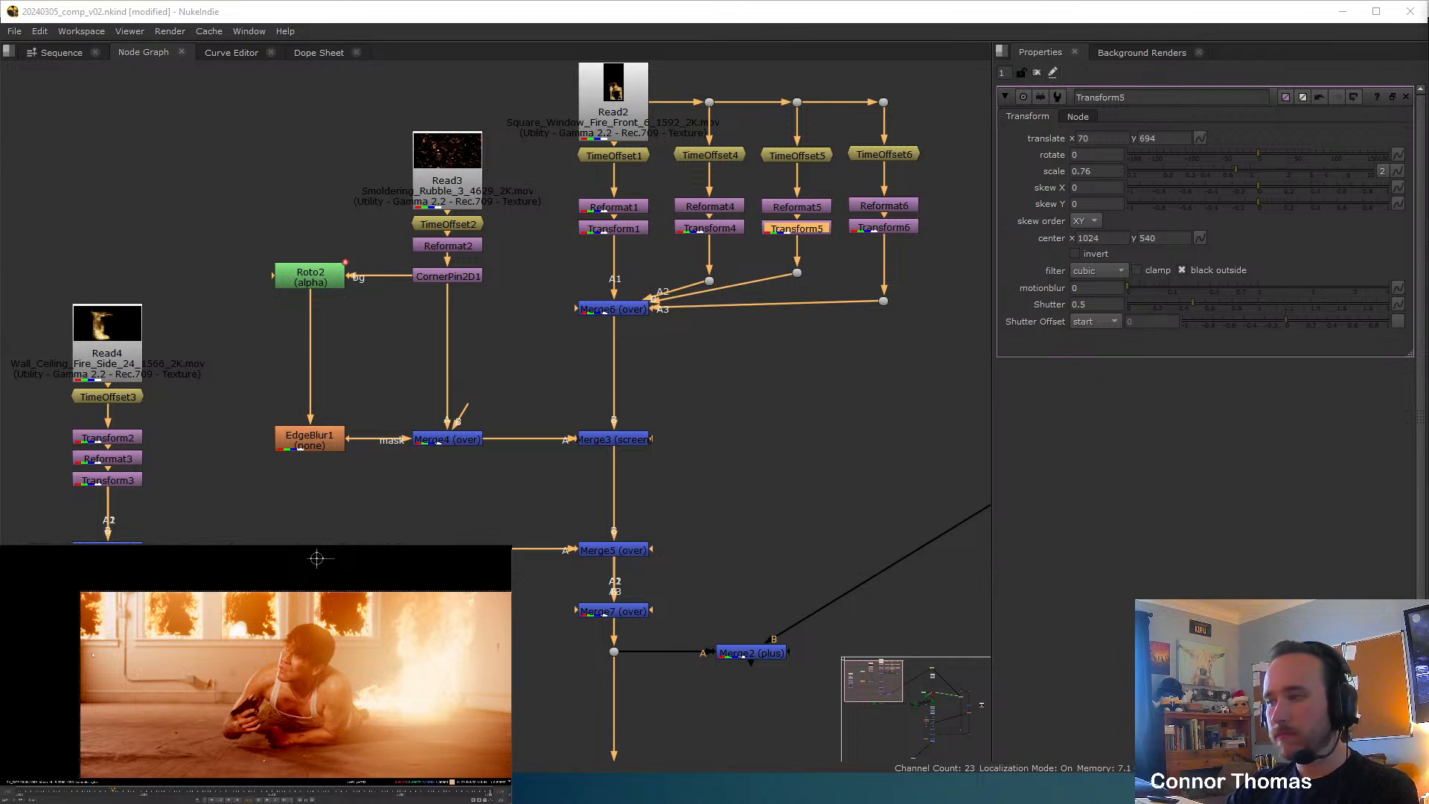
pyautogui.click(700, 228)
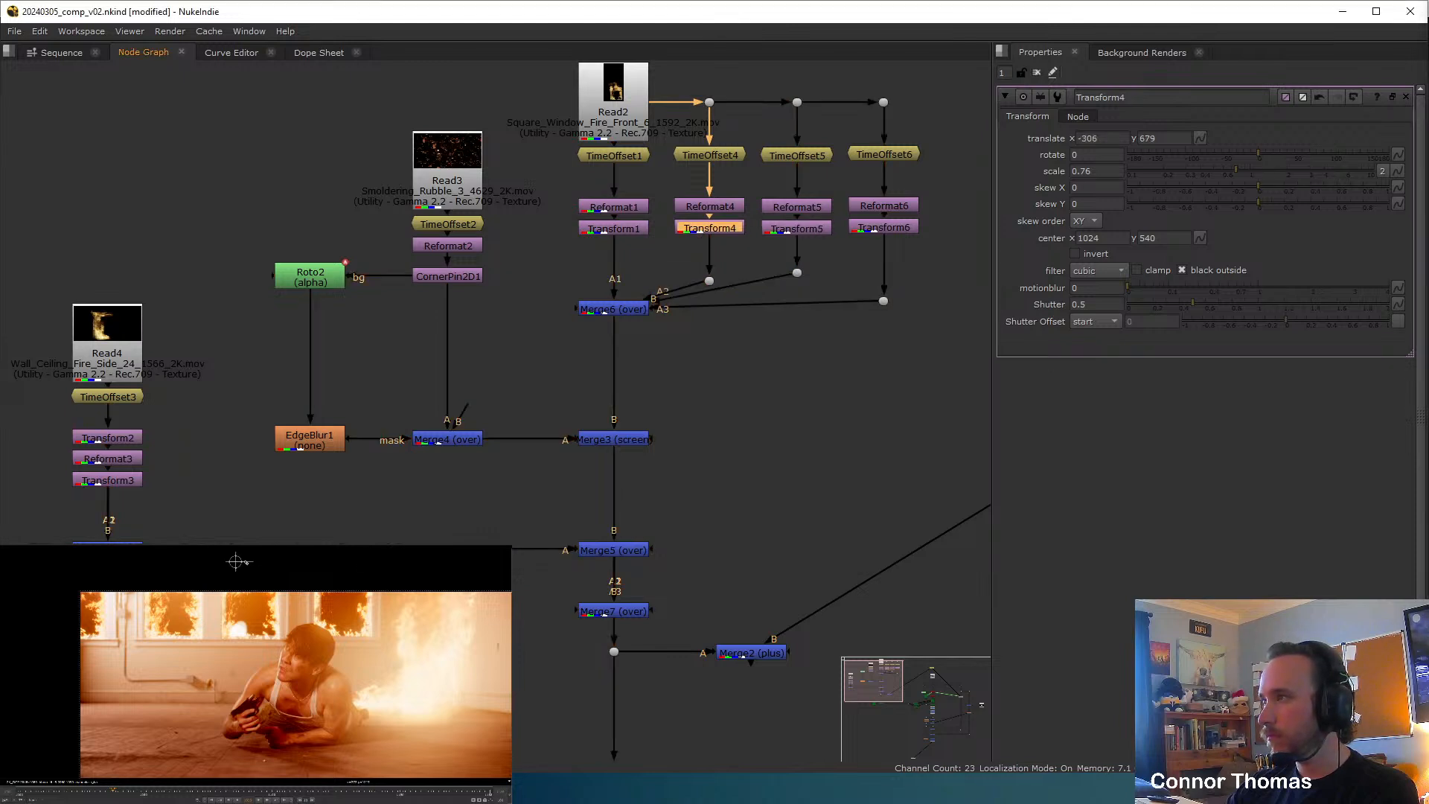
pyautogui.moveTo(236, 562); pyautogui.dragTo(236, 560)
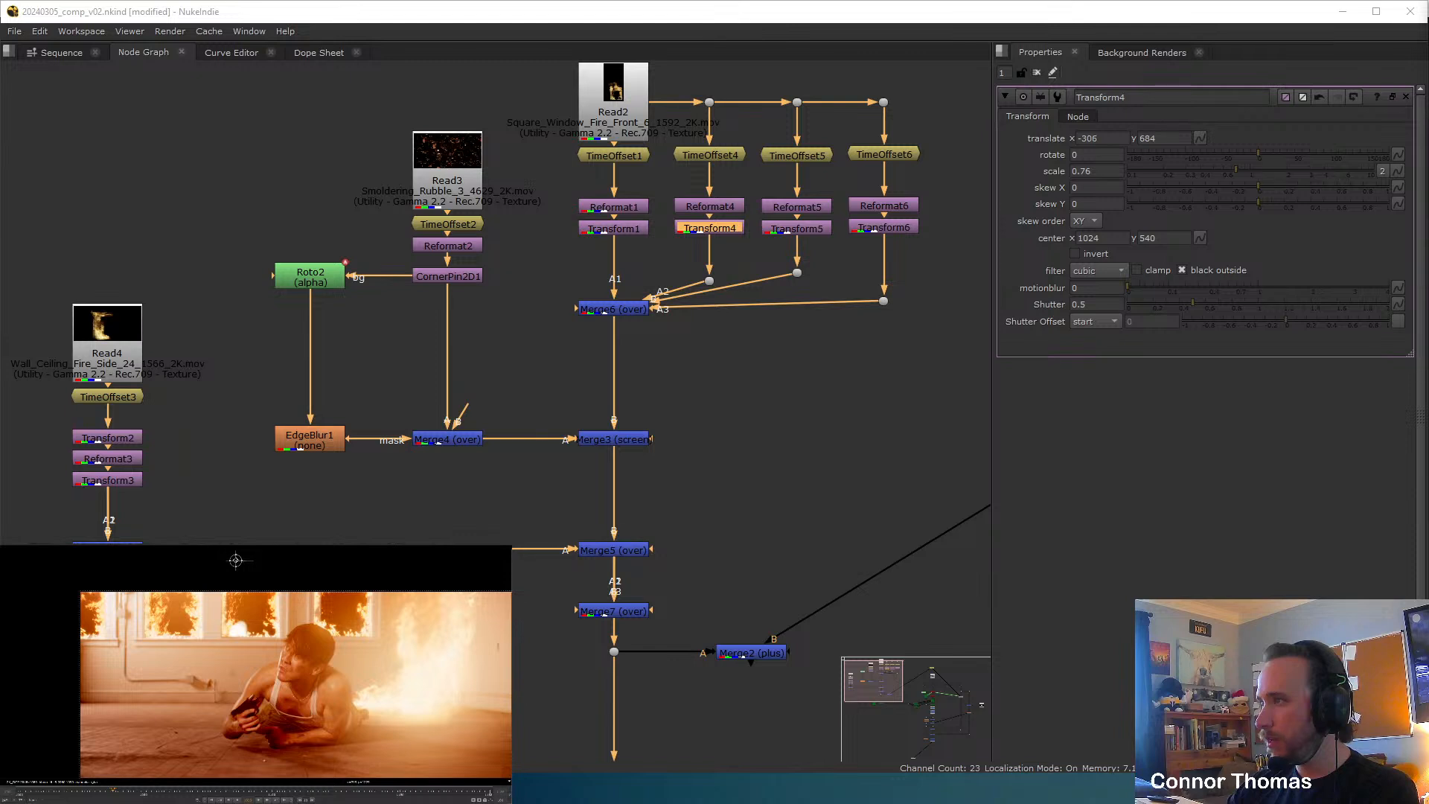
pyautogui.moveTo(236, 560); pyautogui.dragTo(236, 562)
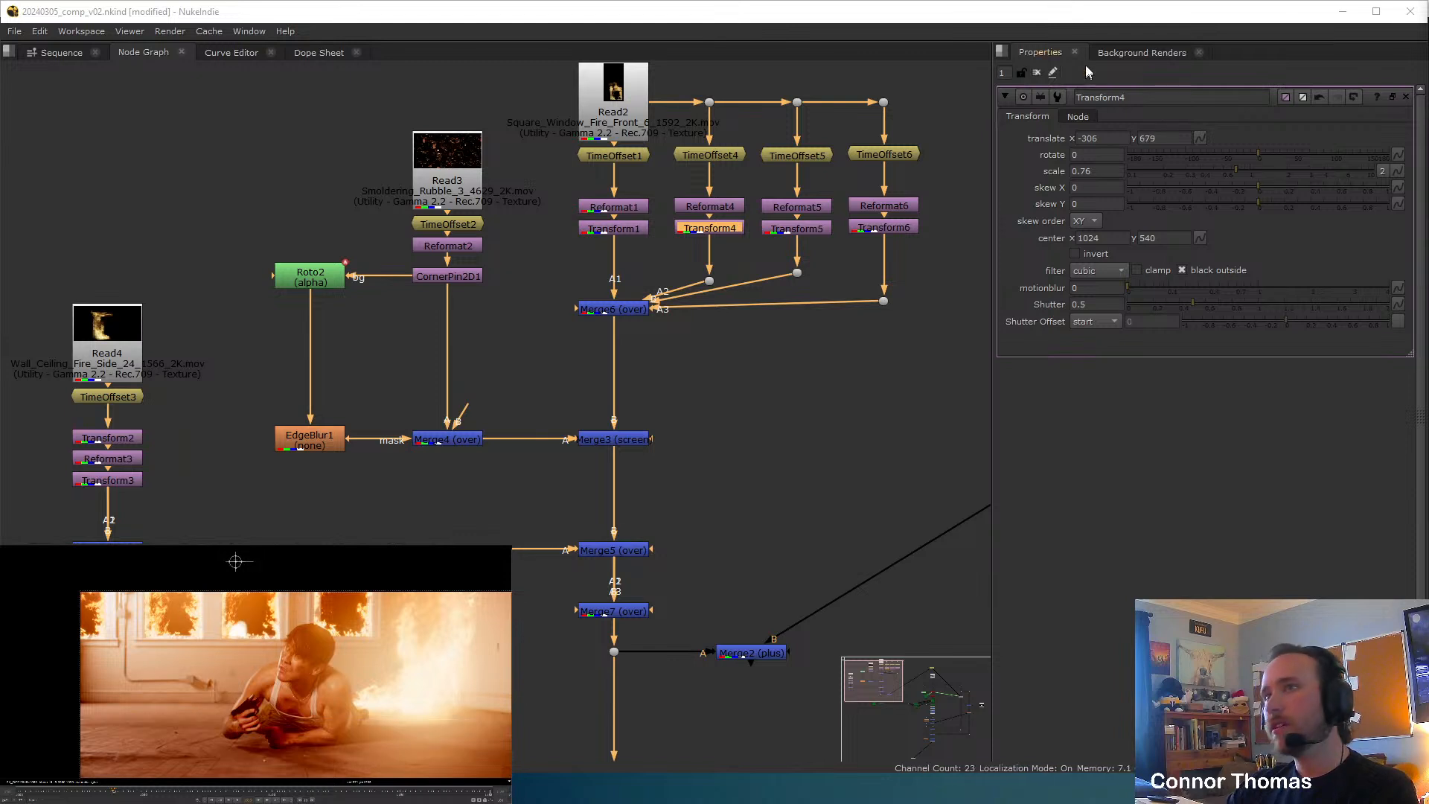
# Close the open node properties, fit the comp image in the viewer, and save the script.
pyautogui.click(1037, 72)
pyautogui.scroll(-3, 328, 687)
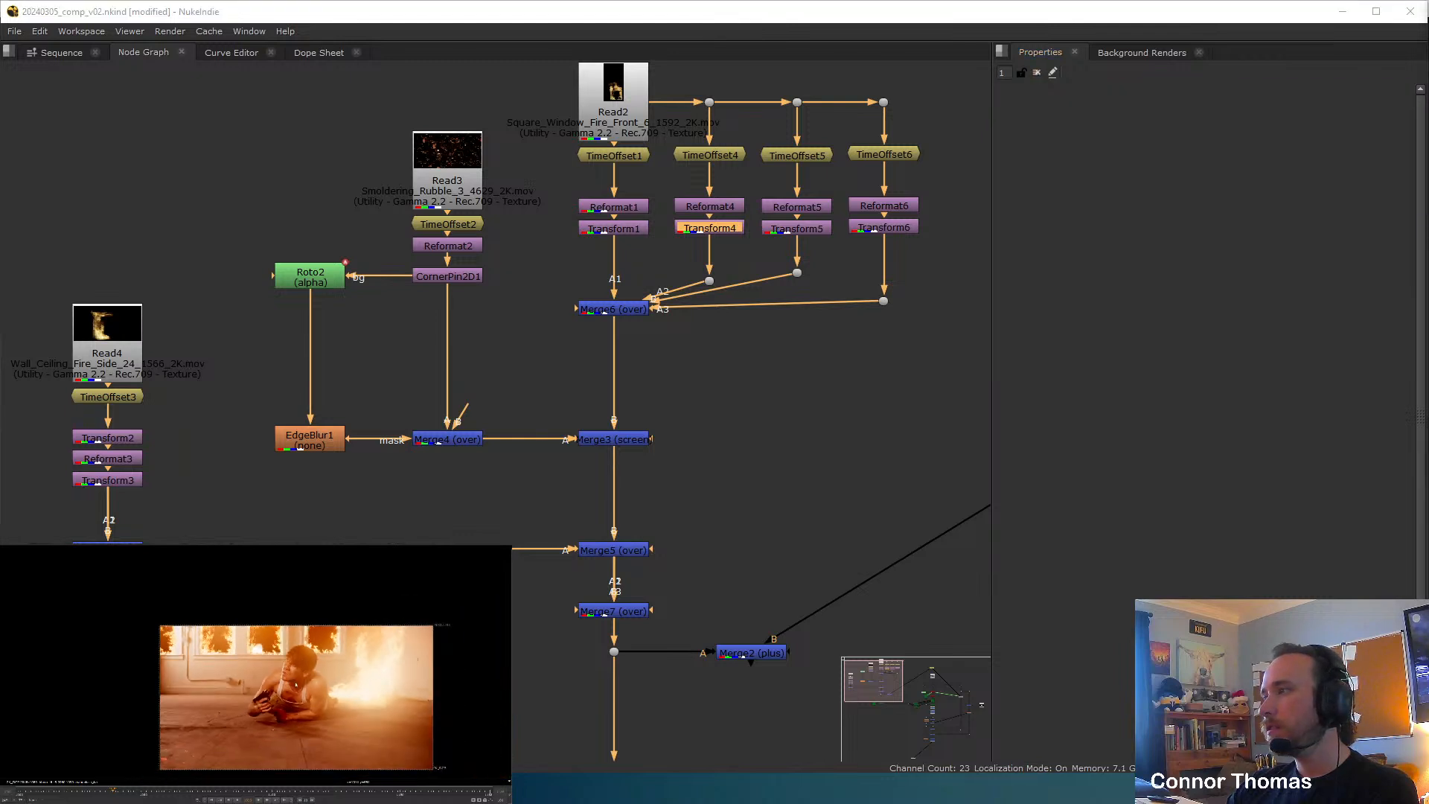
pyautogui.moveTo(330, 686); pyautogui.dragTo(292, 639, button='middle')
pyautogui.press('f')
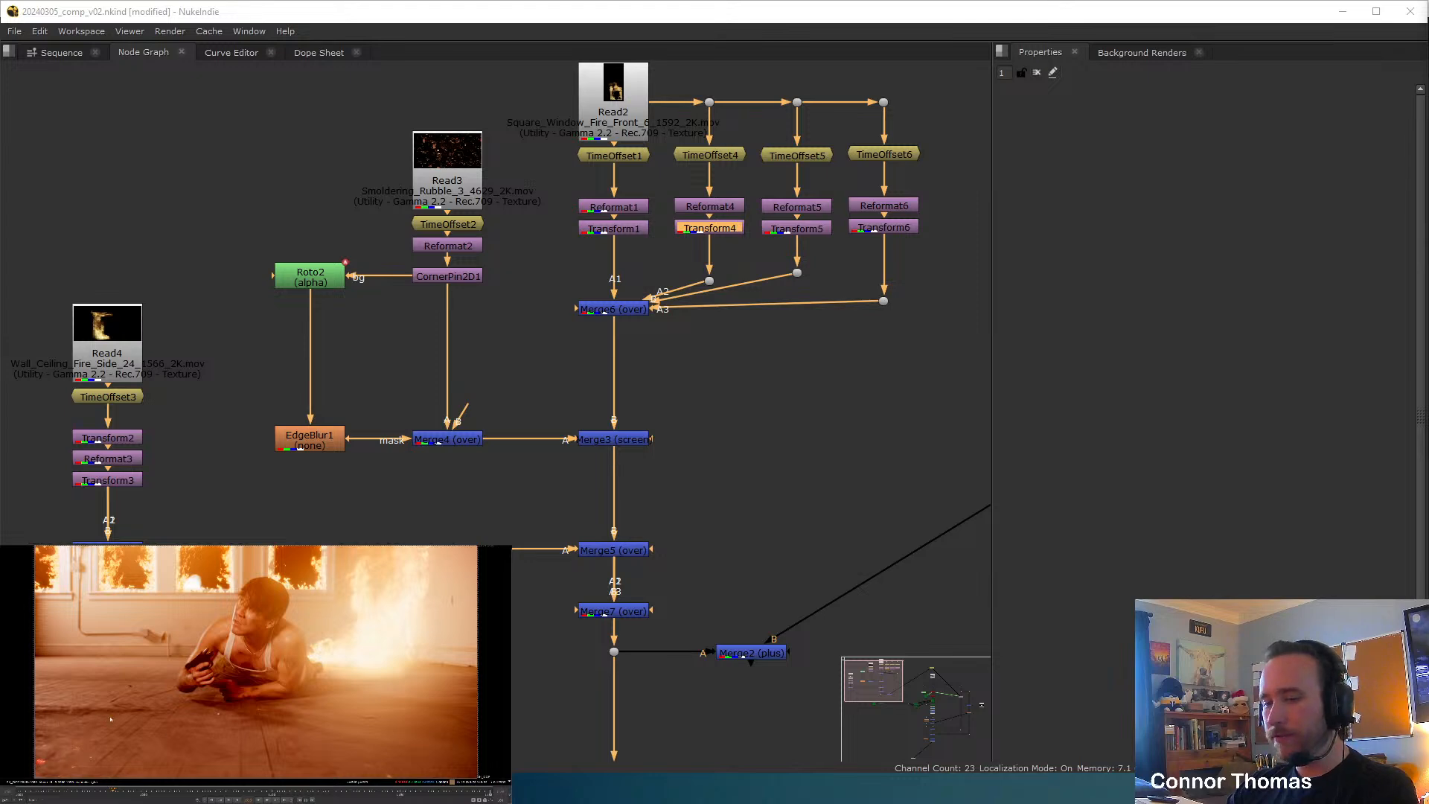
pyautogui.hotkey('ctrl', 's')
# Move the node stack from Unpremult1 through Premult1 down to leave more space beneath ScanlineRender1.
pyautogui.moveTo(725, 522); pyautogui.dragTo(673, 233, button='middle')
pyautogui.scroll(-3, 677, 348)
pyautogui.moveTo(851, 379); pyautogui.dragTo(536, 254, button='middle')
pyautogui.moveTo(693, 283); pyautogui.dragTo(622, 280, button='middle')
pyautogui.scroll(3, 623, 280)
pyautogui.moveTo(693, 340); pyautogui.dragTo(672, 204, button='middle')
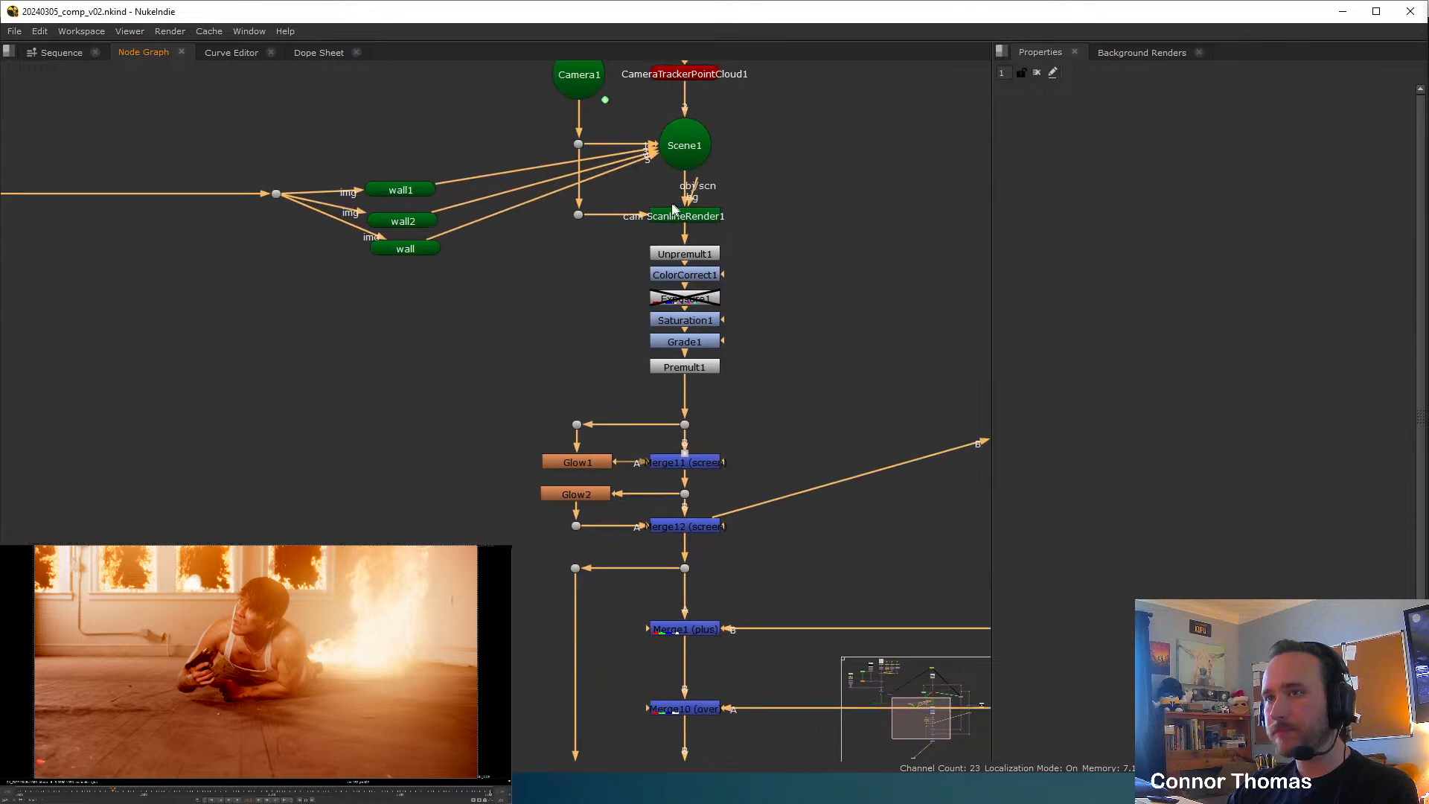
pyautogui.moveTo(627, 239); pyautogui.dragTo(819, 389)
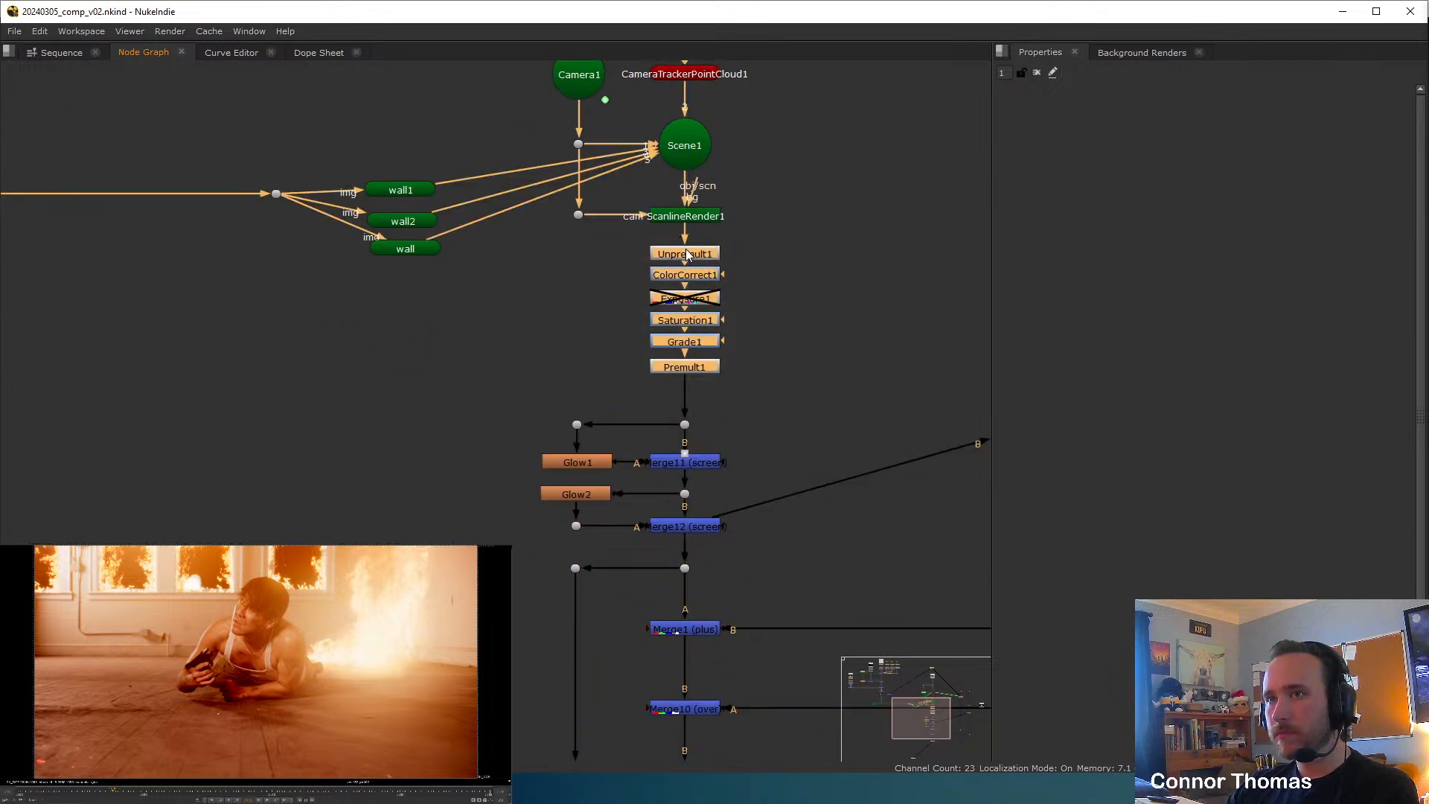
pyautogui.moveTo(687, 255); pyautogui.dragTo(686, 285)
pyautogui.click(821, 280)
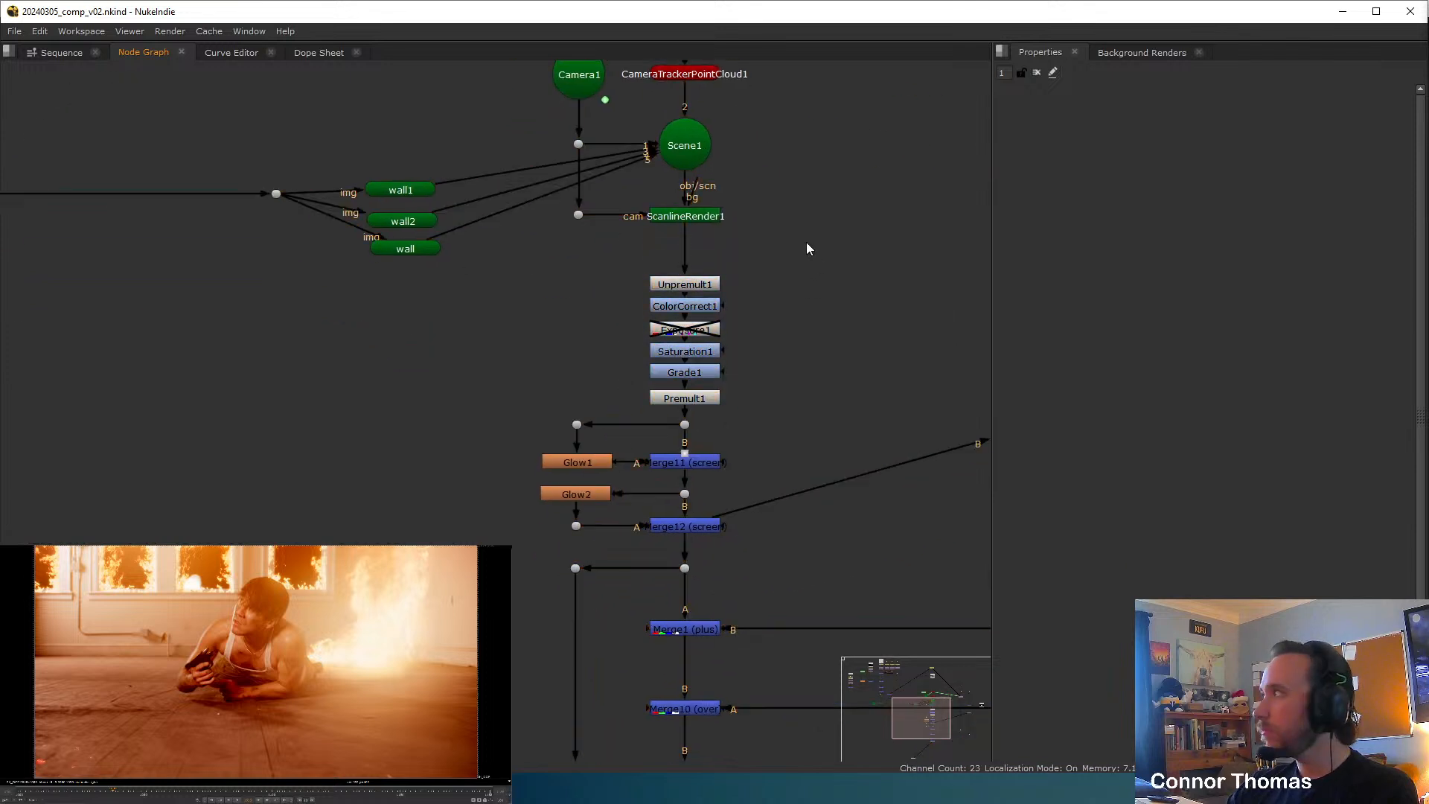
# Import Burning_Debris_1_1098_2K.mov from the assets folder in File Explorer into the node graph.
pyautogui.press('ctrl')
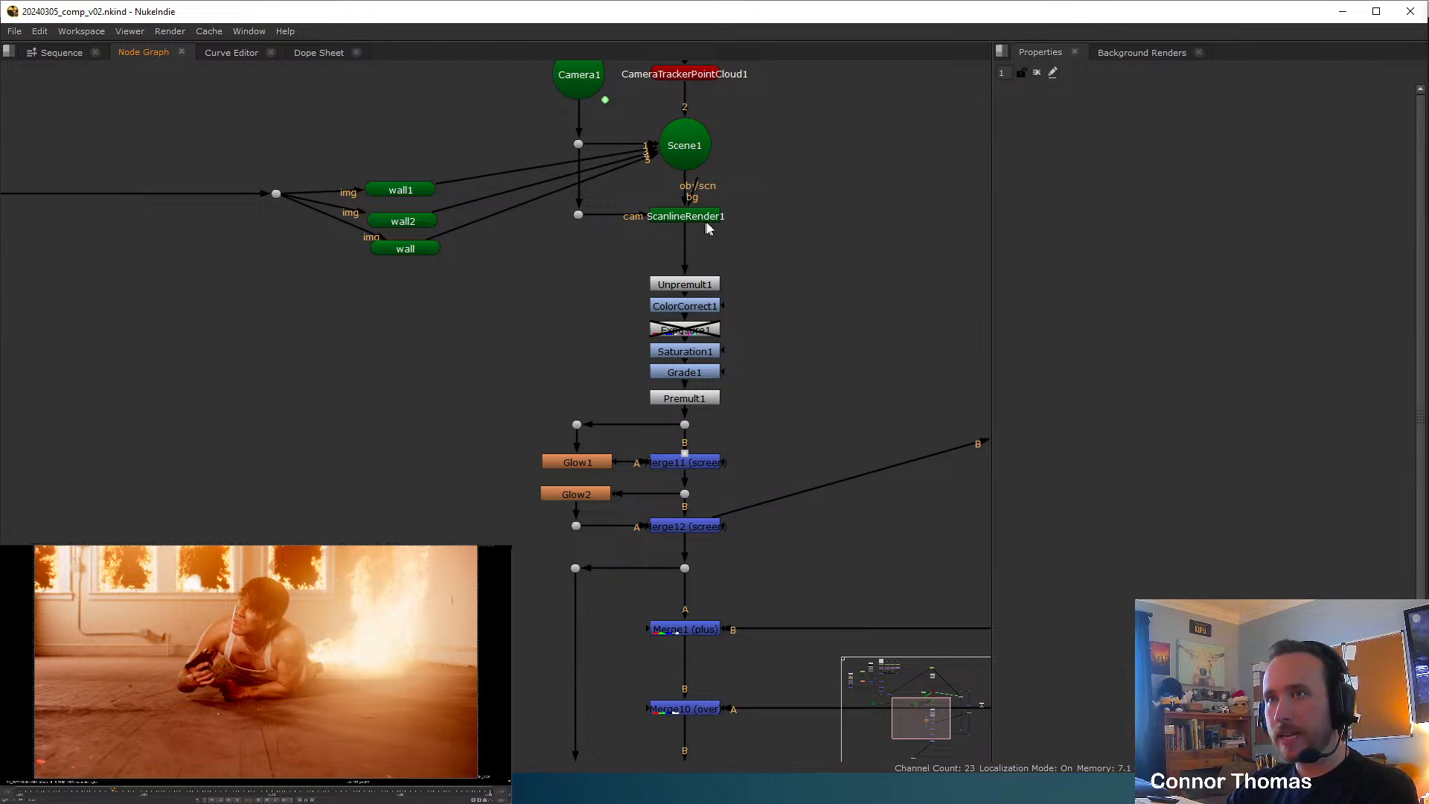
pyautogui.moveTo(704, 223); pyautogui.dragTo(848, 352, button='middle')
pyautogui.moveTo(451, 236); pyautogui.dragTo(364, 415, button='middle')
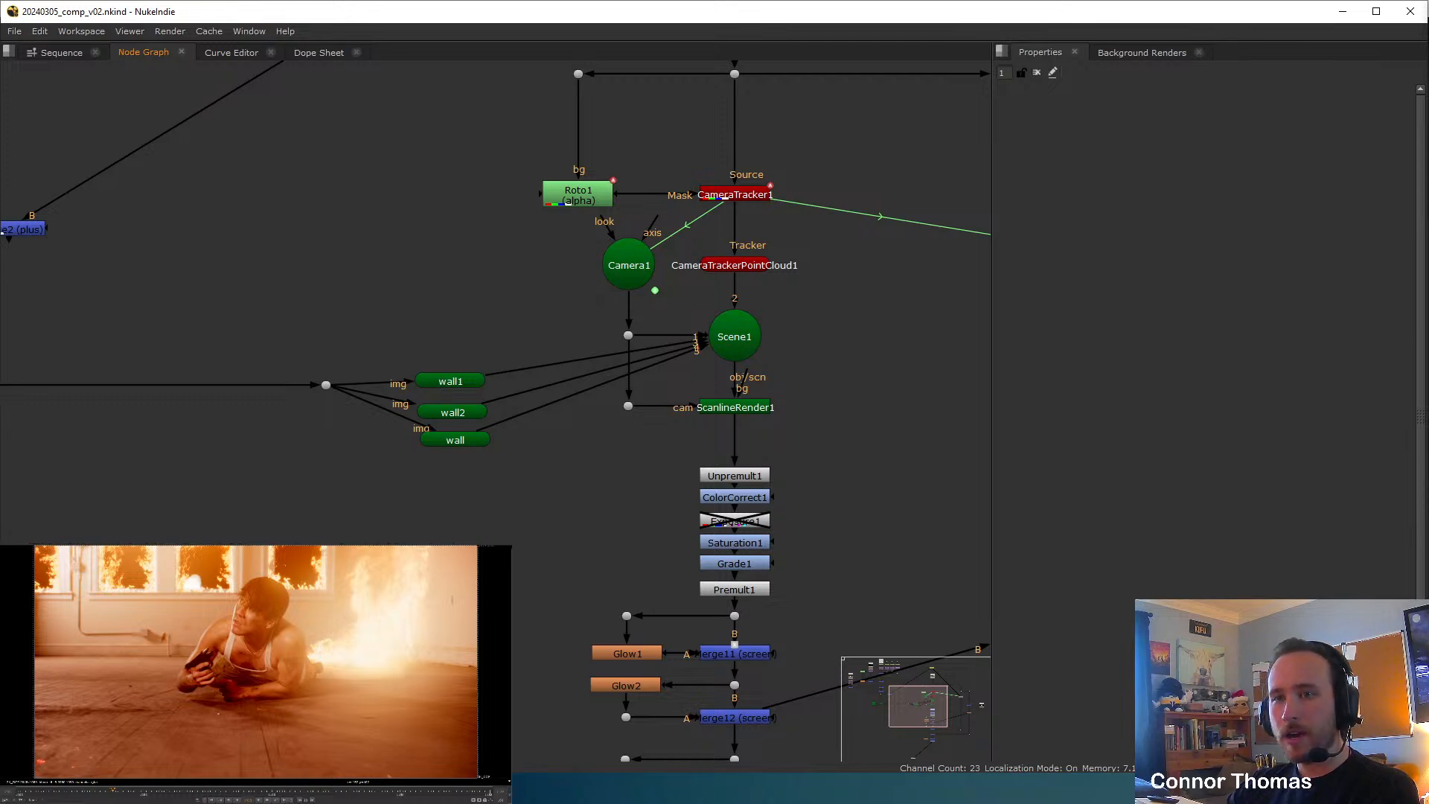
pyautogui.hotkey('alt', 'Tab')
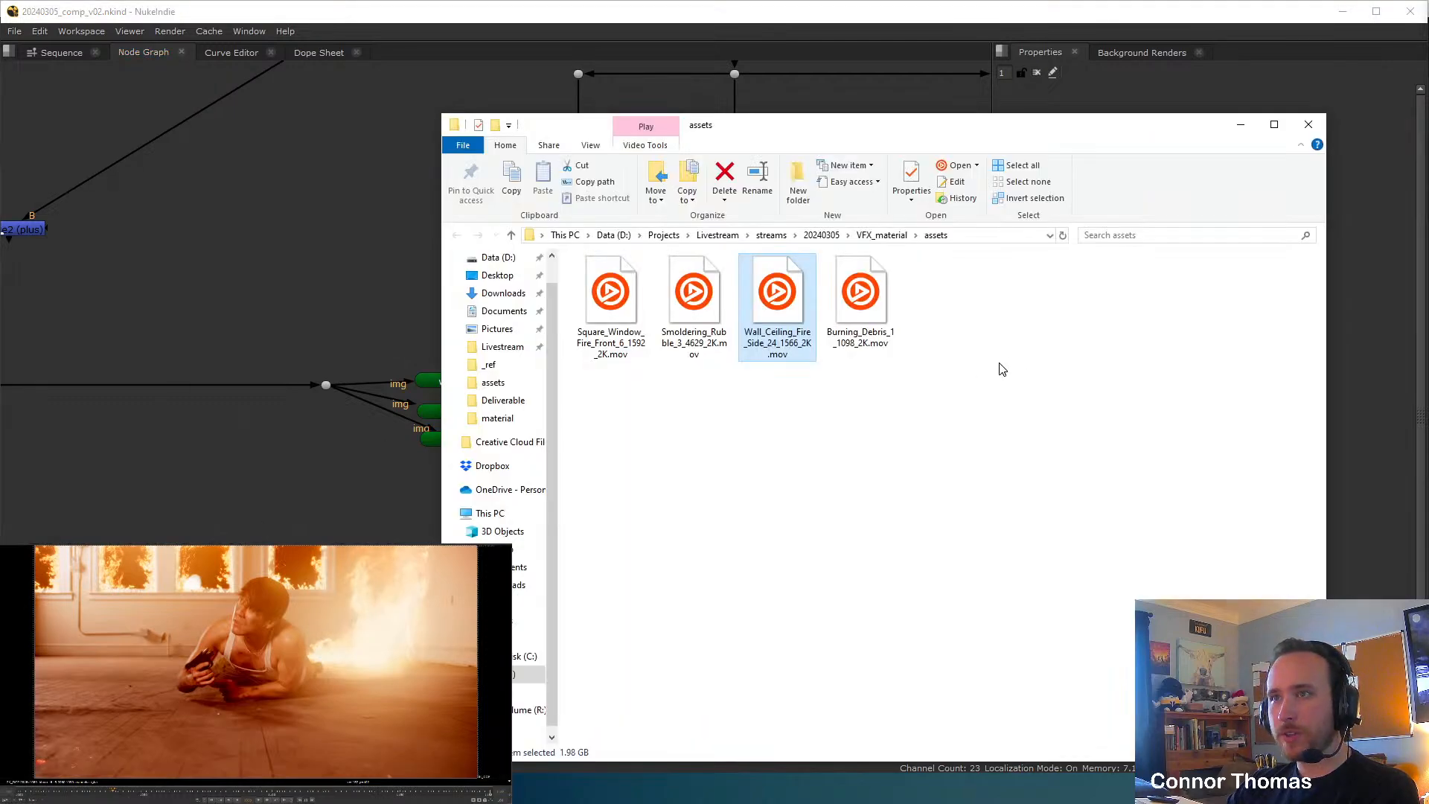
pyautogui.click(861, 312)
pyautogui.moveTo(861, 312); pyautogui.dragTo(153, 474)
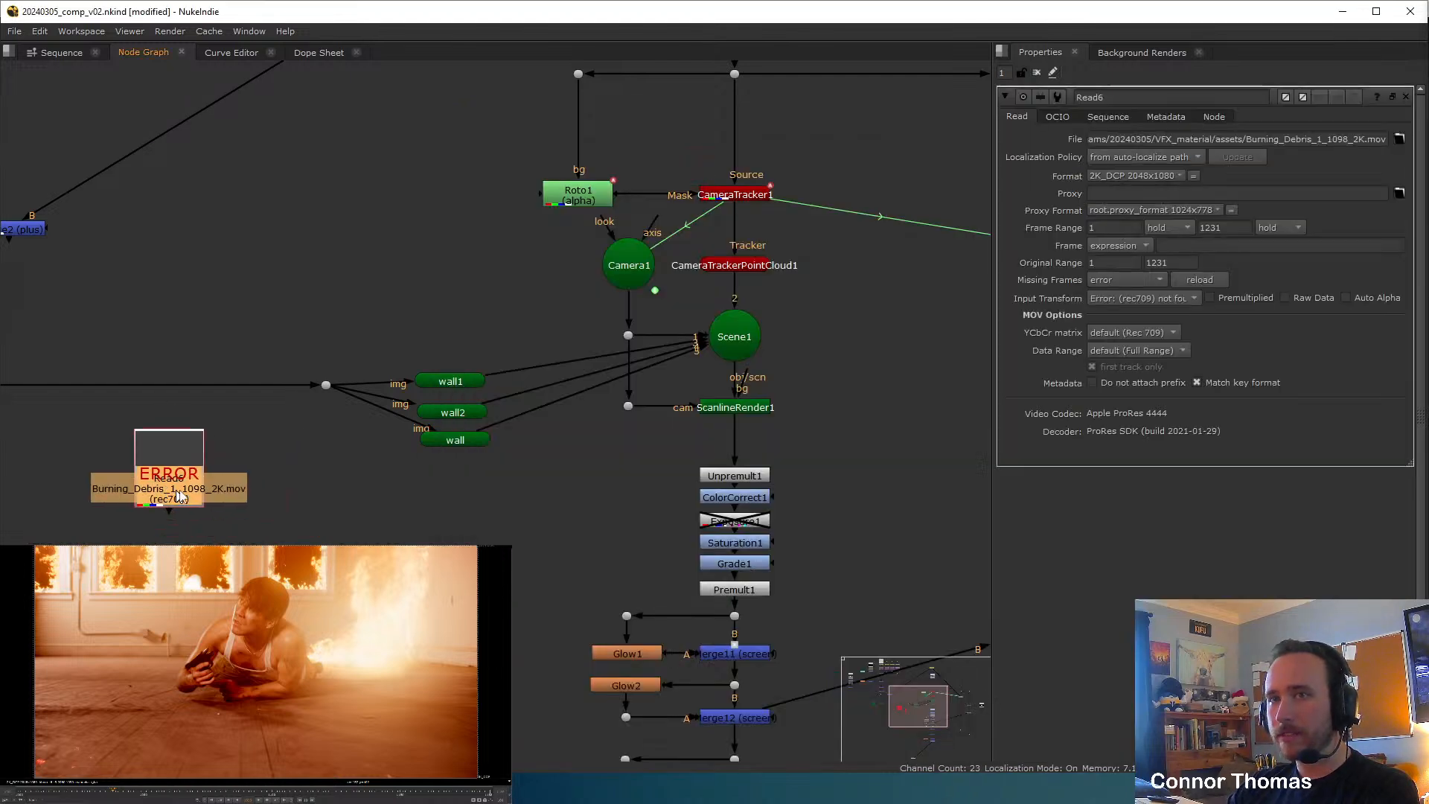
# Set the burning debris clip's input transform to Utility - Curve - Rec.709 and view the clip.
pyautogui.click(1118, 298)
pyautogui.moveTo(1161, 502)
pyautogui.moveTo(1373, 517)
pyautogui.moveTo(1362, 549)
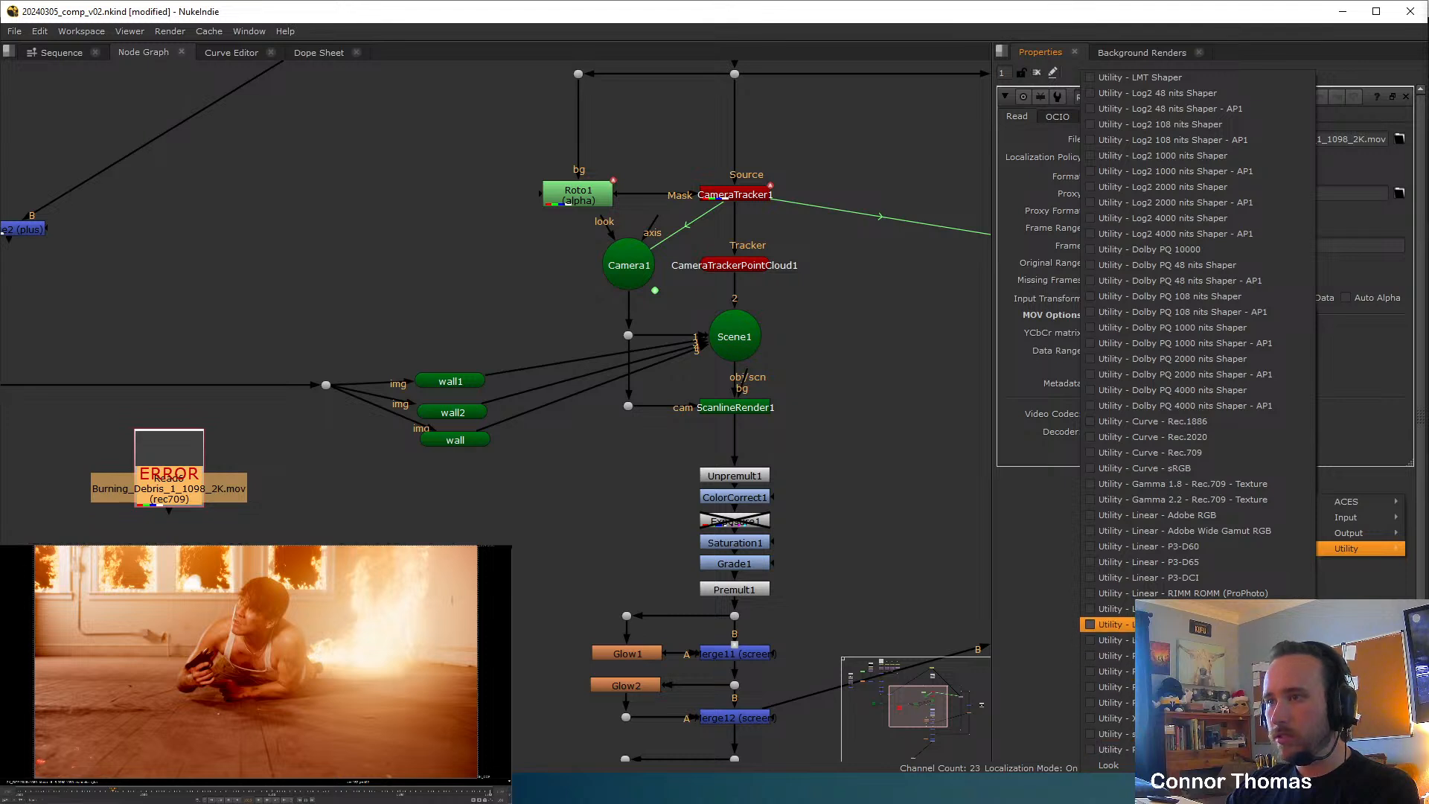
pyautogui.click(1222, 453)
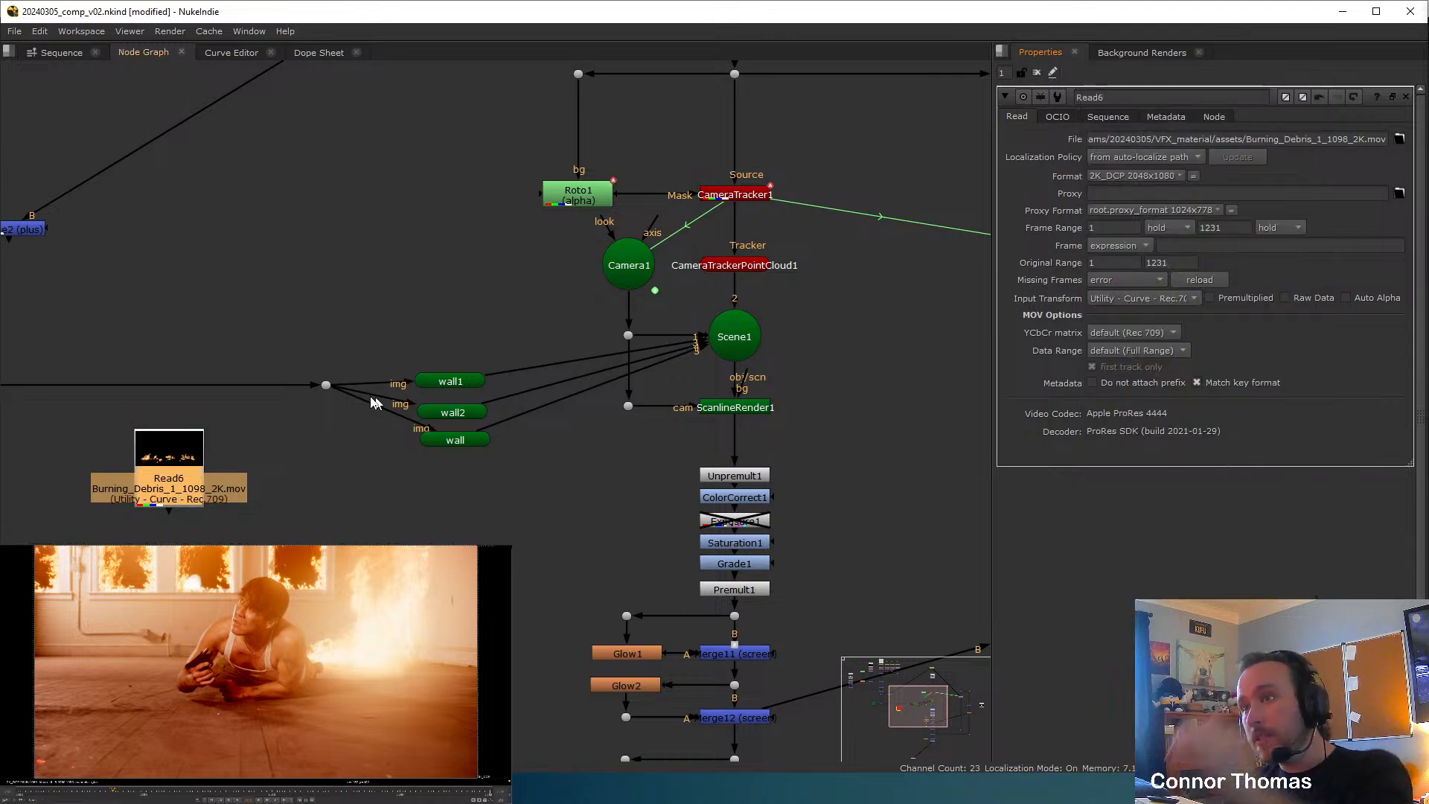
pyautogui.press('1')
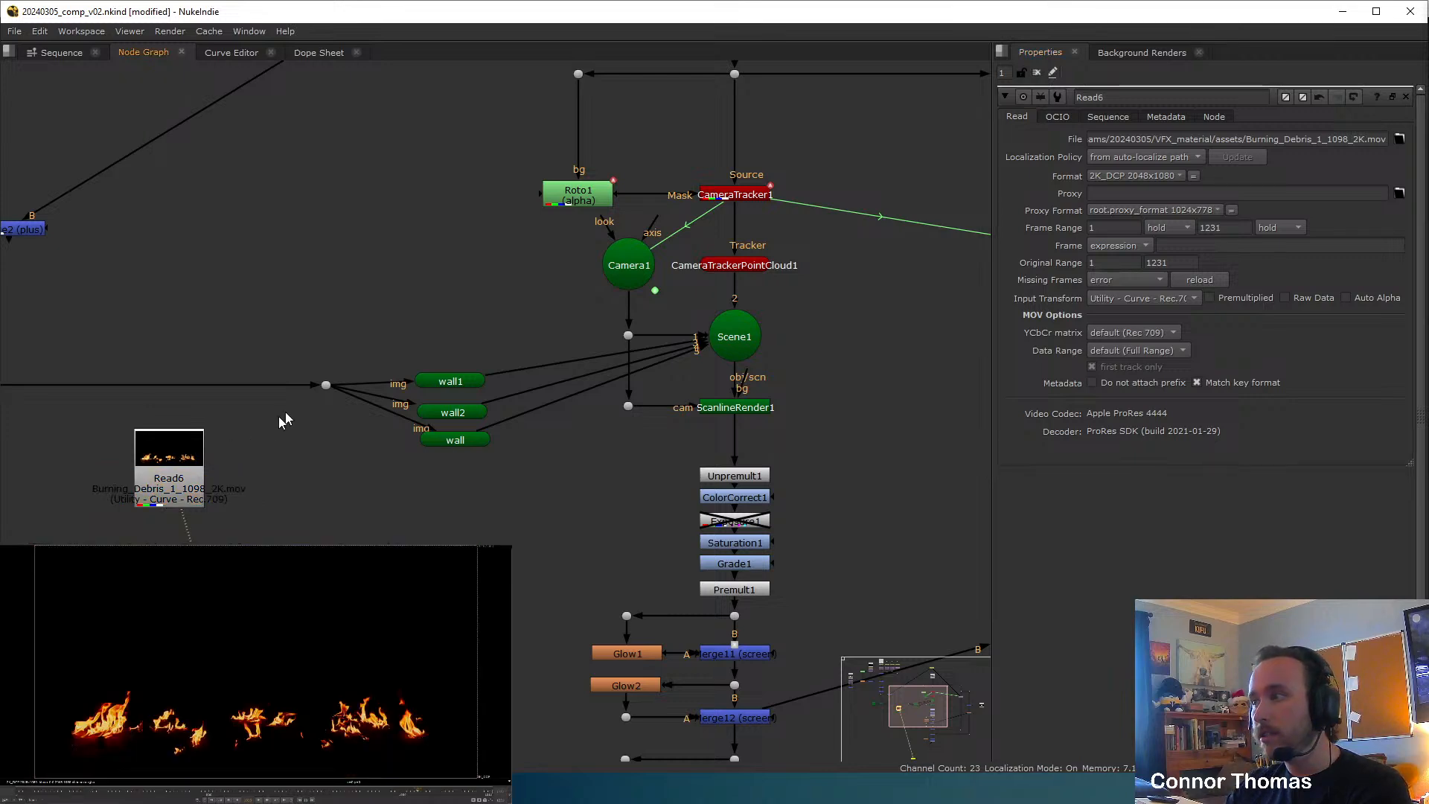
# Place the burning debris Read node below the connection between Project3D1 and the wall cards.
pyautogui.scroll(-3, 543, 442)
pyautogui.moveTo(306, 419); pyautogui.dragTo(543, 455, button='middle')
pyautogui.moveTo(539, 497); pyautogui.dragTo(489, 509)
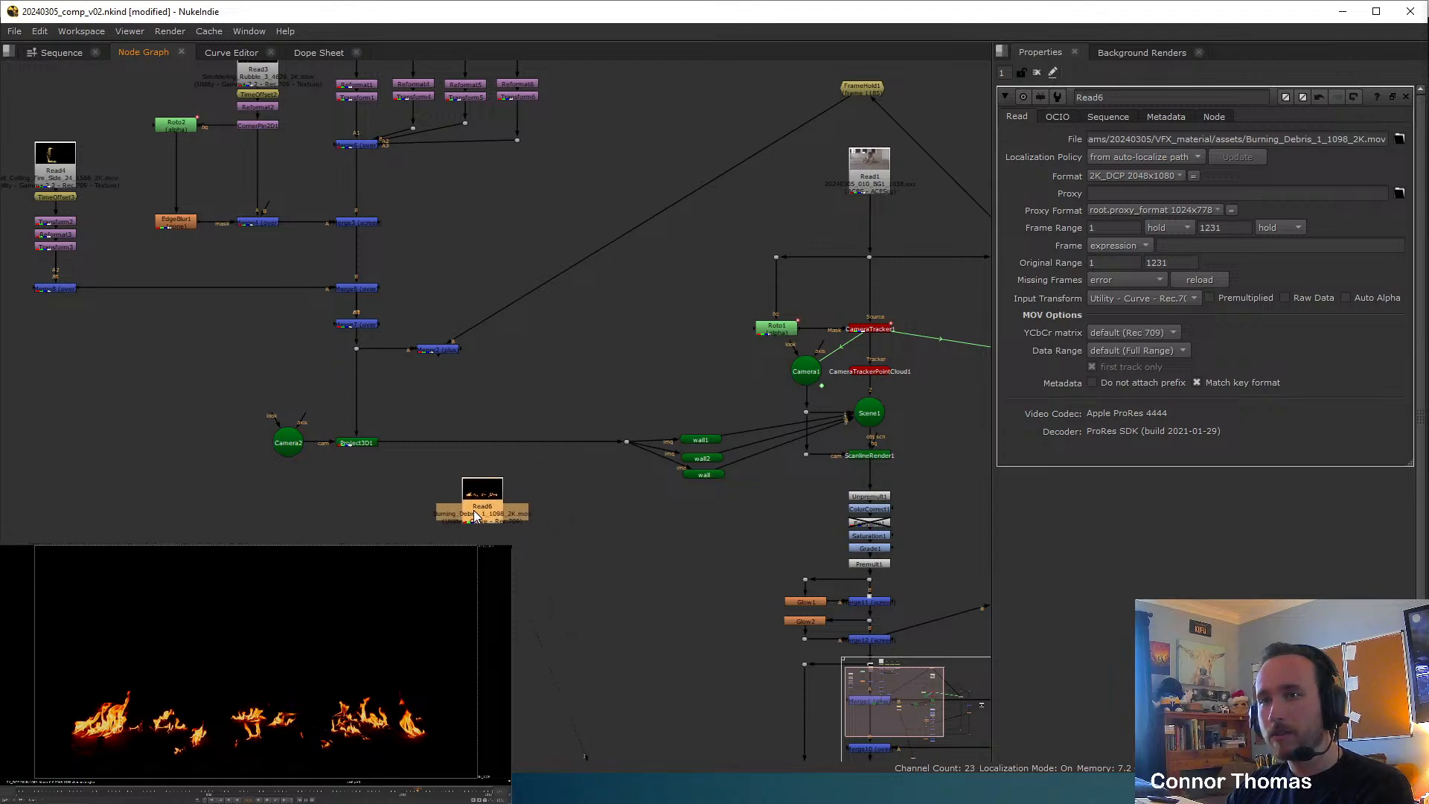
# Create a card from CameraTracker1 at a tracked point on the floor near the front left of the shot.
pyautogui.moveTo(674, 309); pyautogui.dragTo(538, 365, button='middle')
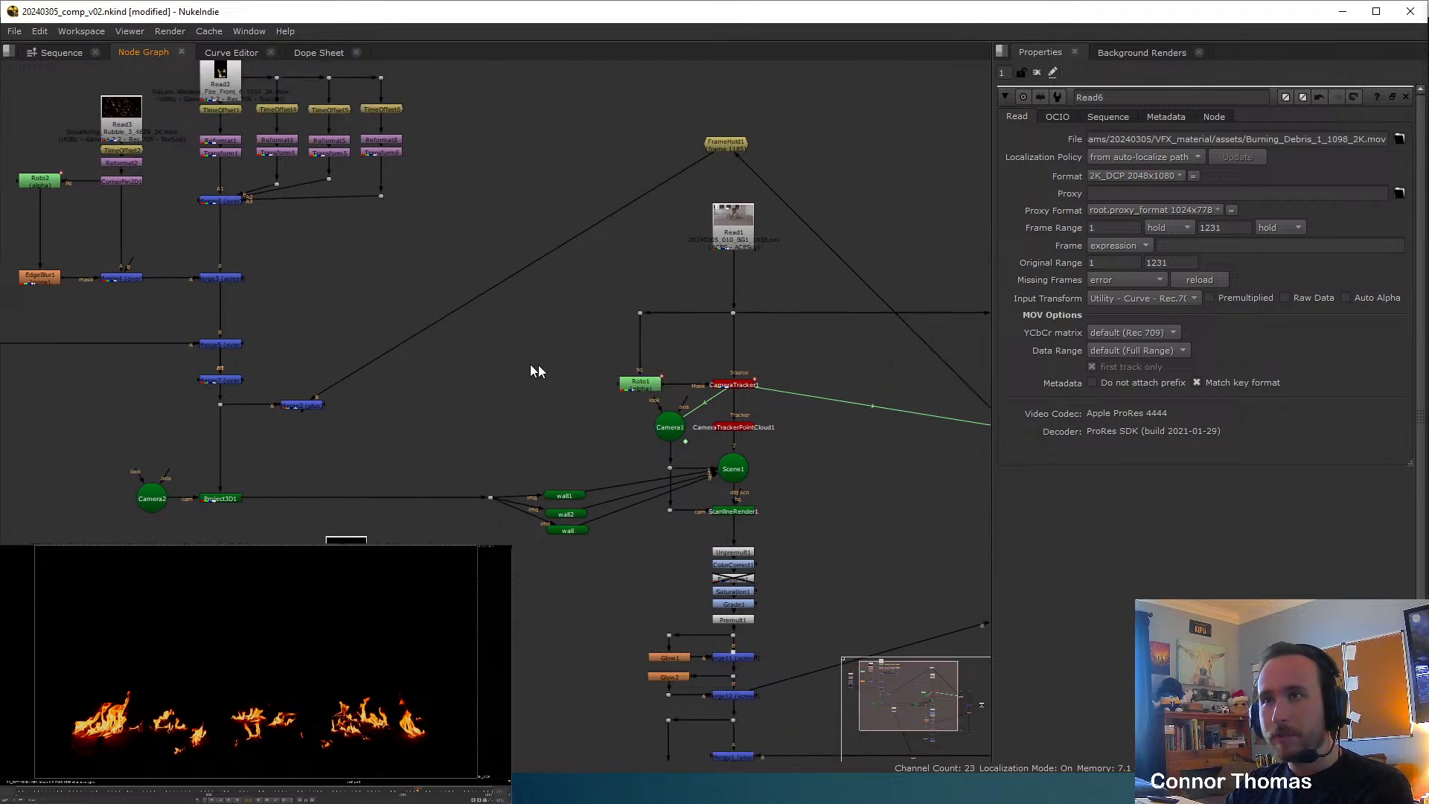
pyautogui.click(735, 390)
pyautogui.press('1')
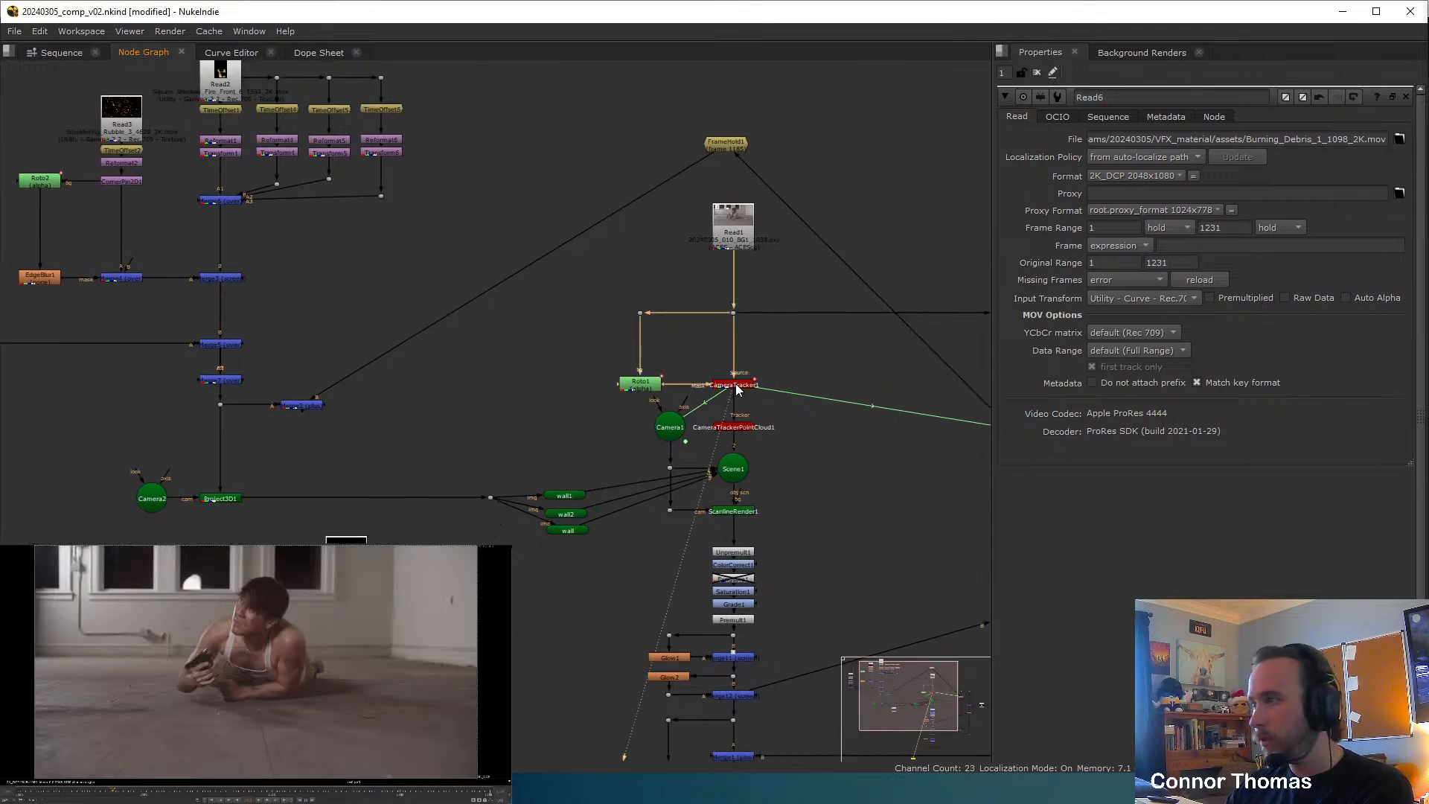
pyautogui.doubleClick(736, 385)
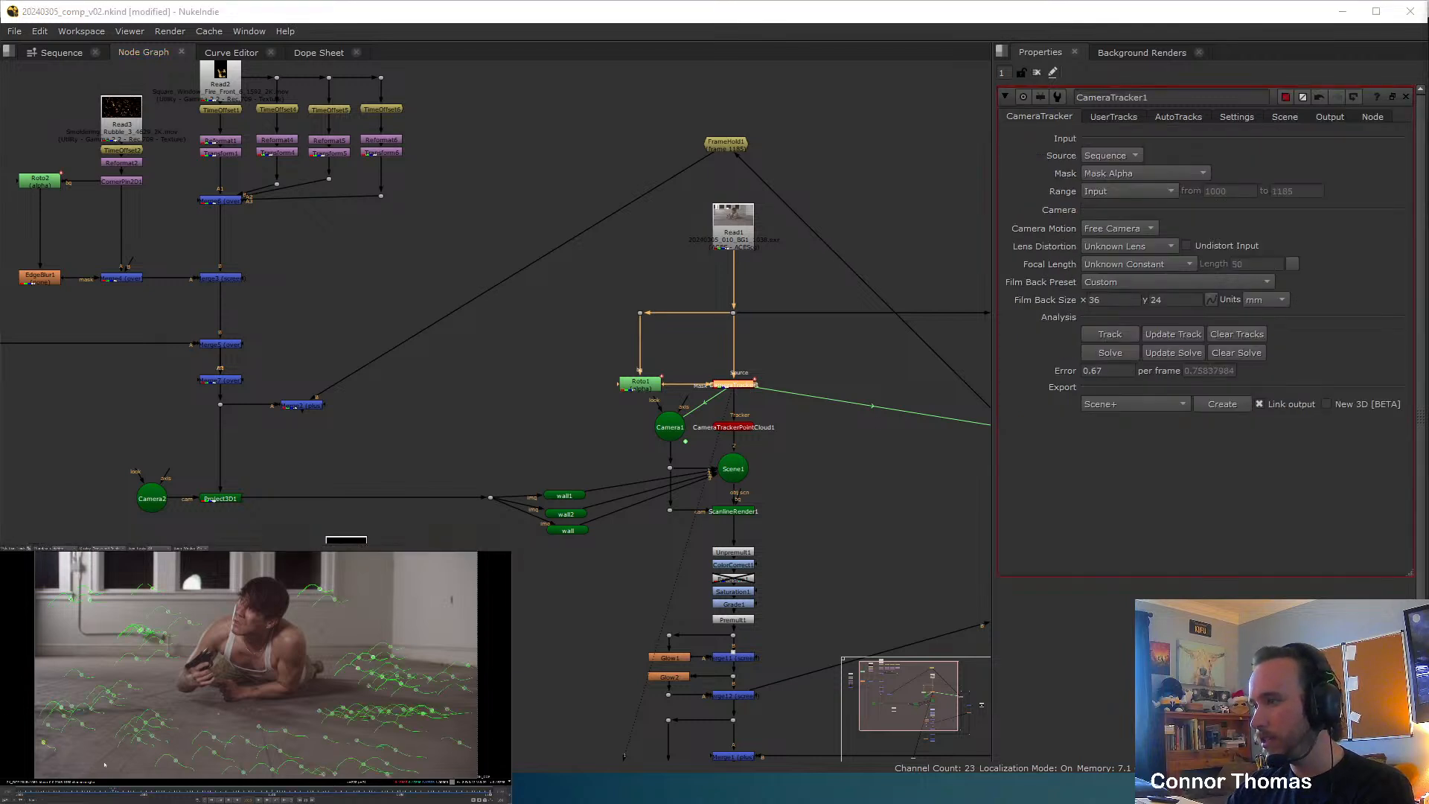
pyautogui.rightClick(43, 742)
pyautogui.moveTo(67, 756)
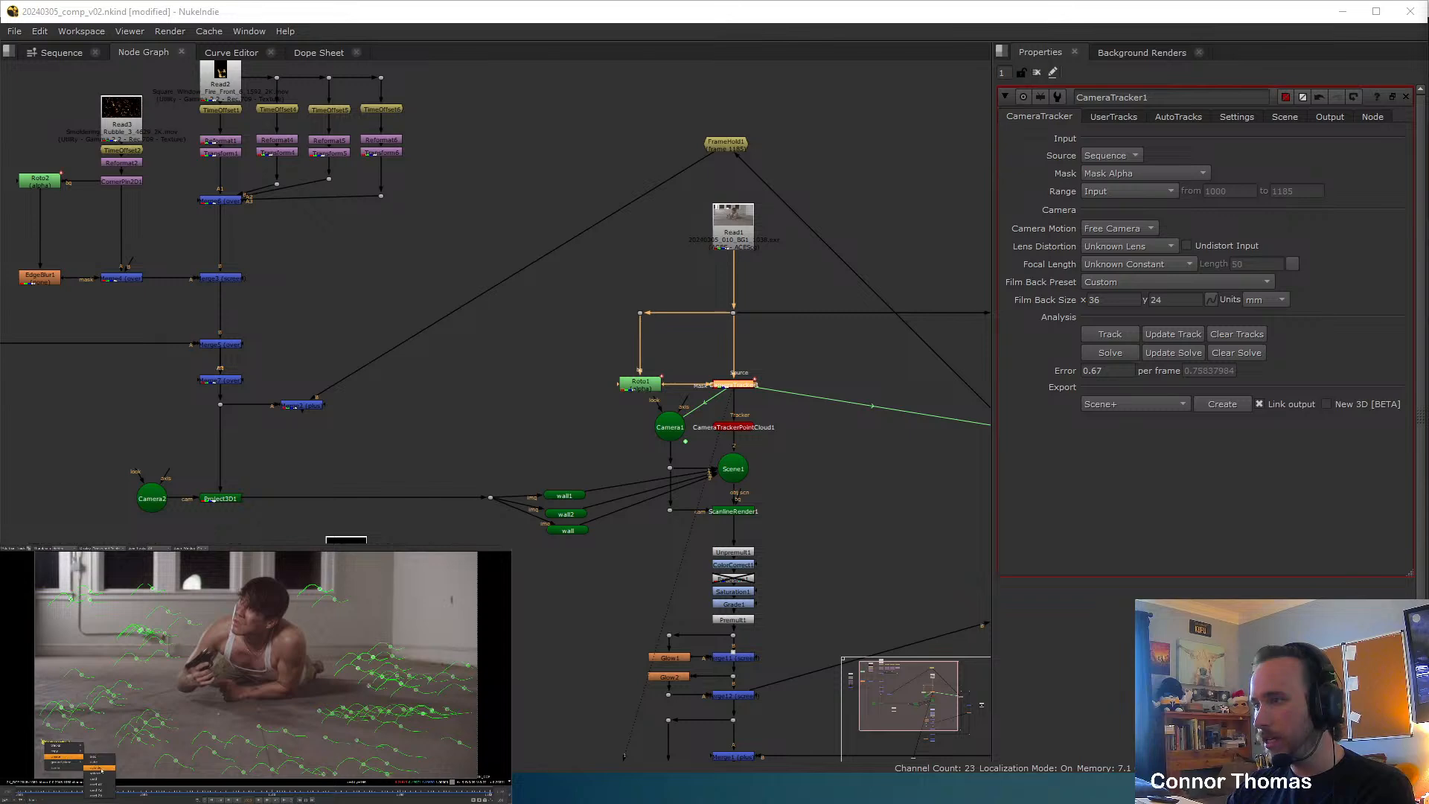
pyautogui.click(105, 778)
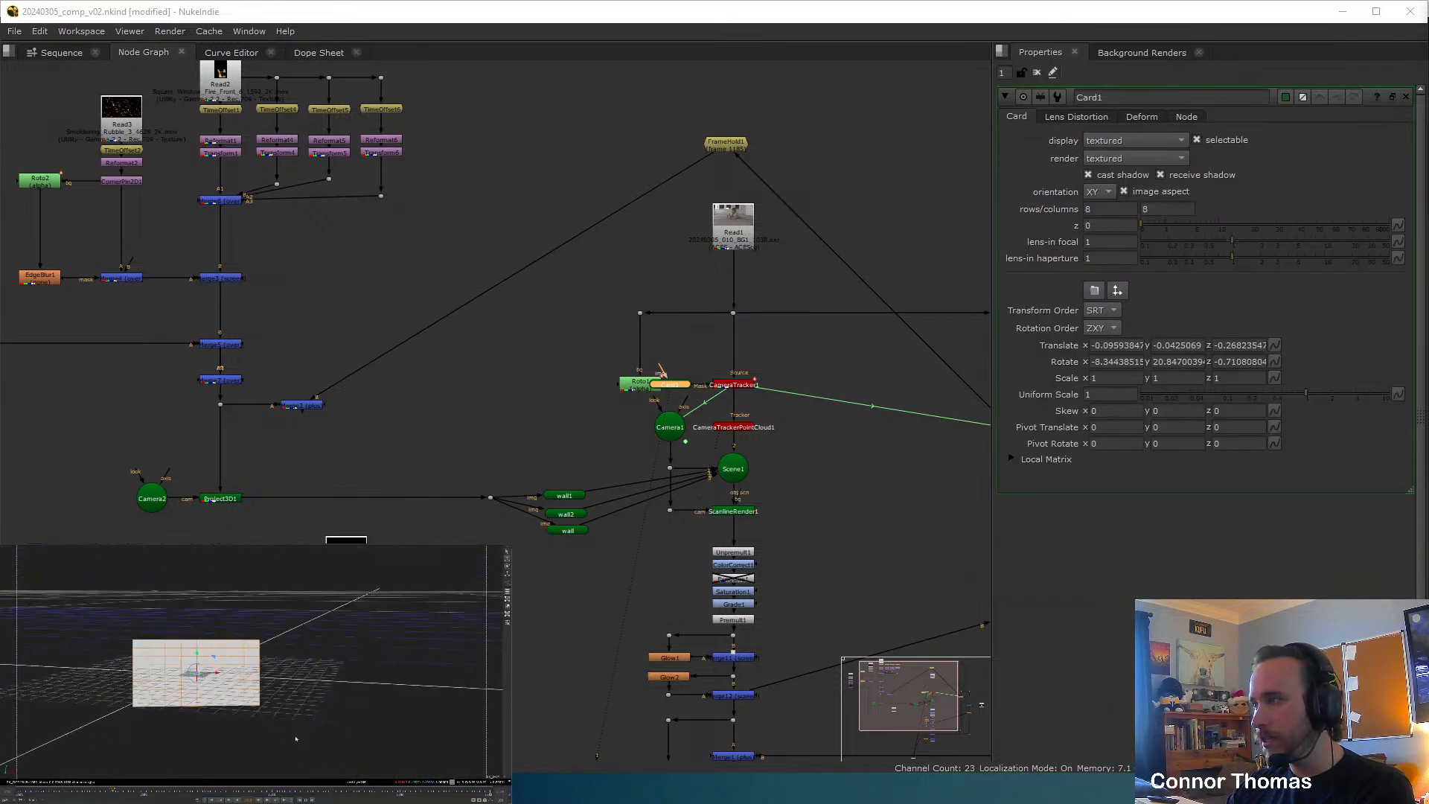
# Place the new card node below the wall node and rename it Fire1.
pyautogui.keyDown('ctrl'); pyautogui.moveTo(206, 748); pyautogui.dragTo(161, 744); pyautogui.keyUp('ctrl')
pyautogui.moveTo(699, 430); pyautogui.dragTo(699, 401, button='middle')
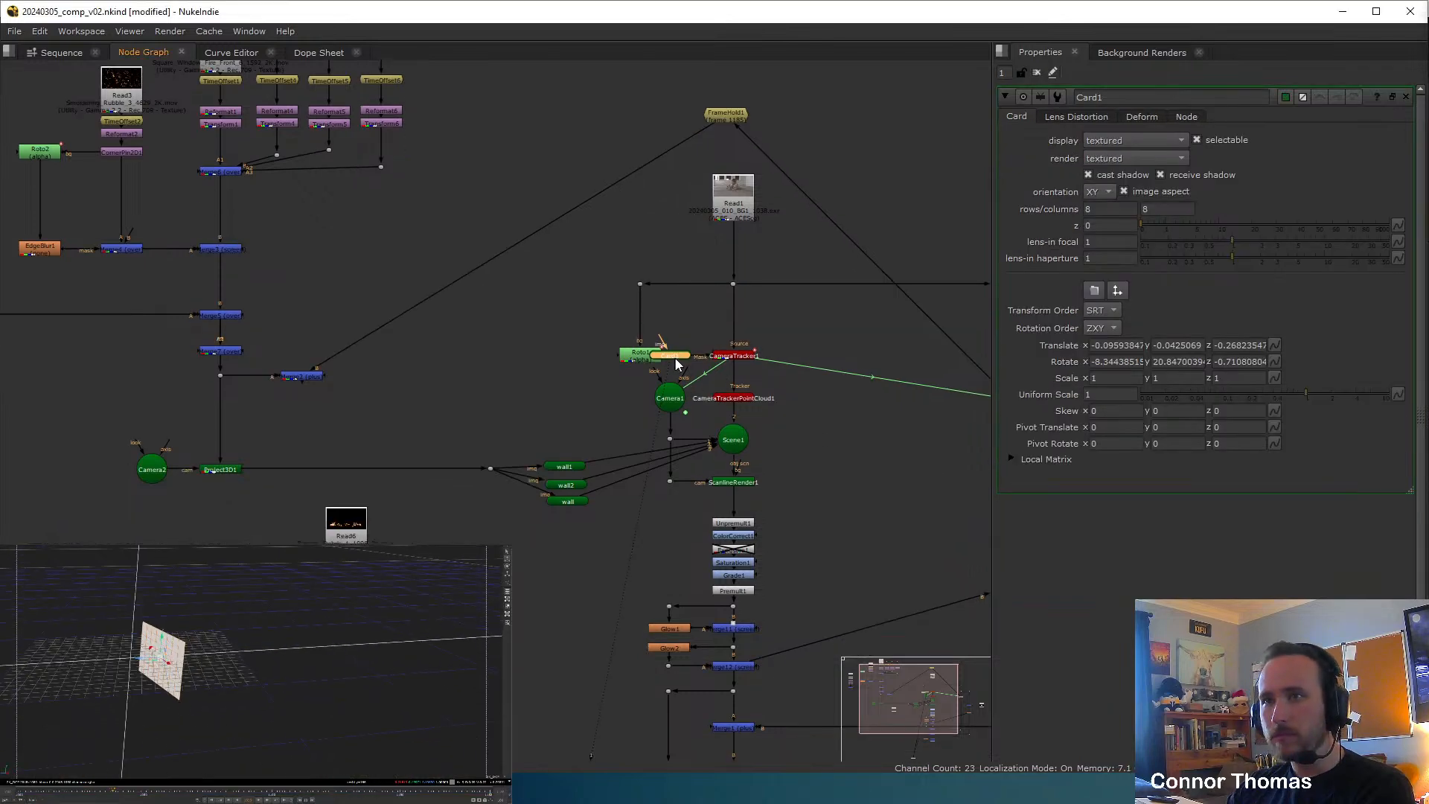
pyautogui.moveTo(677, 358); pyautogui.dragTo(583, 523)
pyautogui.scroll(5, 584, 527)
pyautogui.doubleClick(1078, 99)
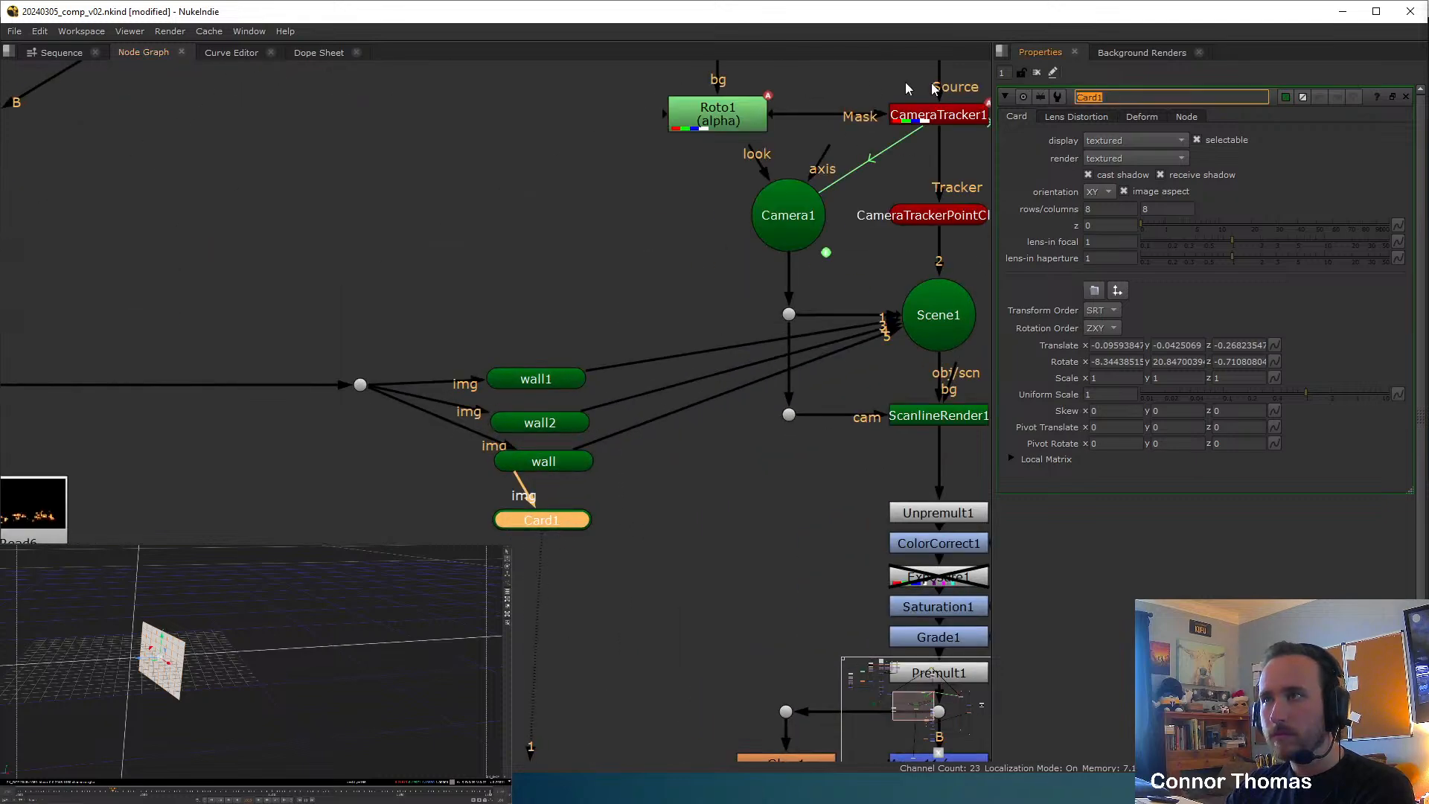
pyautogui.write('Fire1')
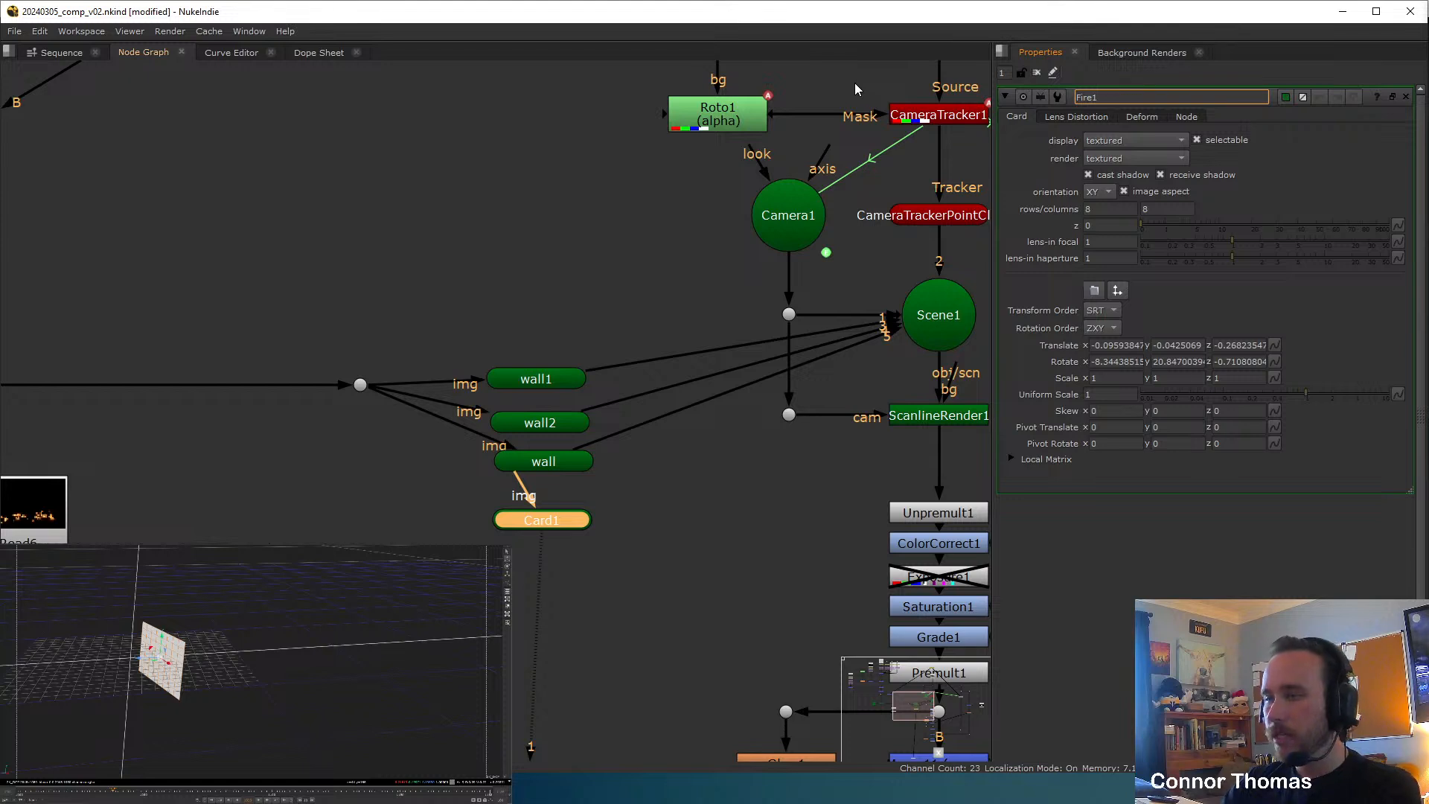
pyautogui.click(671, 538)
# Connect the Fire1 card's image input to the burning debris Read node.
pyautogui.moveTo(584, 508); pyautogui.dragTo(666, 468, button='middle')
pyautogui.scroll(-2, 667, 468)
pyautogui.moveTo(638, 478); pyautogui.dragTo(267, 488)
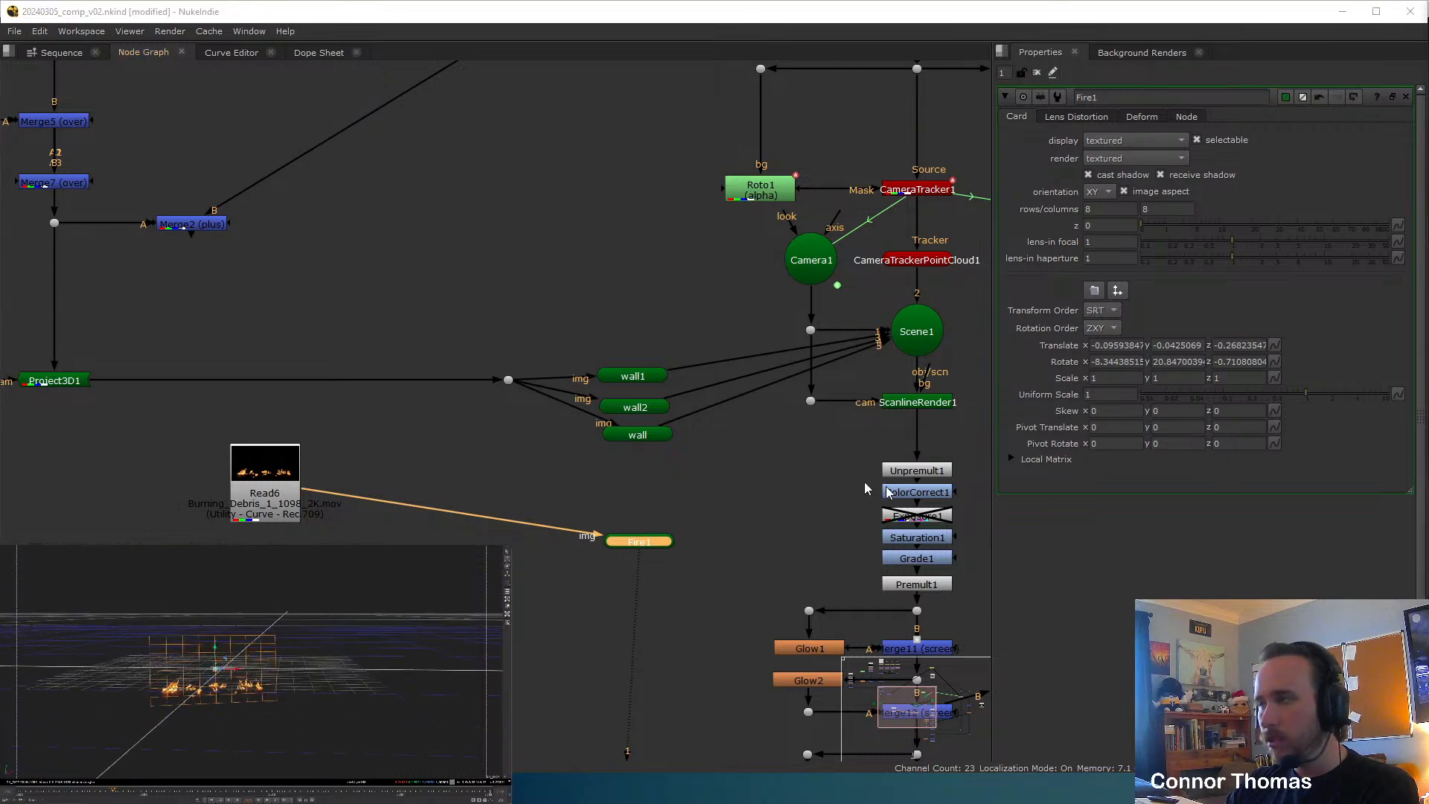
# Add a TimeOffset of 999 frames after the burning debris Read node and close its properties.
pyautogui.moveTo(446, 458); pyautogui.dragTo(603, 422, button='middle')
pyautogui.click(421, 477)
pyautogui.press('Tab')
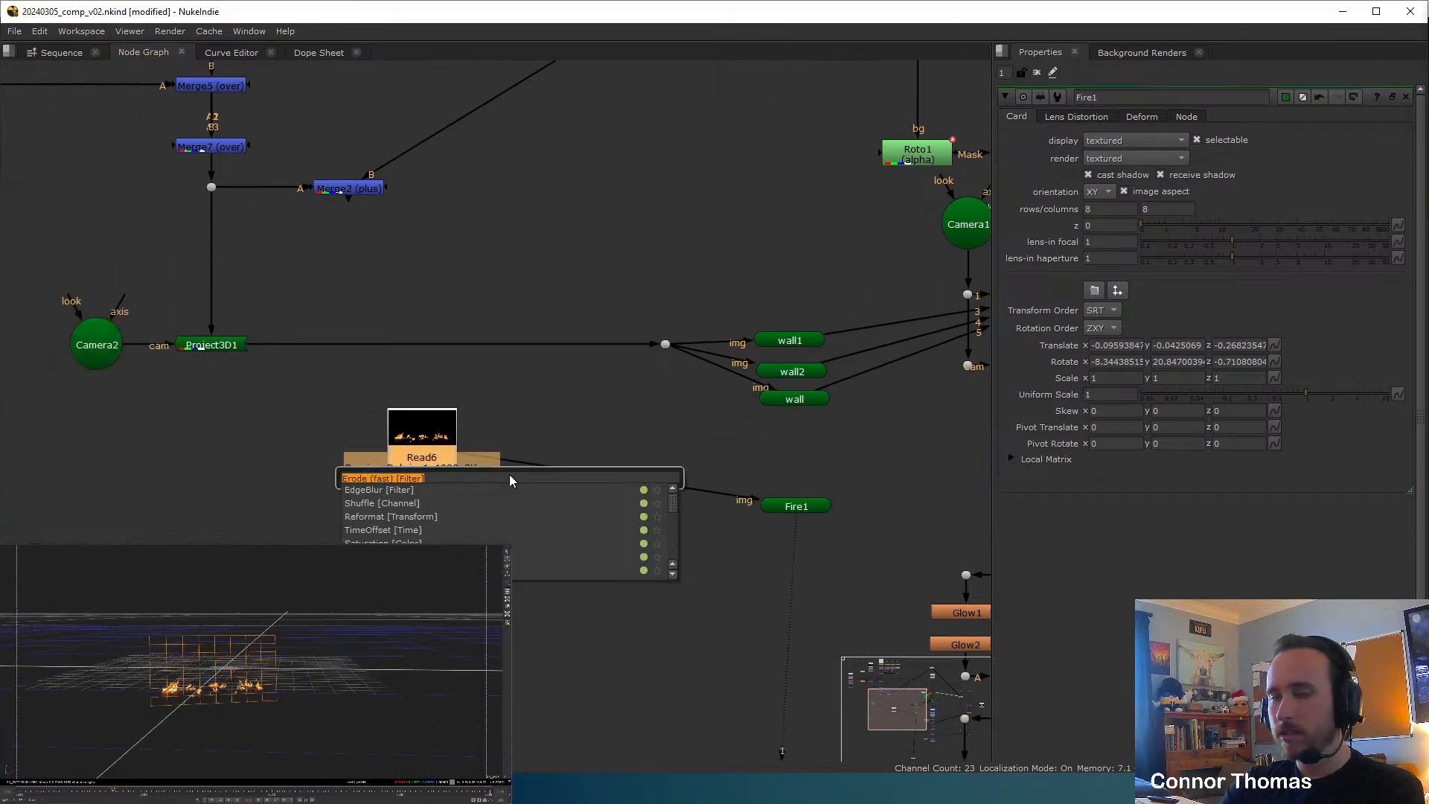
pyautogui.write('time')
pyautogui.press('Return')
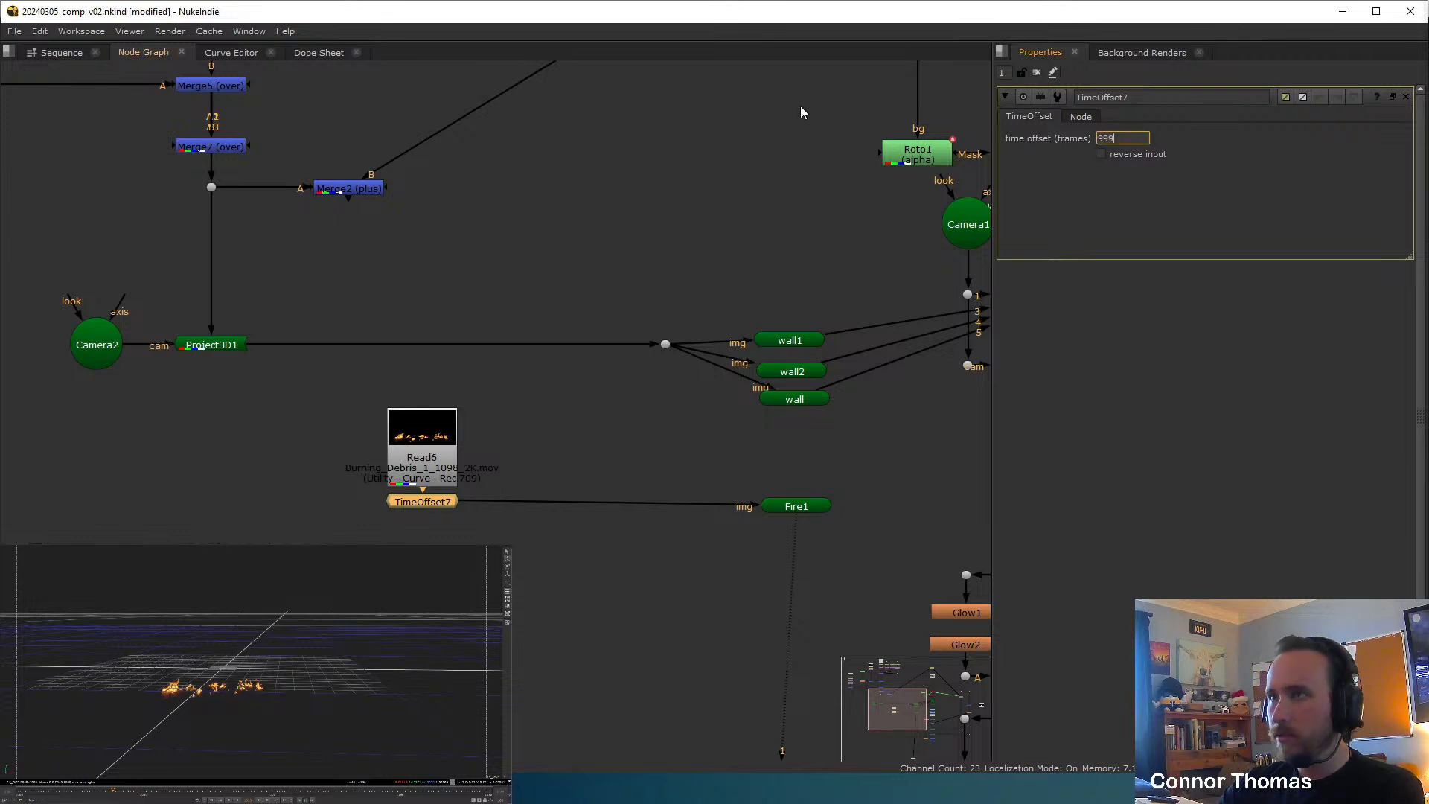
pyautogui.click(1048, 428)
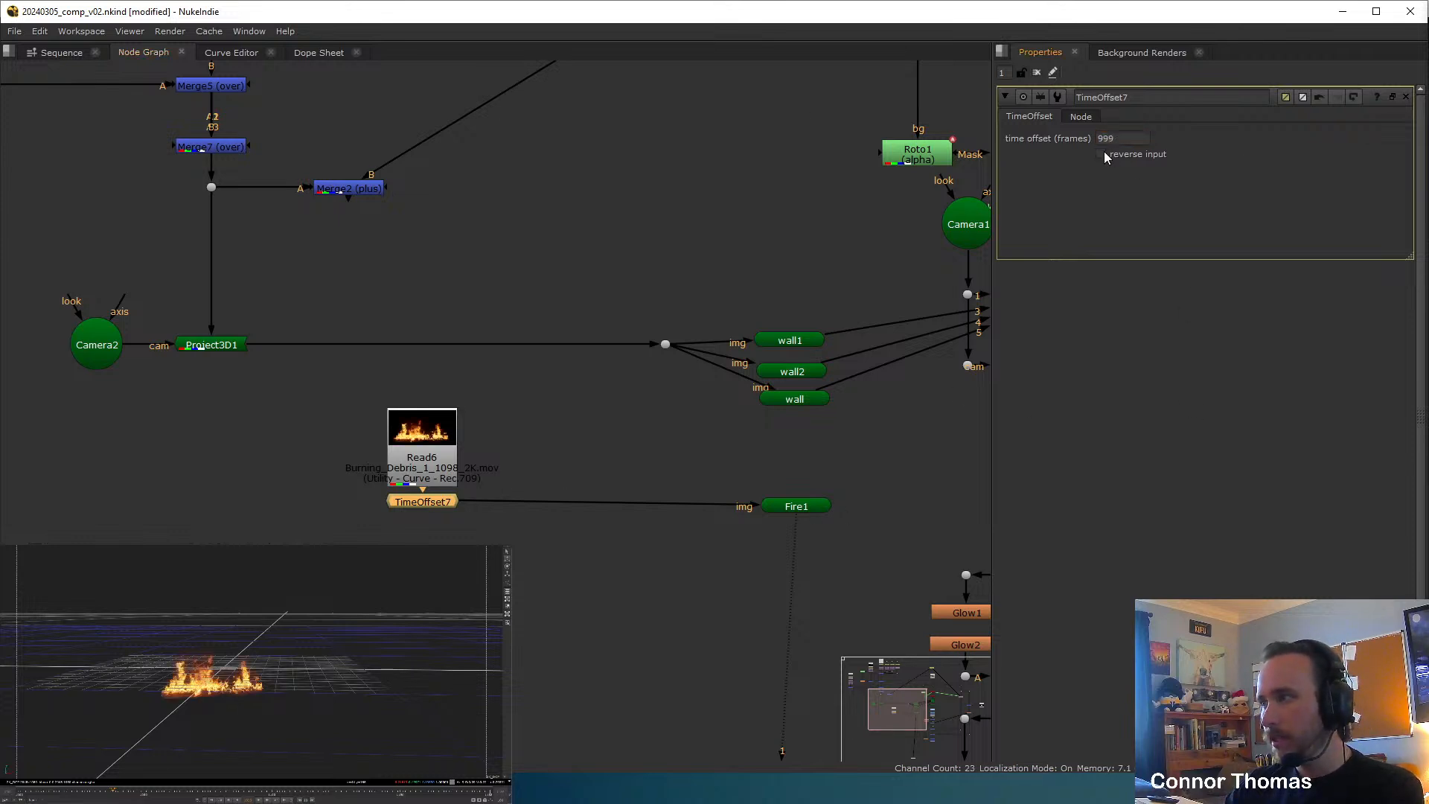
pyautogui.click(1037, 72)
# Open the Fire1 card's properties and display ScanlineRender1 in the viewer.
pyautogui.click(287, 645)
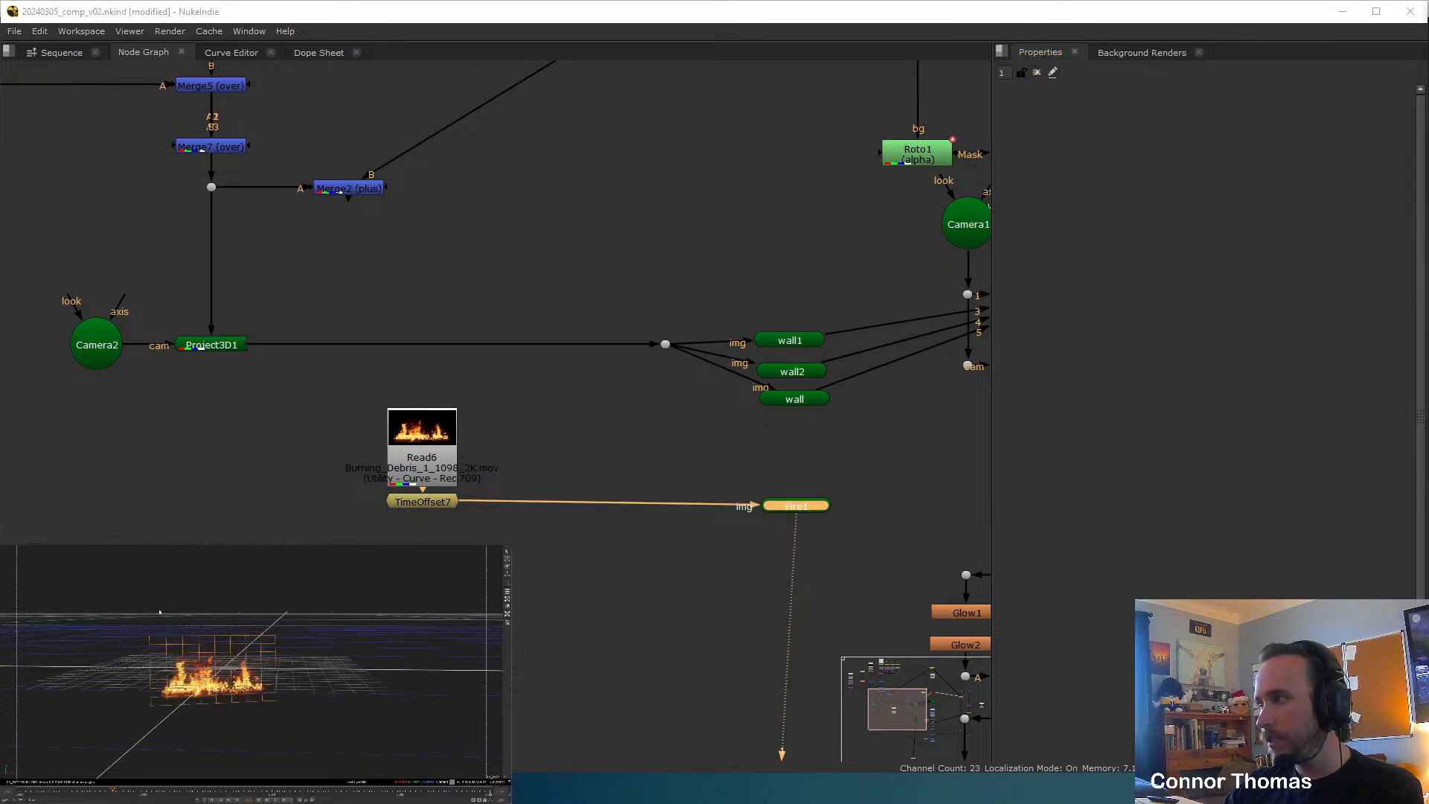
pyautogui.doubleClick(274, 648)
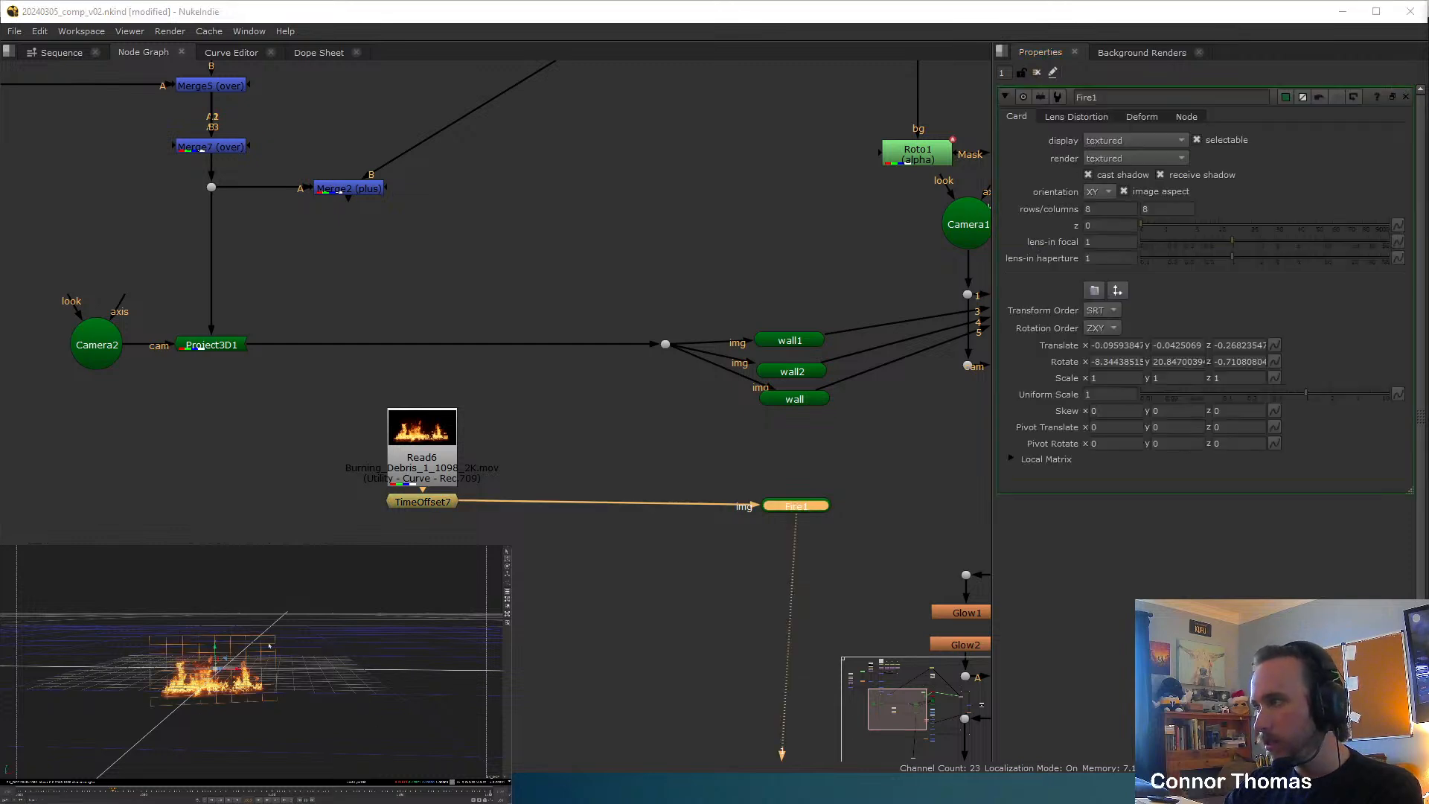
pyautogui.moveTo(841, 534); pyautogui.dragTo(509, 486, button='middle')
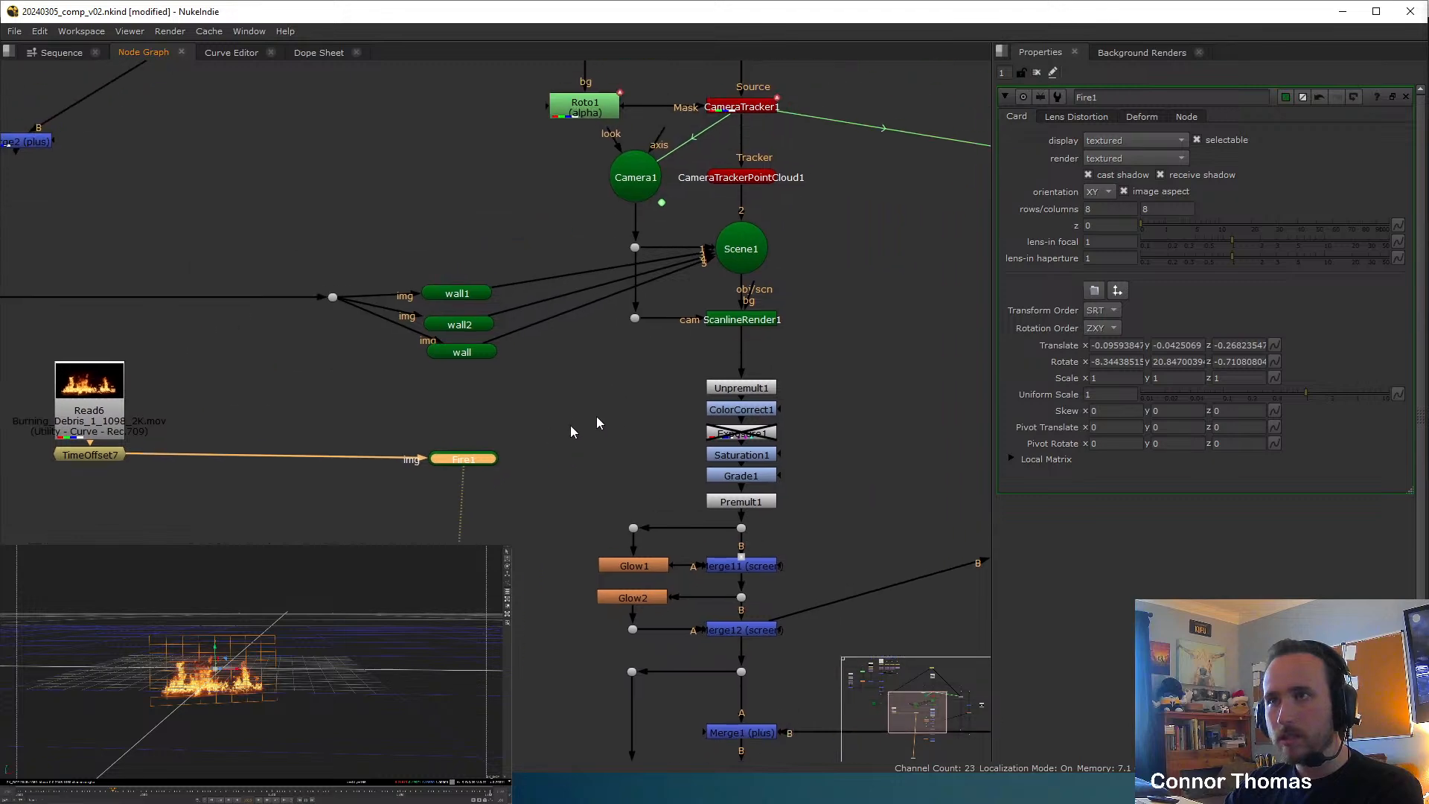
pyautogui.click(740, 320)
pyautogui.press('1')
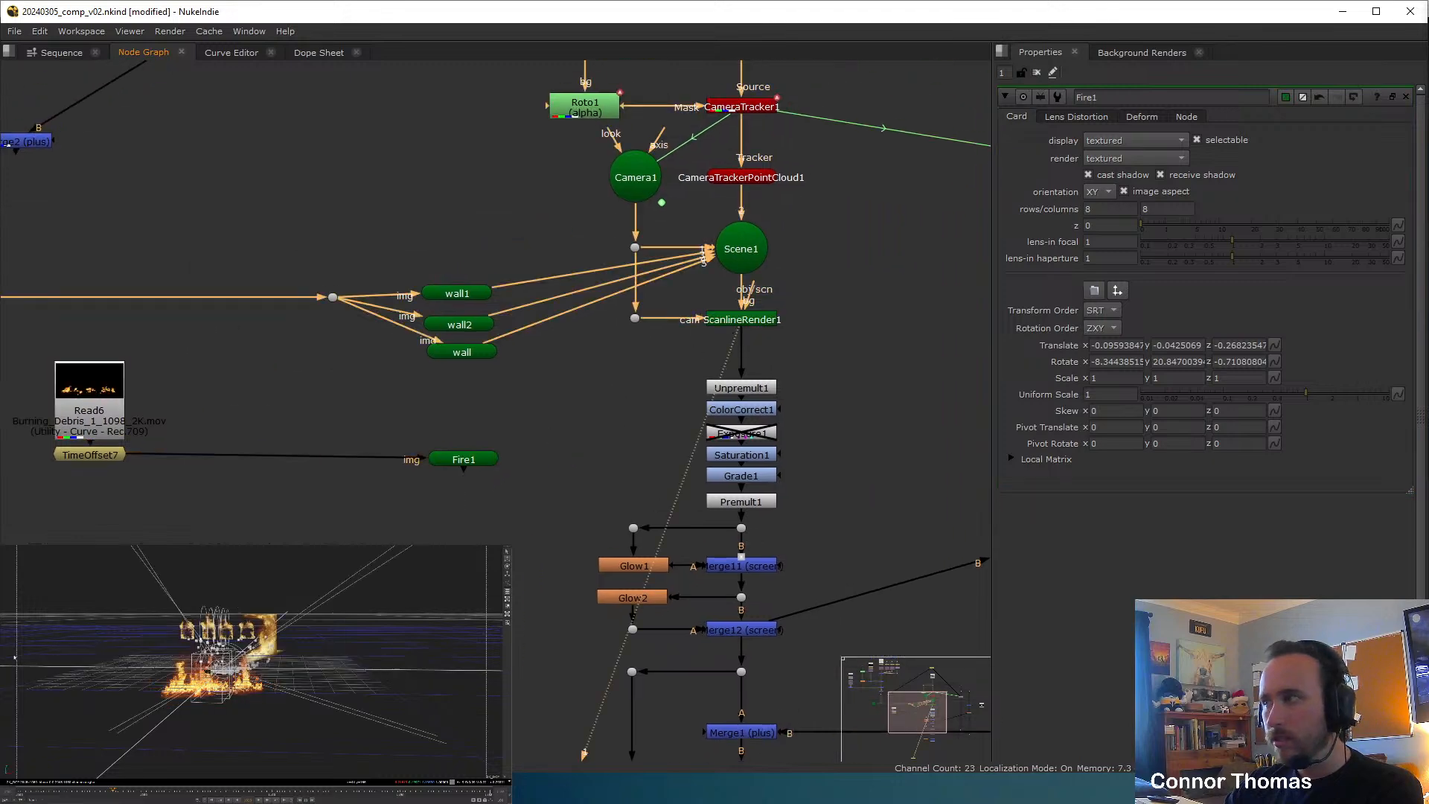
# Scale the Fire1 card uniformly to 0.086 and adjust its height so the flames' base sits on the tracked floor points.
pyautogui.keyDown('ctrl'); pyautogui.moveTo(237, 696); pyautogui.dragTo(253, 706); pyautogui.keyUp('ctrl')
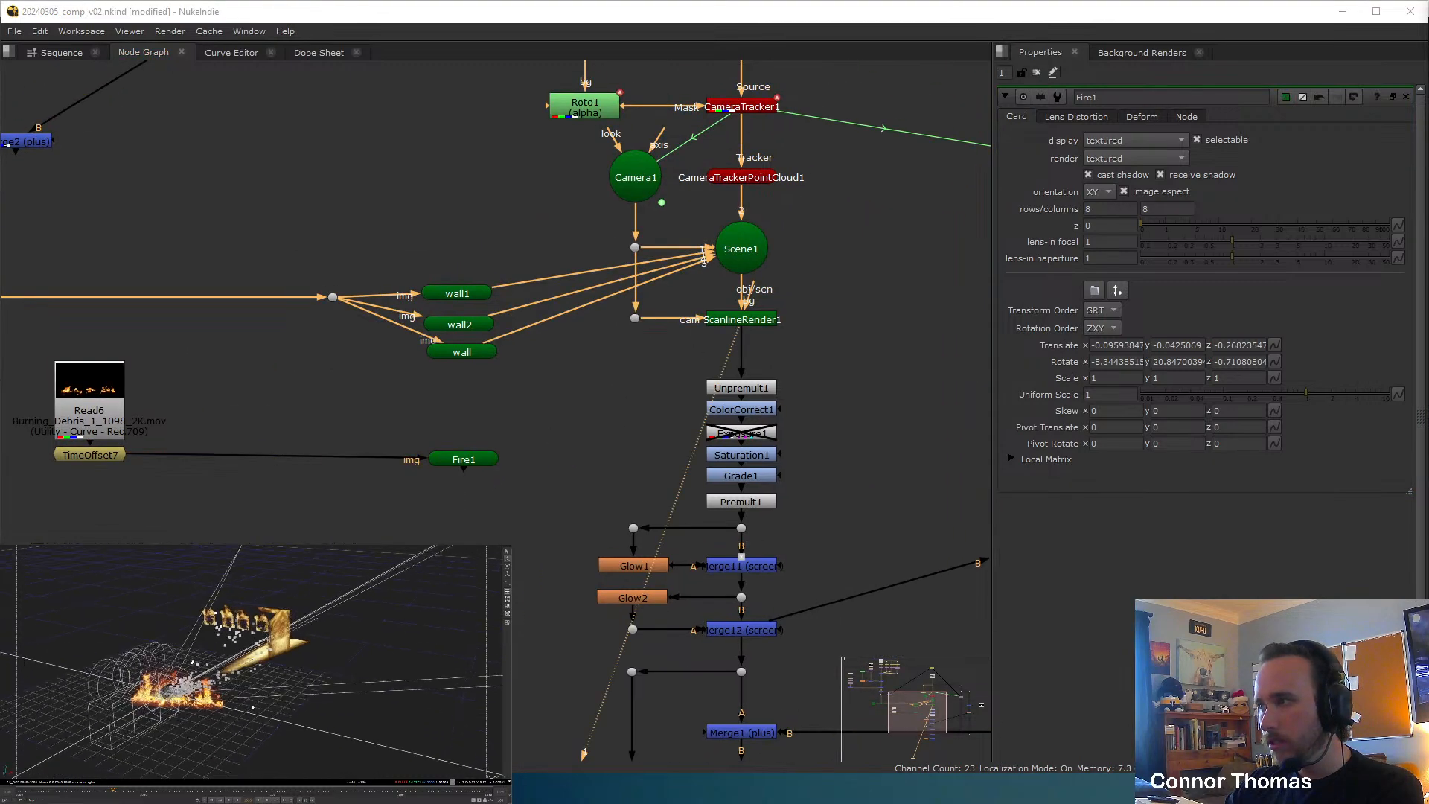
pyautogui.click(463, 458)
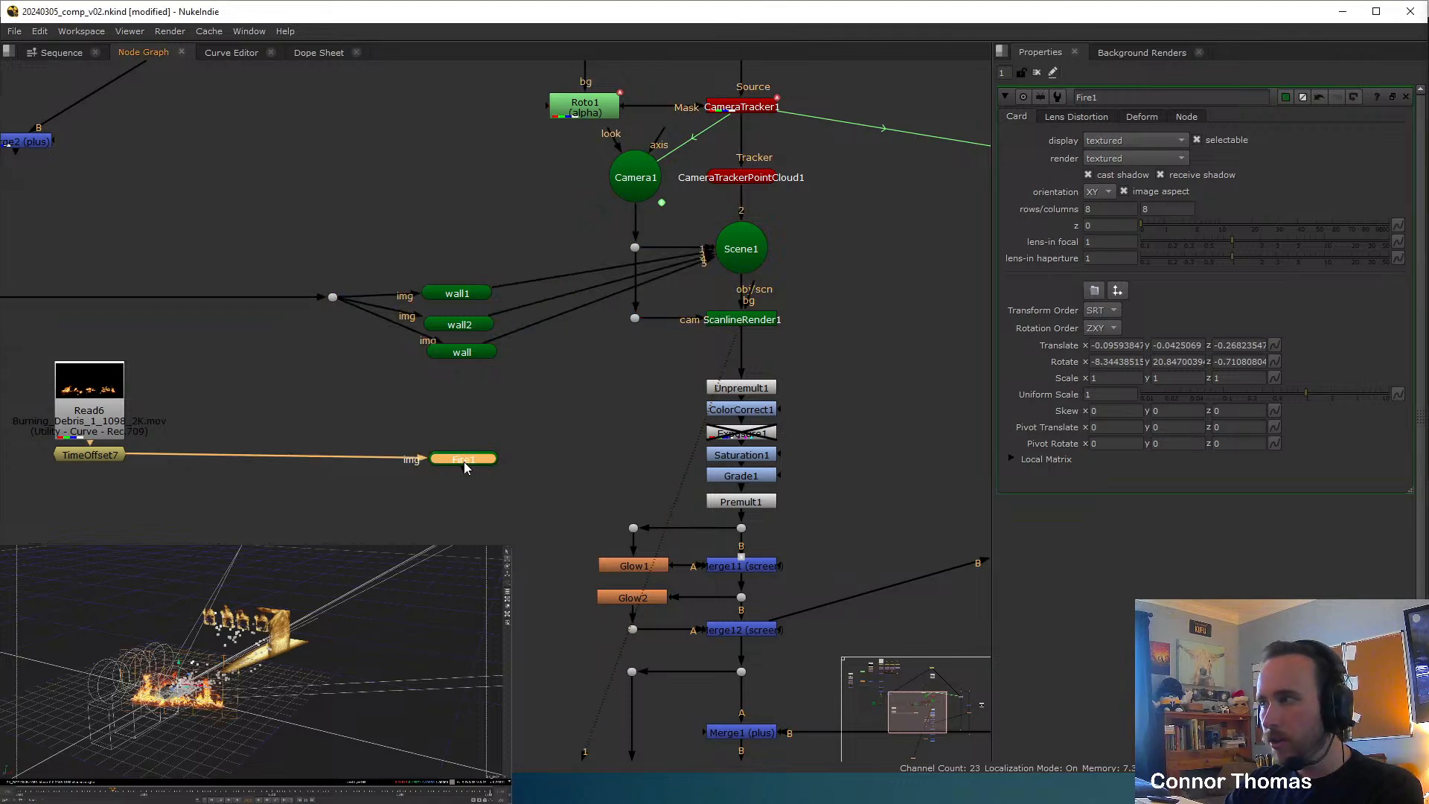
pyautogui.moveTo(1253, 393); pyautogui.dragTo(1264, 393)
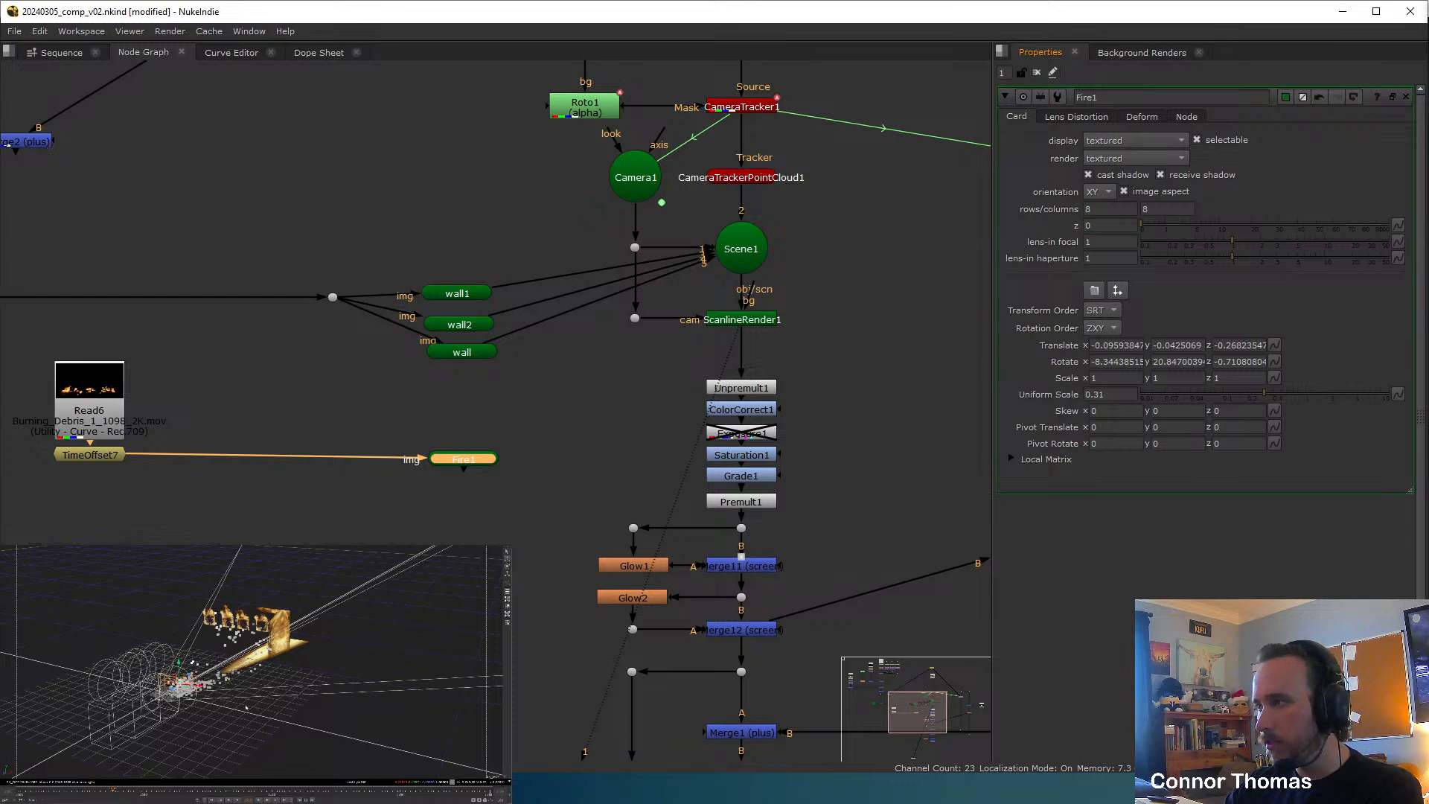
pyautogui.scroll(3, 246, 707)
pyautogui.keyDown('ctrl'); pyautogui.moveTo(249, 704); pyautogui.dragTo(255, 600); pyautogui.keyUp('ctrl')
pyautogui.scroll(4, 272, 661)
pyautogui.scroll(3, 270, 659)
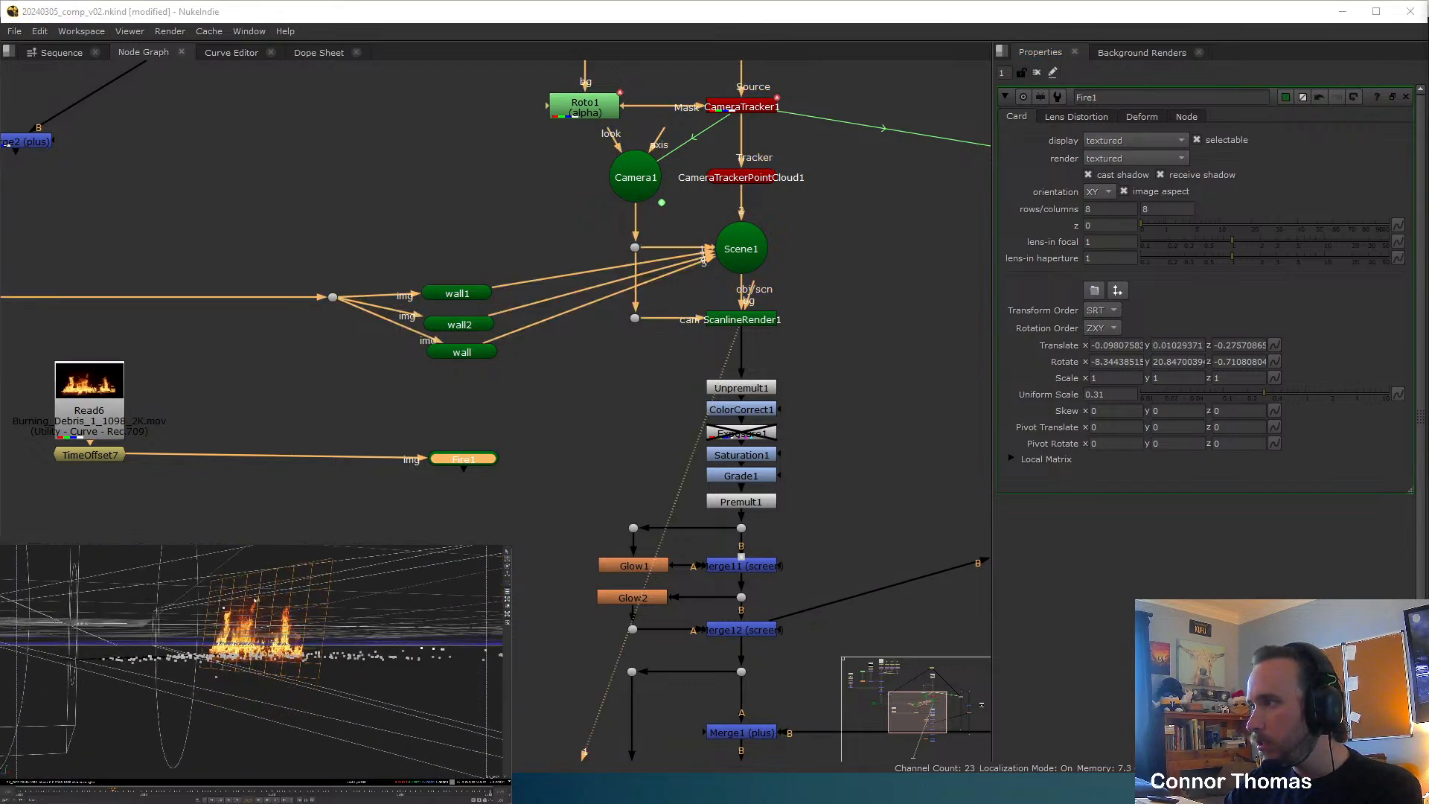
pyautogui.moveTo(1176, 385); pyautogui.dragTo(1218, 383)
pyautogui.moveTo(260, 601); pyautogui.dragTo(259, 624)
# Connect the Fire1 card to Scene1 and move it across the floor to about x -0.066, y -0.014, z -0.190.
pyautogui.press('Tab')
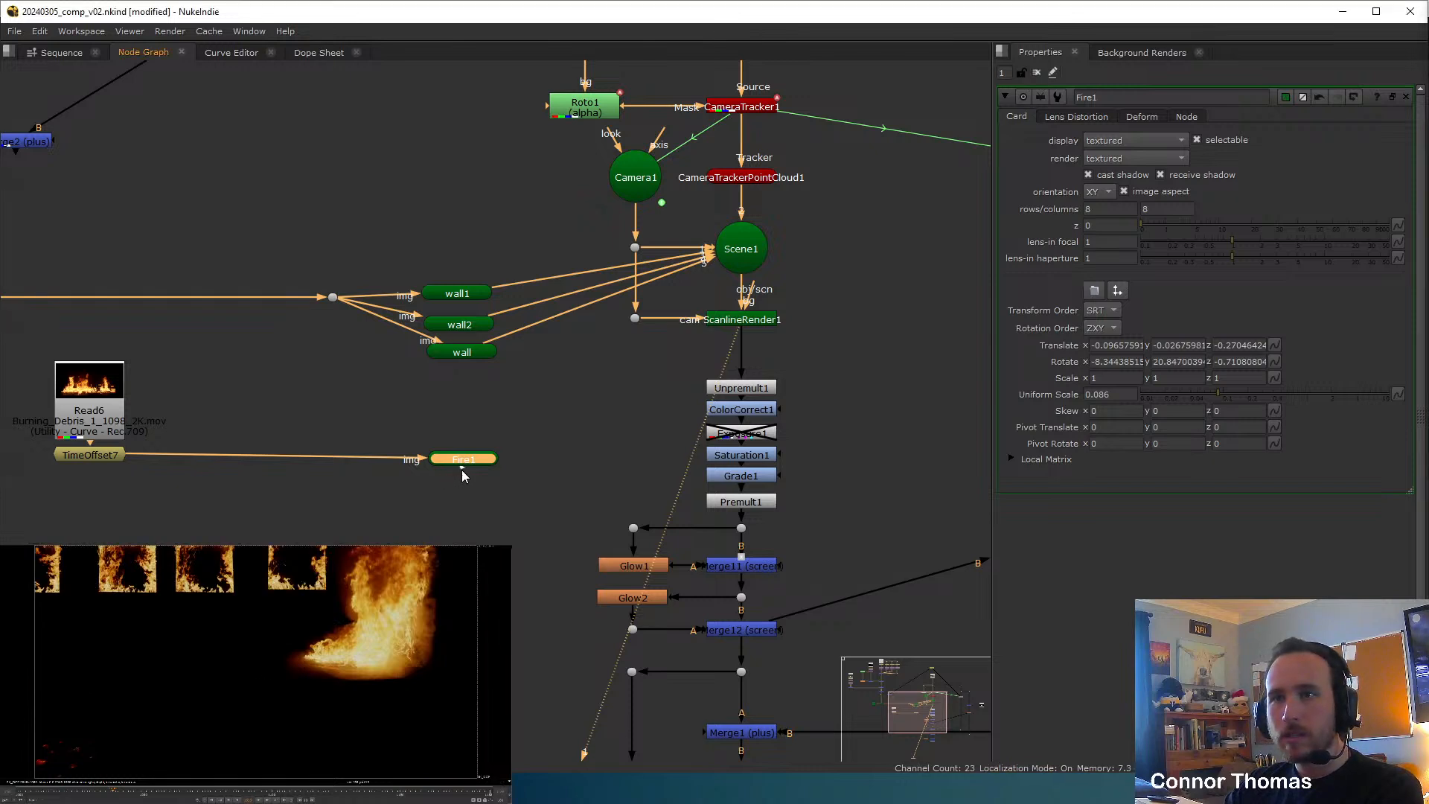
pyautogui.moveTo(463, 469); pyautogui.dragTo(713, 262)
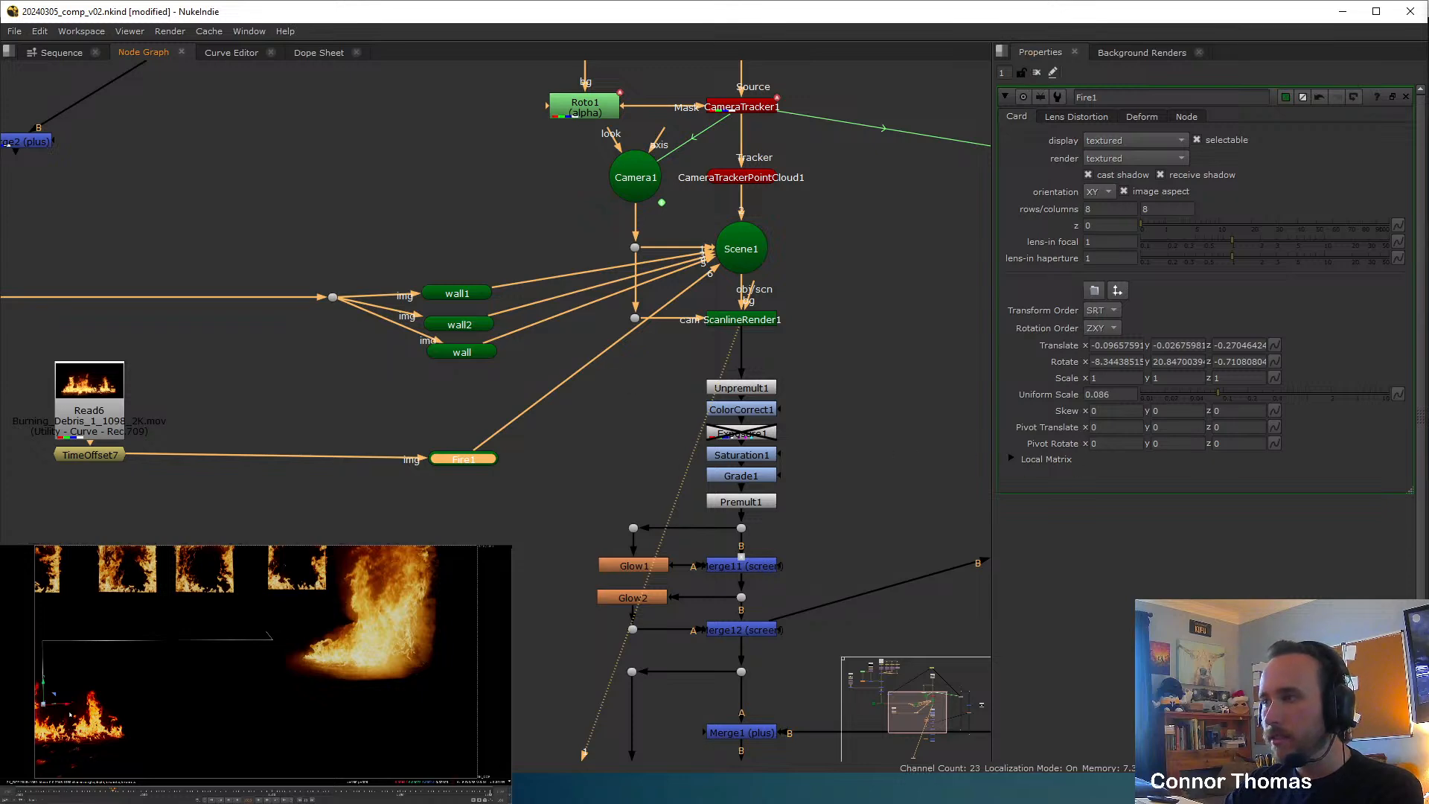
pyautogui.press('Tab')
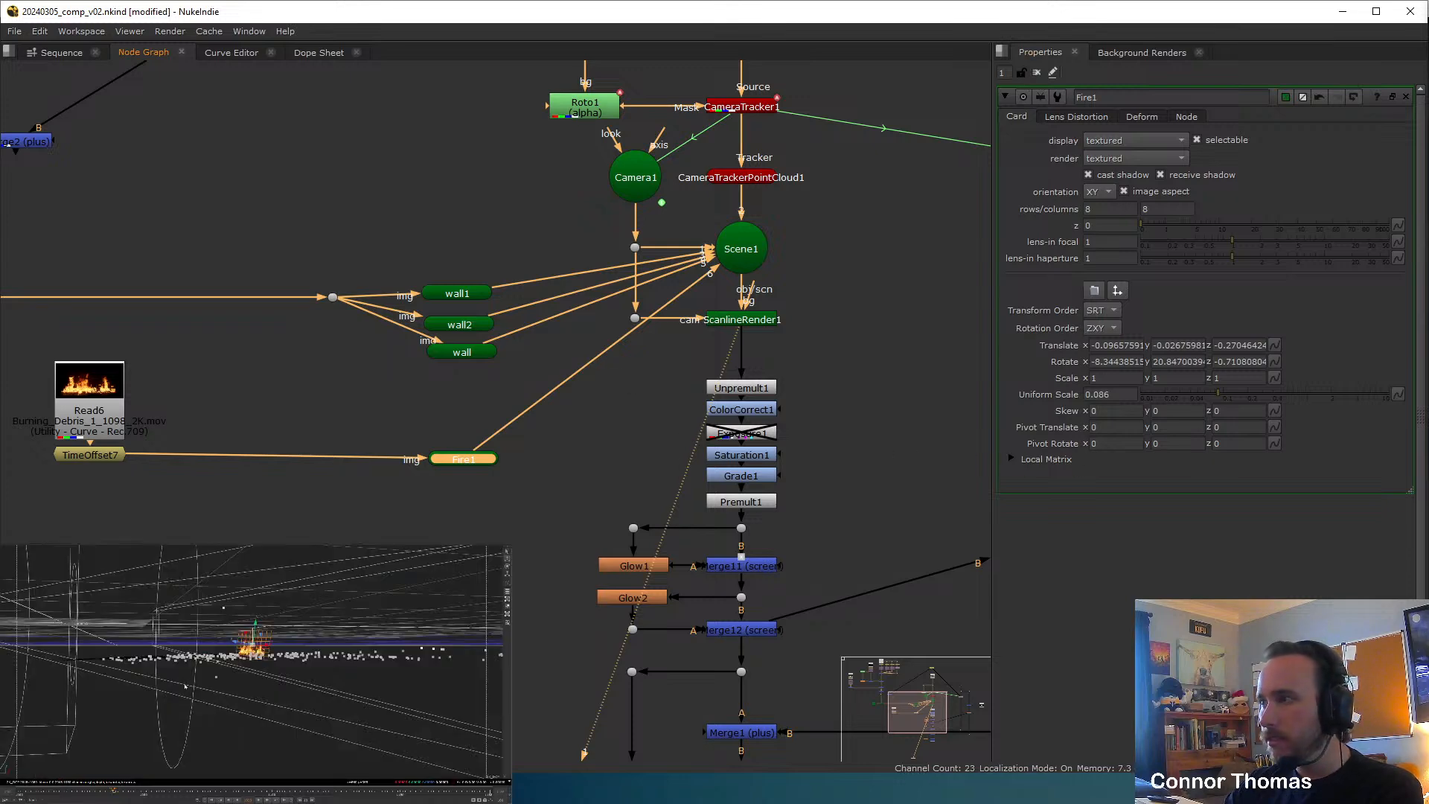
pyautogui.keyDown('ctrl'); pyautogui.moveTo(320, 651); pyautogui.dragTo(207, 655); pyautogui.keyUp('ctrl')
pyautogui.press('Tab')
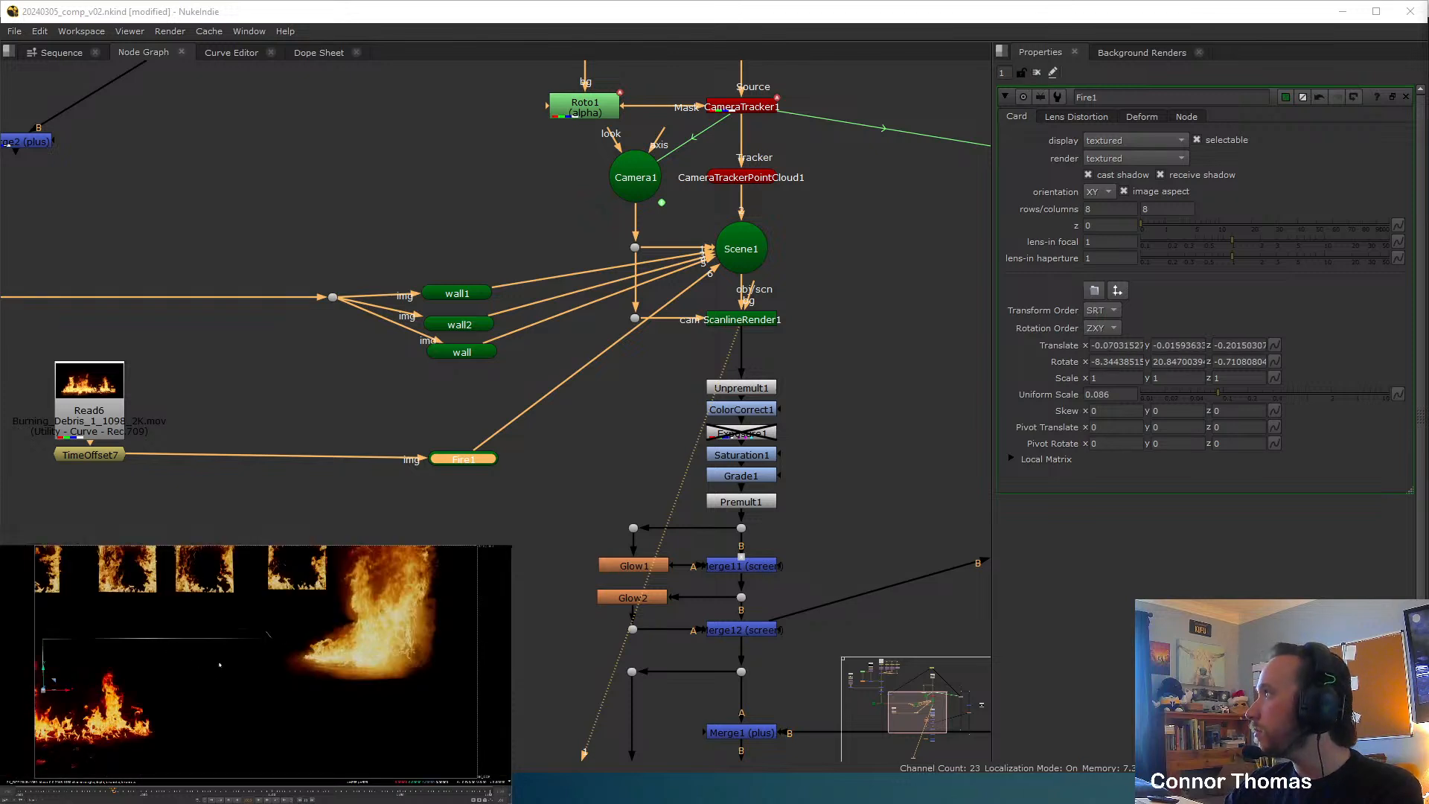
pyautogui.press('Tab')
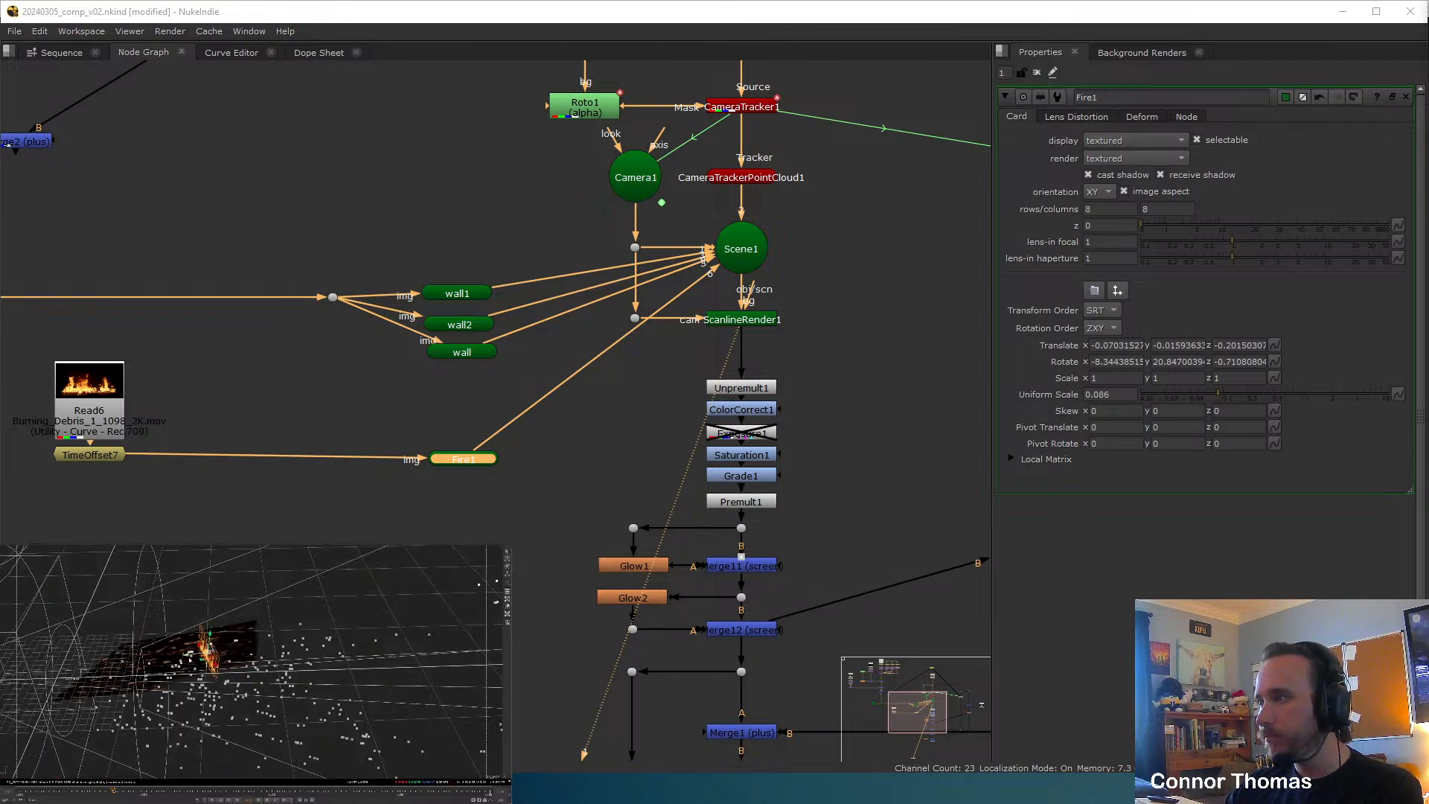
pyautogui.moveTo(189, 656); pyautogui.dragTo(198, 652)
pyautogui.press('Tab')
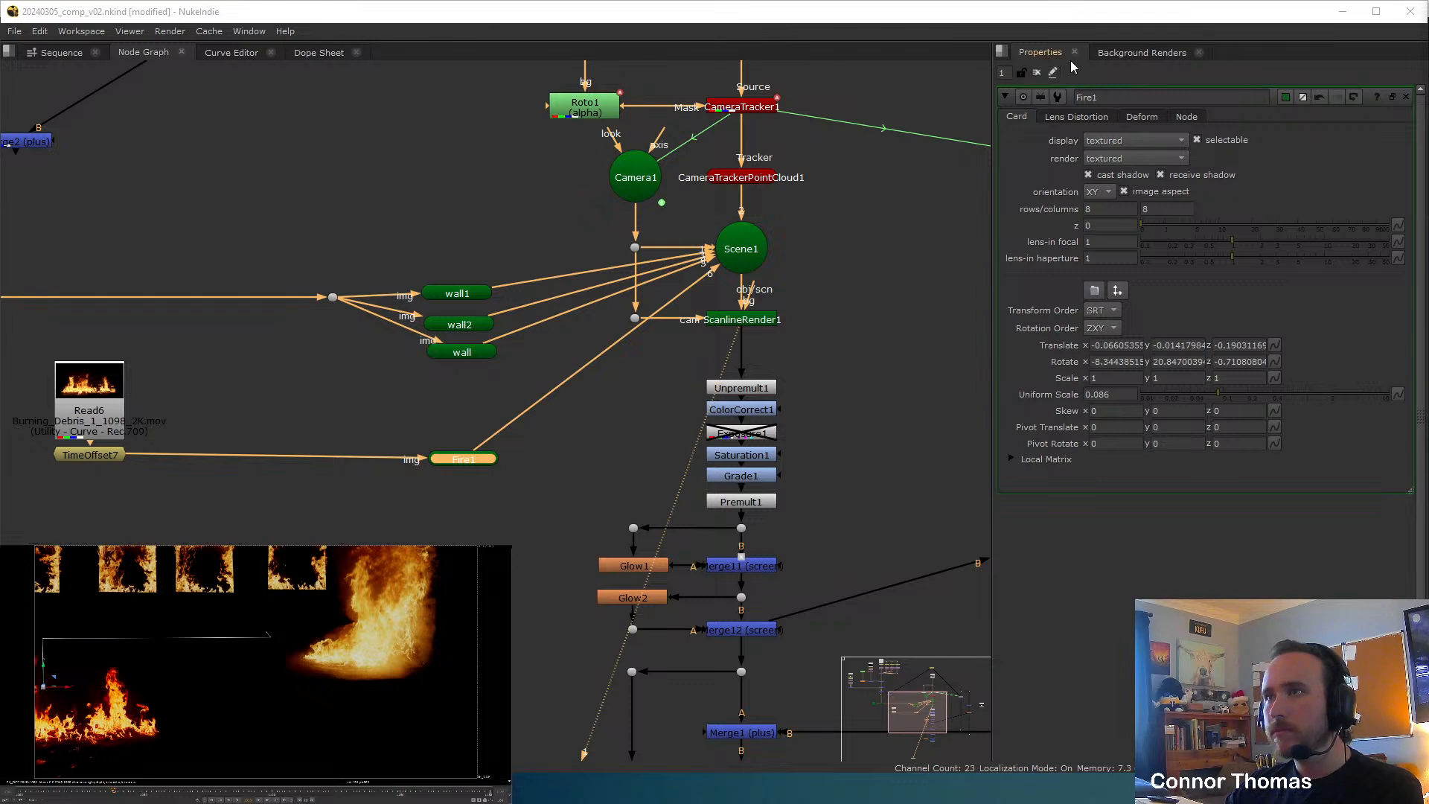
# Insert a Saturation node between the Read6 burning debris clip and TimeOffset7.
pyautogui.click(1037, 73)
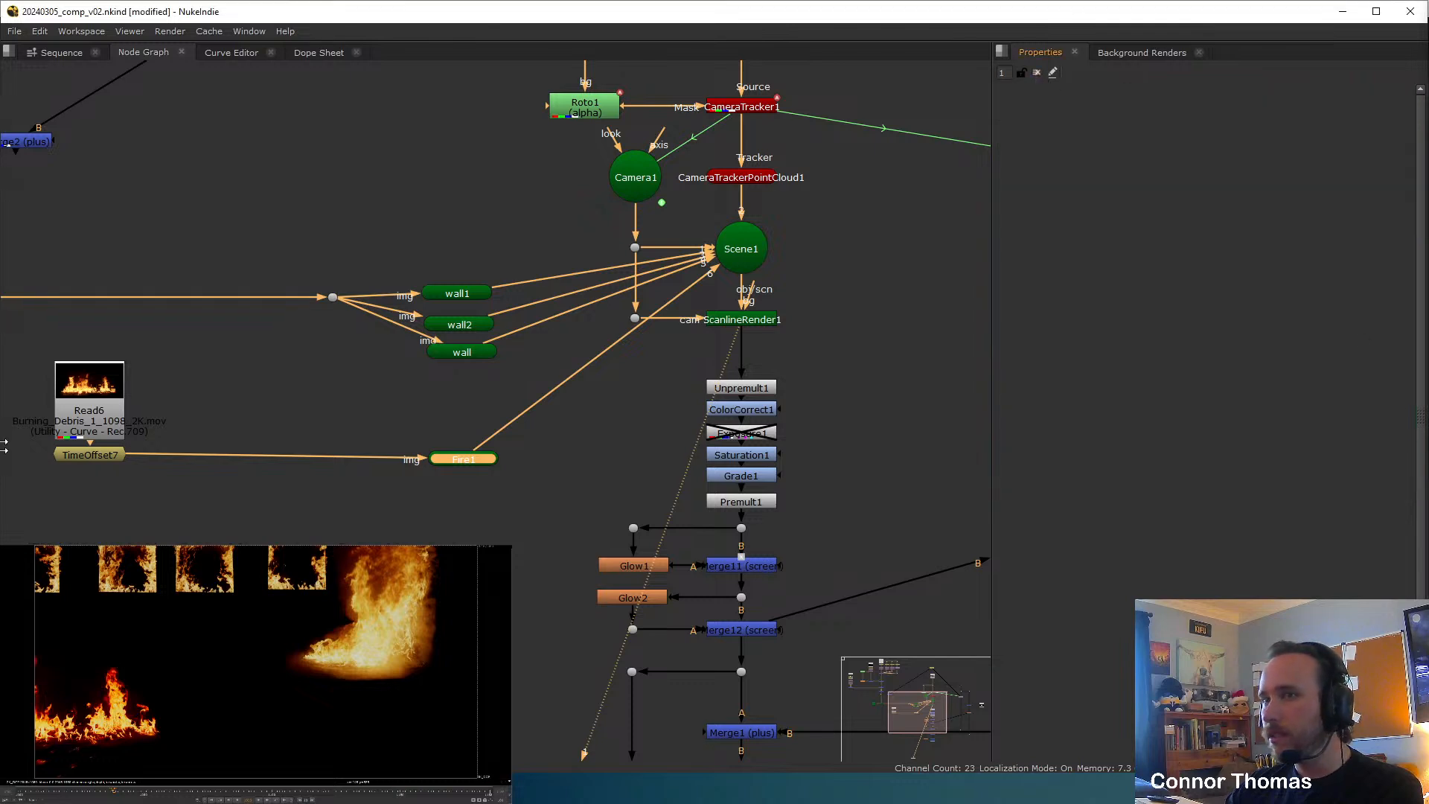
pyautogui.moveTo(159, 410); pyautogui.dragTo(287, 410, button='middle')
pyautogui.click(245, 404)
pyautogui.moveTo(246, 404); pyautogui.dragTo(247, 374)
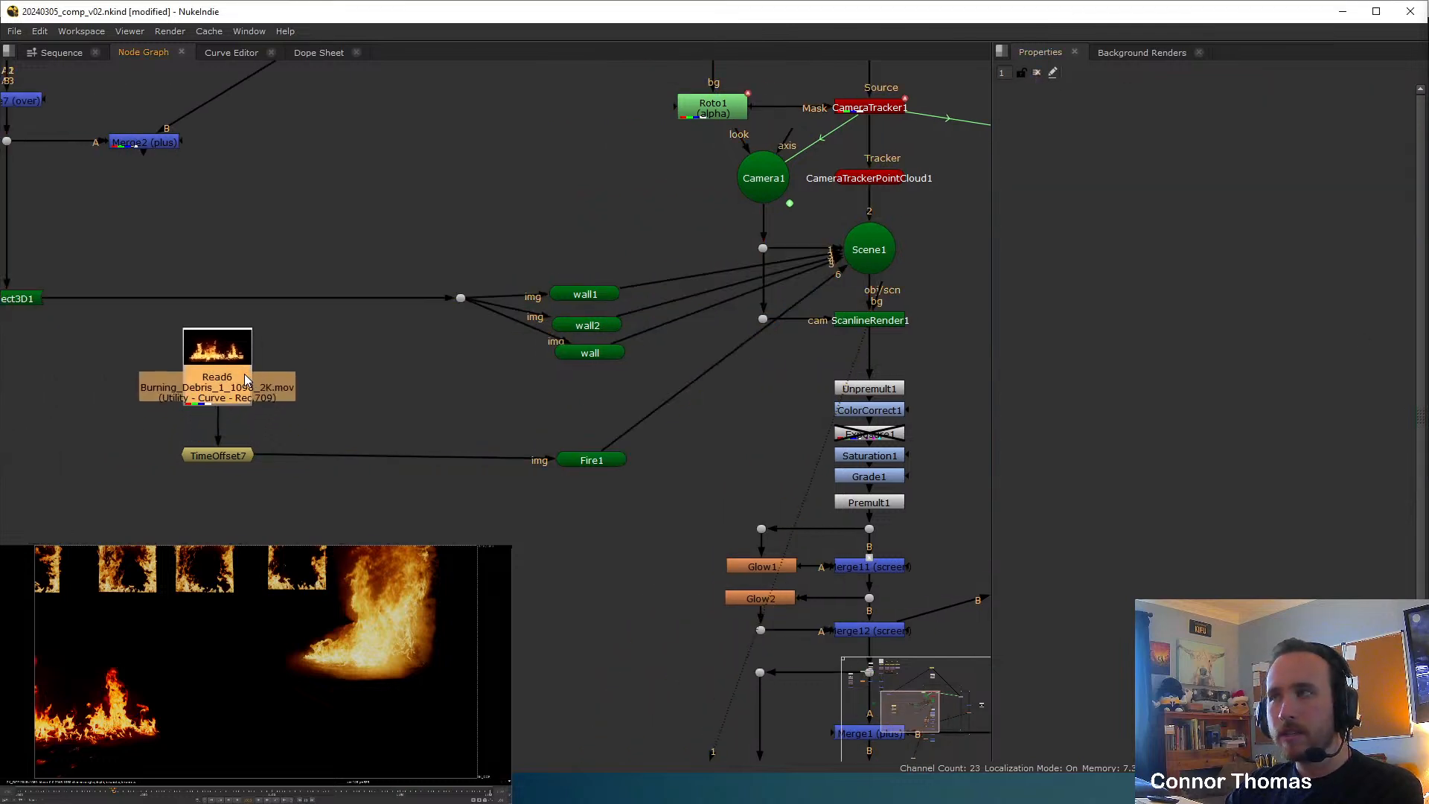
pyautogui.press('Tab')
pyautogui.write('sat')
pyautogui.click(102, 387)
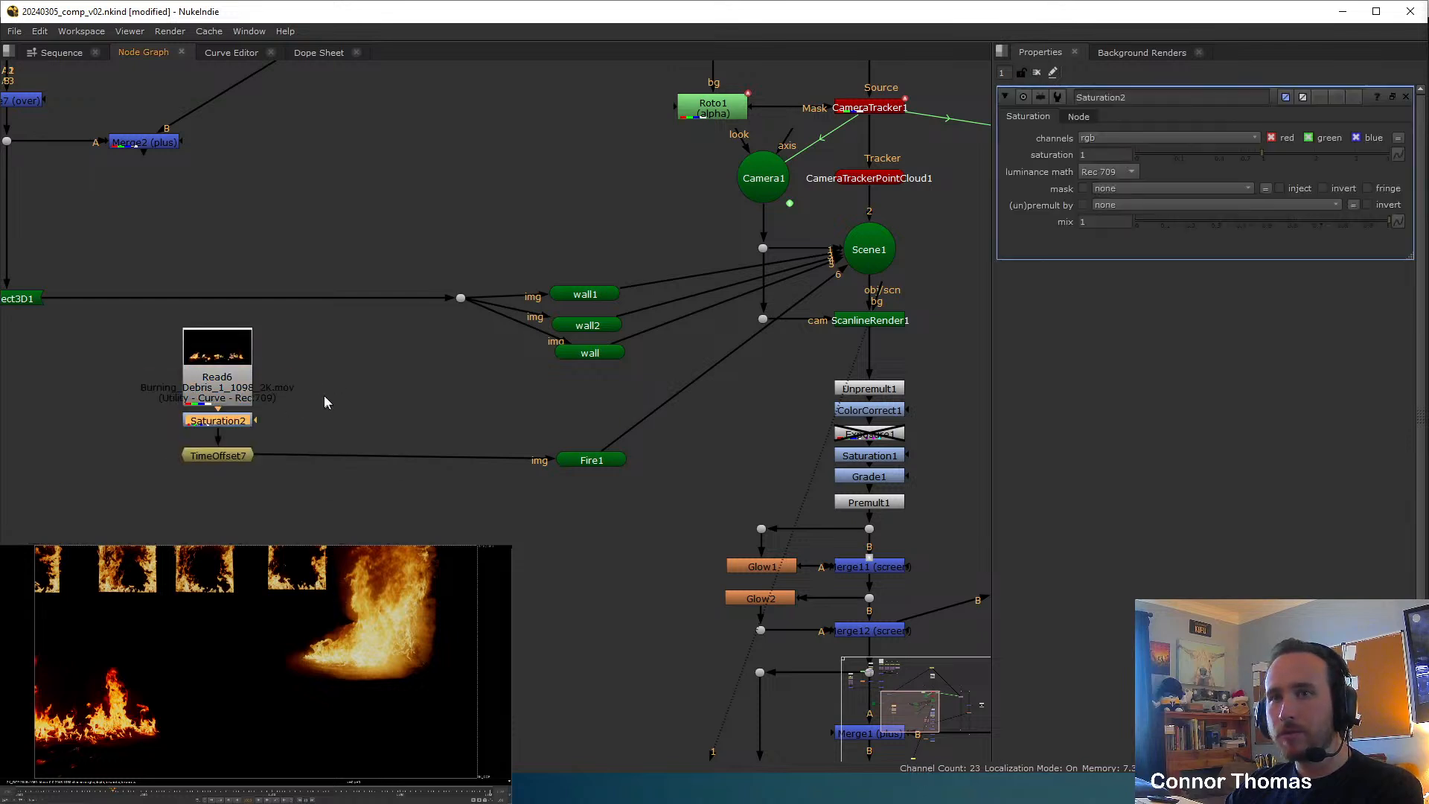
# Move Read6 up and TimeOffset7 down to make room around the new Saturation2 node.
pyautogui.moveTo(309, 378); pyautogui.dragTo(500, 451, button='middle')
pyautogui.moveTo(410, 457); pyautogui.dragTo(411, 426)
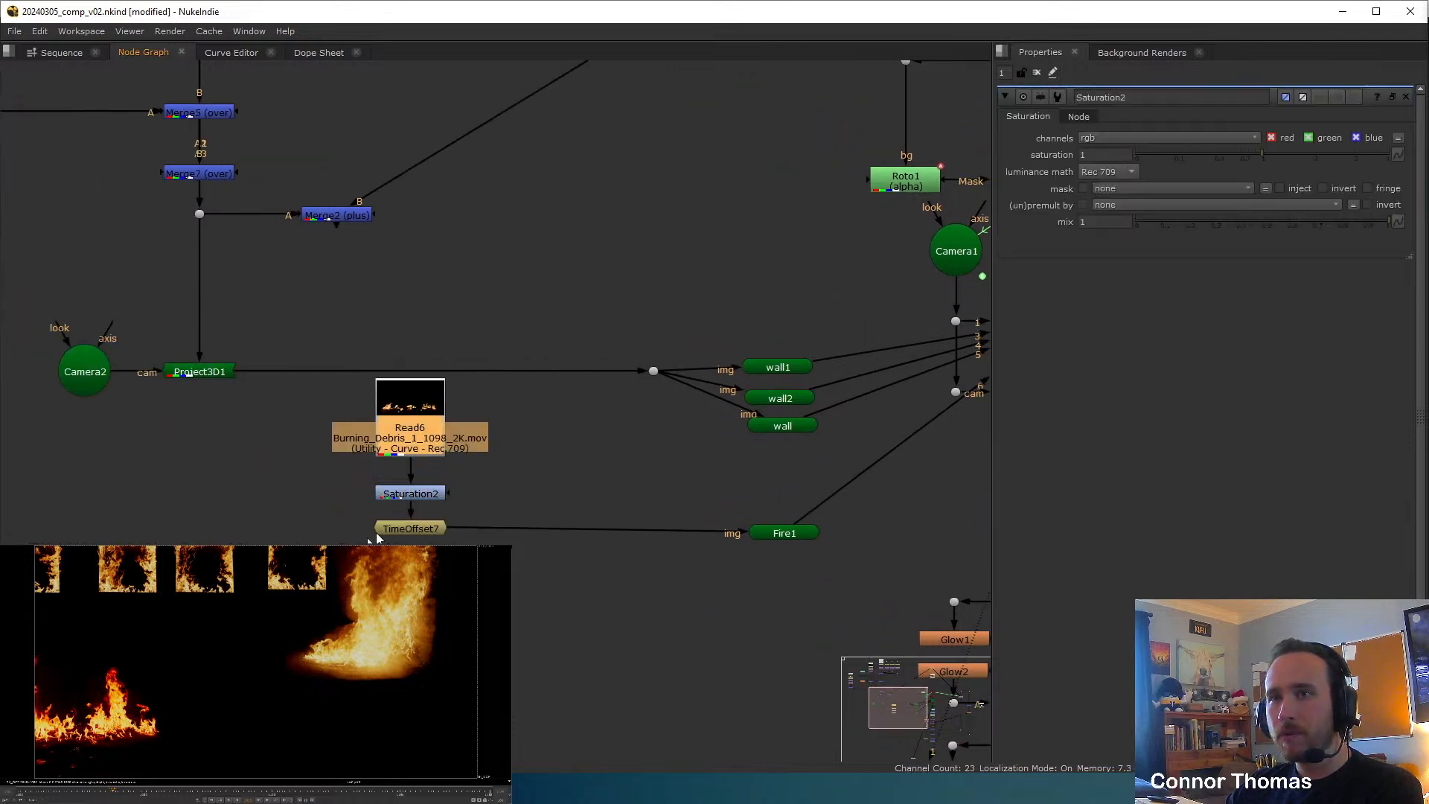
pyautogui.moveTo(281, 563); pyautogui.dragTo(498, 463)
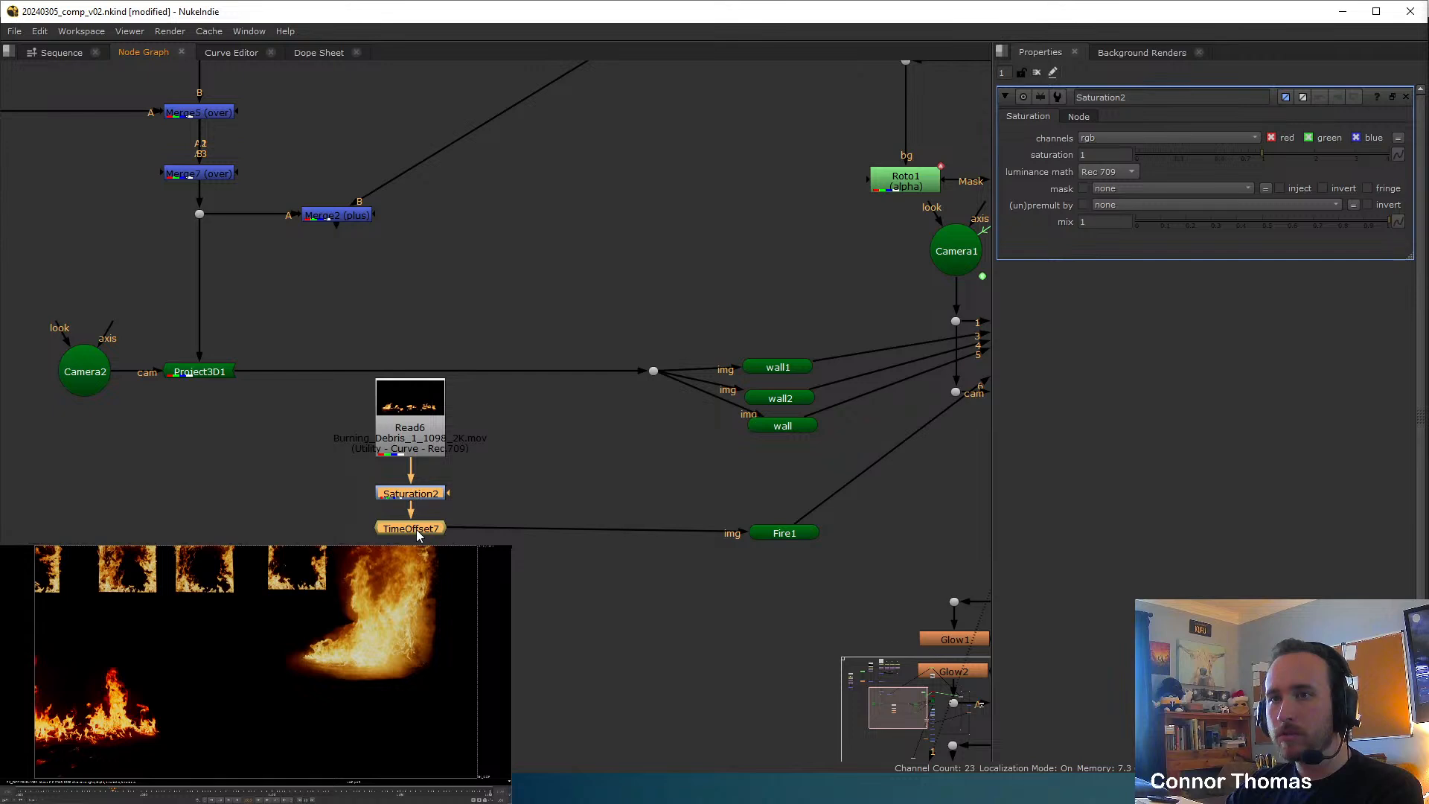
pyautogui.click(405, 553)
pyautogui.moveTo(387, 530); pyautogui.dragTo(388, 594)
# Add an Unpremult node between Read6 and Saturation2 and a Premult node after Saturation2.
pyautogui.click(433, 415)
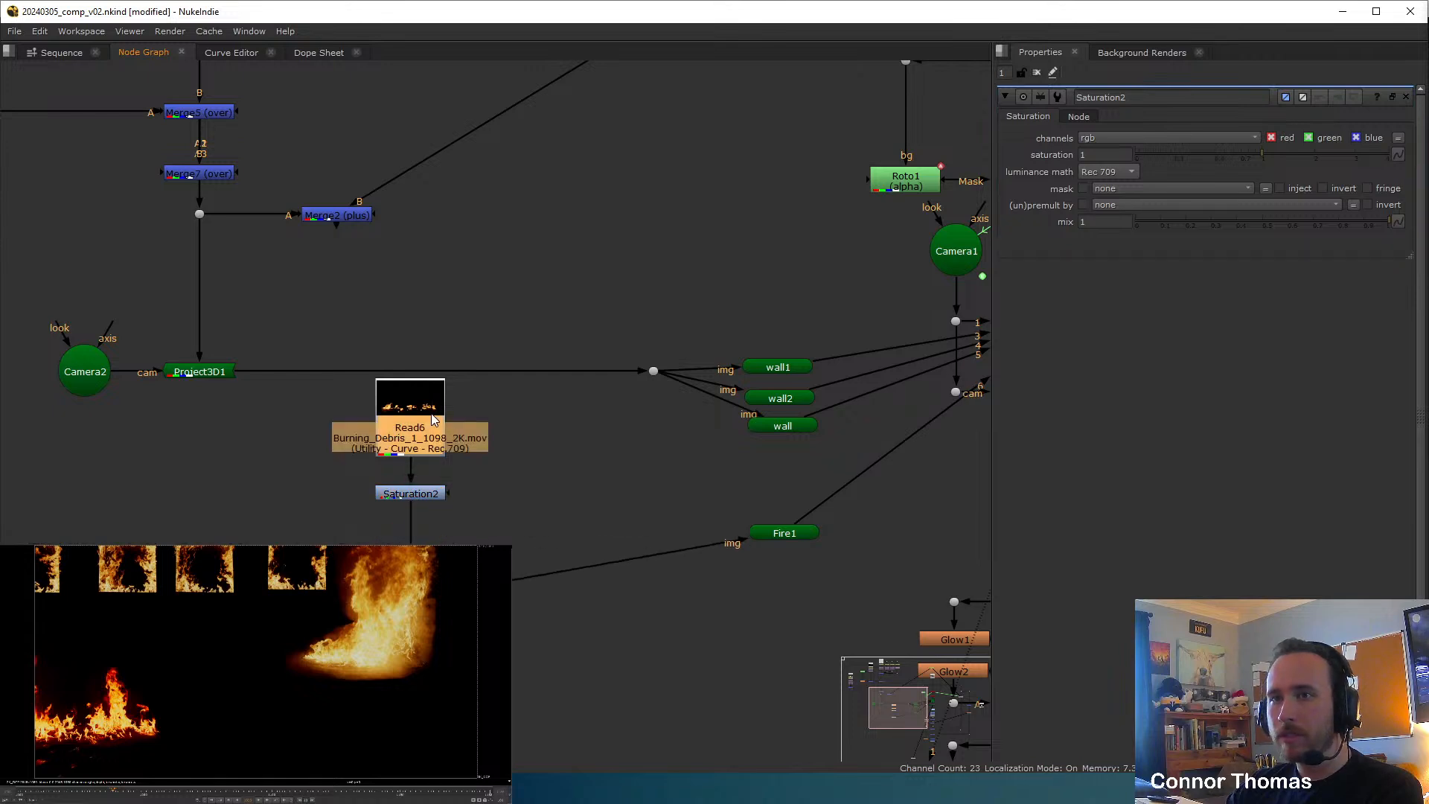
pyautogui.press('Tab')
pyautogui.write('unpre')
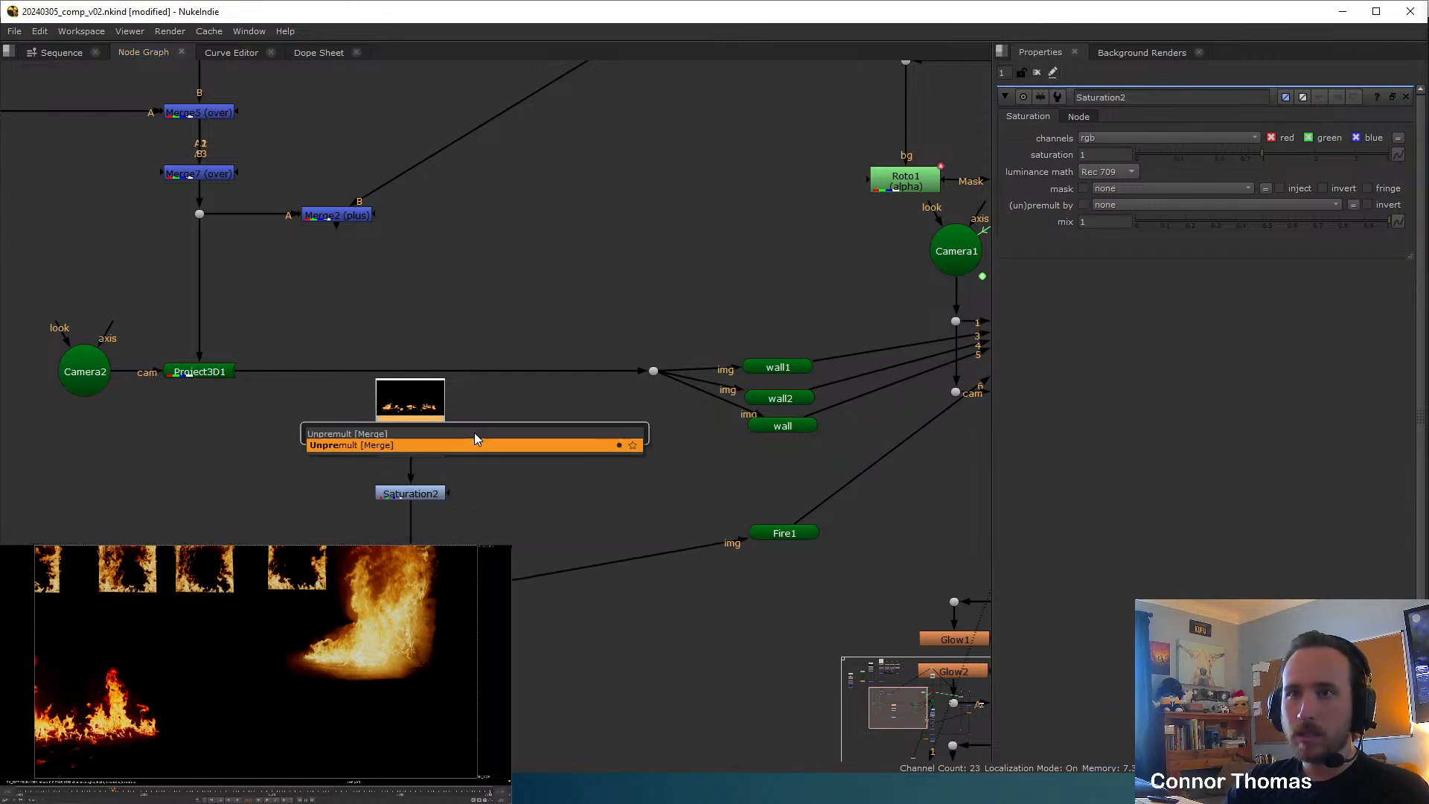
pyautogui.press('Return')
pyautogui.click(414, 497)
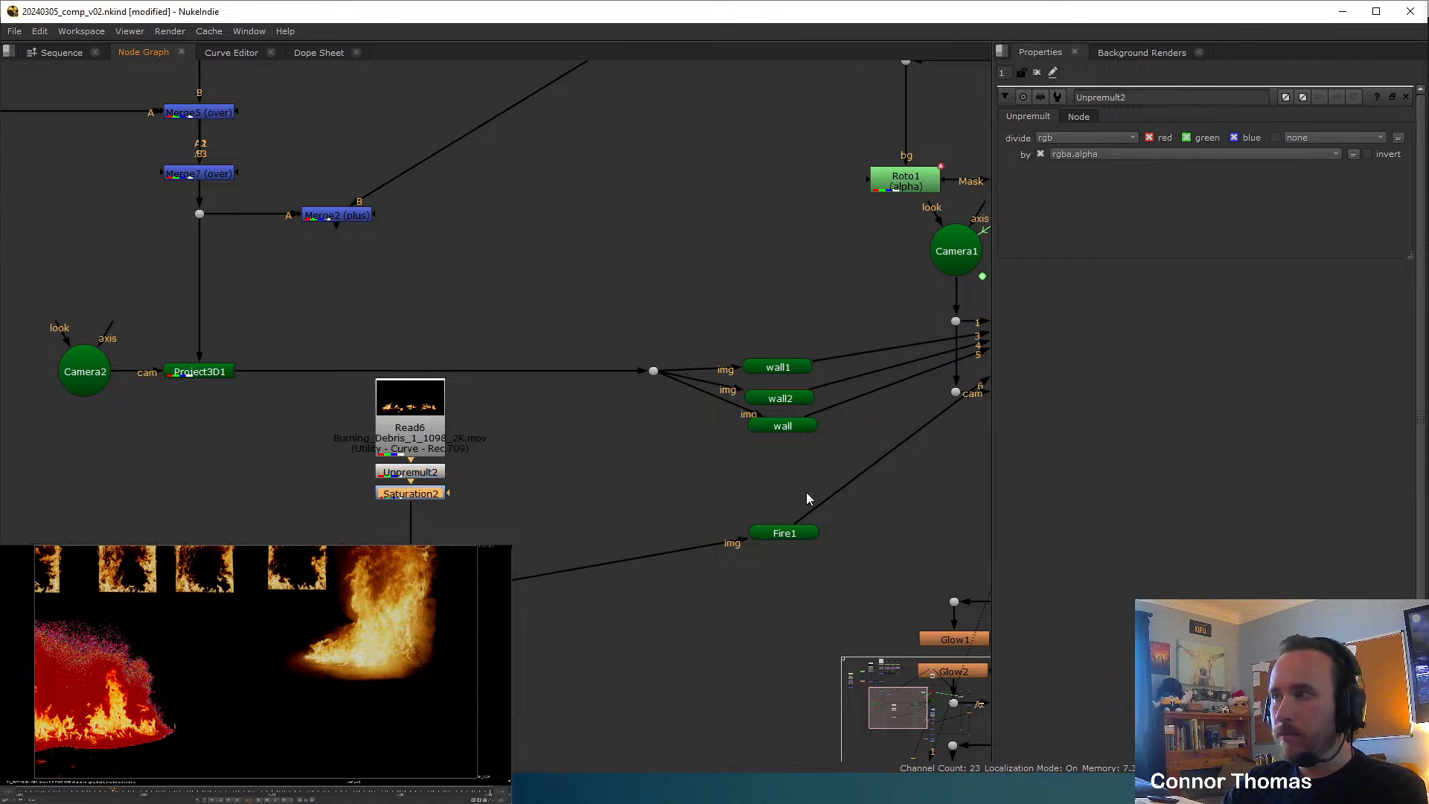
pyautogui.press('Tab')
pyautogui.write('premult')
pyautogui.press('Return')
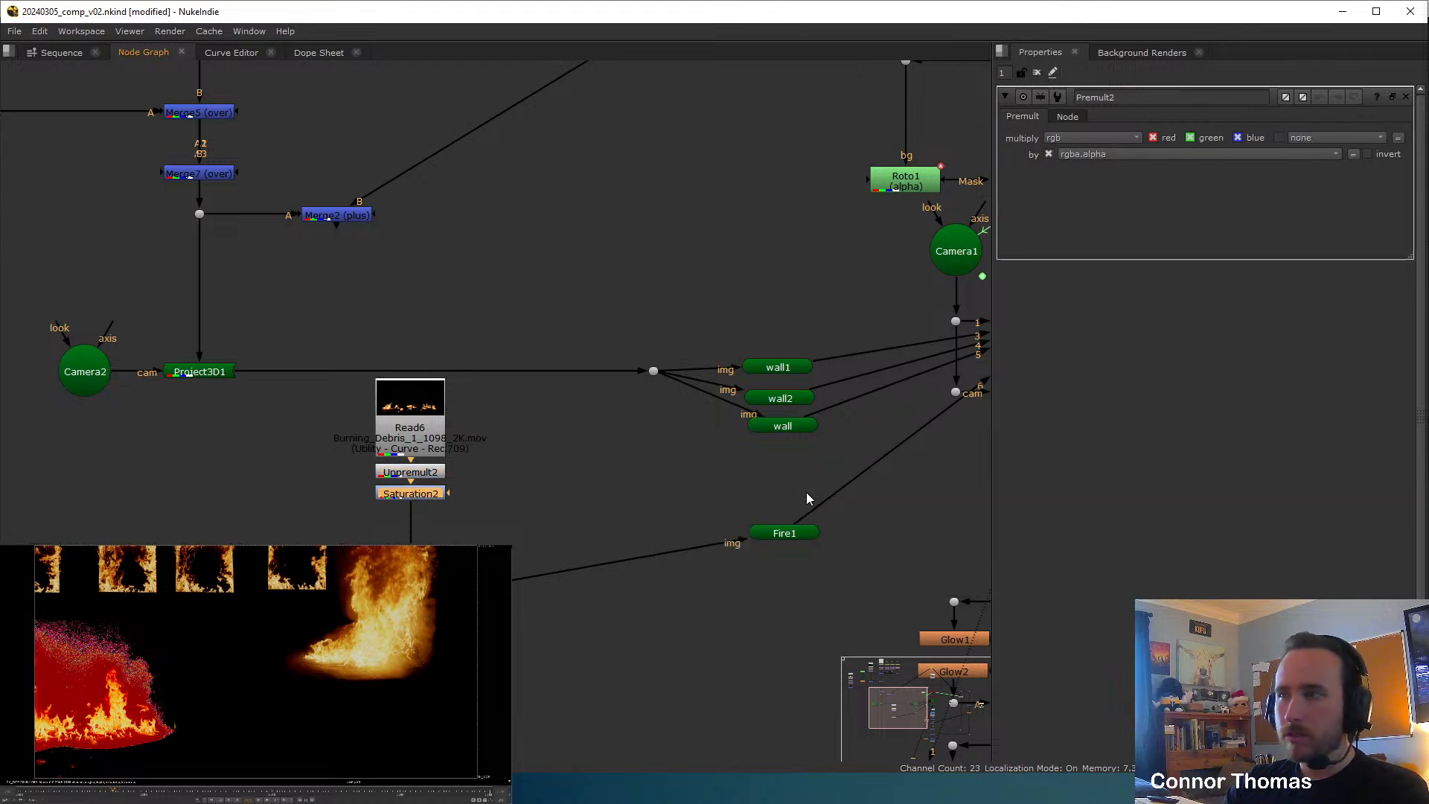
# Lower the saturation of Saturation2 to 0.55.
pyautogui.click(426, 492)
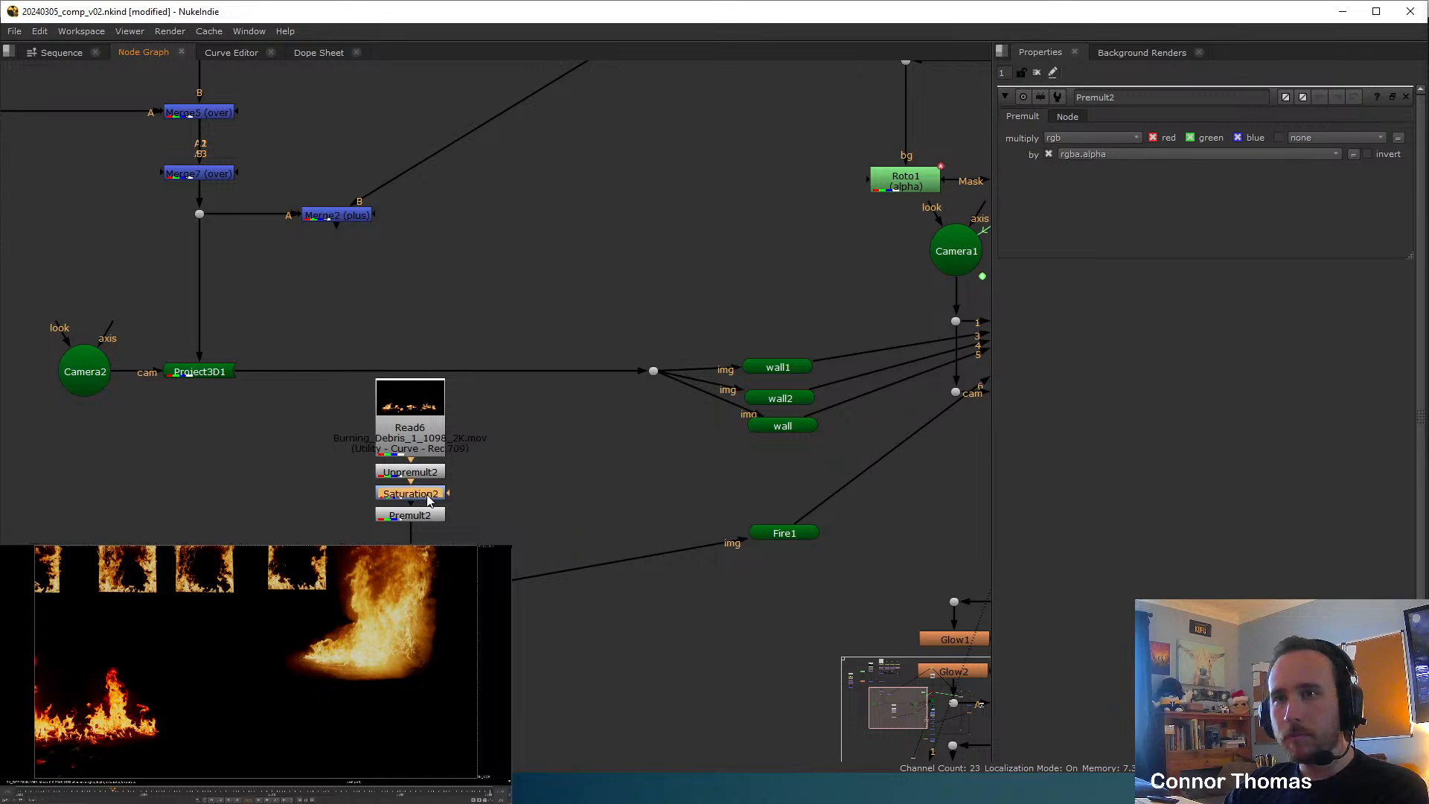
pyautogui.doubleClick(430, 499)
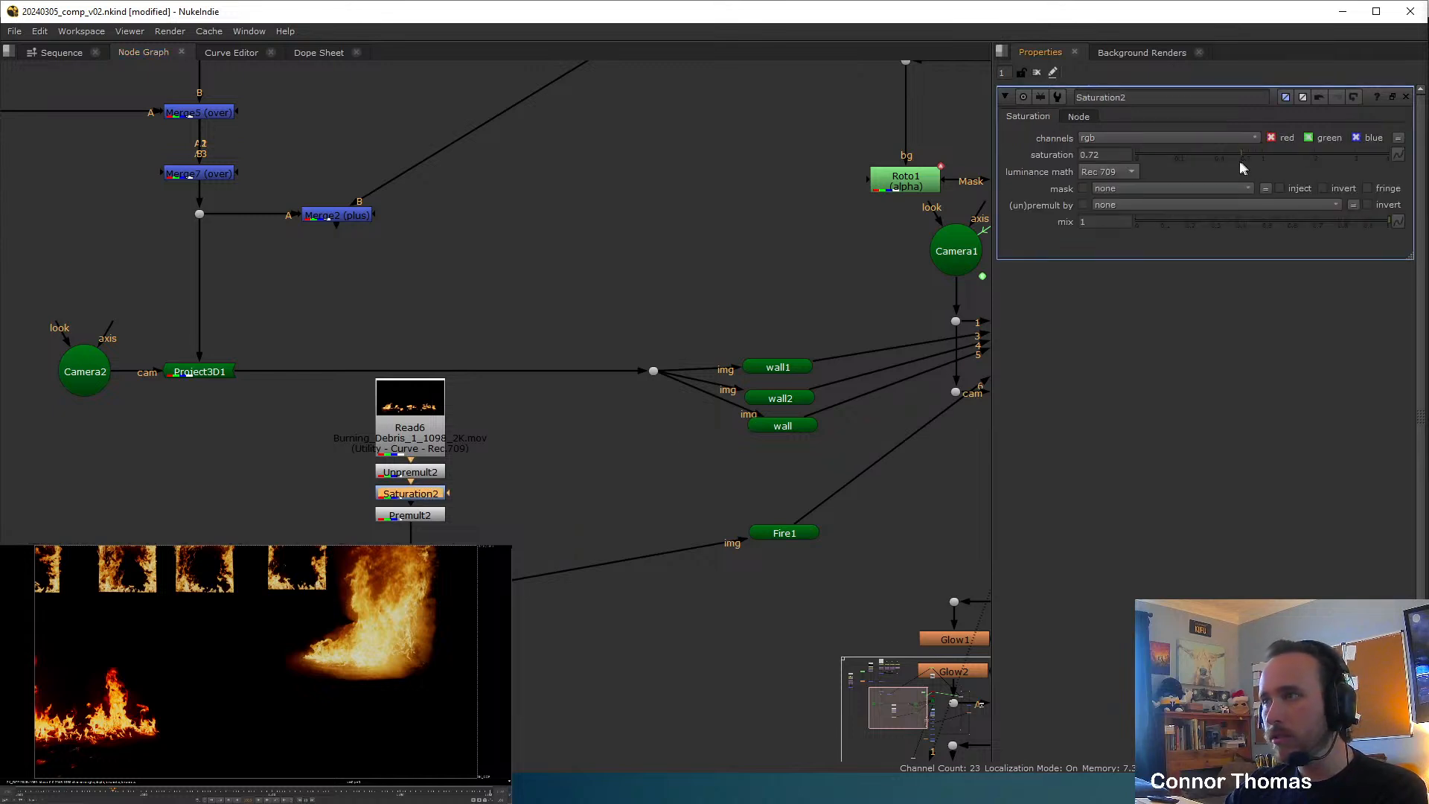
pyautogui.moveTo(1240, 162)
pyautogui.mouseDown()
pyautogui.moveTo(1205, 172)
pyautogui.moveTo(1236, 171)
pyautogui.mouseUp()
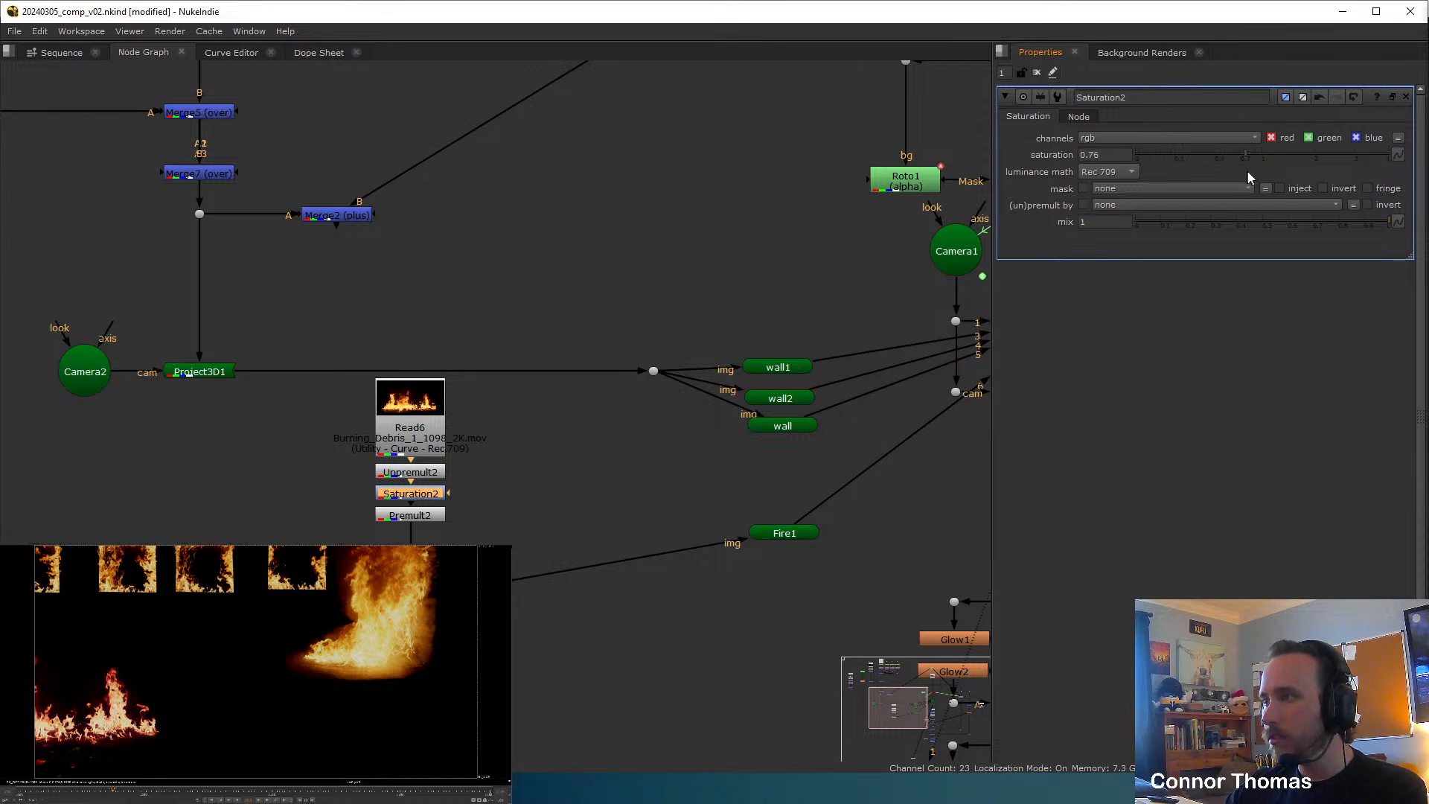
pyautogui.moveTo(1268, 171); pyautogui.dragTo(1251, 171)
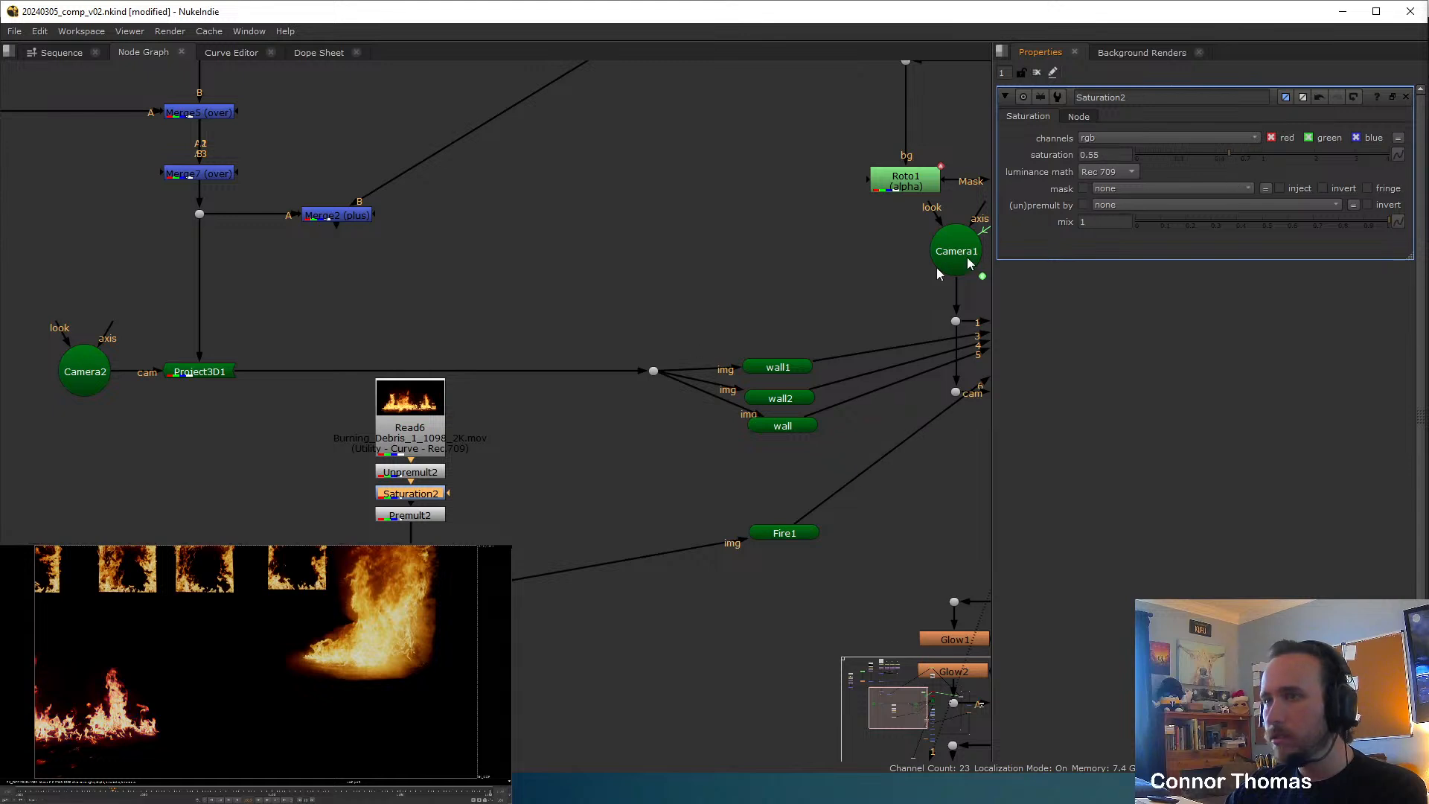
# Move Premult2 further down and insert a Grade node between Saturation2 and Premult2.
pyautogui.click(517, 534)
pyautogui.click(435, 515)
pyautogui.press('Delete')
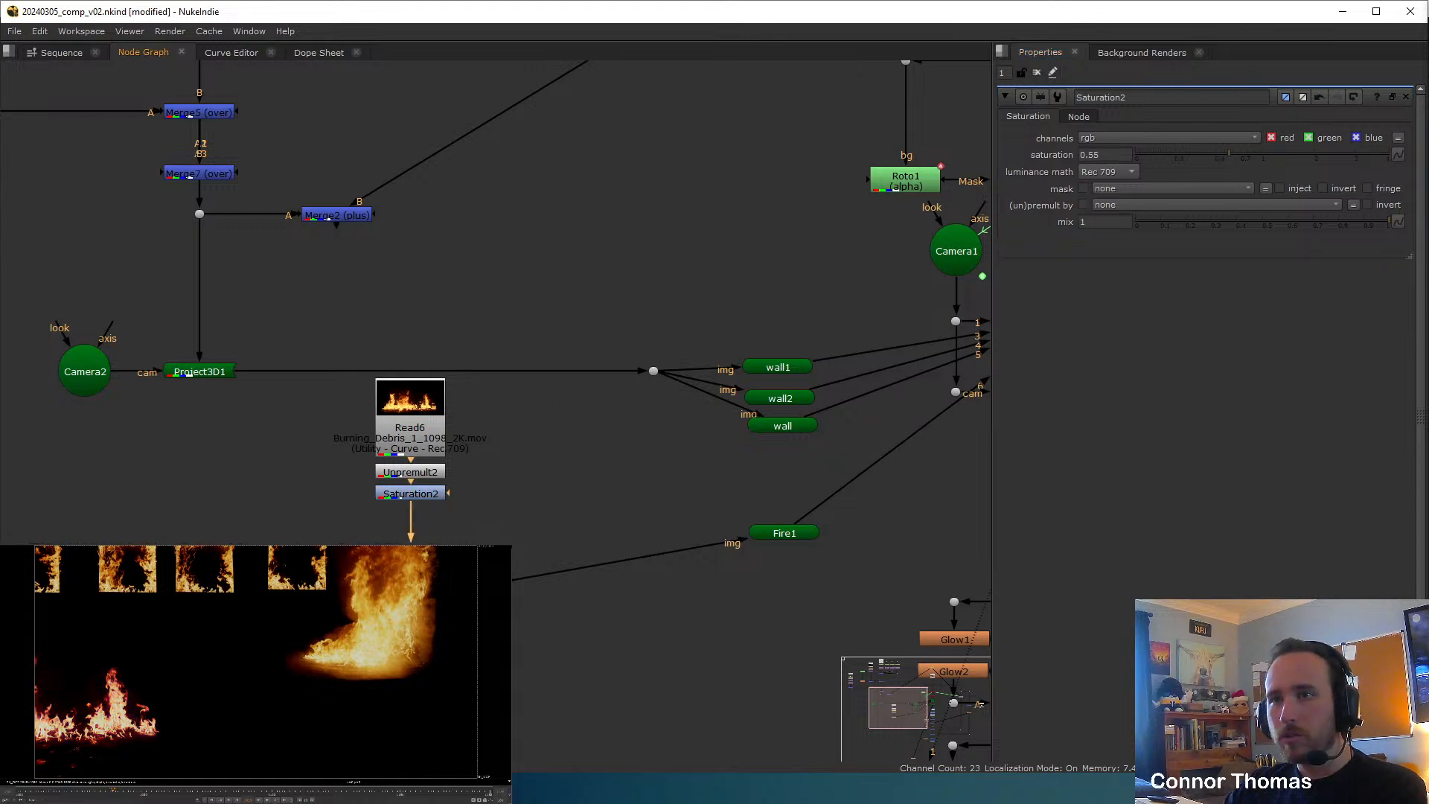
pyautogui.click(414, 494)
pyautogui.press('g')
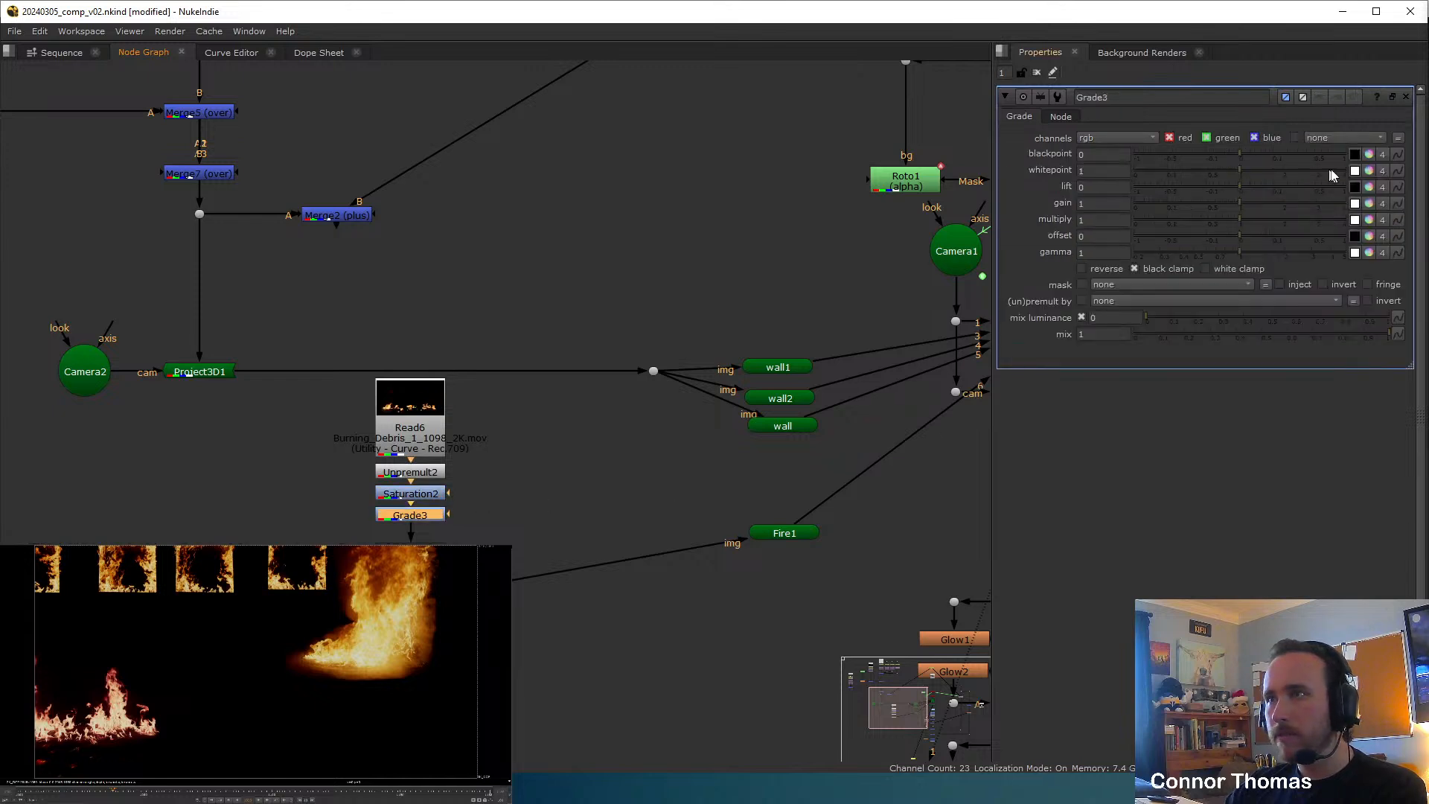
# Tint Grade3's whitepoint to about red 1, green 0.77 and blue 0.93, and close its properties.
pyautogui.click(1369, 170)
pyautogui.moveTo(1033, 220); pyautogui.dragTo(1085, 258)
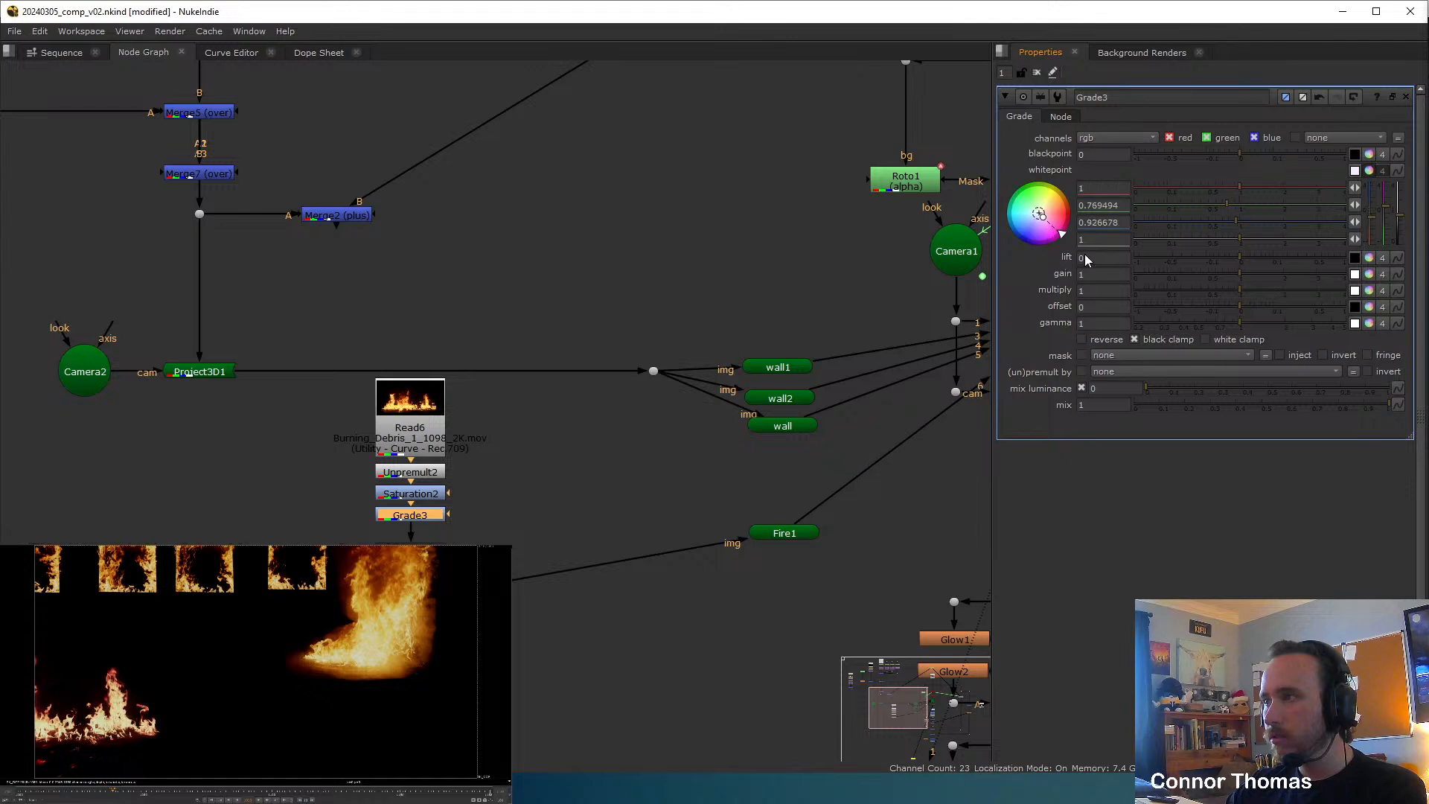
pyautogui.click(1037, 73)
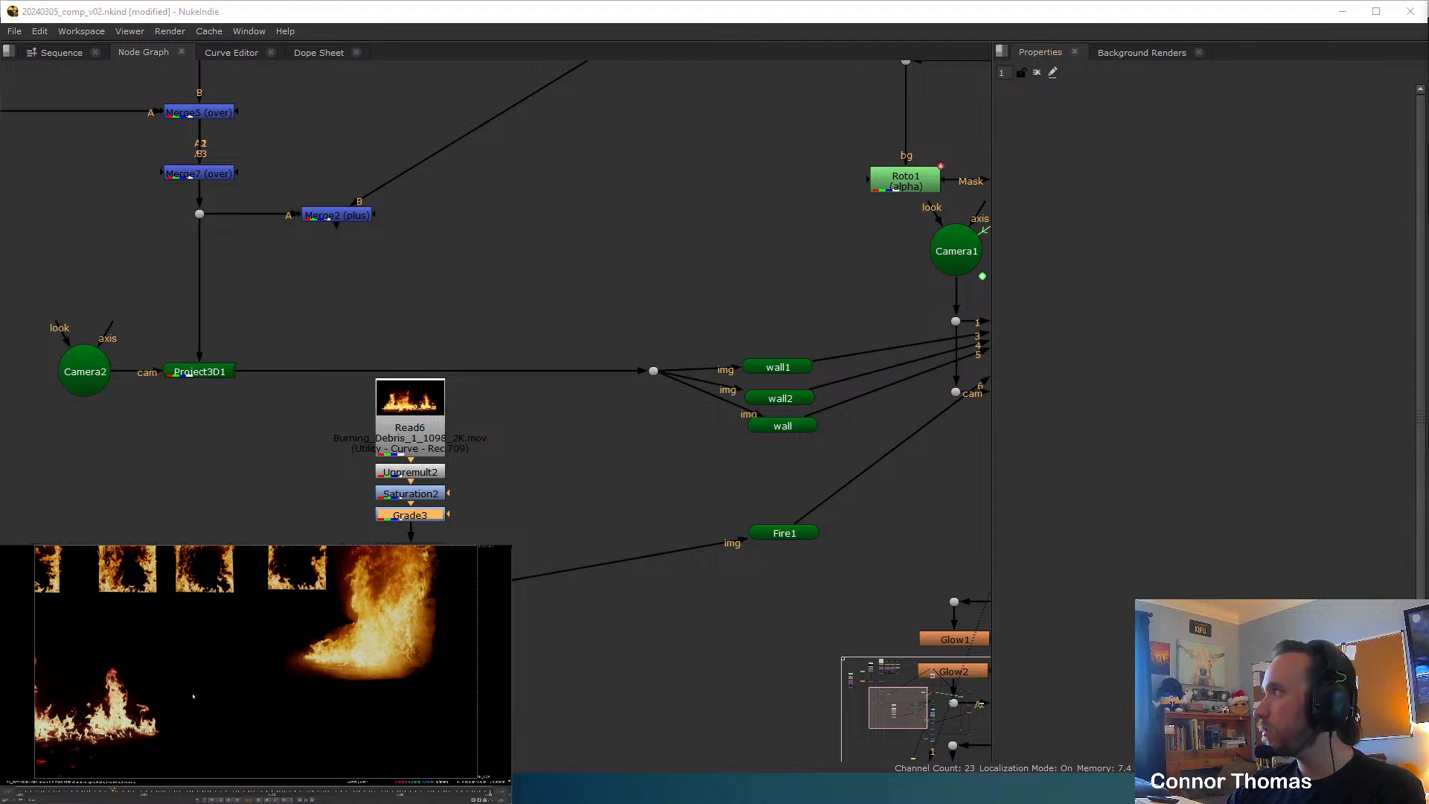
# View the output of Premult2 and inspect the alpha channel of the debris fire.
pyautogui.moveTo(979, 275); pyautogui.dragTo(851, 233, button='middle')
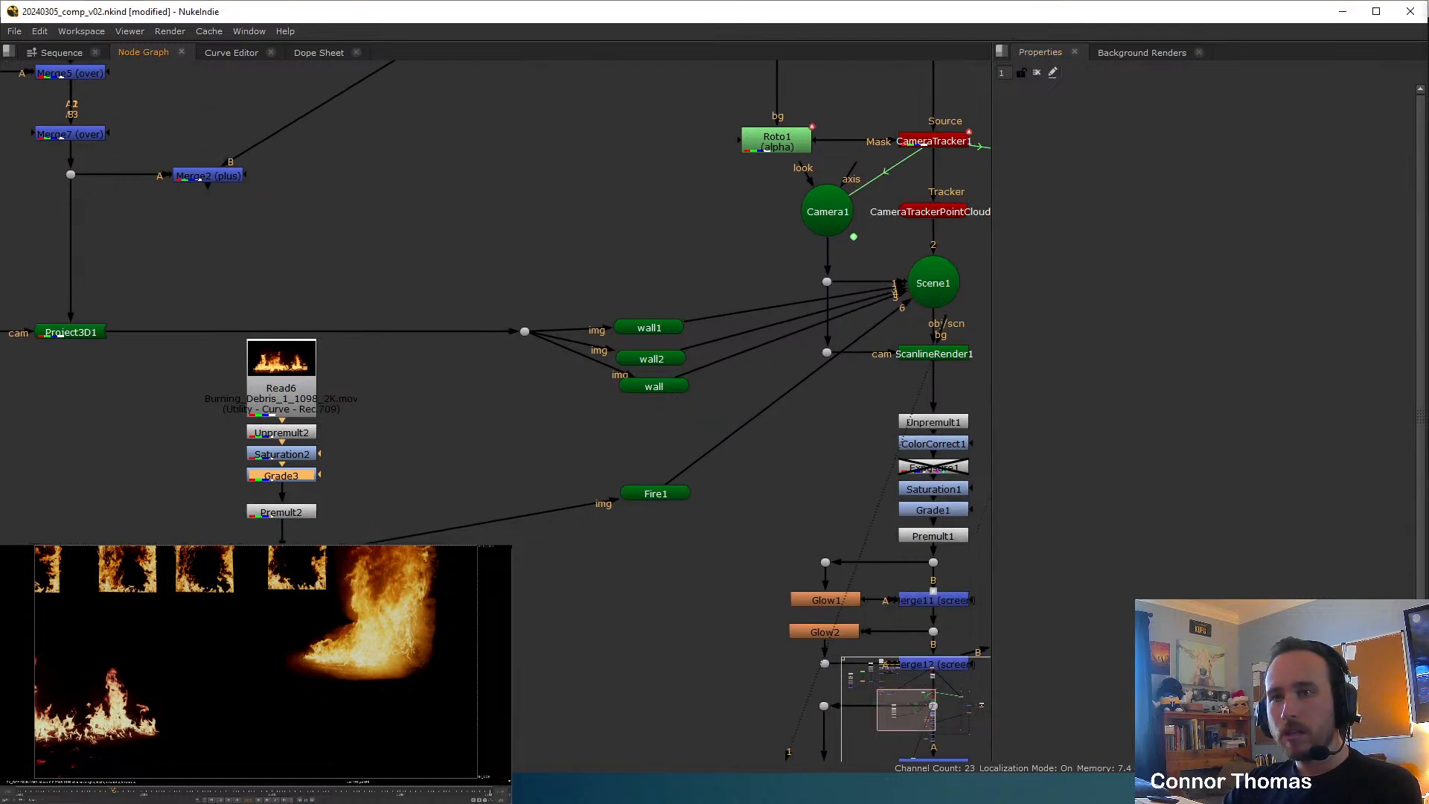
pyautogui.moveTo(614, 564); pyautogui.dragTo(293, 449, button='middle')
pyautogui.moveTo(591, 428); pyautogui.dragTo(767, 505, button='middle')
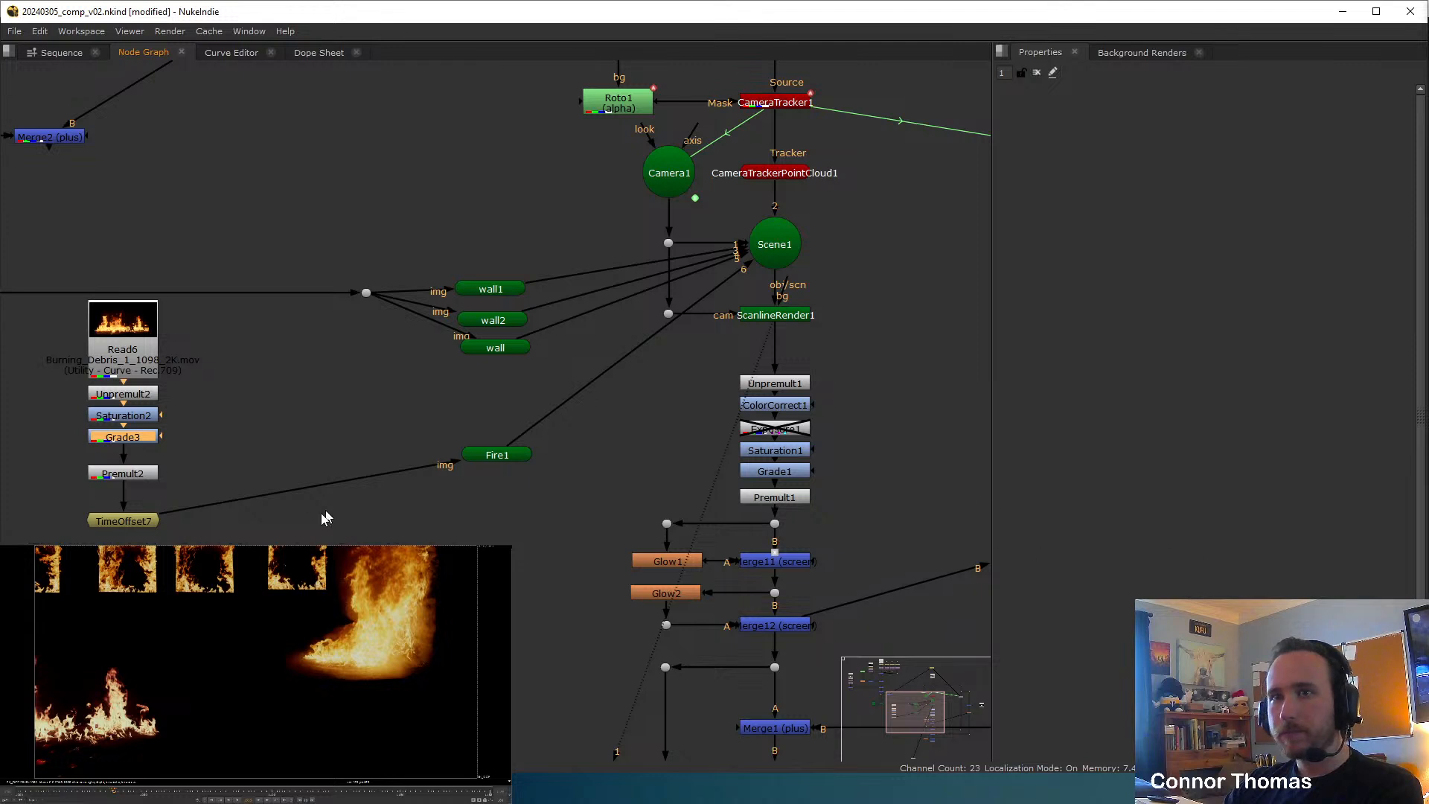
pyautogui.click(133, 476)
pyautogui.press('1')
pyautogui.press('a')
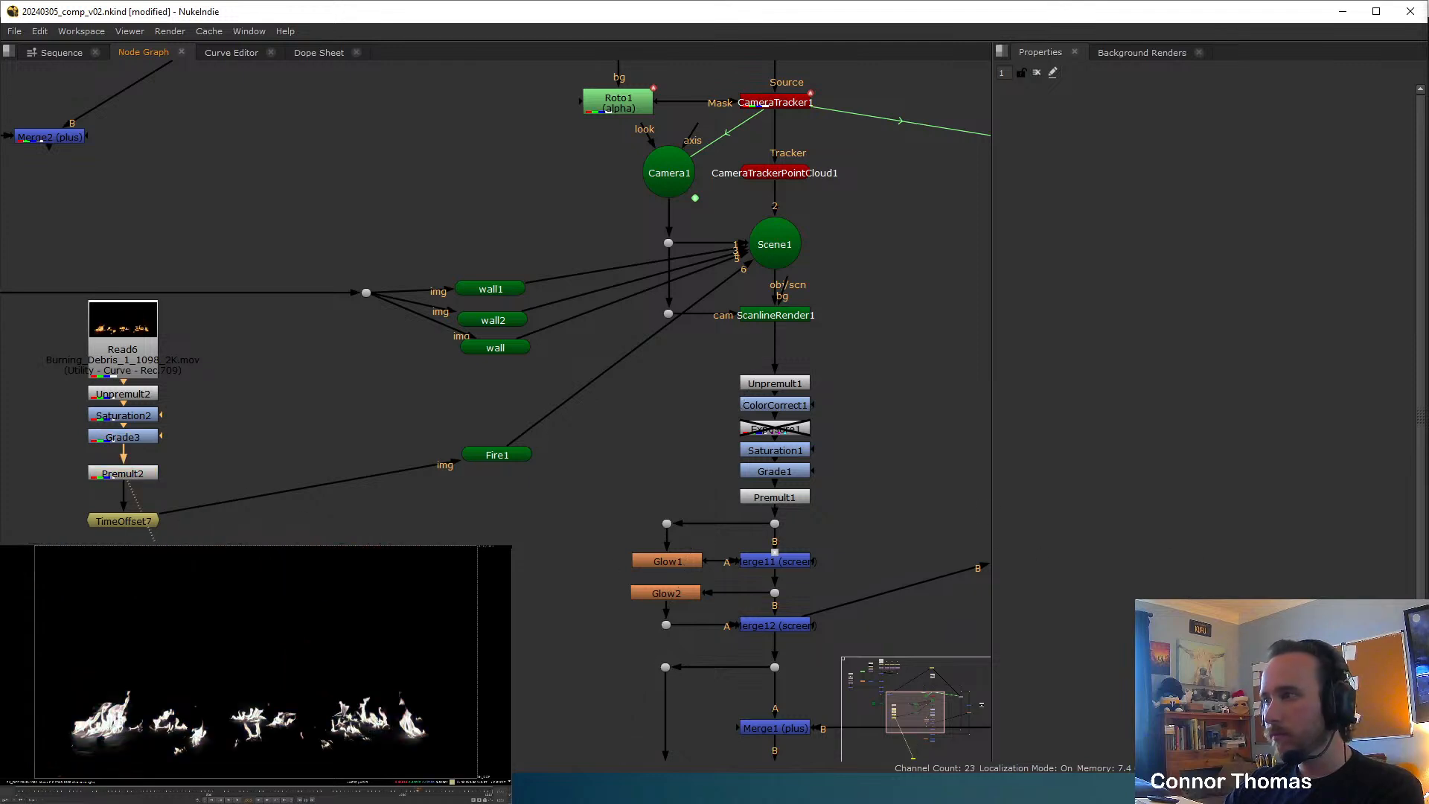
pyautogui.press('a')
# View the full composite from the final Grade2 node at the end of the node tree.
pyautogui.moveTo(597, 509); pyautogui.dragTo(476, 433, button='middle')
pyautogui.moveTo(713, 545); pyautogui.dragTo(674, 419, button='middle')
pyautogui.moveTo(531, 431); pyautogui.dragTo(576, 294, button='middle')
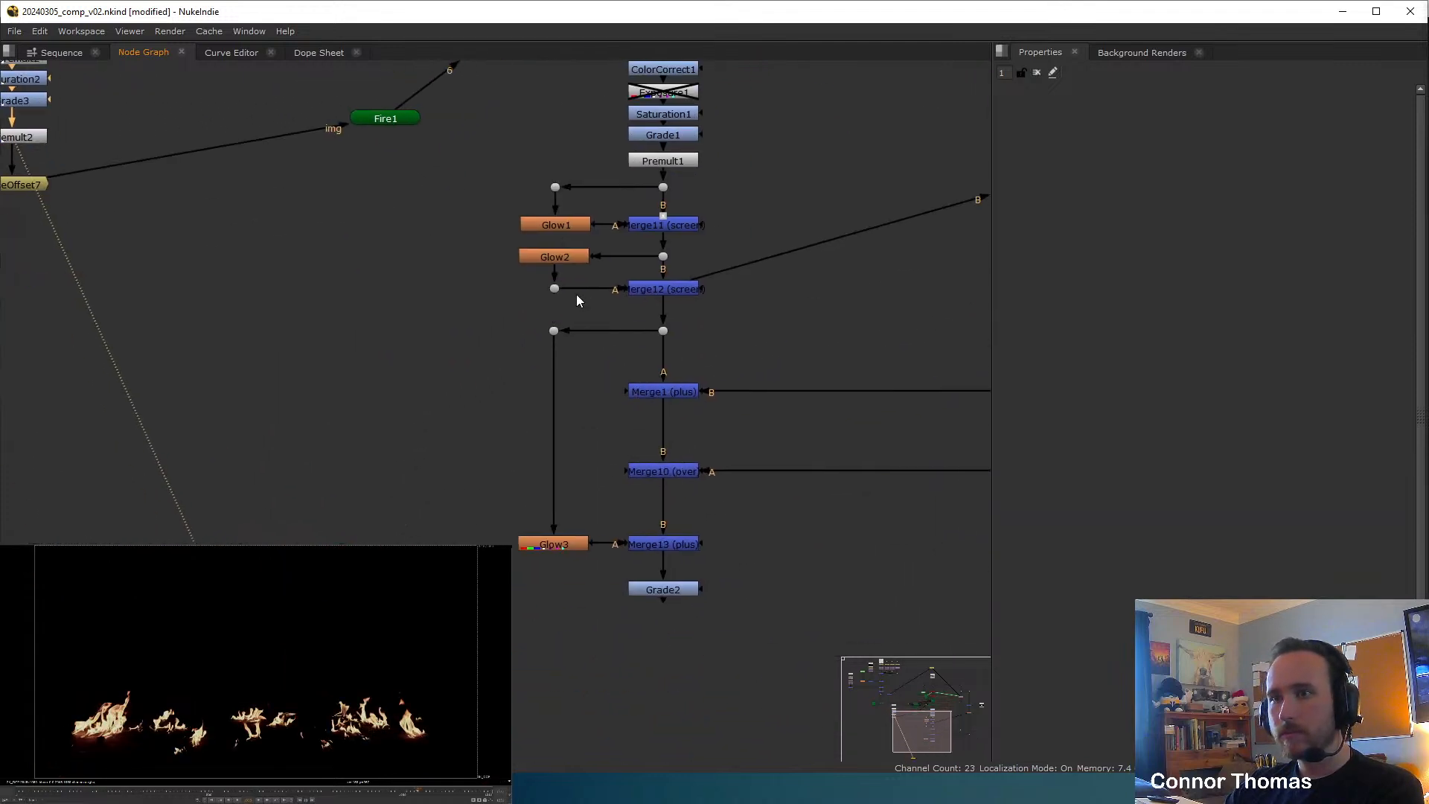
pyautogui.click(666, 594)
pyautogui.press('1')
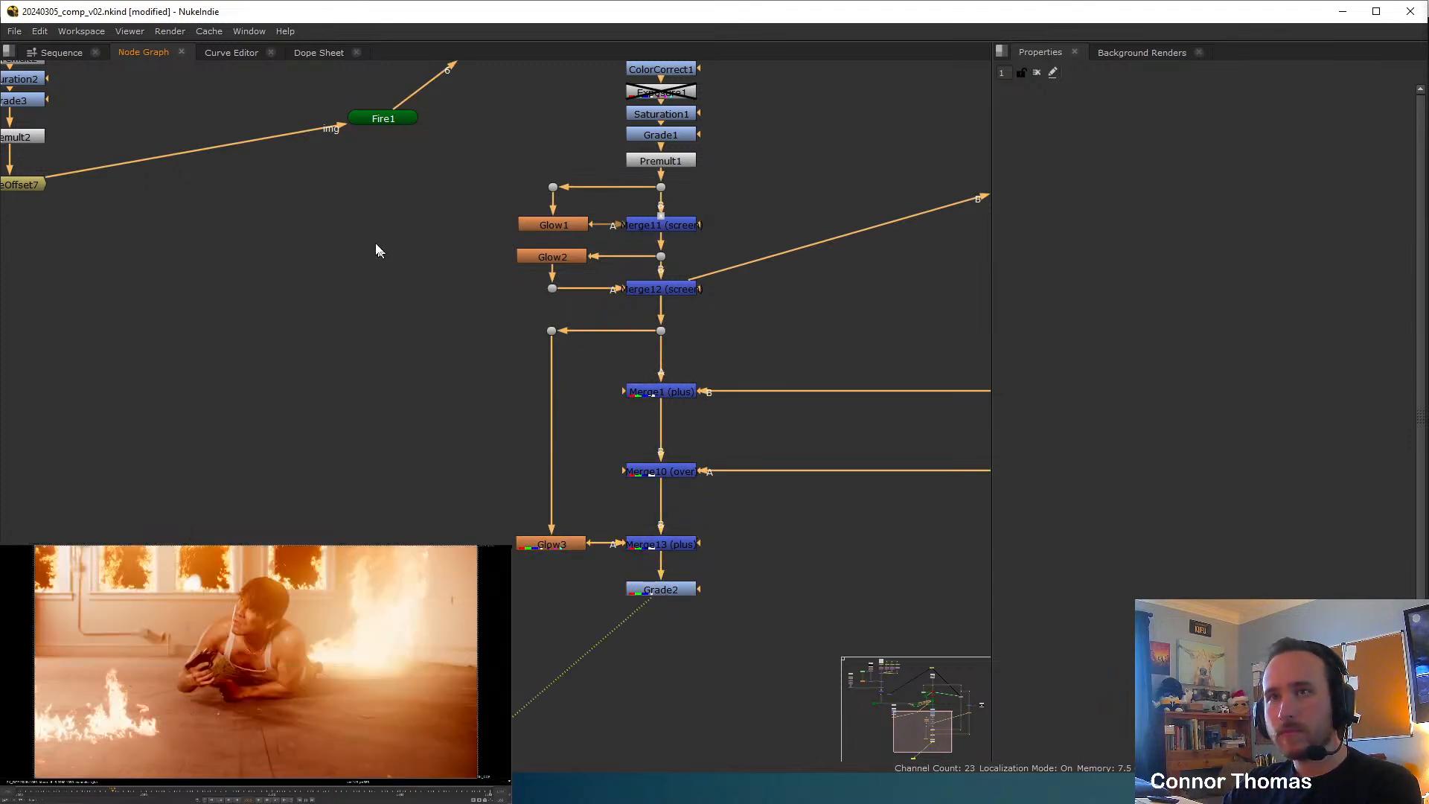
# Move the Fire1 card closer to the camera in the 3D view, to a translate of about -0.043, -0.005, -0.129.
pyautogui.moveTo(377, 249); pyautogui.dragTo(710, 455, button='middle')
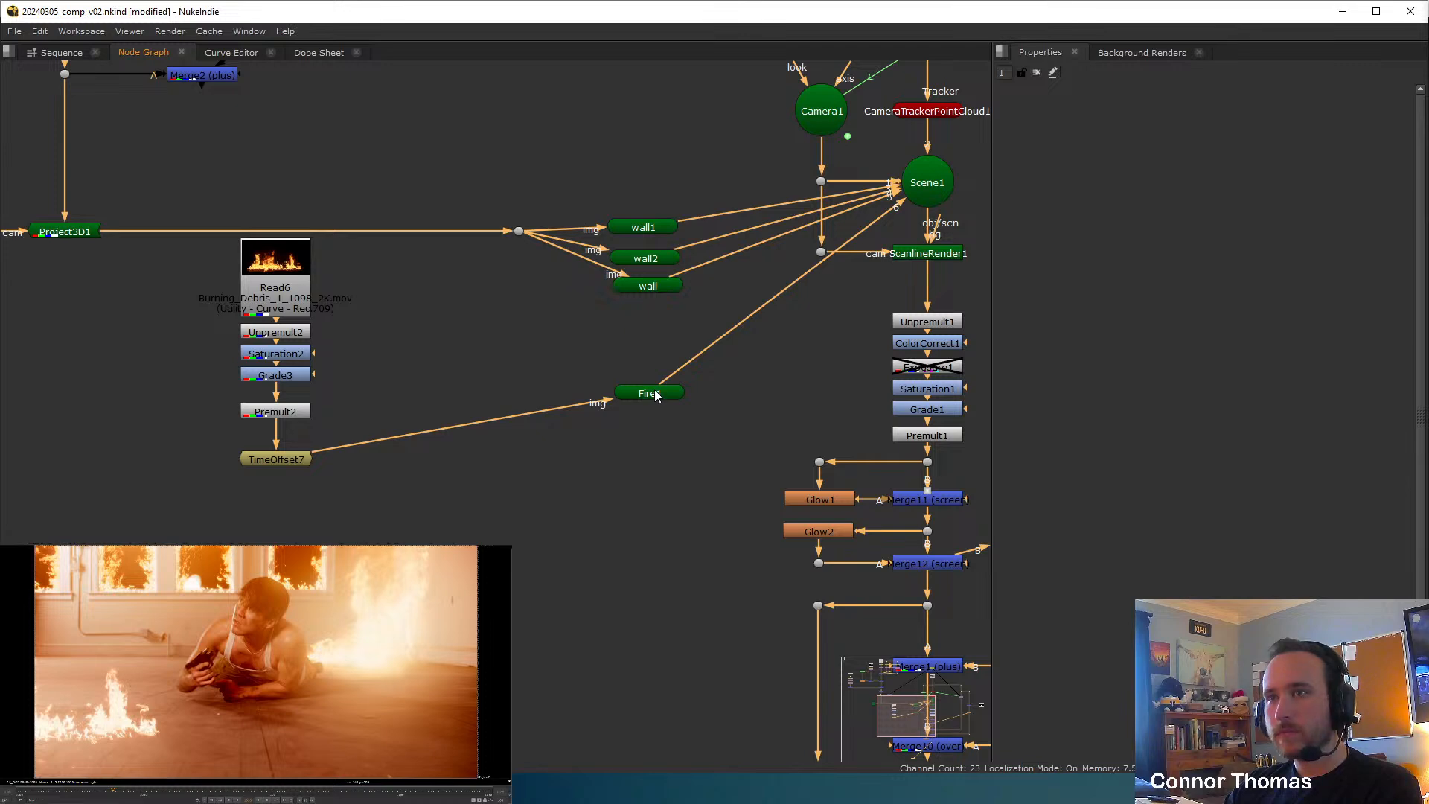
pyautogui.doubleClick(655, 390)
pyautogui.press('Tab')
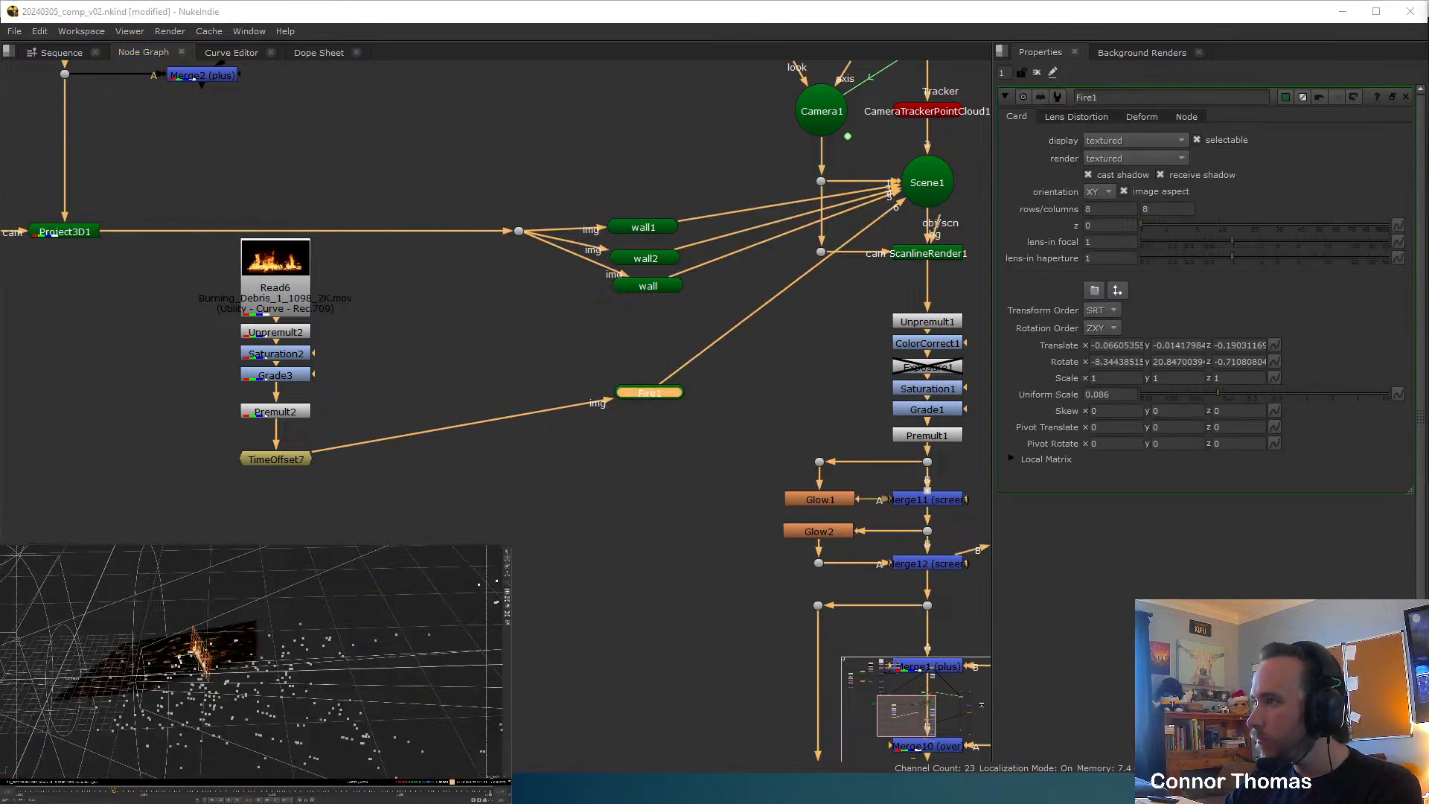
pyautogui.moveTo(179, 658); pyautogui.dragTo(137, 662)
pyautogui.press('Tab')
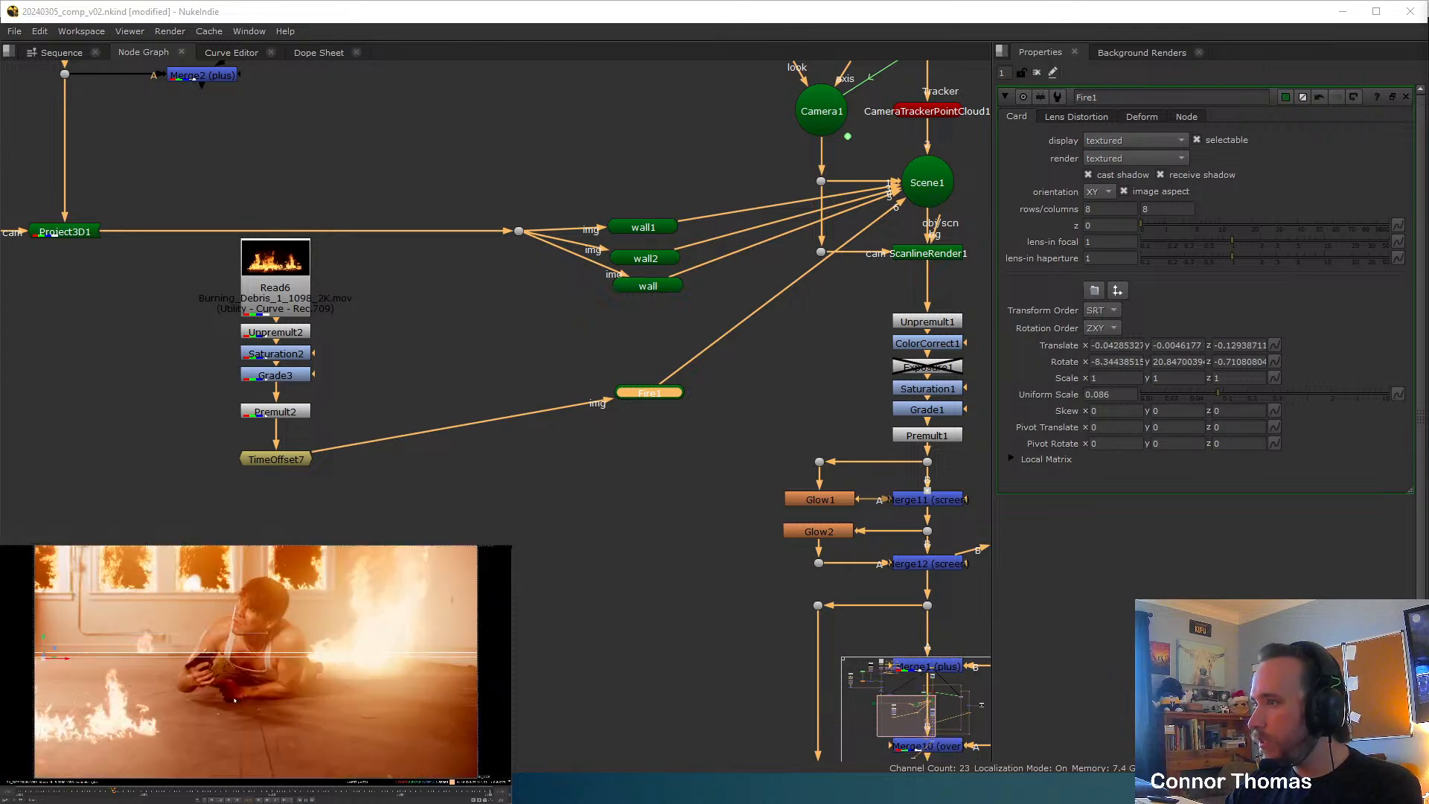
# Lower the Fire1 card to floor level against the point cloud, at a translate of about -0.042, -0.028, -0.126, and close its properties.
pyautogui.press('Tab')
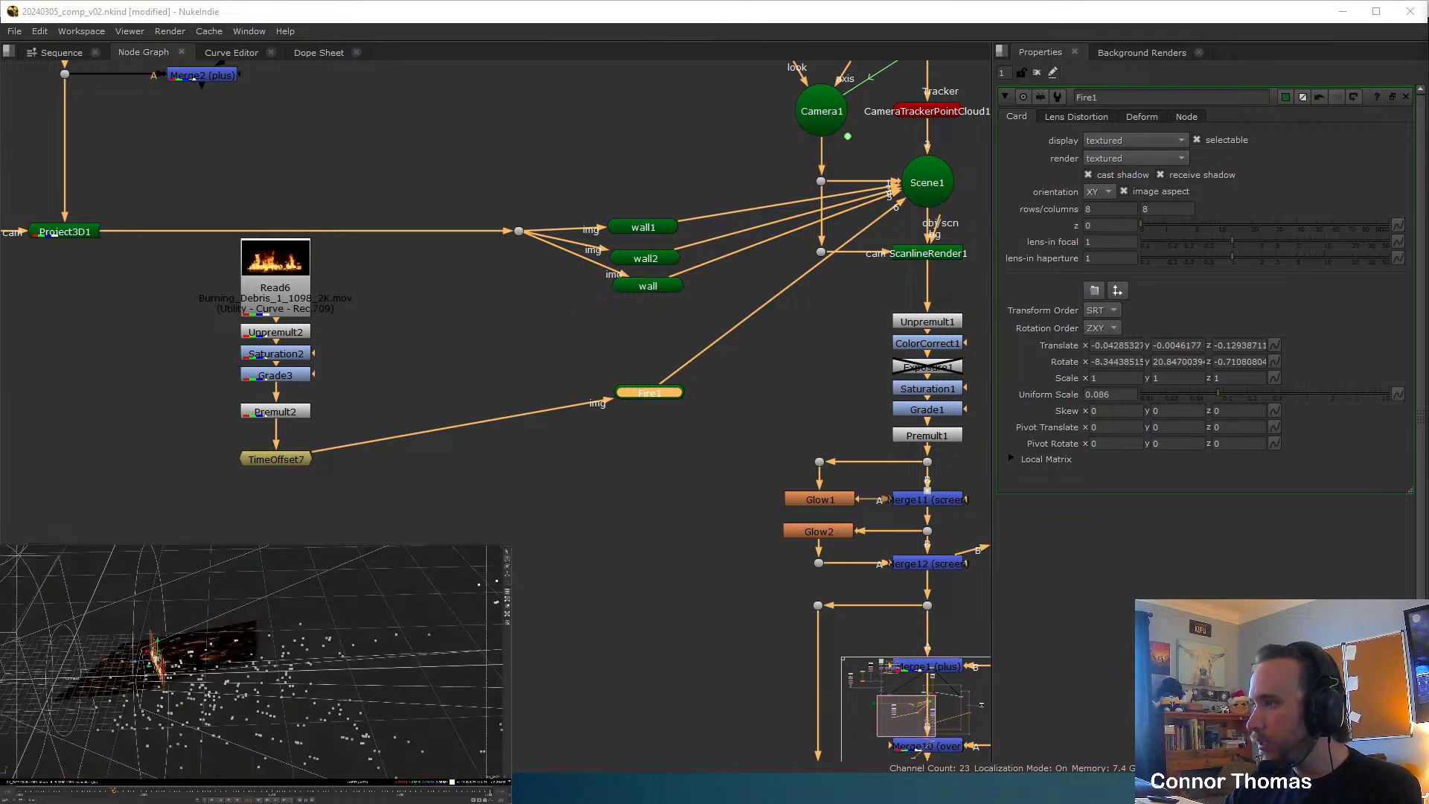
pyautogui.keyDown('ctrl'); pyautogui.moveTo(209, 694); pyautogui.dragTo(301, 648); pyautogui.keyUp('ctrl')
pyautogui.moveTo(238, 615); pyautogui.dragTo(233, 638)
pyautogui.scroll(-5, 227, 633)
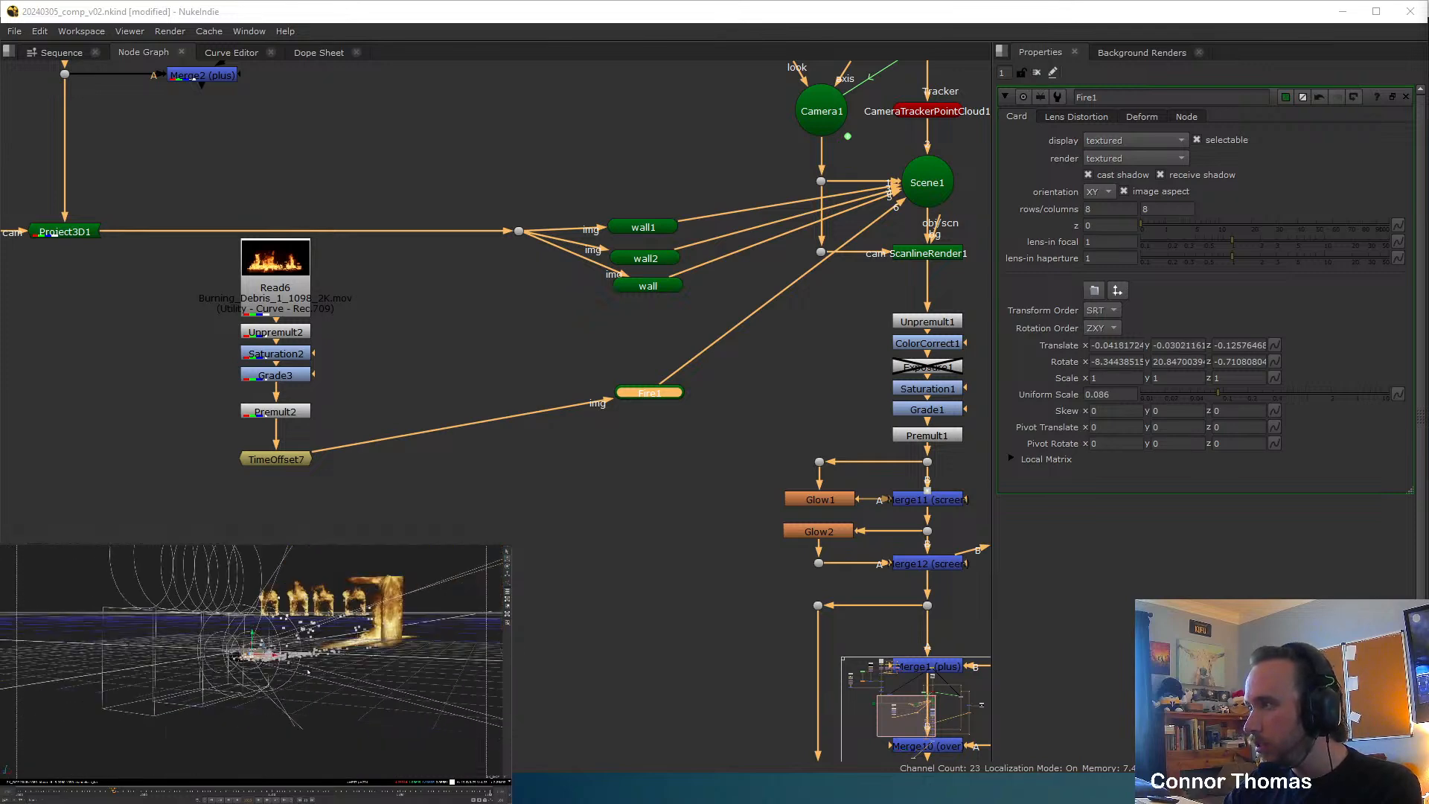
pyautogui.scroll(6, 308, 671)
pyautogui.keyDown('ctrl'); pyautogui.moveTo(308, 671); pyautogui.dragTo(253, 626); pyautogui.keyUp('ctrl')
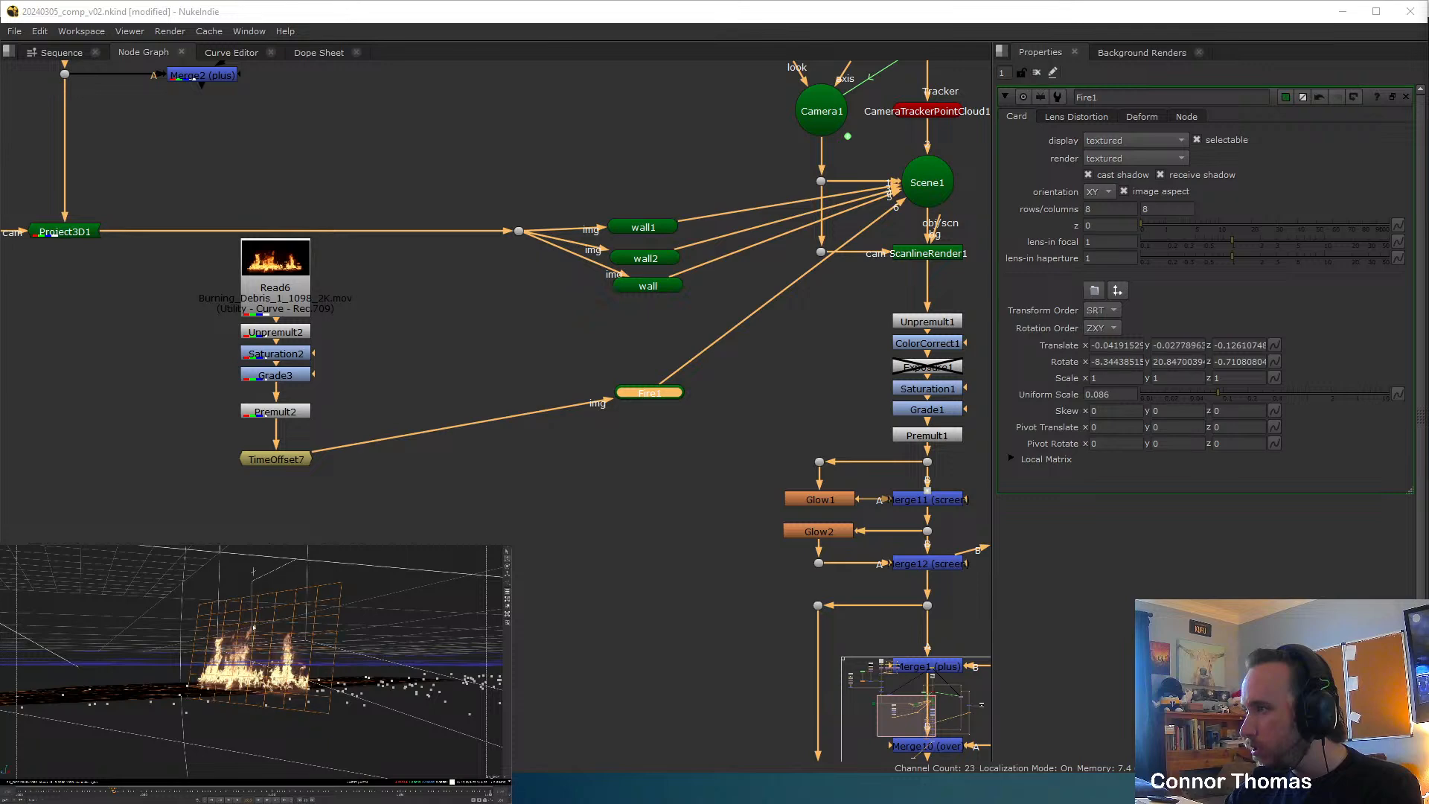
pyautogui.keyDown('ctrl'); pyautogui.moveTo(335, 646); pyautogui.dragTo(298, 686); pyautogui.keyUp('ctrl')
pyautogui.press('Tab')
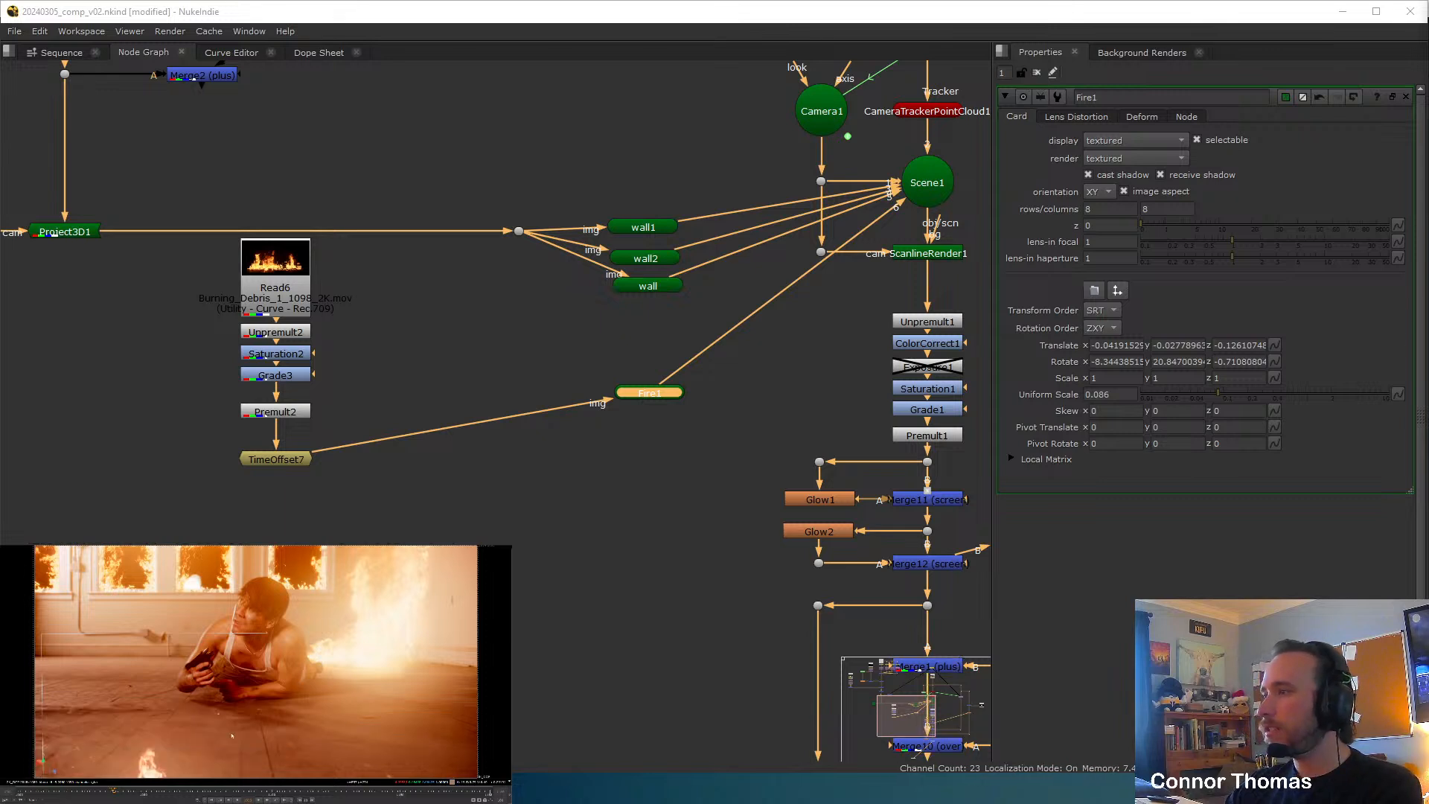
pyautogui.click(1037, 72)
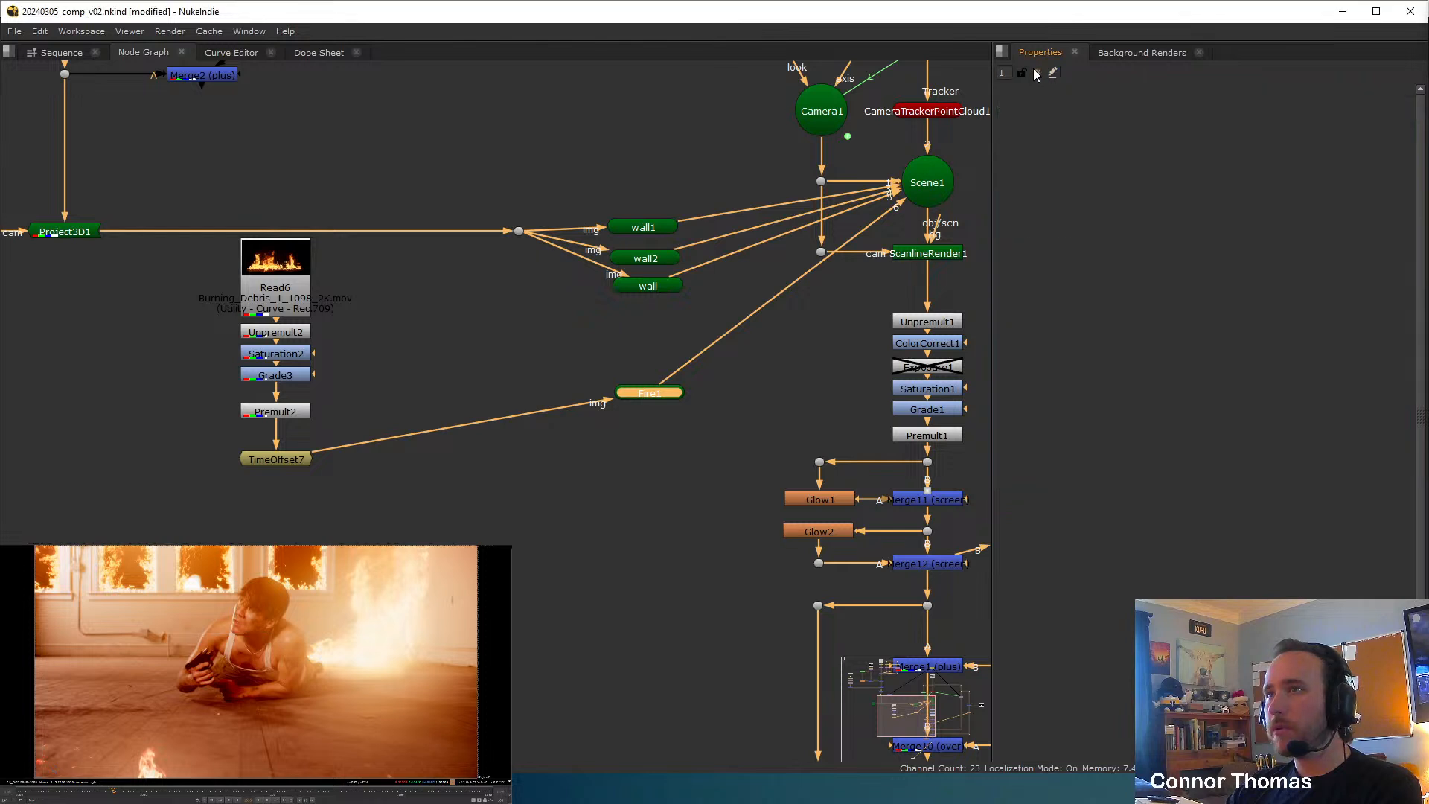
# Play back the shot, reopen Fire1 and move its card further towards the camera, to a translate of about -0.061, -0.017, -0.042.
pyautogui.click(248, 801)
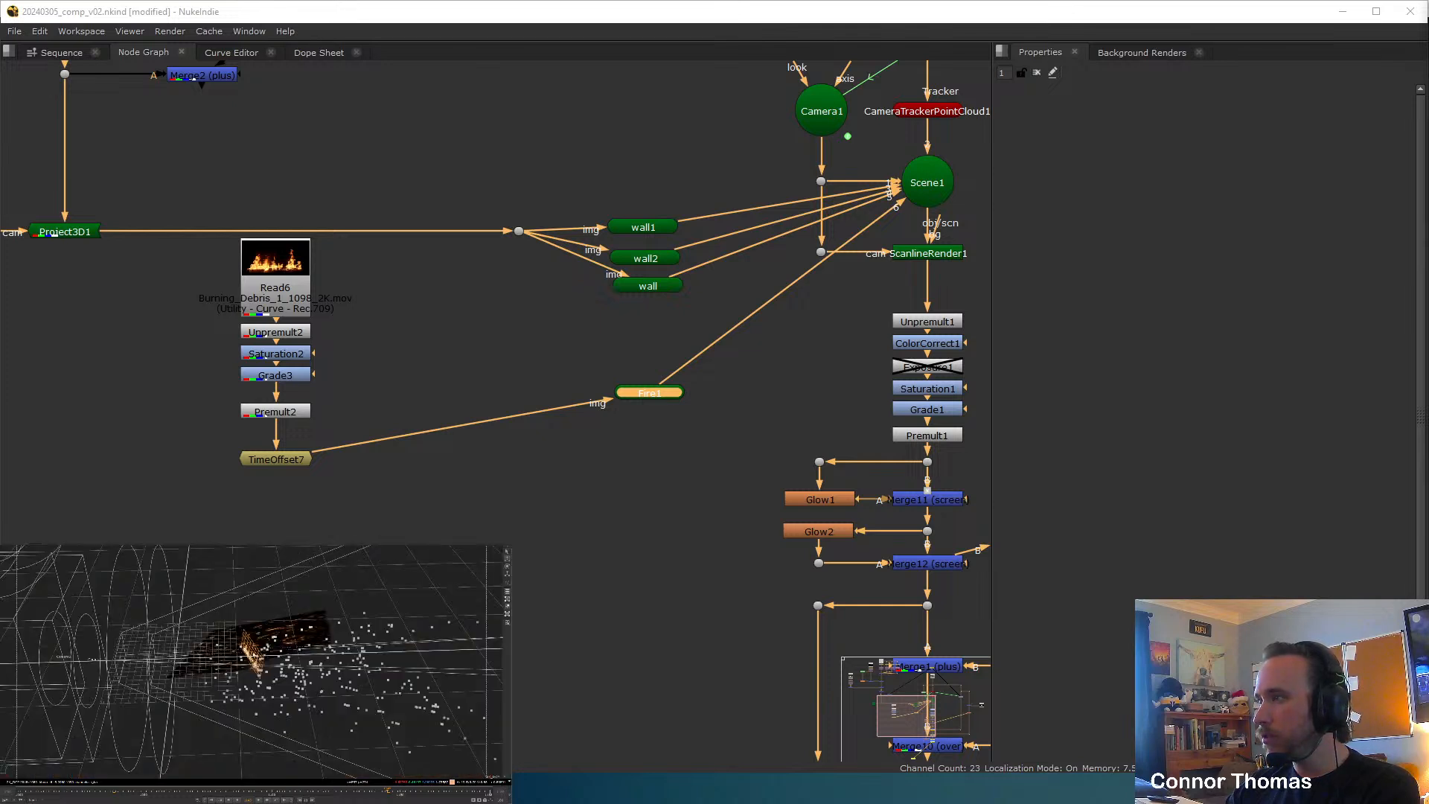
pyautogui.press('Return')
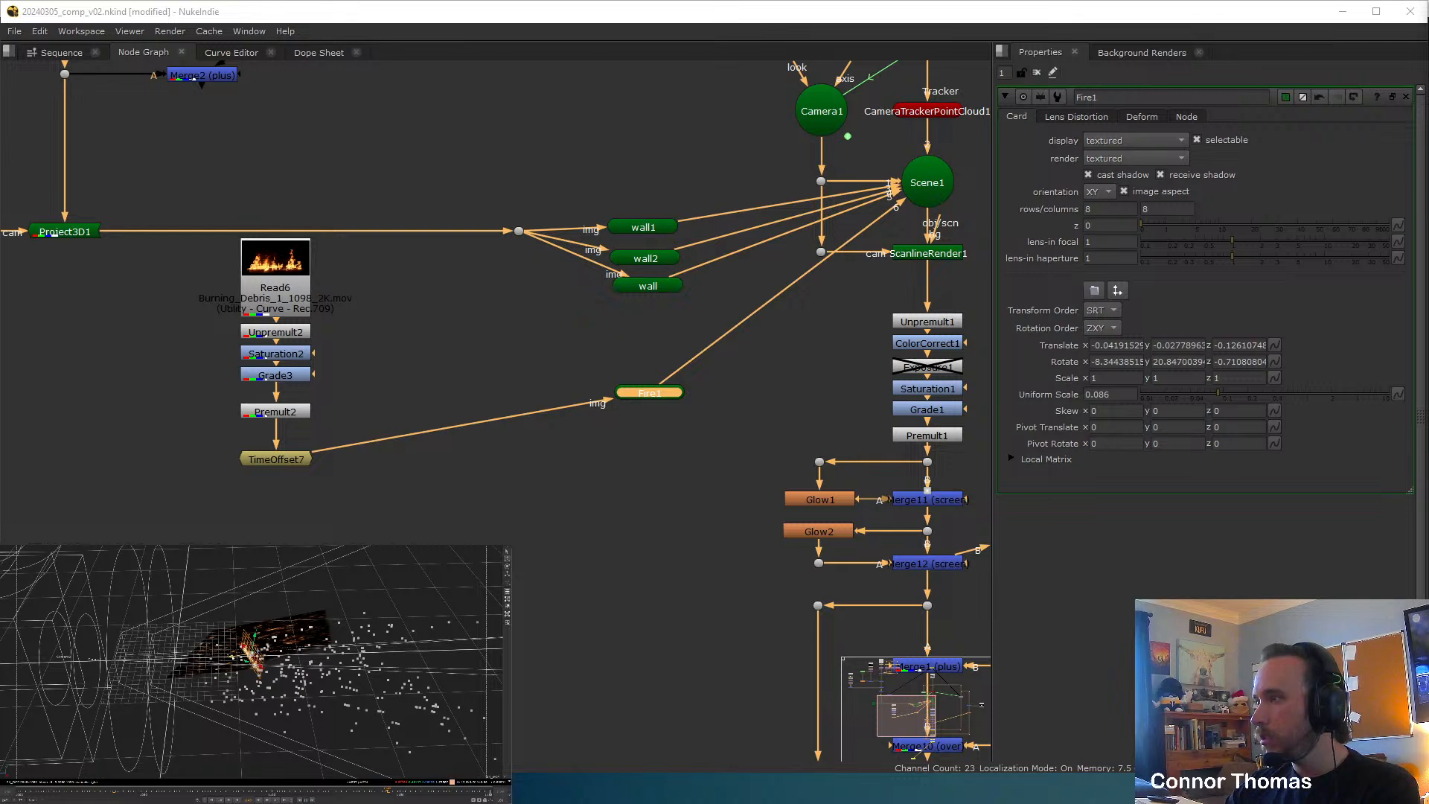
pyautogui.moveTo(256, 645); pyautogui.dragTo(228, 654)
pyautogui.press('Tab')
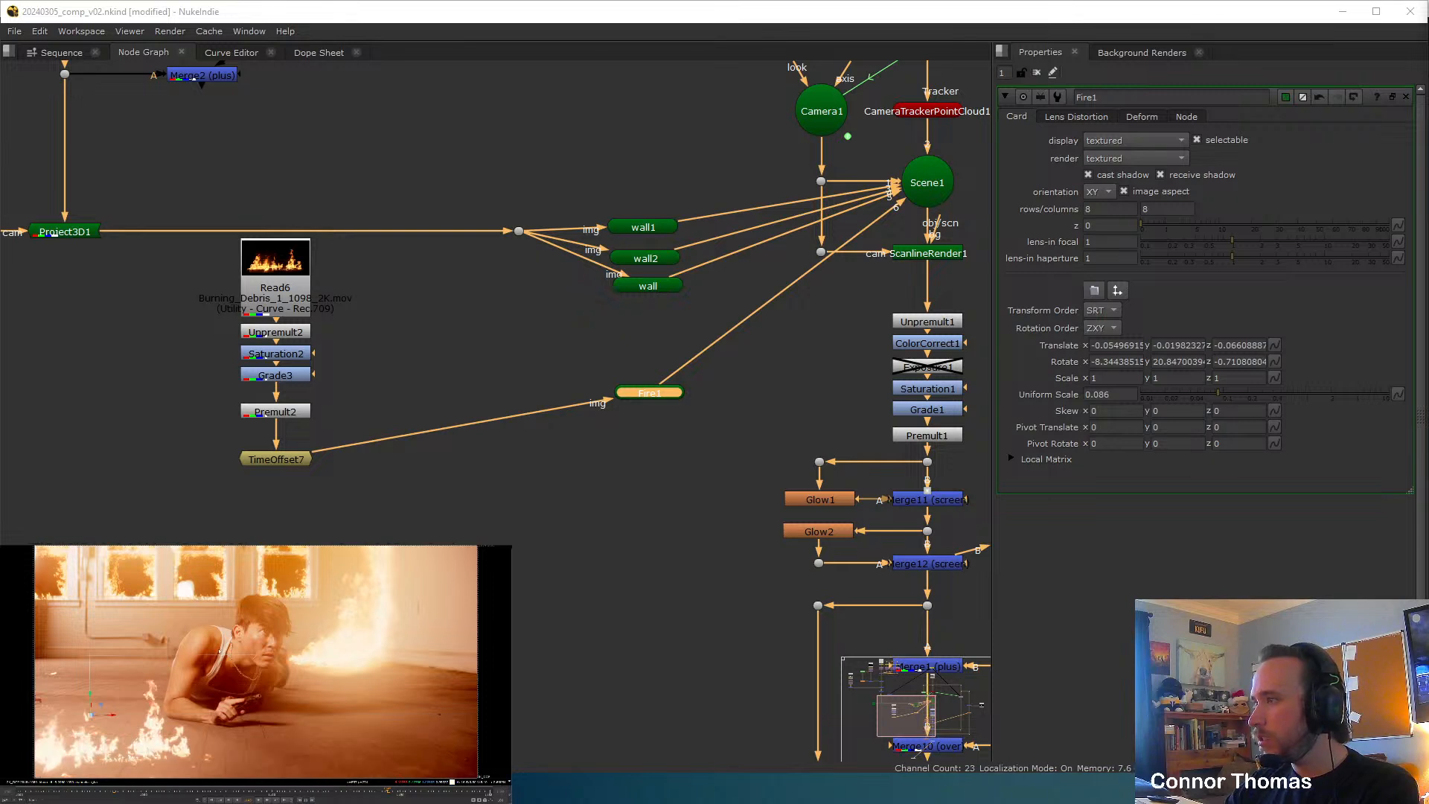
pyautogui.press('Tab')
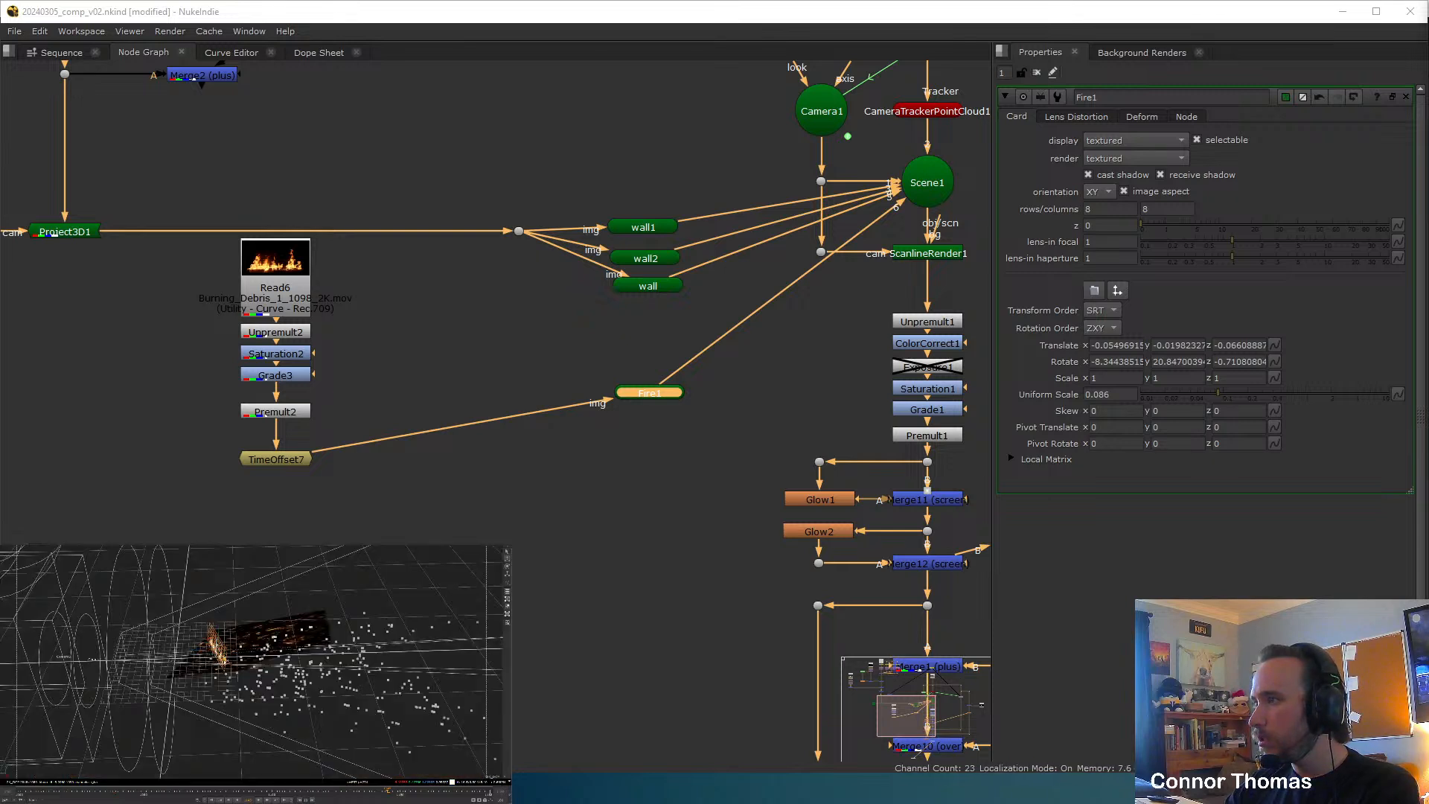
pyautogui.moveTo(218, 651); pyautogui.dragTo(200, 638)
pyautogui.press('Tab')
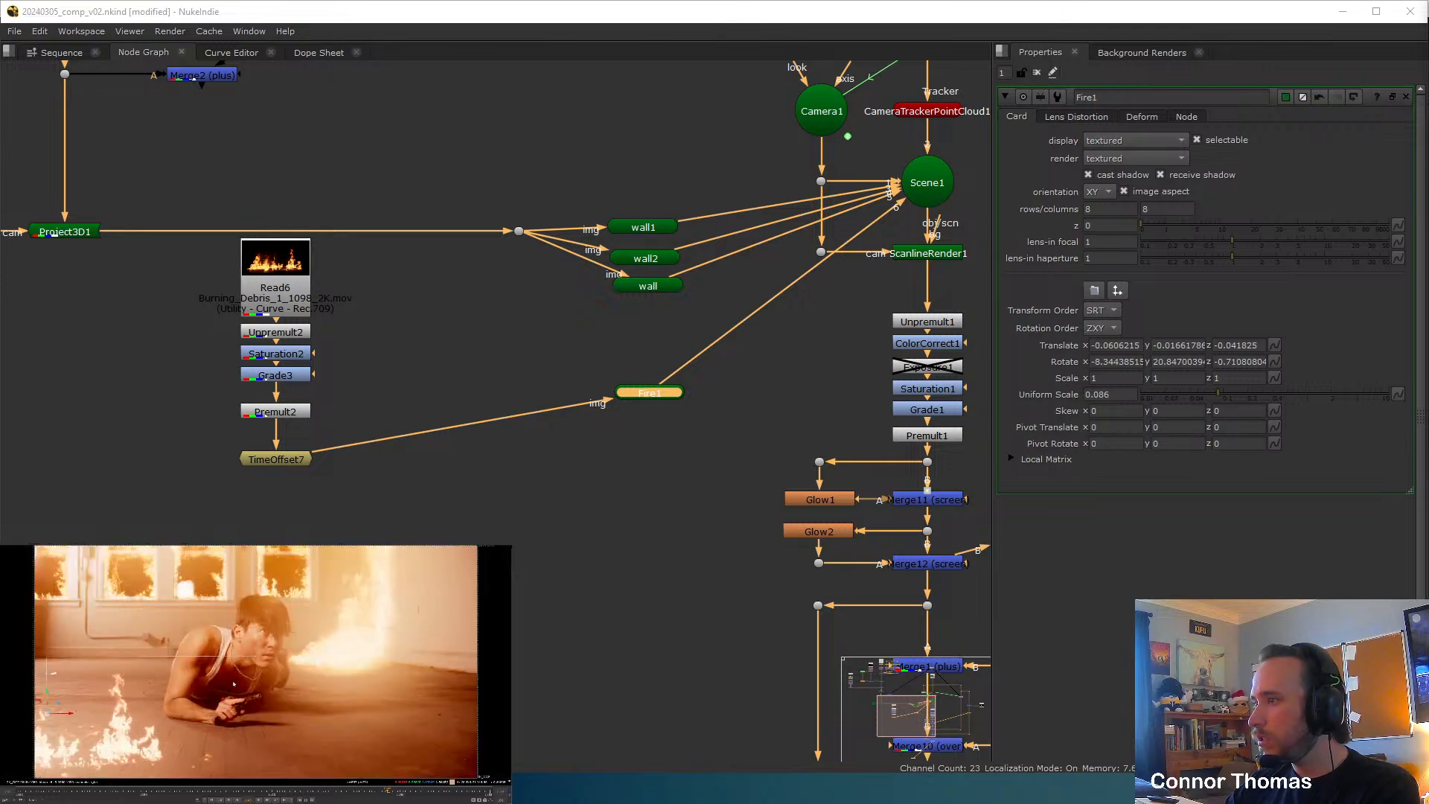
# Open the wall2 card's properties from the 3D view and return to the 2D composite view.
pyautogui.press('Tab')
pyautogui.click(258, 628)
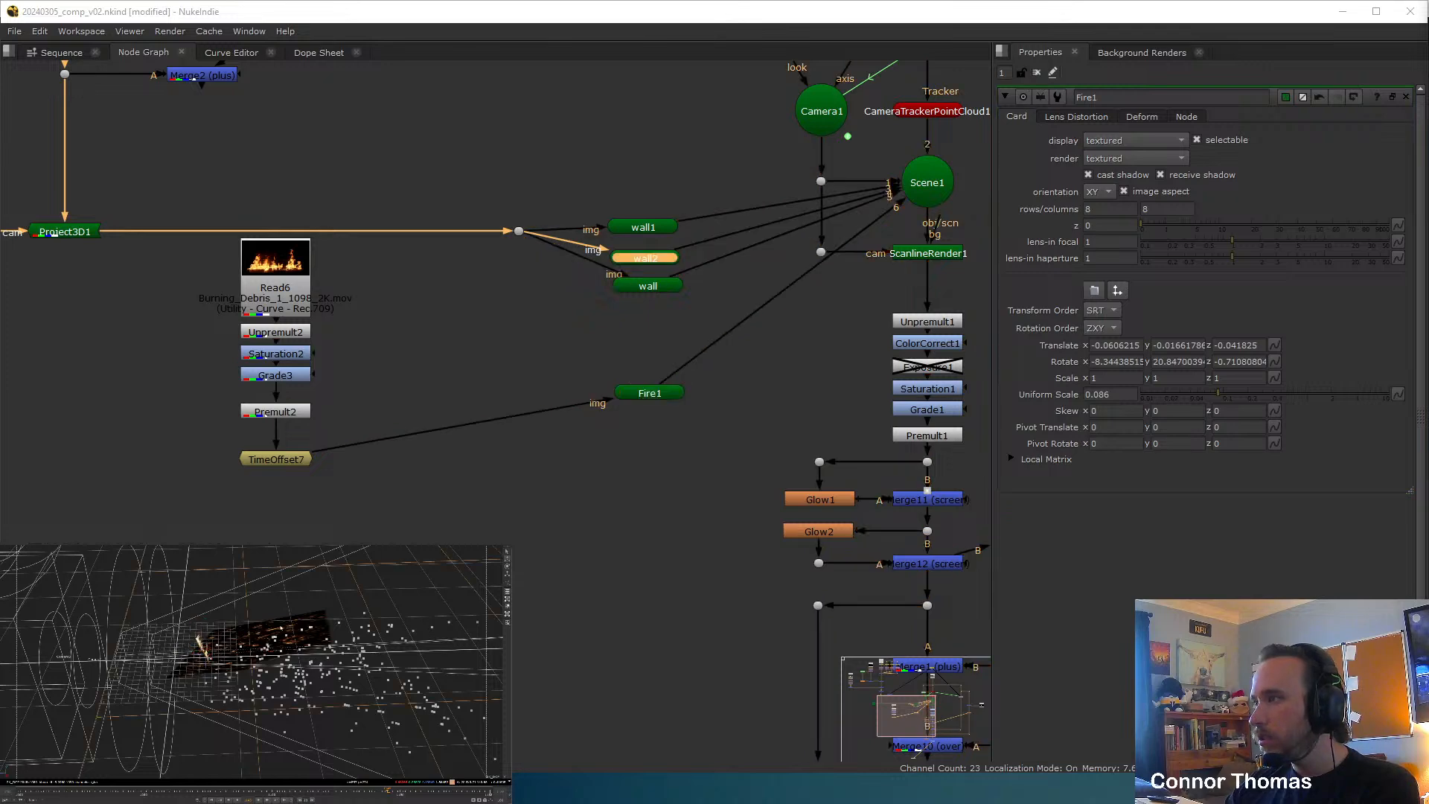
pyautogui.doubleClick(280, 629)
pyautogui.moveTo(416, 222); pyautogui.dragTo(613, 386, button='middle')
pyautogui.scroll(-3, 616, 397)
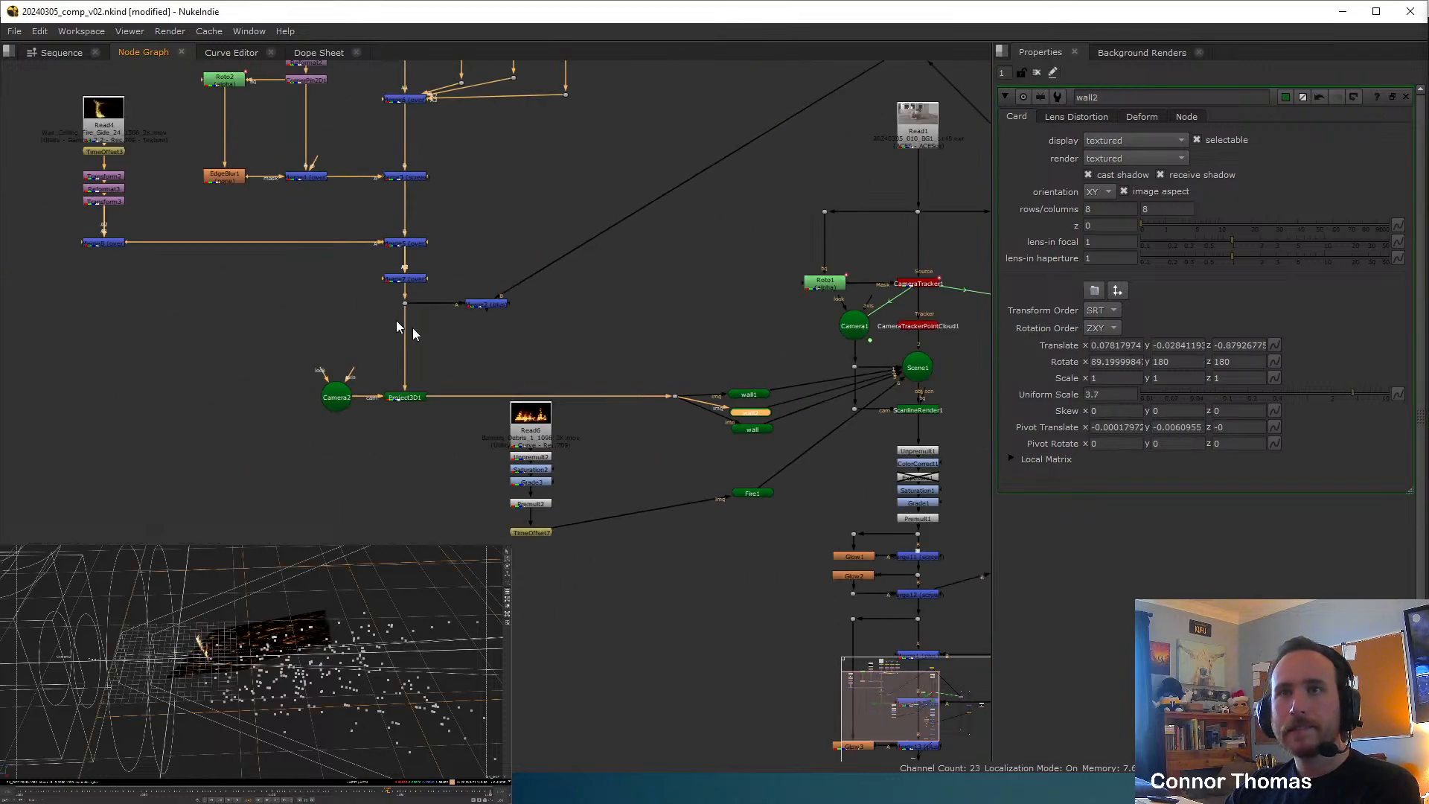
pyautogui.moveTo(414, 334); pyautogui.dragTo(524, 380, button='middle')
pyautogui.press('Tab')
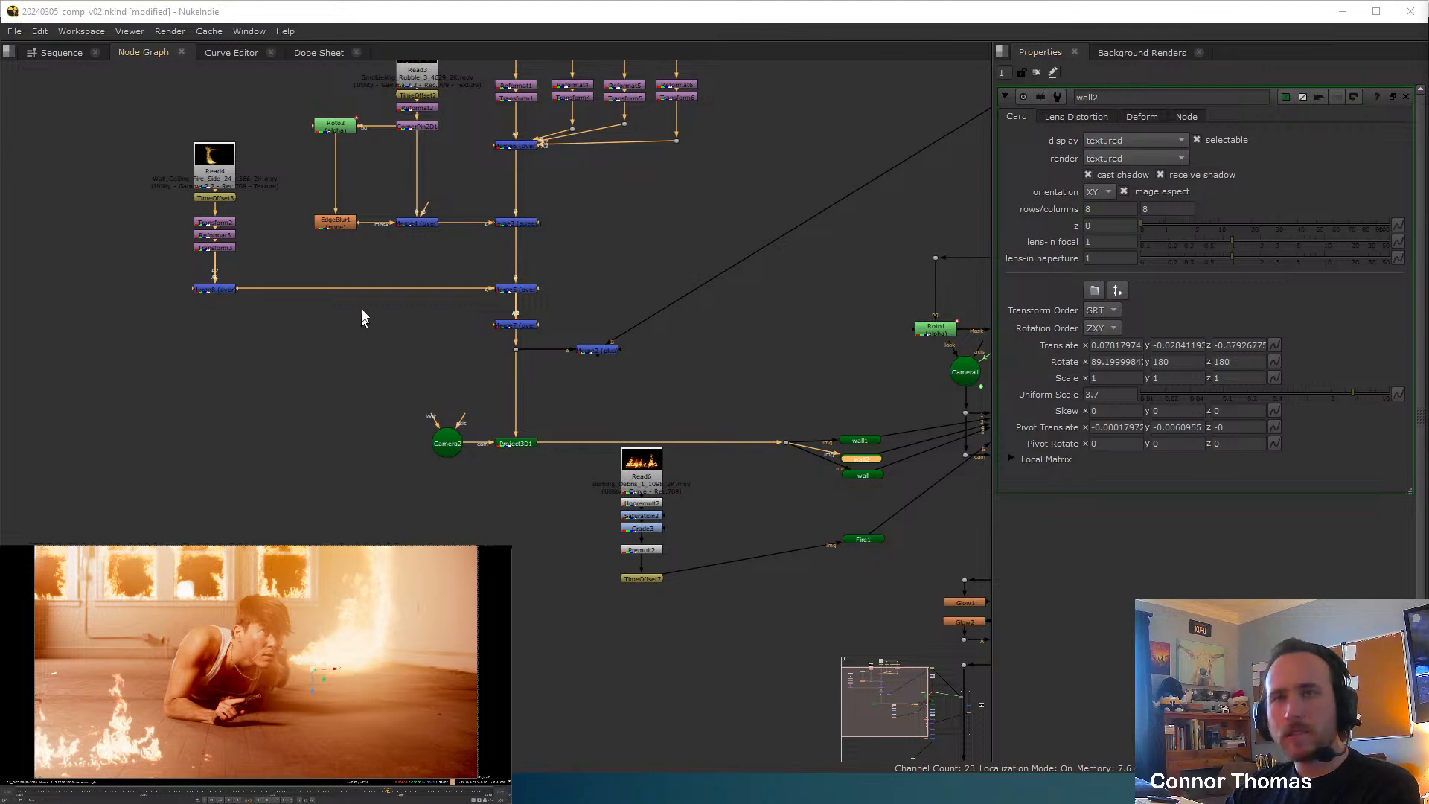
# Insert a Merge (over) node after Merge4, feeding the A input of Merge3, and place it below Merge4.
pyautogui.scroll(5, 386, 485)
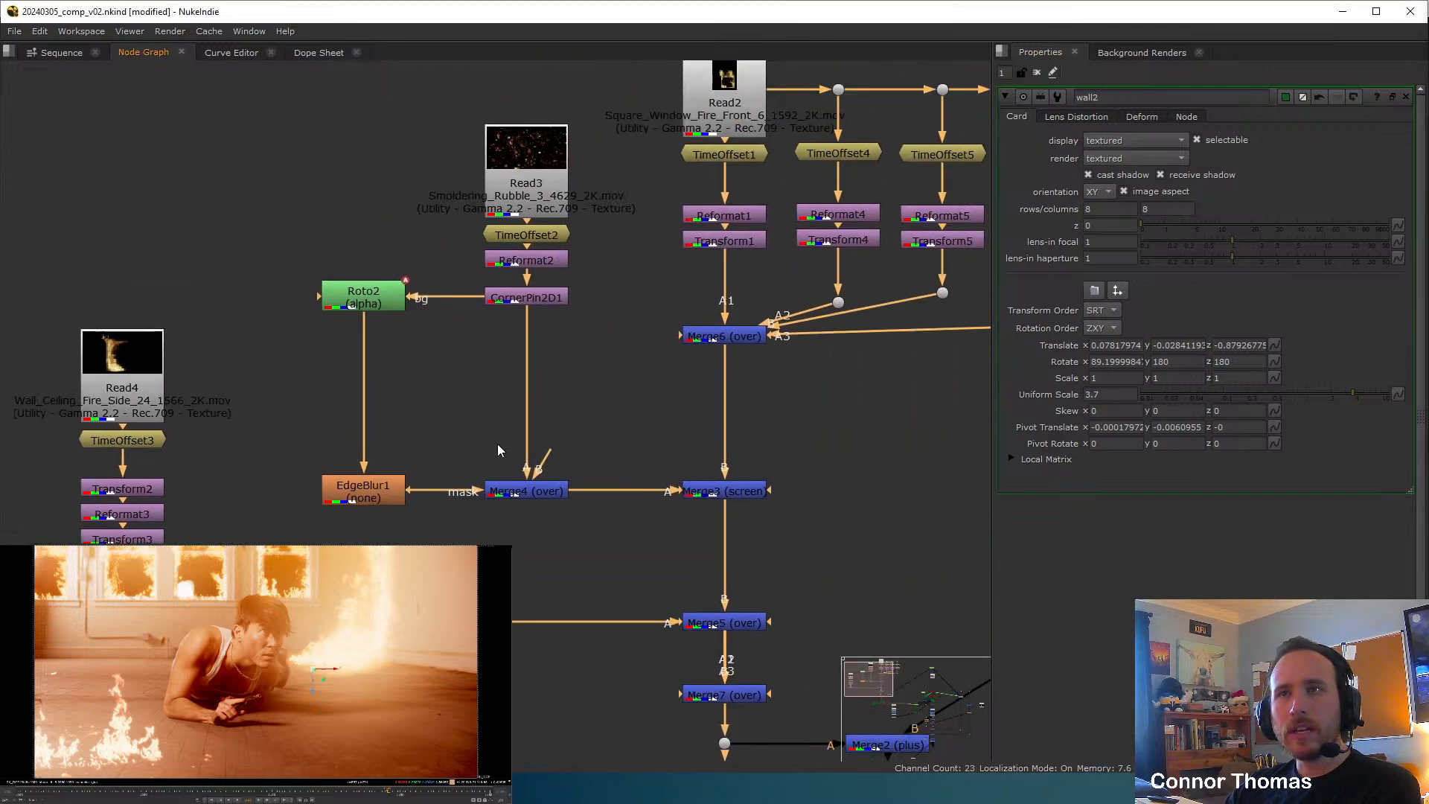
pyautogui.click(601, 341)
pyautogui.moveTo(538, 467); pyautogui.dragTo(530, 305)
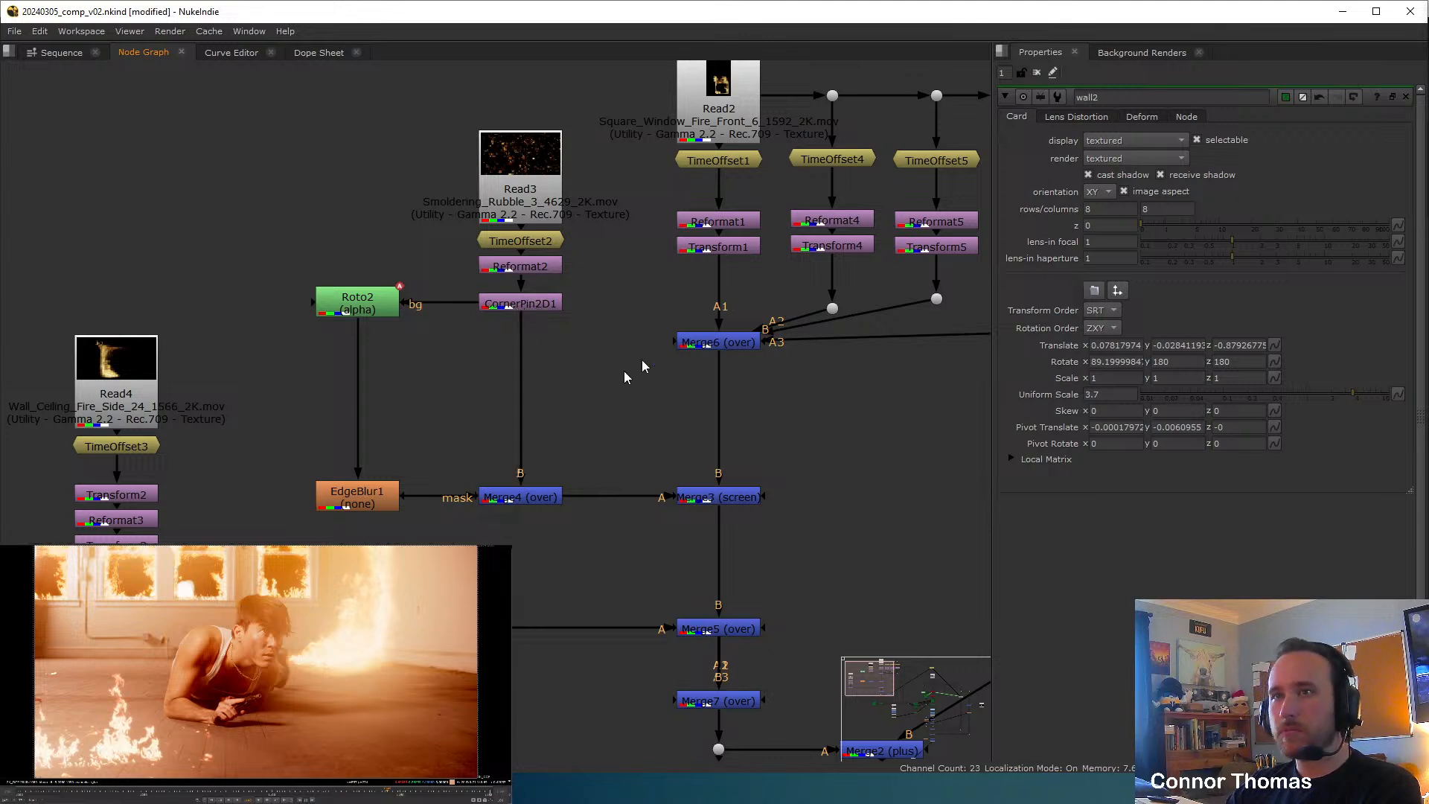
pyautogui.click(524, 504)
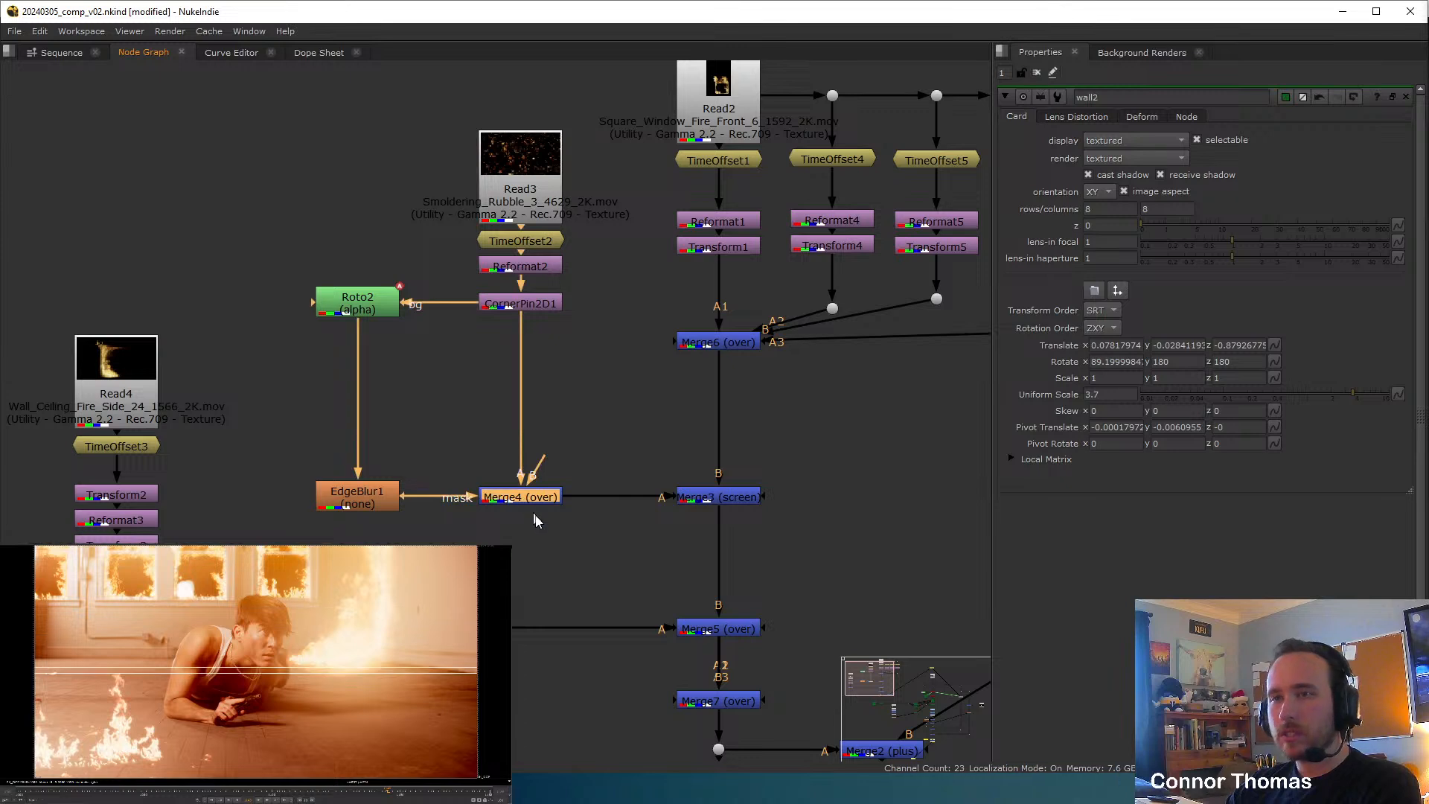
pyautogui.press('m')
pyautogui.moveTo(639, 496); pyautogui.dragTo(515, 550)
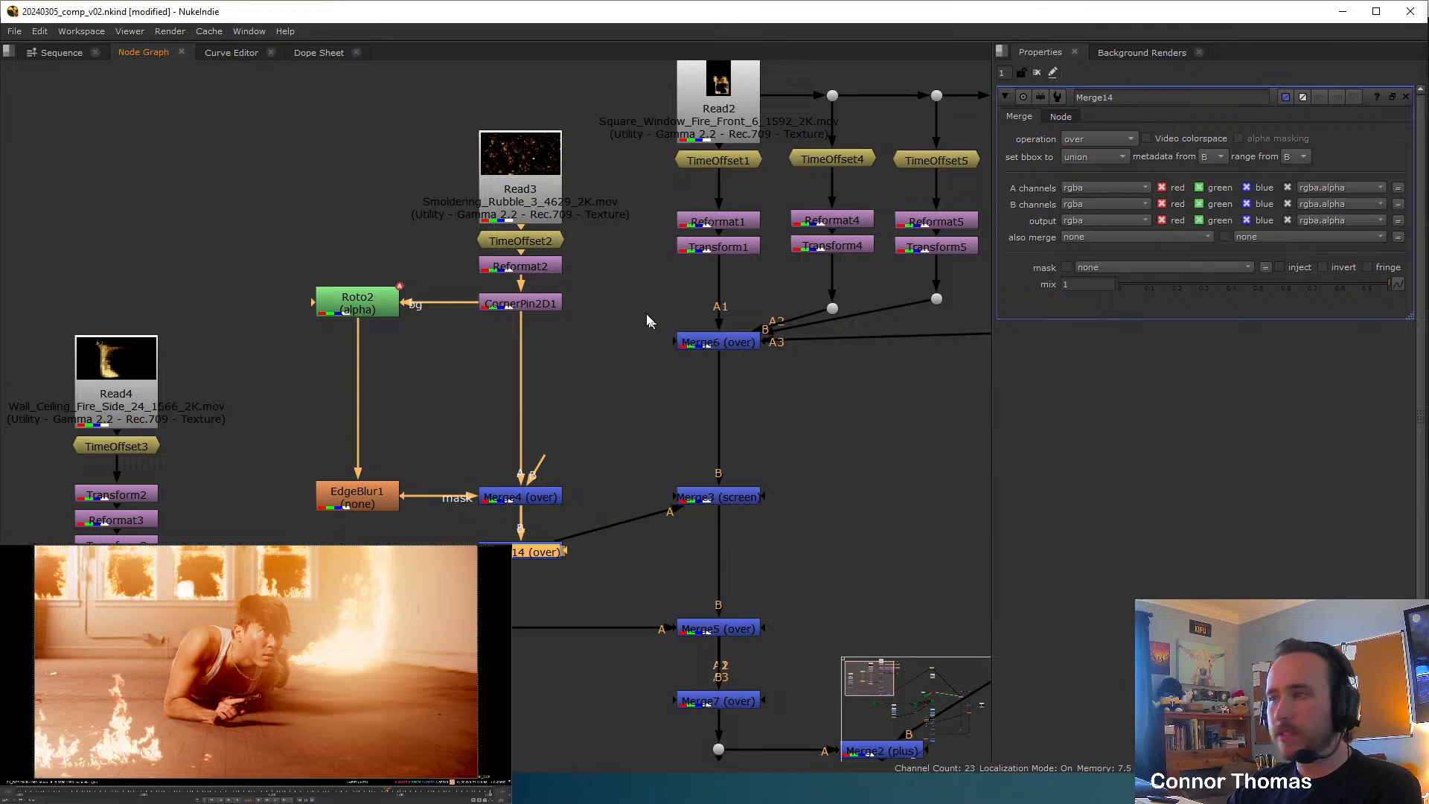
# Open the CornerPin2D1 properties, lower Merge3 to line up with the new merge, and view the result from Merge2 (plus).
pyautogui.click(602, 367)
pyautogui.doubleClick(532, 308)
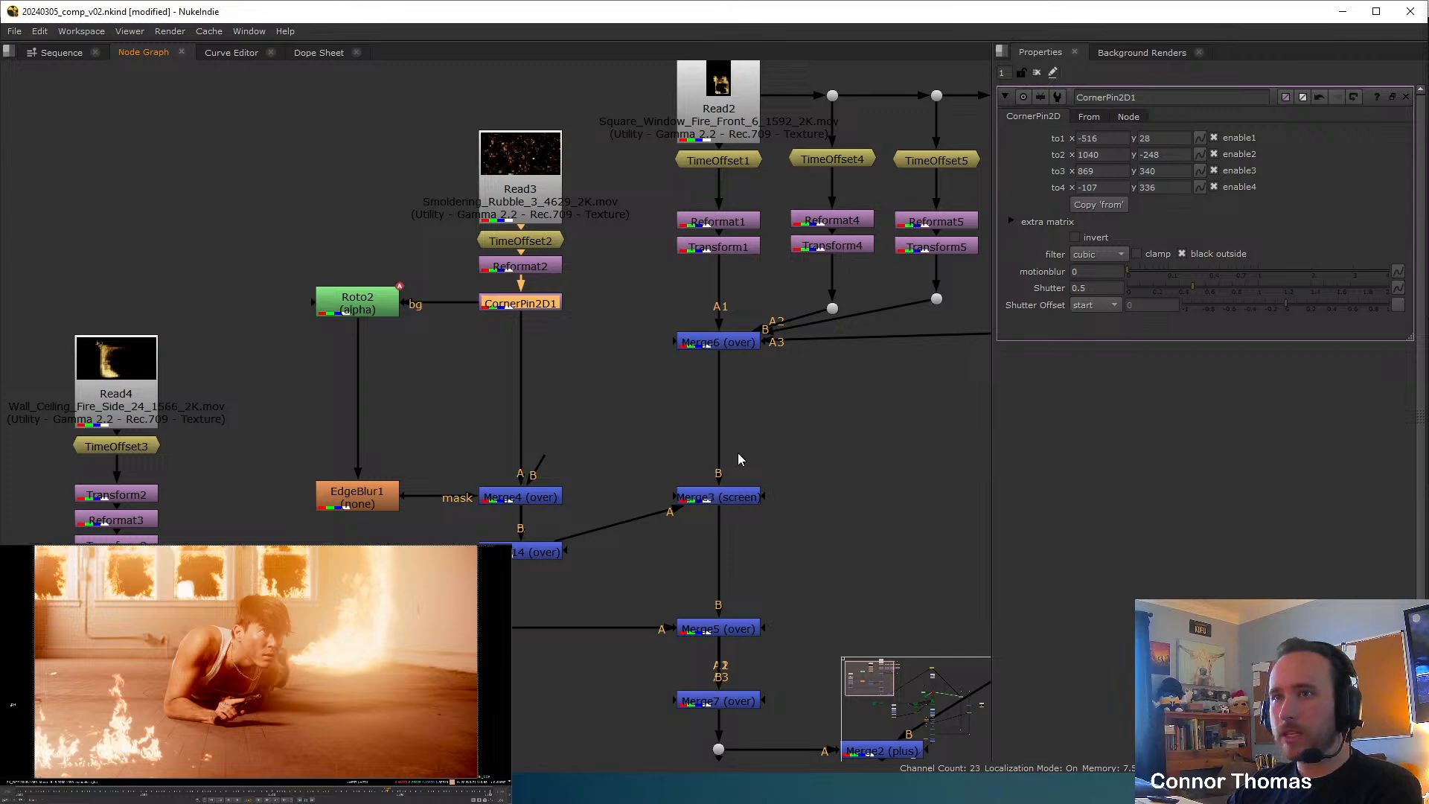
pyautogui.scroll(-3, 738, 460)
pyautogui.moveTo(859, 484); pyautogui.dragTo(539, 434, button='middle')
pyautogui.moveTo(412, 432); pyautogui.dragTo(415, 471)
pyautogui.click(518, 583)
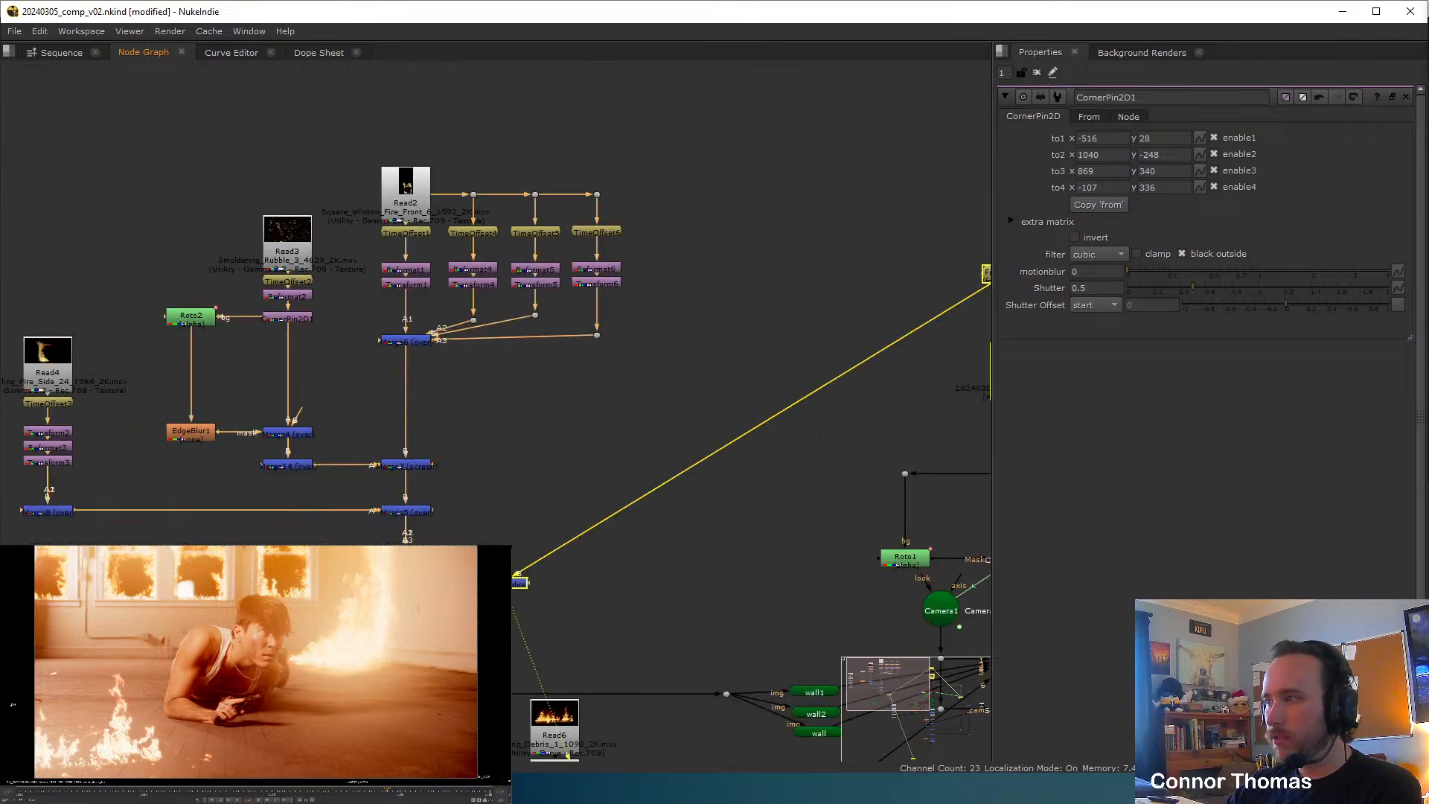
pyautogui.click(534, 512)
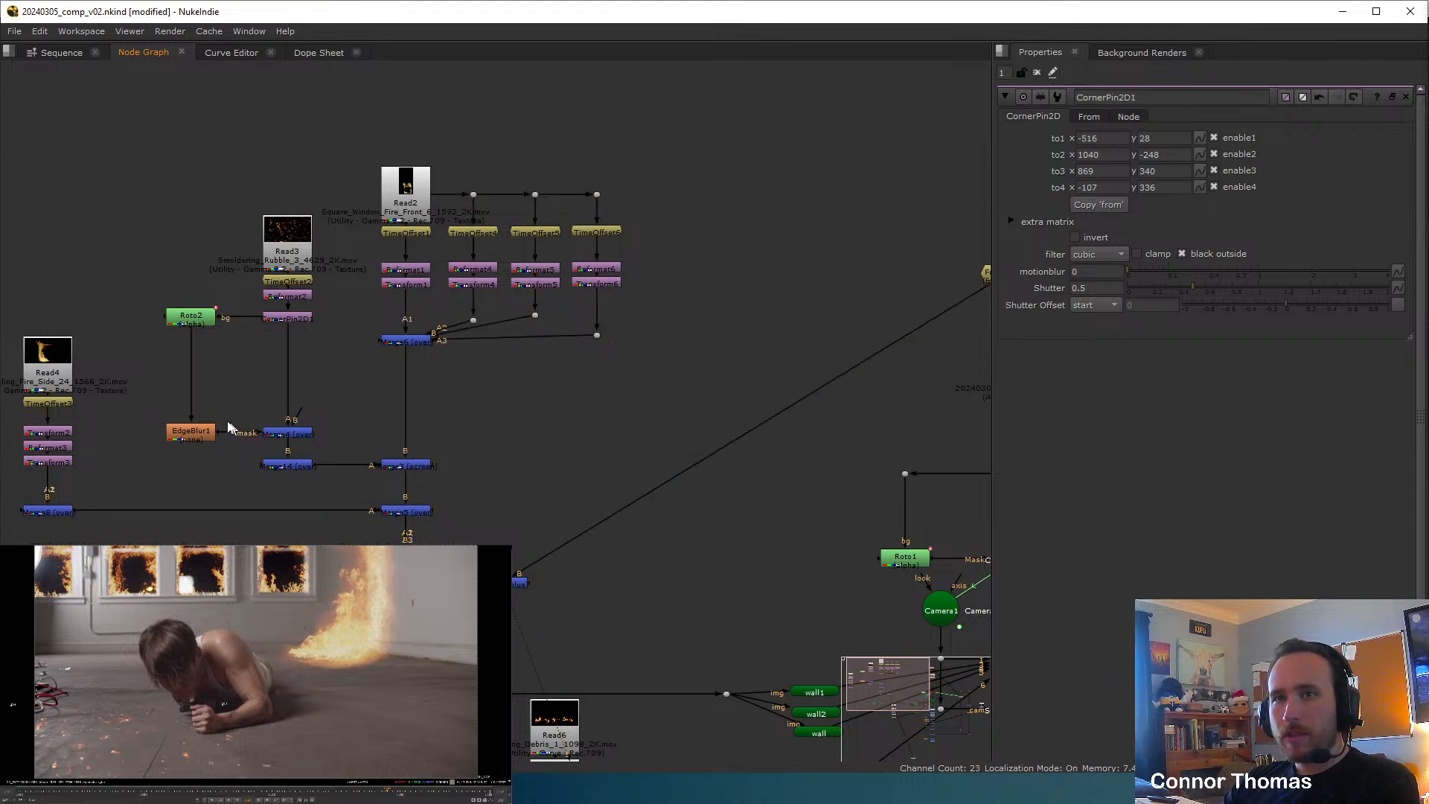
# Pull the far corners of CornerPin2D1 inward, to3 to about 760, 273 and to4 to about 24, 271.
pyautogui.click(283, 320)
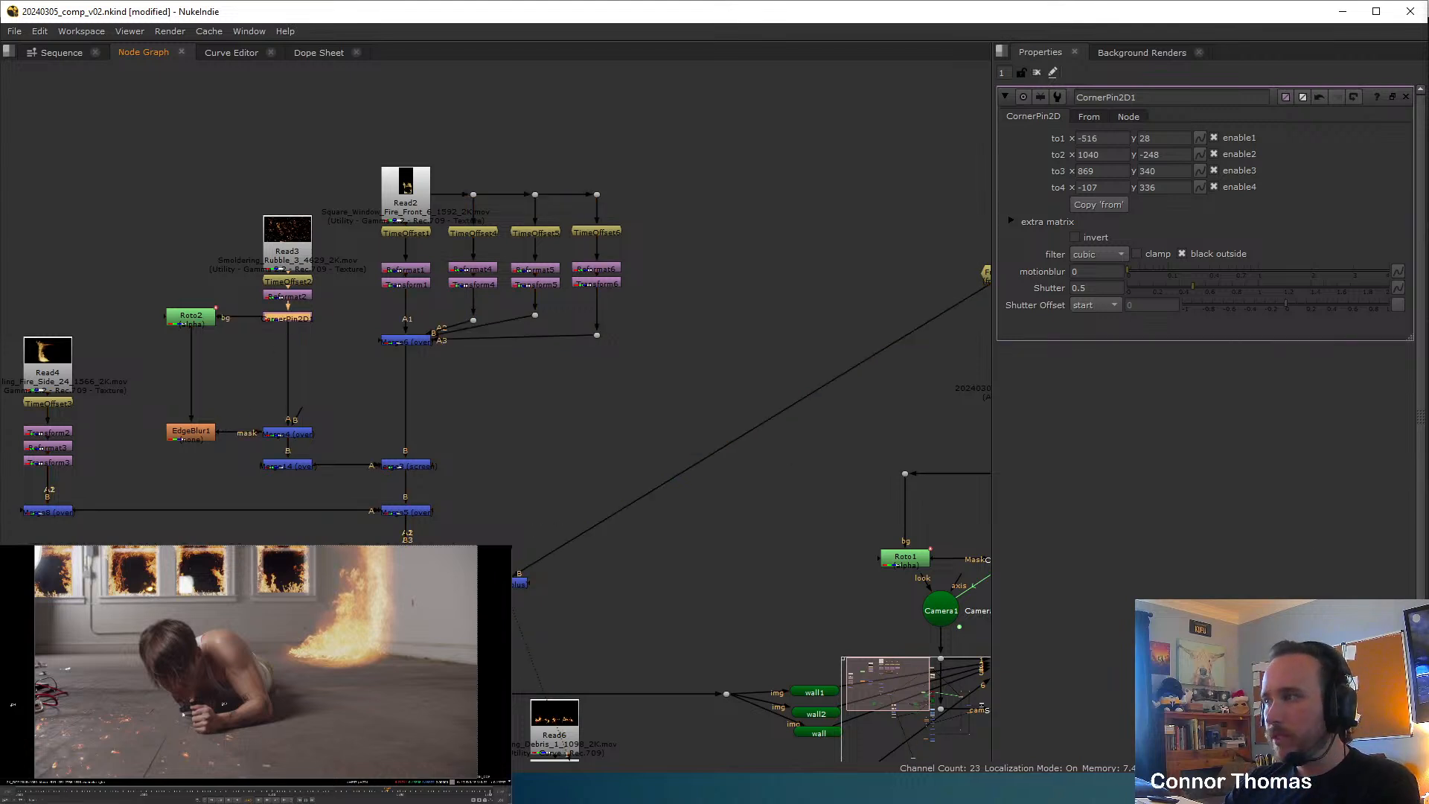
pyautogui.moveTo(222, 704); pyautogui.dragTo(199, 719)
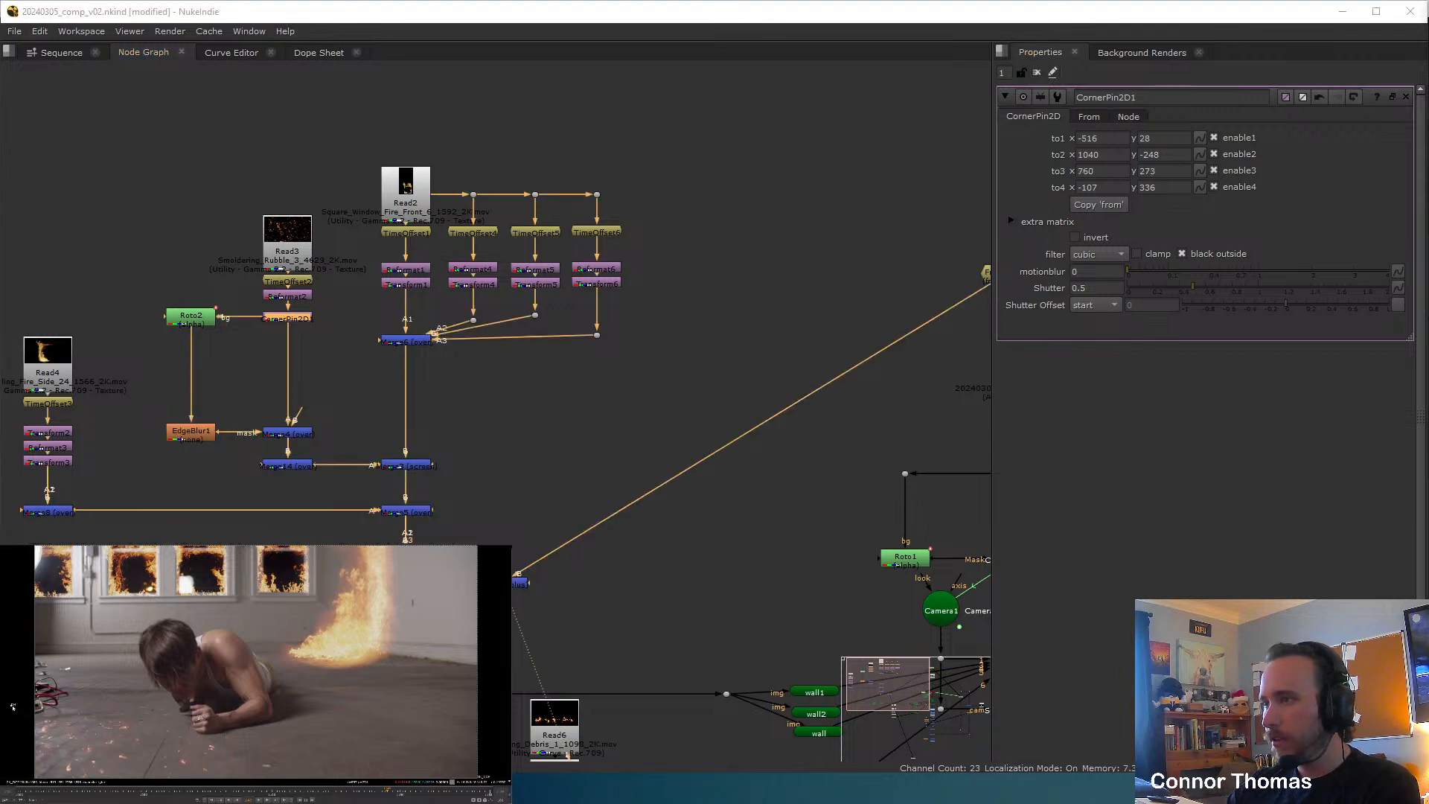
pyautogui.moveTo(11, 705); pyautogui.dragTo(41, 720)
pyautogui.moveTo(46, 756); pyautogui.dragTo(95, 715, button='middle')
pyautogui.scroll(-2, 46, 738)
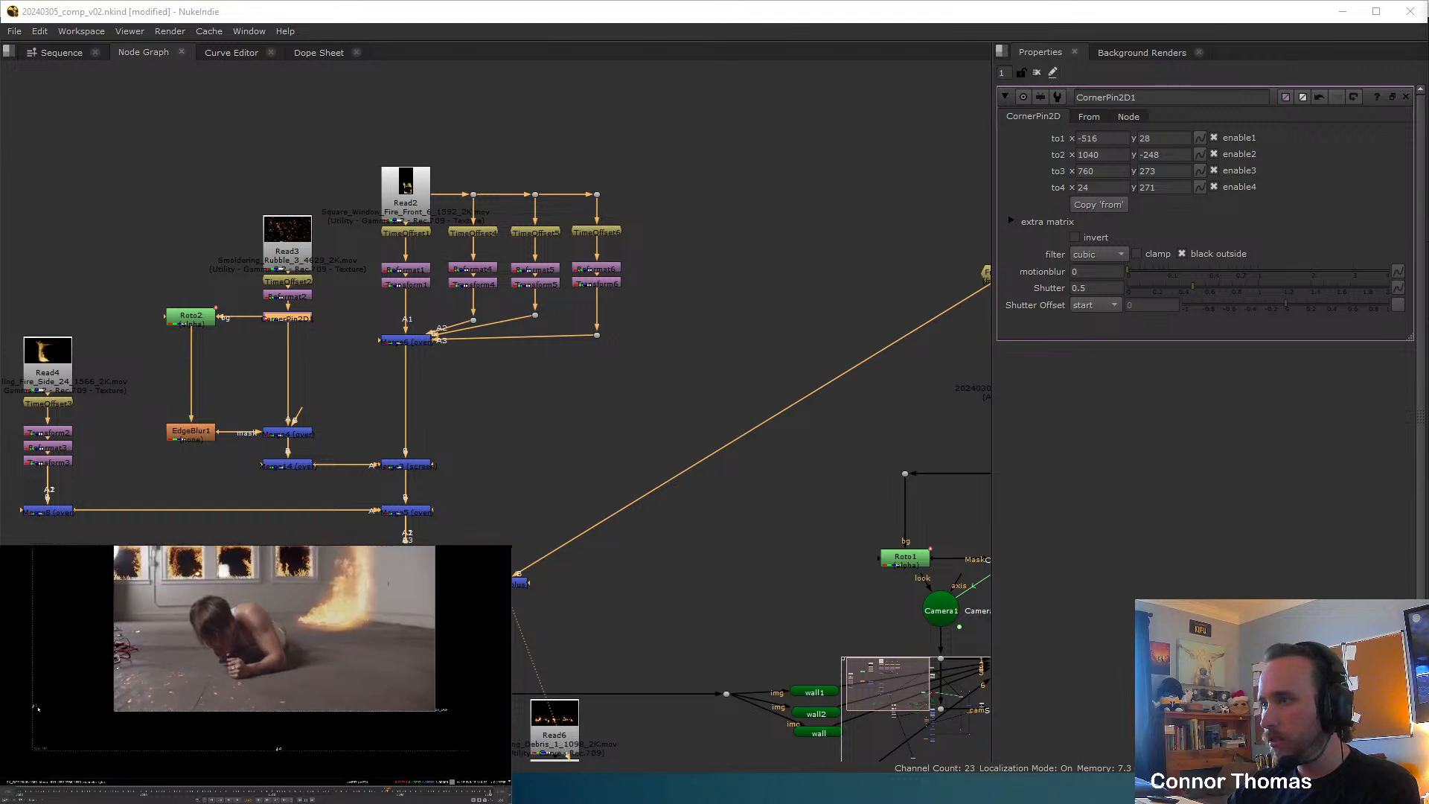
# Shrink the corner pin onto the near-left floor, with to1 about -226, 57, to2 388, -156, to3 692, 241 and to4 27, 285.
pyautogui.moveTo(34, 707); pyautogui.dragTo(86, 700)
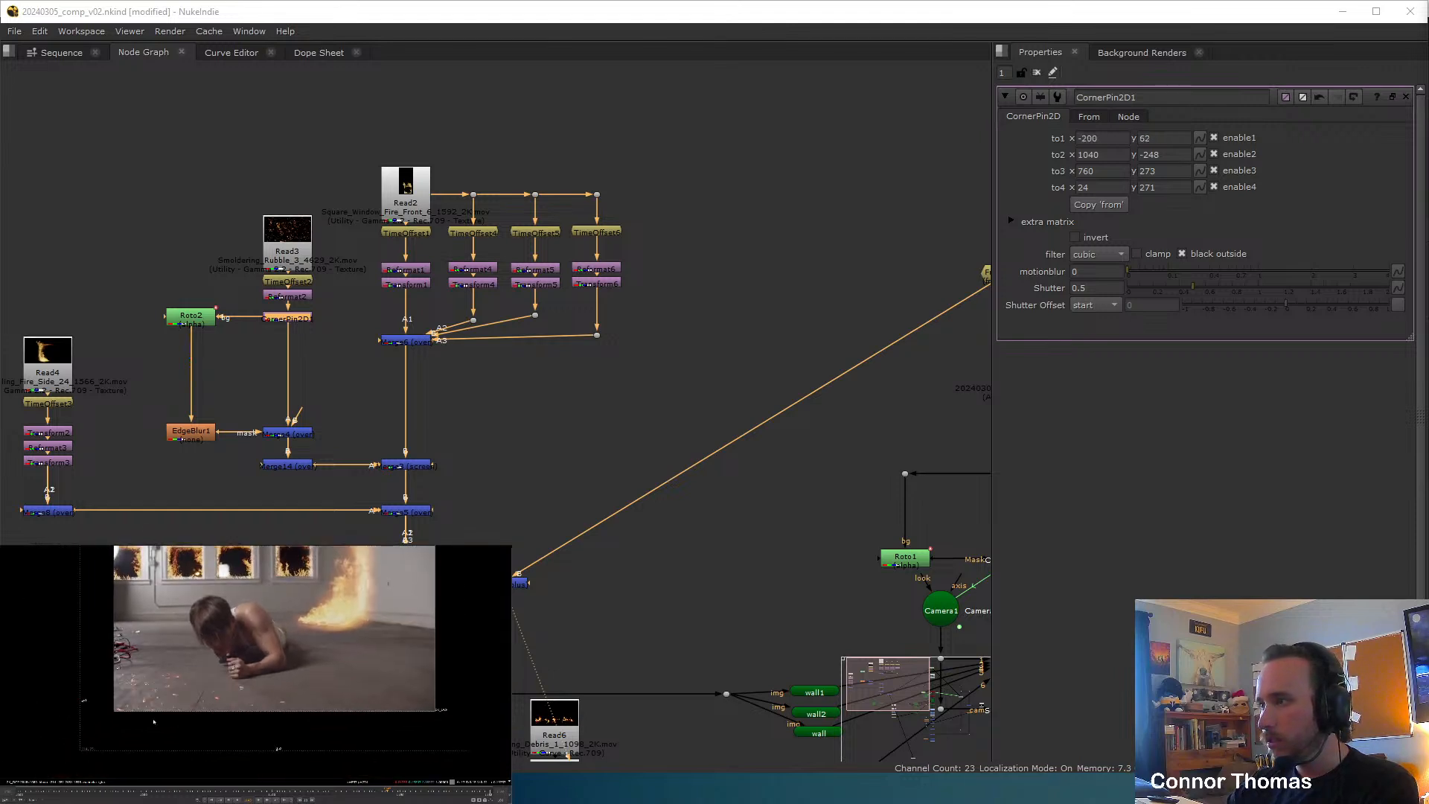
pyautogui.moveTo(275, 753); pyautogui.dragTo(173, 736)
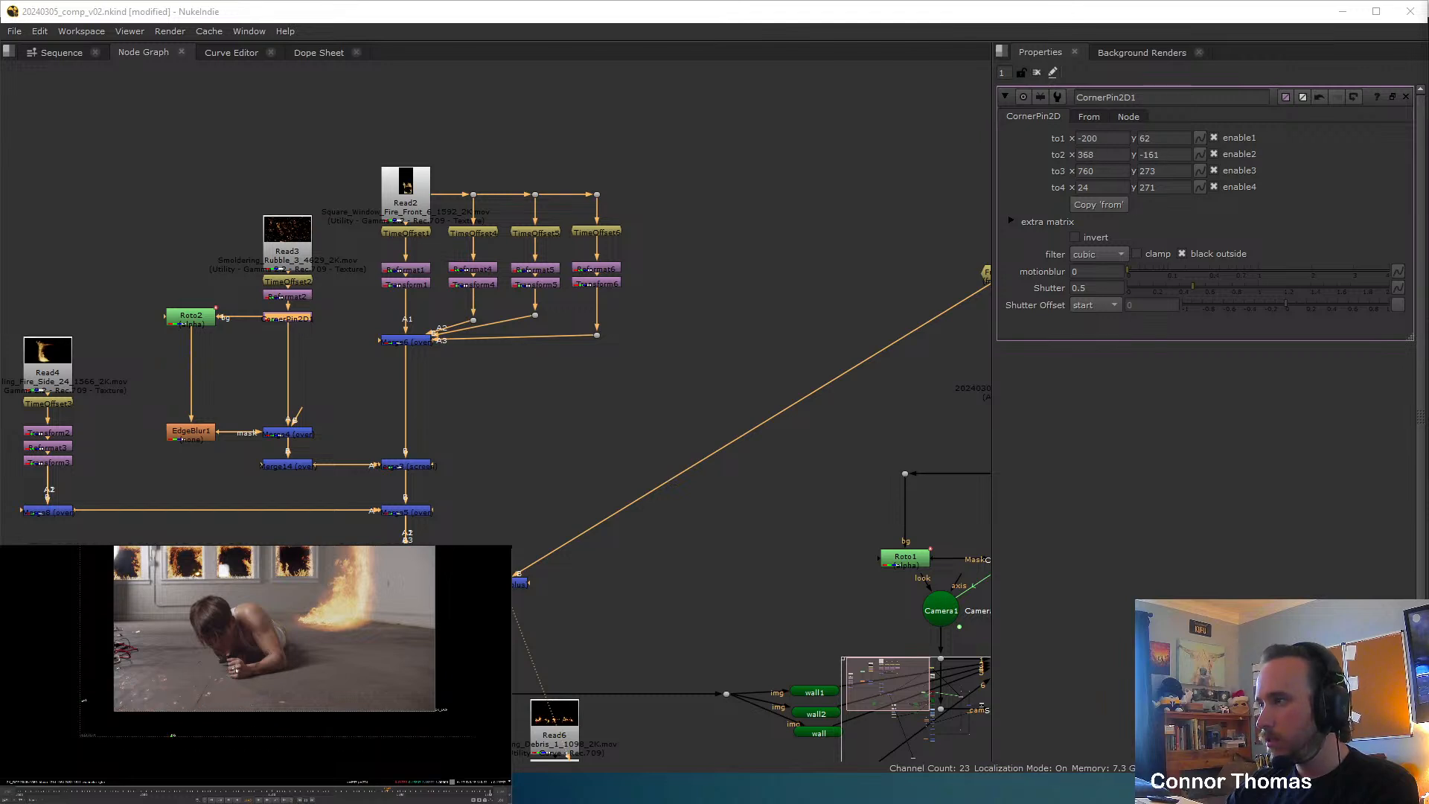
pyautogui.moveTo(236, 669); pyautogui.dragTo(225, 673)
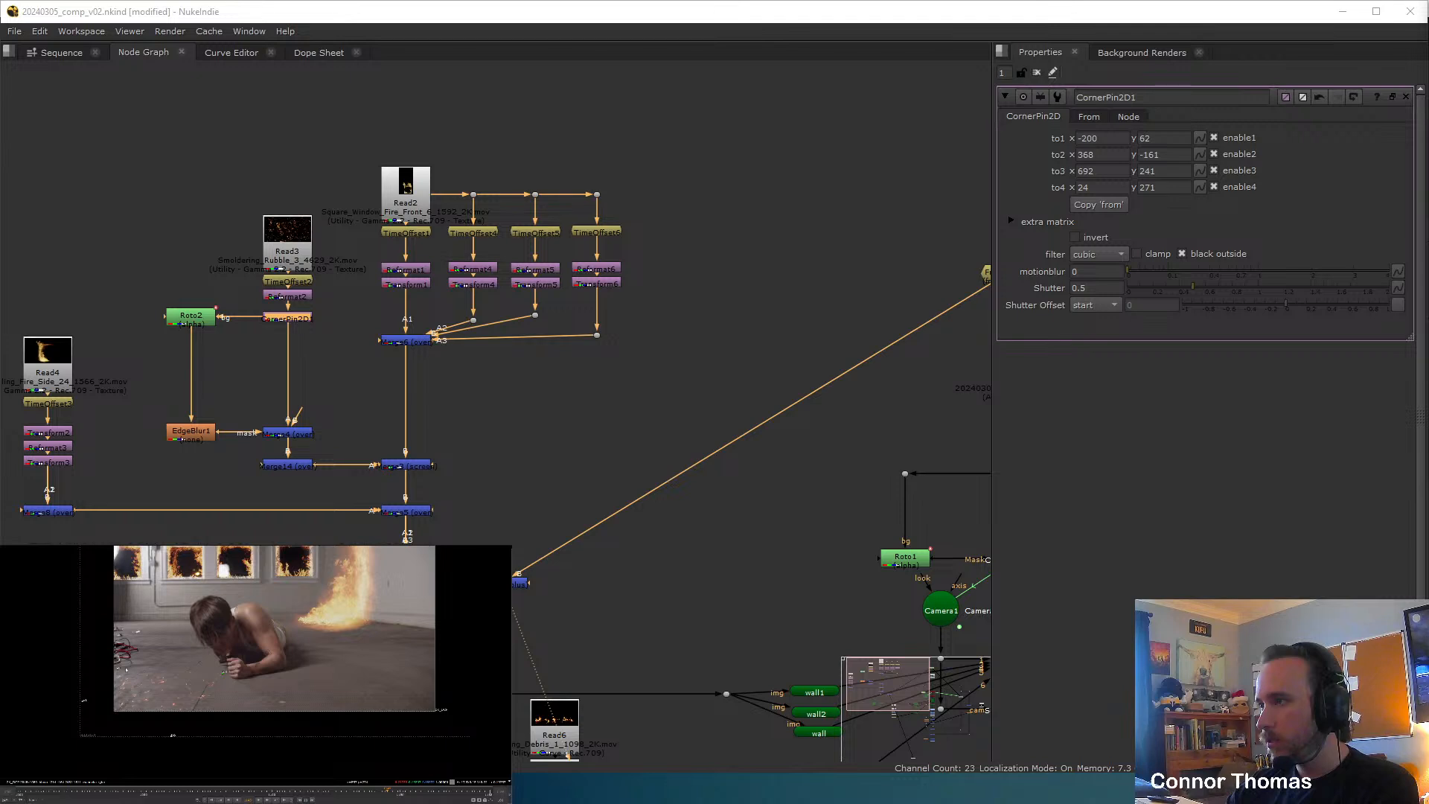
pyautogui.moveTo(125, 668); pyautogui.dragTo(80, 702)
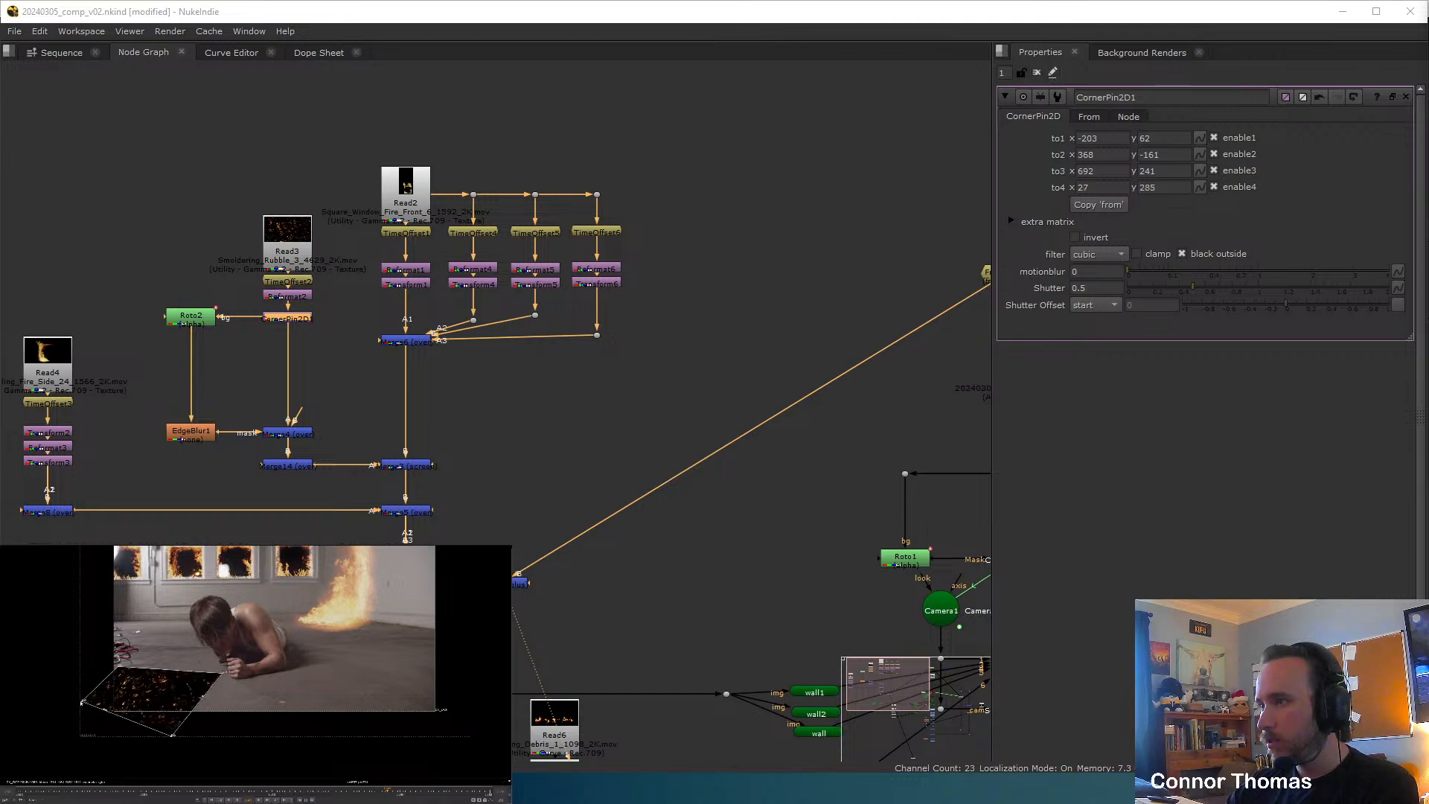
pyautogui.moveTo(173, 738); pyautogui.dragTo(177, 737)
# Move the Read3 smoldering rubble node up to make room beneath it, and view its output.
pyautogui.moveTo(515, 350); pyautogui.dragTo(587, 369, button='middle')
pyautogui.moveTo(562, 262); pyautogui.dragTo(563, 193)
pyautogui.press('1')
pyautogui.click(582, 185)
pyautogui.moveTo(581, 189); pyautogui.dragTo(568, 277, button='middle')
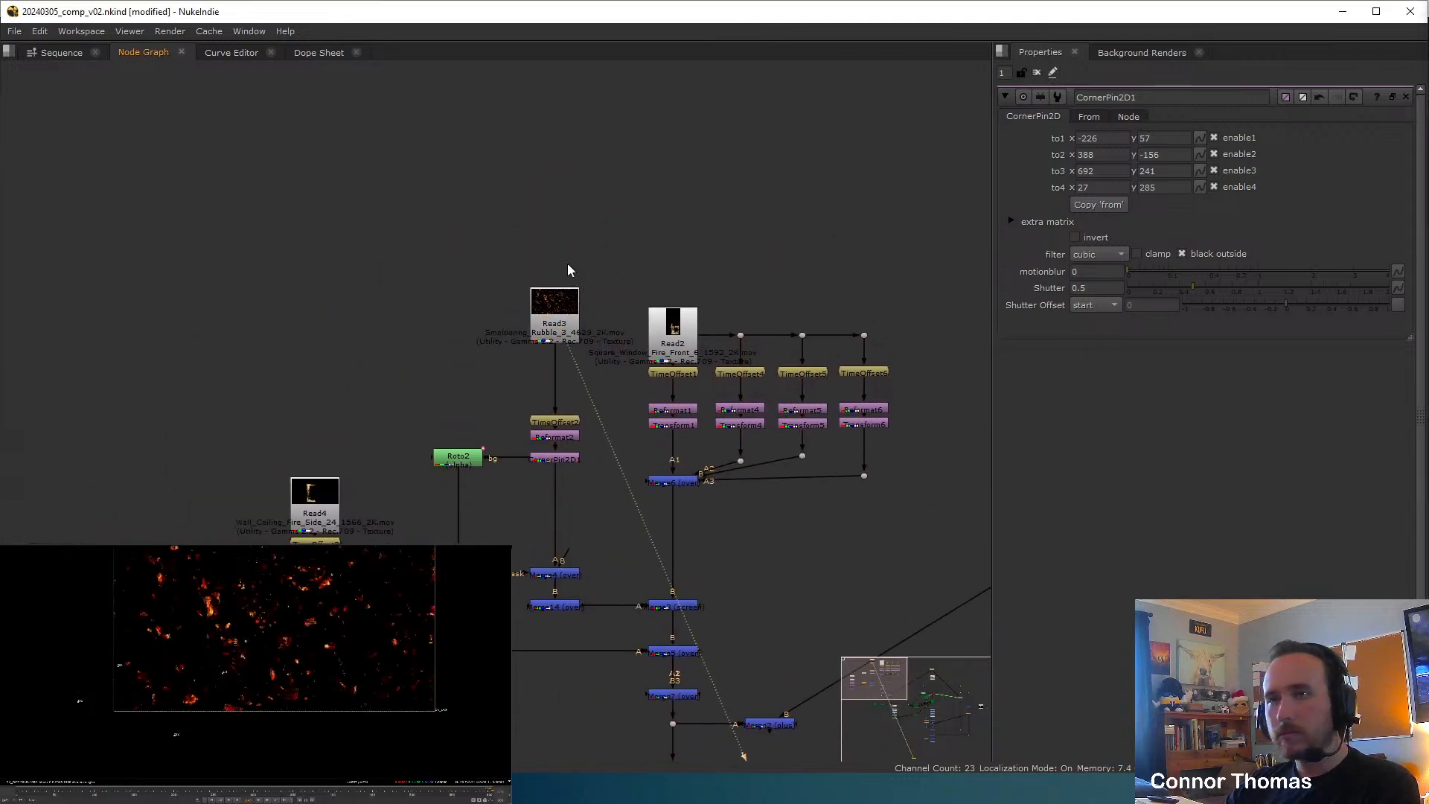
# Insert an Exposure node directly after the Read3 smoldering rubble clip.
pyautogui.click(554, 304)
pyautogui.press('Tab')
pyautogui.write('exp')
pyautogui.press('Return')
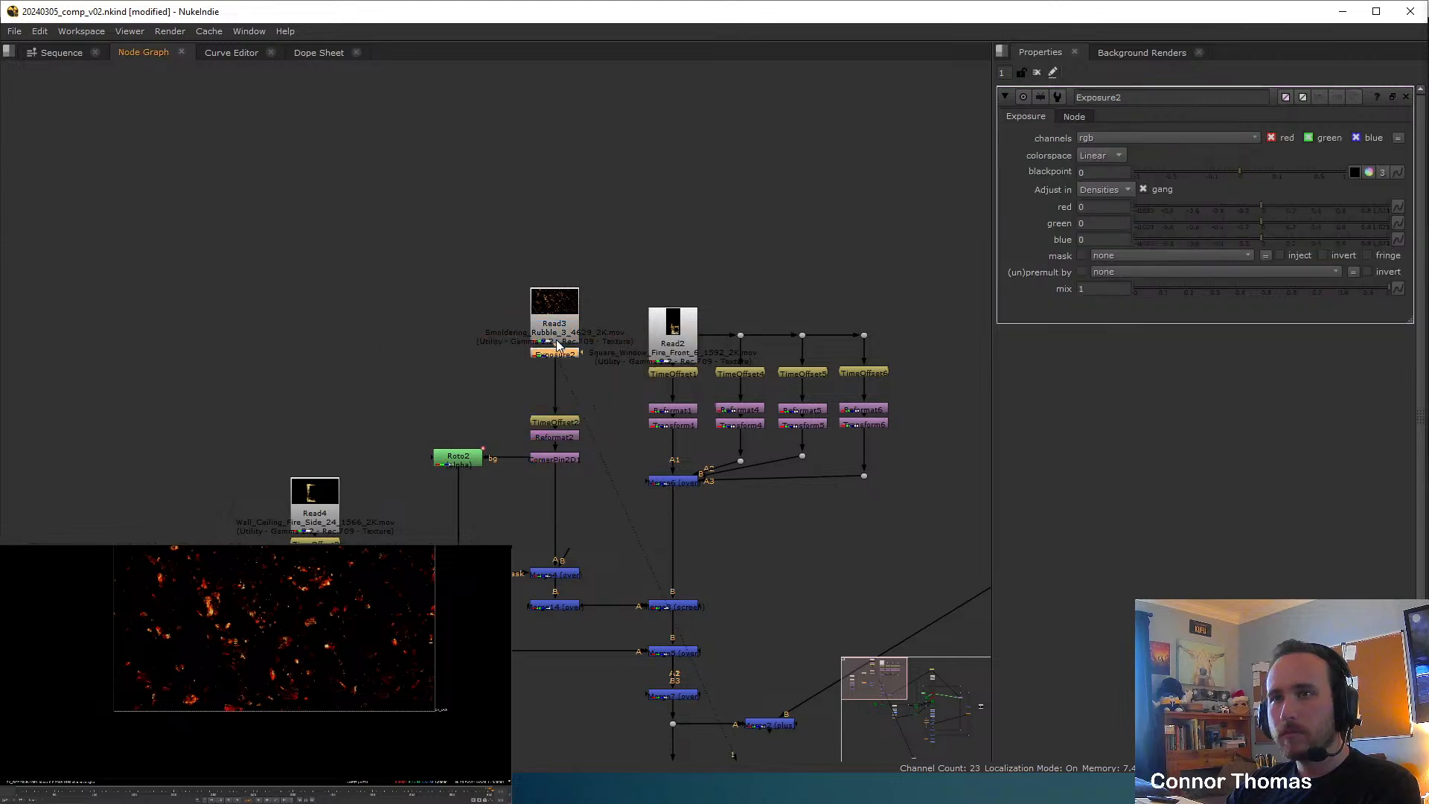
# Place an Unpremult before the rubble's Exposure node and a Premult after it.
pyautogui.click(541, 297)
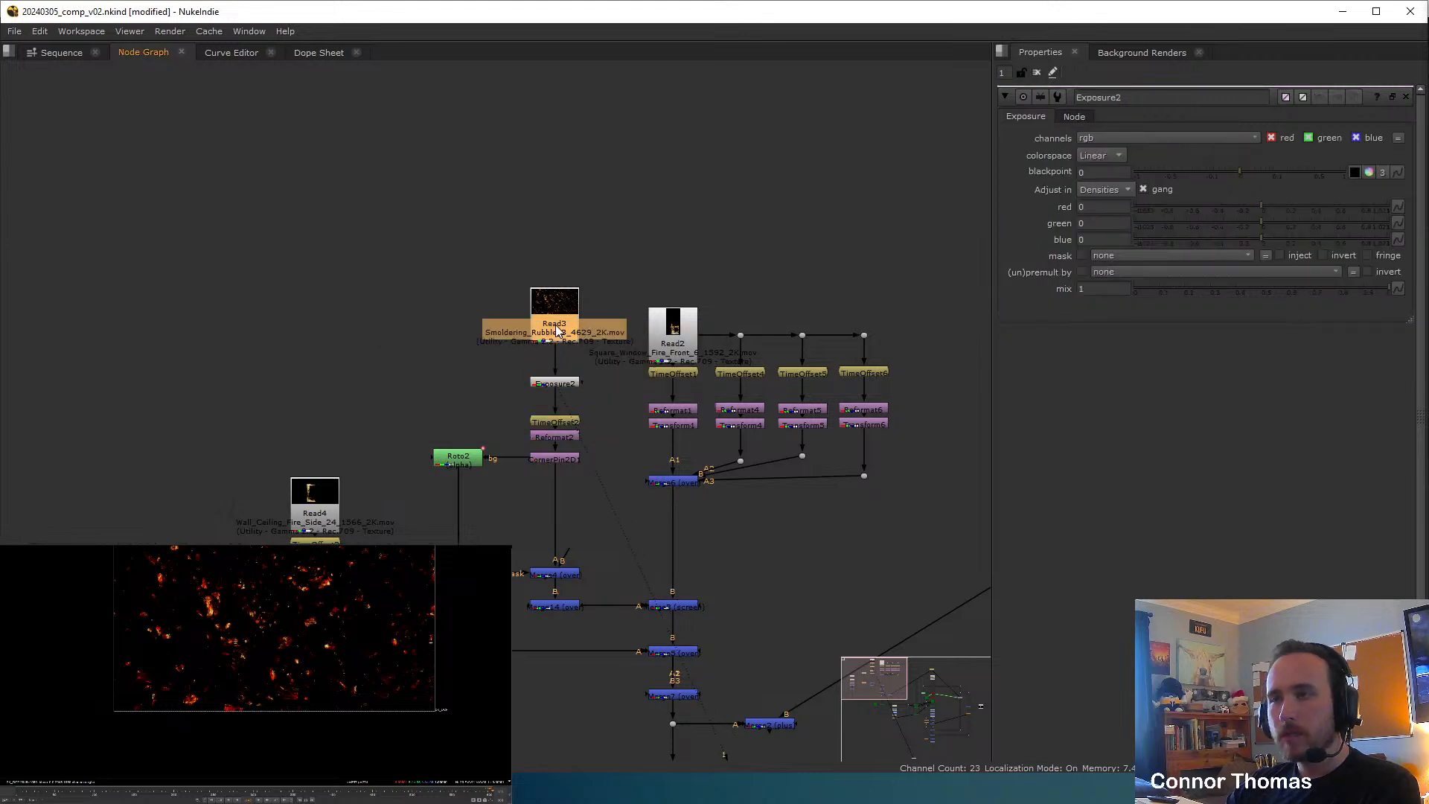
pyautogui.press('Tab')
pyautogui.write('unp')
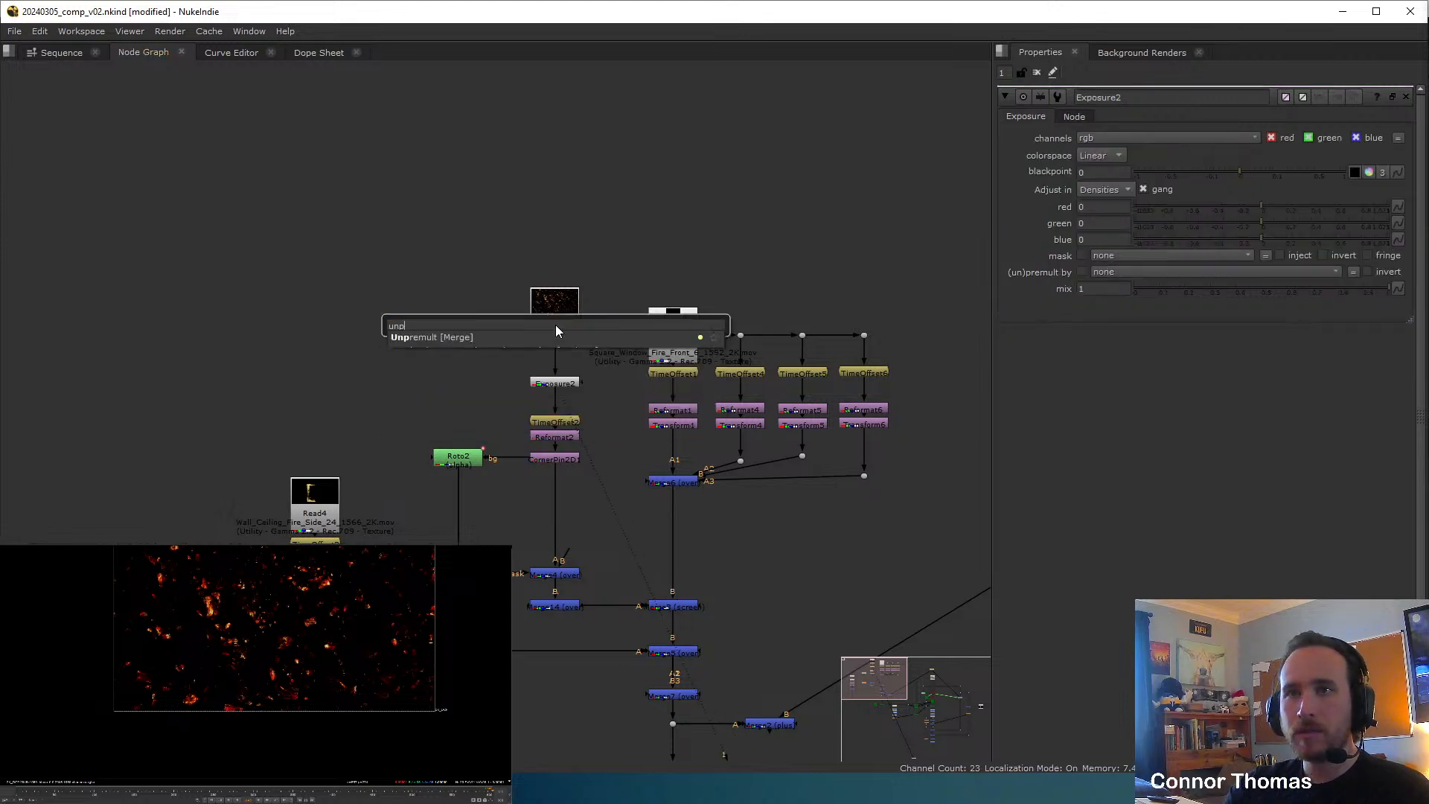
pyautogui.press('Return')
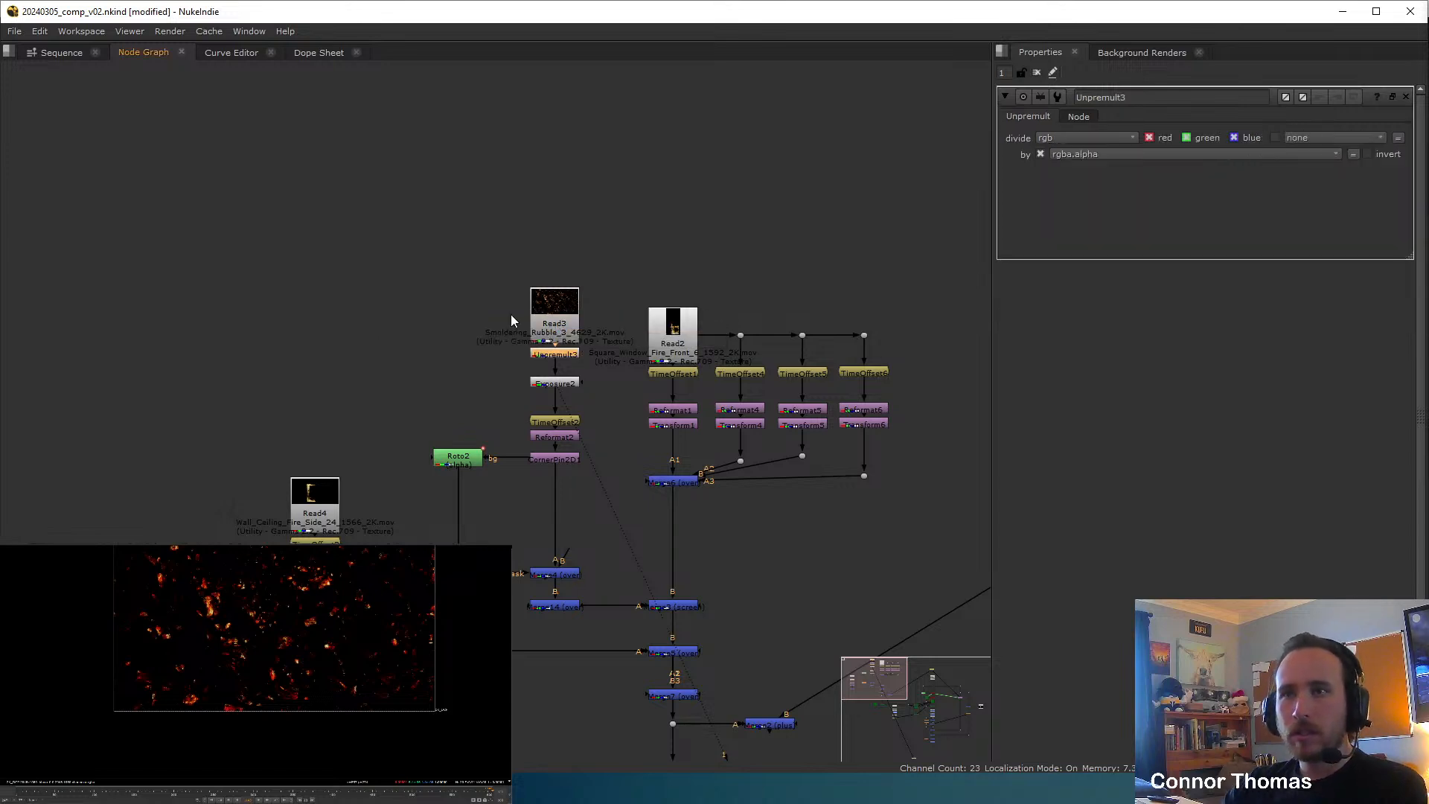
pyautogui.moveTo(561, 385); pyautogui.dragTo(560, 379)
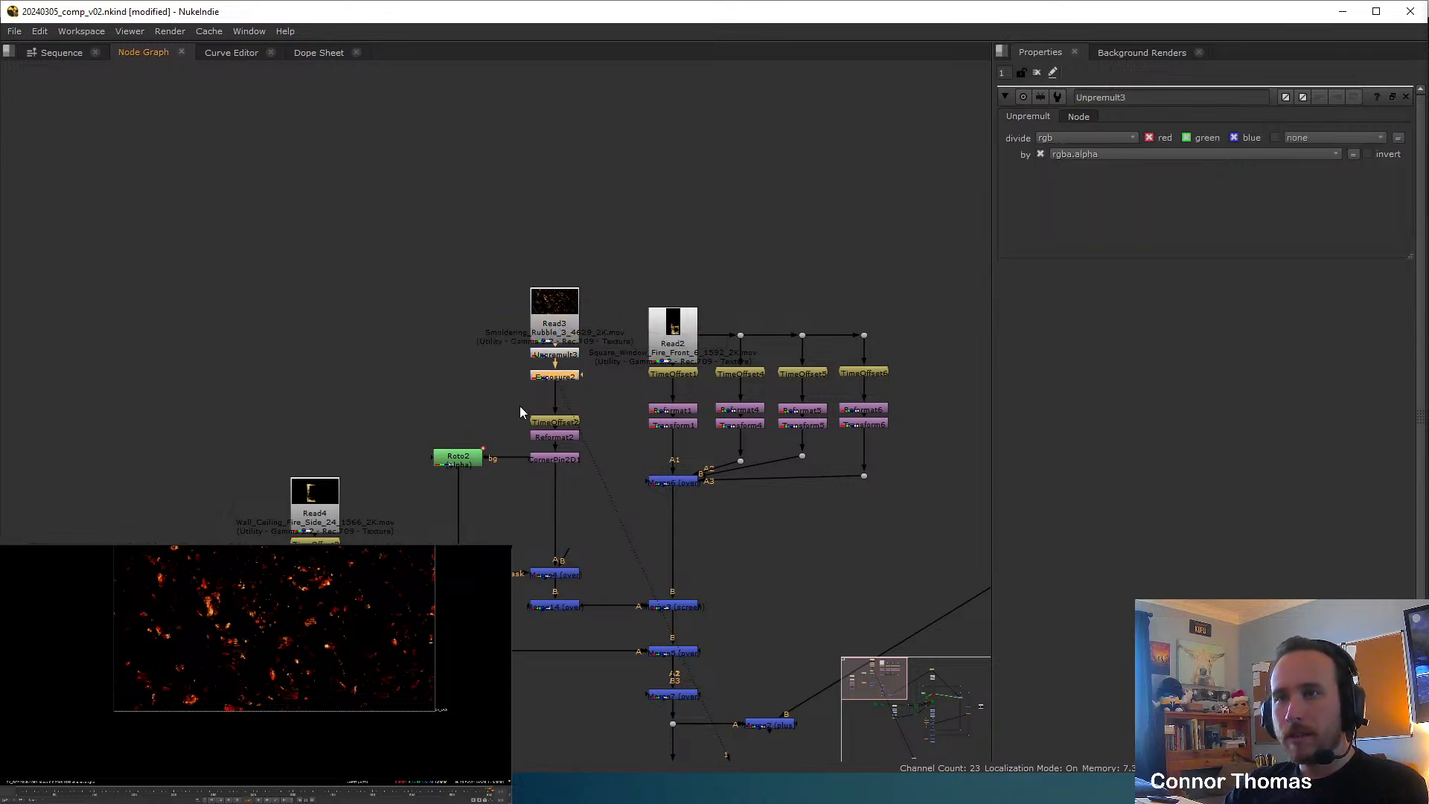
pyautogui.press('Tab')
pyautogui.write('prem')
pyautogui.press('Return')
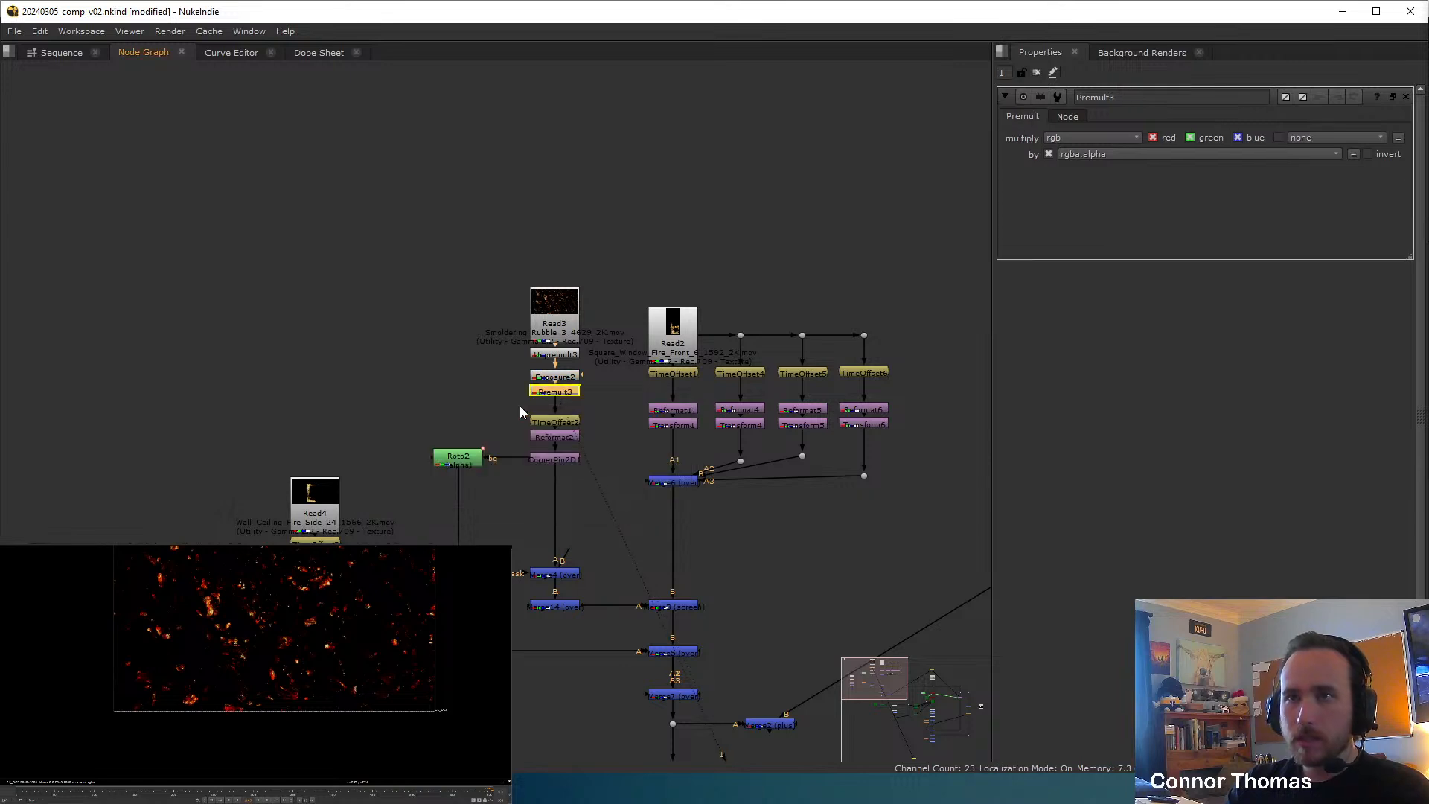
# Raise Exposure2's ganged red, green and blue densities to 0.82 and close its properties.
pyautogui.doubleClick(555, 375)
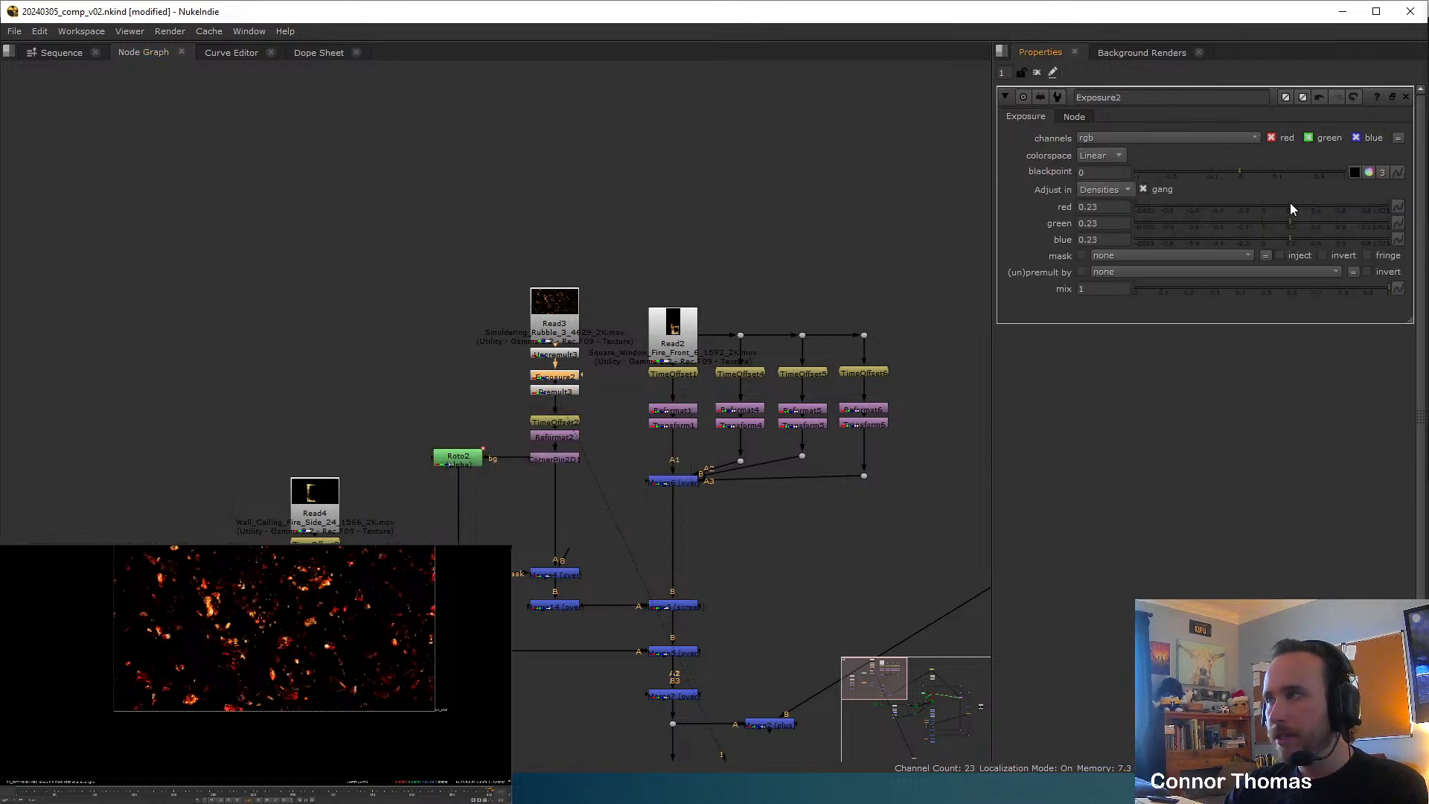
pyautogui.moveTo(1291, 209); pyautogui.dragTo(1366, 208)
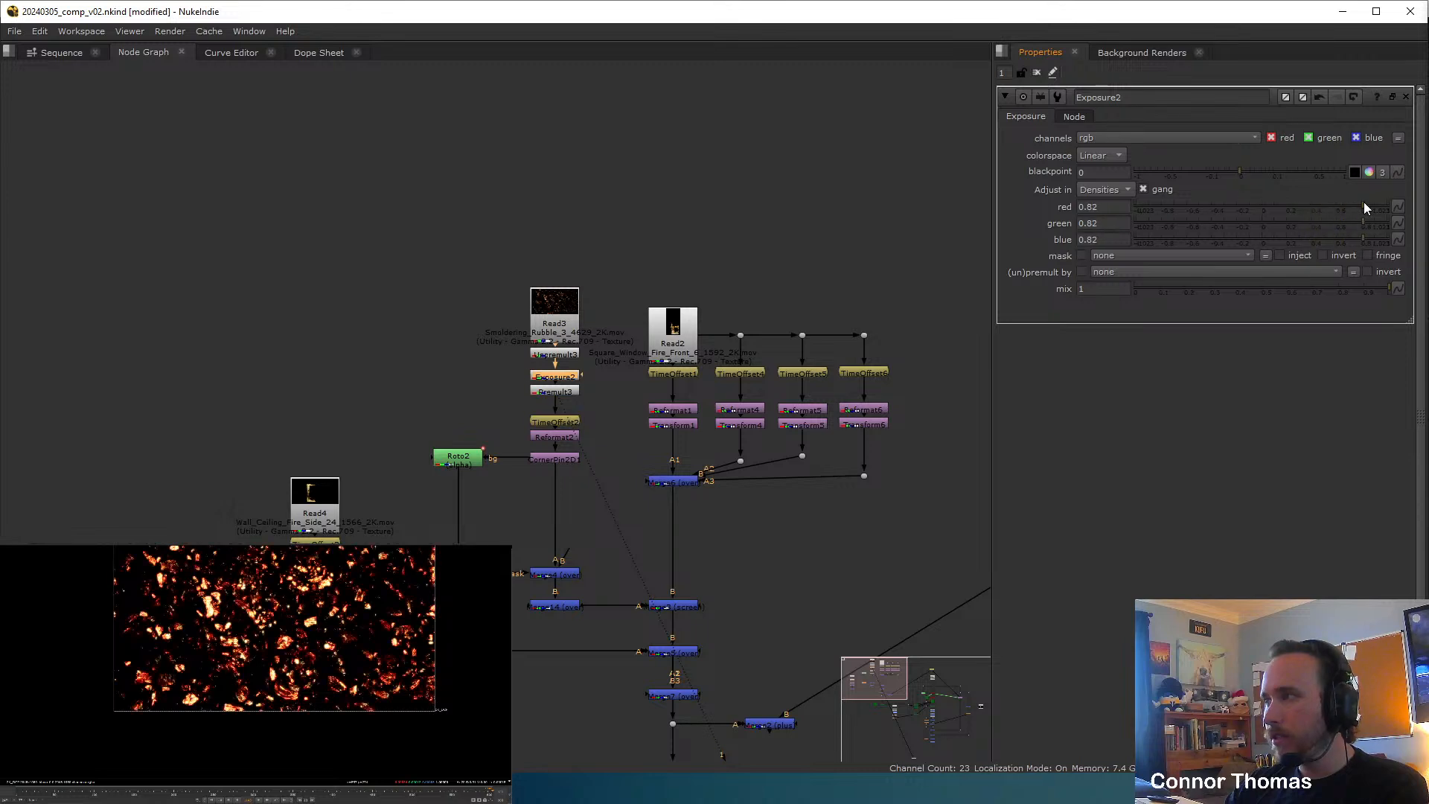
pyautogui.click(1037, 72)
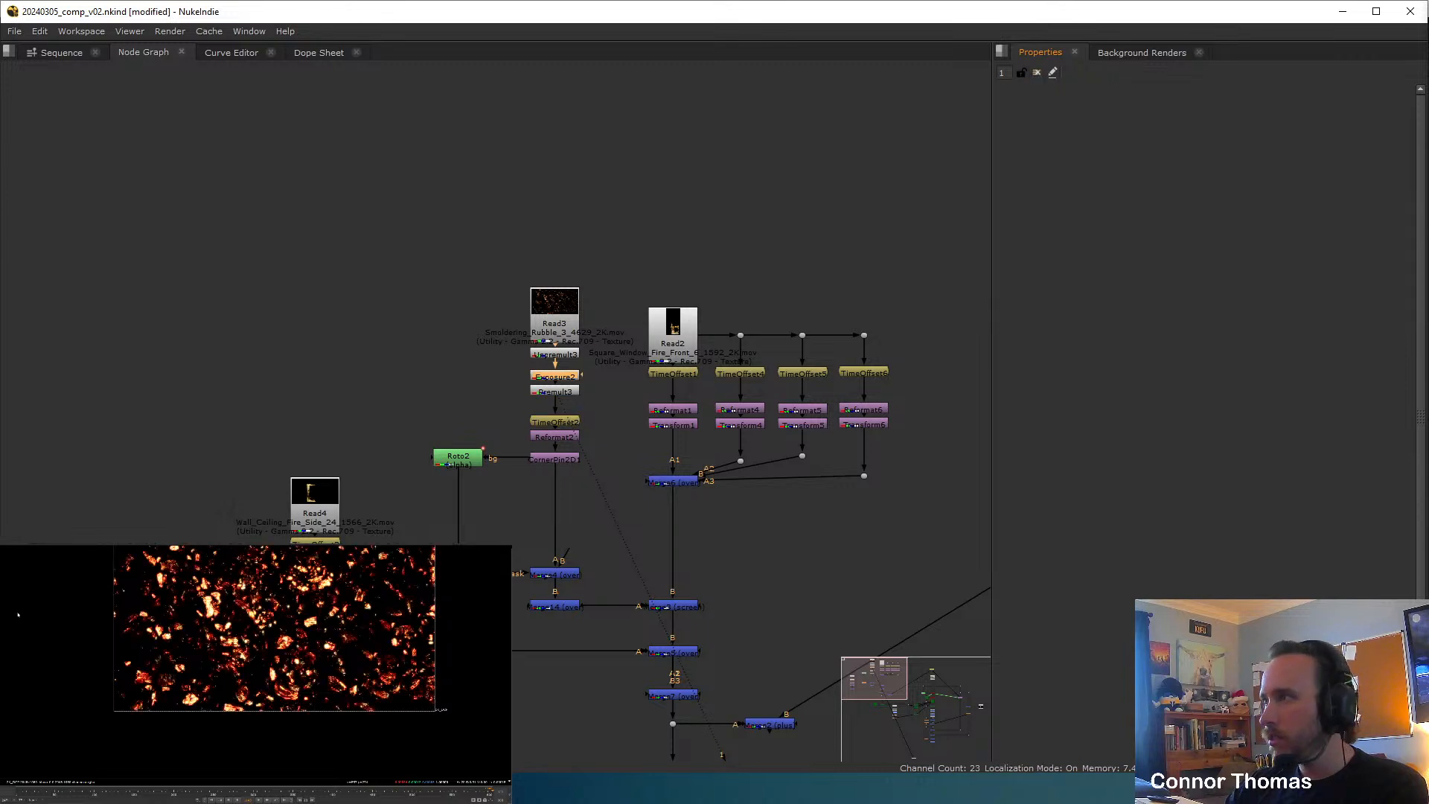
# View the brightened rubble in the composite from Merge2 (plus).
pyautogui.moveTo(699, 543); pyautogui.dragTo(513, 169, button='middle')
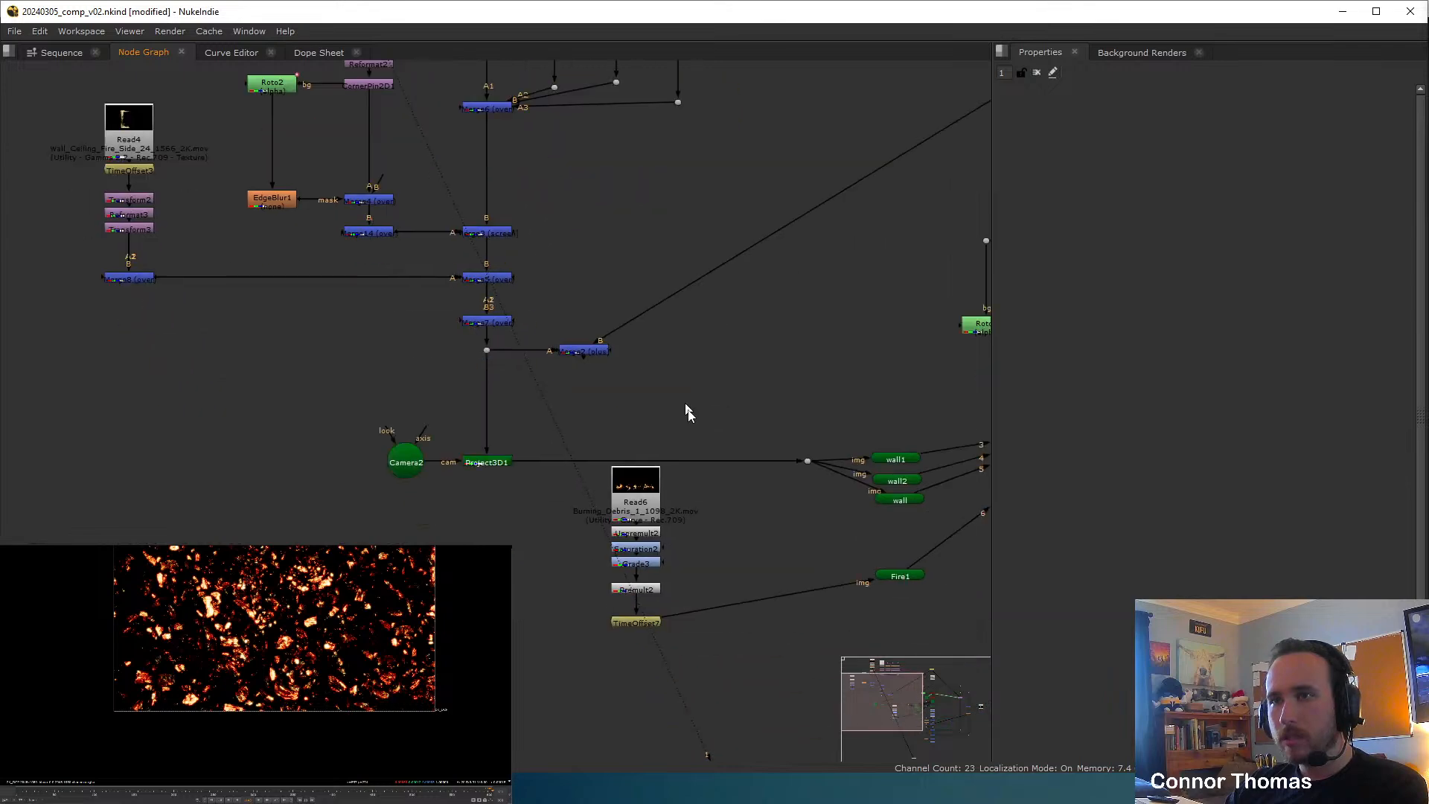
pyautogui.click(596, 353)
pyautogui.press('1')
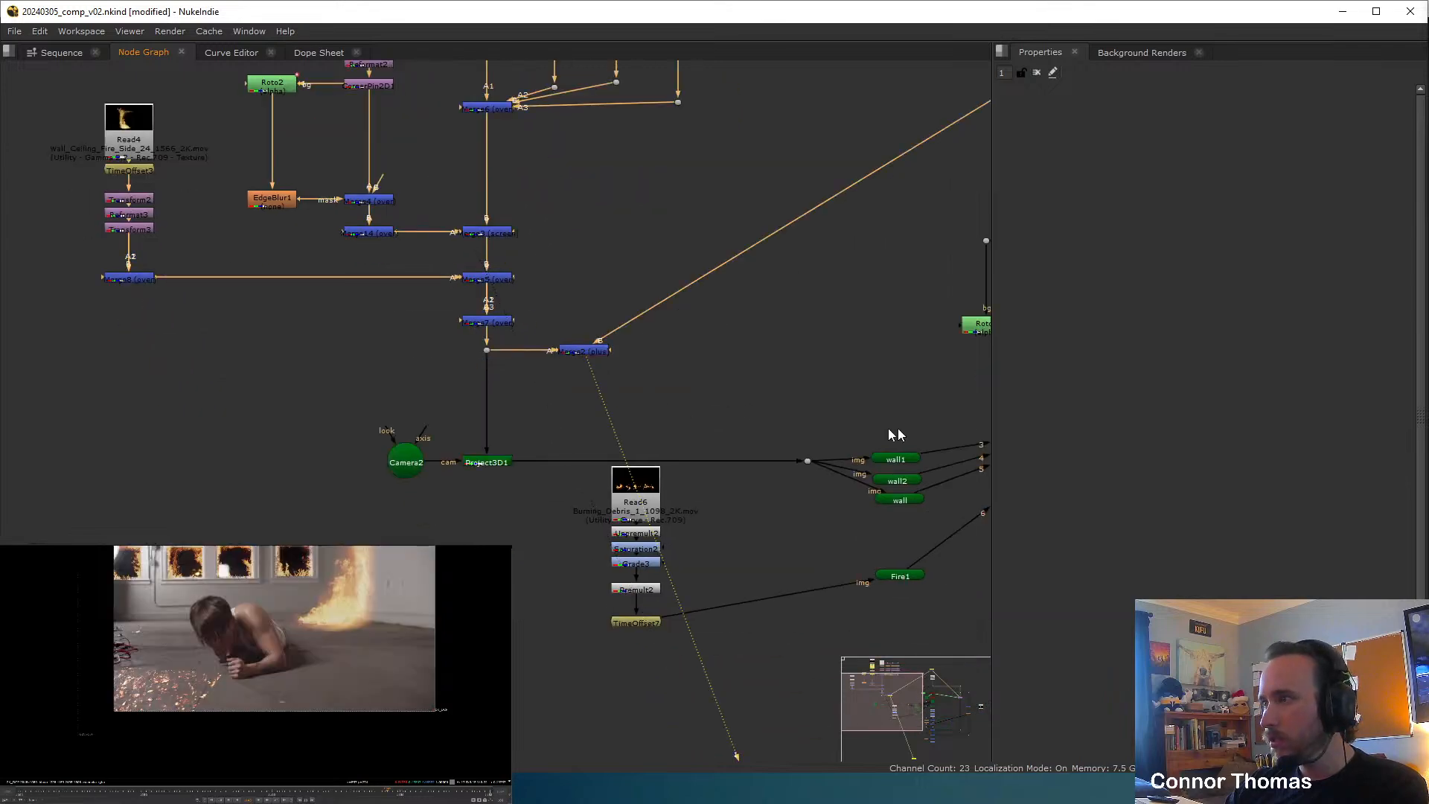
# Reshape Roto2's Bezier1 mask over the smoldering floor area with a second spline key, close its properties and fit the image in the viewer.
pyautogui.scroll(5, 454, 268)
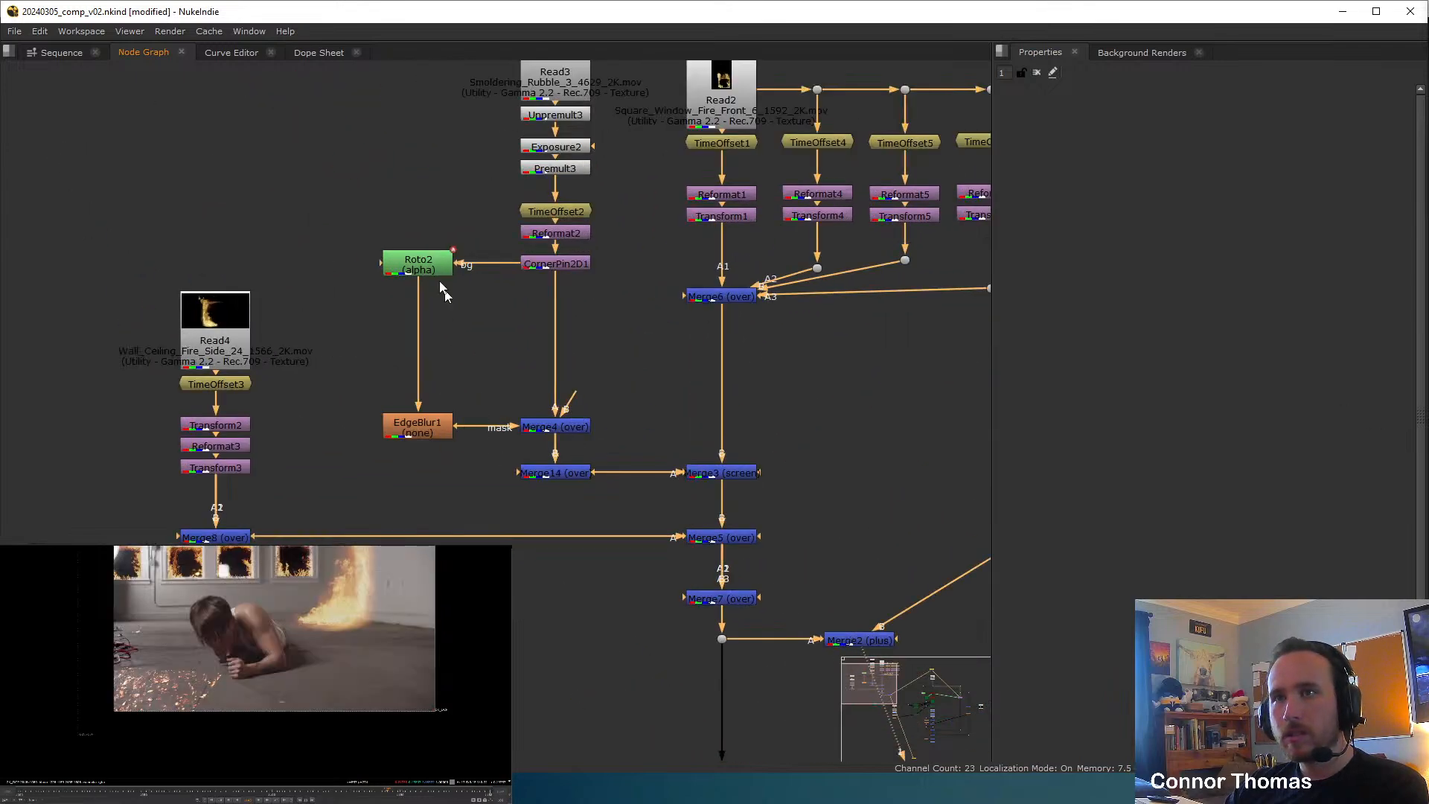
pyautogui.doubleClick(421, 265)
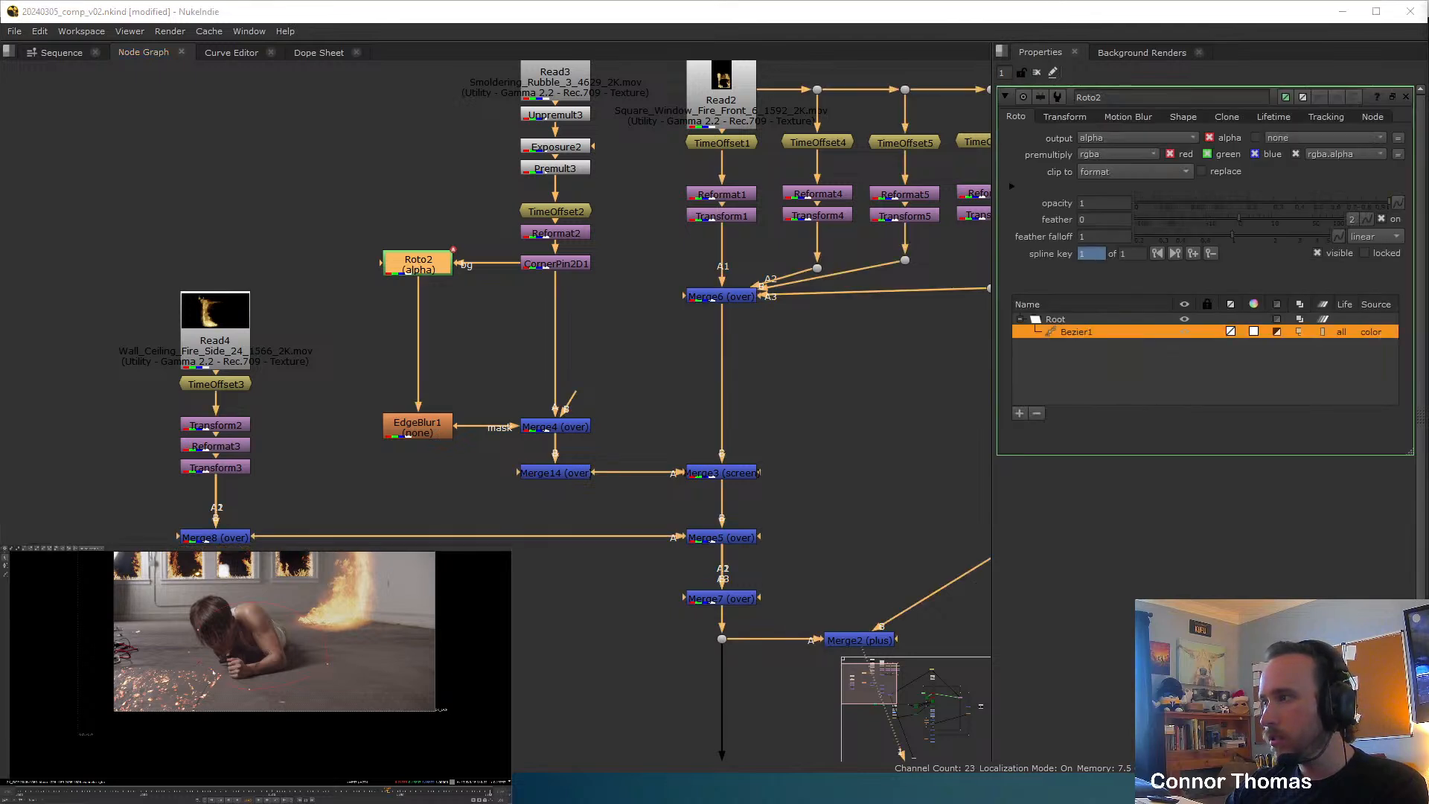
pyautogui.moveTo(245, 649); pyautogui.dragTo(167, 723)
pyautogui.click(343, 697)
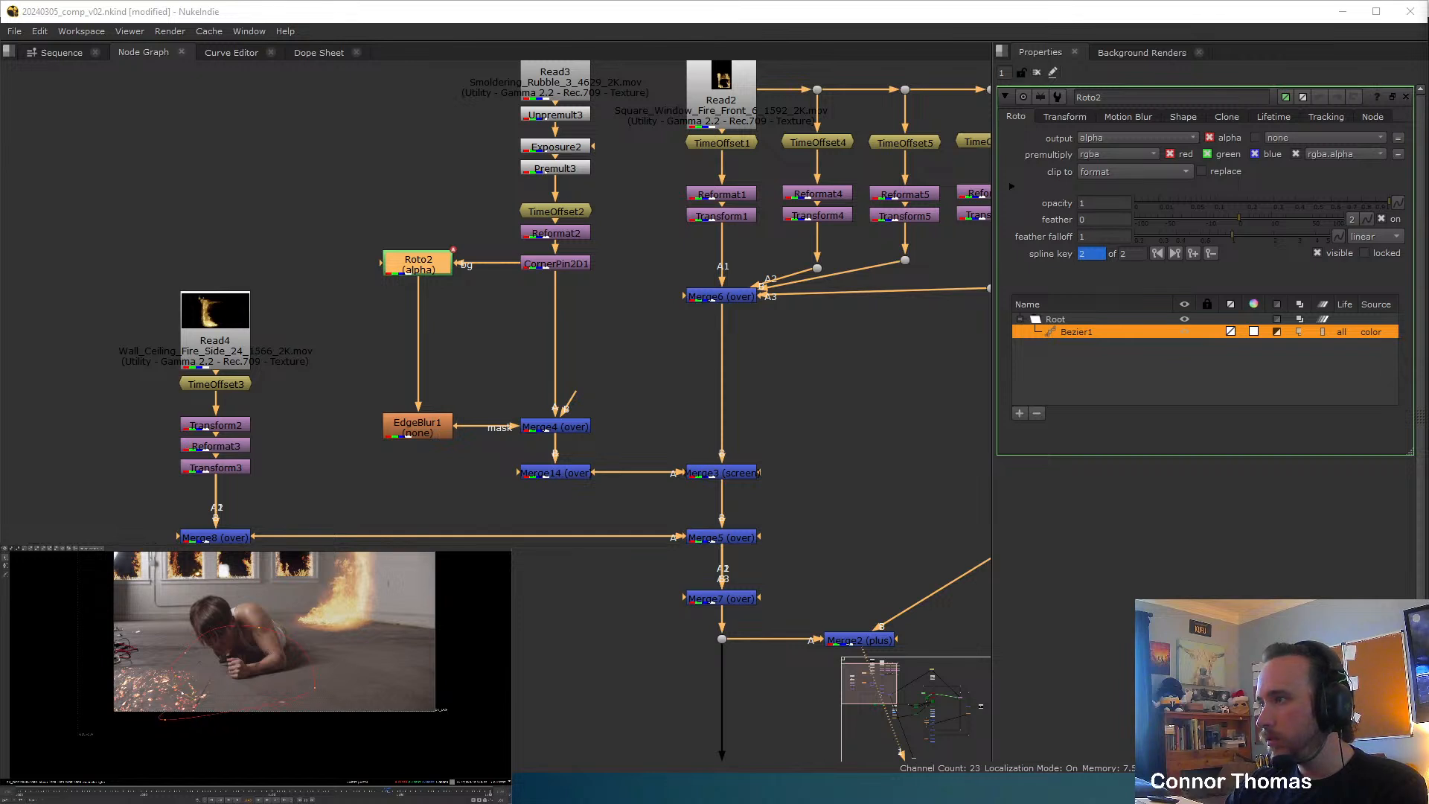
pyautogui.press('Tab')
pyautogui.press('Tab')
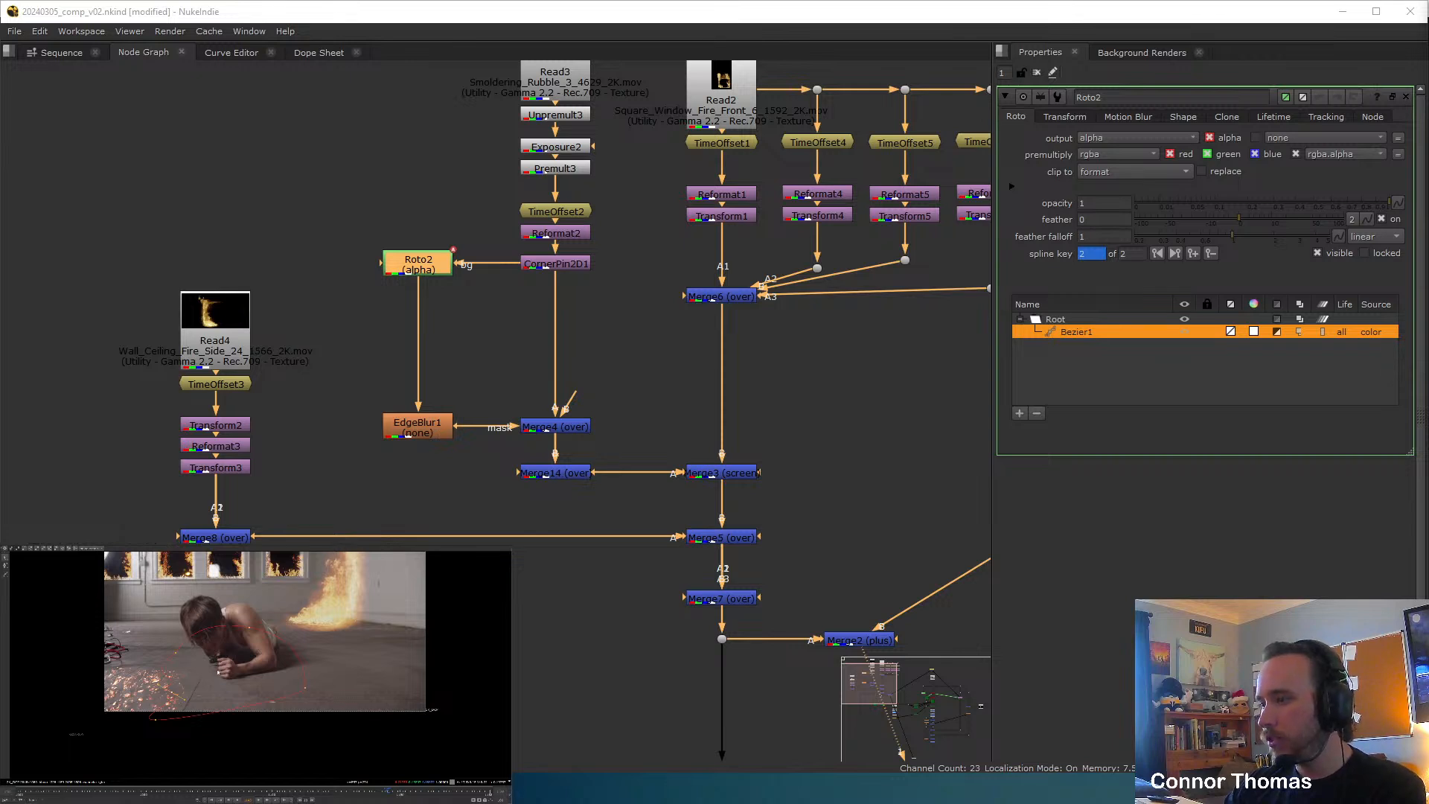
pyautogui.click(1036, 73)
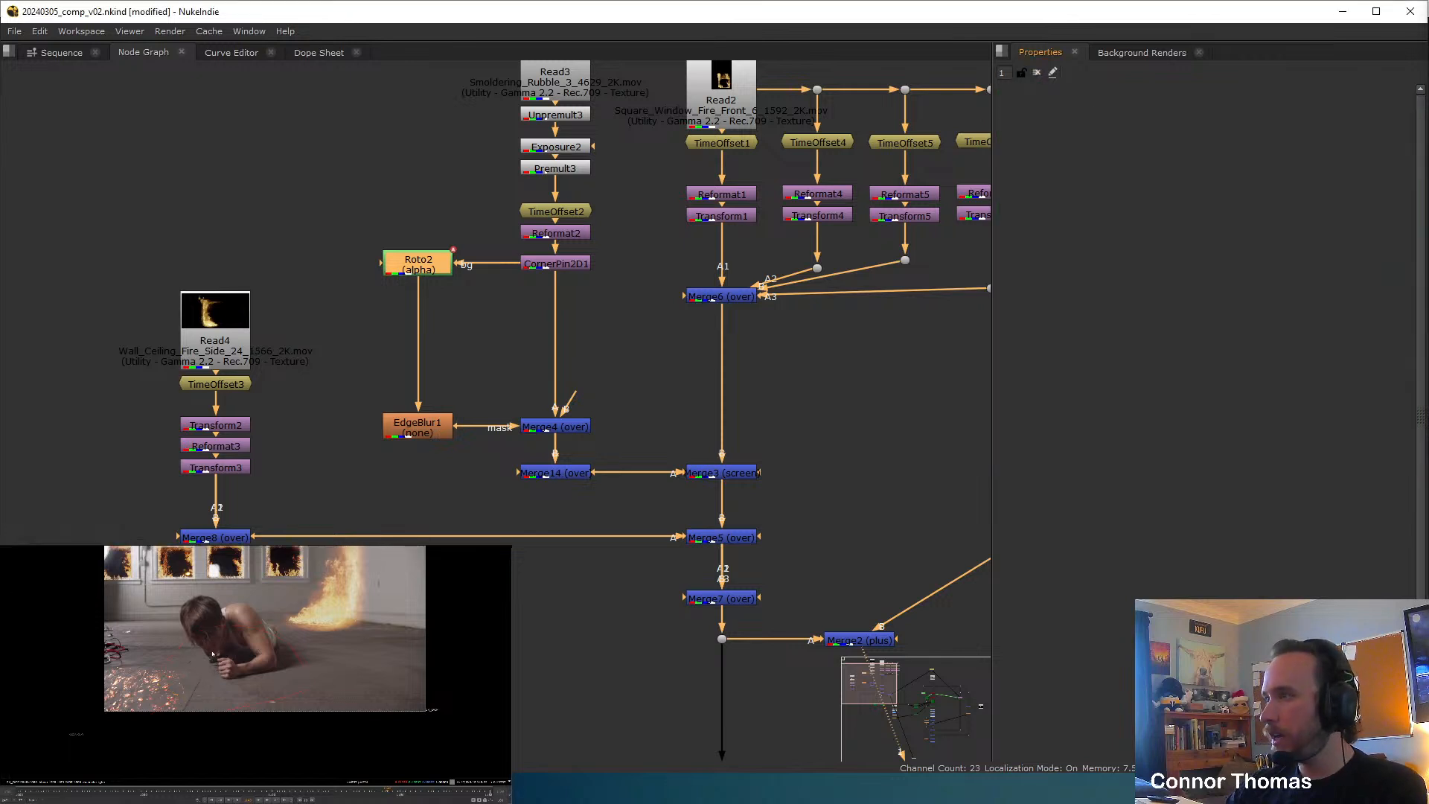
pyautogui.press('f')
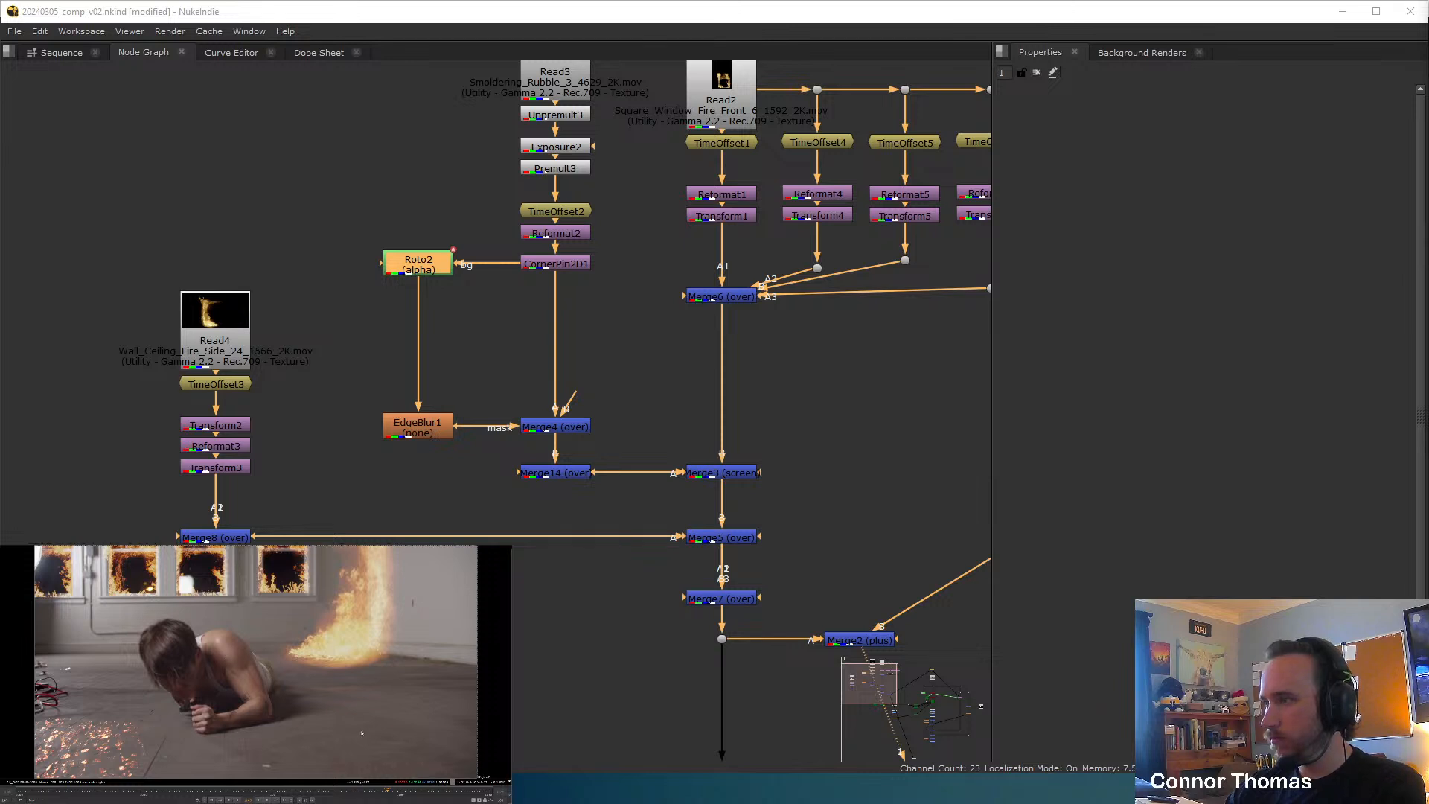
# Widen the smoldering rubble with CornerPin2D1 by setting to2 to 589, -129 and to1 to -269, 66, and close its properties.
pyautogui.press('Tab')
pyautogui.press('Tab')
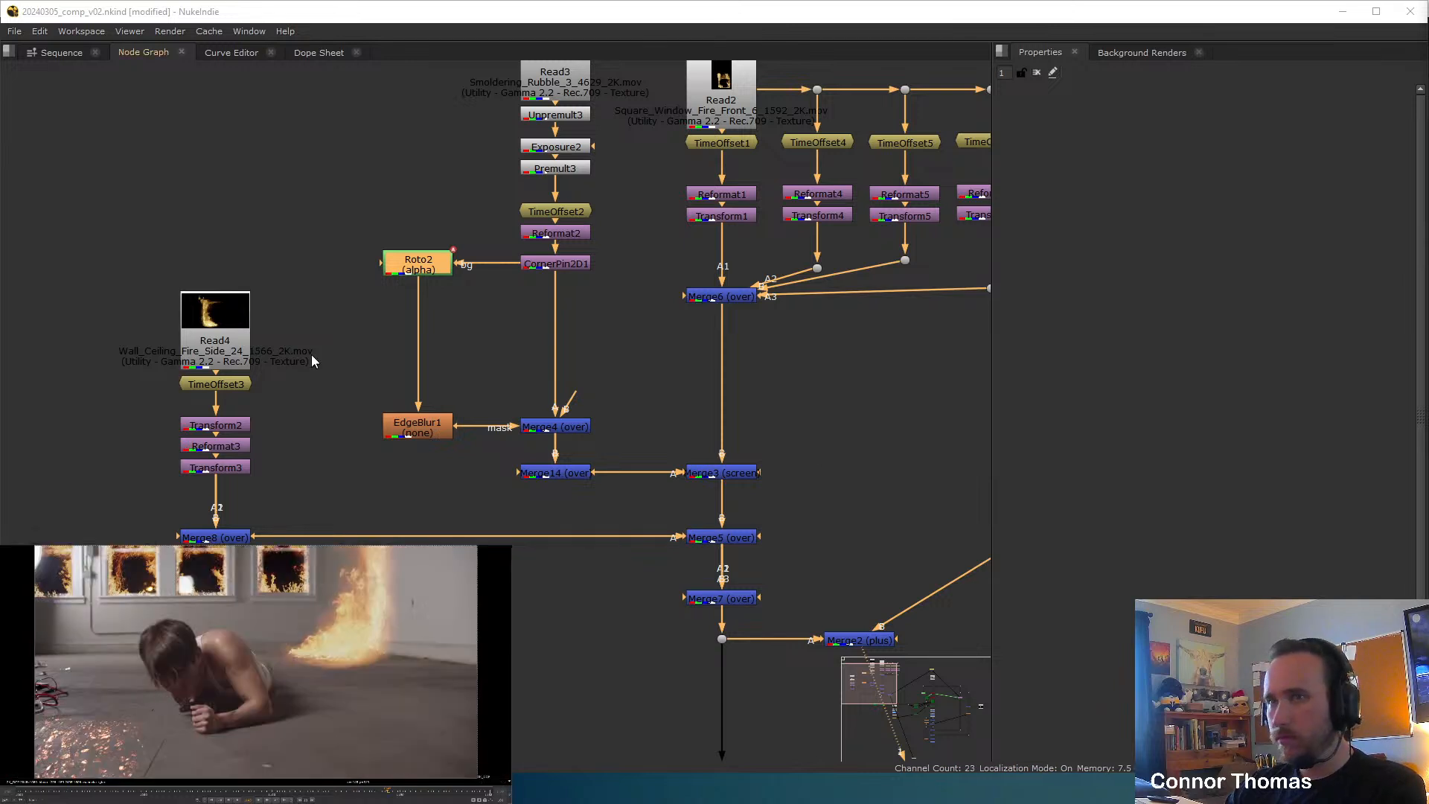
pyautogui.click(343, 428)
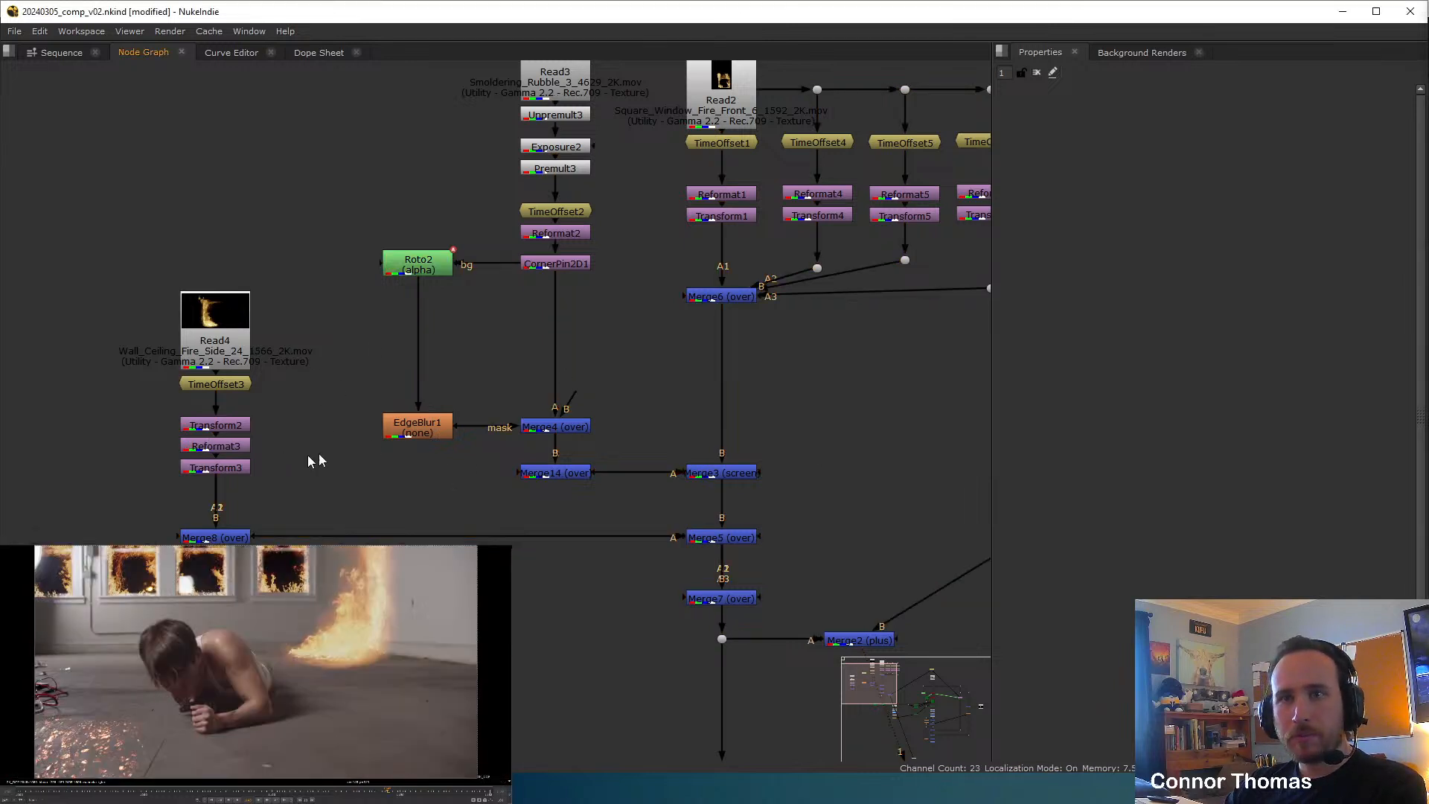
pyautogui.doubleClick(555, 263)
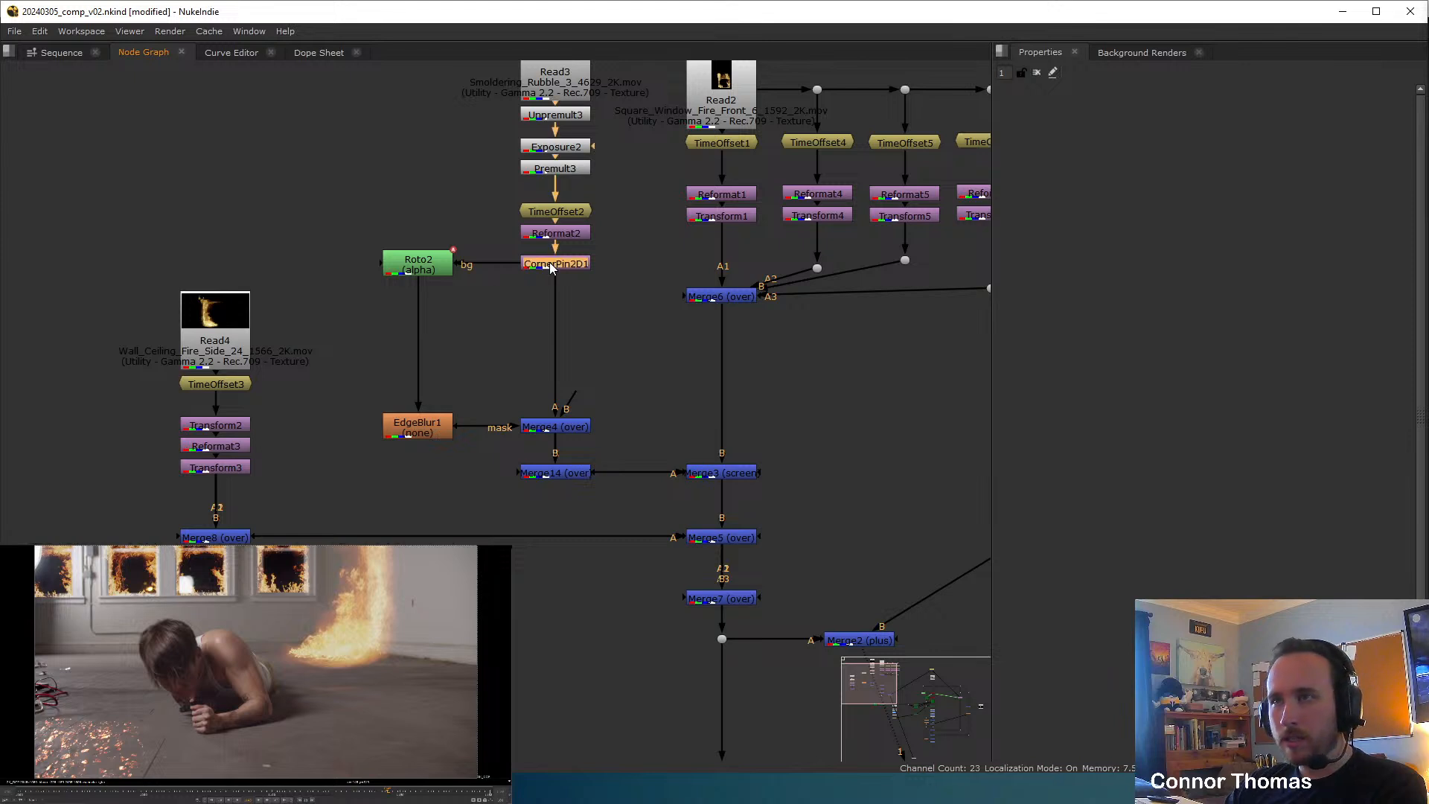
pyautogui.moveTo(103, 723); pyautogui.dragTo(104, 681, button='middle')
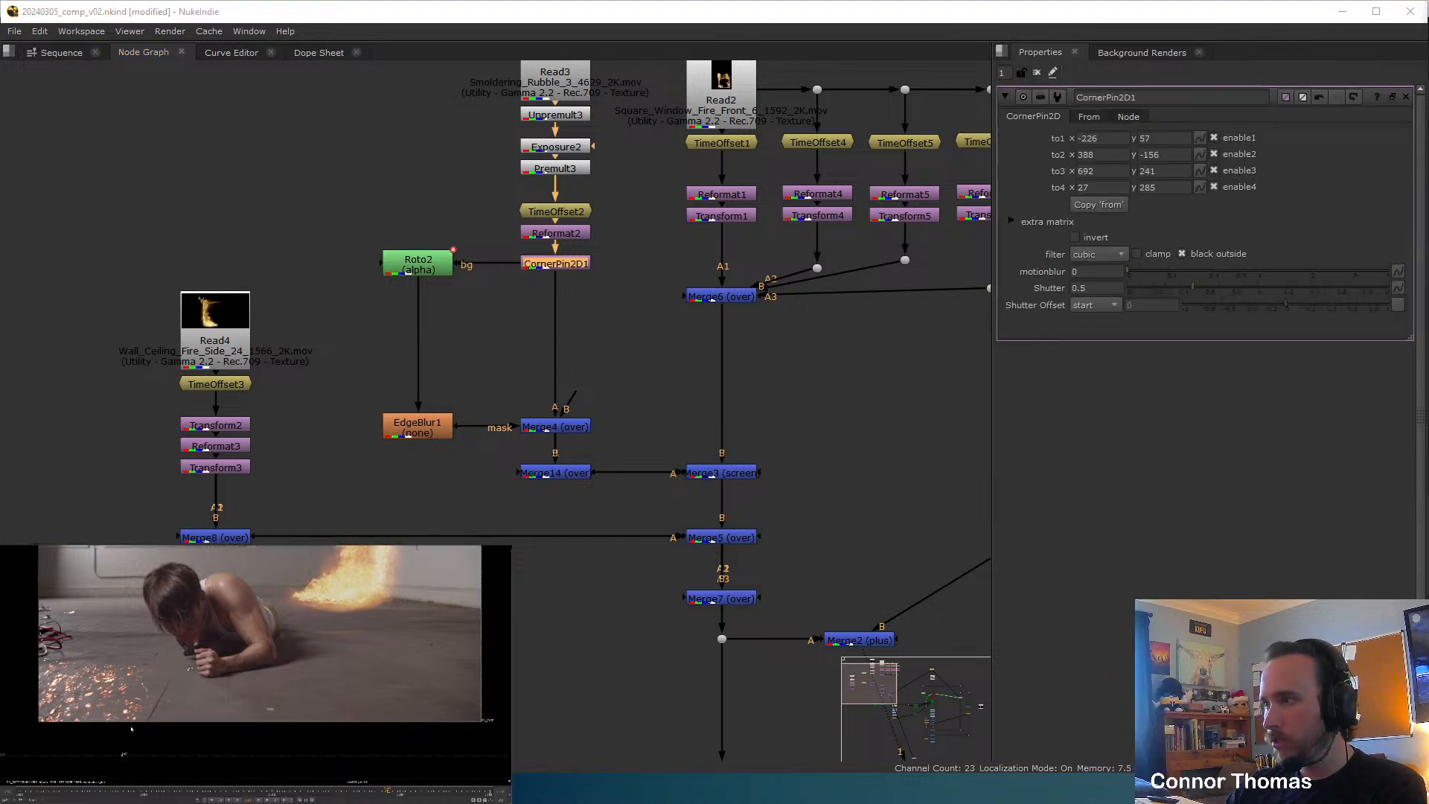
pyautogui.moveTo(125, 754); pyautogui.dragTo(166, 749)
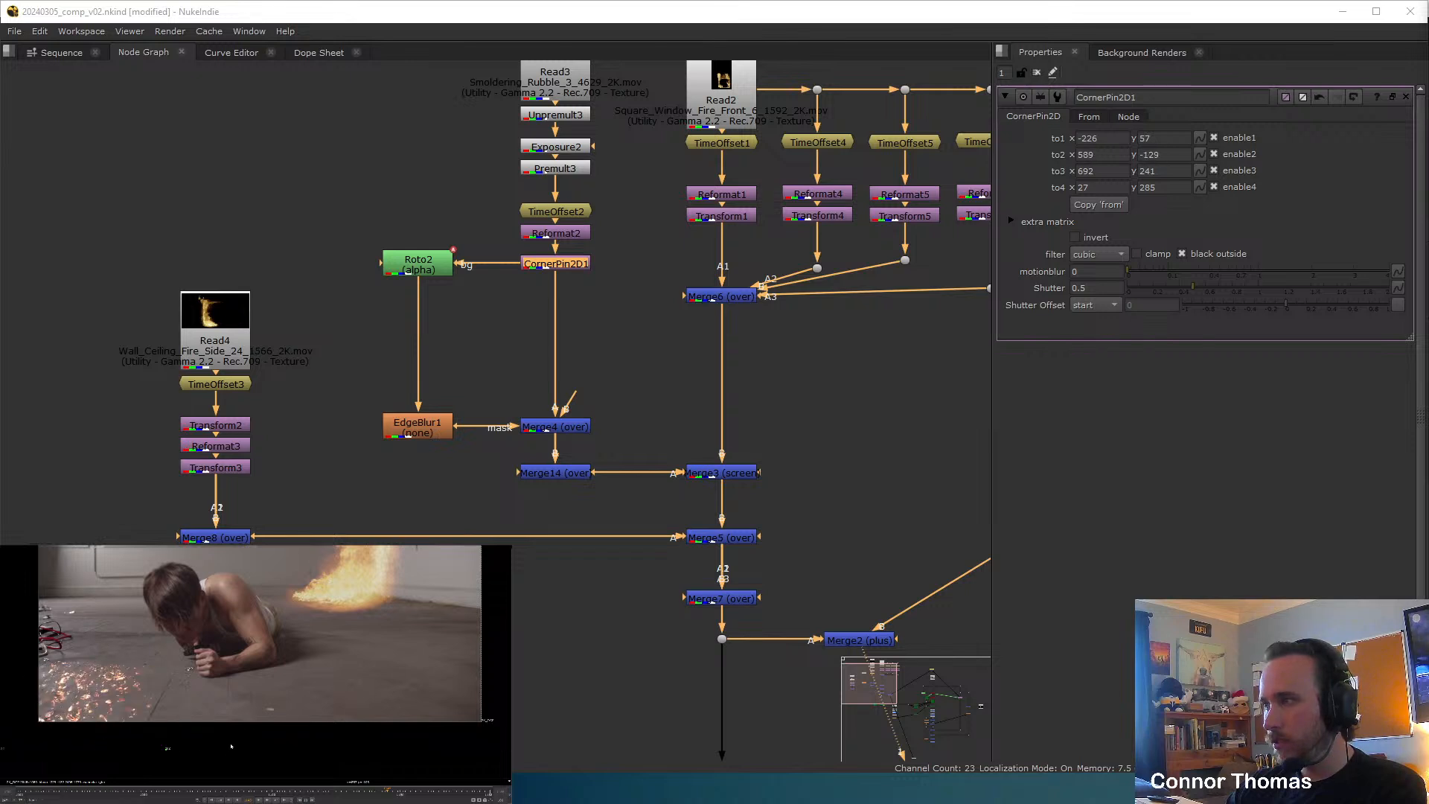
pyautogui.moveTo(220, 743); pyautogui.dragTo(294, 745, button='middle')
pyautogui.moveTo(65, 712); pyautogui.dragTo(57, 710)
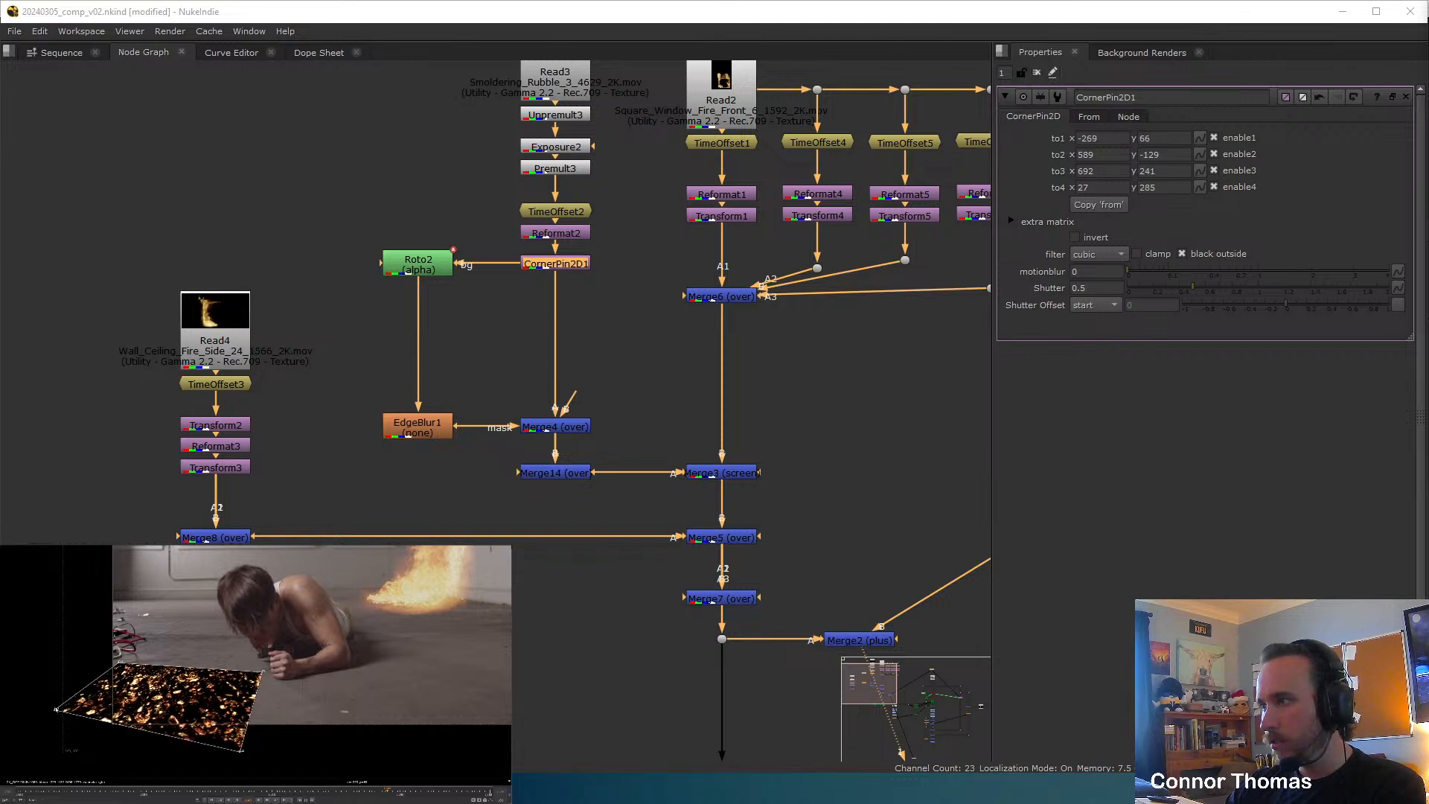
pyautogui.press('Tab')
pyautogui.press('Tab')
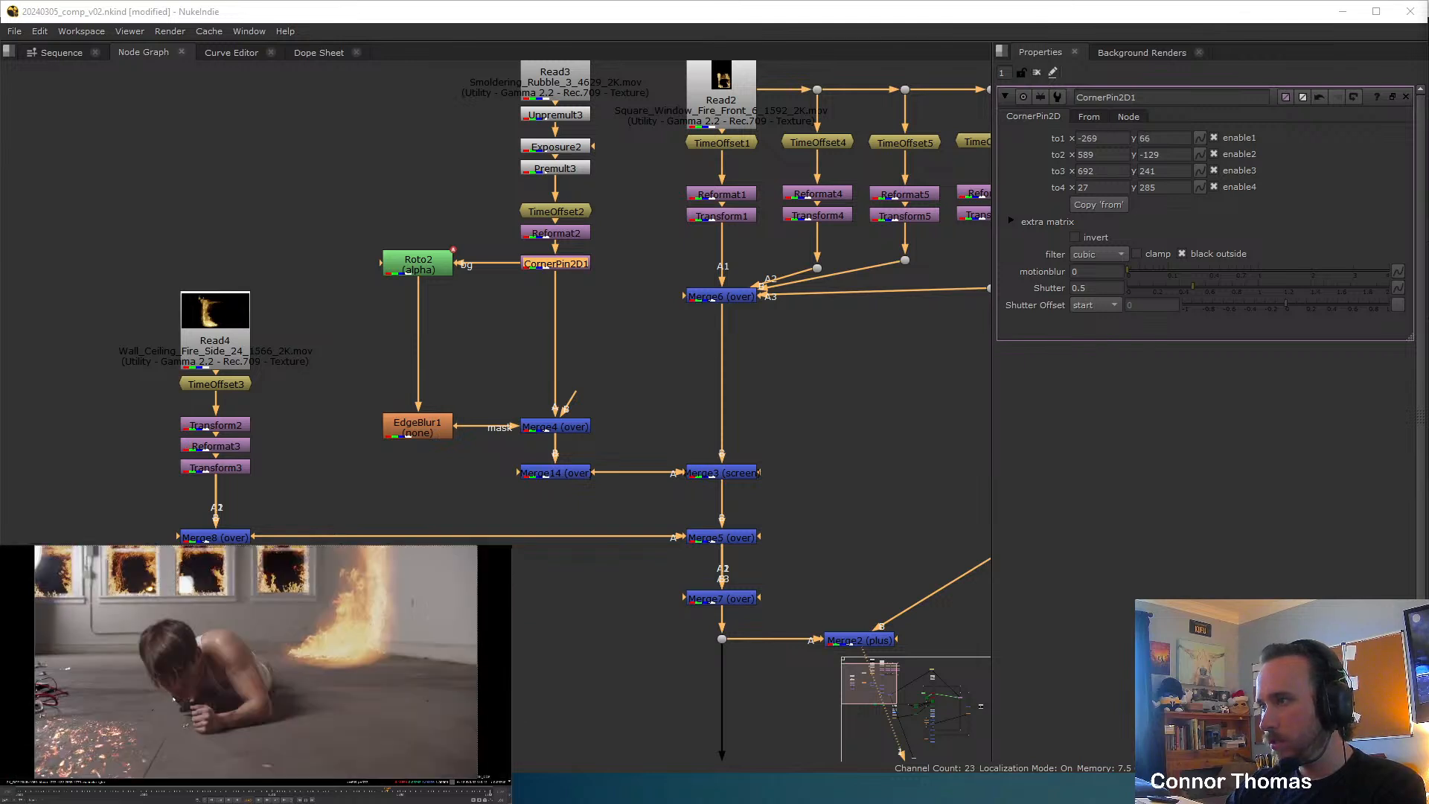
pyautogui.click(1037, 73)
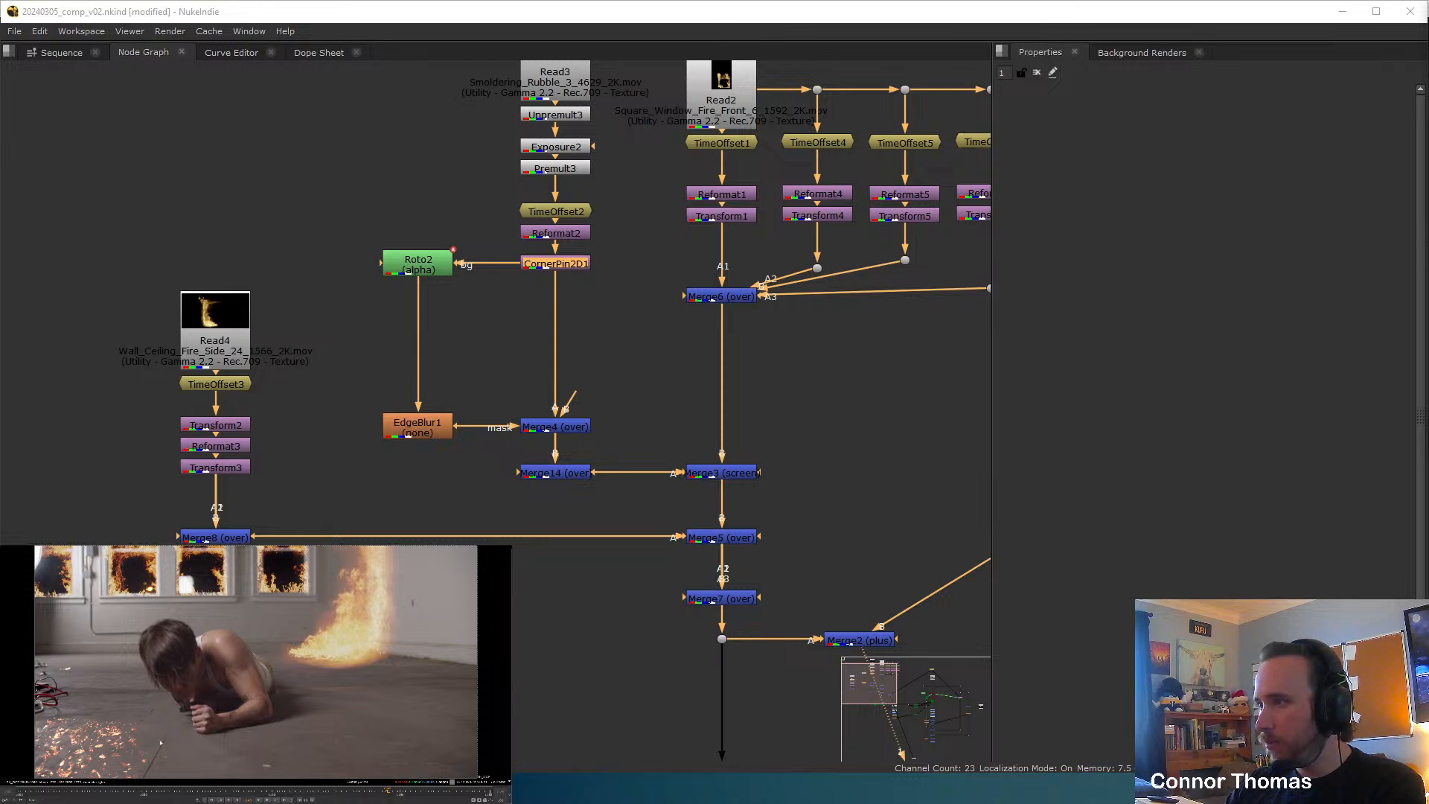
# Reopen CornerPin2D1 and move the rubble's to3 corner to 719, 245.
pyautogui.moveTo(630, 418); pyautogui.dragTo(521, 370, button='middle')
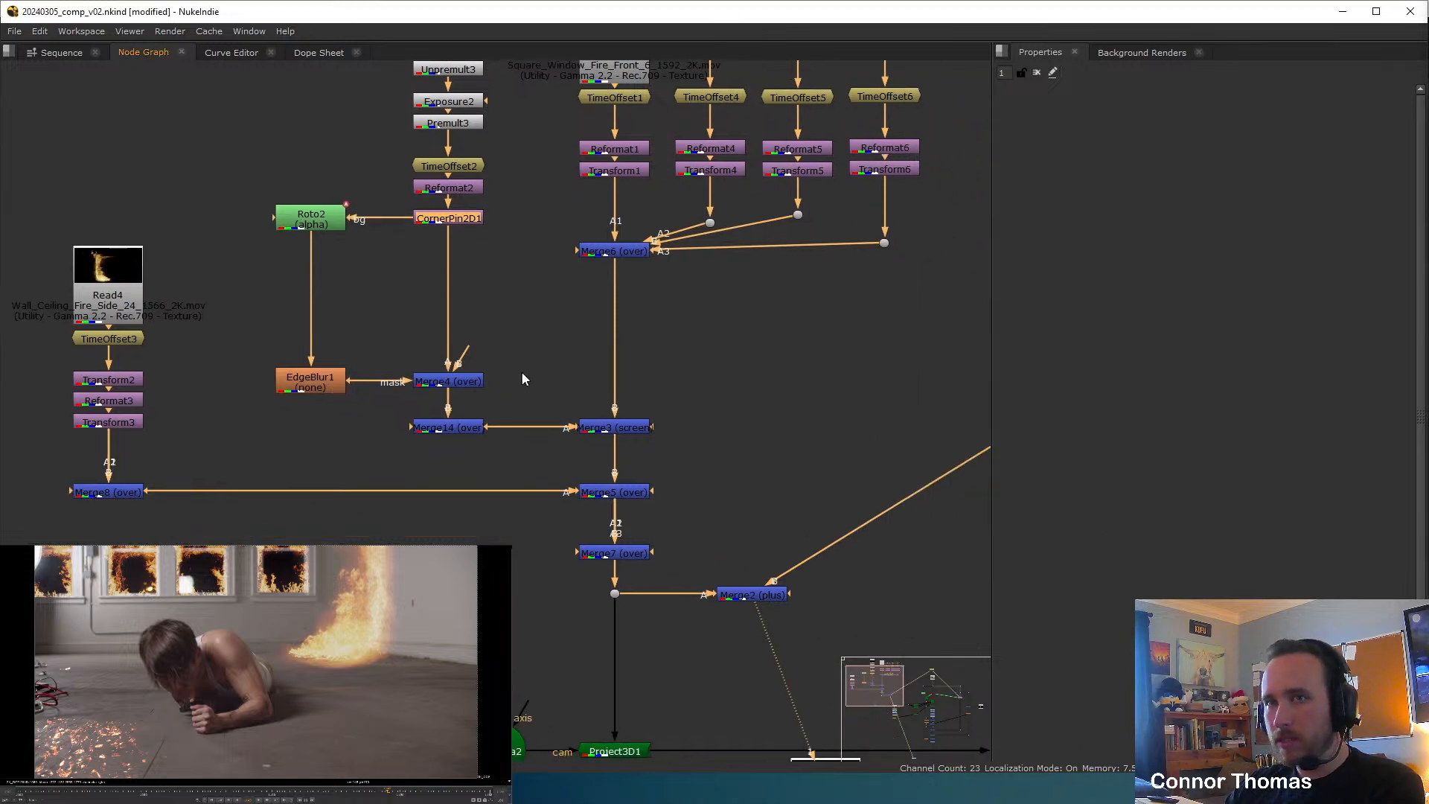
pyautogui.press('Tab')
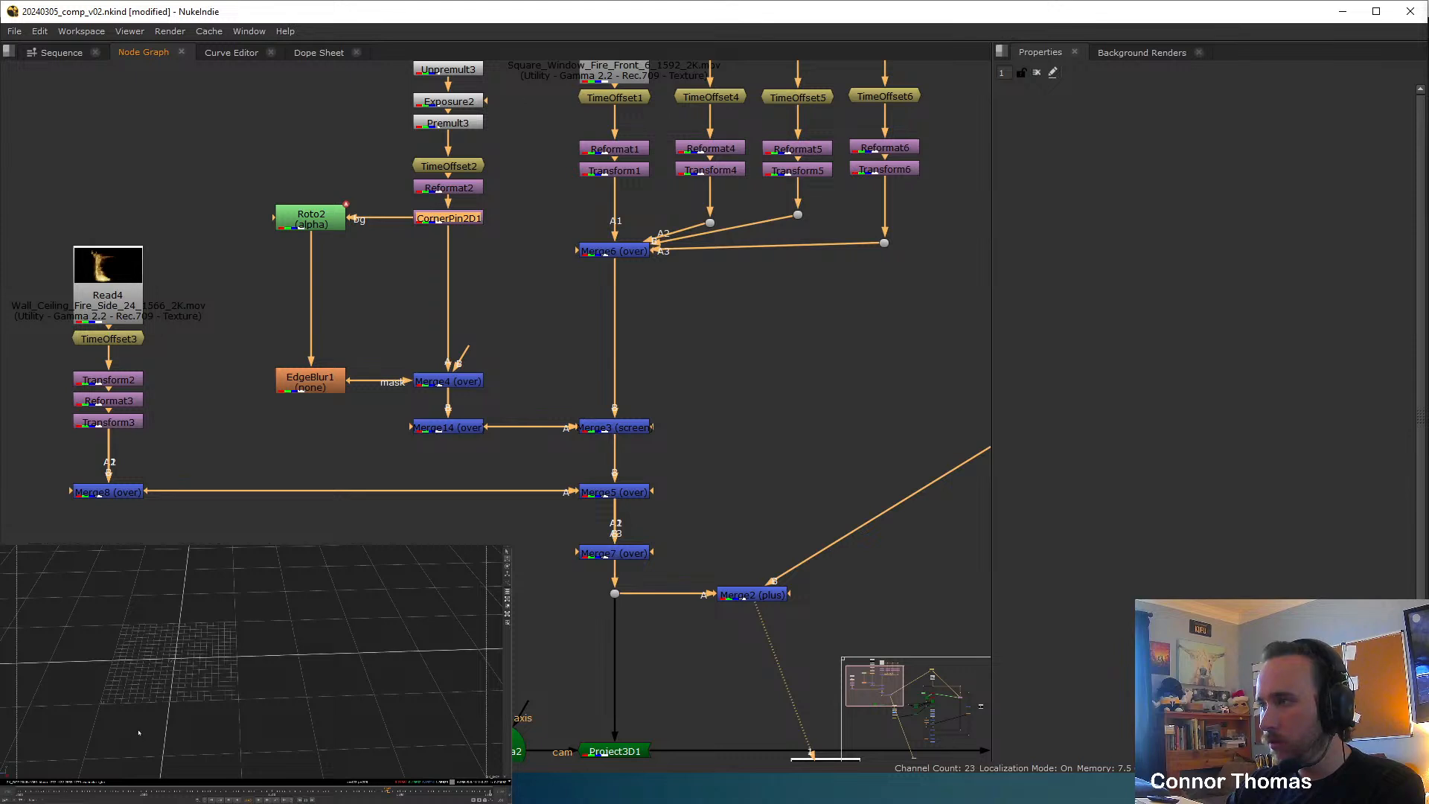
pyautogui.press('Tab')
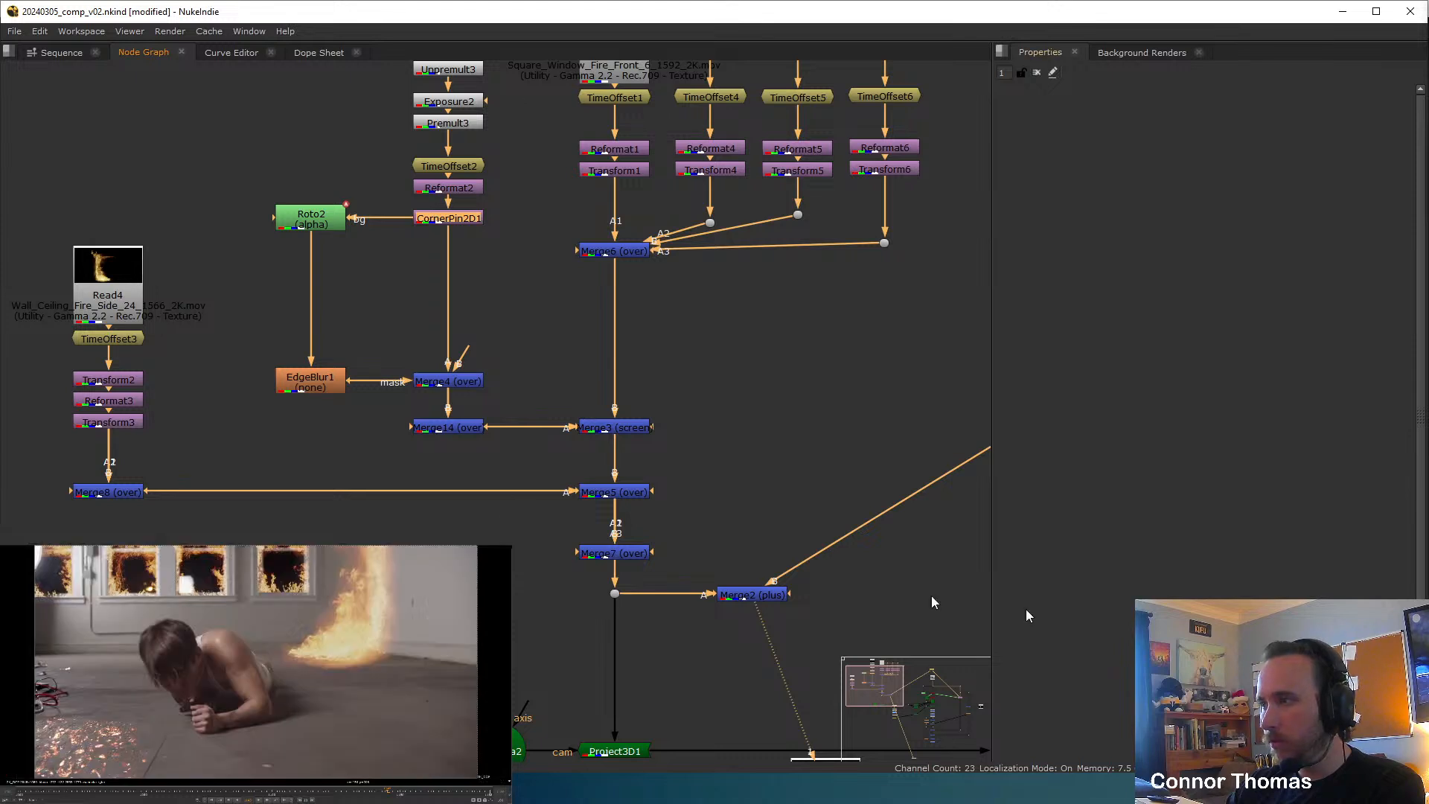
pyautogui.doubleClick(442, 217)
pyautogui.moveTo(184, 727); pyautogui.dragTo(189, 724)
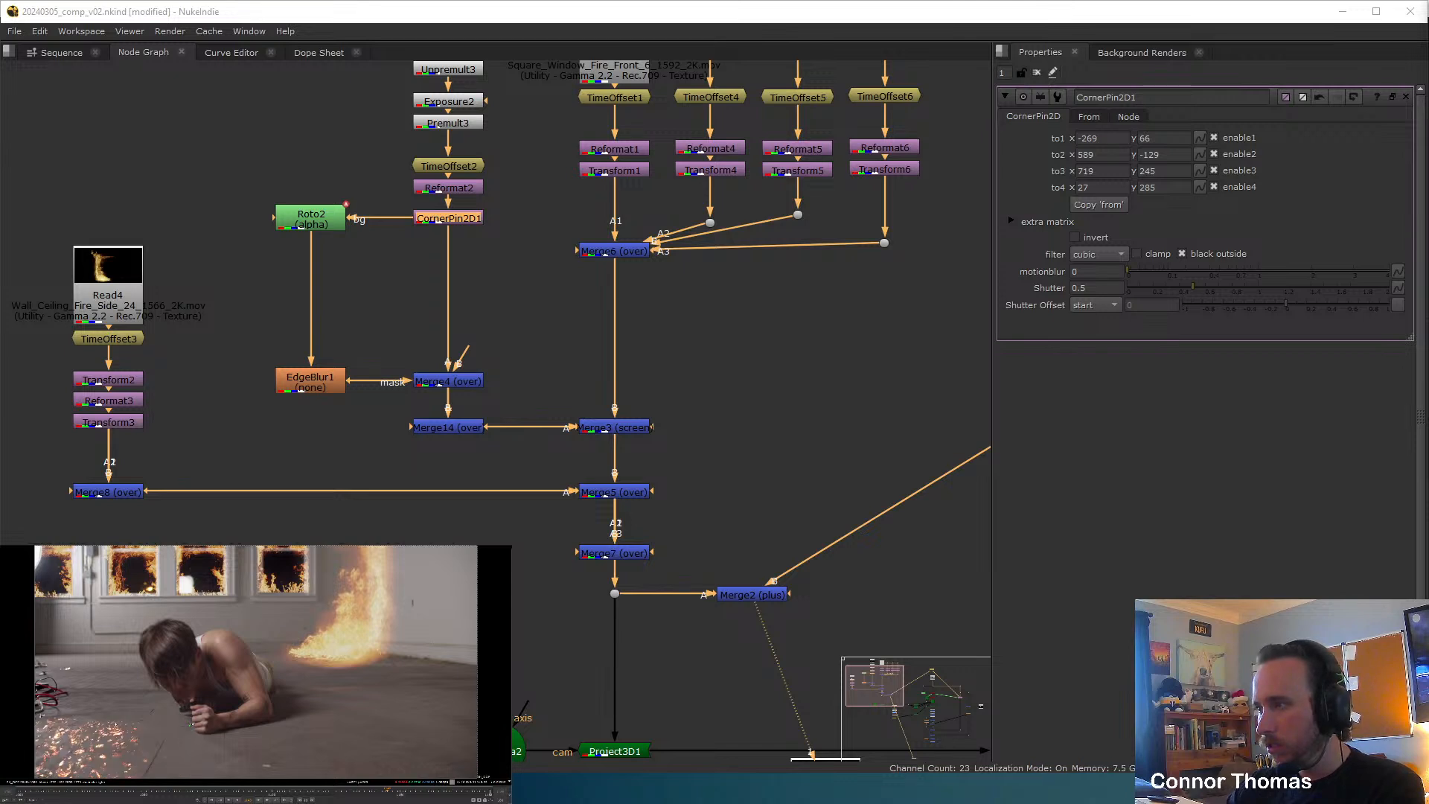
pyautogui.press('Tab')
pyautogui.press('Tab')
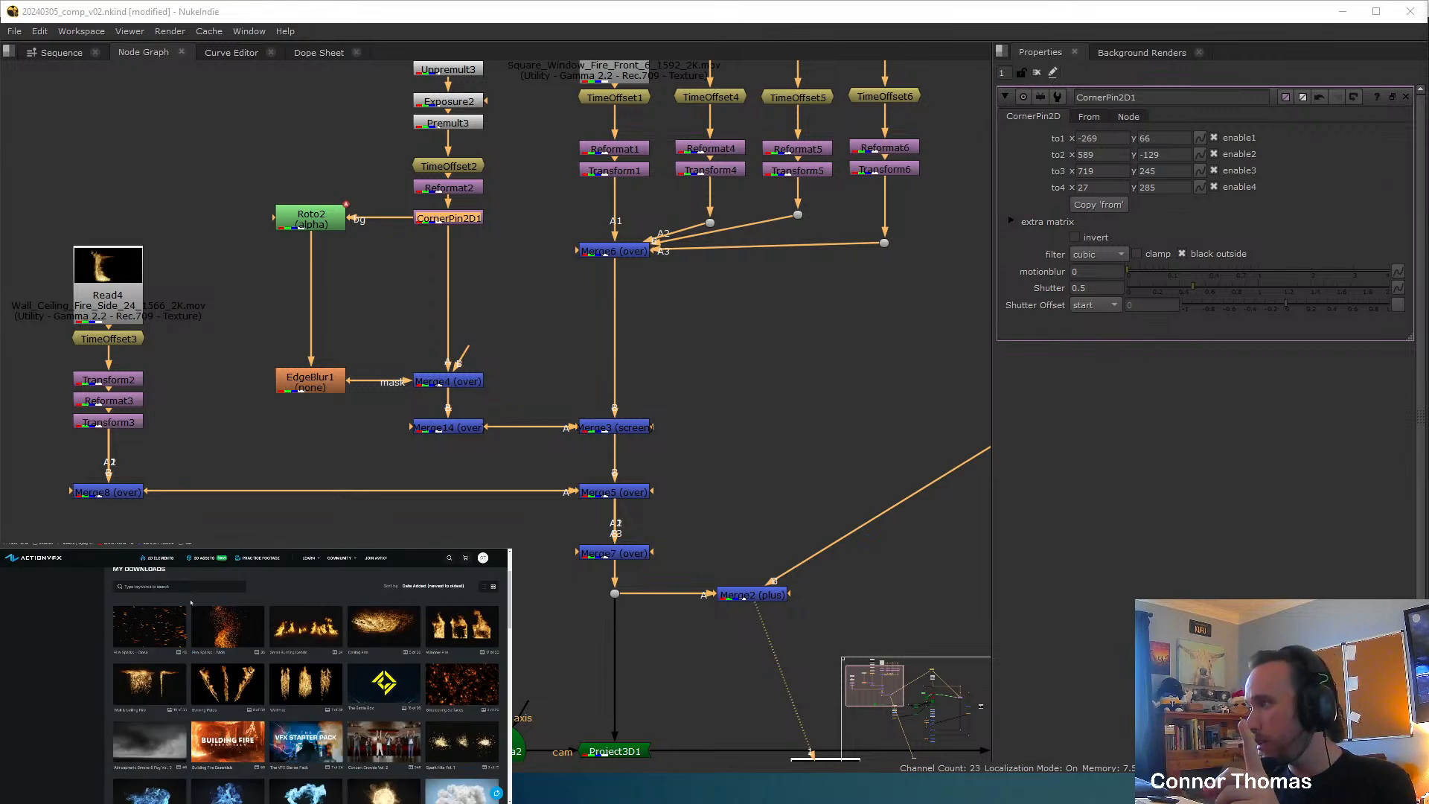
# Browse the ActionVFX downloads page to the Fire Embers collection and download the 2K Sideways Embers 6 clip.
pyautogui.scroll(-5, 191, 603)
pyautogui.scroll(-4, 186, 604)
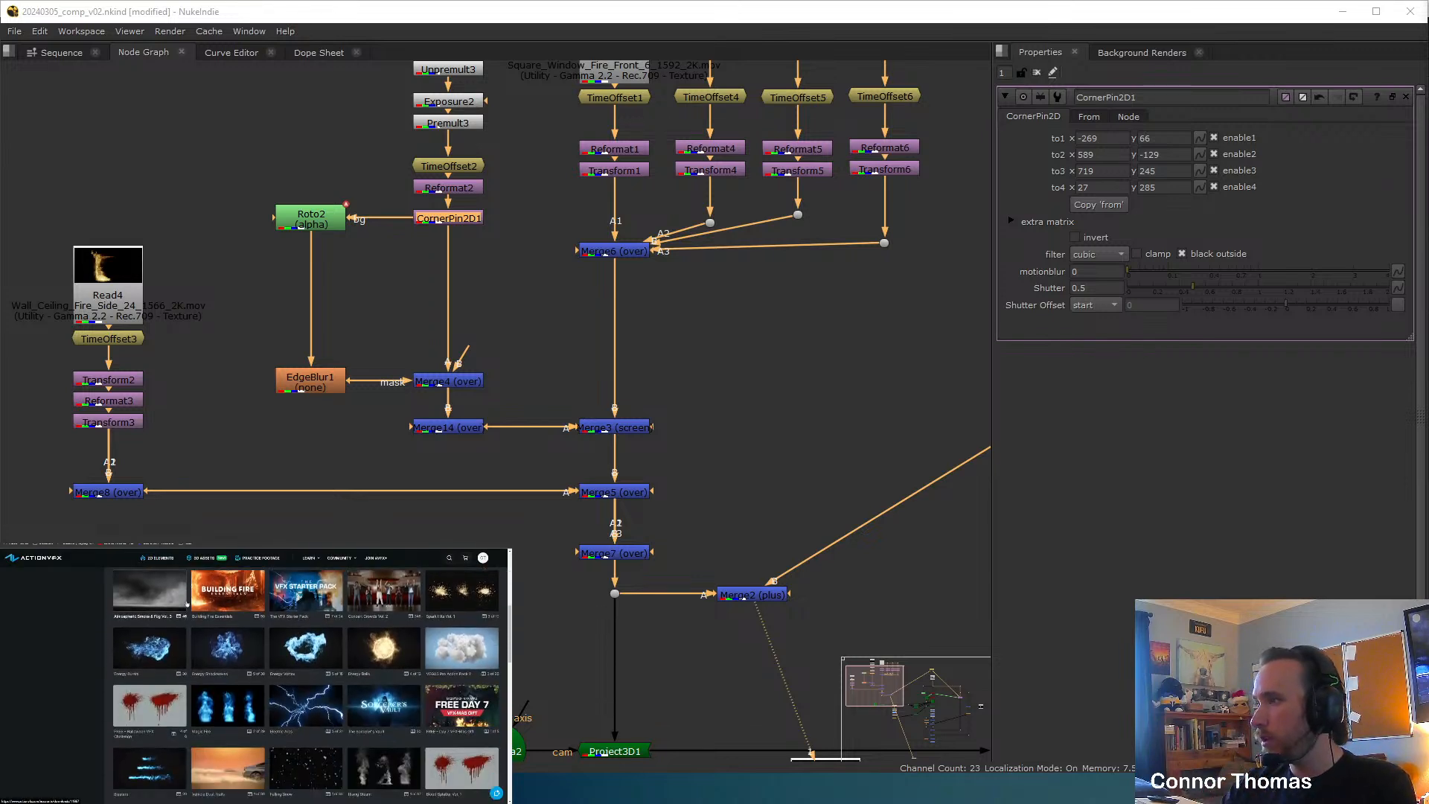
pyautogui.scroll(-2, 185, 600)
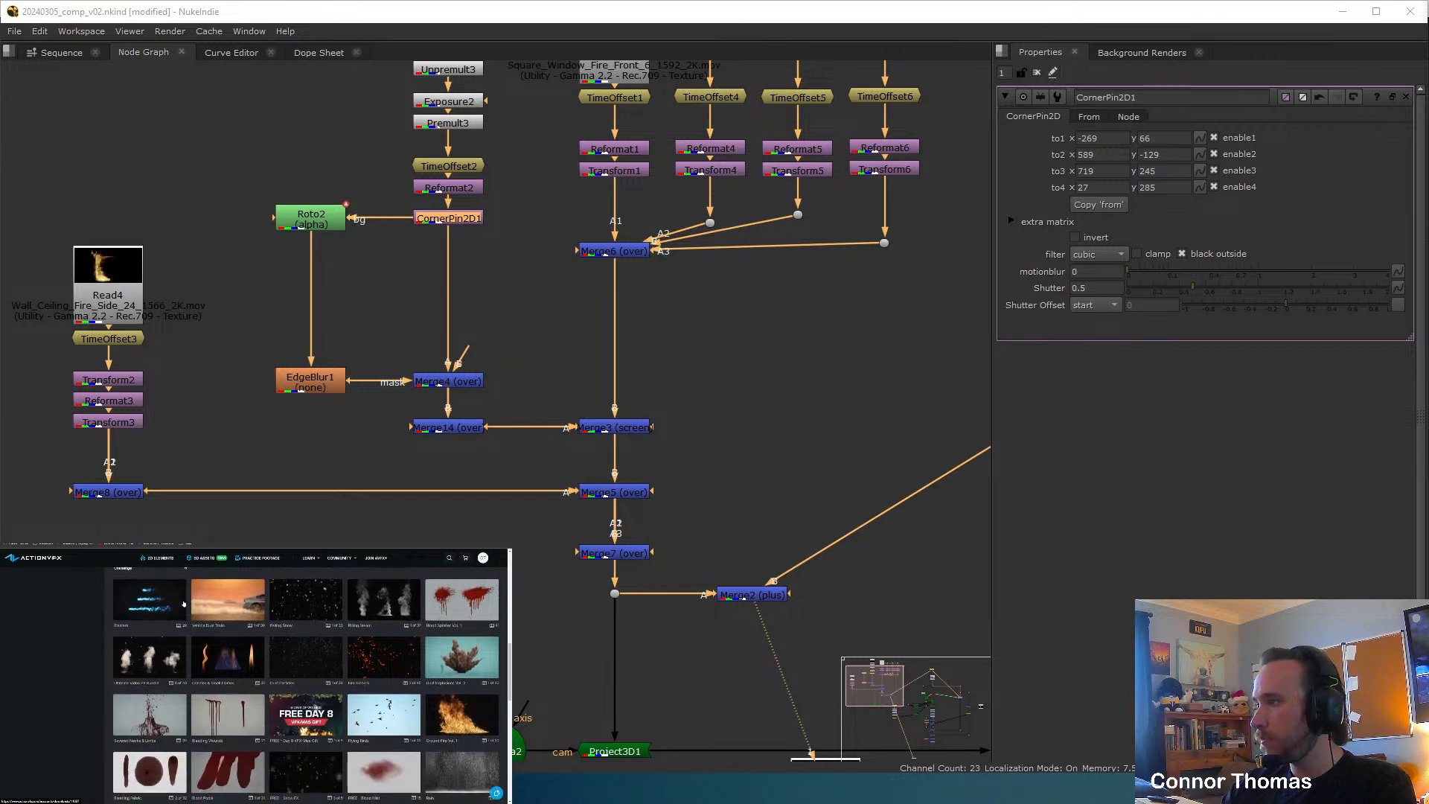
pyautogui.click(392, 655)
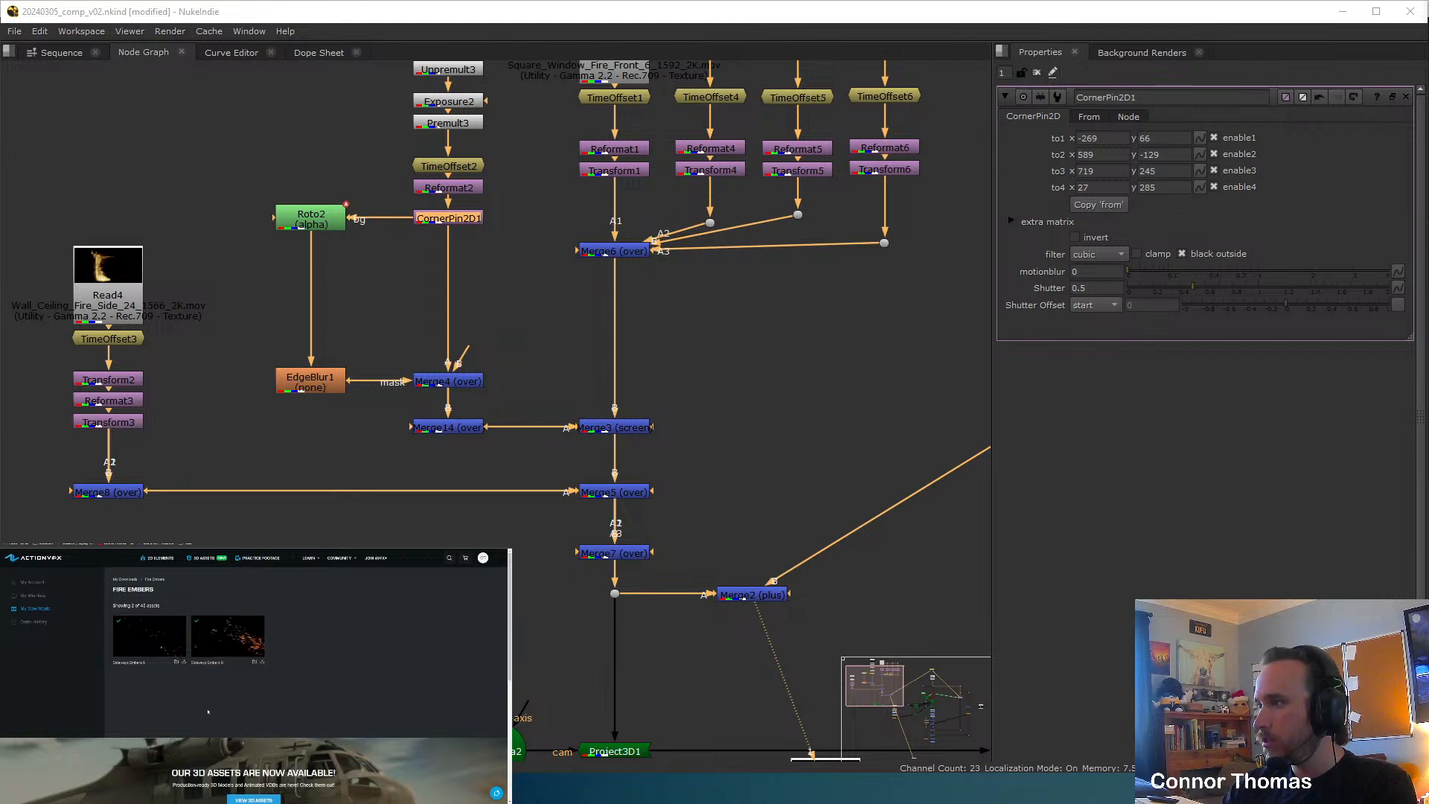
pyautogui.click(184, 662)
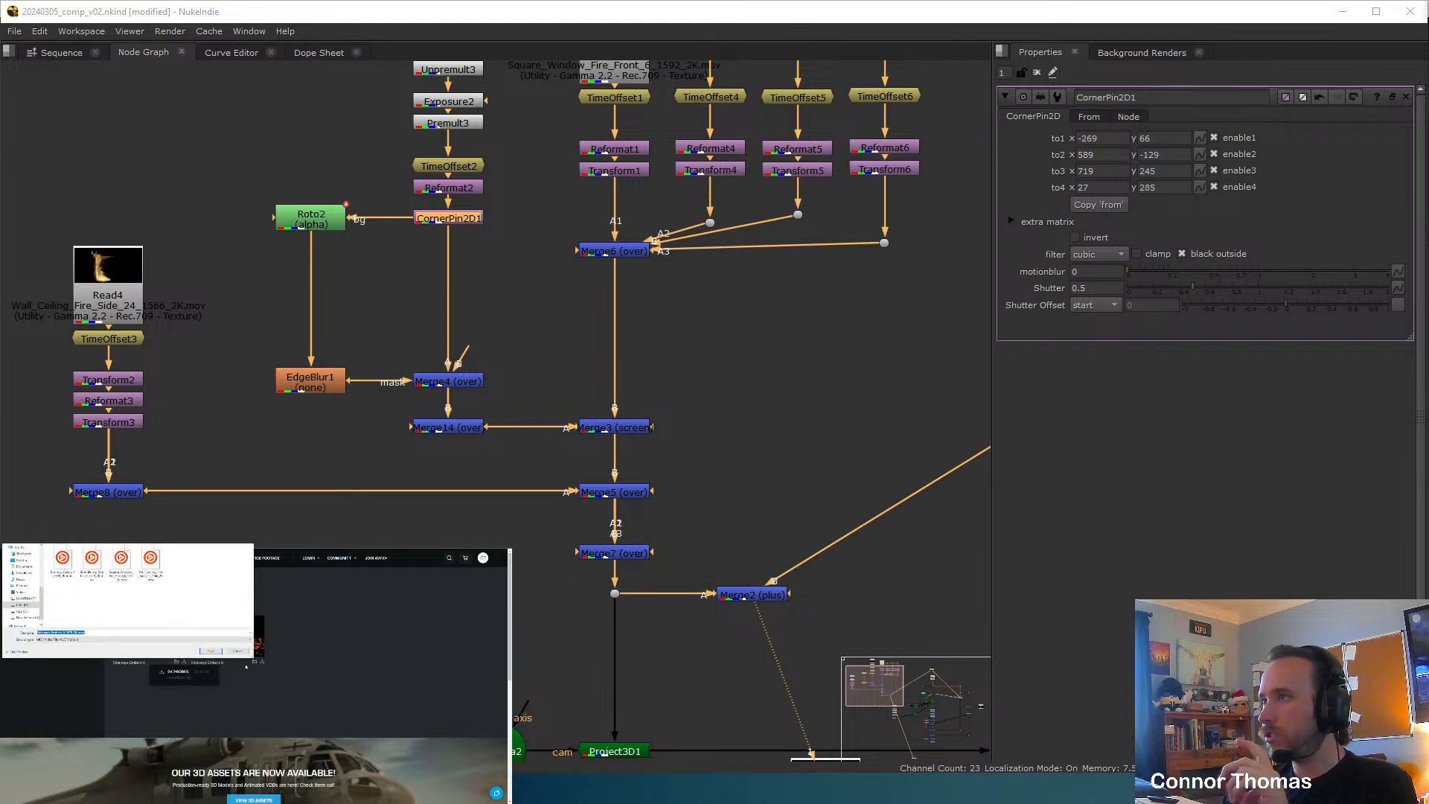
pyautogui.press('Return')
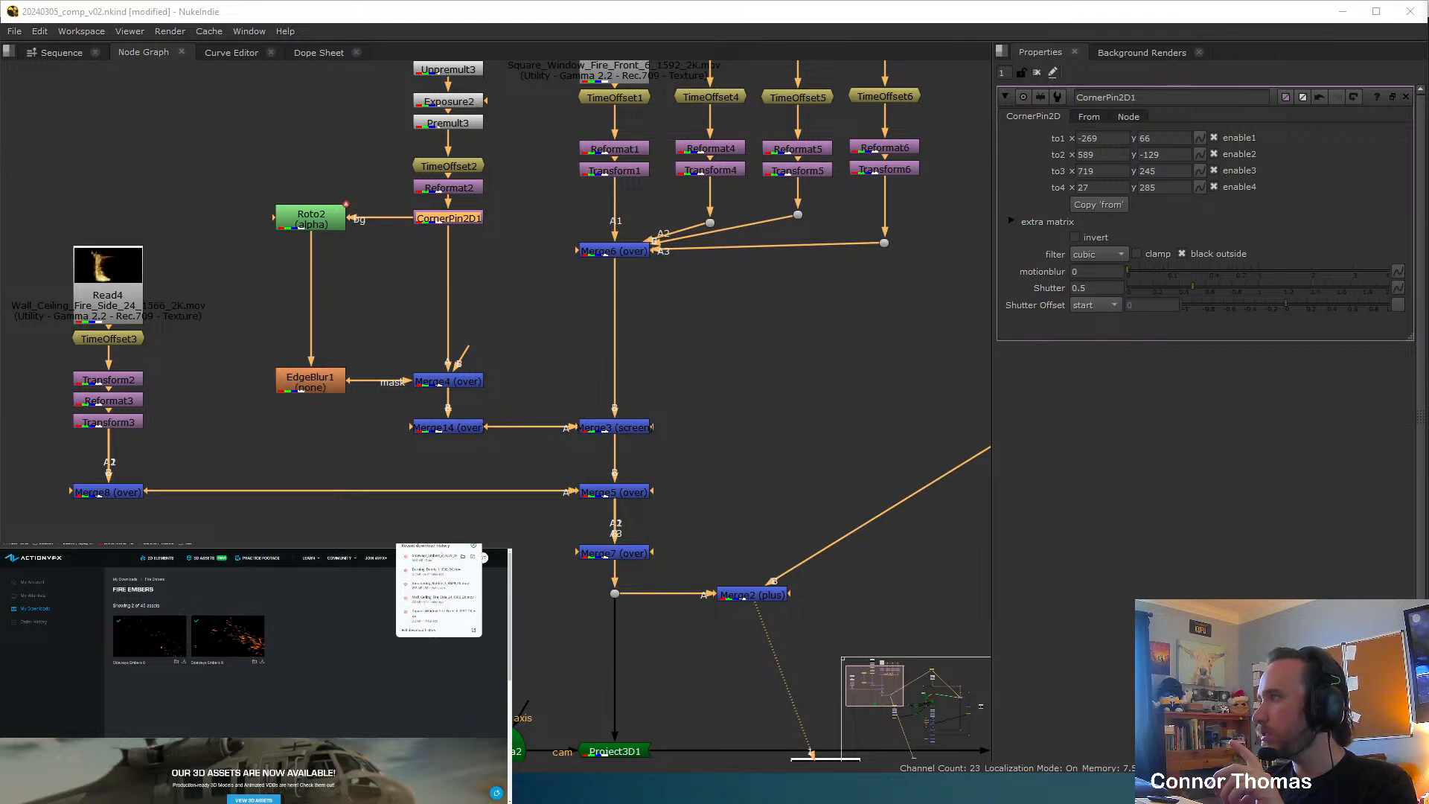
# Import Sideways_Embers_6_0379_2K.mov into the node graph as a Read node and place it below the Fire1 card.
pyautogui.moveTo(439, 557); pyautogui.dragTo(308, 640)
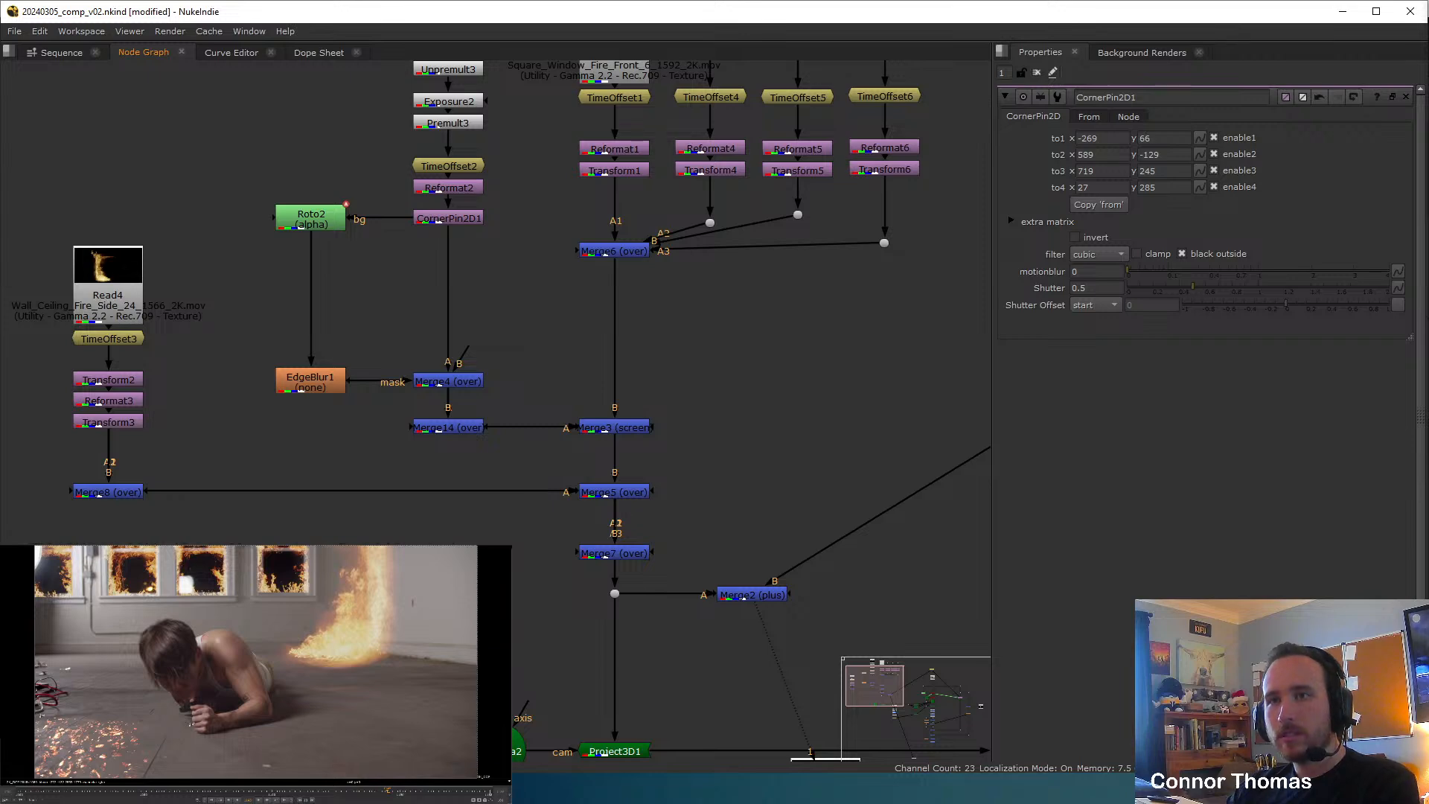
pyautogui.click(612, 693)
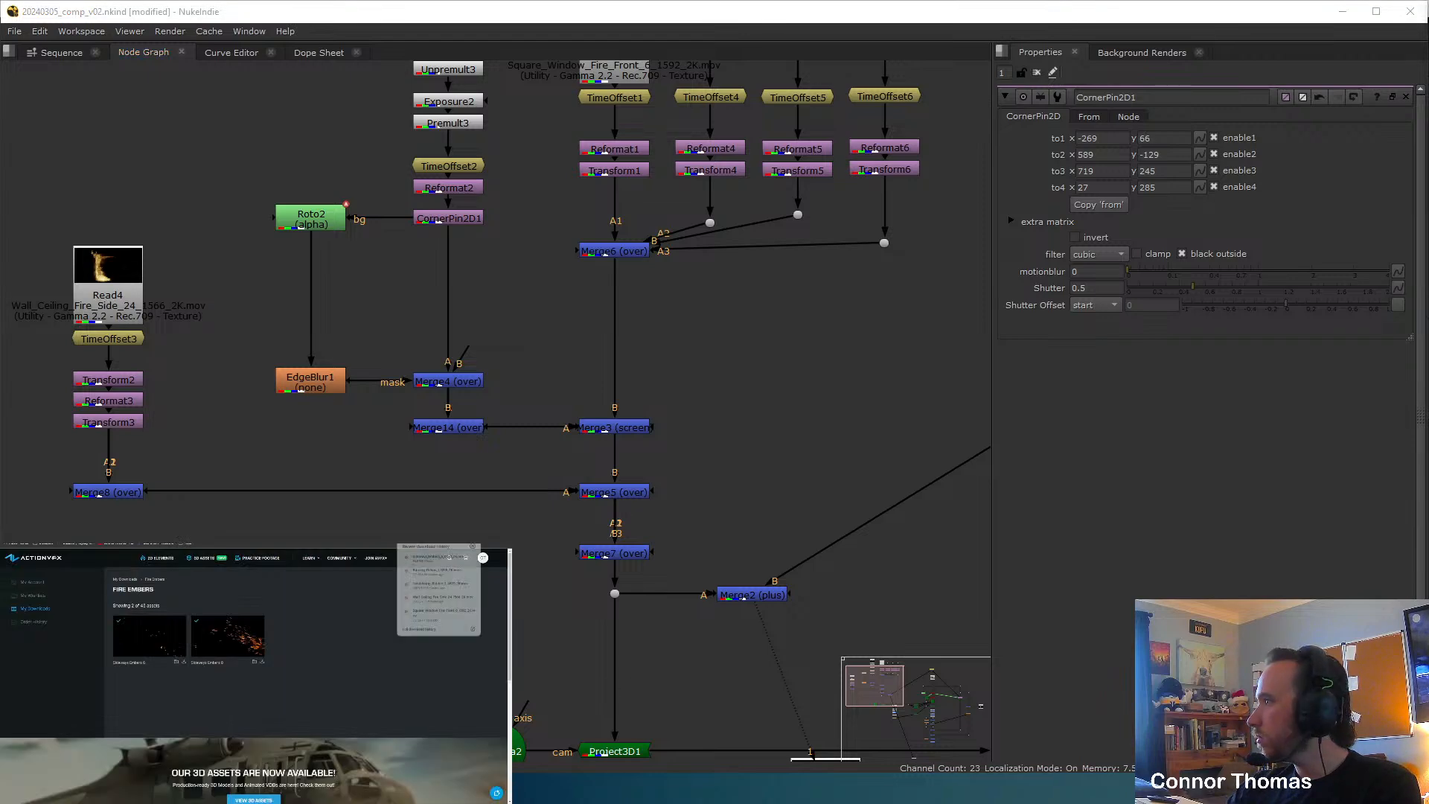
pyautogui.moveTo(321, 658); pyautogui.dragTo(331, 316, button='middle')
pyautogui.scroll(-2, 331, 316)
pyautogui.moveTo(331, 316); pyautogui.dragTo(641, 606)
pyautogui.moveTo(641, 607); pyautogui.dragTo(266, 510, button='middle')
pyautogui.moveTo(195, 514); pyautogui.dragTo(521, 475)
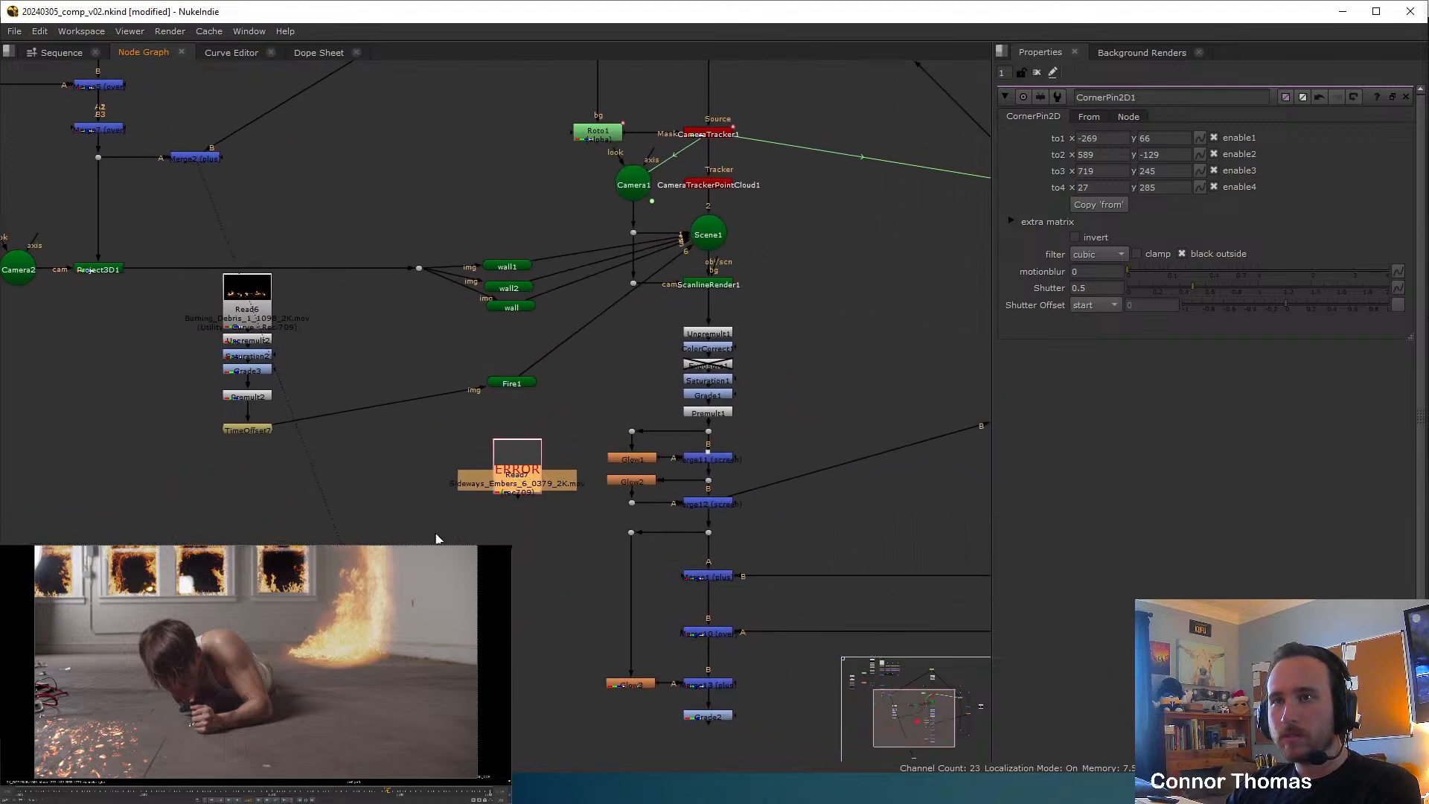
pyautogui.click(439, 537)
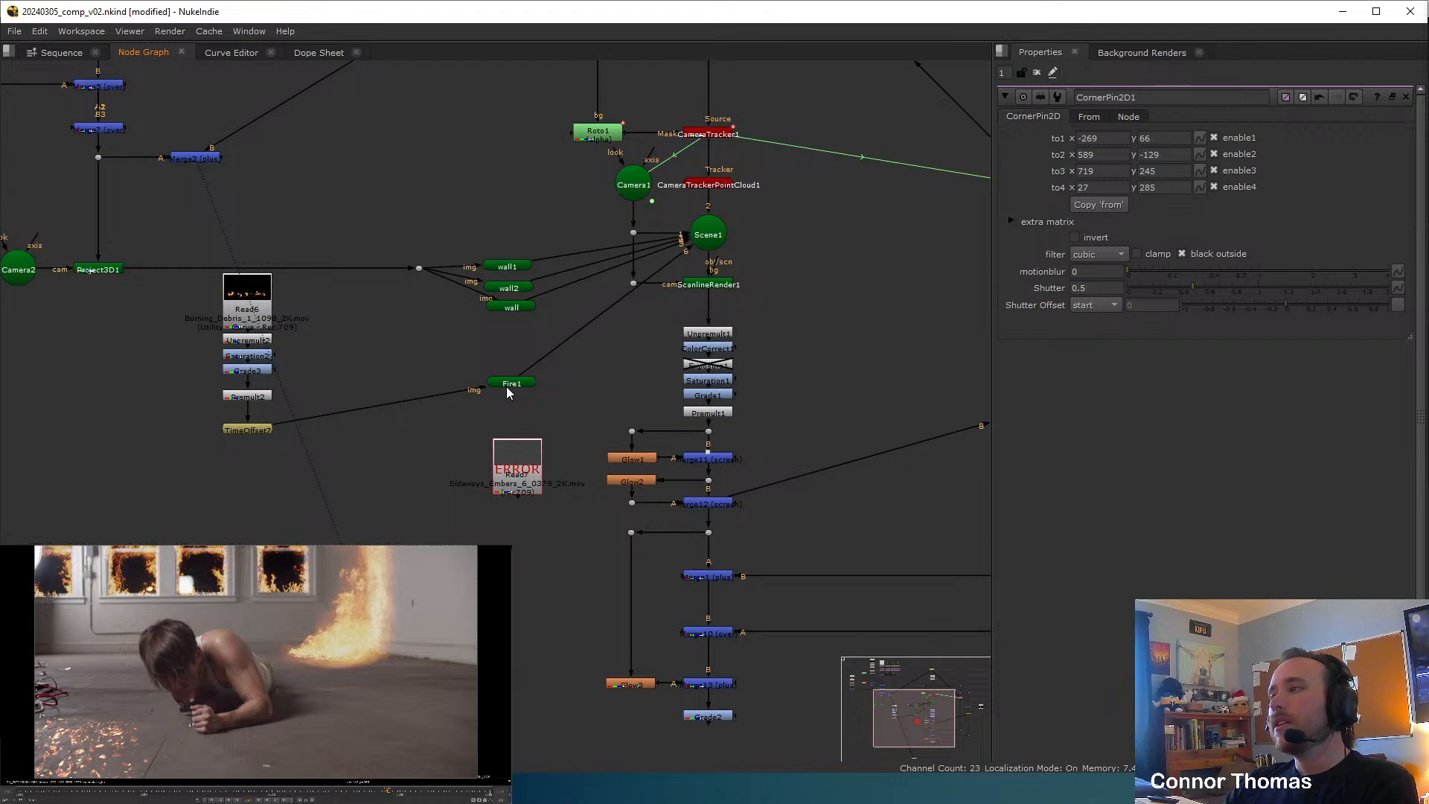
# Open CameraTracker1 and create a card from a tracked point on the floor behind the actor.
pyautogui.moveTo(744, 211); pyautogui.dragTo(654, 406, button='middle')
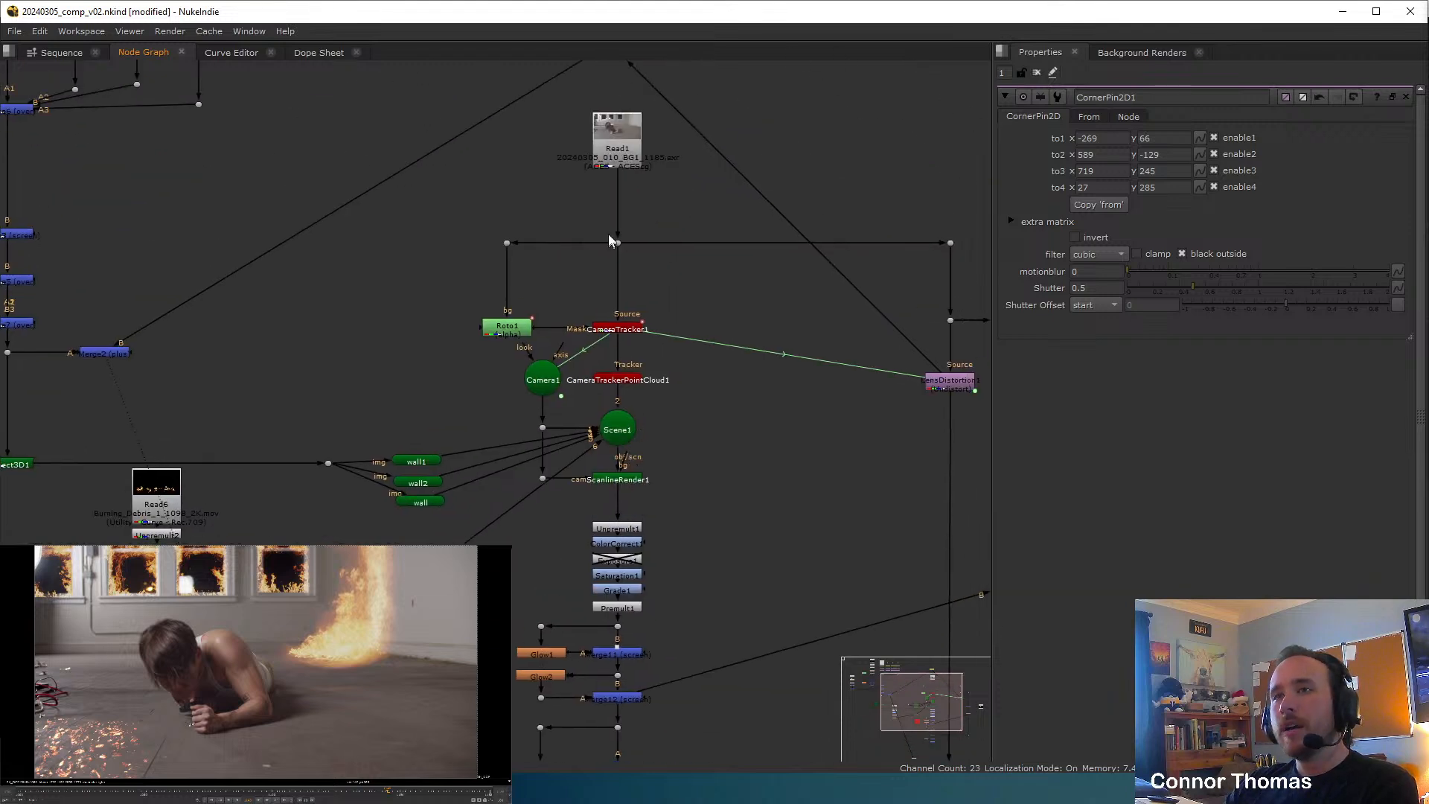
pyautogui.click(619, 329)
pyautogui.doubleClick(620, 329)
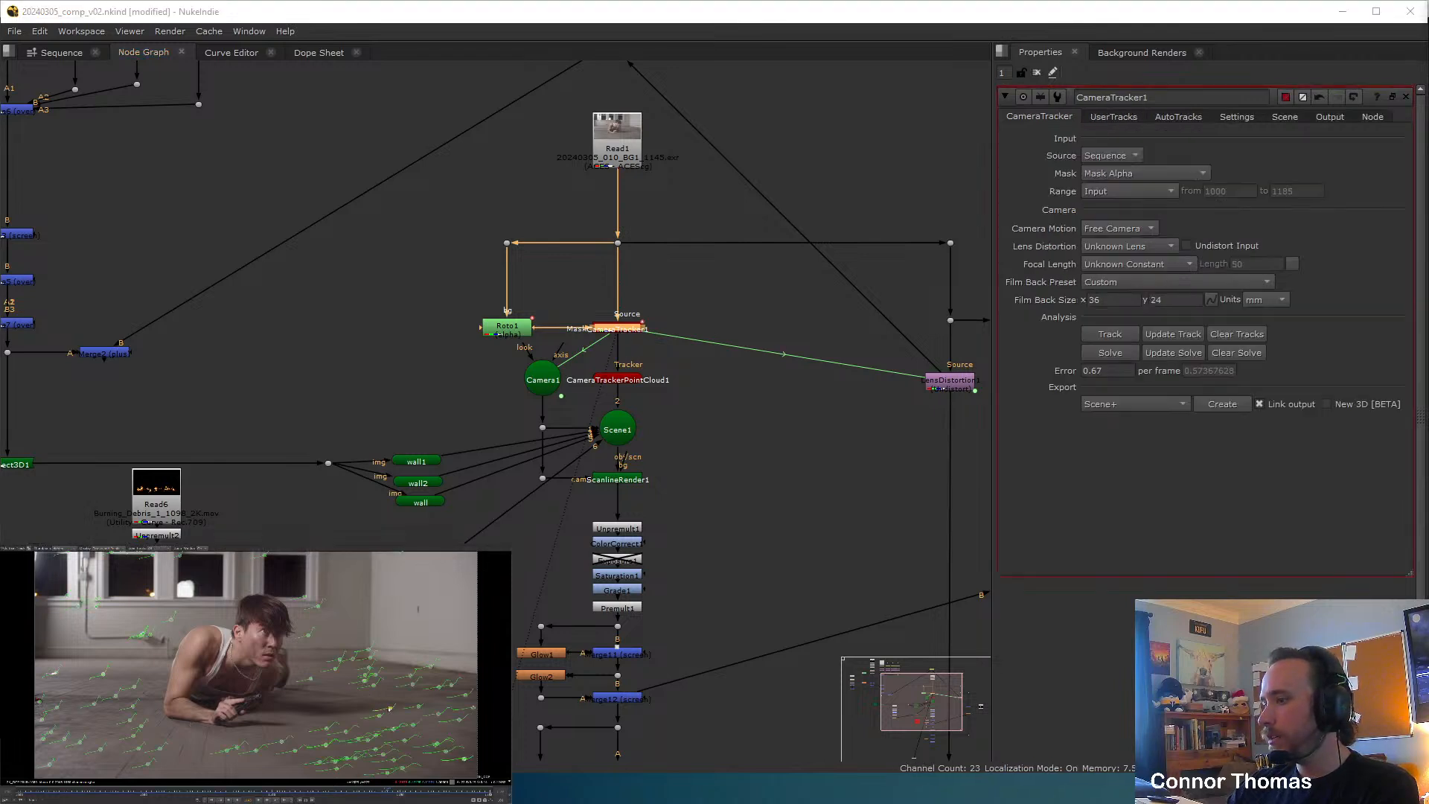
pyautogui.rightClick(388, 708)
pyautogui.moveTo(408, 721)
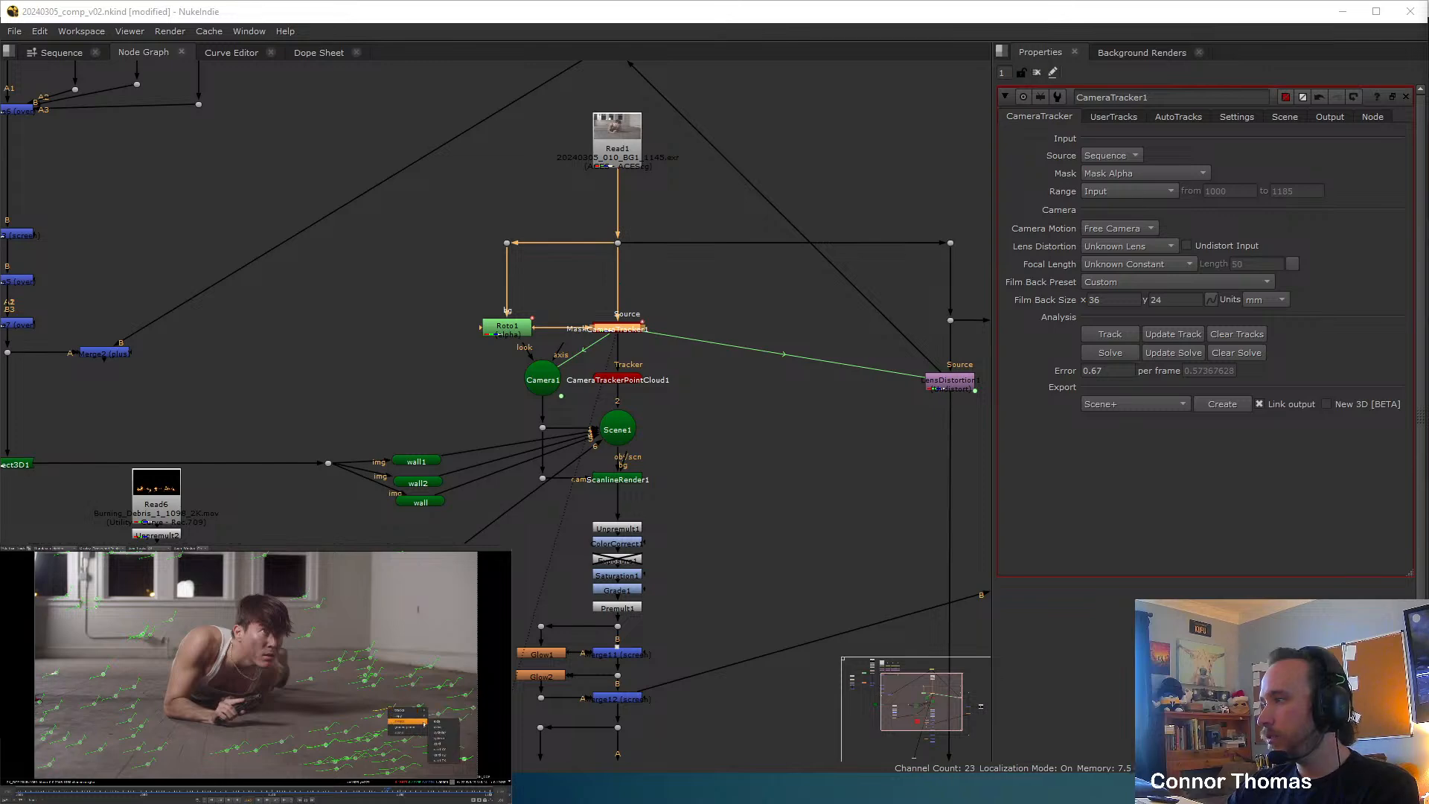
pyautogui.click(450, 748)
# Raise Card1 to about Y 0.063, place its node near Fire1 and connect its img input to the embers Read node.
pyautogui.scroll(-5, 300, 706)
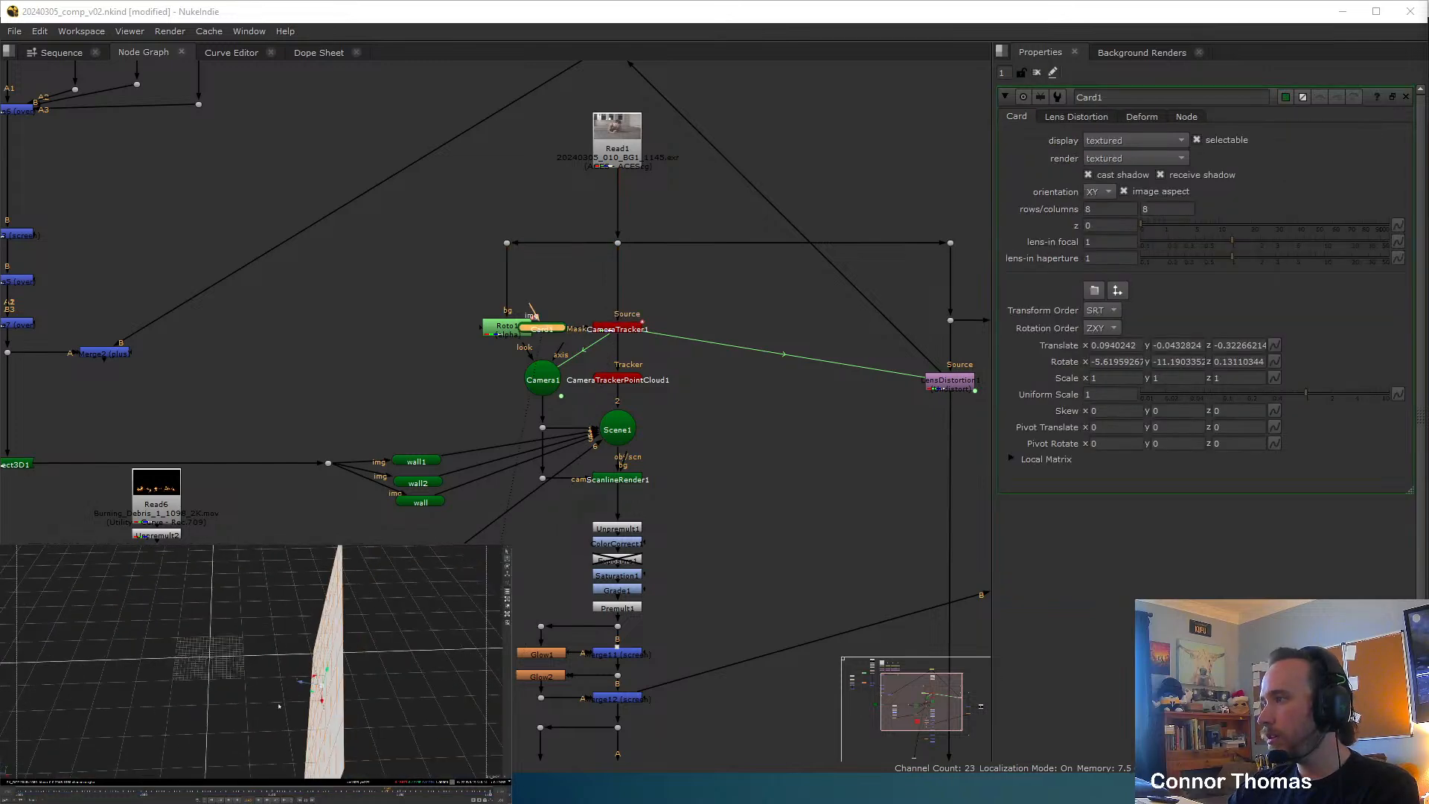
pyautogui.keyDown('ctrl'); pyautogui.moveTo(304, 674); pyautogui.dragTo(291, 611); pyautogui.keyUp('ctrl')
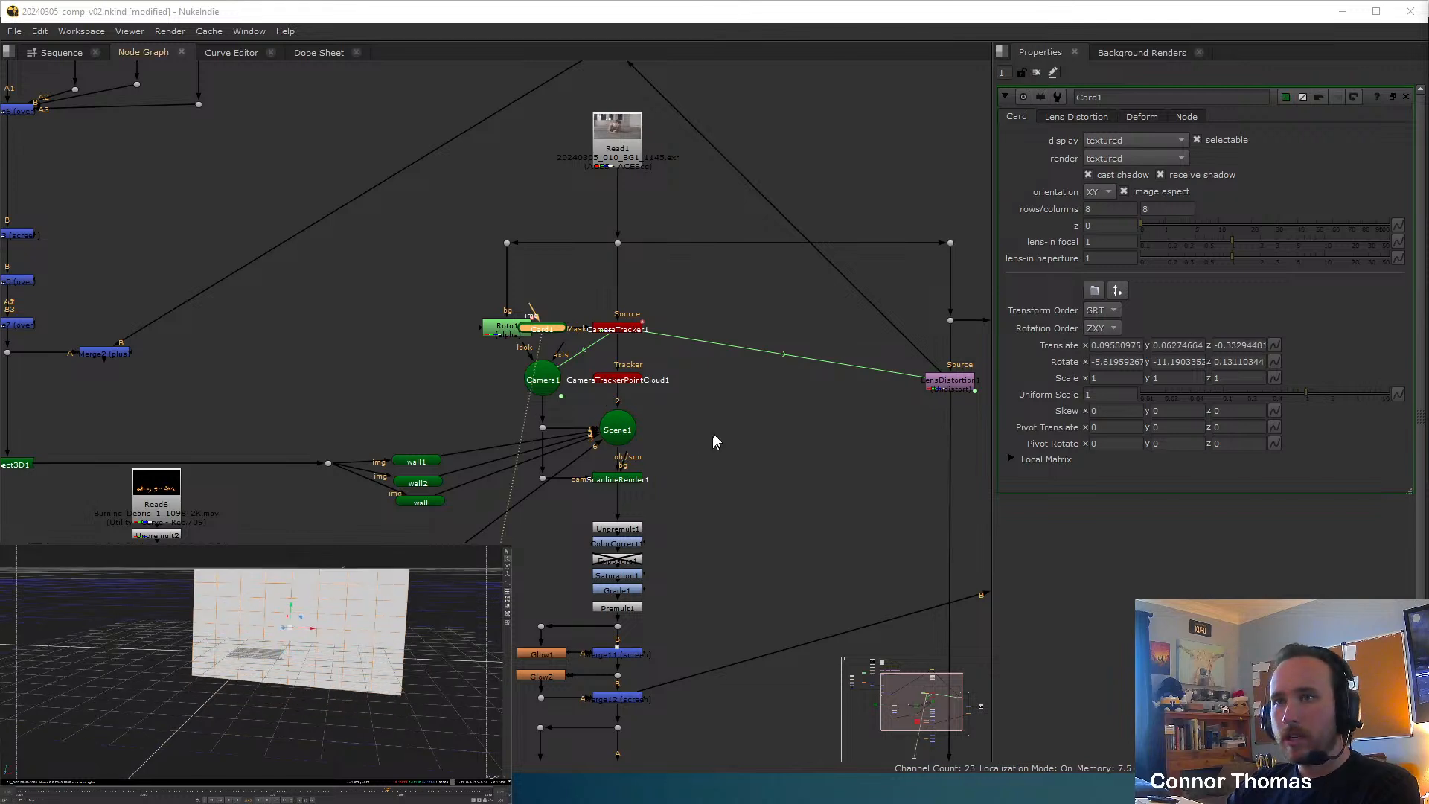
pyautogui.moveTo(585, 313); pyautogui.dragTo(698, 229, button='middle')
pyautogui.moveTo(670, 251); pyautogui.dragTo(541, 569)
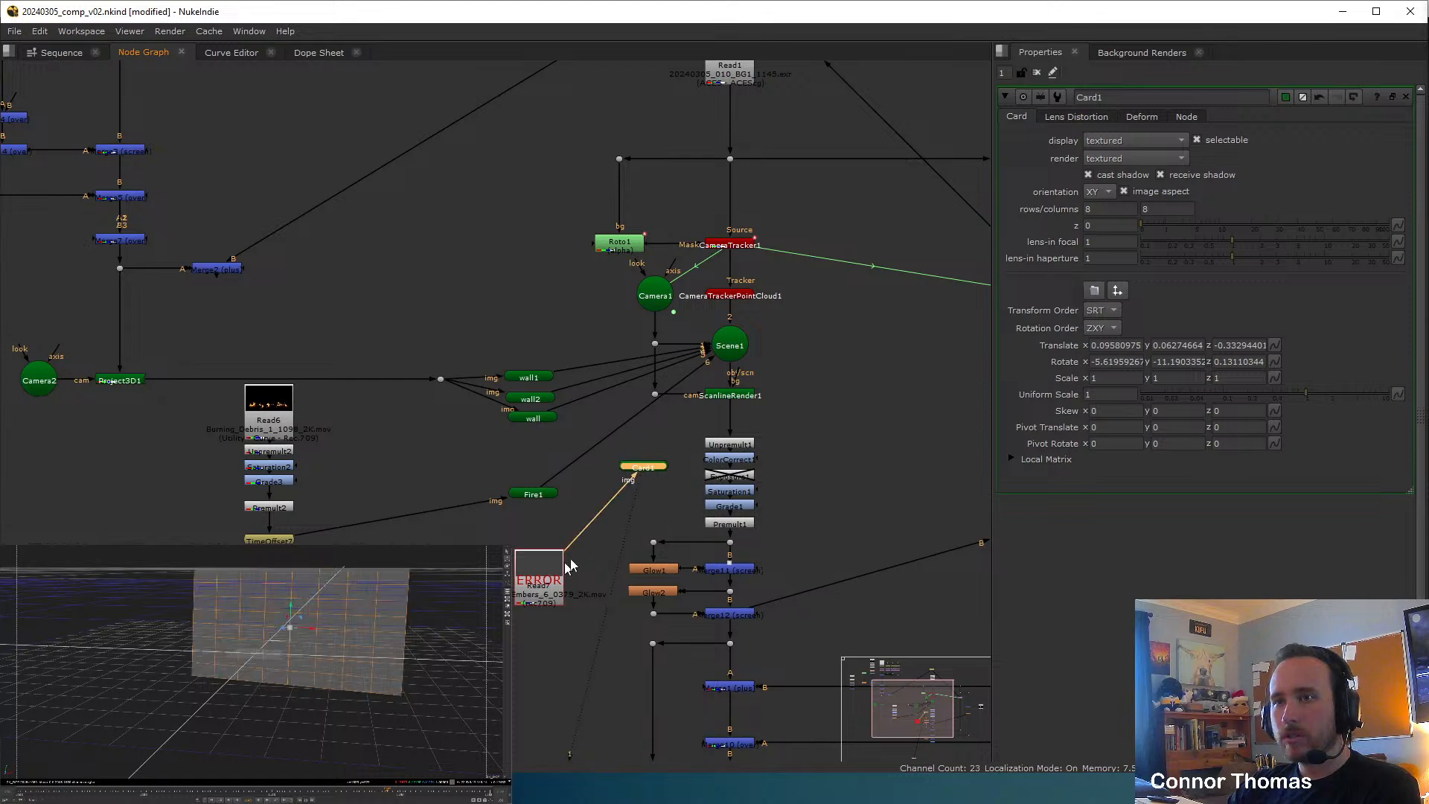
# Set Read7's input transform to Utility - Gamma 2.2 - Rec.709 - Texture.
pyautogui.click(541, 567)
pyautogui.doubleClick(541, 568)
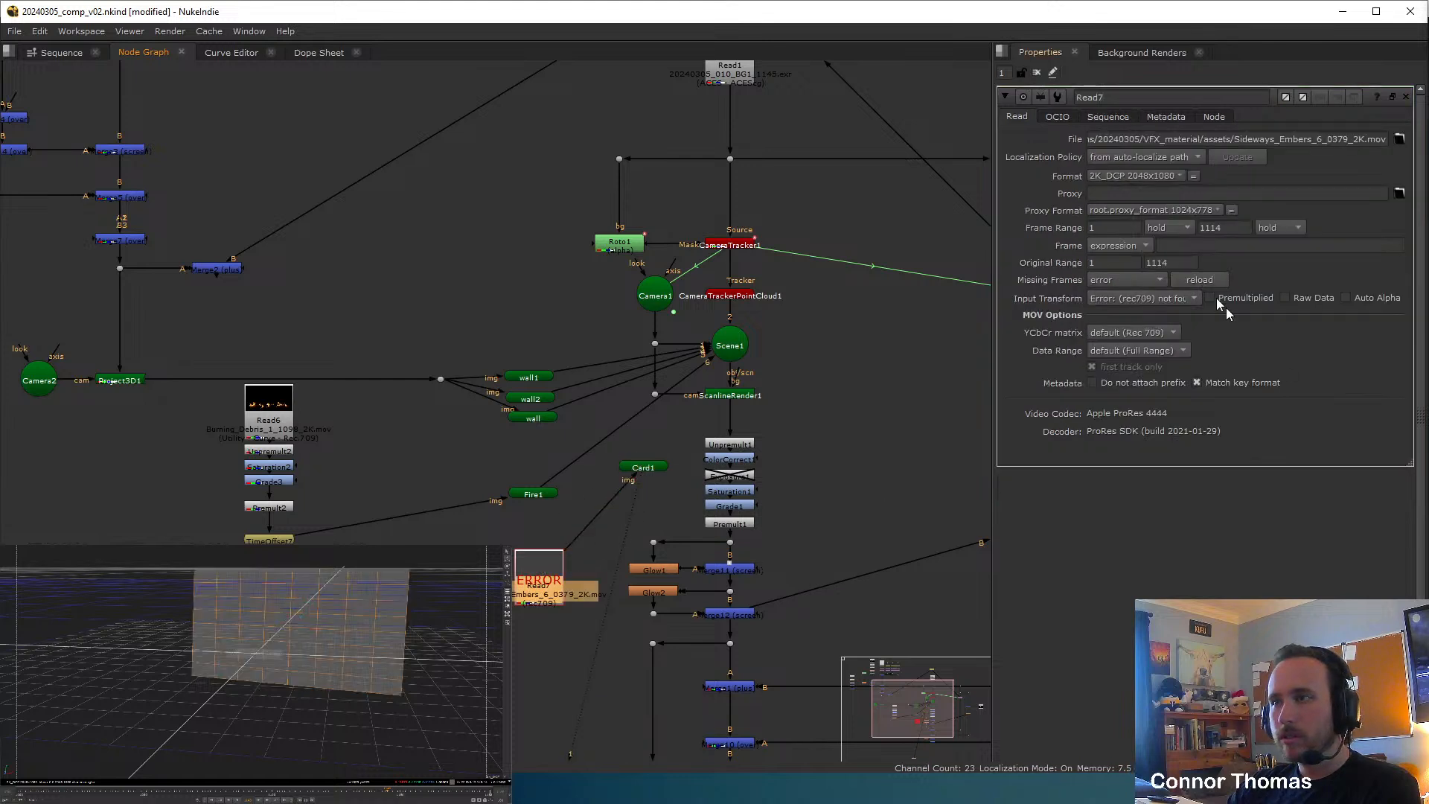
pyautogui.click(1144, 297)
pyautogui.moveTo(1131, 503)
pyautogui.moveTo(1358, 550)
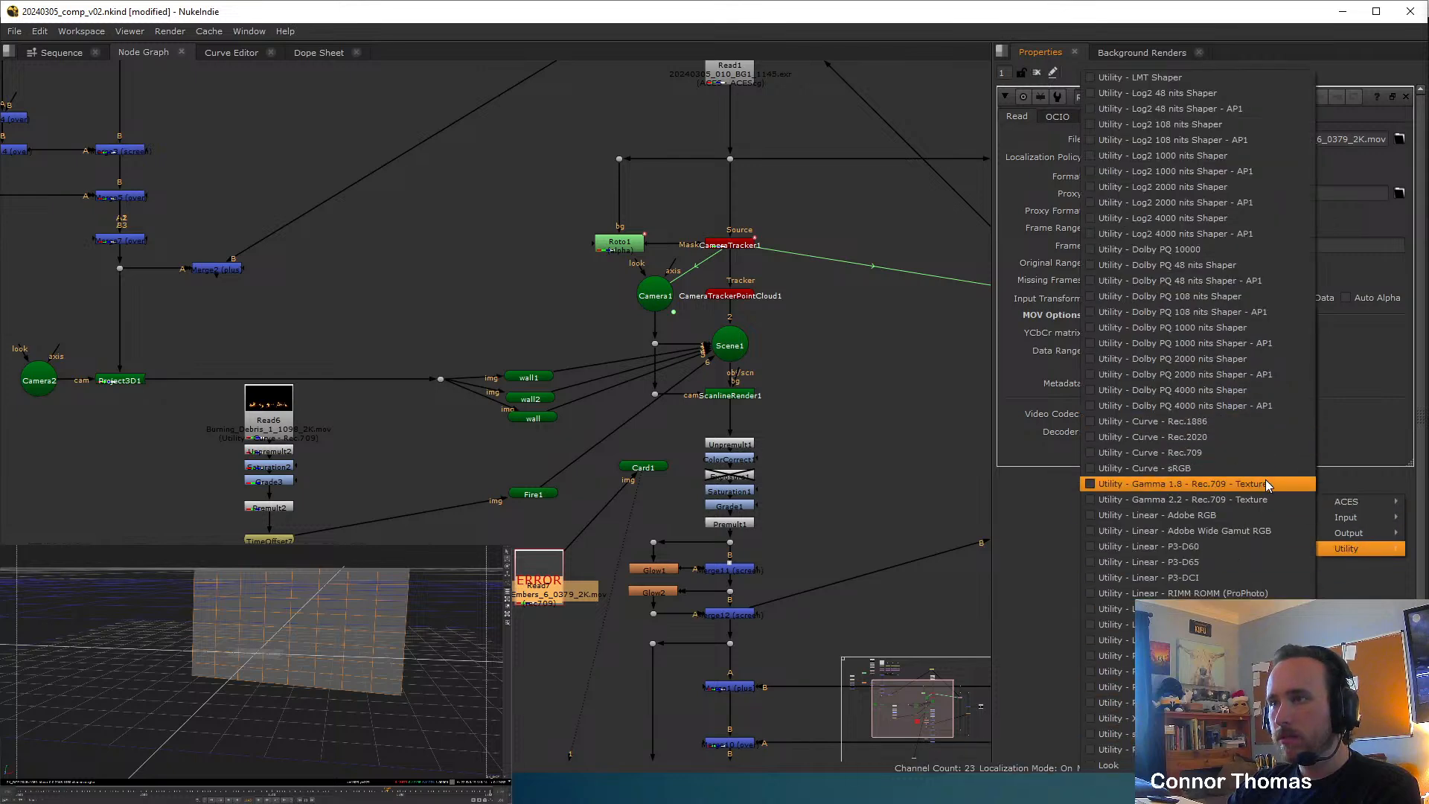
pyautogui.click(1266, 499)
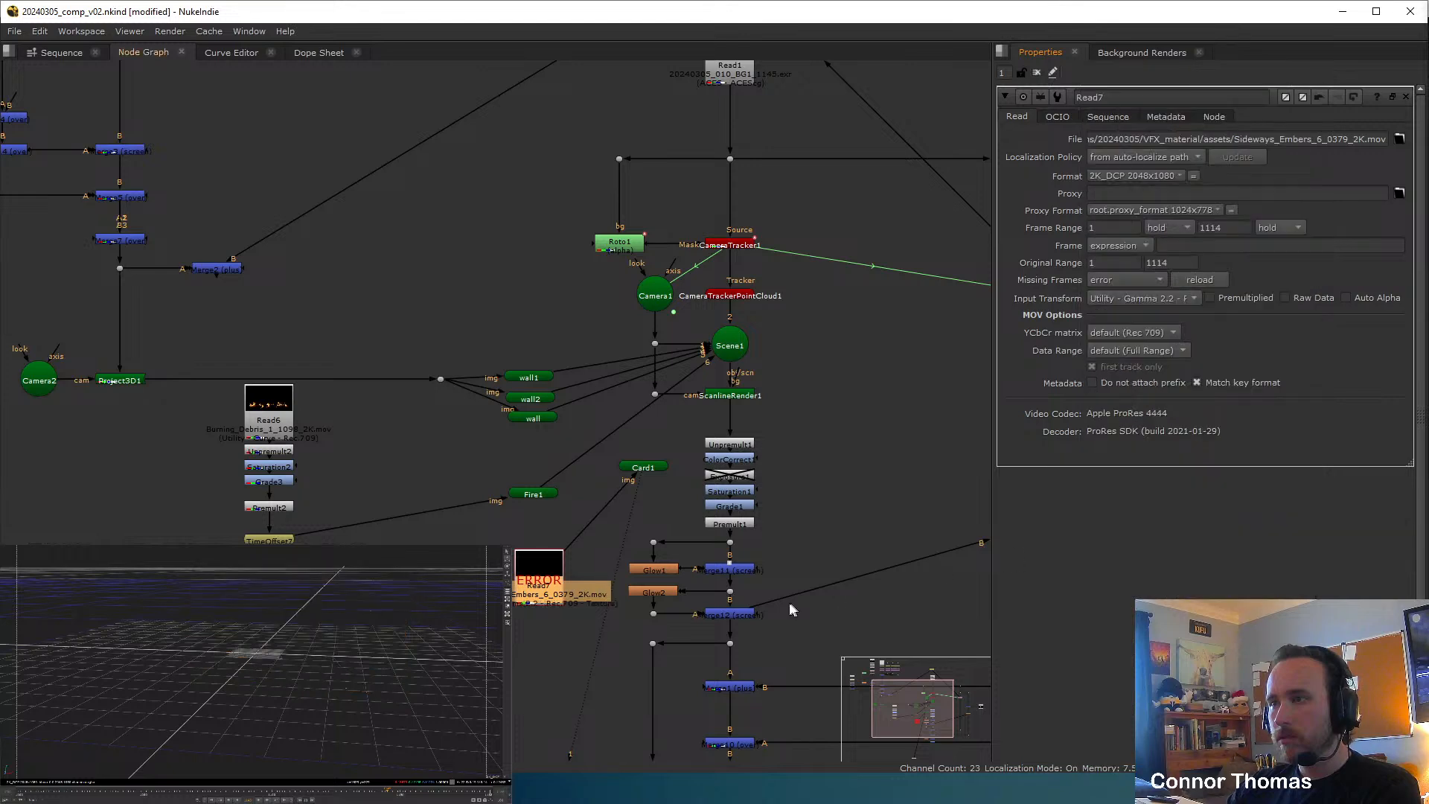
# View the embers clip from Read7 in the viewer and check a later frame.
pyautogui.moveTo(702, 581); pyautogui.dragTo(562, 543, button='middle')
pyautogui.moveTo(391, 536); pyautogui.dragTo(323, 534)
pyautogui.press('1')
pyautogui.click(329, 543)
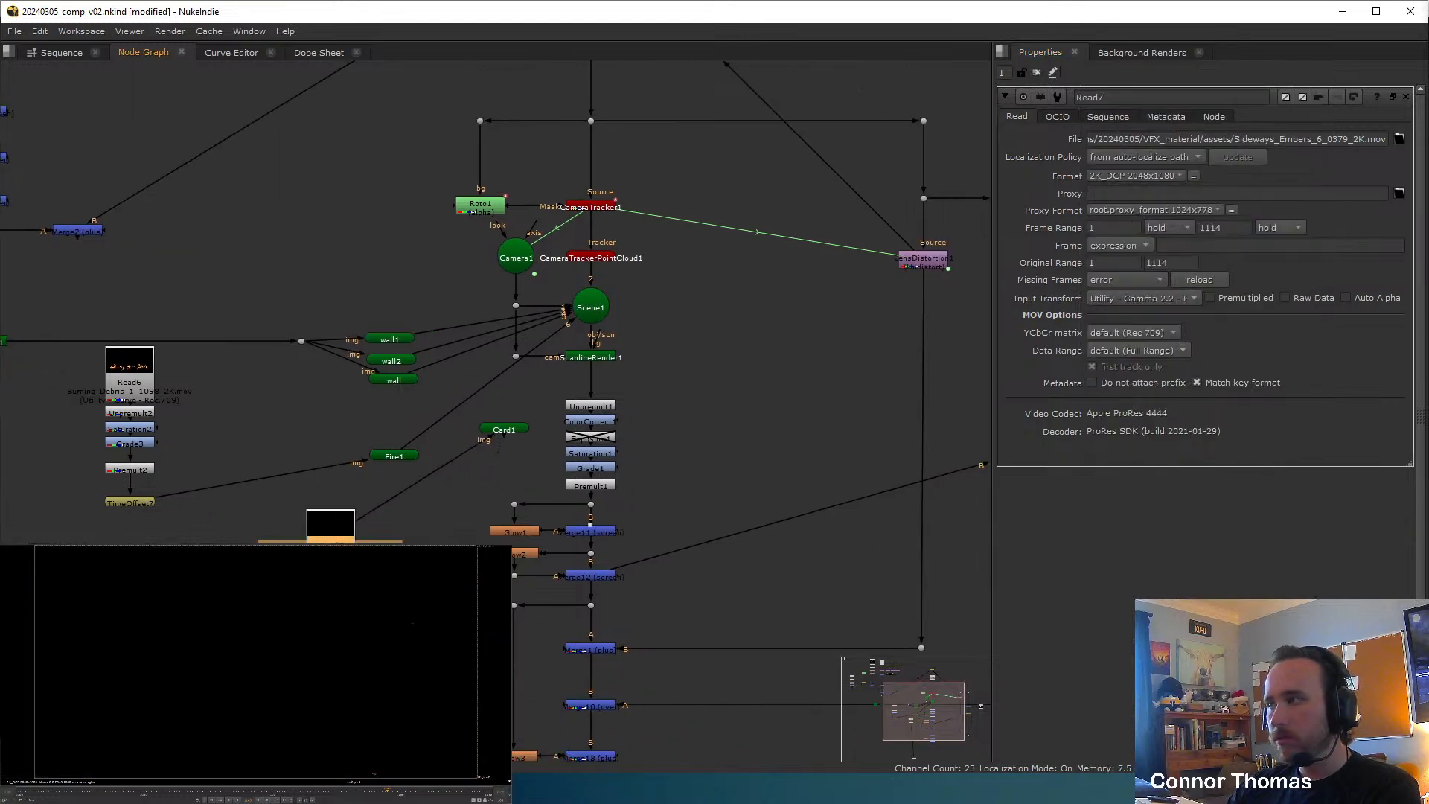
pyautogui.press('Tab')
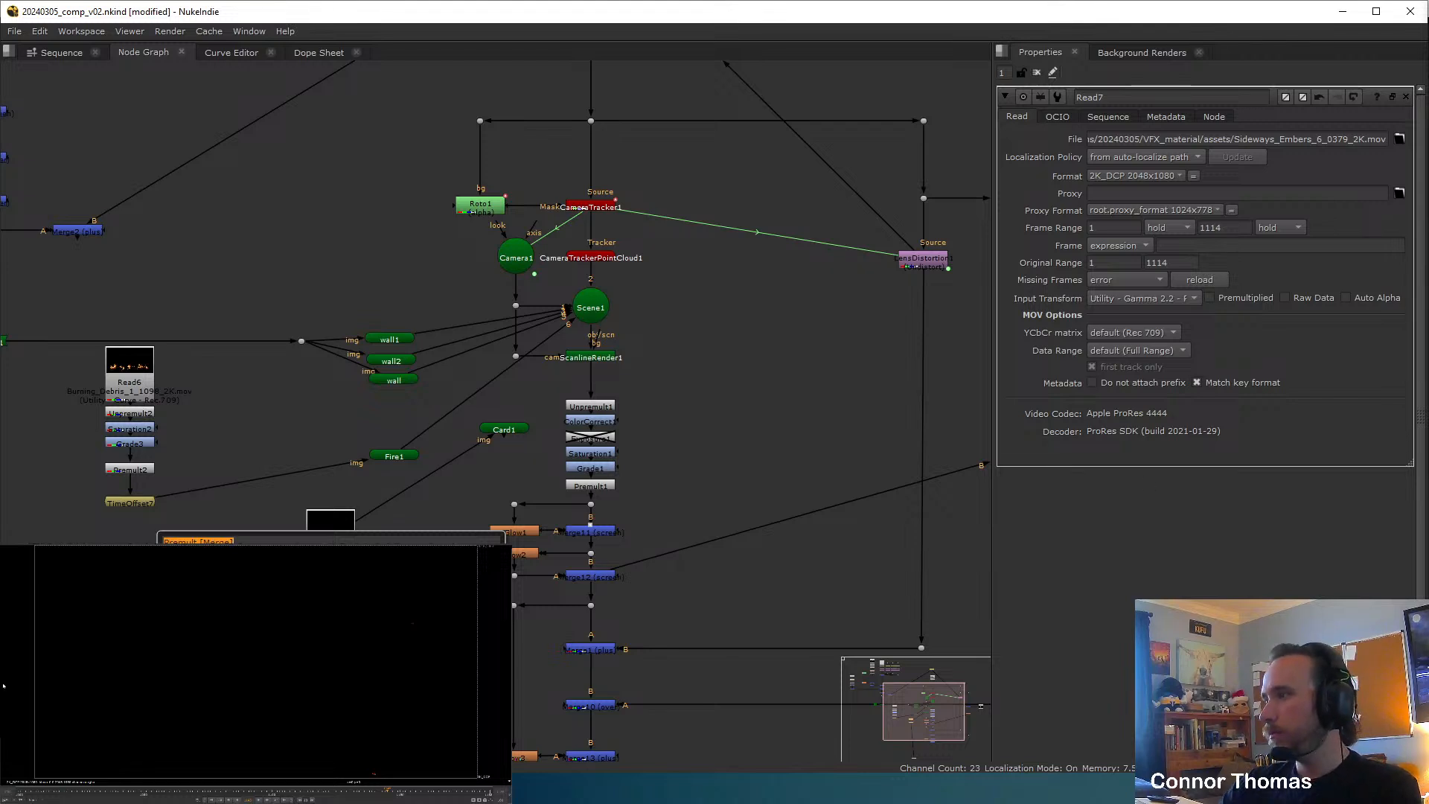
pyautogui.press('Return')
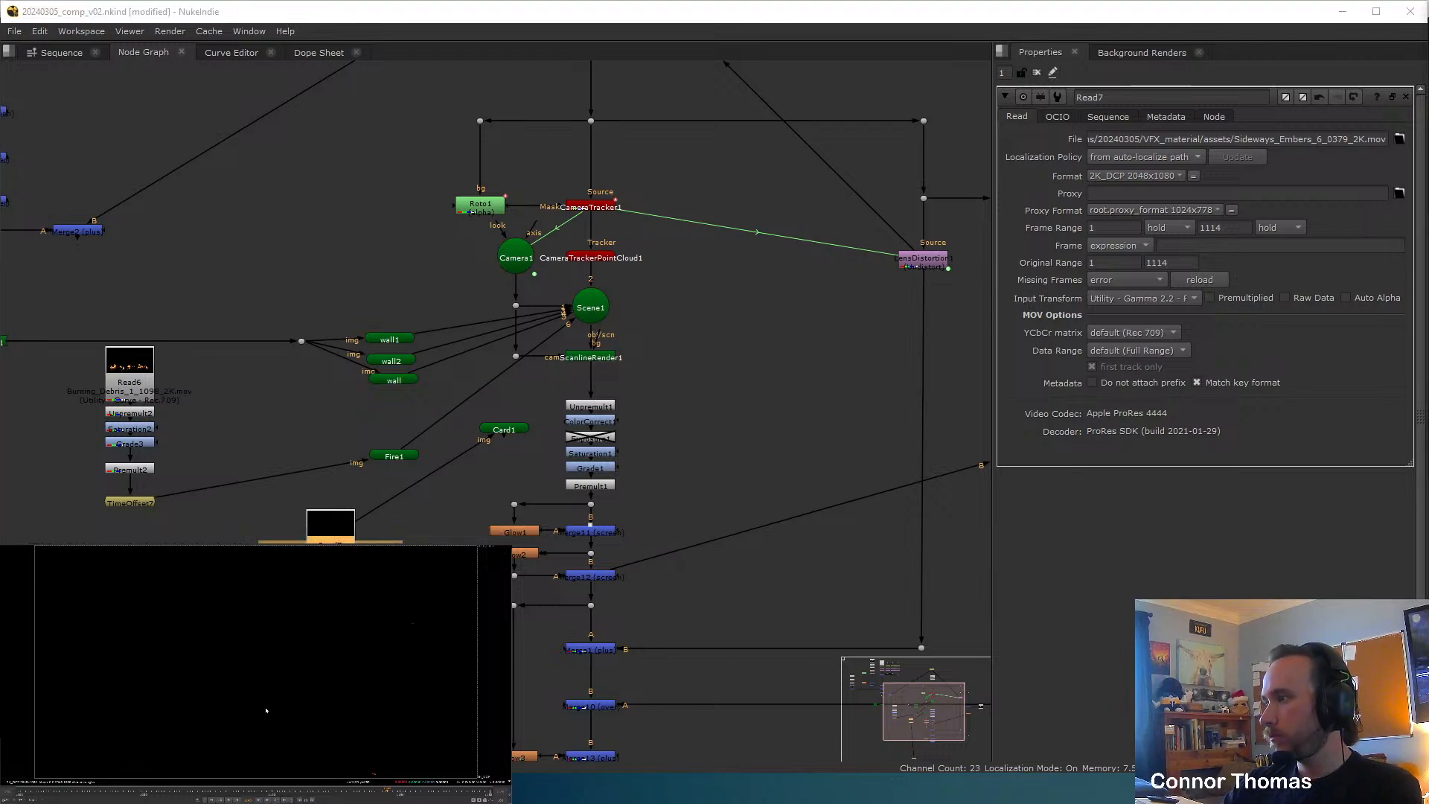
pyautogui.click(411, 791)
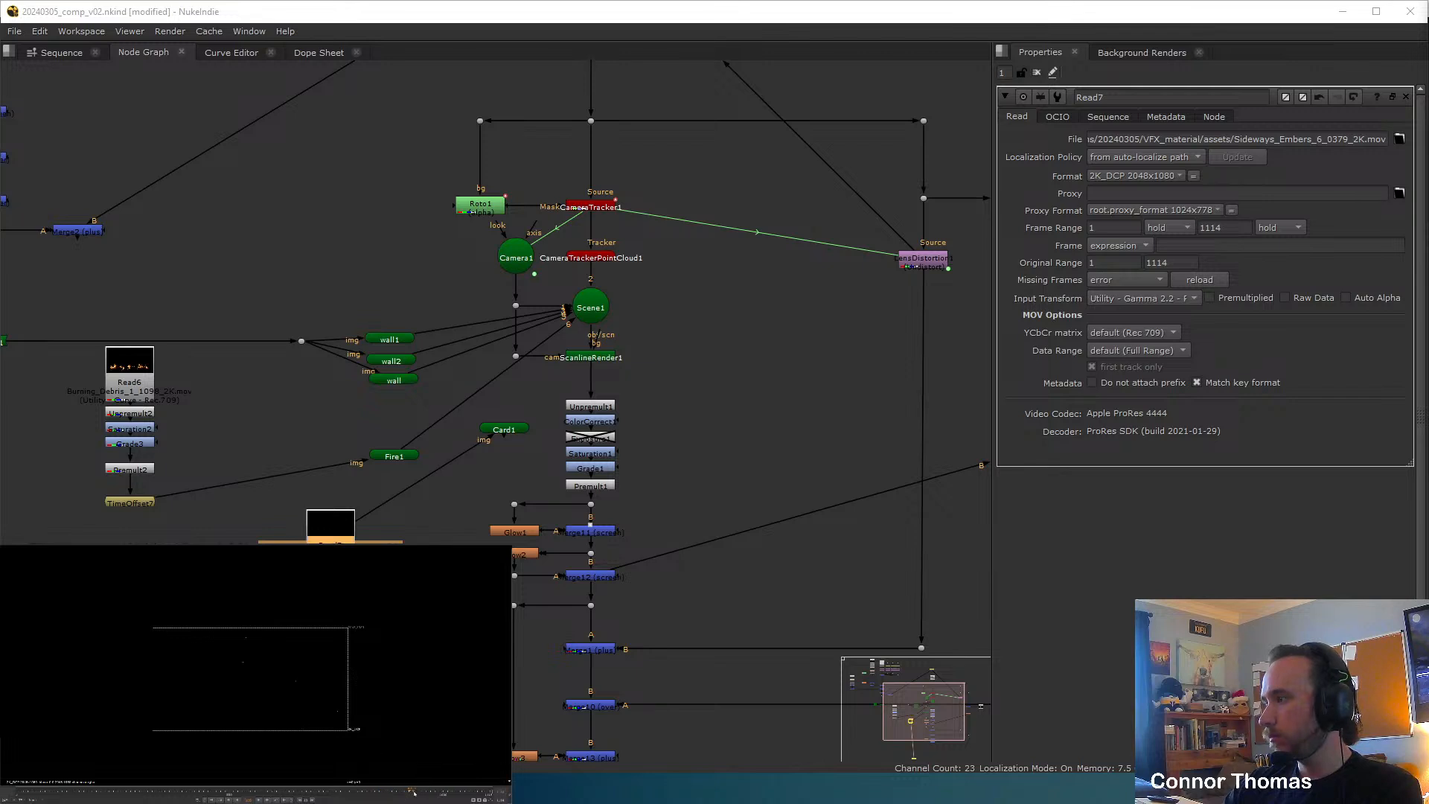
# Scrub the embers clip to an earlier frame and view the full composite from Grade2 in the viewer.
pyautogui.moveTo(432, 790); pyautogui.dragTo(414, 793)
pyautogui.moveTo(642, 434); pyautogui.dragTo(655, 368, button='middle')
pyautogui.moveTo(517, 373); pyautogui.dragTo(606, 242)
pyautogui.moveTo(628, 684); pyautogui.dragTo(600, 569, button='middle')
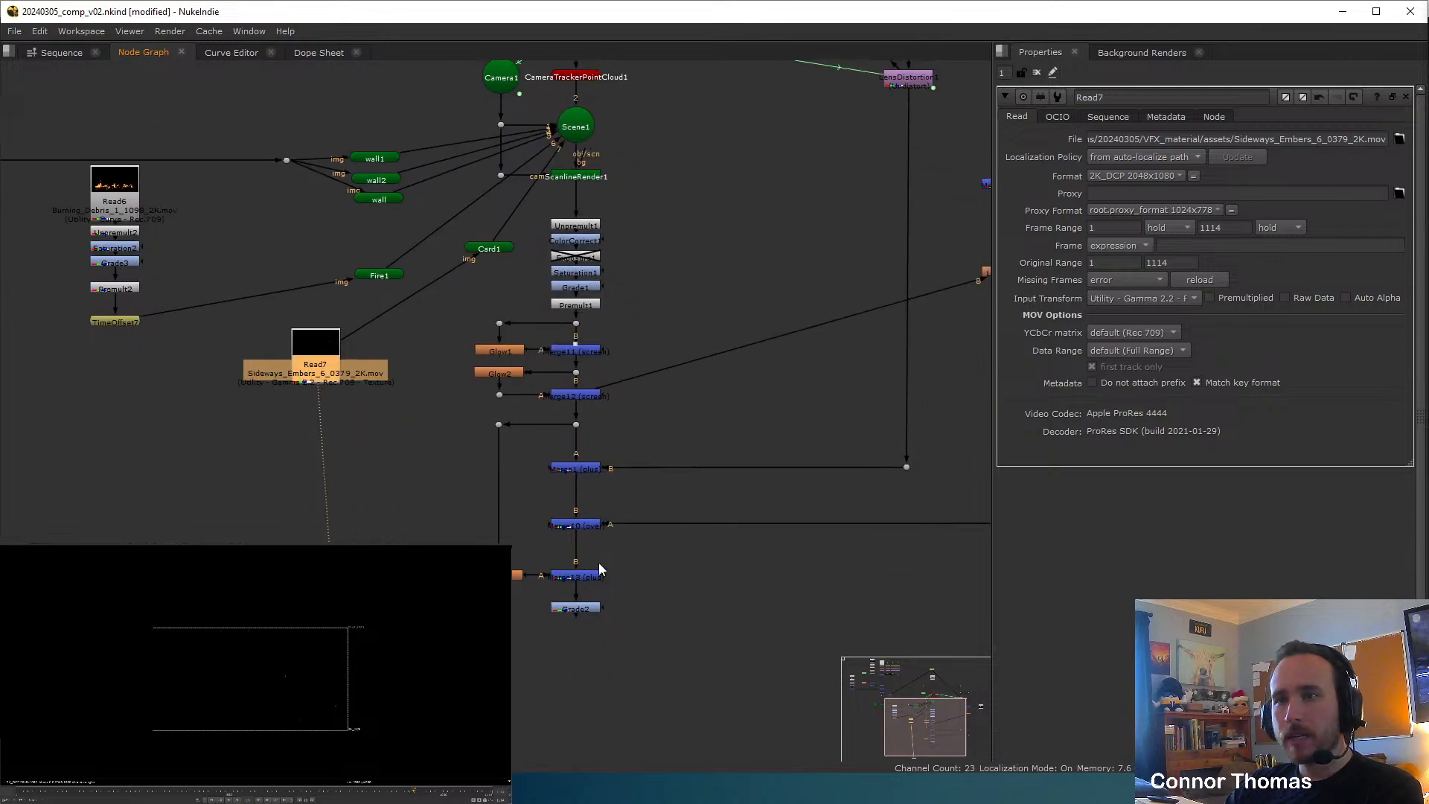
pyautogui.click(581, 608)
pyautogui.press('1')
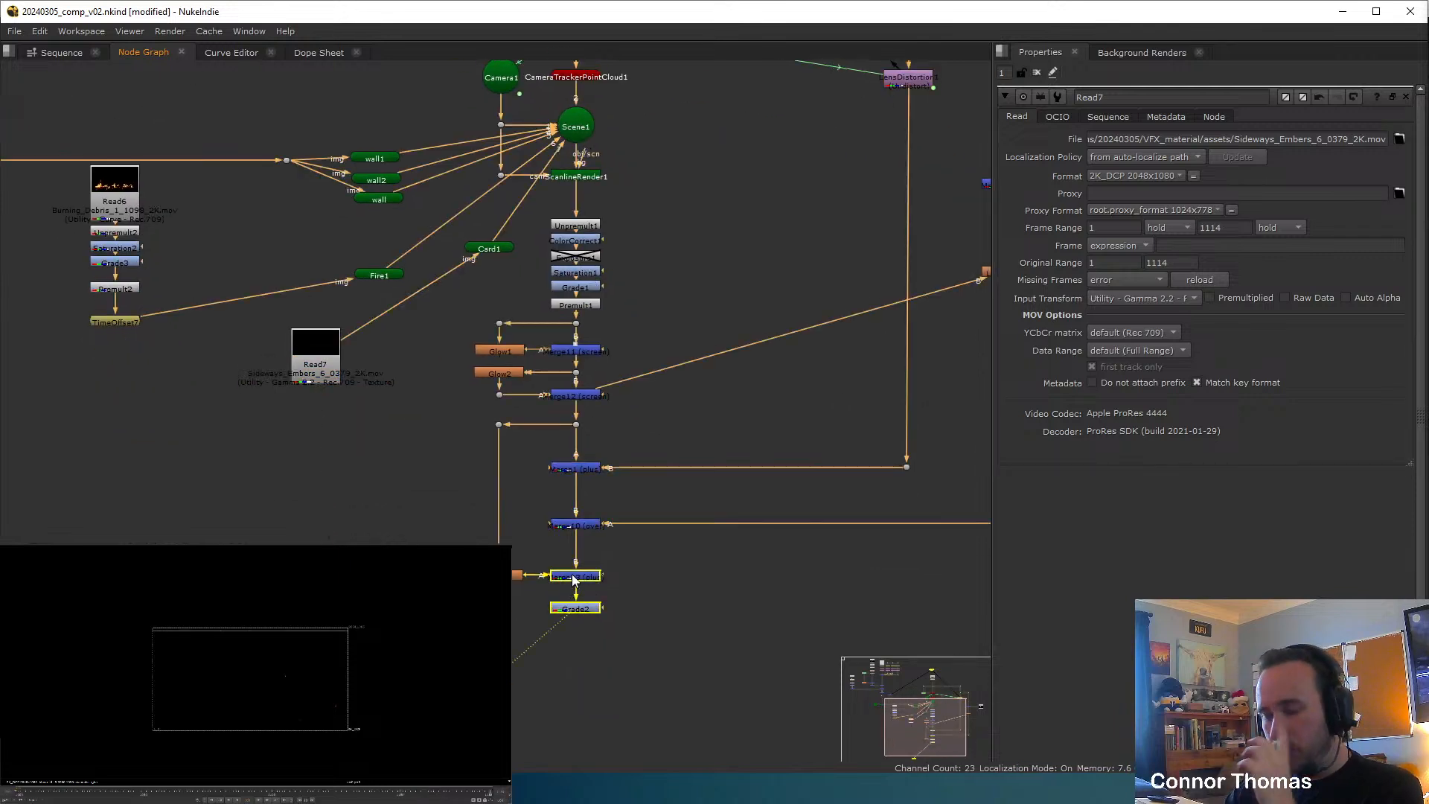
pyautogui.click(704, 562)
pyautogui.scroll(3, 244, 668)
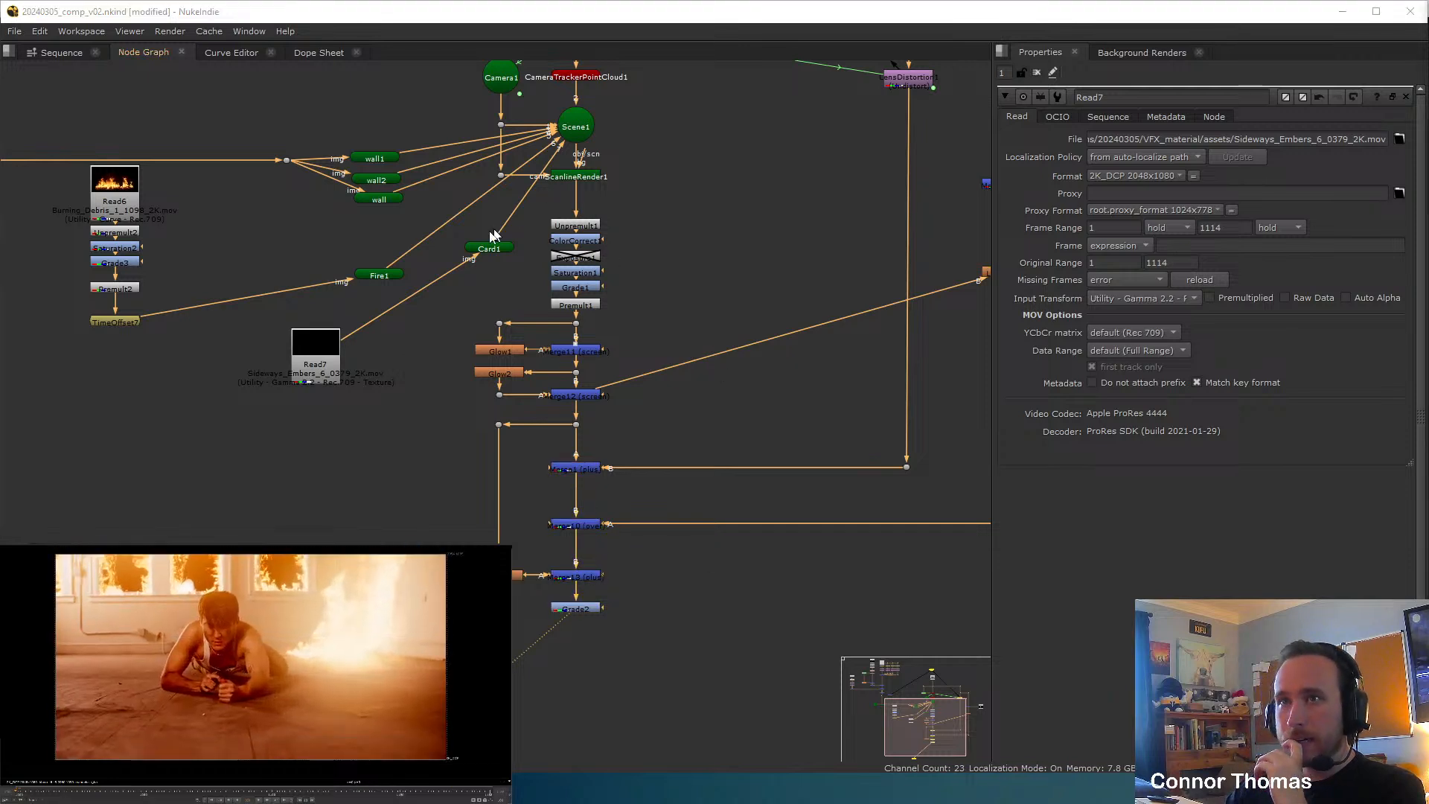
# Set Card1's uniform scale to 0.3 while viewing the scene in 3D.
pyautogui.click(489, 247)
pyautogui.scroll(-4, 224, 674)
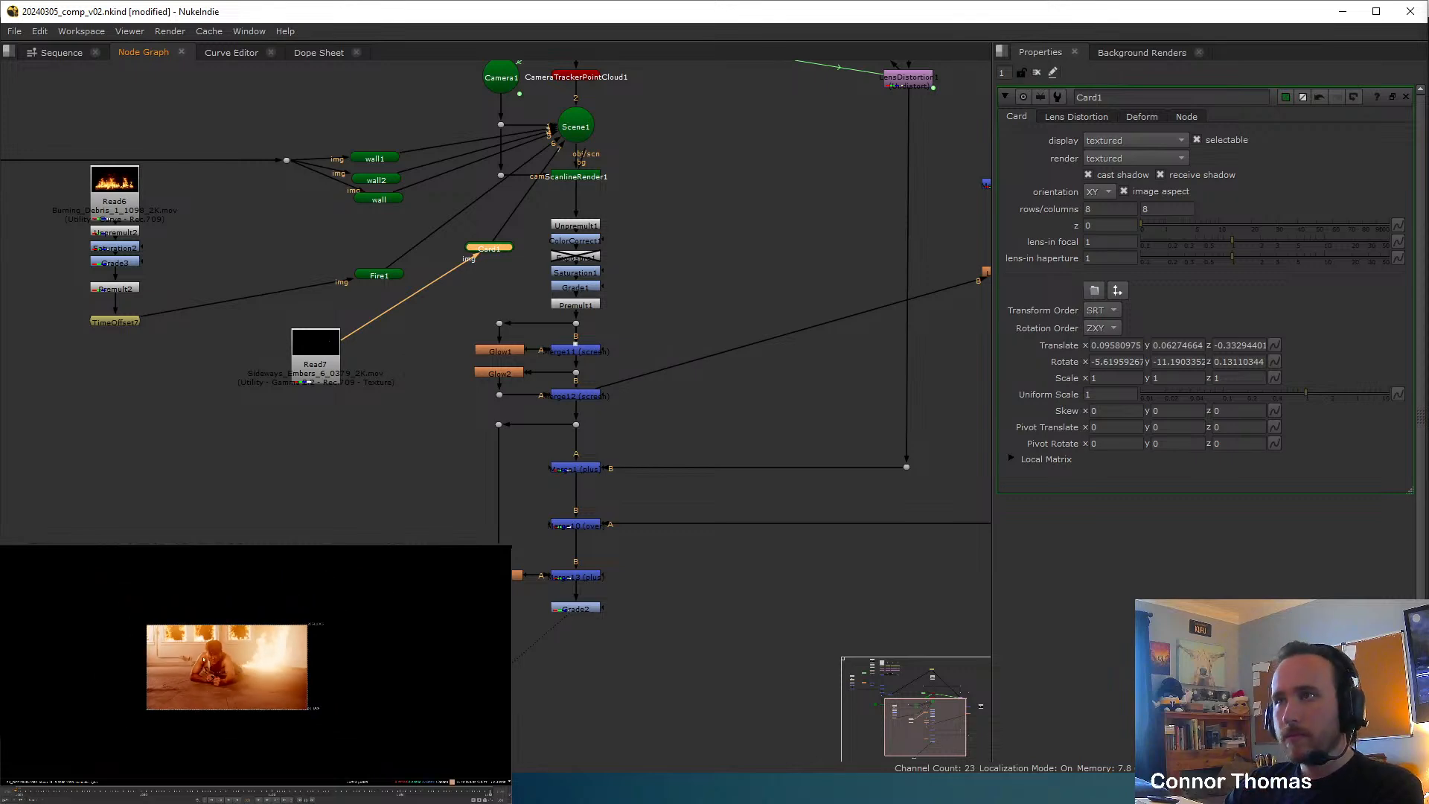
pyautogui.press('Tab')
pyautogui.keyDown('ctrl'); pyautogui.moveTo(364, 651); pyautogui.dragTo(251, 680); pyautogui.keyUp('ctrl')
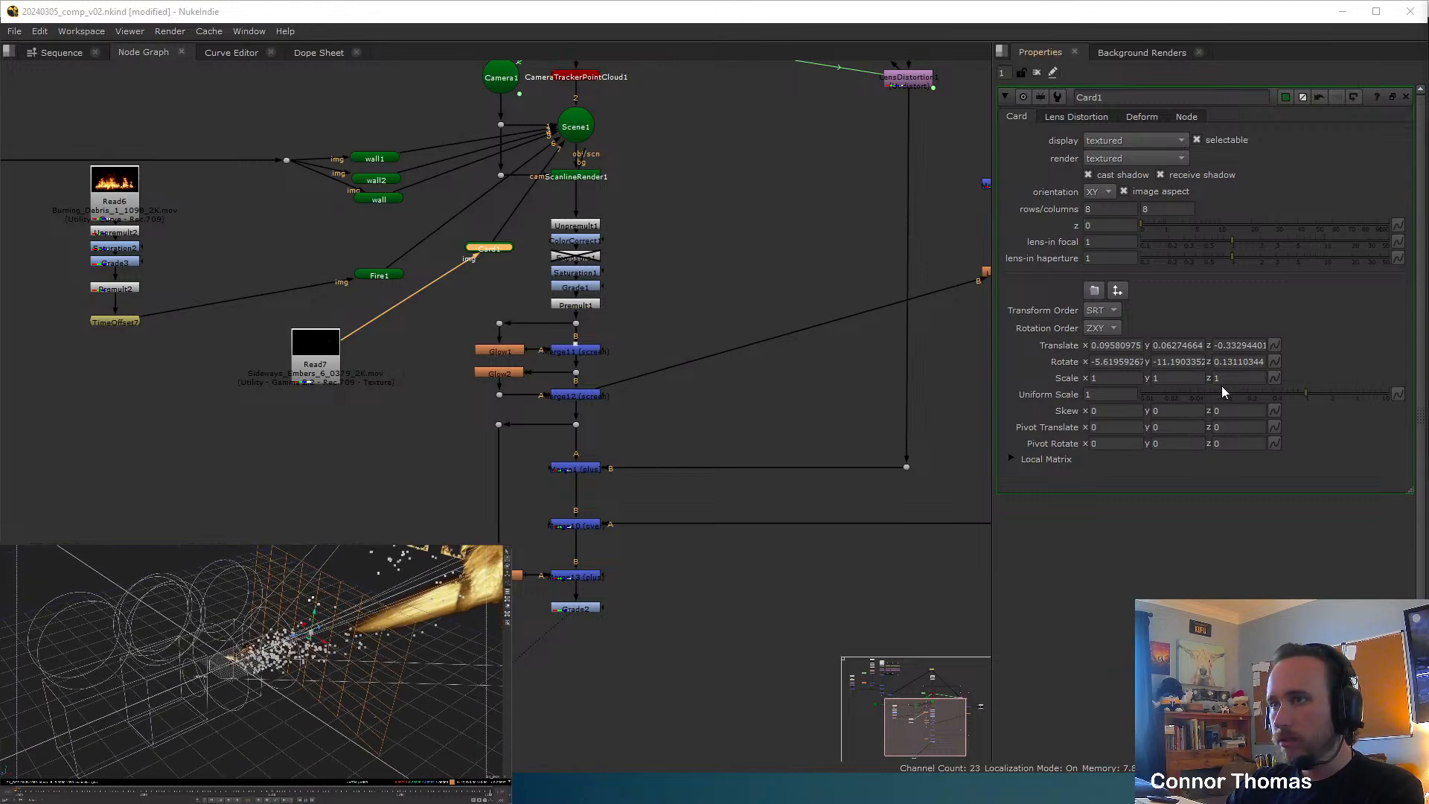
pyautogui.moveTo(1217, 395); pyautogui.dragTo(1261, 387)
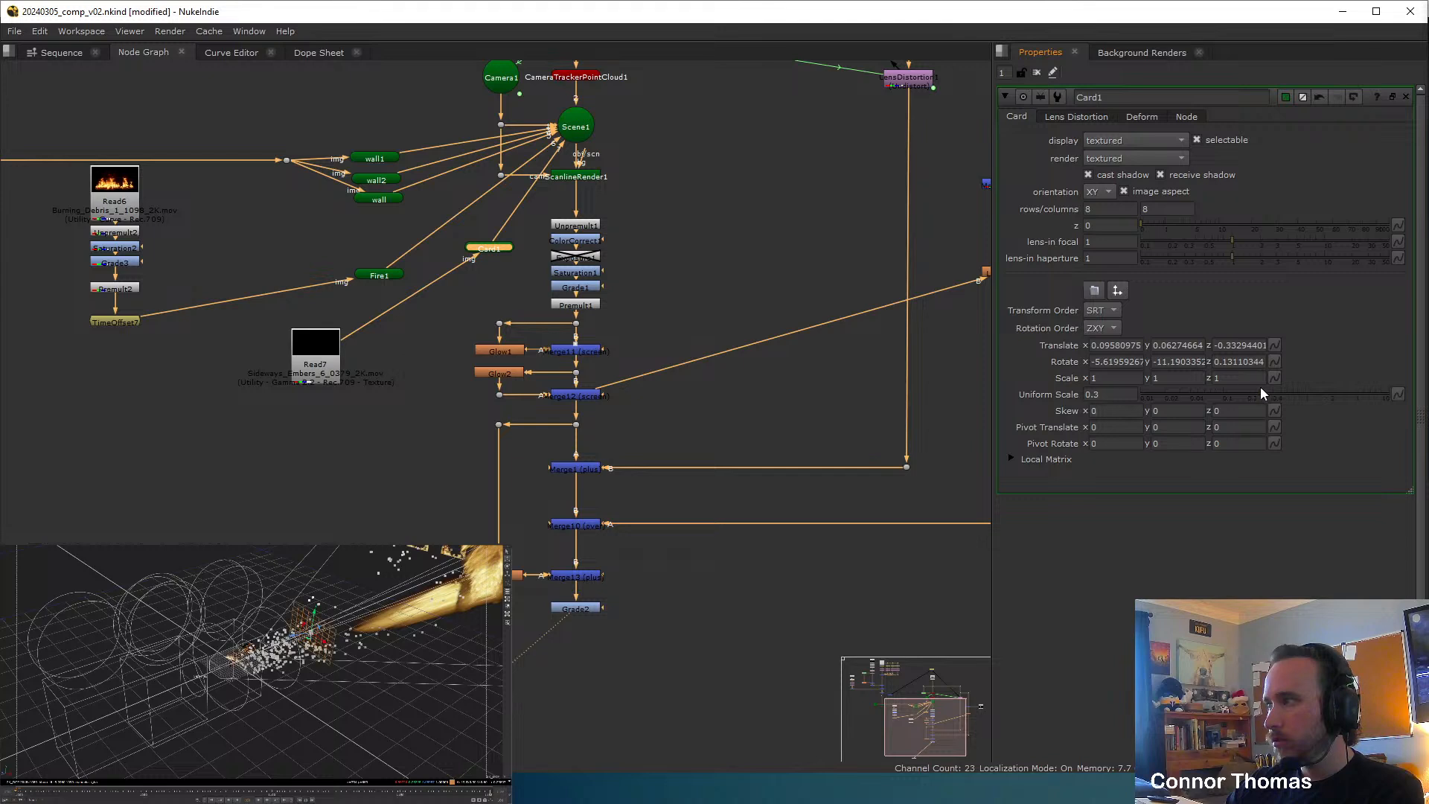
pyautogui.click(713, 658)
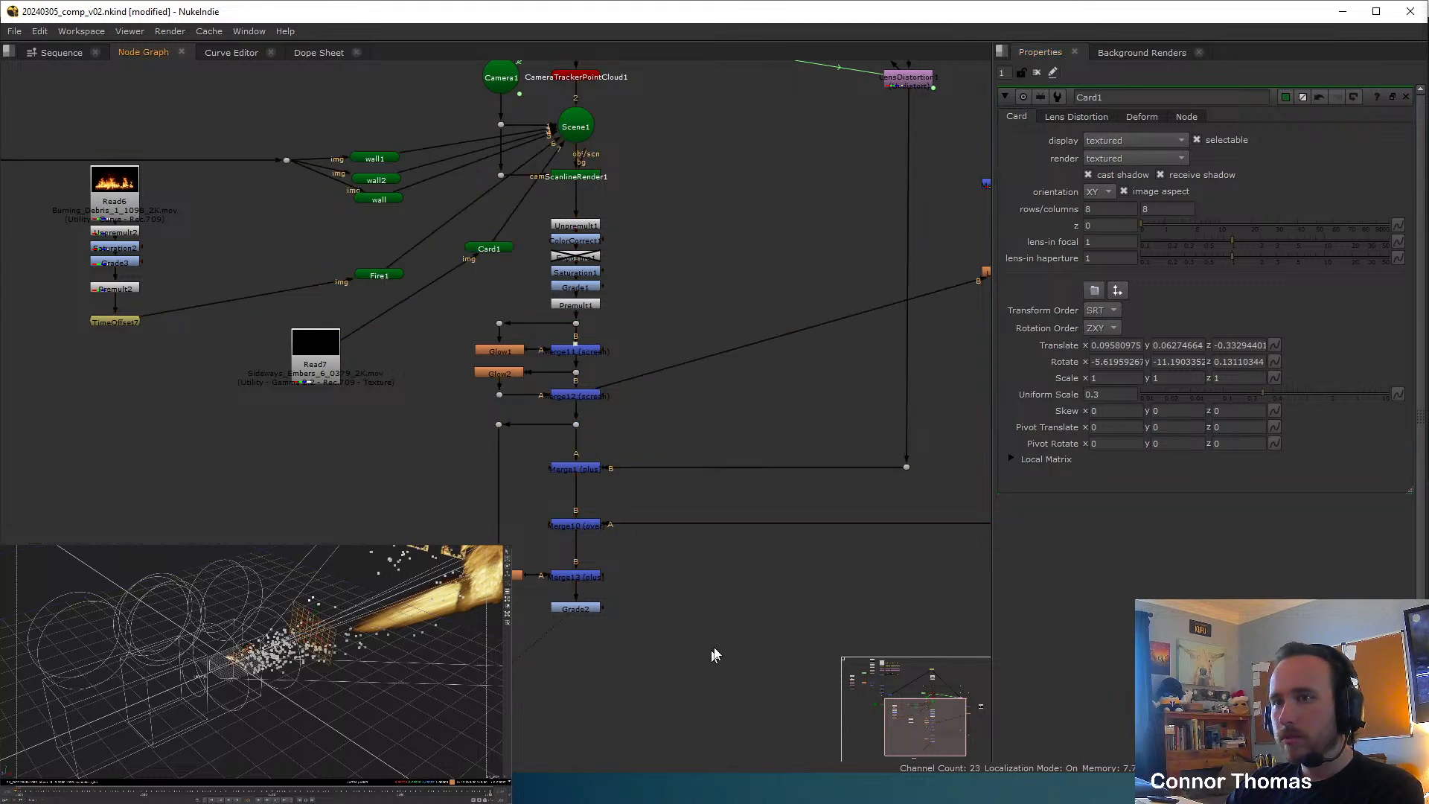
# Return to the 2D composite and toggle Card1 off and on to compare the embers' contribution.
pyautogui.click(345, 693)
pyautogui.press('Tab')
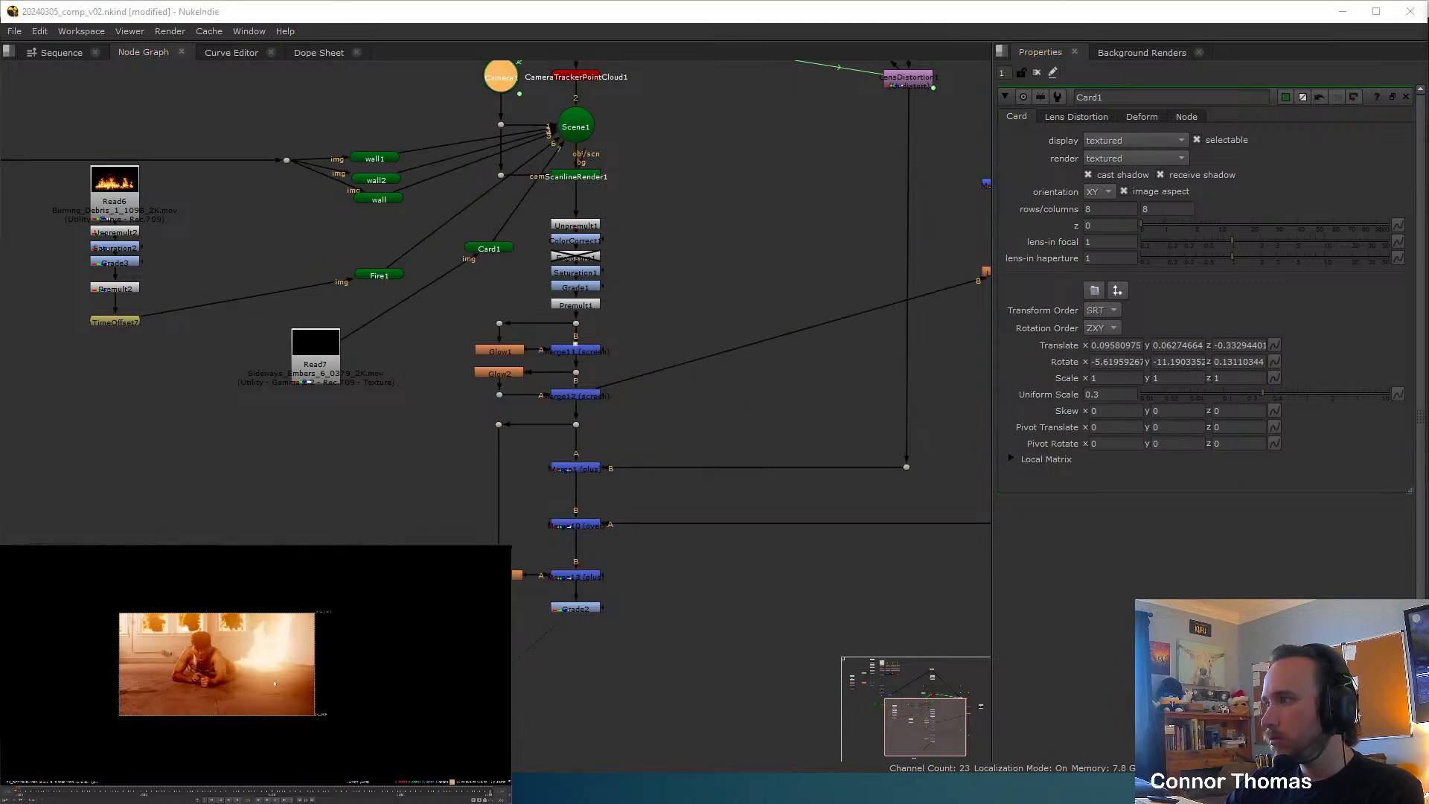
pyautogui.press('f')
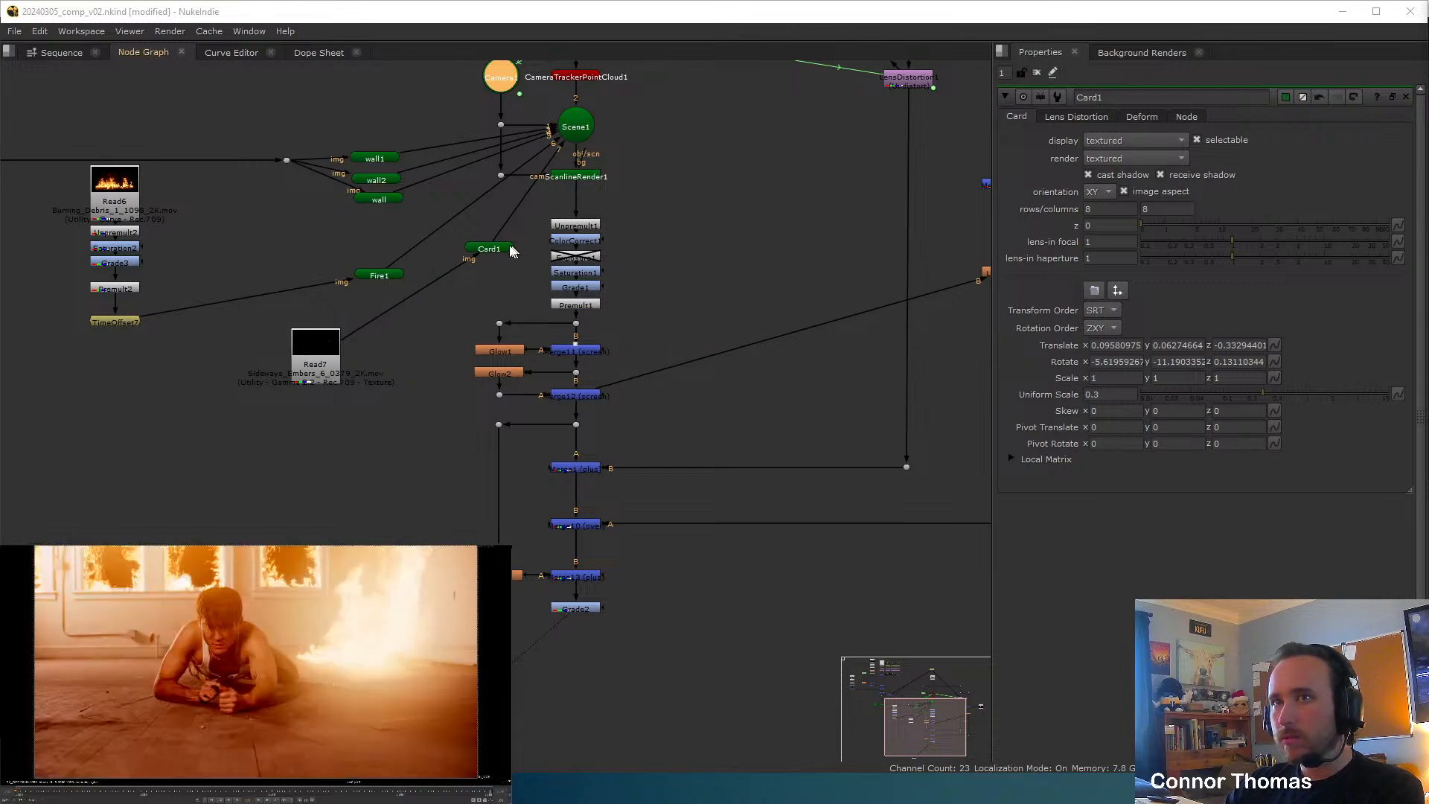
pyautogui.click(480, 249)
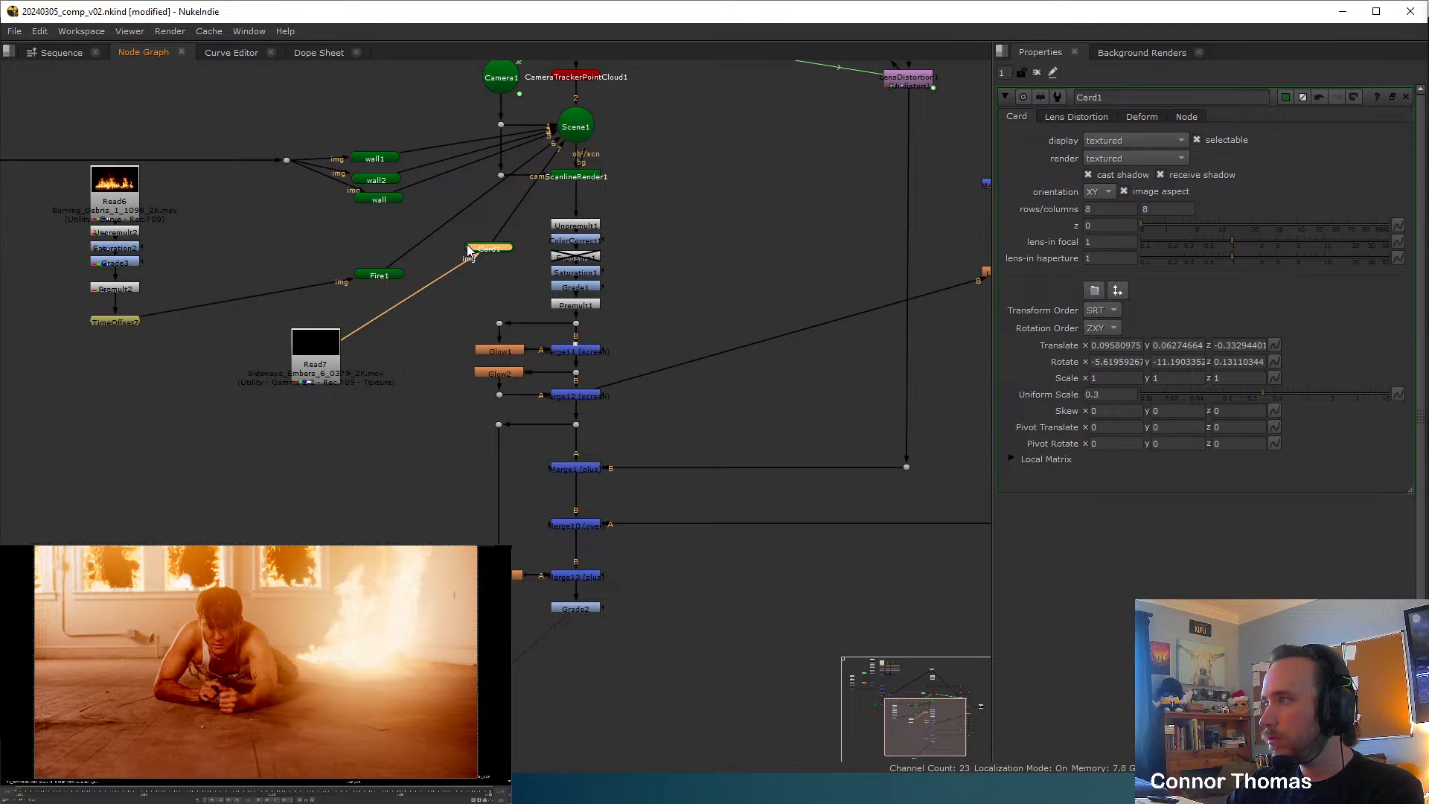
pyautogui.press('d')
pyautogui.press('d')
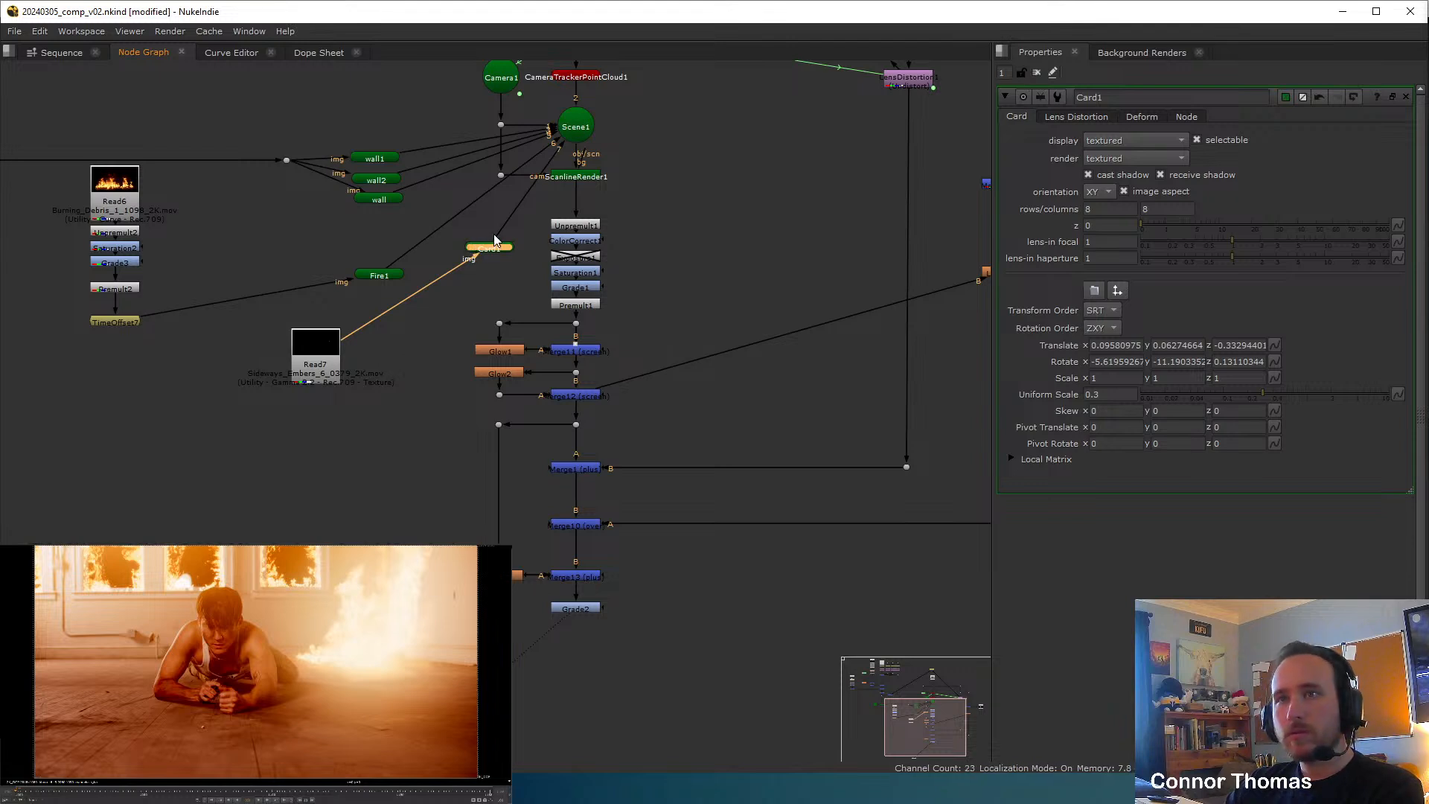
pyautogui.scroll(-1, 236, 666)
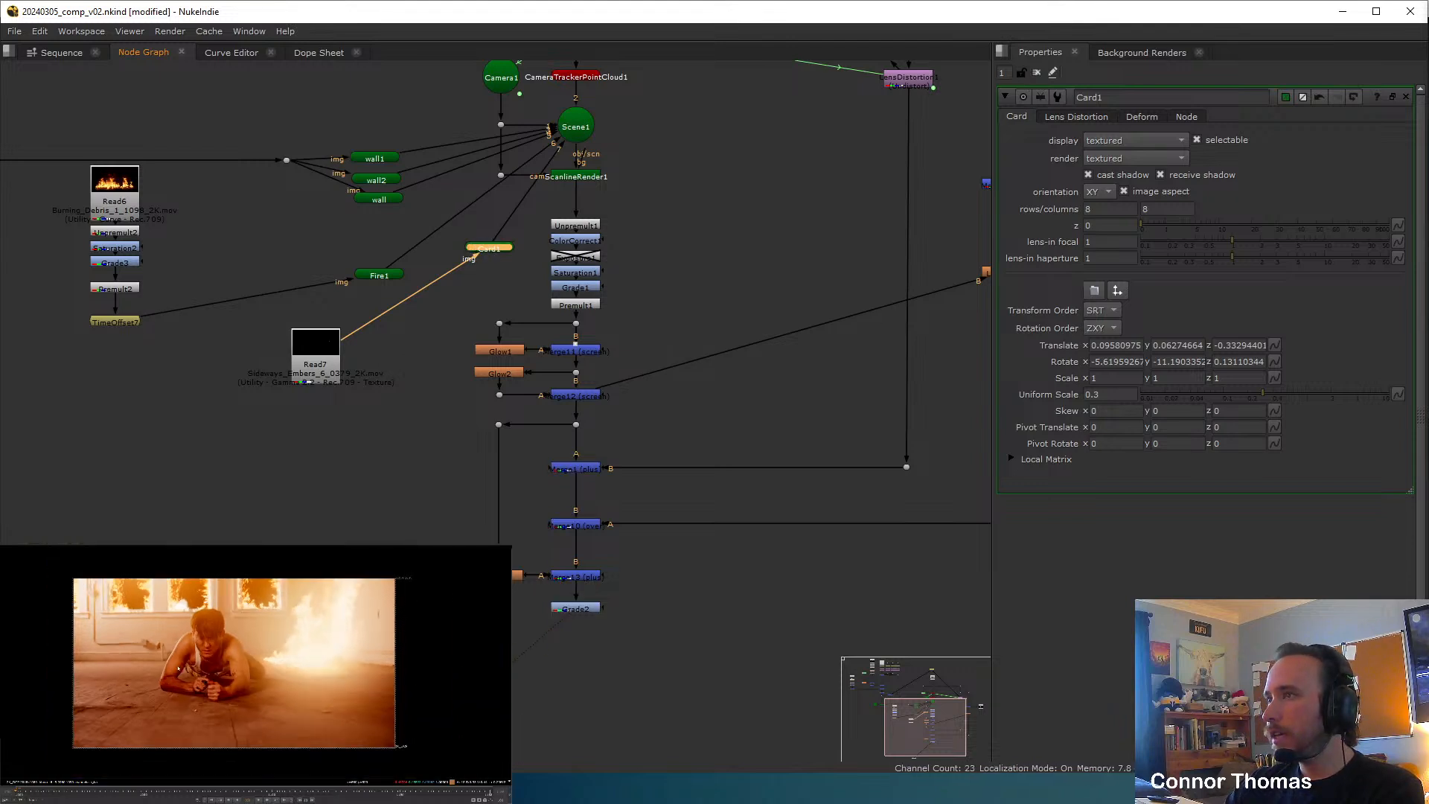
# Move Card1 in the 3D scene to about X -0.015, Y 0.009, Z -0.349, and compare the composite with the card disabled and enabled.
pyautogui.press('Tab')
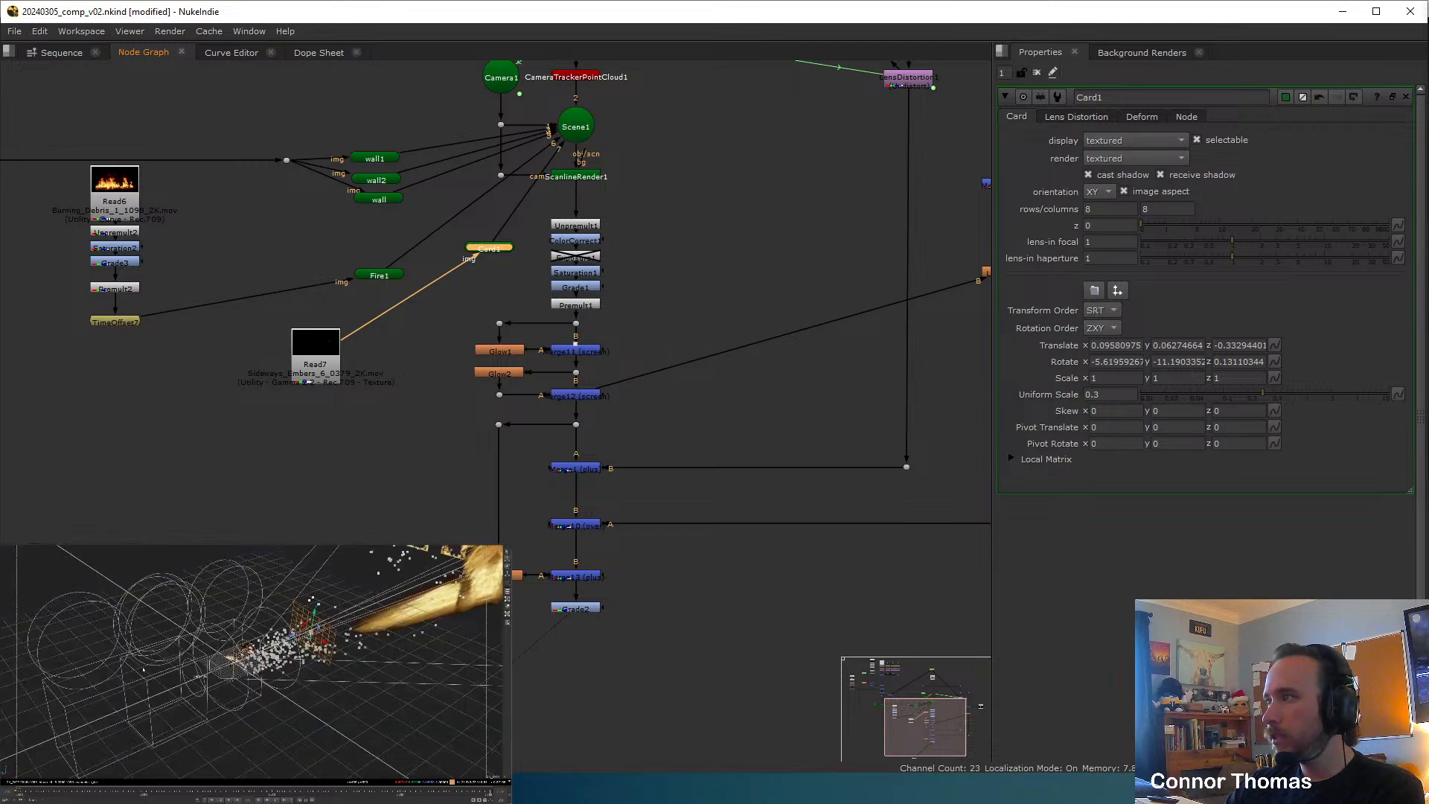
pyautogui.keyDown('ctrl'); pyautogui.moveTo(283, 691); pyautogui.dragTo(107, 664); pyautogui.keyUp('ctrl')
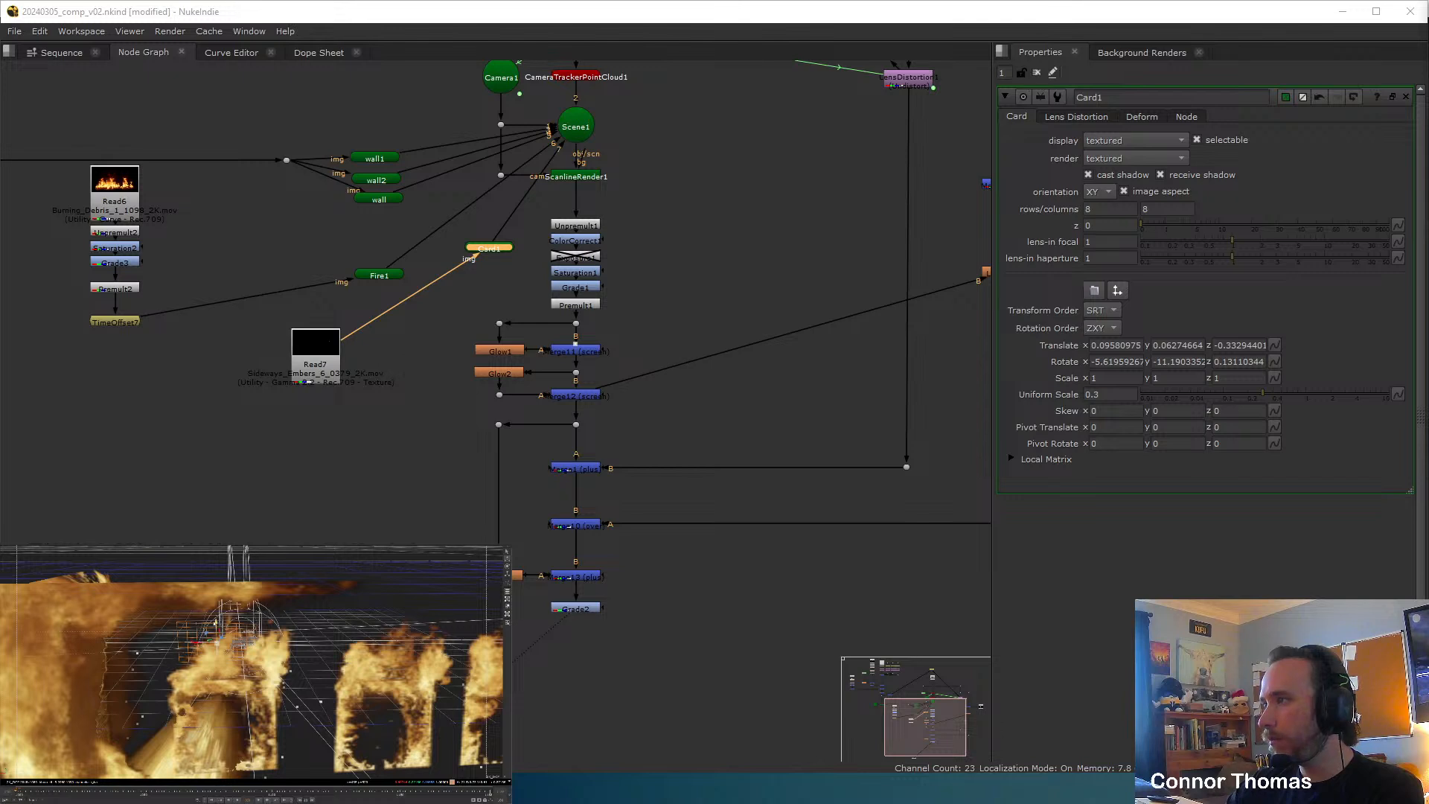
pyautogui.moveTo(215, 623); pyautogui.dragTo(219, 654)
pyautogui.press('Tab')
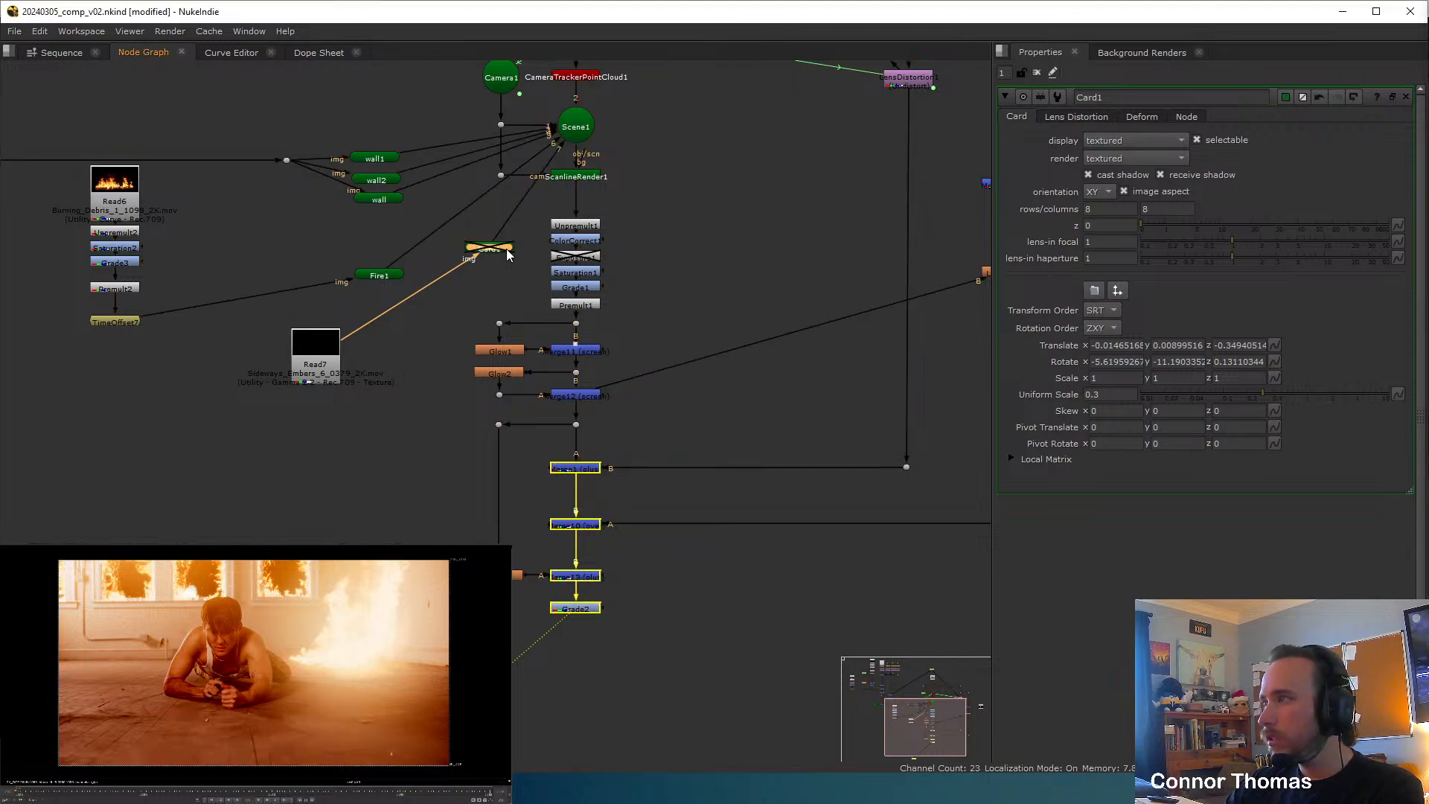
pyautogui.press('d')
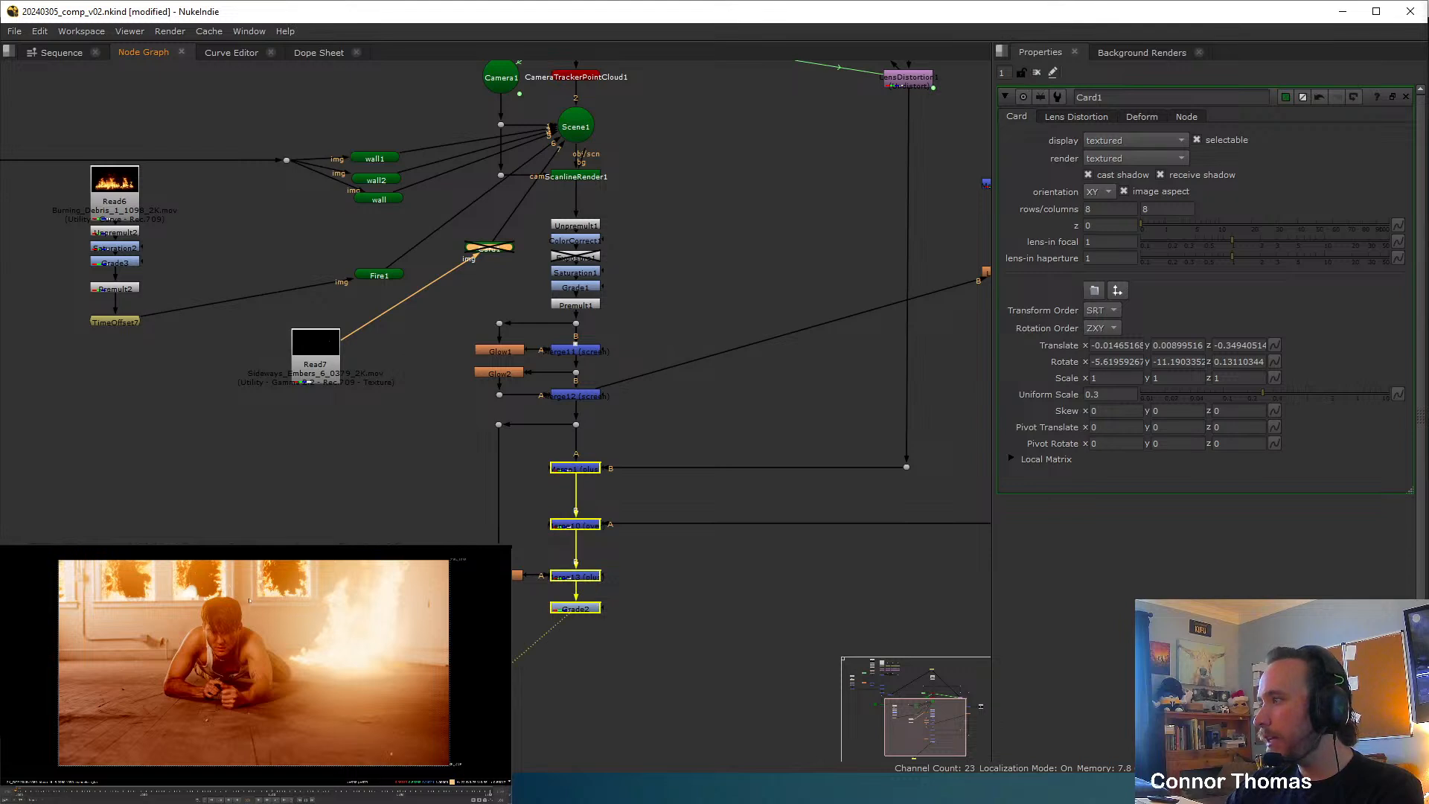
pyautogui.press('d')
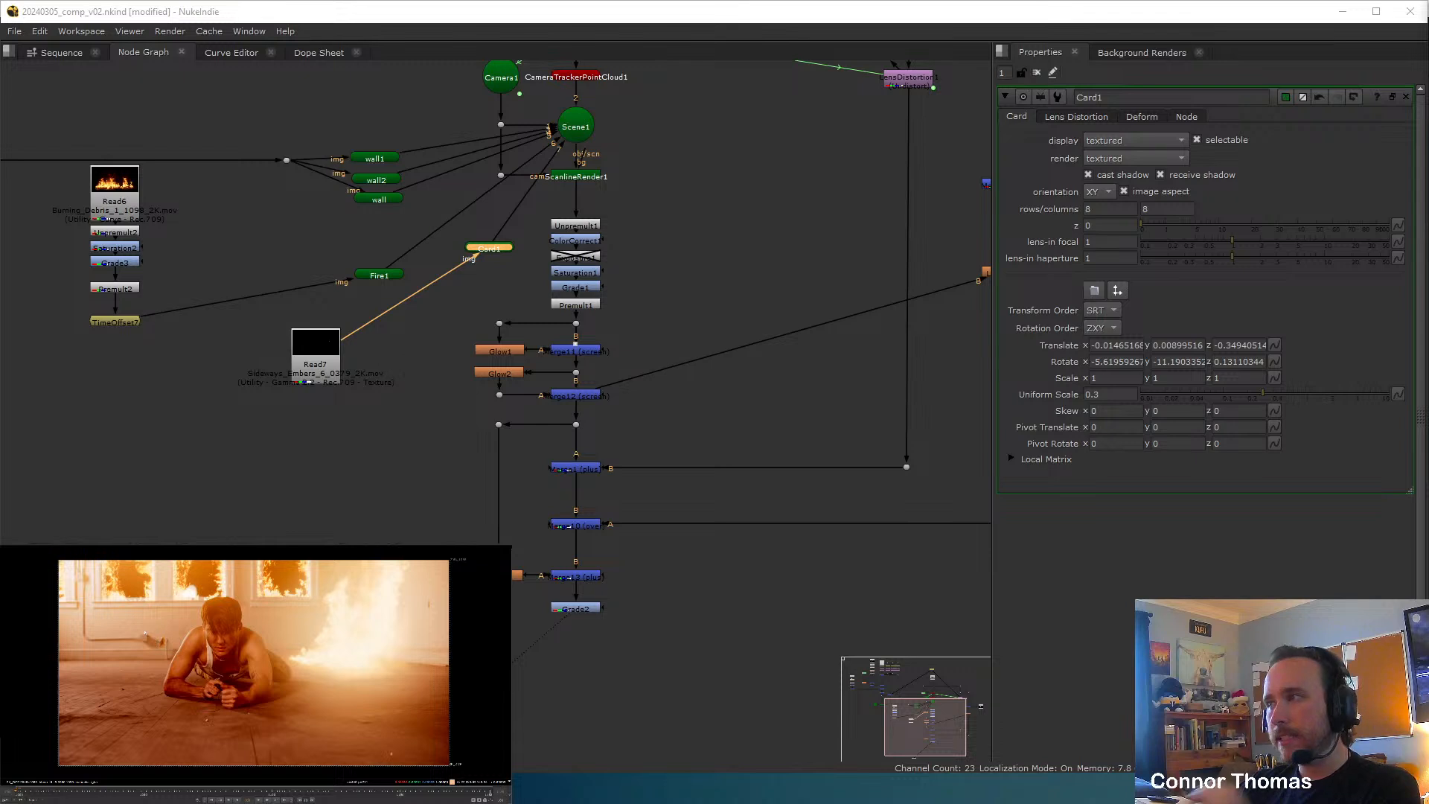
pyautogui.scroll(-3, 647, 333)
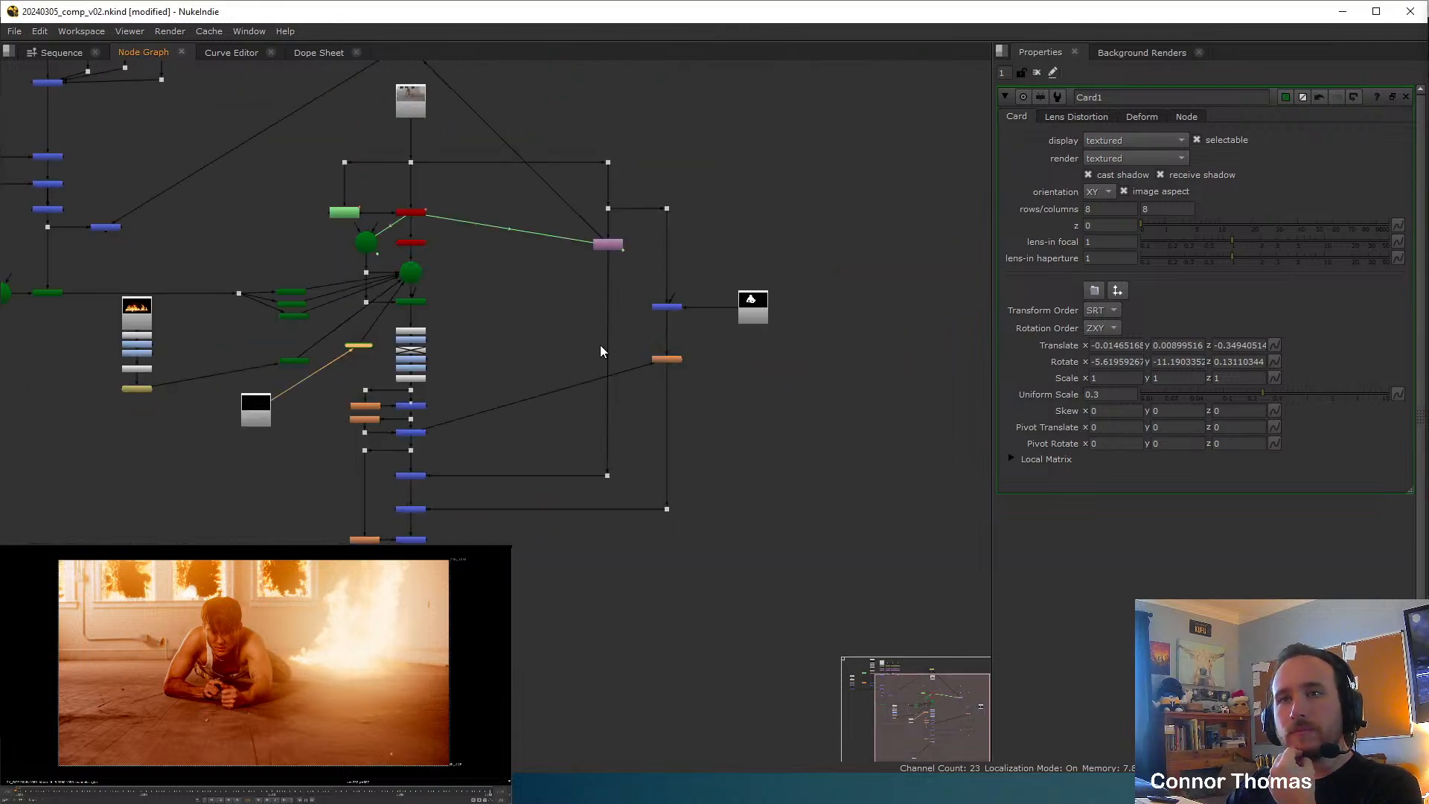
pyautogui.click(570, 338)
pyautogui.moveTo(539, 338); pyautogui.dragTo(648, 361, button='middle')
pyautogui.scroll(-2, 631, 387)
pyautogui.scroll(4, 632, 387)
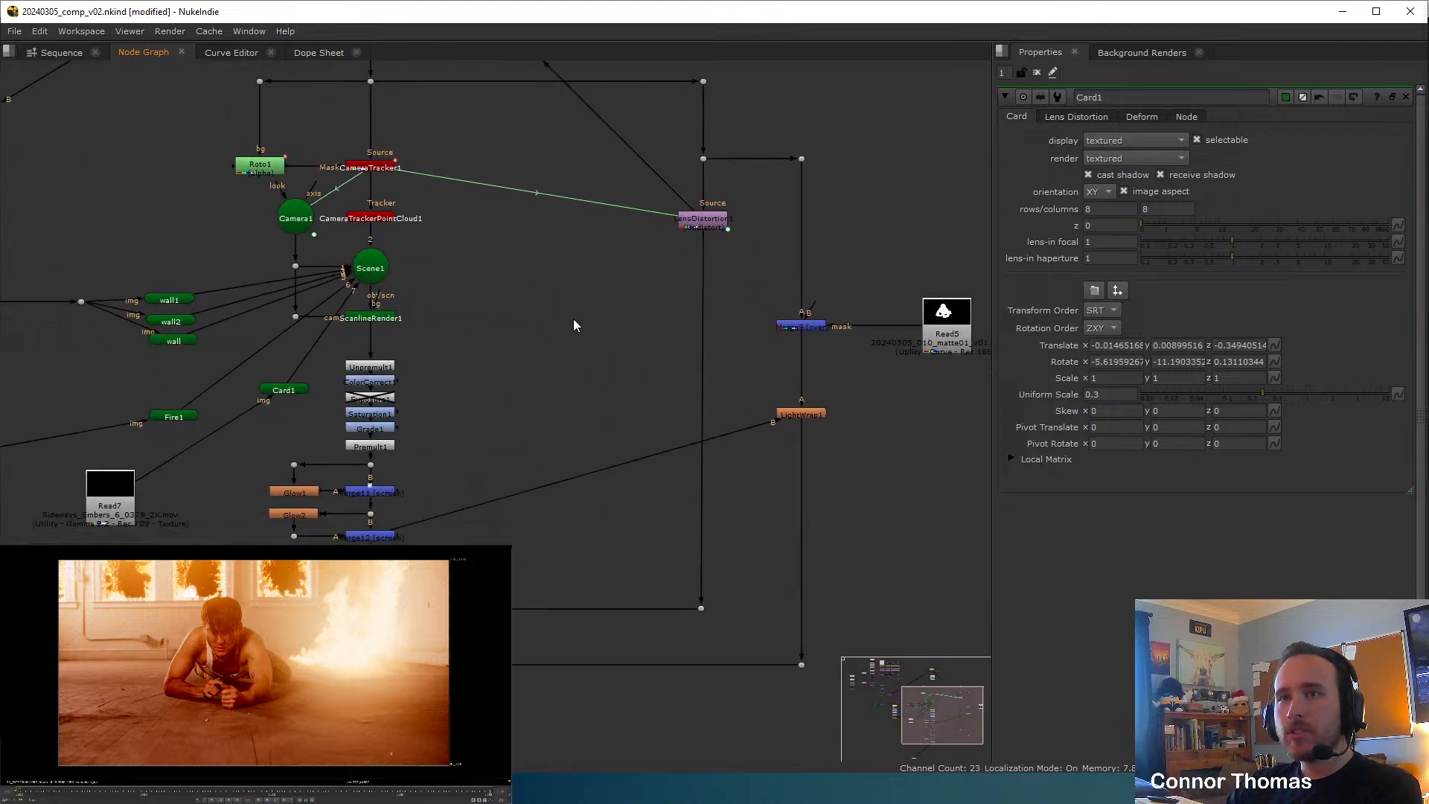
pyautogui.moveTo(429, 318)
pyautogui.mouseDown(button='middle')
pyautogui.moveTo(444, 311)
pyautogui.moveTo(414, 299)
pyautogui.mouseUp(button='middle')
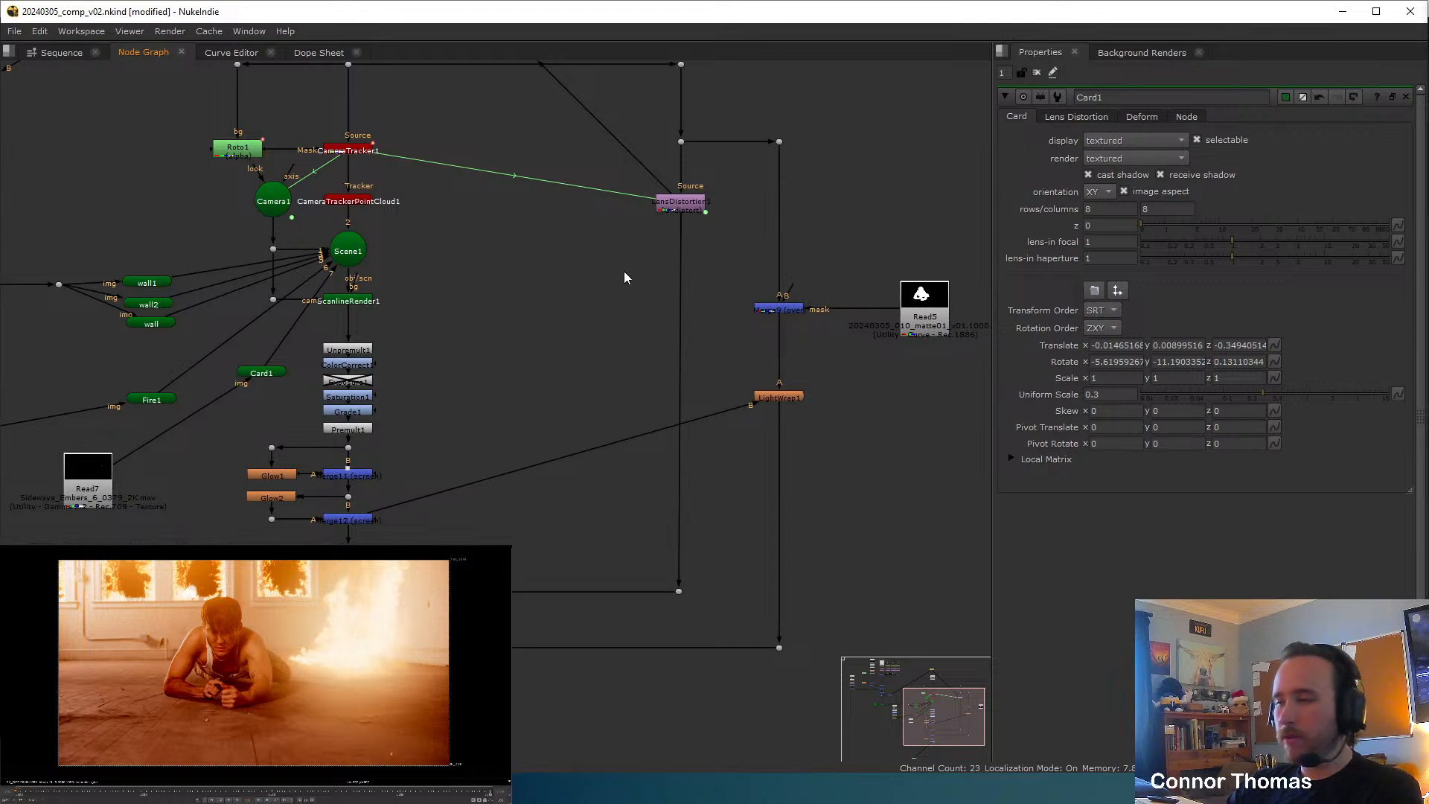
pyautogui.moveTo(727, 328); pyautogui.dragTo(740, 342, button='middle')
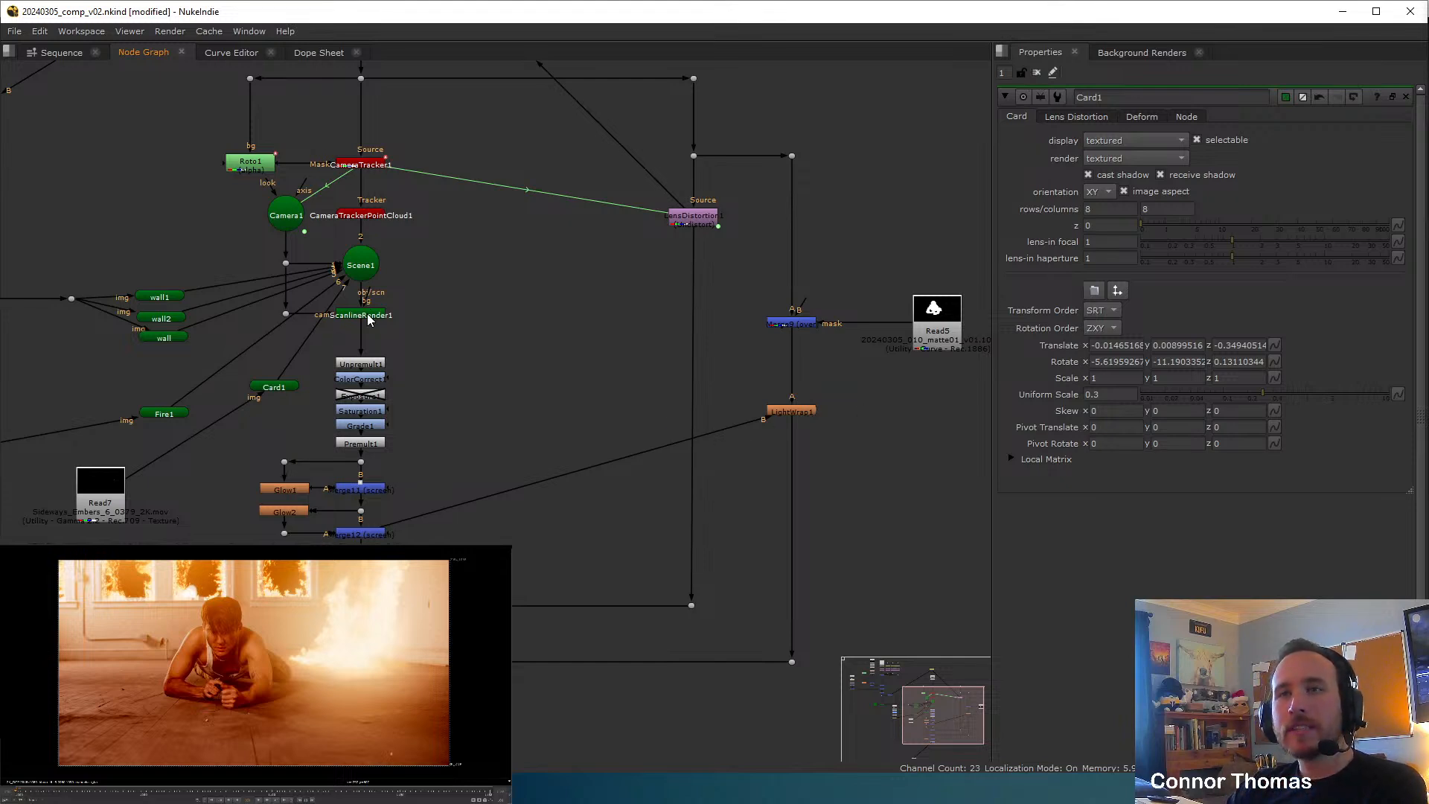
pyautogui.click(257, 668)
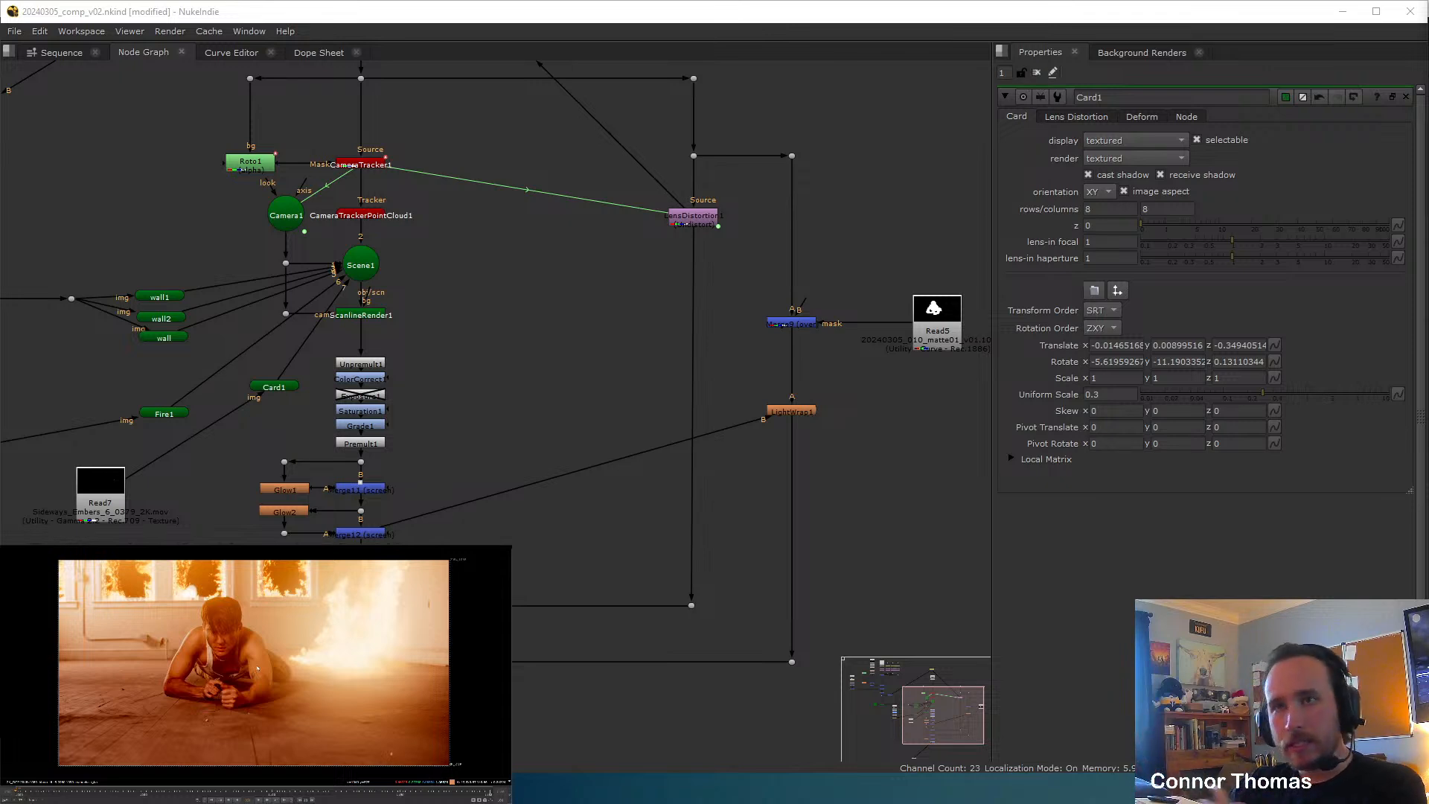
# Open CameraTracker1's properties and view its tracked plate in the 2D viewer.
pyautogui.scroll(3, 349, 362)
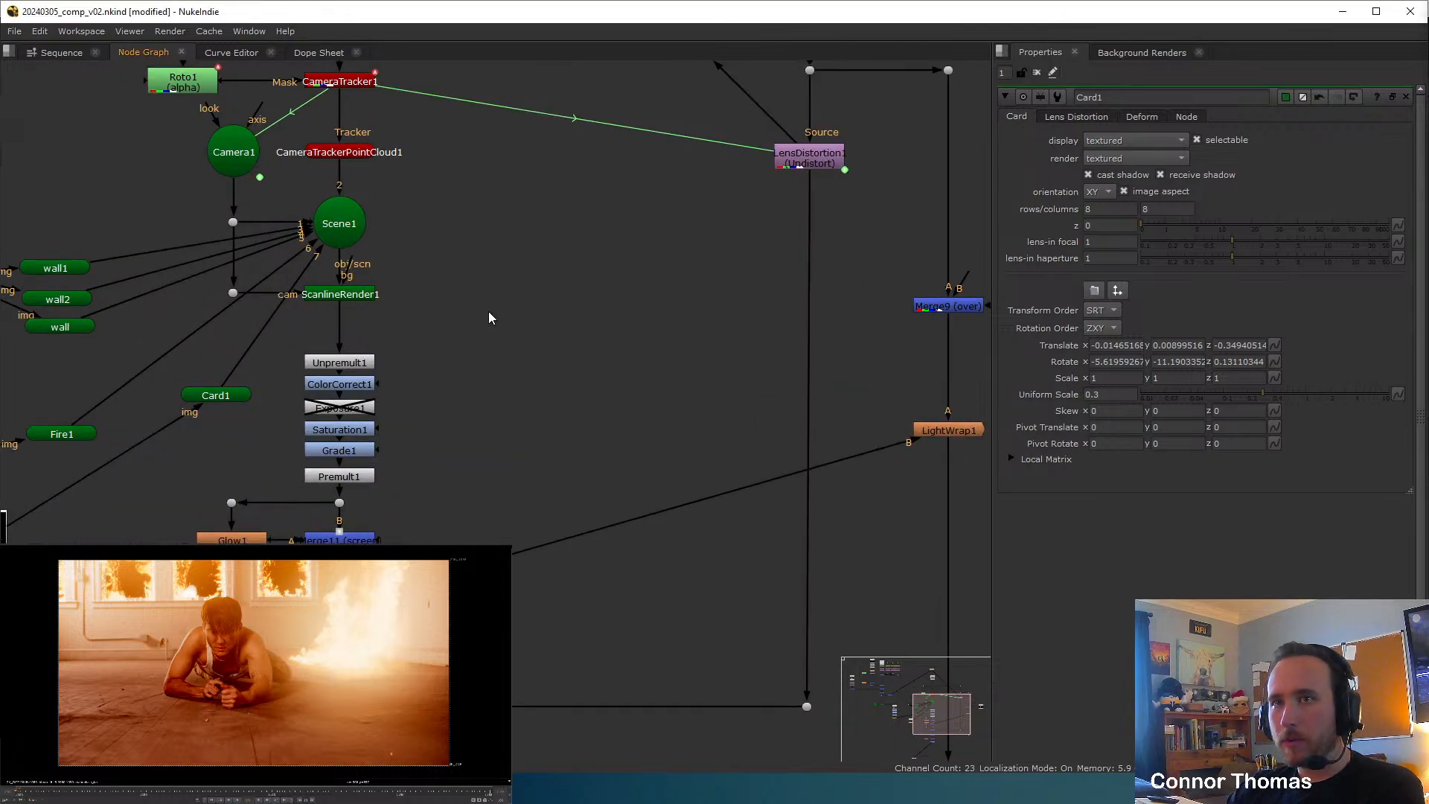
pyautogui.click(335, 82)
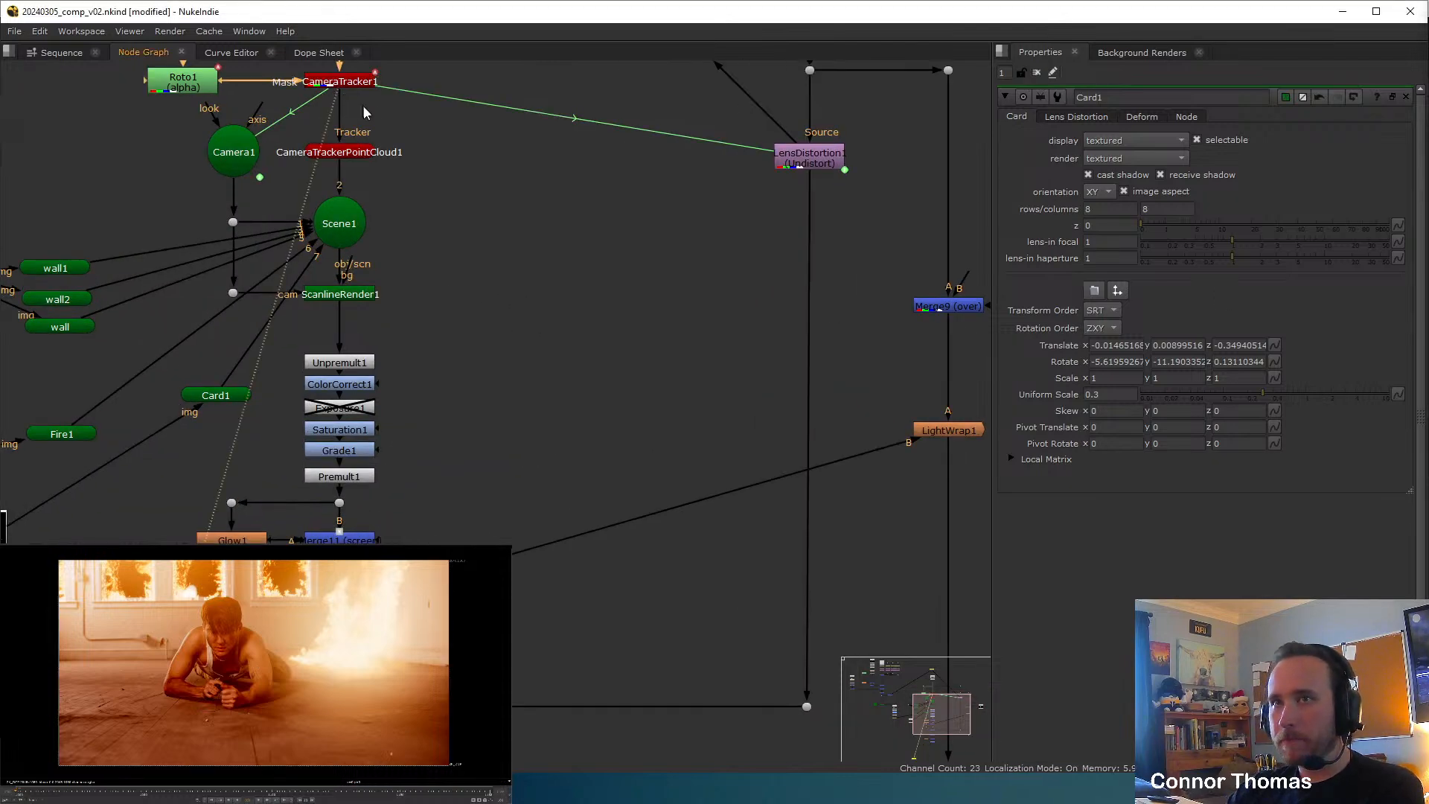
pyautogui.press('1')
pyautogui.doubleClick(333, 84)
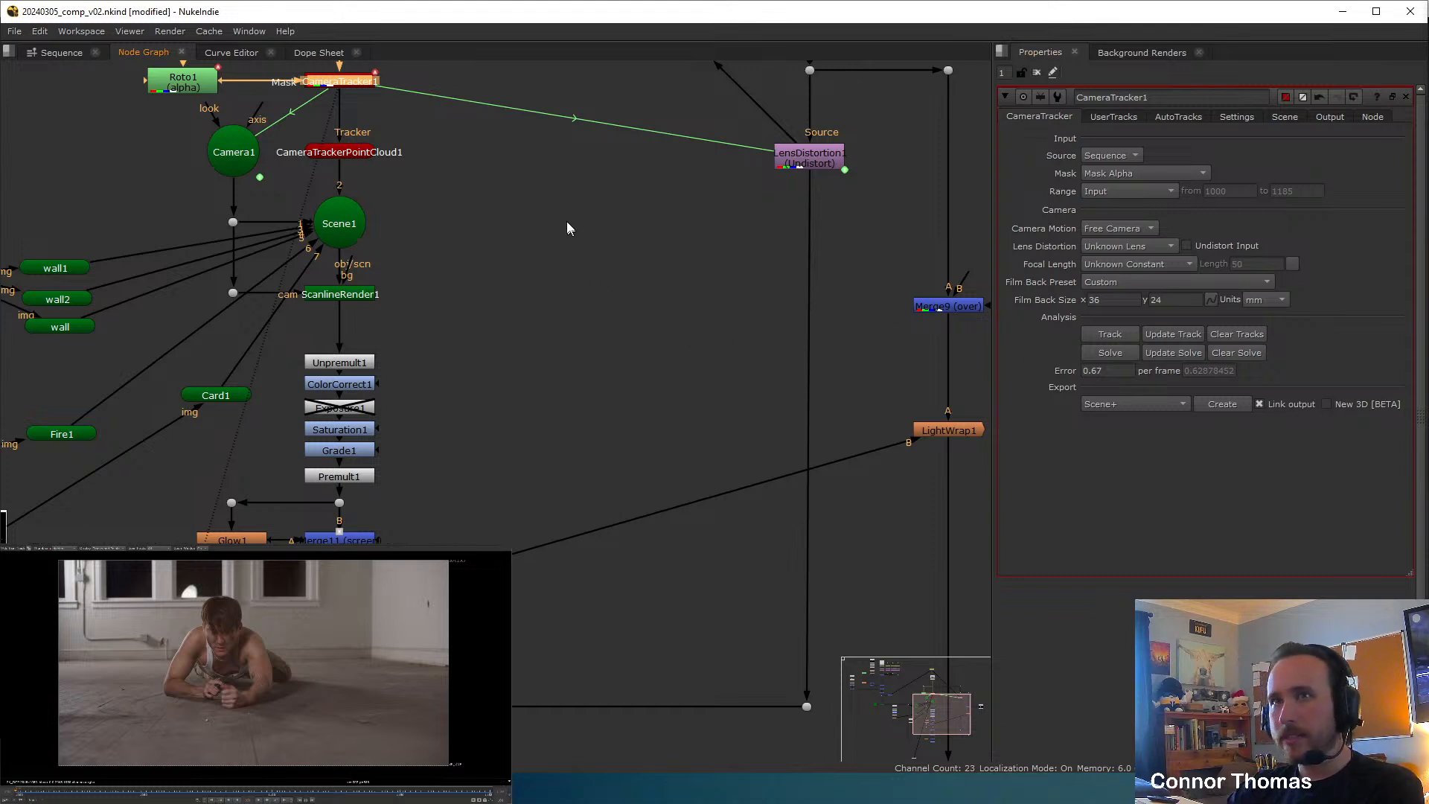
pyautogui.moveTo(567, 227); pyautogui.dragTo(634, 325, button='middle')
pyautogui.press('1')
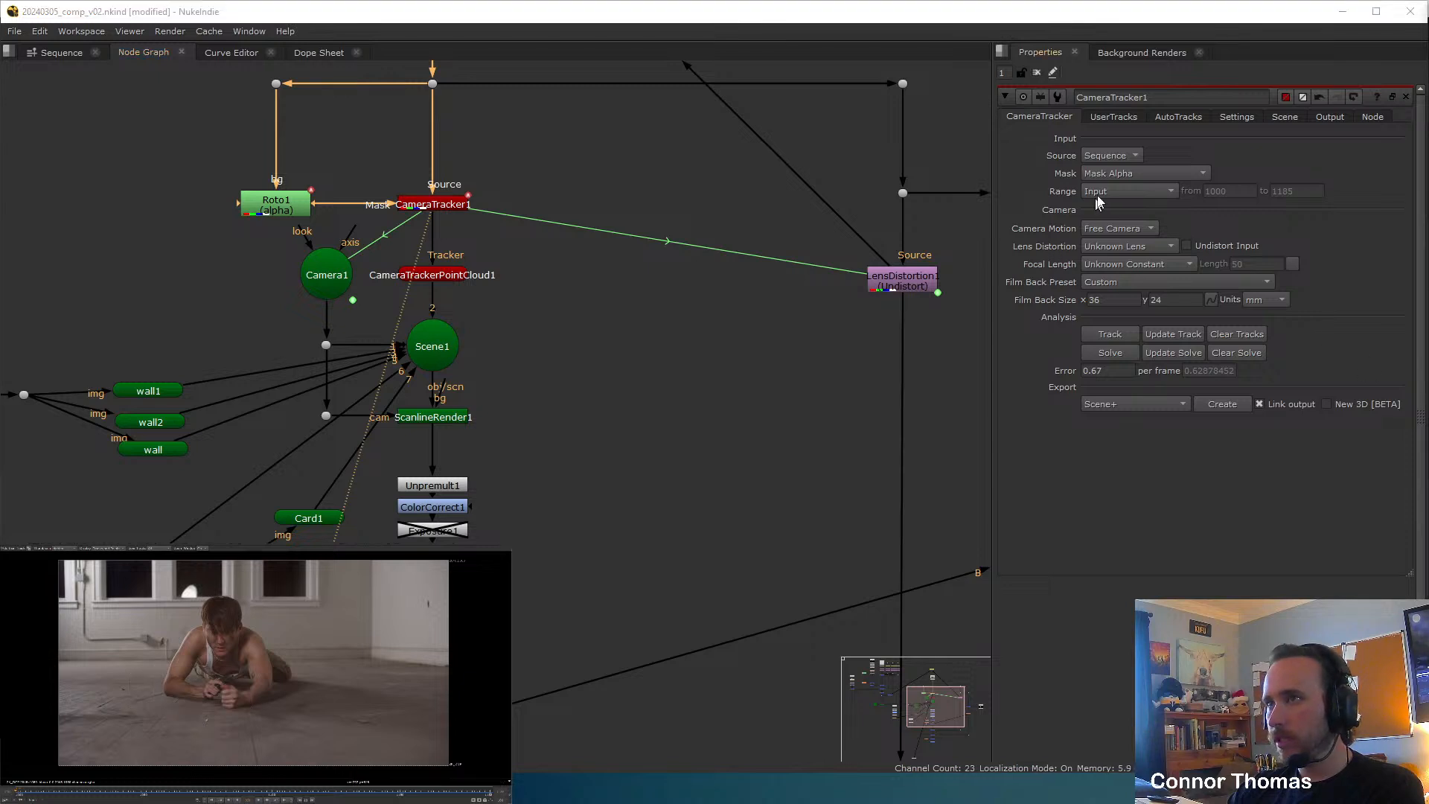
pyautogui.moveTo(622, 237); pyautogui.dragTo(781, 327, button='middle')
pyautogui.click(603, 299)
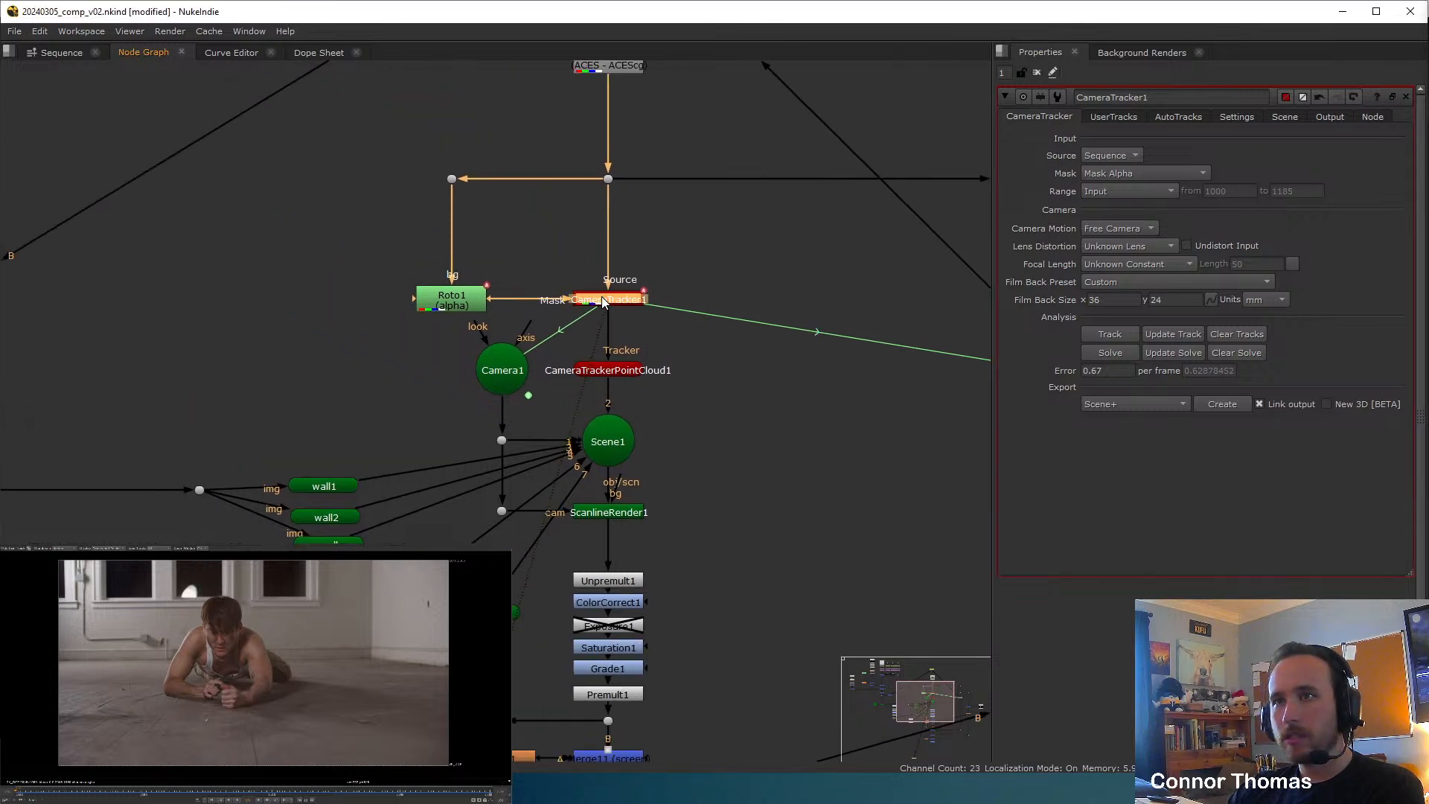
pyautogui.press('Tab')
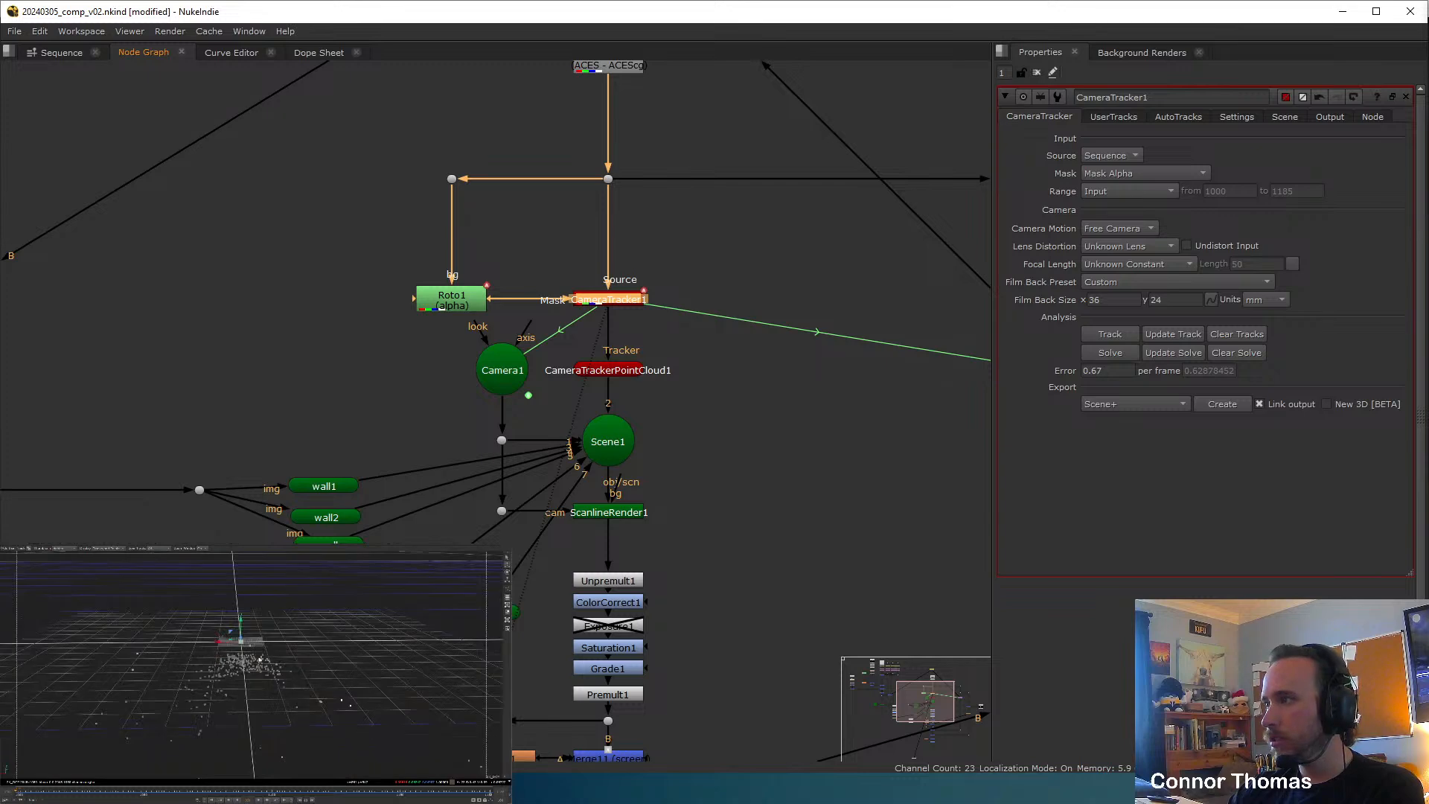
pyautogui.press('Tab')
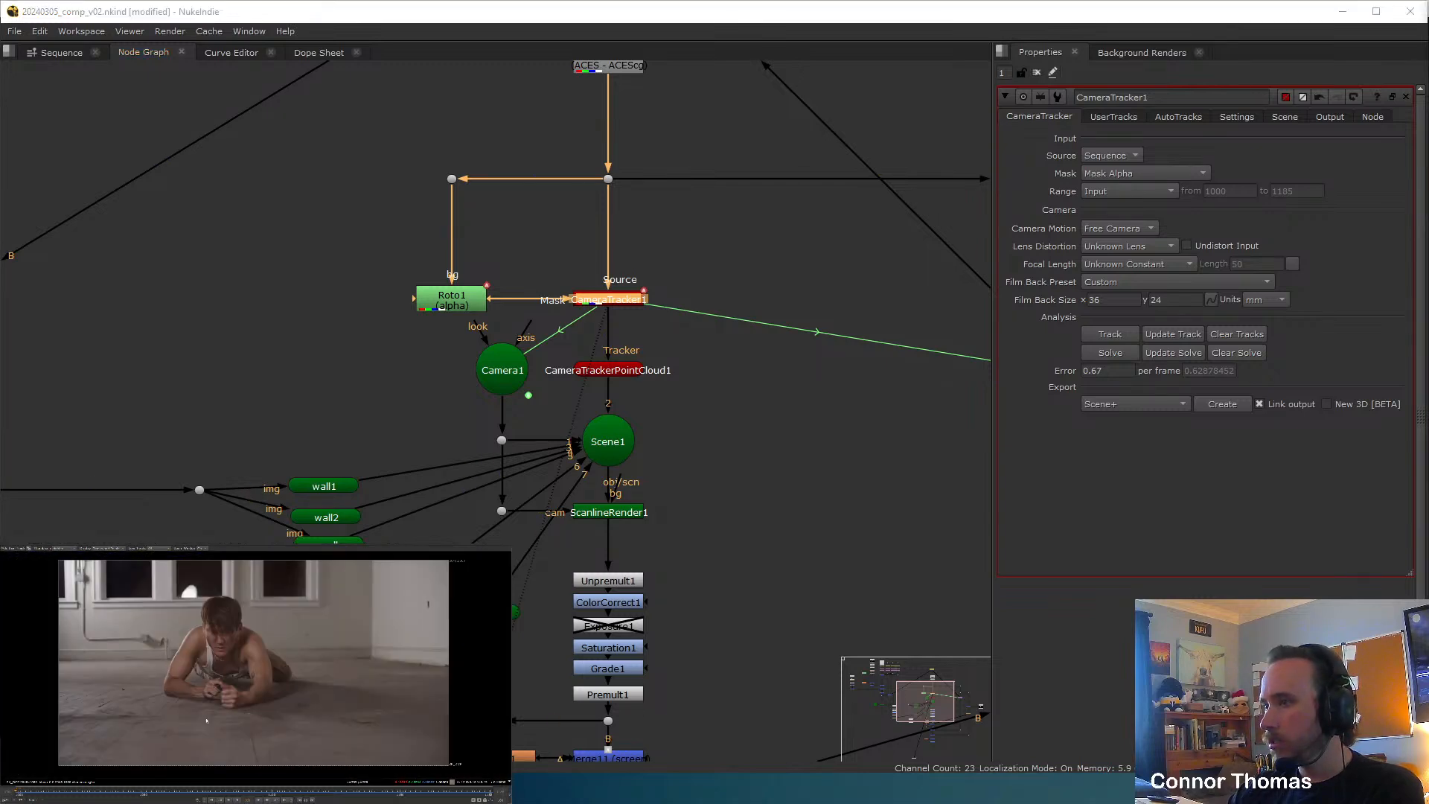
# Go to an early frame and create a card from a tracked point on the floor beside the actor, on the pipe side of the room.
pyautogui.click(34, 791)
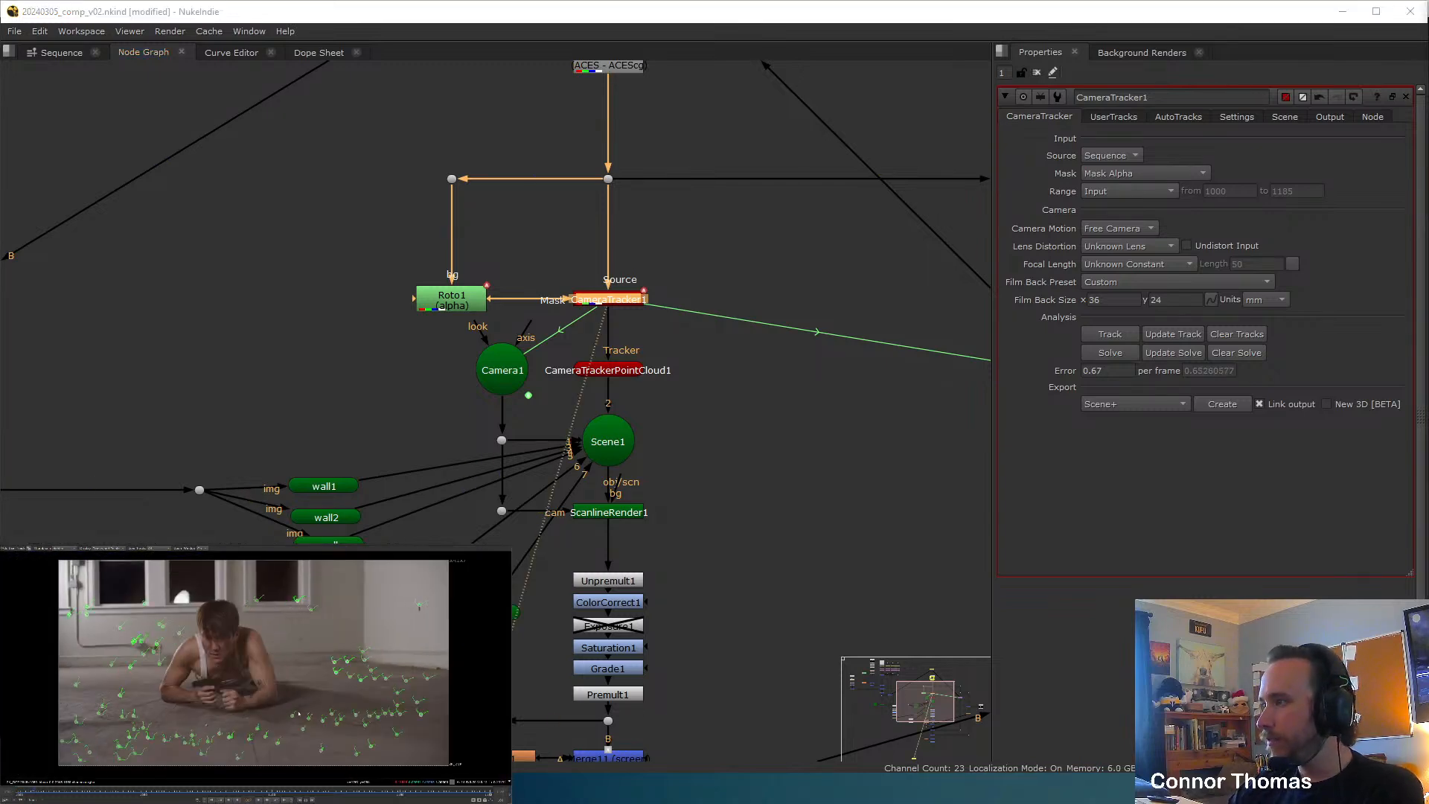
pyautogui.rightClick(119, 697)
pyautogui.moveTo(138, 708)
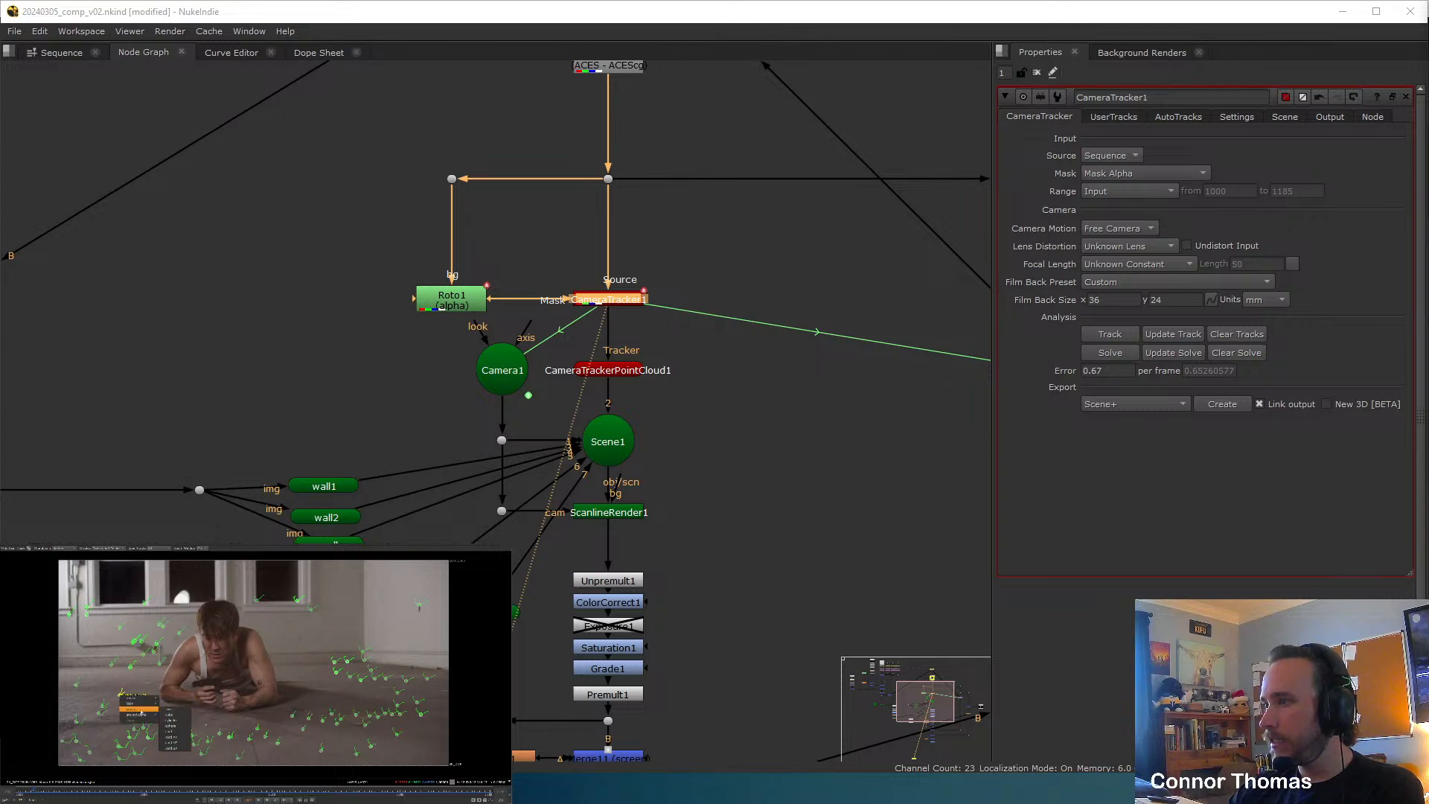
pyautogui.click(173, 736)
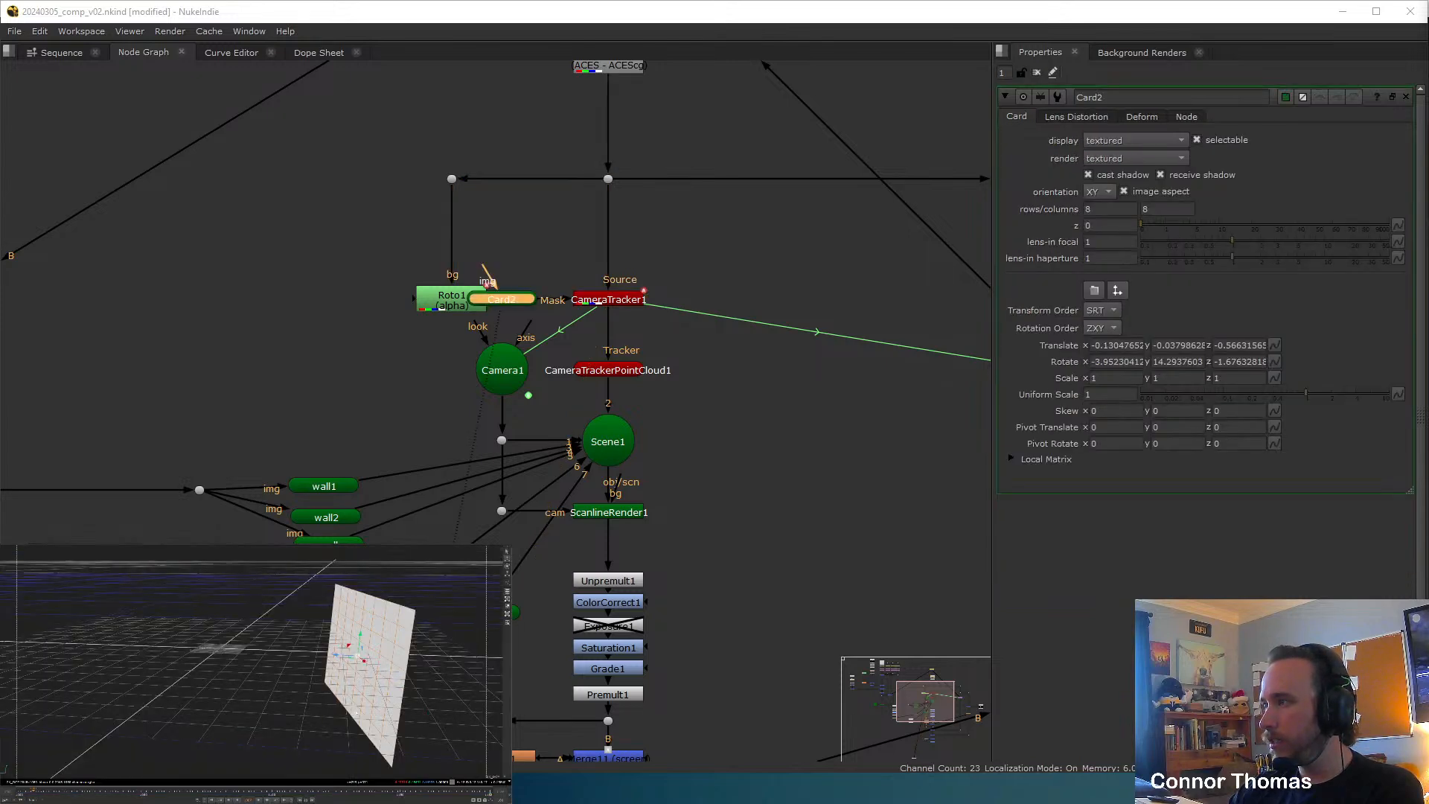
# Move the Card2 node off Roto1 into the empty space between CameraTracker1 and LensDistortion1.
pyautogui.keyDown('ctrl'); pyautogui.moveTo(267, 669); pyautogui.dragTo(324, 699); pyautogui.keyUp('ctrl')
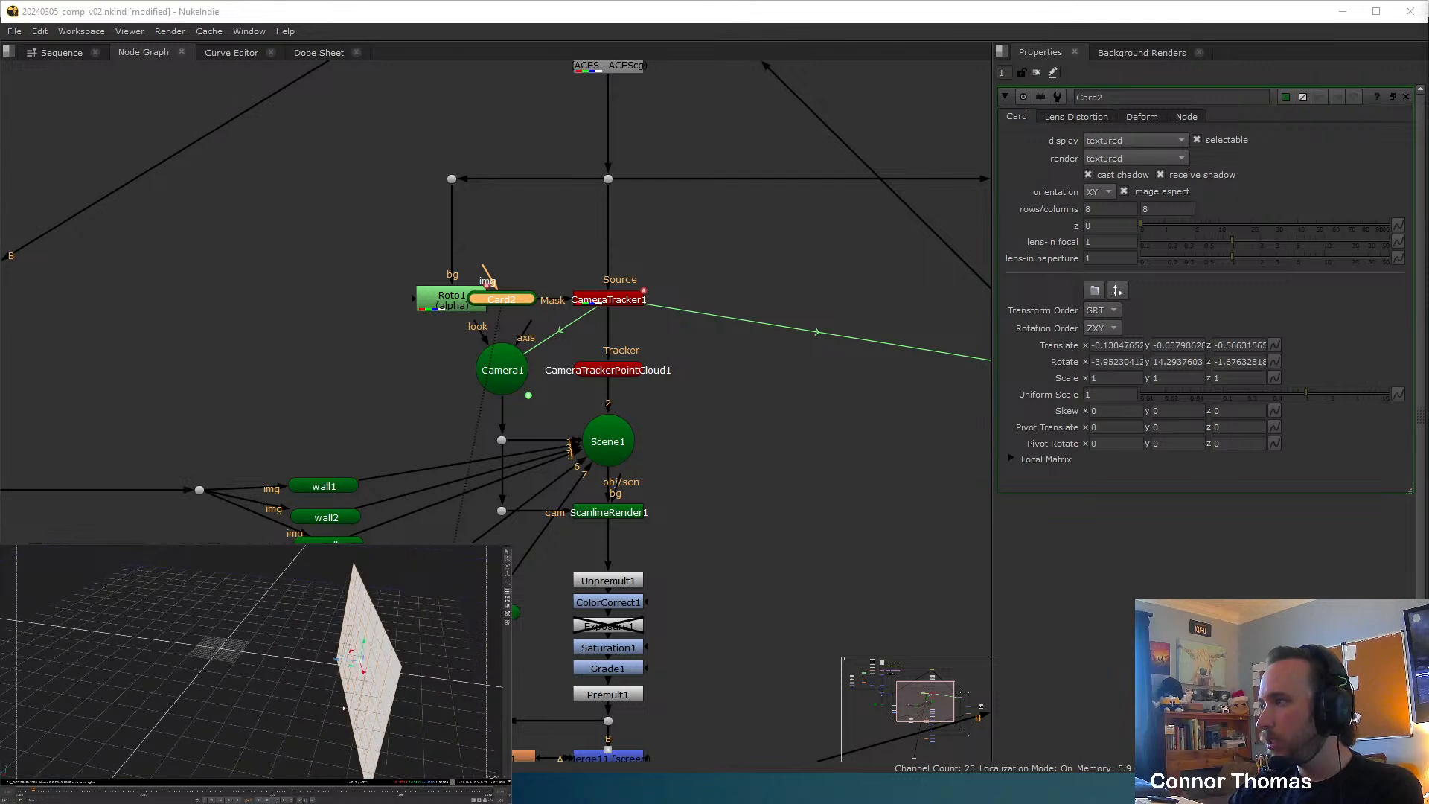
pyautogui.moveTo(500, 302)
pyautogui.mouseDown()
pyautogui.moveTo(647, 408)
pyautogui.moveTo(503, 257)
pyautogui.mouseUp()
pyautogui.hotkey('ctrl', 'z')
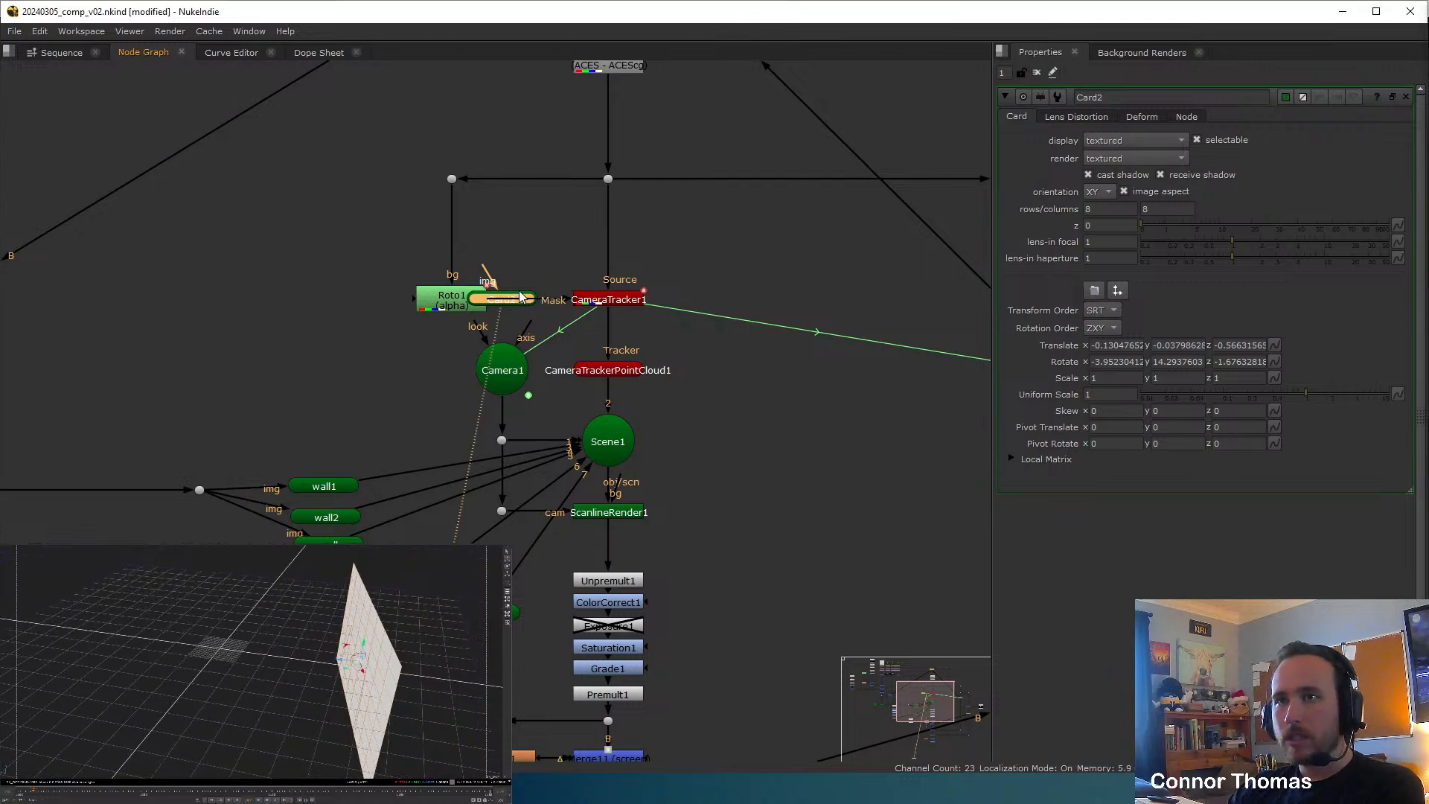
pyautogui.click(531, 299)
pyautogui.moveTo(531, 299); pyautogui.dragTo(779, 417)
pyautogui.moveTo(780, 417); pyautogui.dragTo(529, 379, button='middle')
pyautogui.scroll(1, 685, 387)
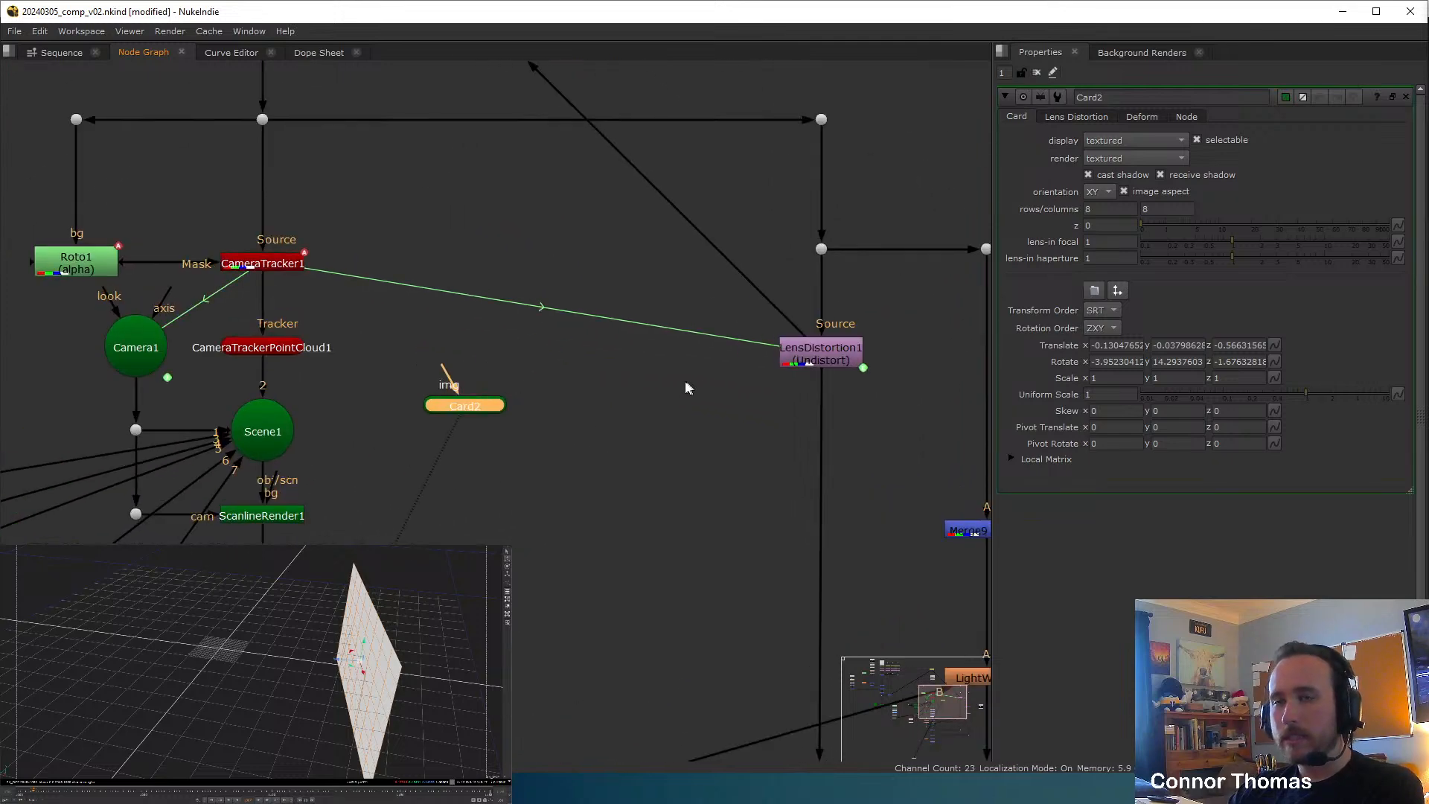
# Duplicate LensDistortion1 and connect the copy's Source input to LightWrap1.
pyautogui.scroll(-2, 587, 404)
pyautogui.moveTo(570, 429); pyautogui.dragTo(600, 326, button='middle')
pyautogui.click(600, 326)
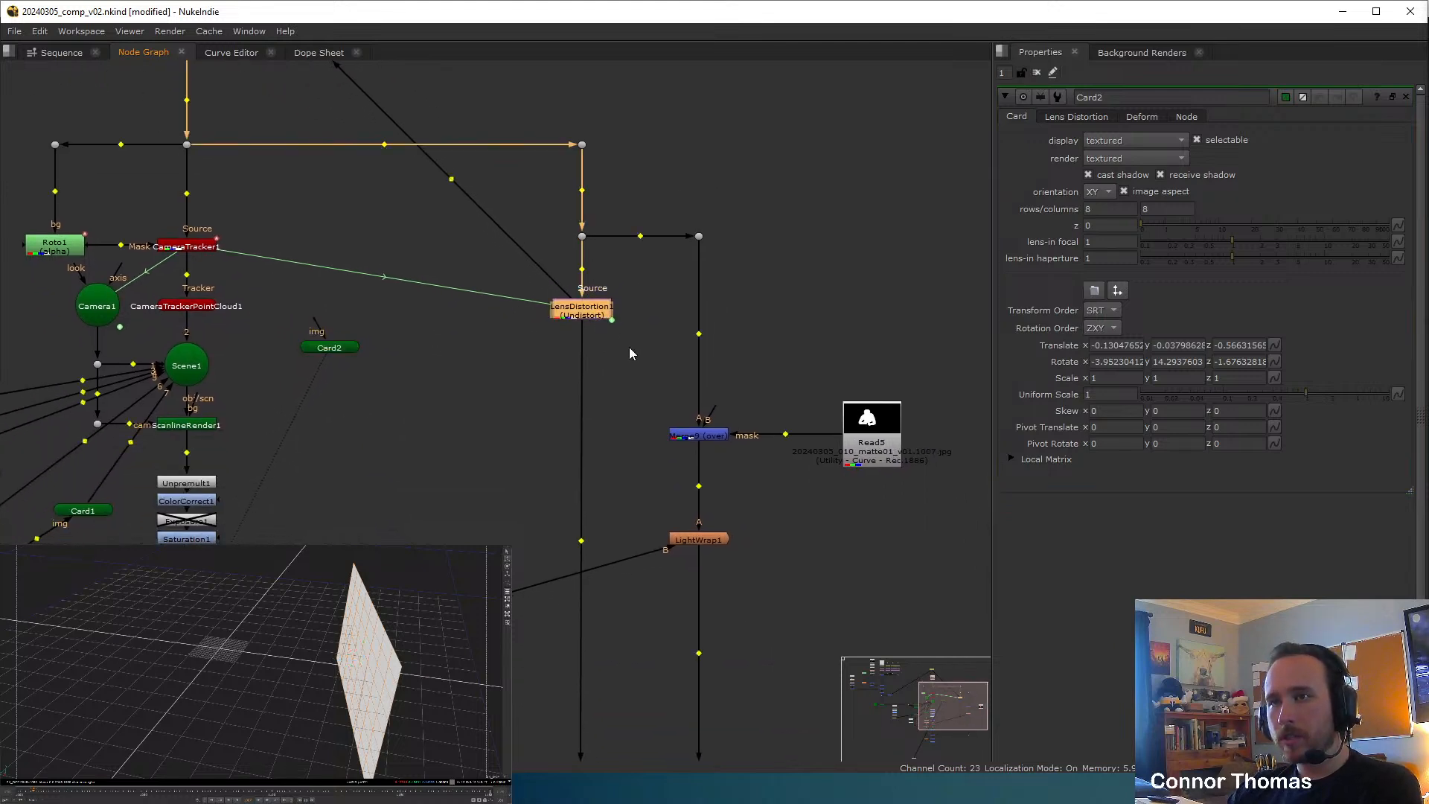
pyautogui.hotkey('ctrl', 'c')
pyautogui.hotkey('ctrl', 'v')
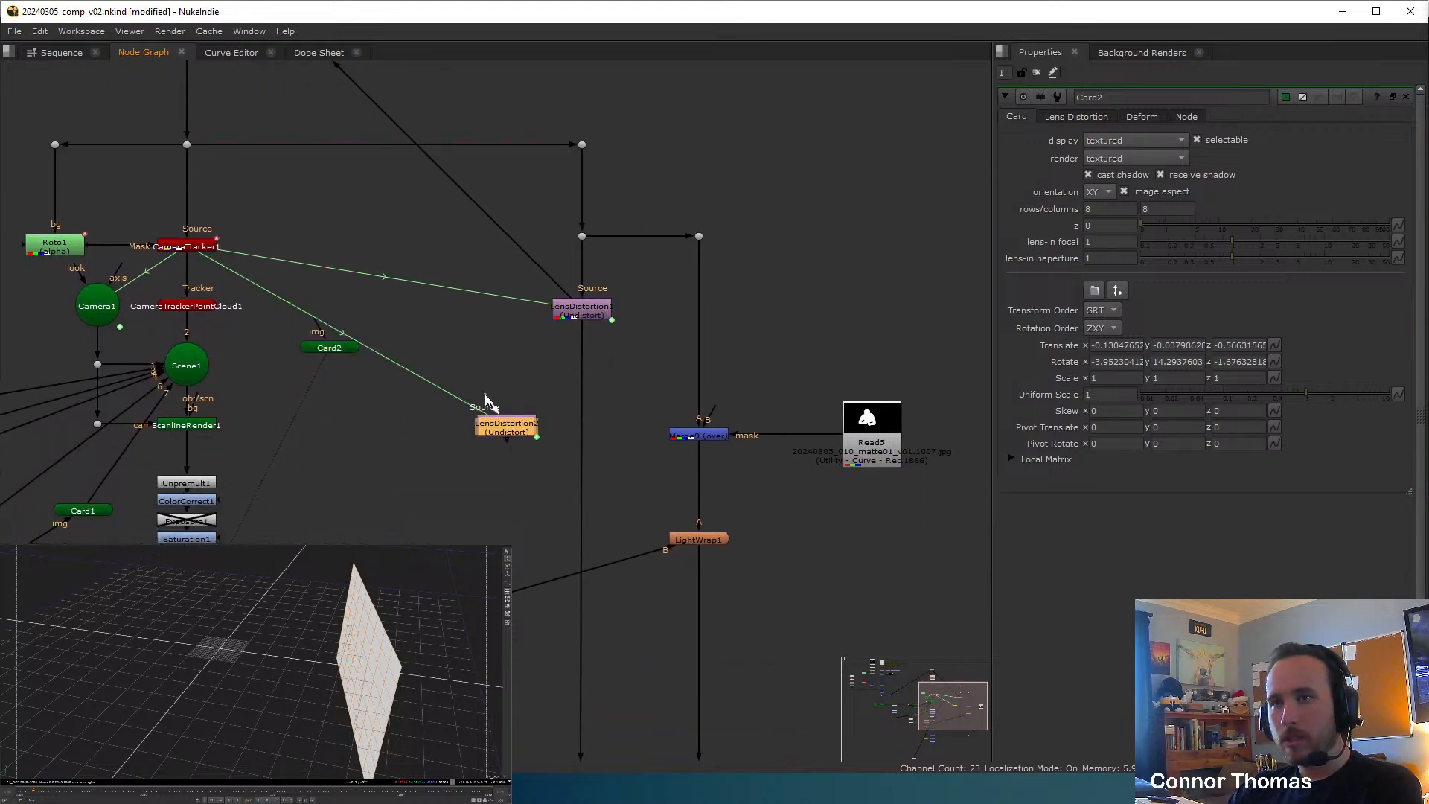
pyautogui.moveTo(484, 405); pyautogui.dragTo(707, 545)
pyautogui.moveTo(707, 545); pyautogui.dragTo(686, 314, button='middle')
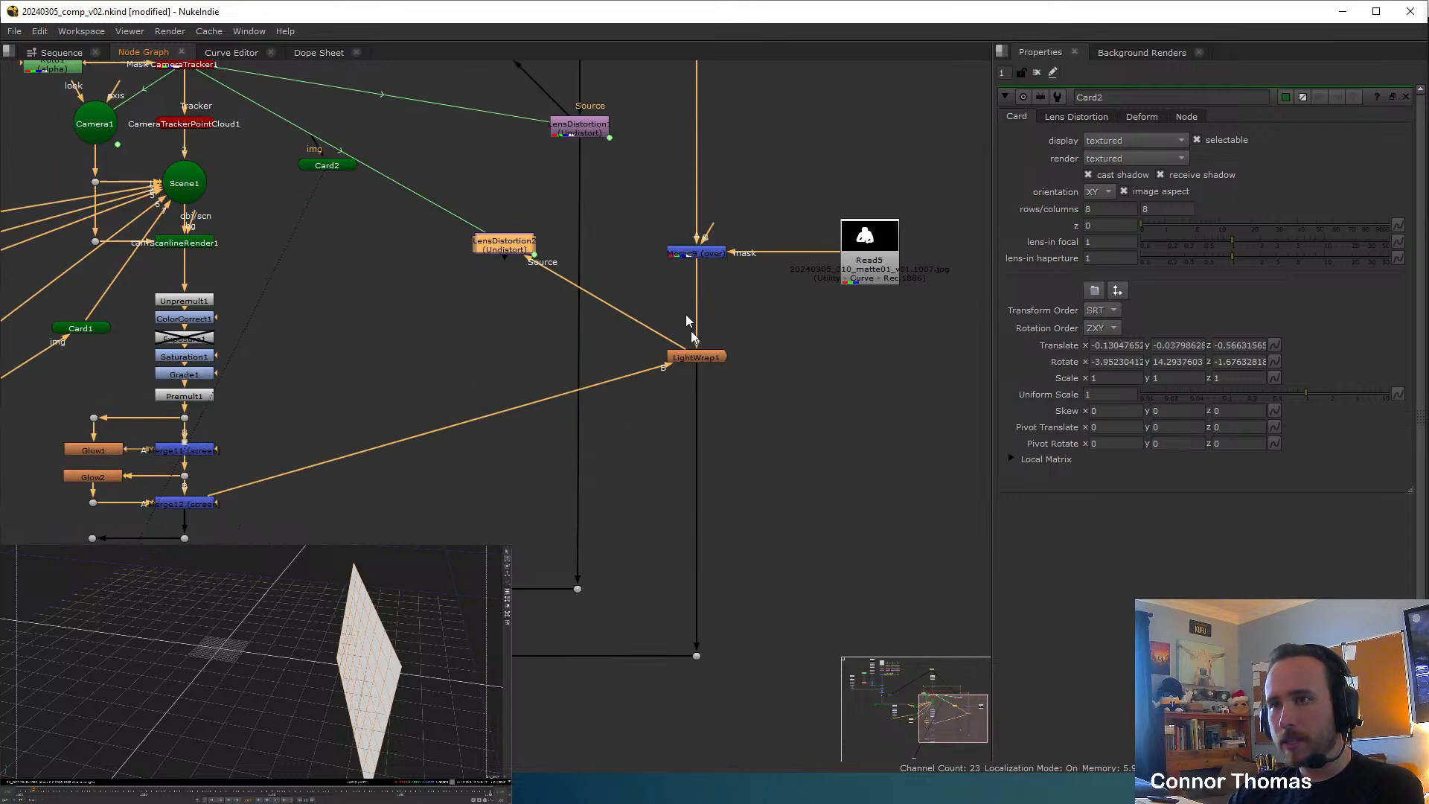
pyautogui.scroll(-2, 565, 512)
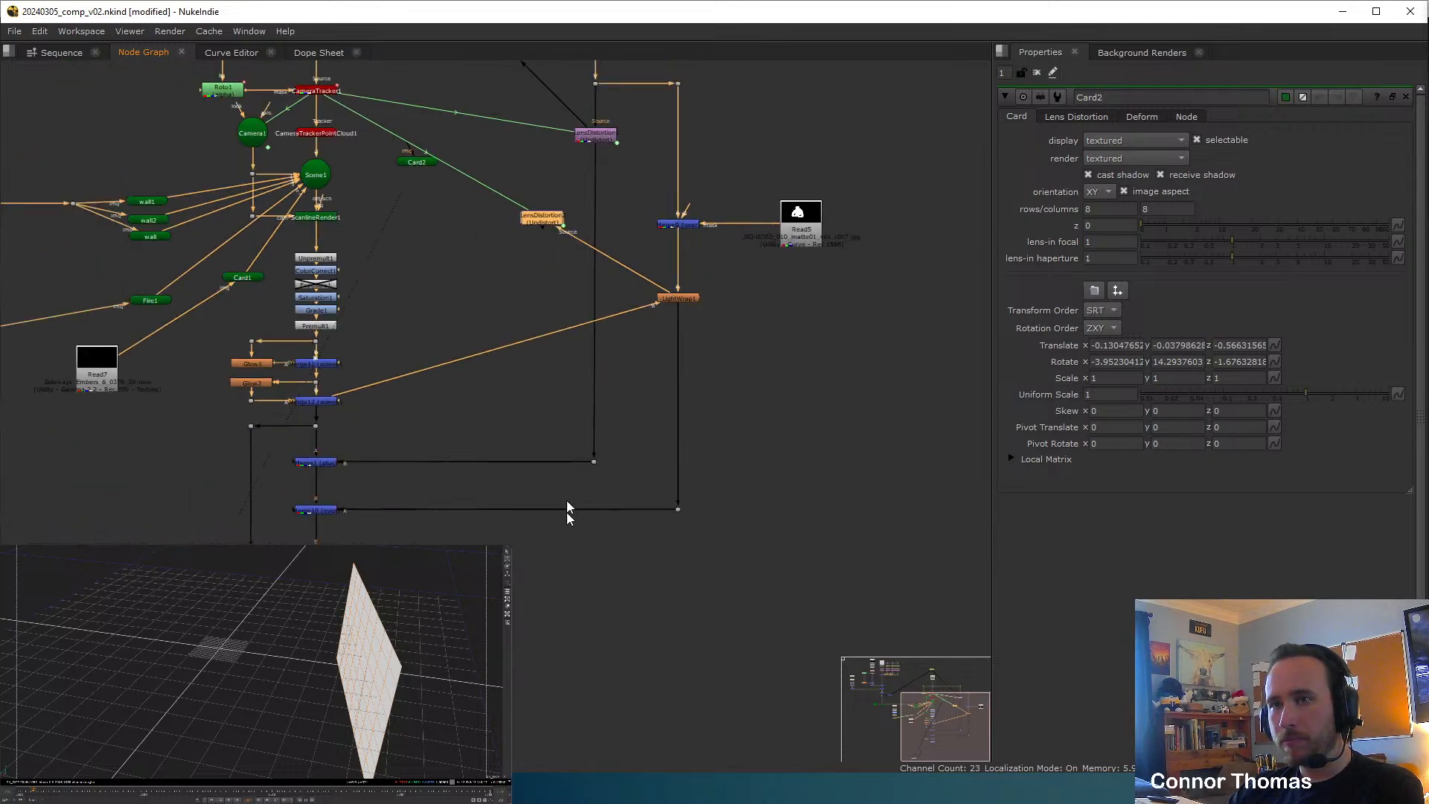
# Disable the merge node directly below Merge1 (plus) and move LensDistortion2 into the open space beside Card2.
pyautogui.click(310, 509)
pyautogui.press('d')
pyautogui.moveTo(481, 340); pyautogui.dragTo(500, 459, button='middle')
pyautogui.scroll(3, 500, 459)
pyautogui.moveTo(587, 325); pyautogui.dragTo(599, 418, button='middle')
pyautogui.moveTo(591, 334); pyautogui.dragTo(548, 281)
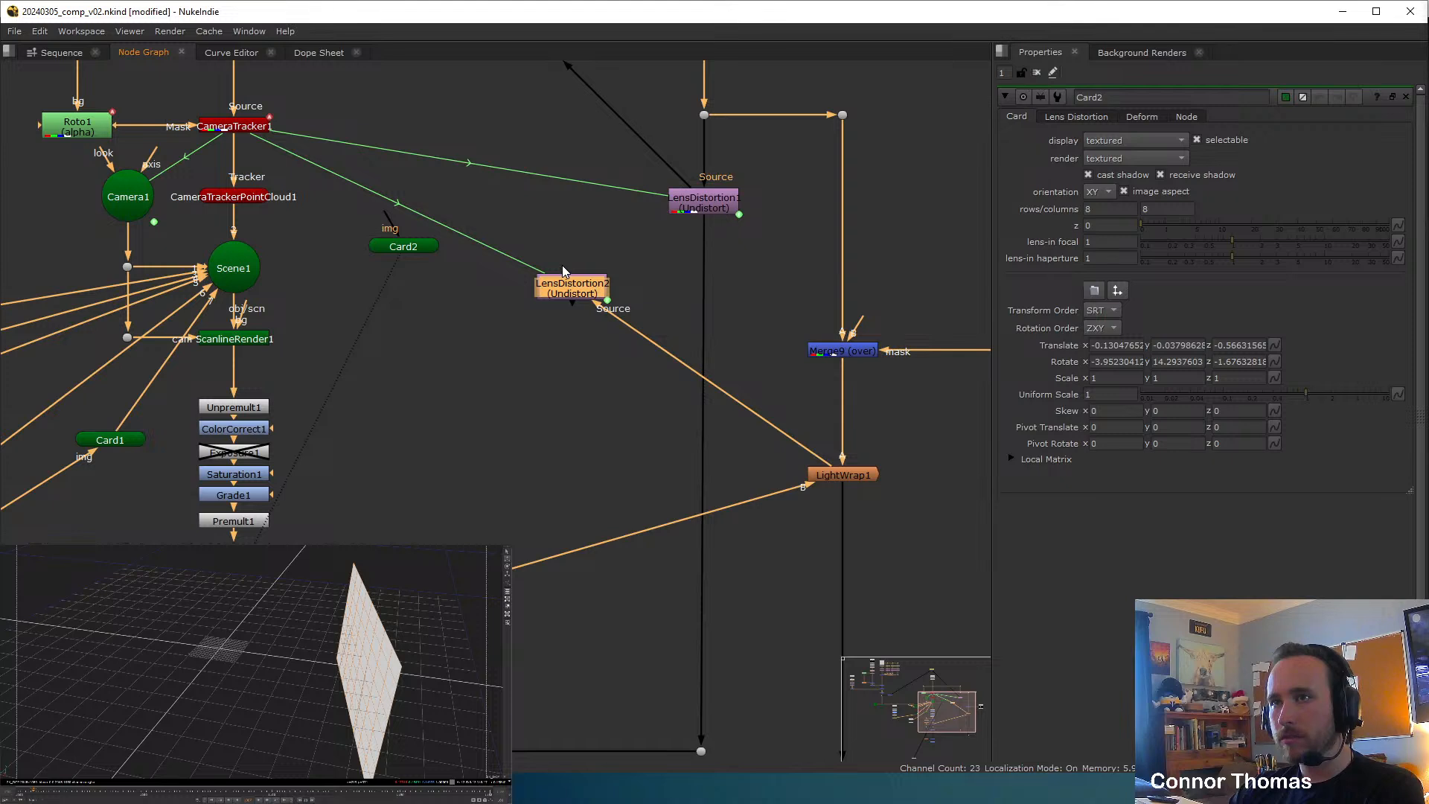
# Add a Project3D node under LensDistortion2 and space it slightly below that node.
pyautogui.moveTo(405, 236); pyautogui.dragTo(419, 272, button='middle')
pyautogui.press('Tab')
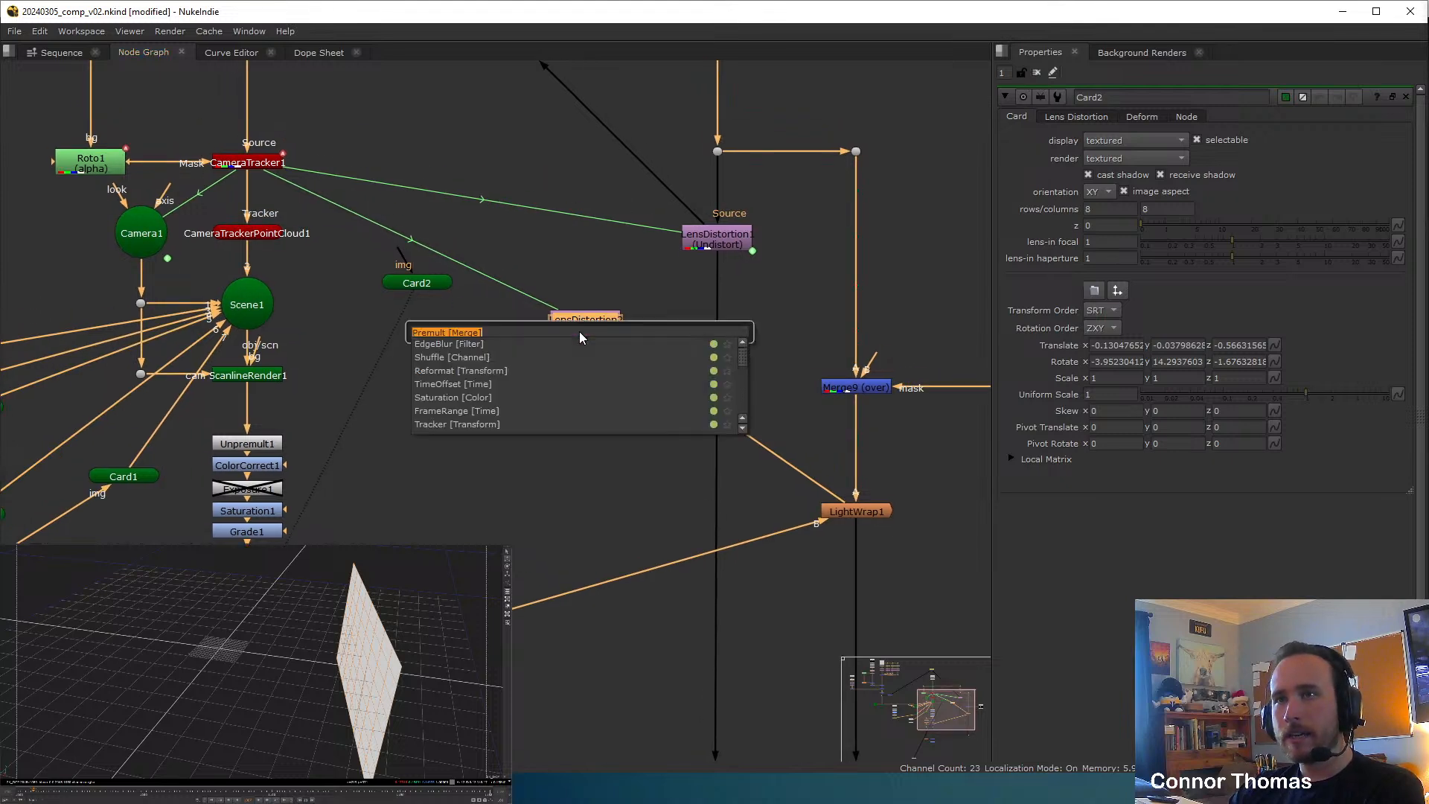
pyautogui.write('proje')
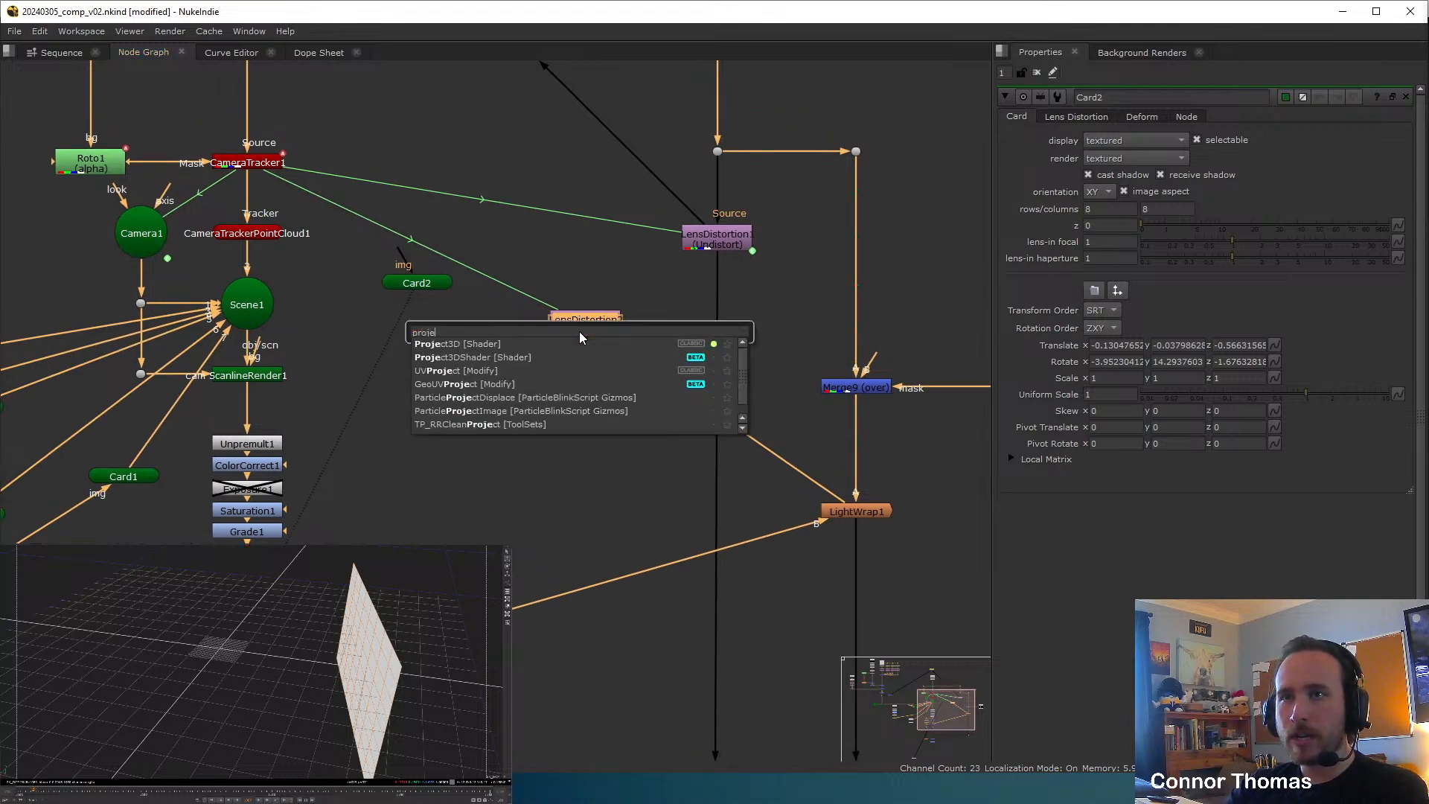
pyautogui.press('Down')
pyautogui.press('Return')
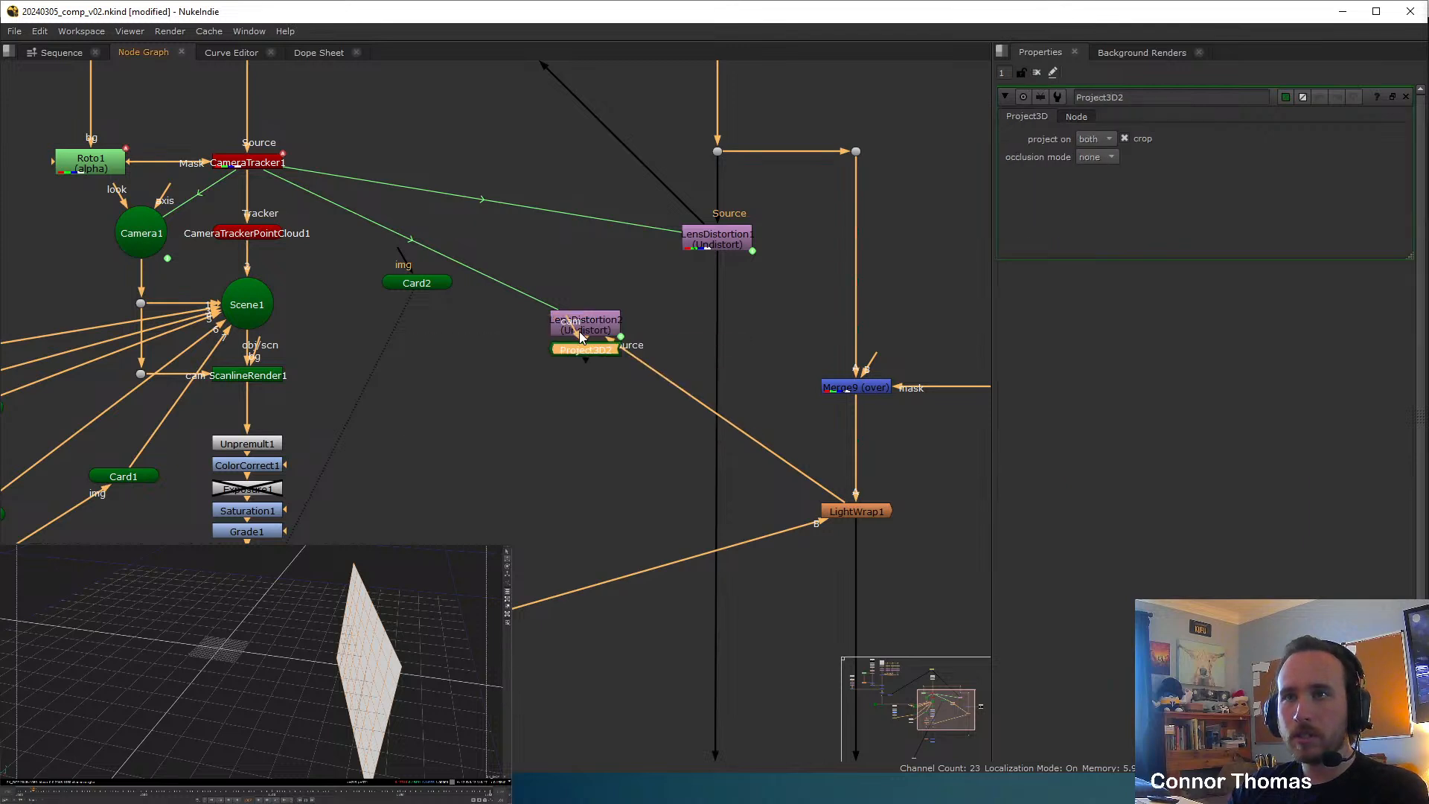
pyautogui.moveTo(595, 354); pyautogui.dragTo(583, 380)
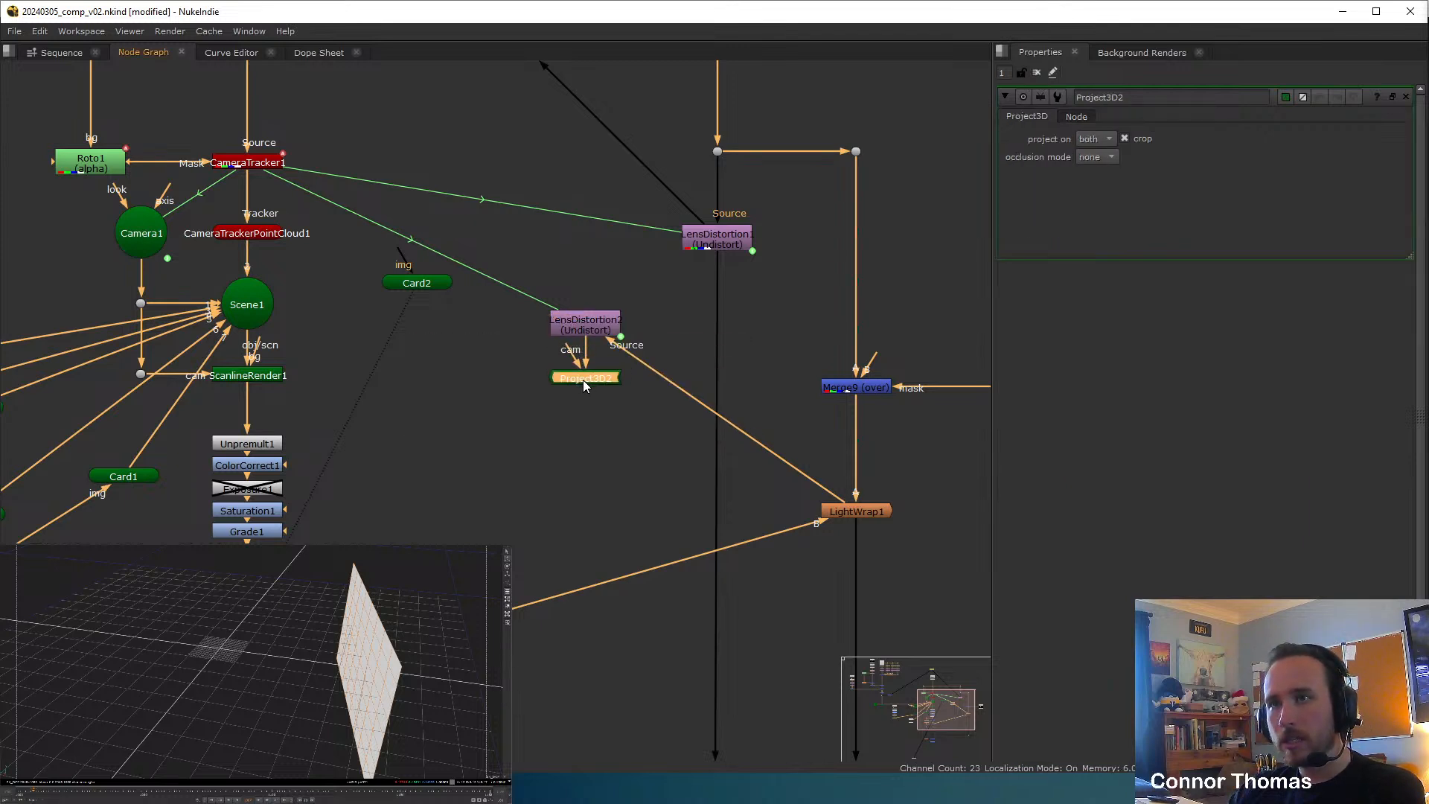
# Connect Project3D2's cam input to Camera1 and place Card2 below it with its img input fed by Project3D2.
pyautogui.moveTo(565, 331); pyautogui.dragTo(142, 232)
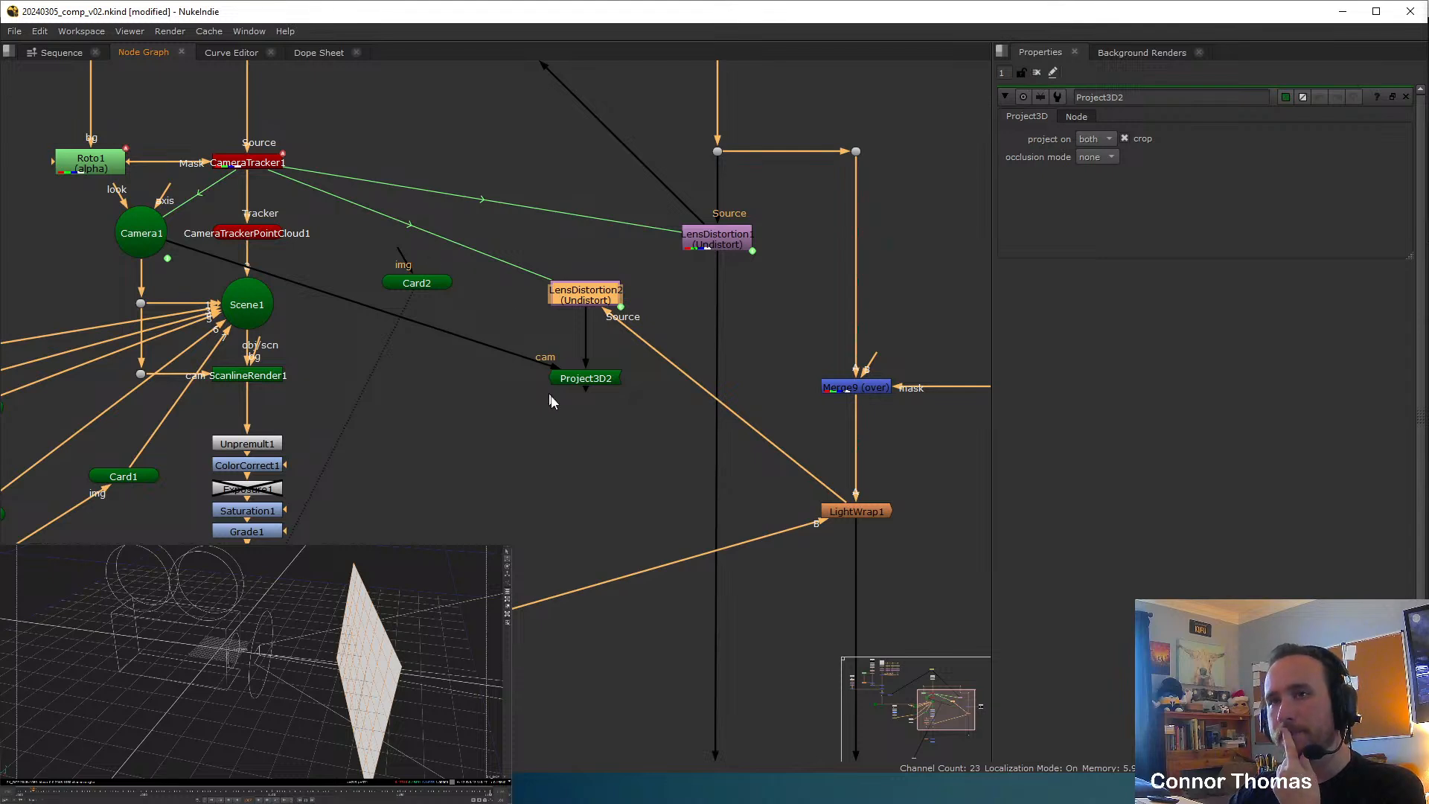
pyautogui.click(555, 444)
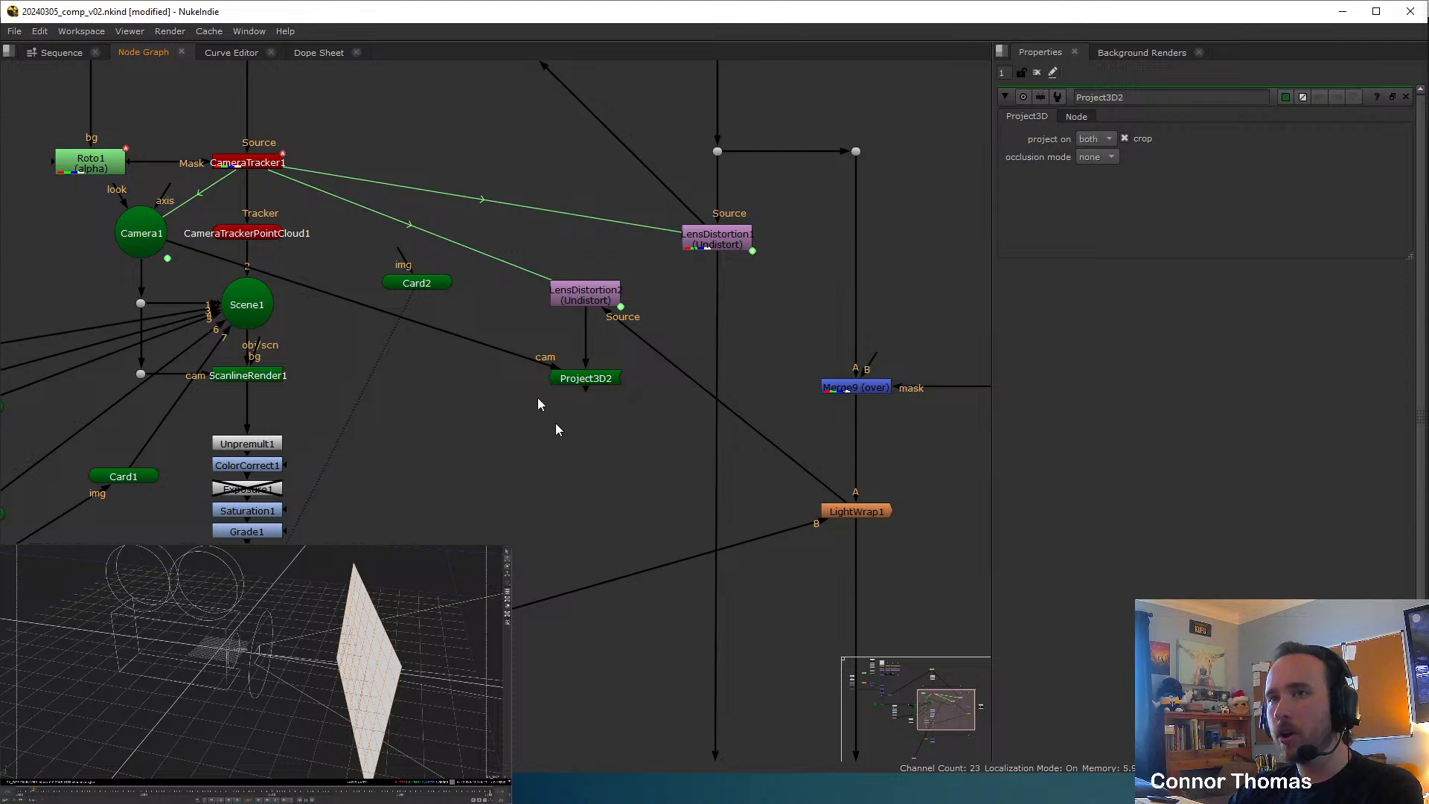
pyautogui.moveTo(400, 392); pyautogui.dragTo(560, 431)
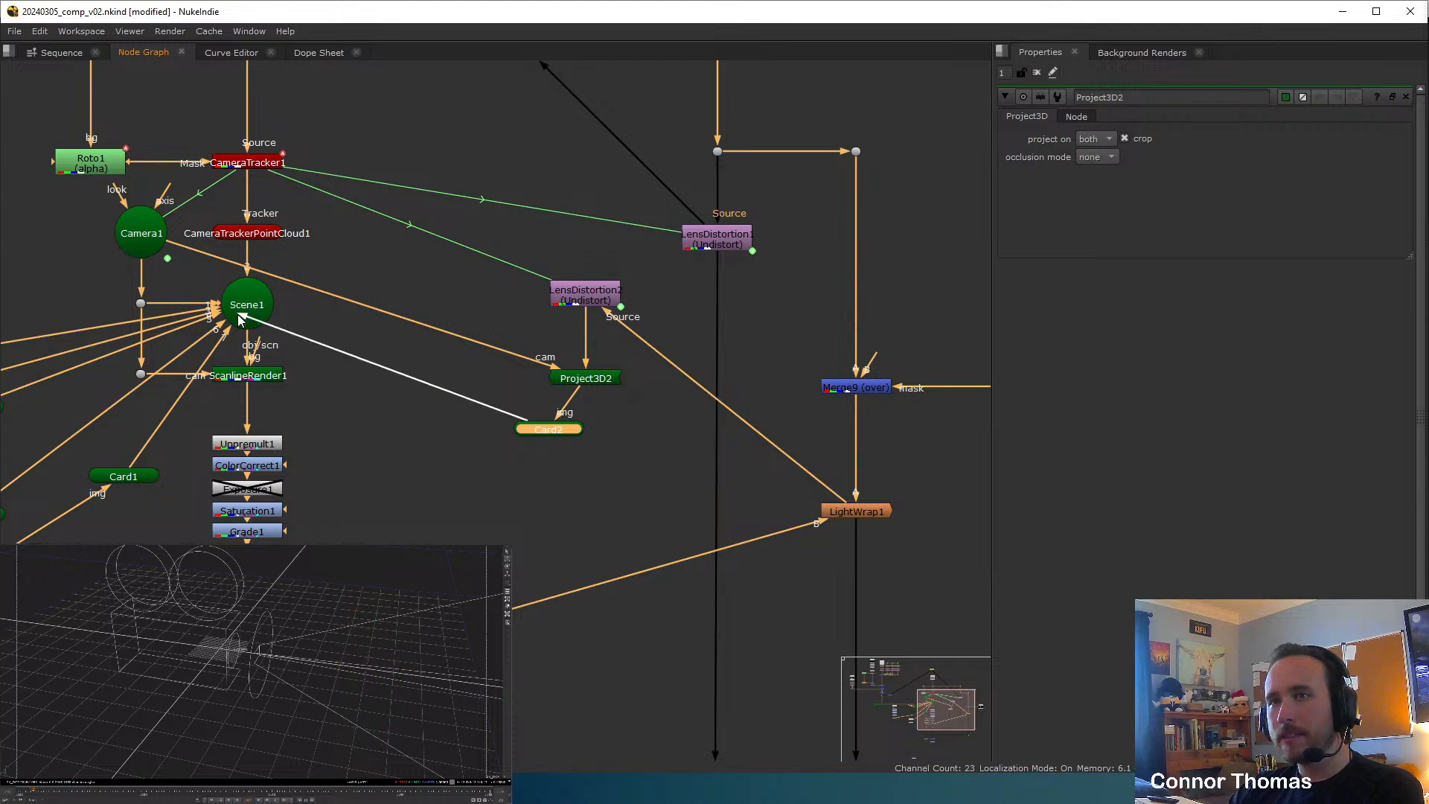
# Try to connect Card2's output to Scene1.
pyautogui.moveTo(550, 442); pyautogui.dragTo(257, 313)
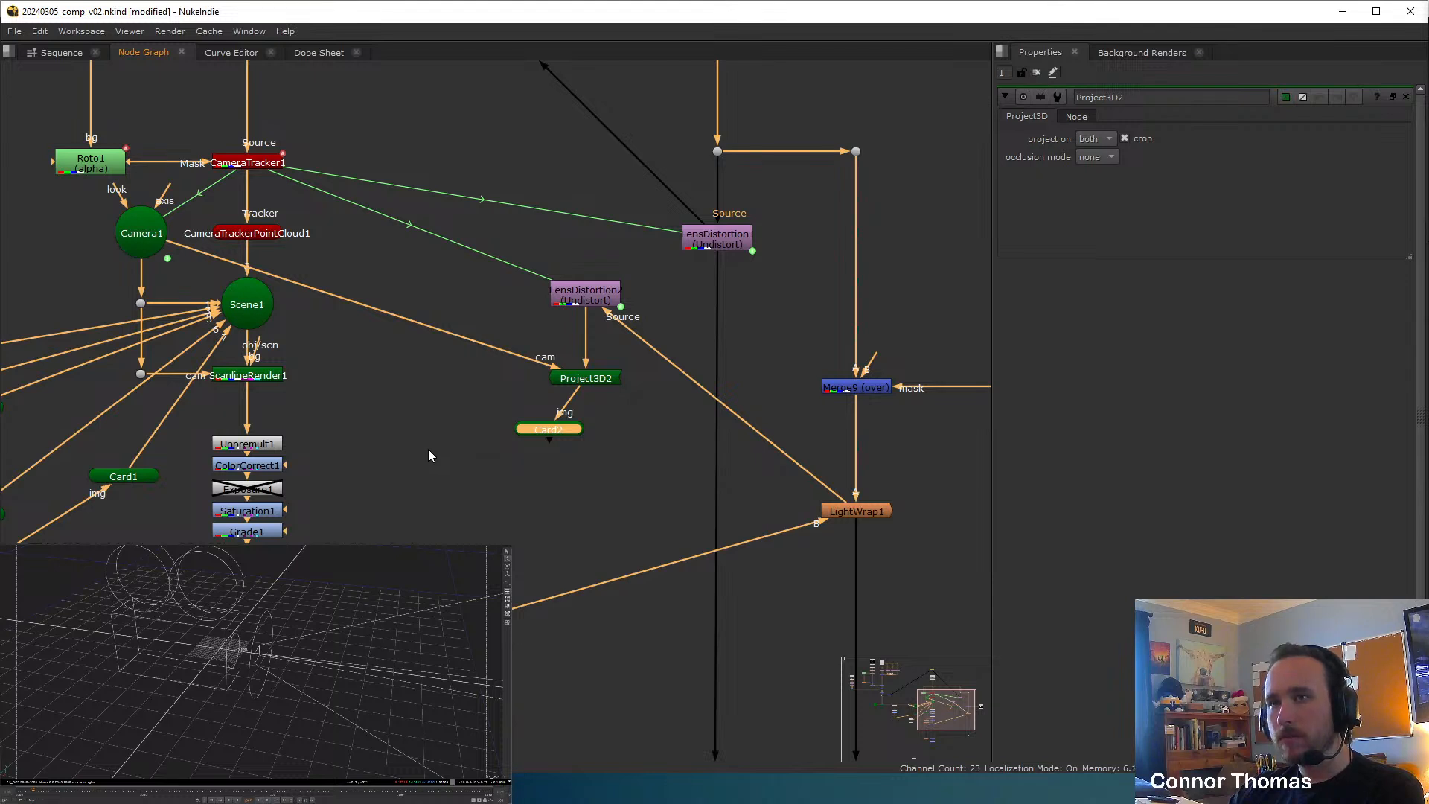
pyautogui.moveTo(578, 372); pyautogui.dragTo(566, 350)
pyautogui.moveTo(550, 445); pyautogui.dragTo(264, 320)
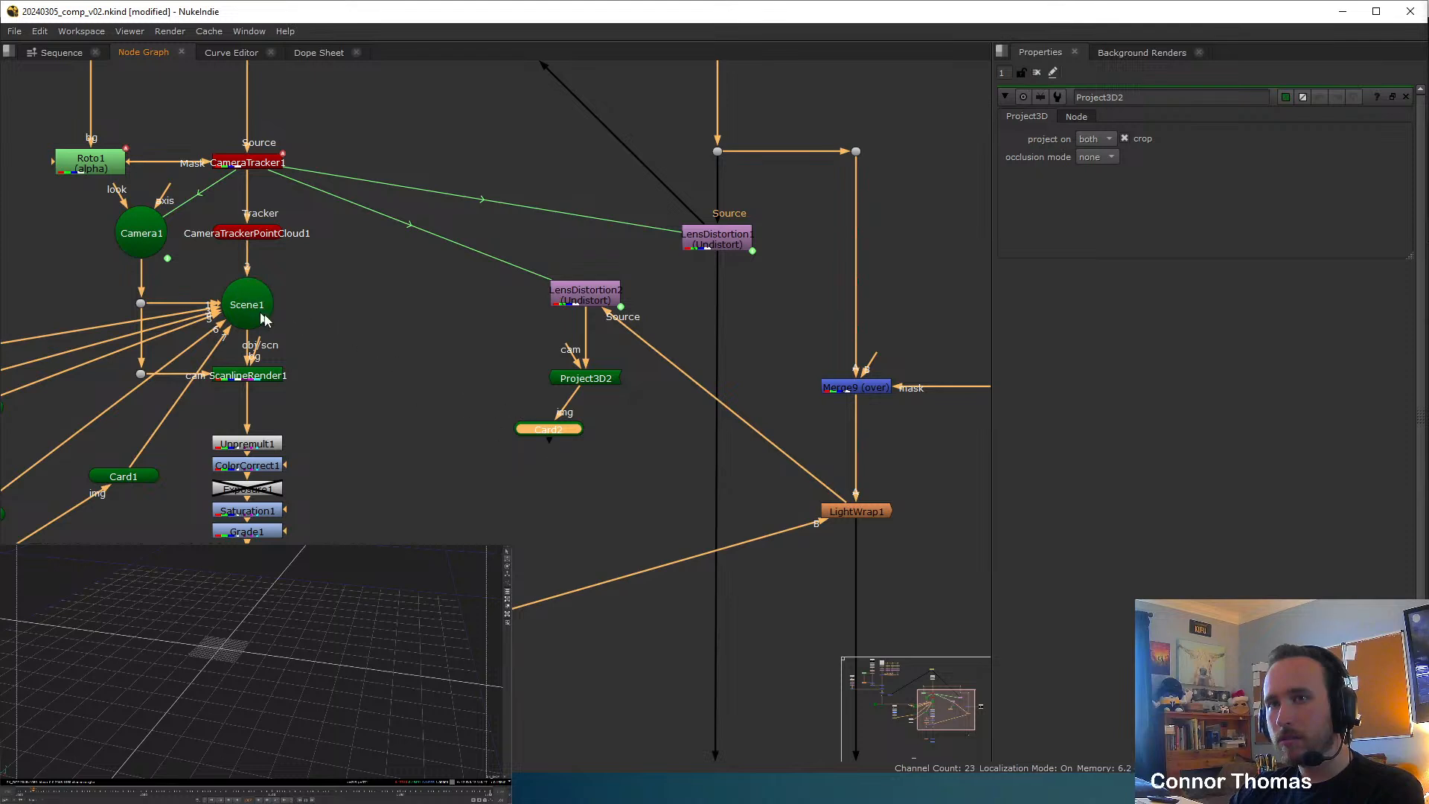
pyautogui.hotkey('ctrl', 'z')
pyautogui.click(632, 396)
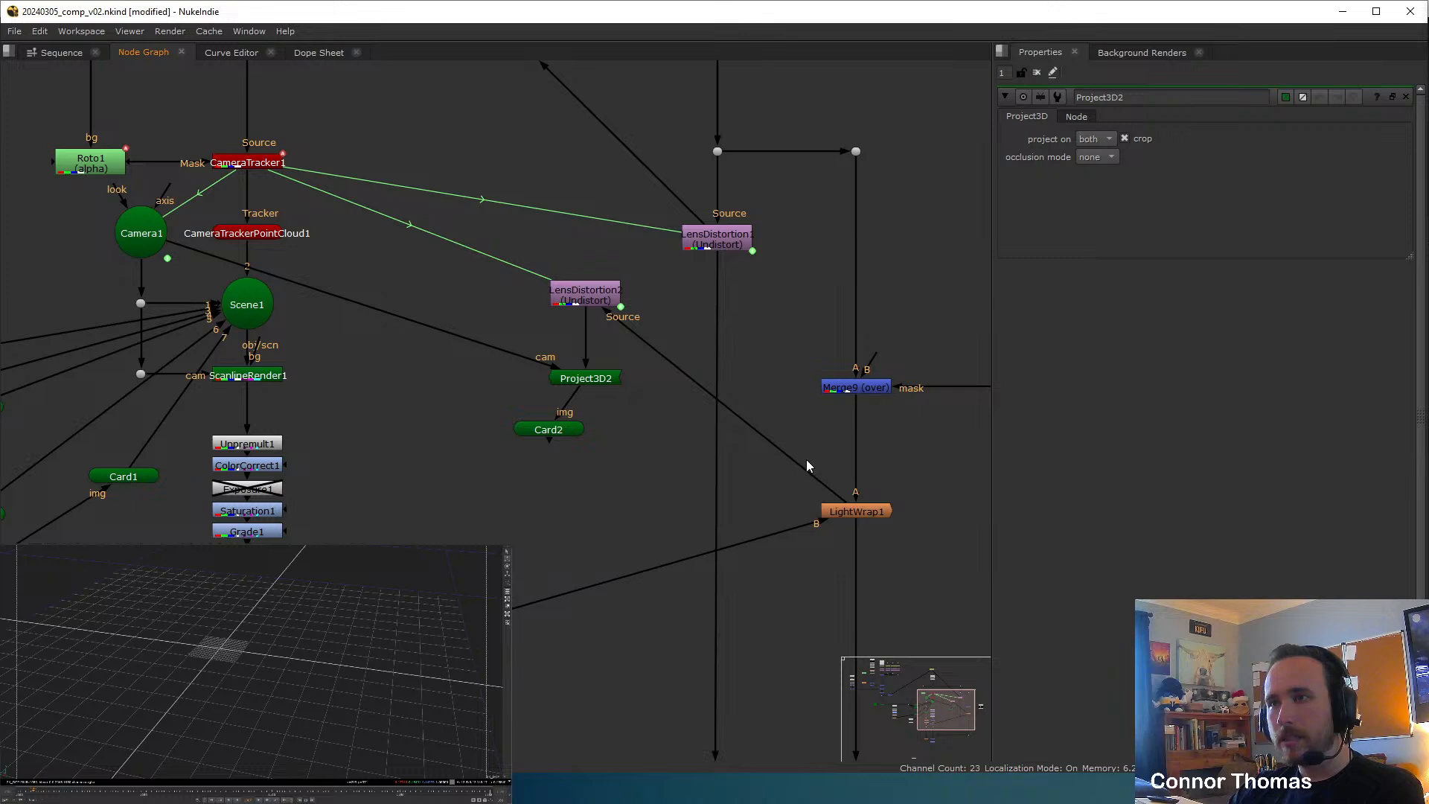
# Disconnect LensDistortion2's Source input from LightWrap1 and reconnect it to Merge9 (over).
pyautogui.moveTo(673, 428); pyautogui.dragTo(760, 481, button='middle')
pyautogui.moveTo(934, 554); pyautogui.dragTo(733, 416)
pyautogui.moveTo(638, 494); pyautogui.dragTo(360, 396)
pyautogui.hotkey('ctrl', 'z')
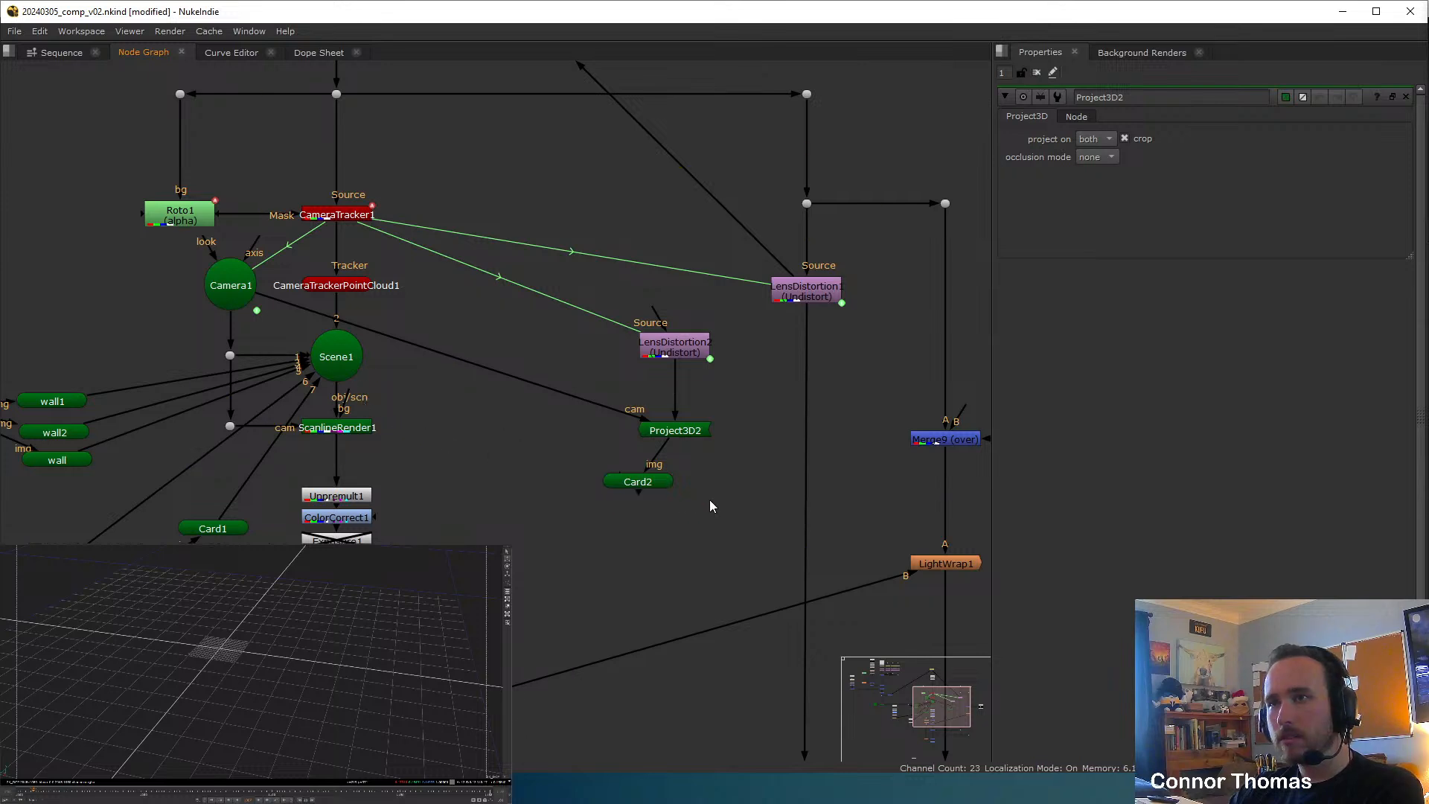
pyautogui.moveTo(687, 453); pyautogui.dragTo(464, 524, button='middle')
pyautogui.moveTo(488, 429); pyautogui.dragTo(706, 506)
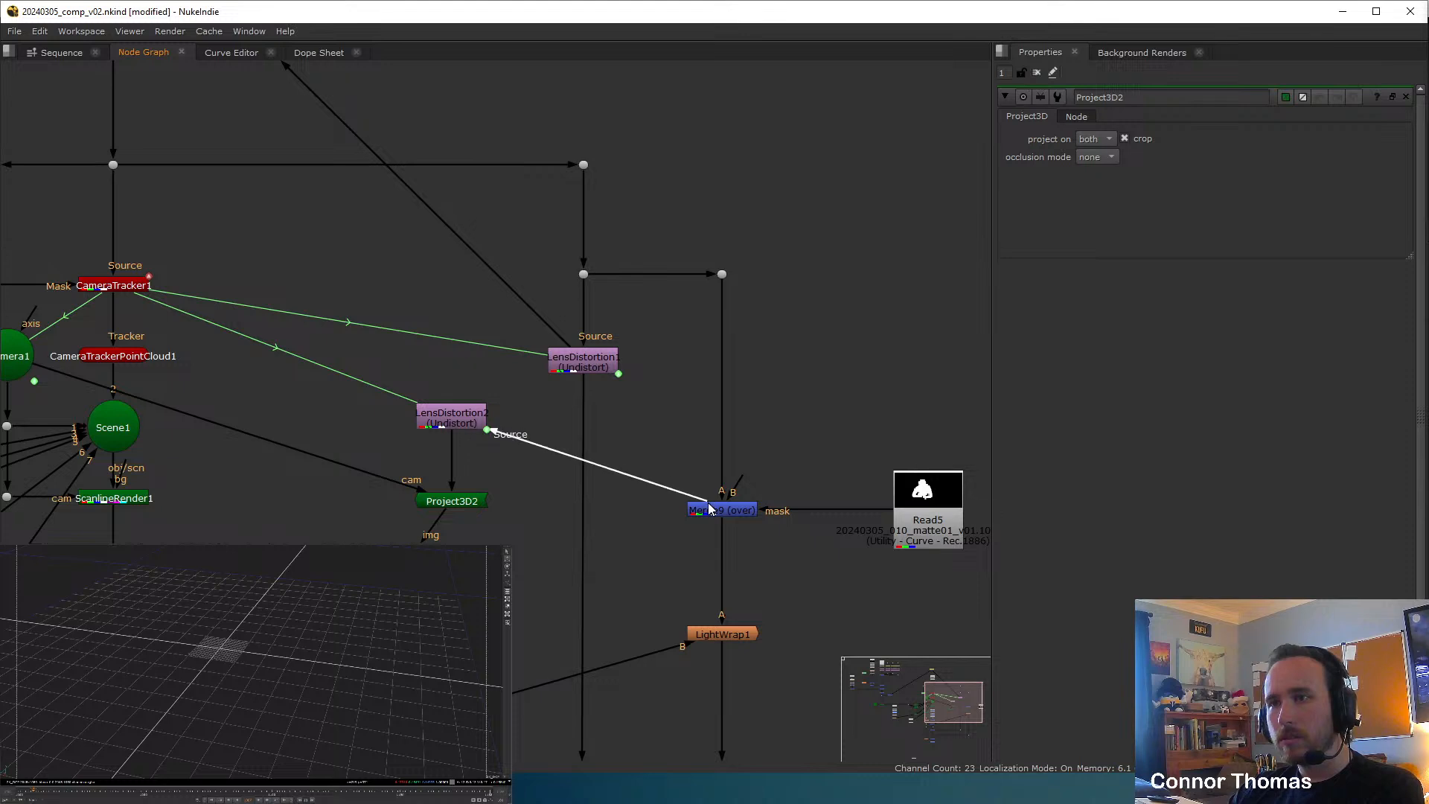
# Connect Card2's output to Scene1 and align Card2 directly beneath Project3D2.
pyautogui.moveTo(476, 547); pyautogui.dragTo(573, 441, button='middle')
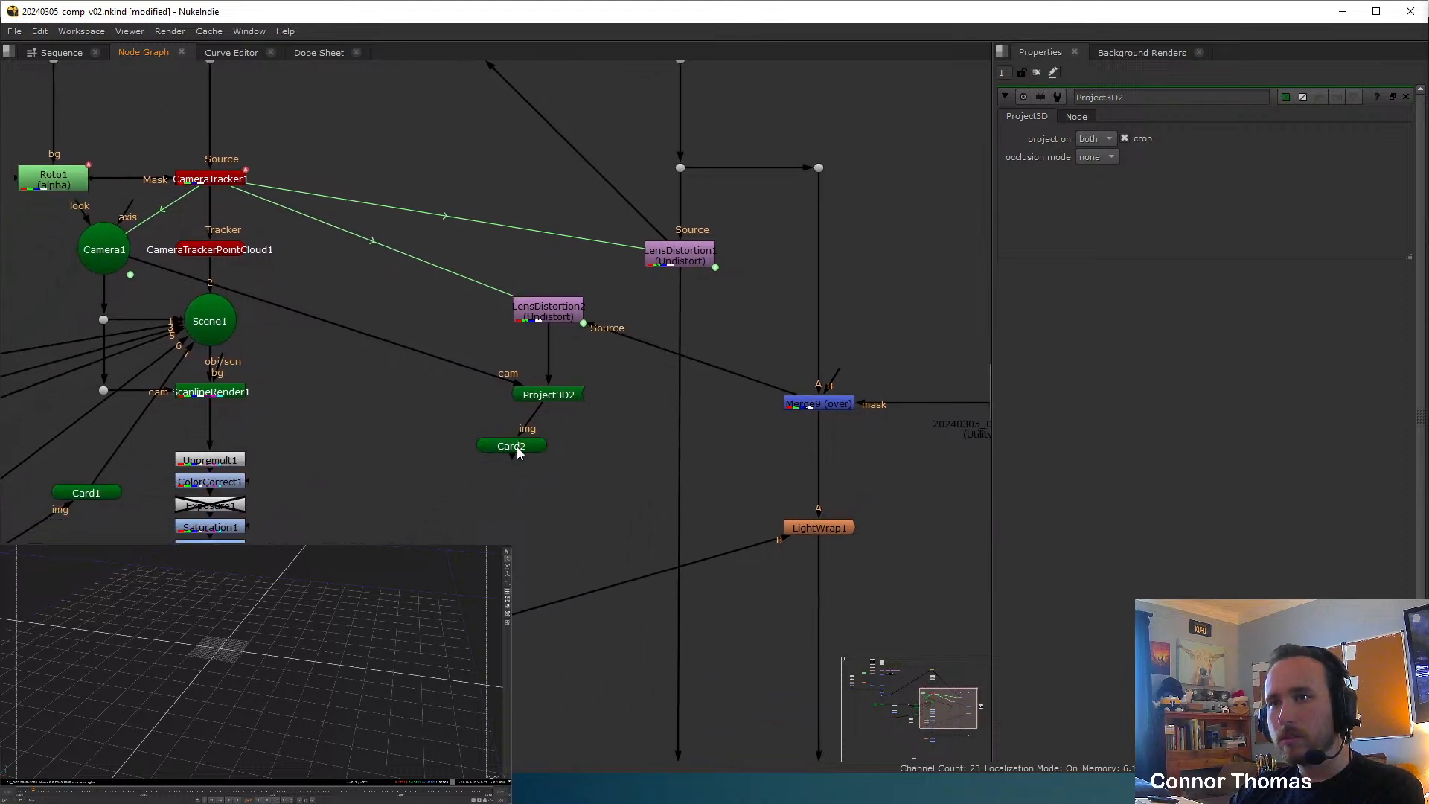
pyautogui.moveTo(518, 453); pyautogui.dragTo(209, 320)
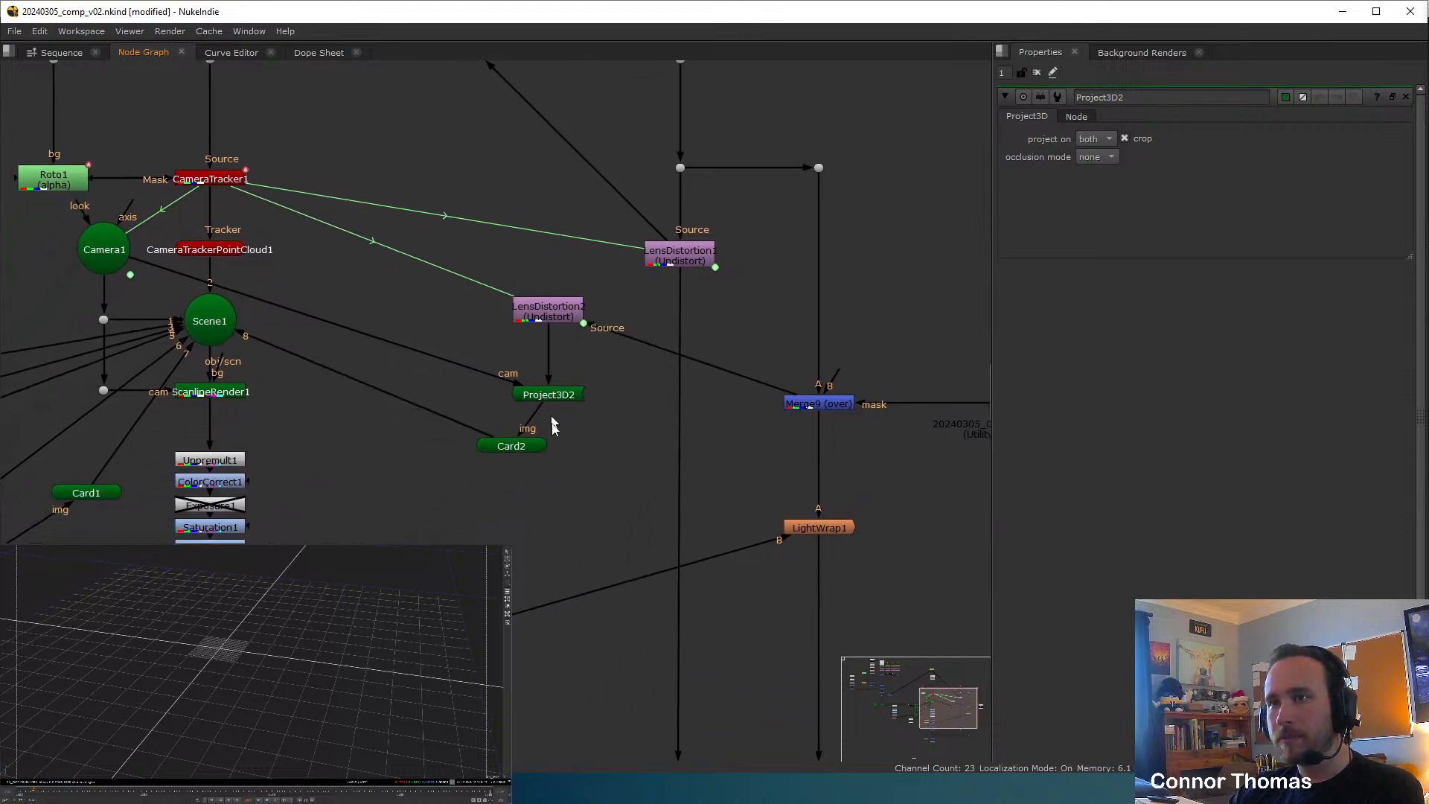
pyautogui.moveTo(511, 449); pyautogui.dragTo(548, 449)
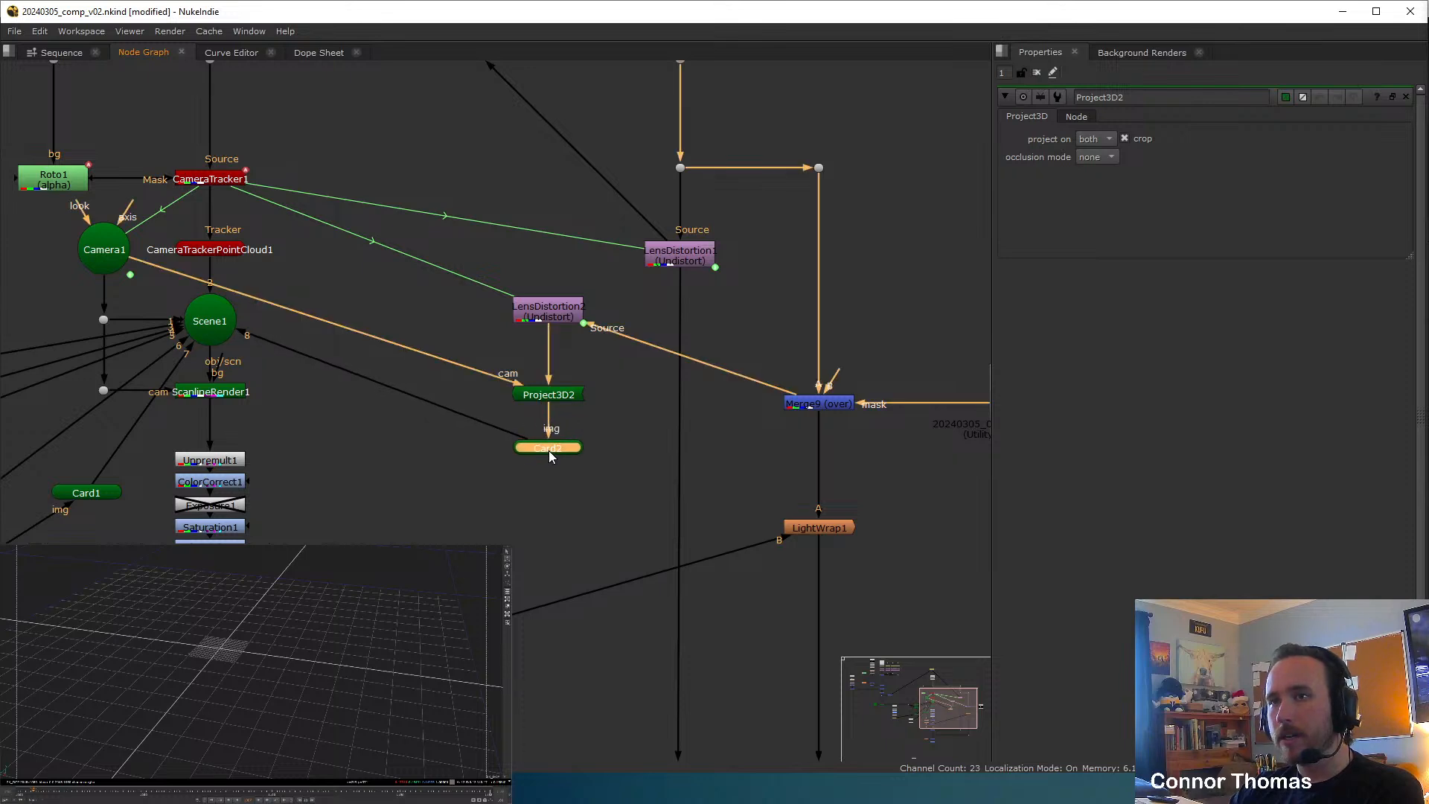
pyautogui.click(535, 480)
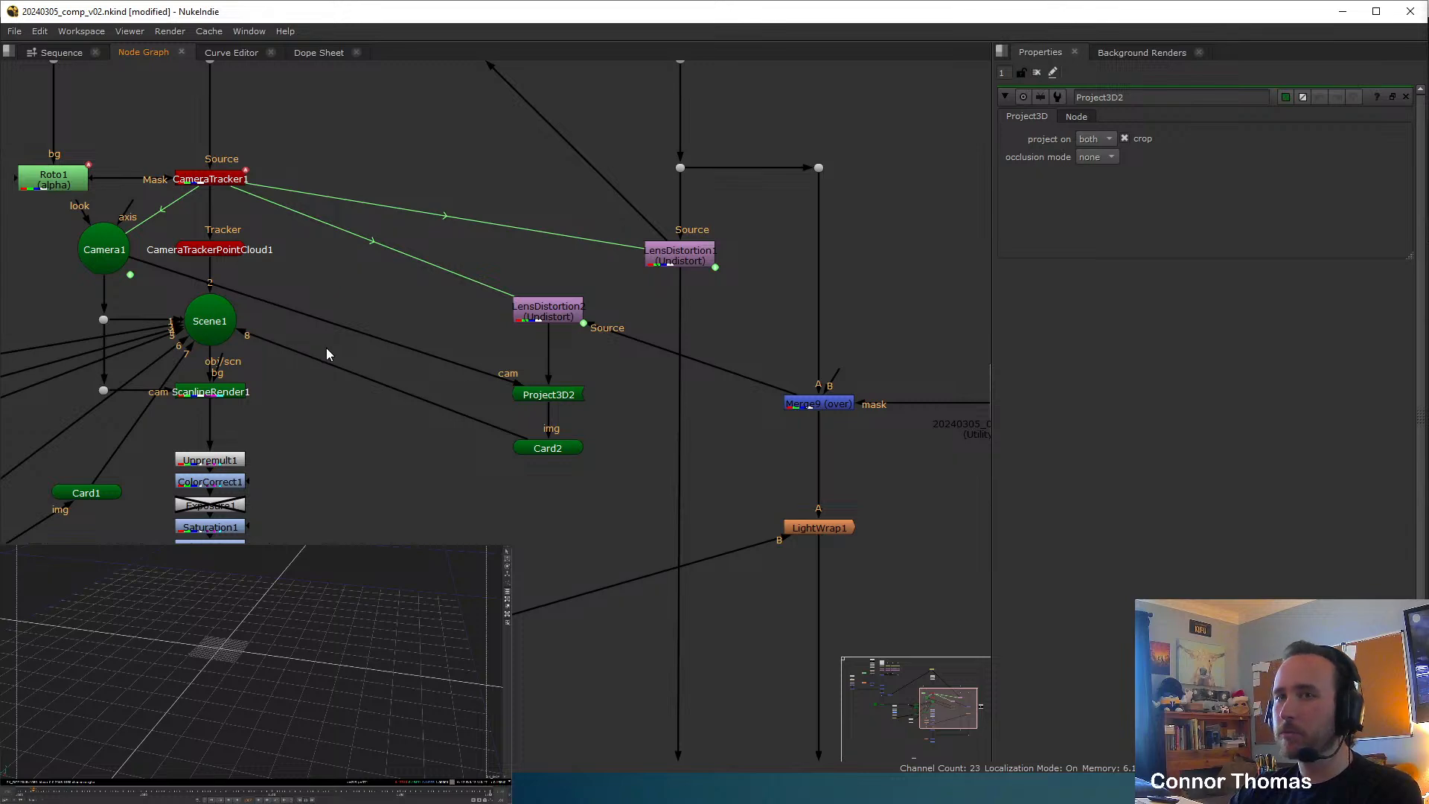
# View Scene1 in the 3D viewer, inspect the projected card from several angles, and open Card2's properties.
pyautogui.click(209, 339)
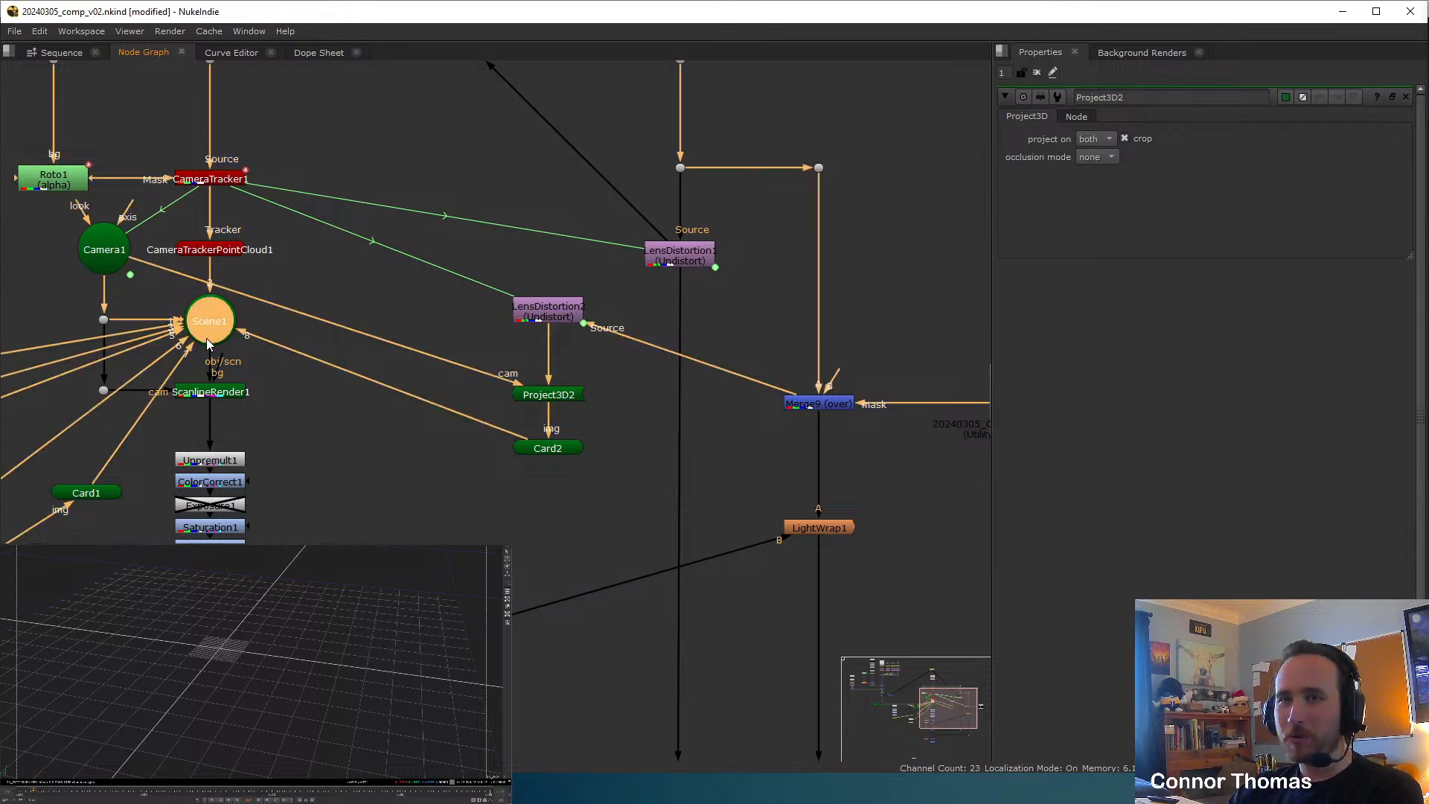
pyautogui.press('1')
pyautogui.keyDown('ctrl'); pyautogui.moveTo(299, 705); pyautogui.dragTo(226, 679); pyautogui.keyUp('ctrl')
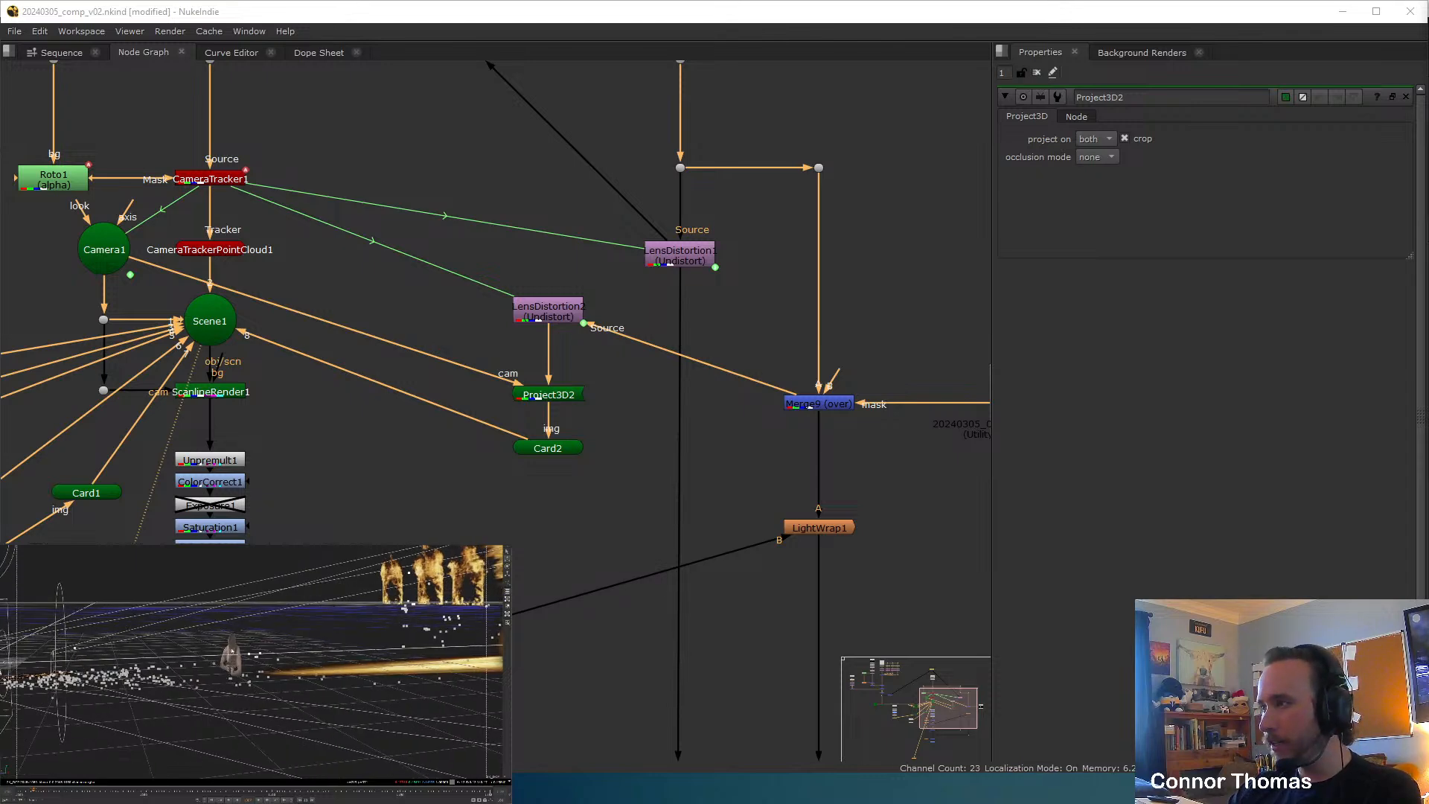
pyautogui.click(232, 648)
pyautogui.keyDown('ctrl'); pyautogui.moveTo(212, 650); pyautogui.dragTo(247, 659); pyautogui.keyUp('ctrl')
pyautogui.click(238, 653)
pyautogui.doubleClick(229, 631)
pyautogui.hotkey('ctrl', 'z')
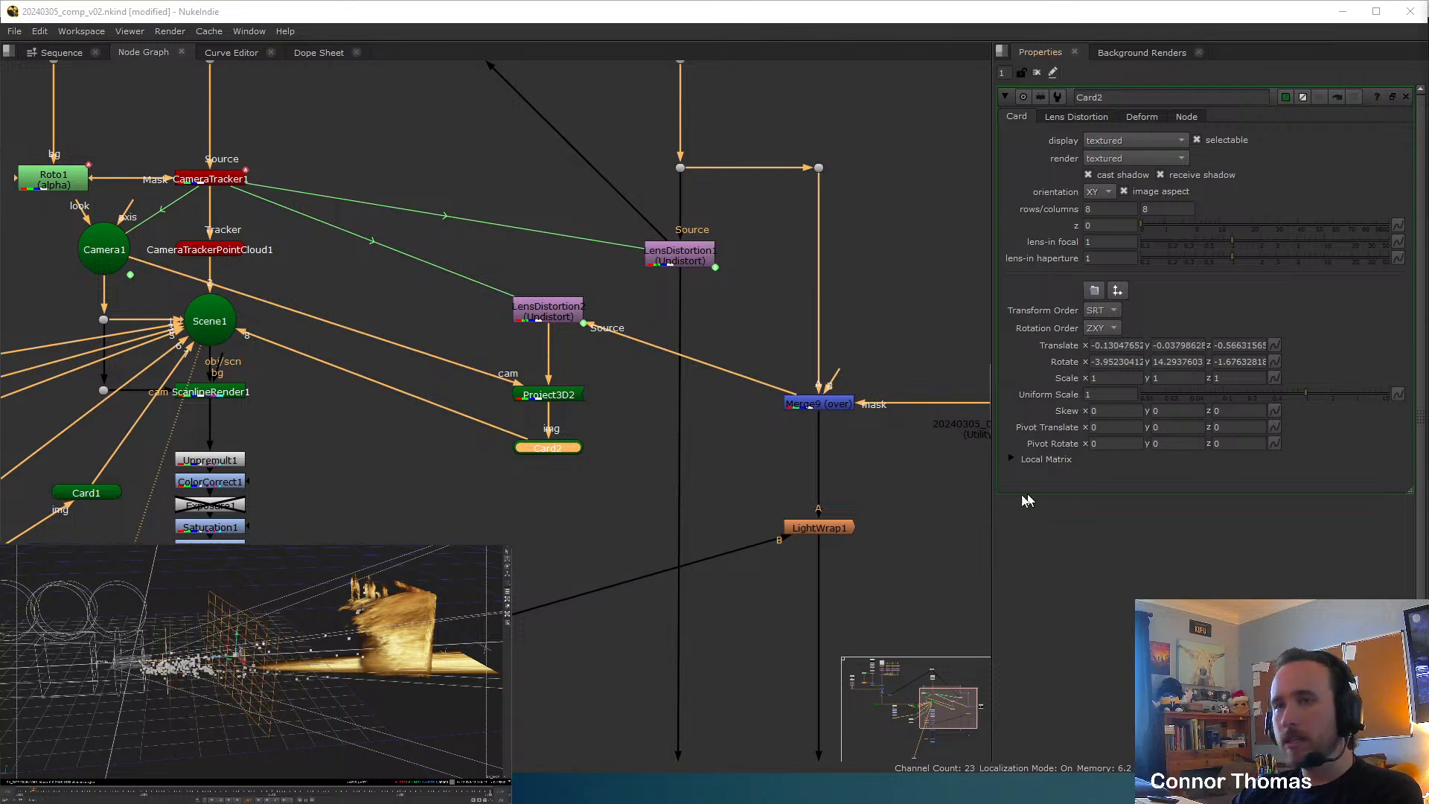
# Set a keyframe on Card2's Z translation and view the composite.
pyautogui.moveTo(543, 469); pyautogui.dragTo(660, 340, button='middle')
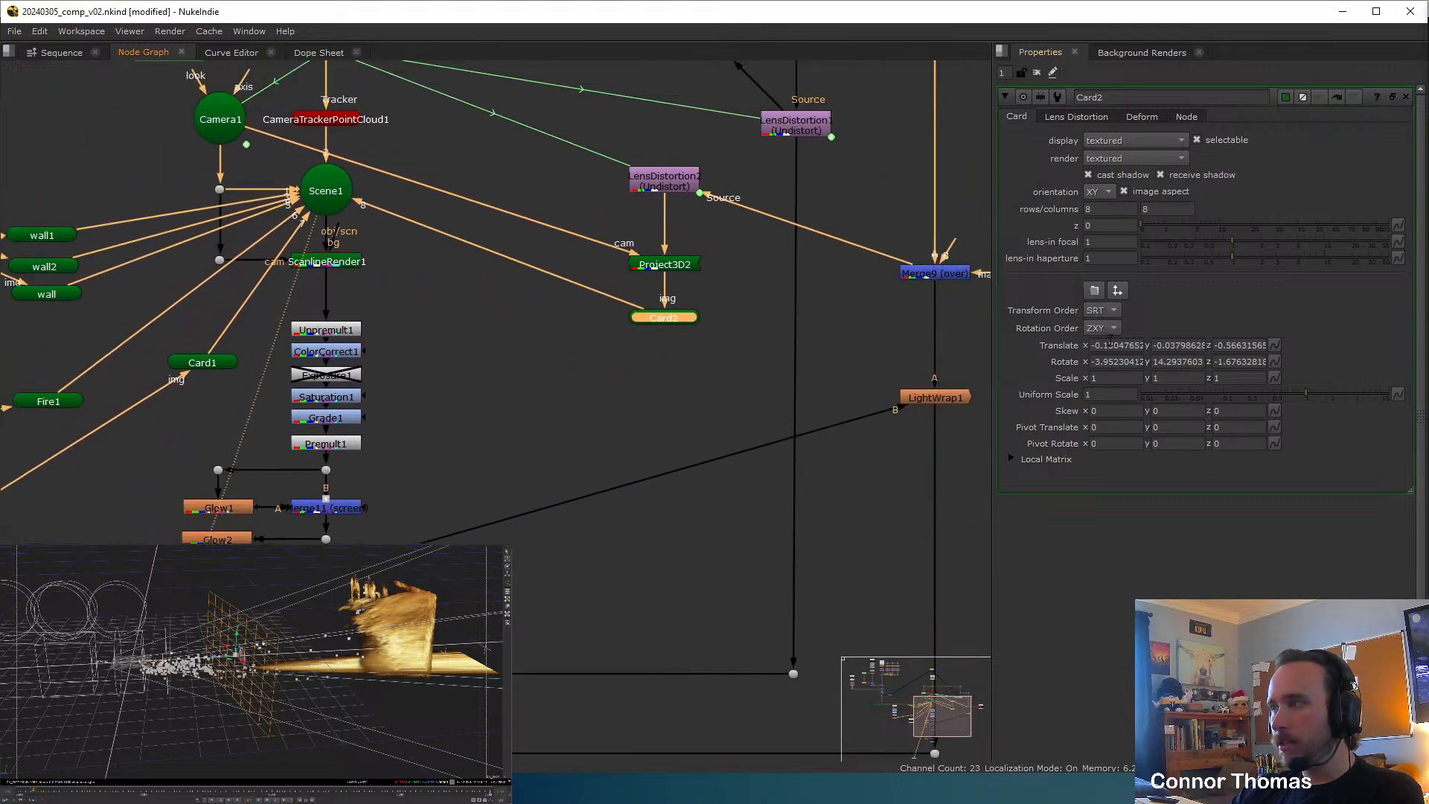
pyautogui.rightClick(1231, 346)
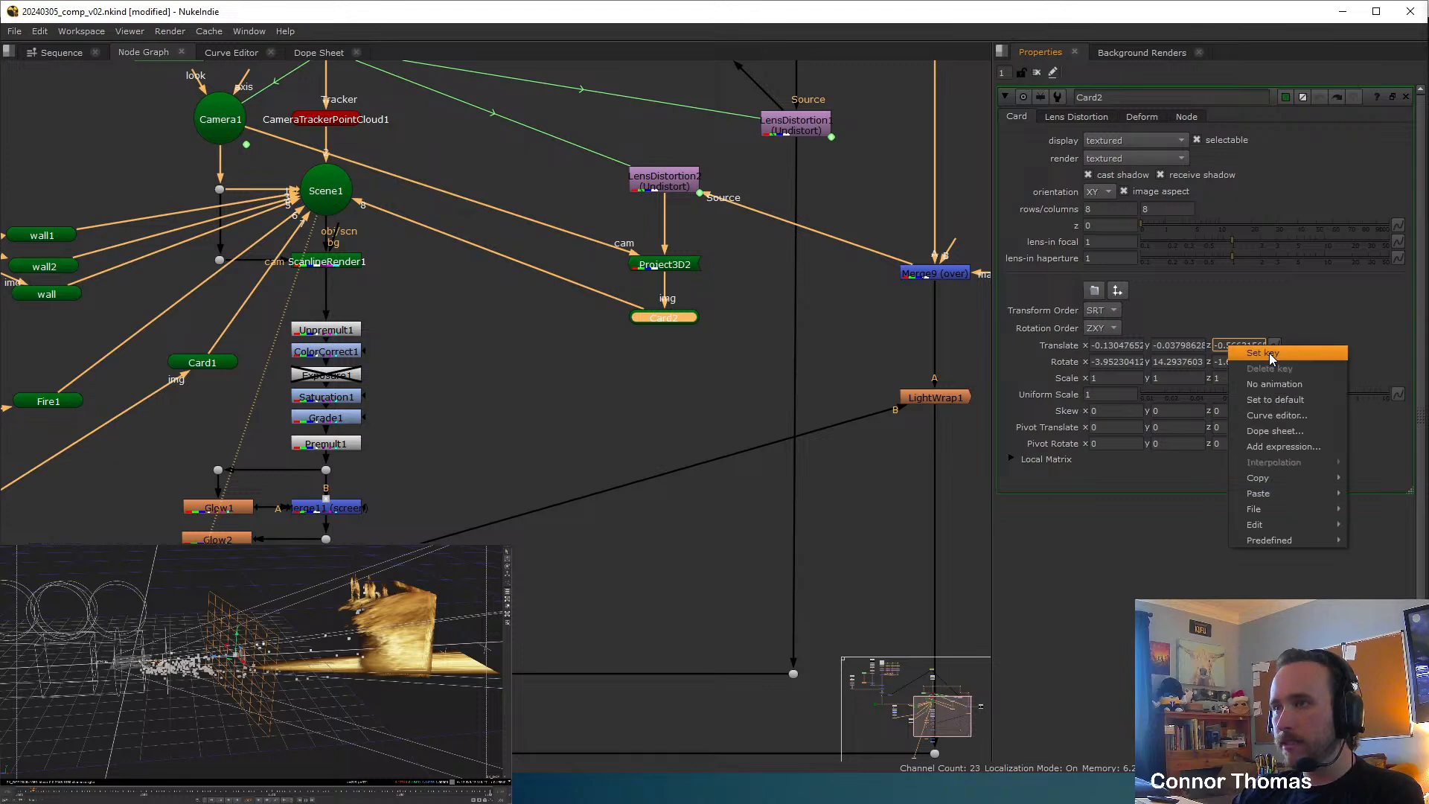
pyautogui.click(1270, 353)
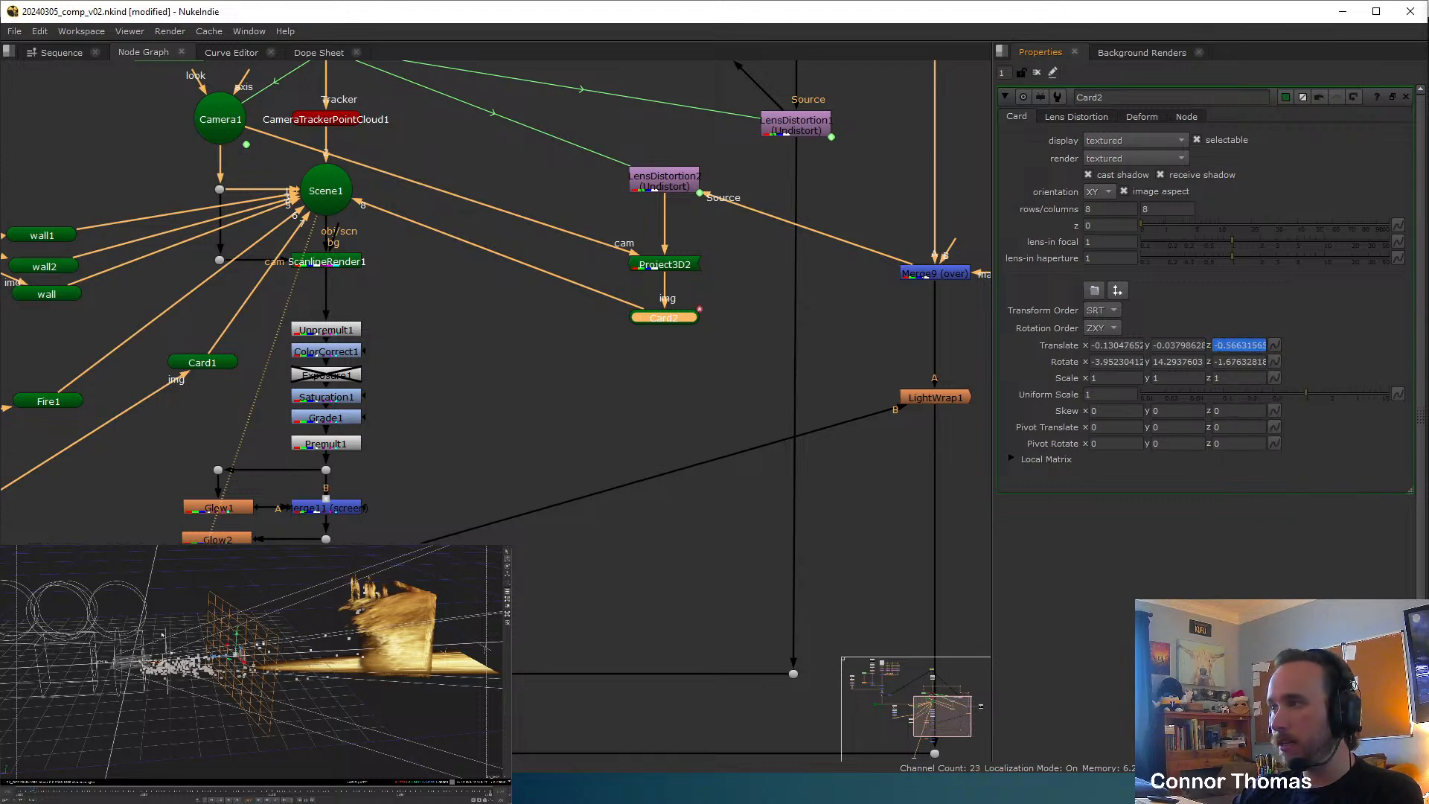
pyautogui.moveTo(218, 707)
pyautogui.keyDown('ctrl'); pyautogui.mouseDown()
pyautogui.moveTo(207, 719)
pyautogui.moveTo(218, 703)
pyautogui.mouseUp(); pyautogui.keyUp('ctrl')
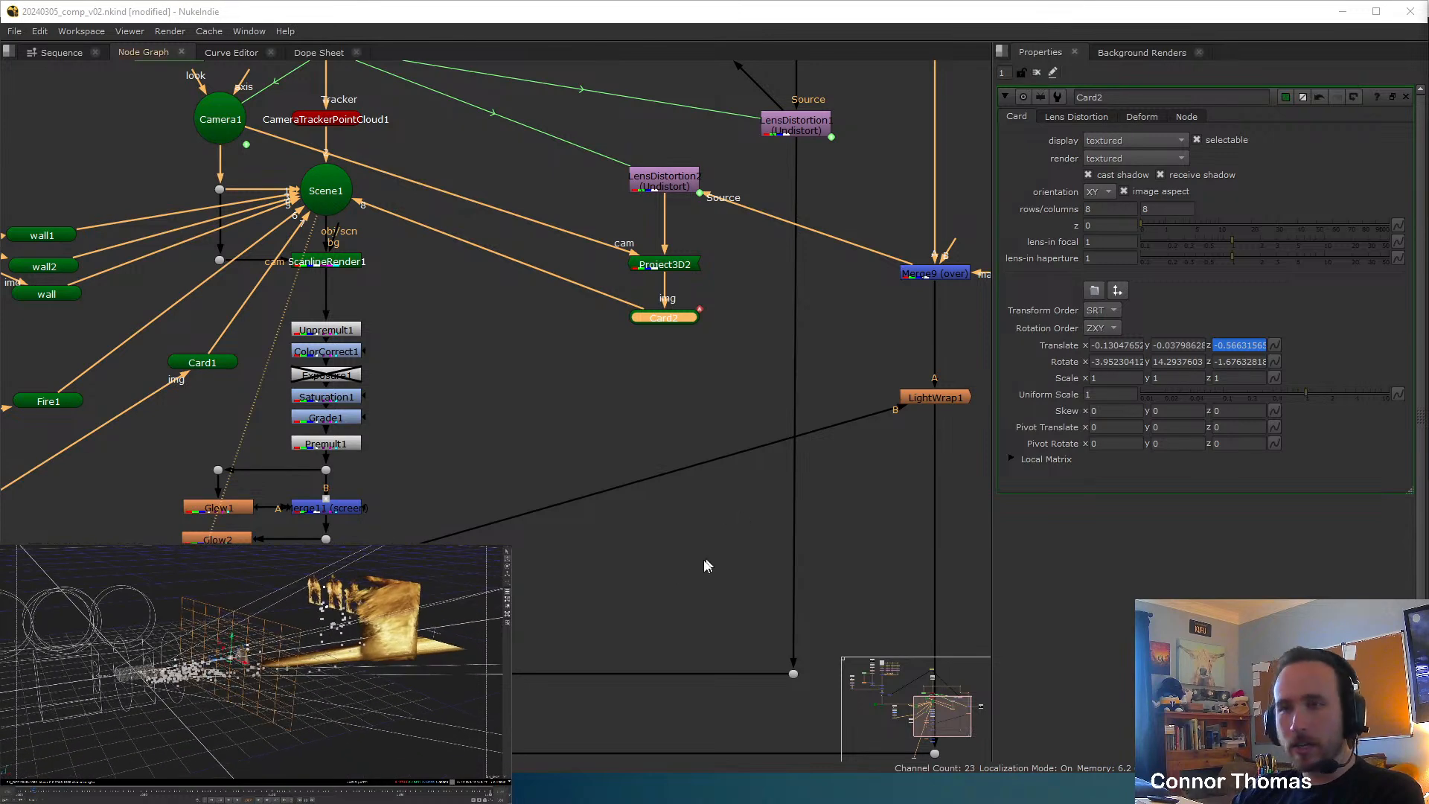
pyautogui.moveTo(463, 755); pyautogui.dragTo(496, 541, button='middle')
pyautogui.press('1')
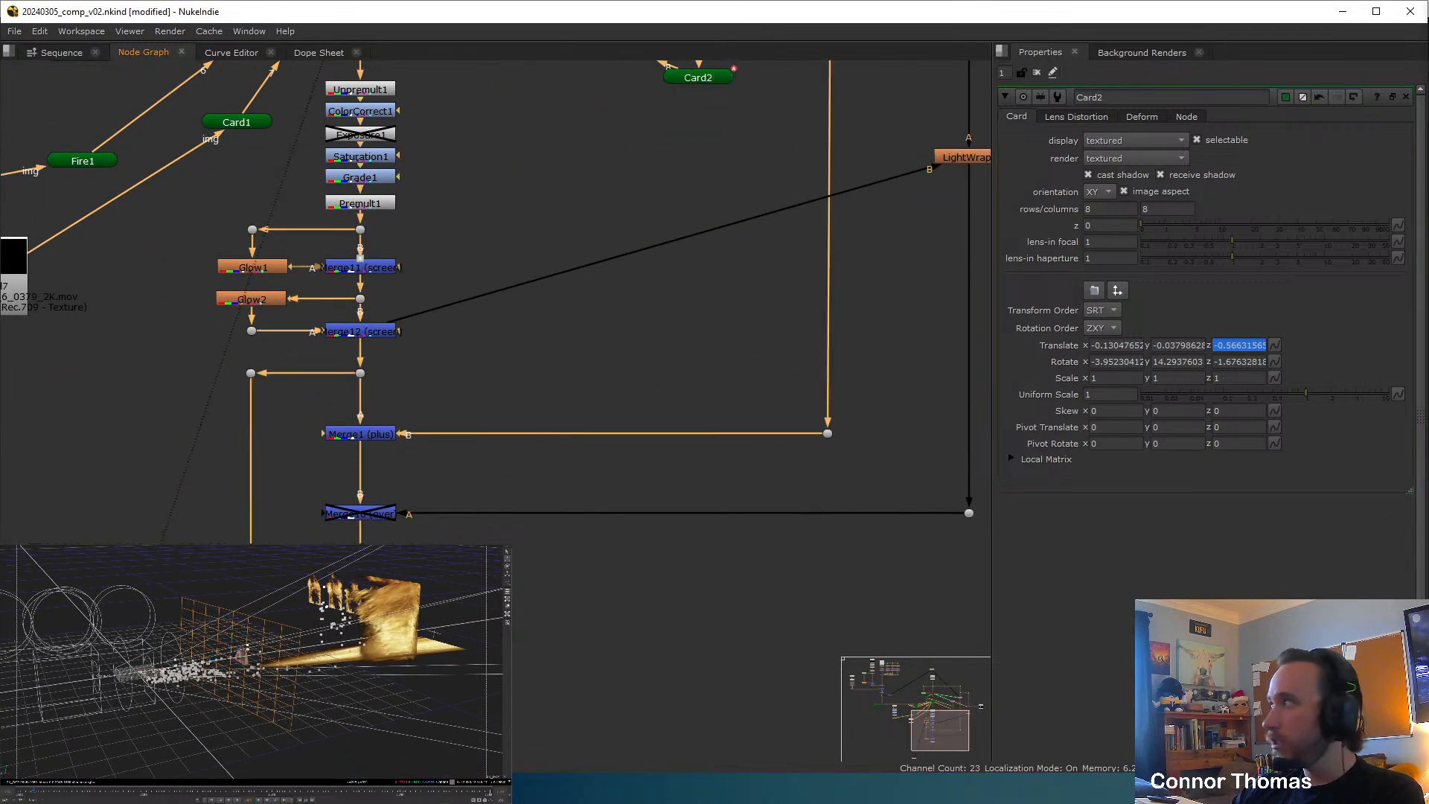
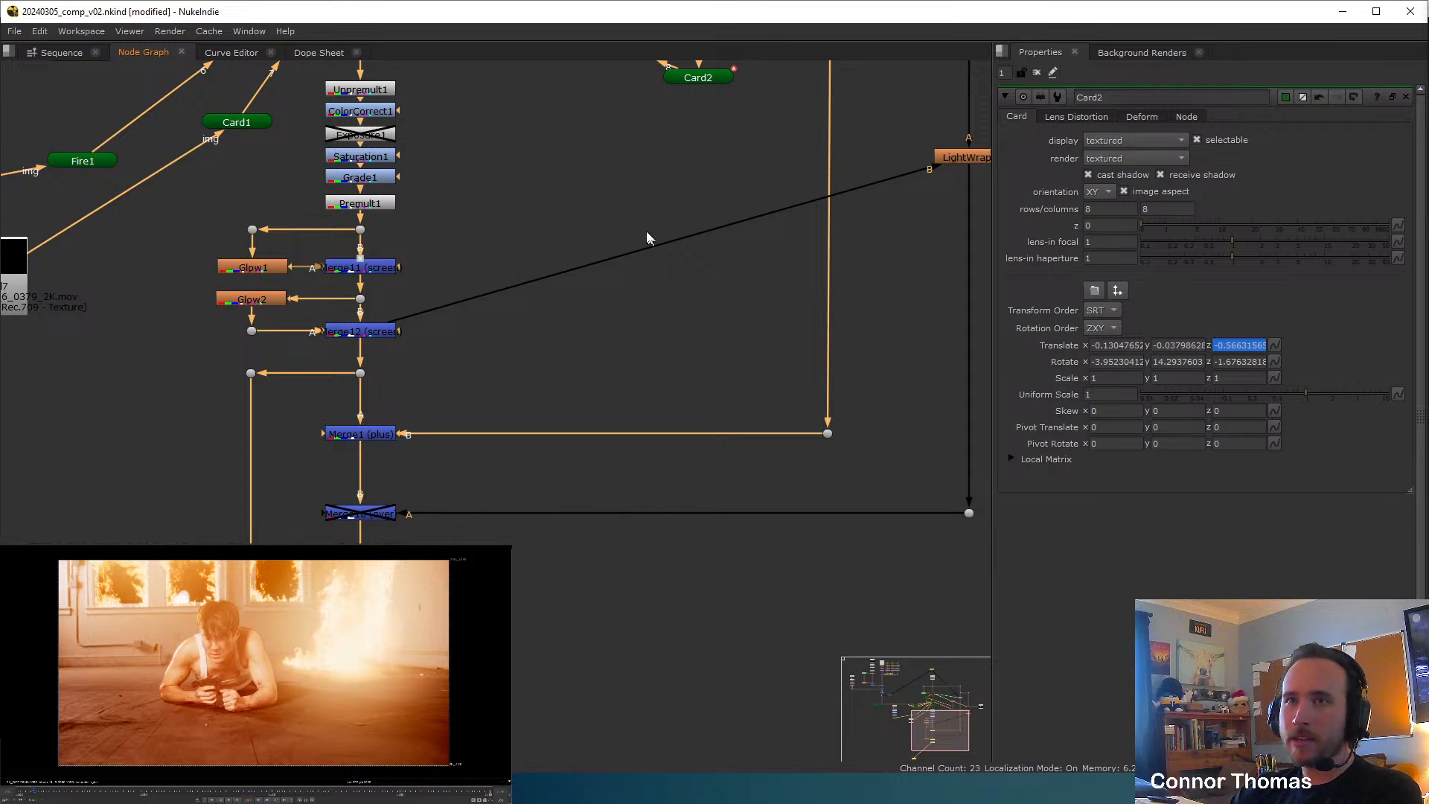
# Open ScanlineRender1's properties and review its deep, multisample, shader and main render settings.
pyautogui.moveTo(528, 282); pyautogui.dragTo(633, 471, button='middle')
pyautogui.moveTo(455, 289); pyautogui.dragTo(488, 355, button='middle')
pyautogui.doubleClick(493, 280)
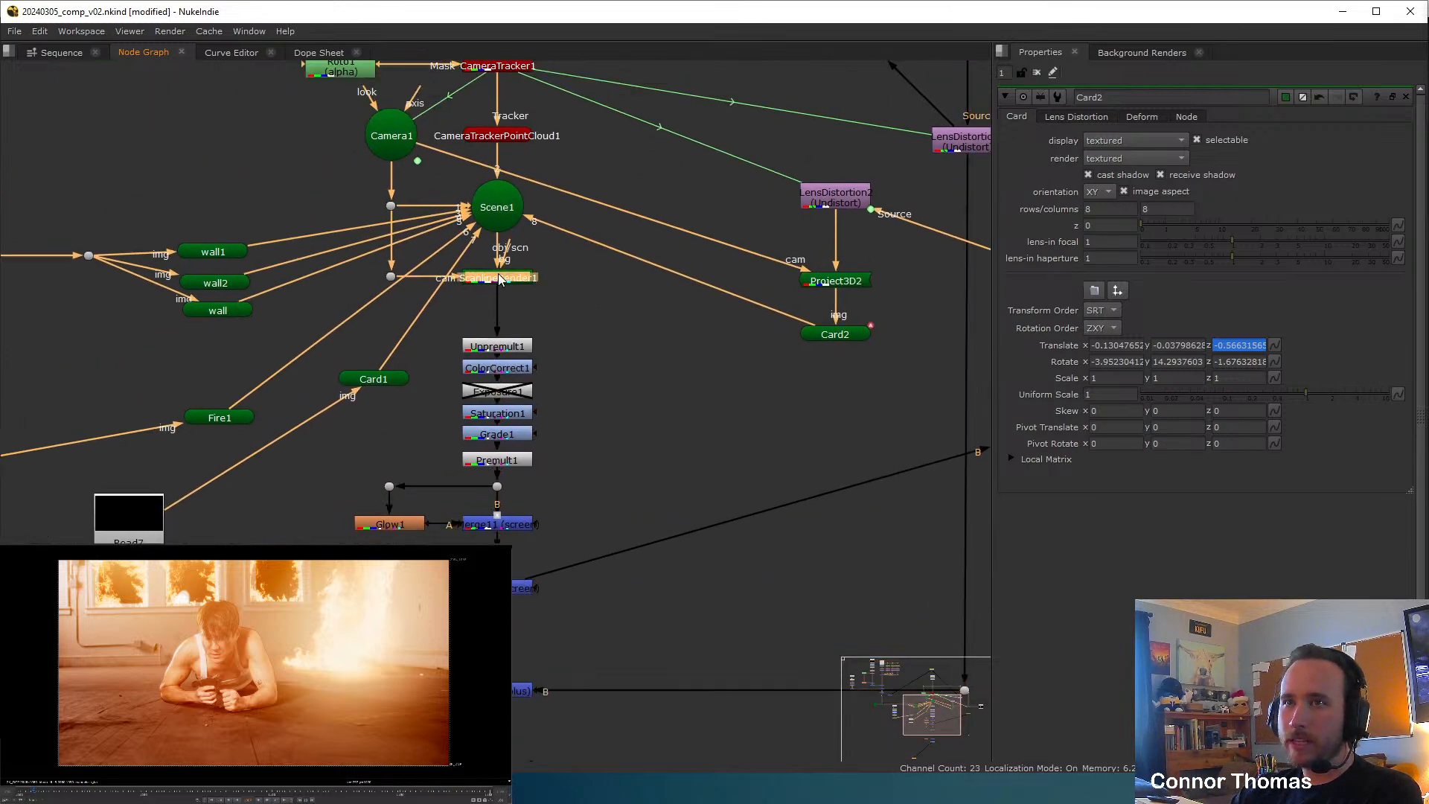
pyautogui.click(1175, 116)
pyautogui.click(1218, 117)
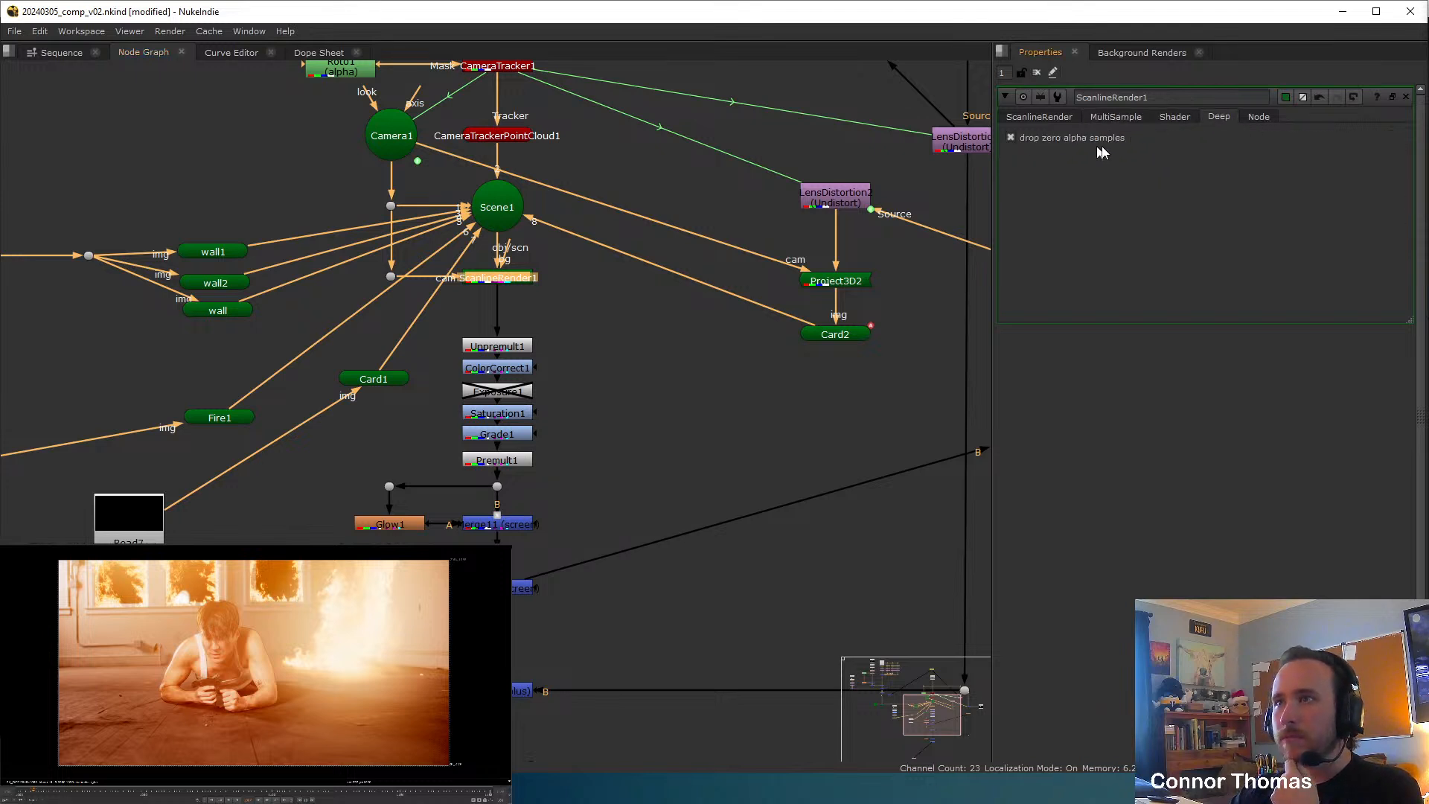
pyautogui.click(1257, 116)
pyautogui.click(1139, 118)
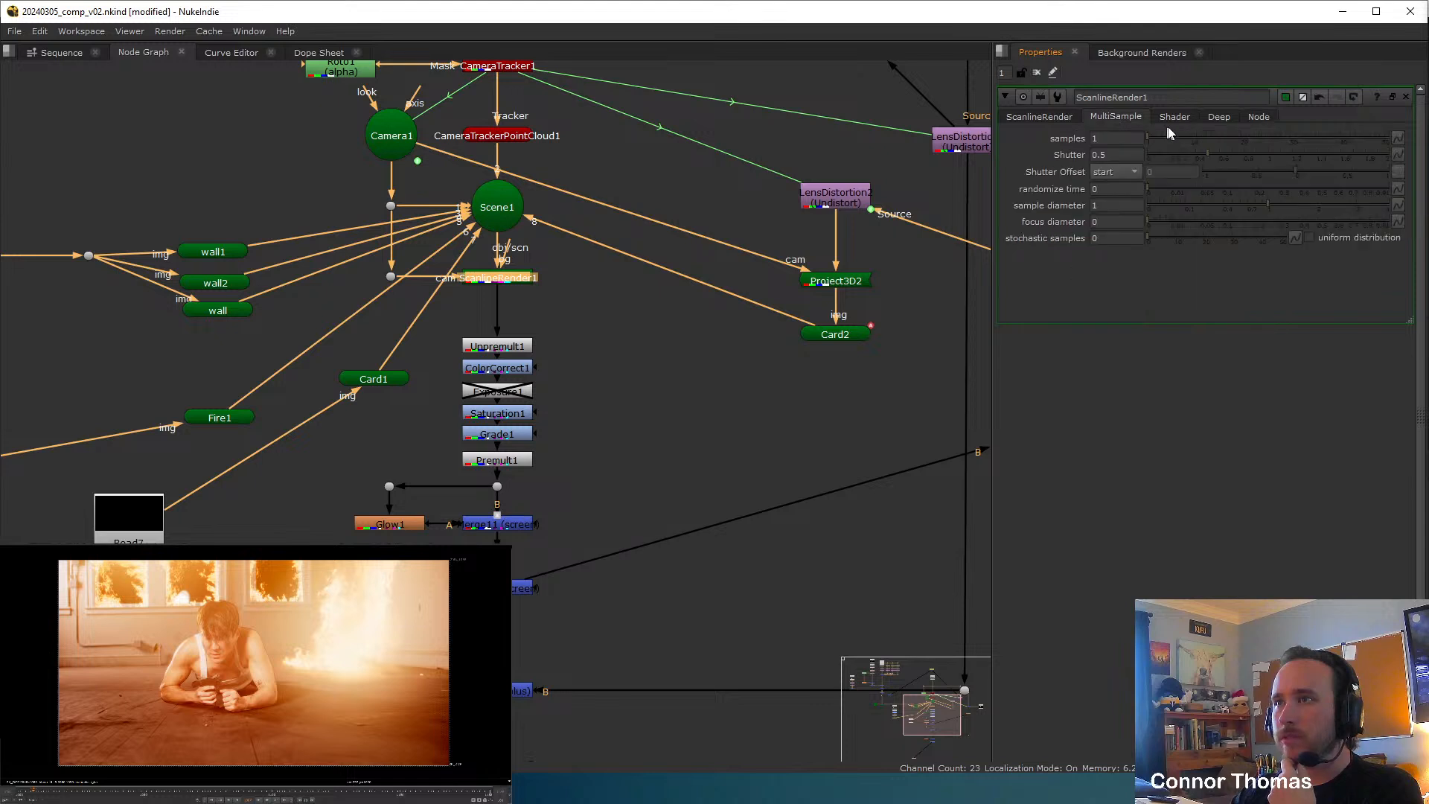
pyautogui.click(1176, 116)
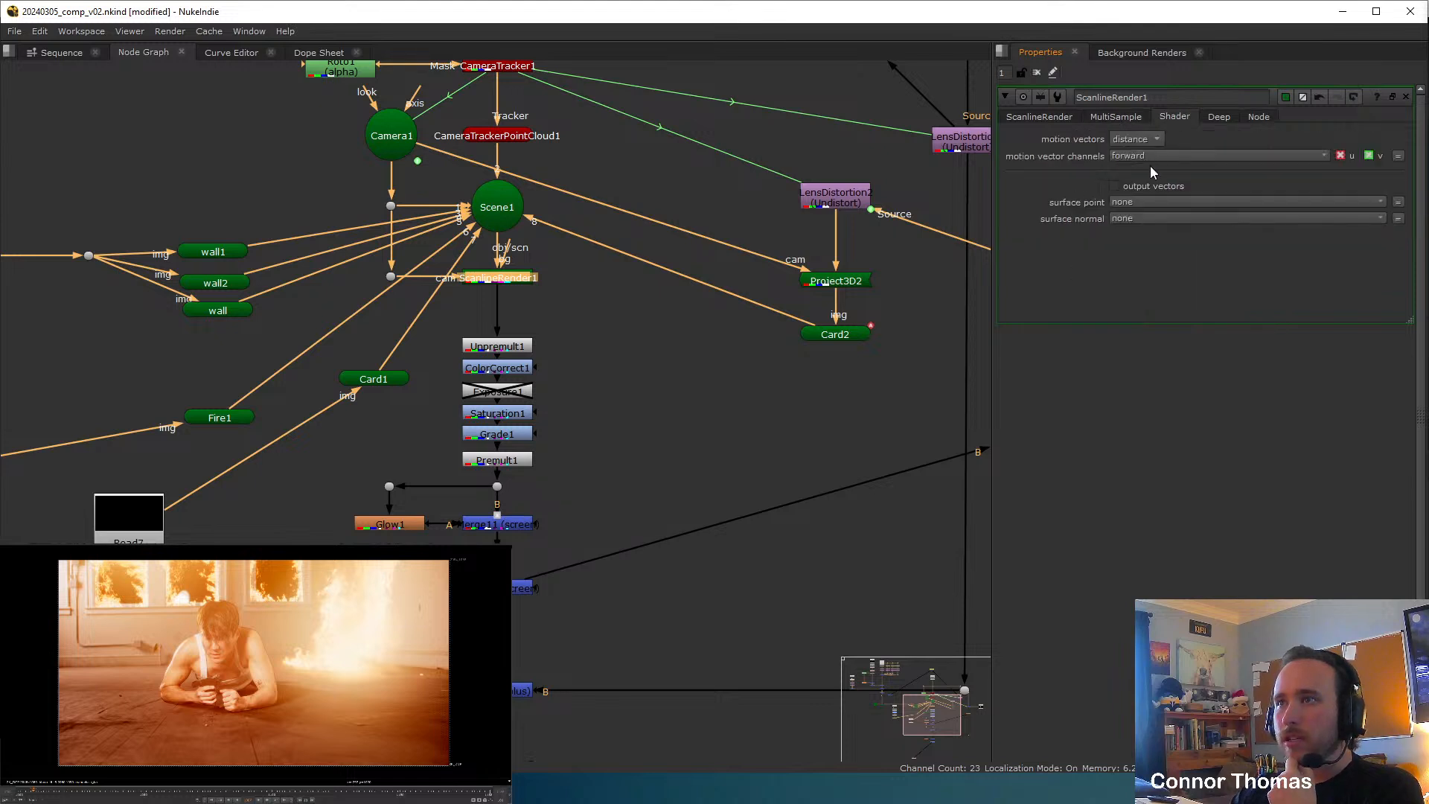
pyautogui.click(1026, 122)
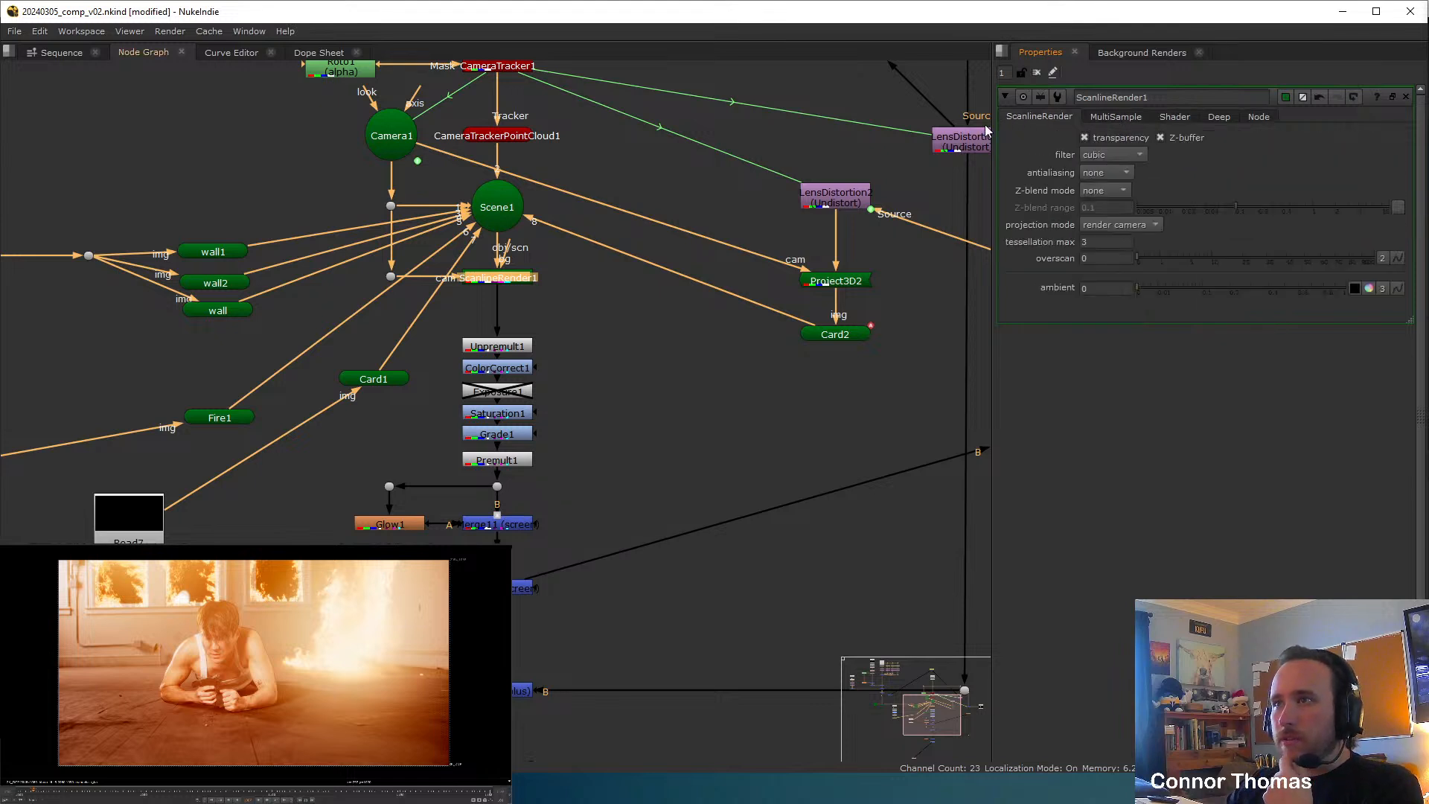
# Open Card2's properties and examine its transform values and its connections to Project3D2, Scene1 and Merge9.
pyautogui.moveTo(752, 287); pyautogui.dragTo(619, 447, button='middle')
pyautogui.click(835, 334)
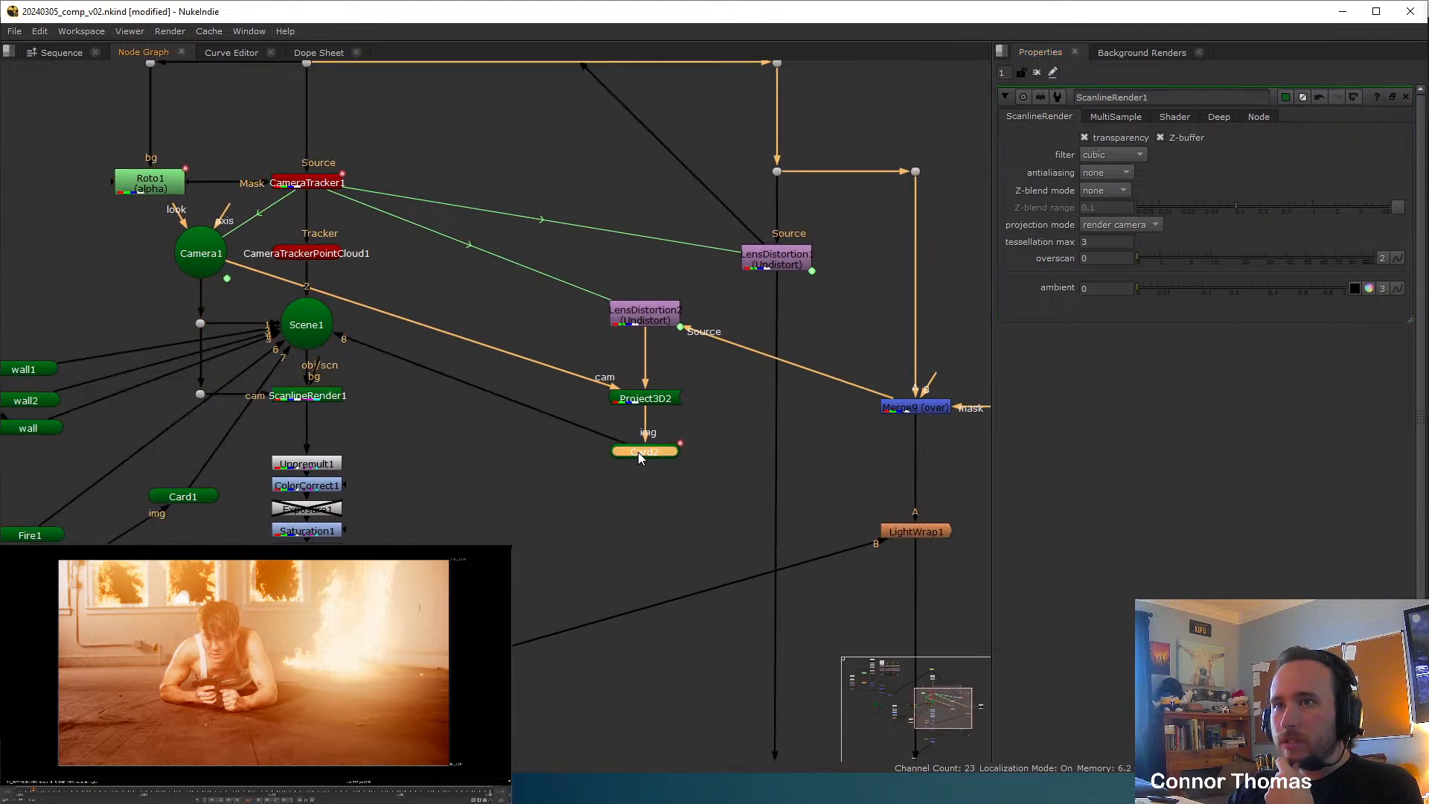
pyautogui.doubleClick(637, 452)
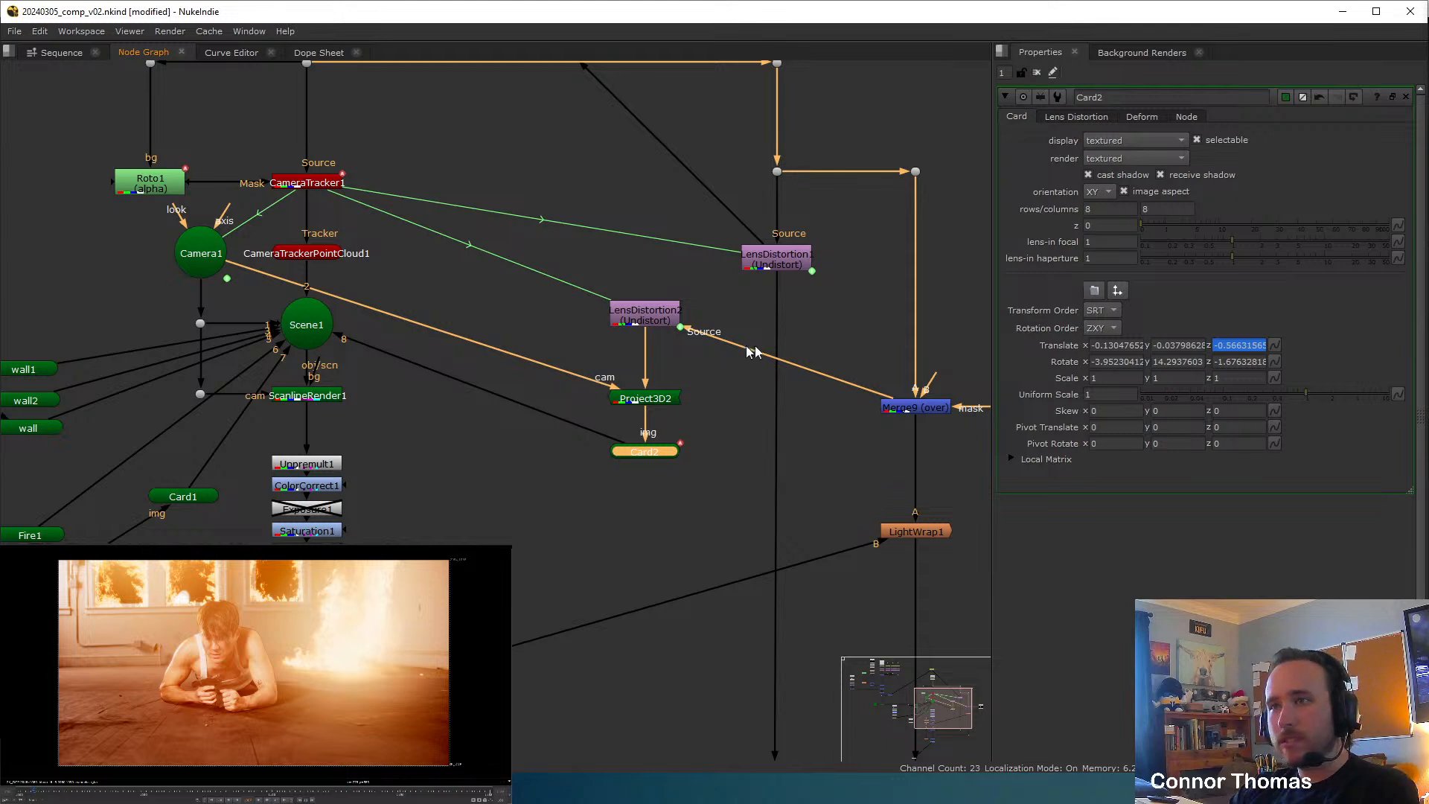
pyautogui.moveTo(764, 335); pyautogui.dragTo(611, 286, button='middle')
pyautogui.moveTo(751, 391); pyautogui.dragTo(745, 318, button='middle')
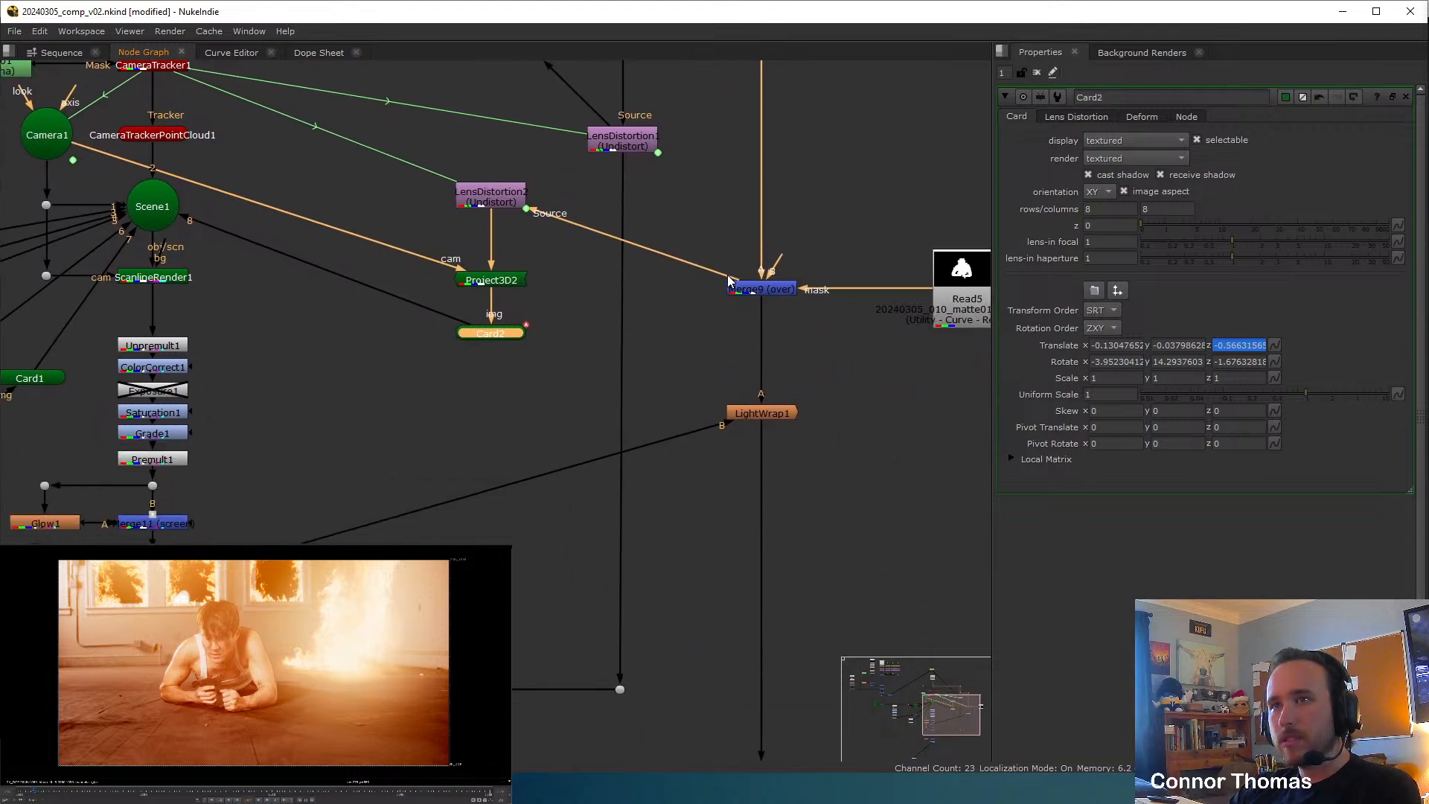
pyautogui.moveTo(632, 315); pyautogui.dragTo(603, 409, button='middle')
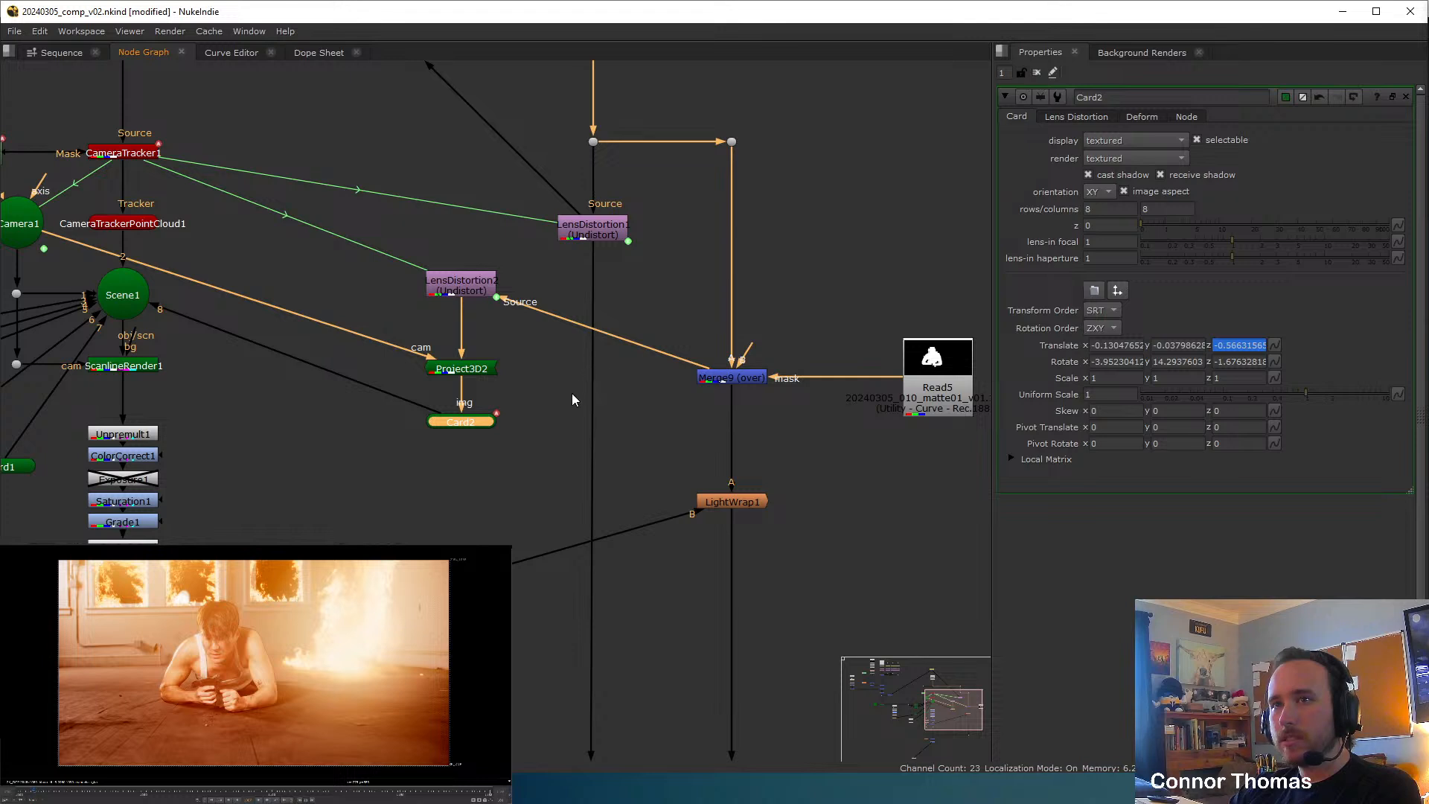
pyautogui.moveTo(395, 489); pyautogui.dragTo(768, 434, button='middle')
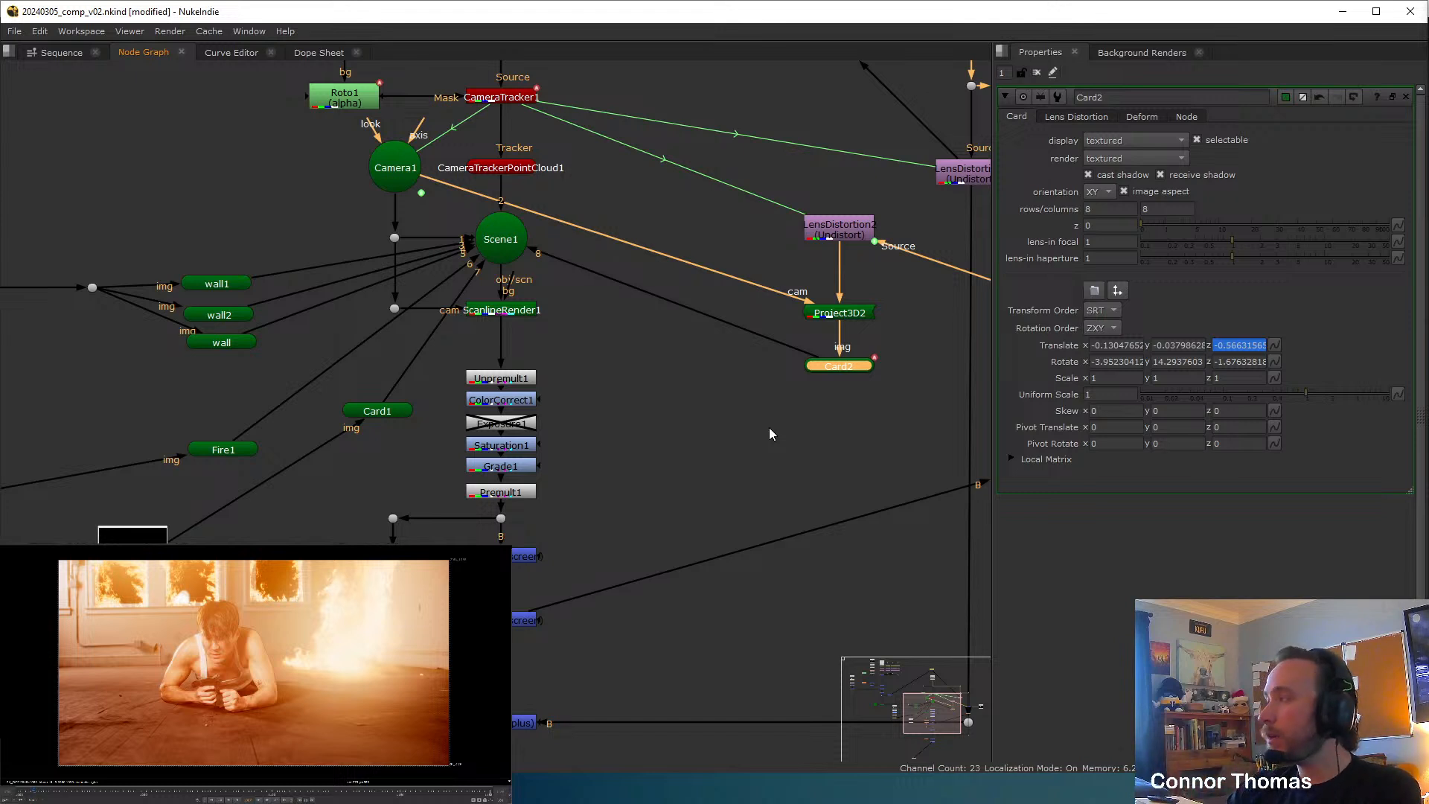
pyautogui.moveTo(205, 611); pyautogui.dragTo(255, 651)
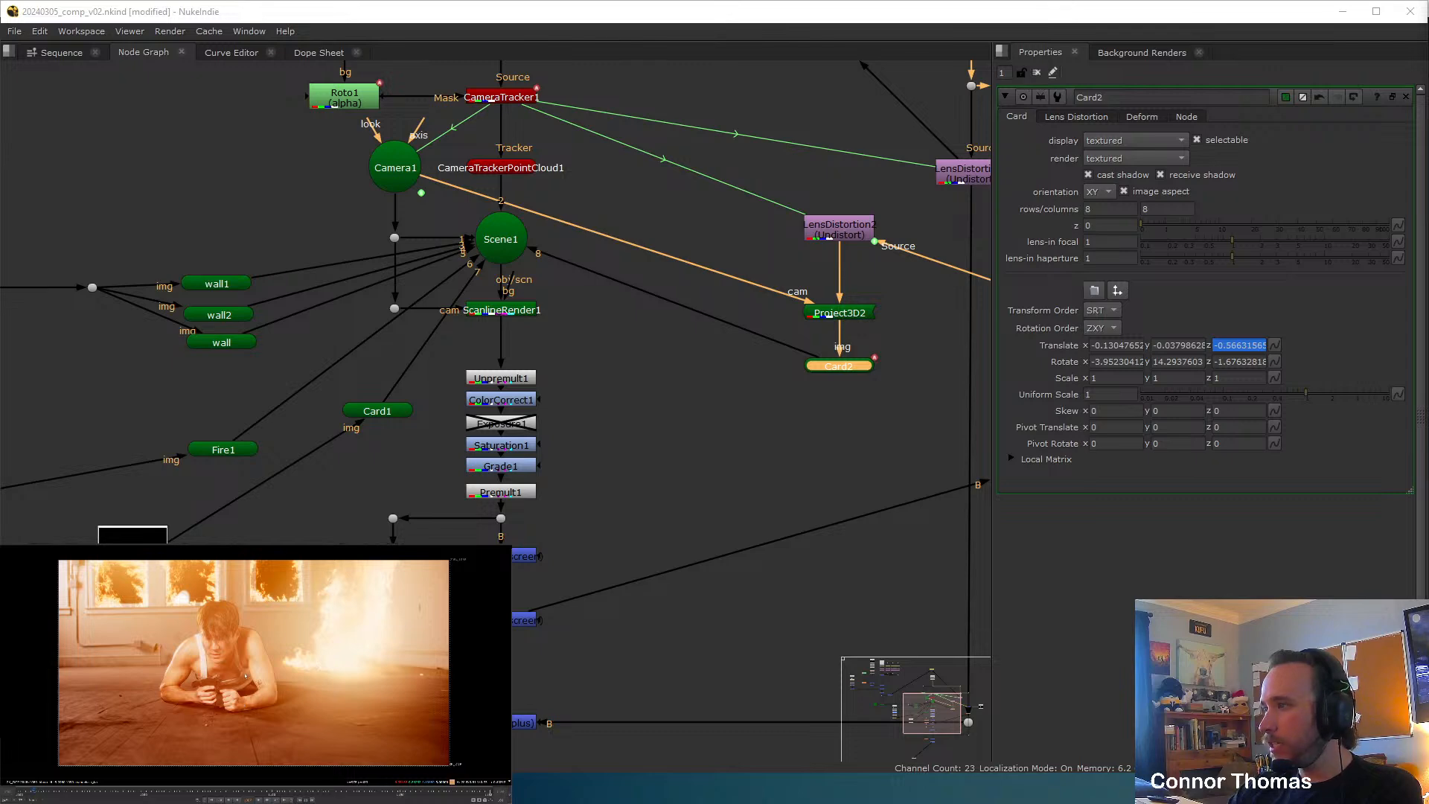
# Review the Read1 plate's properties, including its format and frame range, and close all open property panels.
pyautogui.moveTo(595, 197); pyautogui.dragTo(672, 410, button='middle')
pyautogui.moveTo(607, 123); pyautogui.dragTo(611, 260, button='middle')
pyautogui.click(586, 169)
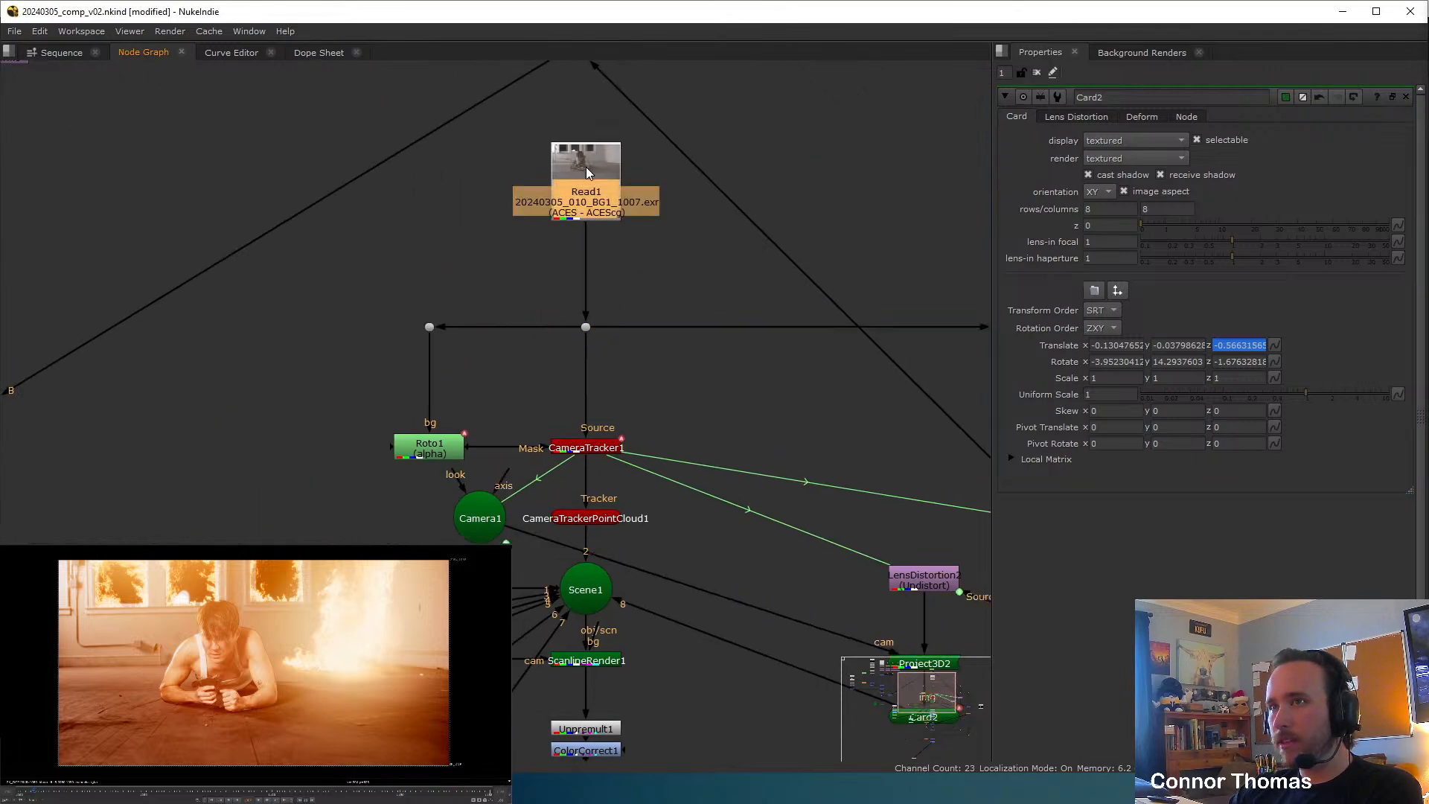
pyautogui.doubleClick(587, 166)
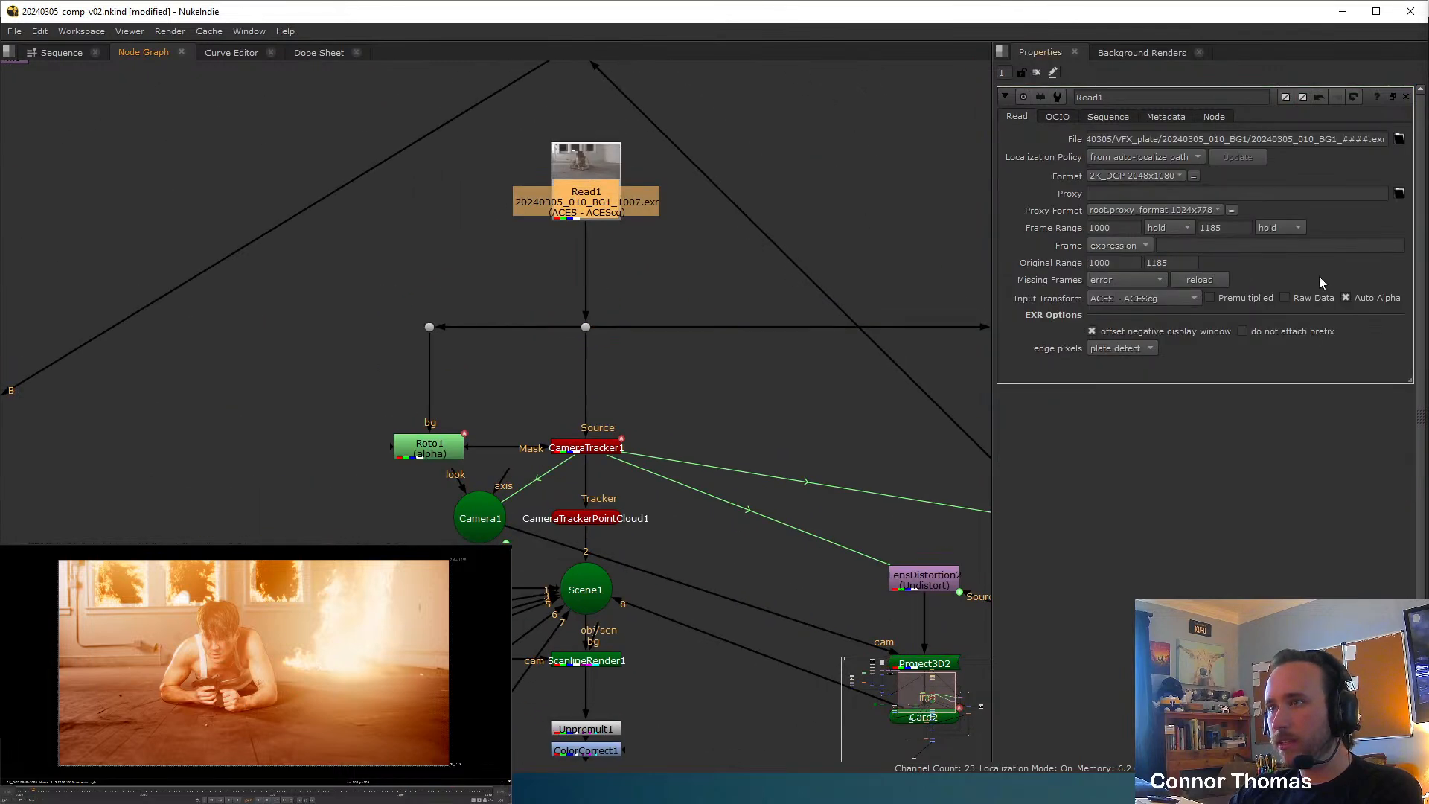
pyautogui.click(1038, 72)
# Toggle Card2 off and on repeatedly to compare its effect on the composite, and leave it disabled.
pyautogui.moveTo(919, 654); pyautogui.dragTo(727, 380, button='middle')
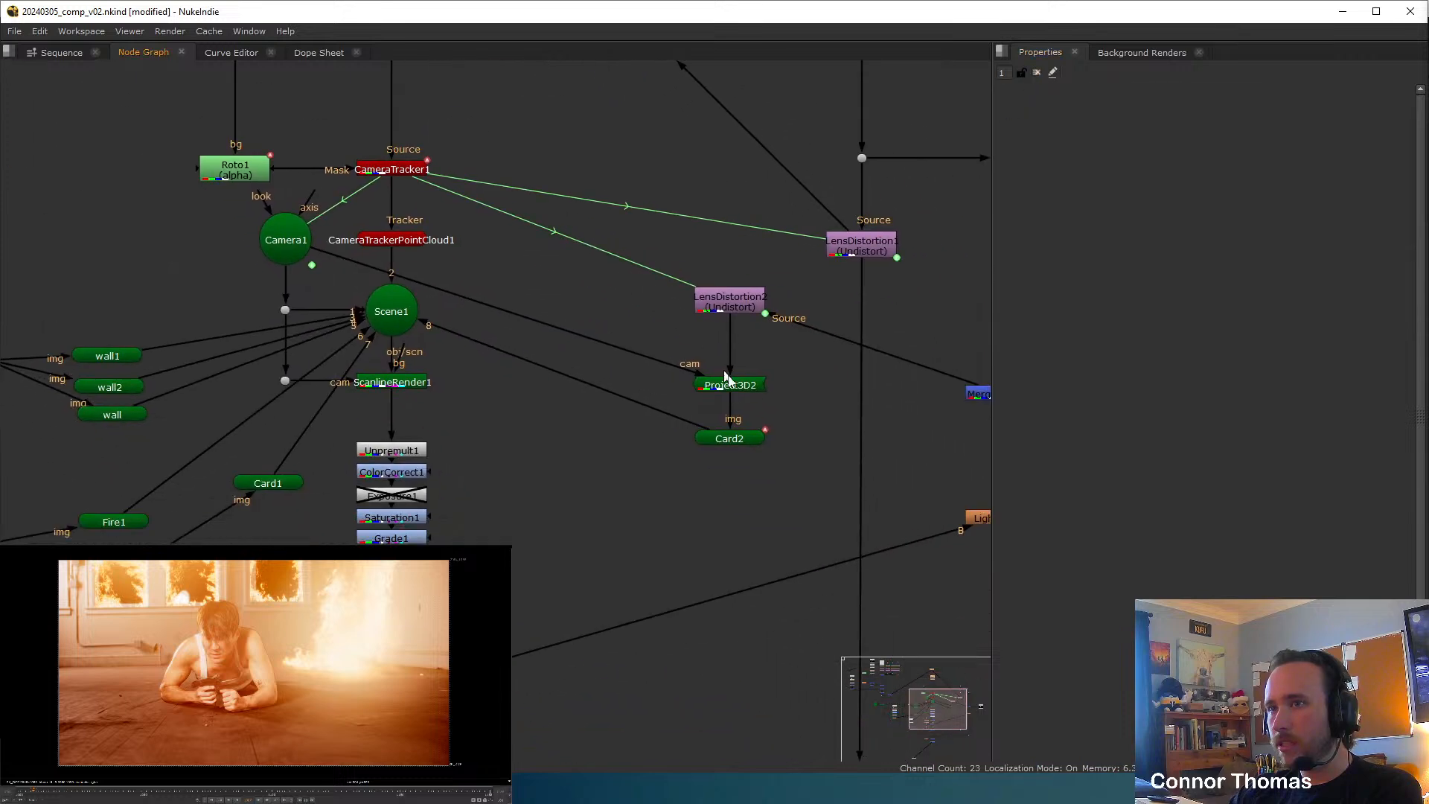
pyautogui.click(743, 443)
pyautogui.press('d')
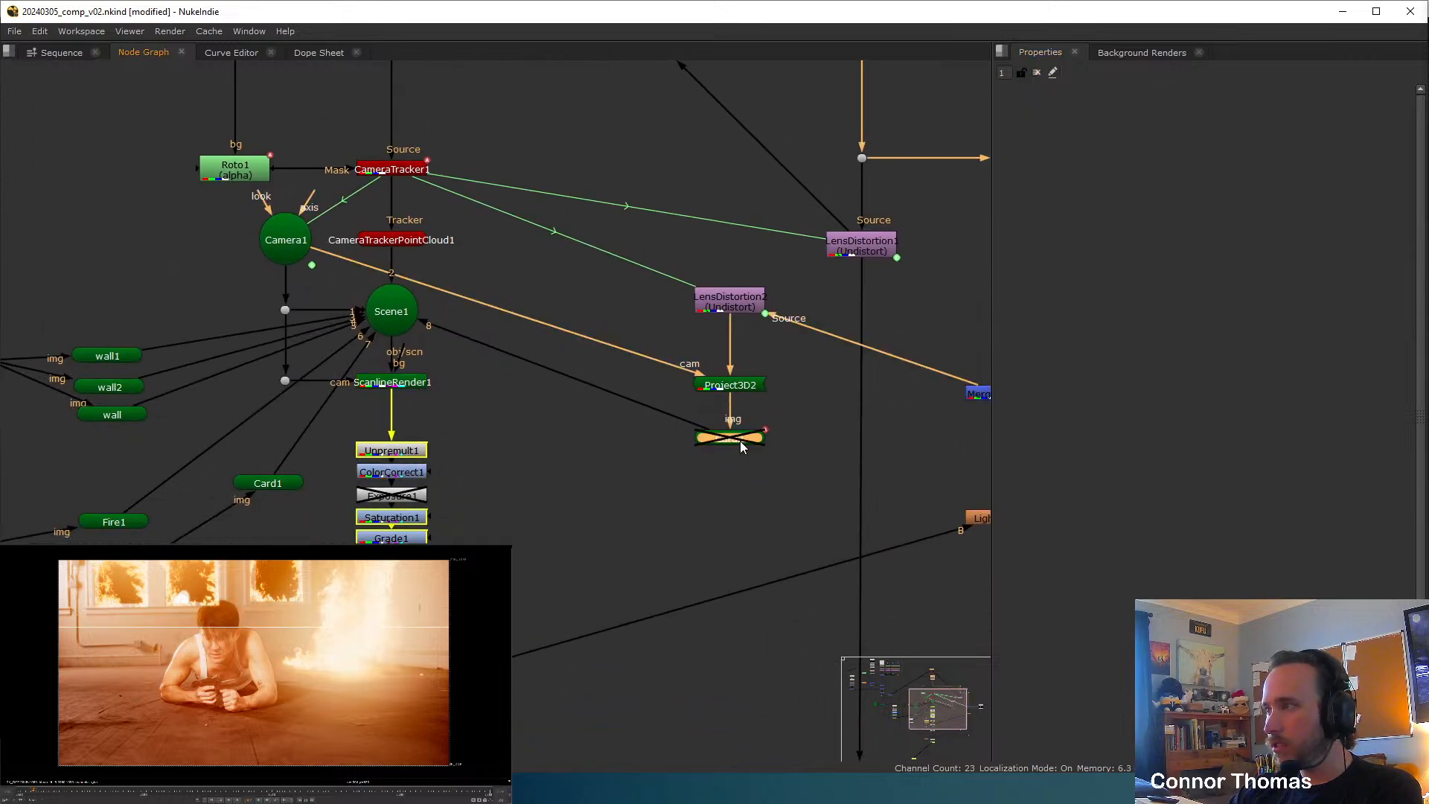
pyautogui.press('d')
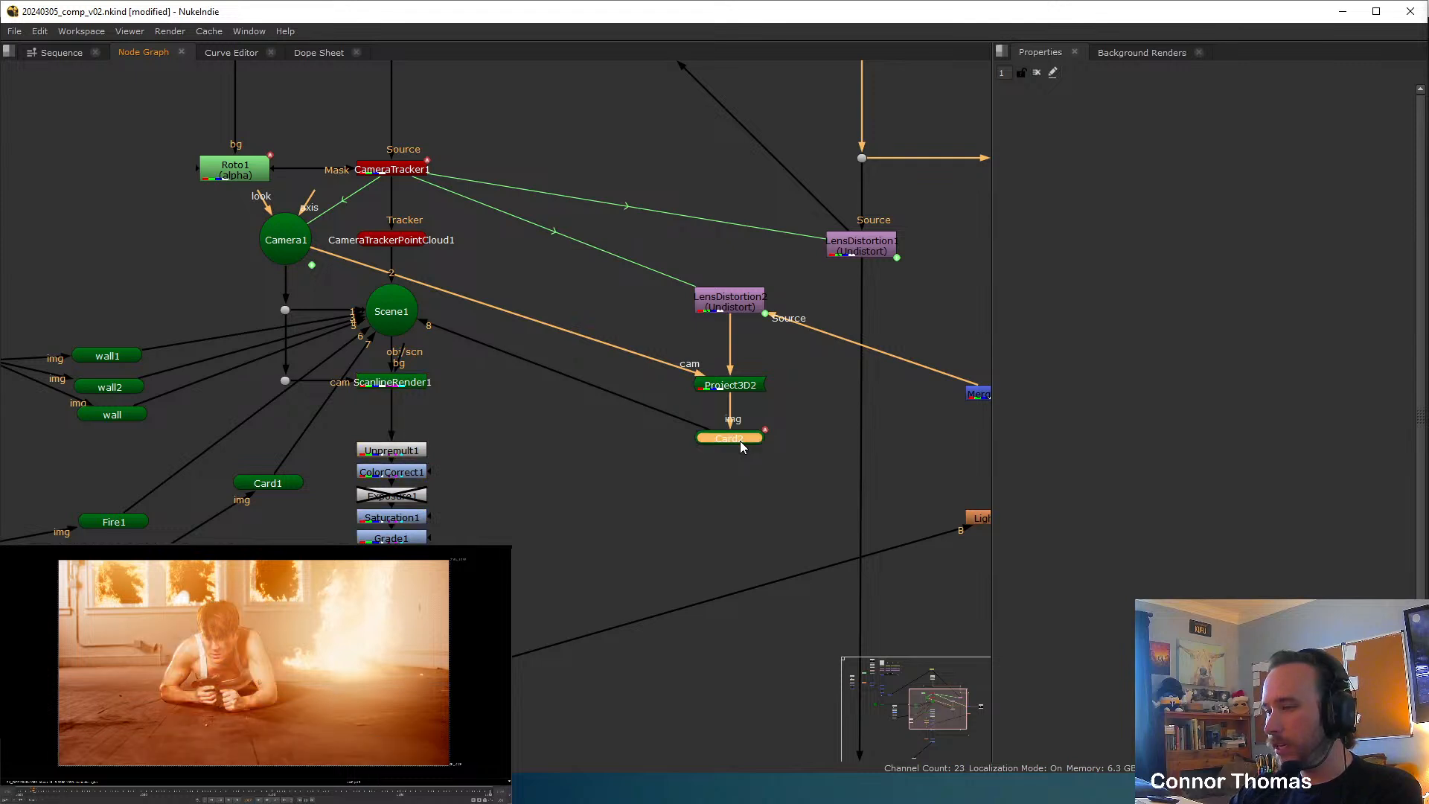
pyautogui.press('d')
pyautogui.press('d')
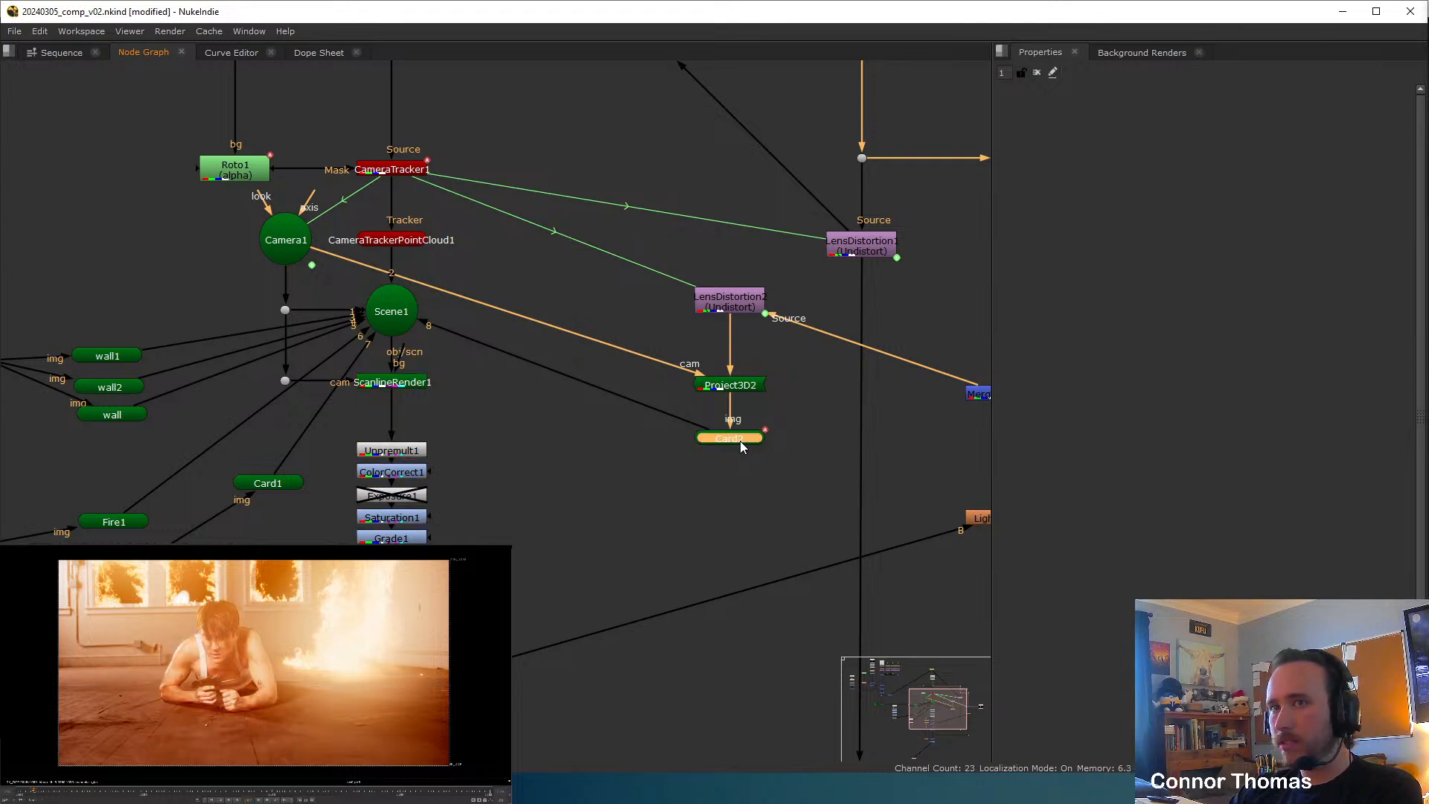
pyautogui.press('d')
pyautogui.press('d')
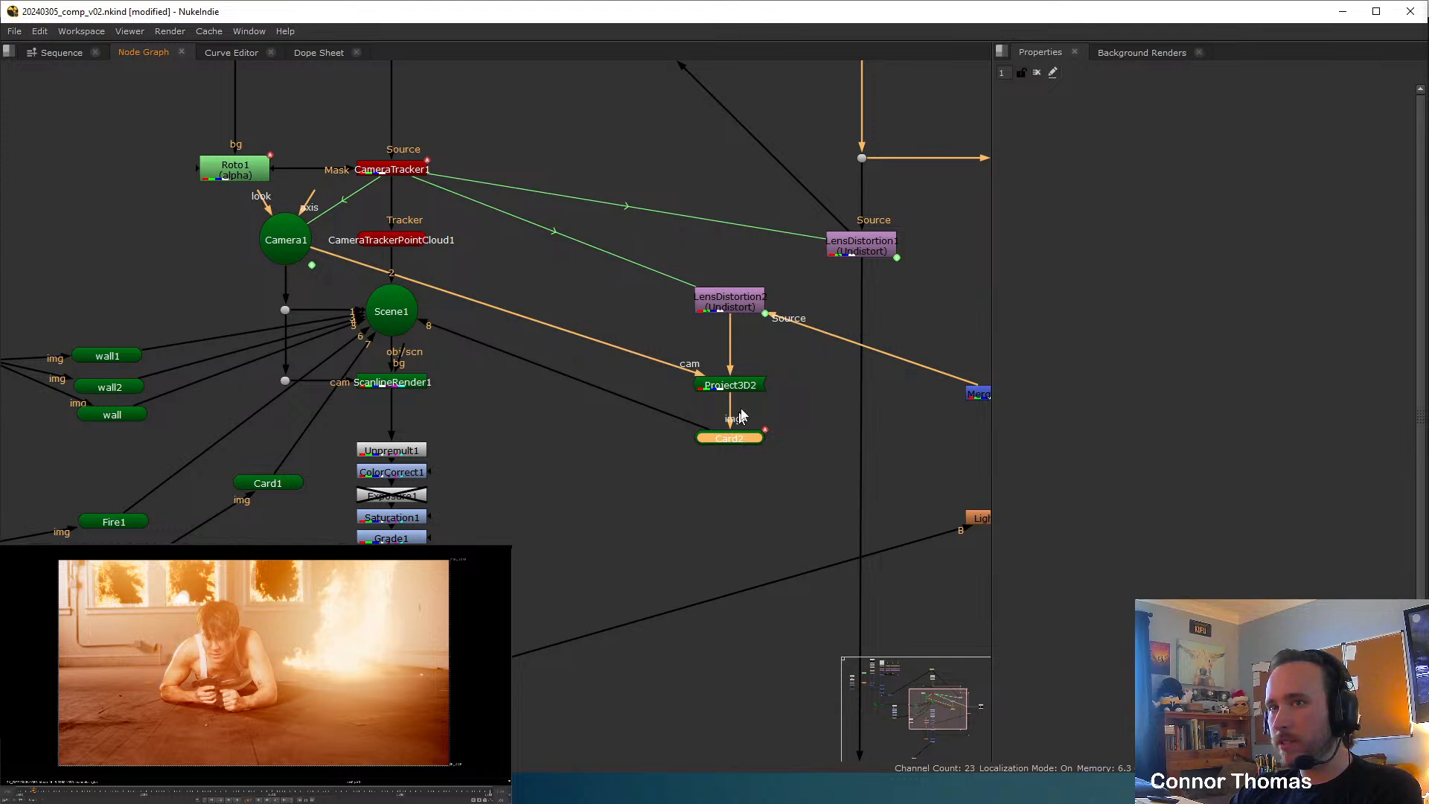
pyautogui.press('d')
pyautogui.press('d')
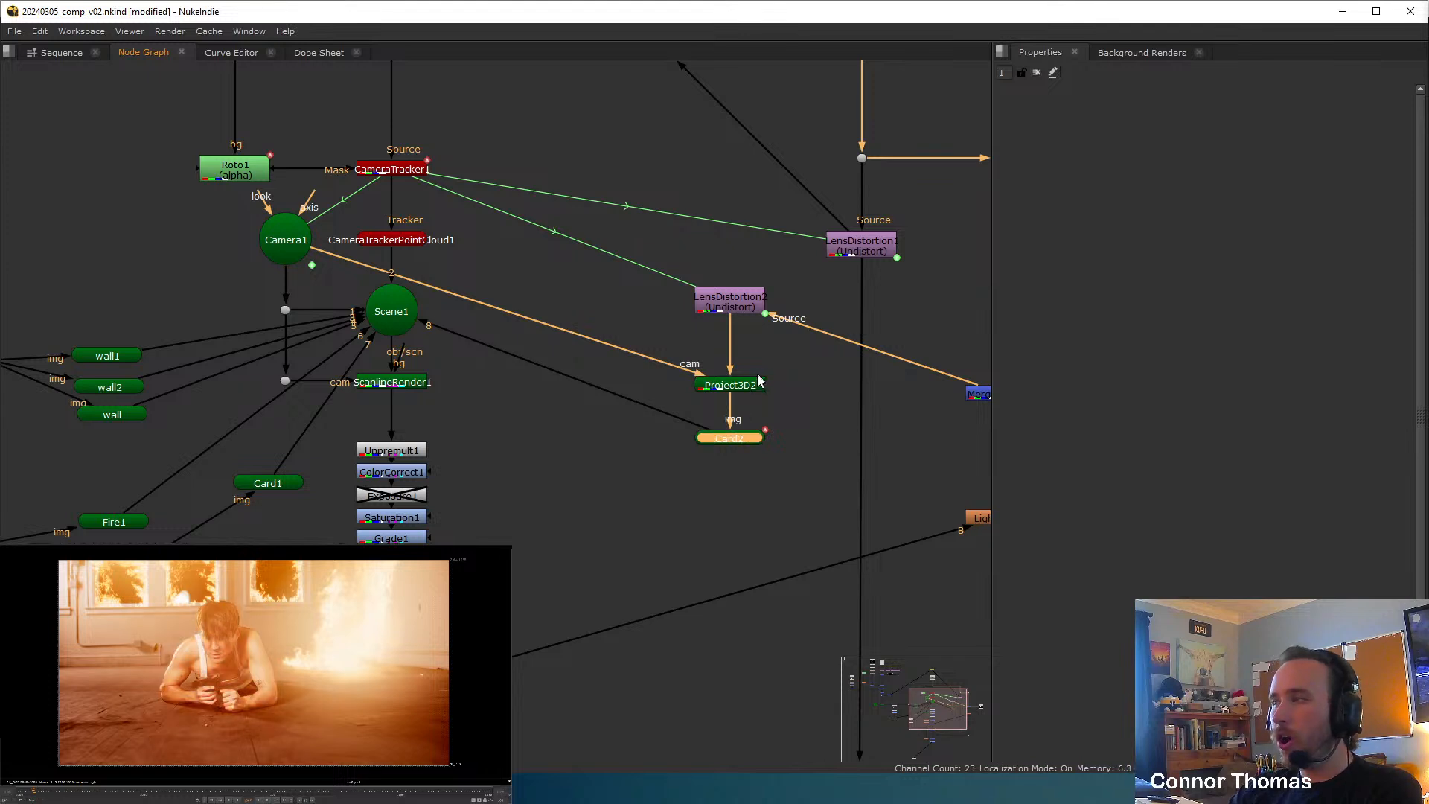
pyautogui.moveTo(741, 186); pyautogui.dragTo(736, 73, button='middle')
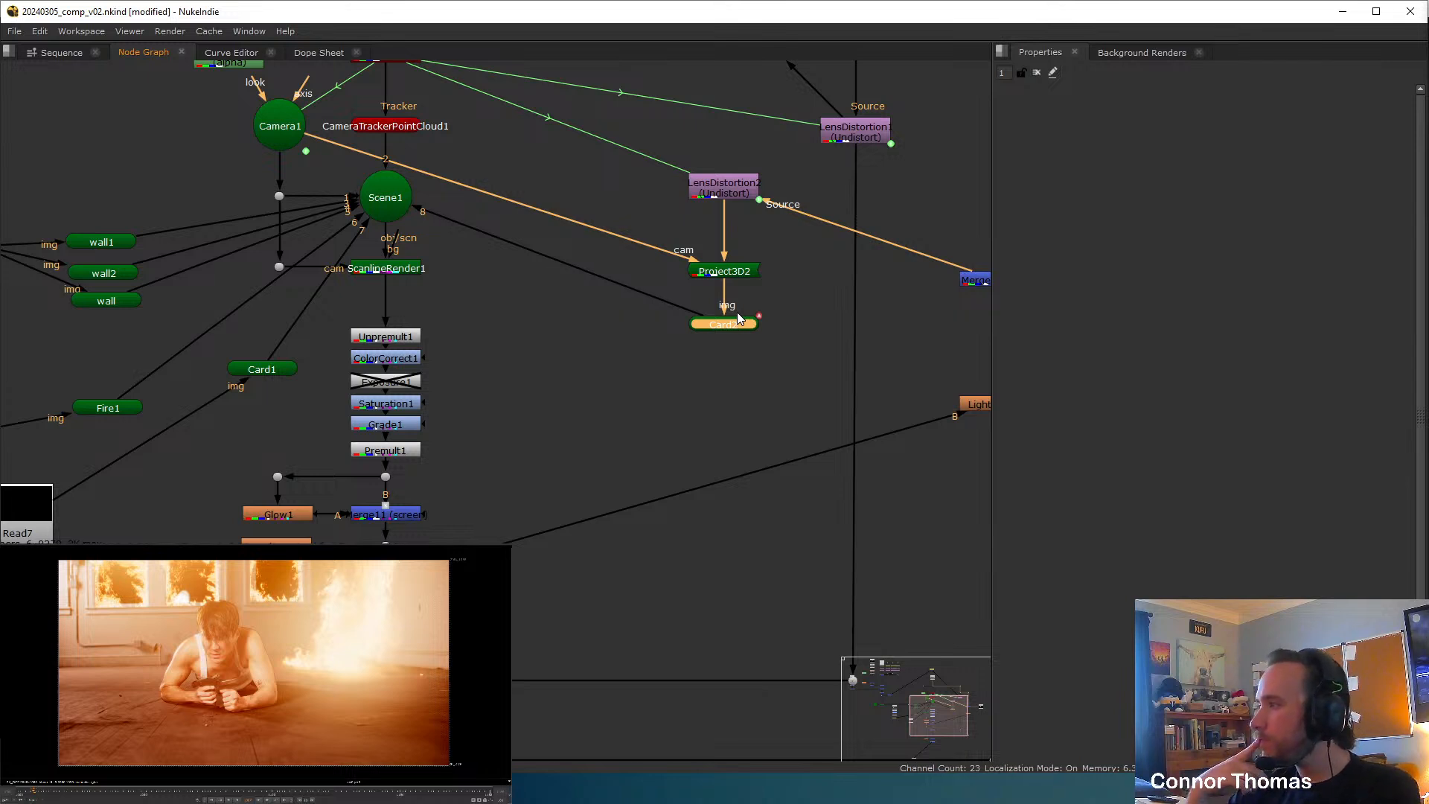
pyautogui.press('d')
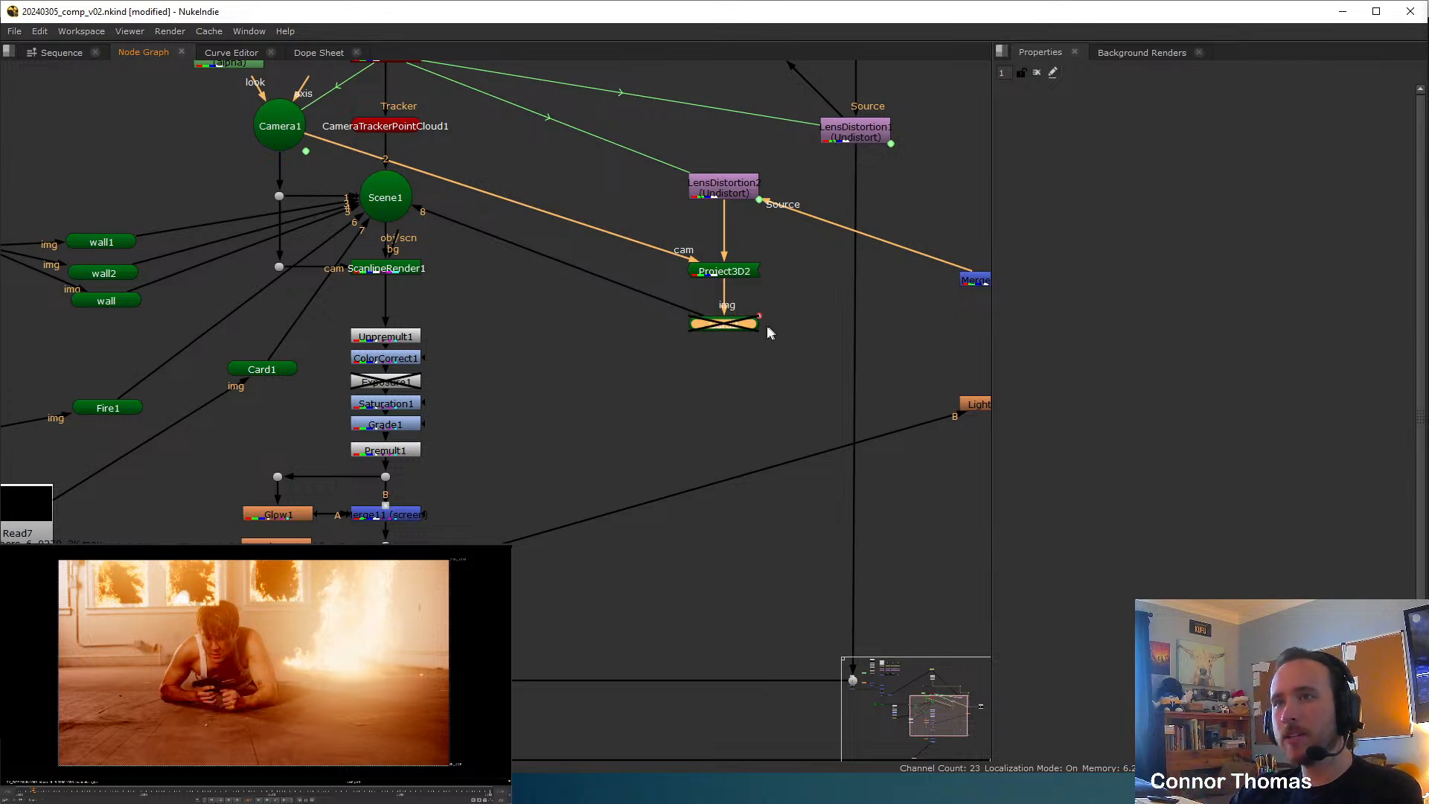
# Fit the composite to the viewer and check it at a different frame.
pyautogui.moveTo(778, 419); pyautogui.dragTo(648, 233, button='middle')
pyautogui.click(649, 233)
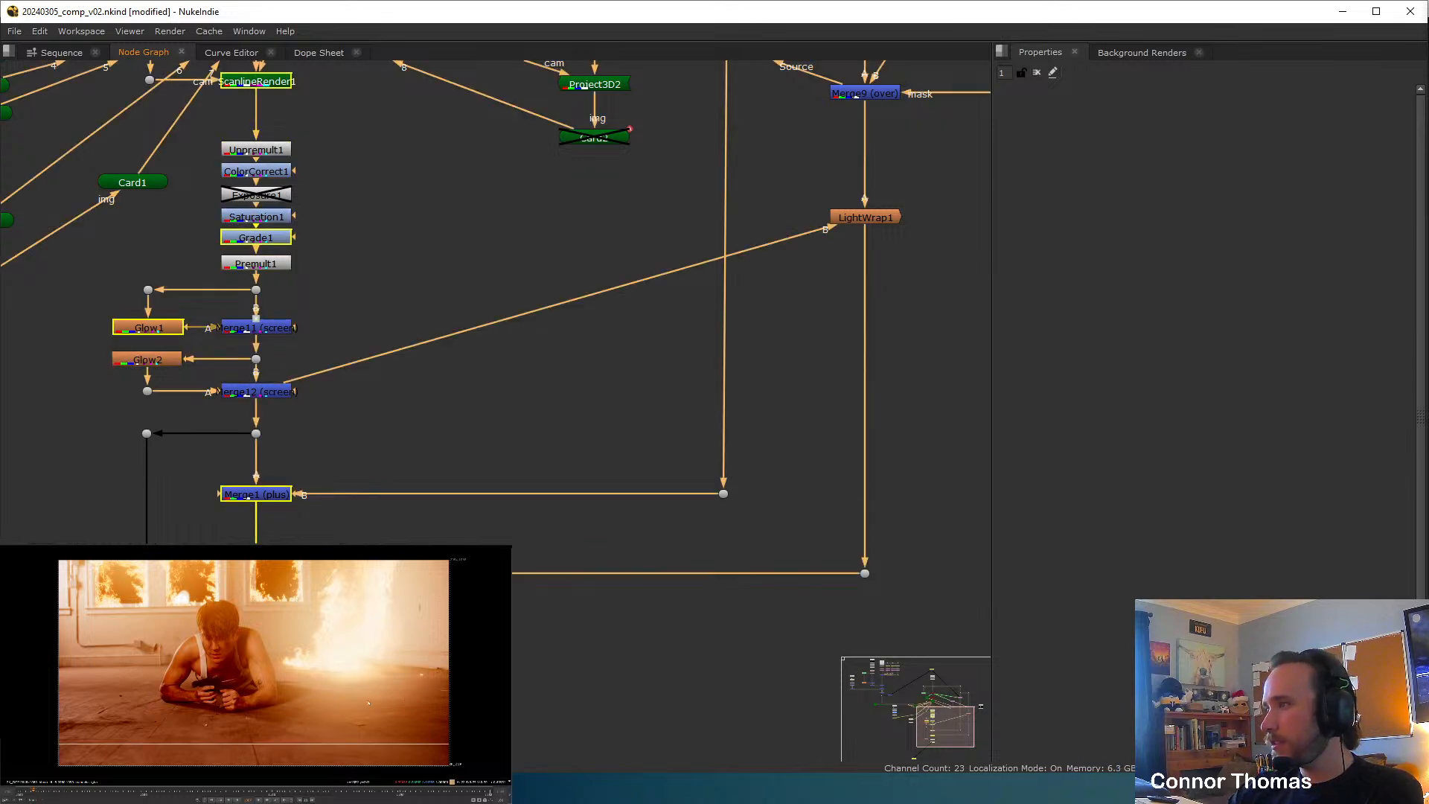
pyautogui.click(204, 674)
pyautogui.press('f')
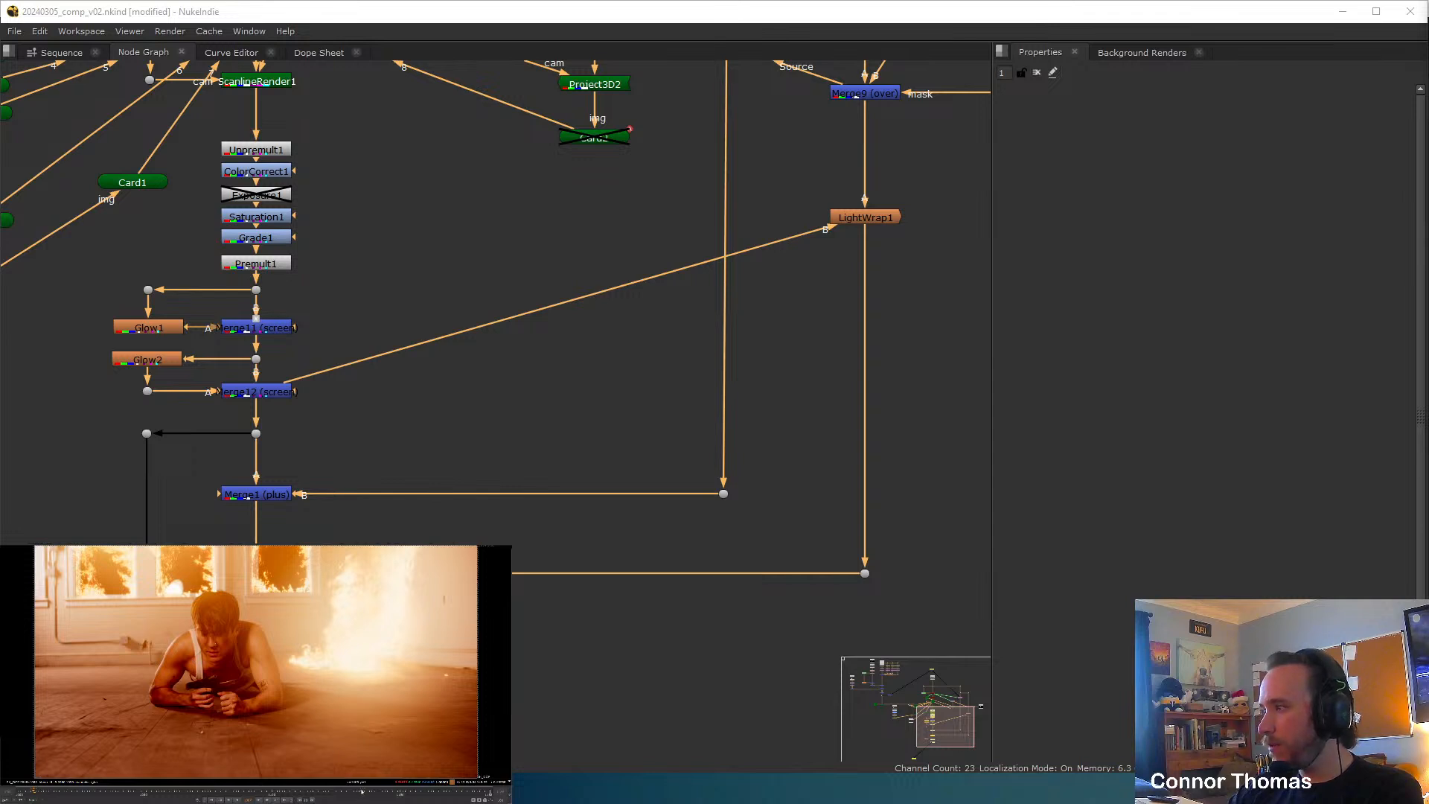
pyautogui.press('Right')
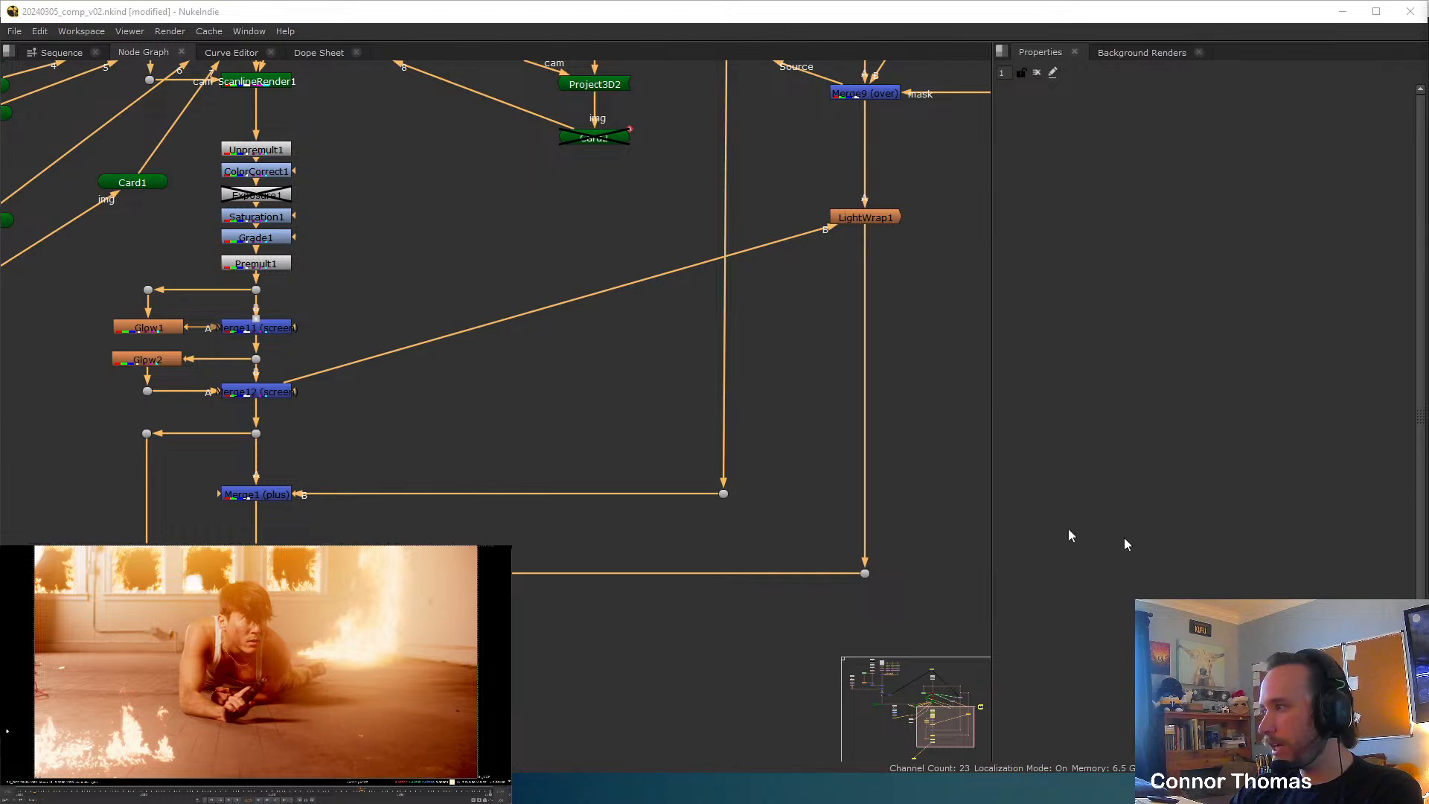
# Move the Read7 embers node aside and insert a Merge (over) between it and Card1, placed below the embers.
pyautogui.scroll(-5, 462, 208)
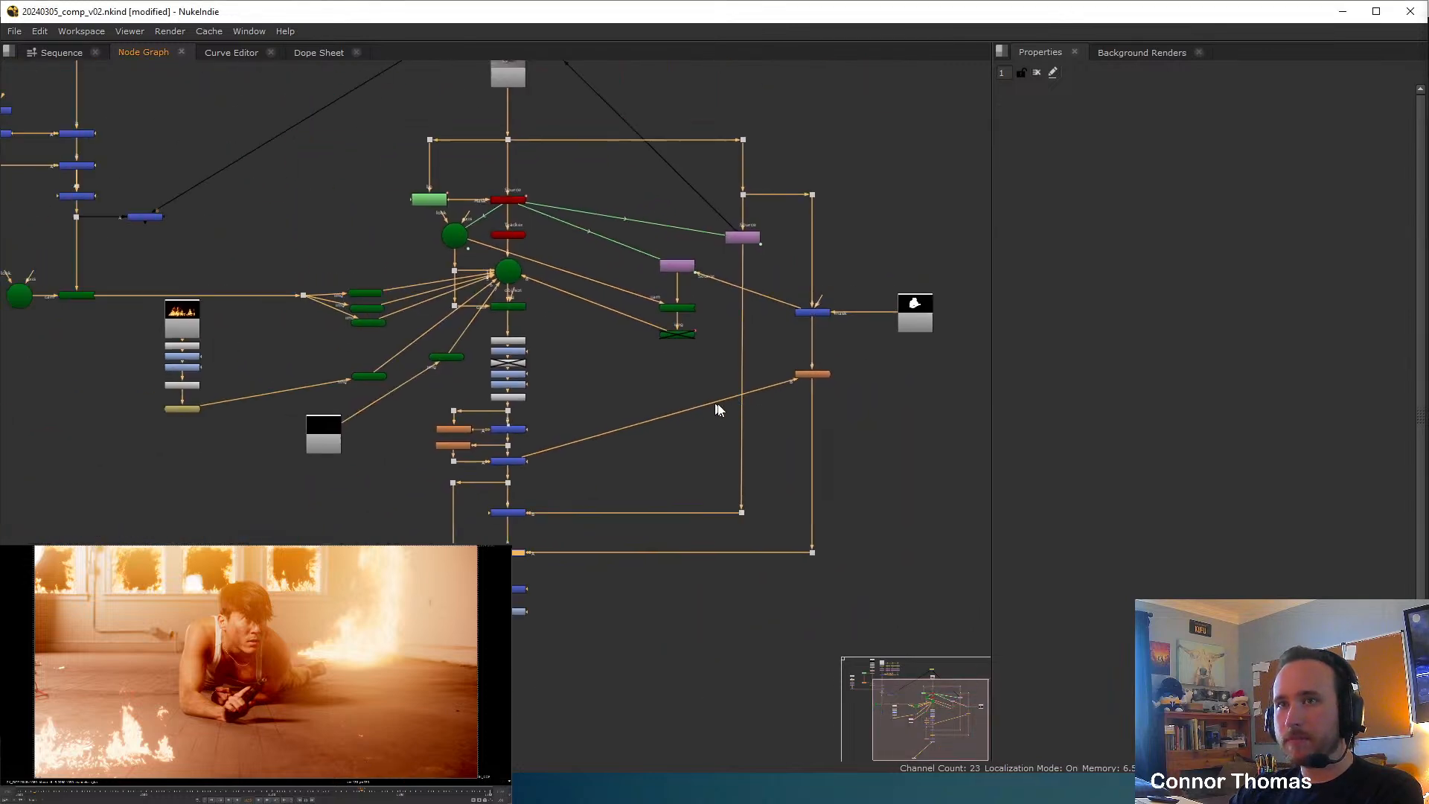
pyautogui.moveTo(351, 347); pyautogui.dragTo(630, 348, button='middle')
pyautogui.scroll(5, 587, 418)
pyautogui.moveTo(642, 442); pyautogui.dragTo(559, 427, button='middle')
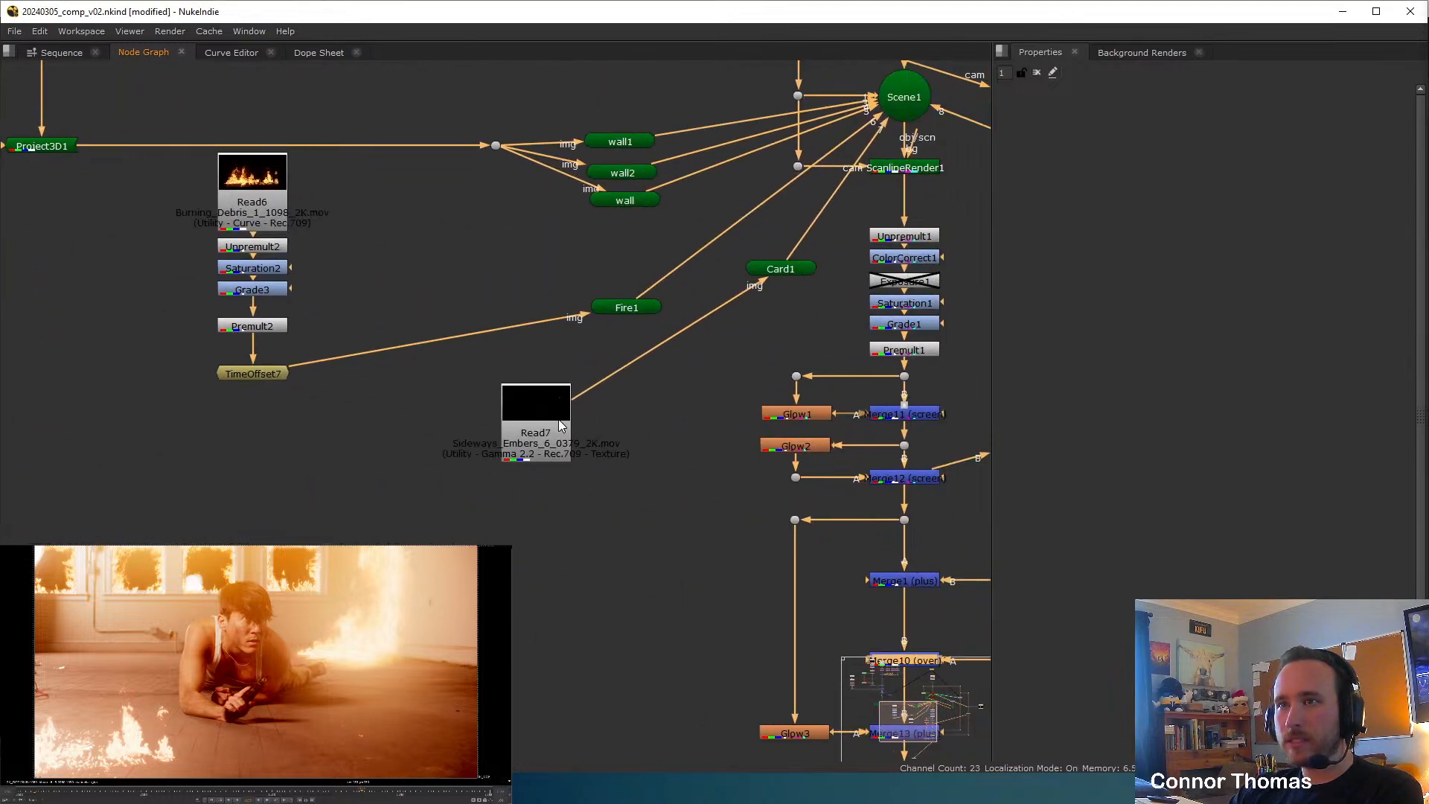
pyautogui.moveTo(559, 425); pyautogui.dragTo(455, 432)
pyautogui.press('m')
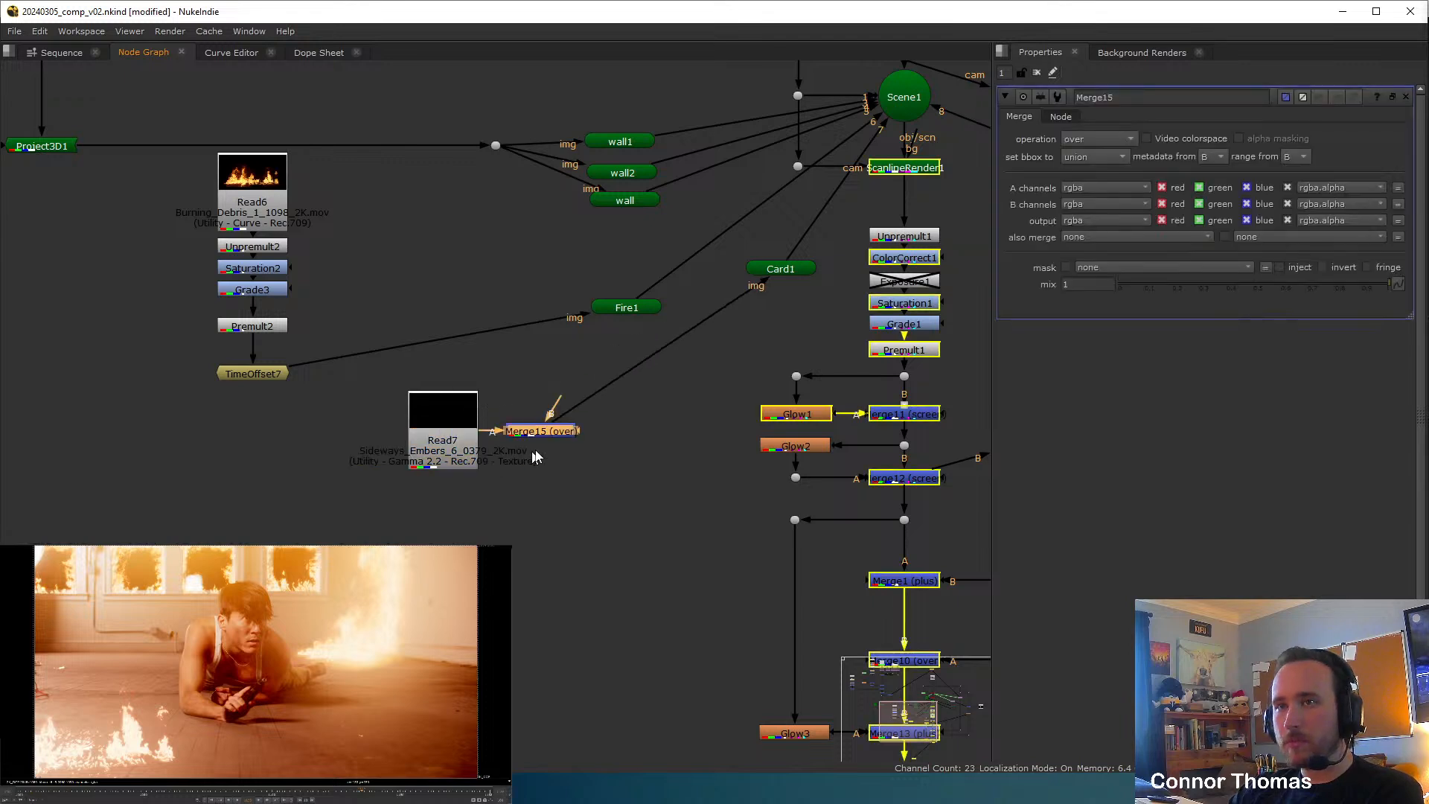
pyautogui.moveTo(546, 434); pyautogui.dragTo(530, 528)
# Add a Transform fed by Read7 and connect the new Merge's B input to it.
pyautogui.click(365, 501)
pyautogui.press('t')
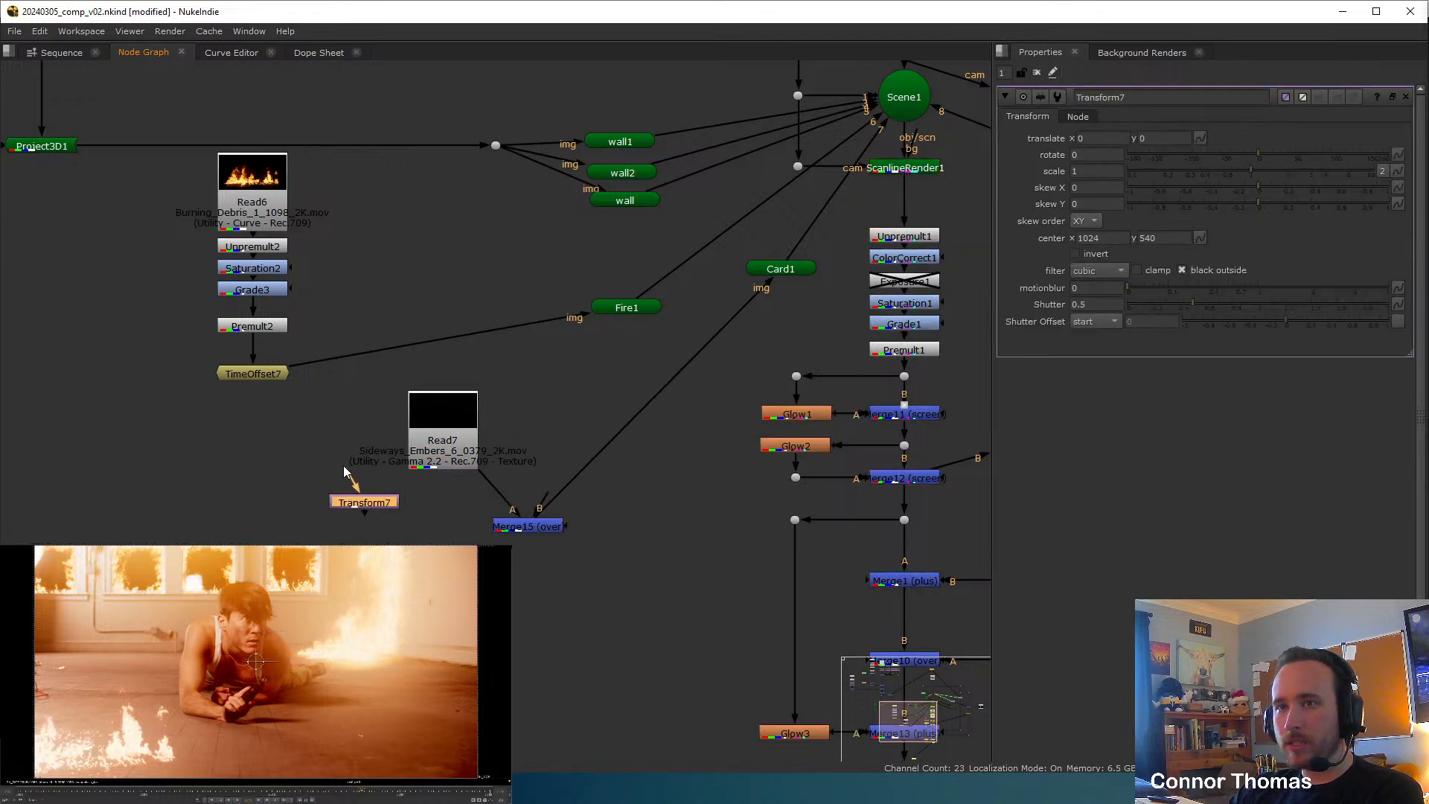
pyautogui.moveTo(356, 485); pyautogui.dragTo(430, 445)
pyautogui.moveTo(541, 491); pyautogui.dragTo(365, 511)
pyautogui.click(364, 512)
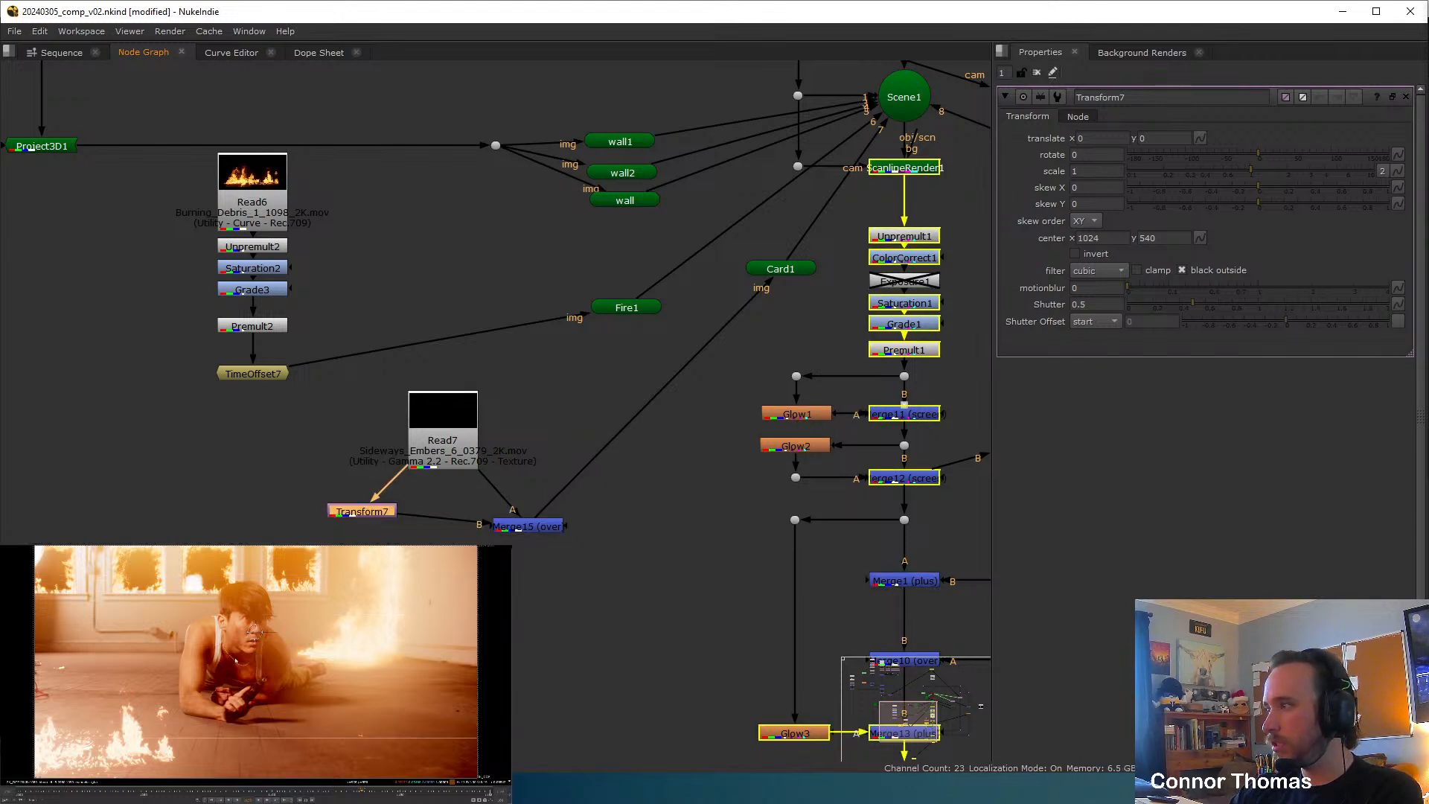
# Duplicate TimeOffset7 and insert the copy between Read7 and Transform7.
pyautogui.click(238, 374)
pyautogui.hotkey('ctrl', 'c')
pyautogui.hotkey('ctrl', 'v')
pyautogui.moveTo(274, 497); pyautogui.dragTo(359, 475)
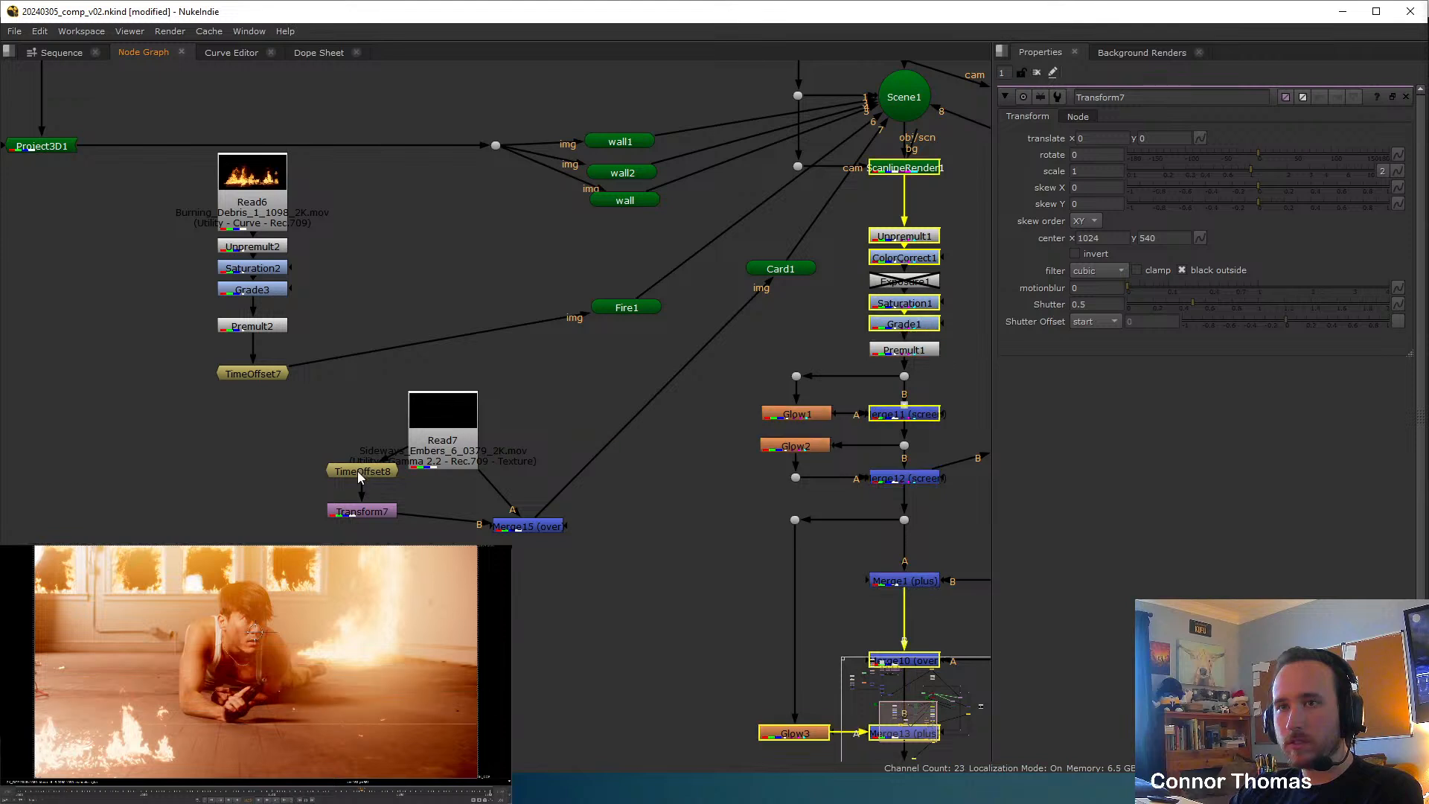
# Set the embers branch's time offset to 800 frames and close the properties.
pyautogui.doubleClick(359, 471)
pyautogui.doubleClick(1116, 137)
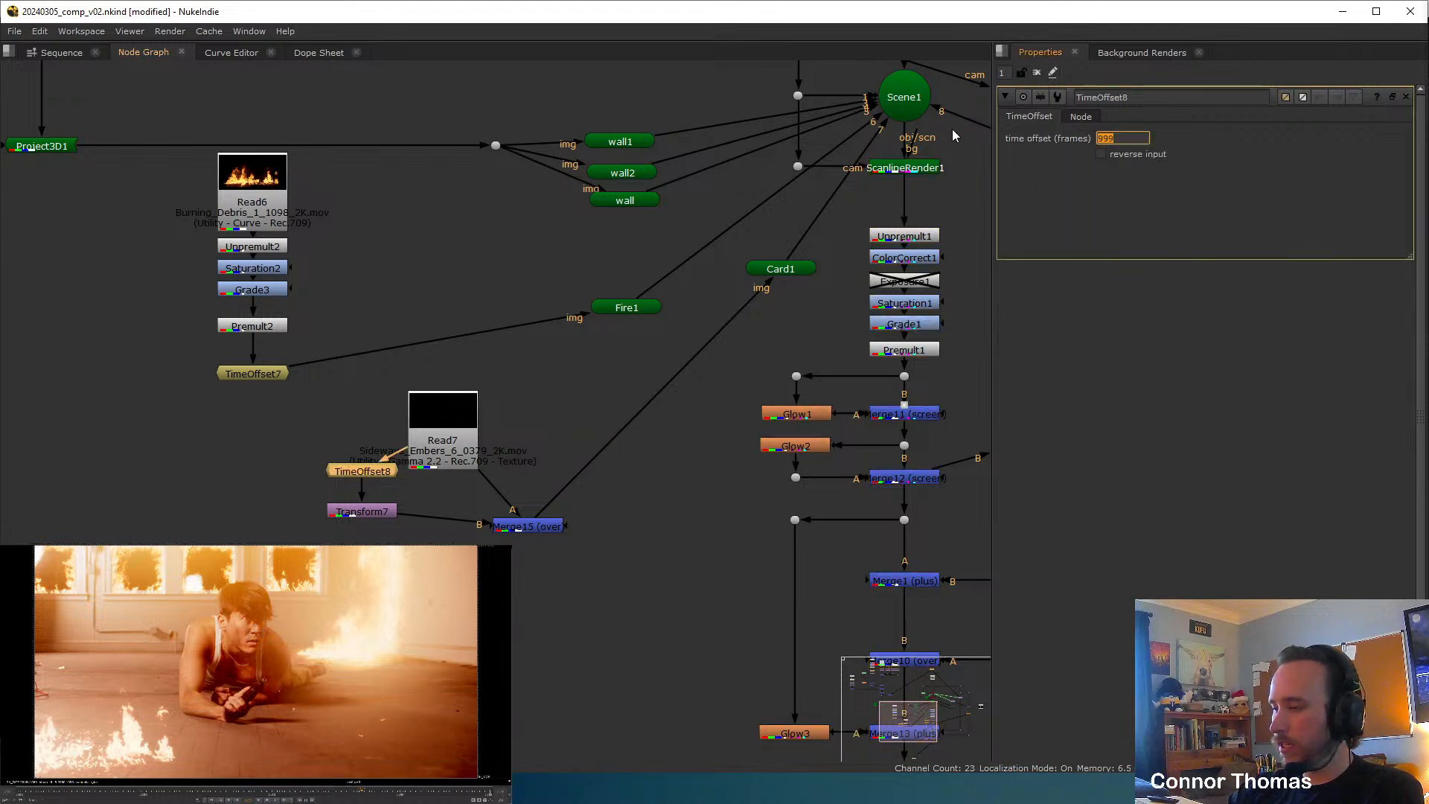
pyautogui.write('800')
pyautogui.press('Return')
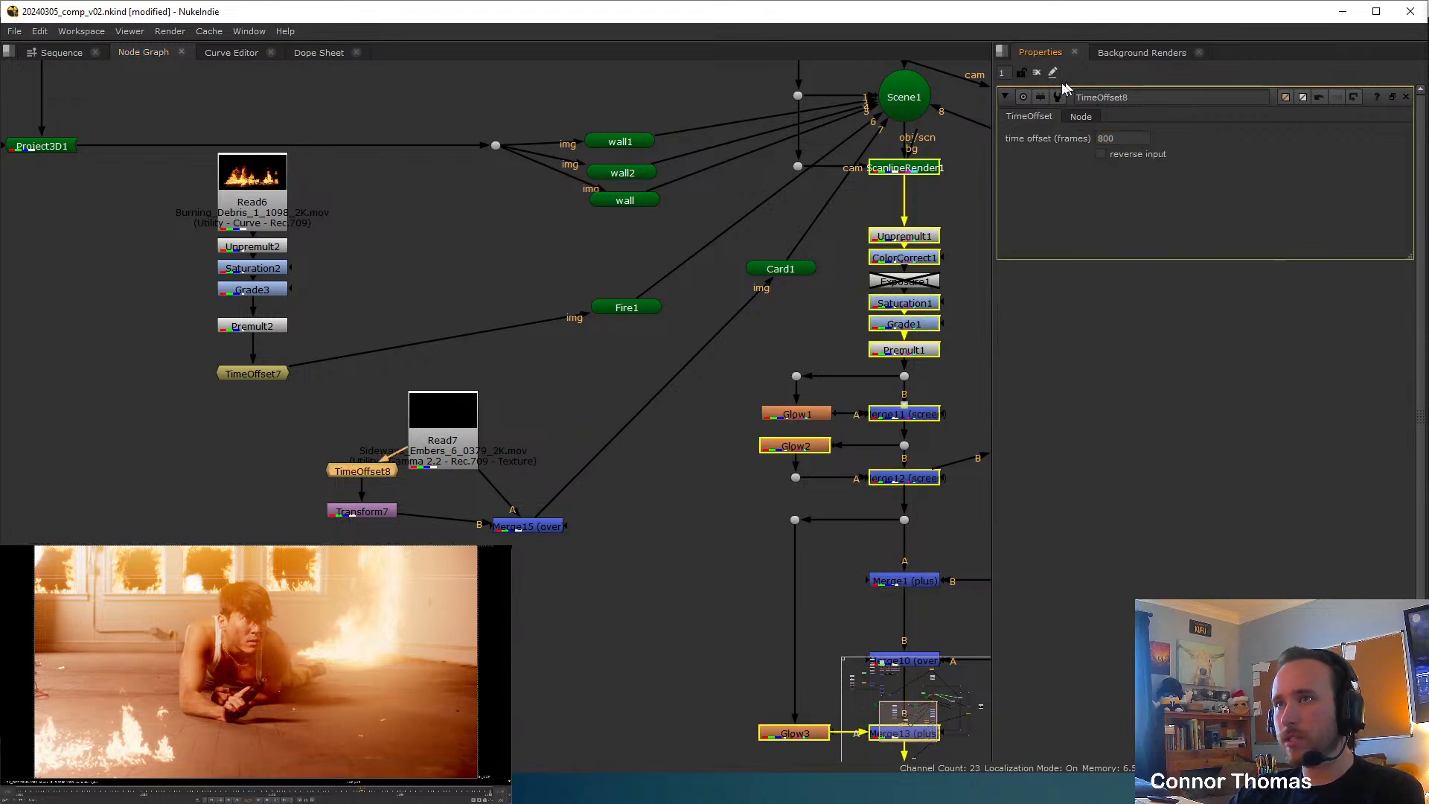
pyautogui.click(1037, 72)
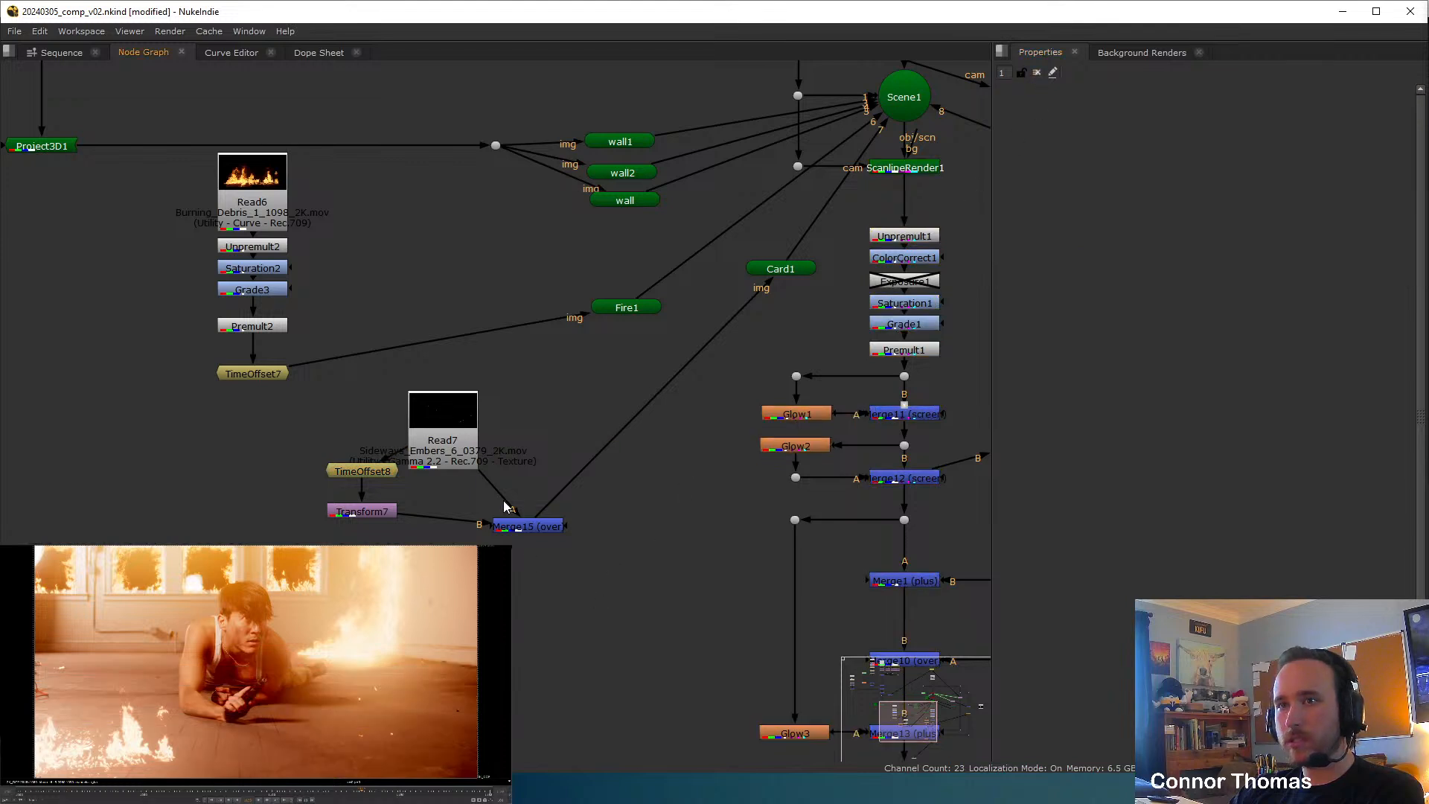
# Tidy the embers branch by aligning Merge15 under Read7 and spacing TimeOffset8 and Transform7 beside it.
pyautogui.moveTo(521, 528); pyautogui.dragTo(443, 519)
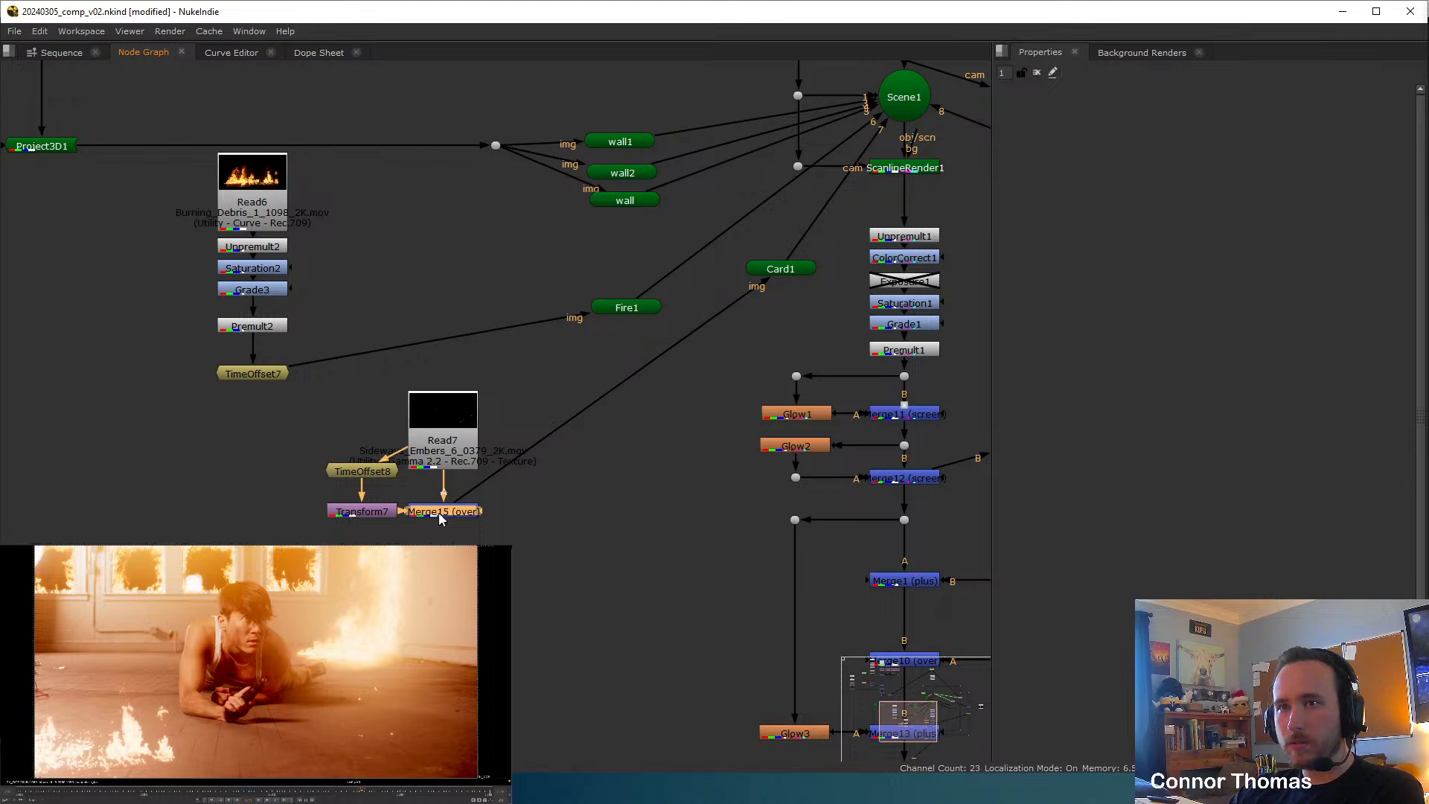
pyautogui.moveTo(364, 472); pyautogui.dragTo(364, 434)
pyautogui.keyDown('shift'); pyautogui.click(380, 513); pyautogui.keyUp('shift')
pyautogui.moveTo(380, 514); pyautogui.dragTo(346, 514)
# Shift the duplicated embers with Transform7 to a translate of x -116, y 3, and close its properties.
pyautogui.doubleClick(347, 513)
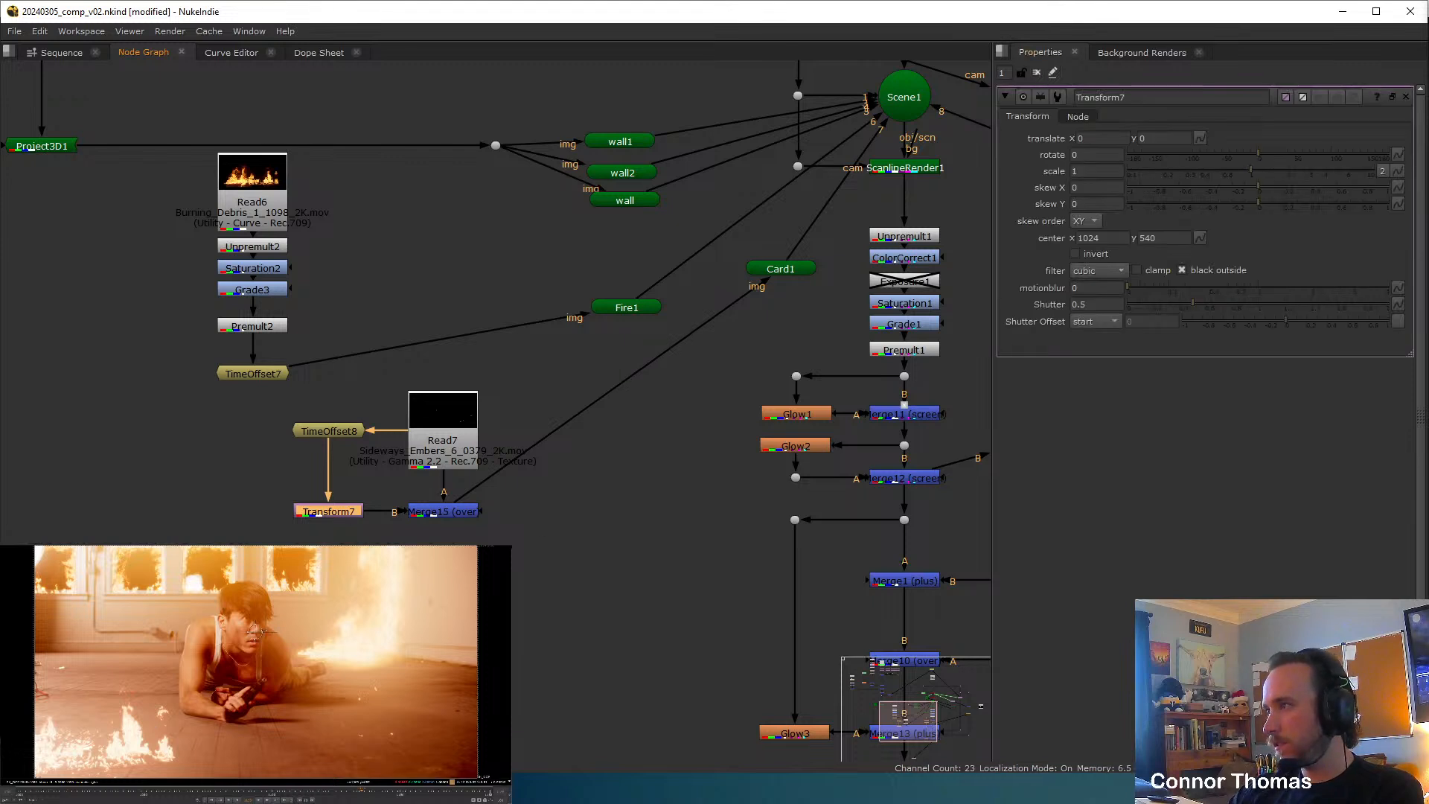
pyautogui.moveTo(254, 633); pyautogui.dragTo(233, 631)
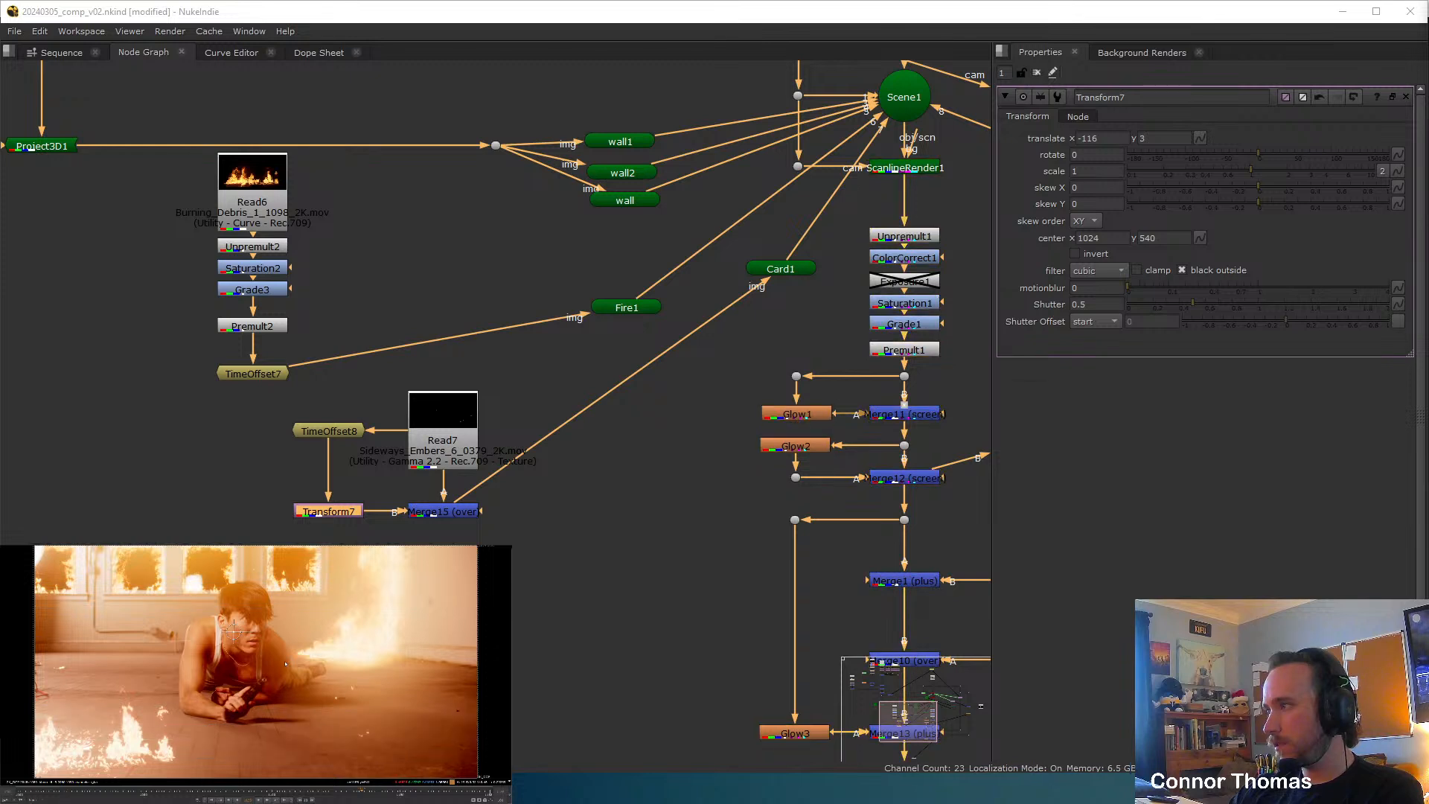
pyautogui.click(1037, 73)
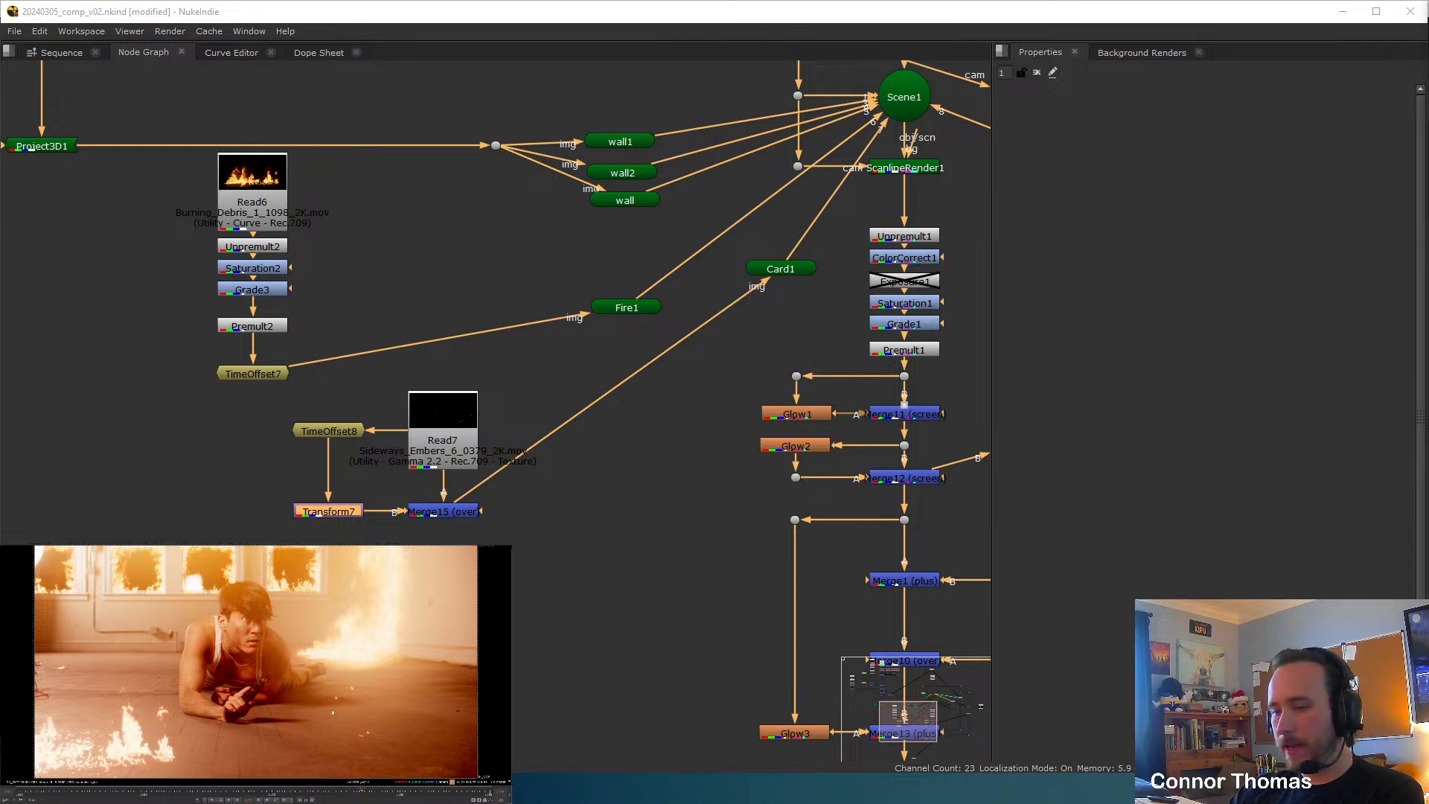
# Add a Grade node directly after Grade2 at the end of the composite.
pyautogui.moveTo(650, 479); pyautogui.dragTo(547, 446, button='middle')
pyautogui.moveTo(537, 360); pyautogui.dragTo(463, 332, button='middle')
pyautogui.scroll(-6, 404, 344)
pyautogui.moveTo(593, 518); pyautogui.dragTo(720, 475, button='middle')
pyautogui.moveTo(604, 438)
pyautogui.mouseDown(button='middle')
pyautogui.moveTo(664, 499)
pyautogui.moveTo(613, 455)
pyautogui.mouseUp(button='middle')
pyautogui.moveTo(767, 540); pyautogui.dragTo(613, 363, button='middle')
pyautogui.scroll(5, 644, 455)
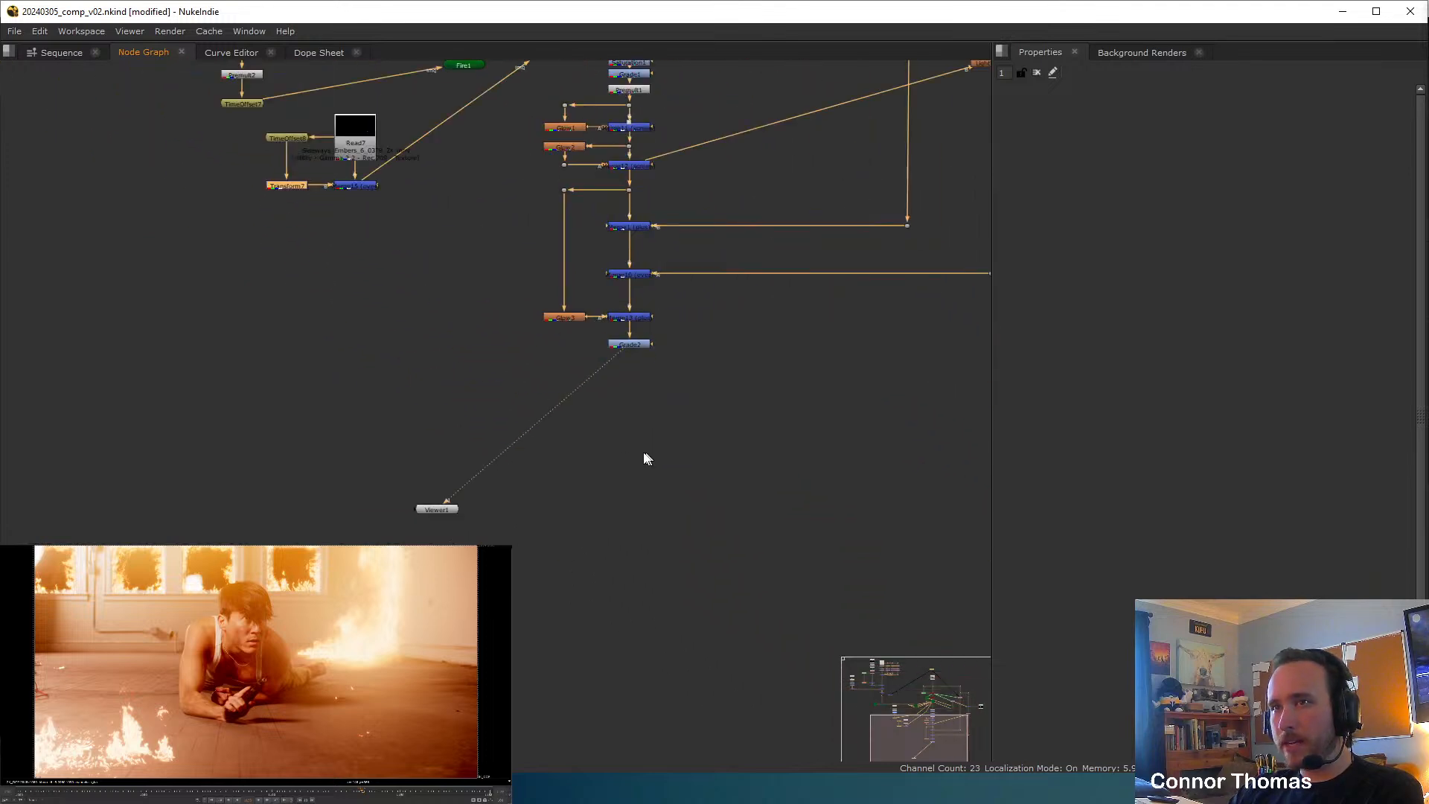
pyautogui.click(662, 310)
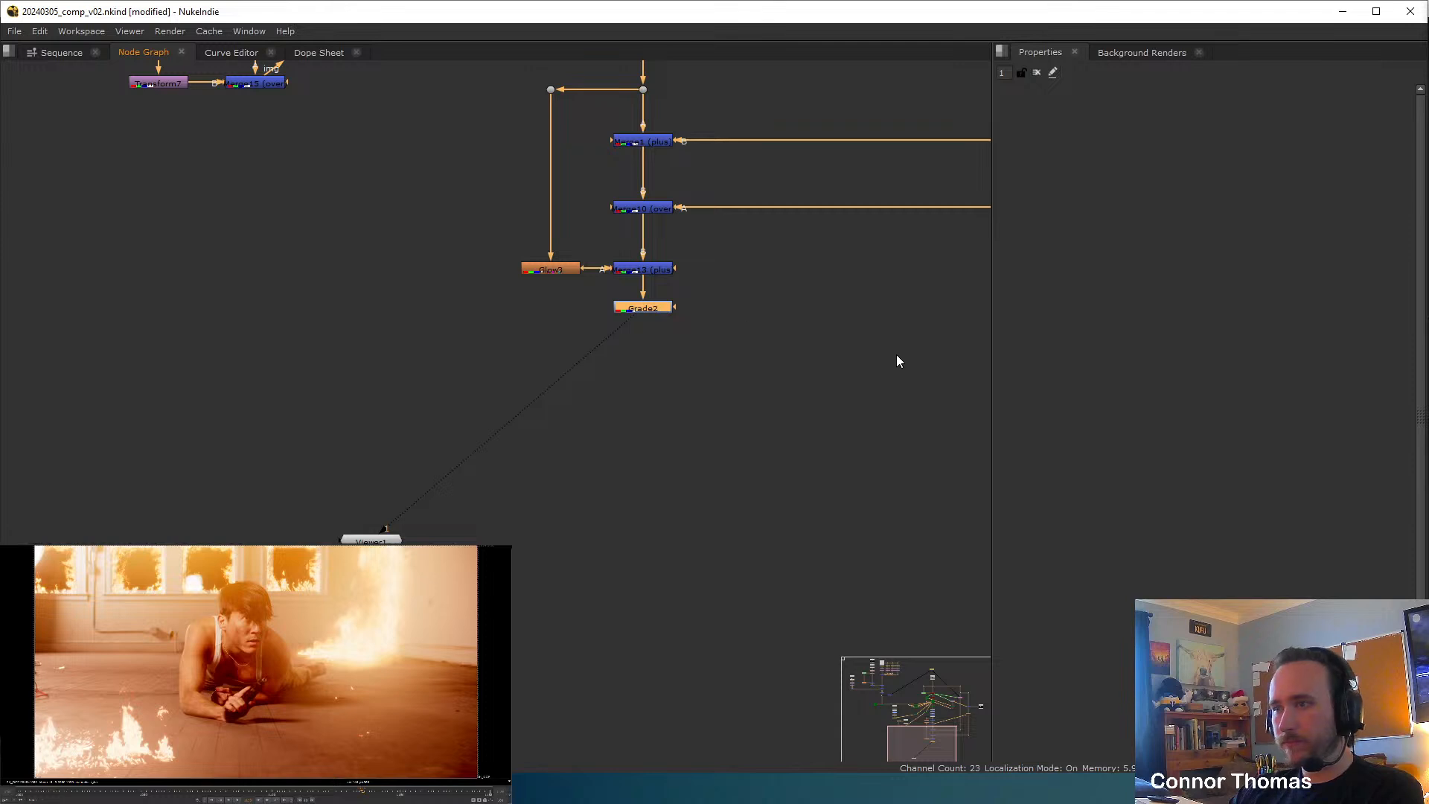
pyautogui.press('g')
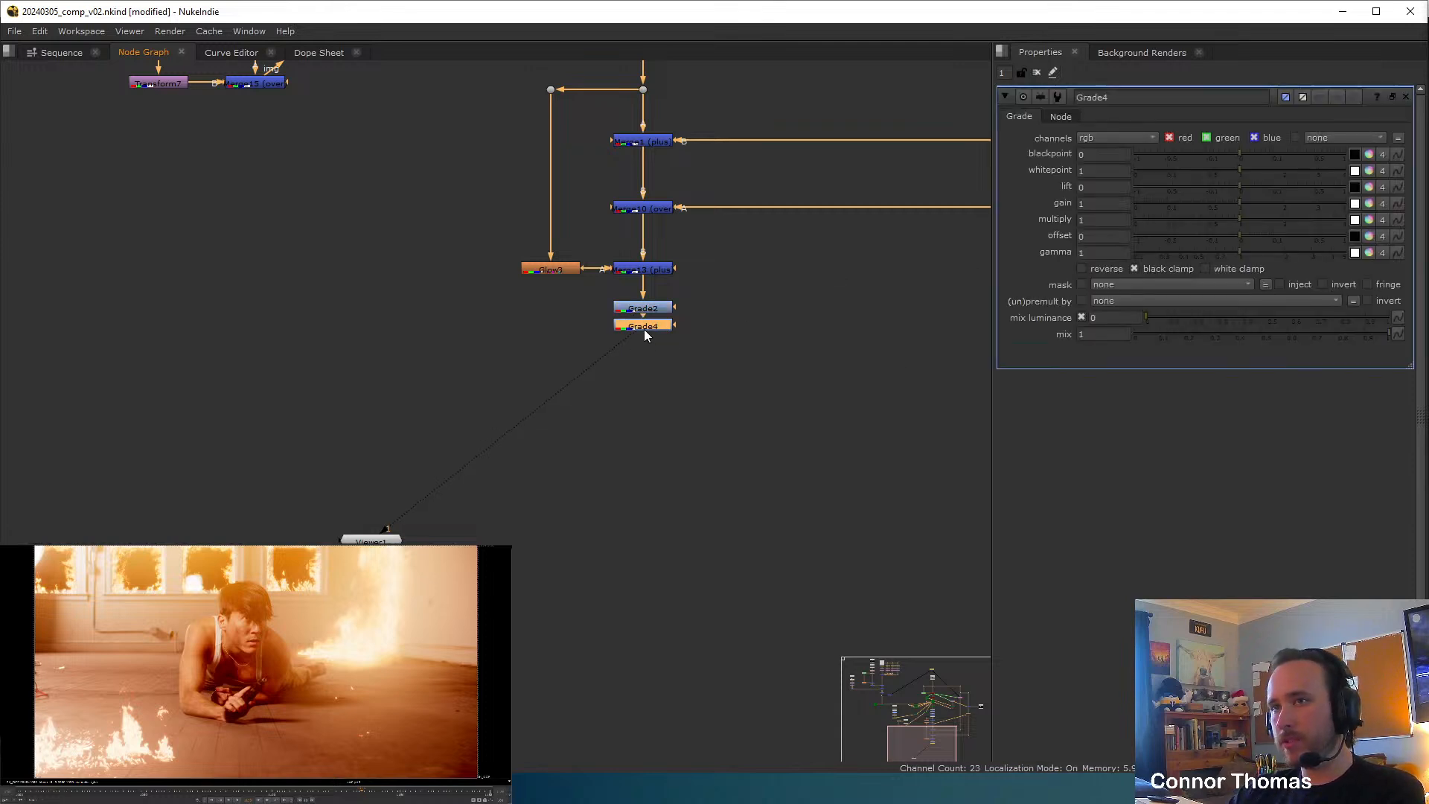
# Space Grade4 below Grade2, add a Roto node beside them, and connect it between Grade2 and Grade4's mask input.
pyautogui.moveTo(644, 328); pyautogui.dragTo(637, 350)
pyautogui.click(714, 337)
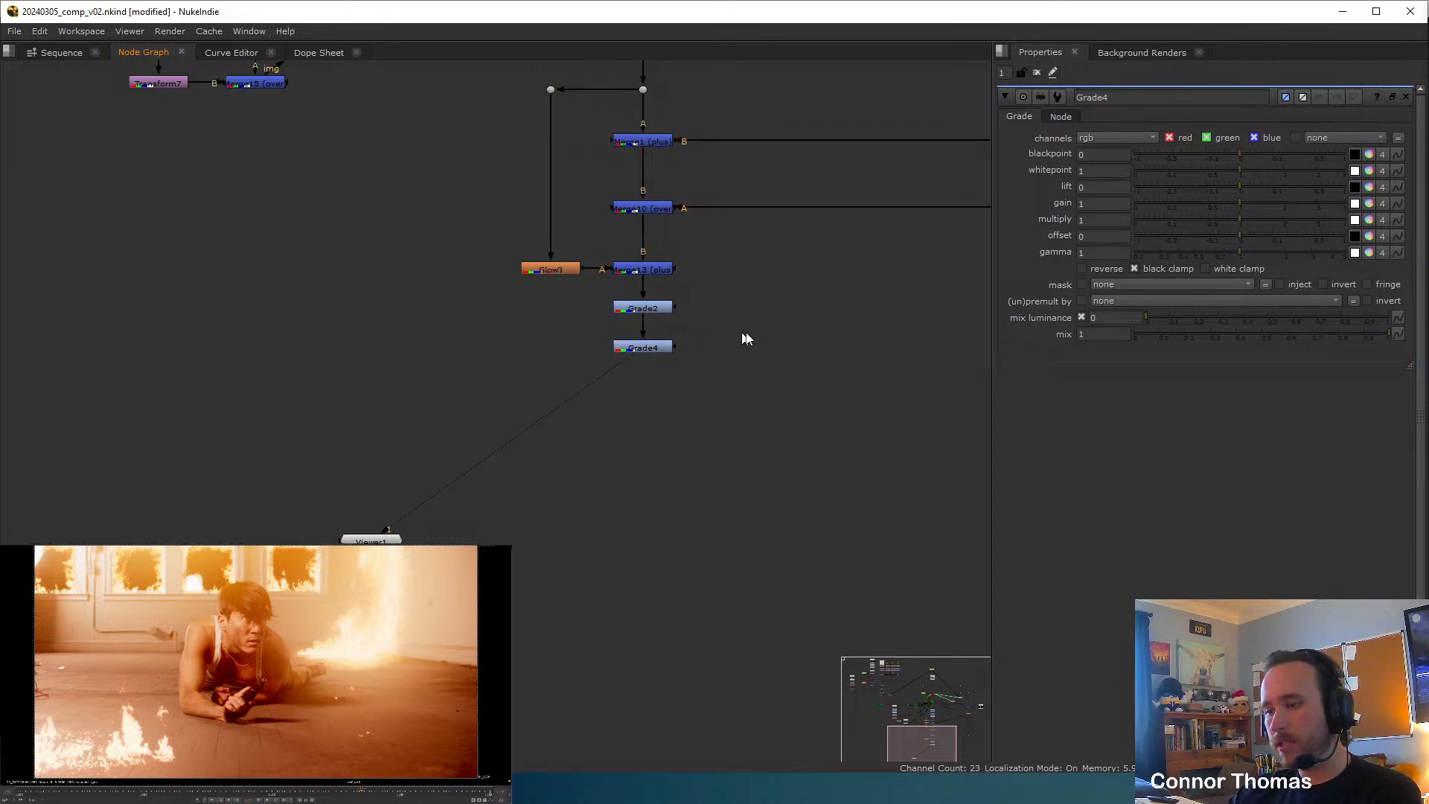
pyautogui.press('o')
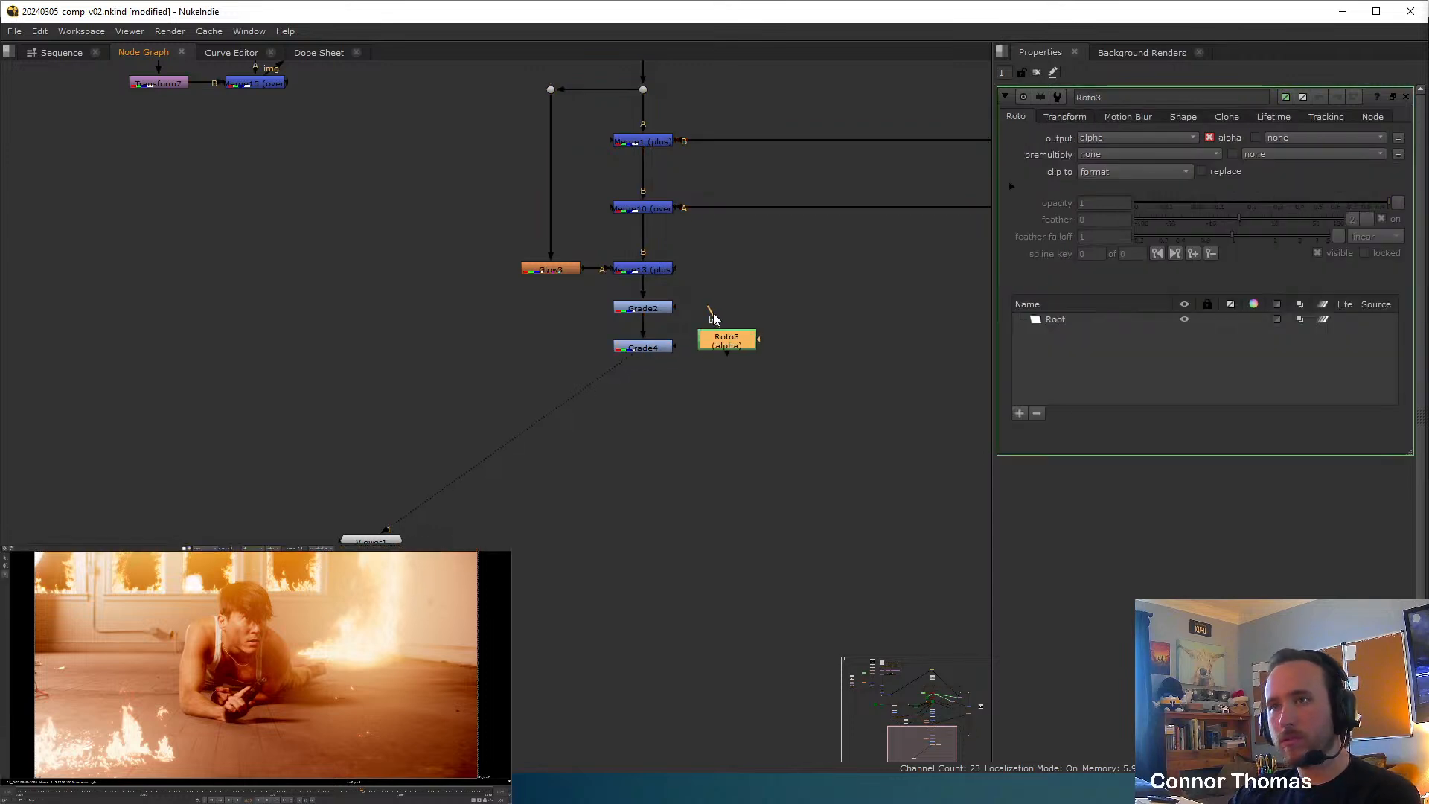
pyautogui.moveTo(727, 321)
pyautogui.mouseDown()
pyautogui.moveTo(659, 312)
pyautogui.moveTo(733, 339)
pyautogui.mouseUp()
pyautogui.scroll(5, 726, 364)
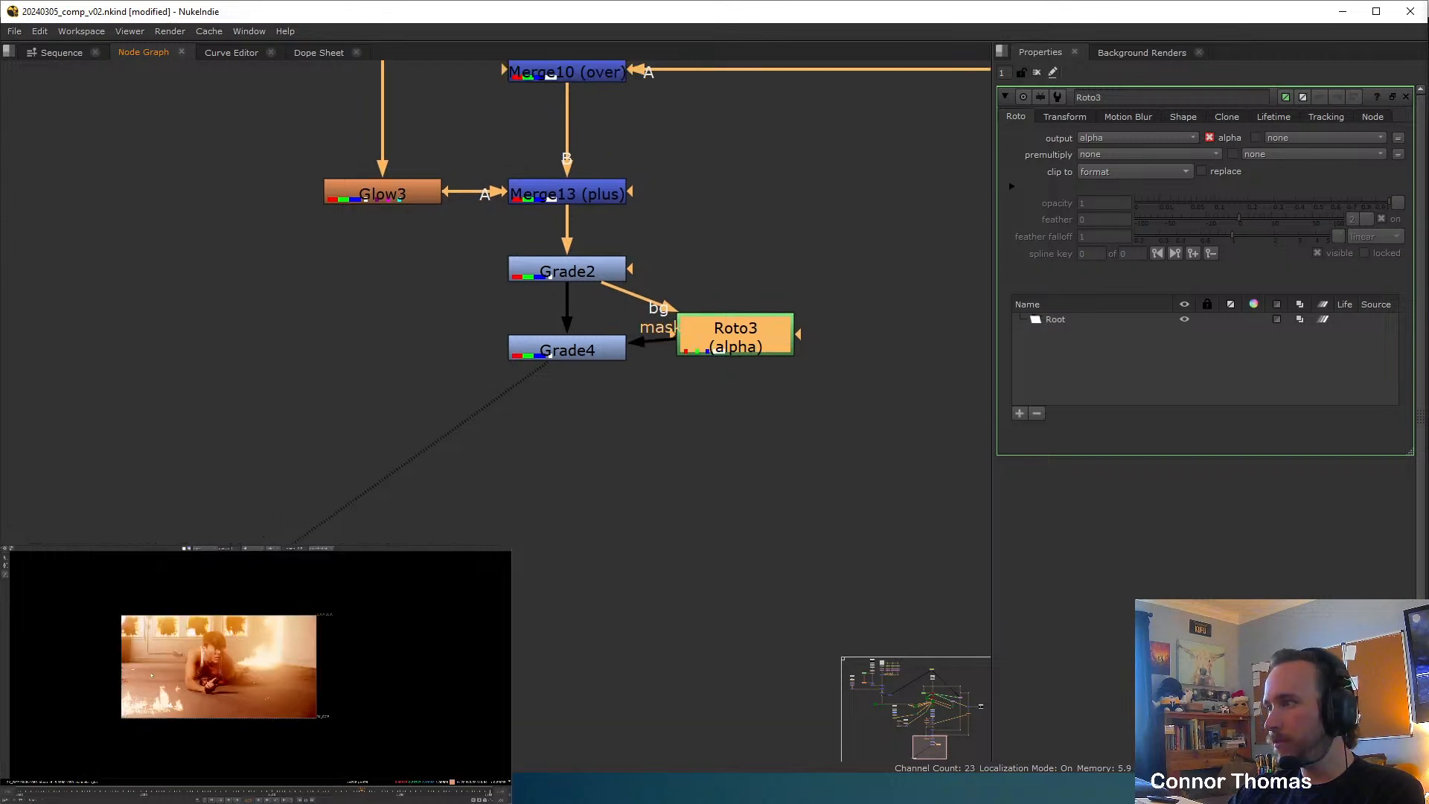
# Draw a closed Bezier in Roto3 that crosses the lower part of the frame and encloses the area above, extending well outside the image.
pyautogui.click(83, 660)
pyautogui.click(104, 677)
pyautogui.click(182, 709)
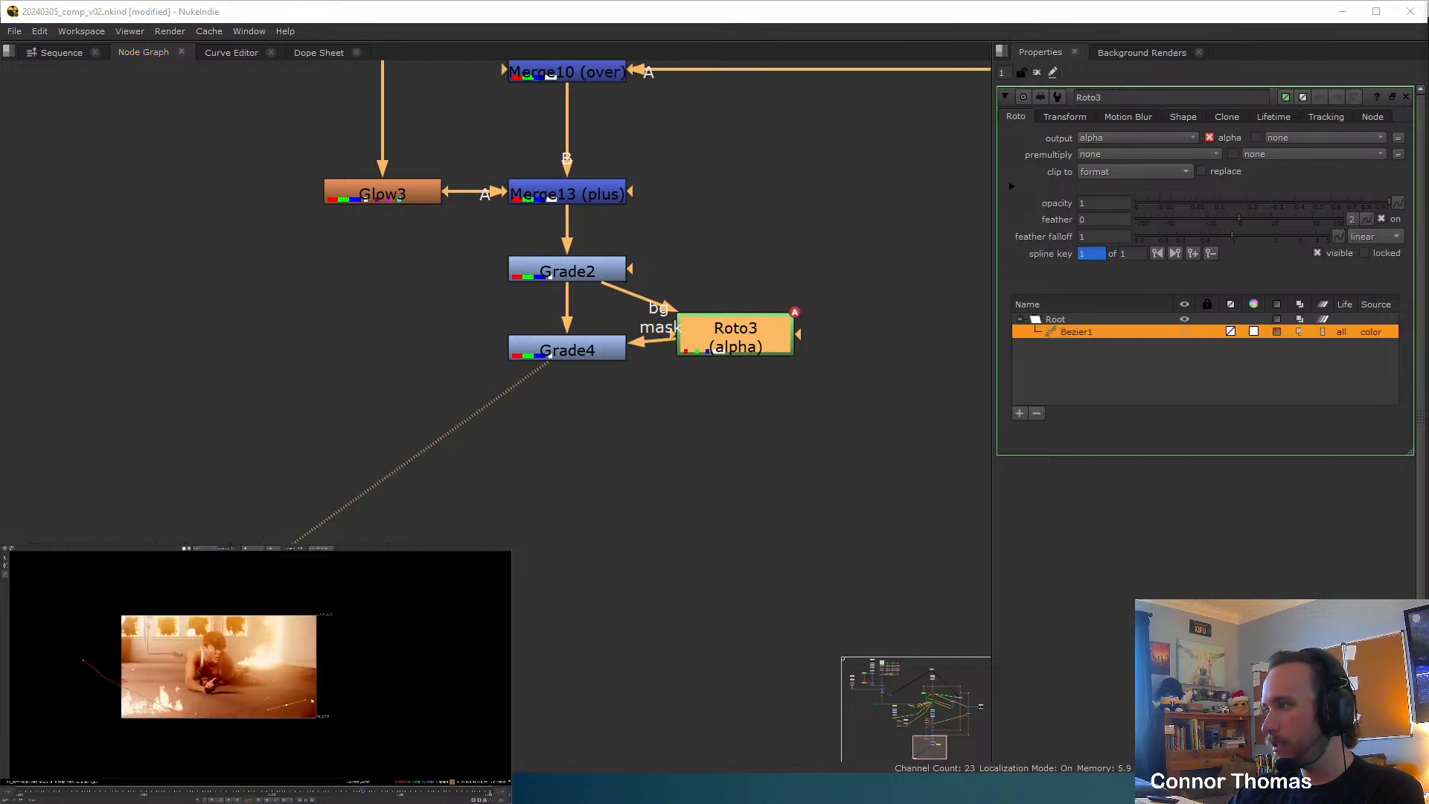
pyautogui.moveTo(367, 676); pyautogui.dragTo(385, 666)
pyautogui.click(373, 670)
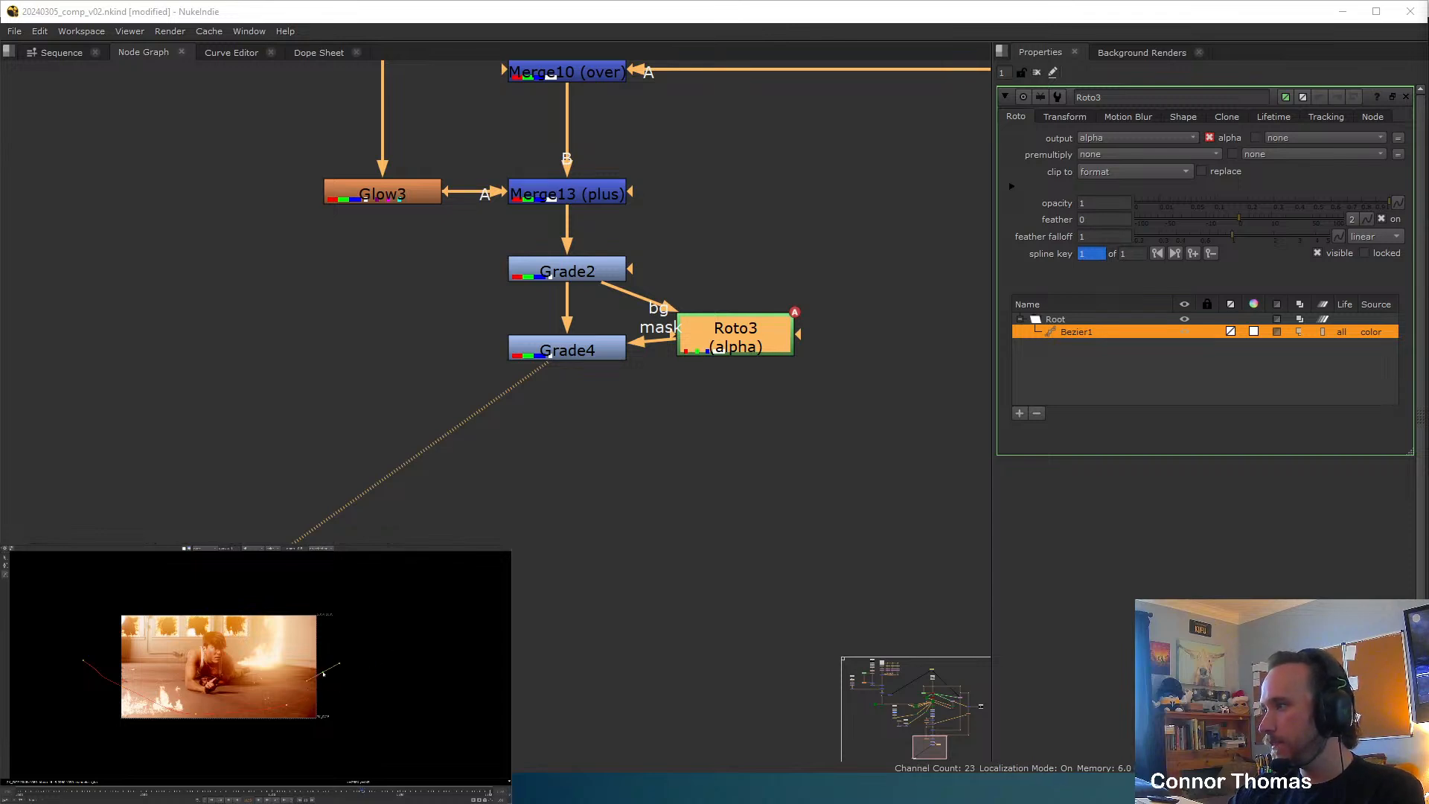
pyautogui.moveTo(268, 564); pyautogui.dragTo(259, 558)
pyautogui.moveTo(176, 564)
pyautogui.mouseDown()
pyautogui.moveTo(155, 575)
pyautogui.moveTo(136, 634)
pyautogui.mouseUp()
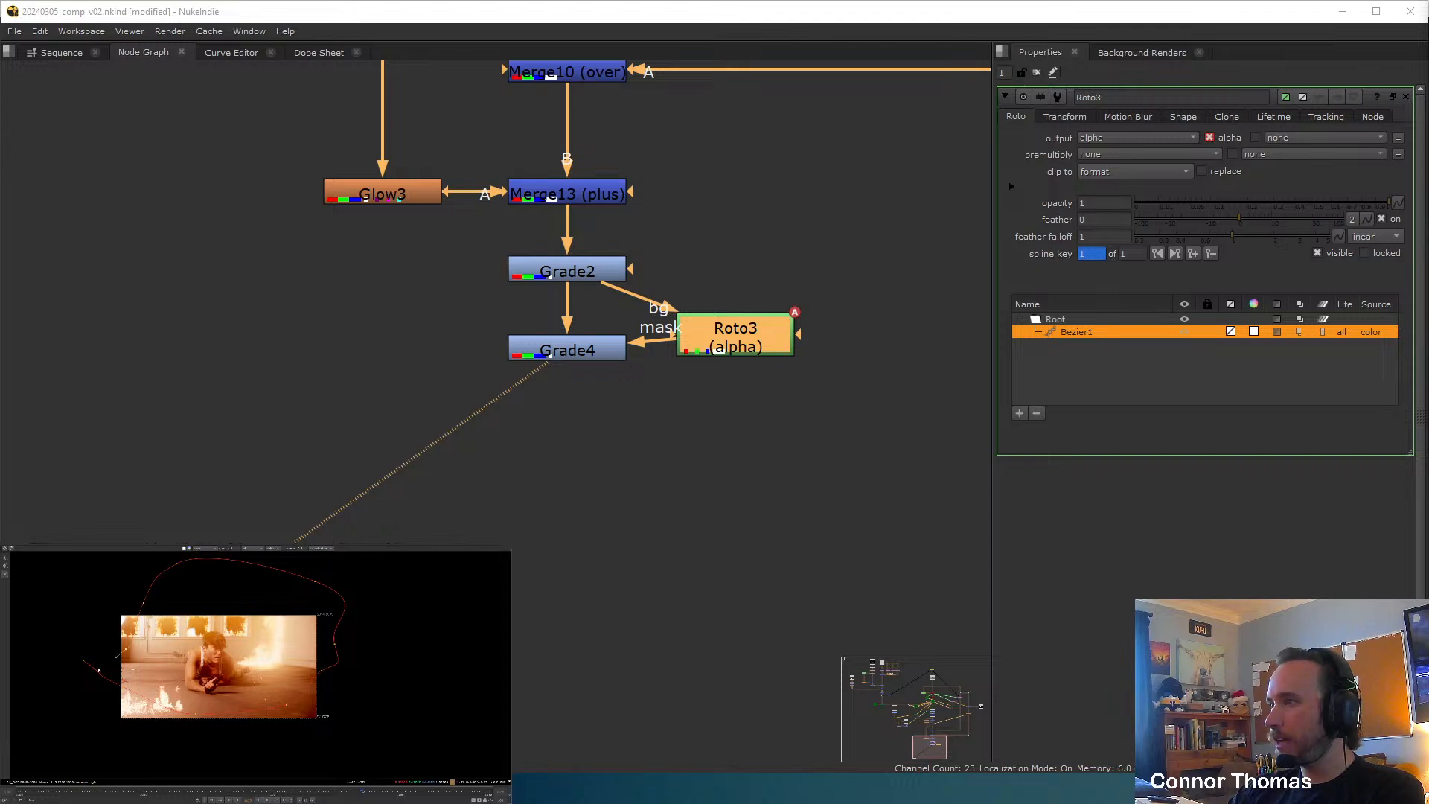
pyautogui.click(84, 660)
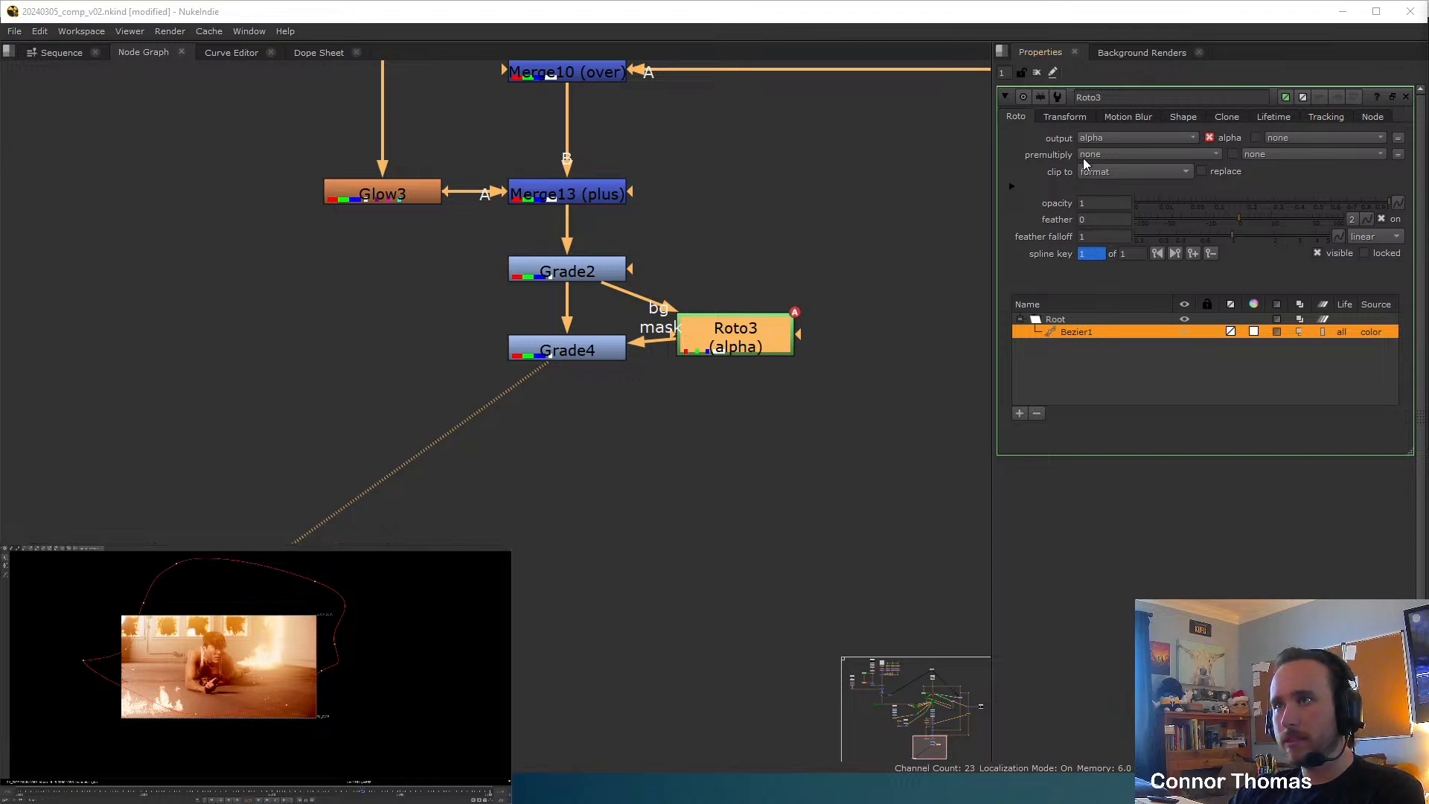
# Set Roto3's premultiply to rgba and close its properties.
pyautogui.click(1084, 157)
pyautogui.click(1123, 189)
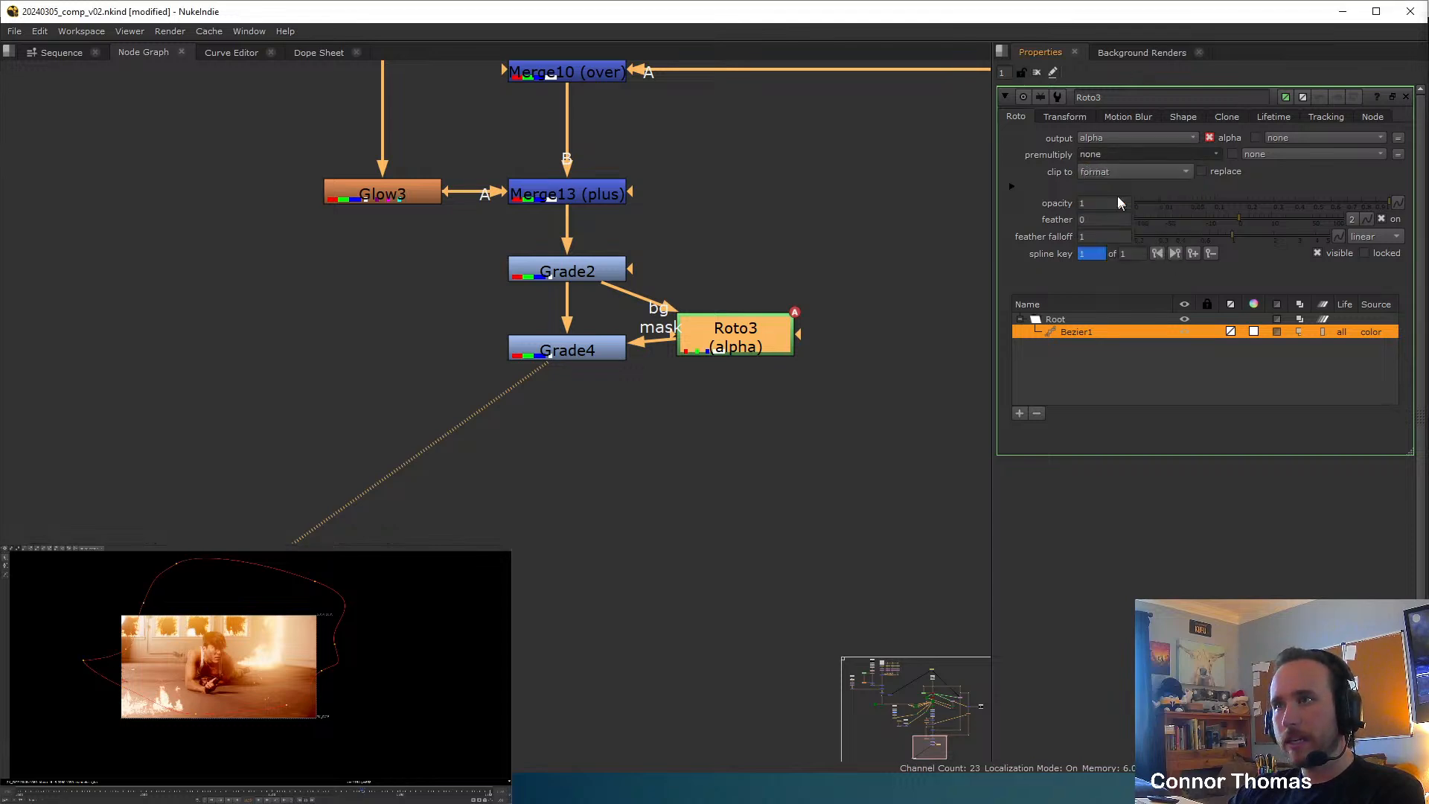
pyautogui.click(1036, 73)
# Move Roto3 beside Grade2, insert an EdgeBlur node between it and Grade4's mask, set its size to 300, and close the properties.
pyautogui.moveTo(753, 335); pyautogui.dragTo(805, 268)
pyautogui.press('Tab')
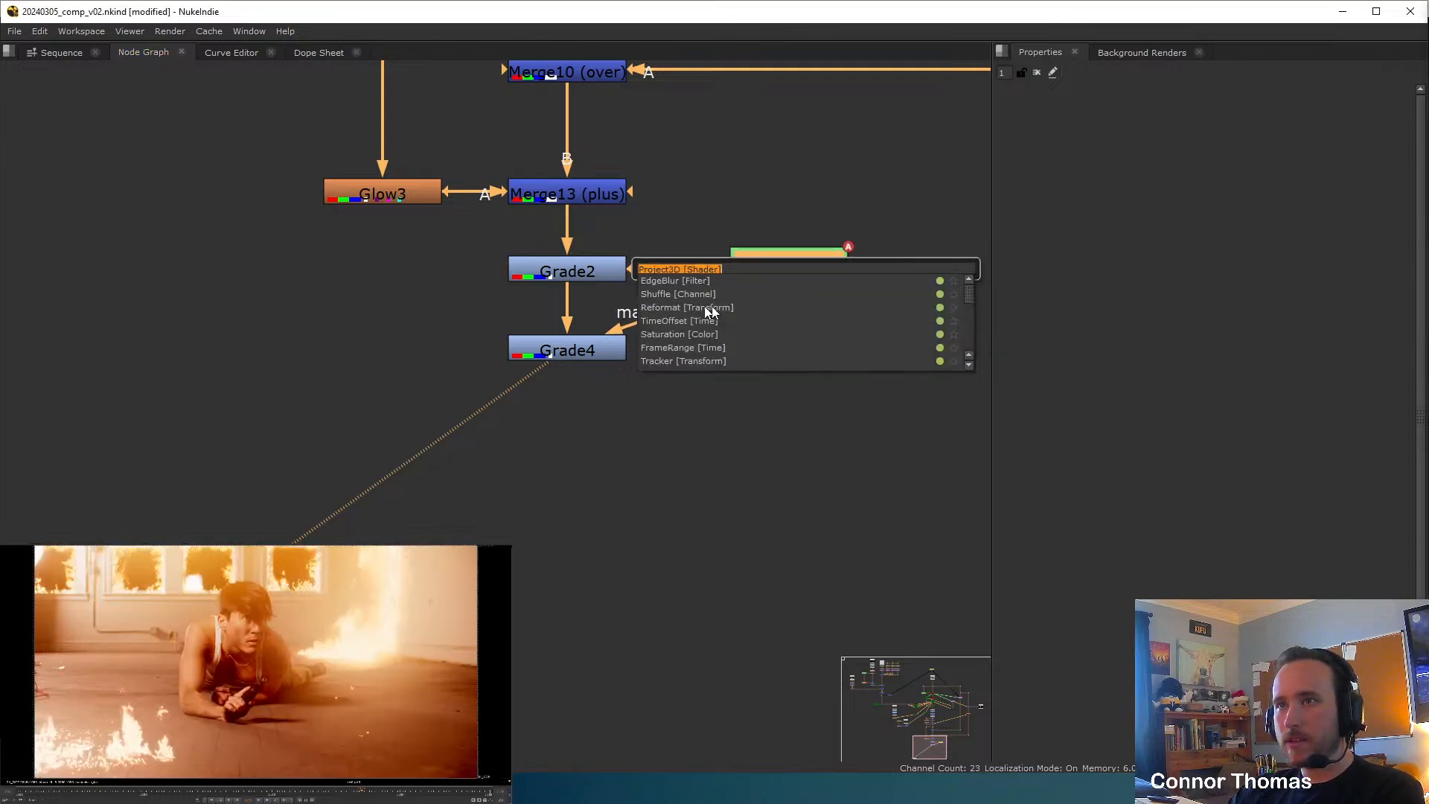
pyautogui.write('edge')
pyautogui.press('Return')
pyautogui.moveTo(797, 330); pyautogui.dragTo(795, 356)
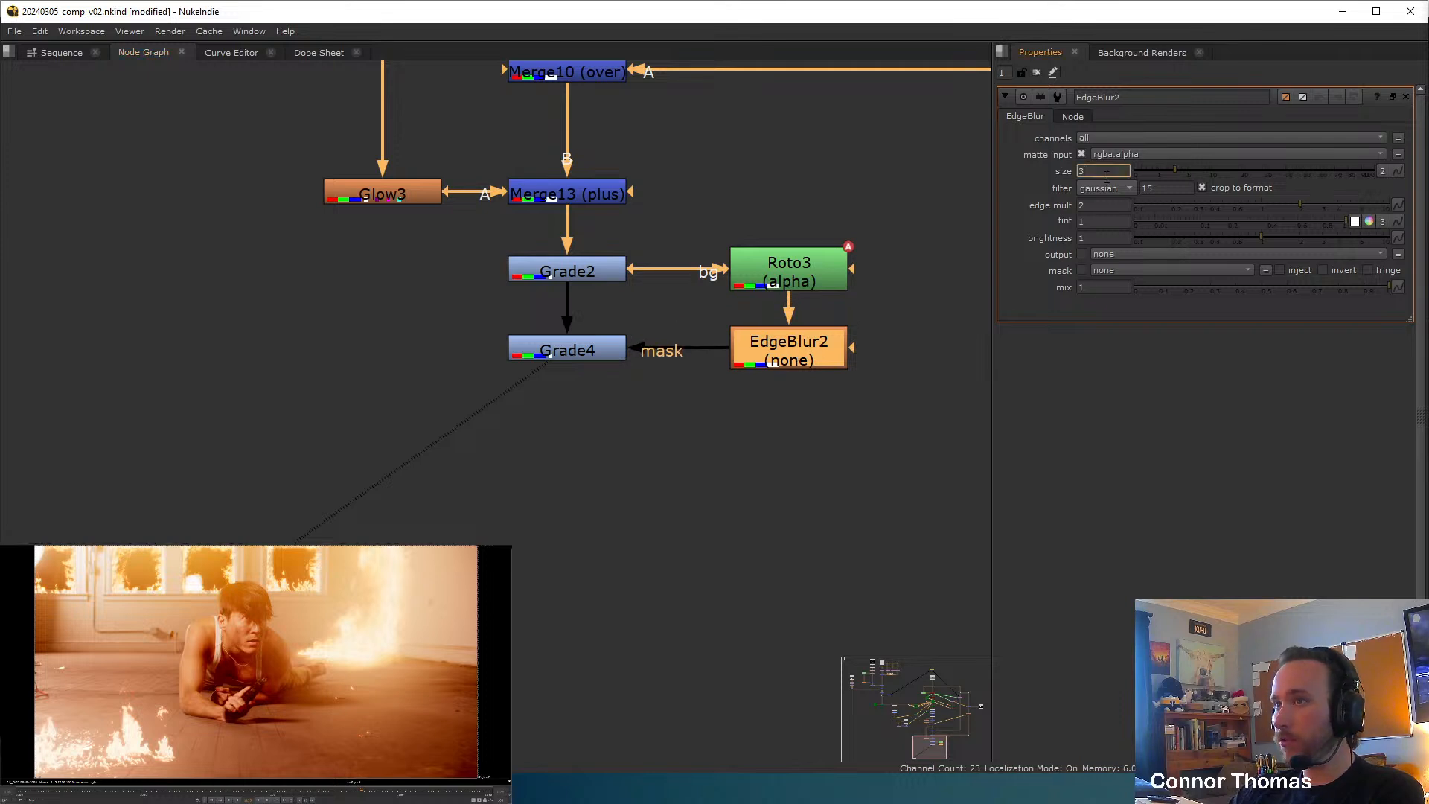
pyautogui.press('Return')
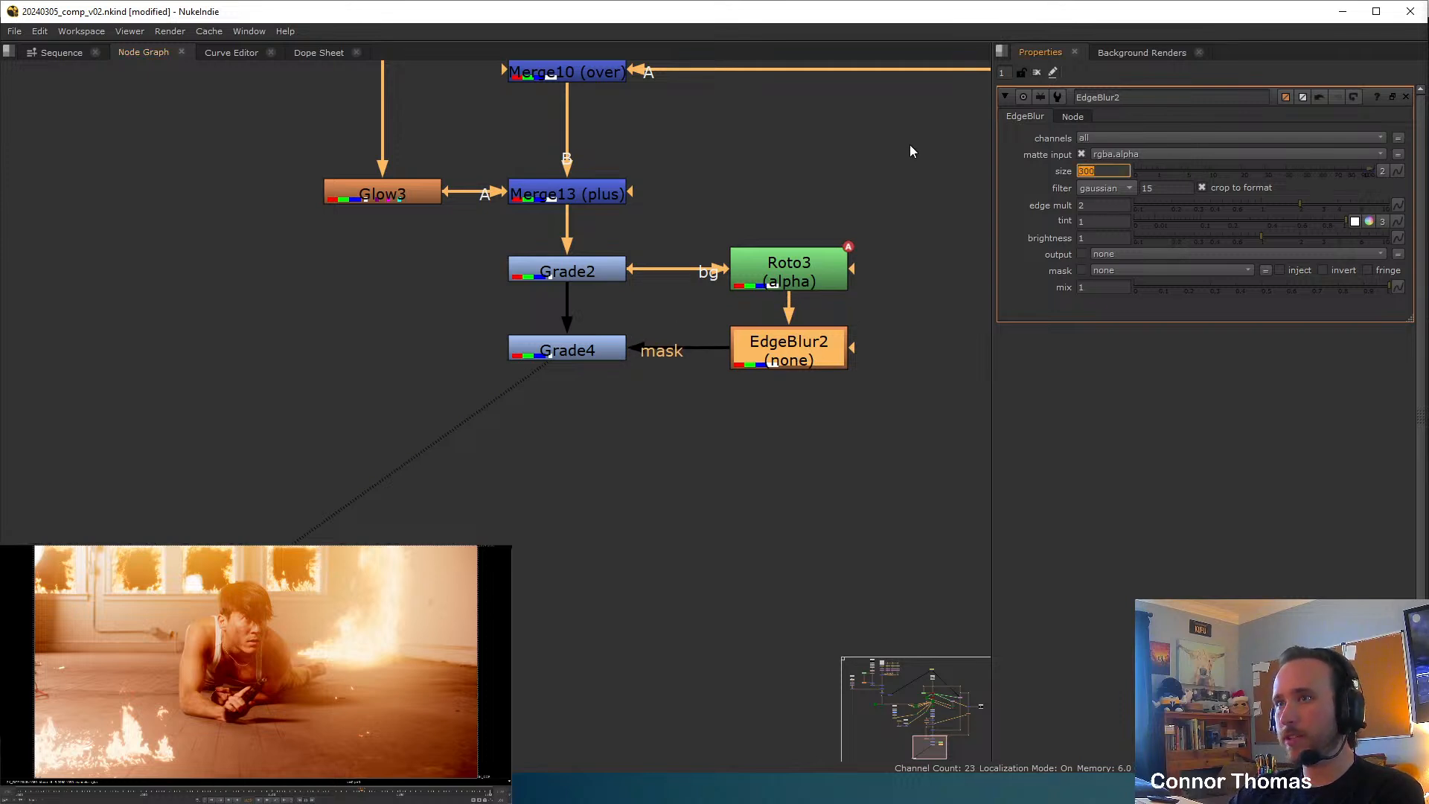
pyautogui.click(912, 151)
# Invert Grade4's mask, set its whitepoint to 3.7, and close its properties.
pyautogui.click(557, 355)
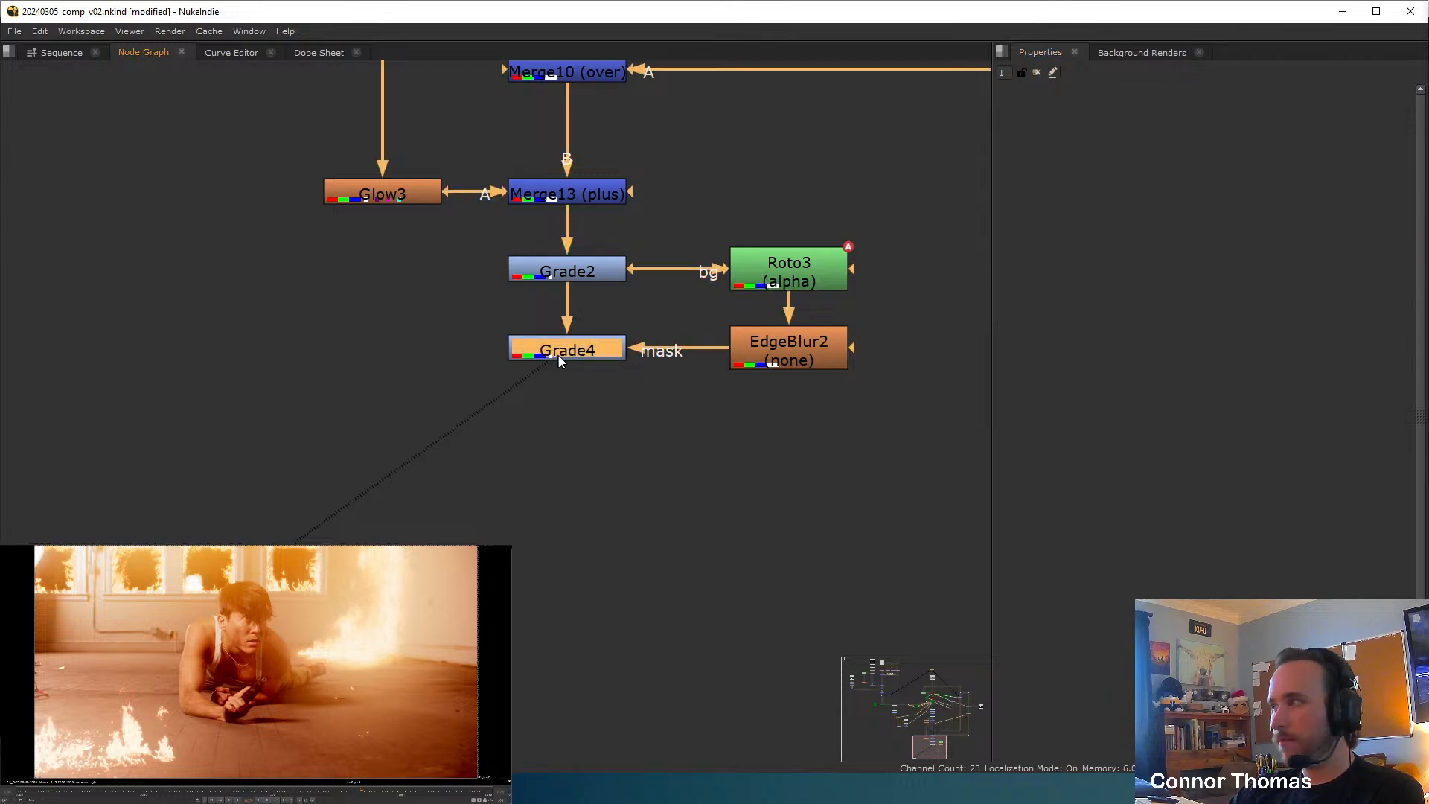
pyautogui.doubleClick(558, 355)
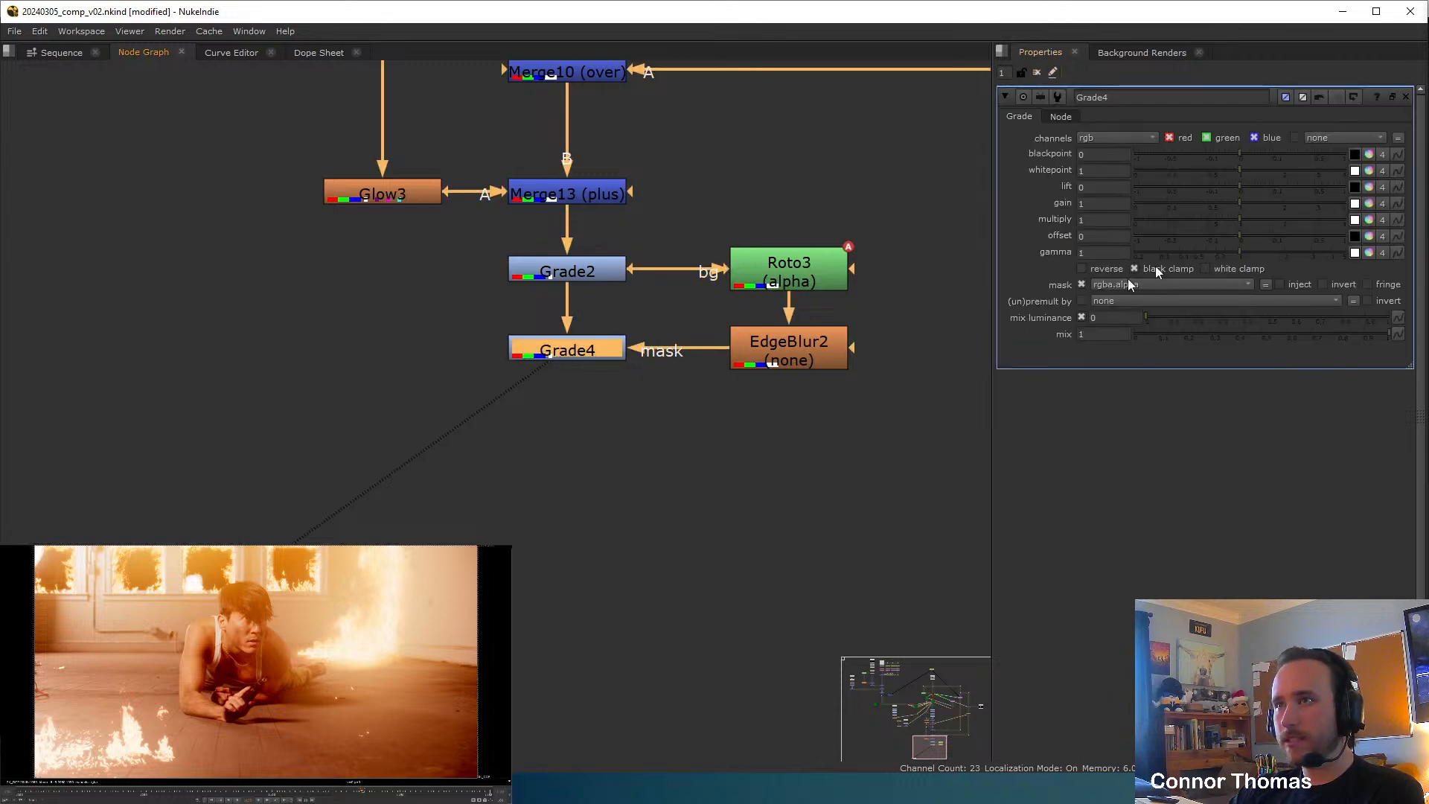
pyautogui.moveTo(1263, 175); pyautogui.dragTo(1284, 173)
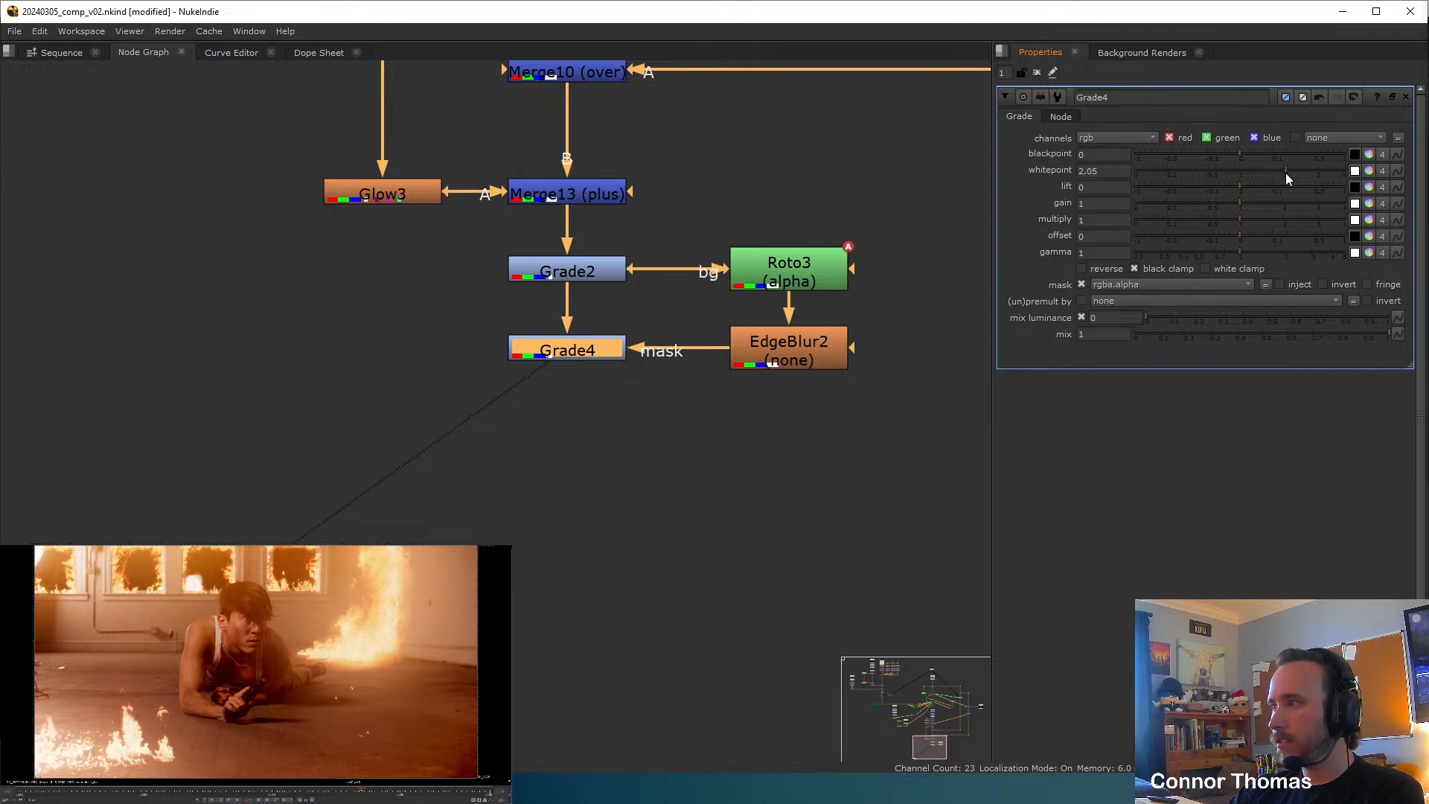
pyautogui.click(1324, 286)
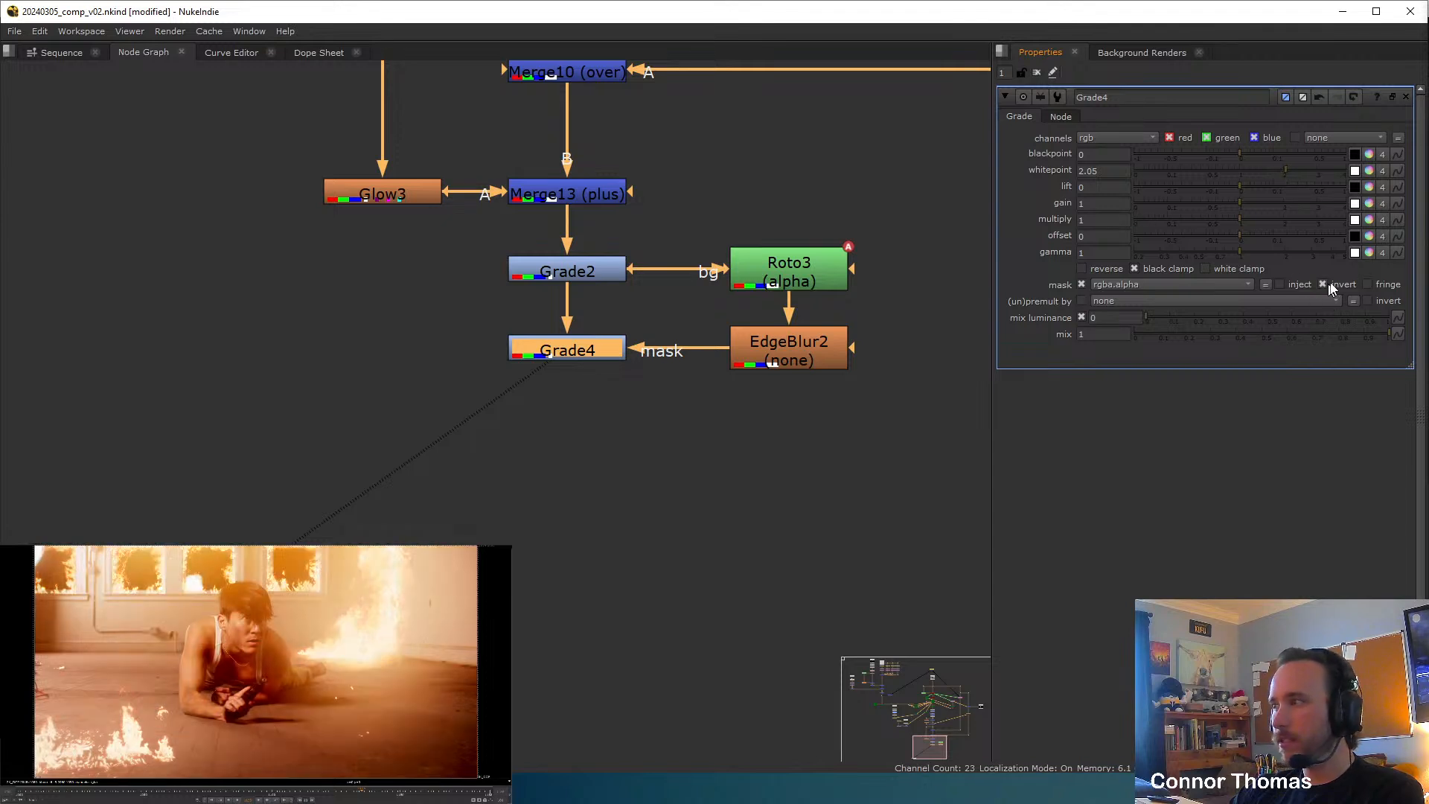
pyautogui.press('d')
pyautogui.press('d')
pyautogui.moveTo(1297, 171); pyautogui.dragTo(1339, 167)
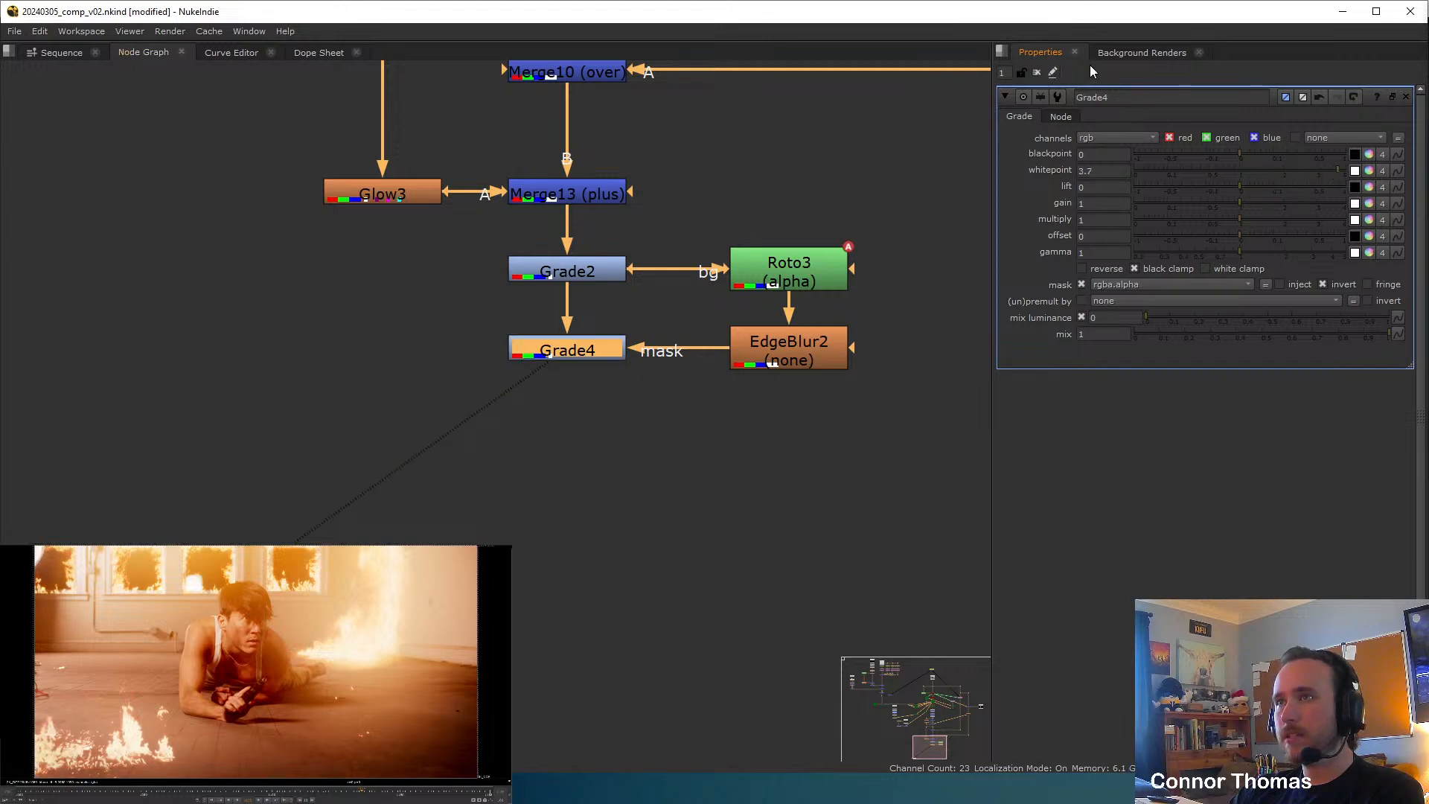
pyautogui.click(1037, 72)
# Move the Fire1 card in the 3D view to a translate of about x -0.052, y -0.013, z -0.020, and check the composite.
pyautogui.scroll(-6, 689, 169)
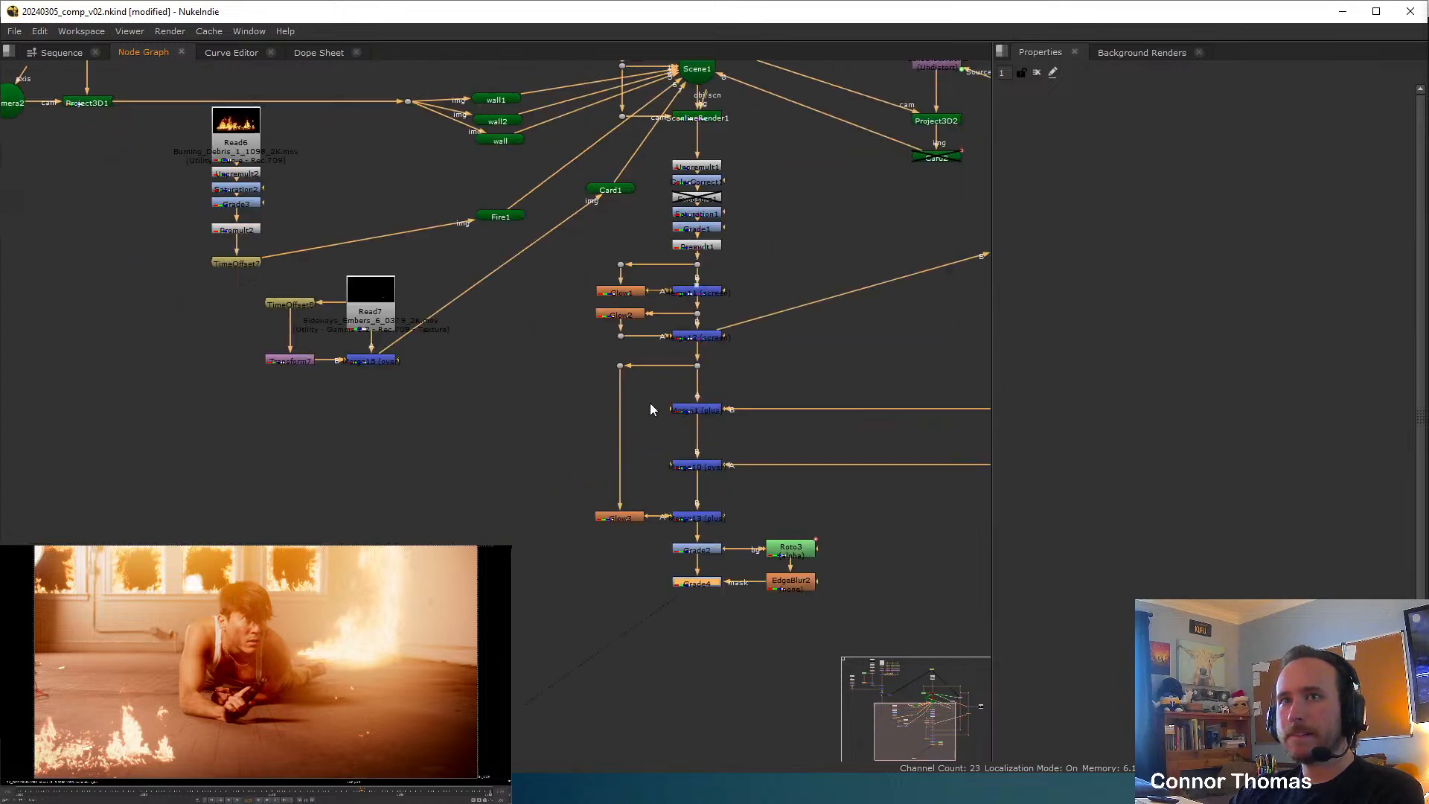
pyautogui.moveTo(539, 246); pyautogui.dragTo(555, 335, button='middle')
pyautogui.doubleClick(521, 306)
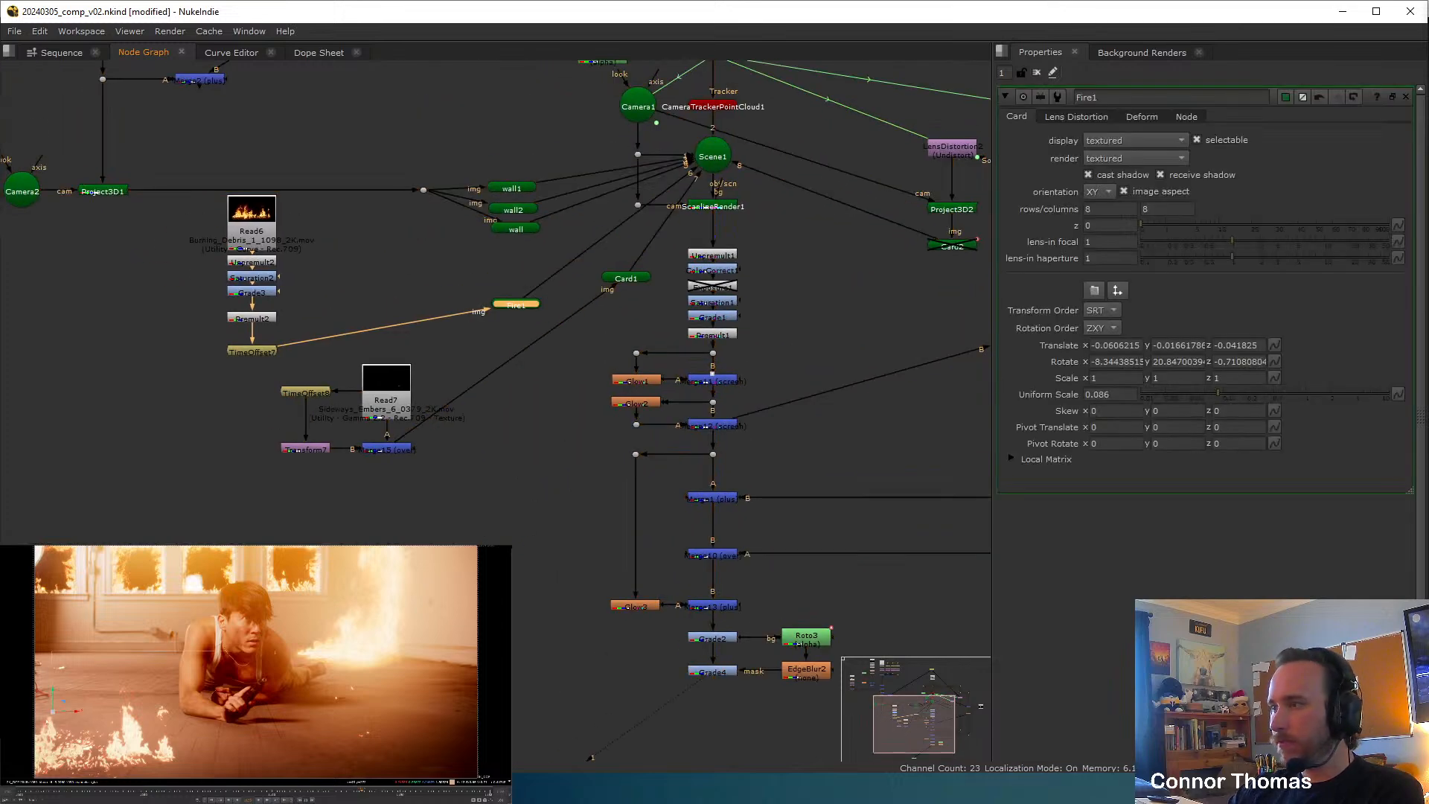
pyautogui.press('Tab')
pyautogui.scroll(3, 137, 714)
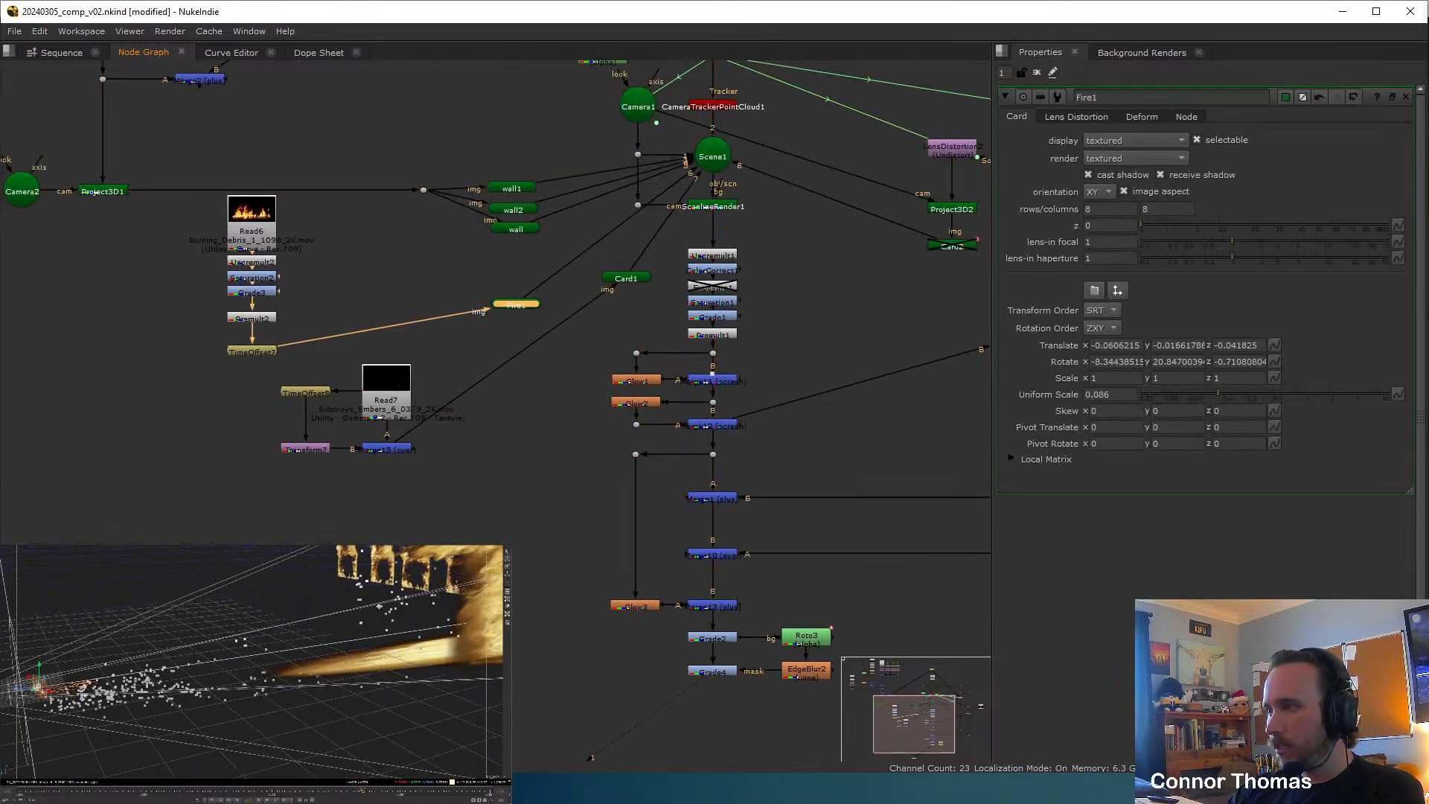
pyautogui.keyDown('ctrl'); pyautogui.moveTo(223, 670); pyautogui.dragTo(350, 655); pyautogui.keyUp('ctrl')
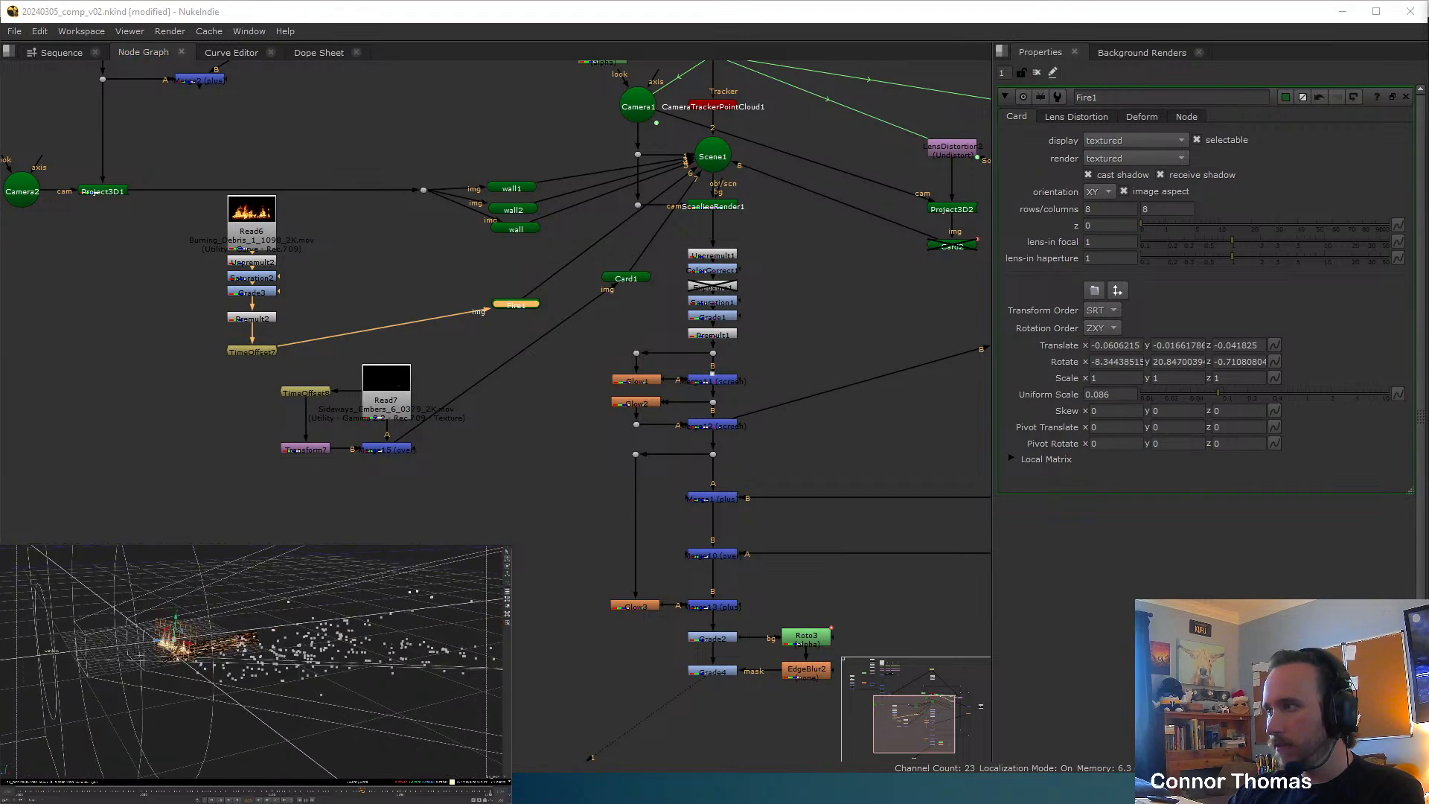
pyautogui.moveTo(157, 642); pyautogui.dragTo(143, 647)
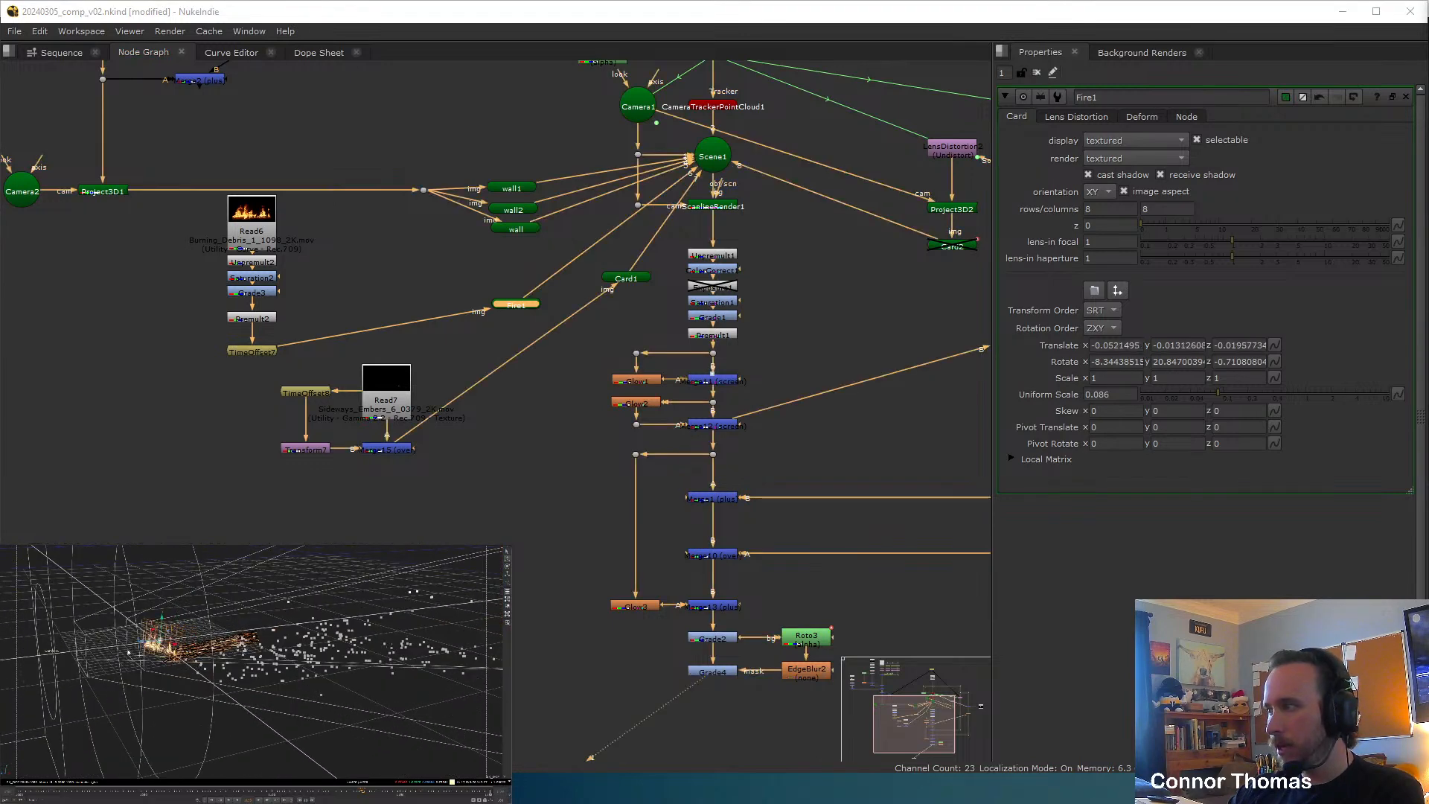
pyautogui.press('Tab')
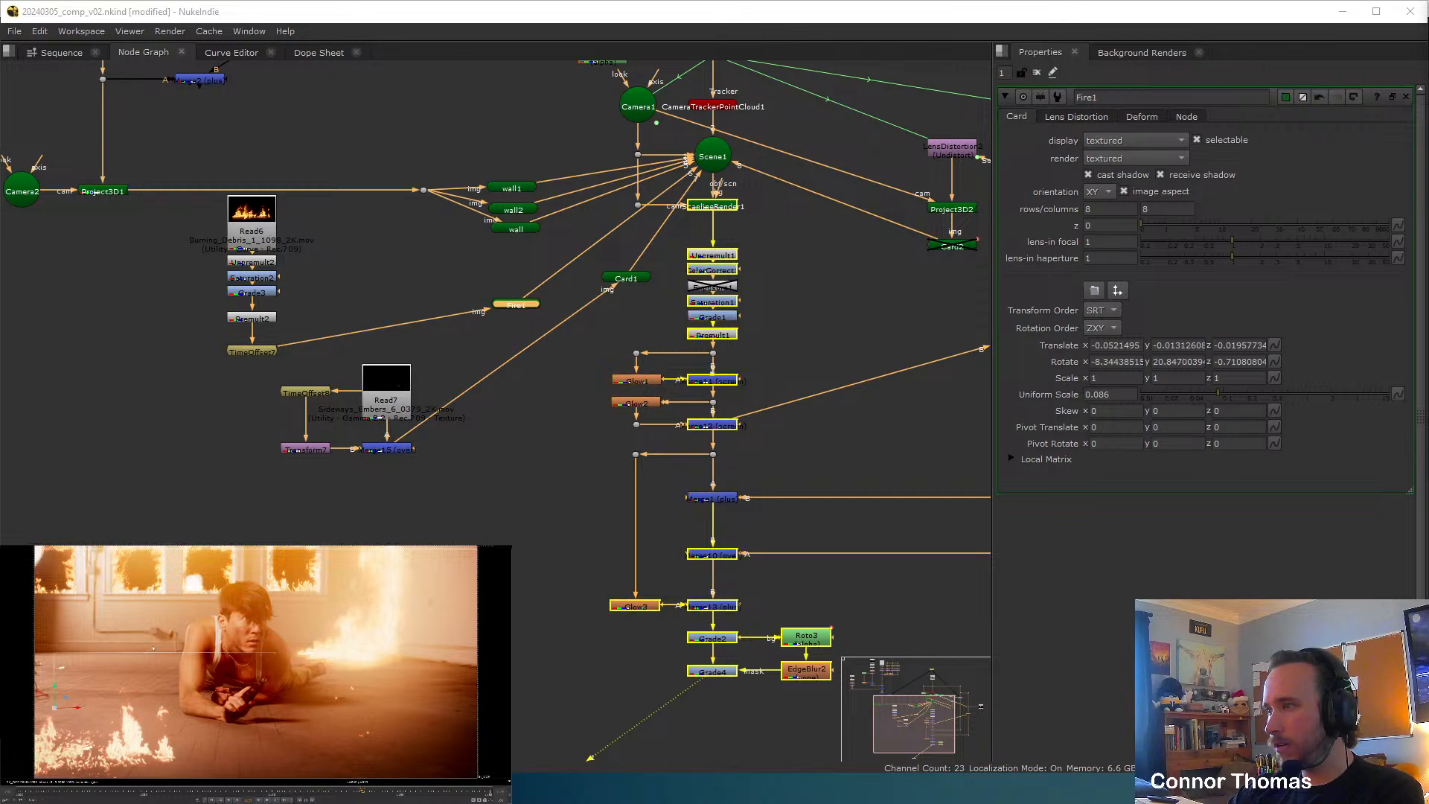
# Lower the Fire1 card in the 3D view to a translate y of about -0.030 and check it in the composite.
pyautogui.press('Tab')
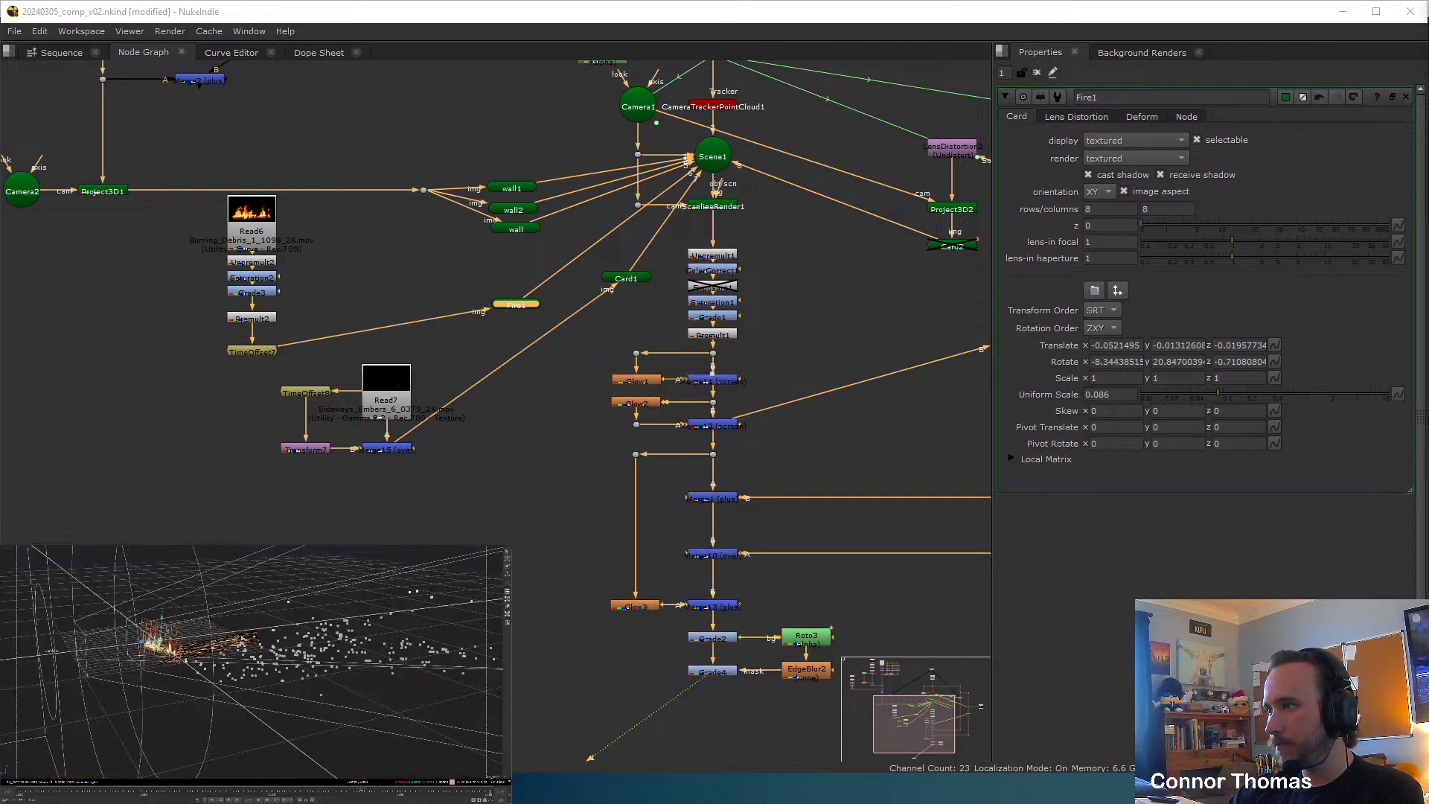
pyautogui.scroll(3, 149, 661)
pyautogui.keyDown('ctrl'); pyautogui.moveTo(149, 661); pyautogui.dragTo(229, 665); pyautogui.keyUp('ctrl')
pyautogui.scroll(4, 241, 684)
pyautogui.scroll(2, 237, 688)
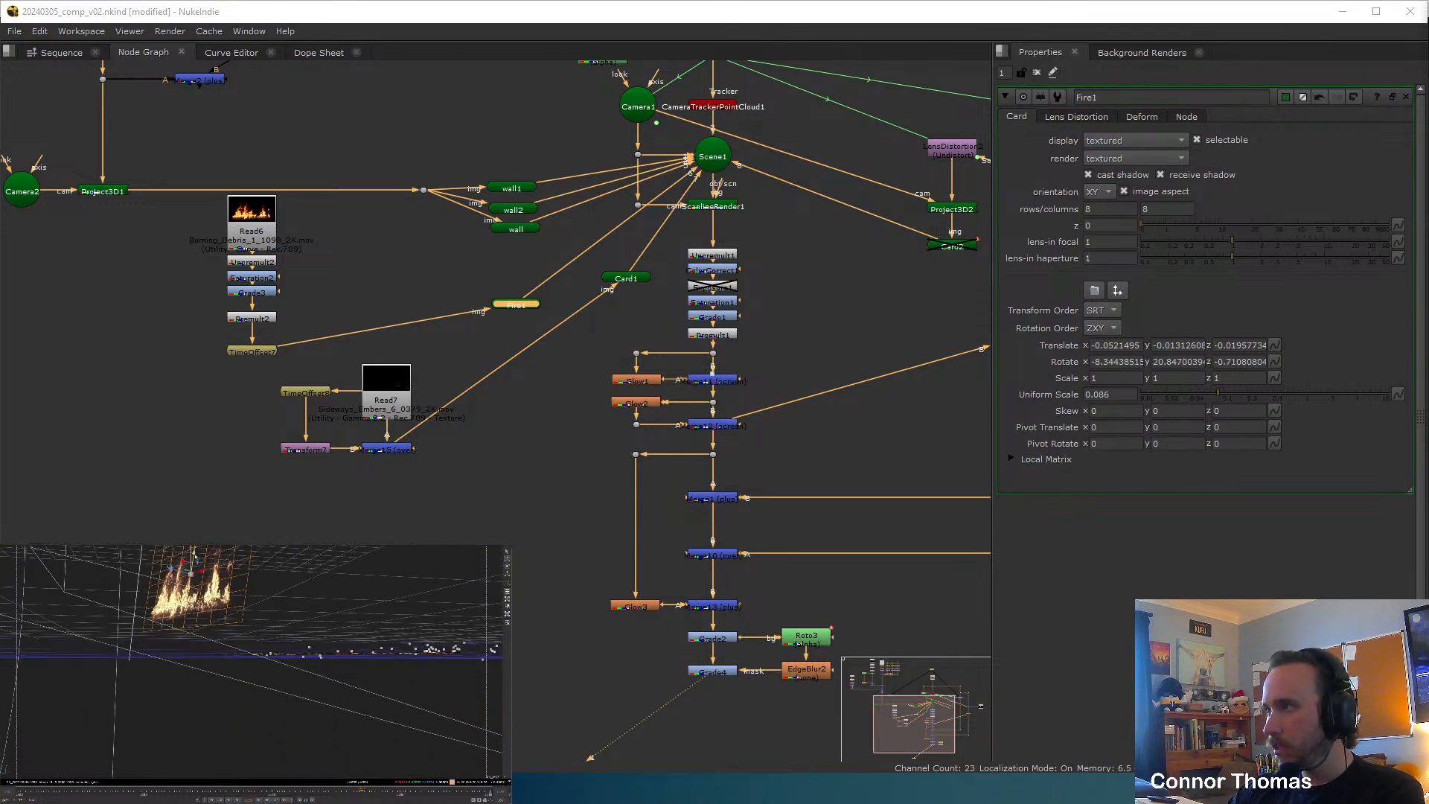
pyautogui.moveTo(195, 557); pyautogui.dragTo(192, 593)
pyautogui.press('Tab')
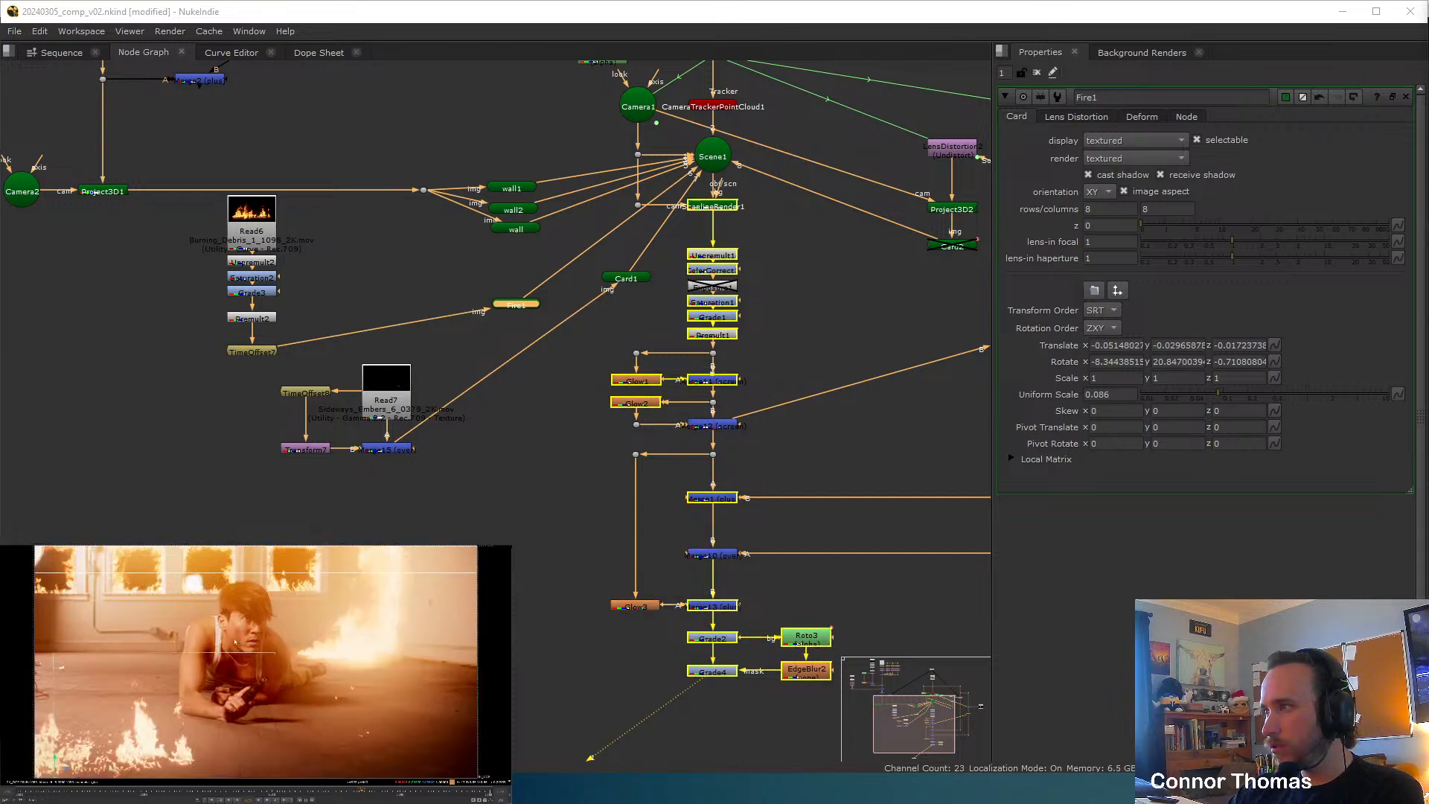
# Shift the Fire1 card to a translate of about x -0.066, y -0.029, z -0.056, and close its properties.
pyautogui.press('Tab')
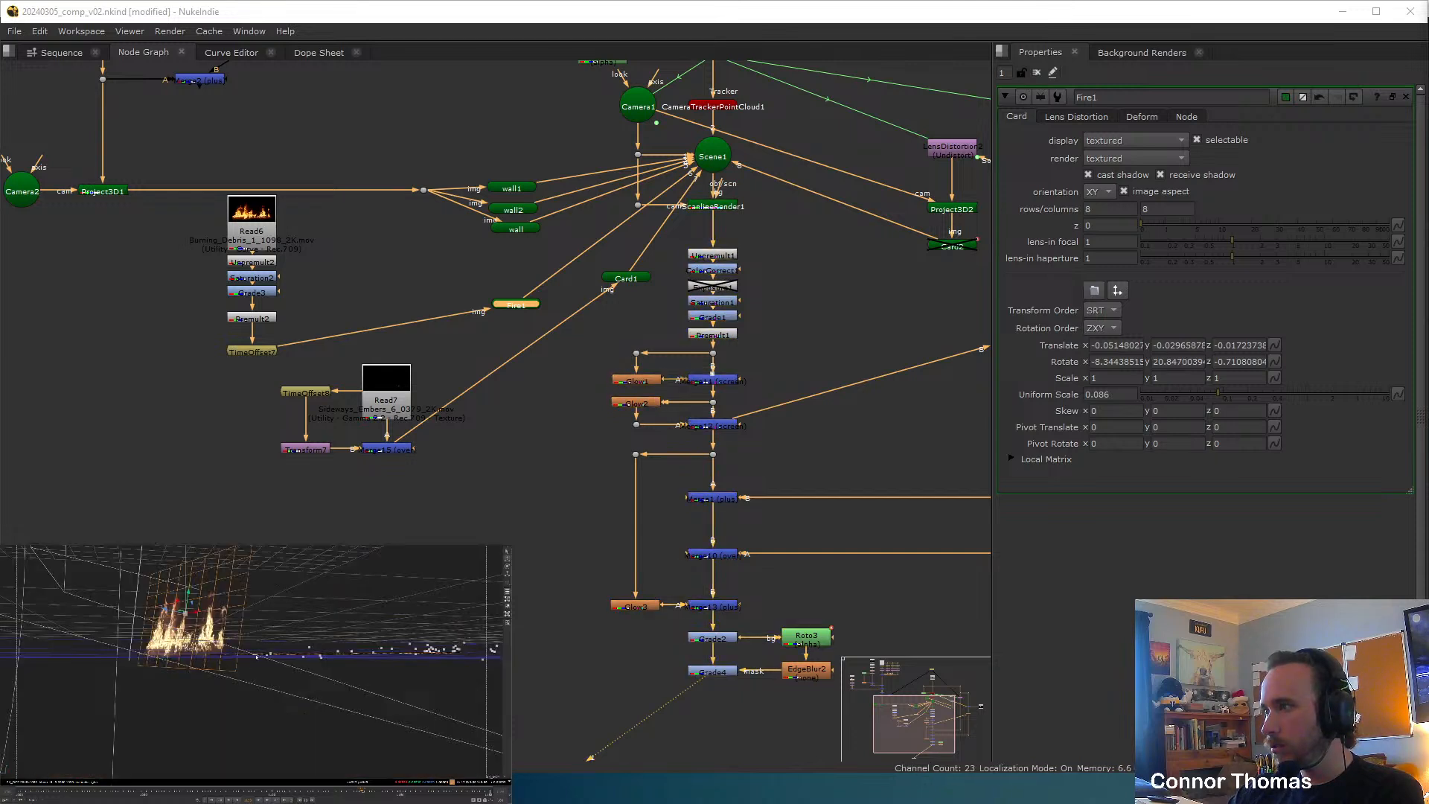
pyautogui.keyDown('ctrl'); pyautogui.moveTo(229, 664); pyautogui.dragTo(254, 610); pyautogui.keyUp('ctrl')
pyautogui.press('Tab')
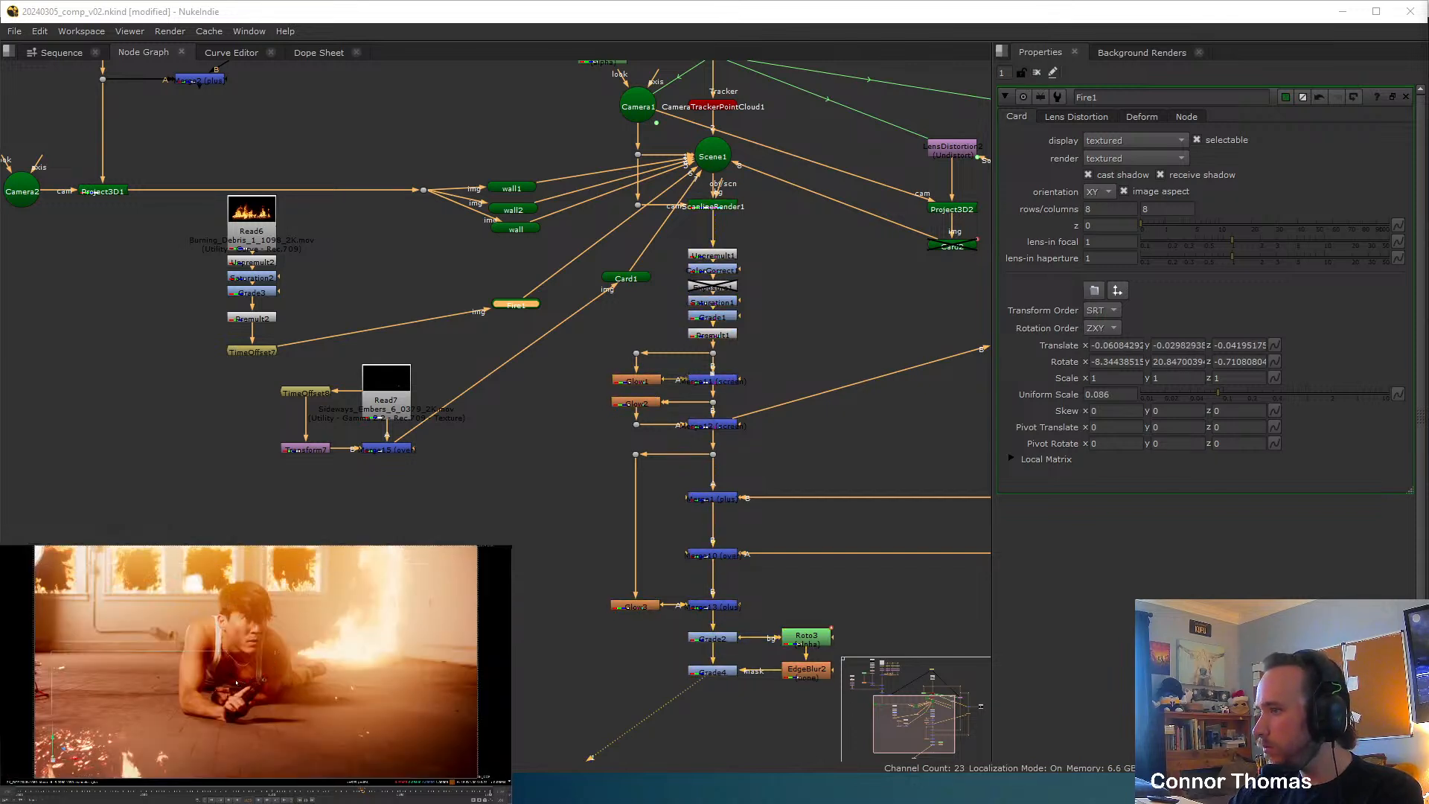
pyautogui.press('Tab')
pyautogui.moveTo(244, 636); pyautogui.dragTo(287, 600)
pyautogui.press('Tab')
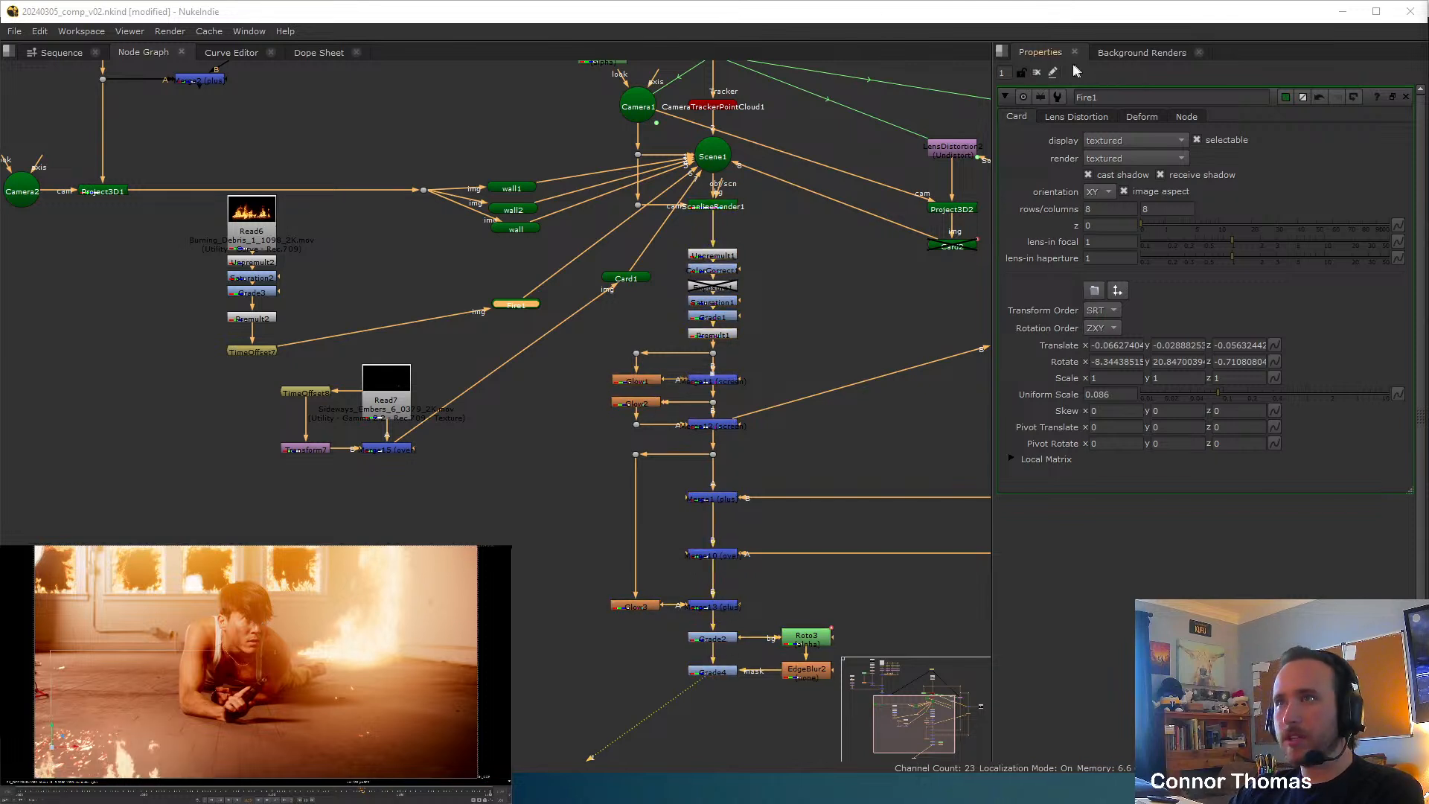
pyautogui.click(1039, 72)
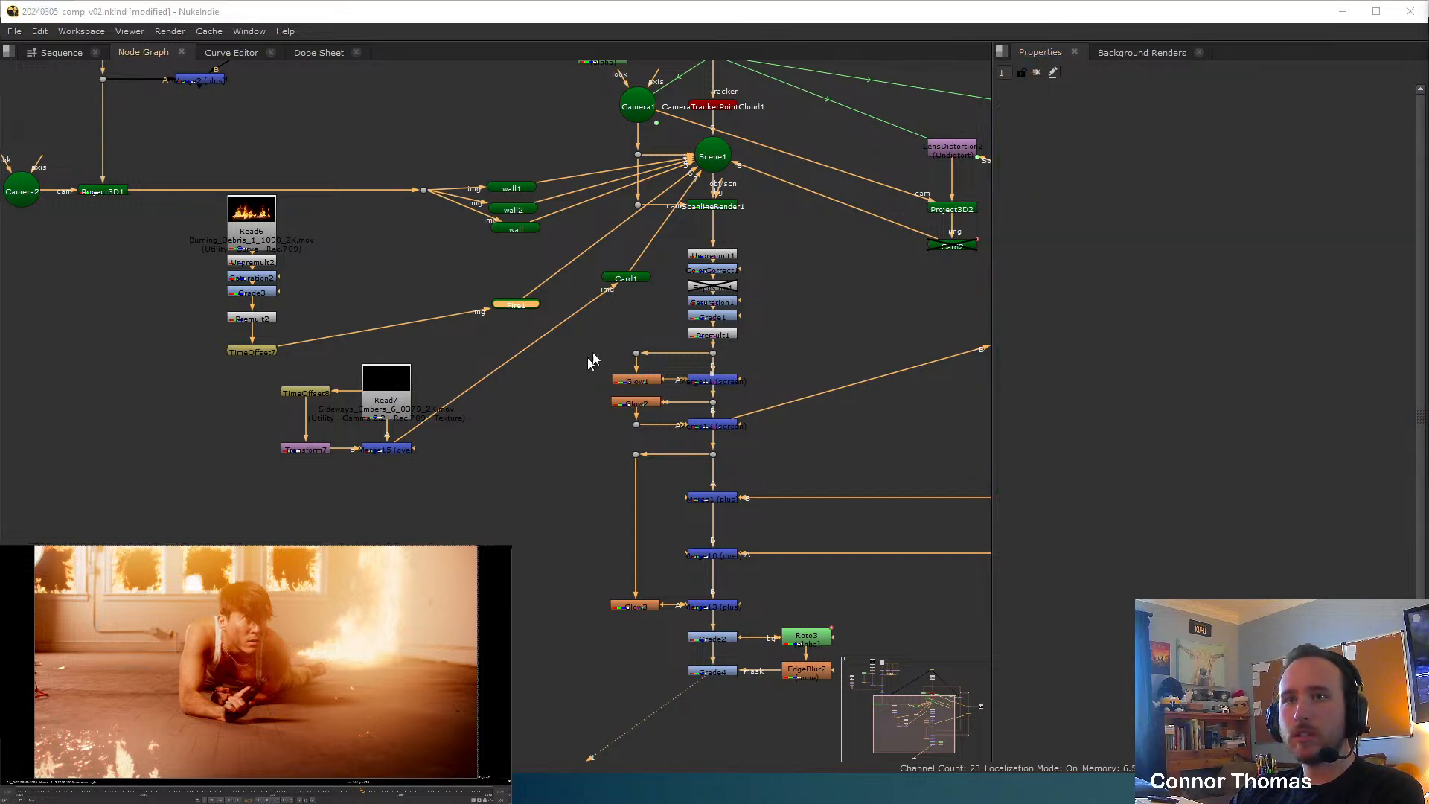
# Check Roto3's Bezier at the left edge of the frame, close its properties, and return to the 2D composite.
pyautogui.moveTo(806, 503); pyautogui.dragTo(650, 389, button='middle')
pyautogui.doubleClick(653, 519)
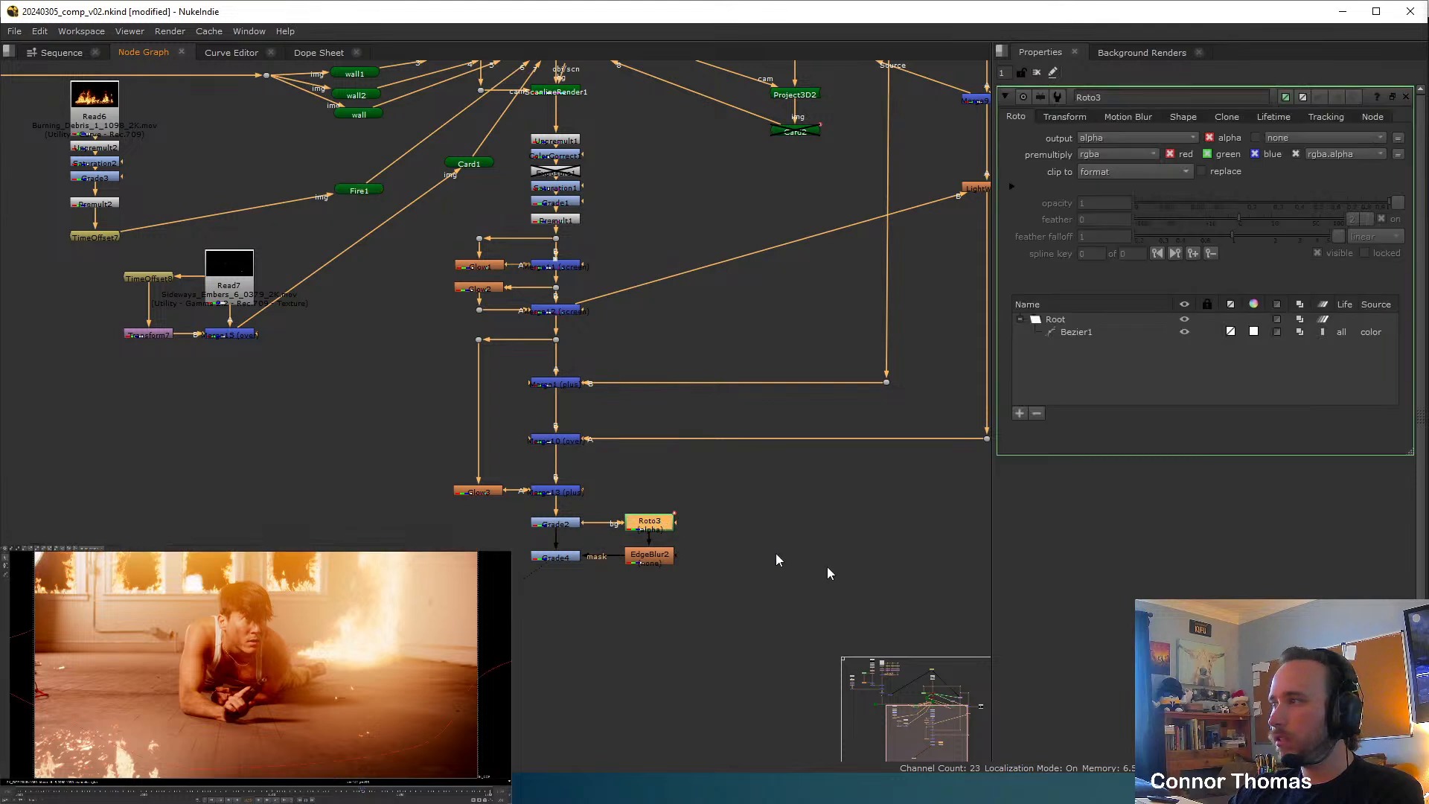
pyautogui.click(57, 669)
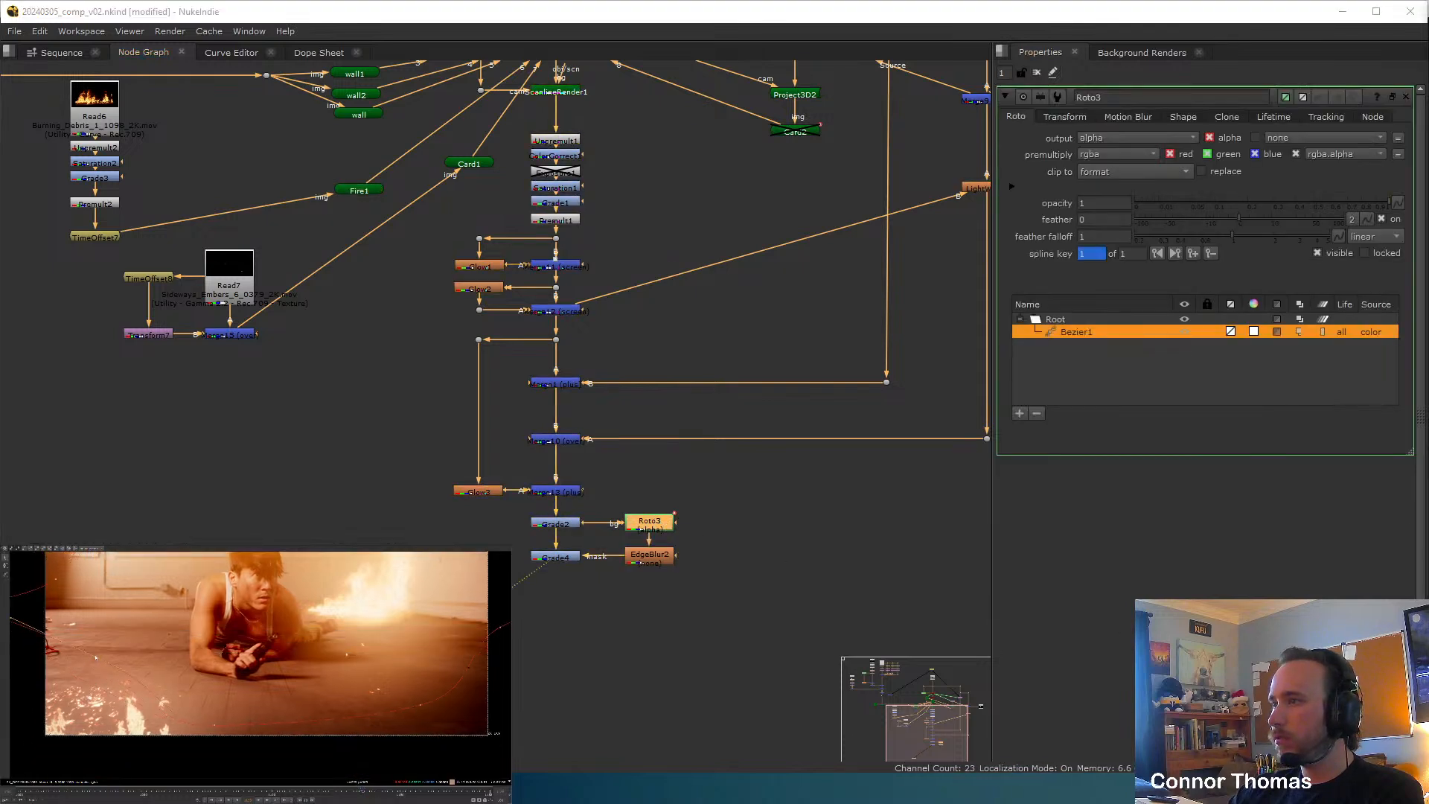
pyautogui.press('Tab')
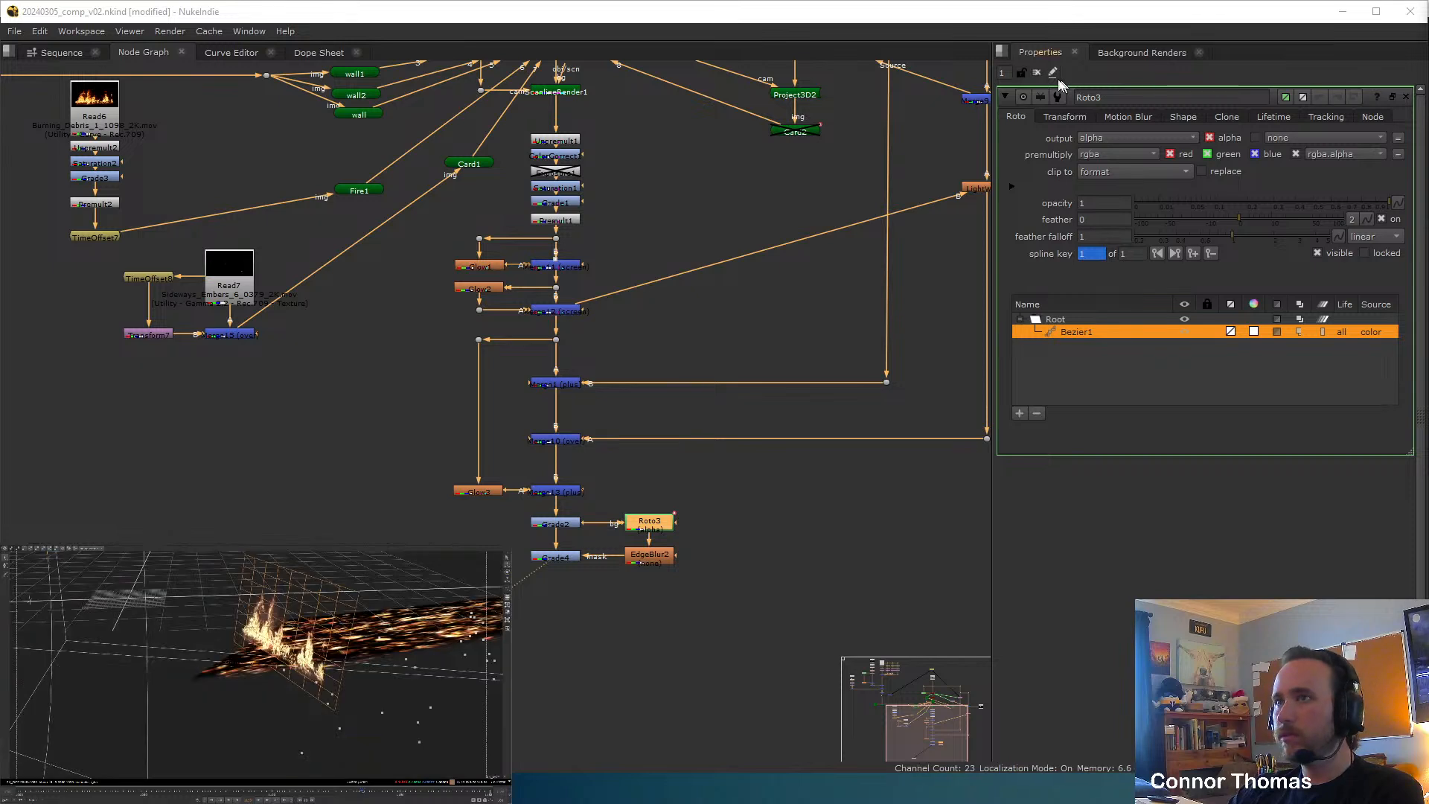
pyautogui.click(1036, 72)
pyautogui.press('Tab')
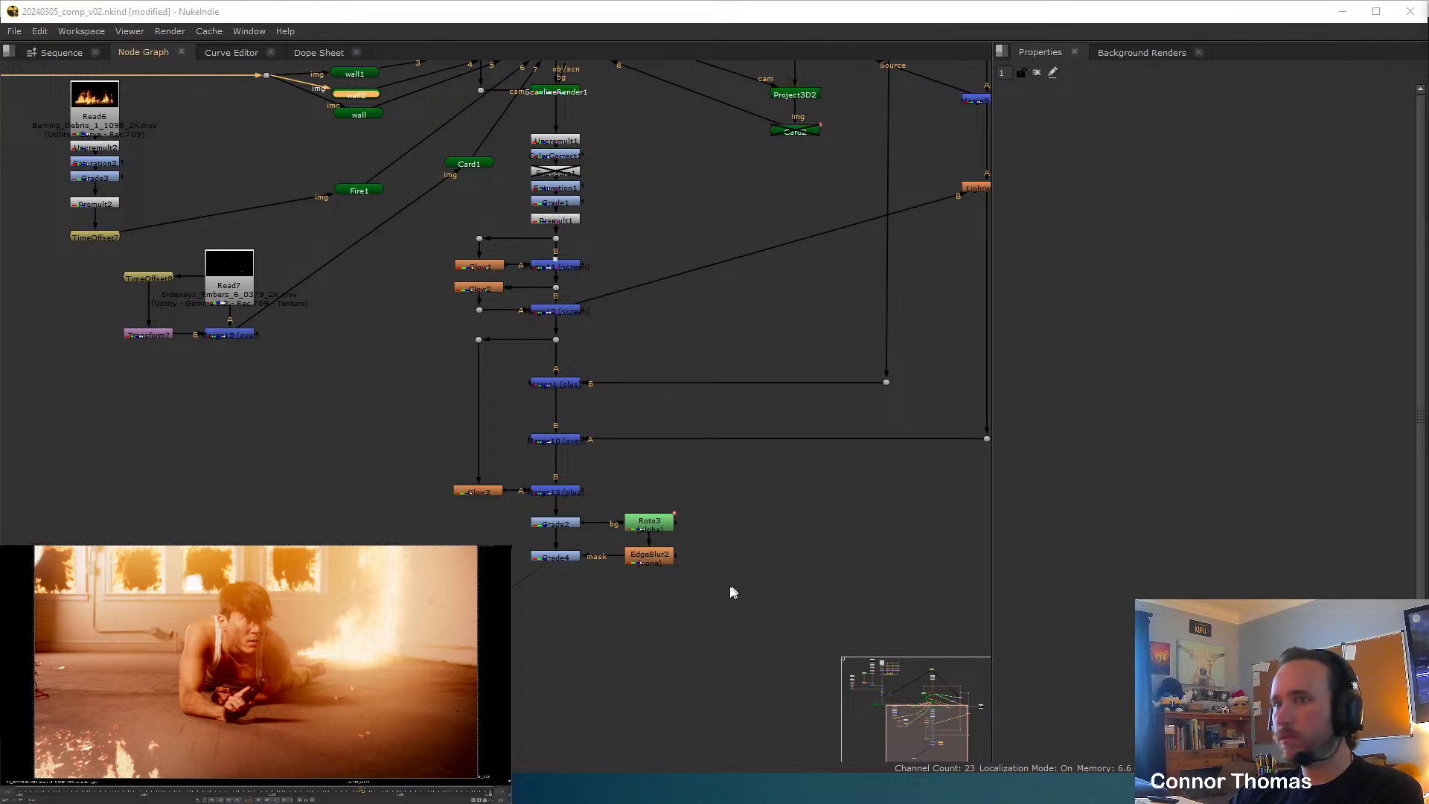
# Add a Grain node for the end of the composite with Grade4 selected.
pyautogui.moveTo(549, 527); pyautogui.dragTo(583, 467, button='middle')
pyautogui.click(591, 497)
pyautogui.scroll(5, 657, 539)
pyautogui.press('Tab')
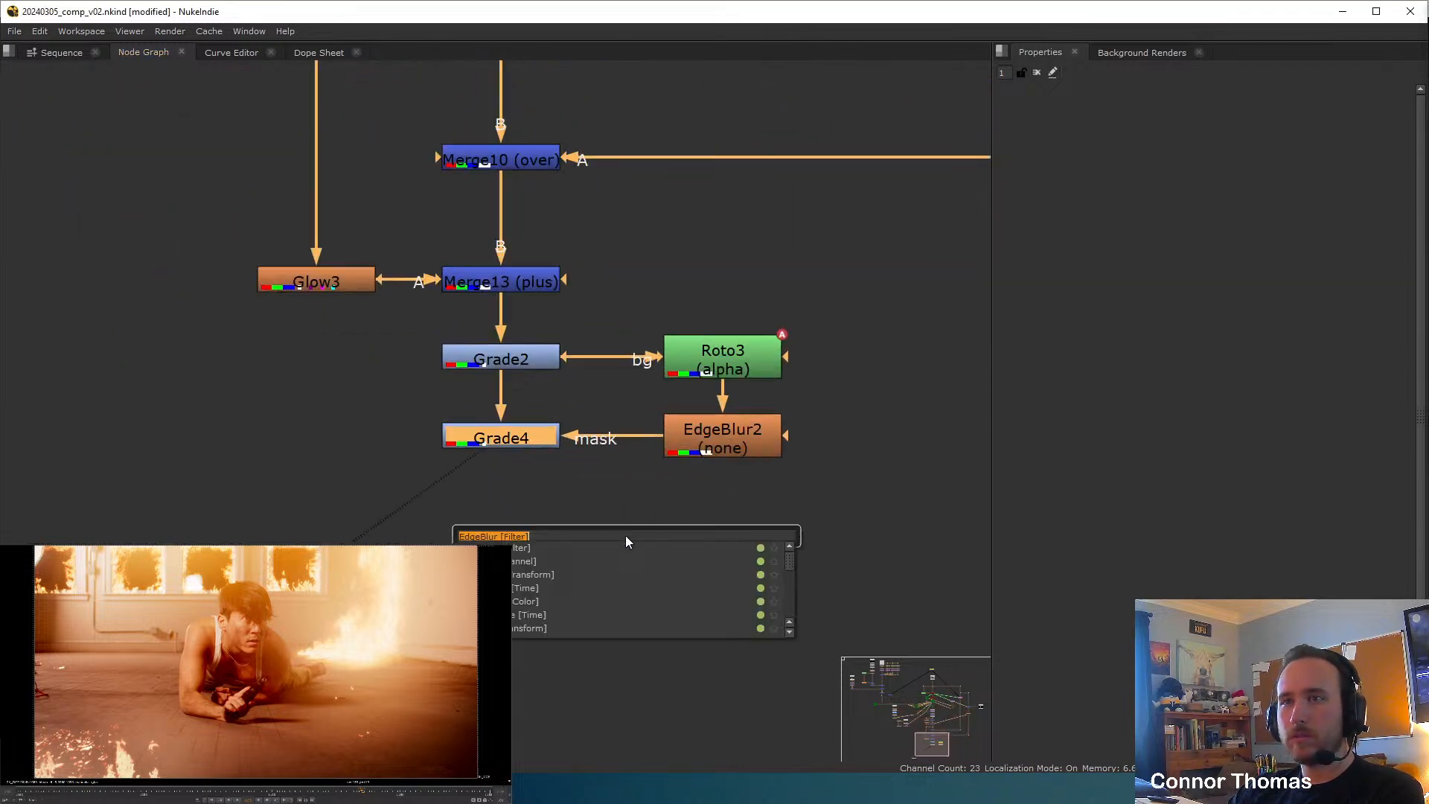
pyautogui.write('grain')
pyautogui.press('Return')
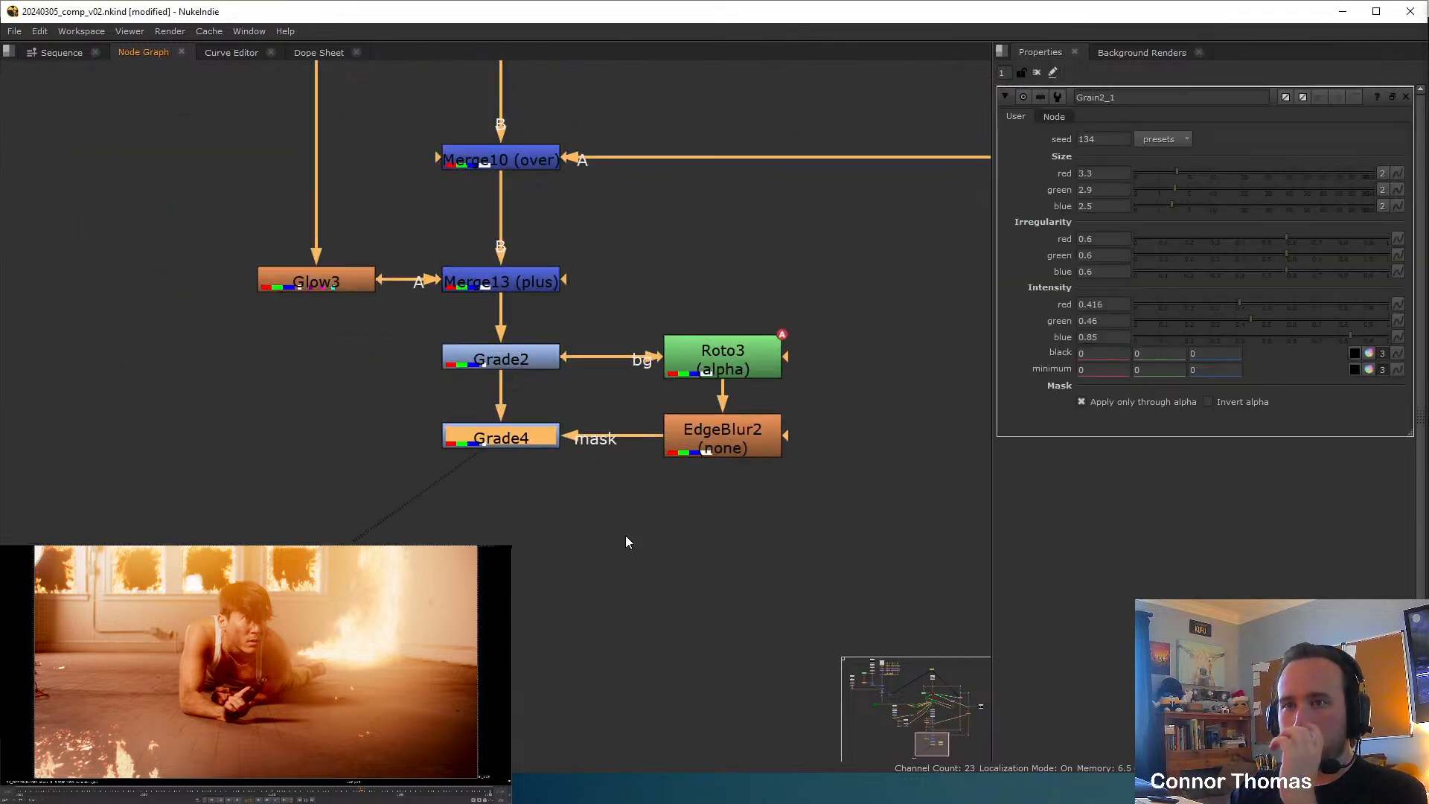
# Place the Kodak 5248 grain node directly below Grade4 and view the original Read1 plate for comparison.
pyautogui.moveTo(510, 469); pyautogui.dragTo(524, 508)
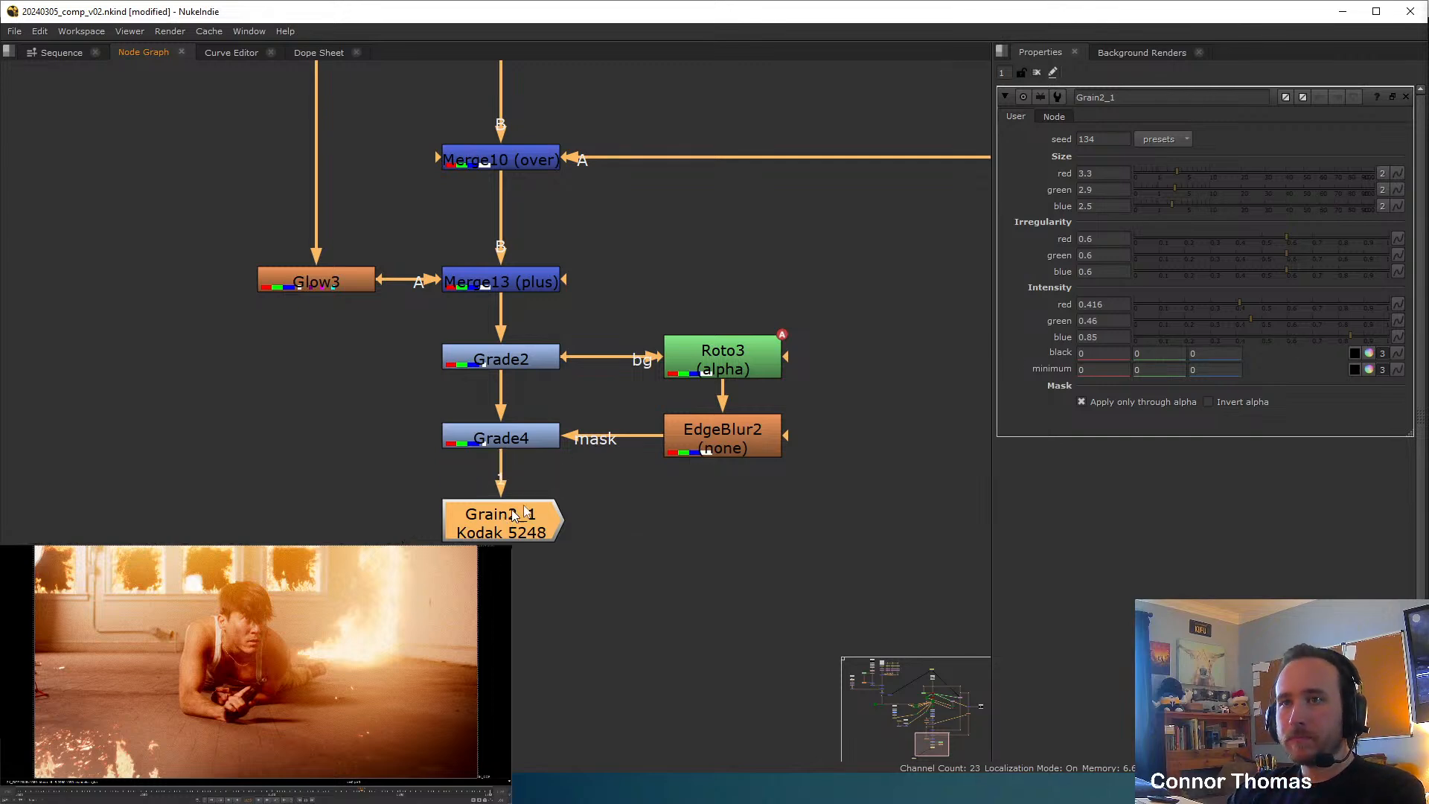
pyautogui.scroll(-10, 571, 155)
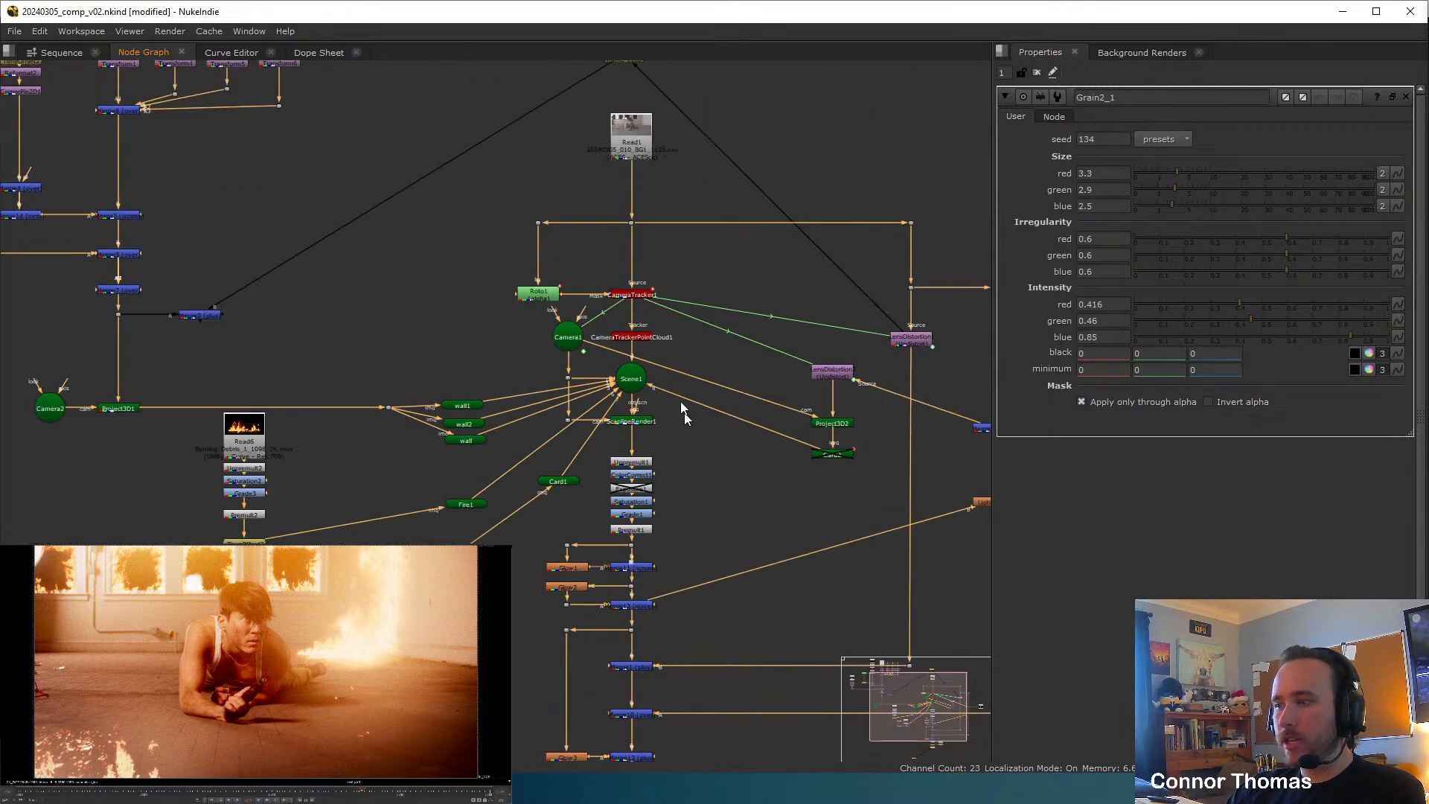
pyautogui.scroll(8, 647, 289)
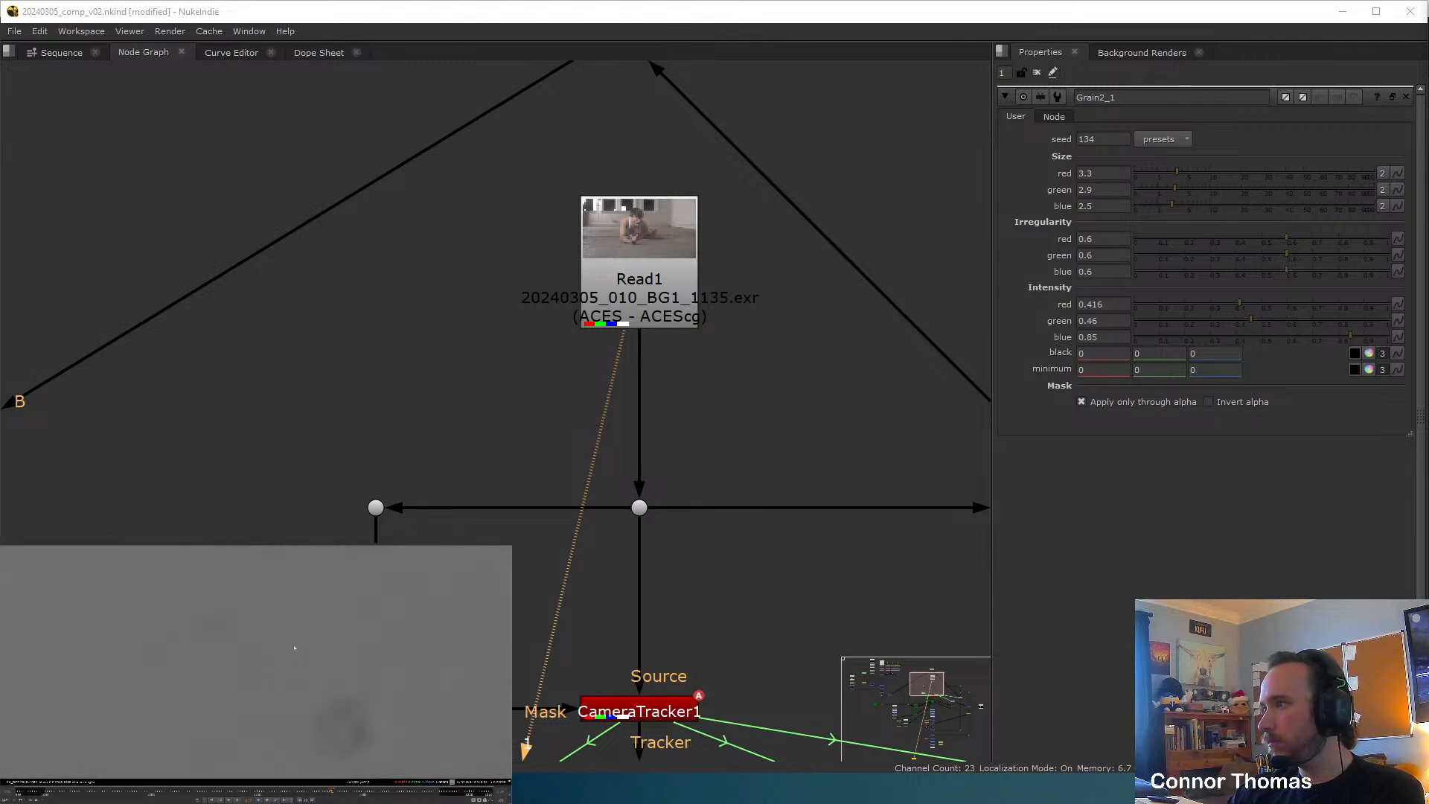
# Try a Denoise node directly after the Read1 plate, then delete it.
pyautogui.click(683, 270)
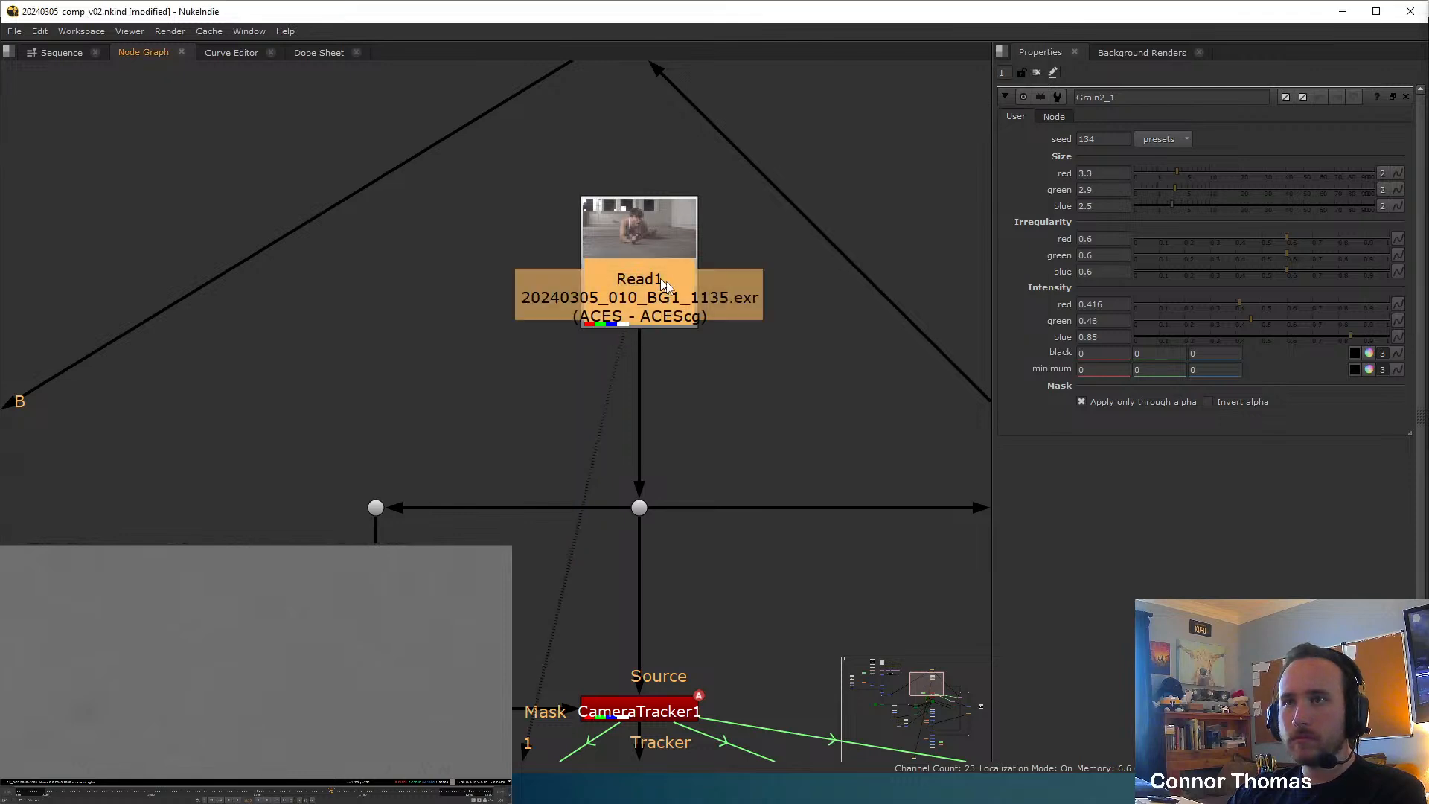
pyautogui.press('Tab')
pyautogui.write('de')
pyautogui.press('Escape')
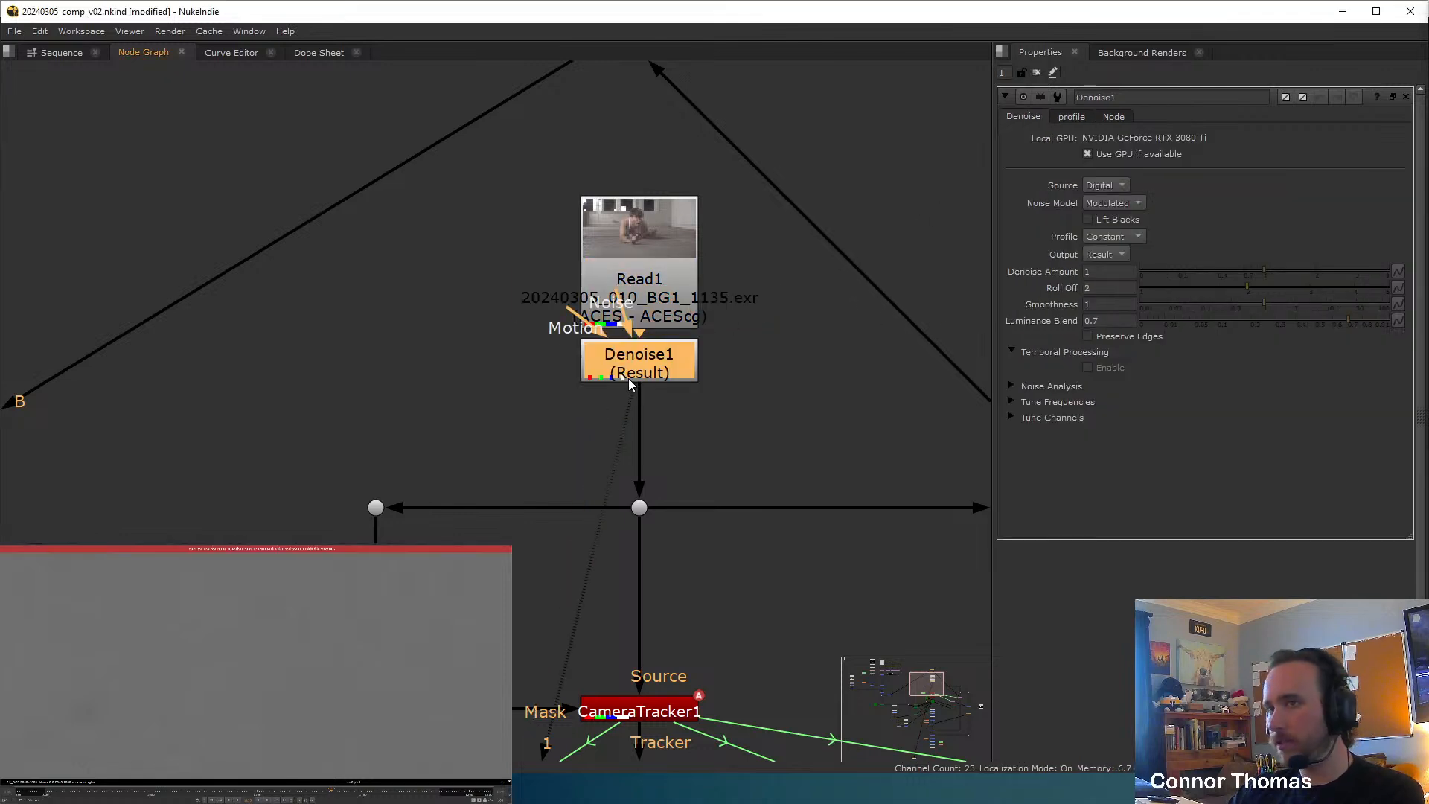
pyautogui.press('Delete')
# Set the Grain2_1 intensity to red 0.235, green 0.2 and blue 0.48, and check the full frame in luminance and colour.
pyautogui.scroll(-5, 681, 493)
pyautogui.moveTo(681, 493); pyautogui.dragTo(760, 338, button='middle')
pyautogui.scroll(5, 686, 579)
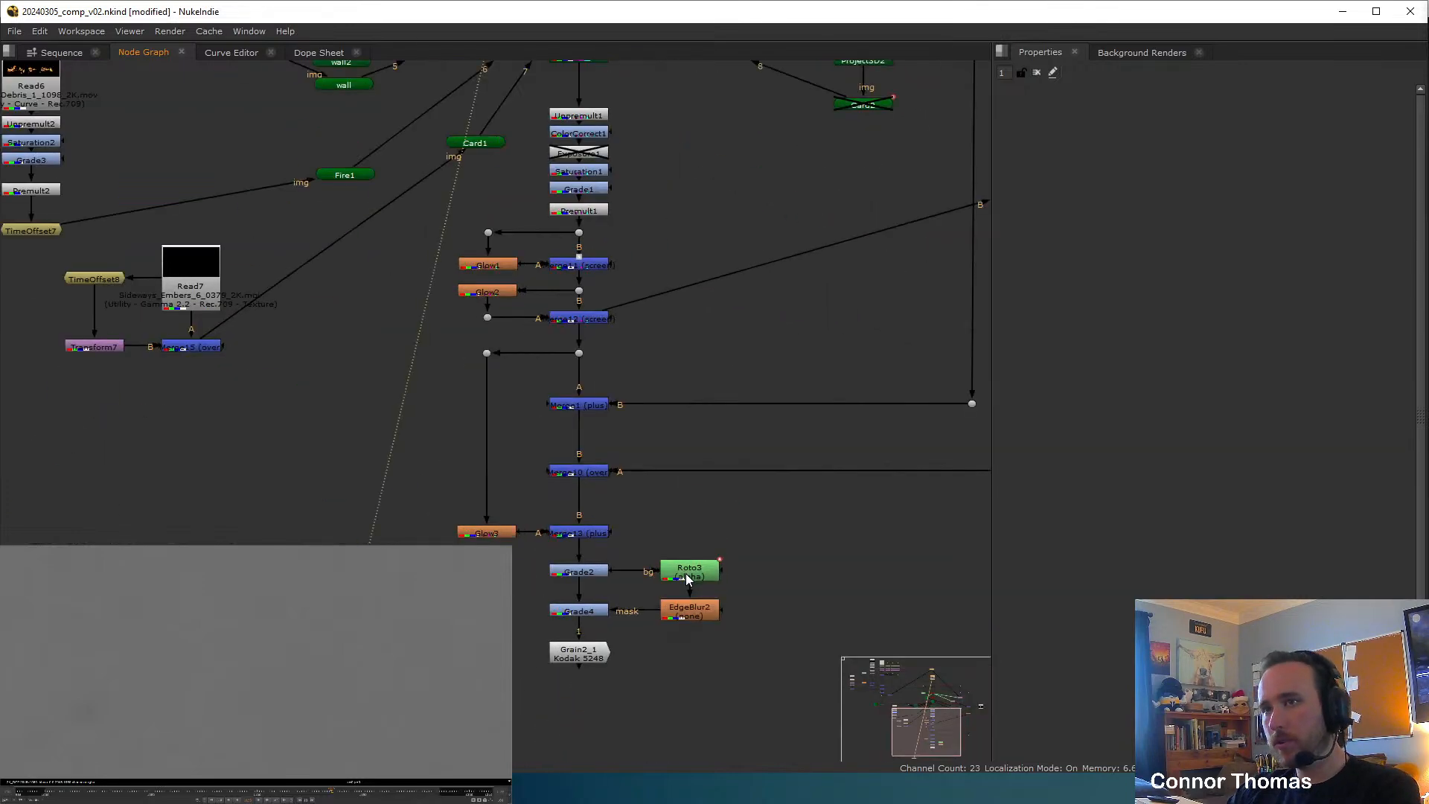
pyautogui.scroll(3, 686, 579)
pyautogui.doubleClick(623, 473)
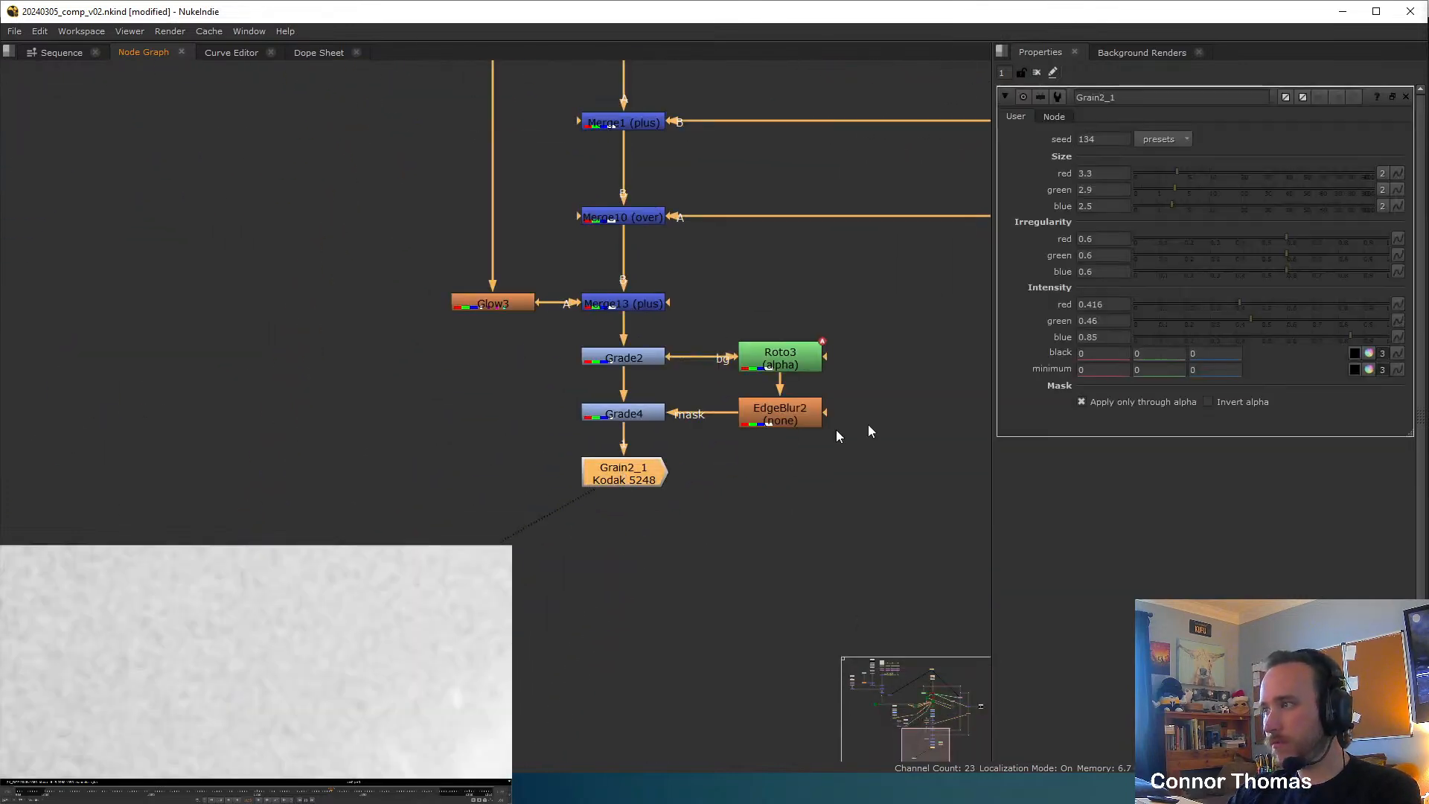
pyautogui.click(1182, 321)
pyautogui.click(1193, 305)
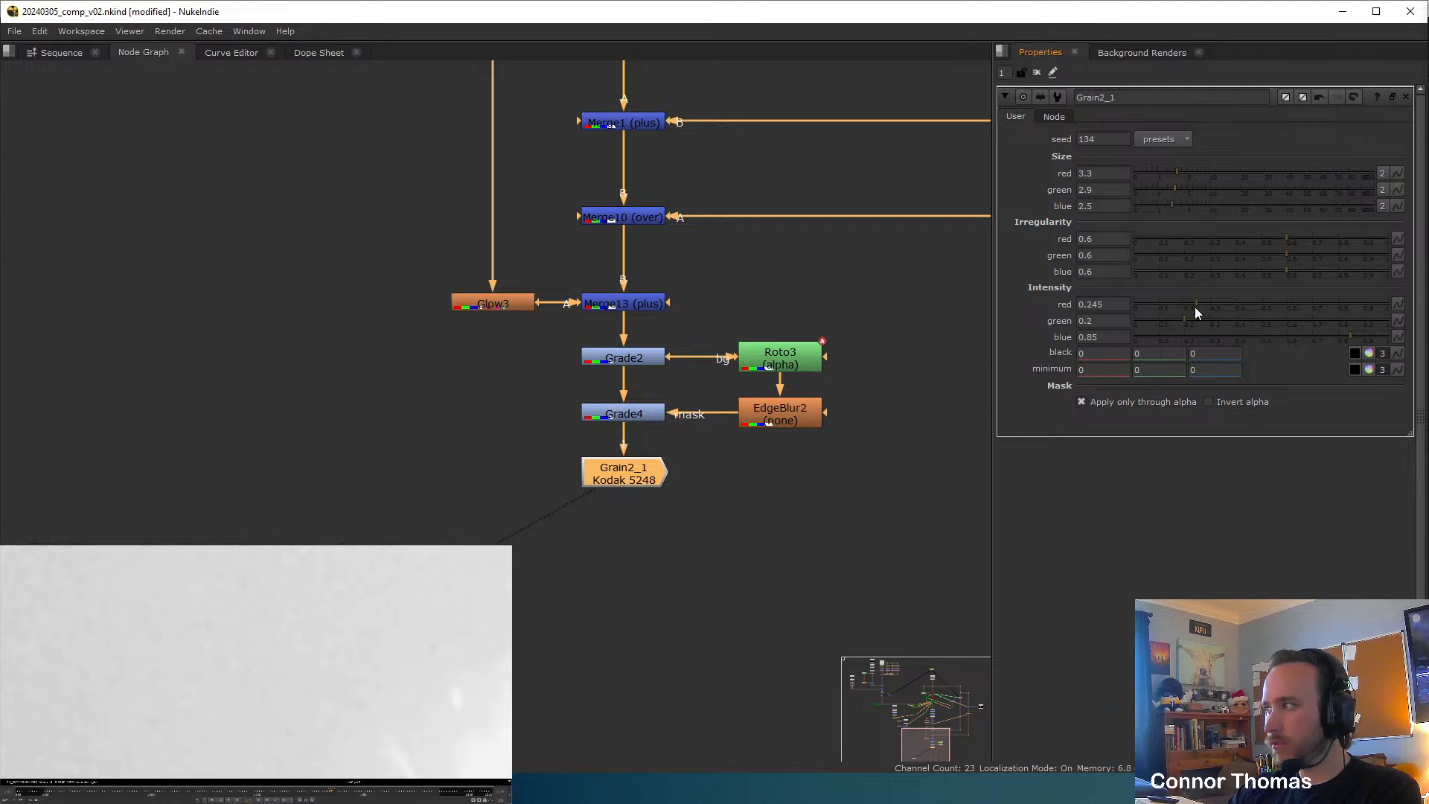
pyautogui.click(1194, 306)
pyautogui.click(1256, 340)
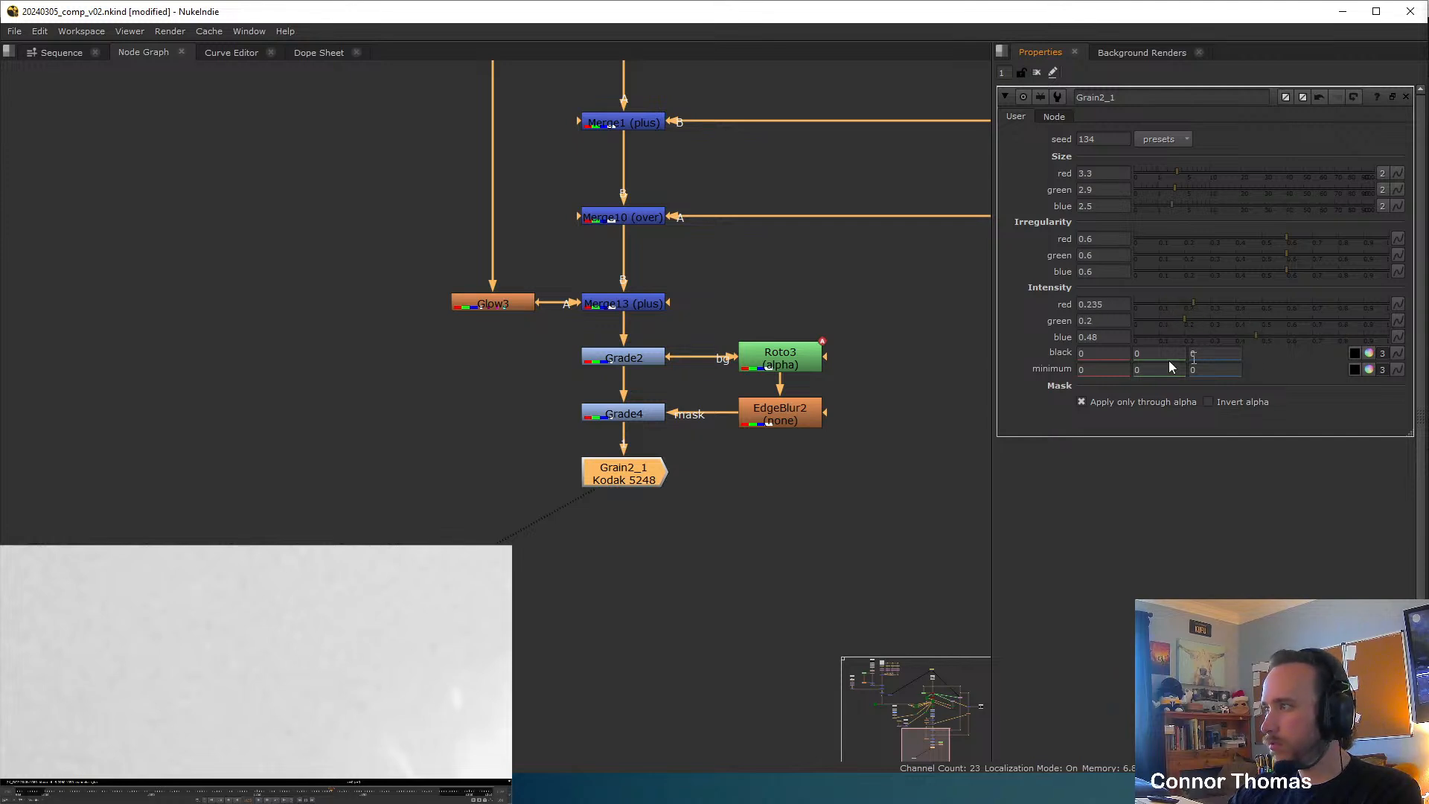
pyautogui.press('d')
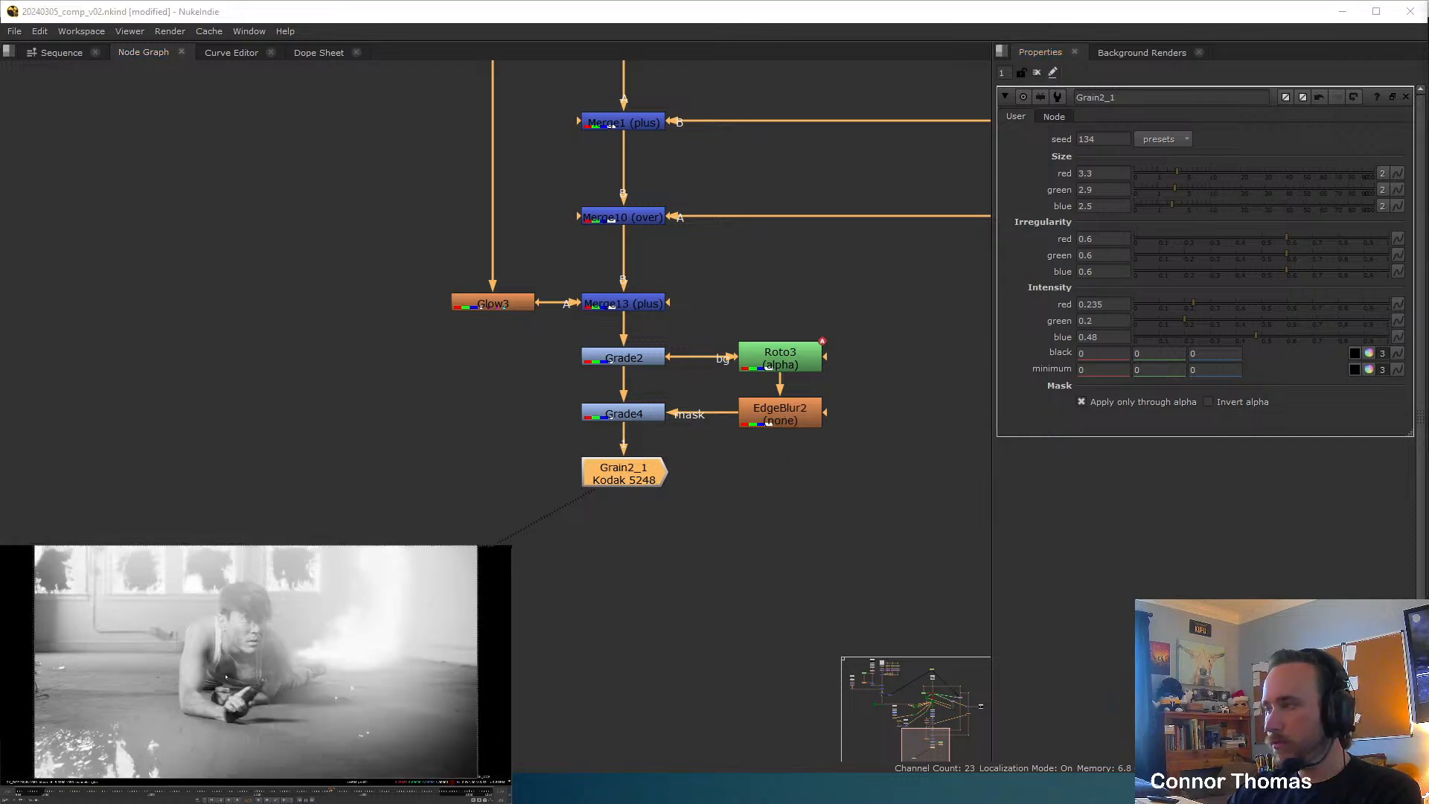
pyautogui.press('r')
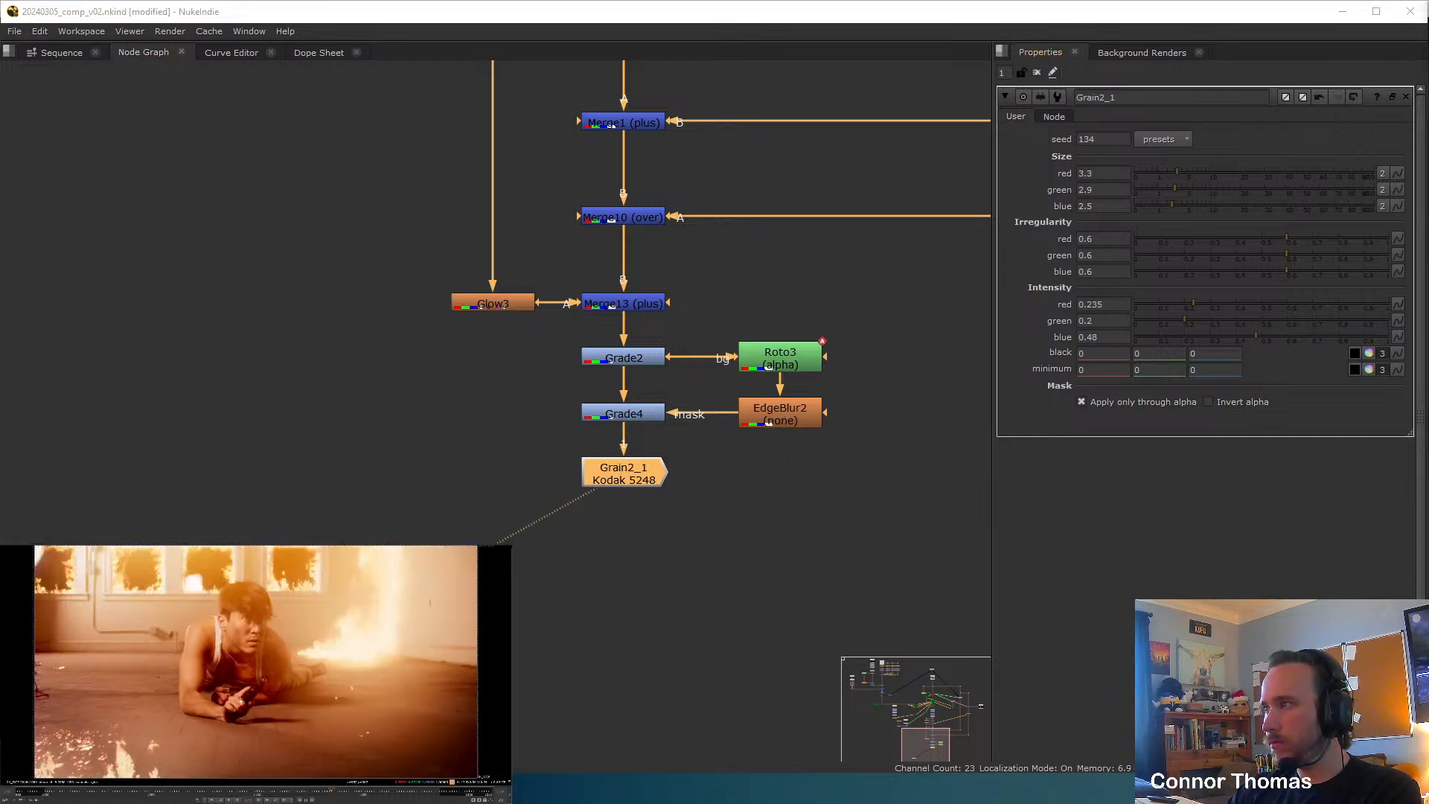
# Reduce the Grain2_1 size to red 1.5 and green 1.8.
pyautogui.moveTo(1167, 174); pyautogui.dragTo(1163, 176)
pyautogui.click(1153, 186)
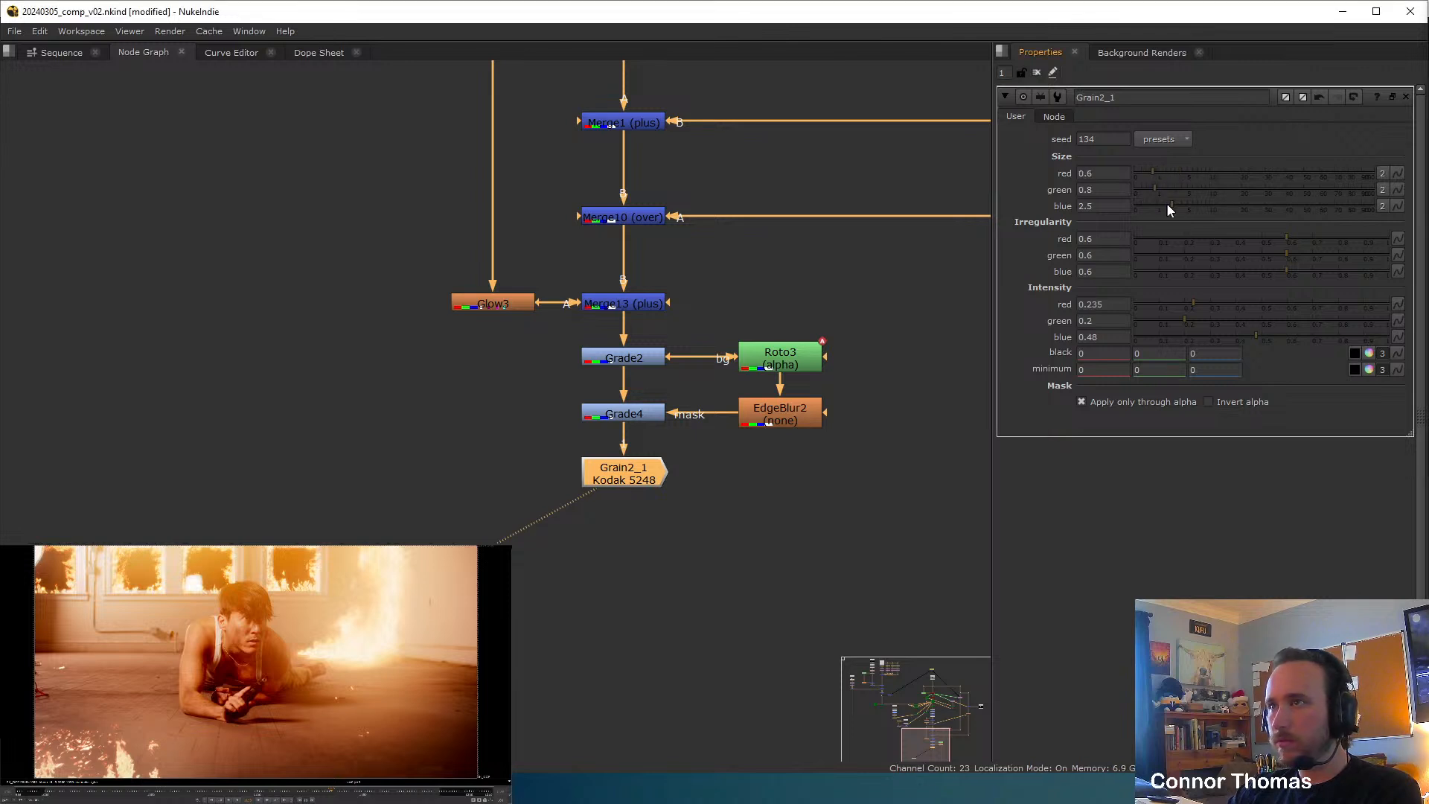
pyautogui.click(1165, 186)
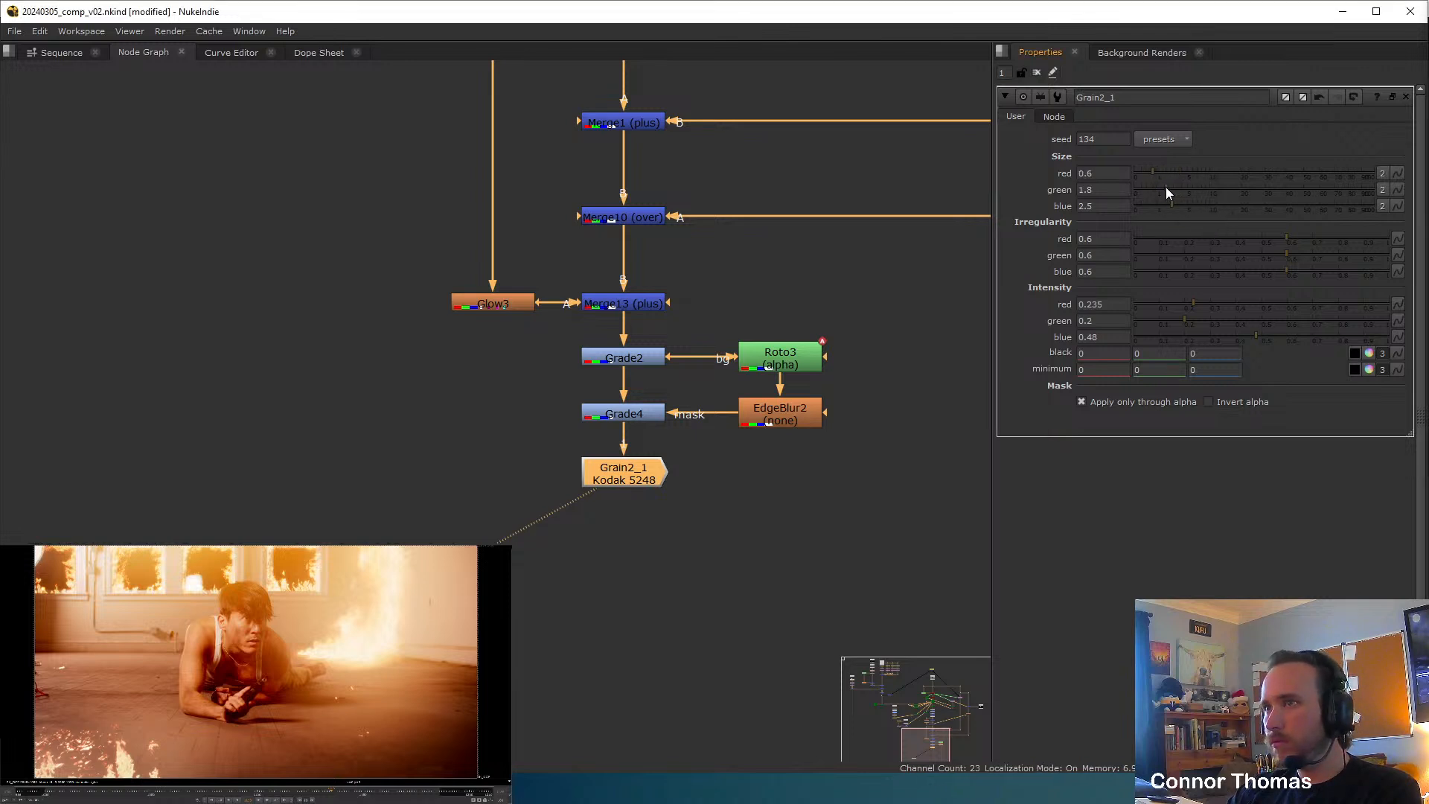
pyautogui.click(1164, 170)
pyautogui.click(1162, 172)
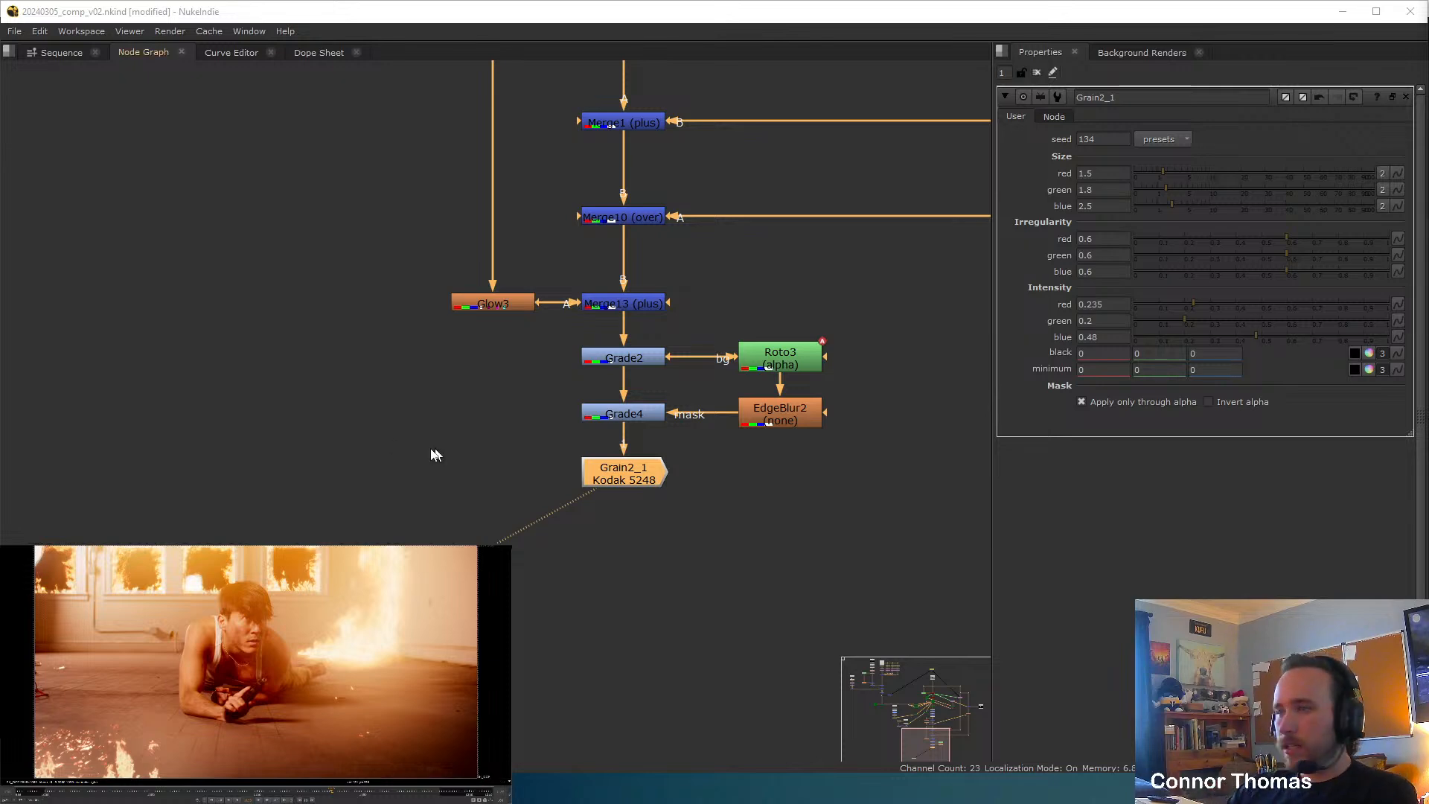
# Set the multisample samples of ScanlineRender1 to 10.
pyautogui.scroll(-6, 744, 280)
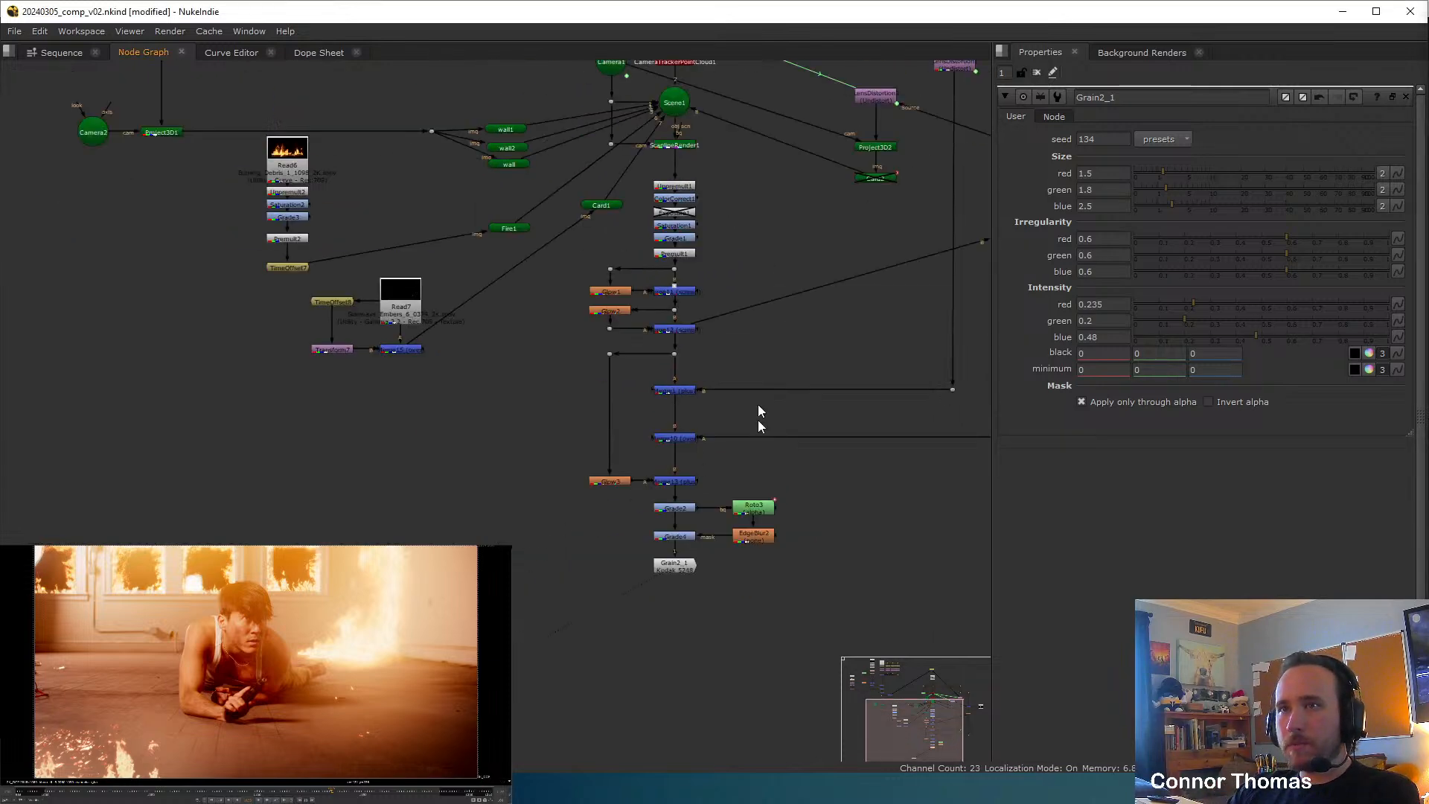
pyautogui.scroll(4, 744, 395)
pyautogui.moveTo(705, 116); pyautogui.dragTo(716, 270, button='middle')
pyautogui.doubleClick(679, 318)
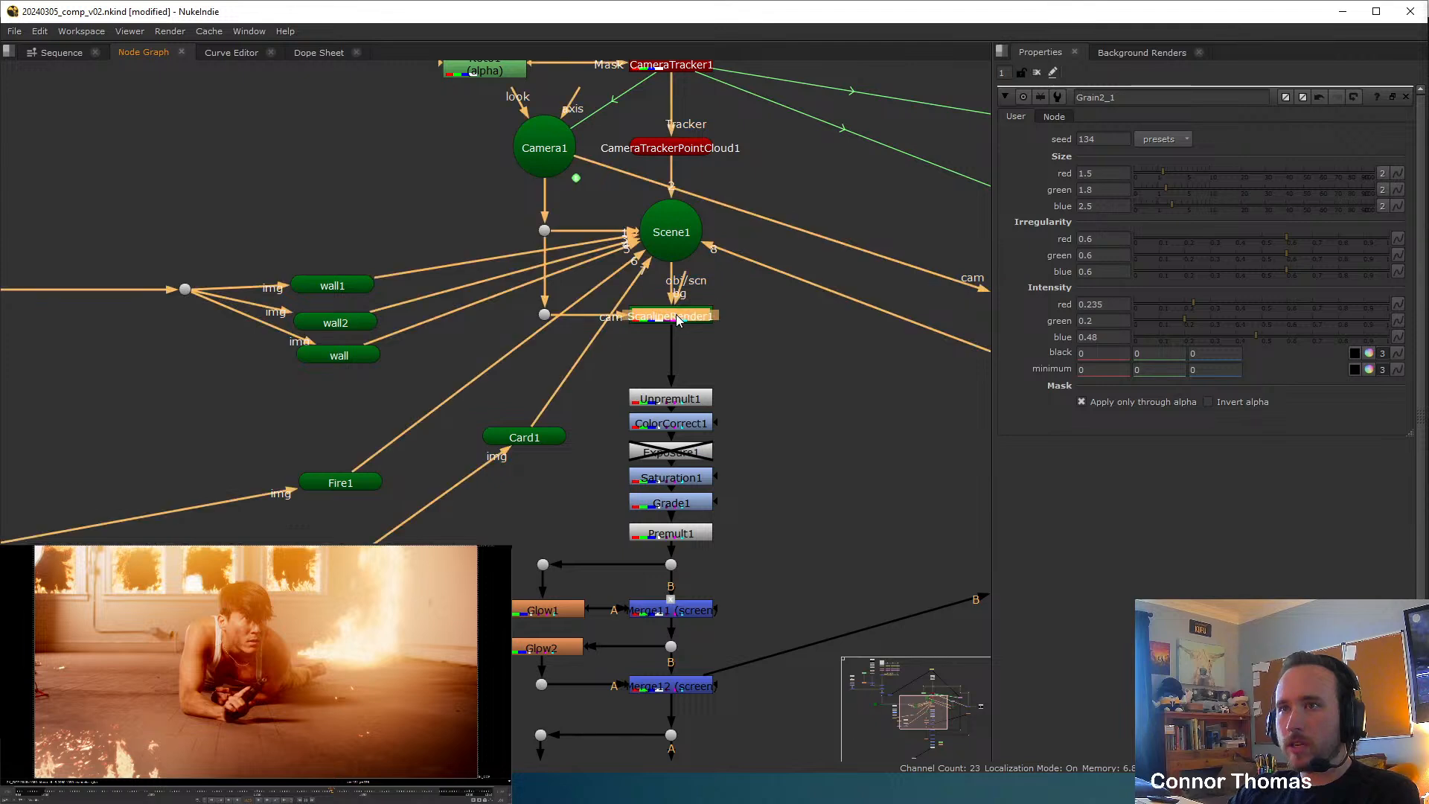
pyautogui.click(1114, 117)
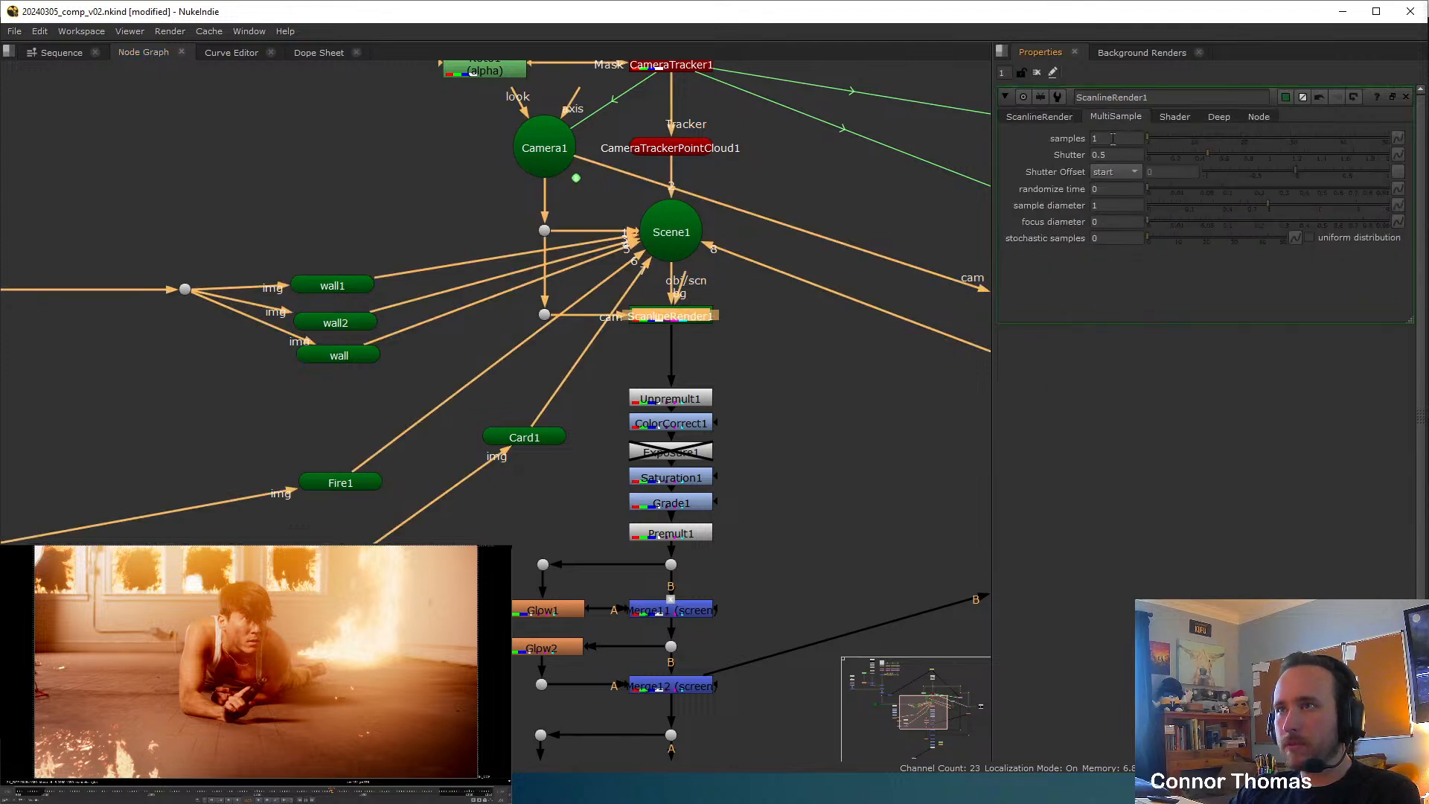
pyautogui.write('0')
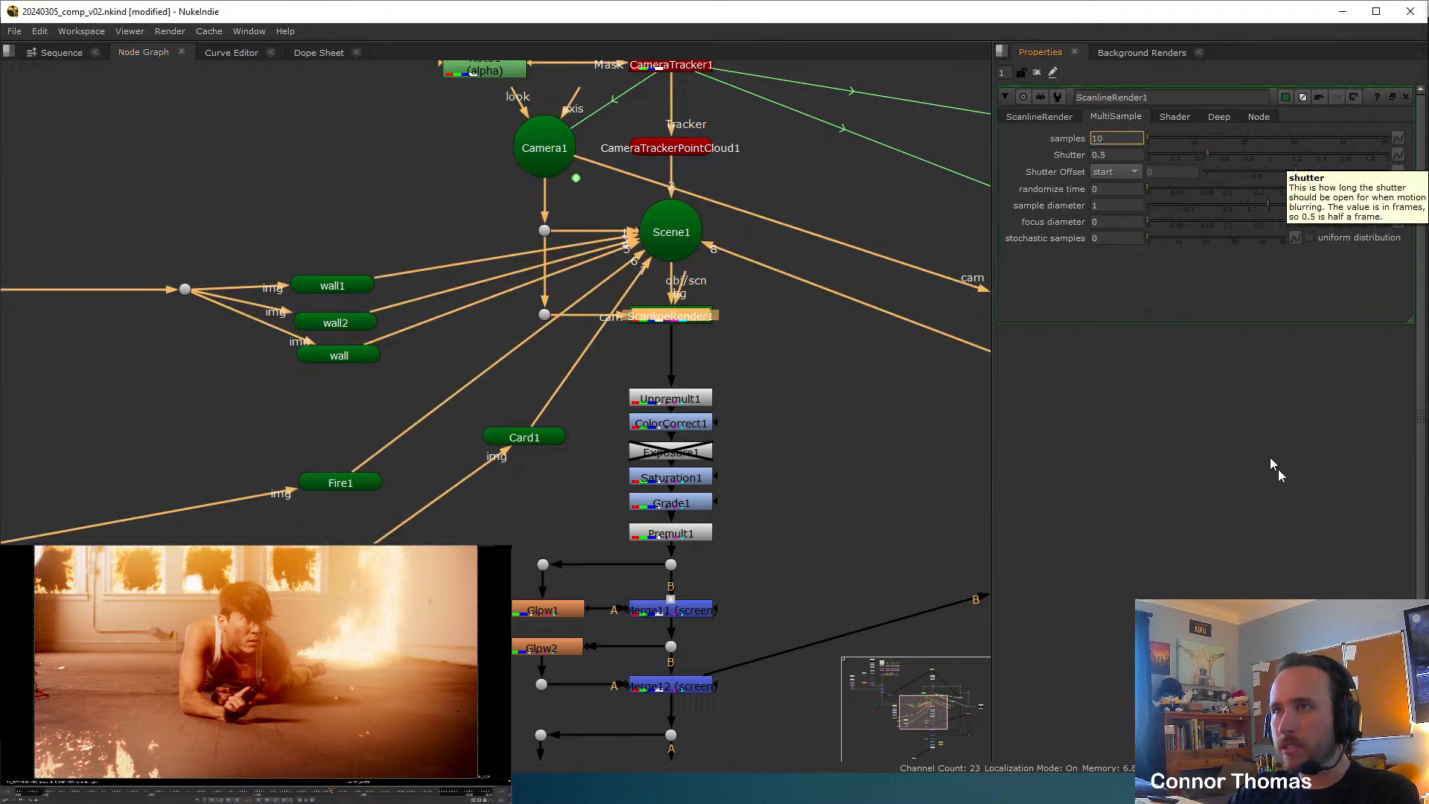
pyautogui.press('Return')
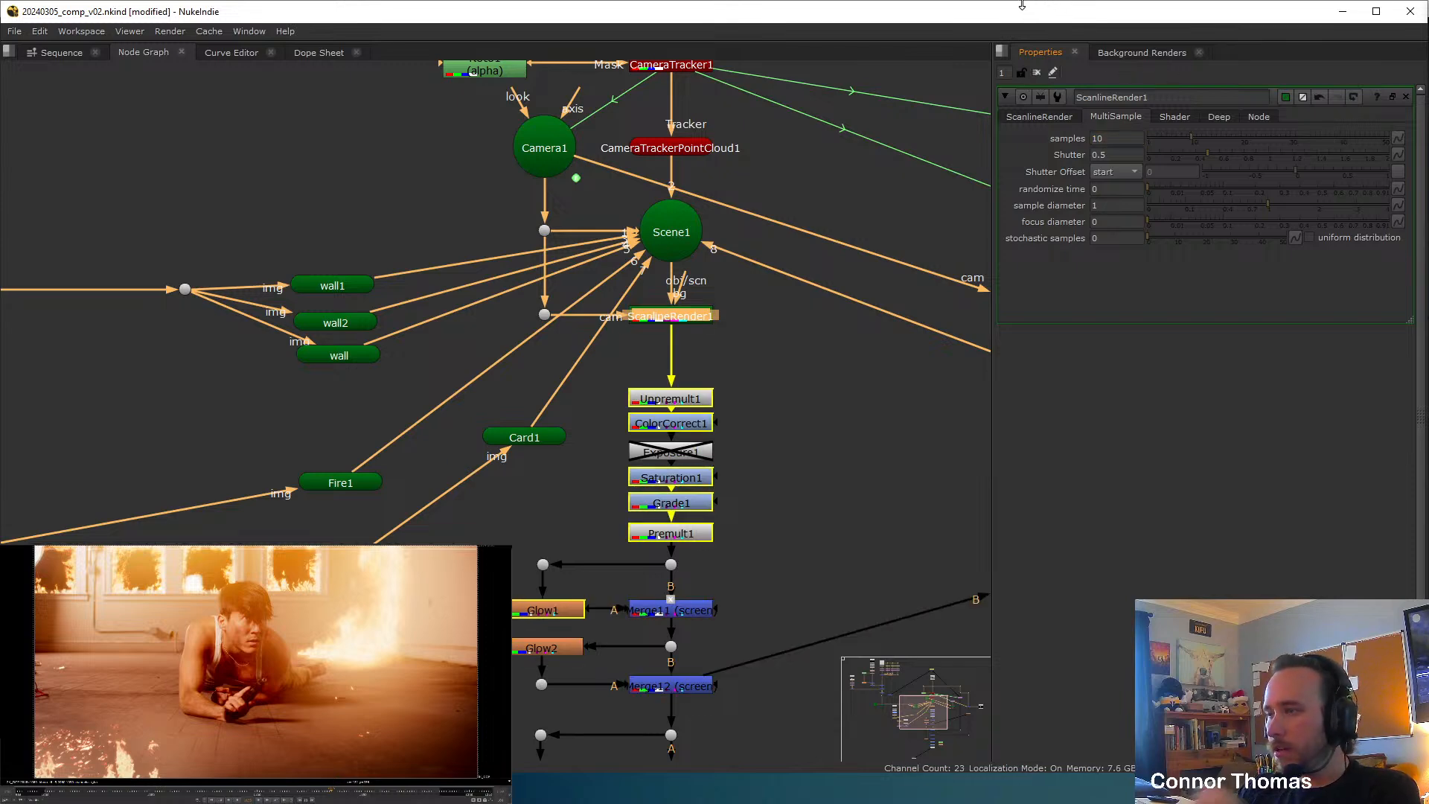
pyautogui.moveTo(453, 638); pyautogui.dragTo(654, 371, button='middle')
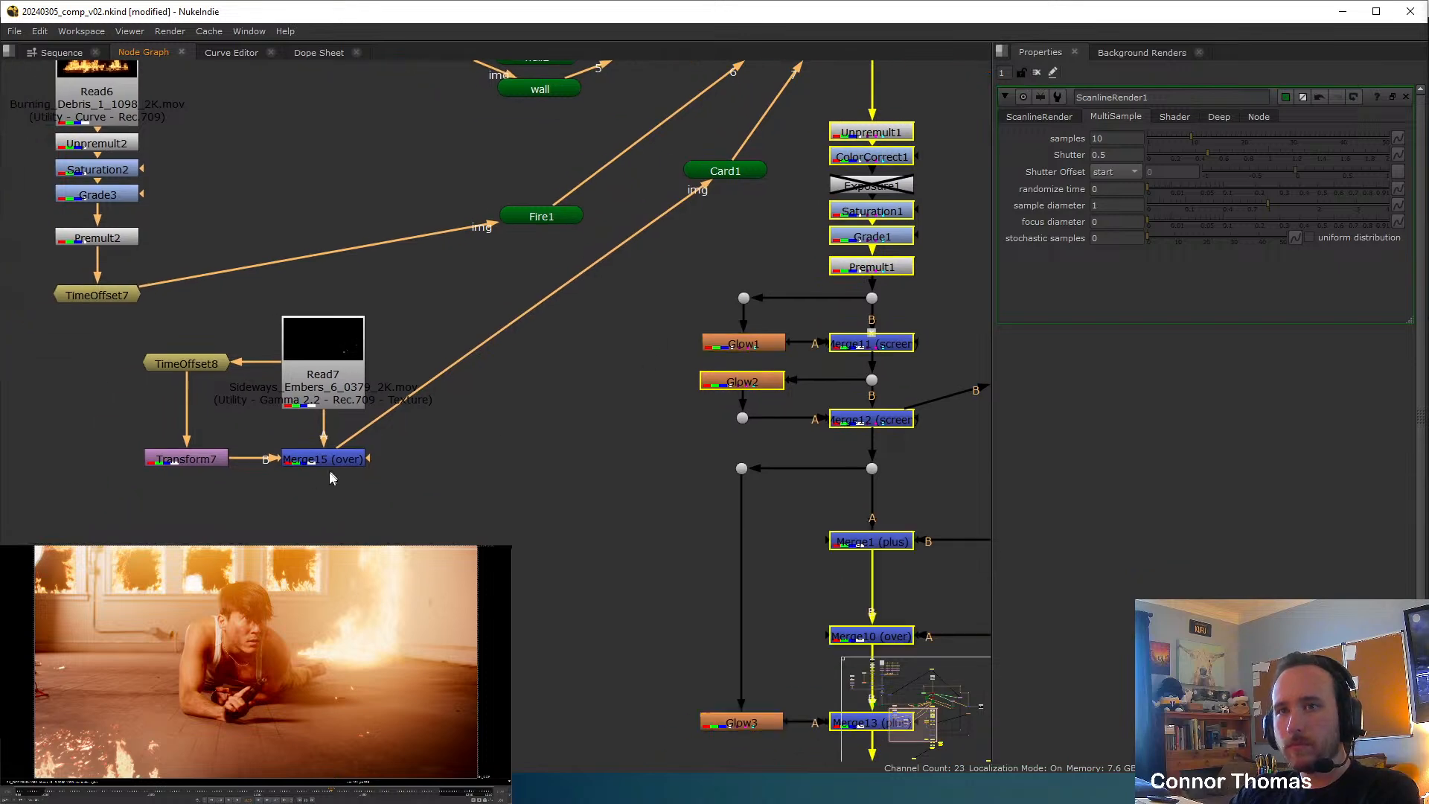
pyautogui.click(318, 463)
pyautogui.press('Tab')
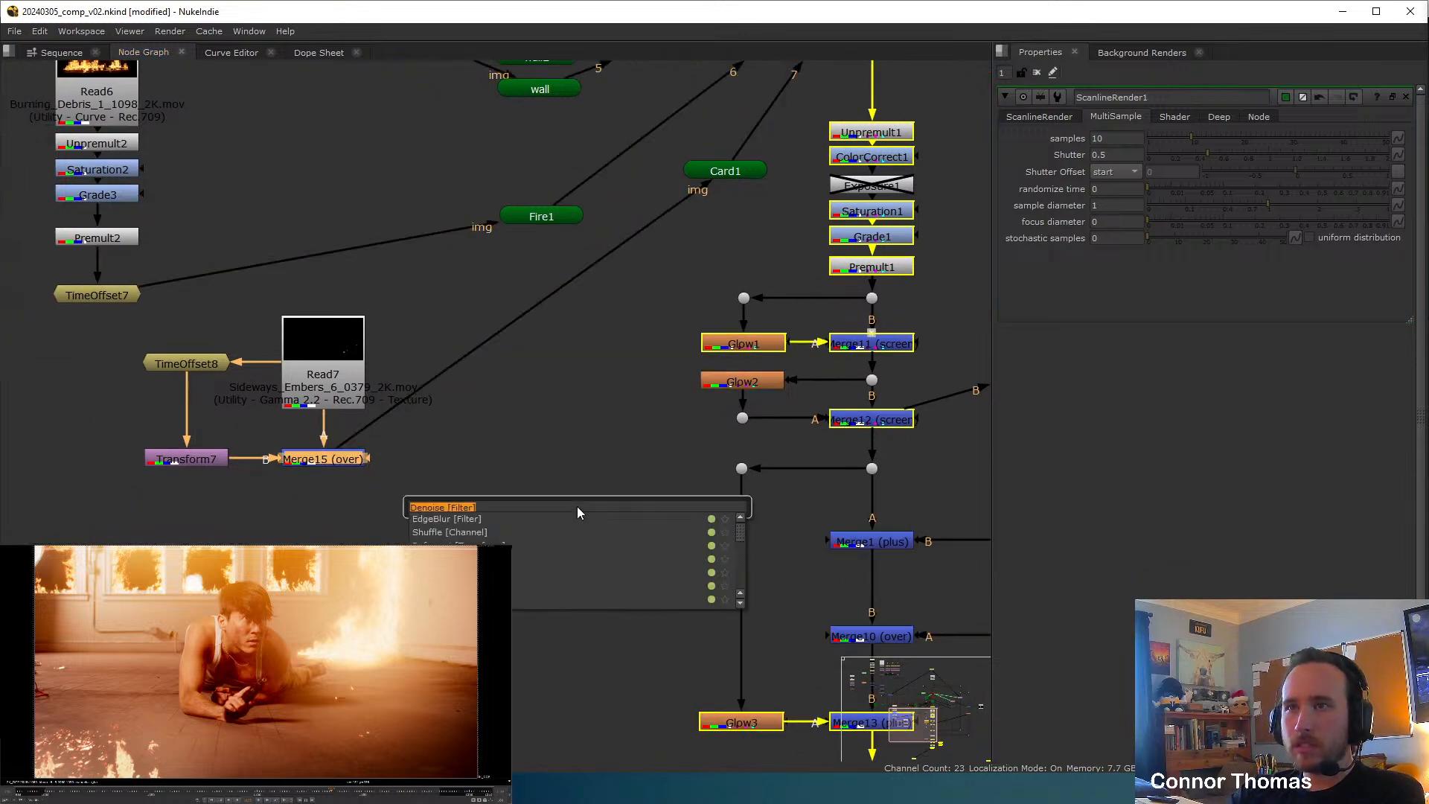
pyautogui.press('Escape')
# Move Card1 to just below the Fire1 card in the node graph and rename it Embers.
pyautogui.moveTo(634, 322); pyautogui.dragTo(576, 434, button='middle')
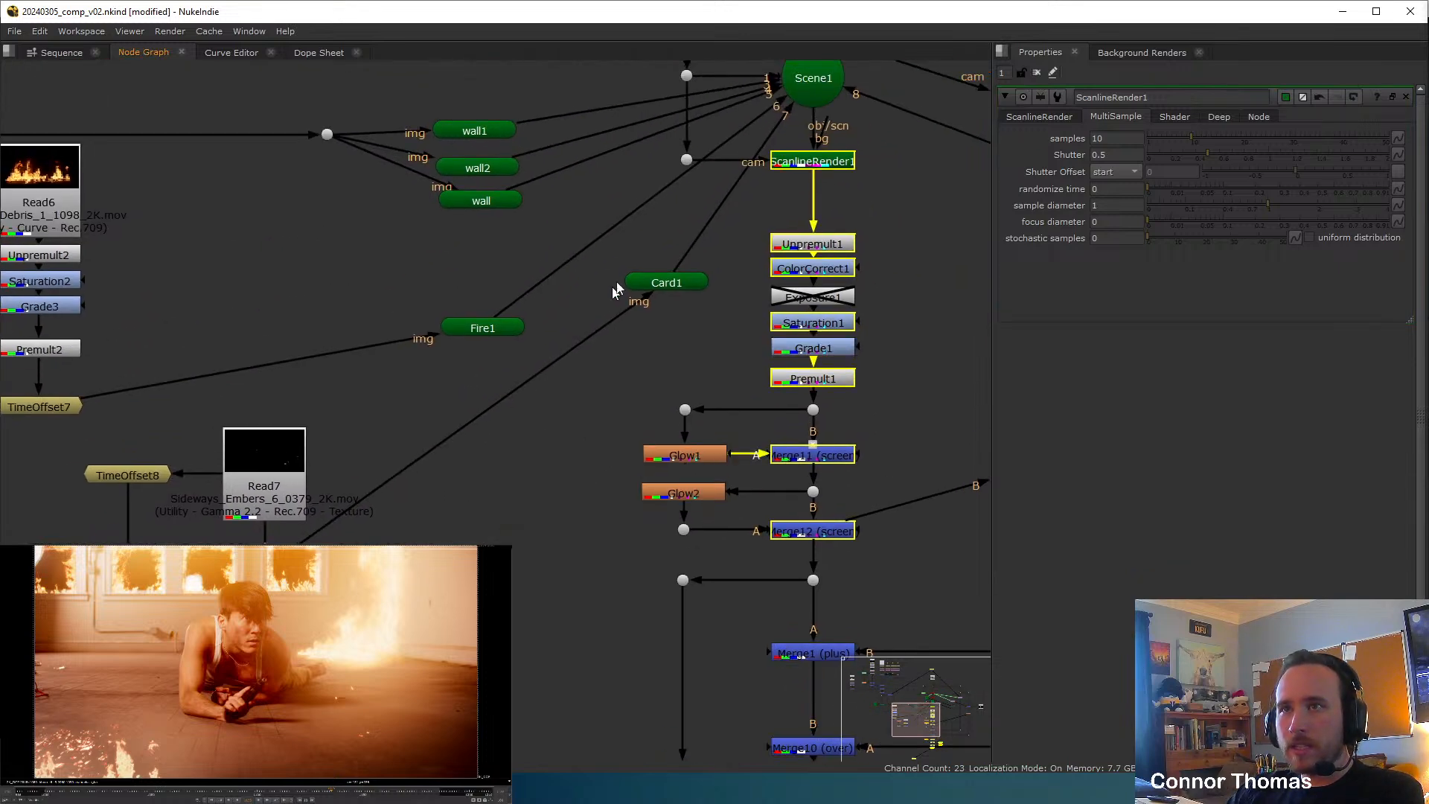
pyautogui.moveTo(667, 289); pyautogui.dragTo(474, 407)
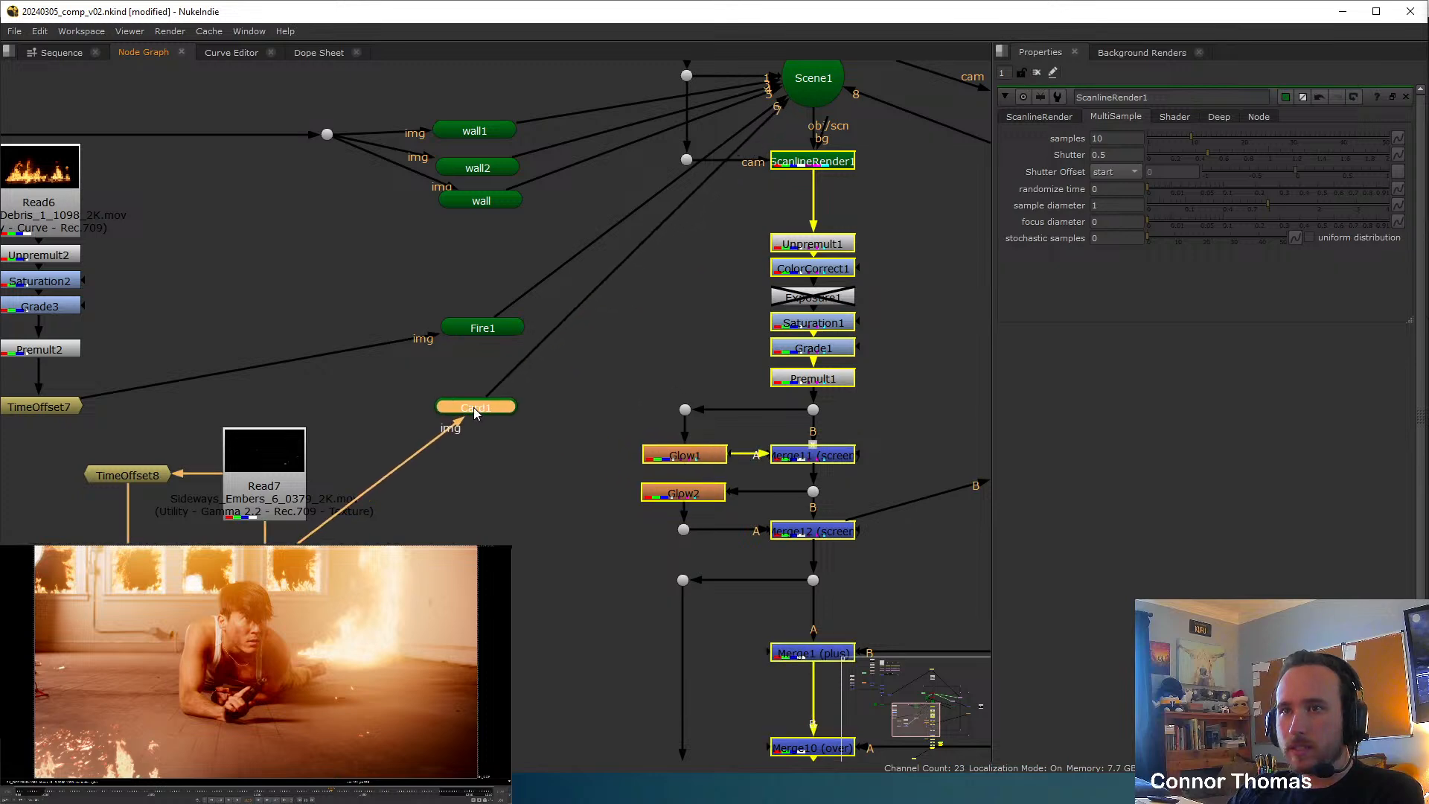
pyautogui.doubleClick(473, 408)
pyautogui.doubleClick(1132, 97)
pyautogui.write('Em_b')
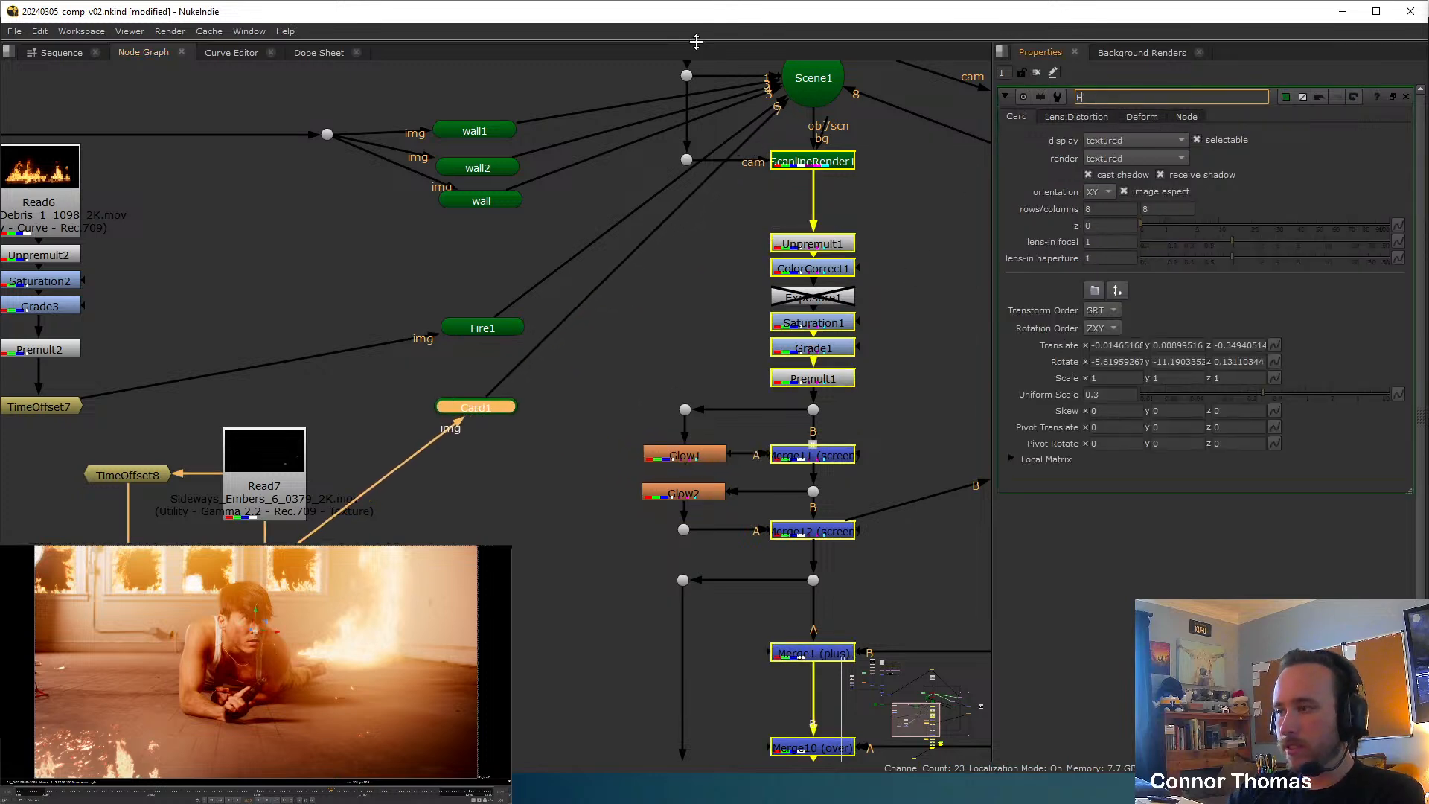
pyautogui.press('BackSpace')
pyautogui.press('BackSpace')
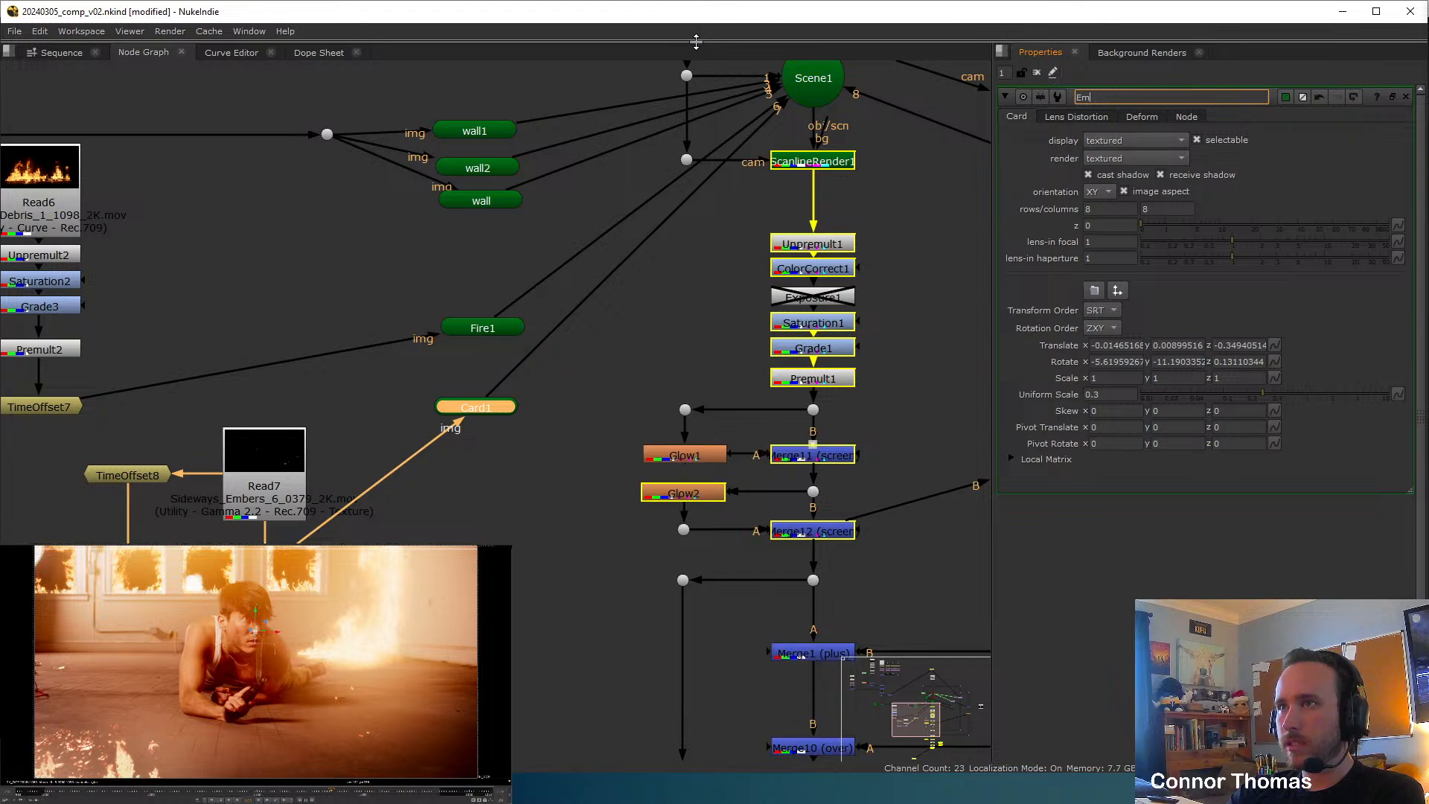
pyautogui.write('bers')
pyautogui.click(599, 322)
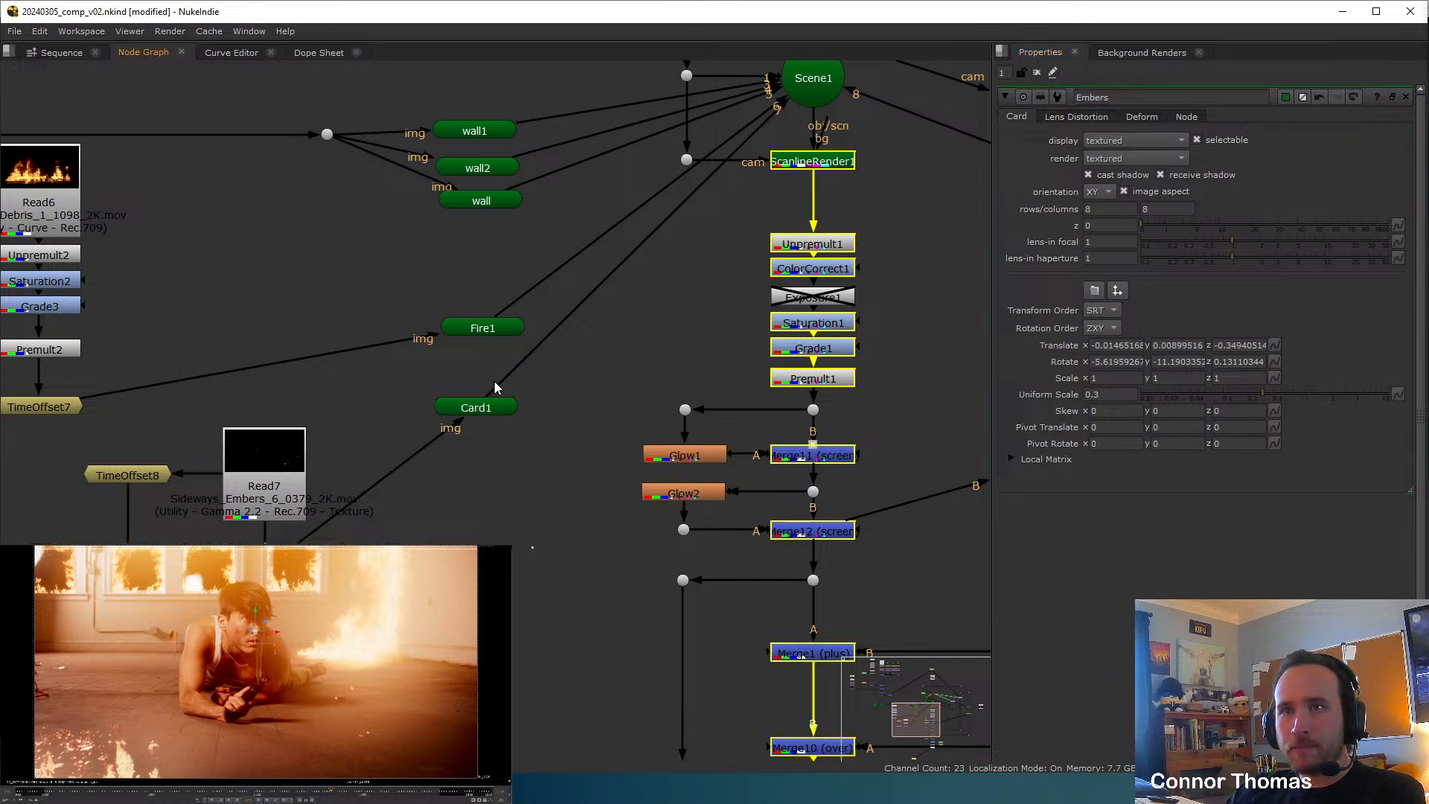
# Insert a ZDefocus node between Premult2 and TimeOffset7 in the burning debris branch that feeds Fire1.
pyautogui.click(489, 328)
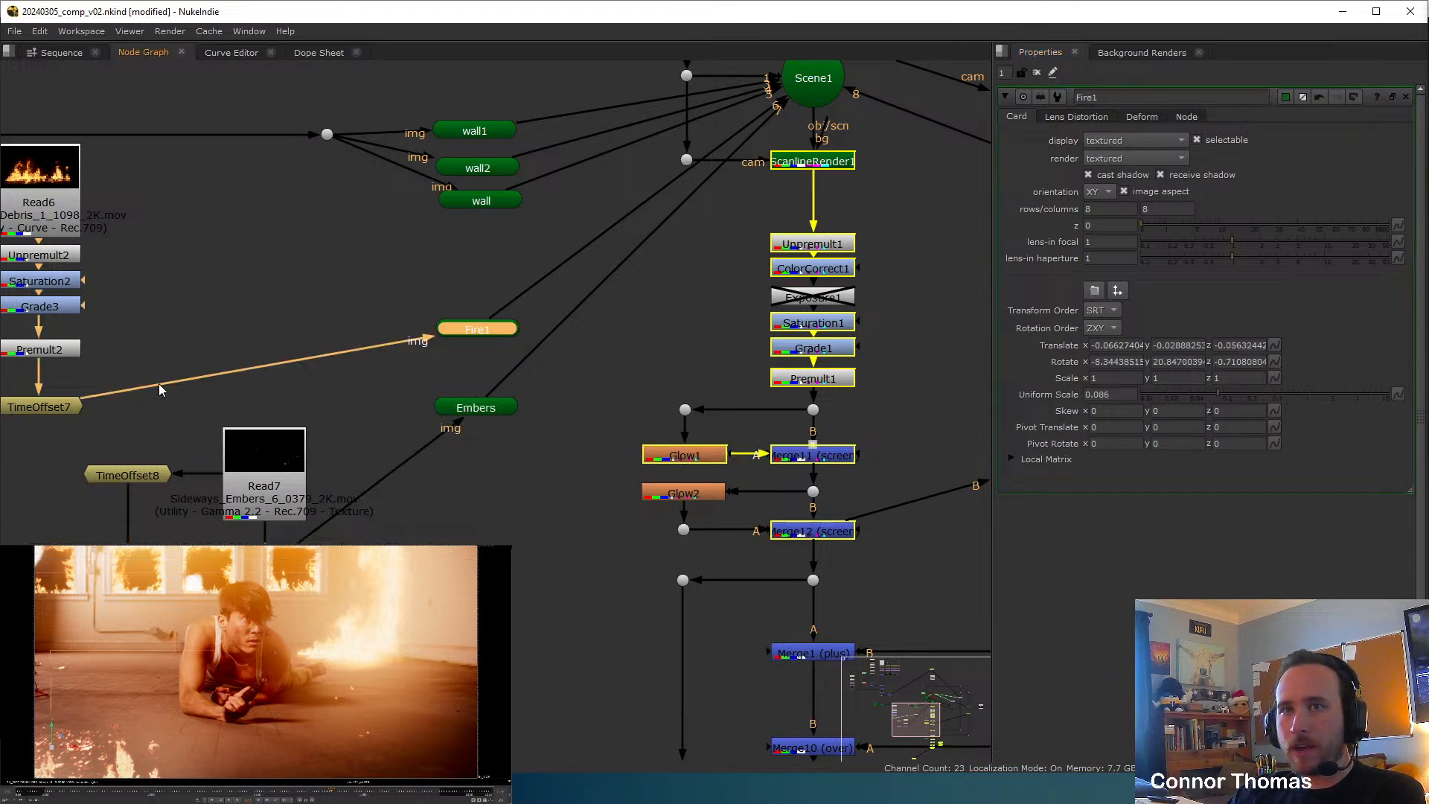
pyautogui.moveTo(35, 409); pyautogui.dragTo(228, 415, button='middle')
pyautogui.moveTo(603, 294); pyautogui.dragTo(612, 302, button='middle')
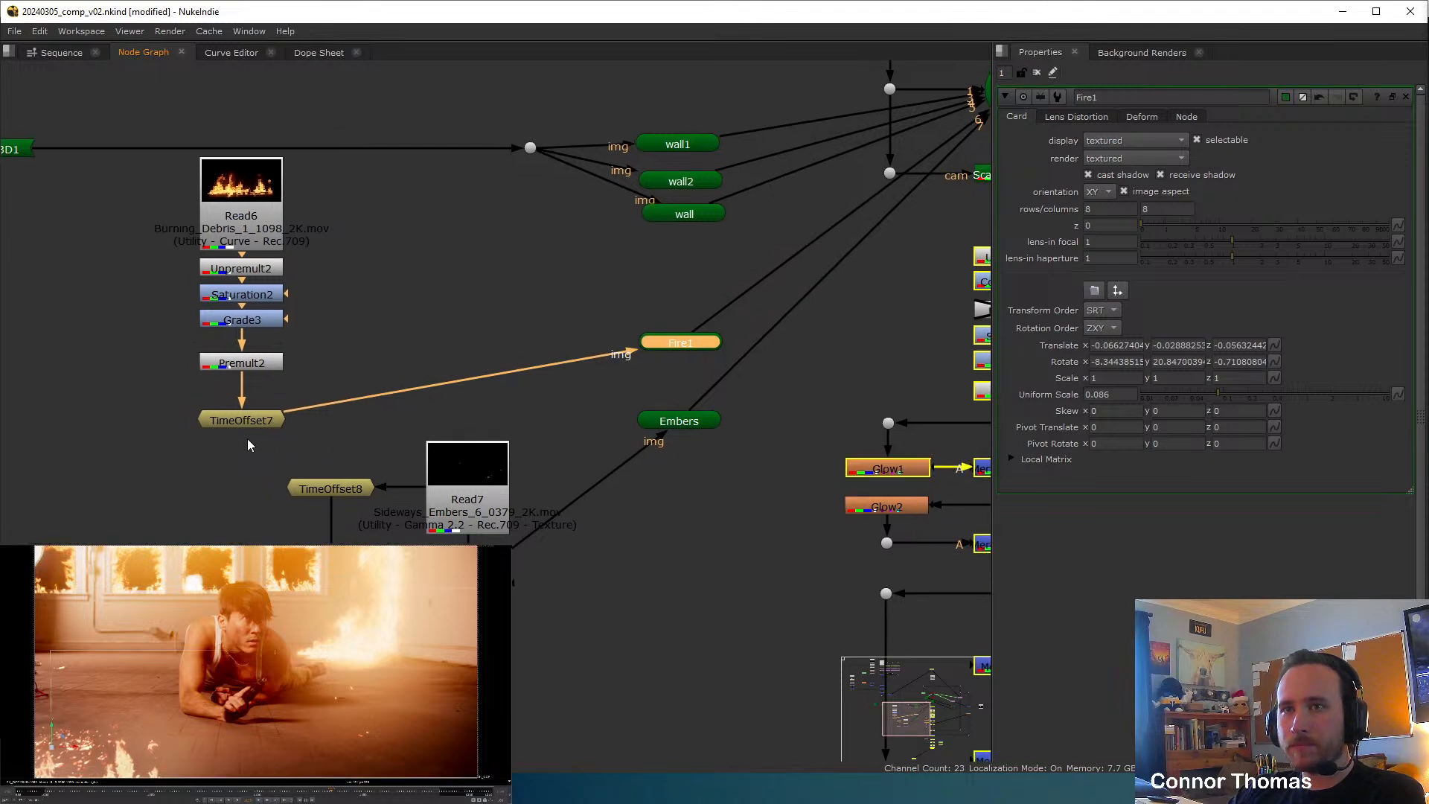
pyautogui.moveTo(260, 365)
pyautogui.mouseDown()
pyautogui.moveTo(255, 402)
pyautogui.moveTo(260, 344)
pyautogui.mouseUp()
pyautogui.press('Tab')
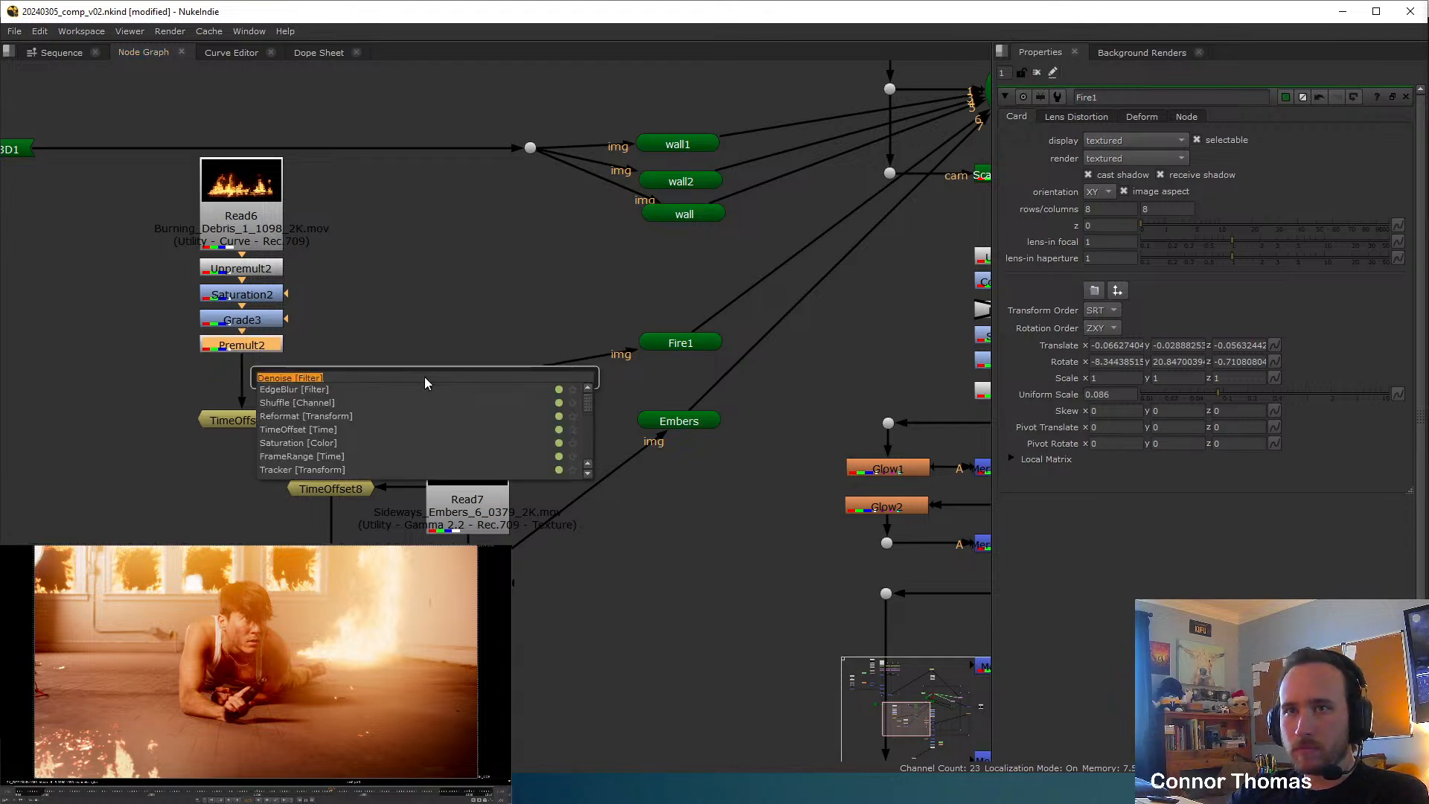
pyautogui.write('lenszdep')
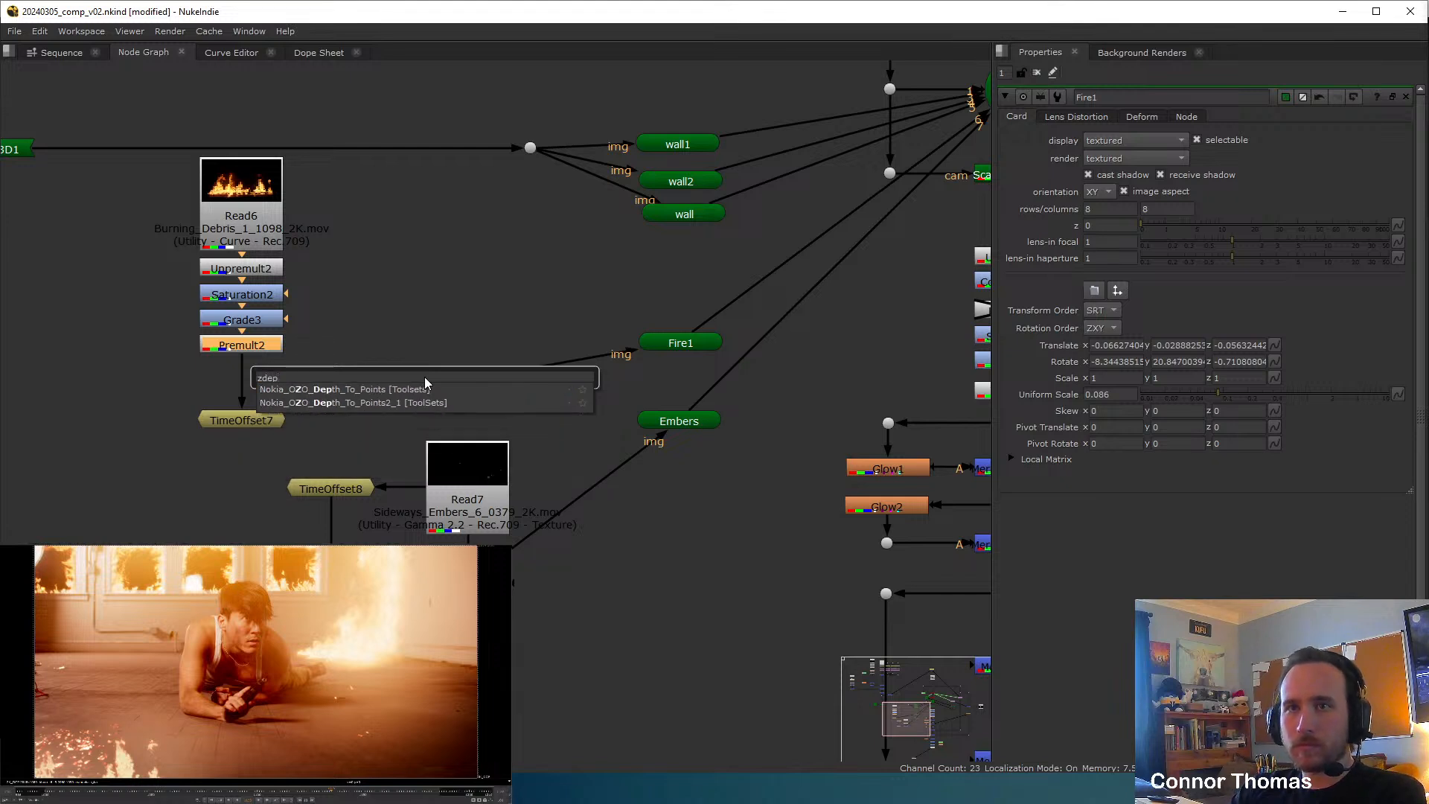
pyautogui.press('BackSpace')
pyautogui.write('focus [Filter')
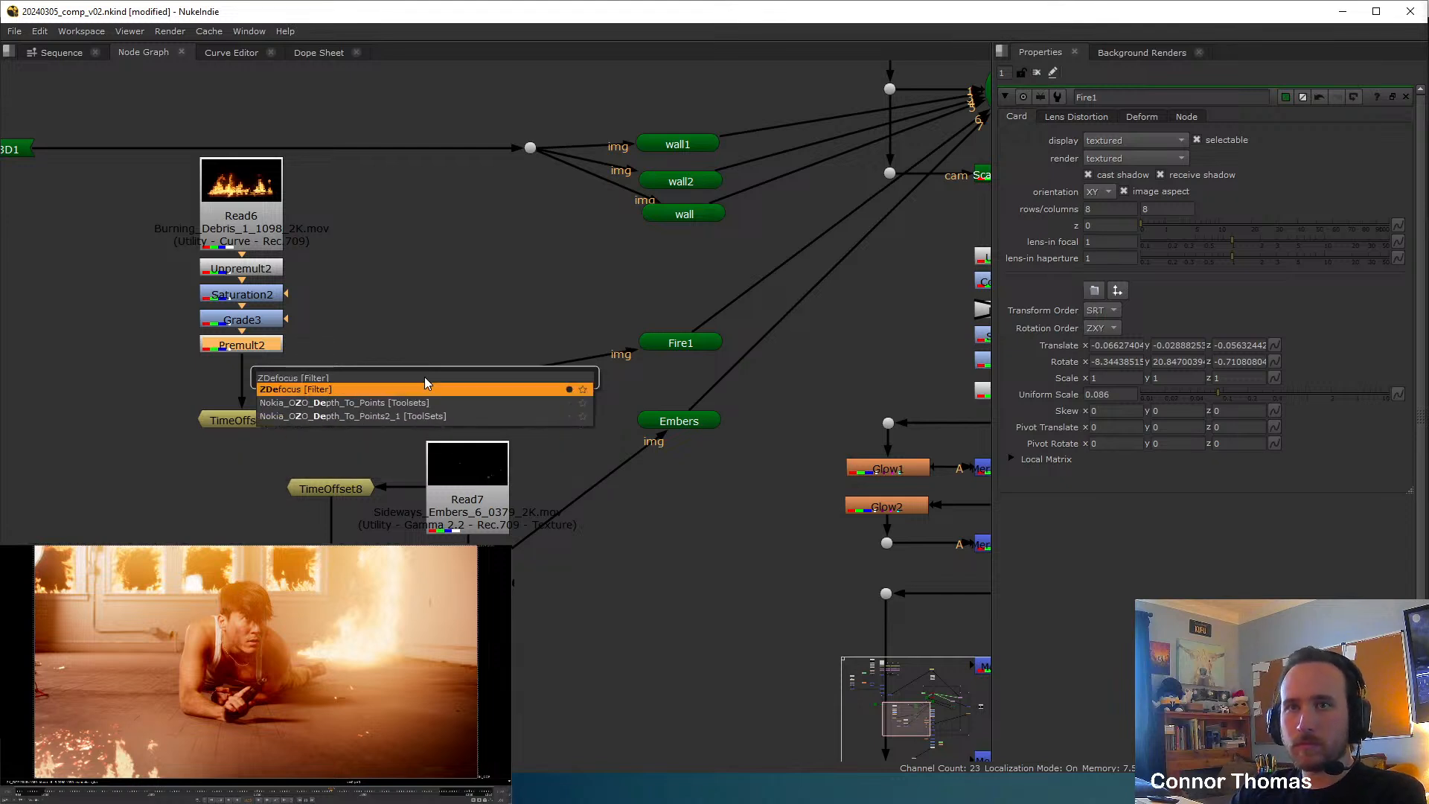
pyautogui.press('Return')
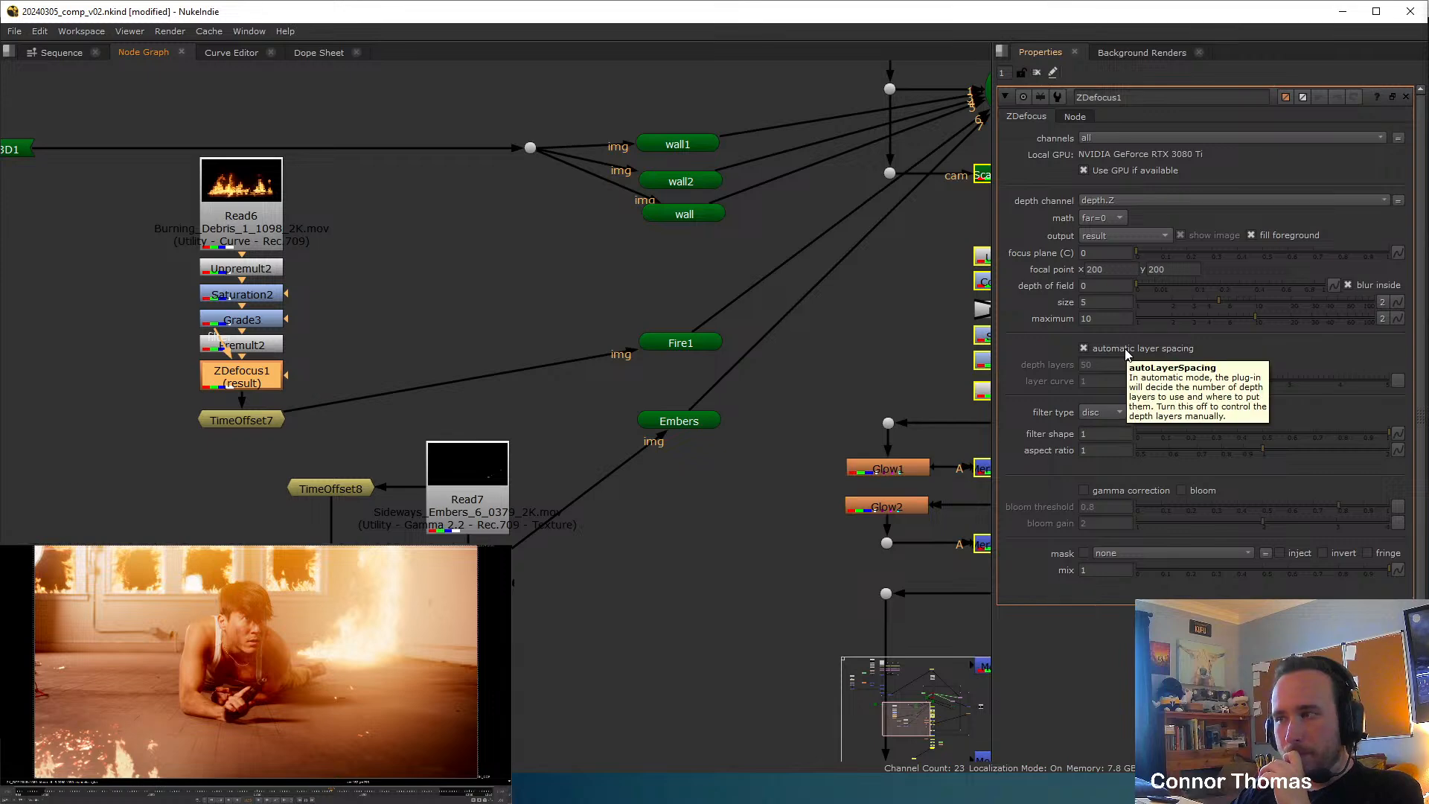
# Set the multisample samples of ScanlineRender1 to 1.
pyautogui.scroll(-4, 673, 469)
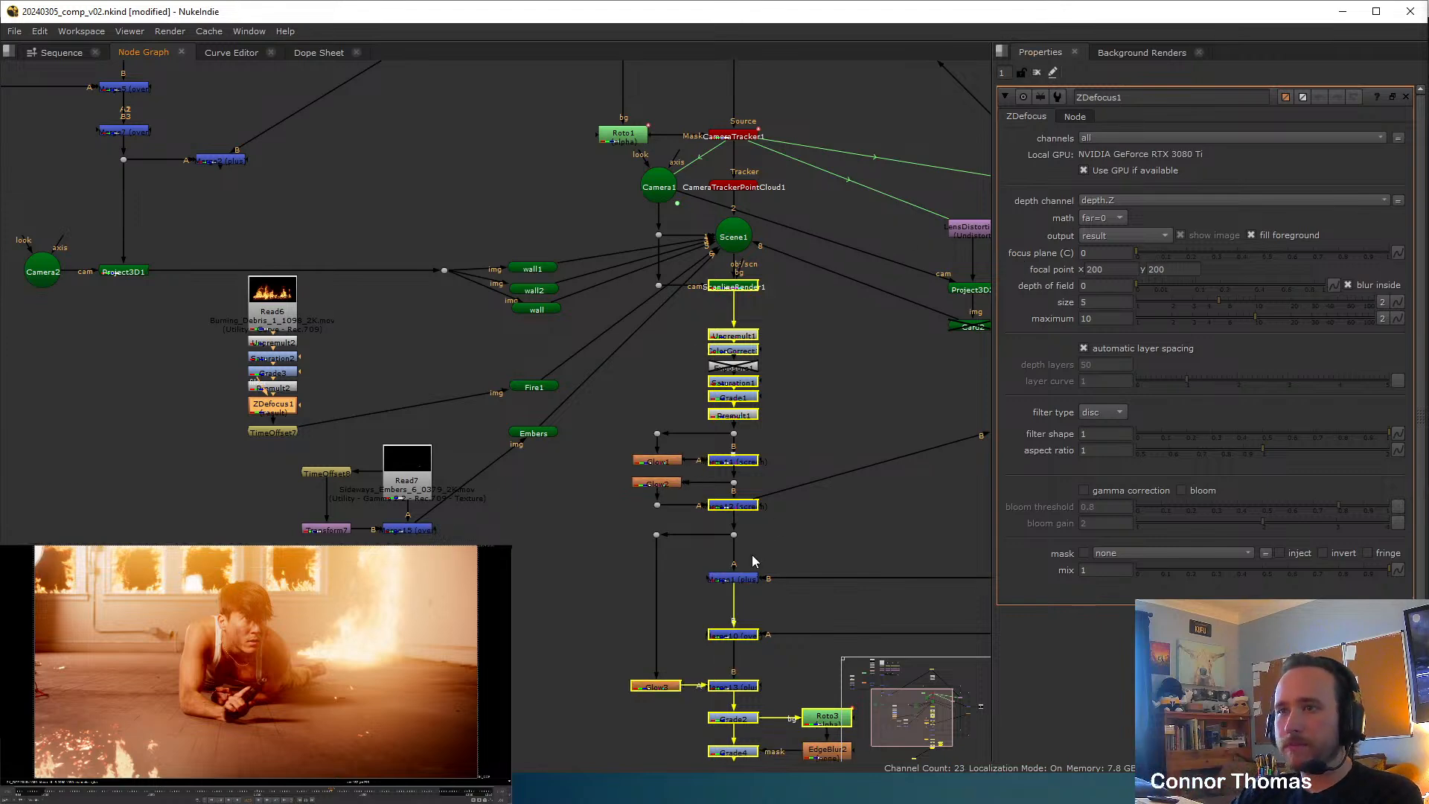
pyautogui.moveTo(752, 562); pyautogui.dragTo(657, 213, button='middle')
pyautogui.moveTo(659, 92); pyautogui.dragTo(709, 355, button='middle')
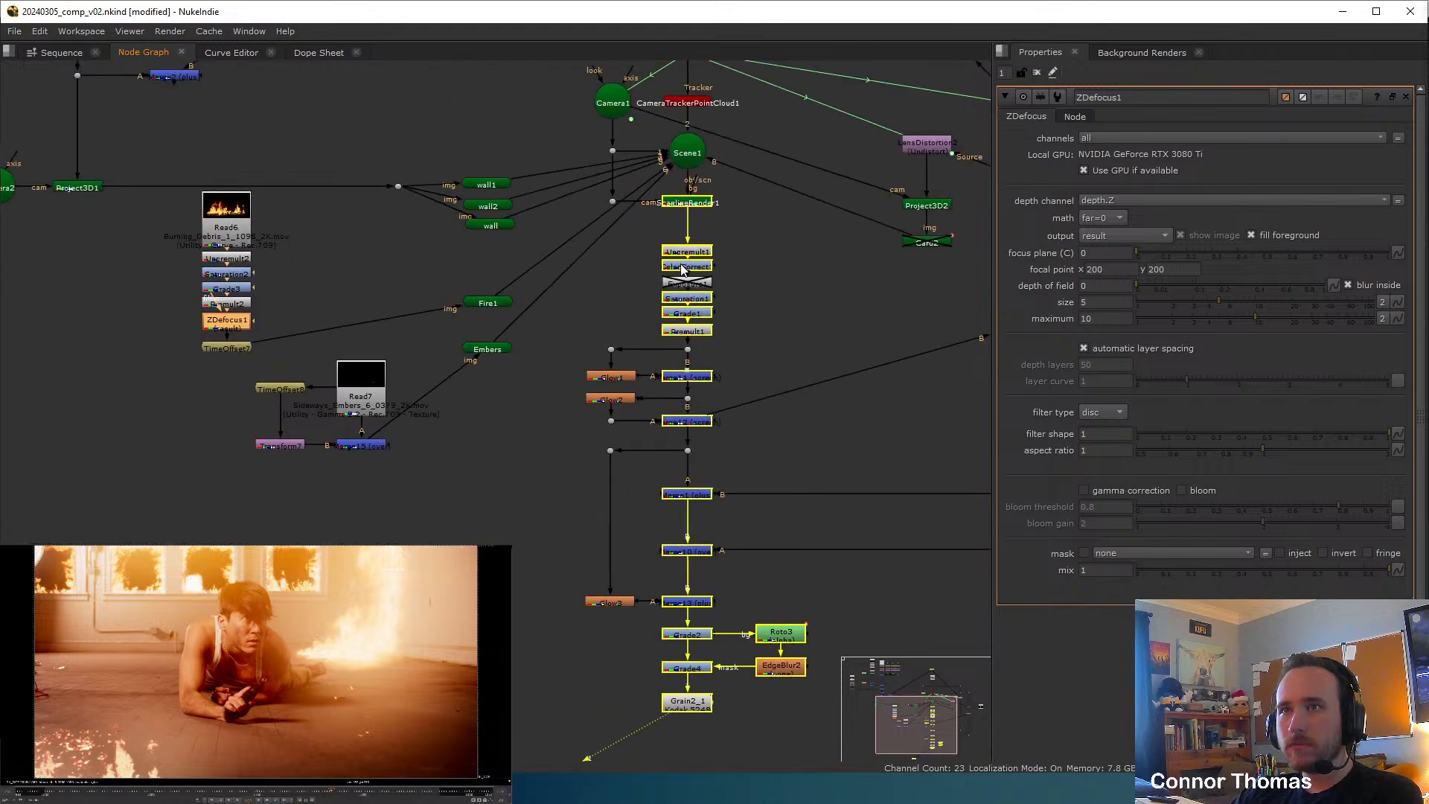
pyautogui.doubleClick(694, 205)
pyautogui.doubleClick(1127, 138)
pyautogui.write('1')
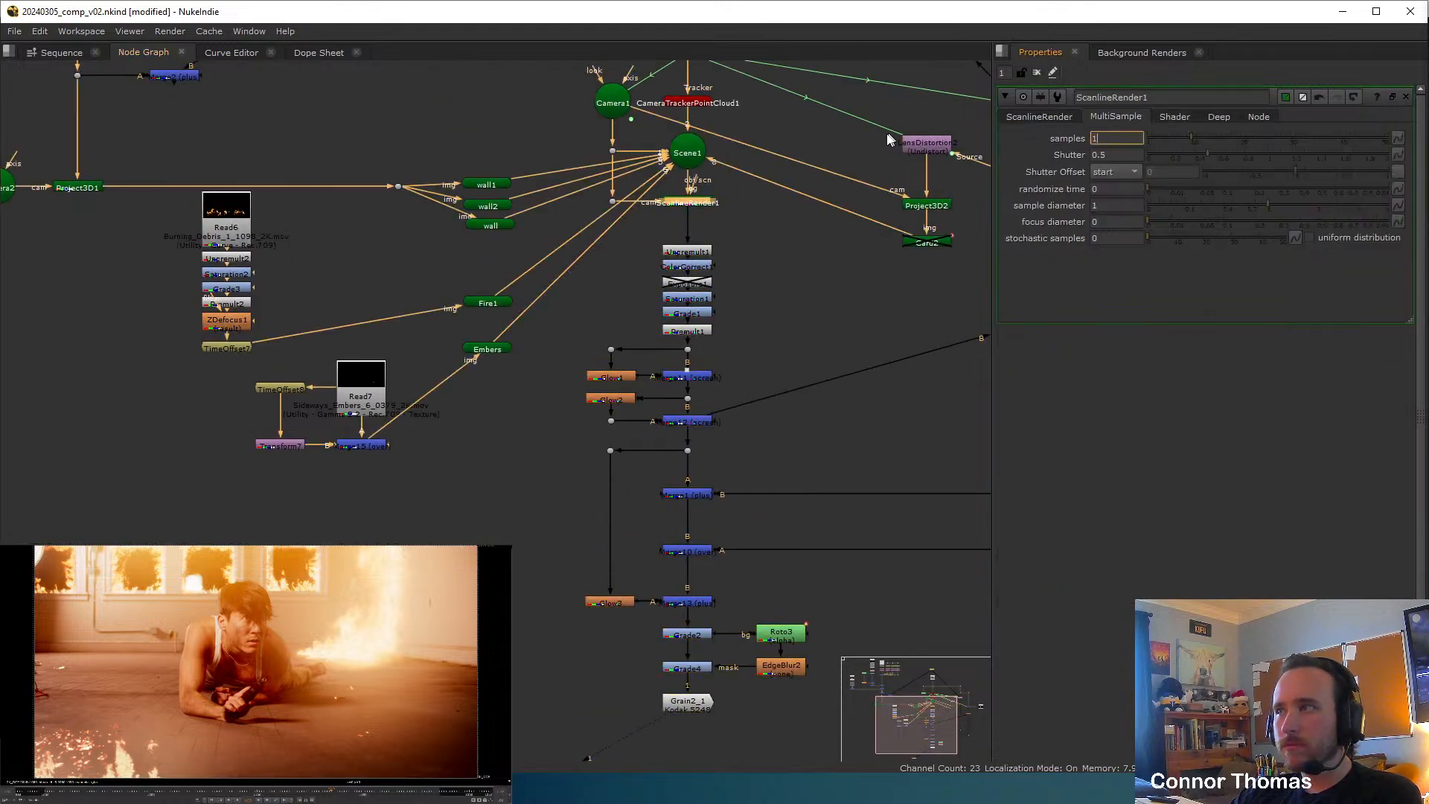
pyautogui.click(812, 306)
# Set the maximum of ZDefocus1 to 26 and its size to 12.4.
pyautogui.moveTo(326, 350); pyautogui.dragTo(552, 394, button='middle')
pyautogui.scroll(4, 553, 395)
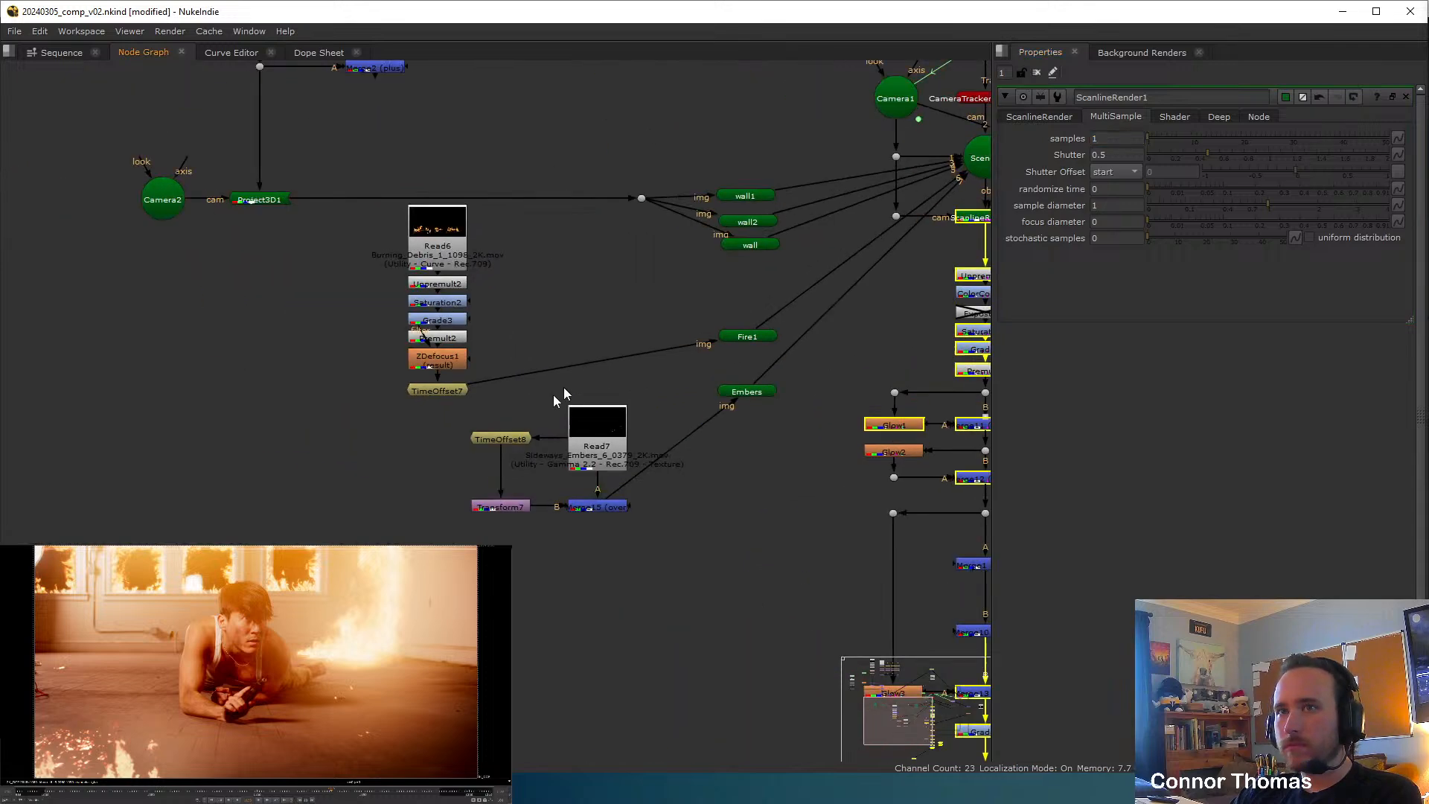
pyautogui.doubleClick(371, 340)
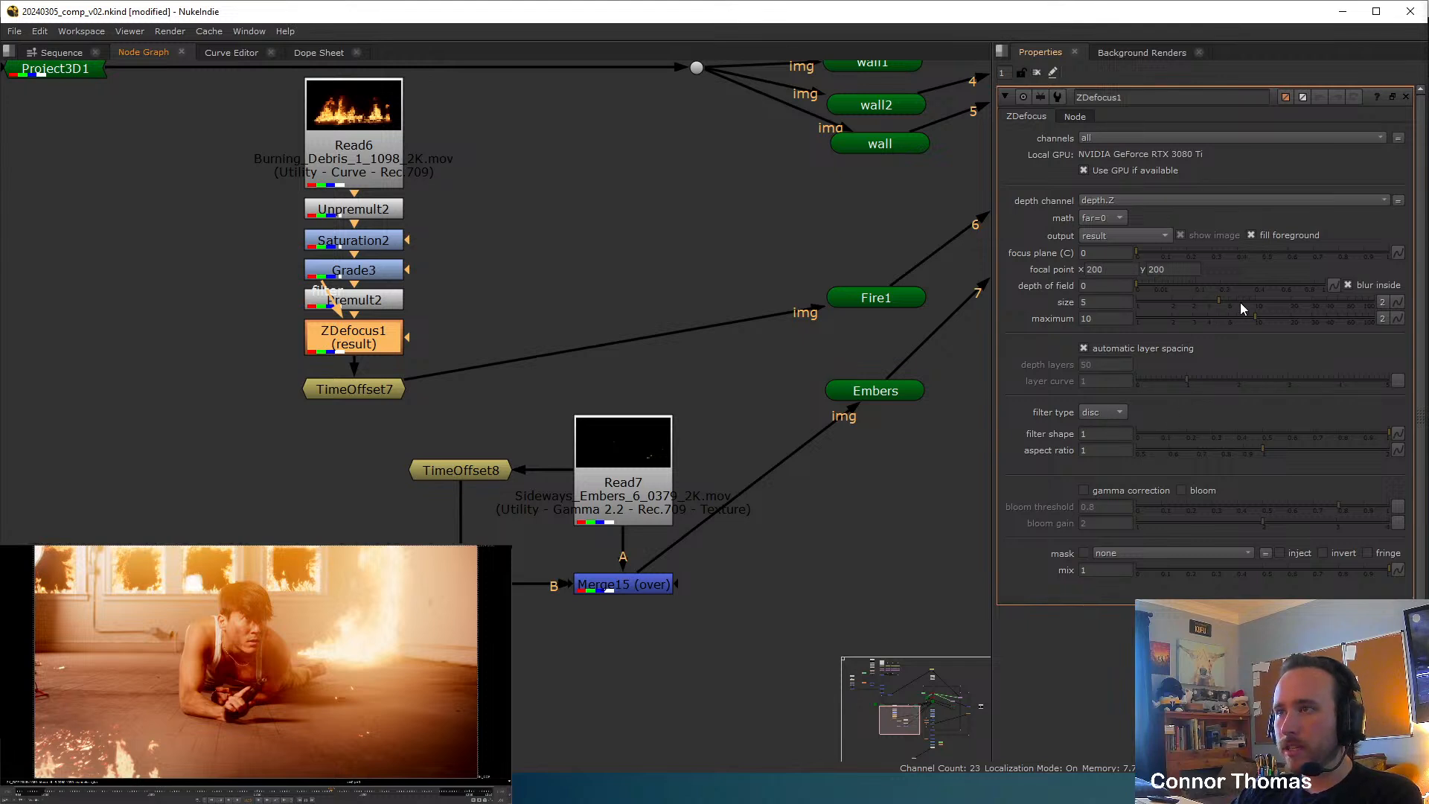
pyautogui.moveTo(1240, 303); pyautogui.dragTo(1396, 320)
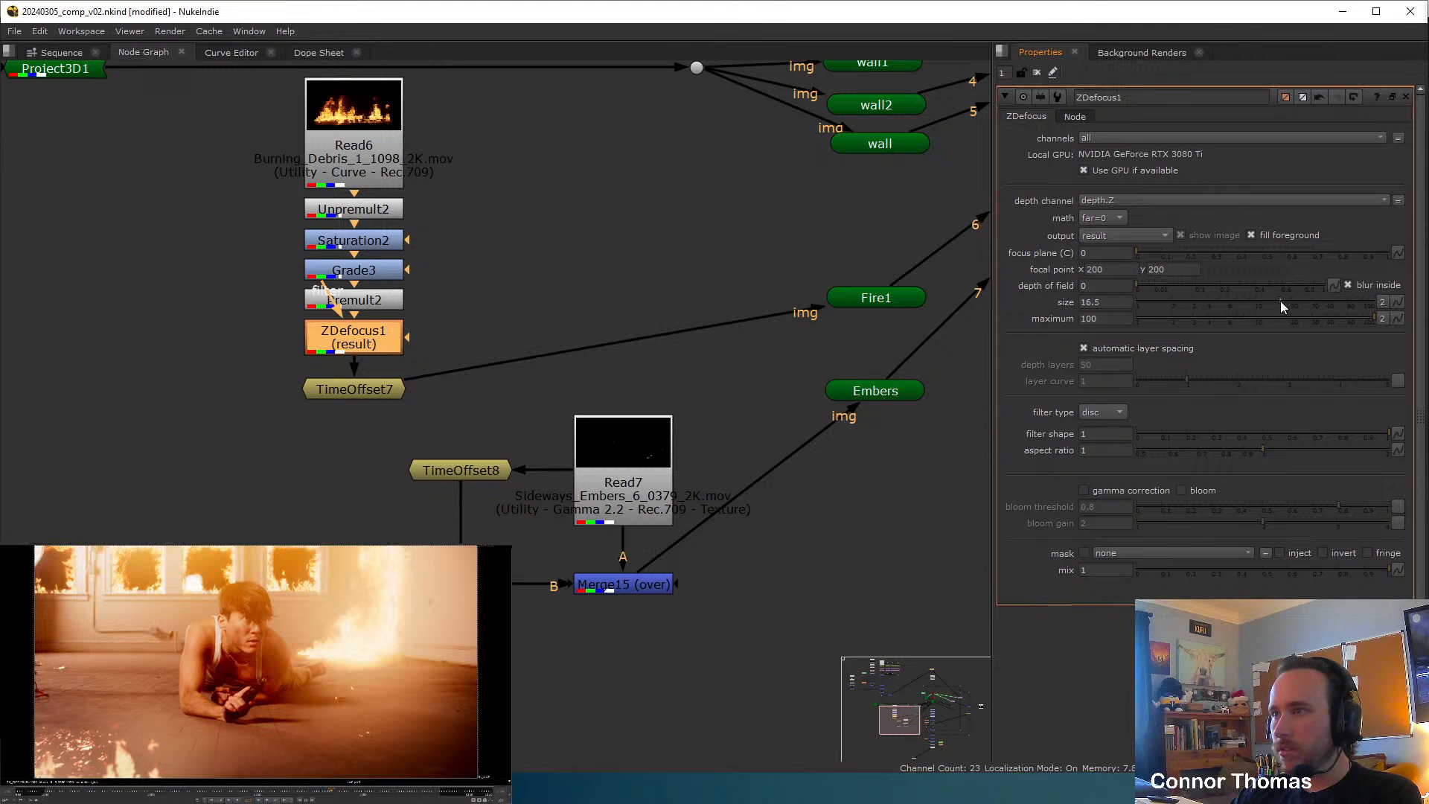
pyautogui.moveTo(1281, 301); pyautogui.dragTo(1298, 302)
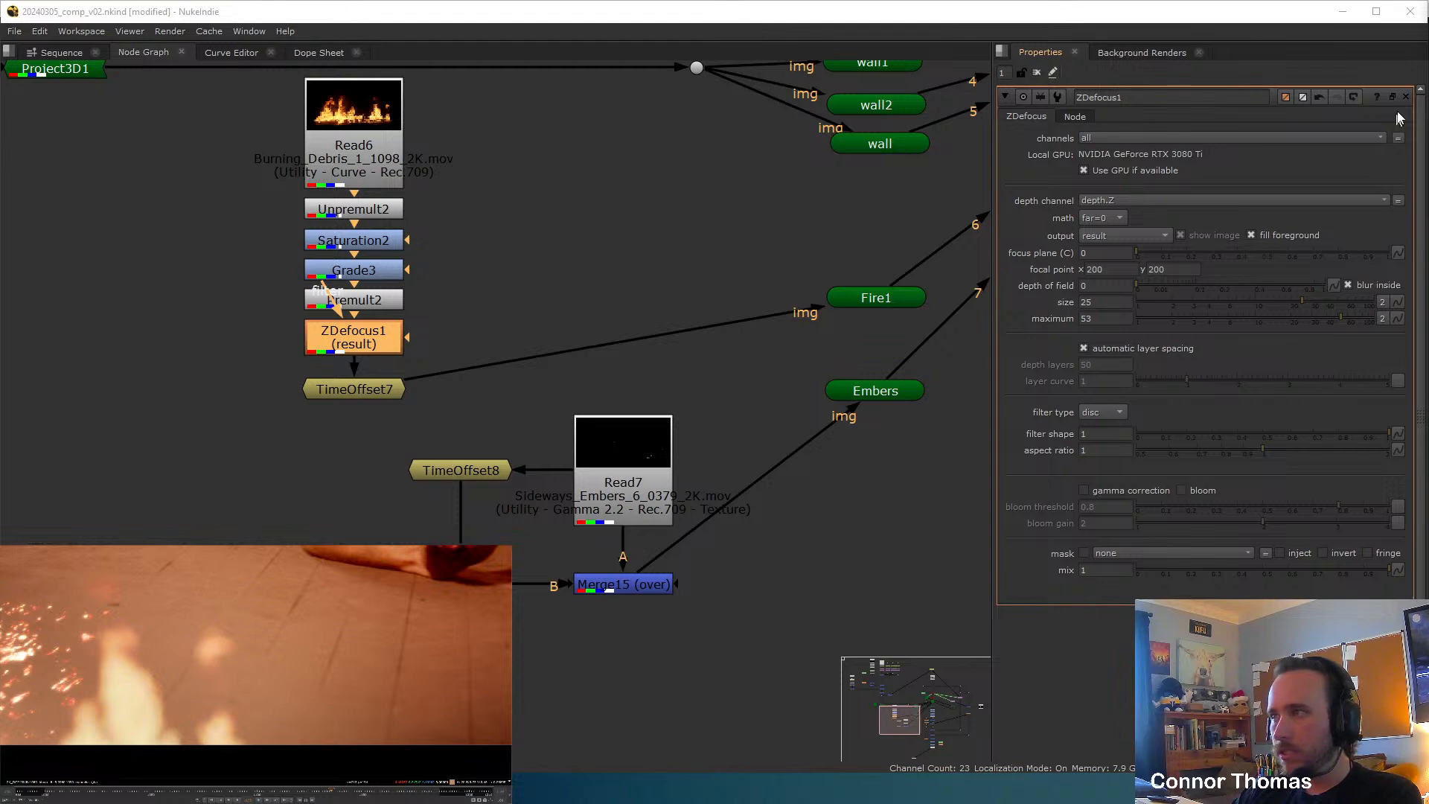
pyautogui.moveTo(1325, 318); pyautogui.dragTo(1307, 319)
pyautogui.click(1305, 318)
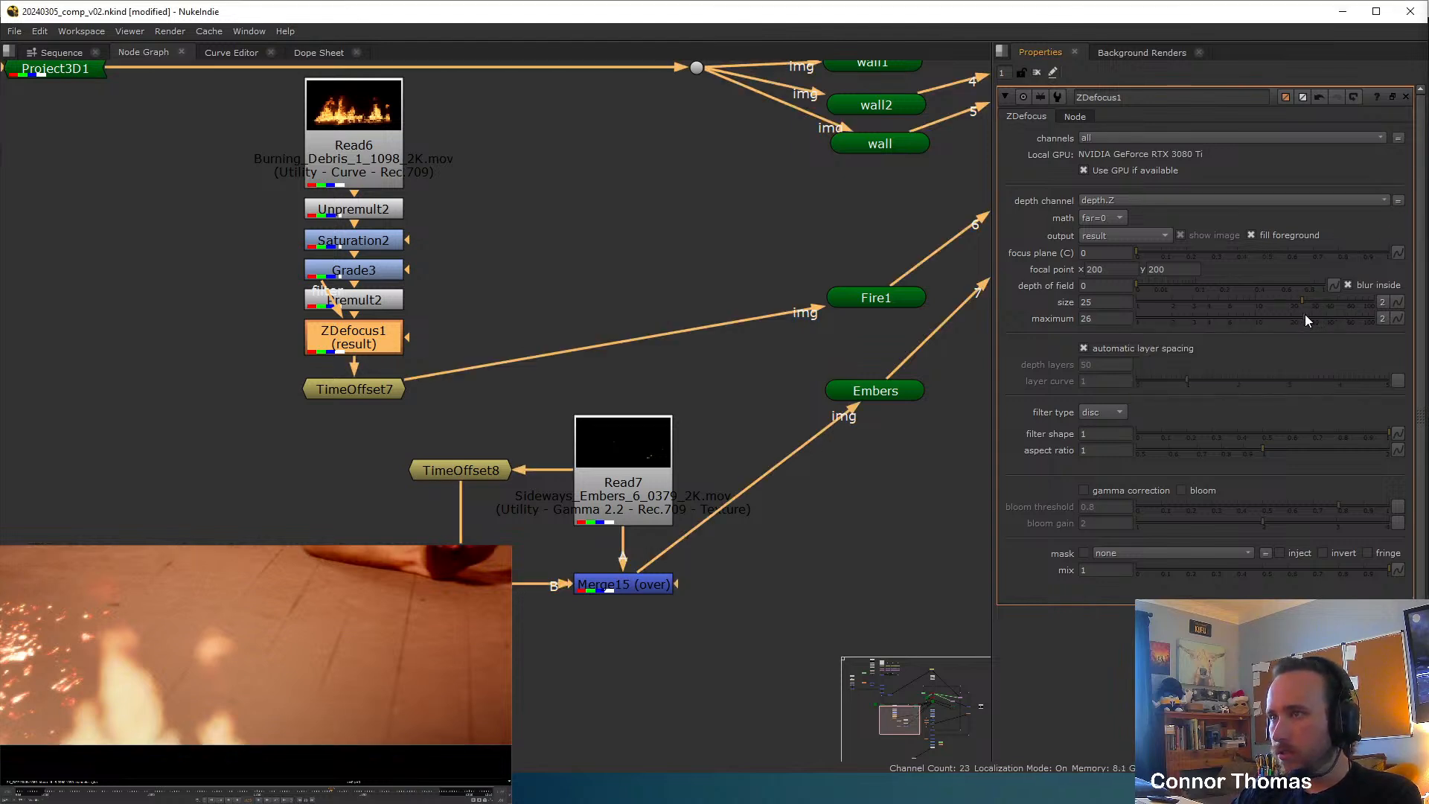
pyautogui.click(1267, 302)
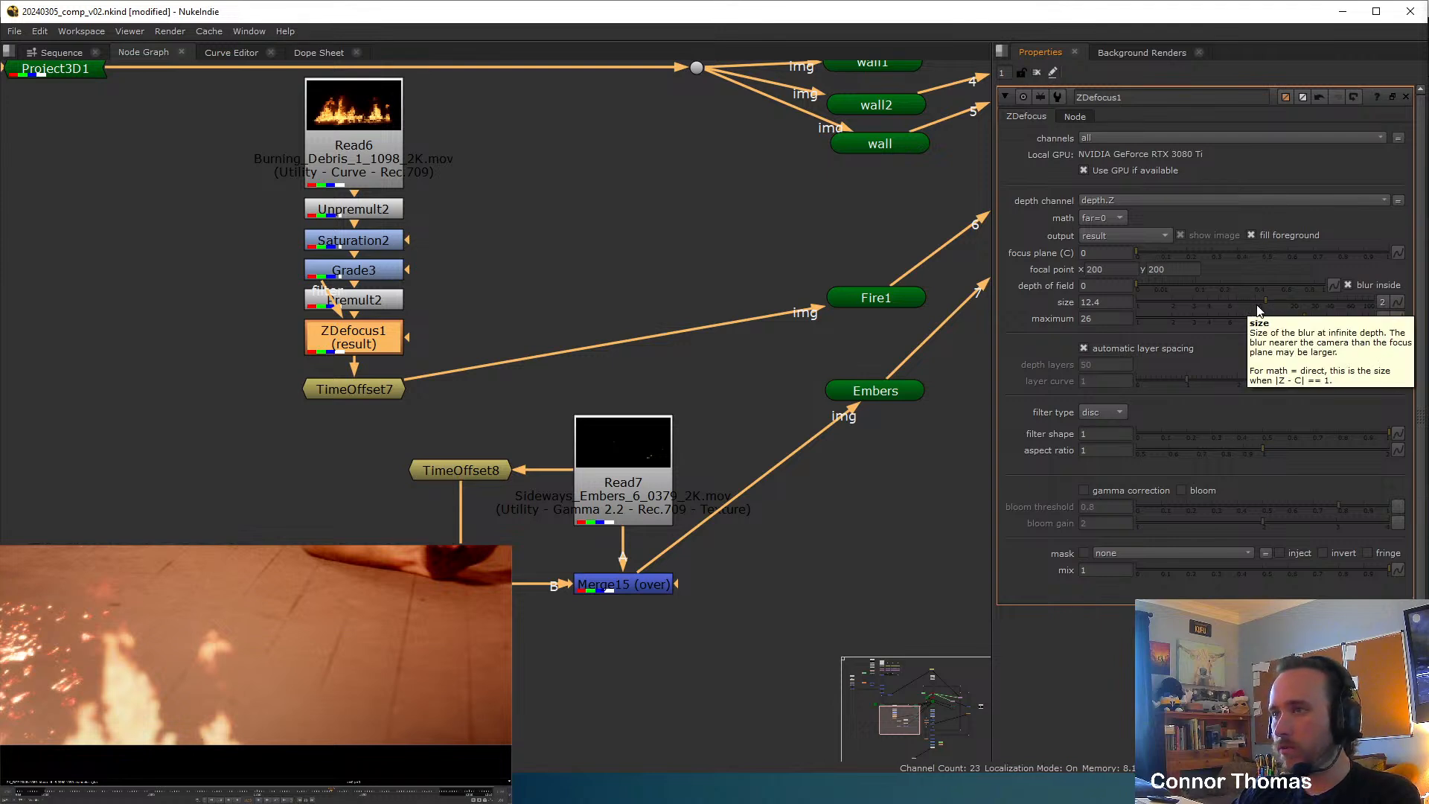
# Compare the fire with ZDefocus1 disabled and enabled, and reduce the node's size to 7.
pyautogui.press('d')
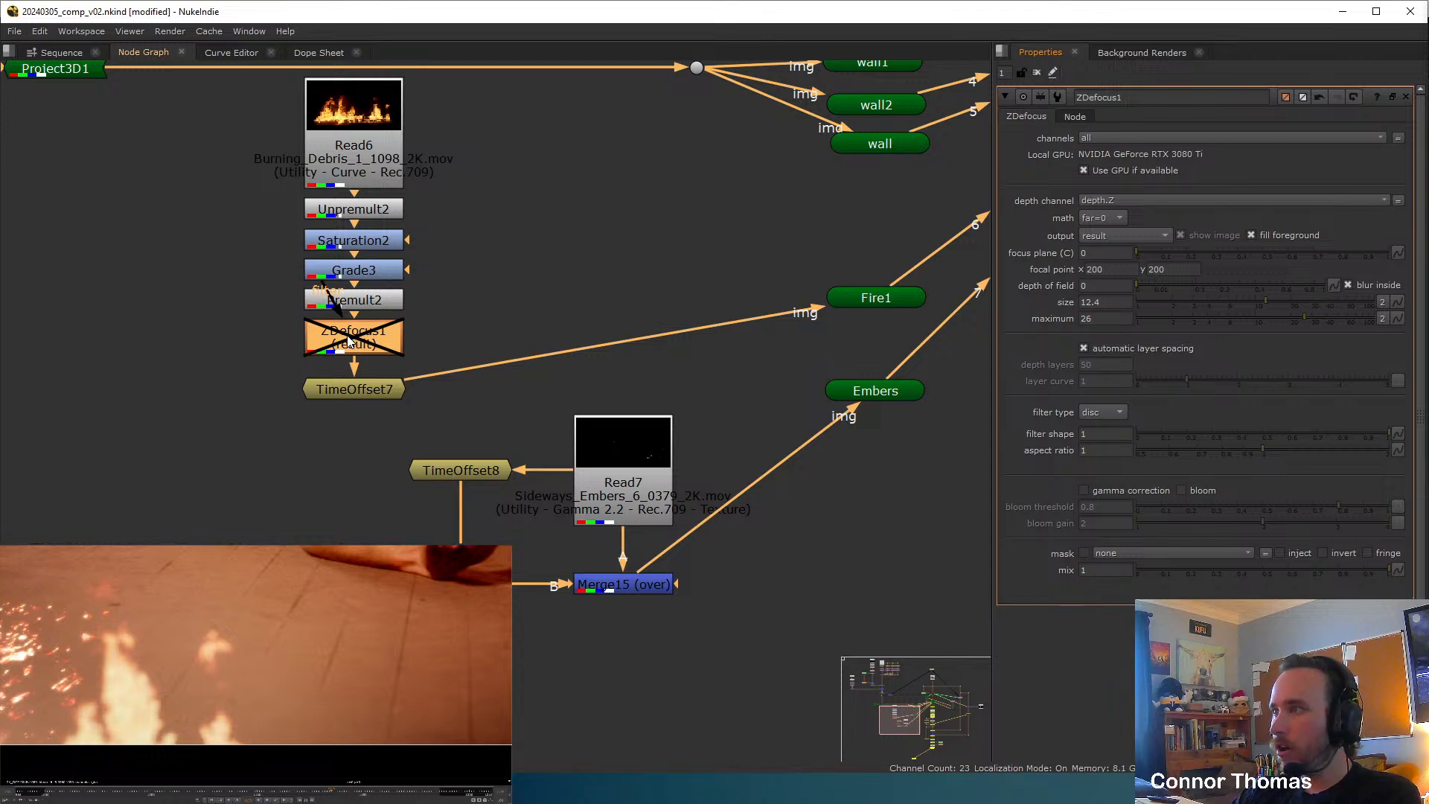
pyautogui.press('d')
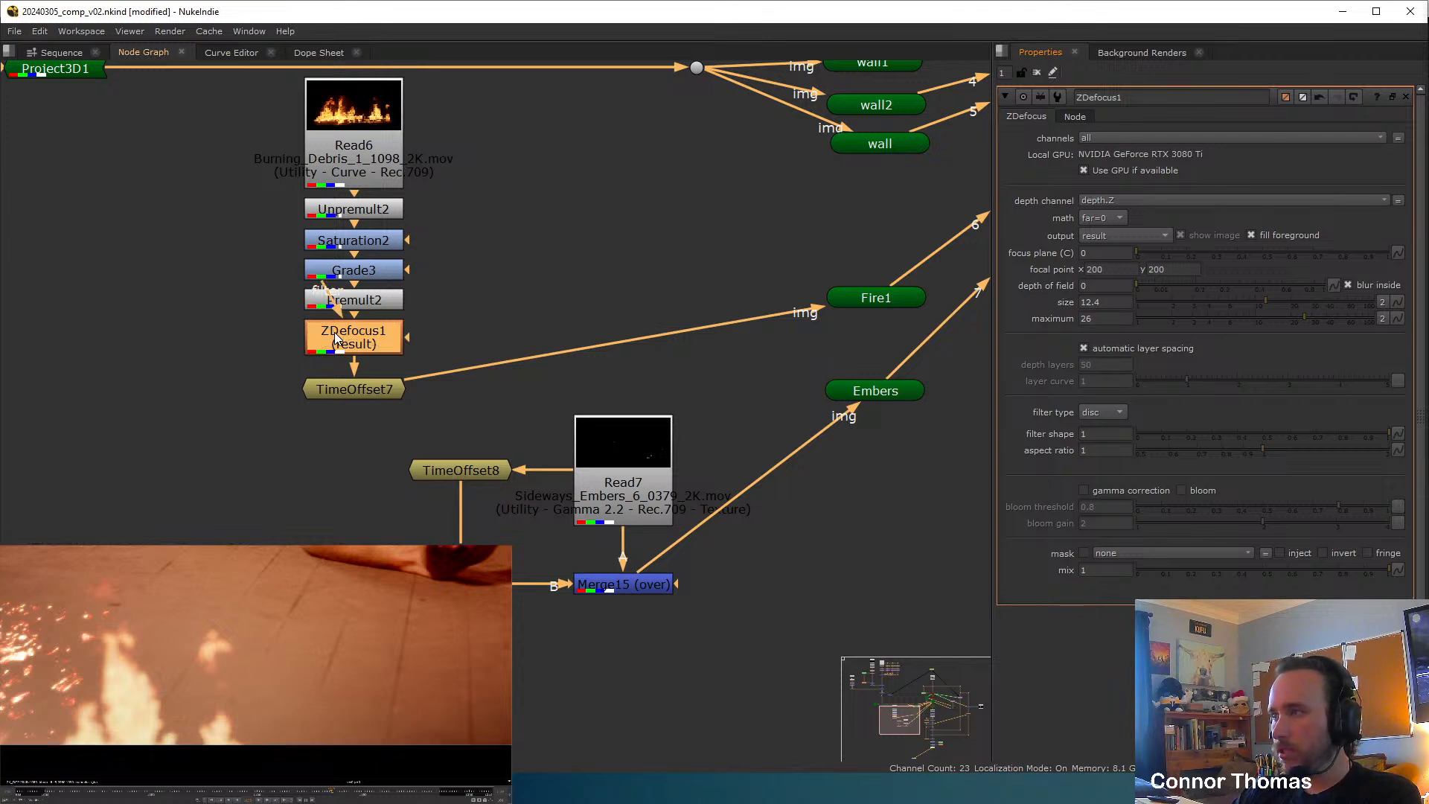
pyautogui.press('d')
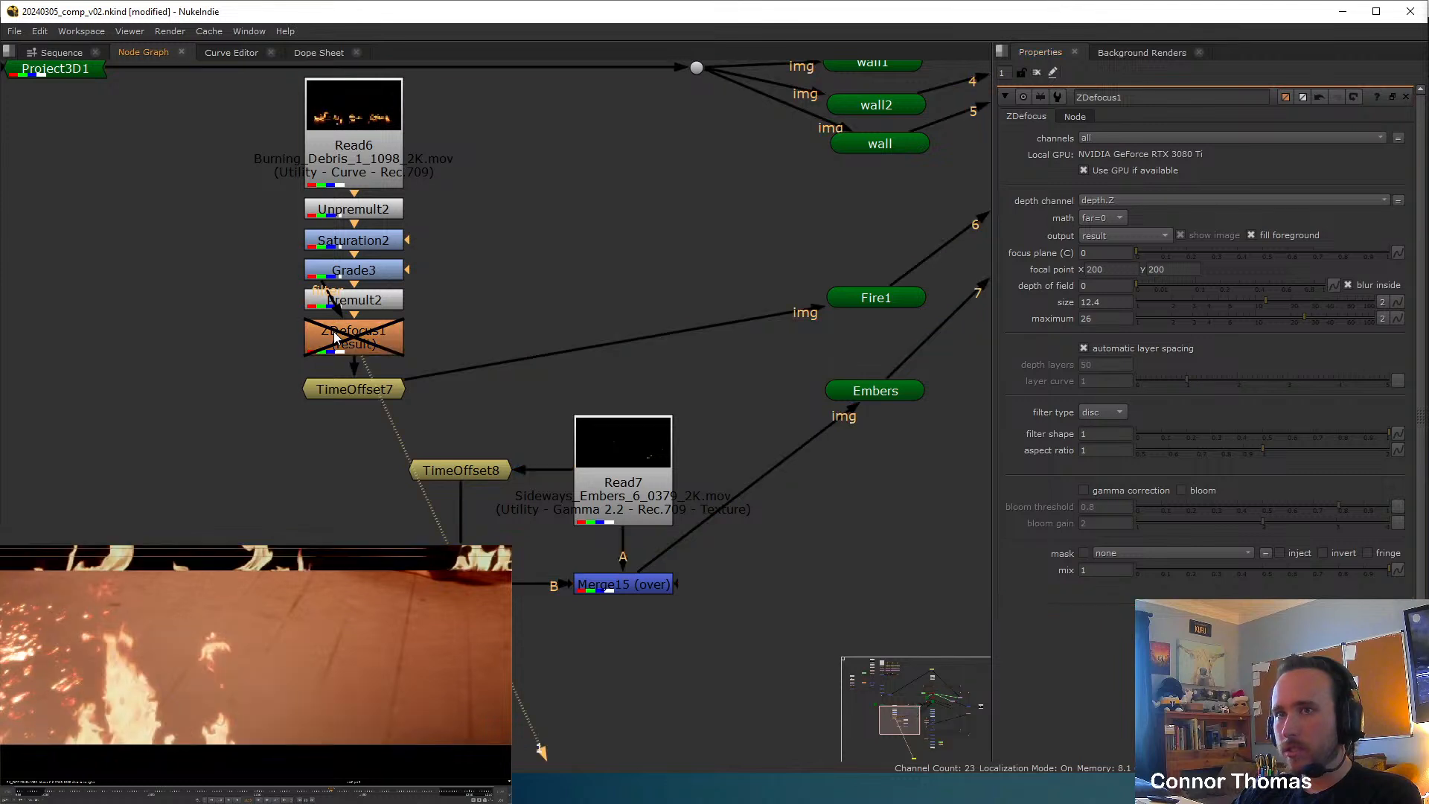
pyautogui.press('d')
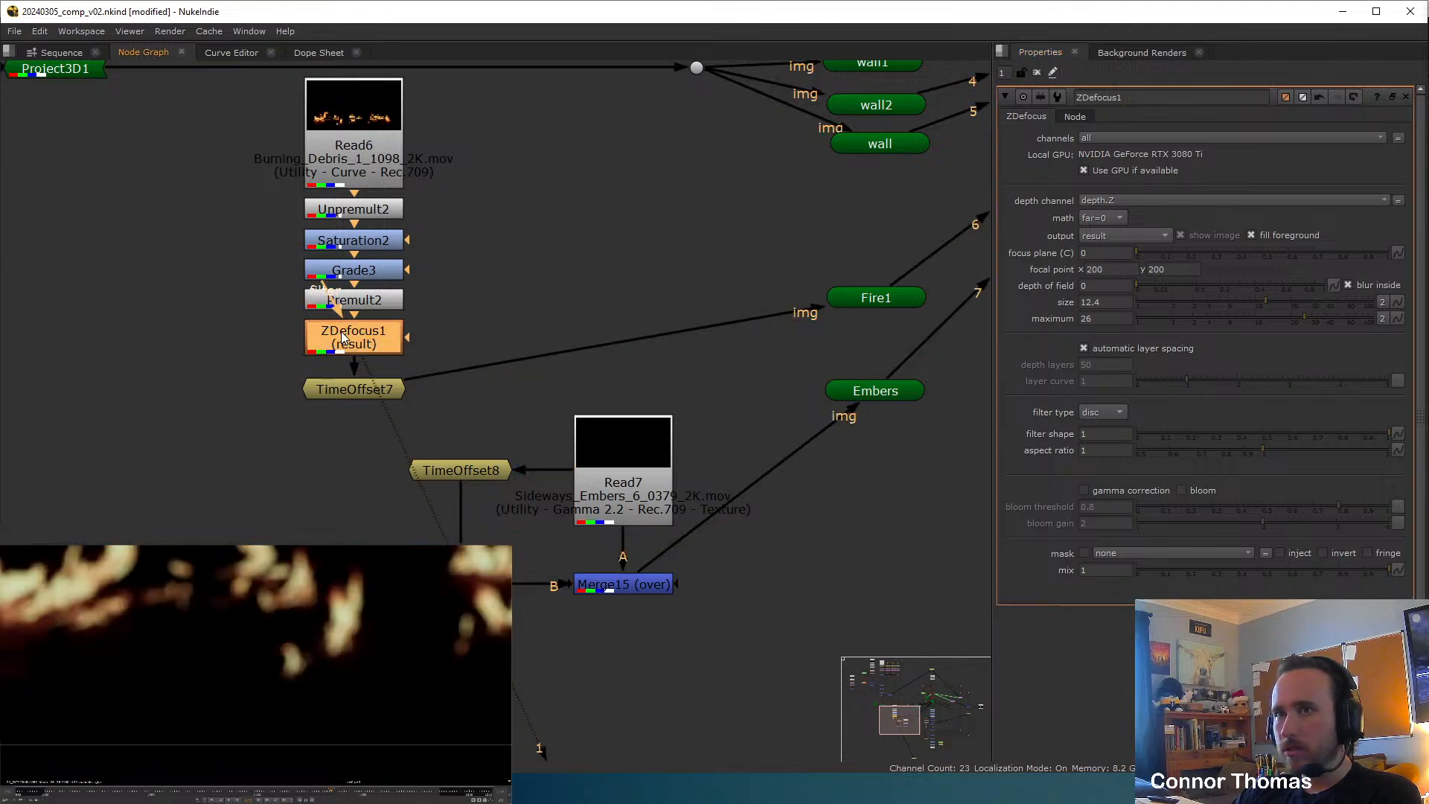
pyautogui.moveTo(1278, 308); pyautogui.dragTo(1237, 305)
# Show the output of Grain2_1 in the viewer.
pyautogui.moveTo(700, 380); pyautogui.dragTo(587, 297, button='middle')
pyautogui.scroll(-3, 577, 310)
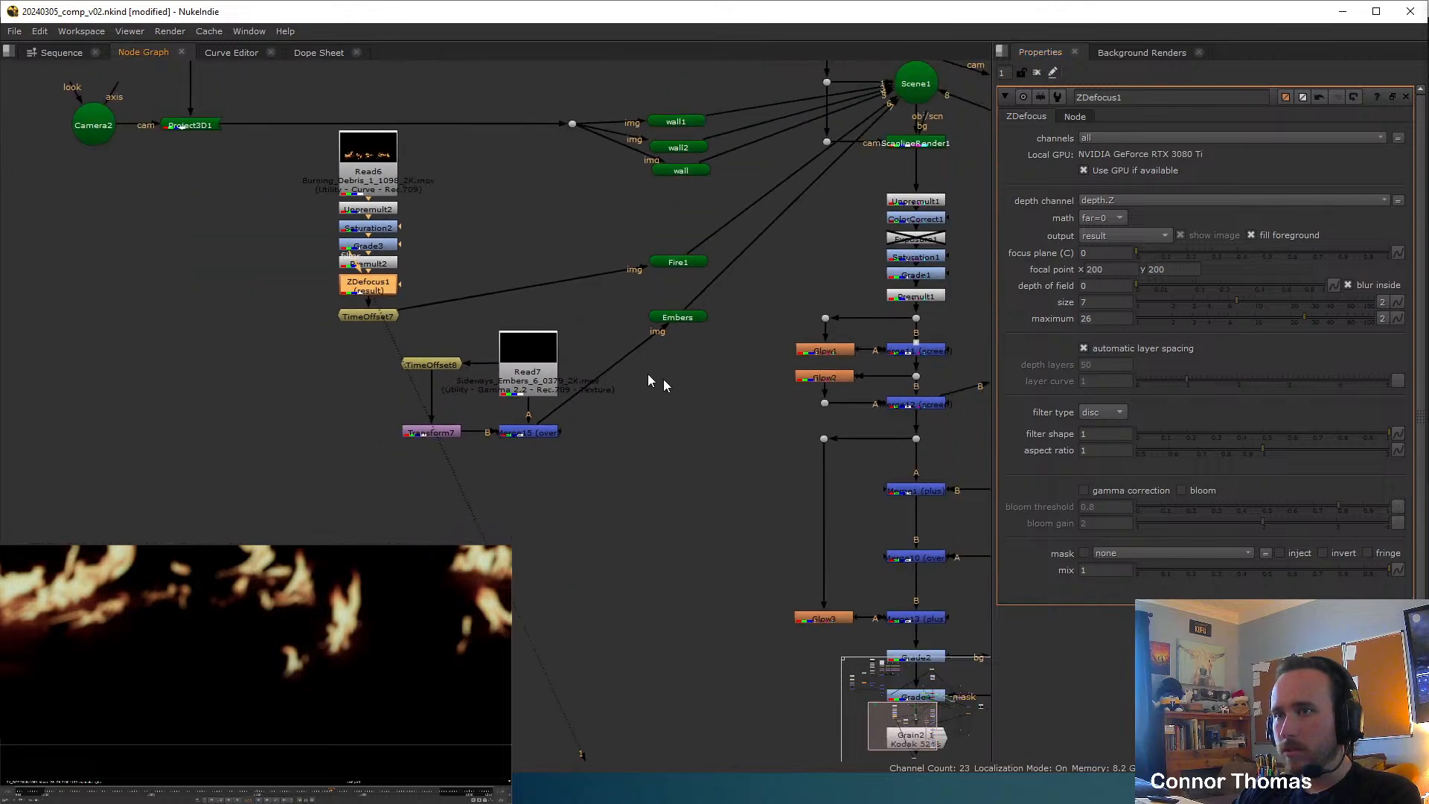
pyautogui.moveTo(889, 445); pyautogui.dragTo(646, 187, button='middle')
pyautogui.click(681, 485)
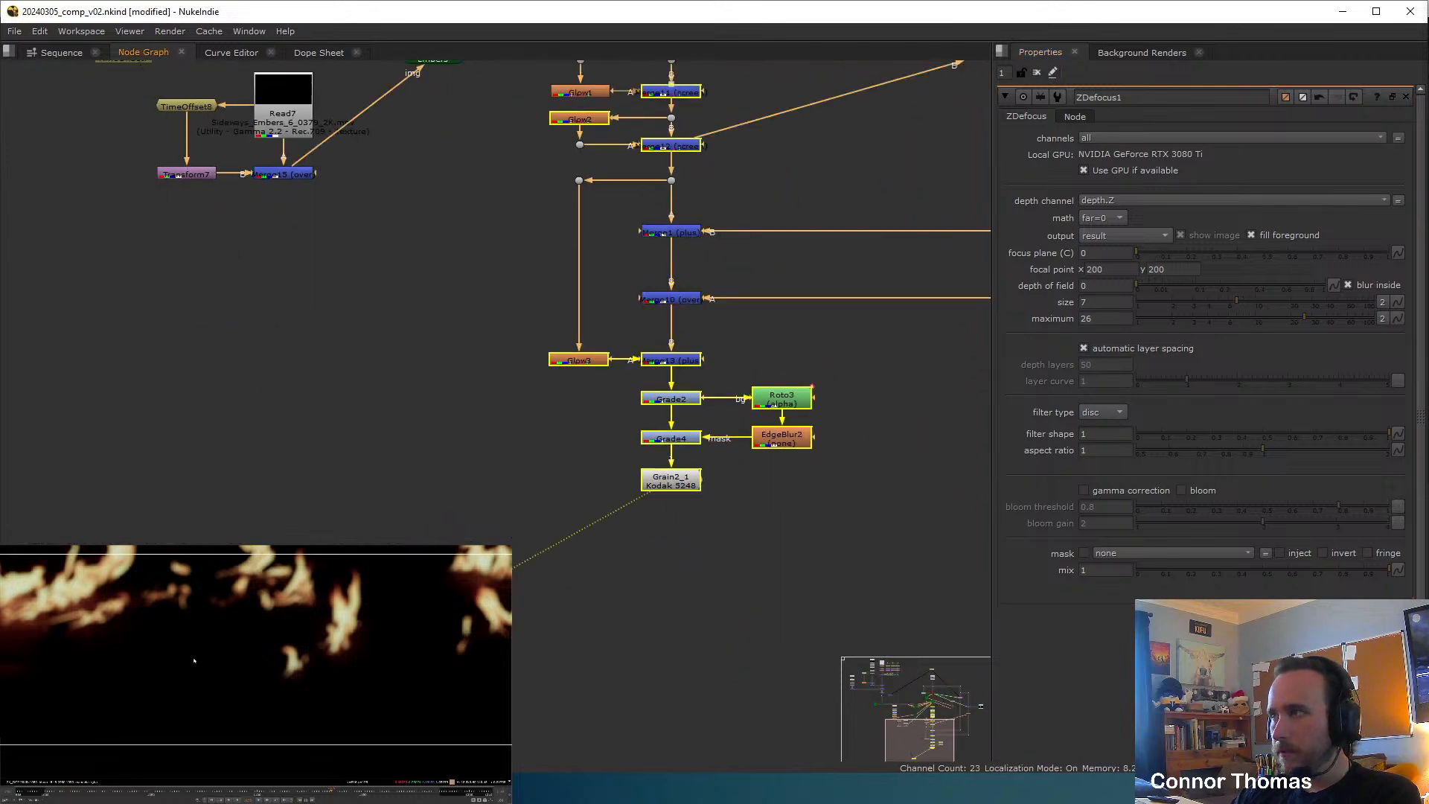
pyautogui.press('1')
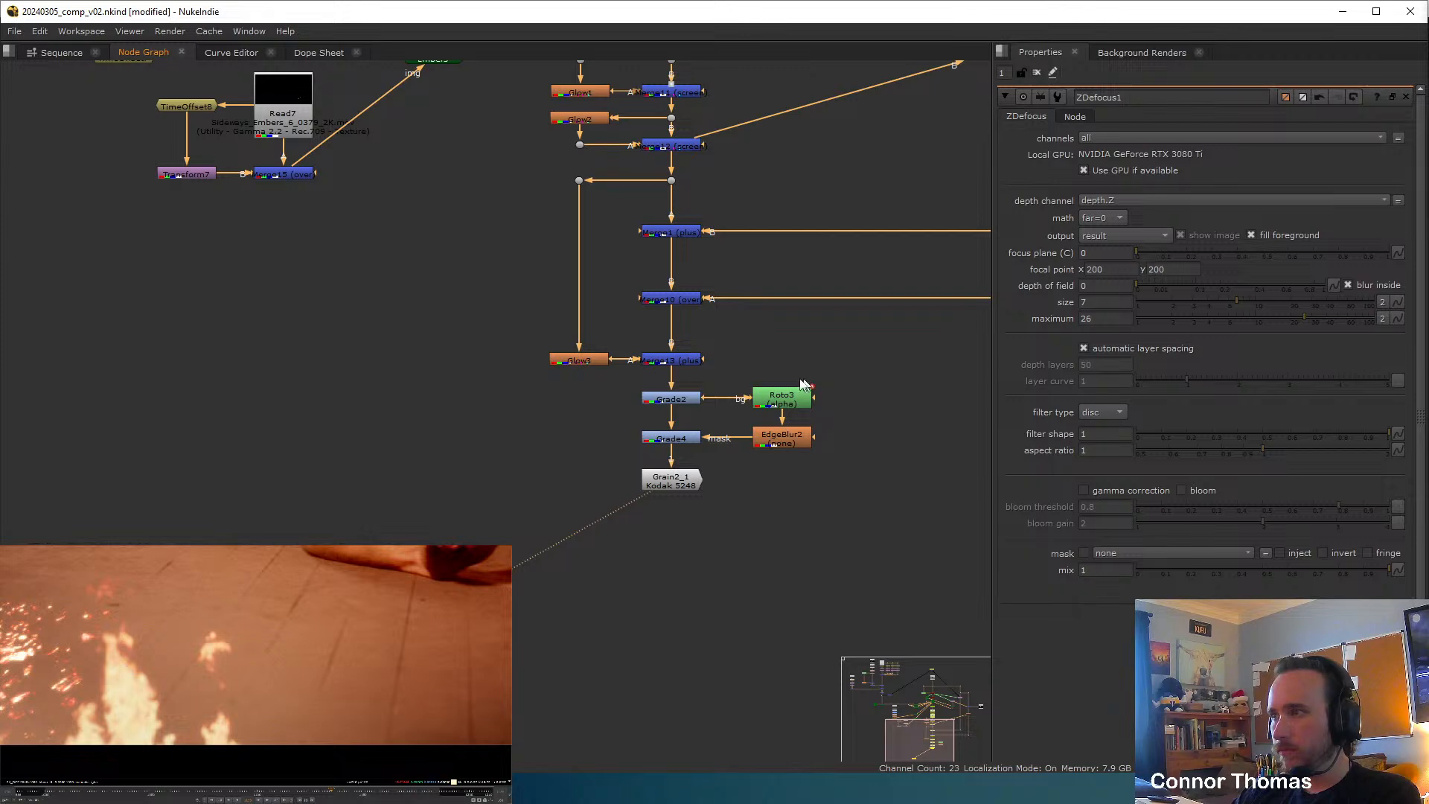
# Copy the ZDefocus1 node from the burning debris branch.
pyautogui.moveTo(269, 182); pyautogui.dragTo(420, 461, button='middle')
pyautogui.scroll(1, 420, 462)
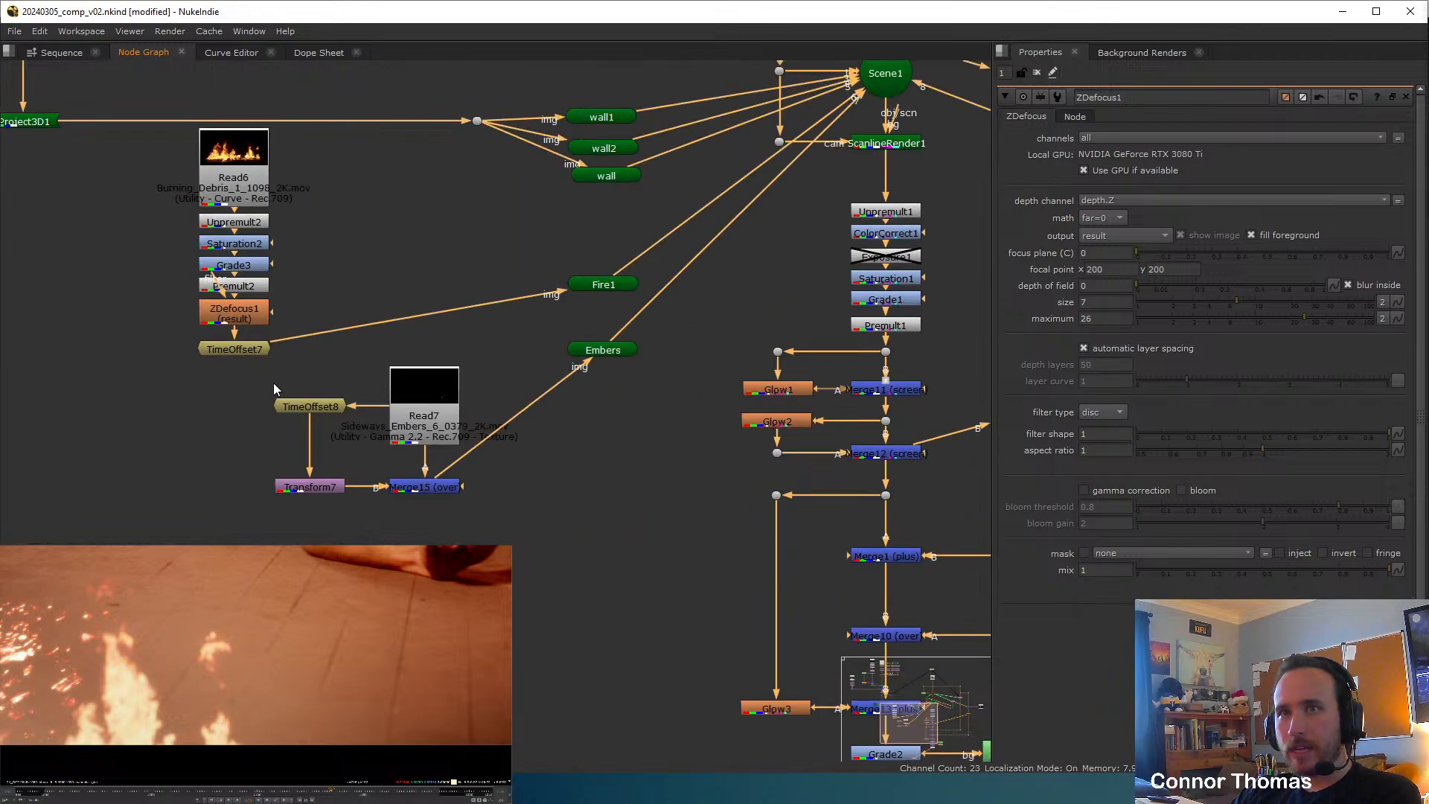
pyautogui.moveTo(275, 382); pyautogui.dragTo(438, 398, button='middle')
pyautogui.click(405, 323)
pyautogui.press('ctrl')
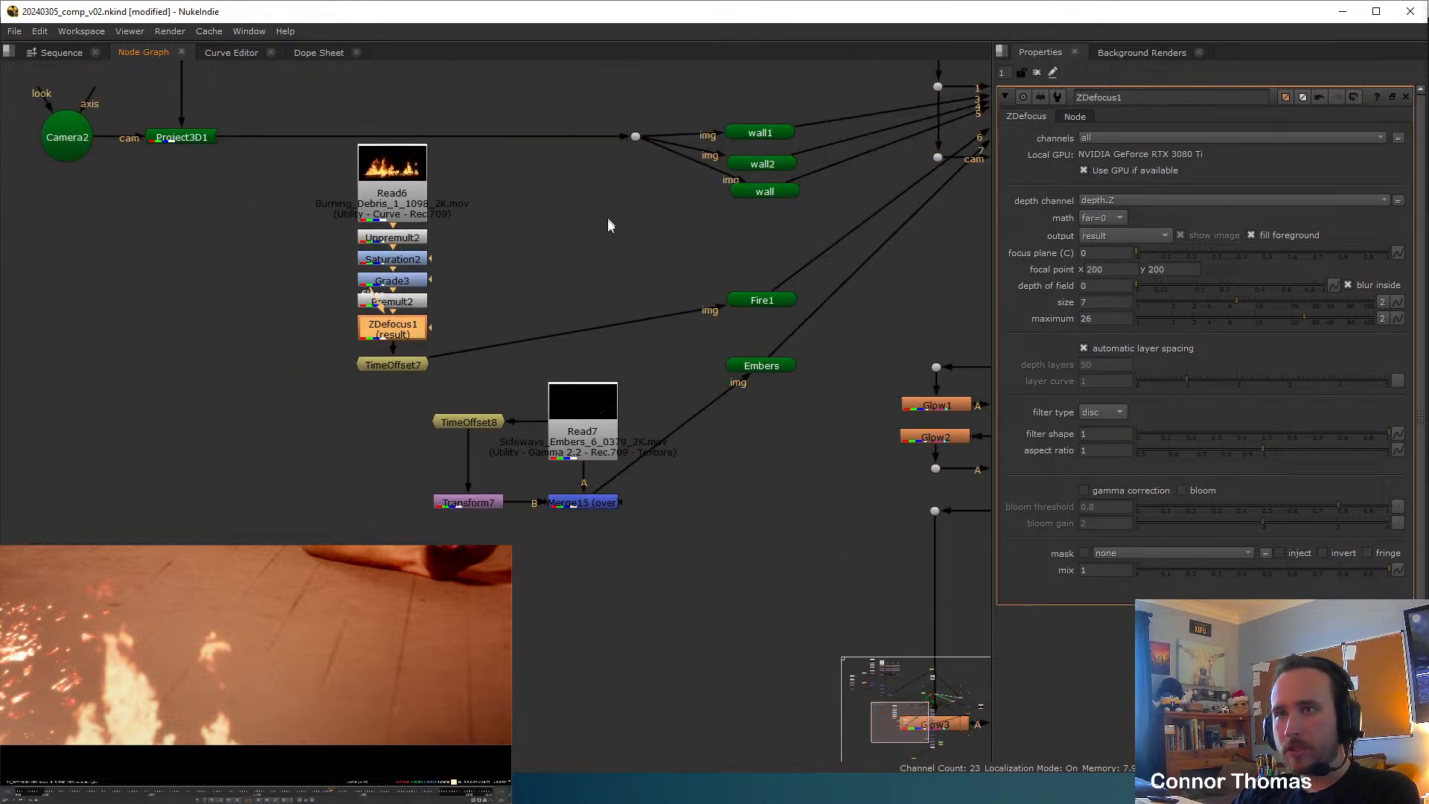
# Move the Read3 to Premult3 nodes of the smoldering rubble branch upward to make room above TimeOffset2.
pyautogui.scroll(-3, 610, 226)
pyautogui.moveTo(579, 205); pyautogui.dragTo(707, 377, button='middle')
pyautogui.moveTo(367, 239); pyautogui.dragTo(573, 396, button='middle')
pyautogui.scroll(1, 588, 385)
pyautogui.moveTo(753, 128); pyautogui.dragTo(615, 411, button='middle')
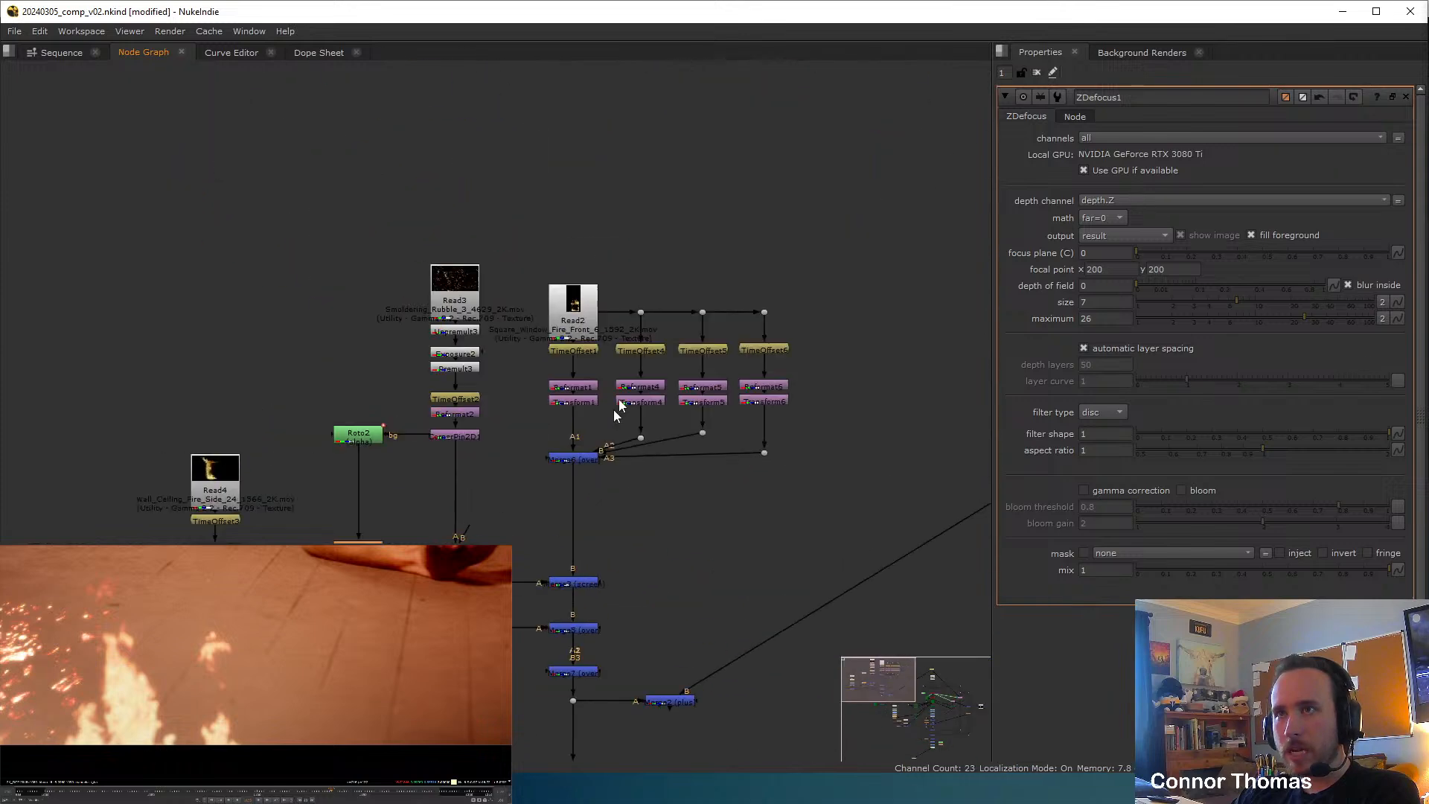
pyautogui.scroll(3, 490, 407)
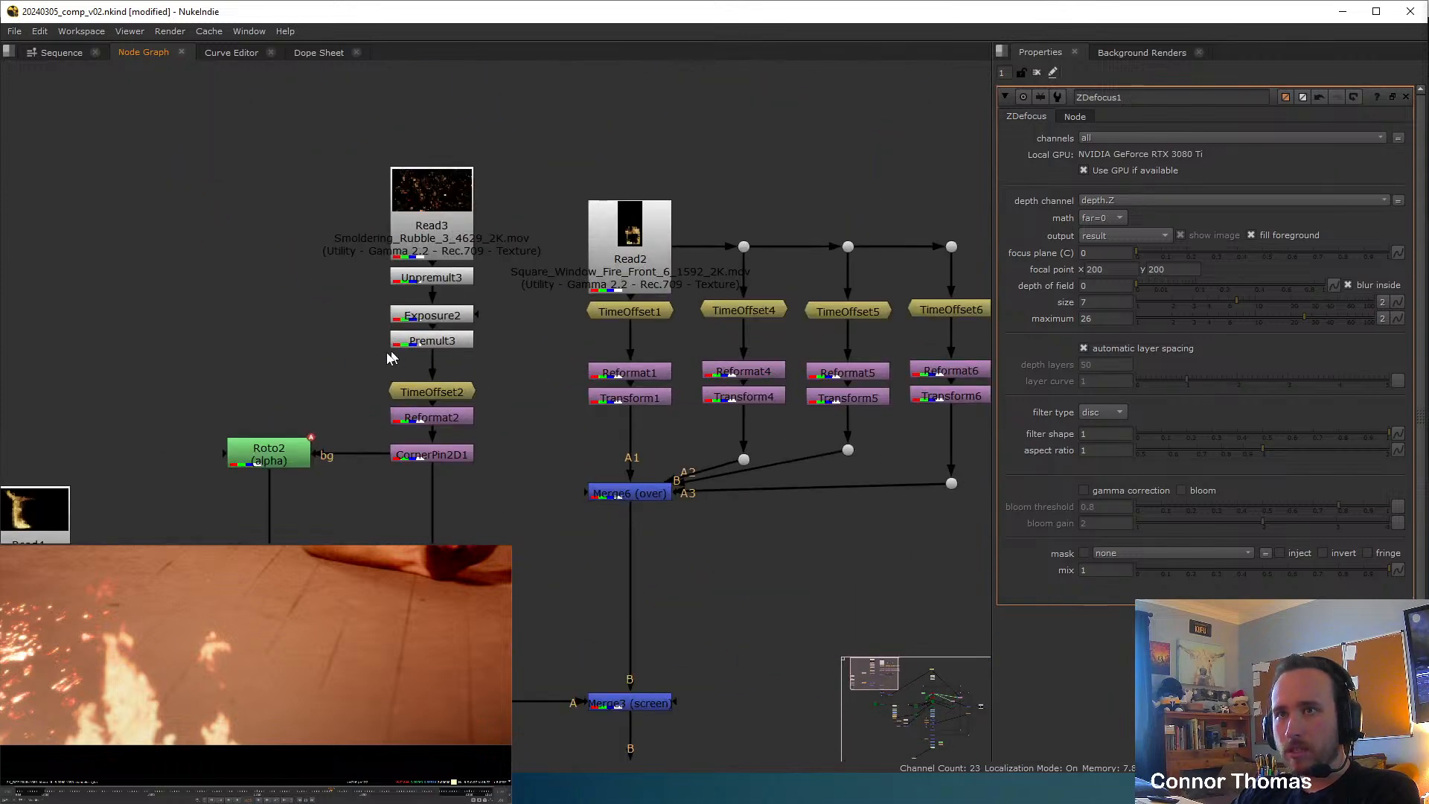
pyautogui.moveTo(393, 358); pyautogui.dragTo(570, 84)
pyautogui.moveTo(436, 231); pyautogui.dragTo(436, 141)
# Paste the copied ZDefocus node between Premult3 and TimeOffset2.
pyautogui.click(450, 287)
pyautogui.click(435, 254)
pyautogui.hotkey('ctrl', 'v')
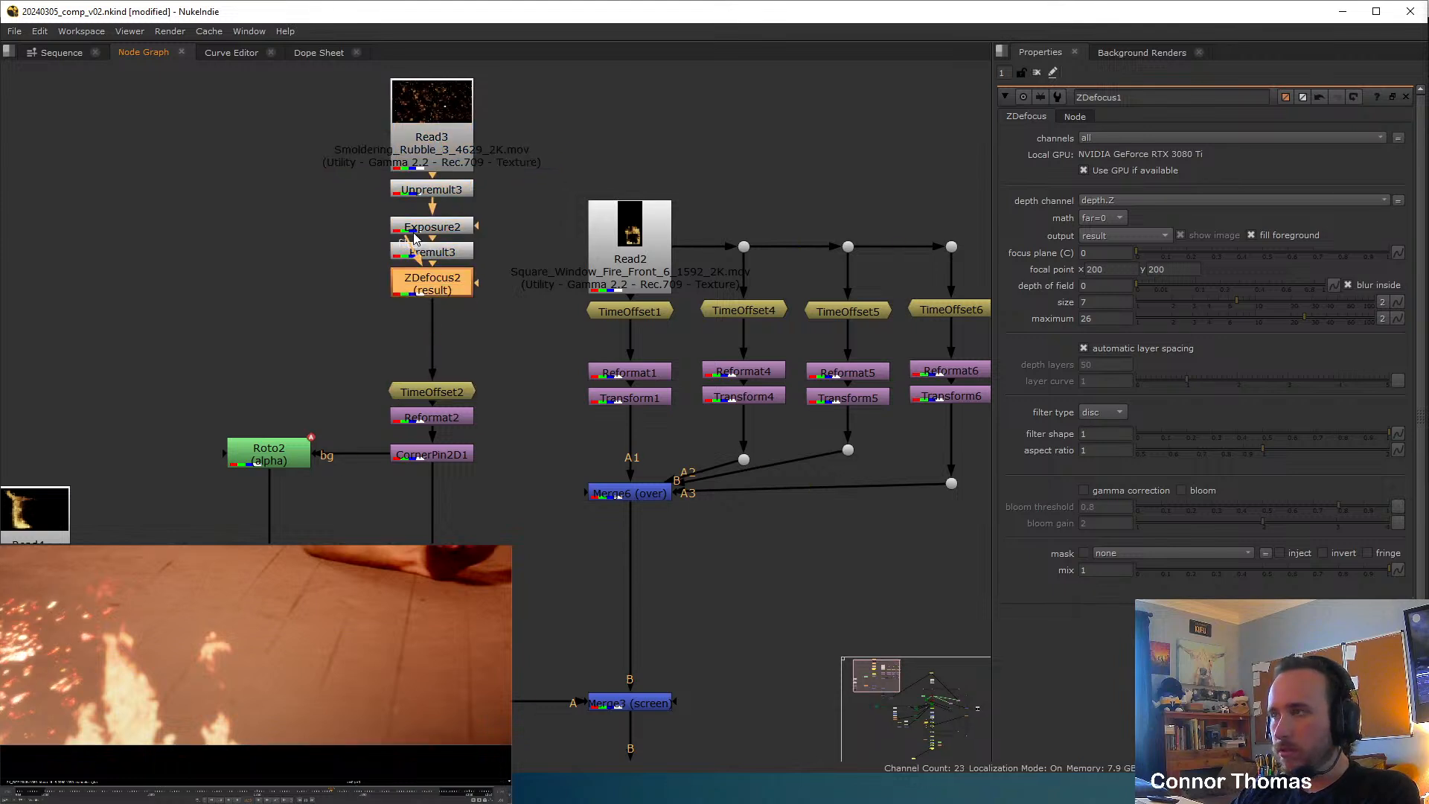
pyautogui.click(453, 310)
pyautogui.click(427, 290)
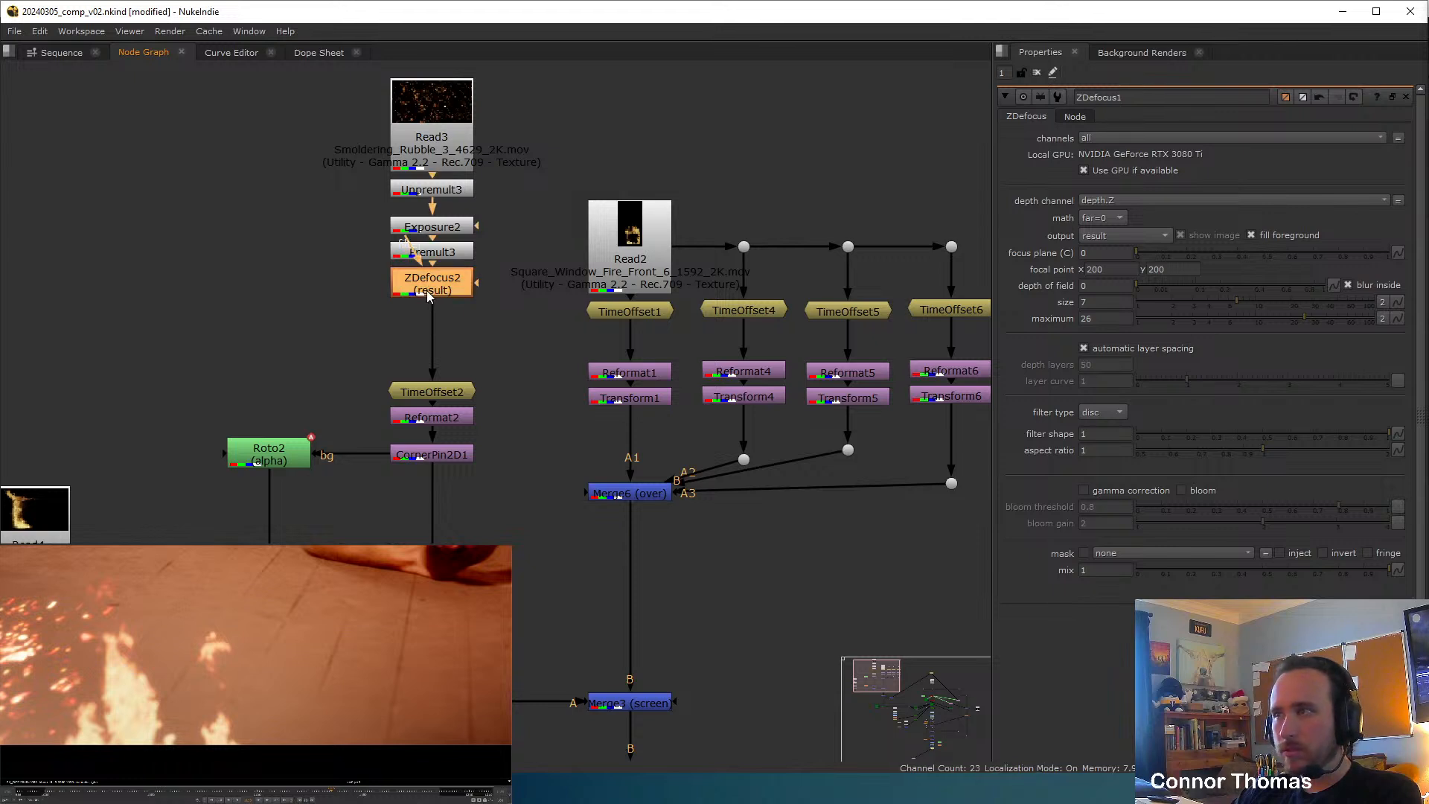
# Toggle ZDefocus2 off and on, and inspect the floor embers and the full frame in the viewer.
pyautogui.press('d')
pyautogui.press('d')
pyautogui.click(542, 374)
pyautogui.moveTo(556, 393); pyautogui.dragTo(542, 335, button='middle')
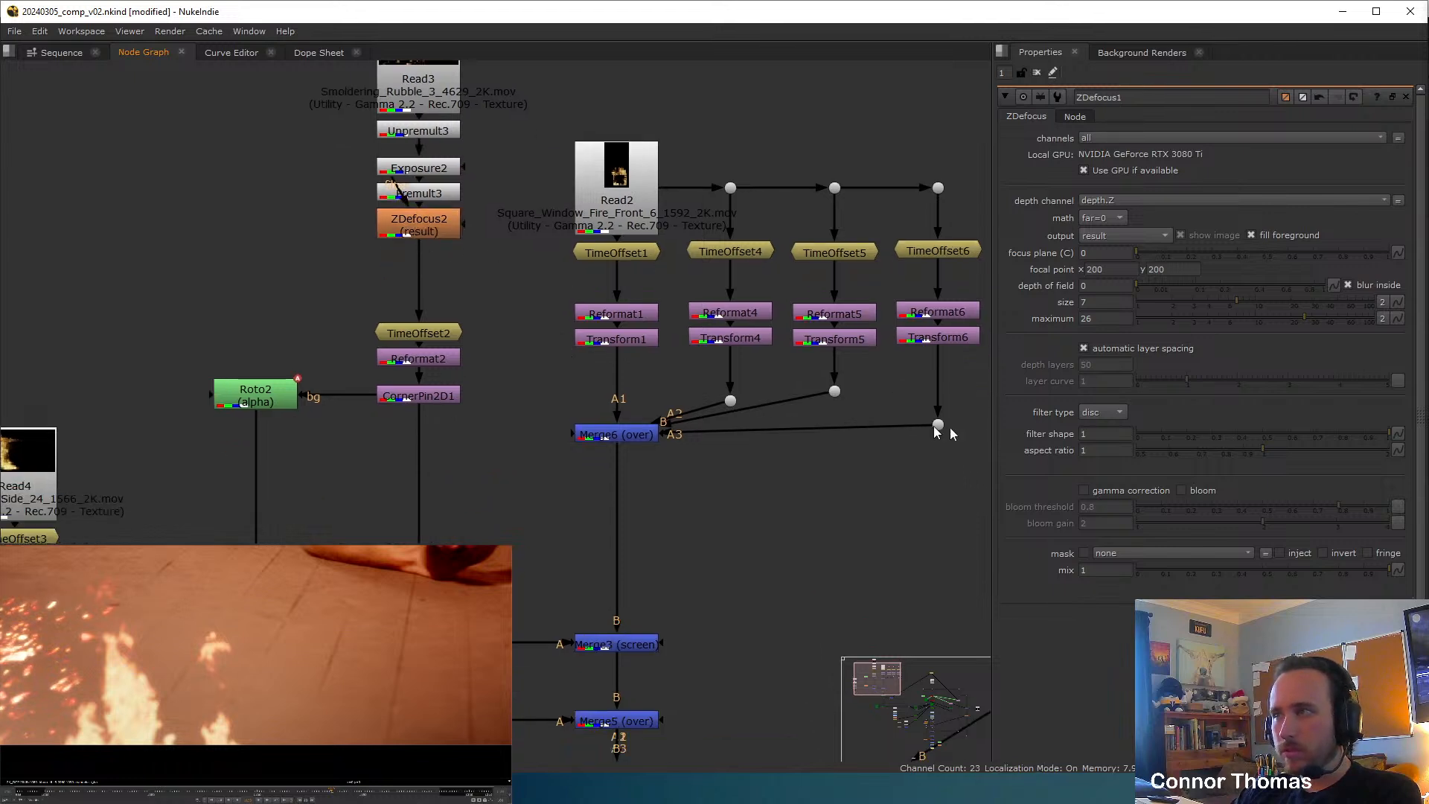
pyautogui.scroll(-1, 102, 694)
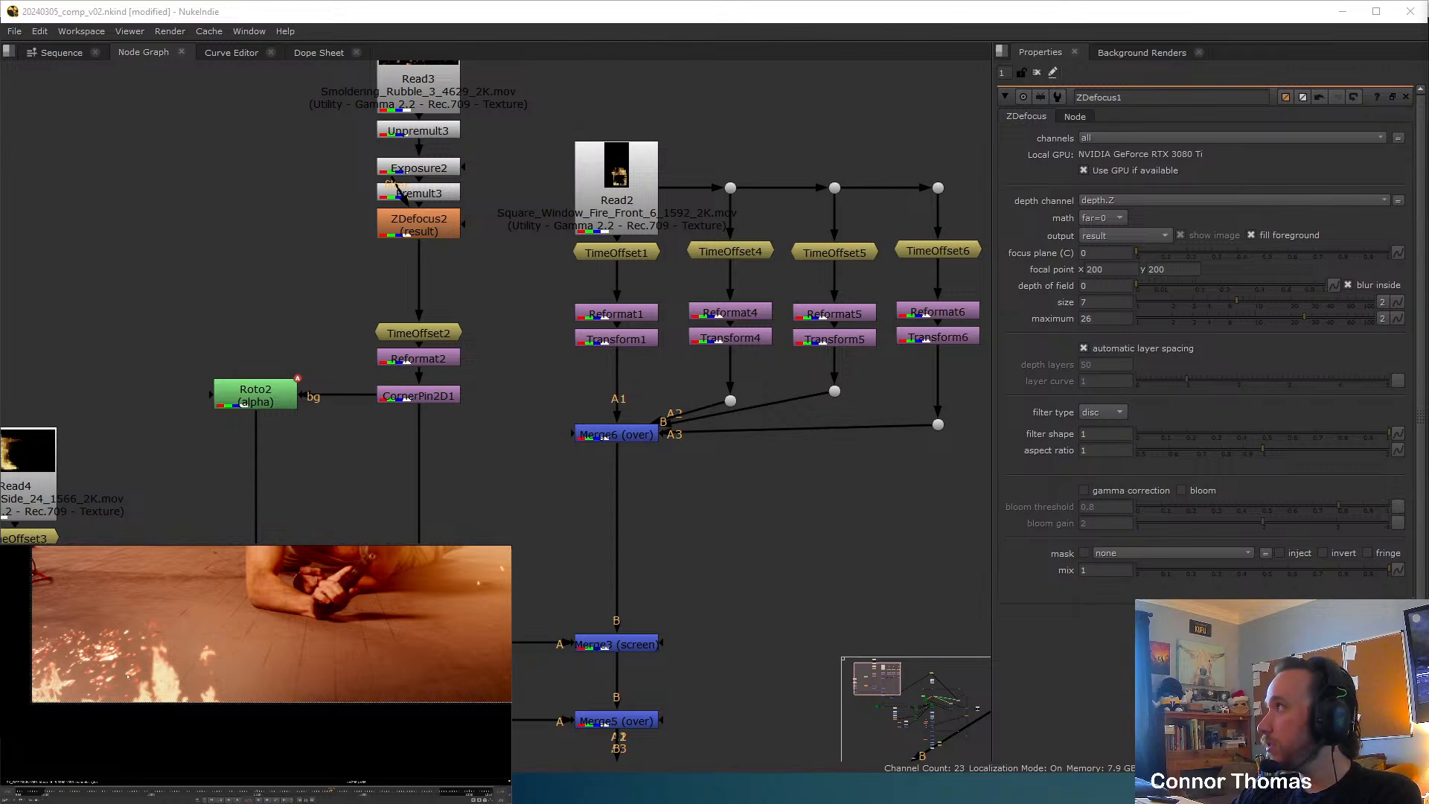
pyautogui.moveTo(127, 676); pyautogui.dragTo(153, 681, button='middle')
pyautogui.press('f')
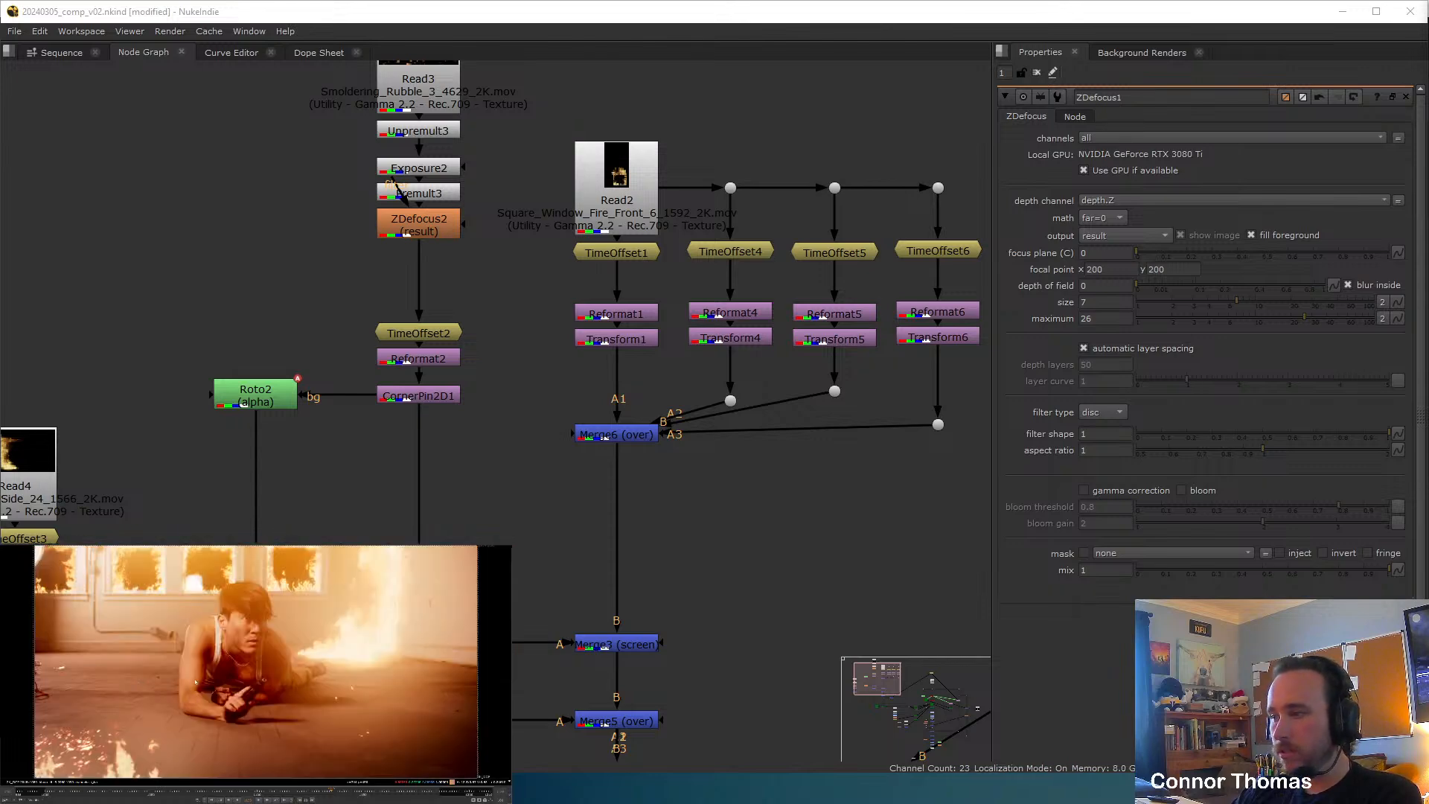
# Examine the node graph from the rubble and window fire branches down to the Grain2_1 output.
pyautogui.moveTo(578, 542); pyautogui.dragTo(498, 380, button='middle')
pyautogui.moveTo(601, 477); pyautogui.dragTo(490, 313, button='middle')
pyautogui.scroll(-2, 693, 492)
pyautogui.moveTo(713, 528); pyautogui.dragTo(628, 320, button='middle')
pyautogui.moveTo(866, 528); pyautogui.dragTo(633, 195, button='middle')
pyautogui.moveTo(821, 335); pyautogui.dragTo(524, 176, button='middle')
pyautogui.moveTo(762, 343); pyautogui.dragTo(628, 276, button='middle')
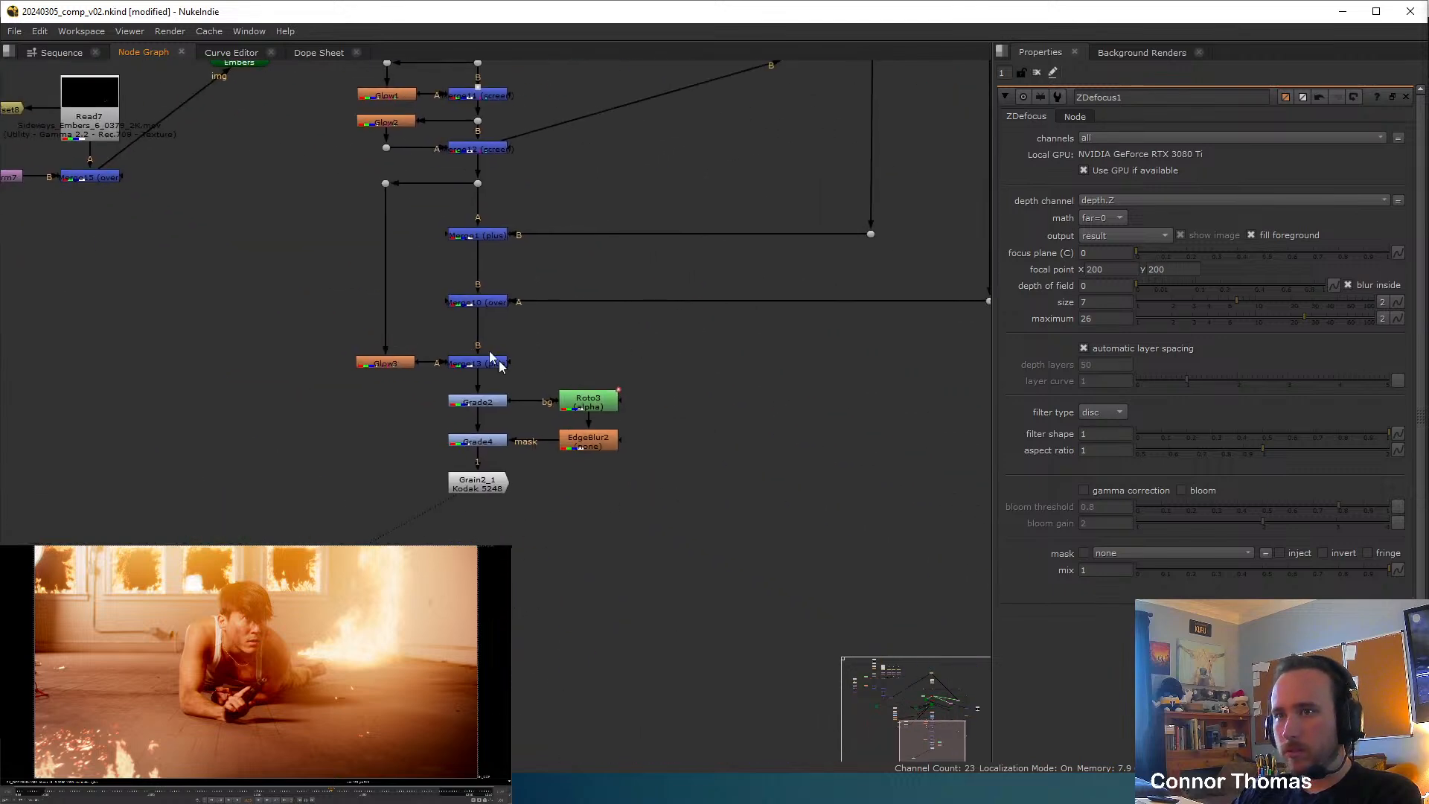
pyautogui.scroll(-4, 466, 260)
pyautogui.scroll(6, 504, 405)
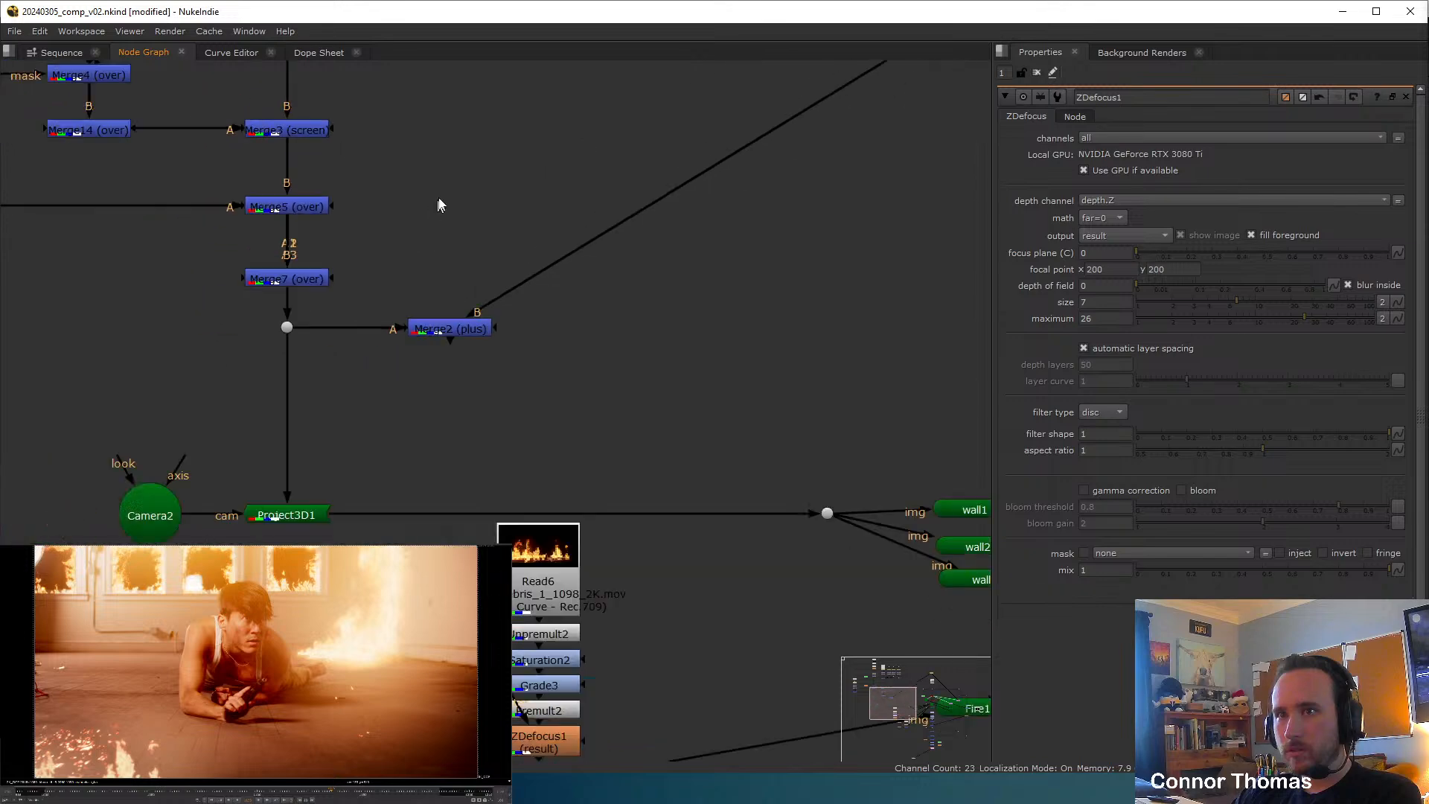
pyautogui.scroll(-3, 442, 178)
pyautogui.moveTo(452, 148); pyautogui.dragTo(500, 426, button='middle')
pyautogui.moveTo(421, 226); pyautogui.dragTo(573, 325, button='middle')
pyautogui.scroll(2, 491, 270)
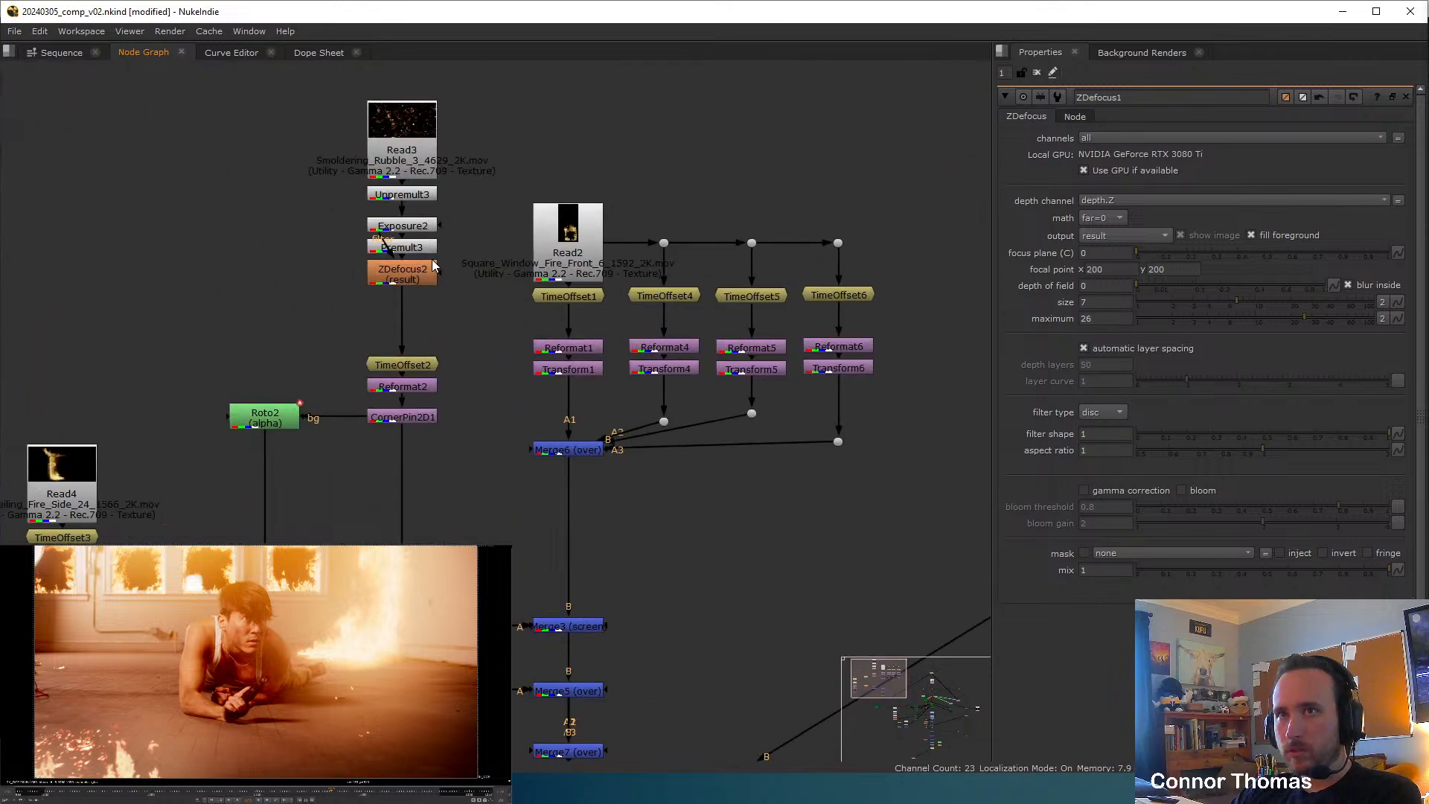
pyautogui.moveTo(448, 358); pyautogui.dragTo(418, 242, button='middle')
pyautogui.moveTo(668, 487); pyautogui.dragTo(498, 267, button='middle')
pyautogui.moveTo(758, 531); pyautogui.dragTo(544, 172, button='middle')
pyautogui.moveTo(790, 568); pyautogui.dragTo(469, 154, button='middle')
pyautogui.moveTo(558, 327); pyautogui.dragTo(514, 191, button='middle')
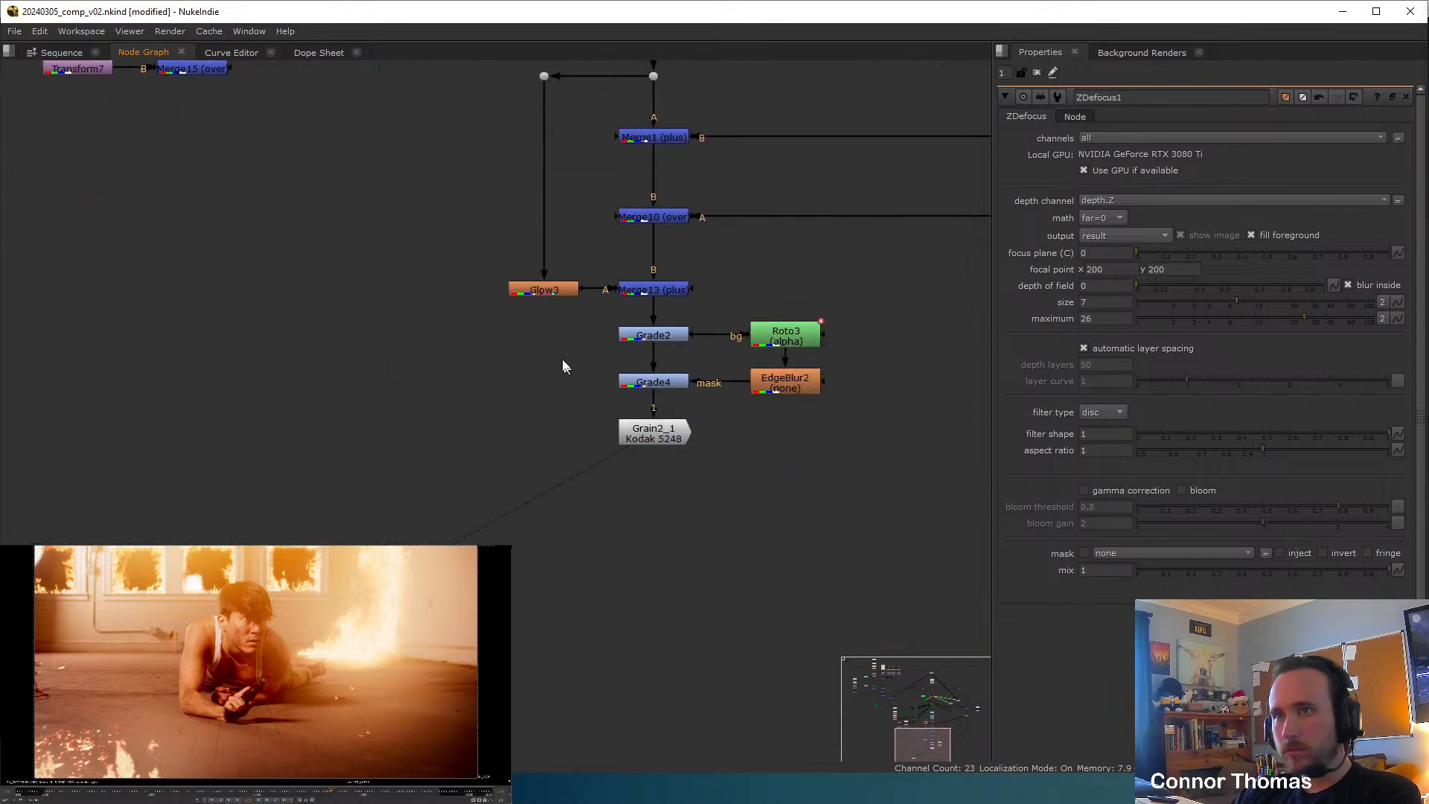
# Move the Read6 to ZDefocus1 nodes of the burning debris branch upward to make room above TimeOffset7.
pyautogui.moveTo(313, 140); pyautogui.dragTo(690, 567, button='middle')
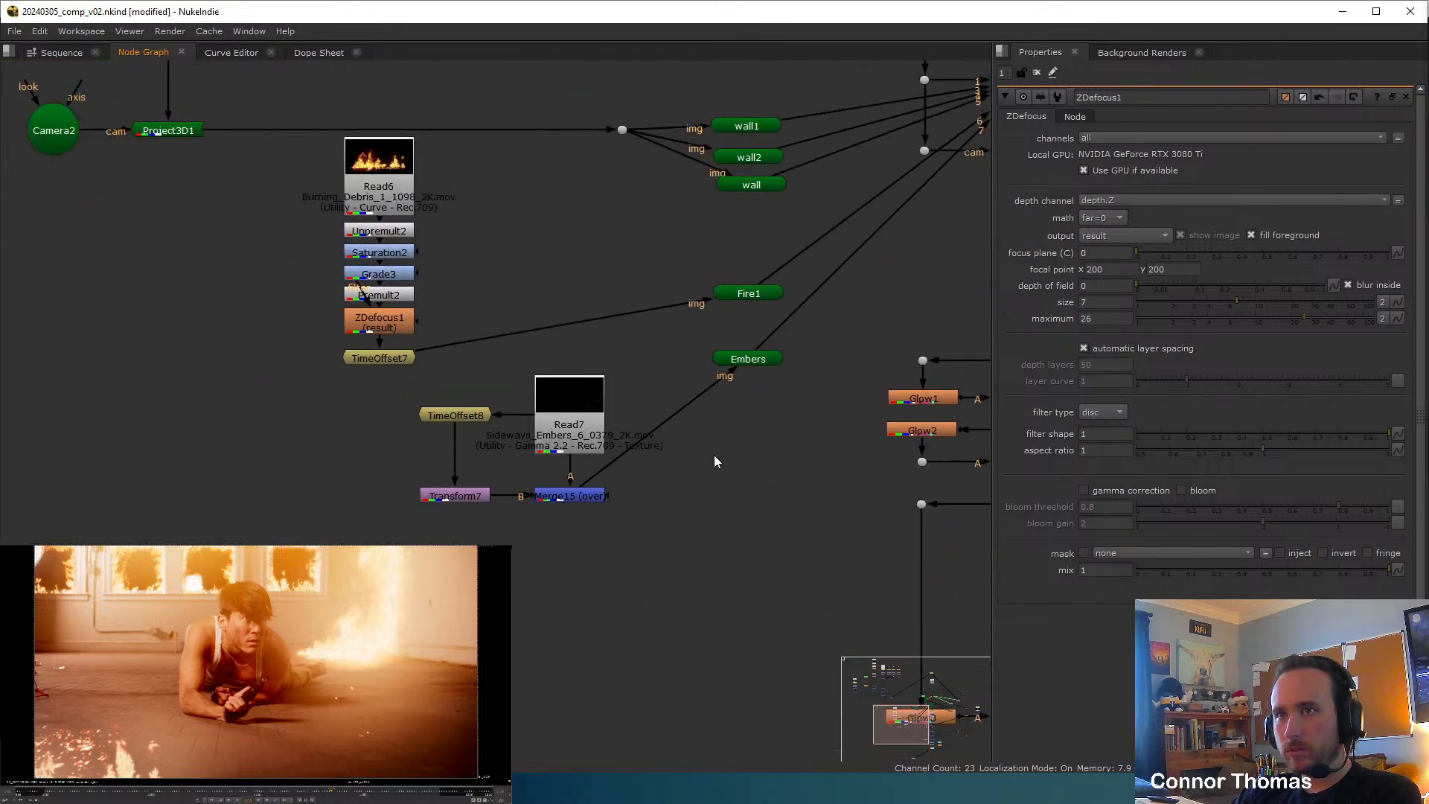
pyautogui.moveTo(758, 380); pyautogui.dragTo(672, 369, button='middle')
pyautogui.scroll(2, 629, 341)
pyautogui.moveTo(471, 341); pyautogui.dragTo(707, 426, button='middle')
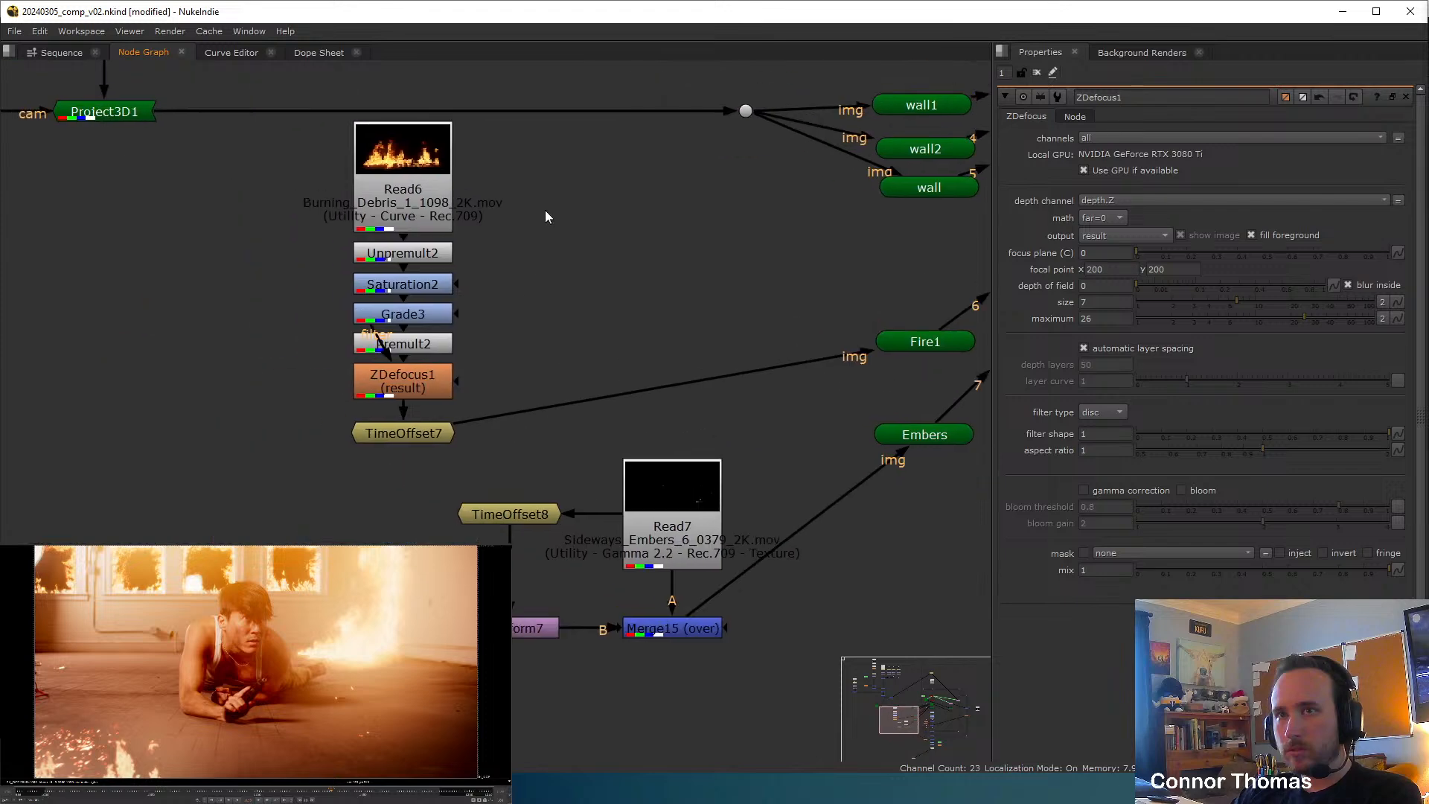
pyautogui.moveTo(546, 216); pyautogui.dragTo(626, 327, button='middle')
pyautogui.moveTo(369, 165); pyautogui.dragTo(610, 528)
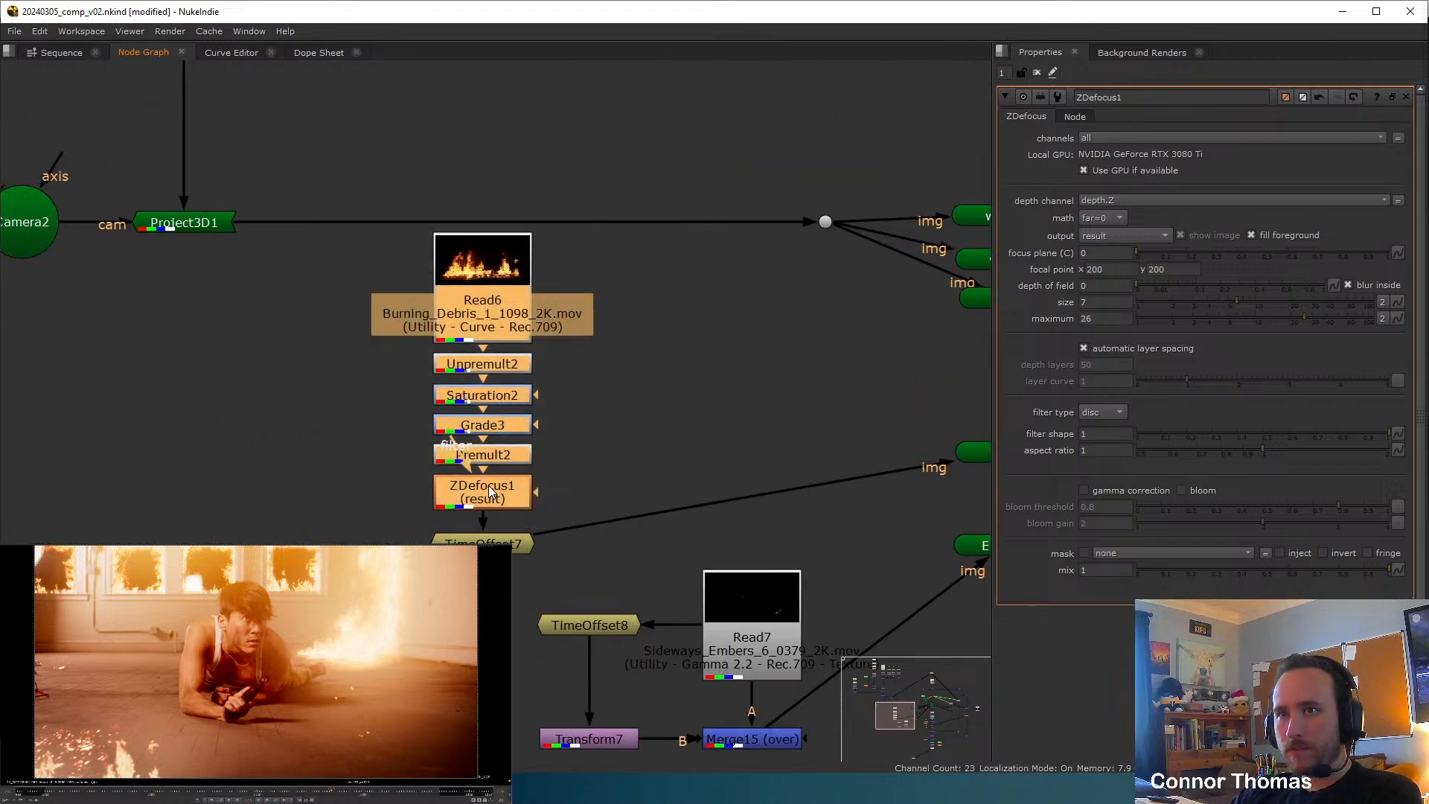
pyautogui.moveTo(488, 486); pyautogui.dragTo(489, 390)
# Insert a Glow node between ZDefocus1 and TimeOffset7.
pyautogui.click(479, 405)
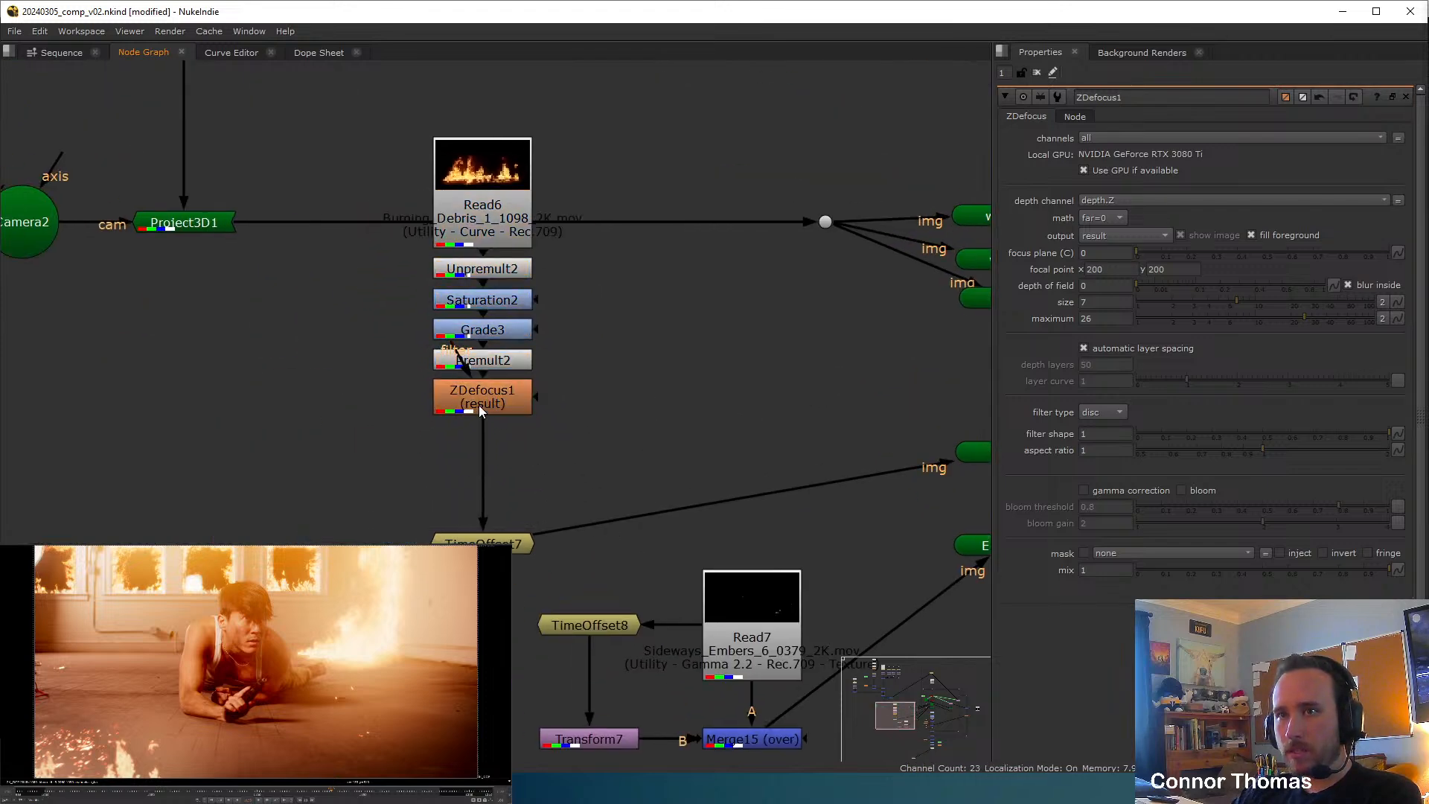
pyautogui.press('Tab')
pyautogui.write('glow')
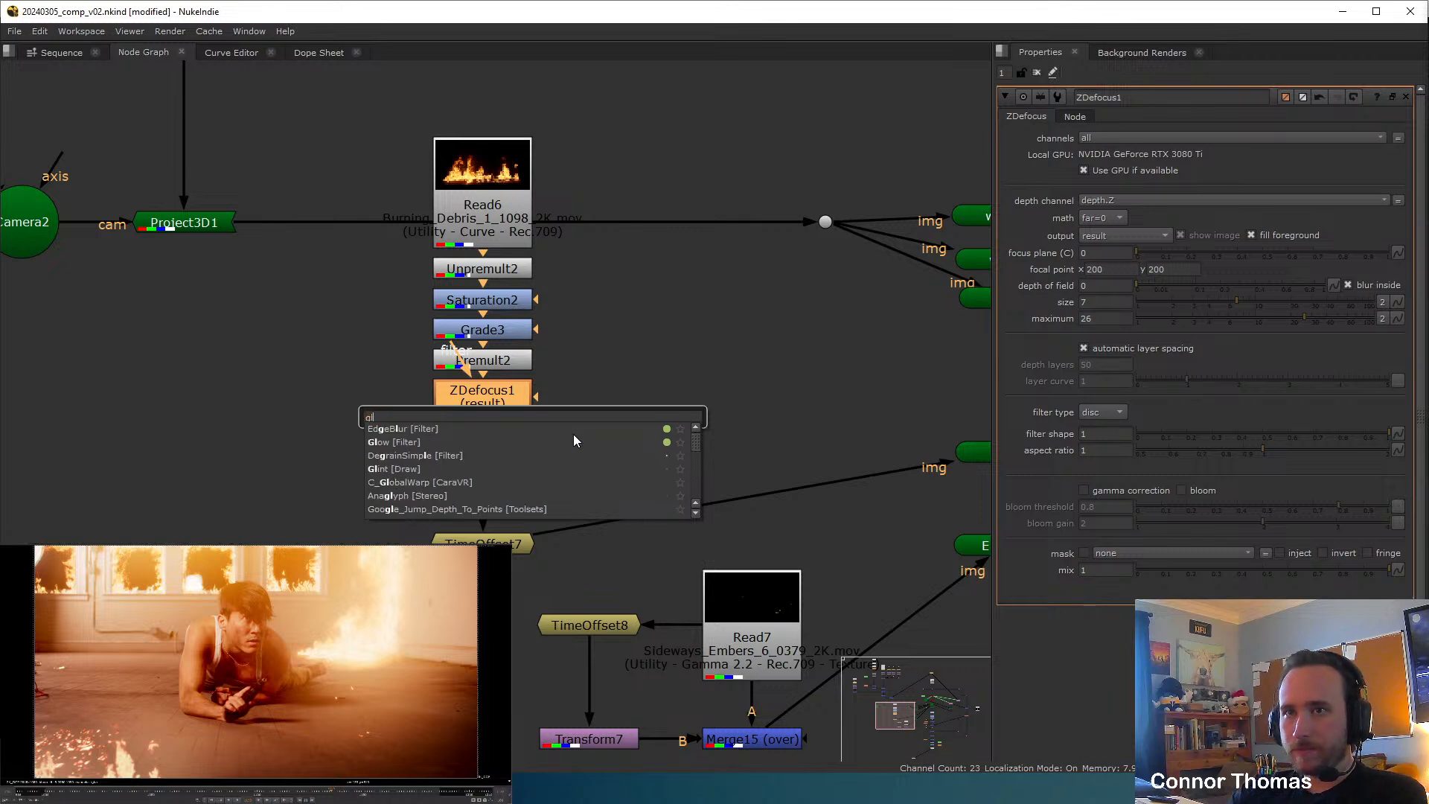
pyautogui.press('Return')
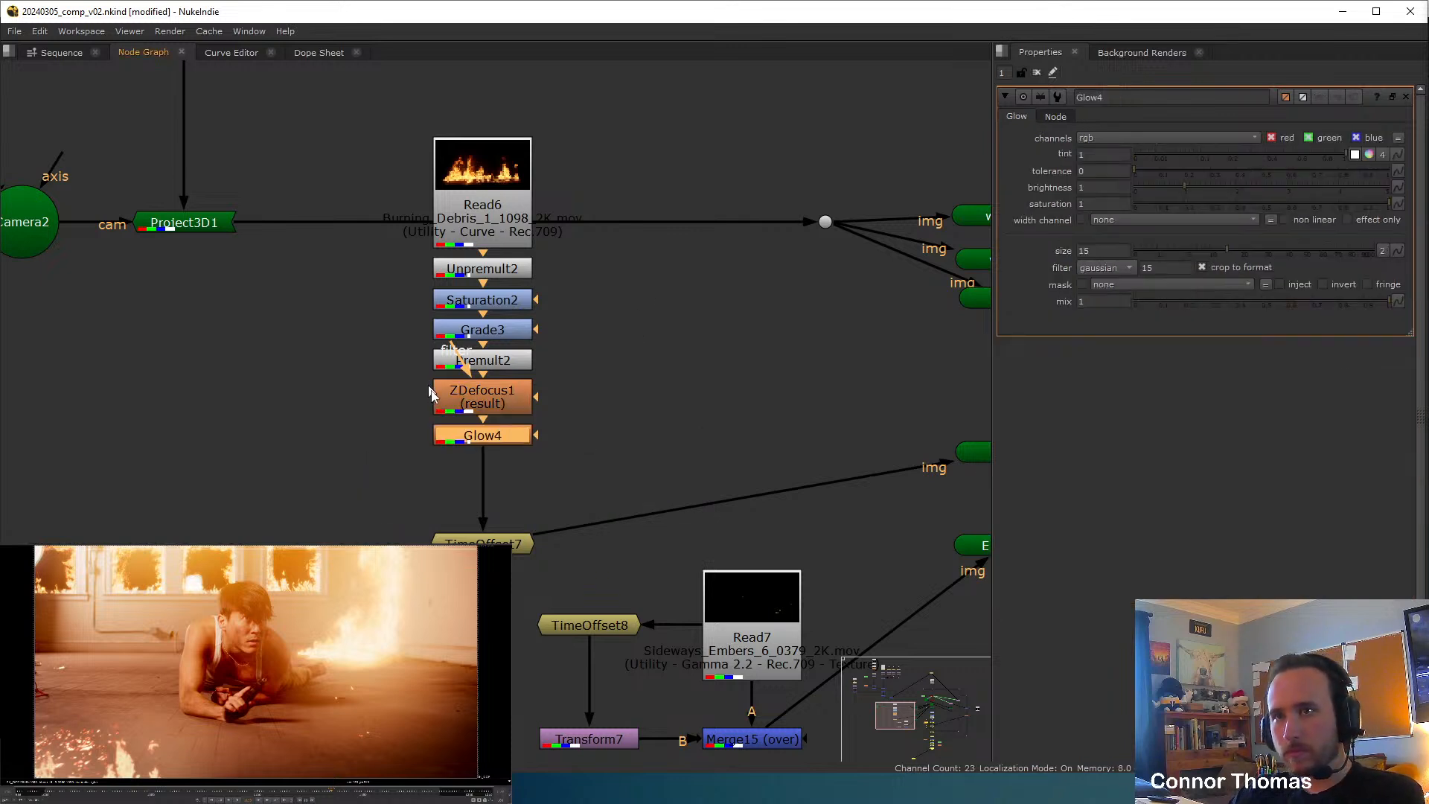
# Branch Glow4 off beside ZDefocus1 and merge it back over the ZDefocus1 output above TimeOffset7.
pyautogui.moveTo(484, 429); pyautogui.dragTo(308, 450)
pyautogui.press('m')
pyautogui.moveTo(446, 430); pyautogui.dragTo(473, 417)
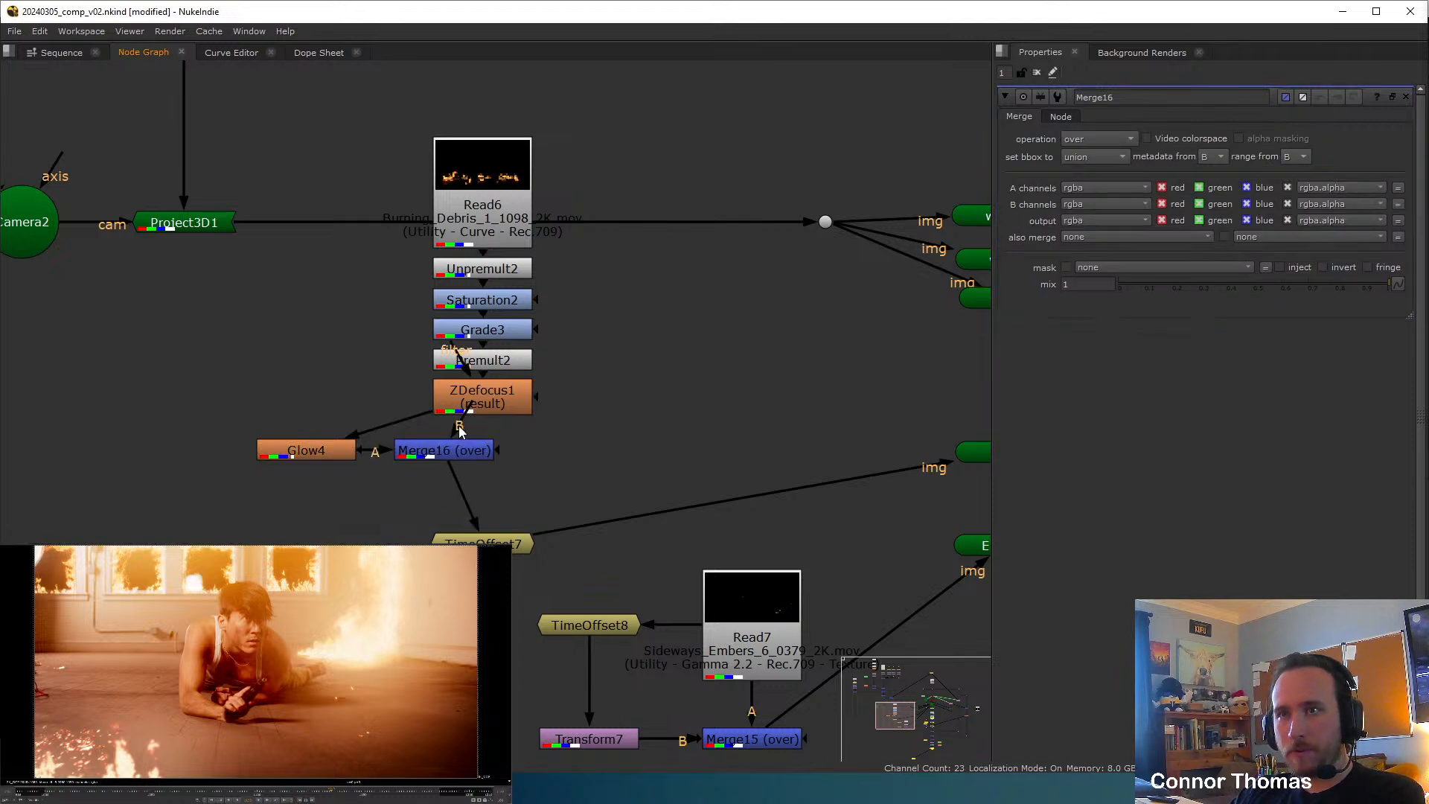
pyautogui.moveTo(462, 461); pyautogui.dragTo(490, 472)
pyautogui.moveTo(316, 454); pyautogui.dragTo(321, 474)
# Set Glow4's size to 75 and view its output.
pyautogui.doubleClick(322, 474)
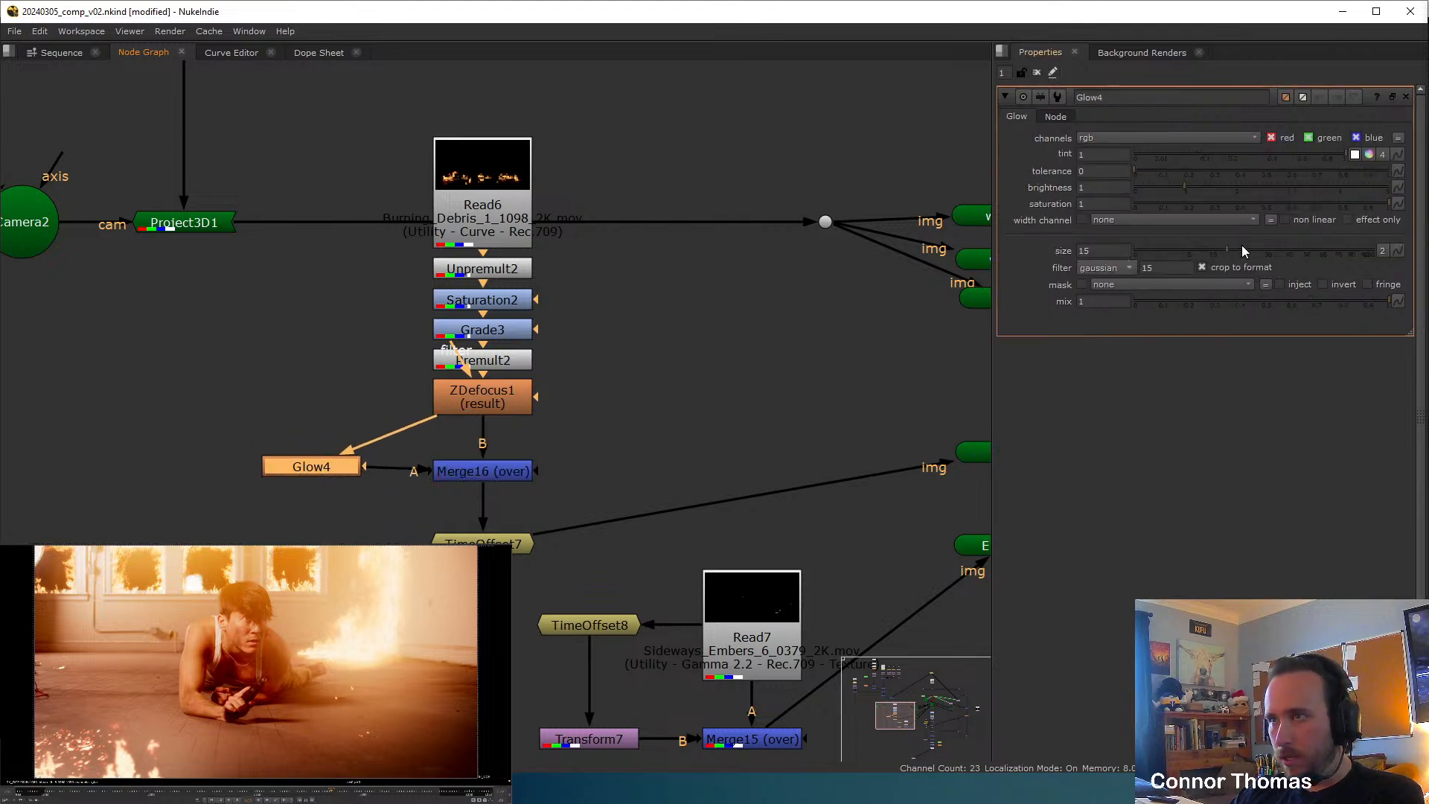
pyautogui.moveTo(1243, 250); pyautogui.dragTo(1348, 255)
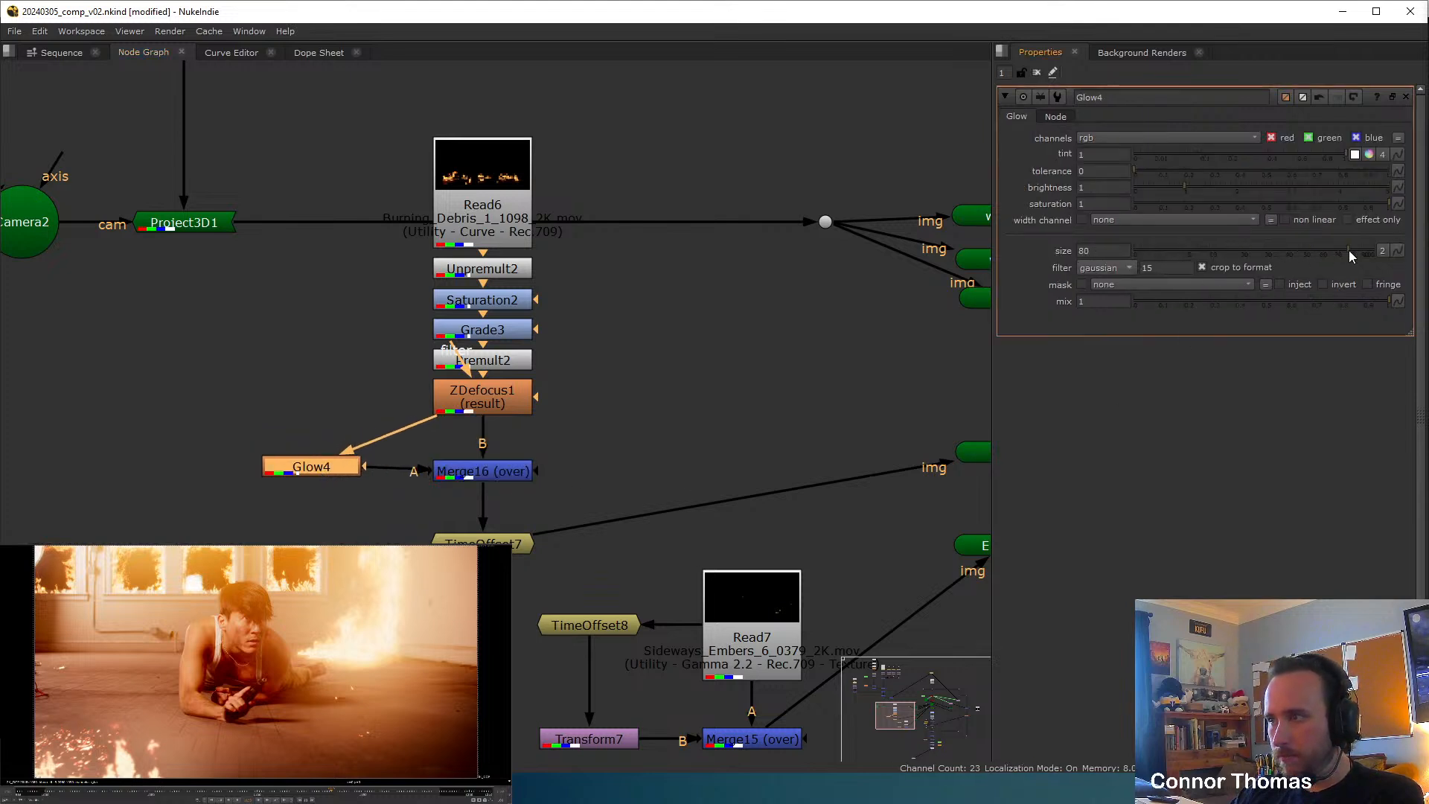
pyautogui.press('1')
pyautogui.click(527, 522)
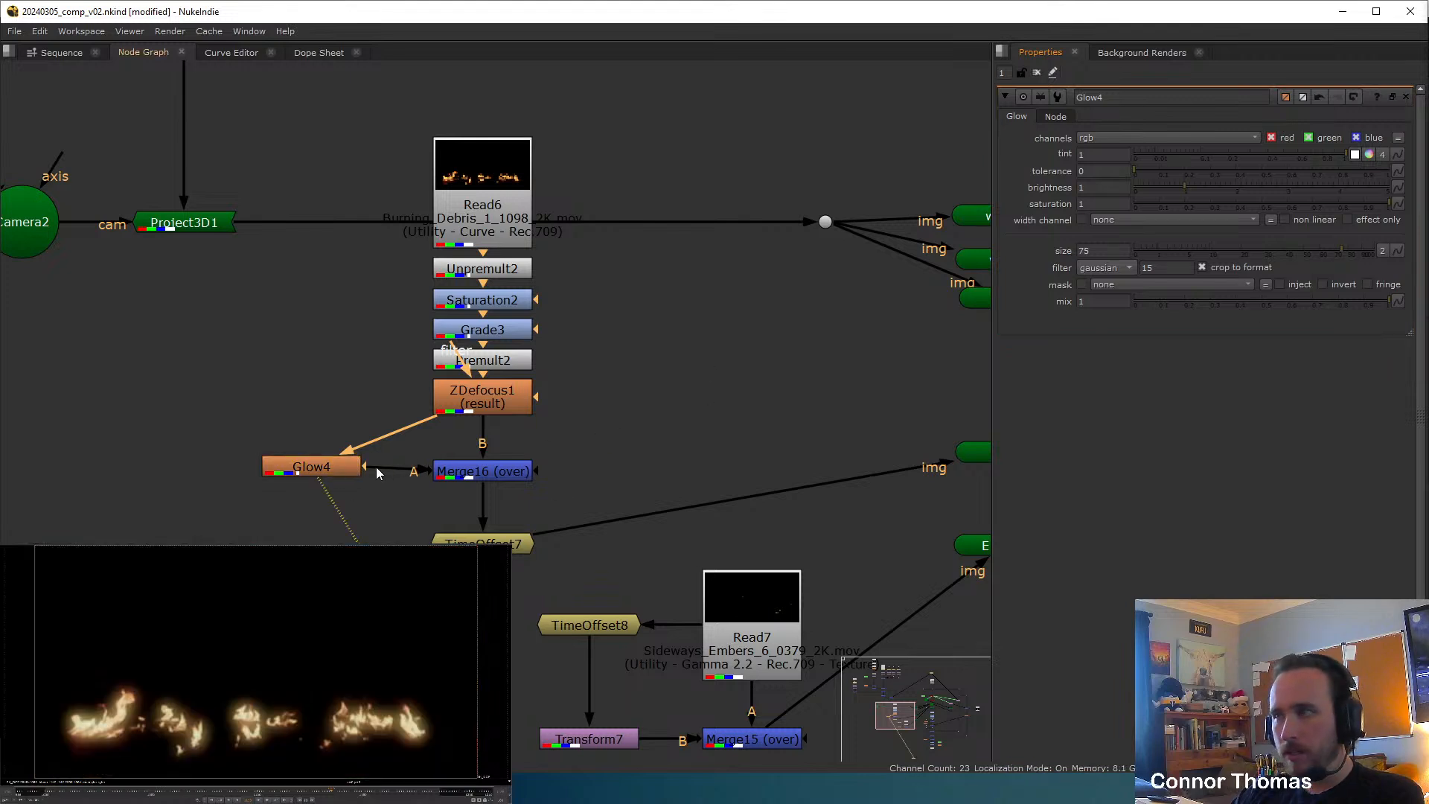
# Align Glow4 with Merge16, set the merge operation to plus, and view the merged fire.
pyautogui.moveTo(279, 466); pyautogui.dragTo(279, 471)
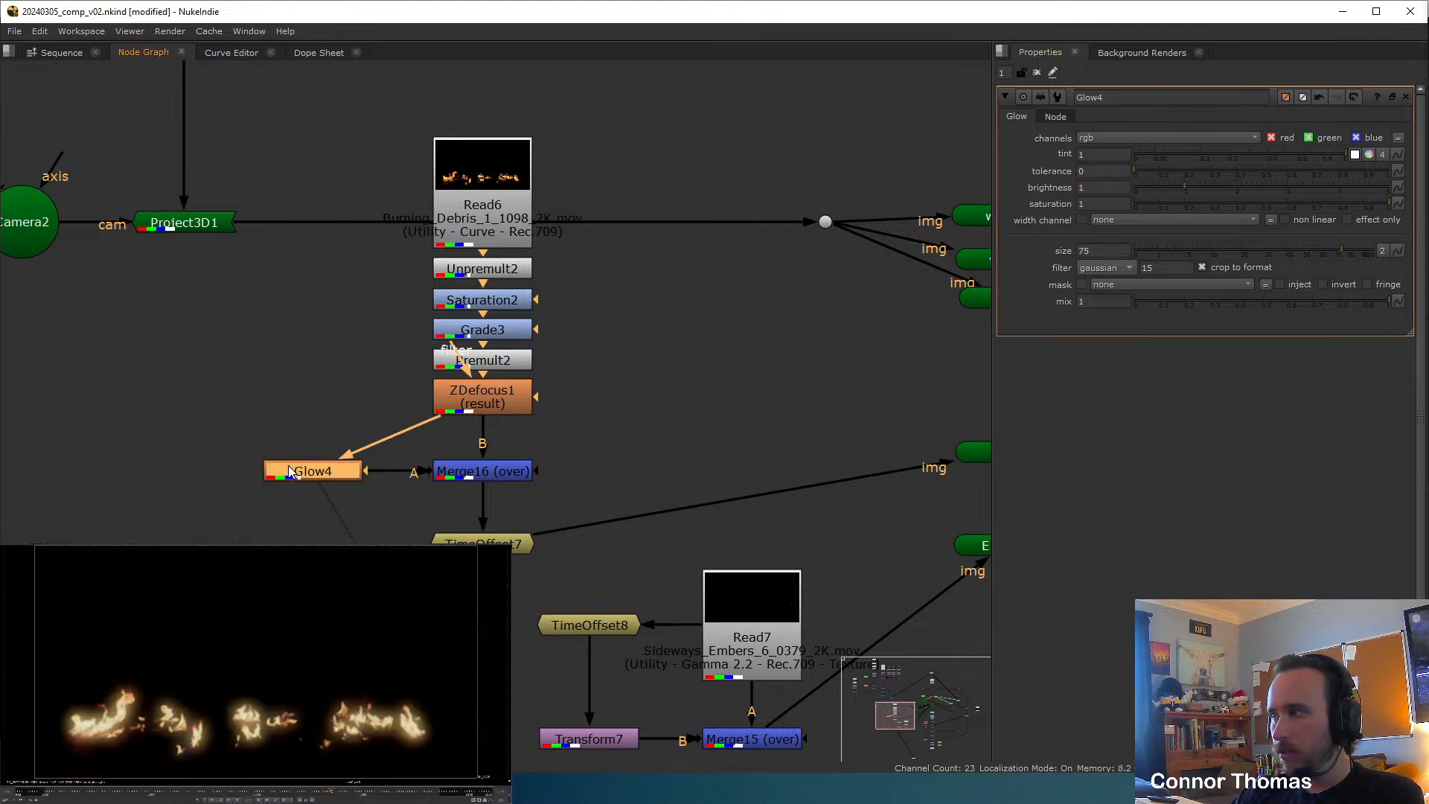
pyautogui.press('d')
pyautogui.press('d')
pyautogui.click(519, 476)
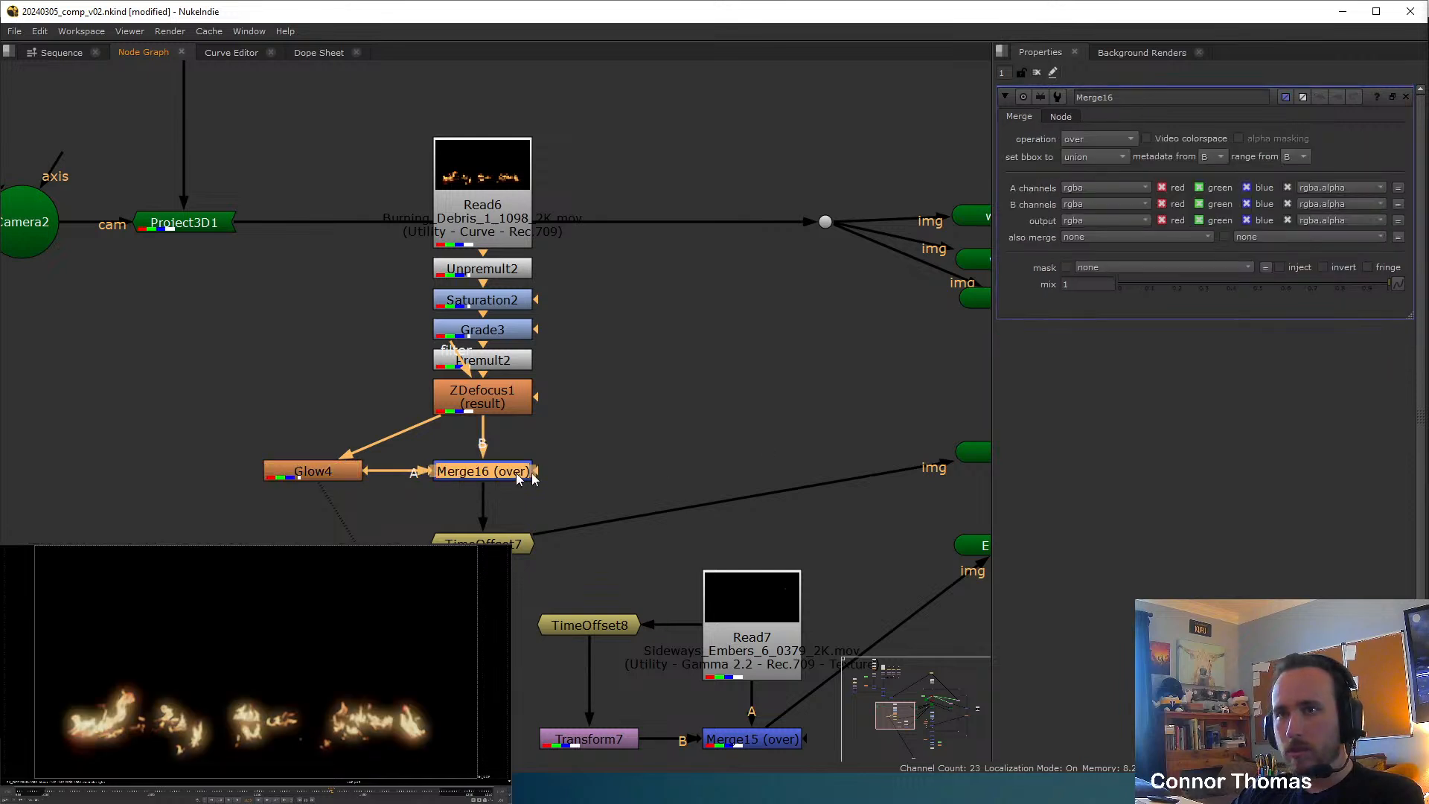
pyautogui.click(1097, 140)
pyautogui.click(1124, 384)
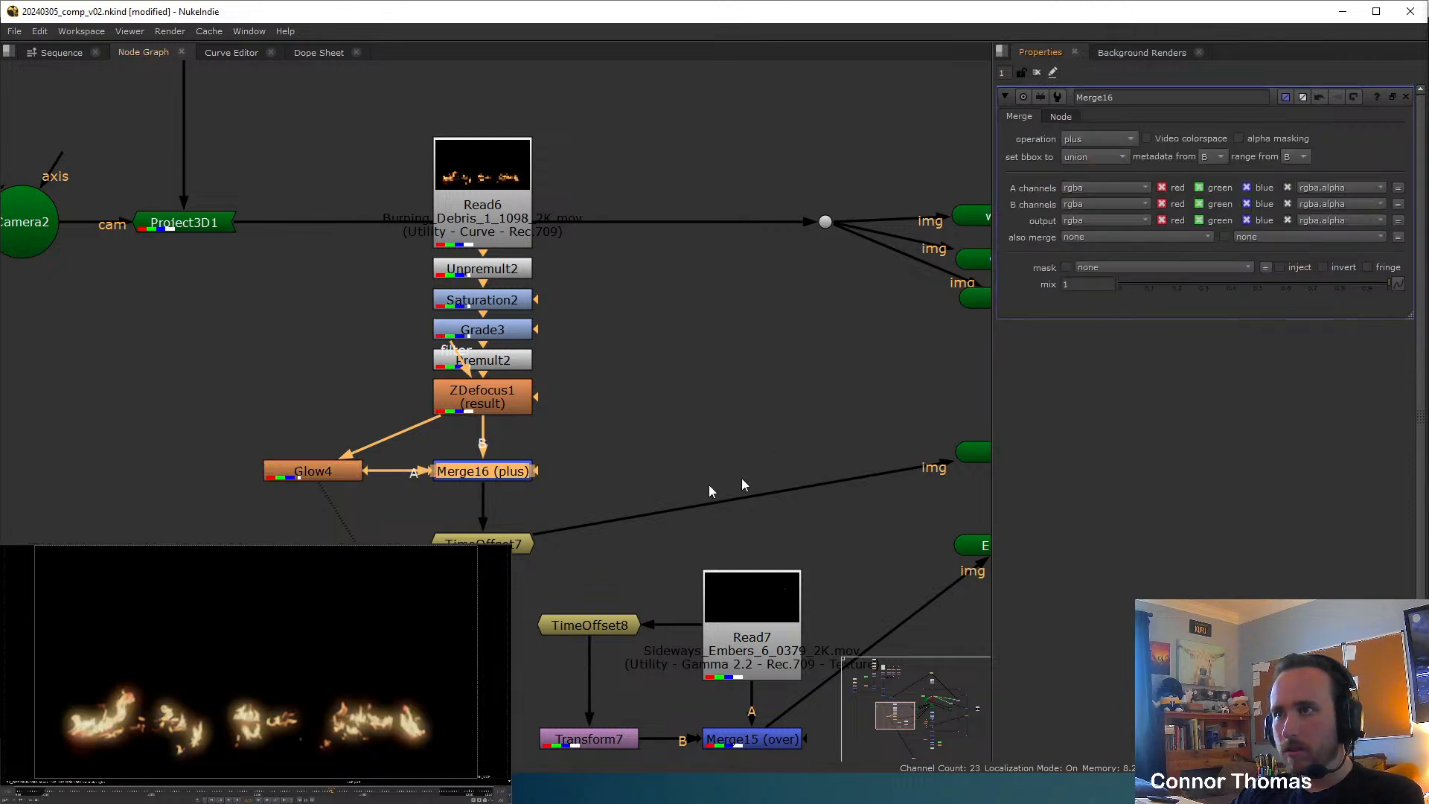
pyautogui.press('1')
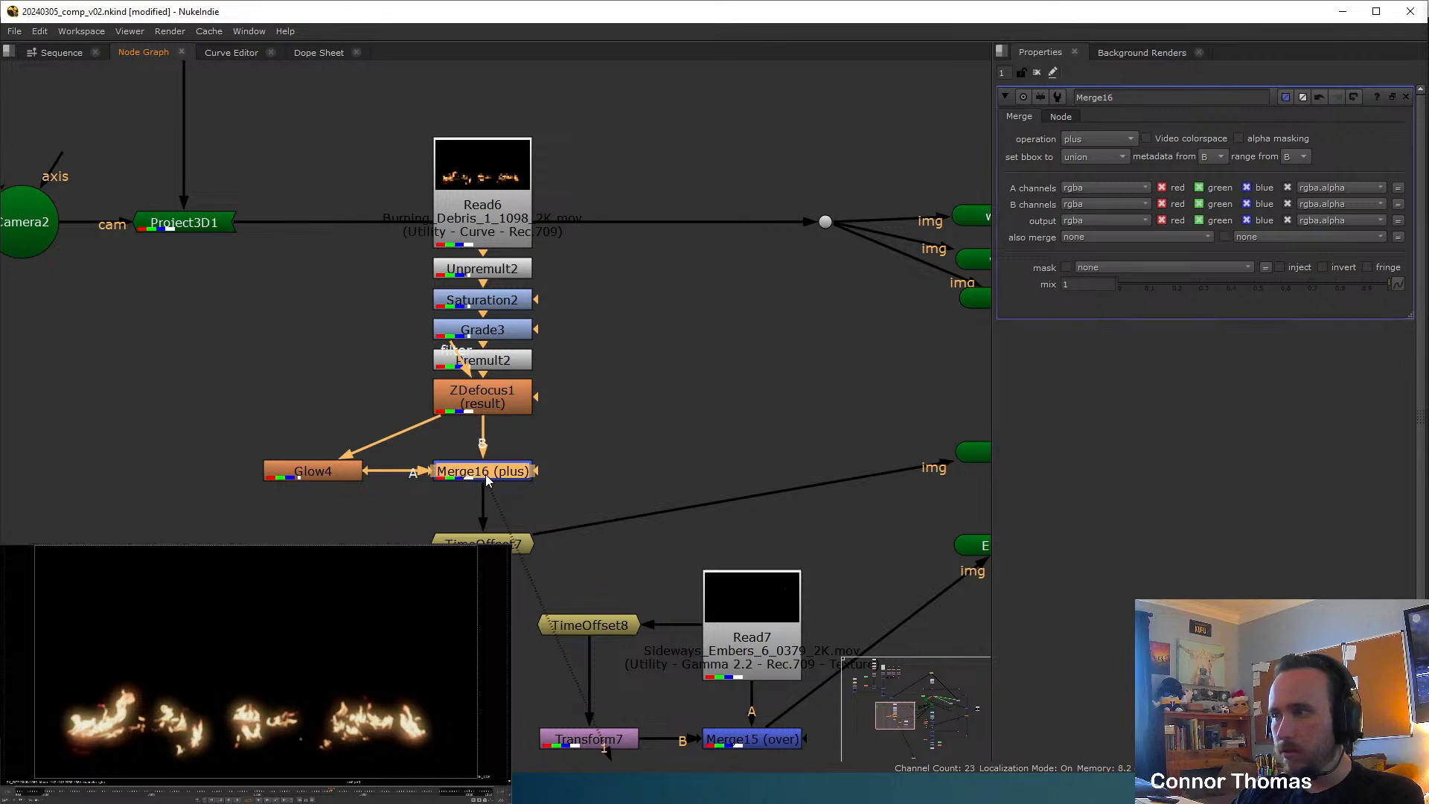
# Set Glow4's size to 60 and toggle the node off and on to compare the glow.
pyautogui.doubleClick(350, 474)
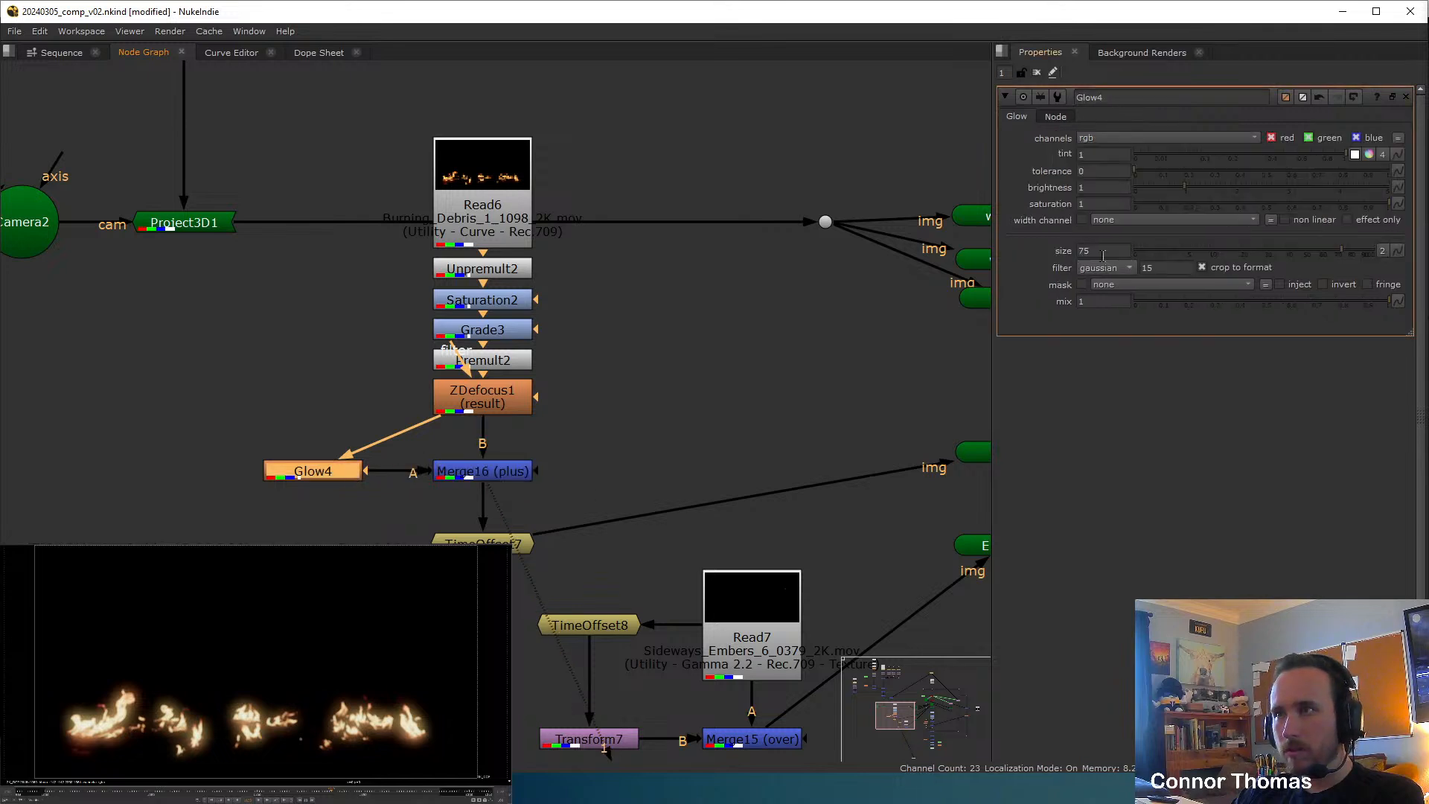
pyautogui.doubleClick(1103, 251)
pyautogui.write('60')
pyautogui.press('Return')
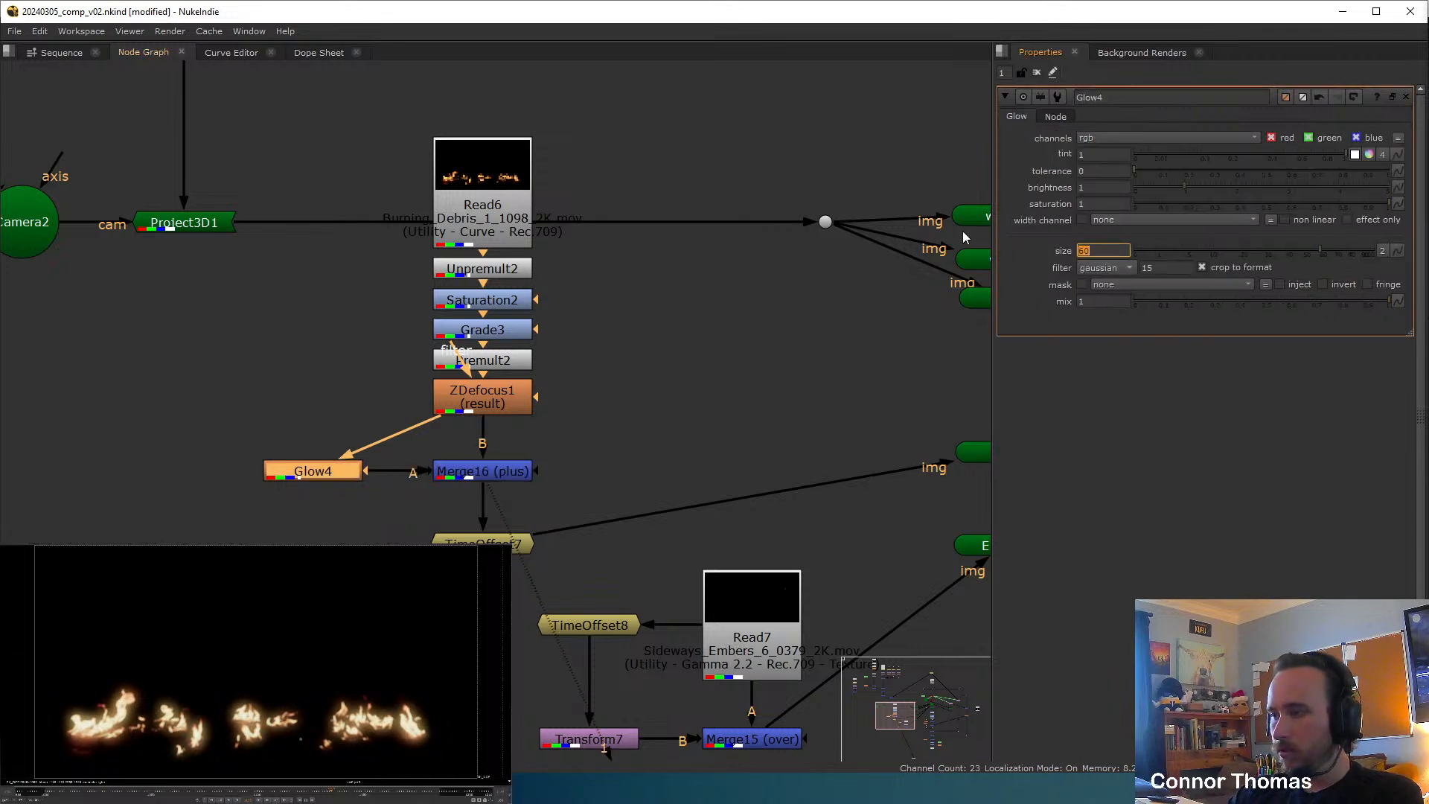
pyautogui.click(296, 488)
pyautogui.click(295, 472)
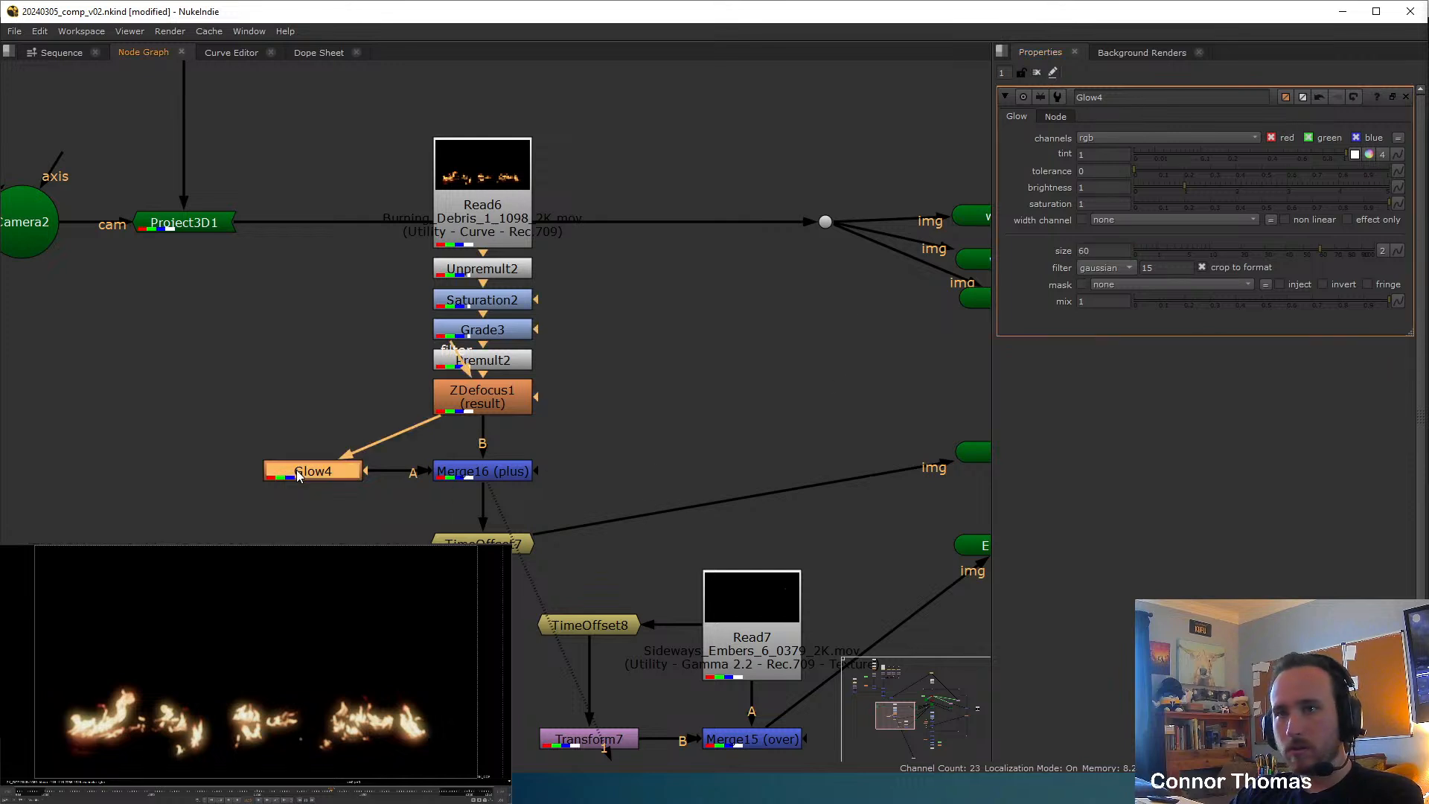
pyautogui.press('d')
pyautogui.press('d')
pyautogui.press('d')
pyautogui.press('d')
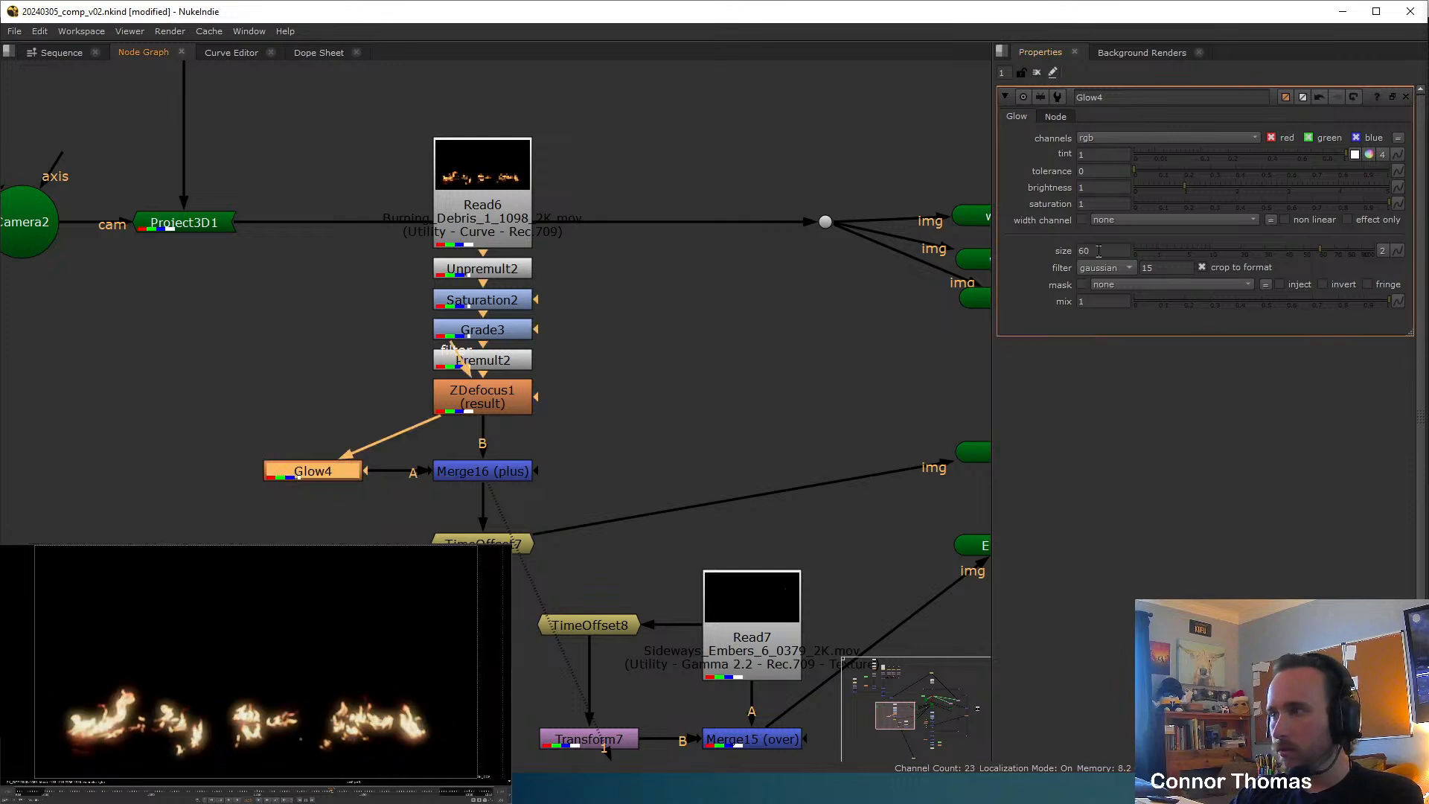
# Set Glow4's tolerance to 0.085 and its size to 300.
pyautogui.click(1155, 171)
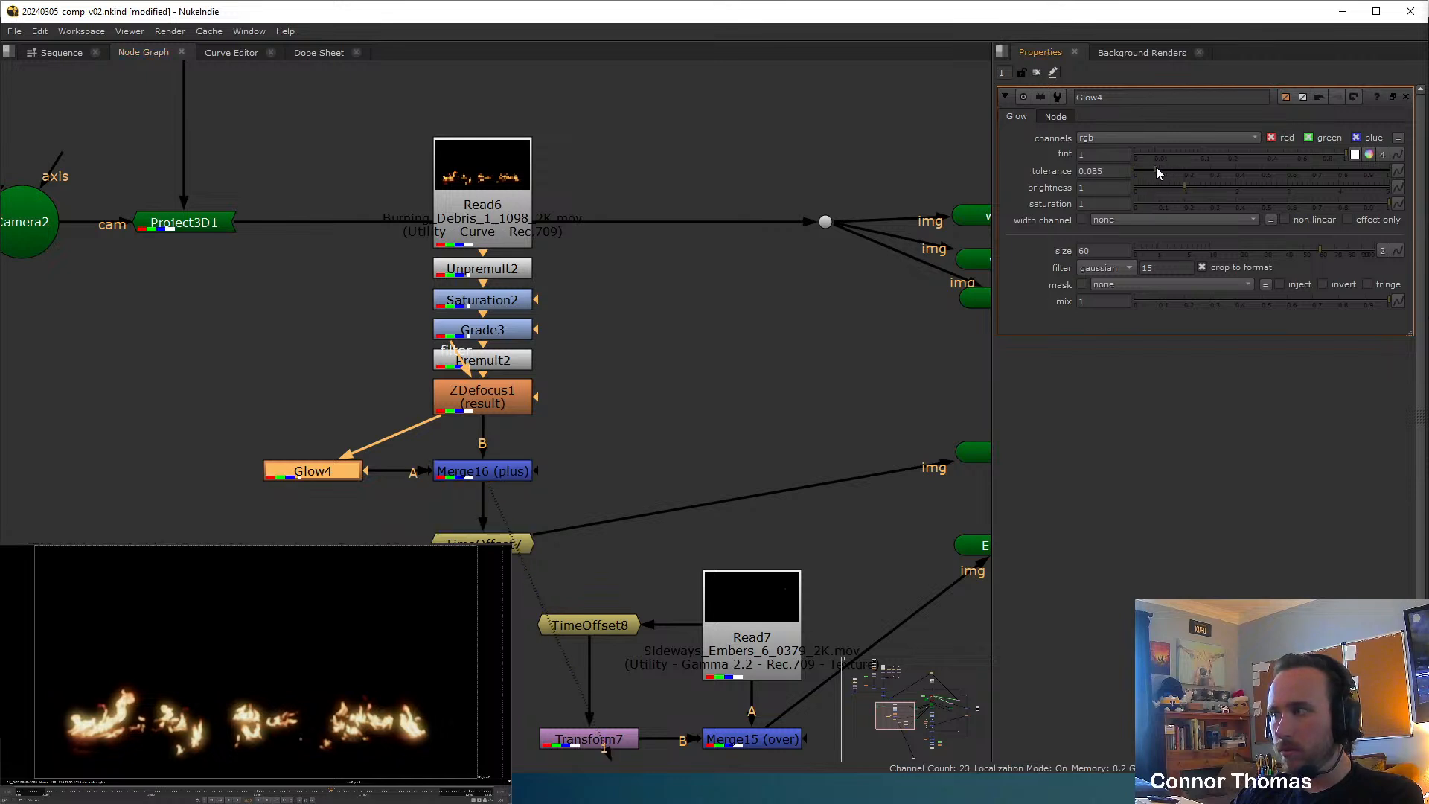
pyautogui.press('d')
pyautogui.press('d')
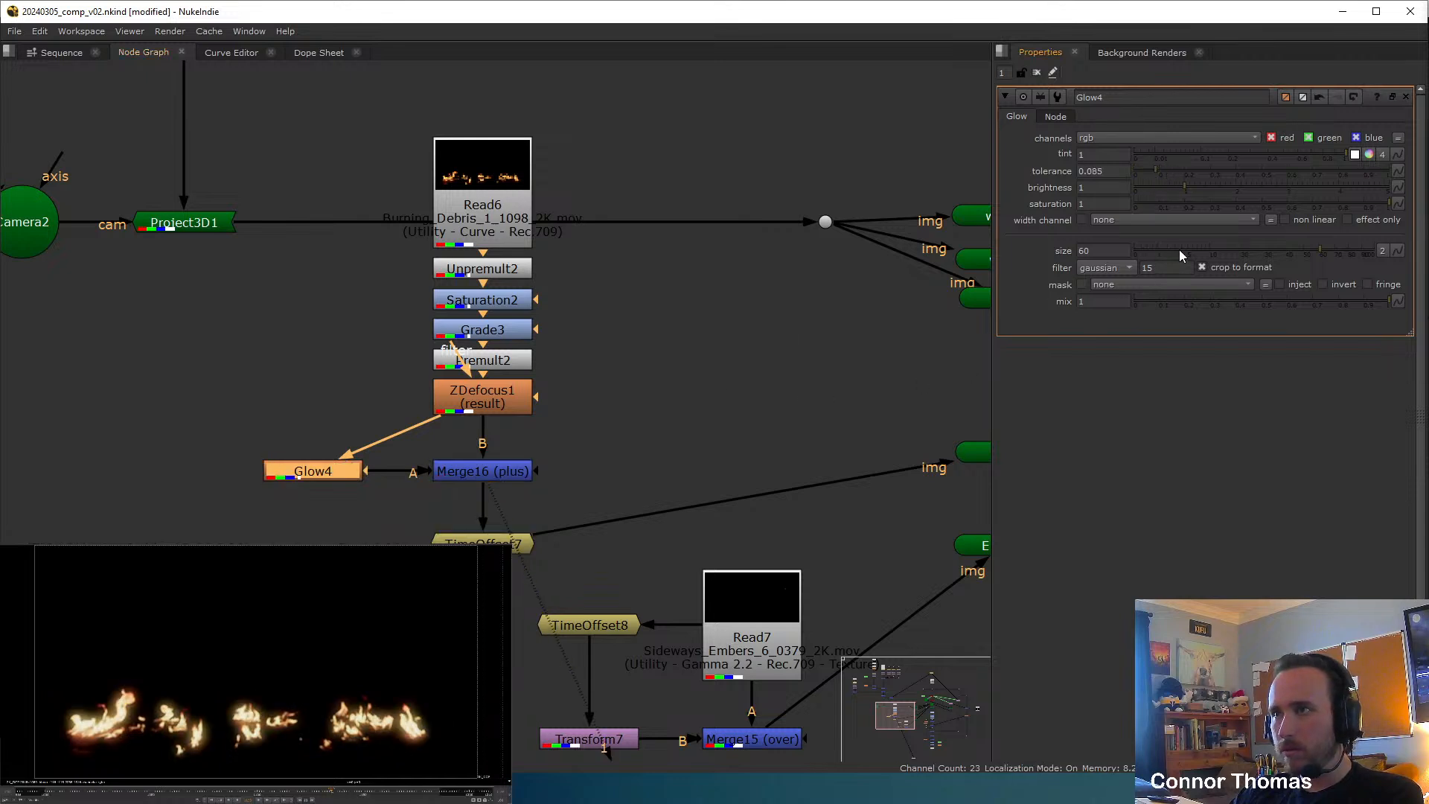
pyautogui.write('300')
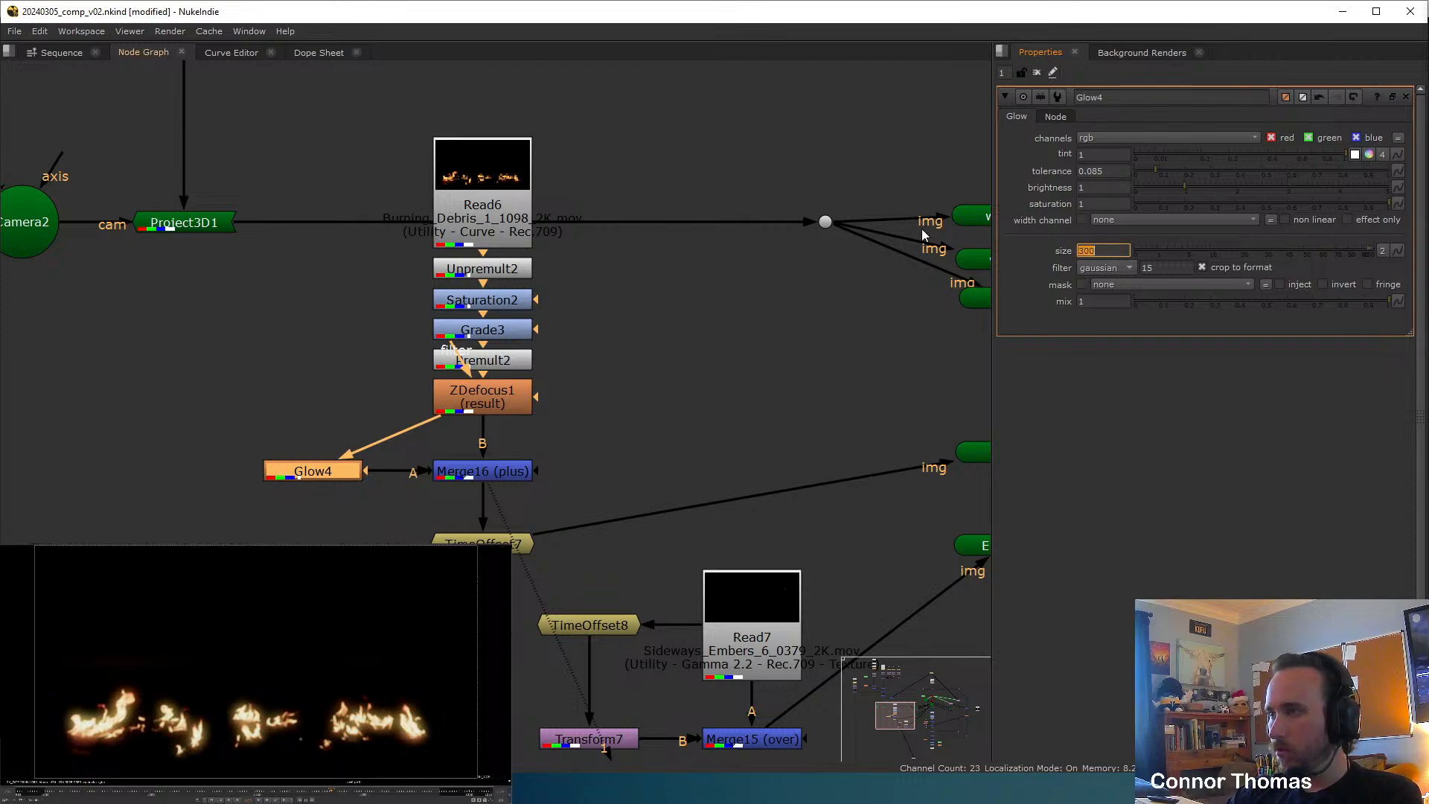
pyautogui.press('Return')
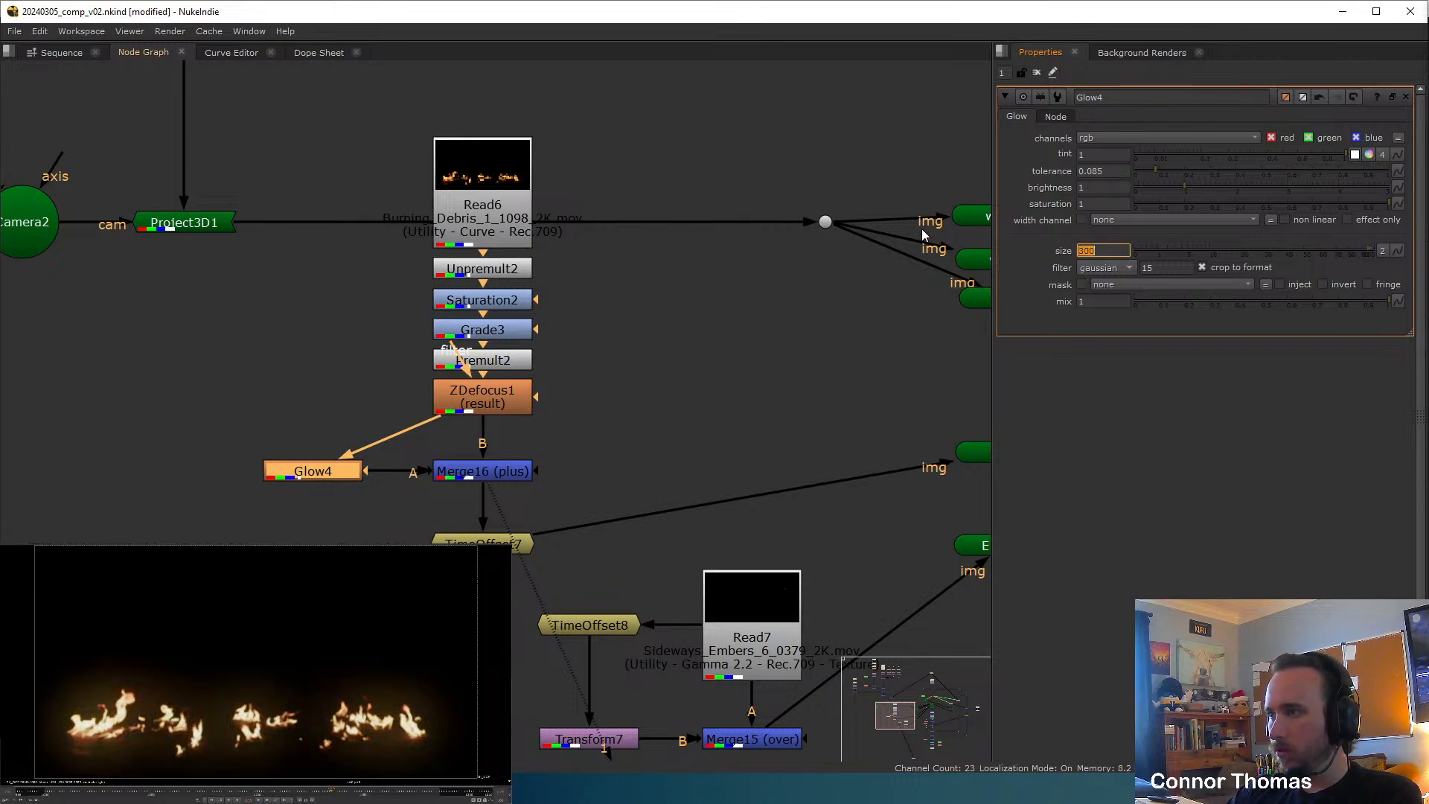
# Close the open node properties and inspect the final composite from the Grain2_1 end of the node graph.
pyautogui.click(1037, 73)
pyautogui.click(780, 485)
pyautogui.moveTo(789, 467); pyautogui.dragTo(579, 322, button='middle')
pyautogui.scroll(-3, 627, 406)
pyautogui.moveTo(723, 435); pyautogui.dragTo(534, 229, button='middle')
pyautogui.keyDown('ctrl'); pyautogui.click(716, 544); pyautogui.keyUp('ctrl')
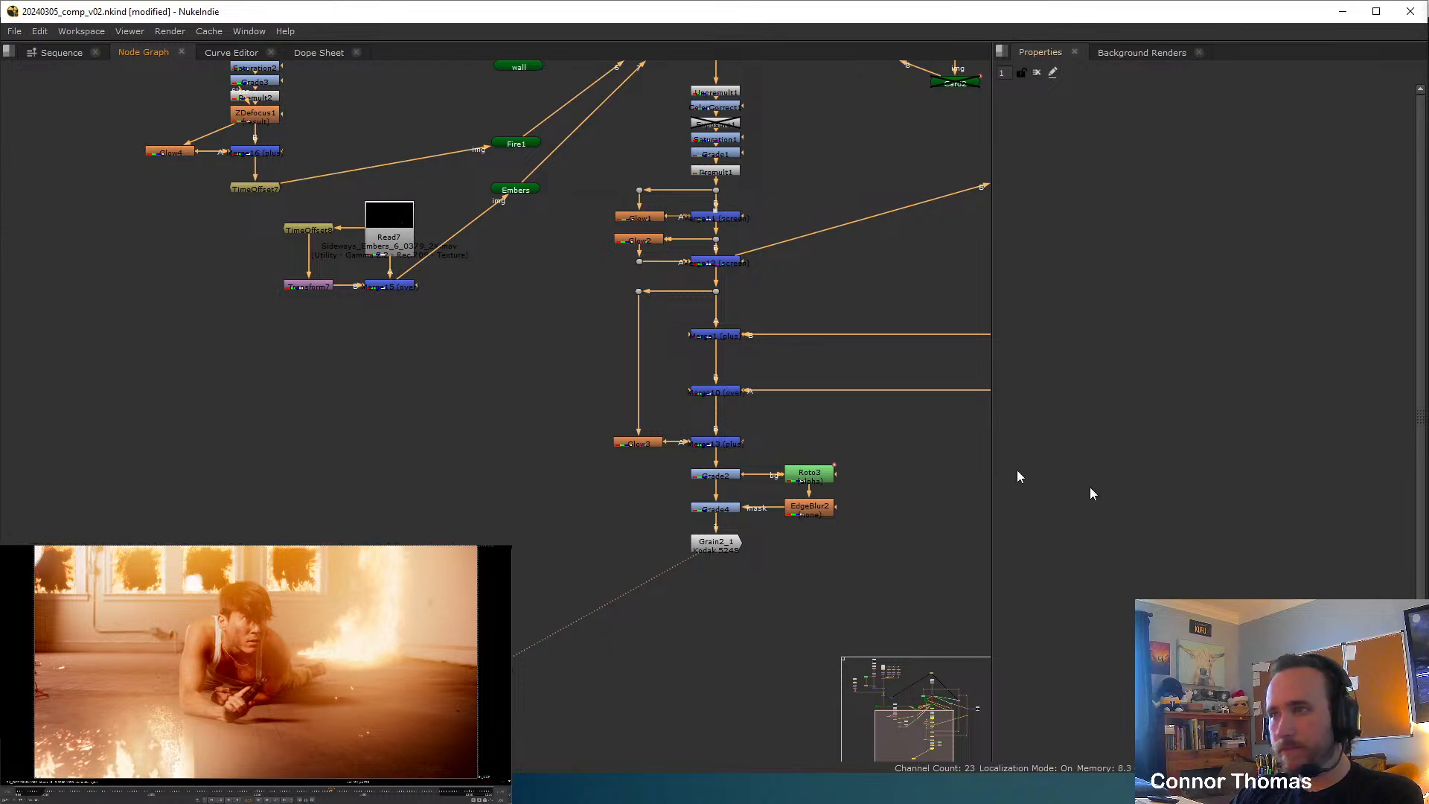
# Open the Fire1 card's properties, and inspect the TimeOffset7 output and the Fire1 card in the viewer.
pyautogui.moveTo(439, 311); pyautogui.dragTo(638, 480, button='middle')
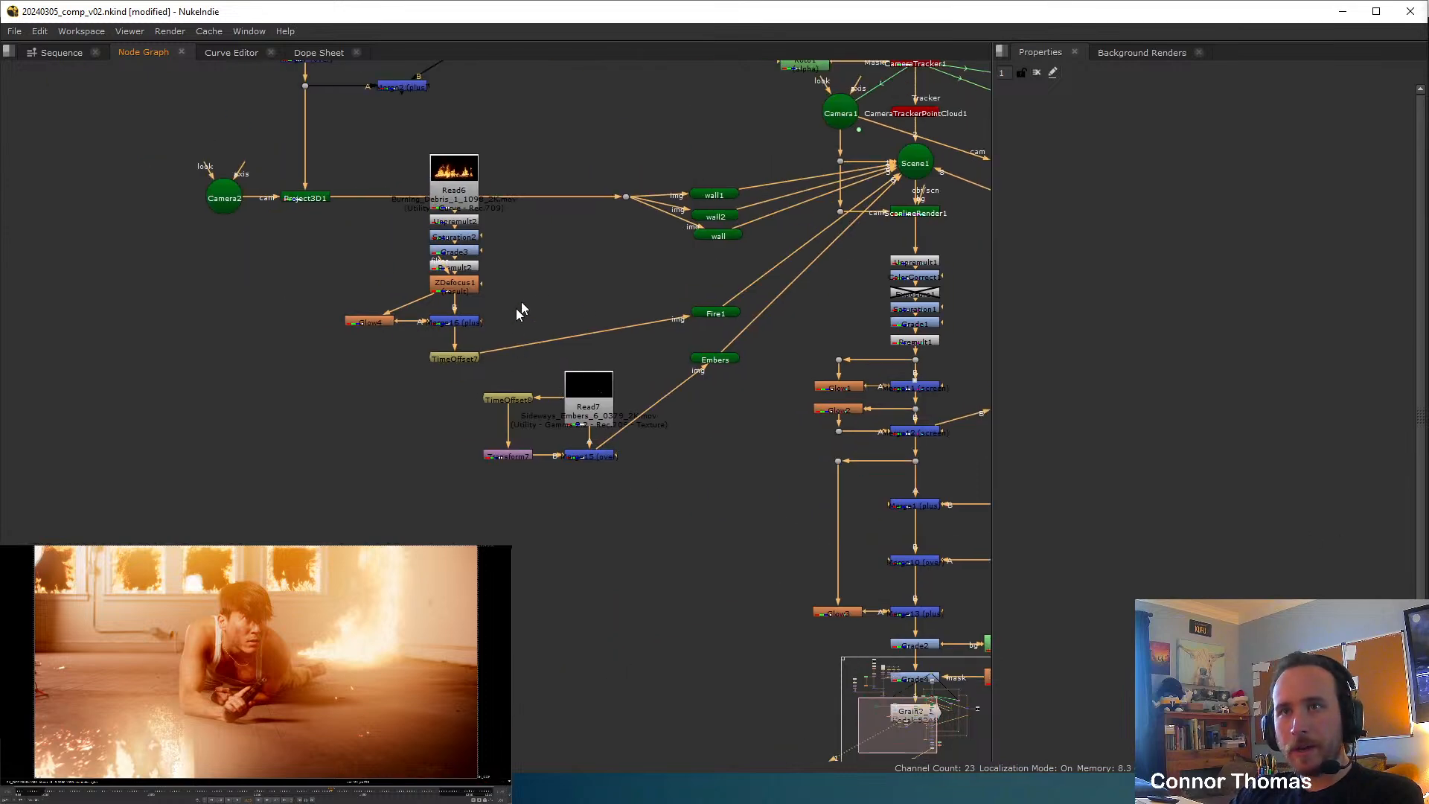
pyautogui.moveTo(705, 339); pyautogui.dragTo(659, 350, button='middle')
pyautogui.doubleClick(669, 324)
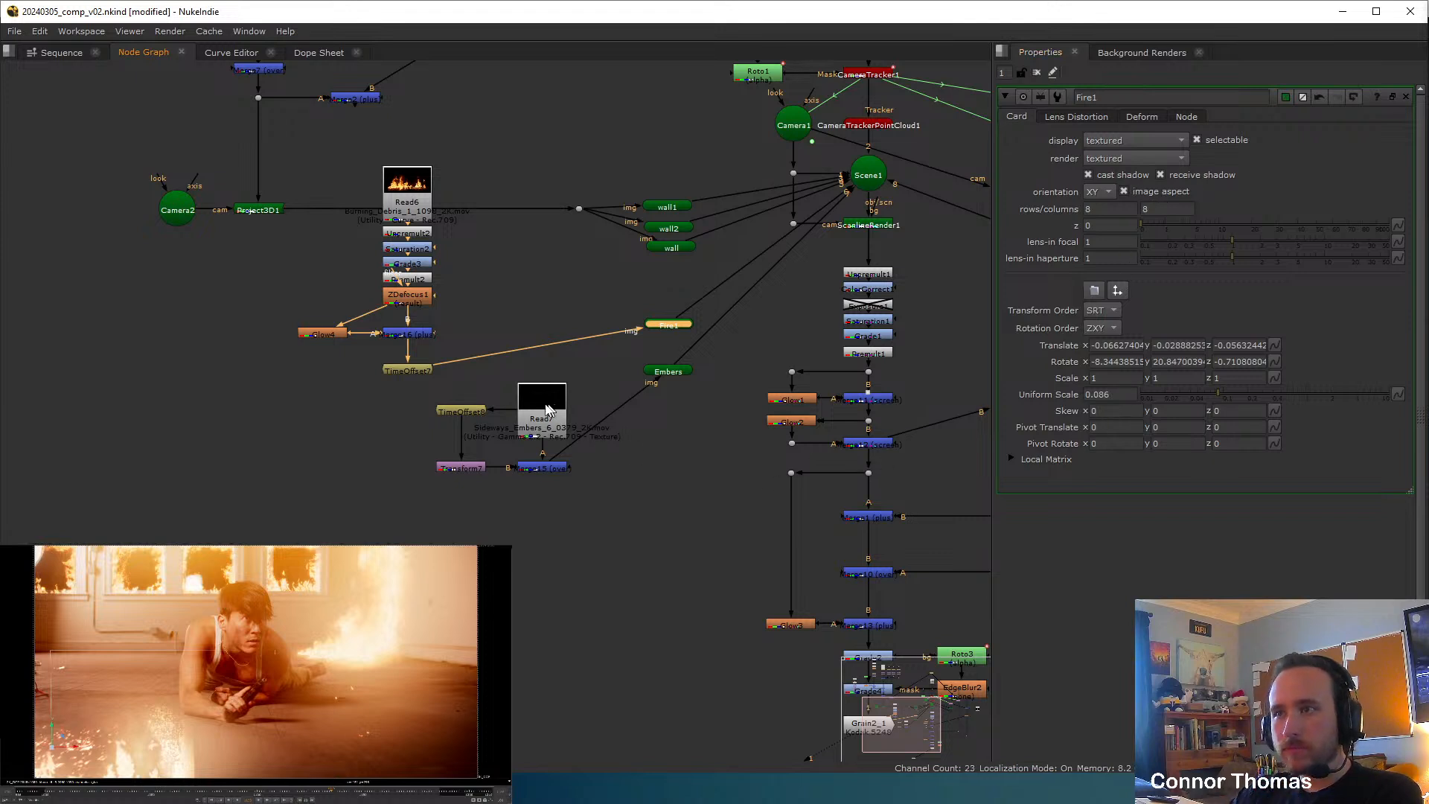
pyautogui.click(408, 371)
pyautogui.press('1')
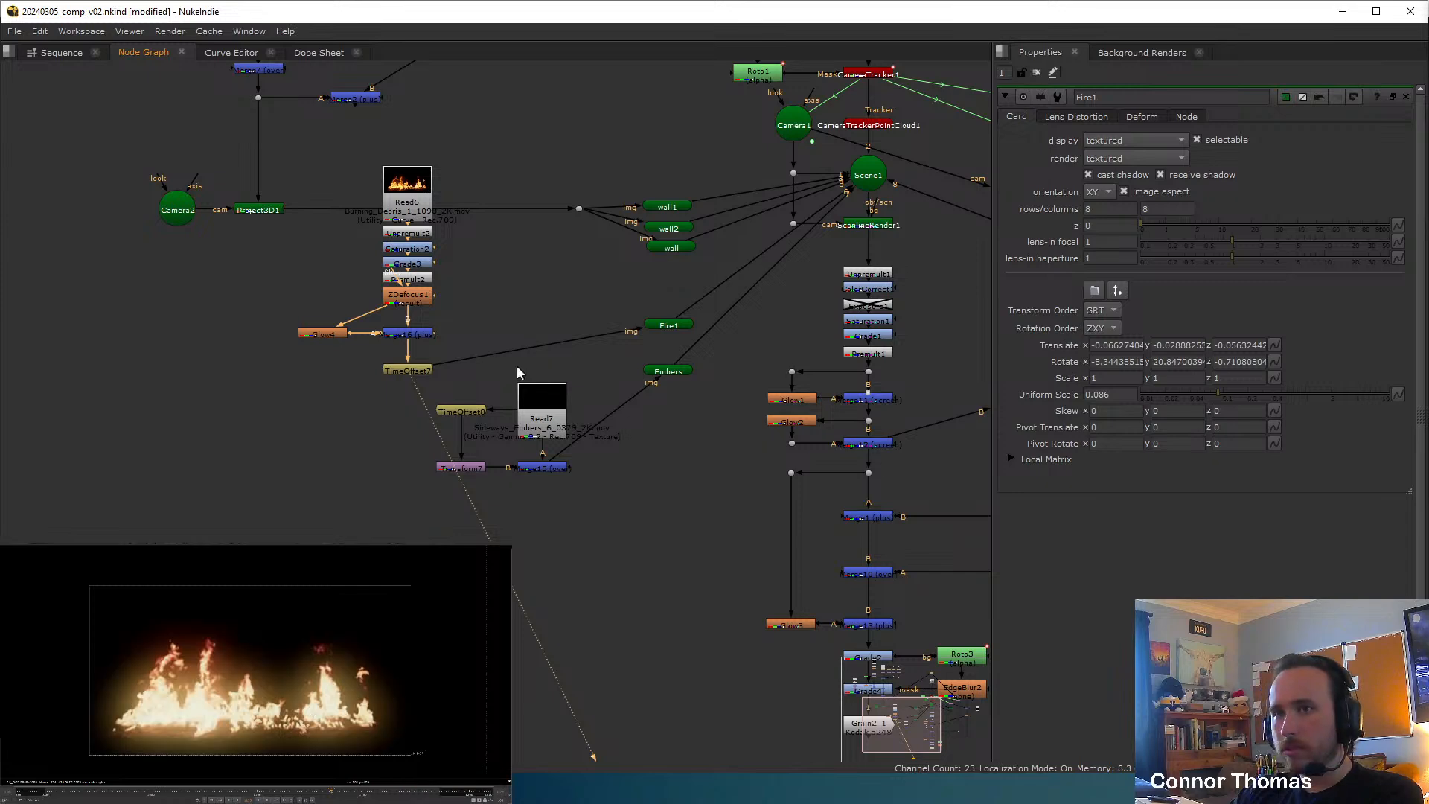
pyautogui.scroll(2, 518, 373)
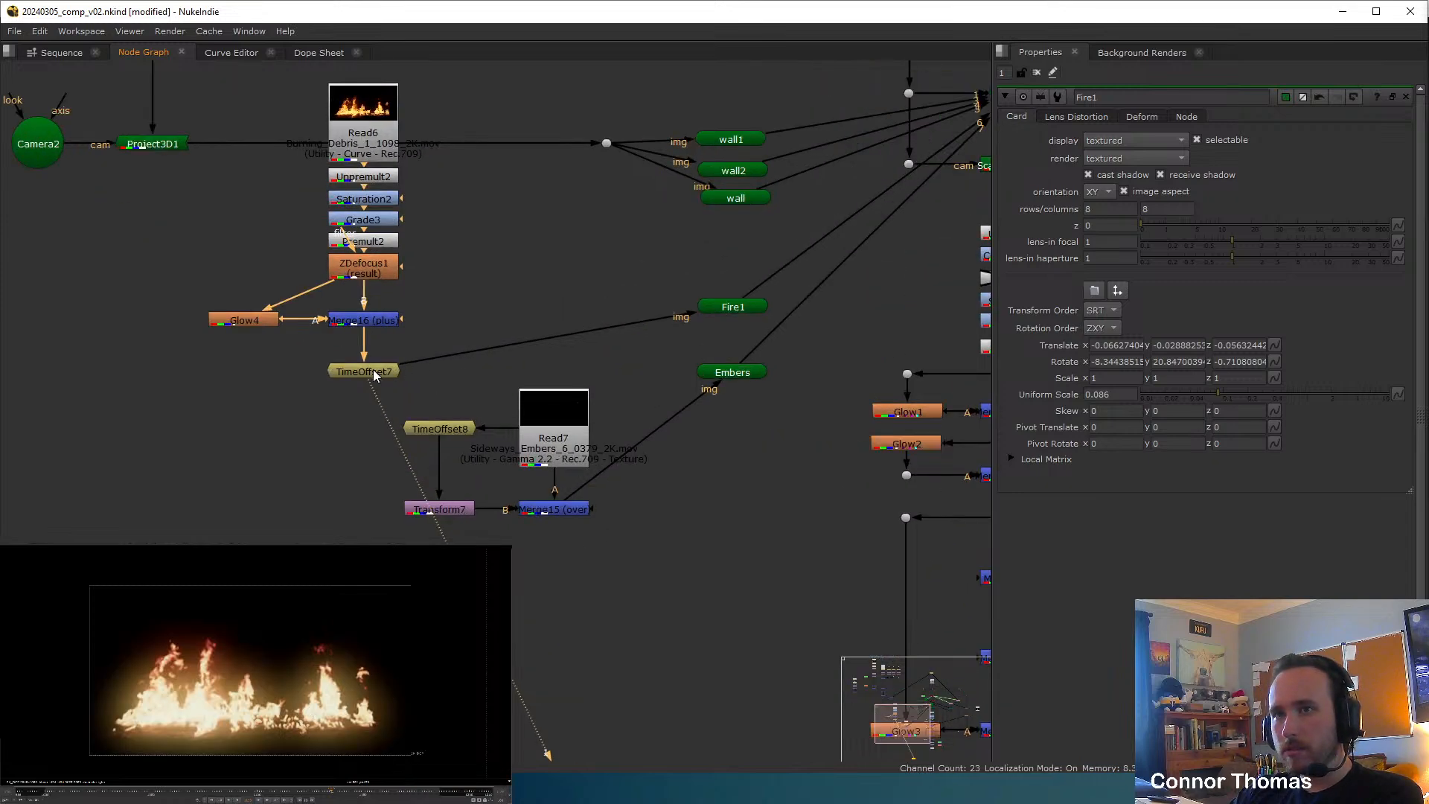
pyautogui.click(727, 310)
pyautogui.press('1')
pyautogui.moveTo(783, 339); pyautogui.dragTo(723, 343, button='middle')
pyautogui.keyDown('ctrl'); pyautogui.moveTo(265, 708); pyautogui.dragTo(264, 687); pyautogui.keyUp('ctrl')
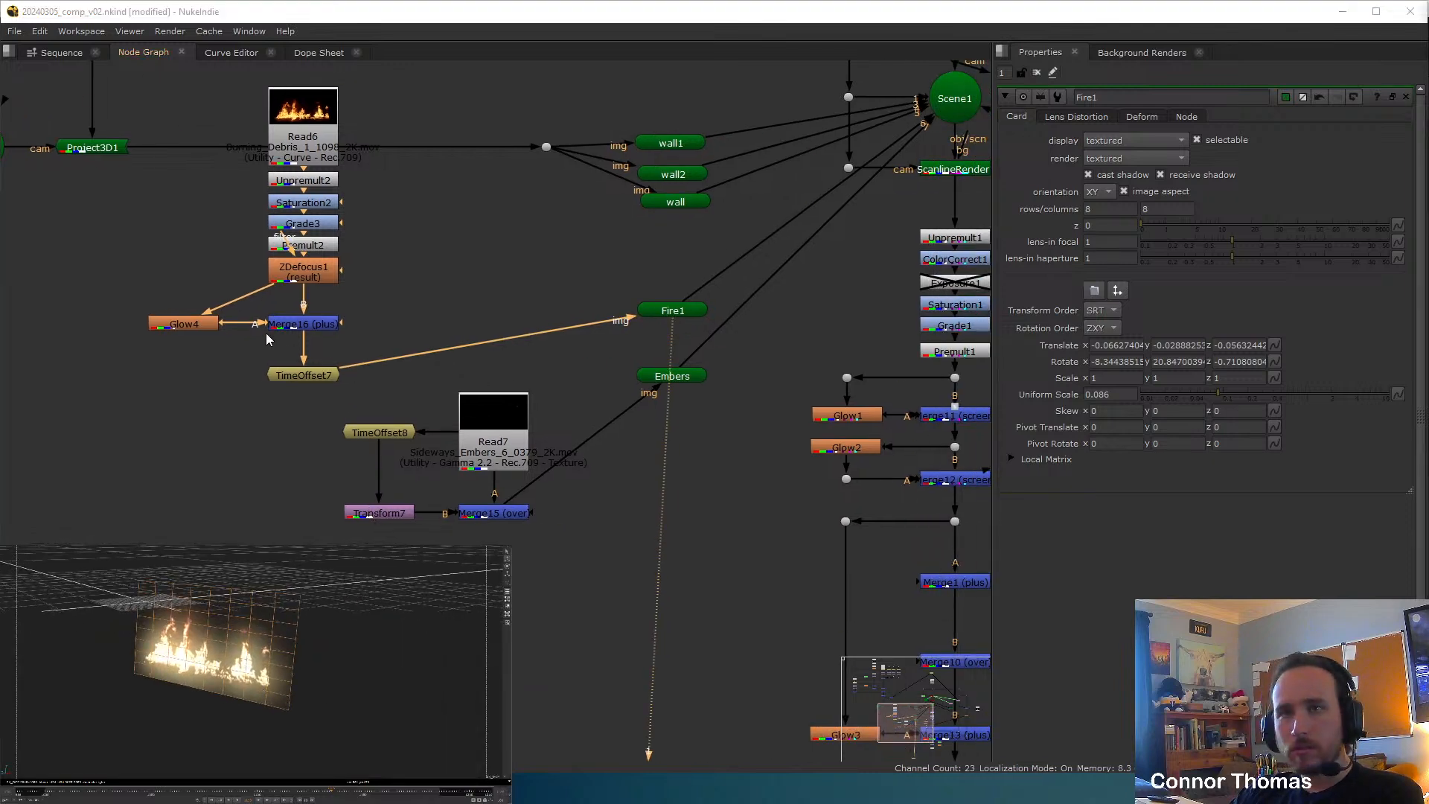
# Set Glow4's size to 150.
pyautogui.doubleClick(184, 324)
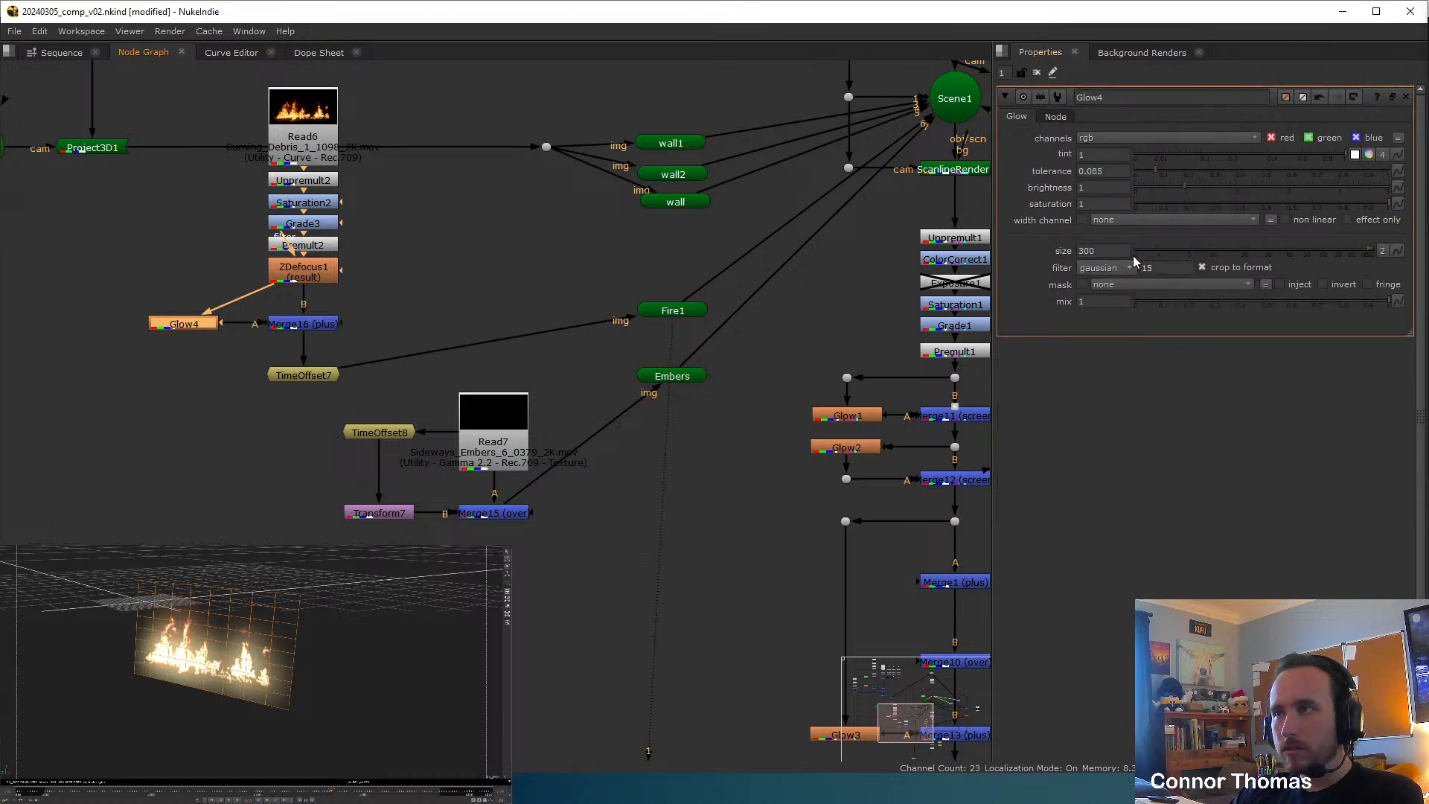
pyautogui.doubleClick(1102, 251)
pyautogui.write('150')
pyautogui.press('Return')
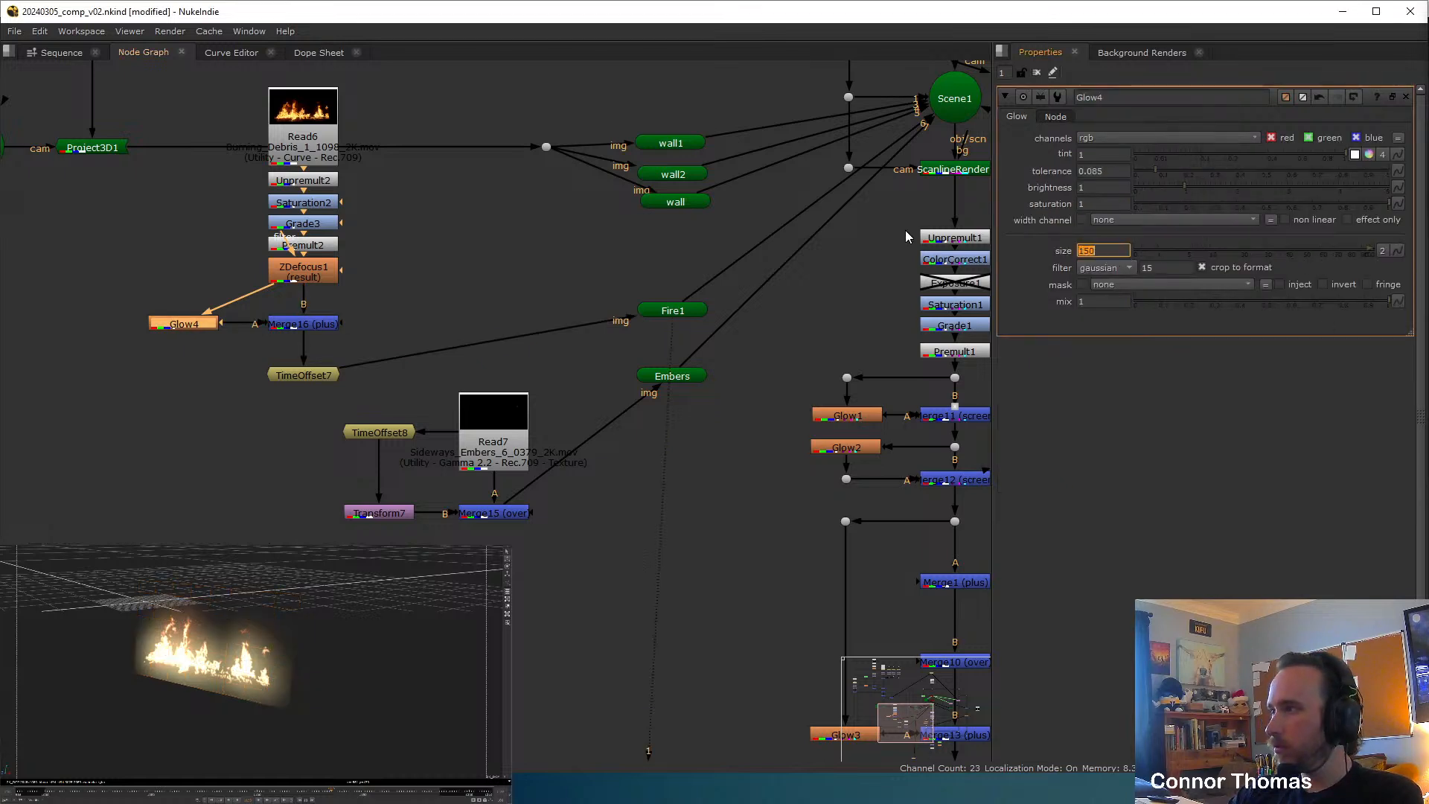
pyautogui.click(538, 510)
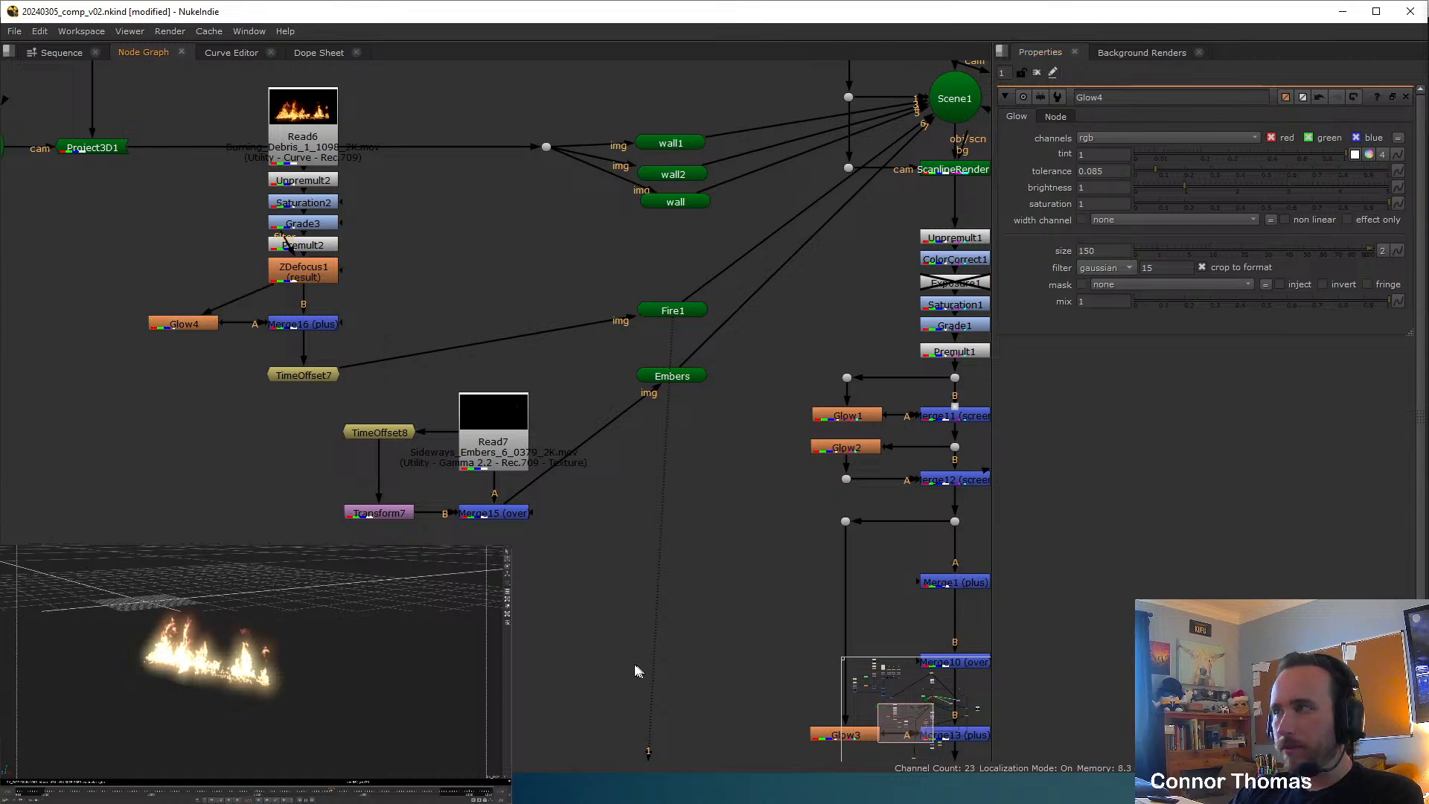
# View the Grain2_1 output, toggle Glow4 off and on to compare the fire glow, and close its properties.
pyautogui.moveTo(638, 670); pyautogui.dragTo(446, 346, button='middle')
pyautogui.click(740, 484)
pyautogui.press('1')
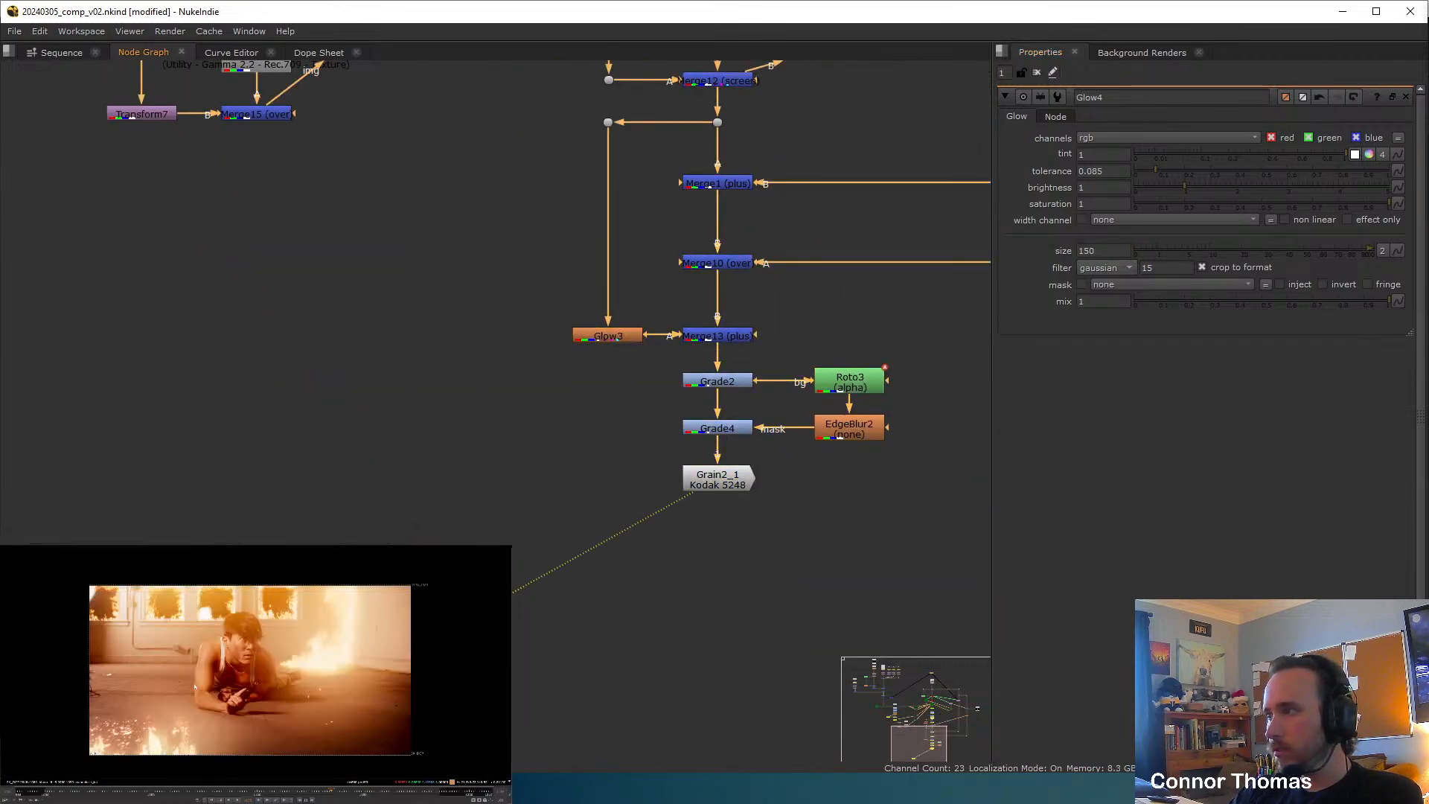
pyautogui.moveTo(227, 129); pyautogui.dragTo(585, 558, button='middle')
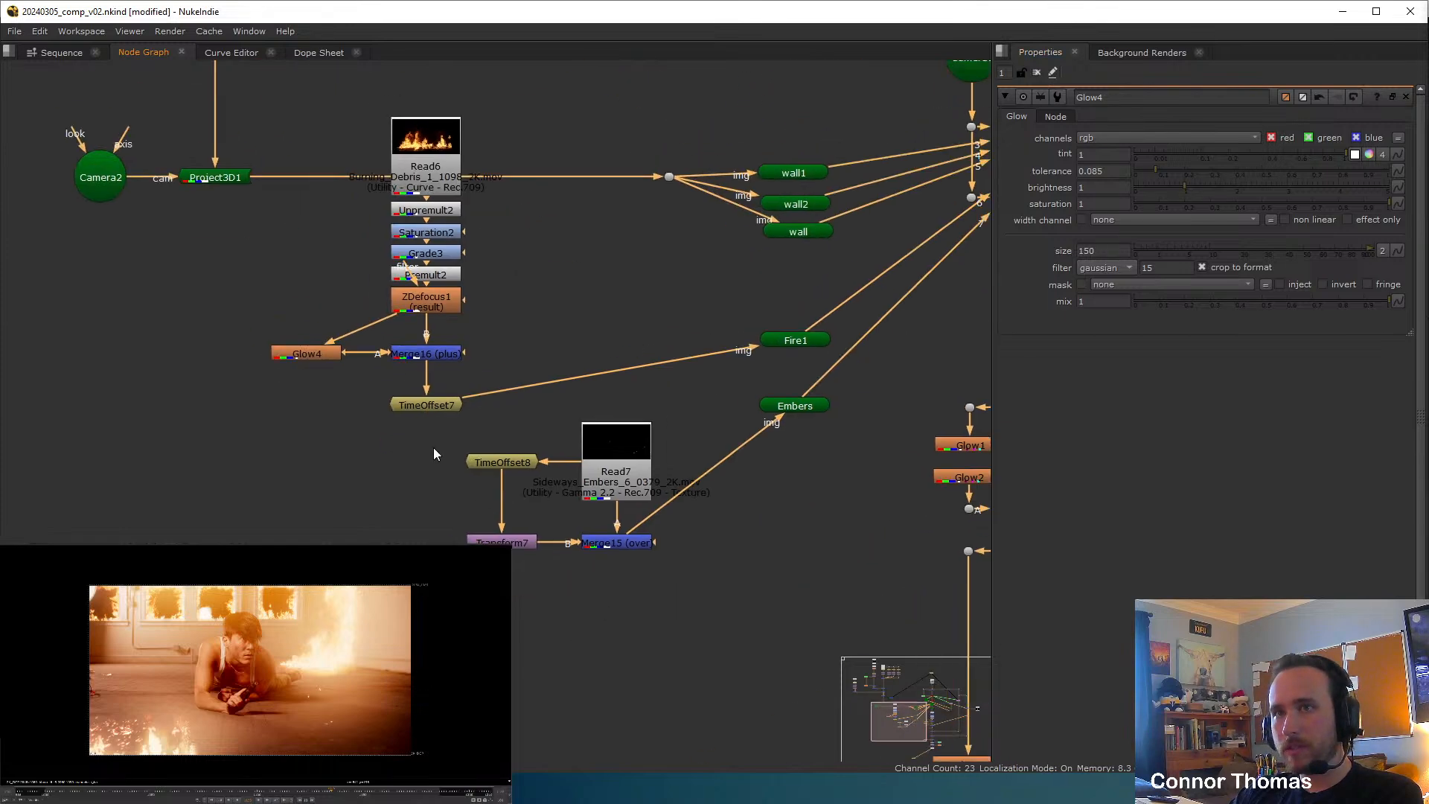
pyautogui.click(326, 355)
pyautogui.press('d')
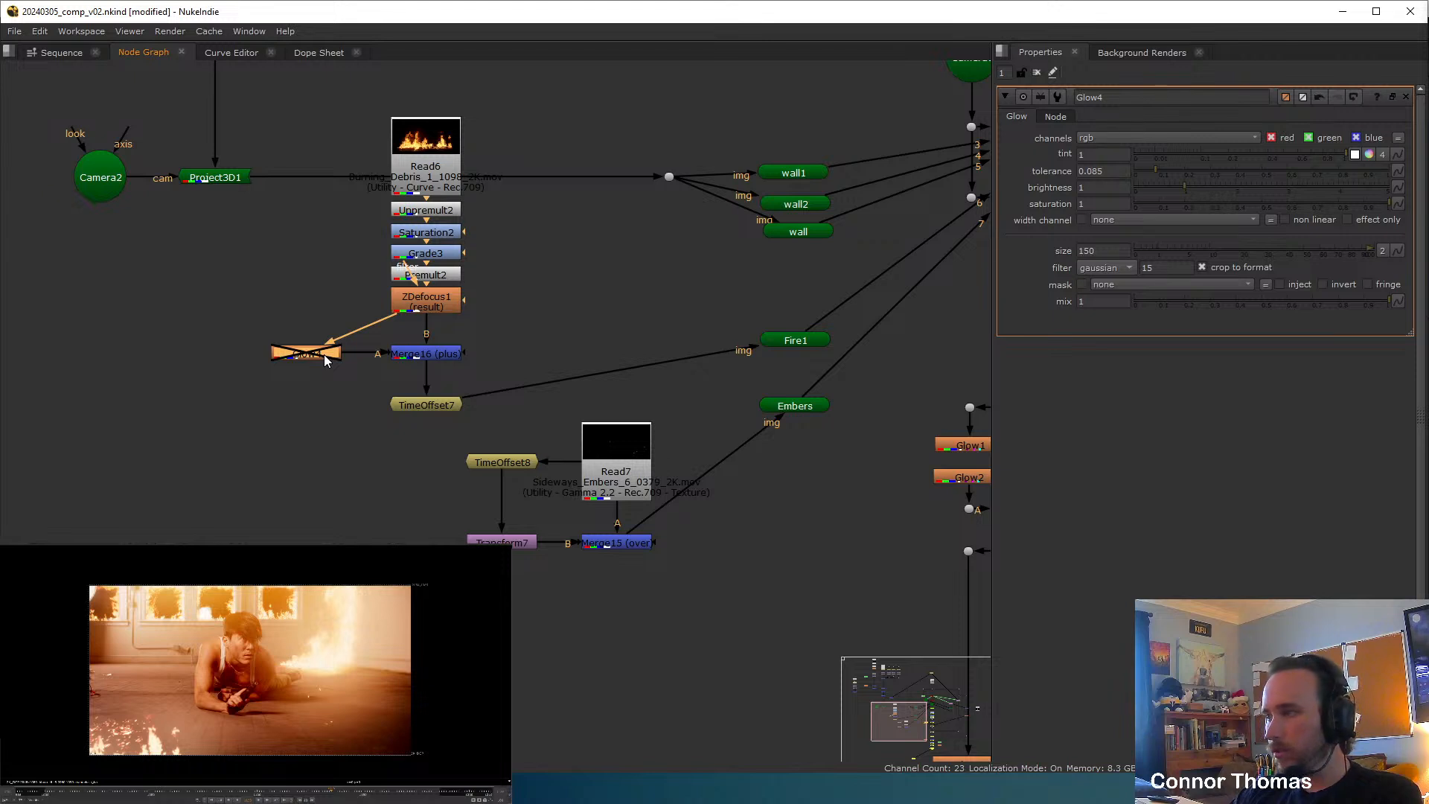
pyautogui.press('d')
pyautogui.press('d')
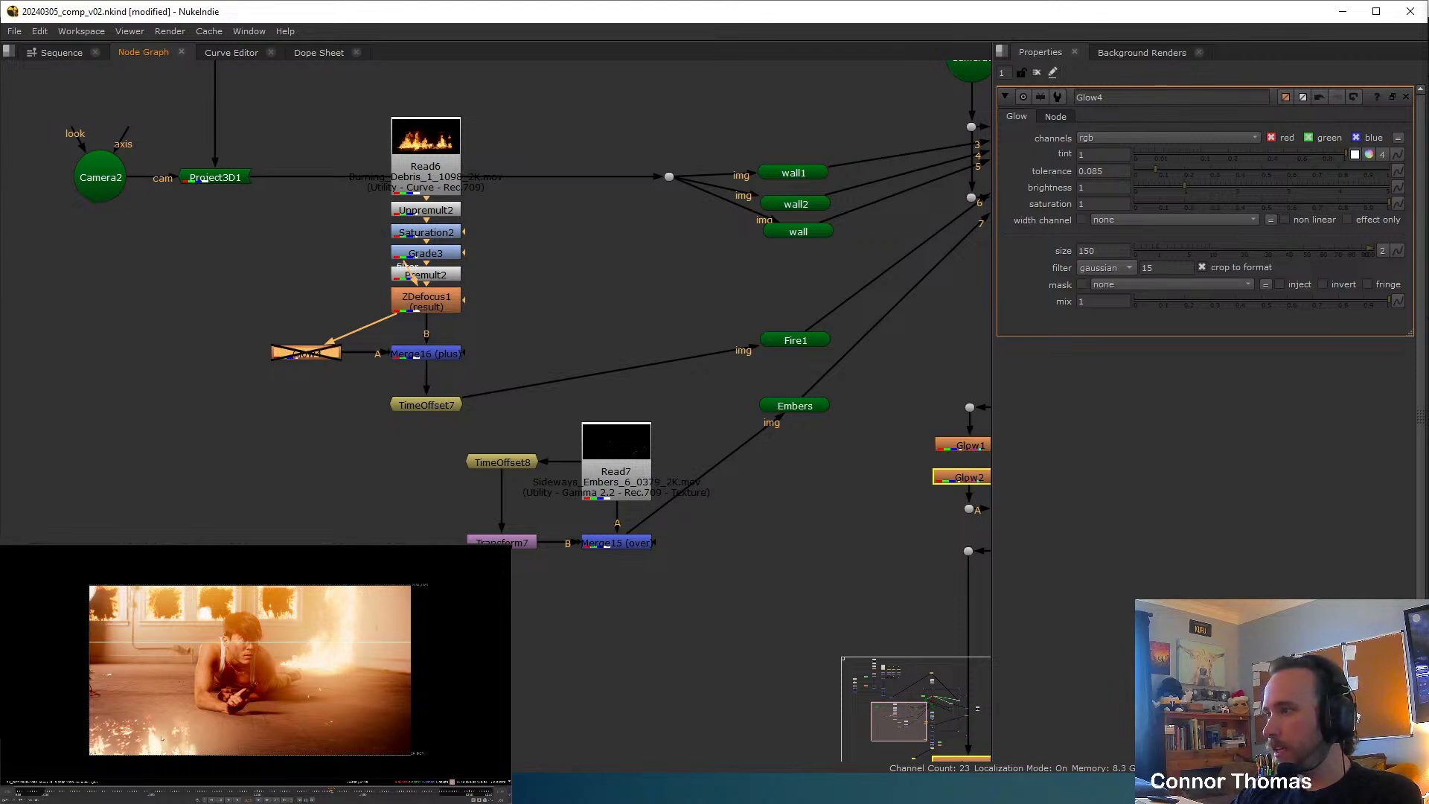
pyautogui.press('d')
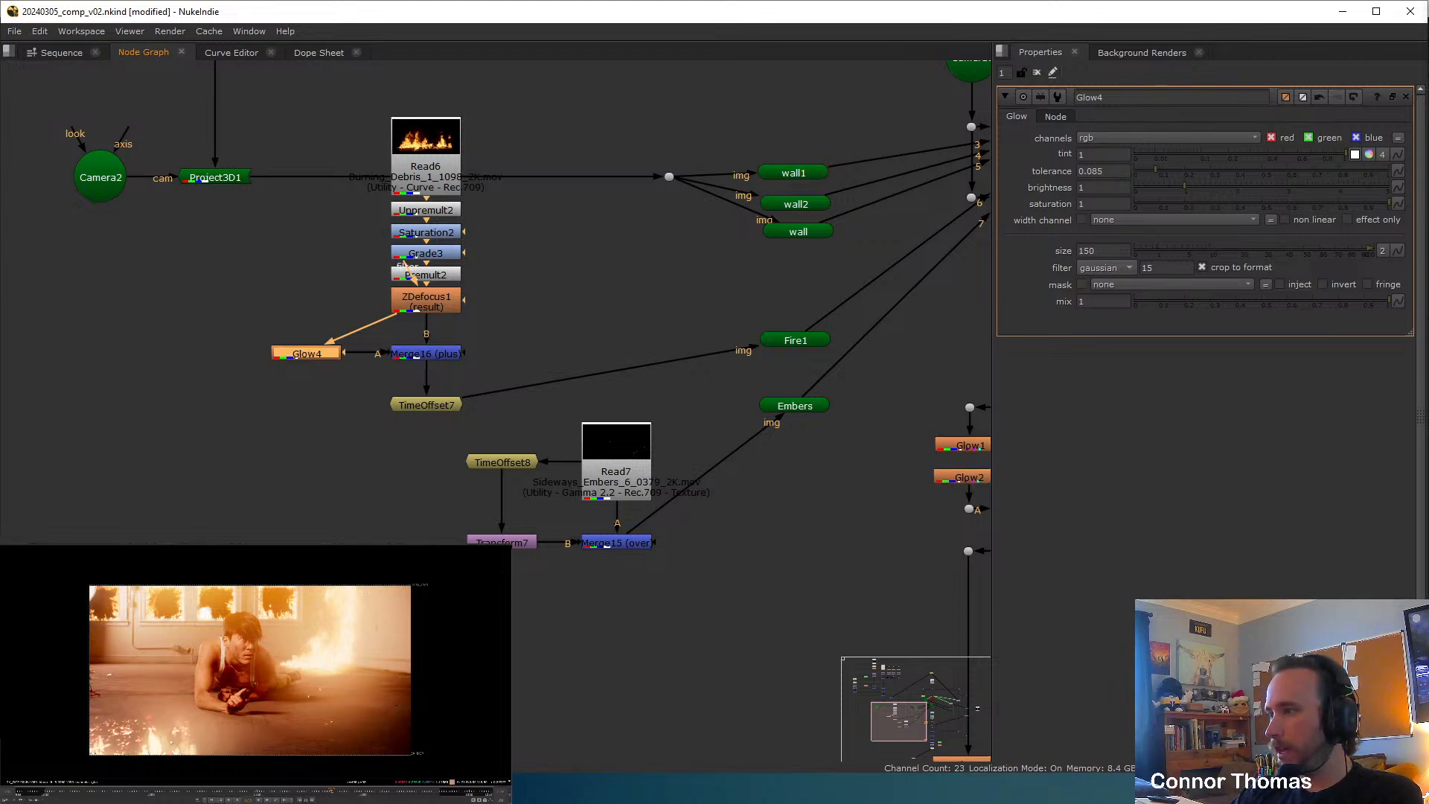
pyautogui.click(1037, 72)
# Switch to the YouTube page of the live stream and open the ActionVFX practice footage link in its description.
pyautogui.scroll(2, 290, 716)
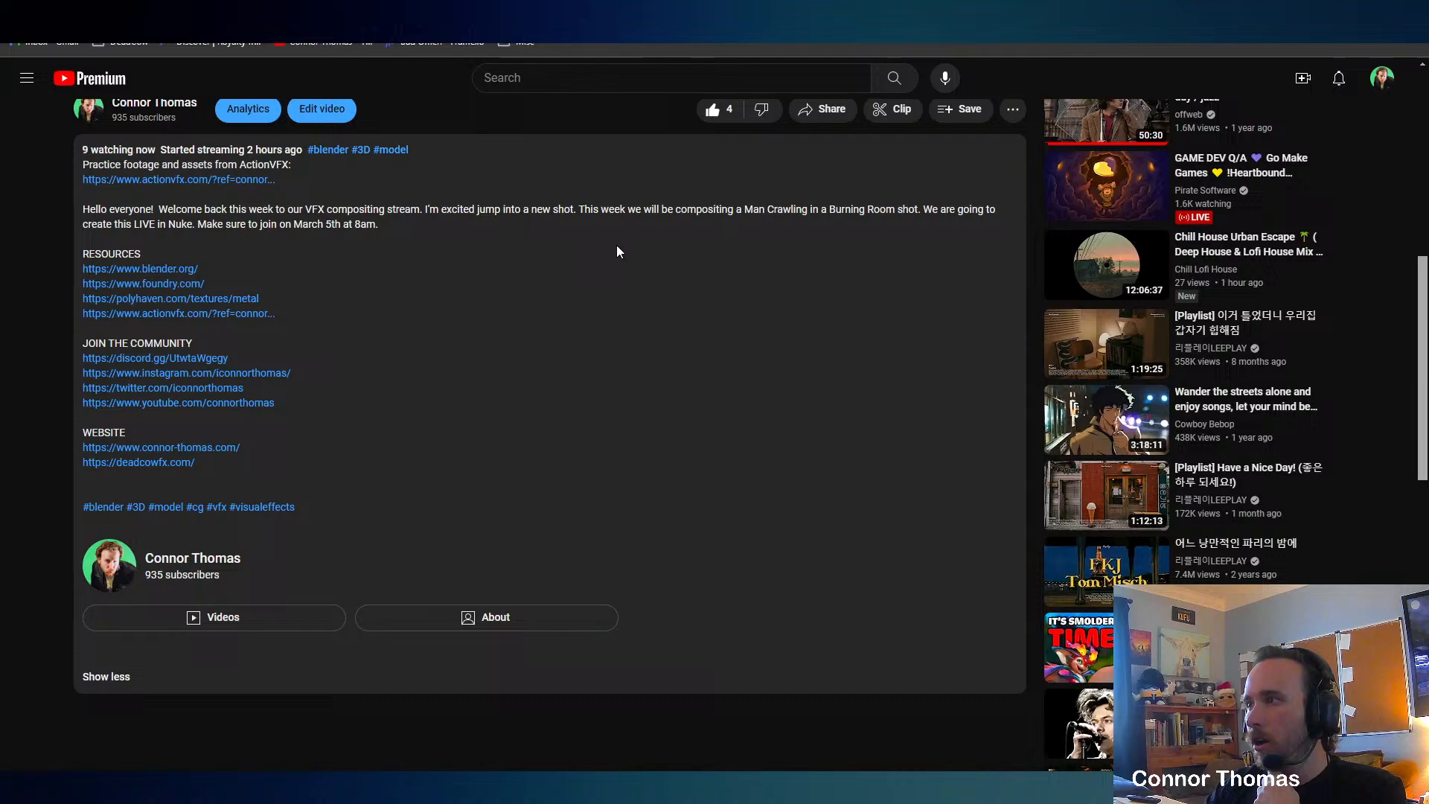
pyautogui.scroll(5, 596, 251)
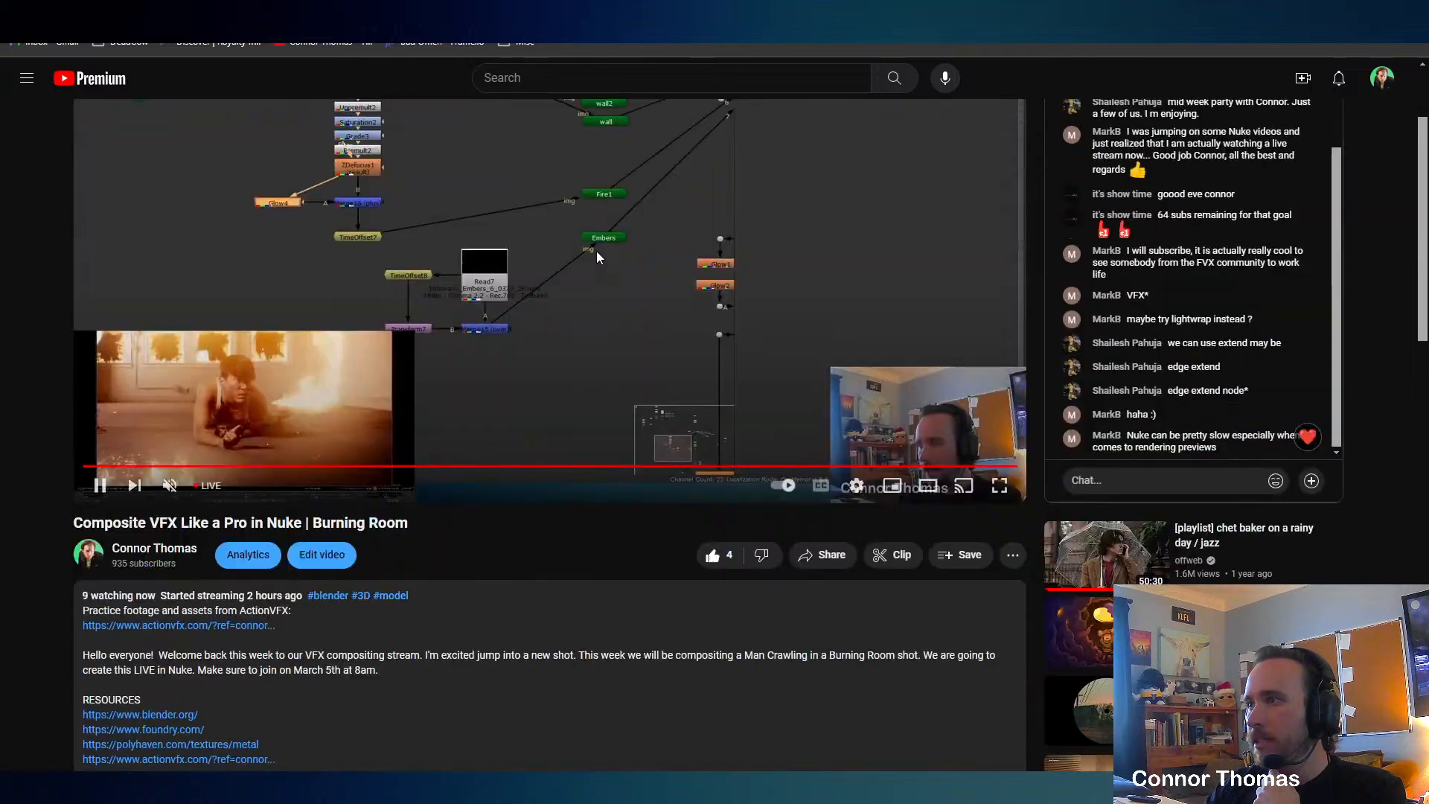
pyautogui.scroll(-6, 583, 256)
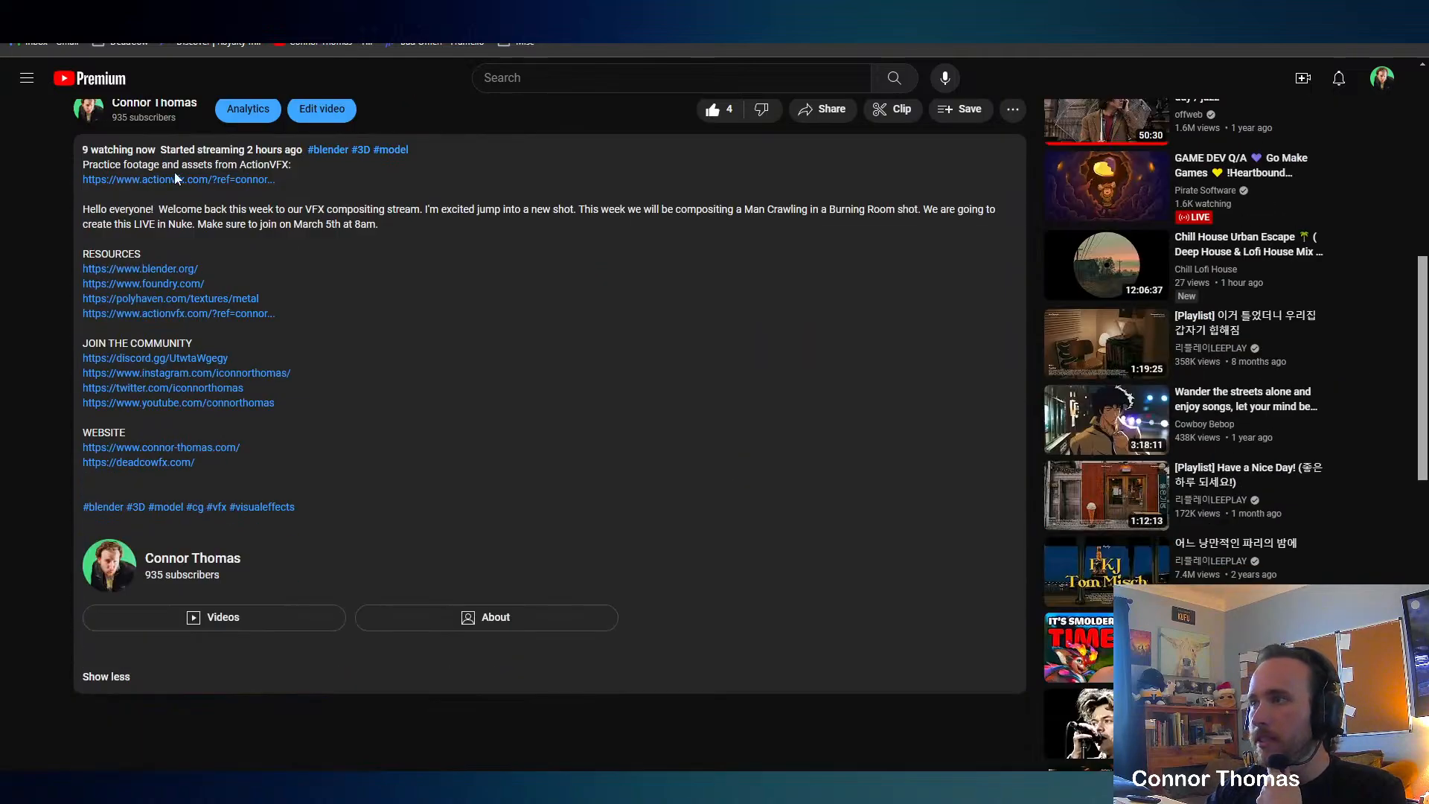
pyautogui.scroll(5, 177, 178)
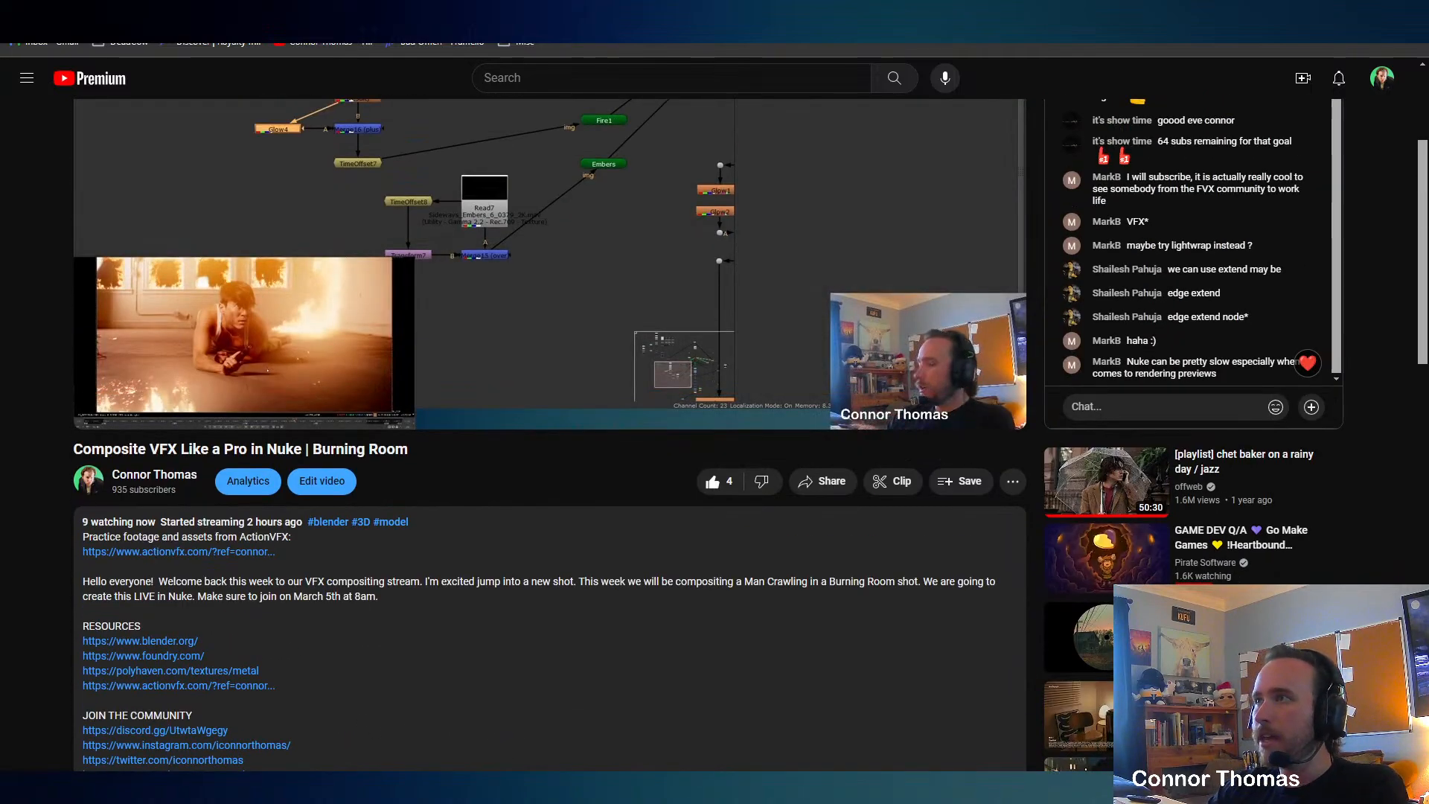
pyautogui.click(222, 556)
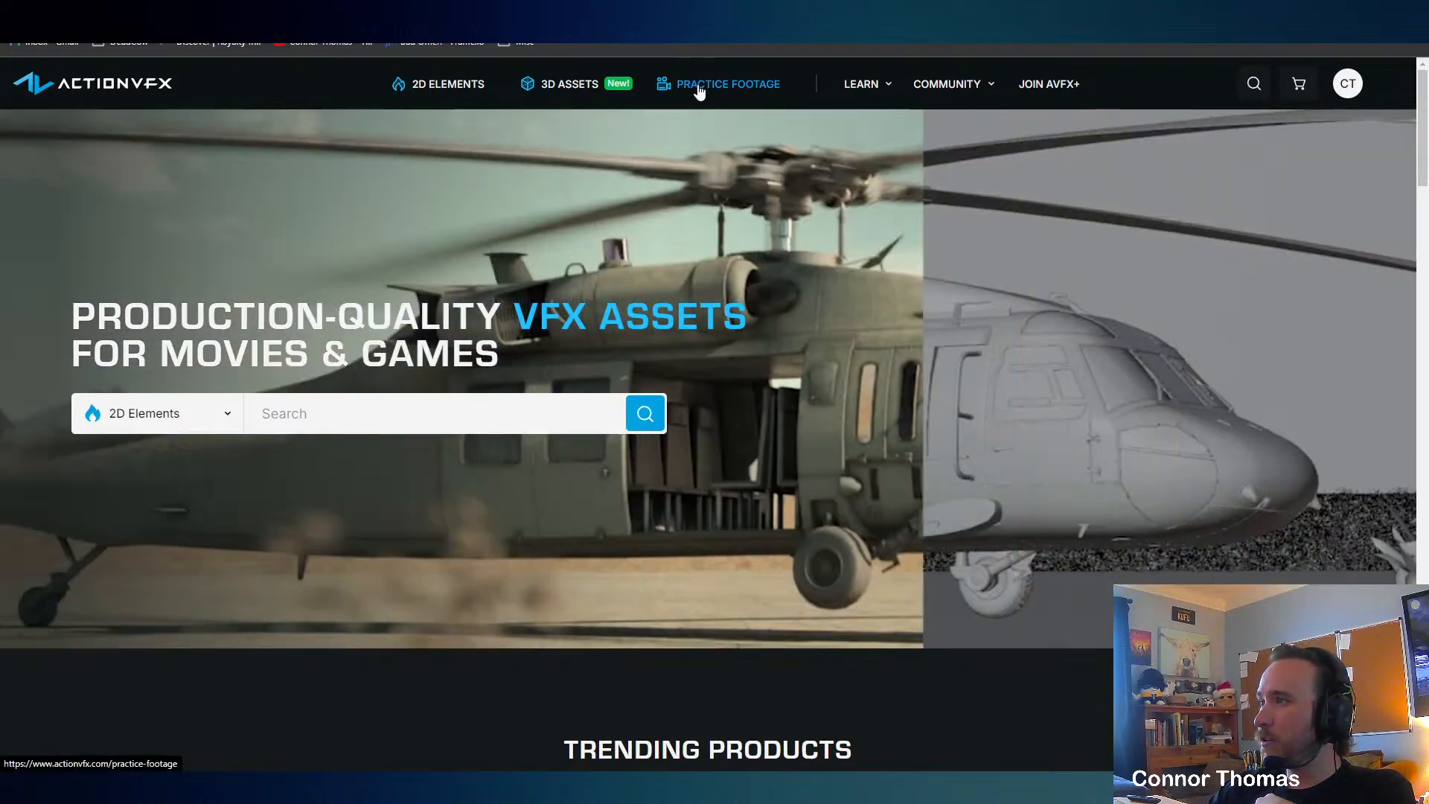
# Open the ActionVFX practice footage library and find the Man Crawling in Burning Room scene.
pyautogui.click(725, 93)
pyautogui.scroll(-6, 742, 352)
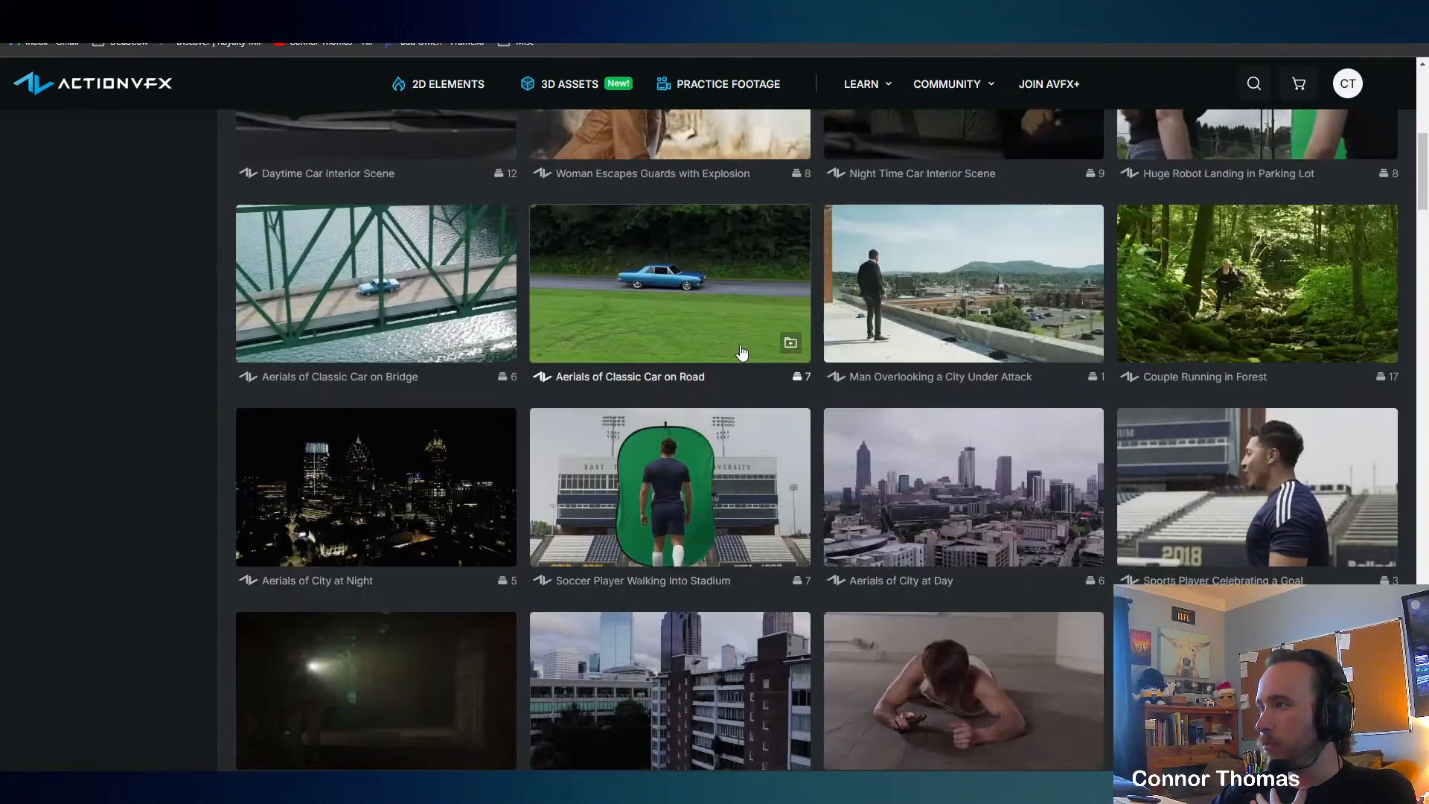
pyautogui.scroll(-5, 742, 352)
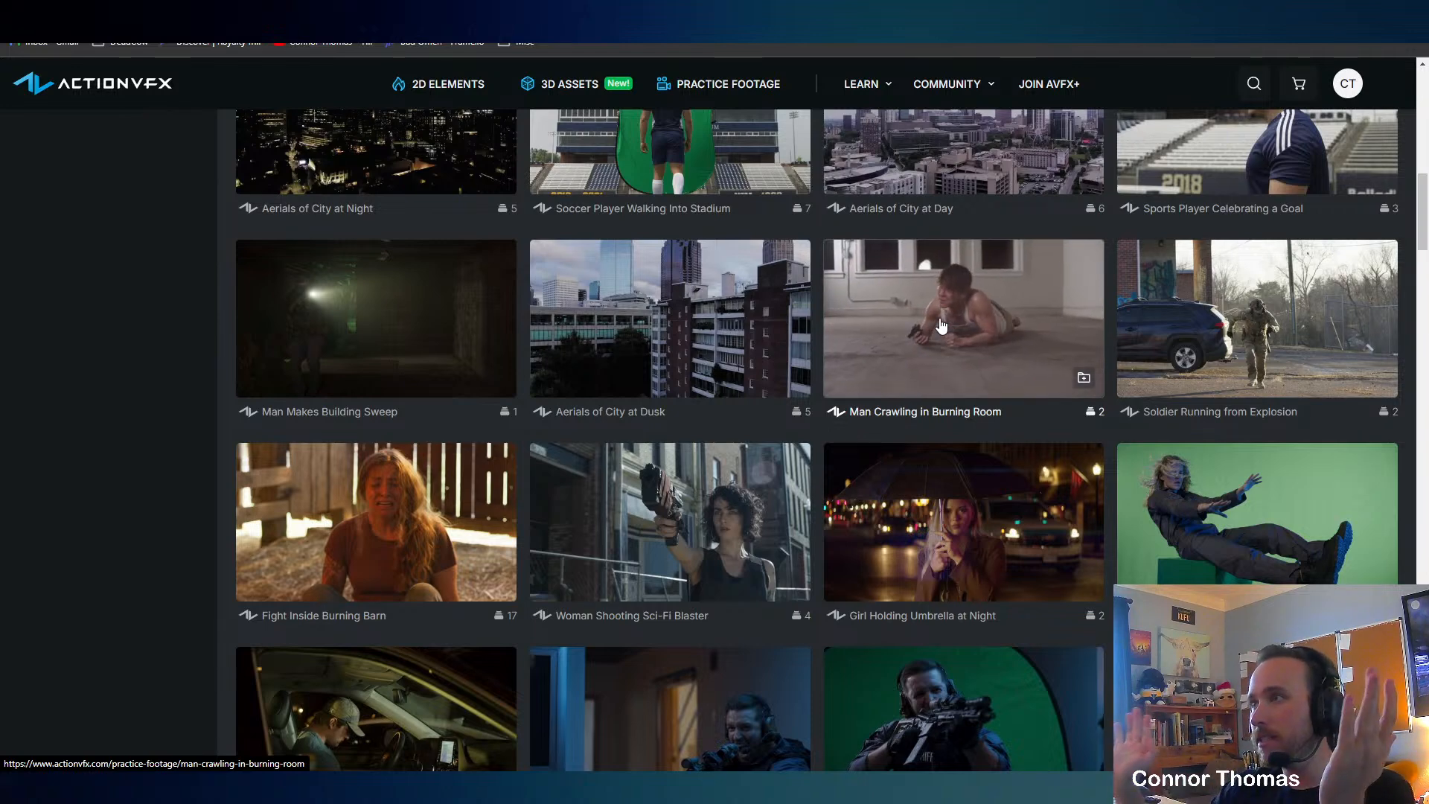
# Return to the YouTube live stream page, view the Discord server linked in its description, and close the invite page.
pyautogui.click(372, 8)
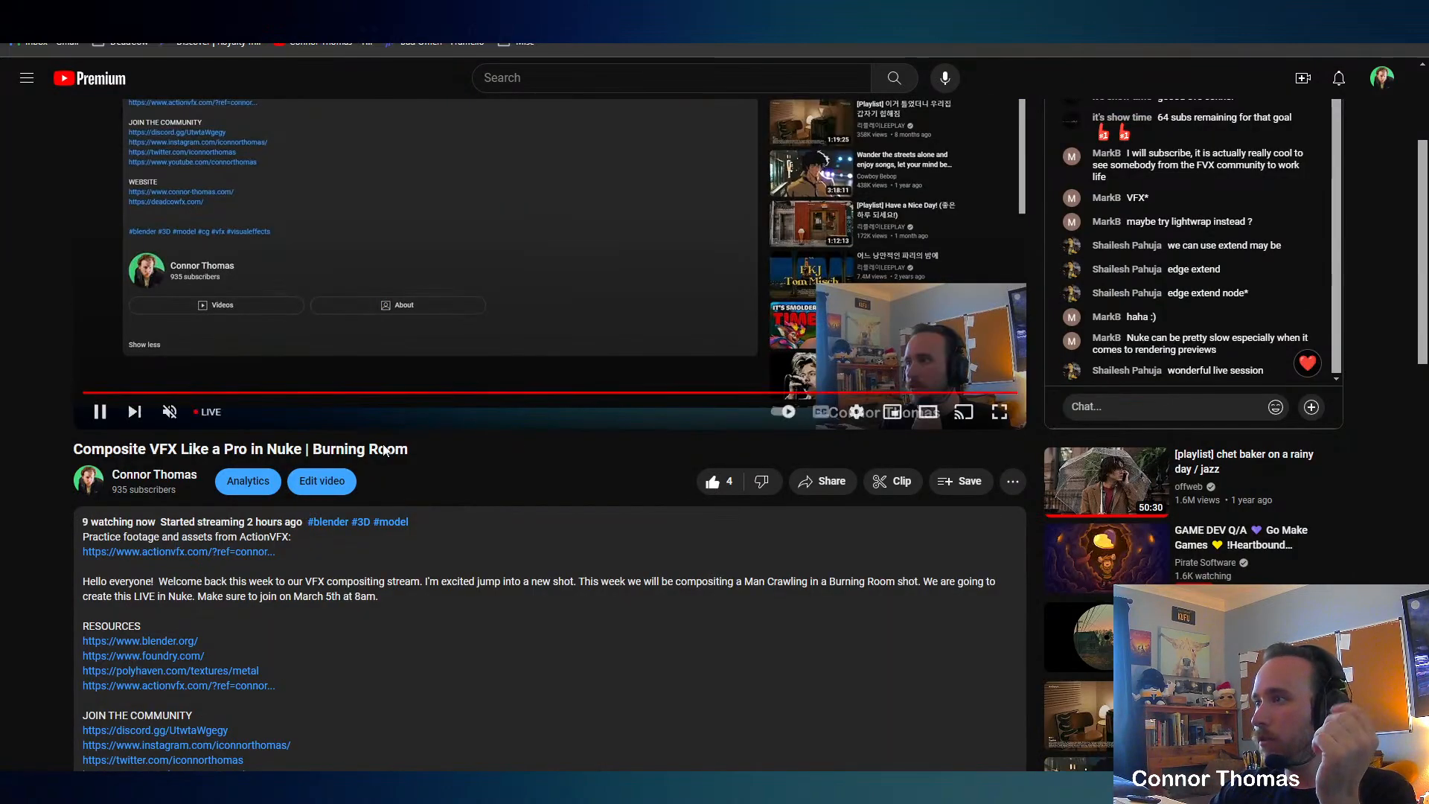
pyautogui.scroll(-4, 385, 450)
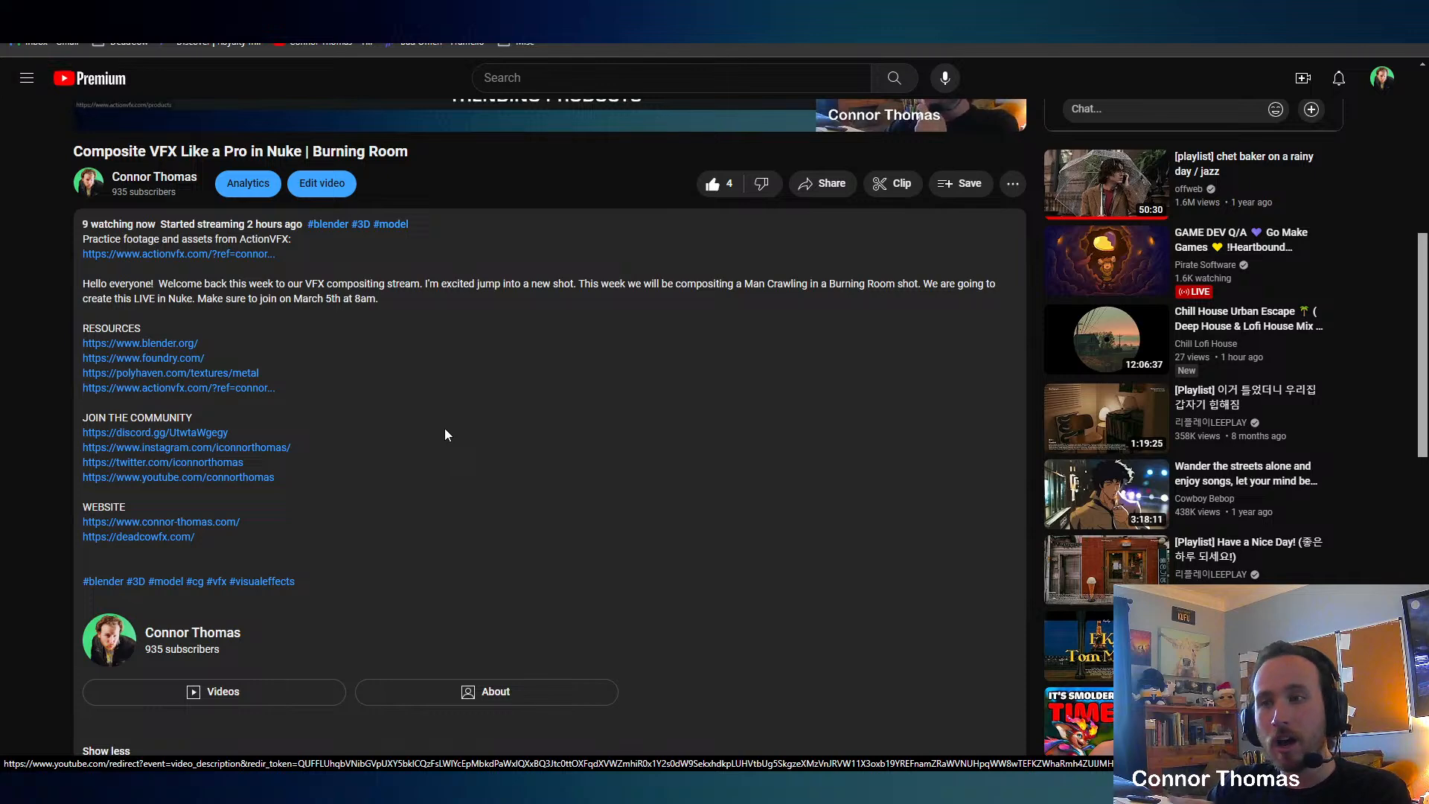
pyautogui.click(196, 432)
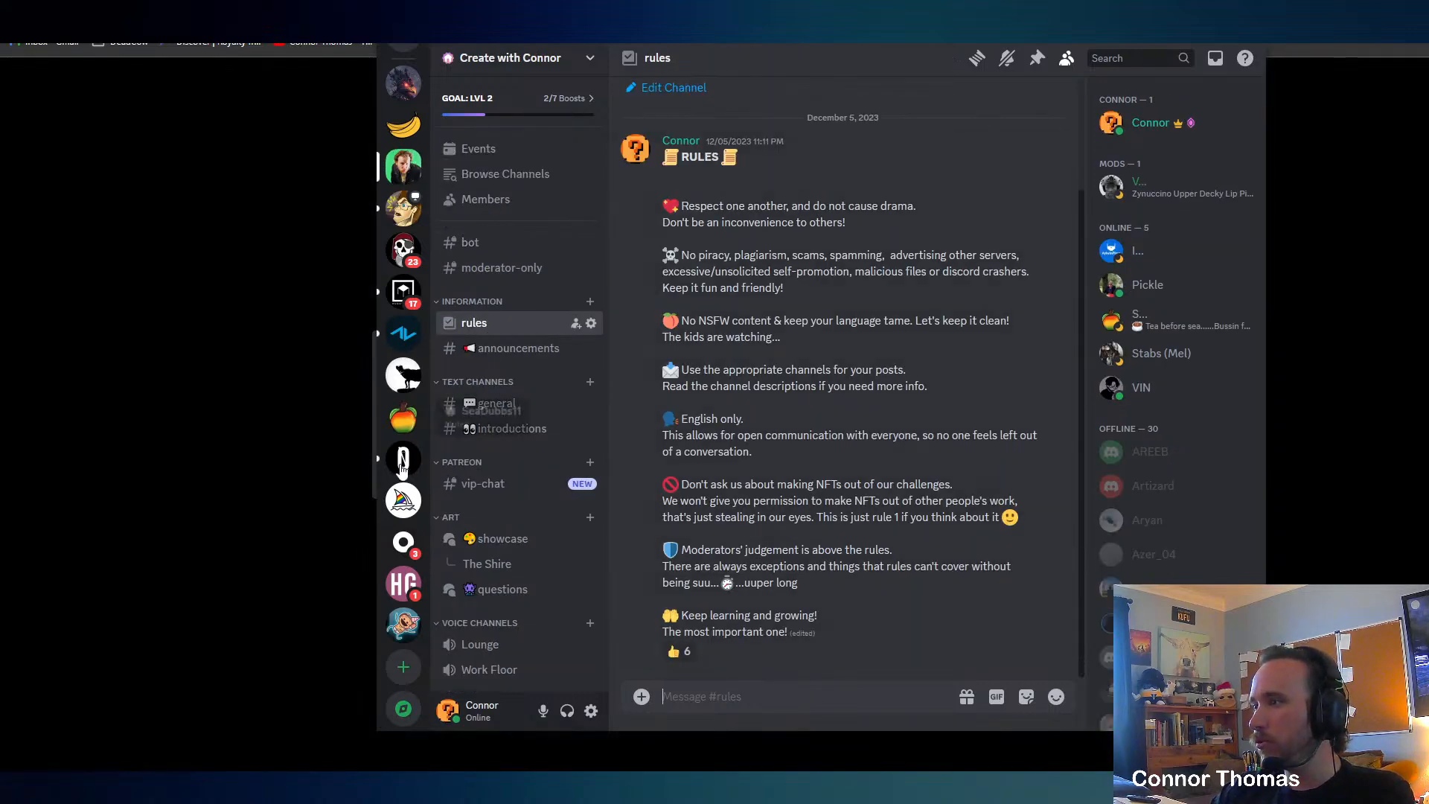
pyautogui.click(498, 538)
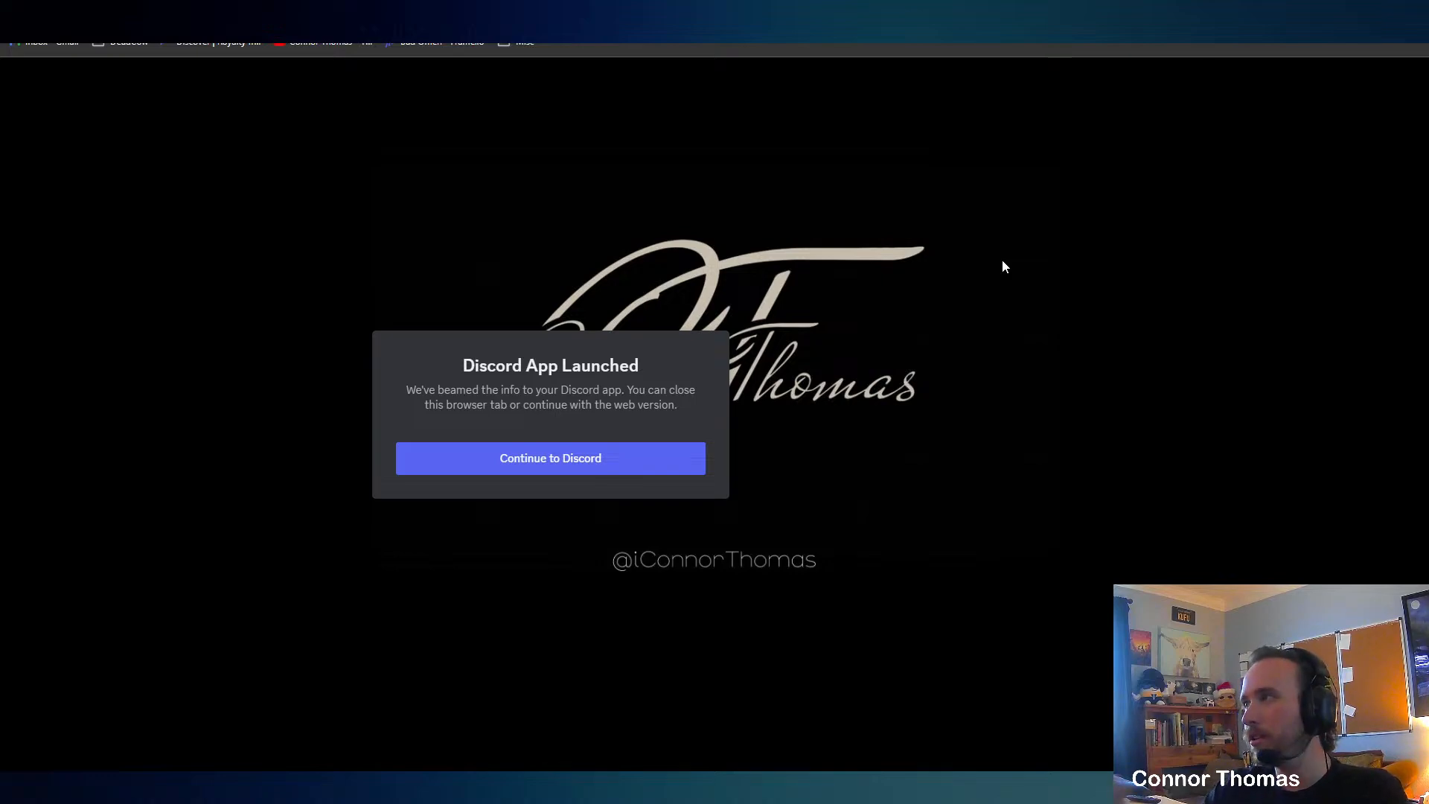
pyautogui.hotkey('ctrl', 'w')
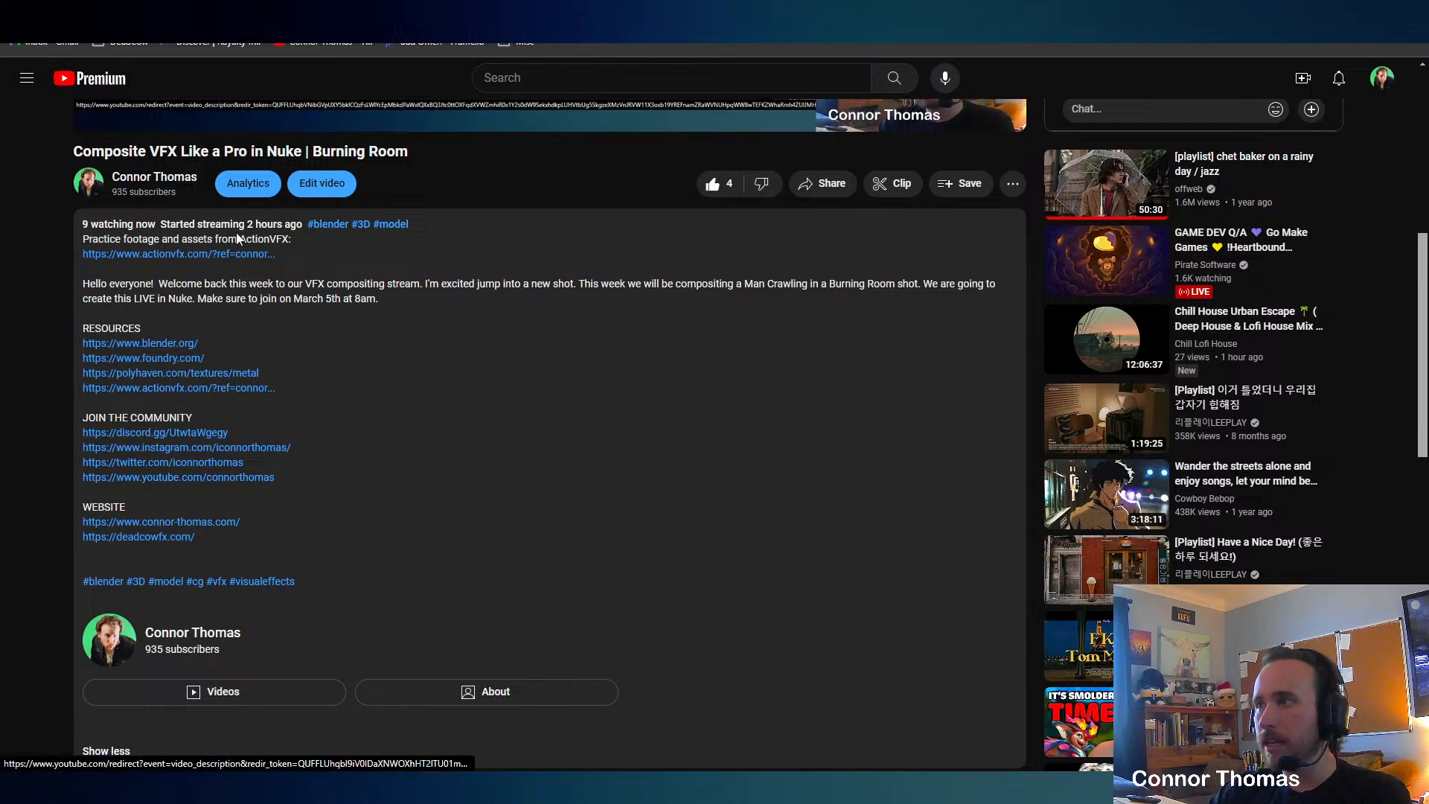
# Follow the ActionVFX link in the stream description again and go to the site's practice footage library.
pyautogui.click(220, 254)
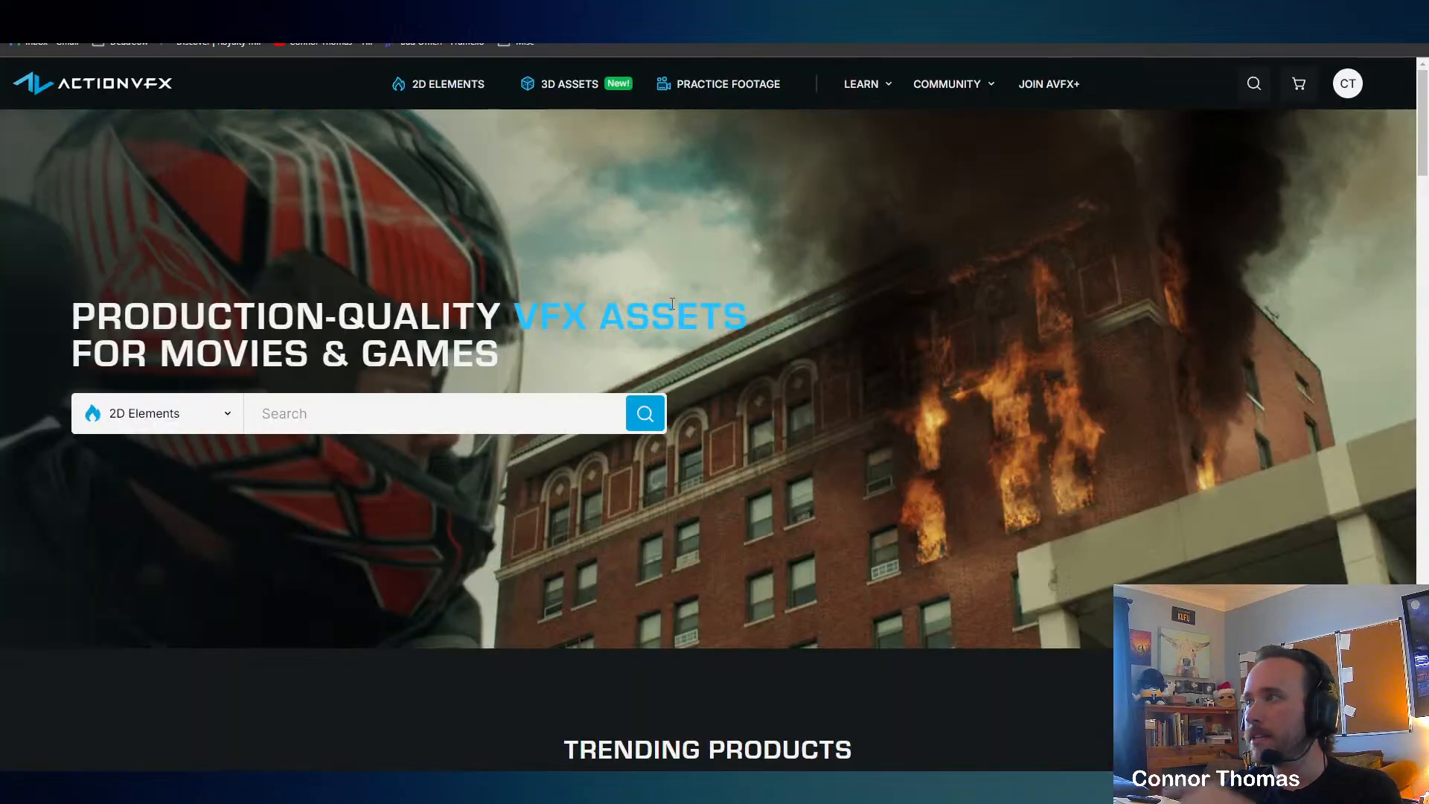
pyautogui.scroll(-5, 679, 425)
pyautogui.scroll(5, 679, 425)
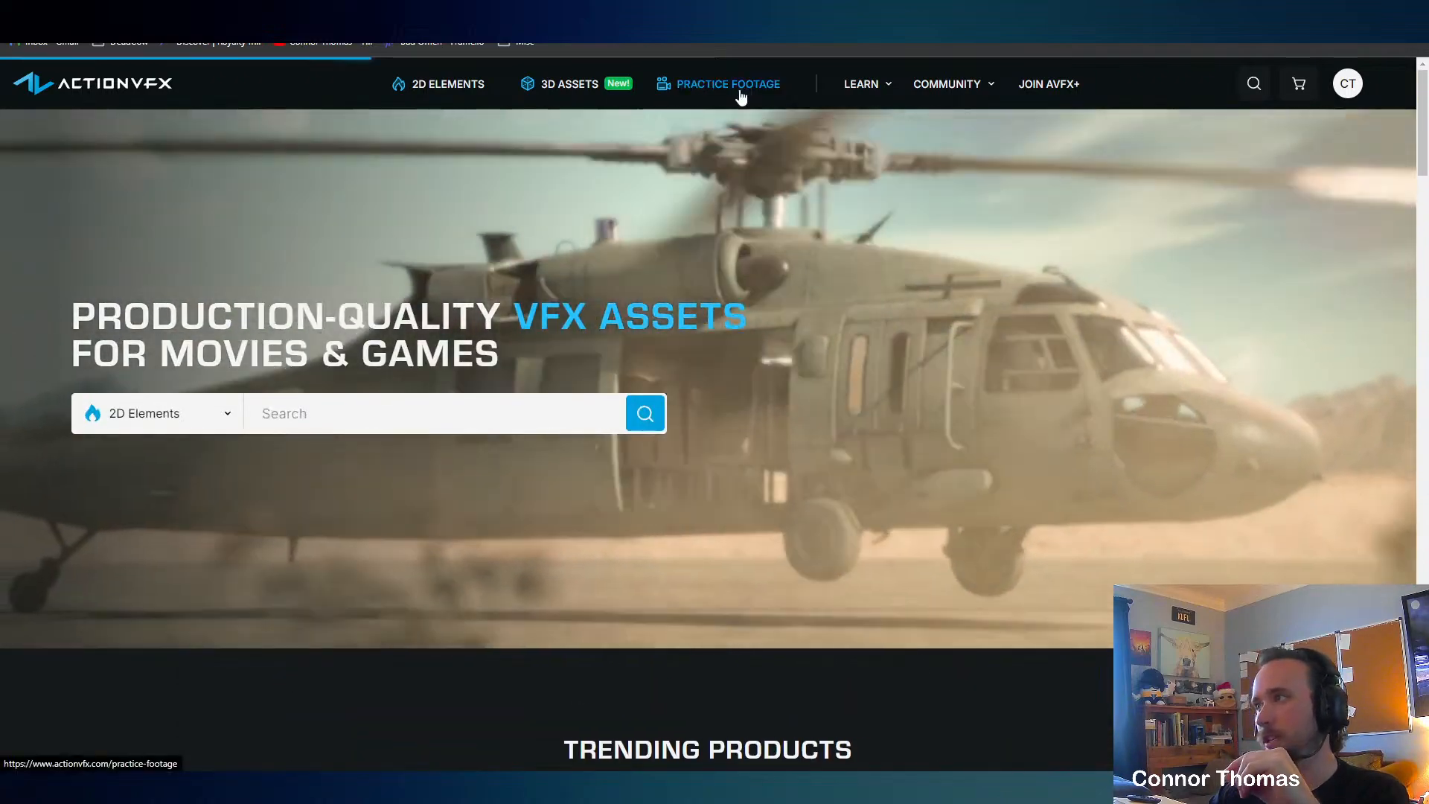
pyautogui.click(737, 86)
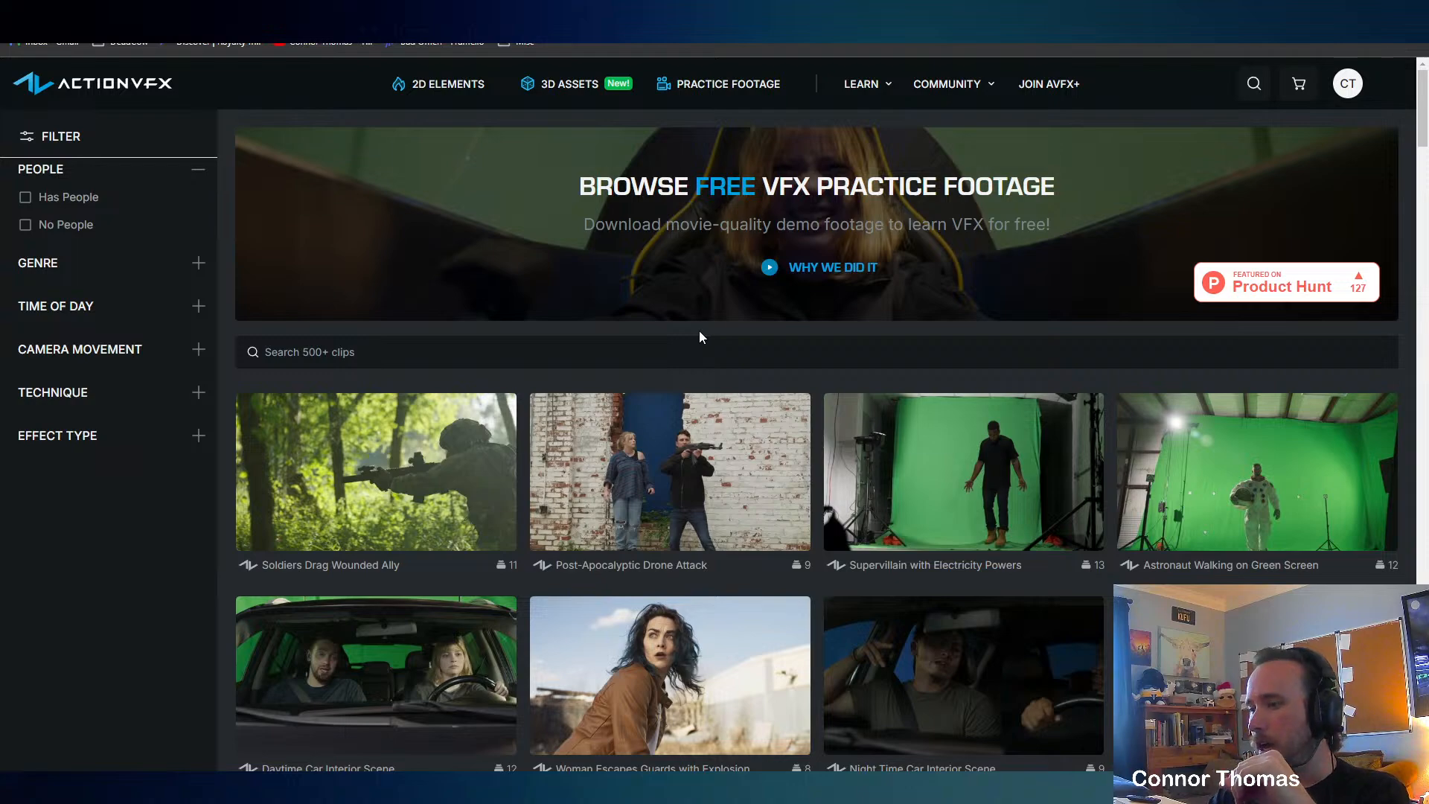
# Open the Man Crawling in Burning Room scene page and look through its details and clips.
pyautogui.scroll(-5, 699, 331)
pyautogui.scroll(-6, 835, 444)
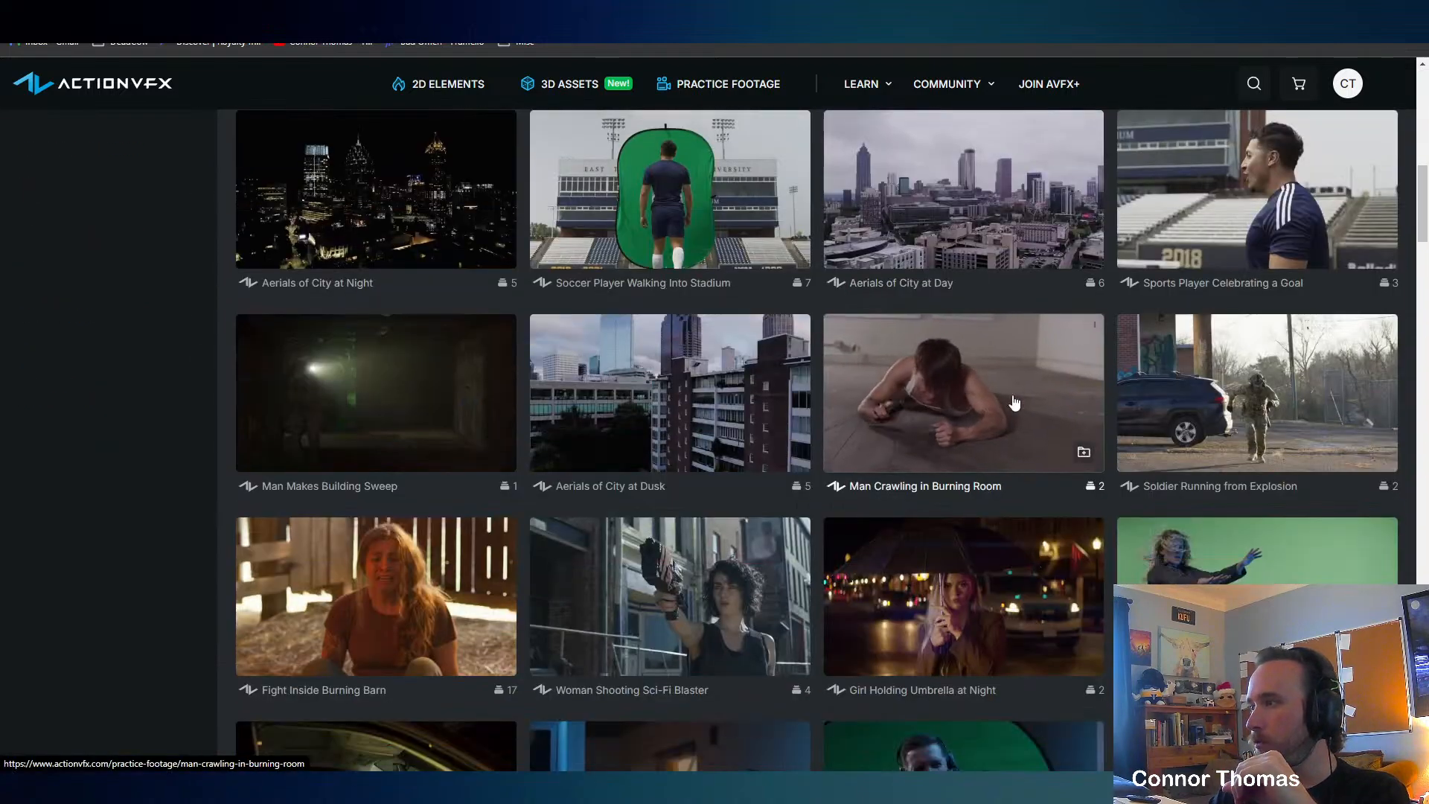
pyautogui.click(948, 412)
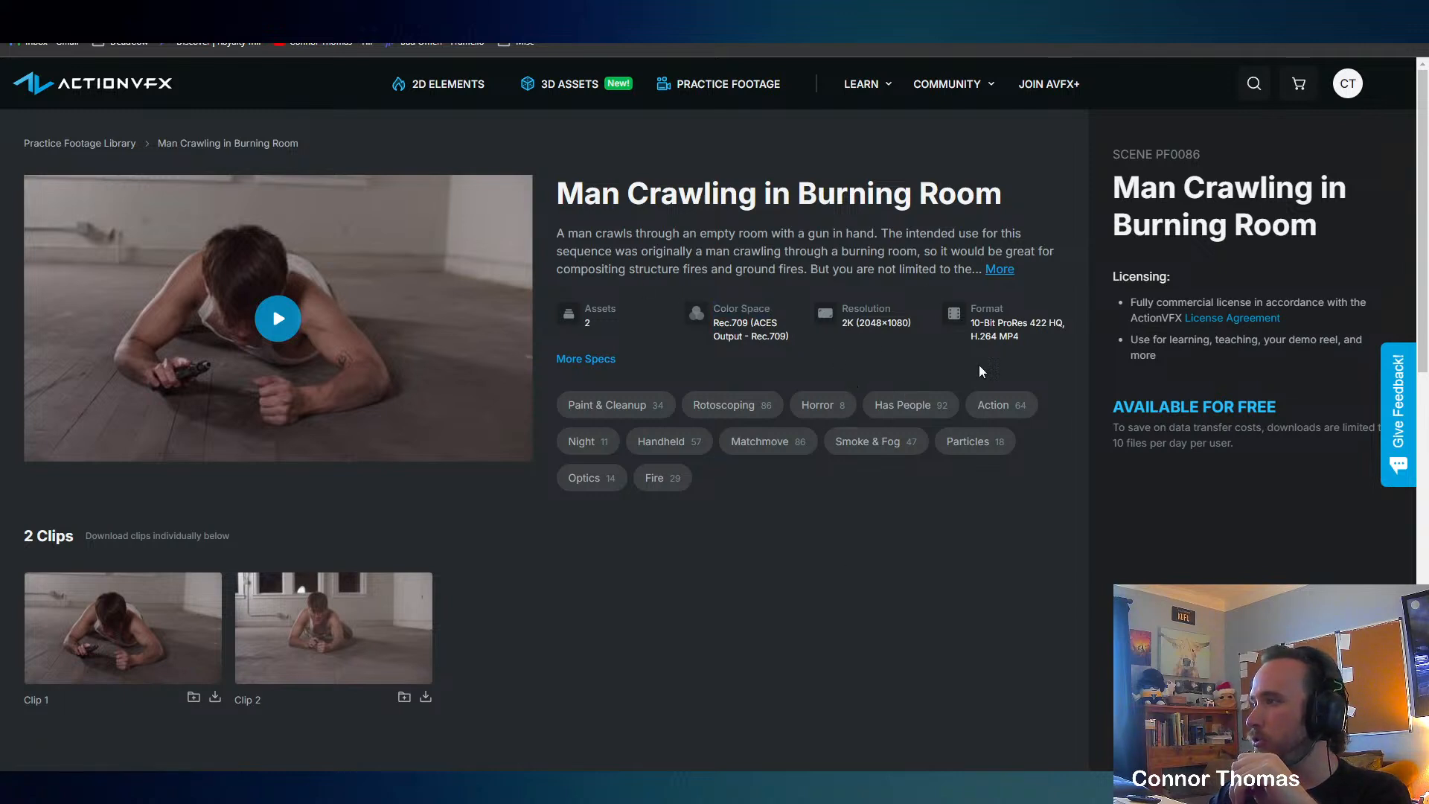
pyautogui.scroll(-7, 810, 583)
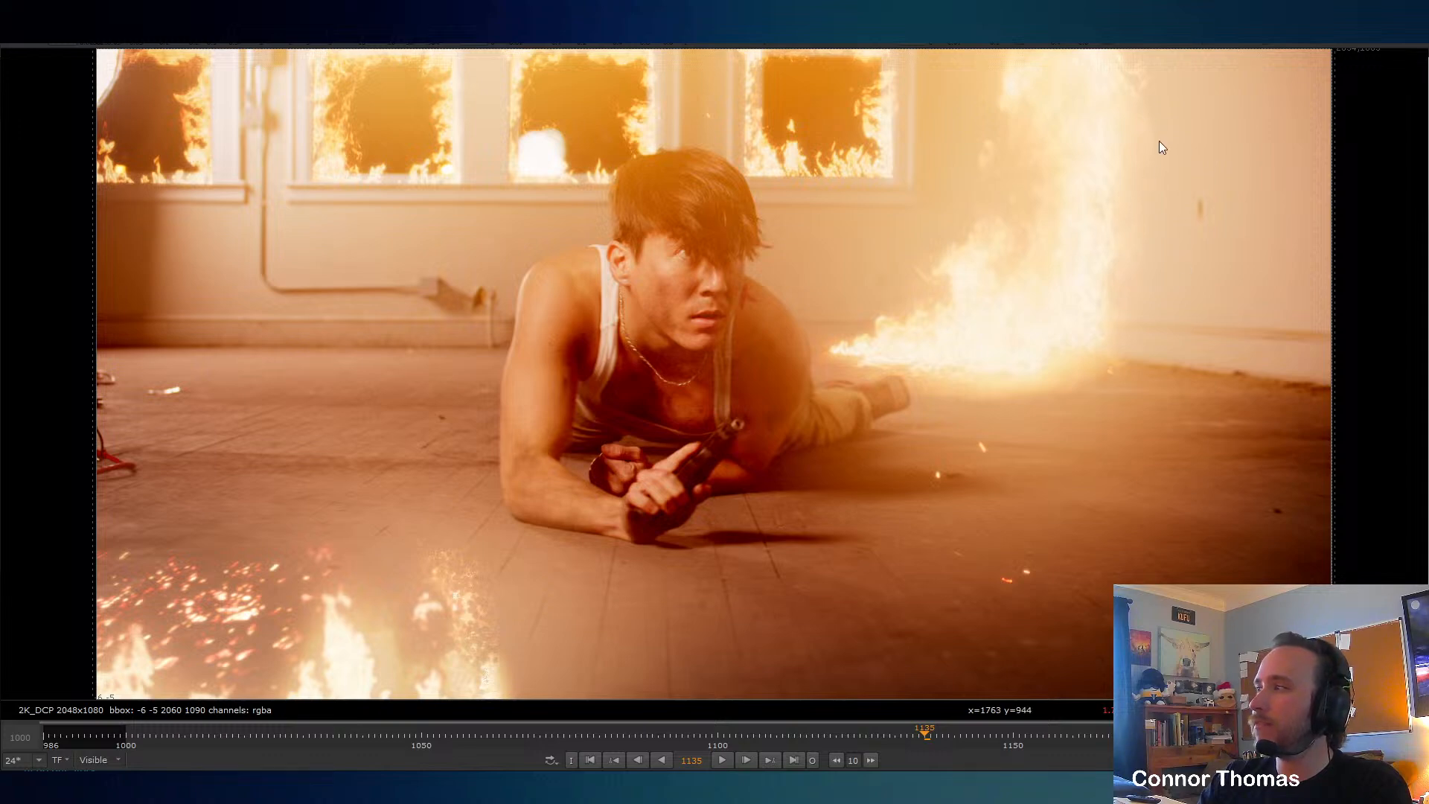
pyautogui.moveTo(1158, 183); pyautogui.dragTo(1194, 289)
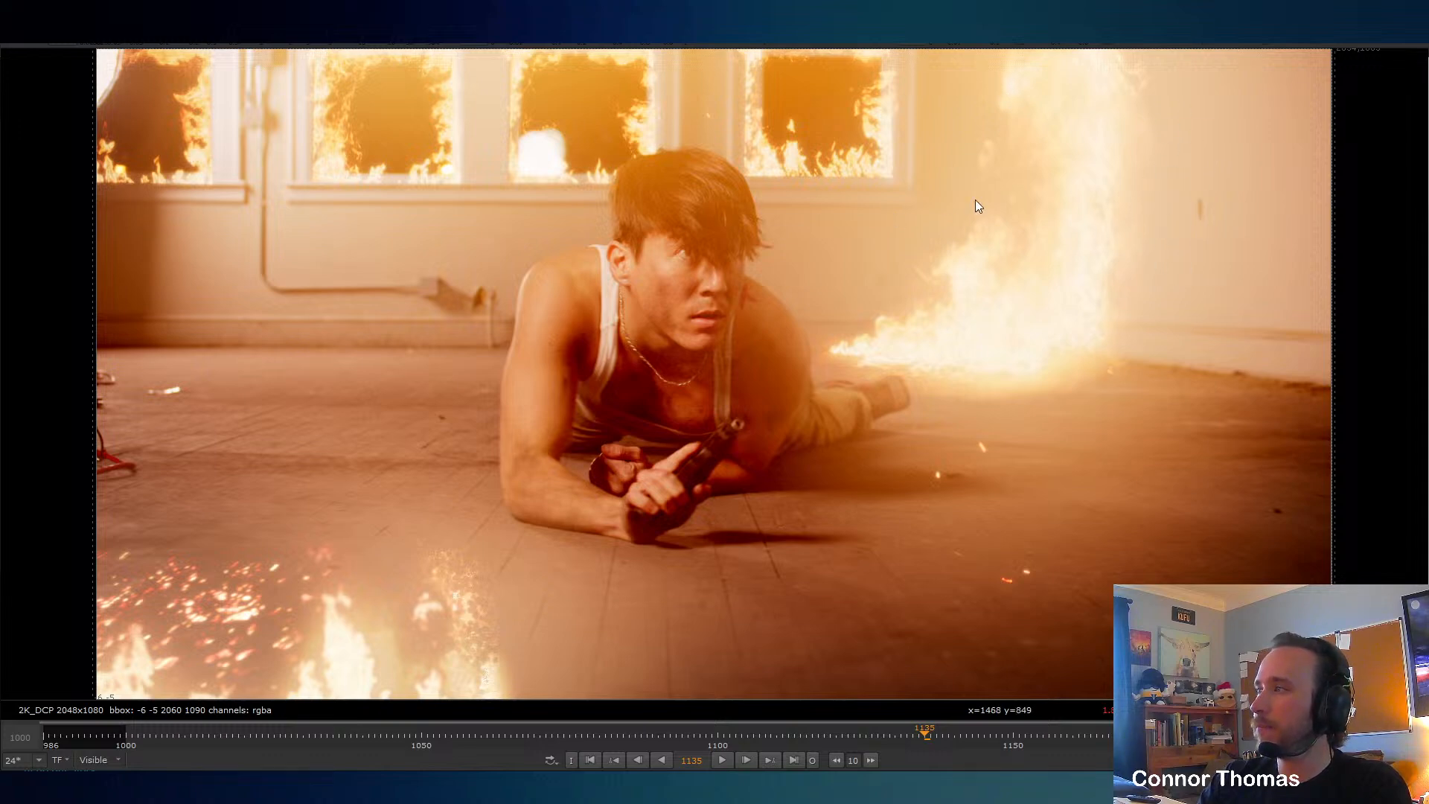